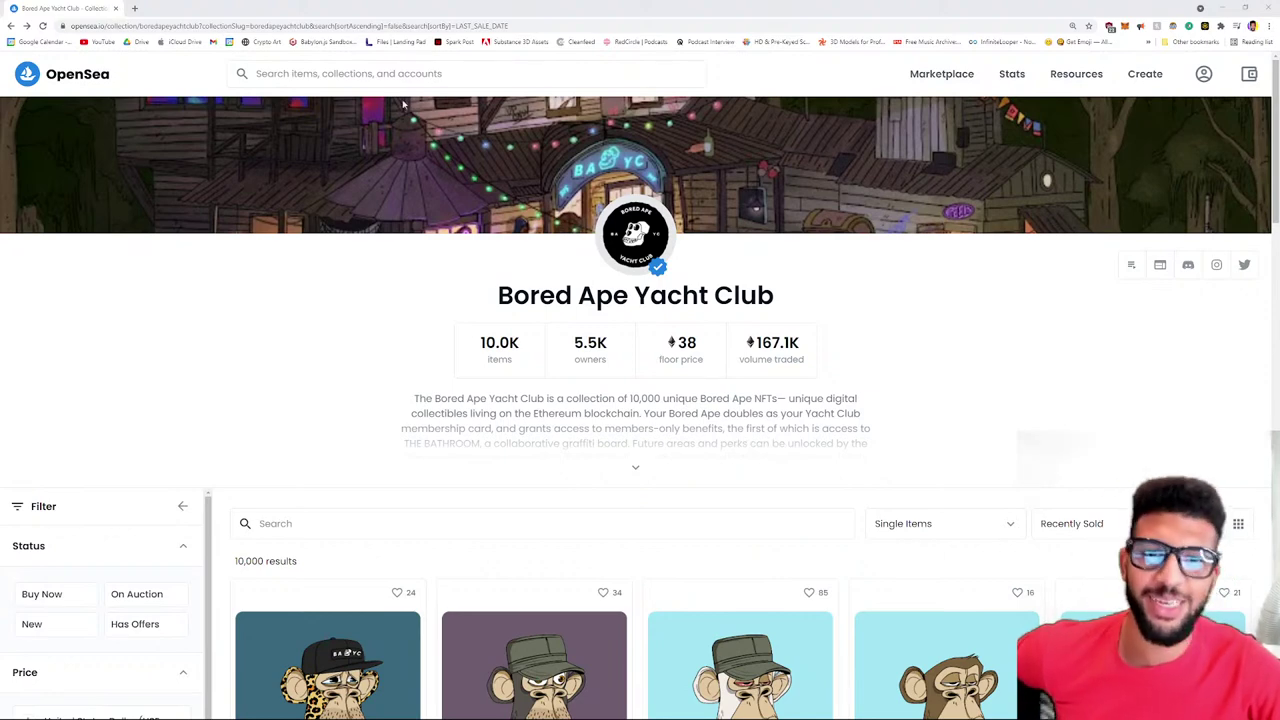
- Look over the Bored Ape Yacht Club collection page and its first rows of ape artwork
scroll(585, 351, down, 4)
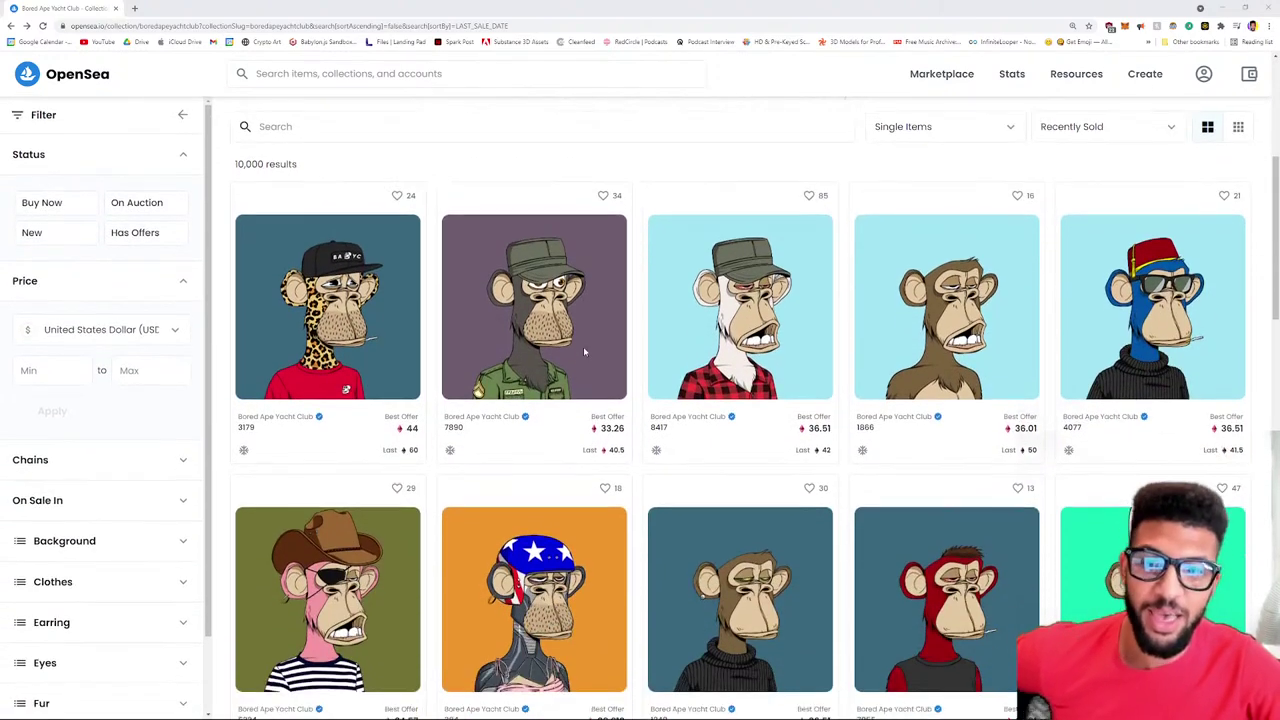
scroll(585, 351, down, 1)
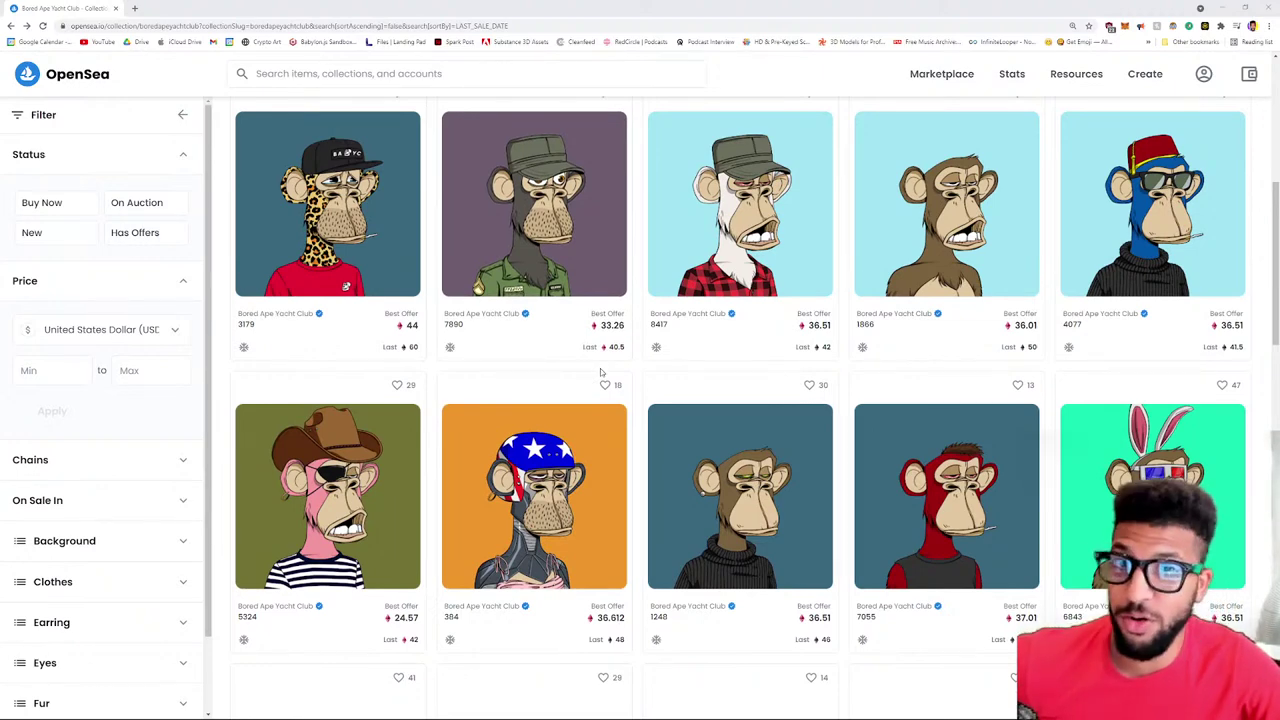
scroll(658, 282, down, 1)
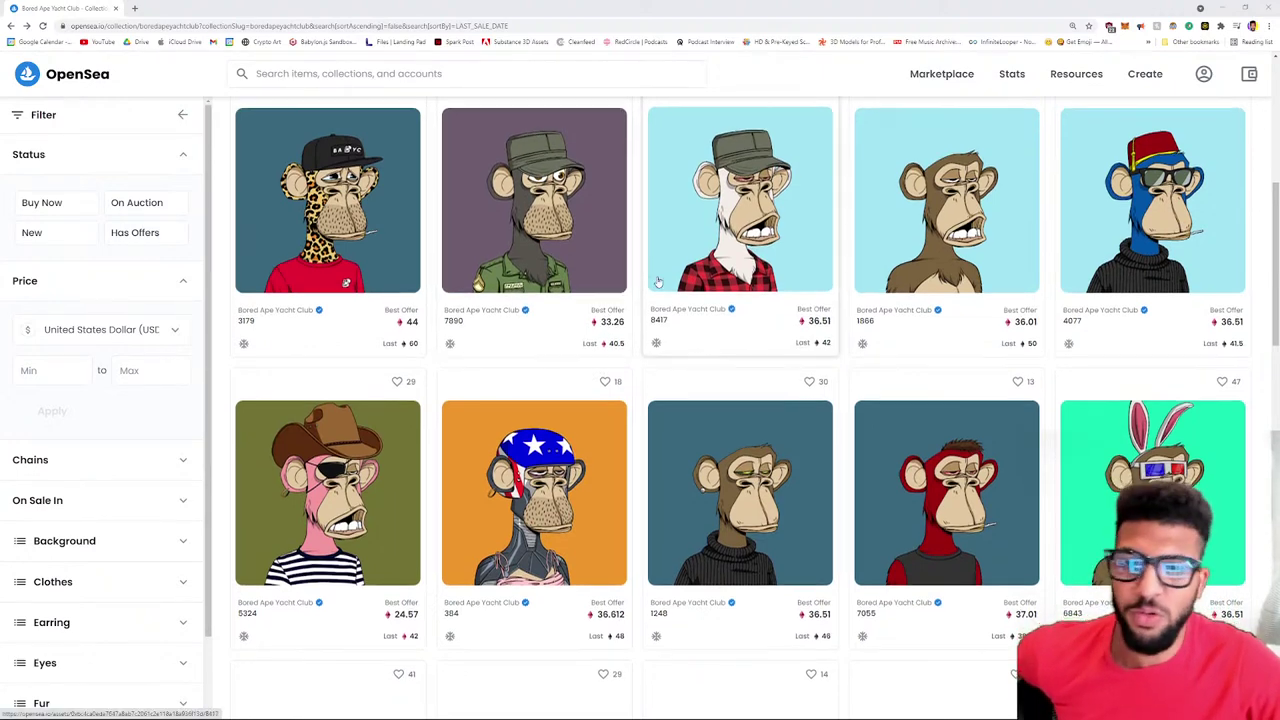
scroll(658, 283, down, 1)
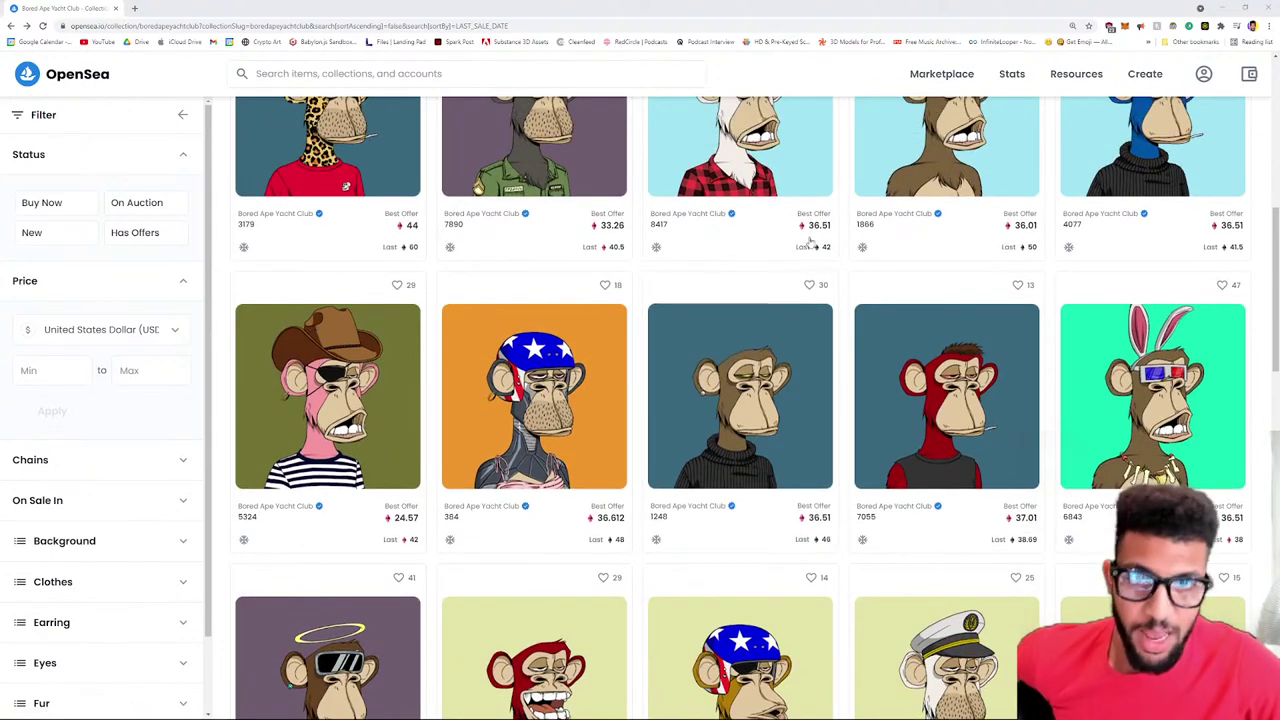
scroll(672, 313, up, 6)
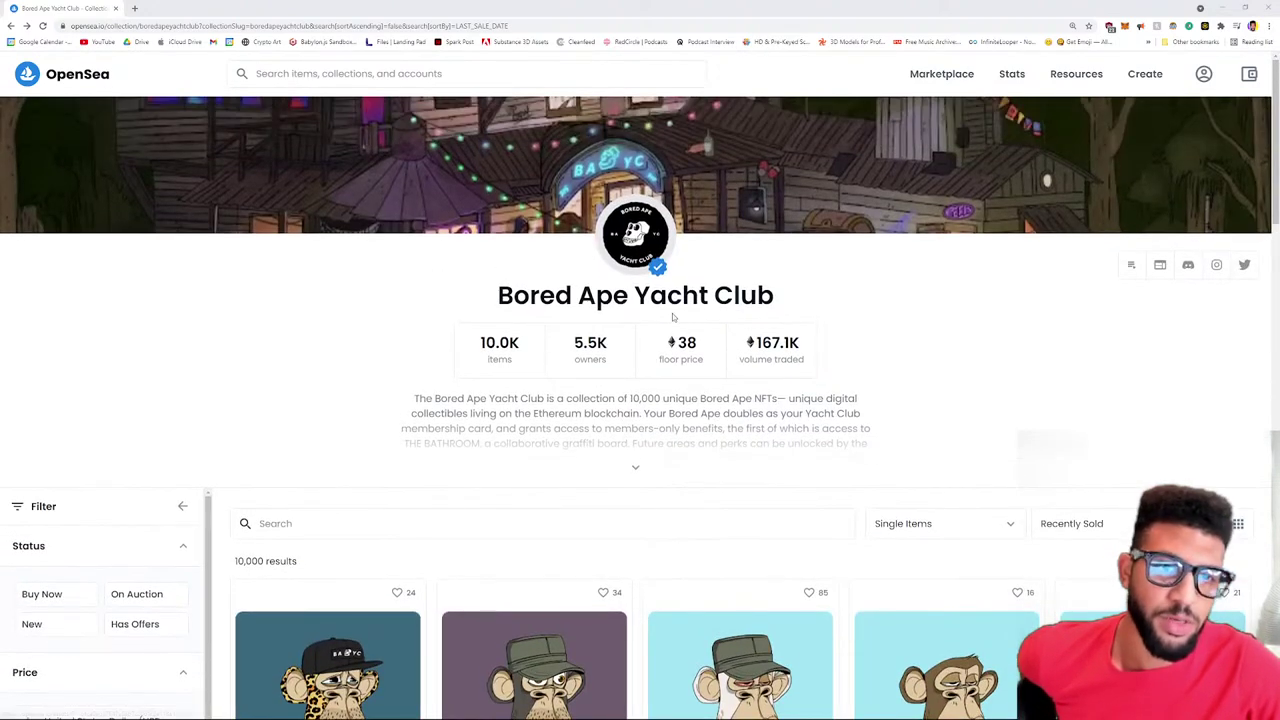
scroll(672, 313, down, 5)
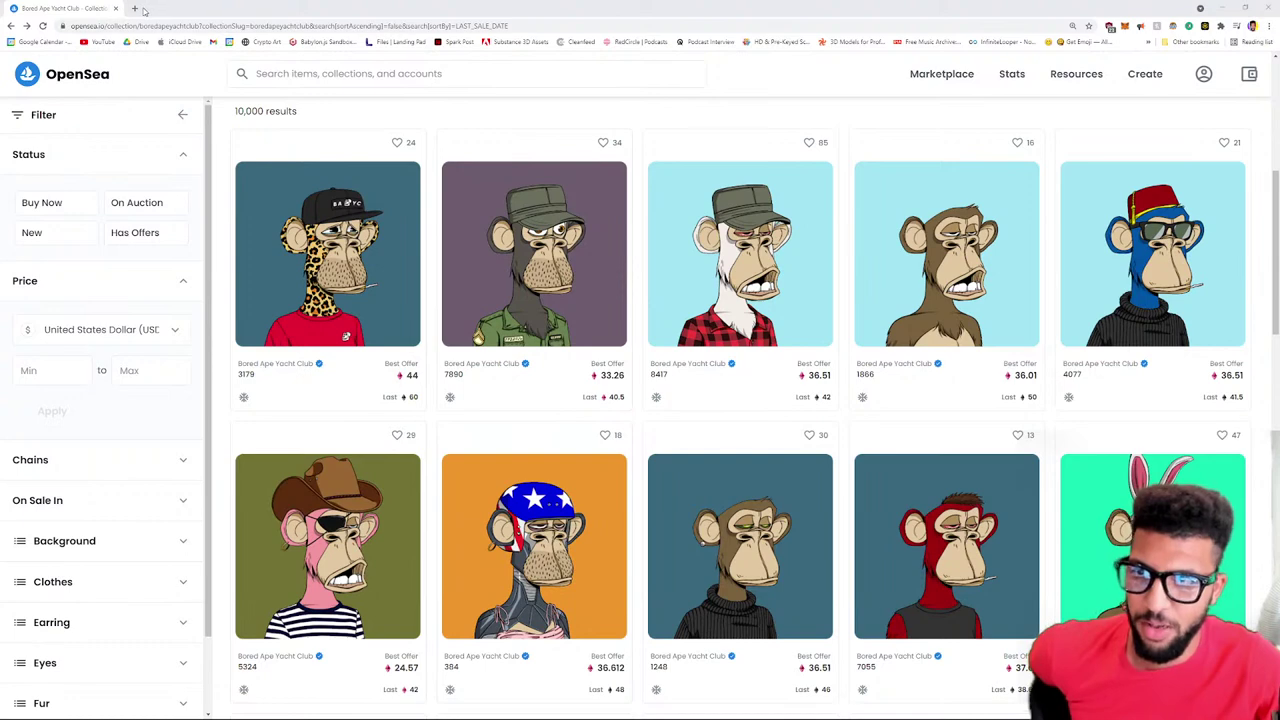
- Search Google for "snap camera" in a new browser tab and open the official Snap Camera website
key(ctrl+t)
click(570, 212)
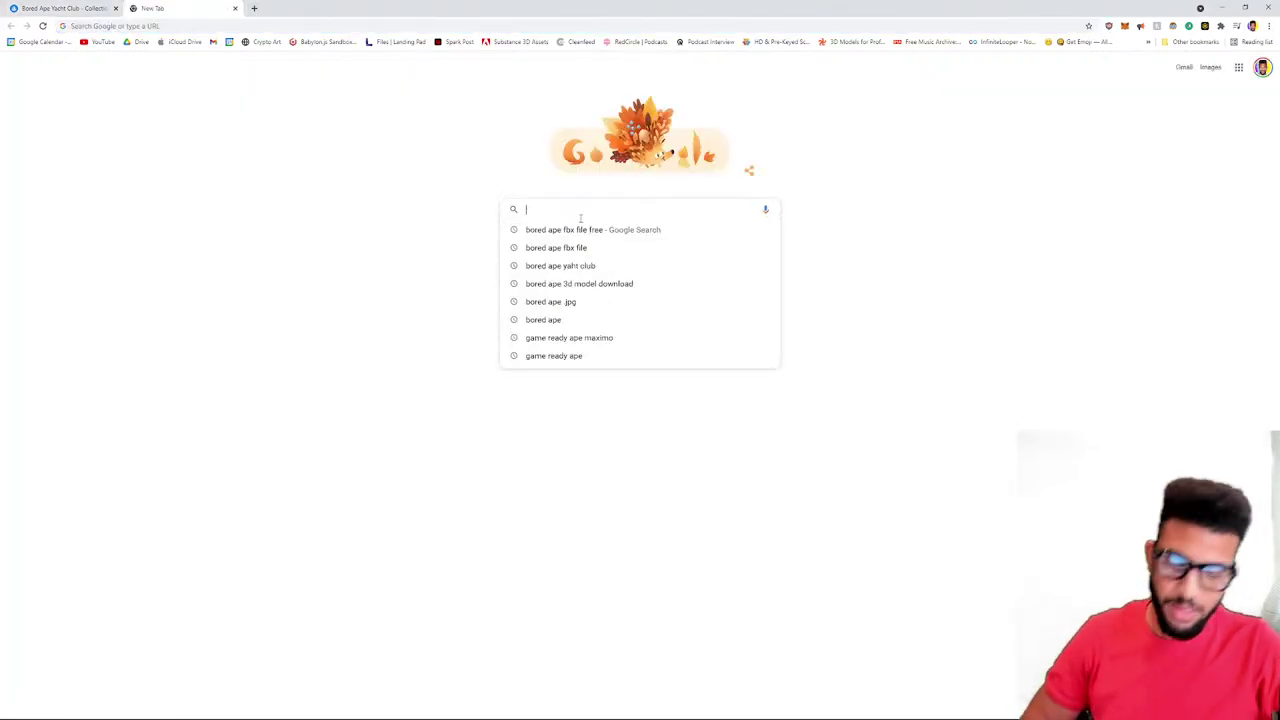
text(snap)
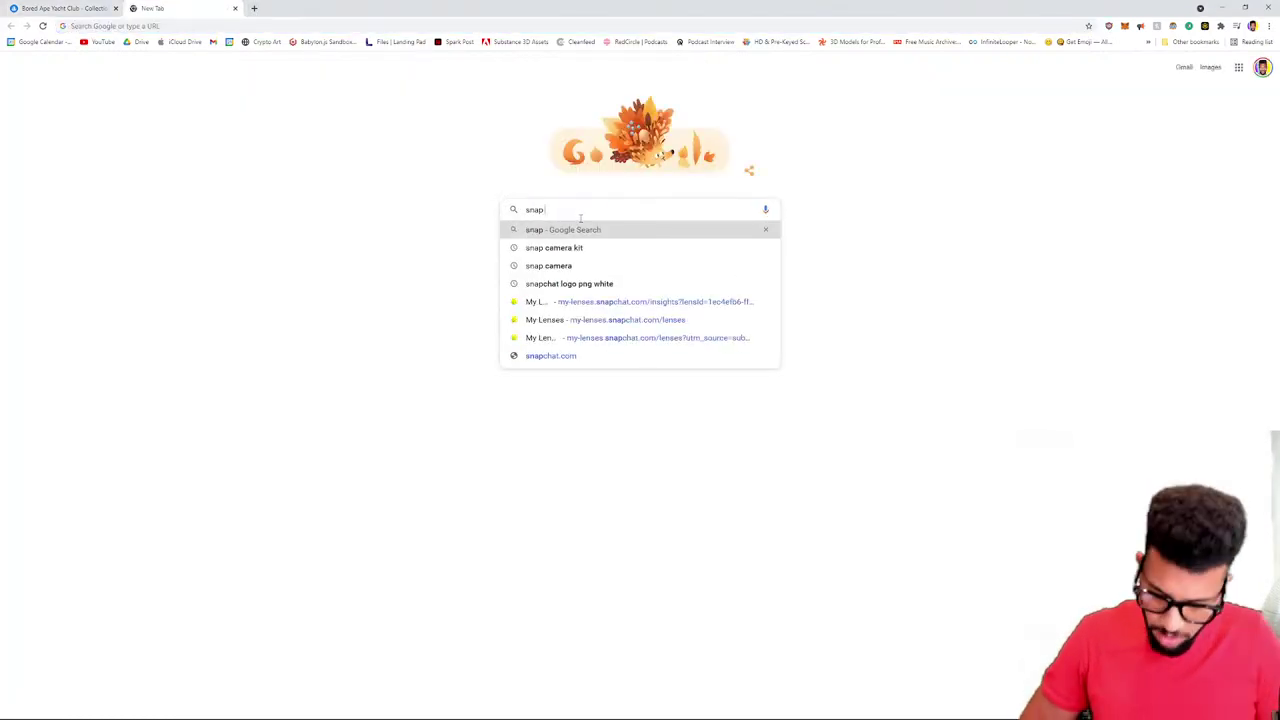
text( camera)
key(Return)
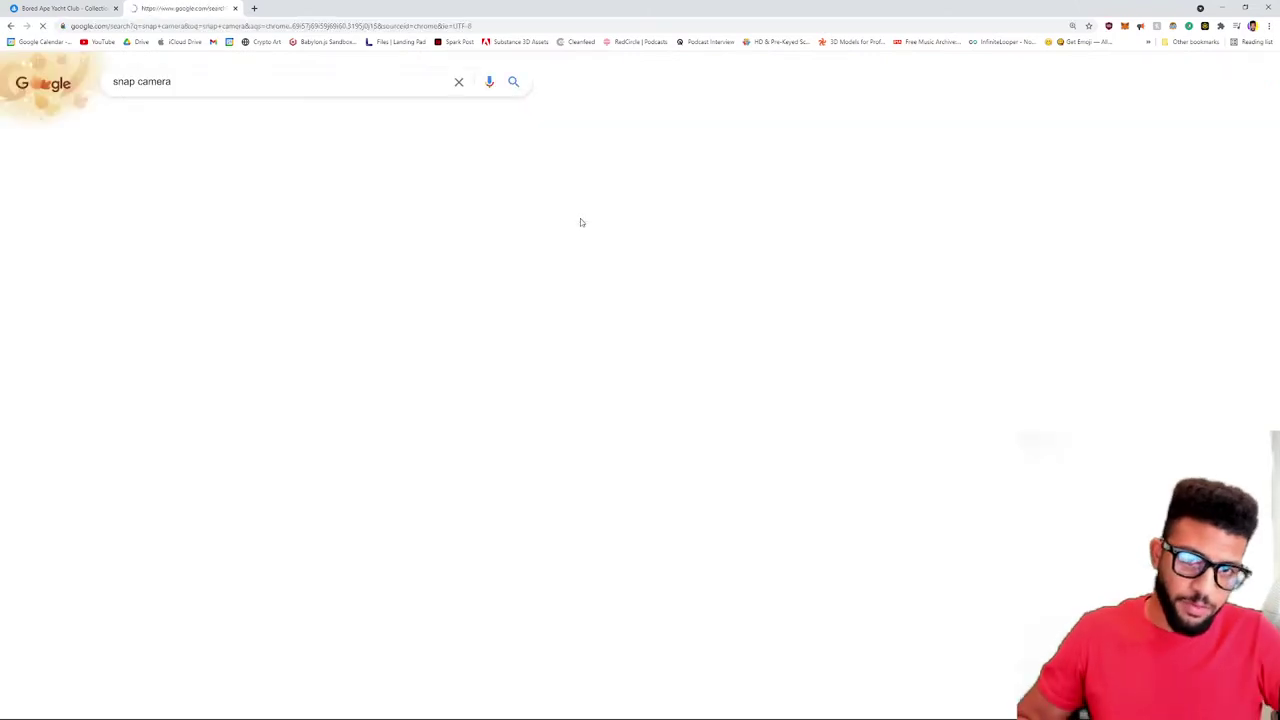
click(205, 190)
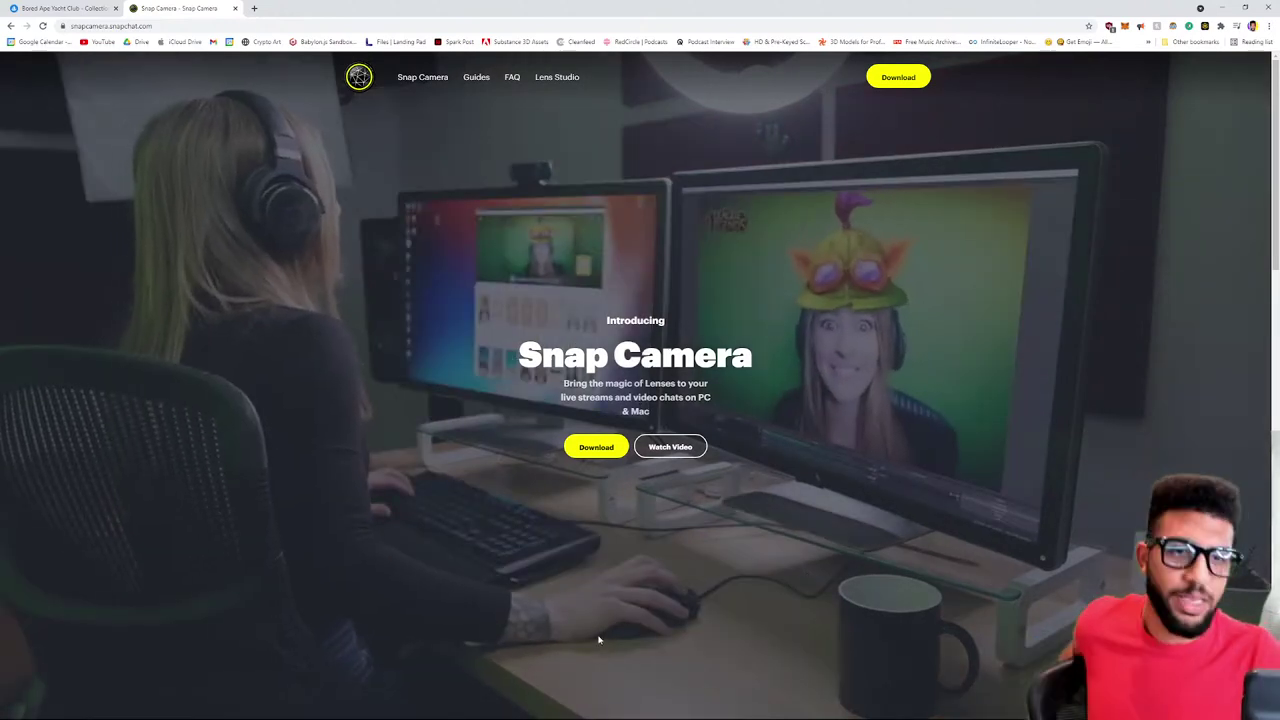
- Return to the Bored Ape Yacht Club page on OpenSea and look through further rows of apes
click(40, 8)
scroll(430, 283, down, 8)
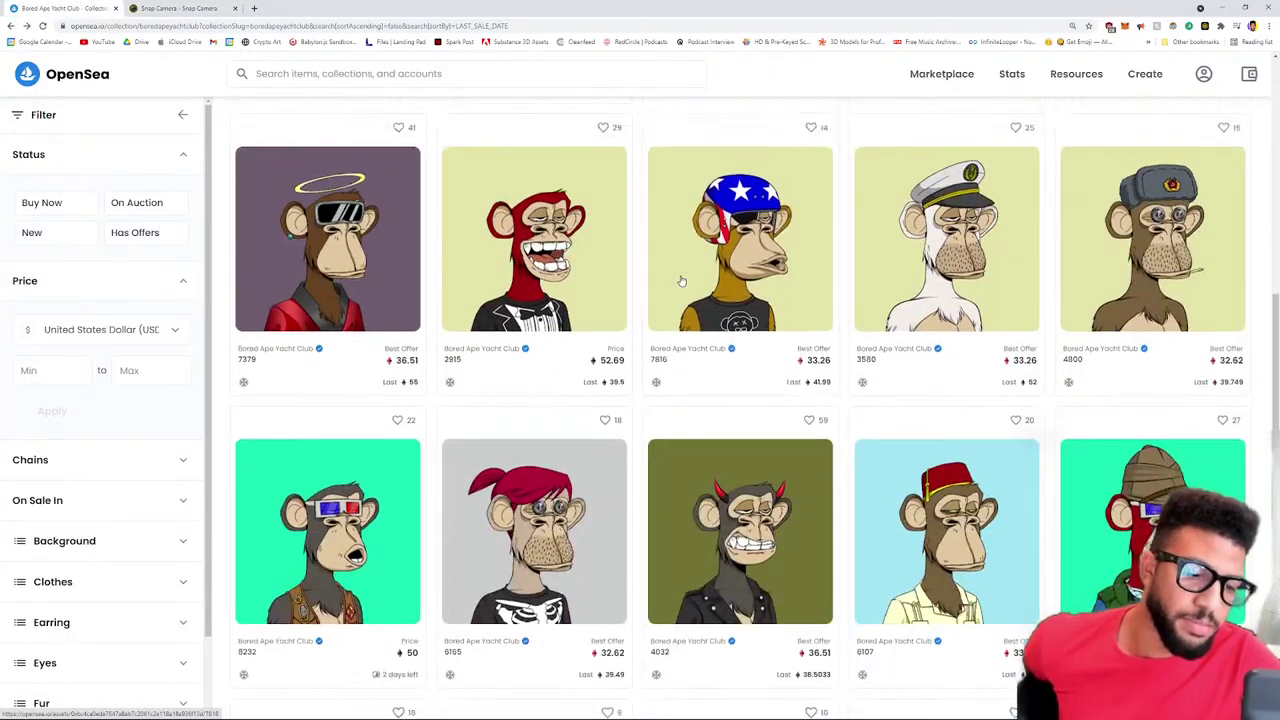
scroll(681, 283, down, 1)
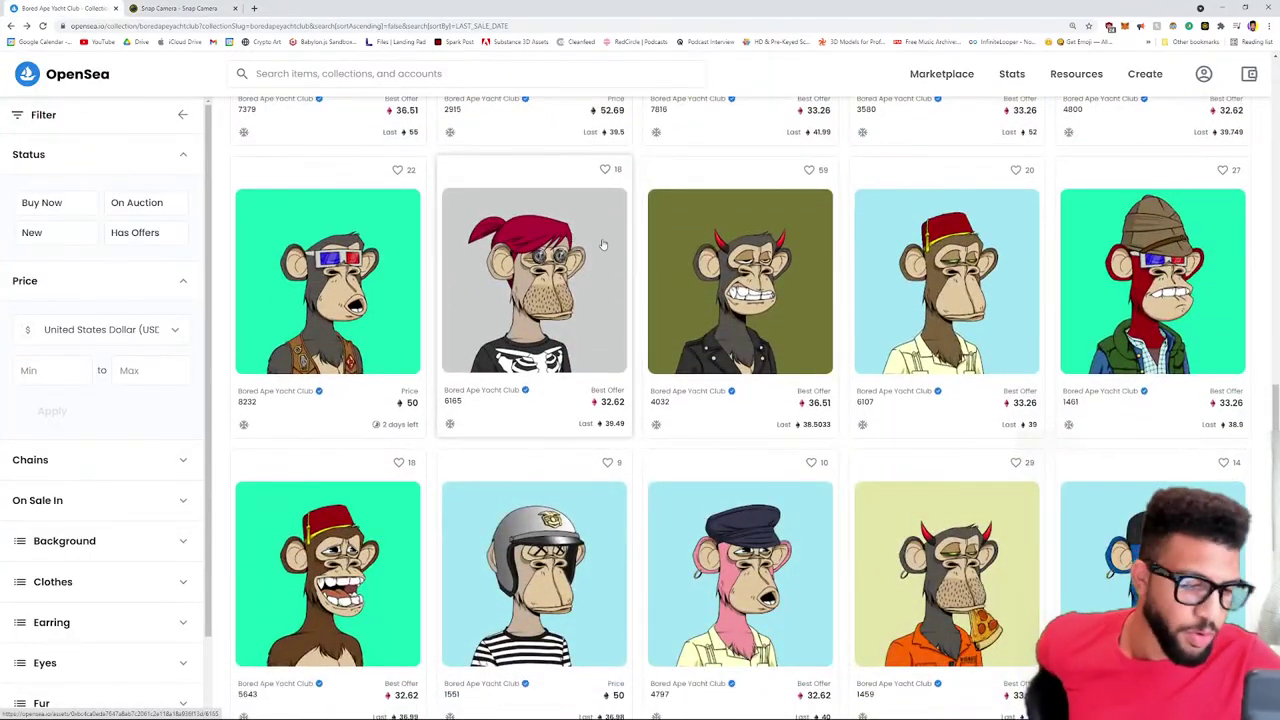
scroll(572, 240, up, 10)
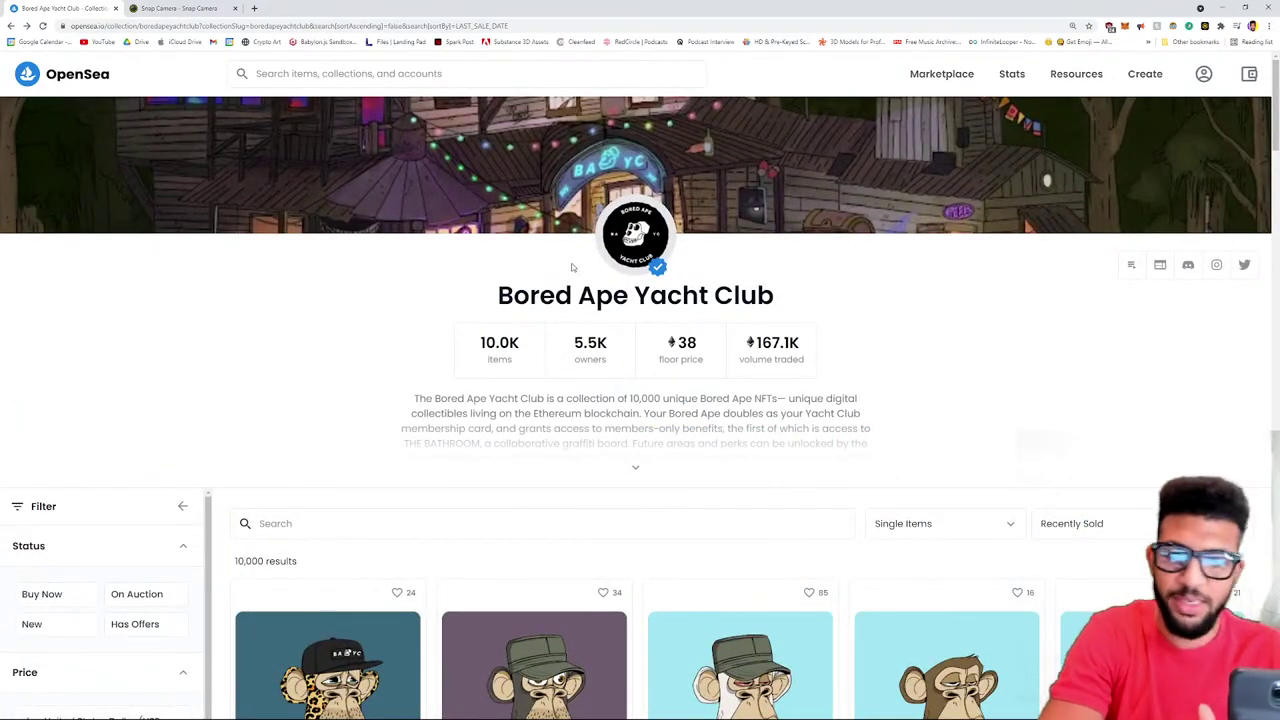
- Read the collection's description, highlighting the phrases about Bored Ape NFTs, collectibles and the Ethereum blockchain
scroll(281, 492, down, 1)
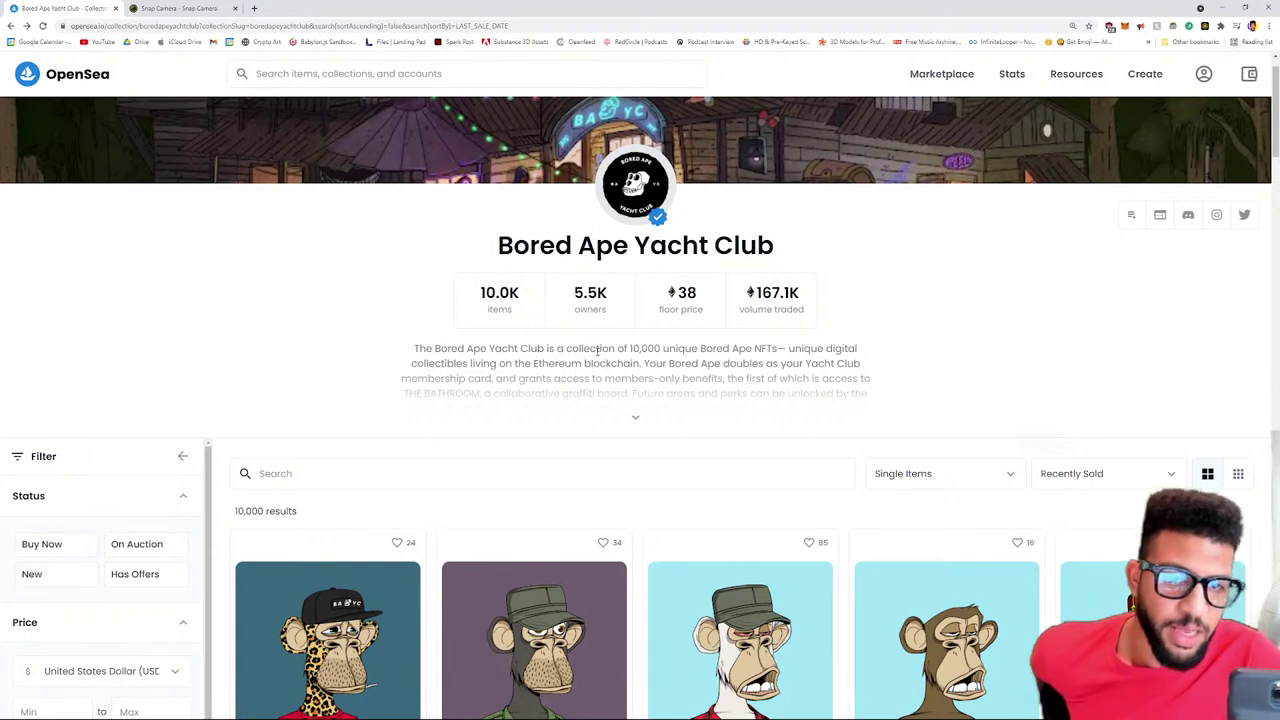
drag(630, 348, 782, 361)
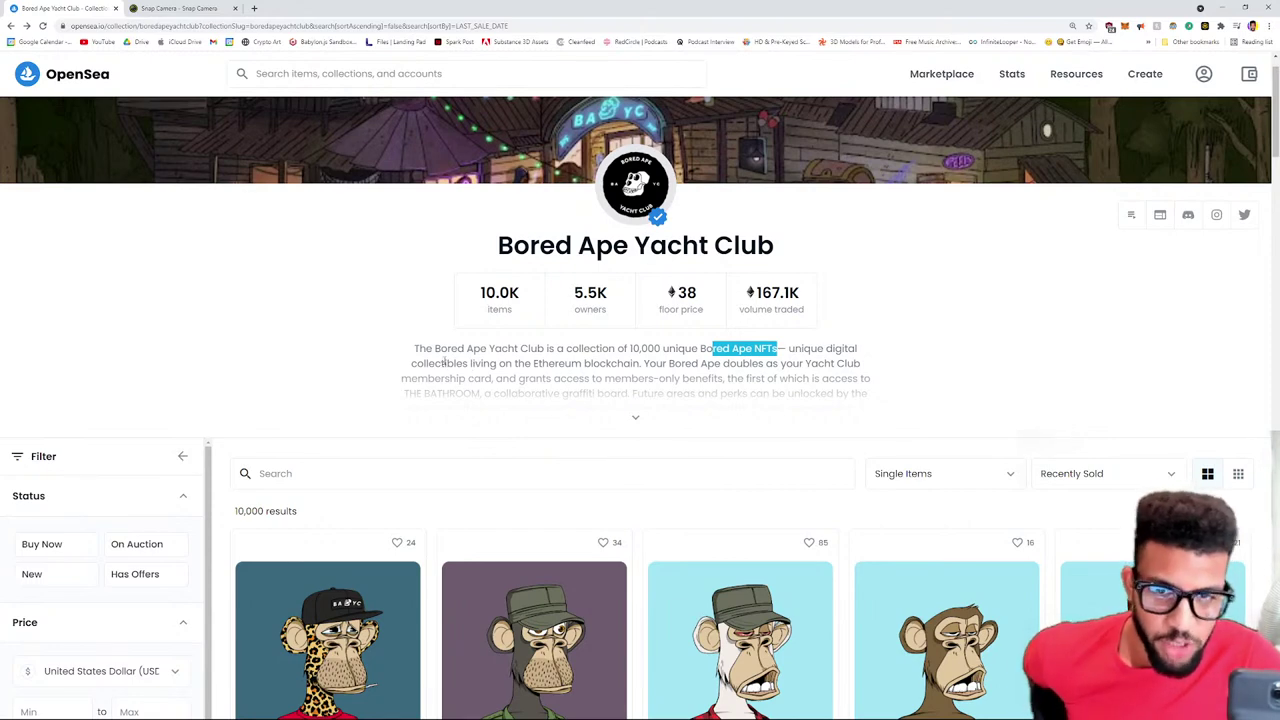
drag(428, 363, 490, 363)
scroll(553, 313, down, 1)
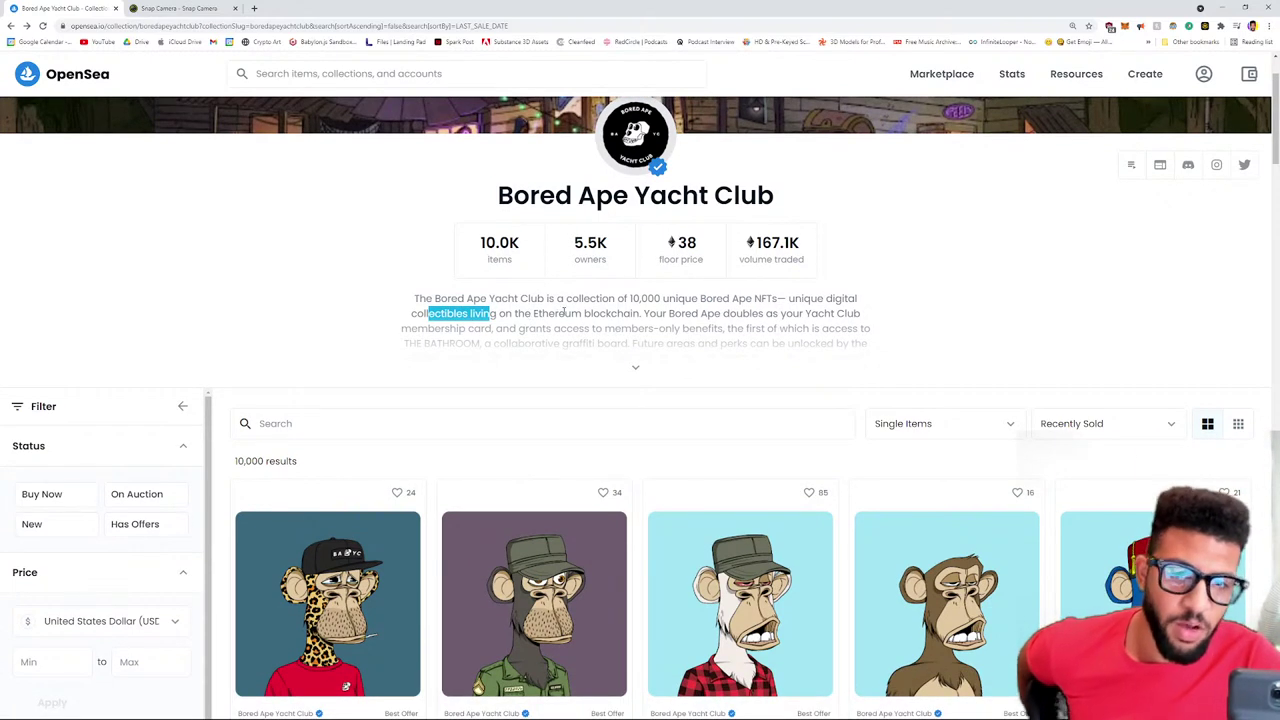
drag(533, 313, 617, 313)
scroll(704, 281, down, 1)
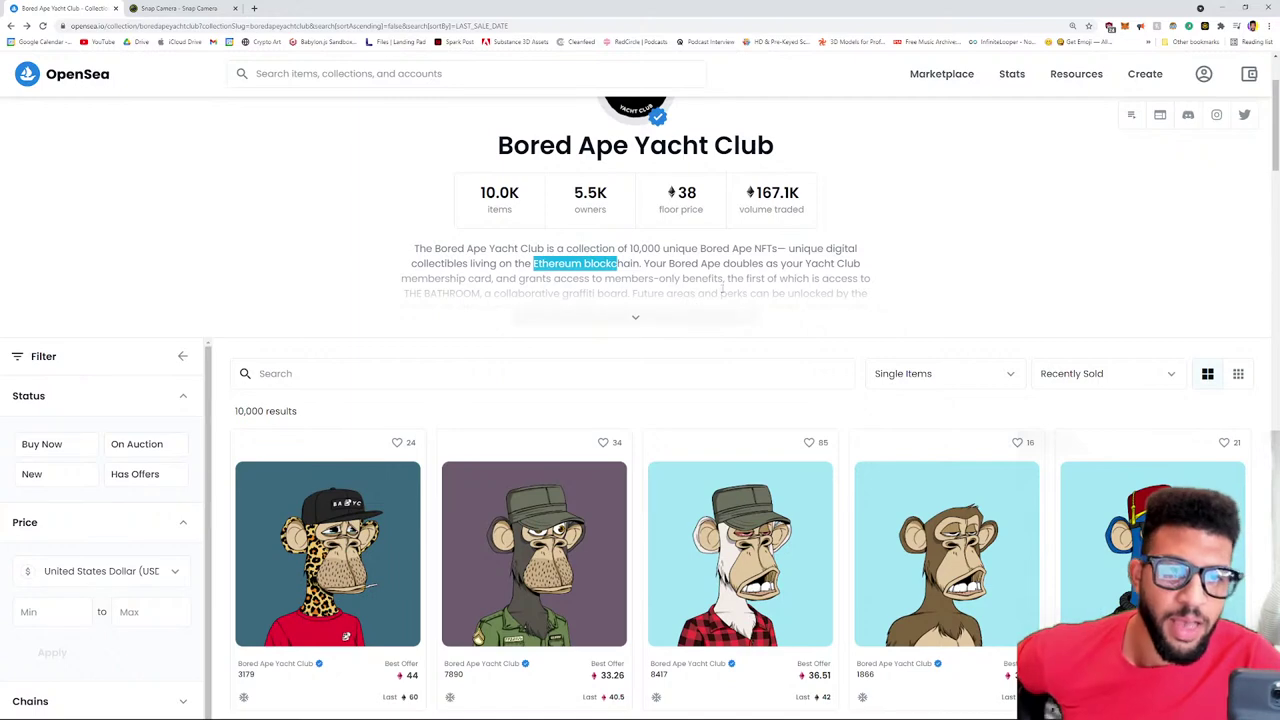
- Examine the ape artwork across the collection, comparing the hats, eyes, mouths, fur and clothes of different apes
scroll(710, 330, down, 4)
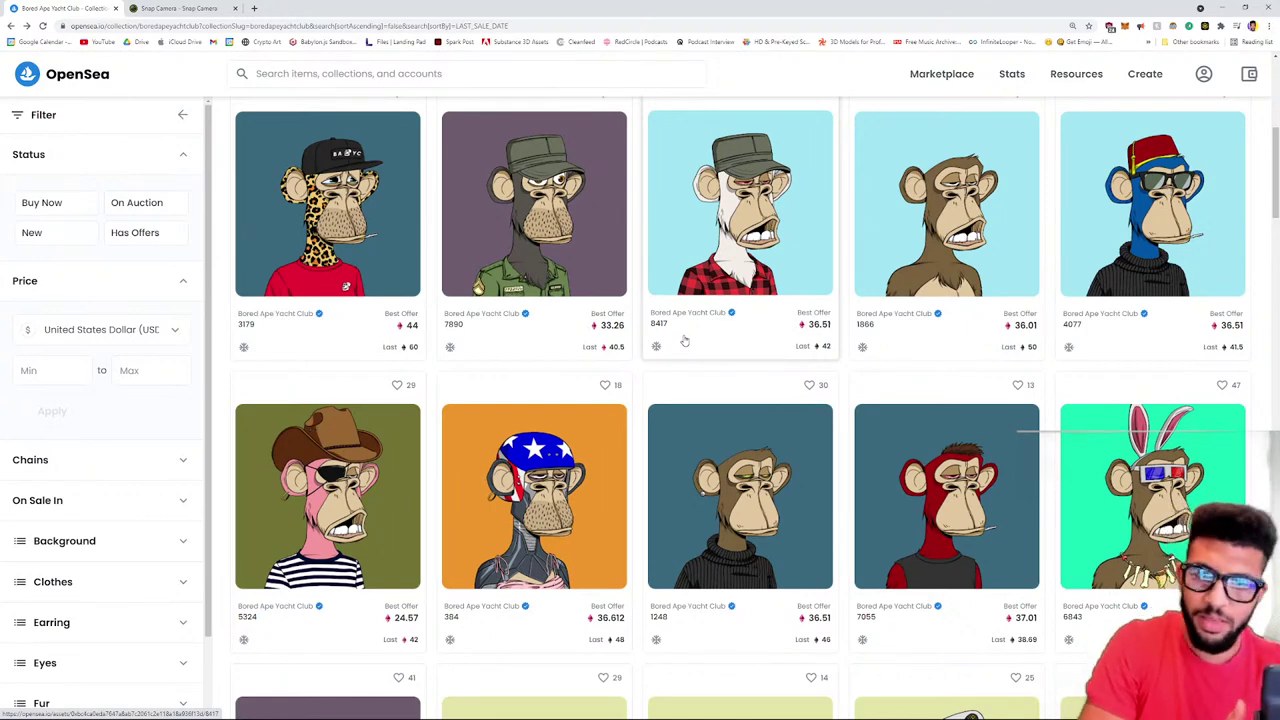
scroll(685, 342, down, 3)
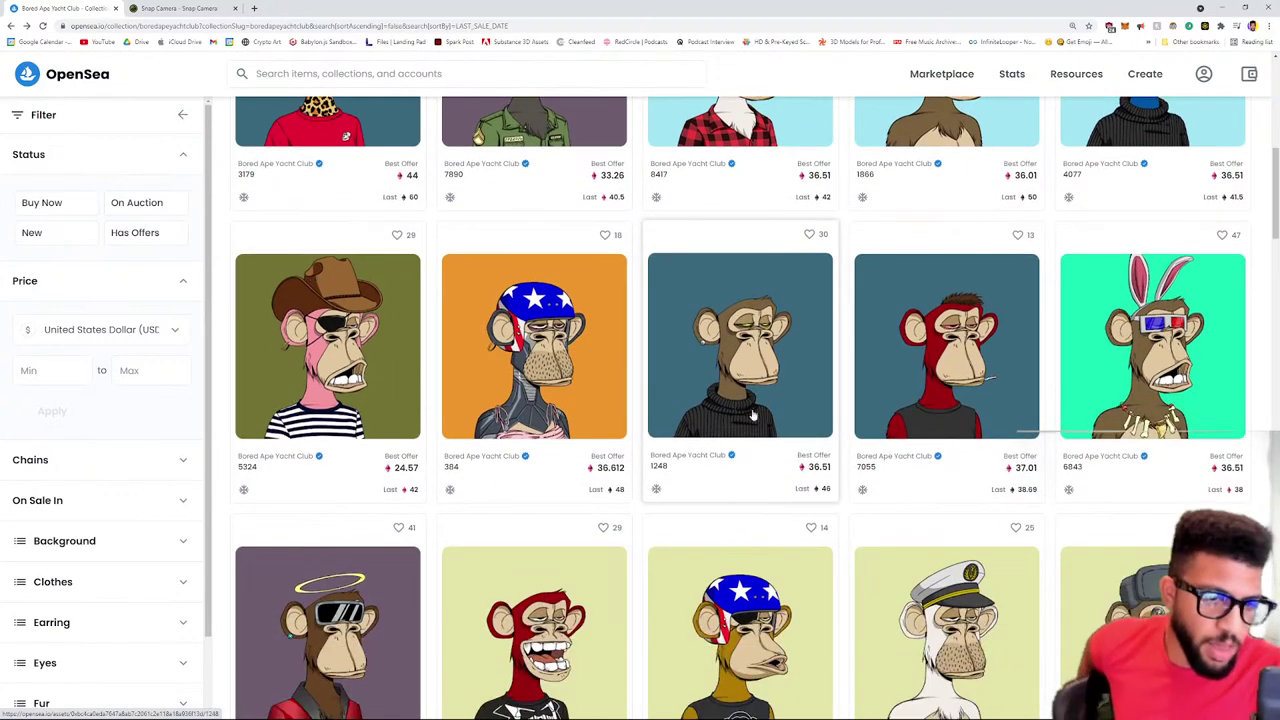
scroll(775, 336, down, 4)
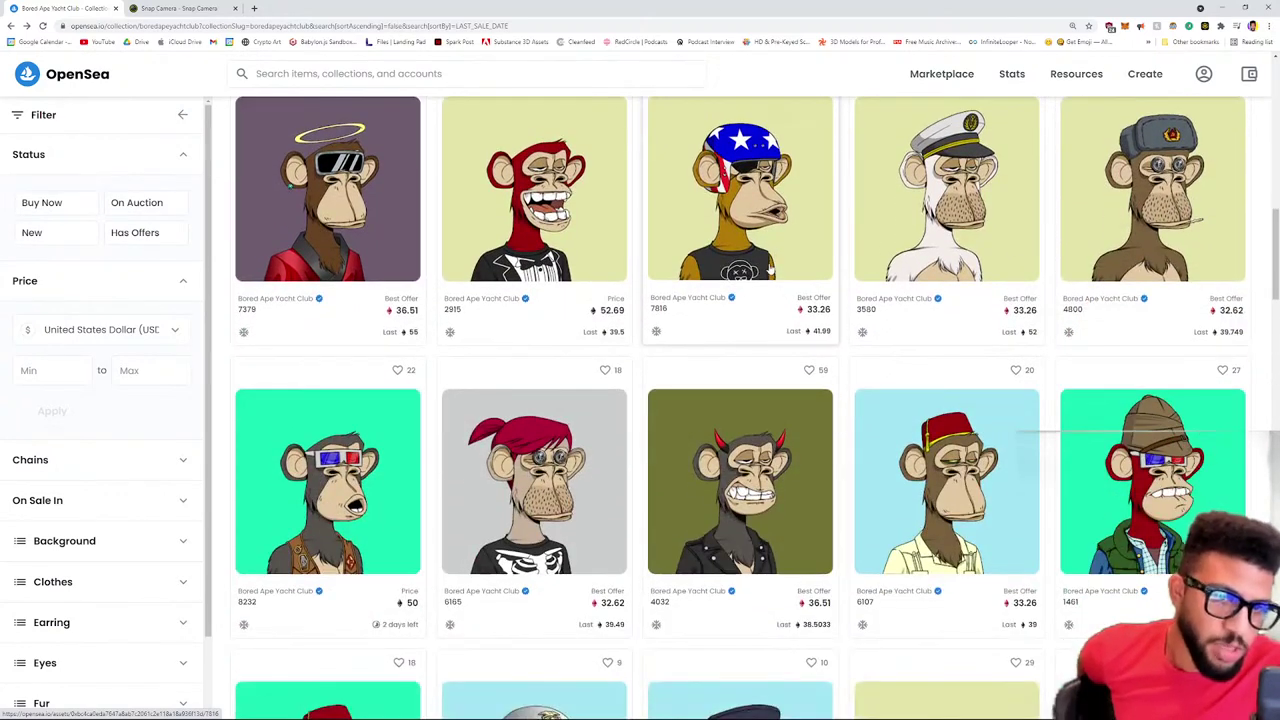
scroll(772, 330, up, 2)
scroll(765, 290, up, 3)
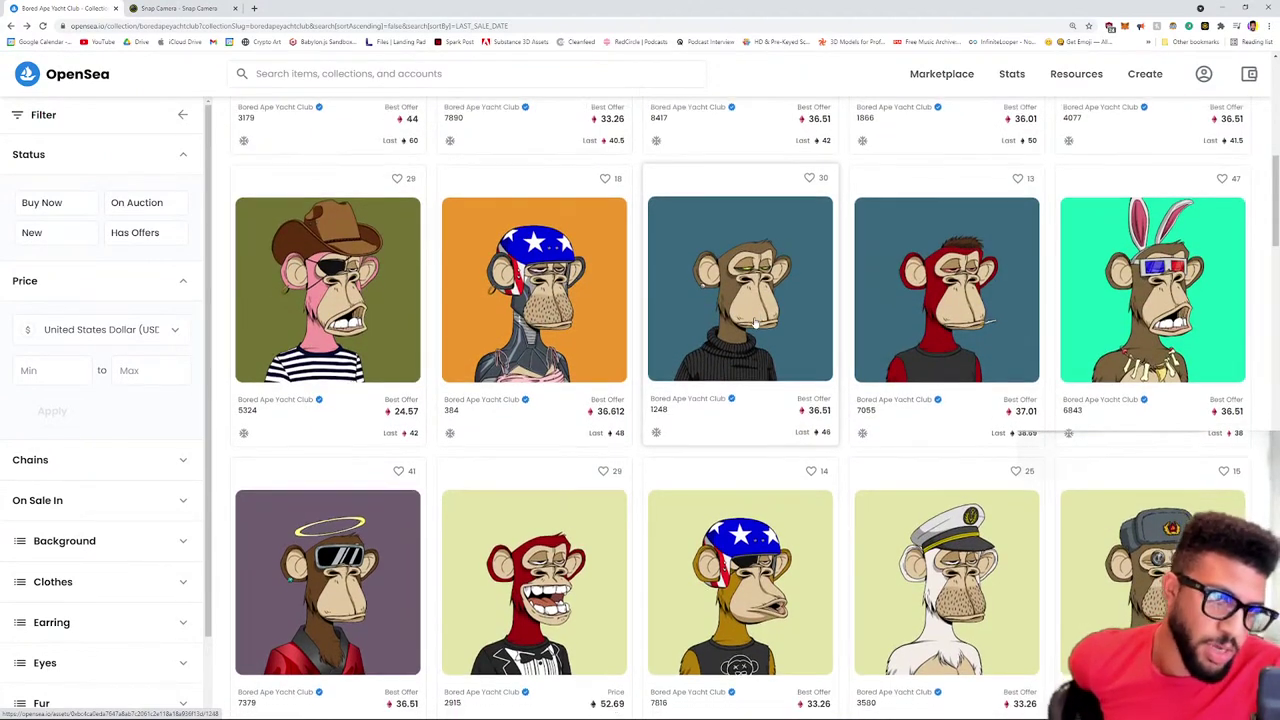
scroll(755, 322, down, 5)
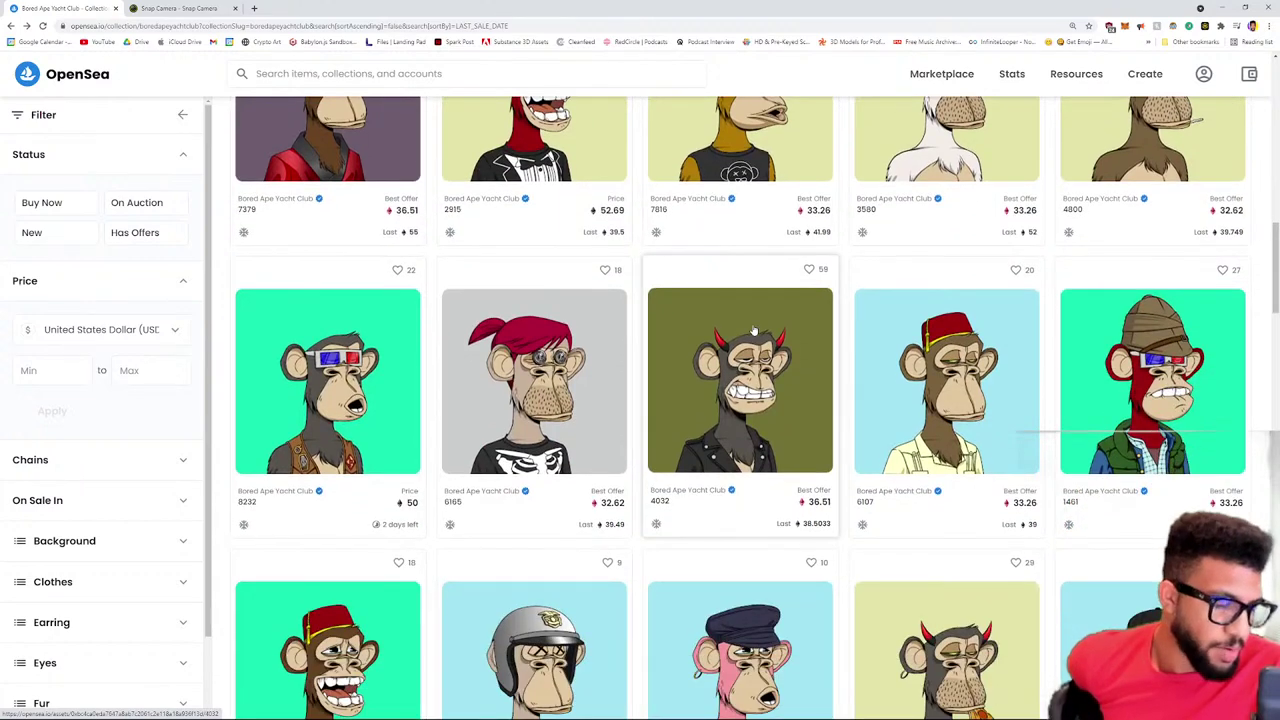
scroll(754, 330, down, 1)
scroll(754, 330, down, 2)
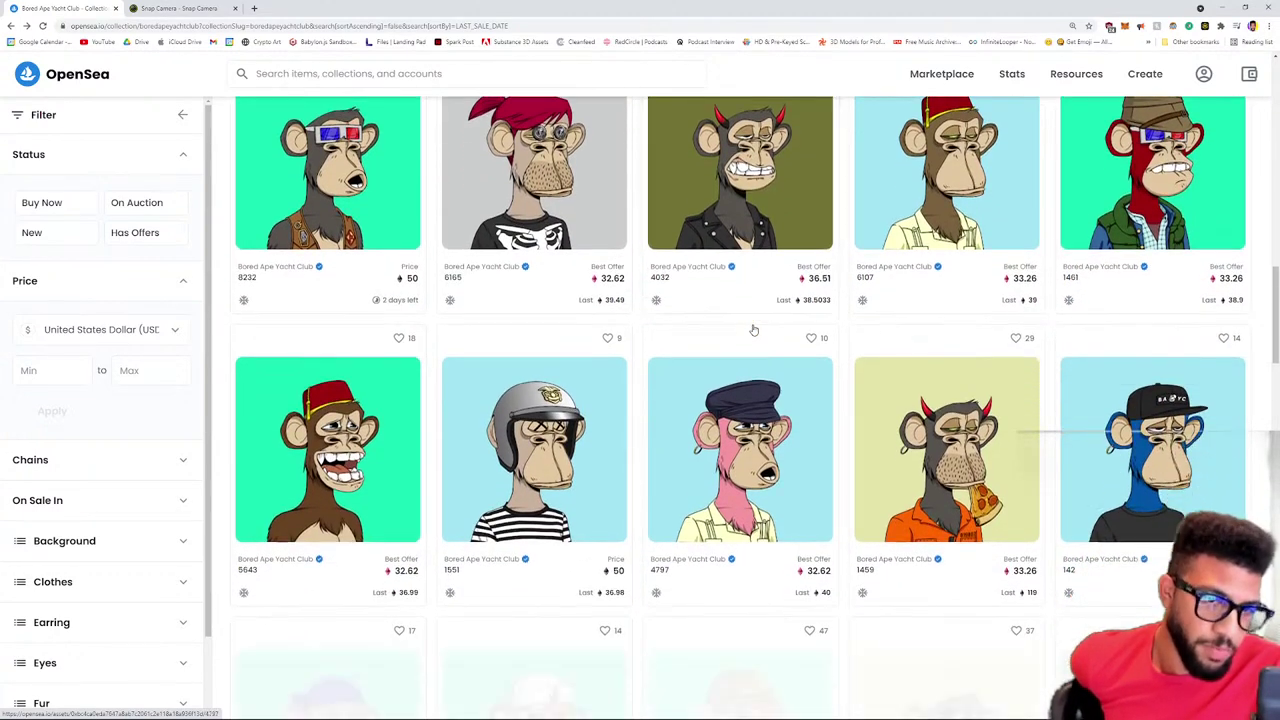
scroll(754, 330, down, 1)
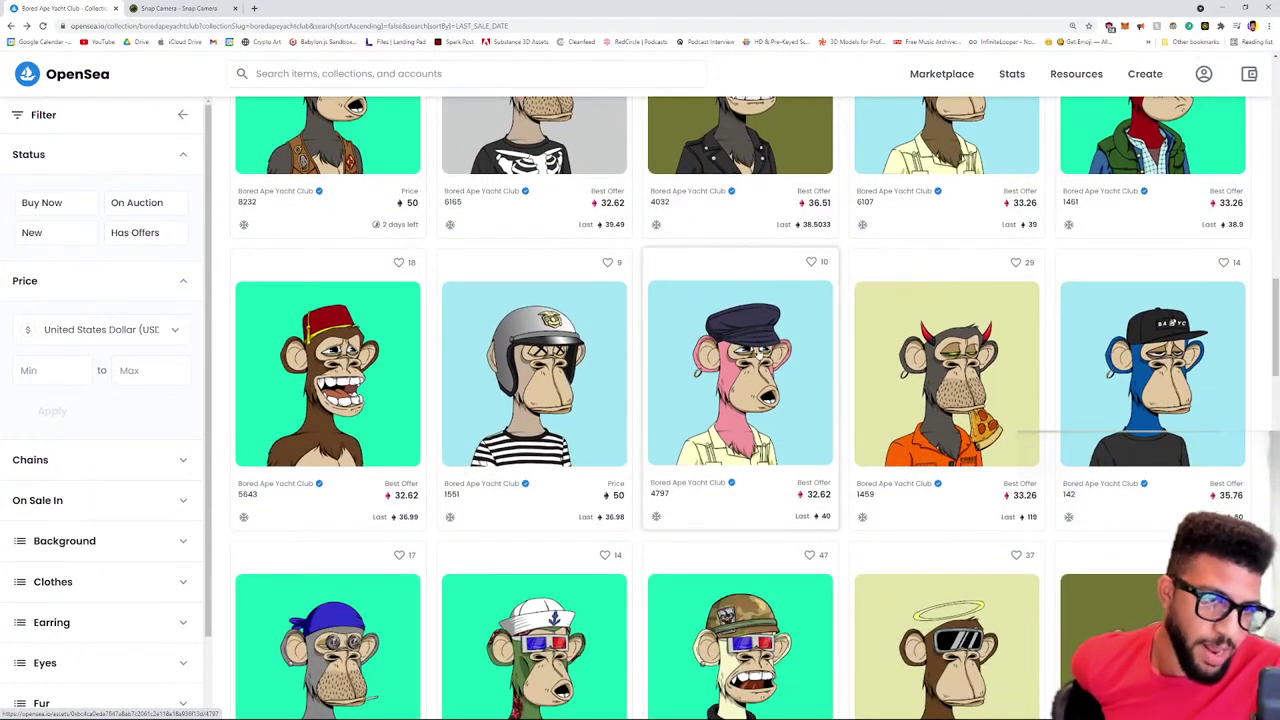
scroll(756, 335, up, 3)
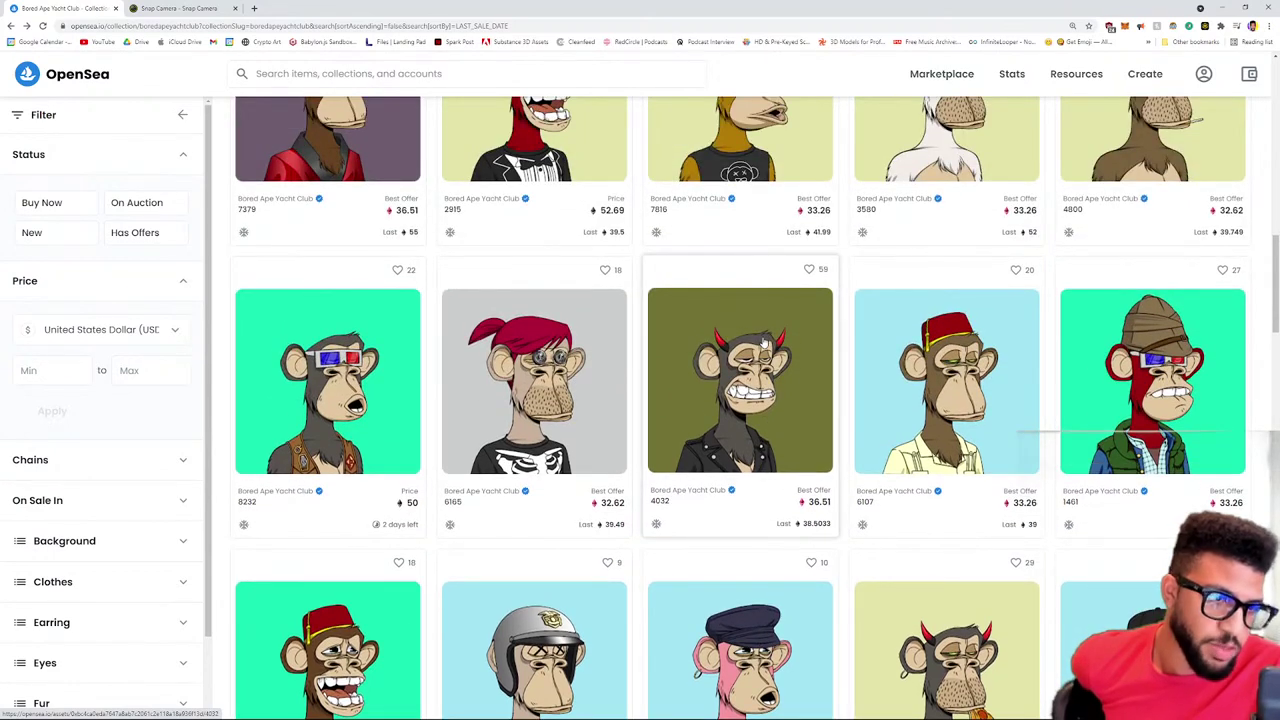
scroll(765, 342, up, 2)
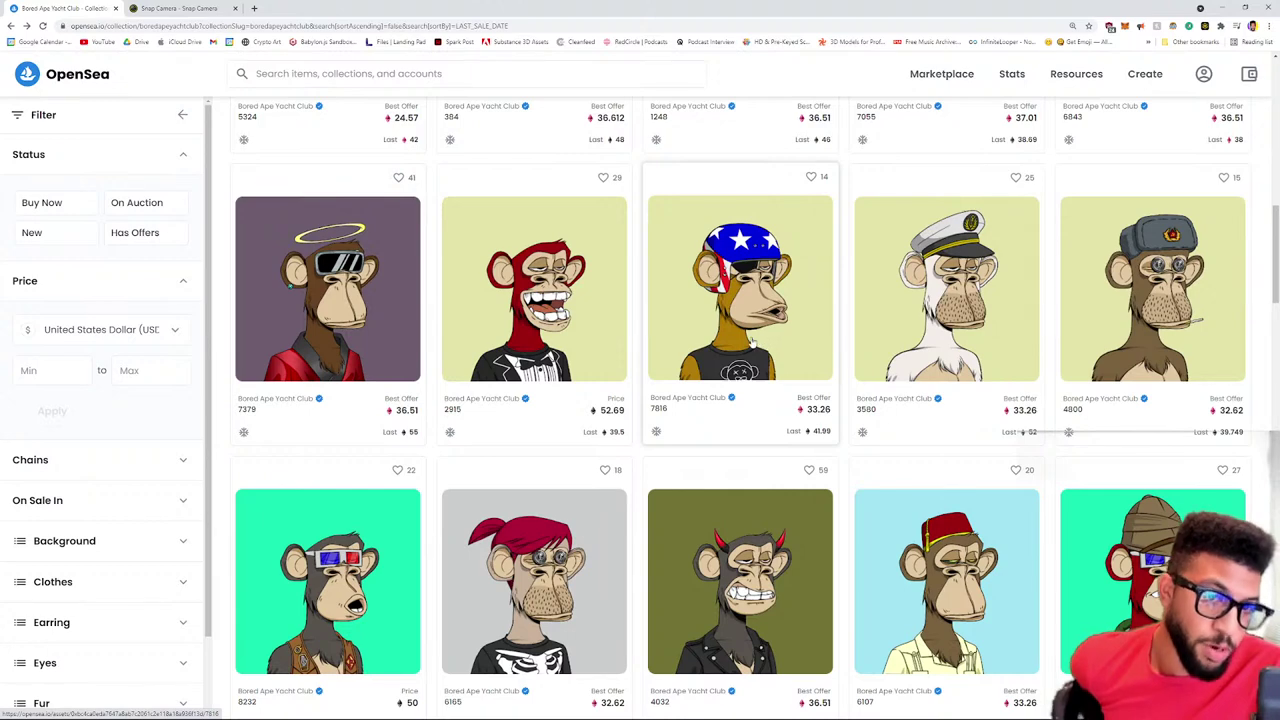
scroll(752, 341, up, 4)
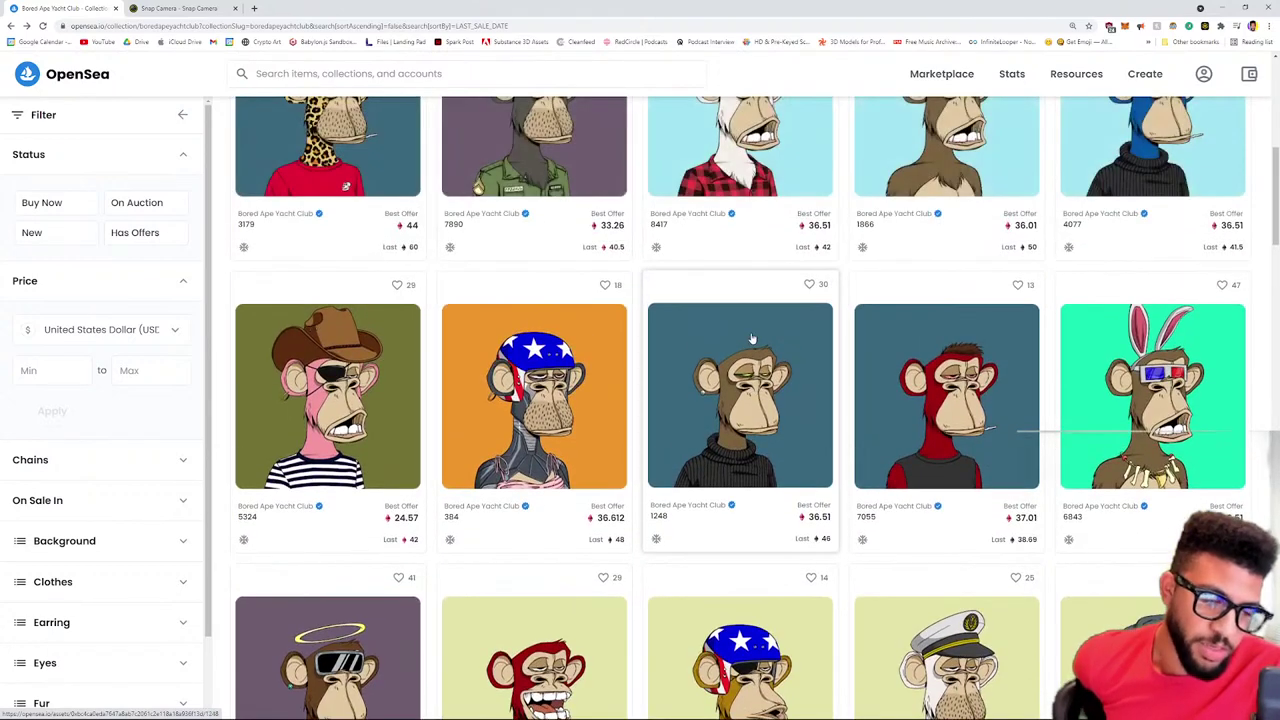
scroll(752, 339, up, 2)
scroll(752, 341, up, 2)
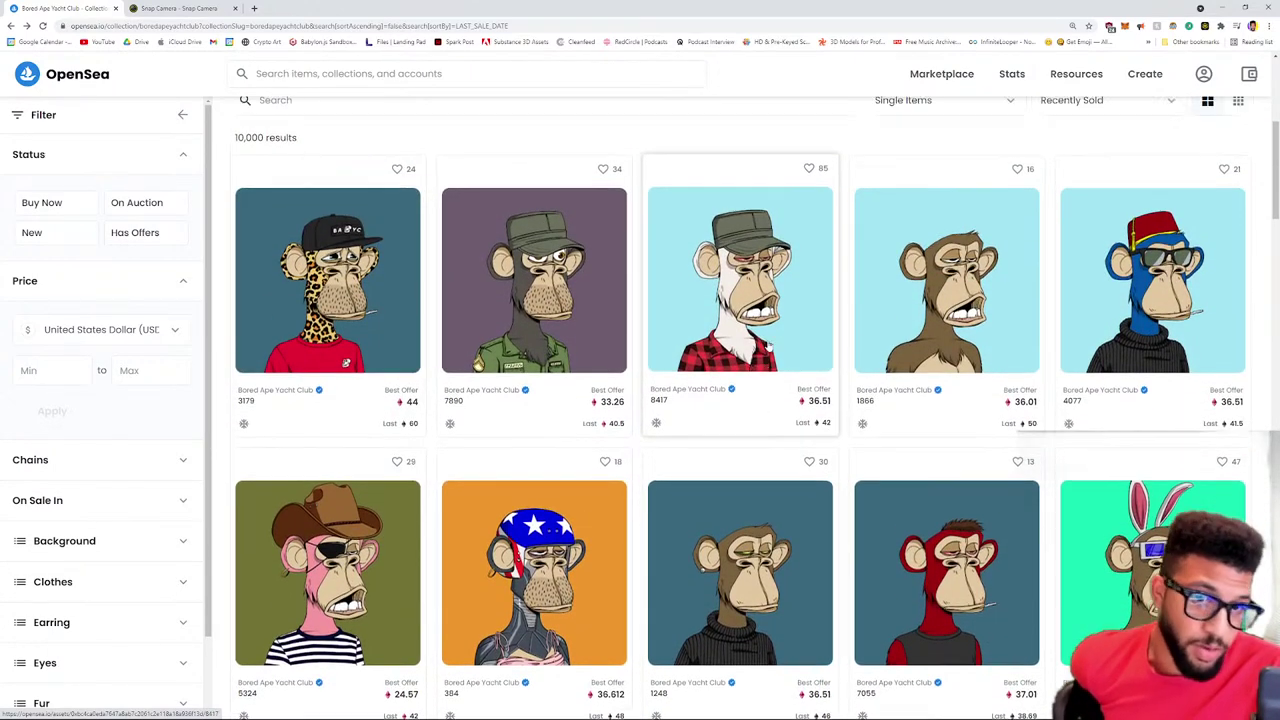
scroll(766, 354, down, 2)
scroll(756, 358, down, 2)
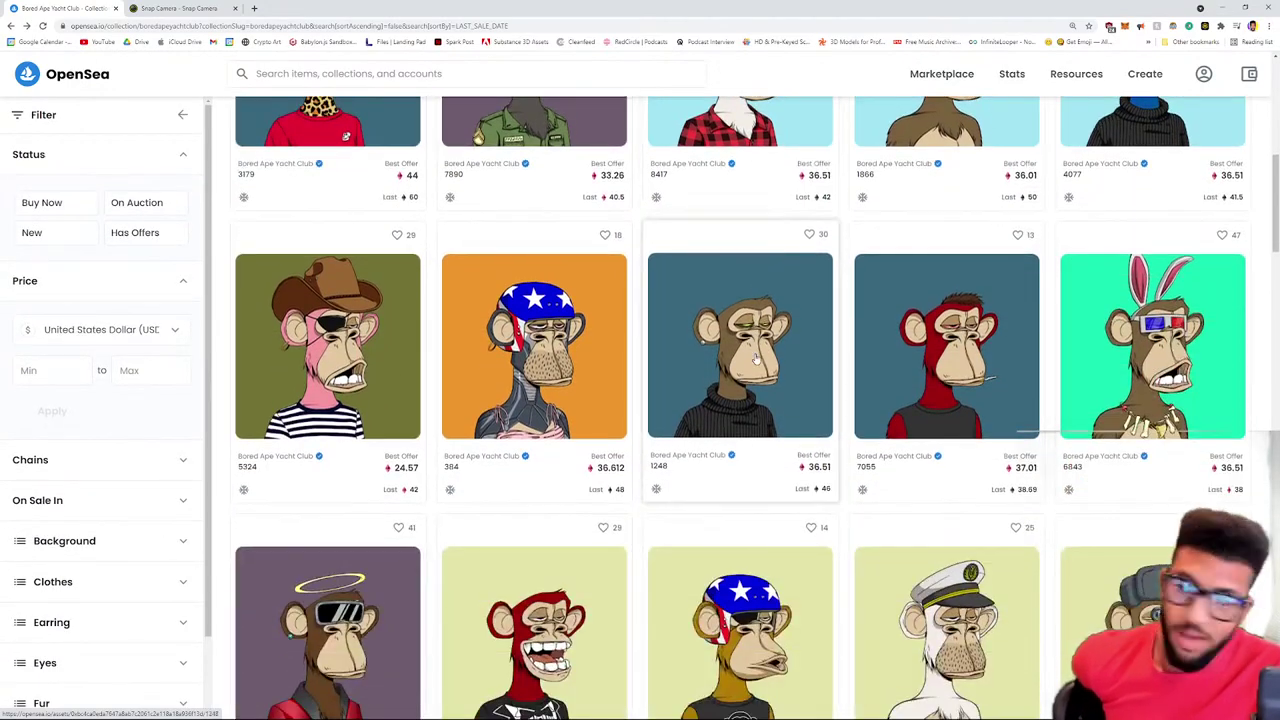
scroll(757, 358, down, 6)
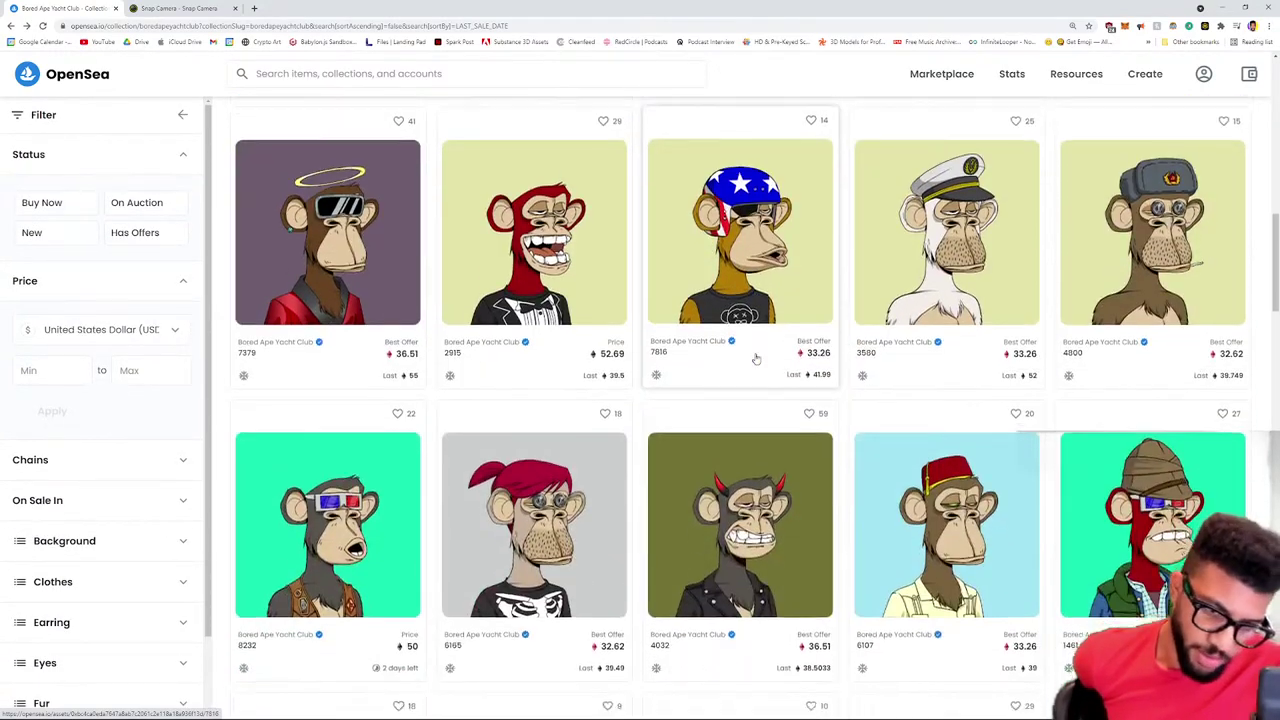
scroll(757, 358, down, 3)
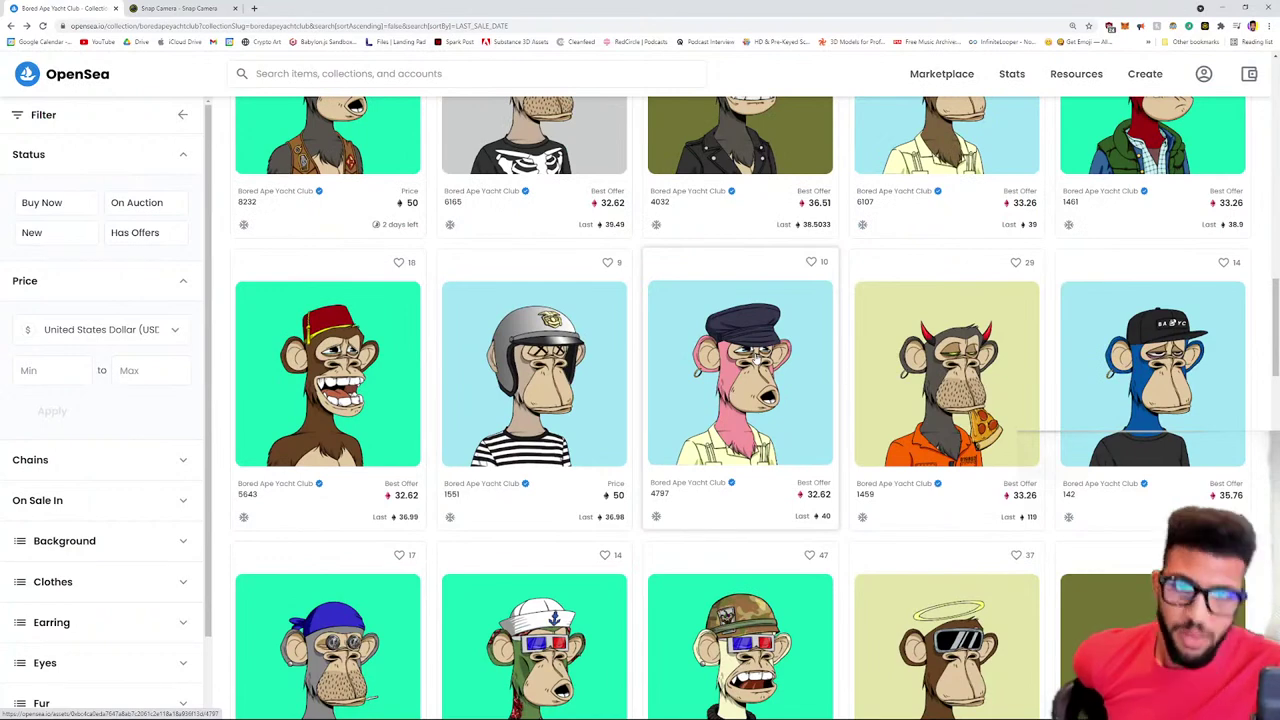
scroll(756, 357, up, 3)
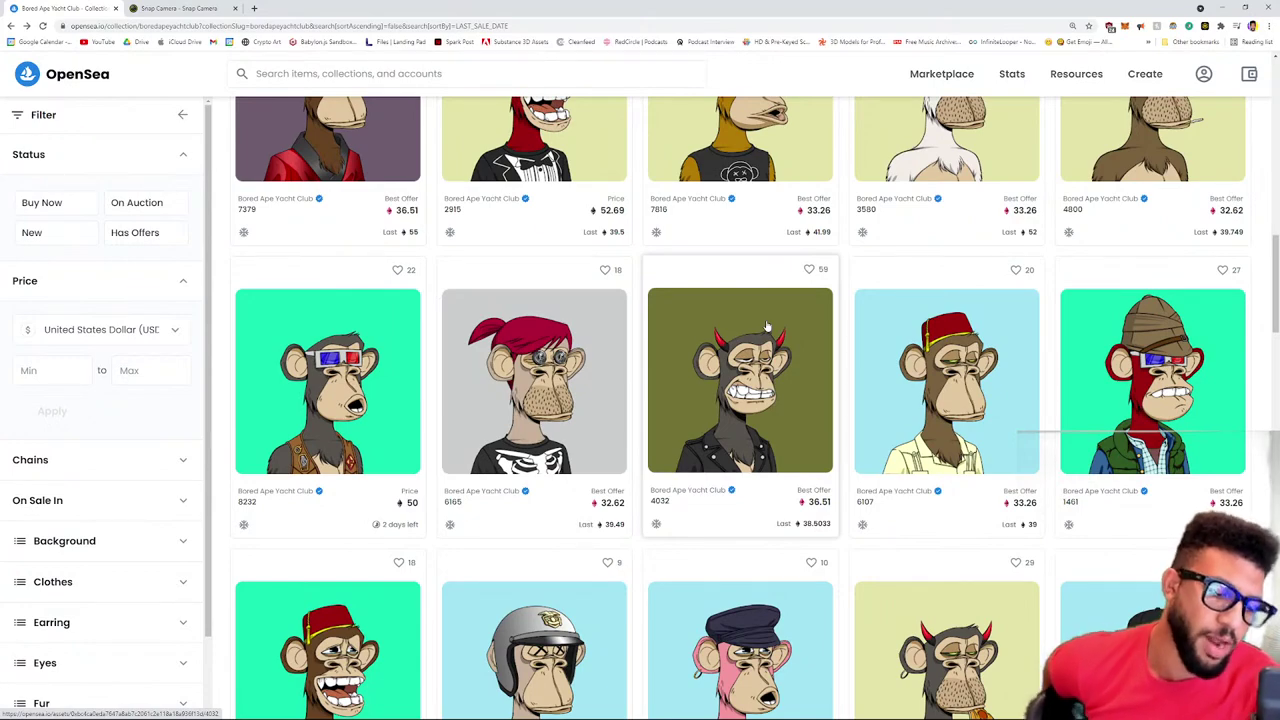
scroll(757, 357, up, 10)
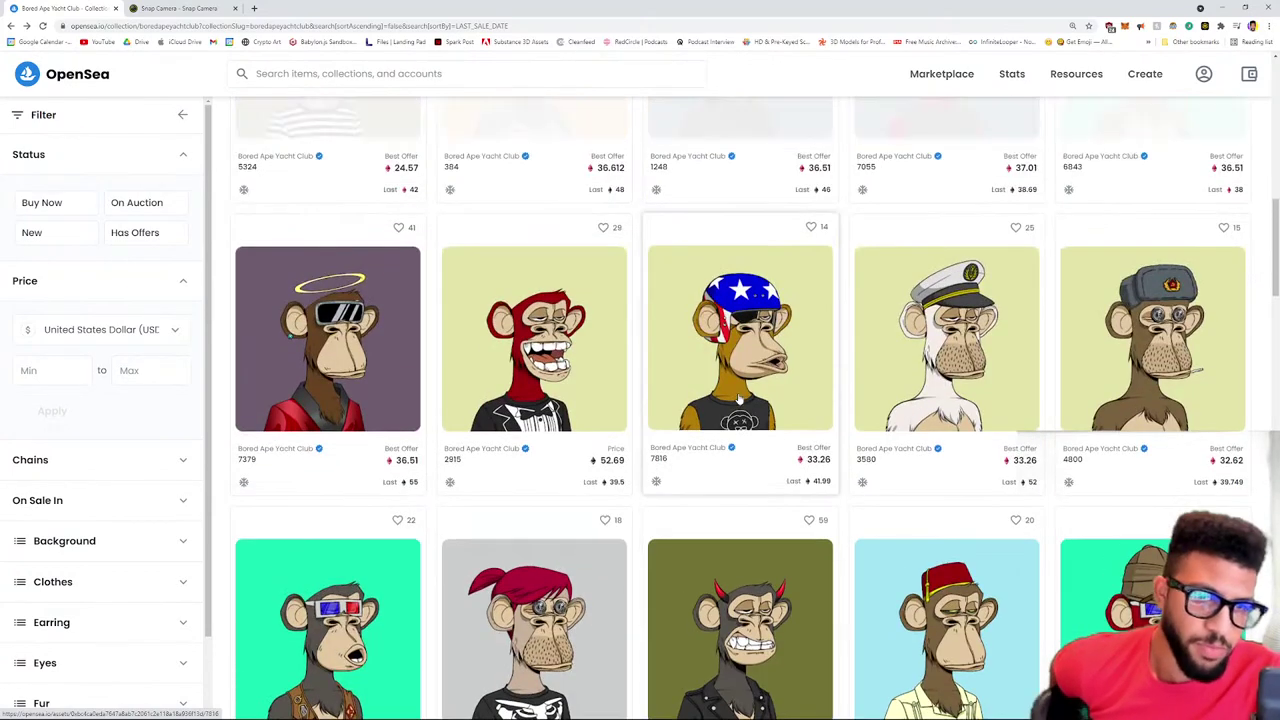
scroll(739, 397, up, 3)
scroll(739, 397, down, 2)
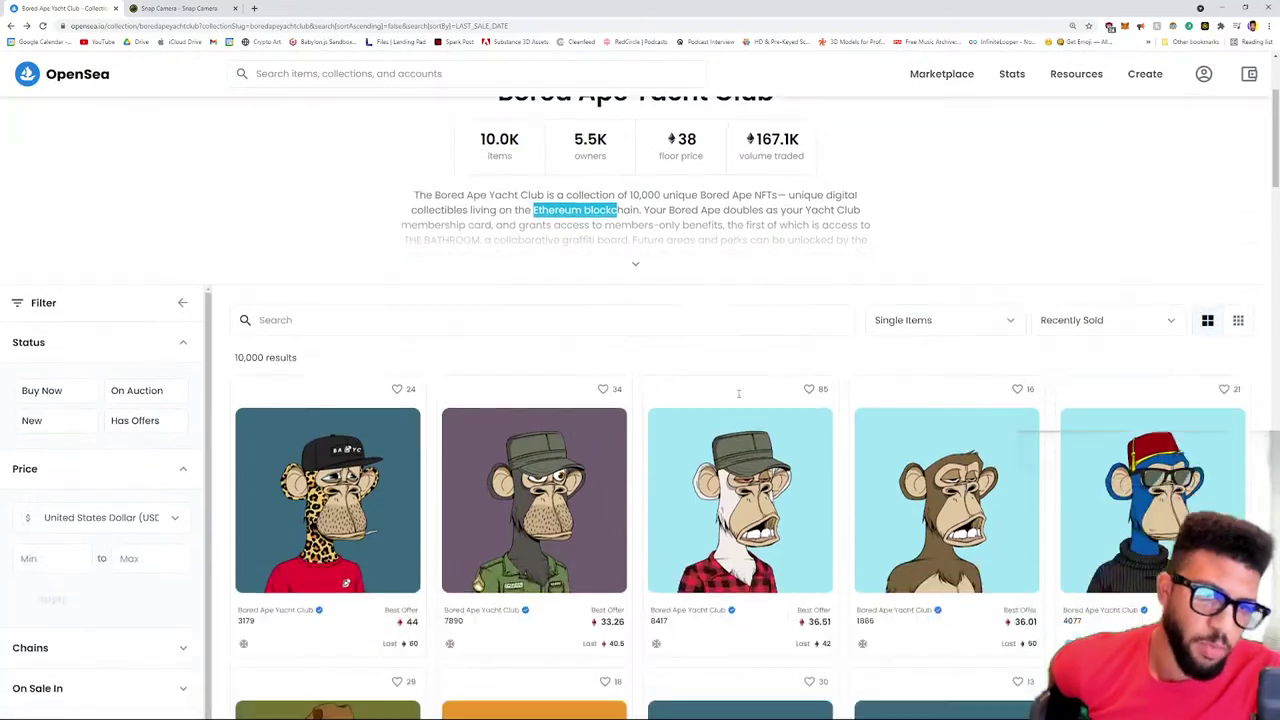
scroll(739, 397, up, 2)
scroll(739, 397, down, 2)
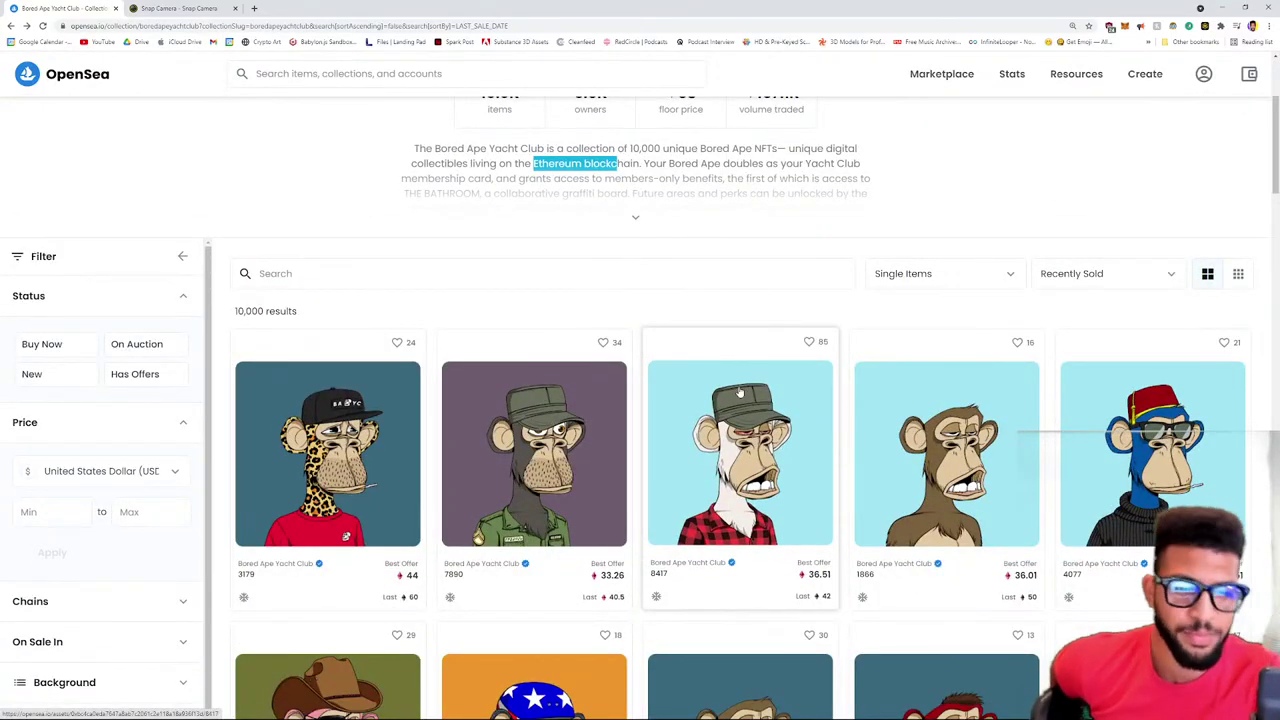
- Look through more rows of the Bored Ape Yacht Club collection, comparing the apes' headwear, eyes and mouths
scroll(739, 393, down, 8)
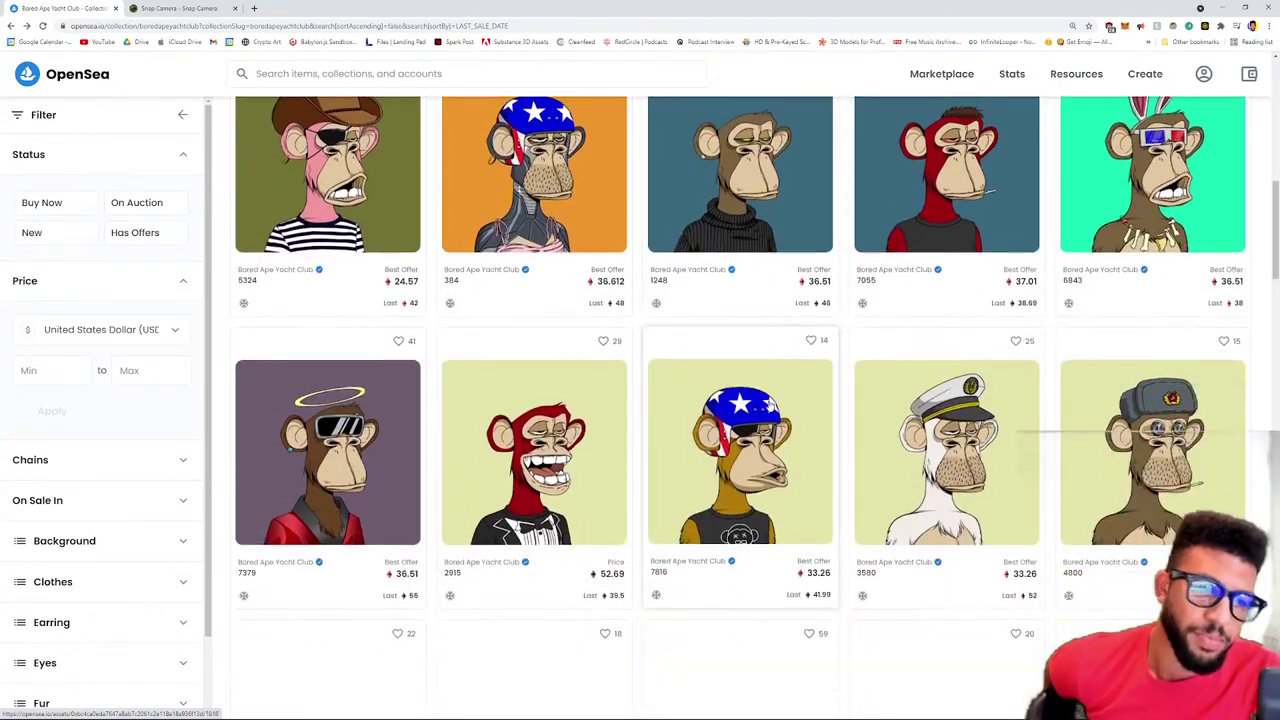
scroll(766, 403, down, 2)
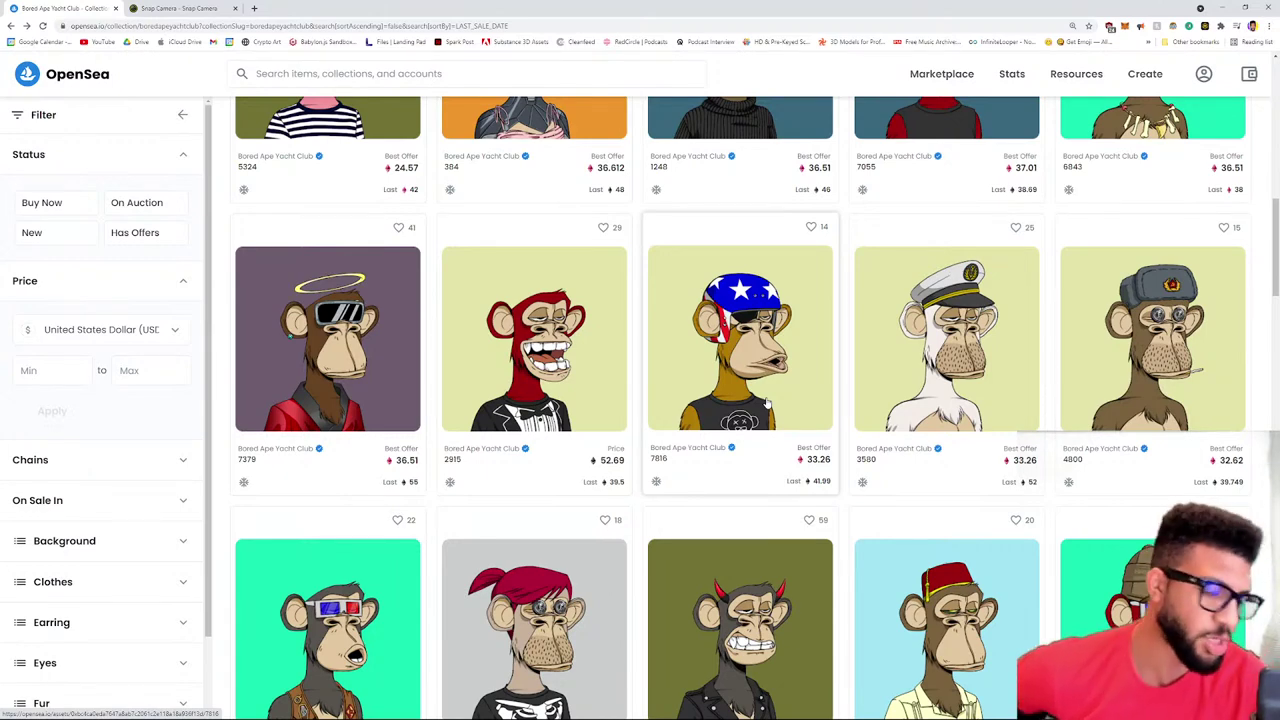
scroll(766, 404, down, 5)
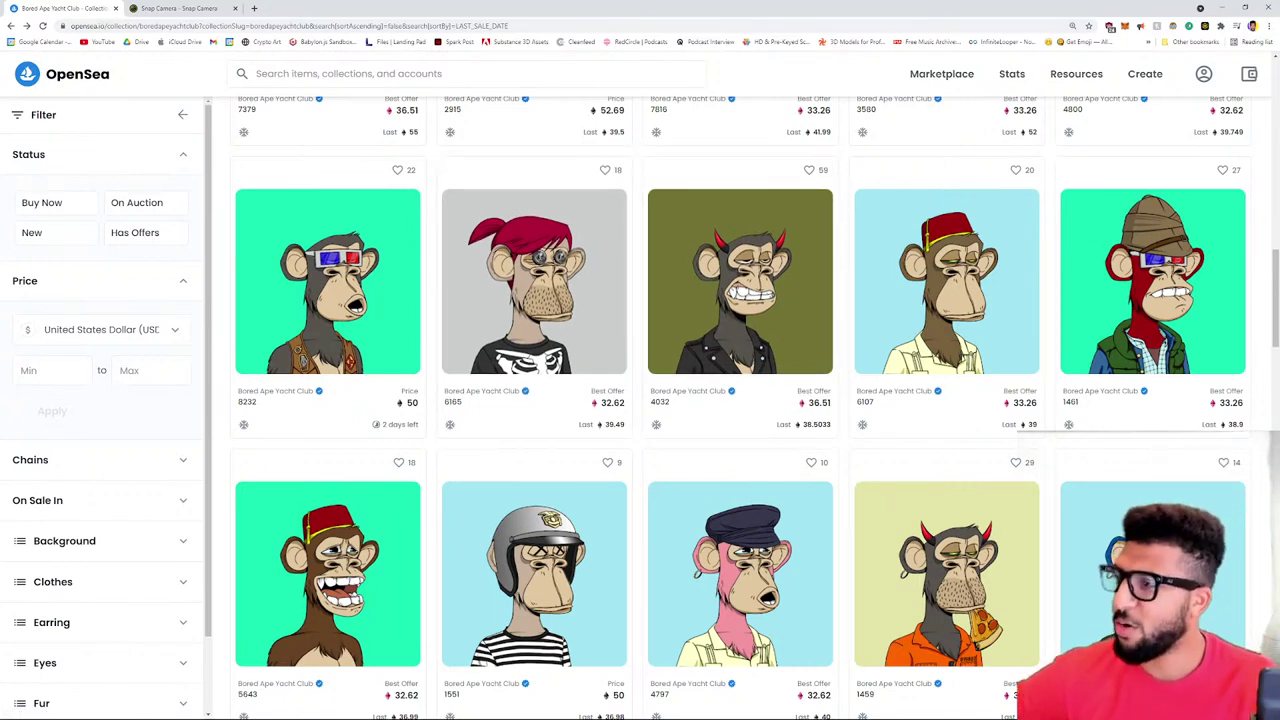
- Reduce the maximized browser to a floating window and launch Lens Studio
double_click(490, 5)
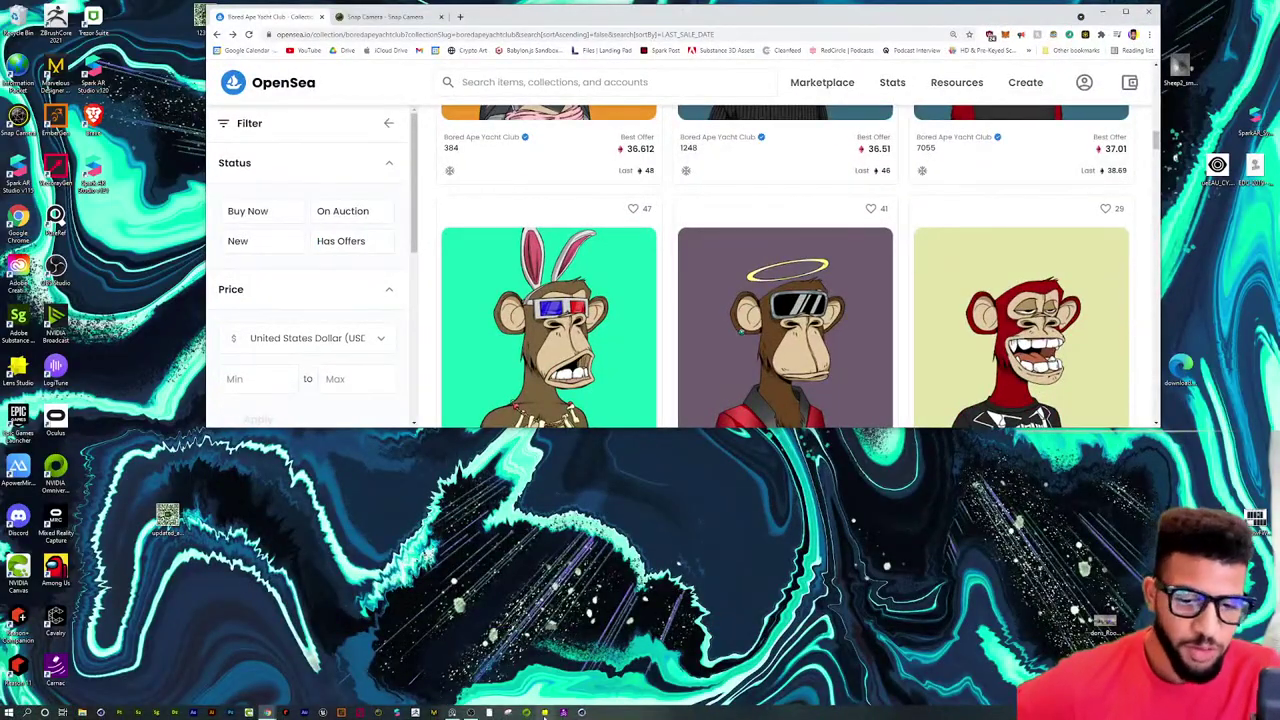
click(545, 713)
- Bring the OBS Studio window into view and enlarge the webcam source in its preview
drag(0, 130, 214, 140)
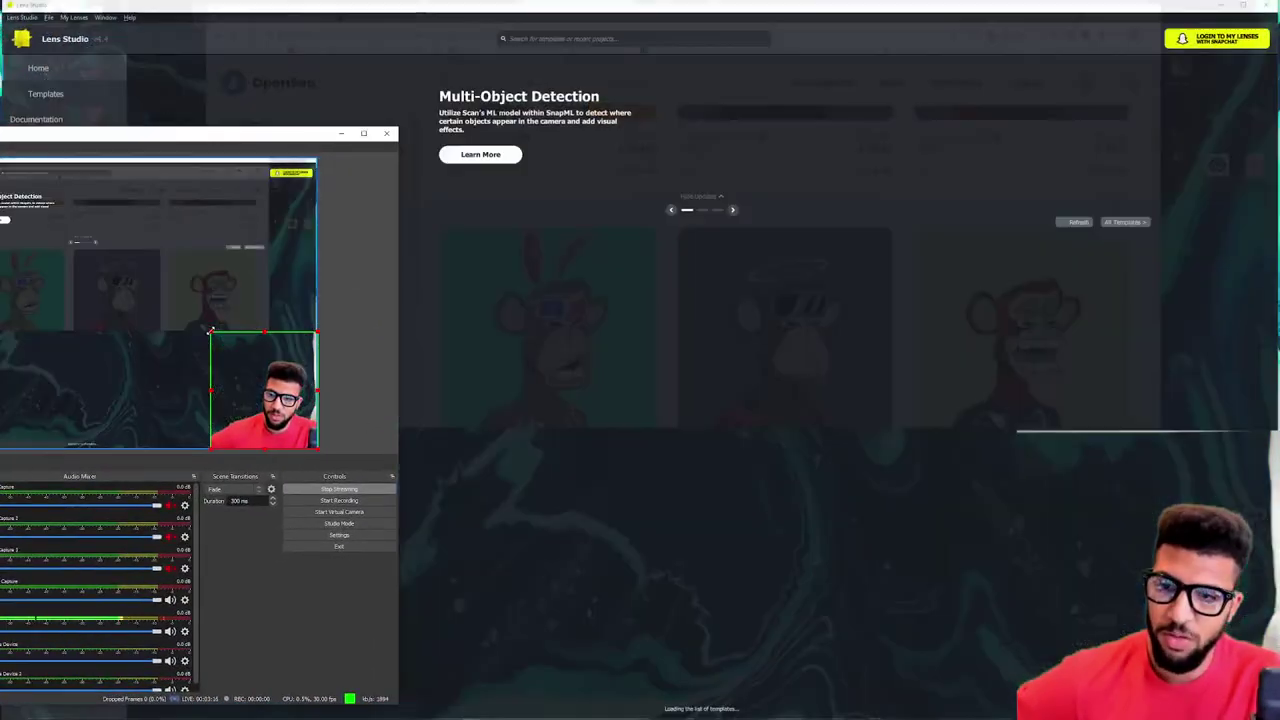
drag(210, 331, 78, 187)
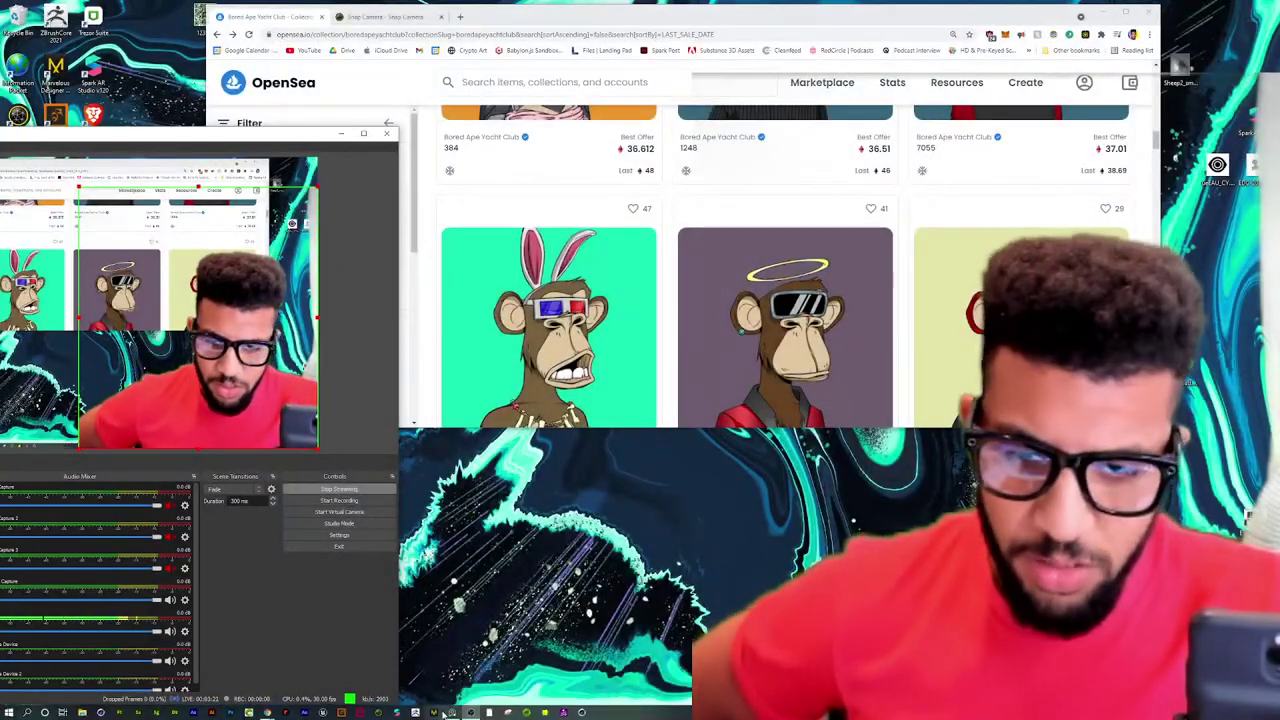
- Open Snap Camera and check the favorite lenses, closing the favorites list again
click(378, 713)
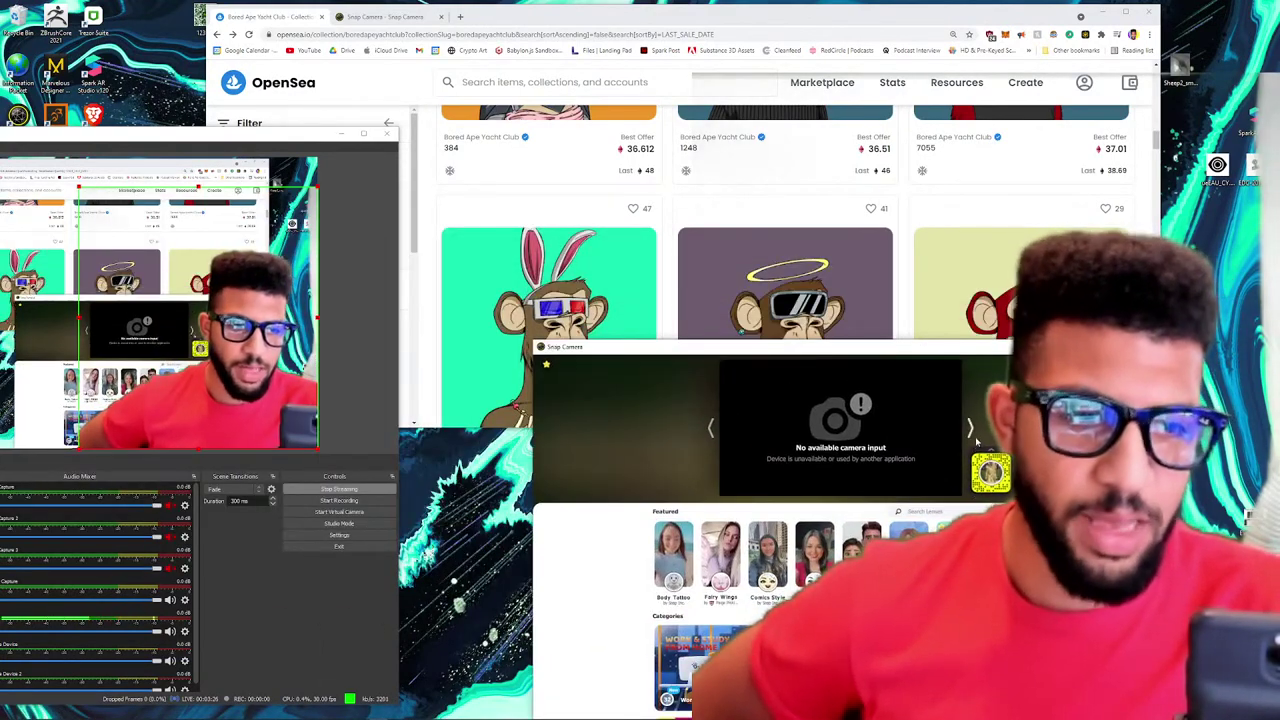
click(548, 366)
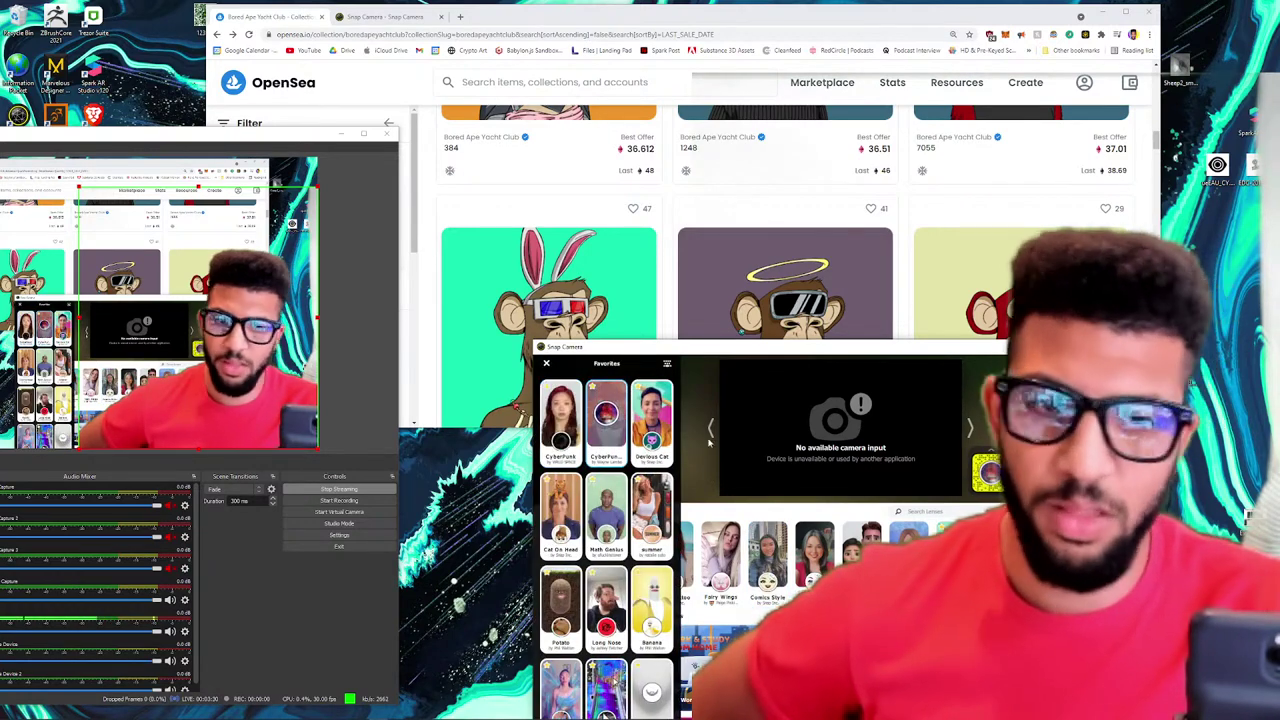
click(546, 363)
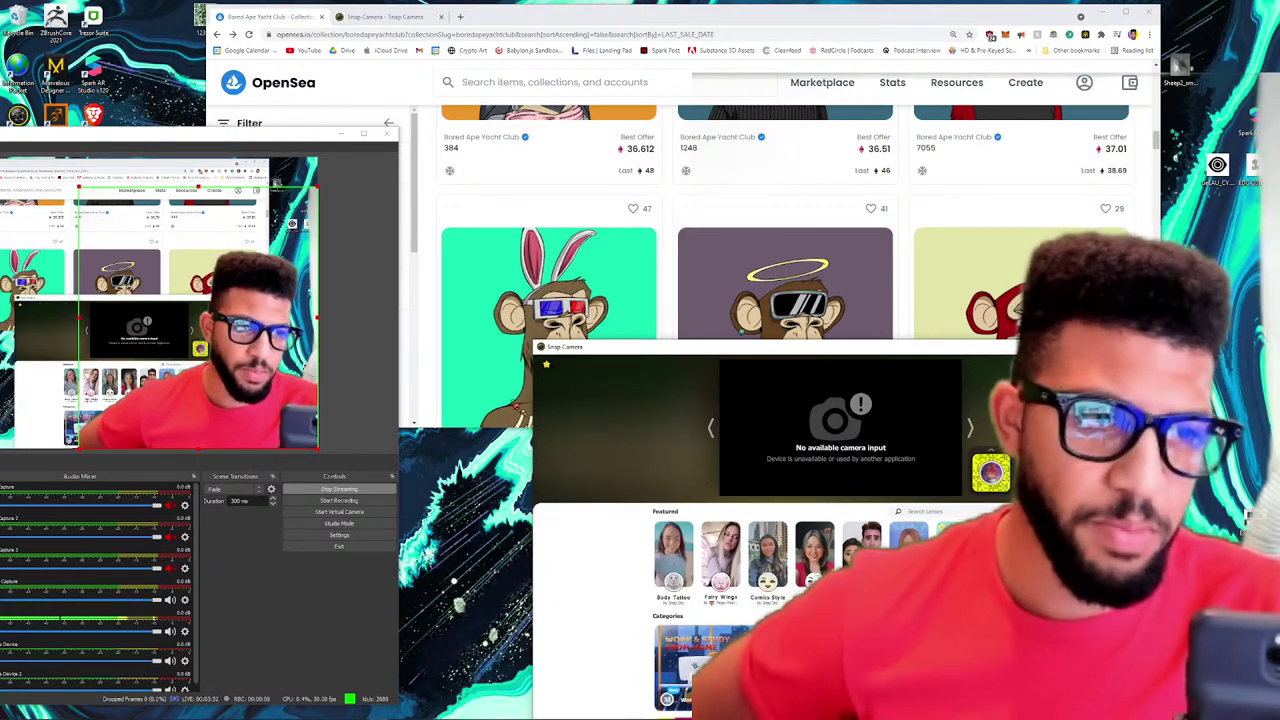
- Select Logitech BRIO as the camera in the Snap Camera settings and close the Snap Camera window
click(1133, 364)
click(729, 421)
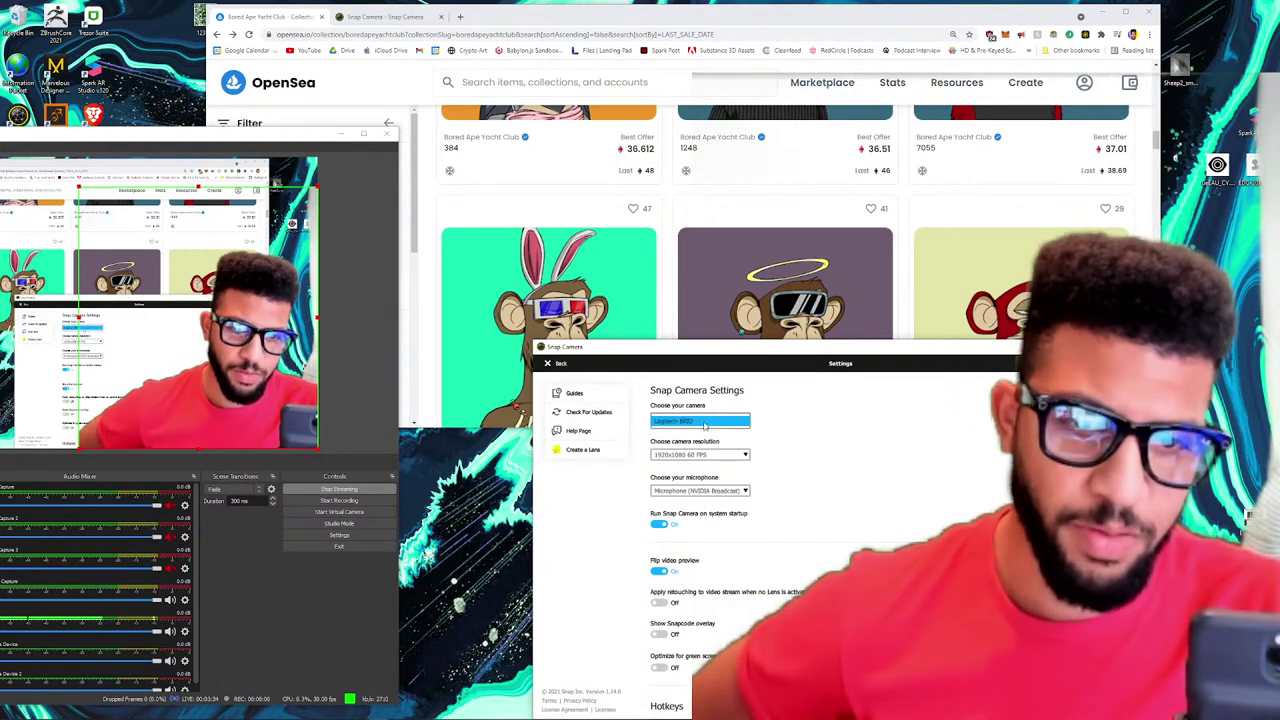
click(705, 425)
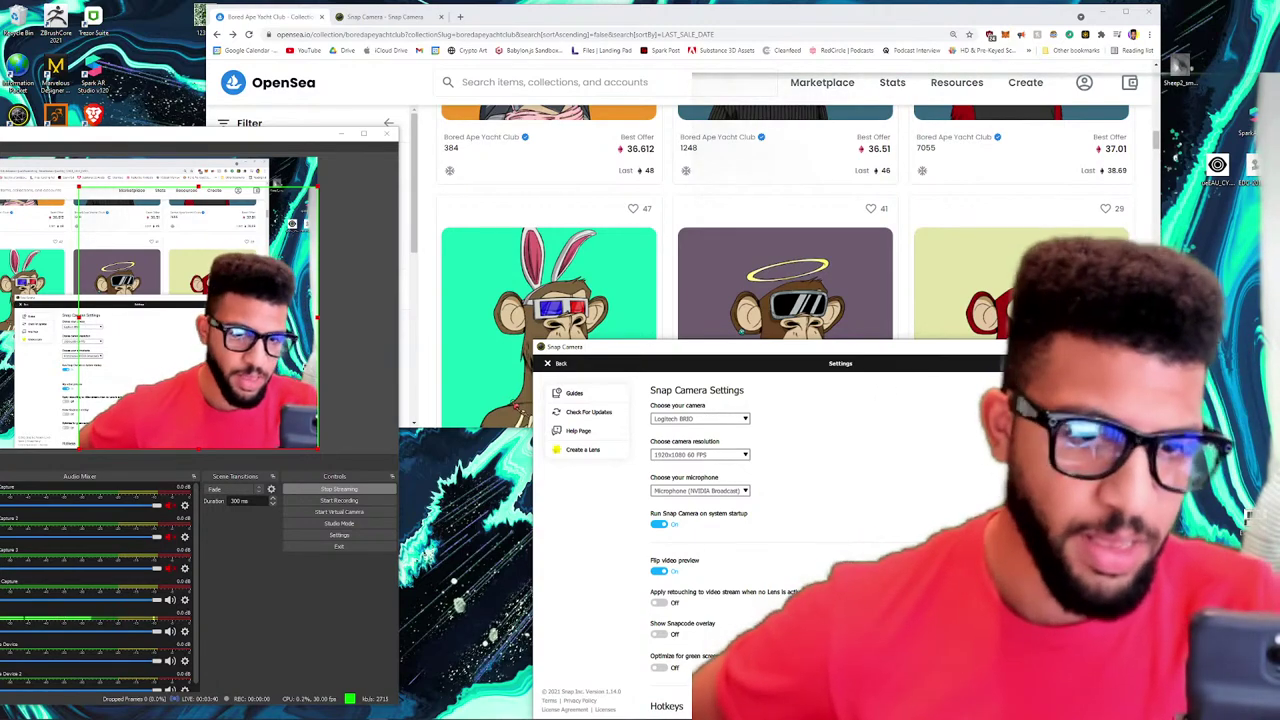
click(1135, 347)
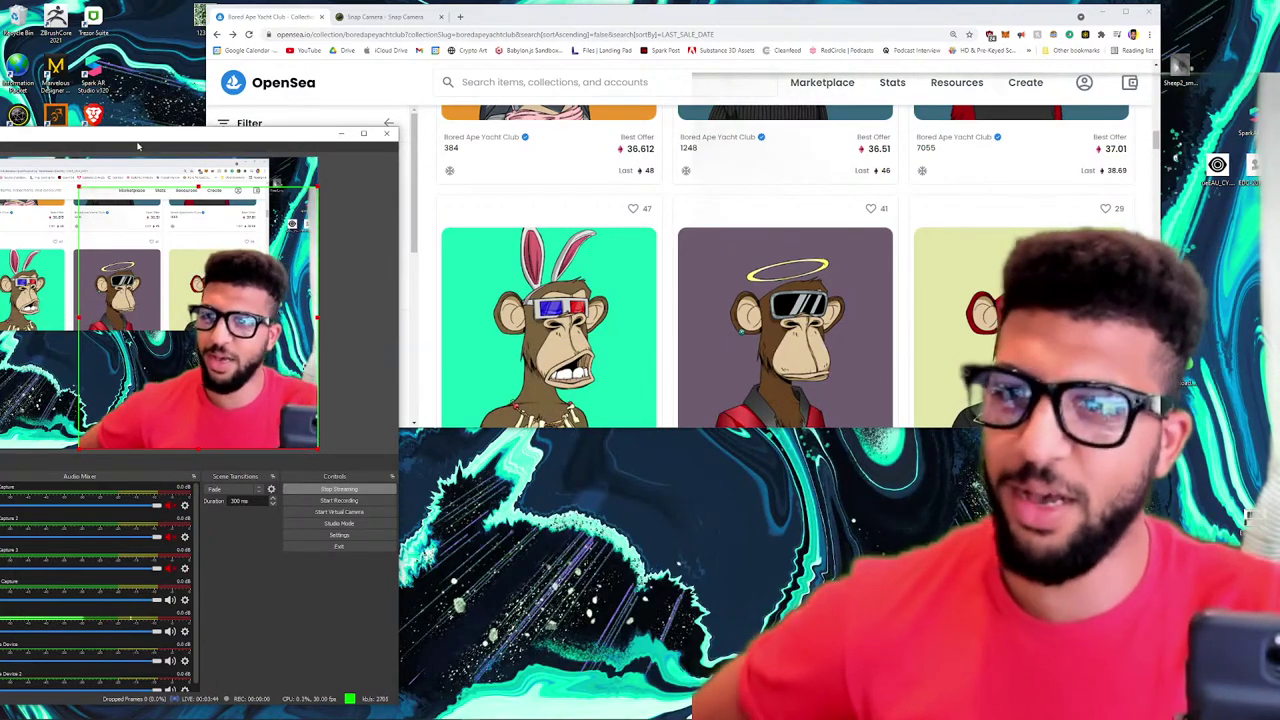
- Move the OBS Studio window out of the way and maximize the browser on the Bored Ape collection
drag(137, 138, 0, 36)
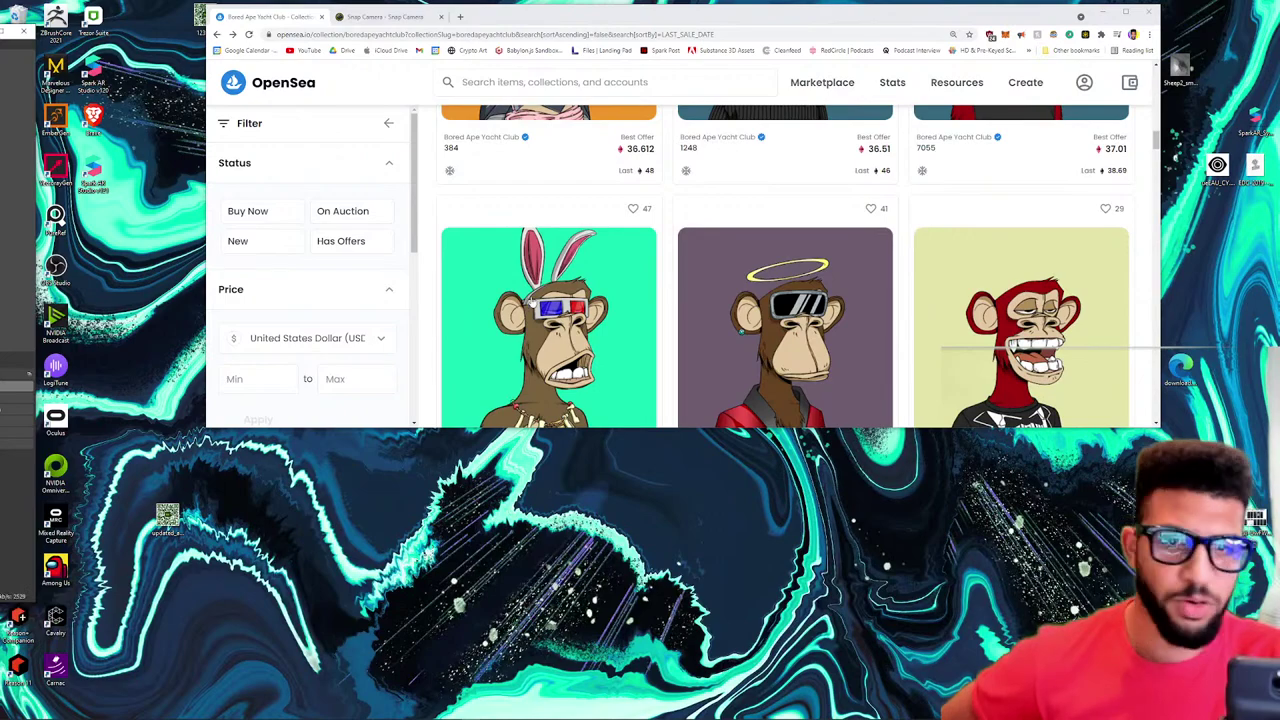
scroll(533, 303, up, 2)
click(1101, 12)
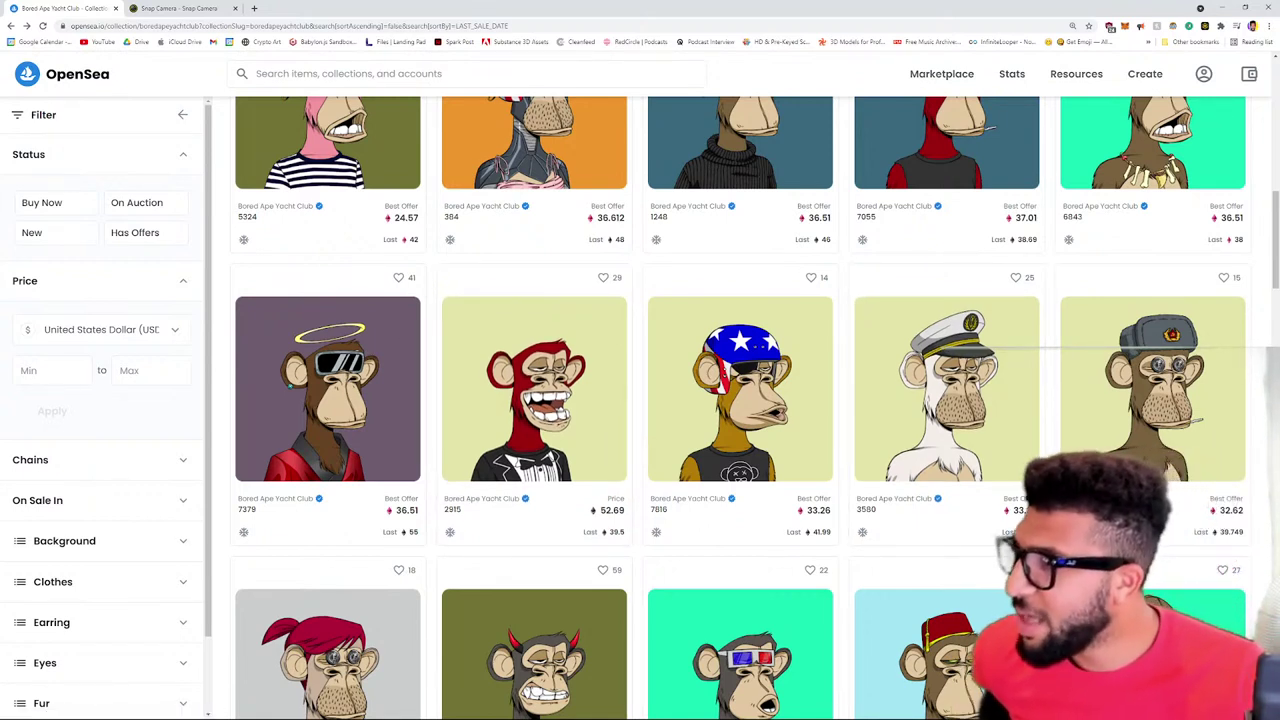
drag(0, 228, 0, 226)
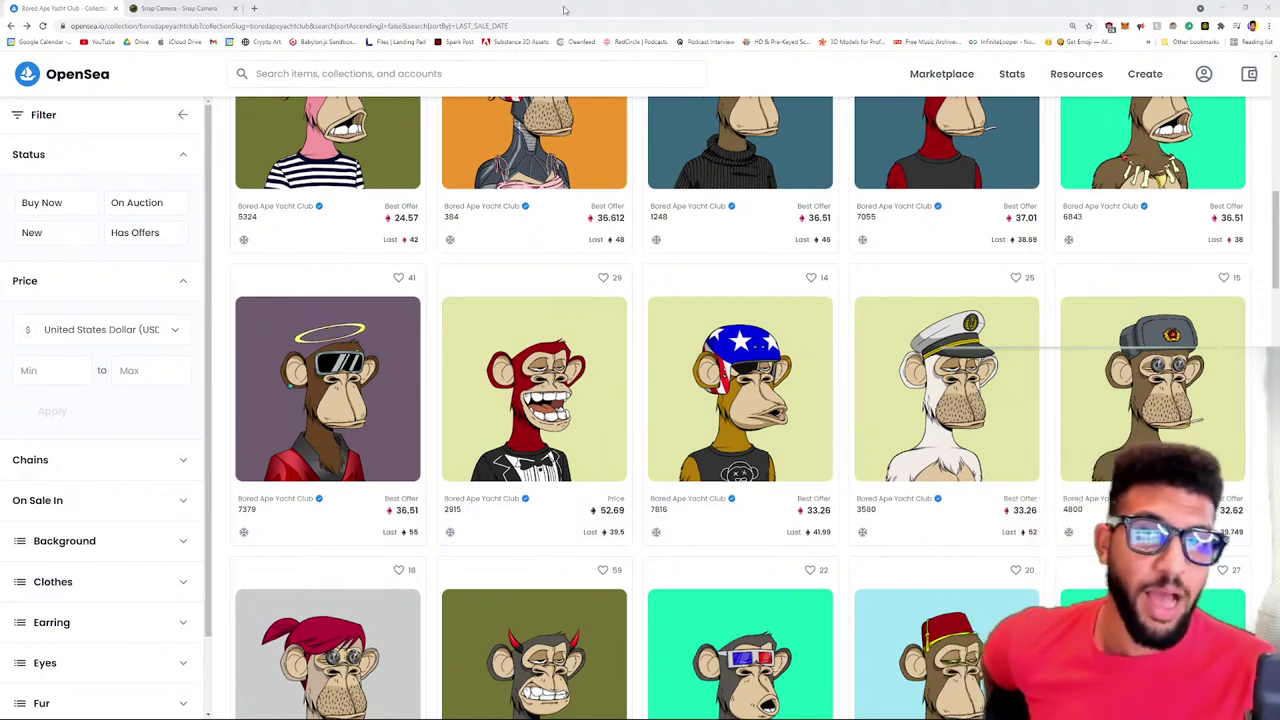
- Look through the Snap Camera website, including the video chat, tutorial, gaming and download sections
click(177, 8)
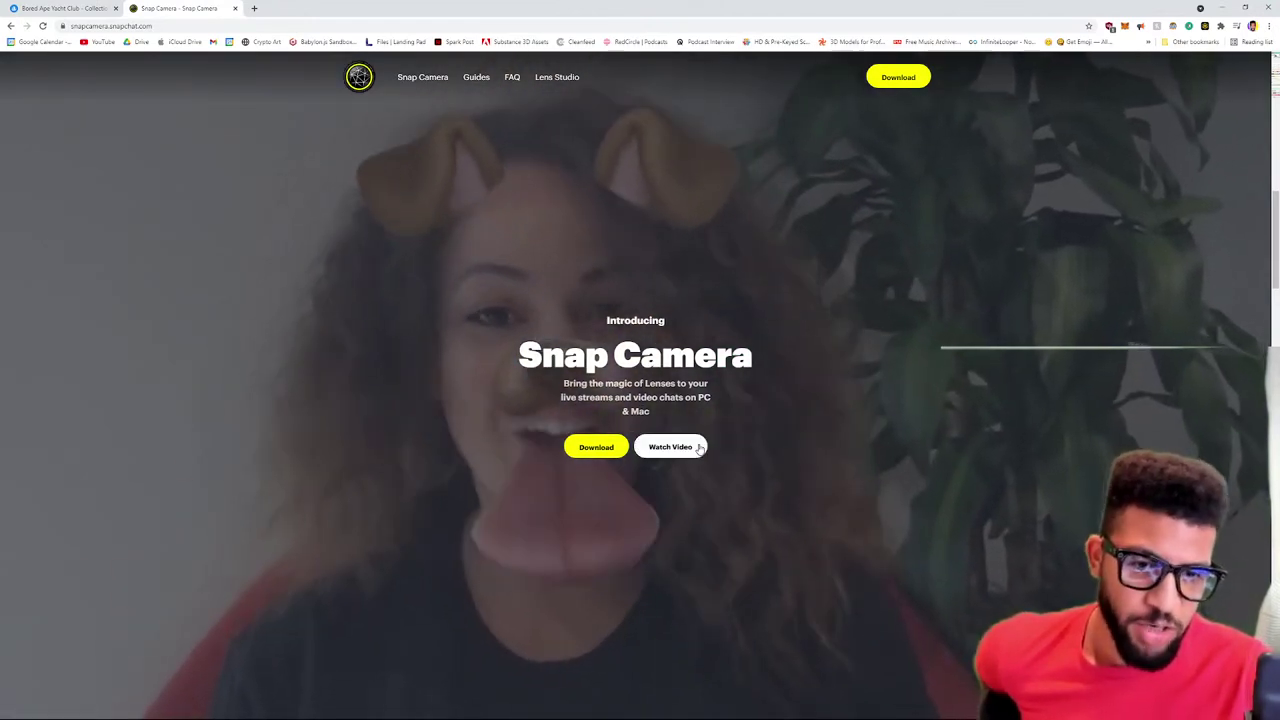
scroll(691, 449, down, 5)
scroll(691, 449, down, 3)
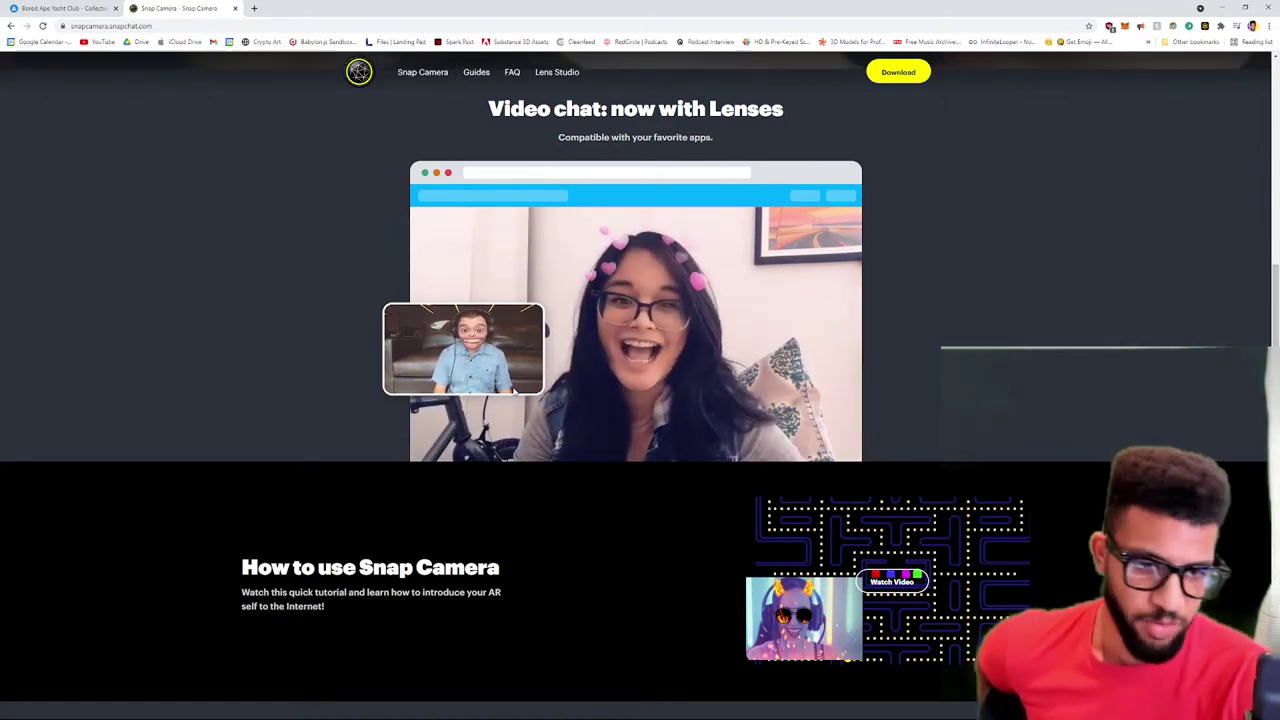
scroll(515, 392, down, 1)
scroll(597, 403, down, 4)
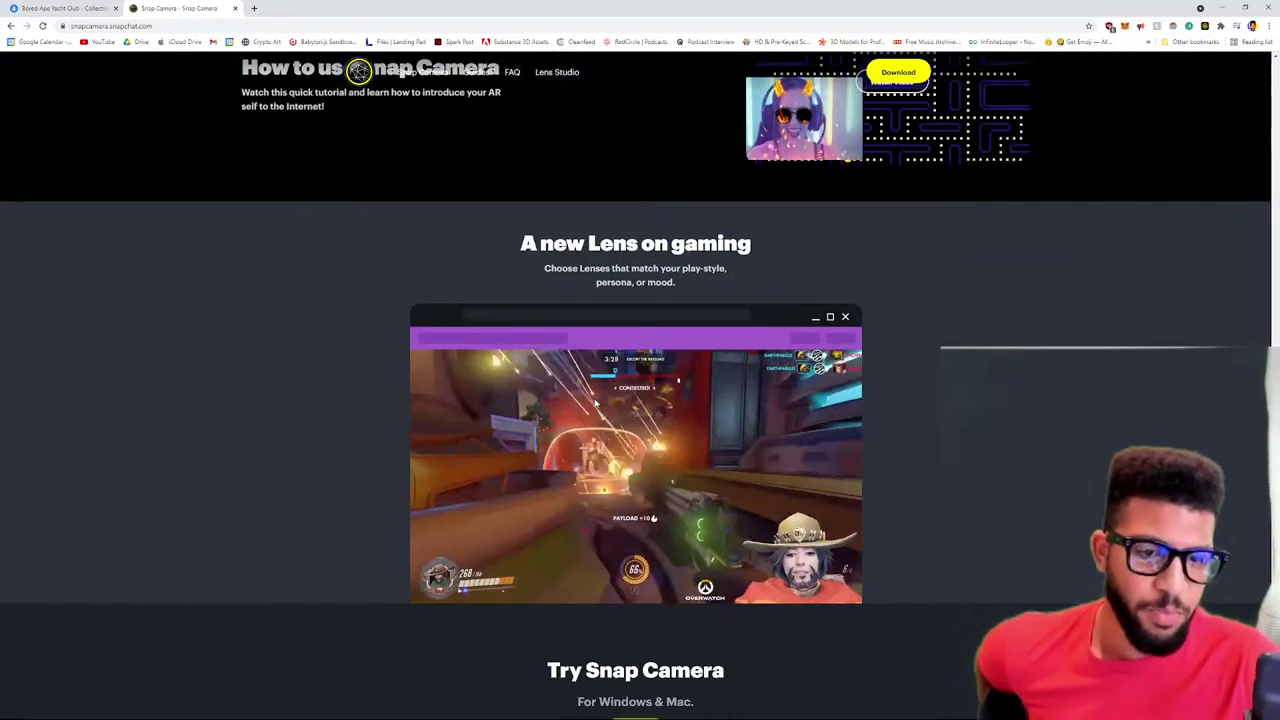
scroll(819, 460, down, 2)
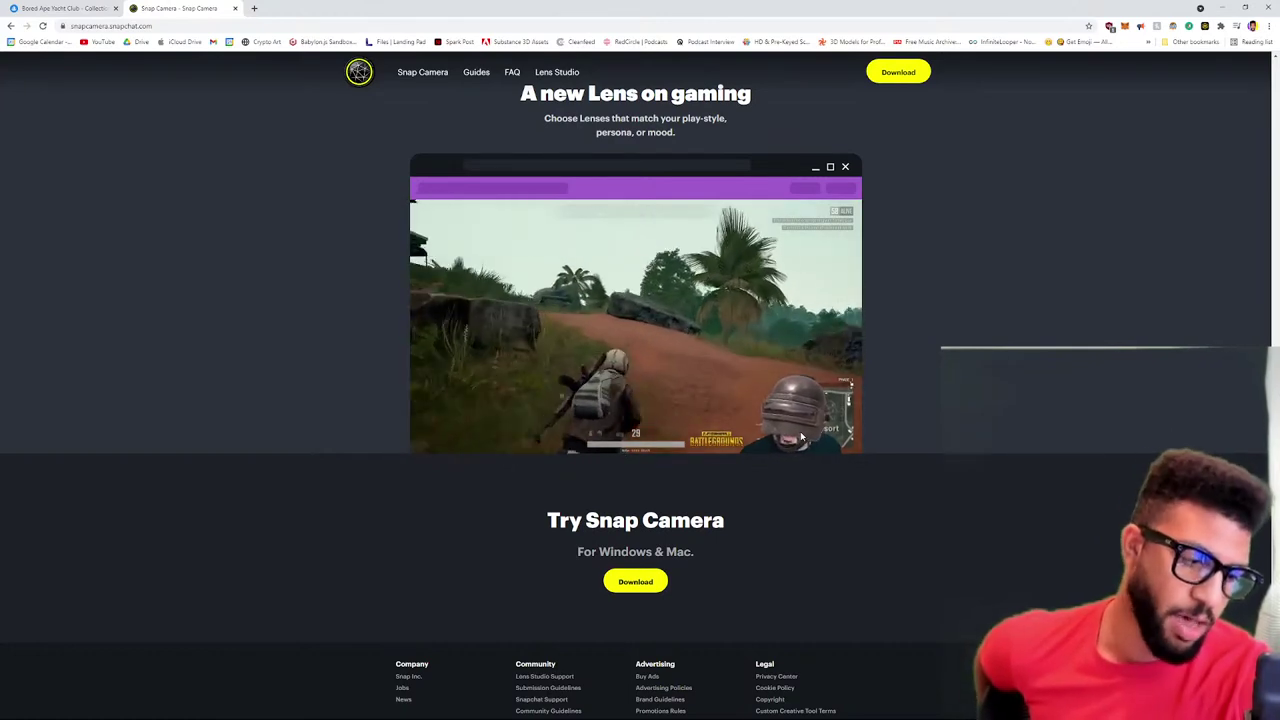
scroll(805, 455, down, 1)
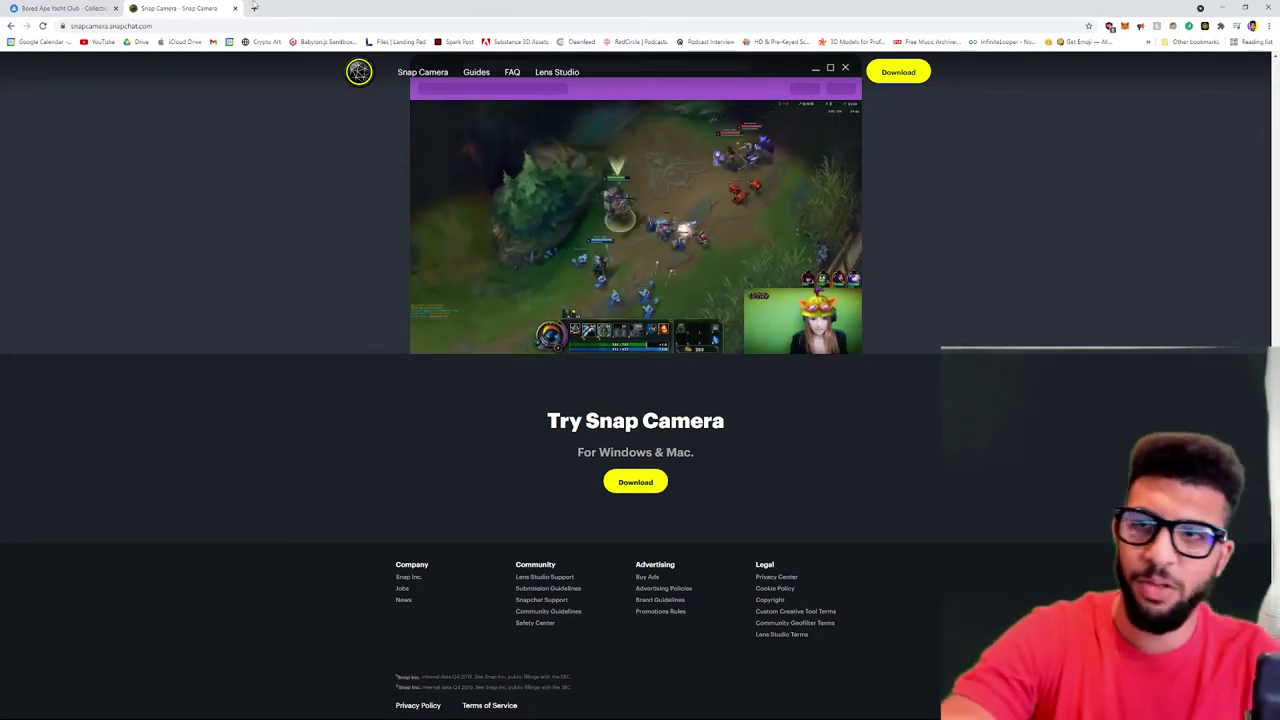
- Return to the first rows of the Bored Ape collection on OpenSea and turn the browser into a floating window
click(60, 8)
scroll(765, 367, up, 7)
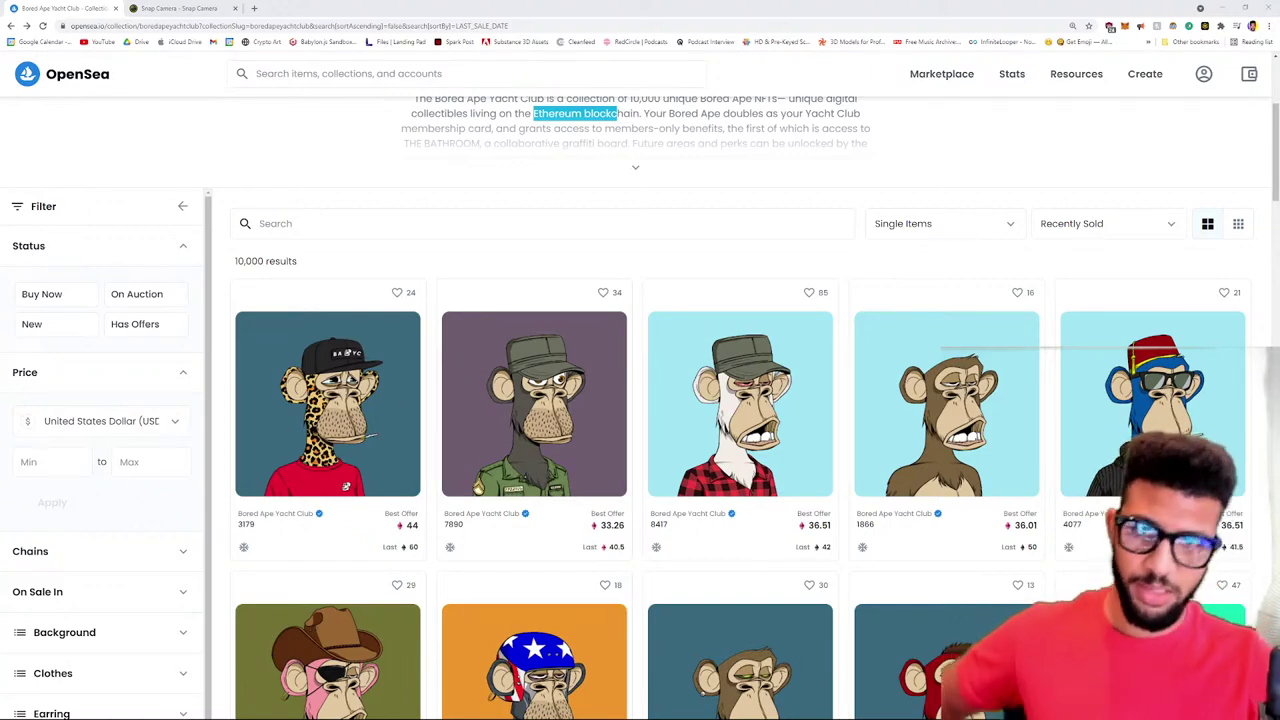
drag(576, 5, 540, 243)
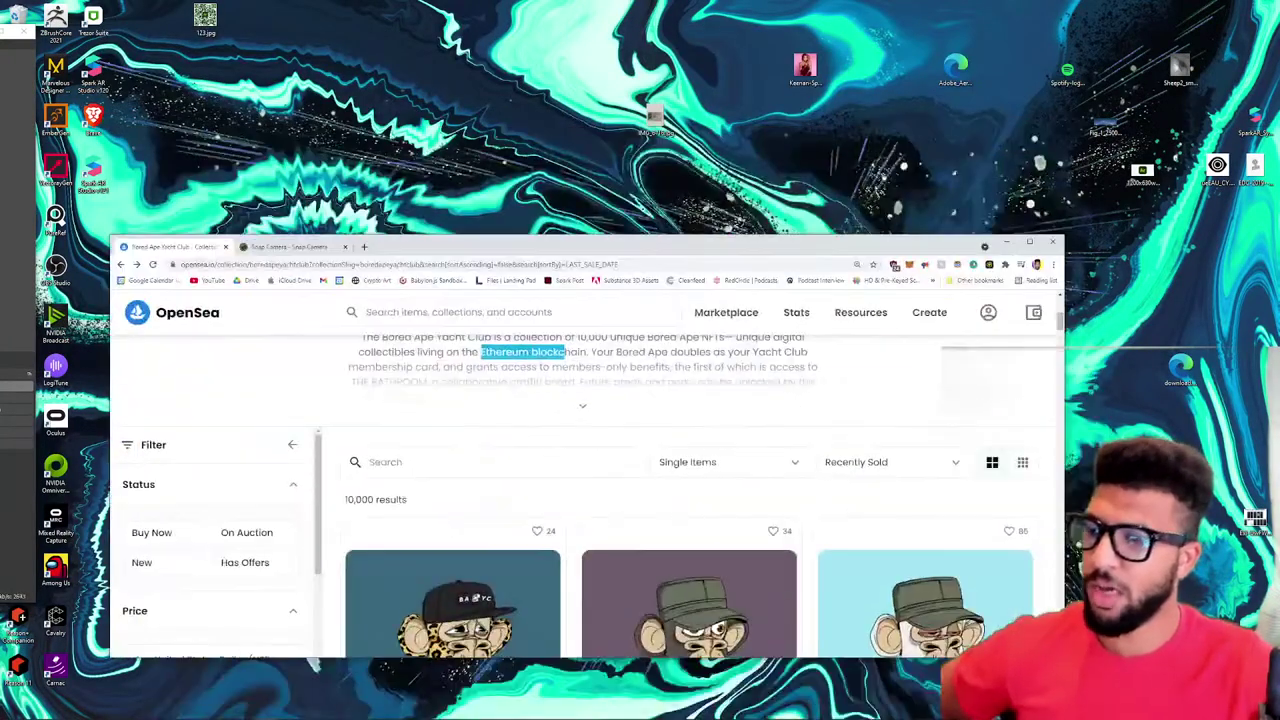
- Bring up the board of ape reference images, reposition it on the desktop and minimize the browser
key(alt+Tab)
right_drag(339, 332, 362, 228)
click(1006, 243)
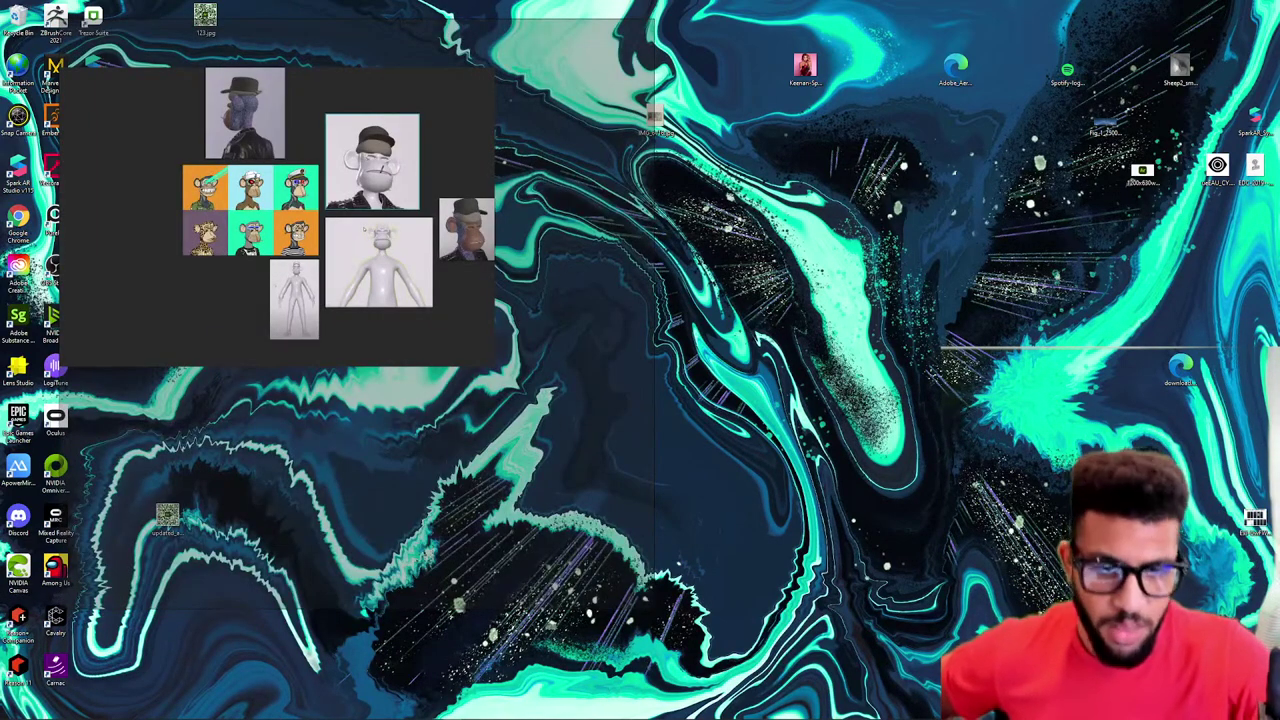
- Switch to ZBrushCore and close its Home Page window to reveal the DynaMesh sphere
mouse_move(472, 716)
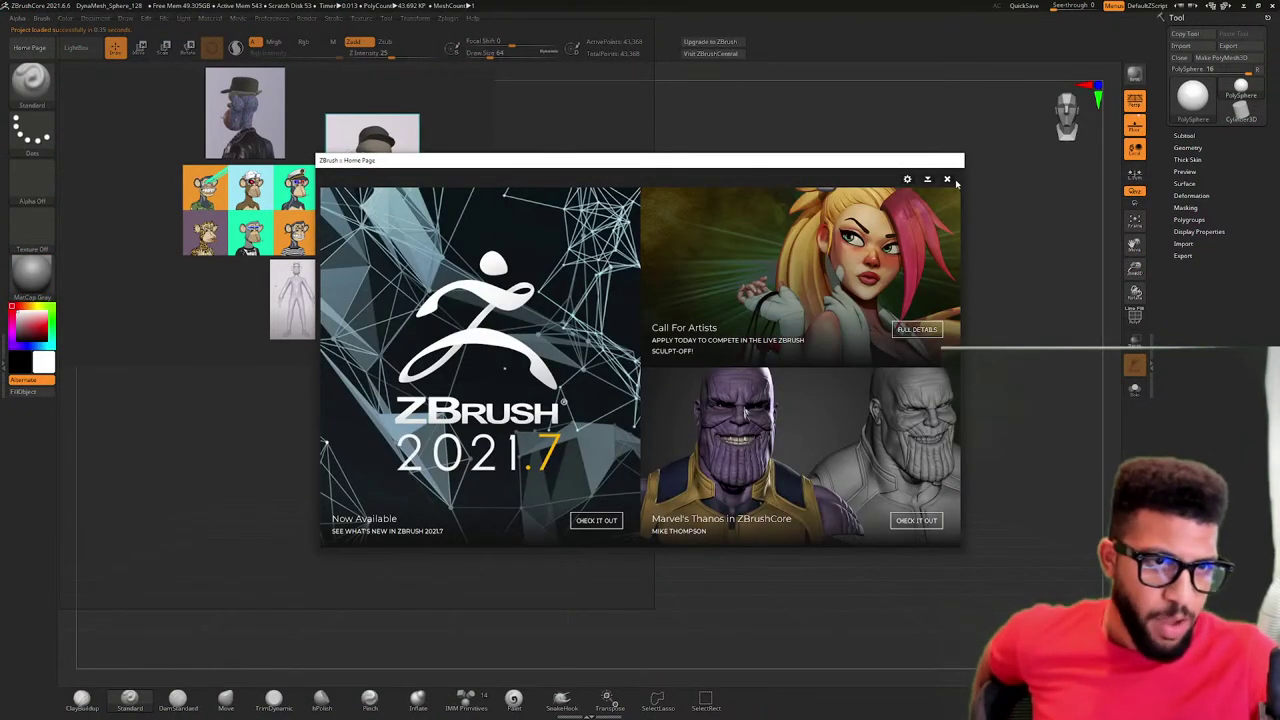
click(947, 180)
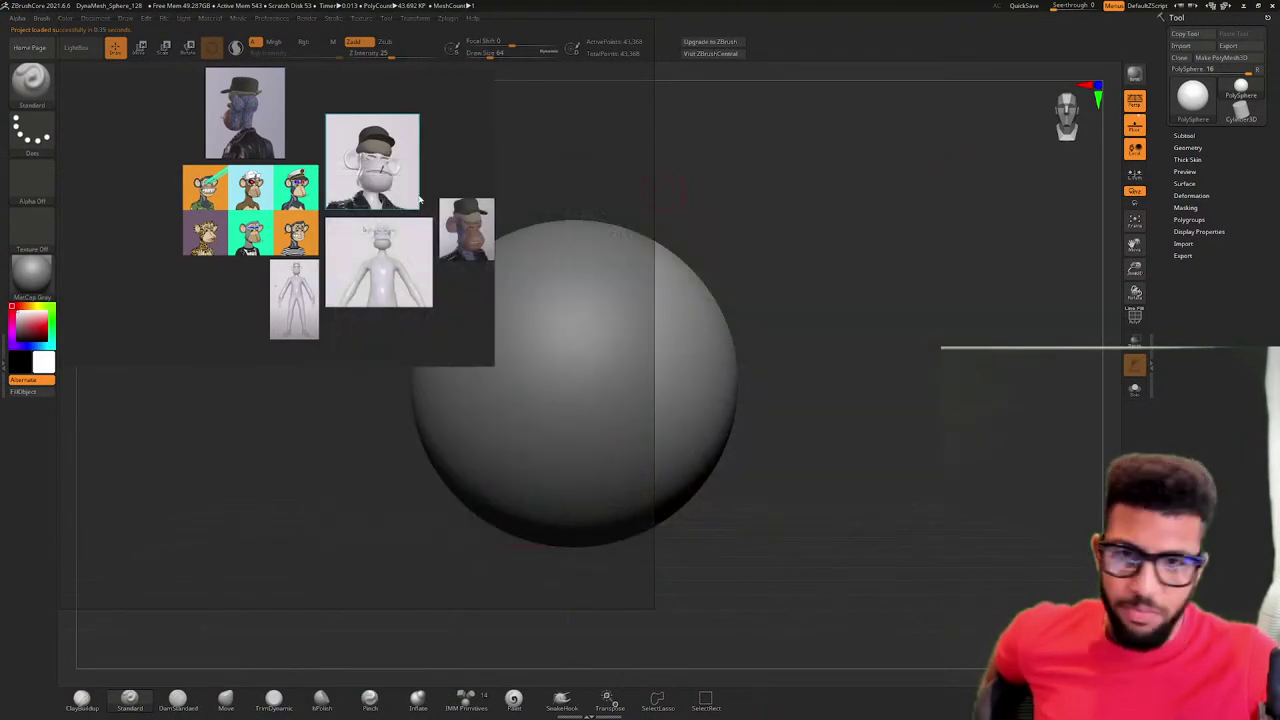
- Resize the reference board, zoom in on the grid of six apes, and move the board beside the sphere
drag(672, 697, 466, 560)
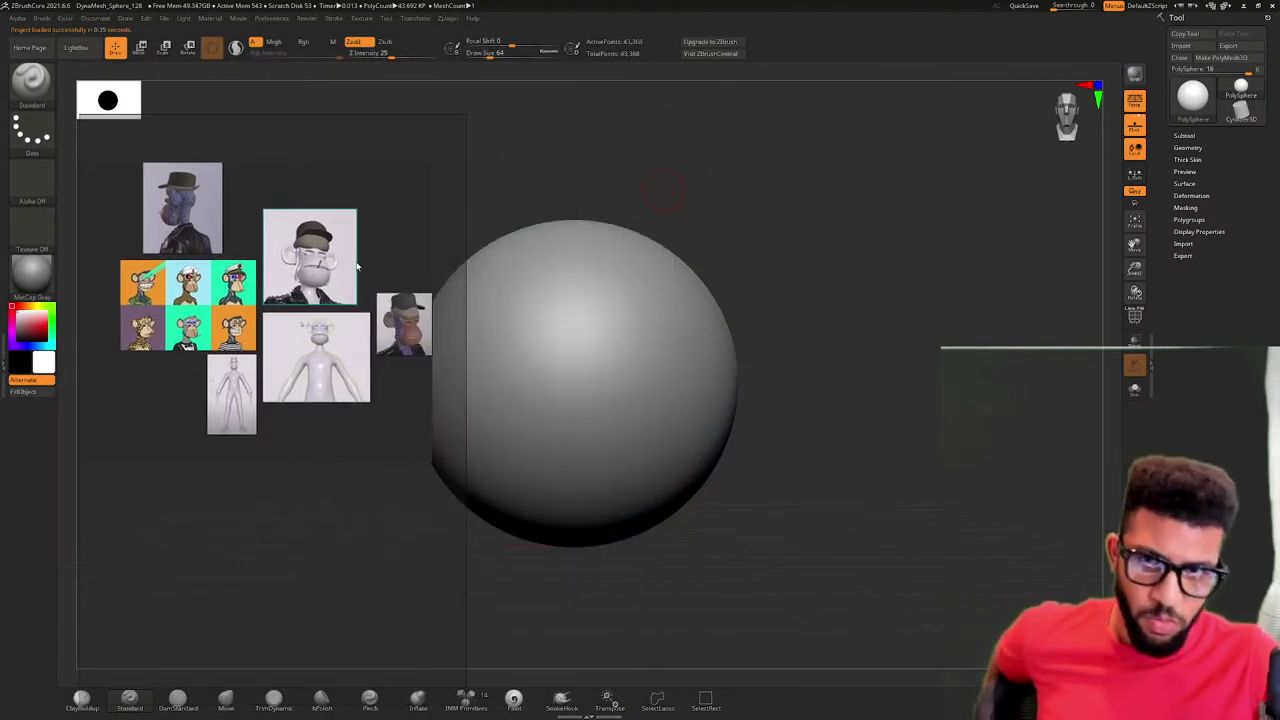
drag(357, 265, 587, 380)
drag(577, 659, 577, 430)
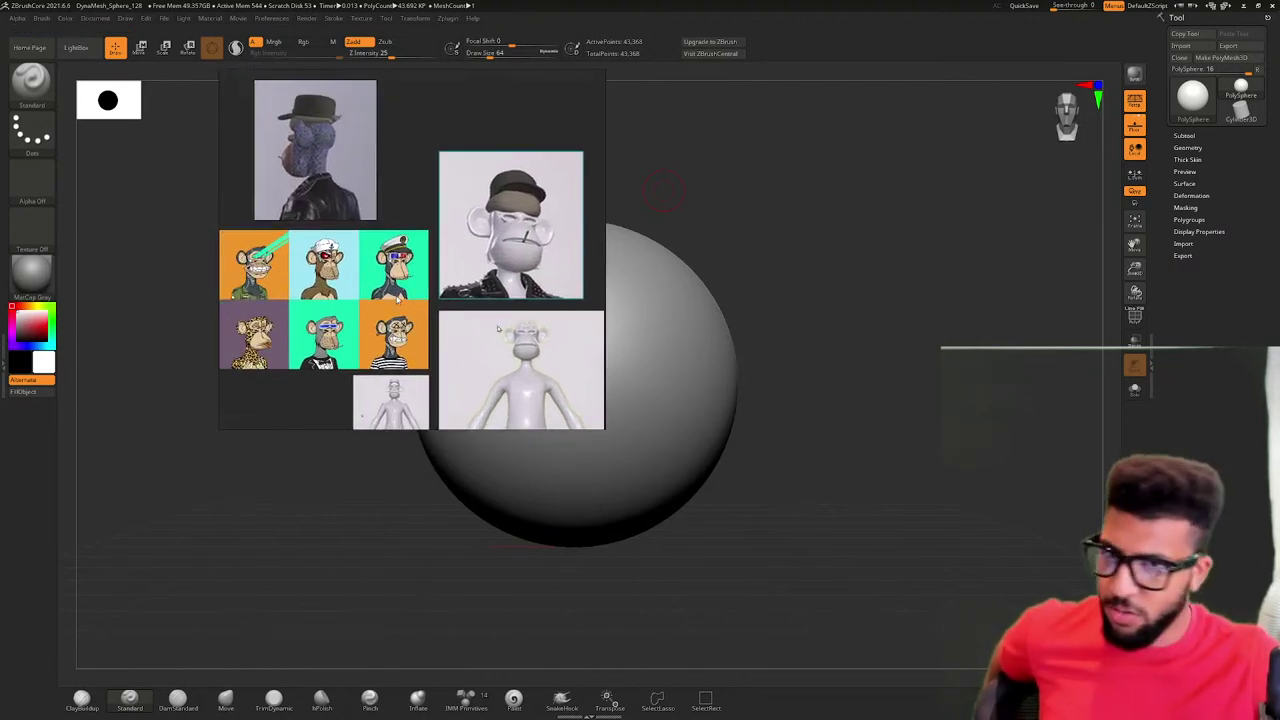
scroll(497, 328, up, 5)
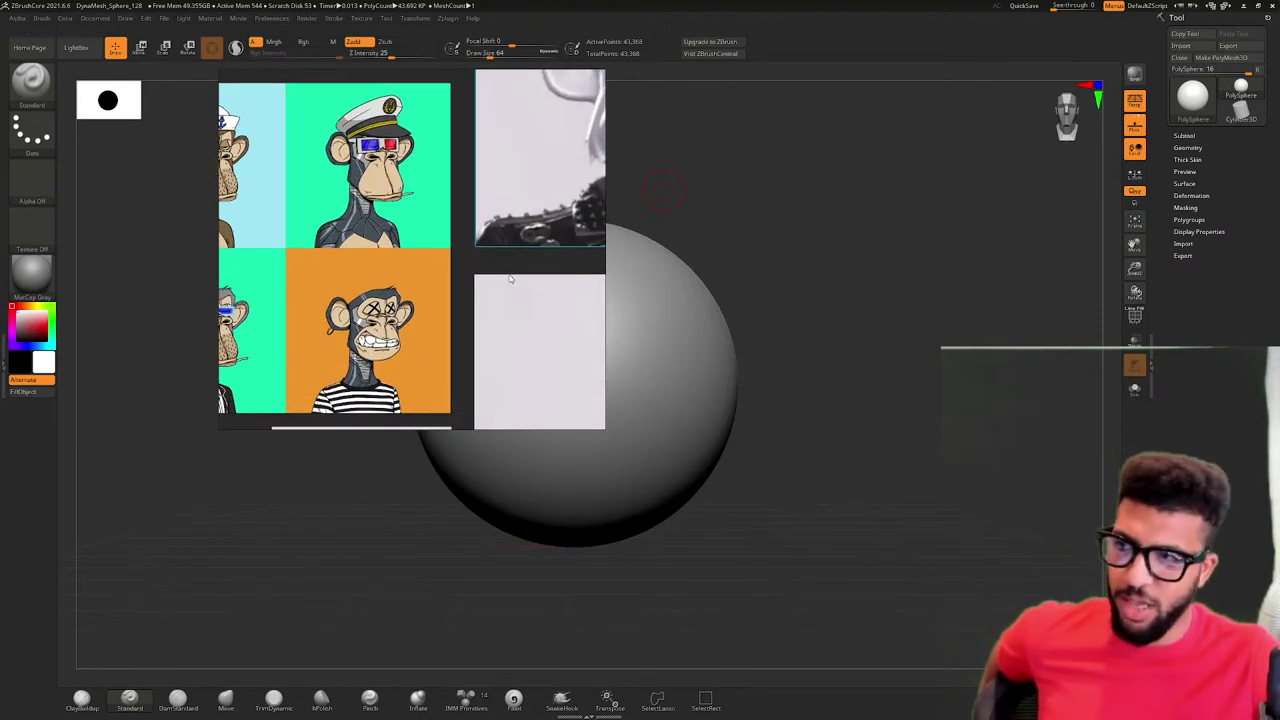
right_drag(587, 304, 408, 528)
scroll(408, 531, down, 3)
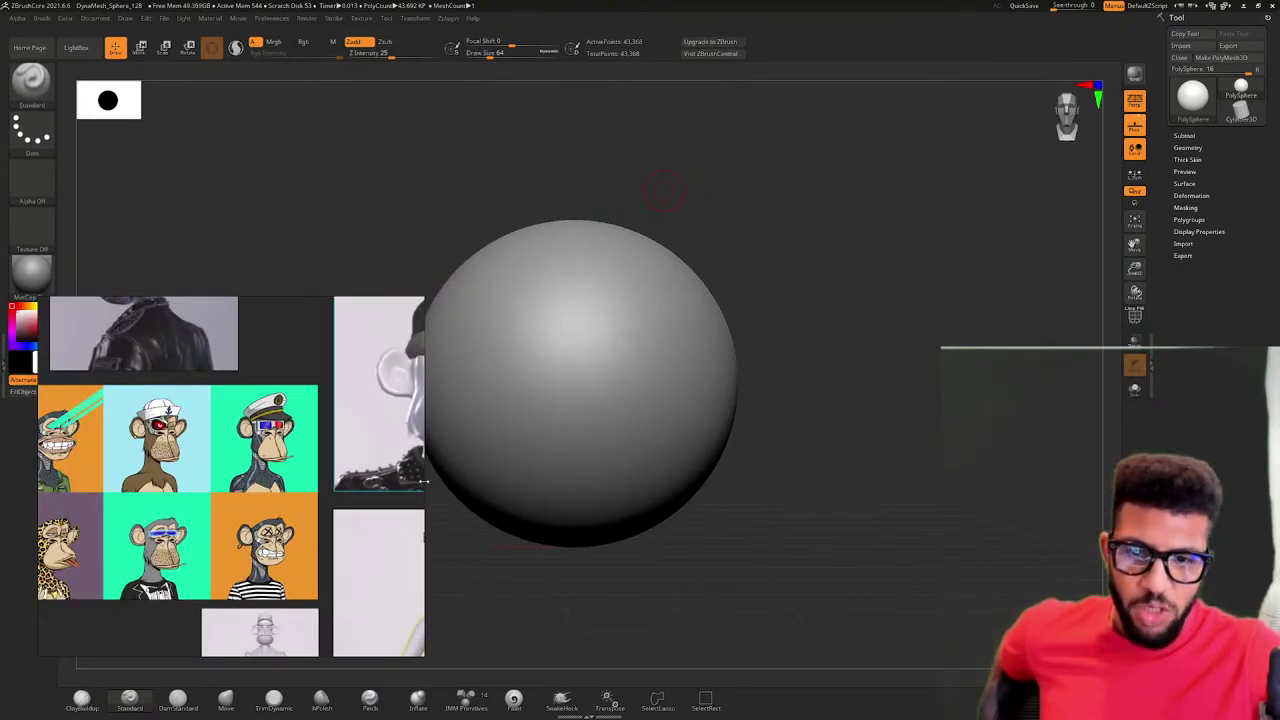
- Narrow the reference board and frame it tightly on the full-body render of the ape wearing a cap and jacket
drag(424, 482, 298, 480)
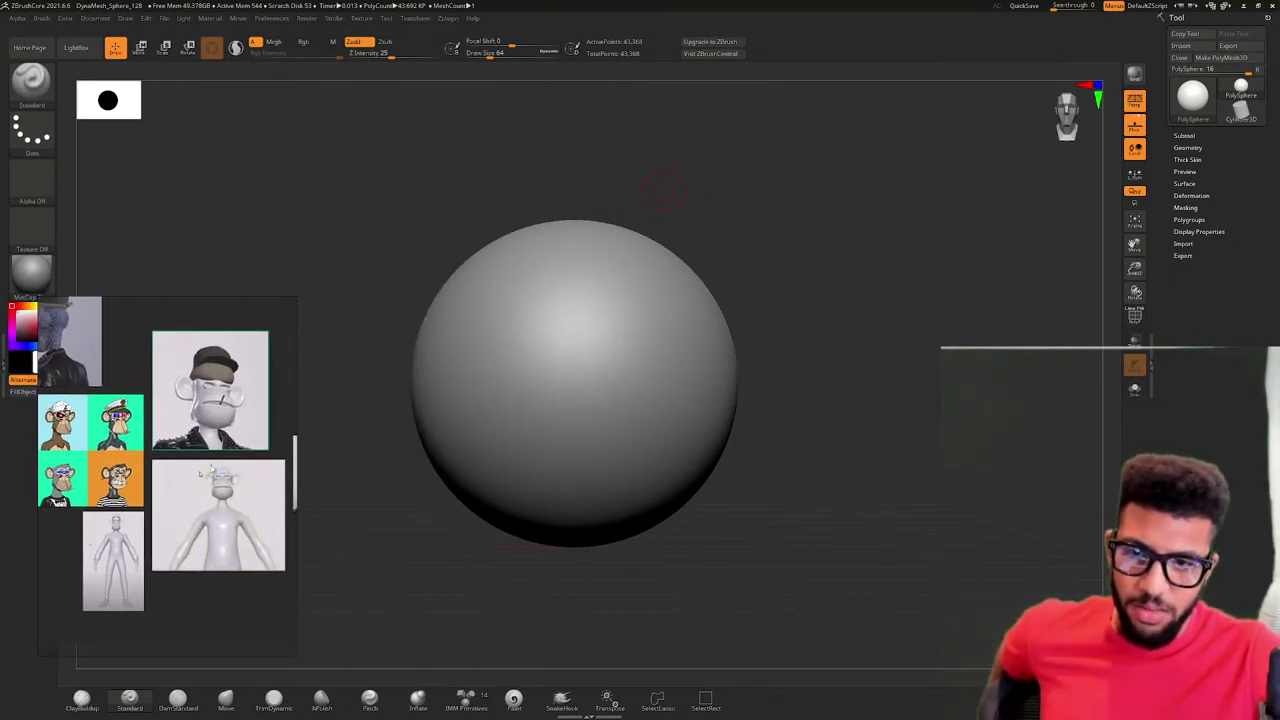
scroll(230, 477, down, 1)
middle_drag(164, 530, 157, 450)
scroll(222, 384, up, 6)
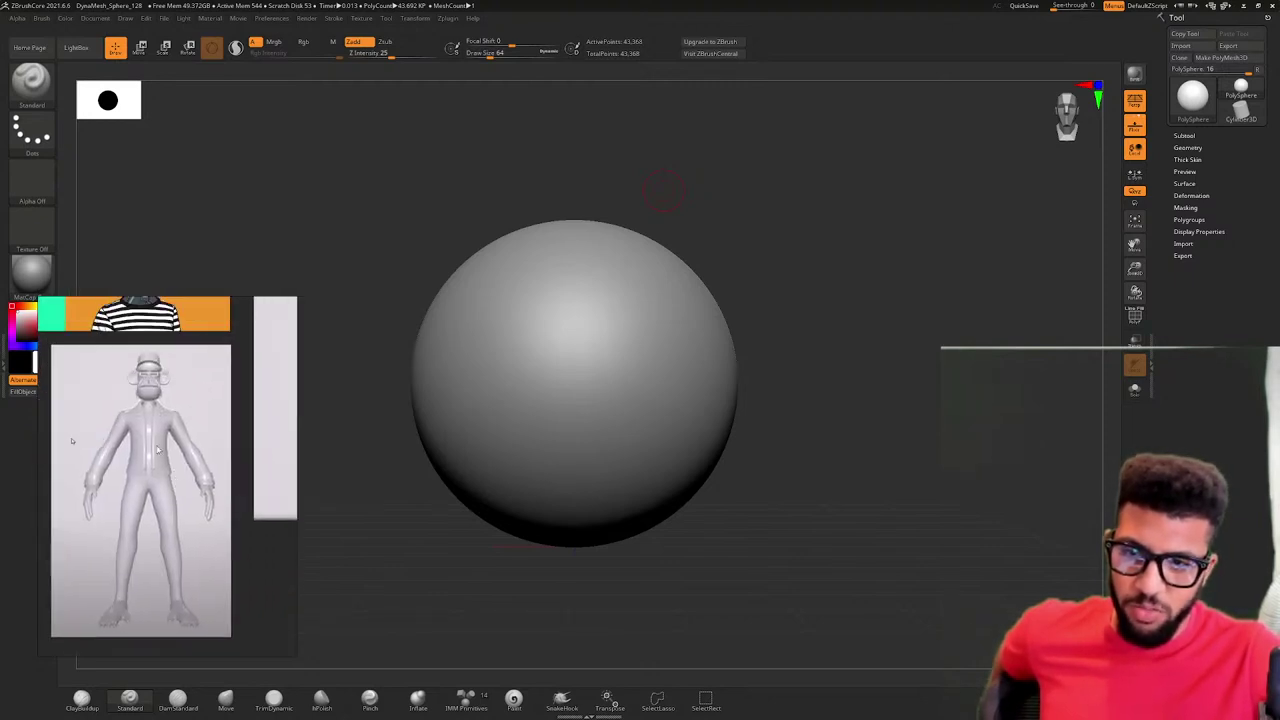
scroll(71, 440, up, 5)
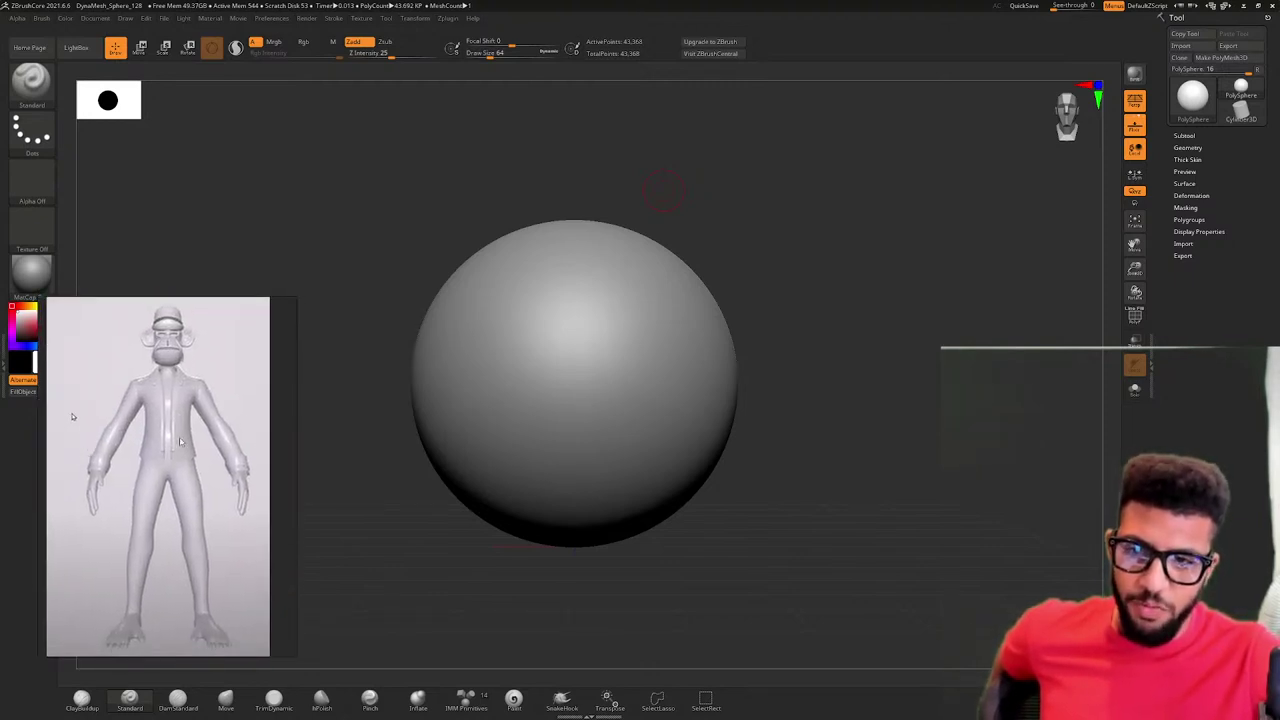
drag(298, 424, 270, 425)
mouse_move(194, 420)
middle_down()
mouse_move(185, 374)
mouse_move(195, 417)
middle_up()
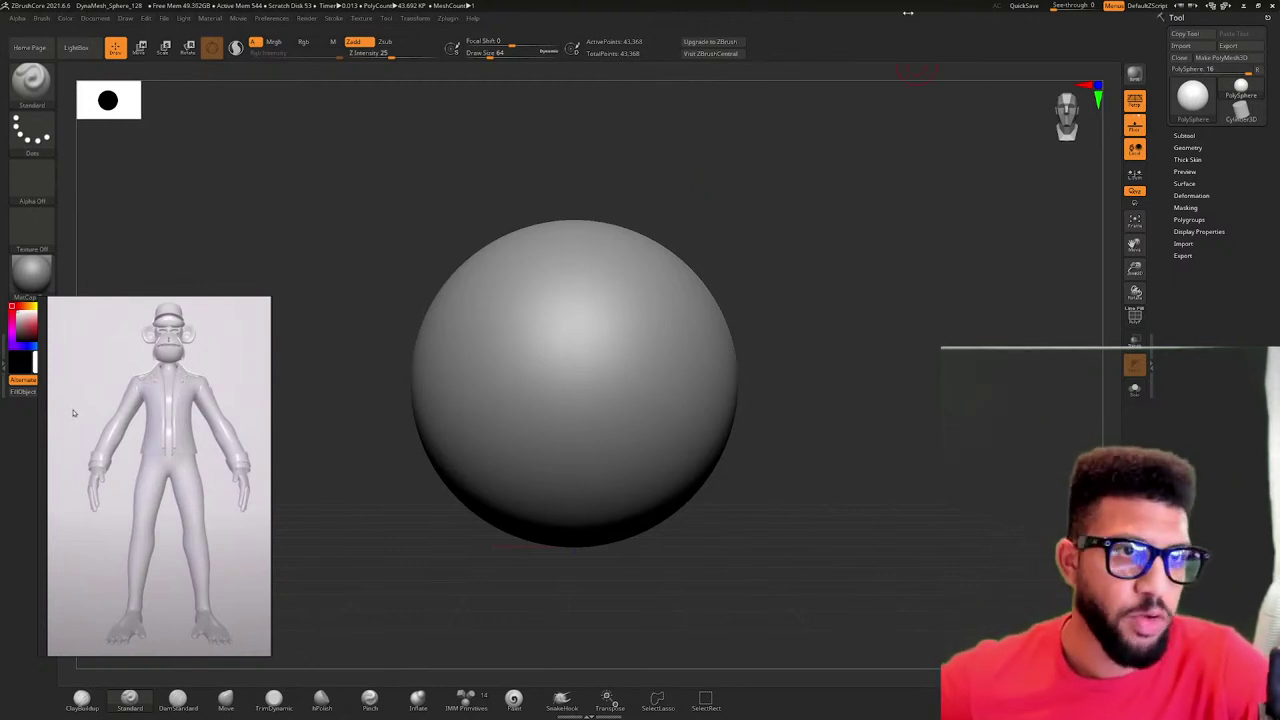
- Shrink the ZBrushCore window to reach the desktop, launch Carnac, and maximize ZBrushCore again
click(1257, 6)
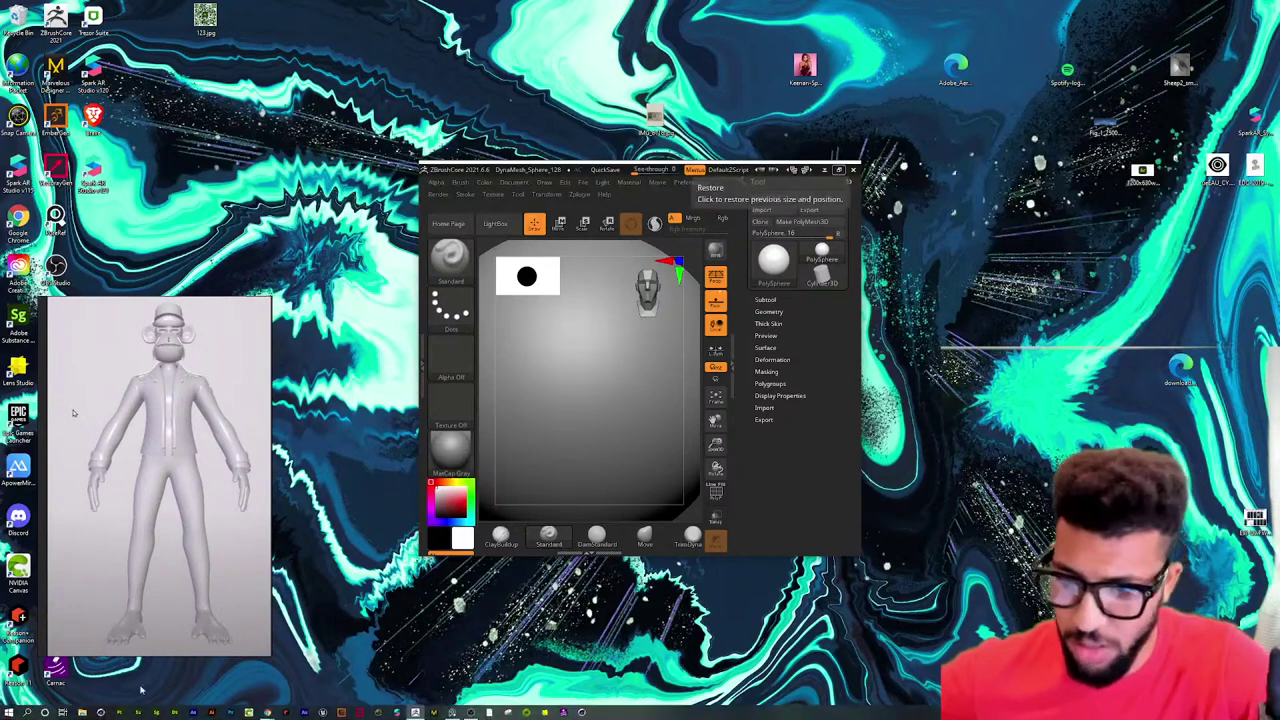
click(15, 712)
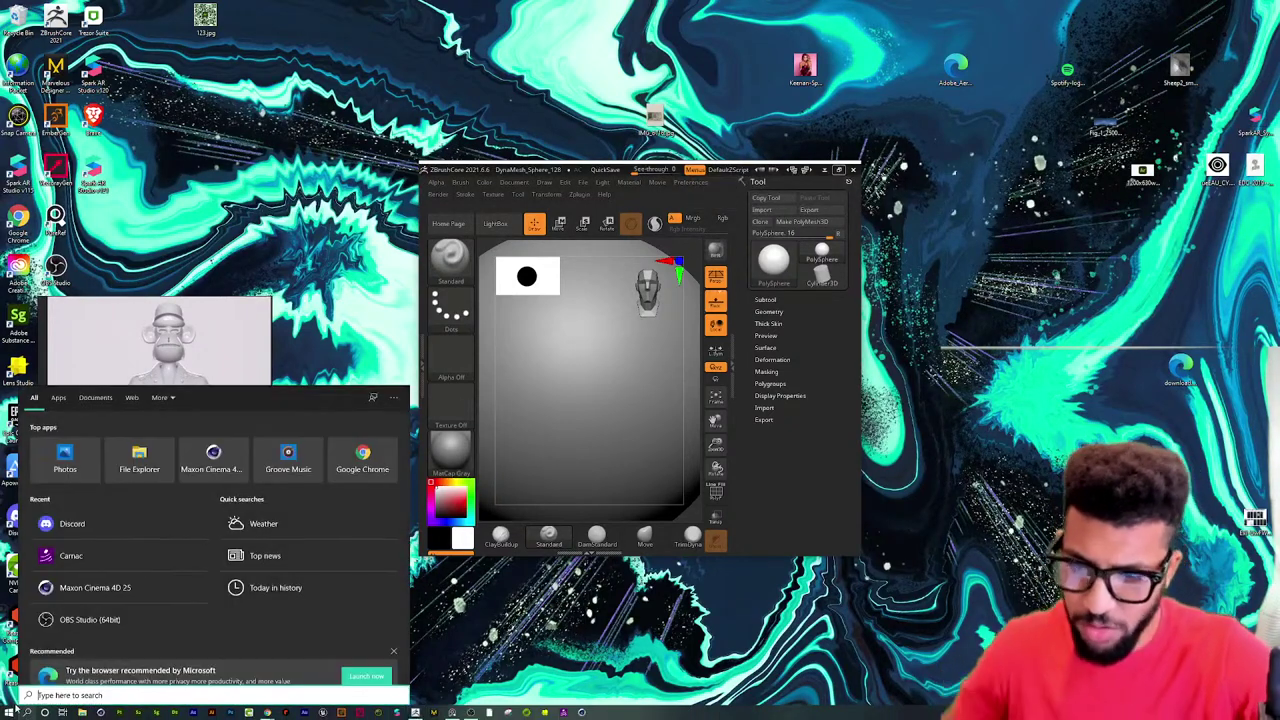
click(70, 555)
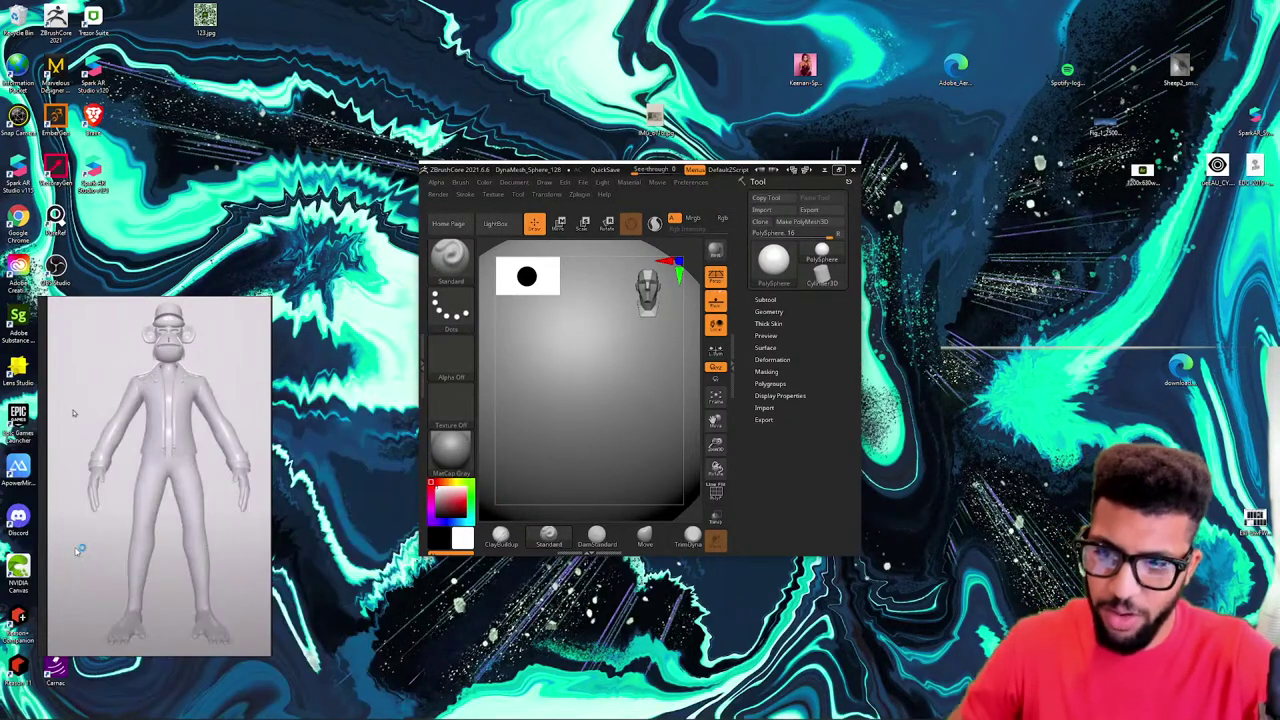
click(840, 170)
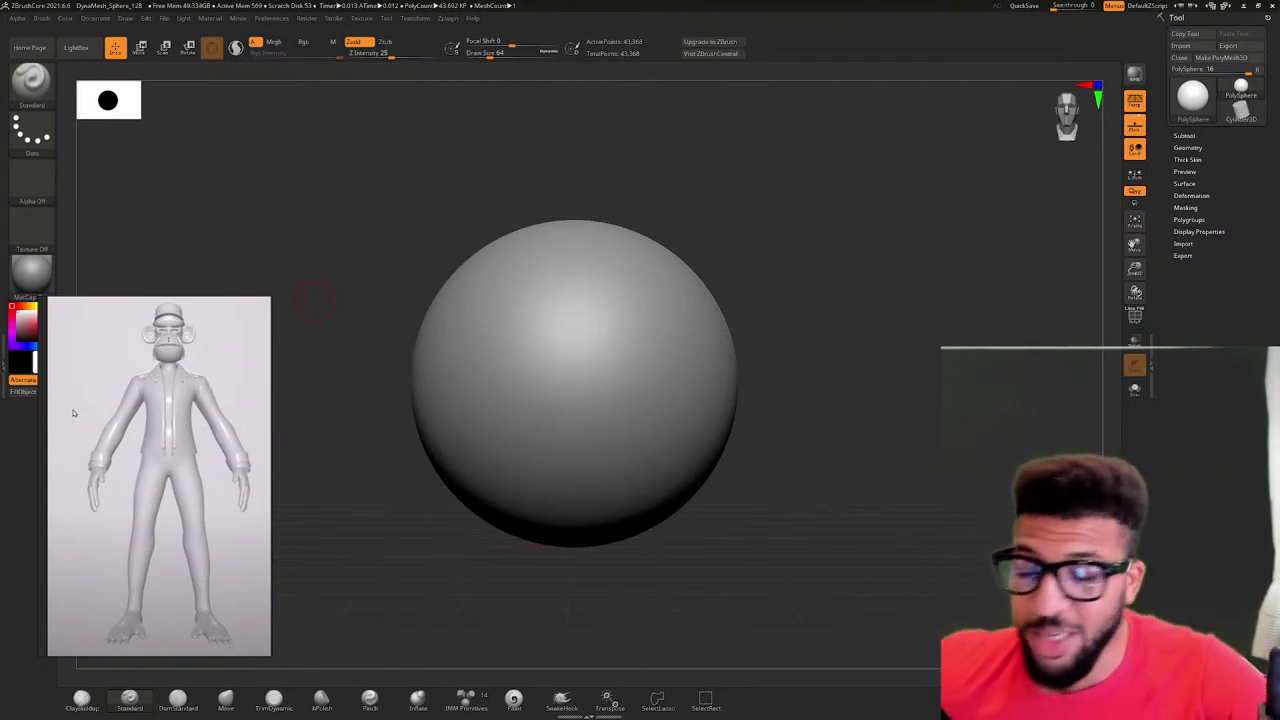
- Load the ZSphere.ZPR project from LightBox in place of the DynaMesh sphere and turn the ZSphere to the front
scroll(181, 384, up, 4)
middle_drag(180, 384, 175, 455)
scroll(174, 453, down, 5)
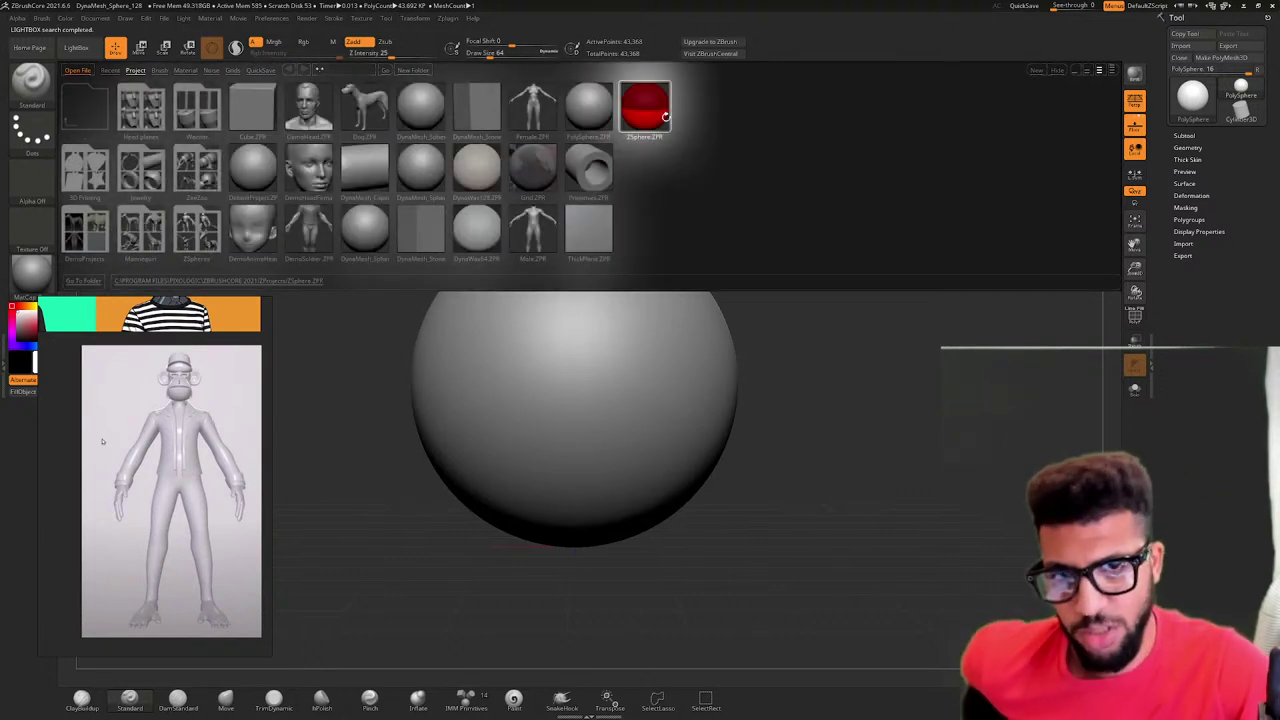
double_click(651, 111)
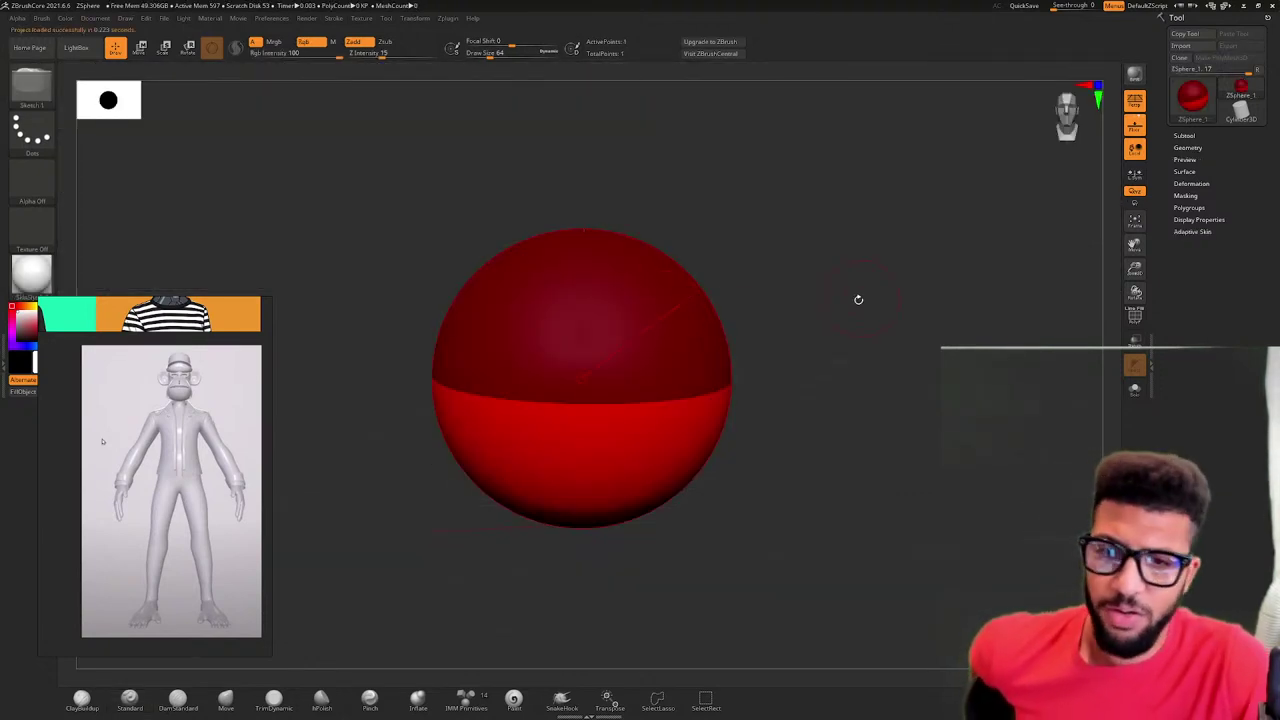
alt+drag(917, 334, 870, 270)
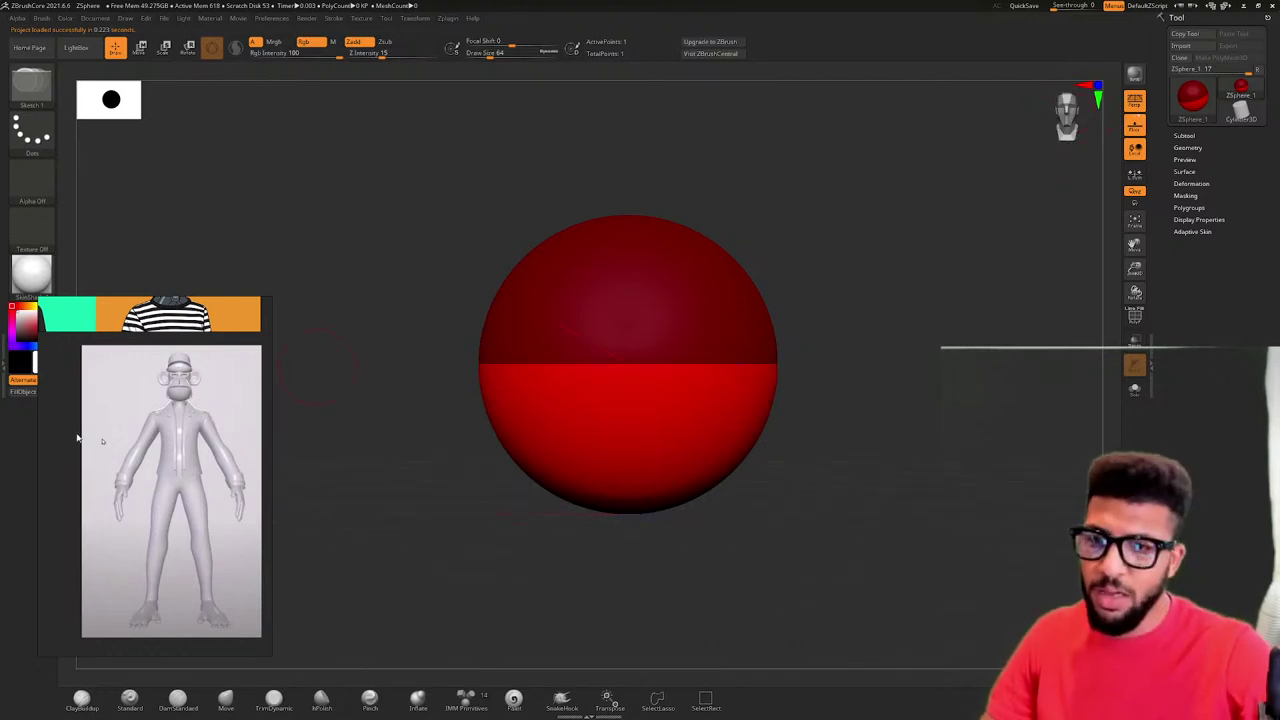
- Frame the reference on the ape's upper body, and pull a small ZSphere upward from the top of the root sphere as the neck
middle_drag(177, 415, 196, 485)
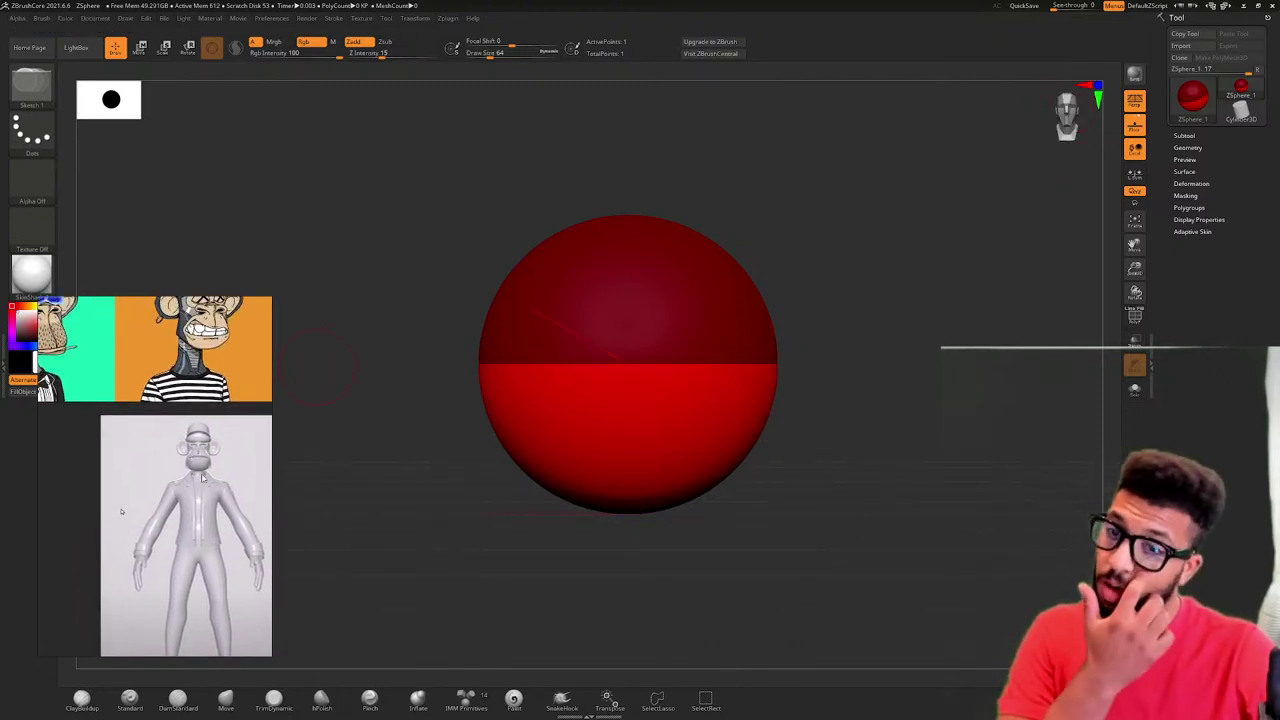
scroll(202, 478, up, 3)
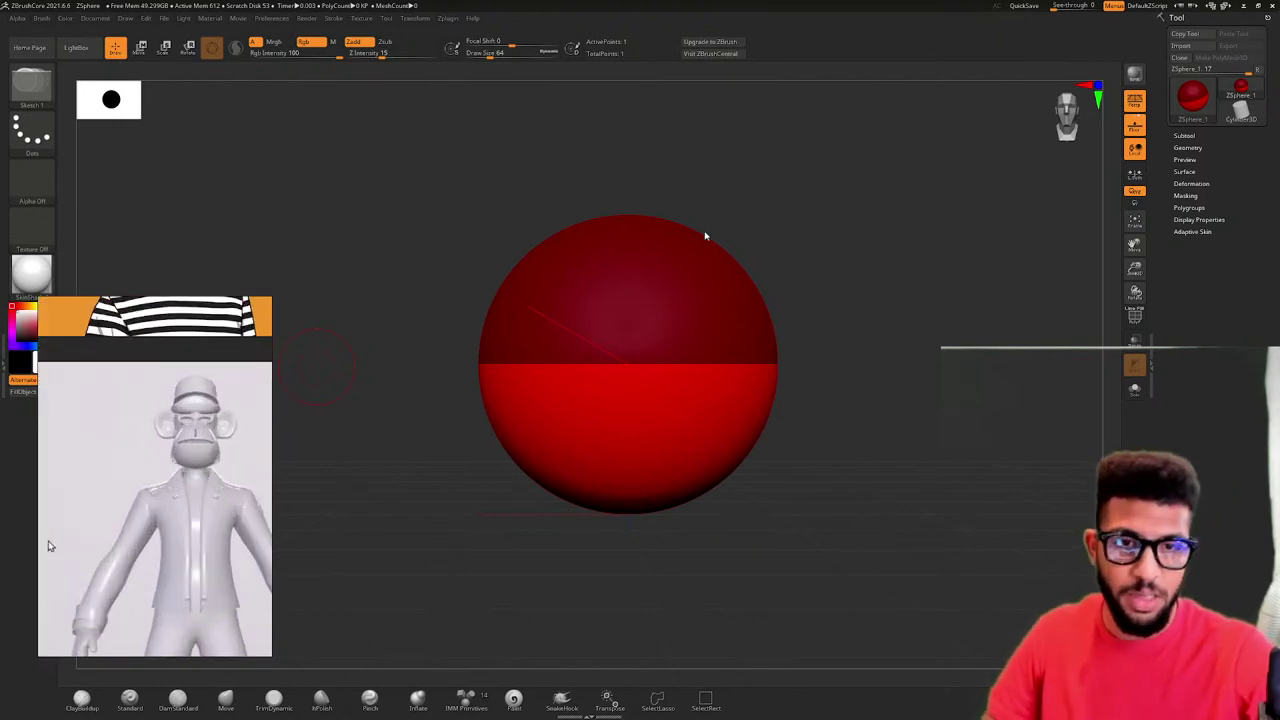
mouse_move(756, 227)
mouse_down()
mouse_move(746, 278)
mouse_move(757, 289)
mouse_move(738, 263)
mouse_move(738, 210)
mouse_up()
drag(1014, 114, 1050, 122)
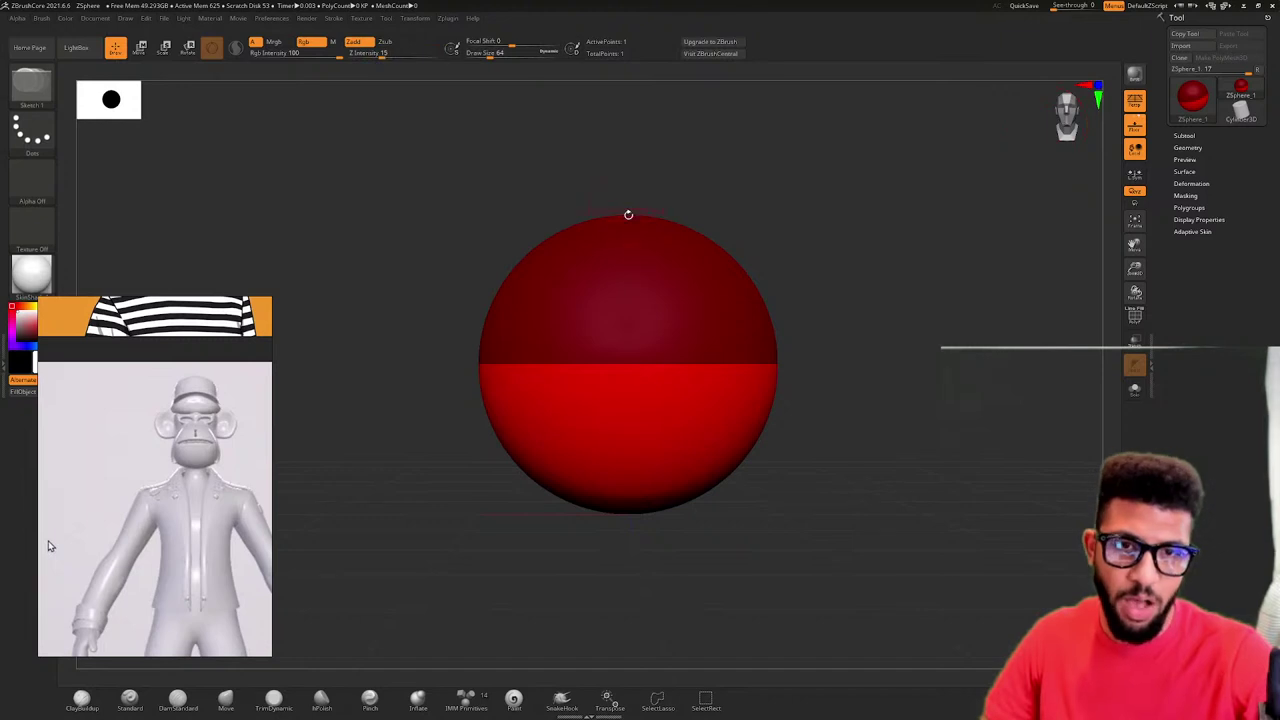
mouse_move(643, 201)
mouse_down()
mouse_move(628, 237)
mouse_move(630, 198)
mouse_move(677, 178)
mouse_move(631, 172)
mouse_move(630, 114)
mouse_up()
key(w)
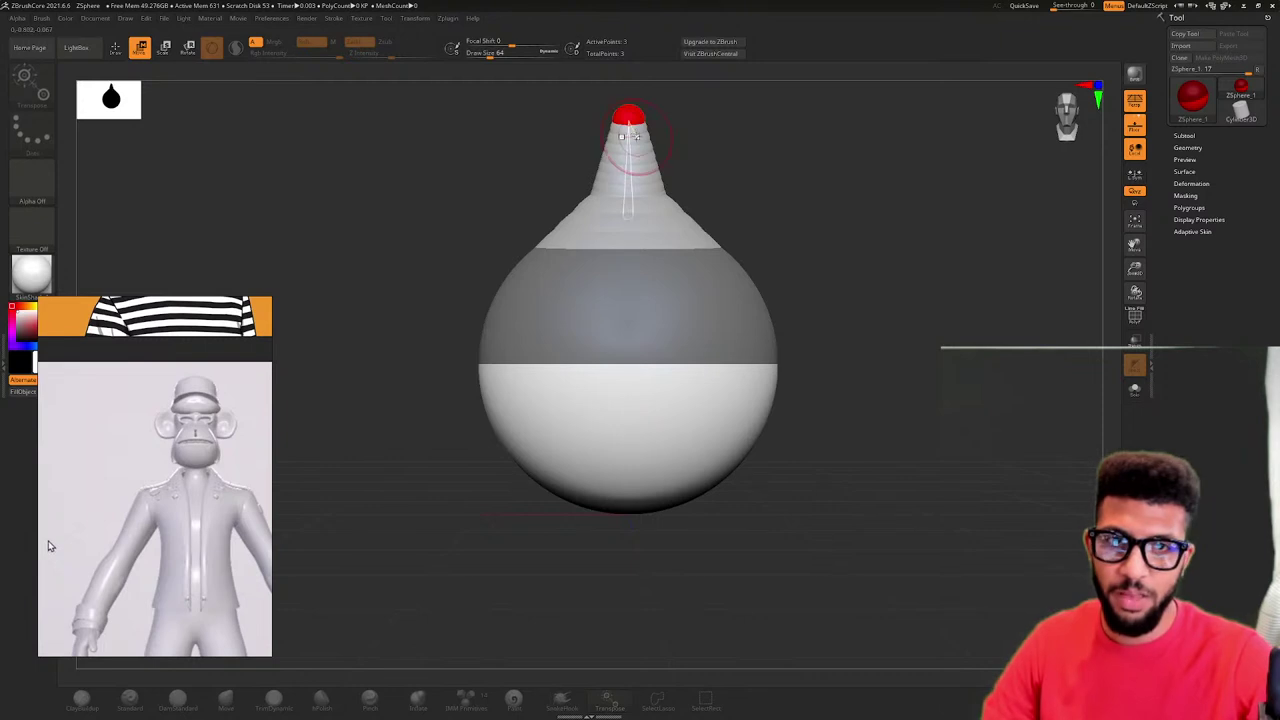
- Undo the upward move of the neck ZSphere and redo it, switching between the Move, Scale and Rotate modes
key(e)
key(r)
key(w)
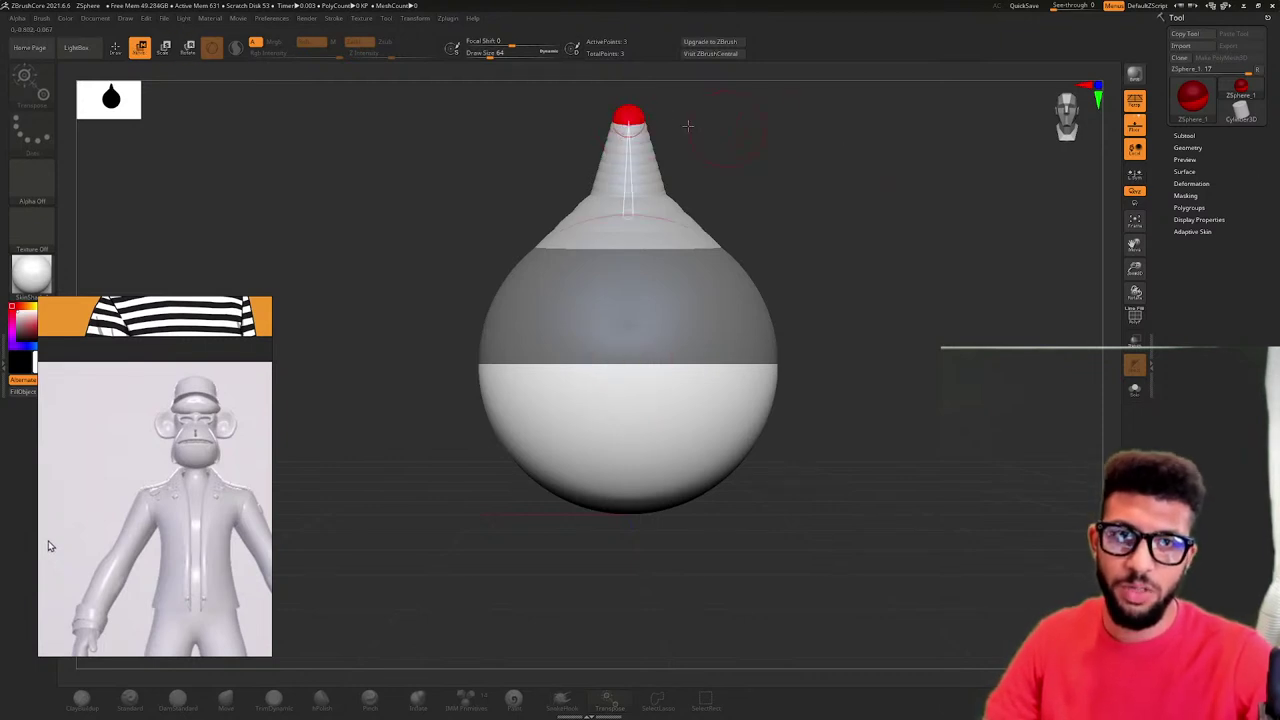
key(ctrl+z)
key(ctrl+z)
key(ctrl+z)
key(r)
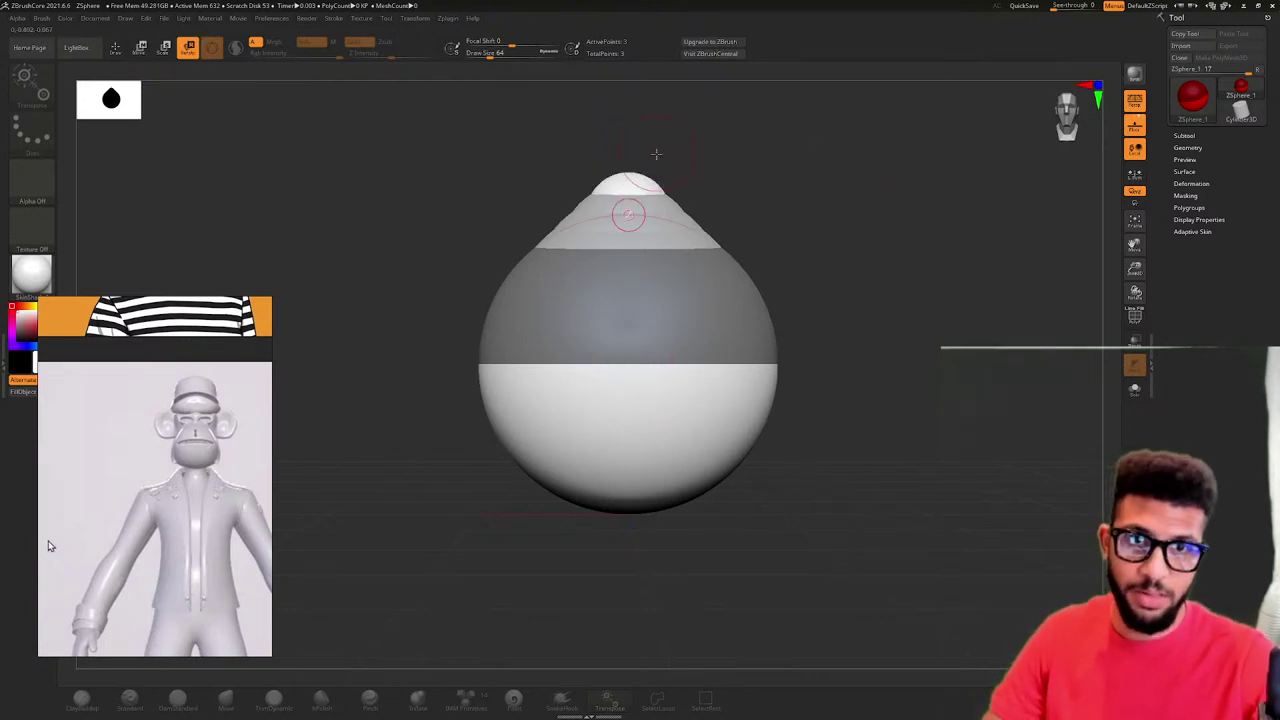
key(e)
key(ctrl+shift+z)
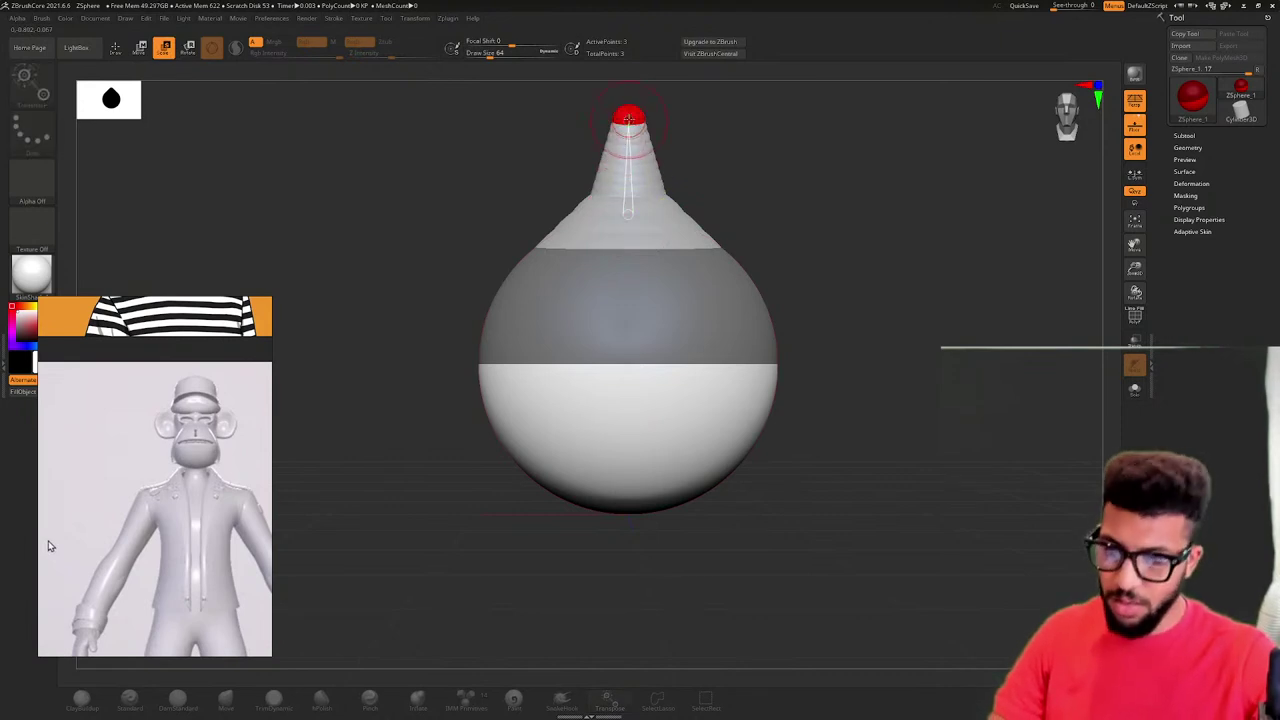
- Scale up the ZSphere at the tip of the neck slightly
key(w)
key(e)
key(r)
key(w)
key(w)
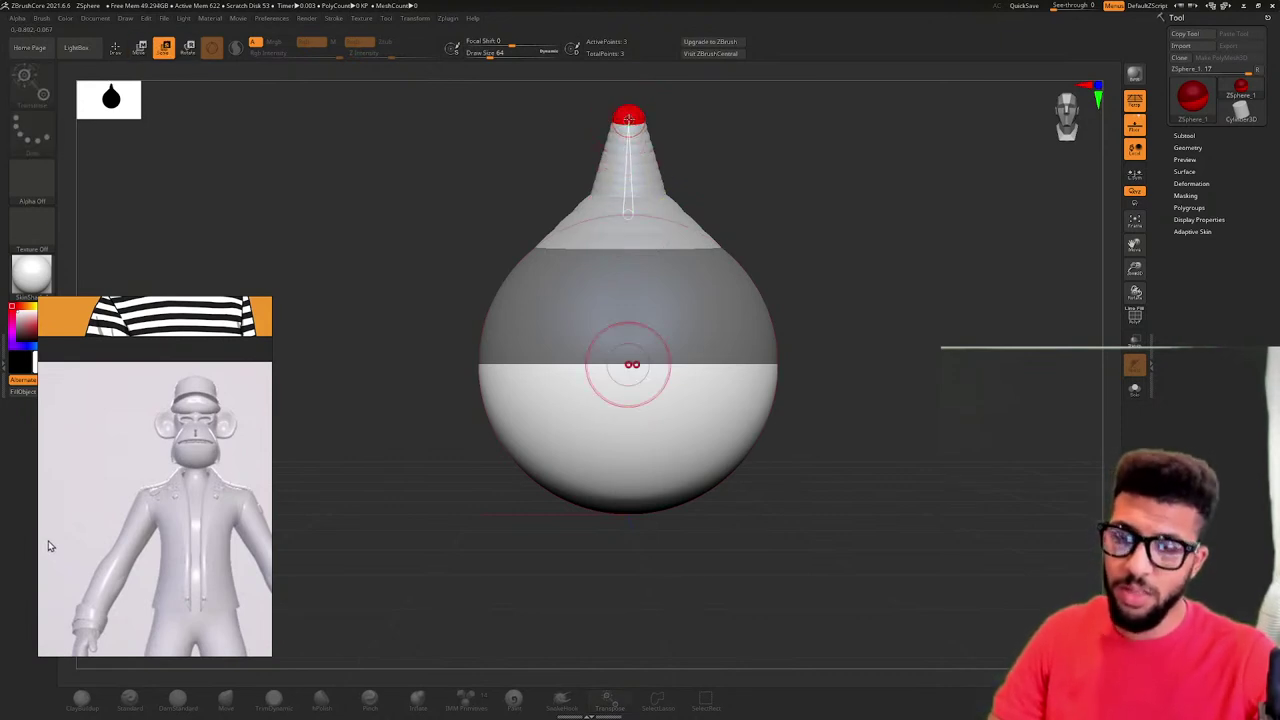
mouse_move(661, 131)
mouse_down()
mouse_move(664, 200)
mouse_move(662, 140)
mouse_move(634, 106)
mouse_move(647, 172)
mouse_move(722, 147)
mouse_up()
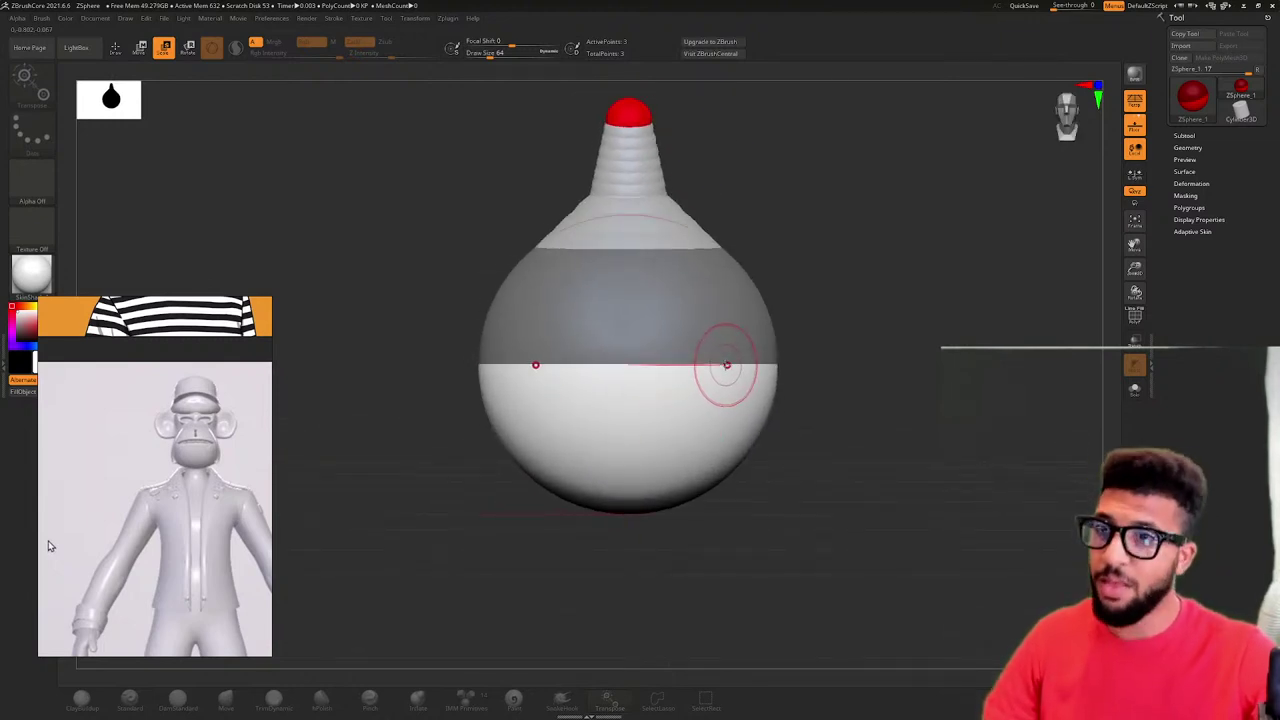
- Draw a large ZSphere extending downward from the underside of the root sphere to form the lower torso
key(q)
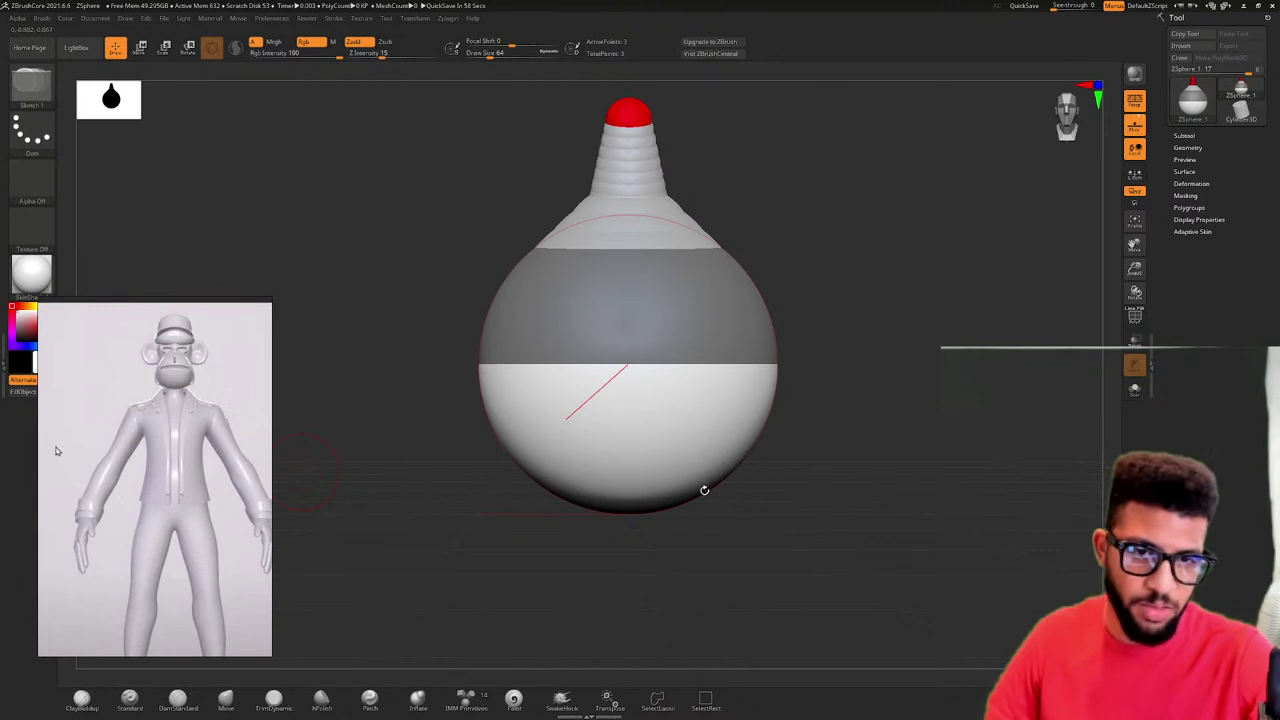
click(660, 490)
right_drag(639, 507, 674, 475)
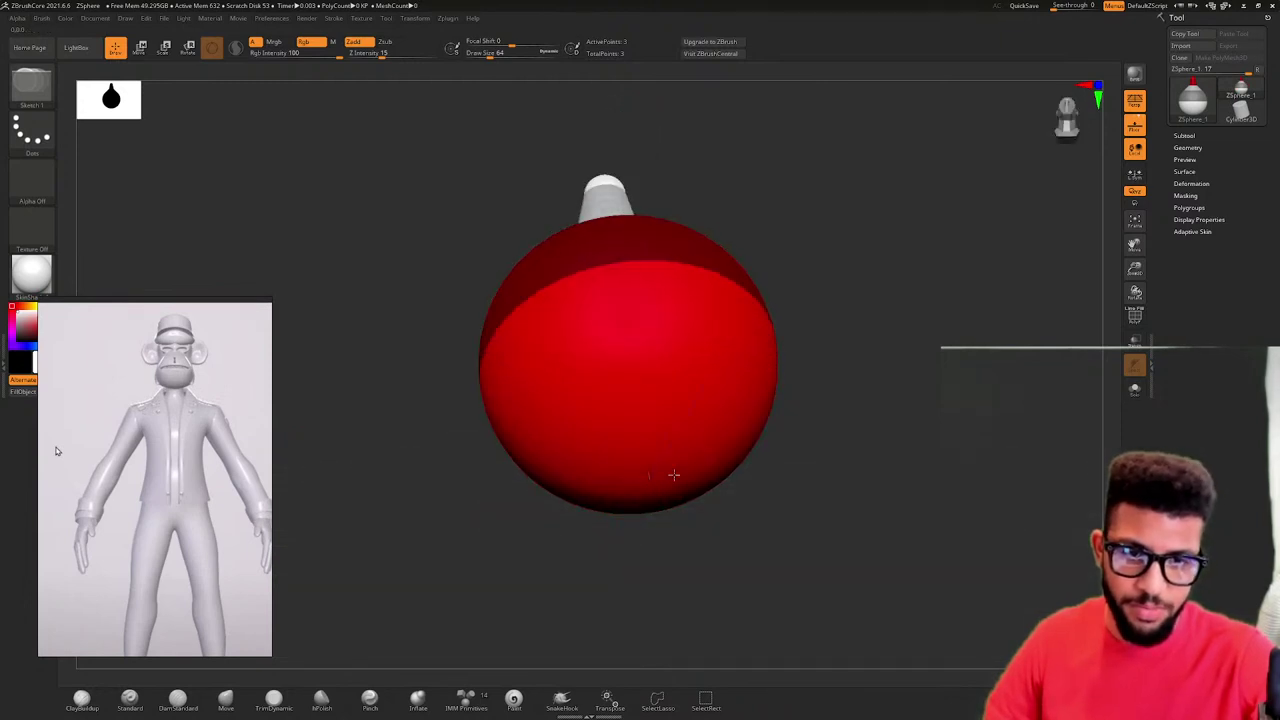
drag(651, 476, 840, 411)
key(super)
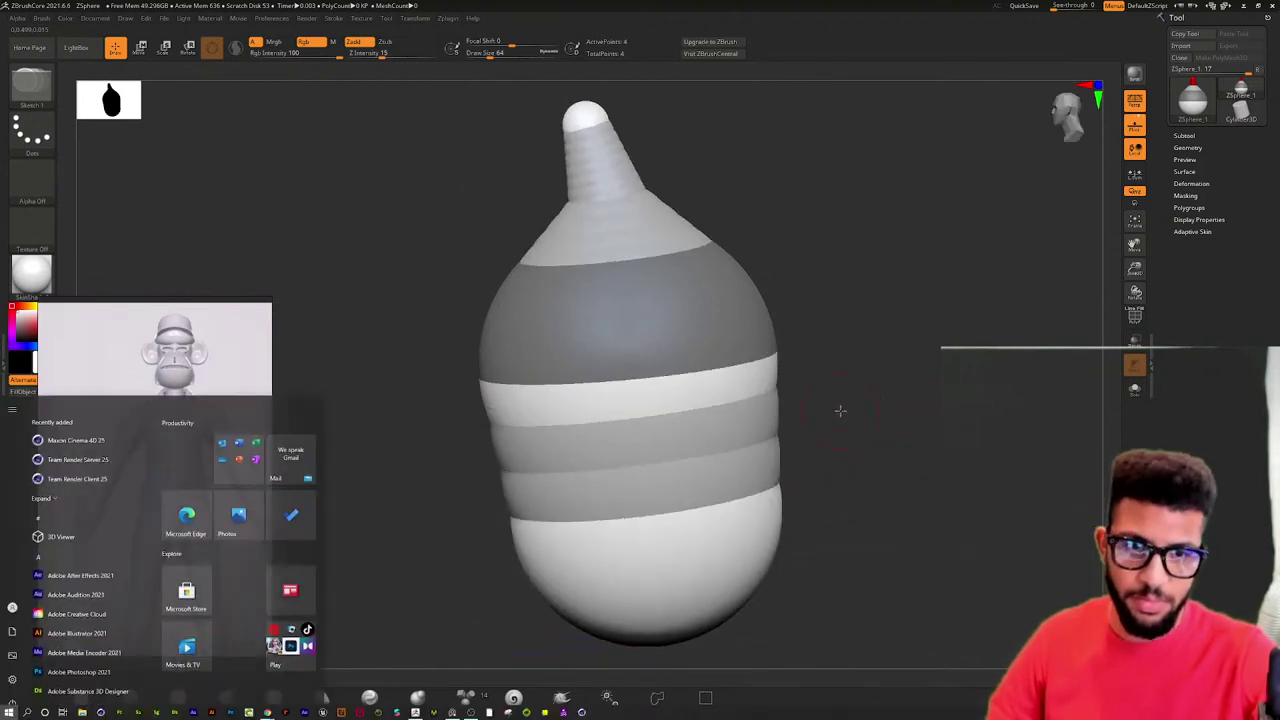
key(super)
shift+drag(851, 354, 877, 374)
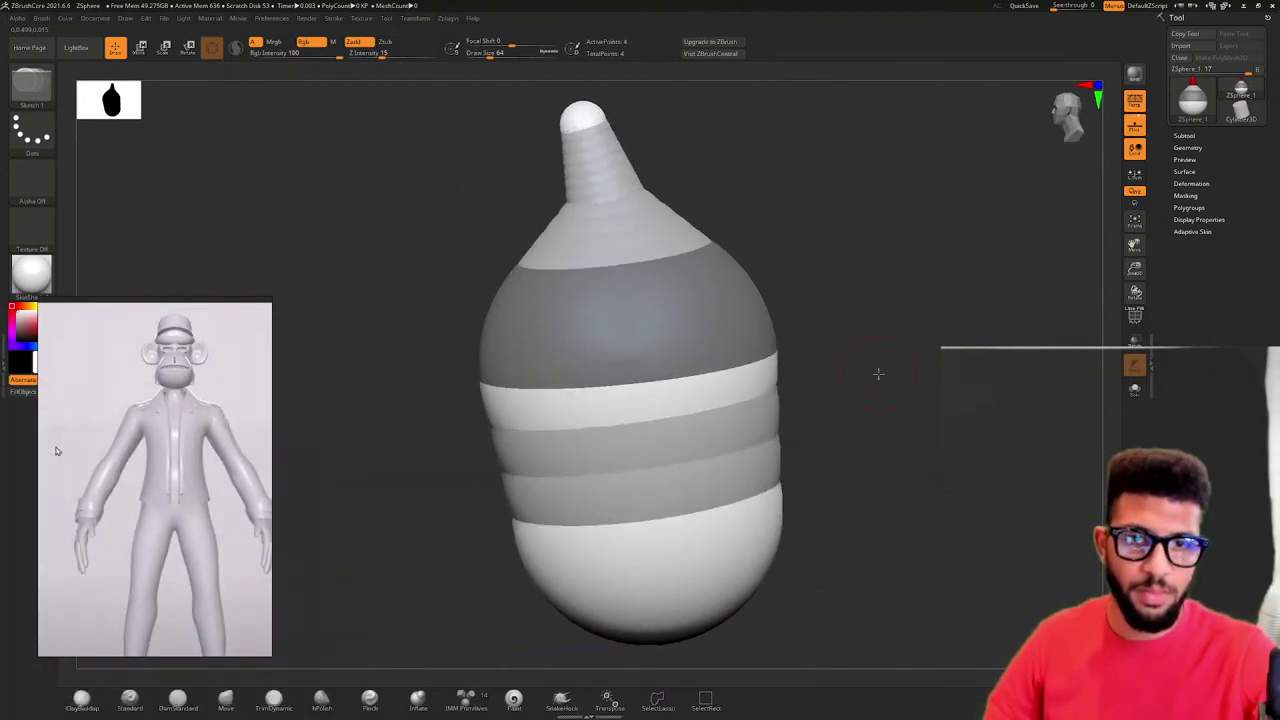
key(super)
drag(902, 326, 977, 363)
key(super)
key(super)
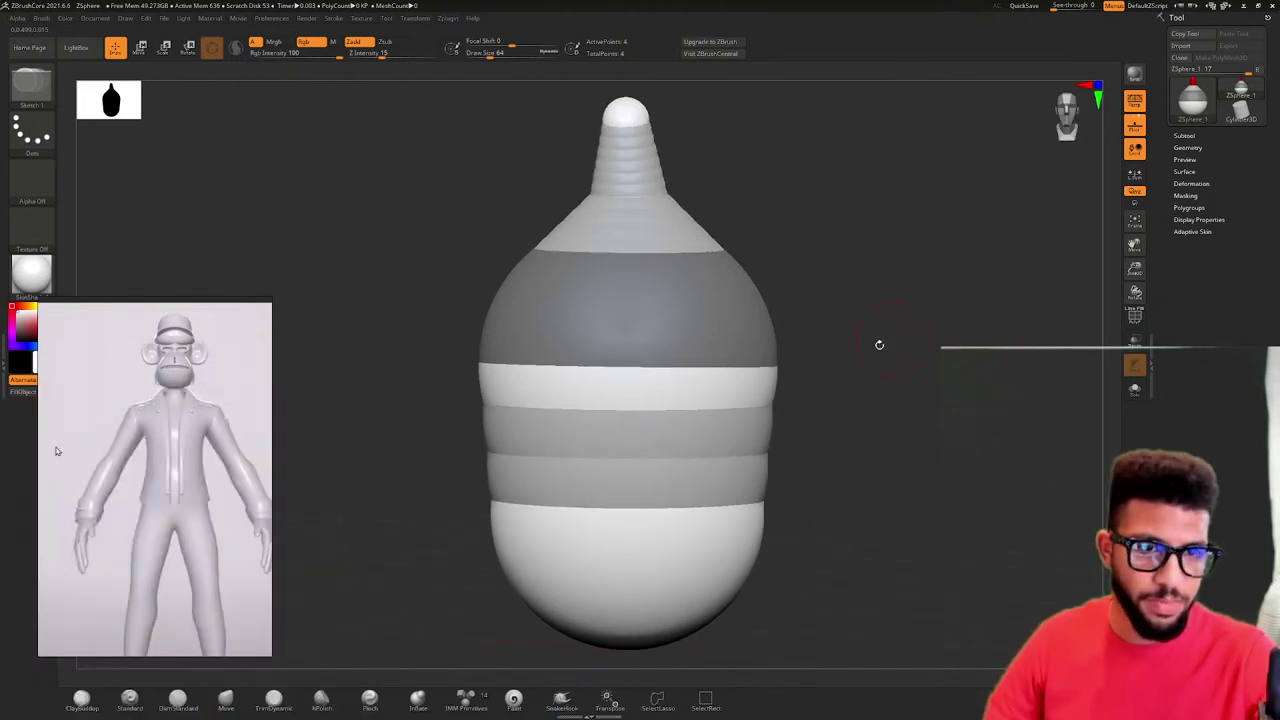
mouse_move(880, 341)
alt+mouse_down()
mouse_move(840, 326)
mouse_move(882, 302)
mouse_move(871, 300)
alt+mouse_up()
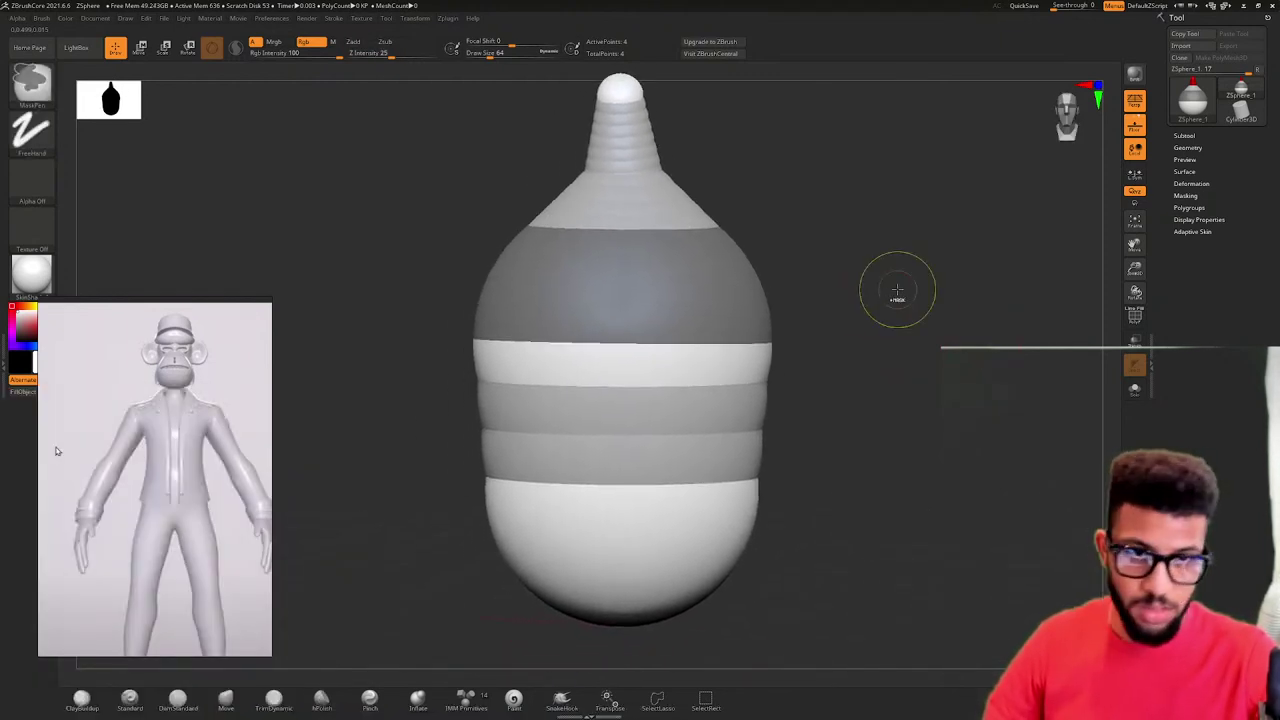
mouse_move(897, 289)
ctrl+right_down()
mouse_move(929, 283)
mouse_move(832, 320)
ctrl+right_up()
mouse_move(880, 466)
ctrl+right_down()
mouse_move(817, 491)
mouse_move(814, 481)
mouse_move(909, 443)
ctrl+right_up()
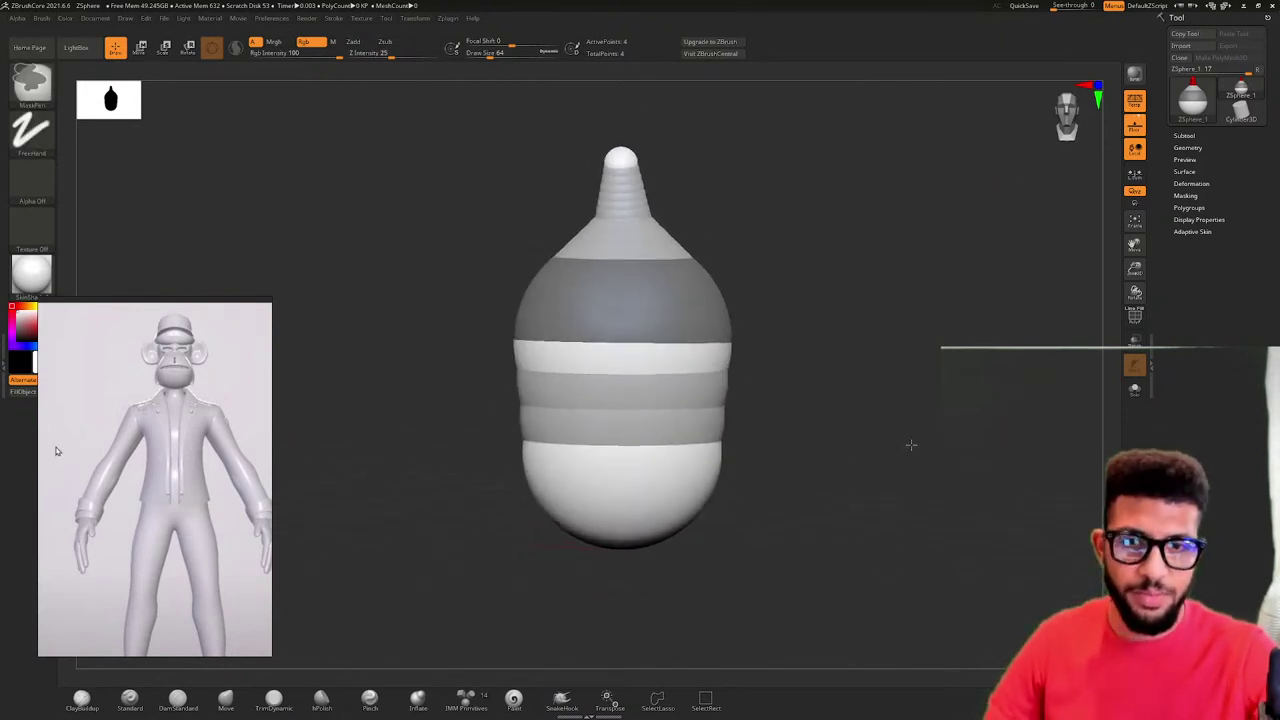
- Scale down the upper torso ZSphere to about the width of the lower one, and preview the adaptive skin briefly
key(e)
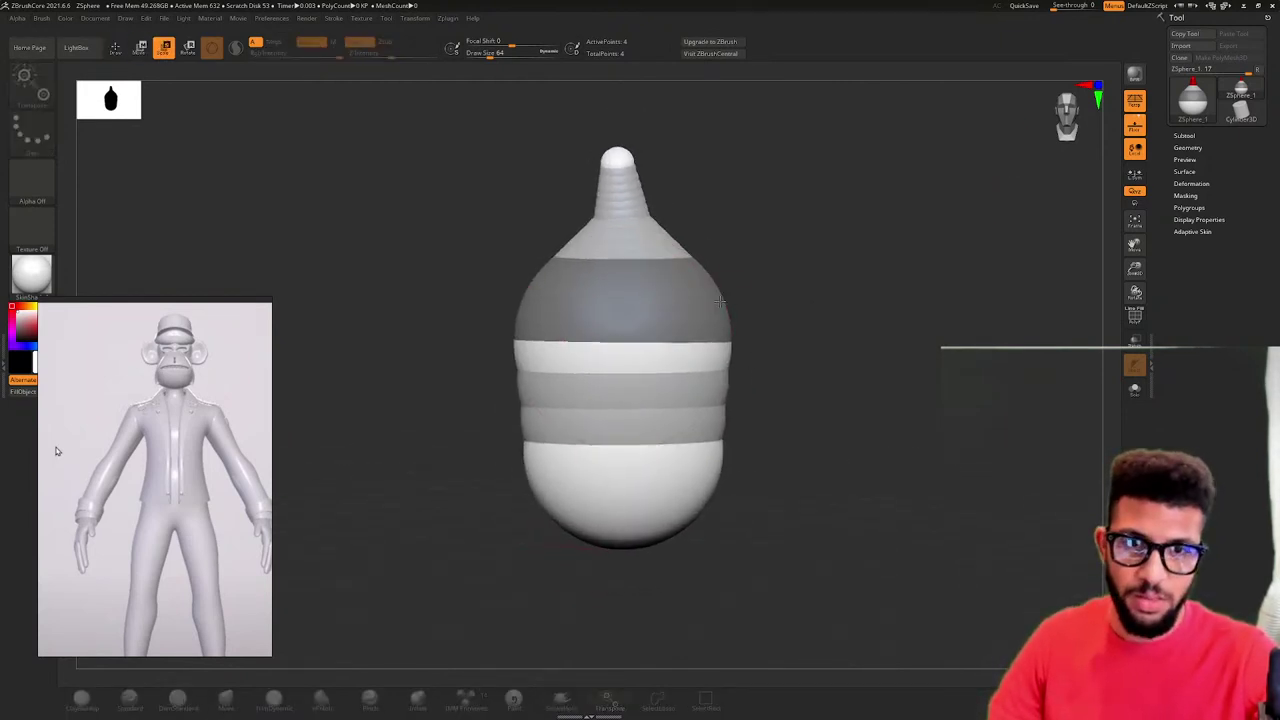
key(w)
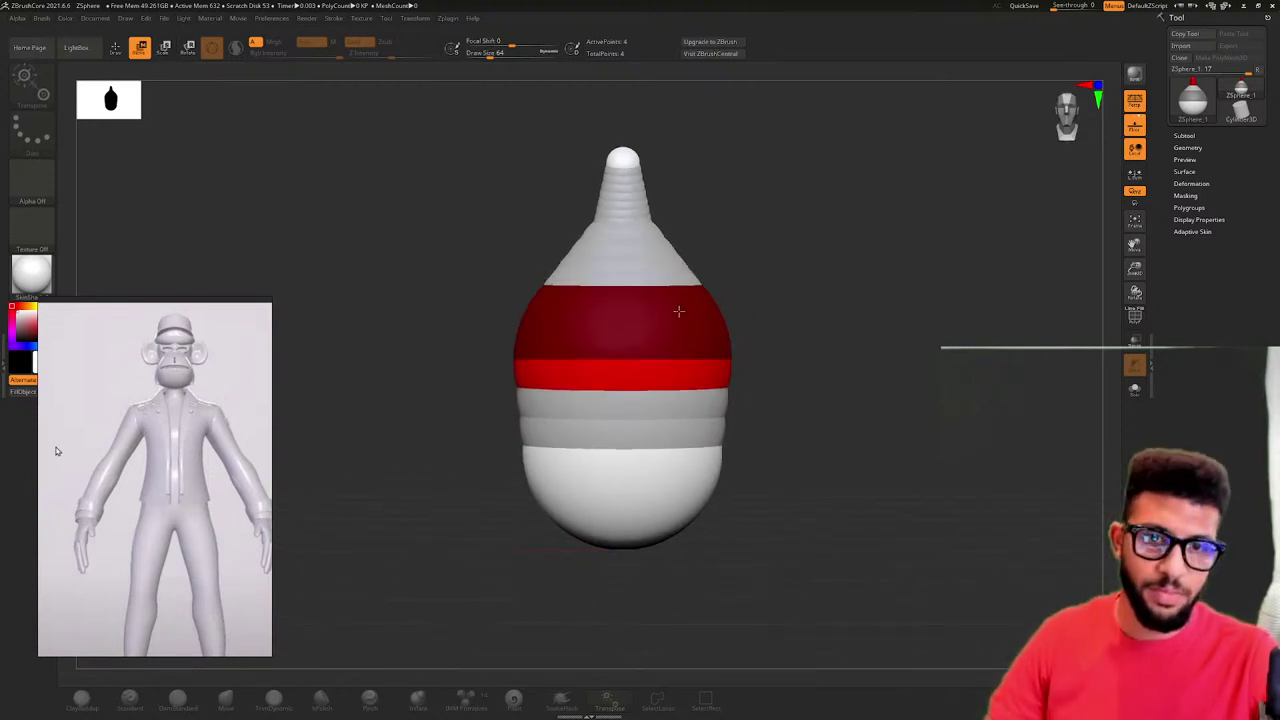
key(e)
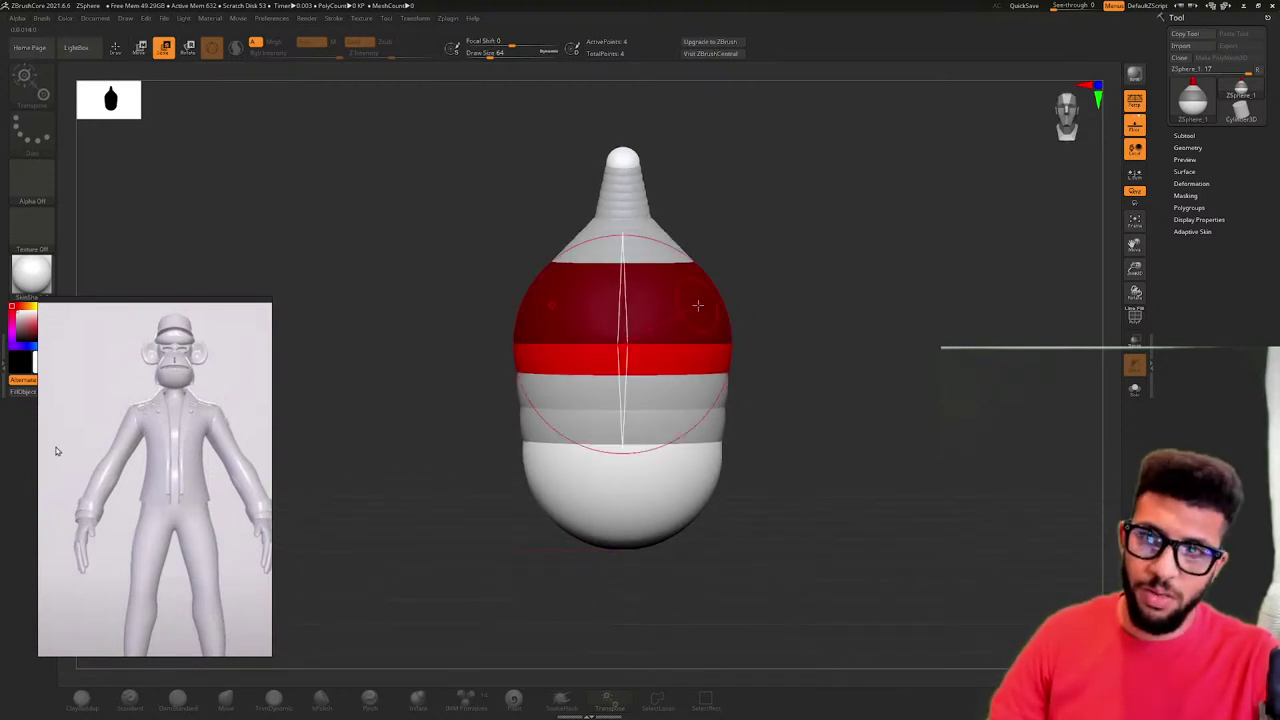
drag(697, 305, 745, 294)
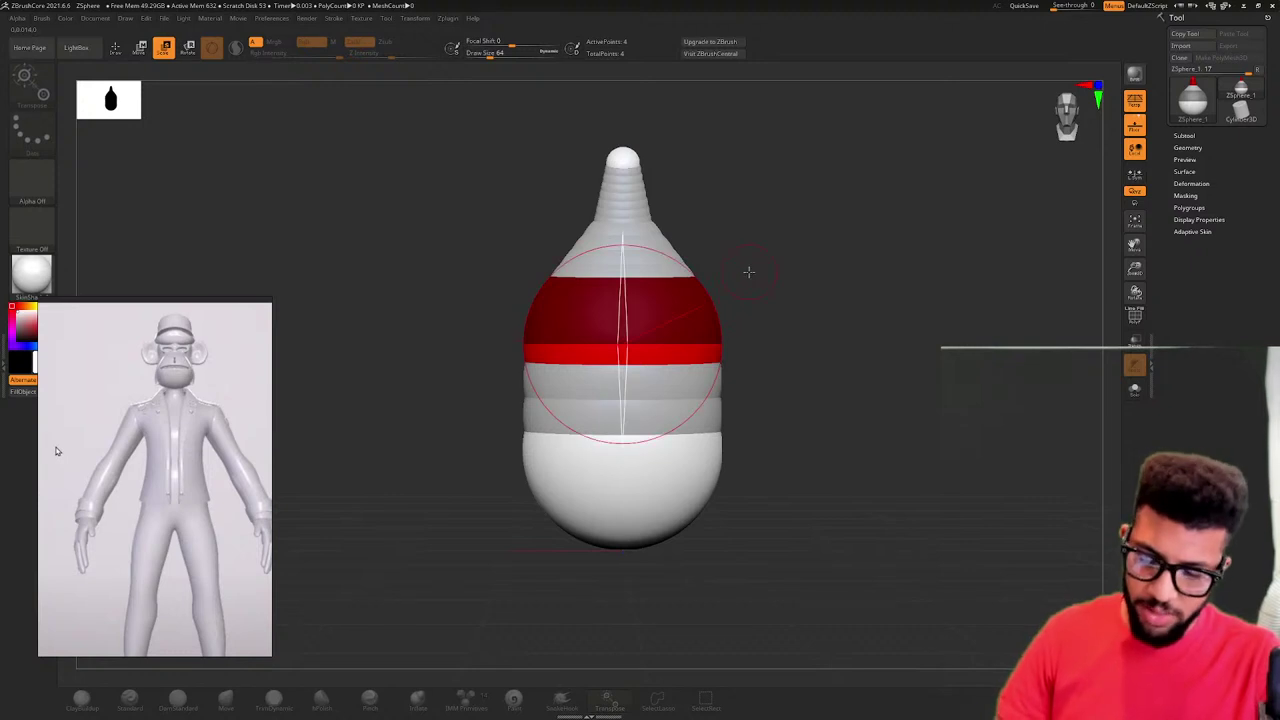
key(a)
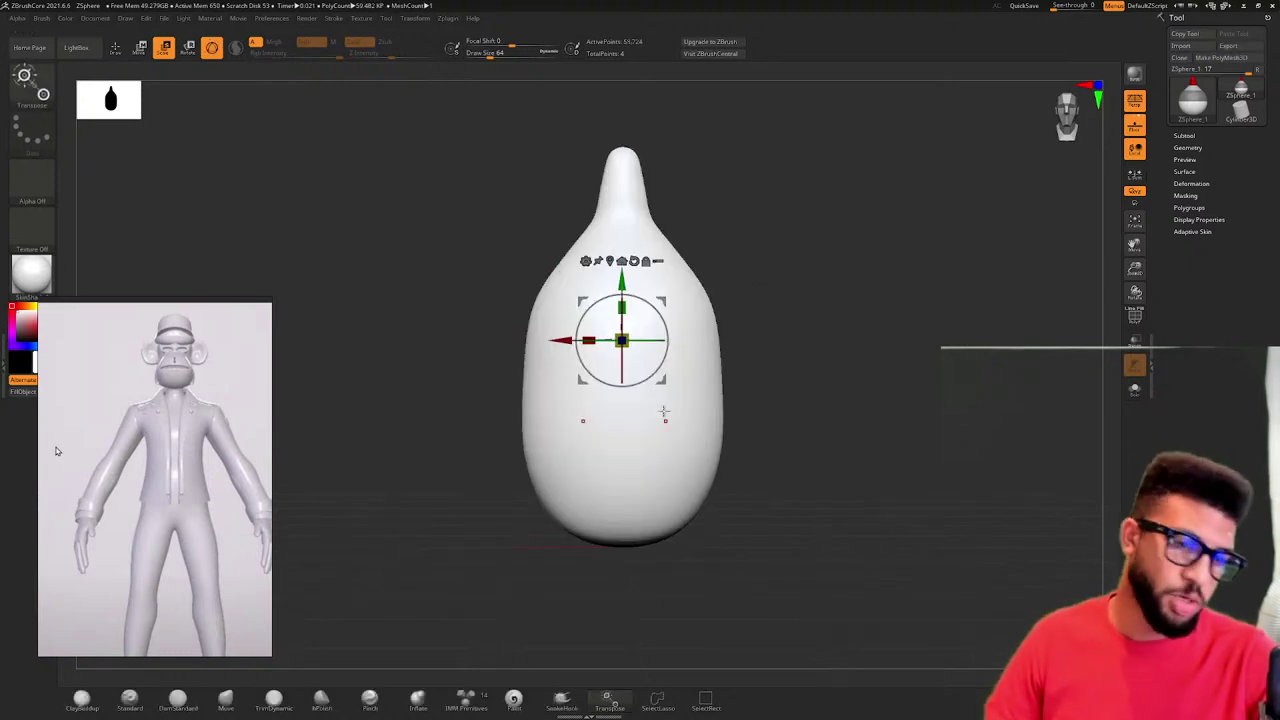
key(a)
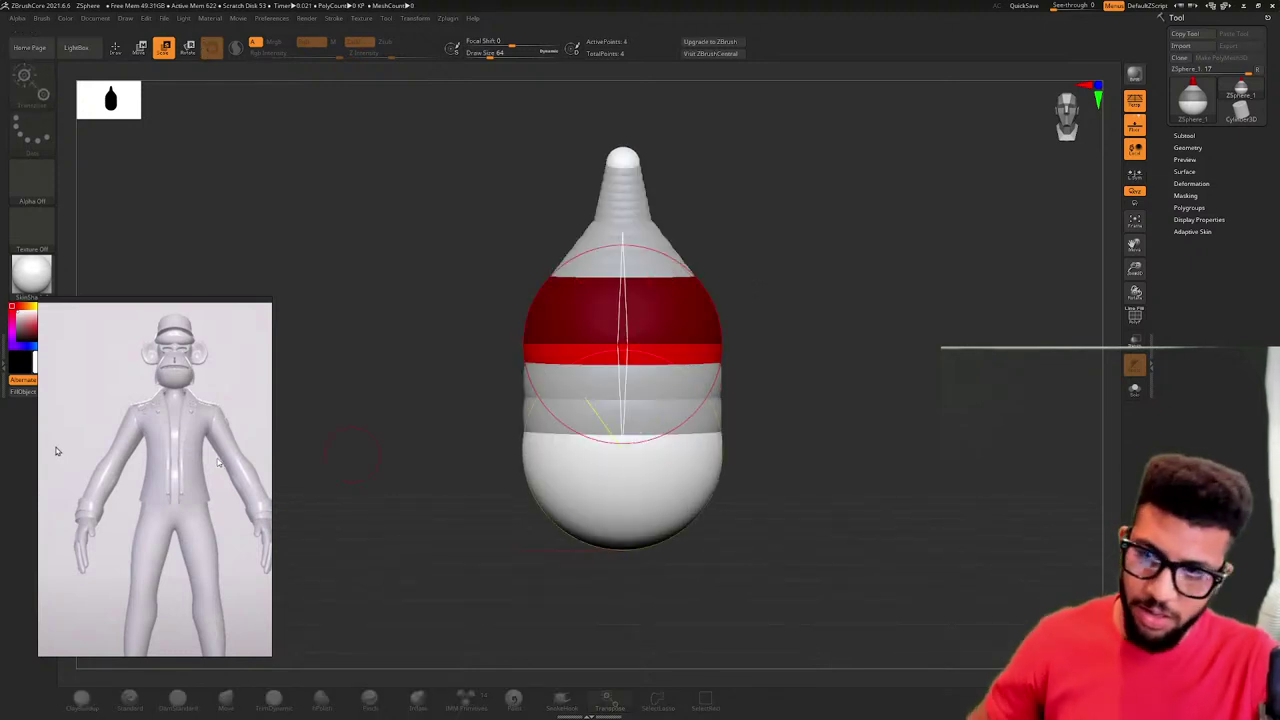
- Move the reference board closer to the model and enlarge the hip ZSphere slightly
drag(56, 451, 130, 389)
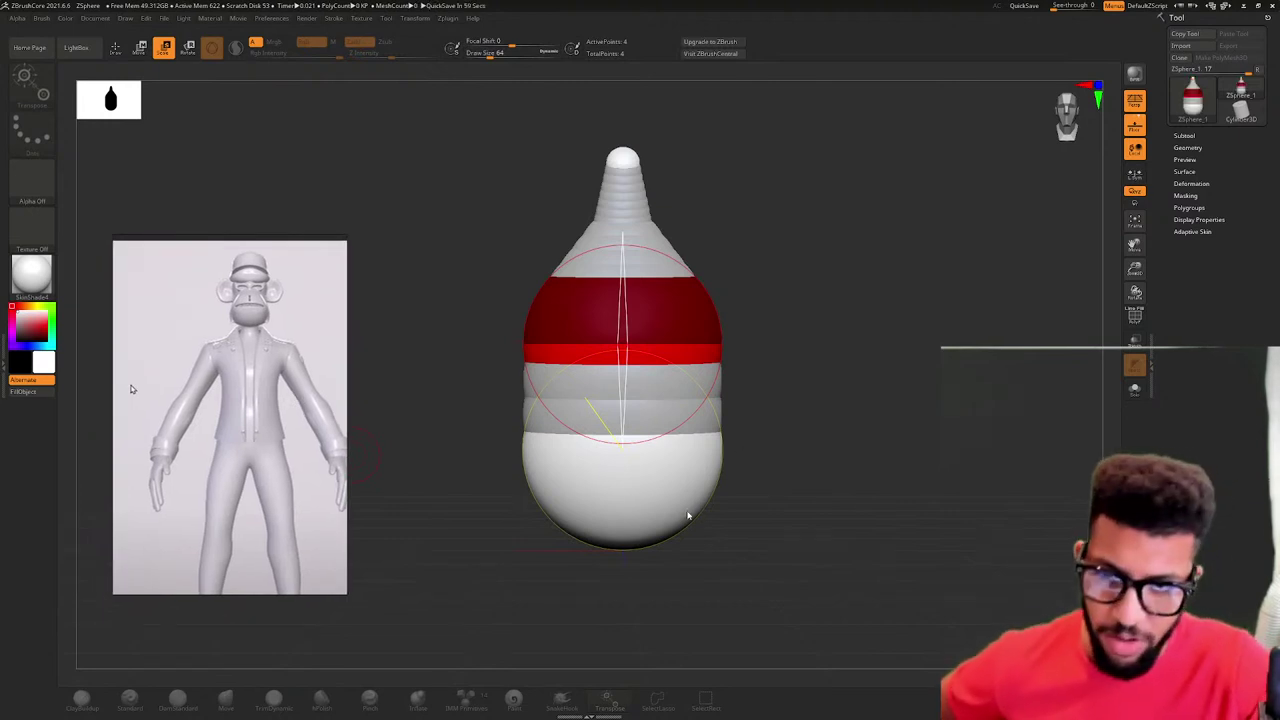
drag(702, 505, 648, 515)
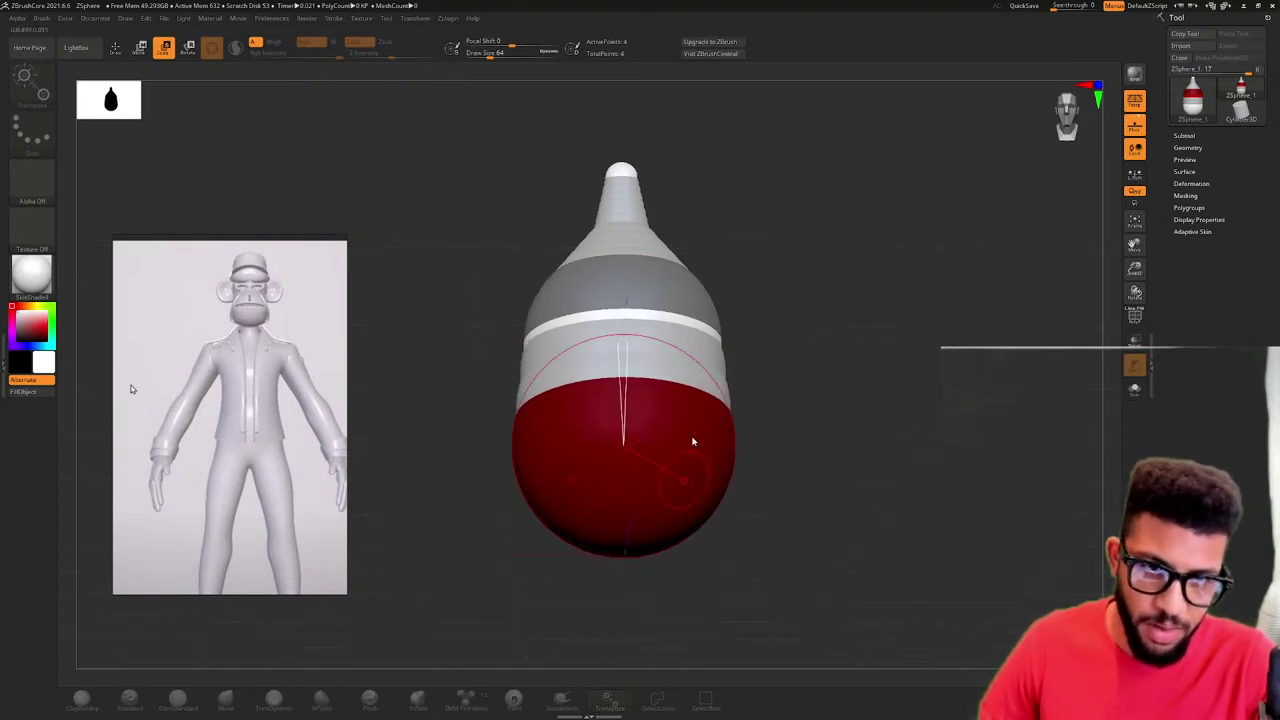
mouse_move(704, 297)
mouse_down()
mouse_move(700, 280)
mouse_move(702, 300)
mouse_up()
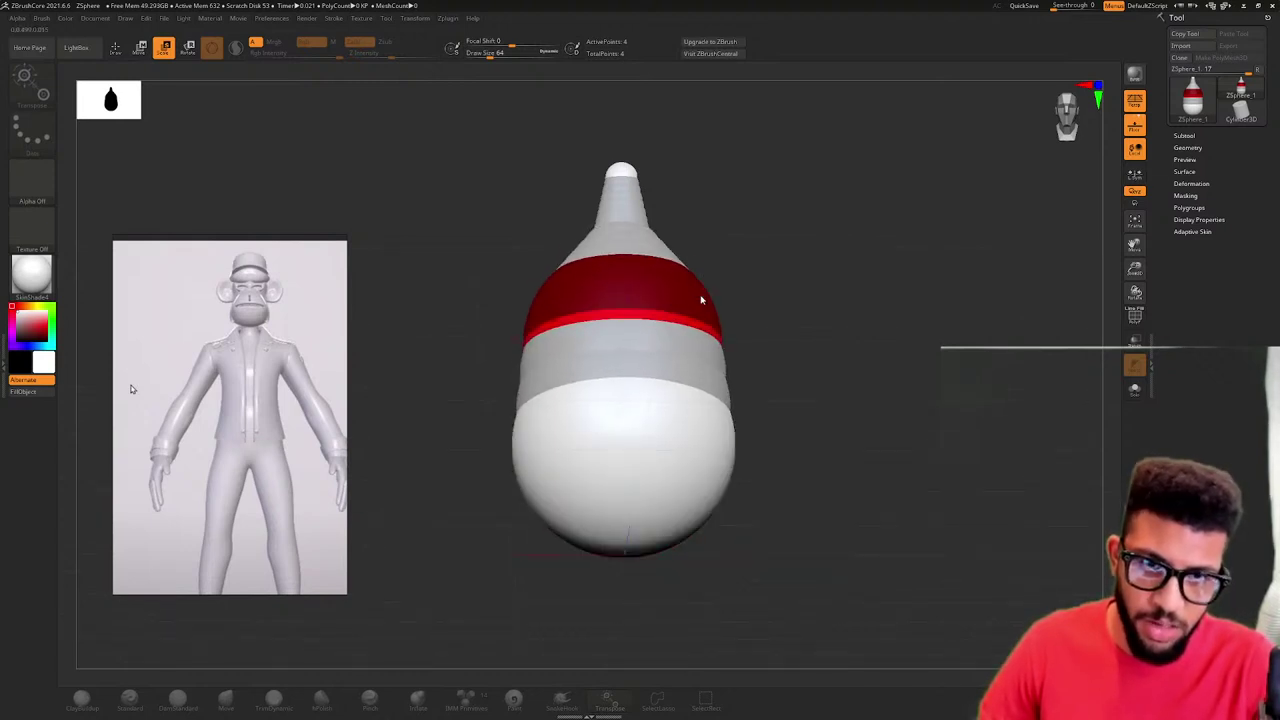
- Draw a symmetrical pair of leg ZSpheres on the underside of the hips, and zoom the reference in on the torso
key(q)
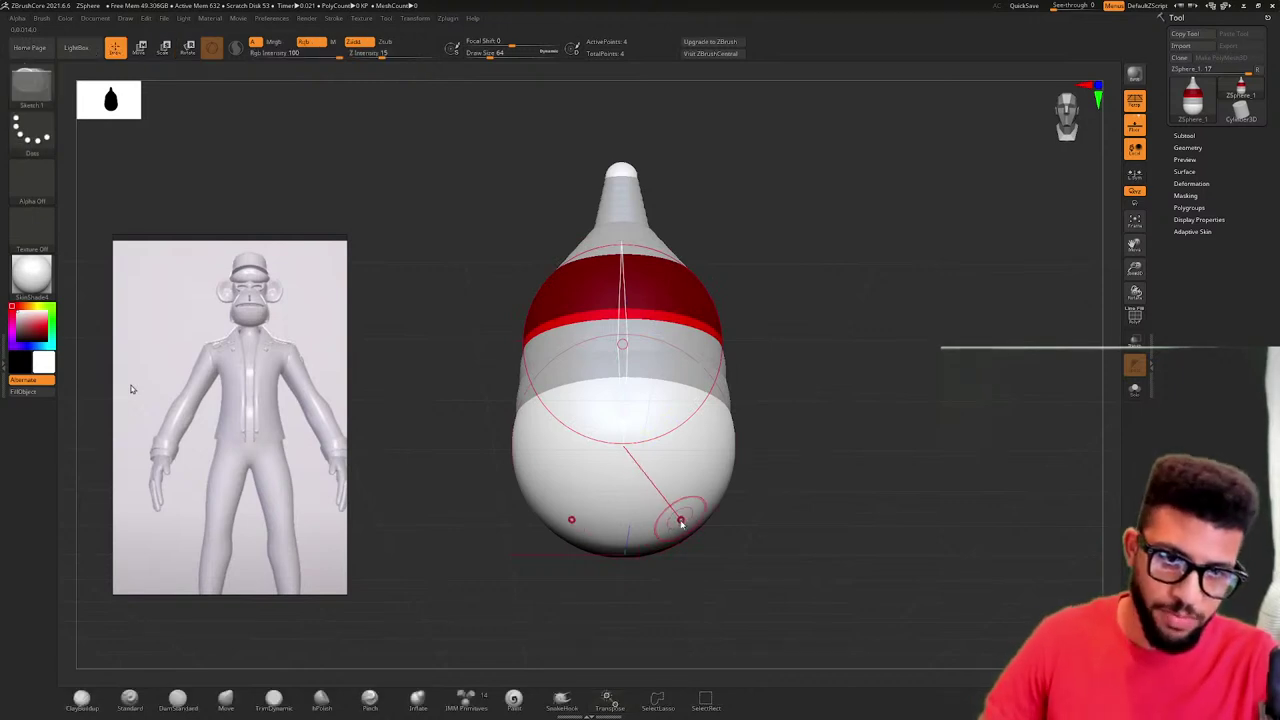
drag(677, 530, 726, 581)
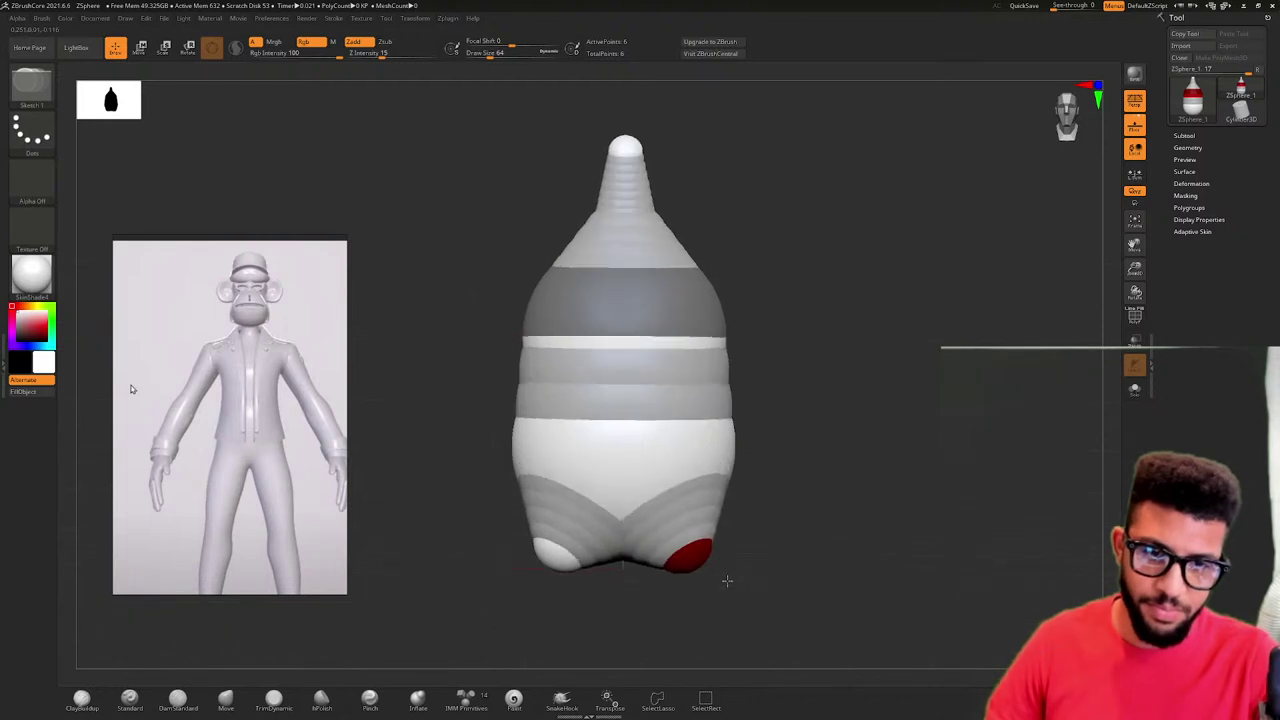
scroll(245, 463, down, 2)
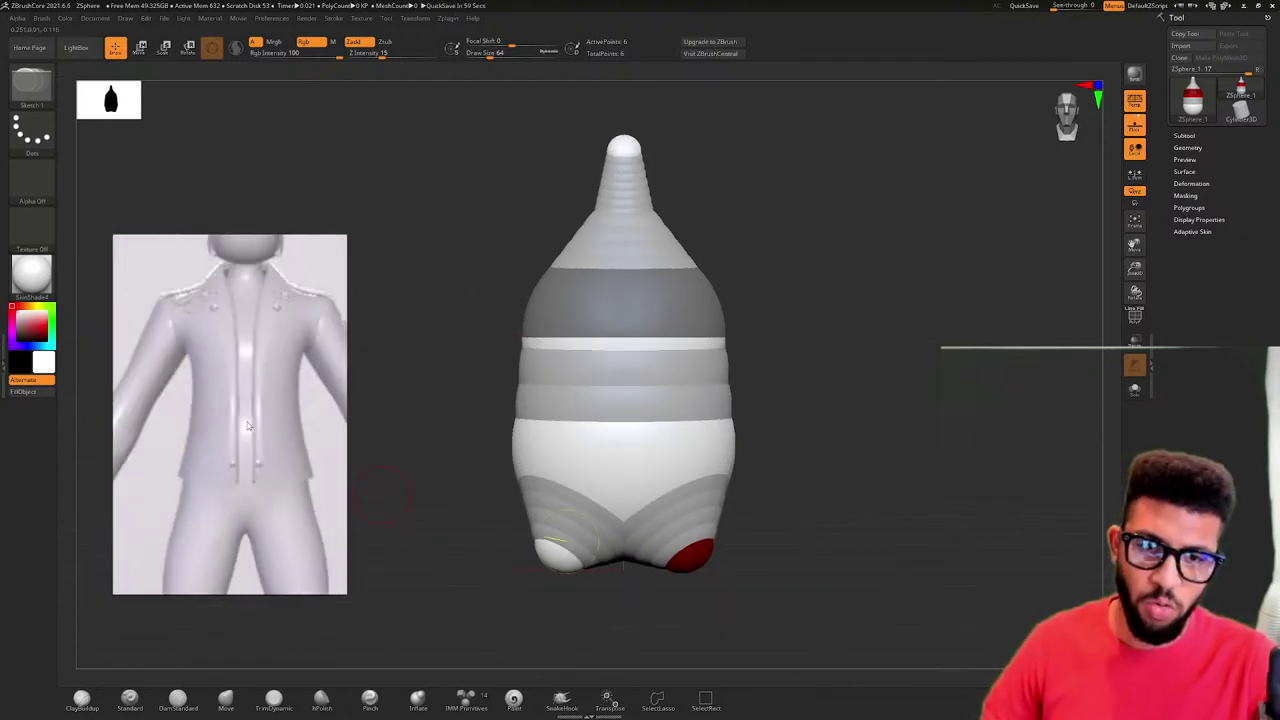
- Zoom the reference out to the legs and pull the leg ZSpheres down from the hips to form the thighs
scroll(258, 390, down, 2)
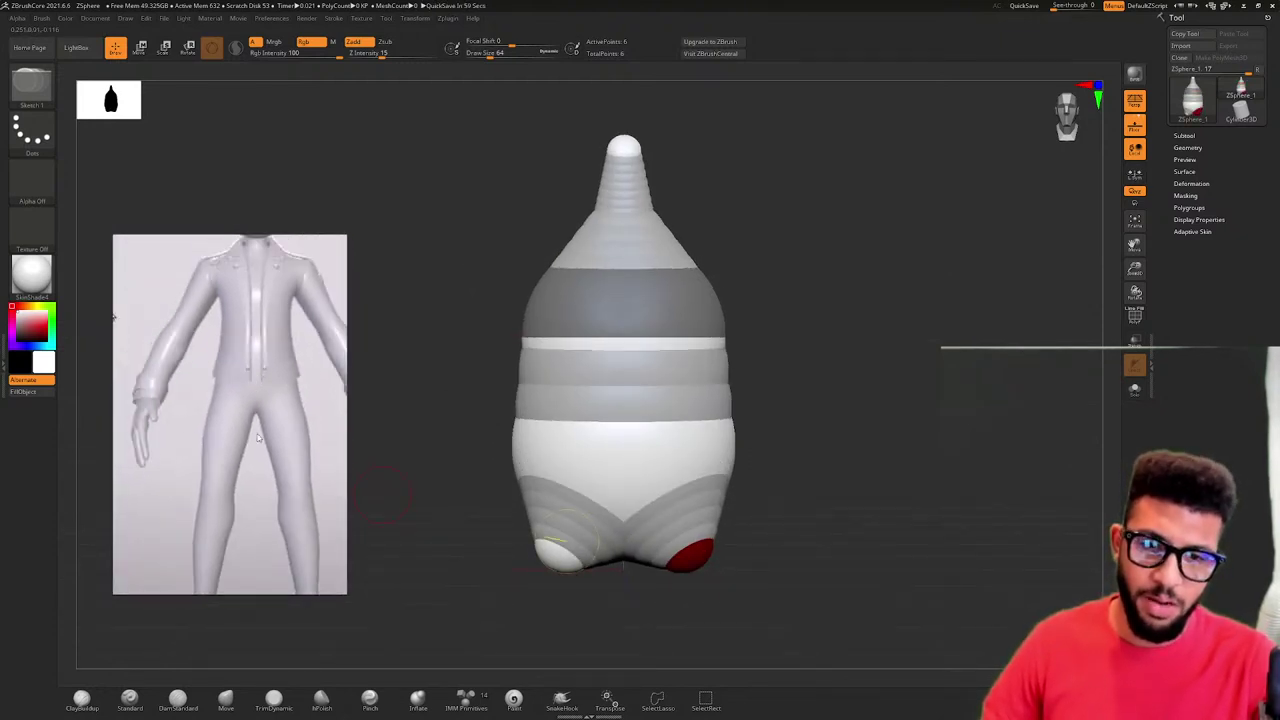
click(757, 563)
key(space)
alt+drag(788, 477, 744, 307)
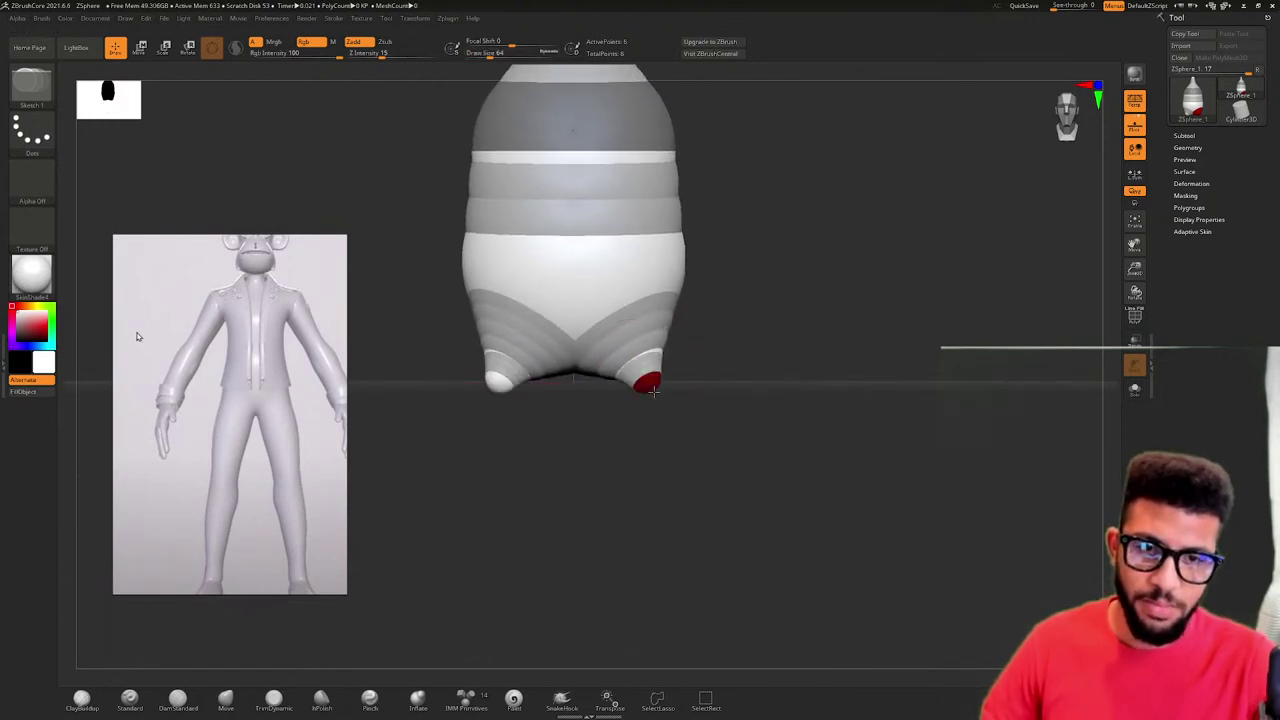
key(w)
mouse_move(645, 377)
mouse_down()
mouse_move(686, 498)
mouse_move(668, 525)
mouse_up()
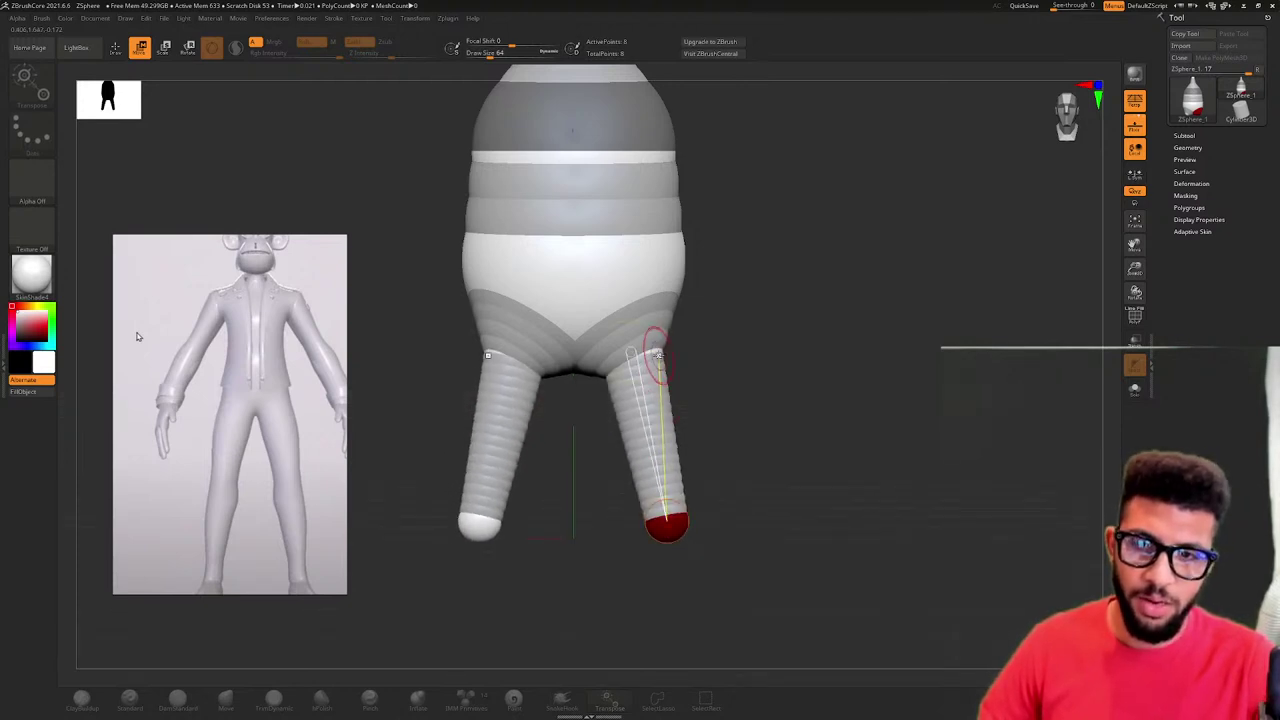
- Adjust the leg ZSpheres at the hips and shift the knee ZSpheres inward so the thighs hang more vertically
drag(660, 362, 662, 340)
key(ctrl+z)
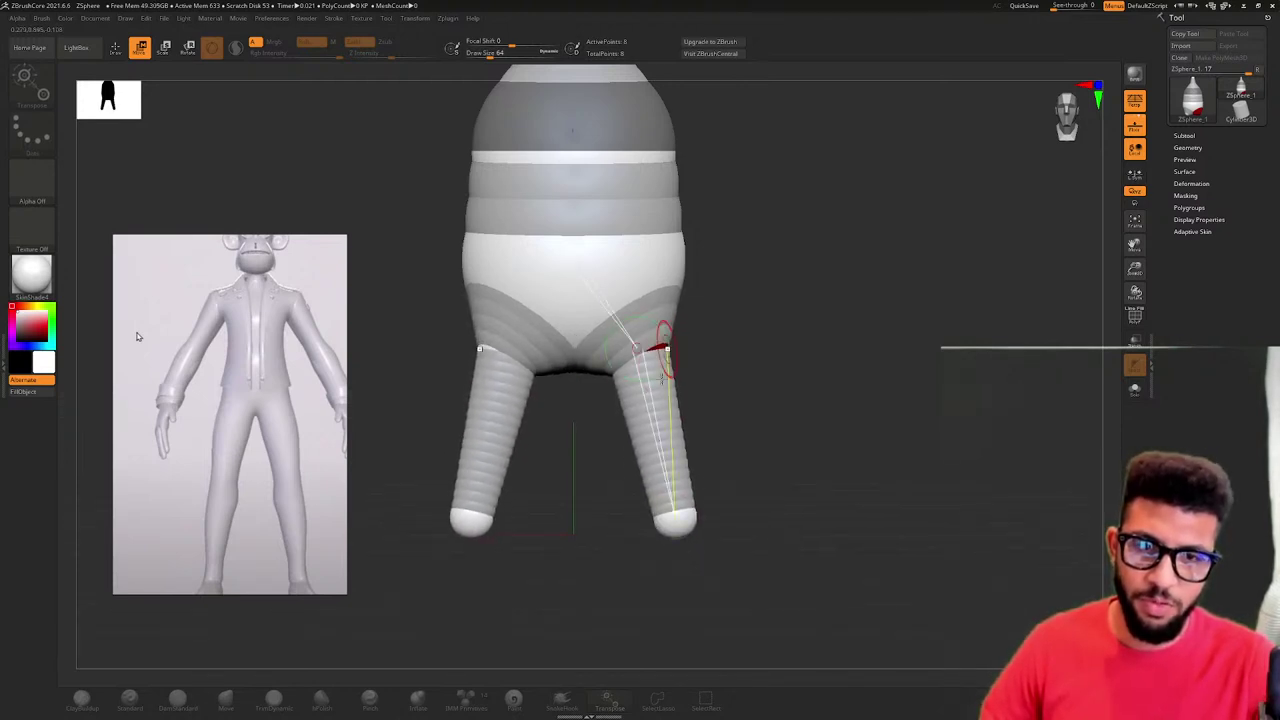
drag(667, 526, 650, 525)
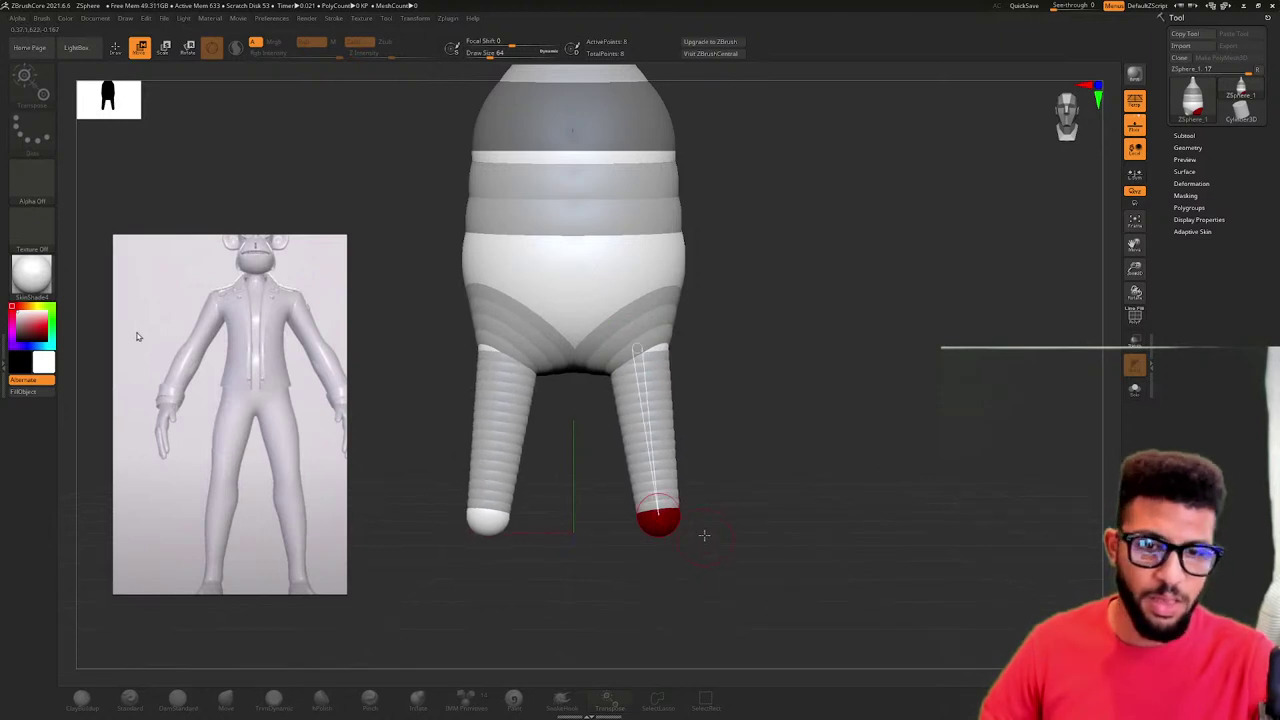
mouse_move(709, 563)
mouse_down()
mouse_move(709, 535)
mouse_move(703, 571)
mouse_move(692, 568)
mouse_up()
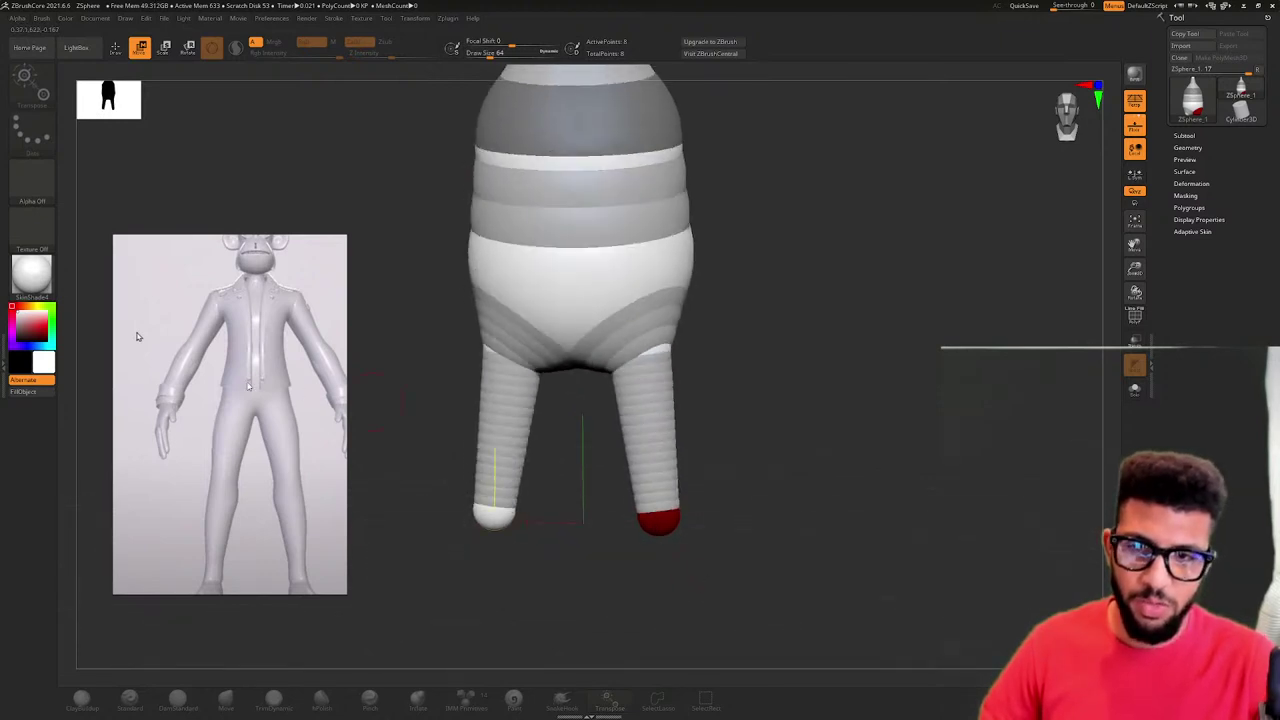
- Zoom the reference out to the whole ape and compare its body and leg proportions with the ZSphere model
scroll(227, 384, down, 3)
scroll(227, 384, up, 3)
scroll(228, 383, down, 3)
alt+right_drag(652, 251, 571, 329)
drag(689, 317, 746, 365)
key(super)
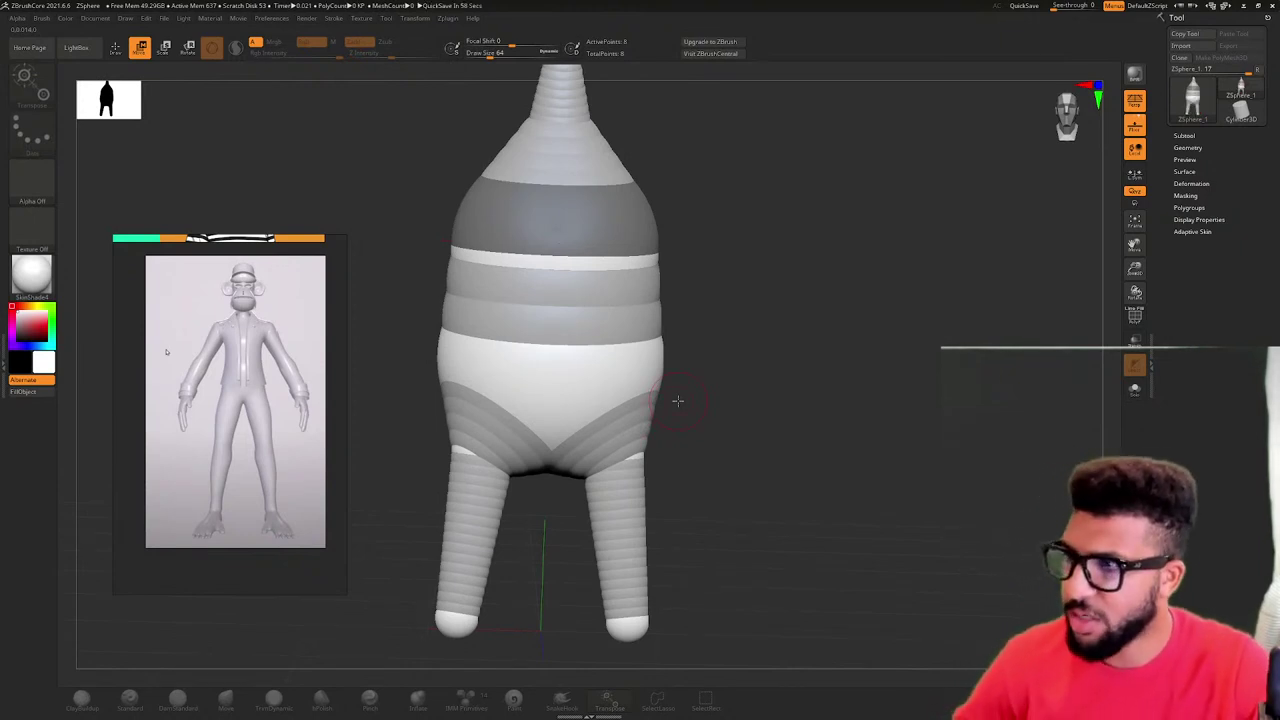
drag(670, 433, 757, 440)
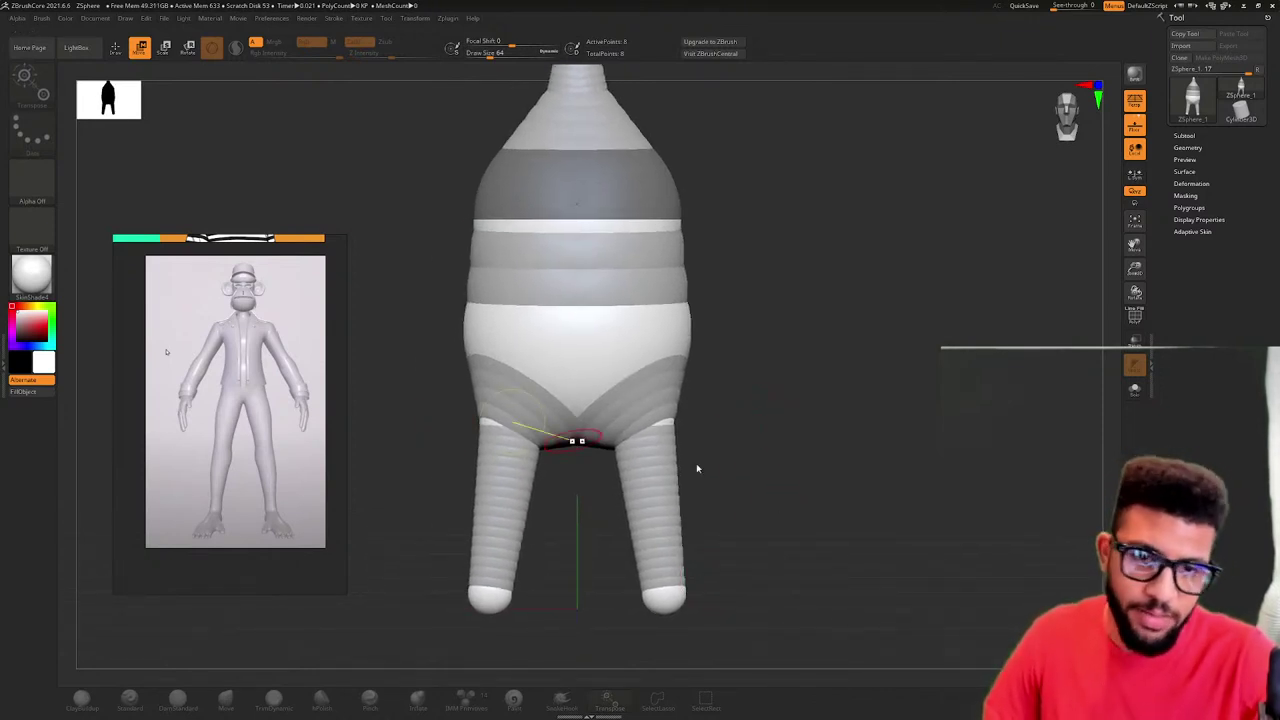
- Nudge the knee ZSpheres slightly outward and extend a symmetrical pair of new ZSpheres downward from them as lower legs
drag(753, 604, 681, 458)
drag(689, 506, 685, 453)
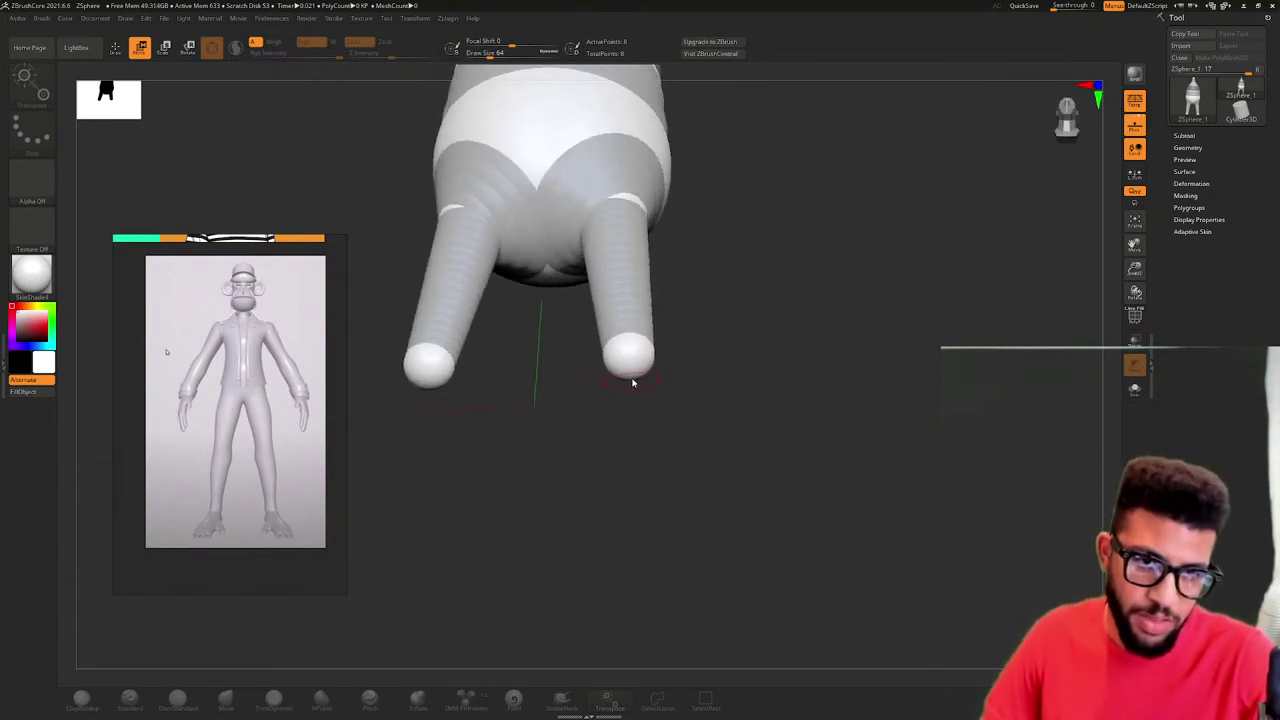
mouse_move(628, 369)
mouse_down()
mouse_move(631, 380)
mouse_move(636, 370)
mouse_up()
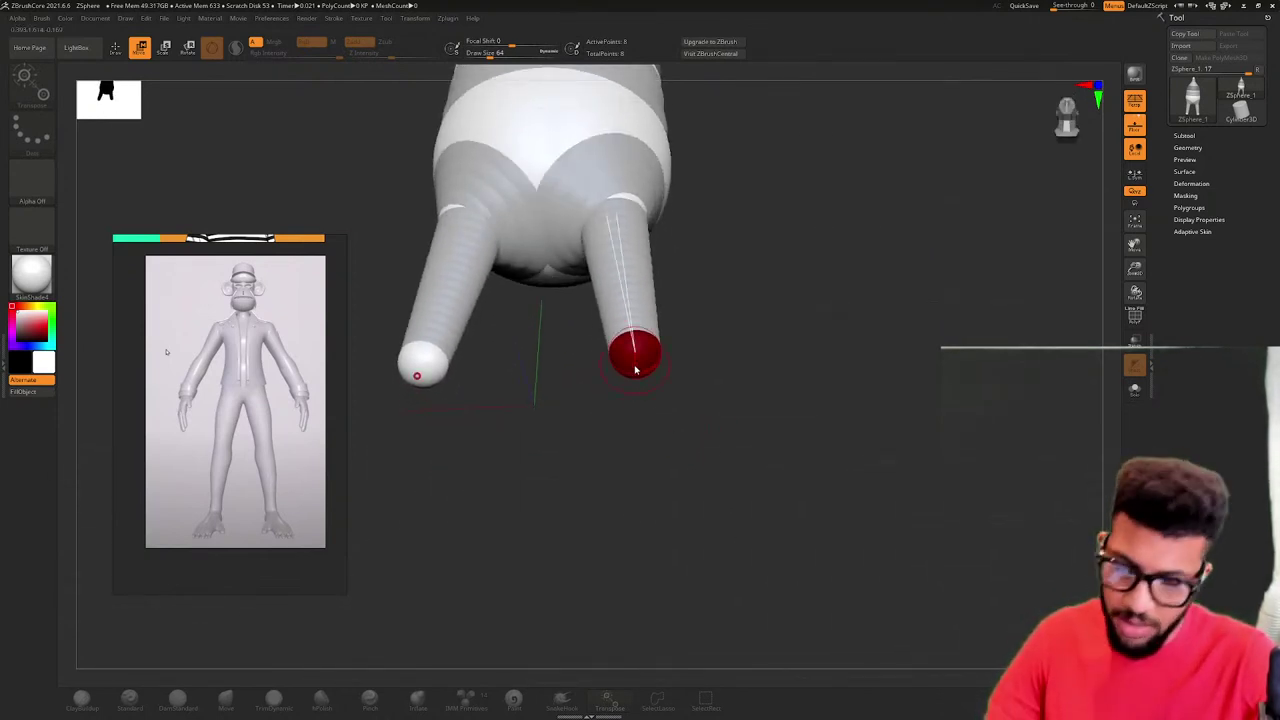
key(shift+a)
key(w)
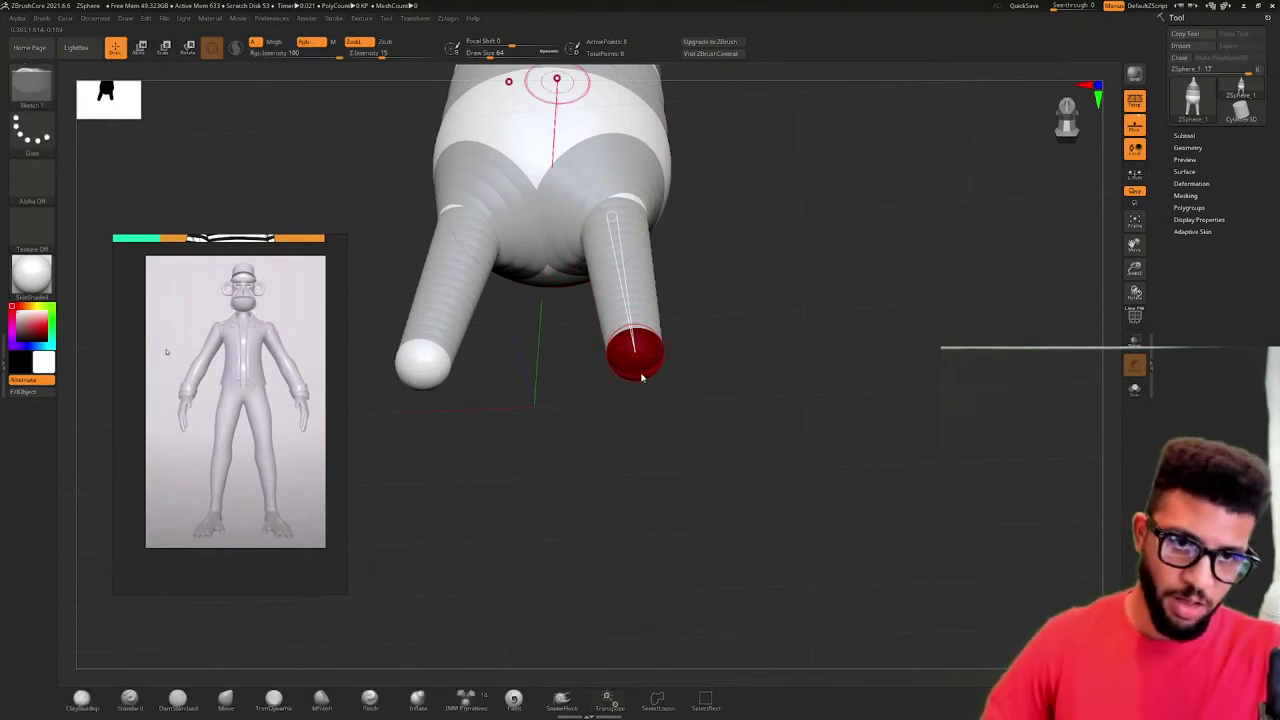
key(q)
drag(638, 376, 652, 618)
key(w)
- Reposition the knee ZSpheres and shift the upper thigh ZSpheres slightly outward at the hips
drag(743, 397, 755, 441)
drag(635, 350, 655, 377)
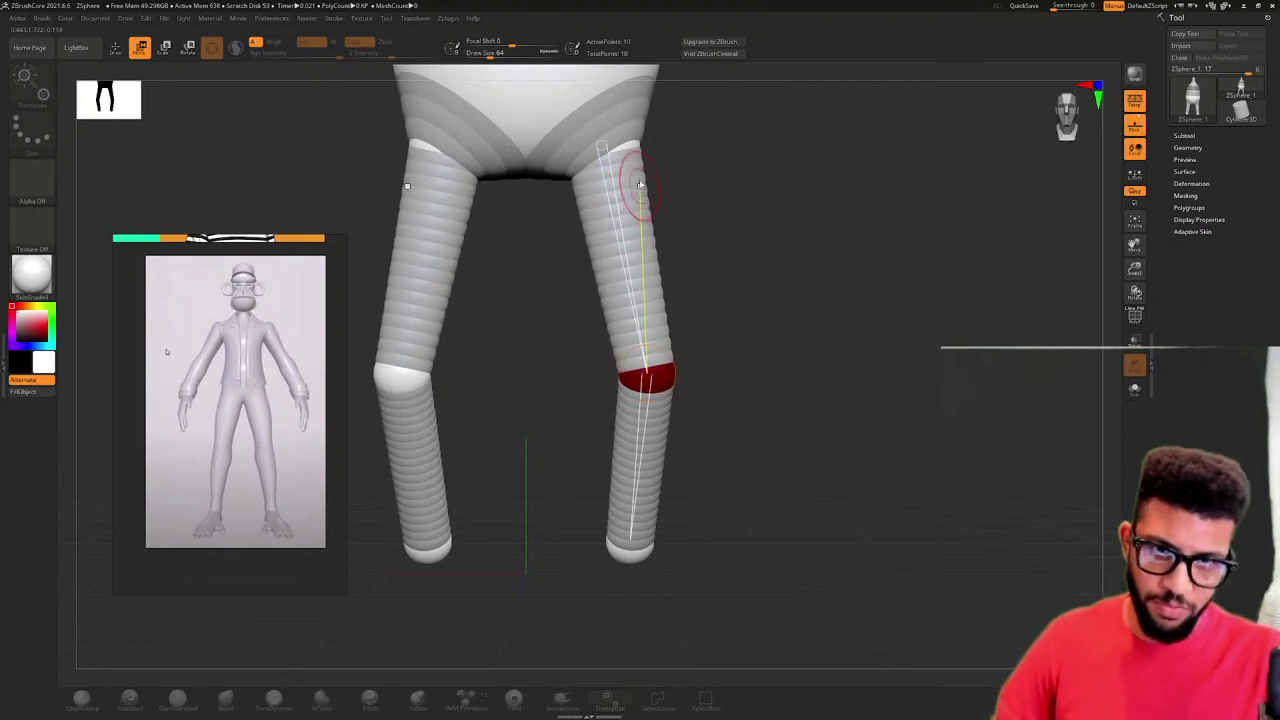
drag(639, 148, 645, 157)
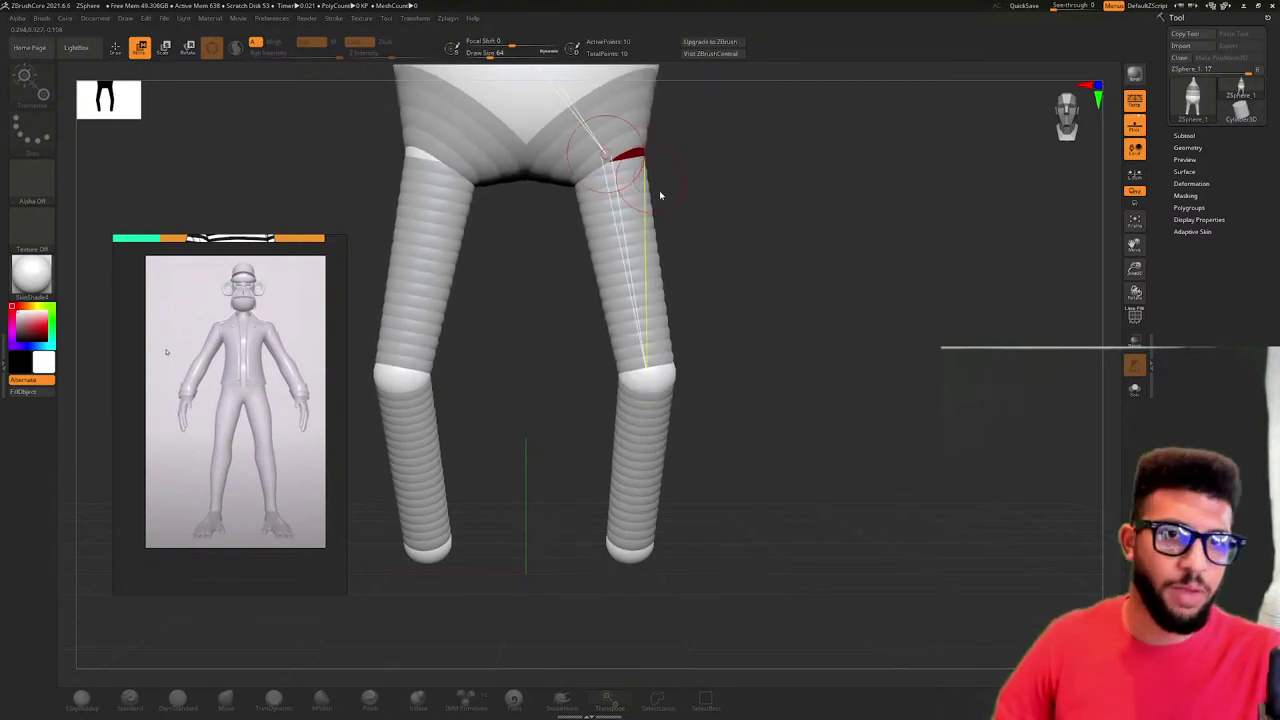
- Draw symmetrical ZSpheres on the front of the ankles and pull them forward to form the feet
drag(802, 246, 835, 284)
ctrl+right_drag(827, 303, 692, 349)
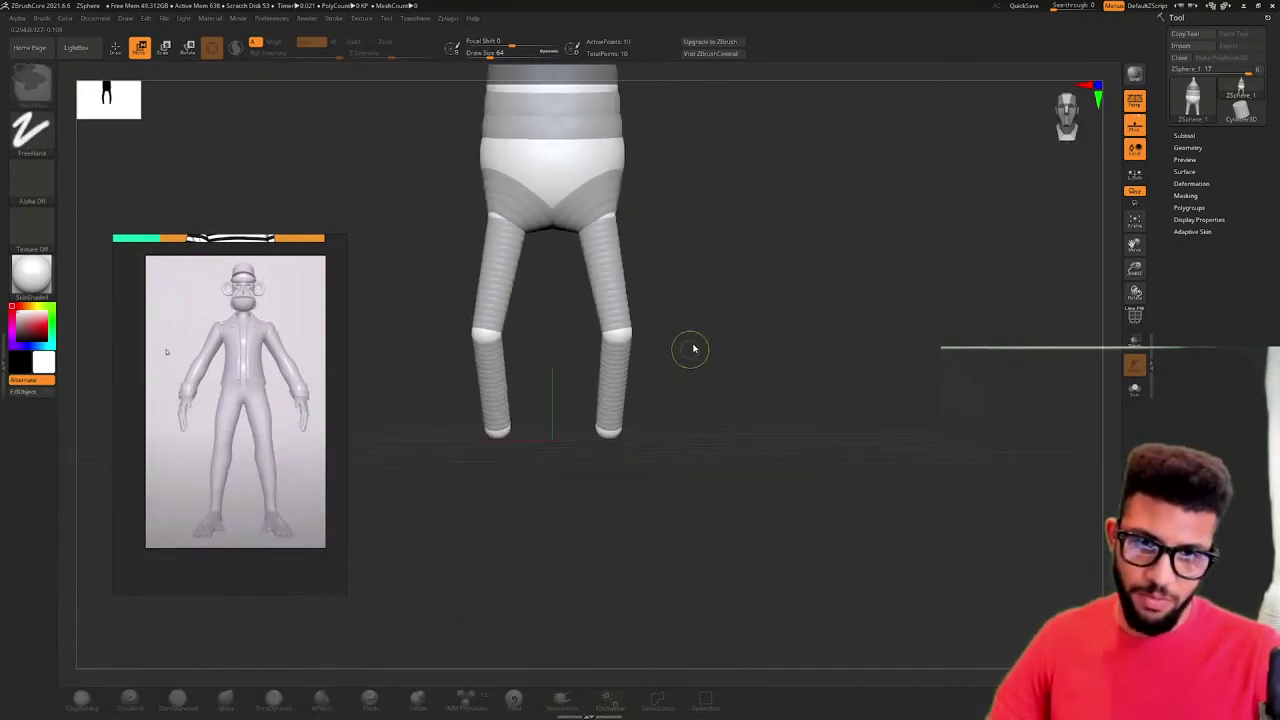
alt+drag(731, 268, 757, 346)
drag(684, 506, 630, 493)
drag(682, 535, 643, 512)
mouse_move(616, 421)
mouse_down()
mouse_move(600, 423)
mouse_move(600, 409)
mouse_move(740, 400)
mouse_move(652, 406)
mouse_move(689, 411)
mouse_move(651, 521)
mouse_move(623, 528)
mouse_up()
key(q)
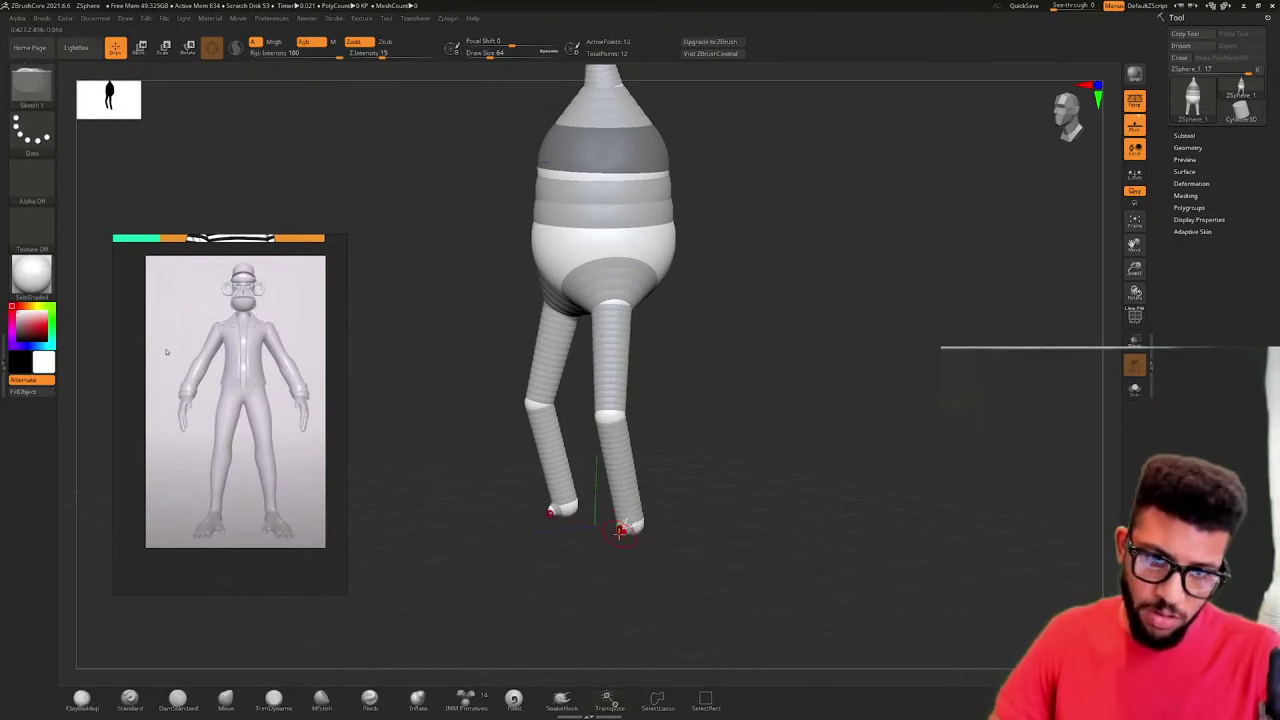
key(w)
drag(620, 537, 656, 518)
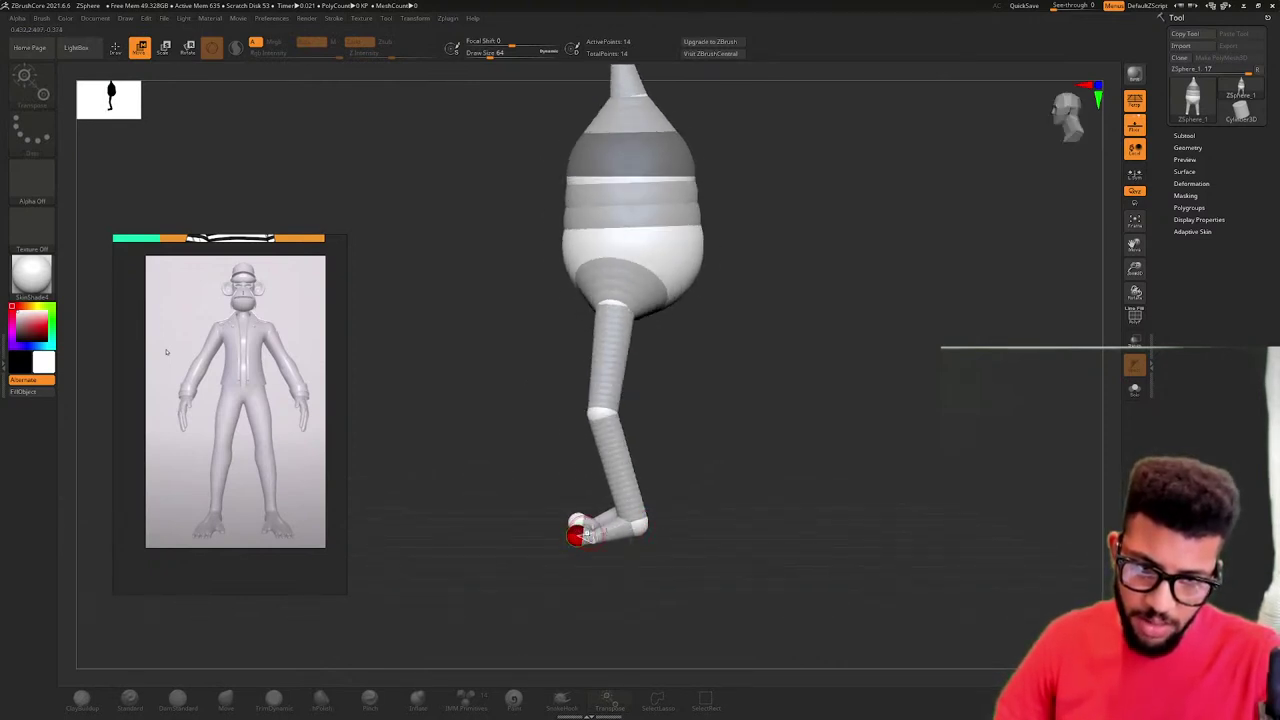
drag(587, 537, 658, 527)
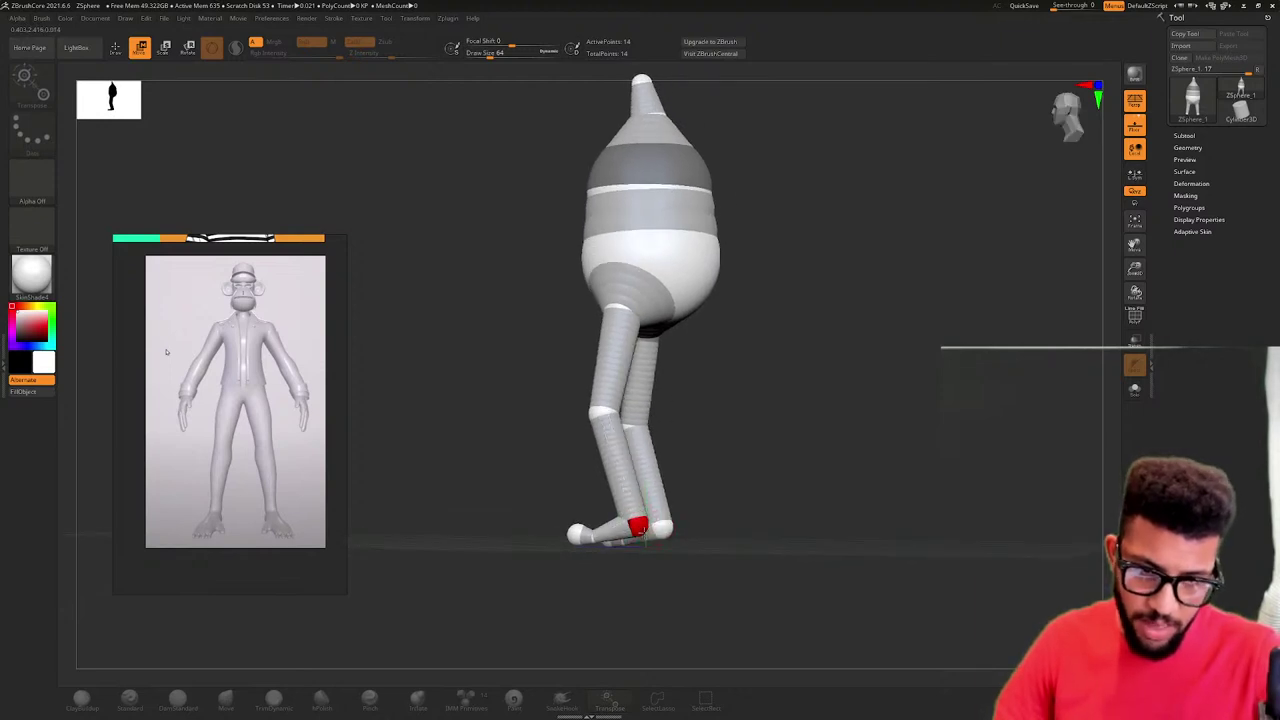
mouse_move(645, 533)
right_down()
mouse_move(668, 536)
mouse_move(648, 543)
right_up()
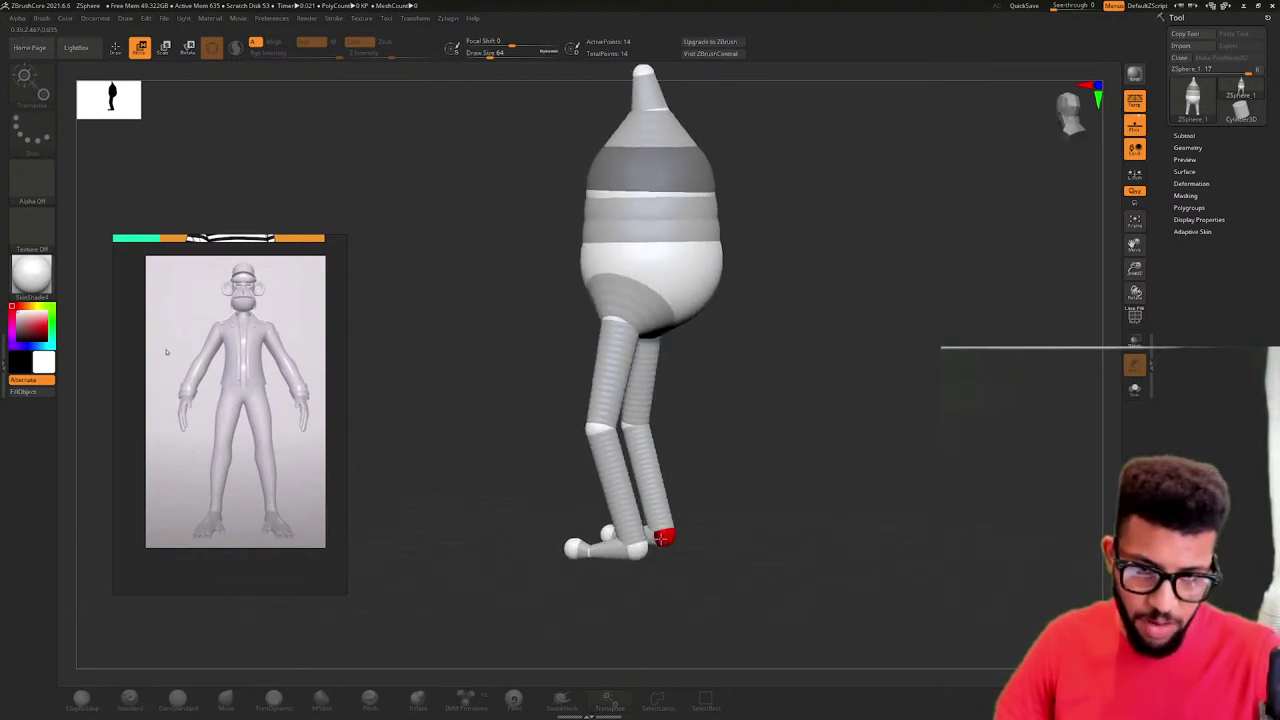
- Scale up the upper thigh ZSpheres and slightly enlarge the knee ZSpheres to thicken the legs
click(608, 433)
right_drag(632, 399, 671, 391)
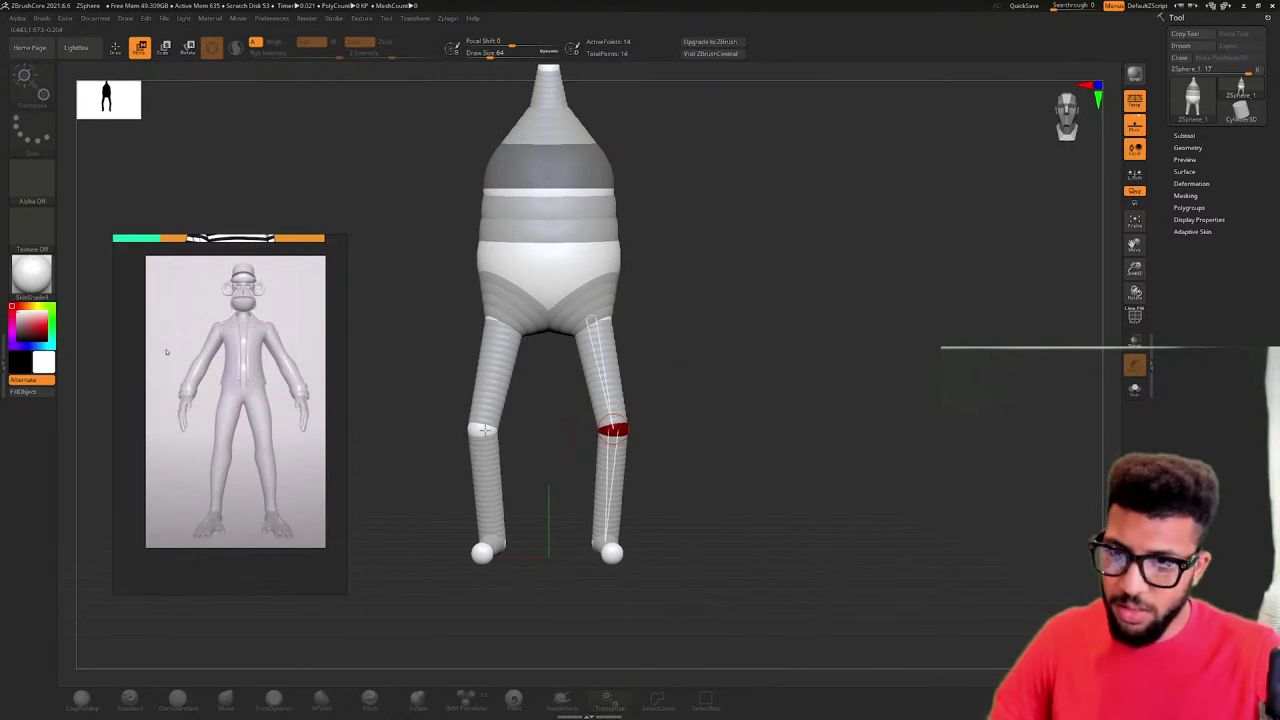
key(e)
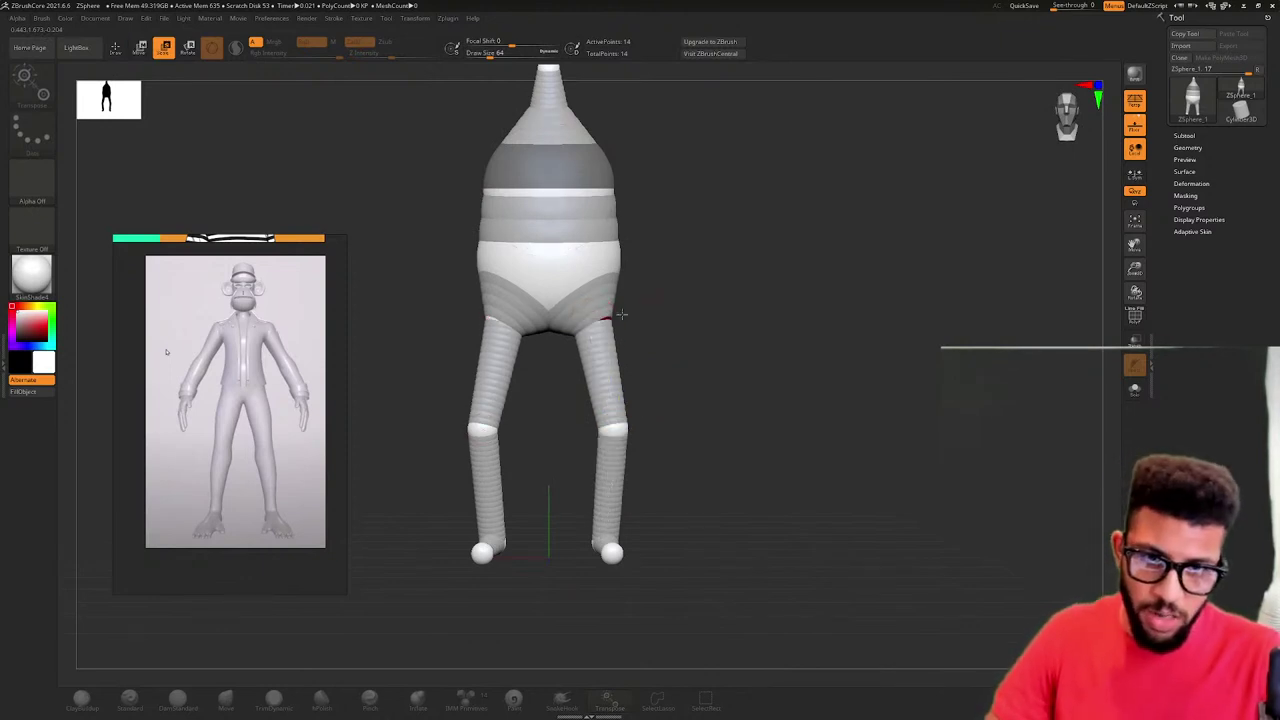
drag(550, 366, 350, 466)
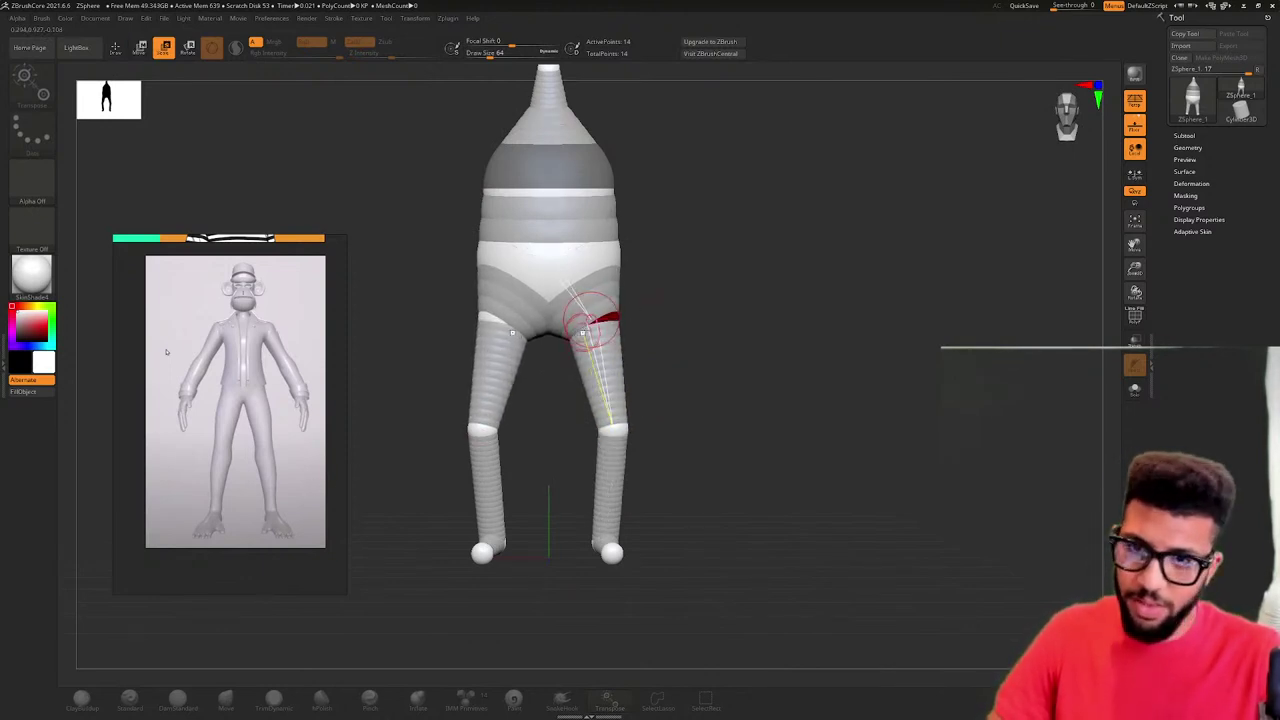
drag(599, 328, 432, 479)
mouse_move(516, 457)
mouse_down()
mouse_move(430, 462)
mouse_move(517, 468)
mouse_up()
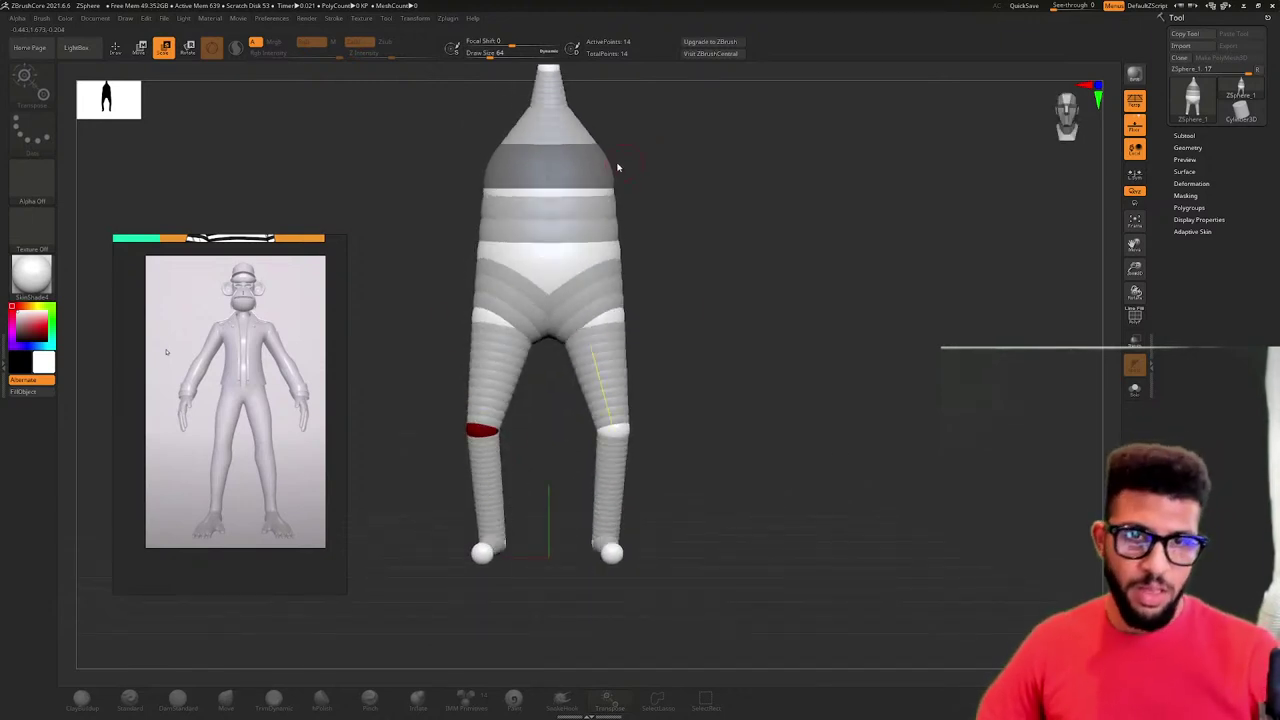
- Zoom the reference in on the torso and draw symmetrical shoulder and arm ZSpheres on the sides of the upper torso
scroll(304, 350, up, 4)
drag(652, 192, 606, 178)
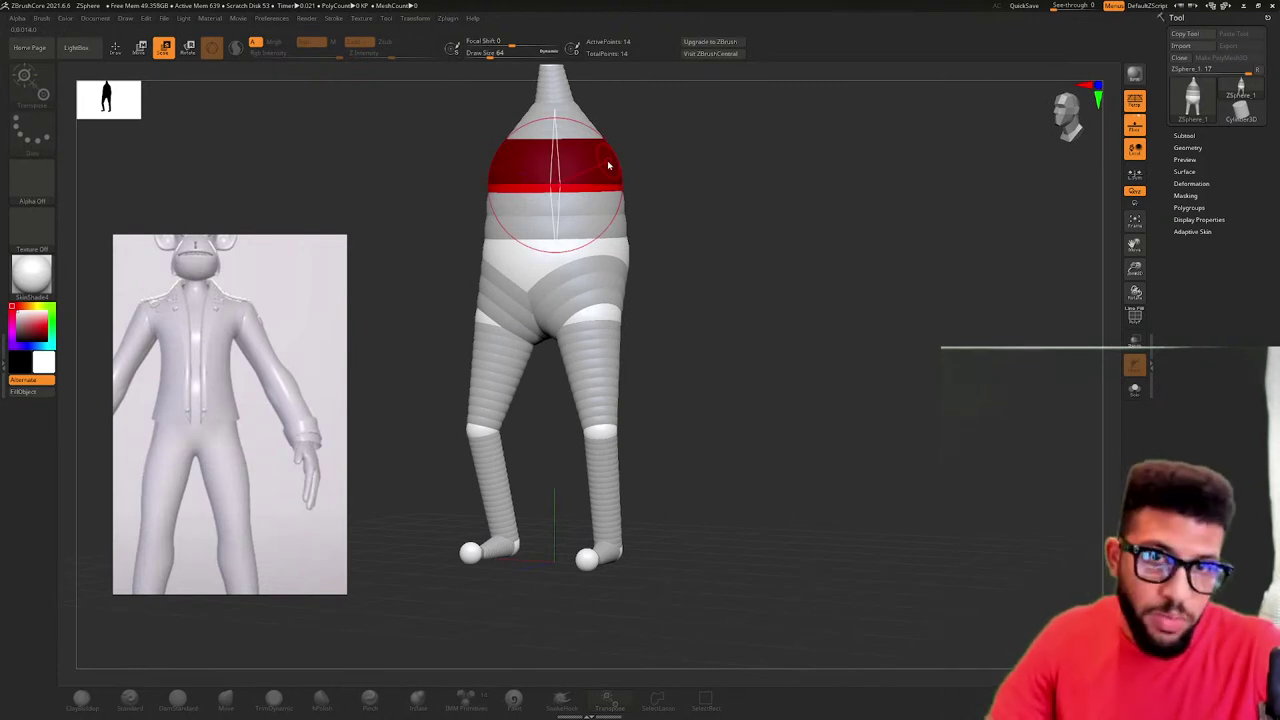
key(q)
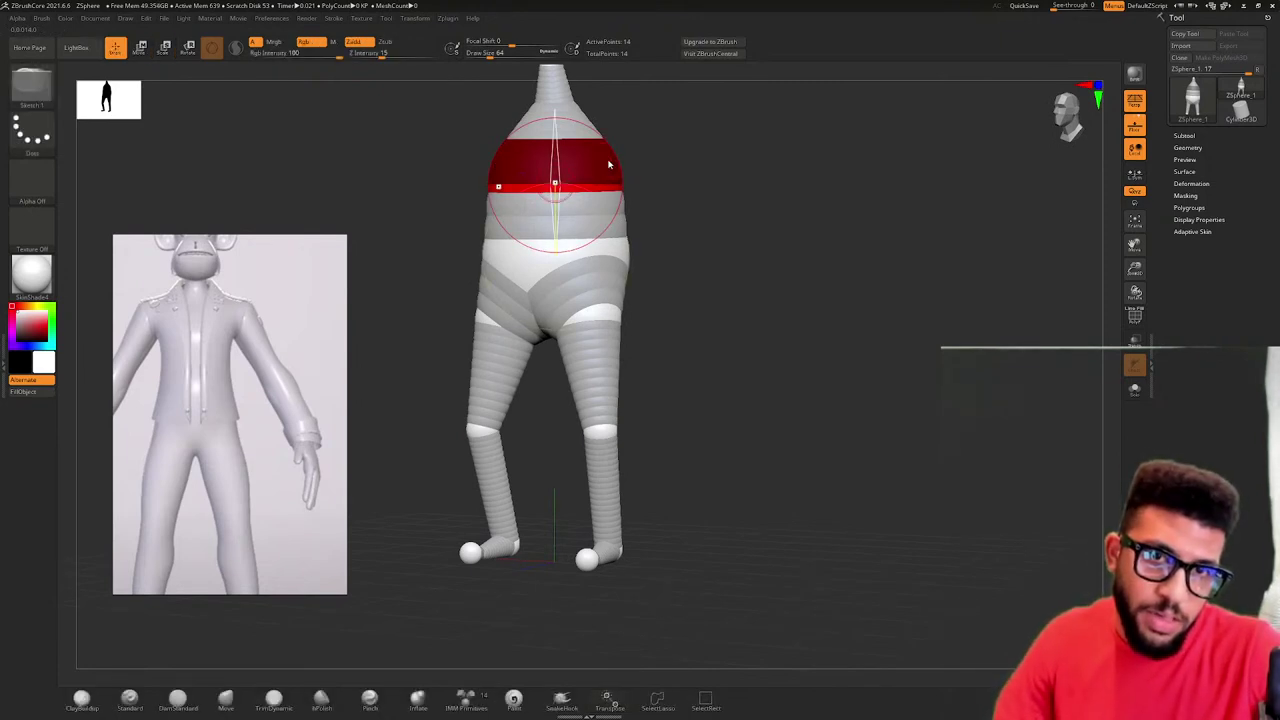
mouse_move(612, 157)
mouse_down()
mouse_move(666, 163)
mouse_move(677, 189)
mouse_move(660, 236)
mouse_move(628, 233)
mouse_move(636, 216)
mouse_up()
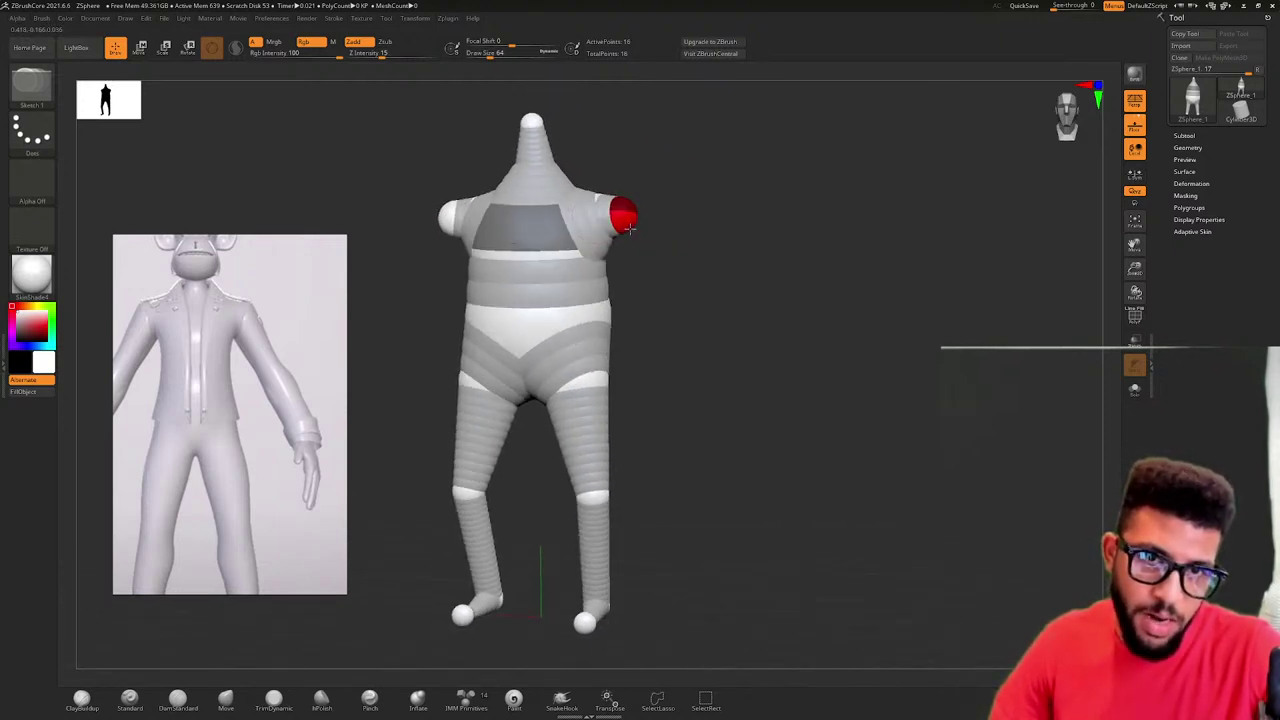
- Pull the arm ZSpheres outward and down from the shoulders into long sloping arms, and zoom the reference out to the full body
key(w)
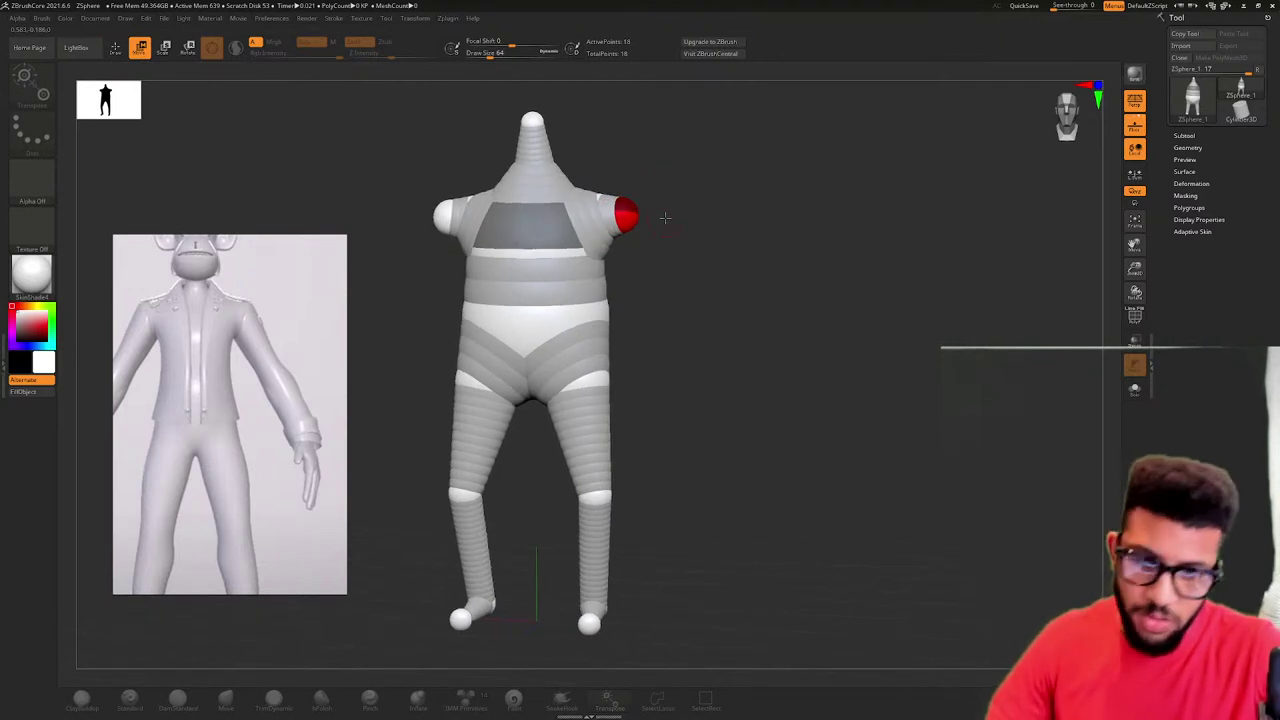
drag(627, 216, 735, 299)
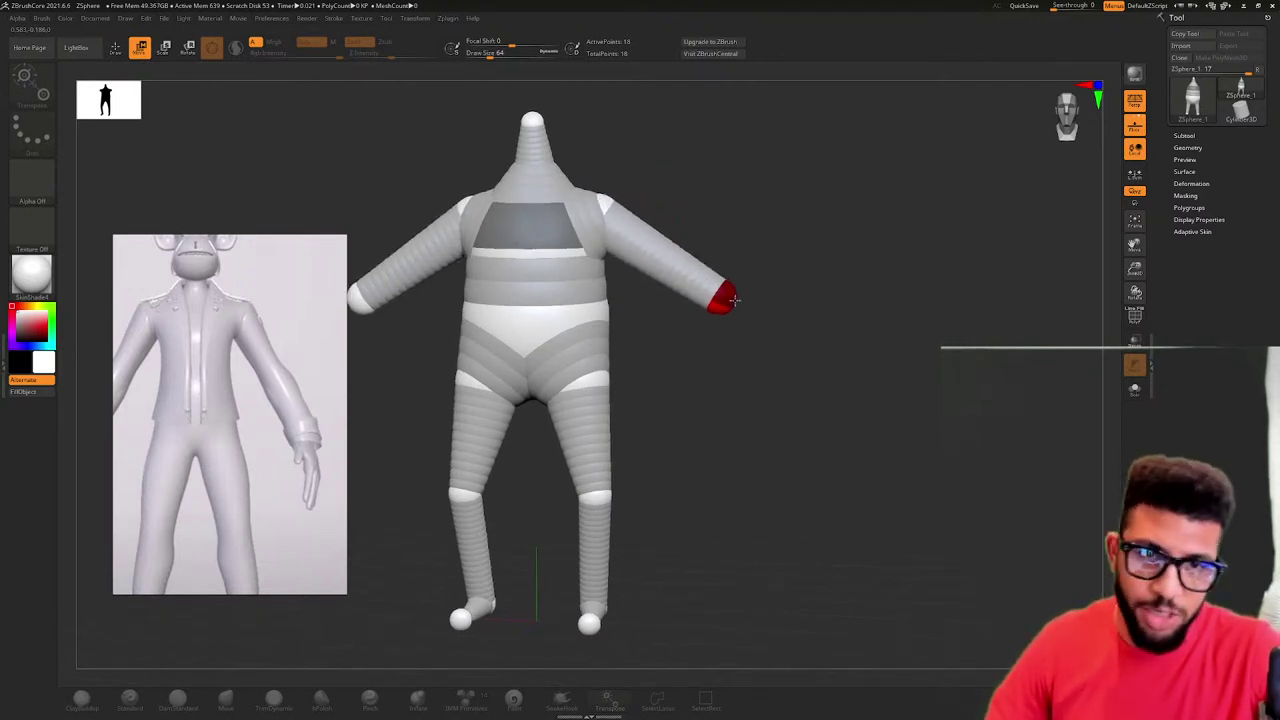
scroll(260, 360, down, 3)
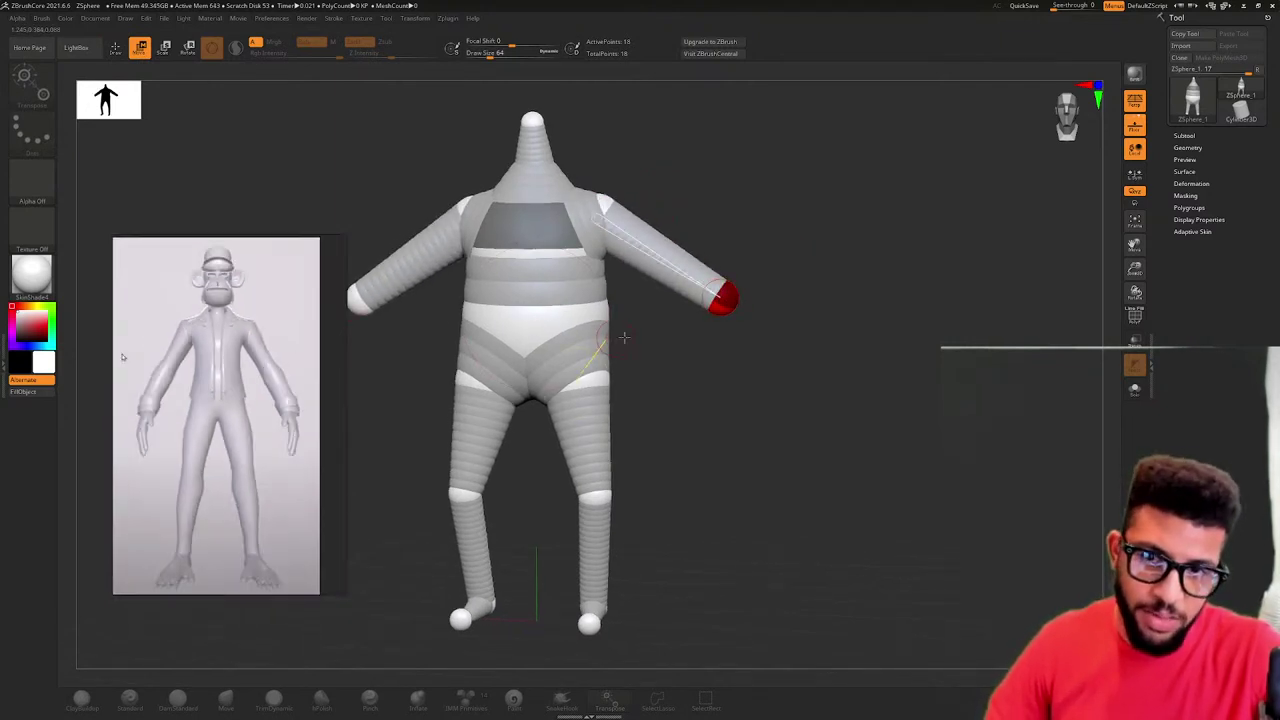
drag(833, 311, 787, 310)
mouse_move(681, 322)
mouse_down()
mouse_move(767, 326)
mouse_move(487, 382)
mouse_up()
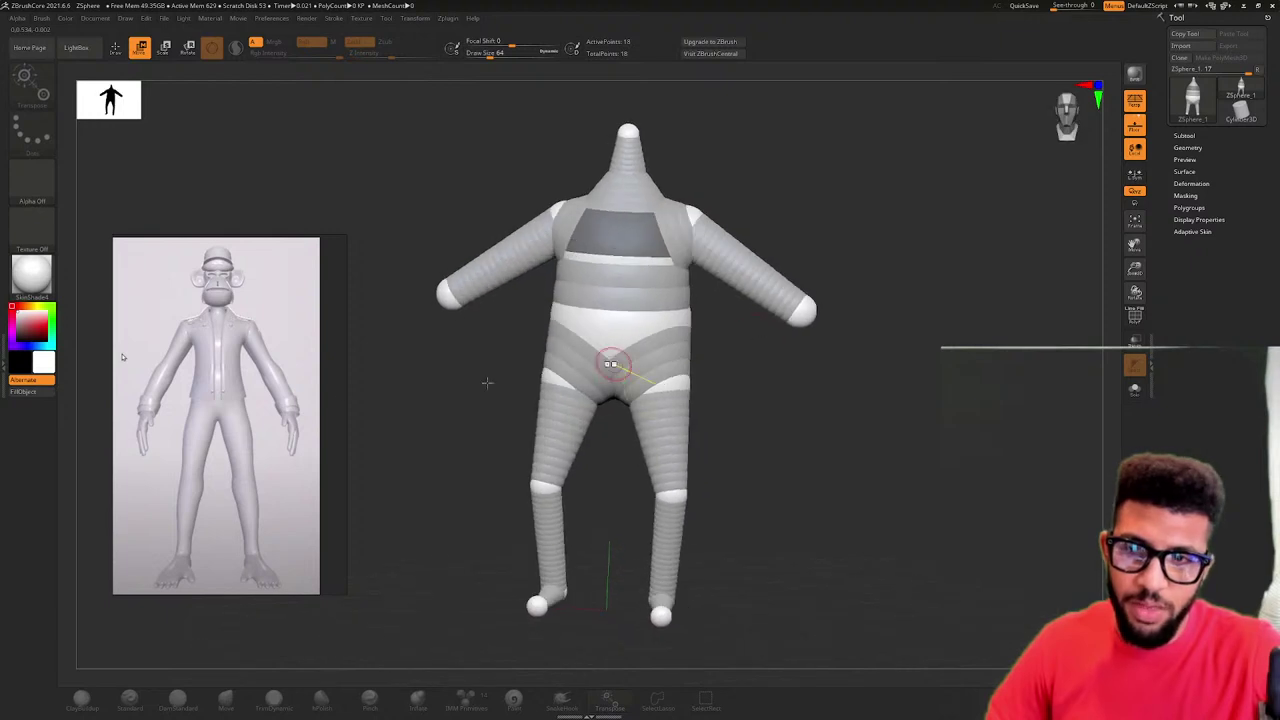
- Undo a trial torso move and lower the chest ZSphere slightly
drag(634, 300, 666, 321)
mouse_move(637, 235)
mouse_down()
mouse_move(646, 204)
mouse_move(637, 218)
mouse_up()
key(ctrl+z)
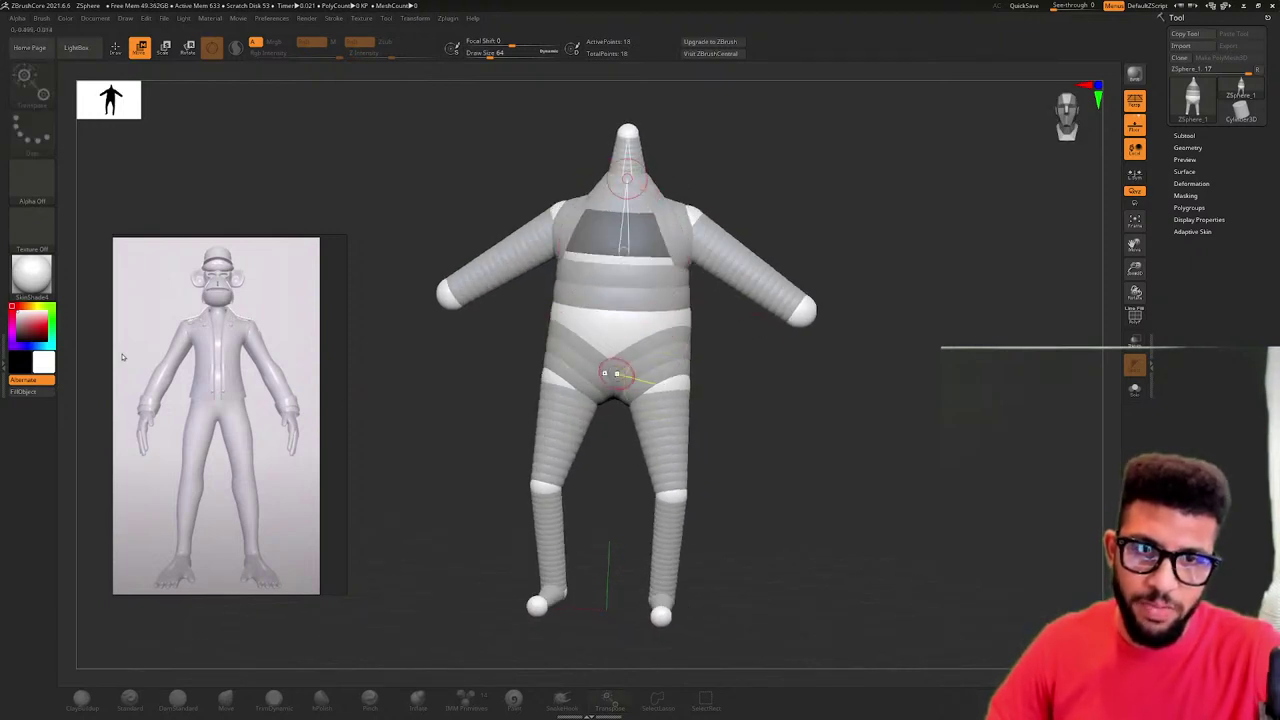
drag(628, 282, 630, 284)
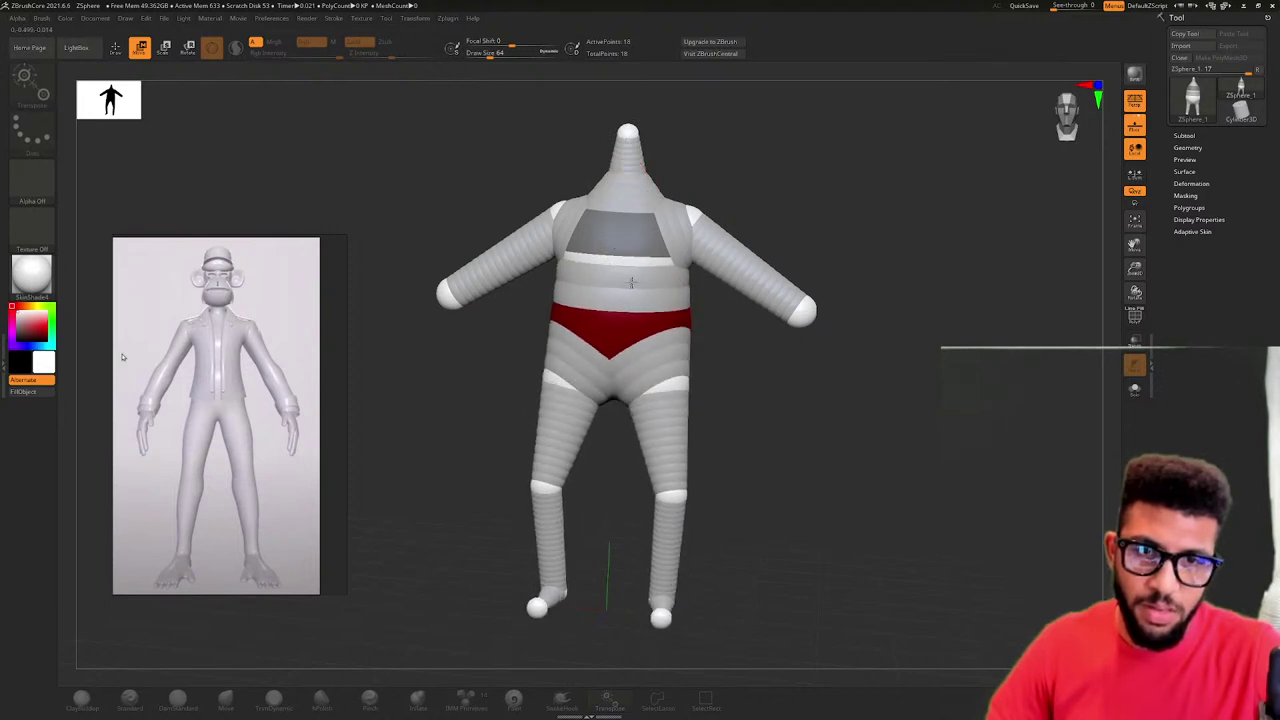
mouse_move(624, 224)
mouse_down()
mouse_move(626, 206)
mouse_move(625, 230)
mouse_up()
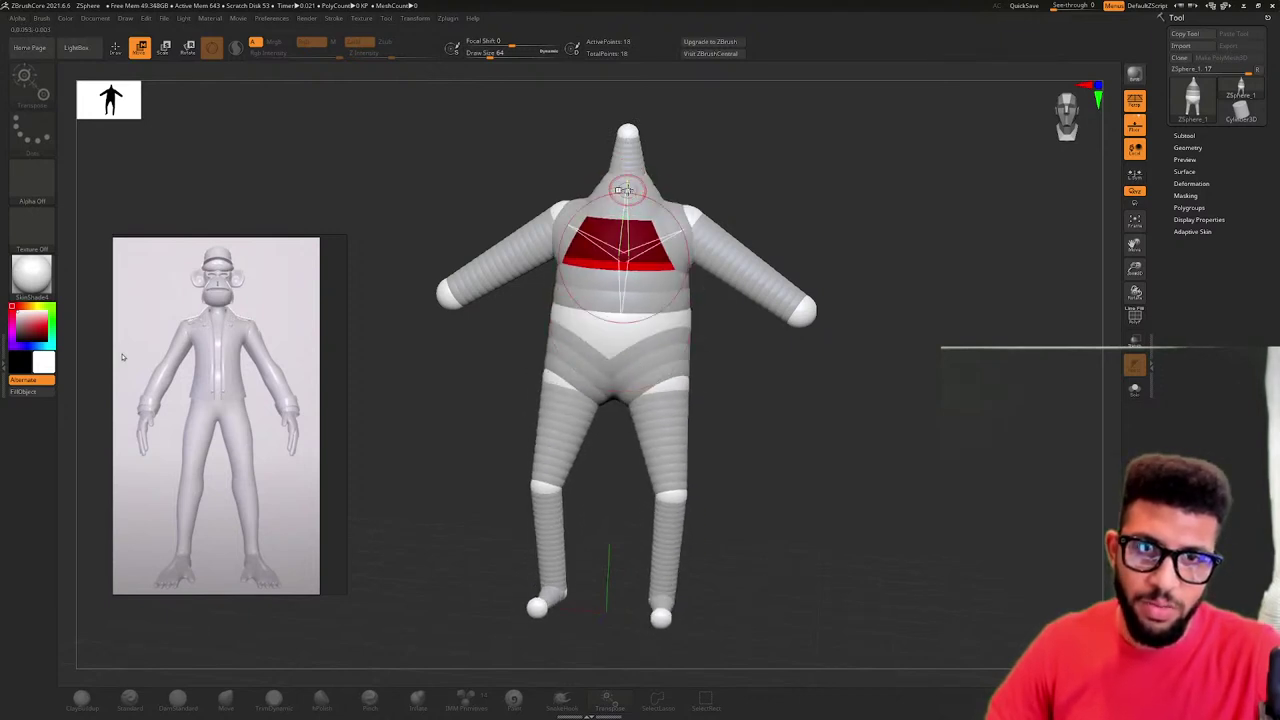
- Preview the body's adaptive skin and show its polygroups and wireframe with PolyFrame
mouse_move(682, 160)
mouse_down()
mouse_move(575, 166)
mouse_move(676, 165)
mouse_up()
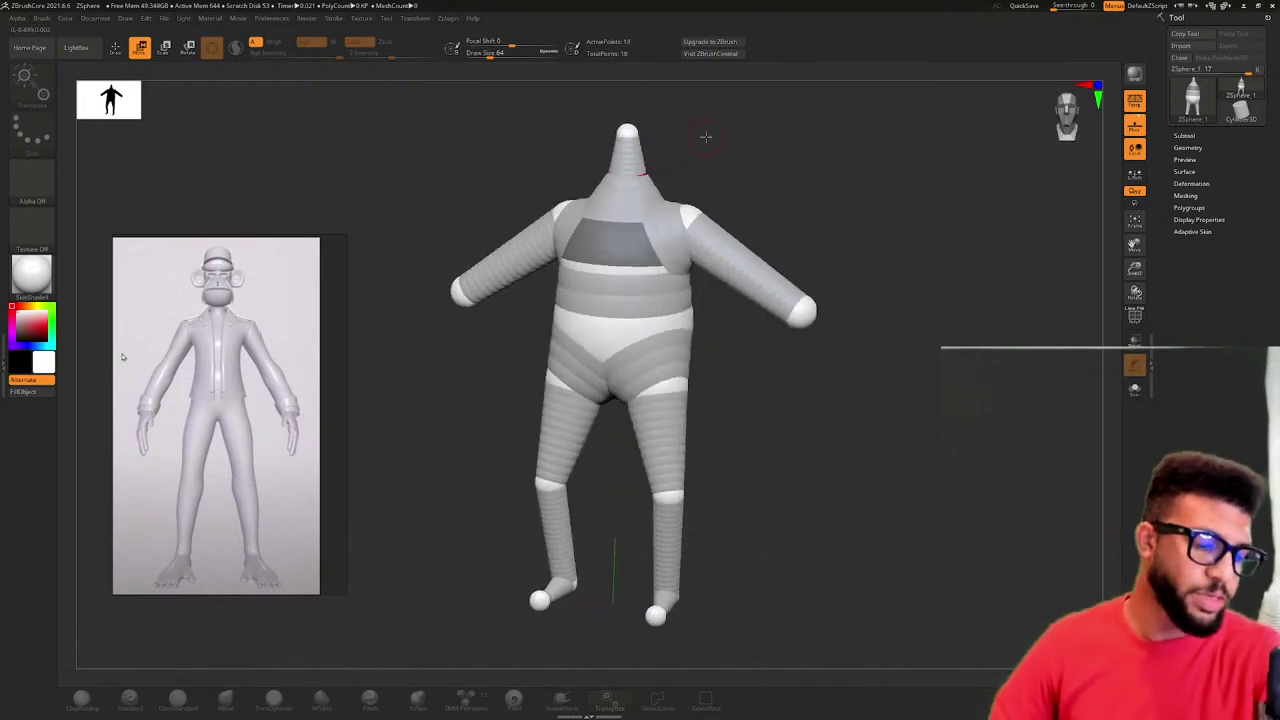
key(a)
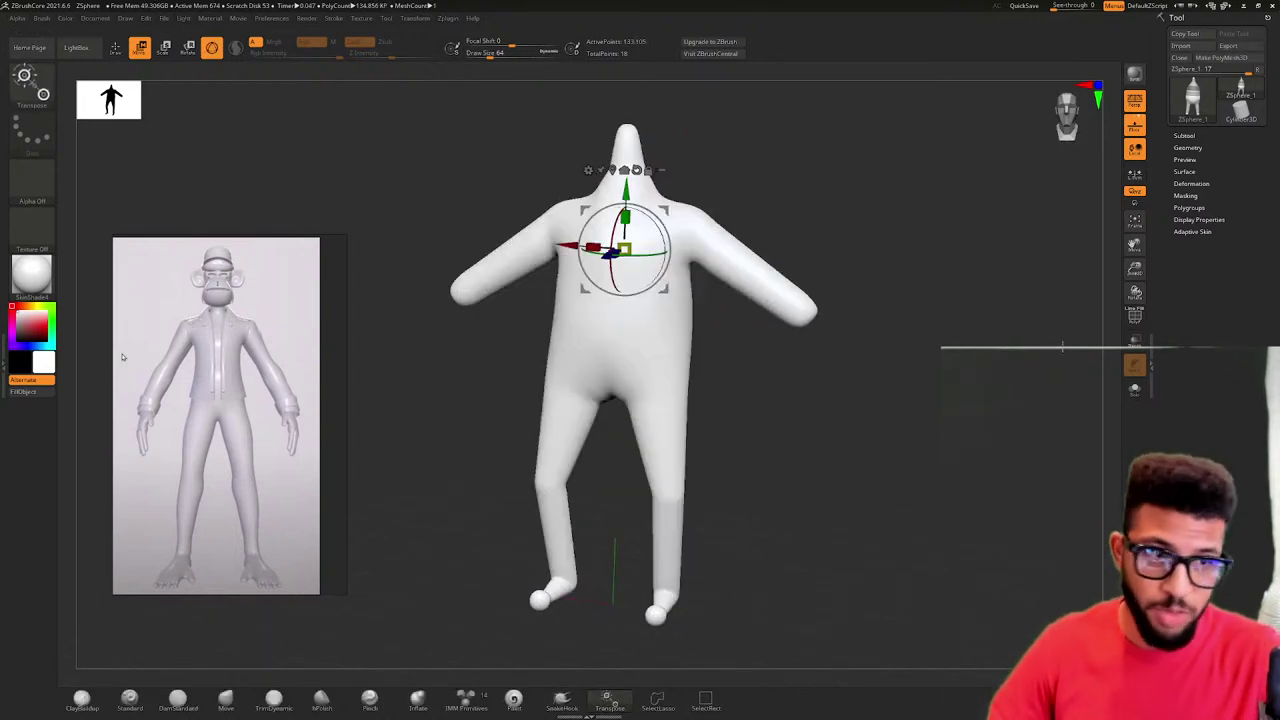
key(shift+f)
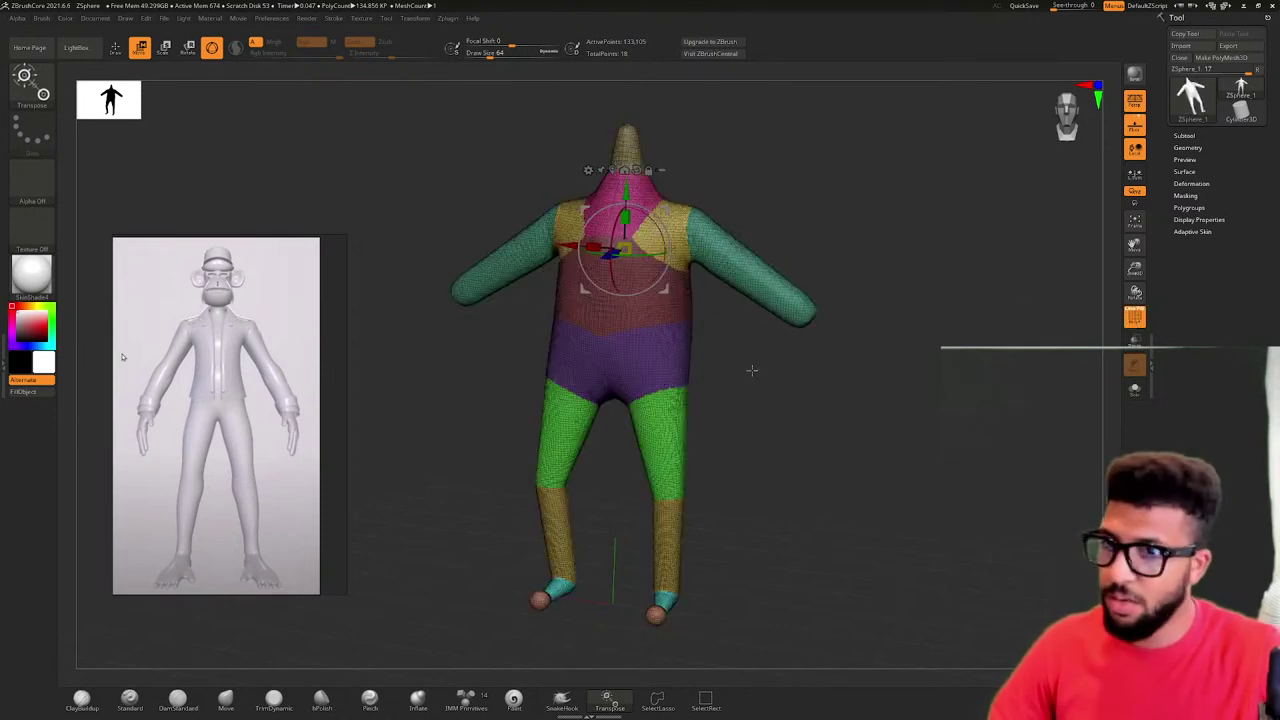
- Exit the adaptive skin preview, draw symmetrical forearm ZSpheres down from the arm ends, and reposition the elbows and wrists
key(a)
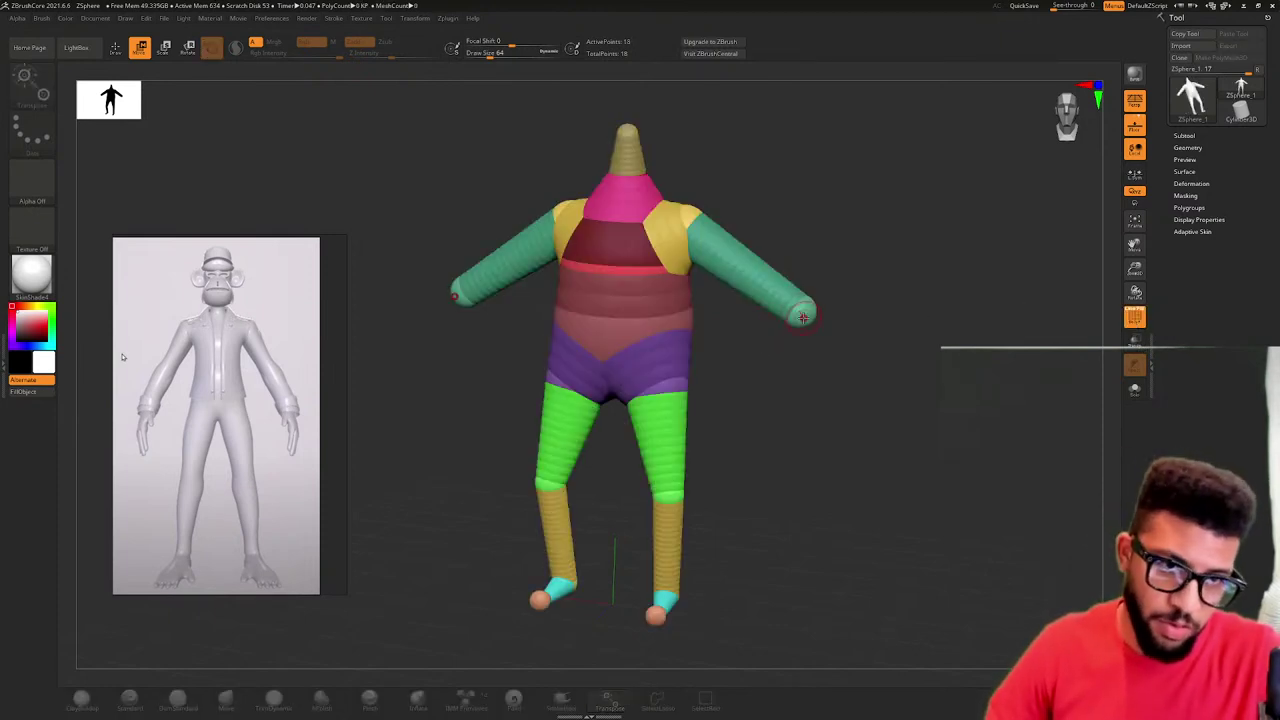
key(a)
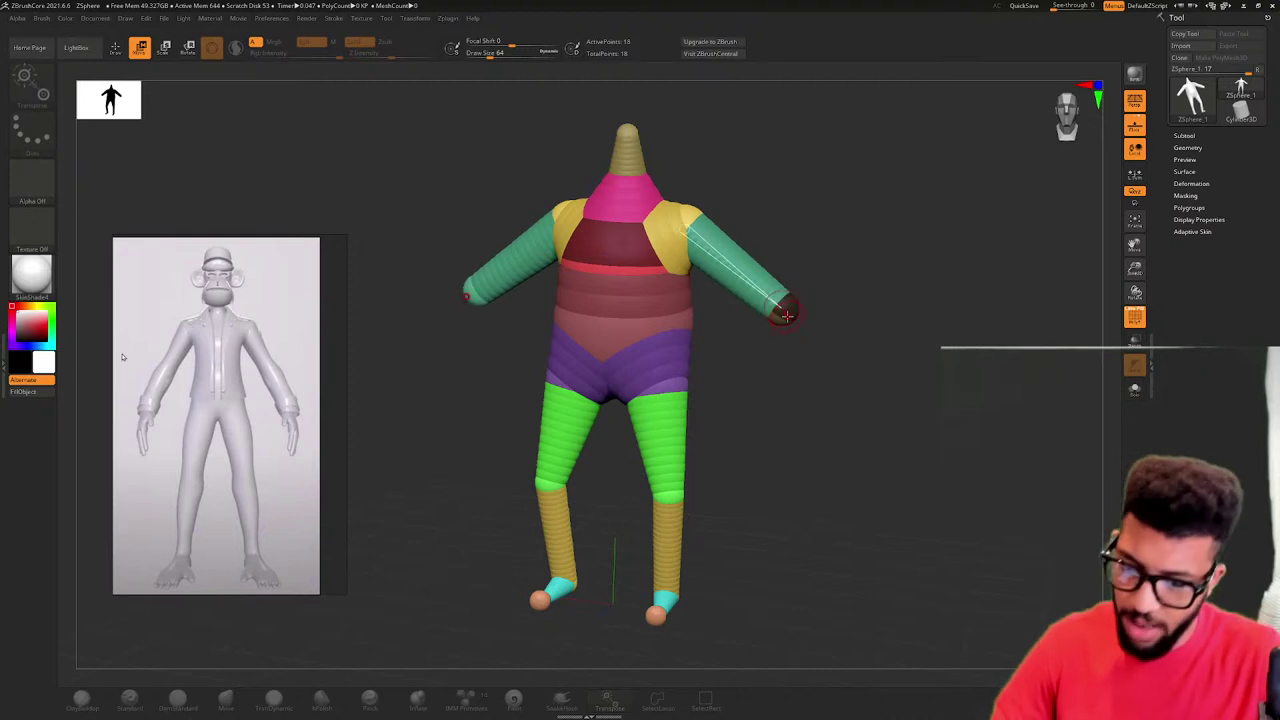
drag(788, 318, 862, 410)
key(w)
drag(787, 298, 782, 287)
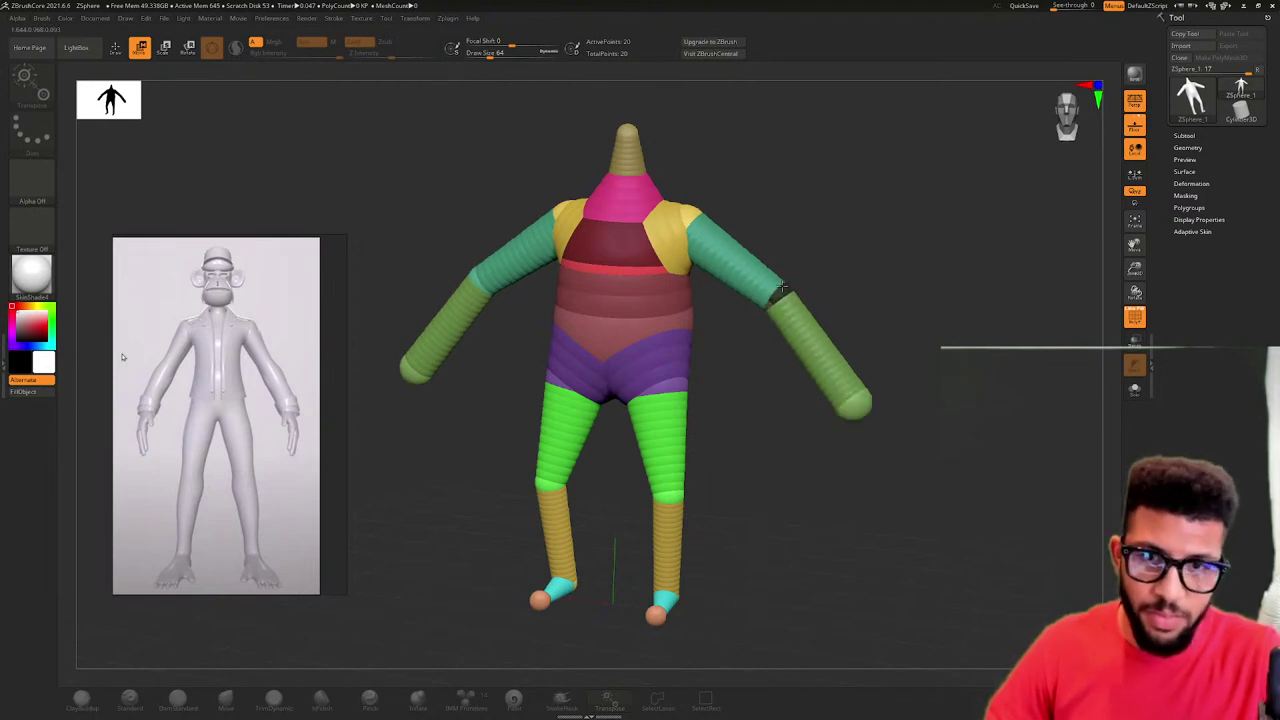
drag(862, 410, 840, 369)
drag(769, 287, 767, 306)
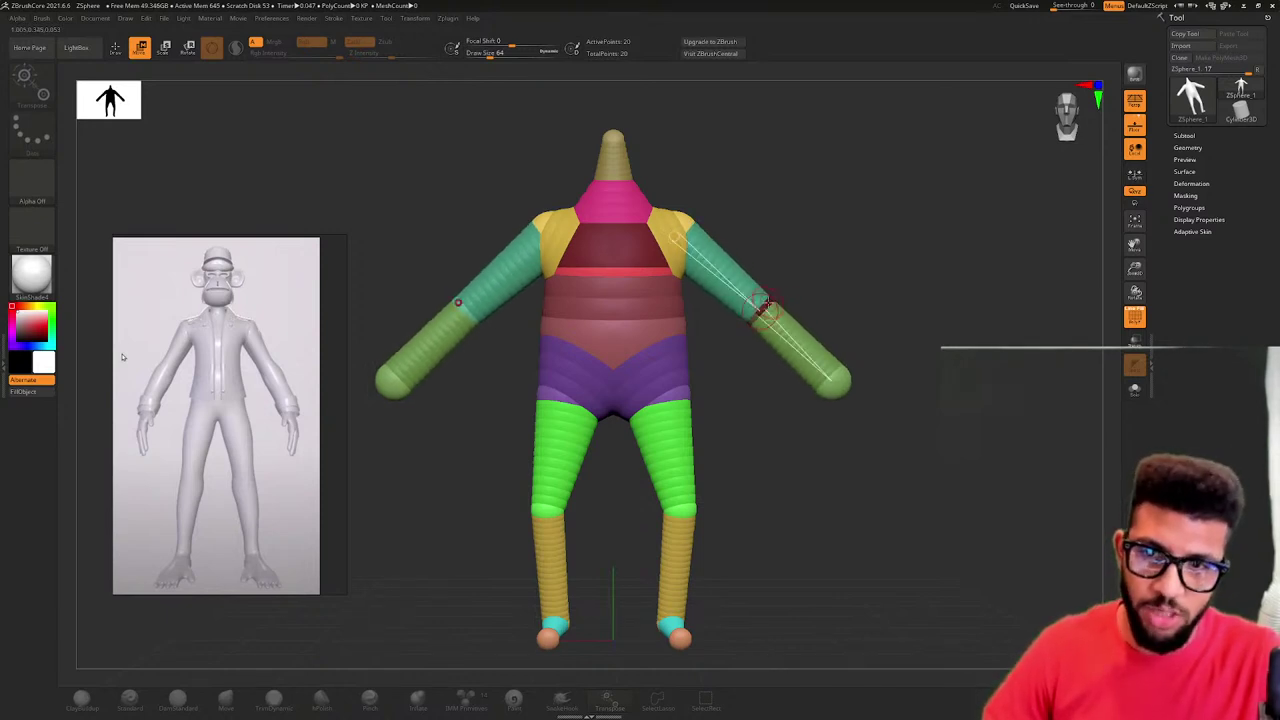
- Scale down the chest and waist ZSpheres to narrow the torso
drag(676, 288, 677, 309)
key(e)
drag(612, 266, 664, 305)
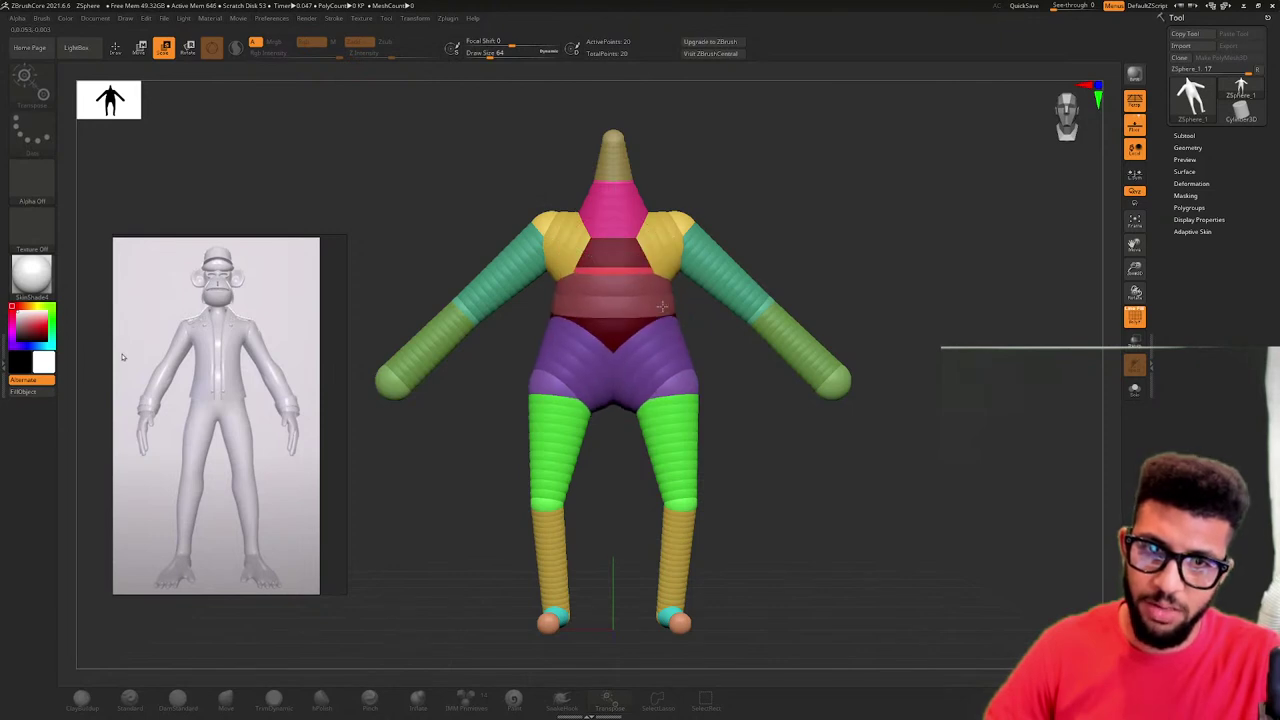
- Slim the hip ZSpheres and pull them toward the body's centre, and move the knee ZSpheres slightly inward
drag(558, 380, 564, 405)
drag(677, 388, 661, 388)
key(w)
drag(682, 500, 672, 504)
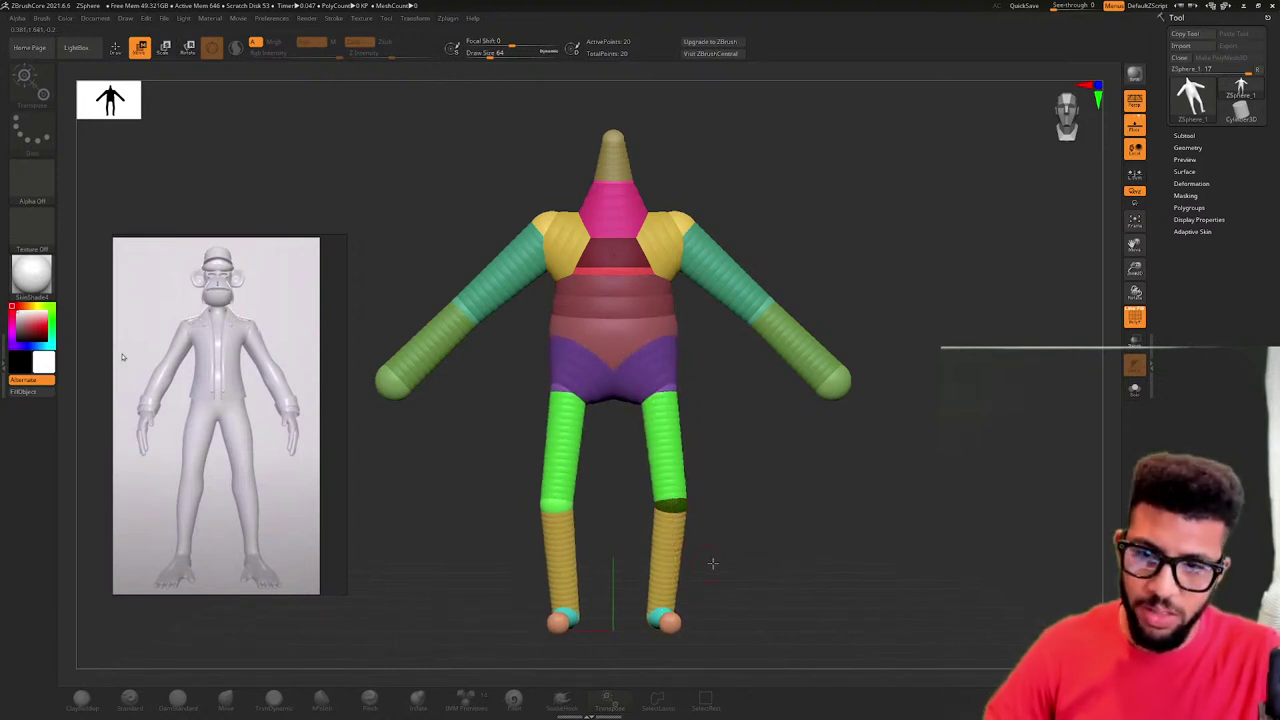
- Shift the ankles and feet forward in side view, and move the toe ZSpheres inward in front view
drag(713, 563, 668, 570)
drag(804, 579, 798, 572)
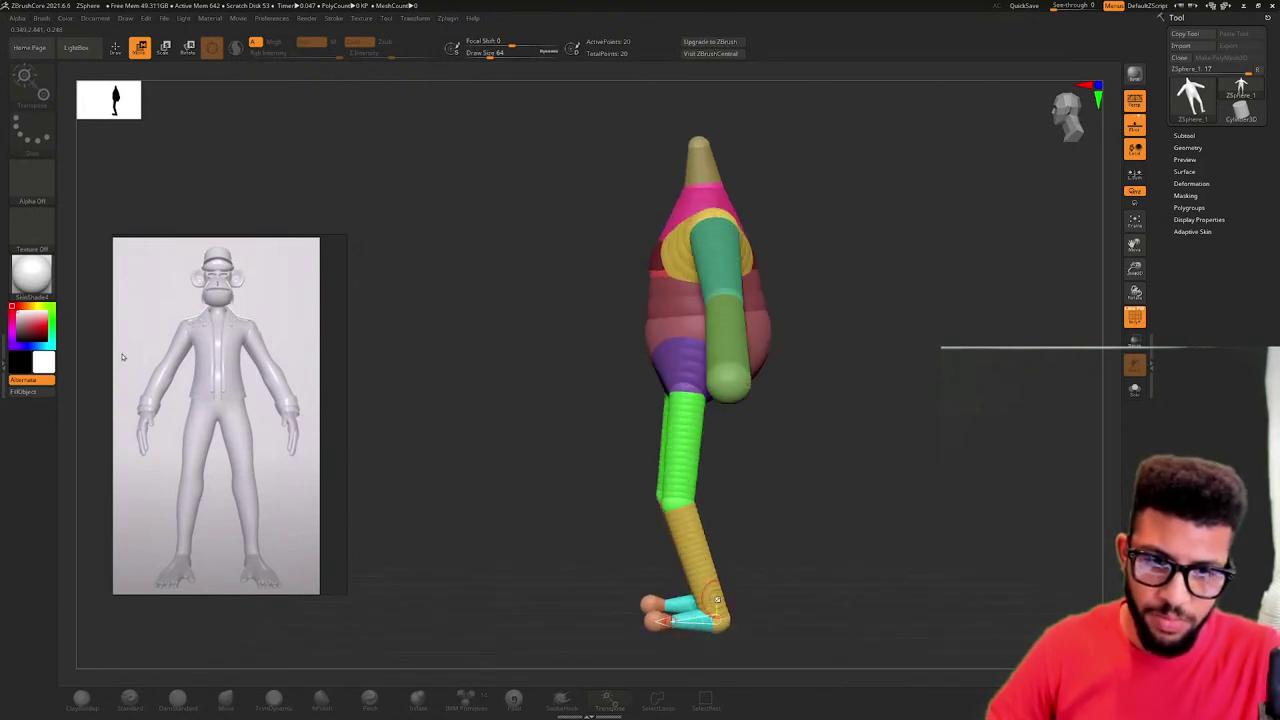
drag(717, 598, 648, 620)
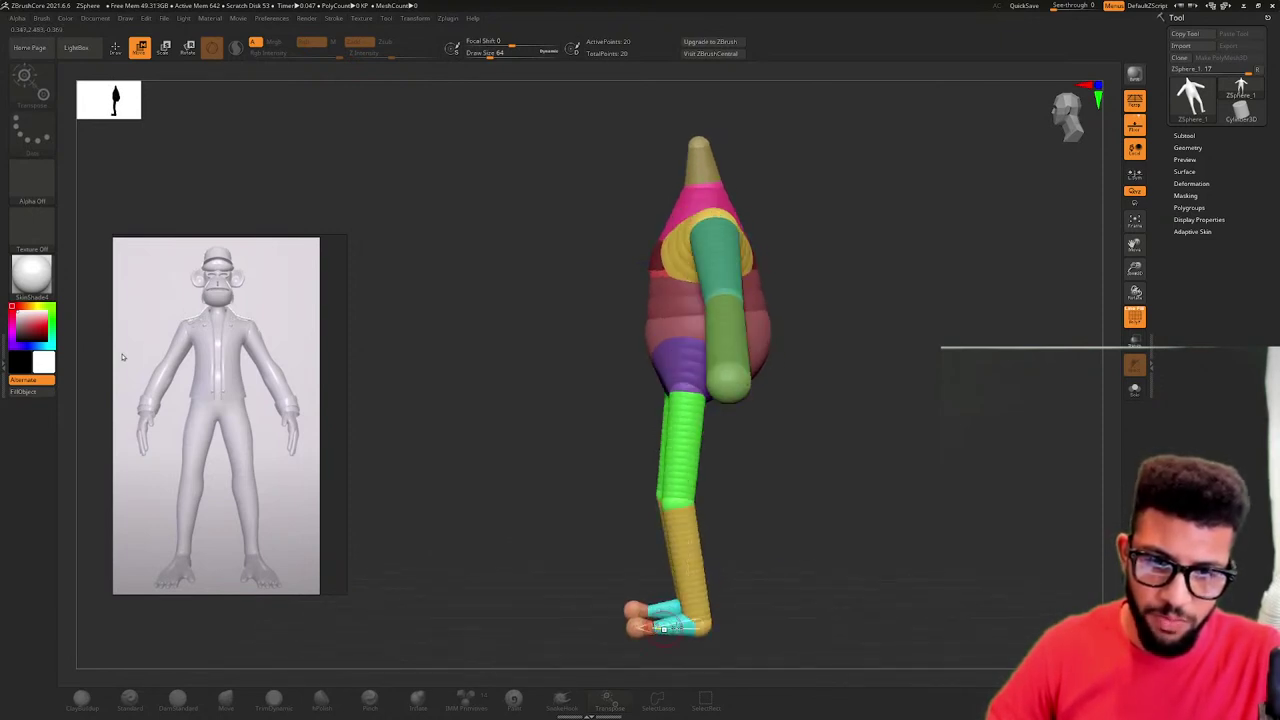
drag(740, 640, 806, 635)
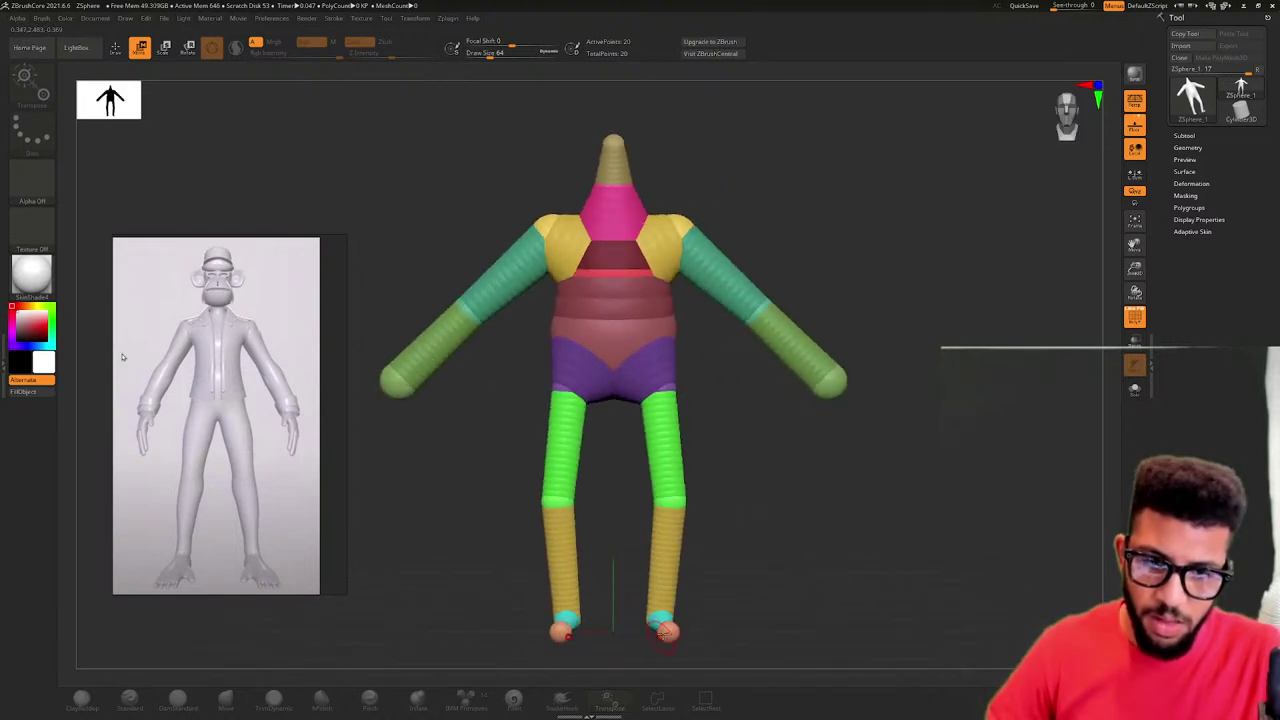
drag(659, 634, 665, 625)
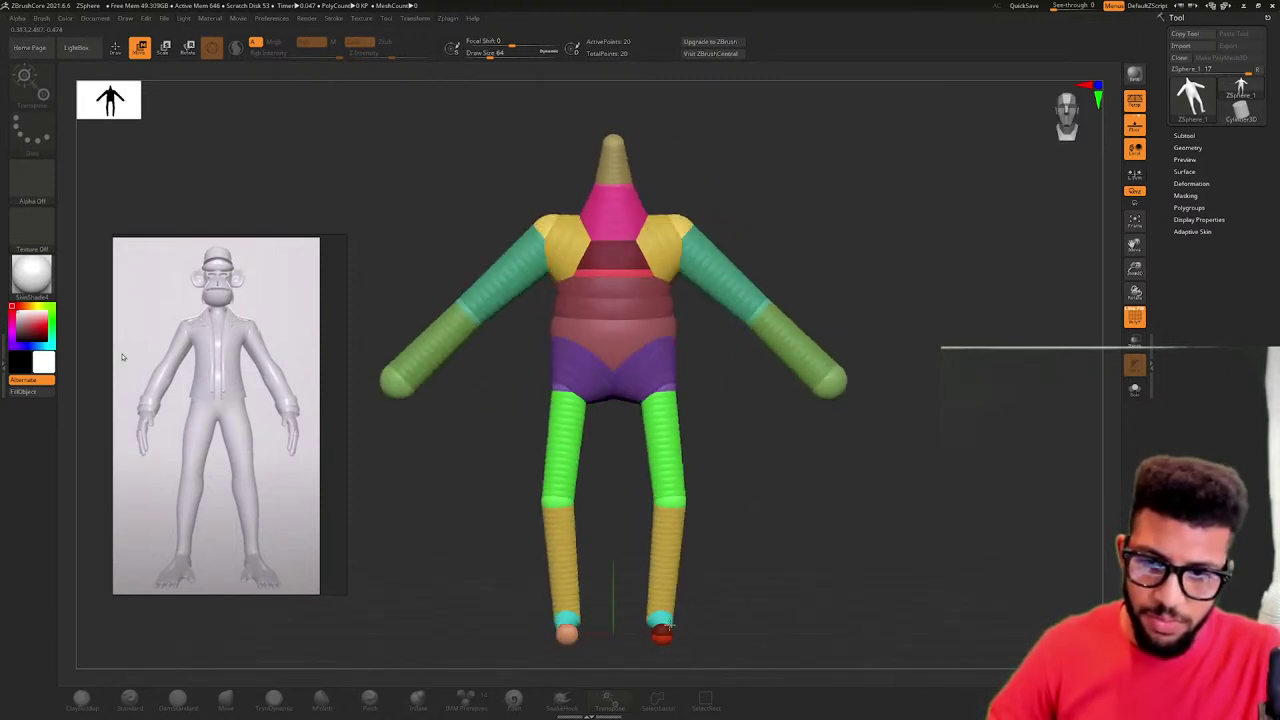
- Examine the ape reference's feet, jacket and upper-body proportions against the ZSphere figure
scroll(226, 586, up, 4)
scroll(277, 538, up, 2)
middle_drag(270, 525, 185, 455)
scroll(185, 455, down, 6)
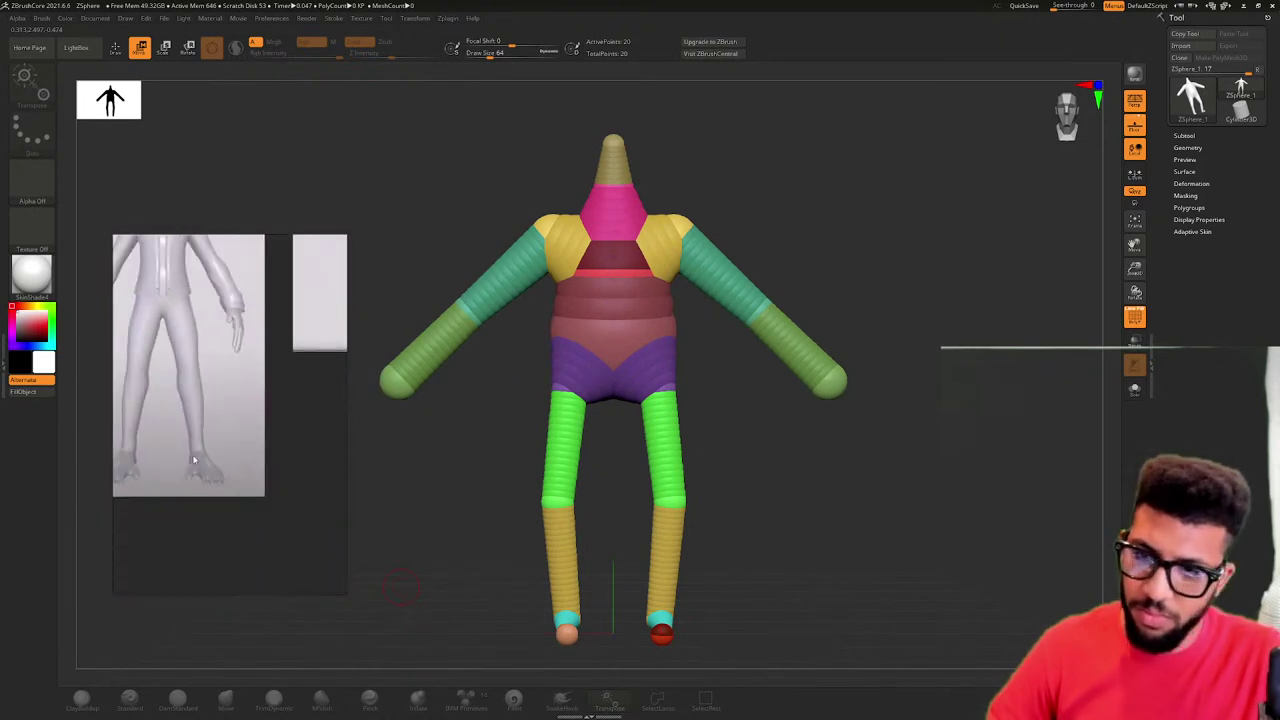
middle_drag(195, 412, 241, 468)
middle_drag(257, 371, 260, 424)
scroll(280, 406, up, 3)
scroll(260, 424, down, 3)
scroll(244, 360, up, 3)
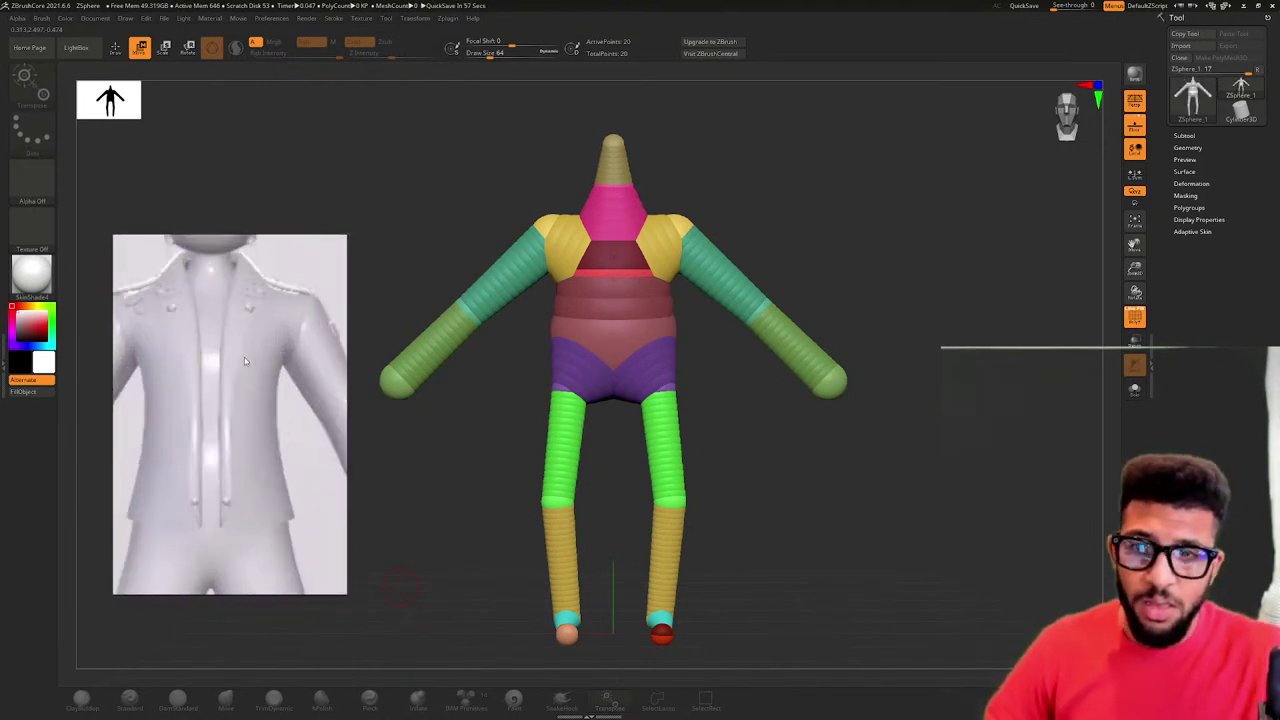
scroll(227, 363, down, 3)
scroll(227, 363, up, 1)
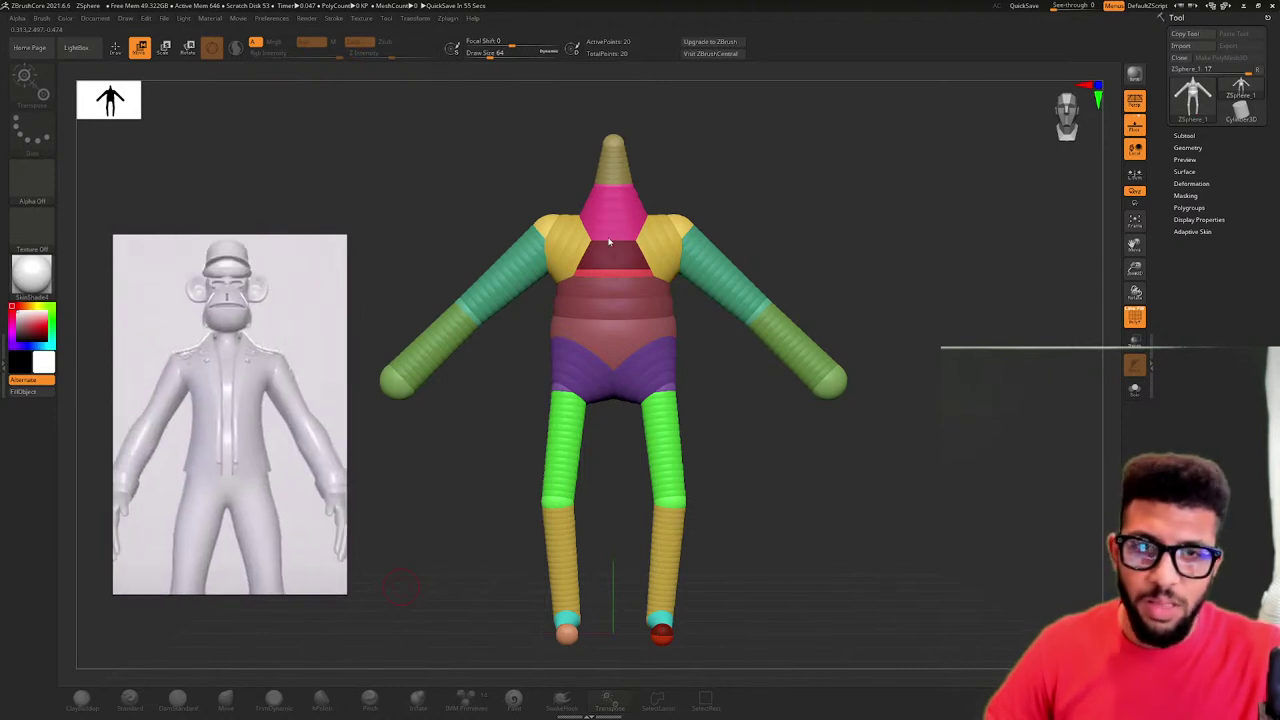
- Draw a lower and an upper head ZSphere on the end of the neck, and shift the upper one backward
alt+drag(692, 170, 688, 289)
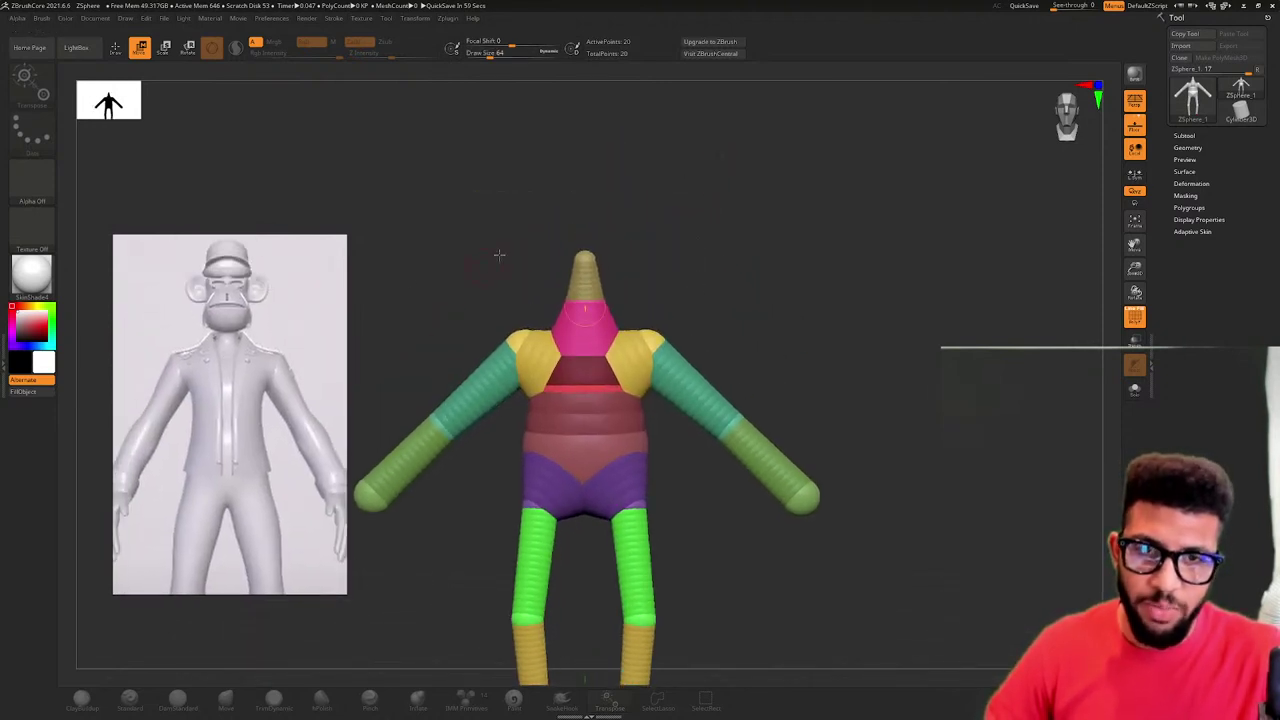
drag(585, 255, 609, 320)
key(q)
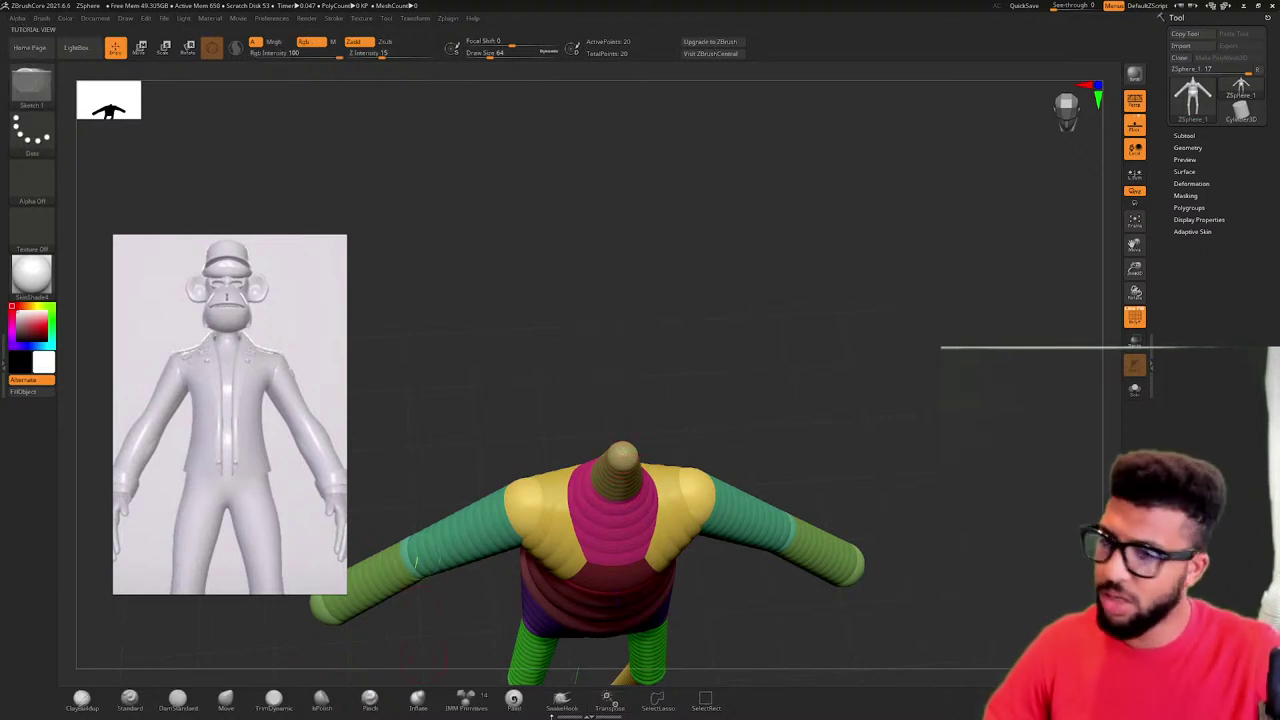
key(ctrl+z)
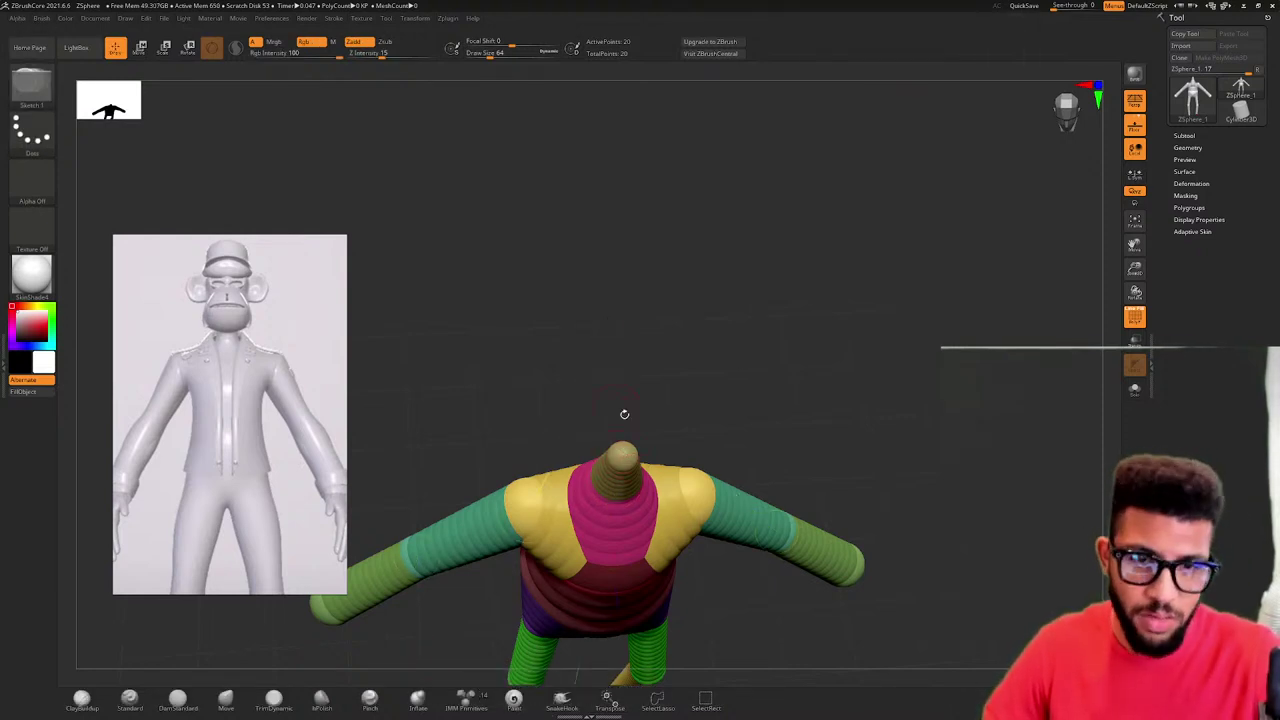
mouse_move(661, 451)
mouse_down()
mouse_move(681, 451)
mouse_move(694, 377)
mouse_move(711, 394)
mouse_move(680, 397)
mouse_move(672, 430)
mouse_move(694, 374)
mouse_move(694, 434)
mouse_move(641, 436)
mouse_move(695, 397)
mouse_up()
mouse_move(737, 434)
mouse_down()
mouse_move(714, 394)
mouse_move(724, 362)
mouse_up()
key(w)
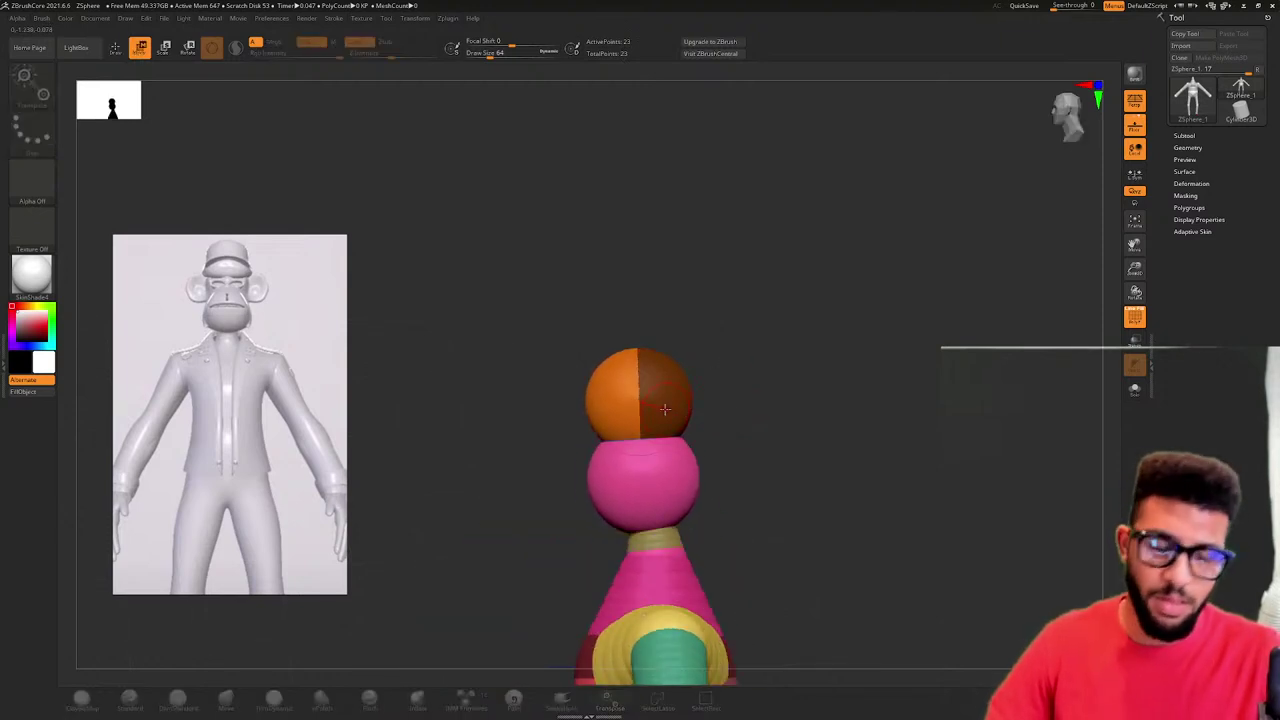
mouse_move(665, 408)
mouse_down()
mouse_move(680, 400)
mouse_move(660, 400)
mouse_up()
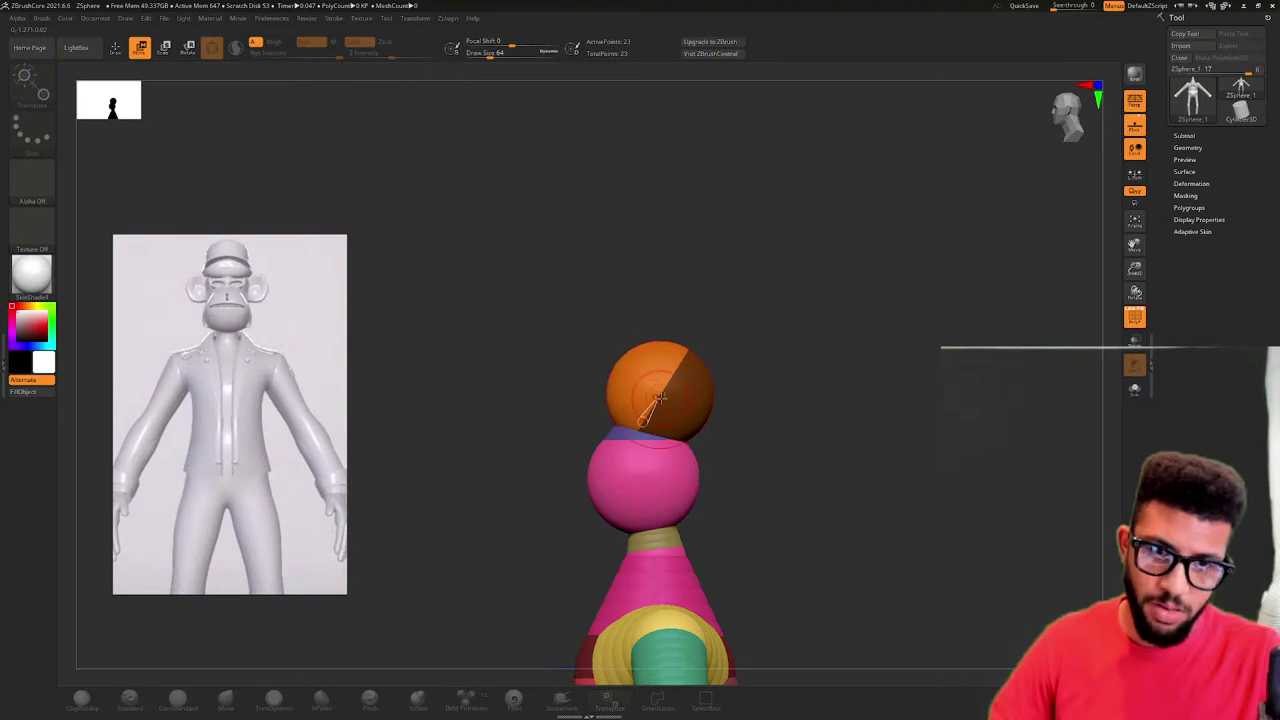
- Frame the figure from the front and turn off the PolyFrame colours
shift+drag(740, 428, 787, 440)
drag(832, 508, 837, 486)
key(super)
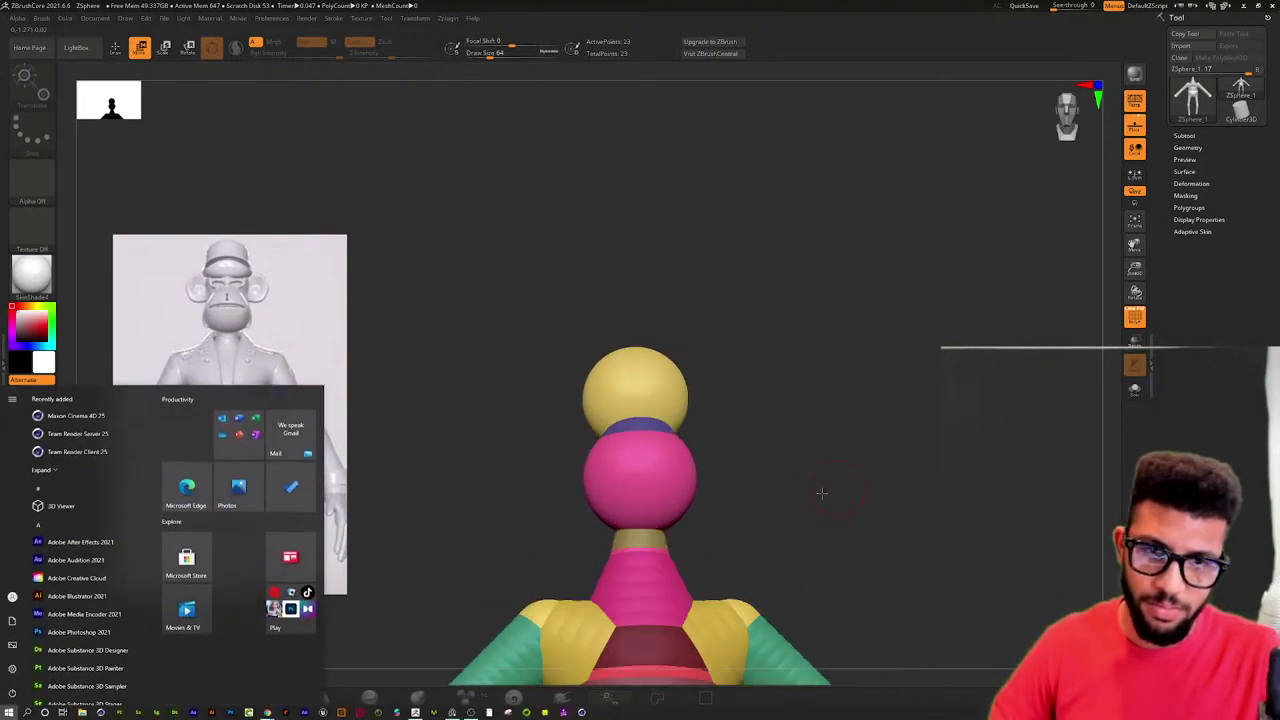
key(super)
drag(811, 402, 816, 413)
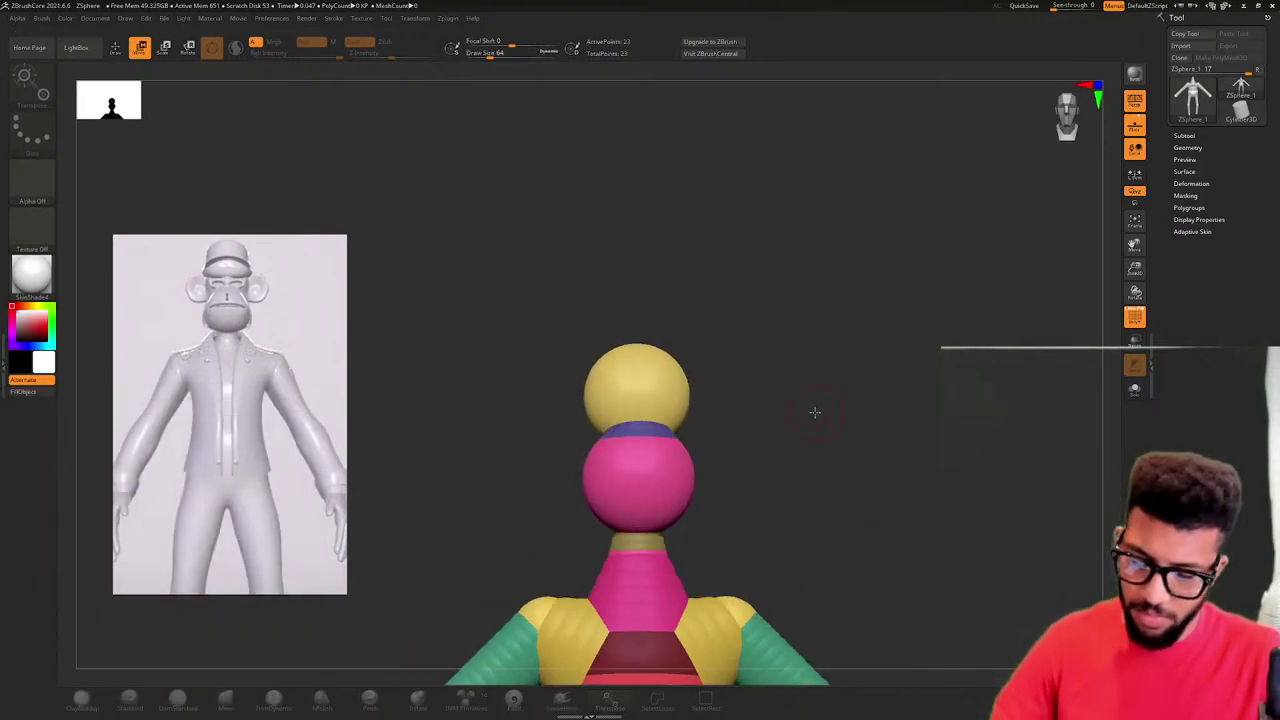
key(f)
alt+drag(823, 296, 875, 318)
click(1141, 317)
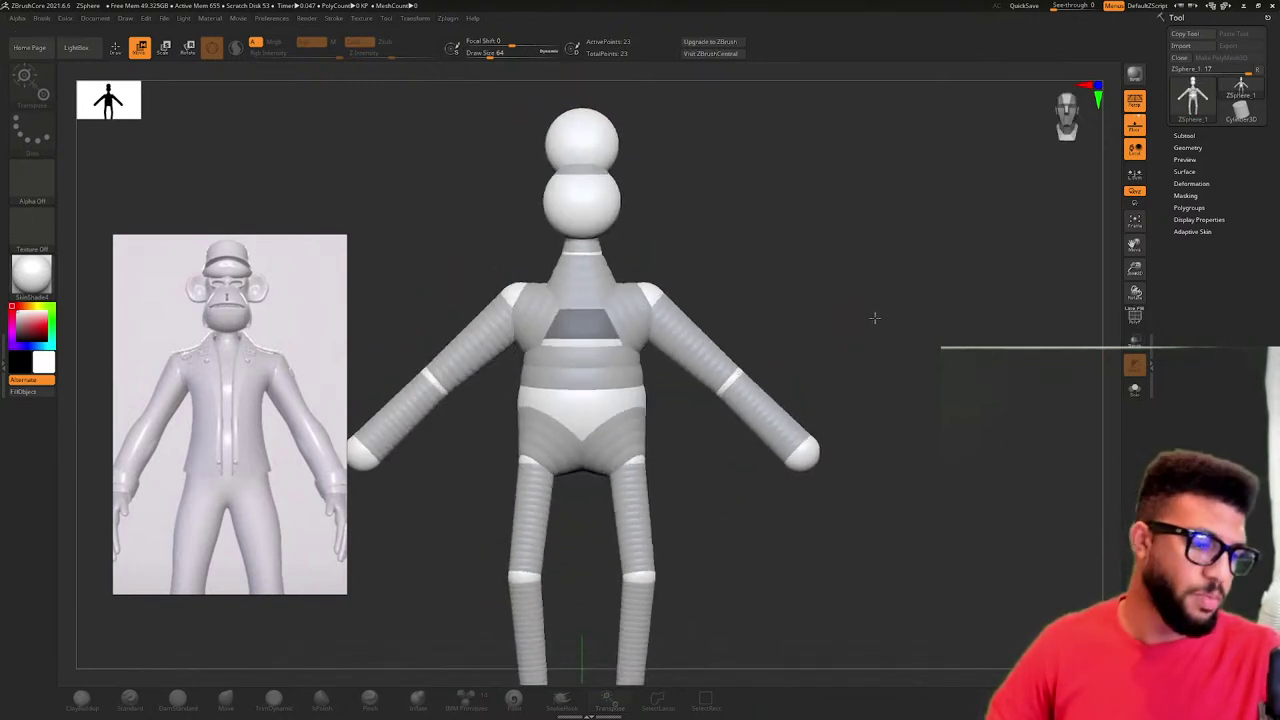
- Lower the hip ZSpheres slightly and move the knee ZSpheres inward to straighten the legs
alt+drag(799, 329, 846, 303)
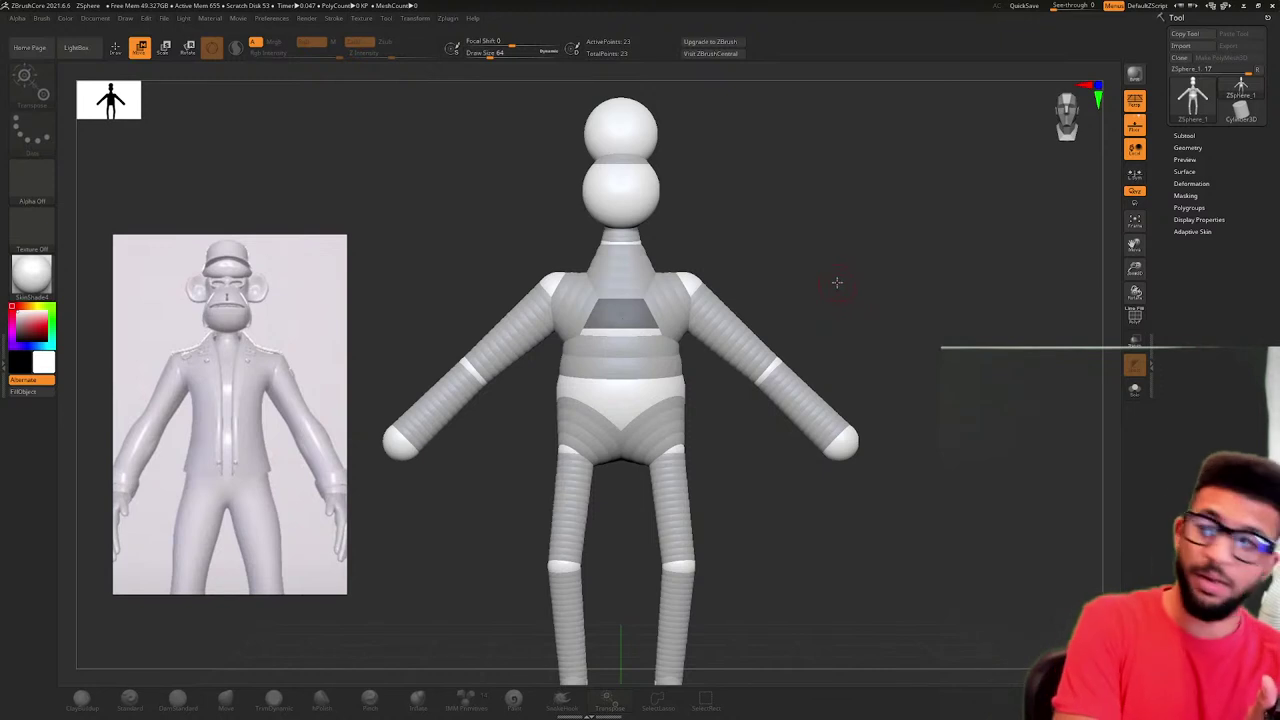
mouse_move(880, 294)
mouse_down()
mouse_move(849, 317)
mouse_move(867, 312)
mouse_up()
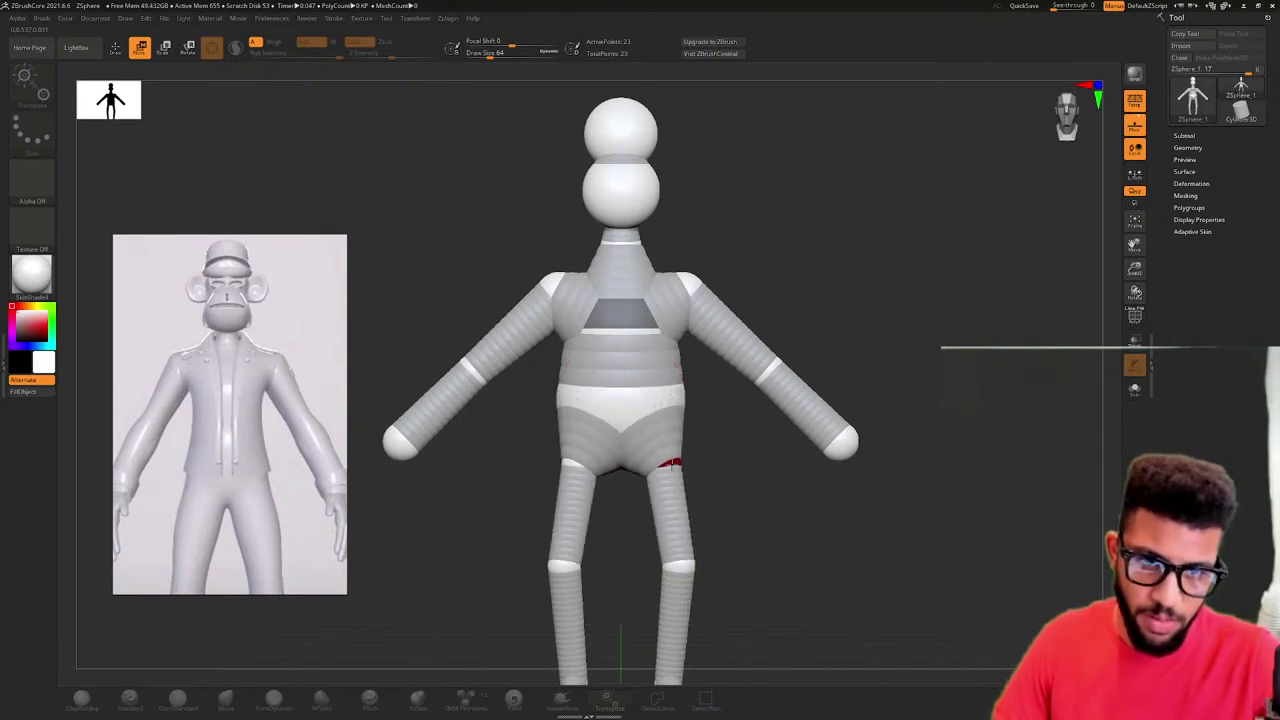
drag(677, 578, 727, 543)
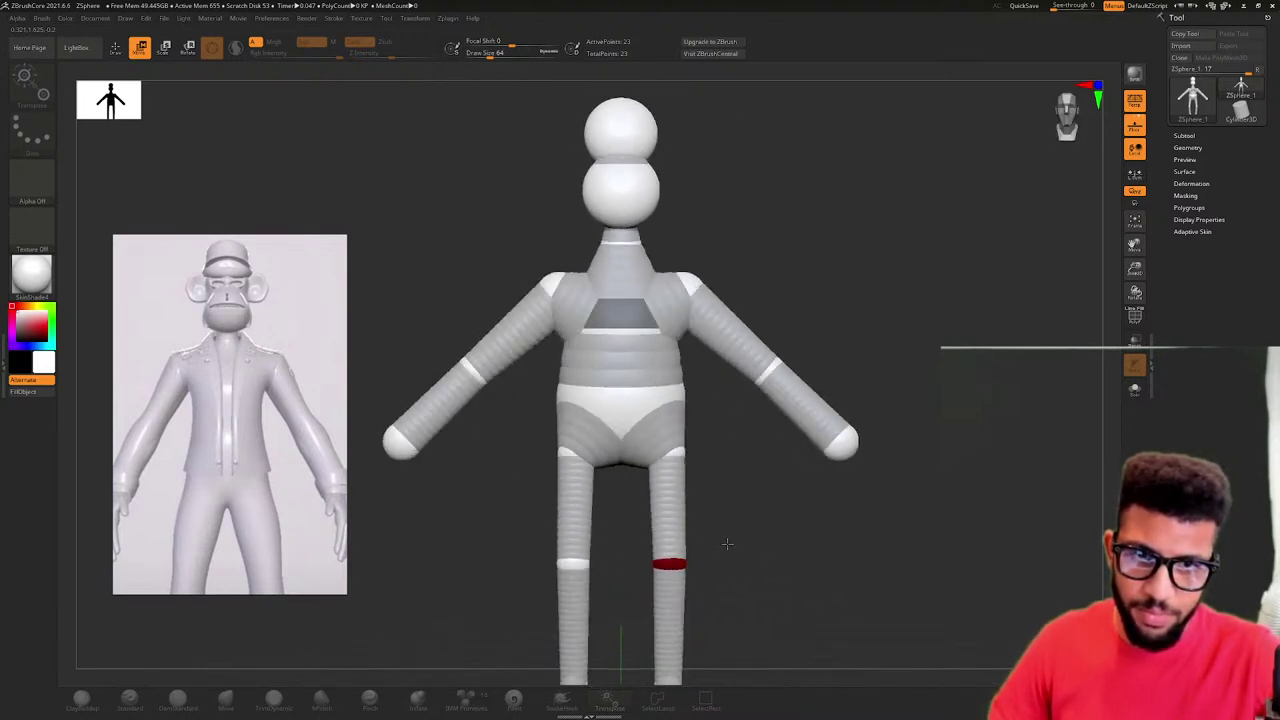
- Draw a symmetrical pair of small ear ZSpheres on the sides of the upper head ZSphere
alt+right_drag(655, 180, 604, 202)
key(super)
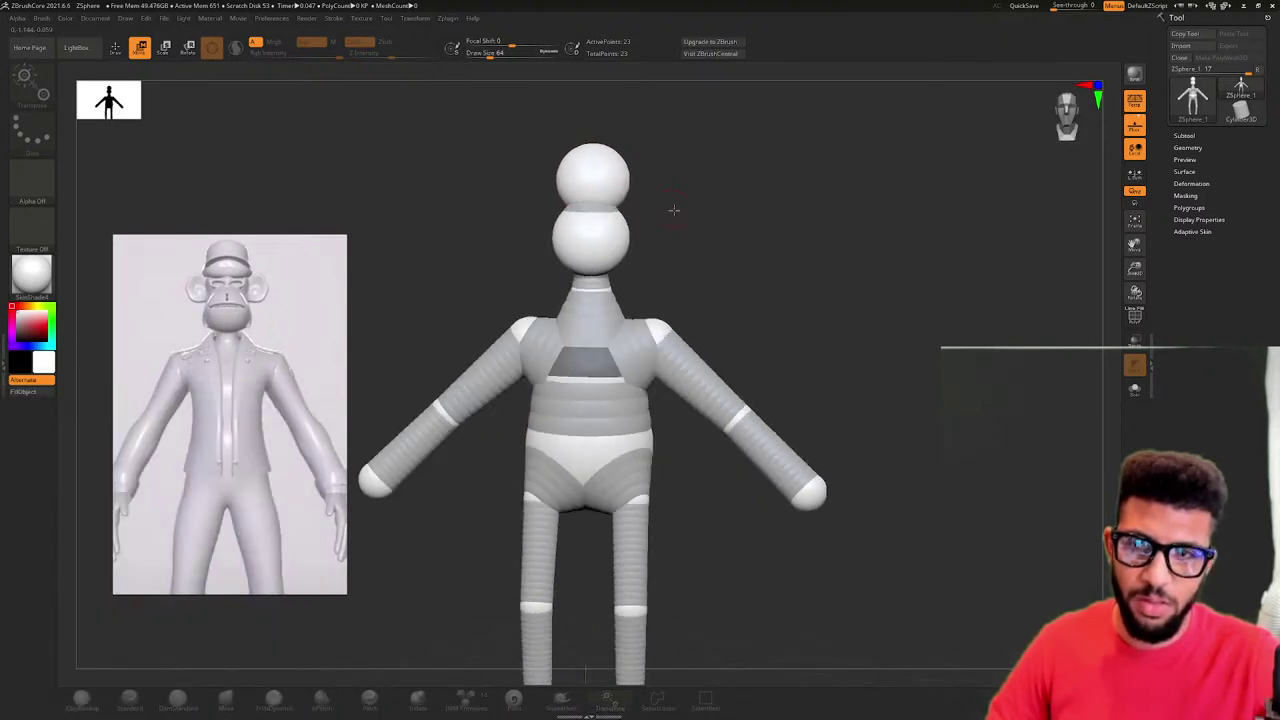
drag(650, 216, 627, 204)
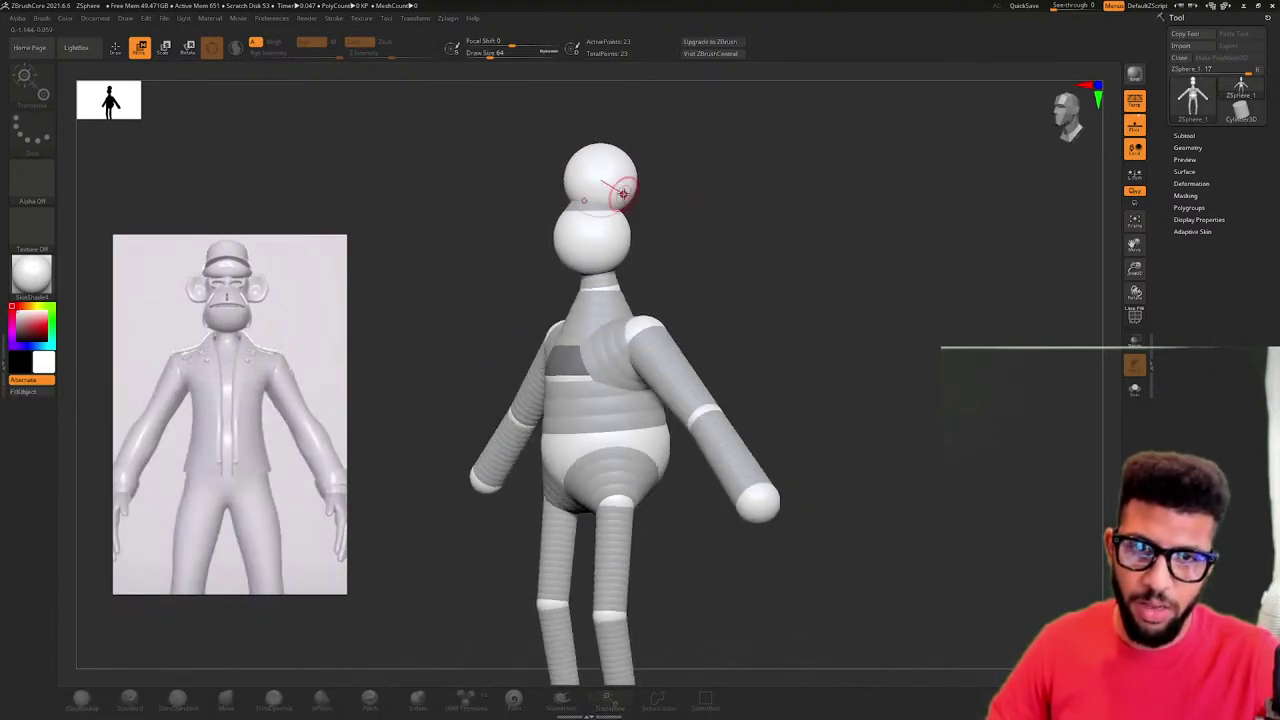
key(t)
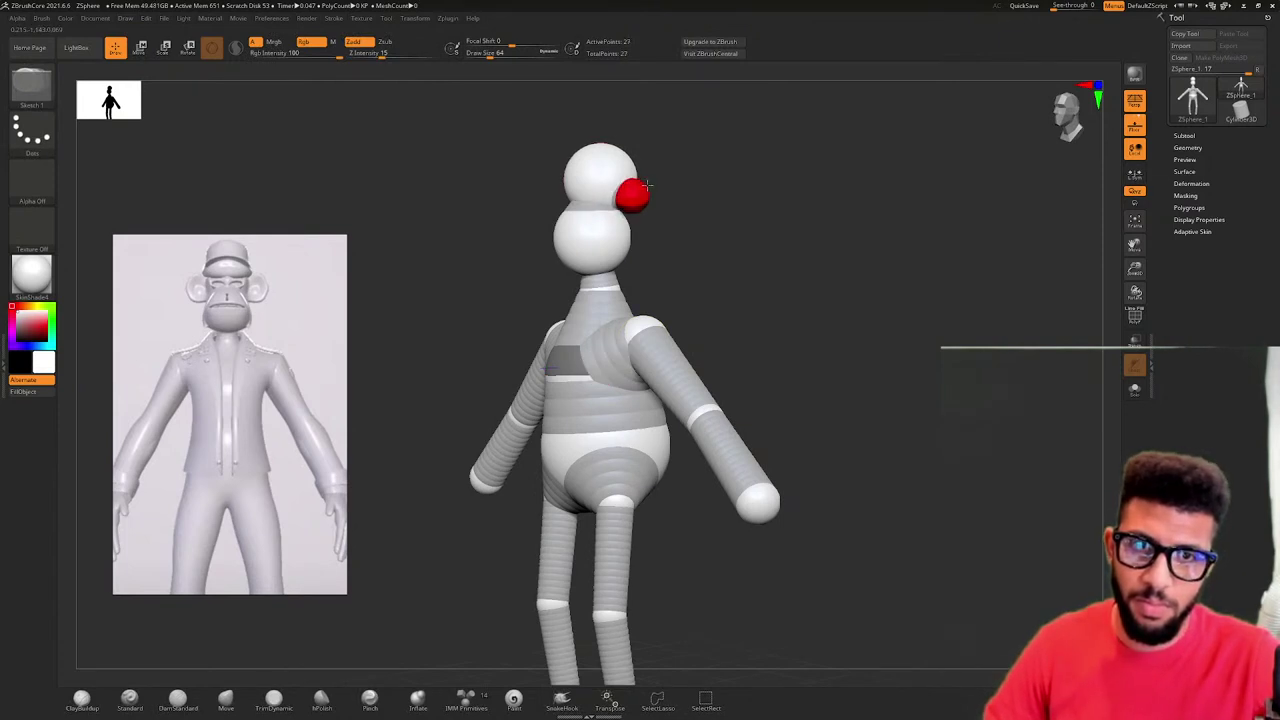
drag(645, 185, 694, 181)
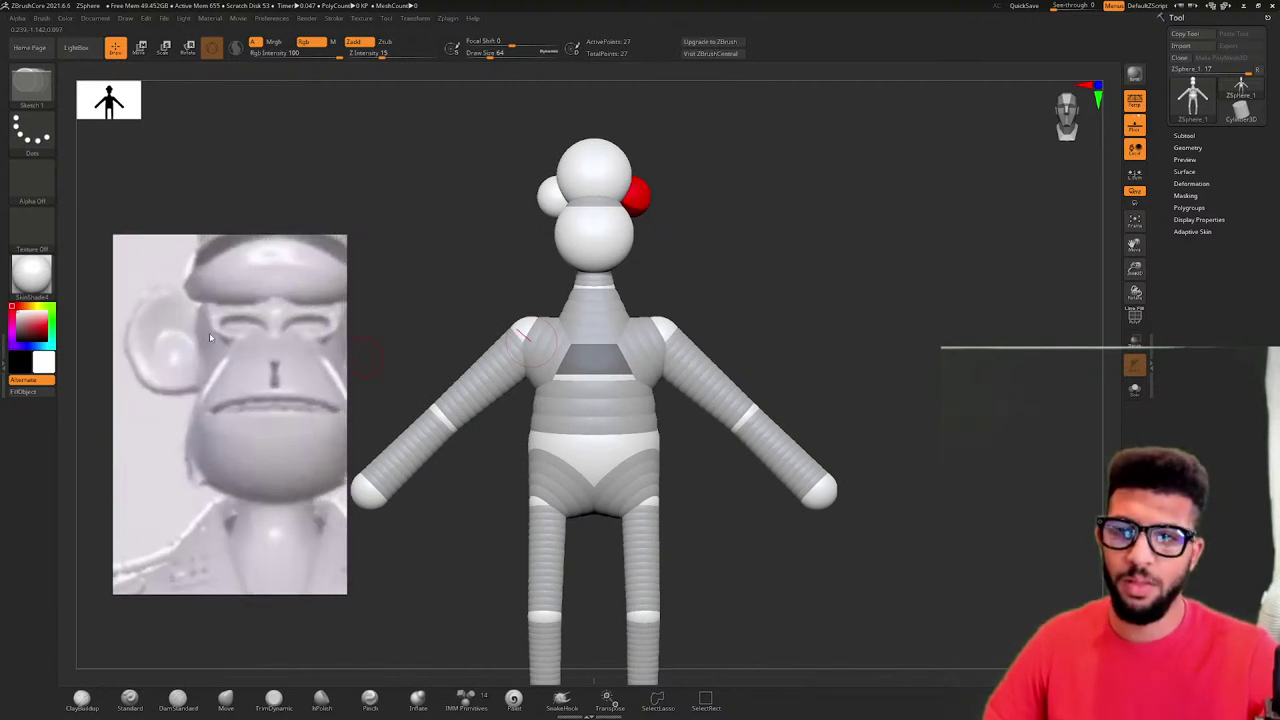
- Bring up the bare-headed ape reference and move the lower head ZSphere forward and slightly down to form the muzzle
mouse_move(680, 234)
mouse_down()
mouse_move(651, 263)
mouse_move(672, 240)
mouse_up()
scroll(228, 379, down, 5)
middle_drag(230, 385, 148, 393)
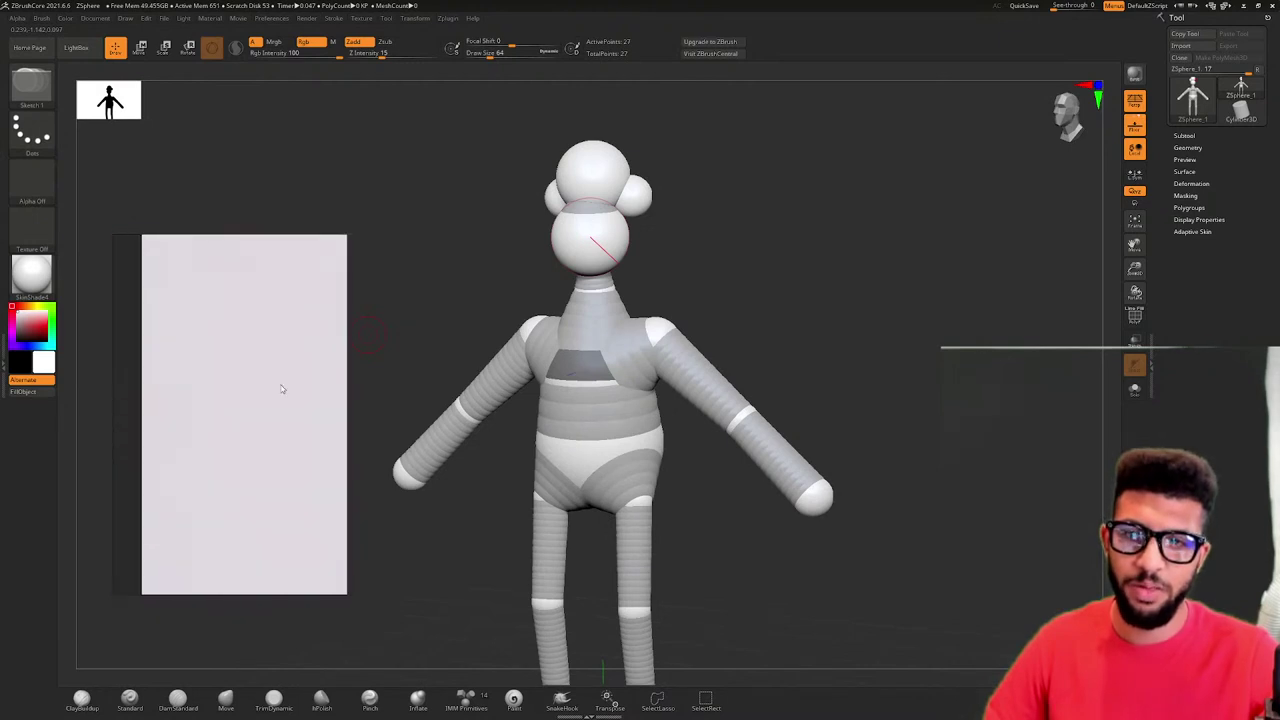
middle_drag(248, 411, 290, 372)
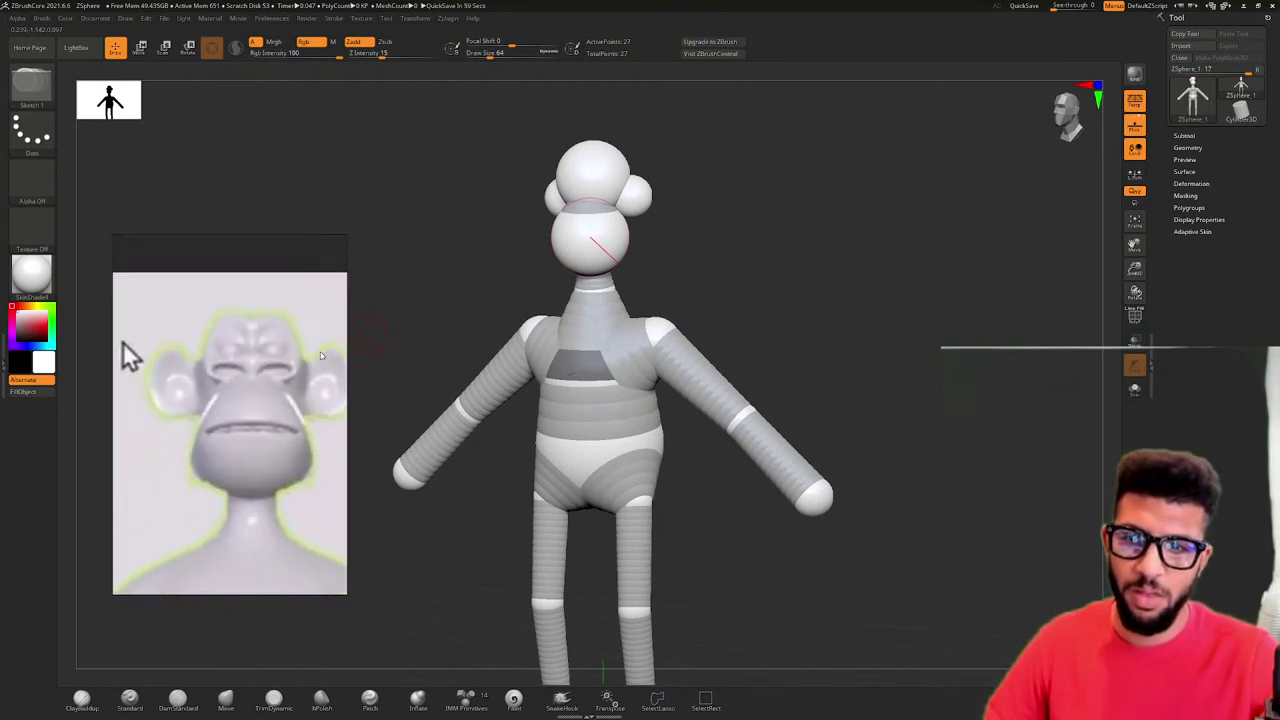
right_drag(593, 262, 634, 257)
drag(760, 258, 690, 262)
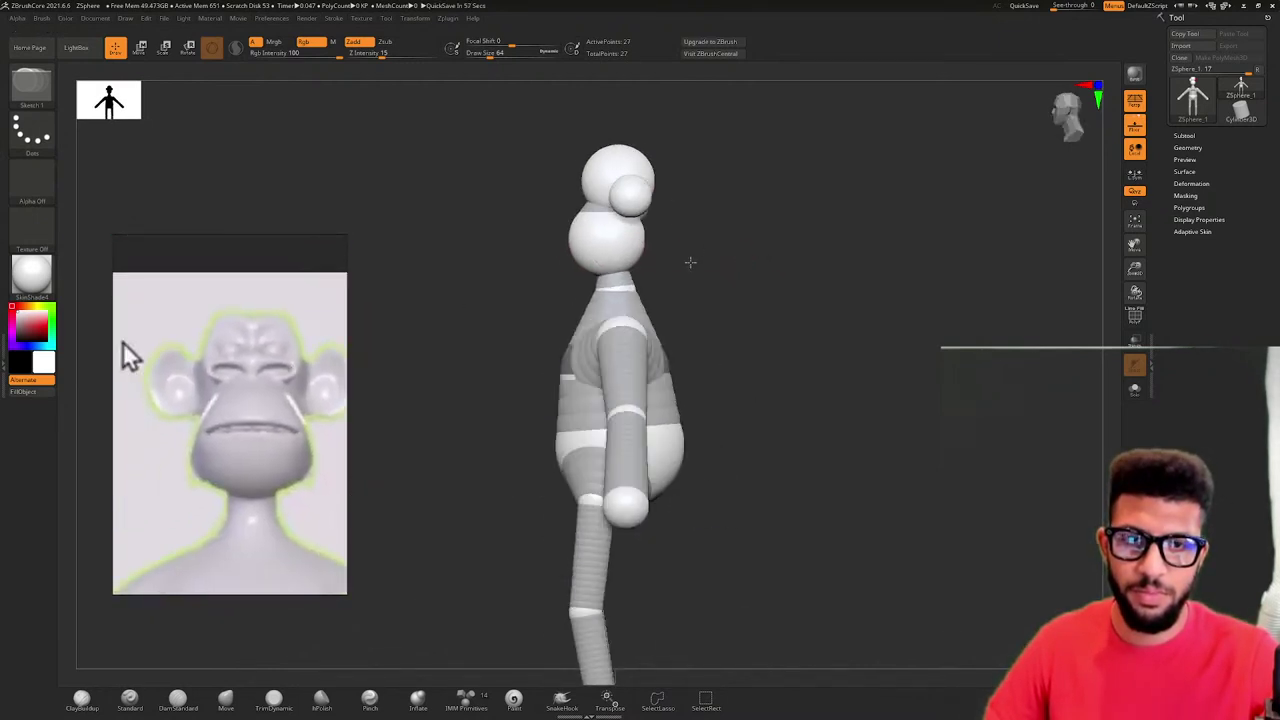
key(w)
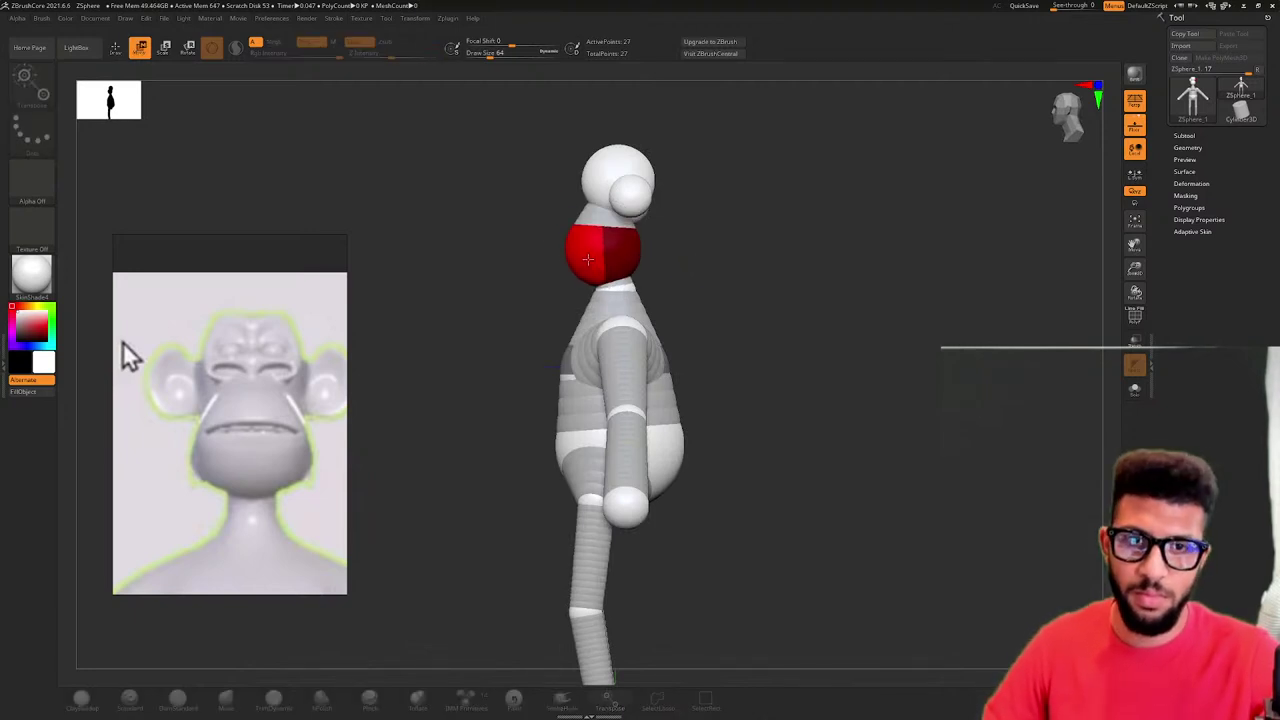
drag(686, 258, 737, 271)
- Examine the side-profile reference of the ape in the hat against the figure's head and muzzle in side view
scroll(244, 424, down, 10)
middle_drag(145, 360, 193, 394)
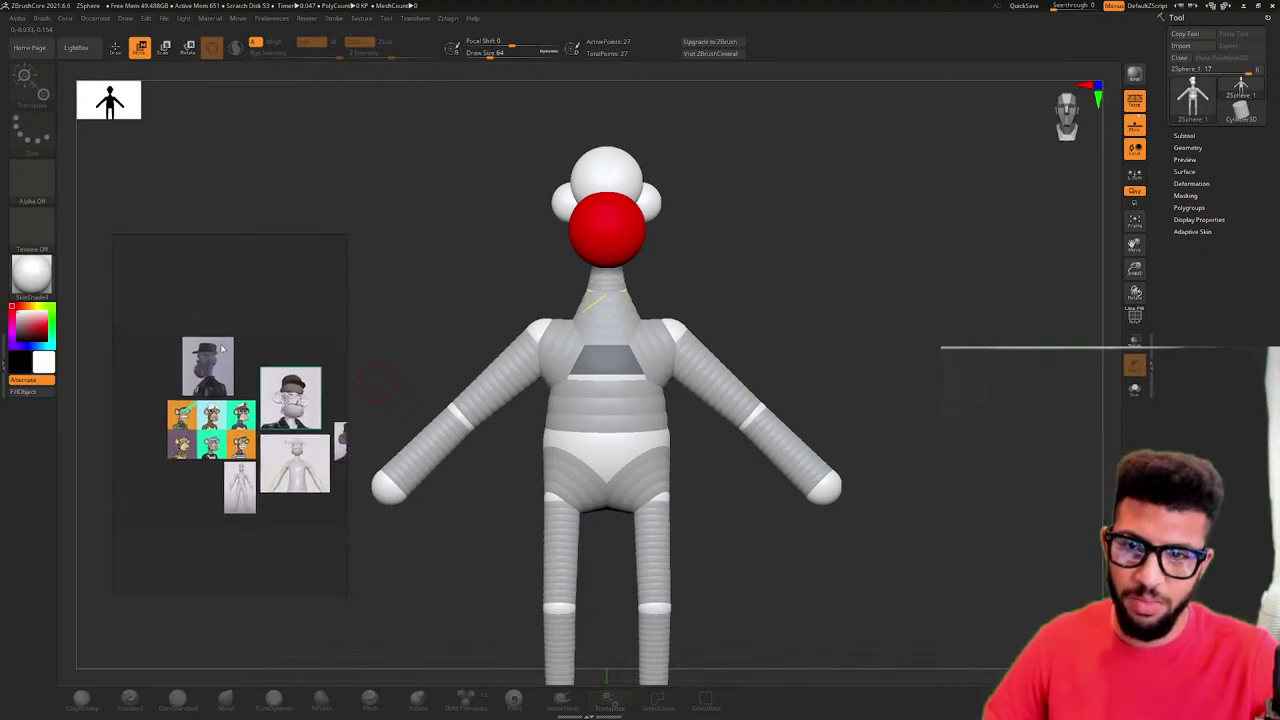
scroll(190, 400, up, 10)
middle_drag(192, 335, 193, 394)
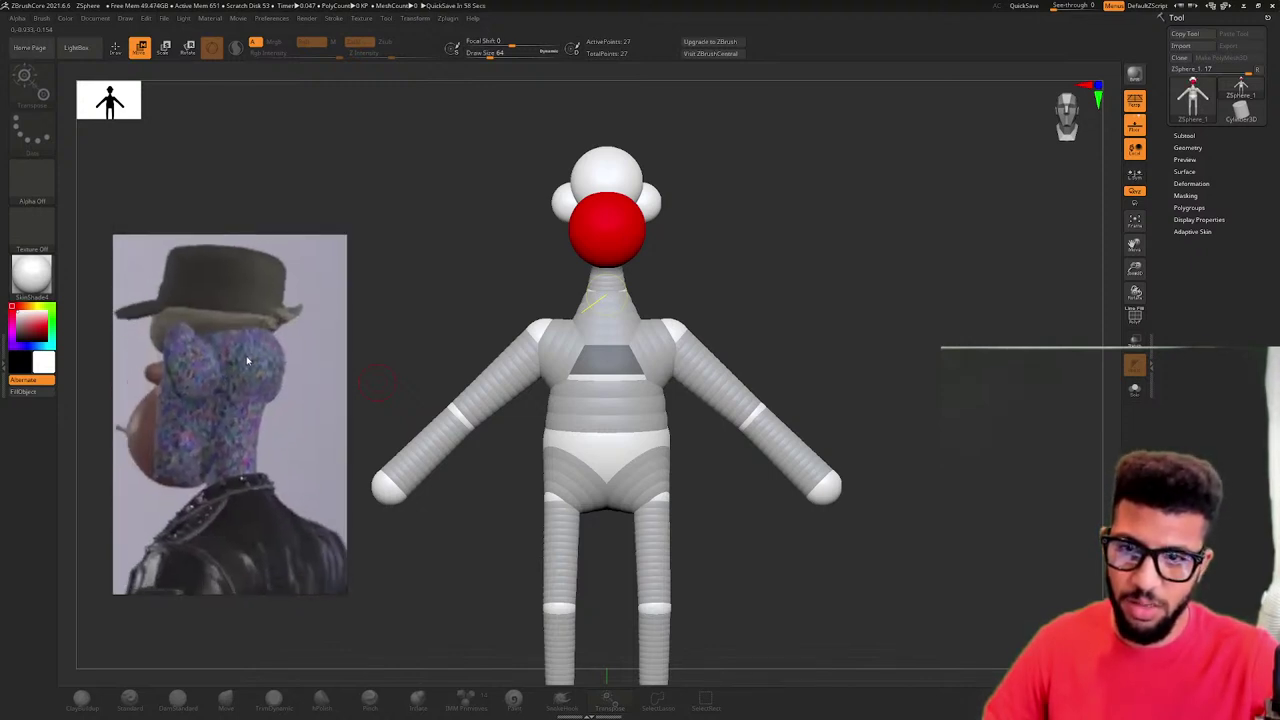
drag(720, 254, 630, 228)
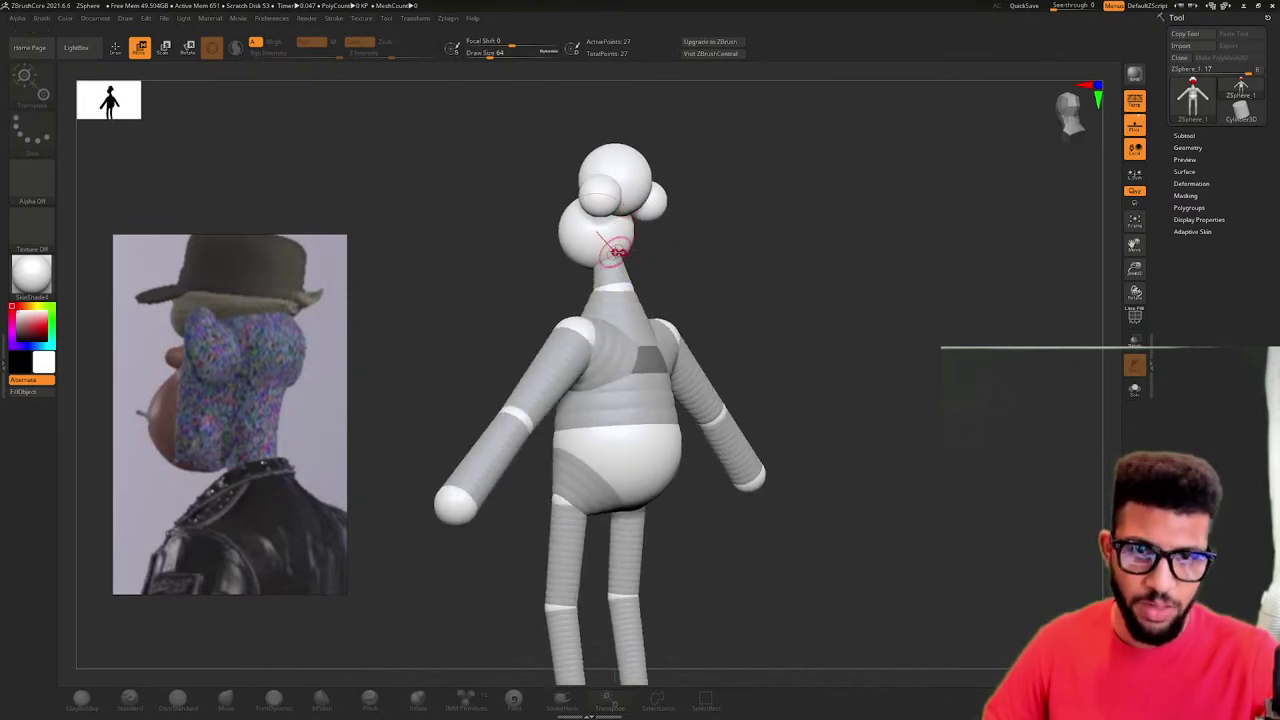
drag(619, 256, 682, 267)
scroll(215, 307, down, 3)
scroll(213, 362, up, 3)
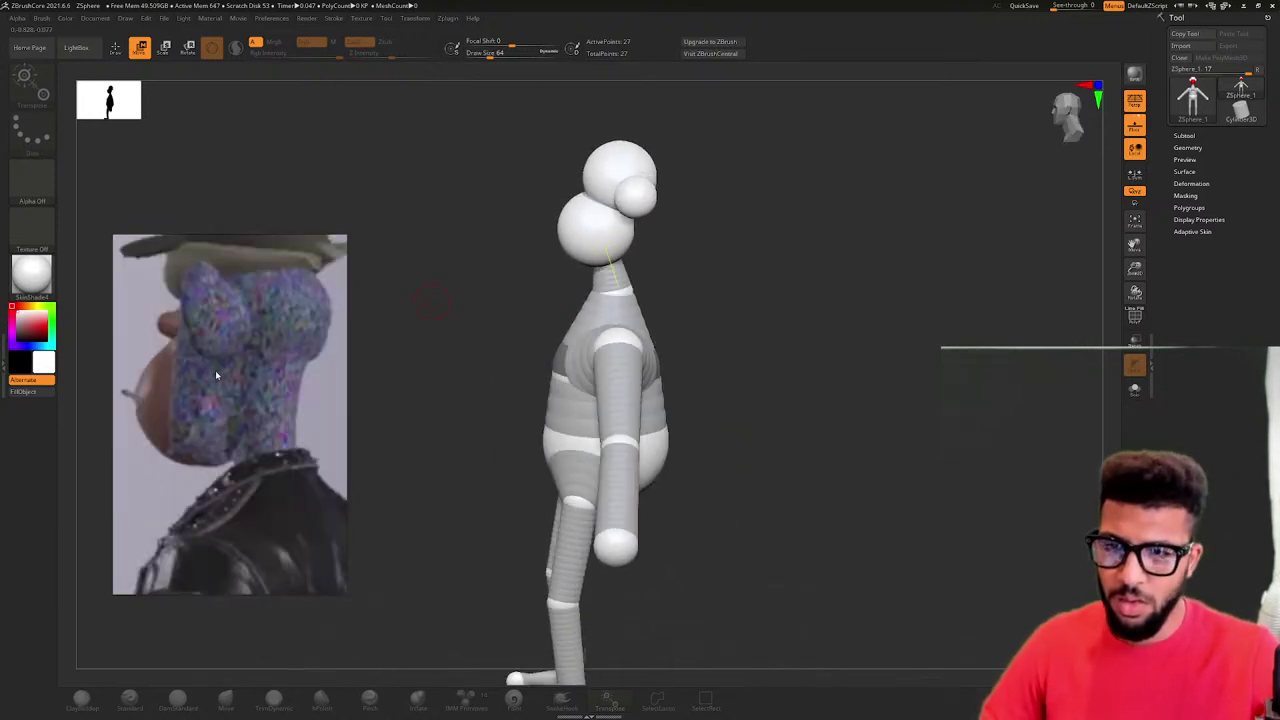
scroll(215, 370, down, 1)
scroll(198, 337, up, 3)
scroll(197, 337, down, 3)
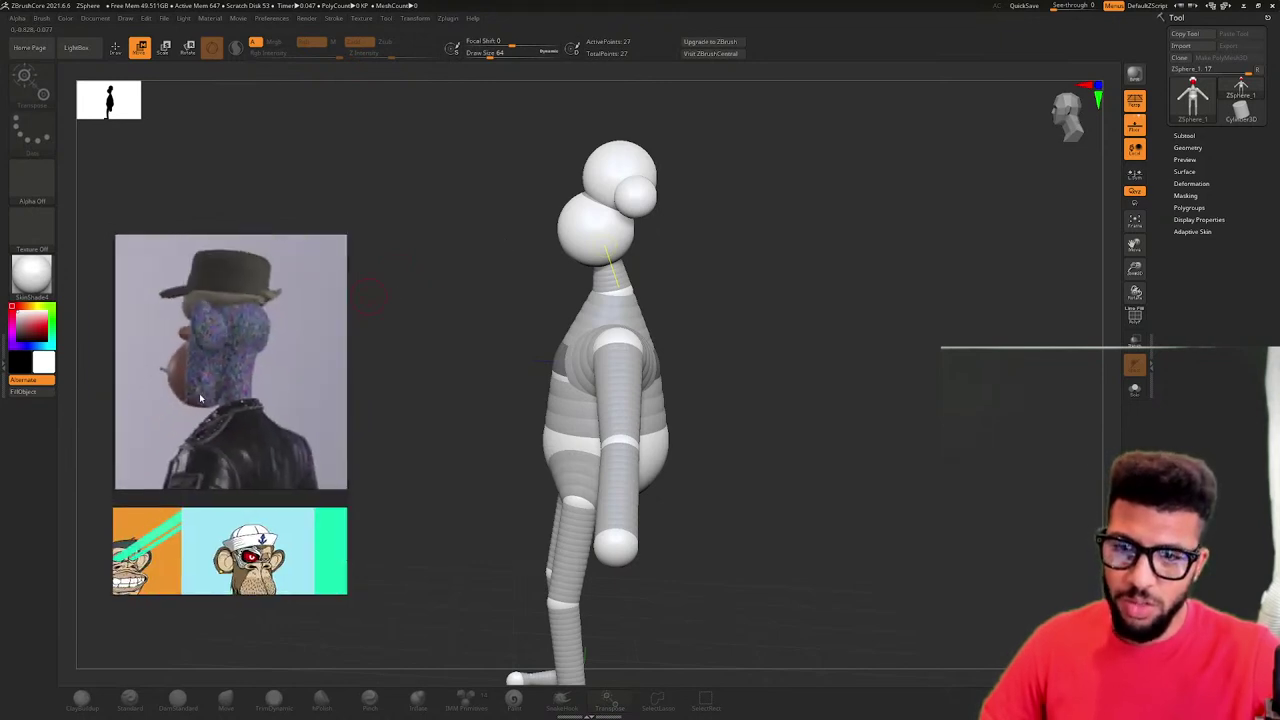
- Bring up the cartoon grey ape with blue laser glasses as the nose reference and view the figure from the front
middle_drag(199, 388, 229, 290)
scroll(251, 299, down, 1)
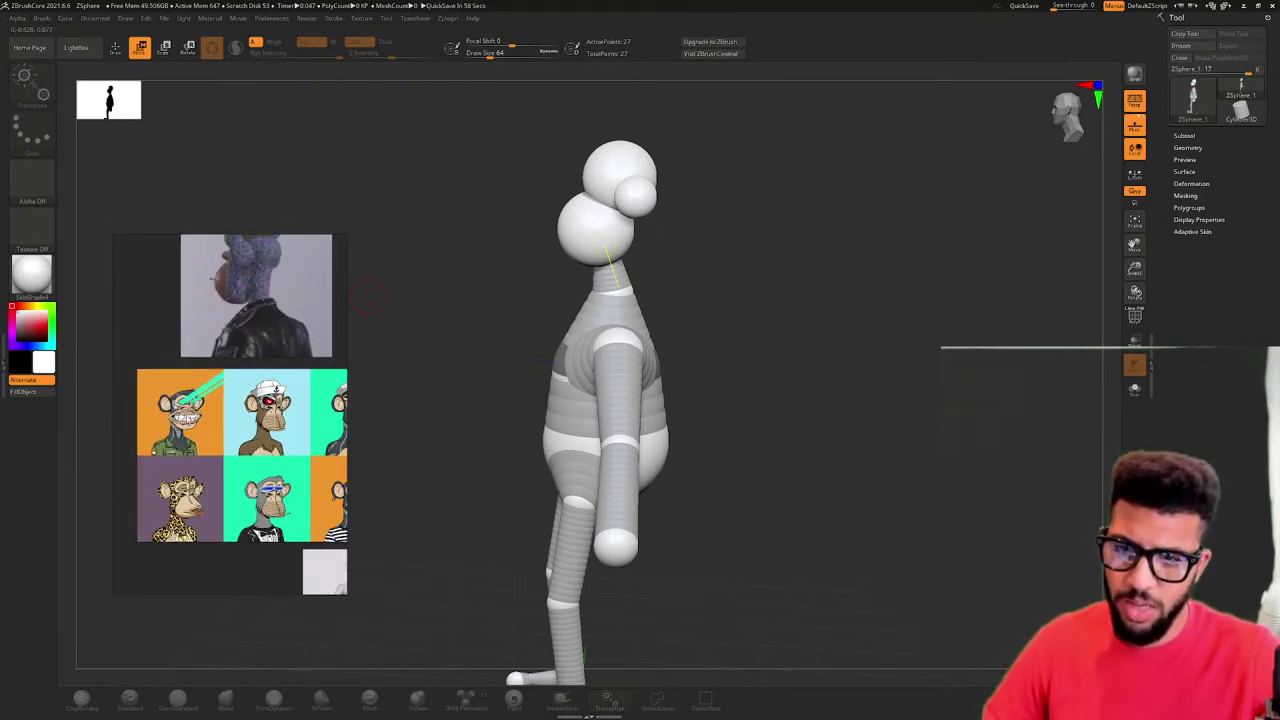
scroll(236, 440, up, 8)
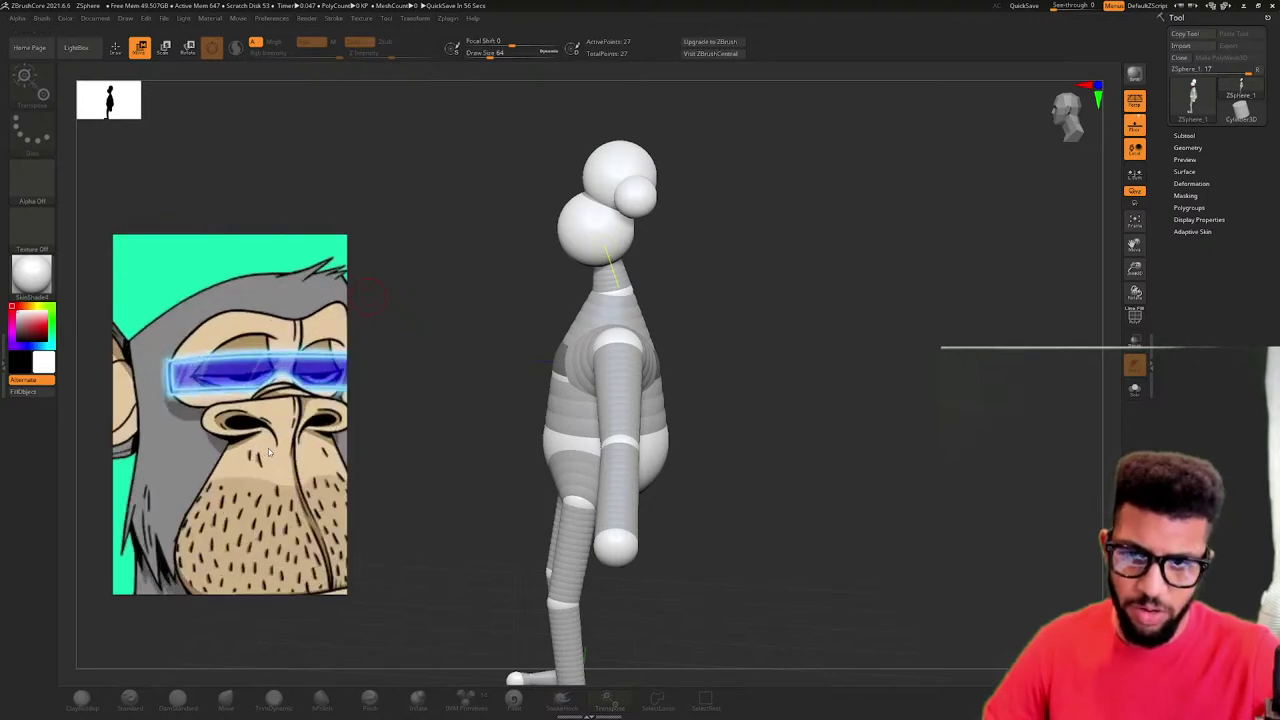
scroll(257, 404, down, 2)
drag(707, 167, 675, 196)
mouse_move(630, 216)
right_down()
mouse_move(671, 194)
mouse_move(626, 206)
right_up()
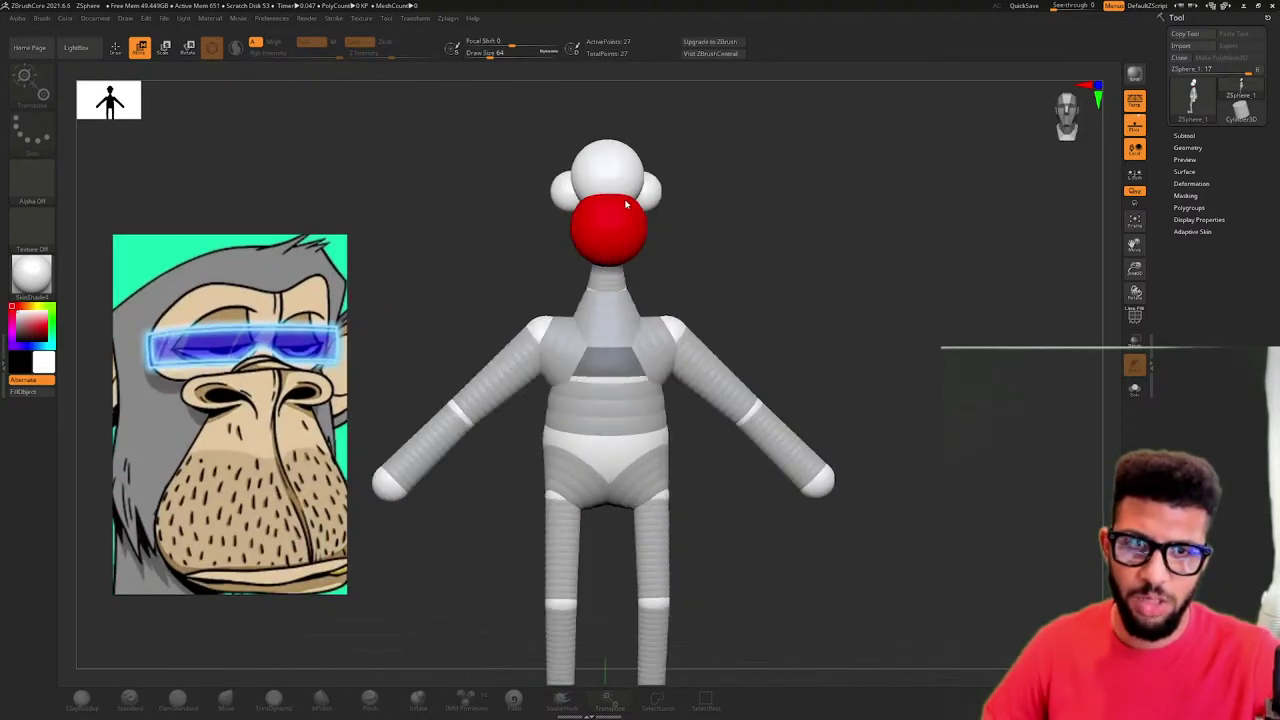
key(super)
click(713, 218)
right_click(682, 216)
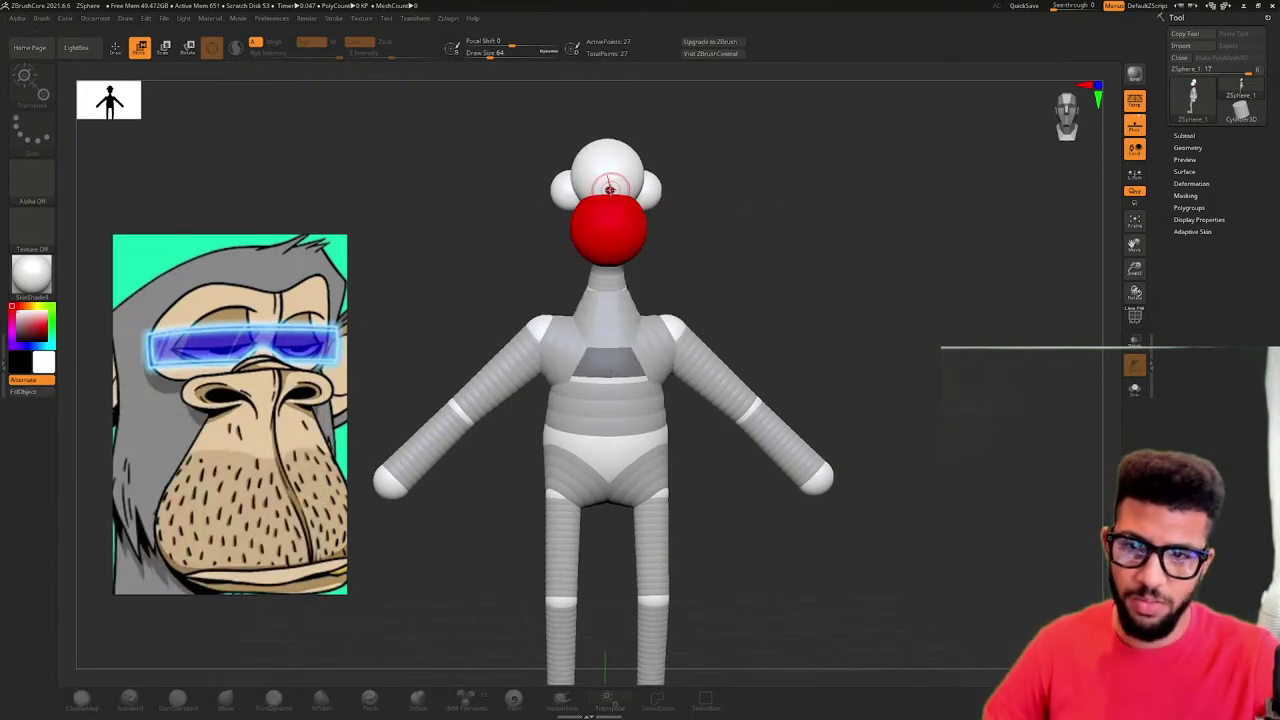
- Draw a small nose ZSphere at the centre of the upper head ZSphere's lower front, just above the muzzle
click(610, 188)
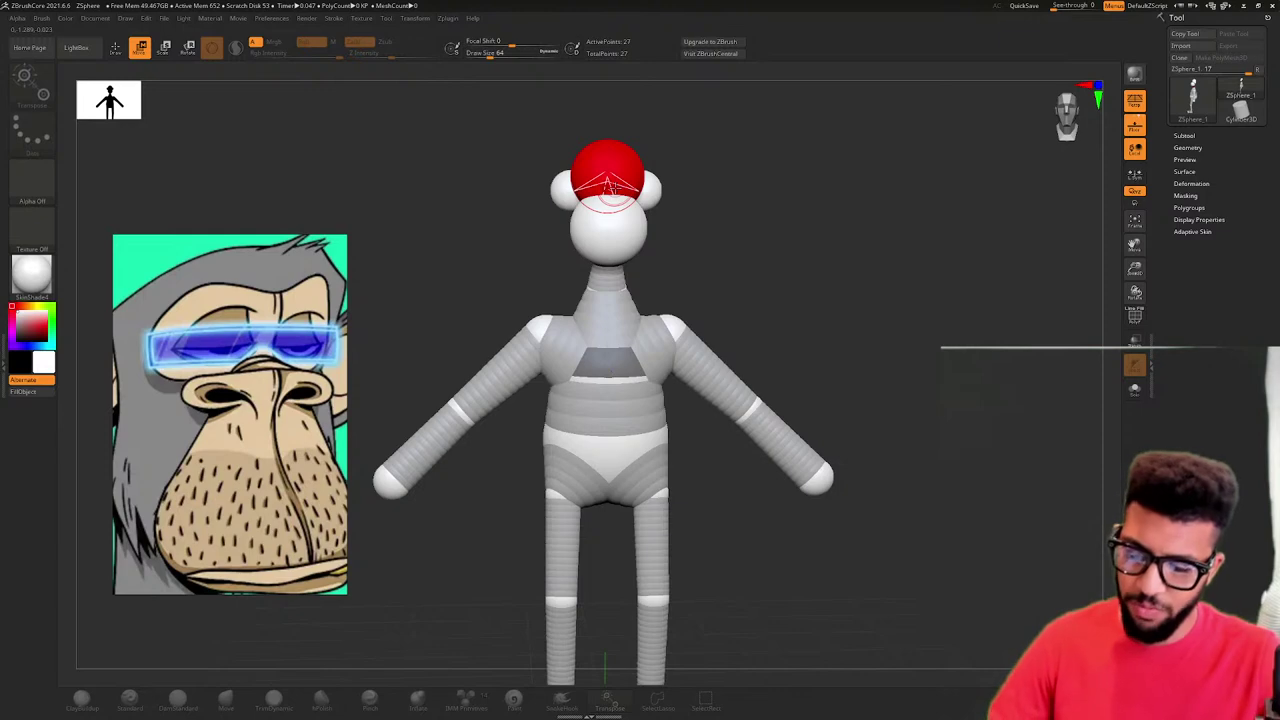
key(f)
alt+drag(645, 160, 678, 183)
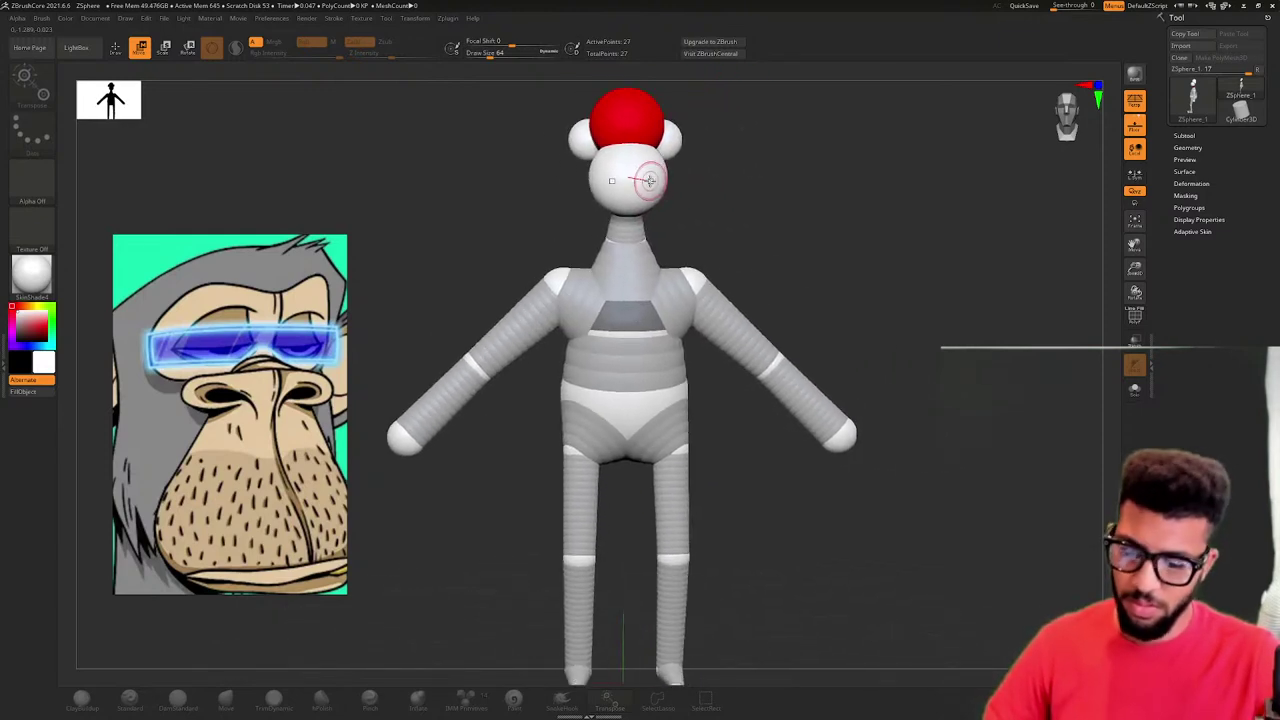
click(650, 181)
mouse_move(681, 170)
ctrl+right_down()
mouse_move(876, 168)
mouse_move(780, 314)
mouse_move(789, 455)
ctrl+right_up()
key(q)
drag(589, 318, 590, 333)
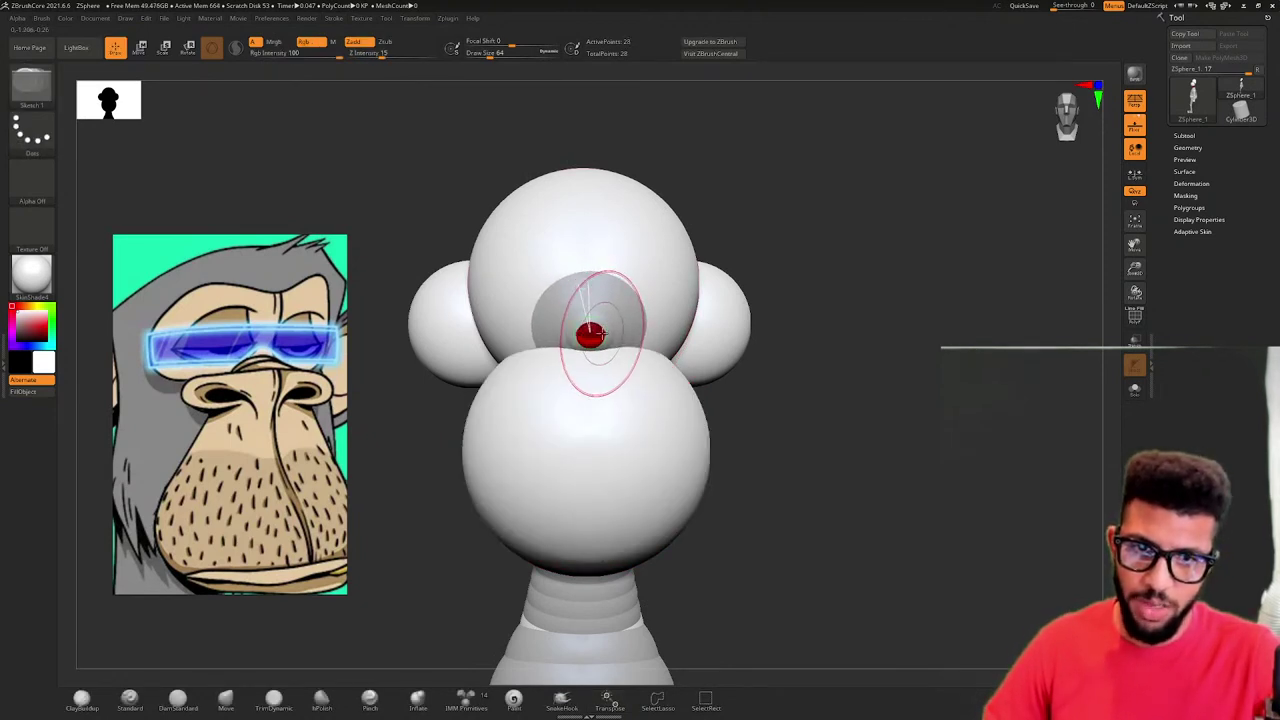
- Spread a symmetrical pair of nostril ZSpheres outward from the central nose ZSphere and check them against the side-profile reference
key(w)
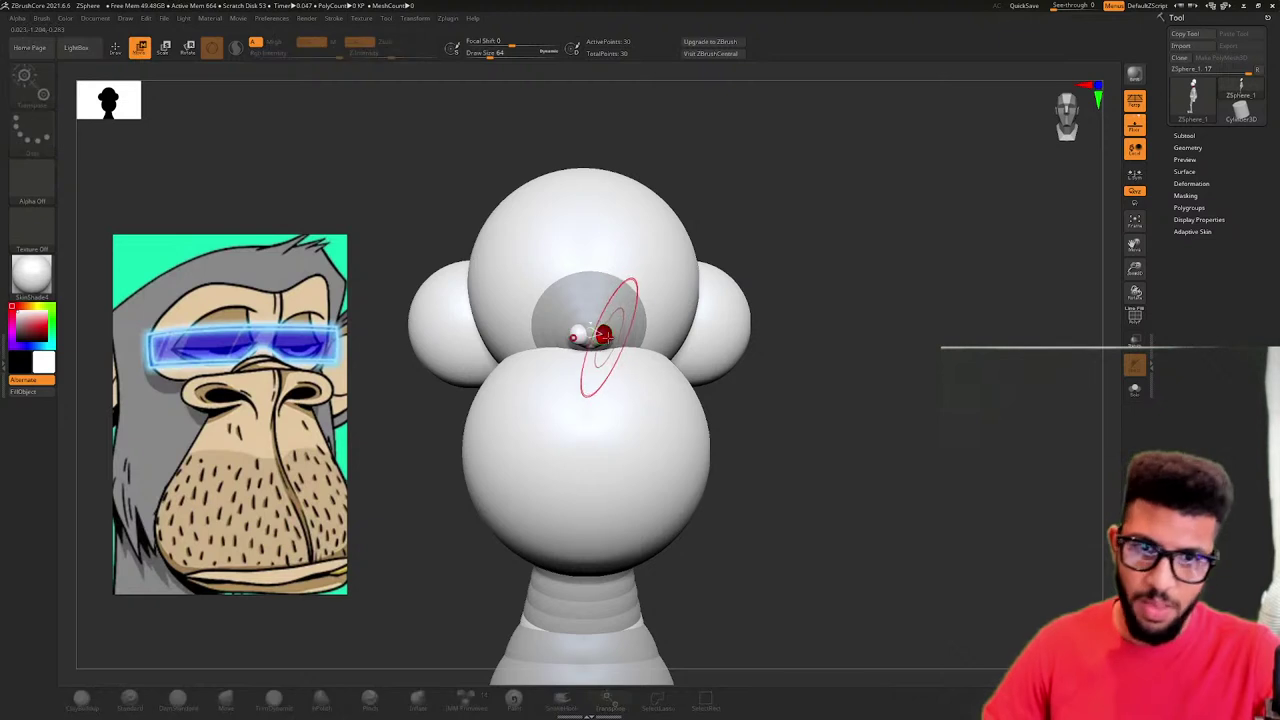
mouse_move(620, 345)
mouse_down()
mouse_move(633, 341)
mouse_move(590, 340)
mouse_up()
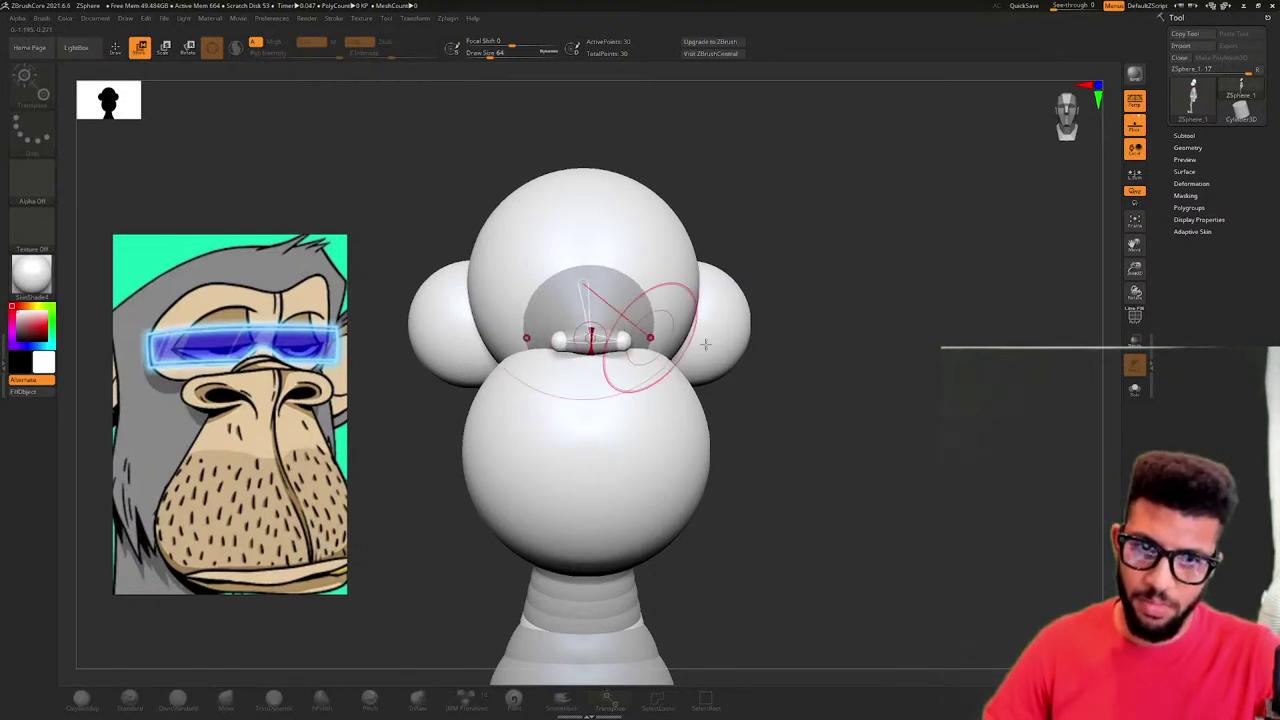
drag(775, 343, 694, 344)
right_drag(694, 344, 680, 327)
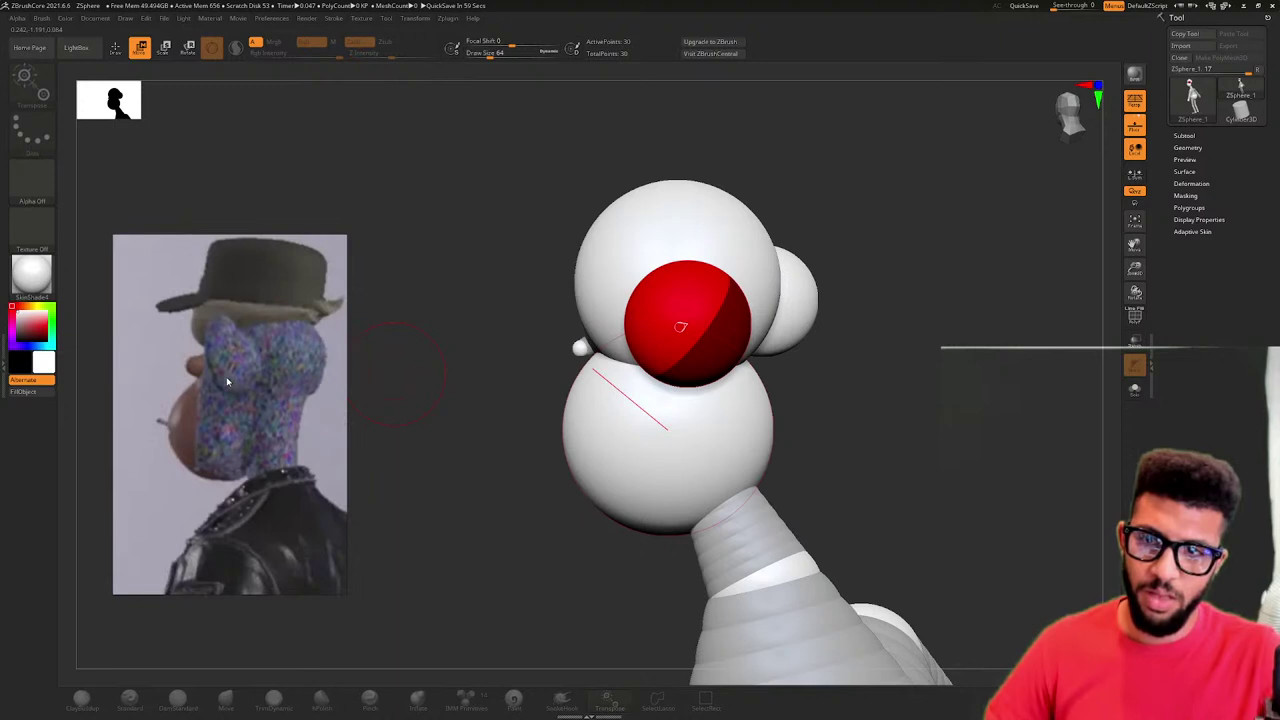
right_drag(529, 310, 685, 338)
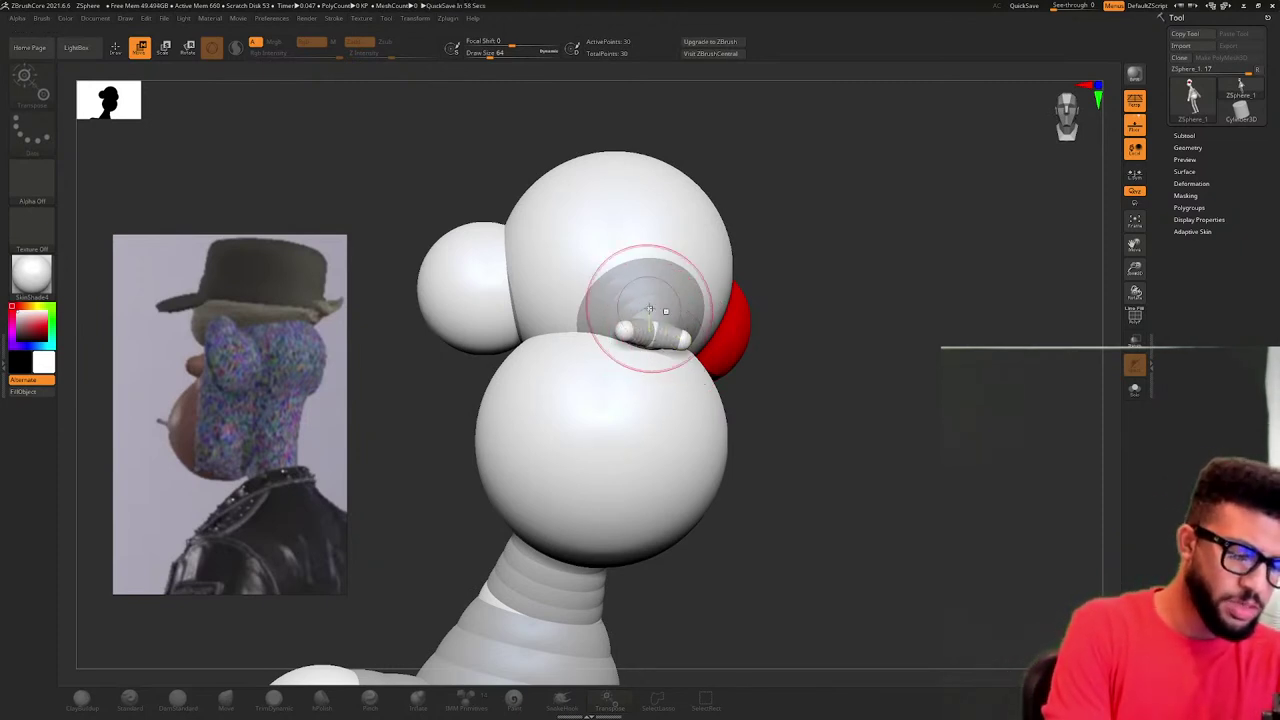
right_drag(663, 320, 574, 331)
- Refine the nose by slightly repositioning the central nose ZSphere and the nostril ZSpheres above the muzzle
key(super)
click(841, 372)
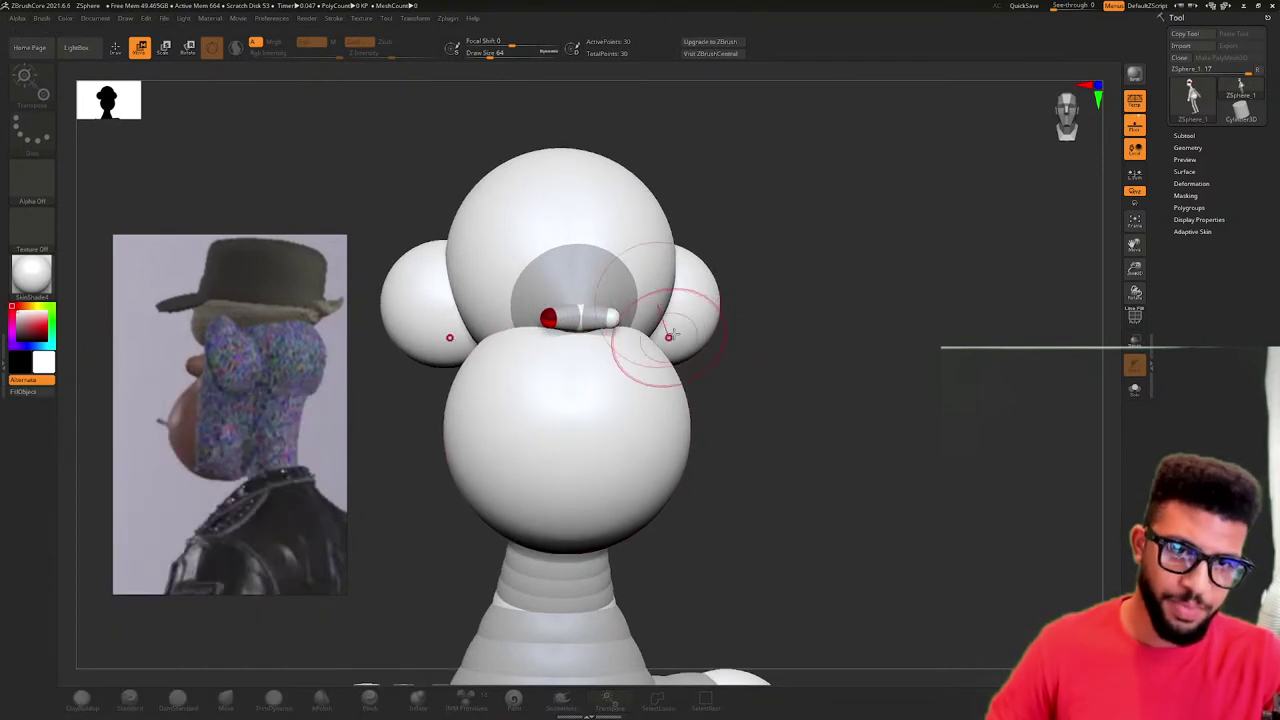
ctrl+right_drag(738, 349, 772, 352)
right_drag(597, 320, 837, 417)
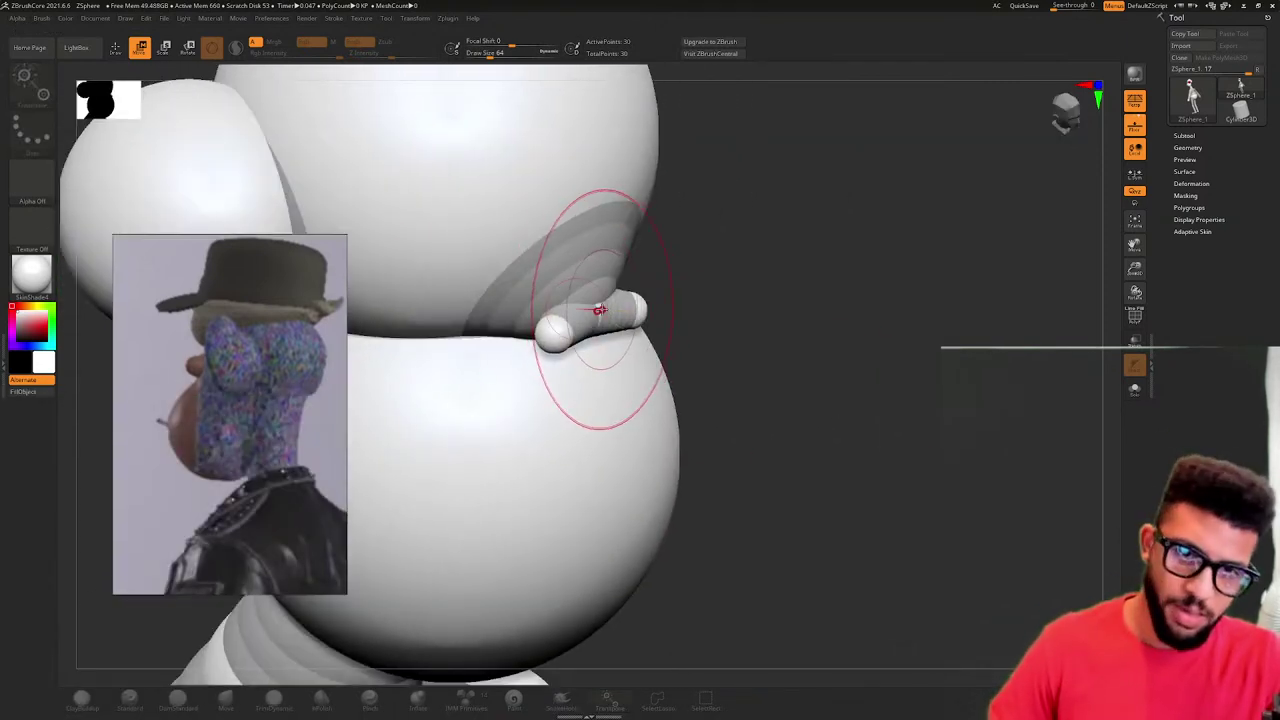
drag(600, 310, 614, 320)
right_drag(667, 311, 645, 346)
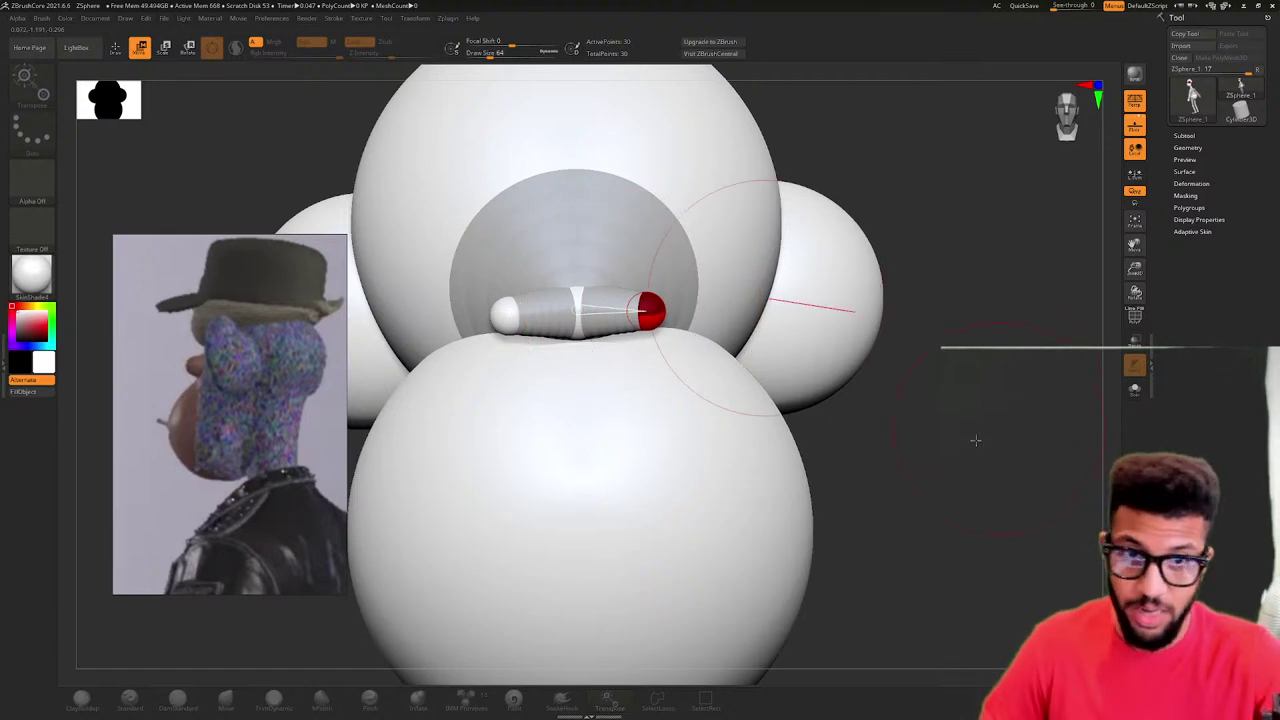
right_drag(770, 300, 840, 428)
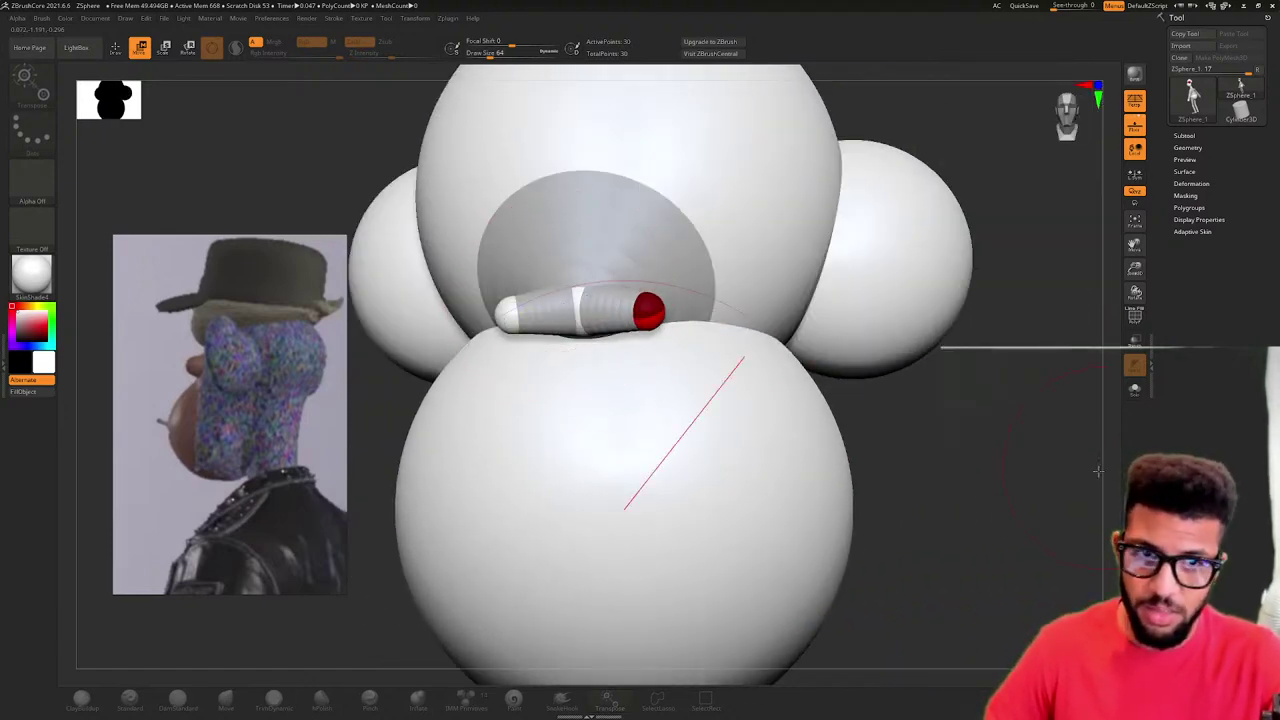
right_drag(1098, 470, 568, 302)
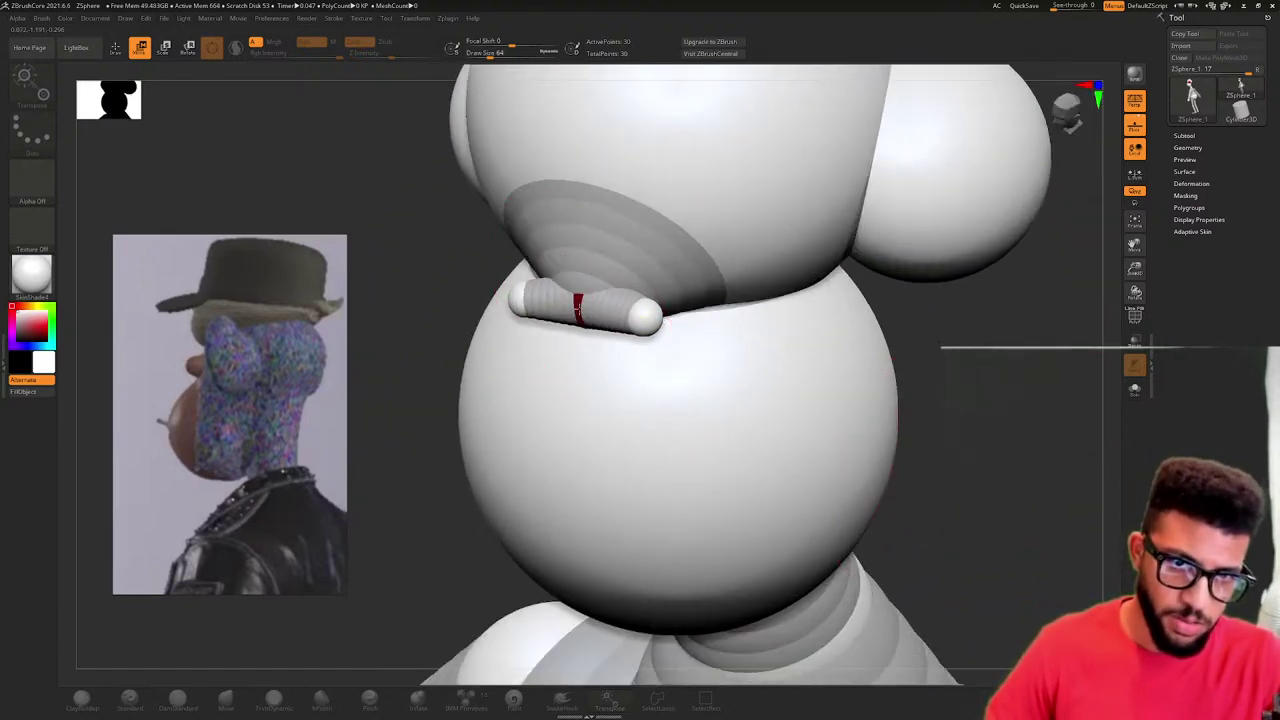
drag(990, 400, 978, 350)
- Scale up the nostril ZSpheres slightly at both ends of the nose
key(w)
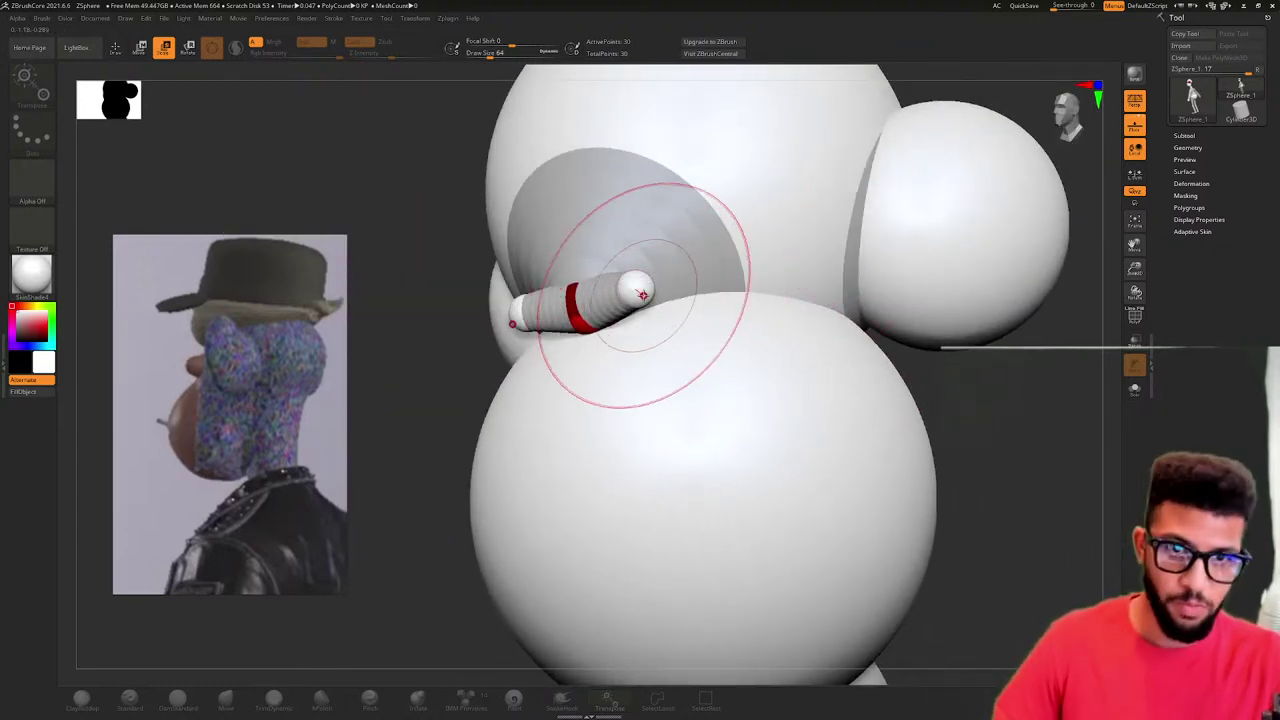
drag(694, 268, 549, 350)
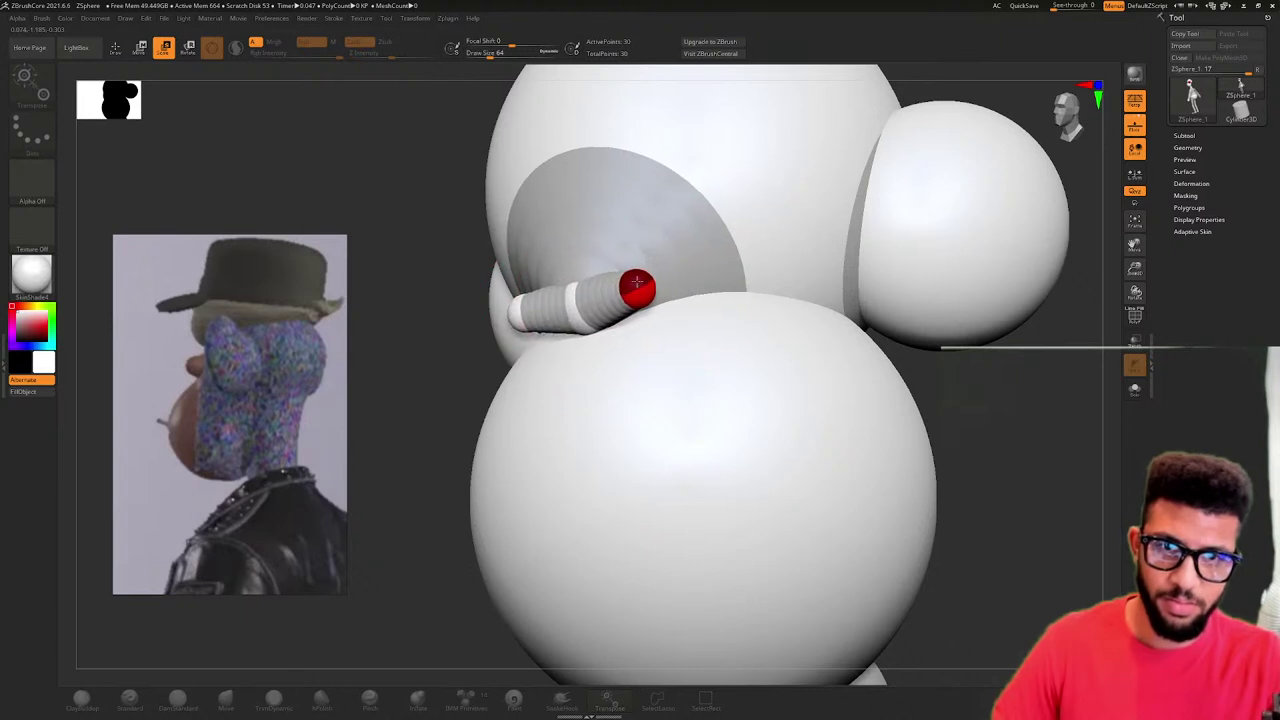
drag(649, 284, 588, 330)
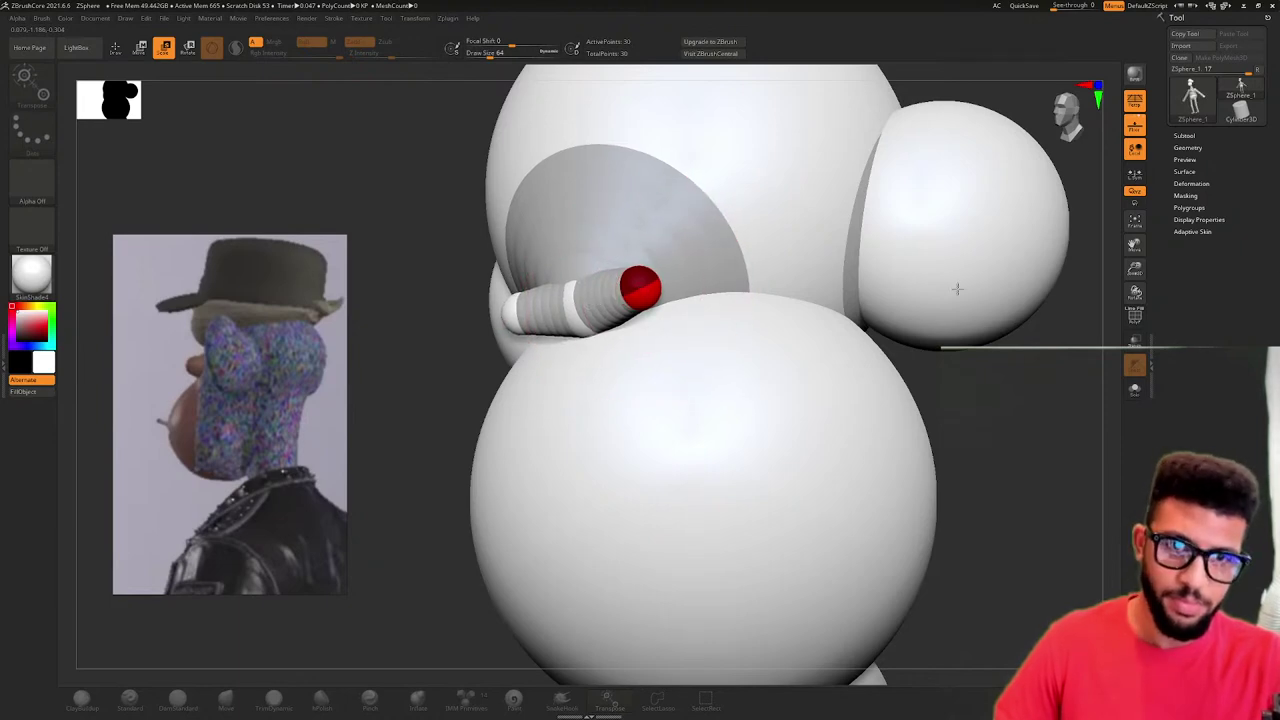
drag(1000, 408, 1094, 417)
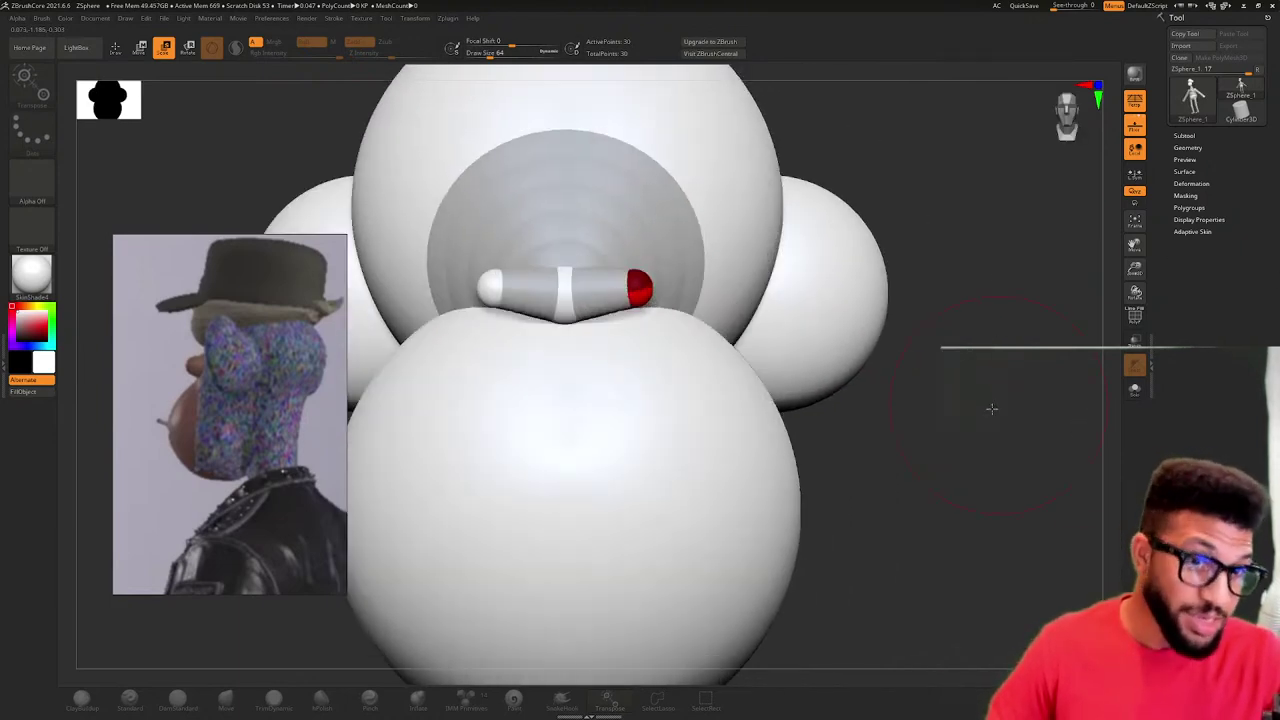
drag(992, 408, 823, 417)
- Frame the whole figure from the front and examine the close-up reference of the ape in the cap and leather jacket
key(o)
key(super)
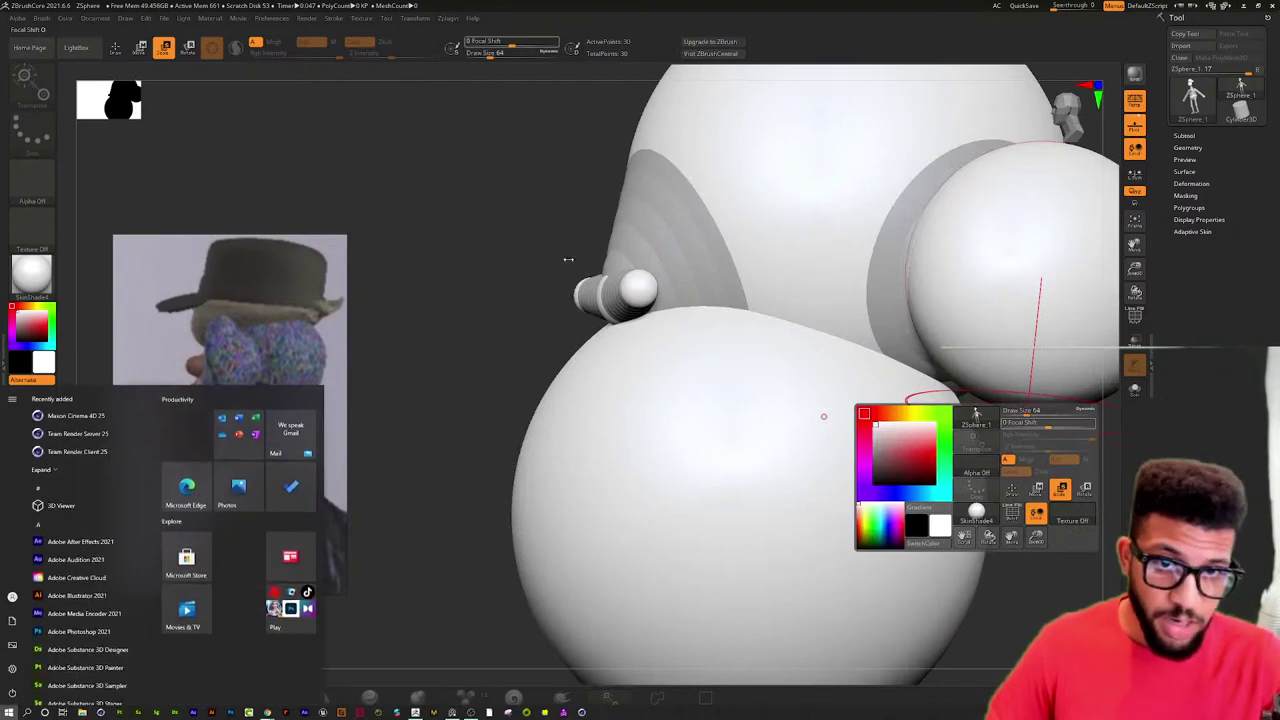
drag(568, 259, 643, 268)
key(f)
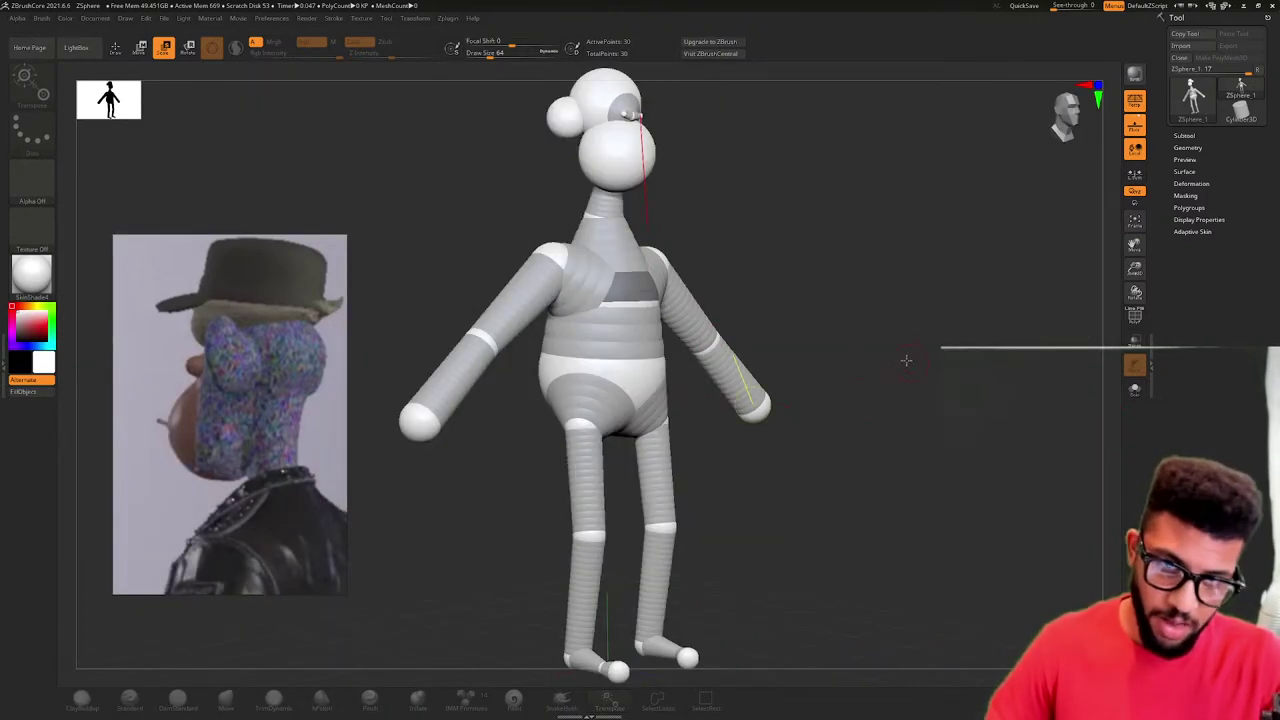
shift+drag(906, 360, 886, 353)
scroll(257, 430, down, 4)
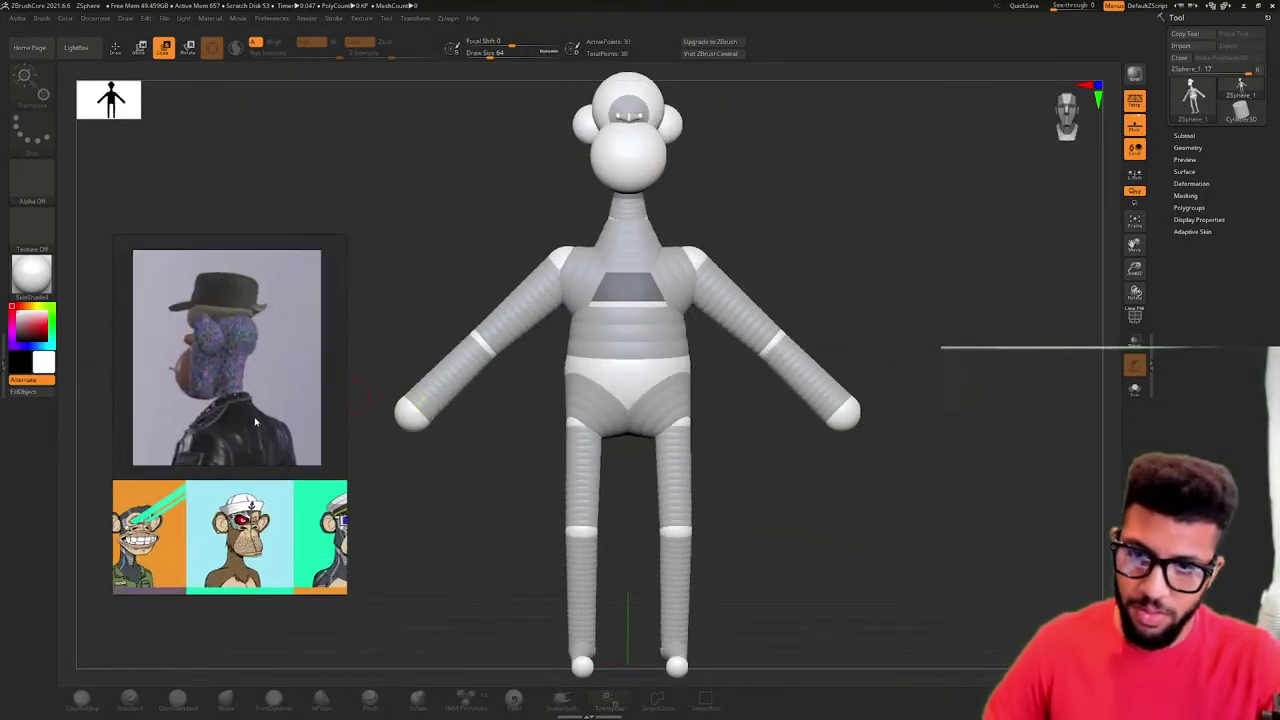
middle_drag(272, 472, 266, 448)
scroll(262, 440, down, 4)
scroll(268, 537, up, 6)
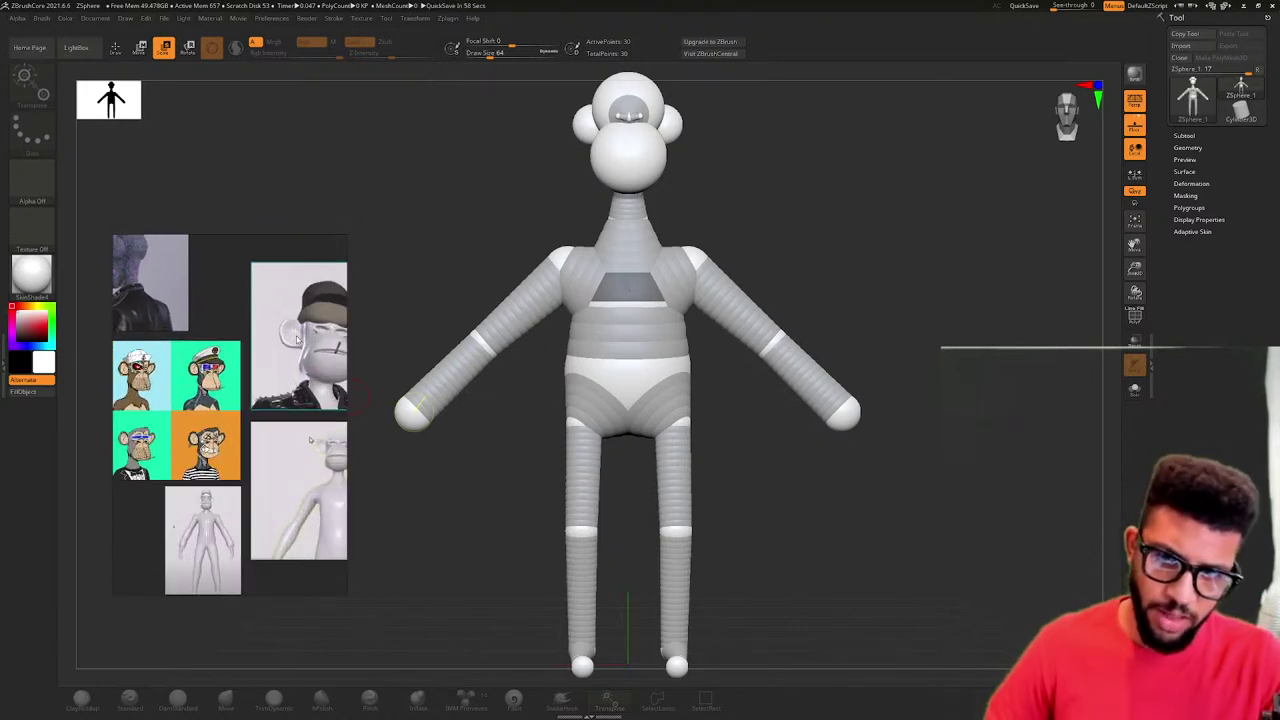
middle_drag(268, 333, 198, 379)
scroll(213, 371, up, 2)
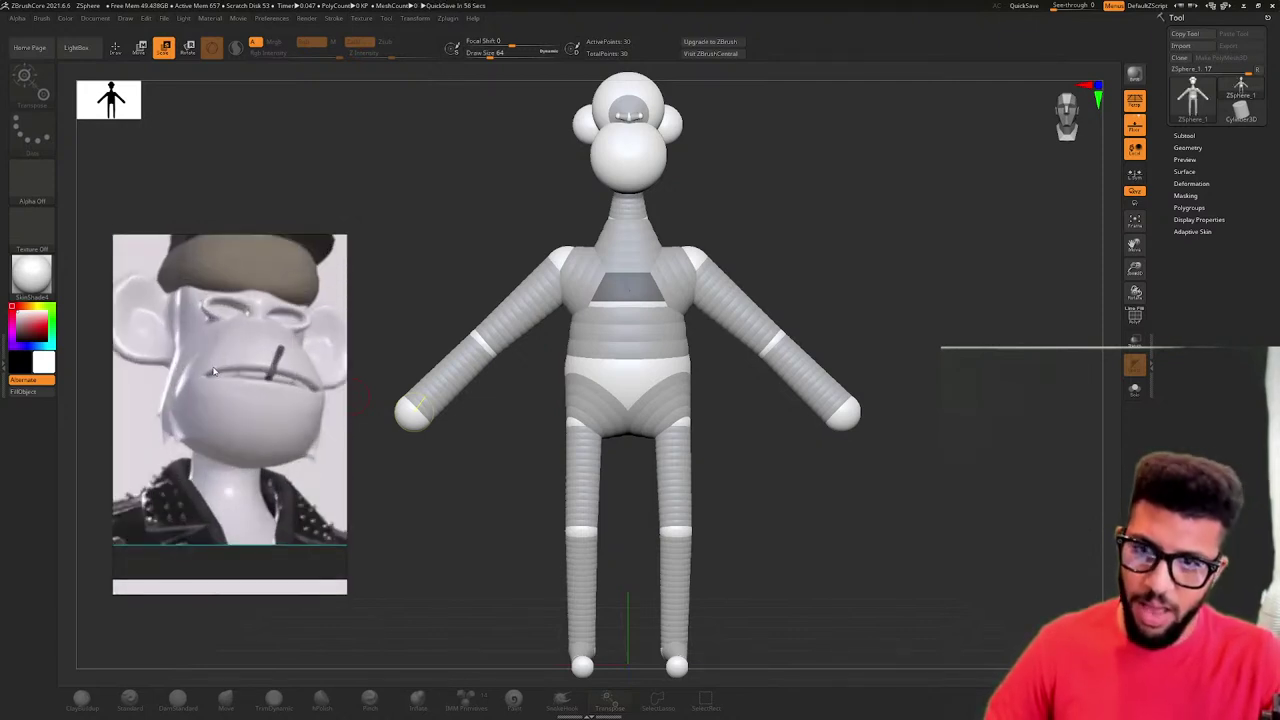
- Preview the figure's adaptive skin from the front and return to the ZSphere display
drag(832, 140, 895, 140)
key(super)
shift+drag(671, 128, 653, 137)
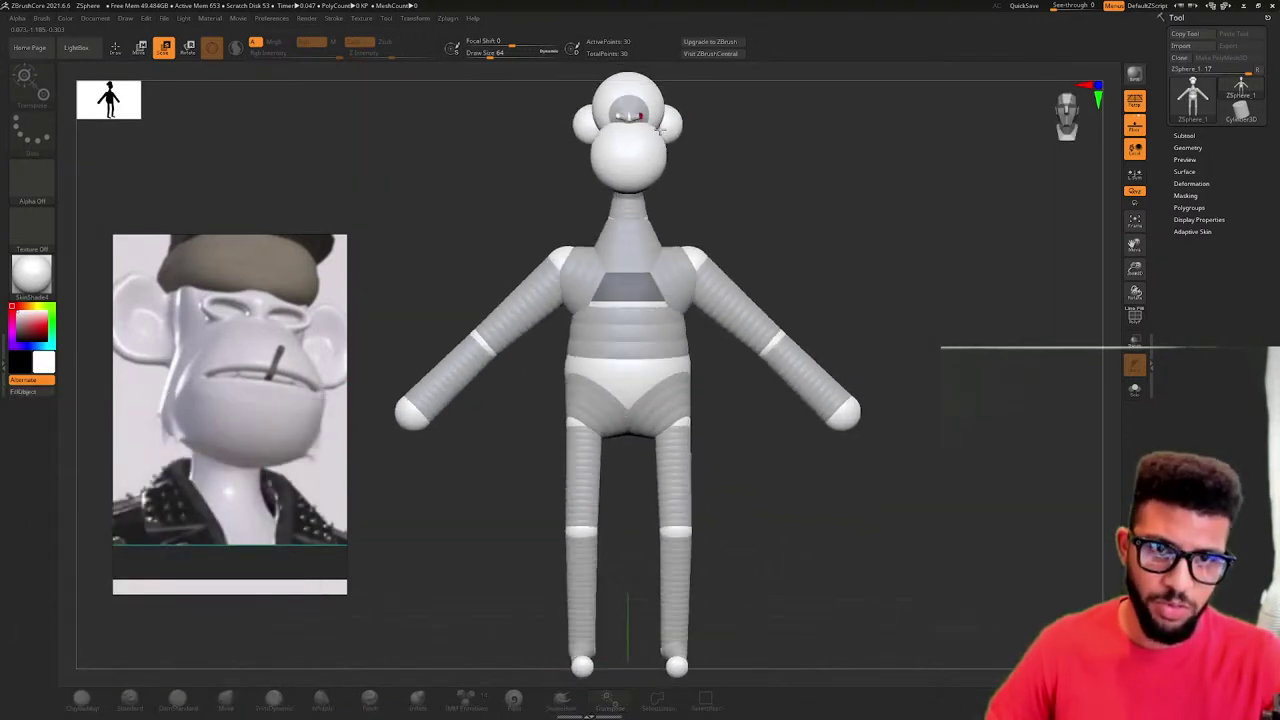
key(a)
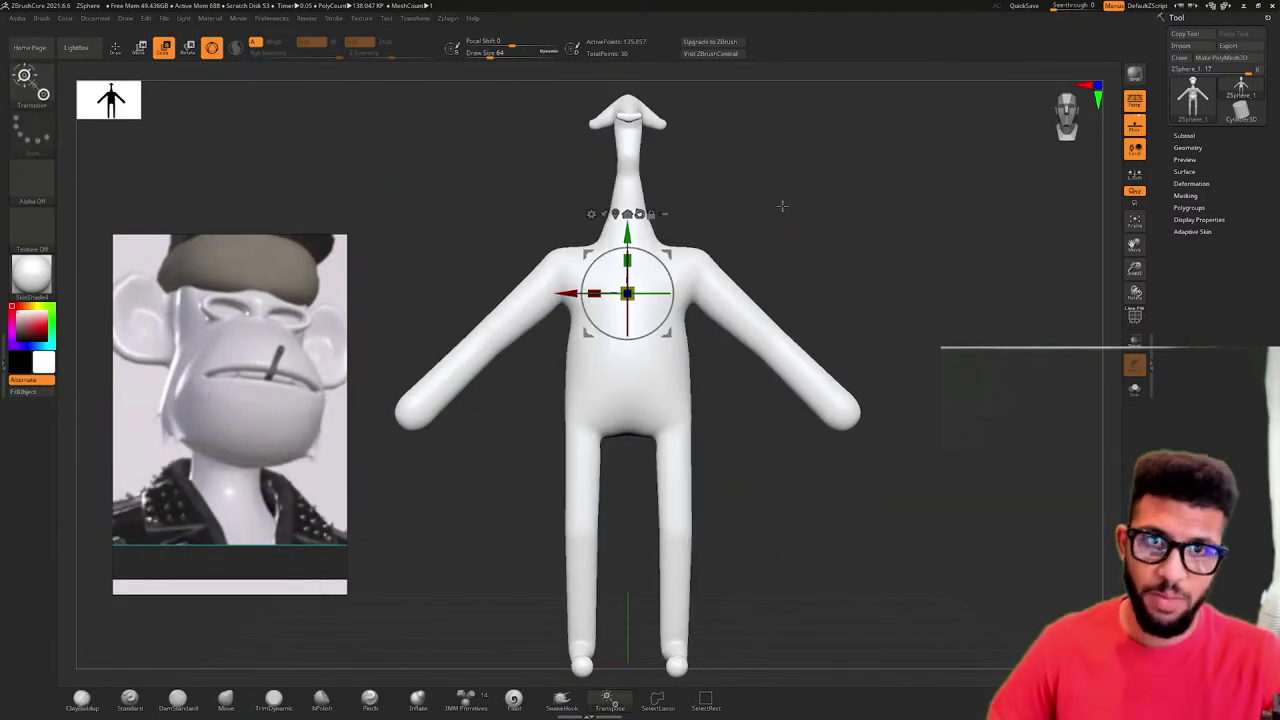
key(a)
key(q)
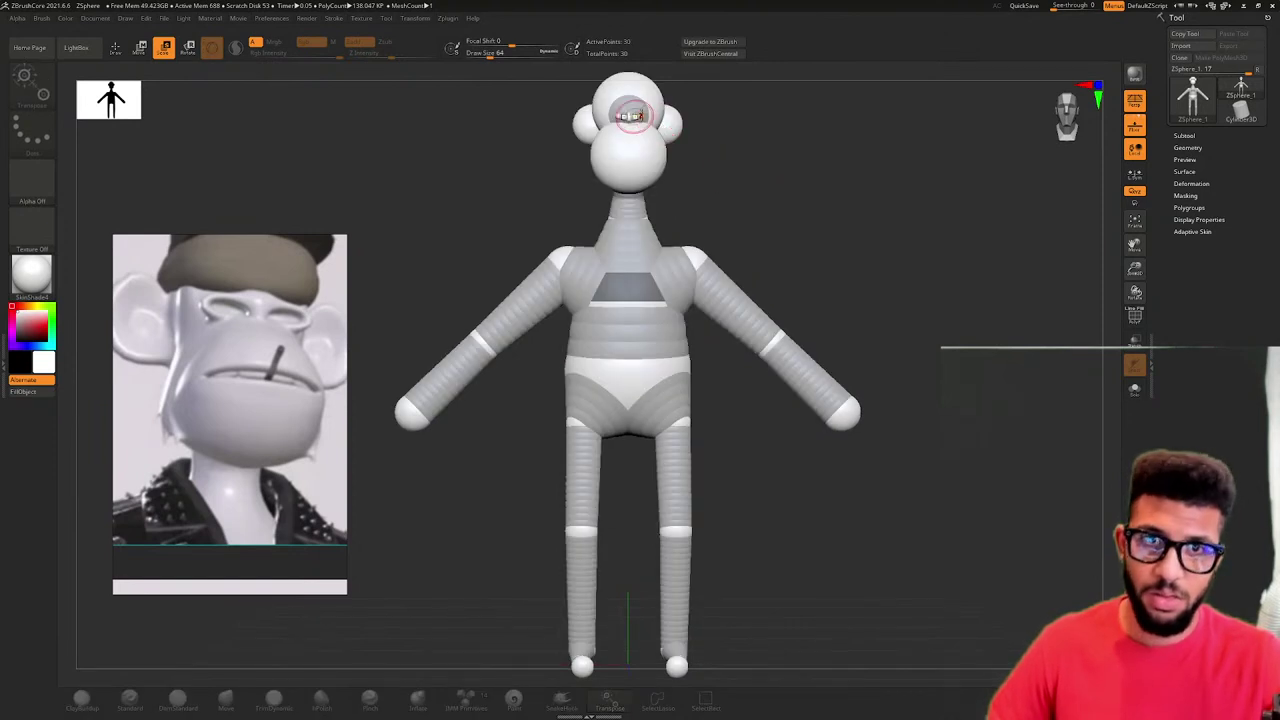
key(a)
key(a)
- Preview the adaptive skin from a three-quarter view to examine the head and muzzle
drag(756, 150, 672, 120)
key(w)
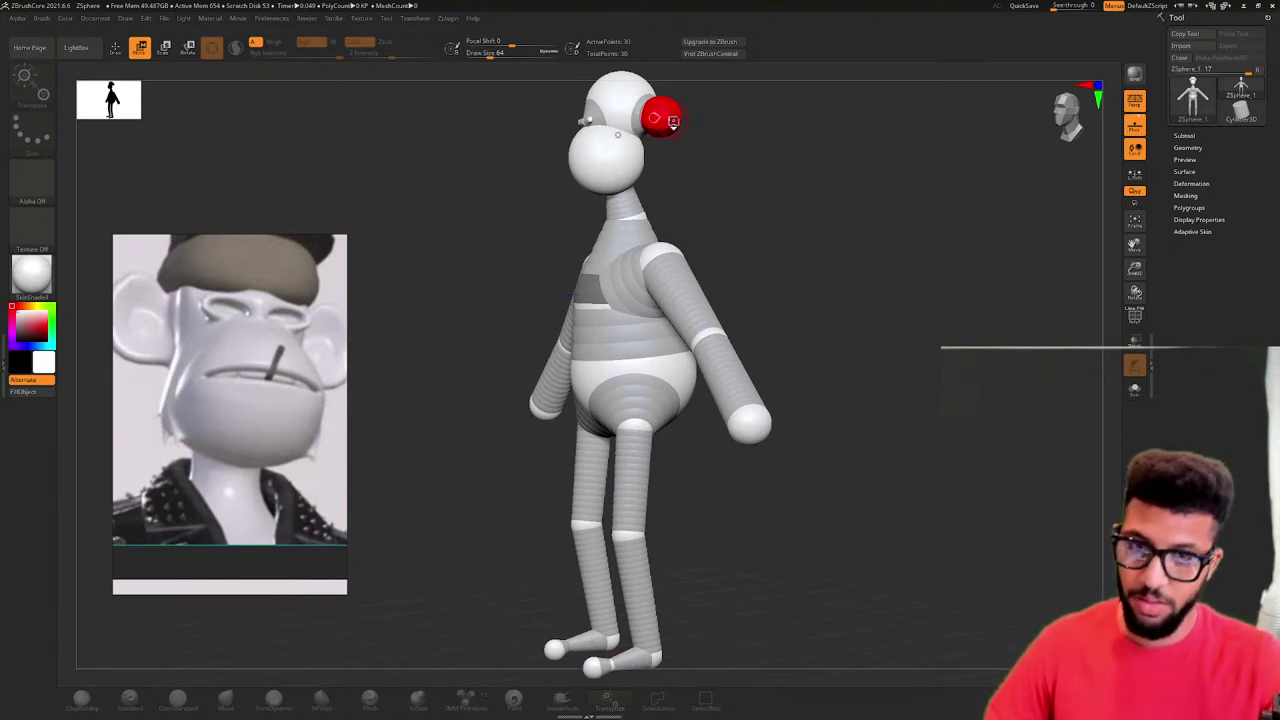
key(a)
key(a)
key(a)
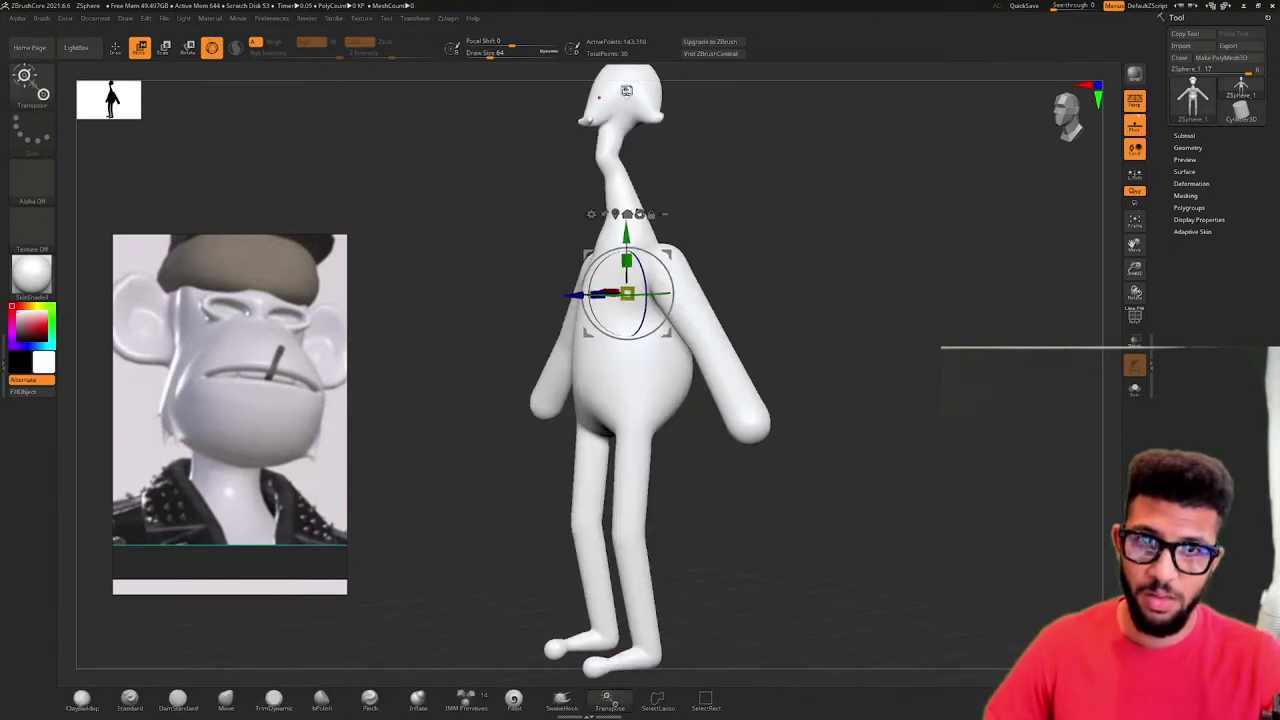
- Pull the muzzle ZSphere slightly forward from the face and preview the adaptive skin
key(a)
key(a)
key(a)
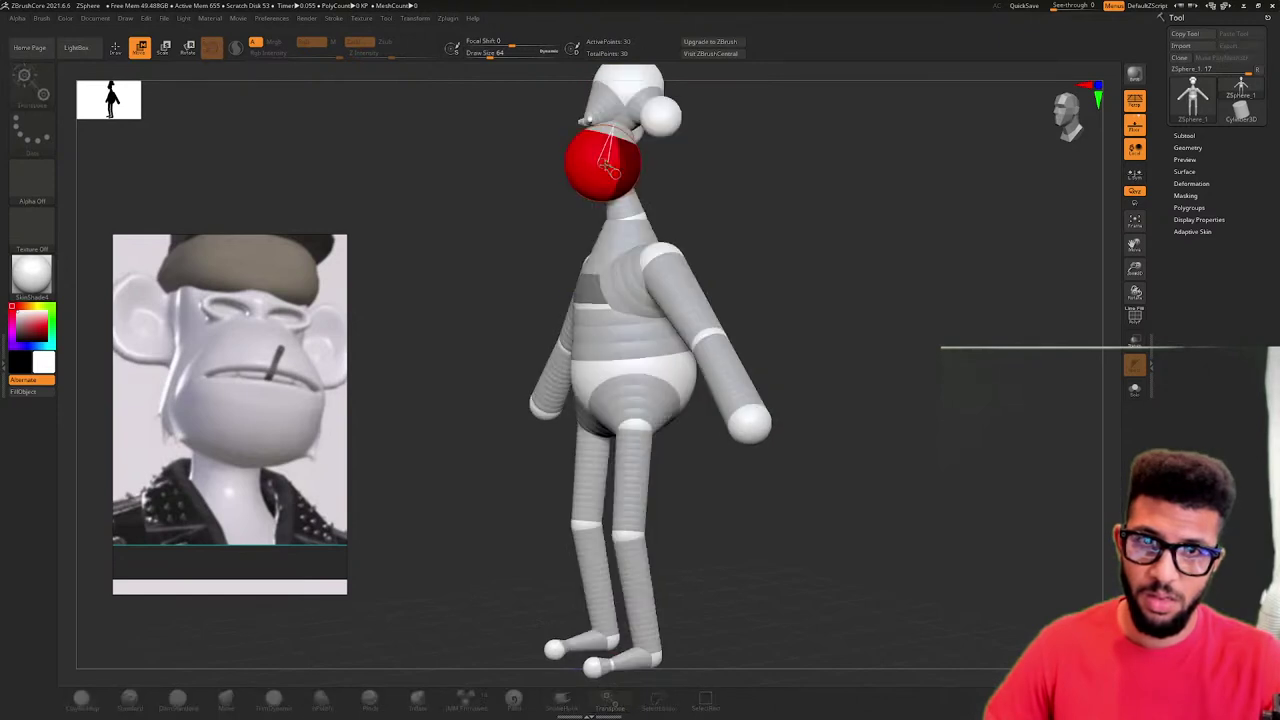
drag(606, 166, 584, 162)
key(a)
key(a)
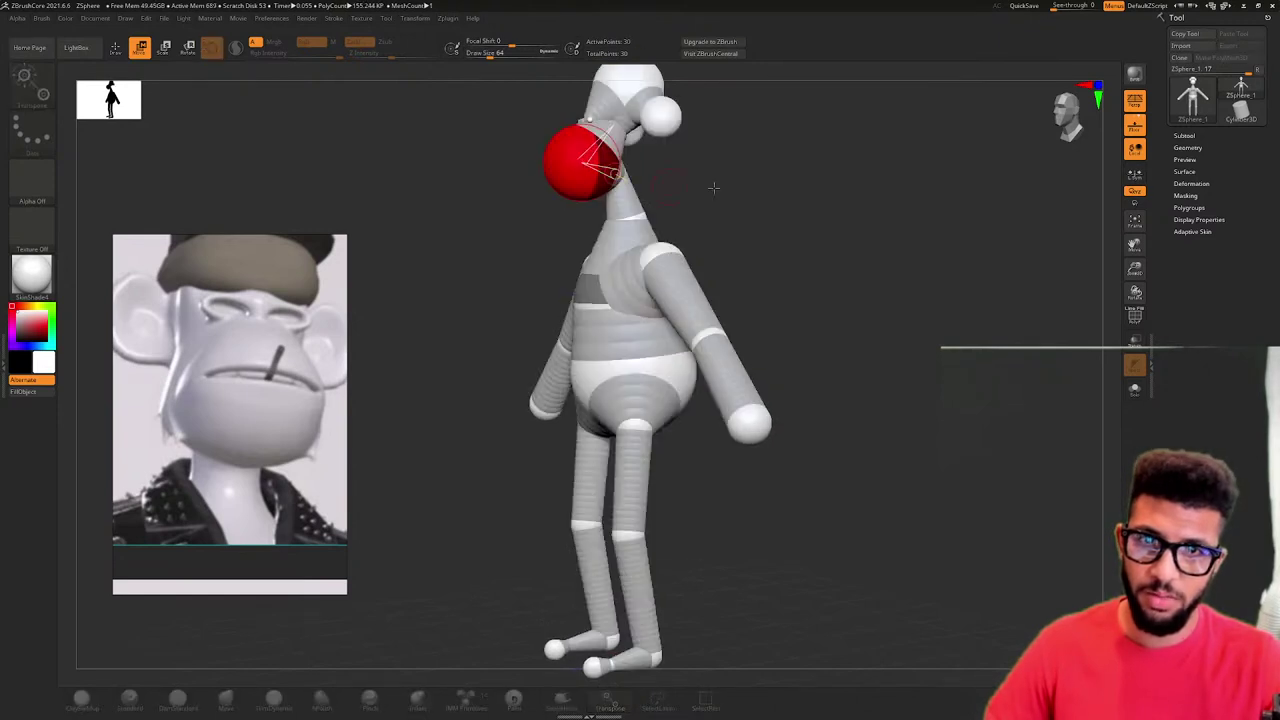
drag(713, 187, 743, 194)
key(a)
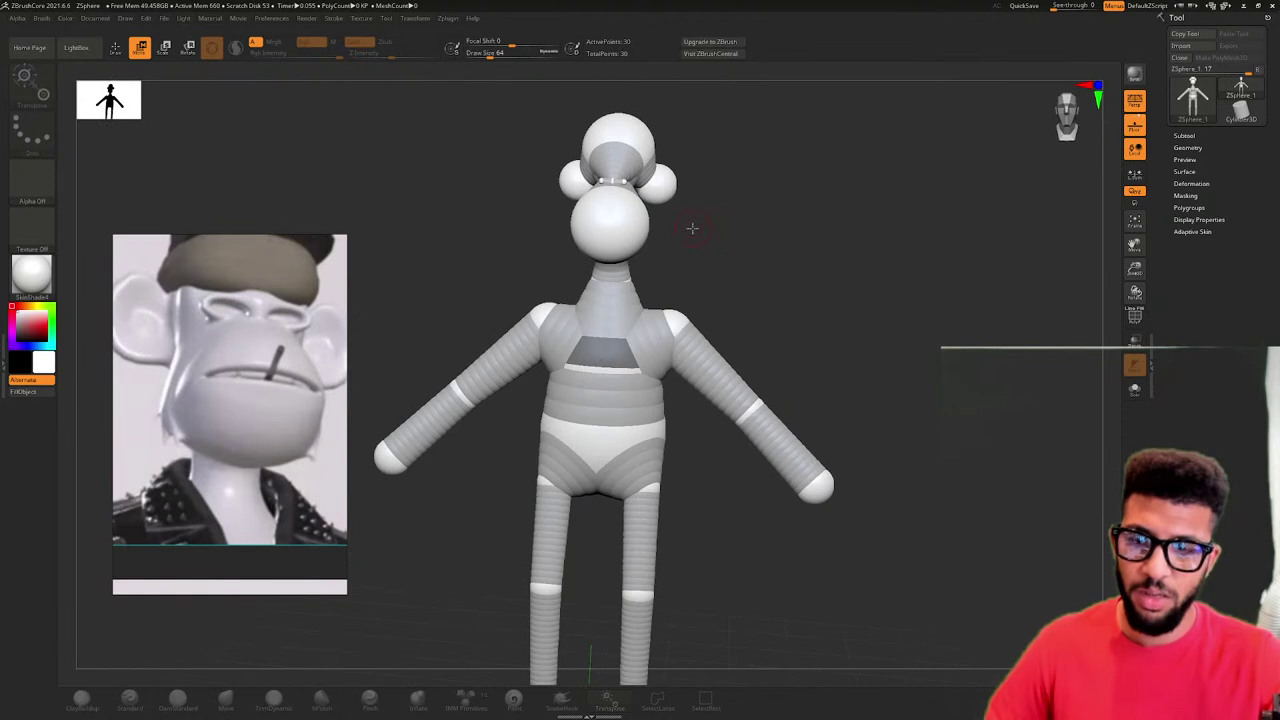
key(a)
key(a)
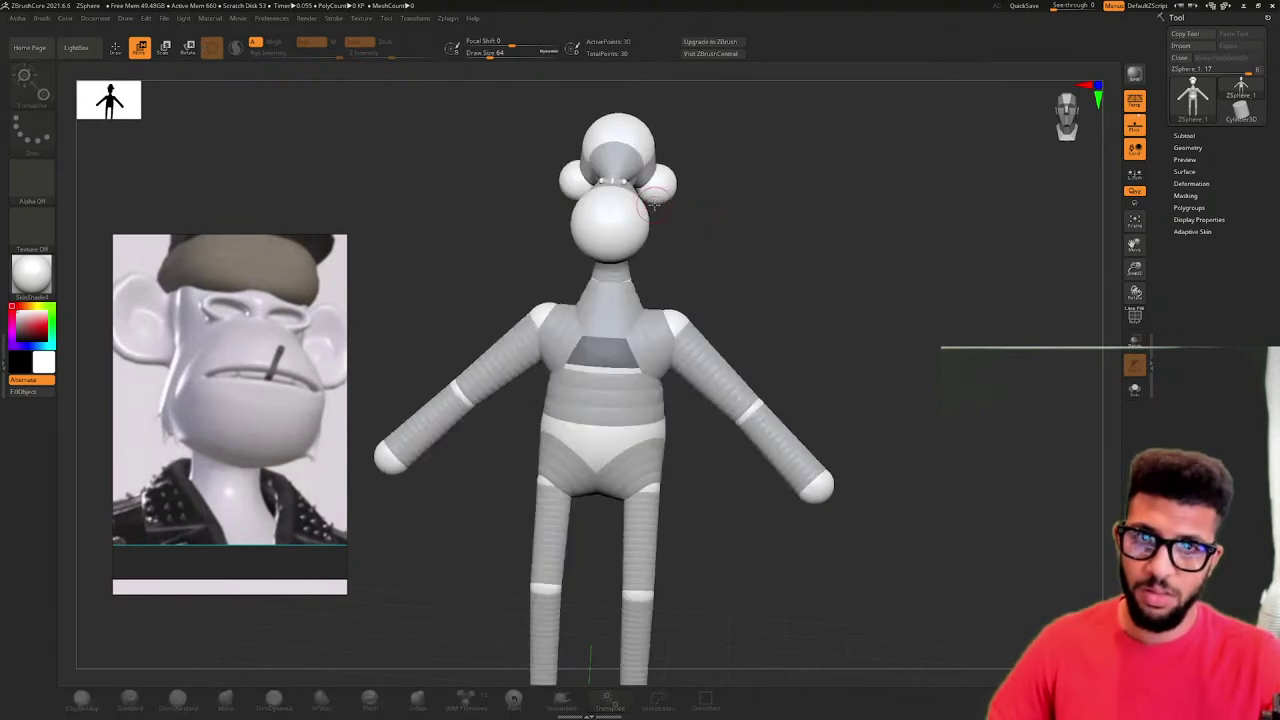
- Examine the ears and muzzle from the side and preview the figure's adaptive skin from the front
drag(667, 178, 560, 186)
right_drag(645, 243, 658, 246)
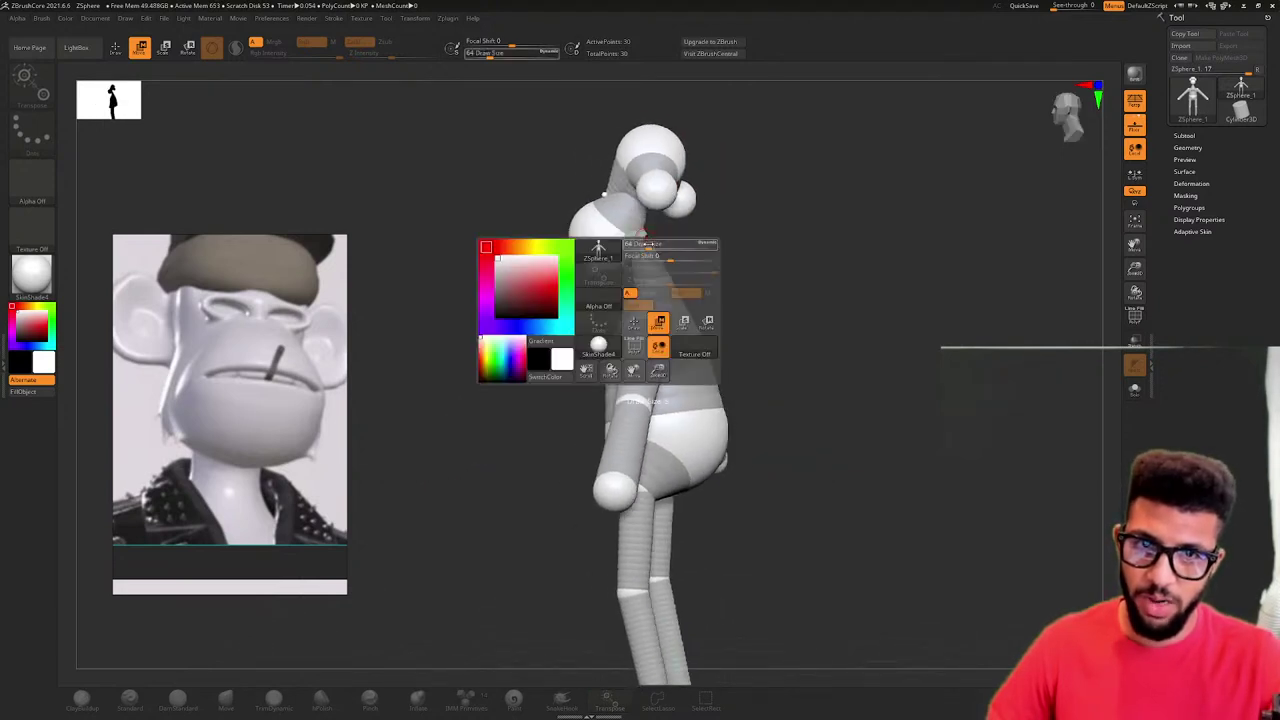
drag(645, 238, 655, 196)
right_drag(672, 222, 766, 243)
key(a)
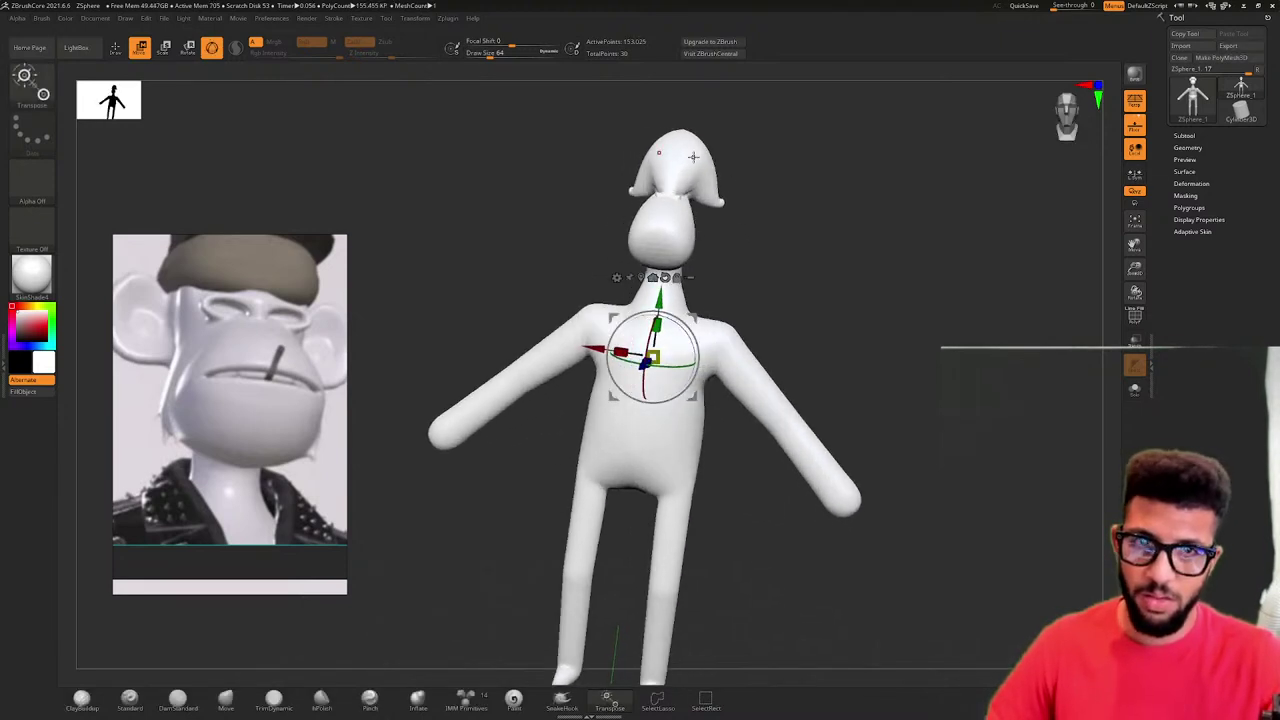
- Spread the ear ZSpheres outward, reposition them close beside the head and preview the adaptive skin
mouse_move(430, 257)
mouse_down()
mouse_move(700, 180)
mouse_move(756, 208)
mouse_up()
key(a)
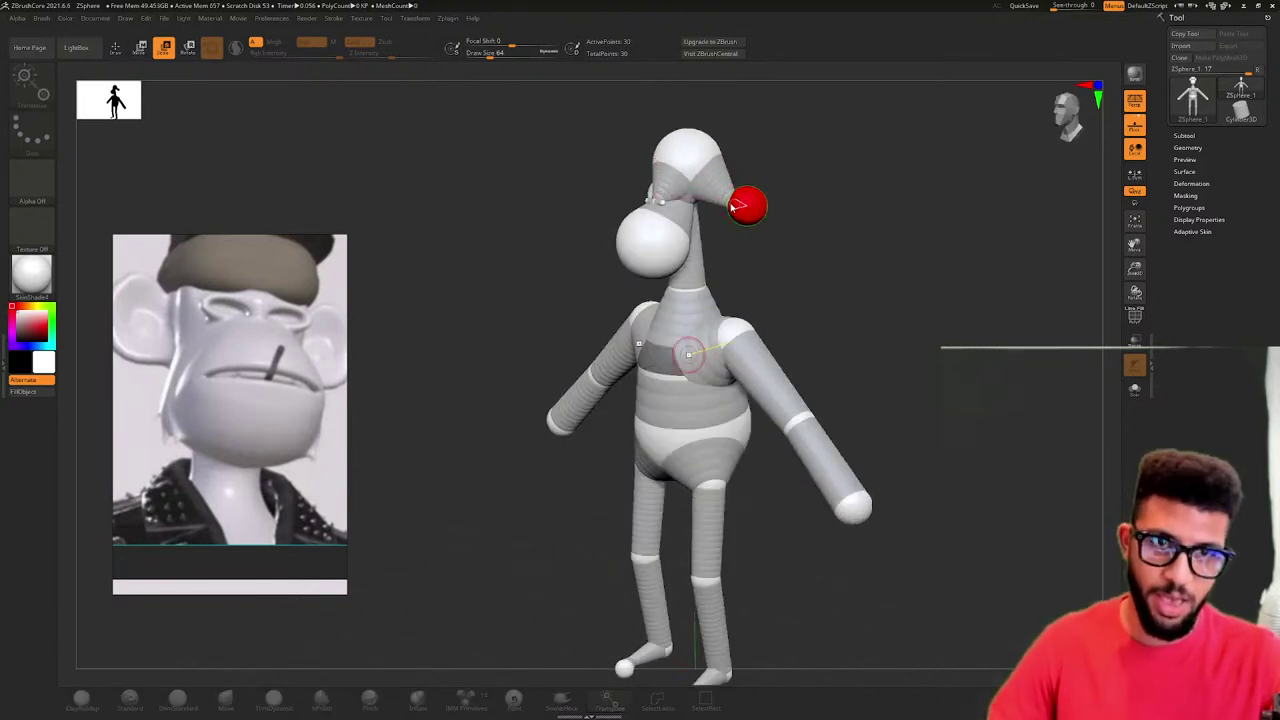
drag(750, 207, 721, 205)
key(w)
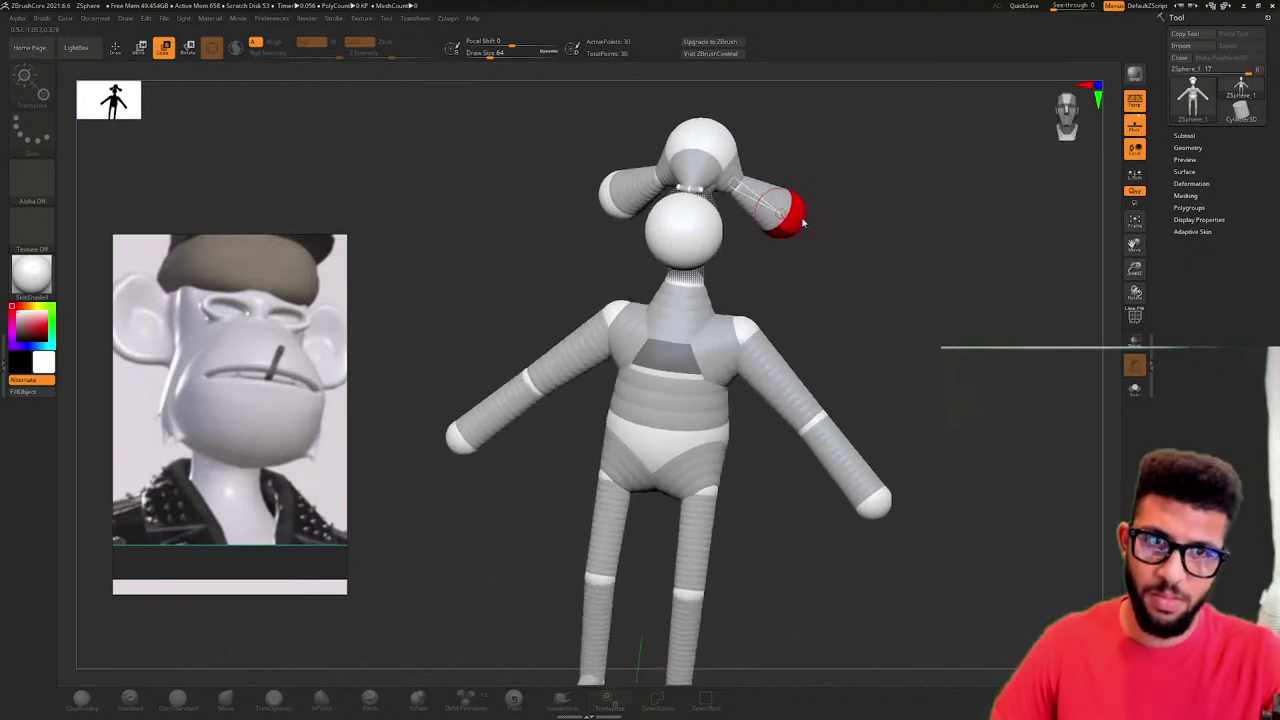
drag(803, 220, 766, 196)
key(w)
mouse_move(860, 222)
mouse_down()
mouse_move(742, 208)
mouse_move(840, 225)
mouse_up()
key(a)
- Zoom the reference to the bare grey ape's head and return the model to the ZSphere display
scroll(245, 400, down, 5)
middle_drag(216, 470, 242, 393)
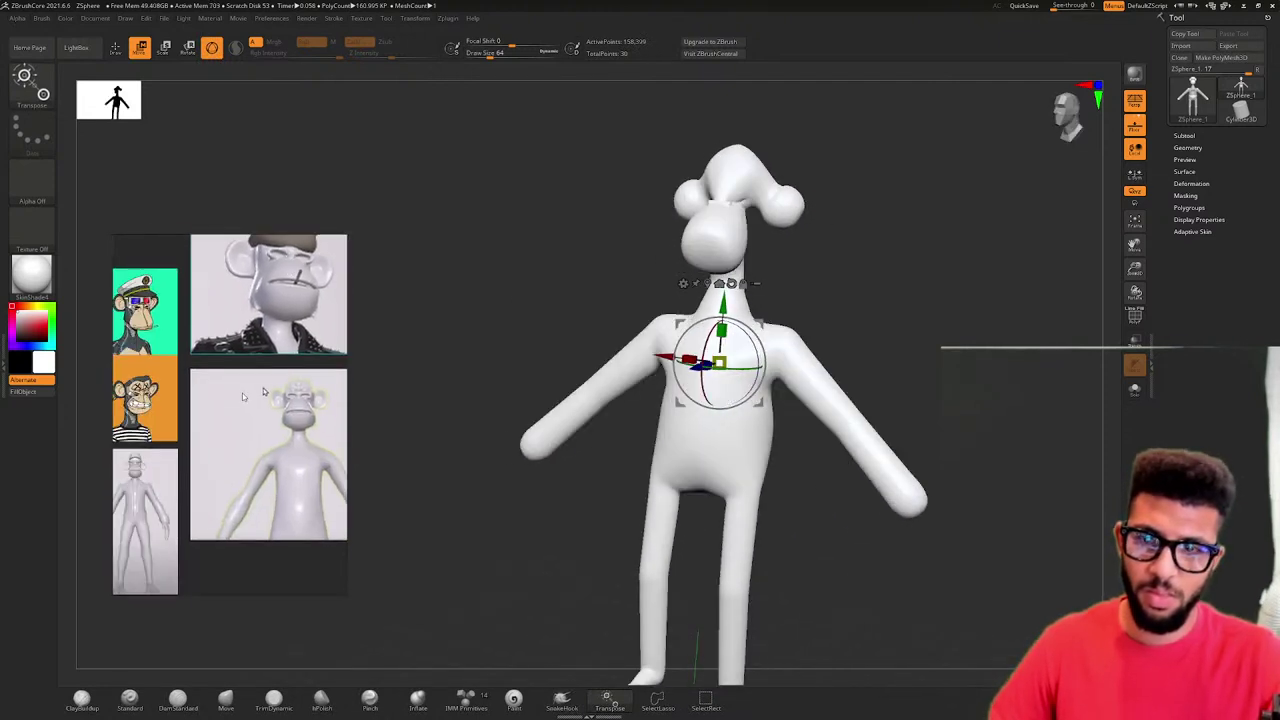
scroll(250, 365, up, 5)
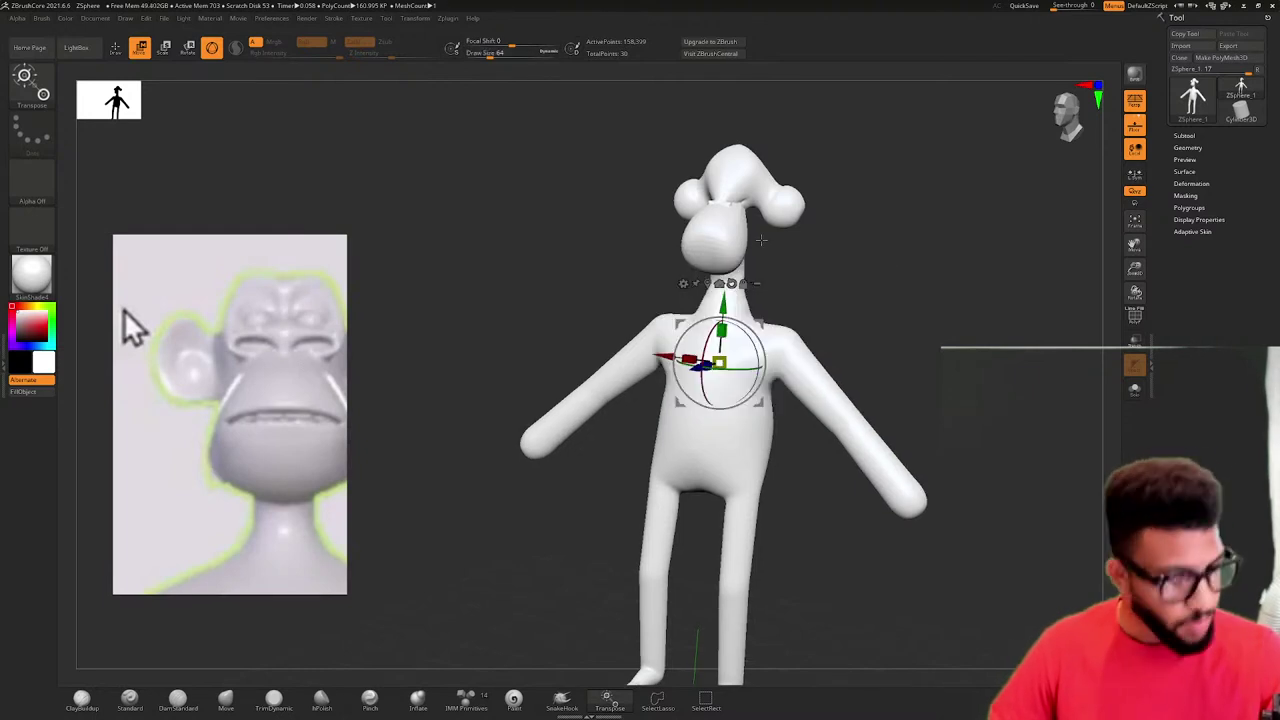
key(a)
- Raise the nose's centre ZSphere higher on the face and spread the nostril ZSpheres outward at the same height
mouse_move(724, 197)
alt+right_down()
mouse_move(880, 194)
mouse_move(709, 213)
alt+right_up()
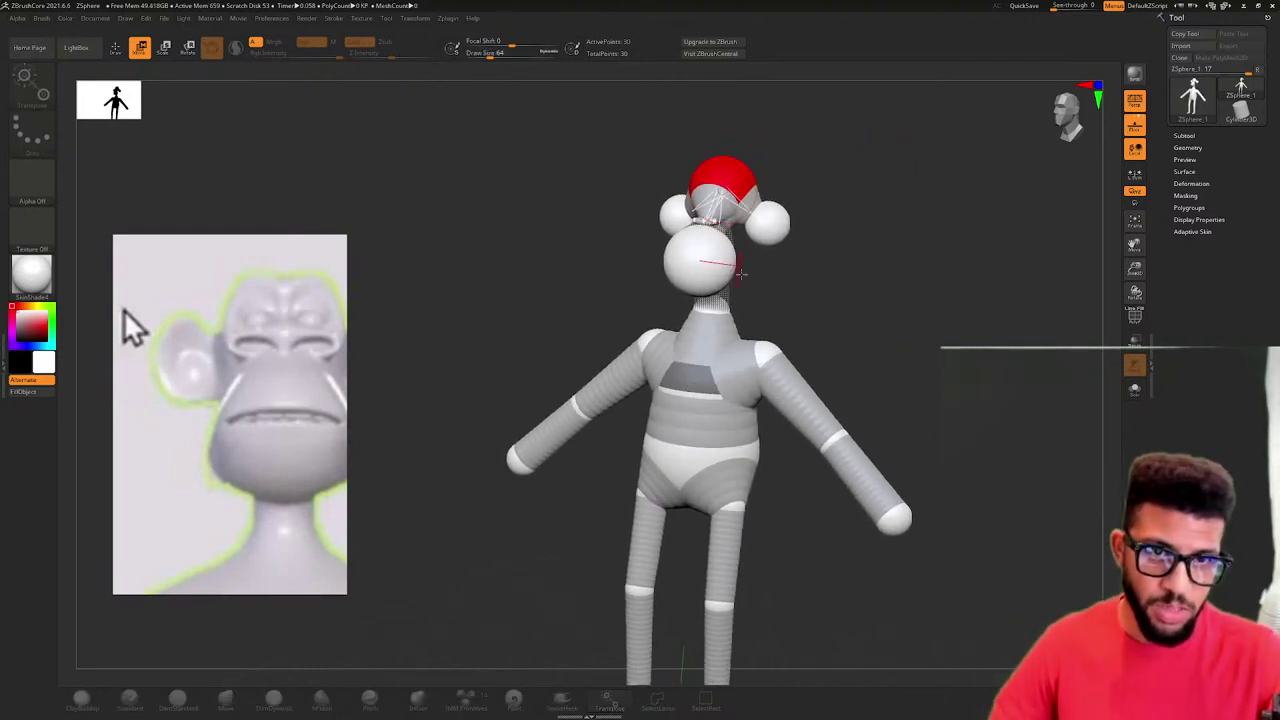
drag(735, 240, 738, 246)
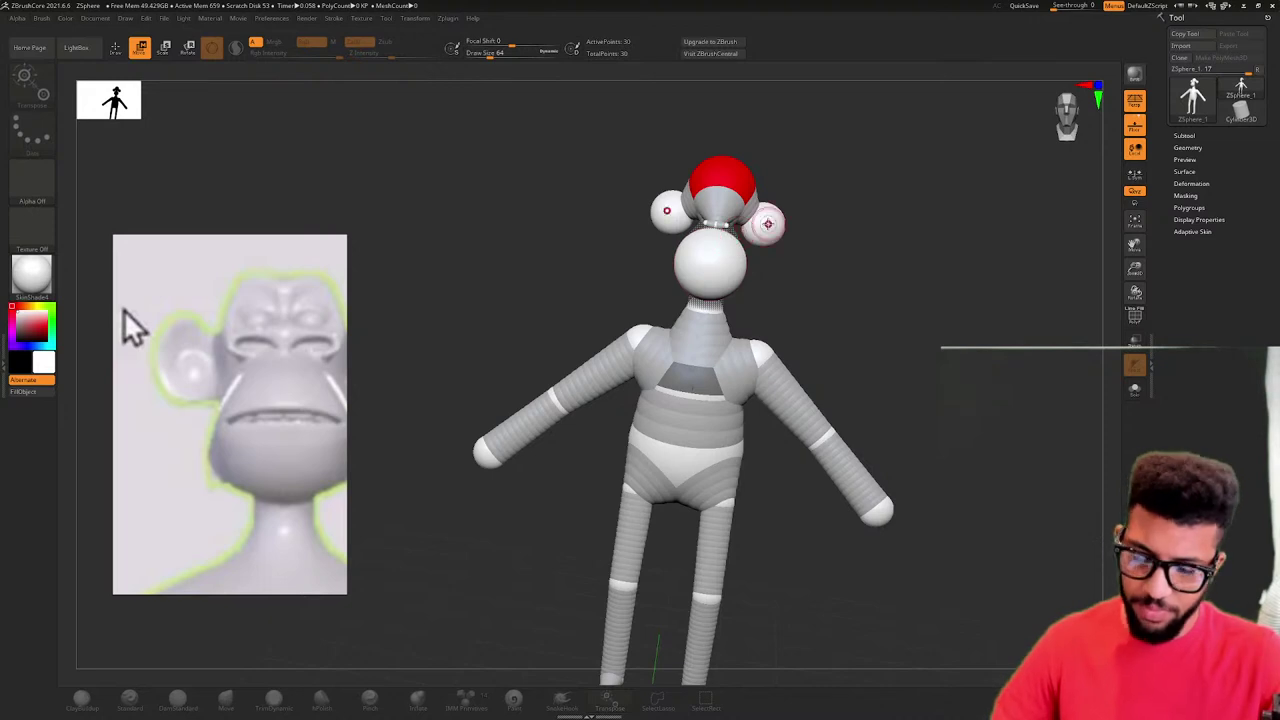
mouse_move(768, 221)
ctrl+right_down()
mouse_move(934, 214)
mouse_move(910, 254)
ctrl+right_up()
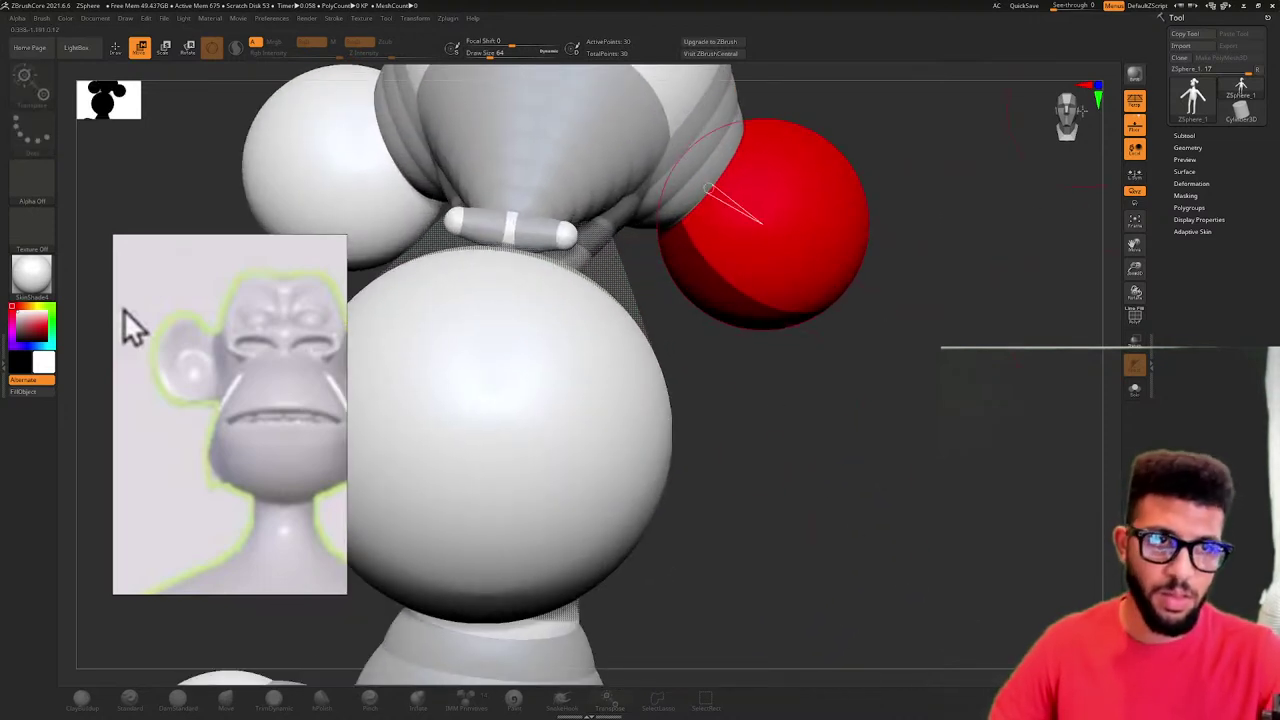
click(1081, 111)
alt+right_drag(745, 318, 962, 545)
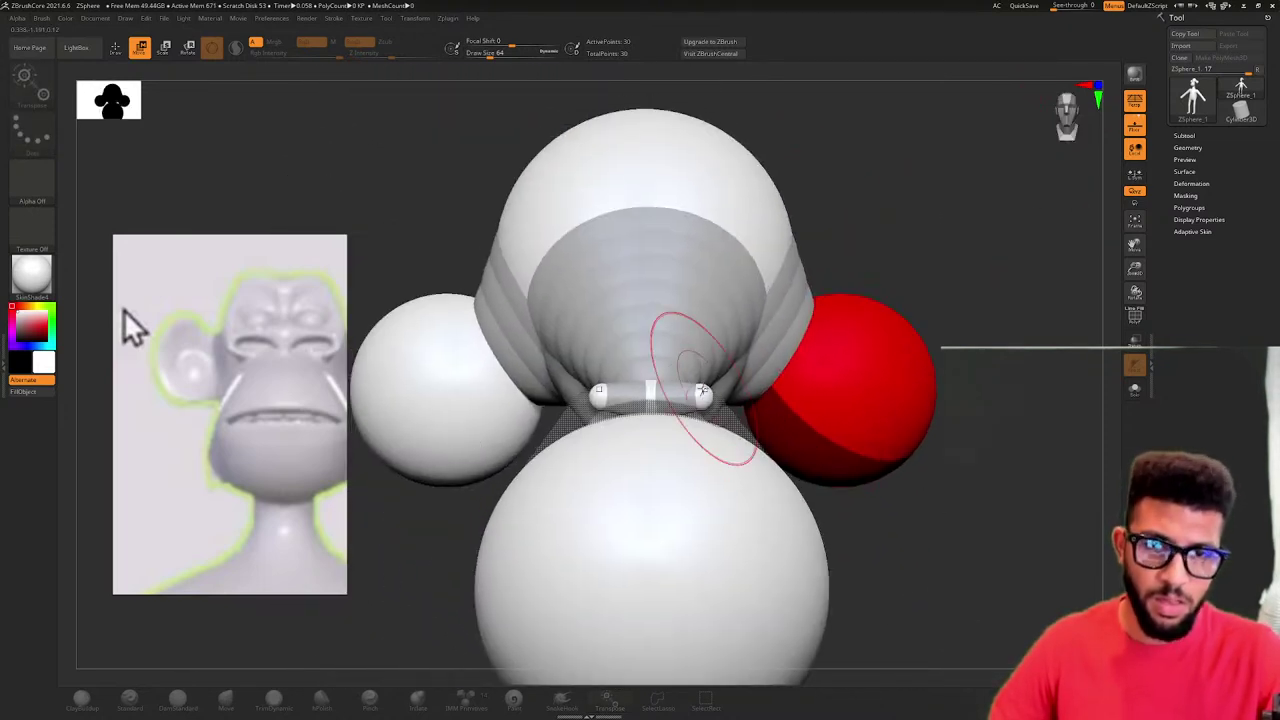
drag(651, 386, 652, 320)
drag(692, 367, 690, 331)
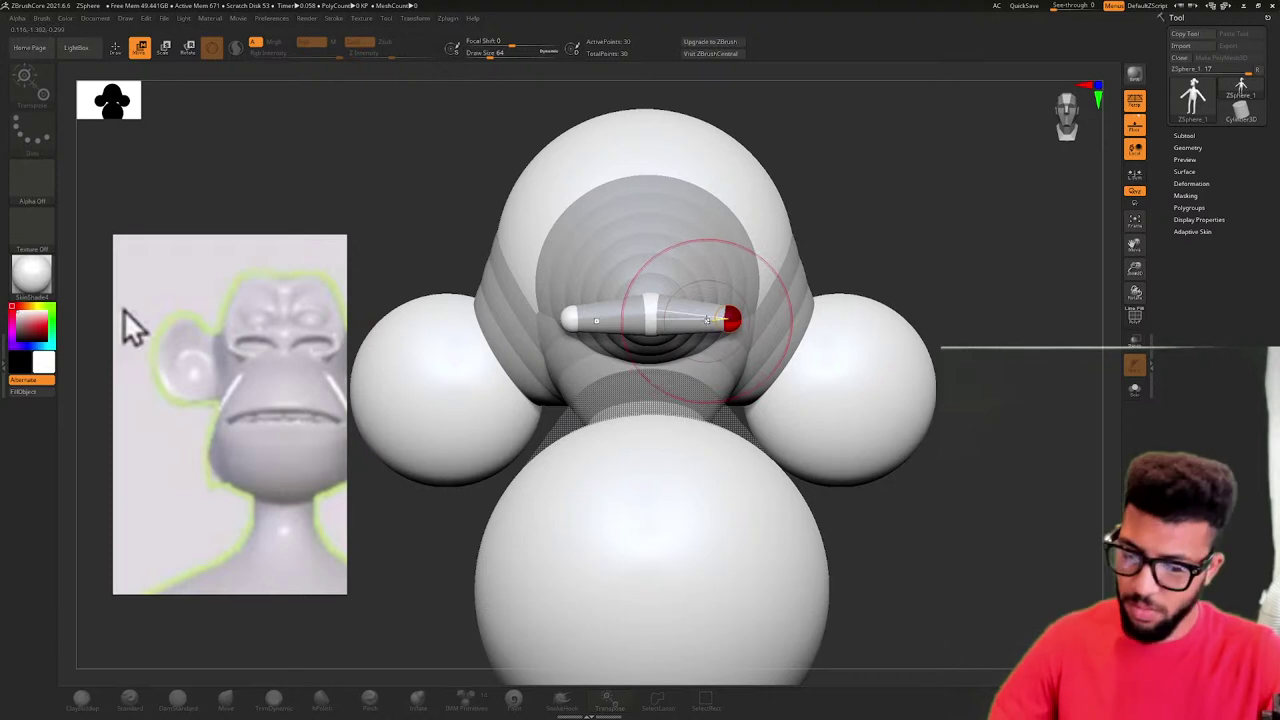
- Add an extra pair of nose ZSpheres, lower the nose's centre slightly and spread the nose ends outward
key(q)
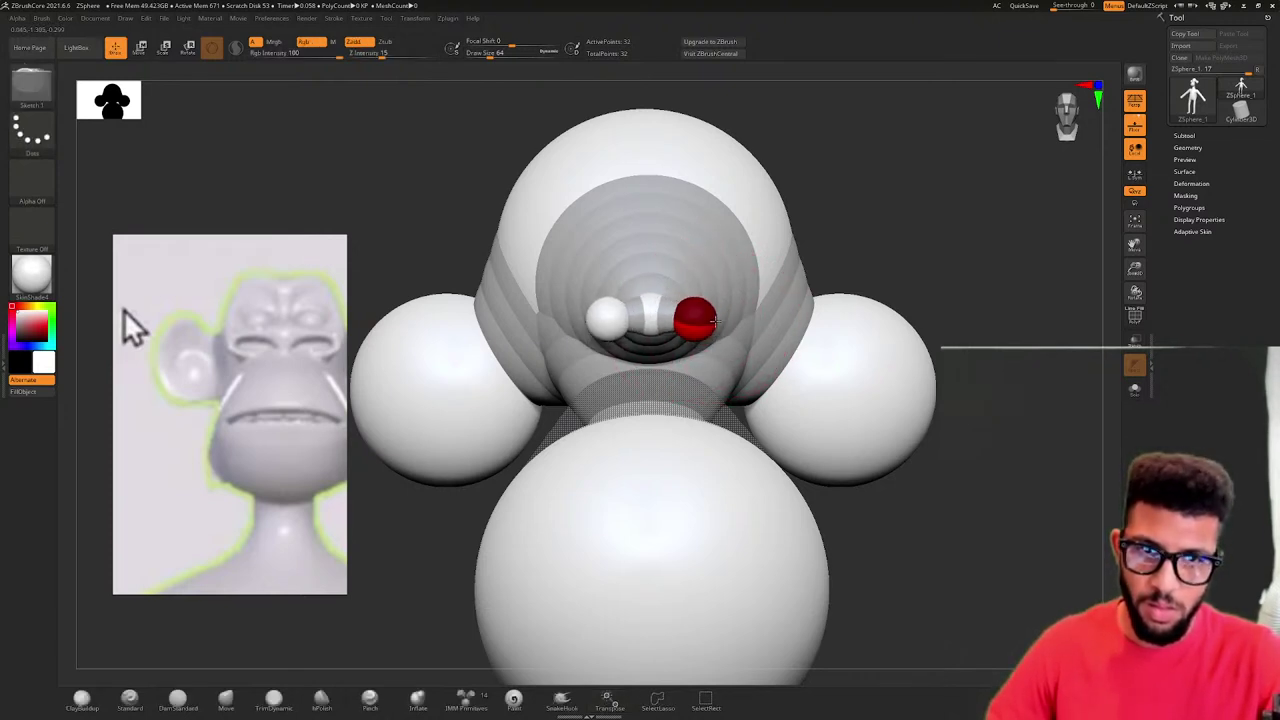
key(w)
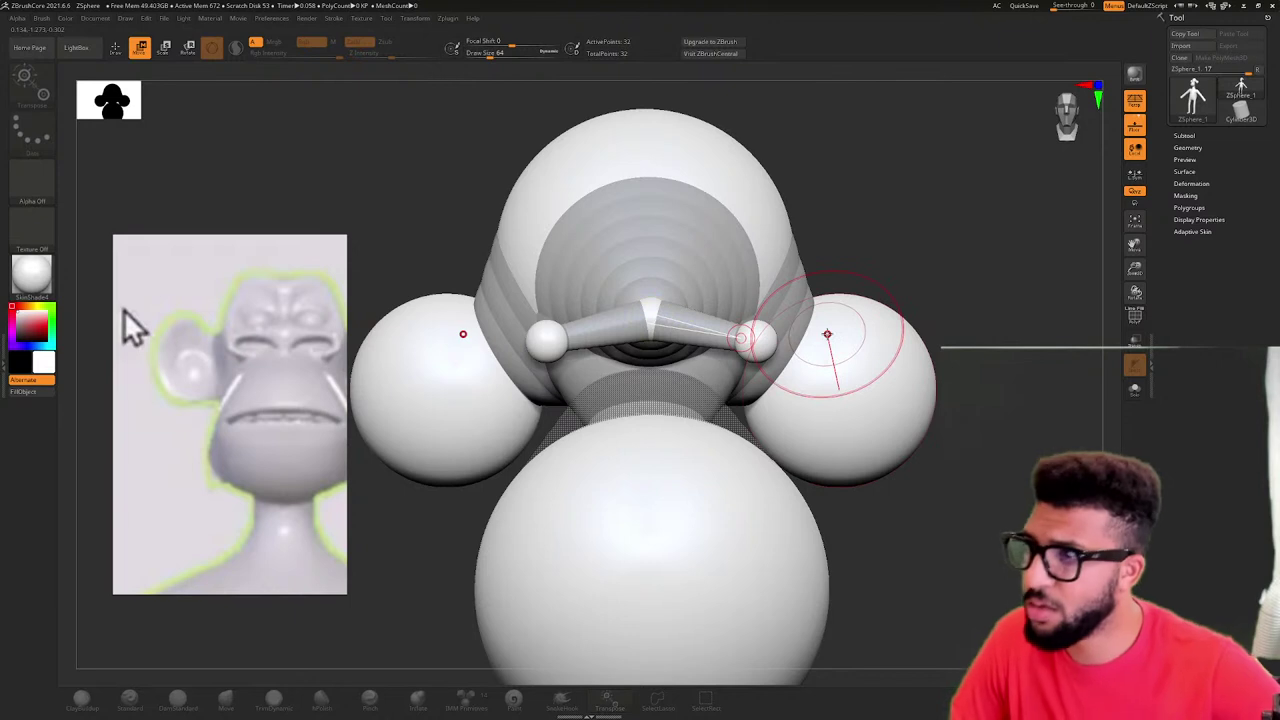
drag(648, 325, 648, 321)
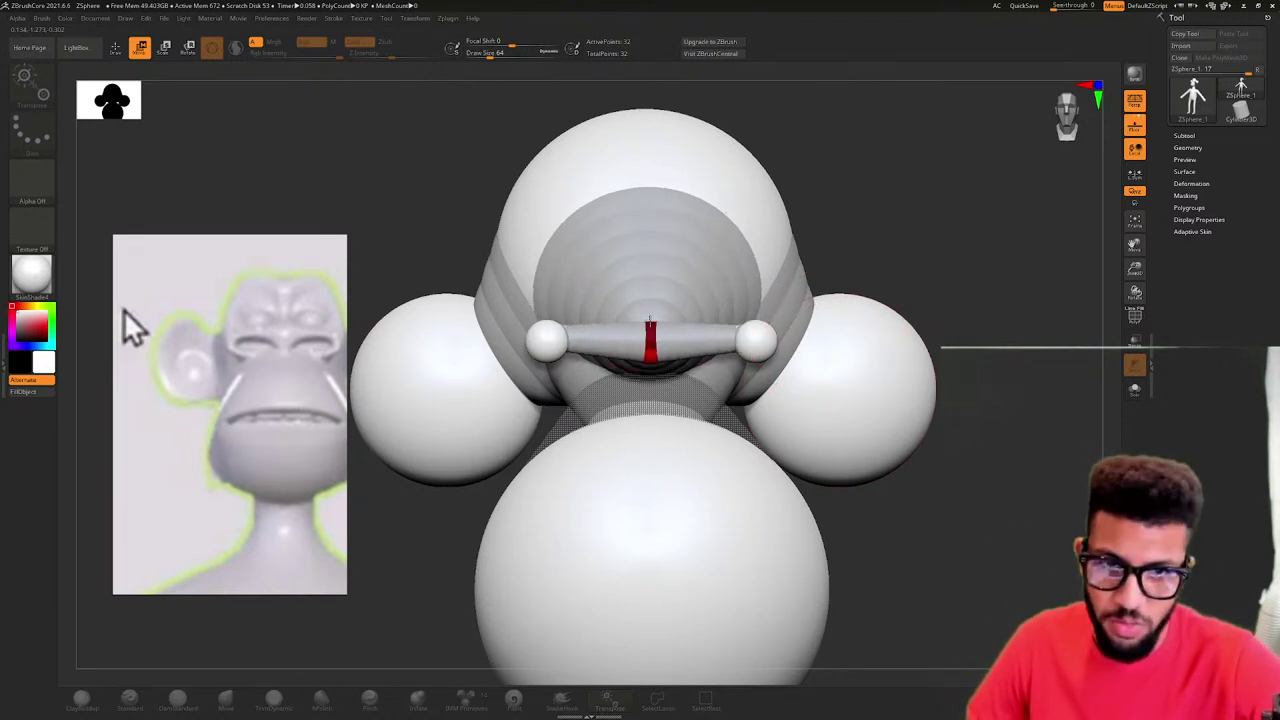
drag(549, 345, 527, 356)
- Adjust the depth and height of the ZSpheres at the nose ends from three-quarter views
drag(876, 285, 800, 360)
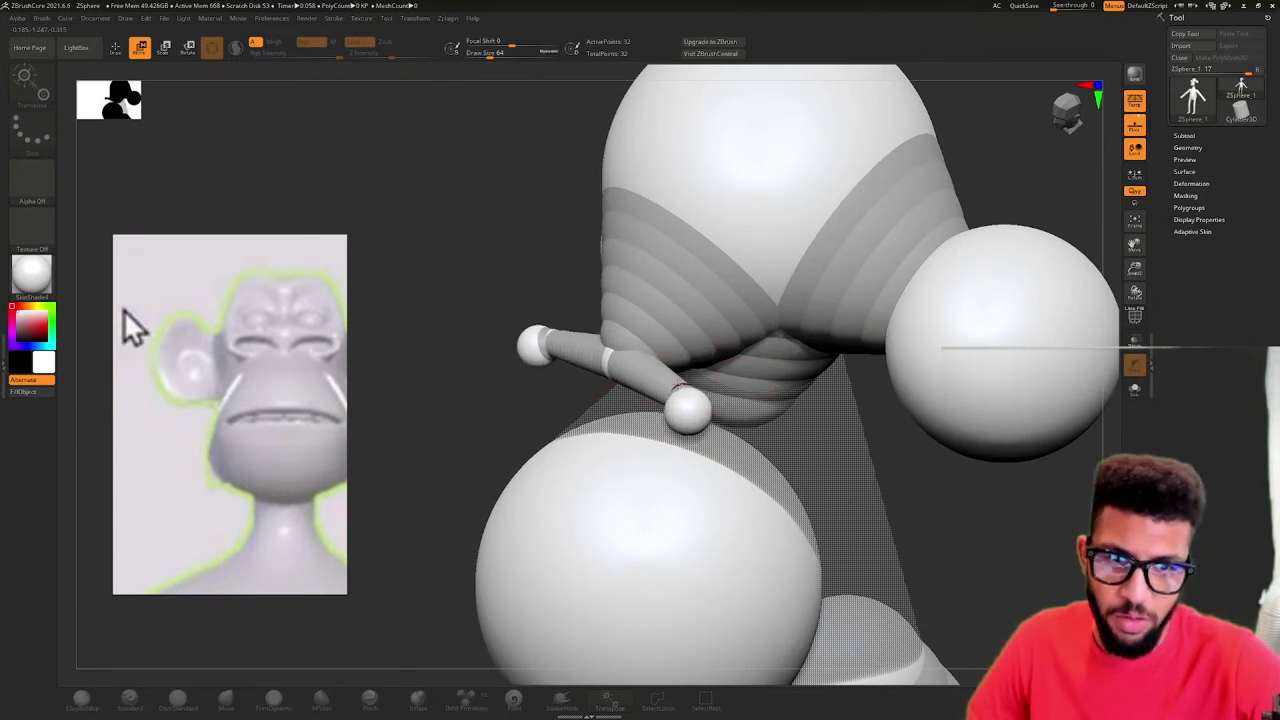
drag(677, 395, 705, 397)
right_drag(697, 390, 763, 366)
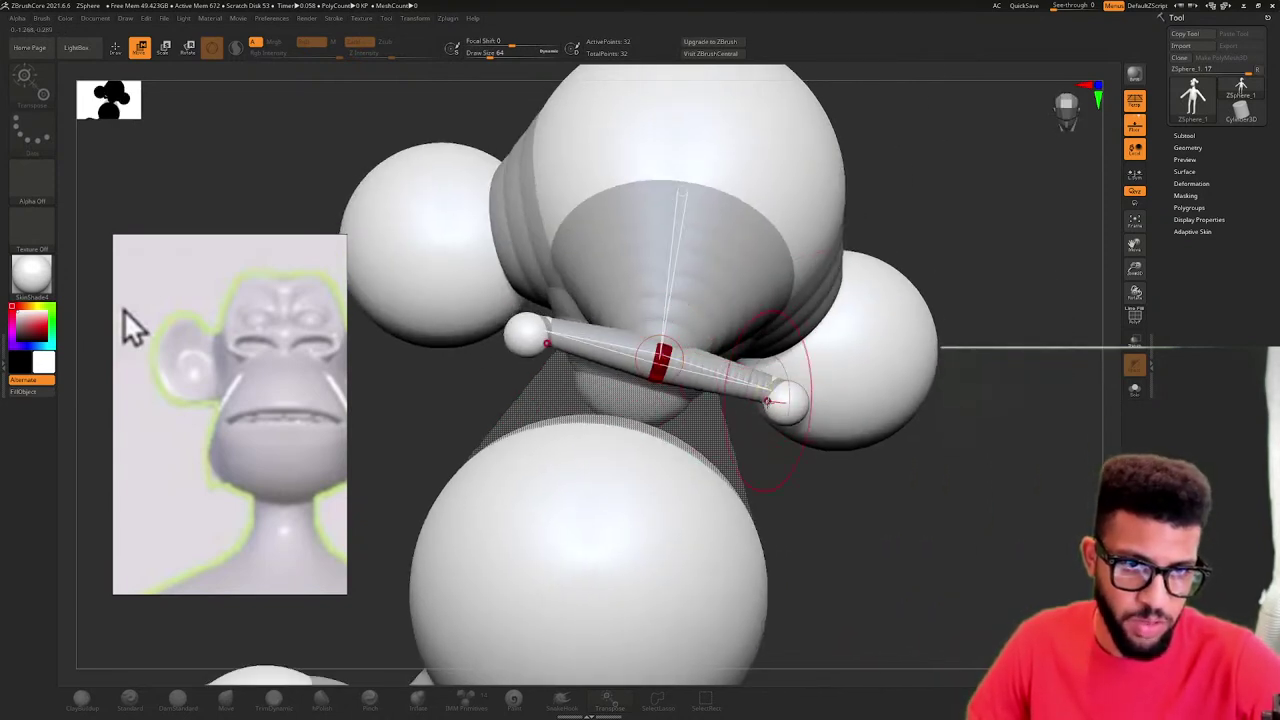
mouse_move(768, 402)
mouse_down()
mouse_move(797, 424)
mouse_move(724, 366)
mouse_move(773, 424)
mouse_up()
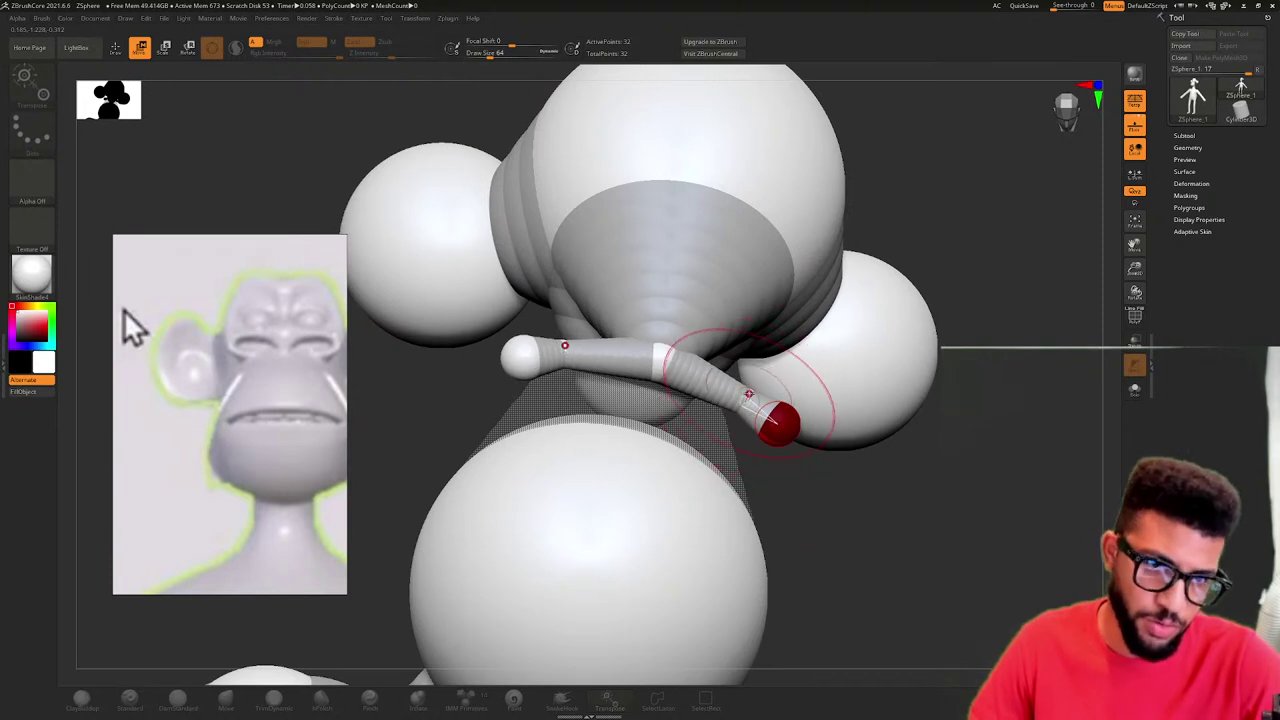
- Enlarge the middle ZSphere on each side of the nose to thicken the nostrils
drag(893, 459, 906, 518)
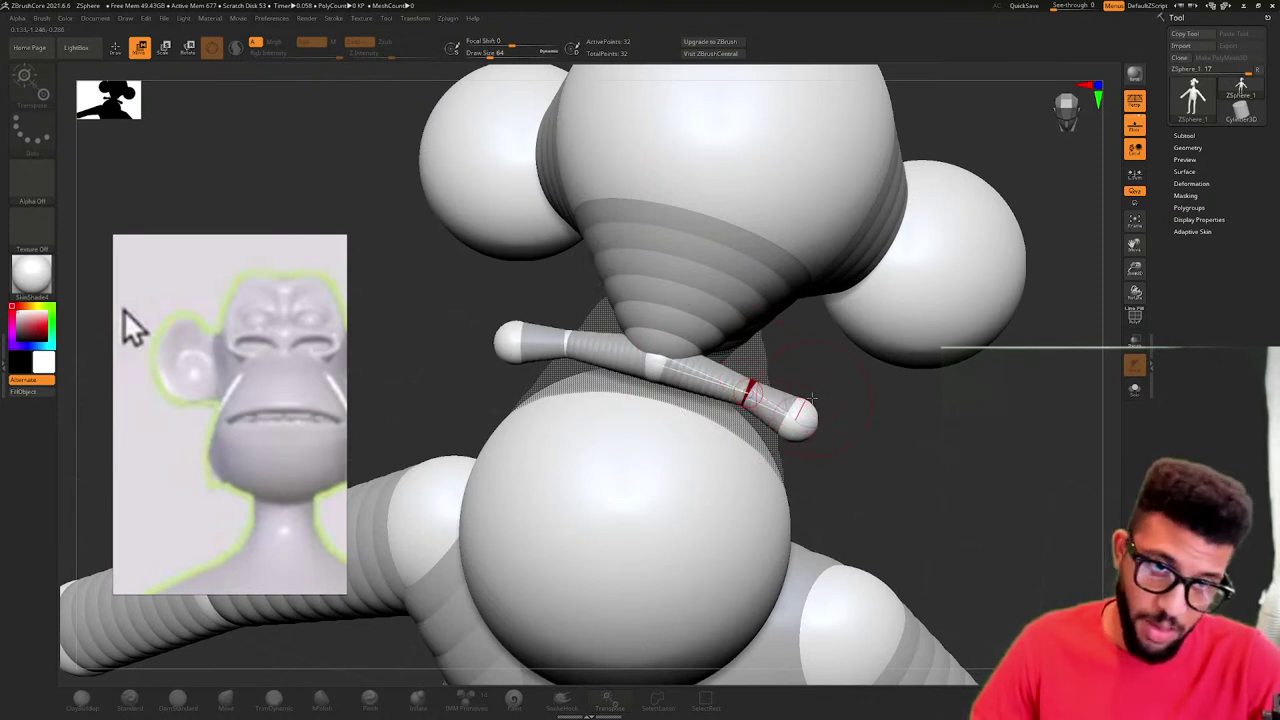
key(r)
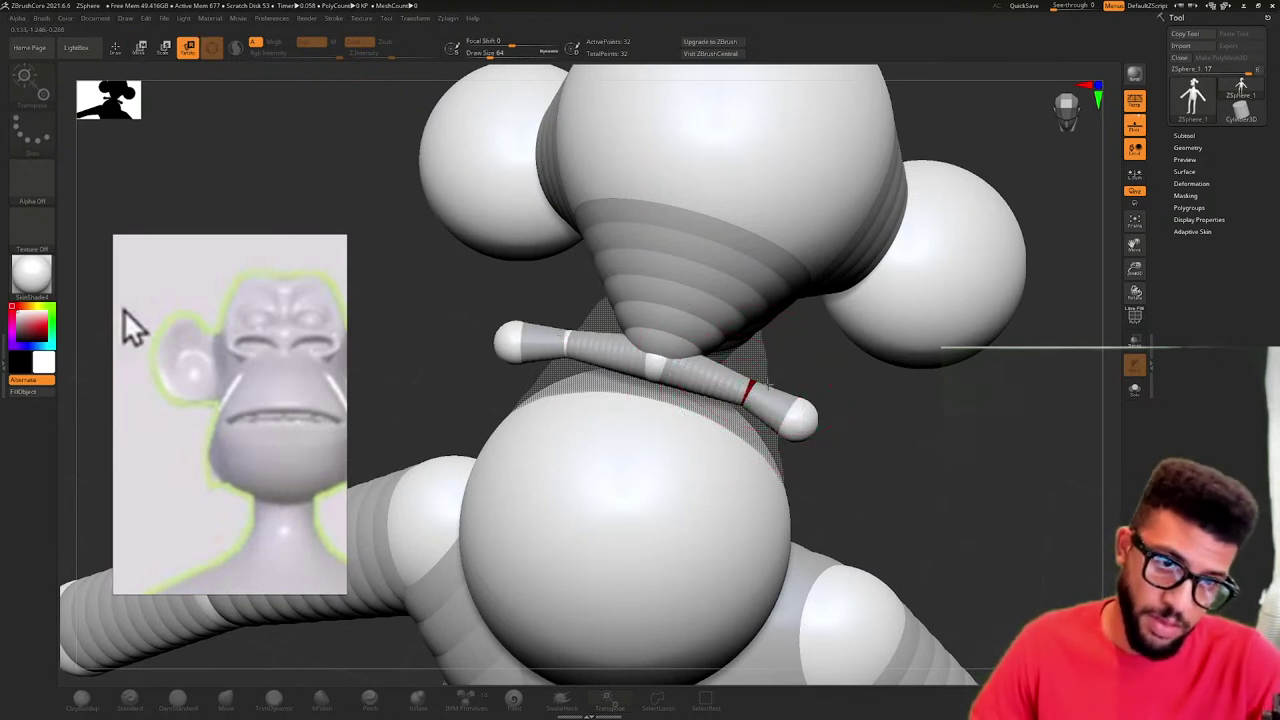
key(w)
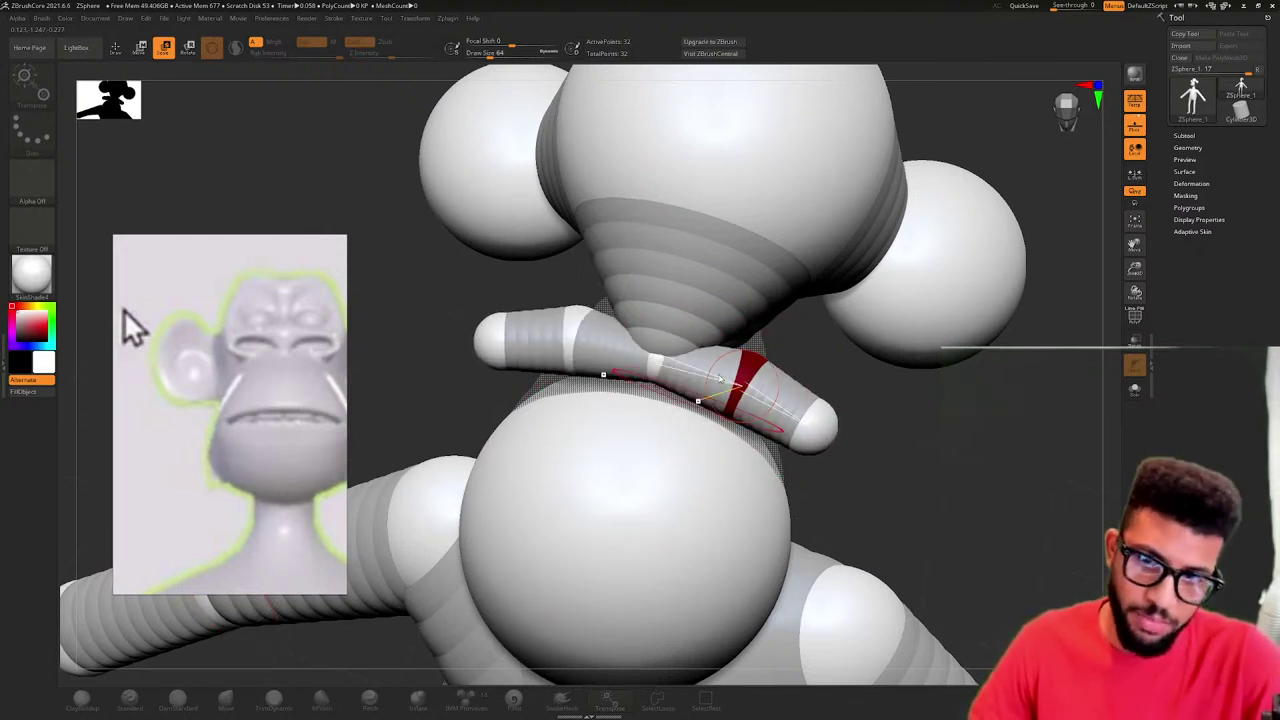
drag(834, 474, 790, 416)
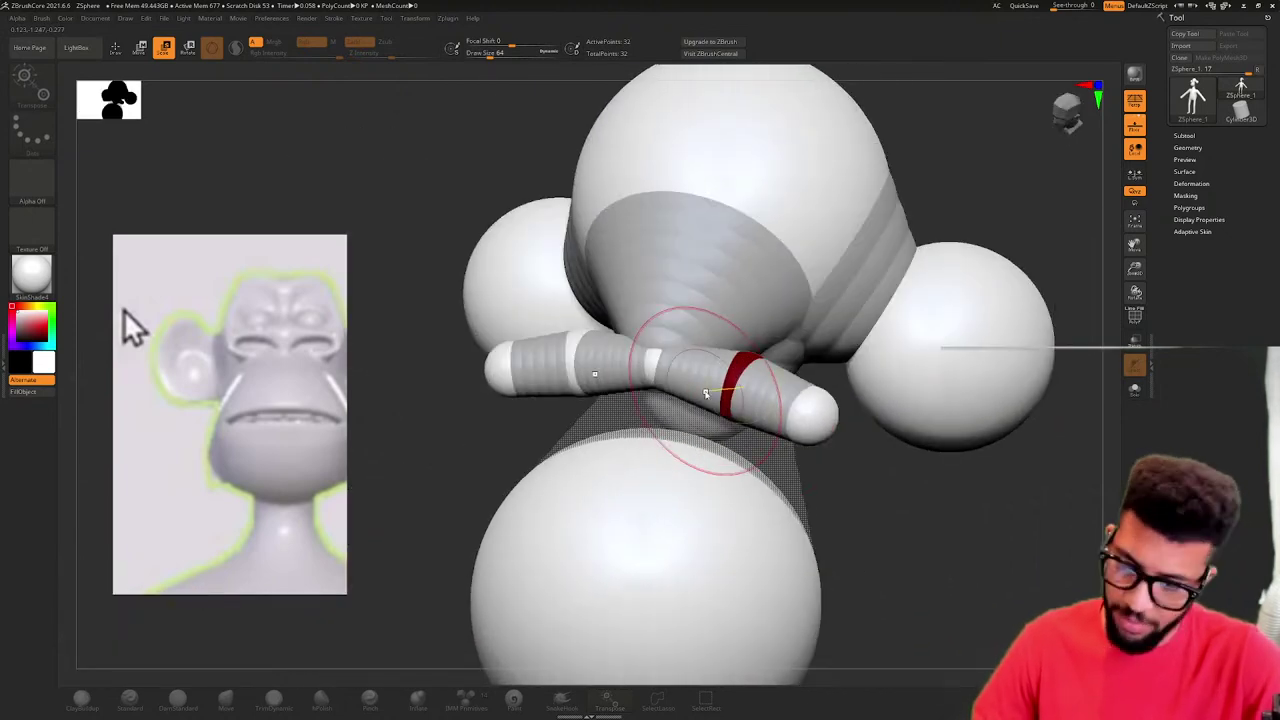
- Preview the adaptive skin up close to examine the nose and muzzle, and return to the ZSphere display
key(a)
drag(868, 470, 685, 235)
key(f)
key(super)
key(super)
mouse_move(685, 235)
ctrl+right_down()
mouse_move(737, 238)
mouse_move(749, 391)
mouse_move(809, 283)
mouse_move(770, 285)
ctrl+right_up()
mouse_move(770, 285)
alt+right_down()
mouse_move(774, 391)
mouse_move(835, 620)
alt+right_up()
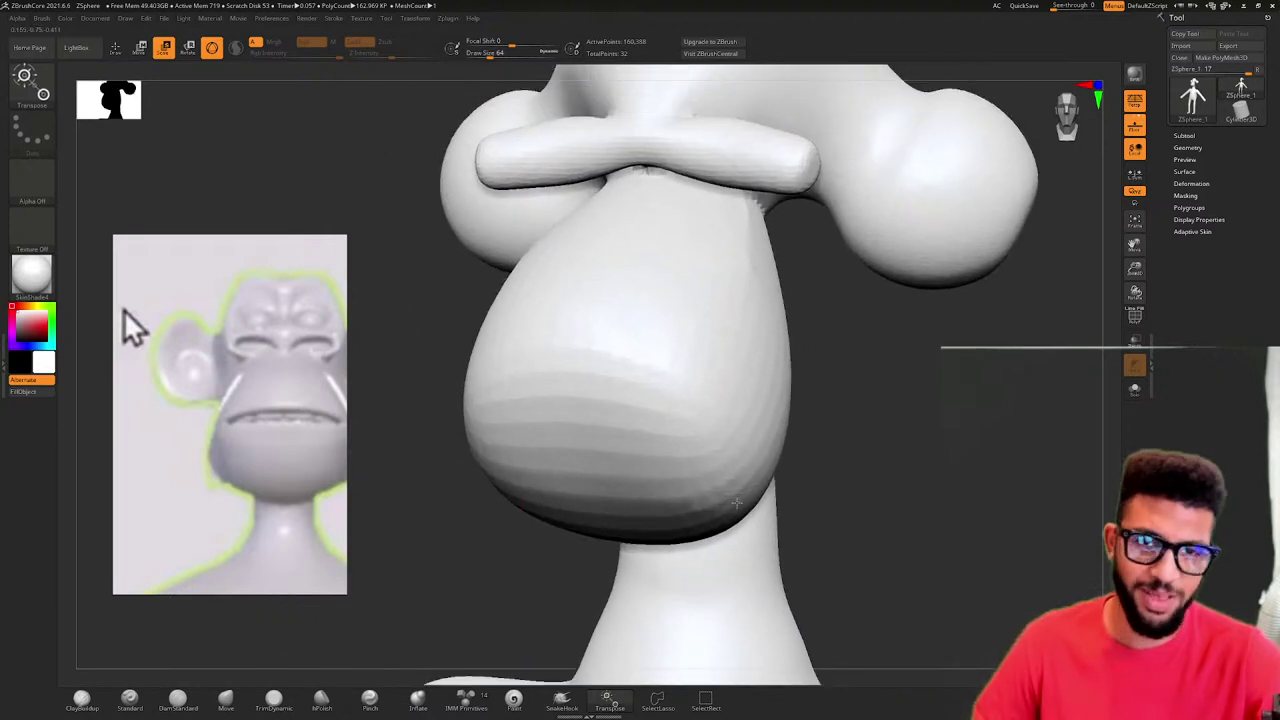
right_drag(839, 444, 869, 407)
alt+right_drag(869, 407, 845, 464)
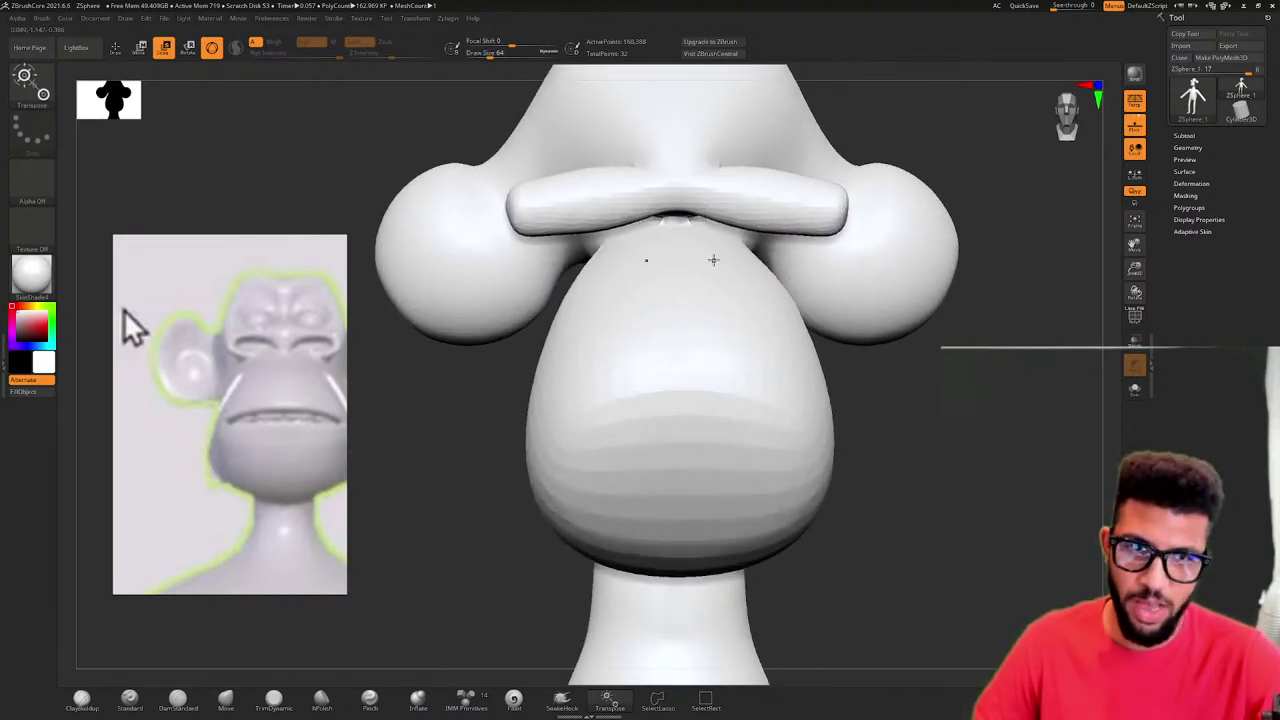
key(a)
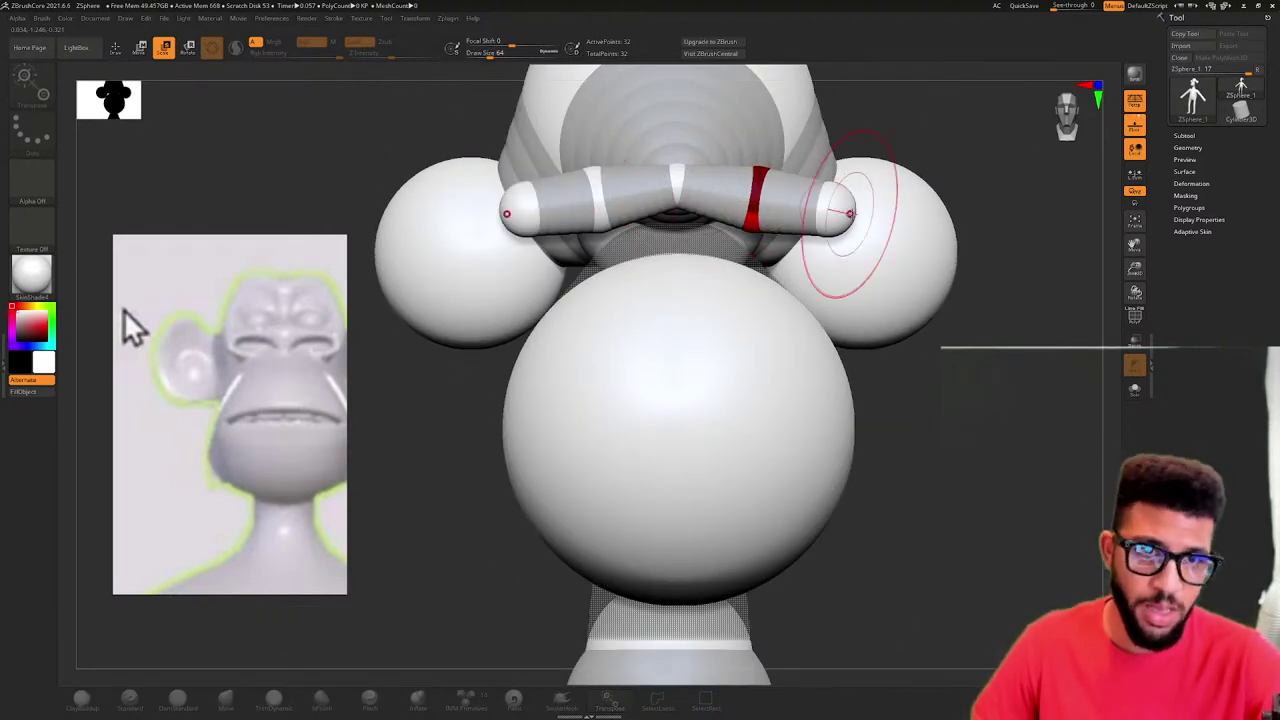
- Enlarge the end and middle ZSpheres on both sides of the nose and shift the middle pair slightly inward
drag(845, 216, 650, 278)
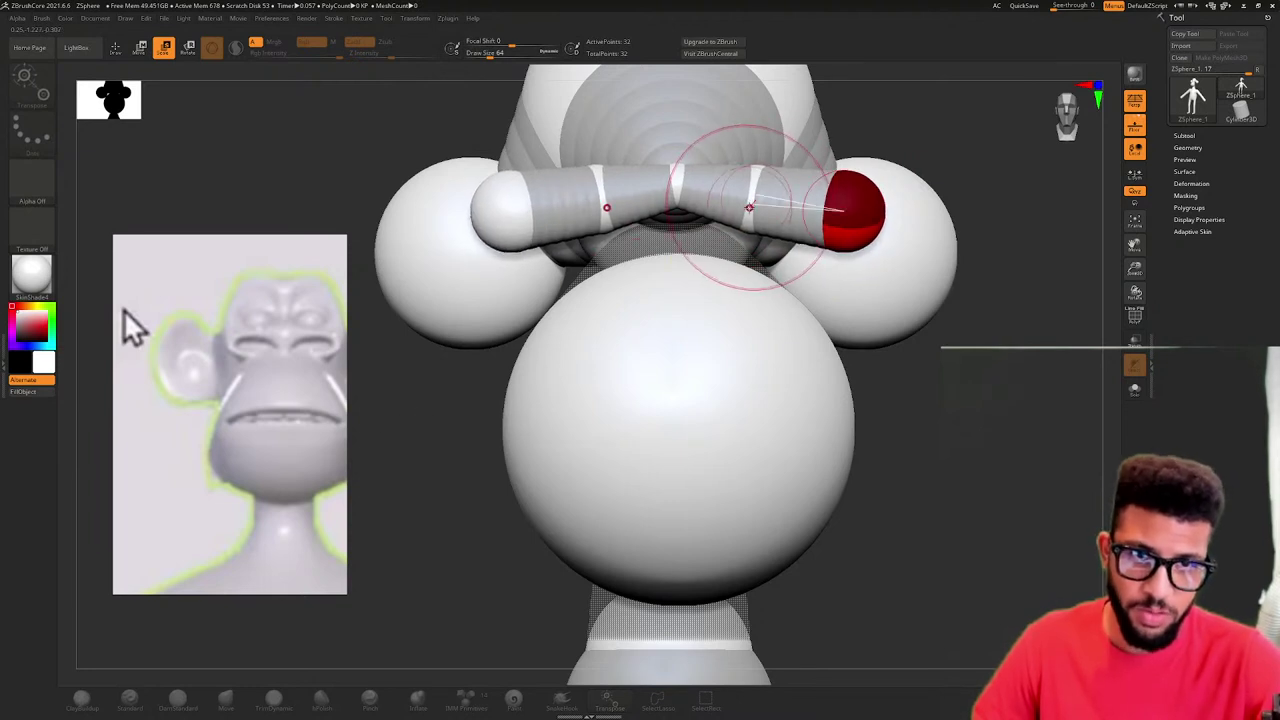
drag(754, 206, 679, 301)
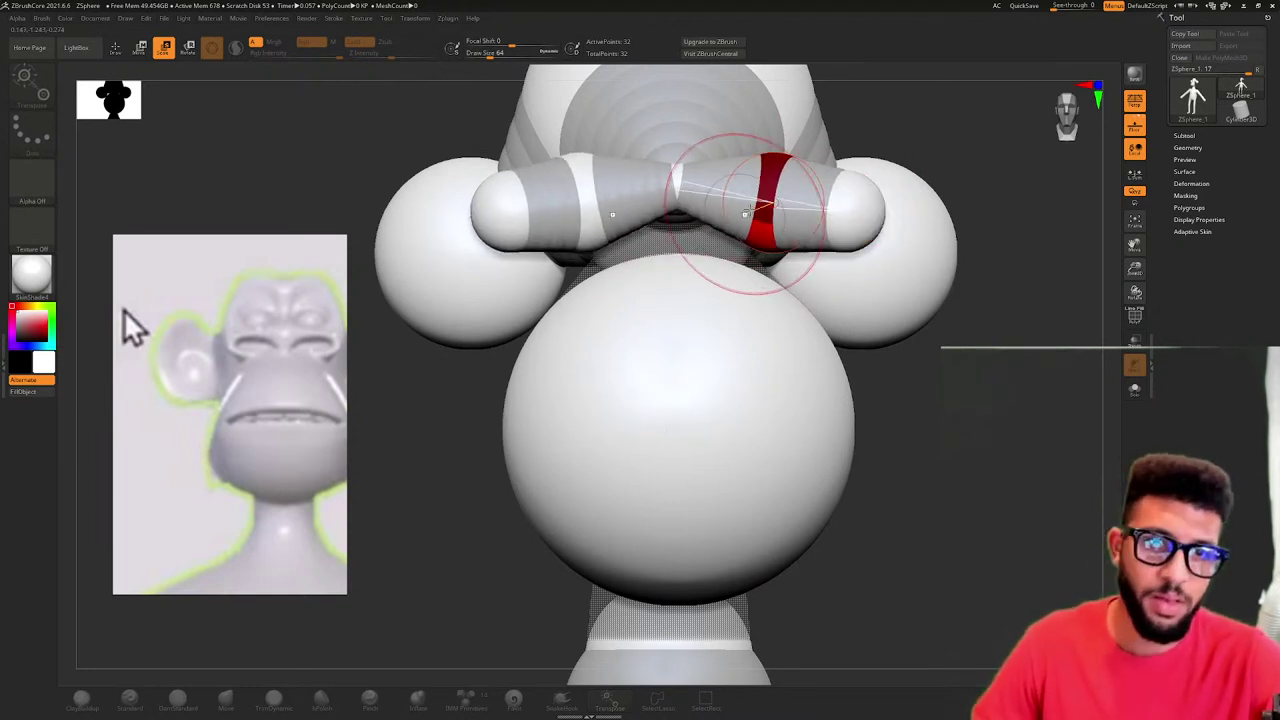
key(q)
key(e)
key(w)
drag(754, 211, 749, 223)
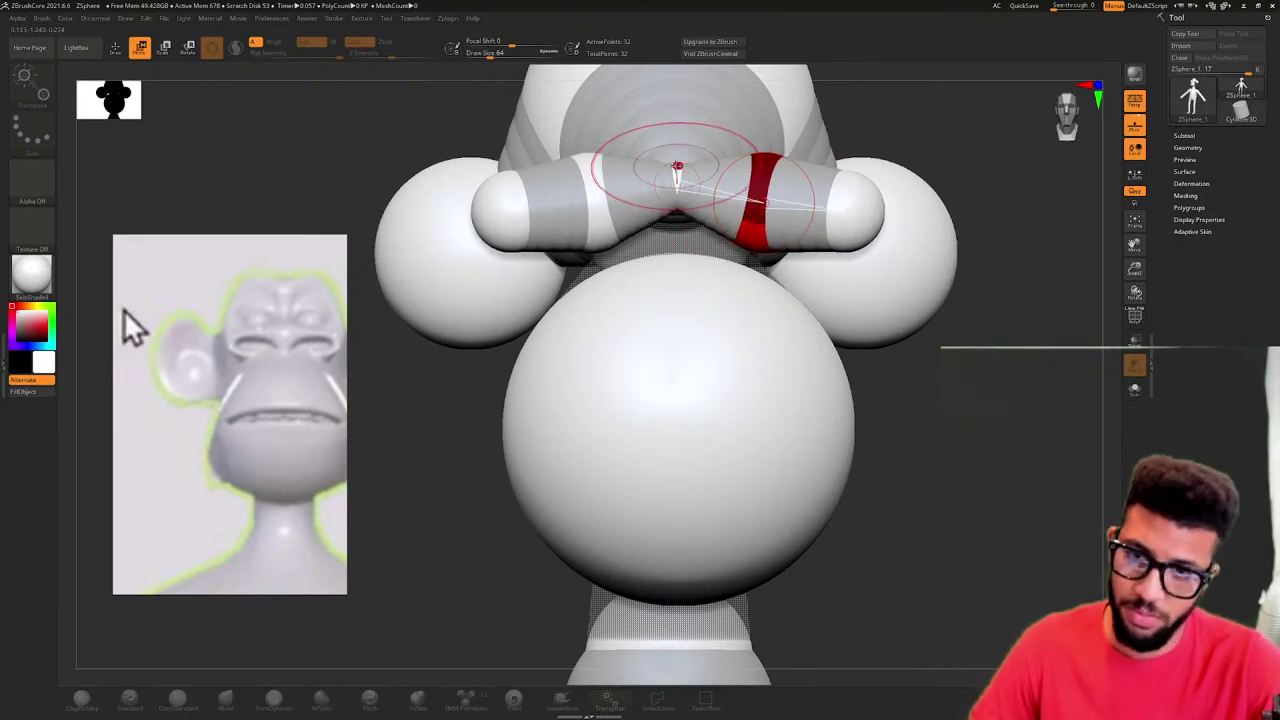
drag(678, 165, 678, 181)
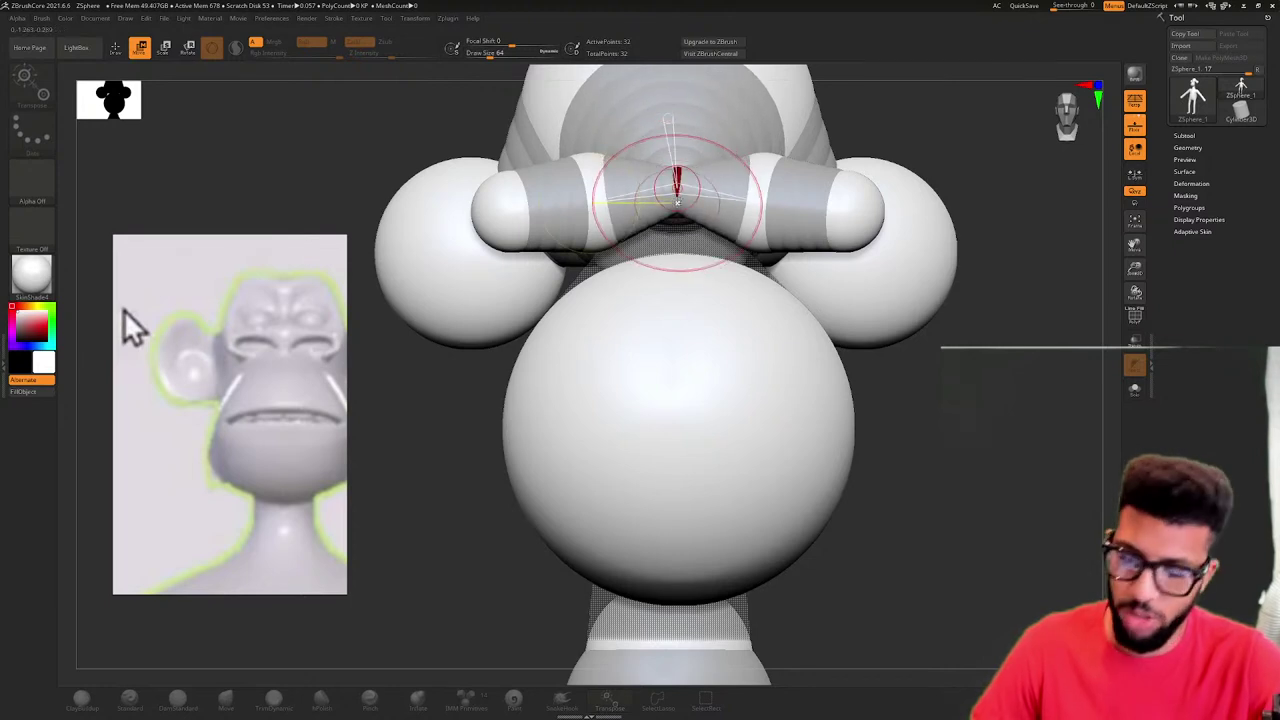
- Add a large ZSphere at the centre of the nose, removing the misplaced off-centre one, and preview the skin
key(q)
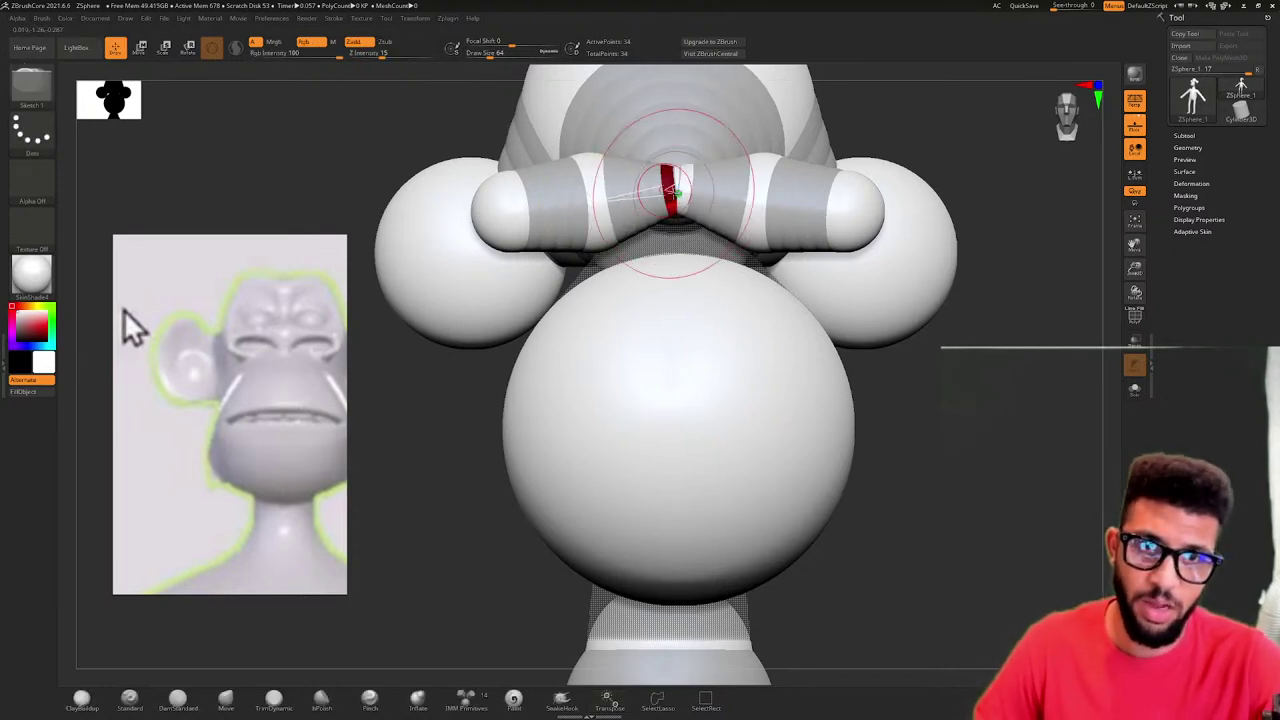
alt+click(675, 193)
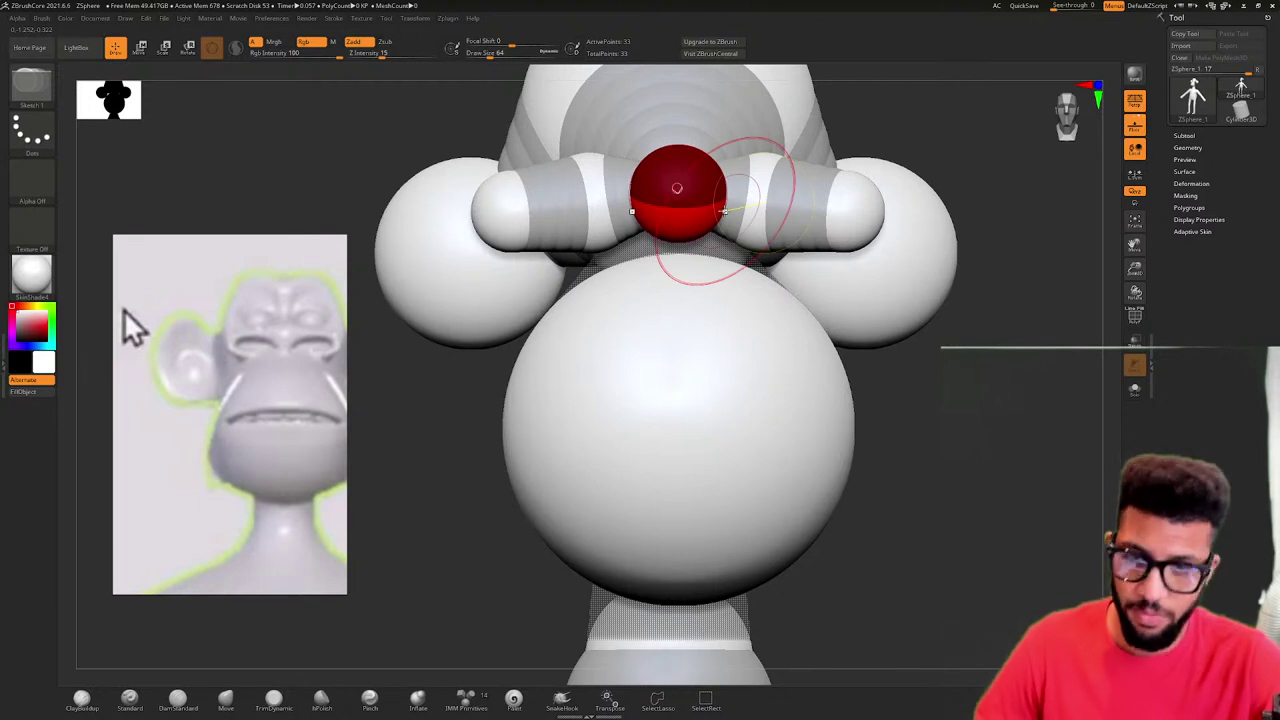
key(e)
right_drag(697, 234, 763, 329)
alt+right_drag(999, 387, 723, 263)
key(a)
key(a)
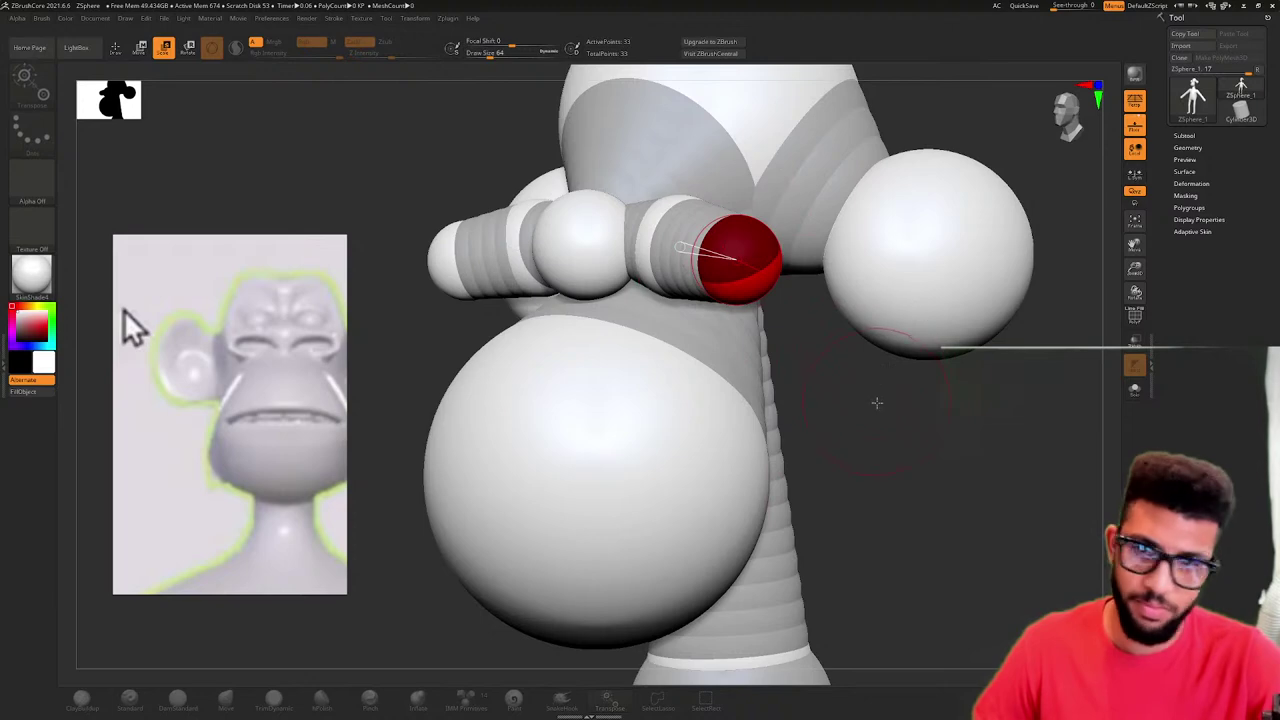
- Check the whole figure against the ape reference and move both shoulder ZSpheres outward and down to widen the shoulders
mouse_move(876, 402)
mouse_down()
mouse_move(846, 404)
mouse_move(877, 389)
mouse_up()
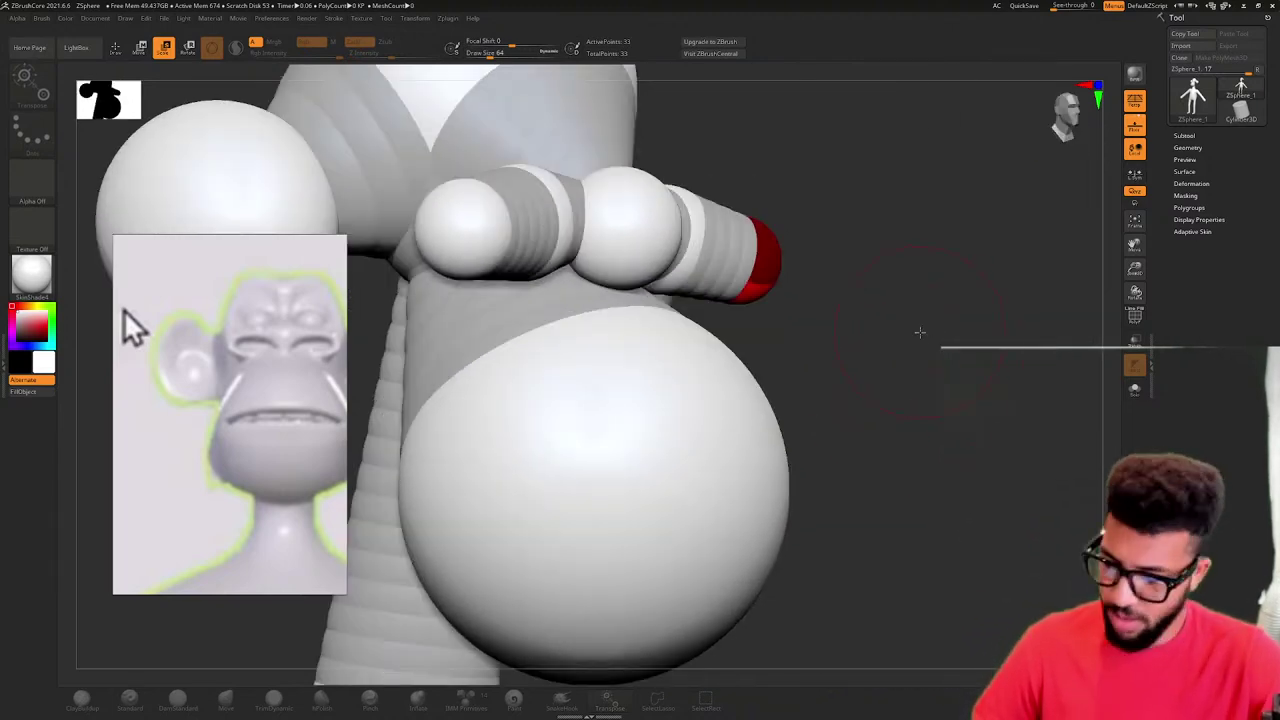
key(f)
drag(911, 343, 830, 345)
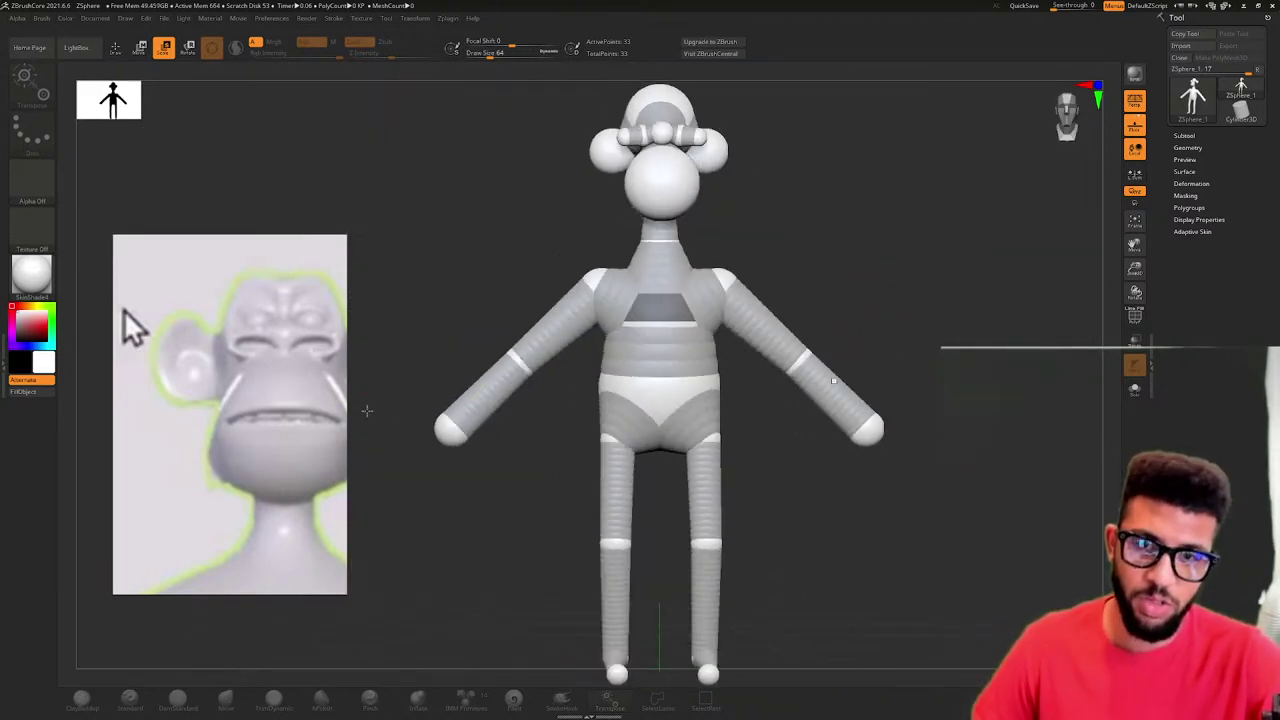
scroll(280, 443, down, 4)
drag(212, 392, 184, 276)
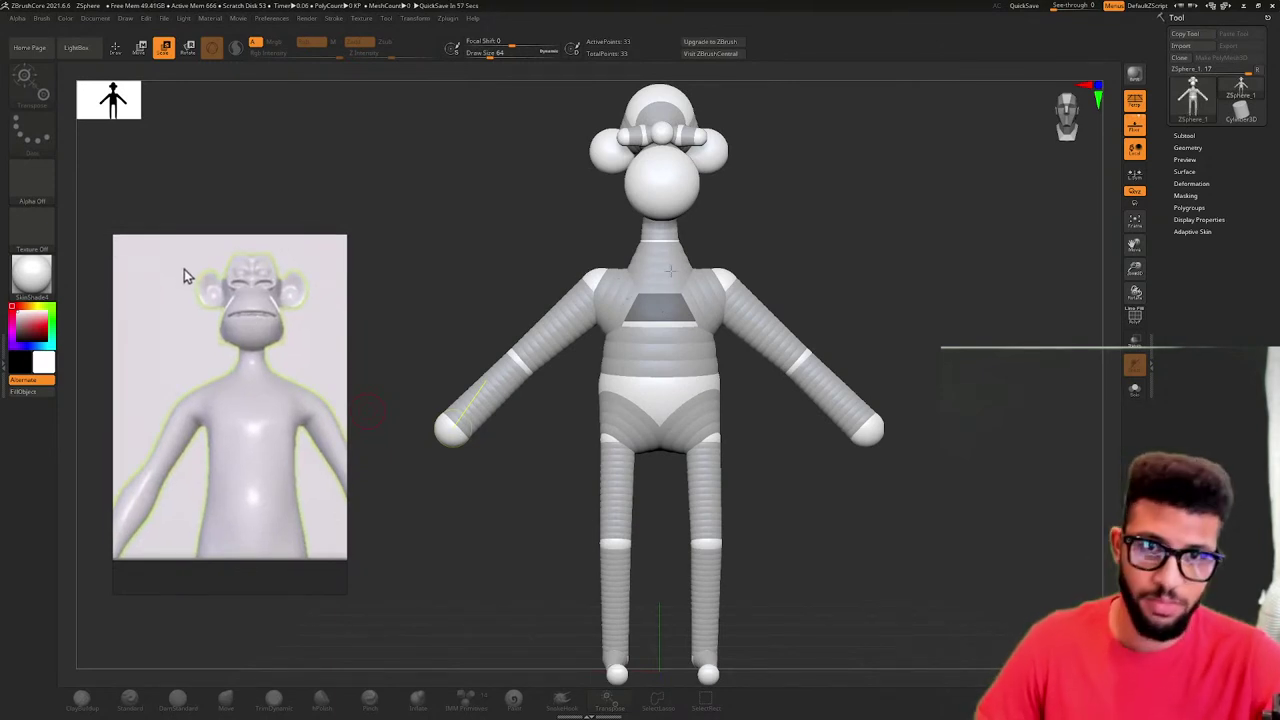
right_click(713, 279)
key(q)
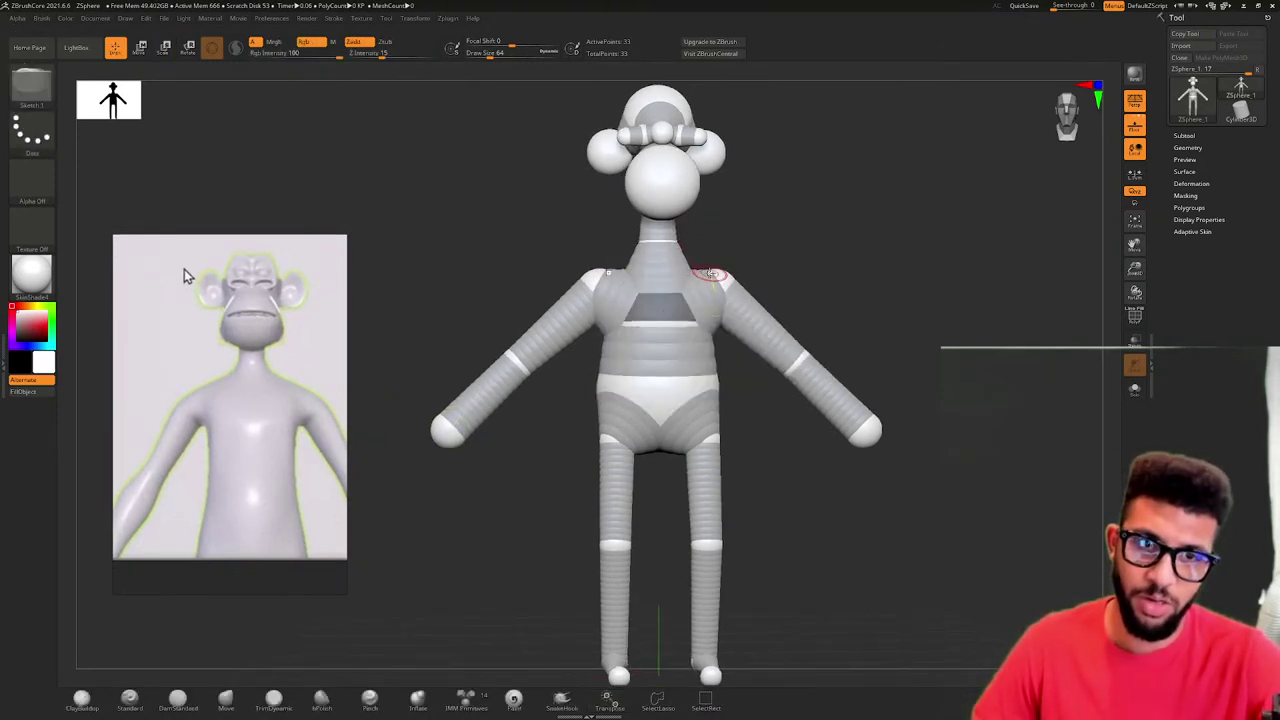
key(ctrl+z)
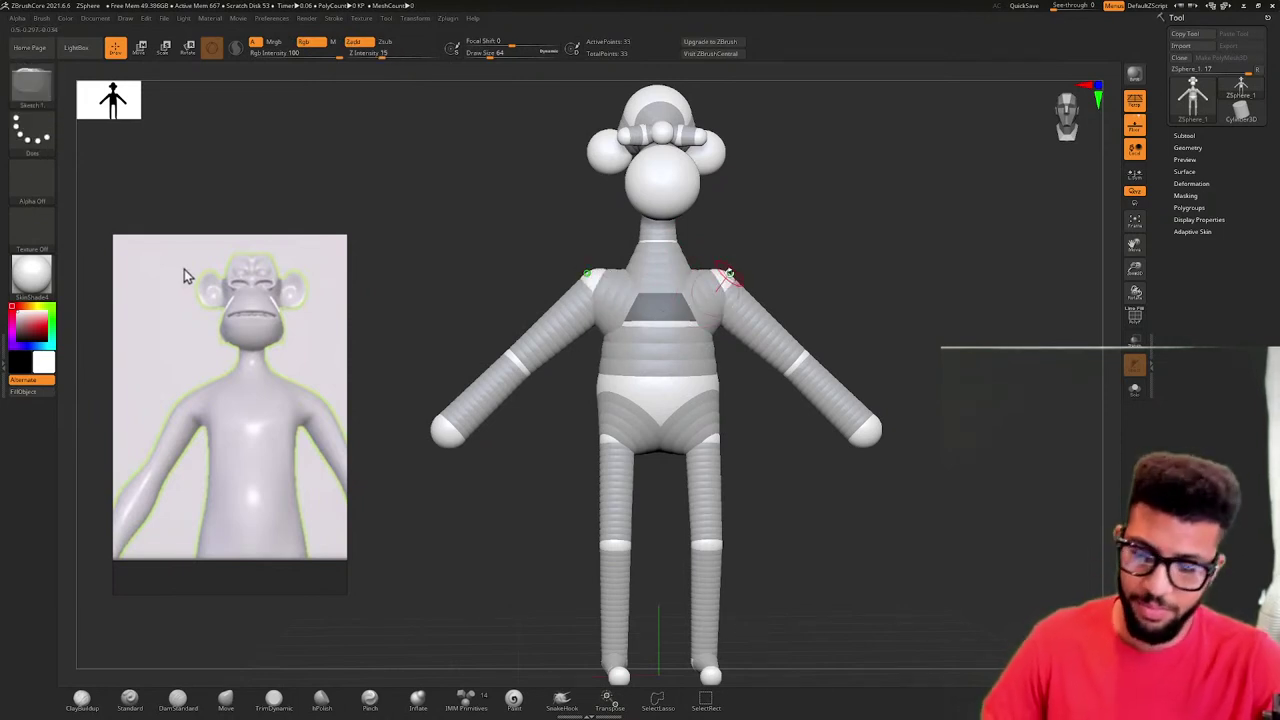
key(w)
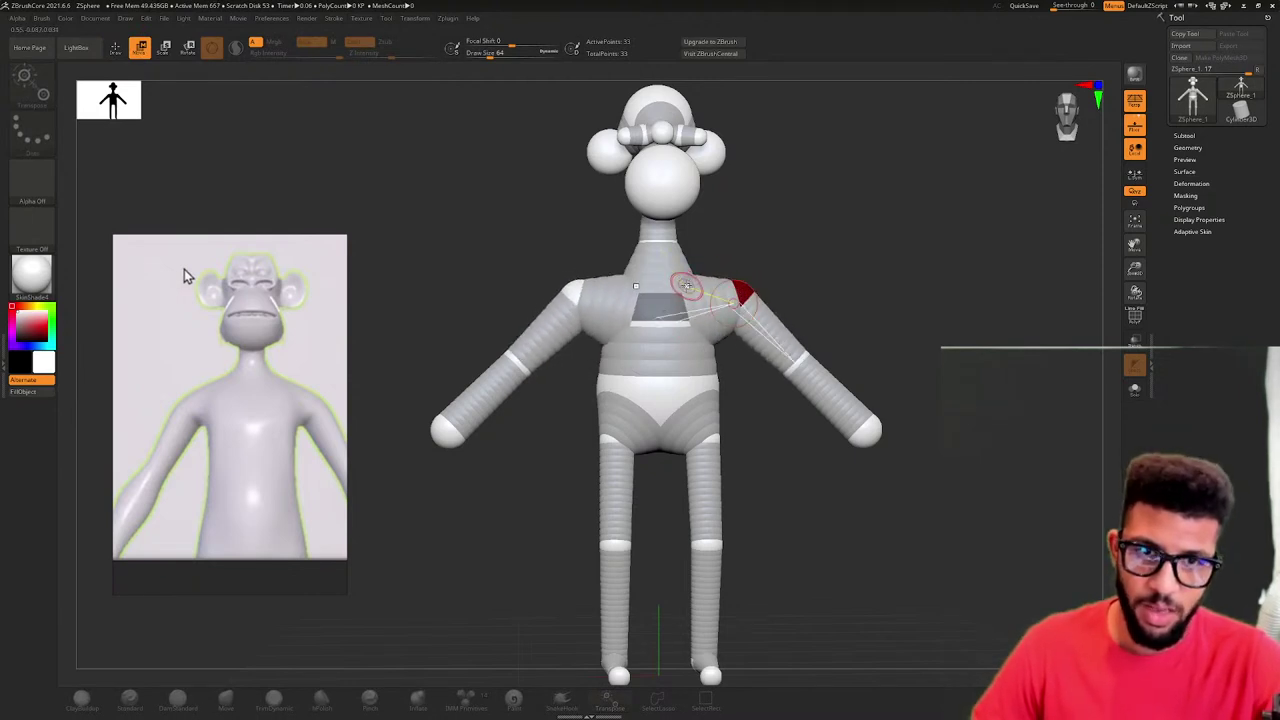
- Raise the chest ZSphere towards the neck, scale it down slightly, and preview the skin
drag(671, 265, 667, 264)
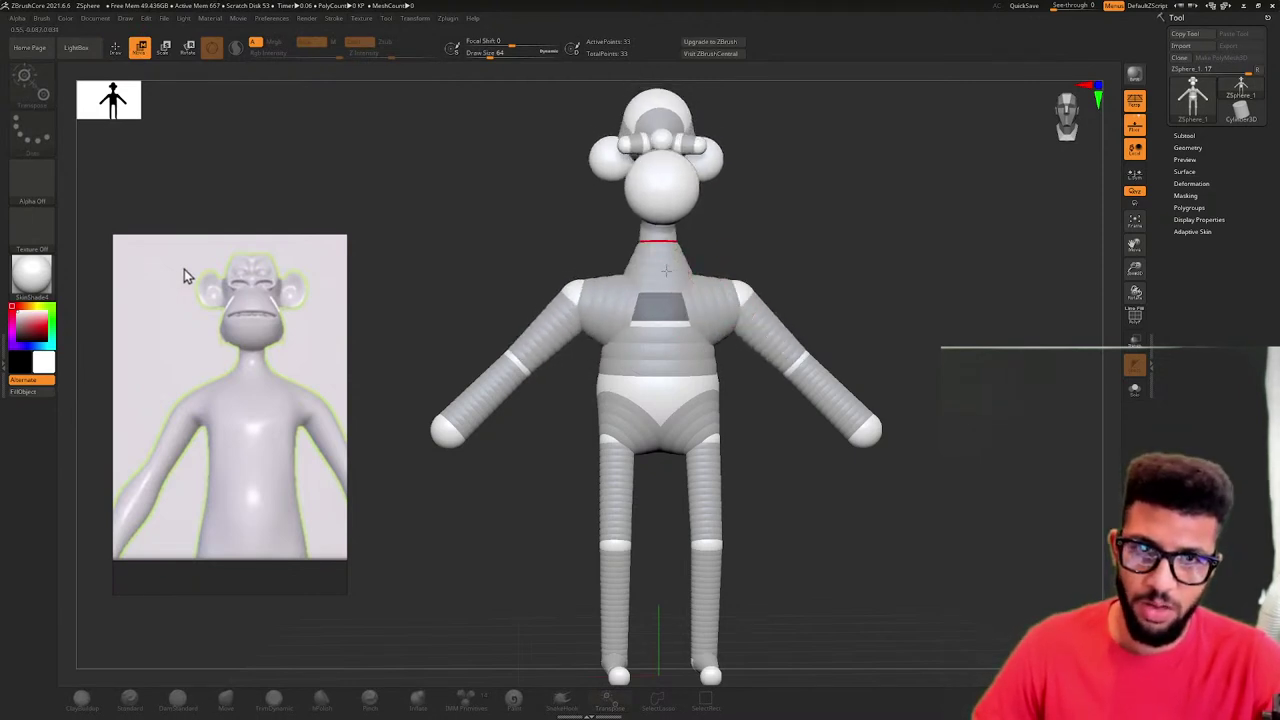
mouse_move(755, 261)
mouse_down()
mouse_move(739, 276)
mouse_move(737, 257)
mouse_move(702, 260)
mouse_move(753, 252)
mouse_move(722, 255)
mouse_move(745, 262)
mouse_up()
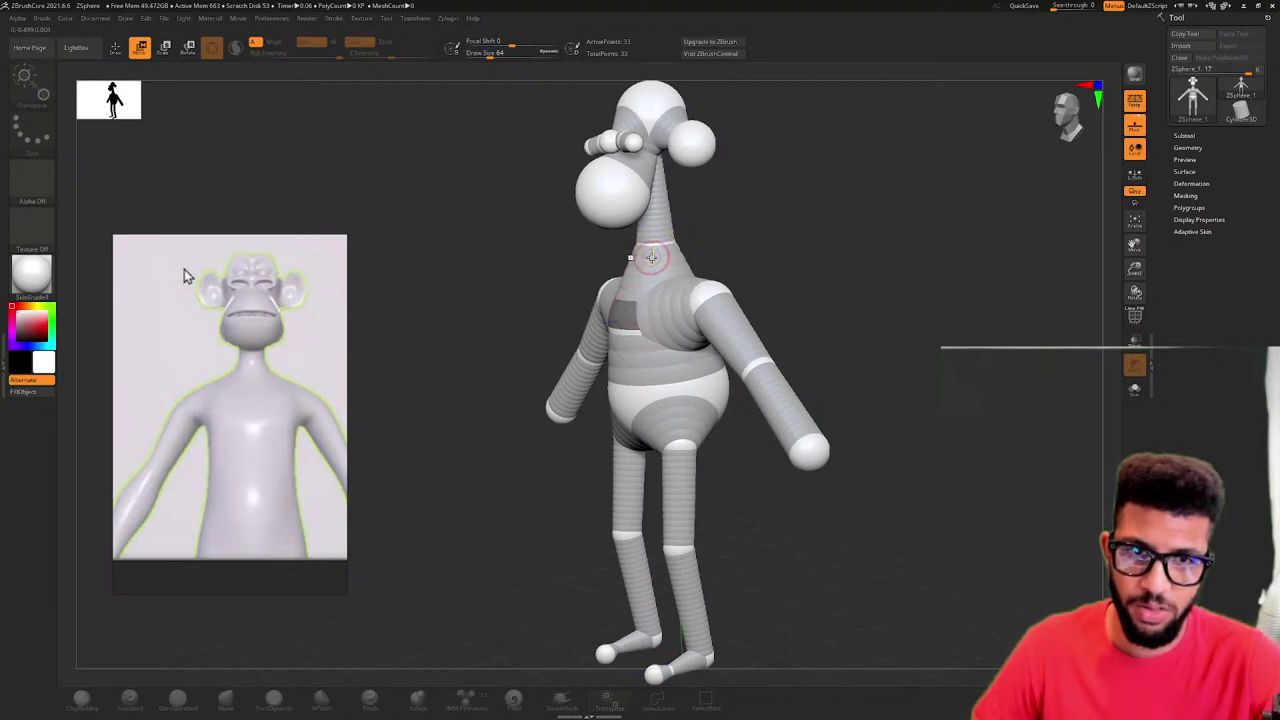
drag(677, 241, 740, 240)
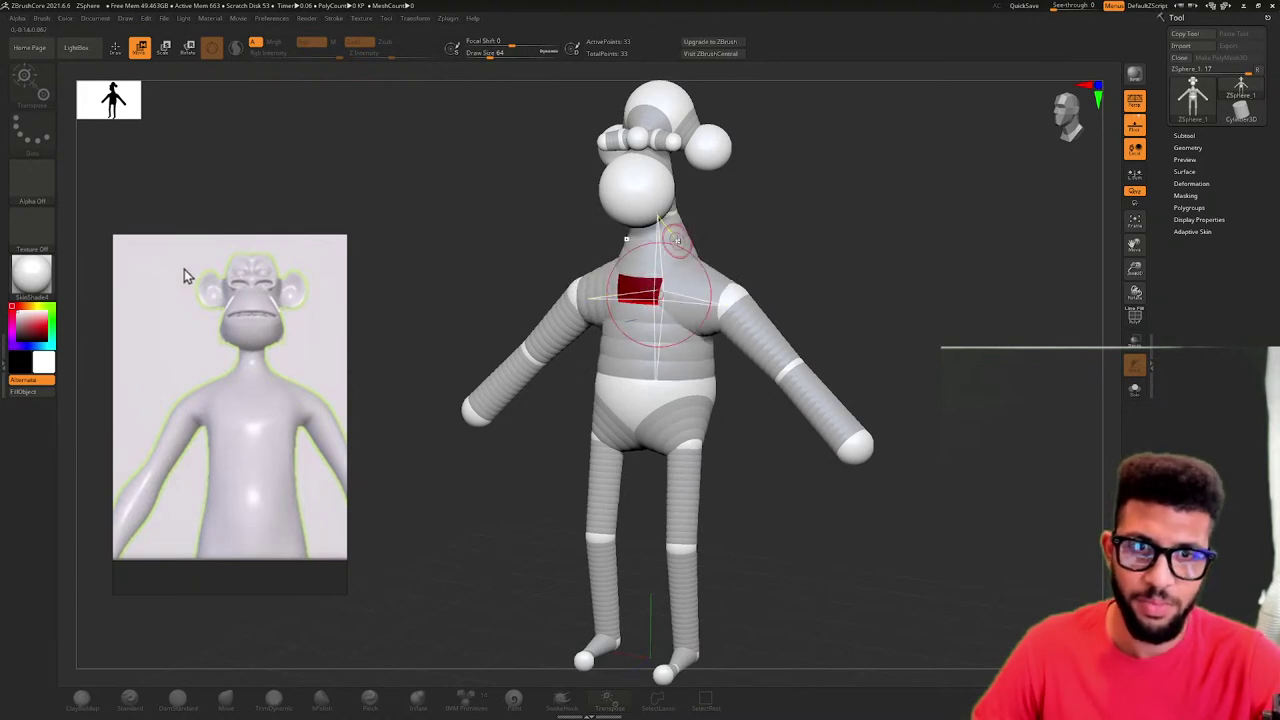
mouse_move(722, 236)
mouse_down()
mouse_move(686, 235)
mouse_move(735, 235)
mouse_up()
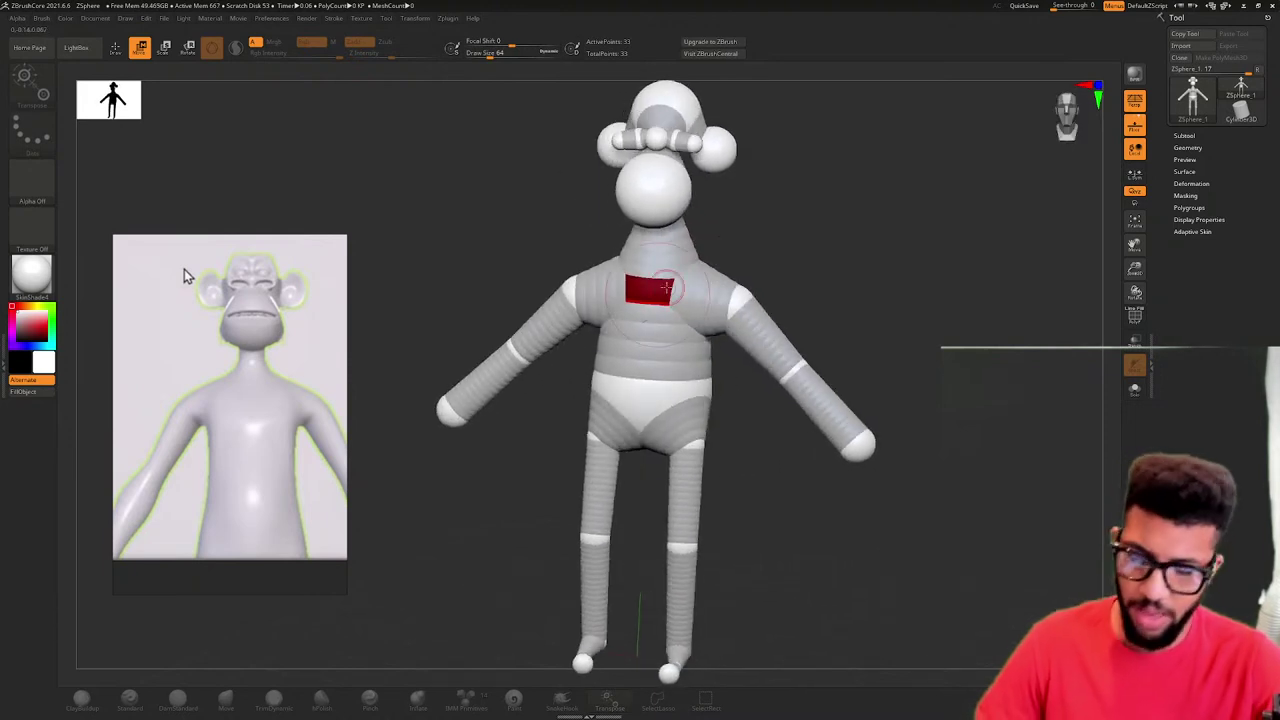
key(w)
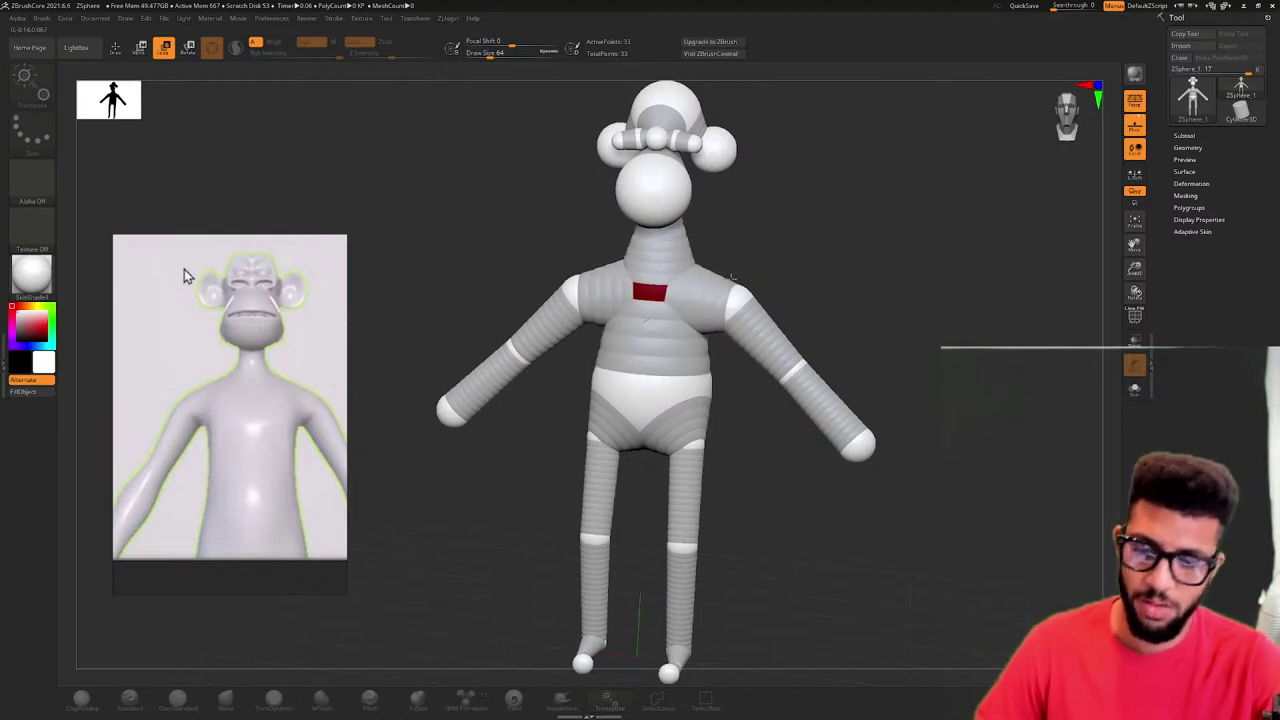
key(a)
key(a)
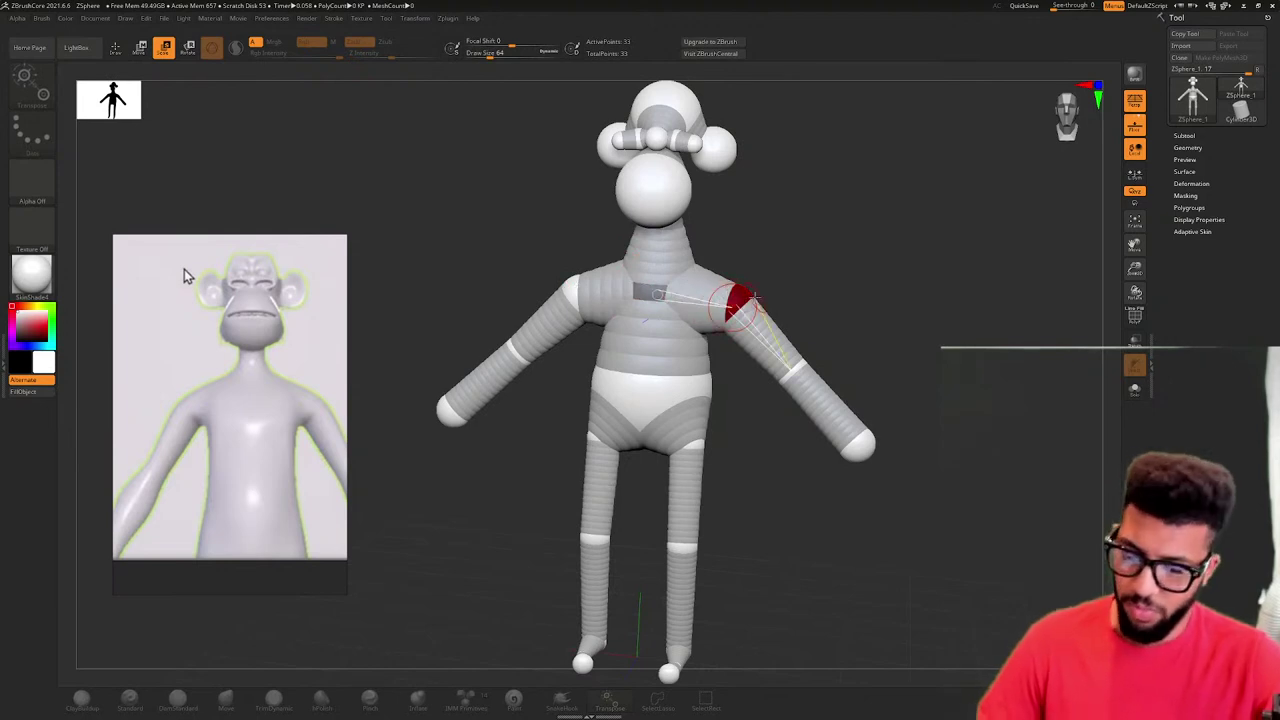
- Move both shoulder ZSpheres inward and up, and shift the ZSpheres at the arm ends slightly inward
key(w)
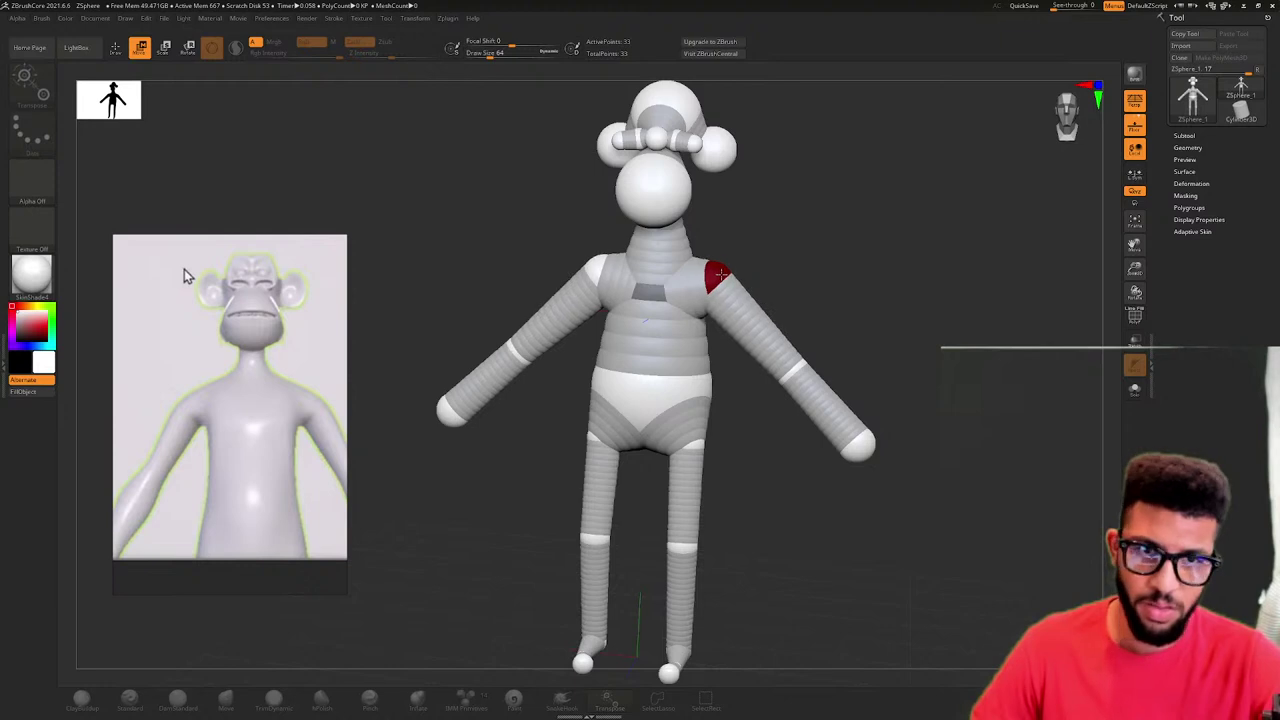
mouse_move(788, 274)
mouse_down()
mouse_move(610, 274)
mouse_move(796, 274)
mouse_move(771, 277)
mouse_move(809, 385)
mouse_up()
drag(852, 453, 846, 452)
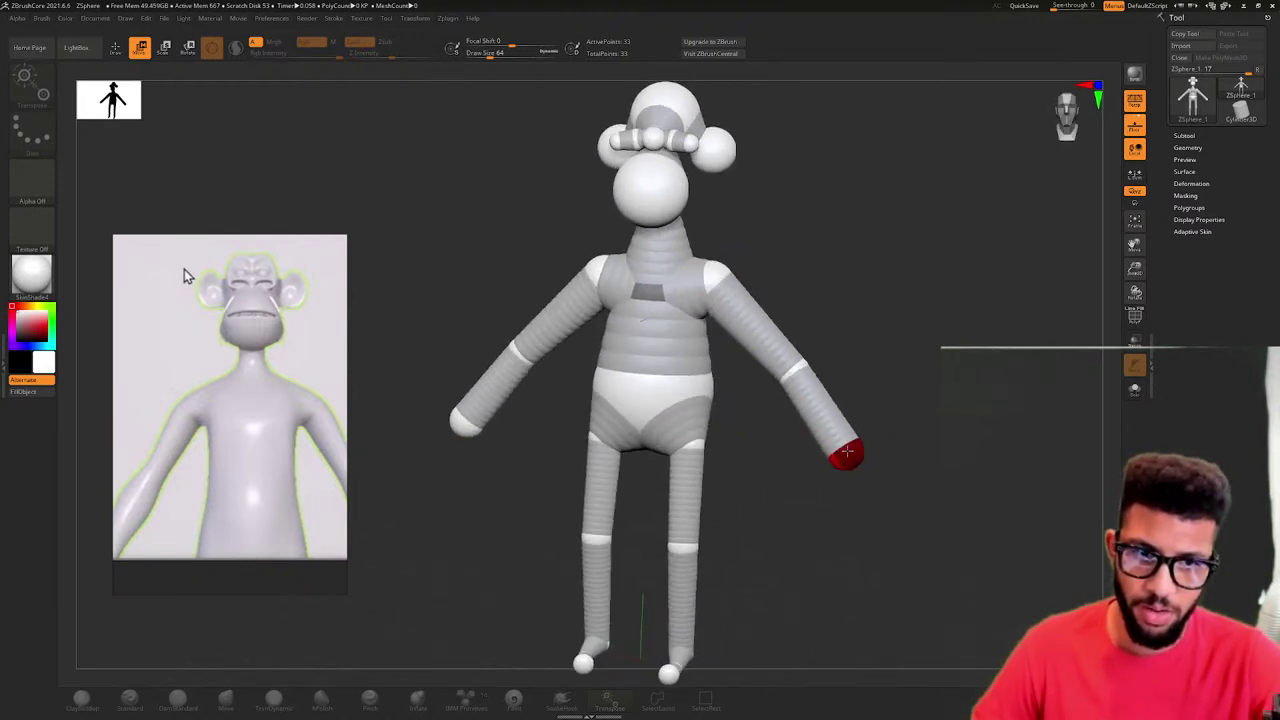
- Bring the full-body ape reference into view and move the elbow and wrist ZSpheres to match its arms, angling the forearms inward
scroll(249, 450, down, 4)
middle_drag(248, 450, 237, 507)
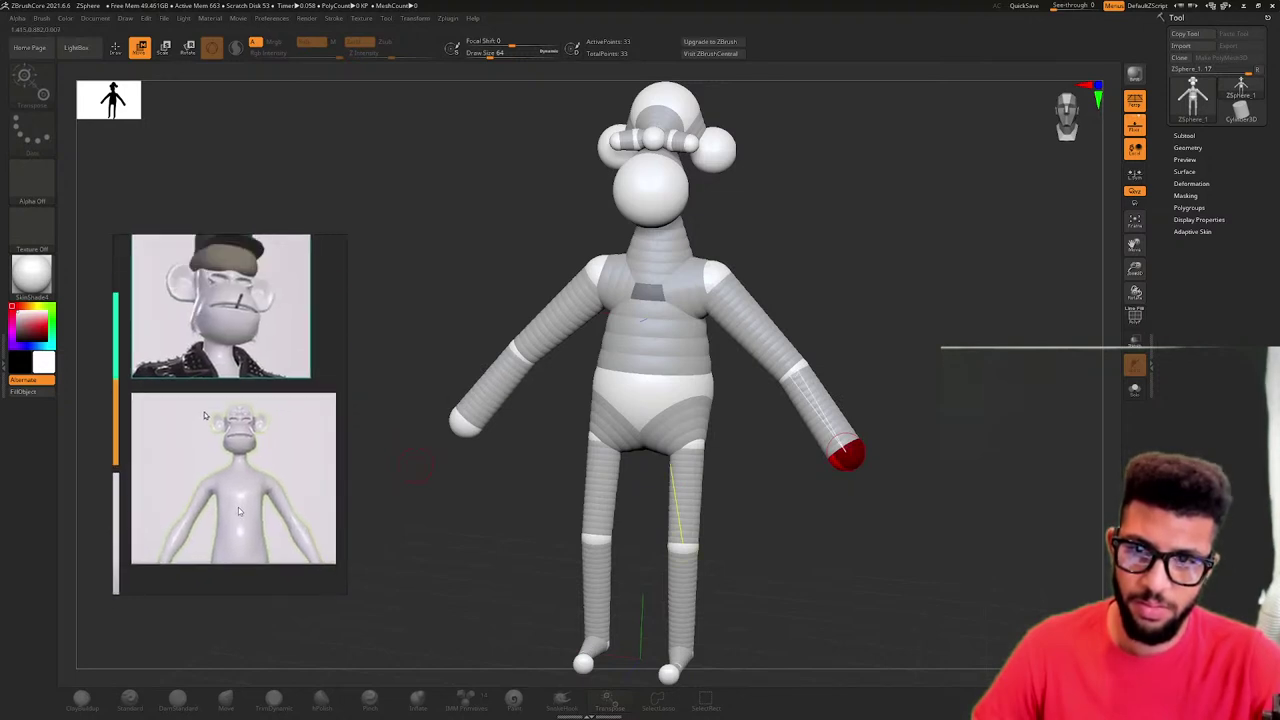
middle_drag(225, 413, 324, 331)
middle_drag(165, 457, 192, 442)
scroll(237, 388, up, 6)
scroll(192, 442, down, 2)
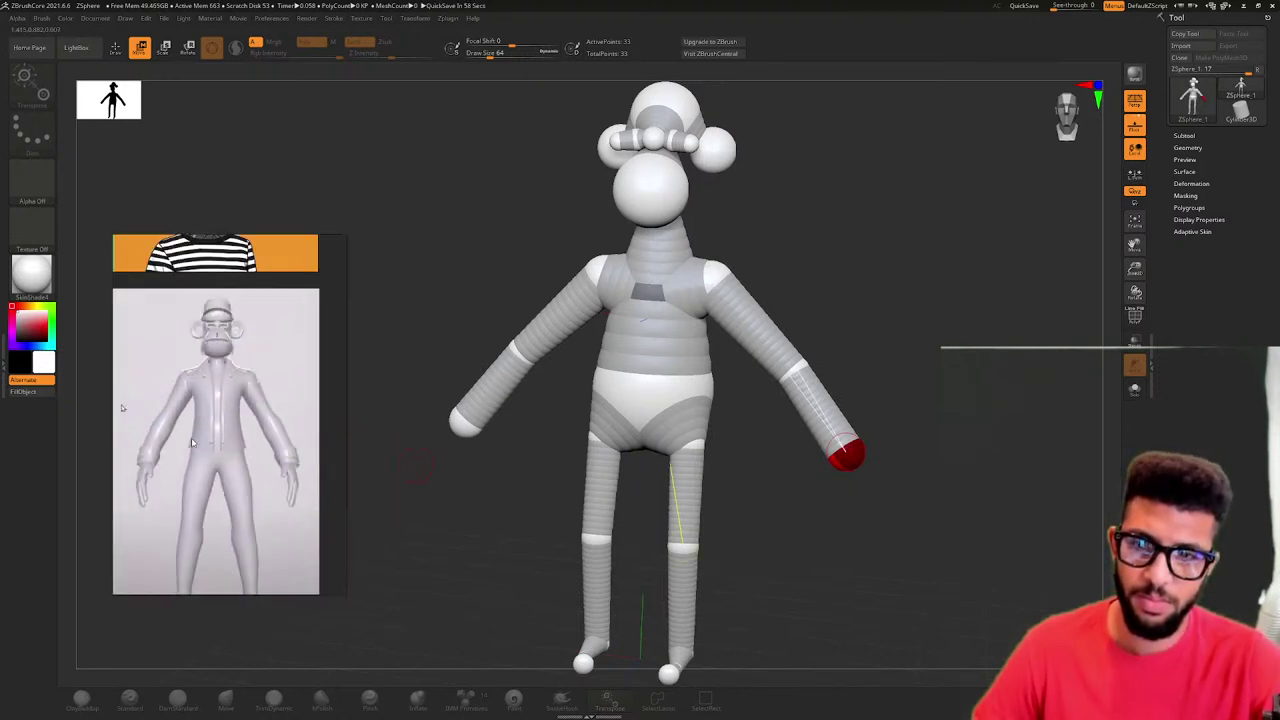
right_drag(835, 488, 858, 461)
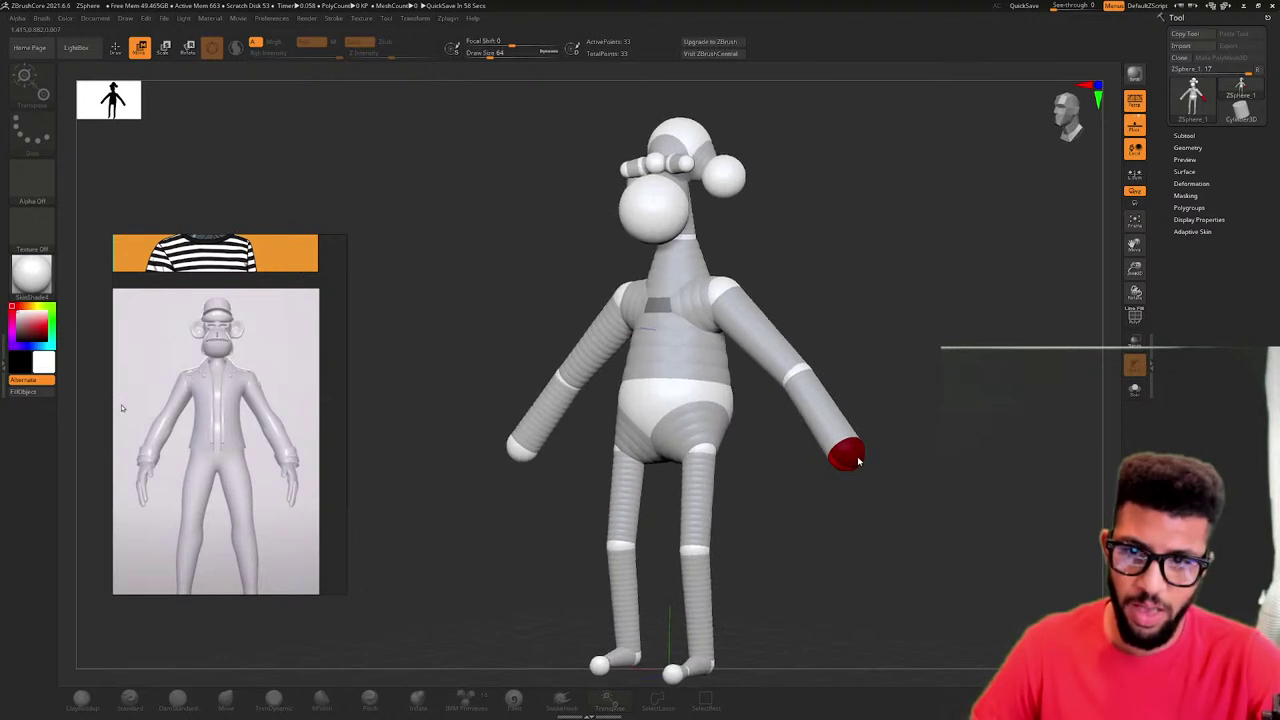
drag(858, 462, 843, 416)
right_drag(843, 416, 848, 420)
drag(843, 457, 836, 449)
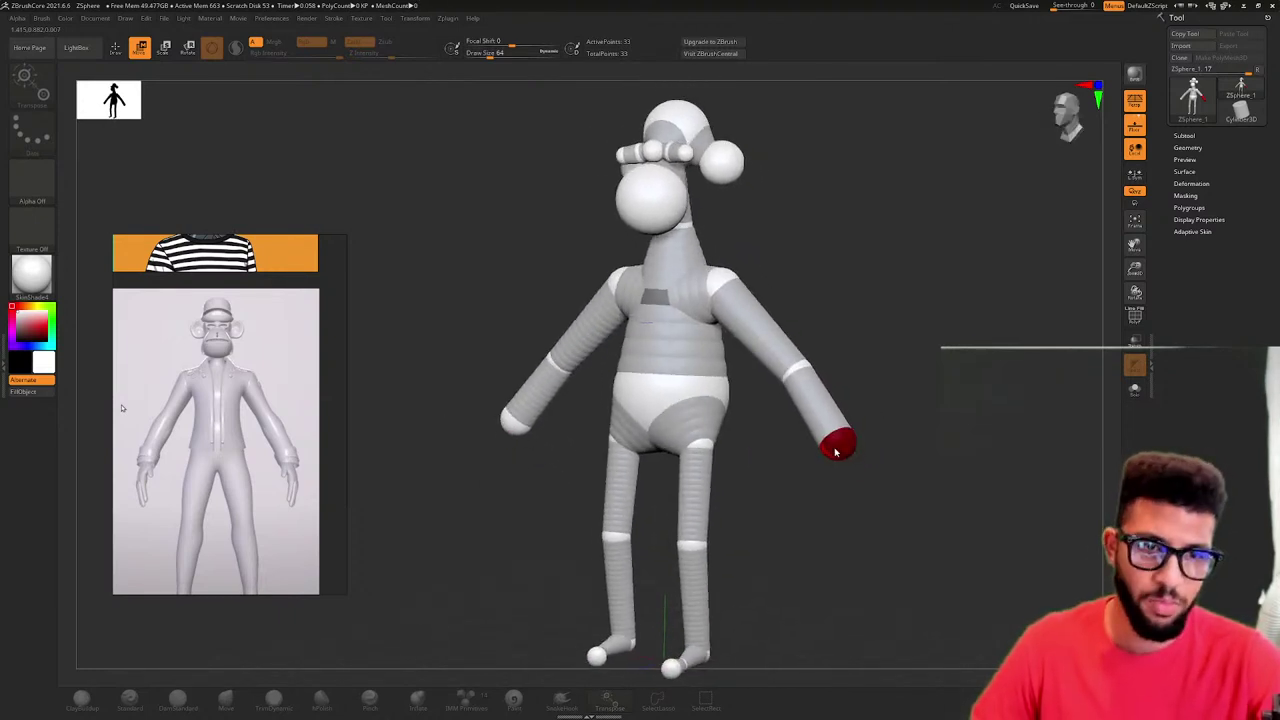
shift+right_drag(836, 449, 873, 440)
drag(794, 369, 785, 371)
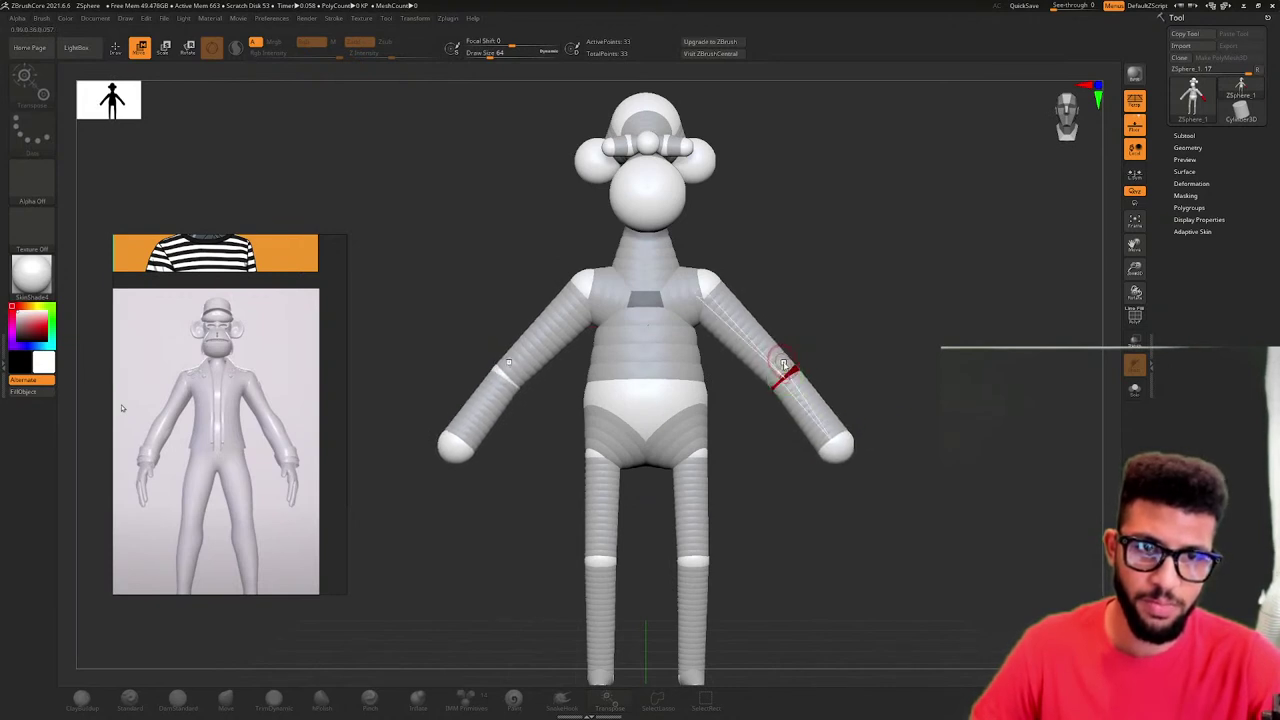
drag(729, 331, 743, 291)
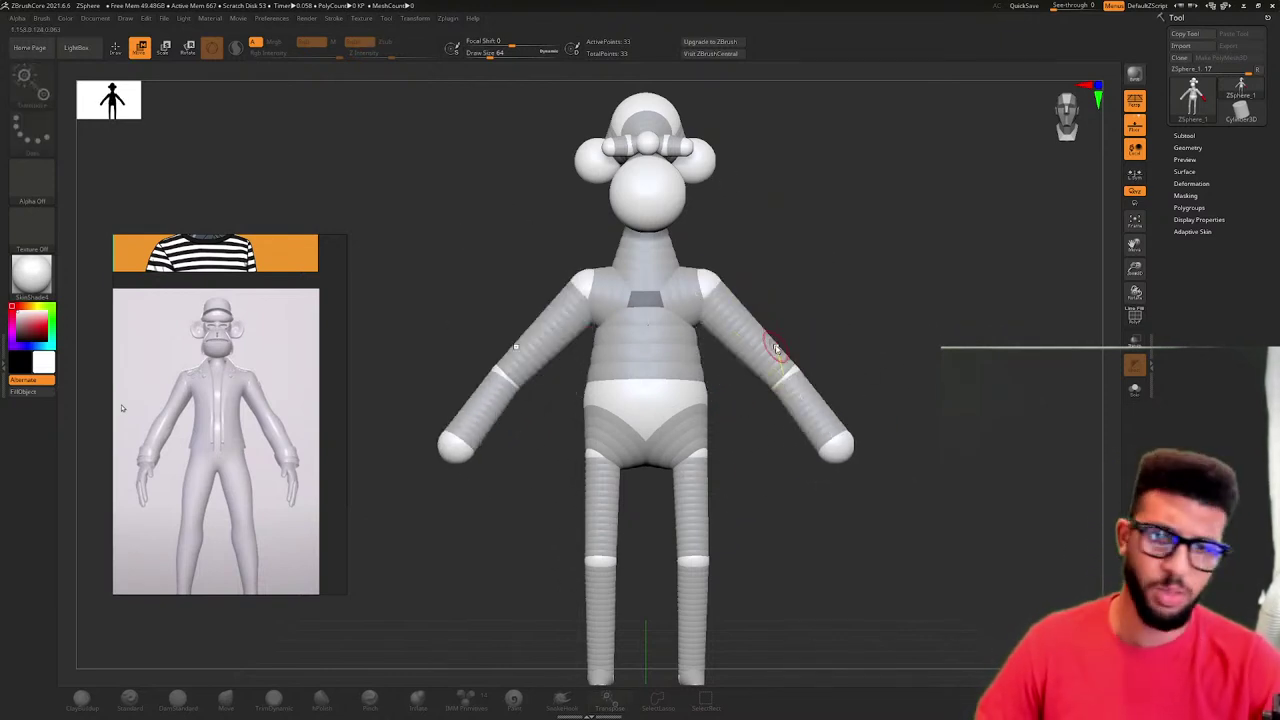
mouse_move(838, 446)
mouse_down()
mouse_move(804, 480)
mouse_move(818, 459)
mouse_up()
- Scale down the wrist ZSpheres and add a ZSphere at the end of each arm to form the hands
key(q)
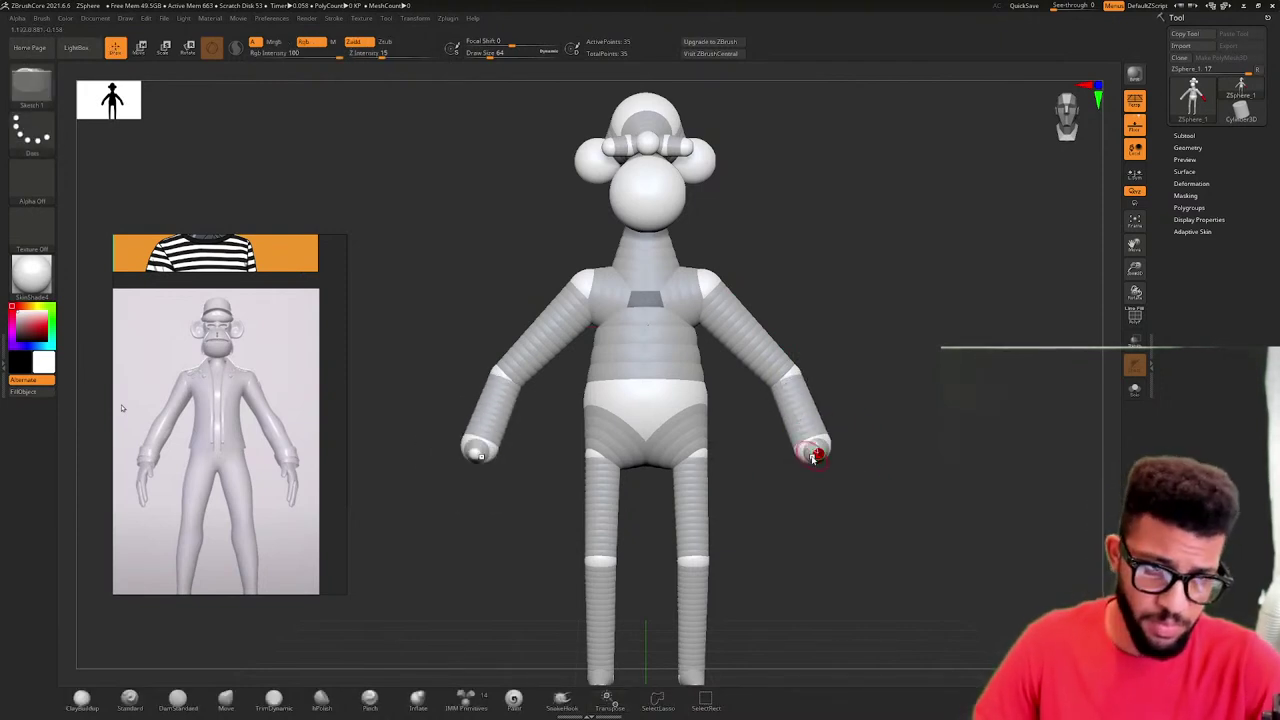
key(w)
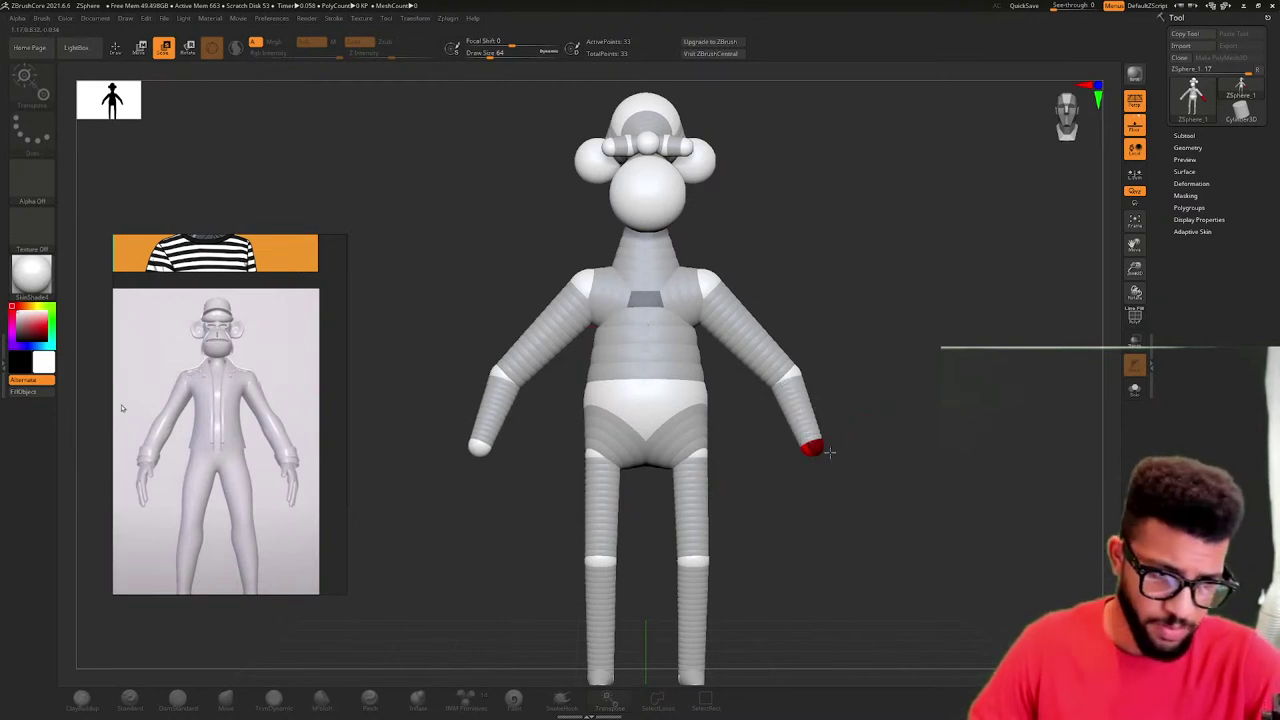
key(q)
drag(838, 450, 829, 421)
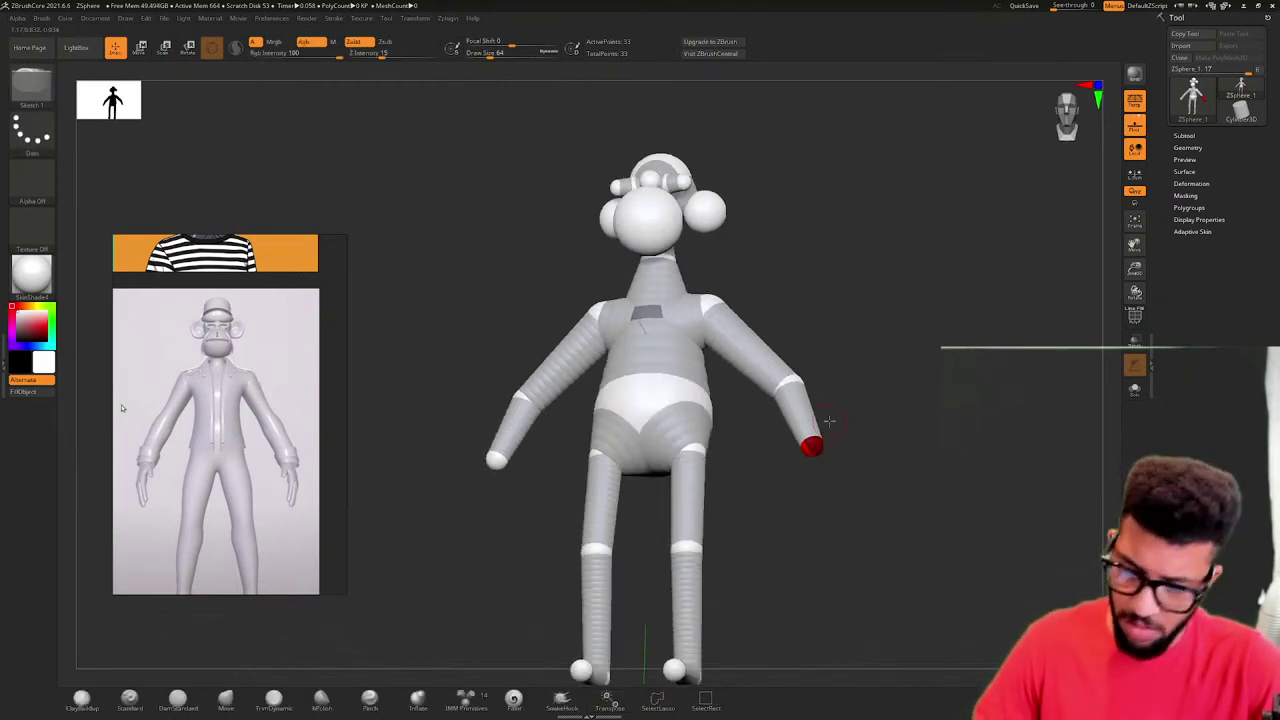
click(818, 456)
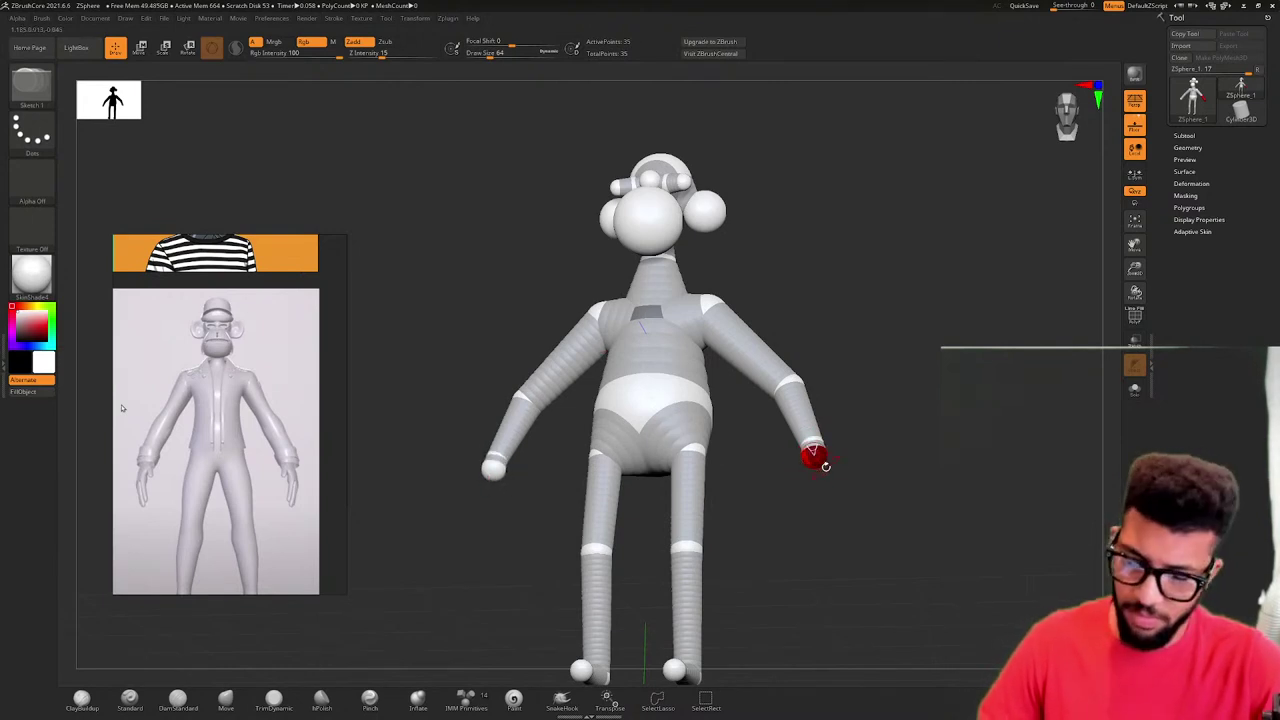
drag(828, 461, 818, 465)
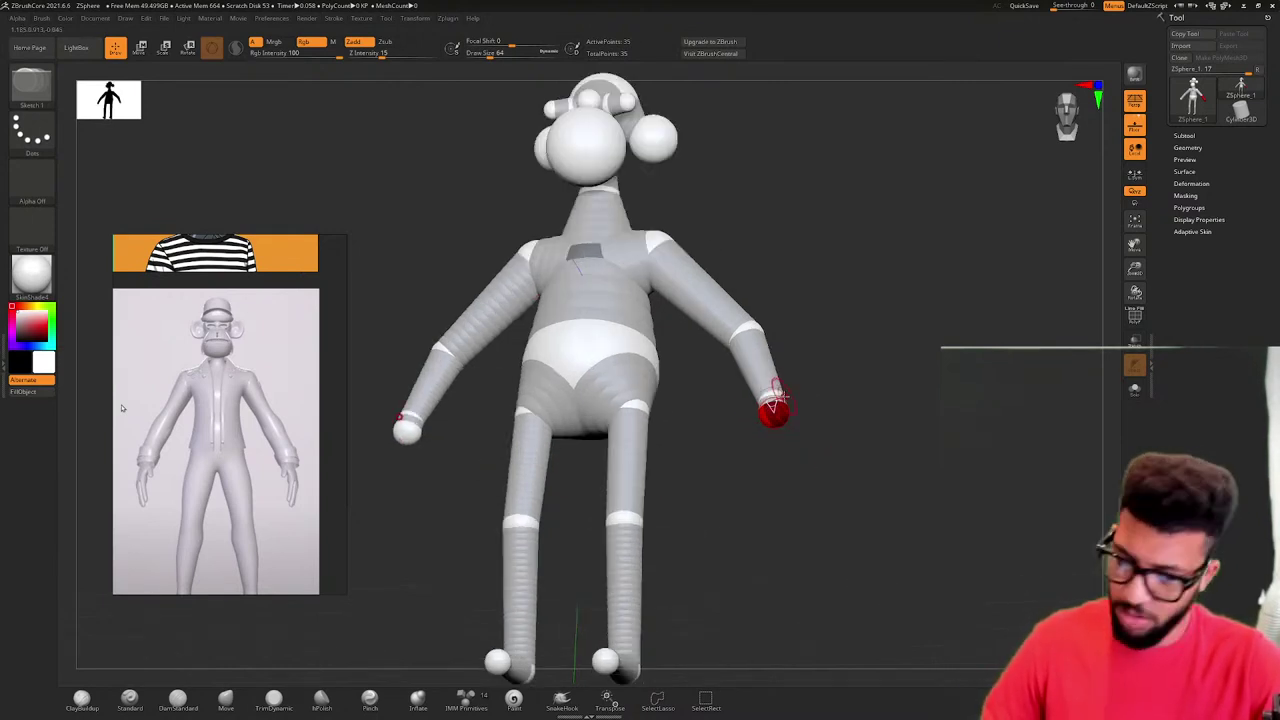
- Add four small ZSpheres in a row across the end of the hand as the starts of the fingers
mouse_move(806, 399)
alt+right_down()
mouse_move(1011, 388)
mouse_move(850, 386)
mouse_move(1235, 386)
alt+right_up()
drag(759, 397, 740, 422)
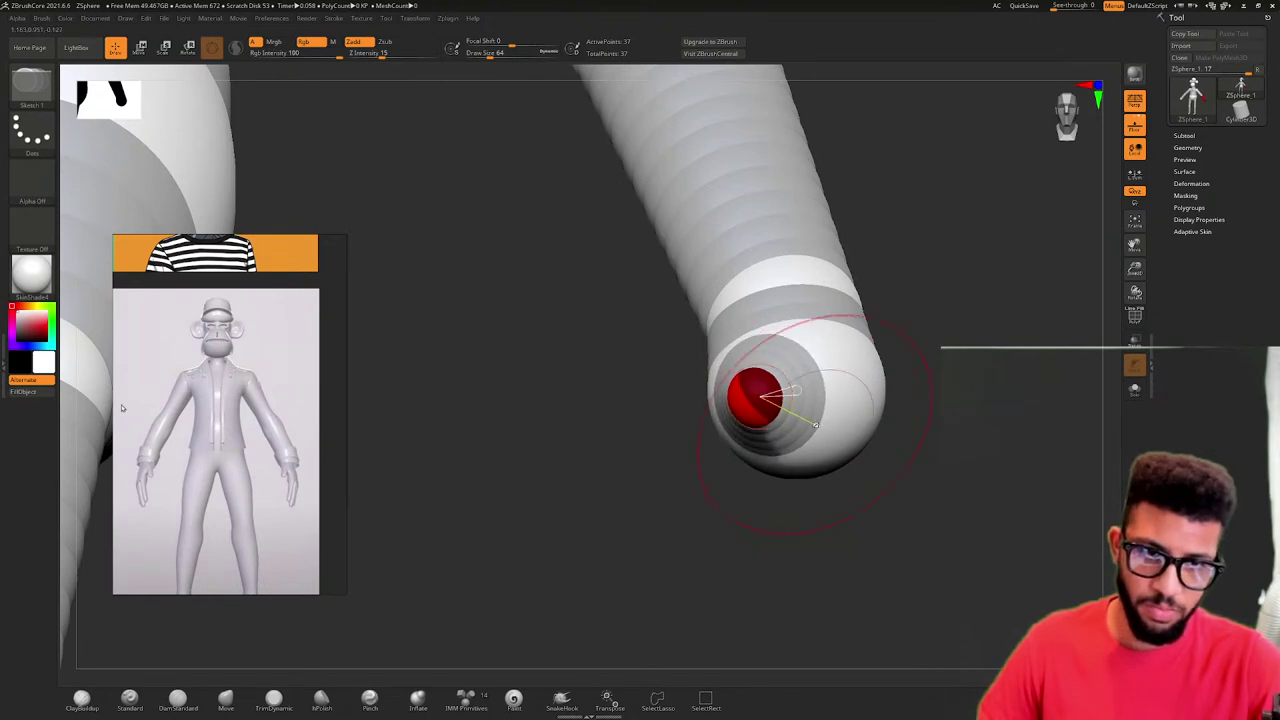
mouse_move(812, 400)
right_down()
mouse_move(806, 366)
mouse_move(775, 374)
mouse_move(795, 374)
right_up()
drag(793, 369, 800, 366)
mouse_move(816, 366)
right_down()
mouse_move(923, 400)
mouse_move(938, 368)
right_up()
drag(857, 358, 874, 368)
drag(892, 413, 893, 416)
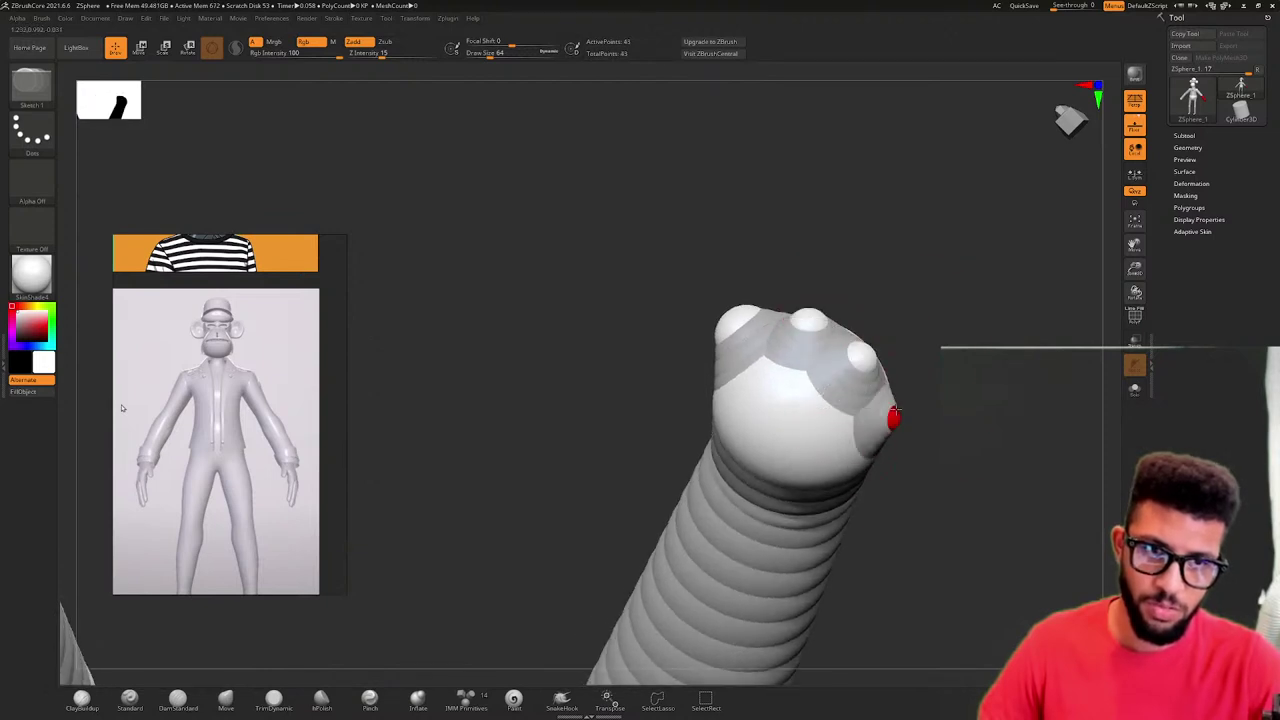
- Pull the first finger's ZSphere out from the hand, insert a knuckle joint, and extend the fingertip
key(w)
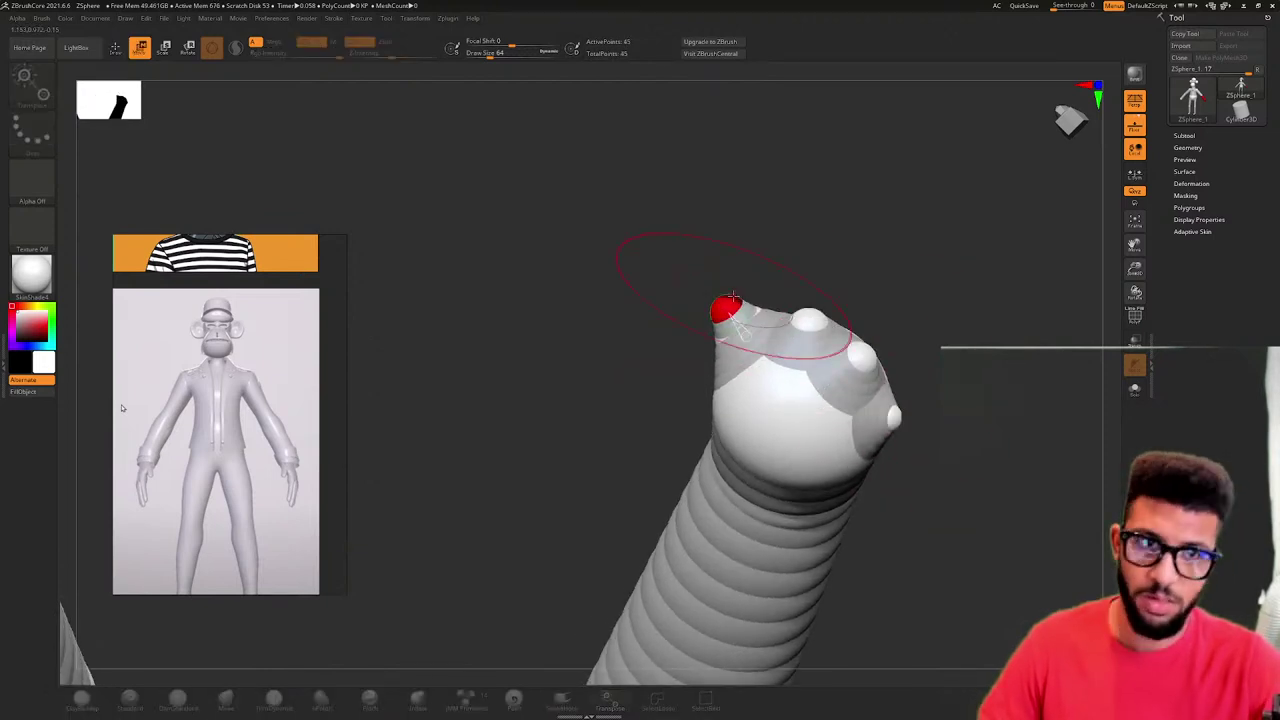
drag(686, 358, 660, 314)
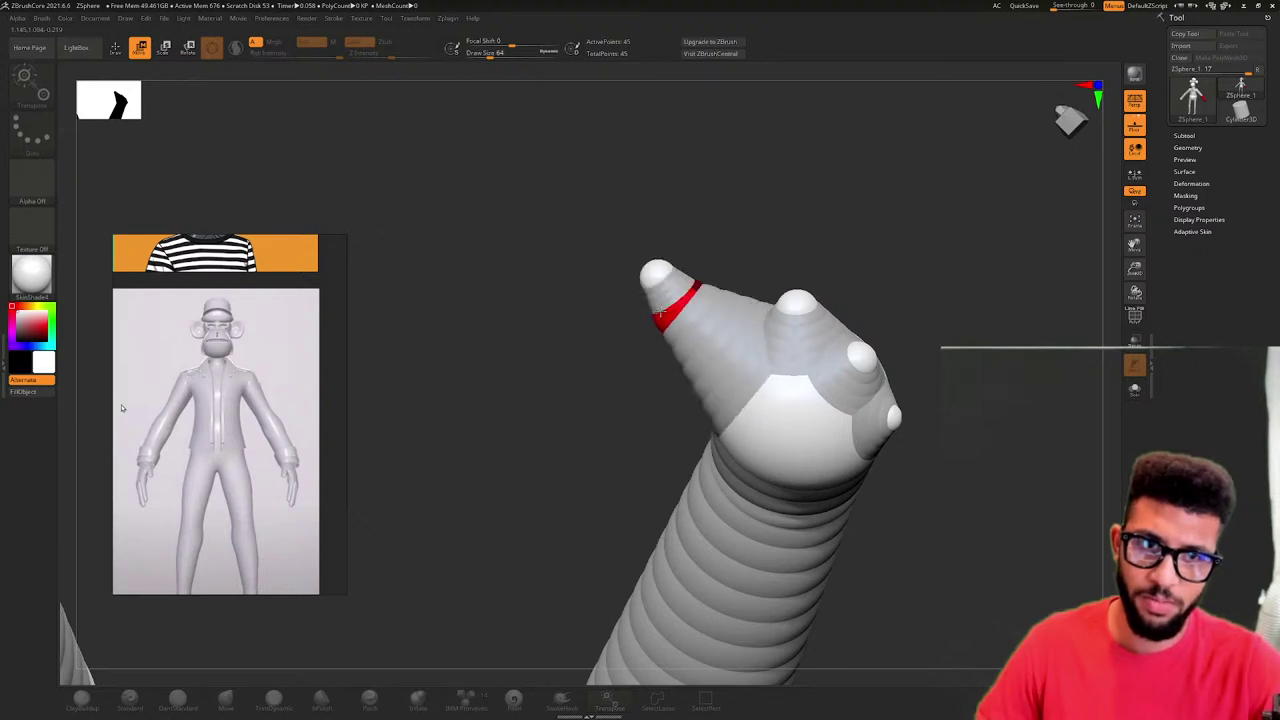
drag(649, 268, 697, 353)
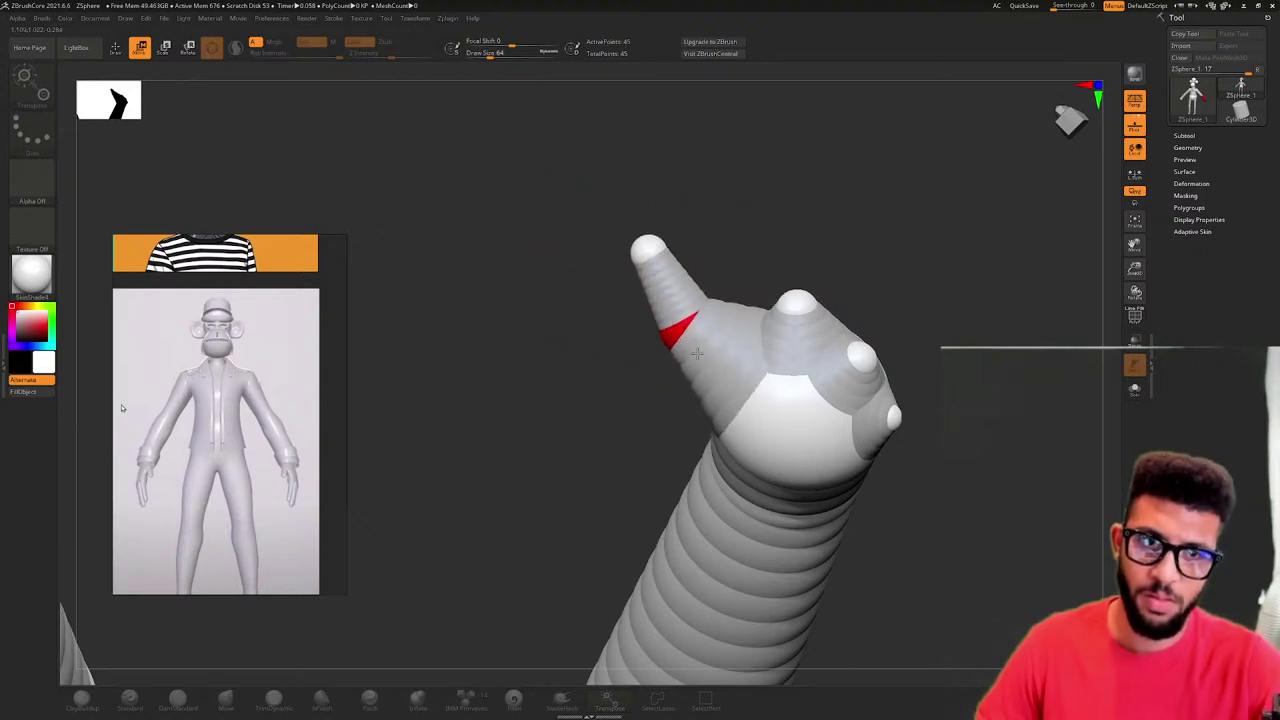
- Pull the second finger's ZSphere out from the hand, add a joint behind its tip, and reposition the joint to shape the finger
mouse_move(844, 250)
mouse_down()
mouse_move(760, 300)
mouse_move(823, 343)
mouse_move(863, 323)
mouse_move(860, 290)
mouse_up()
drag(764, 295, 730, 320)
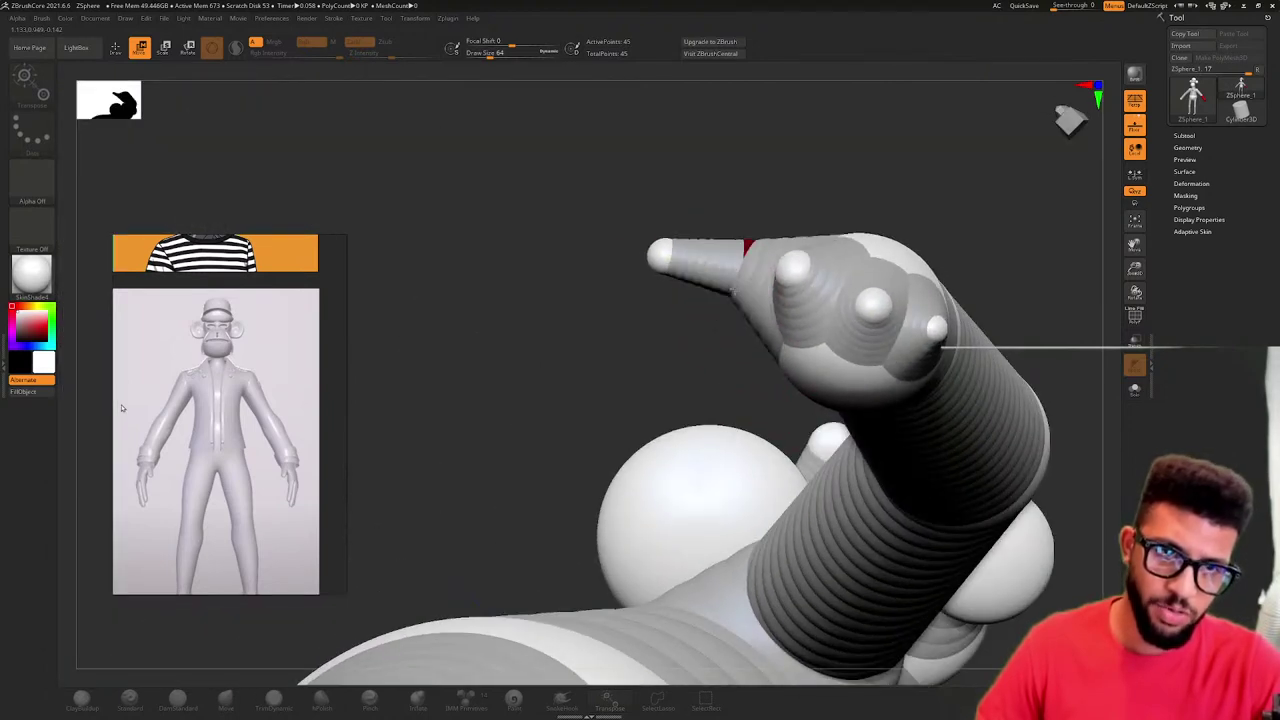
drag(866, 335, 867, 413)
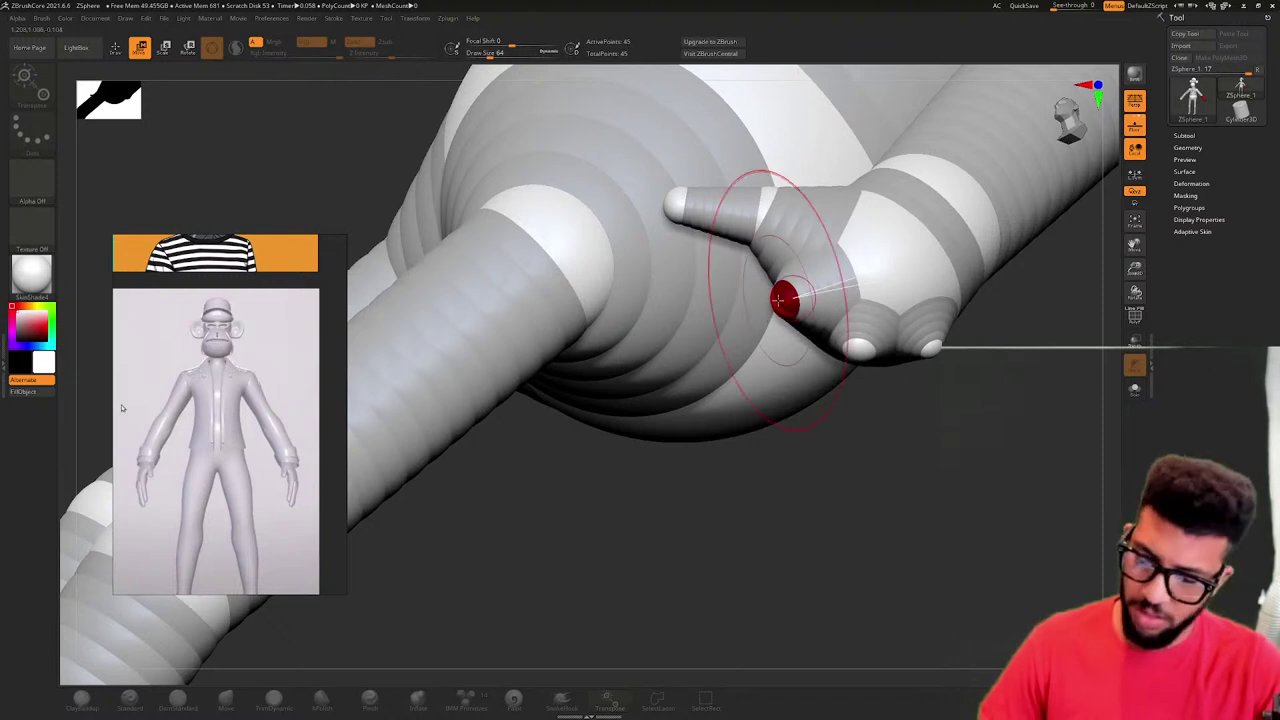
key(q)
key(w)
drag(778, 300, 655, 313)
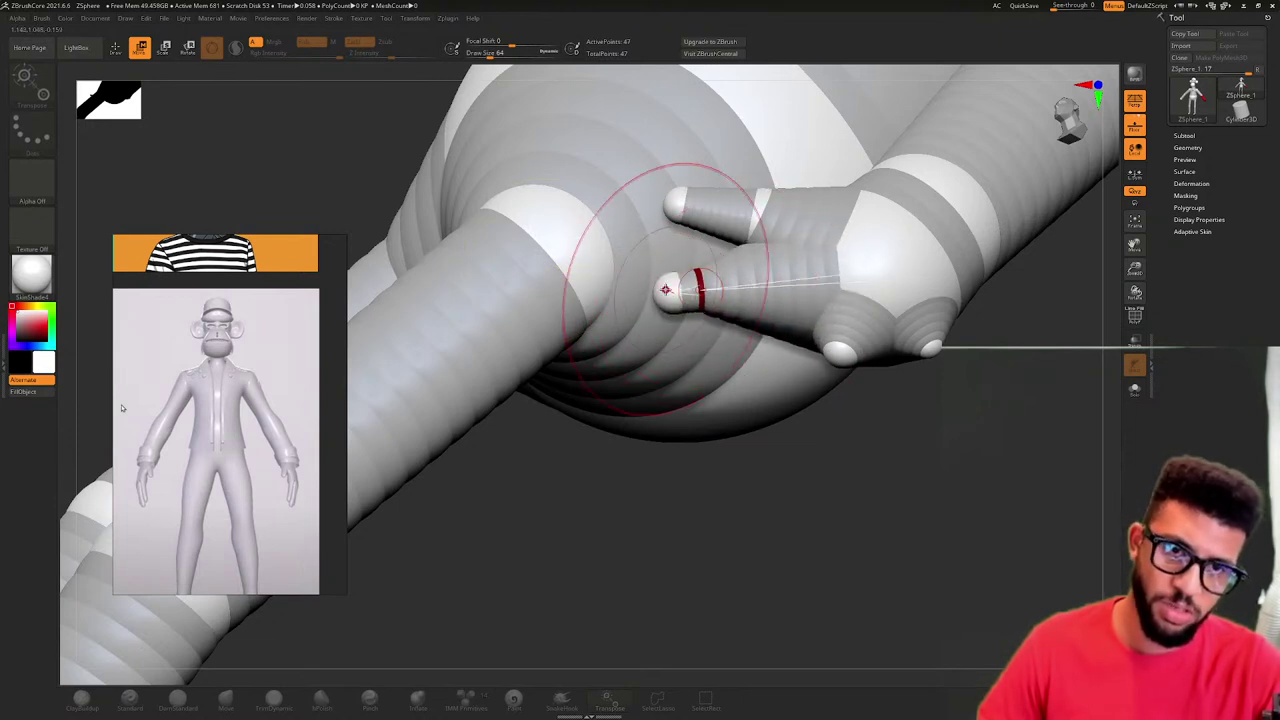
drag(672, 288, 769, 279)
- Extend the third finger from the hand with a joint behind its tip, undoing the misplaced move and repositioning the joint
mouse_move(840, 420)
mouse_down()
mouse_move(905, 392)
mouse_move(850, 425)
mouse_up()
mouse_move(960, 415)
mouse_down()
mouse_move(870, 400)
mouse_move(820, 336)
mouse_move(695, 390)
mouse_up()
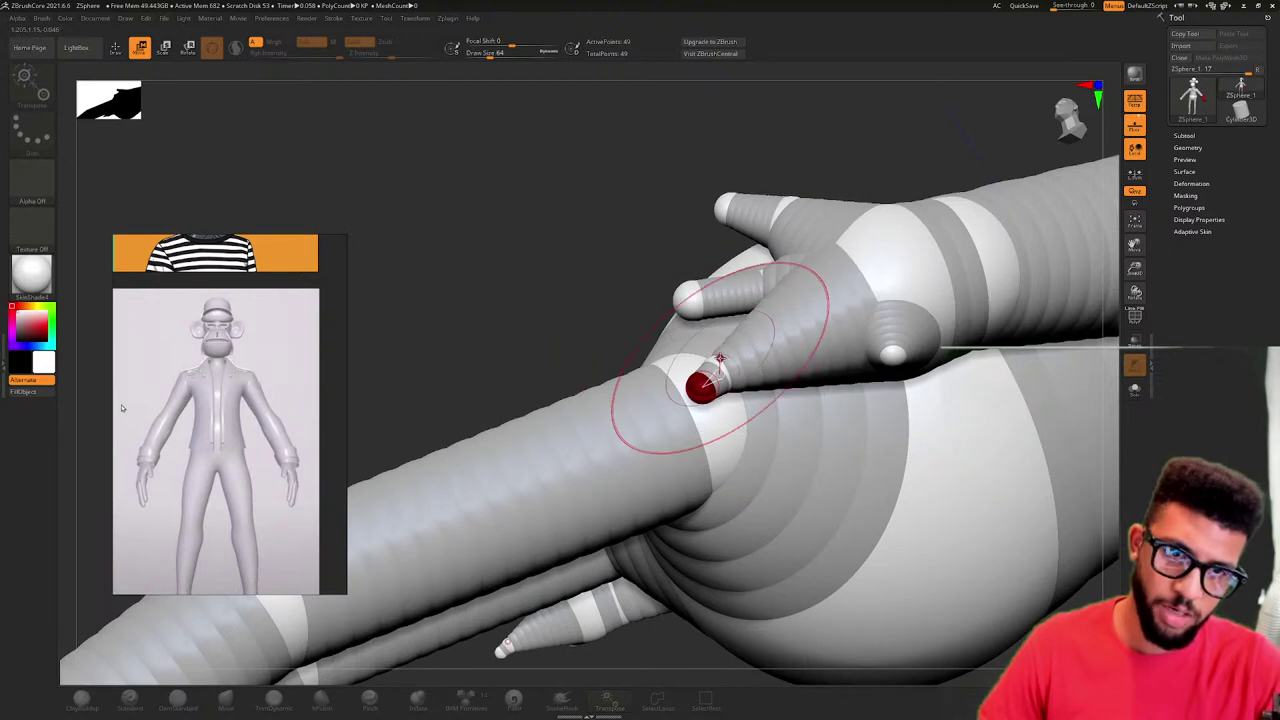
key(ctrl+z)
mouse_move(808, 348)
mouse_down()
mouse_move(664, 380)
mouse_move(806, 329)
mouse_up()
mouse_move(600, 292)
mouse_down()
mouse_move(828, 307)
mouse_move(820, 278)
mouse_move(630, 285)
mouse_up()
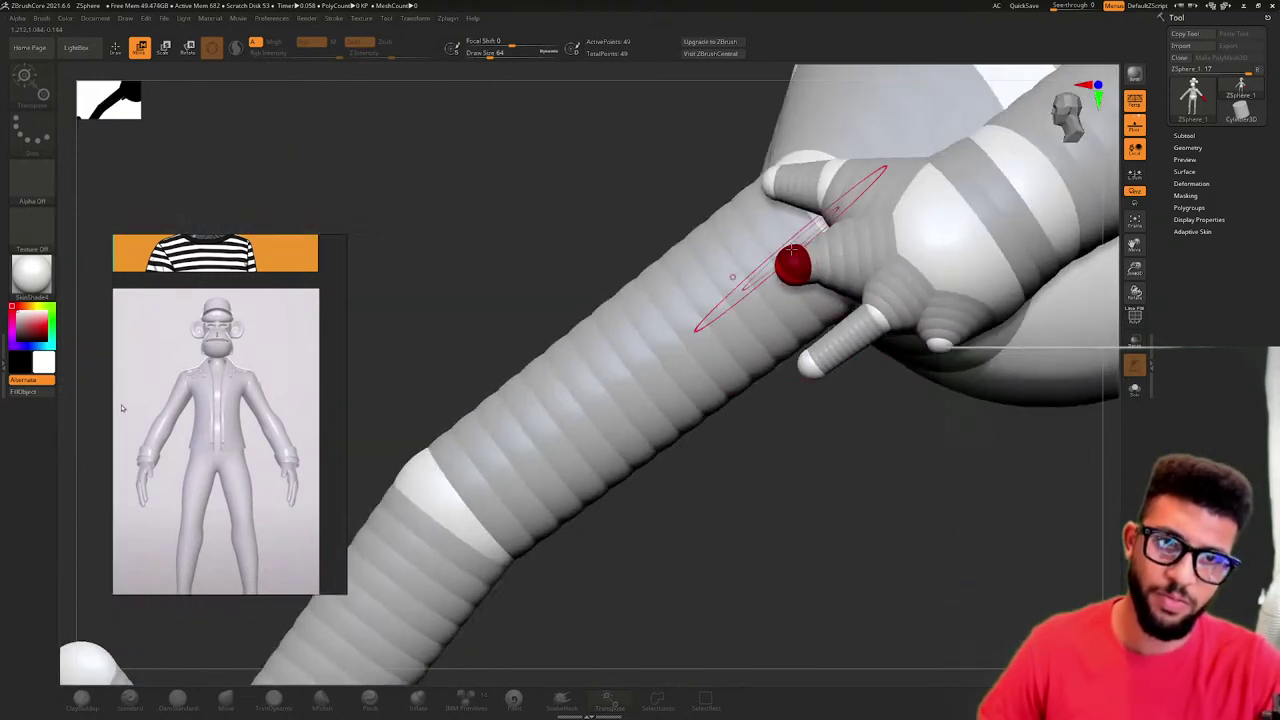
- Stretch the third finger farther out from the hand and move its joint back to the knuckle beside the palm
drag(793, 265, 694, 310)
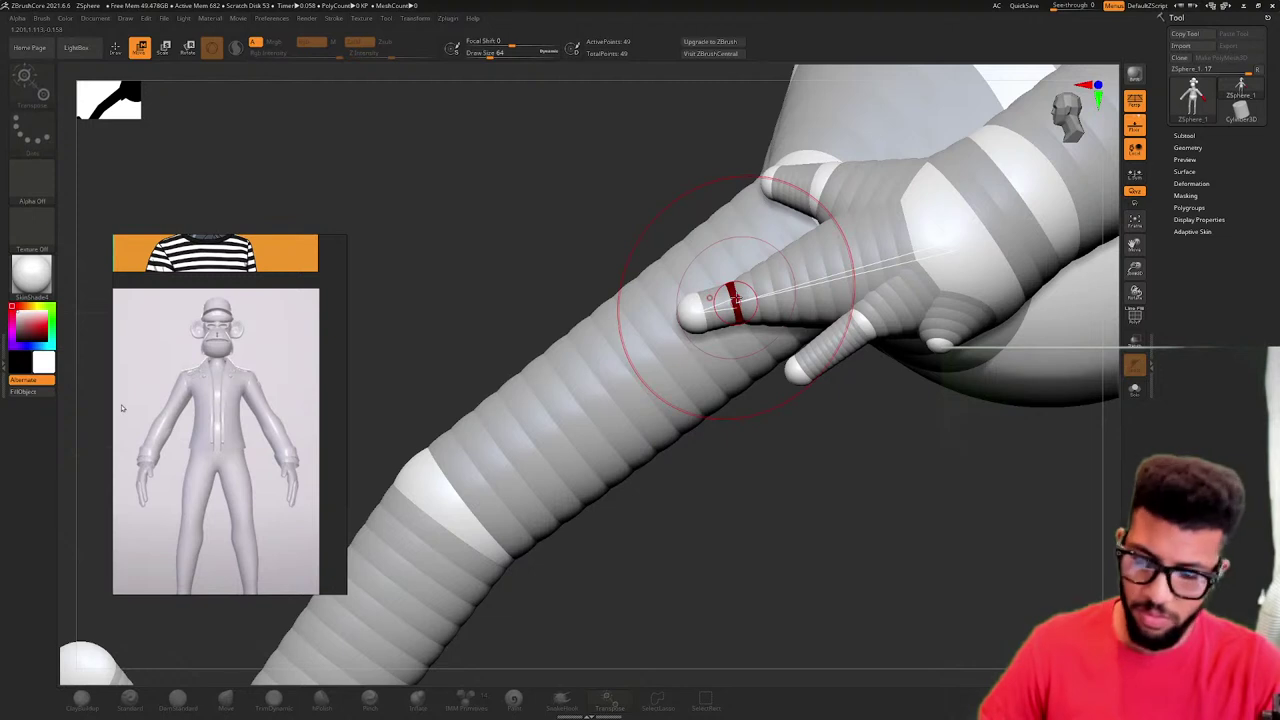
key(space)
drag(746, 301, 732, 300)
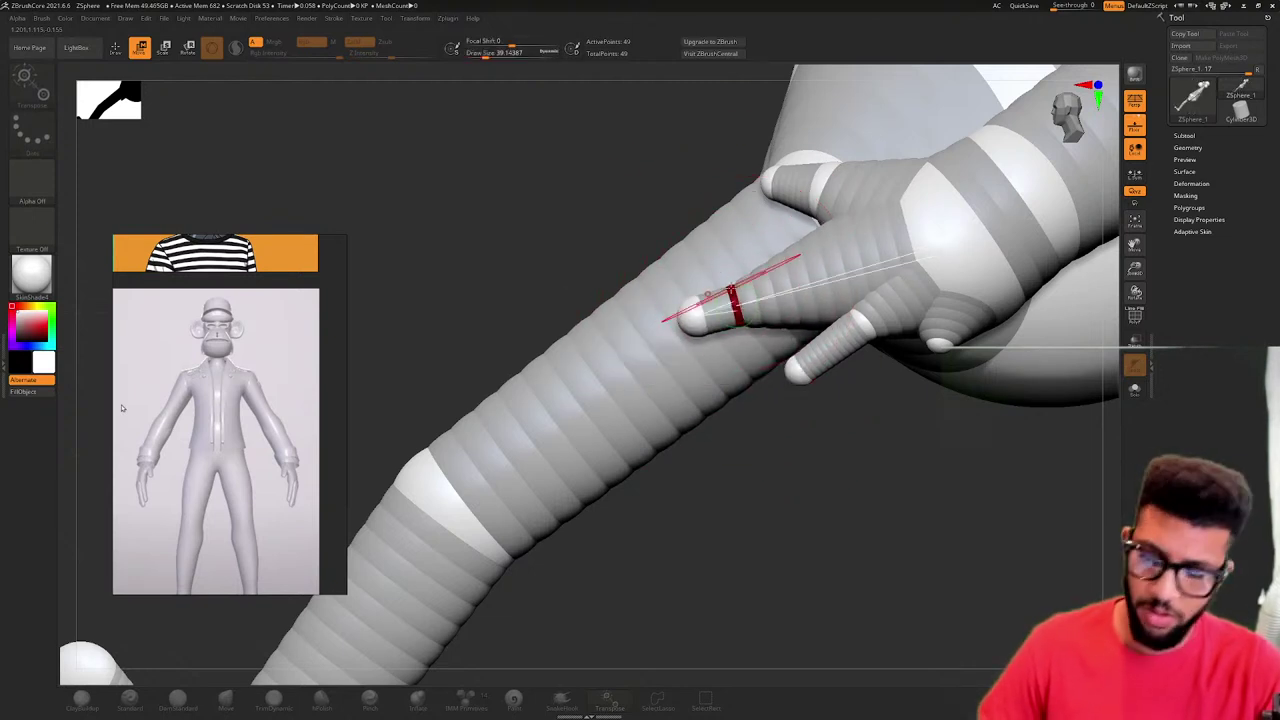
drag(731, 290, 781, 262)
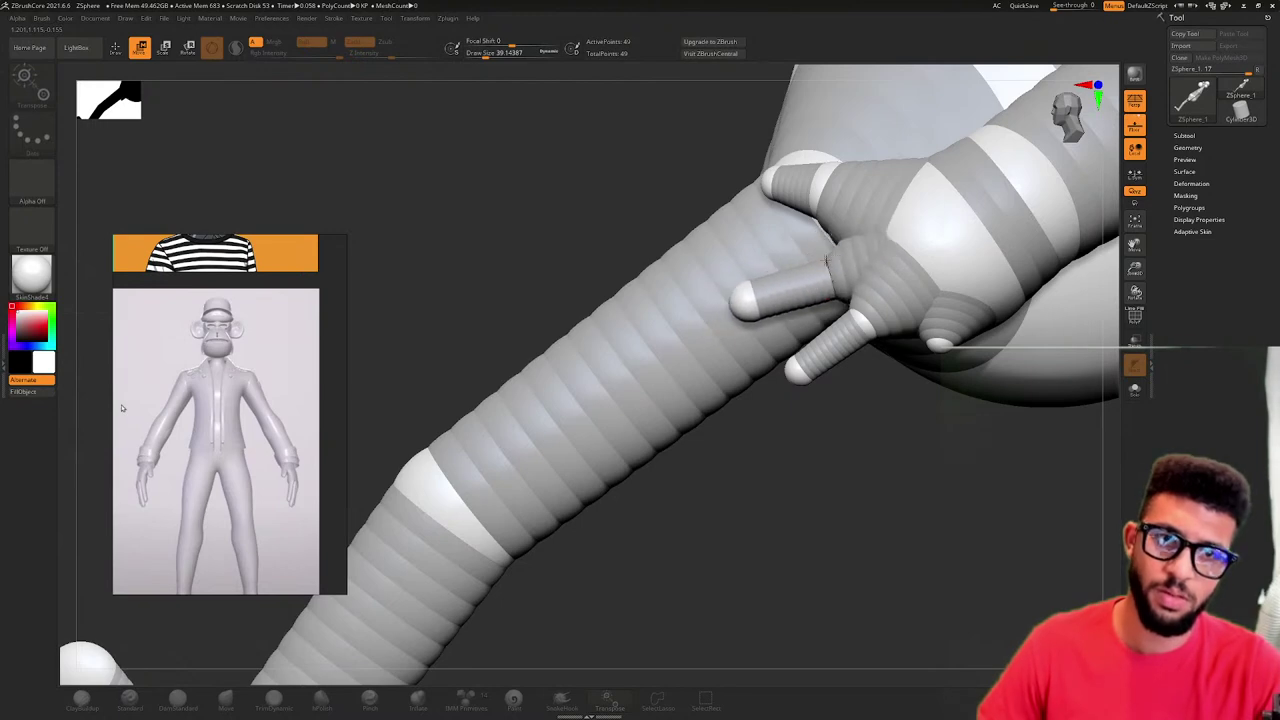
right_drag(690, 300, 762, 226)
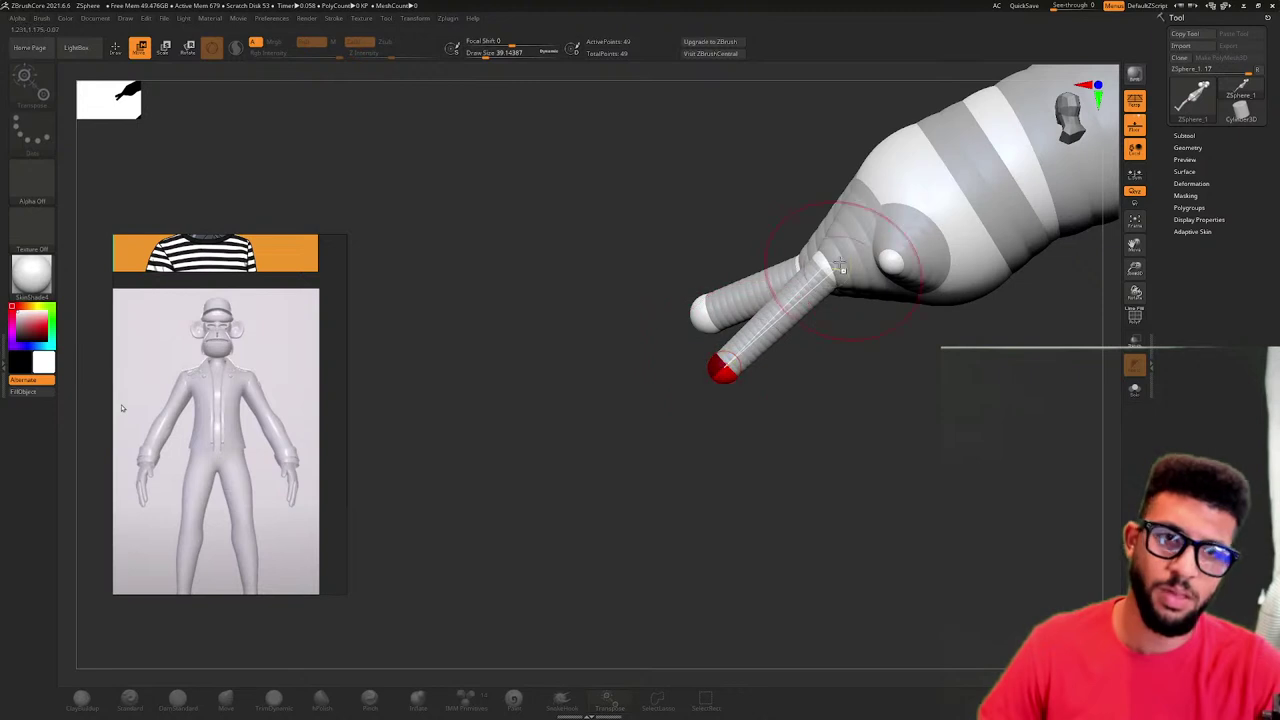
right_drag(893, 261, 934, 284)
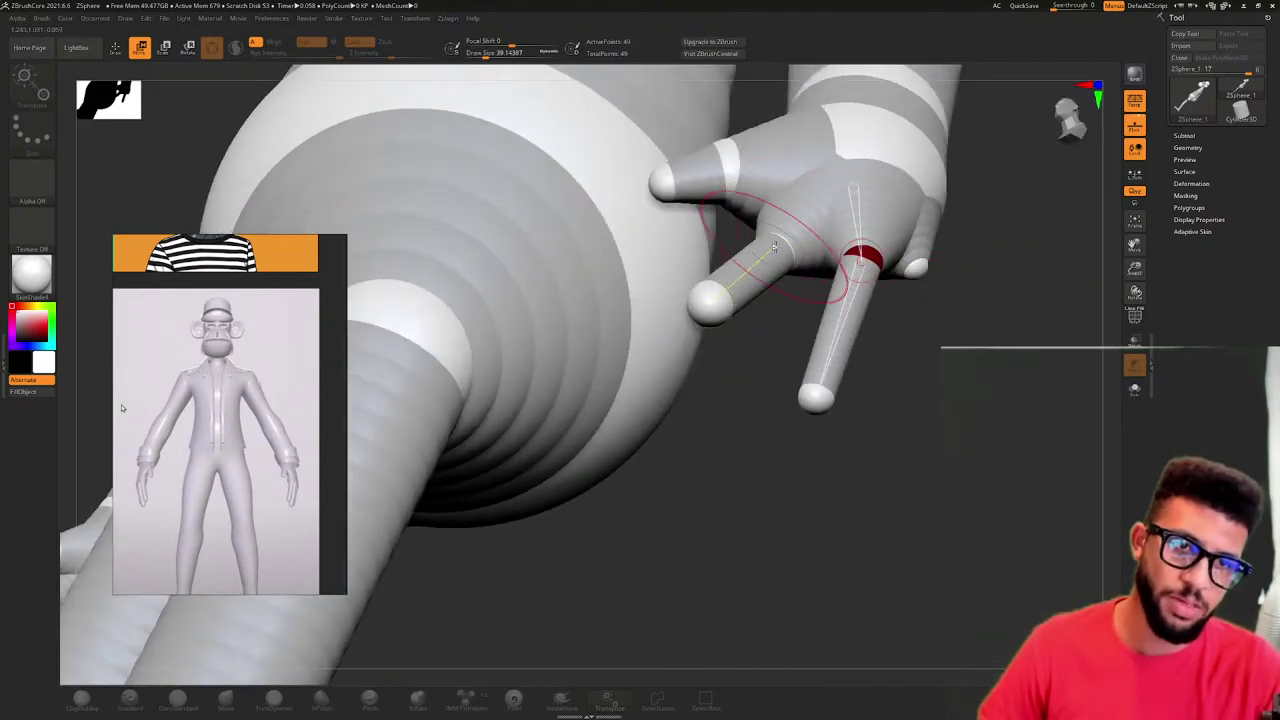
right_drag(780, 252, 736, 208)
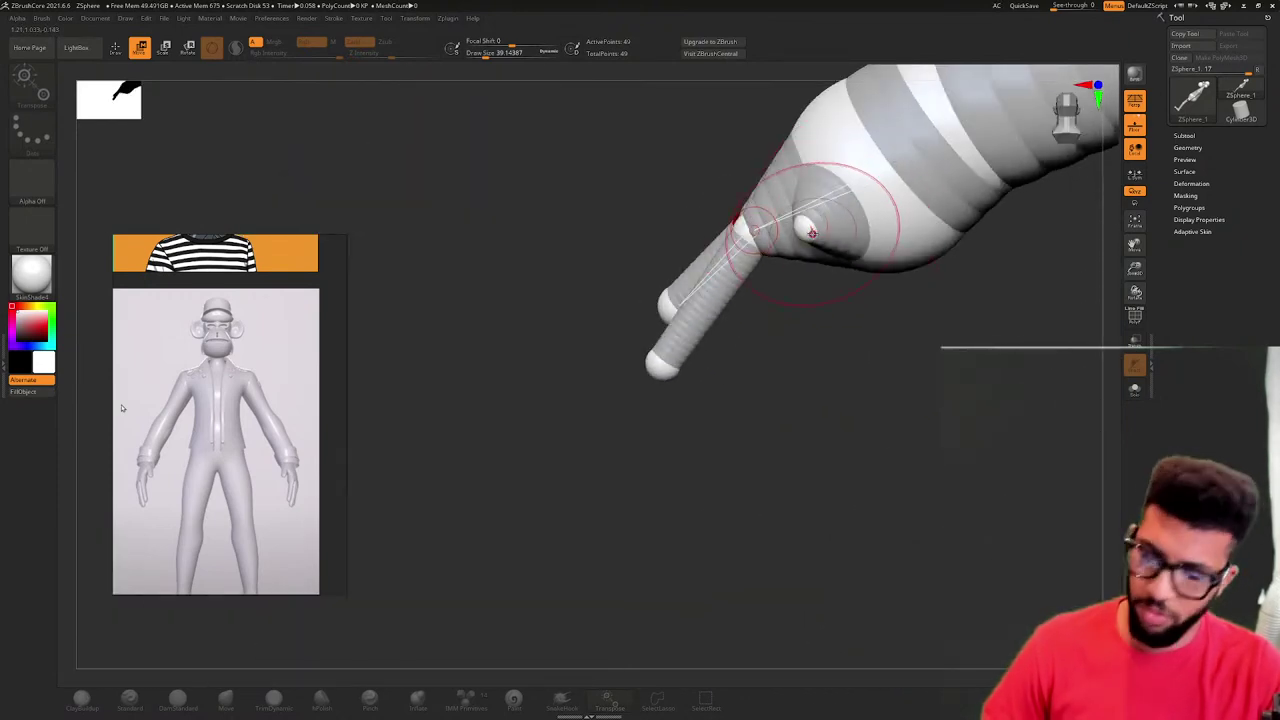
- Pull the fourth finger's ZSphere out from the hand, insert a joint behind its tip, and reposition the joint and fingertip
right_drag(812, 232, 853, 218)
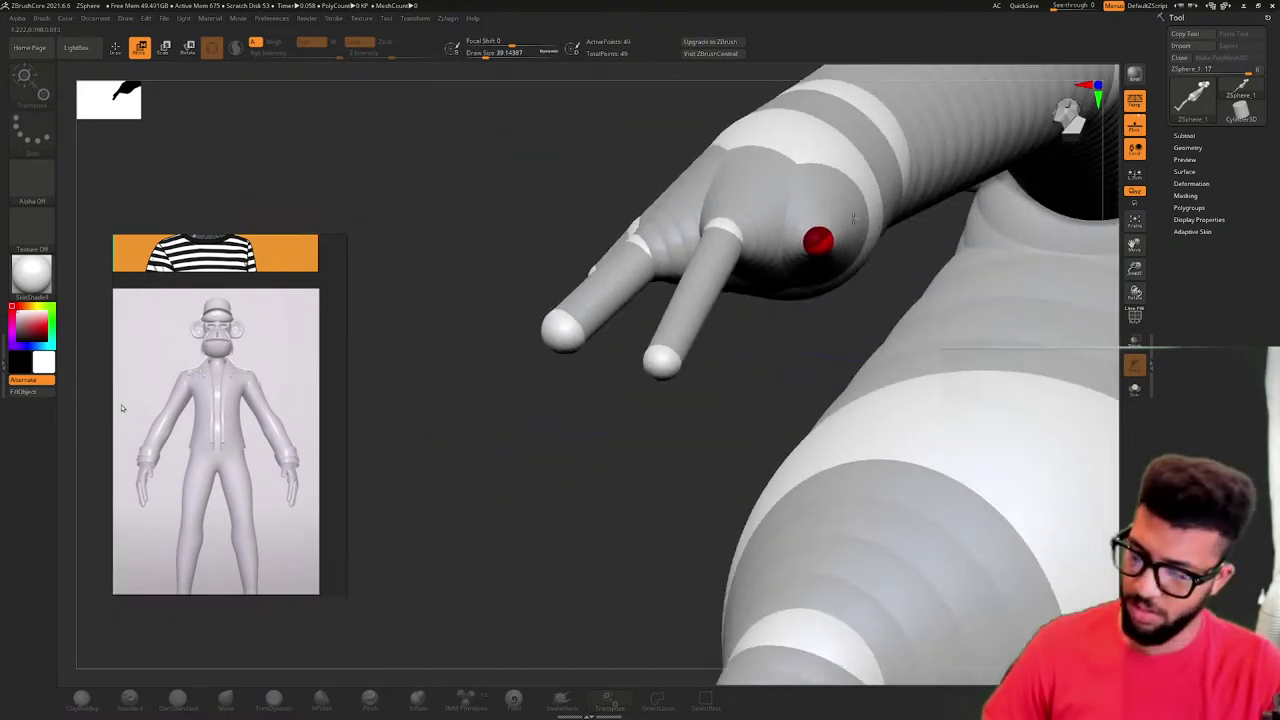
key(ctrl+z)
key(w)
drag(817, 244, 765, 338)
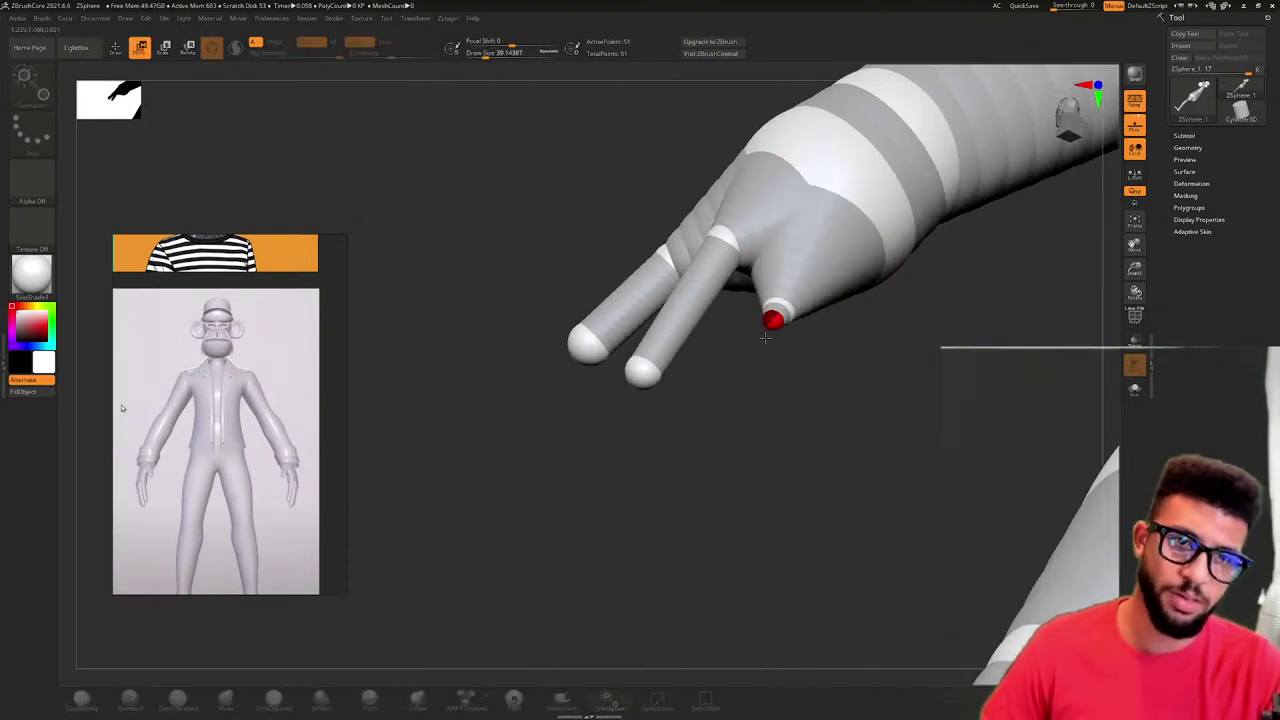
key(q)
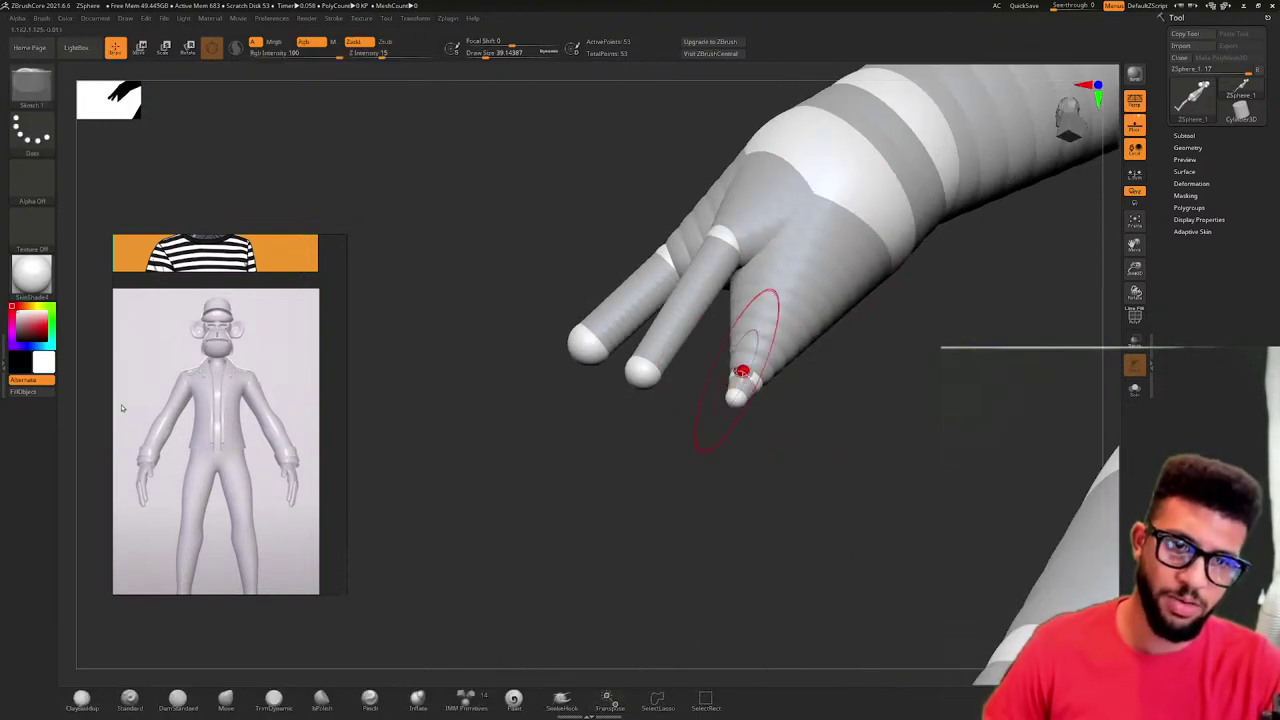
key(w)
drag(741, 372, 800, 278)
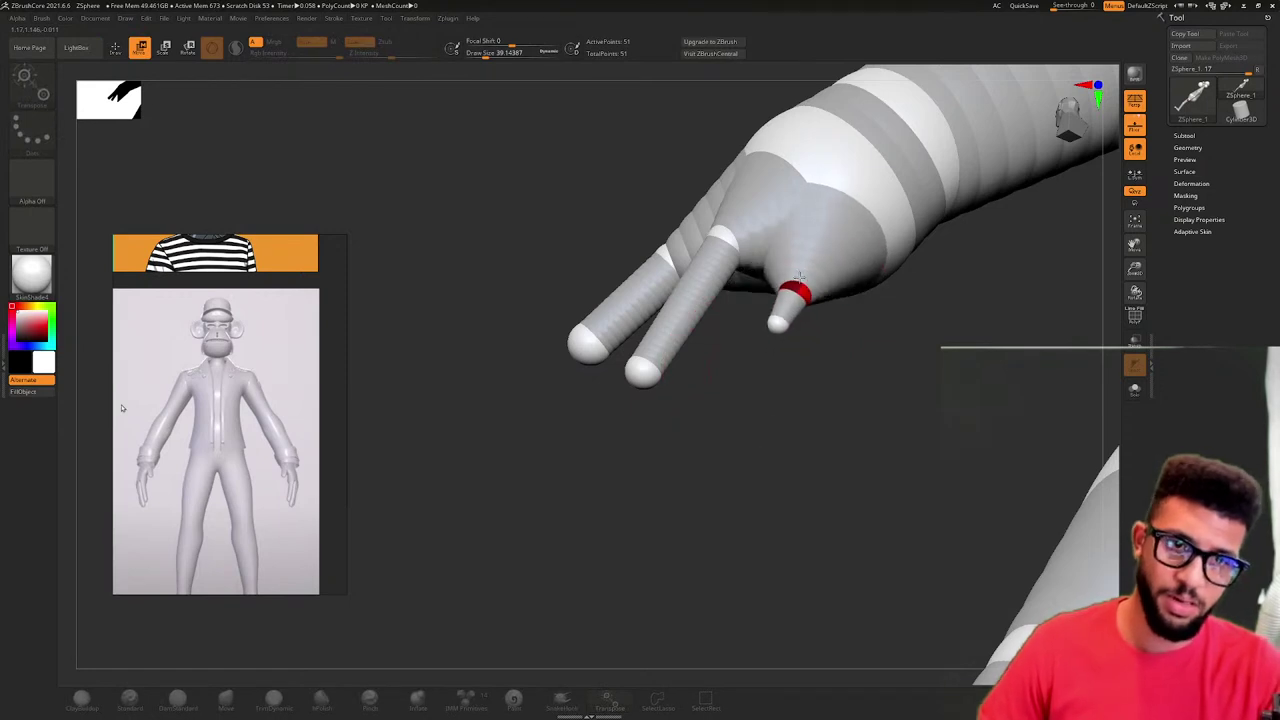
right_drag(800, 278, 764, 347)
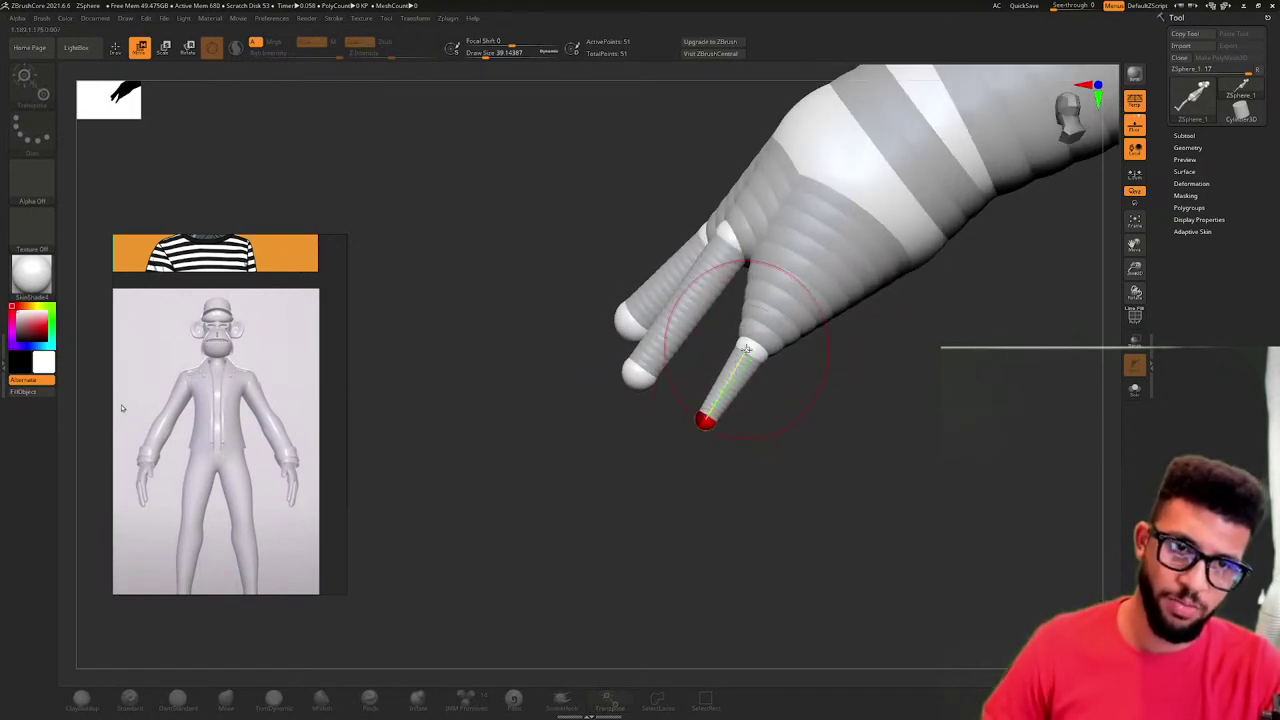
mouse_move(786, 265)
right_down()
mouse_move(857, 277)
mouse_move(788, 270)
right_up()
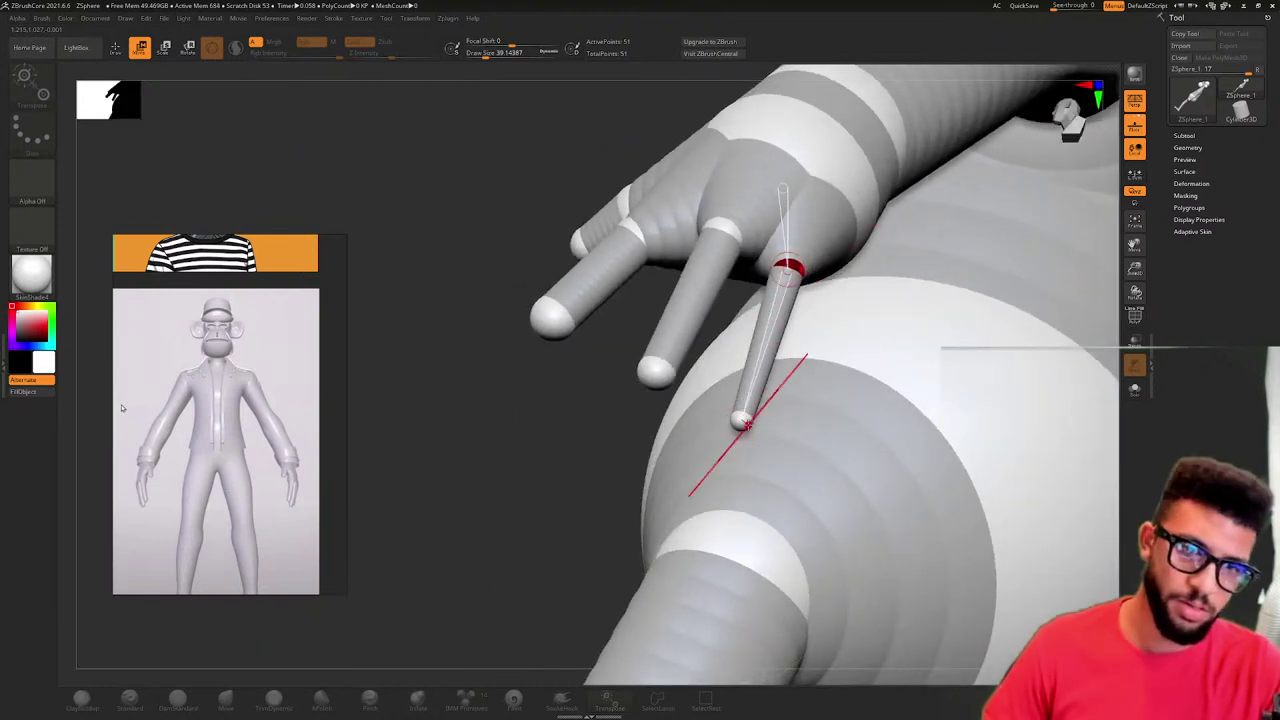
- Scale up the fourth finger's tip and knuckle joint to thicken the finger
key(w)
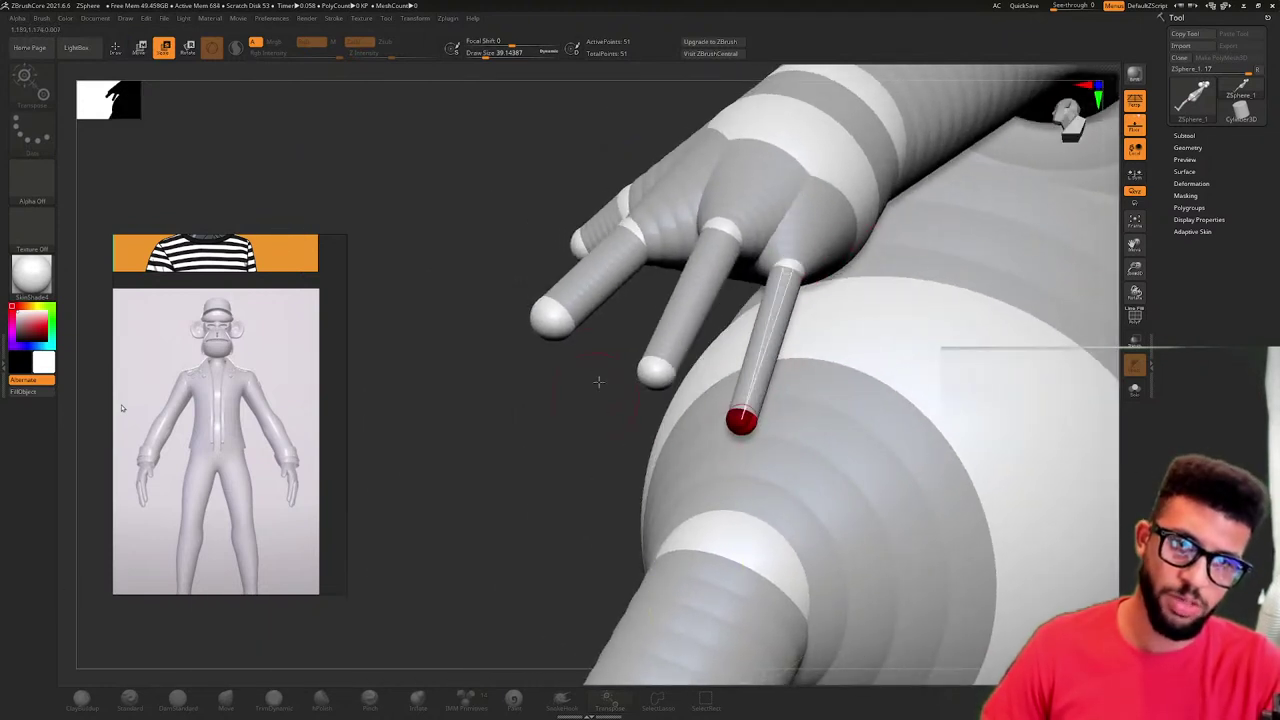
drag(839, 247, 437, 386)
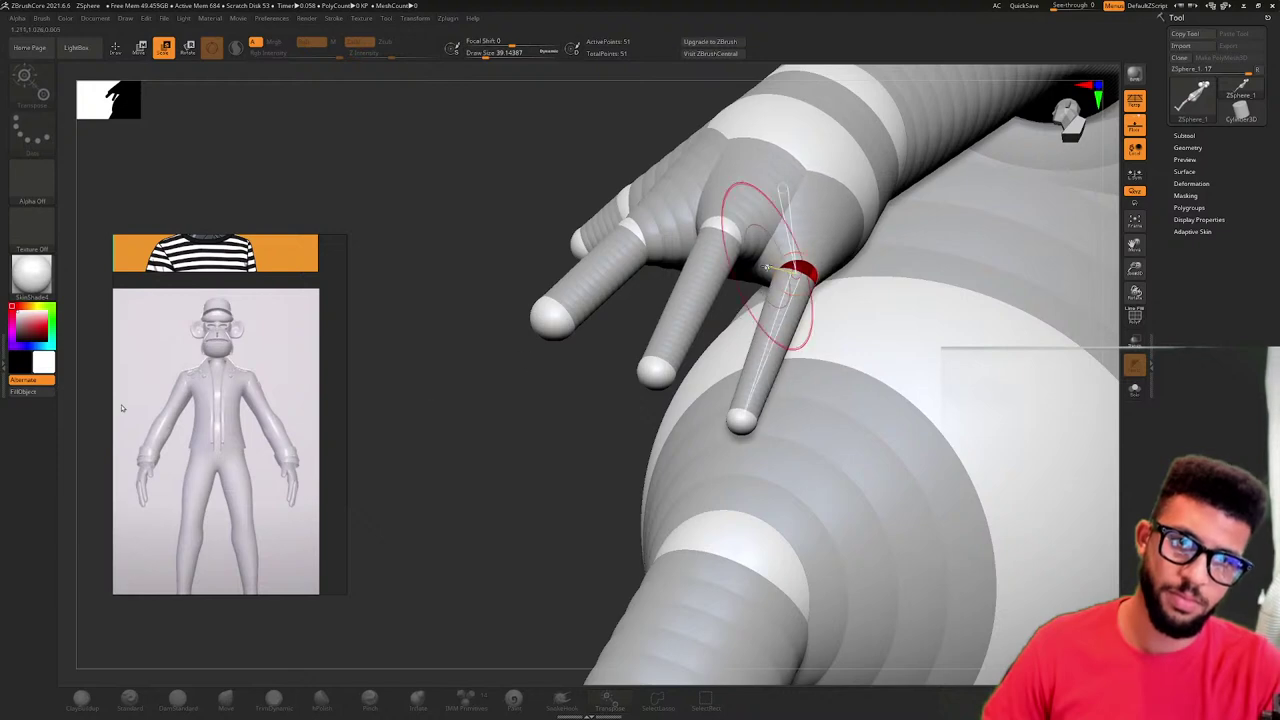
right_drag(770, 268, 774, 290)
- Preview the adaptive skin of the whole character, inspect it at an angle, and return to the ZSphere view
key(a)
right_drag(849, 266, 848, 239)
drag(848, 238, 848, 264)
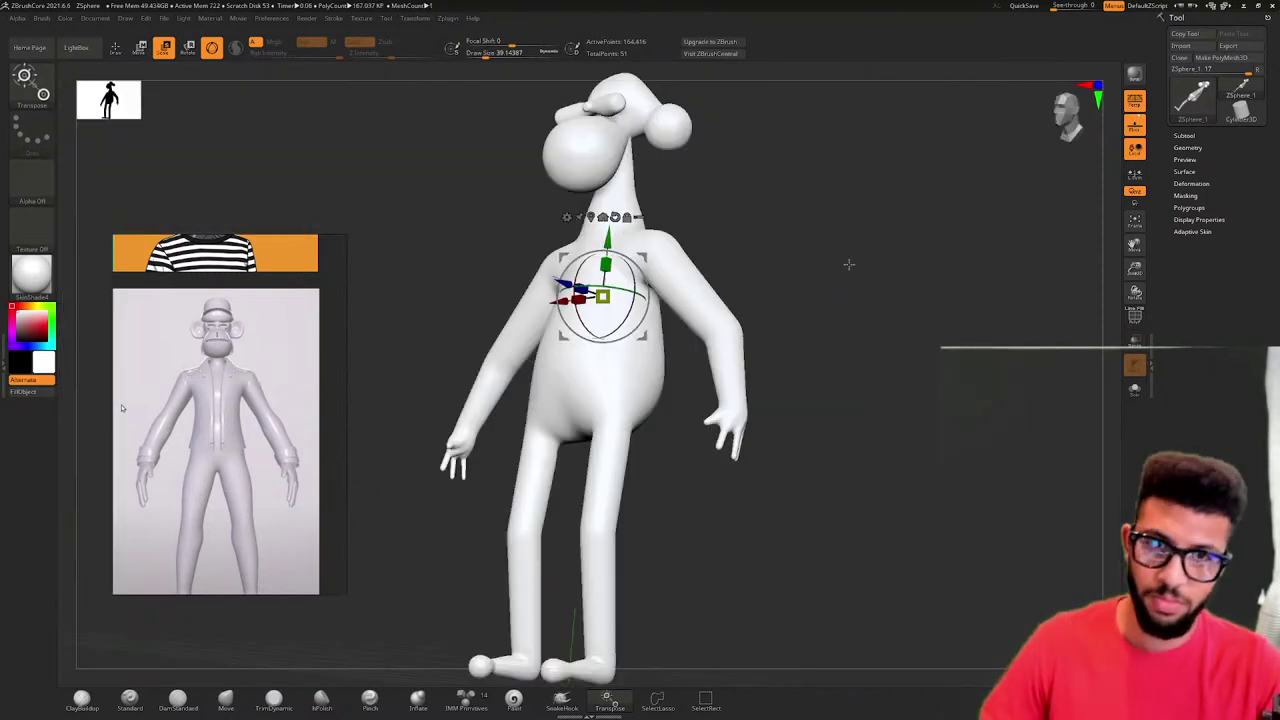
drag(846, 263, 768, 287)
key(a)
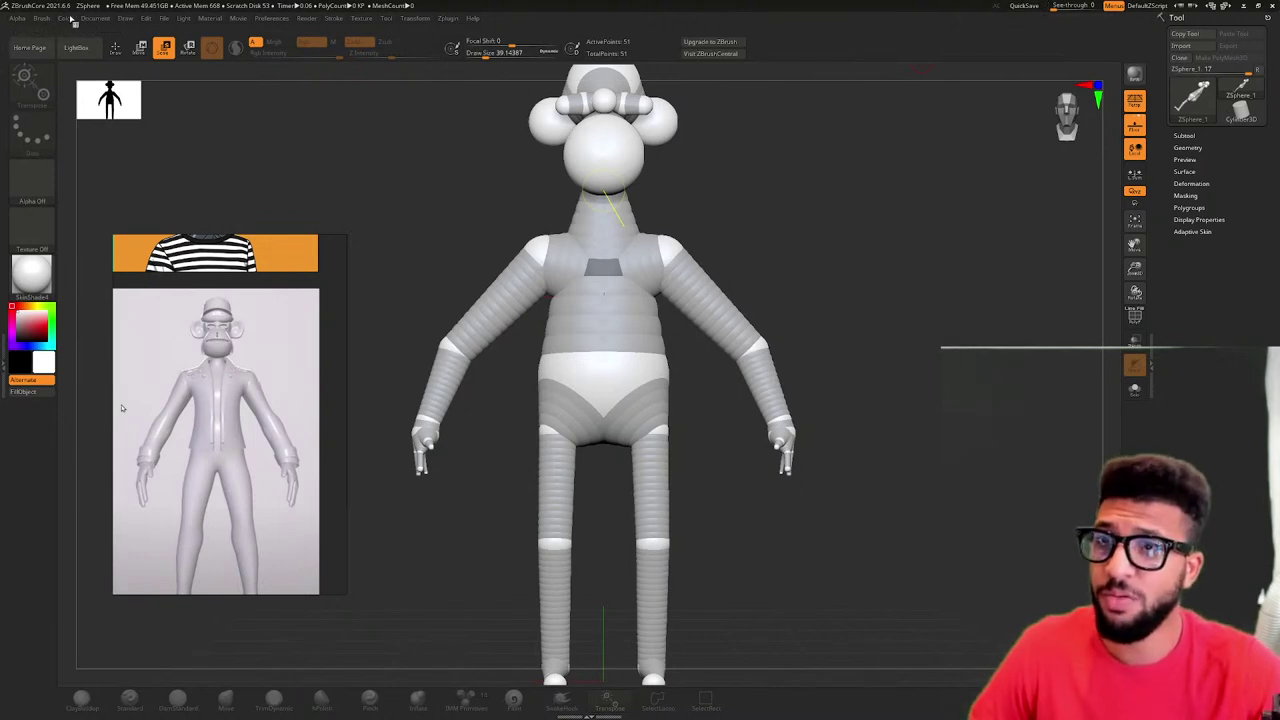
- Save the ZSphere project in a folder on the New Volume (F:) drive
click(164, 19)
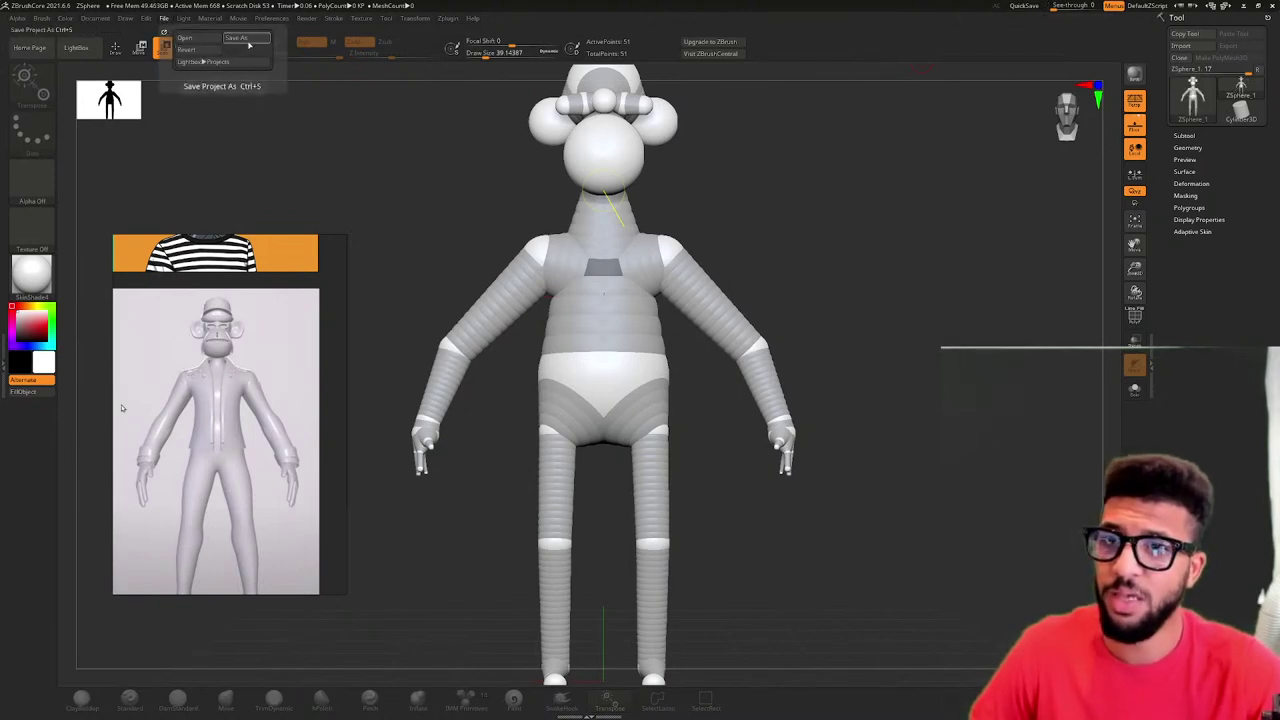
click(237, 40)
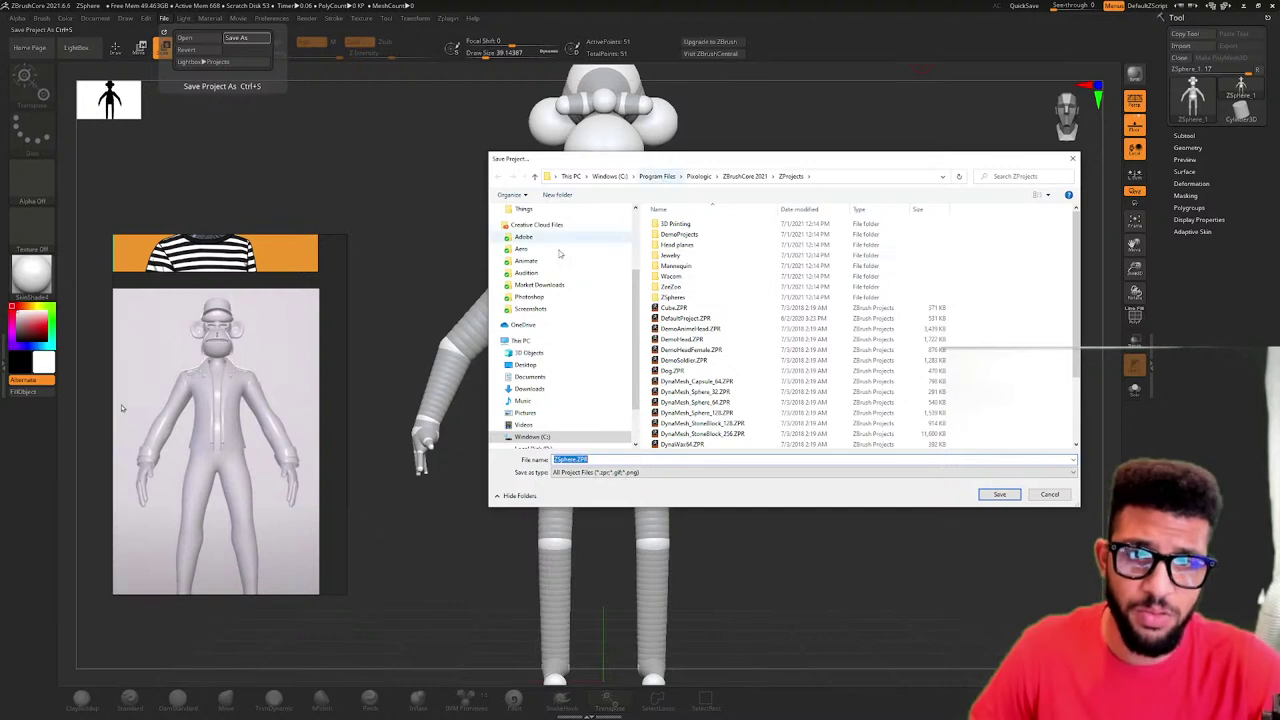
scroll(556, 330, down, 1)
click(552, 409)
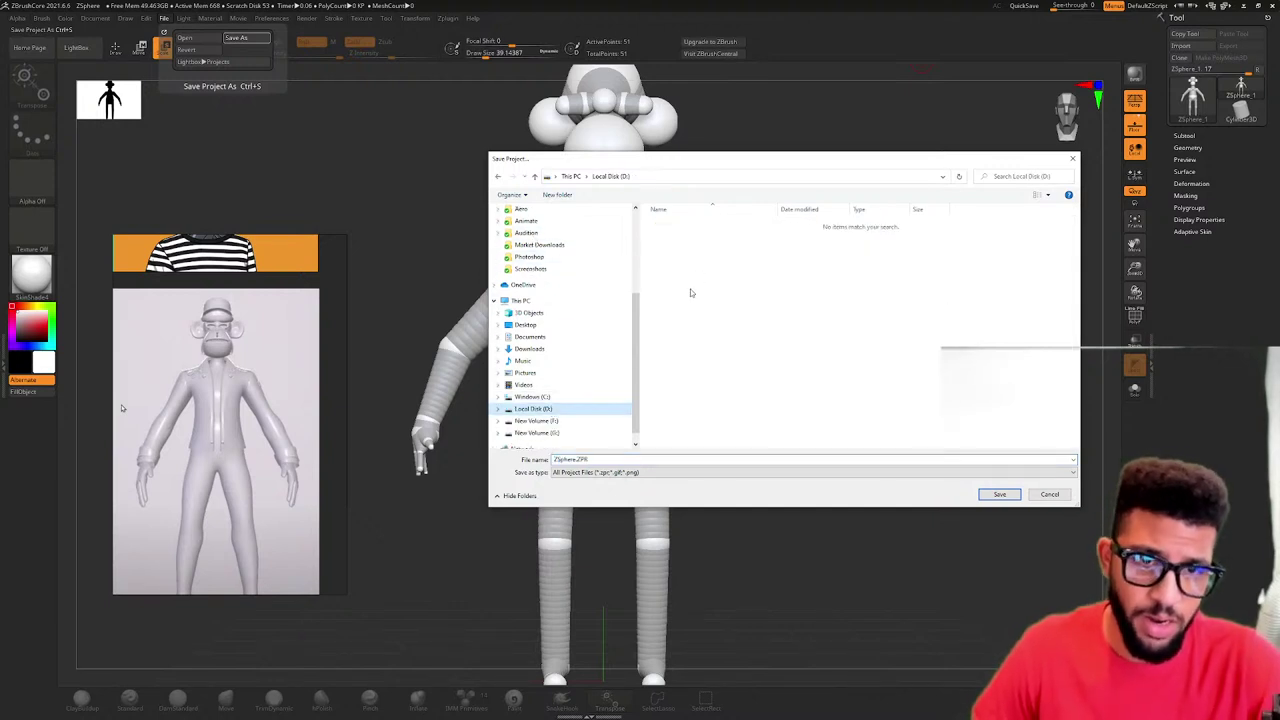
click(536, 420)
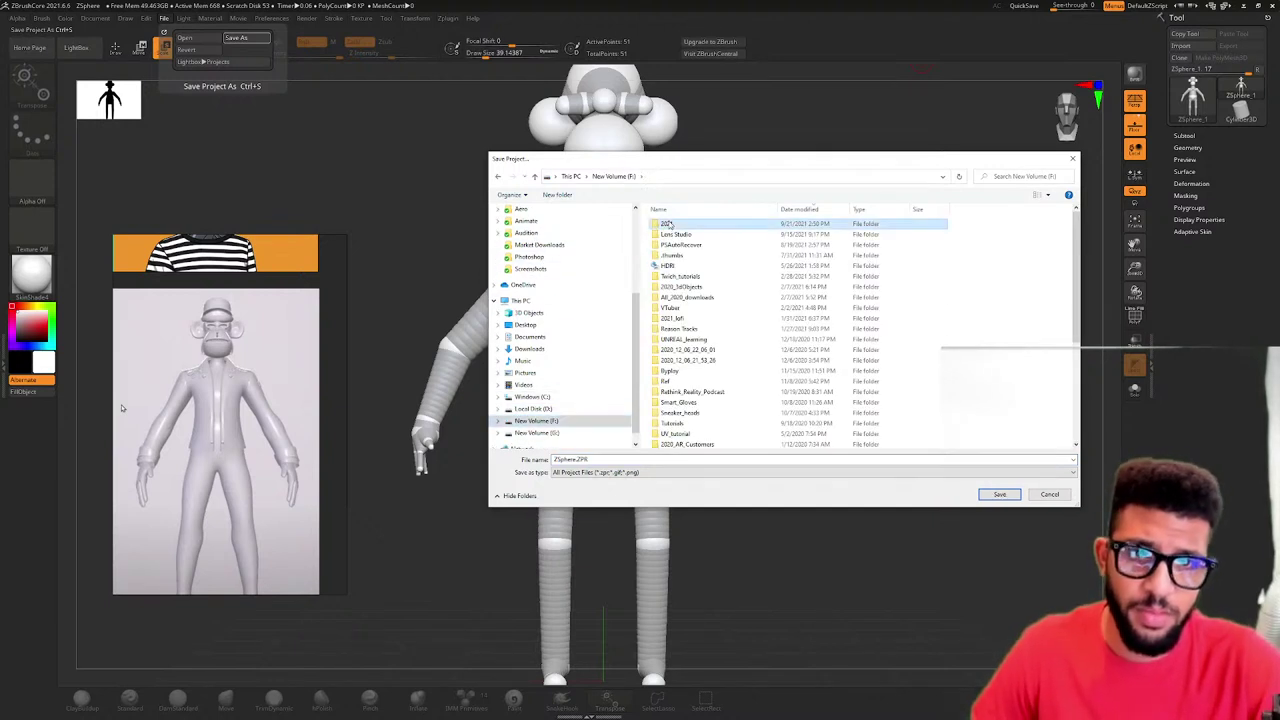
double_click(668, 224)
right_click(656, 229)
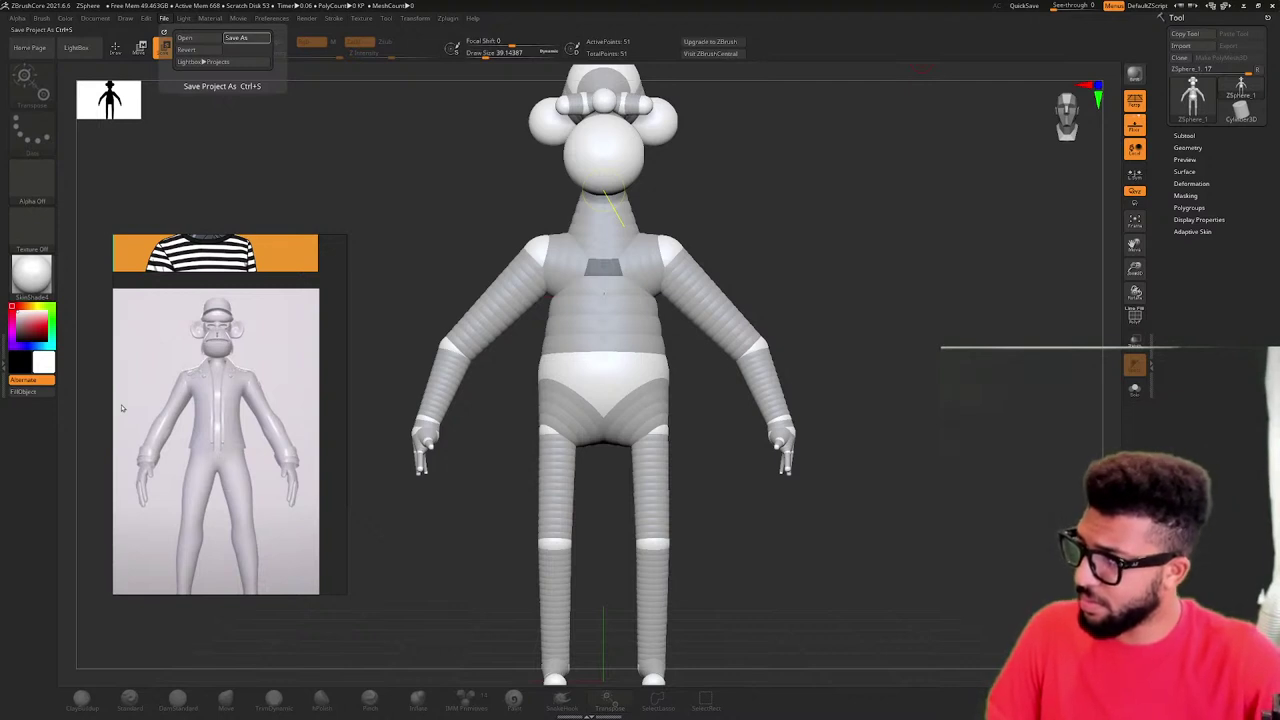
click(236, 37)
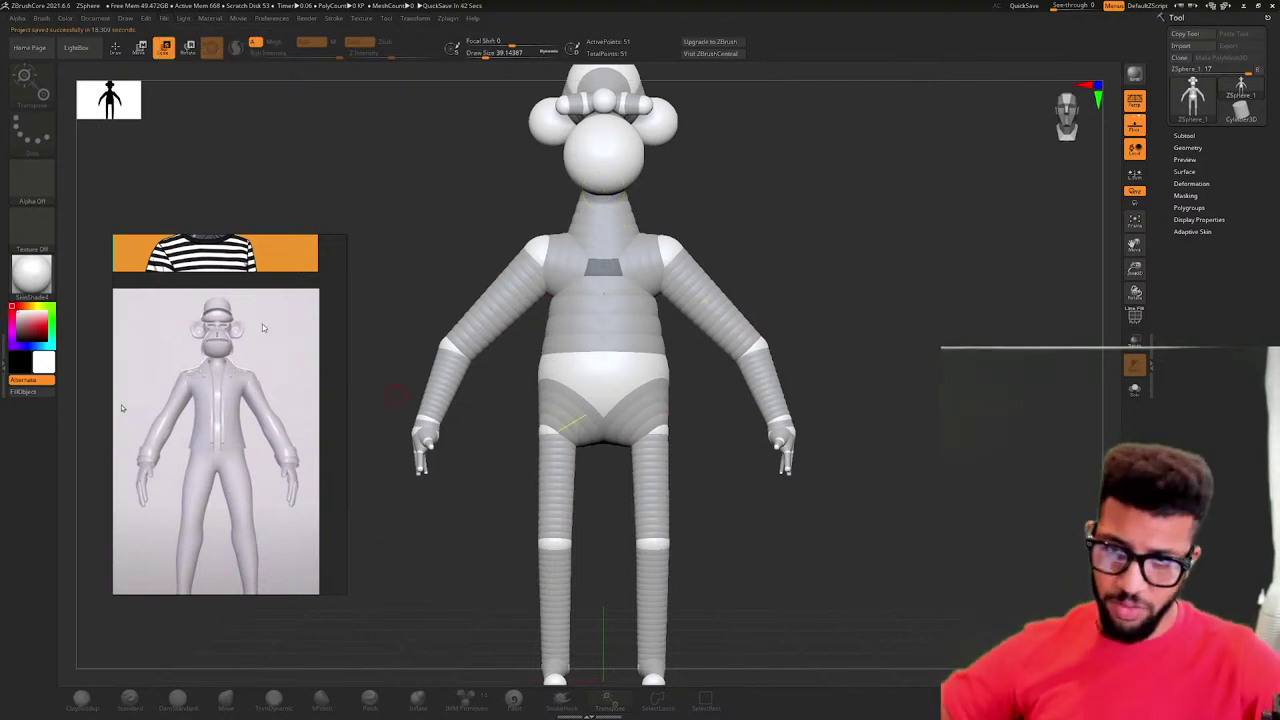
- Compare the head and body proportions of the ZSphere figure with the illustrated and sculpted ape references
scroll(264, 328, down, 3)
middle_drag(264, 328, 237, 565)
scroll(251, 366, up, 3)
scroll(184, 251, up, 2)
middle_drag(184, 251, 264, 373)
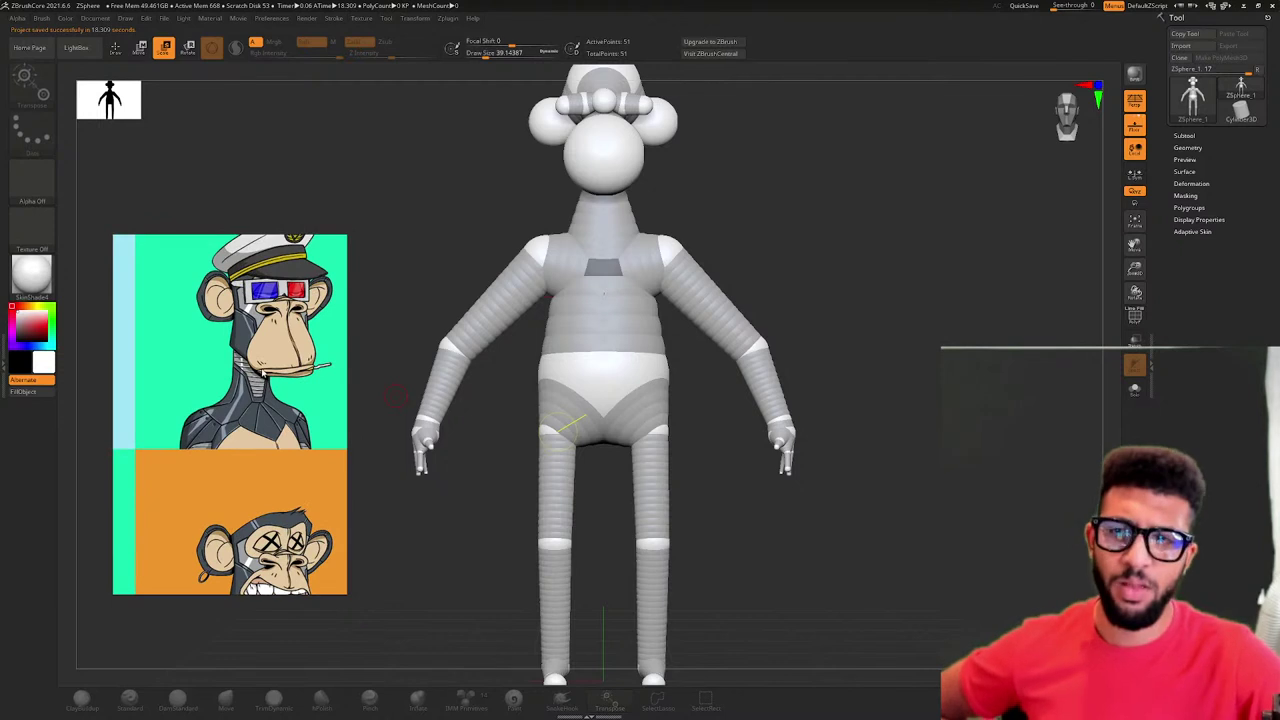
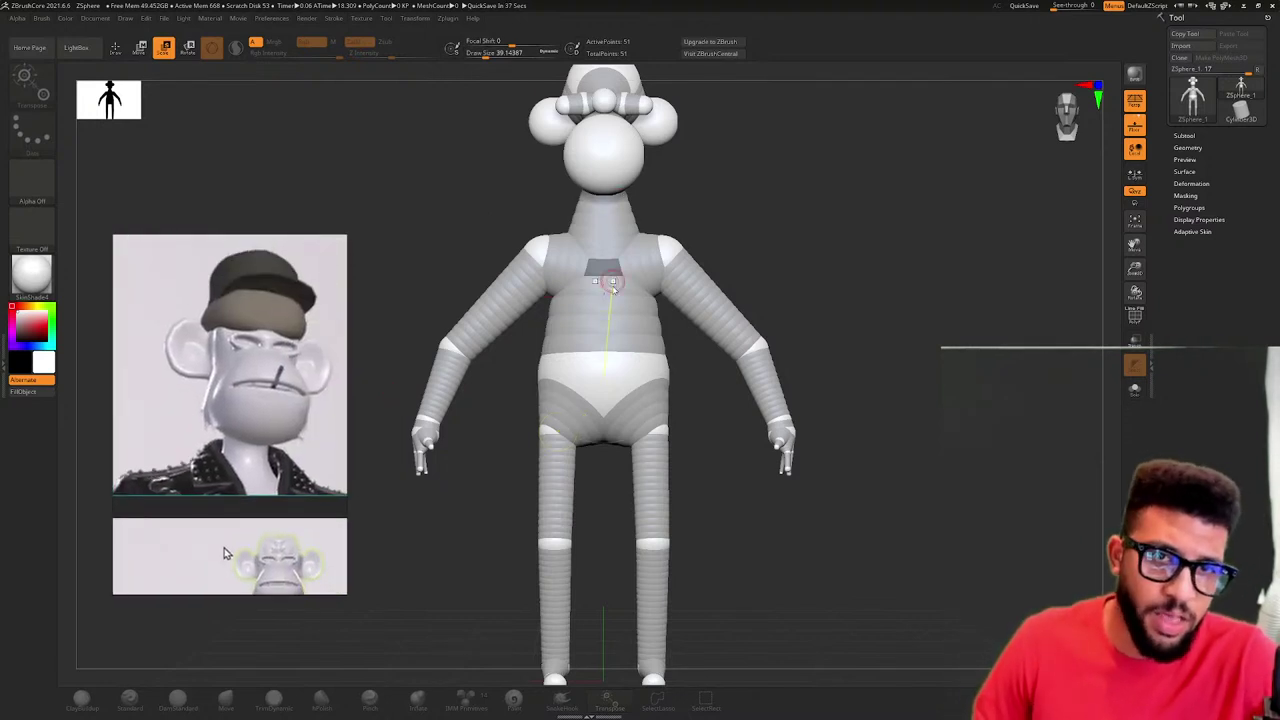
drag(665, 212, 632, 208)
mouse_move(632, 208)
right_down()
mouse_move(651, 198)
mouse_move(669, 297)
mouse_move(745, 276)
right_up()
drag(745, 276, 700, 320)
drag(714, 405, 765, 405)
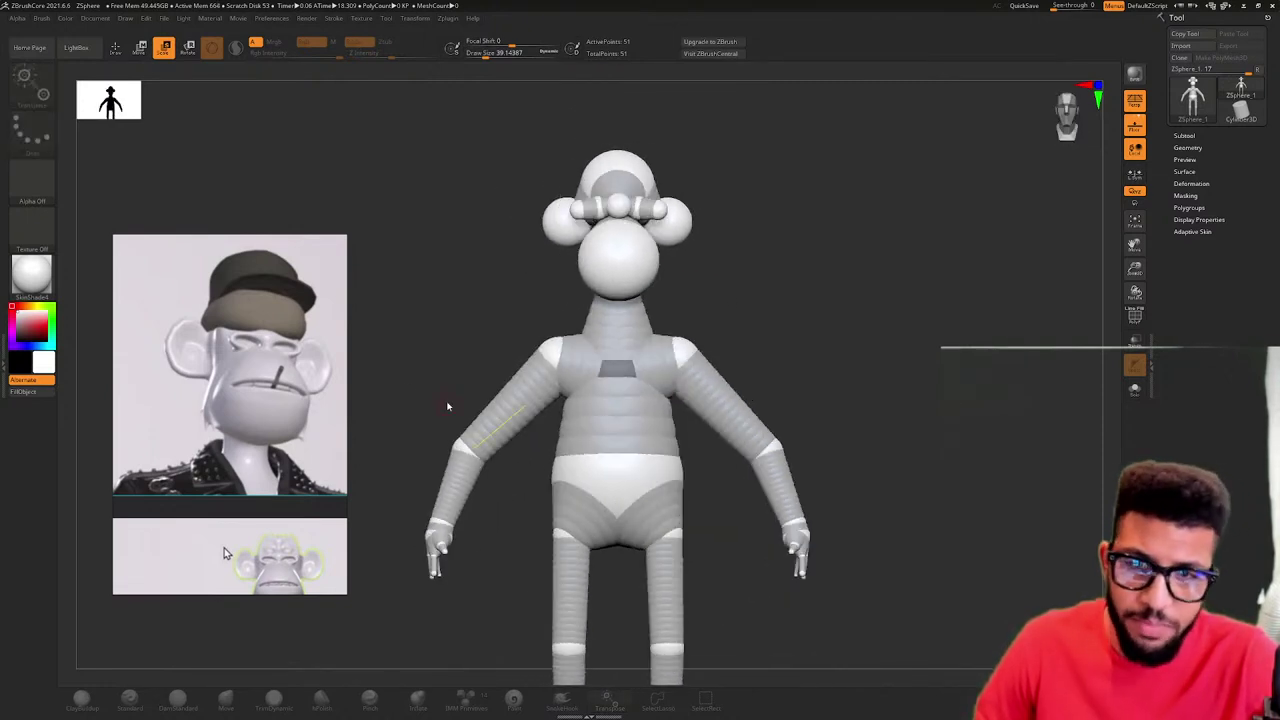
- Scale down the pelvis ZSphere to slim the waist and hips, using the ape references as a guide
scroll(300, 350, down, 4)
middle_drag(302, 490, 162, 419)
scroll(258, 415, down, 3)
scroll(258, 428, up, 3)
scroll(259, 427, up, 1)
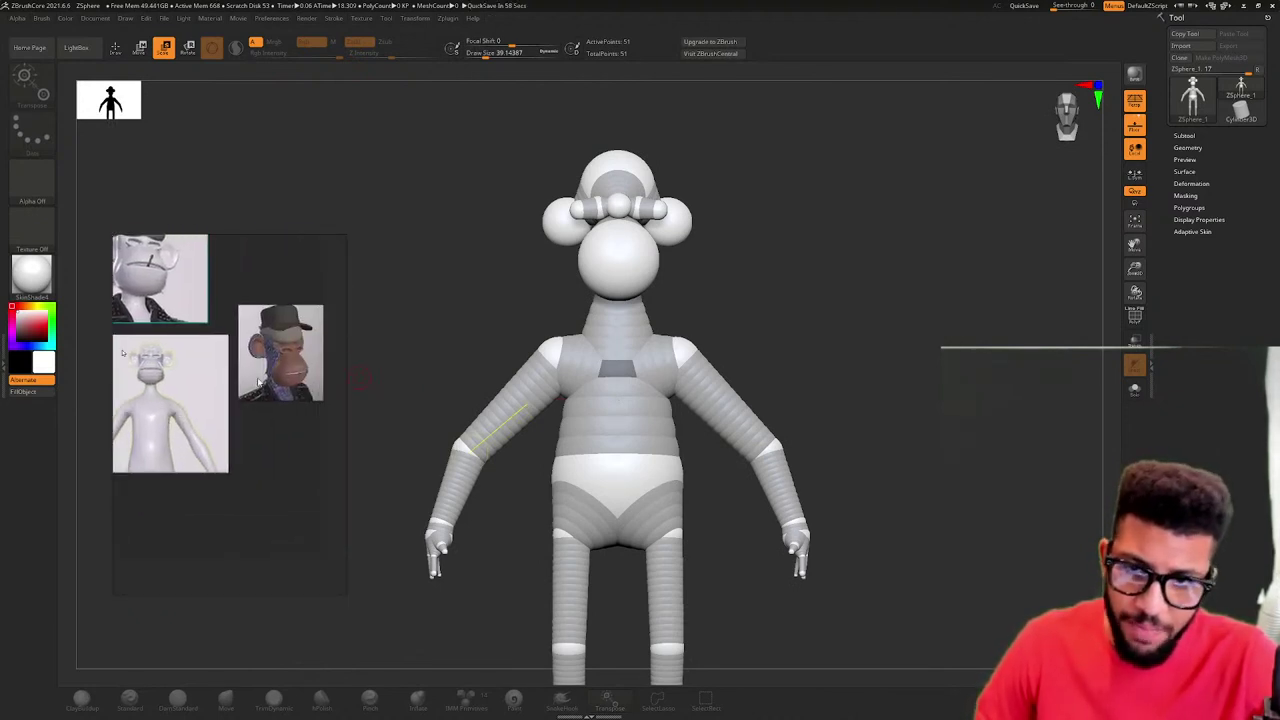
scroll(254, 380, up, 3)
middle_drag(284, 368, 228, 387)
scroll(228, 387, up, 2)
scroll(228, 387, up, 1)
scroll(228, 387, down, 2)
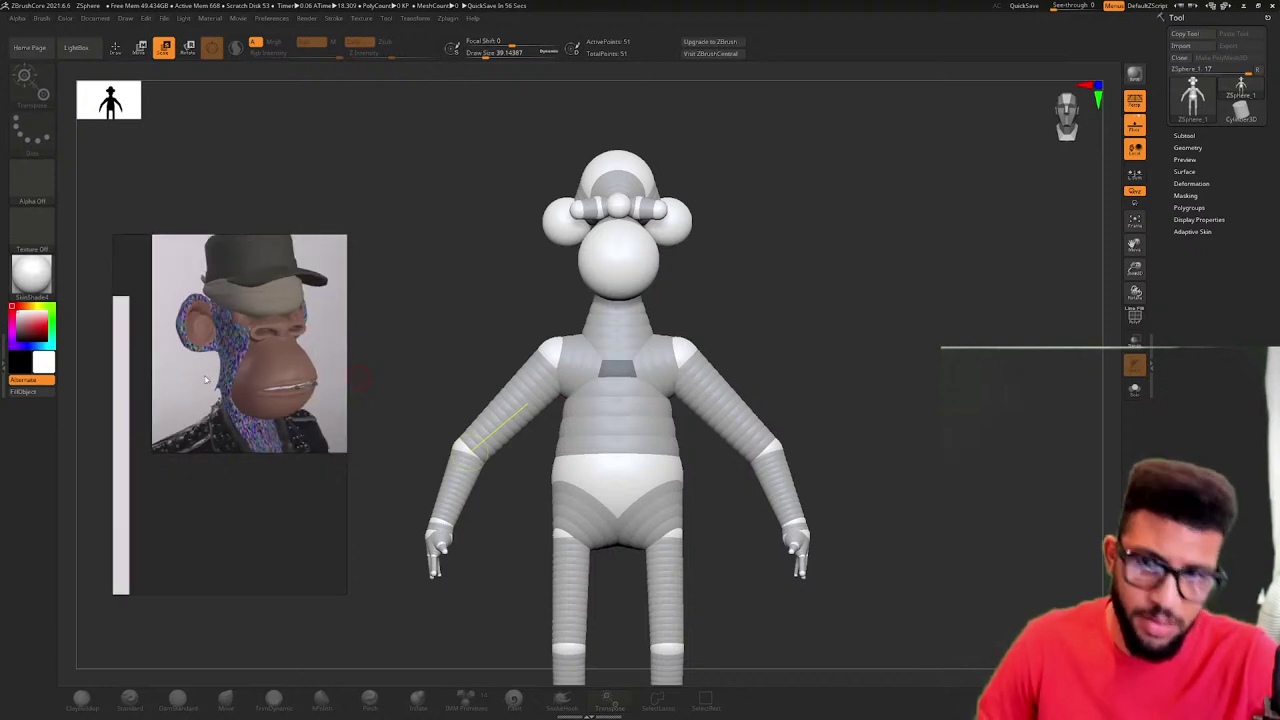
drag(757, 345, 741, 419)
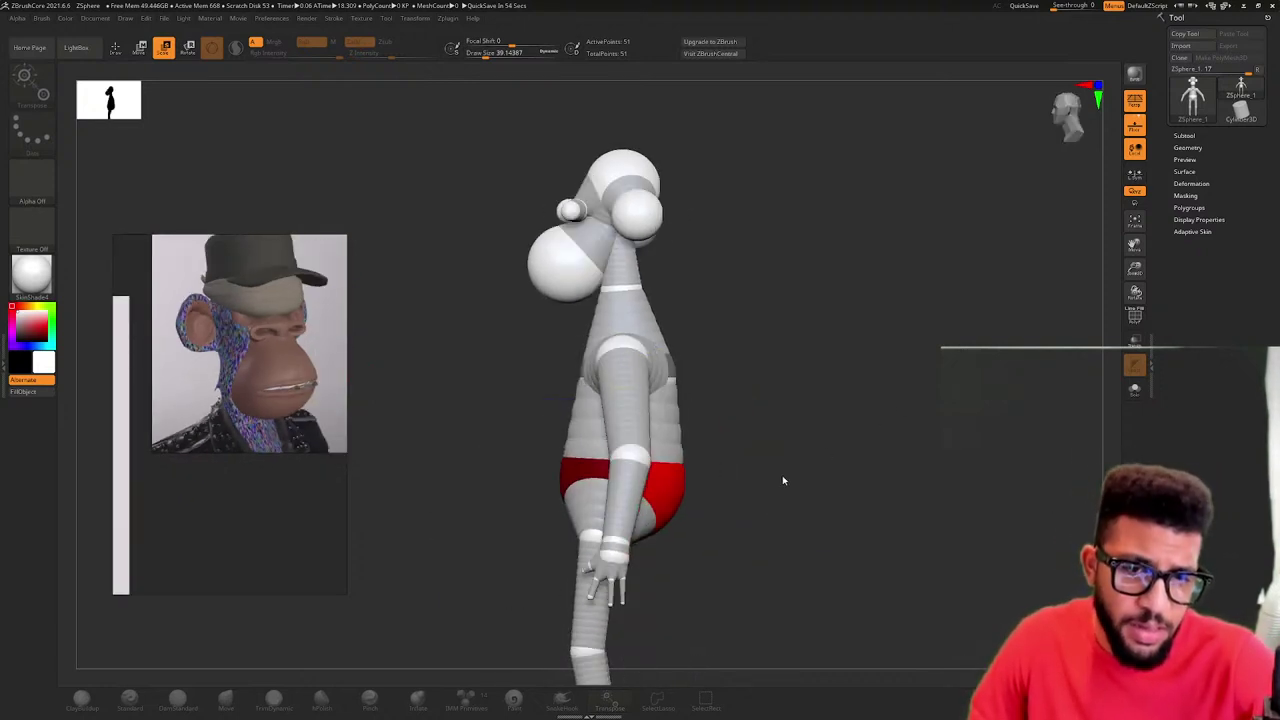
drag(800, 456, 851, 457)
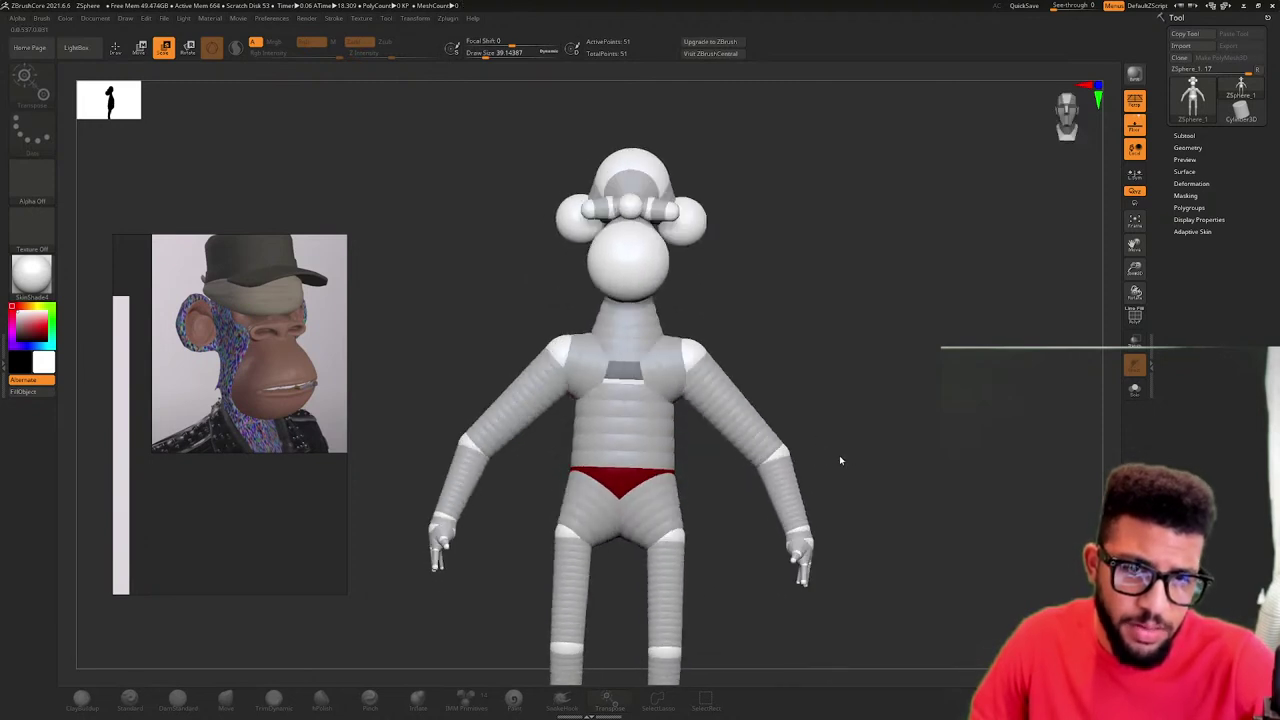
- Examine the full-body ape reference and compare its head, torso and leg proportions with the front of the ZSphere figure
scroll(335, 407, down, 5)
middle_drag(276, 412, 362, 403)
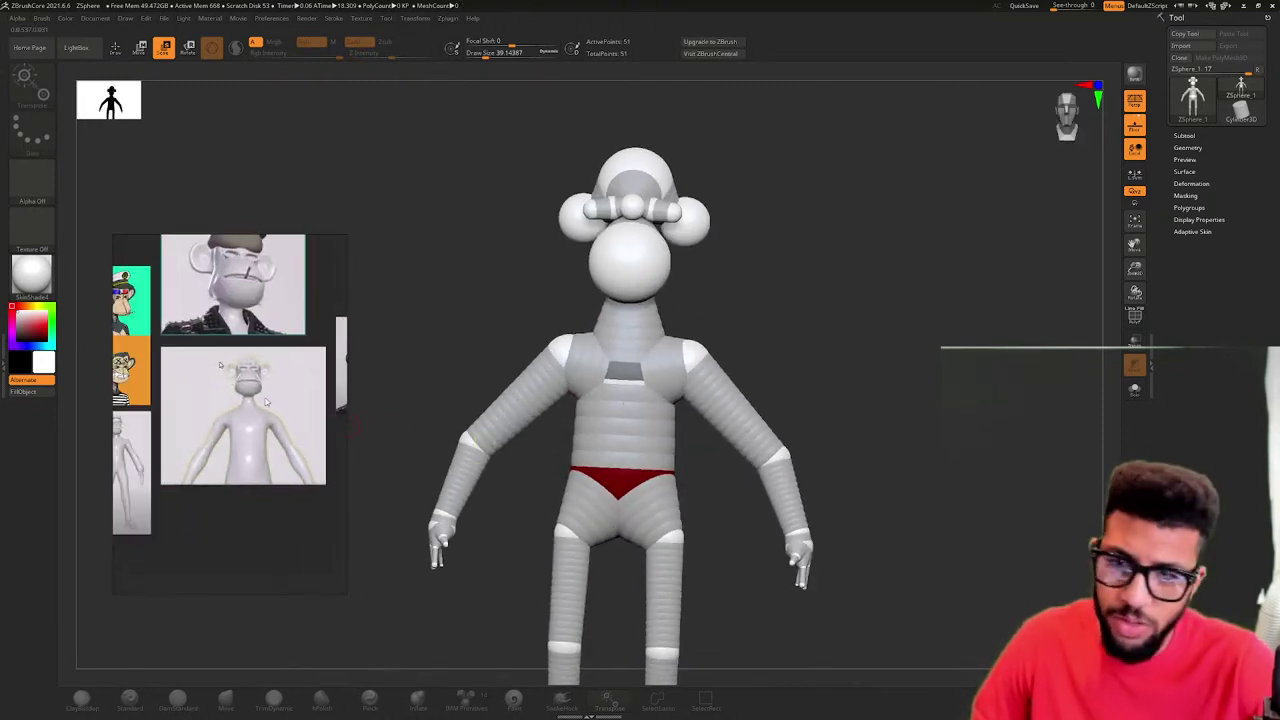
middle_drag(168, 341, 302, 369)
scroll(300, 370, up, 5)
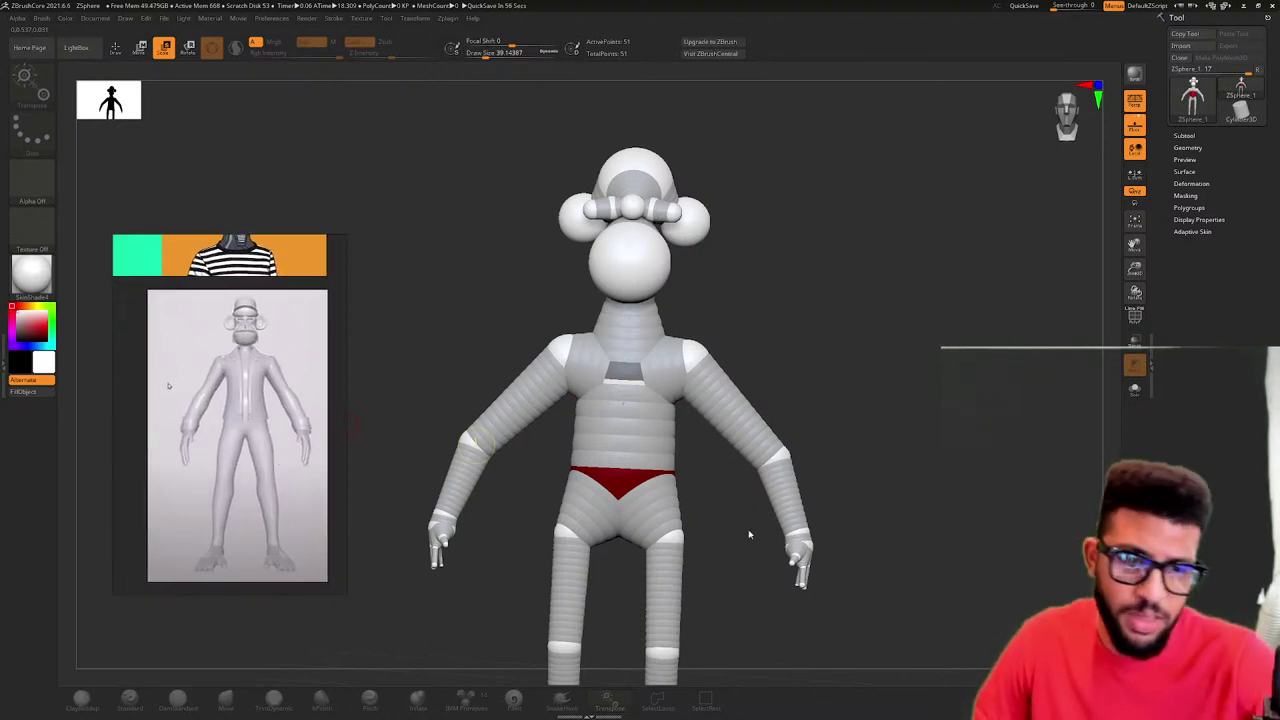
drag(772, 580, 854, 317)
drag(762, 486, 728, 495)
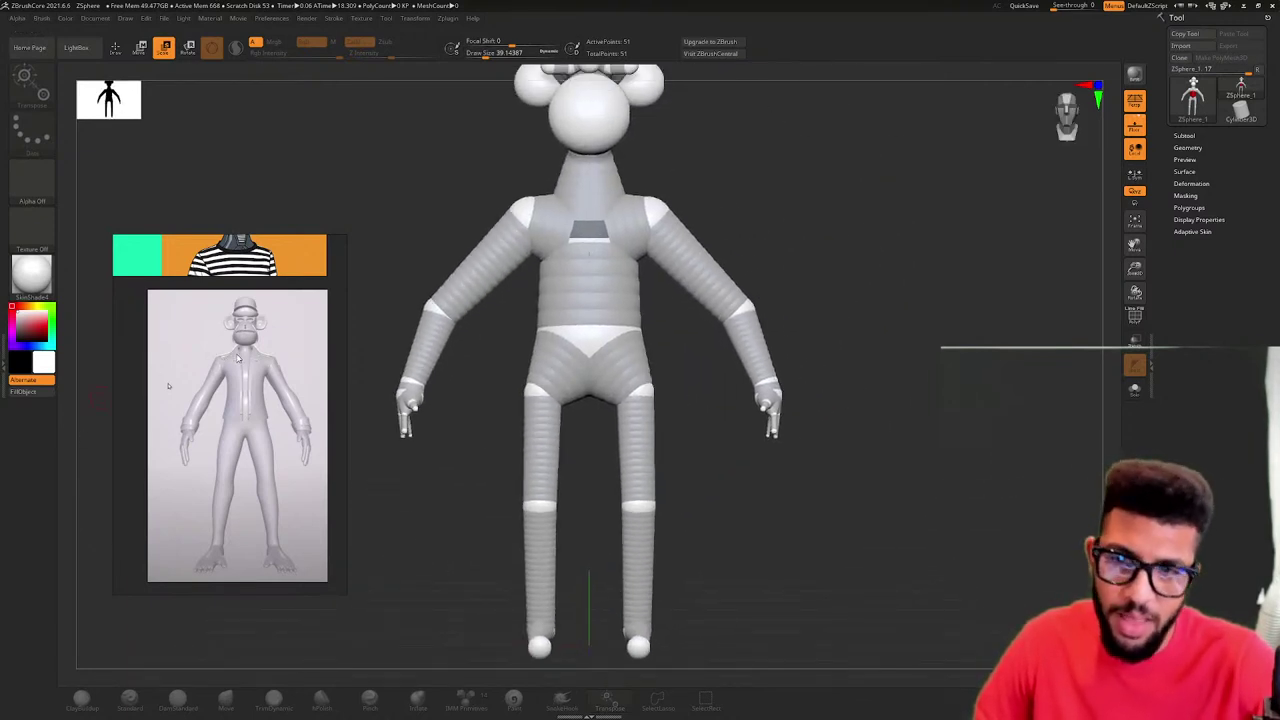
scroll(238, 348, up, 3)
scroll(257, 325, up, 4)
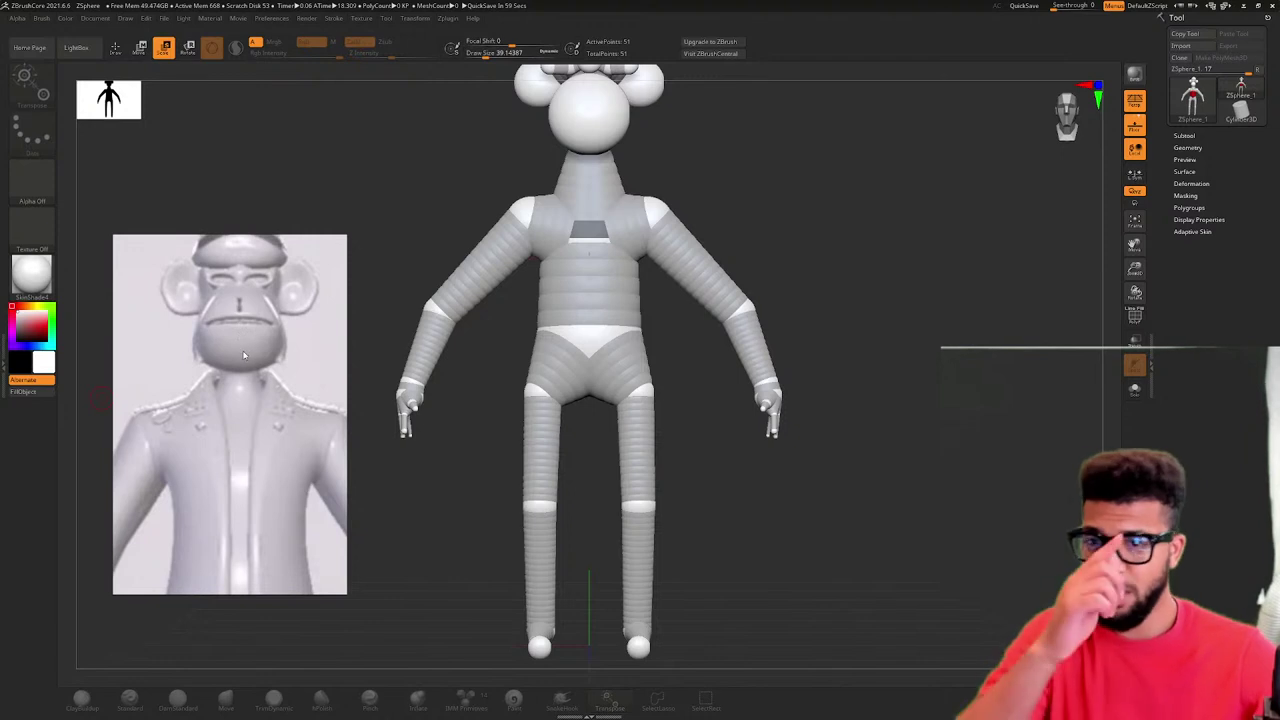
scroll(256, 335, down, 5)
mouse_move(660, 170)
mouse_down()
mouse_move(649, 166)
mouse_move(694, 163)
mouse_move(611, 156)
mouse_move(689, 163)
mouse_move(686, 198)
mouse_move(651, 171)
mouse_up()
drag(682, 269, 731, 286)
scroll(269, 381, down, 2)
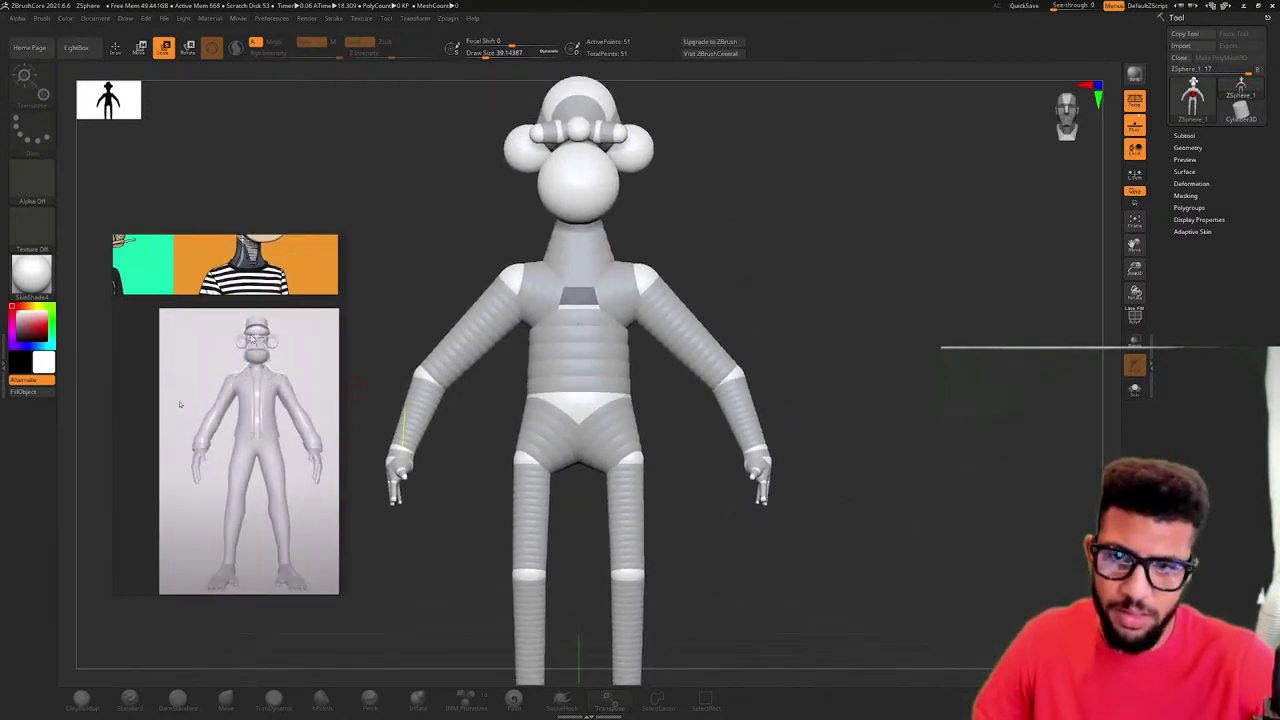
middle_drag(269, 381, 277, 463)
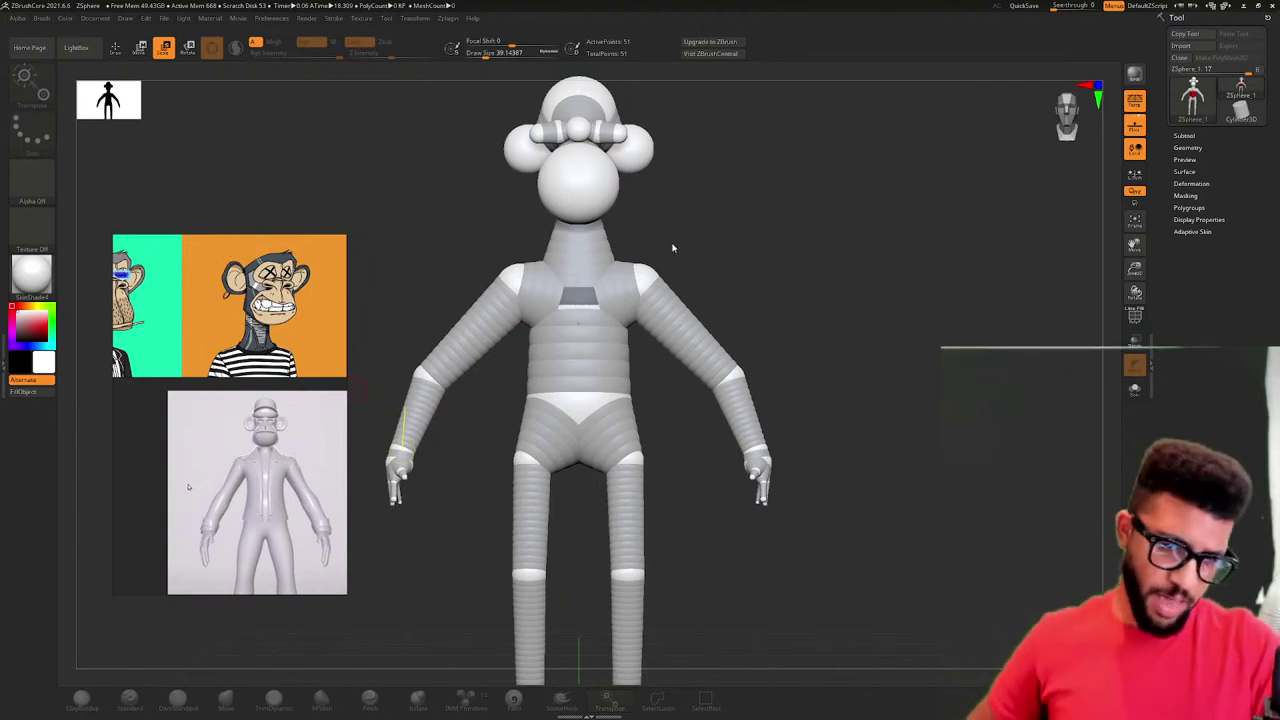
- Examine the front of the ape figure and preview its adaptive skin to check the head and body proportions
drag(681, 253, 657, 244)
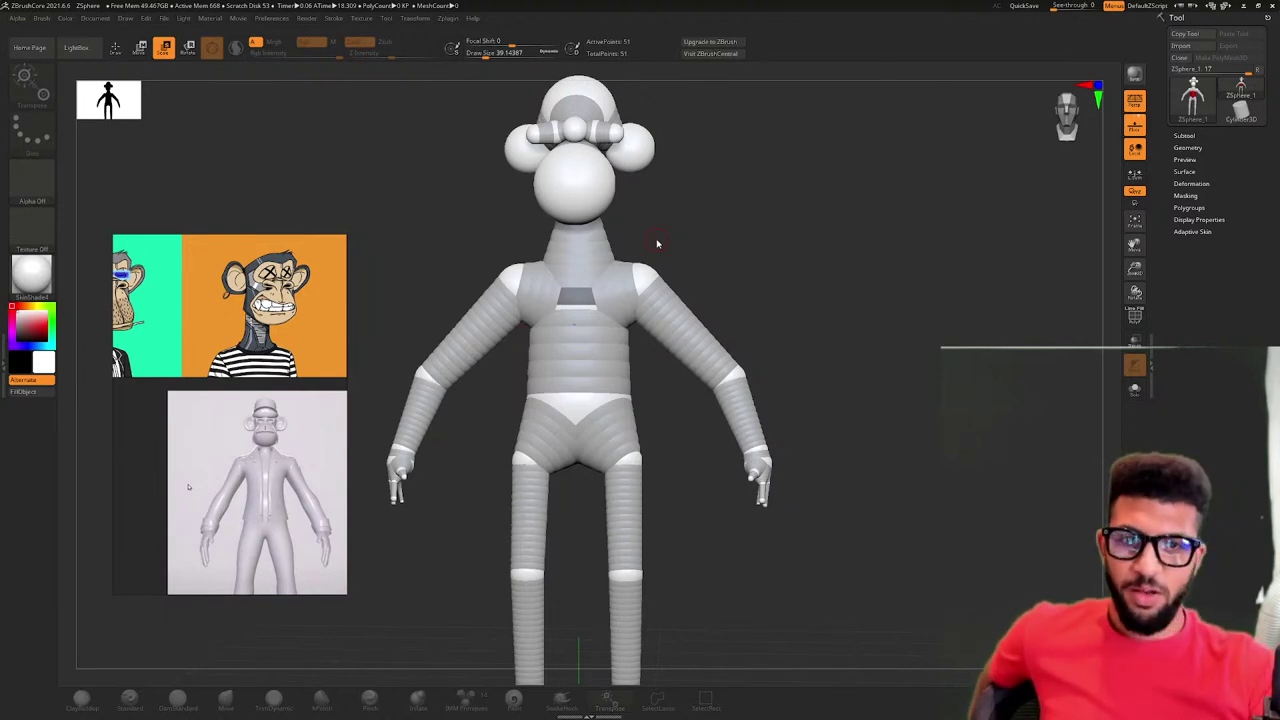
drag(725, 183, 733, 210)
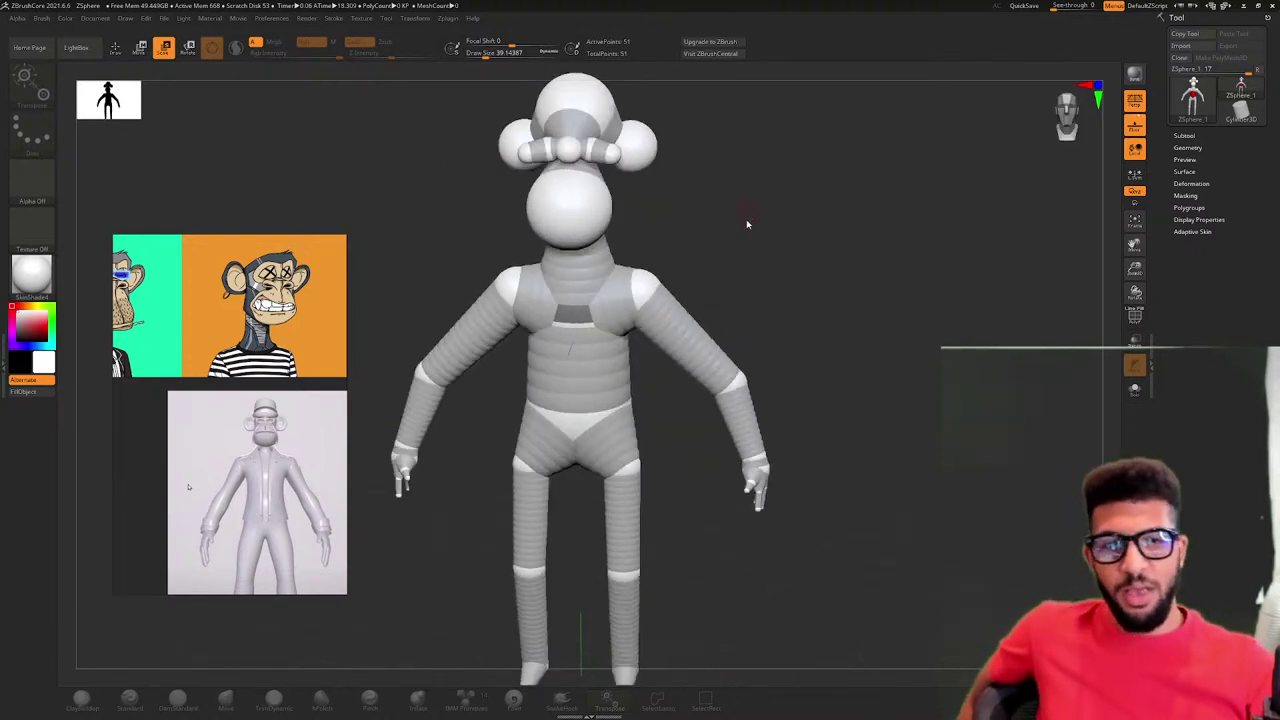
mouse_move(692, 179)
mouse_down()
mouse_move(620, 189)
mouse_move(643, 211)
mouse_move(686, 205)
mouse_move(549, 200)
mouse_move(654, 206)
mouse_move(700, 186)
mouse_up()
key(a)
drag(766, 377, 690, 284)
key(a)
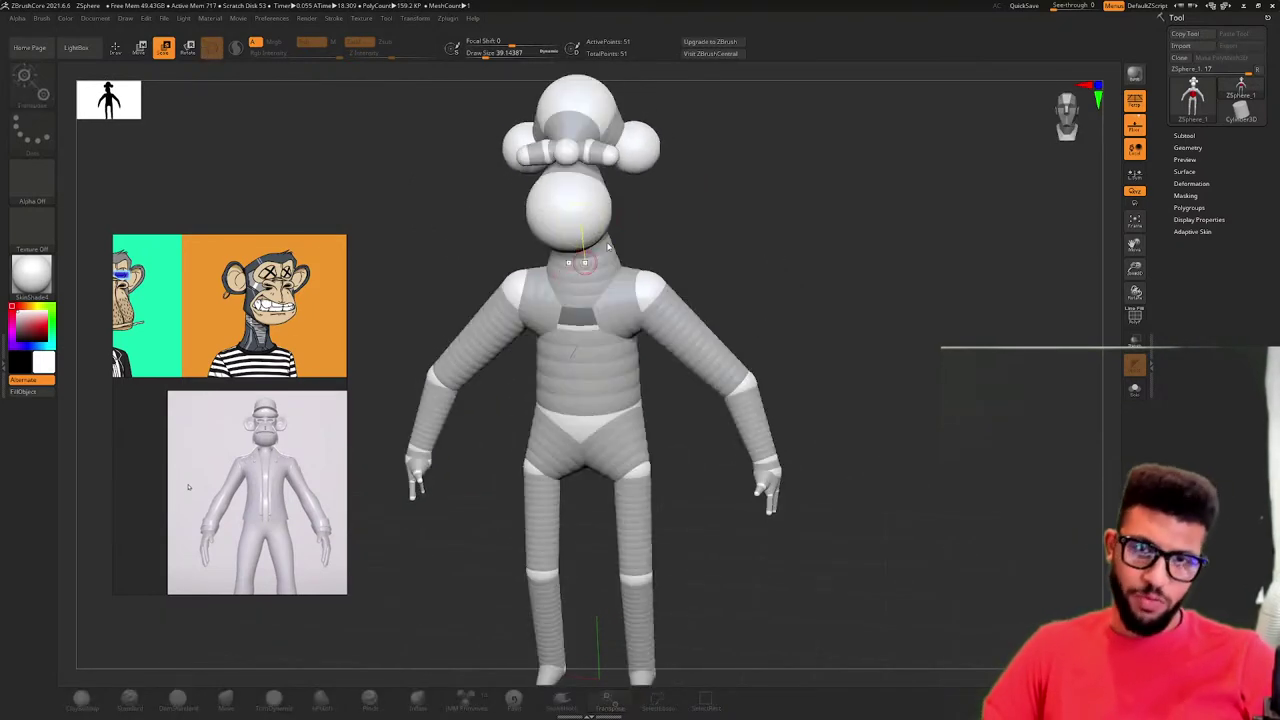
drag(626, 93, 545, 145)
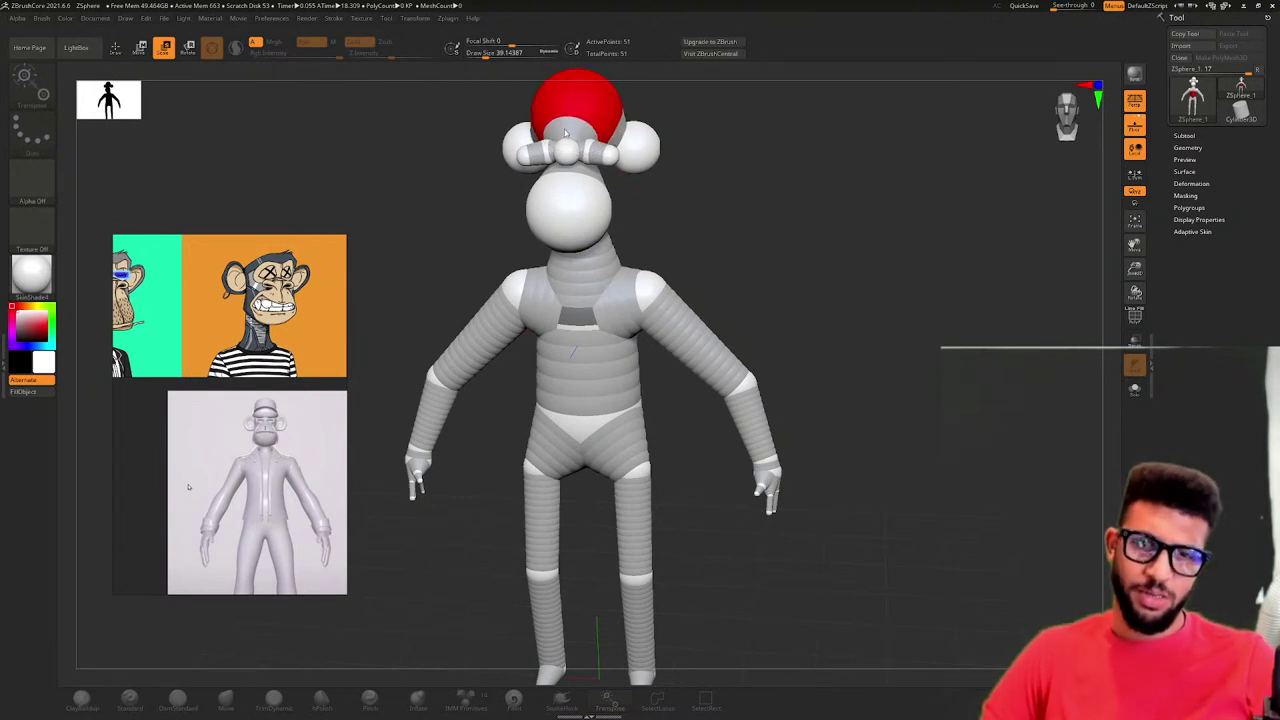
key(a)
key(a)
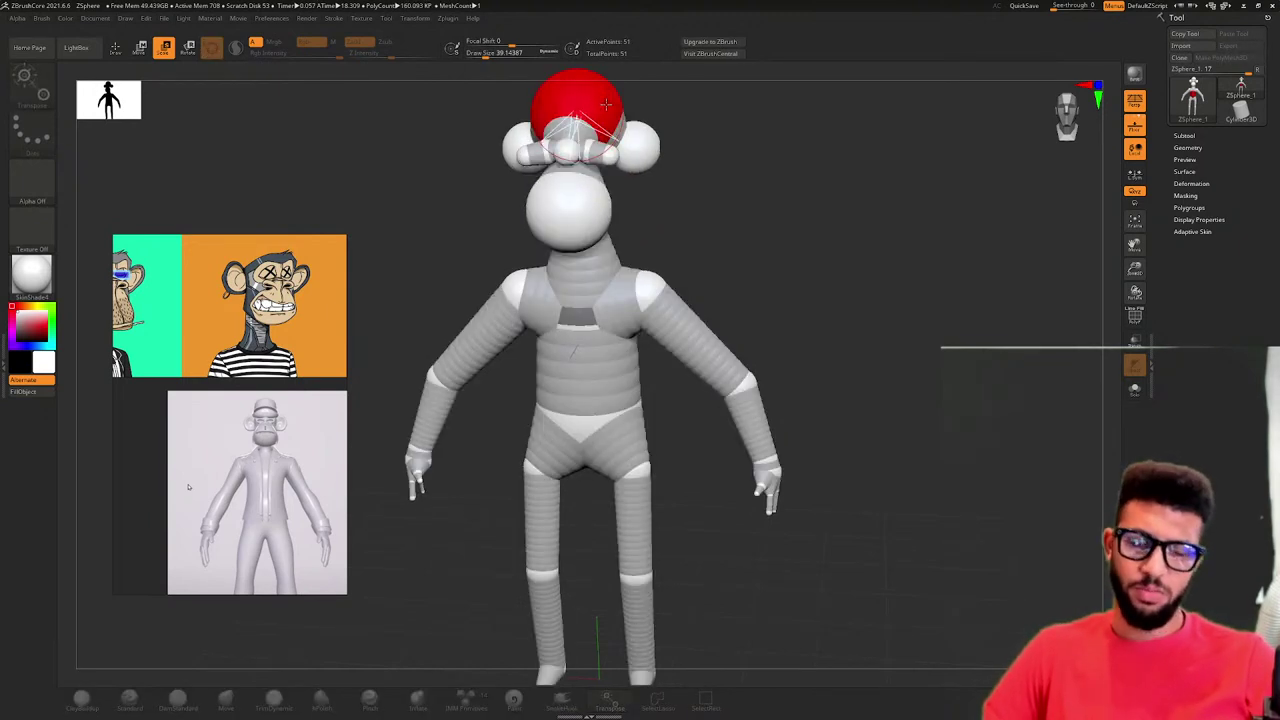
drag(606, 104, 814, 285)
- Try adding a mirrored pair of ZSpheres on the front of the head, previewing the adaptive skin with them
key(q)
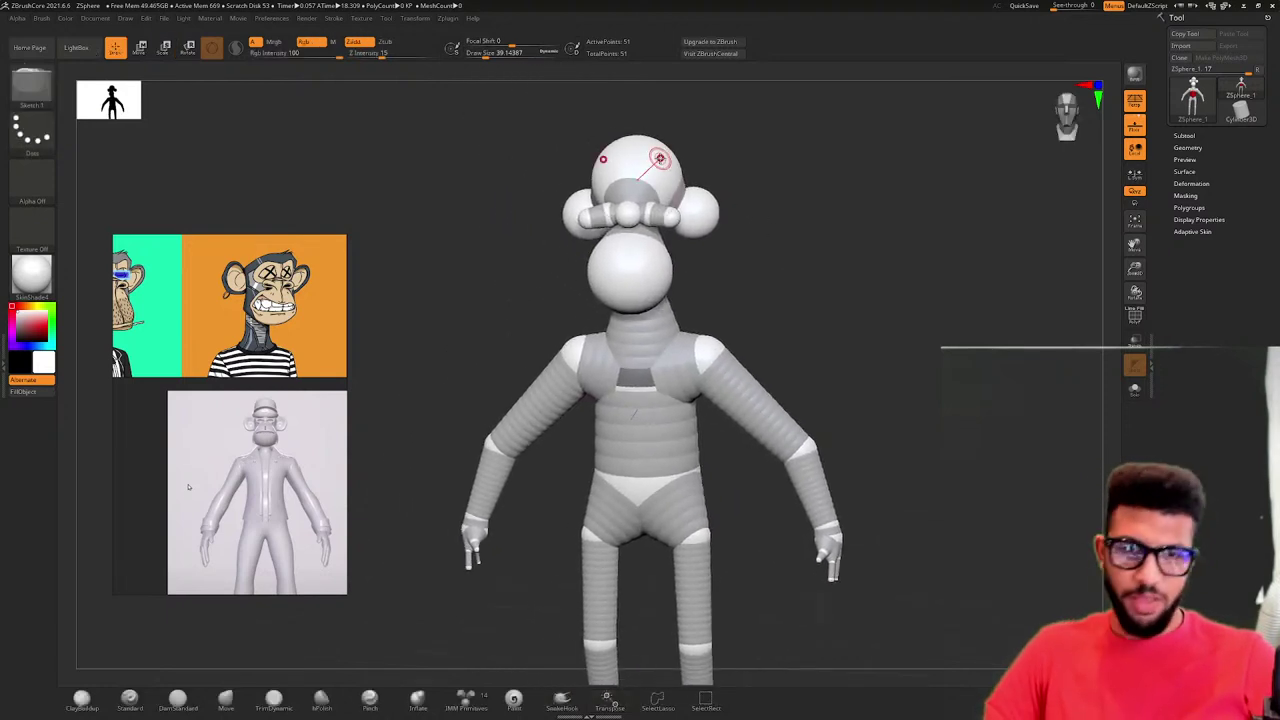
mouse_move(661, 157)
mouse_down()
mouse_move(694, 155)
mouse_move(660, 167)
mouse_up()
key(w)
key(a)
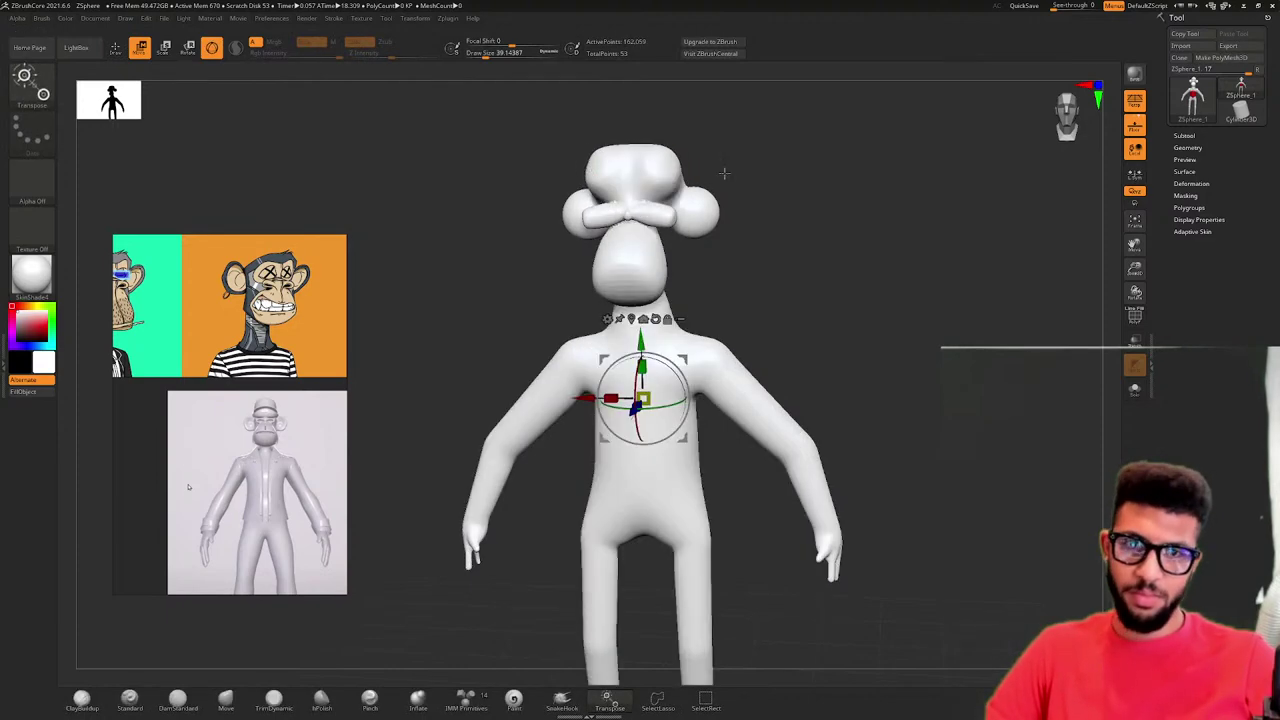
drag(755, 180, 720, 189)
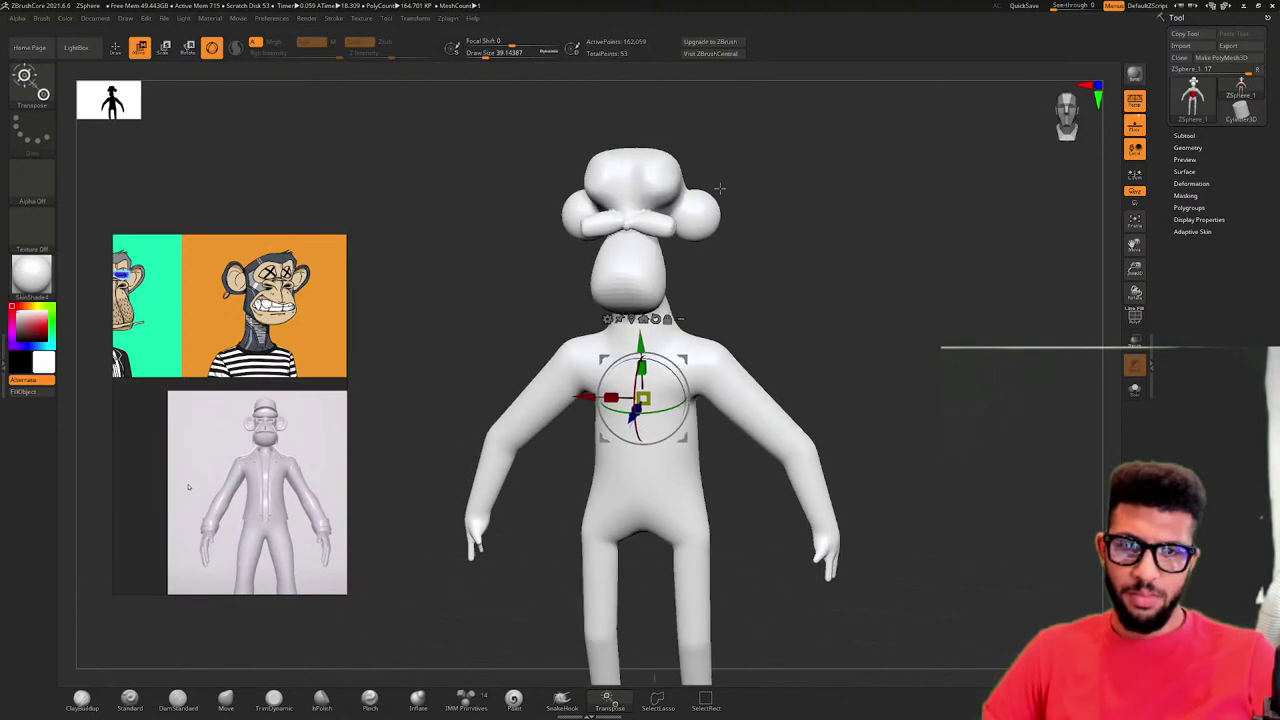
- Examine the sculpted ape head reference and compare its brow and muzzle with the skin preview
scroll(220, 434, down, 4)
middle_drag(342, 367, 308, 392)
scroll(240, 322, up, 6)
middle_drag(280, 317, 168, 363)
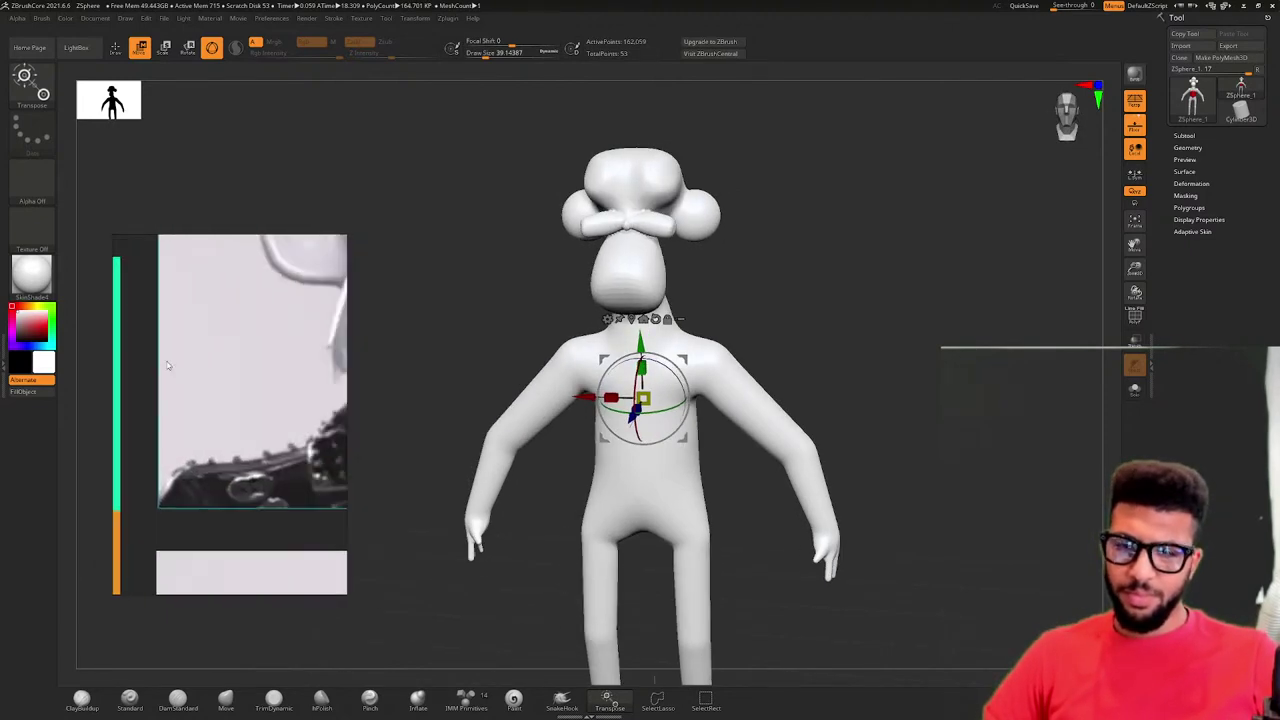
scroll(169, 364, down, 8)
scroll(207, 430, up, 5)
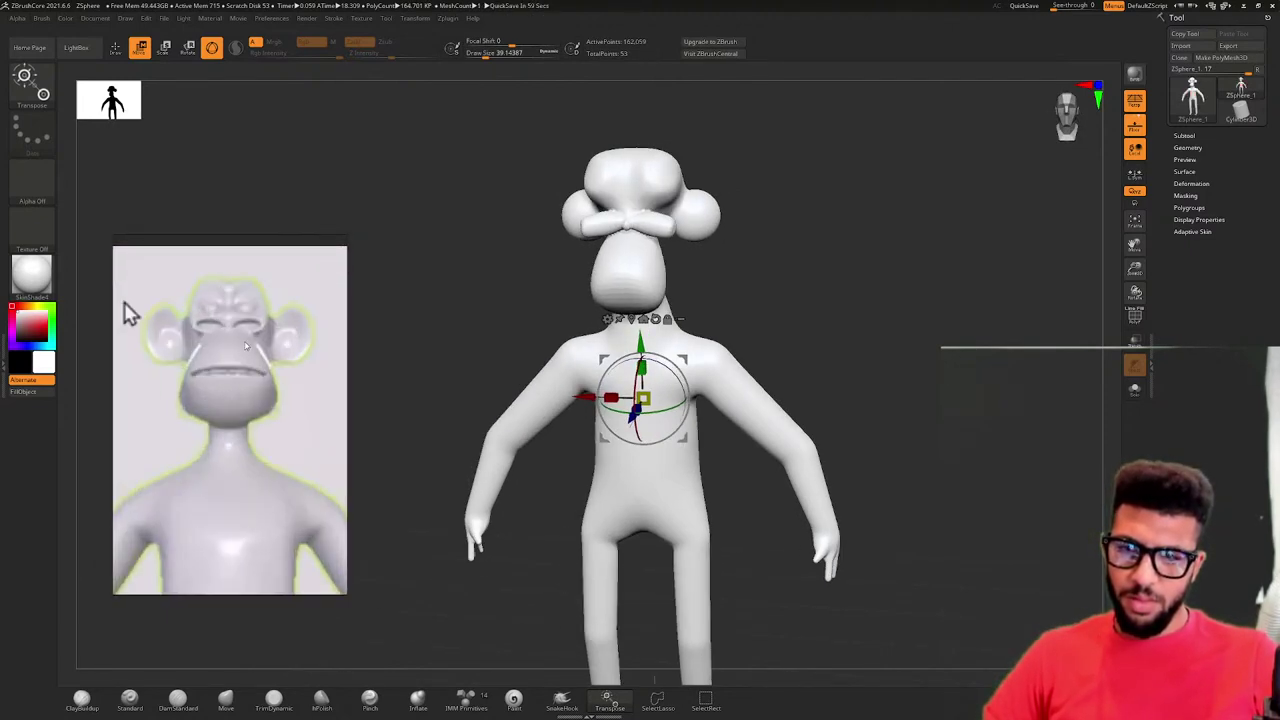
key(space)
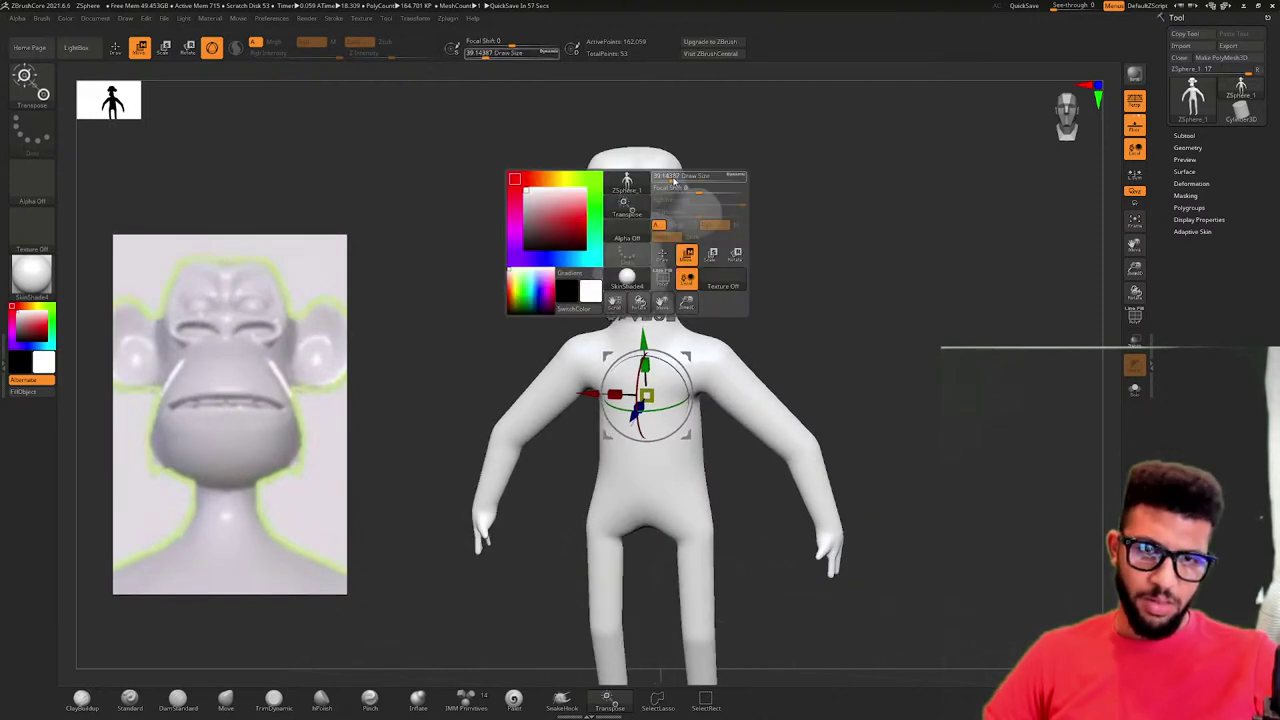
key(a)
- Try to move the paired ZSpheres on the front of the head farther apart, and undo the change
drag(740, 155, 665, 182)
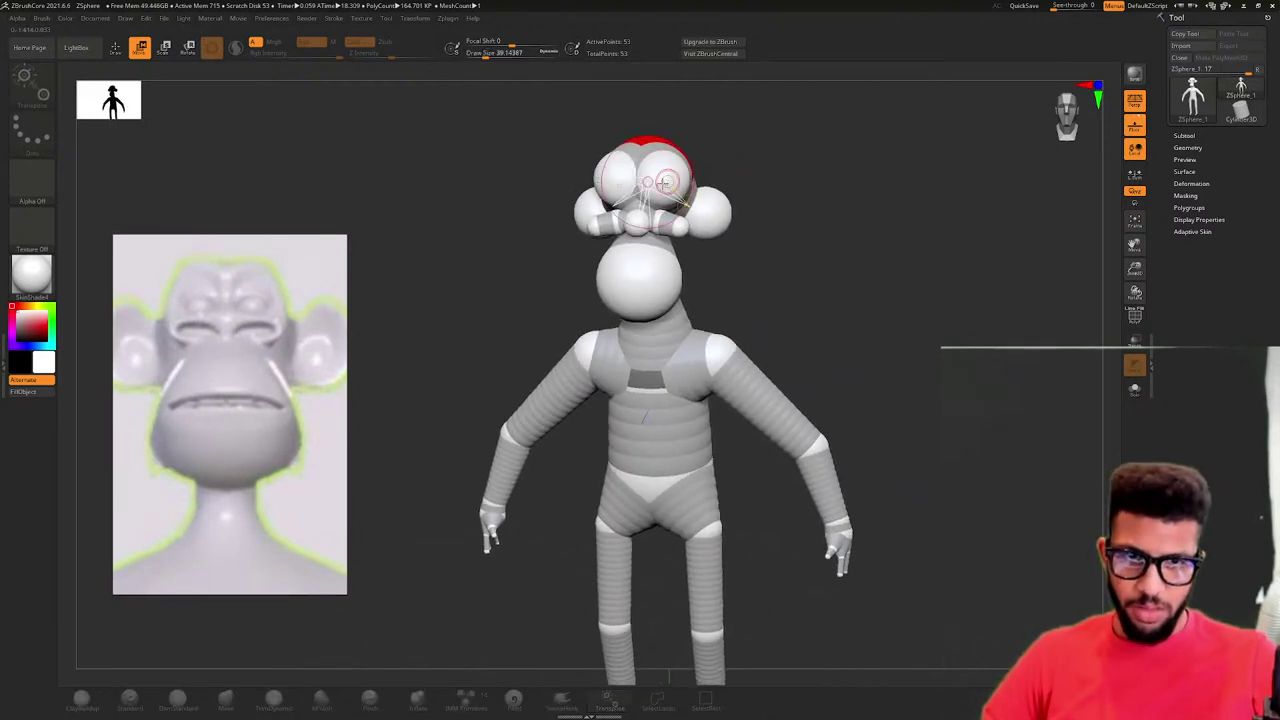
key(f)
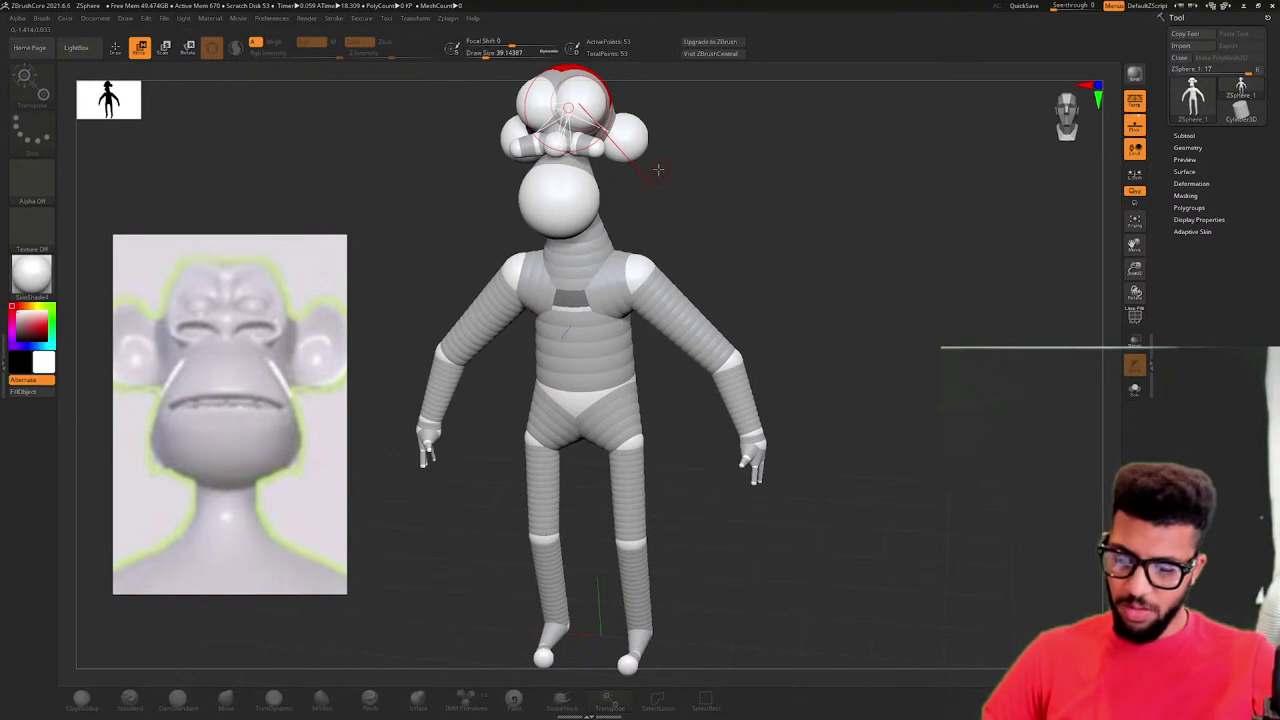
ctrl+right_drag(659, 169, 746, 144)
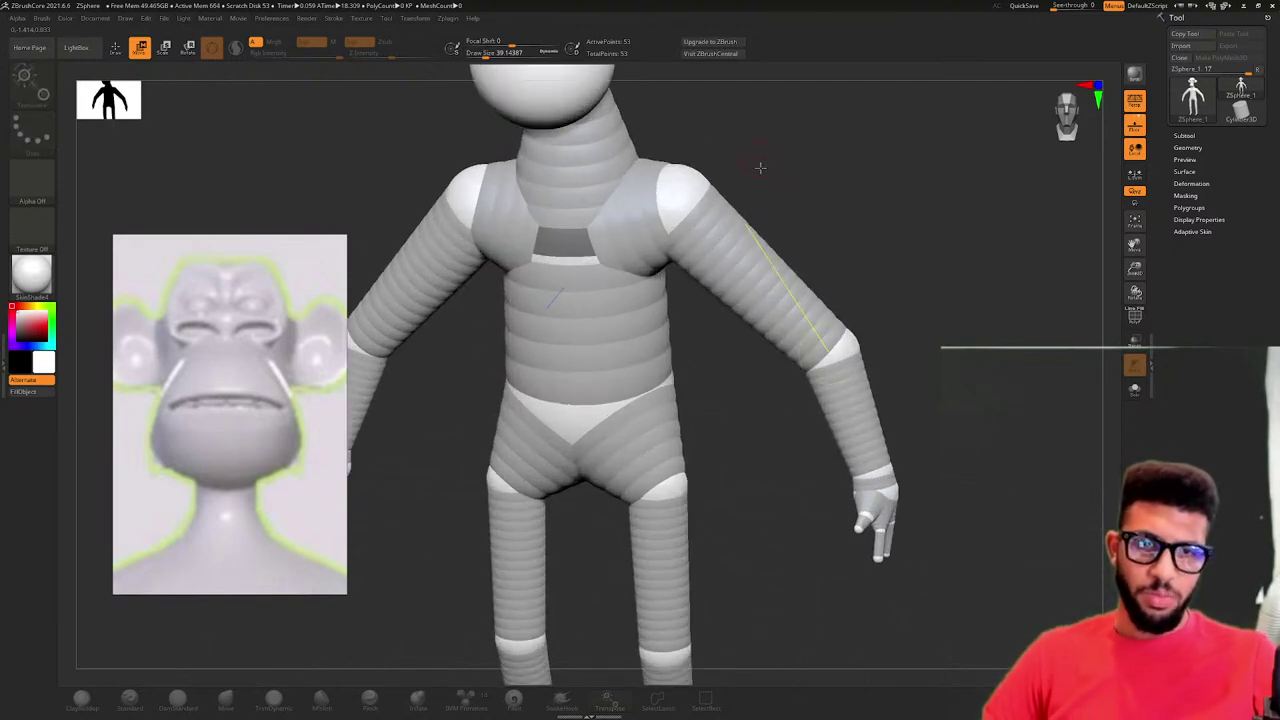
alt+right_drag(752, 153, 840, 384)
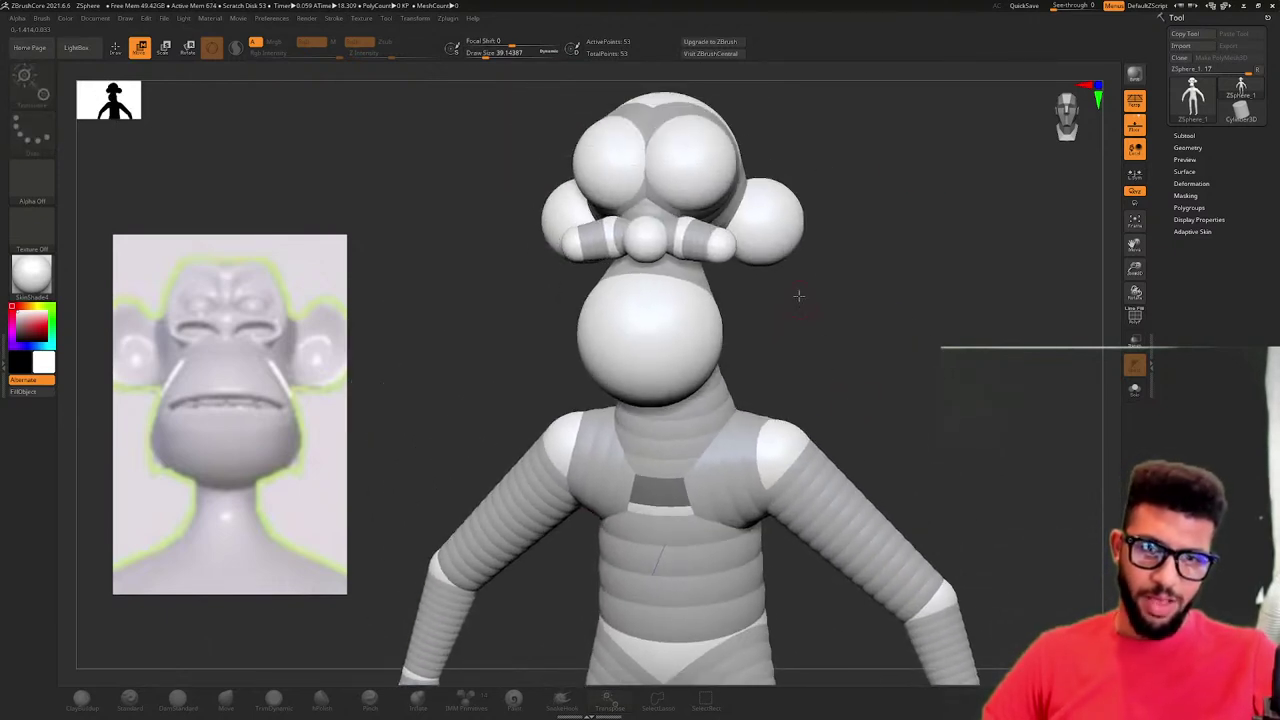
ctrl+right_drag(794, 288, 882, 281)
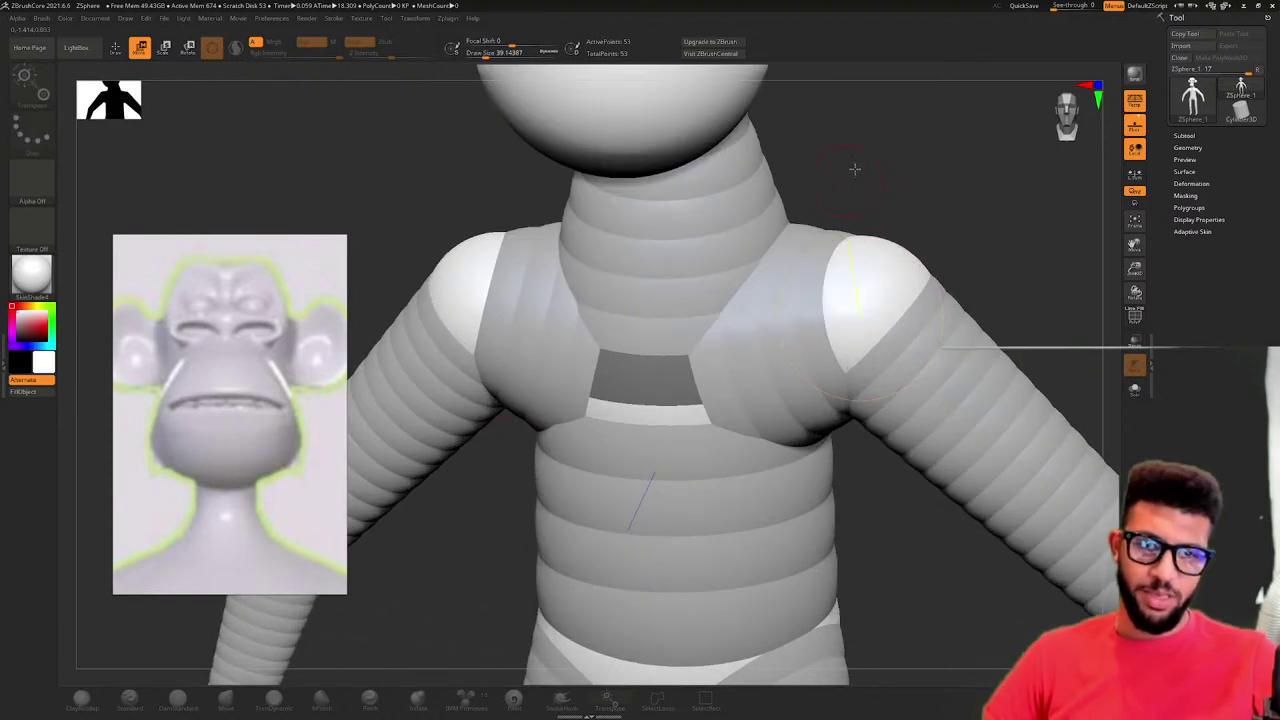
key(a)
scroll(820, 425, up, 2)
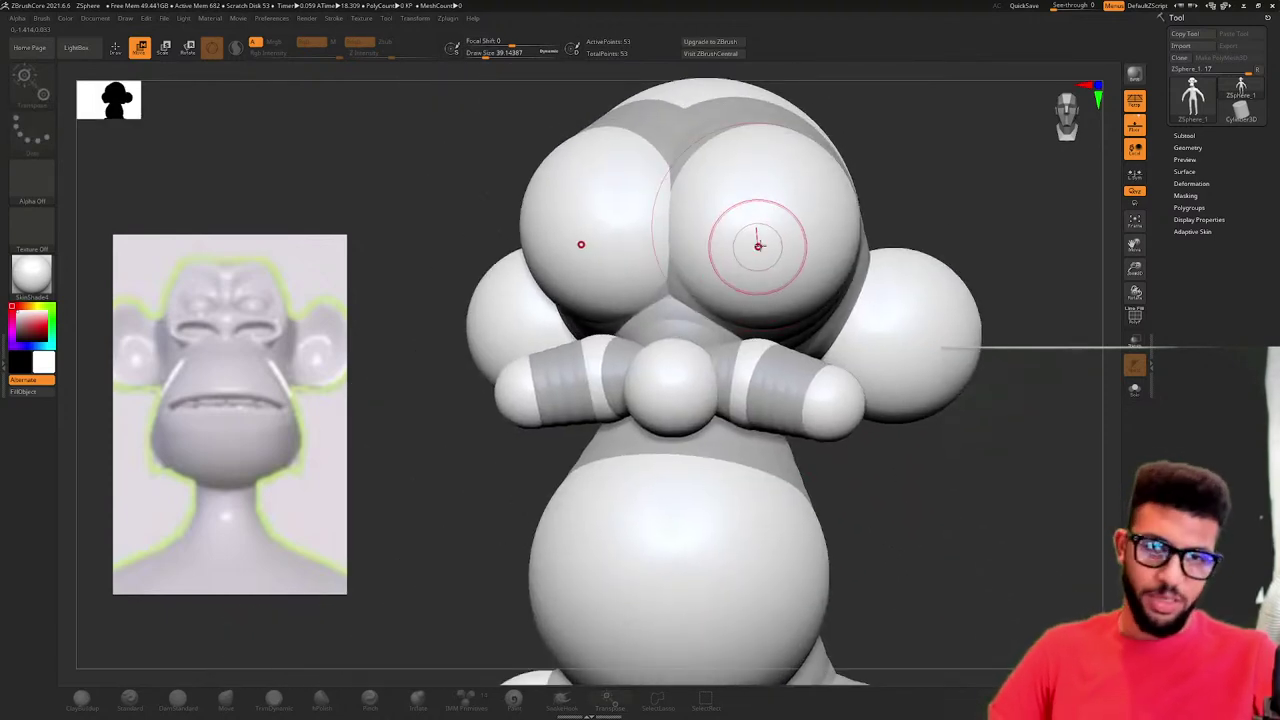
mouse_move(757, 246)
mouse_down()
mouse_move(740, 244)
mouse_move(829, 223)
mouse_move(810, 241)
mouse_move(864, 195)
mouse_move(880, 200)
mouse_up()
key(q)
key(ctrl+z)
- Preview the skin with the forehead ZSphere pair once more and undo the addition of the pair
key(e)
key(a)
key(a)
key(a)
key(a)
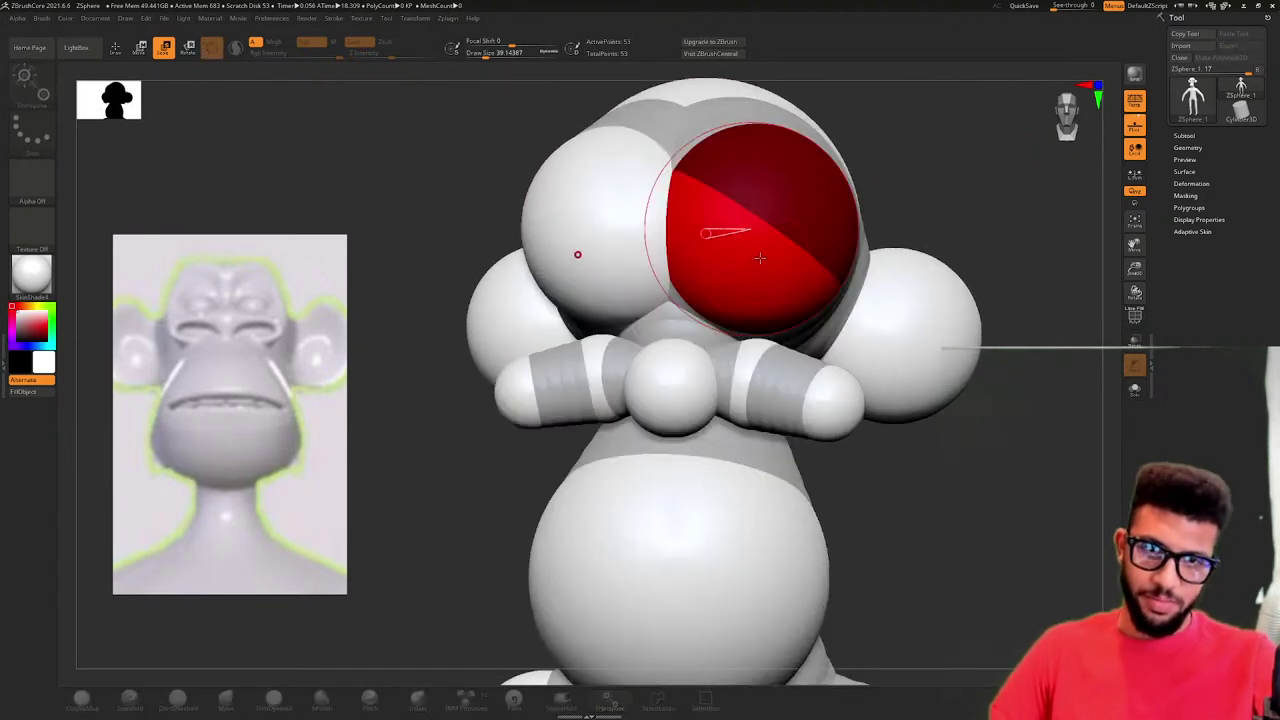
key(q)
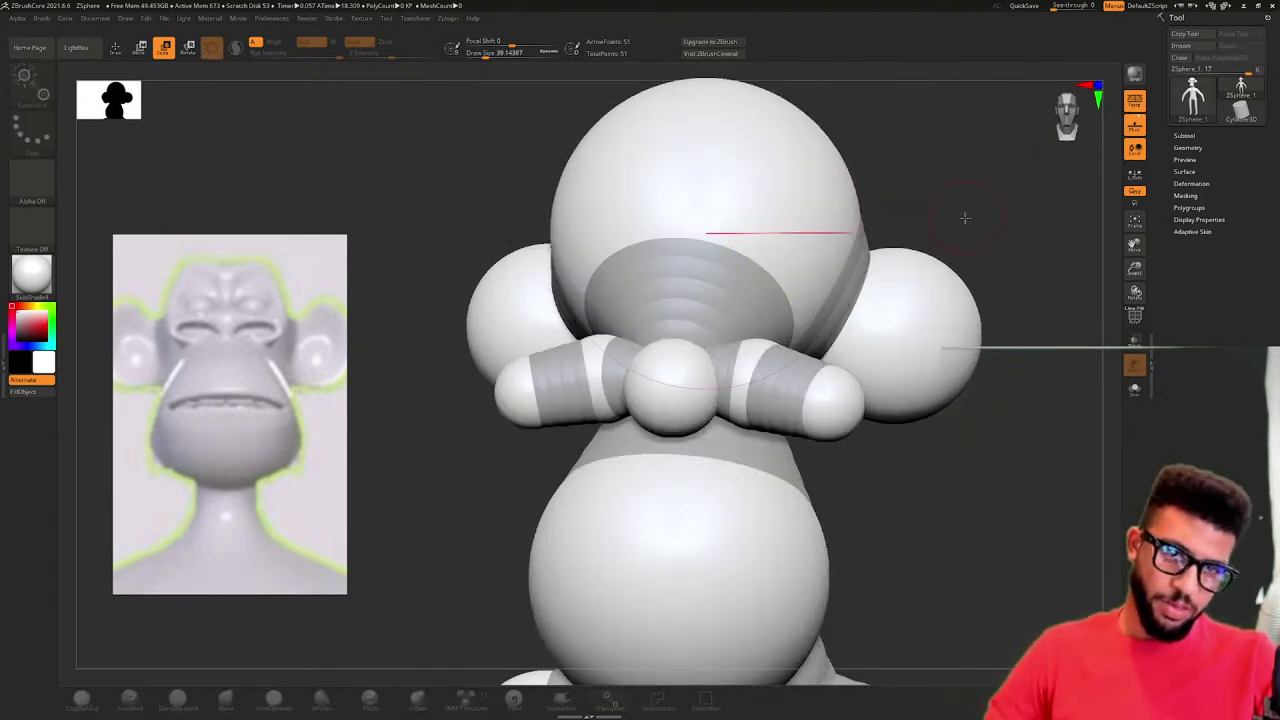
- Examine the textured portrait of the ape in a cap and compare its ears and muzzle with the ZSphere head
mouse_move(968, 217)
mouse_down()
mouse_move(932, 217)
mouse_move(950, 222)
mouse_up()
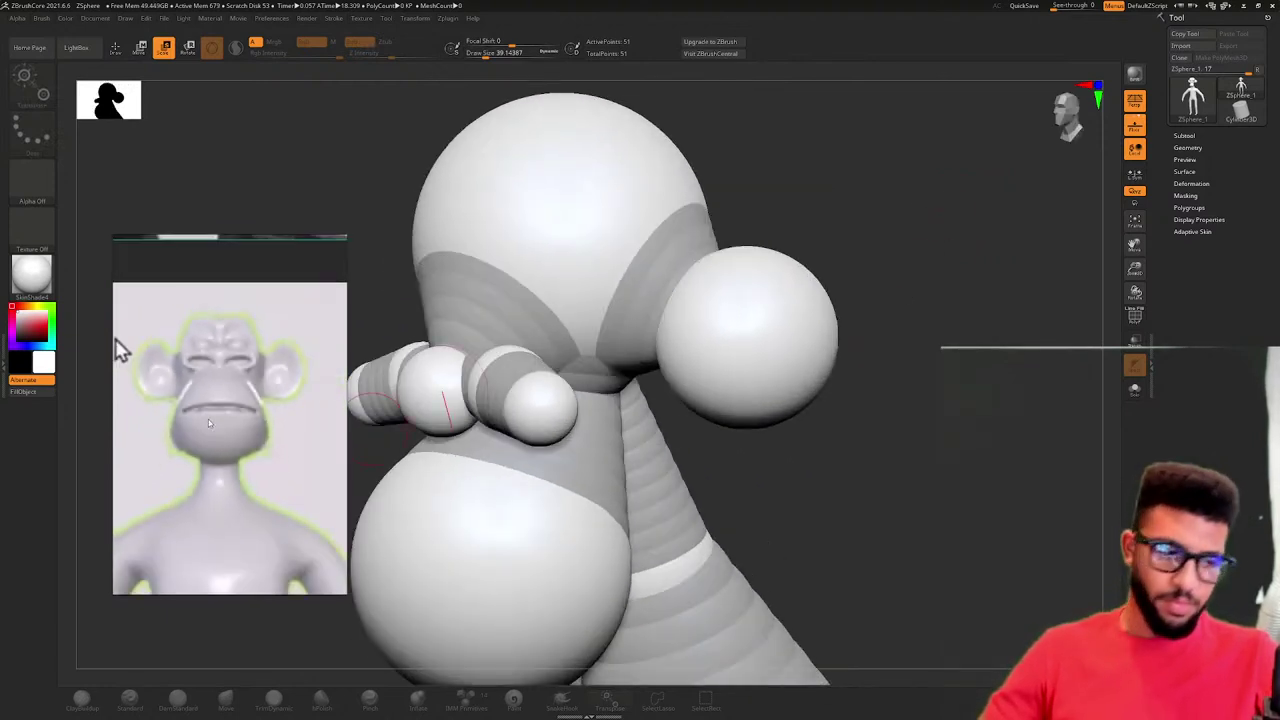
scroll(287, 400, down, 5)
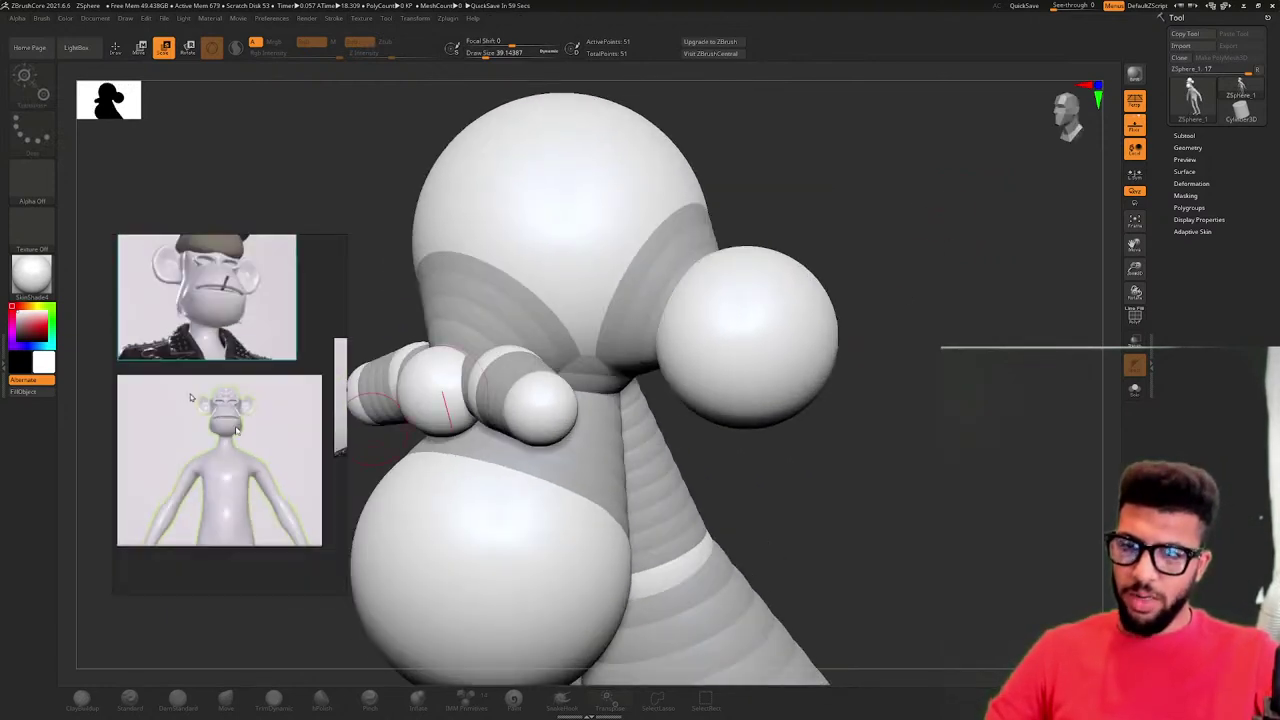
middle_drag(287, 400, 271, 477)
scroll(280, 447, down, 4)
scroll(280, 447, up, 5)
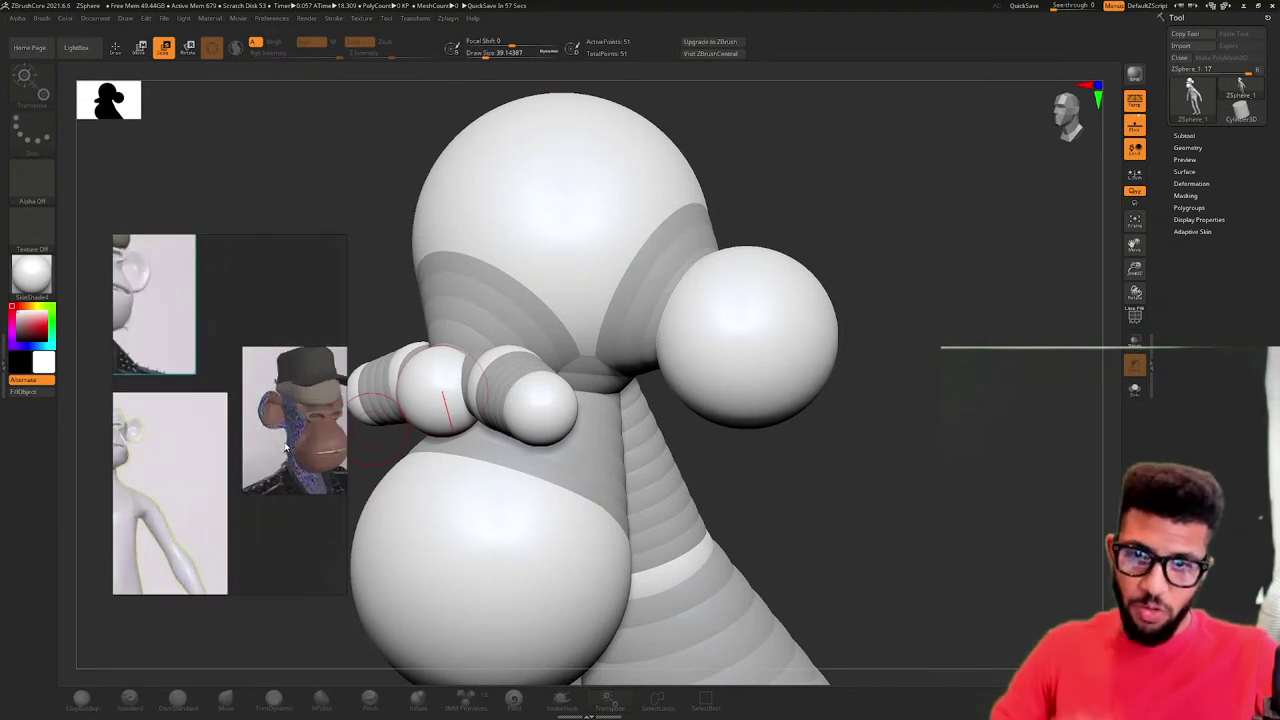
drag(831, 436, 857, 468)
drag(838, 412, 700, 394)
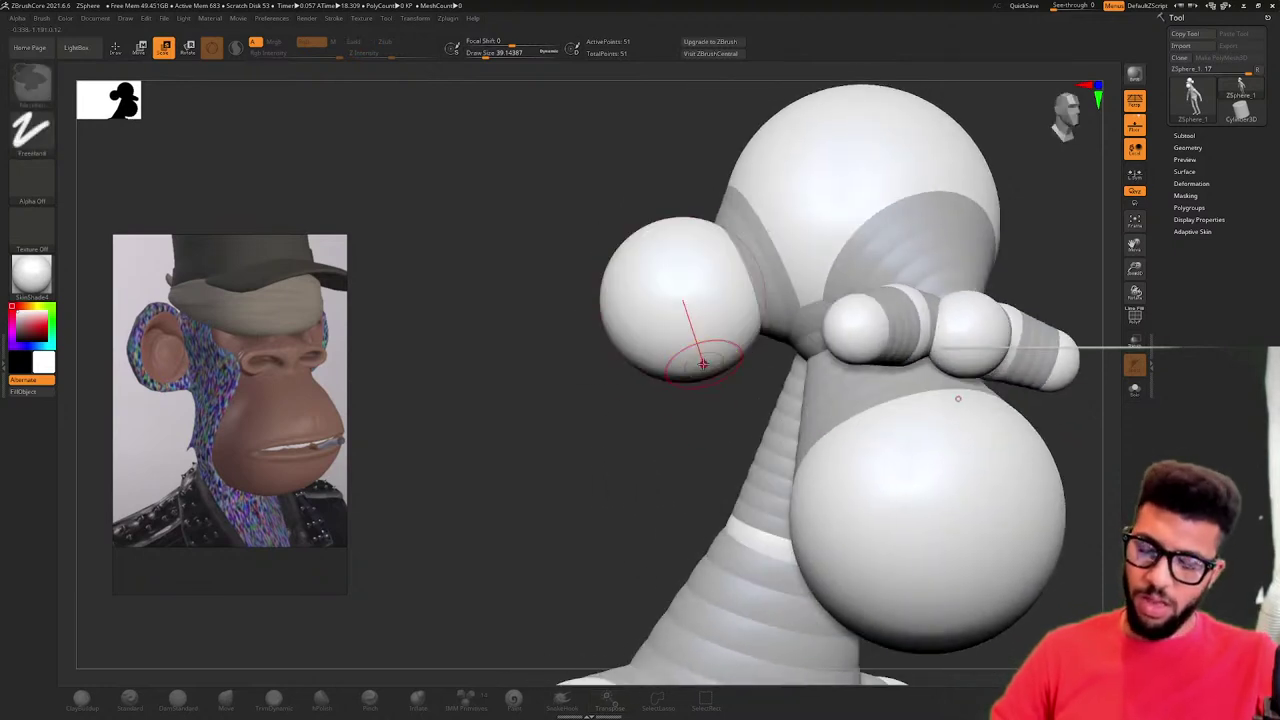
- Move the ear ZSpheres outward from the head and insert a connecting ZSphere in each ear link, checking the skin preview
key(w)
key(a)
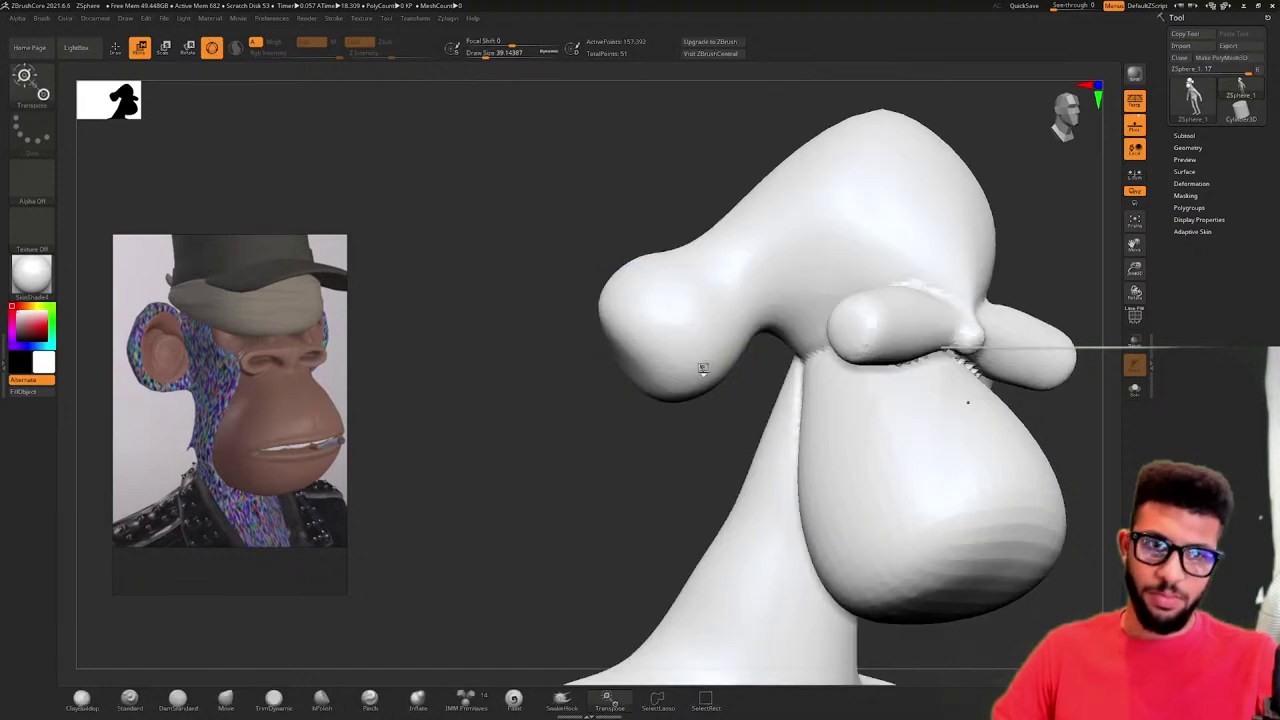
key(a)
mouse_move(662, 312)
mouse_down()
mouse_move(628, 337)
mouse_move(639, 311)
mouse_move(569, 345)
mouse_up()
key(q)
key(a)
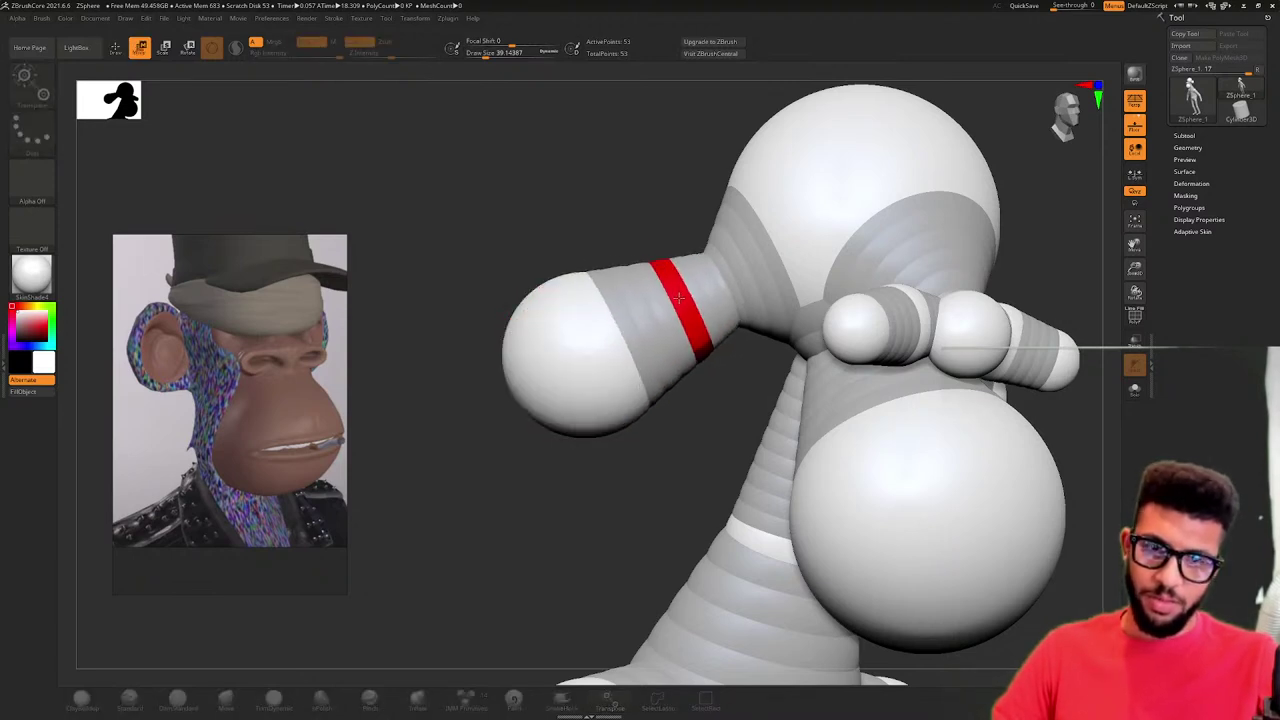
key(a)
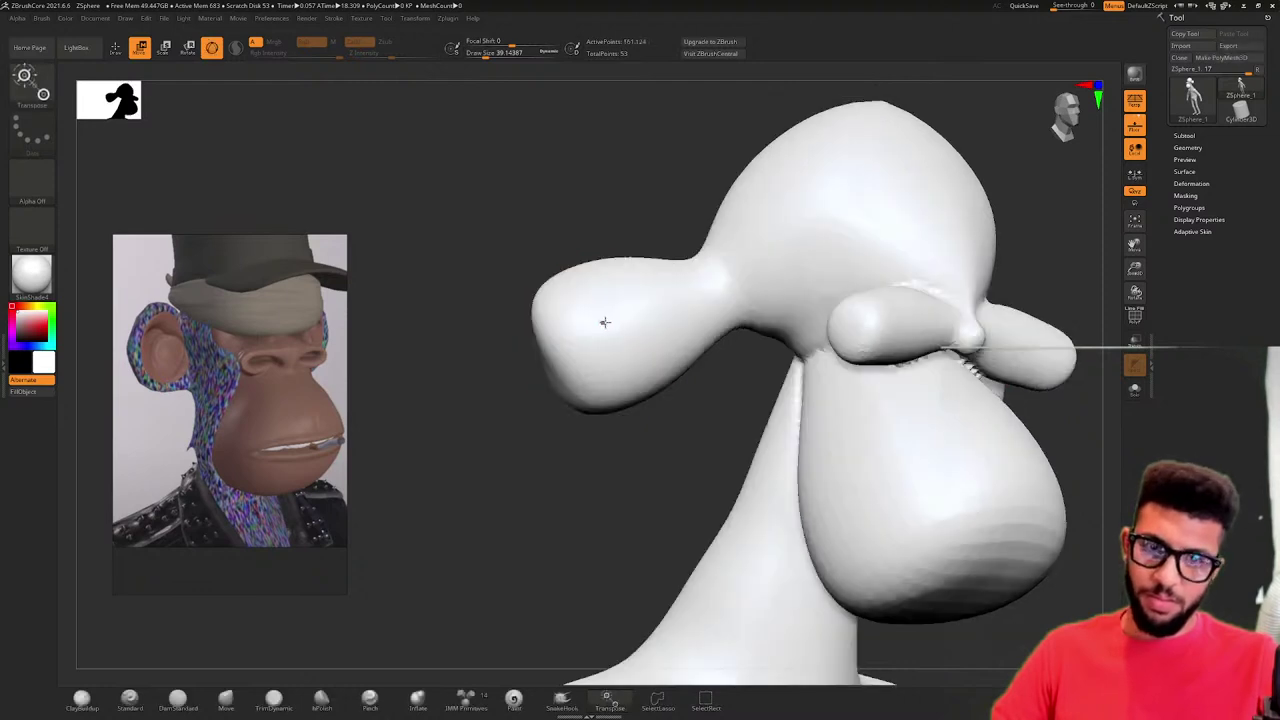
key(a)
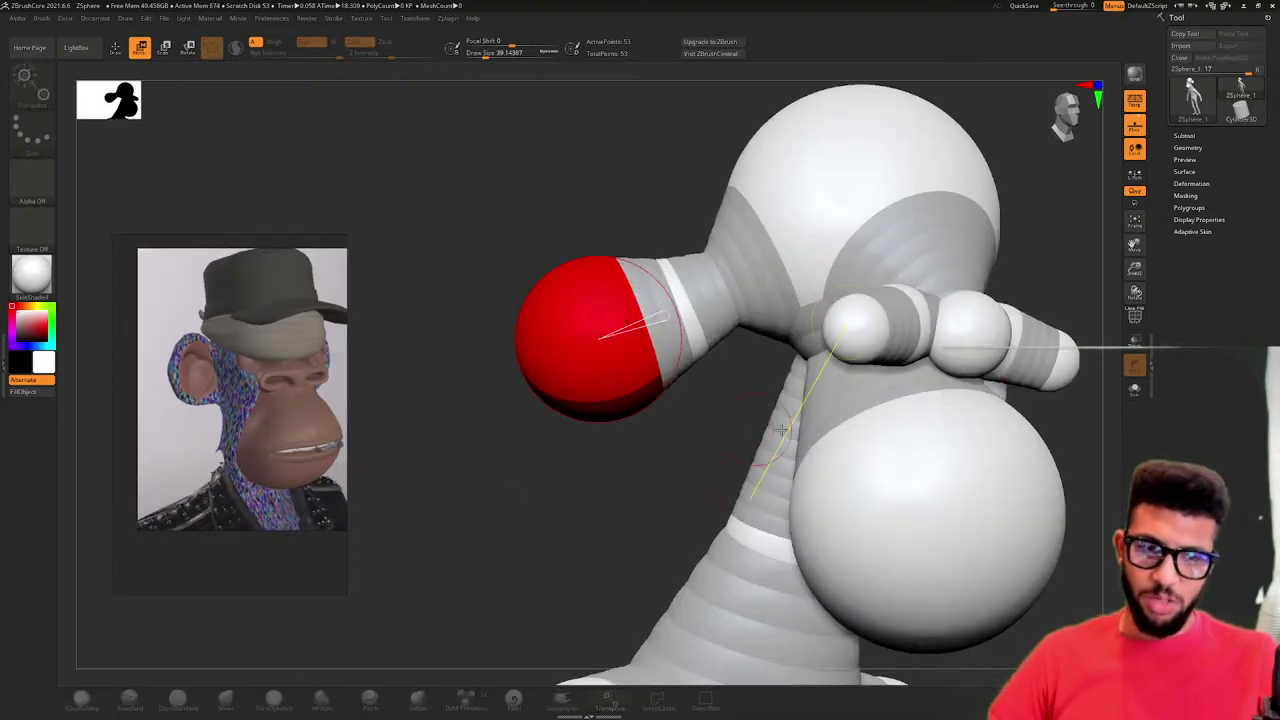
- Insert a ZSphere in the link between the head and the muzzle
right_drag(781, 430, 857, 396)
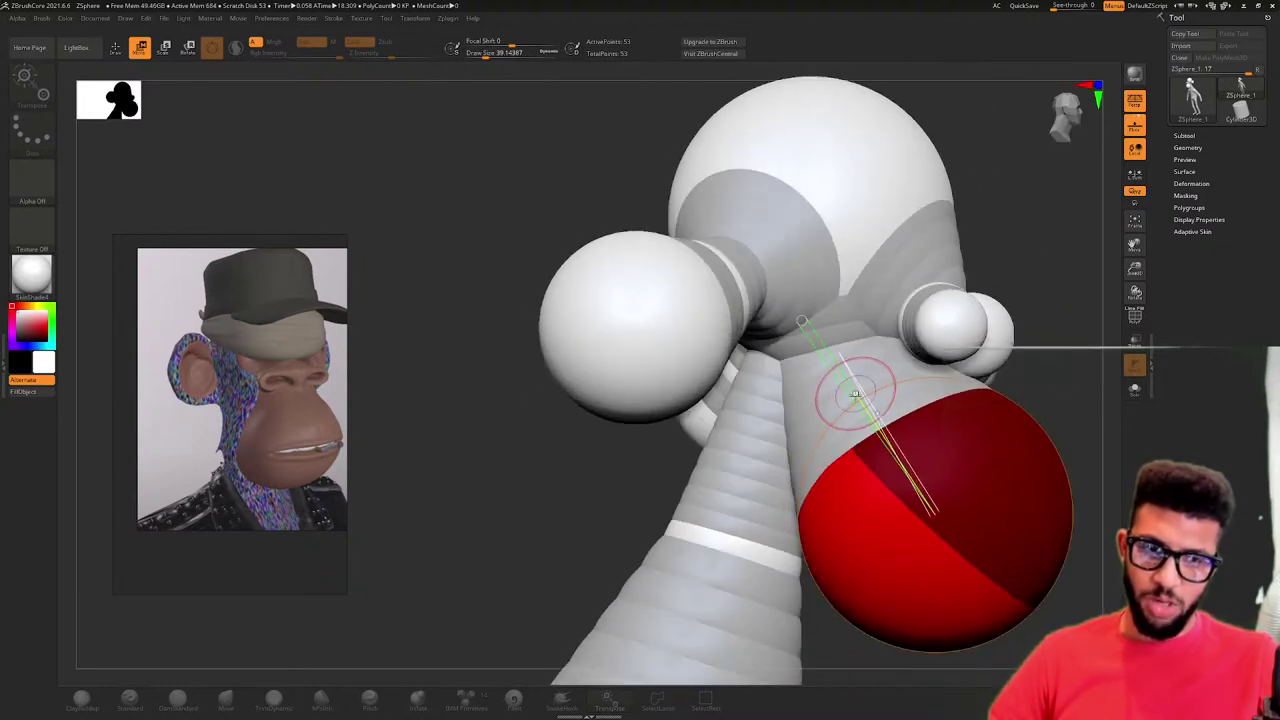
key(q)
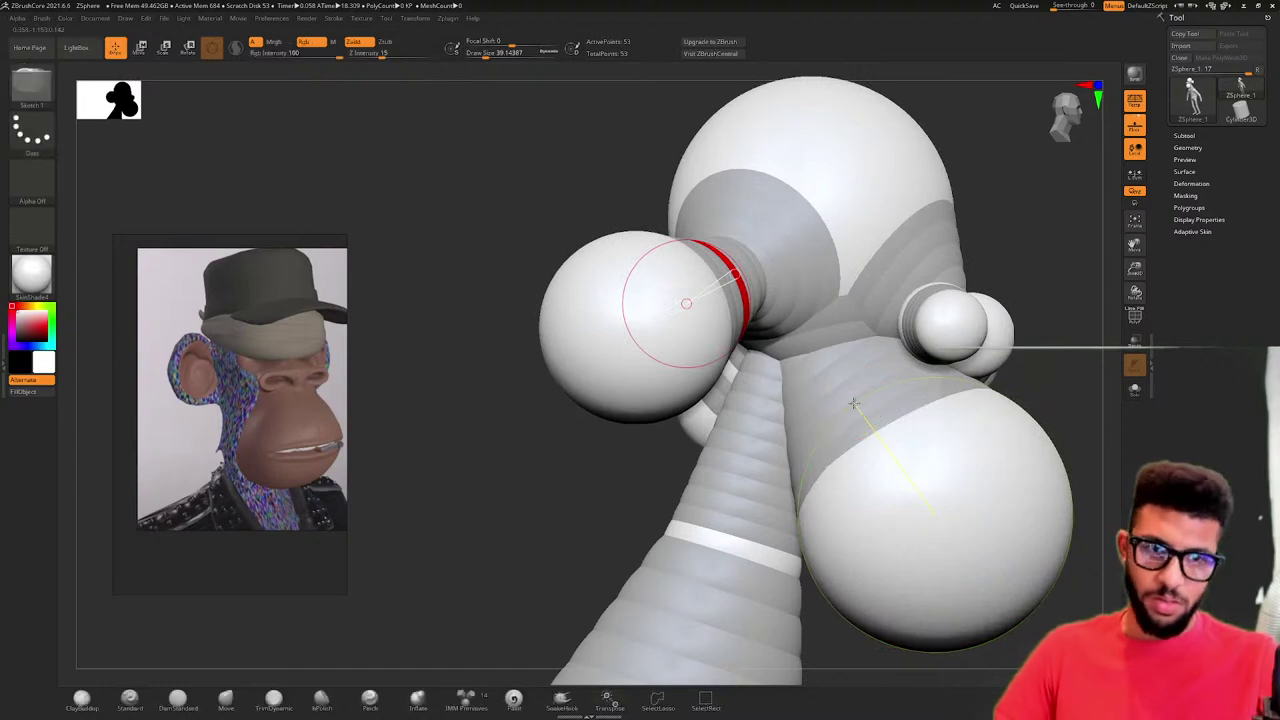
click(840, 395)
key(w)
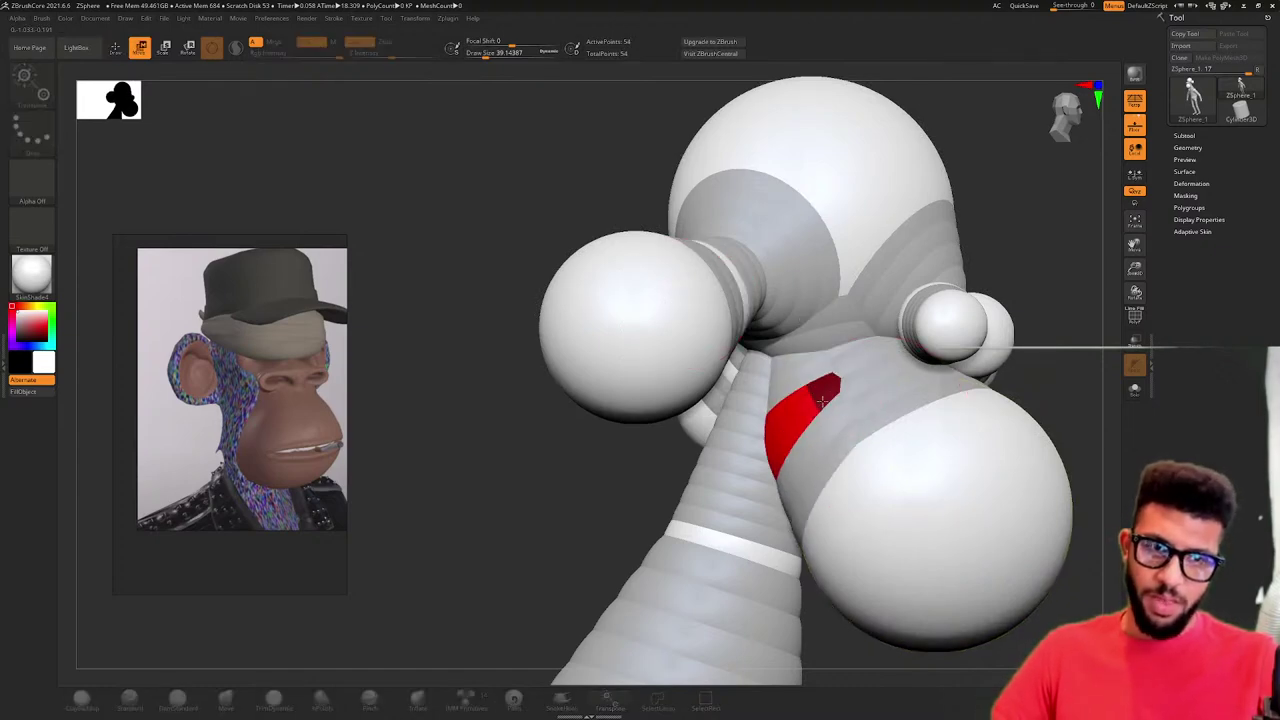
- Reposition the inserted ZSphere behind the muzzle to shape the jaw, and preview the adaptive skin from the side
right_drag(822, 402, 920, 426)
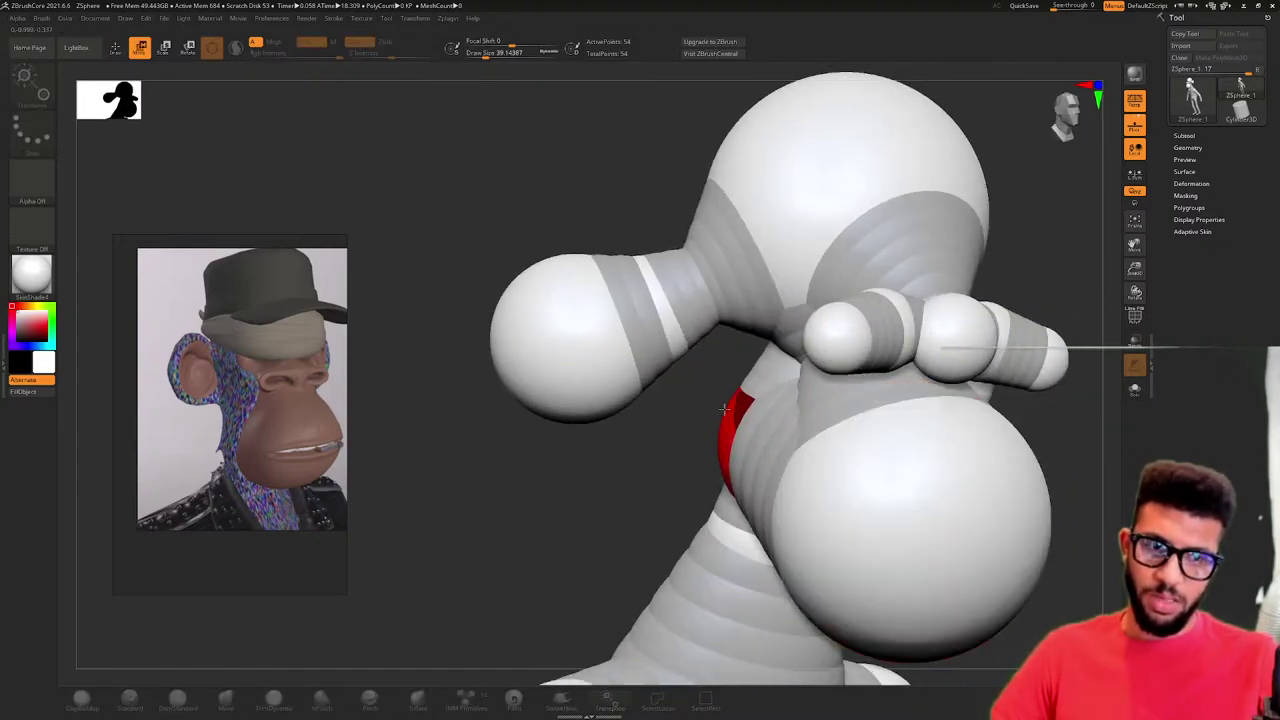
drag(724, 409, 795, 404)
right_drag(800, 405, 945, 392)
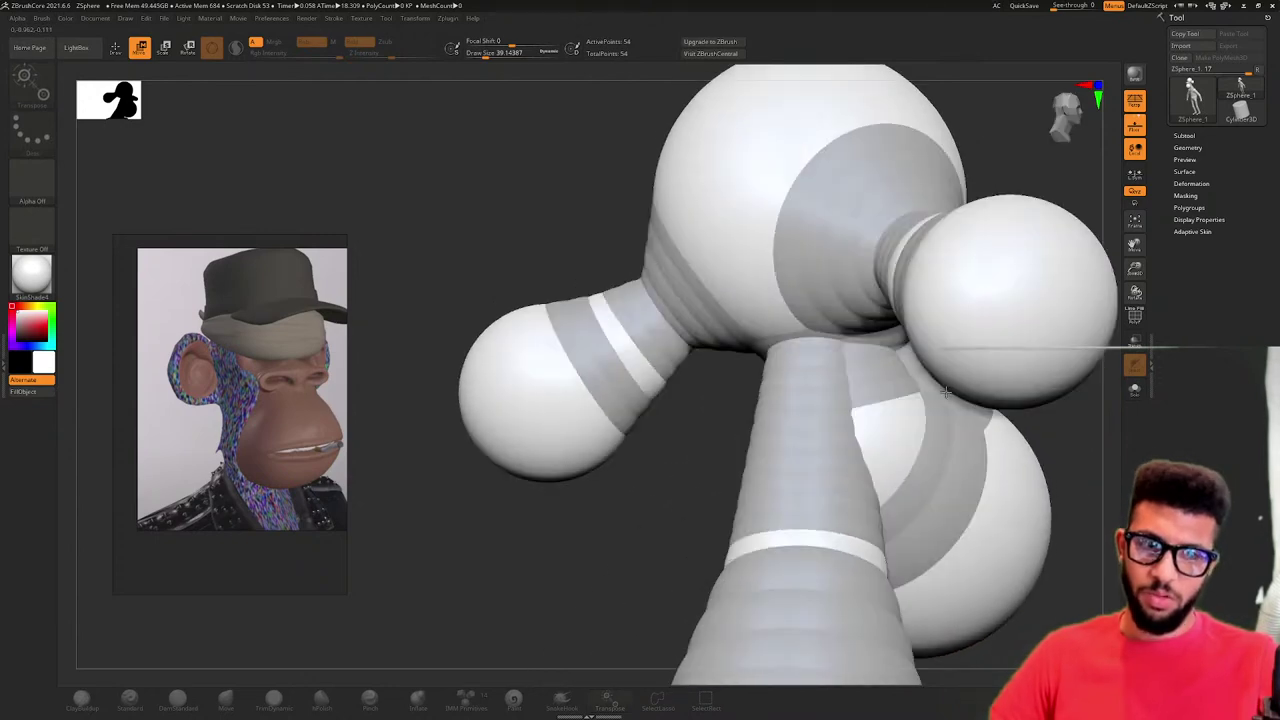
drag(945, 392, 878, 412)
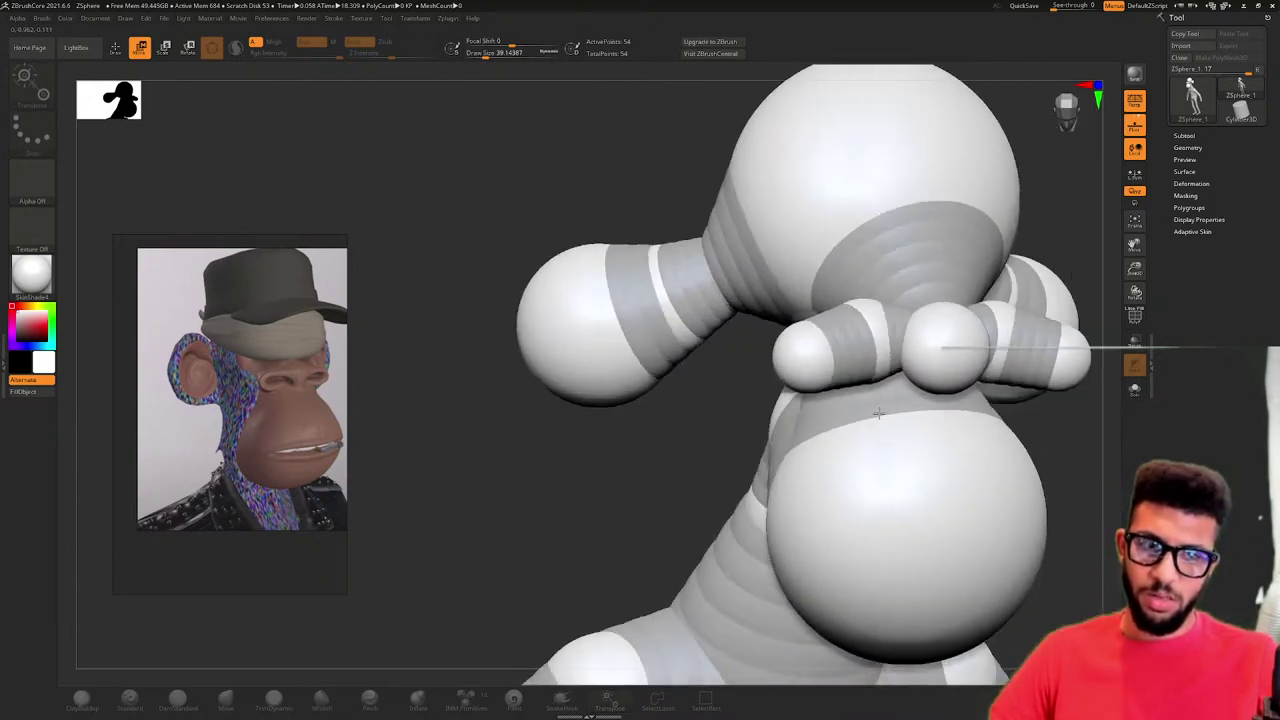
right_drag(879, 413, 874, 413)
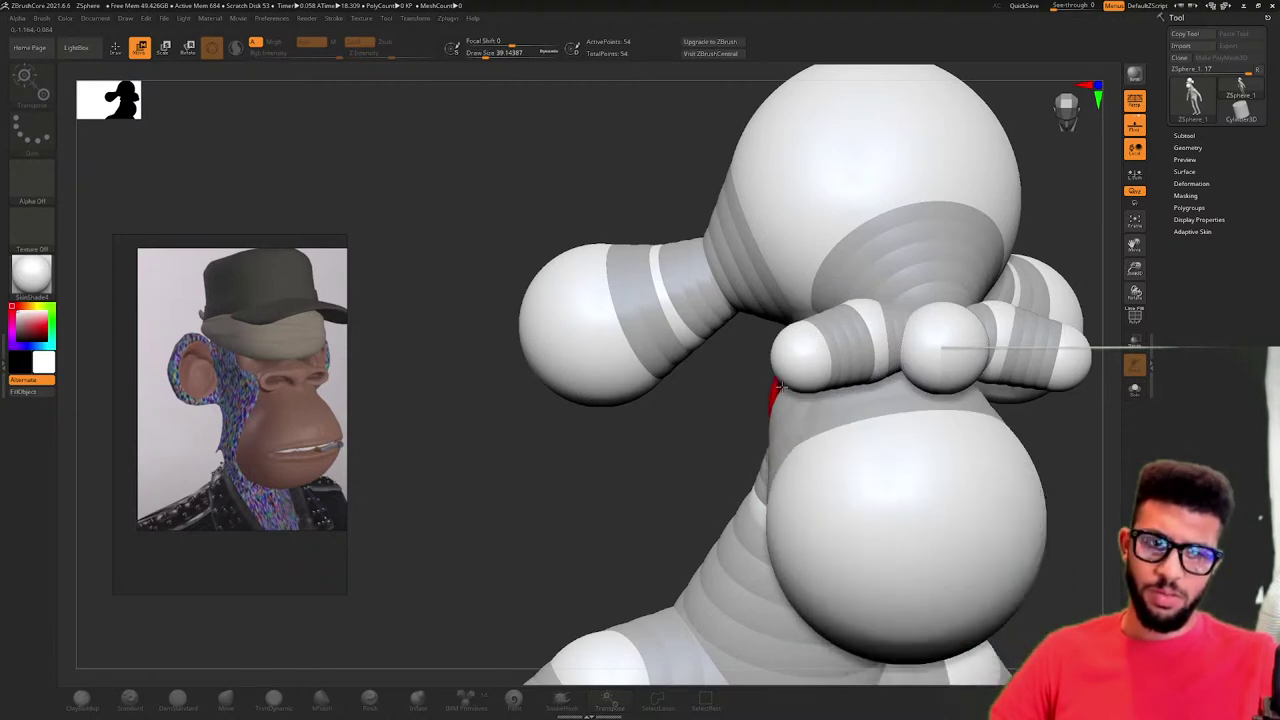
key(a)
right_drag(794, 404, 817, 387)
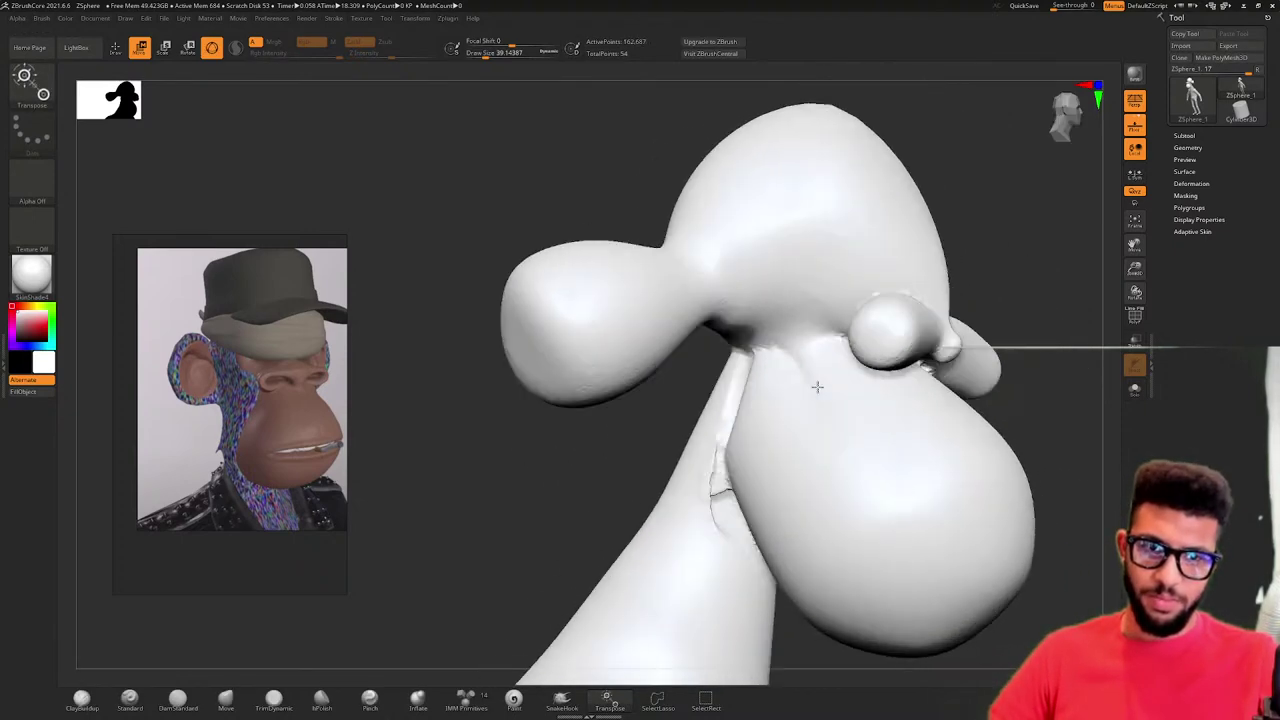
- Move the outer brow ZSpheres inward toward the nose bridge to shorten the brow ridge, checking the adaptive skin preview
drag(817, 387, 679, 445)
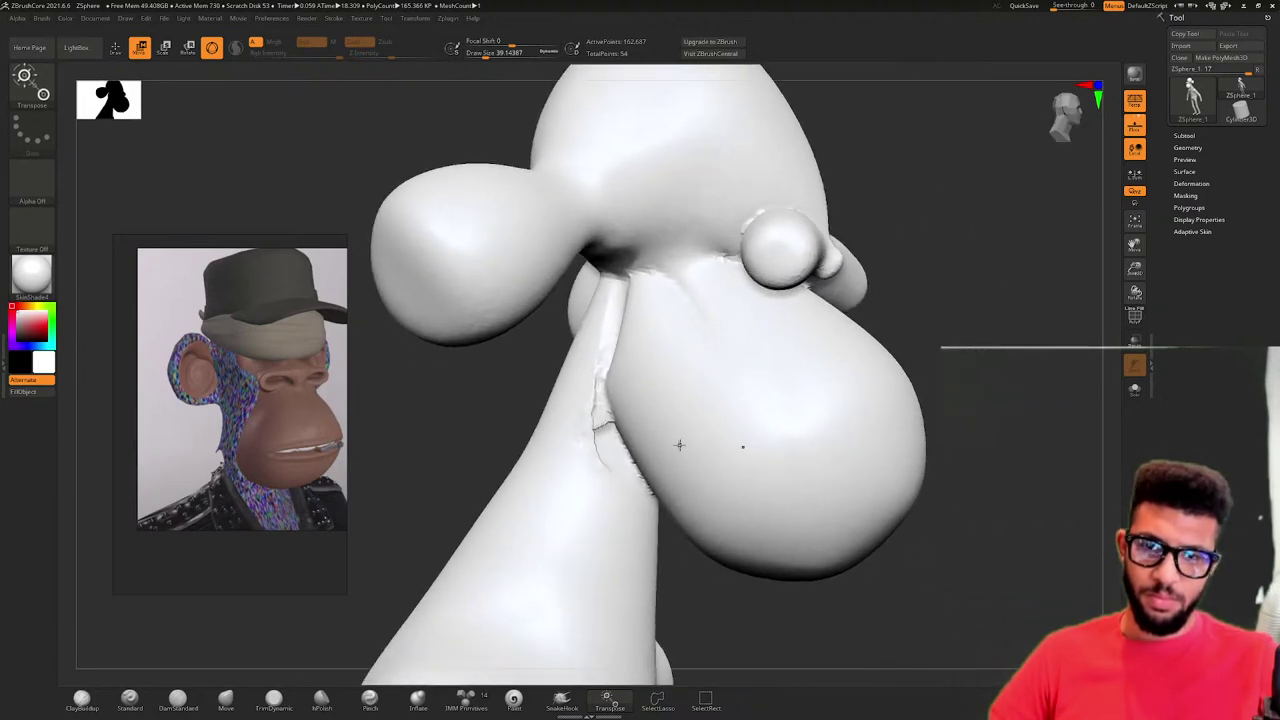
drag(601, 459, 875, 431)
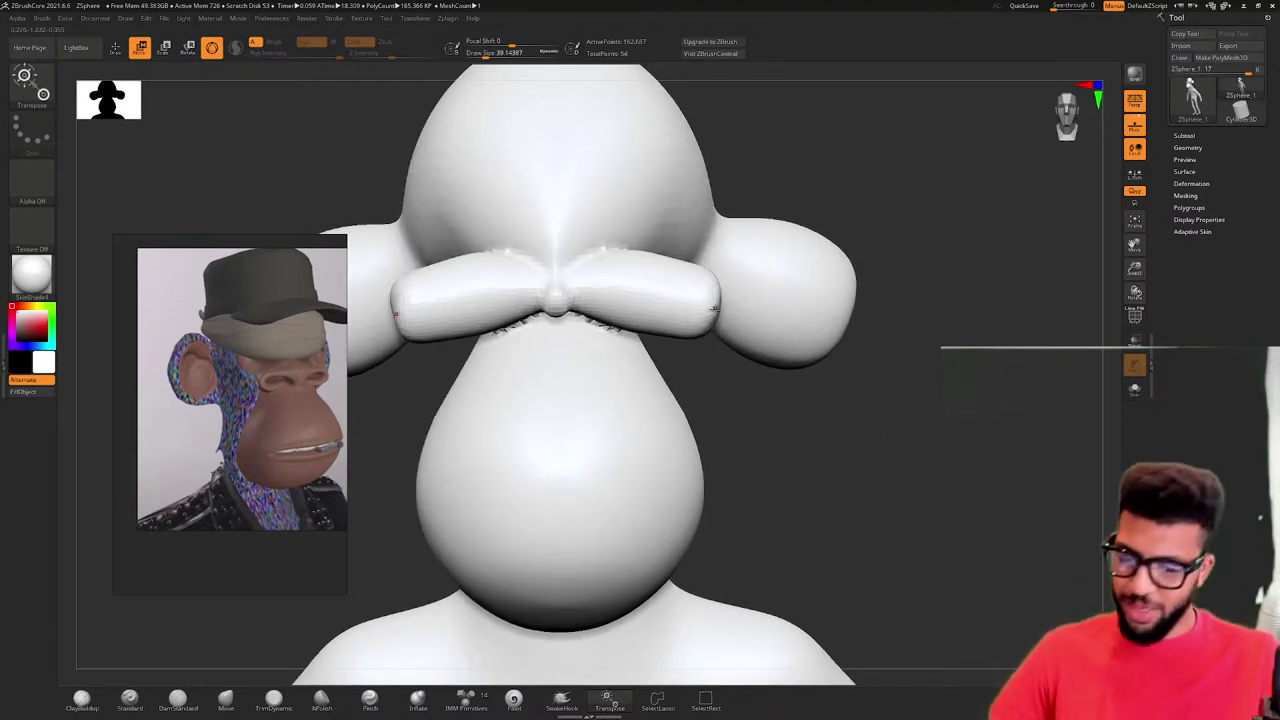
key(a)
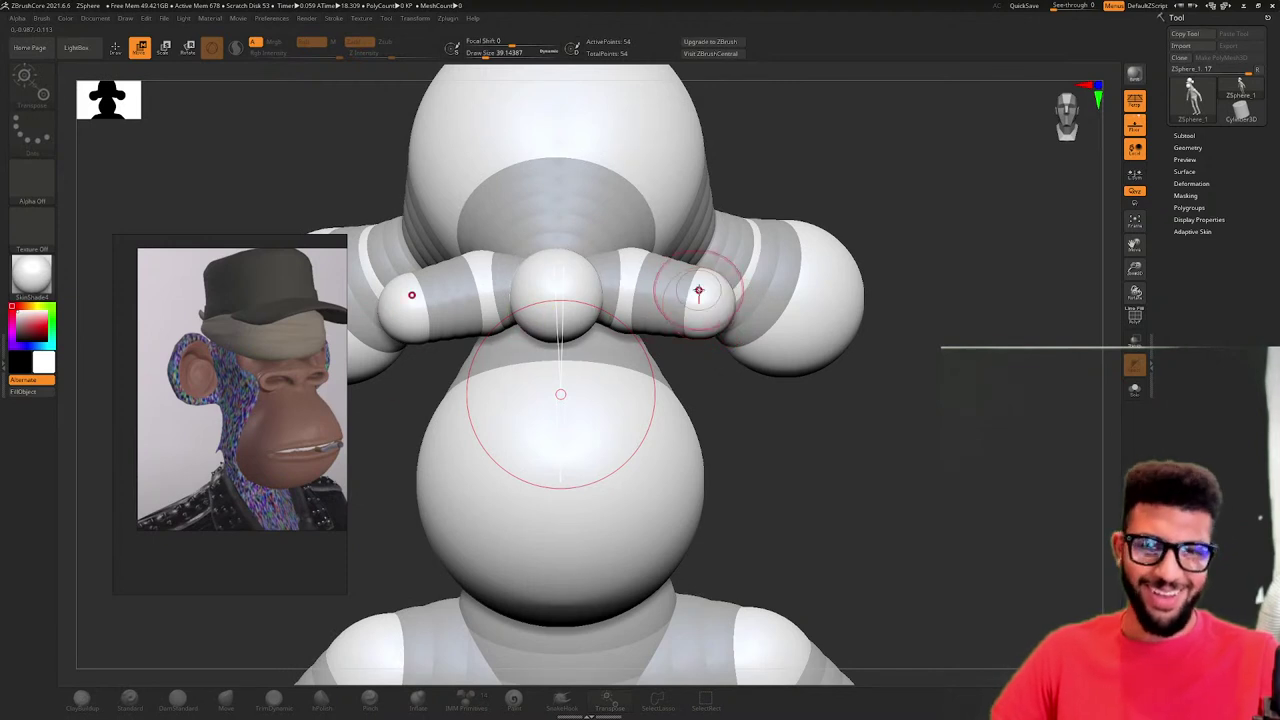
drag(698, 291, 641, 284)
drag(707, 369, 715, 378)
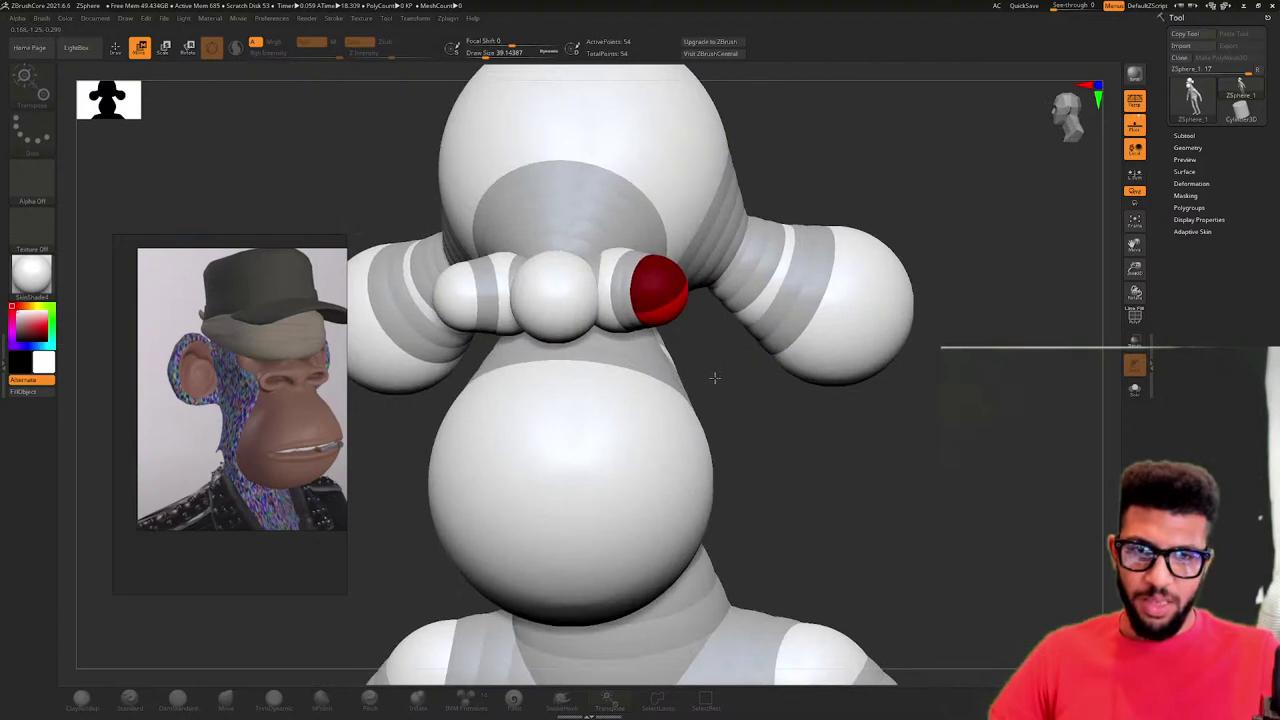
key(a)
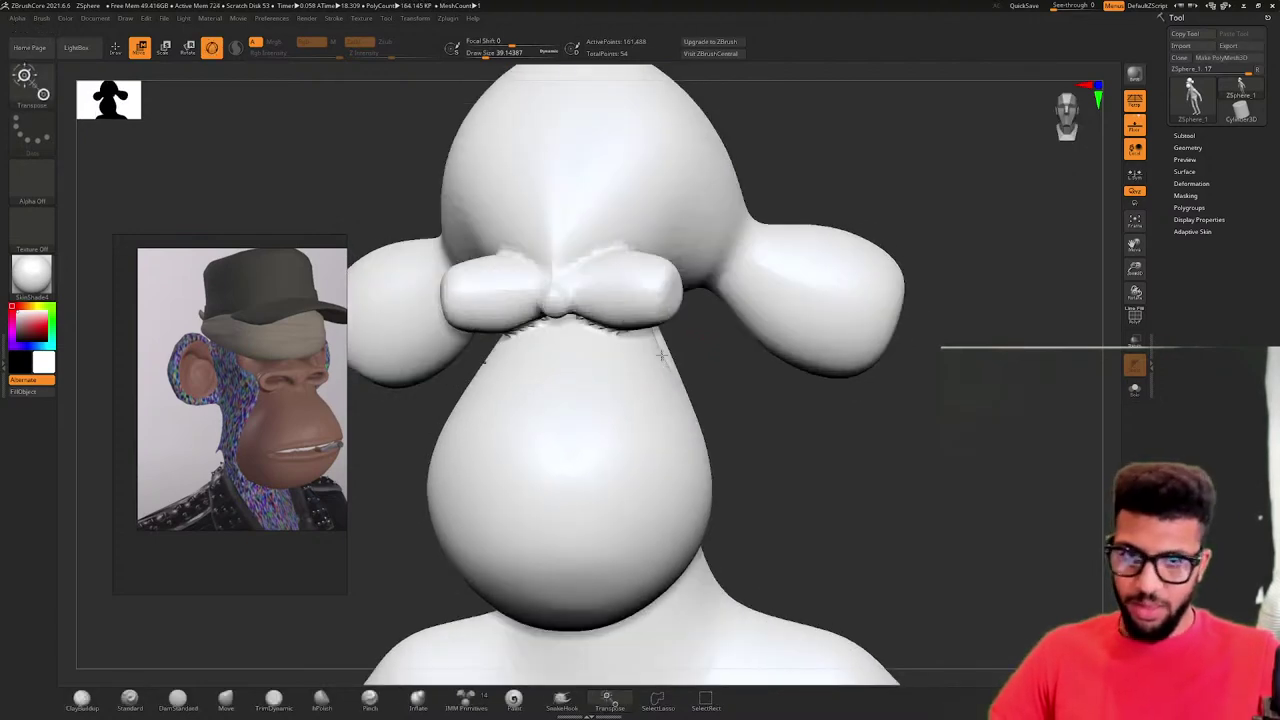
key(a)
drag(661, 296, 656, 293)
drag(742, 412, 713, 423)
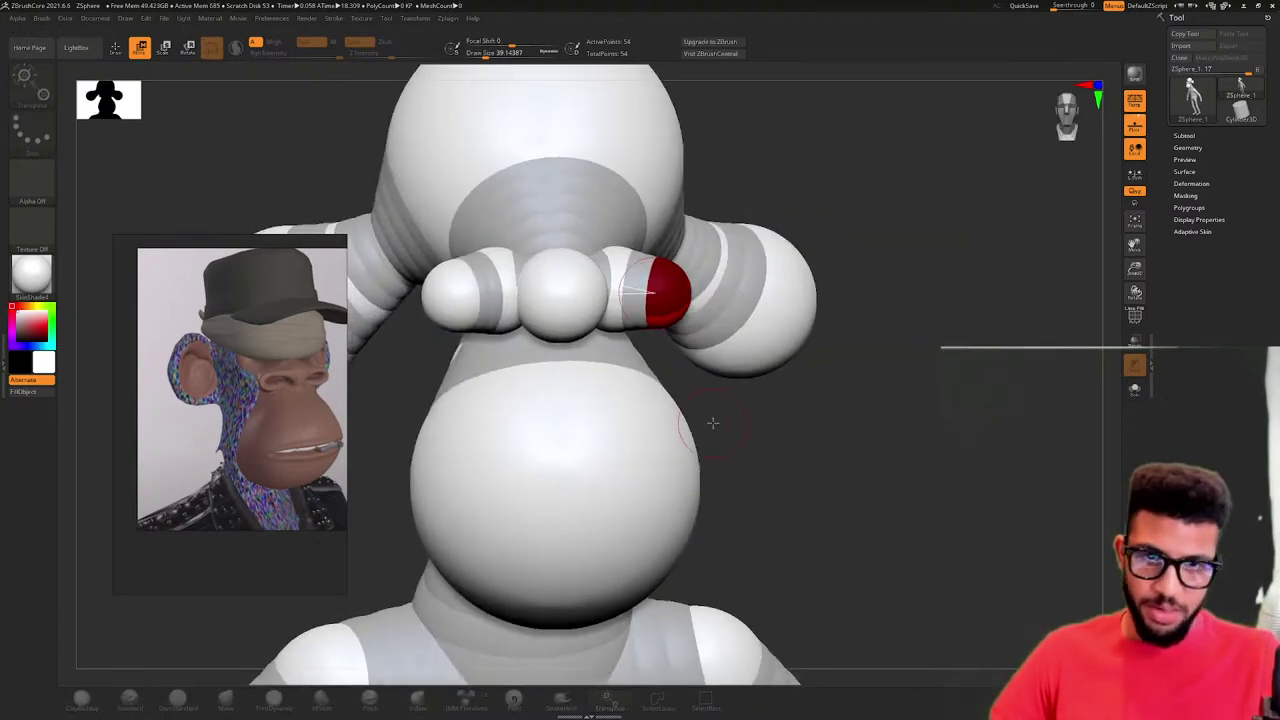
- Examine the full-body and torso references and compare their arm and forearm shapes with the whole ZSphere figure
drag(812, 430, 894, 358)
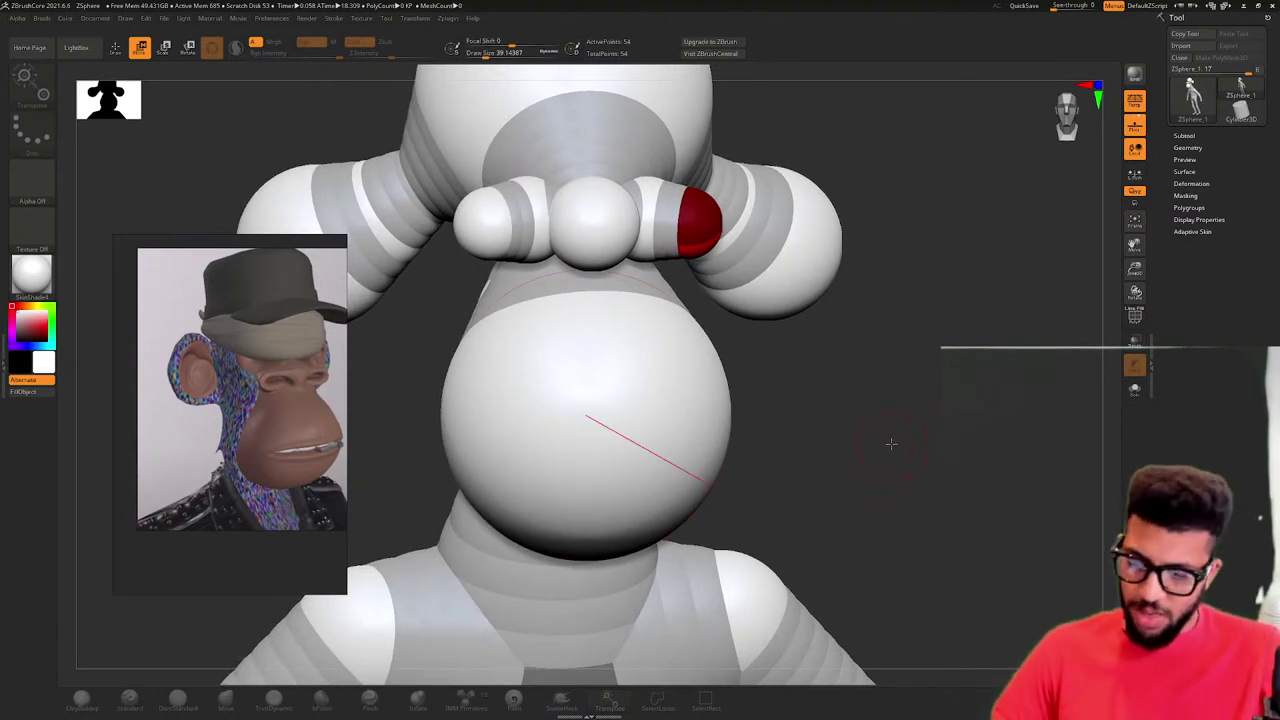
key(f)
drag(843, 446, 902, 392)
scroll(318, 445, down, 3)
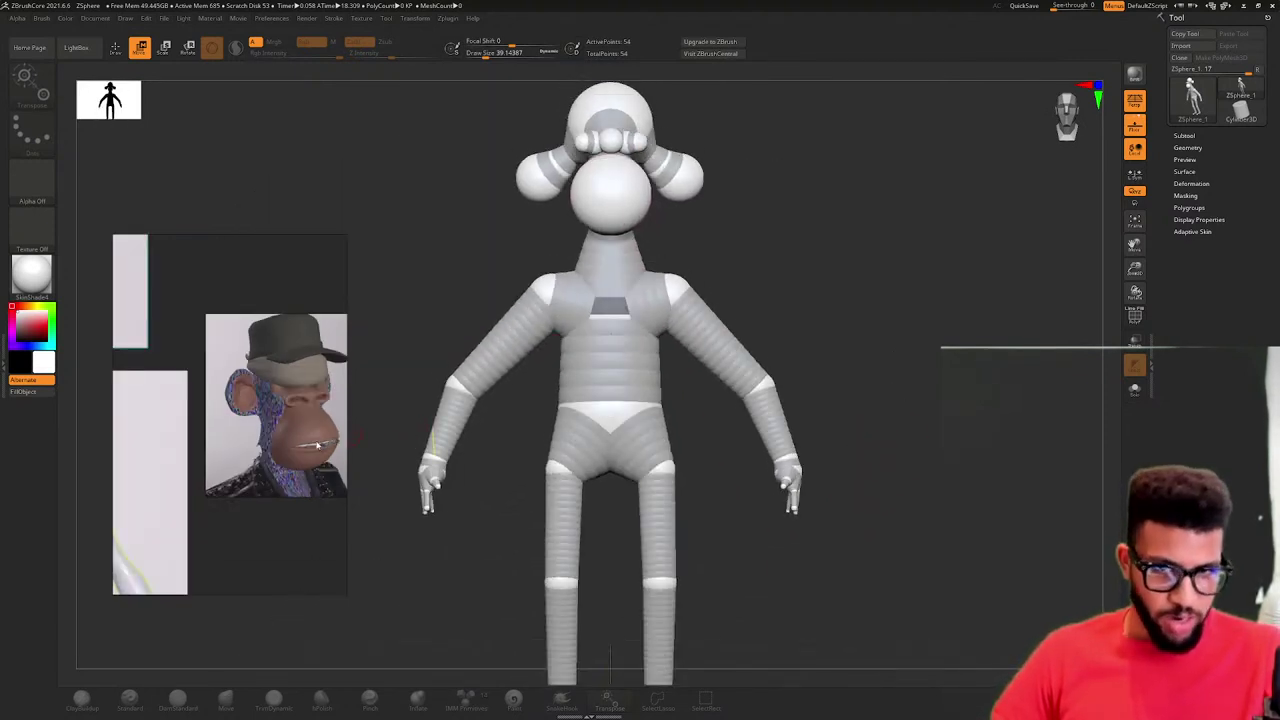
middle_drag(318, 445, 341, 382)
middle_drag(251, 457, 485, 415)
middle_drag(251, 297, 238, 272)
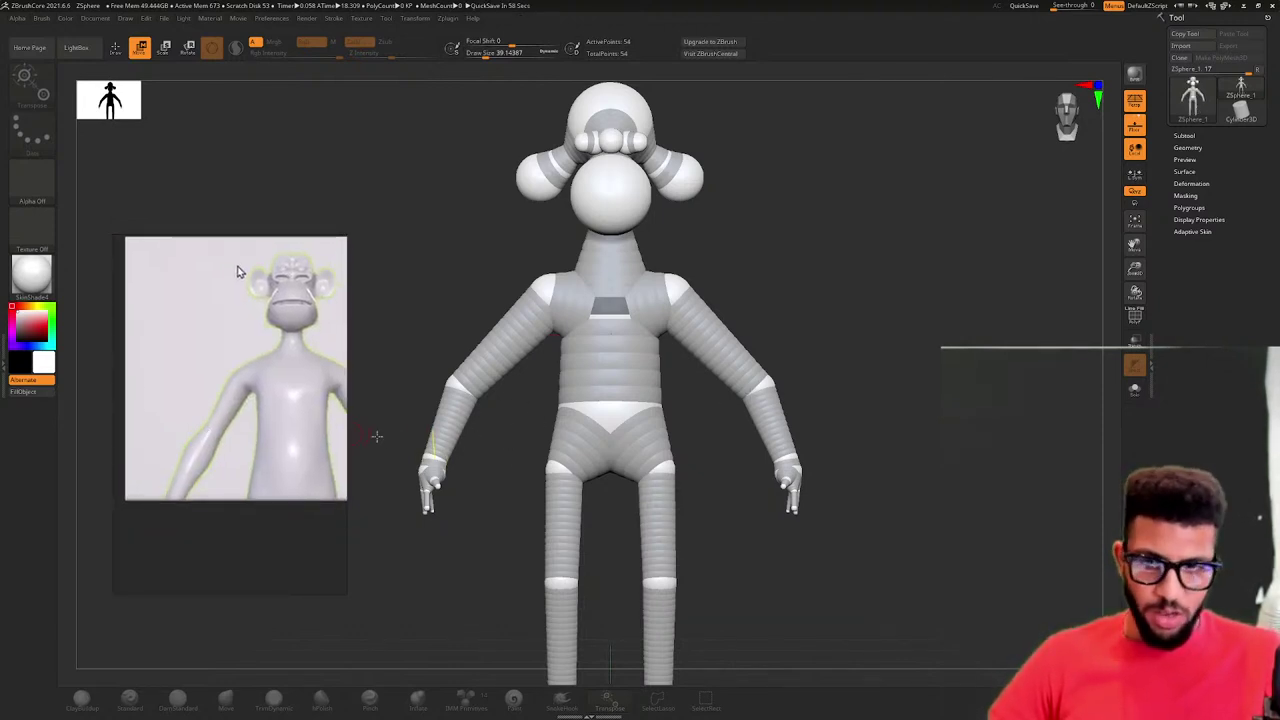
scroll(284, 425, up, 3)
scroll(284, 425, down, 3)
middle_drag(270, 424, 300, 376)
scroll(283, 374, down, 5)
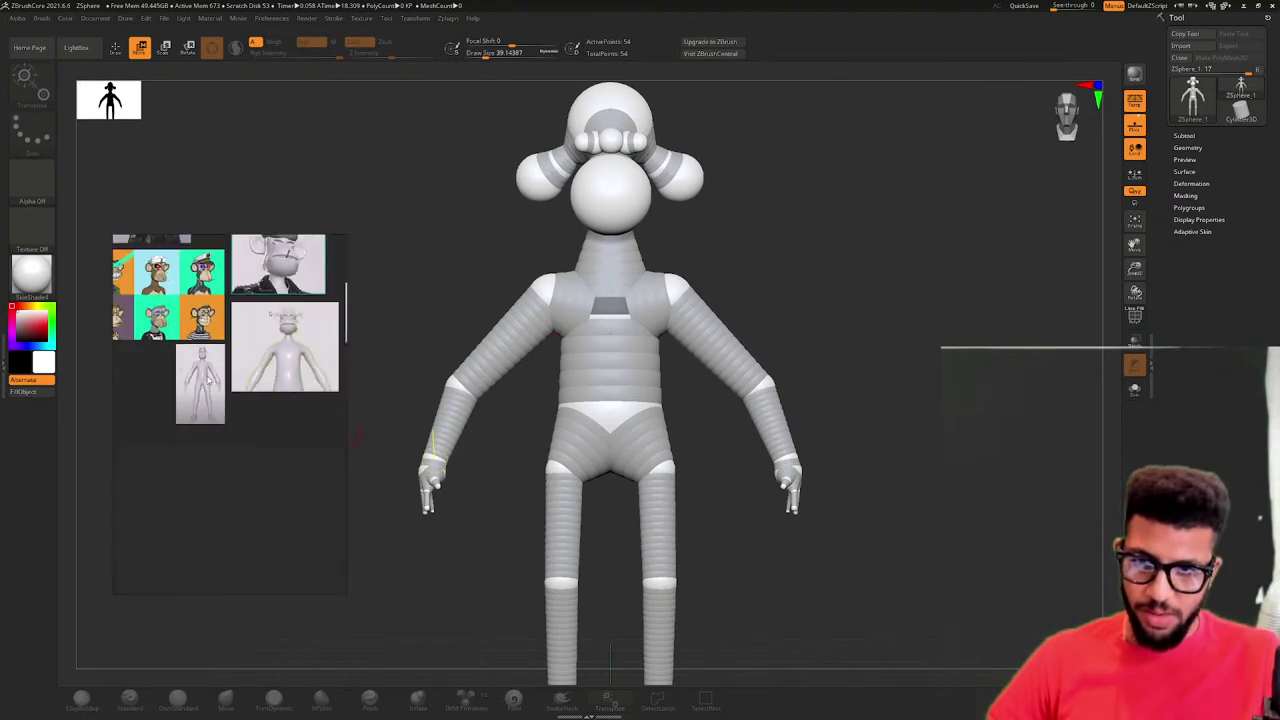
scroll(208, 380, up, 6)
scroll(219, 378, down, 2)
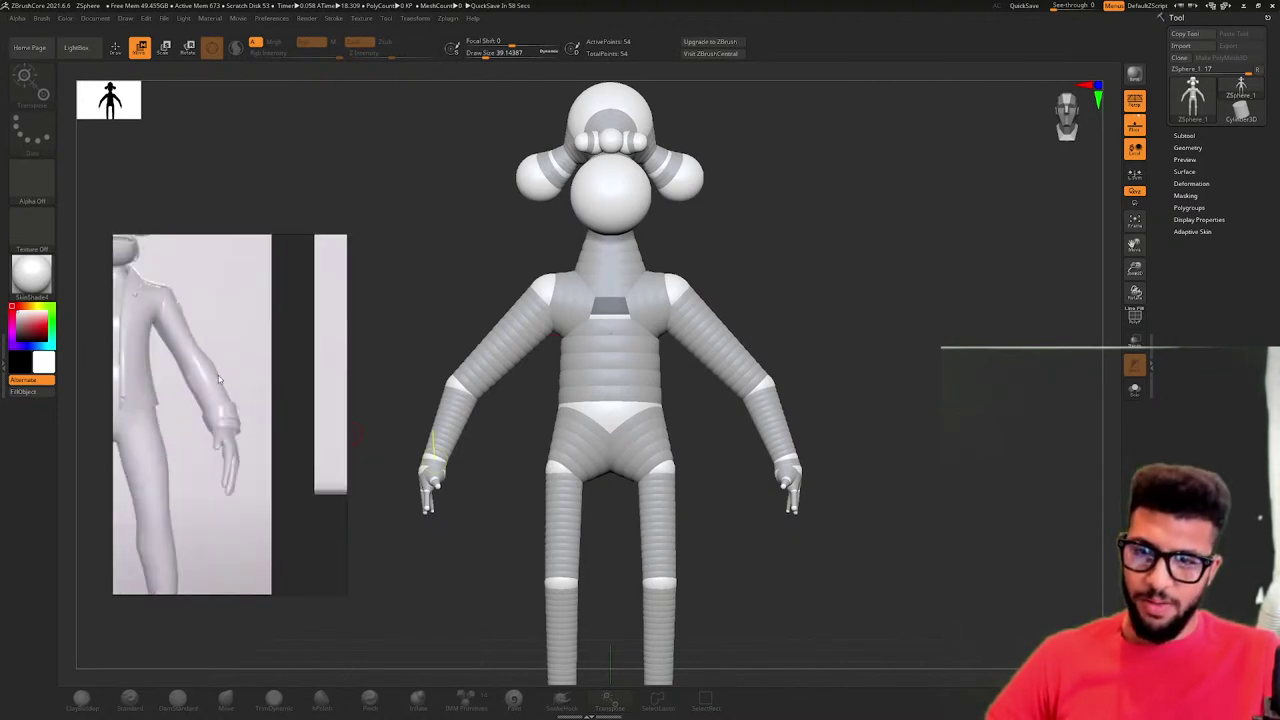
scroll(219, 378, down, 3)
scroll(225, 385, up, 4)
scroll(230, 390, down, 3)
scroll(239, 403, up, 4)
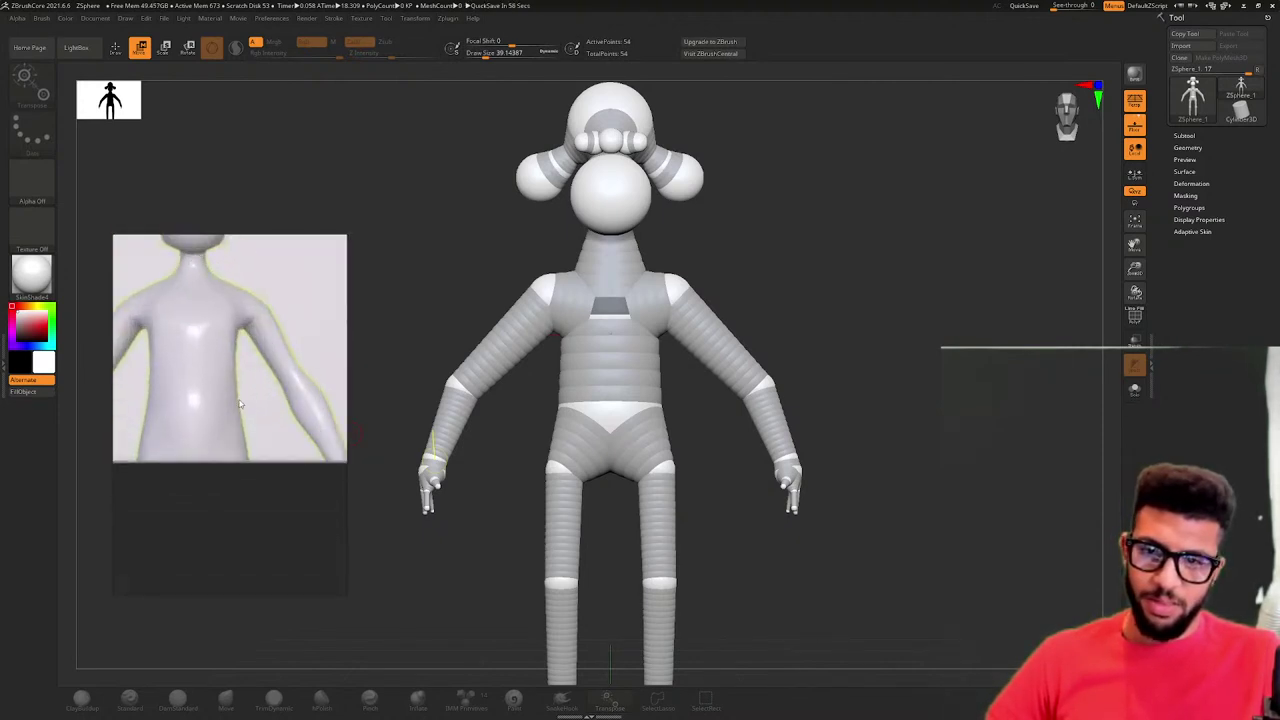
scroll(245, 408, up, 4)
- Insert a ZSphere in each forearm just below the elbow and scale it up to give the forearm a bulge
drag(910, 428, 825, 412)
right_click(797, 413)
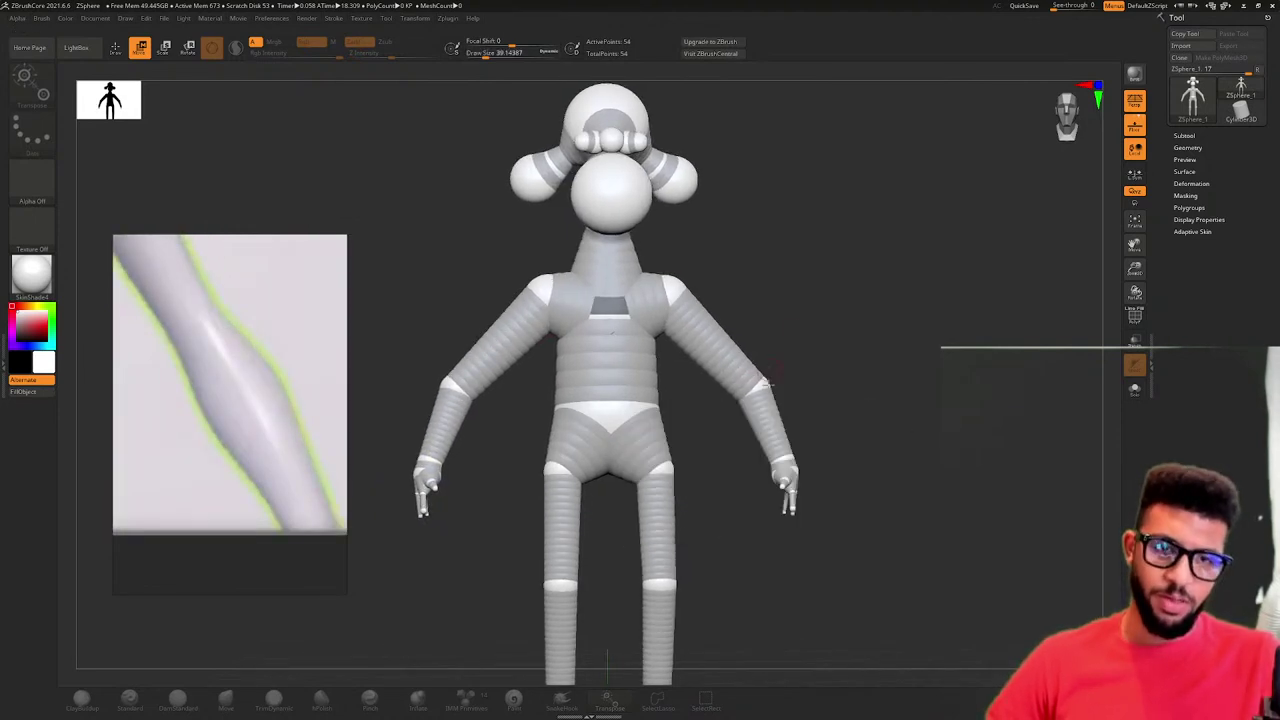
right_drag(780, 400, 858, 459)
alt+drag(858, 458, 758, 248)
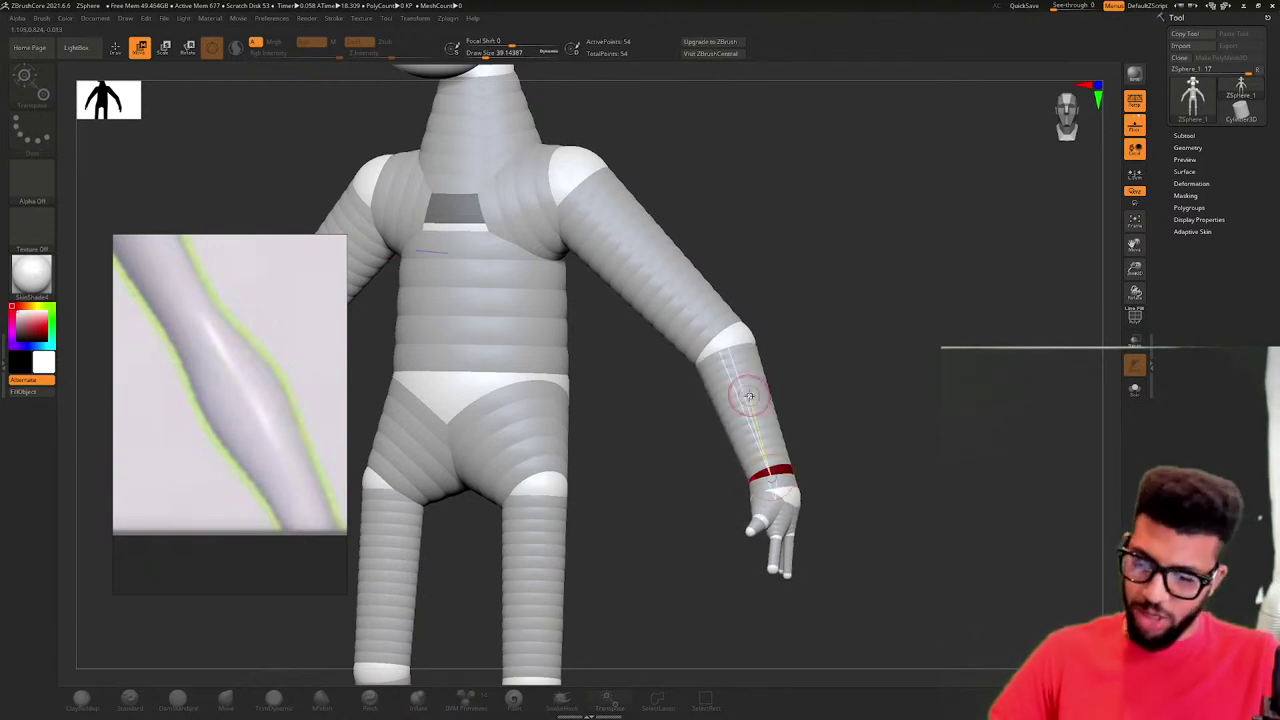
key(q)
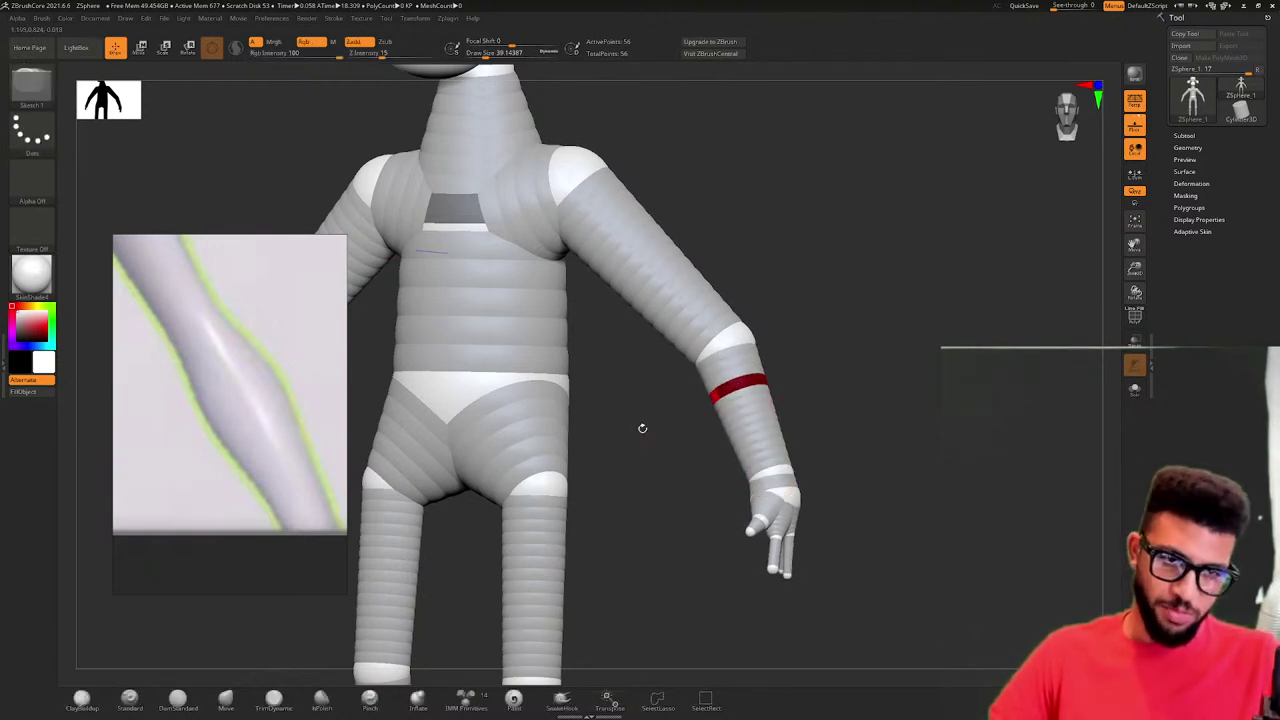
key(w)
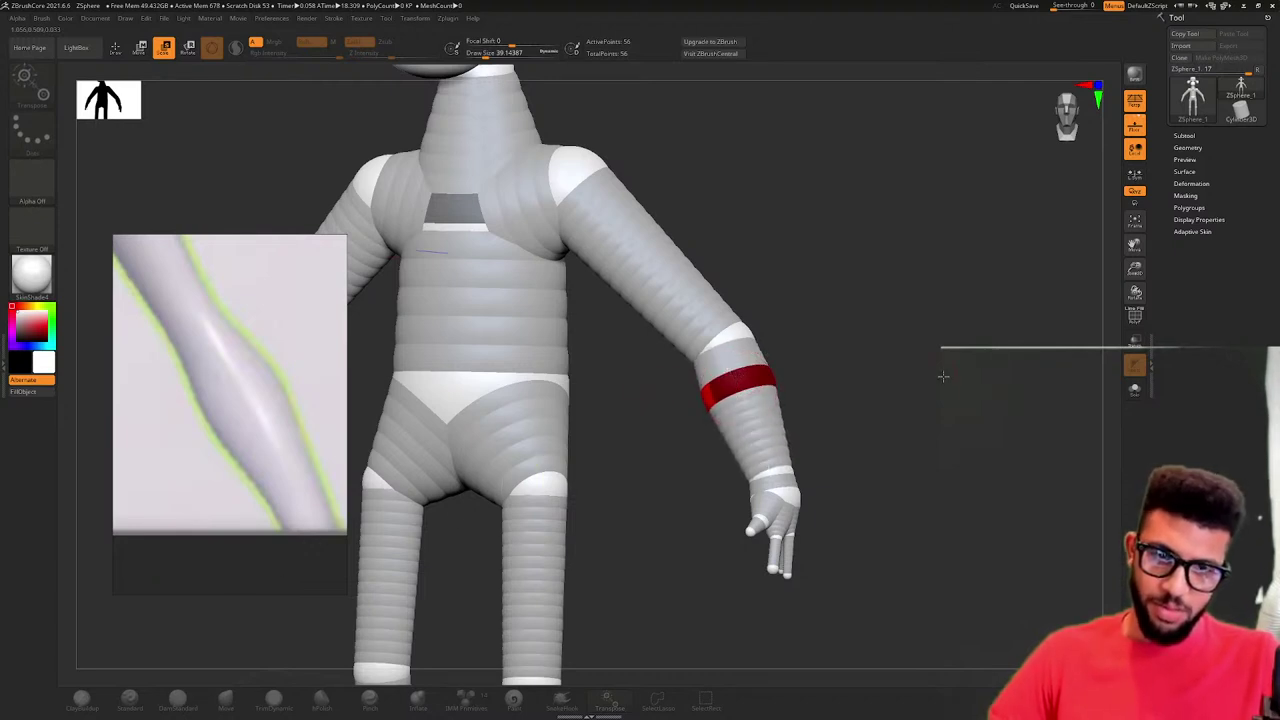
drag(943, 376, 874, 377)
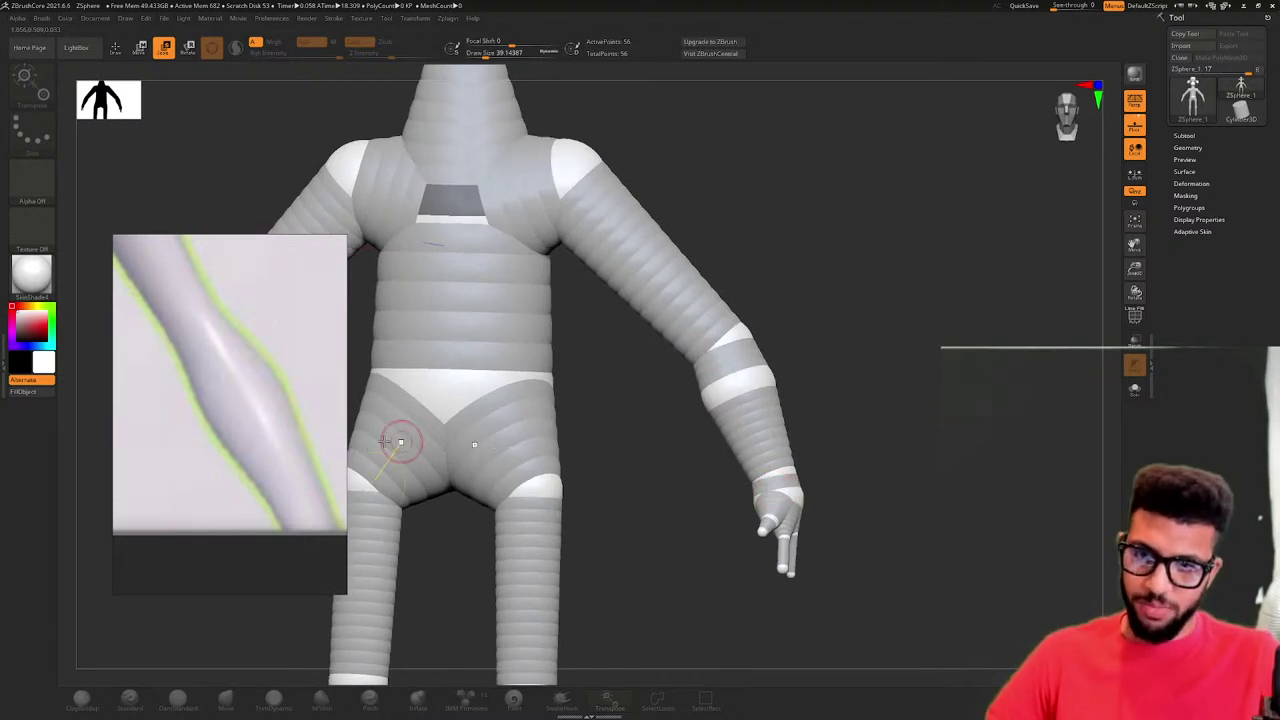
- Scale down the elbow and shoulder ZSpheres to slim the upper arms to match the torso reference
scroll(219, 419, down, 3)
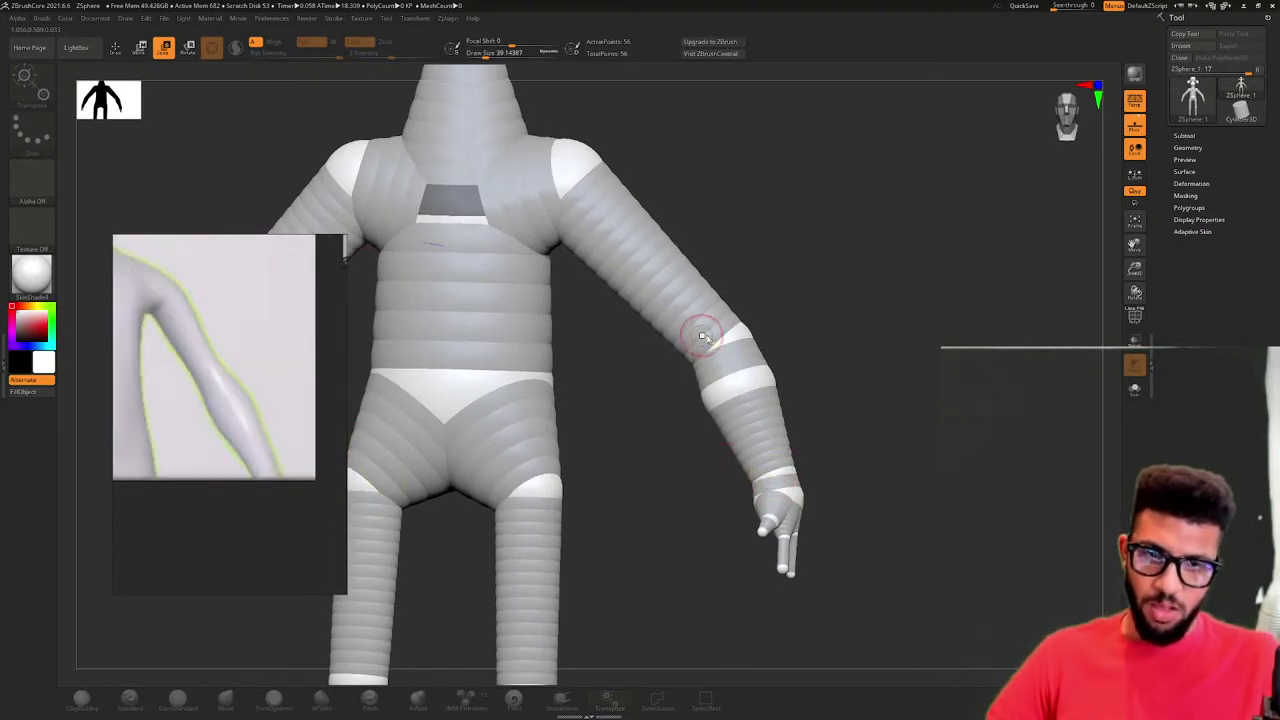
drag(582, 158, 543, 172)
scroll(243, 328, down, 3)
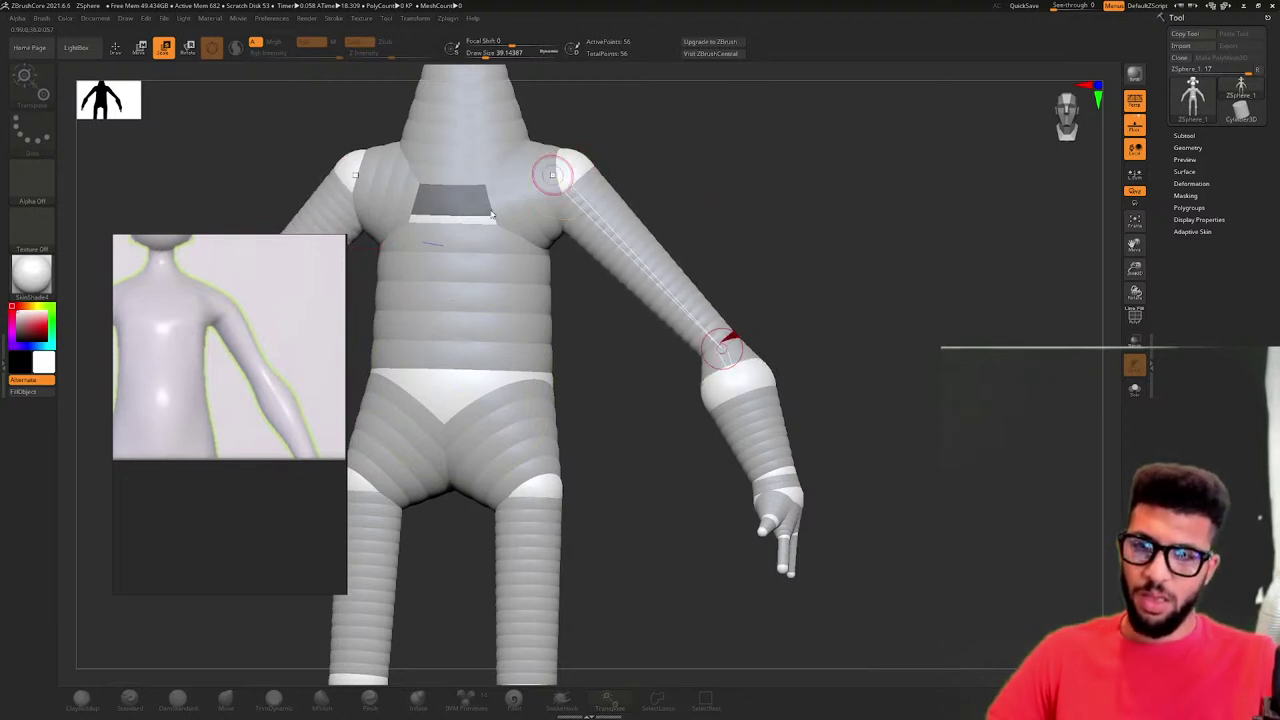
- Shift the shoulder ZSpheres slightly inward and move the elbow ZSpheres up to shorten the upper arms
scroll(225, 311, down, 2)
drag(578, 164, 556, 166)
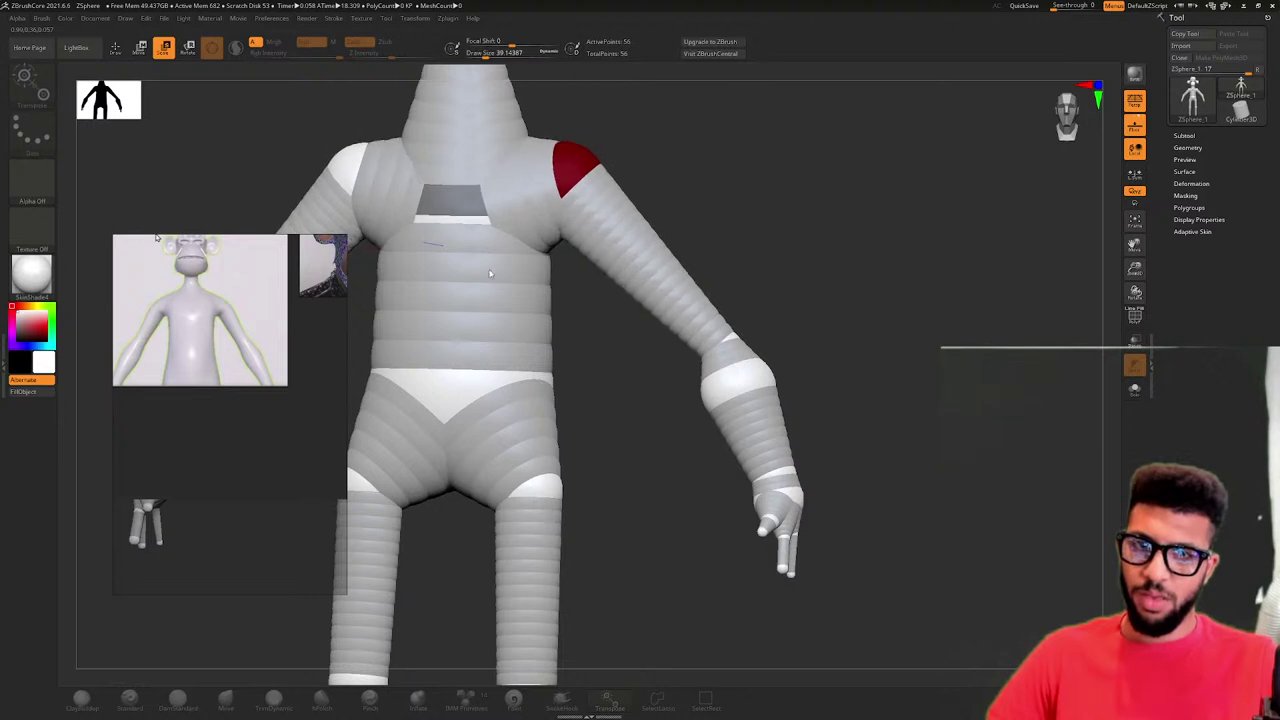
key(ctrl+z)
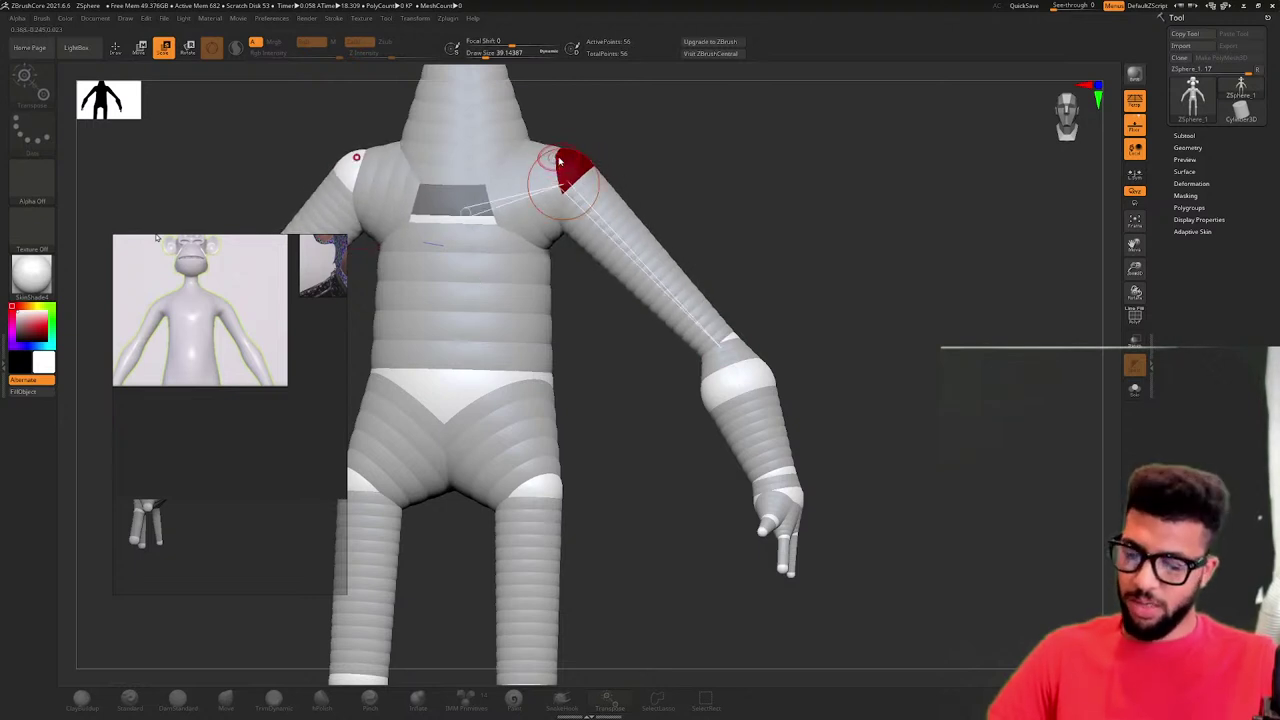
key(q)
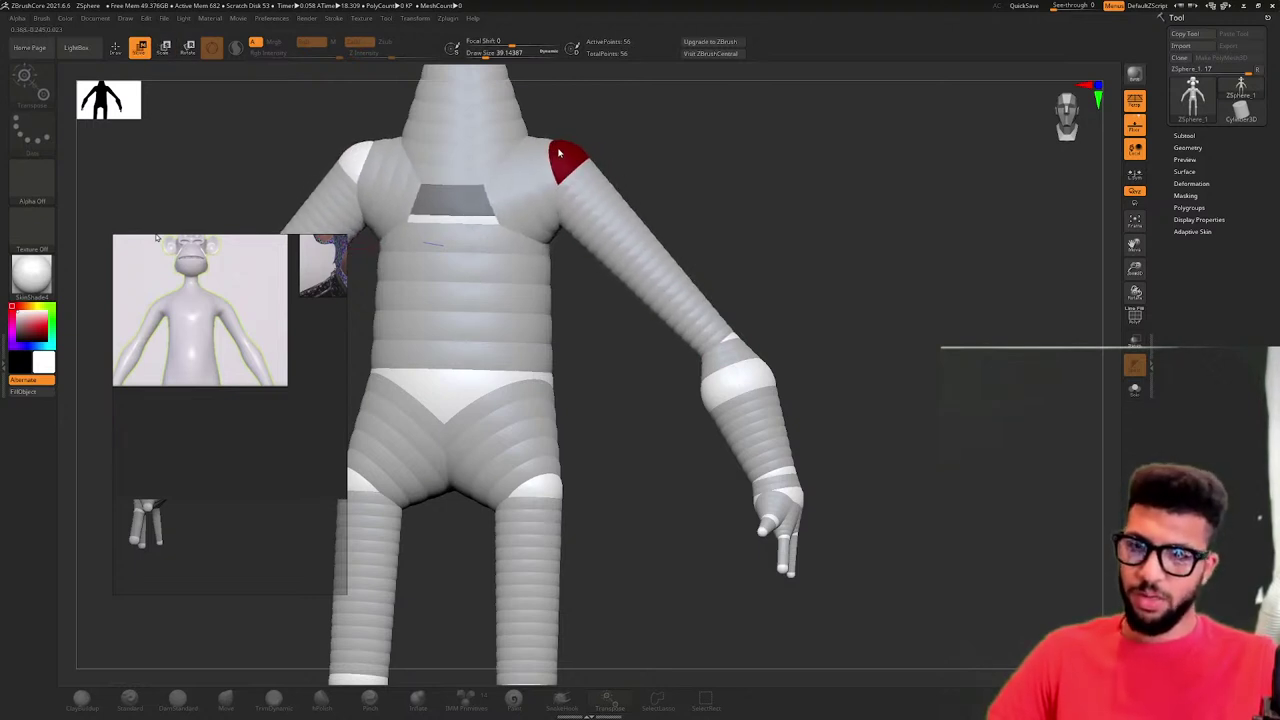
drag(558, 155, 734, 328)
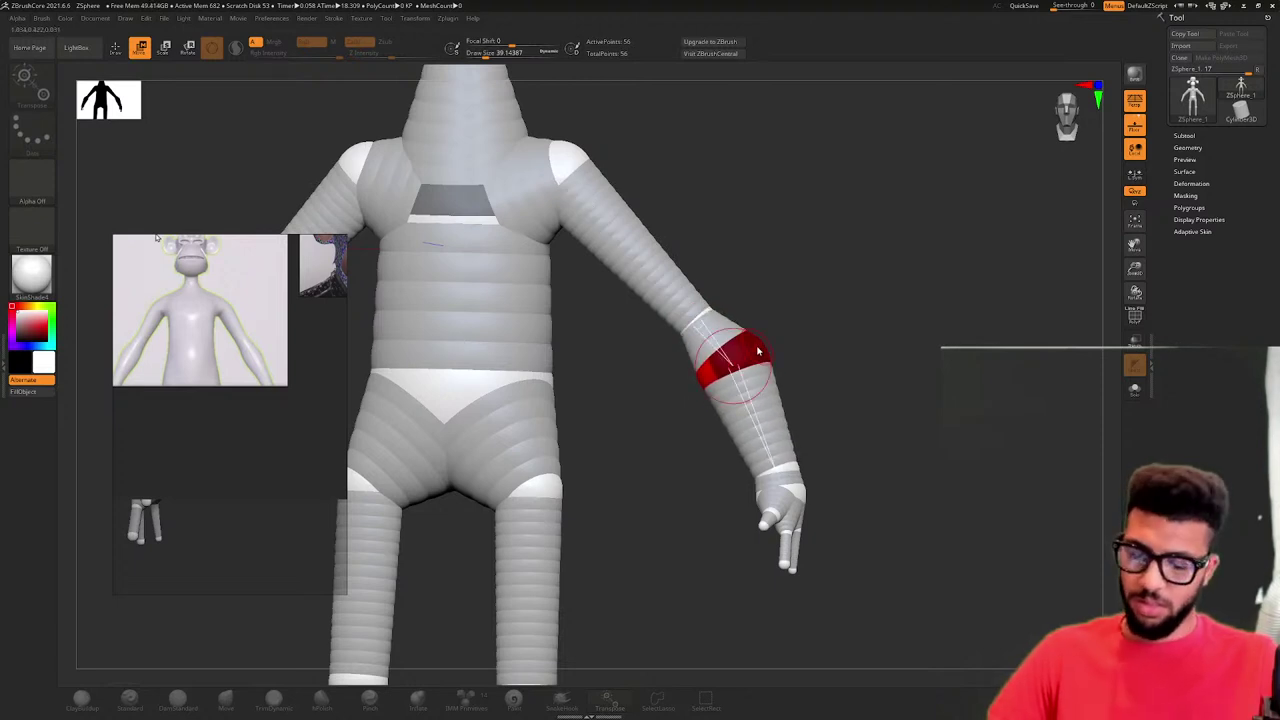
- Resize and nudge the elbow ZSpheres so the forearm's widest part follows the arm in the reference image
key(w)
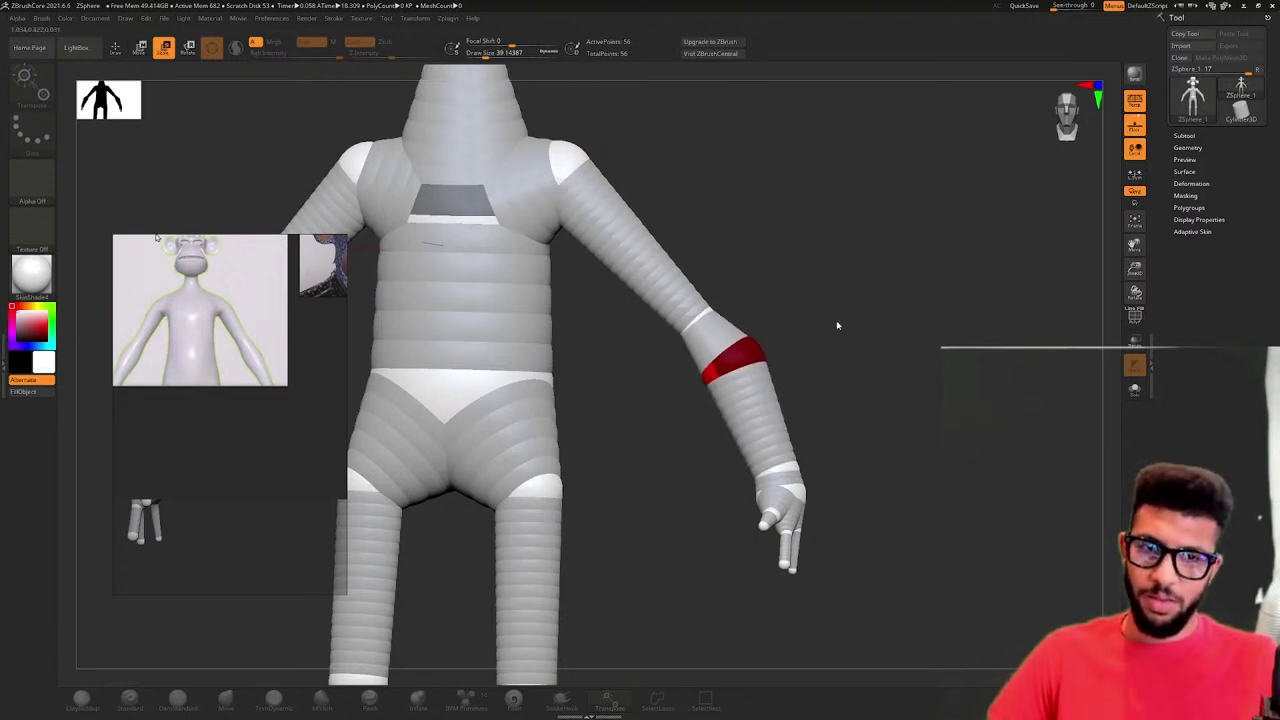
scroll(250, 400, up, 5)
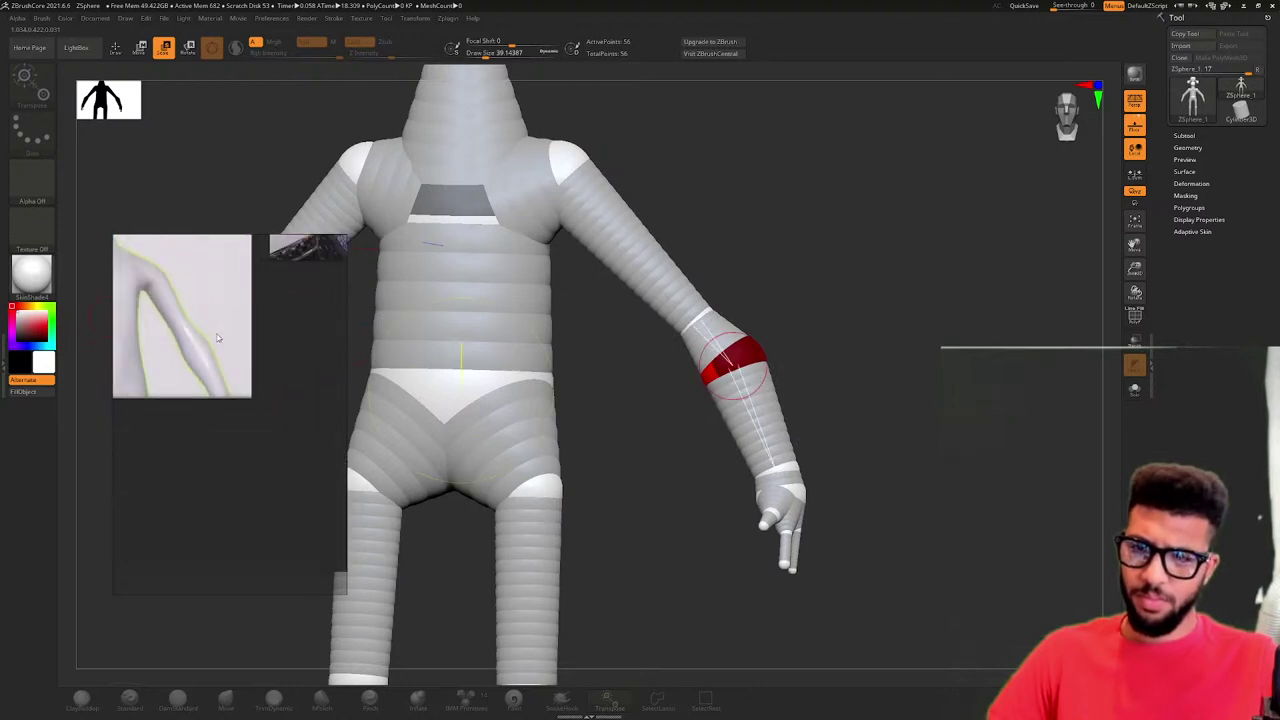
drag(244, 388, 559, 402)
mouse_move(740, 373)
mouse_down()
mouse_move(729, 362)
mouse_move(746, 352)
mouse_up()
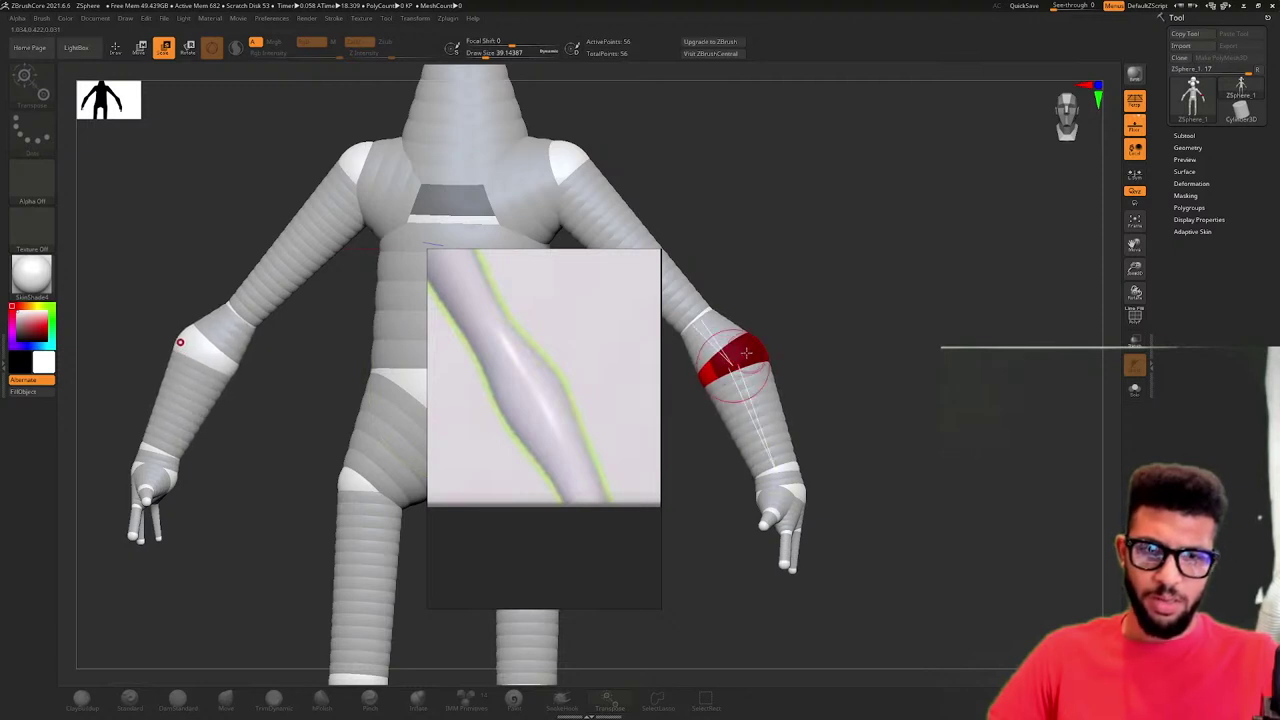
key(q)
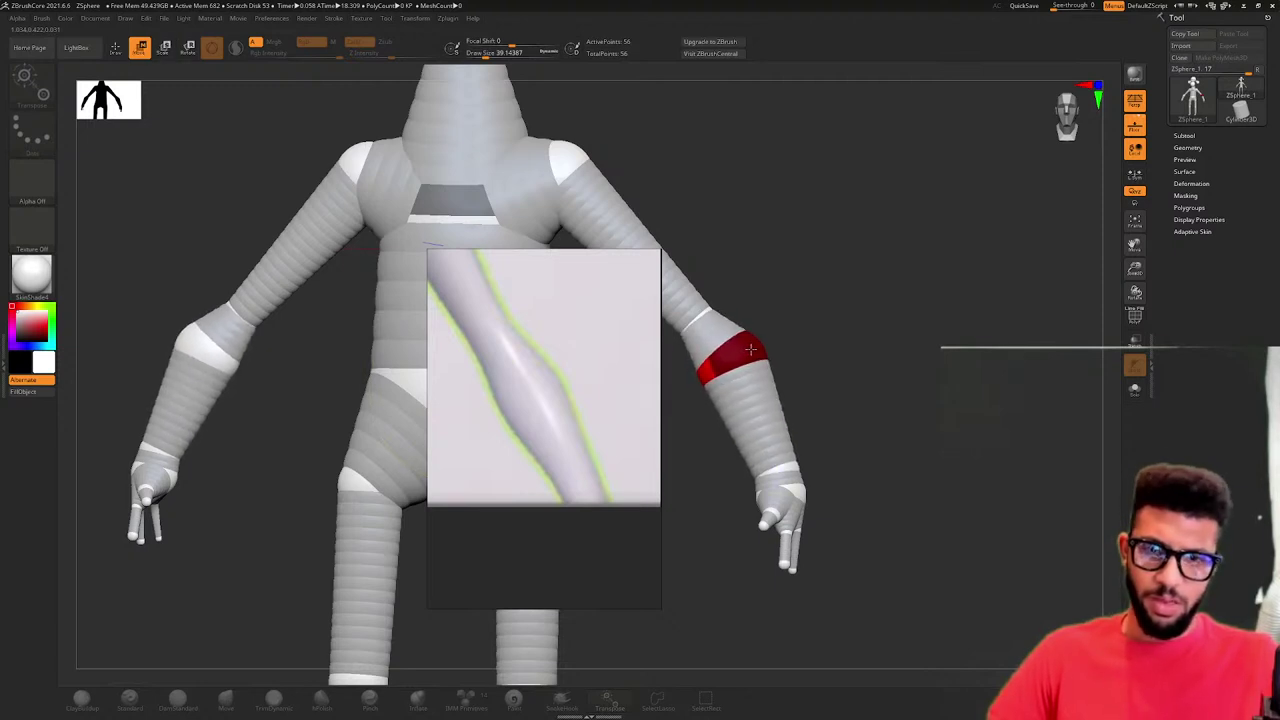
- Move the hand-base ZSpheres down, away from the wrist, using the reference's cuff and hand as a guide
scroll(572, 425, down, 4)
scroll(498, 429, down, 3)
middle_drag(458, 466, 638, 384)
scroll(638, 384, up, 3)
scroll(524, 343, up, 3)
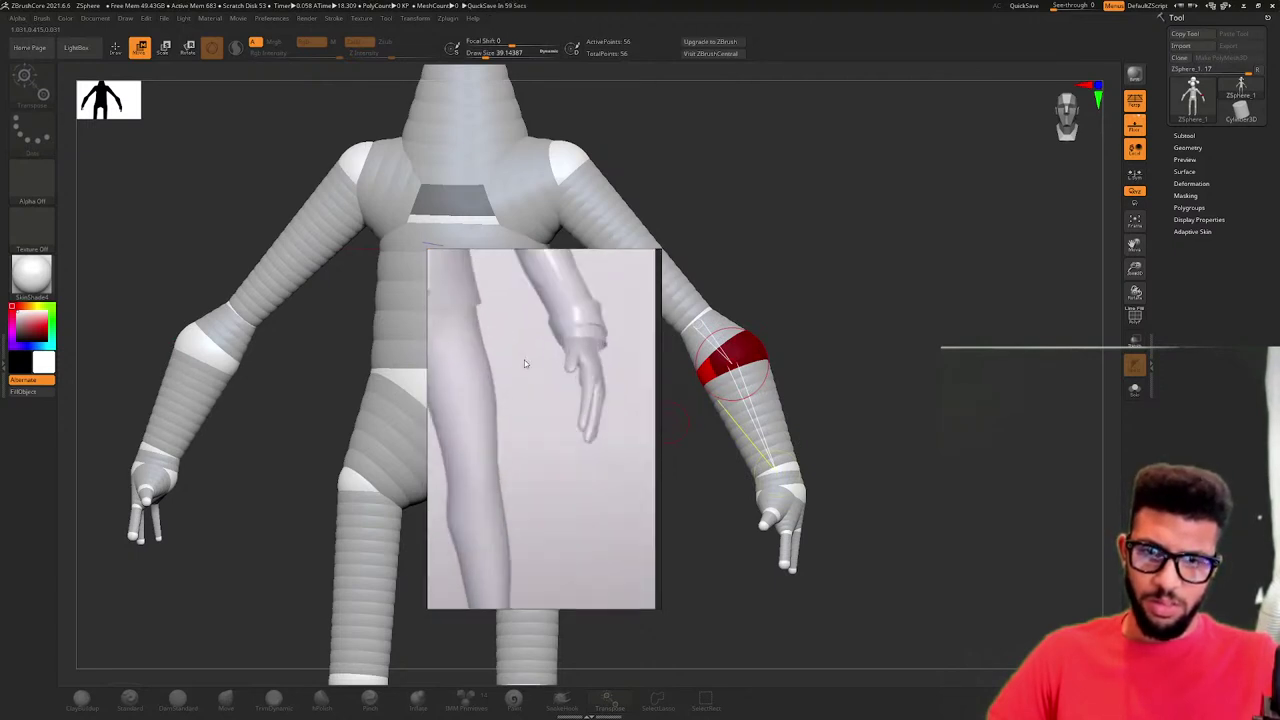
scroll(524, 360, down, 6)
middle_drag(498, 505, 497, 408)
scroll(511, 430, up, 5)
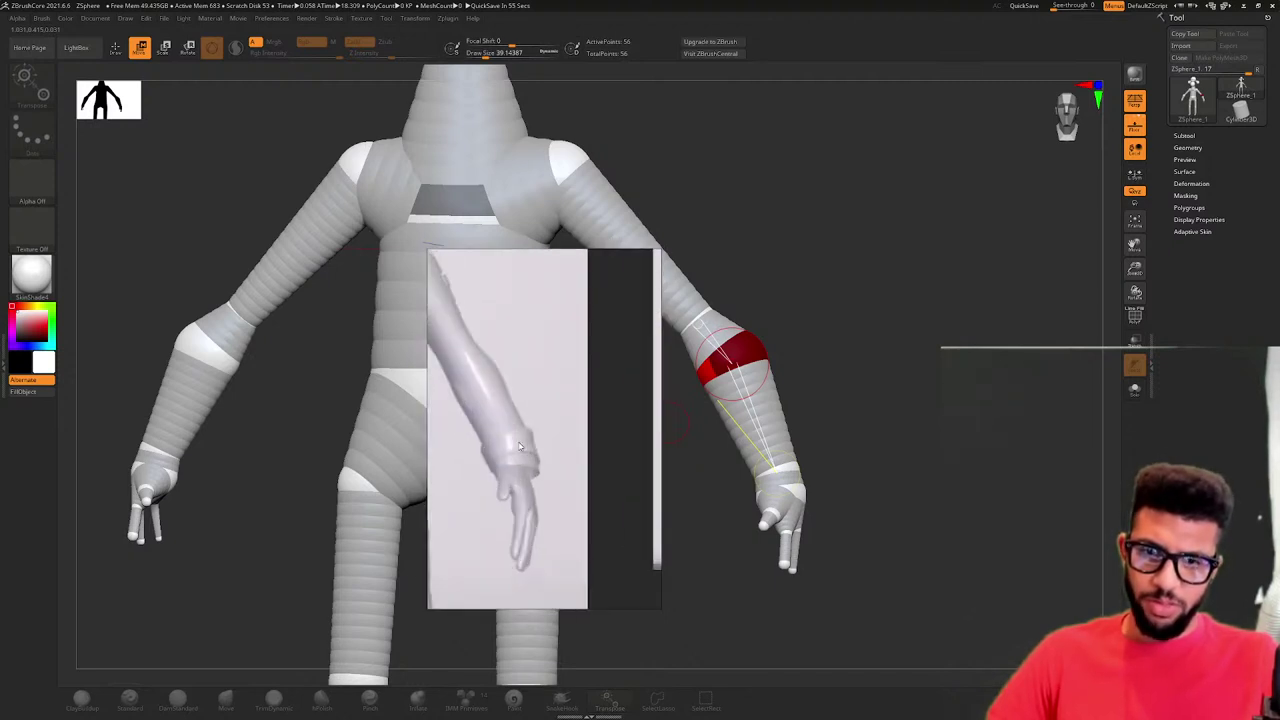
scroll(522, 478, up, 2)
middle_drag(522, 480, 518, 412)
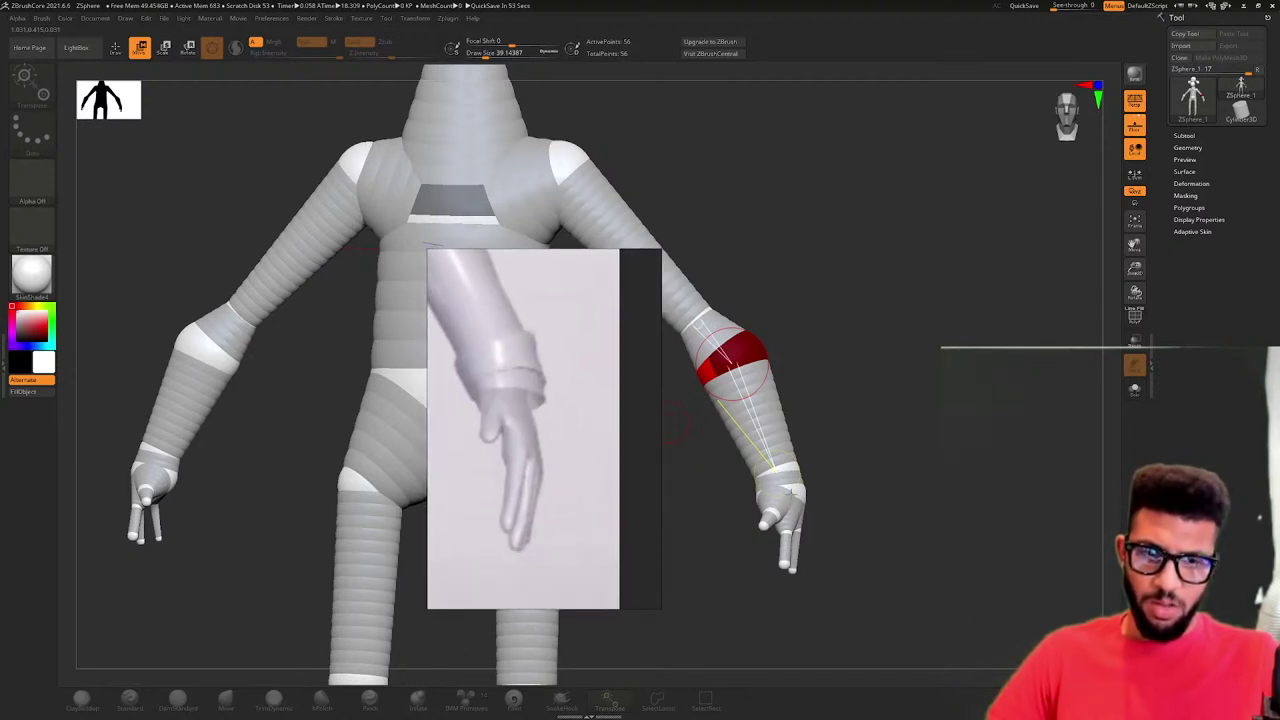
mouse_move(810, 500)
mouse_down()
mouse_move(835, 470)
mouse_move(790, 490)
mouse_move(797, 500)
mouse_move(801, 488)
mouse_up()
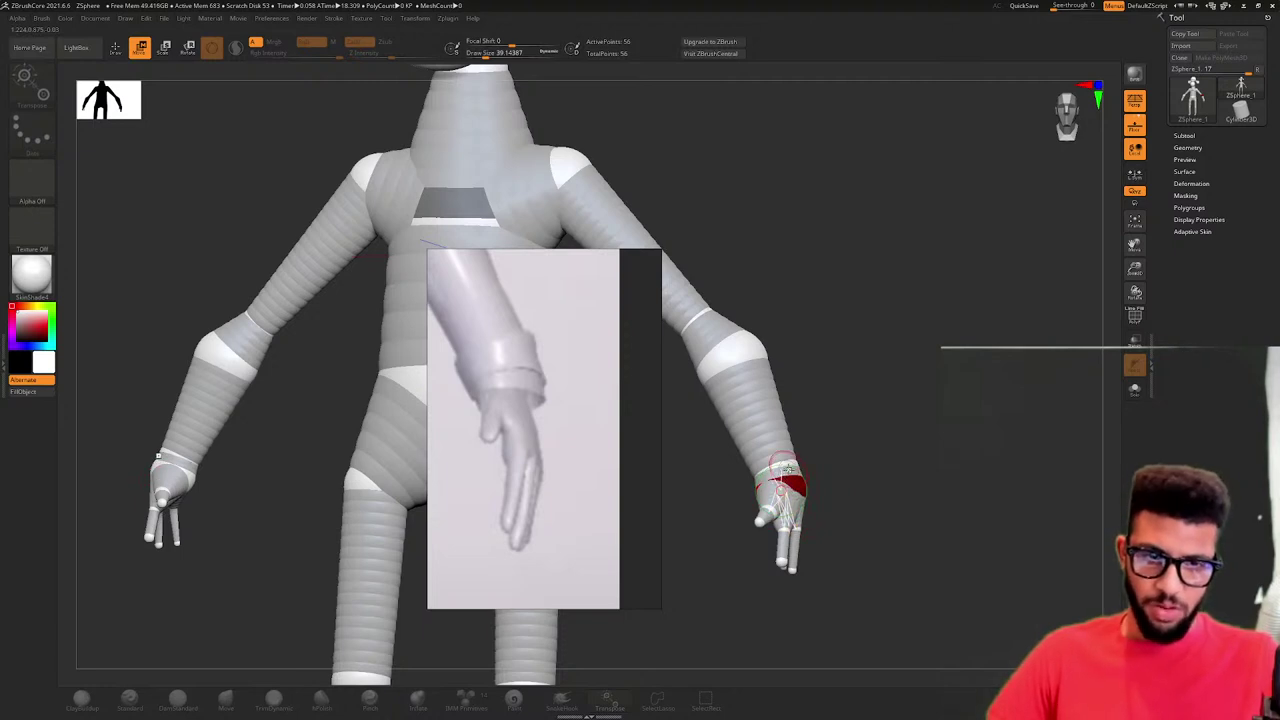
mouse_move(791, 482)
mouse_down()
mouse_move(777, 484)
mouse_move(808, 483)
mouse_move(800, 500)
mouse_up()
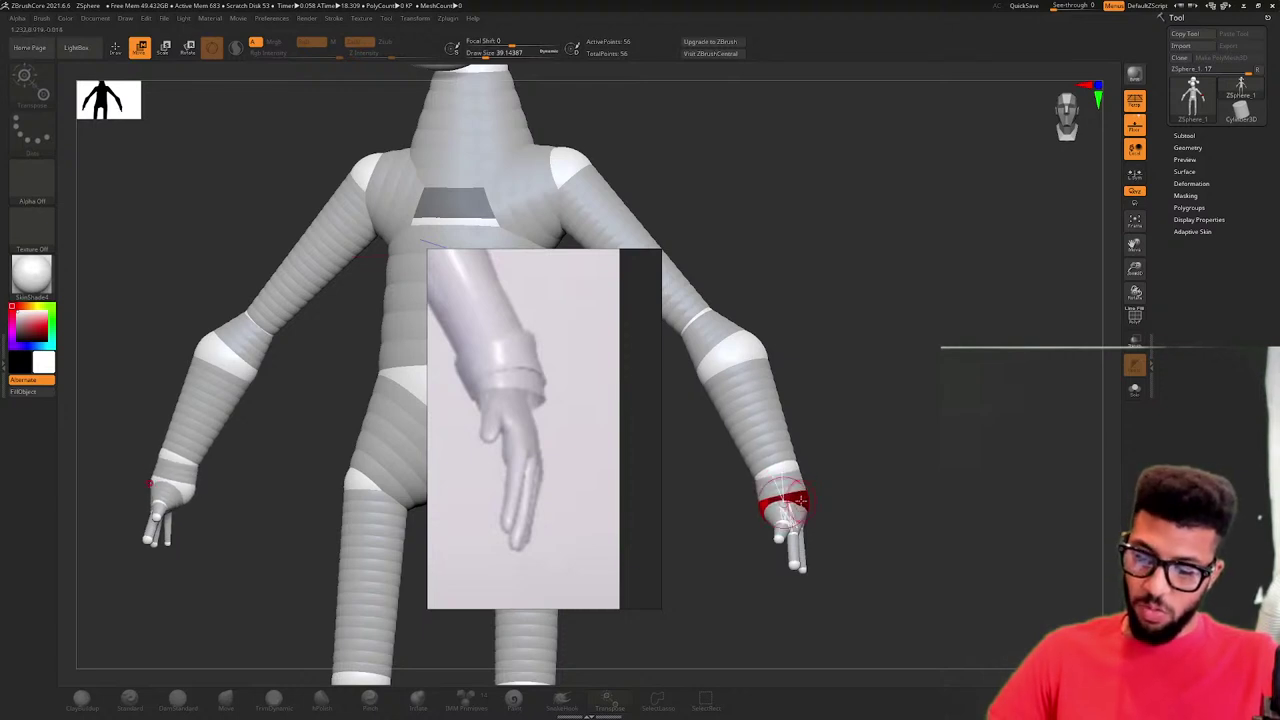
- Insert an extra pair of ZSpheres between wrist and palm and adjust the spacing of the wrist joints
key(q)
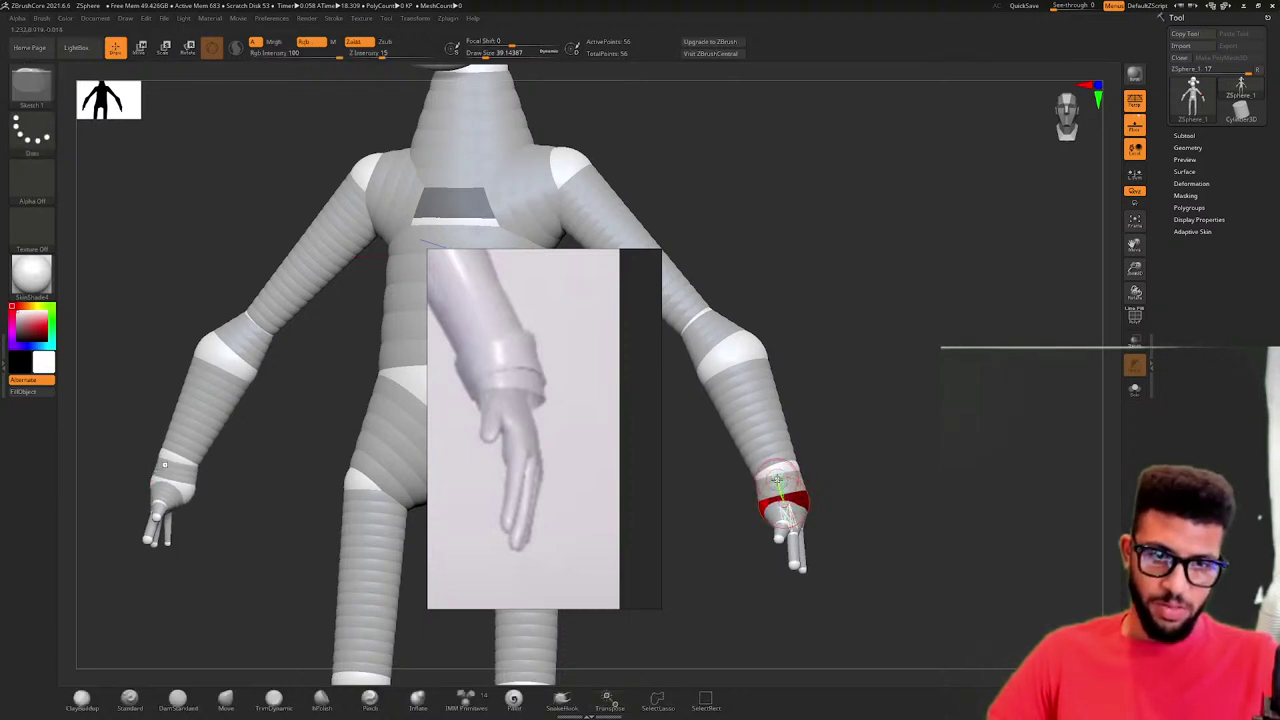
key(ctrl+z)
drag(832, 498, 790, 500)
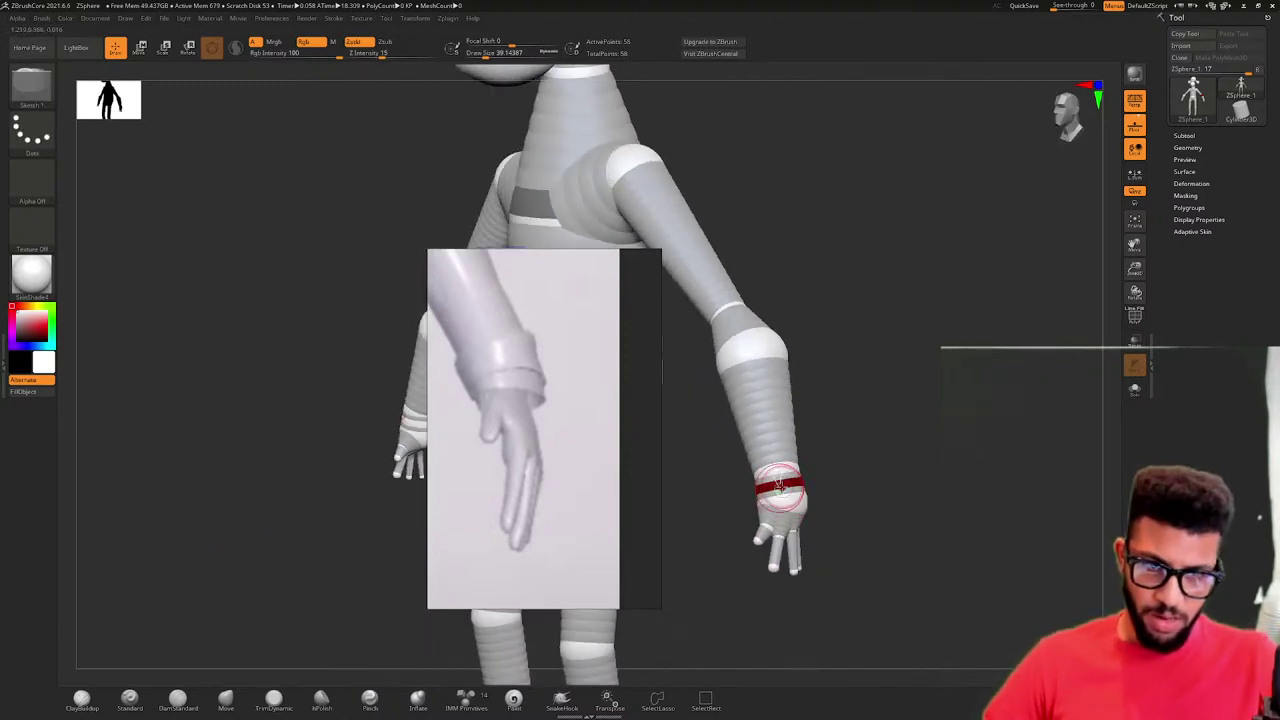
key(w)
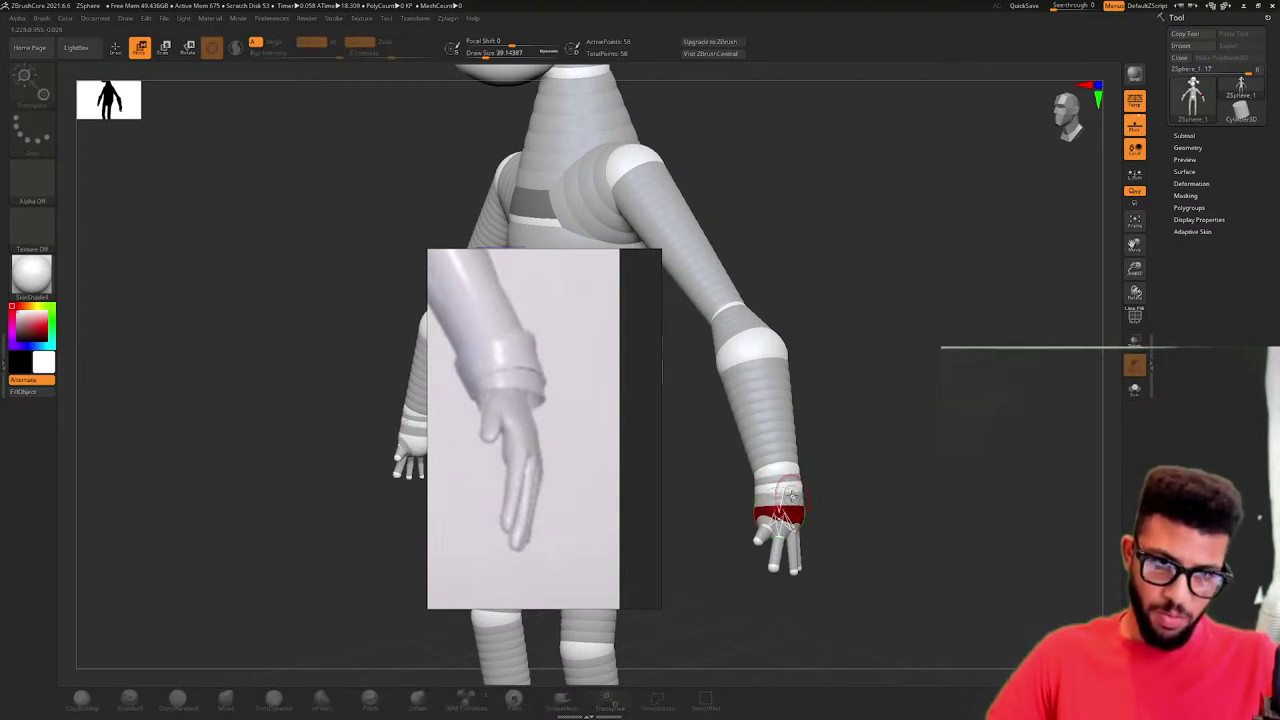
drag(792, 510, 785, 461)
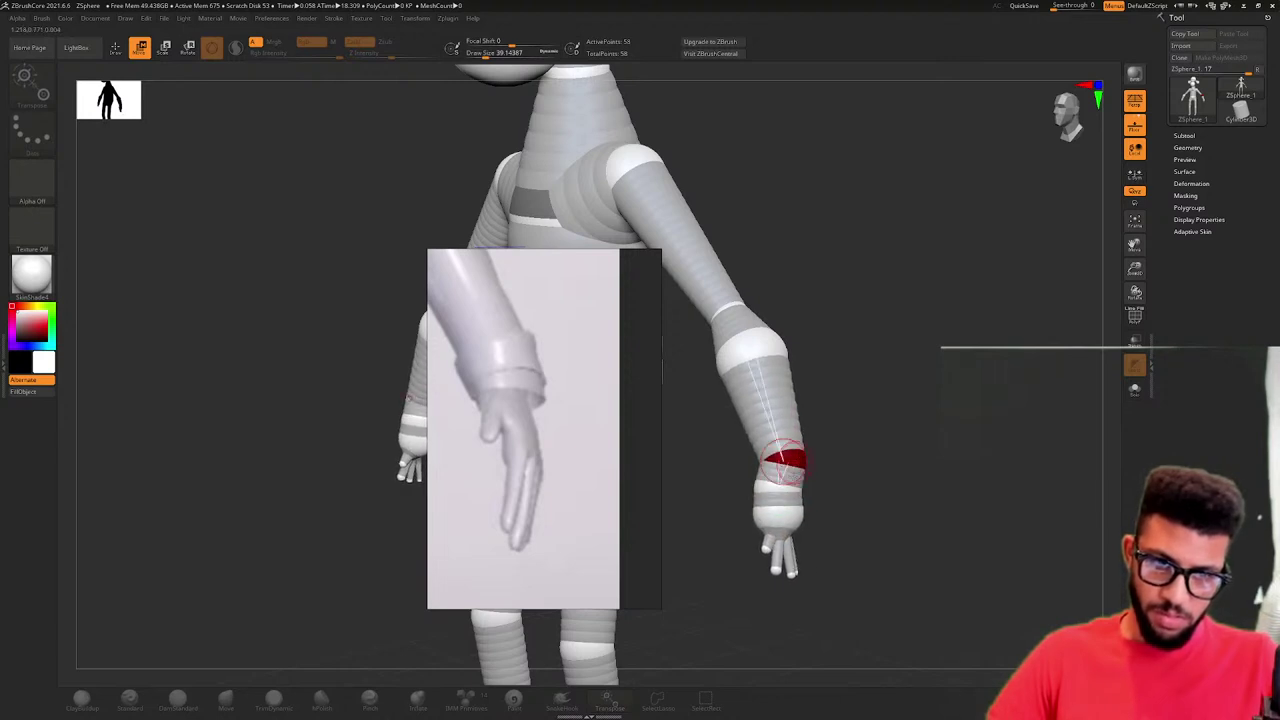
mouse_move(792, 521)
mouse_down()
mouse_move(755, 510)
mouse_move(807, 522)
mouse_move(805, 495)
mouse_move(791, 500)
mouse_move(802, 499)
mouse_up()
mouse_move(850, 465)
mouse_down()
mouse_move(748, 466)
mouse_move(854, 477)
mouse_move(826, 480)
mouse_move(674, 412)
mouse_up()
key(ctrl+z)
- Examine the leg and foot shape in the full-body reference beside the whole framed ZSphere figure
drag(516, 376, 272, 346)
drag(318, 190, 396, 200)
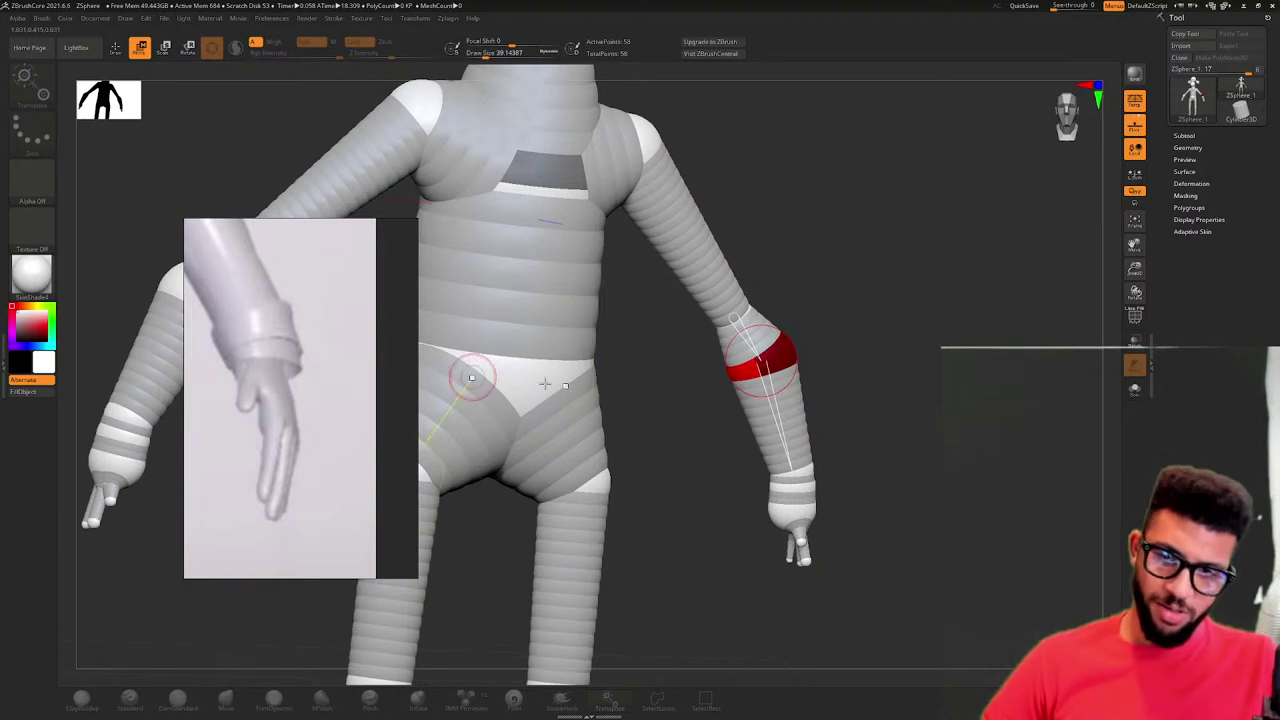
click(481, 372)
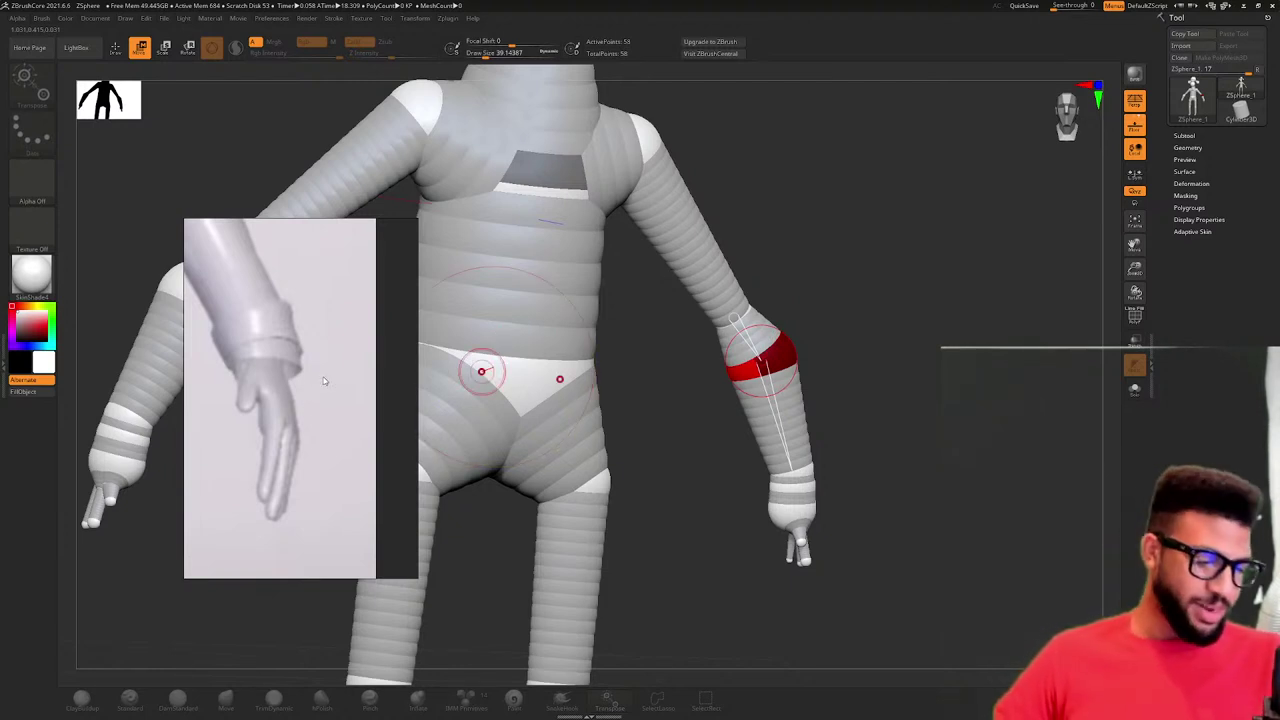
mouse_move(671, 320)
mouse_down()
mouse_move(727, 231)
mouse_move(838, 310)
mouse_up()
key(f)
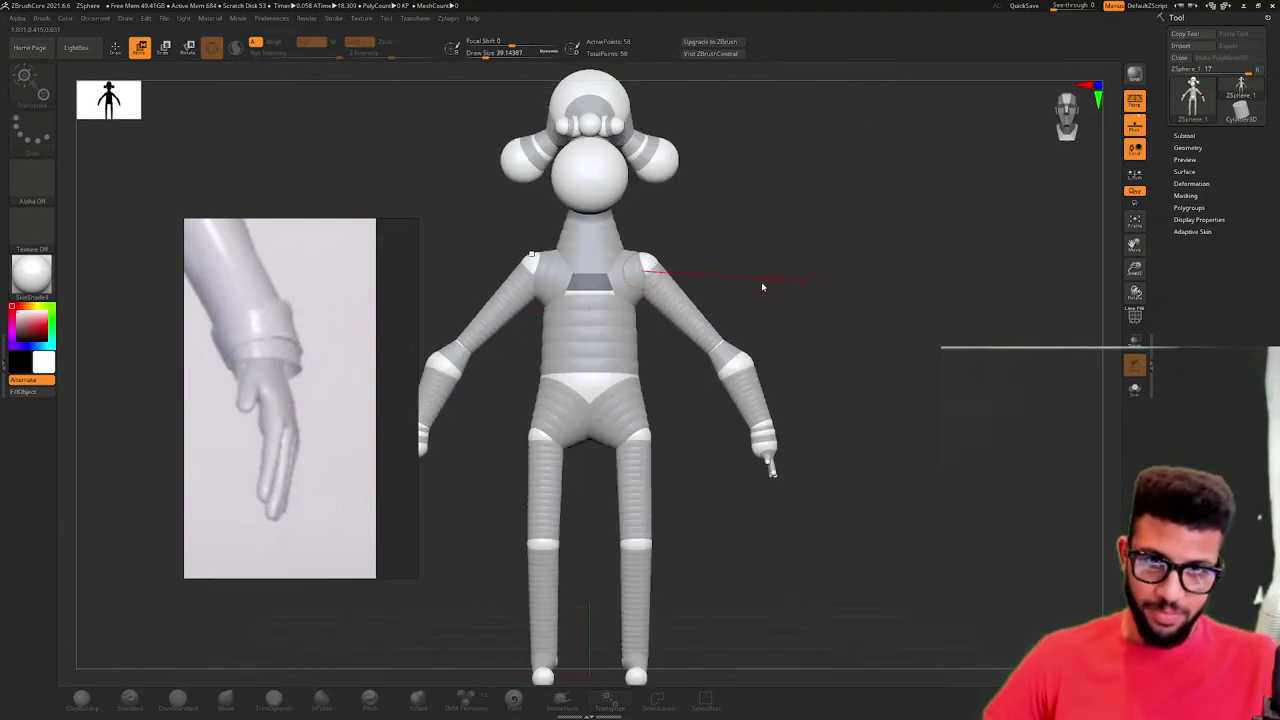
drag(762, 287, 752, 301)
scroll(242, 372, down, 4)
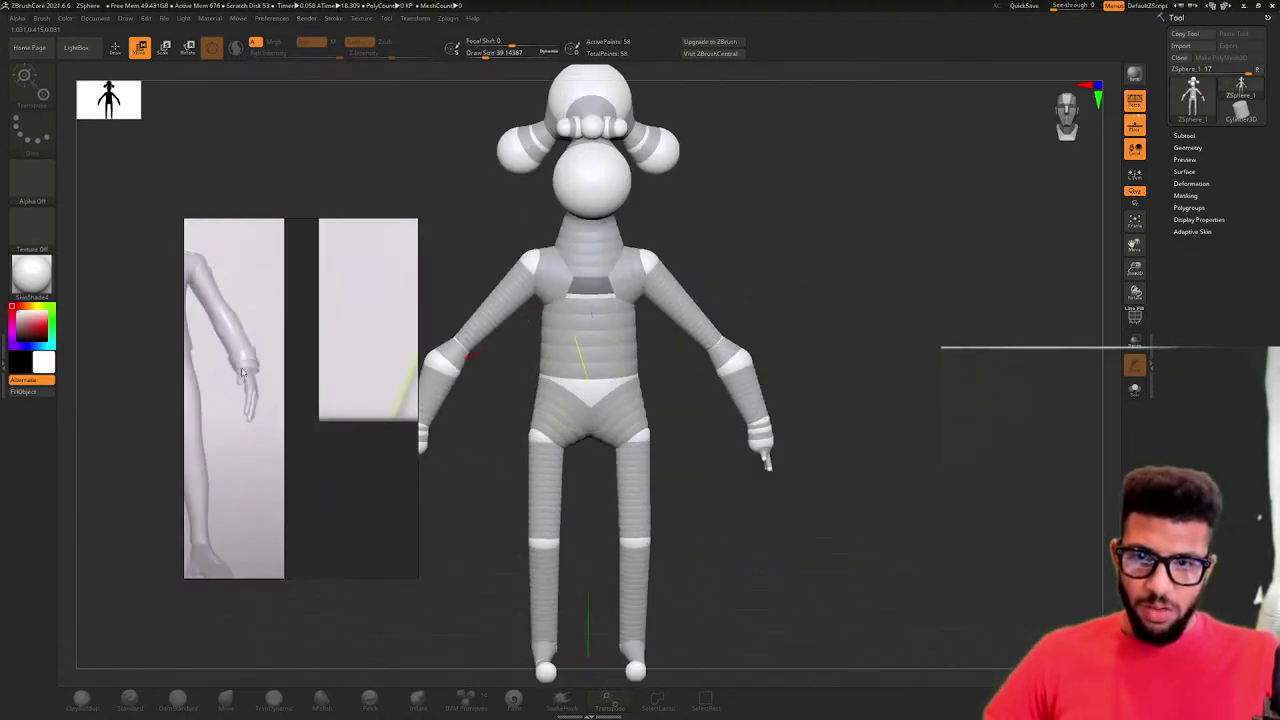
scroll(241, 372, down, 3)
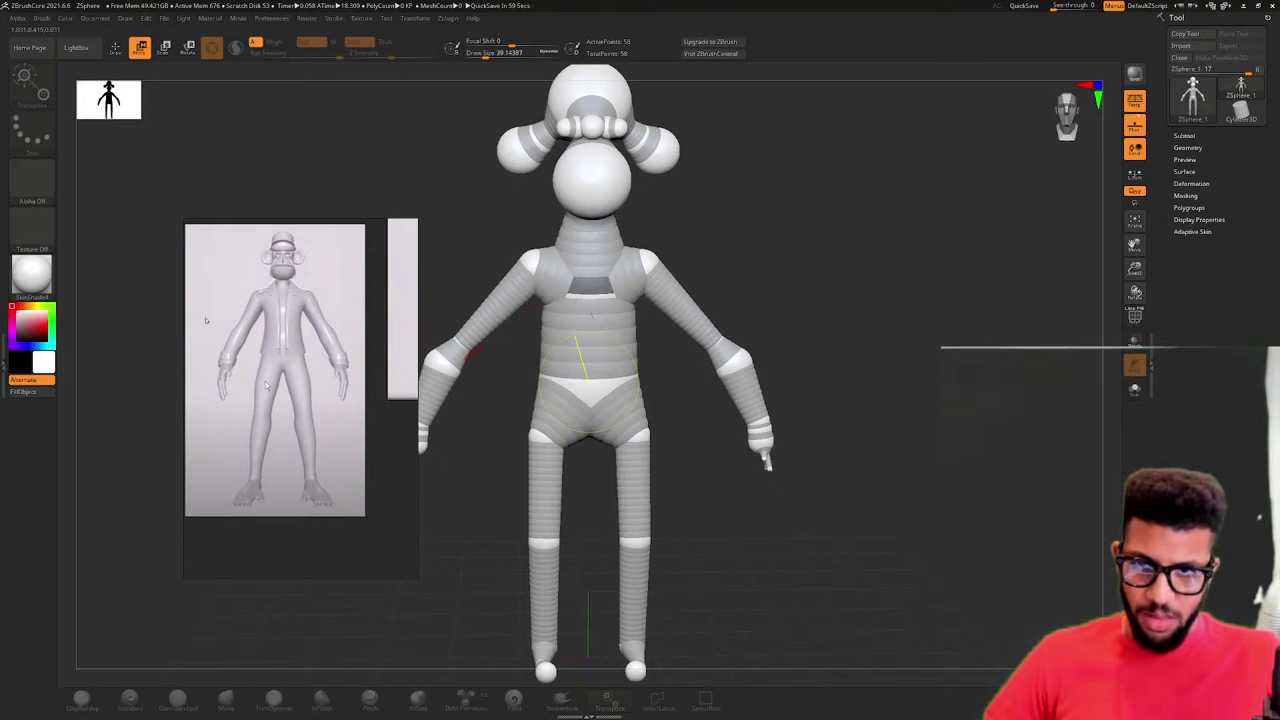
scroll(298, 436, up, 5)
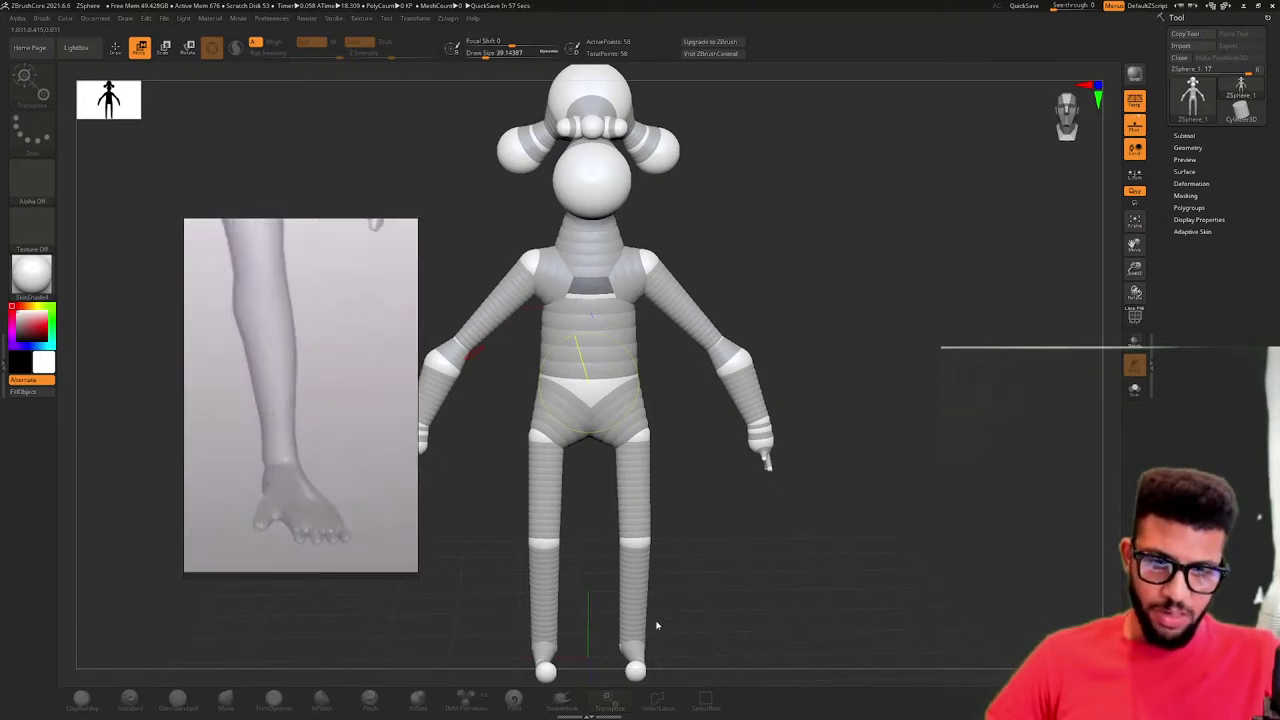
- Try to reposition the mid-foot ZSpheres between the heel and the toe end
drag(657, 626, 680, 485)
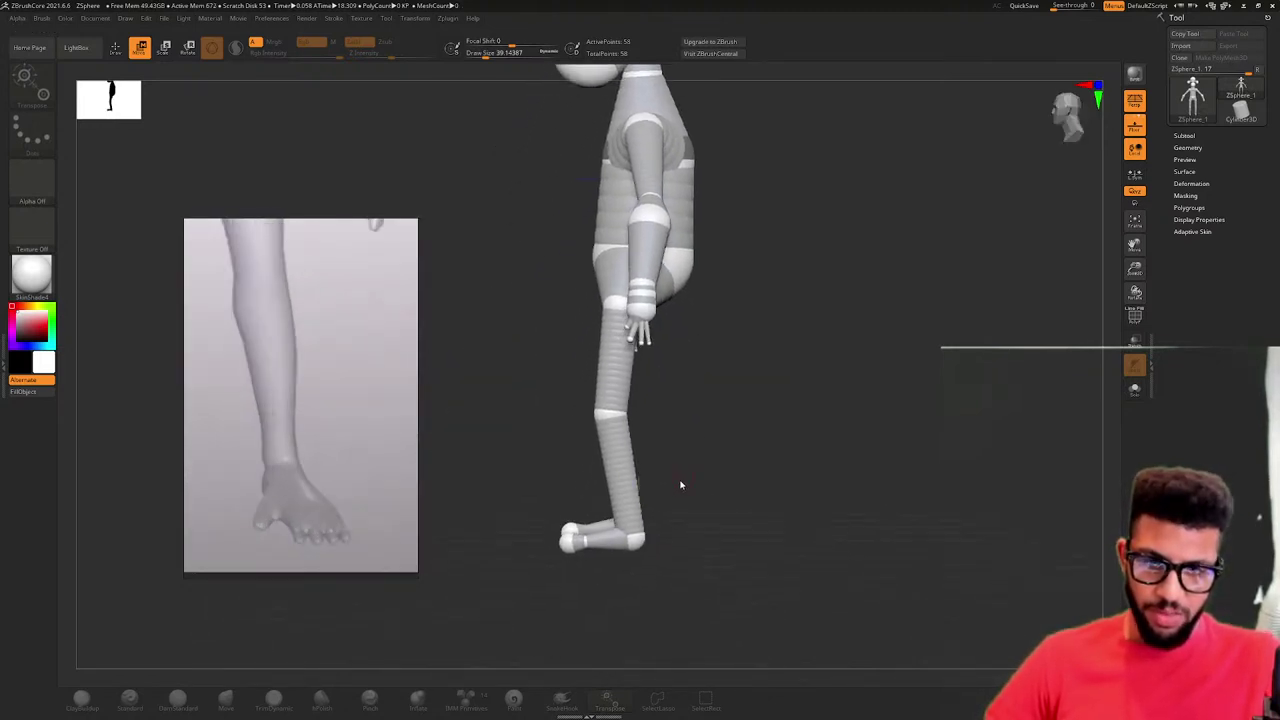
mouse_move(620, 558)
mouse_down()
mouse_move(637, 557)
mouse_move(626, 566)
mouse_move(640, 463)
mouse_up()
key(f)
drag(643, 564, 660, 571)
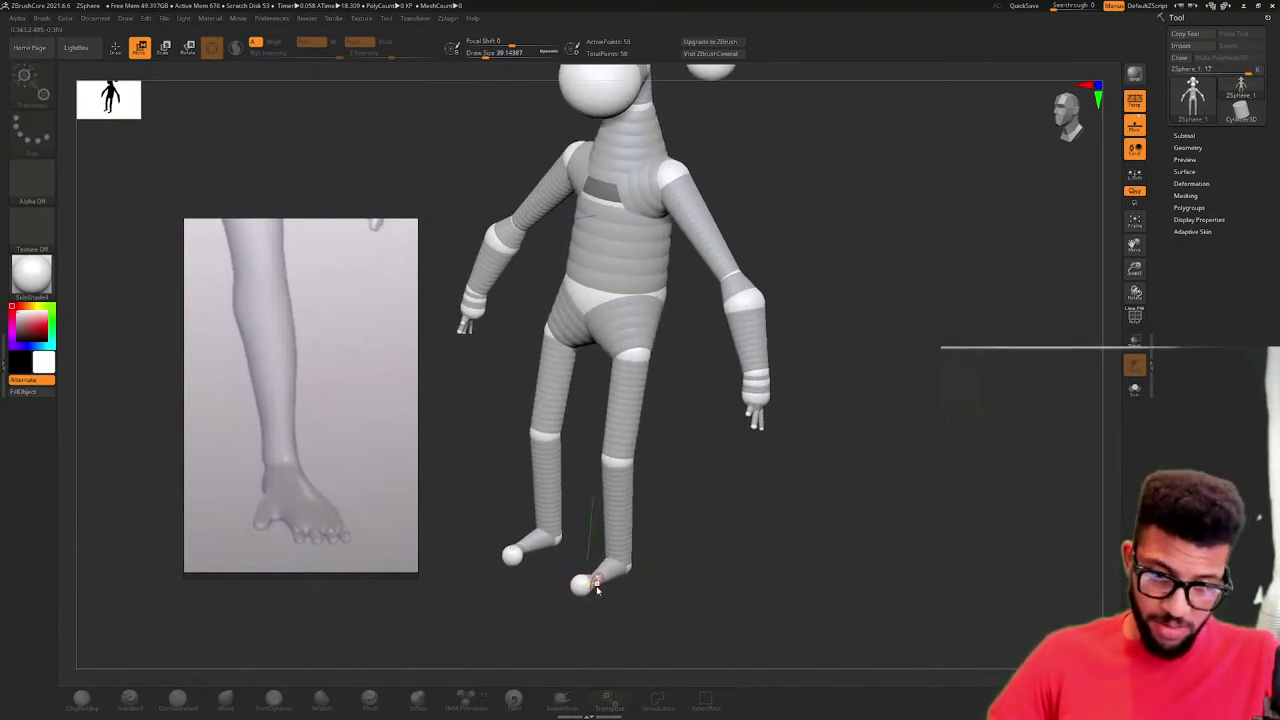
mouse_move(604, 595)
alt+right_down()
mouse_move(614, 566)
mouse_move(706, 571)
alt+right_up()
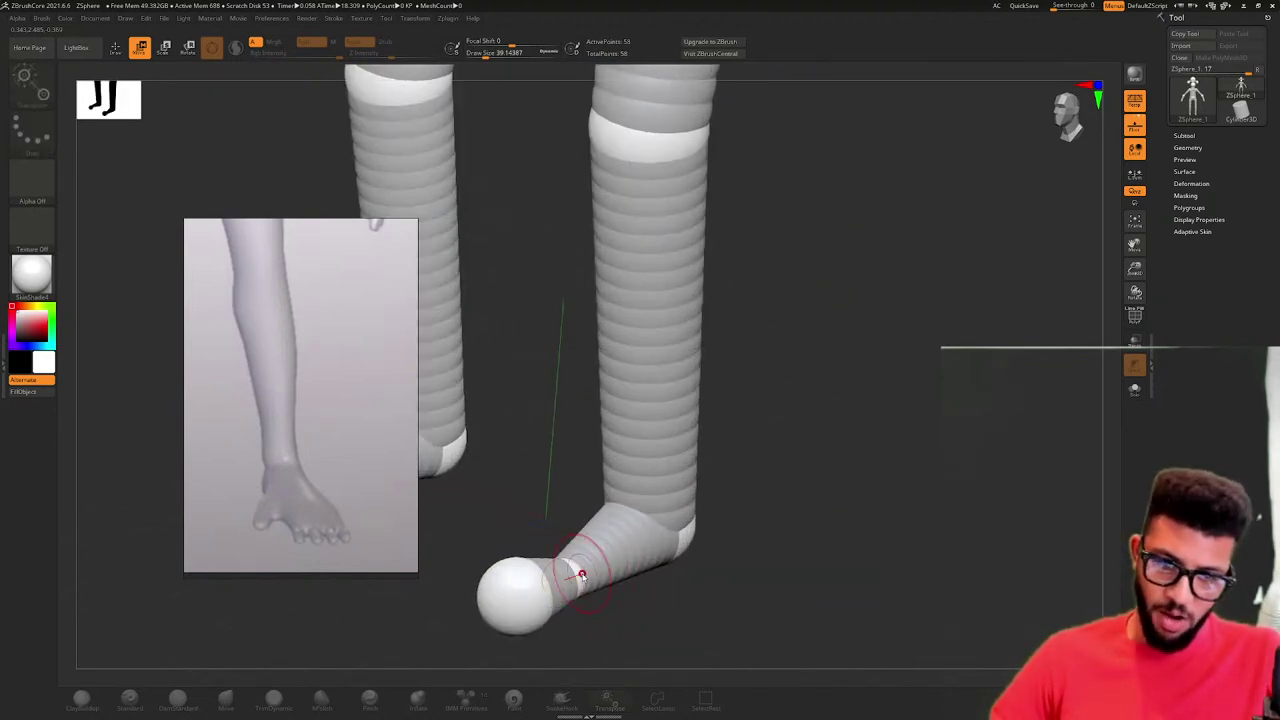
drag(577, 575, 538, 551)
right_drag(538, 551, 751, 535)
key(ctrl+z)
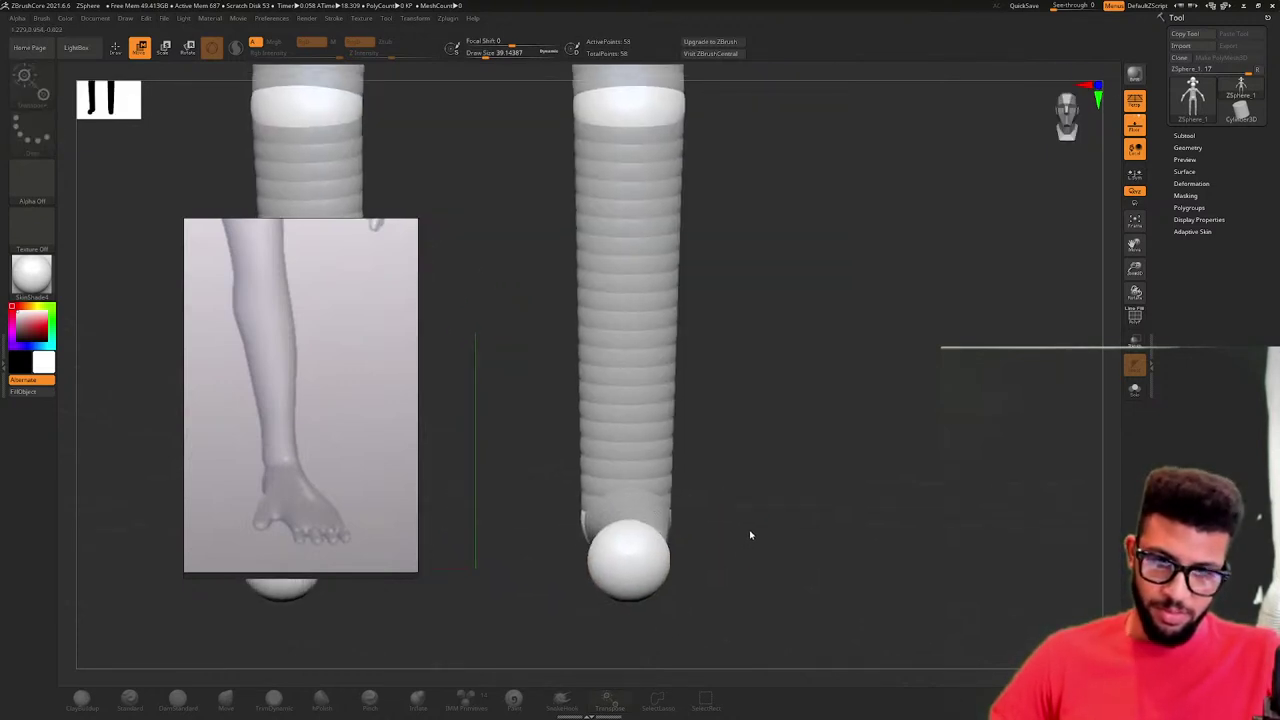
- Enlarge the mid-foot ZSpheres slightly
drag(750, 535, 736, 550)
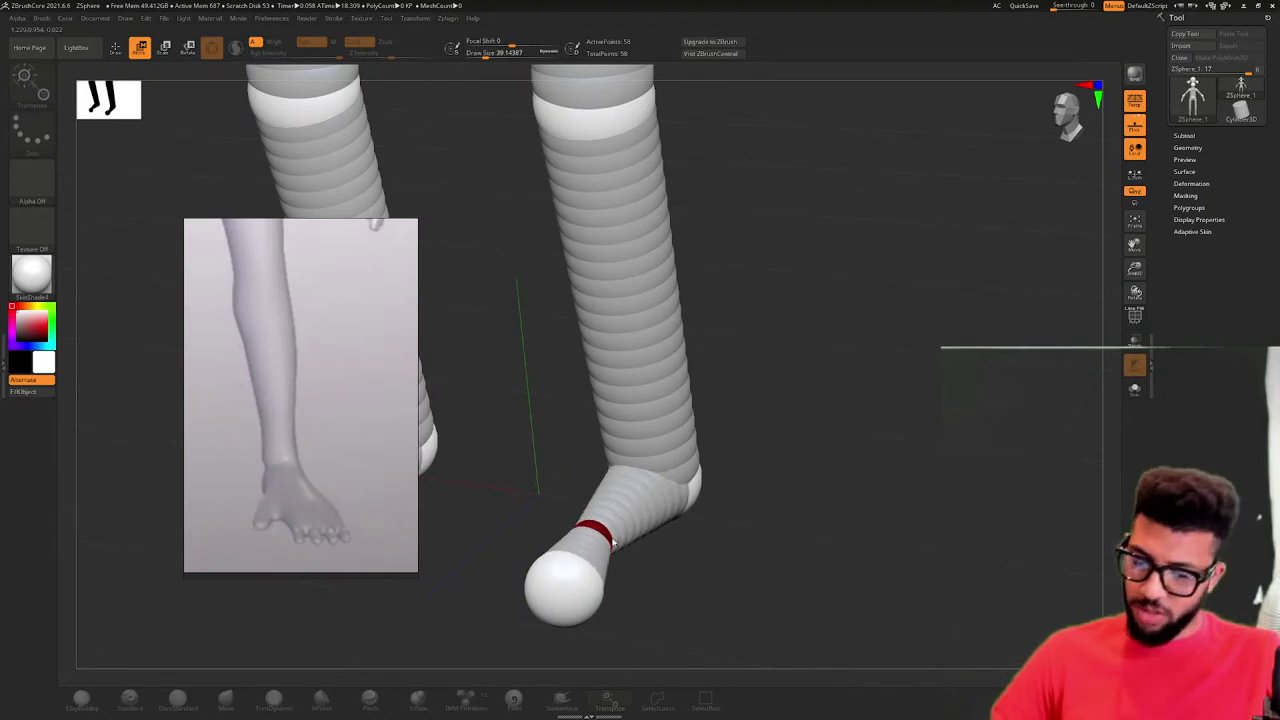
key(w)
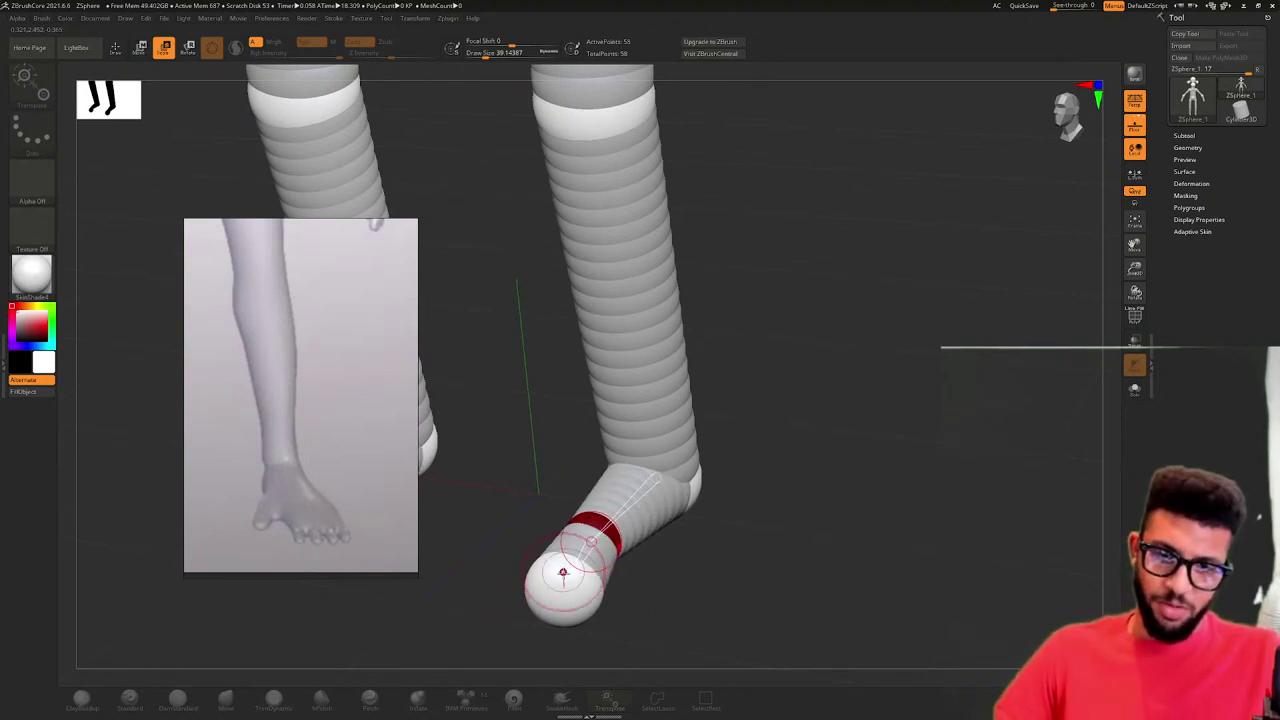
- Try to branch a new ZSphere off the side of the mid-foot joint and pull it outward
key(q)
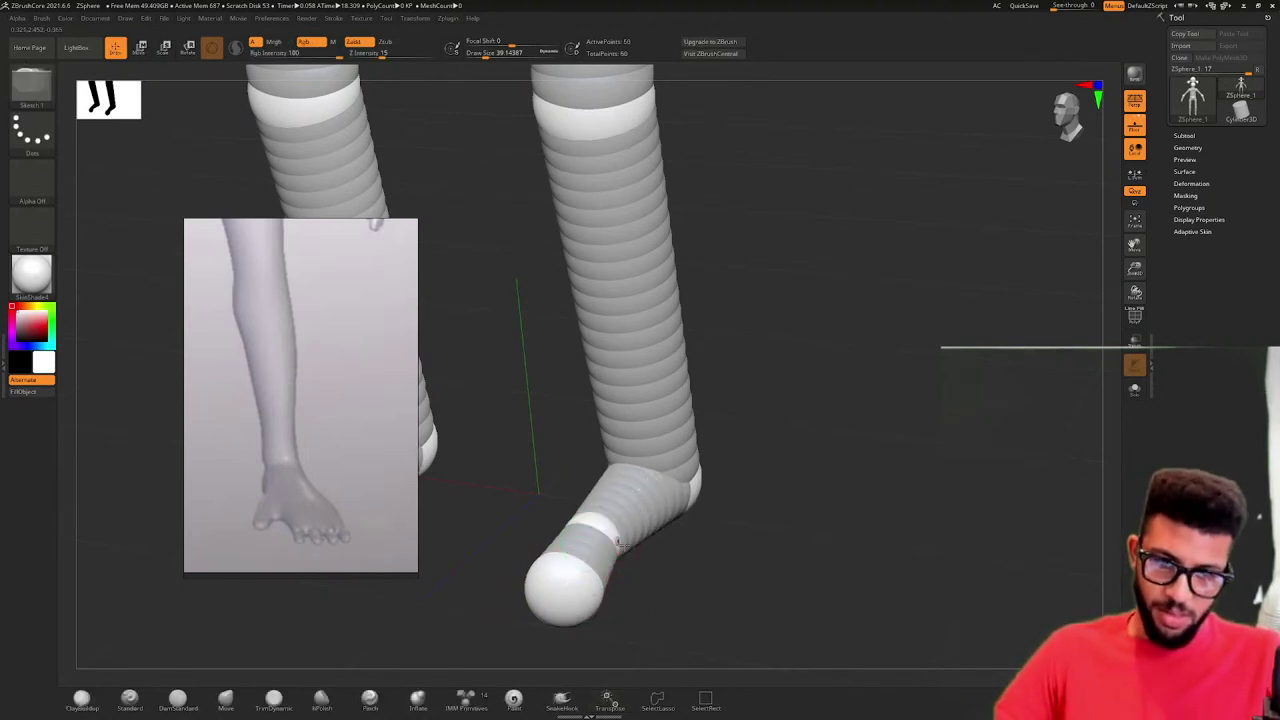
key(w)
mouse_move(634, 548)
mouse_down()
mouse_move(658, 604)
mouse_move(675, 597)
mouse_up()
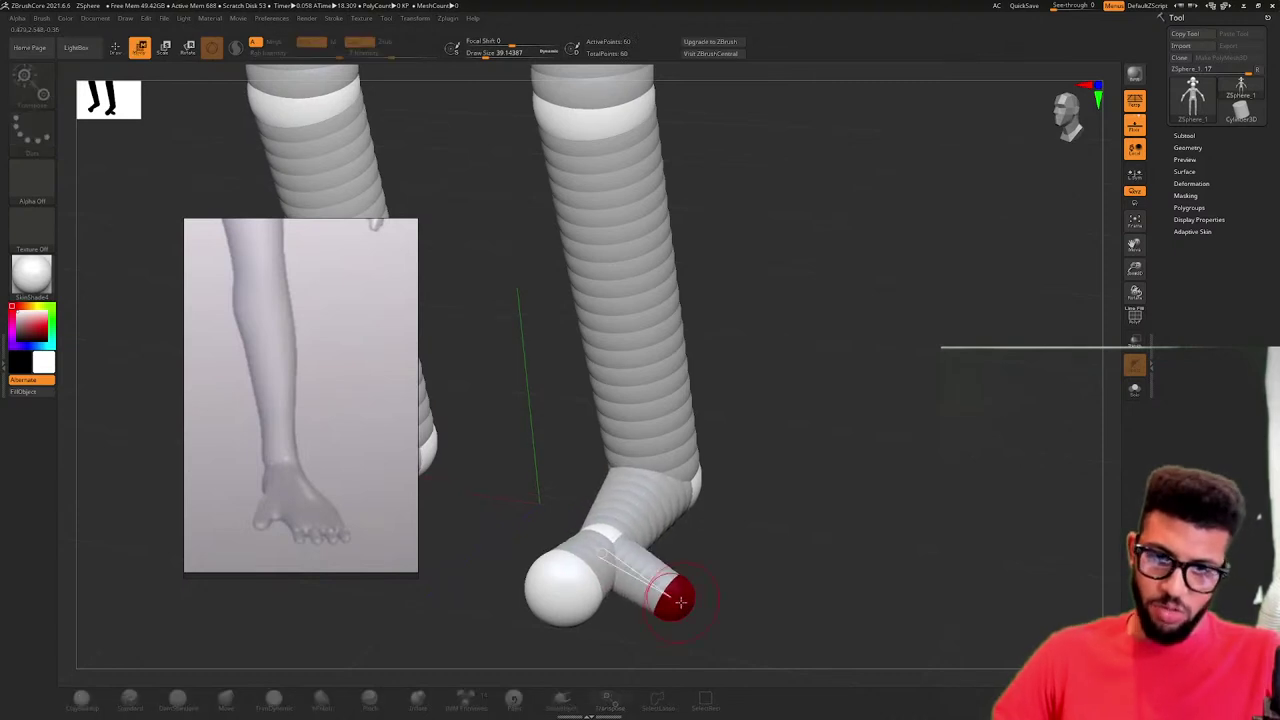
key(ctrl+z)
key(ctrl+z)
- Scale the mid-foot ZSpheres up further to thicken the foot and lower them level with the heel
key(w)
key(e)
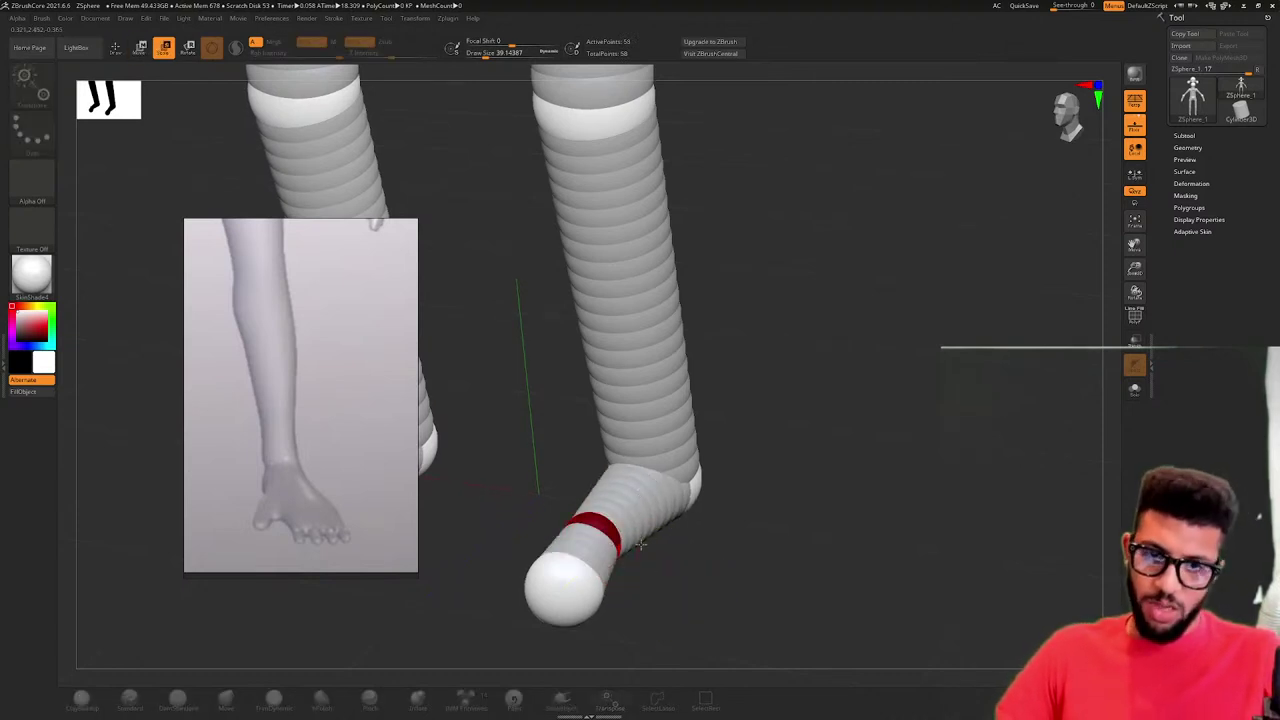
drag(683, 559, 740, 530)
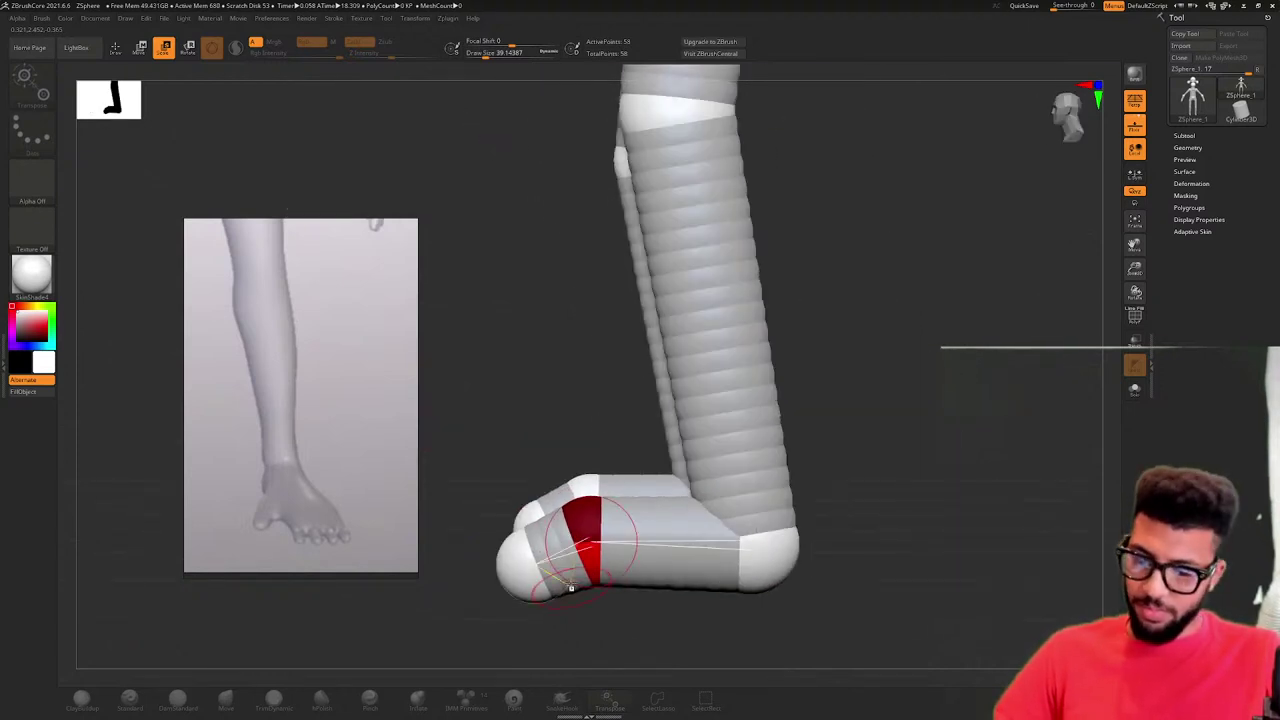
key(w)
drag(586, 519, 588, 533)
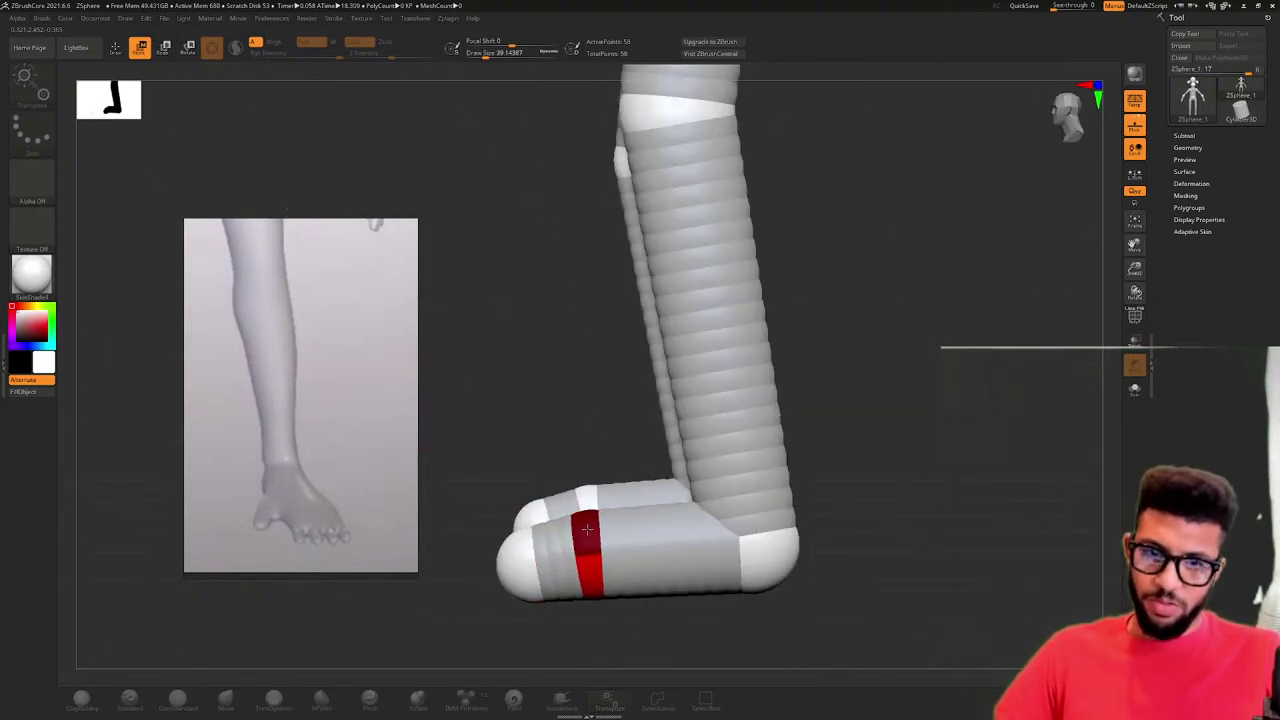
- Shrink the ZSpheres at the toe end so the front of the foot tapers
drag(460, 563, 715, 490)
key(e)
drag(801, 490, 786, 535)
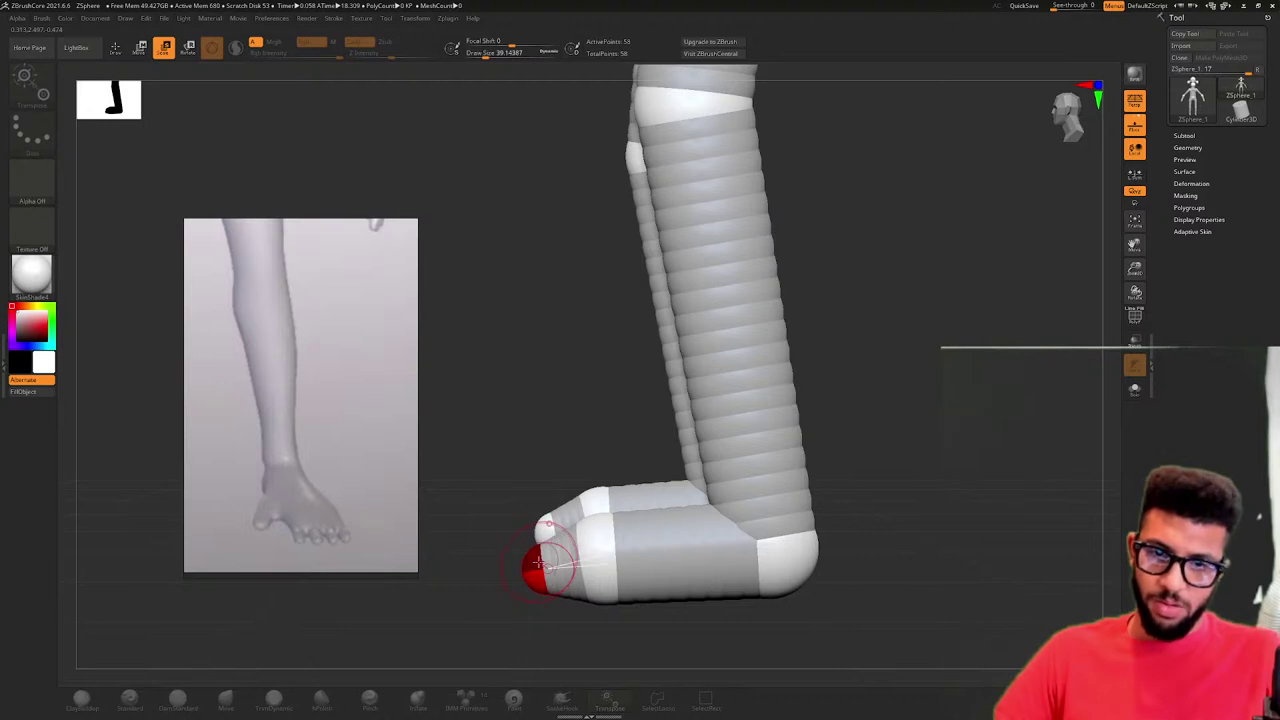
- Lower the toe-end ZSphere level with the sole and nudge the heel ZSphere slightly down
key(w)
drag(540, 566, 538, 580)
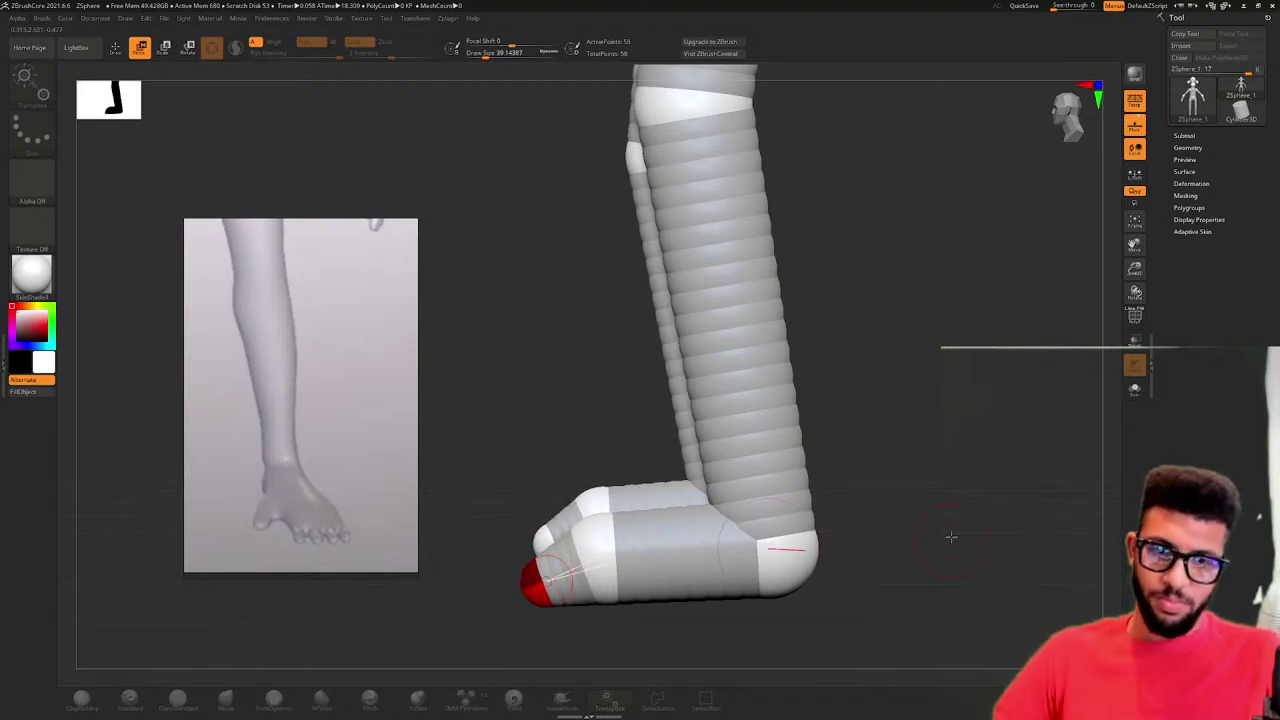
drag(951, 535, 953, 510)
drag(1072, 128, 872, 372)
drag(749, 436, 746, 448)
mouse_move(866, 511)
mouse_down()
mouse_move(863, 486)
mouse_move(869, 510)
mouse_up()
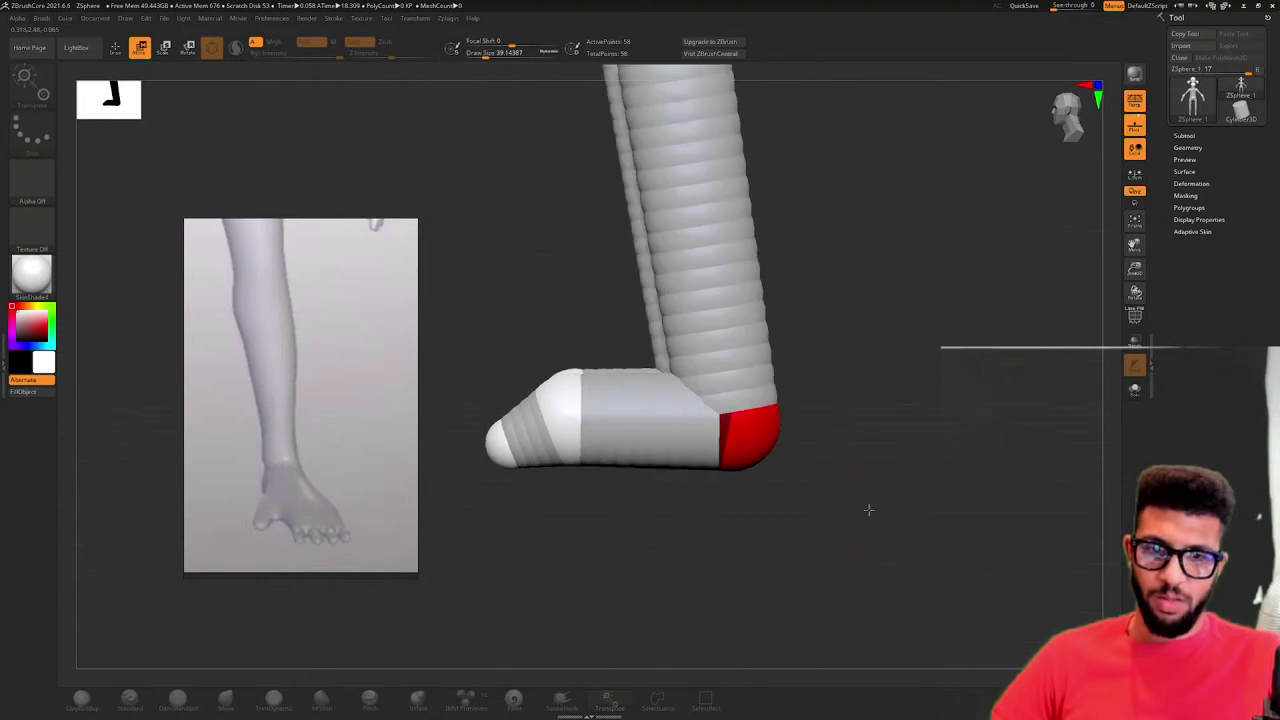
- Insert a ZSphere in the upper part of the lower leg, enlarge it and push it backward to form the calf
scroll(343, 489, down, 3)
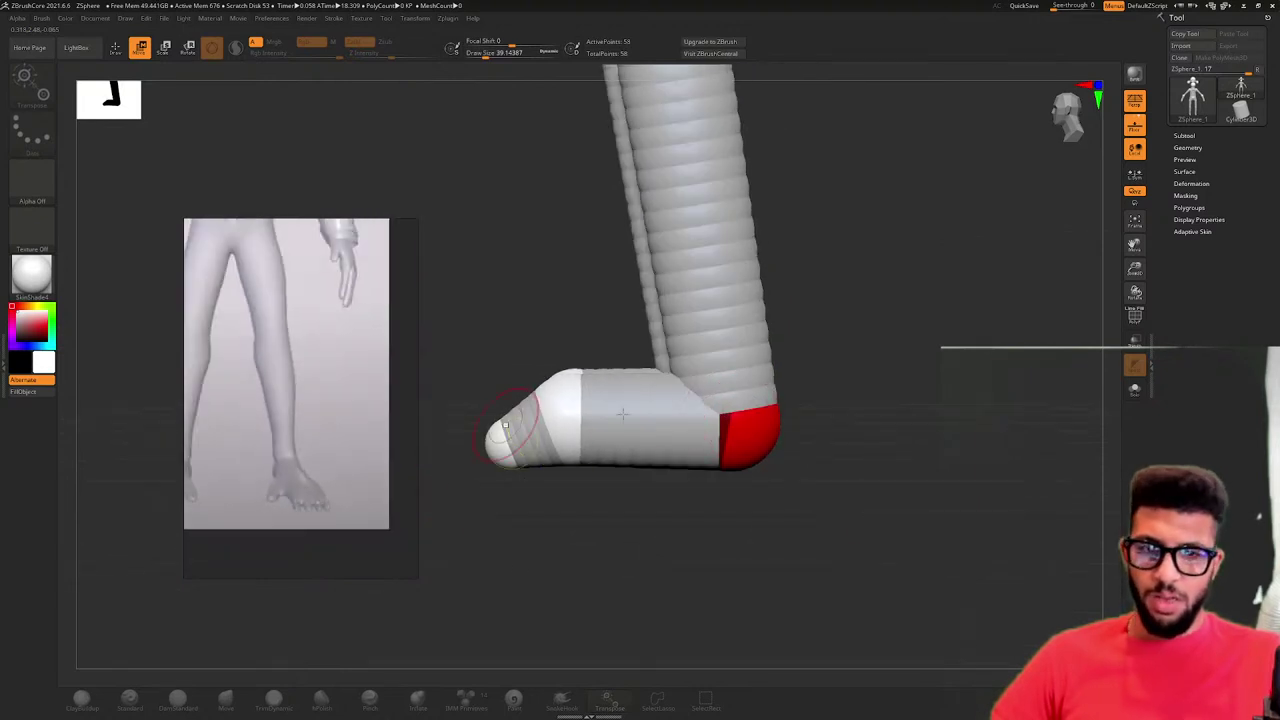
scroll(290, 392, down, 2)
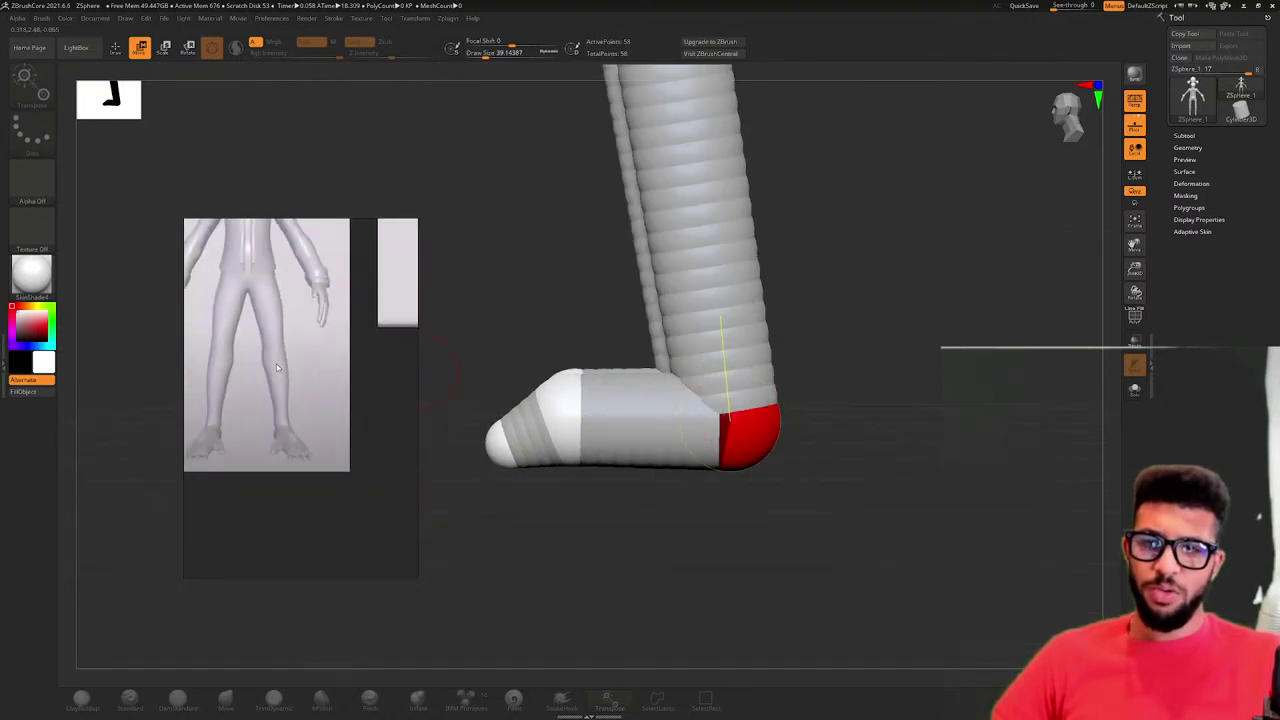
scroll(300, 395, up, 4)
right_drag(836, 250, 854, 454)
ctrl+right_drag(862, 368, 827, 370)
drag(826, 370, 771, 373)
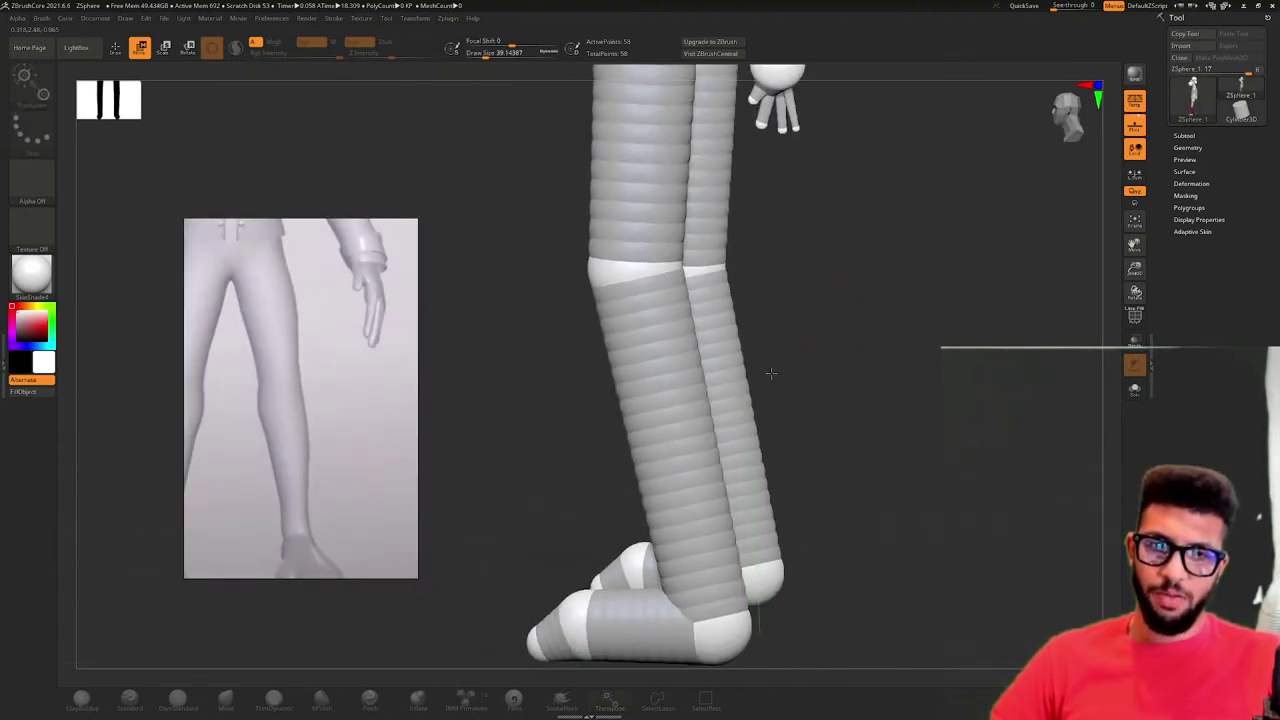
key(q)
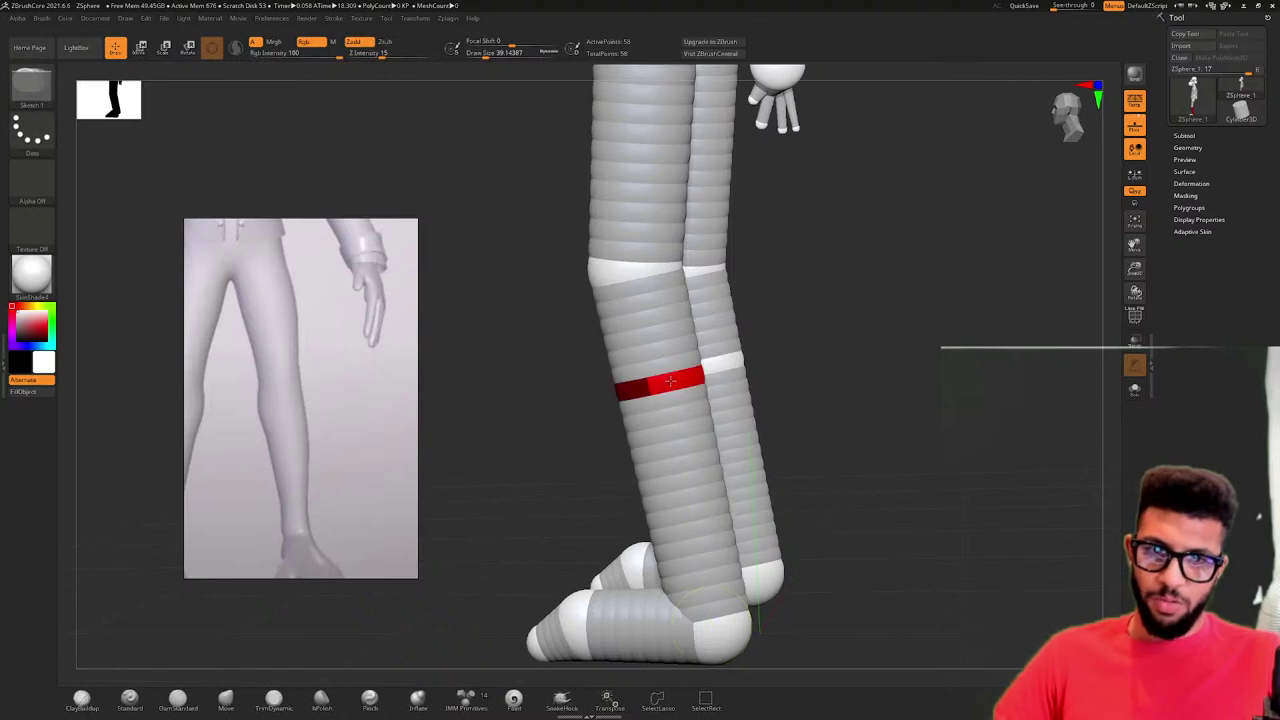
key(w)
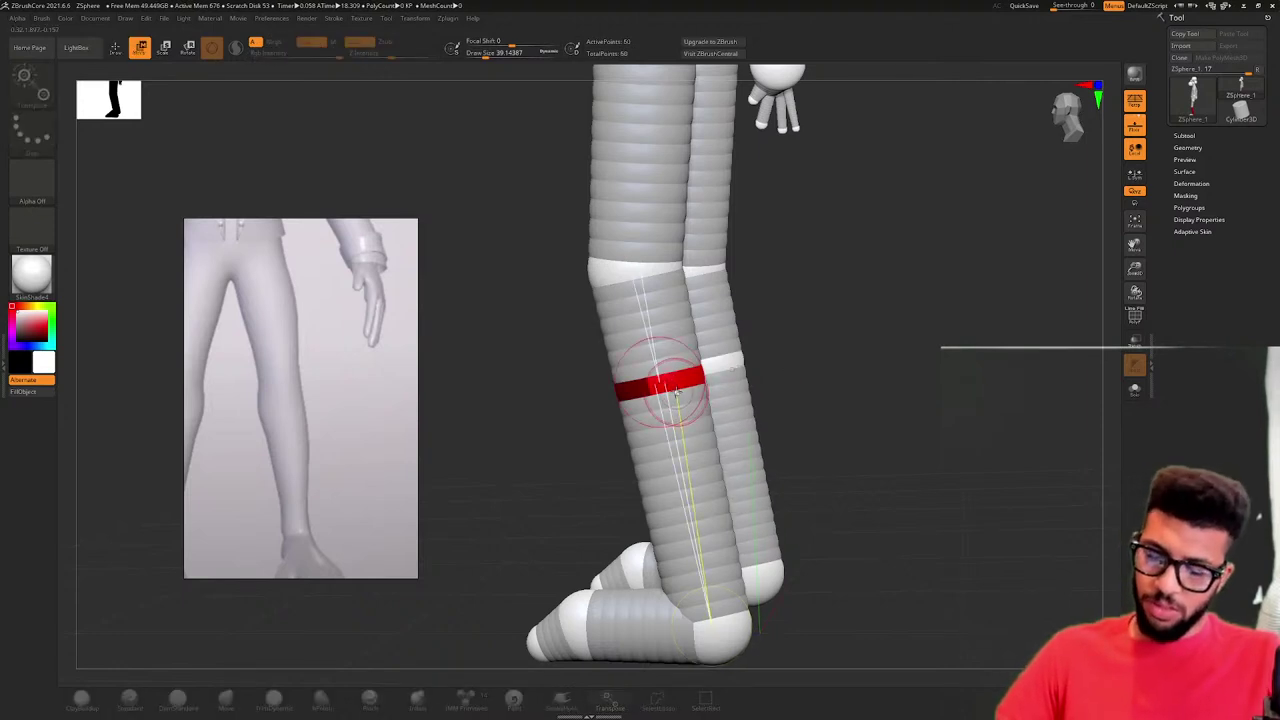
drag(674, 390, 434, 508)
drag(765, 388, 833, 381)
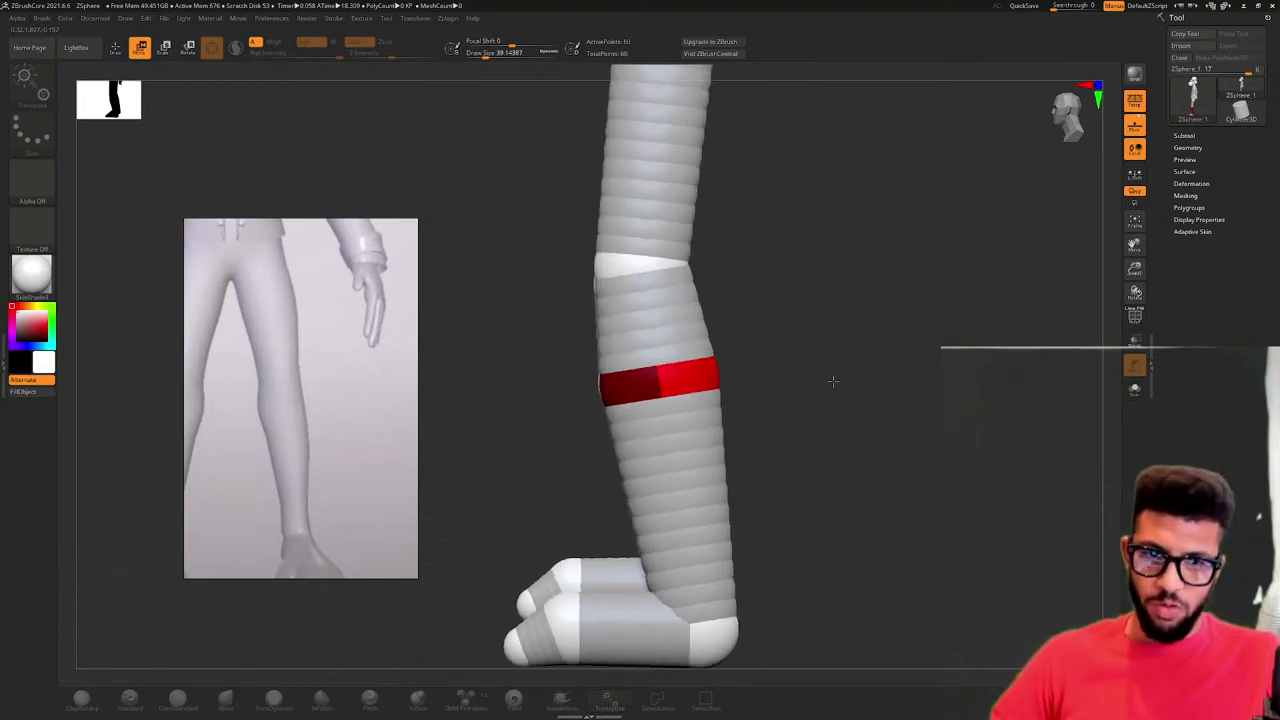
drag(711, 376, 726, 505)
- Insert a ZSphere just above the heel, shrink it and shift it slightly forward to narrow the ankle
key(q)
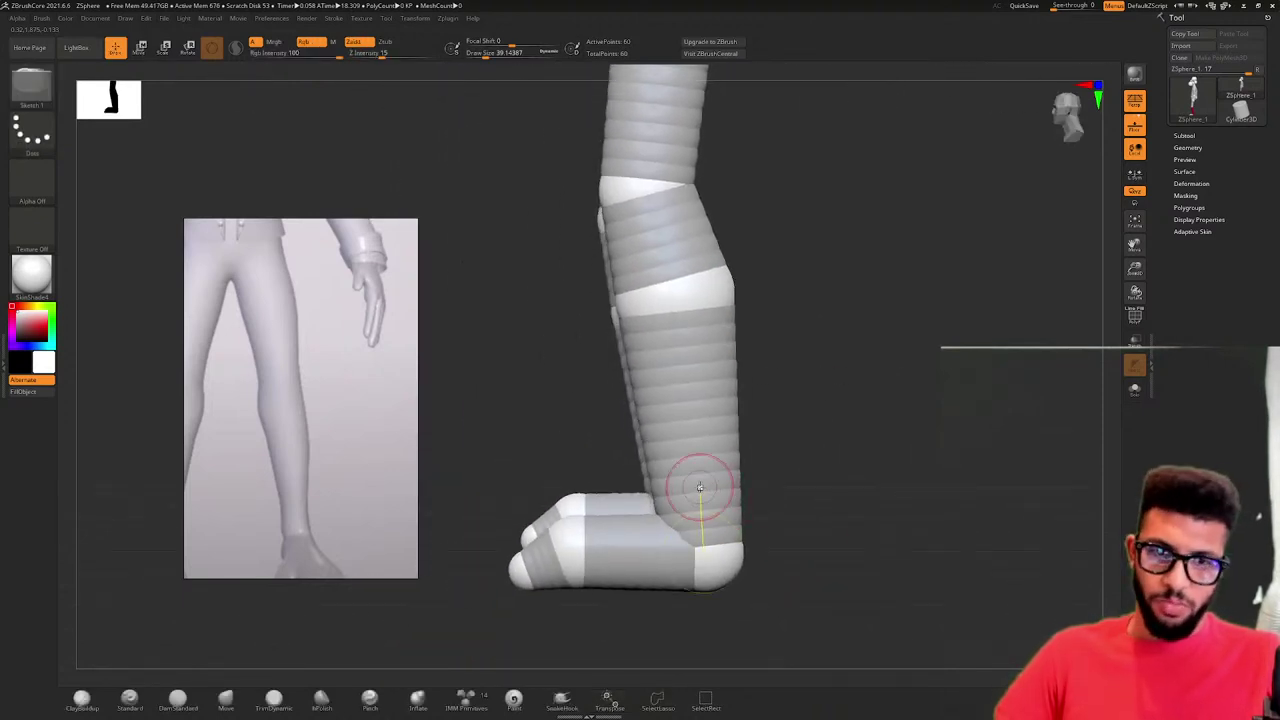
click(713, 482)
key(w)
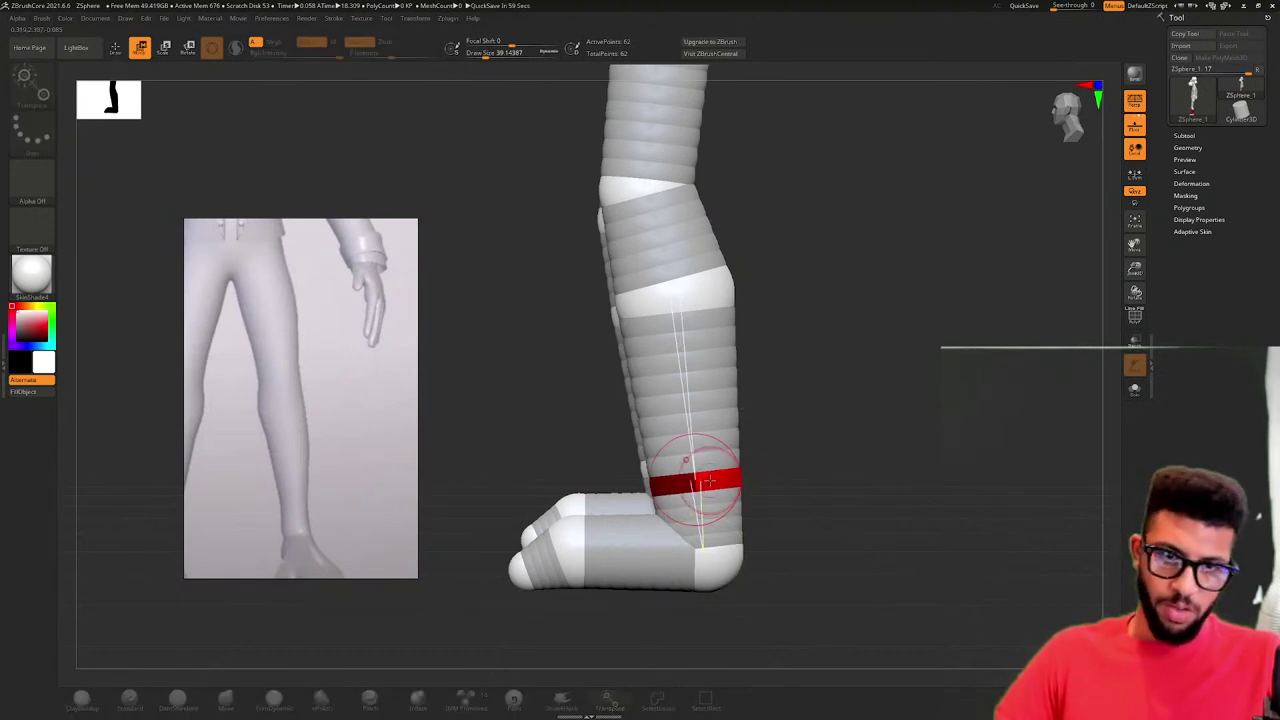
key(e)
drag(709, 481, 1144, 392)
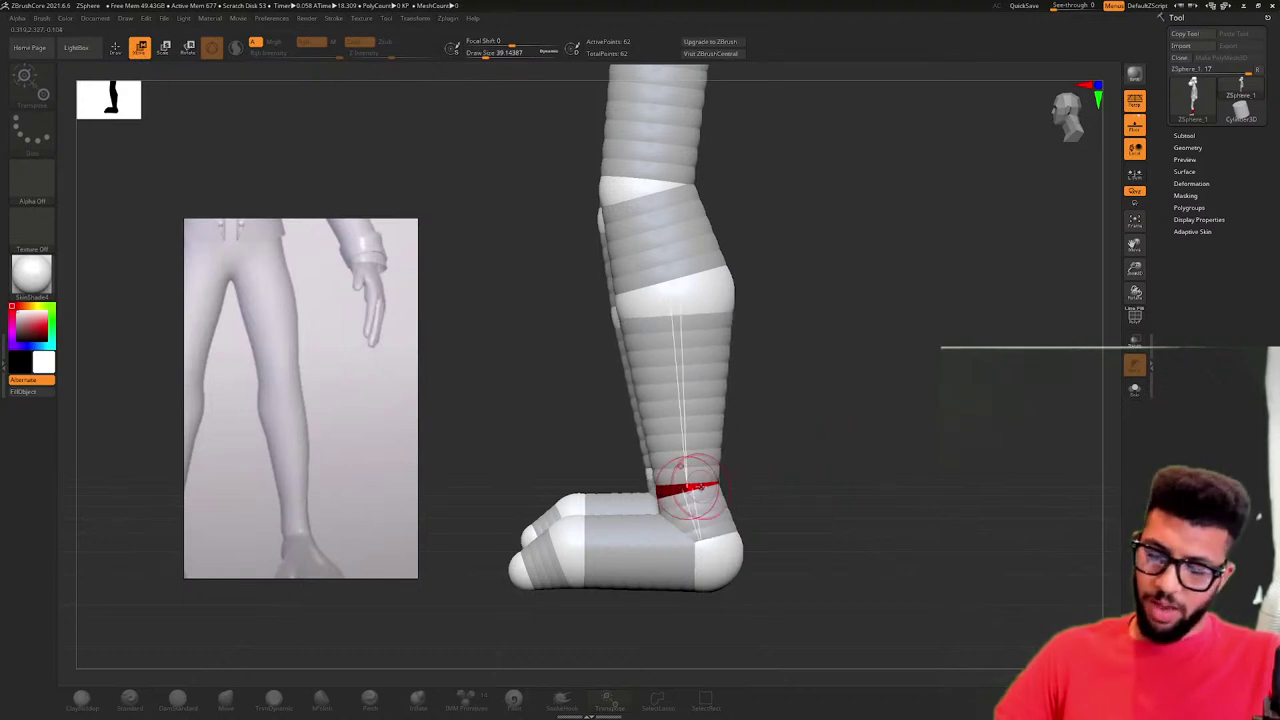
- Preview the adaptive skin to check the leg shape against the reference, and return to the ZSphere view
key(a)
drag(815, 482, 848, 438)
middle_drag(317, 350, 340, 434)
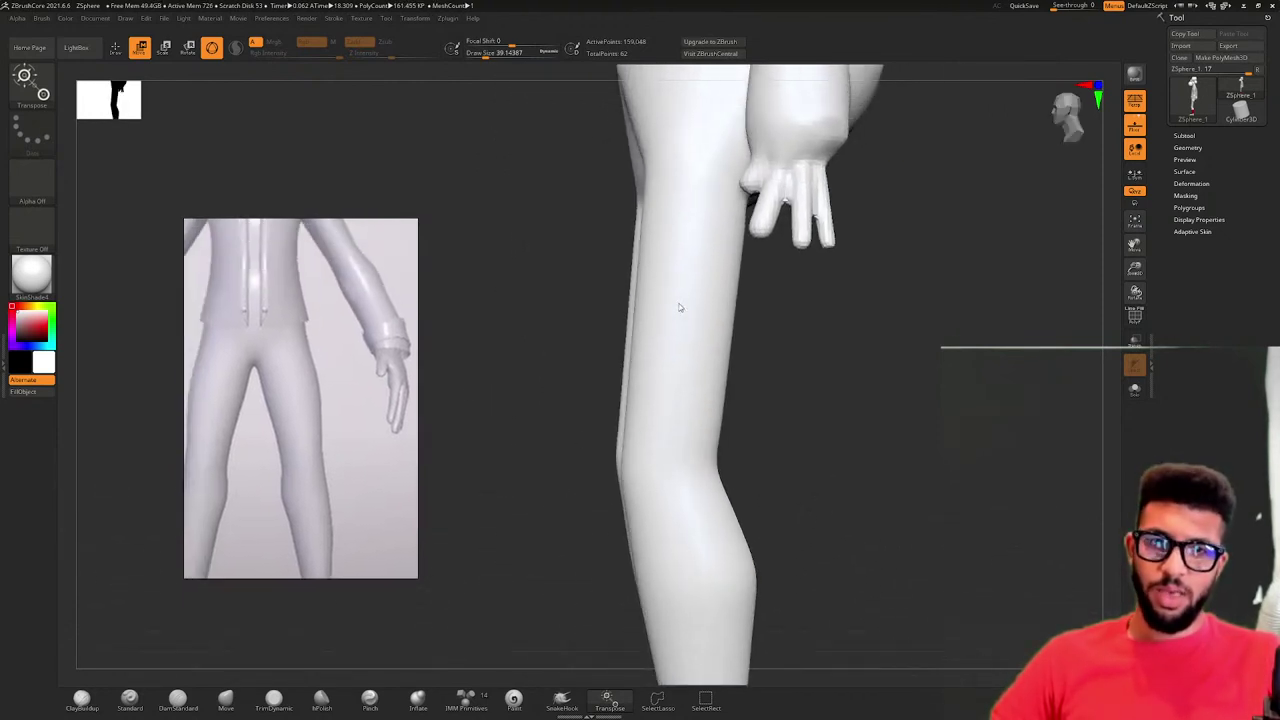
drag(800, 290, 688, 325)
key(a)
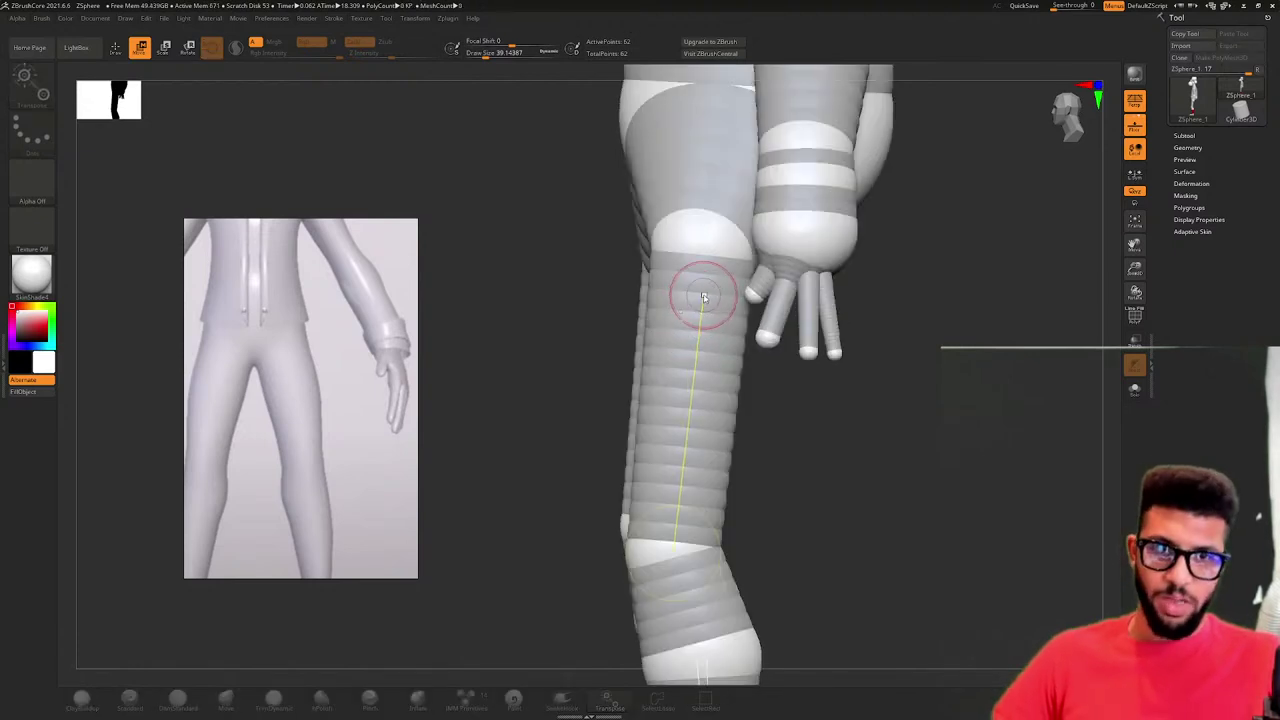
- Insert a ZSphere in the upper thigh, enlarge it and move it slightly outward to fill out the thigh
mouse_move(696, 244)
mouse_down()
mouse_move(734, 243)
mouse_move(714, 257)
mouse_move(730, 260)
mouse_move(709, 251)
mouse_move(700, 308)
mouse_move(790, 309)
mouse_move(705, 331)
mouse_move(374, 665)
mouse_move(562, 452)
mouse_move(572, 463)
mouse_up()
key(q)
click(697, 317)
key(w)
key(ctrl+z)
key(e)
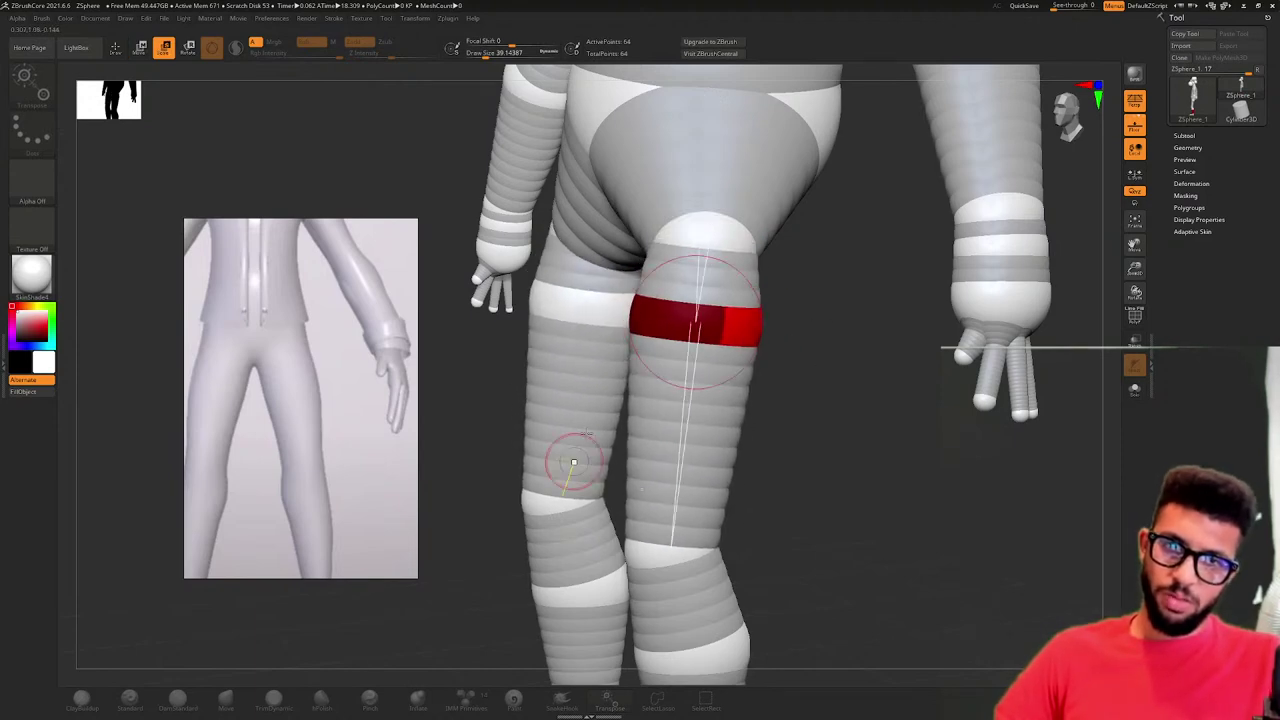
shift+right_drag(720, 271, 761, 273)
drag(762, 272, 809, 361)
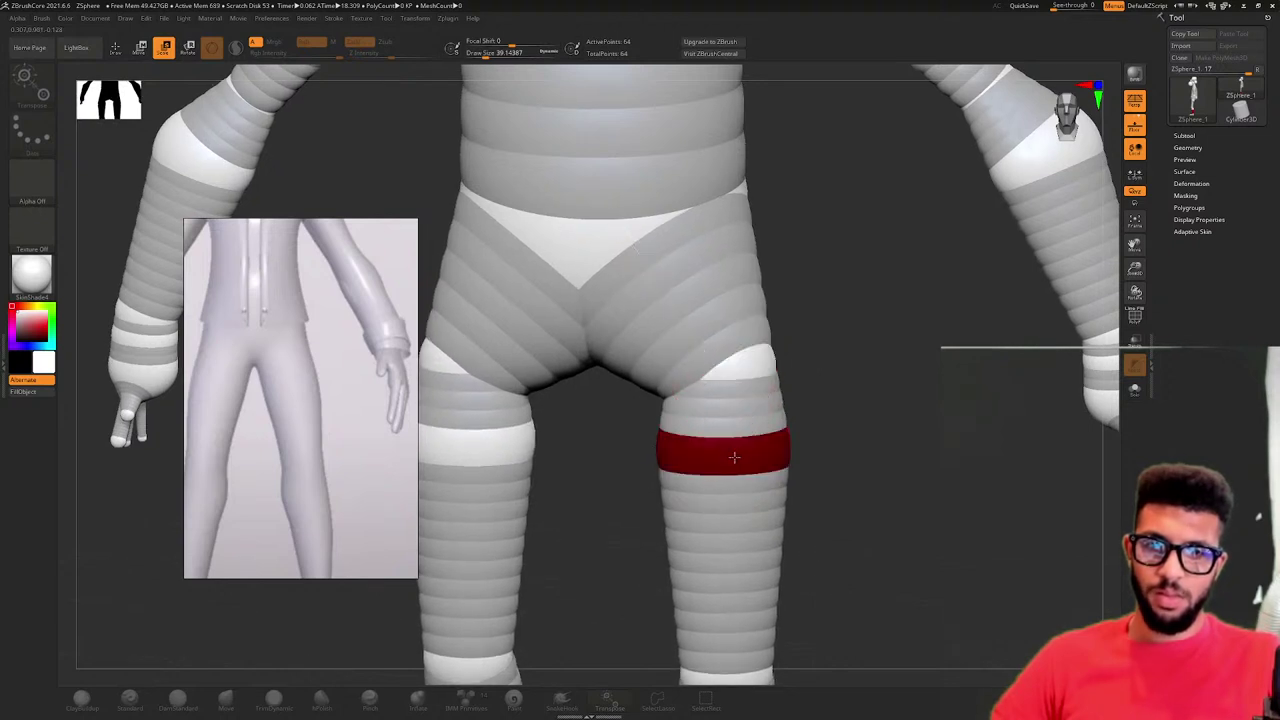
key(w)
drag(734, 457, 745, 462)
drag(834, 434, 761, 416)
- Preview the adaptive skin of the whole figure from the front and compare its proportions with the full reference image
key(a)
key(f)
scroll(328, 407, down, 4)
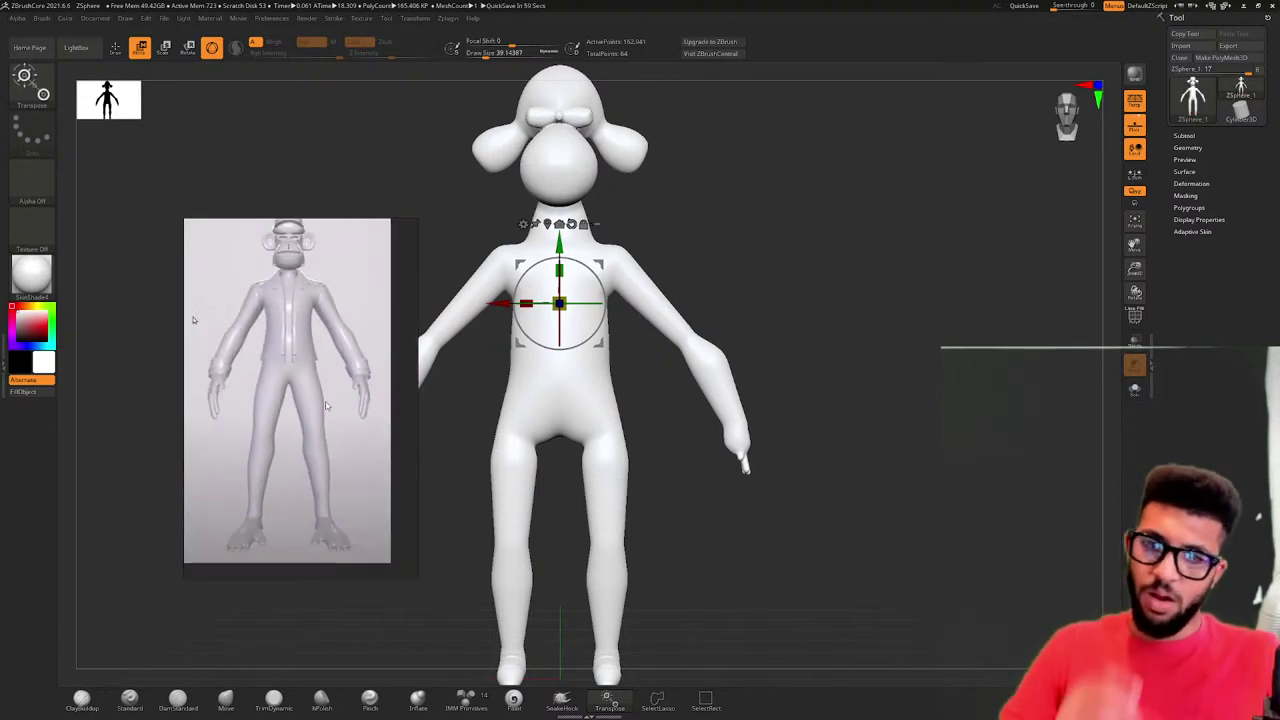
scroll(318, 381, down, 2)
scroll(318, 380, up, 2)
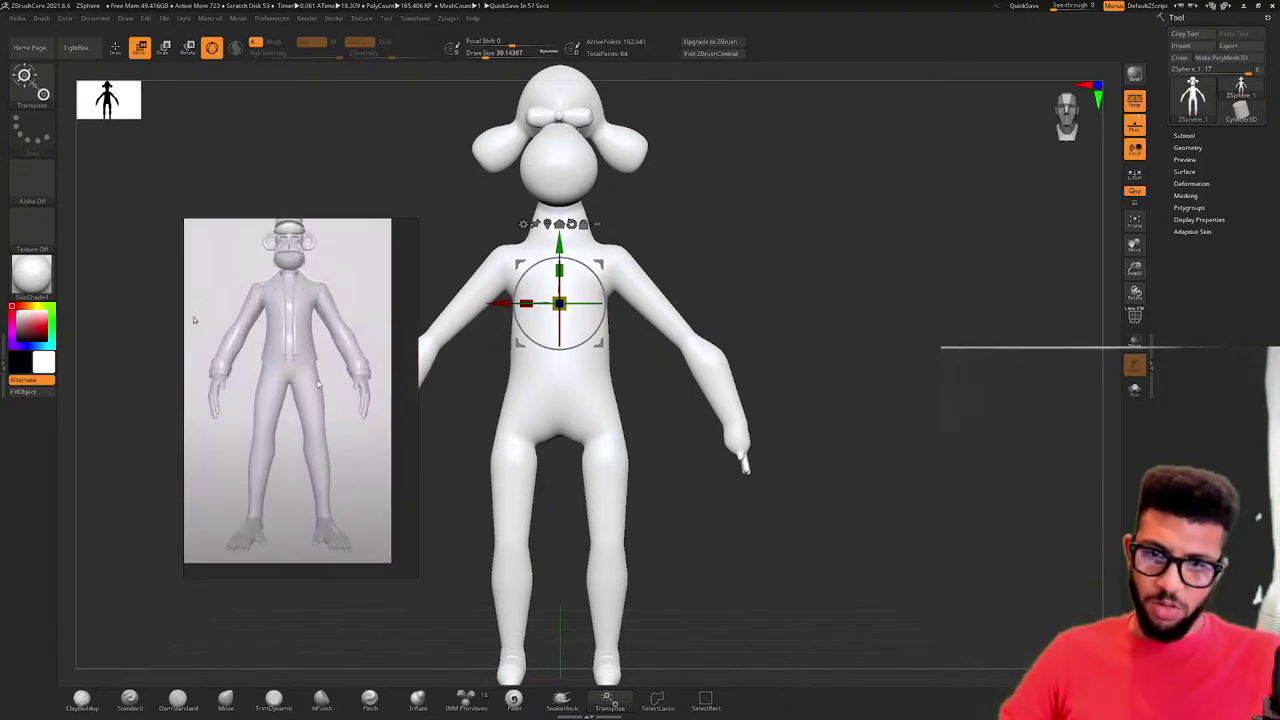
- Reposition and enlarge the reference image so the complete character is shown at about the model's height
drag(194, 320, 161, 197)
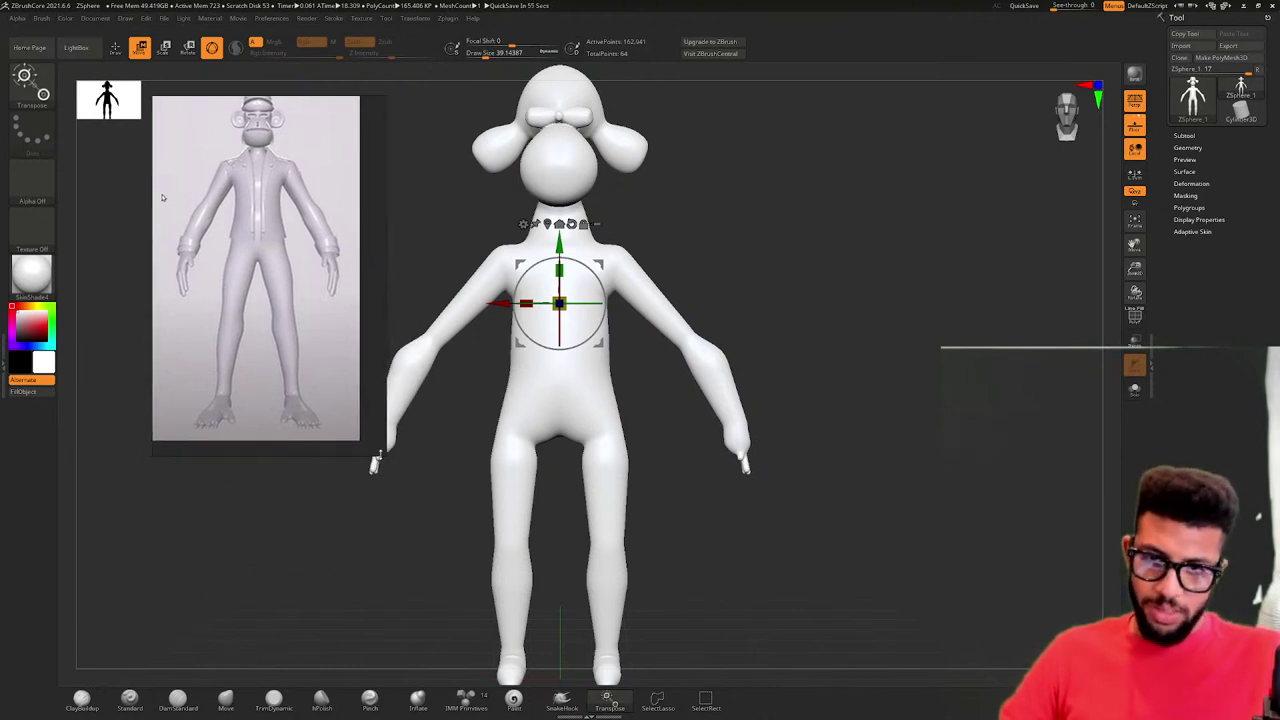
drag(380, 456, 461, 656)
middle_drag(295, 295, 357, 426)
scroll(321, 408, up, 2)
scroll(321, 406, up, 2)
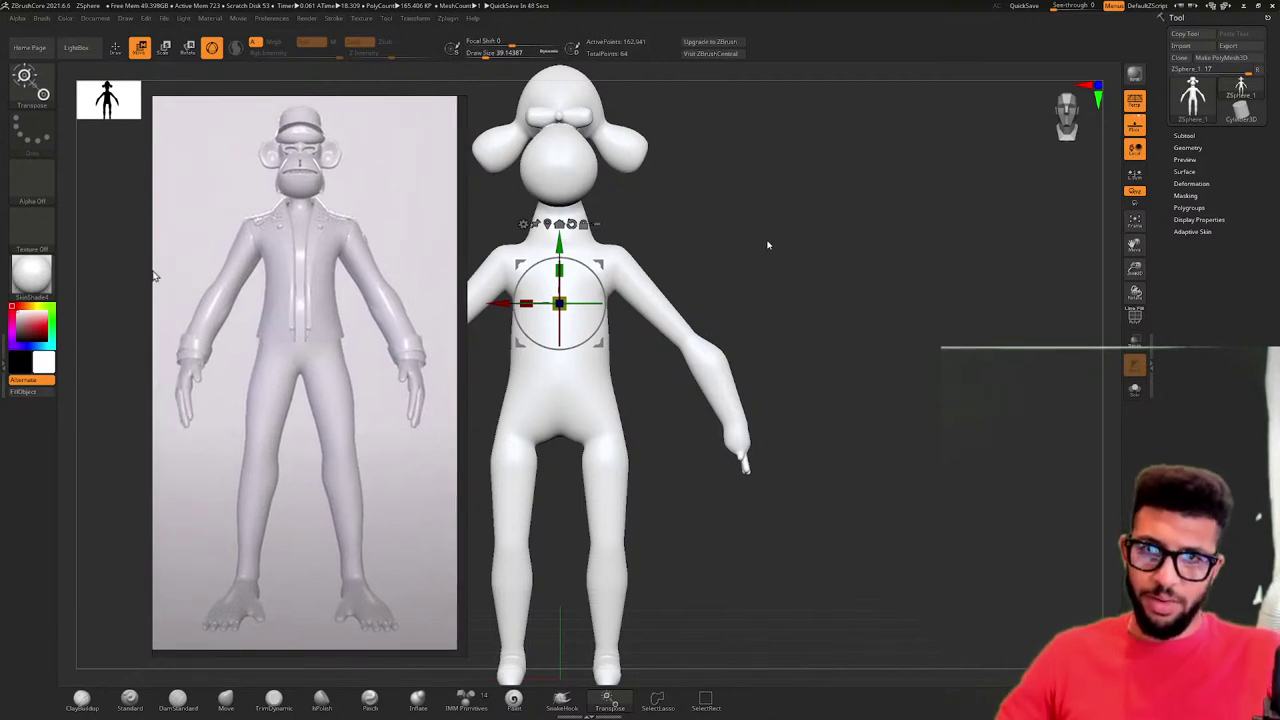
- Return to the ZSphere view and raise the pelvis, hip and upper-thigh ZSpheres to shorten the torso
drag(734, 230, 714, 260)
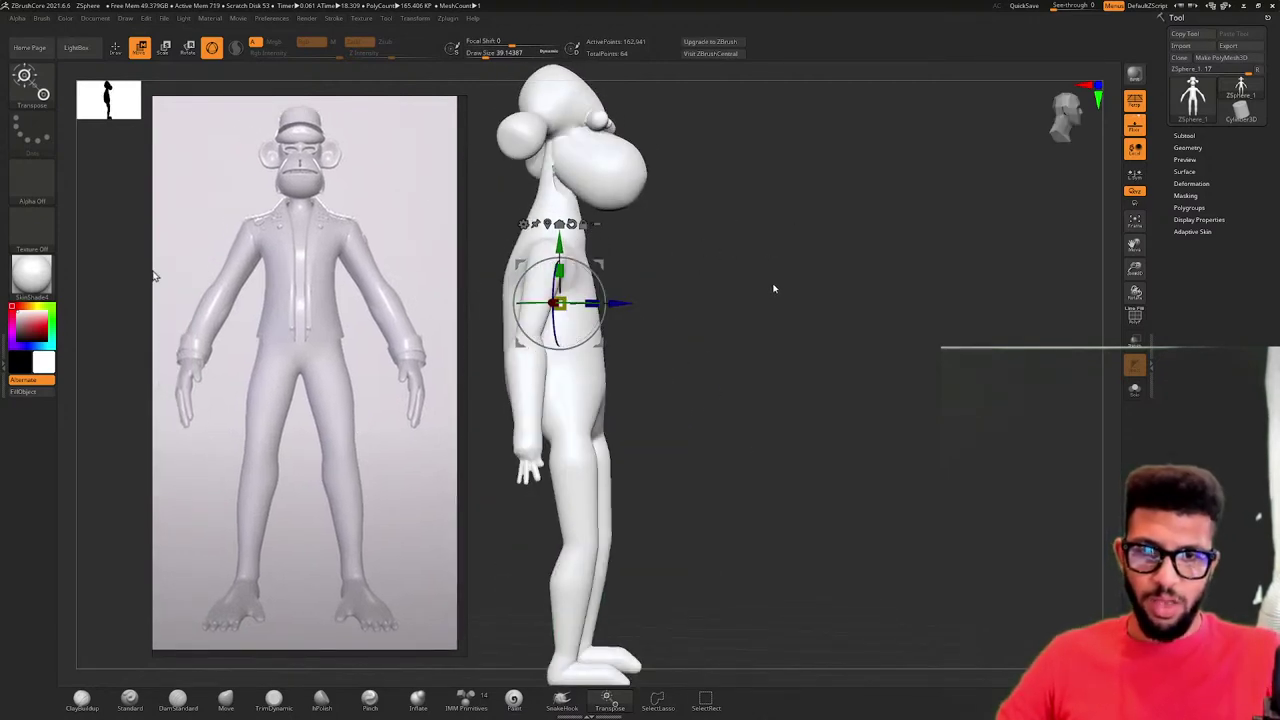
drag(771, 291, 701, 296)
mouse_move(701, 296)
alt+right_down()
mouse_move(707, 258)
mouse_move(667, 268)
alt+right_up()
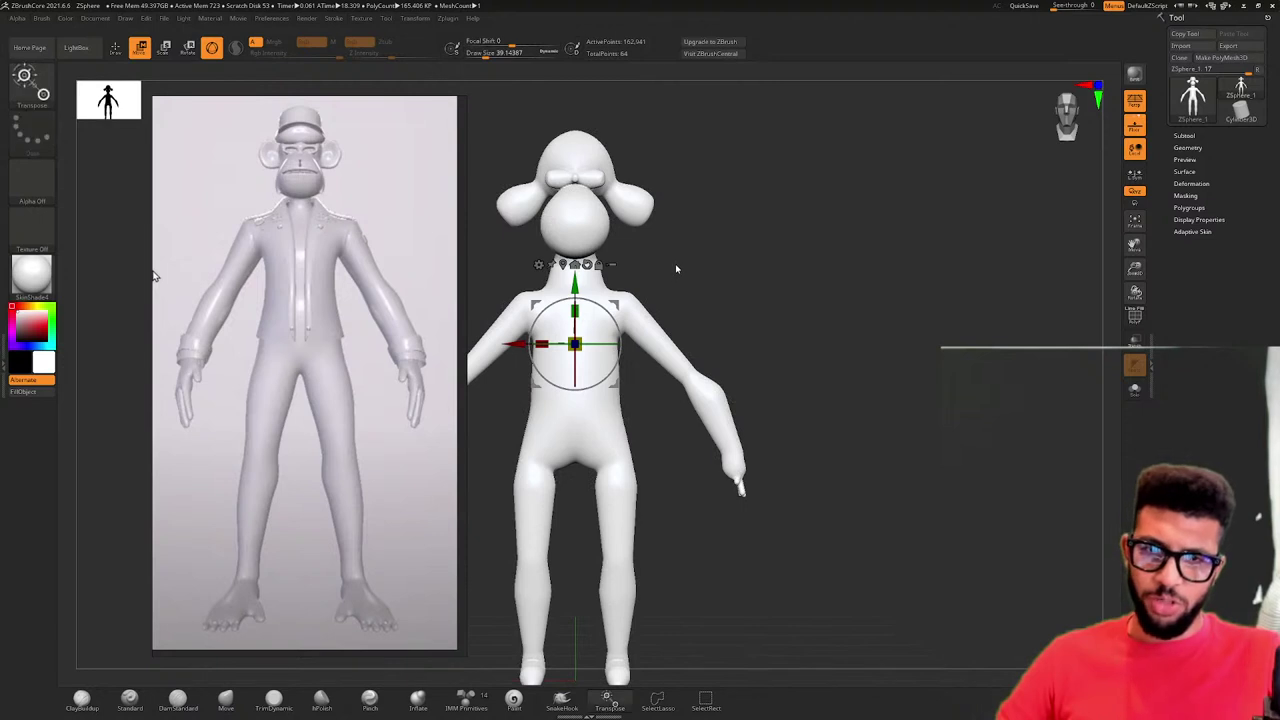
mouse_move(675, 269)
alt+mouse_down()
mouse_move(683, 210)
mouse_move(684, 222)
alt+mouse_up()
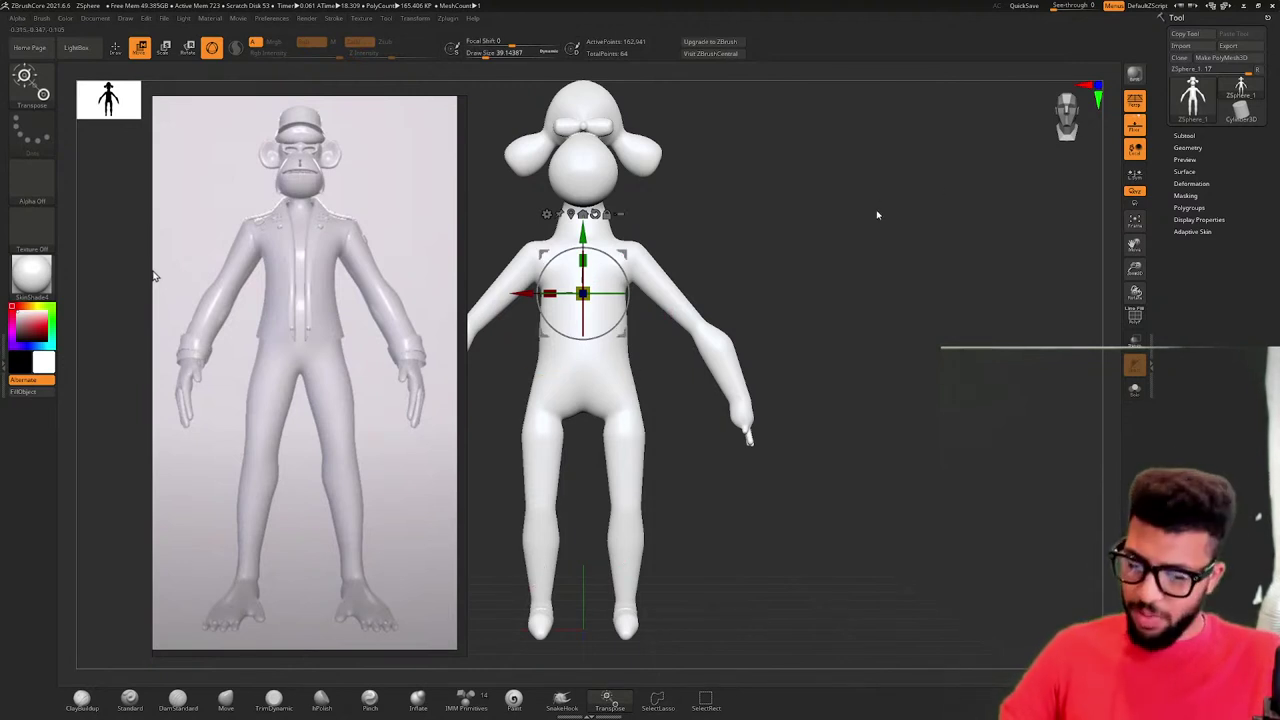
key(a)
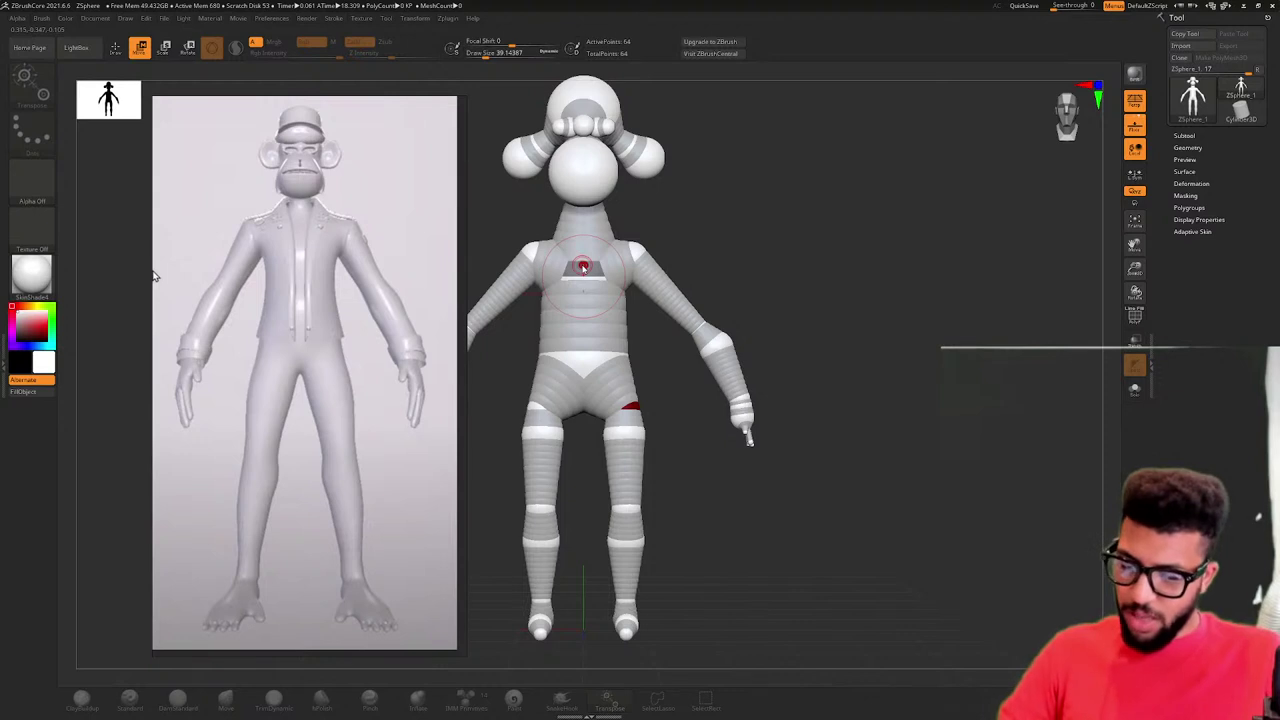
key(w)
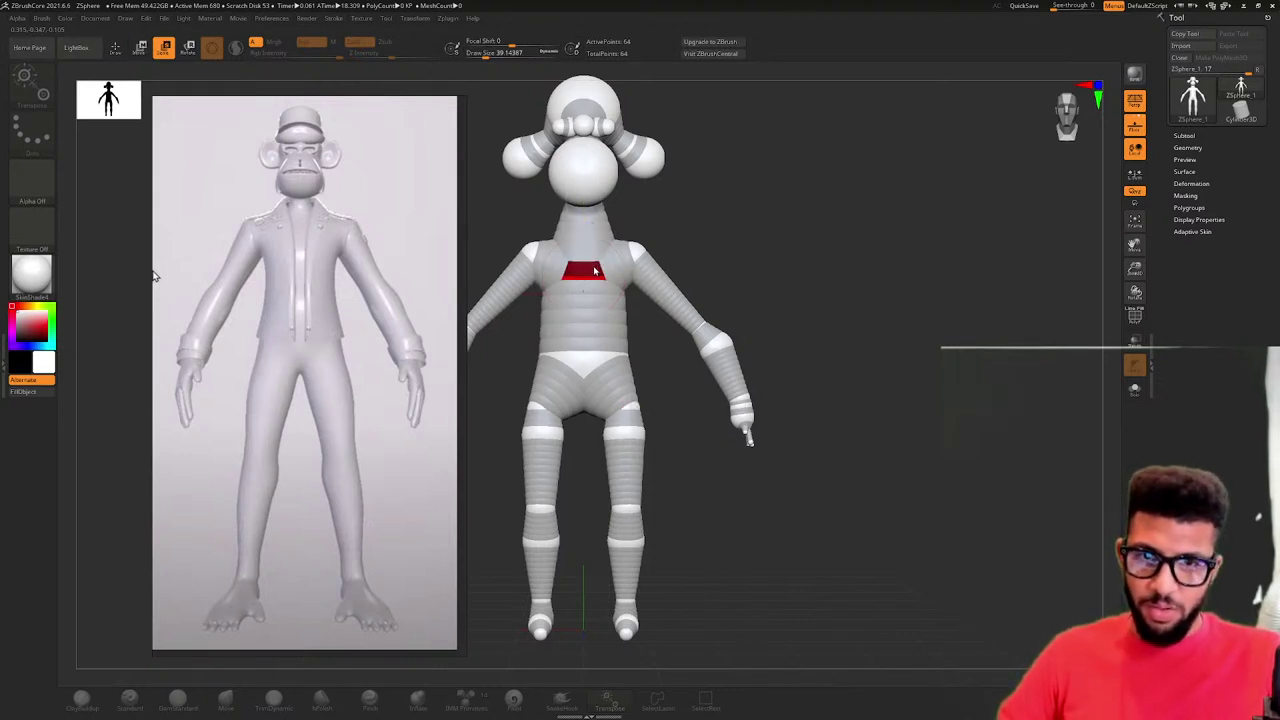
key(q)
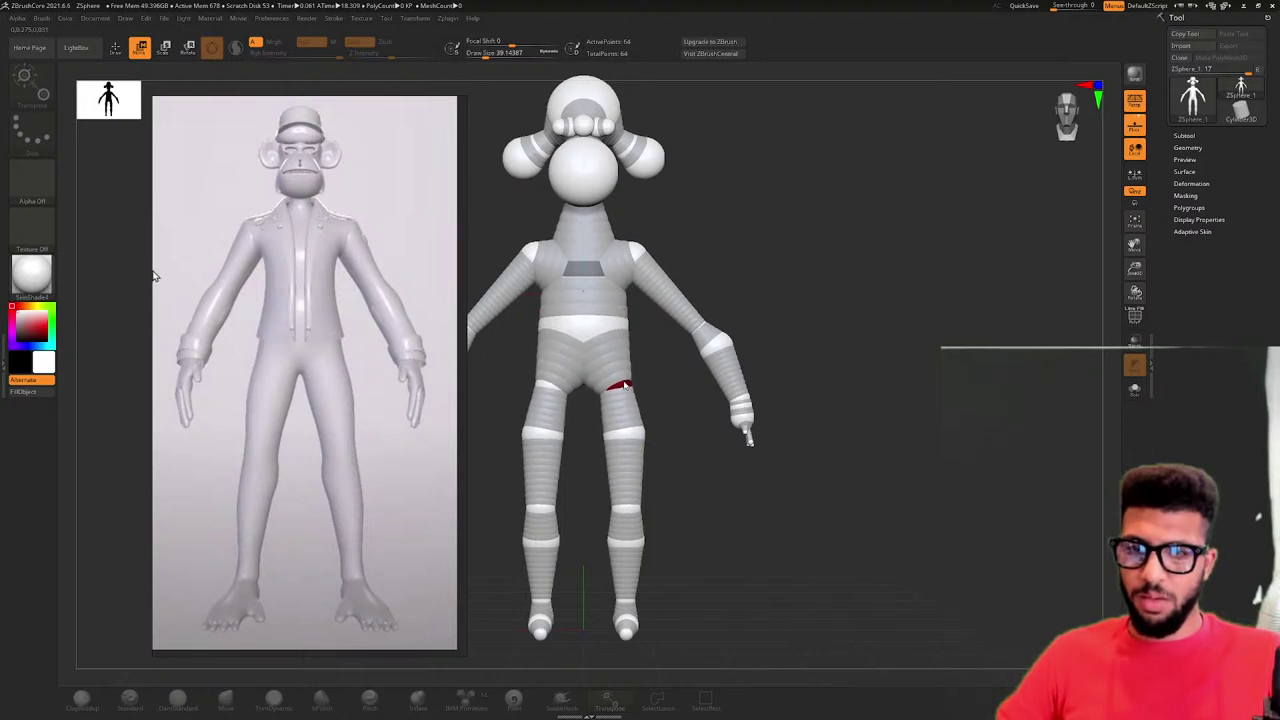
click(638, 421)
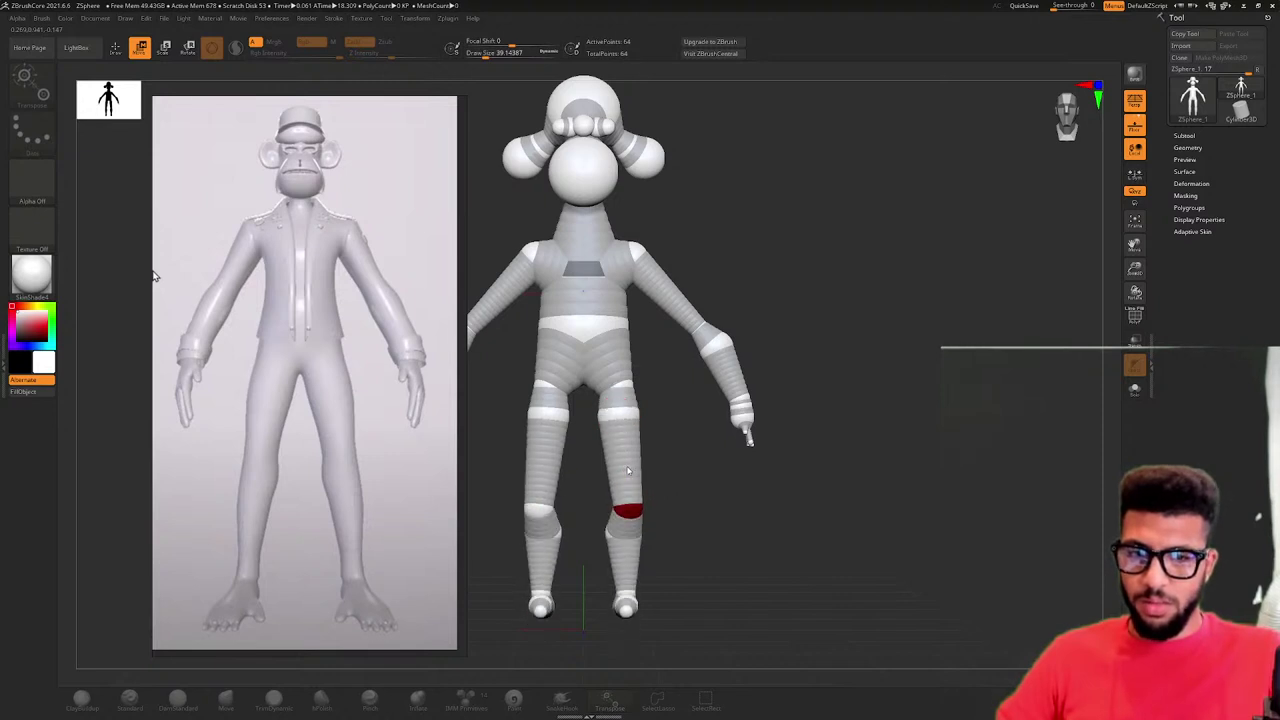
- Raise the knee and calf ZSpheres to lengthen the lower leg, keeping the feet in place
drag(634, 503, 634, 491)
key(ctrl+z)
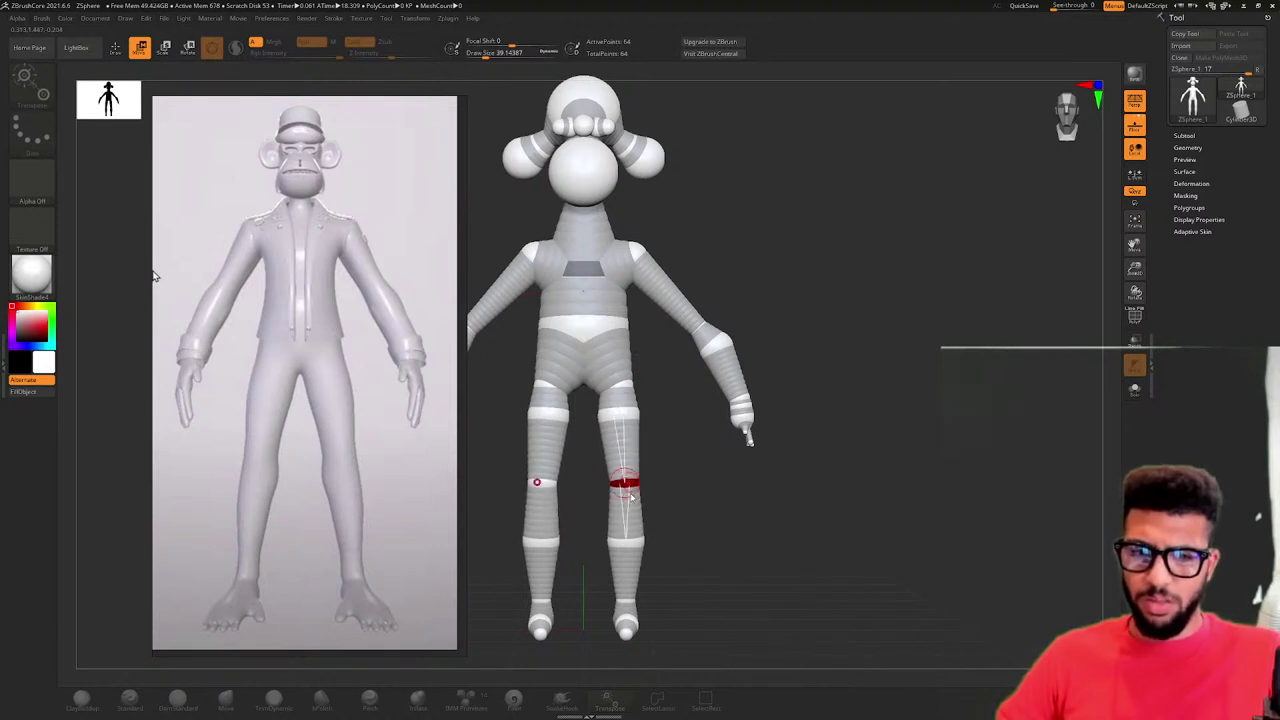
drag(635, 536, 746, 432)
key(ctrl+z)
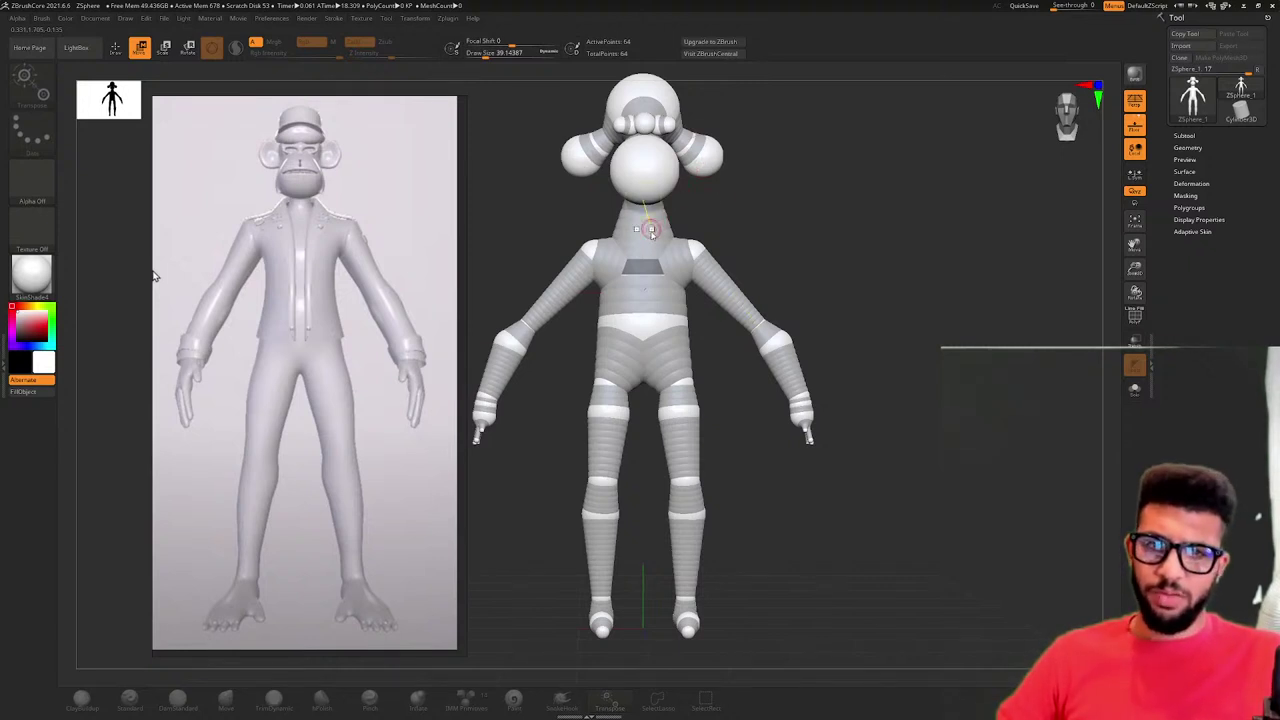
- Insert a ZSphere in the neck and scale it down to slim the neck
key(q)
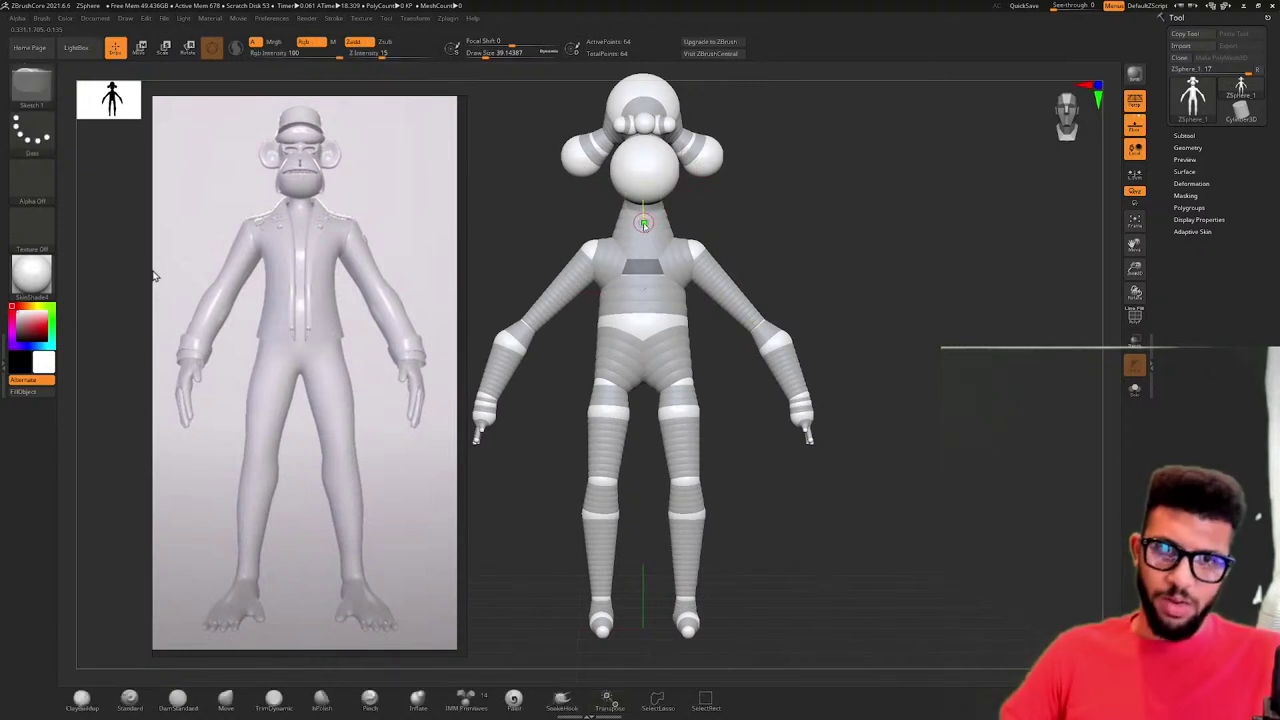
key(w)
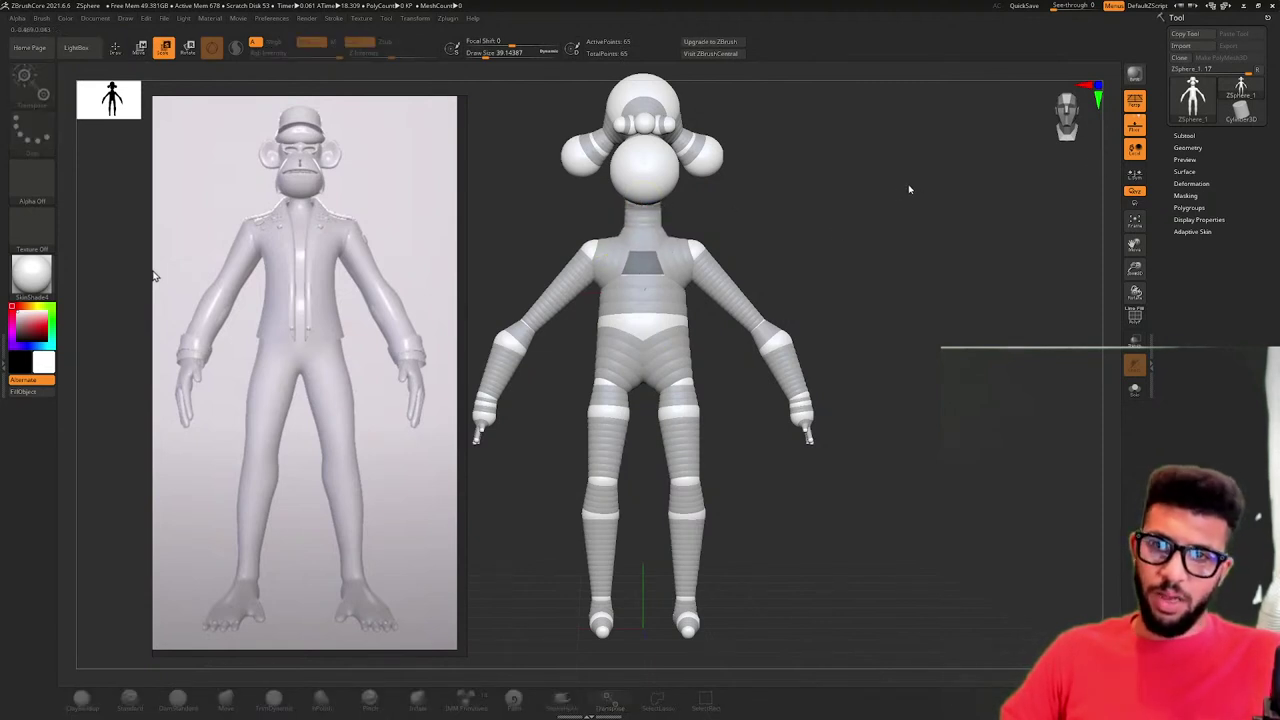
key(q)
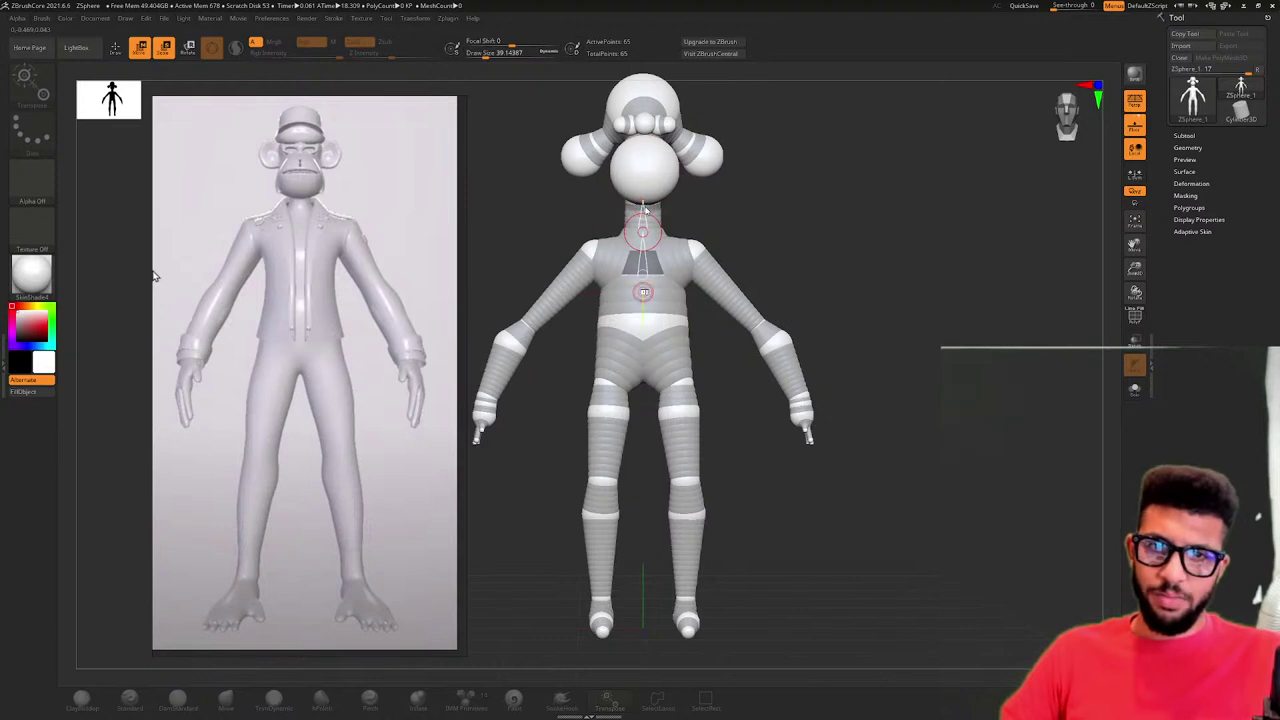
key(w)
drag(650, 222, 654, 233)
key(ctrl+z)
- Shift the hip and leg ZSpheres backward in side view so the legs sit under the torso
drag(712, 192, 685, 256)
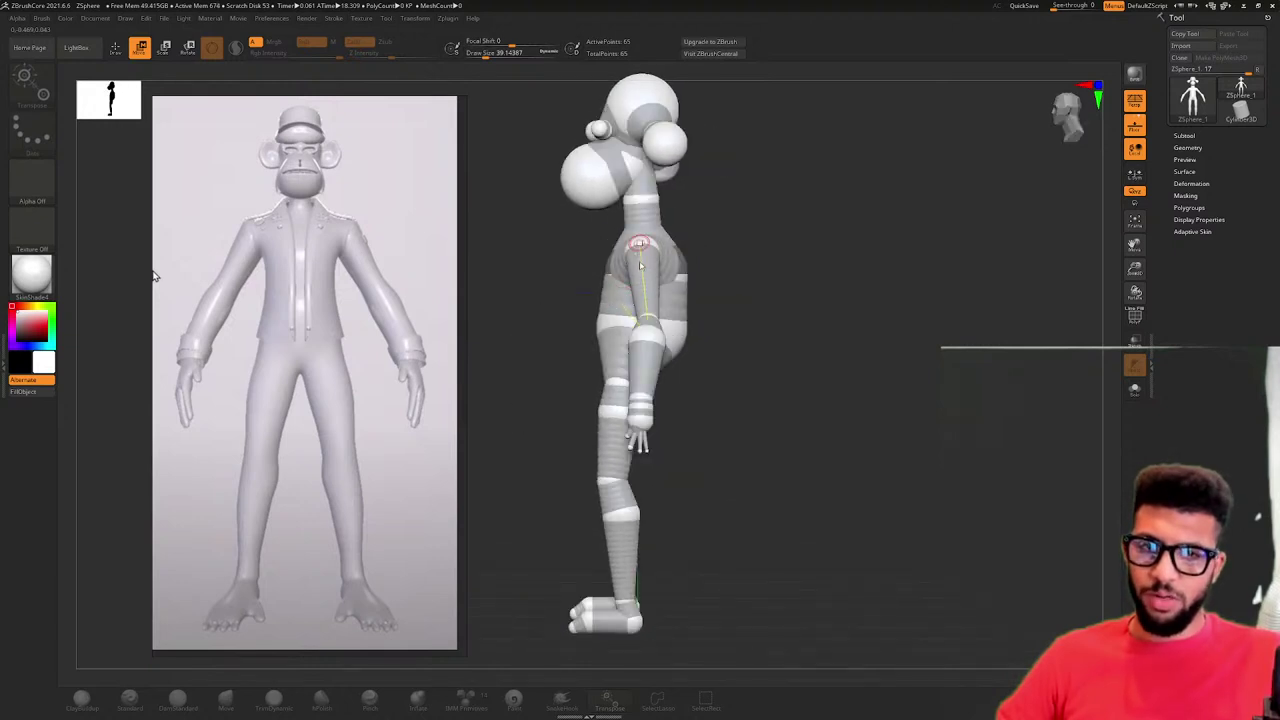
mouse_move(609, 347)
mouse_down()
mouse_move(612, 376)
mouse_move(628, 351)
mouse_up()
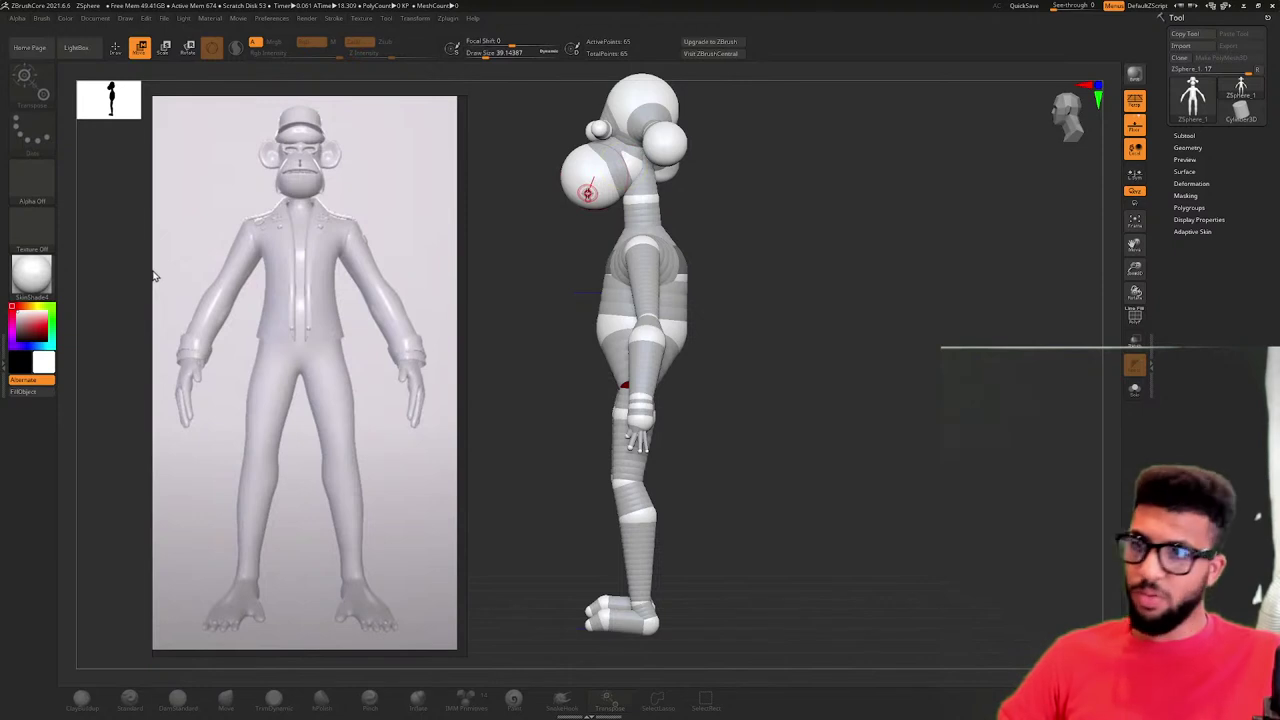
key(q)
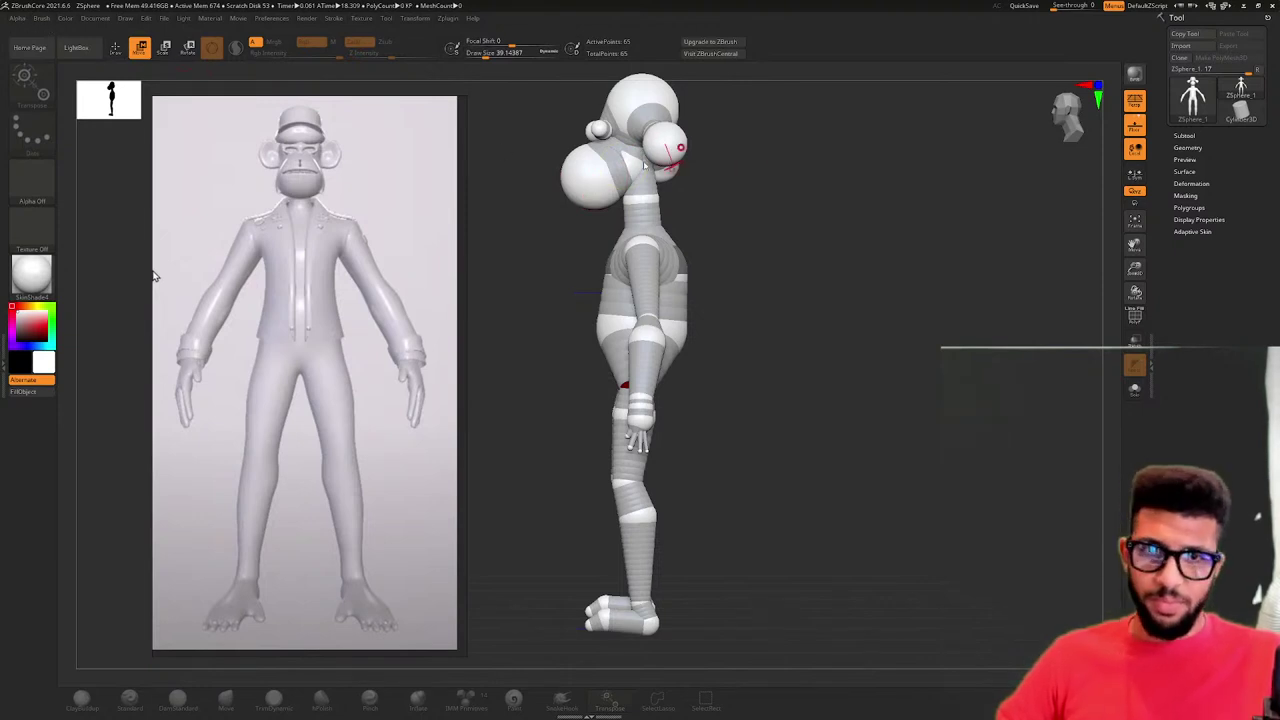
key(w)
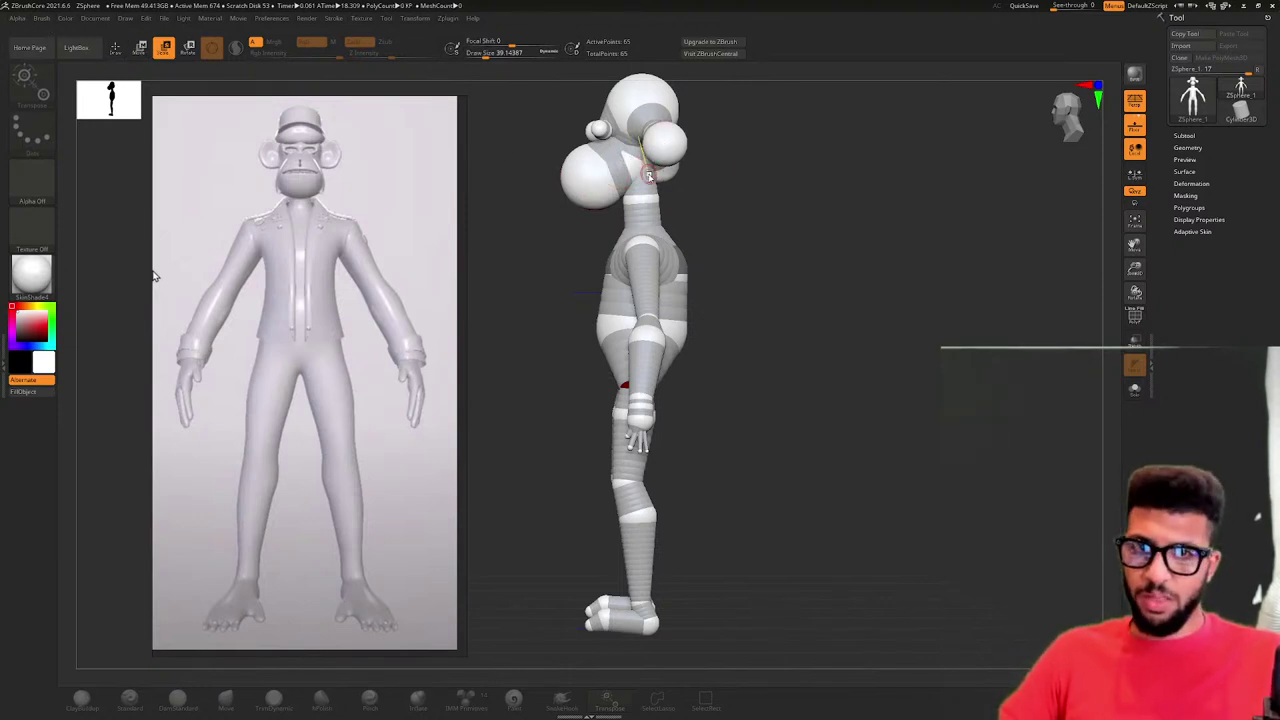
- Scale down the pelvis ZSphere in front view to narrow the hips and waist, checking the adaptive skin preview
drag(648, 175, 1004, 102)
drag(800, 204, 884, 206)
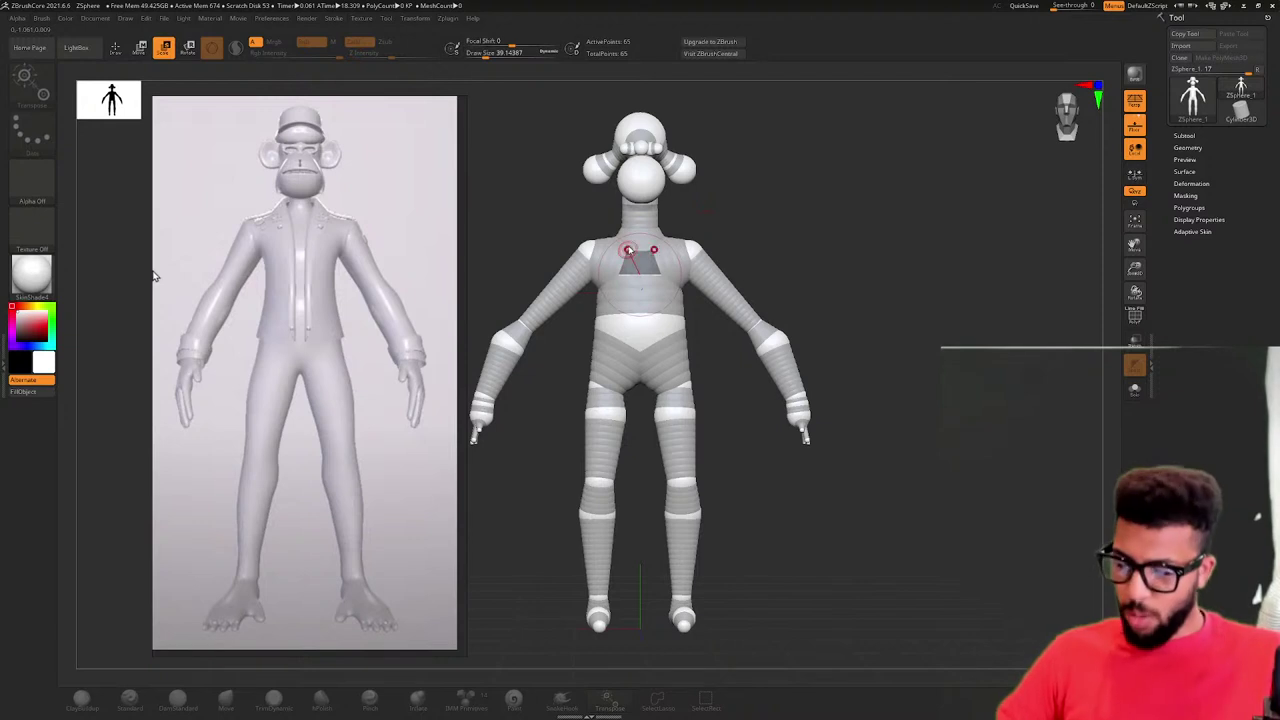
key(a)
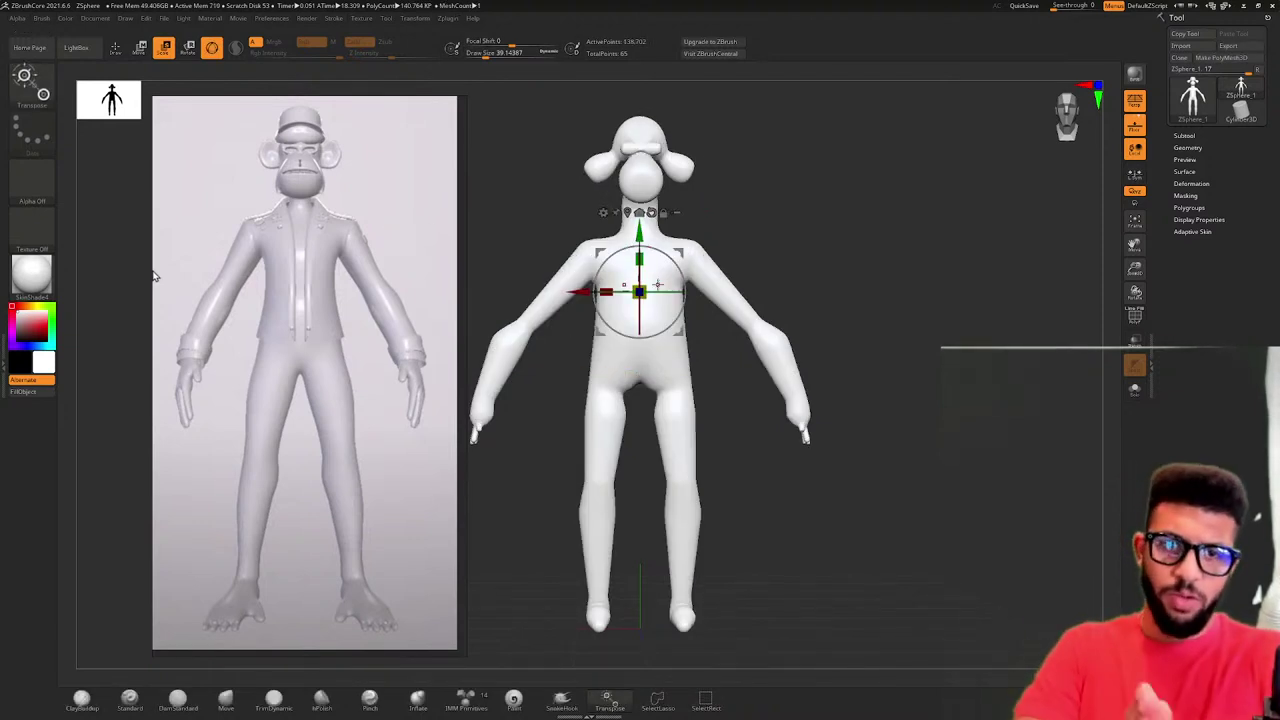
key(a)
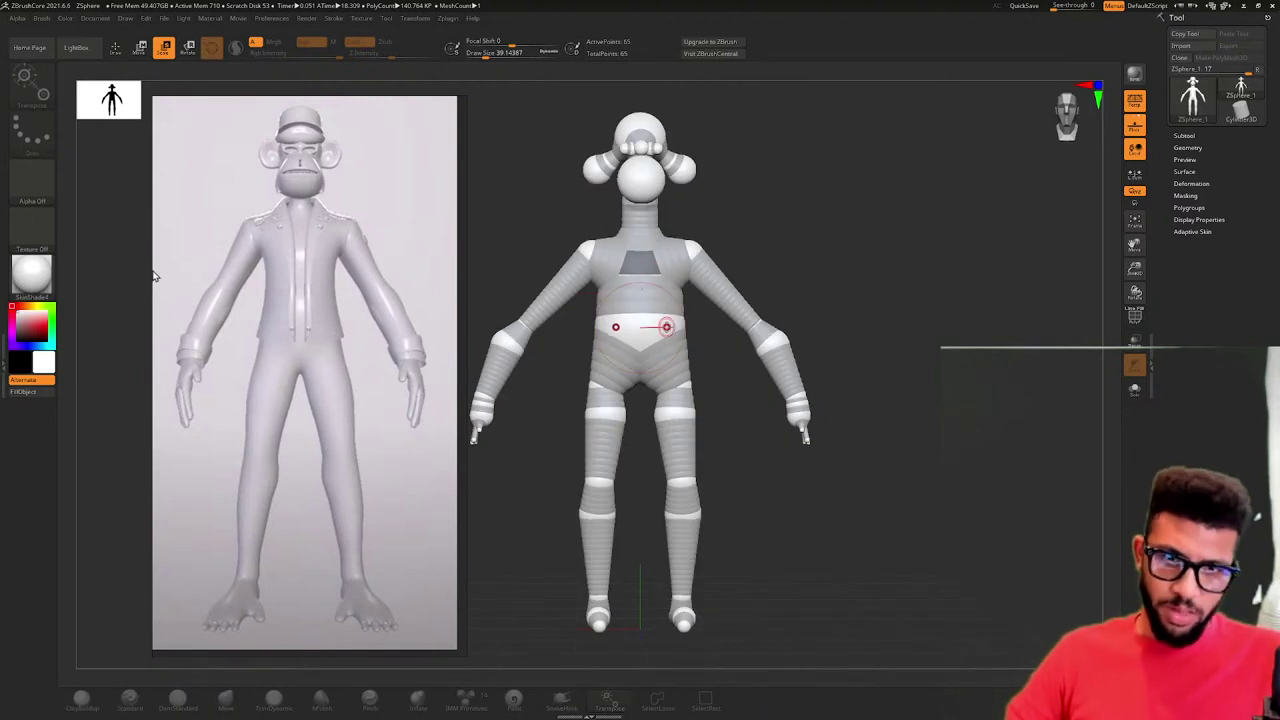
drag(666, 327, 798, 304)
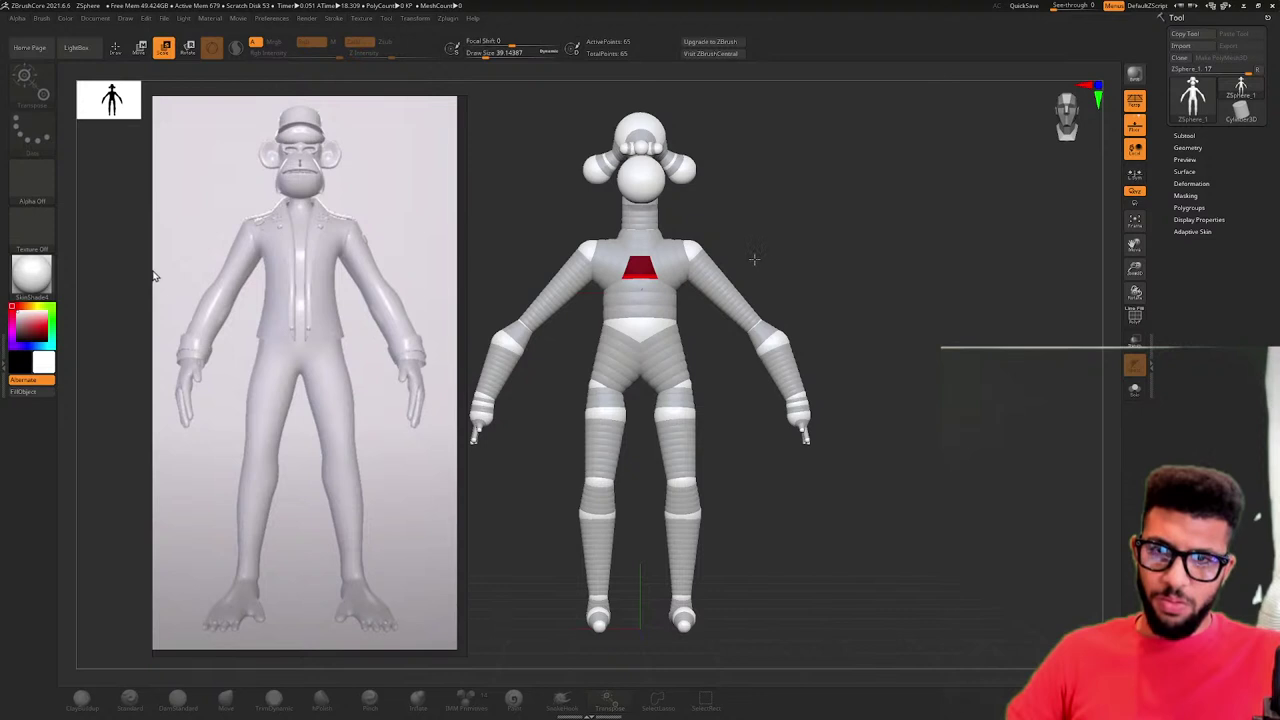
key(a)
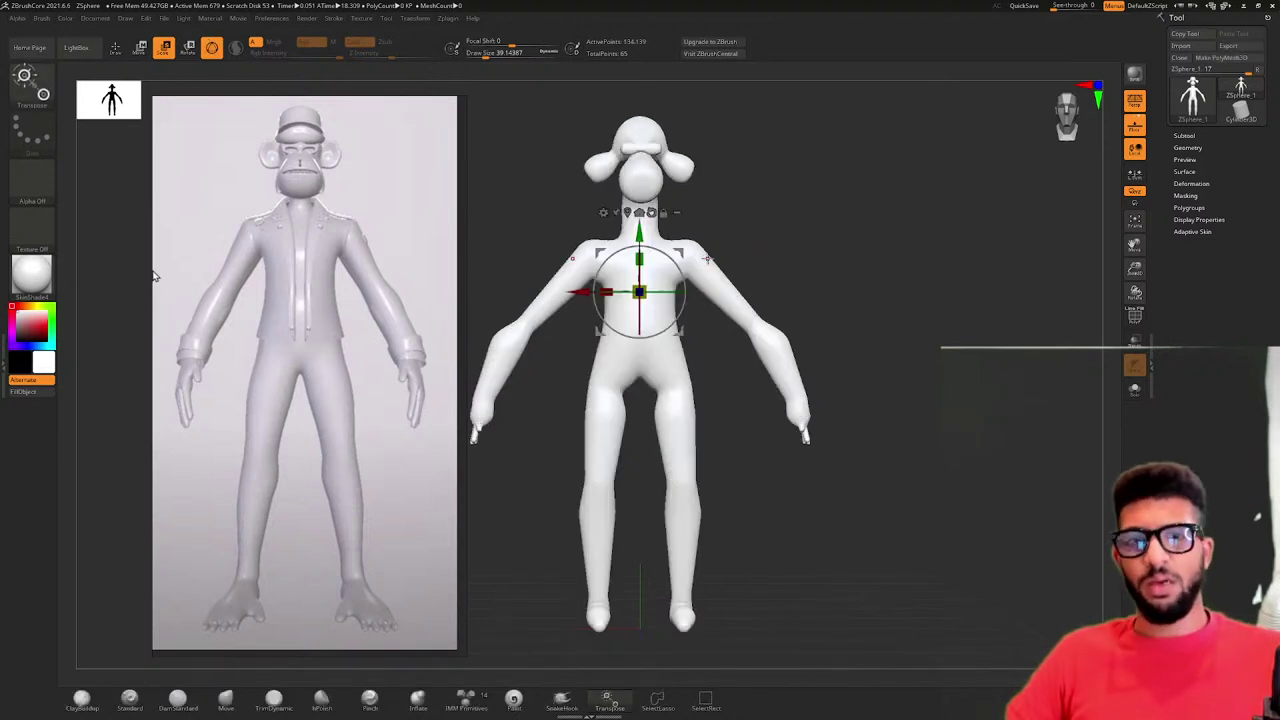
- Move the shoulder ZSpheres slightly inward and upward to narrow the shoulders, checking the adaptive skin preview
key(a)
key(w)
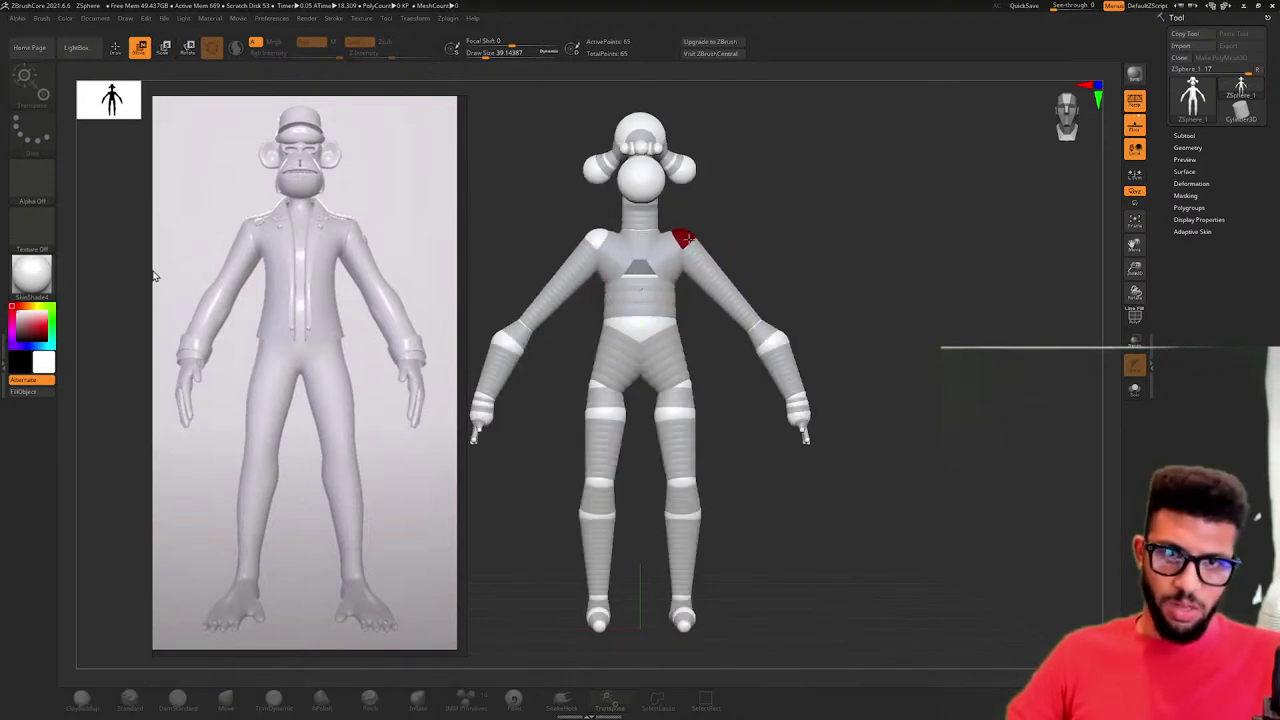
key(a)
key(a)
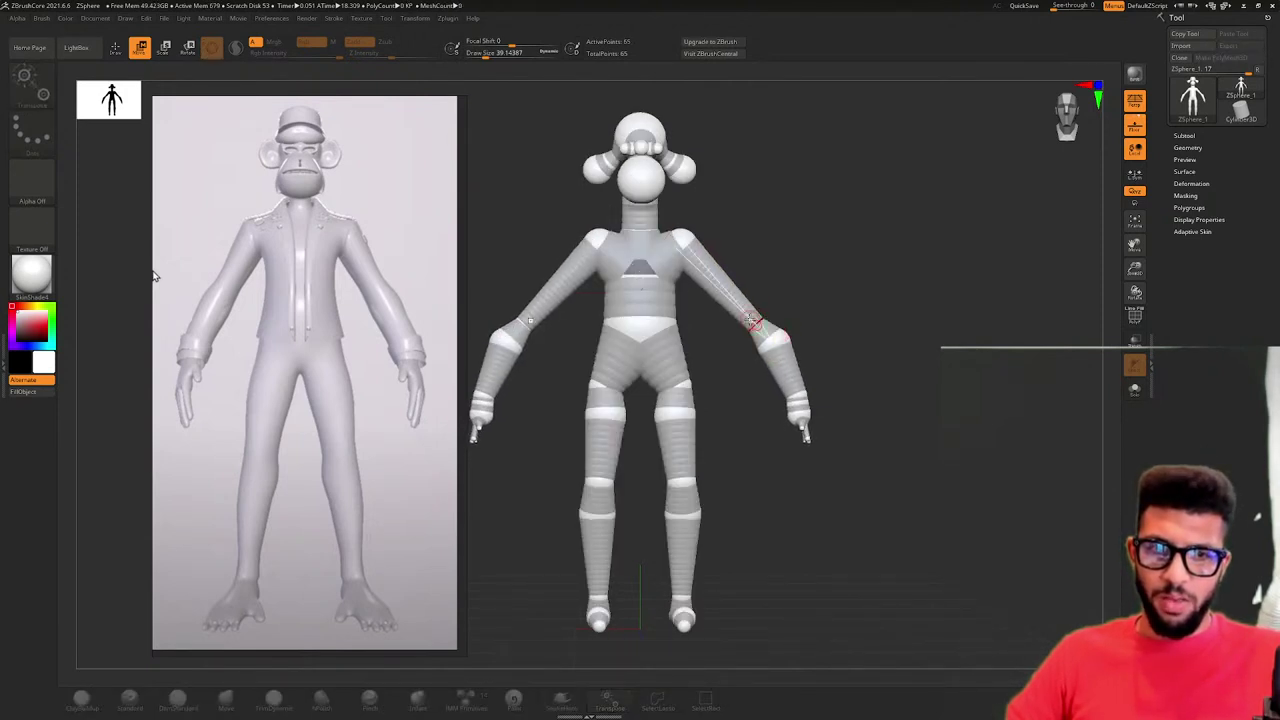
- Move the elbow ZSpheres up and inward so the upper arms and forearms form a straighter line
drag(763, 334, 764, 326)
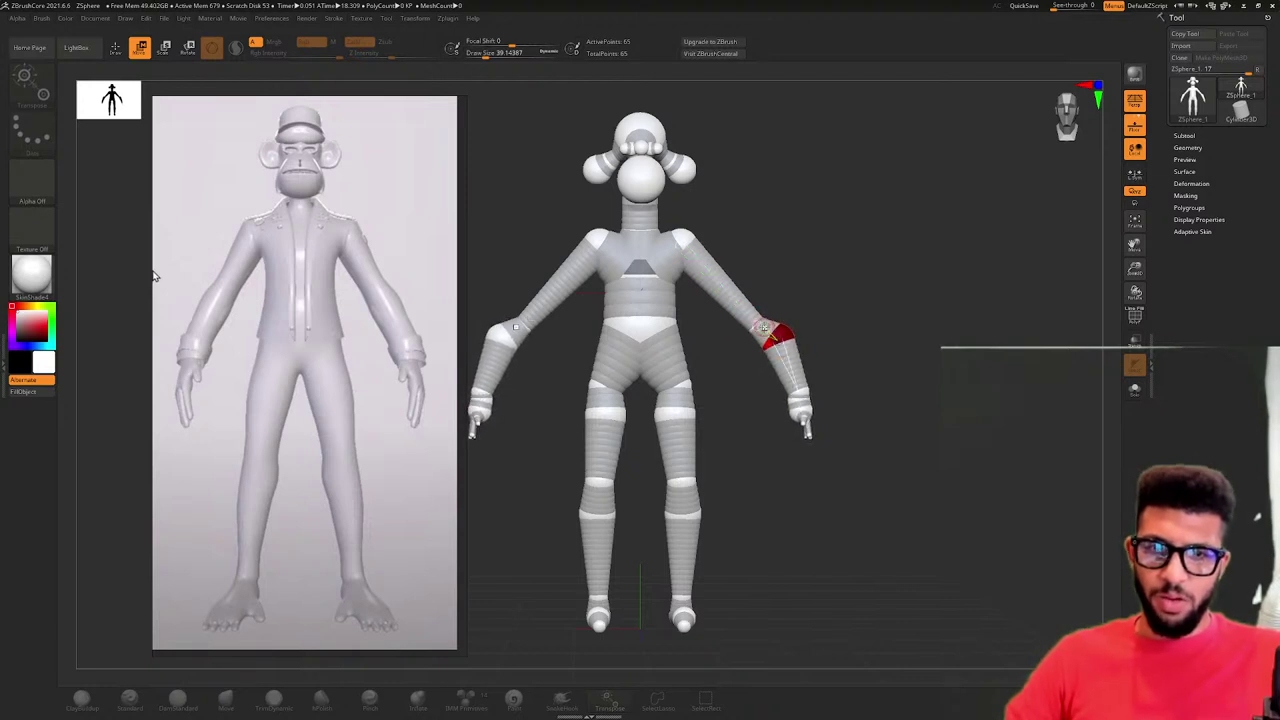
key(ctrl+z)
key(a)
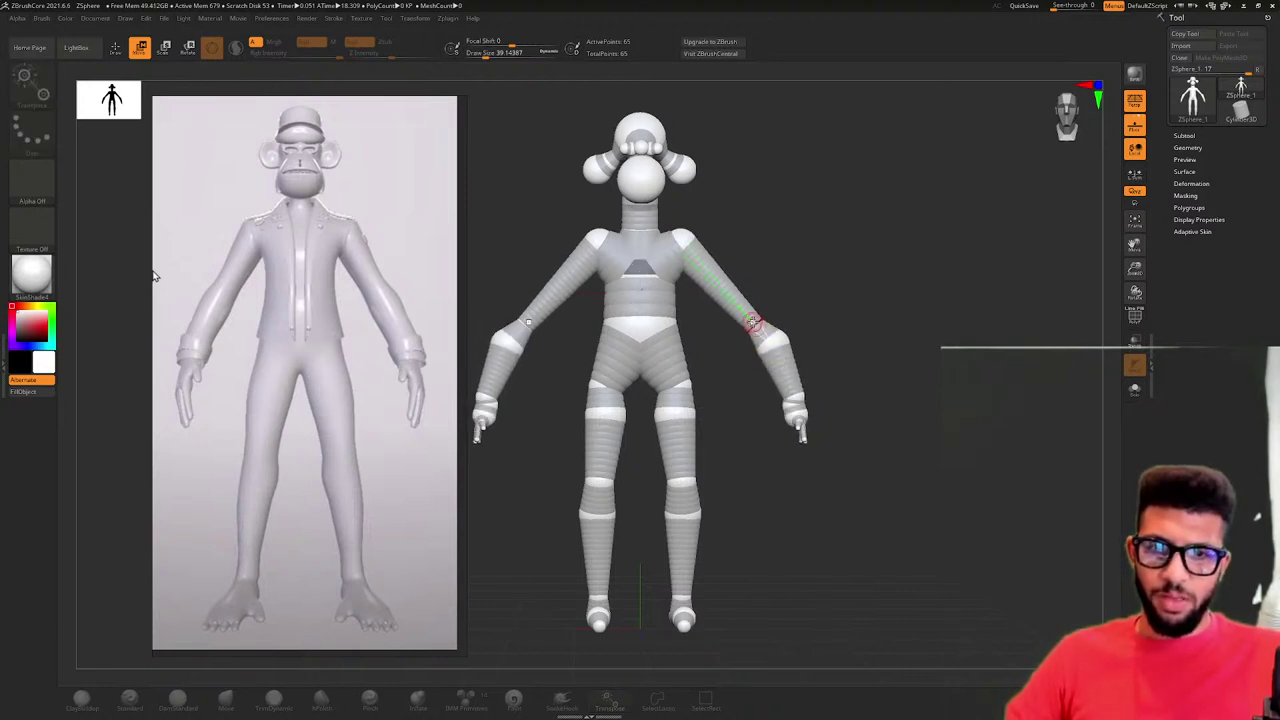
key(a)
key(a)
key(a)
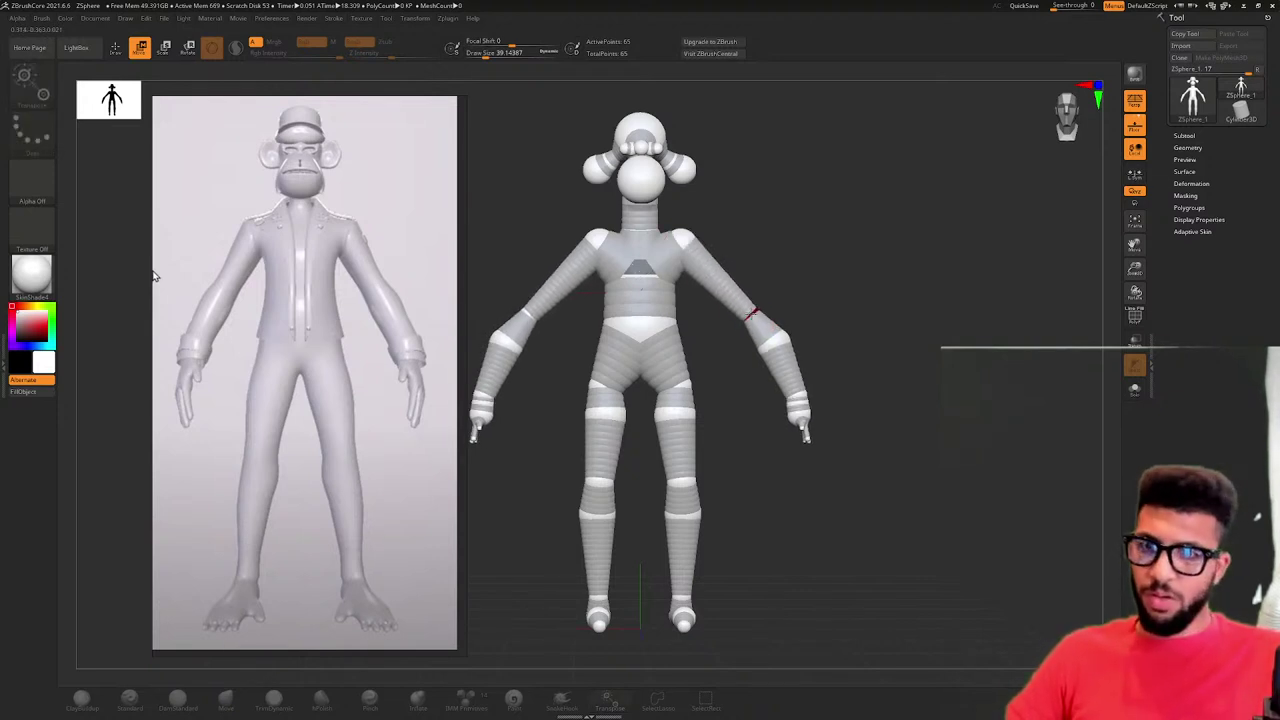
mouse_move(749, 309)
mouse_down()
mouse_move(730, 314)
mouse_move(741, 333)
mouse_move(762, 326)
mouse_up()
key(ctrl+z)
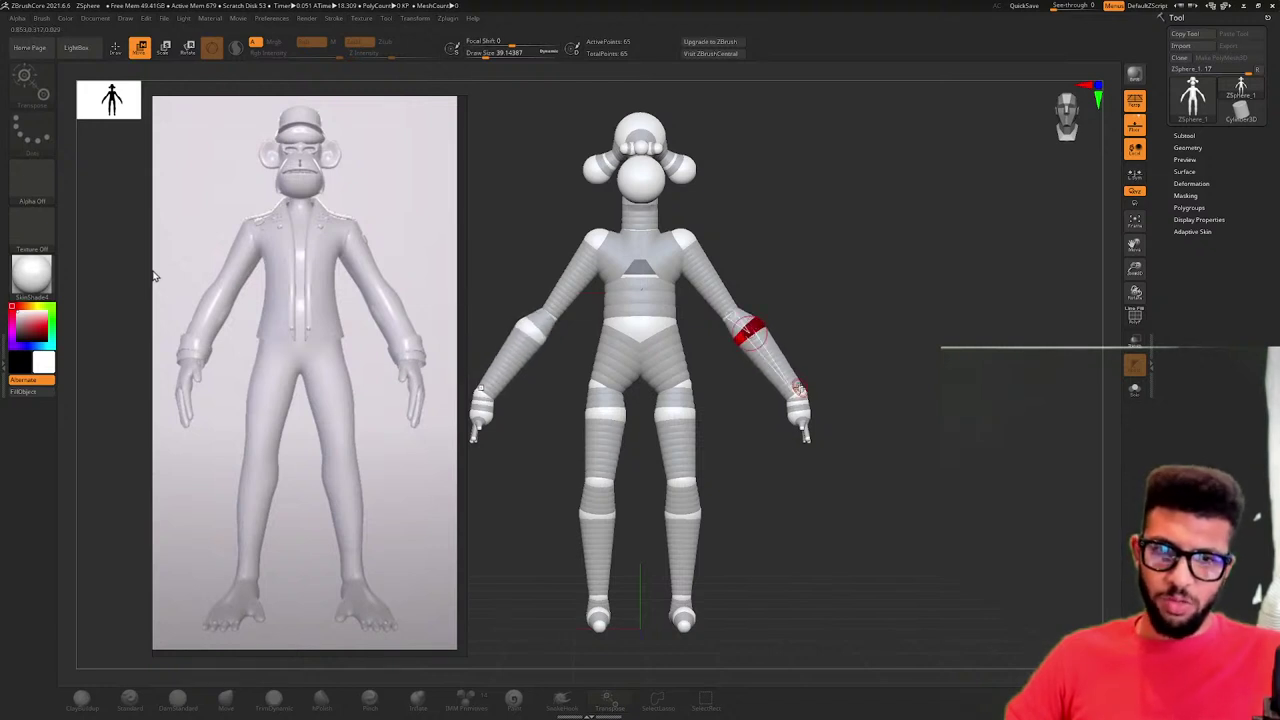
- Move the lower-forearm ZSpheres up the arms, away from the wrists, and adjust the wrist ZSpheres beside the hands
mouse_move(804, 390)
mouse_down()
mouse_move(779, 403)
mouse_move(769, 379)
mouse_up()
key(ctrl+z)
key(ctrl+z)
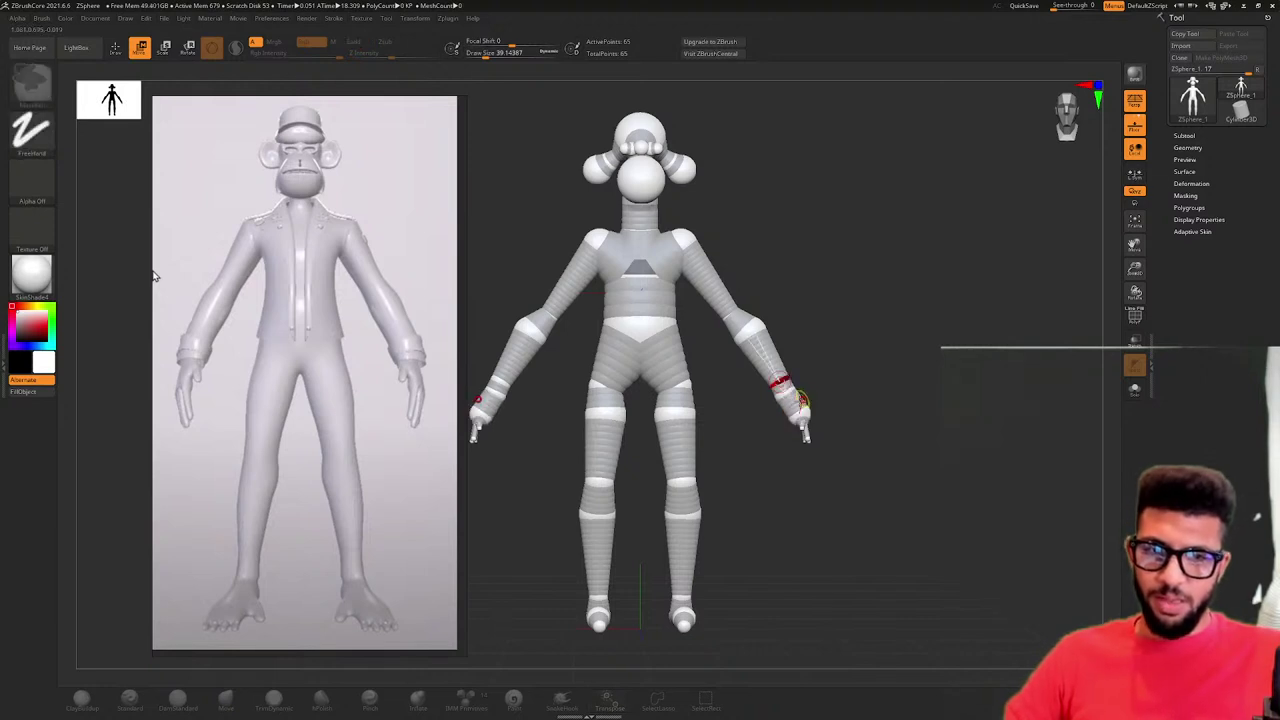
drag(800, 416, 797, 421)
key(ctrl+z)
key(ctrl+z)
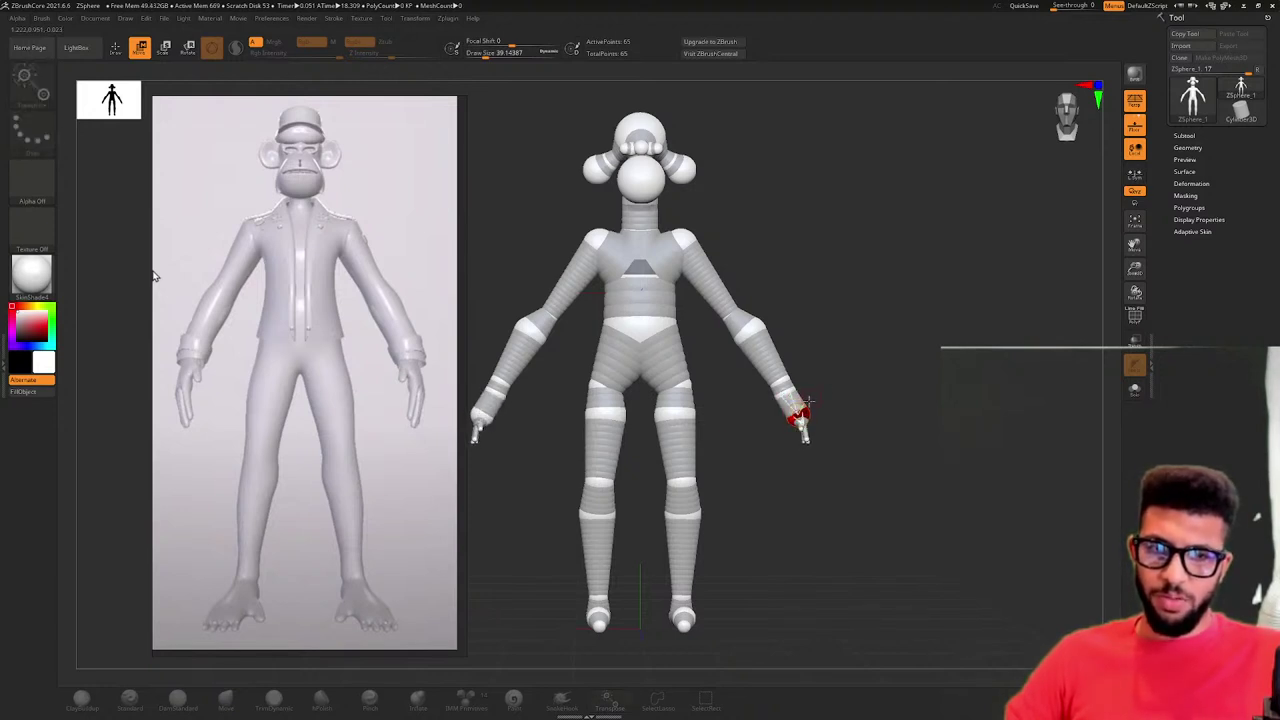
- Scale down the neck and head ZSpheres for a slimmer neck and smaller head, and preview the adaptive skin
mouse_move(848, 380)
alt+mouse_down()
mouse_move(960, 374)
mouse_move(811, 372)
mouse_move(845, 383)
alt+mouse_up()
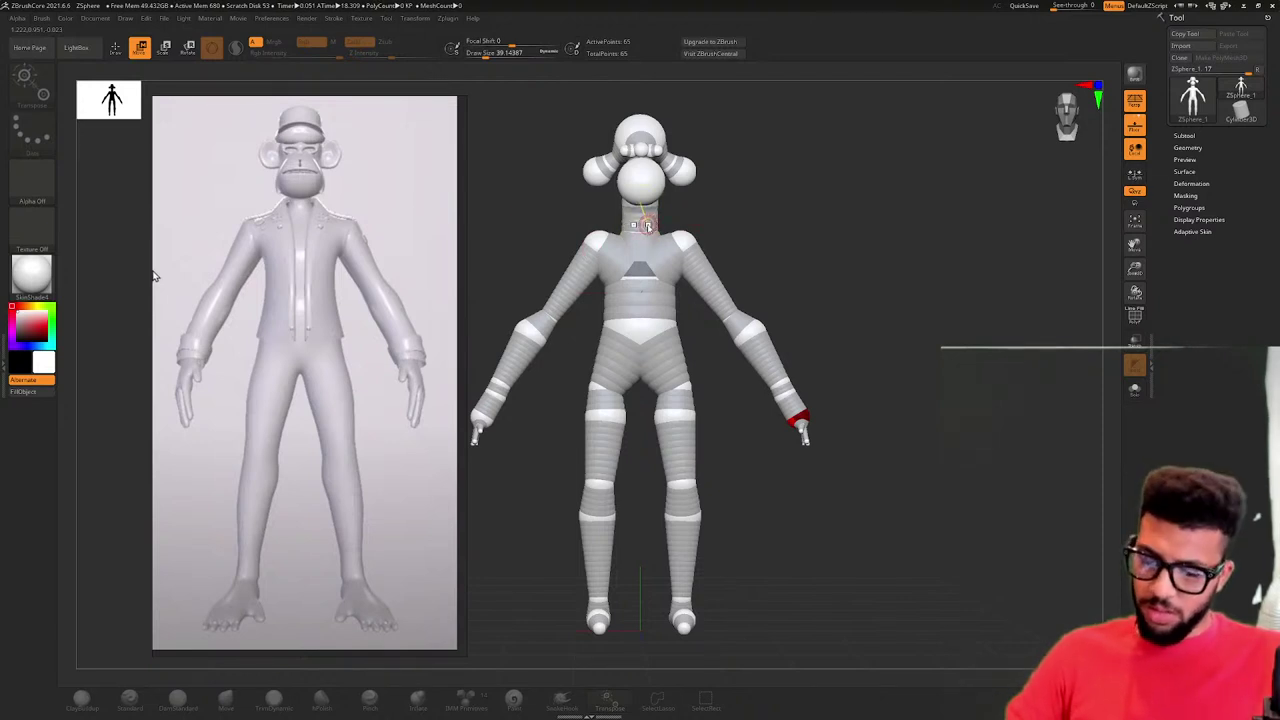
key(w)
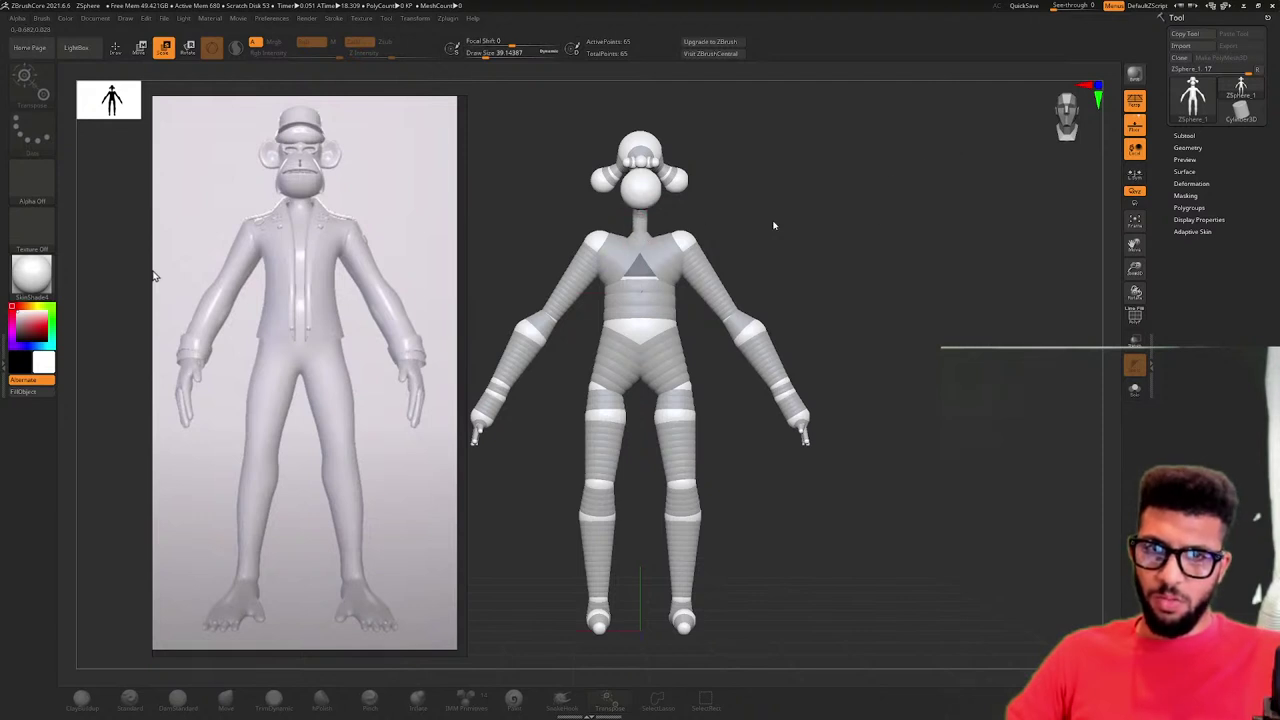
key(a)
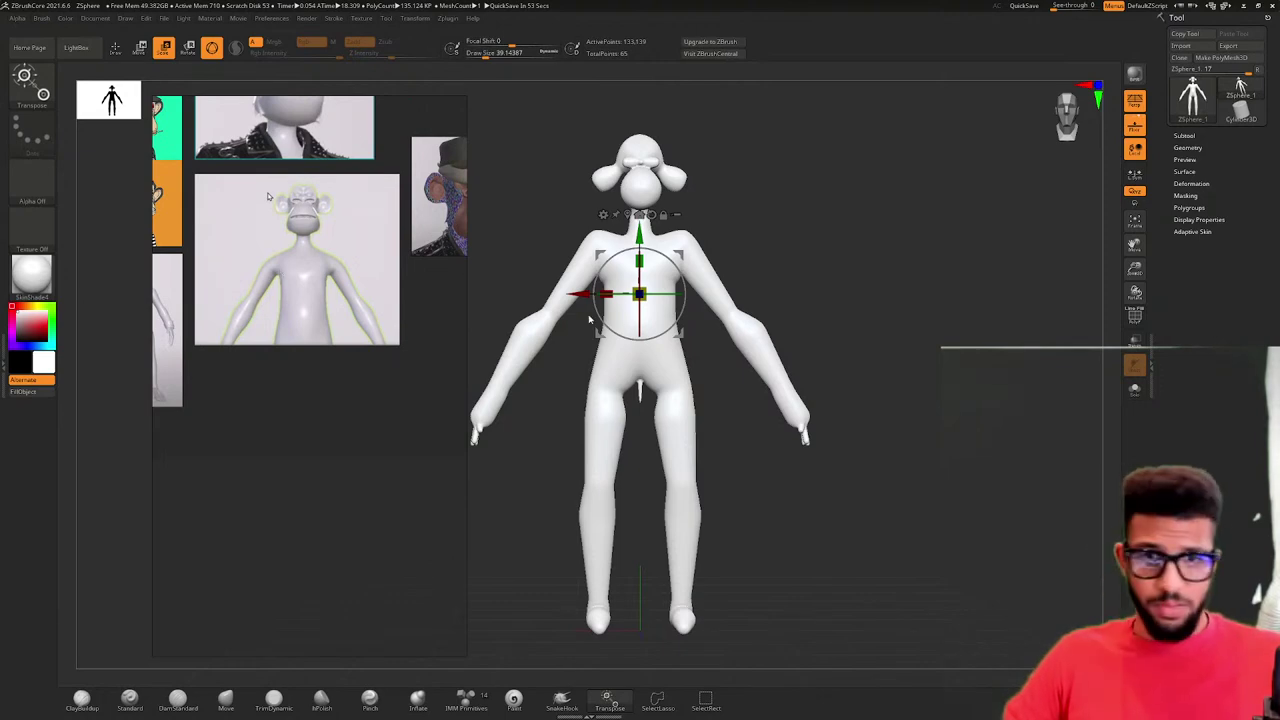
- Compare the legs with the reference, delete the mid-thigh ZSpheres and move the upper-thigh ZSpheres inward toward the crotch
drag(830, 382, 695, 376)
key(a)
scroll(323, 310, down, 3)
middle_drag(228, 318, 333, 281)
scroll(334, 280, up, 10)
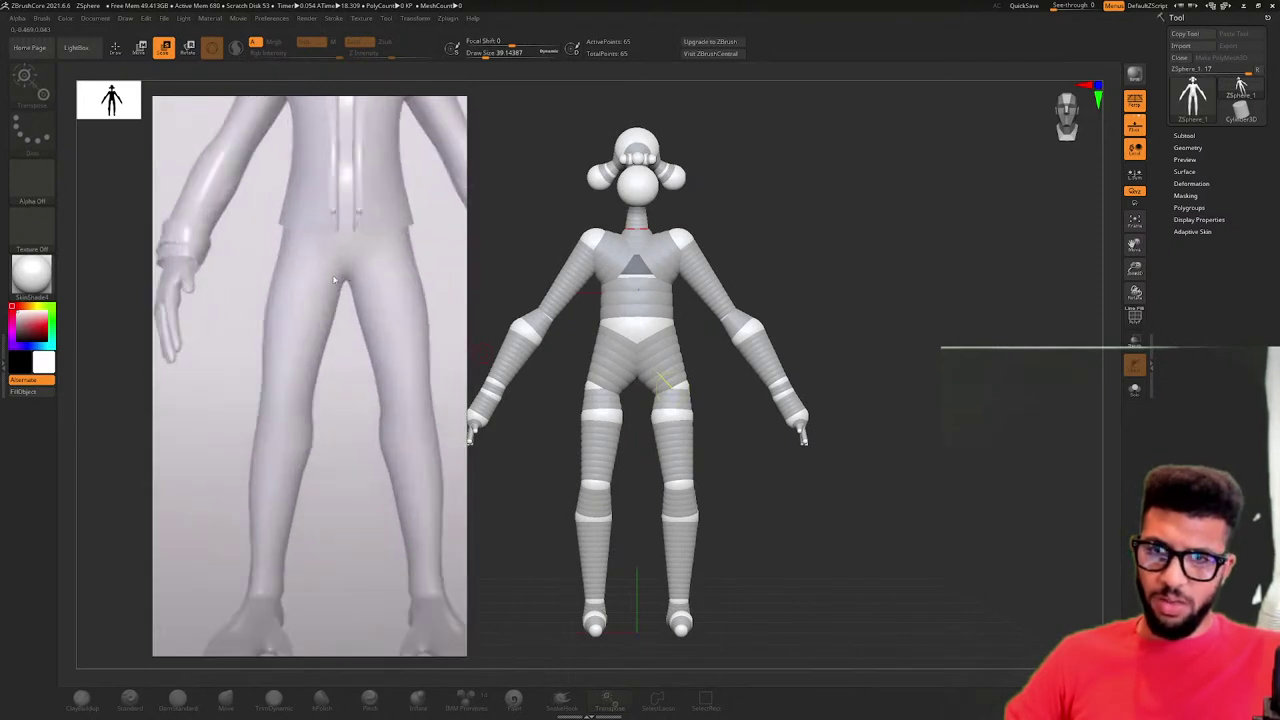
scroll(334, 280, down, 4)
scroll(326, 268, up, 8)
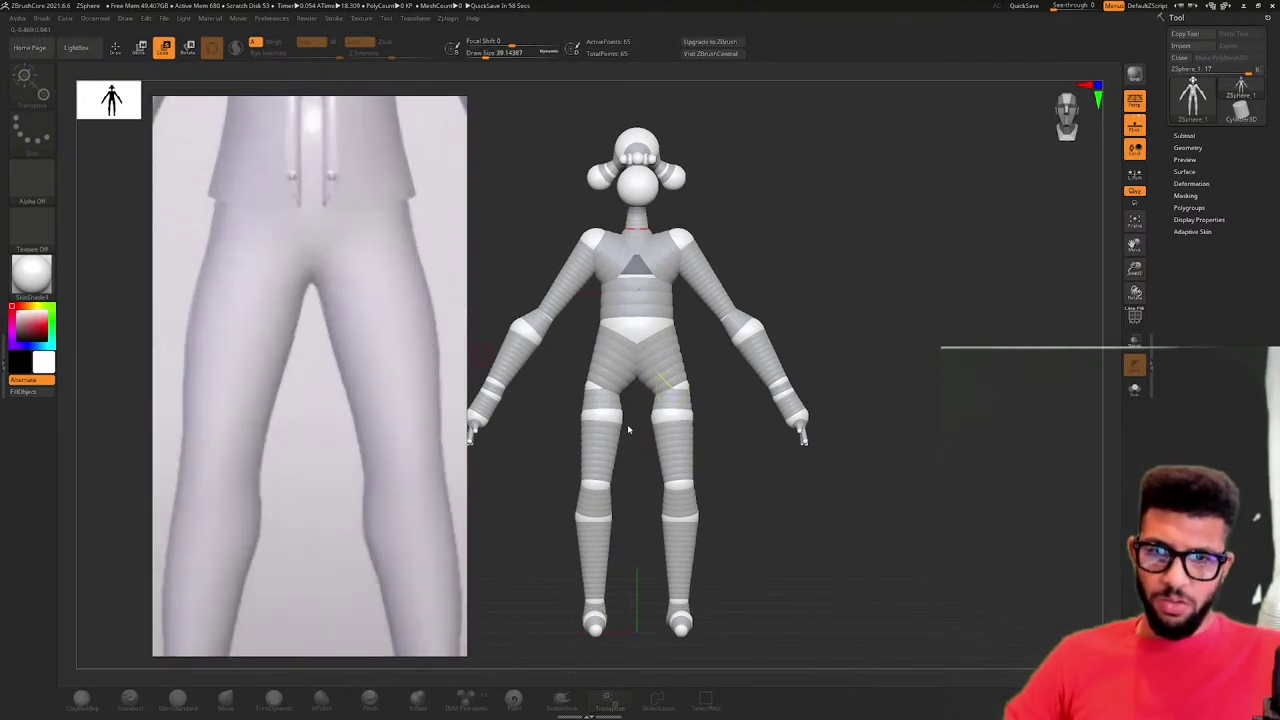
drag(650, 400, 630, 408)
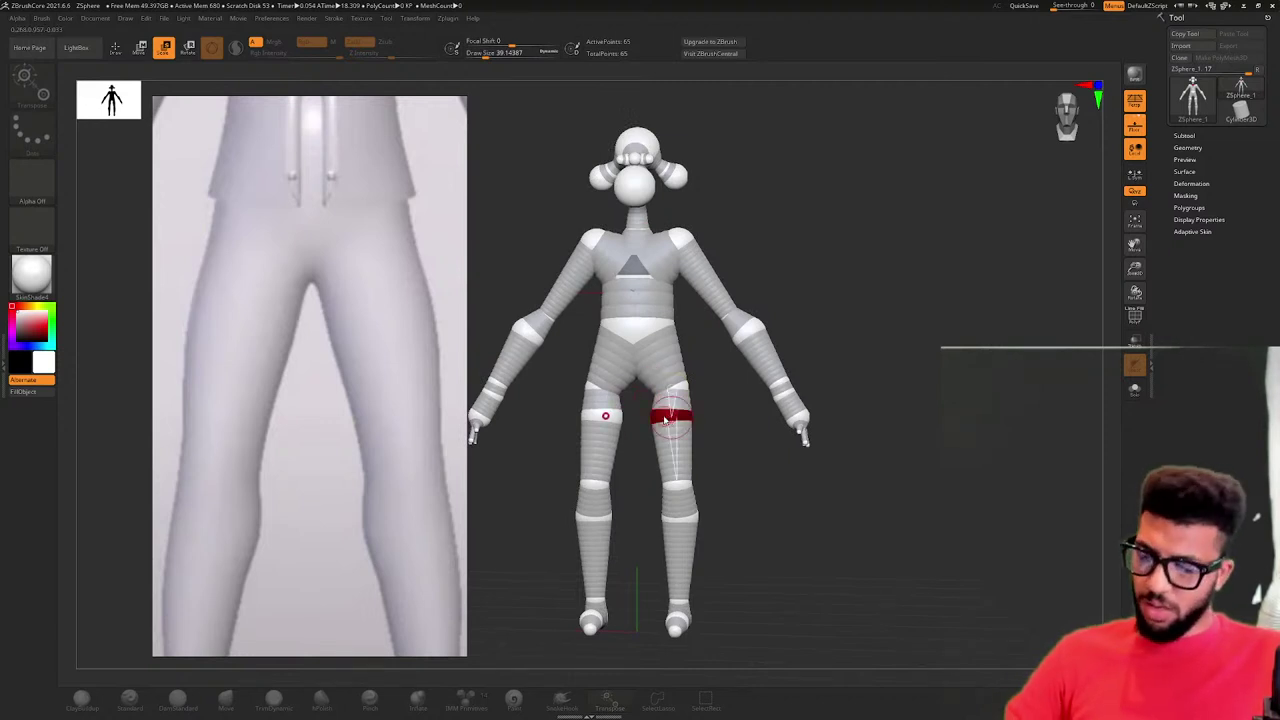
key(q)
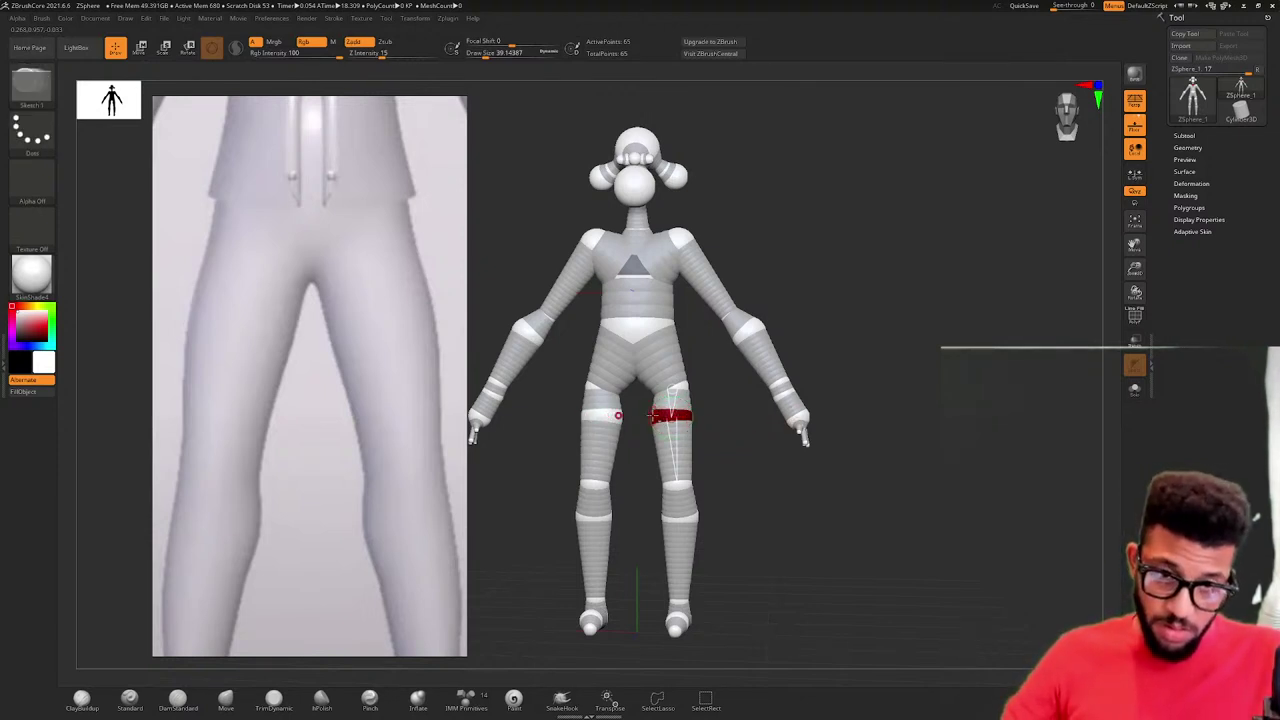
drag(655, 415, 675, 390)
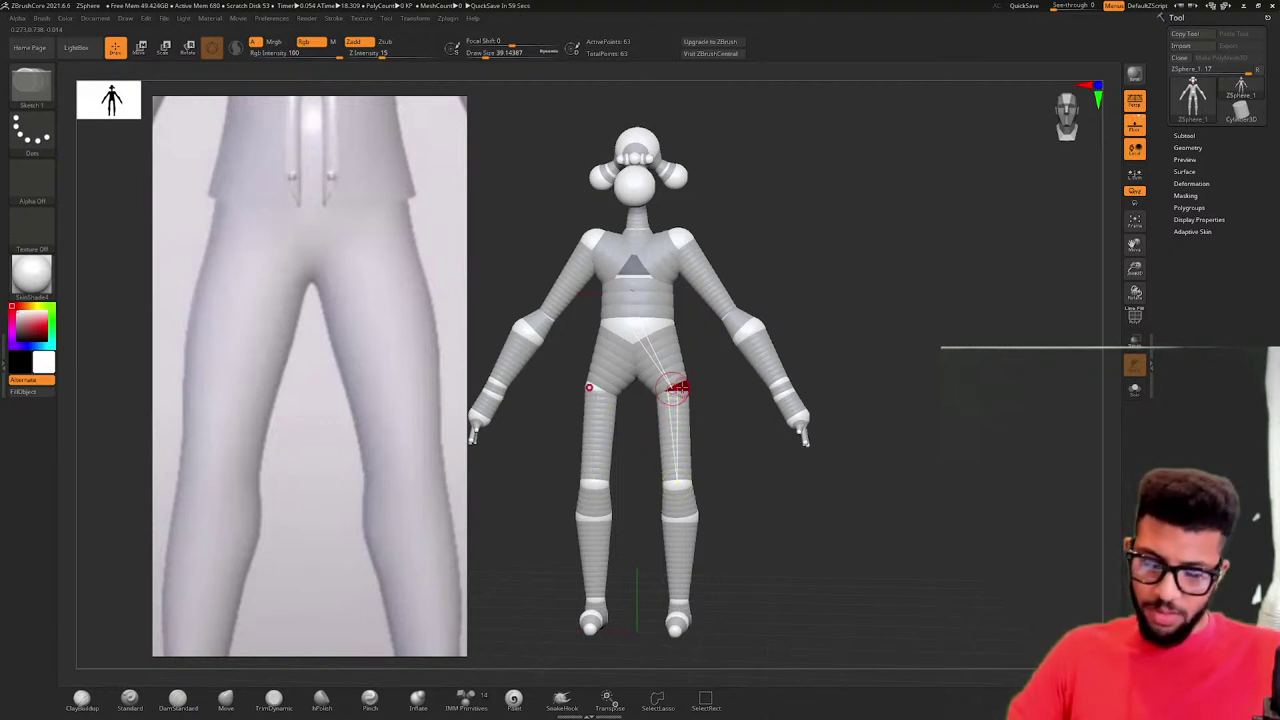
key(w)
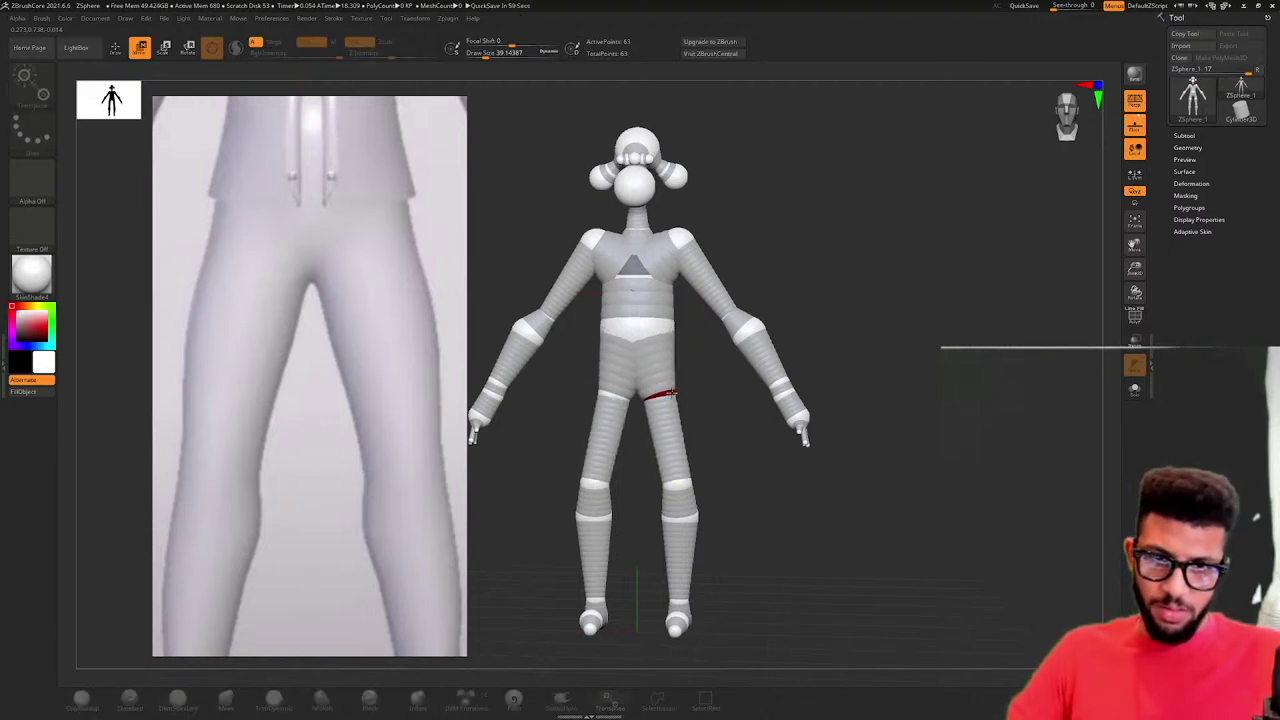
- Move the ankle ZSpheres outward to spread the lower legs like the full-body reference
scroll(266, 331, down, 5)
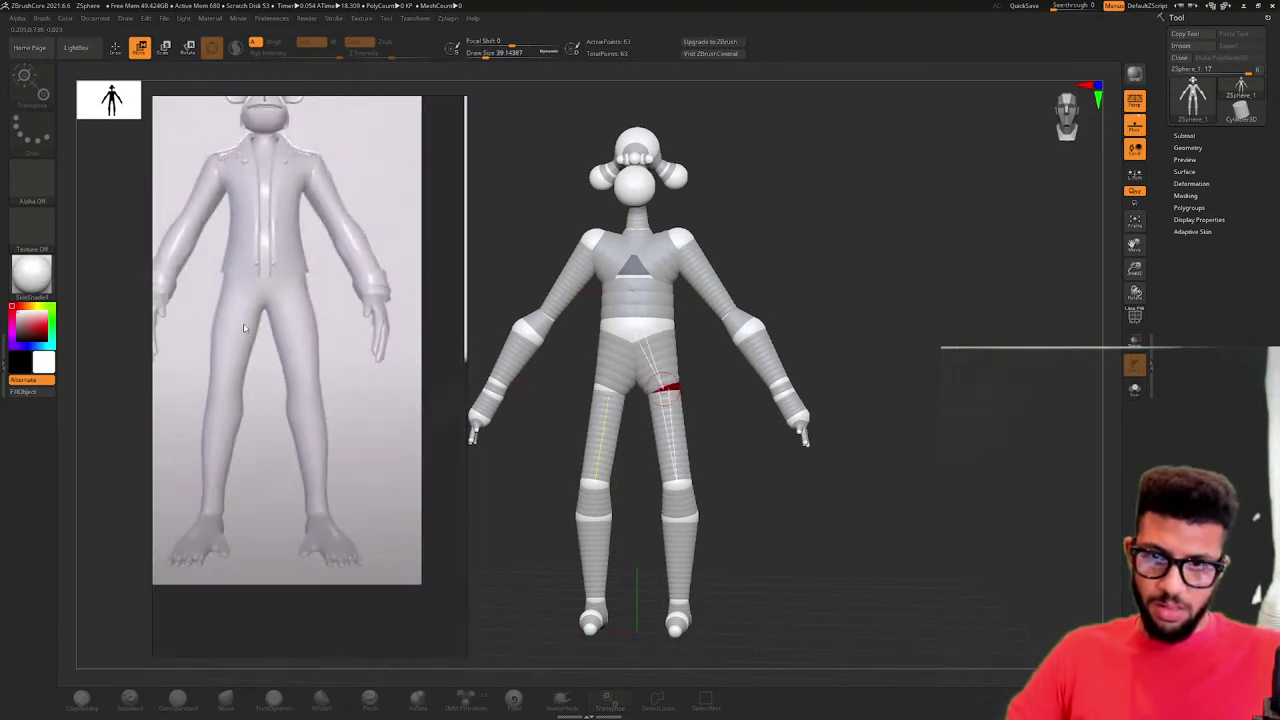
scroll(266, 334, up, 5)
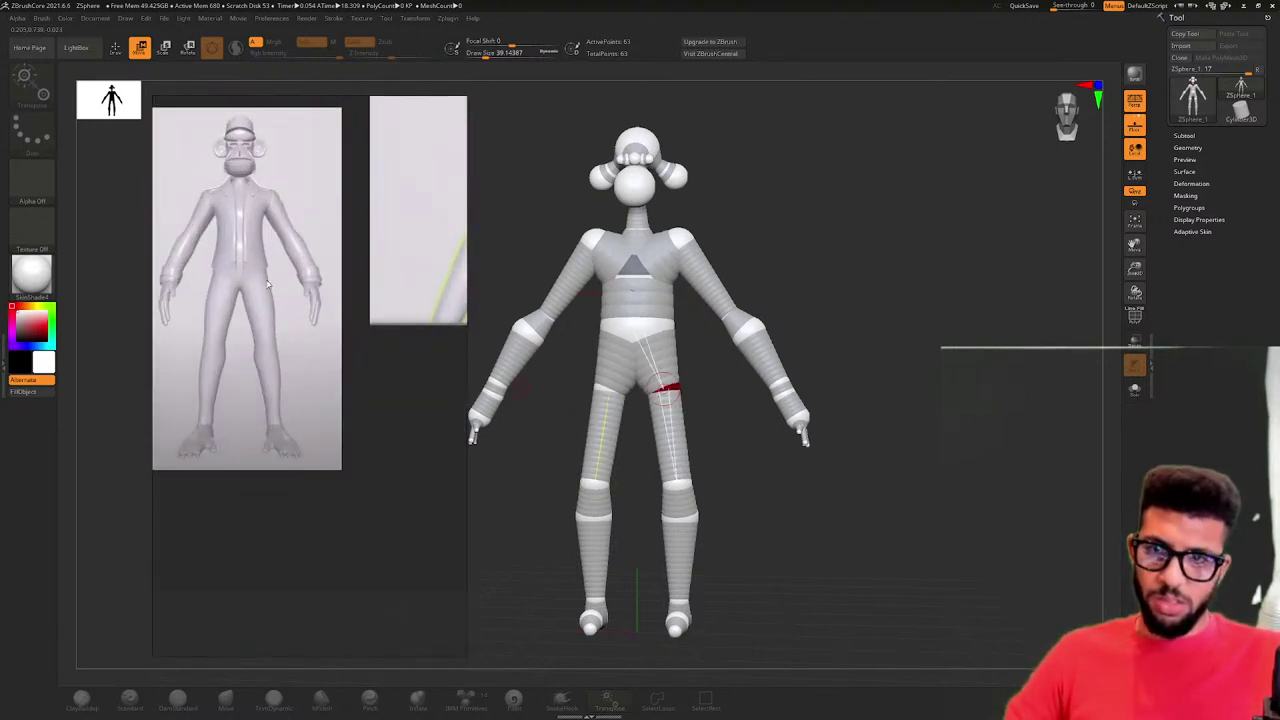
scroll(266, 274, up, 3)
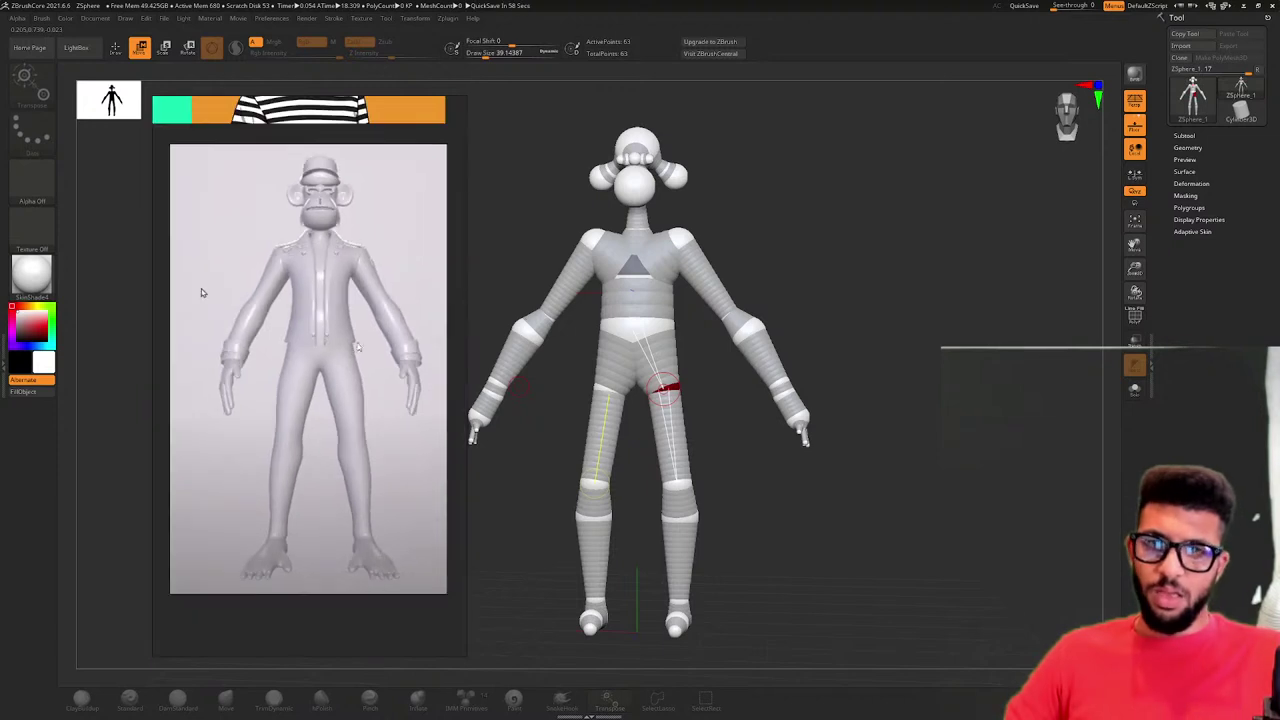
mouse_move(612, 485)
right_down()
mouse_move(634, 469)
mouse_move(609, 466)
mouse_move(637, 478)
mouse_move(657, 429)
mouse_move(631, 433)
right_up()
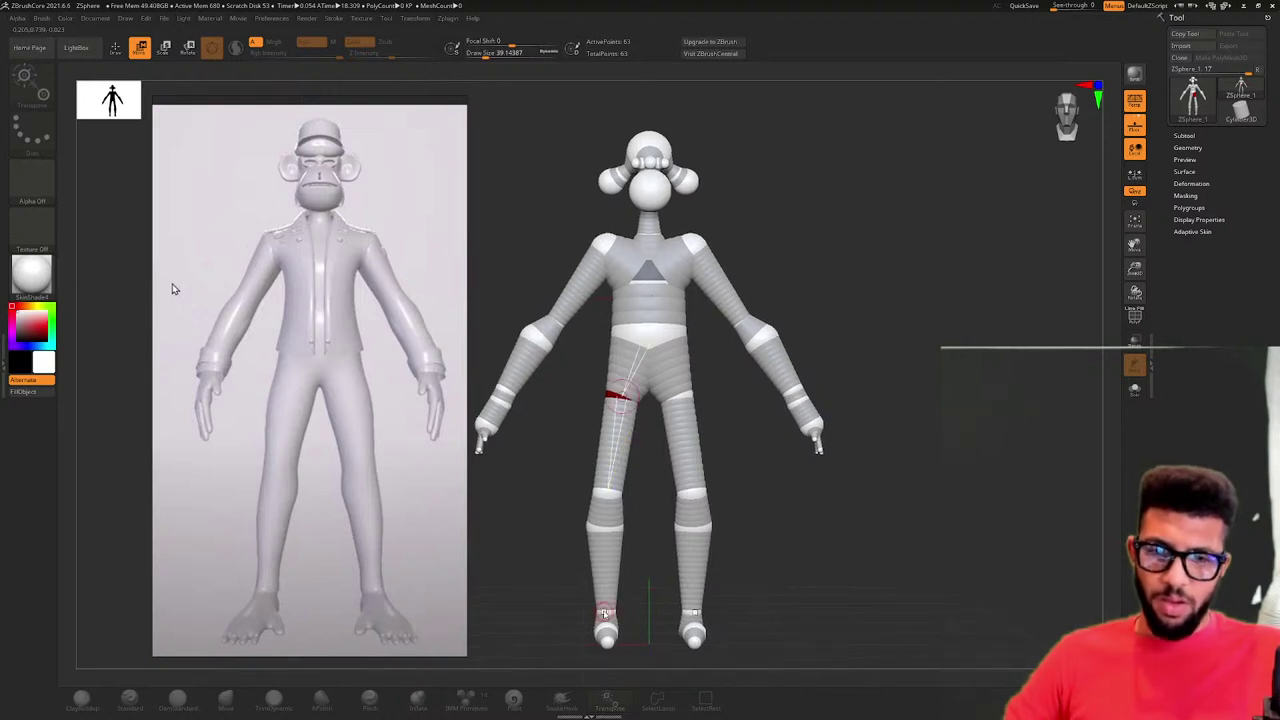
drag(607, 607, 594, 613)
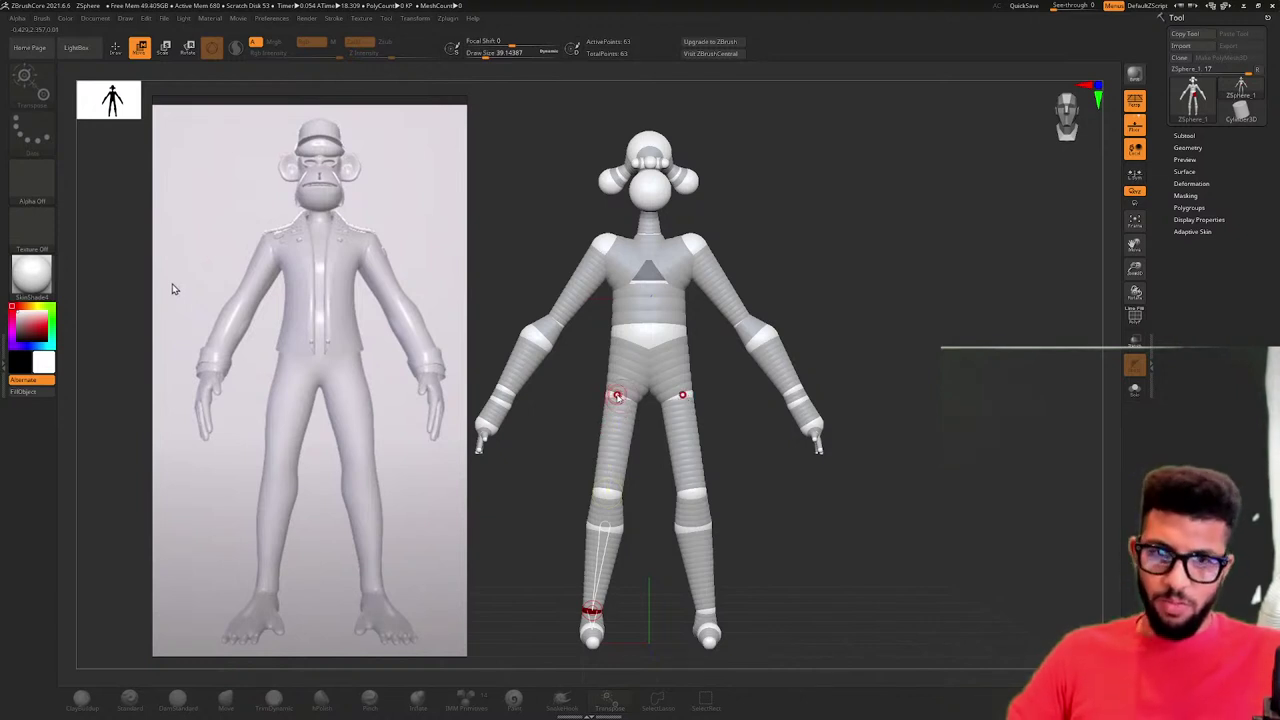
- Refine the size and position of the upper-thigh ZSpheres, checking the adaptive skin preview
key(w)
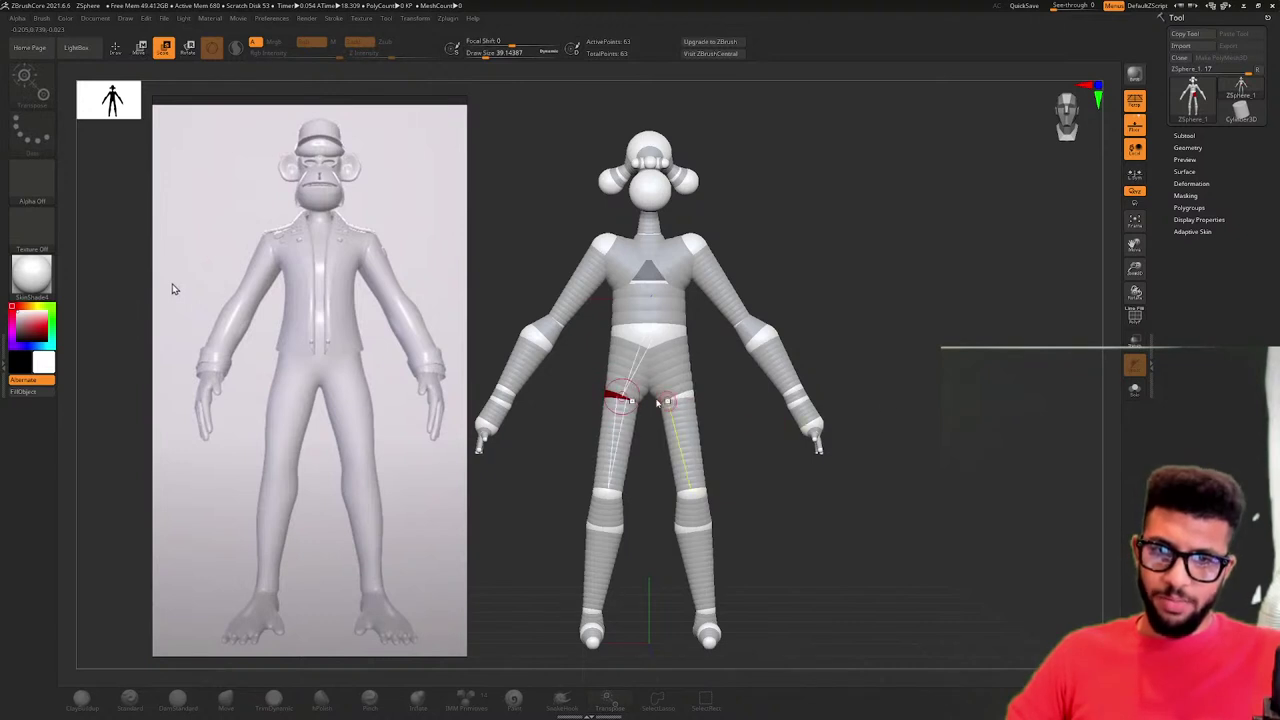
key(q)
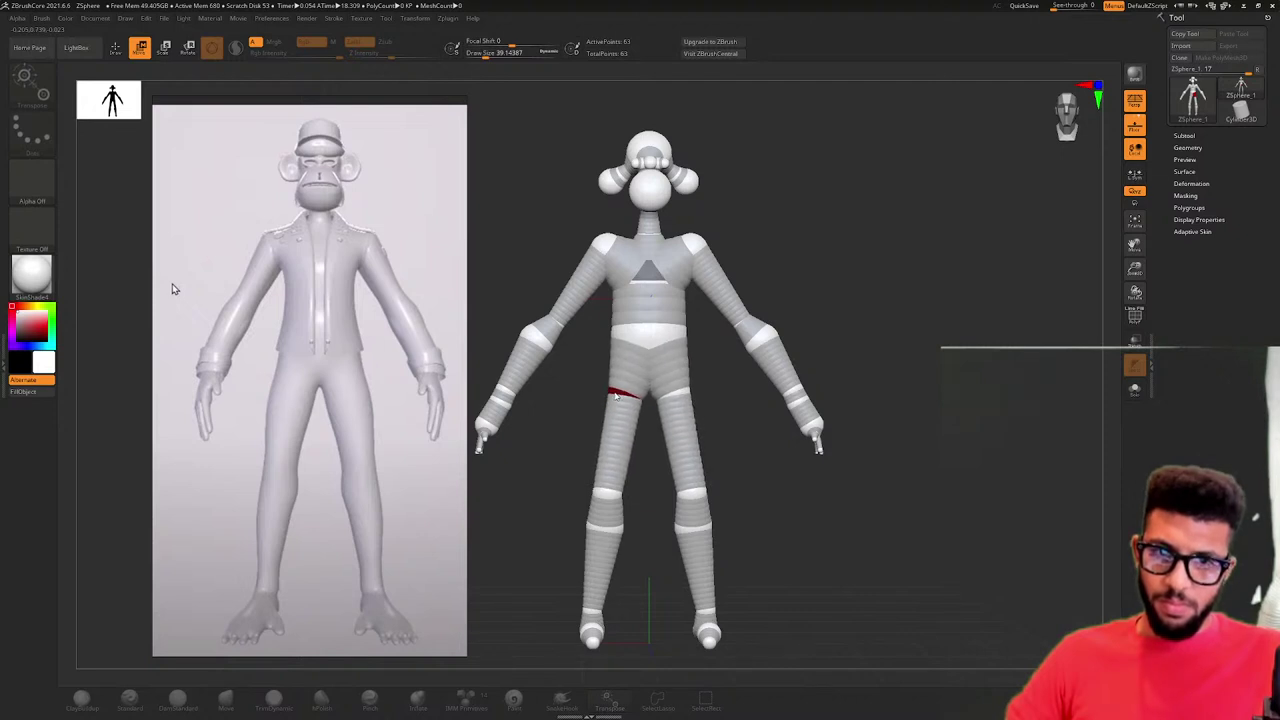
key(a)
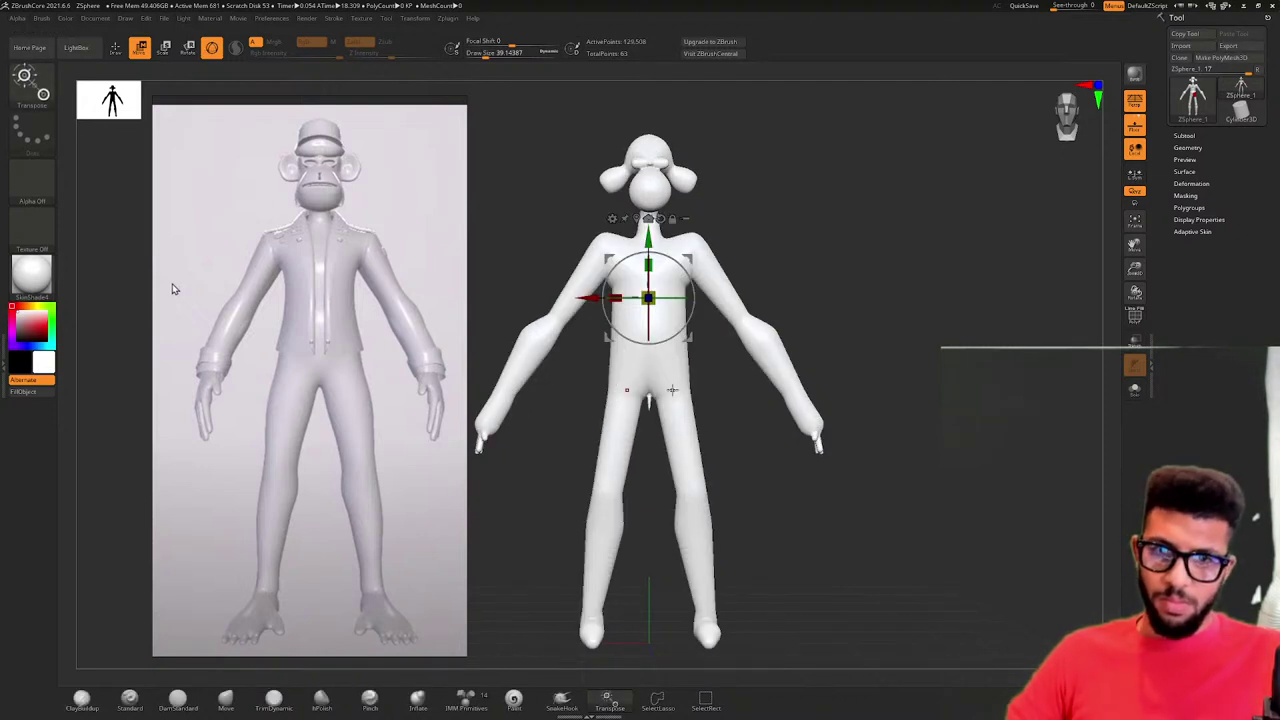
key(a)
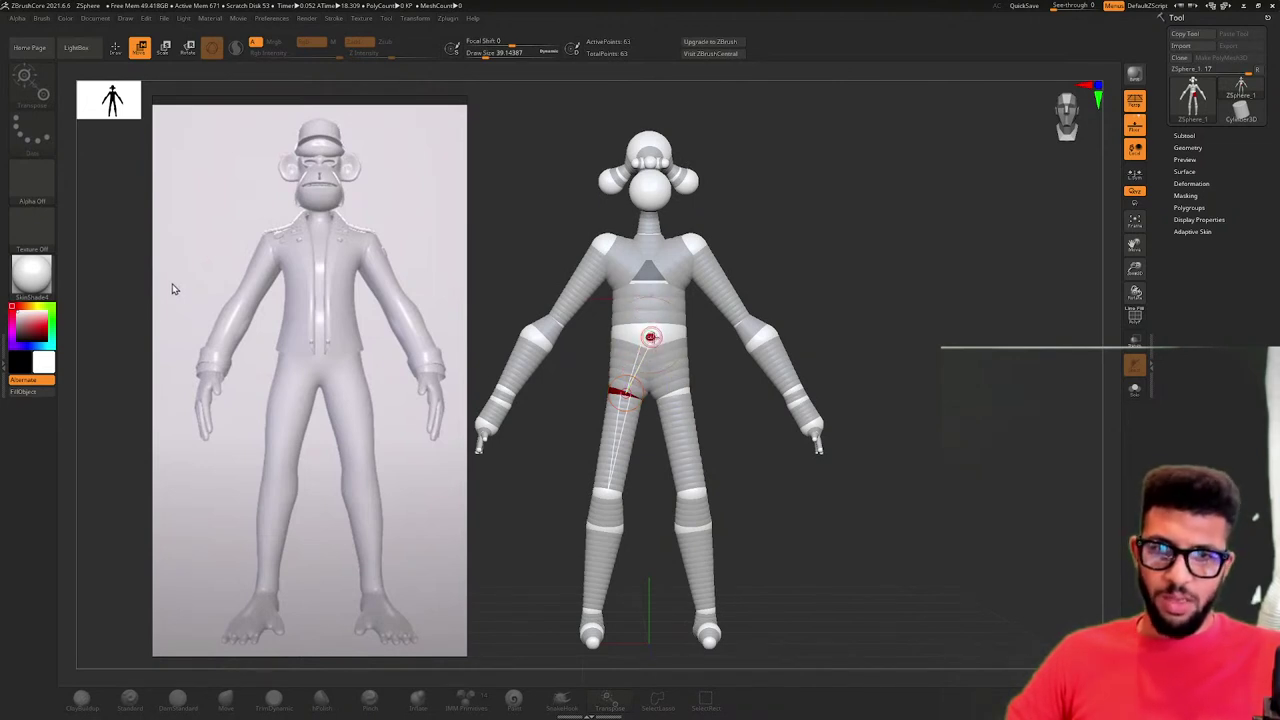
- Insert a ZSphere in the waist just above the pelvis and scale the waist and pelvis down slightly
mouse_move(702, 359)
mouse_down()
mouse_move(740, 366)
mouse_move(690, 358)
mouse_up()
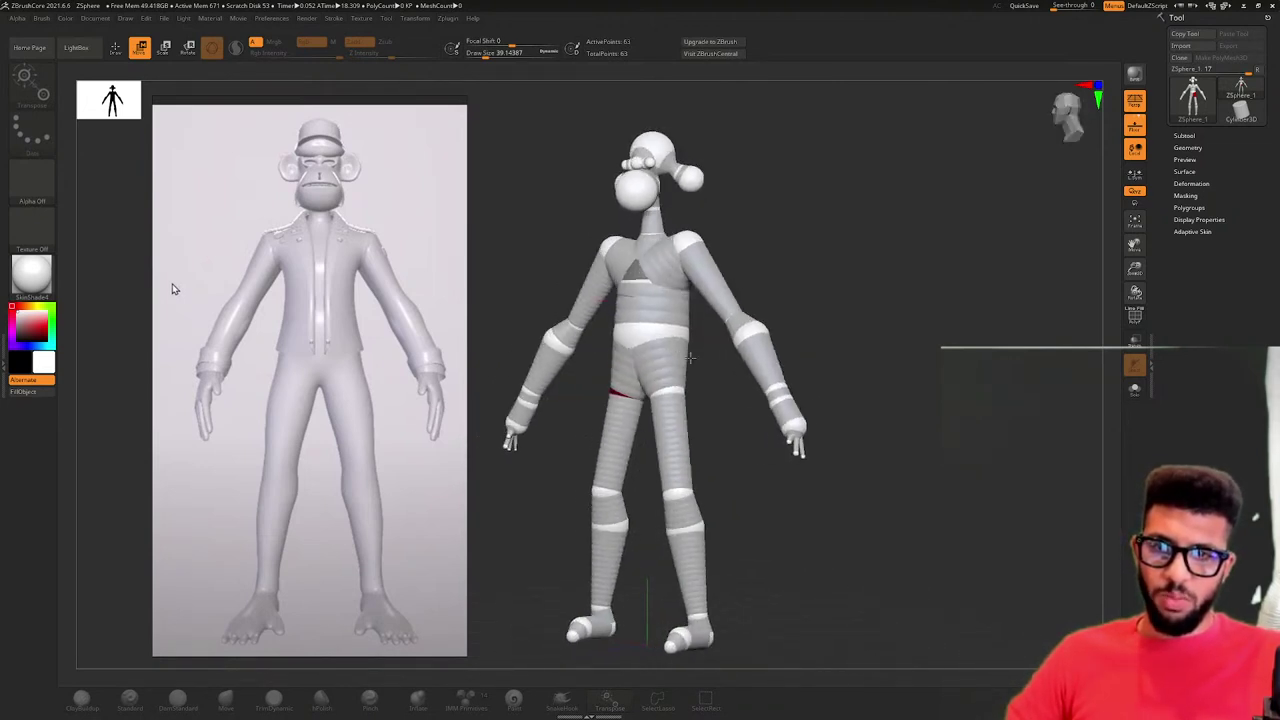
right_drag(690, 357, 647, 323)
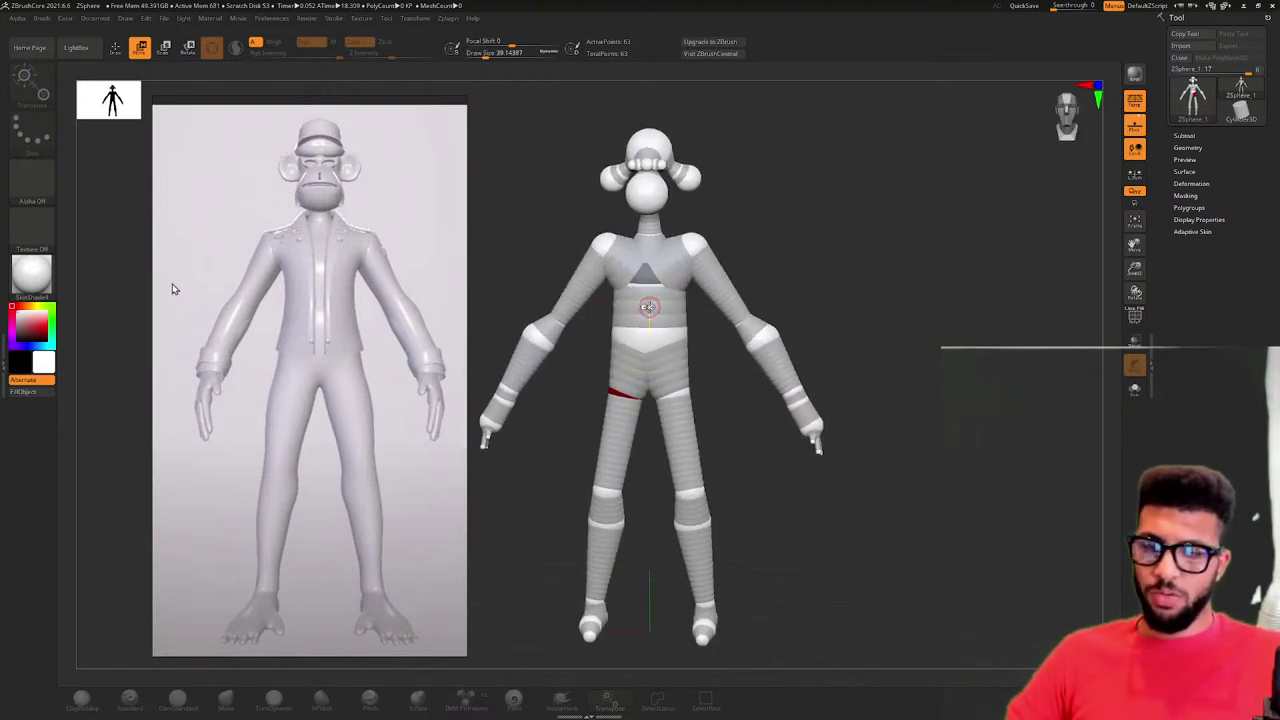
key(q)
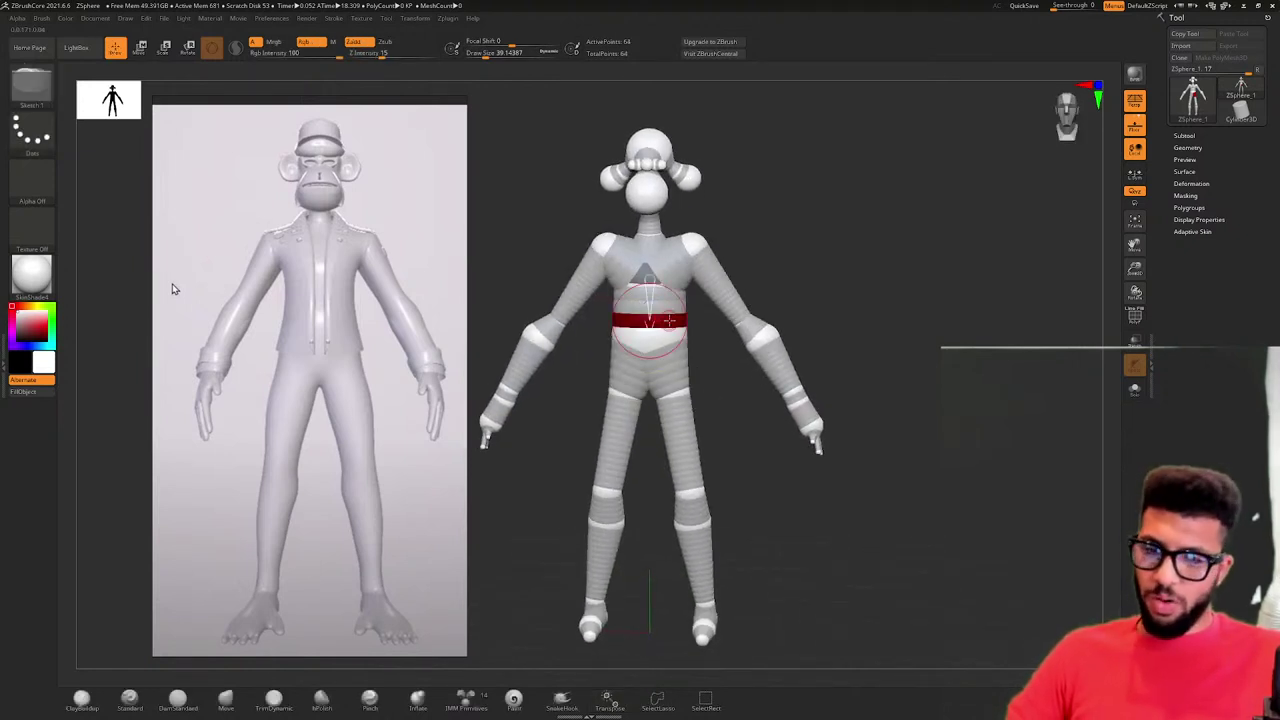
key(w)
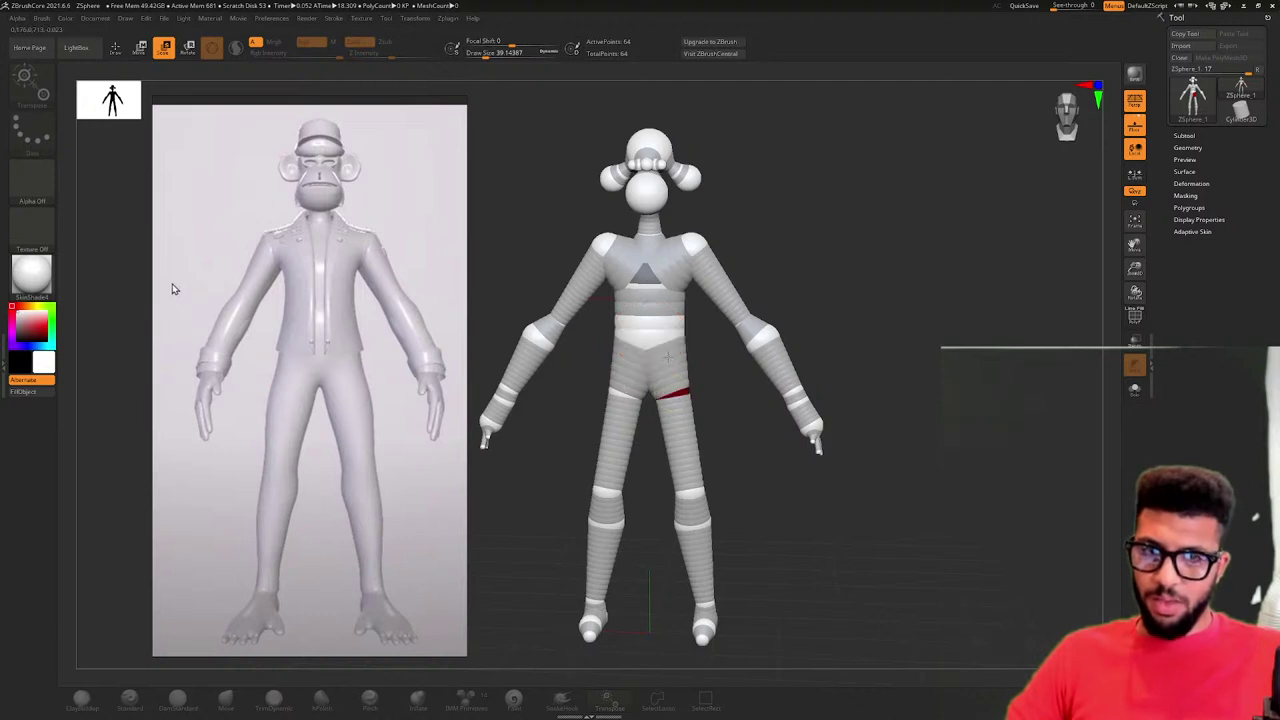
- Check the adaptive skin preview from the front and side, and move the ear ZSpheres closer to the head
key(a)
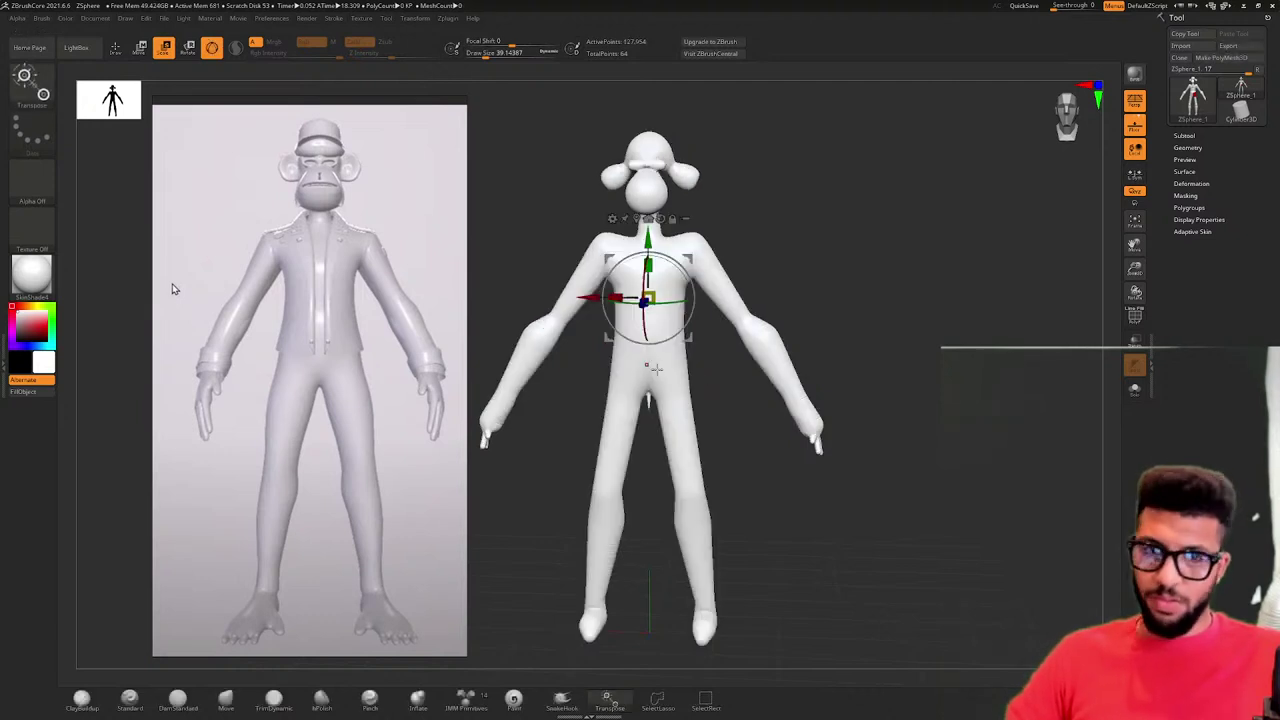
right_drag(677, 379, 640, 394)
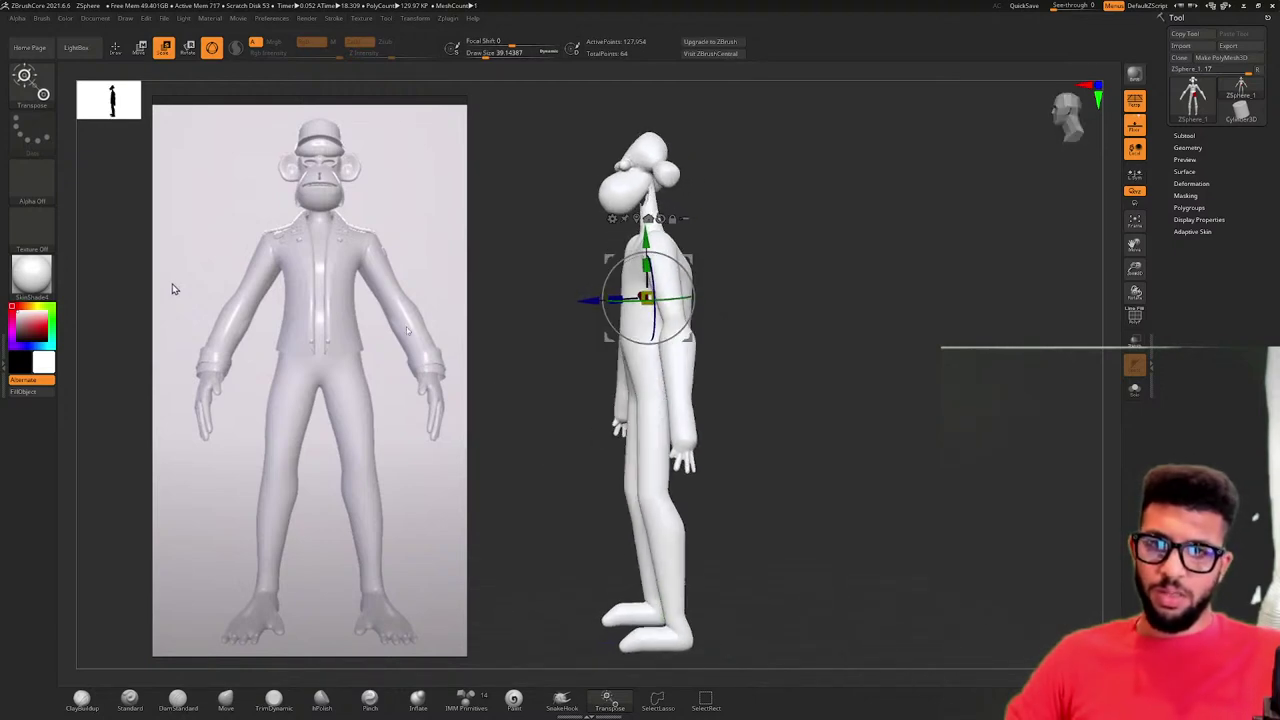
mouse_move(712, 319)
right_down()
mouse_move(648, 318)
mouse_move(698, 317)
right_up()
drag(697, 318, 754, 318)
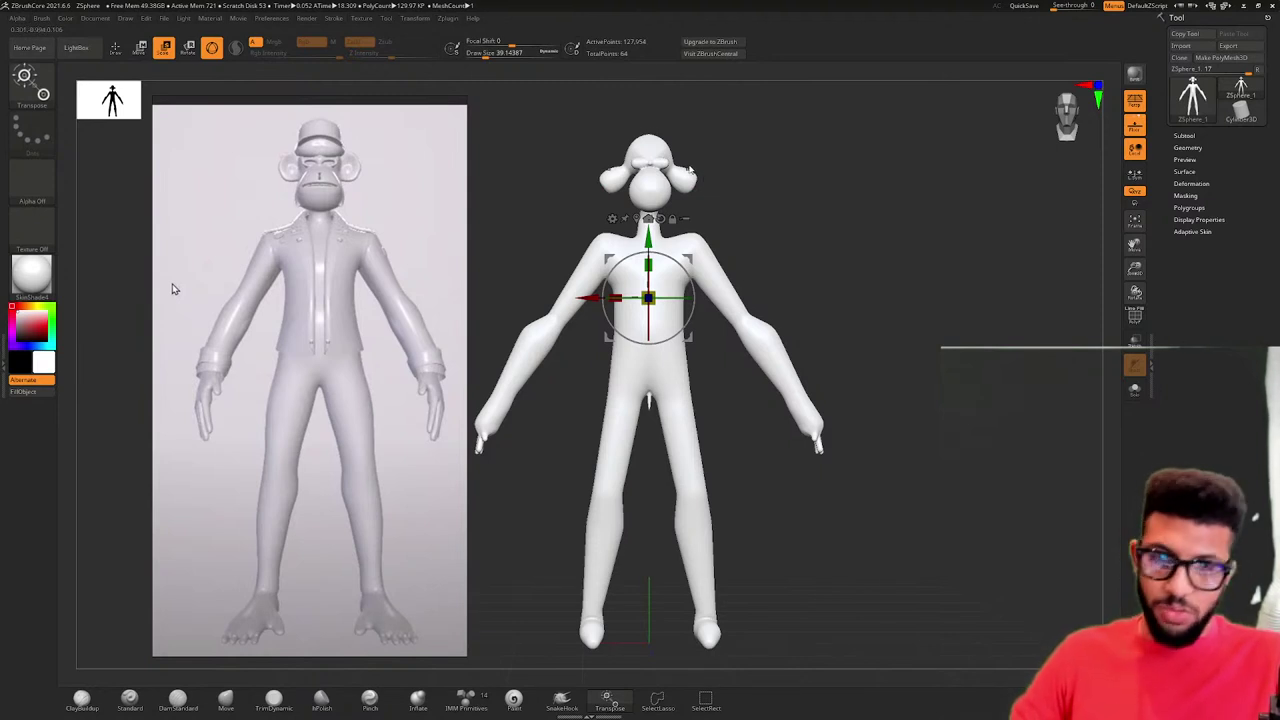
key(a)
key(w)
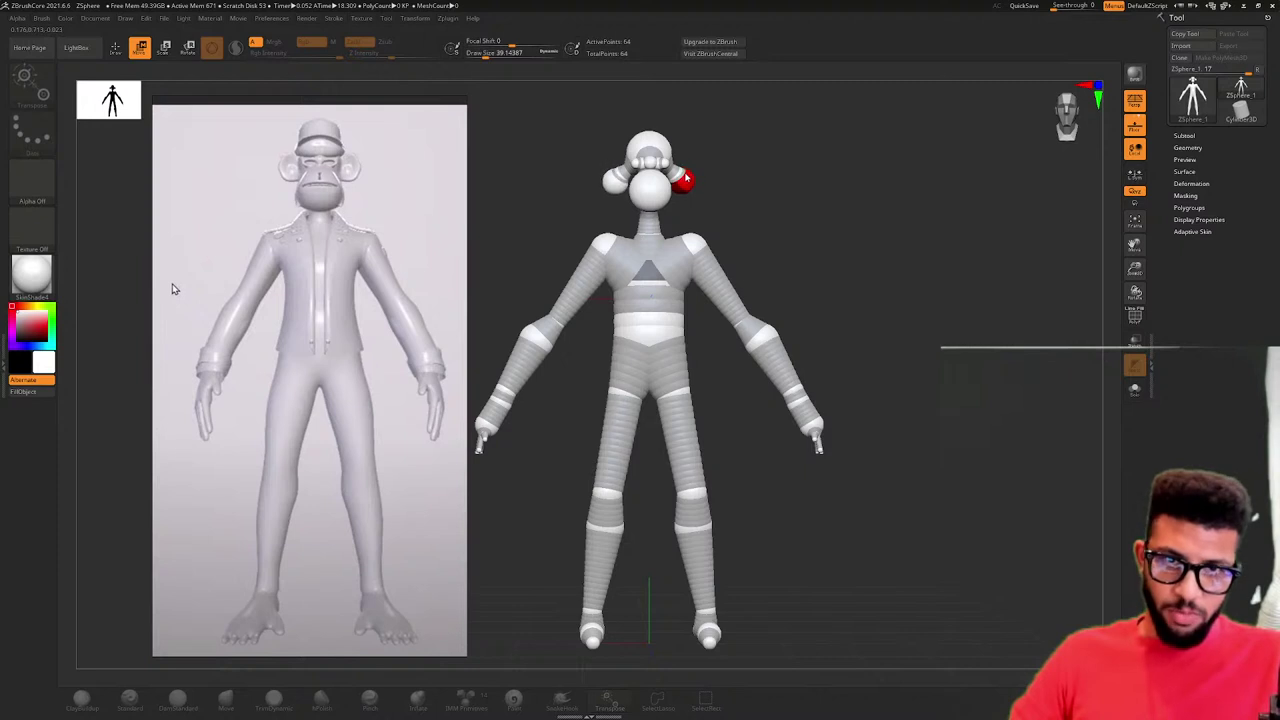
drag(686, 178, 683, 175)
ctrl+right_drag(706, 163, 865, 302)
drag(716, 235, 696, 248)
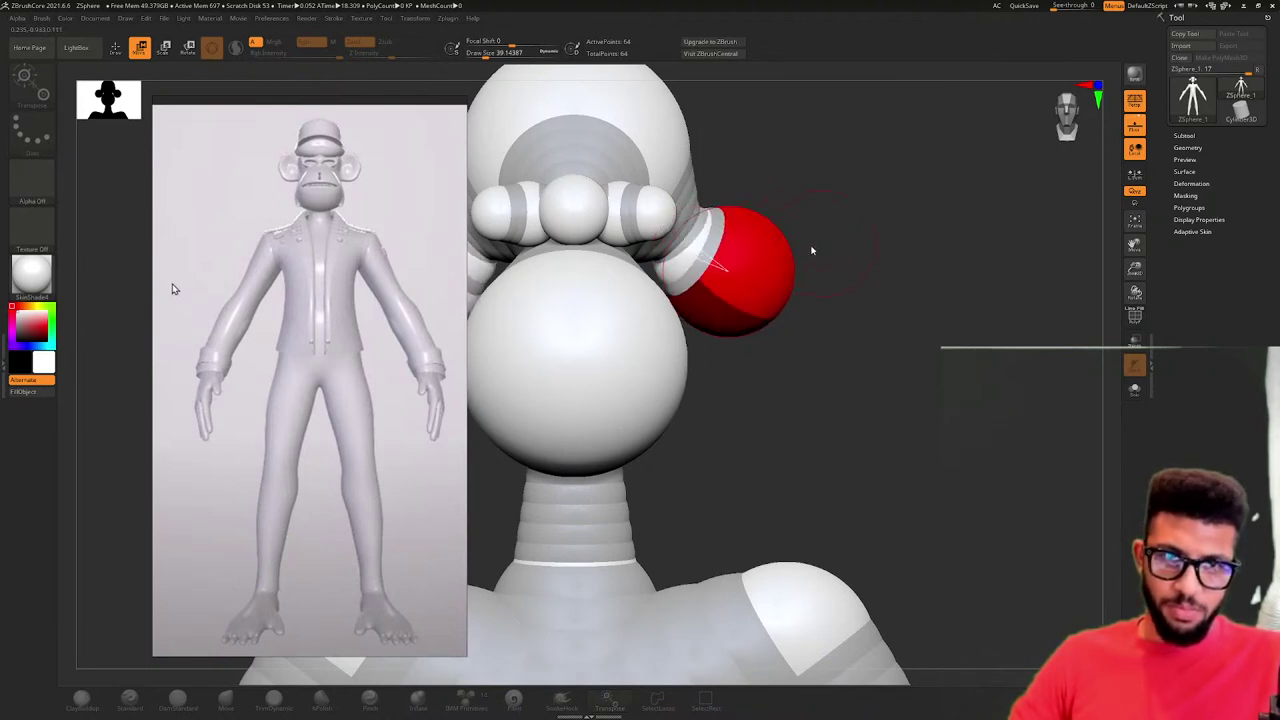
drag(811, 251, 754, 261)
- Move the ear ZSpheres up and forward on the head to match the side-view reference, and quick-save the project
right_drag(754, 261, 760, 260)
scroll(284, 262, down, 5)
middle_drag(280, 258, 312, 390)
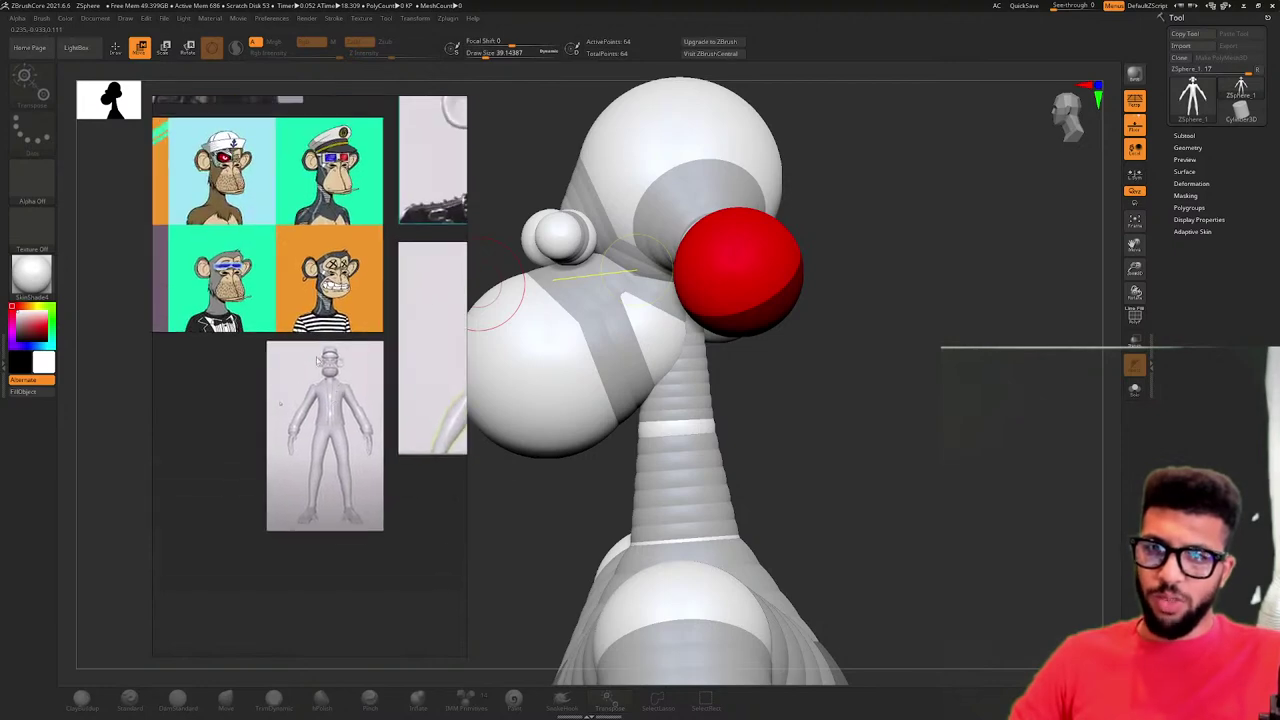
middle_drag(298, 187, 192, 256)
middle_drag(320, 209, 386, 322)
scroll(385, 323, up, 3)
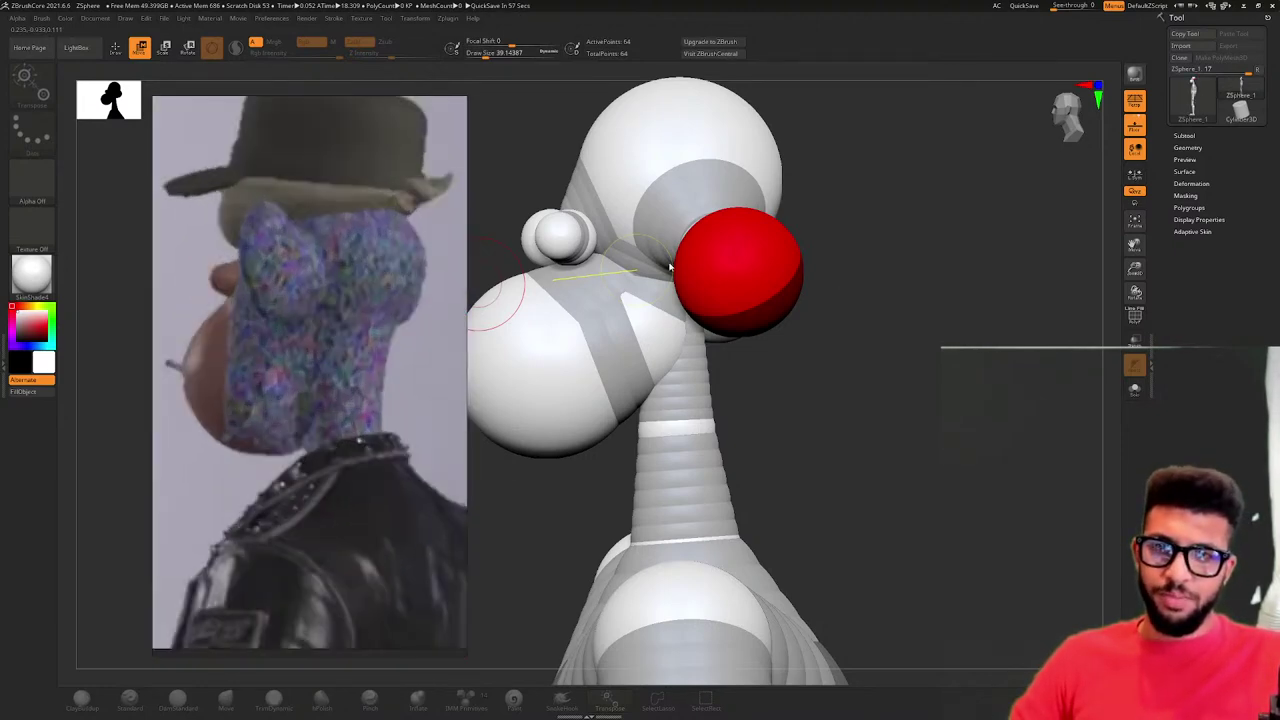
mouse_move(866, 285)
mouse_down()
mouse_move(1030, 283)
mouse_move(867, 284)
mouse_up()
mouse_move(772, 263)
mouse_down()
mouse_move(730, 255)
mouse_move(734, 220)
mouse_move(738, 243)
mouse_up()
scroll(331, 245, down, 5)
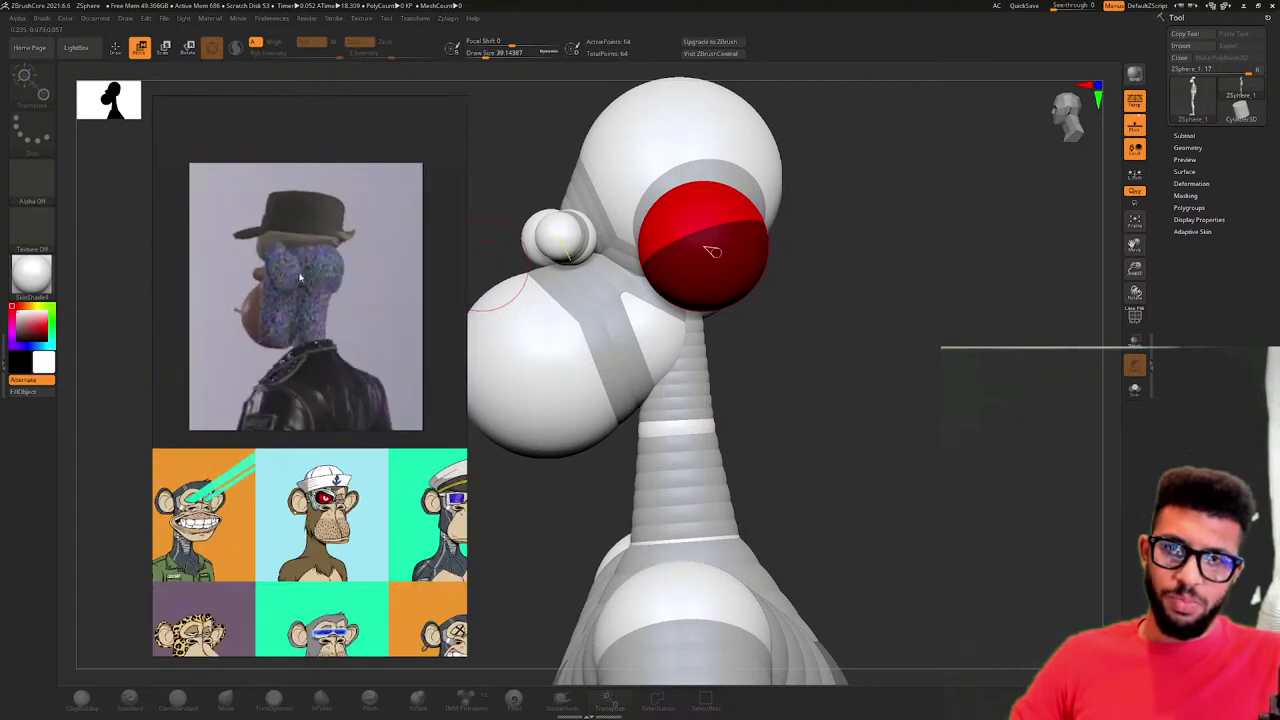
scroll(350, 331, up, 6)
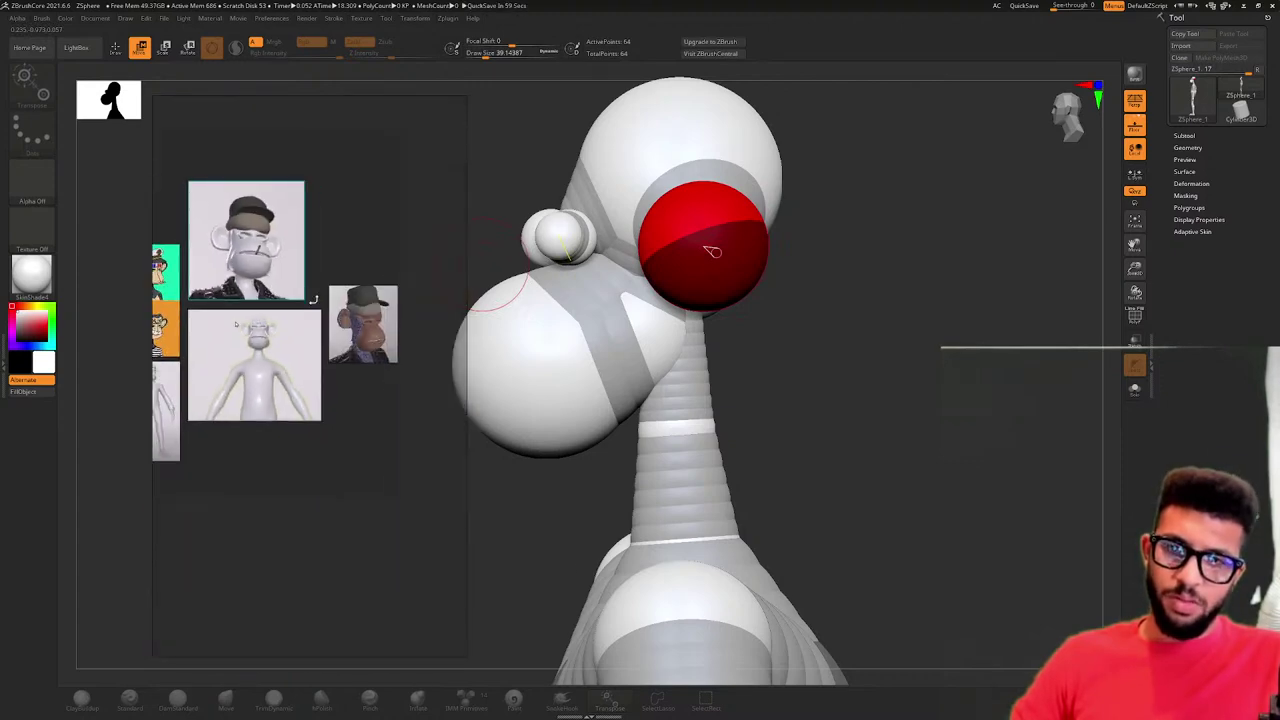
drag(762, 251, 803, 235)
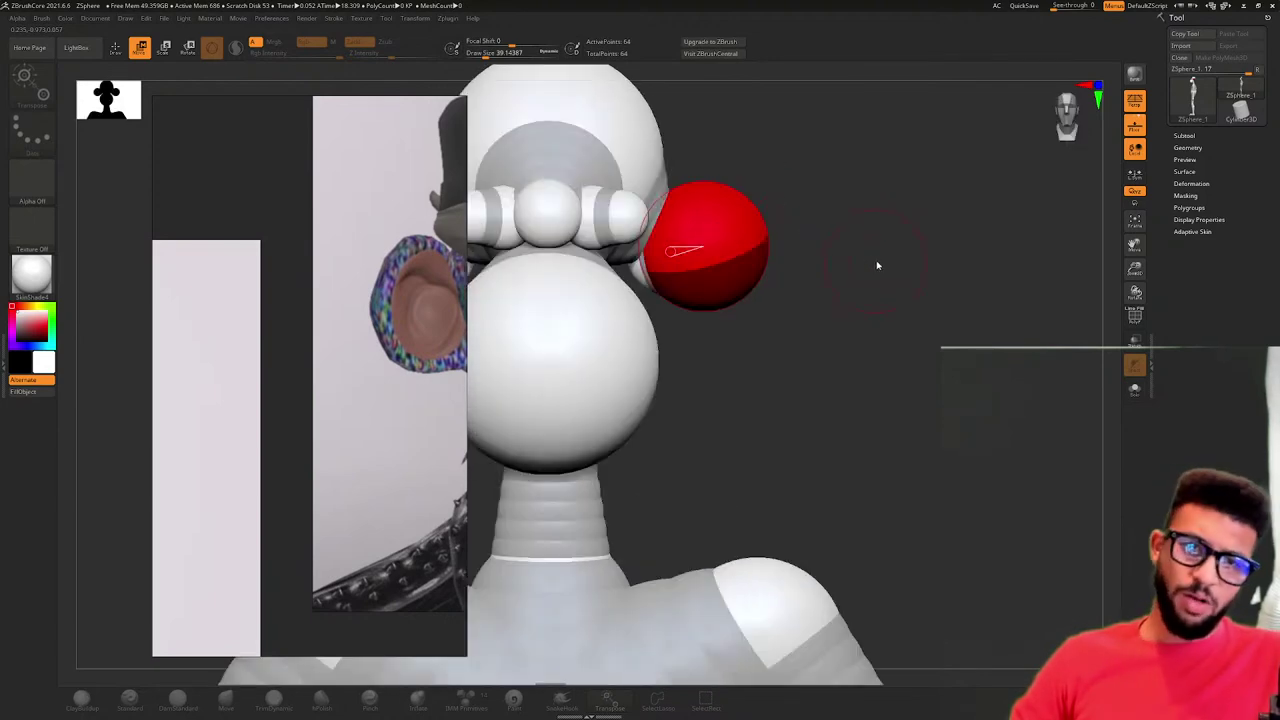
drag(877, 266, 910, 305)
key(super)
shift+drag(976, 280, 983, 280)
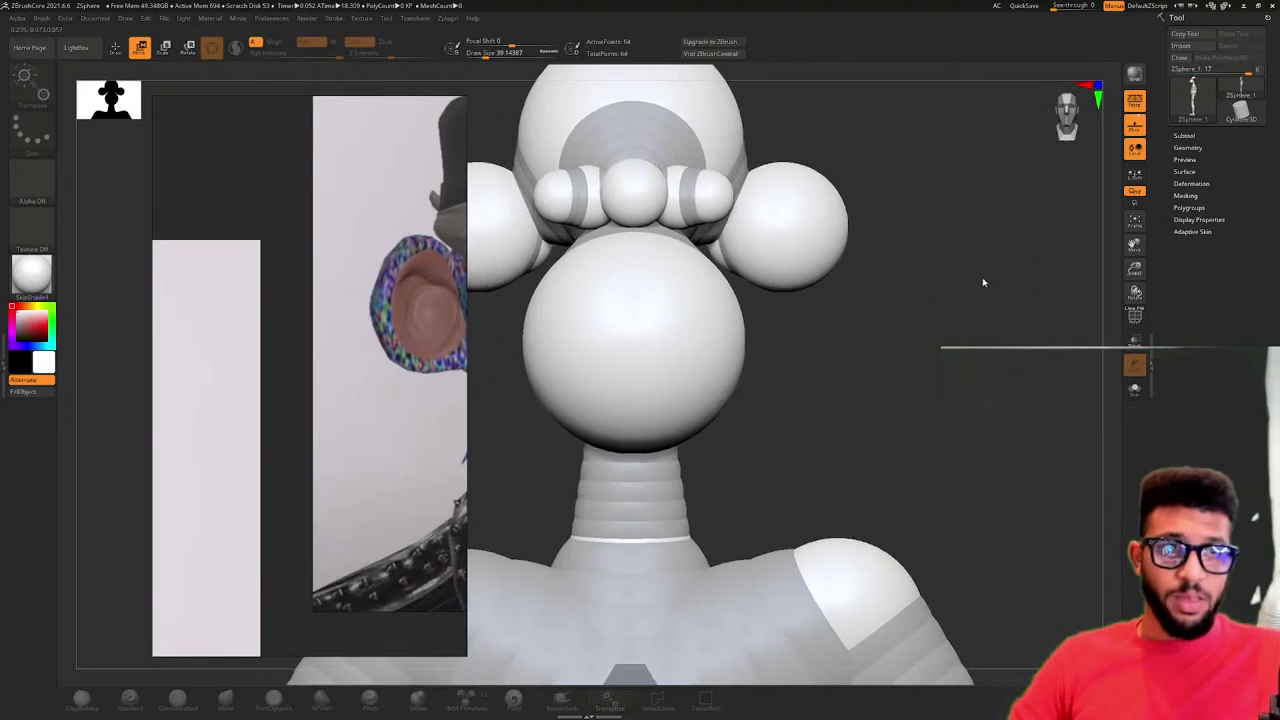
click(1024, 6)
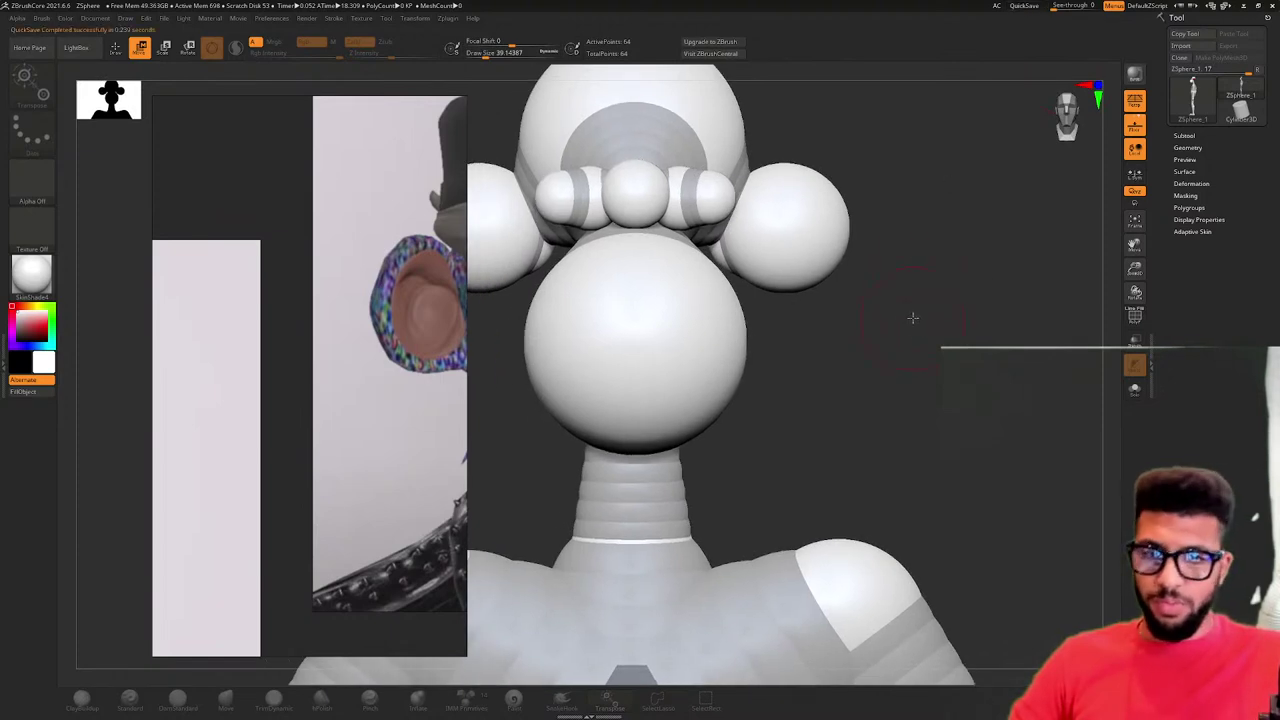
- Compare the proportions of the whole ZSphere figure with the full-body ape reference
drag(913, 318, 917, 263)
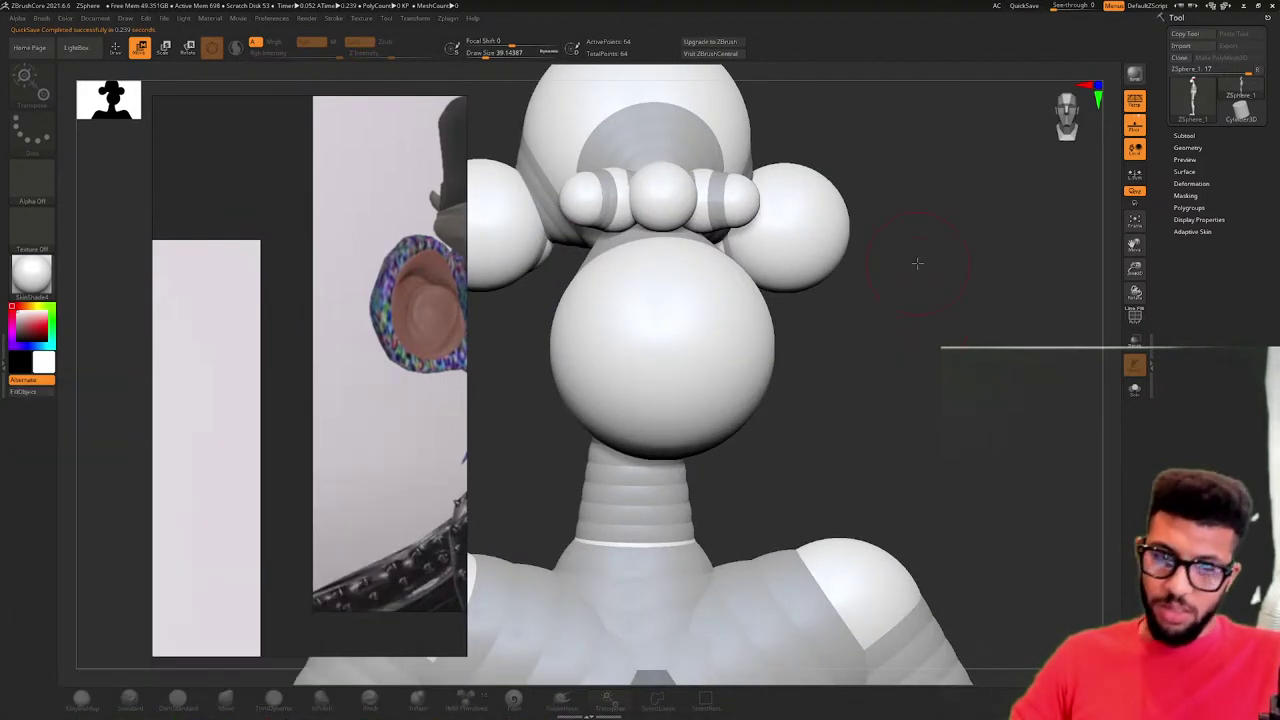
key(f)
scroll(416, 281, down, 5)
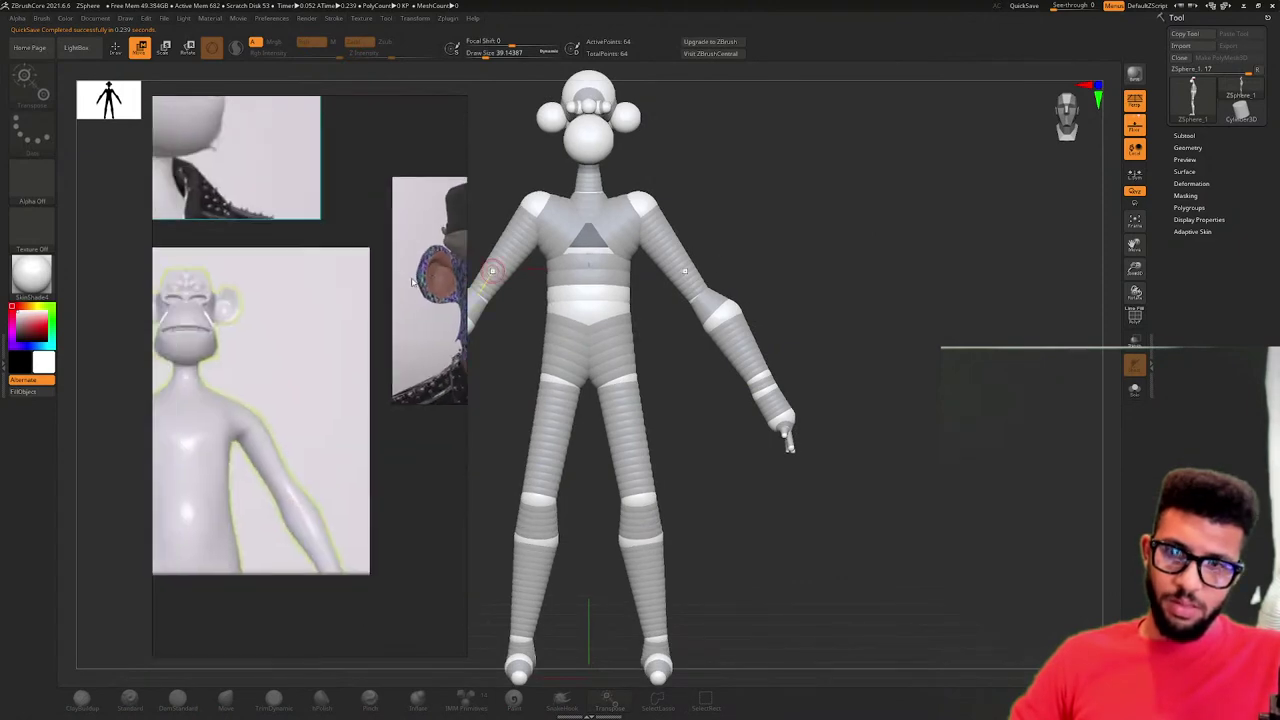
middle_drag(152, 370, 365, 346)
scroll(429, 300, down, 5)
scroll(365, 346, up, 6)
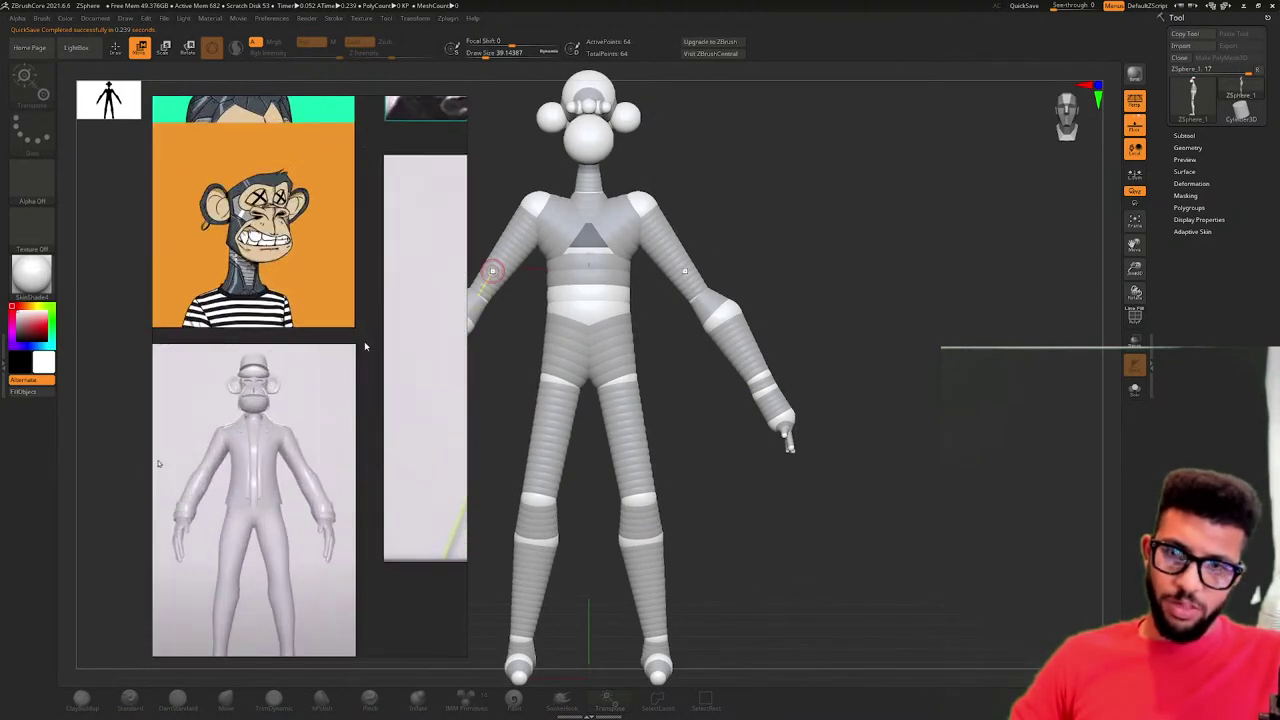
middle_drag(326, 394, 372, 237)
scroll(384, 223, up, 5)
scroll(394, 217, down, 3)
right_drag(711, 312, 781, 233)
scroll(791, 248, down, 2)
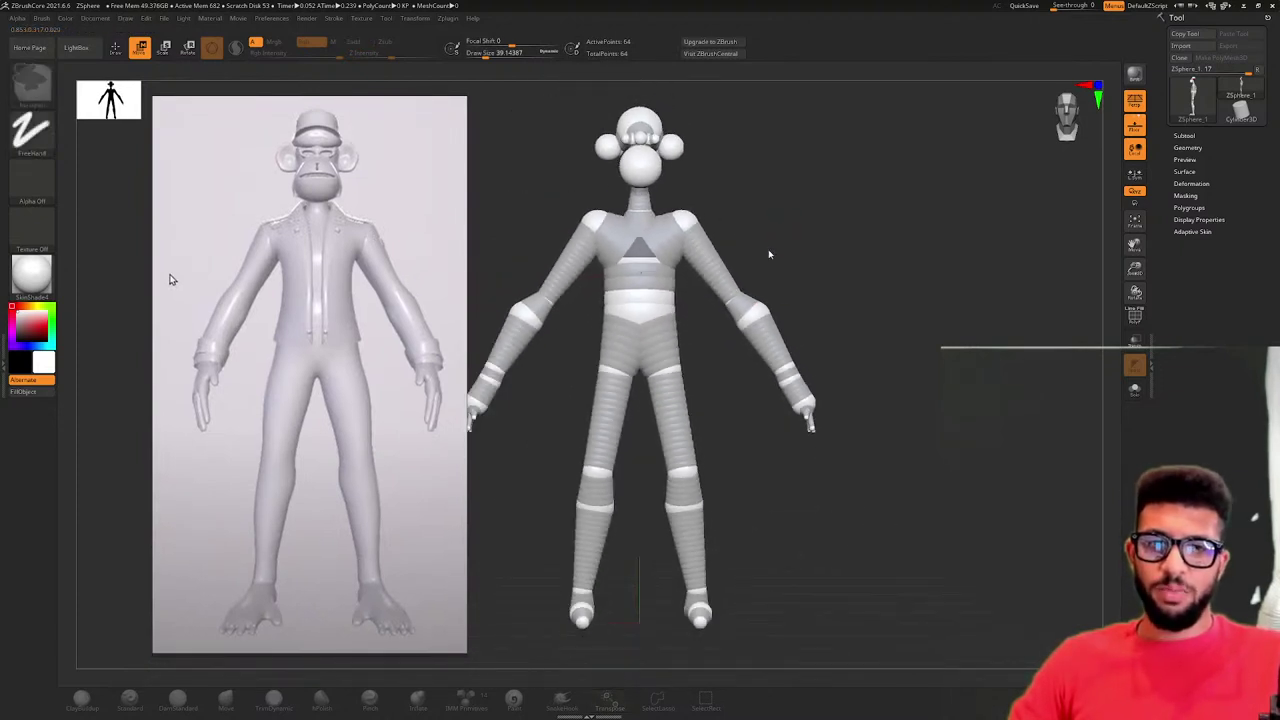
- Shorten the forearms and refine the arms around the elbow ZSpheres to match the full-body reference
key(e)
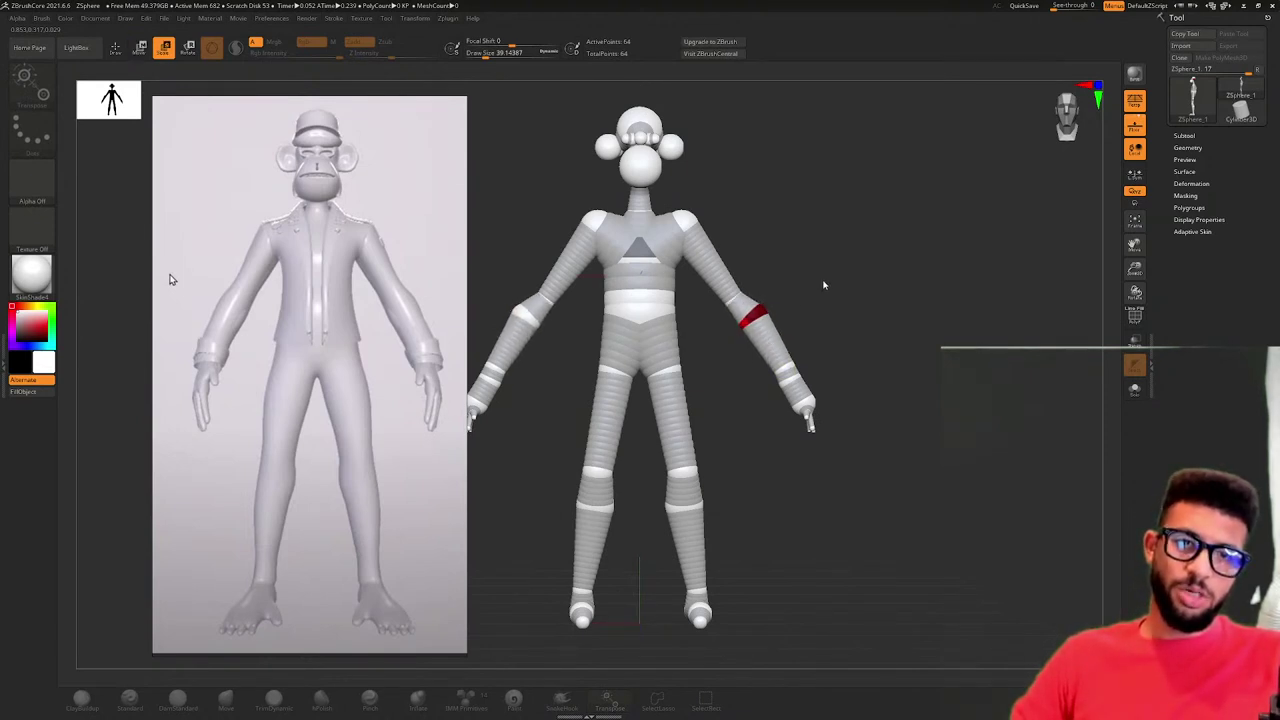
key(q)
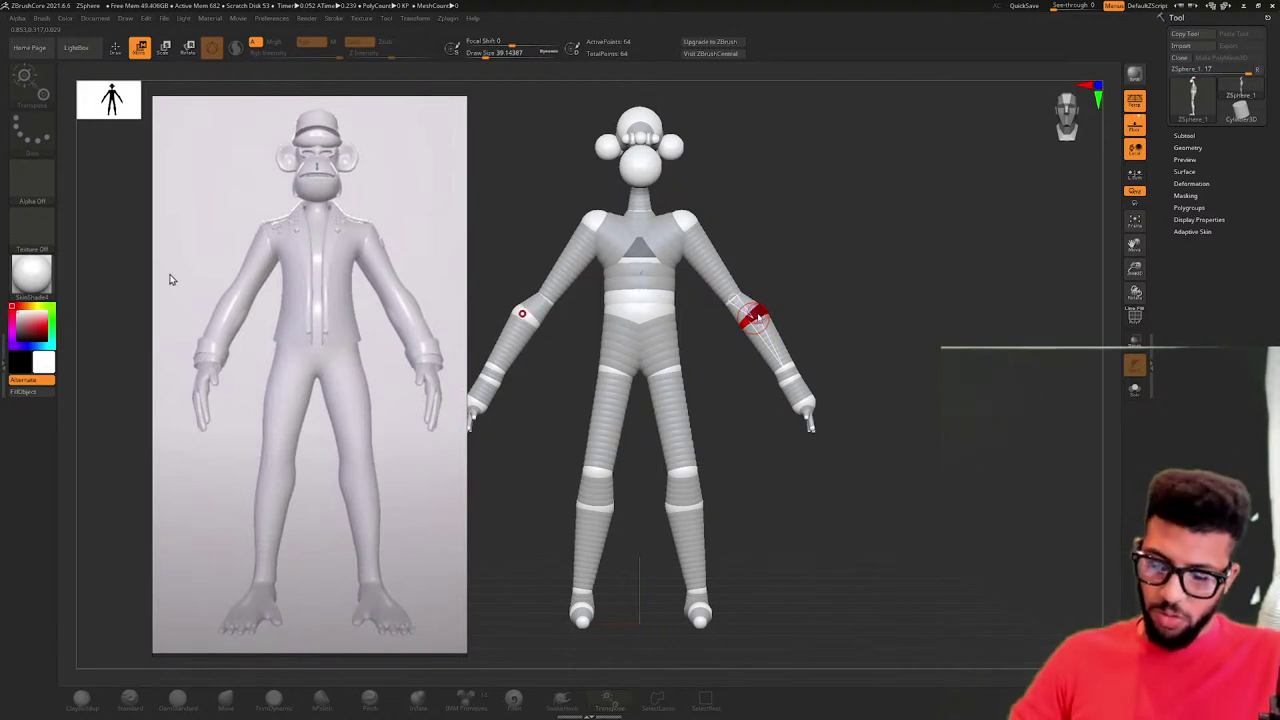
key(w)
drag(771, 341, 855, 303)
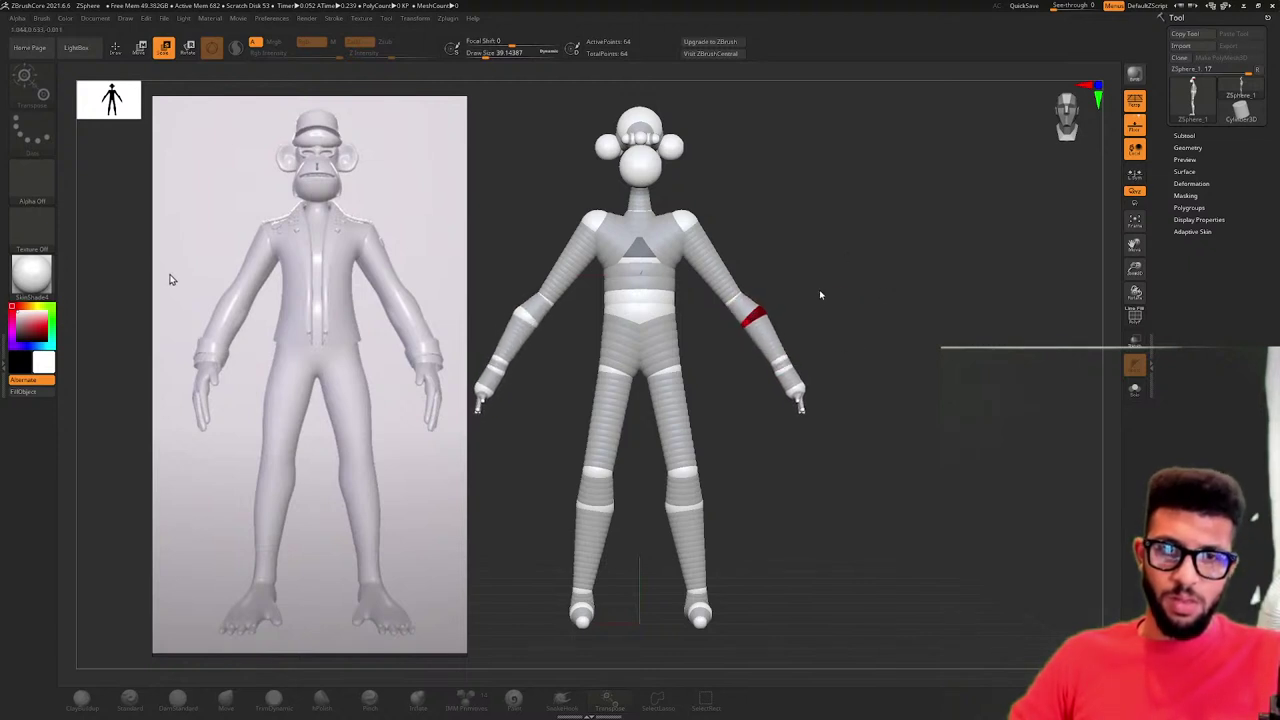
drag(735, 301, 697, 278)
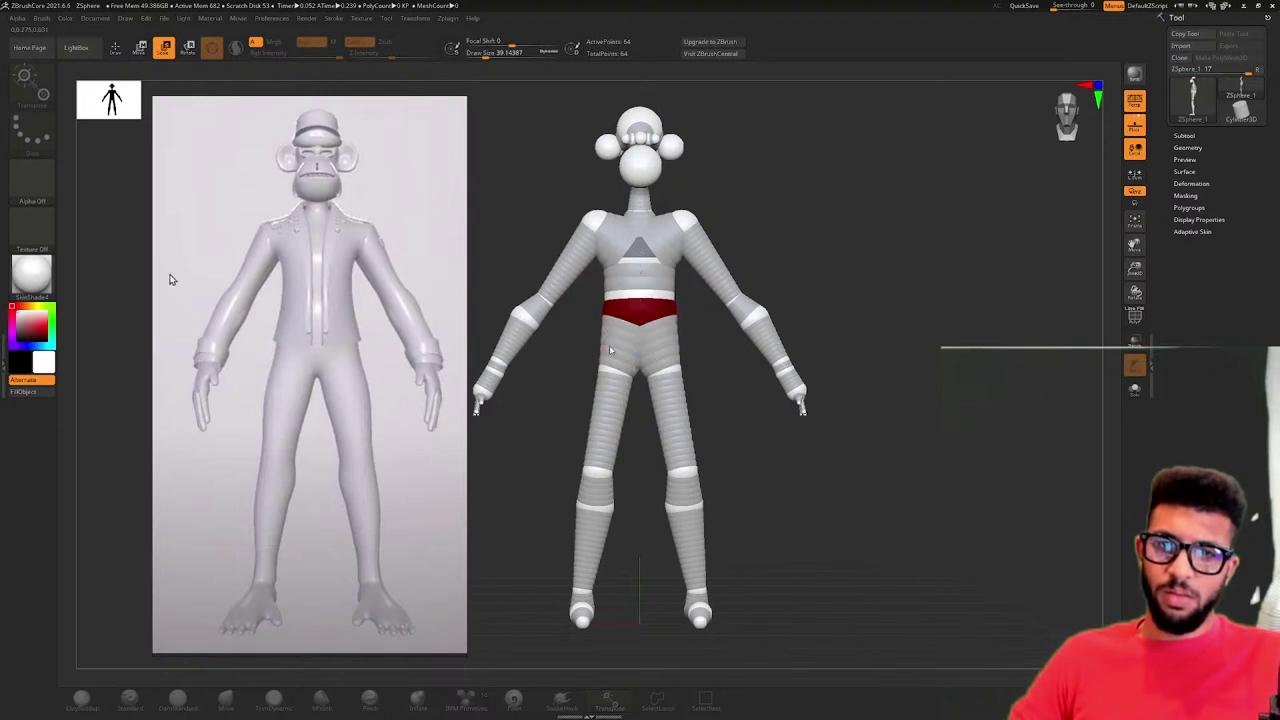
- Lengthen the legs slightly by scaling them below the pelvis, checking the proportions in the adaptive skin preview
mouse_move(614, 369)
mouse_down()
mouse_move(697, 341)
mouse_move(610, 357)
mouse_up()
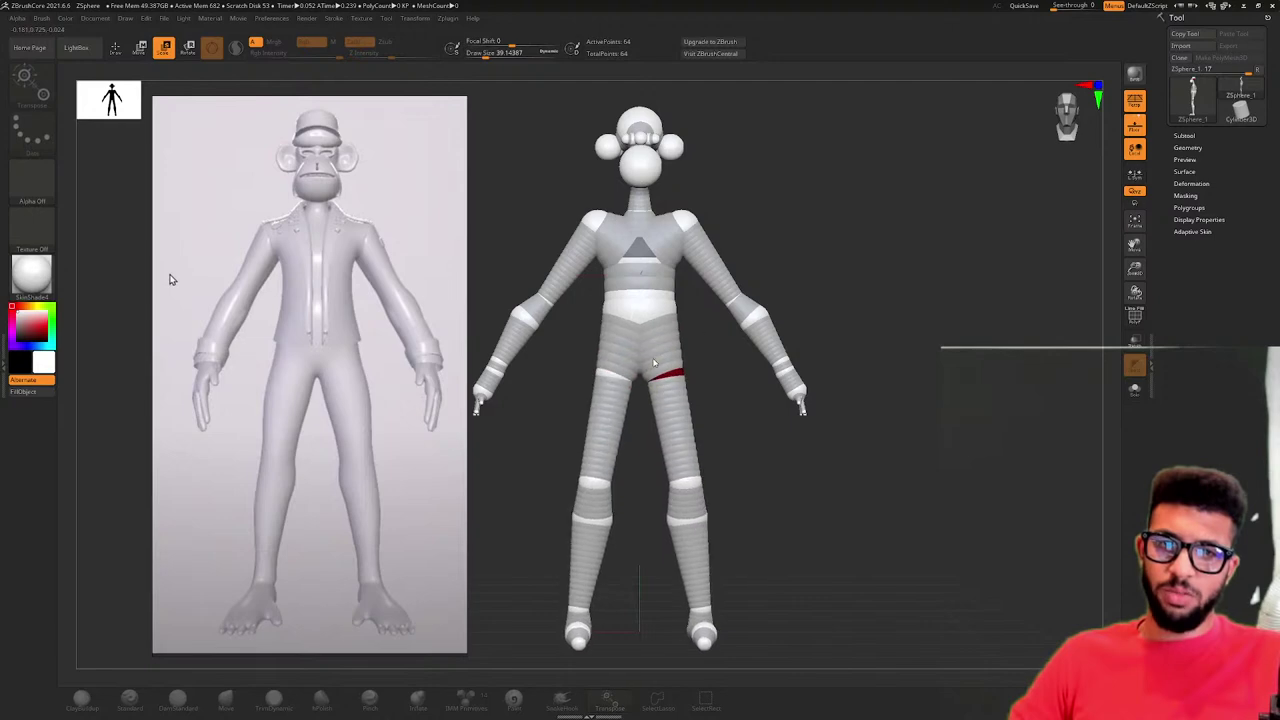
key(a)
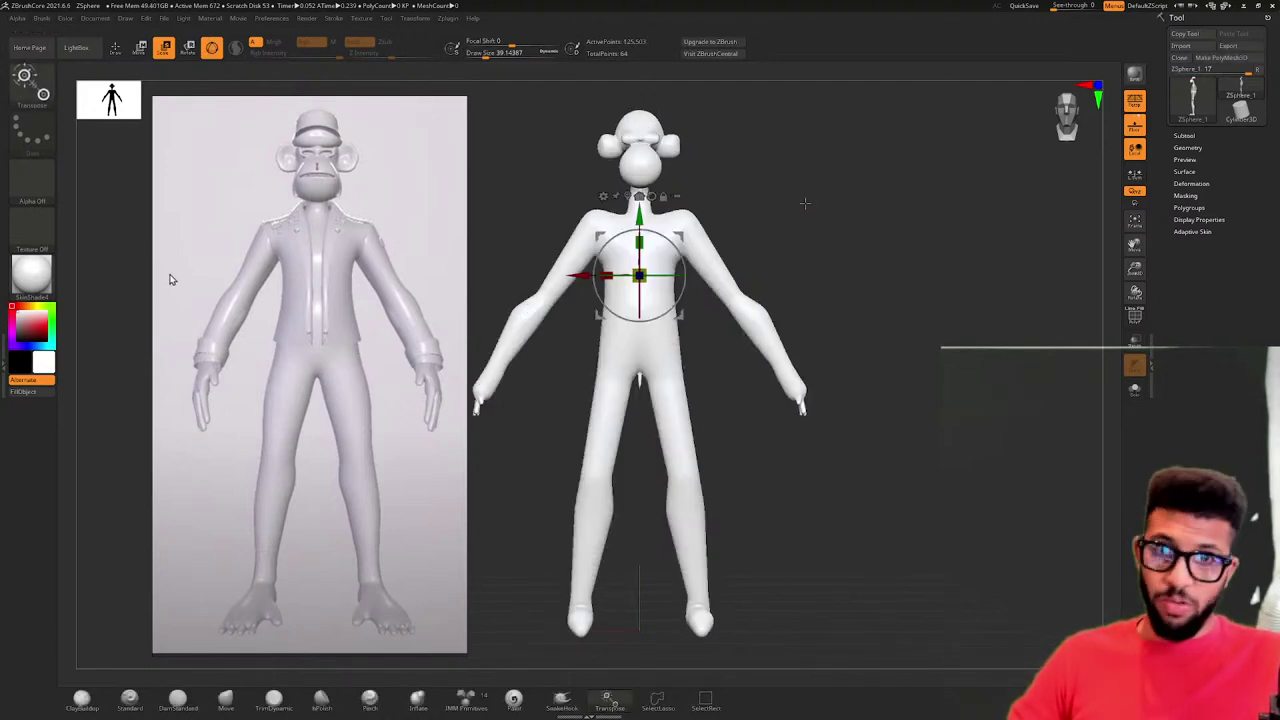
drag(821, 273, 700, 309)
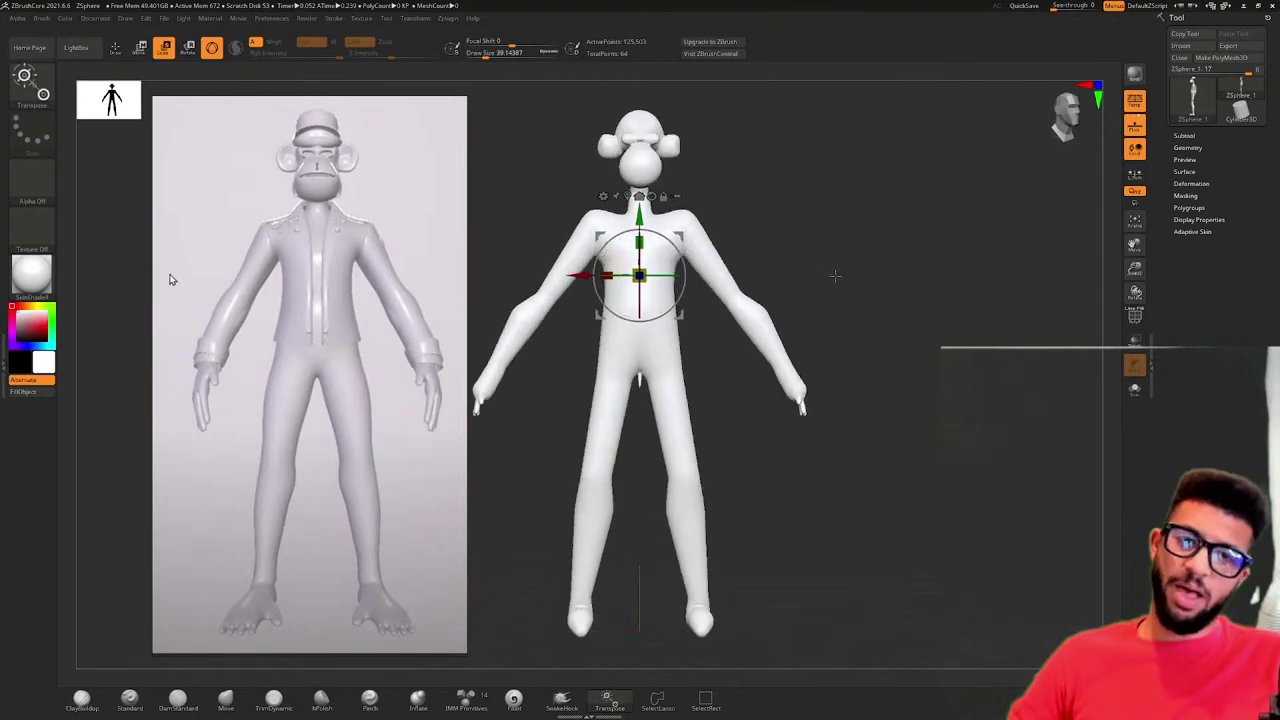
key(a)
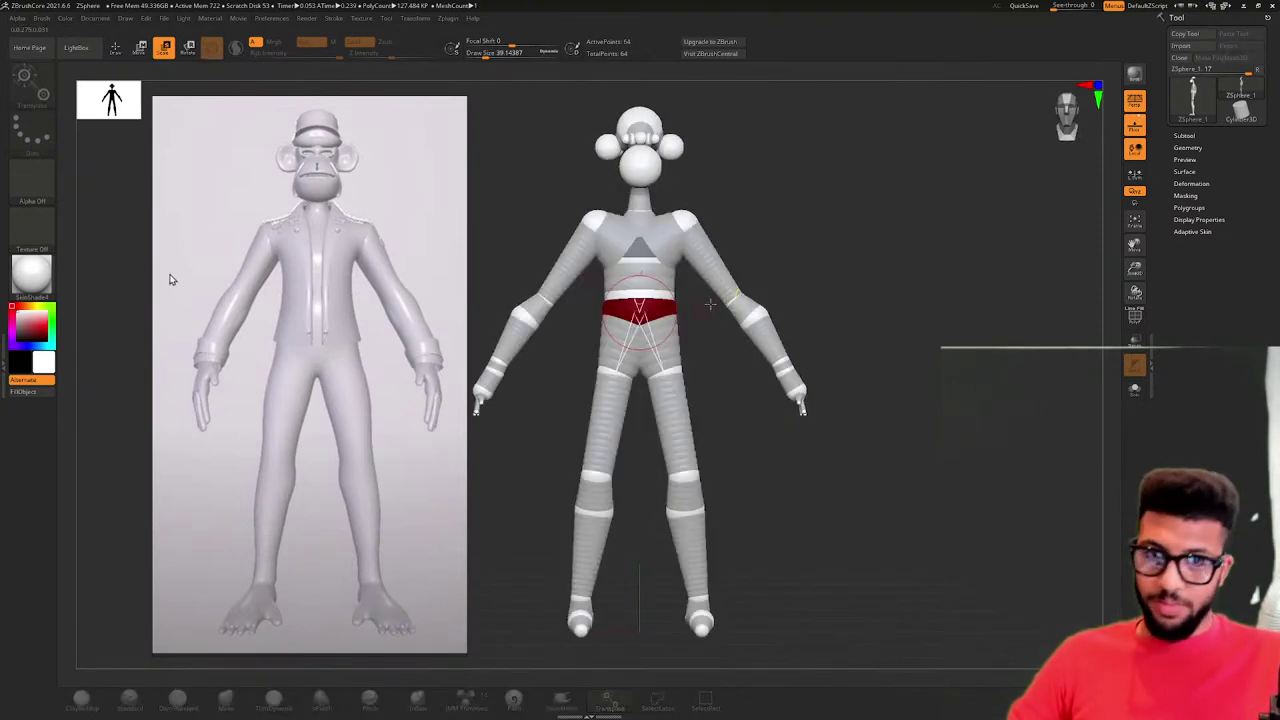
- Try scaling down the ZSphere at the base of the muzzle, preview the adaptive skin and undo the change
mouse_move(697, 157)
mouse_down()
mouse_move(755, 154)
mouse_move(704, 157)
mouse_up()
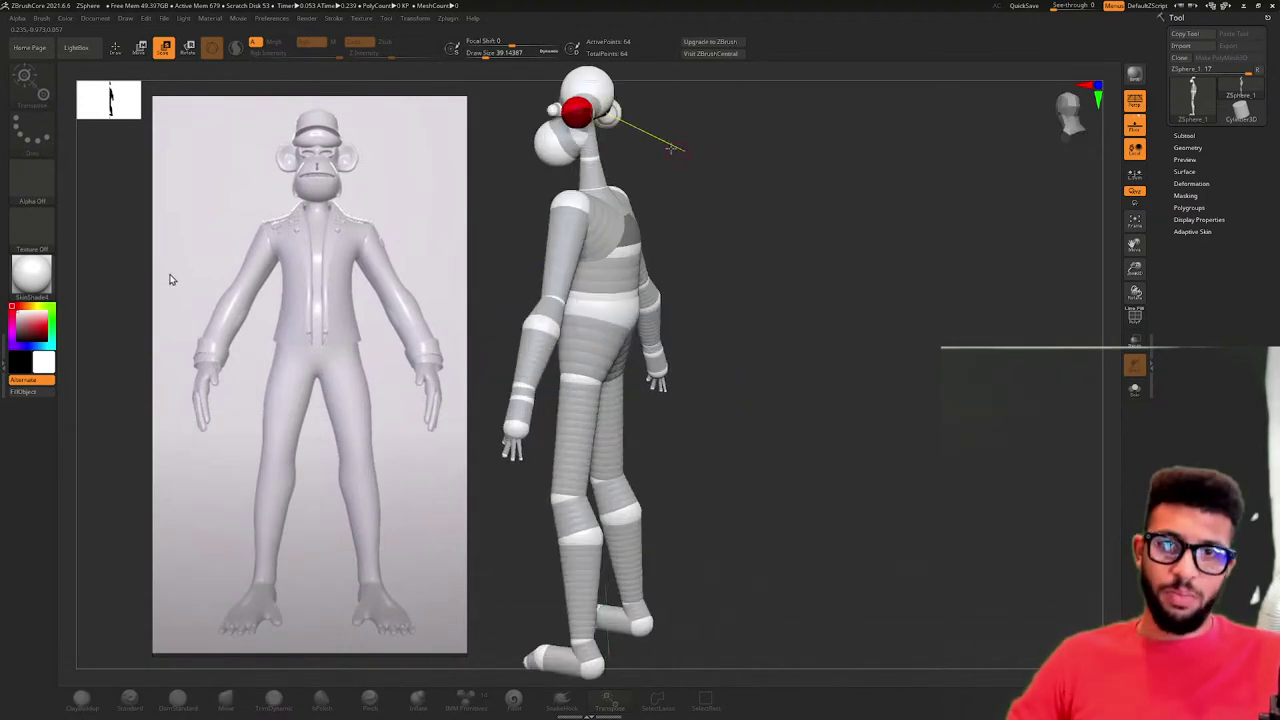
alt+drag(686, 149, 849, 480)
alt+drag(795, 305, 838, 364)
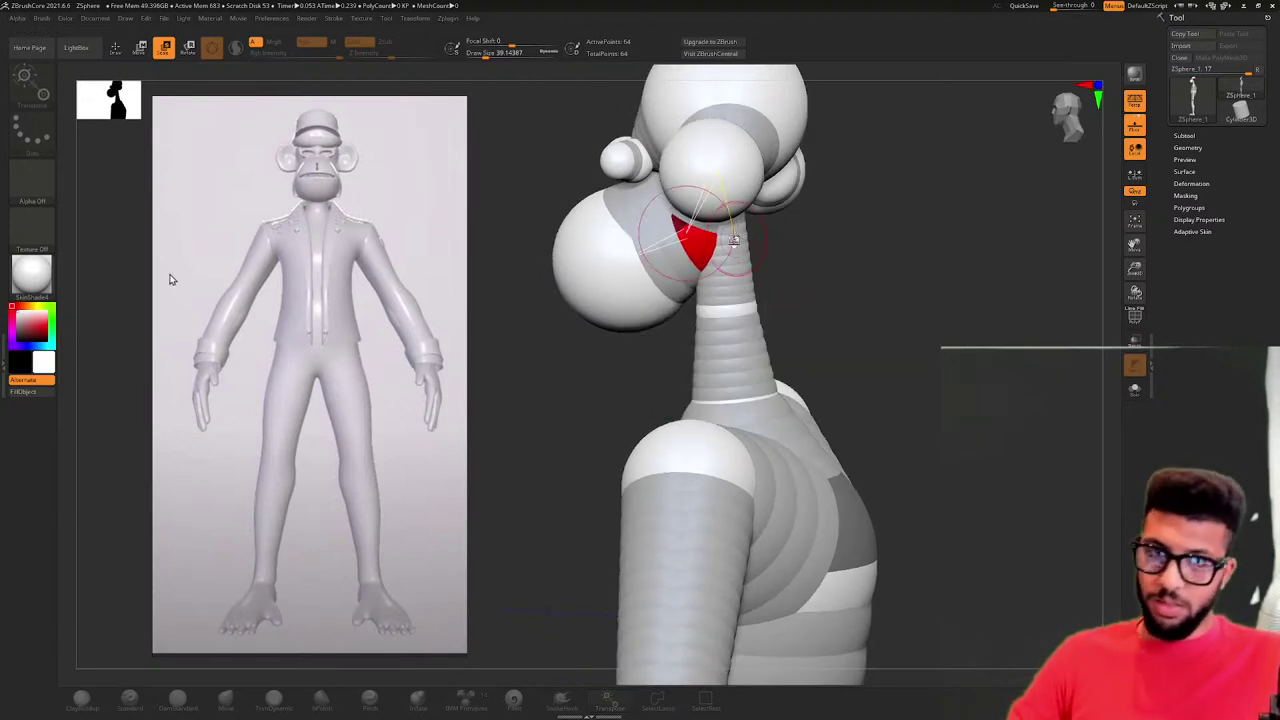
key(a)
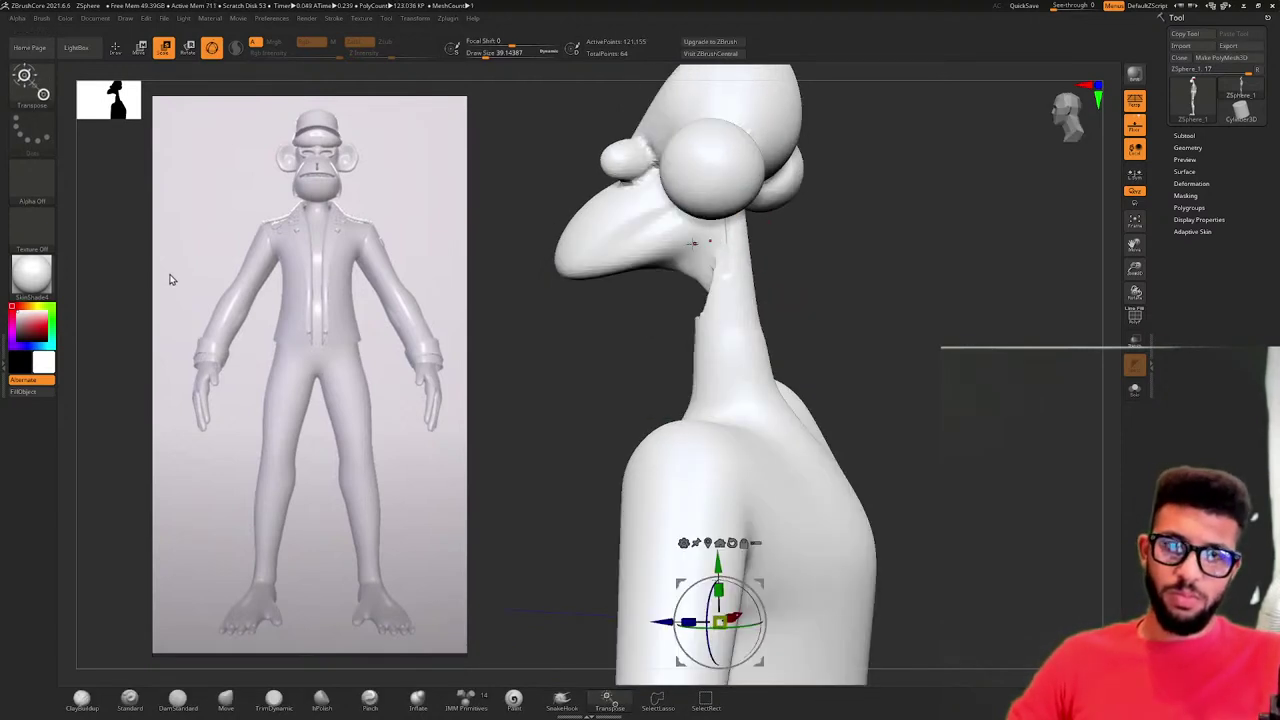
key(a)
key(ctrl+z)
key(a)
drag(765, 250, 795, 254)
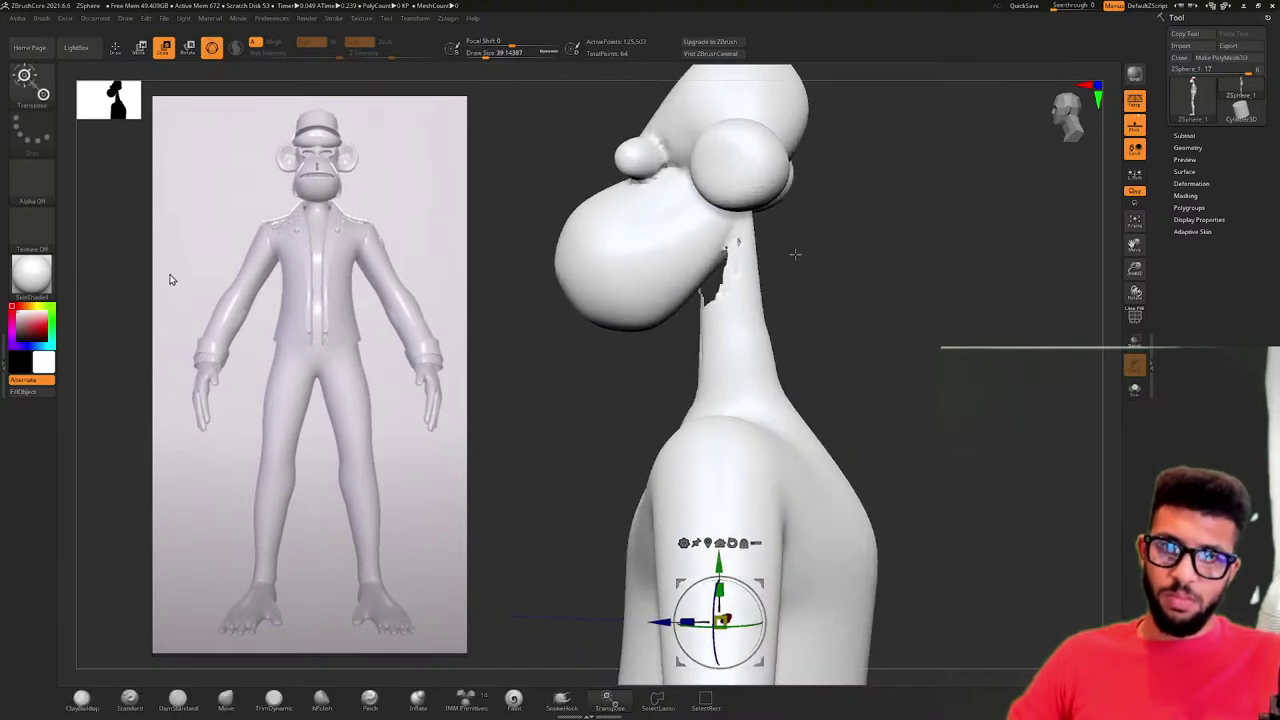
- Try different sizes for the mid-neck ZSphere, checking the adaptive skin where the neck meets the muzzle
key(a)
drag(727, 335, 740, 333)
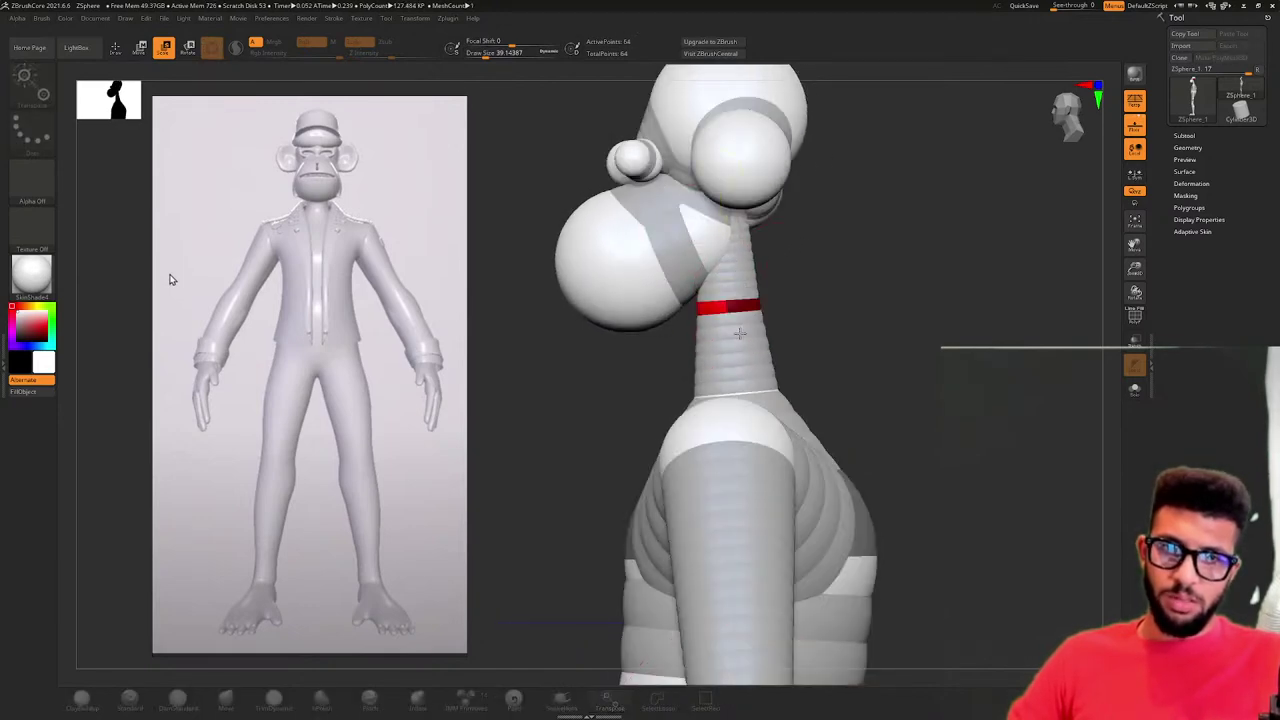
key(a)
key(a)
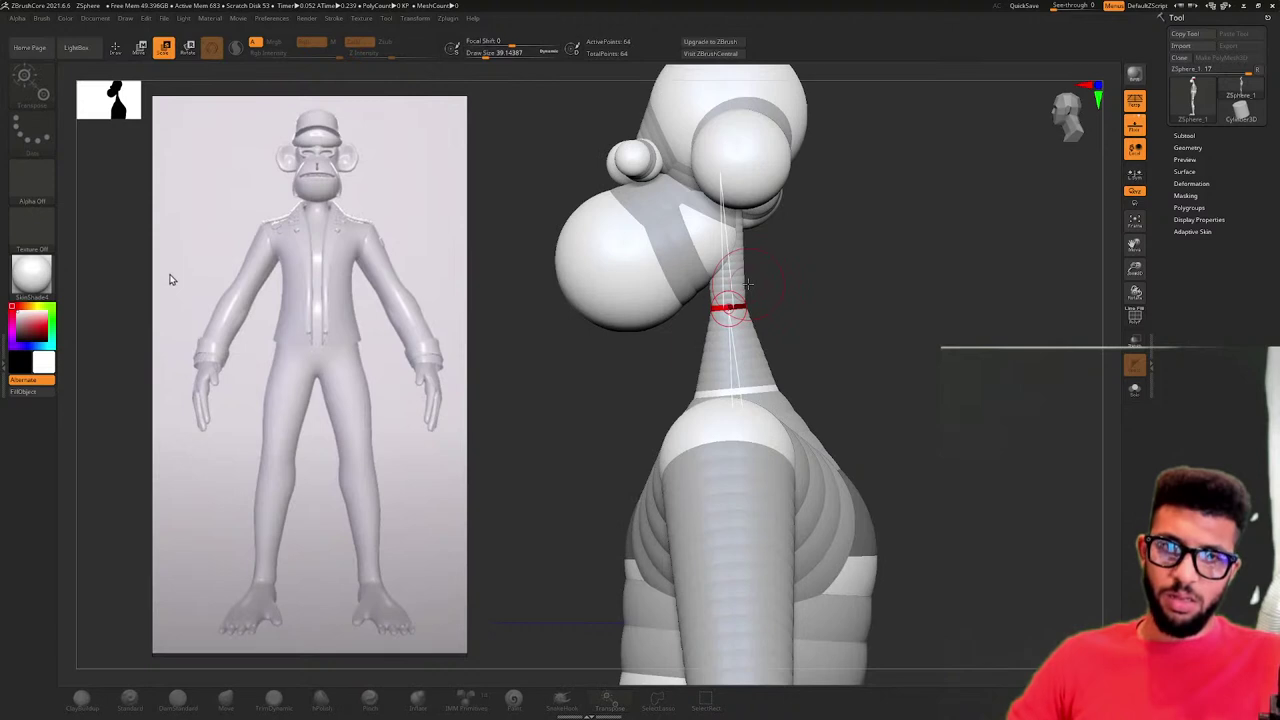
key(a)
key(a)
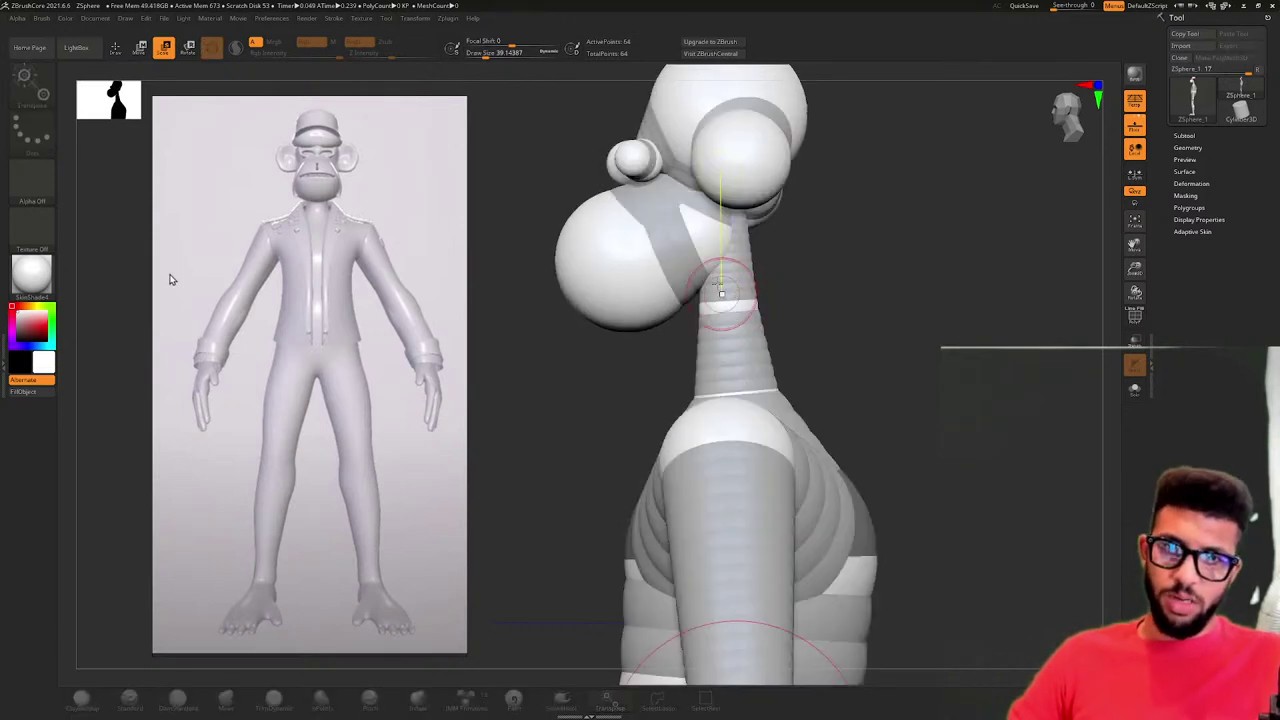
key(a)
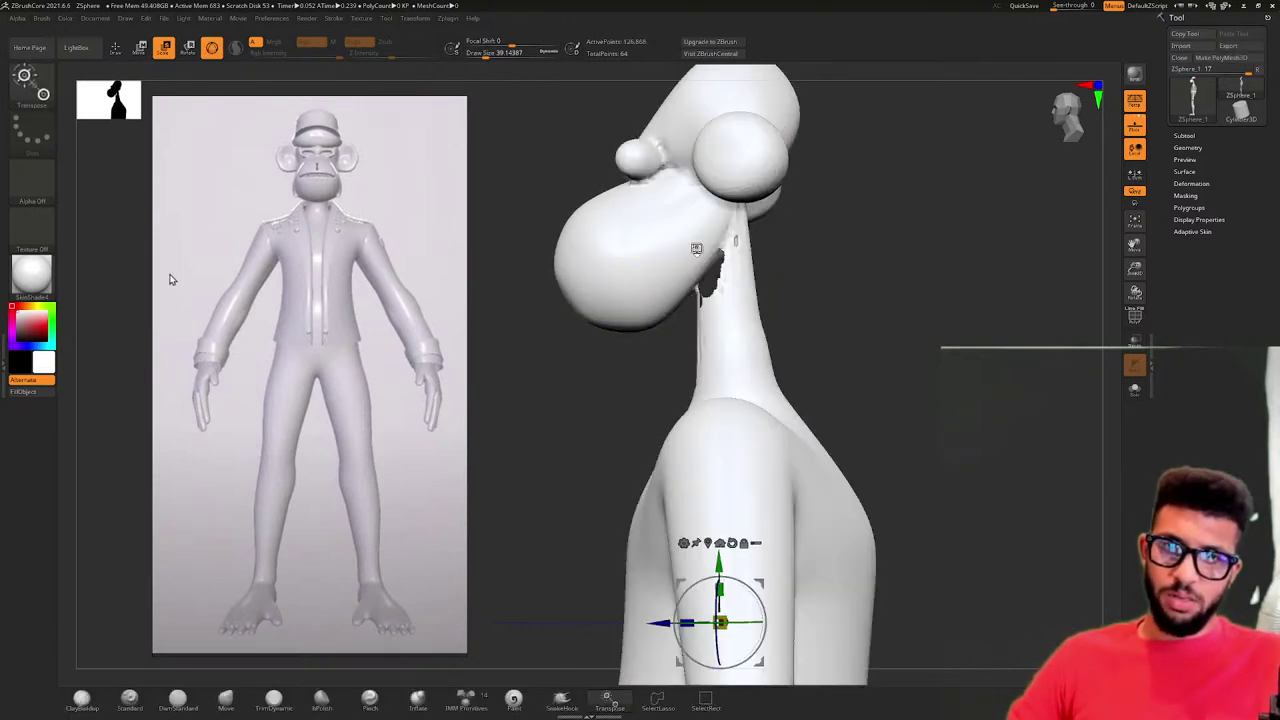
- Move the mid-neck ZSphere down toward the shoulders and preview the adaptive skin of the neck
mouse_move(810, 260)
mouse_down()
mouse_move(849, 262)
mouse_move(800, 262)
mouse_move(821, 260)
mouse_up()
key(a)
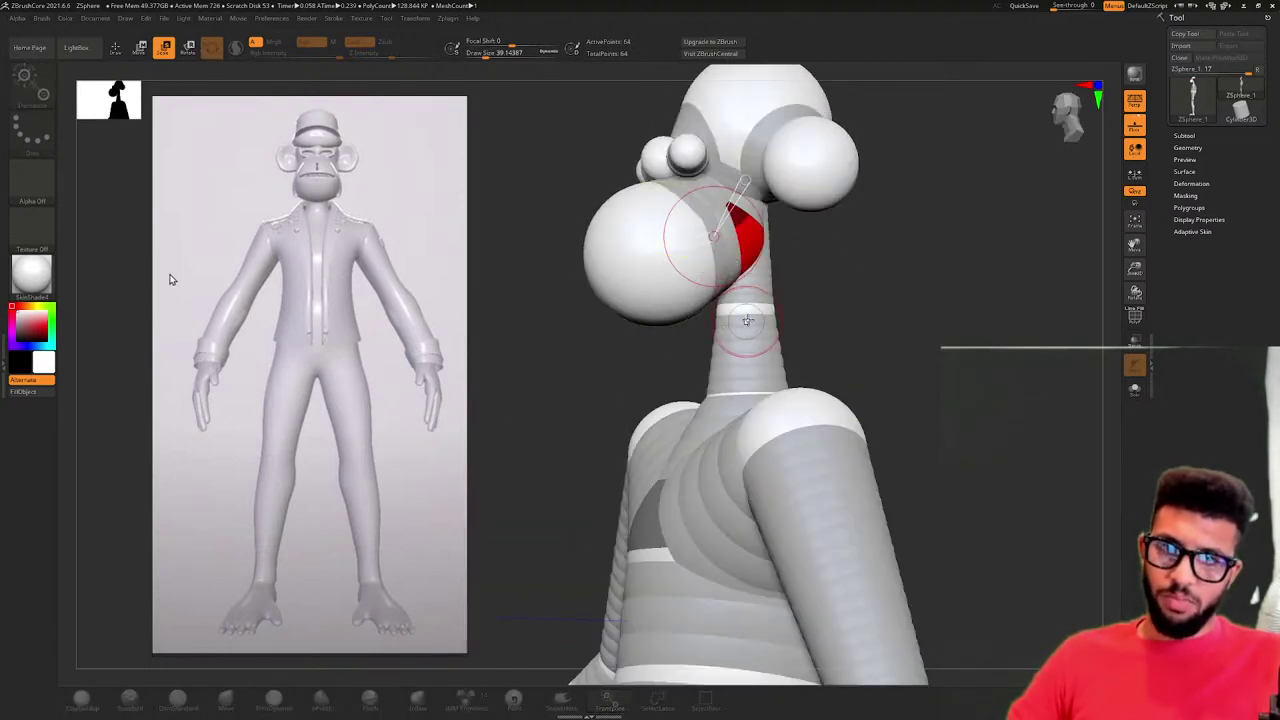
key(q)
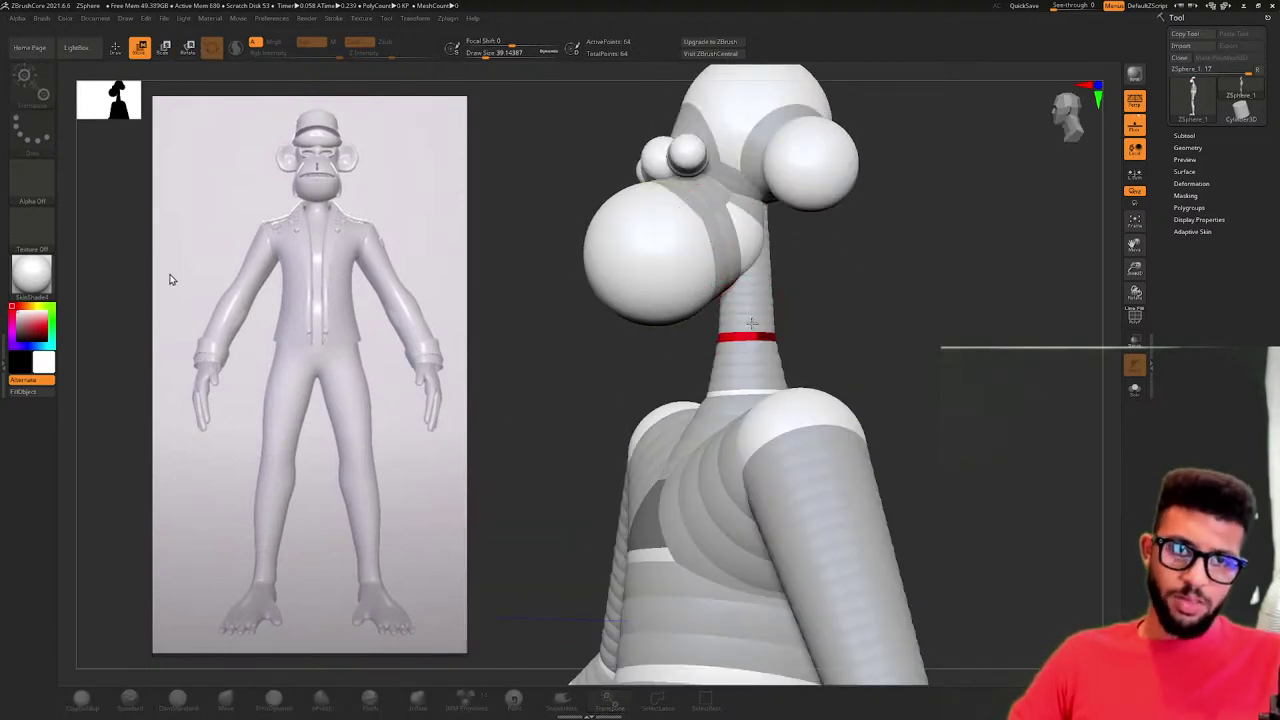
key(a)
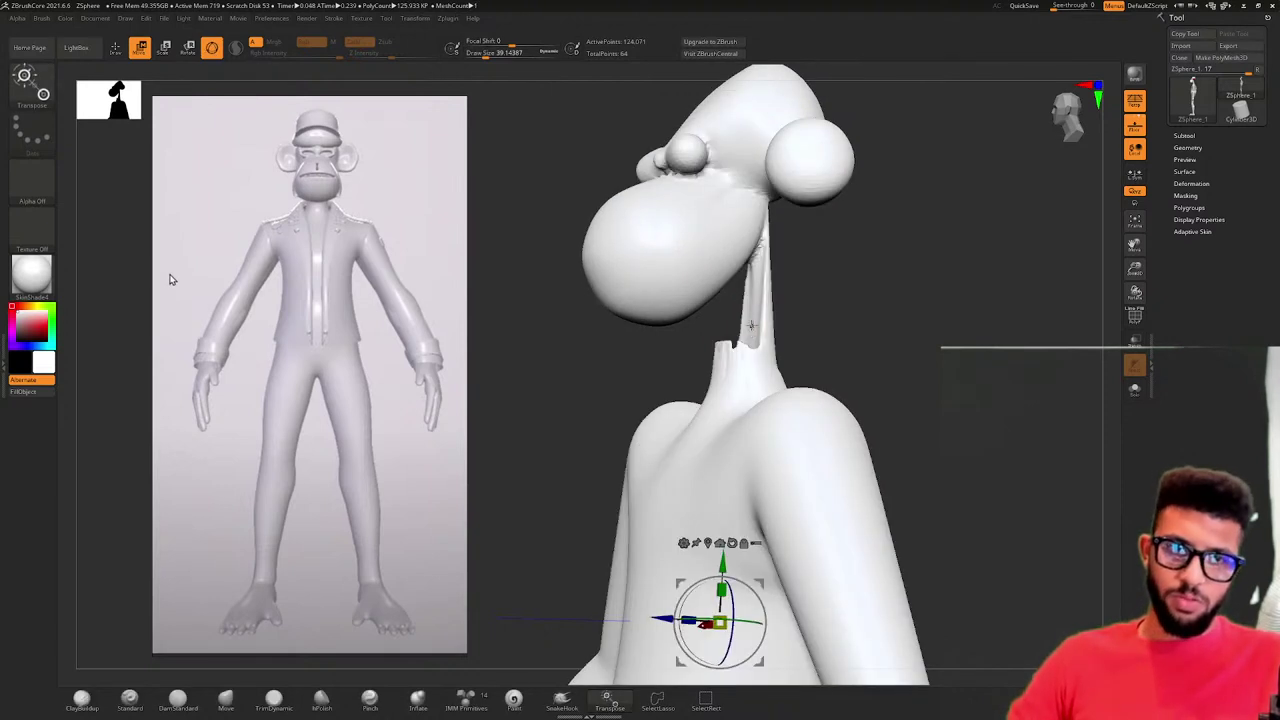
- Return the mid-neck ZSphere to a higher position close to the head and preview the adaptive skin of the neck
key(a)
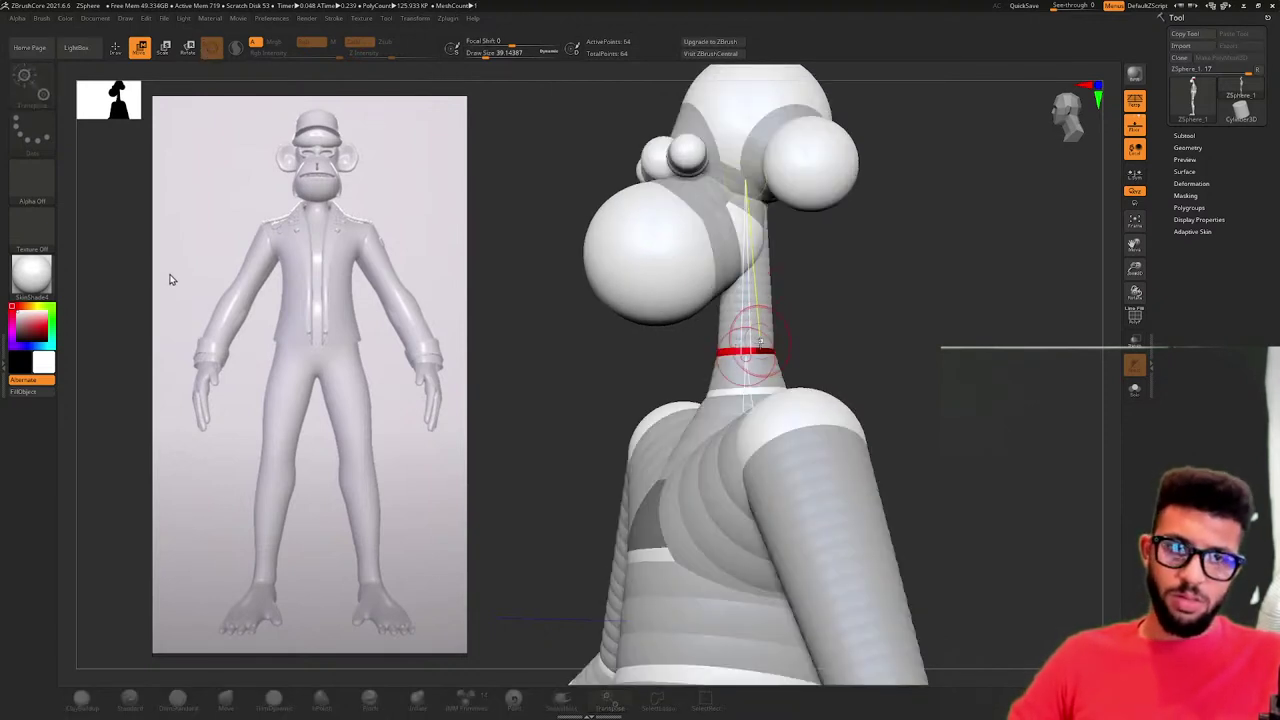
drag(758, 350, 757, 307)
key(ctrl+z)
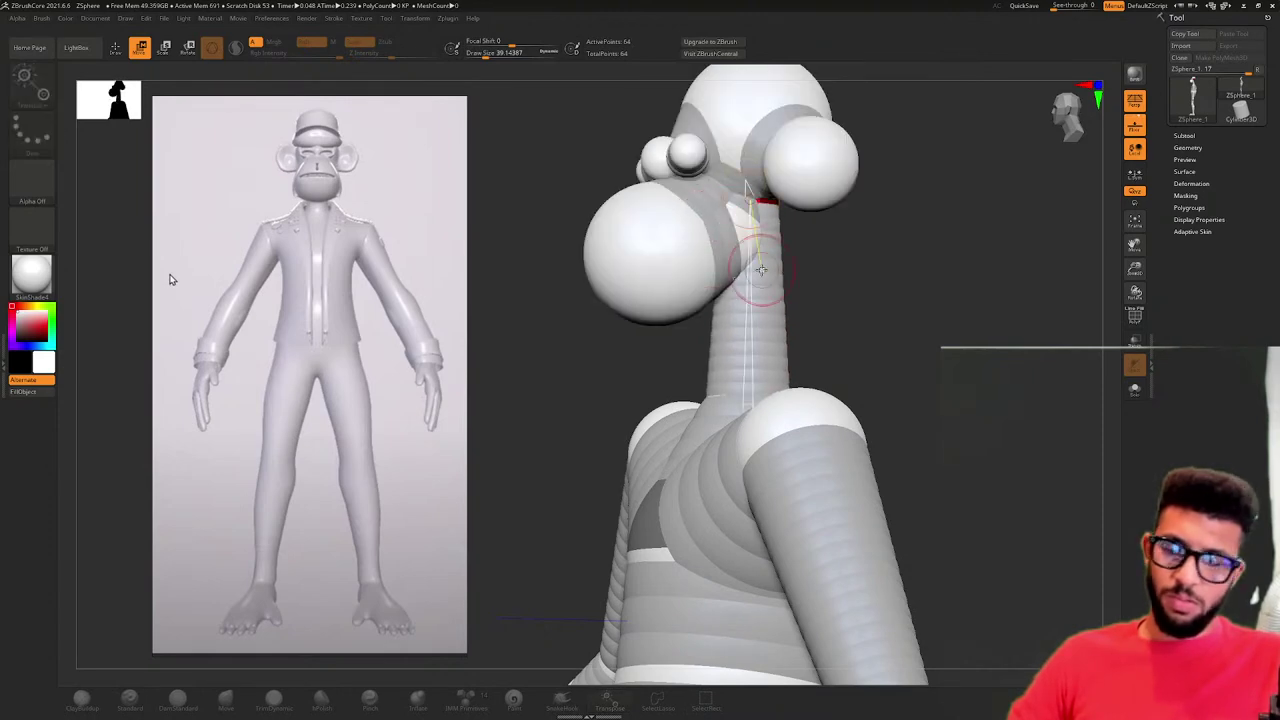
key(a)
drag(826, 290, 862, 374)
- Compare the head and neck, both as adaptive skin and as ZSpheres, with the ape head references from several angles
scroll(420, 270, down, 6)
middle_drag(402, 266, 486, 380)
middle_drag(390, 238, 393, 523)
scroll(354, 215, up, 5)
scroll(350, 215, down, 6)
middle_drag(439, 322, 244, 258)
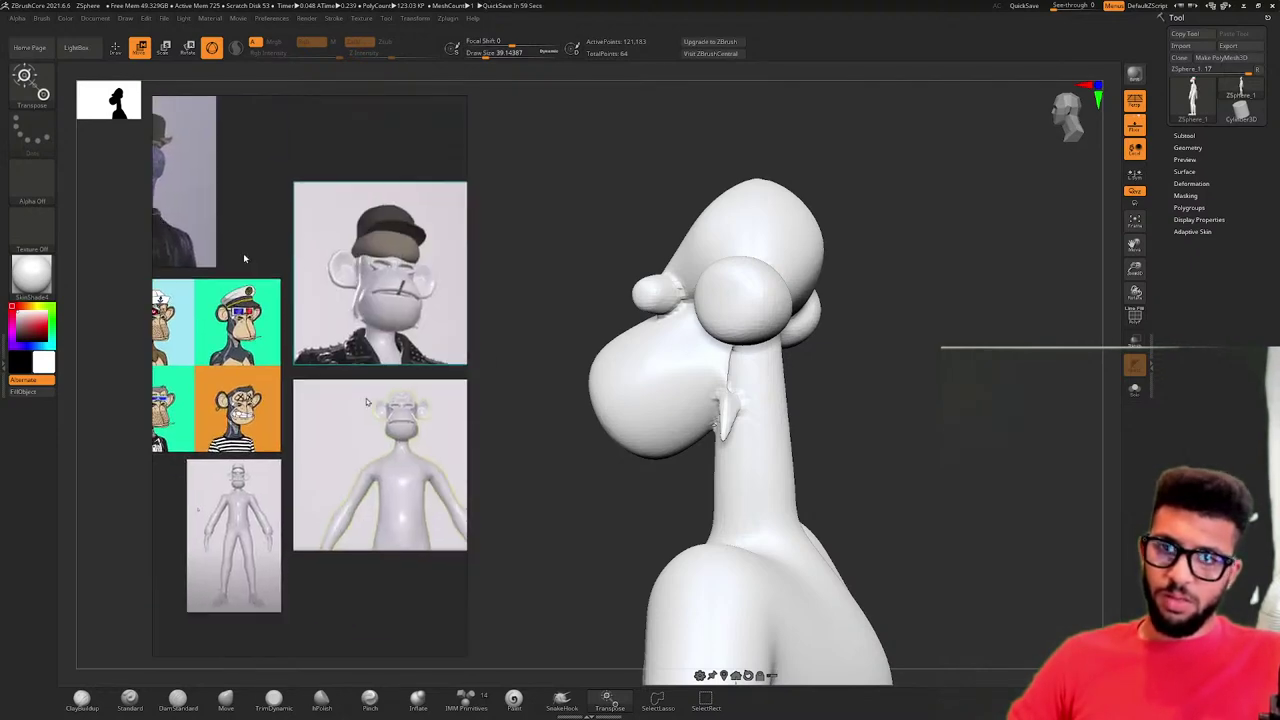
scroll(372, 380, up, 5)
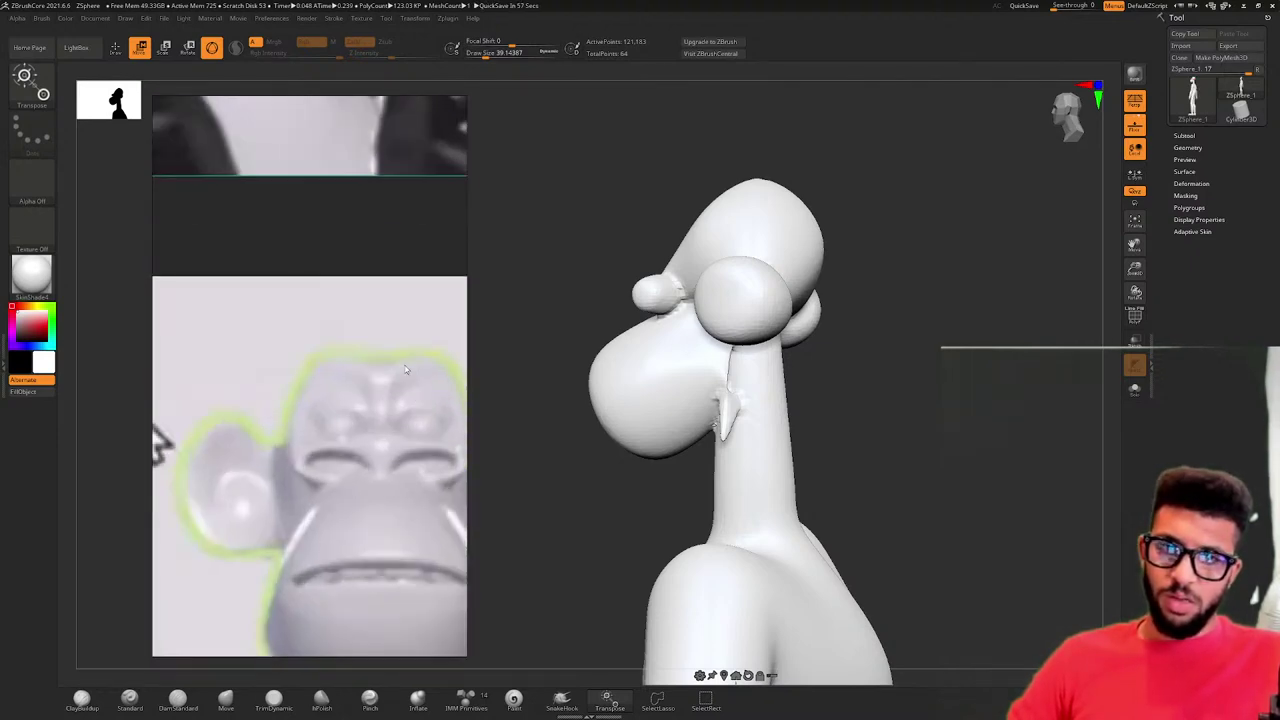
scroll(390, 377, up, 1)
drag(570, 328, 849, 307)
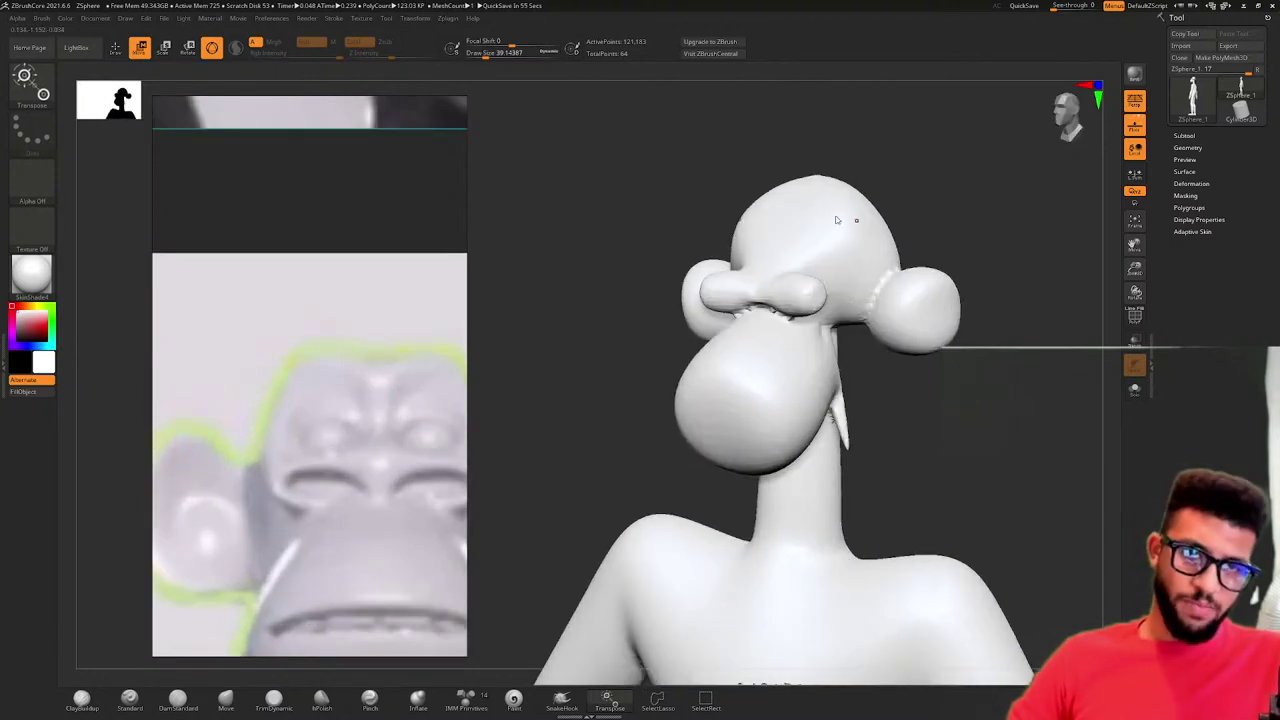
key(a)
right_drag(852, 246, 838, 203)
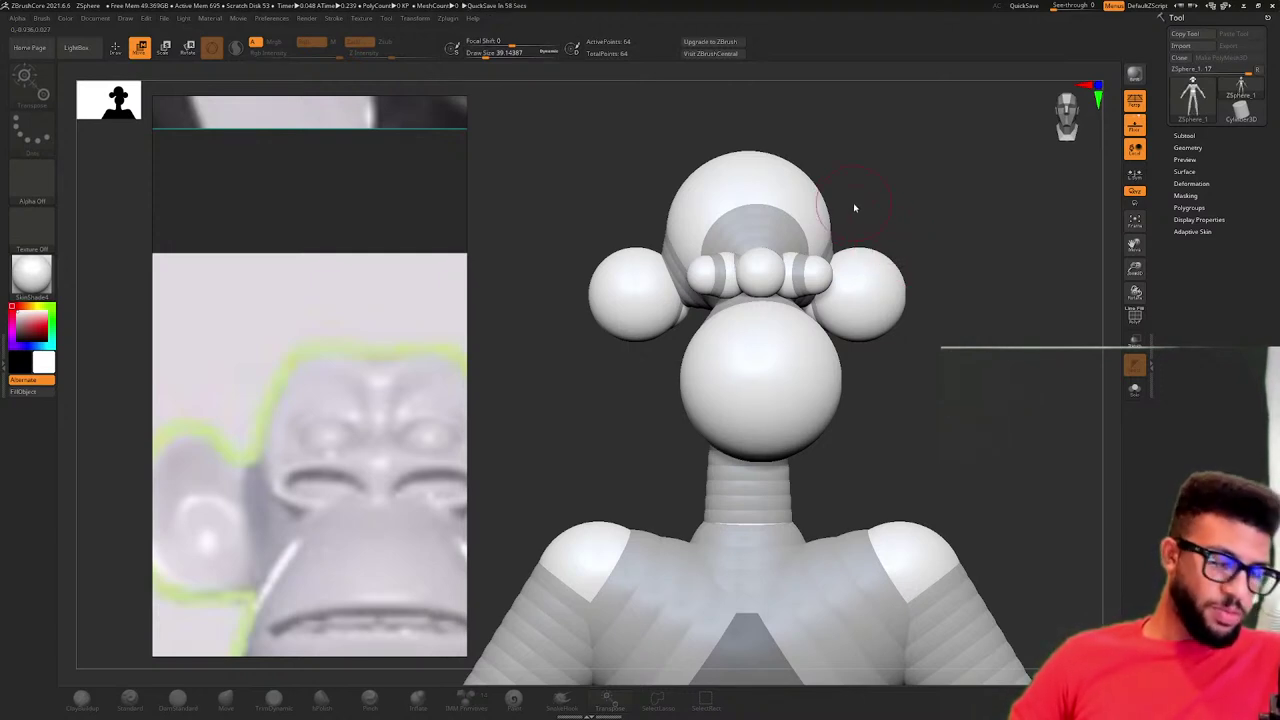
drag(886, 294, 870, 333)
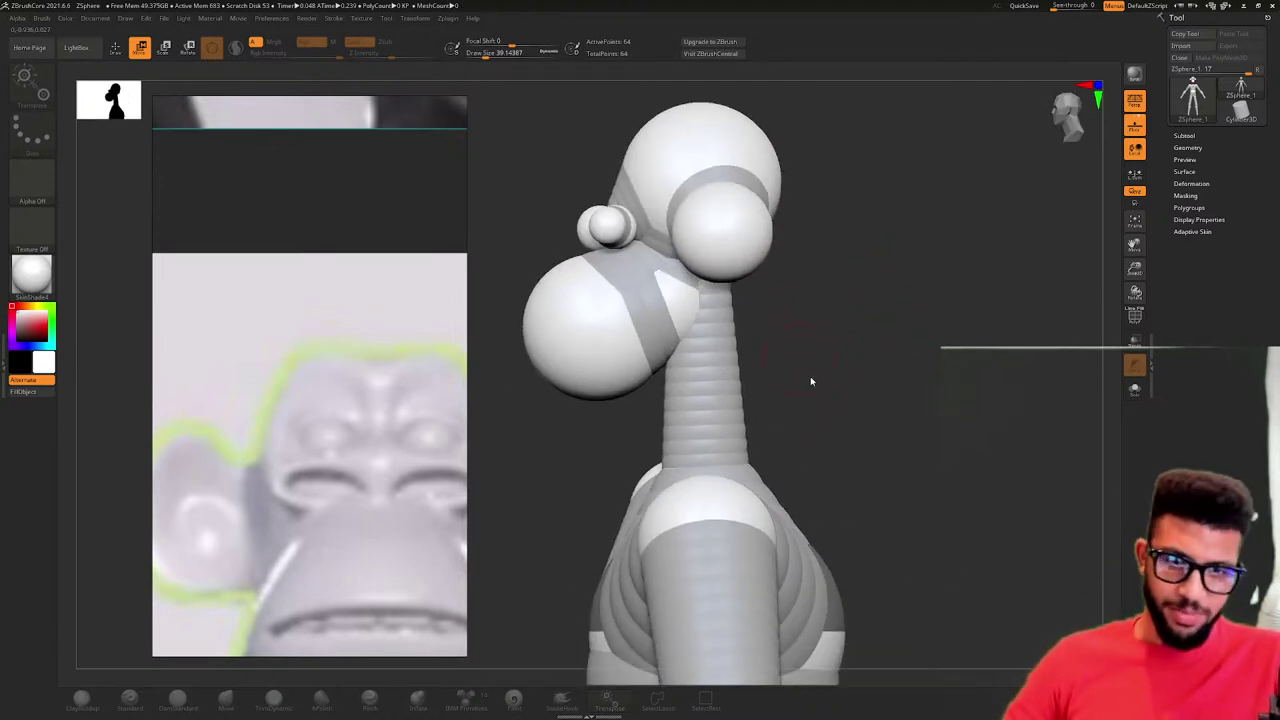
drag(811, 381, 959, 429)
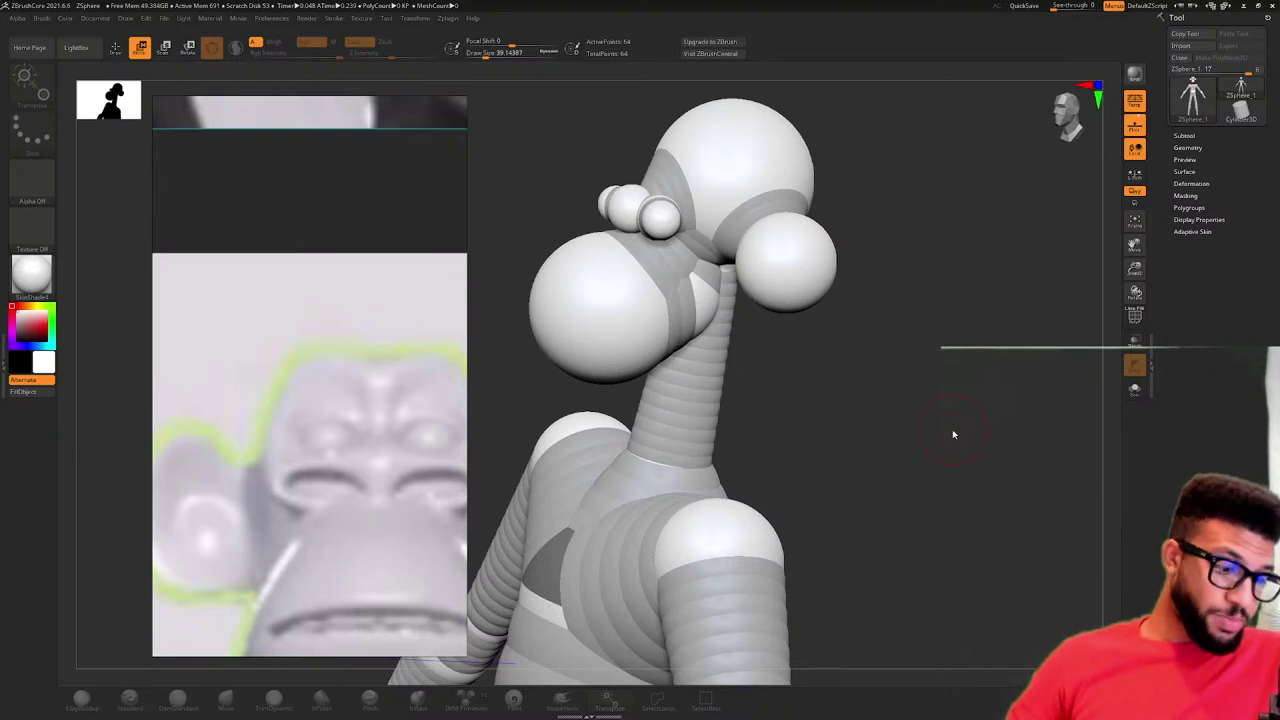
drag(914, 467, 831, 294)
- Examine how the head joins the neck in the close-up references, finishing on the full-body reference with the jacket
scroll(316, 379, down, 8)
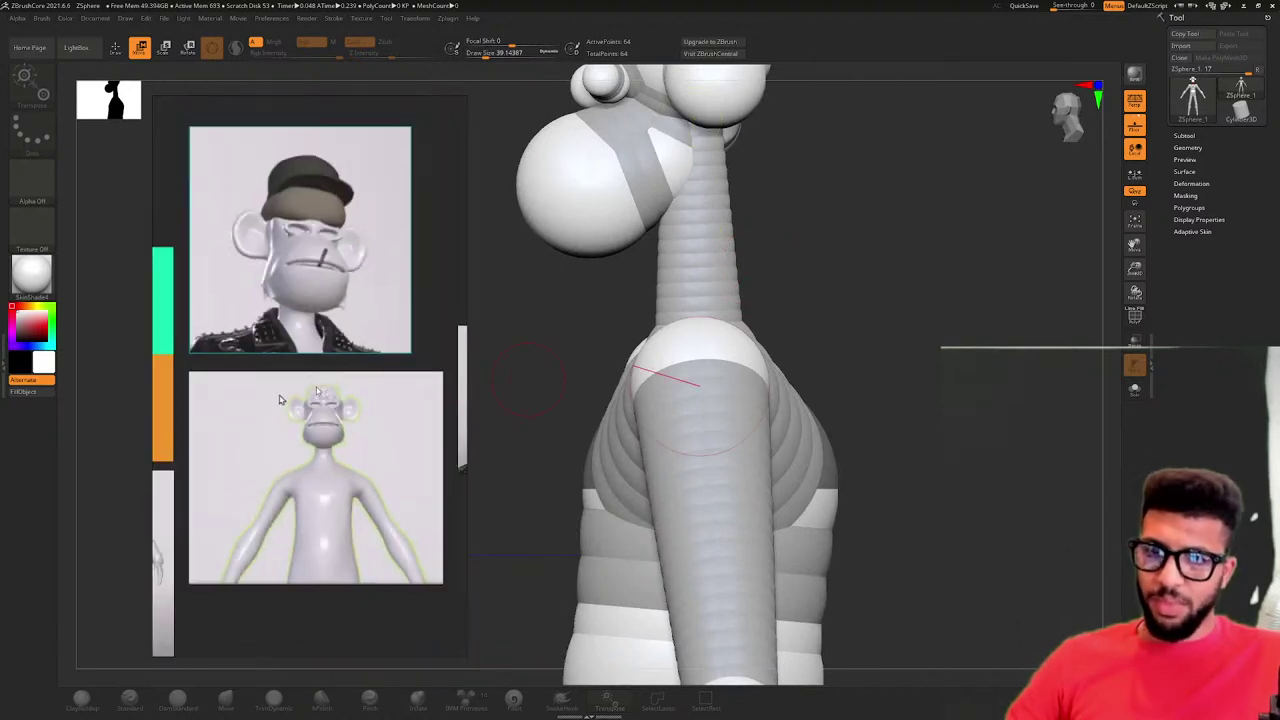
scroll(311, 348, up, 5)
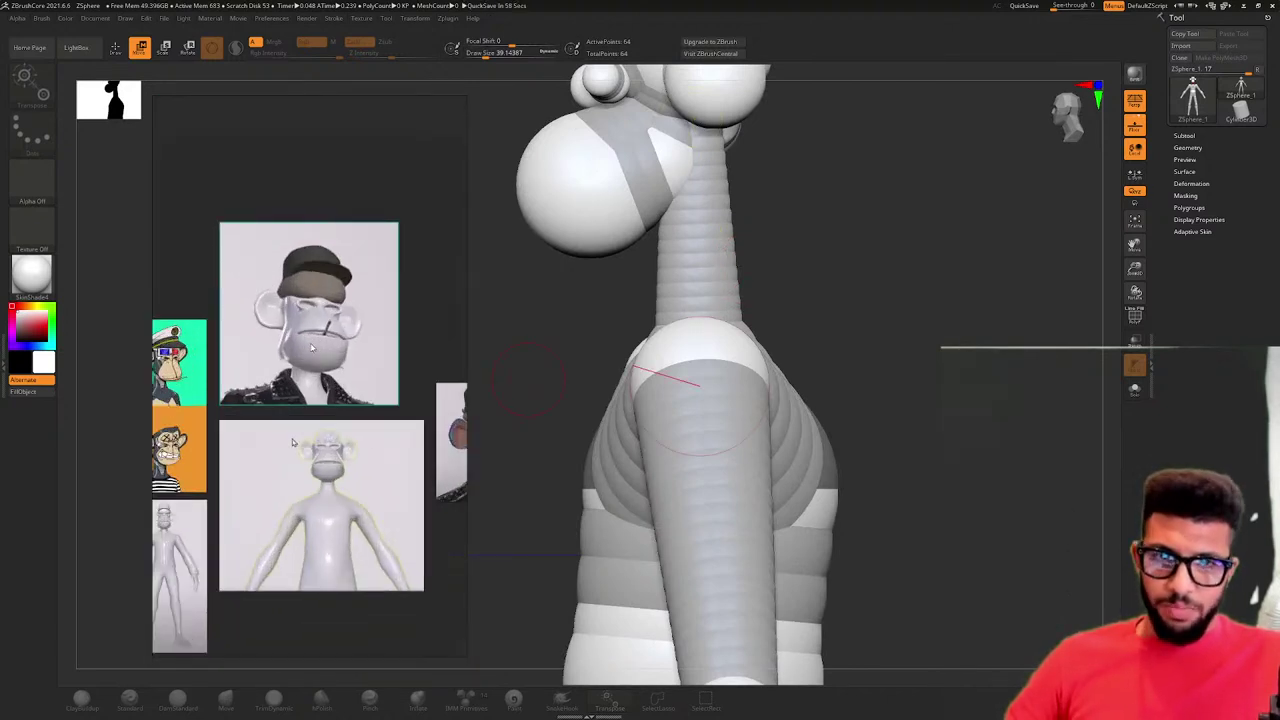
scroll(314, 365, up, 8)
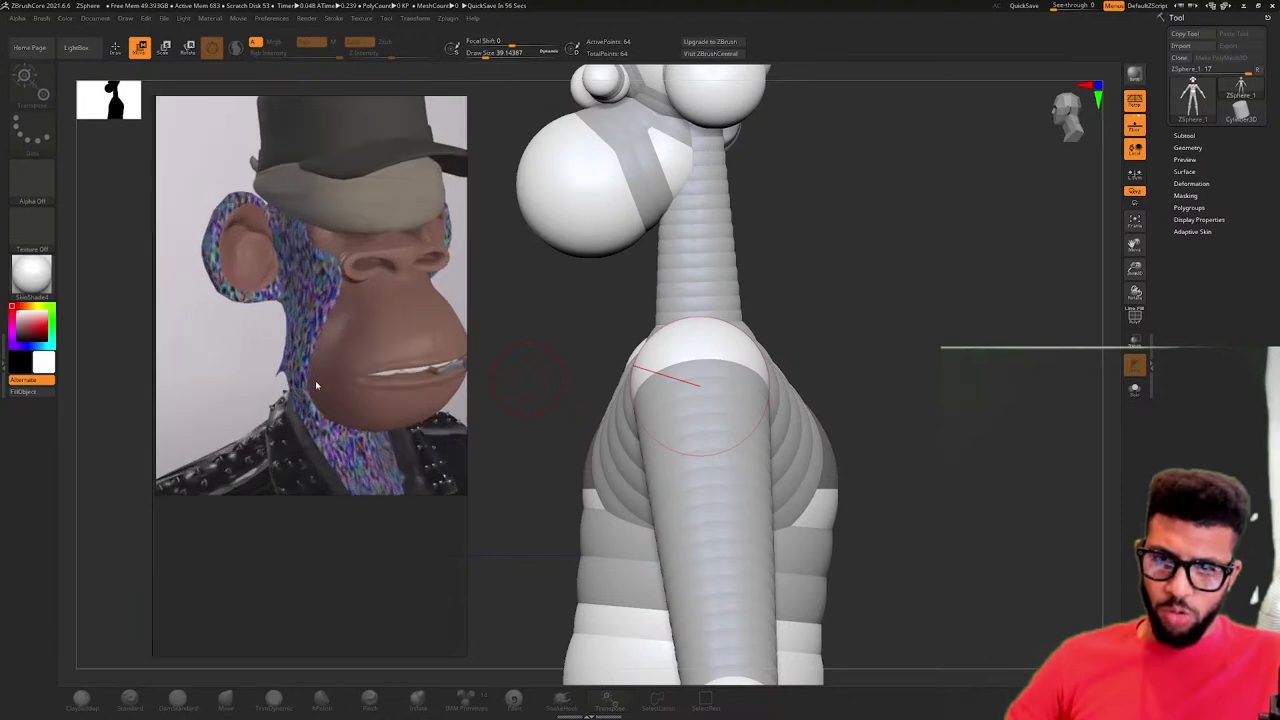
scroll(314, 365, down, 8)
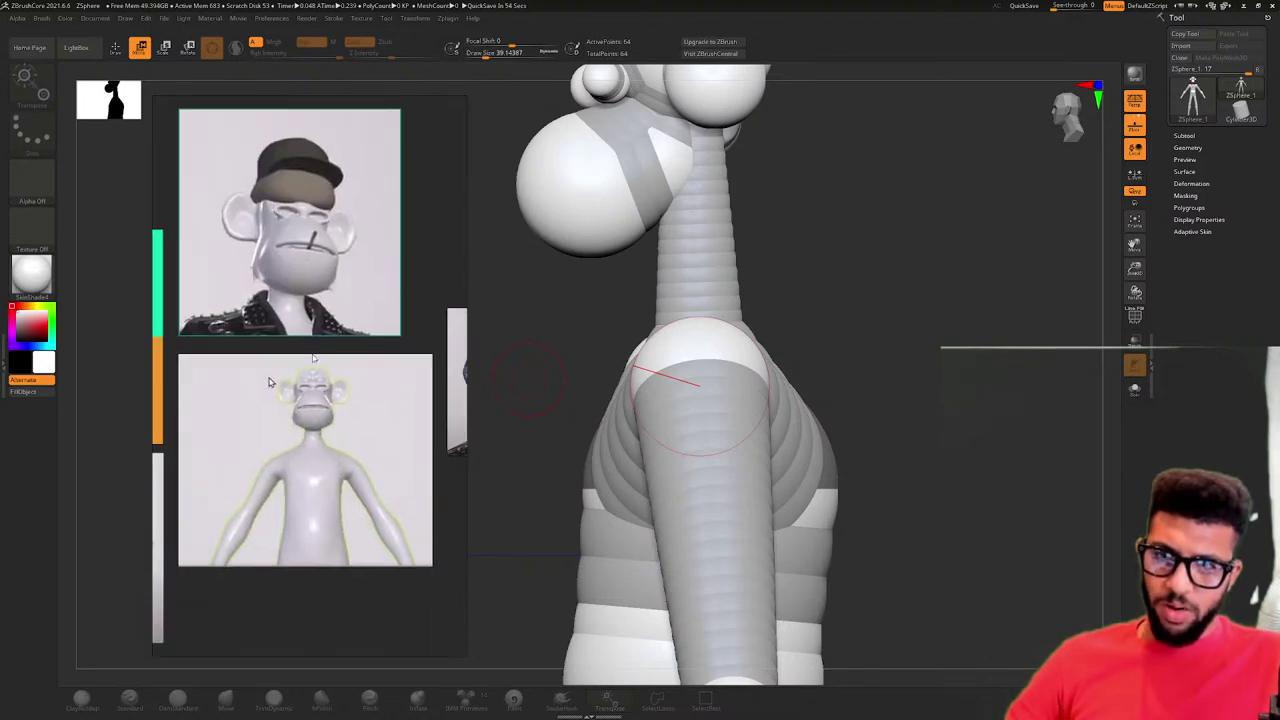
scroll(422, 411, down, 6)
scroll(352, 374, up, 7)
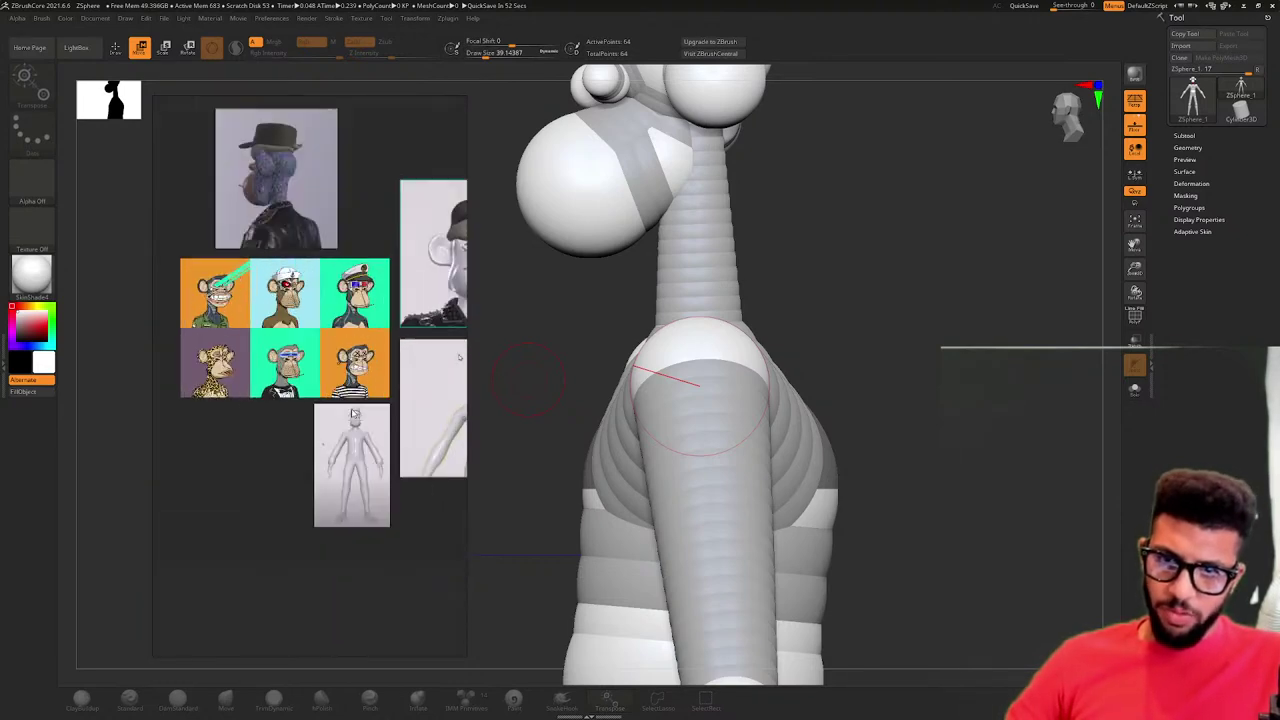
scroll(329, 264, up, 4)
middle_drag(352, 374, 332, 246)
- Adjust the knee and upper-calf ZSpheres of both legs in the front and side views
drag(563, 308, 660, 306)
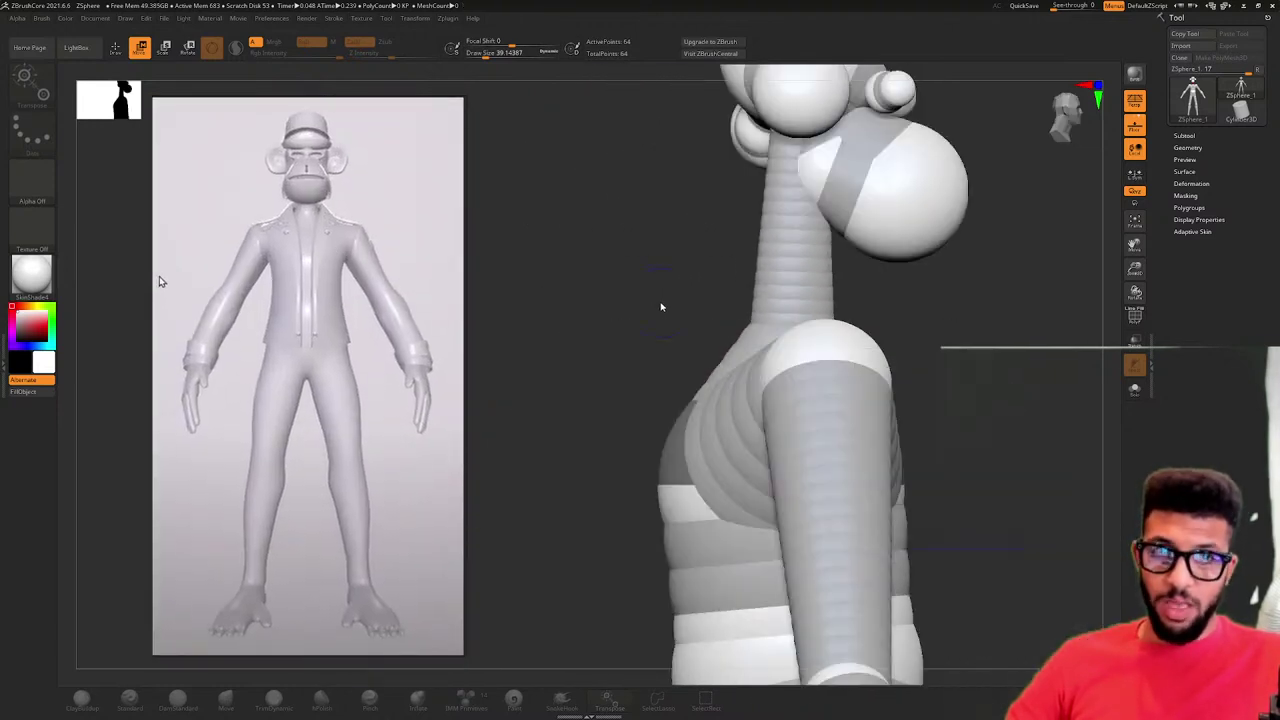
click(1056, 117)
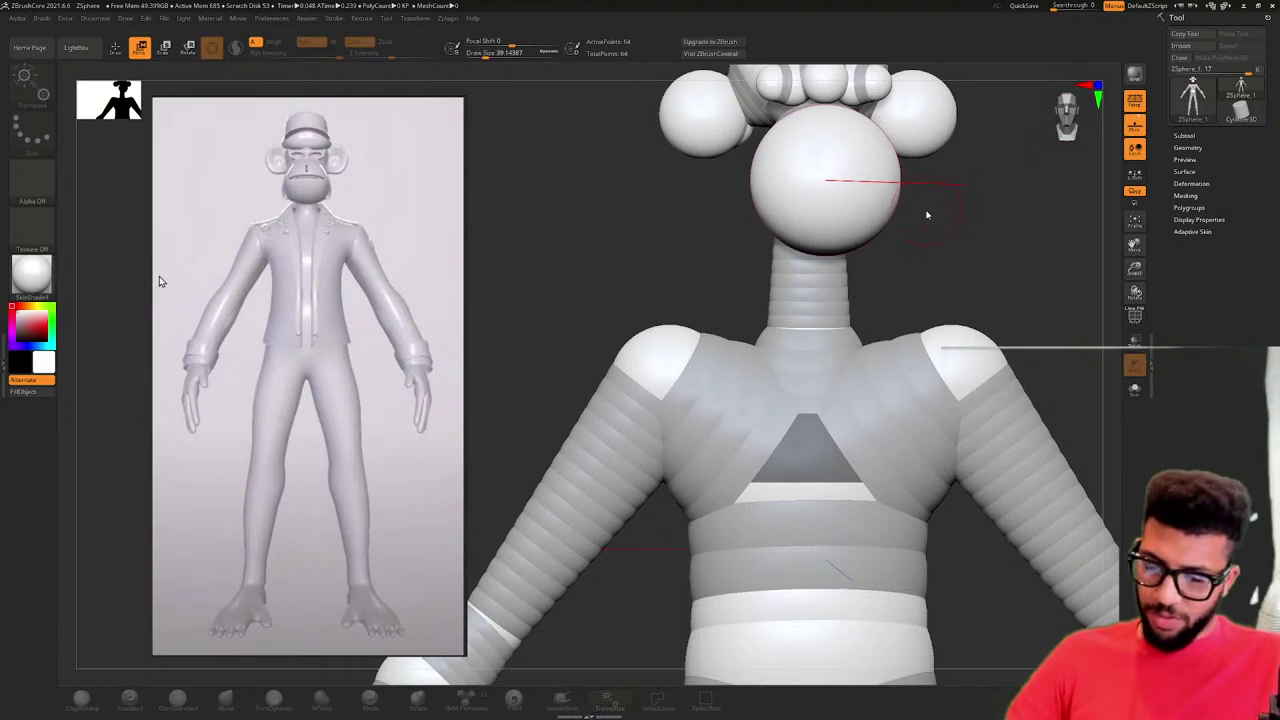
key(f)
ctrl+right_drag(838, 257, 785, 263)
drag(786, 267, 783, 265)
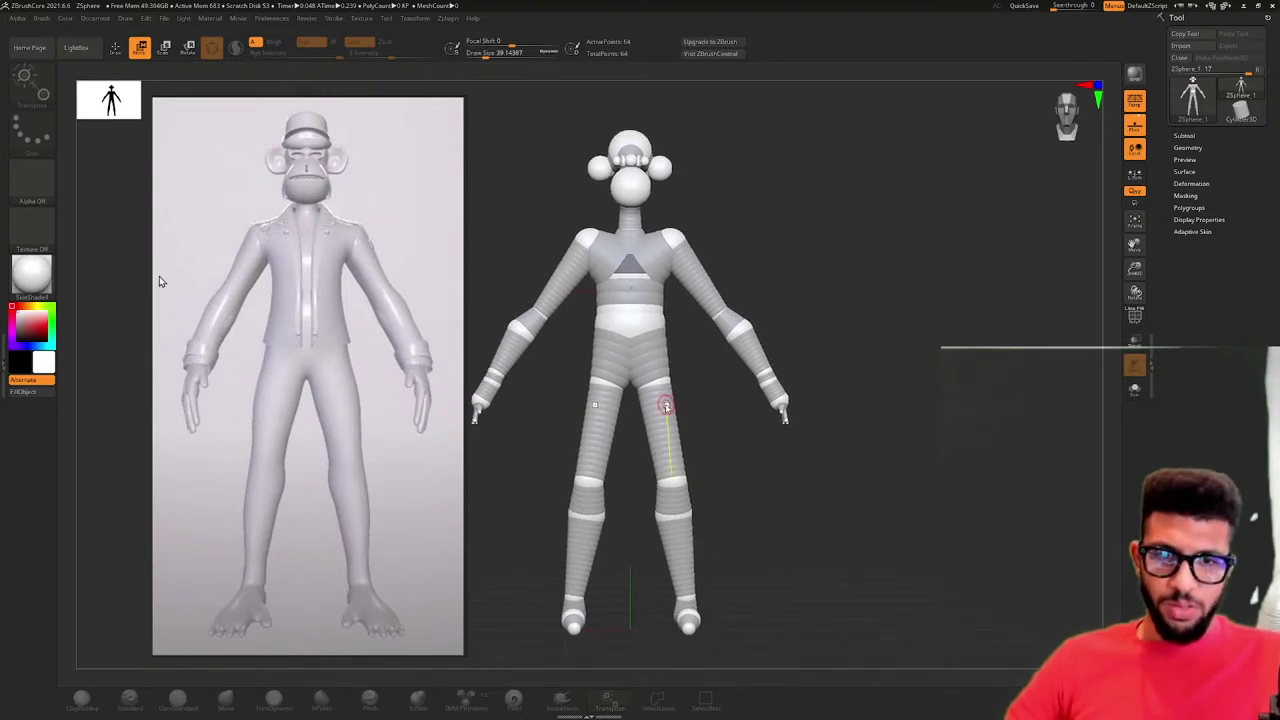
mouse_move(667, 407)
mouse_down()
mouse_move(680, 403)
mouse_move(662, 407)
mouse_move(674, 407)
mouse_move(669, 423)
mouse_up()
key(ctrl+z)
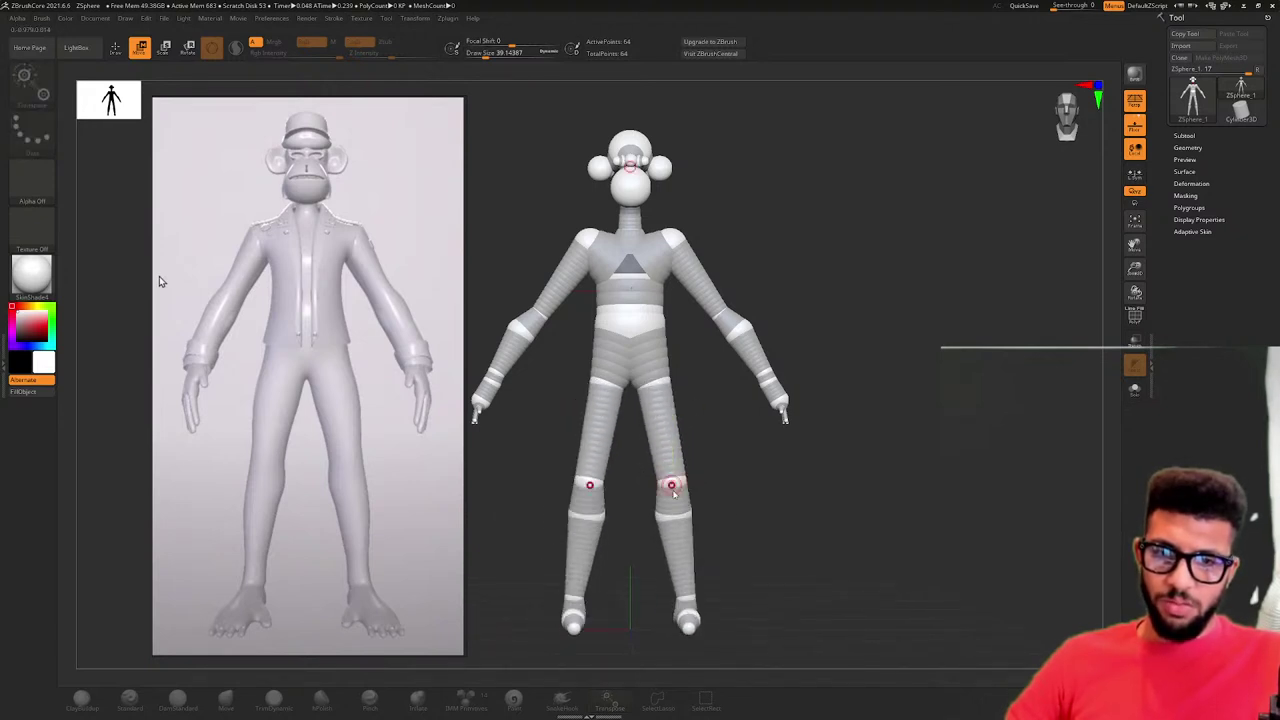
drag(690, 493, 655, 478)
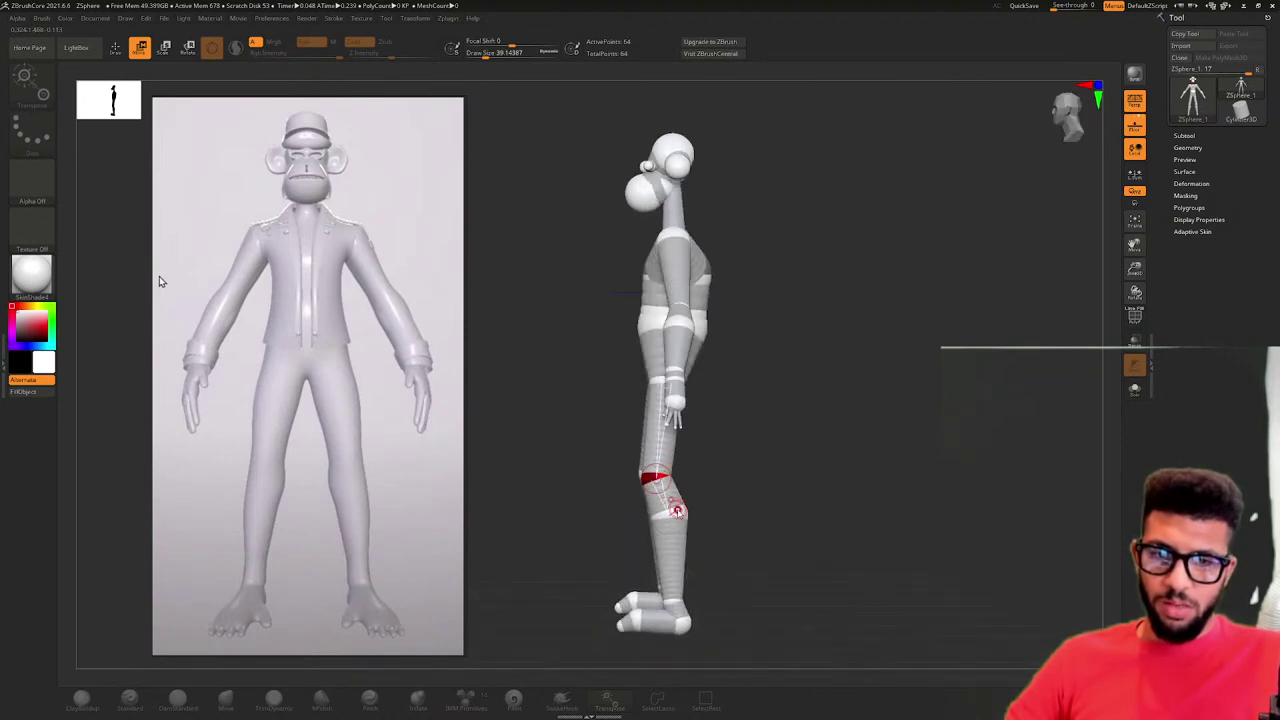
drag(686, 515, 751, 462)
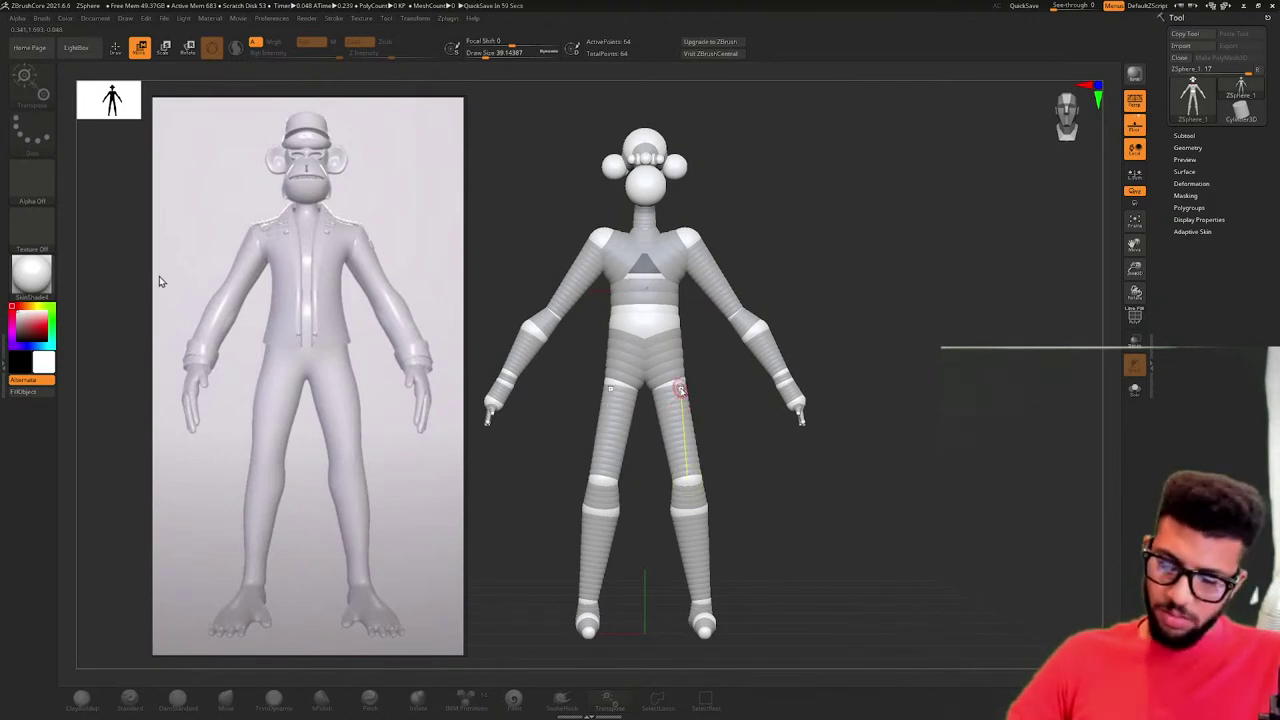
- Compare the whole body's proportions with the full-body reference, switching between the ZSpheres and the adaptive skin preview
key(w)
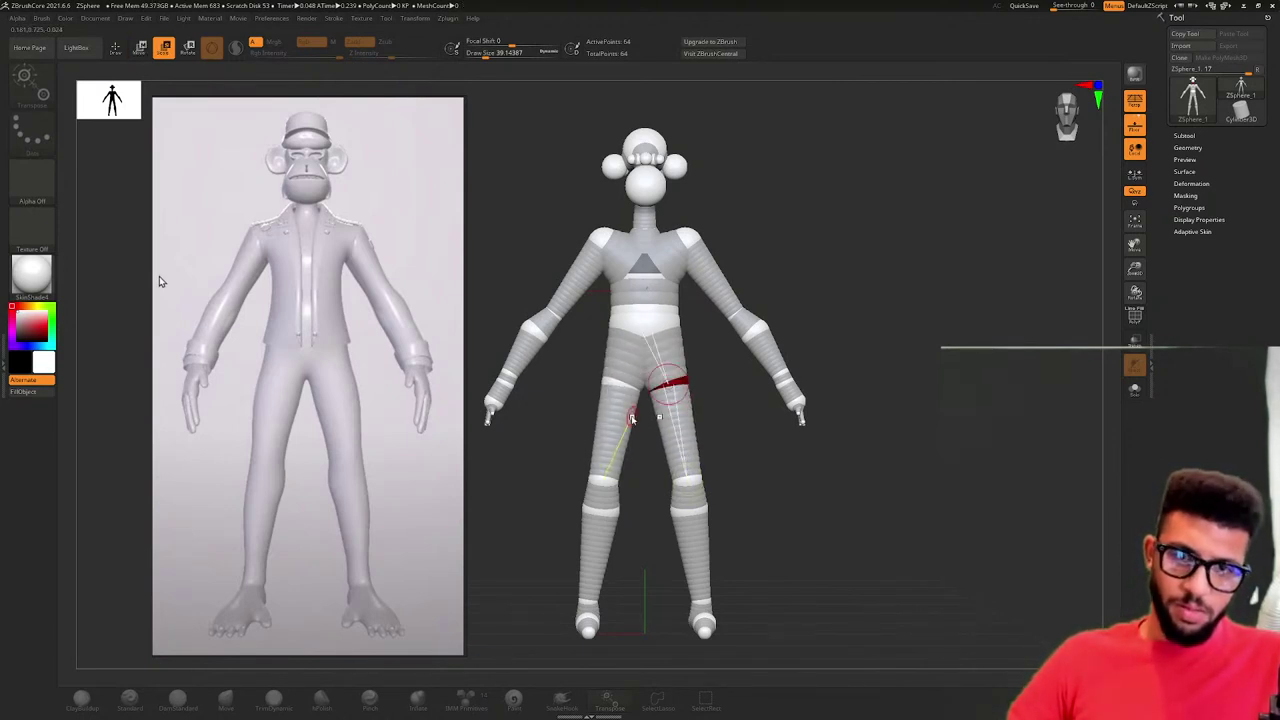
key(a)
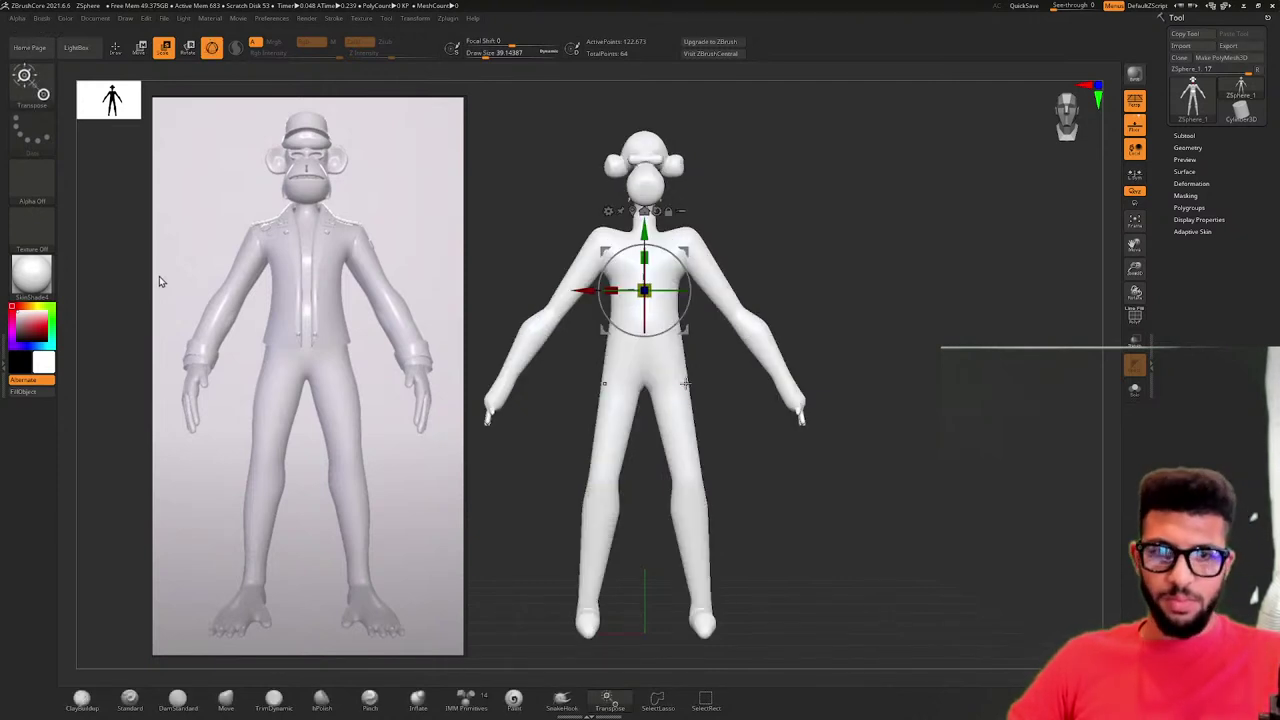
key(a)
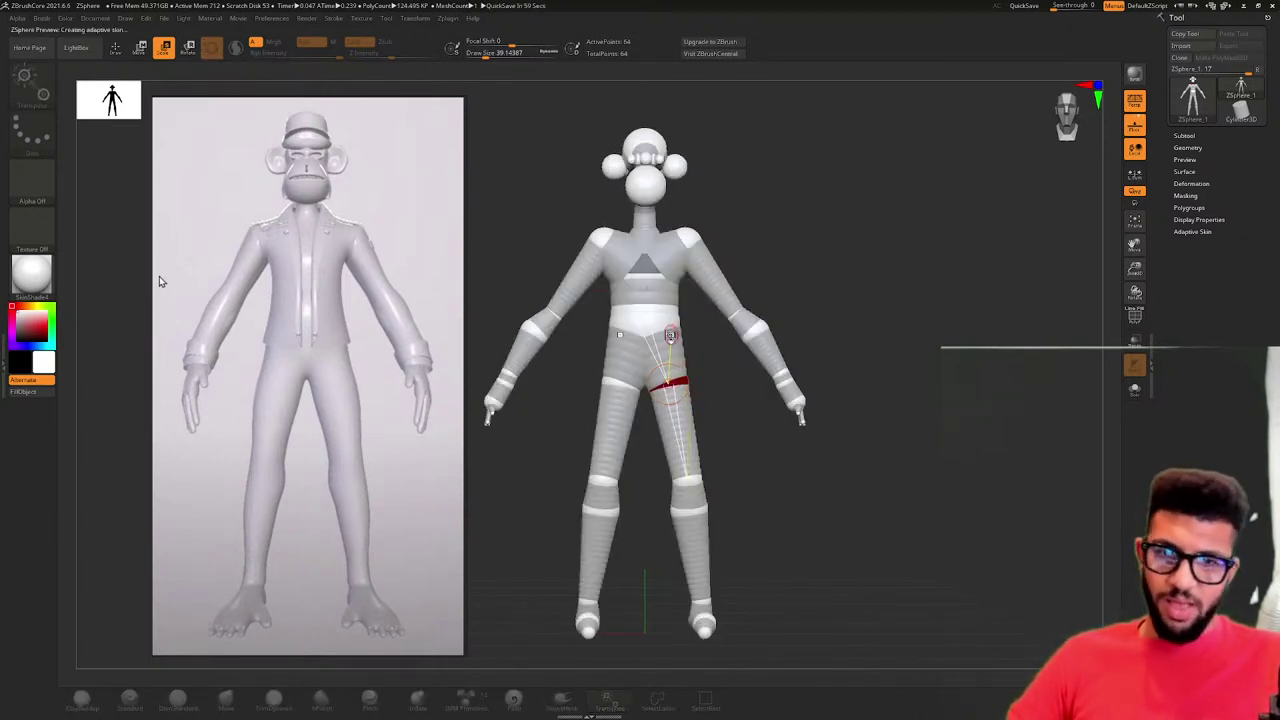
key(a)
key(a)
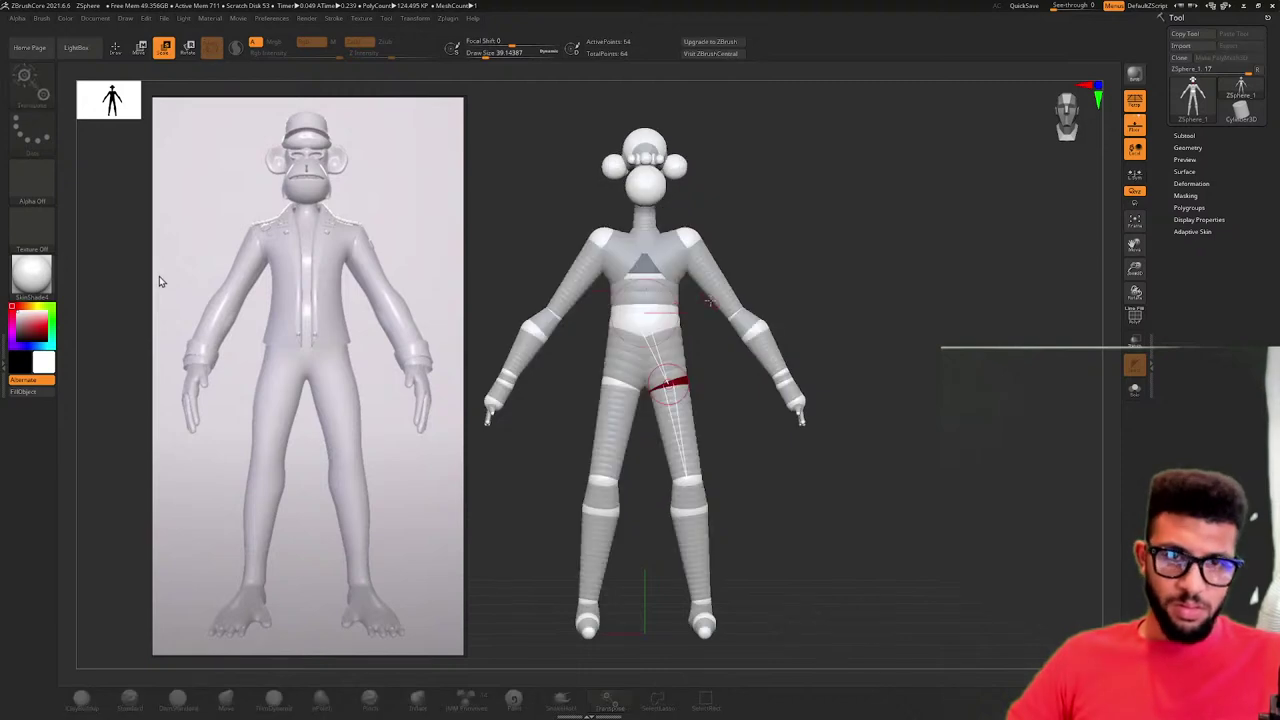
key(a)
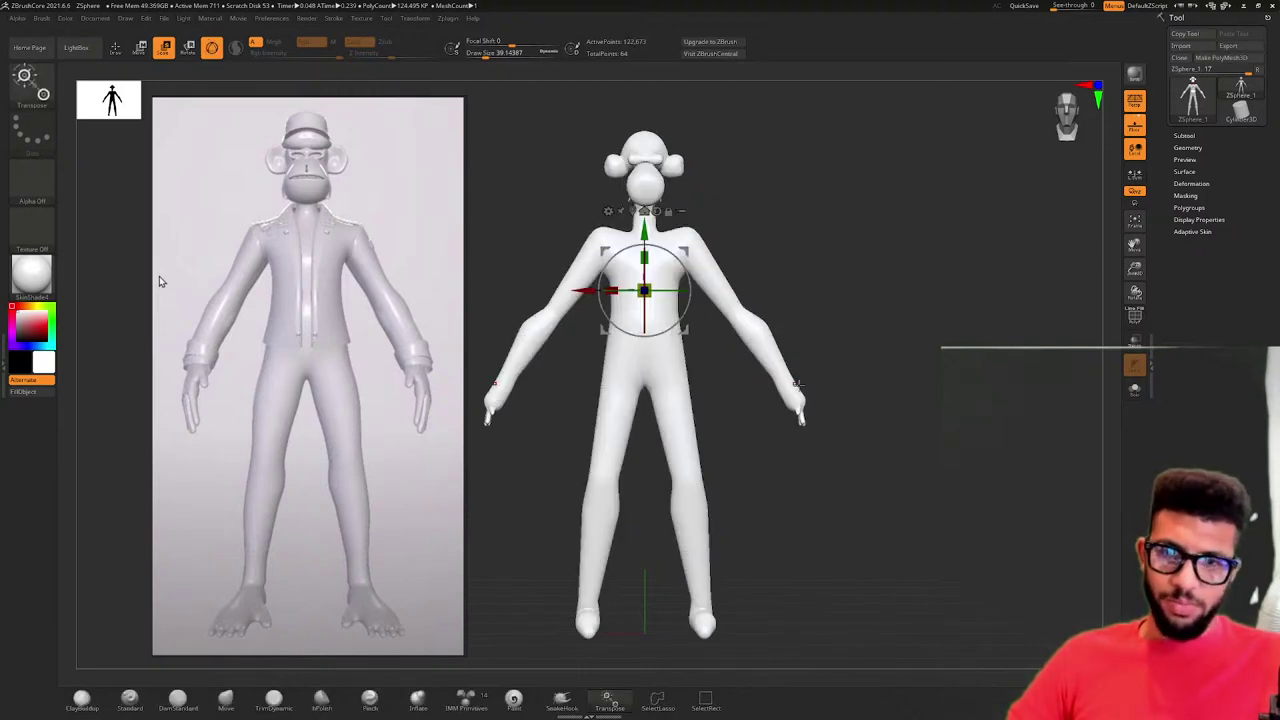
key(a)
key(a)
mouse_move(747, 258)
mouse_down()
mouse_move(704, 256)
mouse_move(747, 260)
mouse_up()
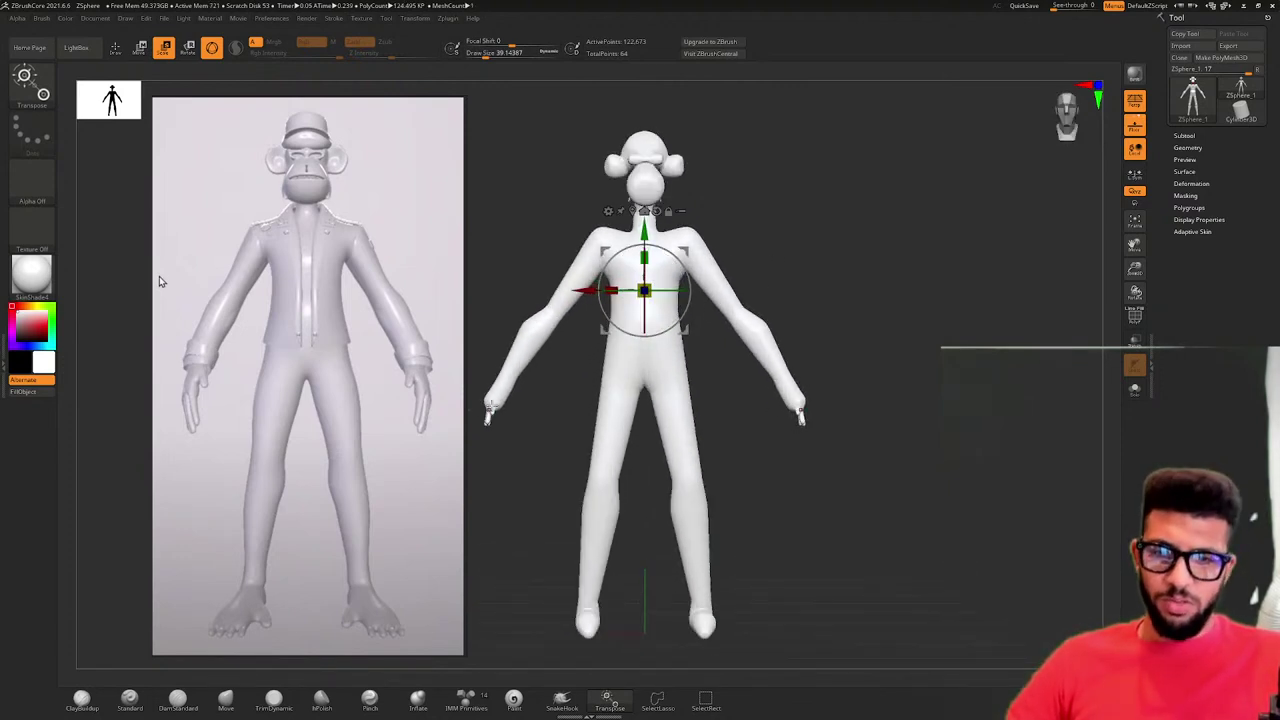
- Lengthen the fingers of both hands and move the wrist ZSpheres up the forearms to match the reference
ctrl+right_drag(500, 408, 531, 395)
key(a)
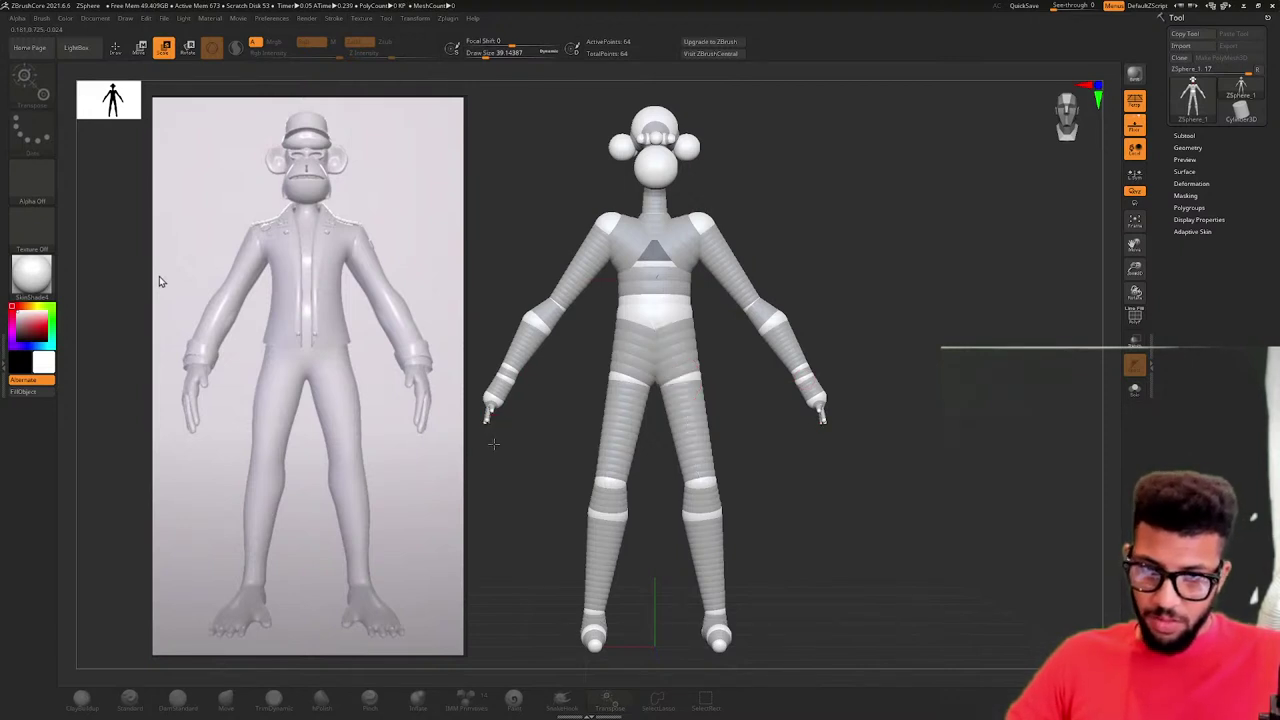
key(q)
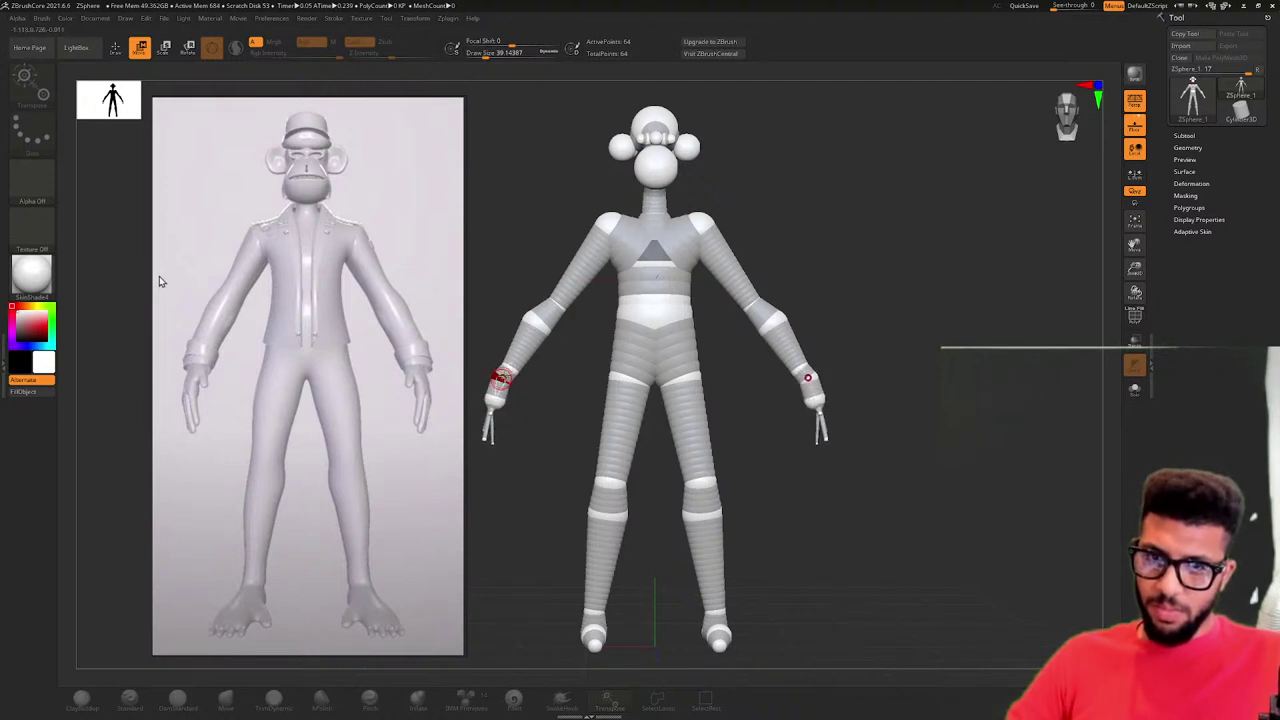
drag(512, 365, 511, 353)
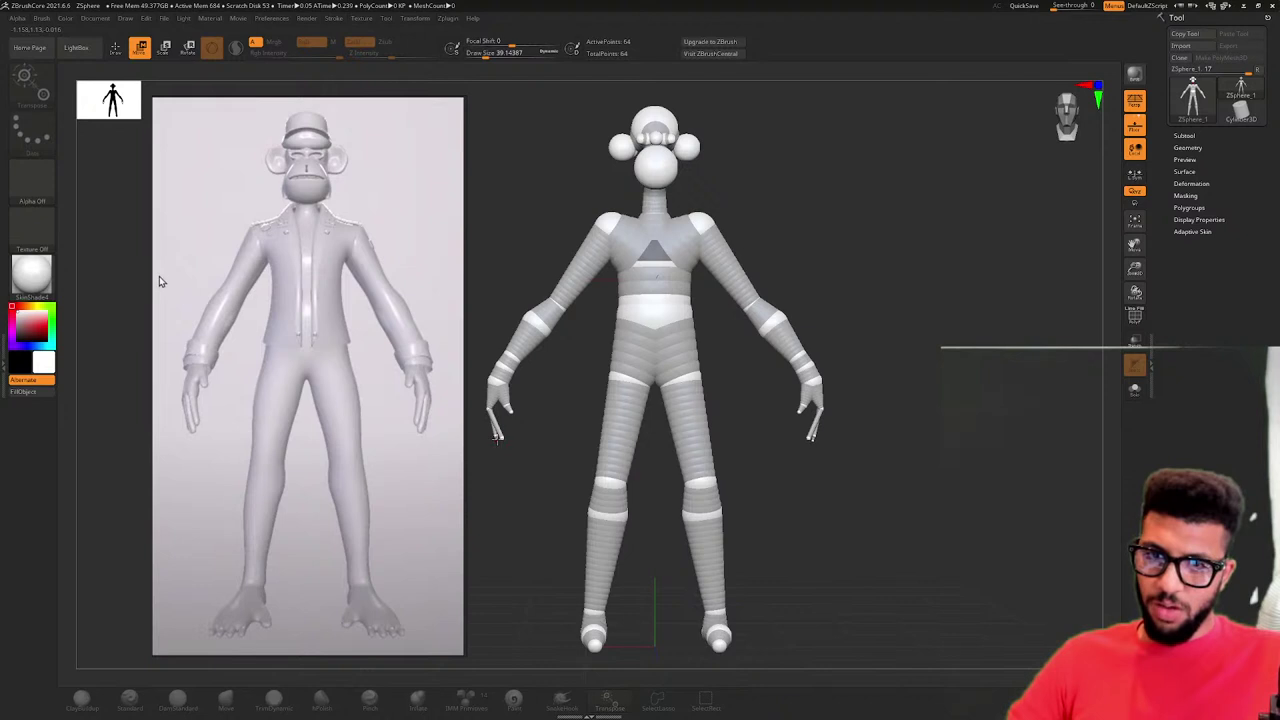
- Reduce the draw size to about 23 with focal shift -60 and spread the three finger-base ZSpheres apart across the palm
shift+drag(527, 408, 552, 390)
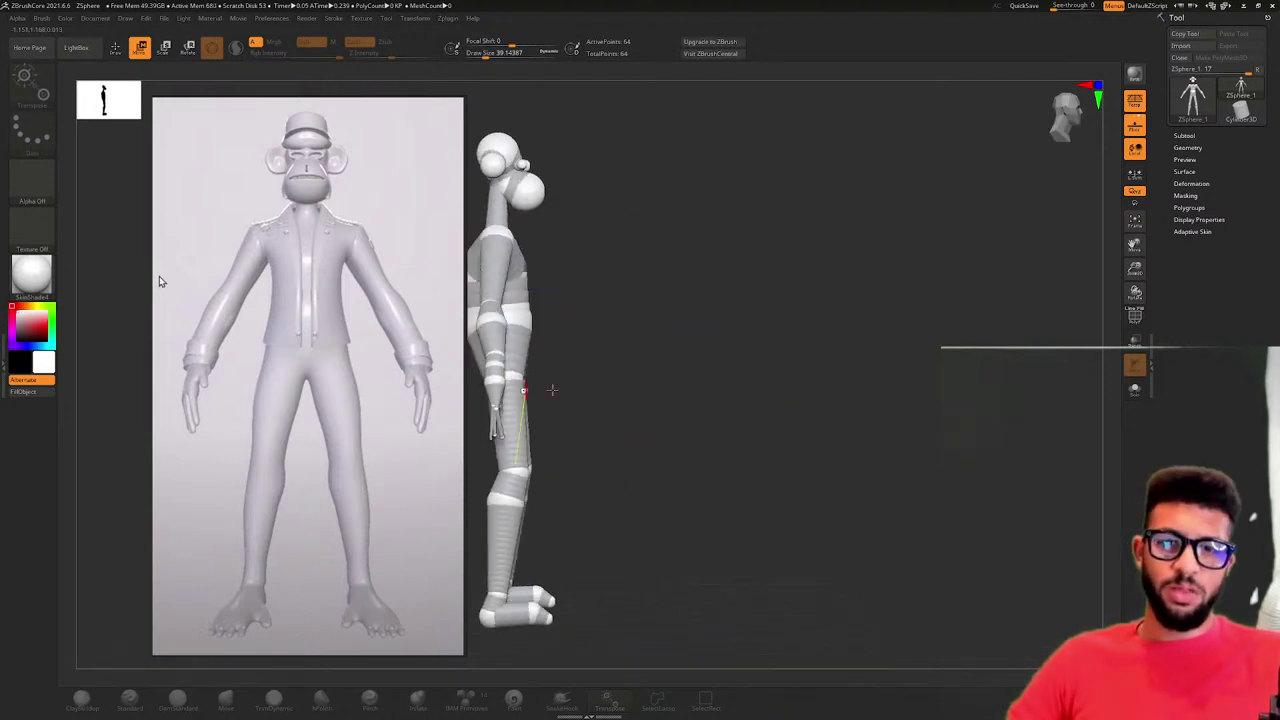
key(f)
ctrl+right_drag(560, 395, 735, 367)
right_drag(735, 367, 793, 356)
drag(670, 350, 698, 348)
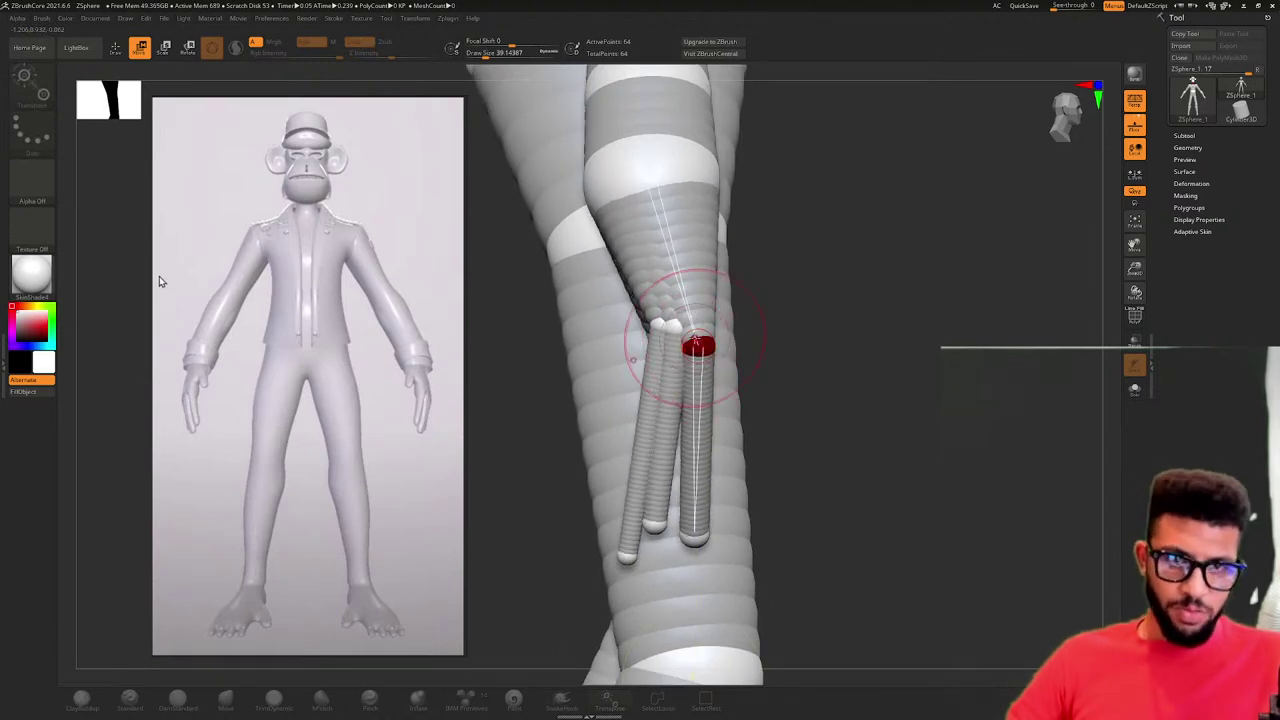
key(space)
mouse_move(712, 351)
mouse_down()
mouse_move(693, 351)
mouse_move(751, 342)
mouse_up()
drag(663, 326, 598, 335)
drag(688, 327, 655, 333)
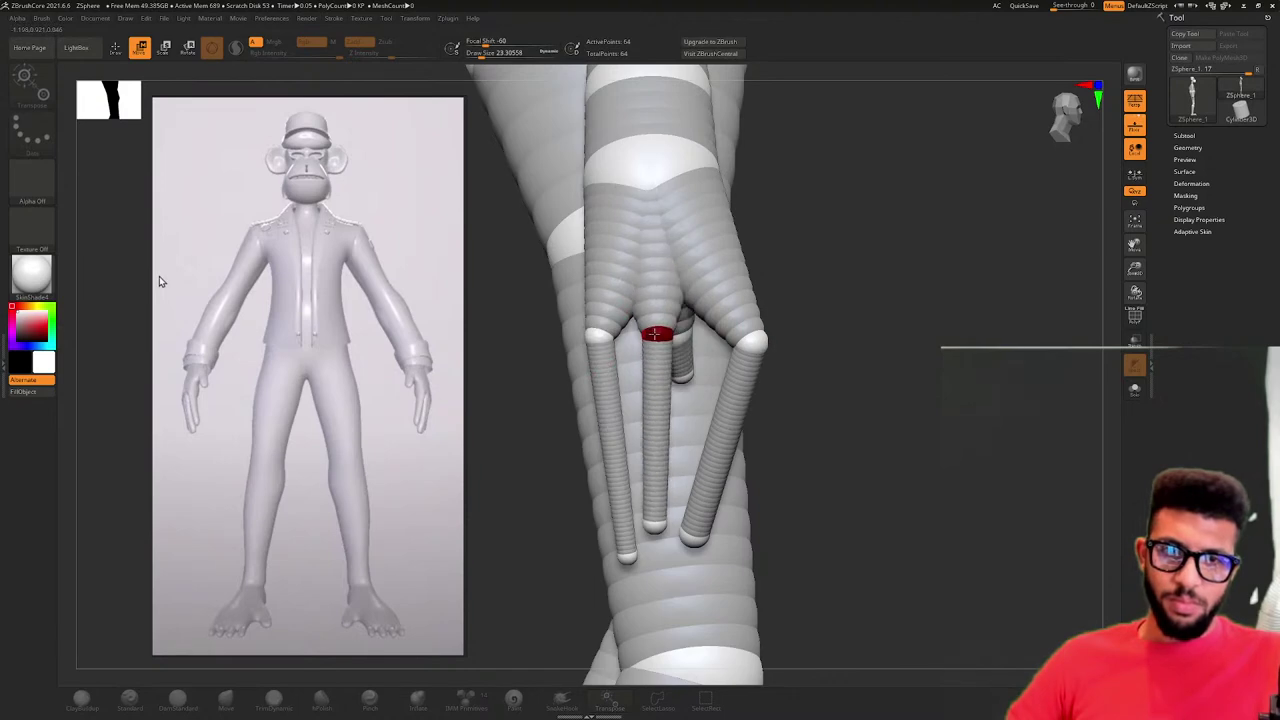
- Move the index finger's base ZSphere inward and the little finger's base and tip ZSpheres outward
click(756, 340)
drag(790, 338, 690, 350)
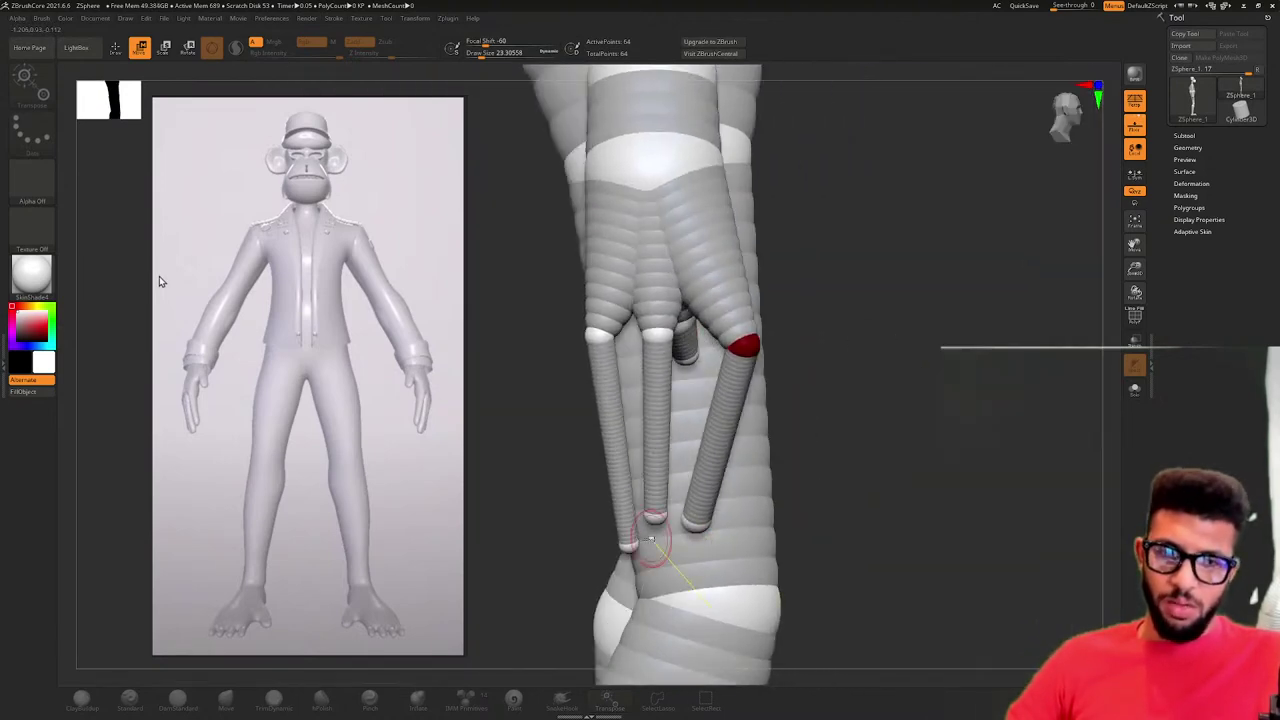
drag(598, 335, 578, 335)
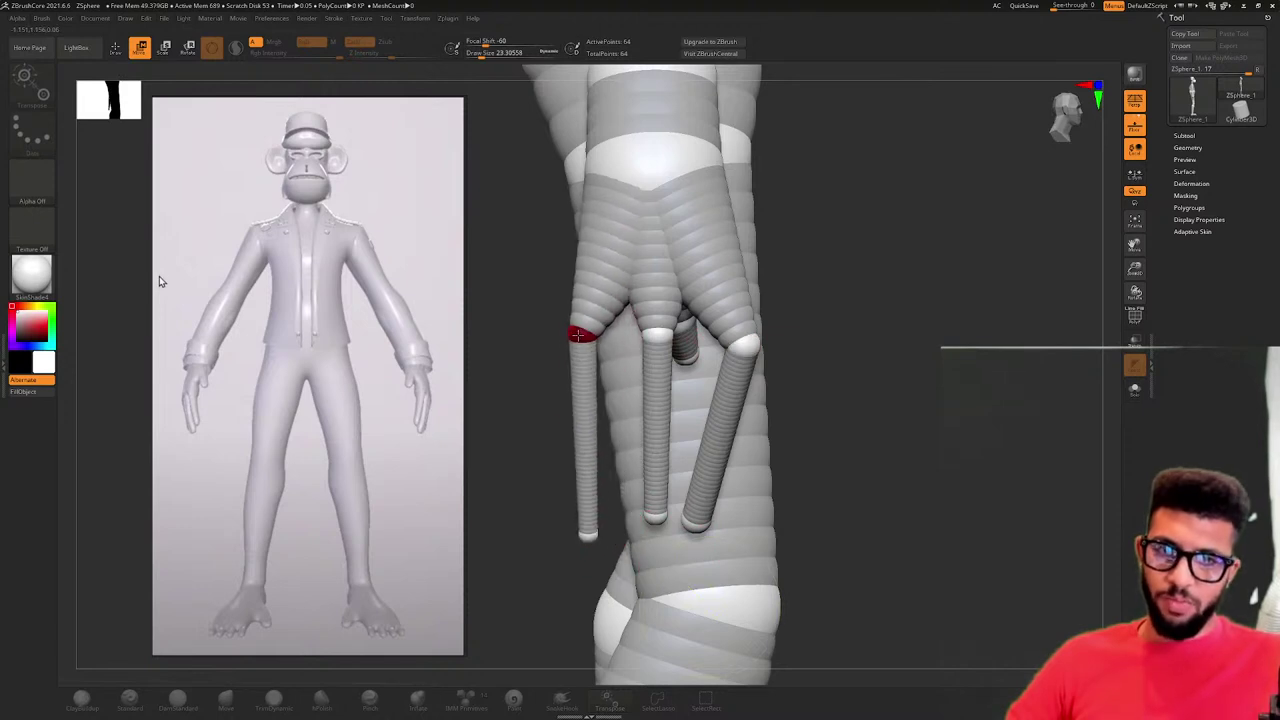
drag(587, 538, 558, 531)
- Spread the little finger farther from the other fingers by moving its tip and base ZSpheres outward
click(697, 523)
mouse_move(700, 494)
right_down()
mouse_move(646, 486)
mouse_move(705, 479)
right_up()
drag(705, 480, 633, 335)
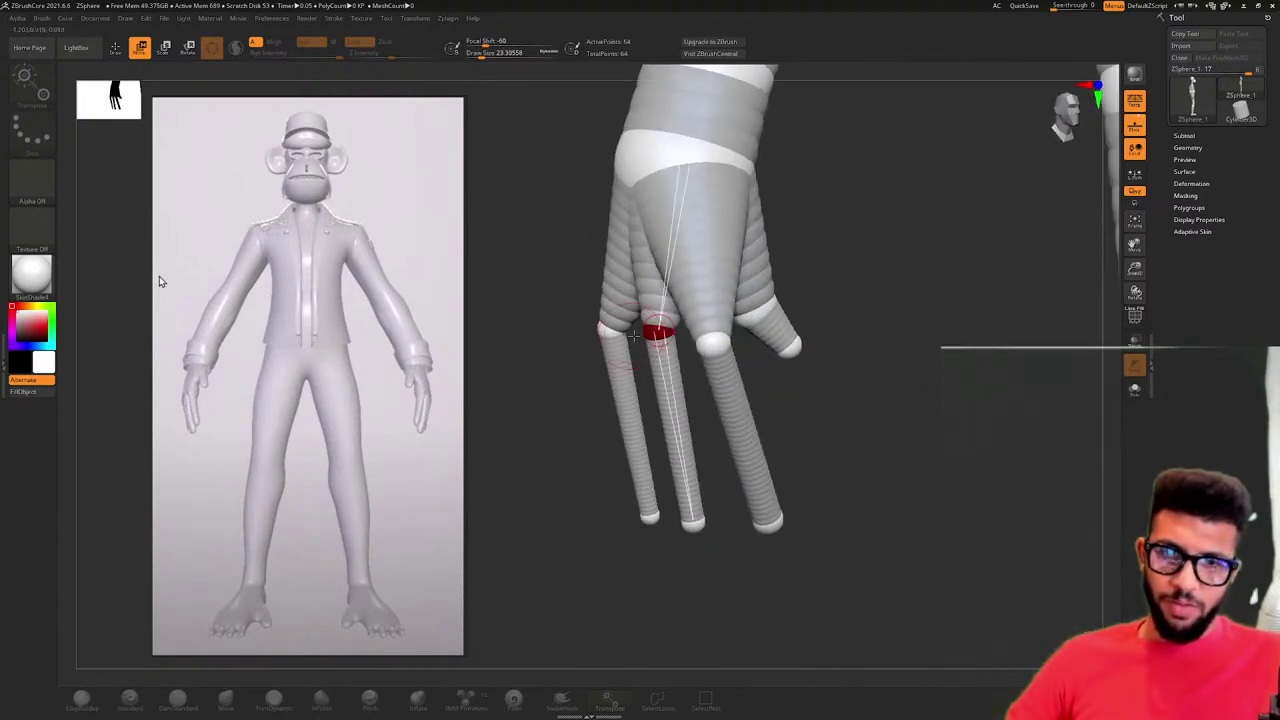
right_drag(637, 331, 578, 524)
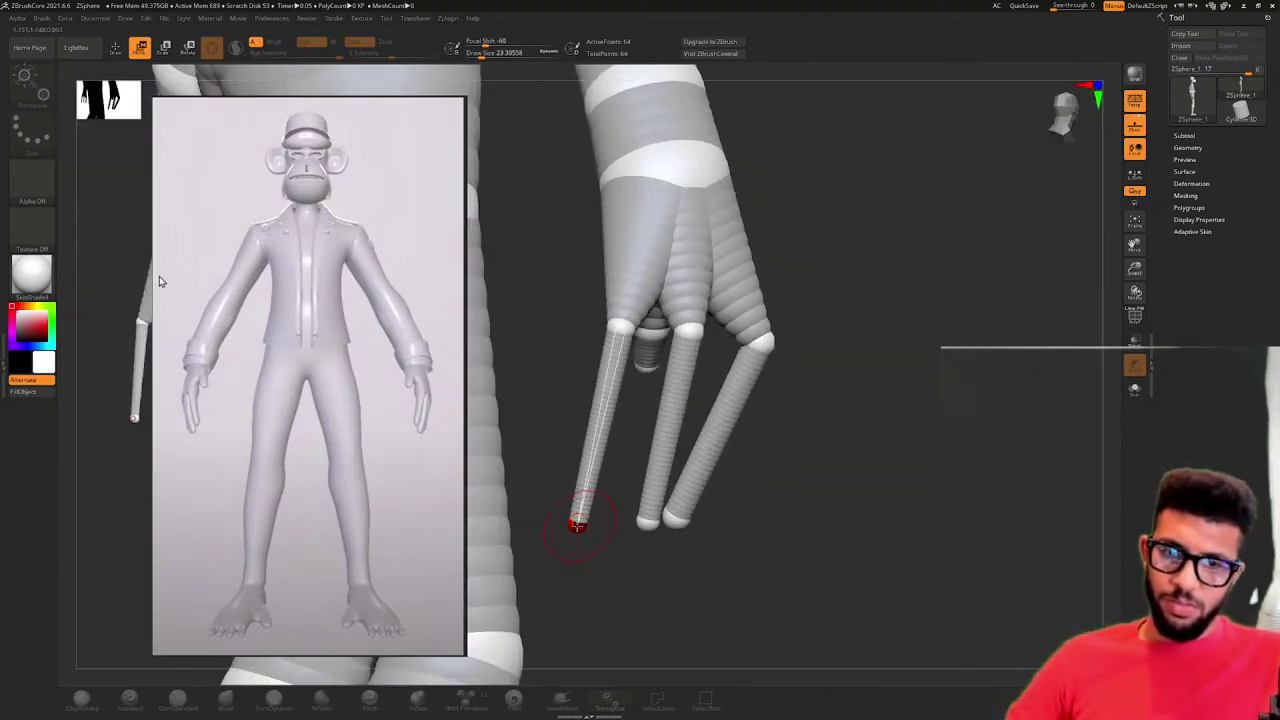
drag(578, 523, 531, 518)
drag(623, 324, 608, 320)
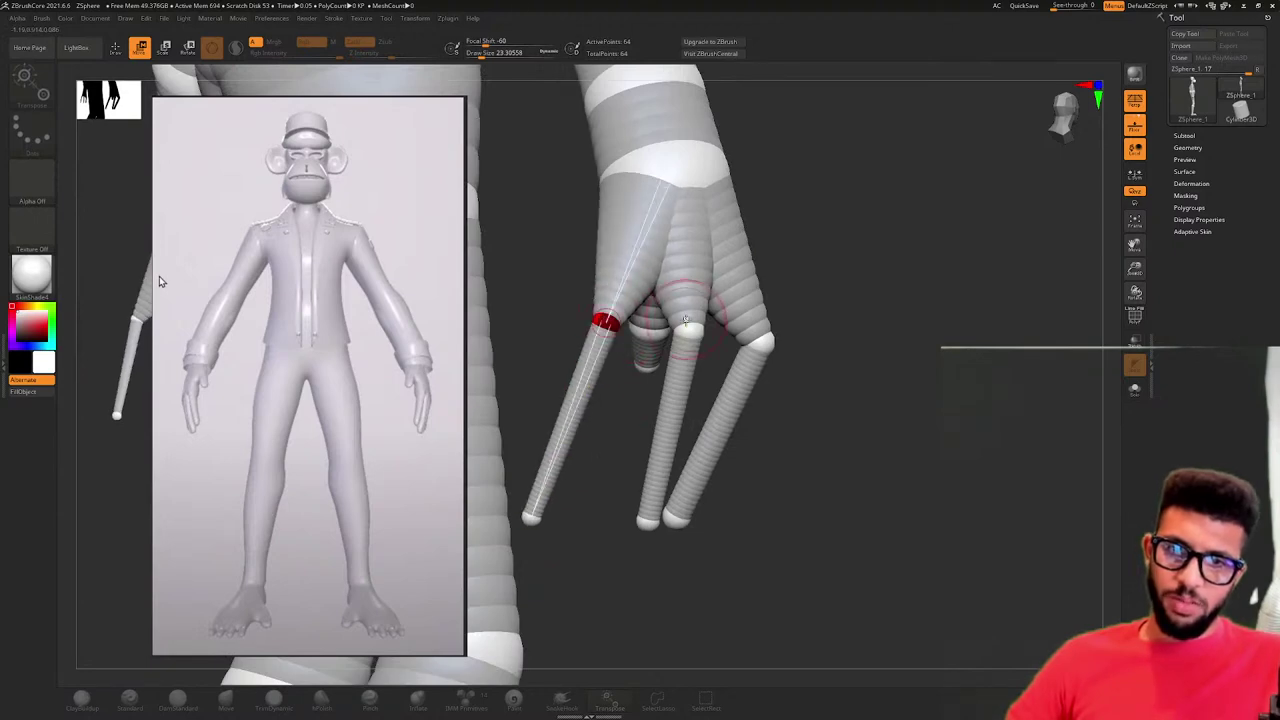
- Shift the middle finger's base ZSphere toward the back of the hand and adjust the middle fingertip
right_drag(678, 436, 595, 476)
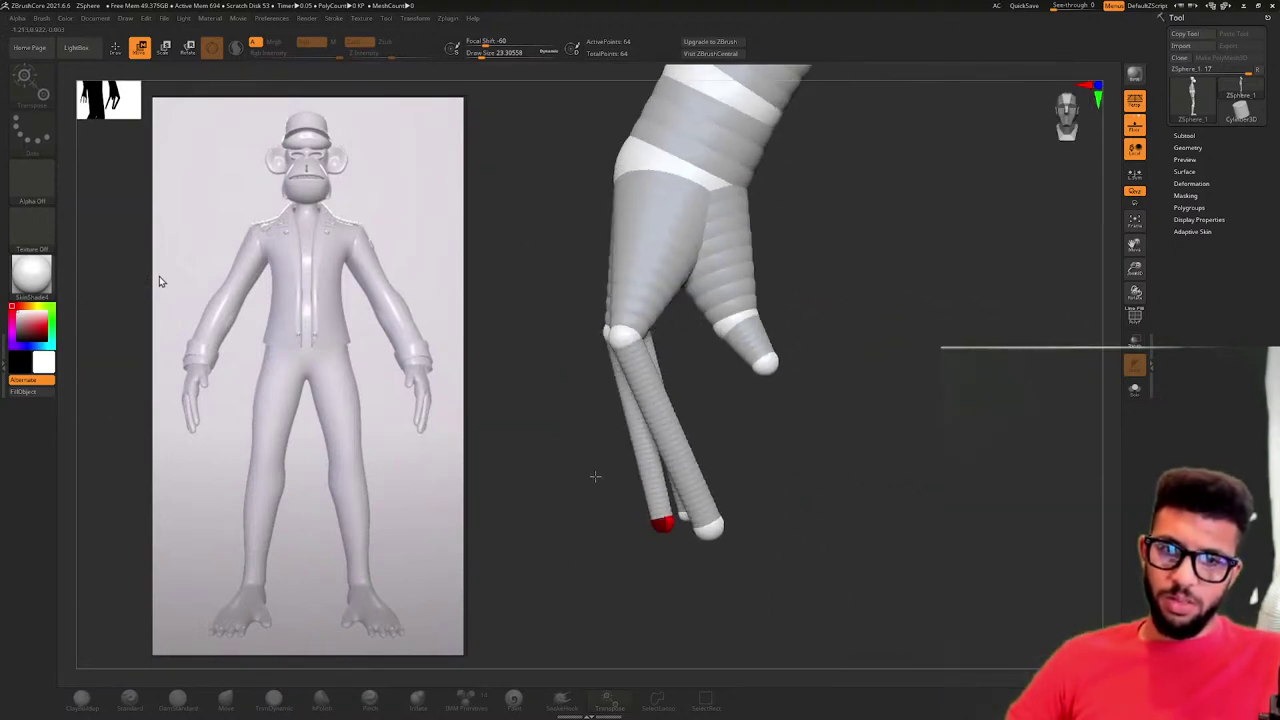
drag(649, 437, 601, 376)
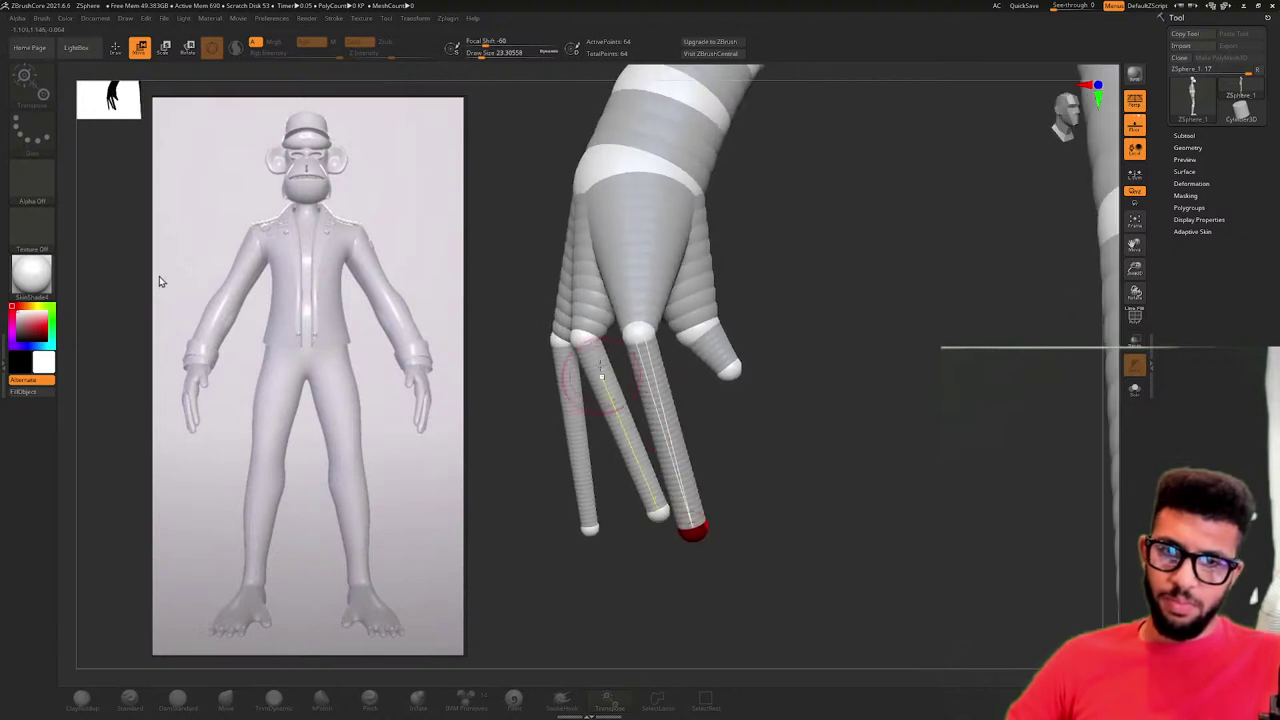
right_drag(575, 345, 577, 356)
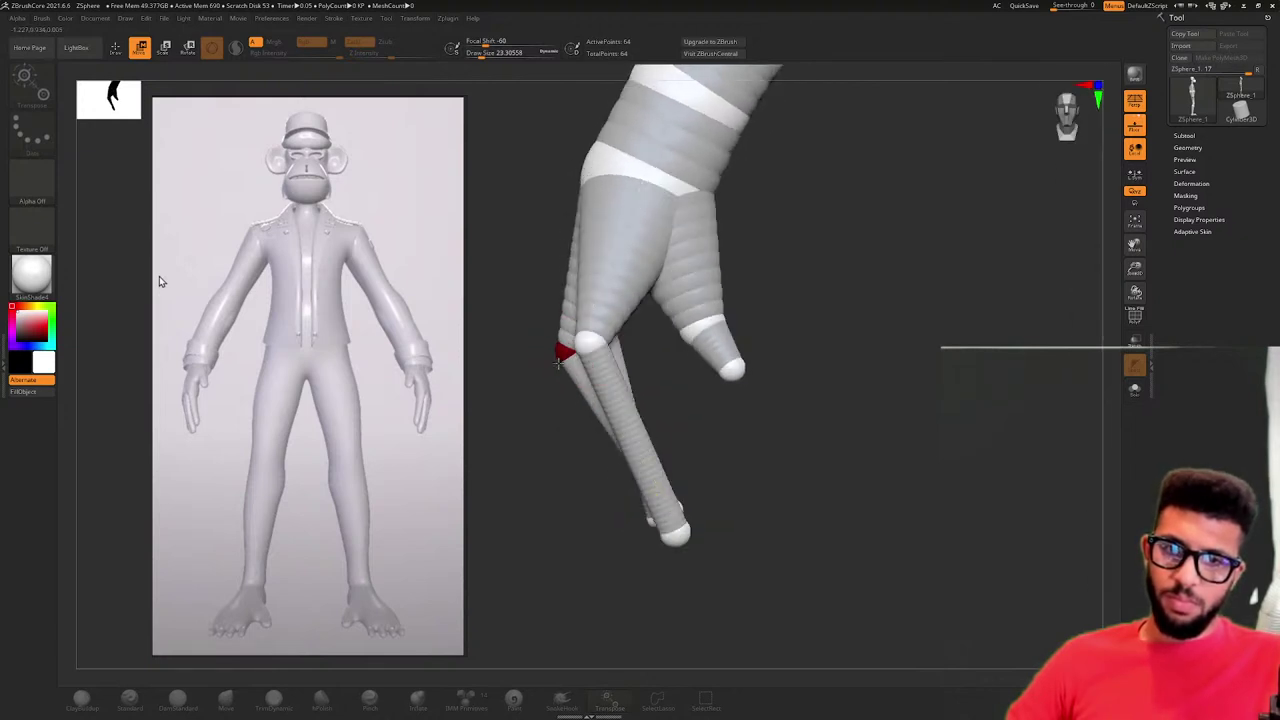
right_drag(684, 473, 697, 477)
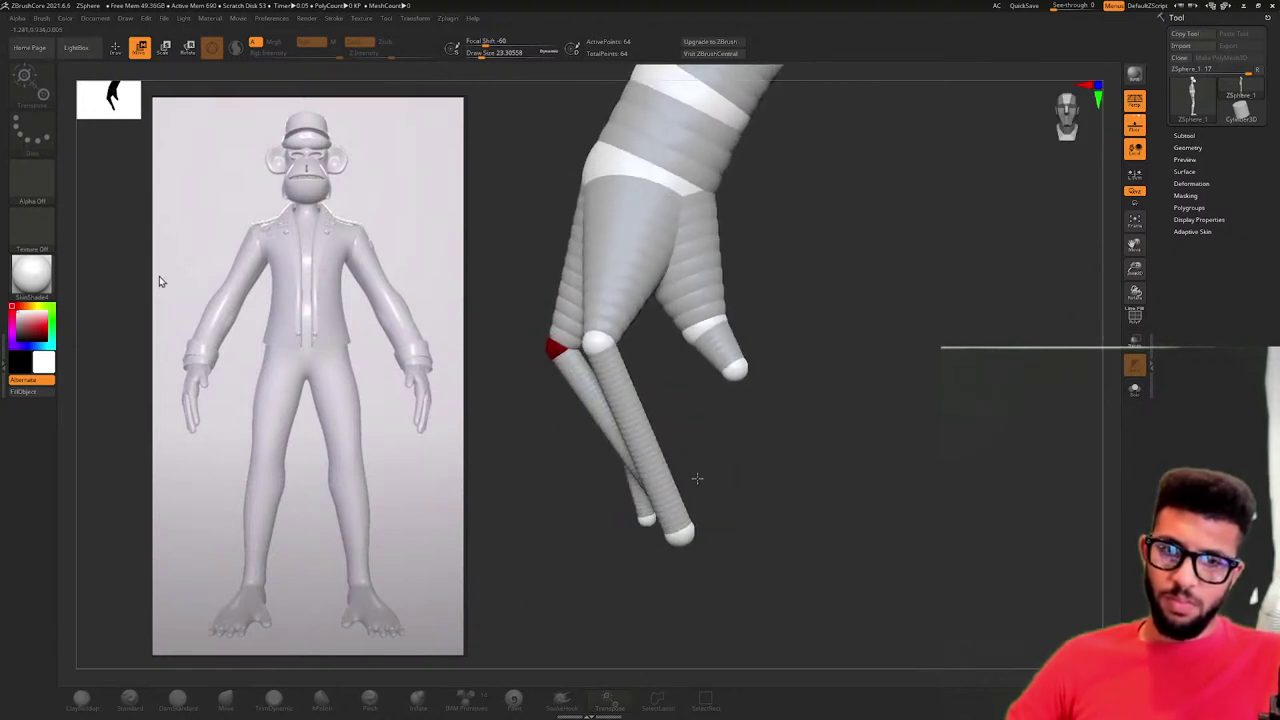
mouse_move(720, 397)
right_down()
mouse_move(751, 397)
mouse_move(732, 400)
right_up()
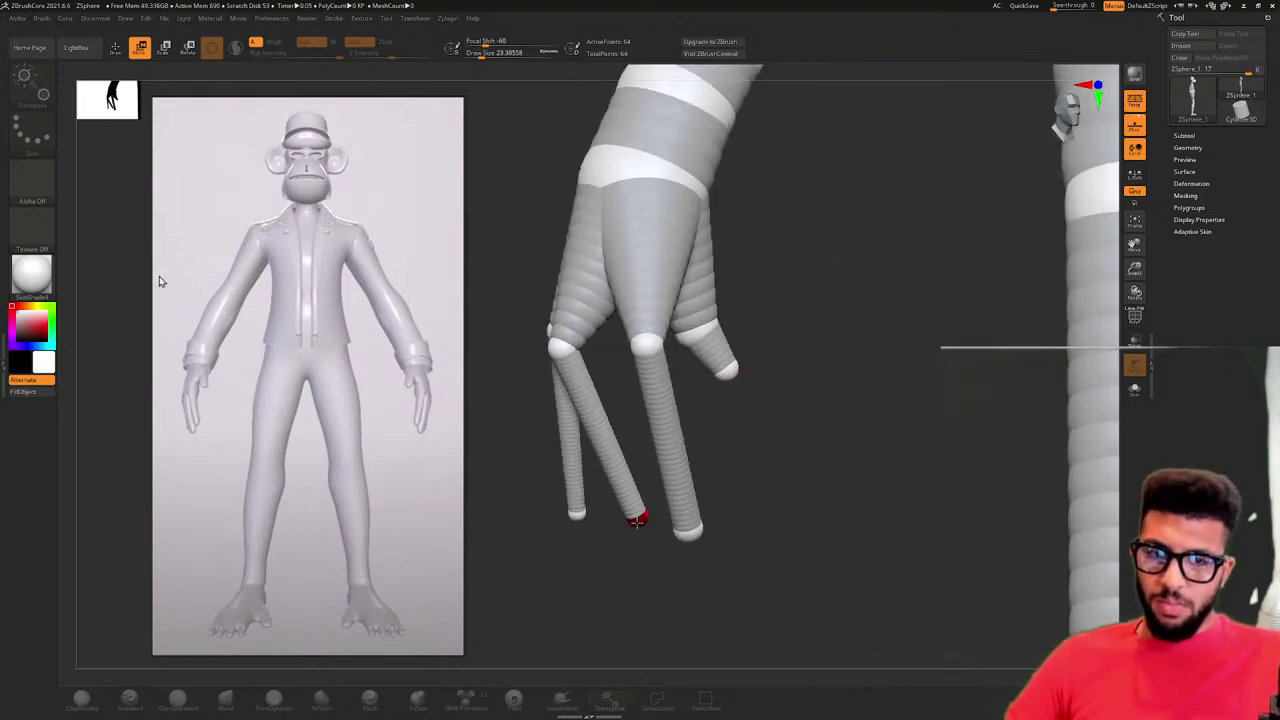
right_drag(637, 522, 588, 522)
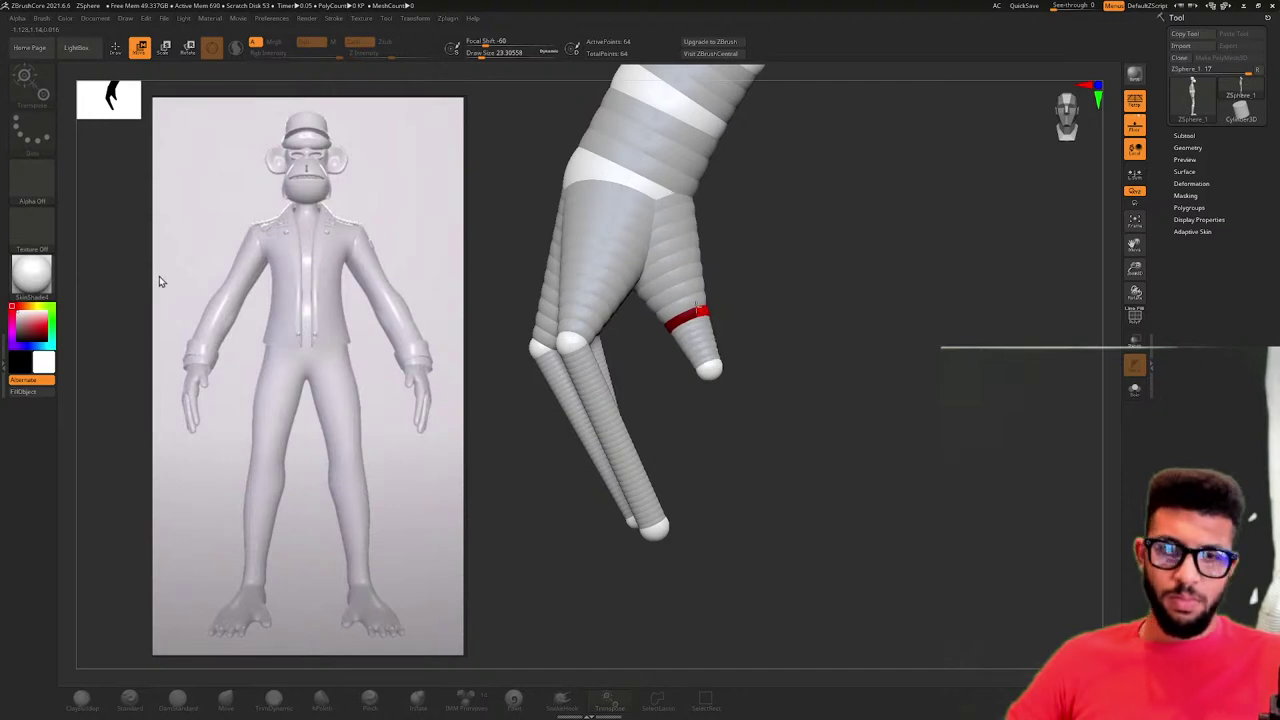
- Lengthen the thumb, move its base ZSphere away from the palm, and check the hand in the adaptive skin preview
right_drag(698, 308, 847, 385)
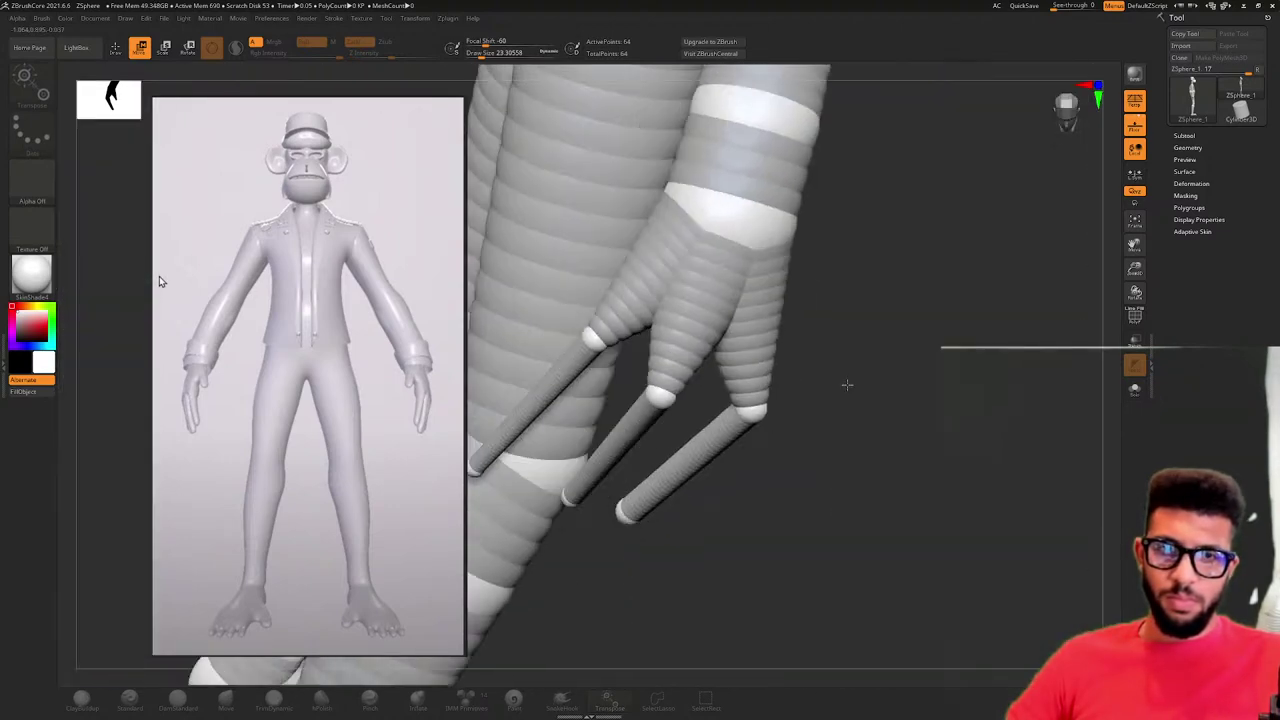
drag(847, 384, 727, 333)
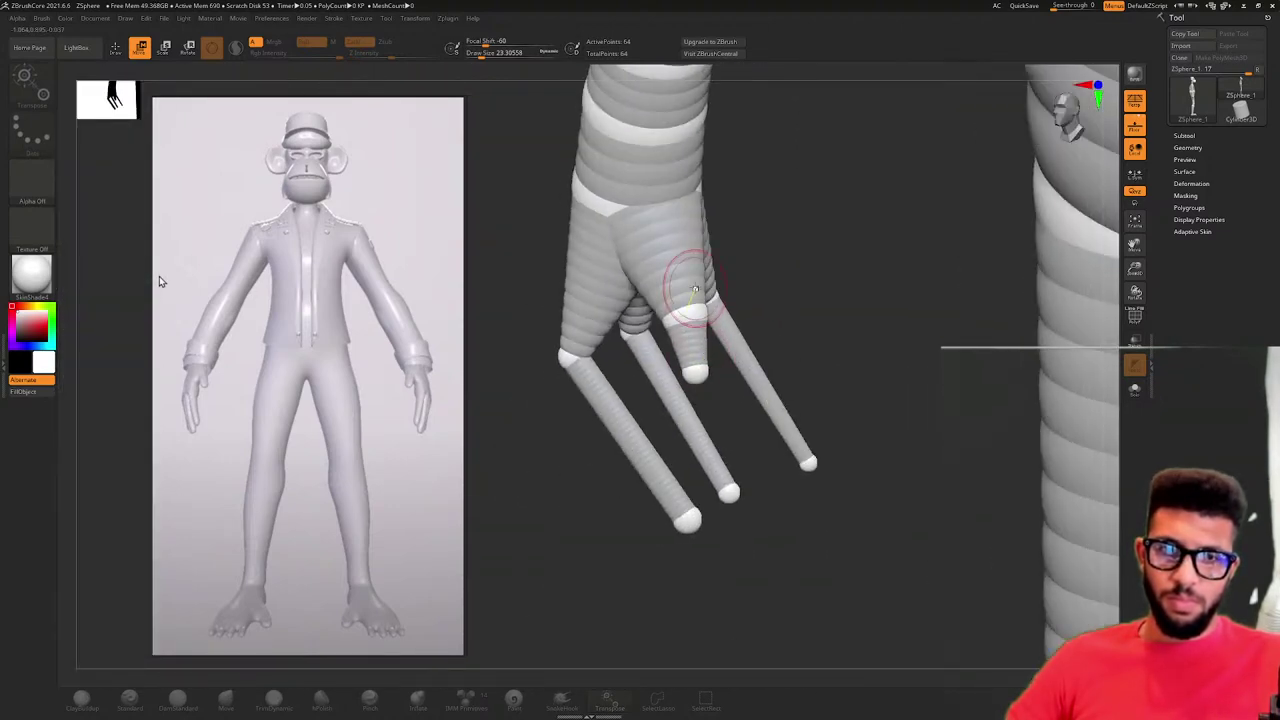
drag(655, 296, 754, 340)
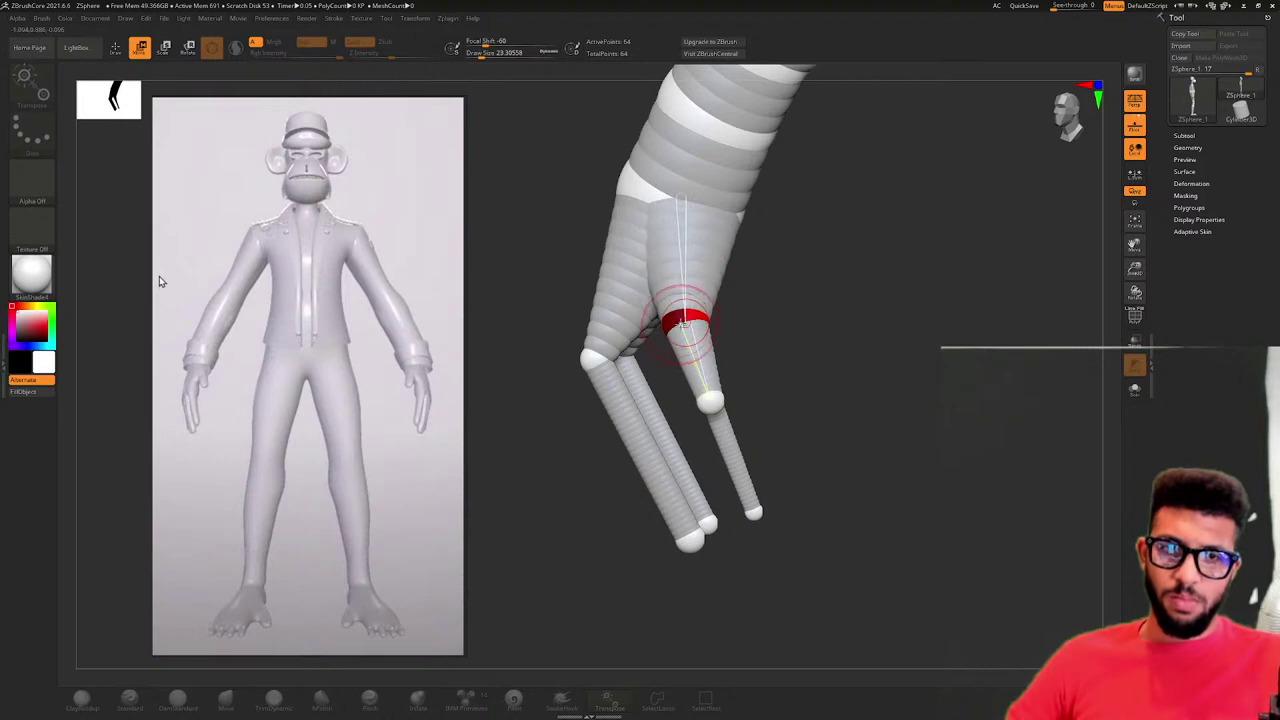
drag(693, 307, 745, 397)
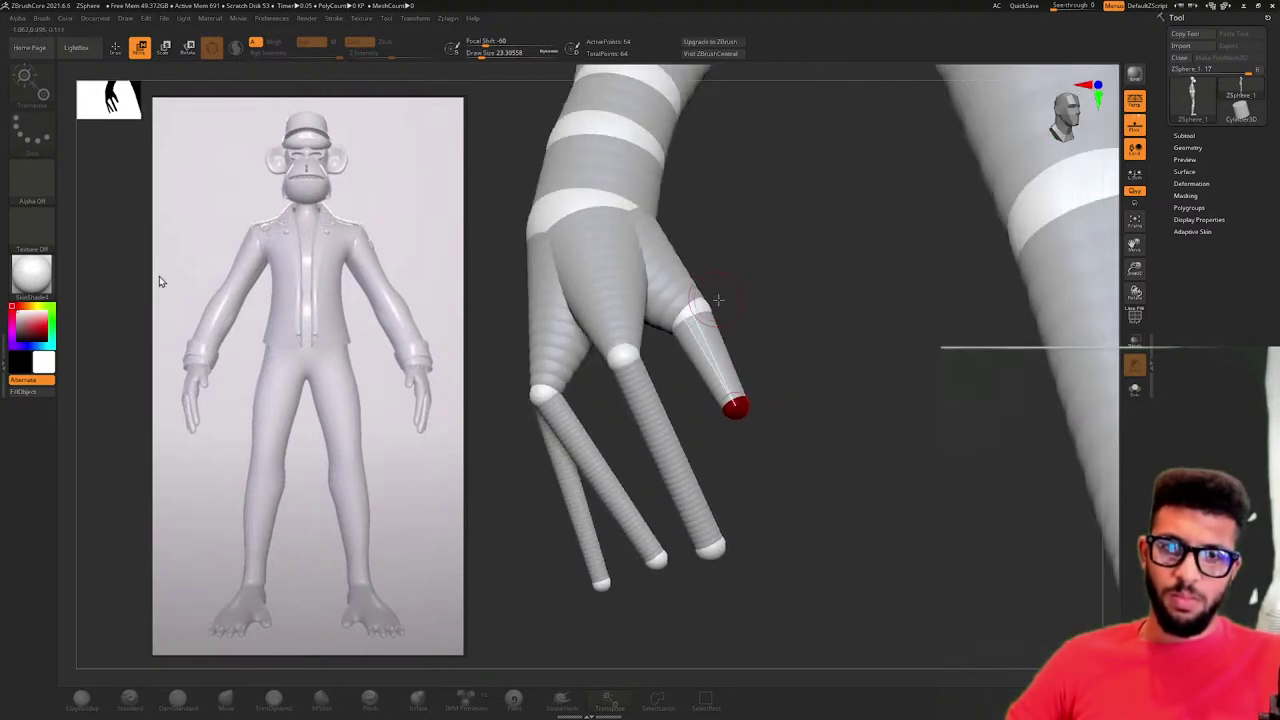
drag(718, 300, 839, 326)
key(a)
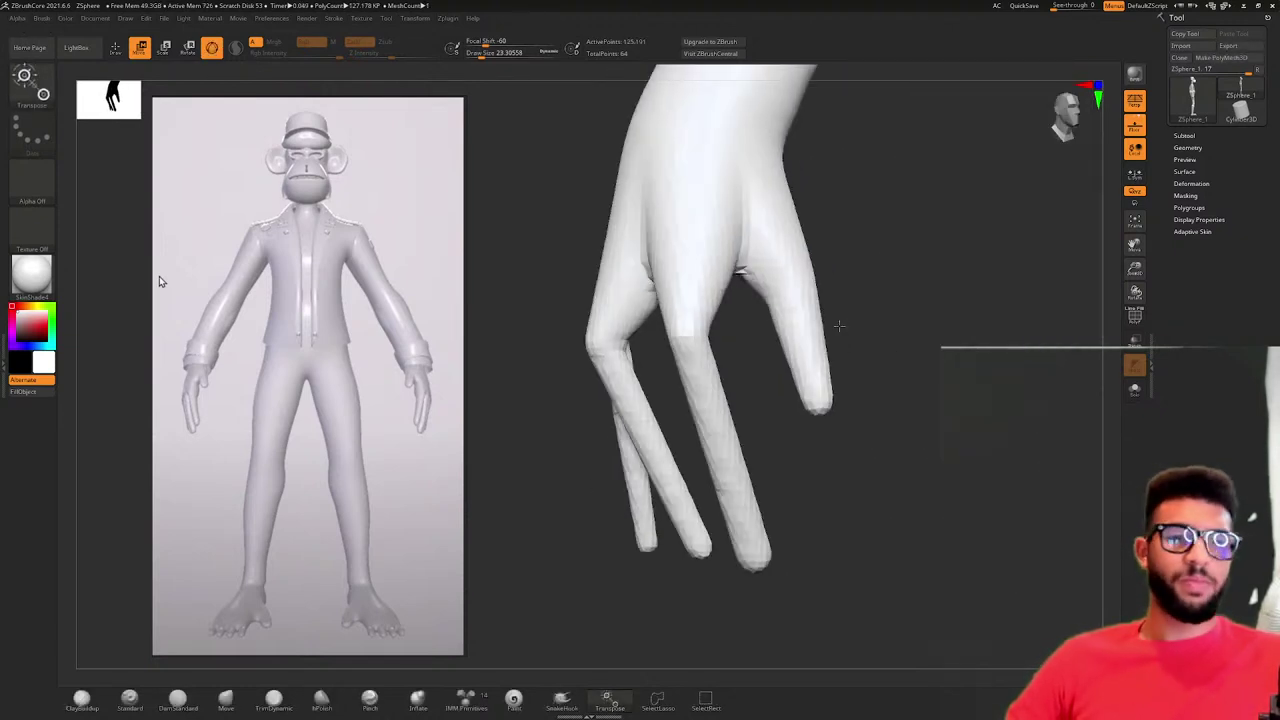
key(a)
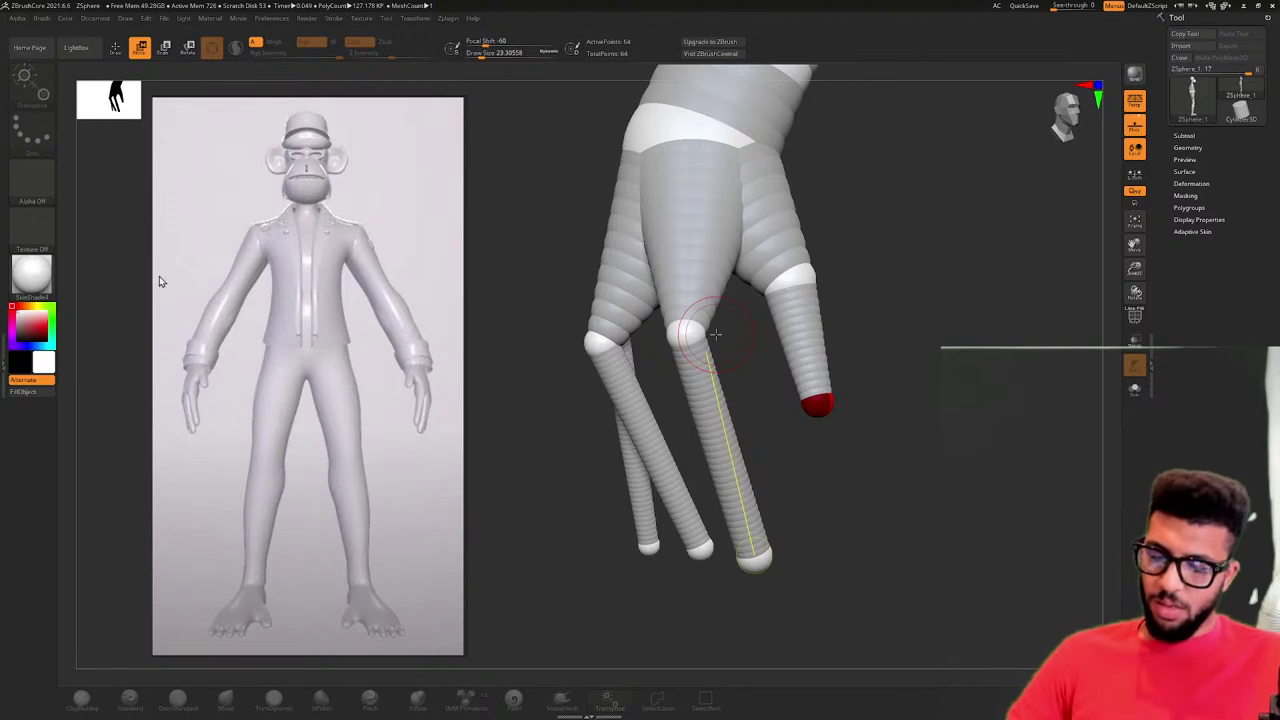
- Scale the base ZSpheres of the middle and little fingers to refine the knuckle thickness
key(w)
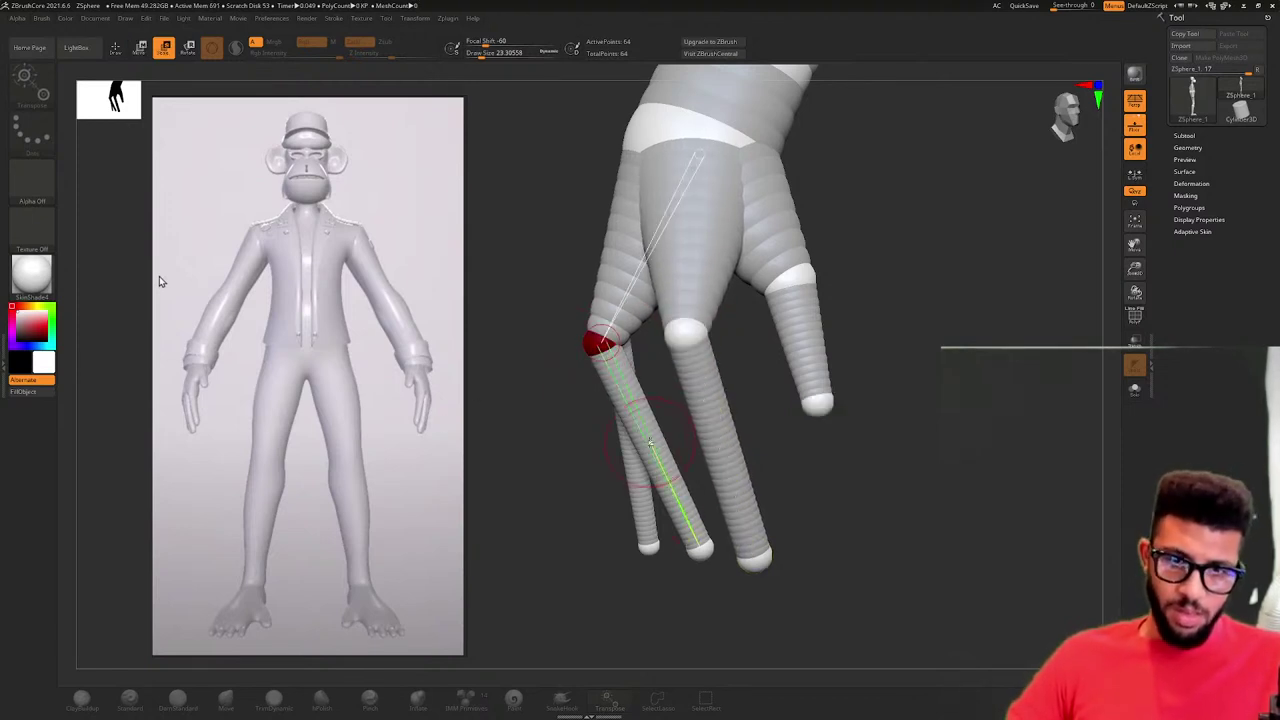
mouse_move(770, 452)
mouse_down()
mouse_move(806, 440)
mouse_move(773, 430)
mouse_up()
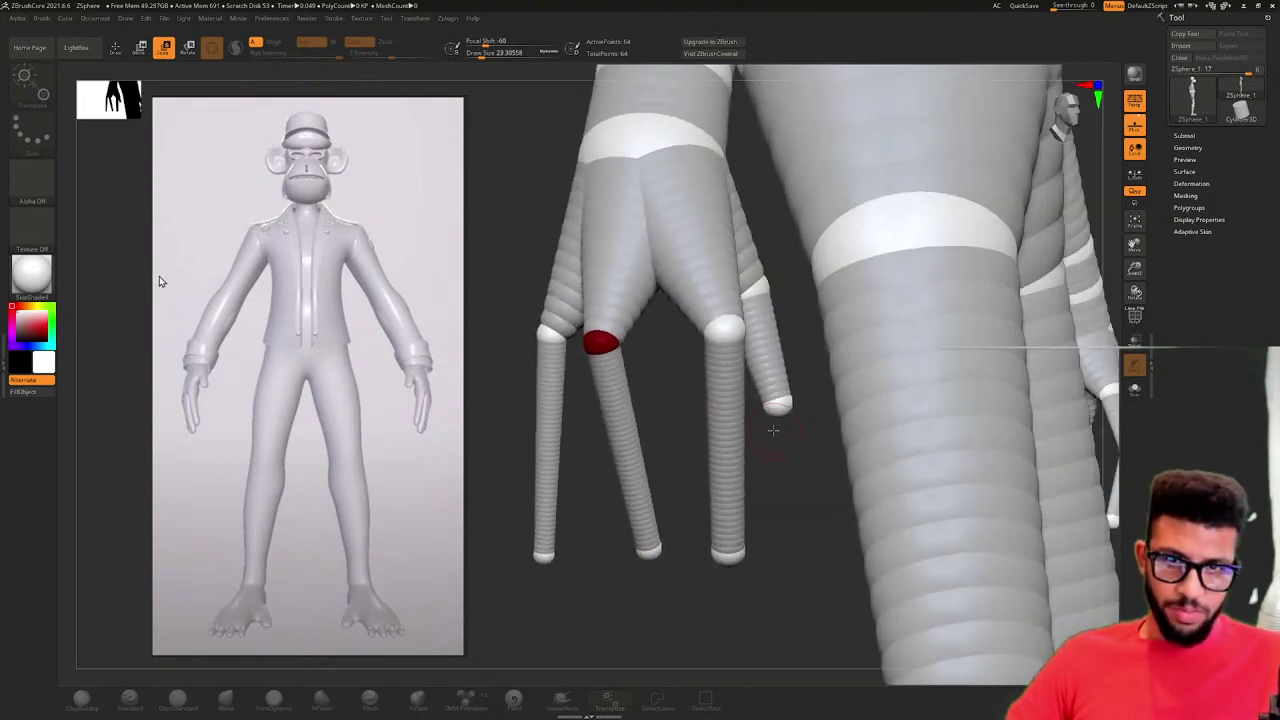
drag(552, 335, 556, 346)
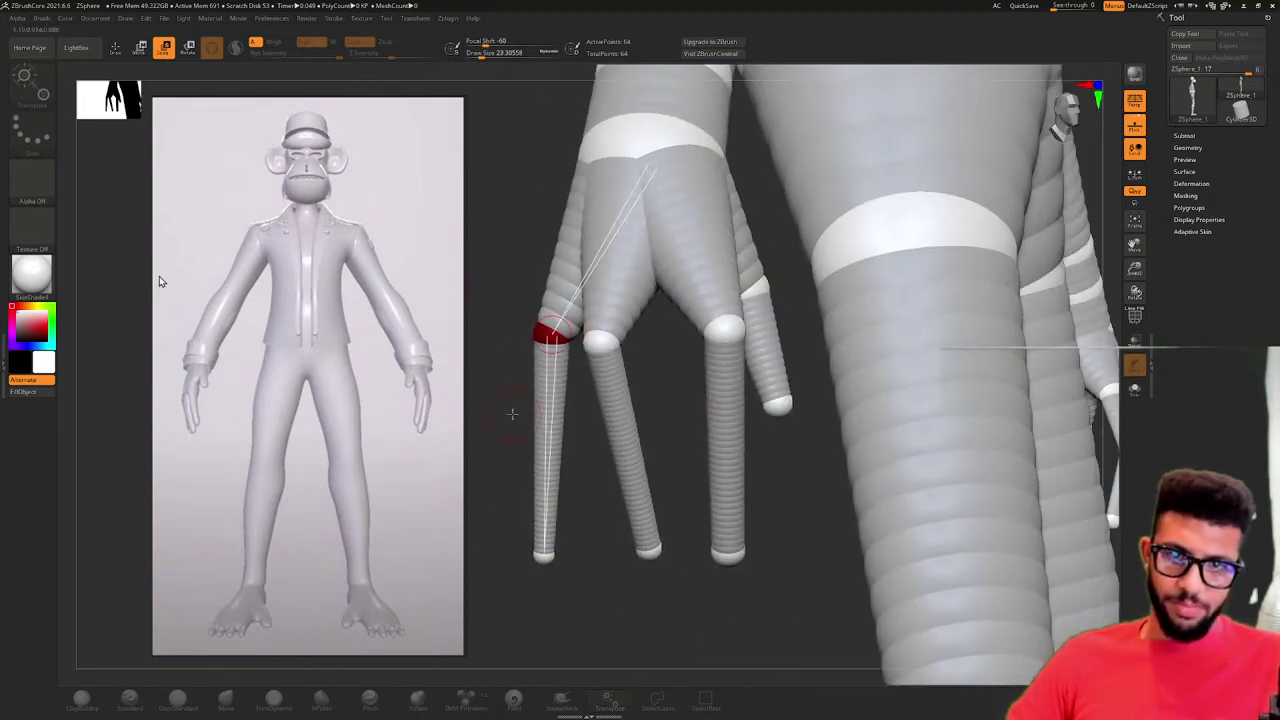
drag(514, 414, 833, 396)
alt+right_drag(922, 368, 689, 366)
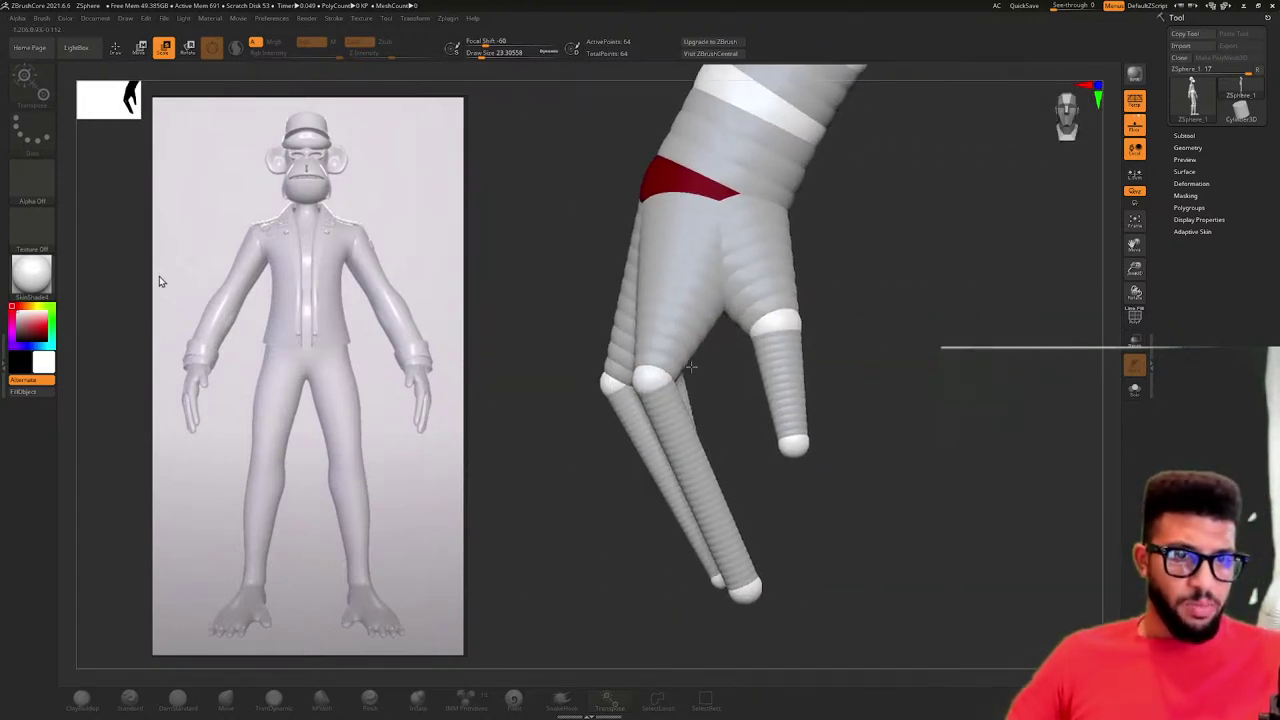
ctrl+right_drag(857, 357, 686, 354)
alt+right_drag(796, 363, 660, 391)
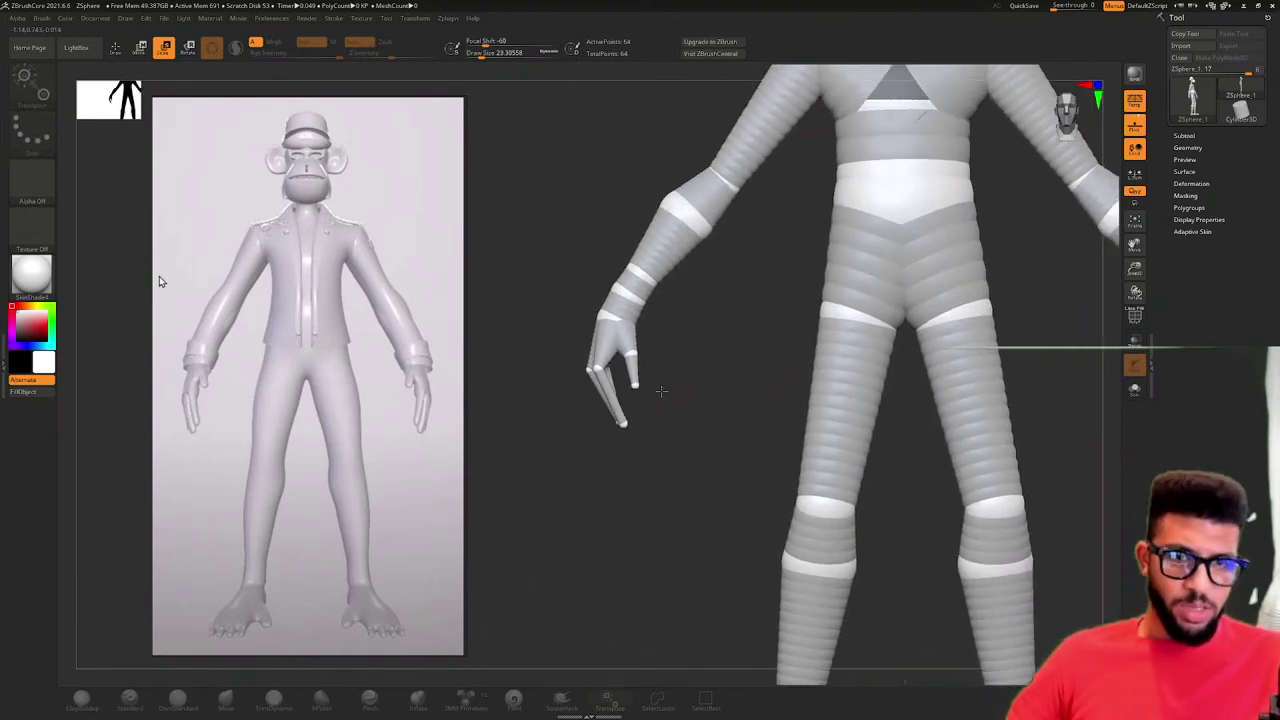
- Reposition the little fingertip and adjust the thumb's base ZSphere
right_drag(880, 400, 750, 420)
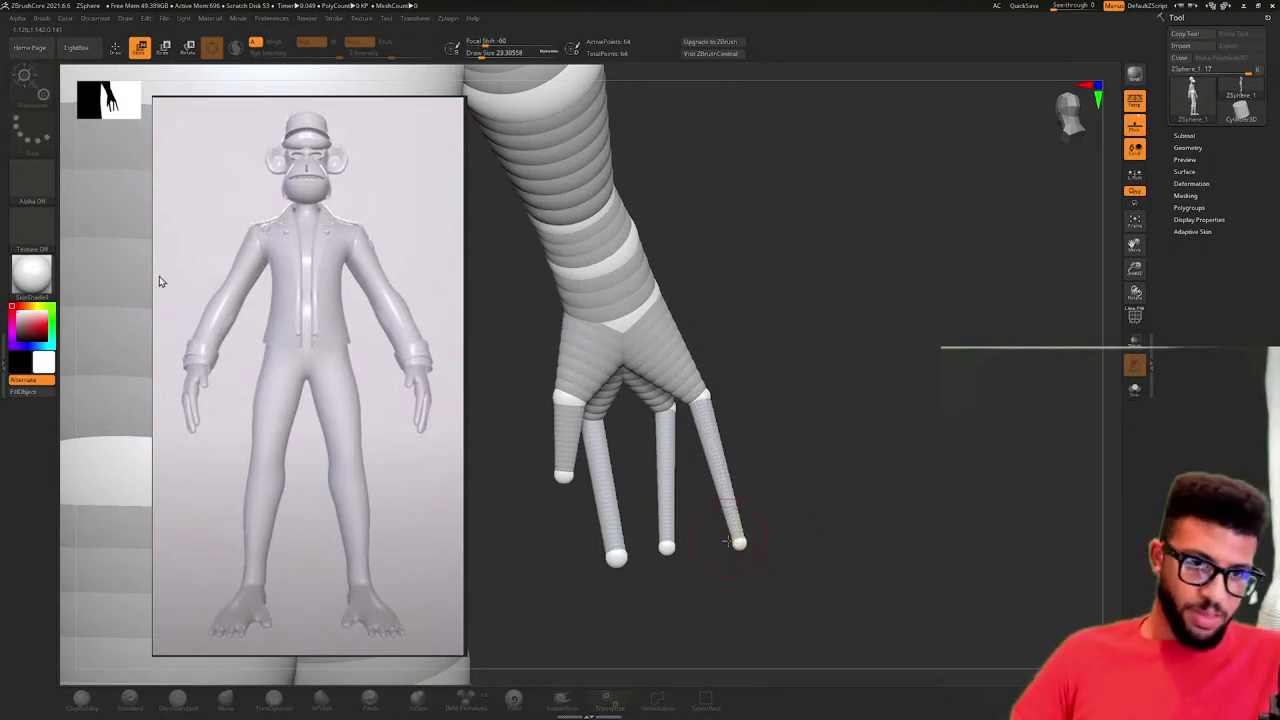
drag(742, 521, 793, 414)
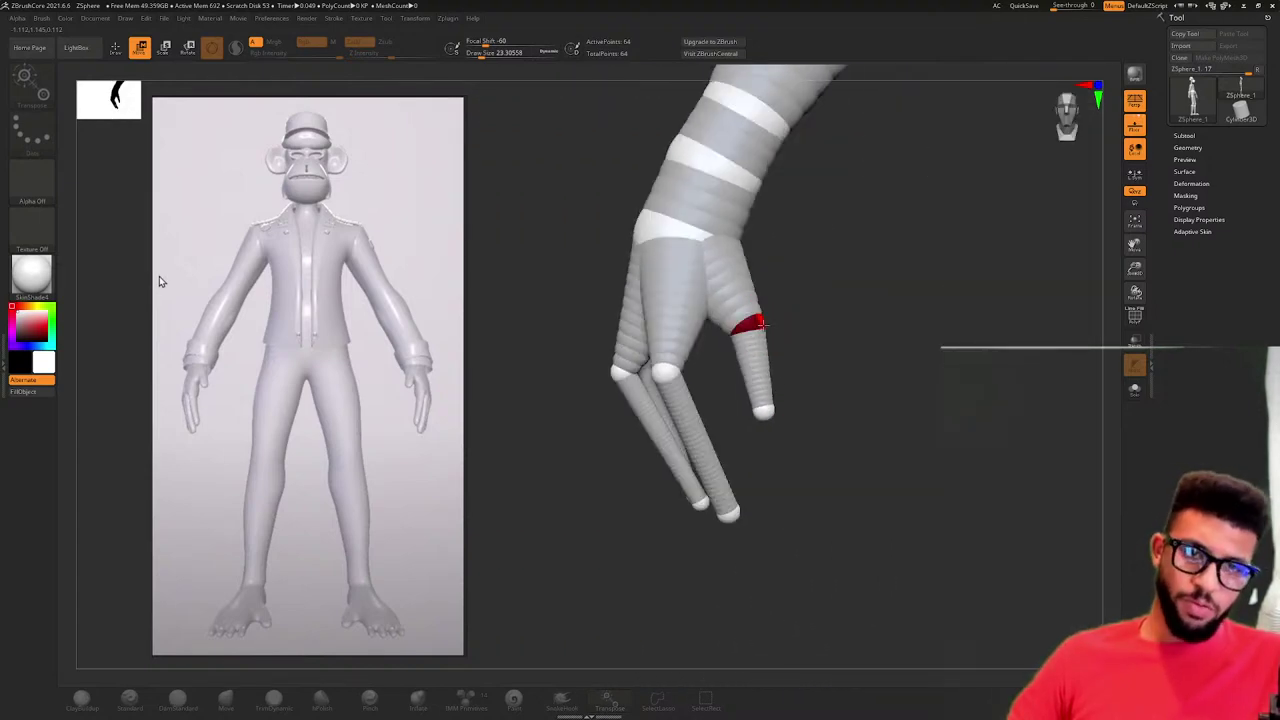
drag(782, 332, 811, 329)
ctrl+right_drag(811, 329, 683, 360)
- Preview the adaptive skin and compare the full body and hands with the front reference image
key(a)
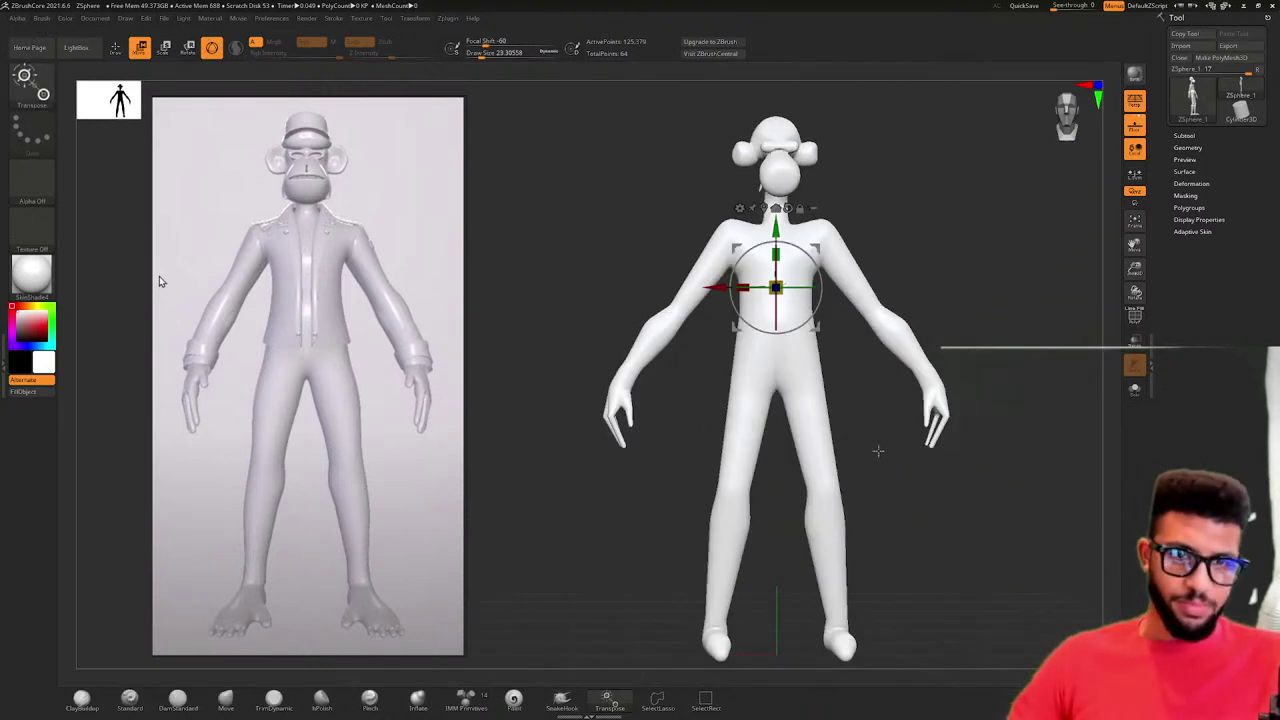
drag(878, 451, 748, 424)
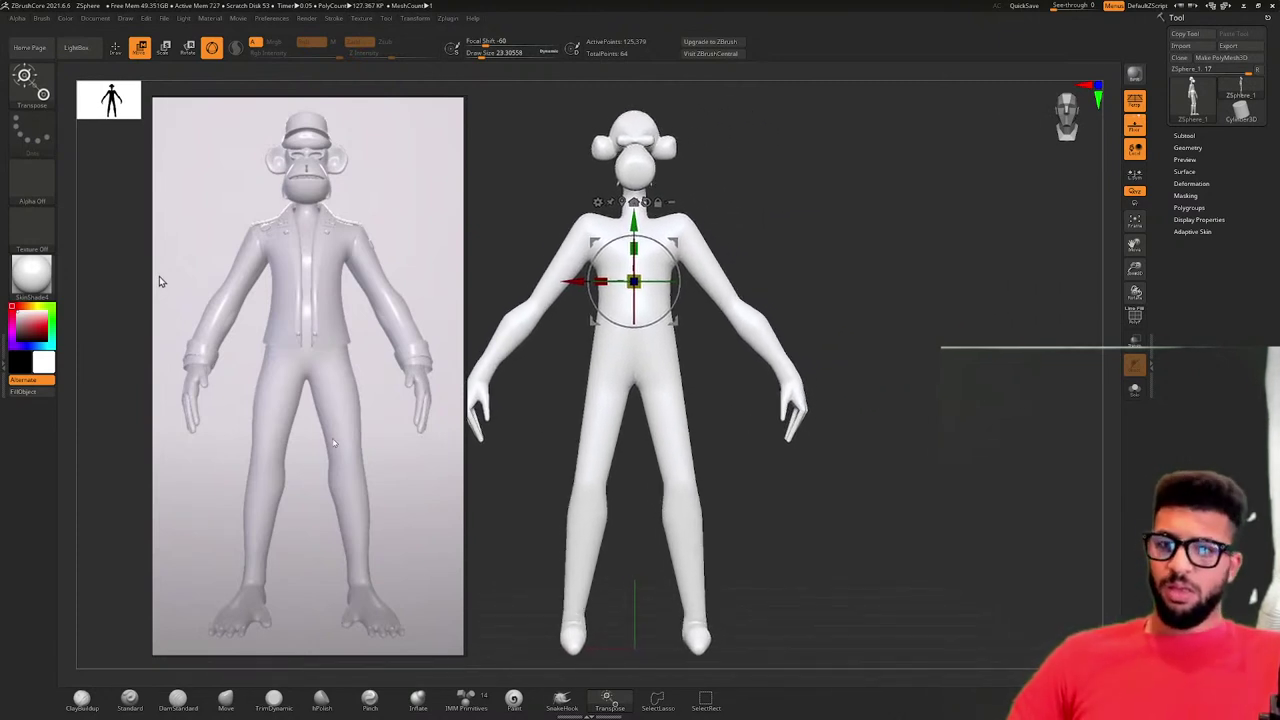
alt+drag(508, 411, 715, 433)
scroll(580, 406, up, 2)
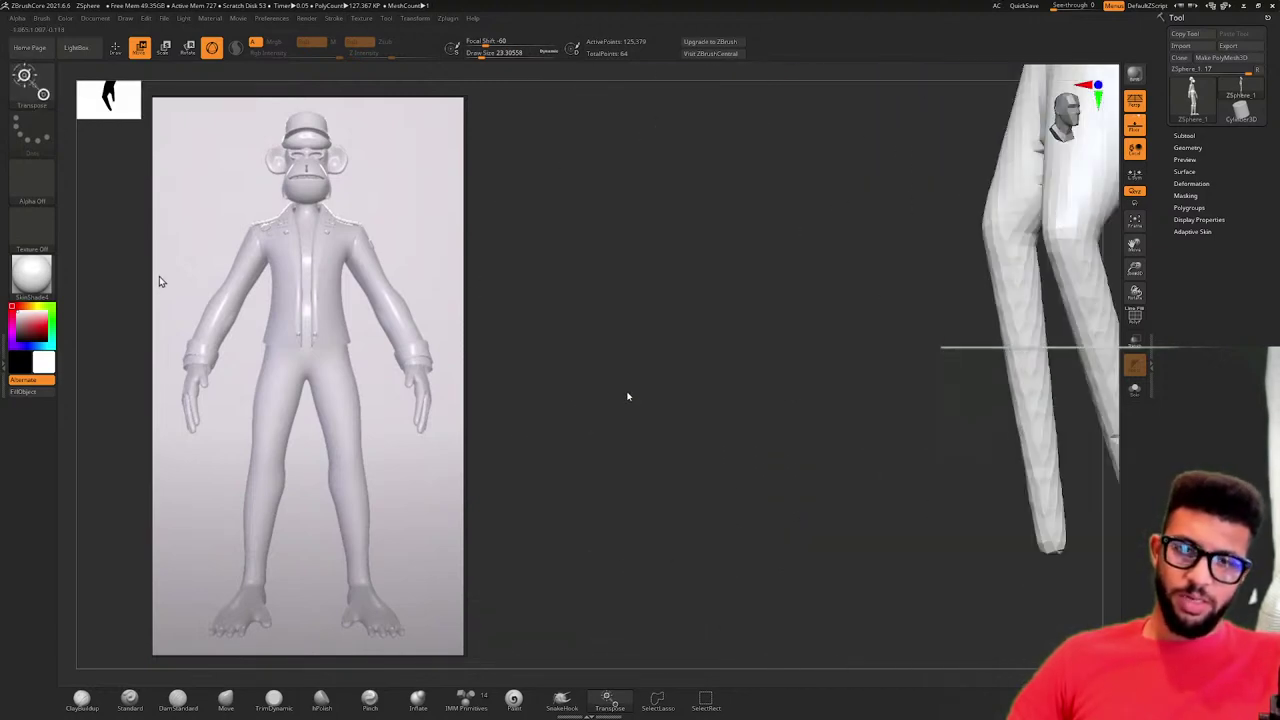
- Return to the ZSpheres and insert a joint ZSphere midway along the index, middle and little fingers
key(a)
key(q)
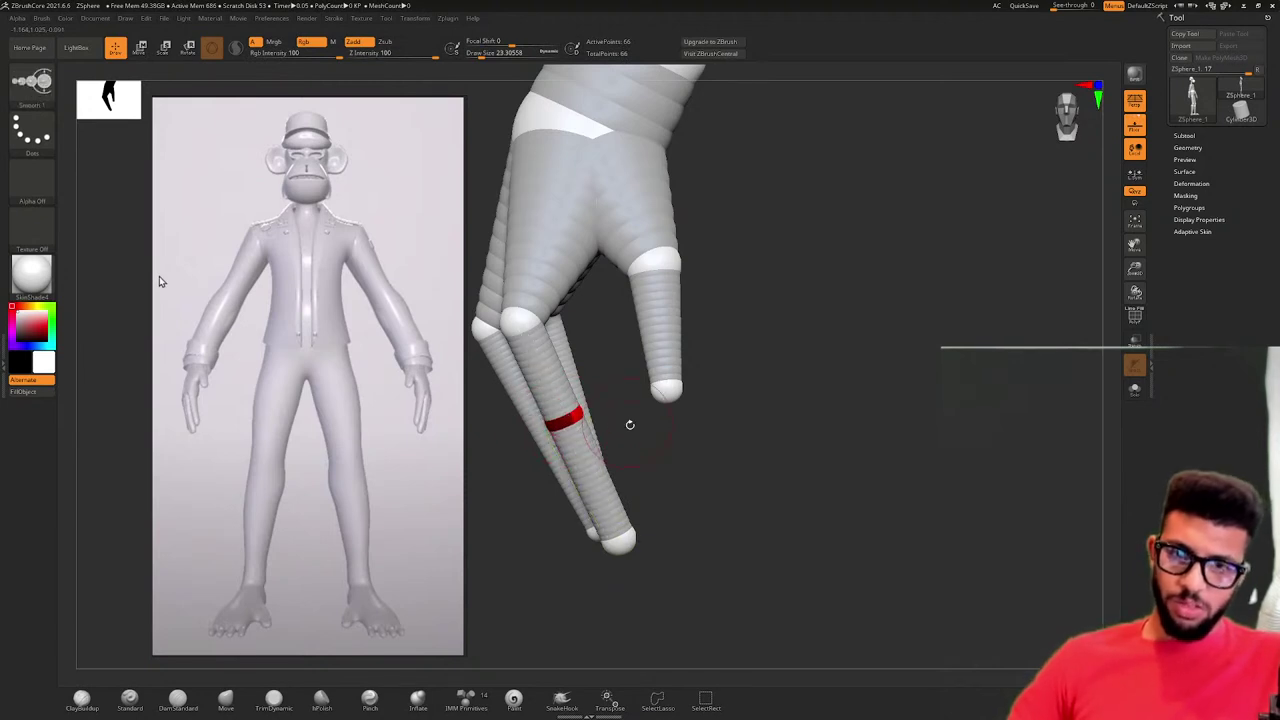
alt+drag(629, 426, 703, 386)
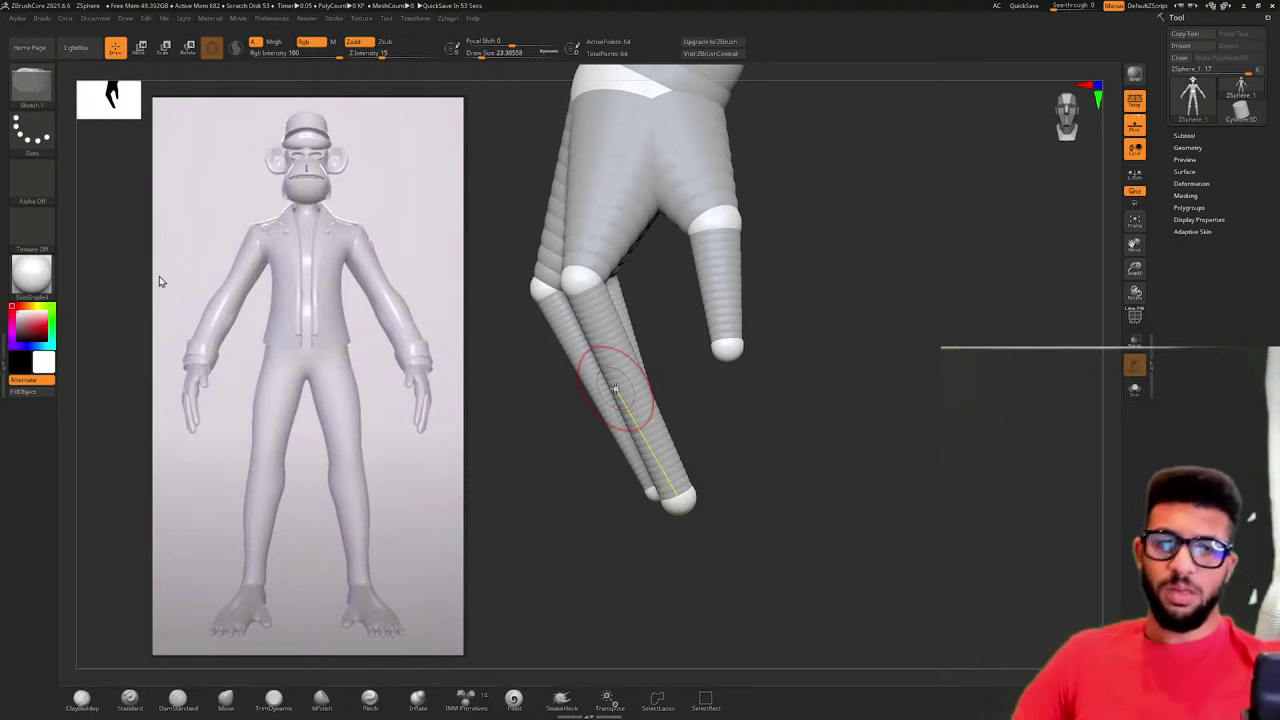
click(630, 396)
click(597, 384)
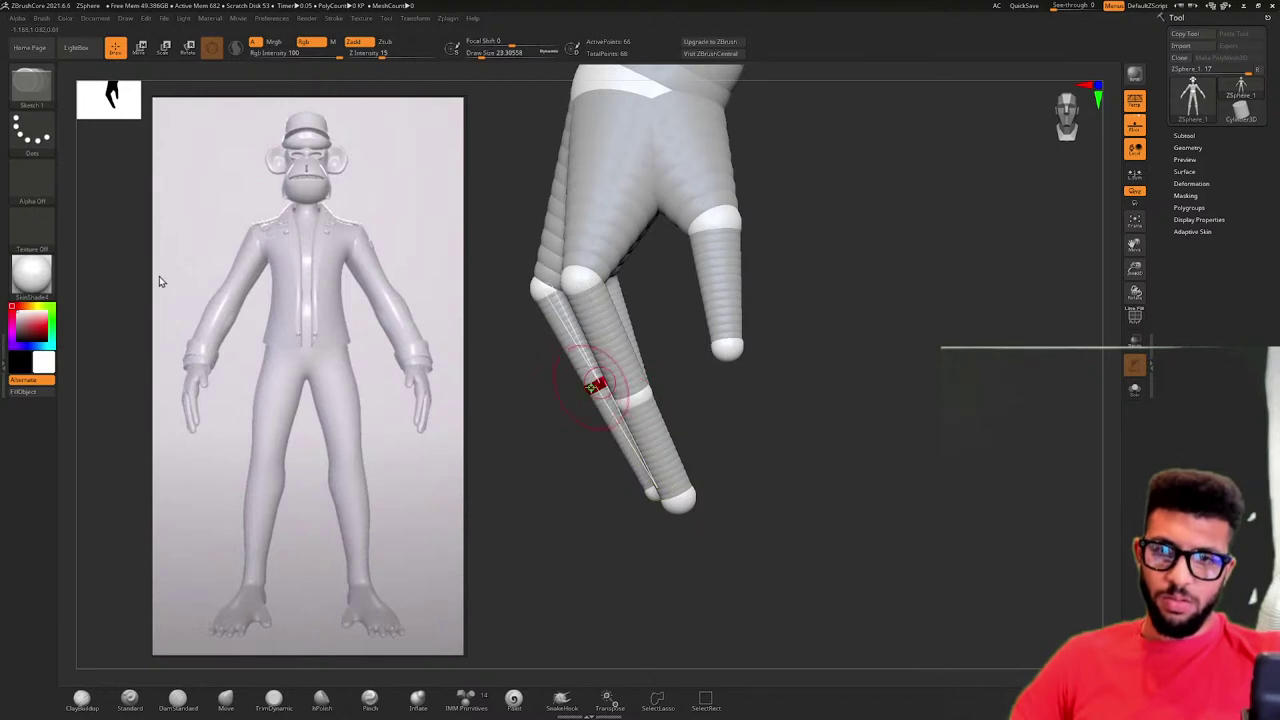
drag(510, 394, 548, 398)
click(559, 404)
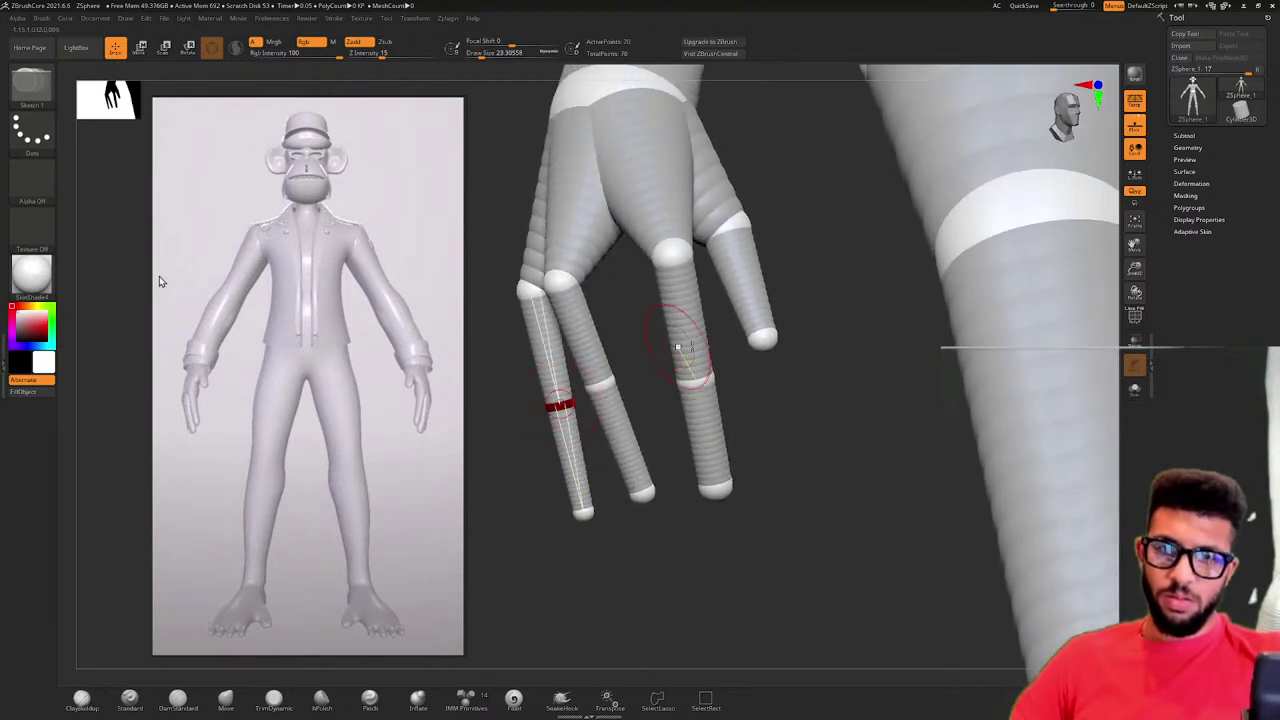
- Bend the index finger by moving its new middle joint ZSphere toward the back of the hand
mouse_move(745, 352)
mouse_down()
mouse_move(651, 354)
mouse_move(690, 366)
mouse_move(694, 389)
mouse_move(682, 389)
mouse_move(697, 378)
mouse_up()
key(w)
mouse_move(620, 382)
mouse_down()
mouse_move(567, 408)
mouse_move(618, 409)
mouse_move(616, 385)
mouse_up()
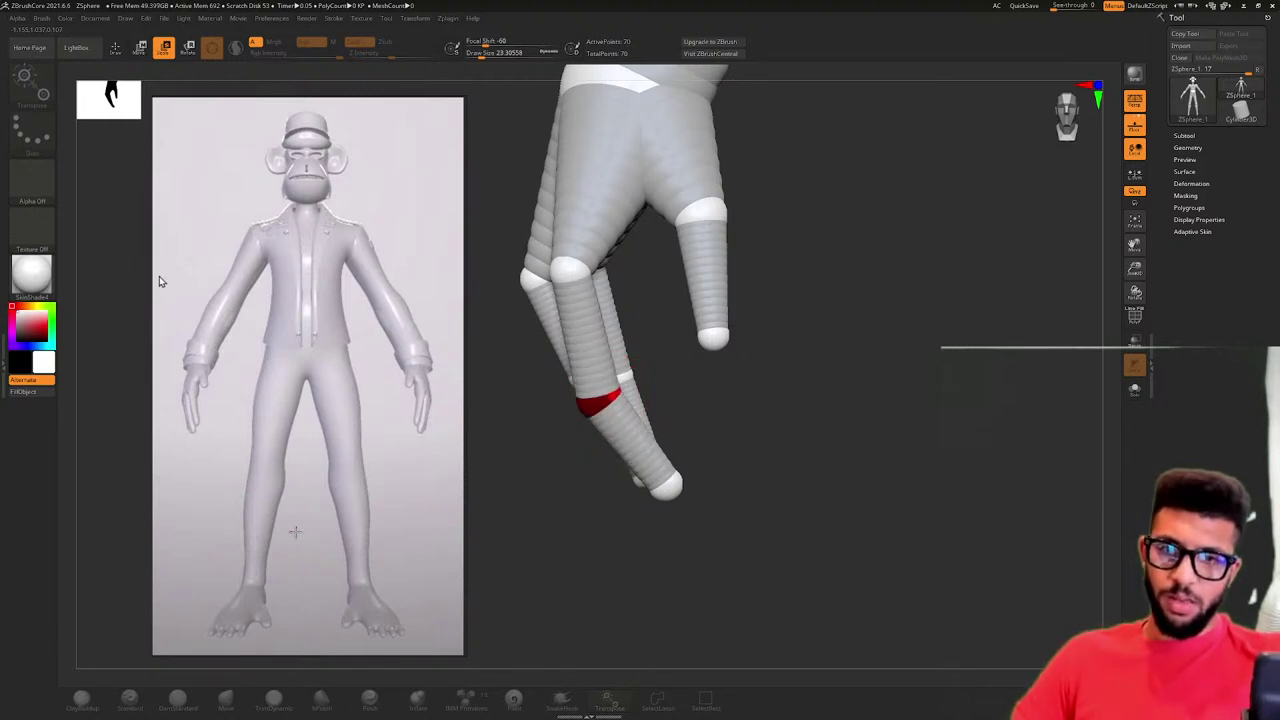
- Bend the middle finger by moving its middle joint ZSphere outward to match the index finger's curl
right_drag(692, 388, 648, 389)
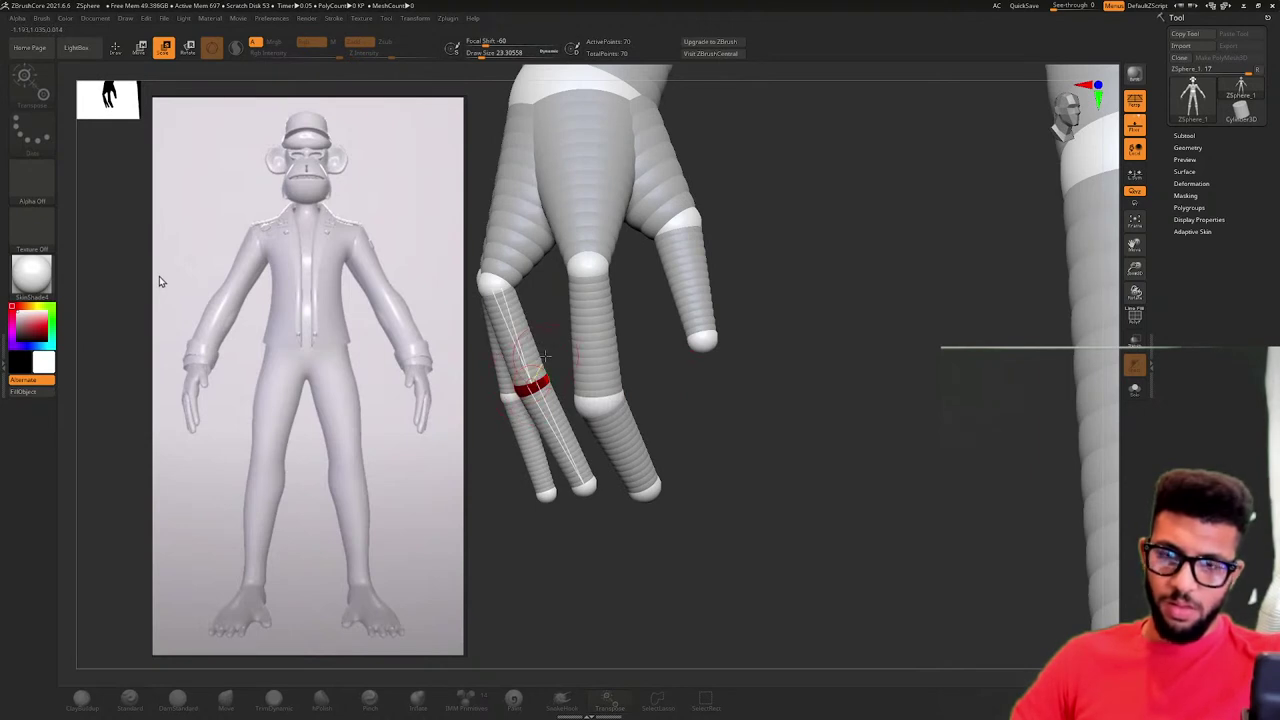
key(w)
right_drag(545, 357, 582, 357)
drag(548, 398, 524, 402)
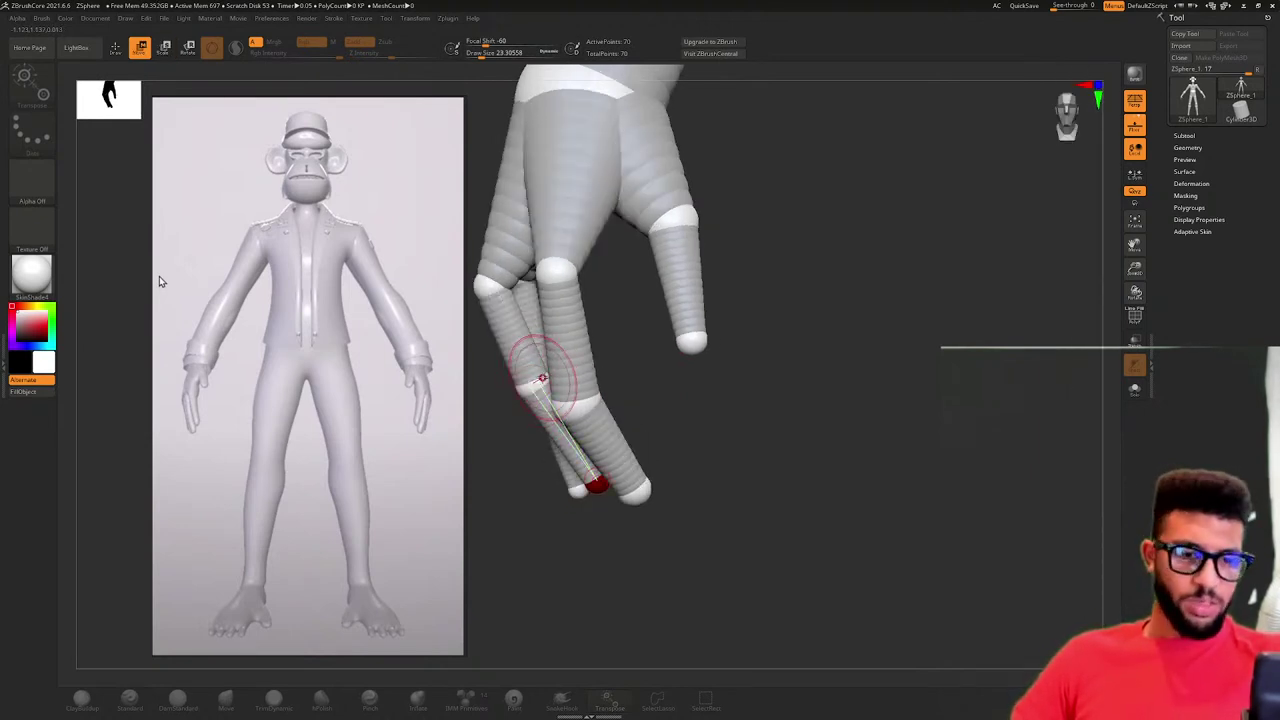
drag(538, 382, 518, 393)
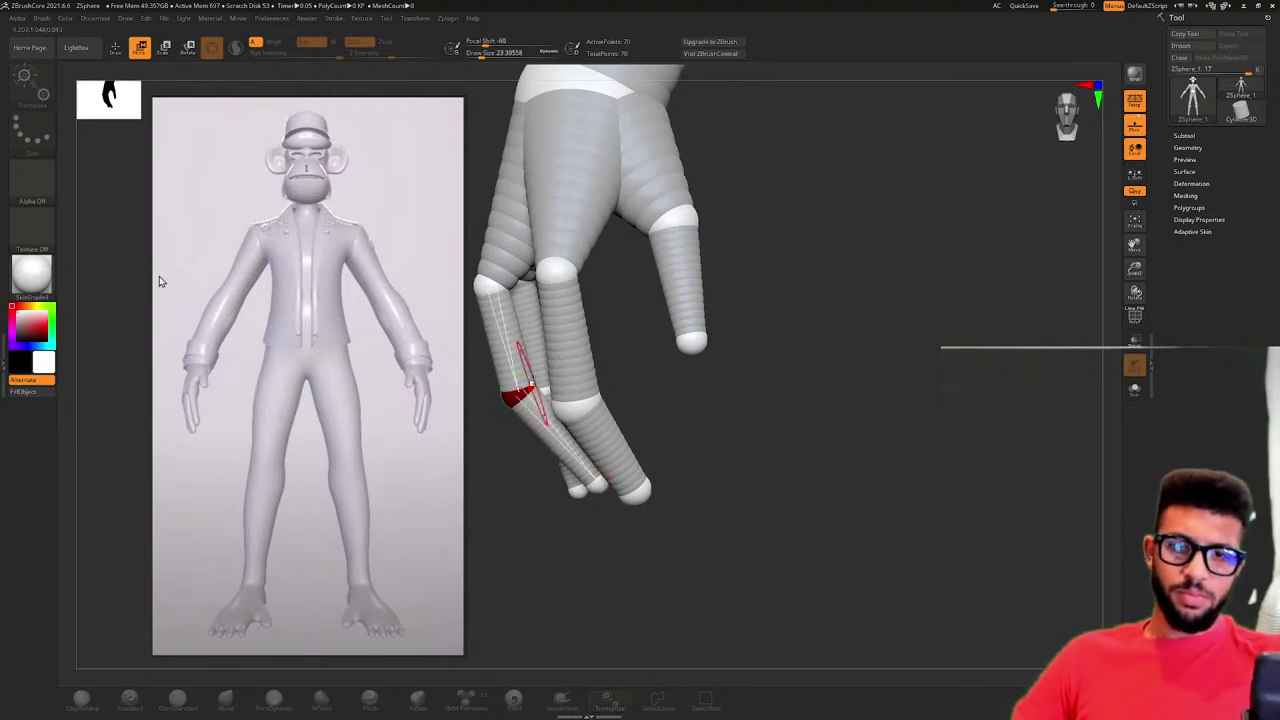
- Nudge the little finger's tip ZSphere slightly outward and check the finger spacing from several sides
mouse_move(530, 374)
right_down()
mouse_move(602, 350)
mouse_move(657, 357)
mouse_move(588, 420)
mouse_move(620, 309)
mouse_move(709, 290)
mouse_move(705, 280)
mouse_move(705, 335)
mouse_move(683, 352)
right_up()
right_click(683, 352)
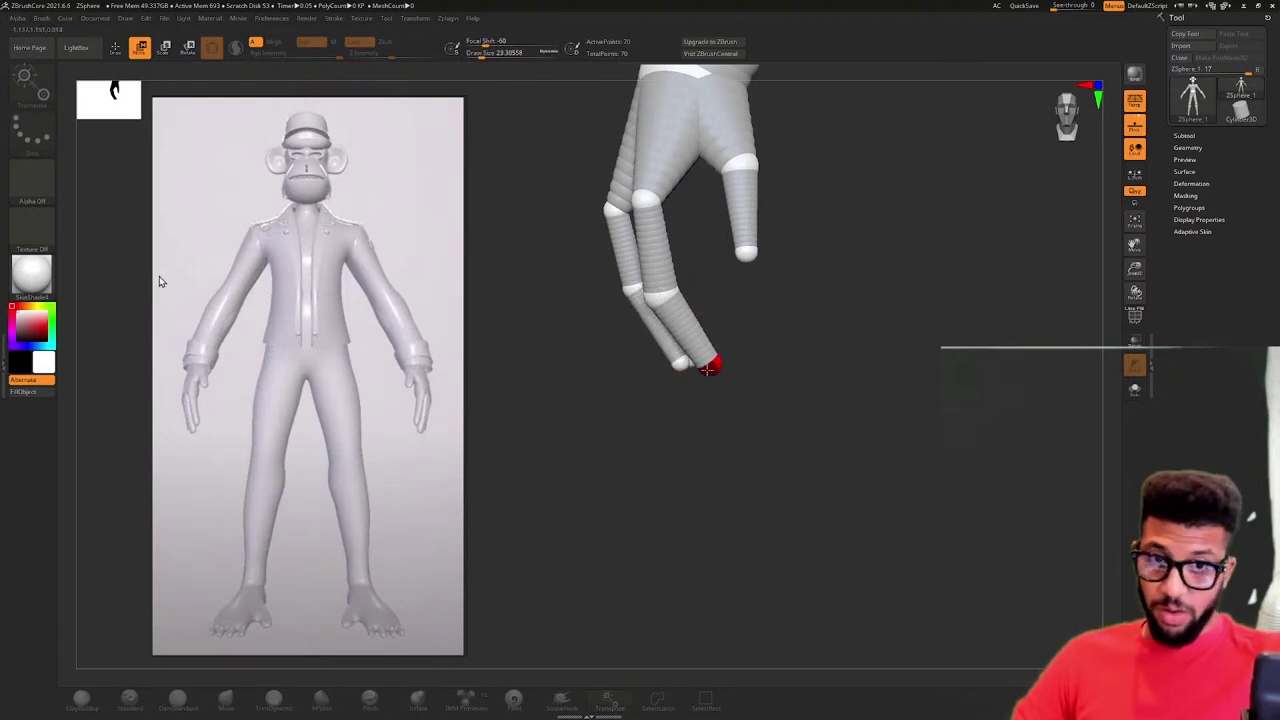
right_drag(726, 328, 658, 370)
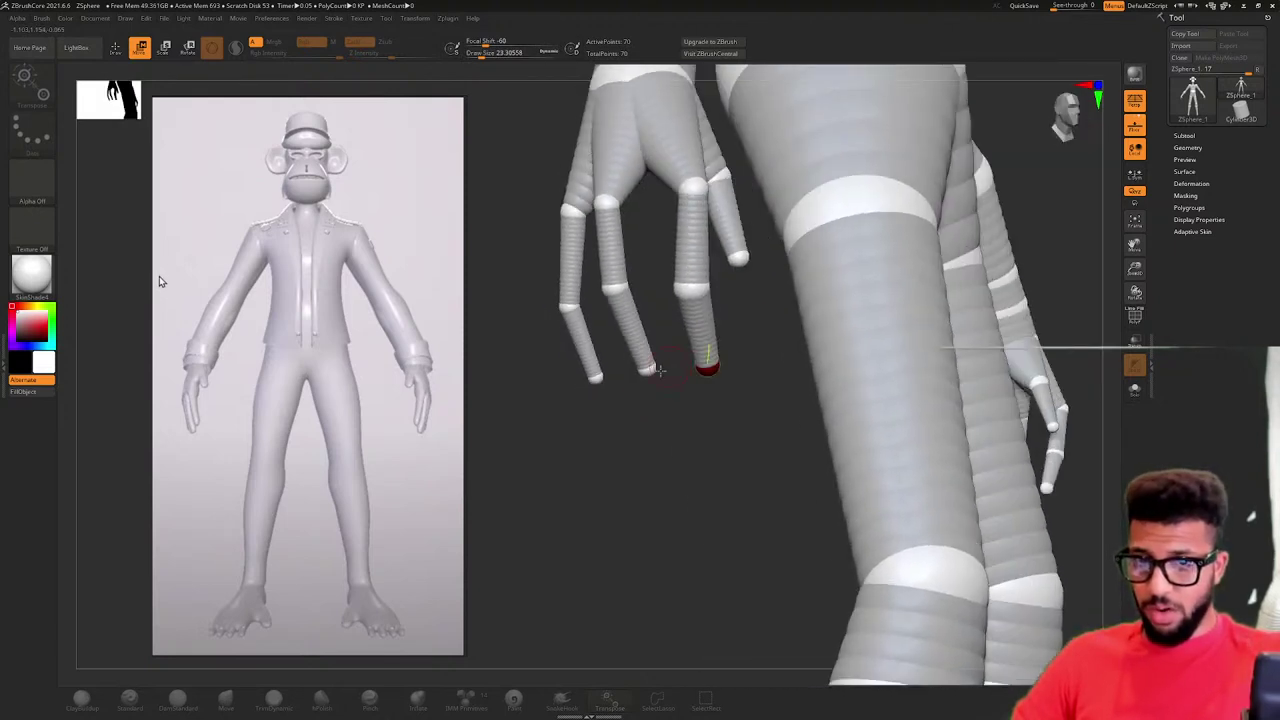
drag(596, 374, 593, 372)
right_drag(690, 400, 622, 390)
mouse_move(690, 185)
right_down()
mouse_move(657, 191)
mouse_move(680, 195)
right_up()
right_click(617, 256)
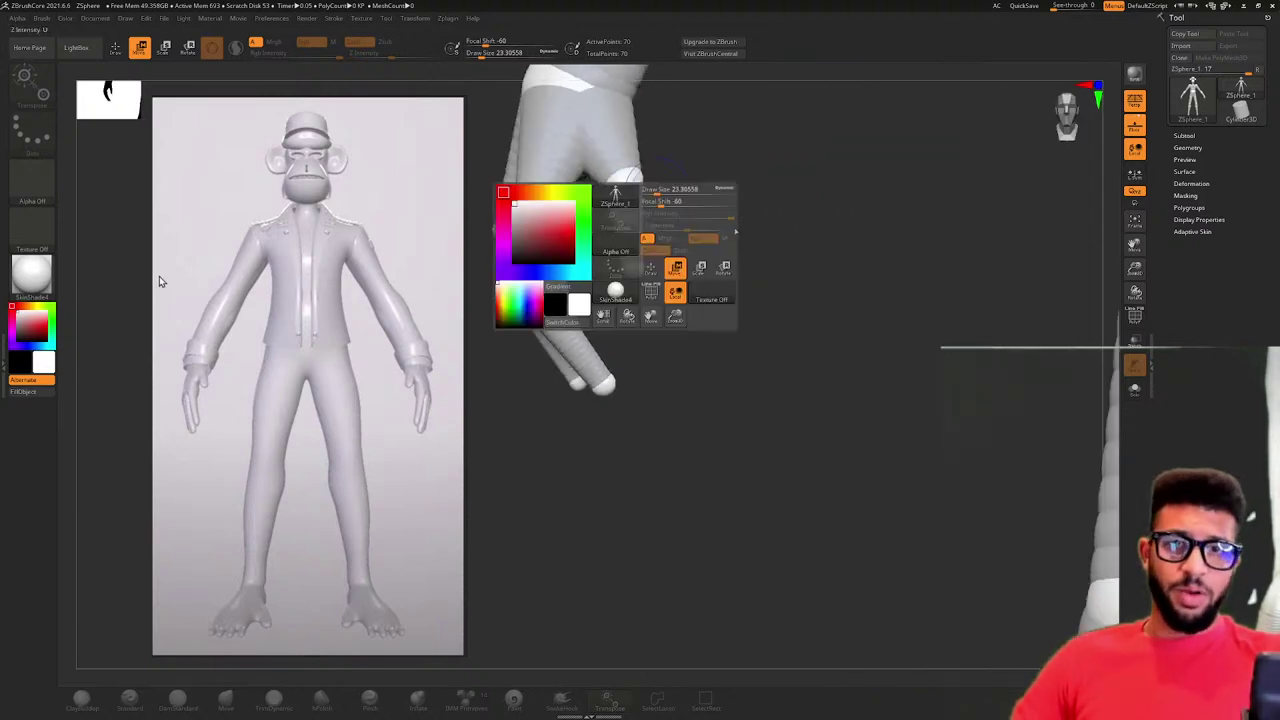
- Fit the whole ZSphere figure in a front view beside the reference image and compare its adaptive skin with it
right_drag(700, 256, 834, 228)
key(super)
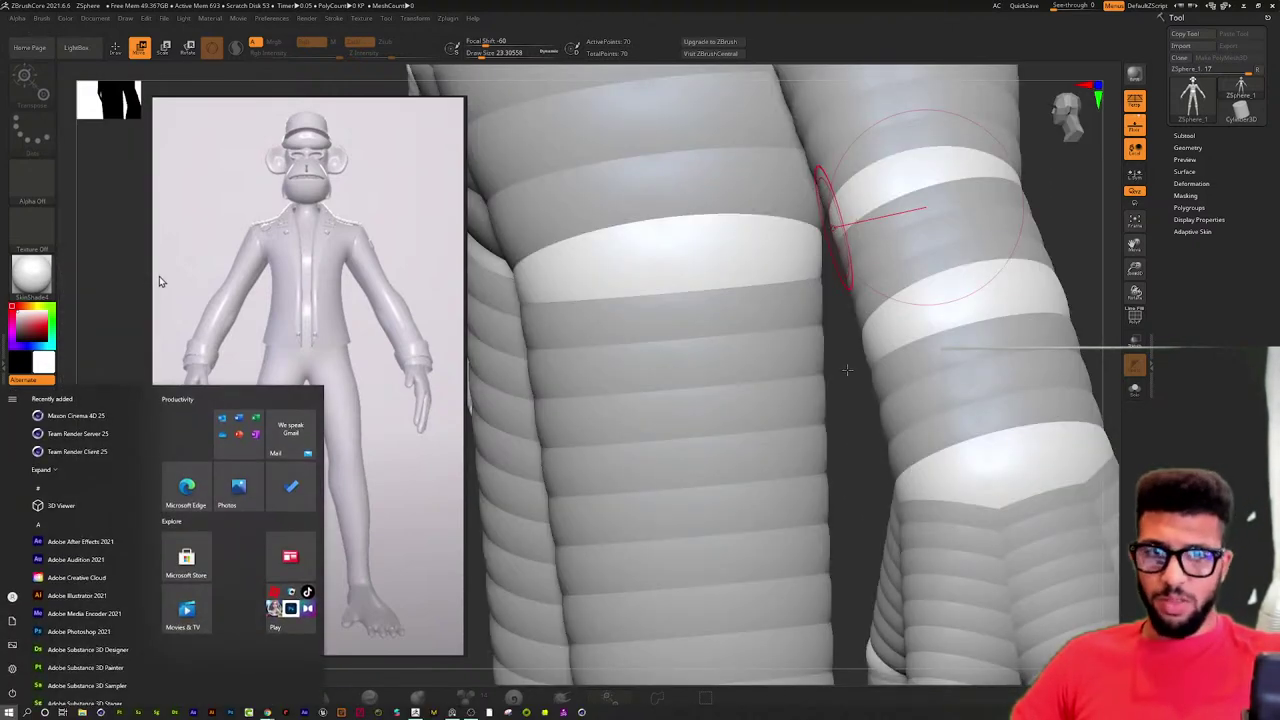
shift+right_drag(847, 370, 889, 354)
key(f)
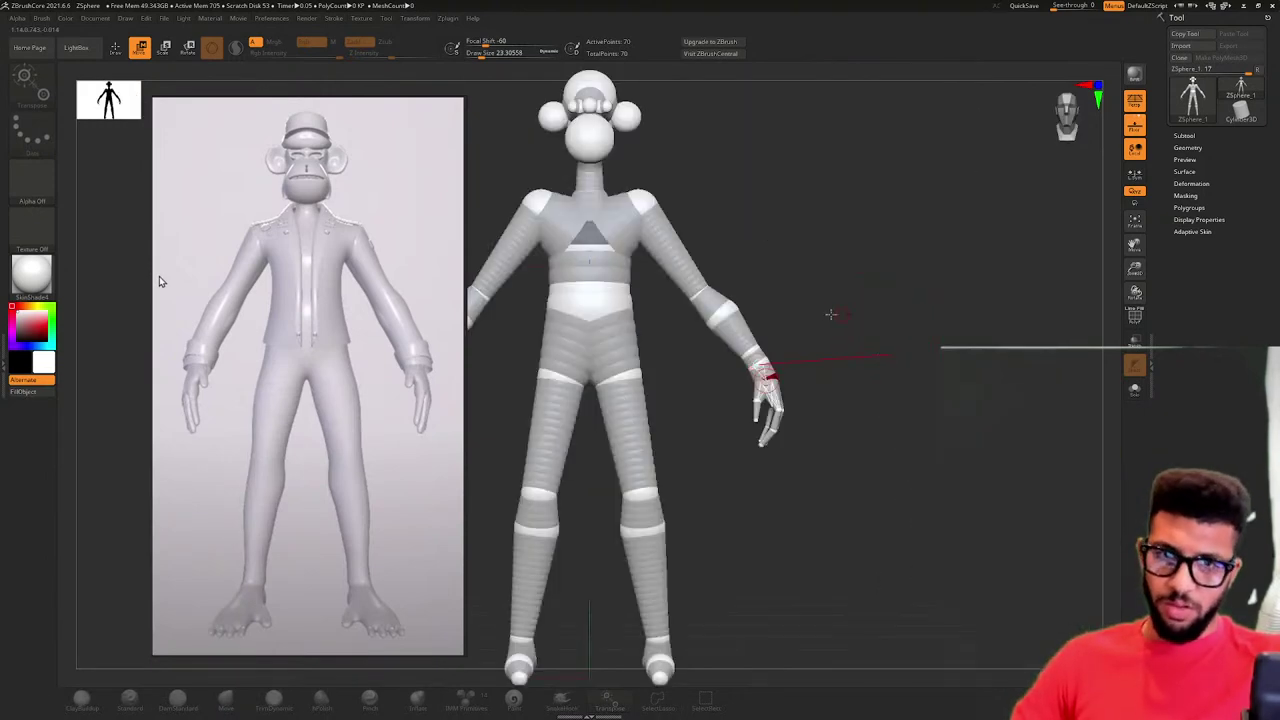
alt+right_drag(831, 315, 878, 304)
drag(880, 304, 839, 232)
key(space)
key(super)
key(super)
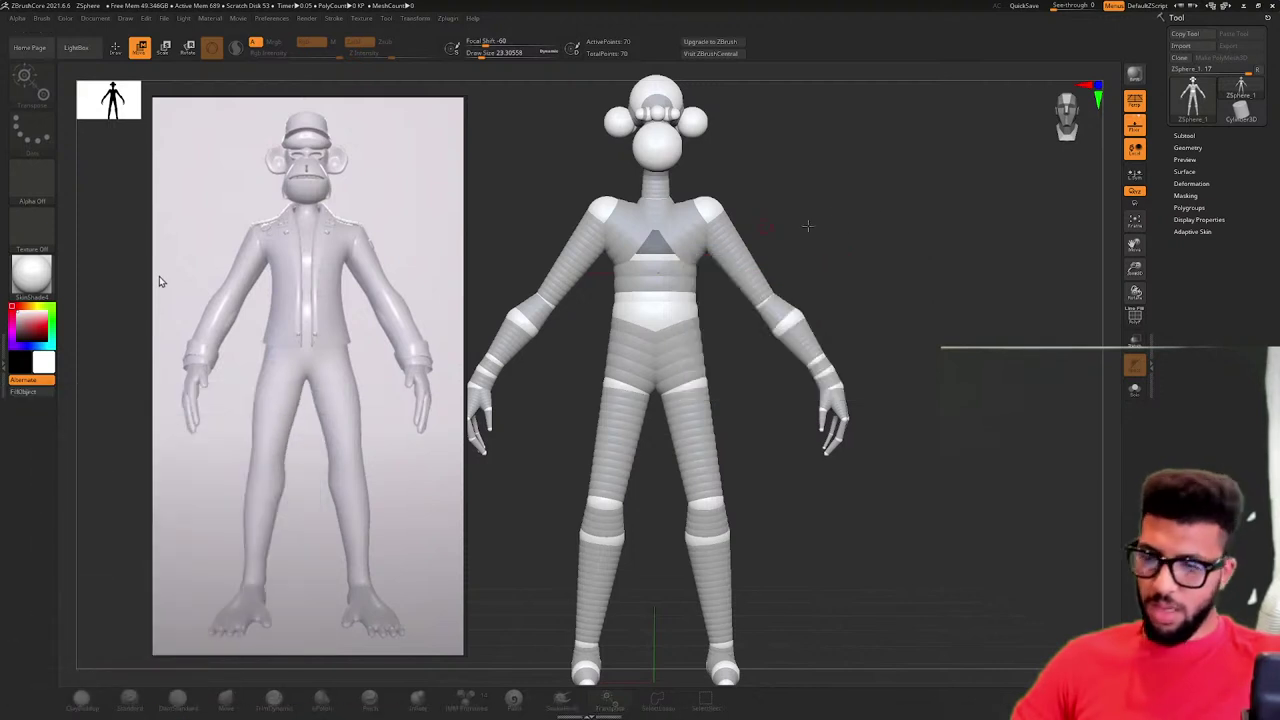
ctrl+right_drag(866, 226, 853, 235)
drag(852, 235, 840, 240)
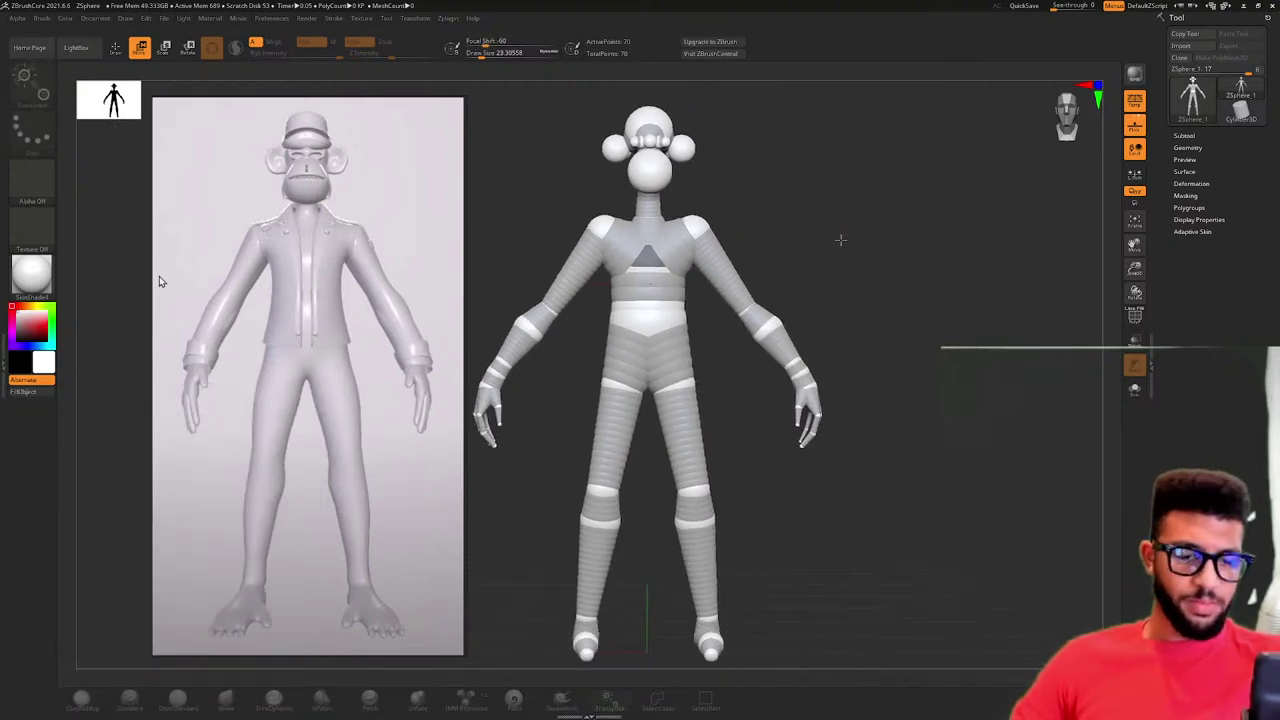
ctrl+right_drag(875, 240, 844, 238)
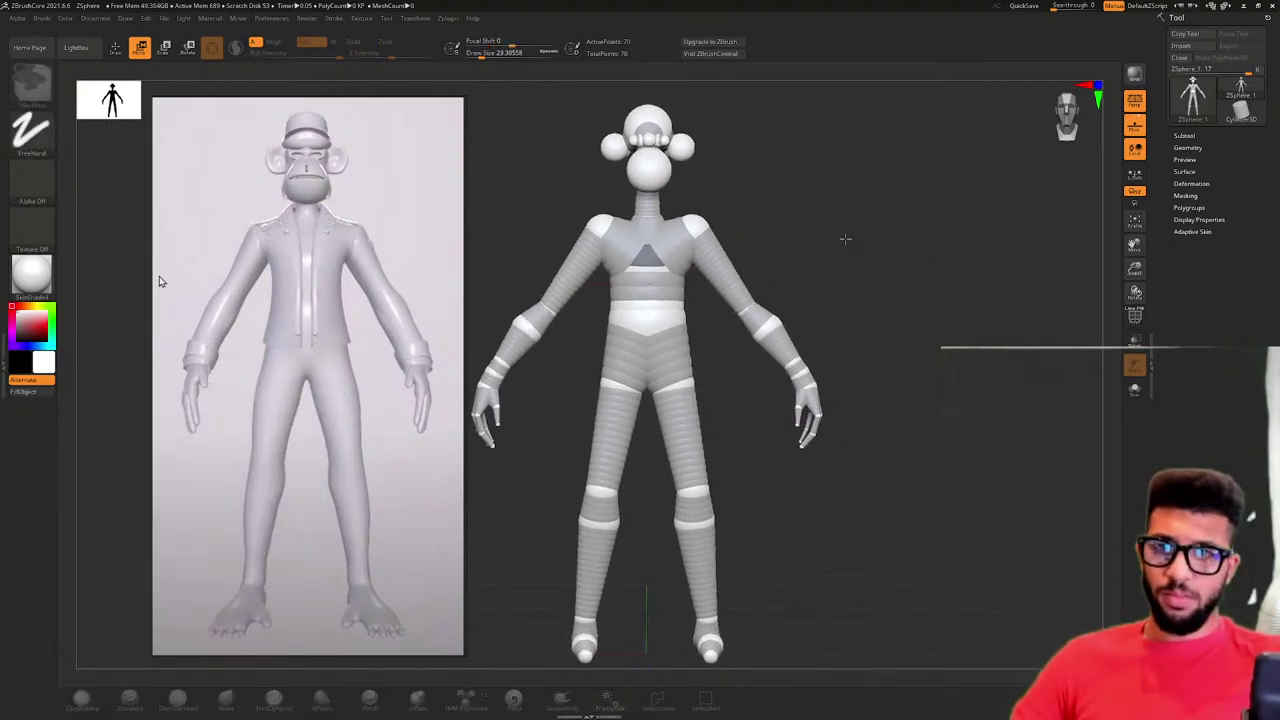
ctrl+right_drag(760, 189, 754, 191)
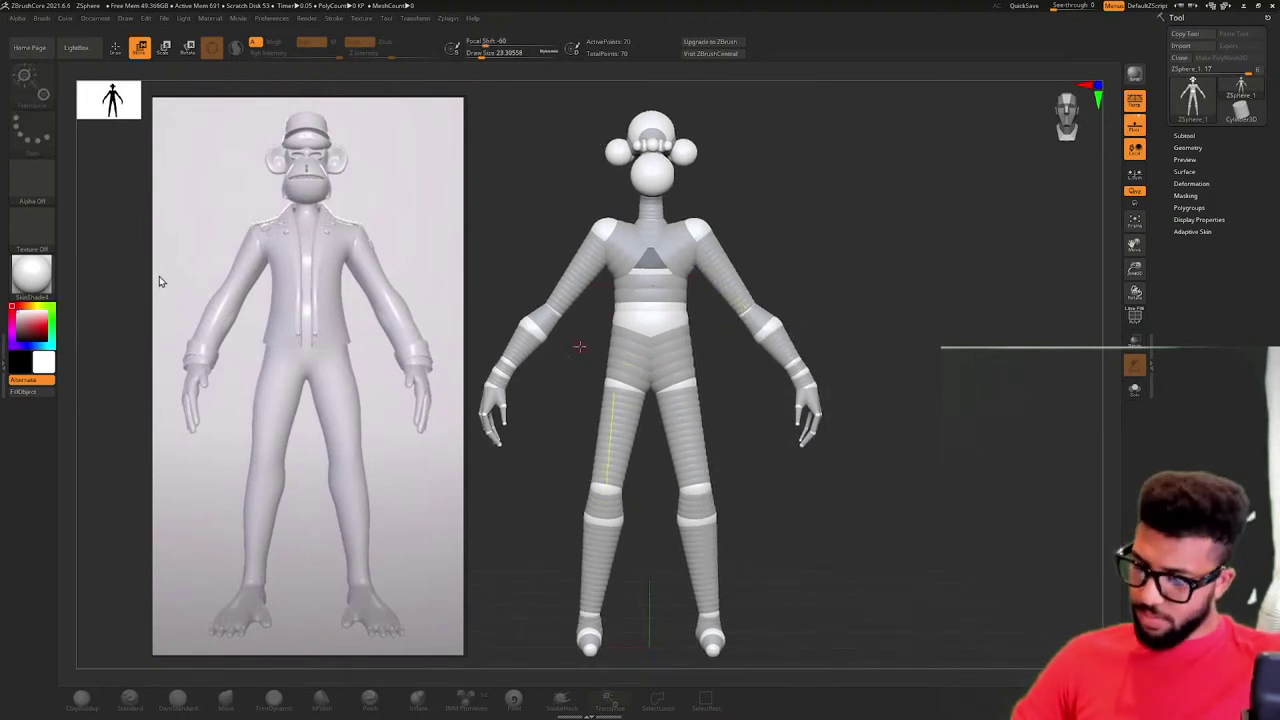
key(a)
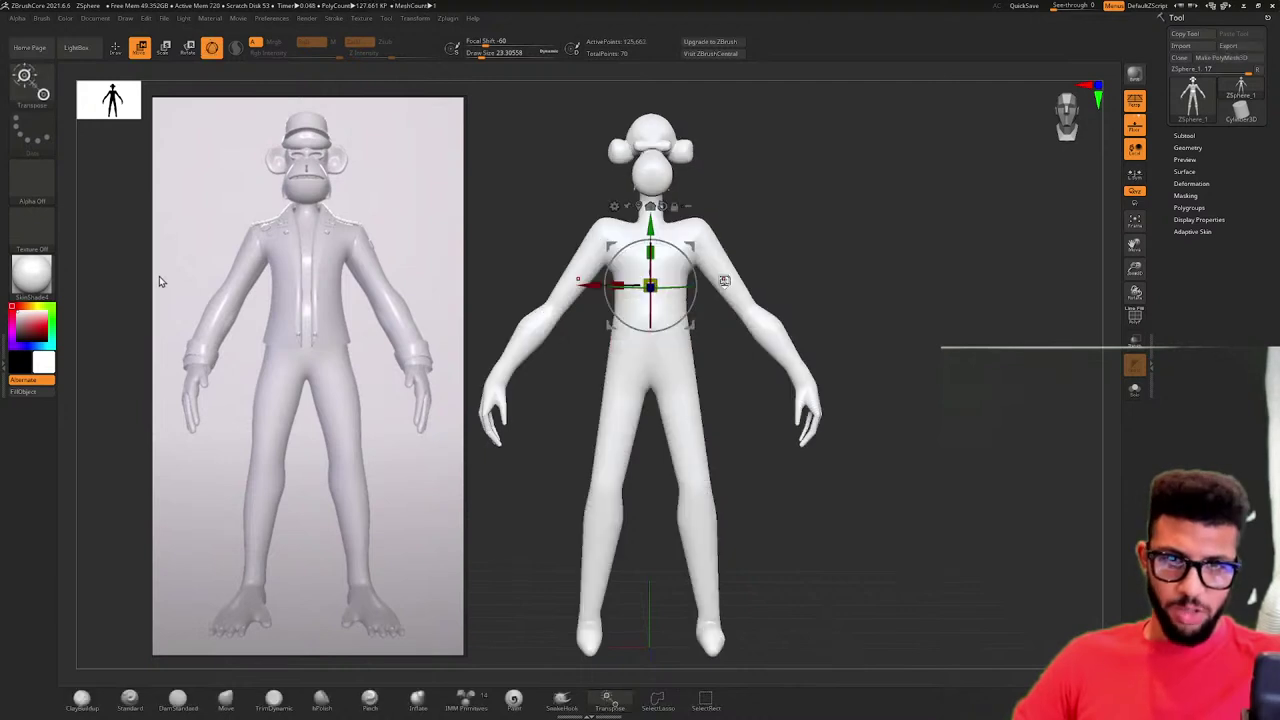
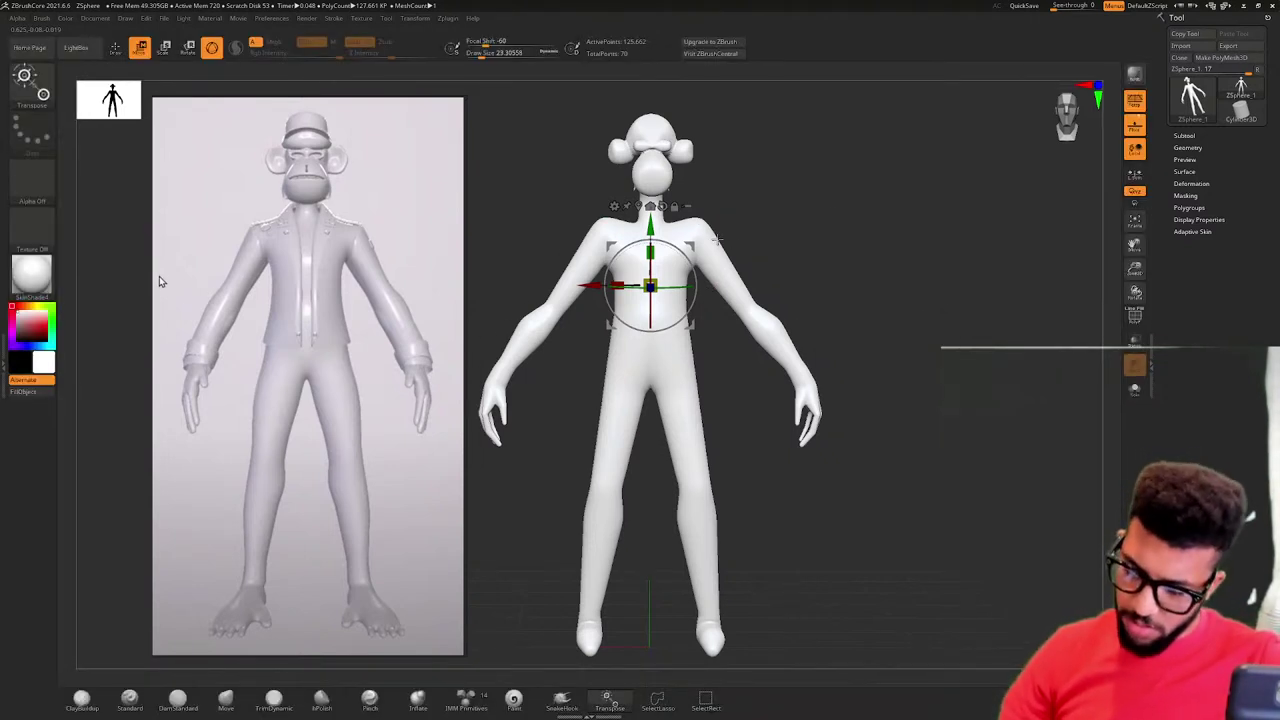
key(a)
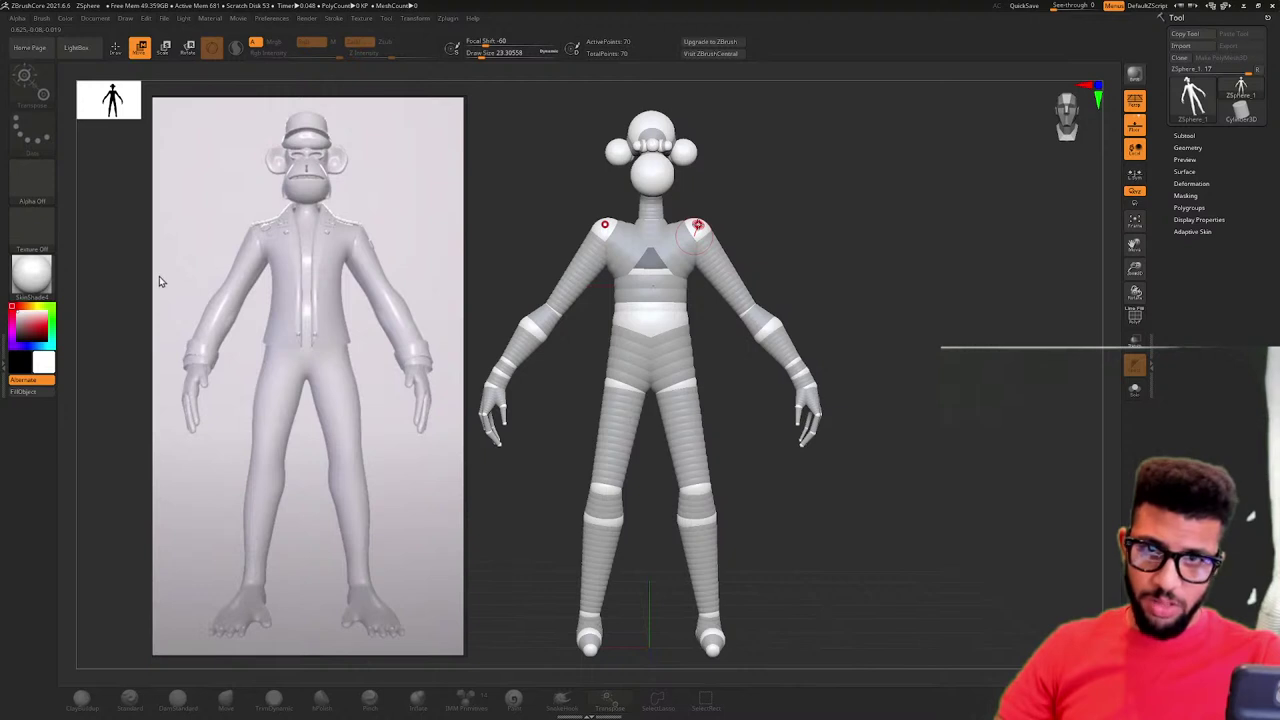
- Move both shoulder ZSpheres slightly outward and down, and check the shoulder shape in the adaptive skin
drag(698, 225, 705, 234)
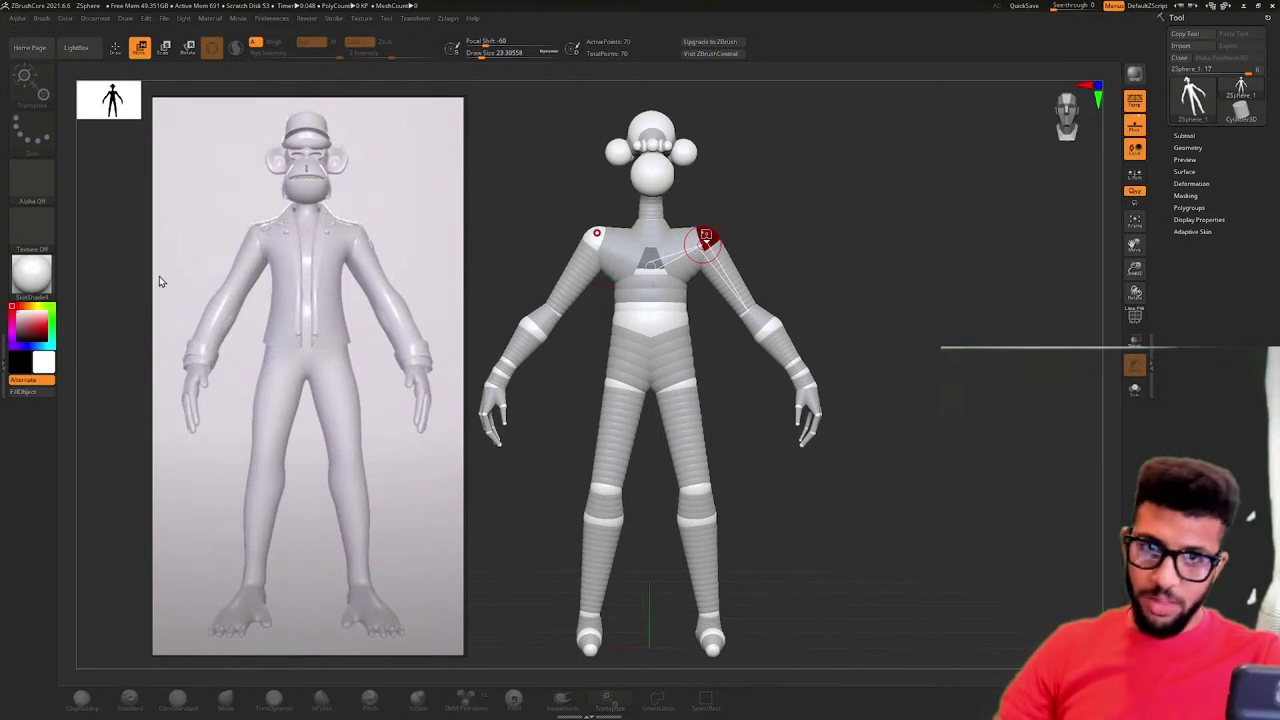
key(a)
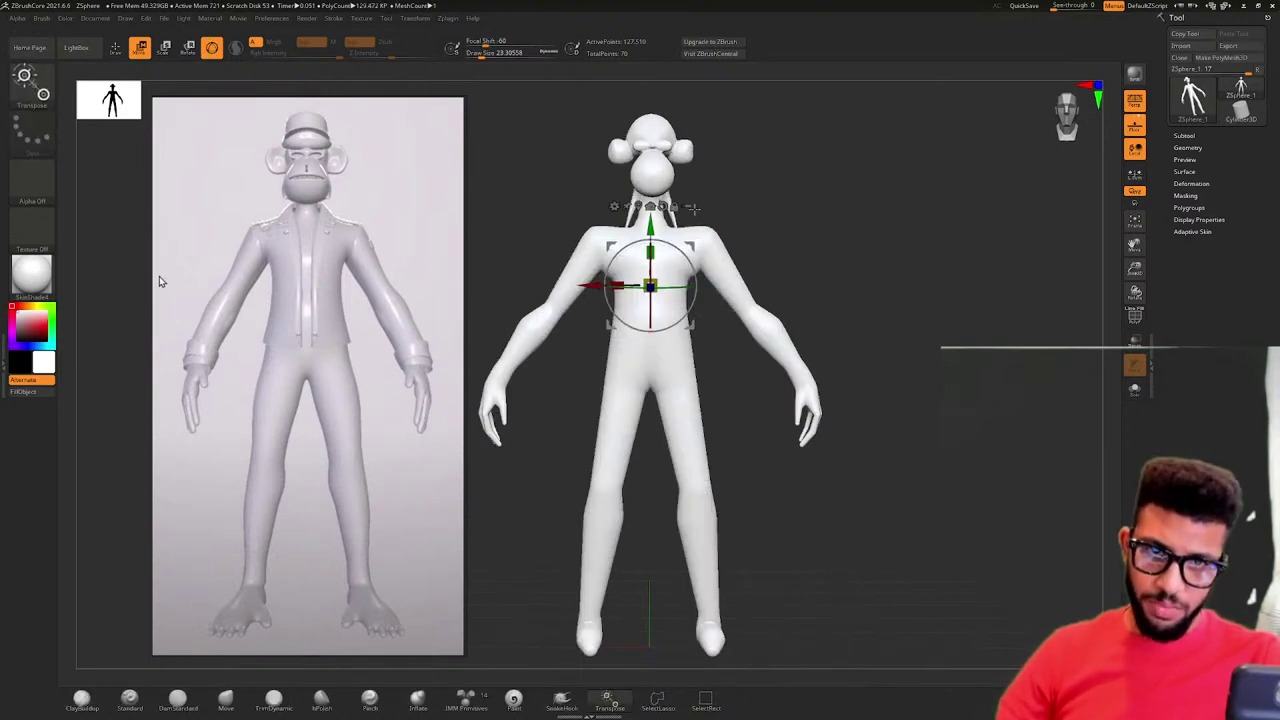
key(a)
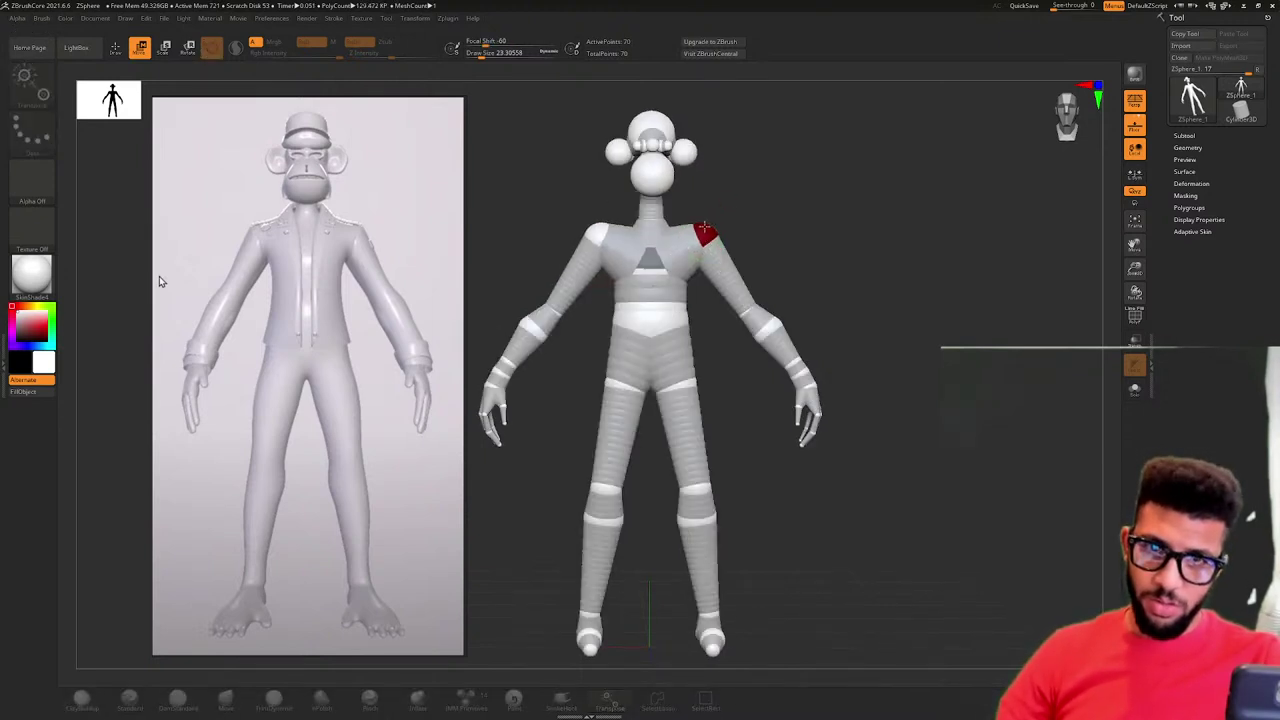
key(a)
key(a)
- Reposition the neck-base ZSphere slightly upward and toward the back in the side view
drag(705, 209, 695, 203)
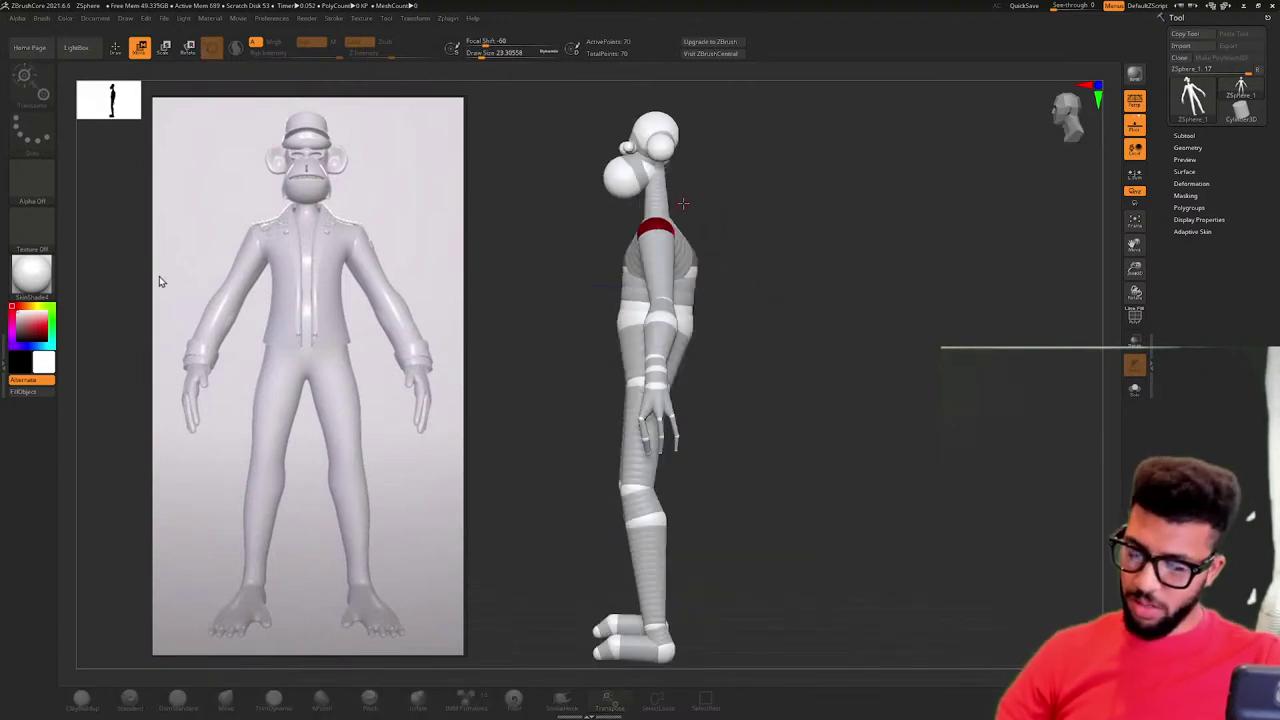
mouse_move(683, 203)
ctrl+right_down()
mouse_move(903, 172)
mouse_move(849, 229)
mouse_move(852, 407)
mouse_move(882, 418)
ctrl+right_up()
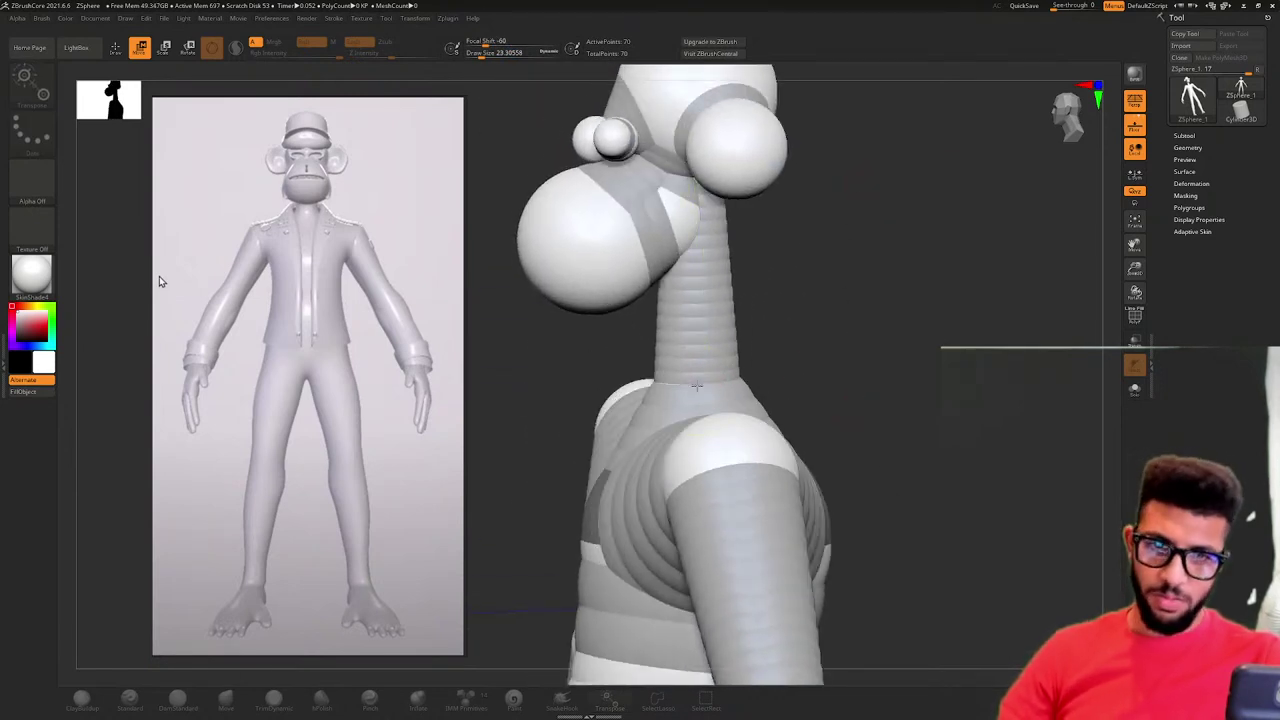
mouse_move(697, 386)
mouse_down()
mouse_move(690, 370)
mouse_move(660, 373)
mouse_up()
key(ctrl+z)
key(ctrl+z)
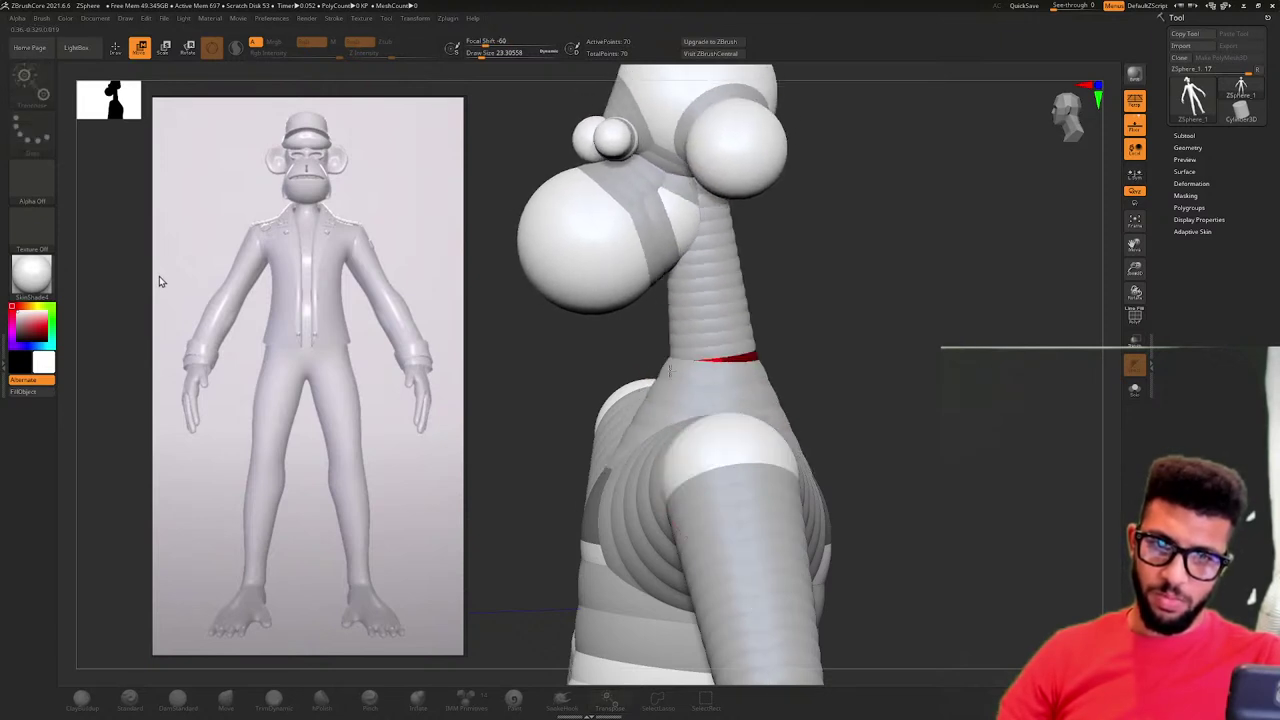
- Preview the adaptive skin around the neck and over the full body, and compare it with the reference board images
key(a)
drag(765, 342, 817, 334)
drag(930, 328, 920, 294)
key(super)
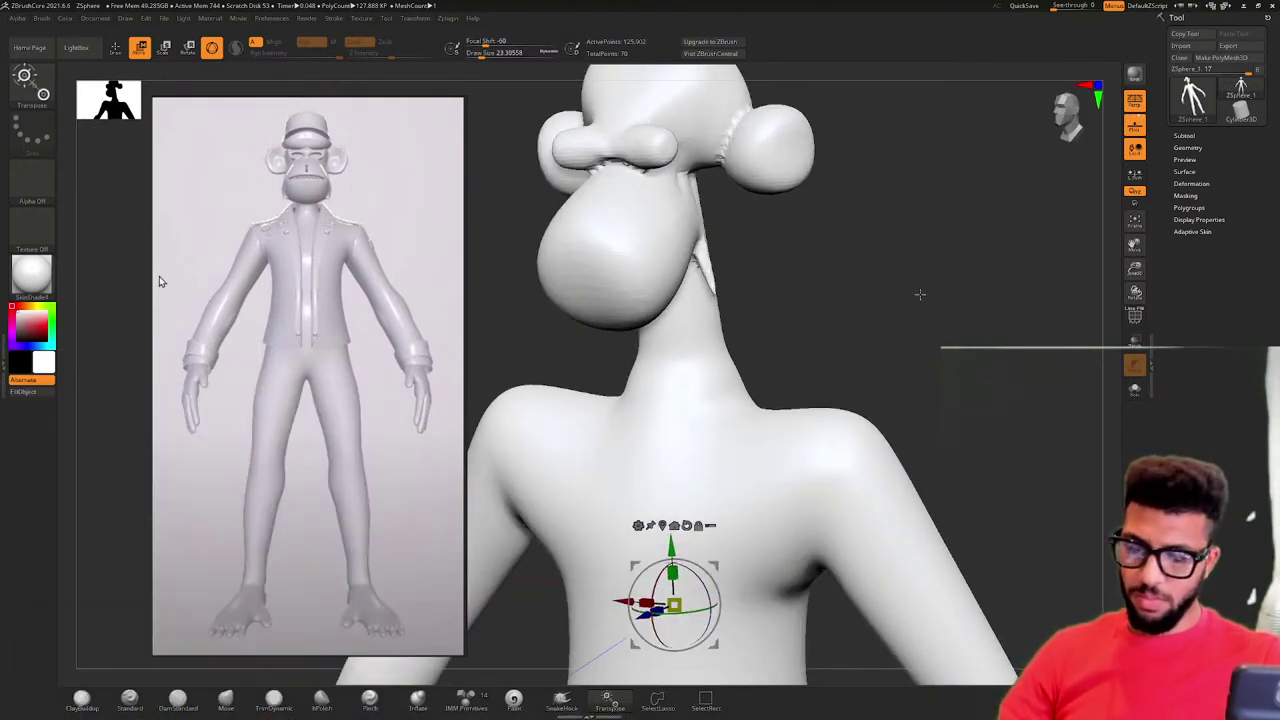
key(f)
drag(908, 307, 849, 264)
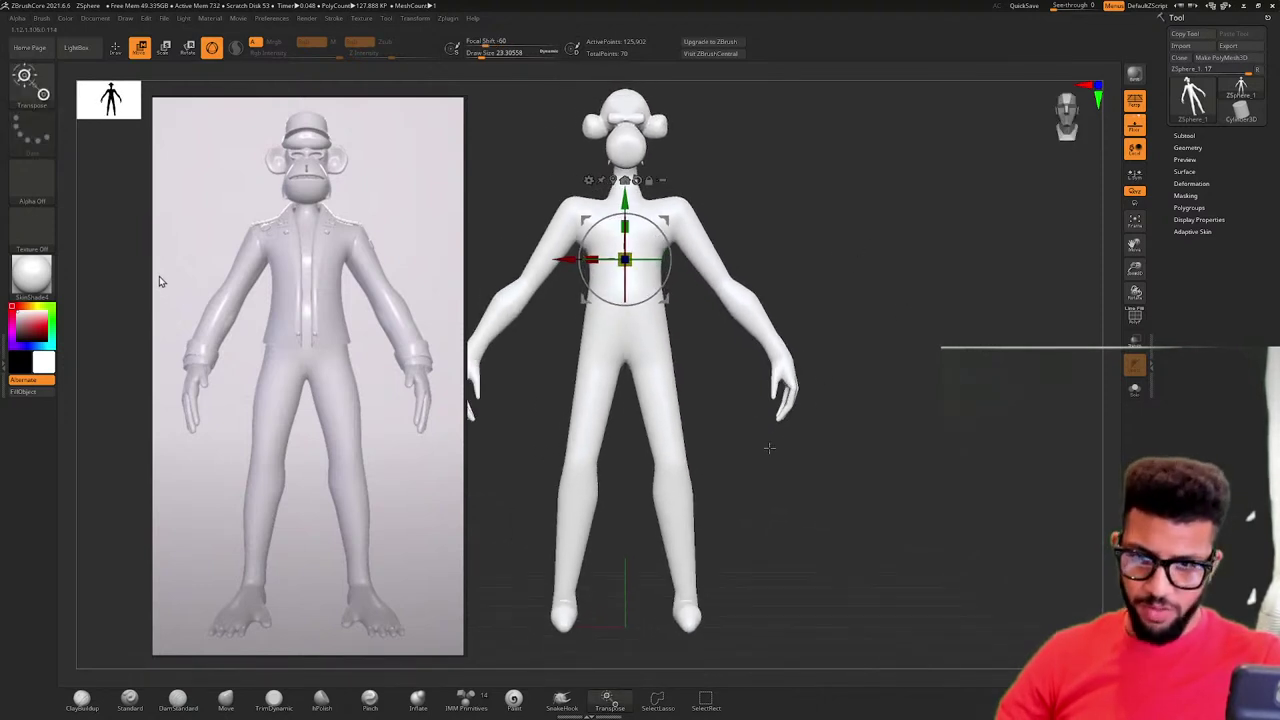
mouse_move(769, 447)
ctrl+right_down()
mouse_move(780, 441)
mouse_move(722, 456)
mouse_move(727, 472)
ctrl+right_up()
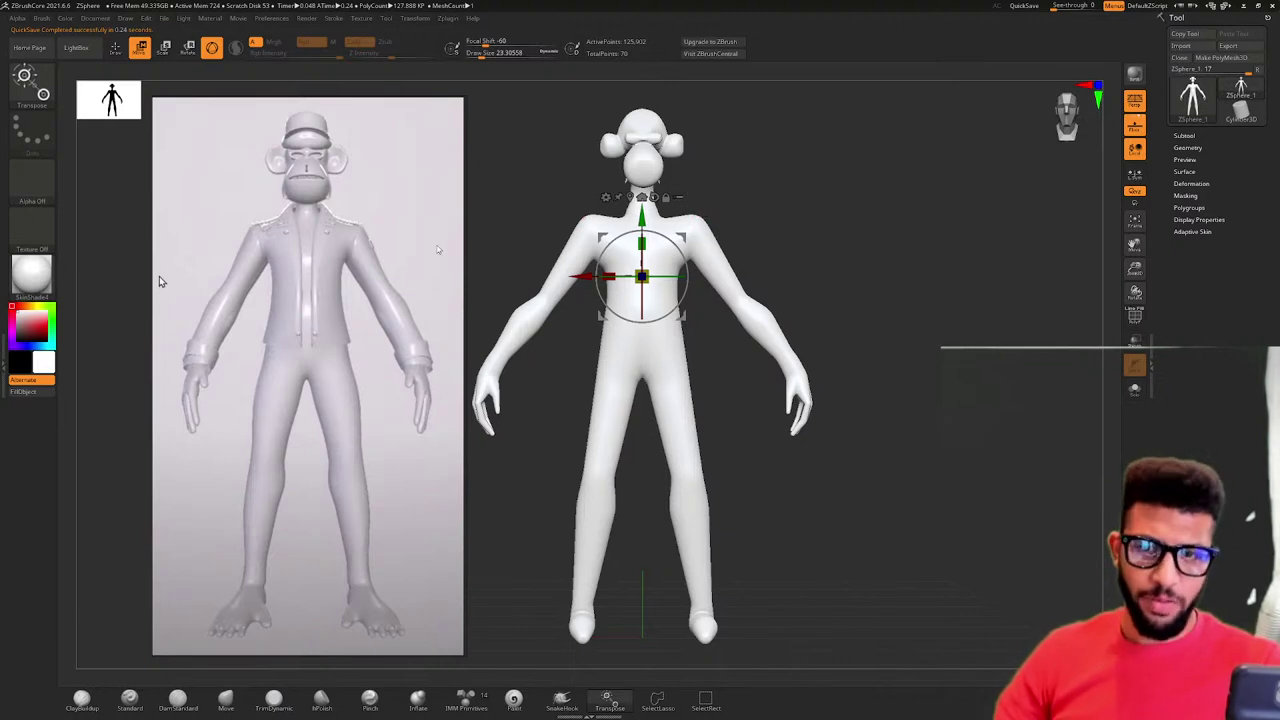
scroll(316, 206, down, 3)
middle_drag(442, 136, 307, 315)
scroll(320, 260, down, 4)
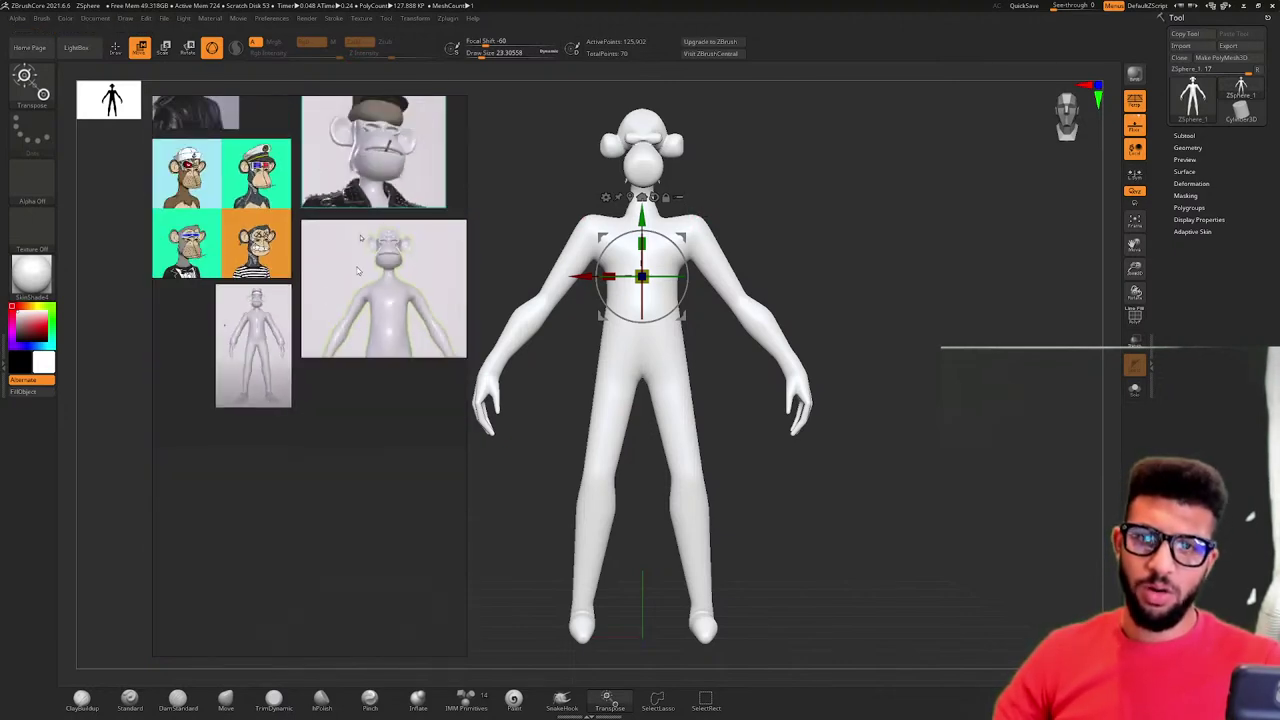
scroll(357, 268, up, 5)
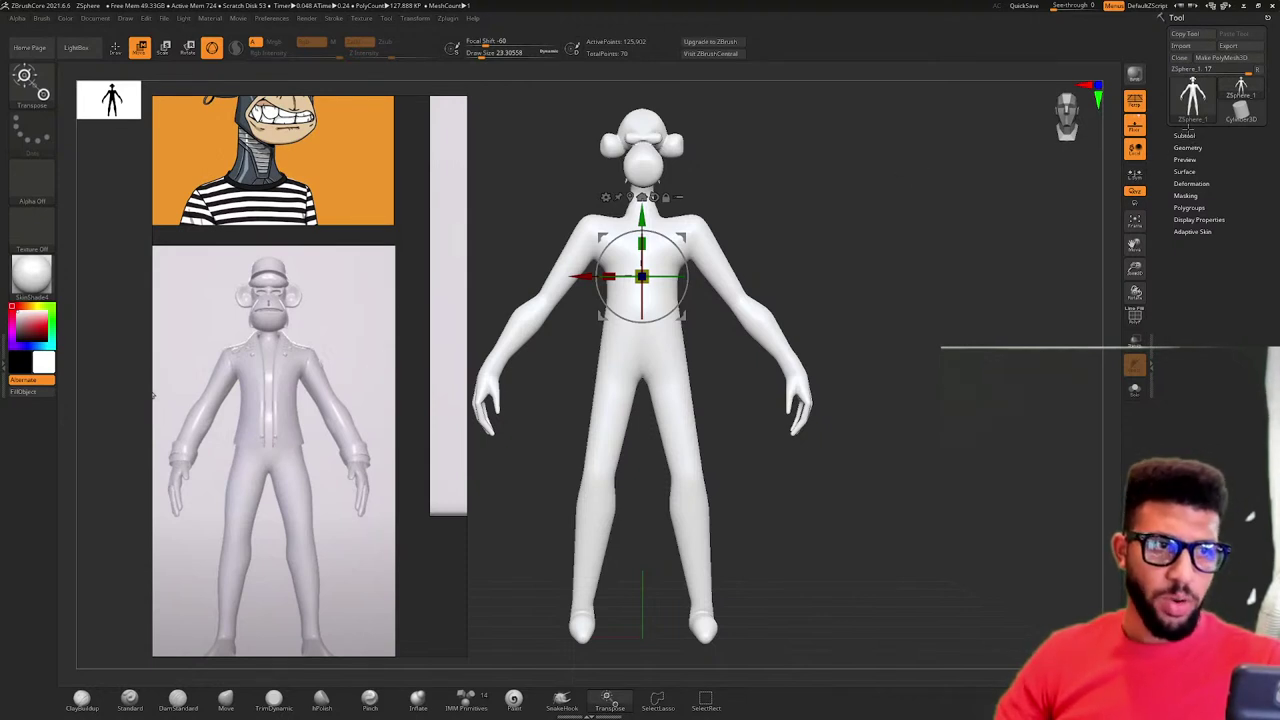
- Duplicate the ZSphere subtool and store the modified preview mesh as a new PolyMesh3D
click(1185, 136)
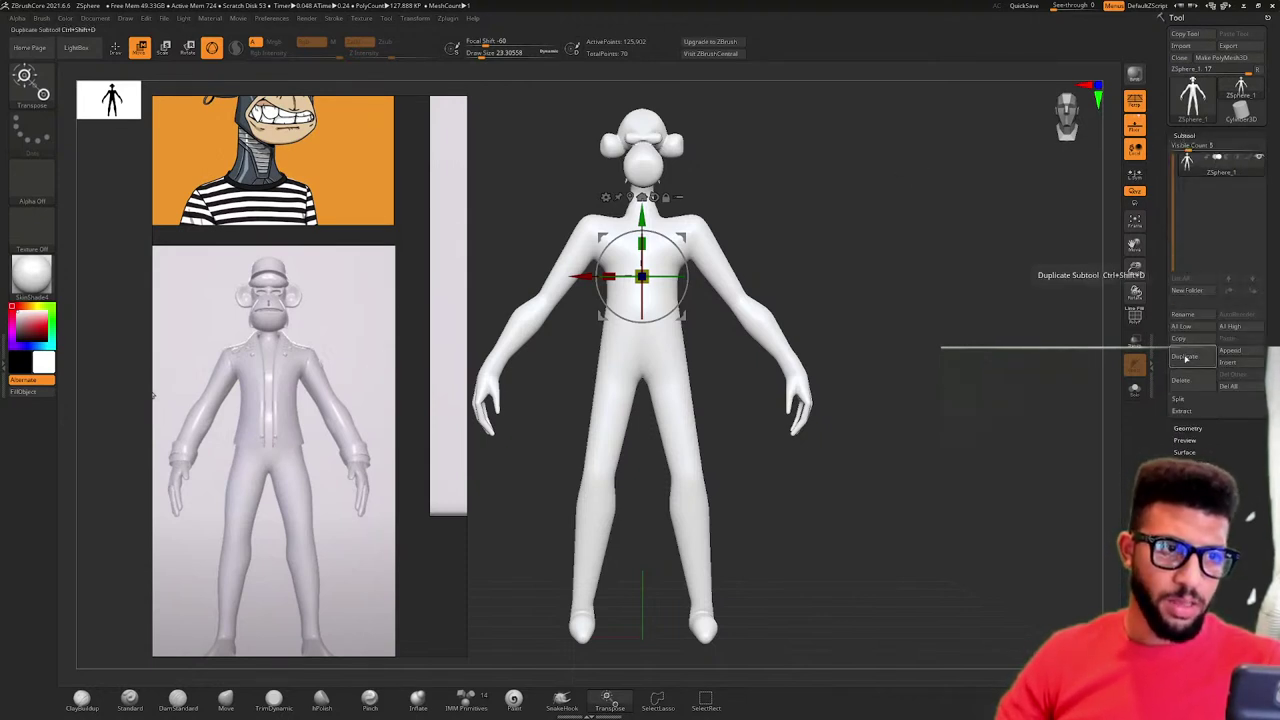
click(1184, 357)
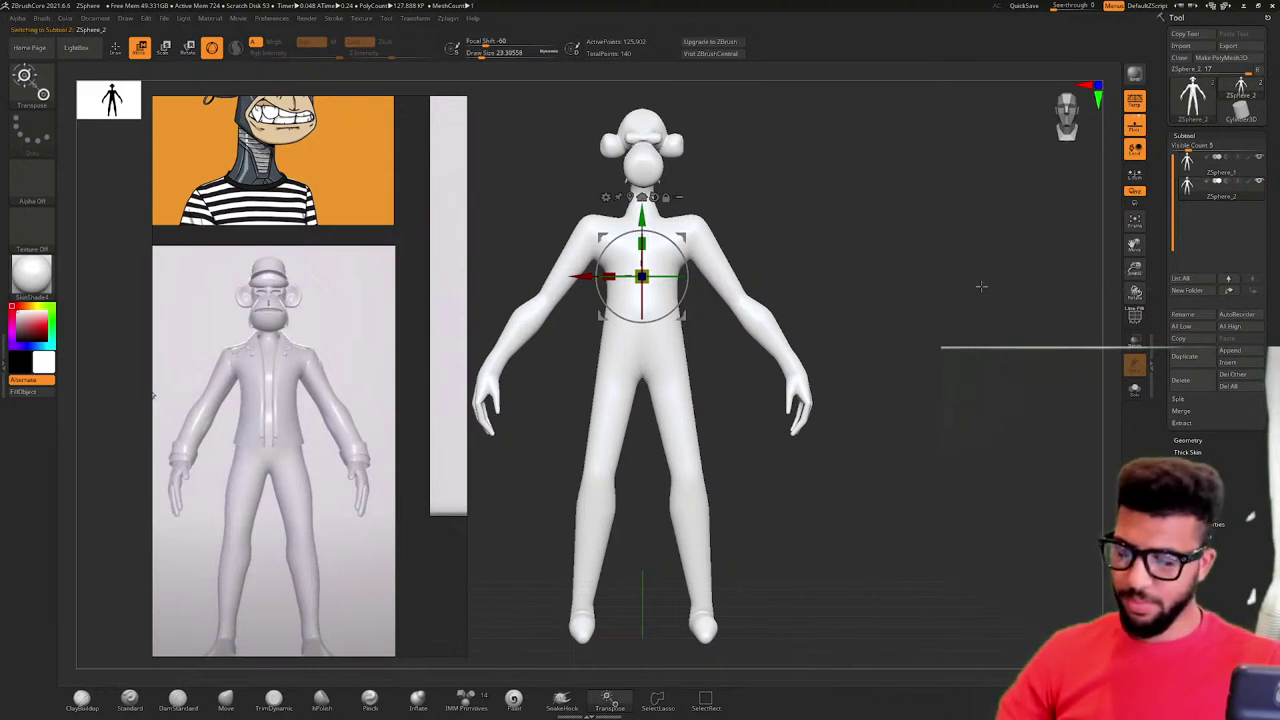
key(a)
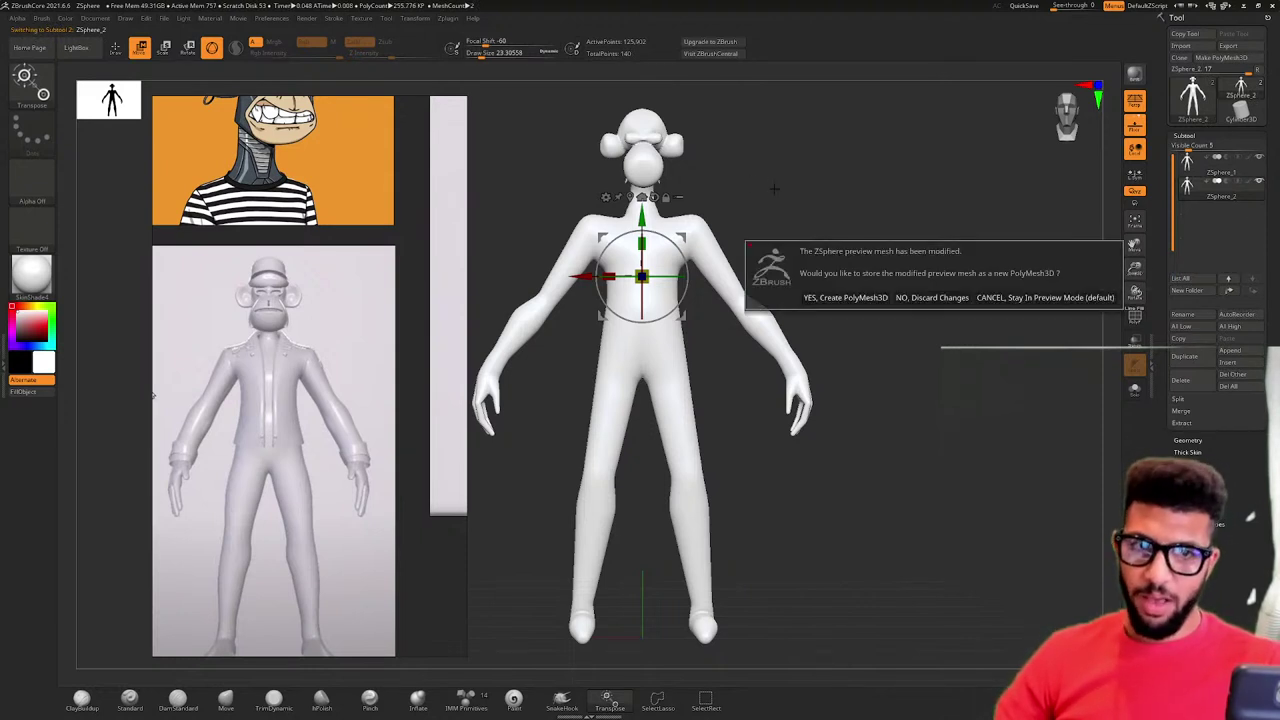
click(860, 297)
- Make the original ZSphere_1 subtool active again with its adaptive skin preview on
drag(740, 215, 783, 224)
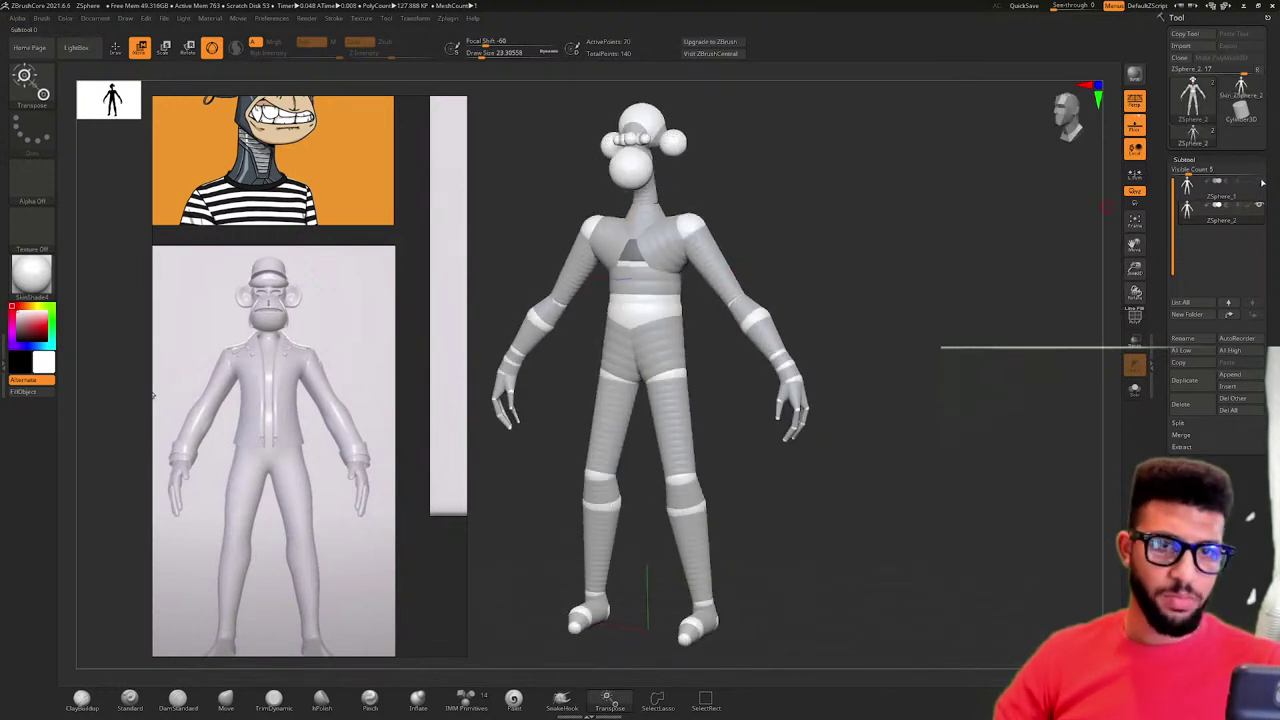
mouse_move(1263, 183)
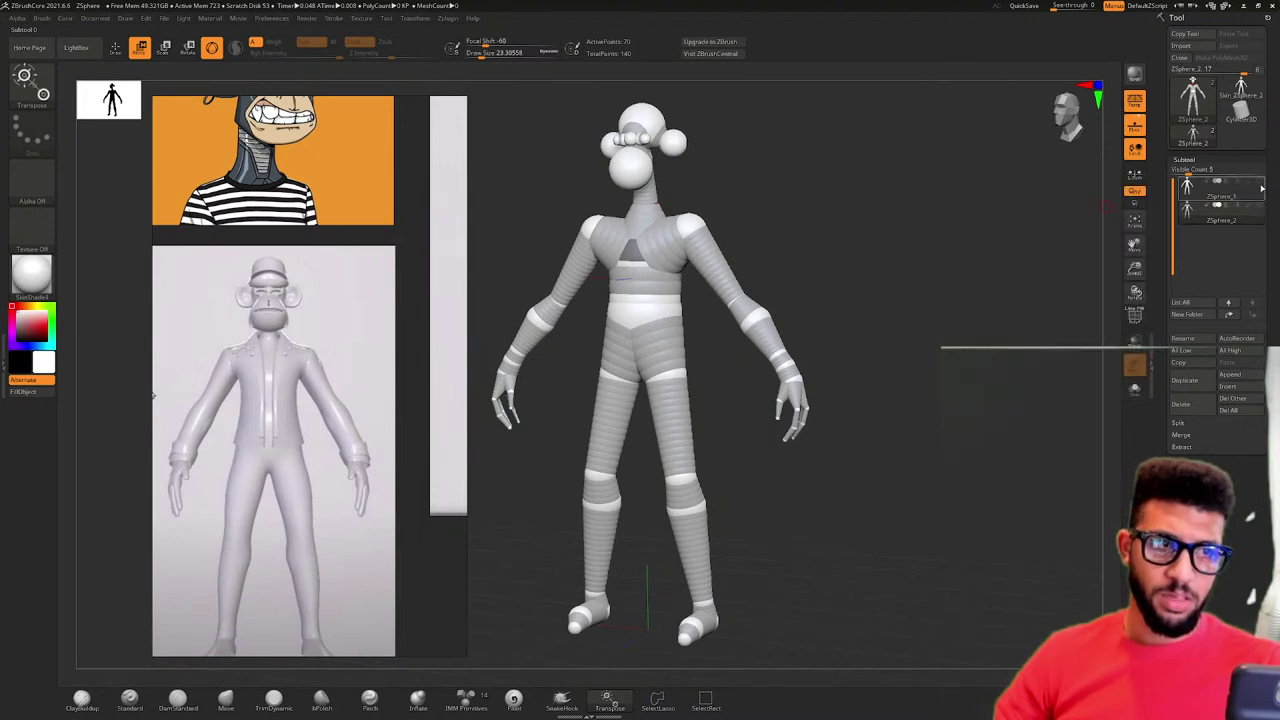
click(1245, 185)
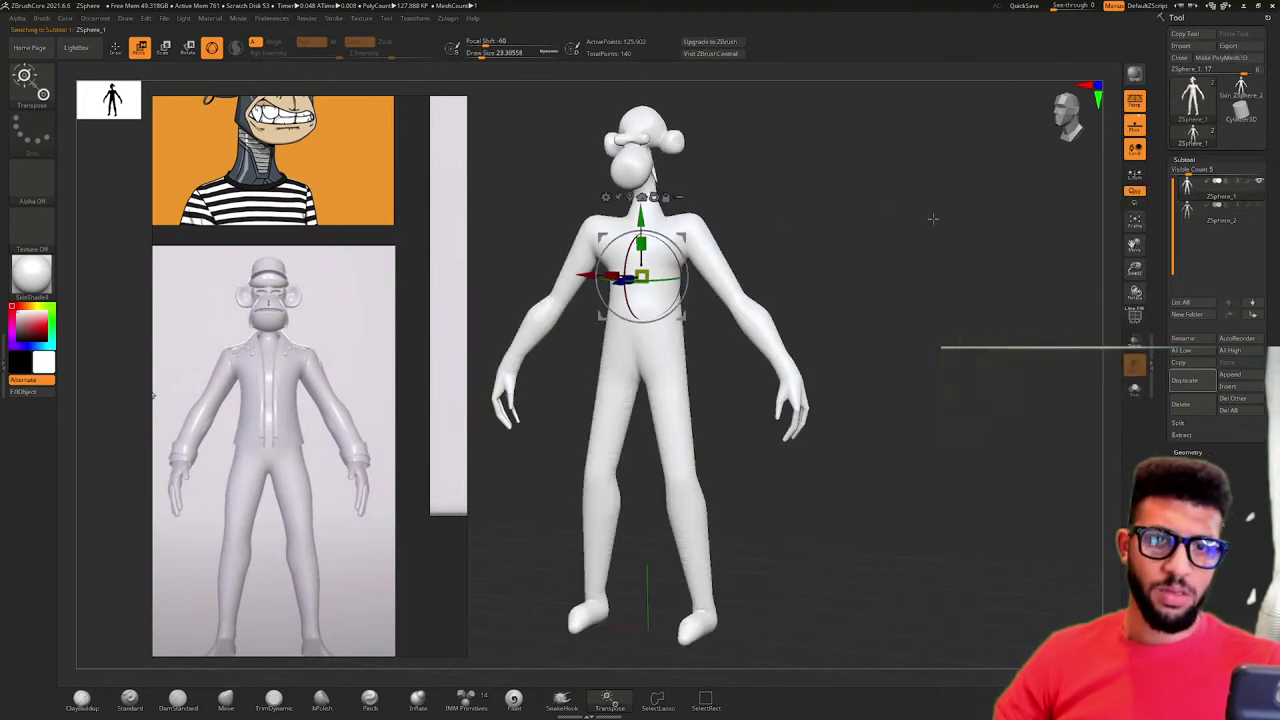
key(a)
key(a)
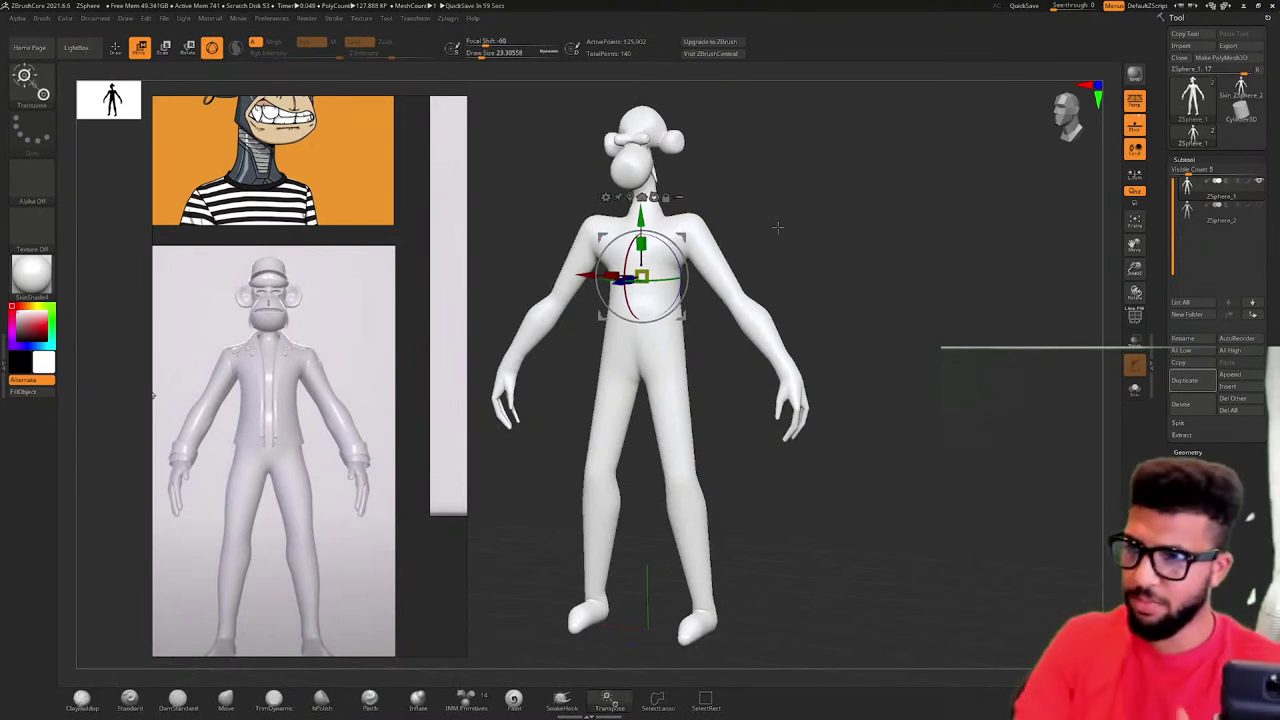
- Switch to sculpting with the ClayBuildup brush, try a stroke across the chest, and undo it
drag(777, 227, 726, 201)
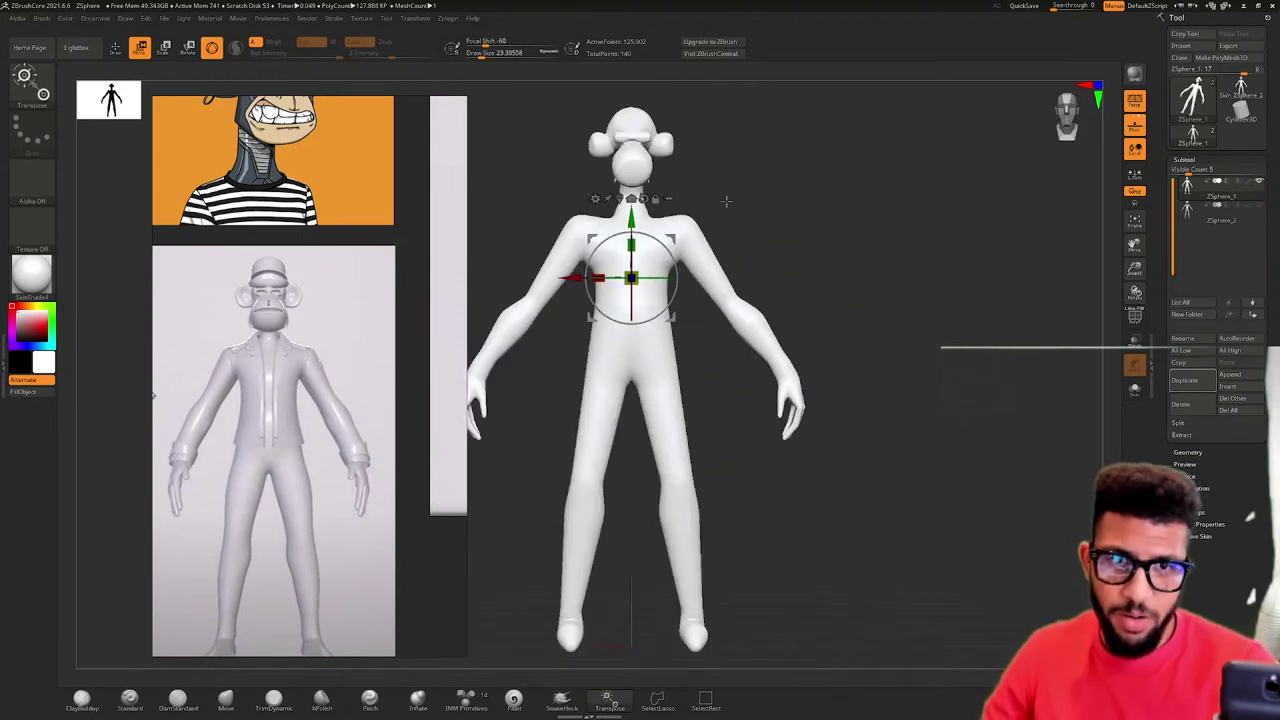
ctrl+right_drag(726, 201, 820, 157)
alt+right_drag(928, 157, 1019, 260)
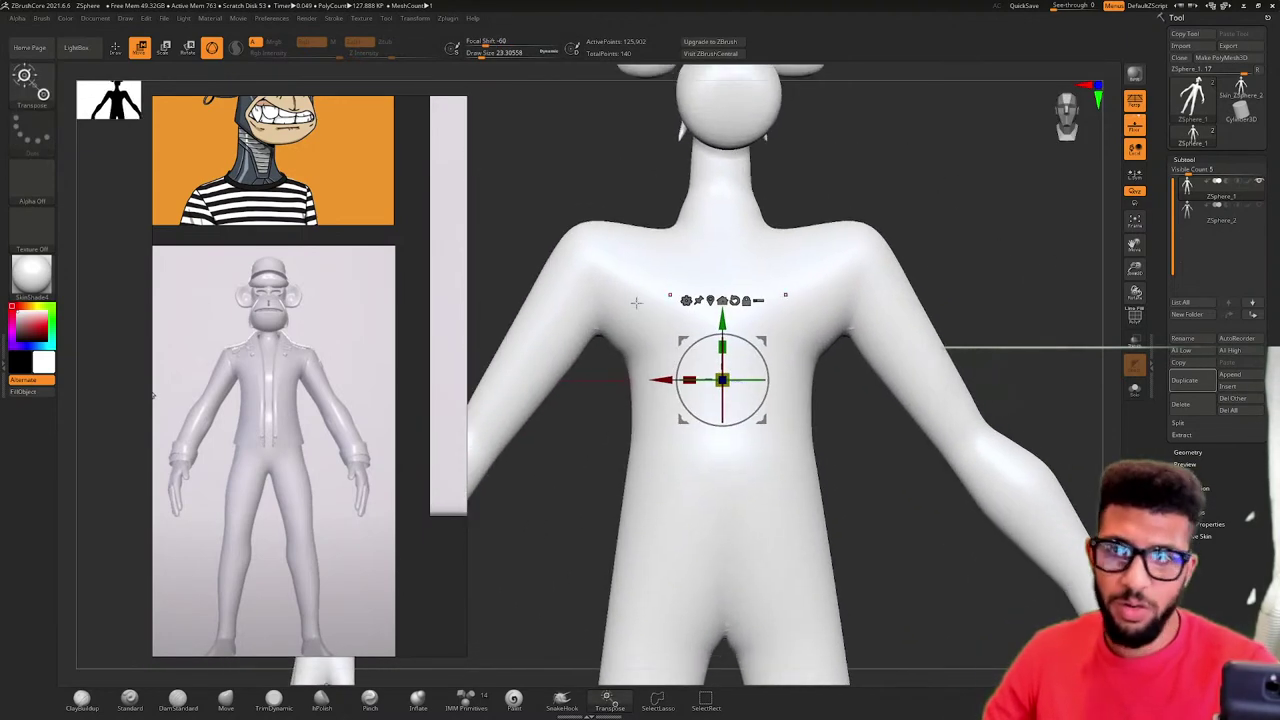
key(q)
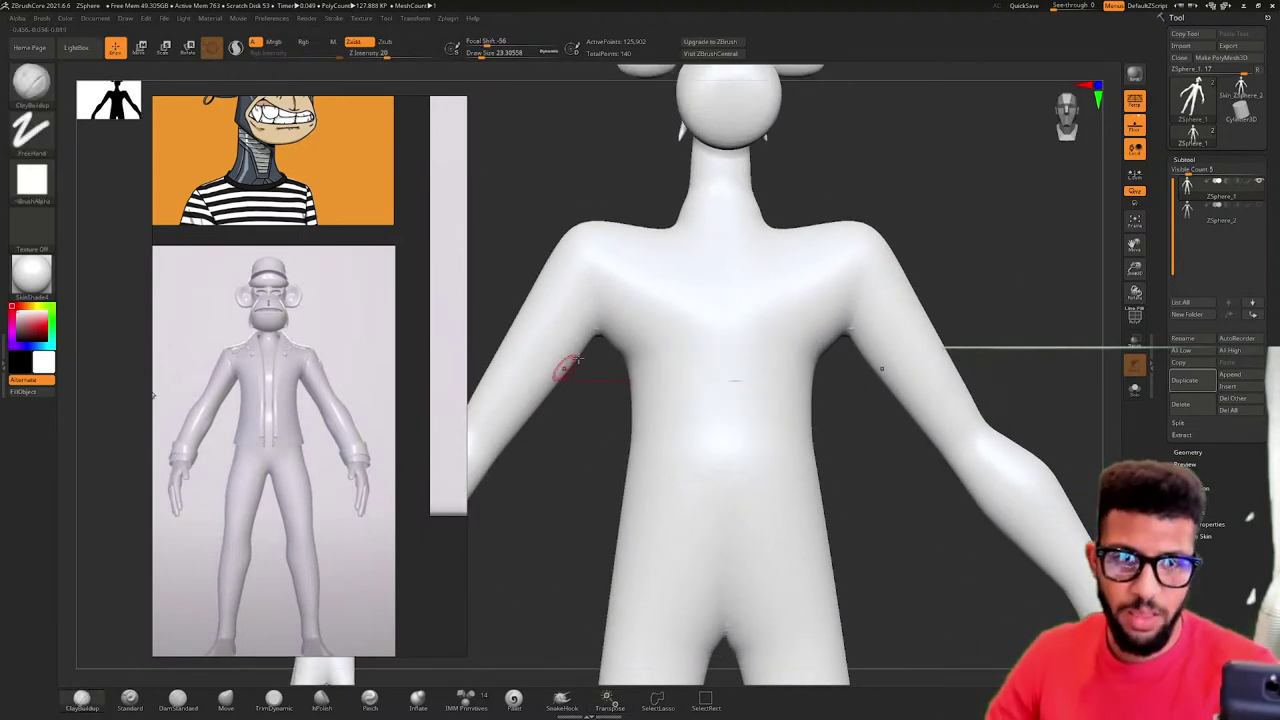
mouse_move(810, 278)
mouse_down()
mouse_move(764, 314)
mouse_move(783, 328)
mouse_move(803, 263)
mouse_move(764, 328)
mouse_move(657, 309)
mouse_move(732, 392)
mouse_move(733, 432)
mouse_move(756, 335)
mouse_move(728, 302)
mouse_up()
key(ctrl+z)
- Enlarge the brush to a draw size of about 140, and build up and smooth the surface of the chest
key(space)
drag(789, 249, 722, 252)
mouse_move(780, 281)
shift+mouse_down()
mouse_move(733, 343)
mouse_move(764, 374)
shift+mouse_up()
- Build up clay down the back from between the shoulder blades to the lower back, and smooth it
mouse_move(808, 437)
right_down()
mouse_move(866, 457)
mouse_move(920, 440)
right_up()
mouse_move(1014, 369)
alt+mouse_down()
mouse_move(814, 346)
mouse_move(900, 352)
alt+mouse_up()
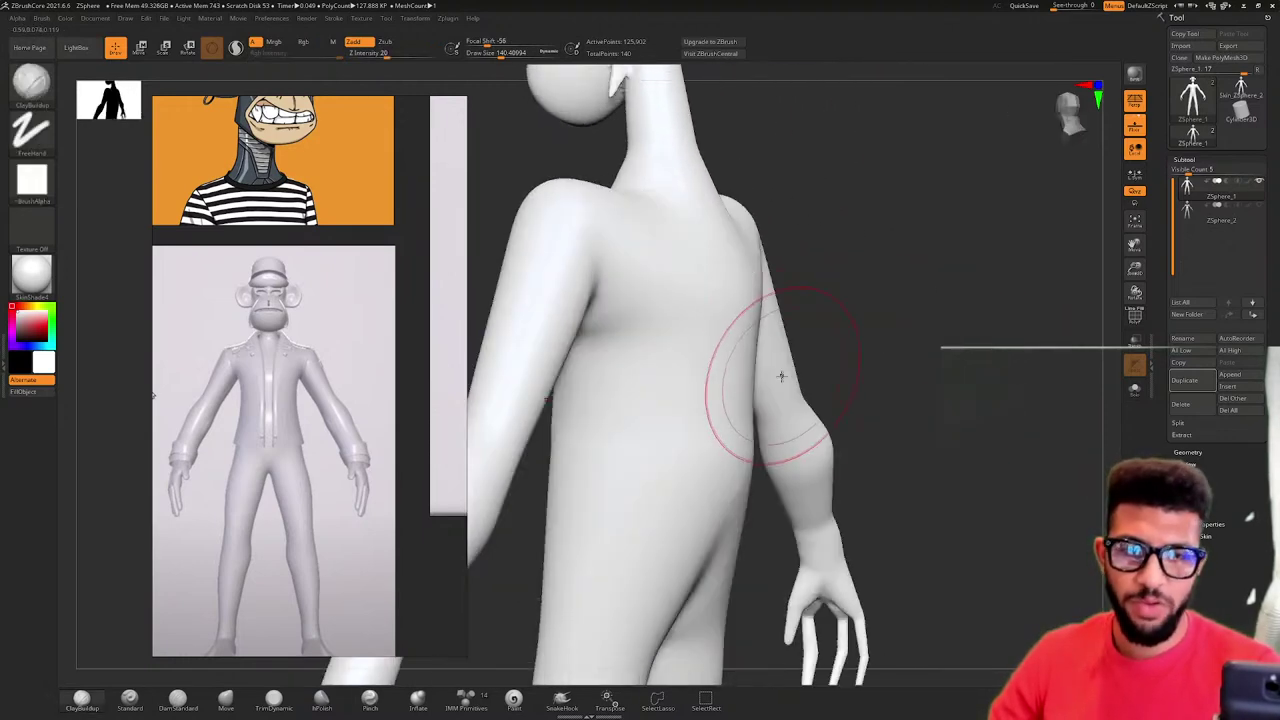
mouse_move(721, 362)
mouse_down()
mouse_move(712, 378)
mouse_move(690, 345)
mouse_up()
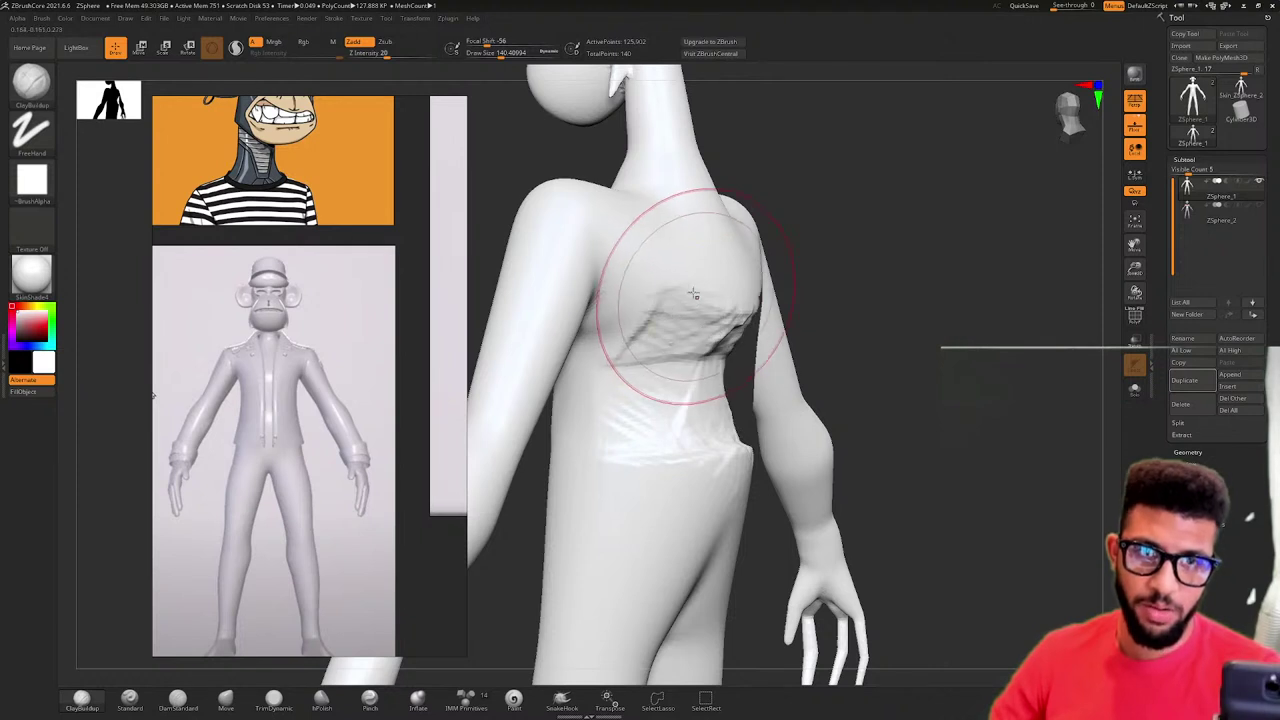
key(ctrl+z)
drag(708, 300, 714, 395)
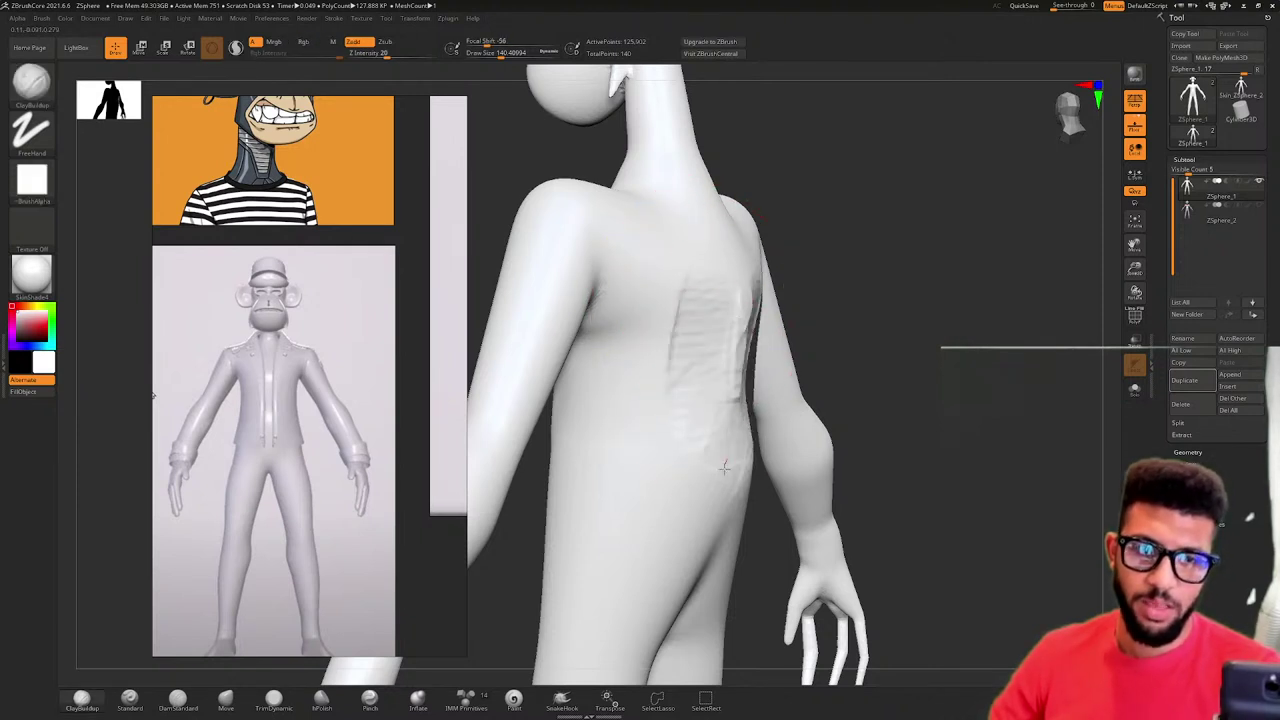
mouse_move(724, 468)
mouse_down()
mouse_move(677, 406)
mouse_move(717, 350)
mouse_move(631, 429)
mouse_move(632, 515)
mouse_up()
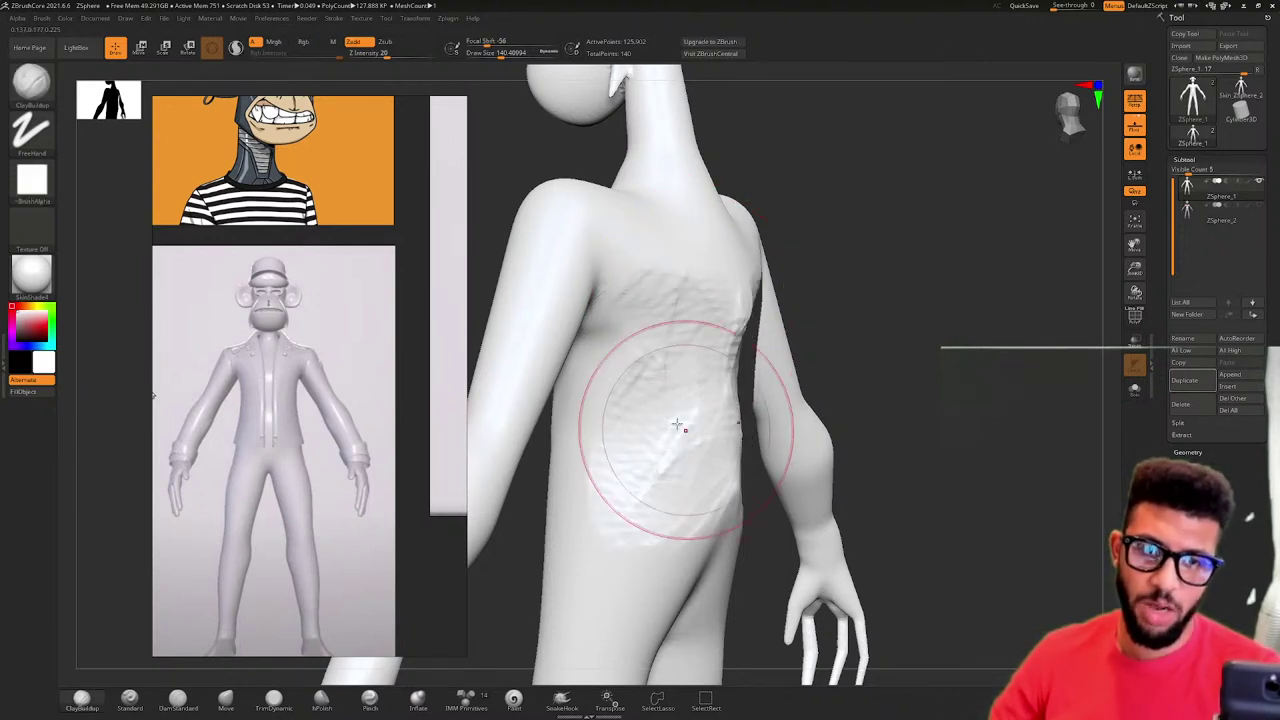
shift+drag(678, 425, 654, 521)
shift+drag(674, 332, 738, 292)
- Add clay across the upper back and along the spine, and smooth the strokes into the surface
drag(880, 289, 838, 315)
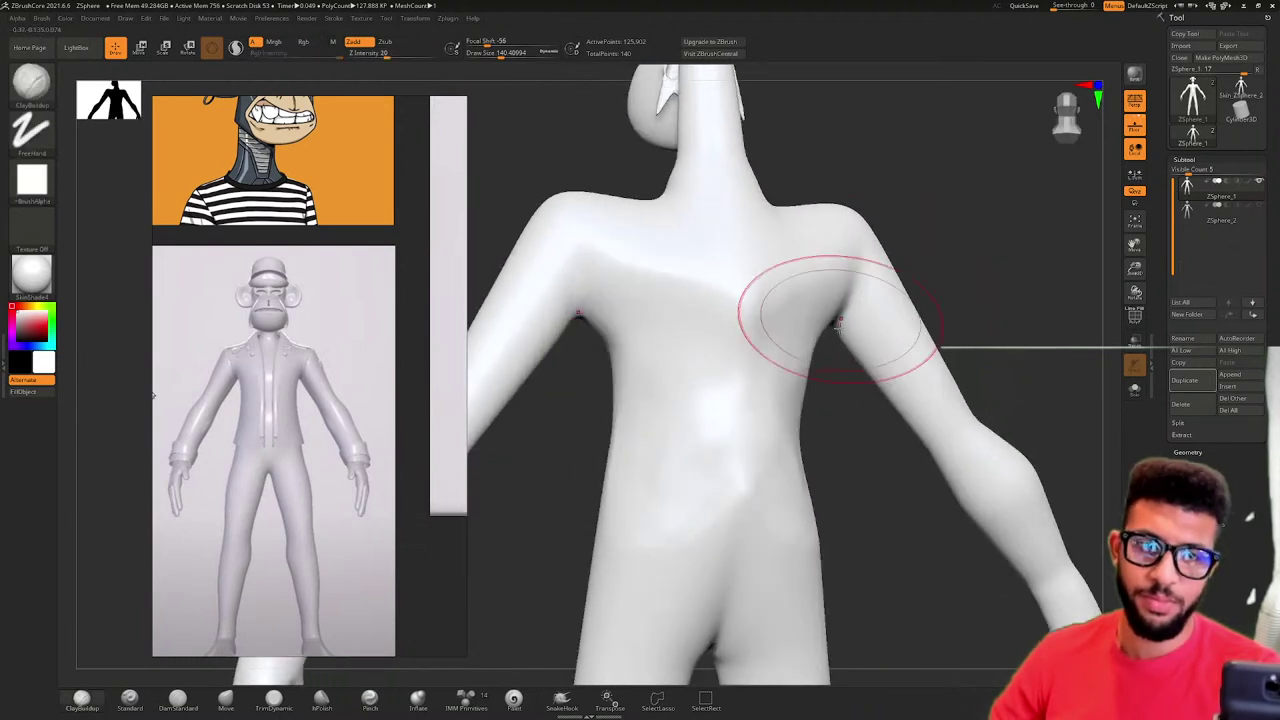
mouse_move(752, 272)
mouse_down()
mouse_move(743, 348)
mouse_move(701, 268)
mouse_move(740, 251)
mouse_move(768, 377)
mouse_up()
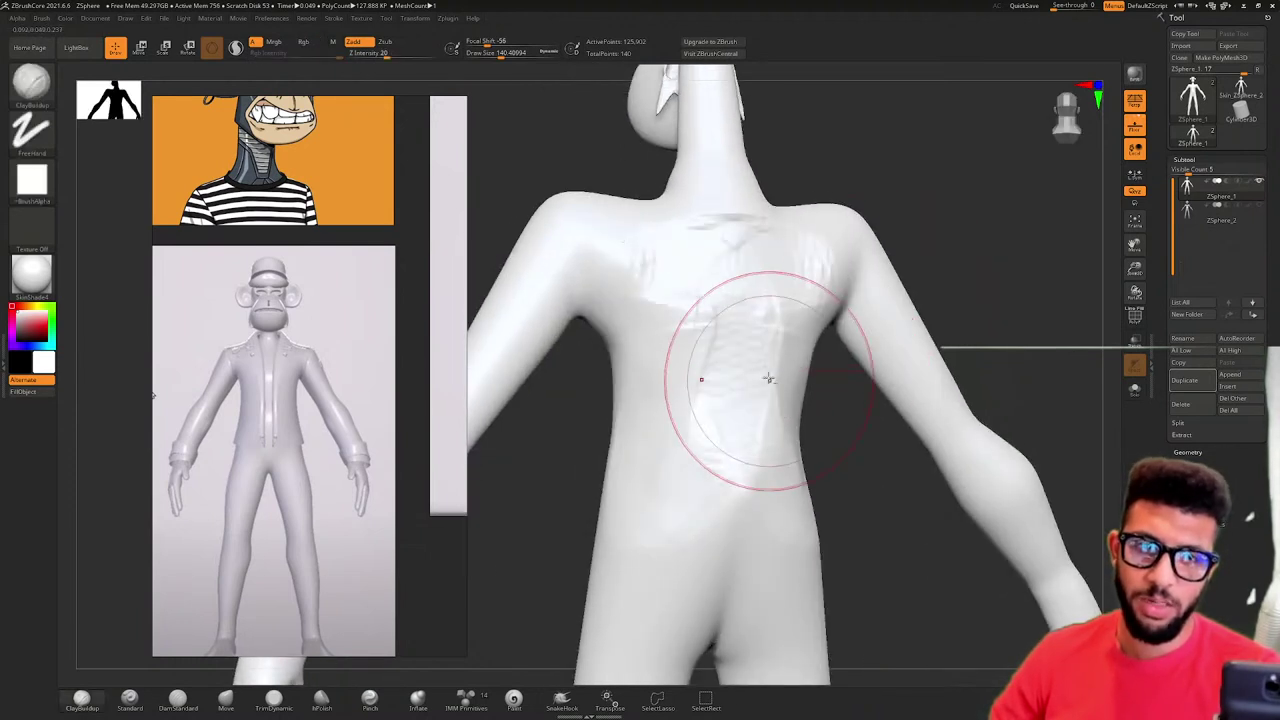
shift+drag(782, 290, 729, 261)
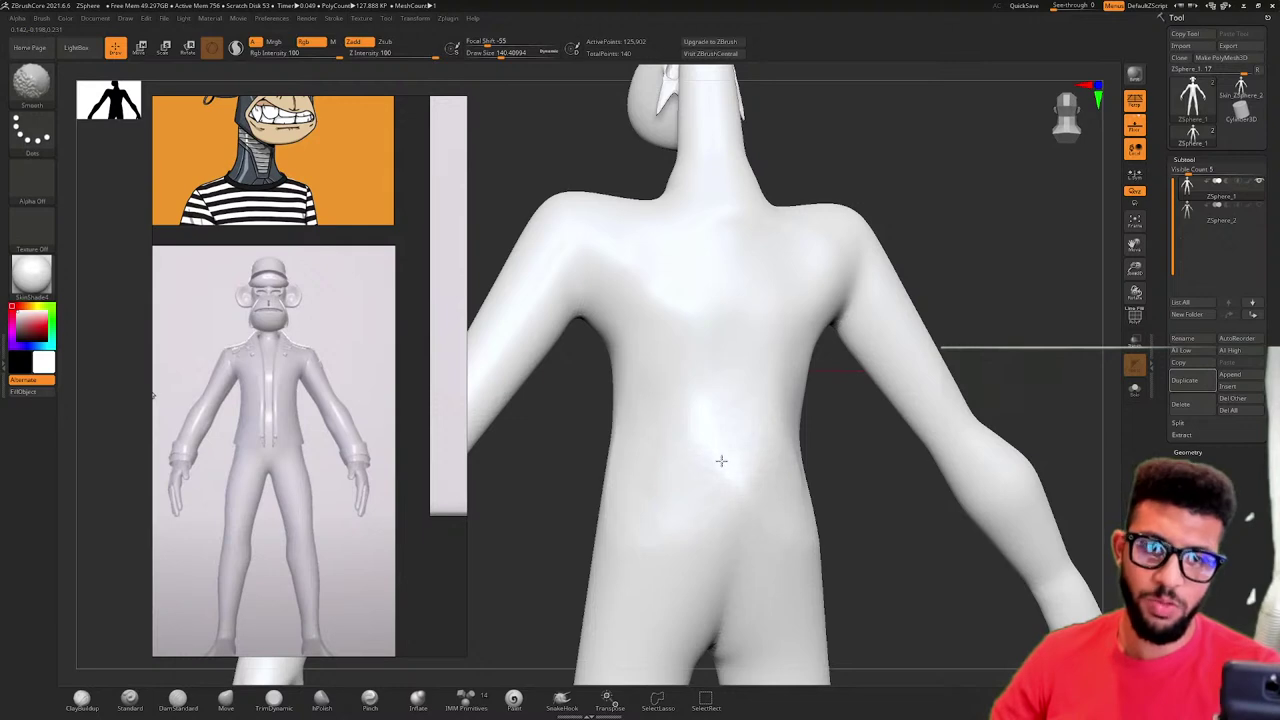
- Build up the lower back above the hips and smooth the transition into the waist
mouse_move(926, 491)
mouse_down()
mouse_move(974, 506)
mouse_move(880, 500)
mouse_up()
drag(748, 428, 677, 441)
shift+drag(742, 468, 683, 502)
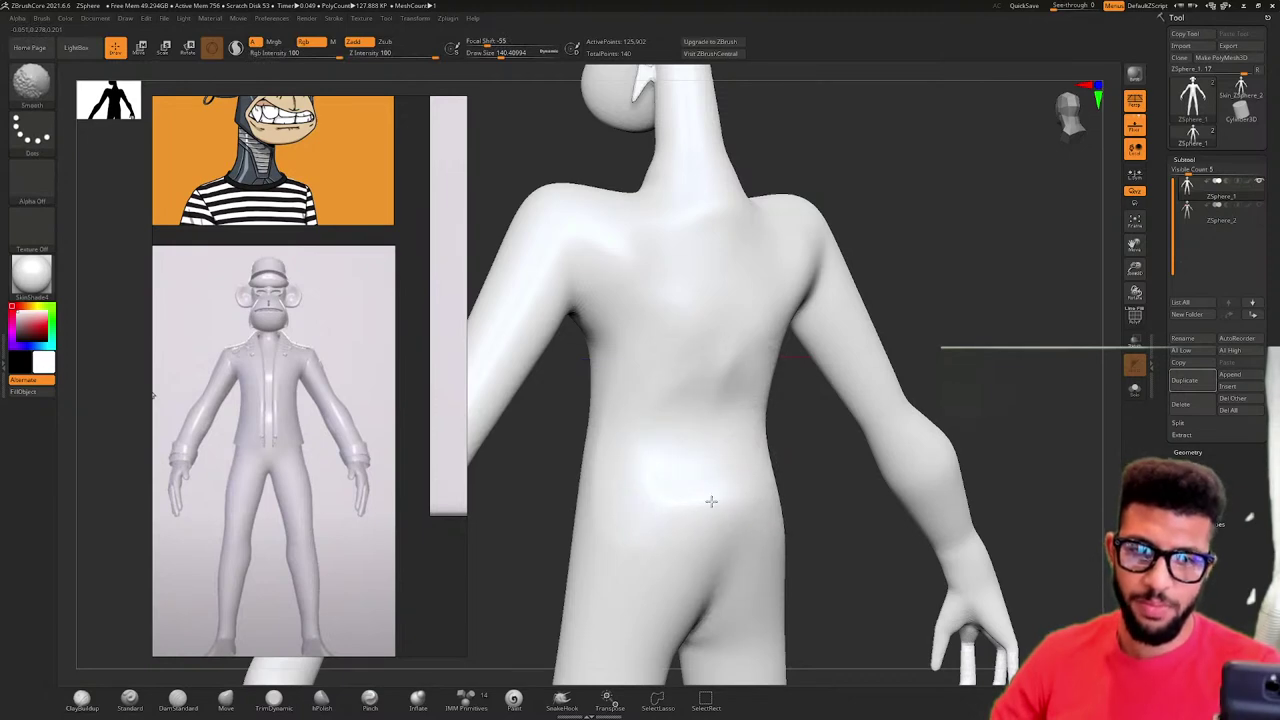
mouse_move(845, 495)
mouse_down()
mouse_move(834, 477)
mouse_move(846, 311)
mouse_move(879, 340)
mouse_move(829, 400)
mouse_up()
shift+drag(724, 432, 704, 384)
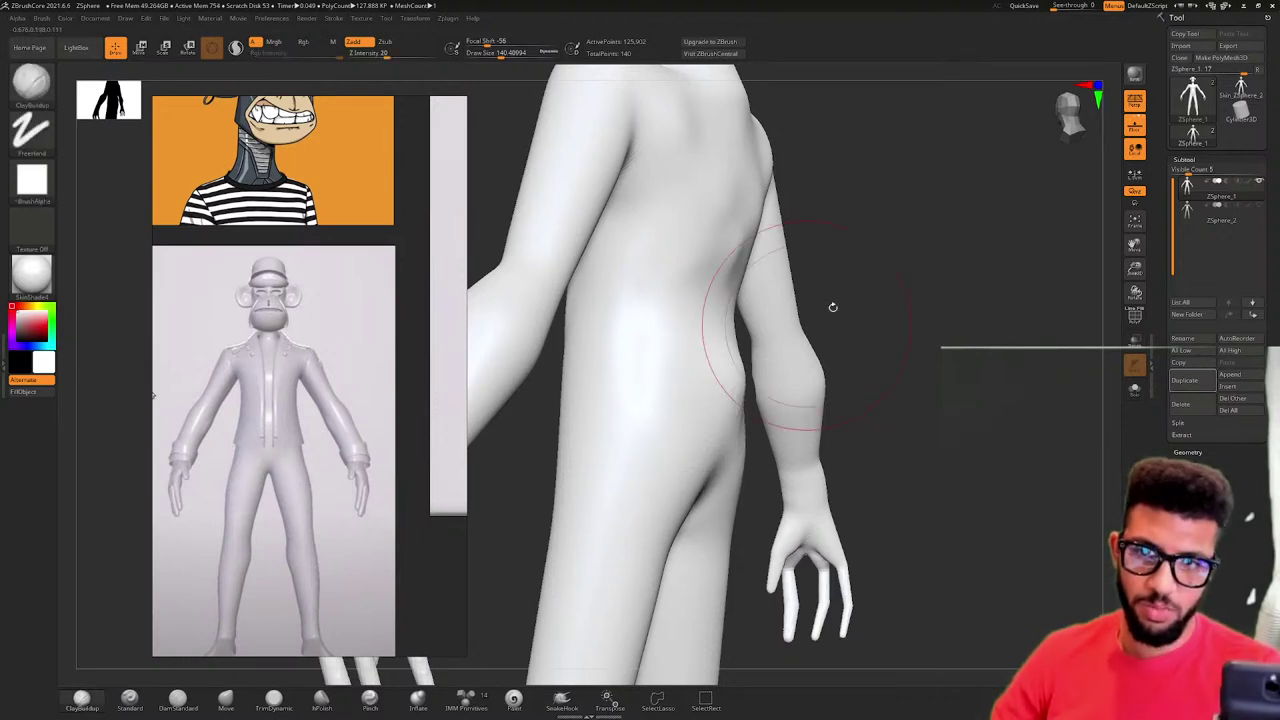
- Smooth the front of the pelvis around the crotch and the tops of the thighs
shift+drag(831, 306, 951, 294)
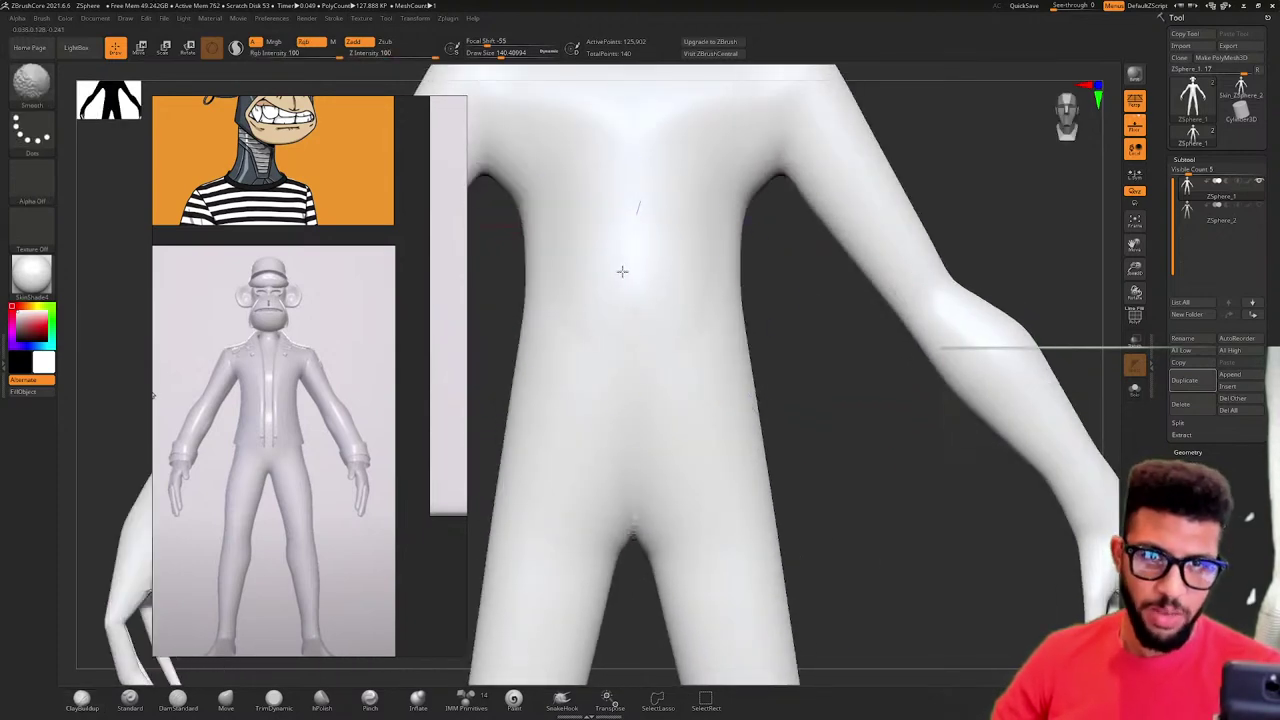
mouse_move(678, 470)
shift+mouse_down()
mouse_move(660, 504)
mouse_move(730, 522)
shift+mouse_up()
drag(808, 460, 860, 413)
key(super)
key(super)
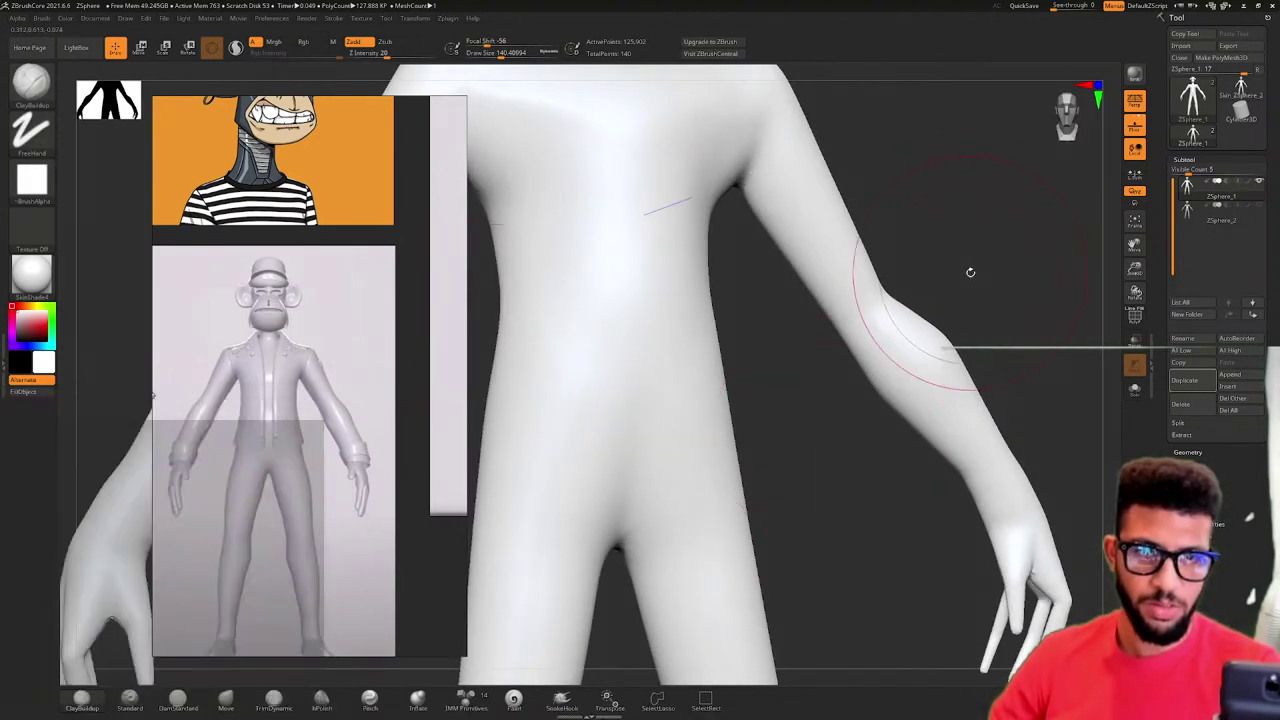
- Build up a first layer of clay for both buttocks and smooth it
drag(963, 246, 842, 275)
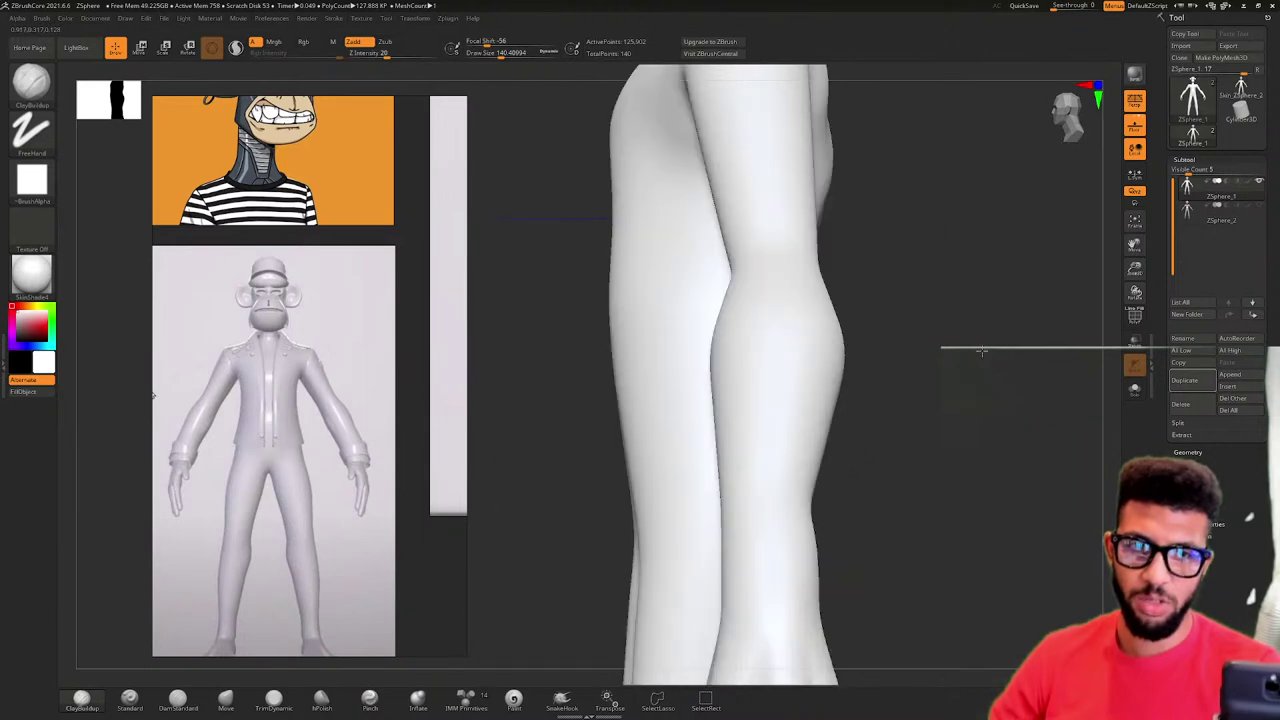
key(f)
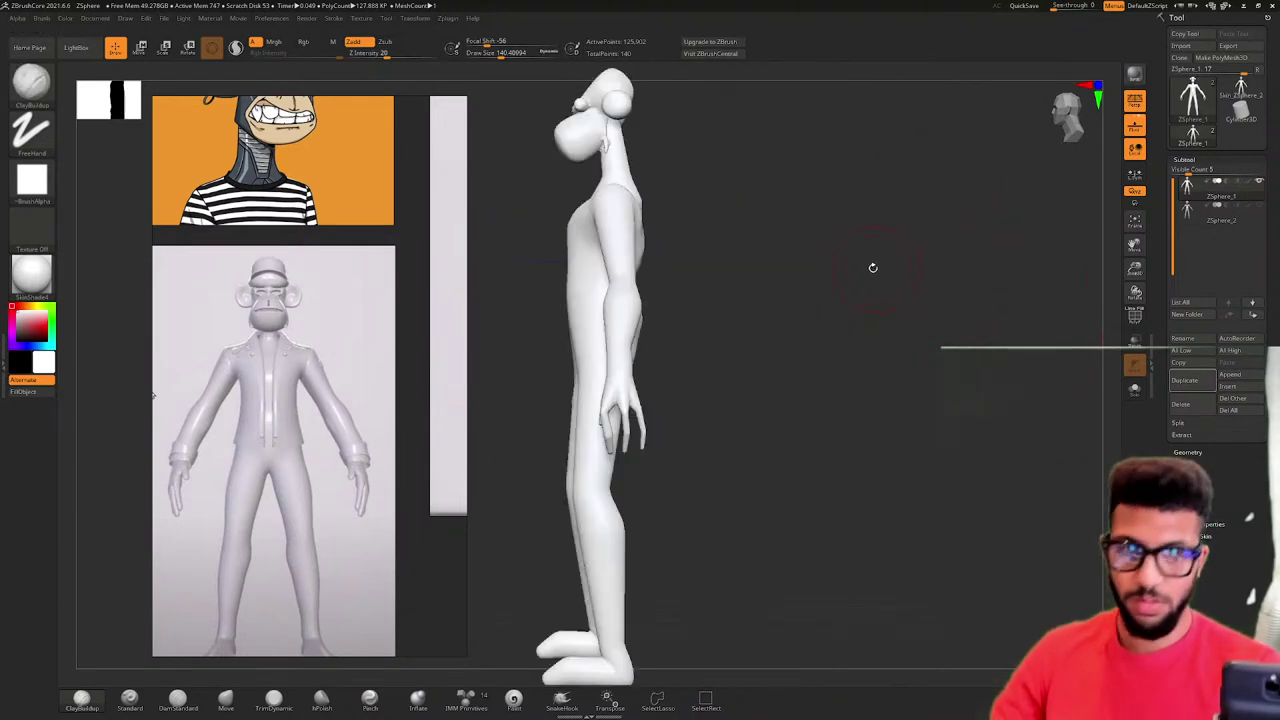
drag(871, 266, 766, 303)
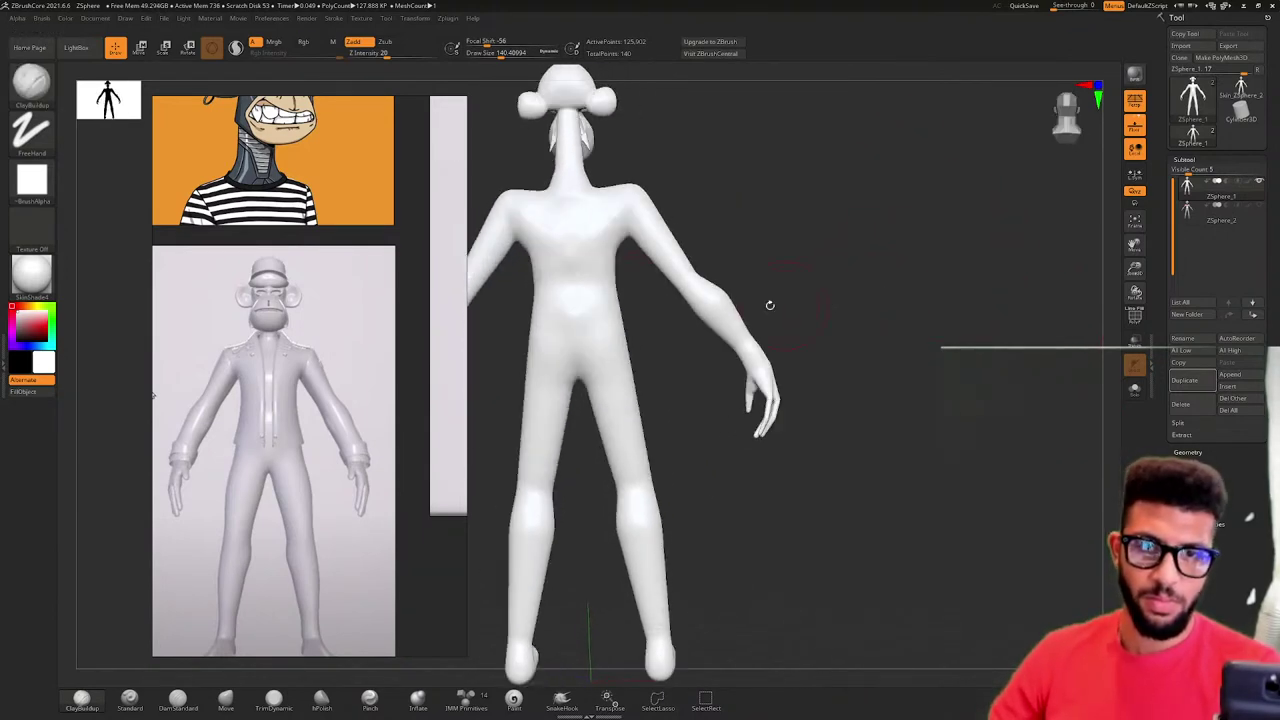
drag(616, 360, 588, 356)
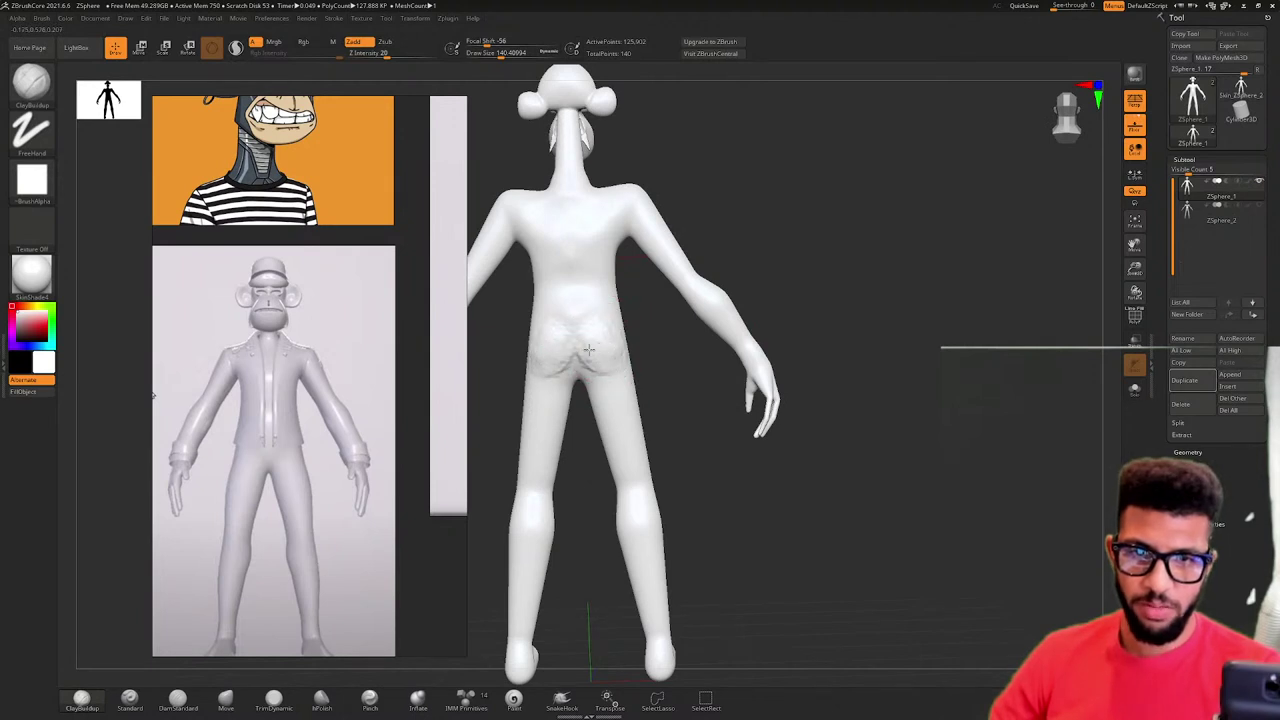
shift+drag(590, 312, 577, 349)
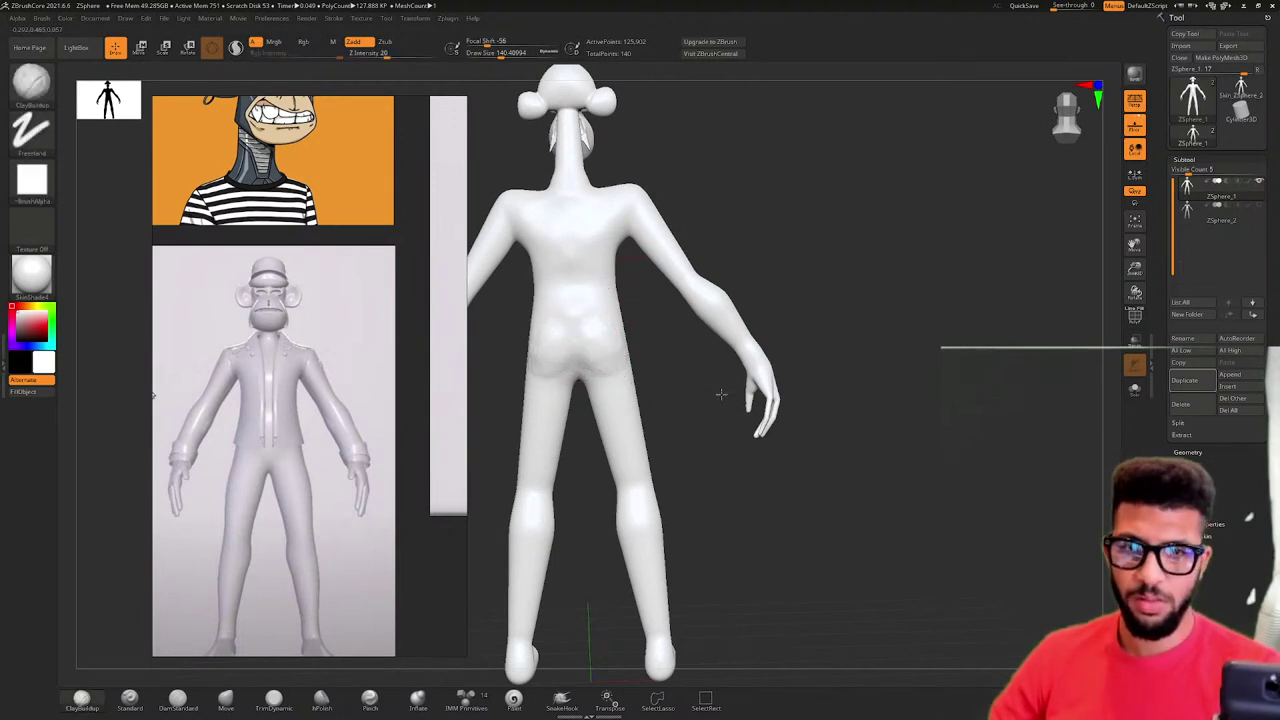
- Add more rounded volume to the buttocks with ClayBuildup and blend it smoothly into the hips and thighs
drag(720, 392, 682, 340)
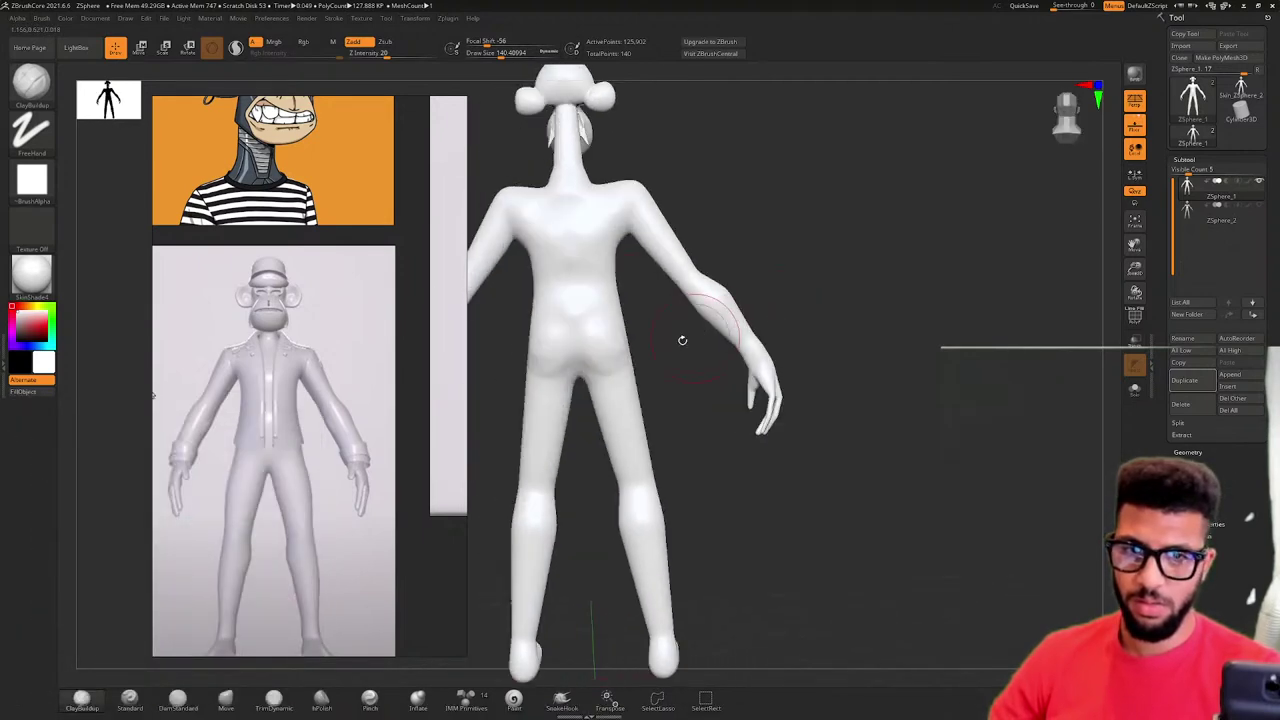
drag(547, 342, 542, 335)
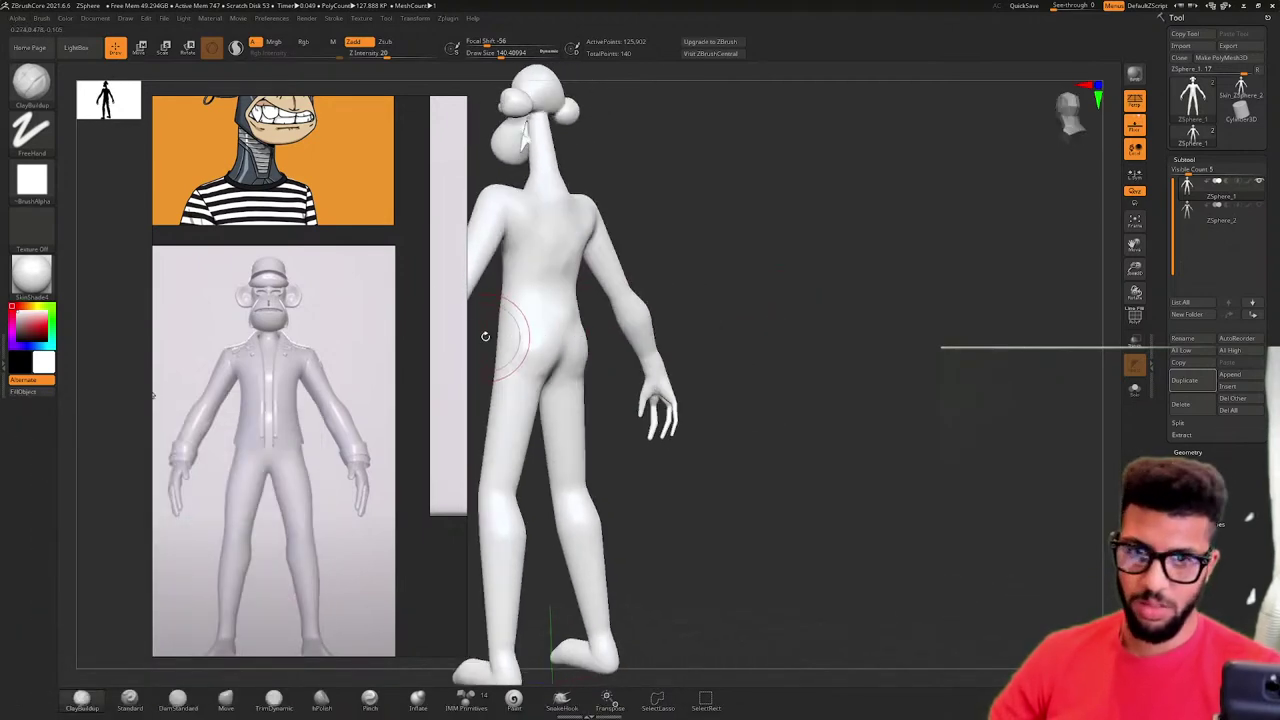
ctrl+right_drag(611, 331, 645, 317)
alt+drag(833, 258, 966, 237)
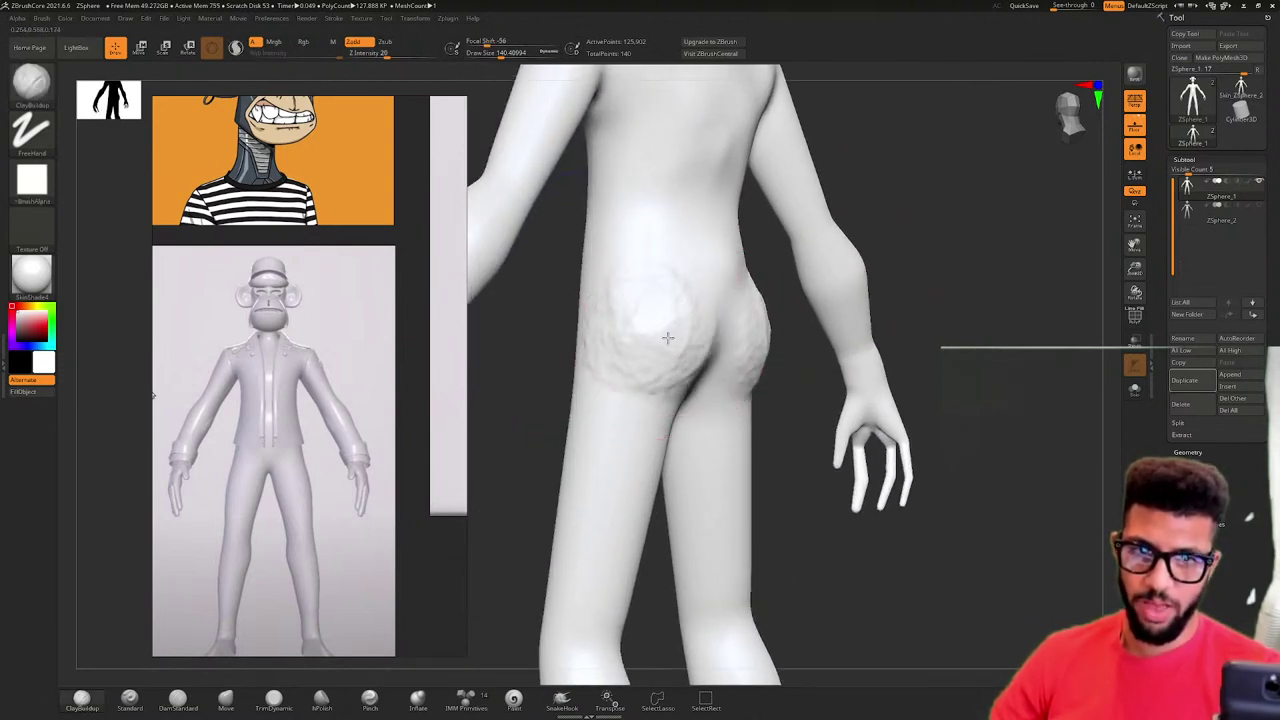
key(shift)
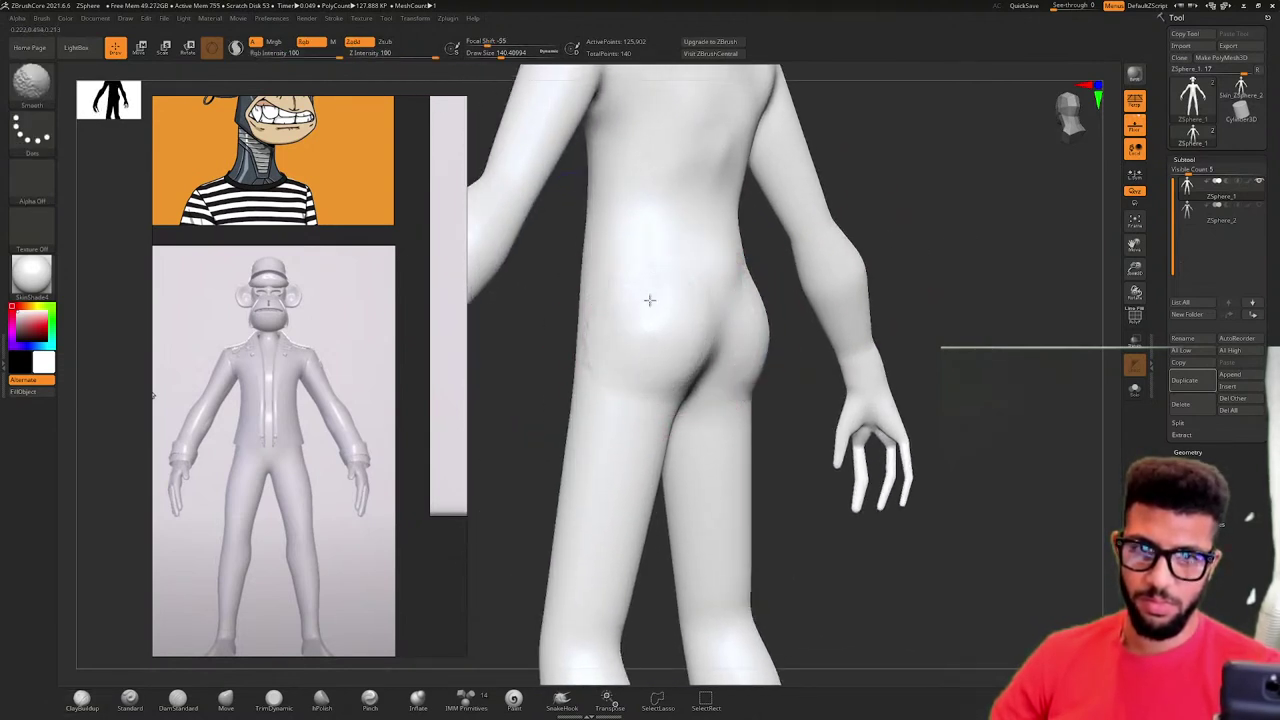
shift+drag(682, 286, 684, 351)
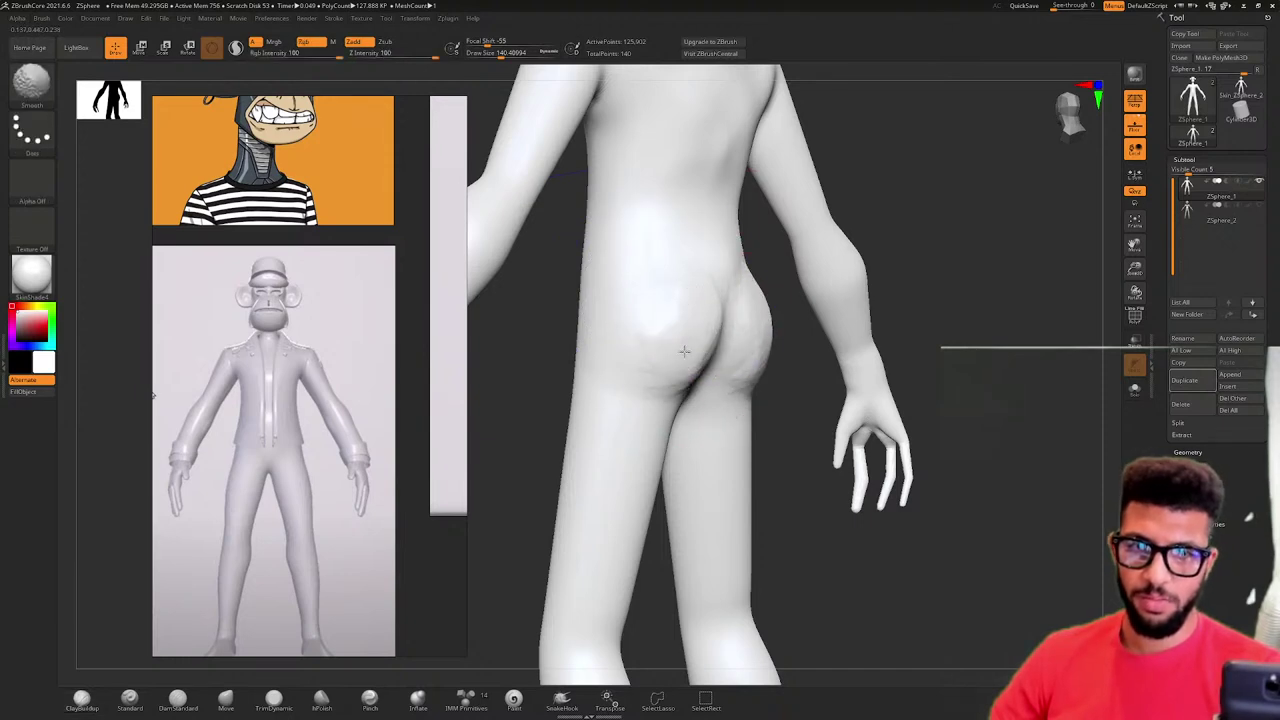
- Refine the upper back between the shoulder blades with clay strokes and smoothing, undoing the first stroke
mouse_move(1023, 283)
mouse_down()
mouse_move(971, 277)
mouse_move(932, 307)
mouse_move(940, 400)
mouse_up()
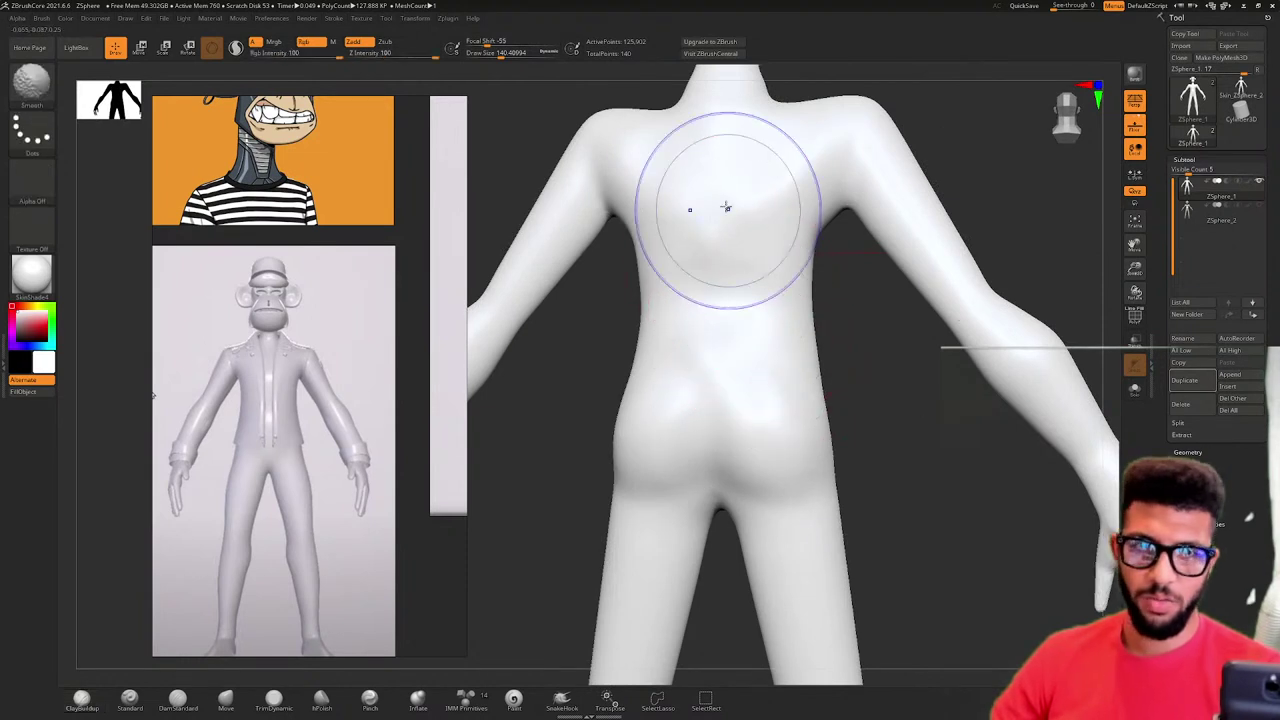
drag(752, 184, 729, 233)
key(ctrl+z)
mouse_move(784, 169)
mouse_down()
mouse_move(760, 174)
mouse_move(754, 203)
mouse_up()
drag(754, 203, 752, 186)
shift+drag(749, 180, 793, 177)
- Frame the model's legs from the front and enlarge the reference image around the grey figure's legs and feet
drag(862, 310, 781, 333)
right_drag(781, 333, 710, 418)
right_drag(789, 491, 808, 383)
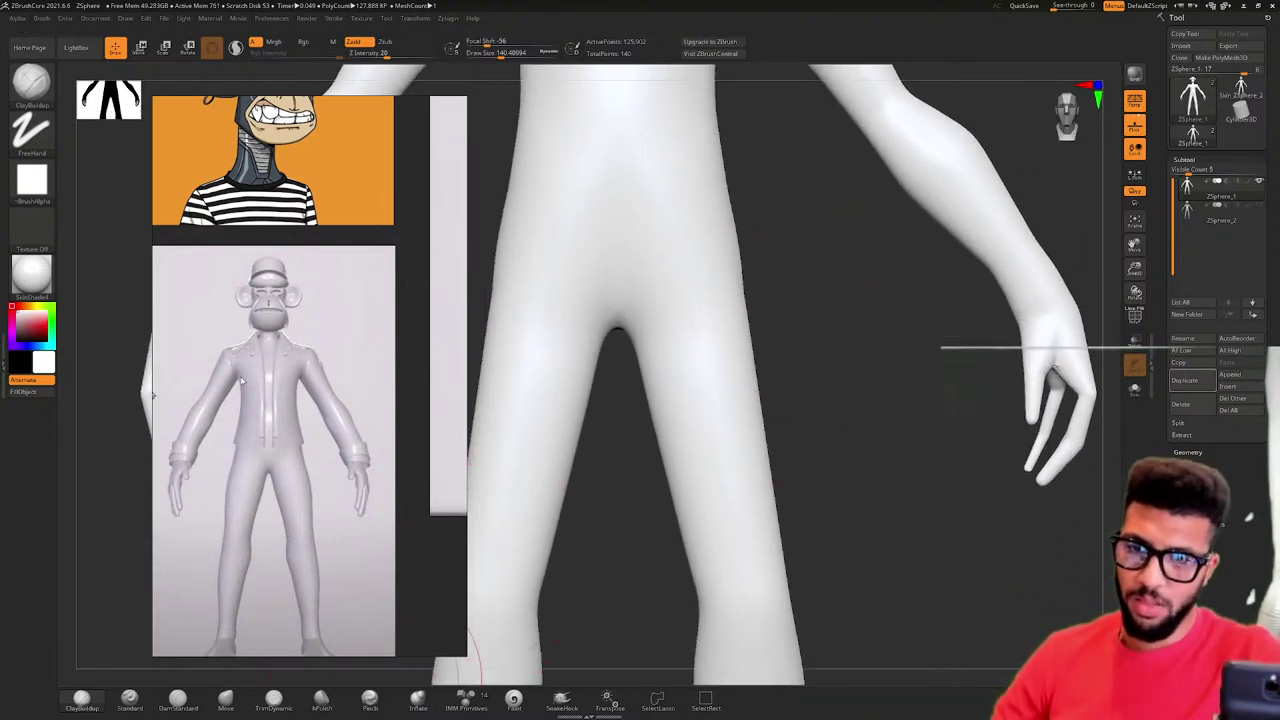
scroll(274, 315, up, 5)
middle_drag(275, 315, 284, 35)
scroll(324, 303, down, 5)
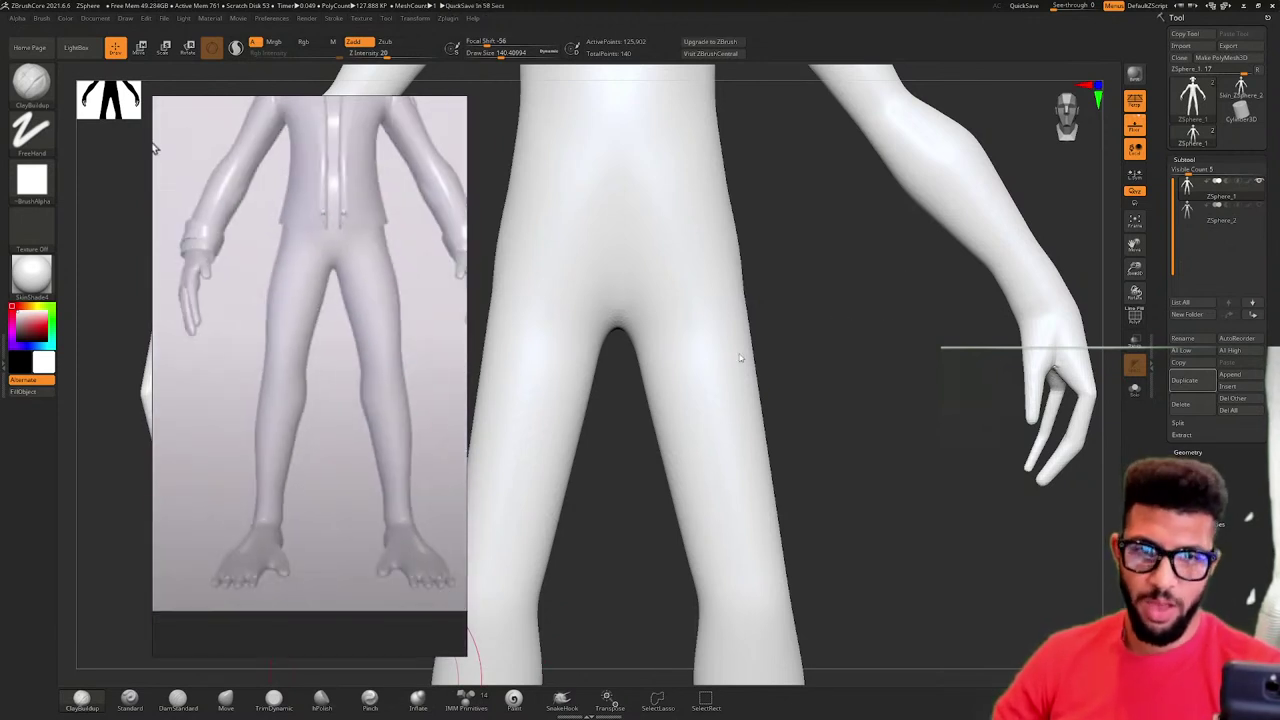
- Build up the outer thighs above the knees and smooth them to match the reference legs
mouse_move(739, 381)
mouse_down()
mouse_move(757, 443)
mouse_move(749, 409)
mouse_move(720, 380)
mouse_move(732, 407)
mouse_up()
shift+drag(741, 452, 748, 500)
mouse_move(893, 440)
mouse_down()
mouse_move(802, 427)
mouse_move(806, 391)
mouse_move(800, 412)
mouse_up()
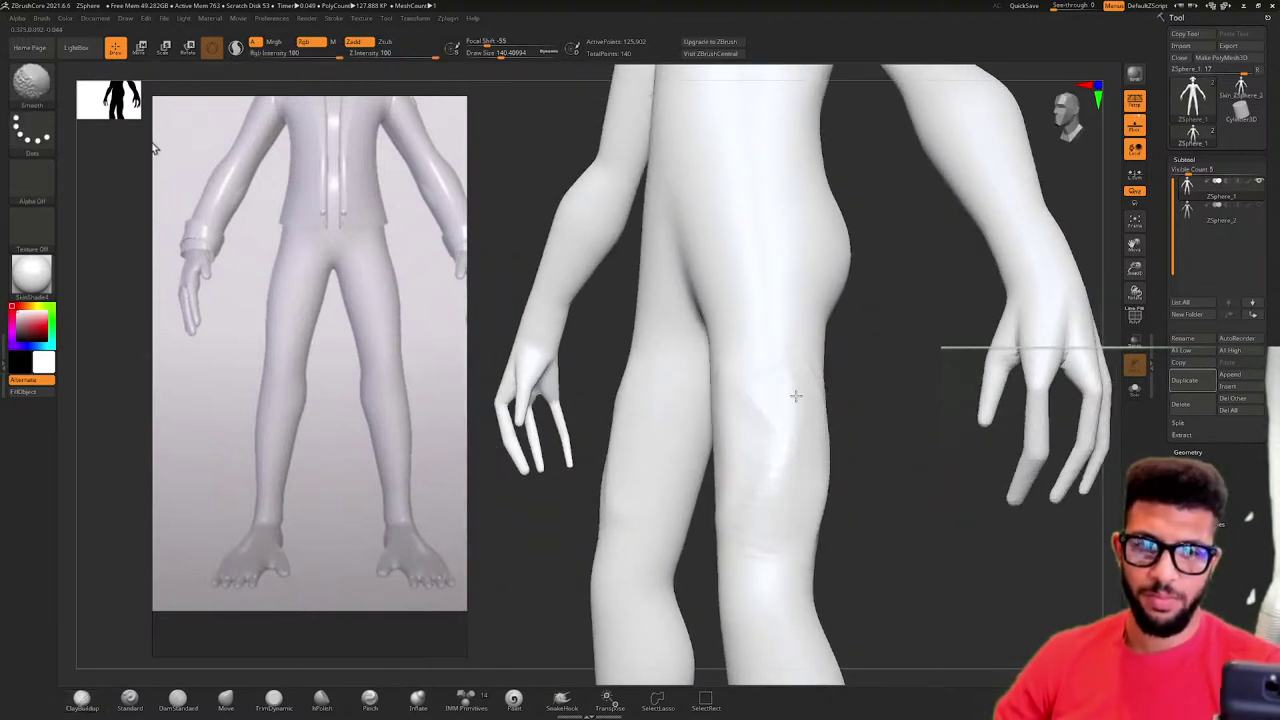
right_drag(788, 510, 909, 480)
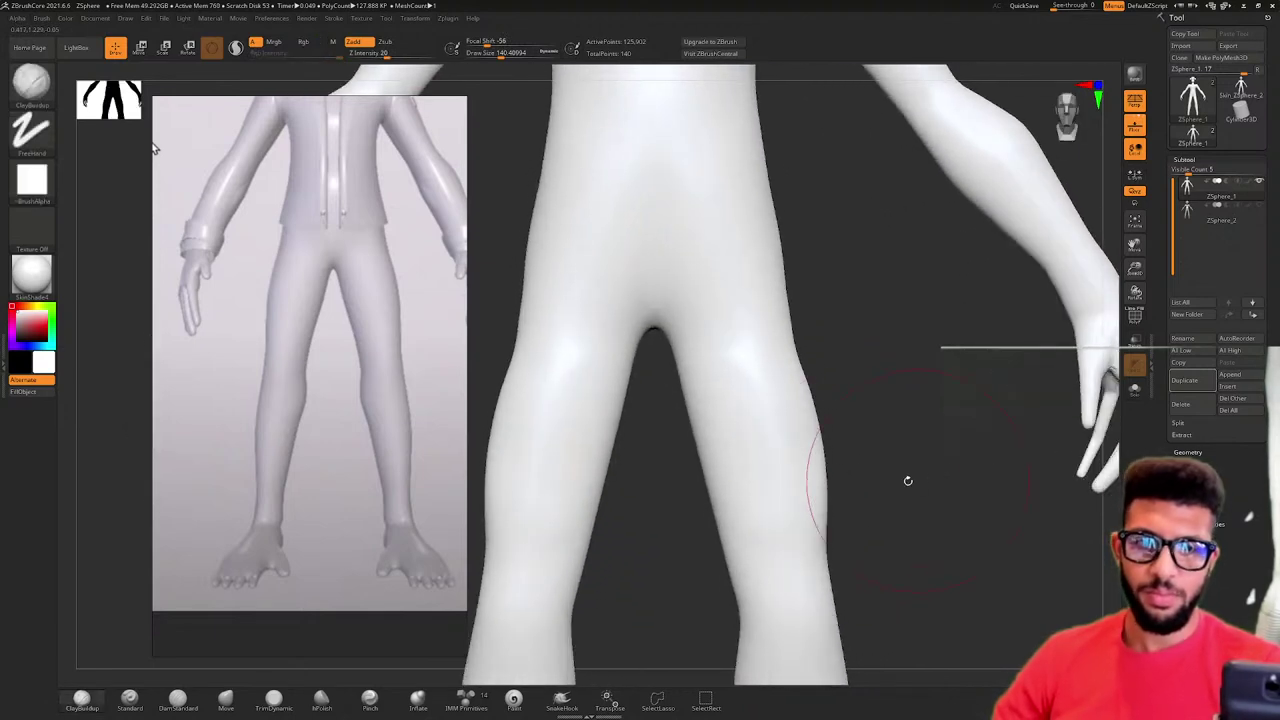
shift+drag(802, 432, 802, 460)
- Add clay to the outer and inner sides of the calves below the knees, and smooth it
mouse_move(894, 460)
alt+mouse_down()
mouse_move(877, 274)
mouse_move(898, 225)
alt+mouse_up()
alt+drag(920, 389, 911, 202)
drag(804, 300, 814, 414)
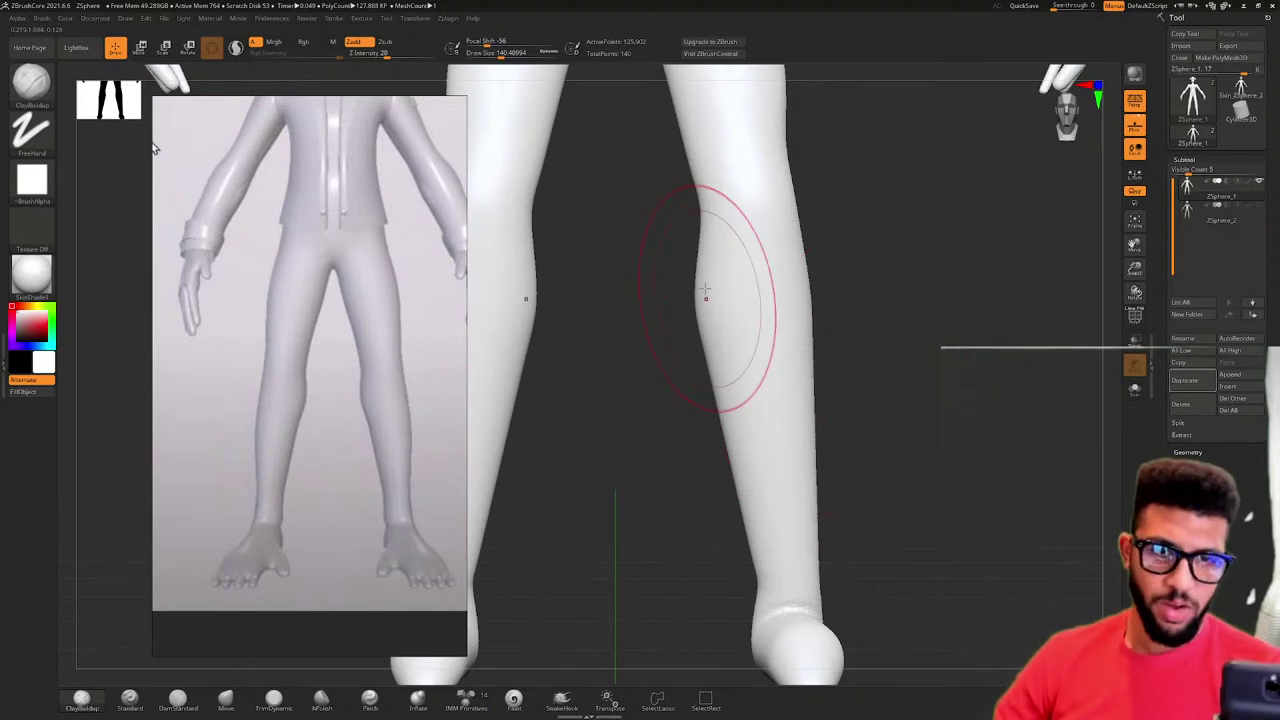
drag(708, 294, 712, 330)
shift+drag(780, 372, 756, 331)
- Try clay strokes on the back of the calf in side view, undo them, and smooth the calf
mouse_move(758, 314)
right_down()
mouse_move(857, 366)
mouse_move(860, 334)
mouse_move(880, 366)
mouse_move(929, 360)
mouse_move(871, 329)
right_up()
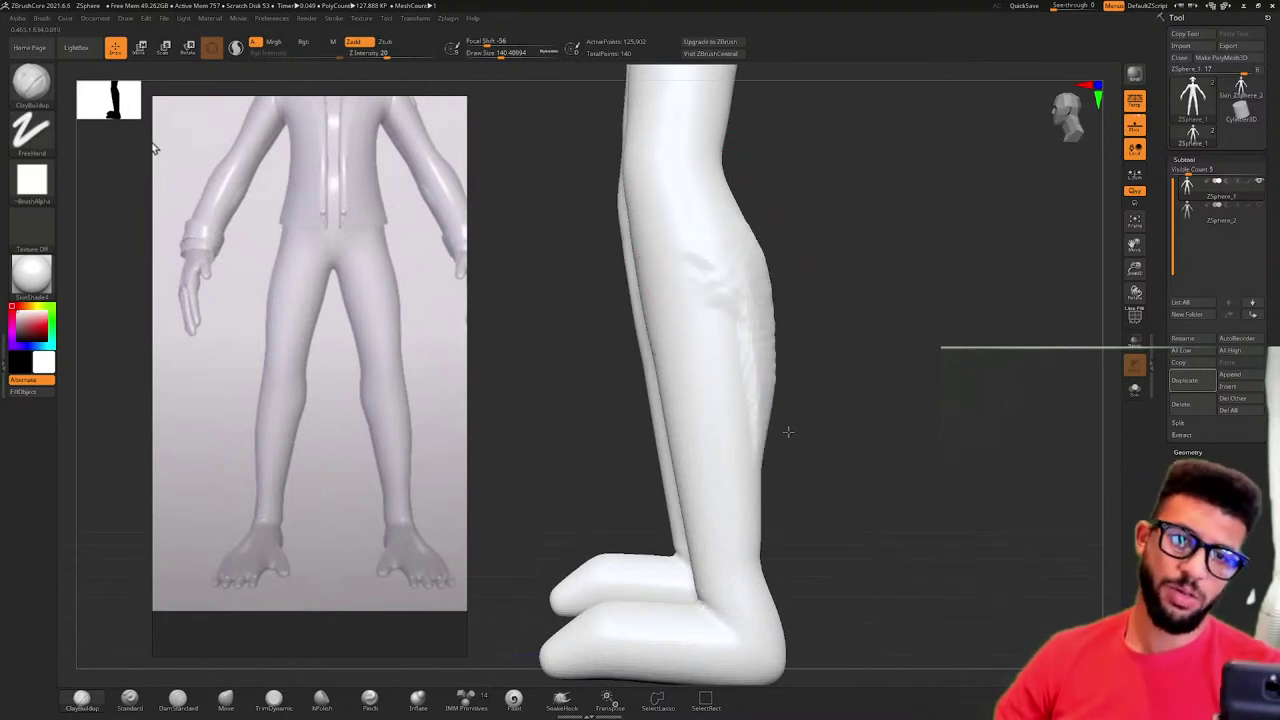
key(shift)
key(ctrl+z)
key(ctrl+z)
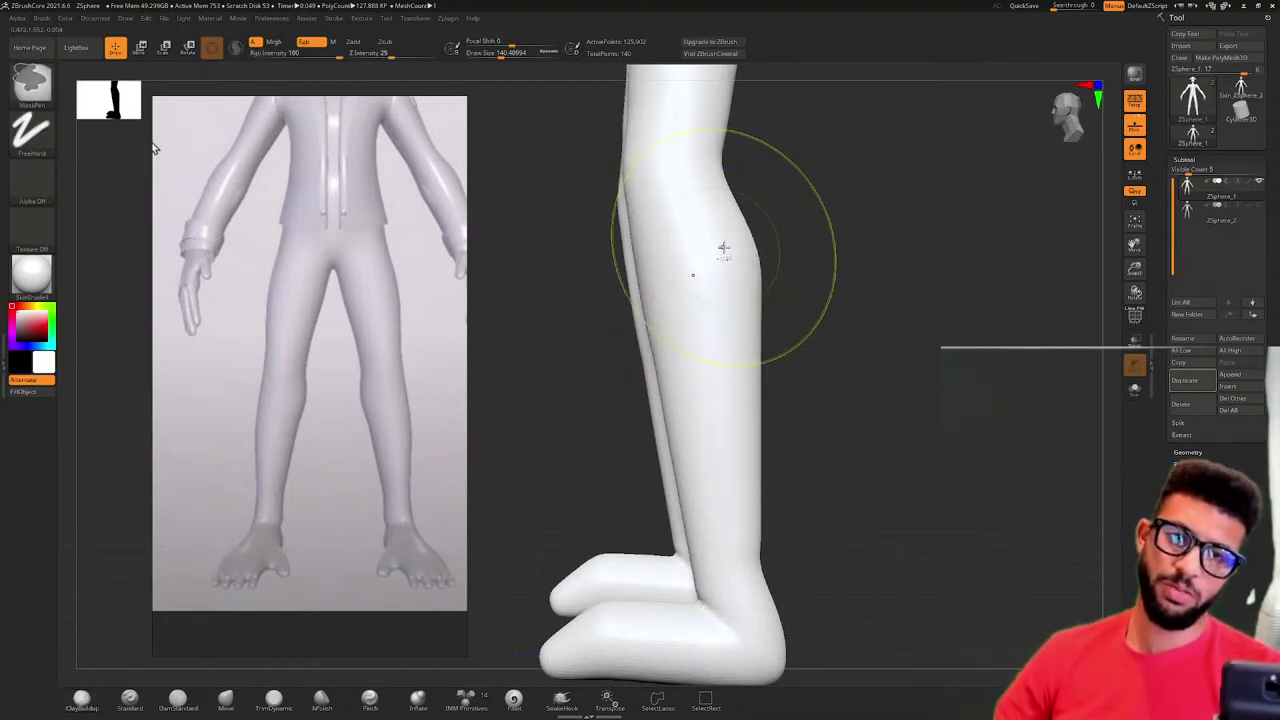
shift+drag(742, 290, 735, 281)
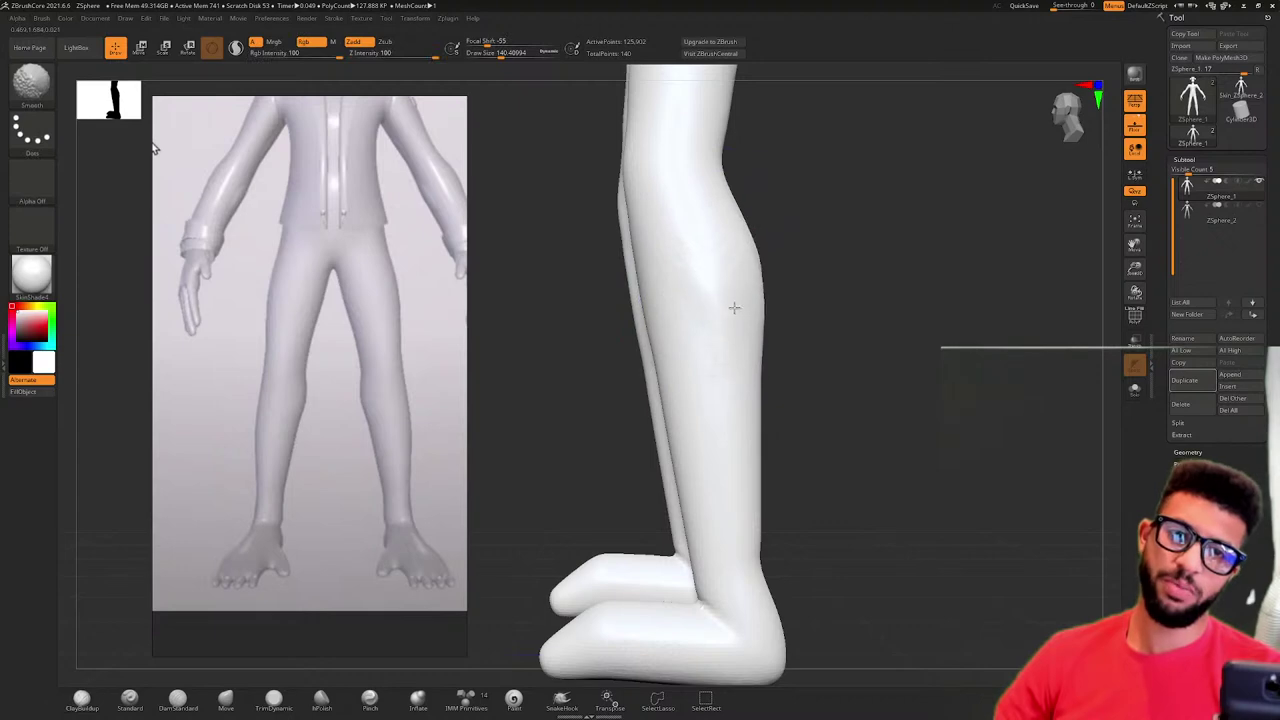
- Turn on the PolyFrame display and inspect the mesh density and polygroups of the lower legs
click(1140, 322)
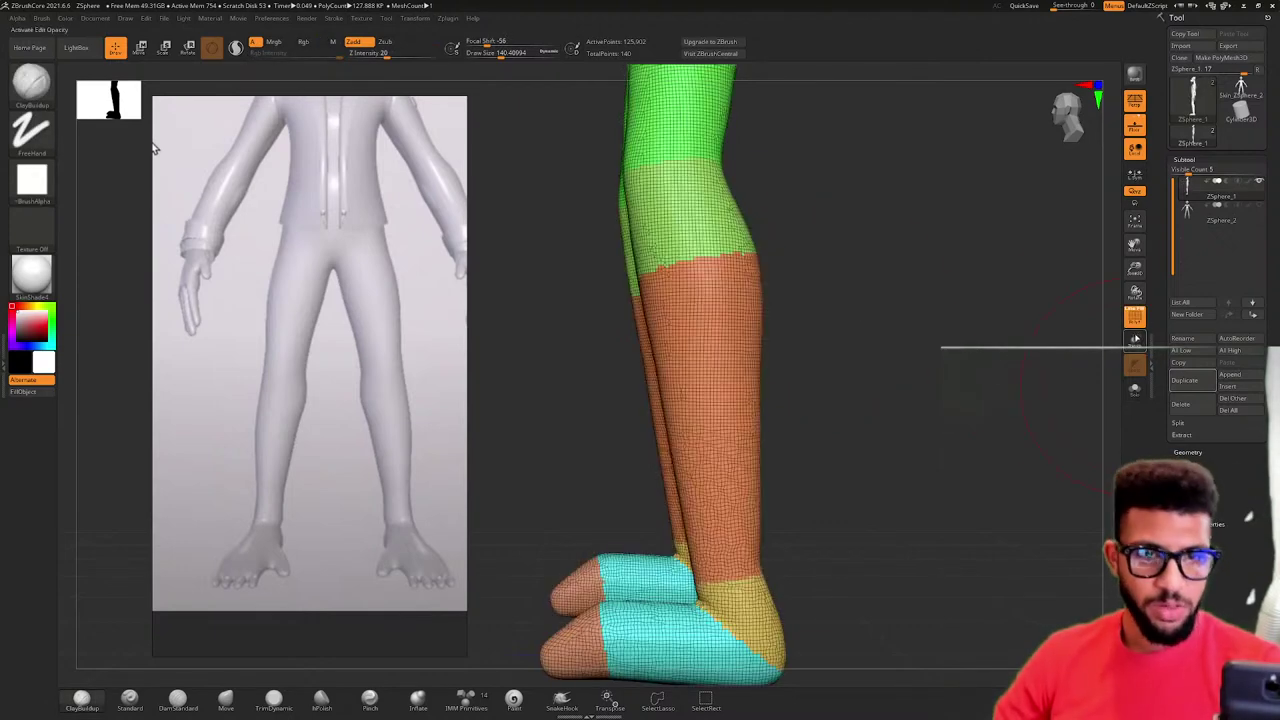
drag(924, 325, 895, 316)
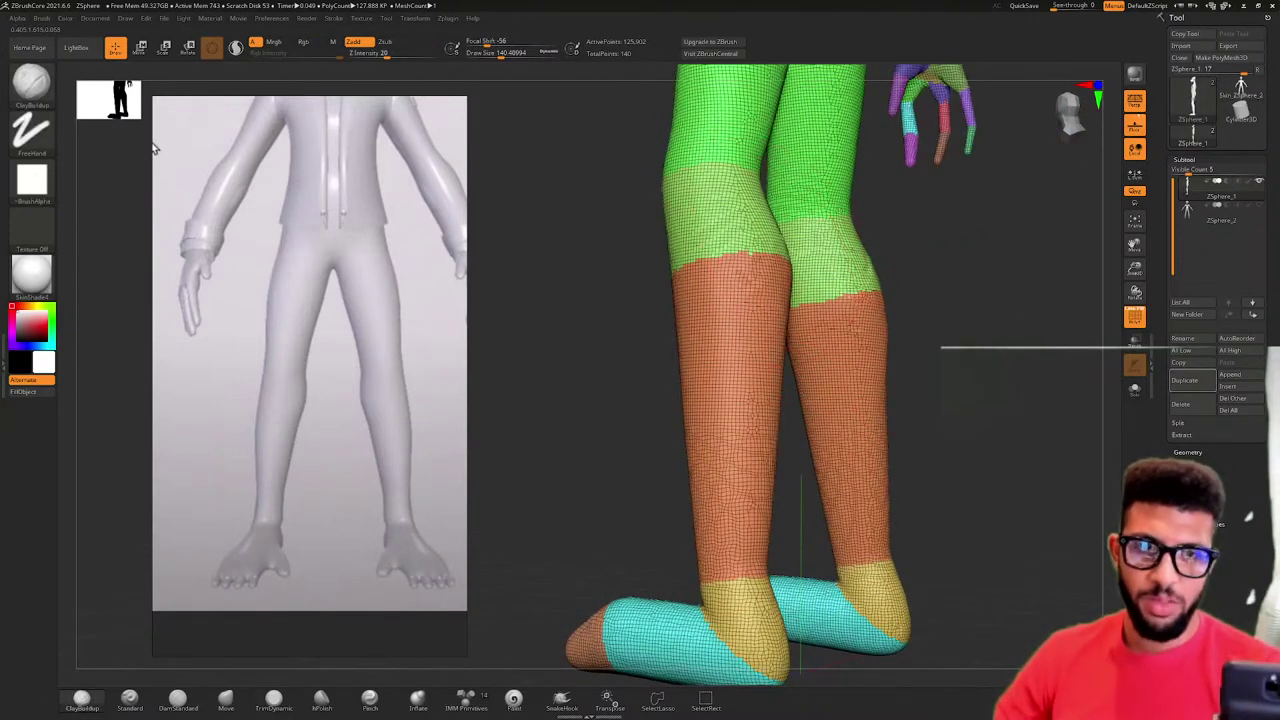
drag(1030, 385, 831, 368)
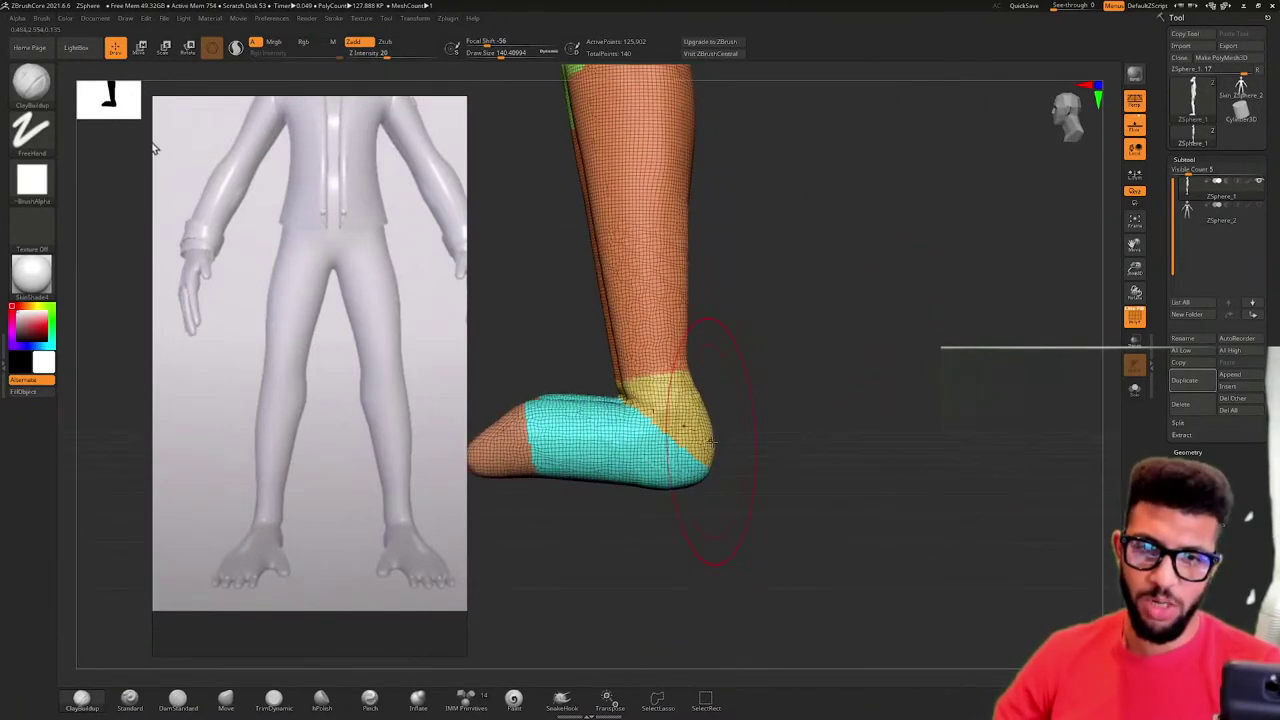
- Reduce the draw size to about 80 and smooth the toes and tops of the feet
mouse_move(792, 377)
ctrl+right_down()
mouse_move(807, 340)
mouse_move(743, 377)
ctrl+right_up()
key(space)
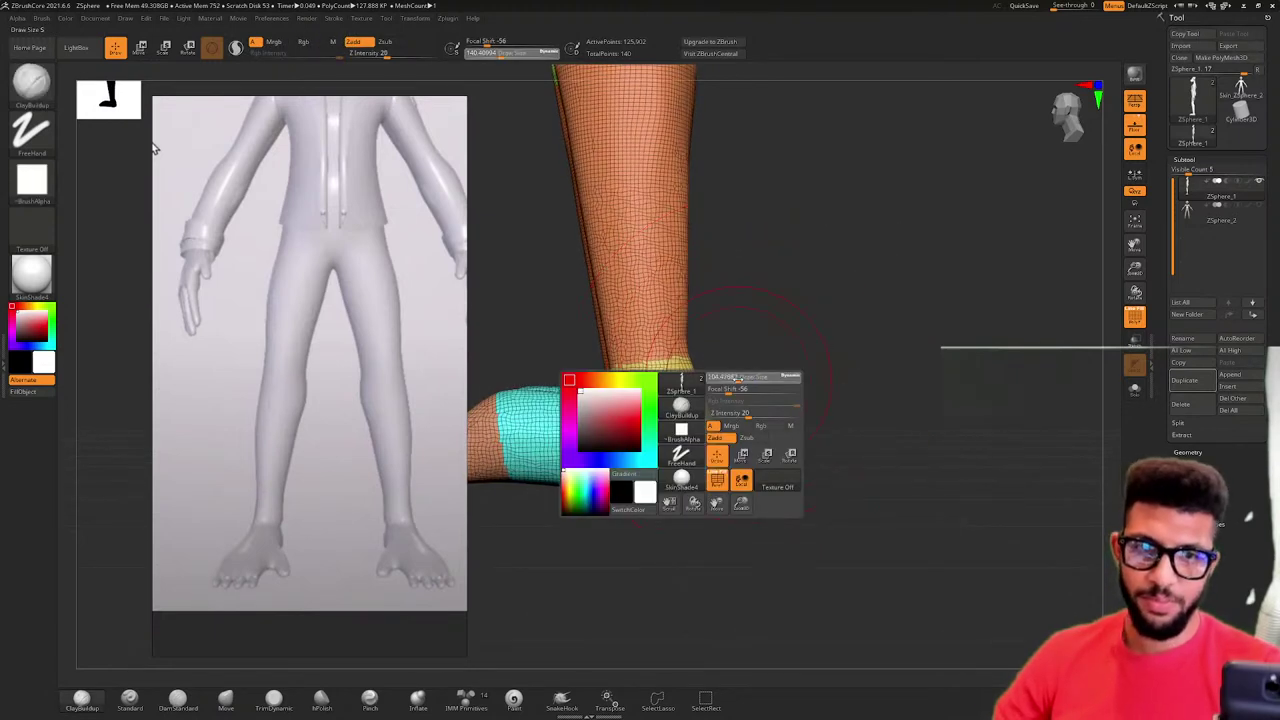
drag(738, 378, 732, 378)
alt+right_drag(728, 317, 879, 308)
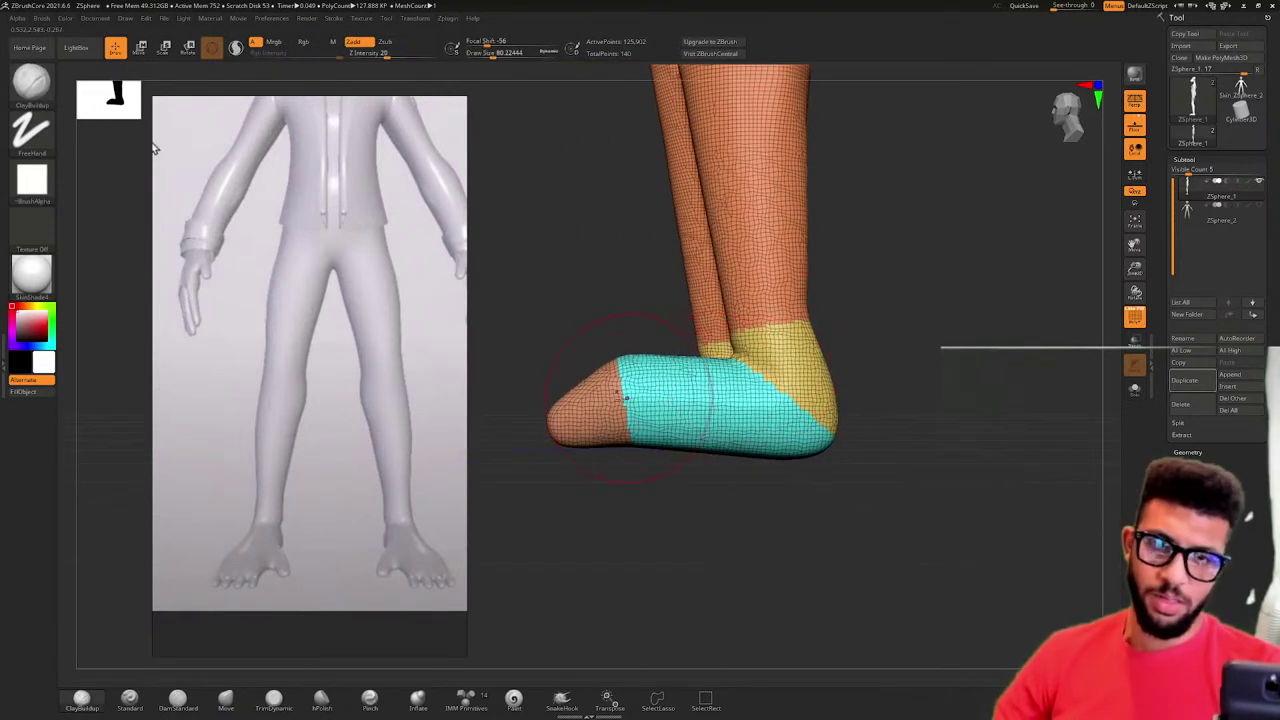
drag(627, 398, 655, 400)
mouse_move(705, 380)
right_down()
mouse_move(905, 350)
mouse_move(780, 346)
mouse_move(976, 378)
right_up()
shift+drag(780, 468, 780, 417)
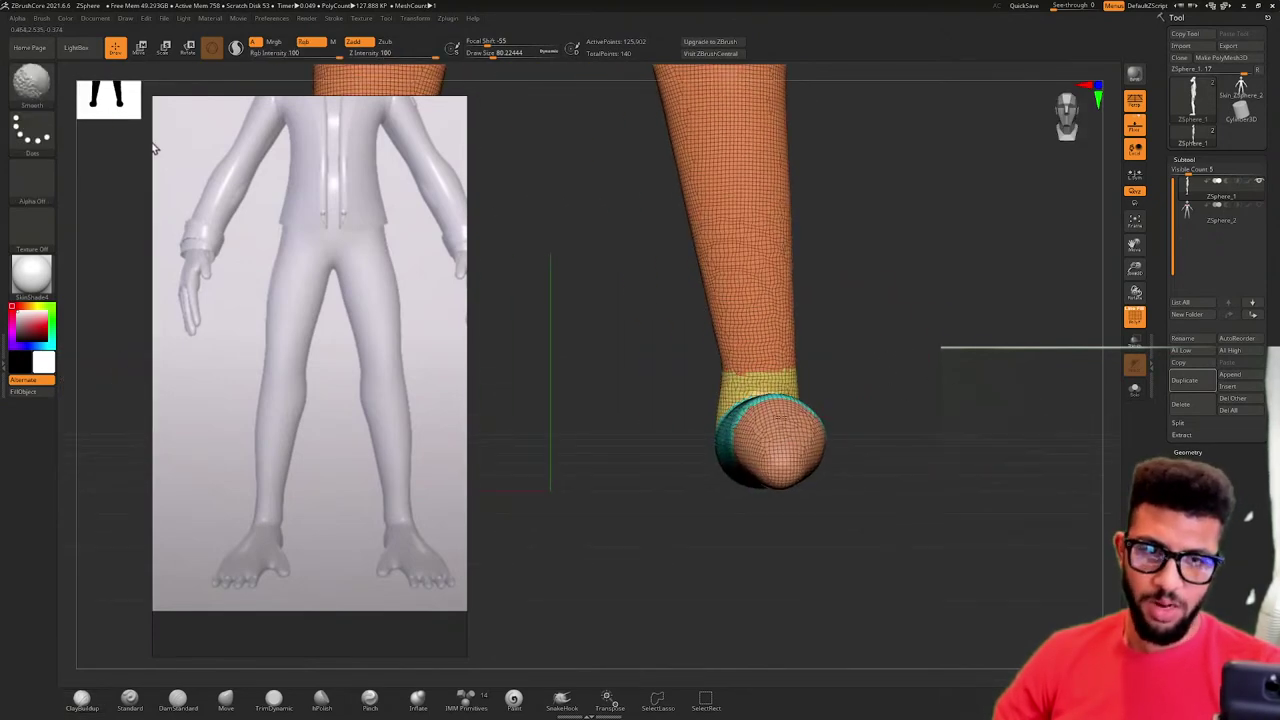
mouse_move(871, 386)
mouse_down()
mouse_move(677, 386)
mouse_move(647, 411)
mouse_up()
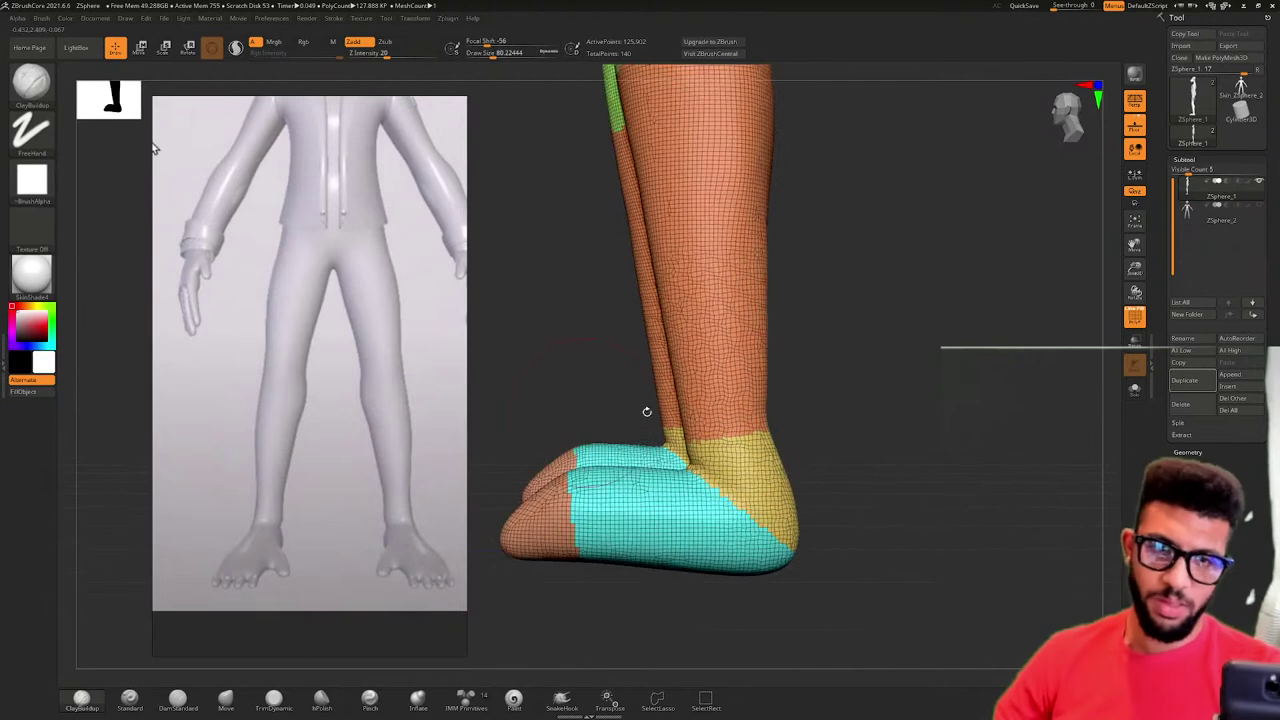
shift+drag(650, 474, 684, 474)
- Undo the last clay strokes on the calf
mouse_move(811, 369)
alt+mouse_down()
mouse_move(855, 565)
mouse_move(796, 485)
alt+mouse_up()
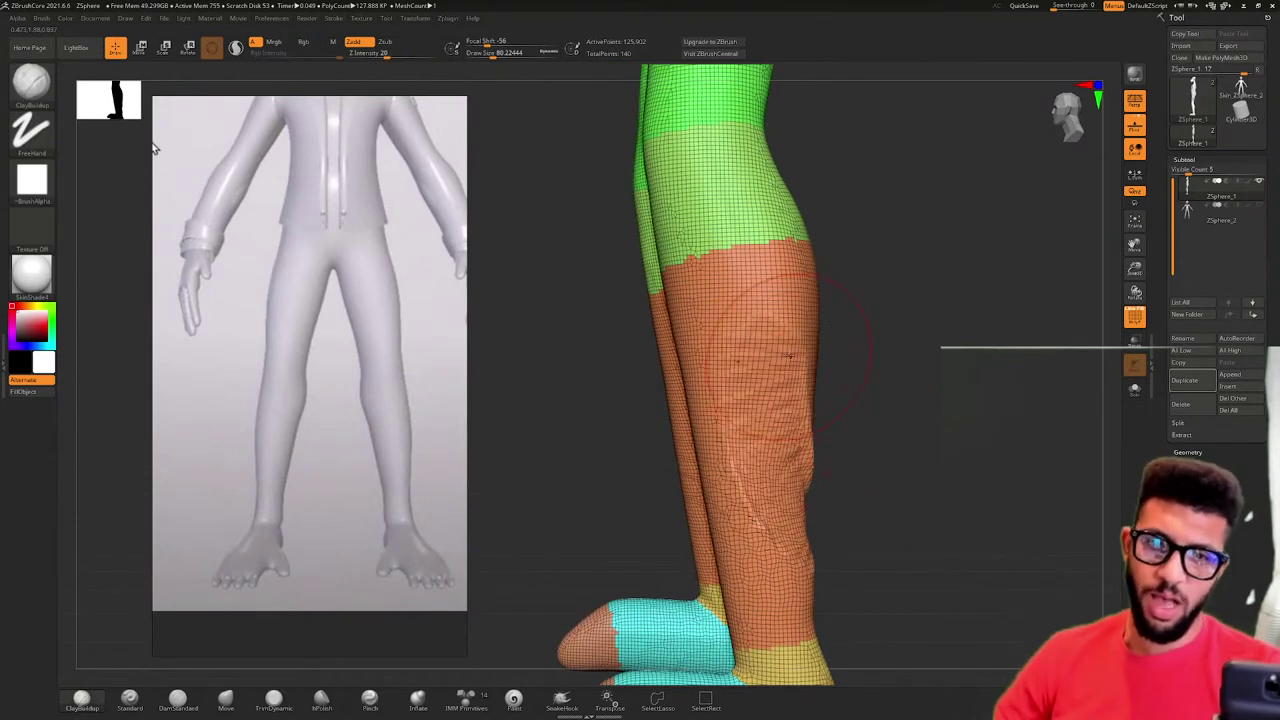
key(ctrl+z)
alt+drag(903, 337, 871, 546)
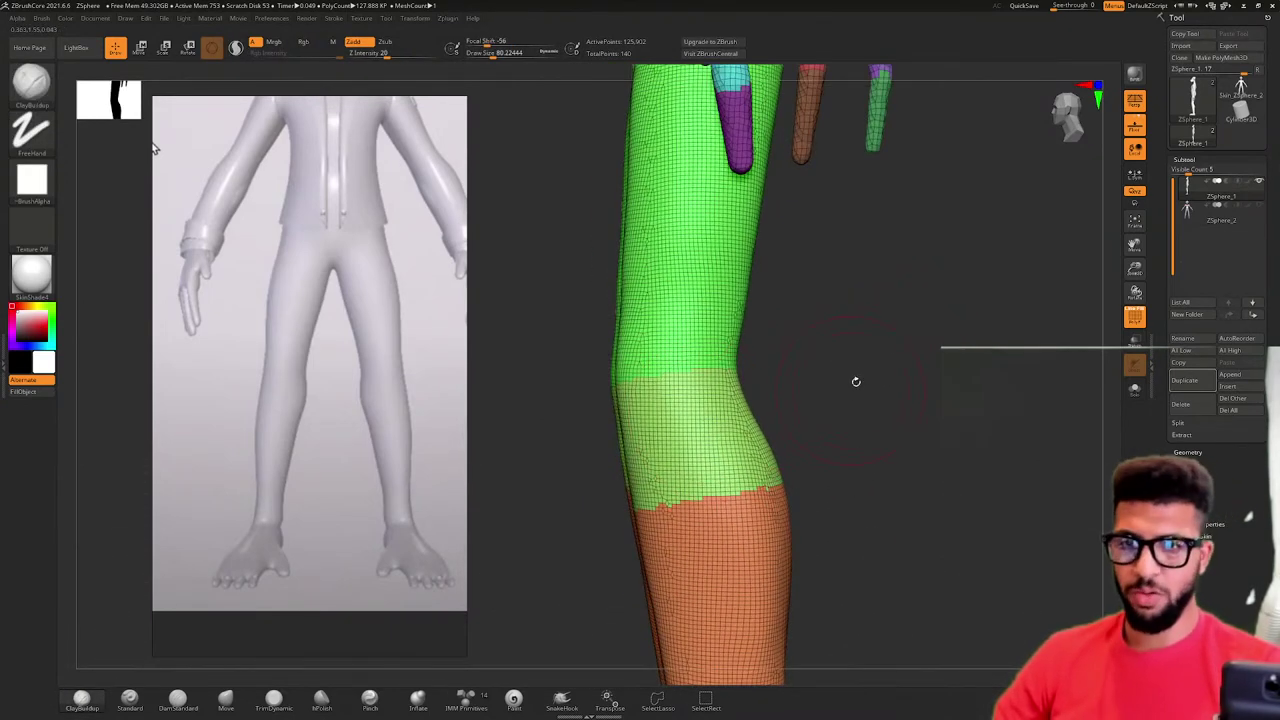
- Compare the model's head and torso in front view with the full-body reference and the three-quarter reference of the capped ape head
drag(817, 335, 880, 392)
drag(775, 307, 858, 369)
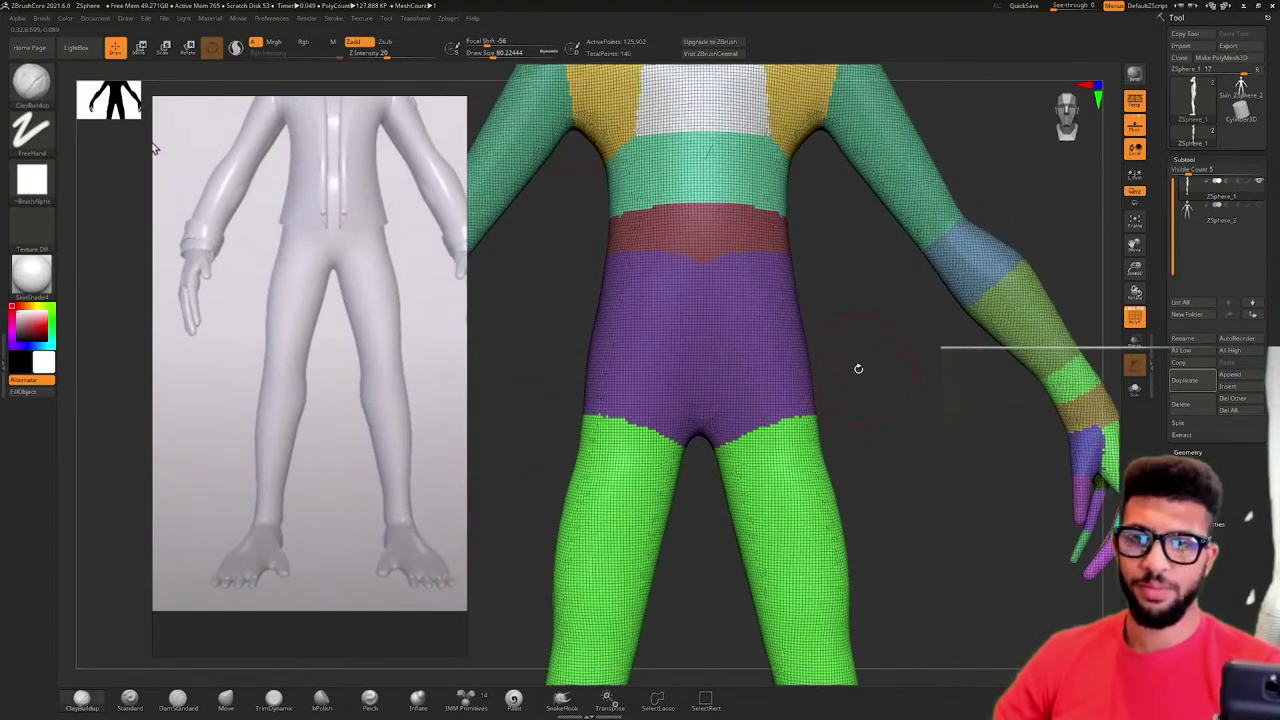
scroll(228, 250, down, 5)
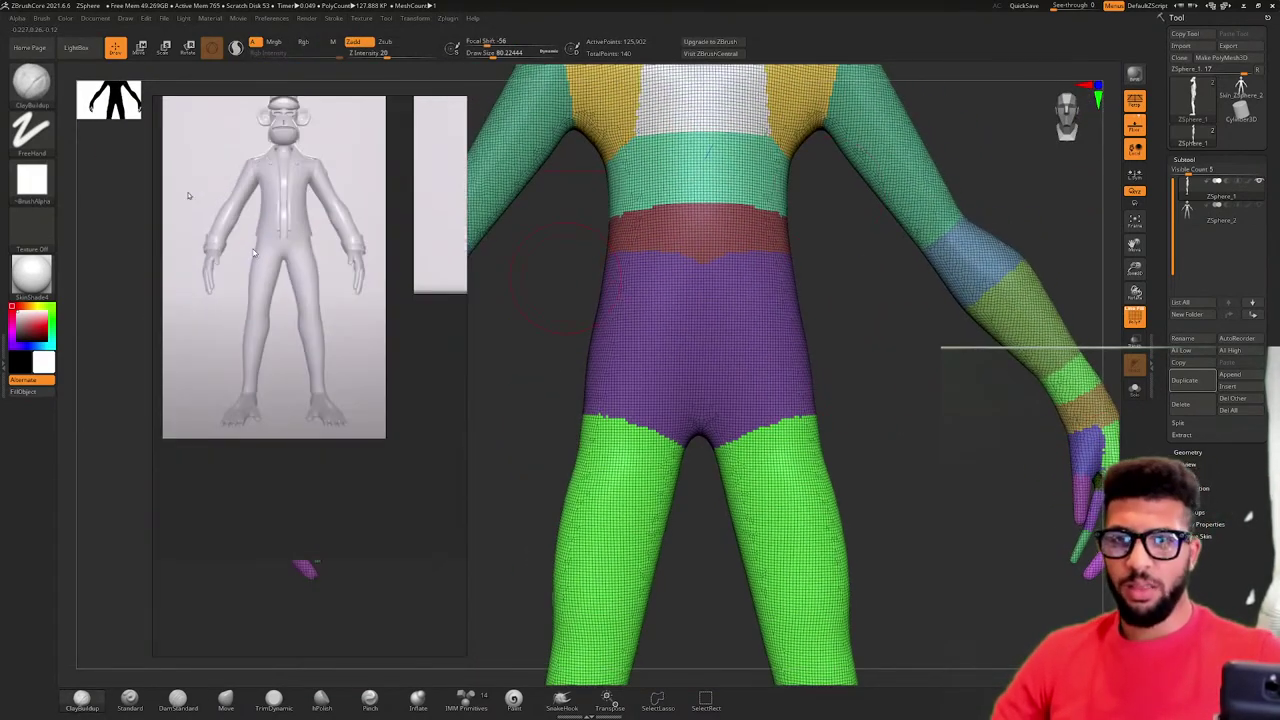
middle_drag(189, 194, 164, 337)
scroll(240, 328, up, 5)
scroll(280, 272, up, 4)
middle_drag(289, 268, 277, 353)
mouse_move(808, 281)
mouse_down()
mouse_move(789, 281)
mouse_move(808, 293)
mouse_up()
alt+right_drag(808, 293, 794, 670)
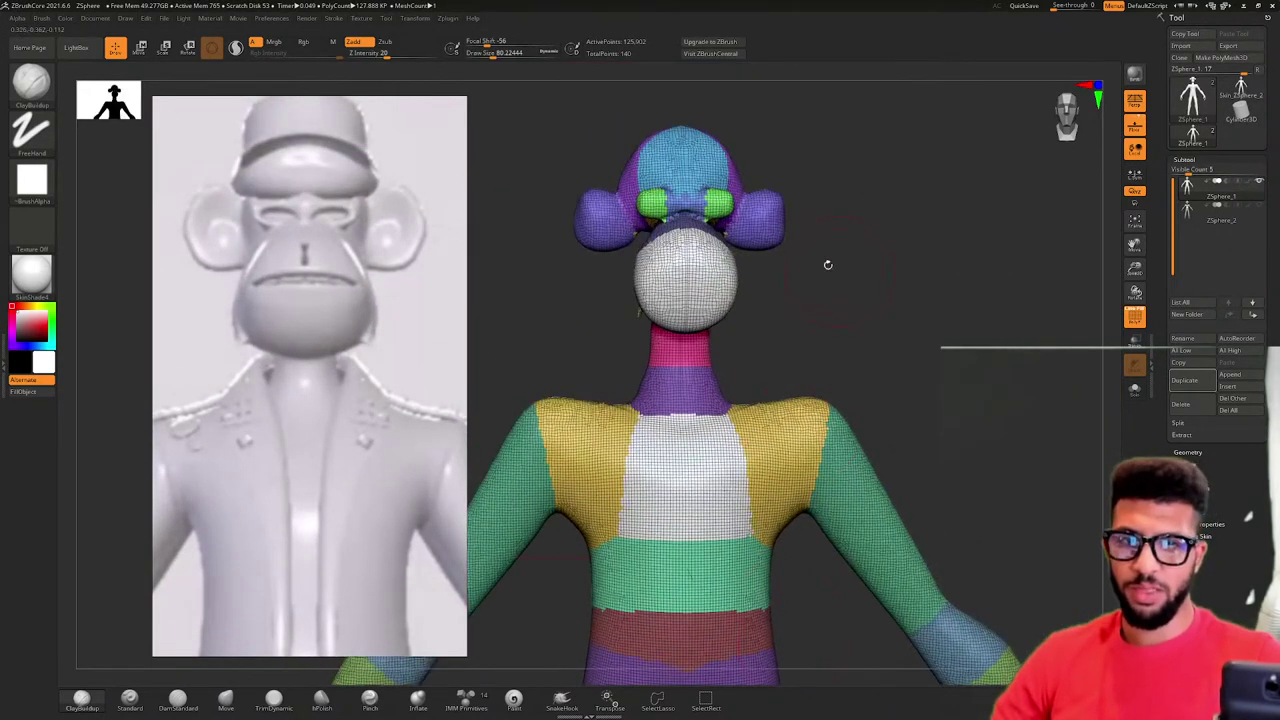
ctrl+right_drag(829, 263, 827, 350)
alt+right_drag(823, 170, 851, 428)
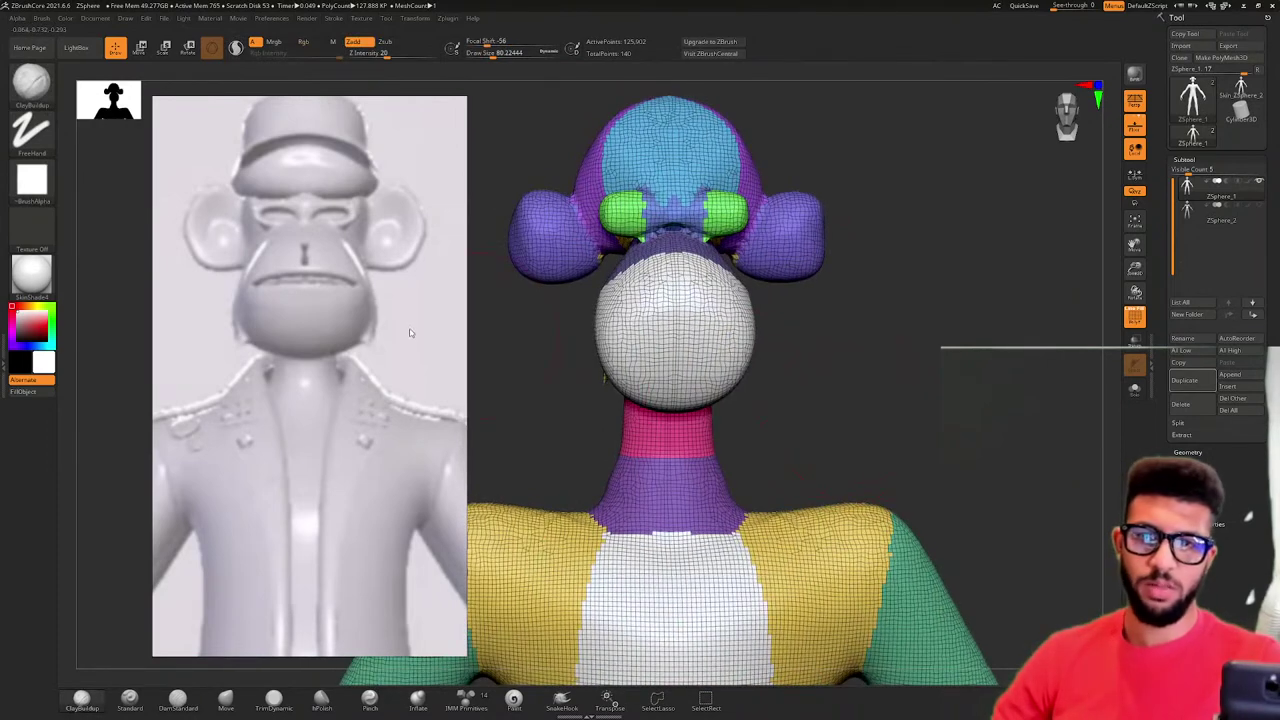
scroll(225, 383, down, 5)
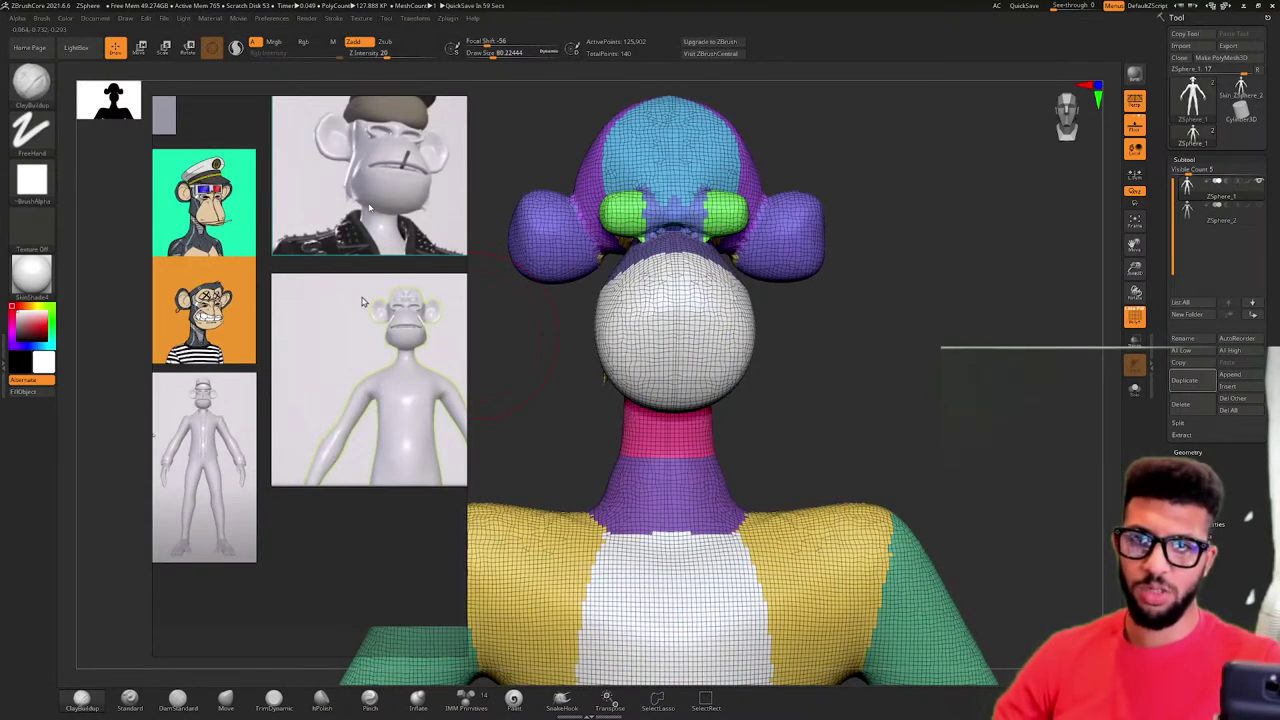
scroll(329, 377, up, 5)
middle_drag(369, 207, 288, 397)
scroll(331, 373, down, 3)
scroll(288, 397, up, 2)
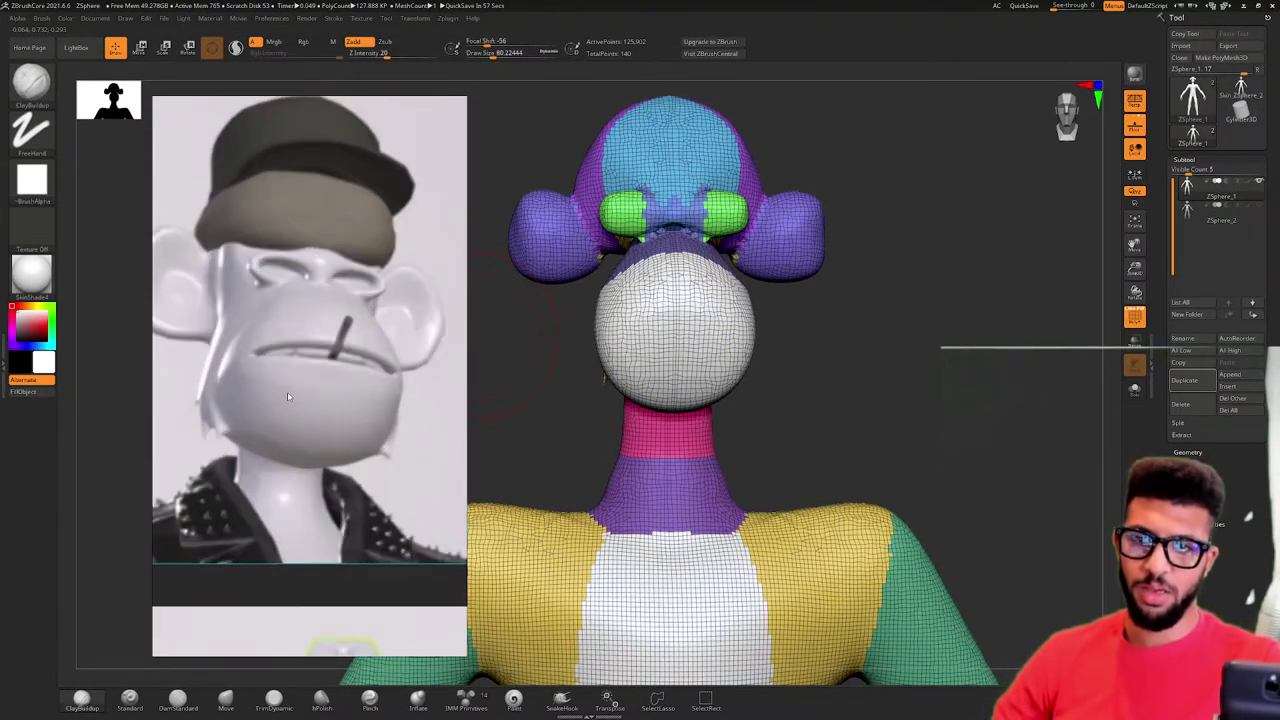
scroll(288, 397, down, 1)
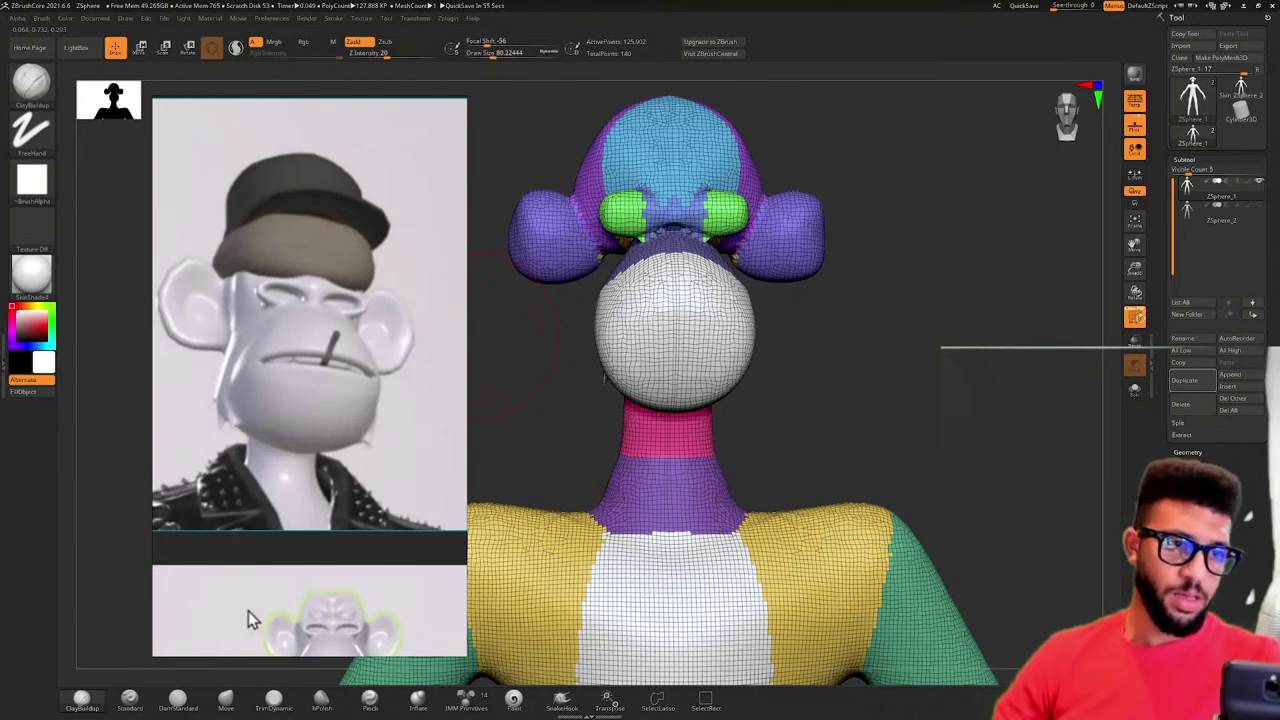
- Turn off the PolyFrame display and smooth the jagged crease where the jaw meets the neck
click(1134, 316)
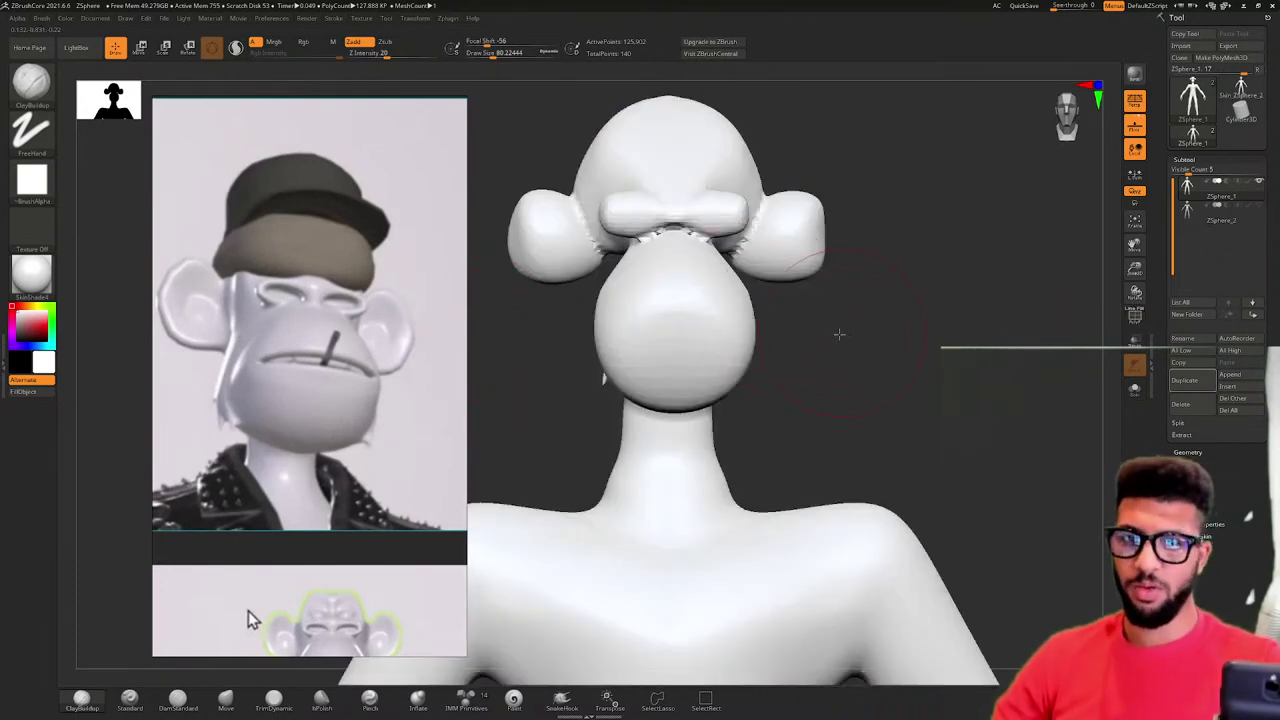
mouse_move(839, 334)
mouse_down()
mouse_move(780, 350)
mouse_move(843, 371)
mouse_up()
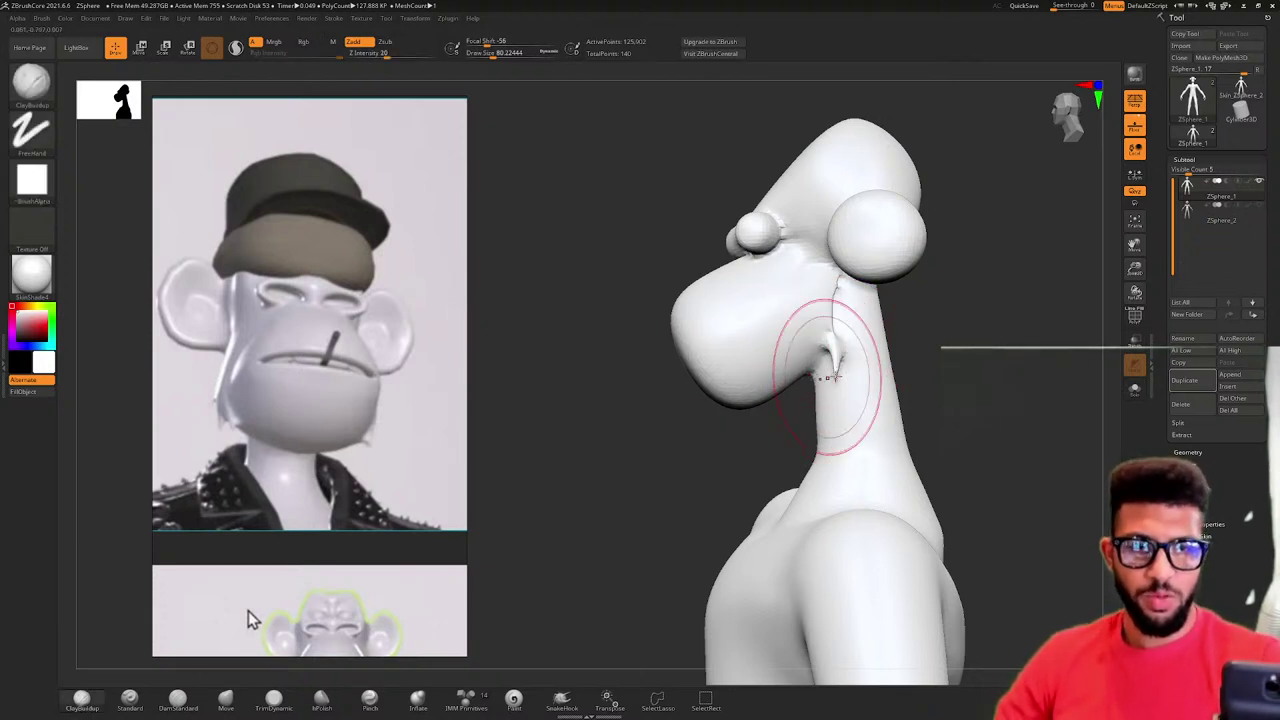
key(shift)
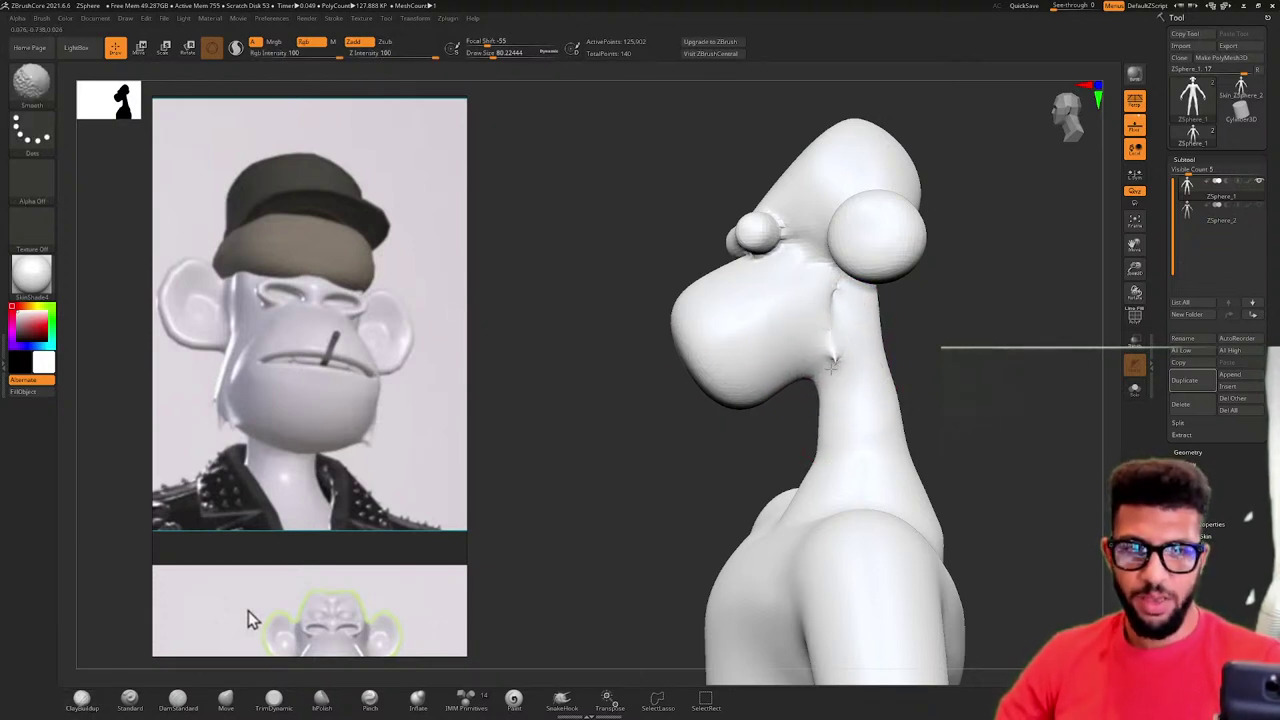
mouse_move(832, 300)
mouse_down()
mouse_move(834, 354)
mouse_move(843, 322)
mouse_move(832, 358)
mouse_up()
key(shift)
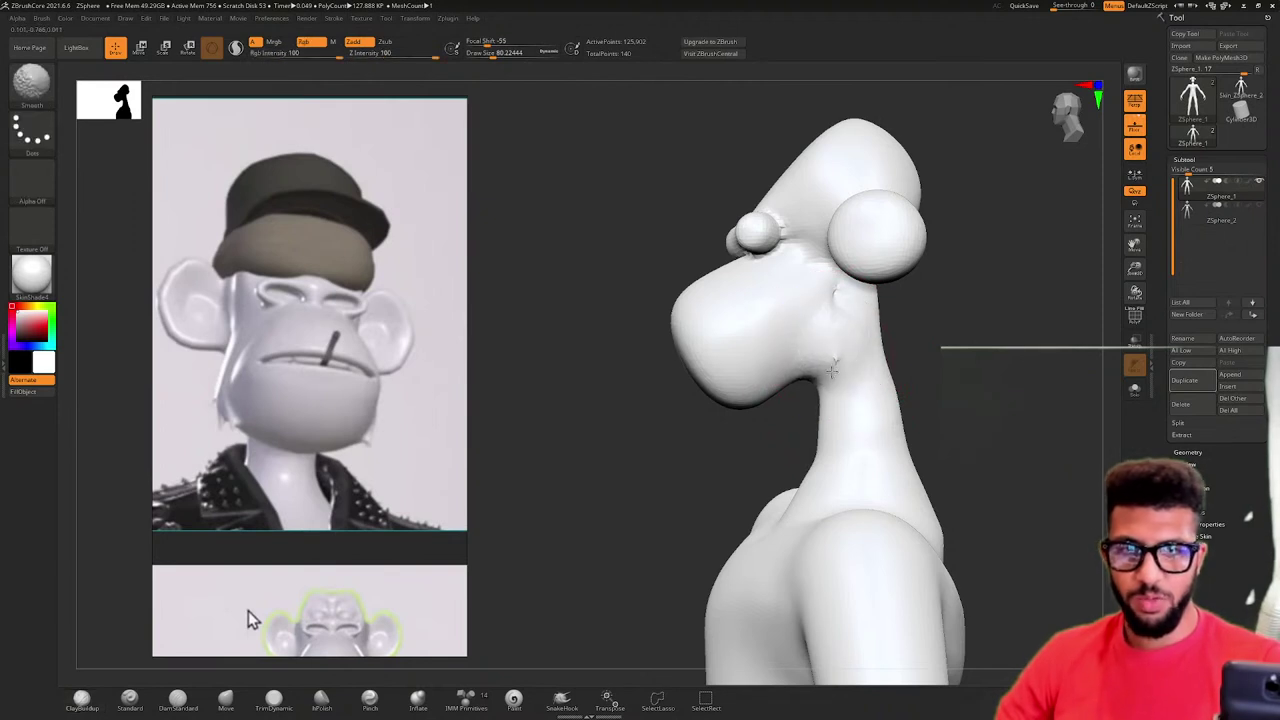
mouse_move(940, 352)
mouse_down()
mouse_move(977, 348)
mouse_move(966, 311)
mouse_move(951, 406)
mouse_up()
- Reduce the draw size to about 27, carve hollows into the fronts of both ears, and smooth them
mouse_move(767, 256)
mouse_down()
mouse_move(728, 278)
mouse_move(764, 218)
mouse_up()
mouse_move(872, 258)
ctrl+right_down()
mouse_move(928, 203)
mouse_move(903, 217)
mouse_move(806, 195)
ctrl+right_up()
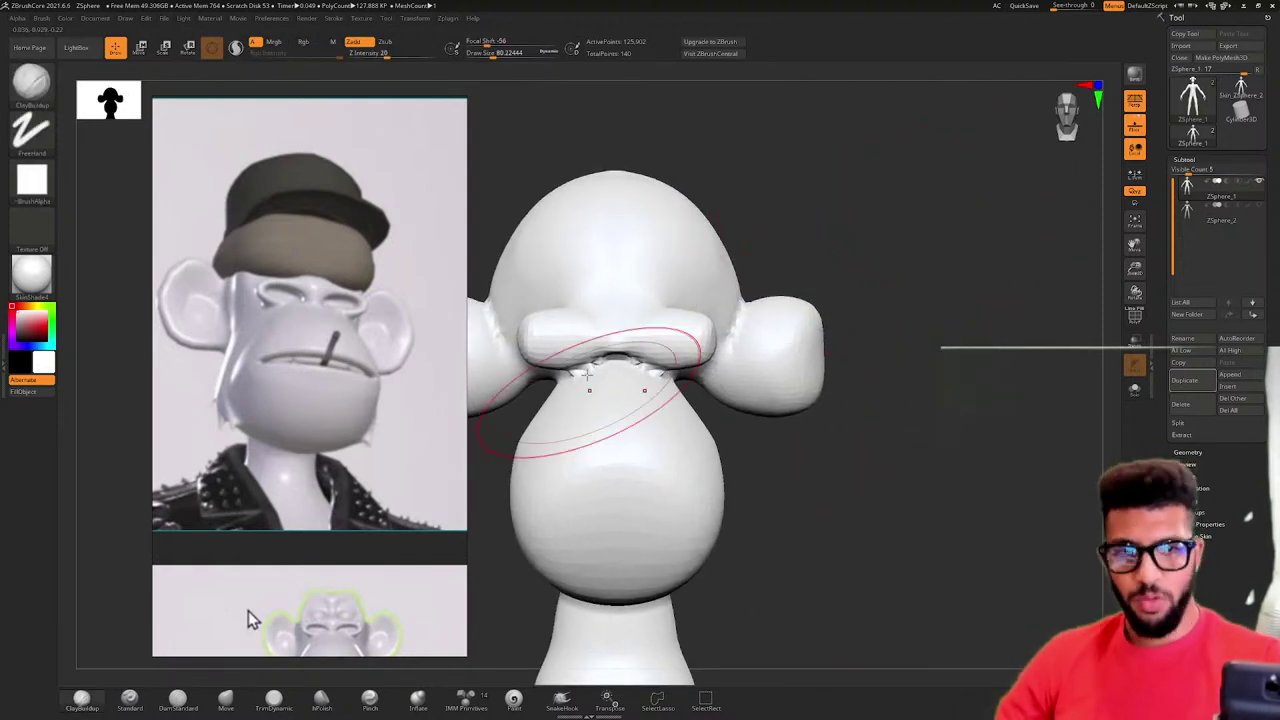
key(space)
mouse_move(830, 334)
mouse_down()
mouse_move(738, 366)
mouse_move(784, 360)
mouse_move(738, 362)
mouse_move(752, 338)
mouse_up()
key(shift)
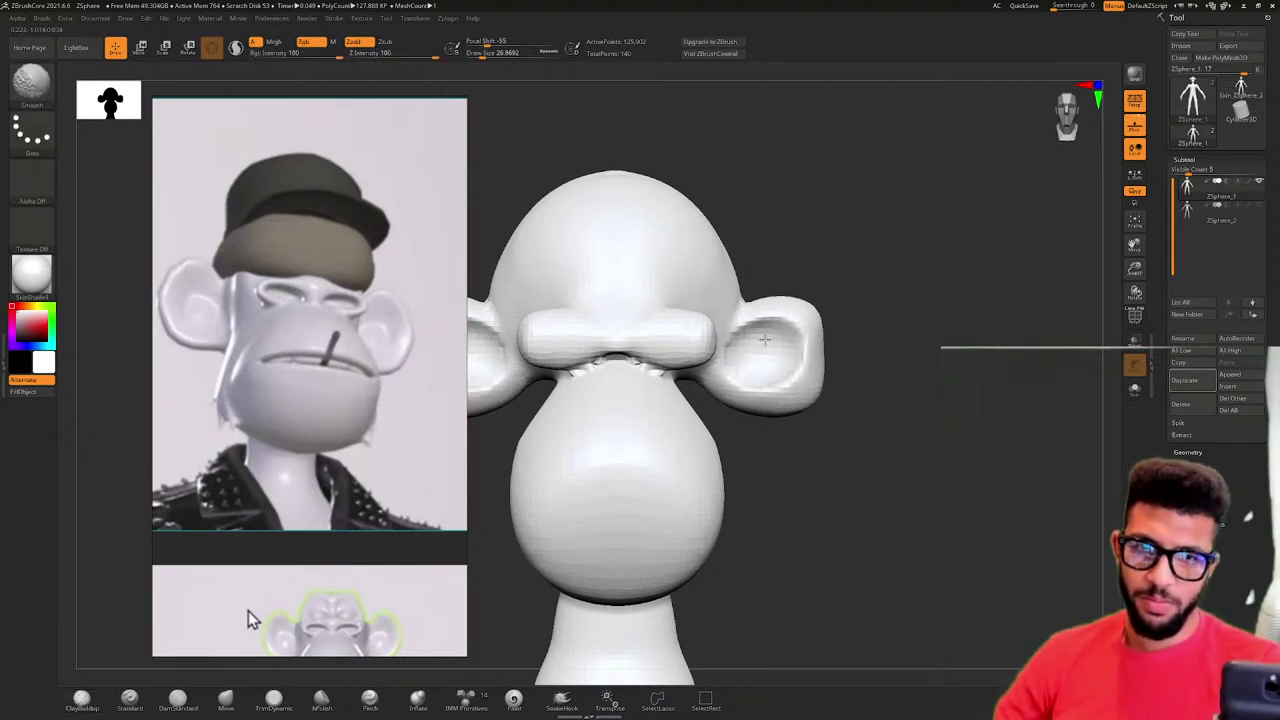
drag(882, 323, 720, 333)
- Flatten the backs of the ears with the hPolish brush, enlarging the draw size to about 62
drag(968, 440, 874, 463)
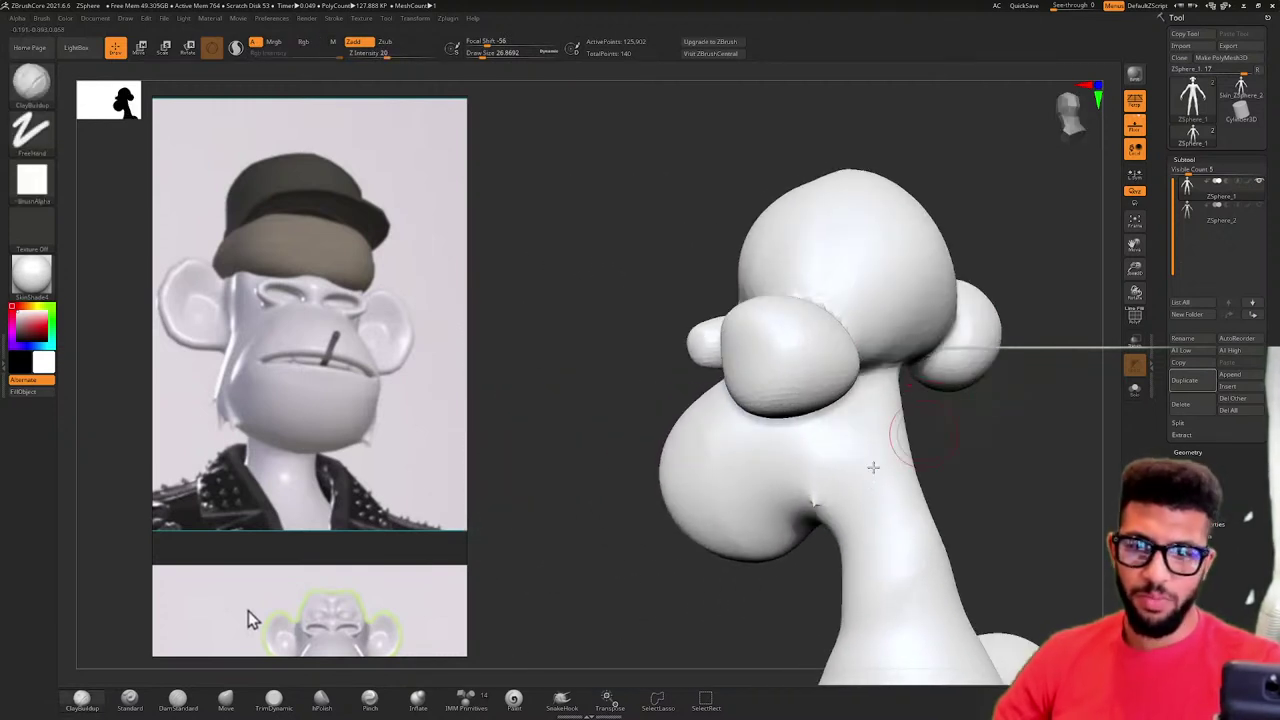
click(321, 700)
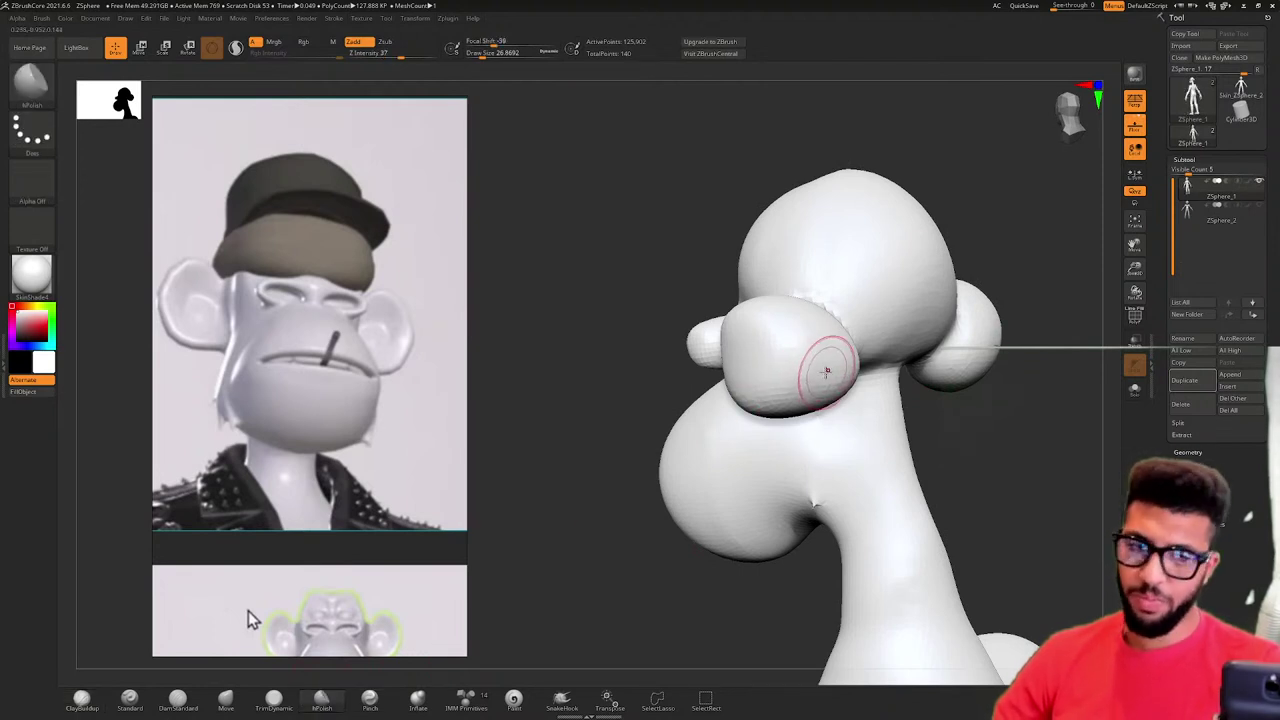
shift+drag(811, 369, 820, 343)
ctrl+right_drag(820, 343, 776, 416)
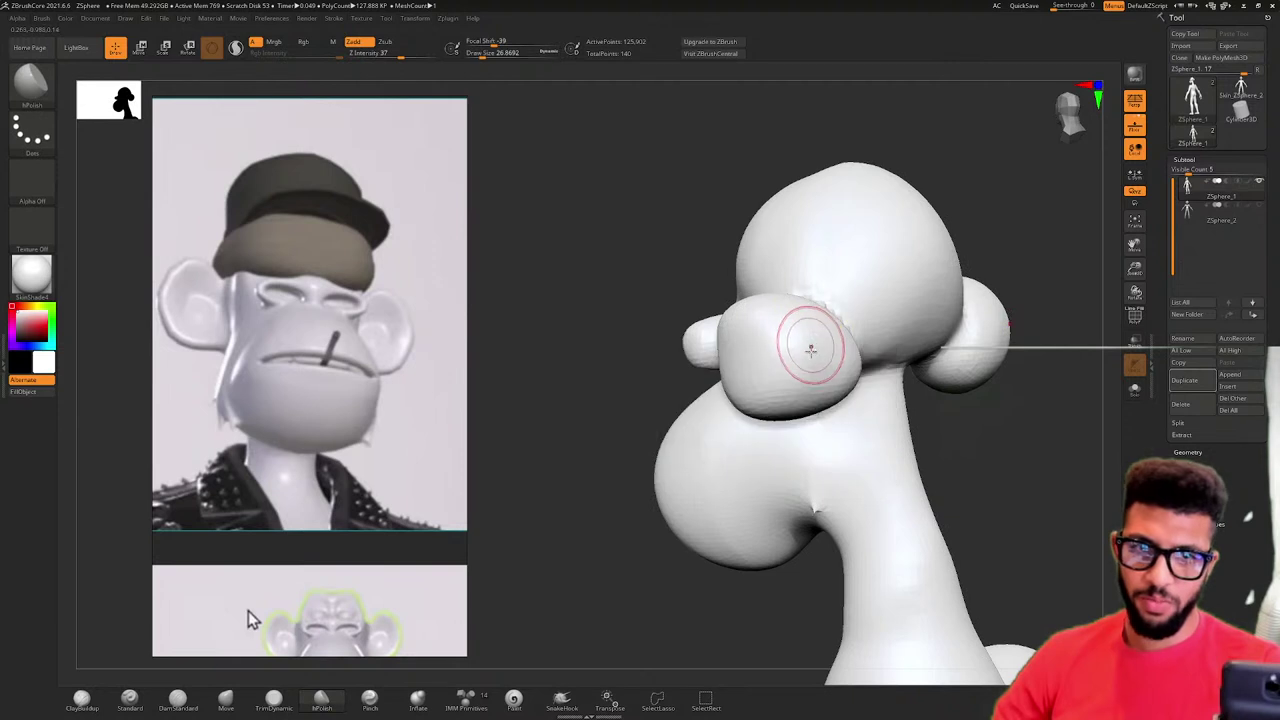
key(space)
drag(817, 352, 838, 364)
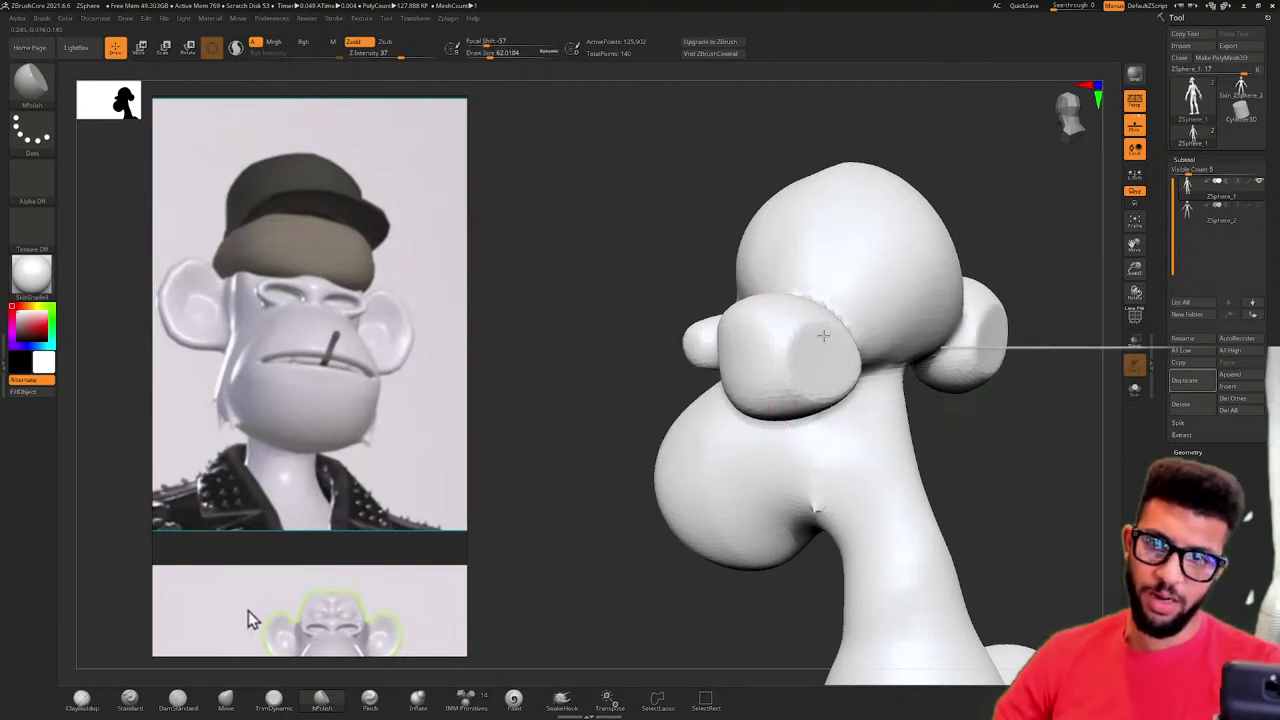
mouse_move(1049, 386)
mouse_down()
mouse_move(1007, 407)
mouse_move(855, 366)
mouse_move(860, 352)
mouse_move(925, 388)
mouse_move(940, 418)
mouse_up()
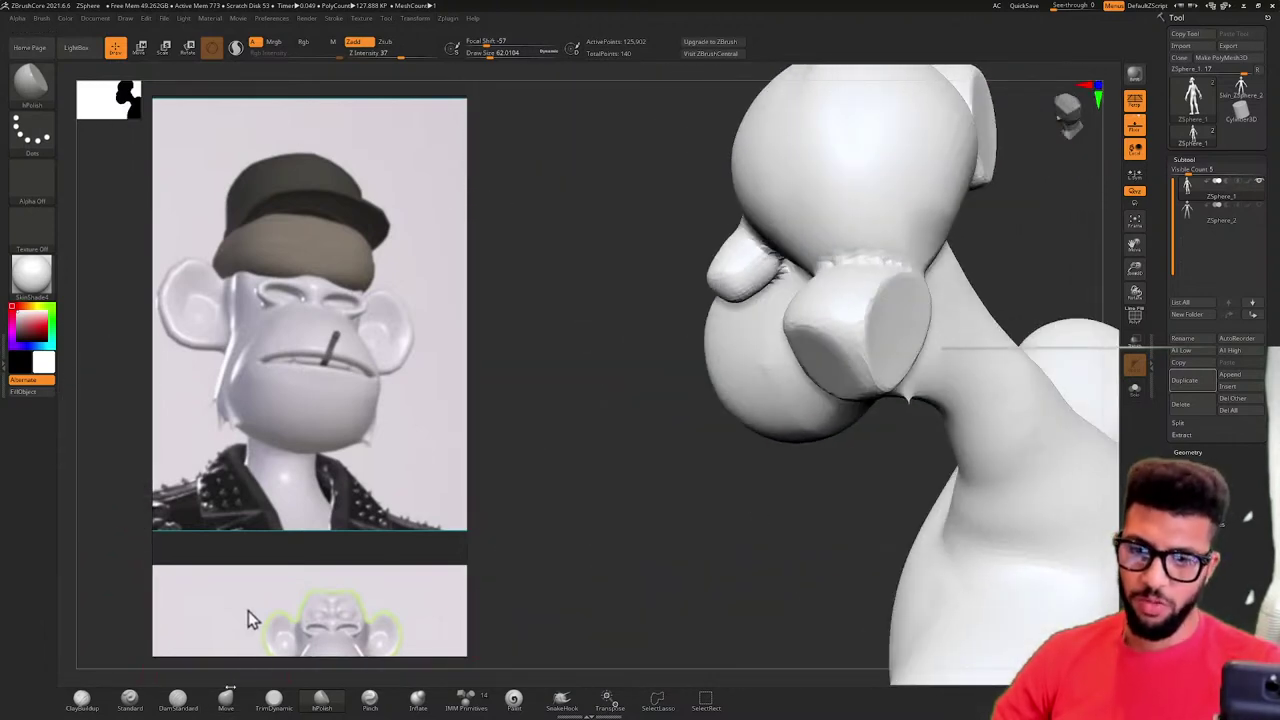
- Push the flattened backs of the ears inward with the Move brush and smooth them
click(226, 697)
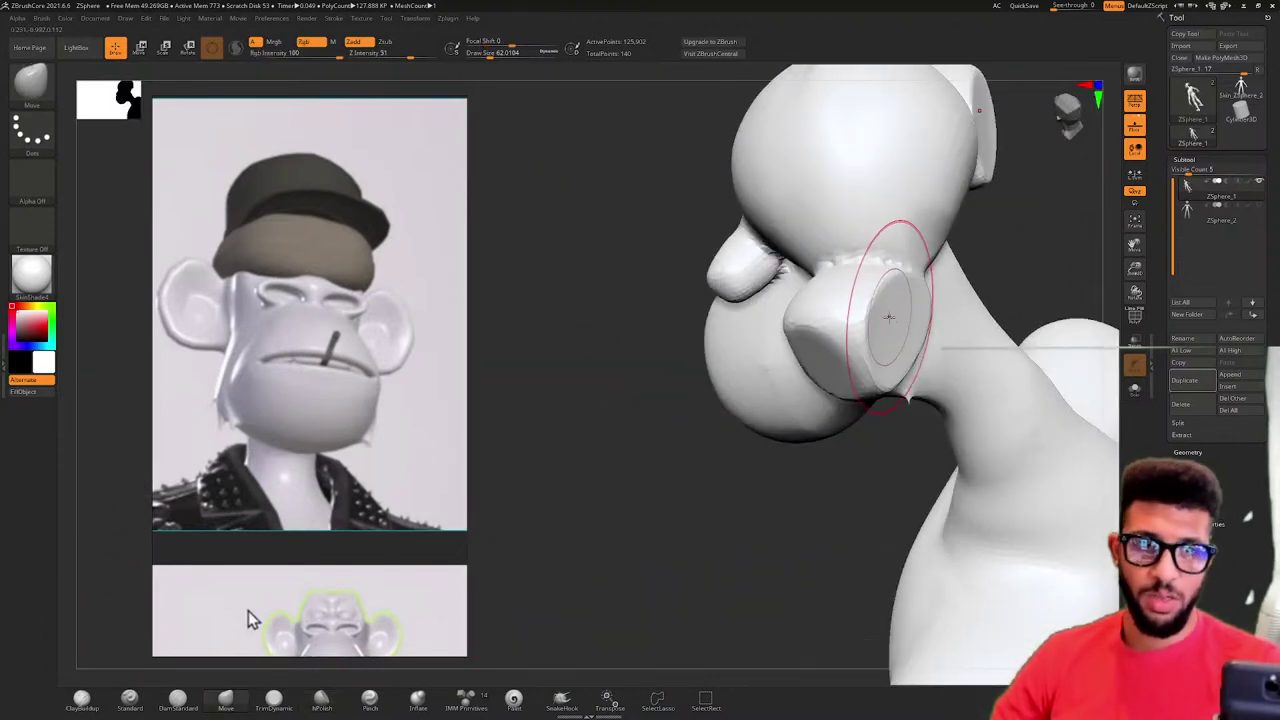
drag(889, 317, 835, 350)
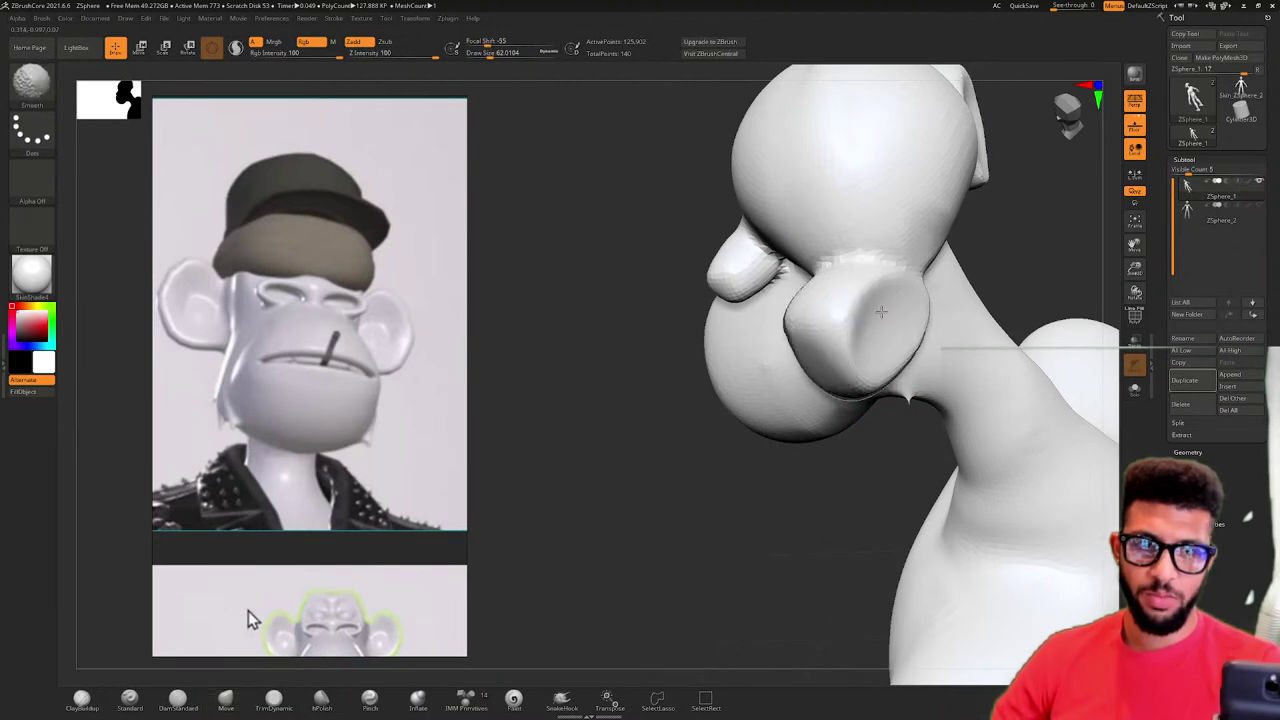
mouse_move(1017, 257)
mouse_down()
mouse_move(1037, 220)
mouse_move(1055, 237)
mouse_move(930, 280)
mouse_move(829, 293)
mouse_up()
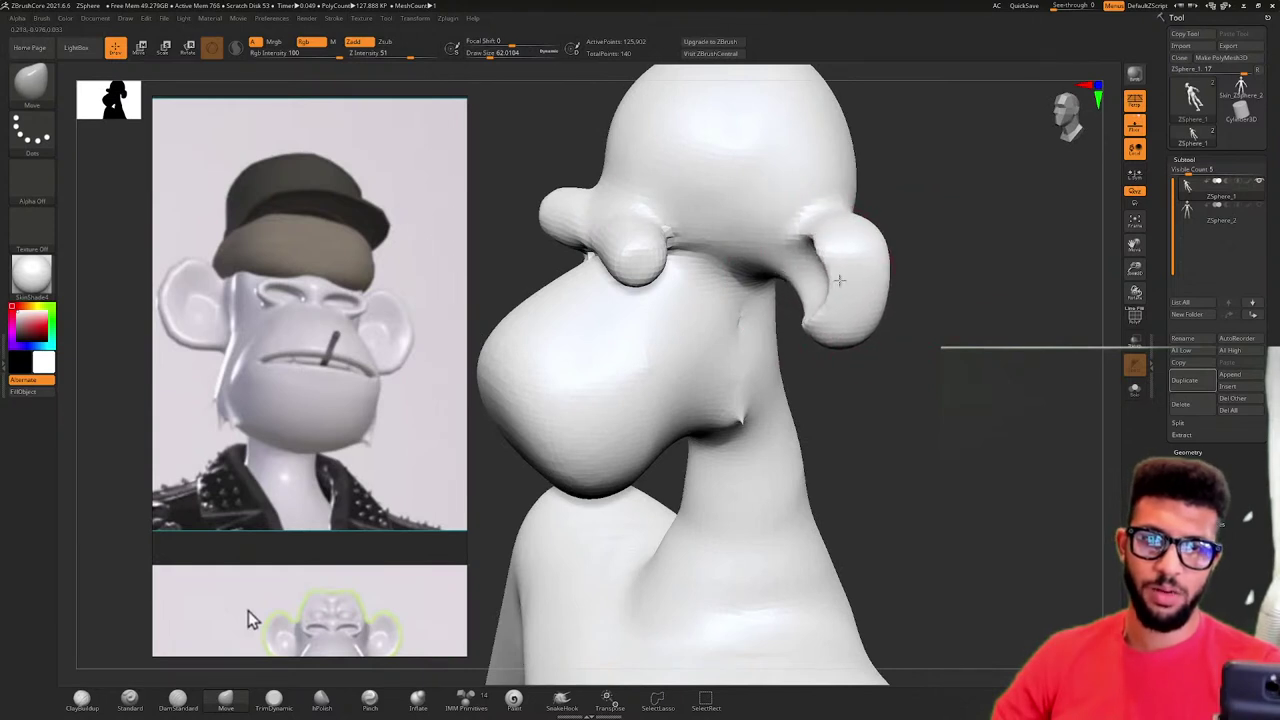
- Pull the lower and outer rims of the ears outward in front view to make them larger and rounder
drag(963, 323, 913, 310)
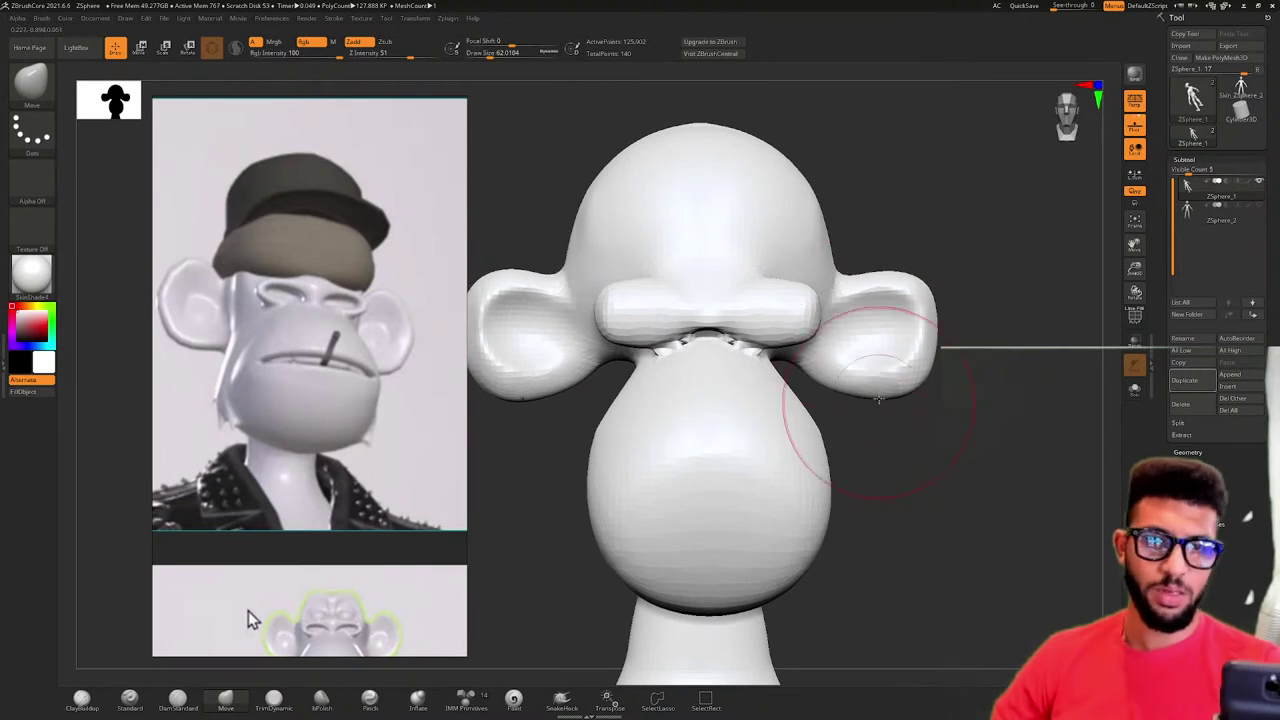
mouse_move(861, 382)
mouse_down()
mouse_move(862, 402)
mouse_move(891, 411)
mouse_move(945, 366)
mouse_move(938, 338)
mouse_up()
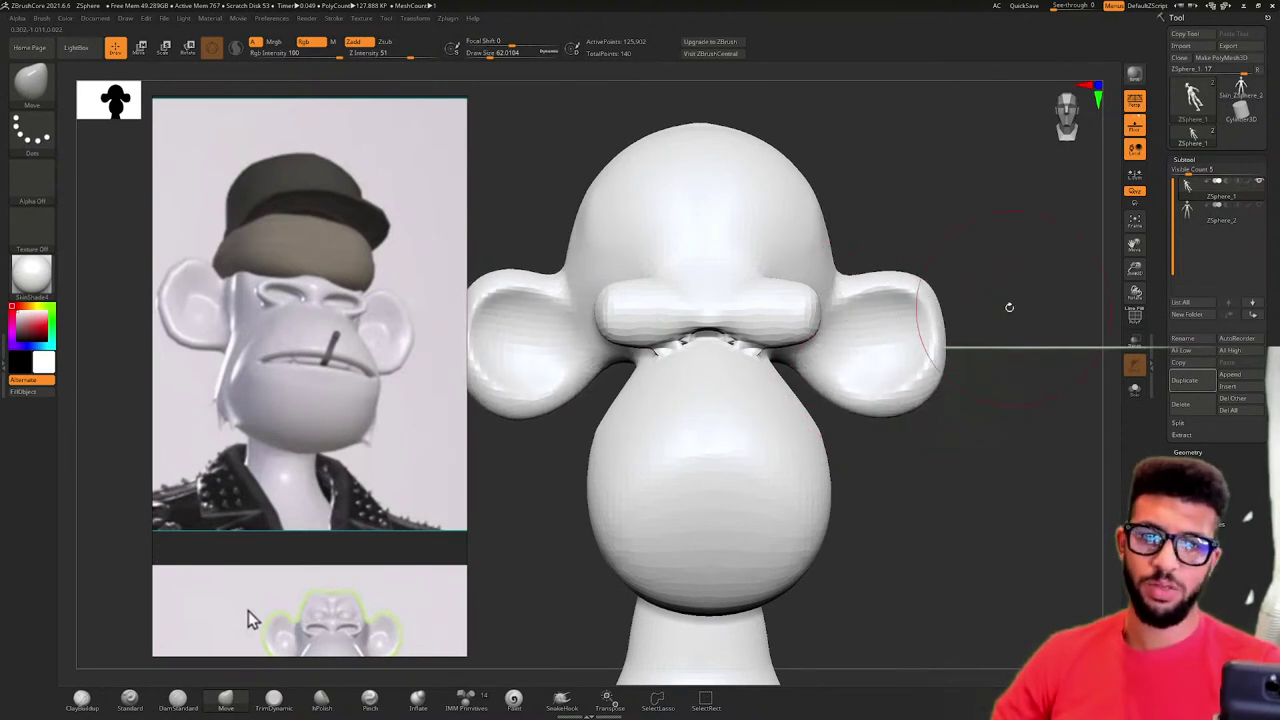
ctrl+right_drag(997, 297, 950, 318)
mouse_move(1031, 406)
mouse_down()
mouse_move(1020, 406)
mouse_move(1029, 396)
mouse_up()
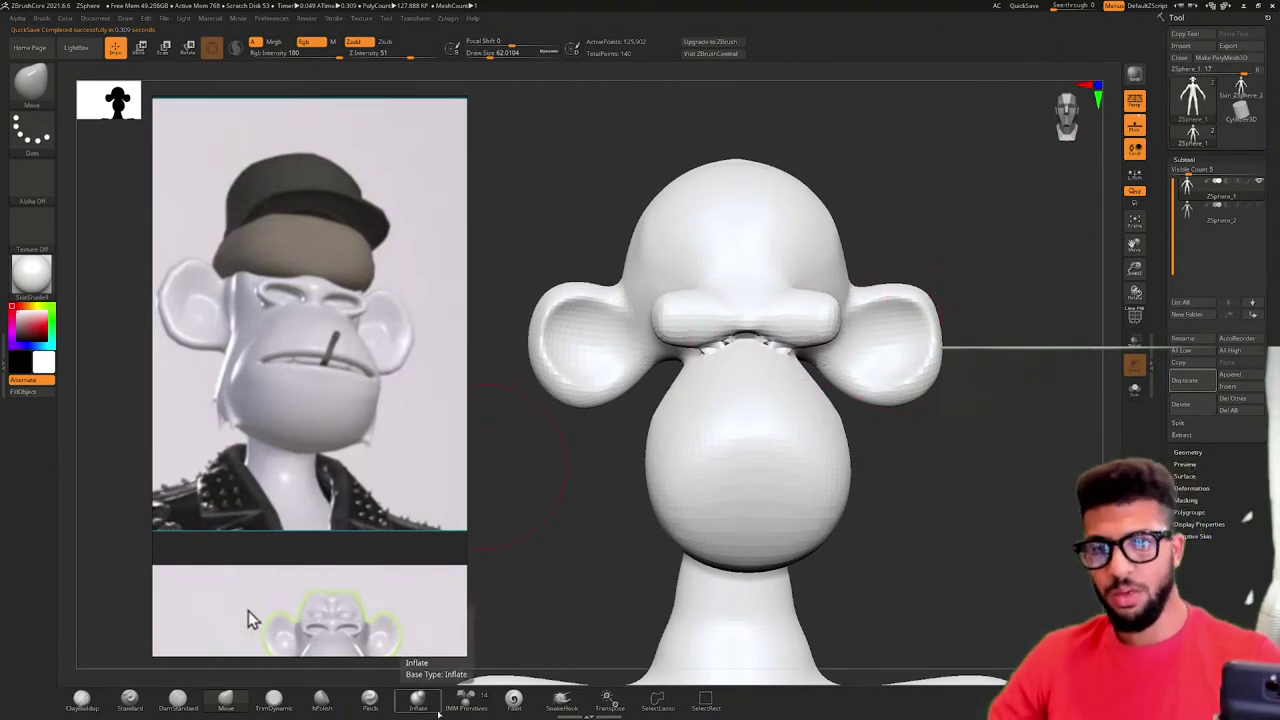
- Examine the nose, muzzle and mouth shapes in the cartoon ape and coloured three-quarter head references
scroll(248, 611, down, 6)
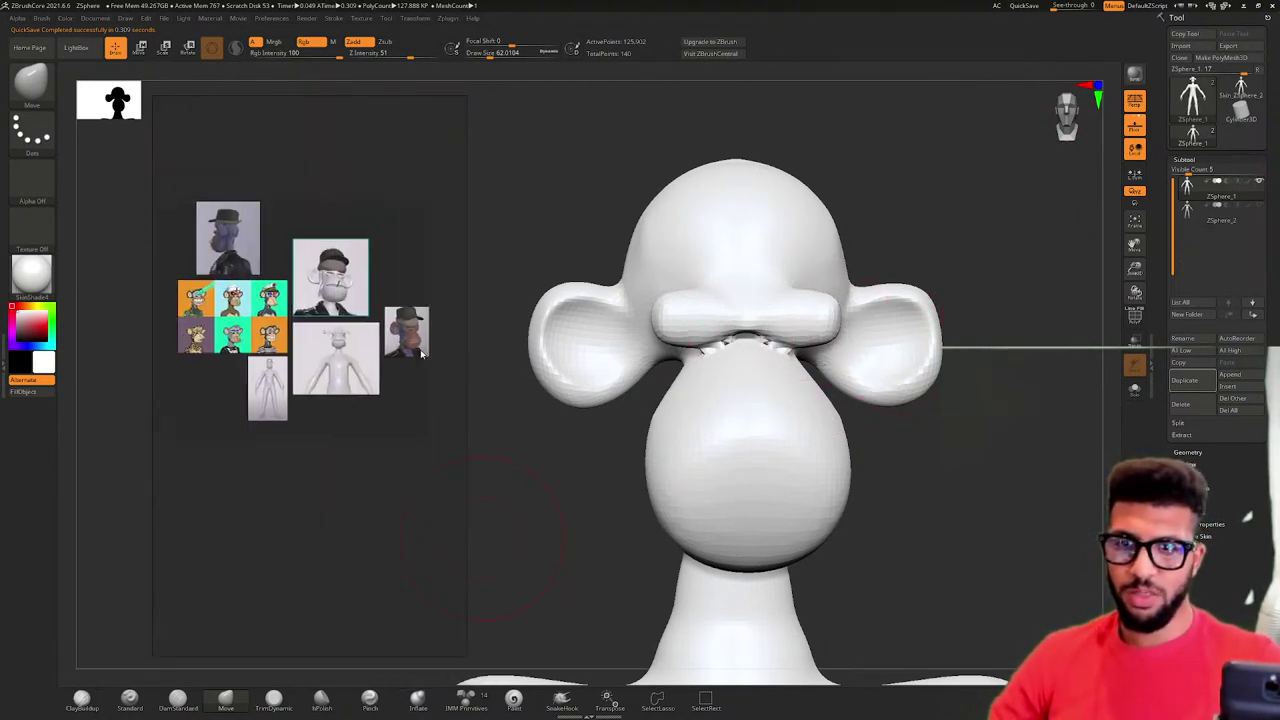
scroll(284, 335, up, 12)
middle_drag(307, 336, 360, 388)
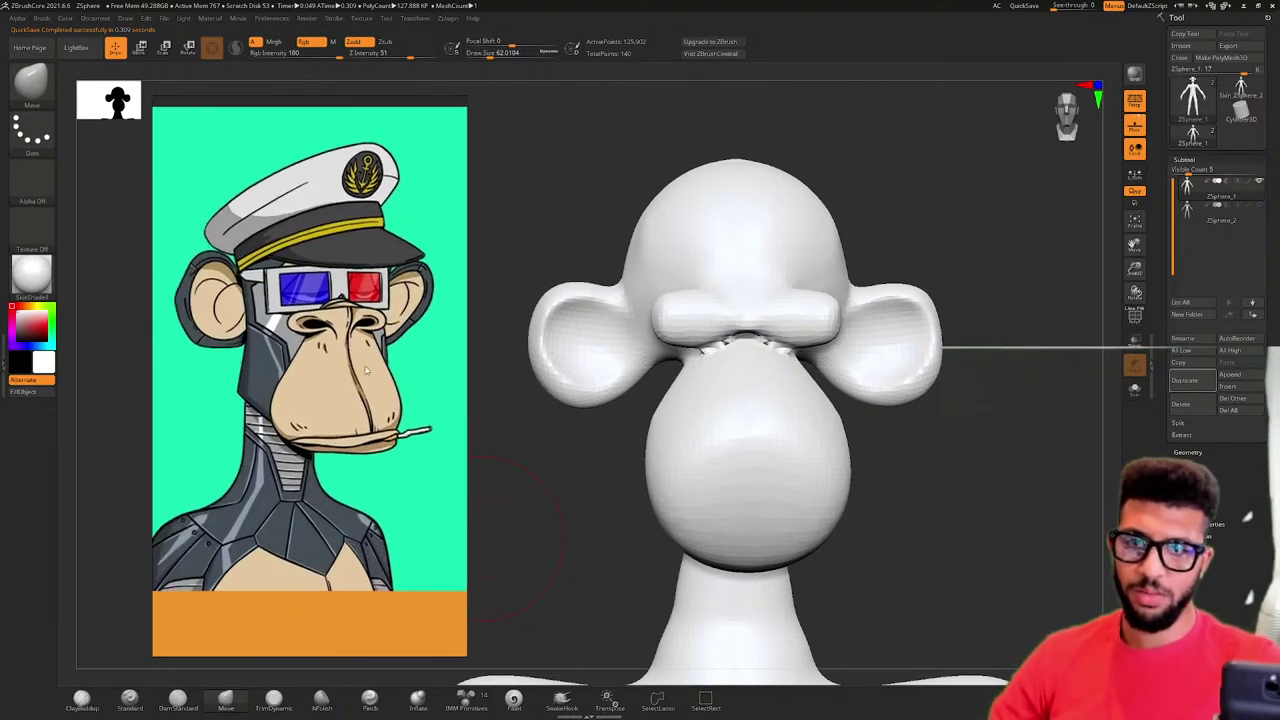
scroll(366, 370, up, 2)
scroll(368, 371, down, 6)
middle_drag(440, 606, 317, 457)
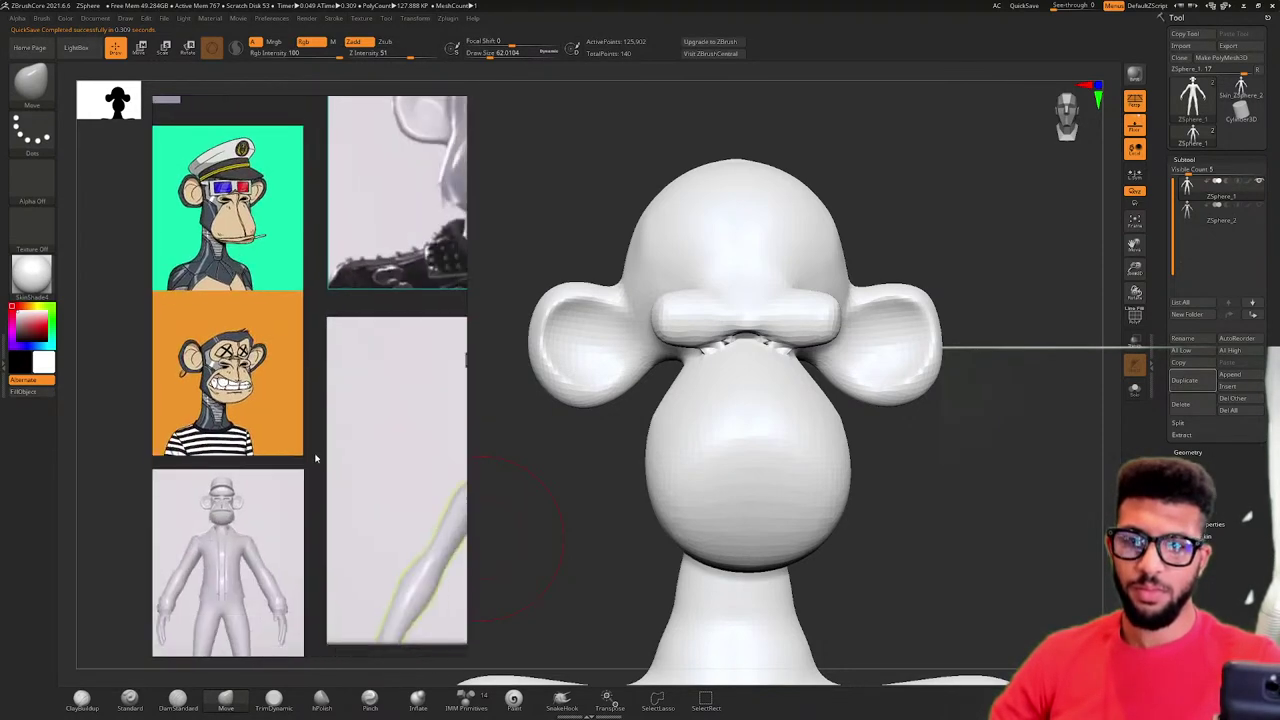
middle_drag(464, 363, 326, 126)
middle_drag(464, 137, 158, 332)
scroll(369, 349, up, 6)
middle_drag(369, 349, 231, 351)
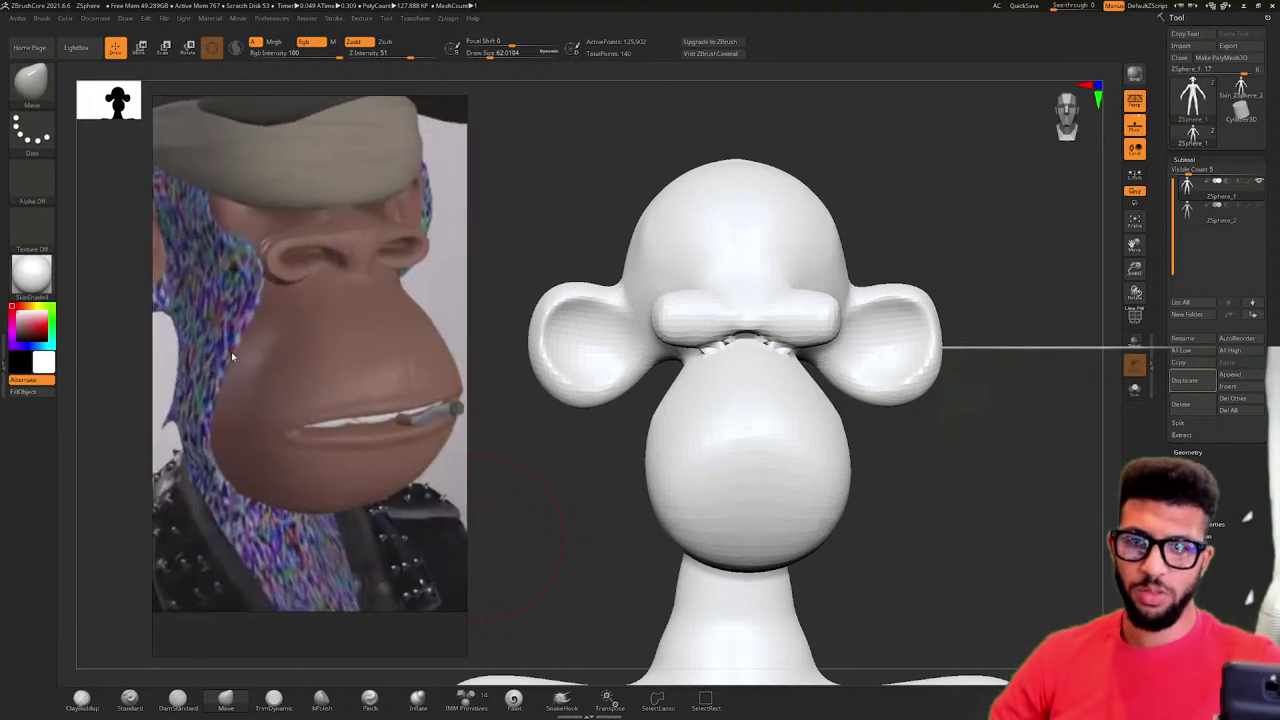
scroll(231, 351, down, 2)
scroll(324, 292, up, 3)
scroll(327, 310, up, 2)
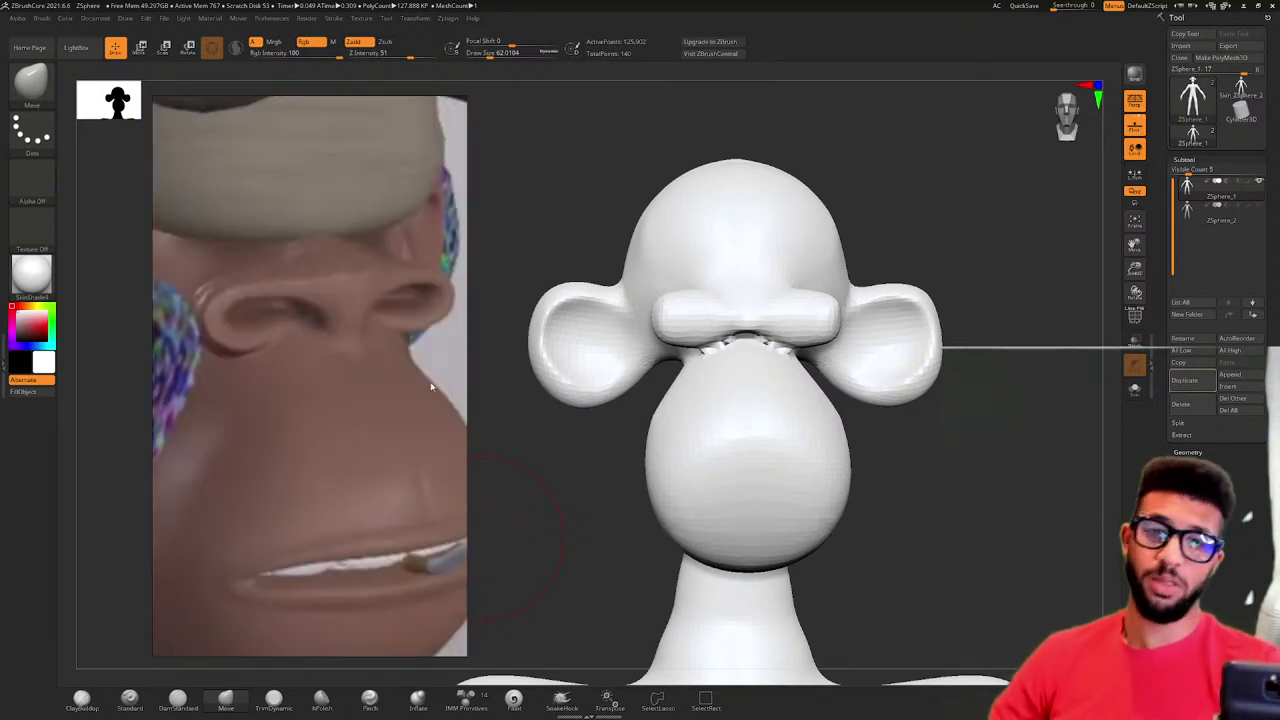
- Set up the ClayBuildup brush with Sculptris Pro and a draw size of about 12, with the wireframe shown on the head
click(88, 699)
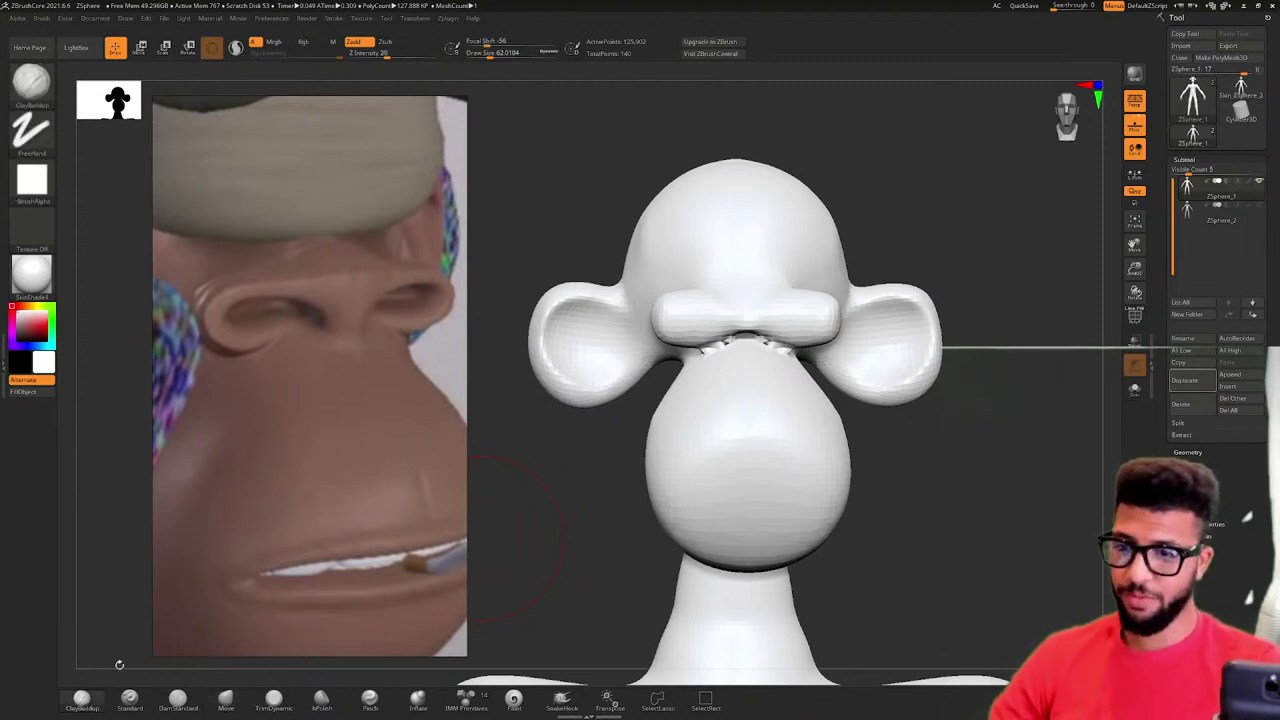
scroll(741, 367, up, 3)
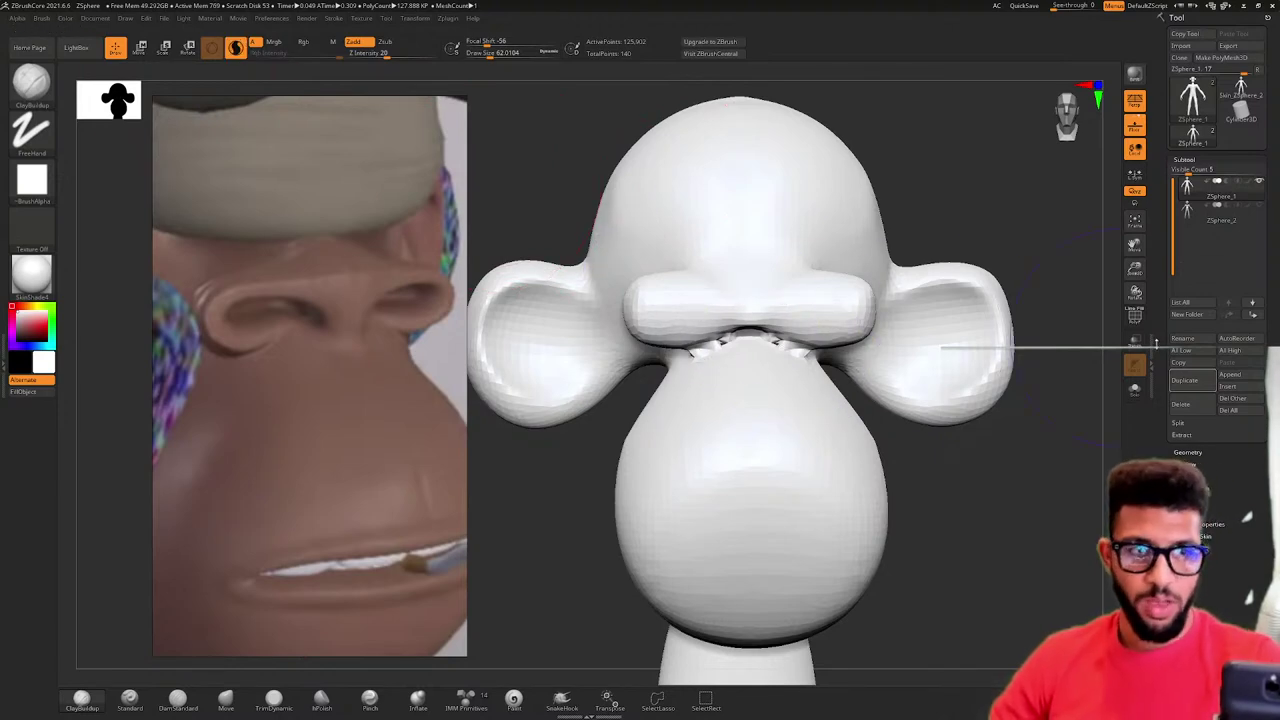
click(1140, 319)
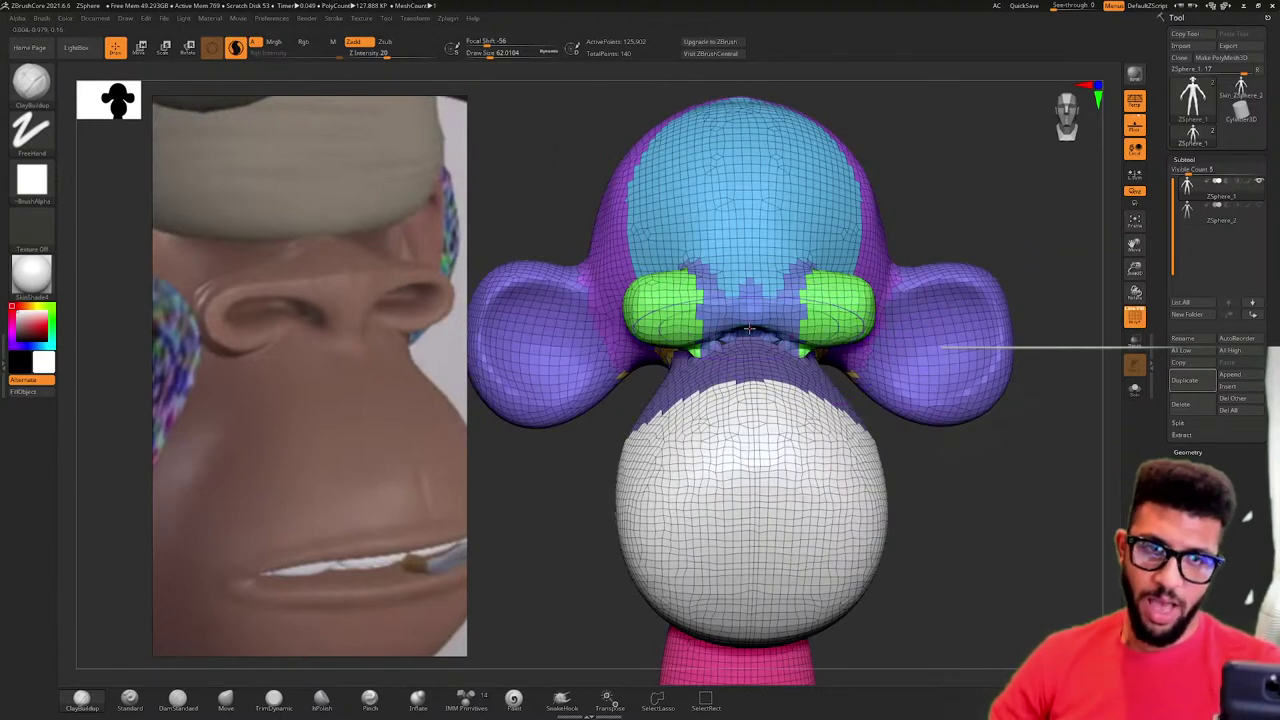
key(space)
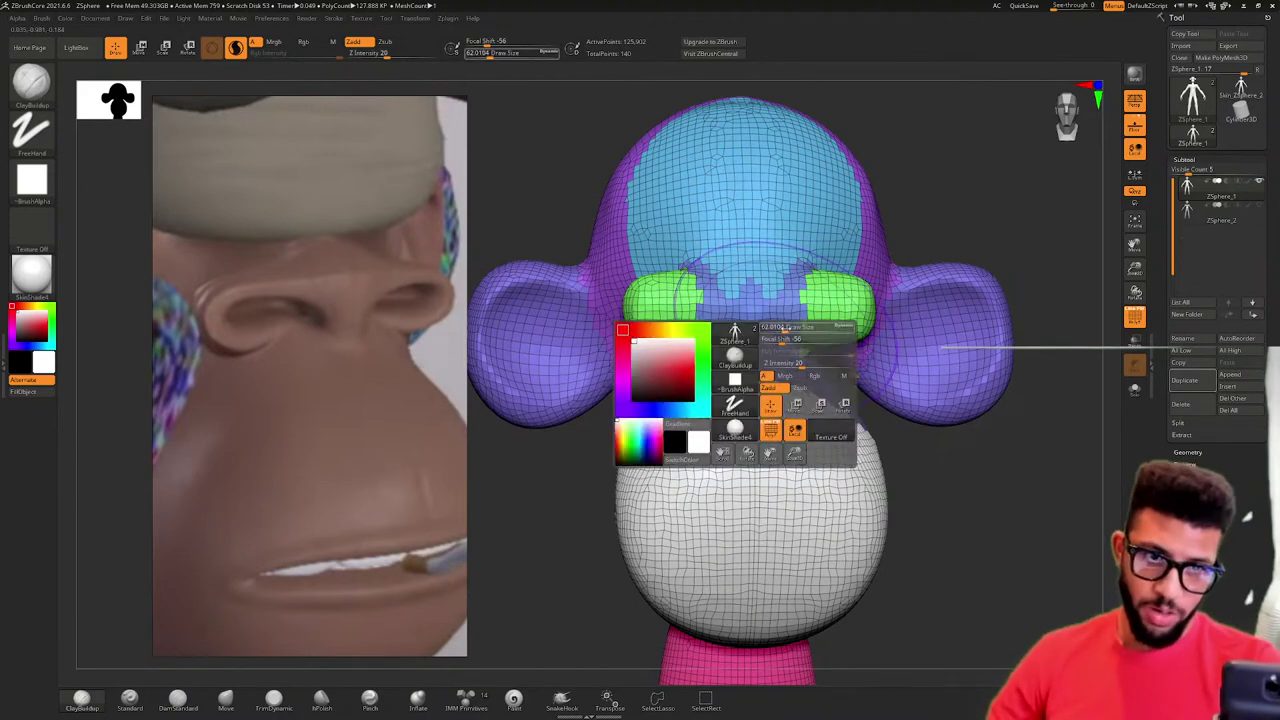
mouse_move(788, 329)
mouse_down()
mouse_move(773, 329)
mouse_move(840, 299)
mouse_up()
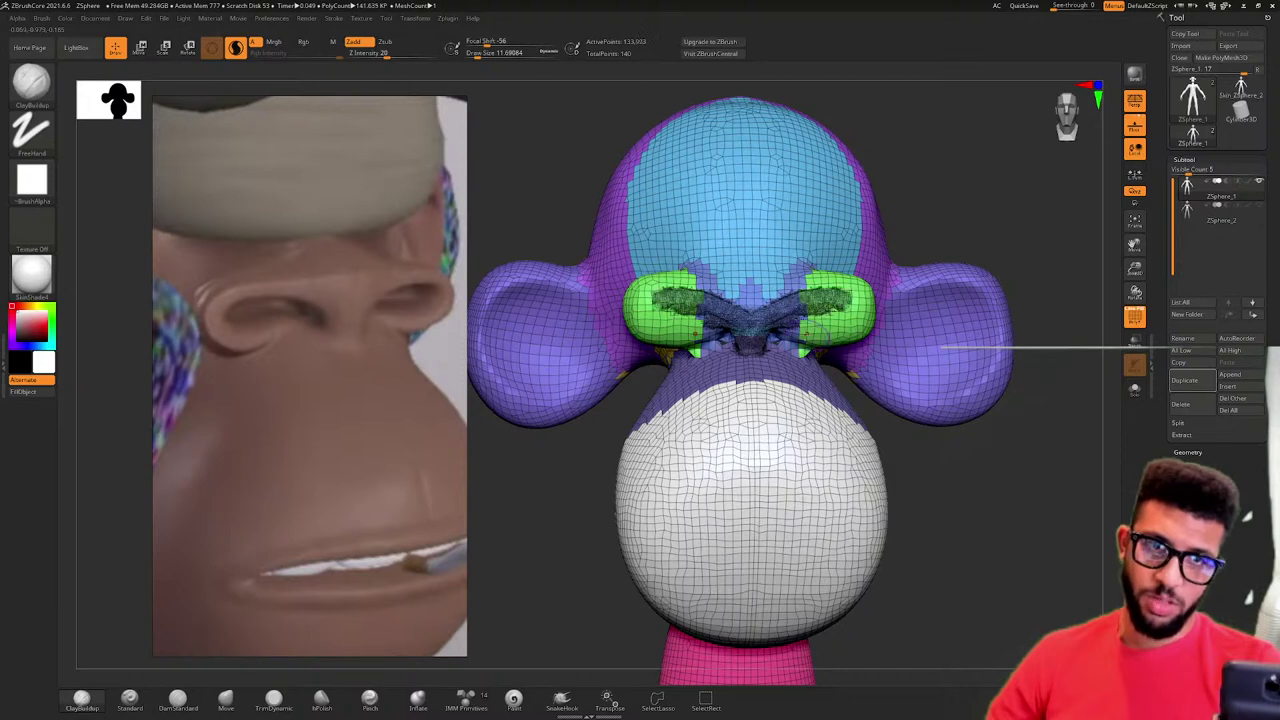
ctrl+right_drag(842, 300, 844, 345)
mouse_move(822, 268)
mouse_down()
mouse_move(936, 306)
mouse_move(890, 328)
mouse_up()
key(ctrl+z)
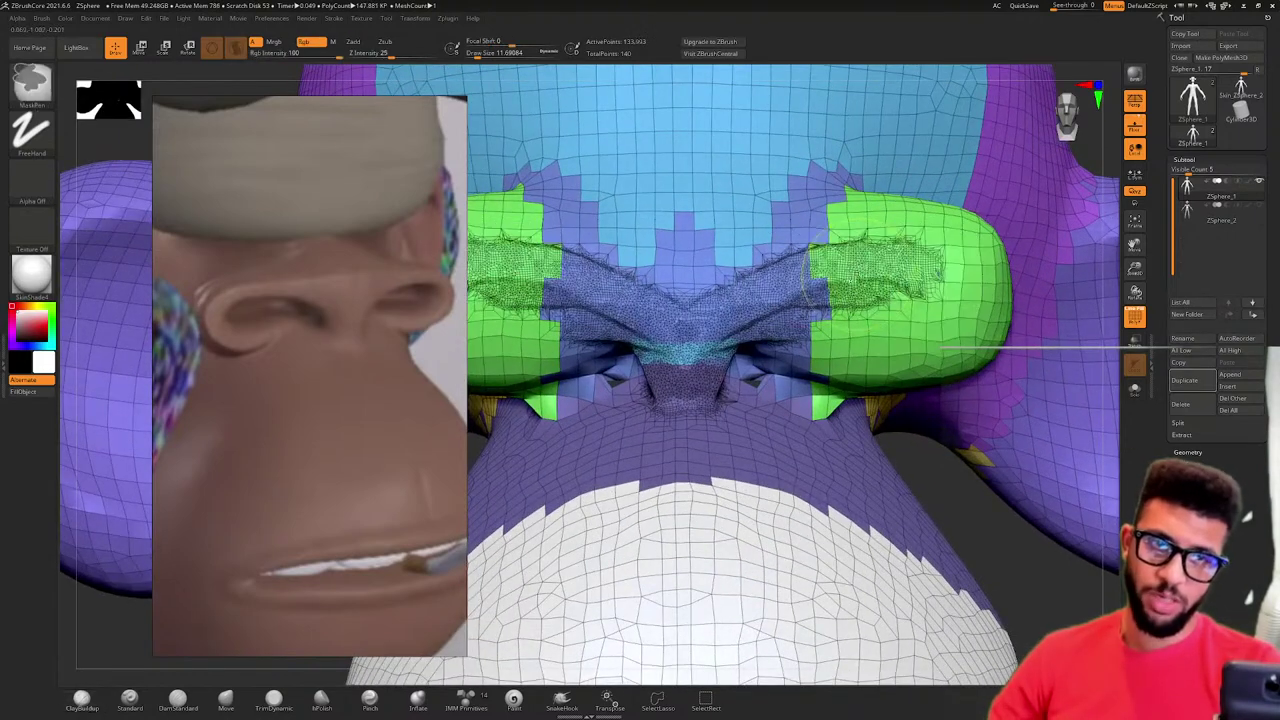
key(ctrl+z)
- Build up clay across the middle of the nose to join its two sides, and hide the wireframe
mouse_move(703, 321)
mouse_down()
mouse_move(700, 400)
mouse_move(660, 378)
mouse_move(770, 327)
mouse_up()
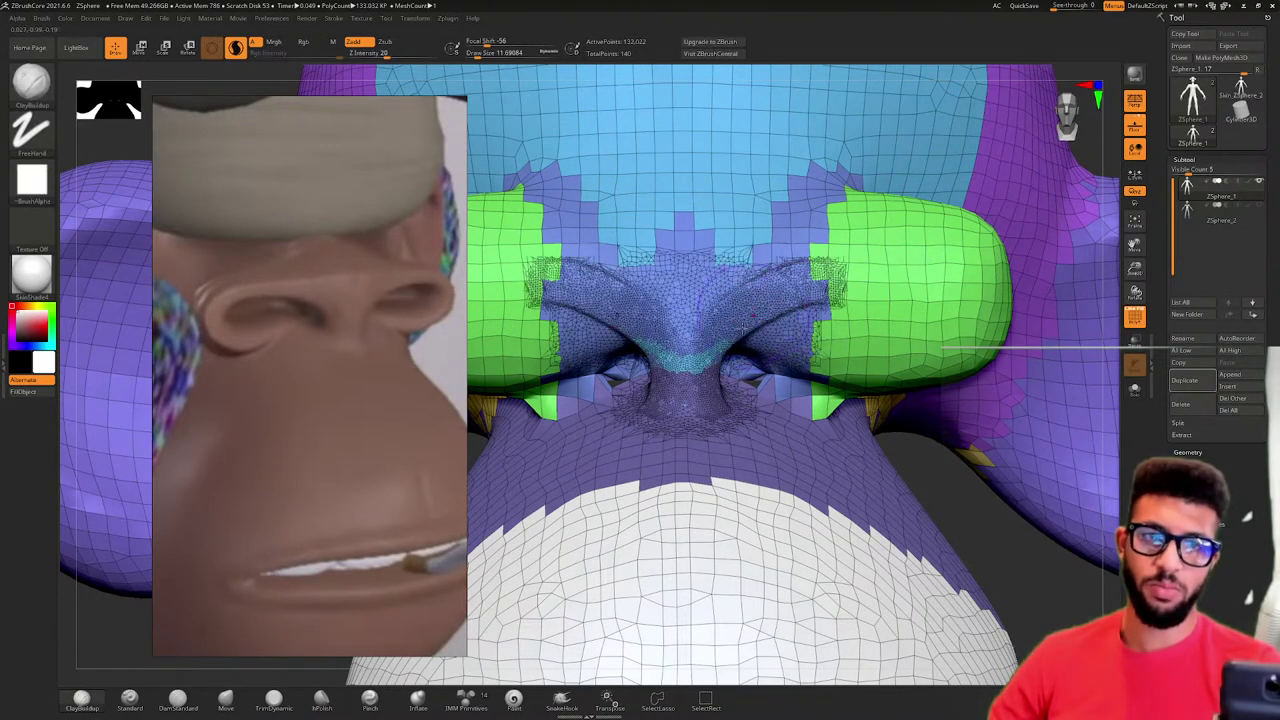
mouse_move(735, 332)
mouse_down()
mouse_move(918, 252)
mouse_move(938, 320)
mouse_move(820, 313)
mouse_move(880, 296)
mouse_move(892, 304)
mouse_move(770, 304)
mouse_move(872, 300)
mouse_move(850, 298)
mouse_up()
click(1137, 316)
- Carve the two nostril openings into the ends of the nose and build rounded rims around them
mouse_move(937, 269)
ctrl+right_down()
mouse_move(908, 250)
mouse_move(929, 300)
mouse_move(918, 288)
ctrl+right_up()
right_drag(800, 285, 826, 291)
mouse_move(714, 346)
mouse_down()
mouse_move(818, 346)
mouse_move(722, 350)
mouse_up()
drag(978, 323, 950, 331)
mouse_move(949, 297)
right_down()
mouse_move(917, 283)
mouse_move(1030, 315)
right_up()
drag(975, 204, 935, 206)
key(ctrl+z)
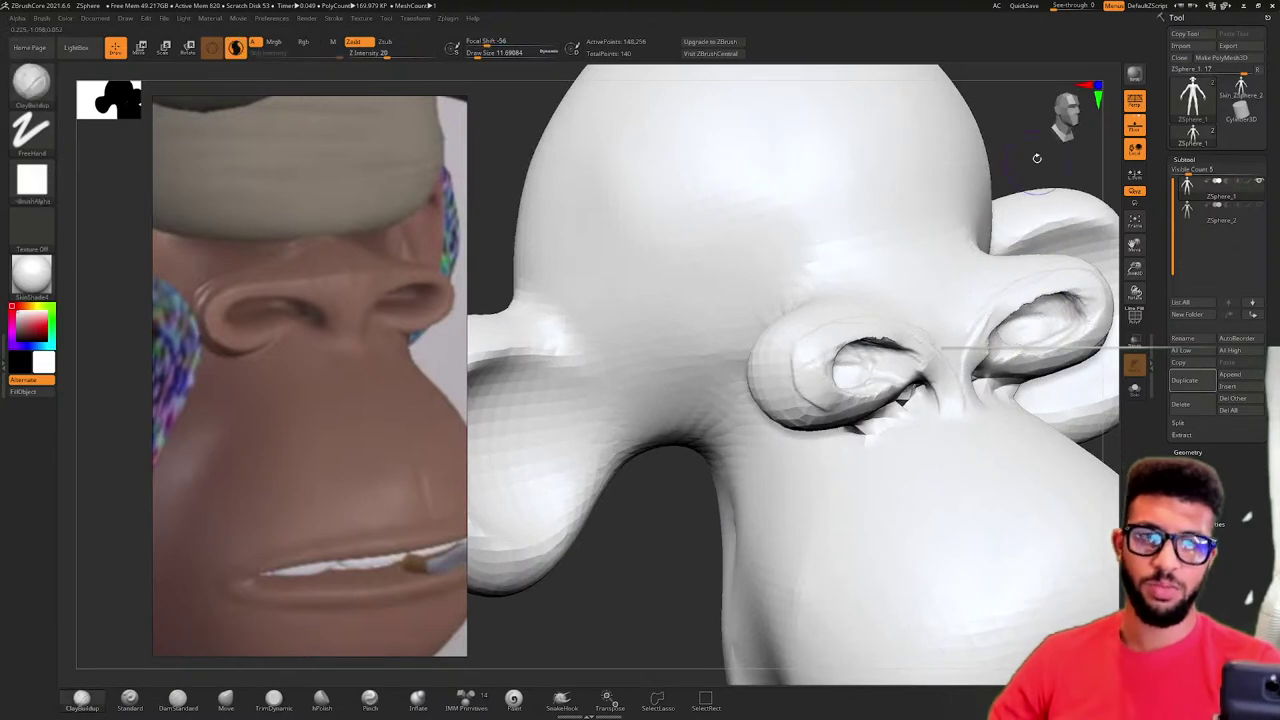
- Deepen the insides of the nostrils with ClayBuildup and smooth their inner corners
drag(1037, 157, 864, 183)
drag(1106, 399, 1050, 408)
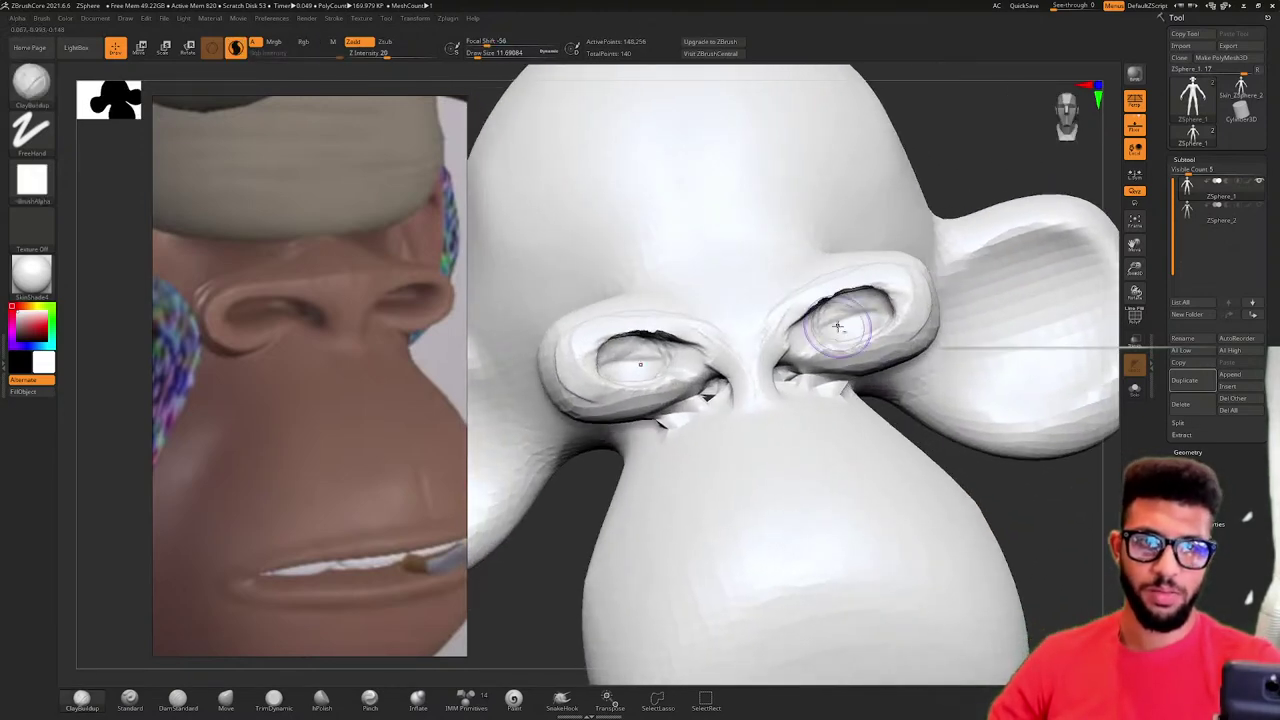
mouse_move(850, 325)
mouse_down()
mouse_move(826, 328)
mouse_move(875, 305)
mouse_up()
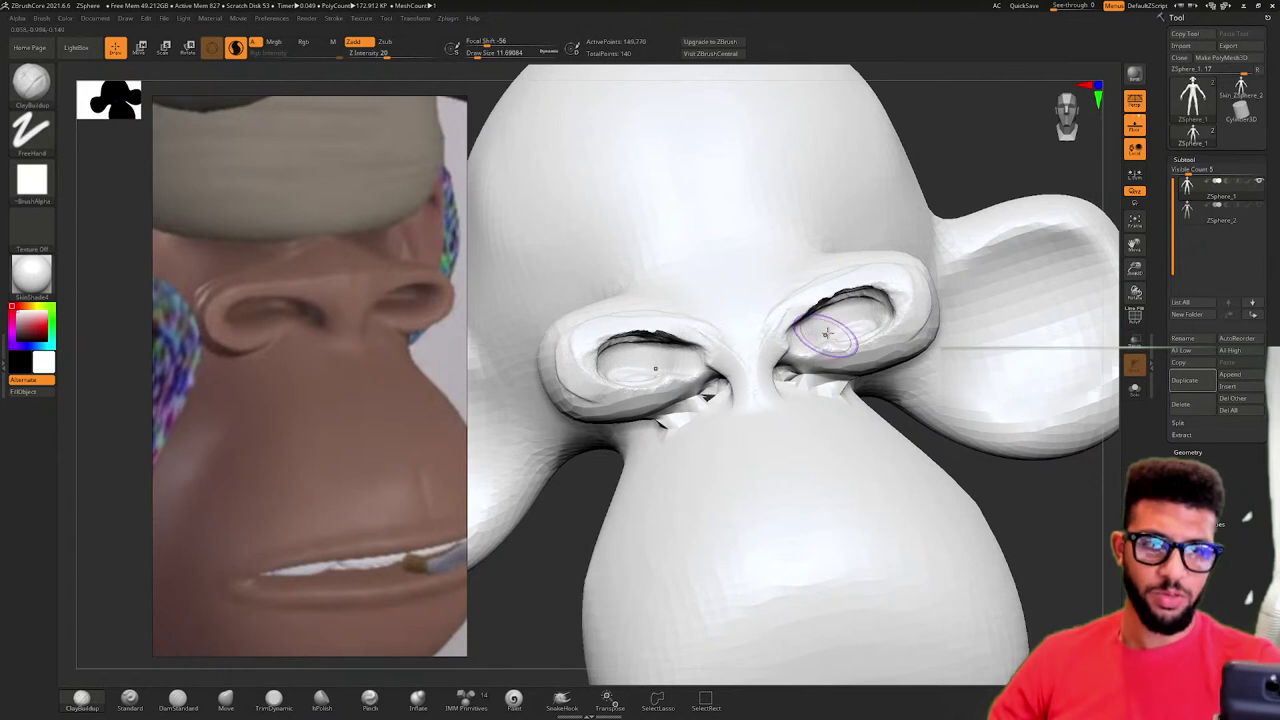
mouse_move(798, 322)
shift+mouse_down()
mouse_move(818, 305)
mouse_move(882, 298)
mouse_move(804, 329)
shift+mouse_up()
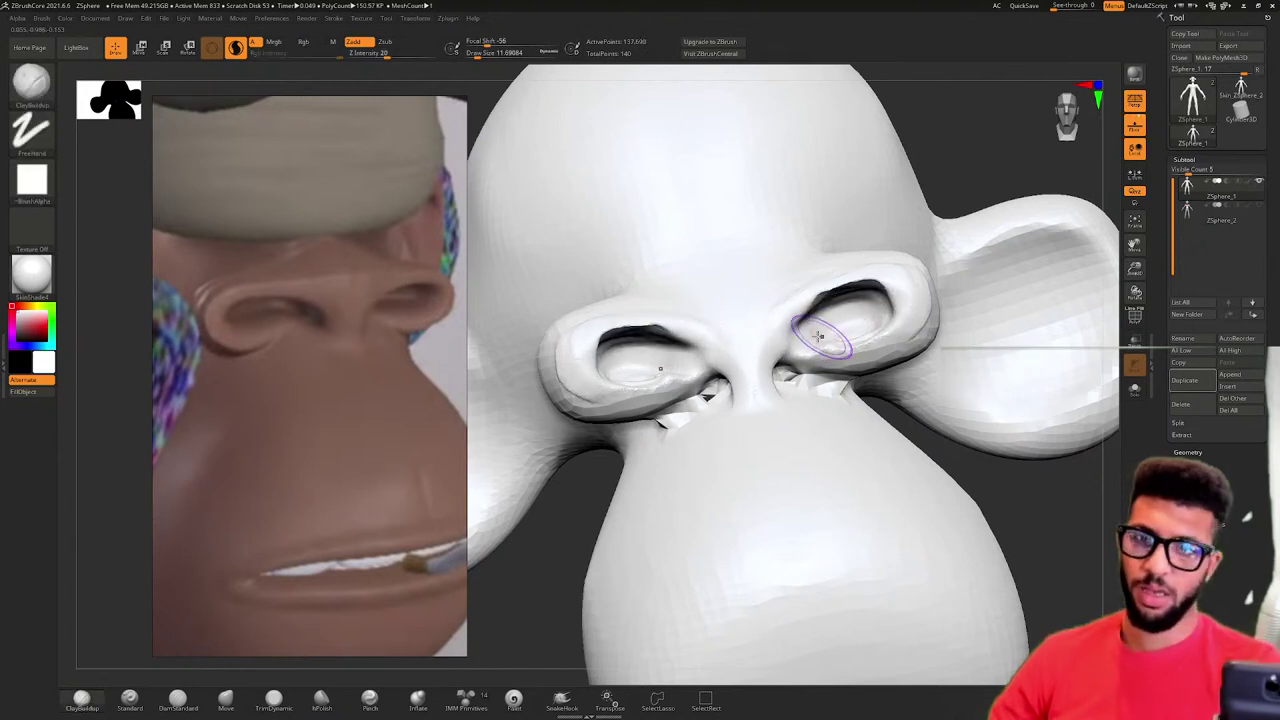
- Fill the gaps under the nose and build up the bridge and septum between the nostrils where they meet the muzzle
mouse_move(726, 391)
mouse_down()
mouse_move(686, 429)
mouse_move(684, 400)
mouse_move(741, 396)
mouse_move(748, 346)
mouse_move(762, 401)
mouse_up()
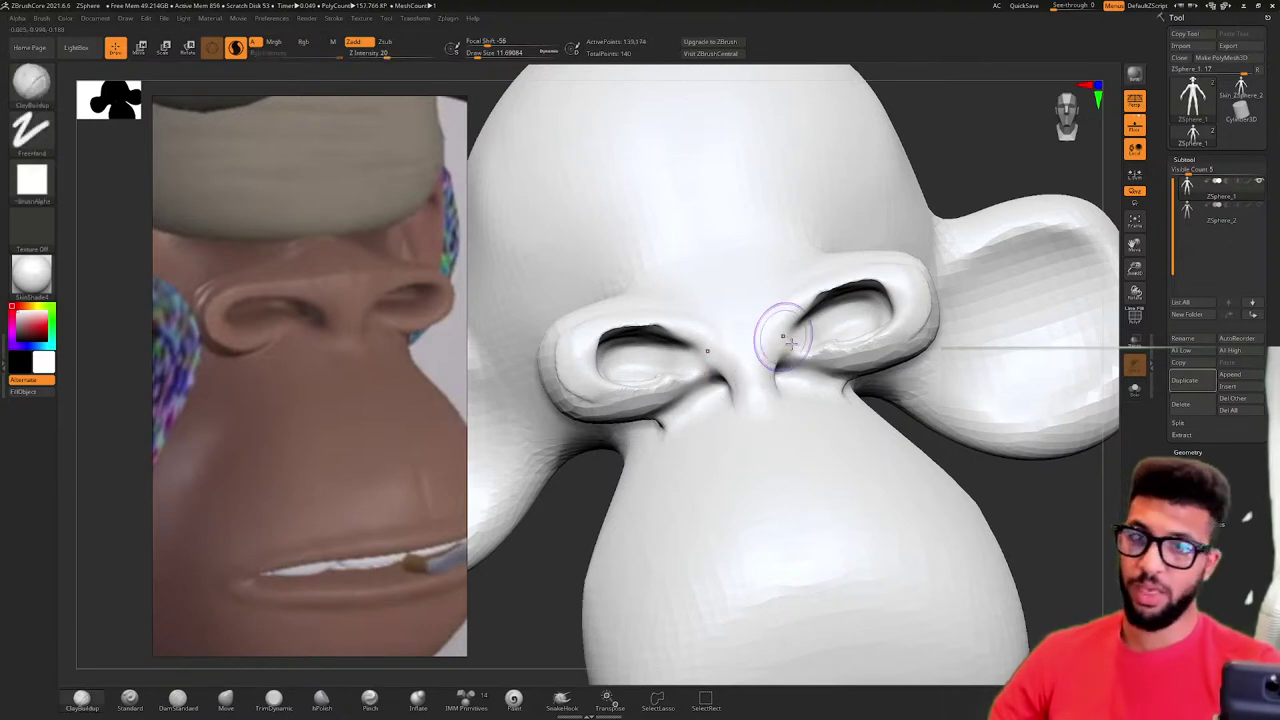
mouse_move(766, 337)
right_down()
mouse_move(789, 309)
mouse_move(751, 314)
right_up()
mouse_move(776, 320)
mouse_down()
mouse_move(764, 341)
mouse_move(766, 327)
mouse_up()
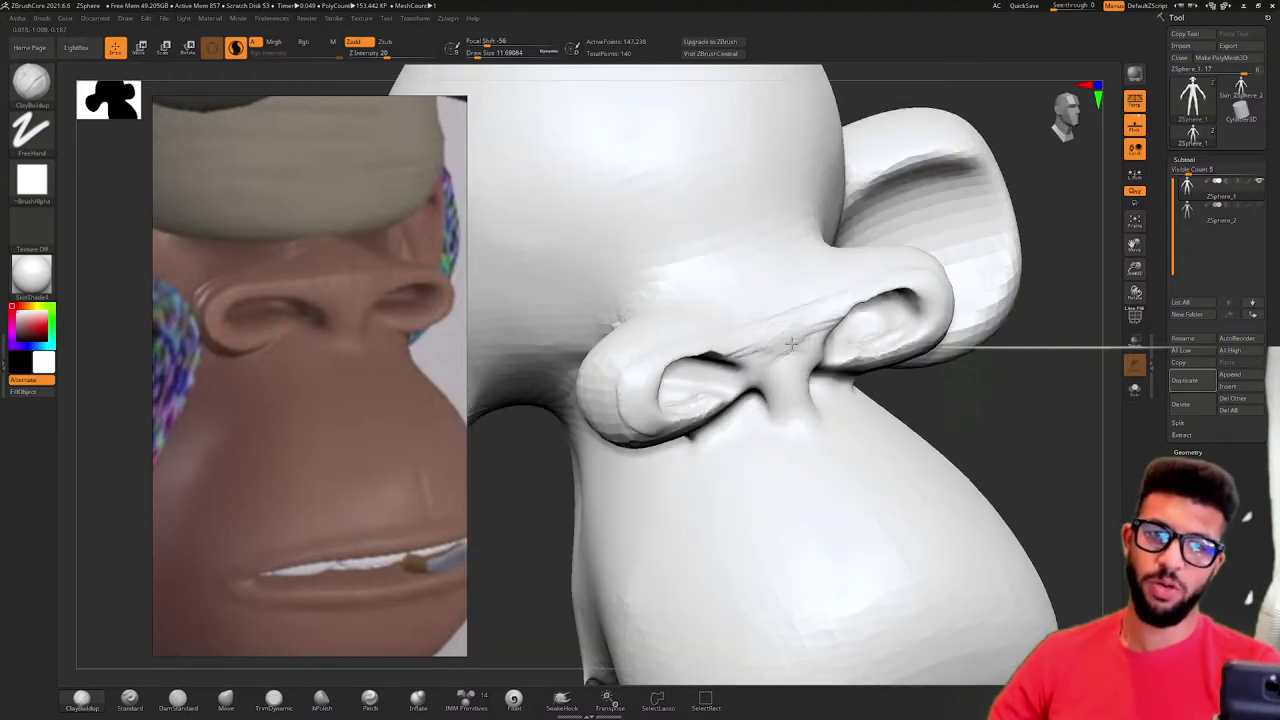
right_drag(829, 394, 757, 341)
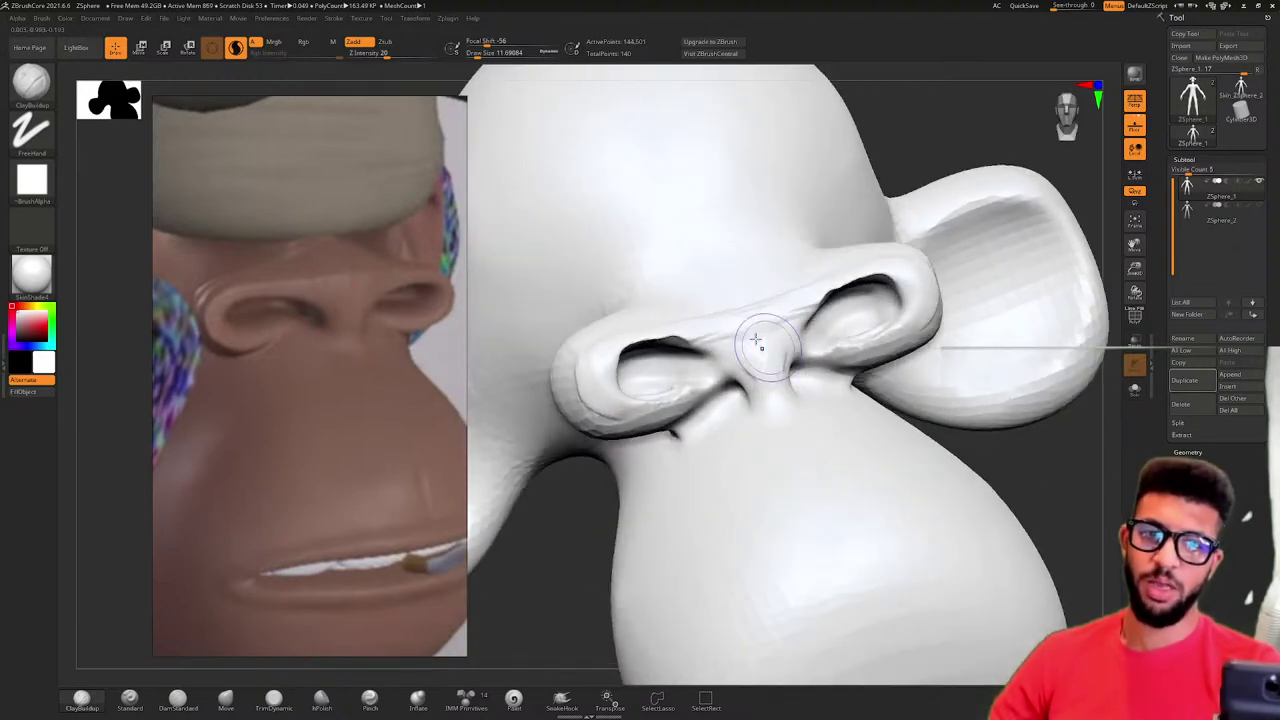
mouse_move(721, 320)
mouse_down()
mouse_move(777, 294)
mouse_move(784, 306)
mouse_move(756, 357)
mouse_move(777, 412)
mouse_up()
mouse_move(777, 325)
mouse_down()
mouse_move(766, 349)
mouse_move(696, 329)
mouse_move(786, 320)
mouse_move(766, 345)
mouse_move(735, 323)
mouse_move(762, 400)
mouse_up()
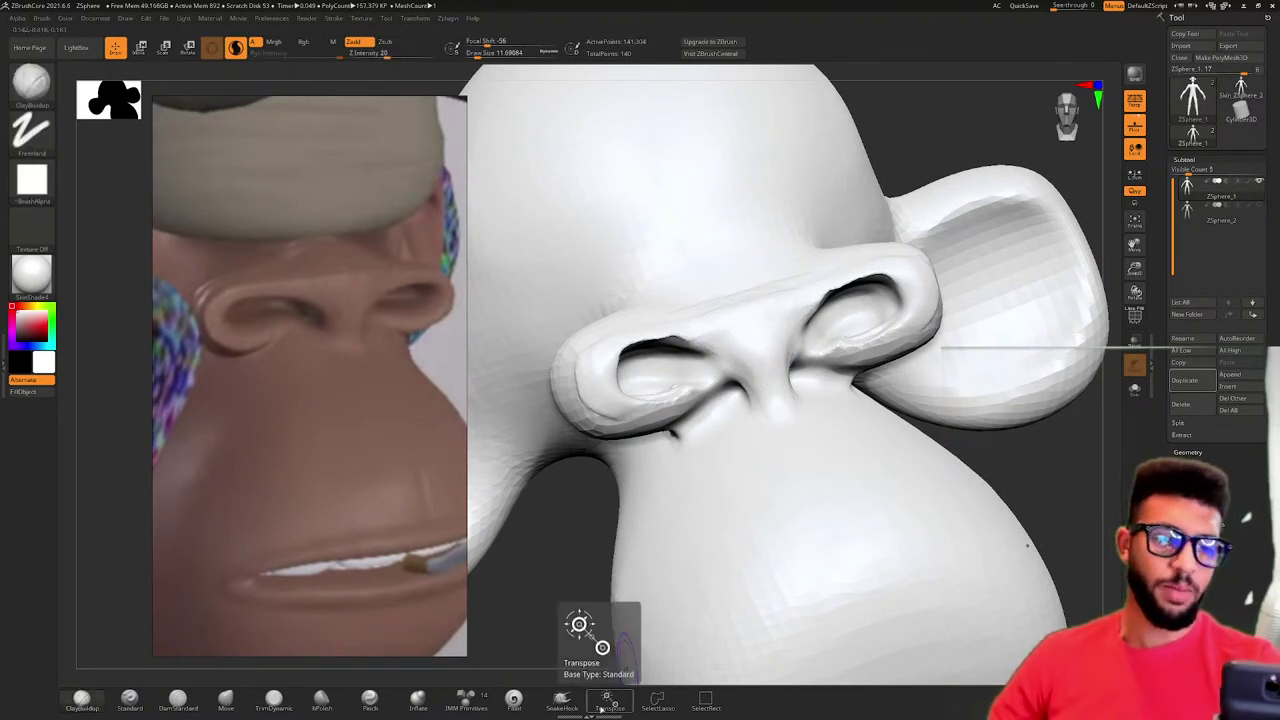
- Review the sculpted nose in relation to the whole head and upper body, comparing it with the close-up reference
mouse_move(956, 152)
mouse_down()
mouse_move(937, 157)
mouse_move(926, 191)
mouse_up()
key(ctrl)
ctrl+right_drag(988, 172, 948, 393)
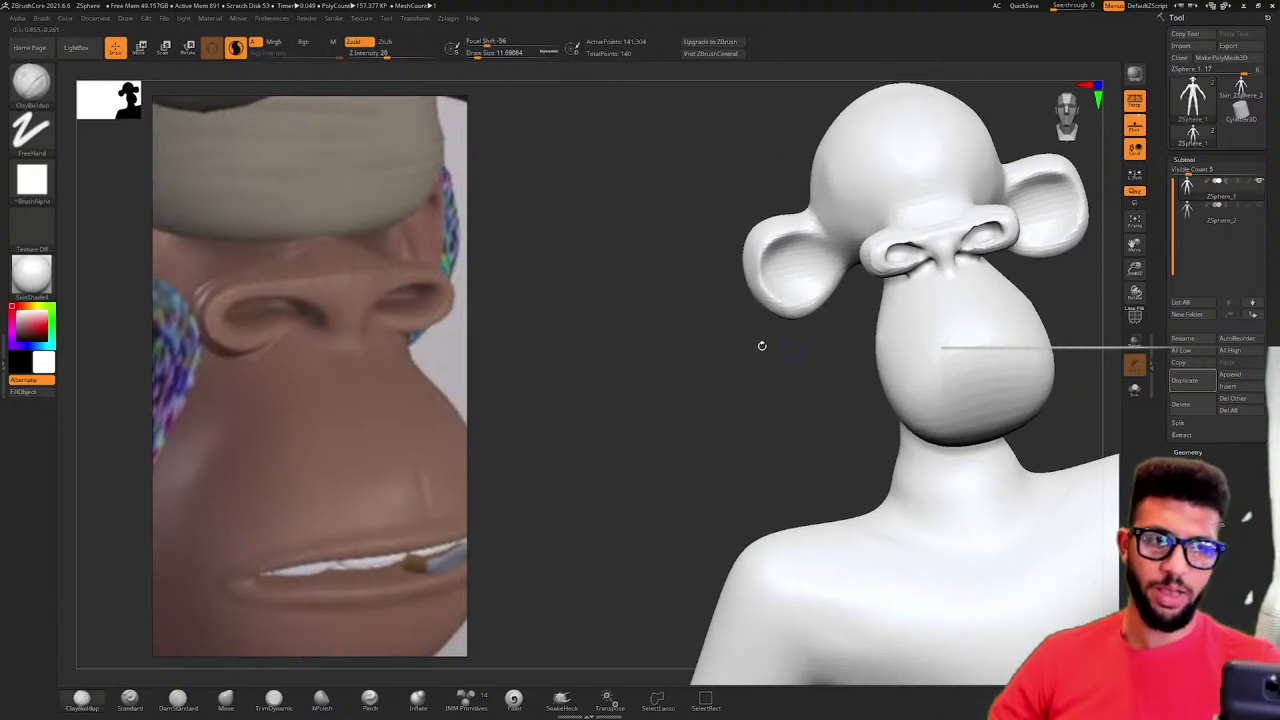
alt+drag(760, 343, 608, 318)
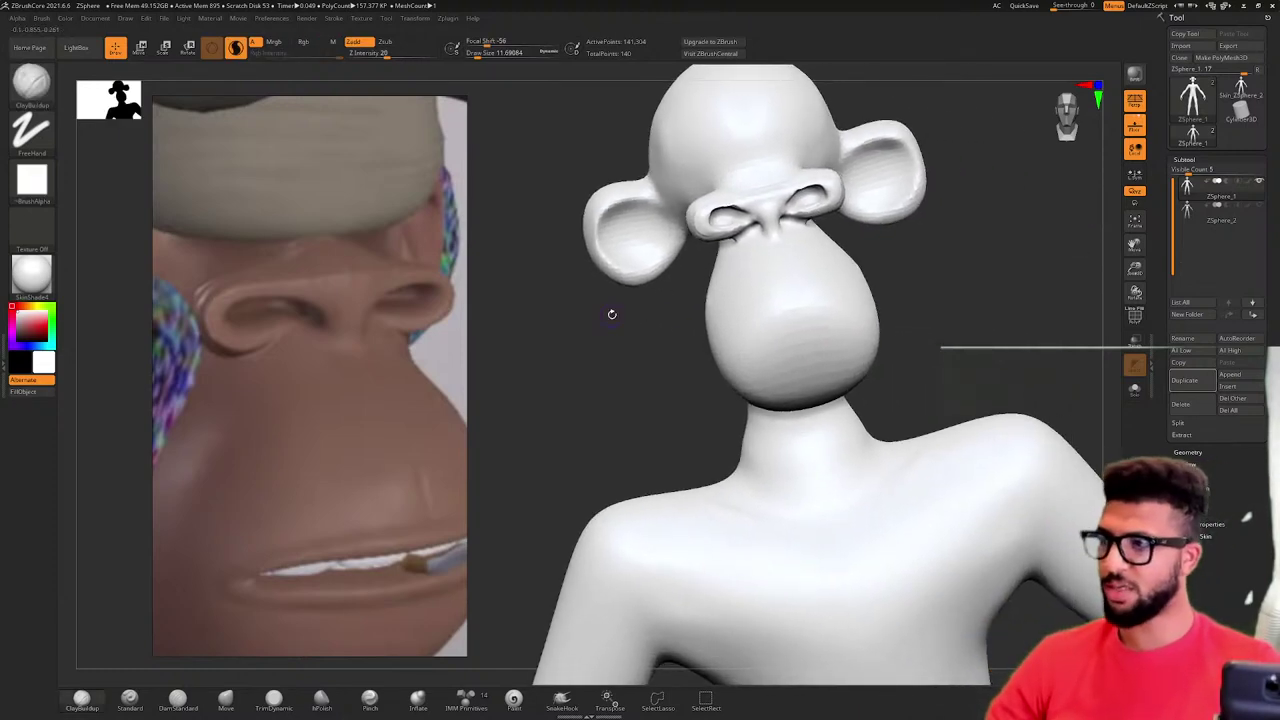
drag(0, 172, 908, 146)
click(955, 137)
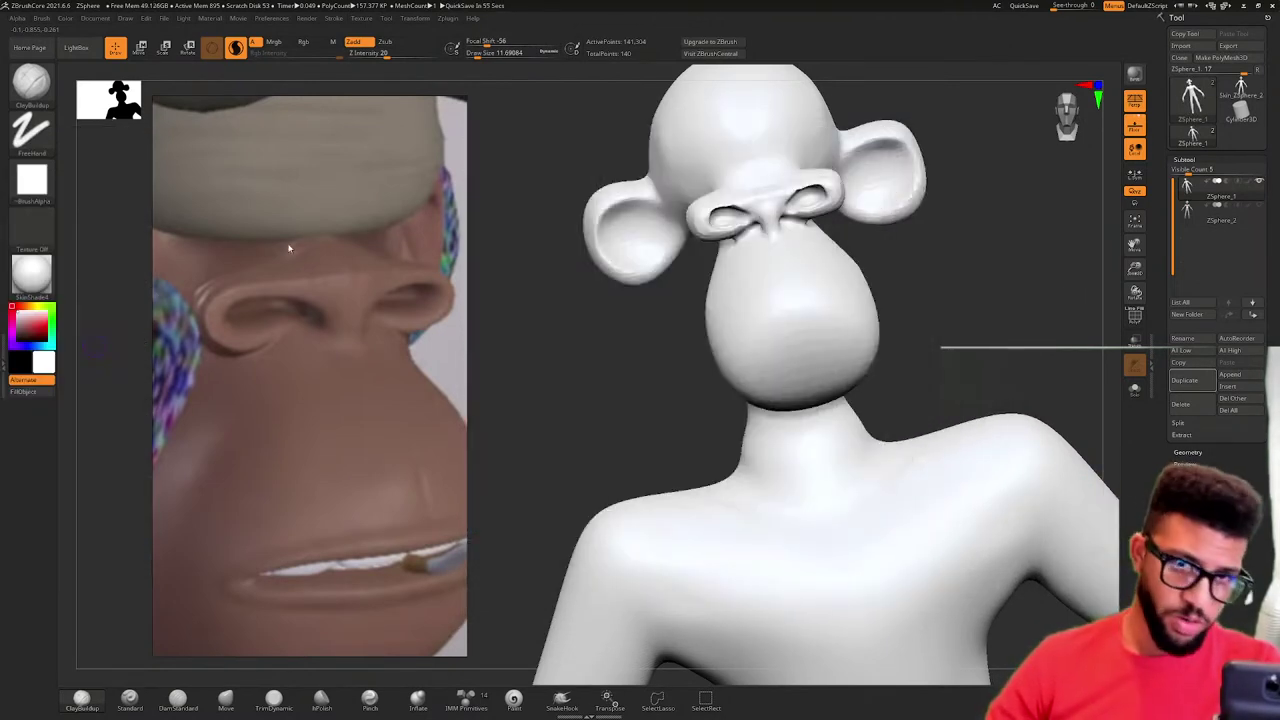
mouse_move(552, 281)
mouse_down()
mouse_move(569, 280)
mouse_move(552, 282)
mouse_up()
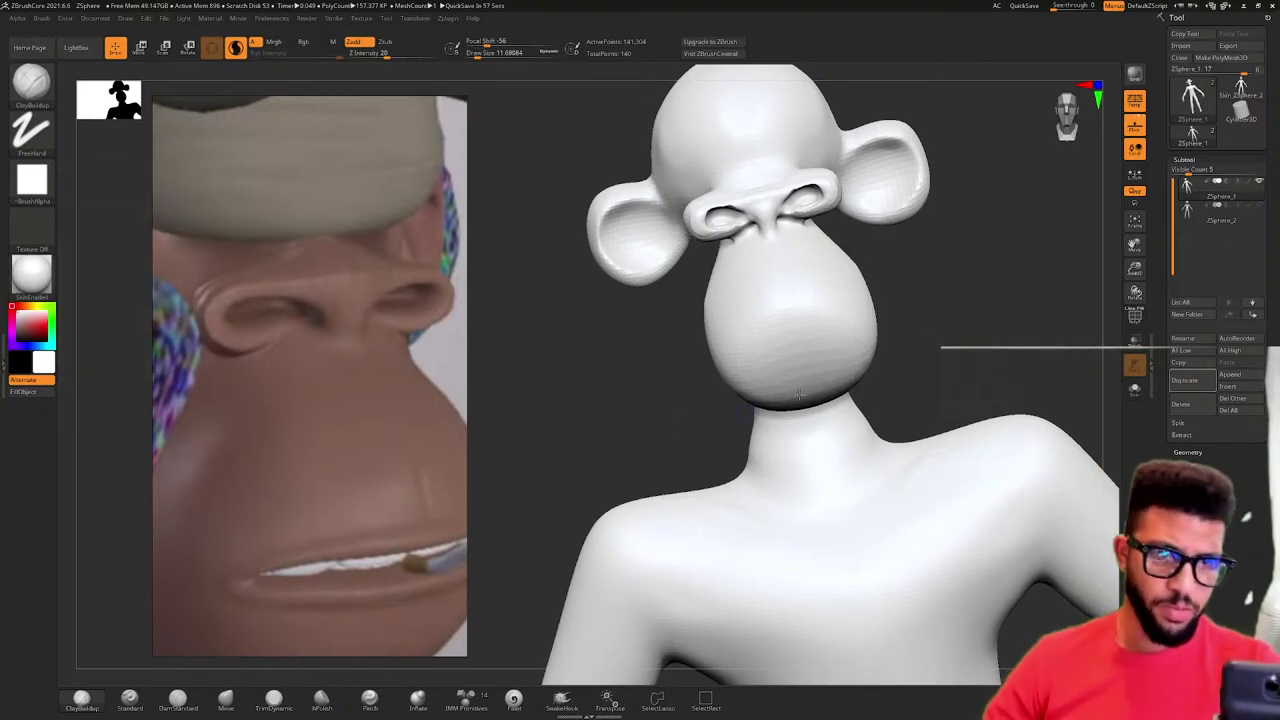
drag(1048, 322, 960, 300)
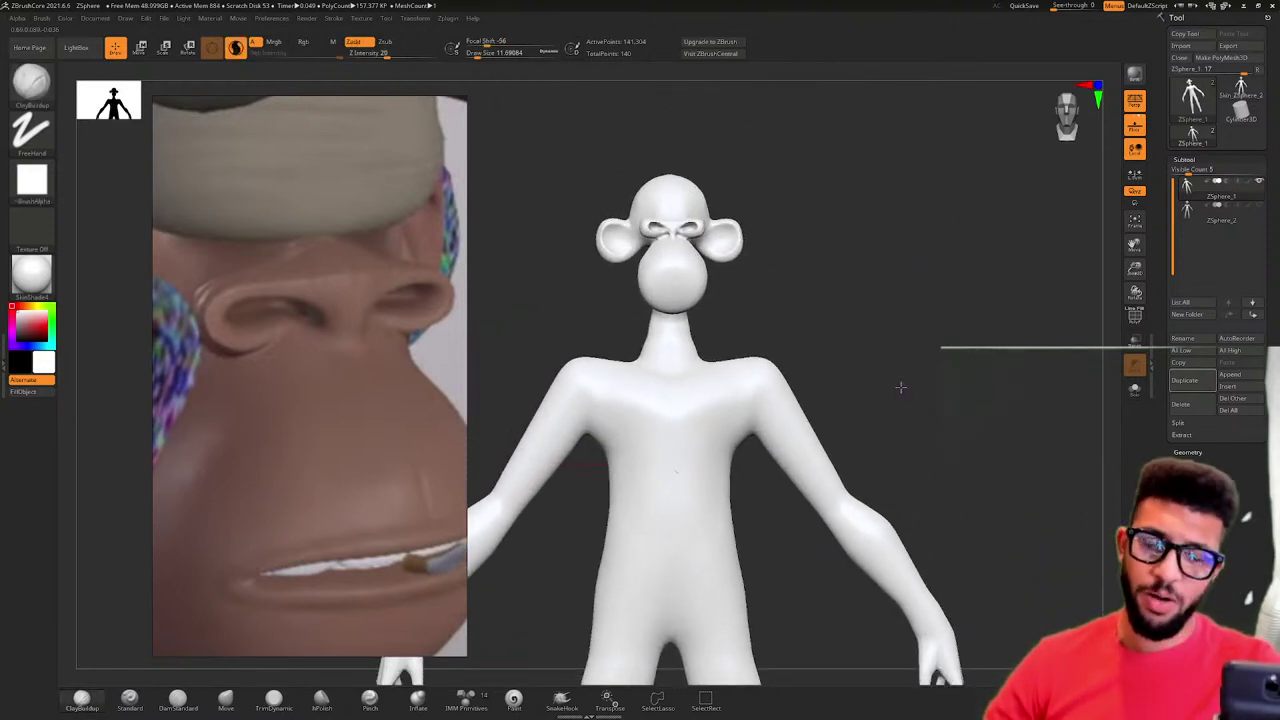
alt+drag(900, 386, 829, 281)
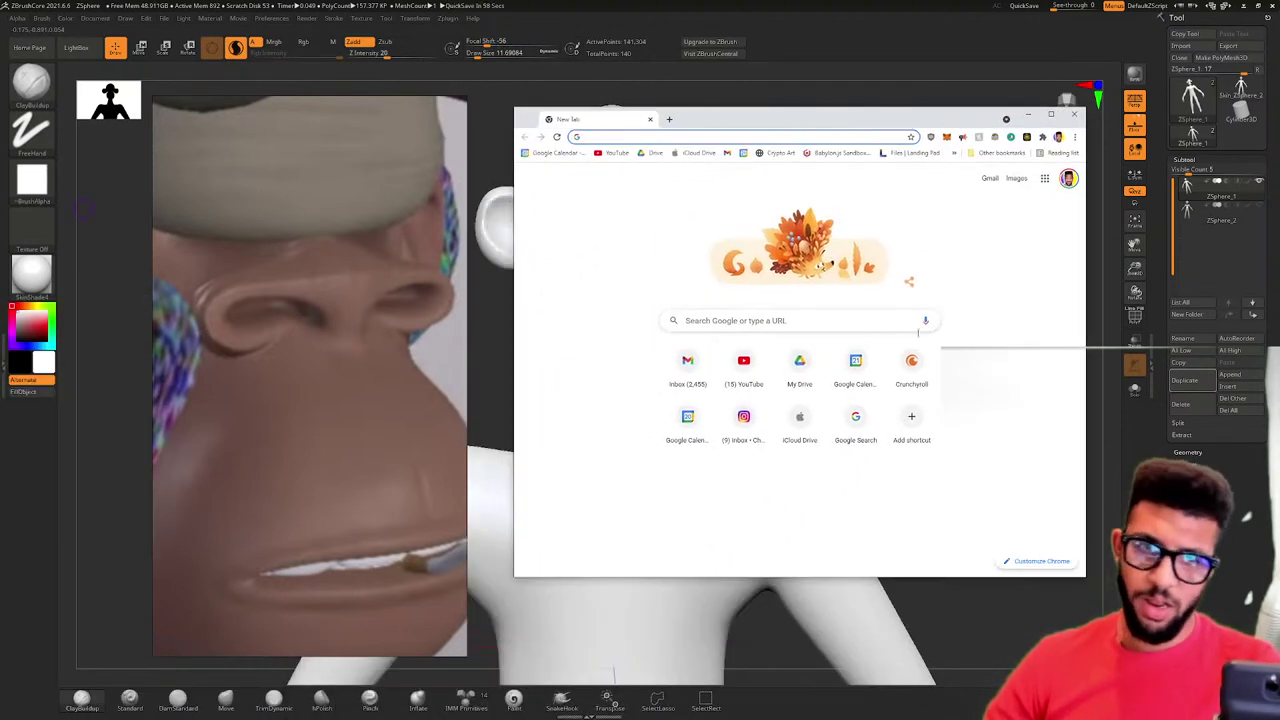
- Search Google in Chrome for "retopology" and browse the image results in a maximized window
click(930, 326)
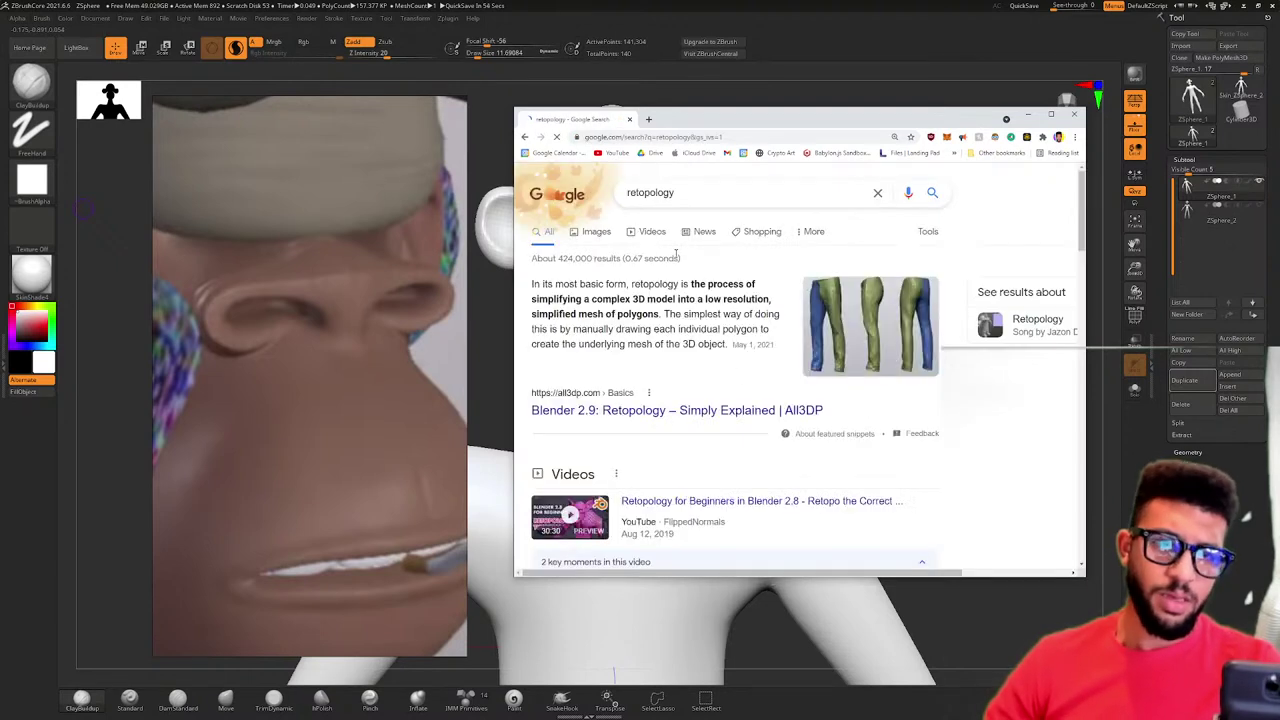
click(594, 236)
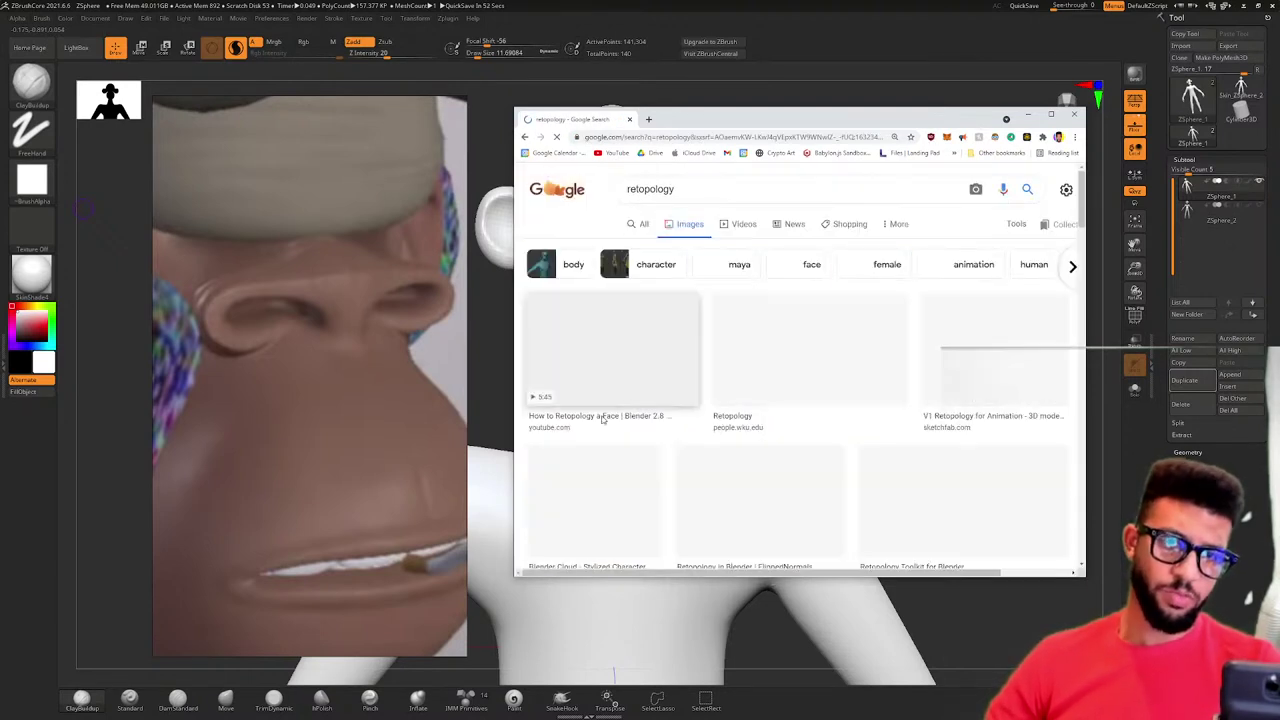
click(1053, 113)
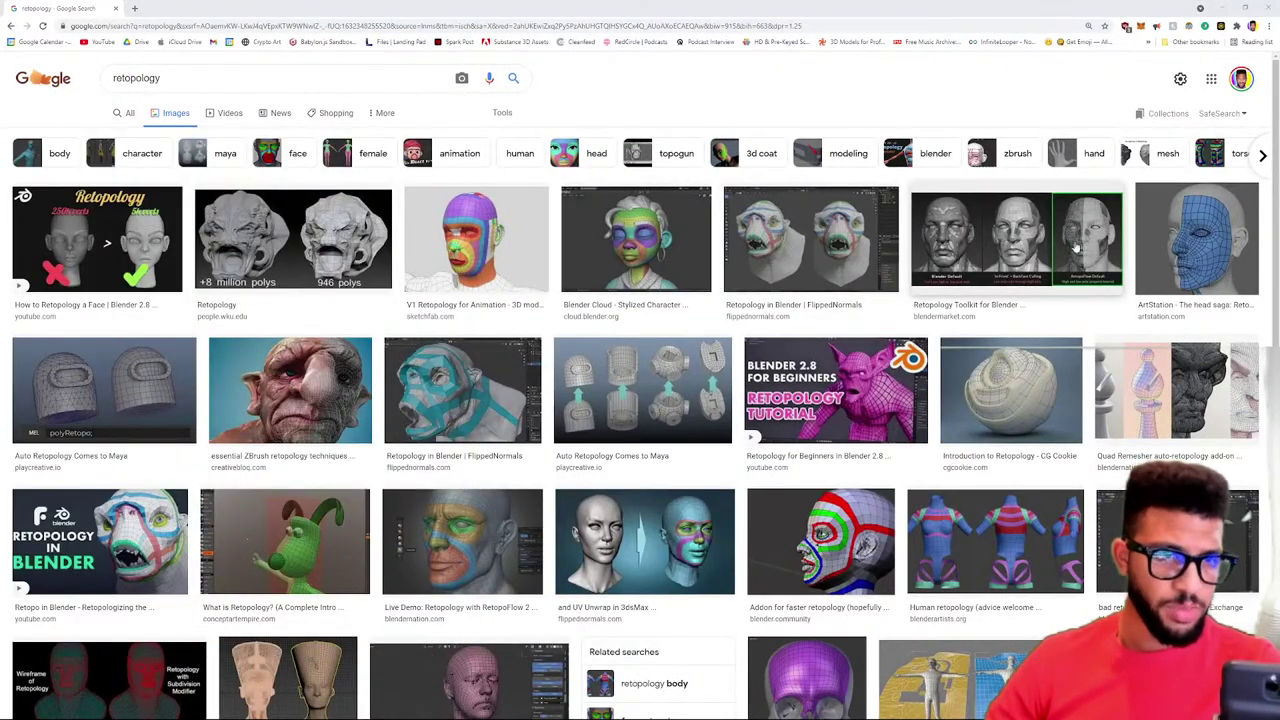
scroll(380, 350, down, 5)
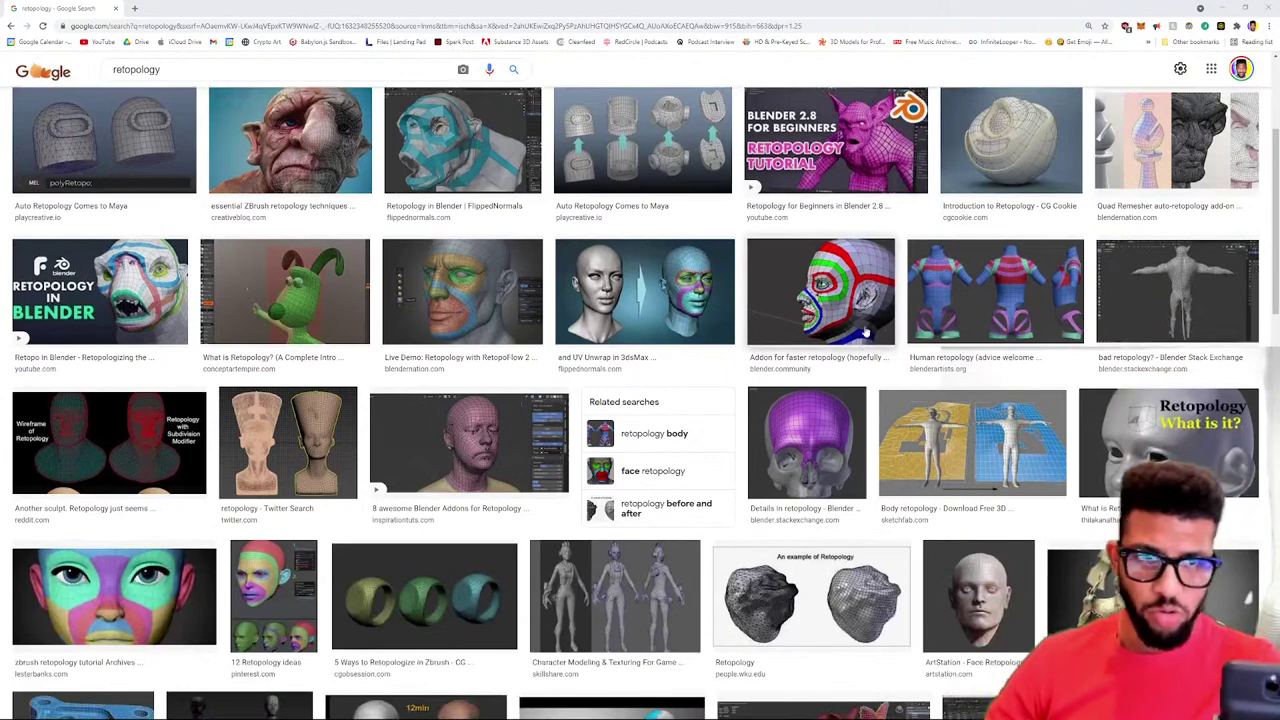
scroll(380, 350, down, 1)
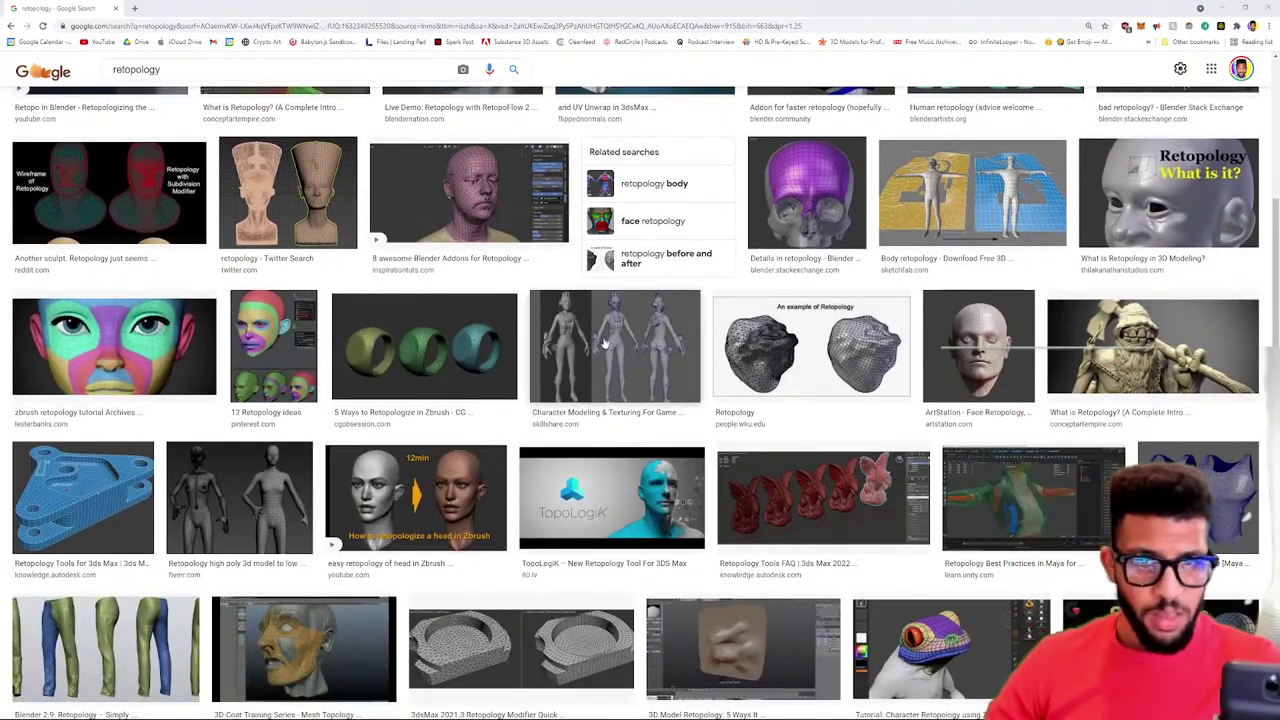
- Open the source page of the "An example of Retopology" image and compare the dense triangulated mesh with the clean quad mesh
click(803, 352)
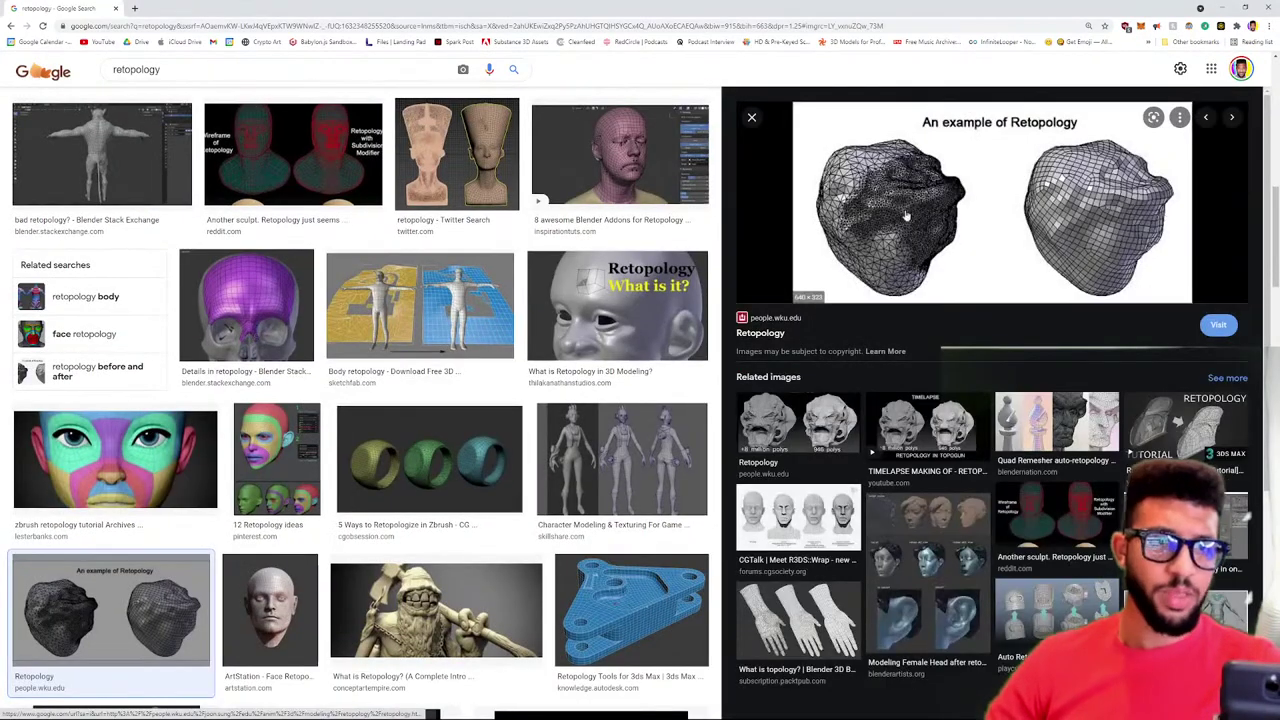
click(910, 210)
ctrl+scroll(513, 441, up, 8)
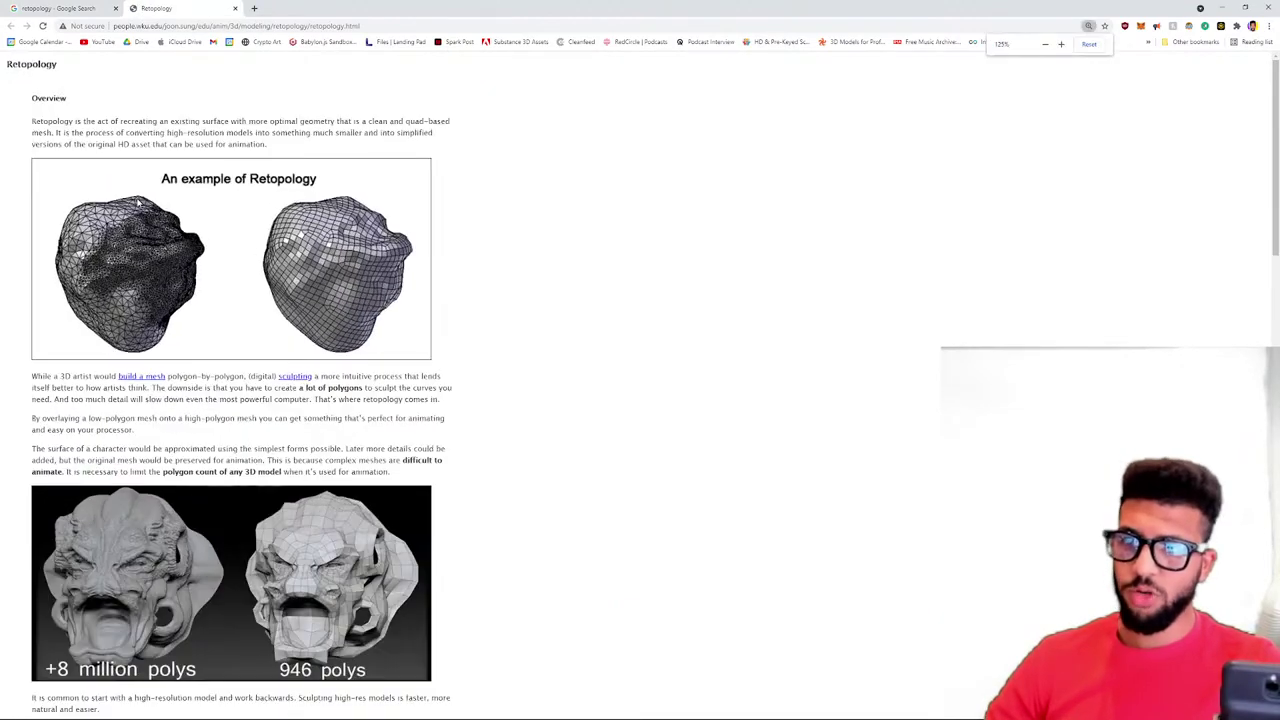
ctrl+scroll(513, 441, down, 2)
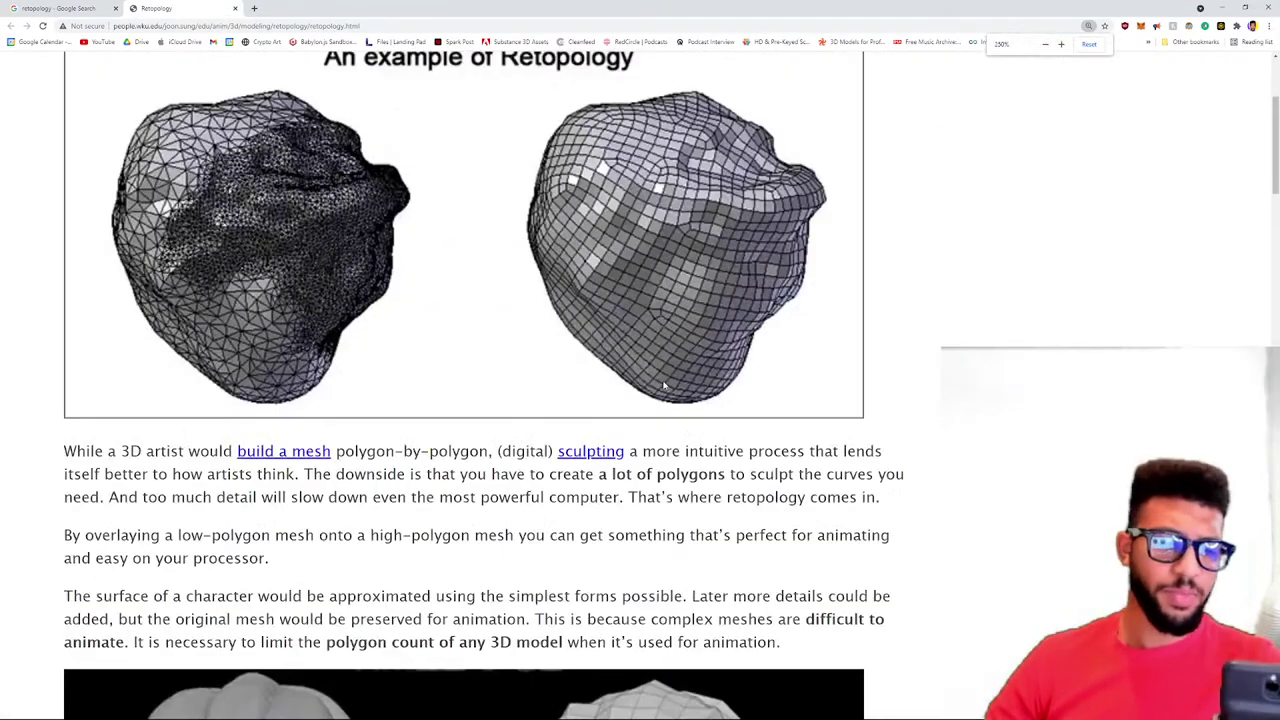
scroll(355, 263, up, 1)
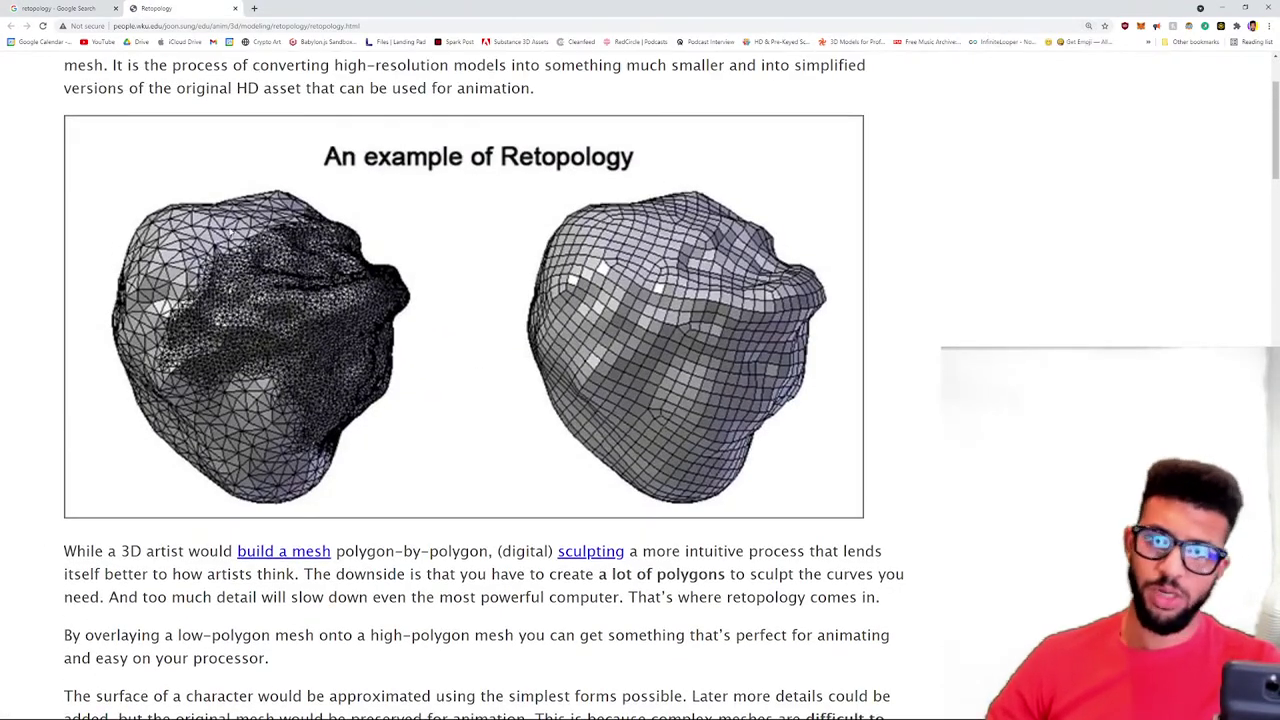
ctrl+scroll(376, 315, up, 1)
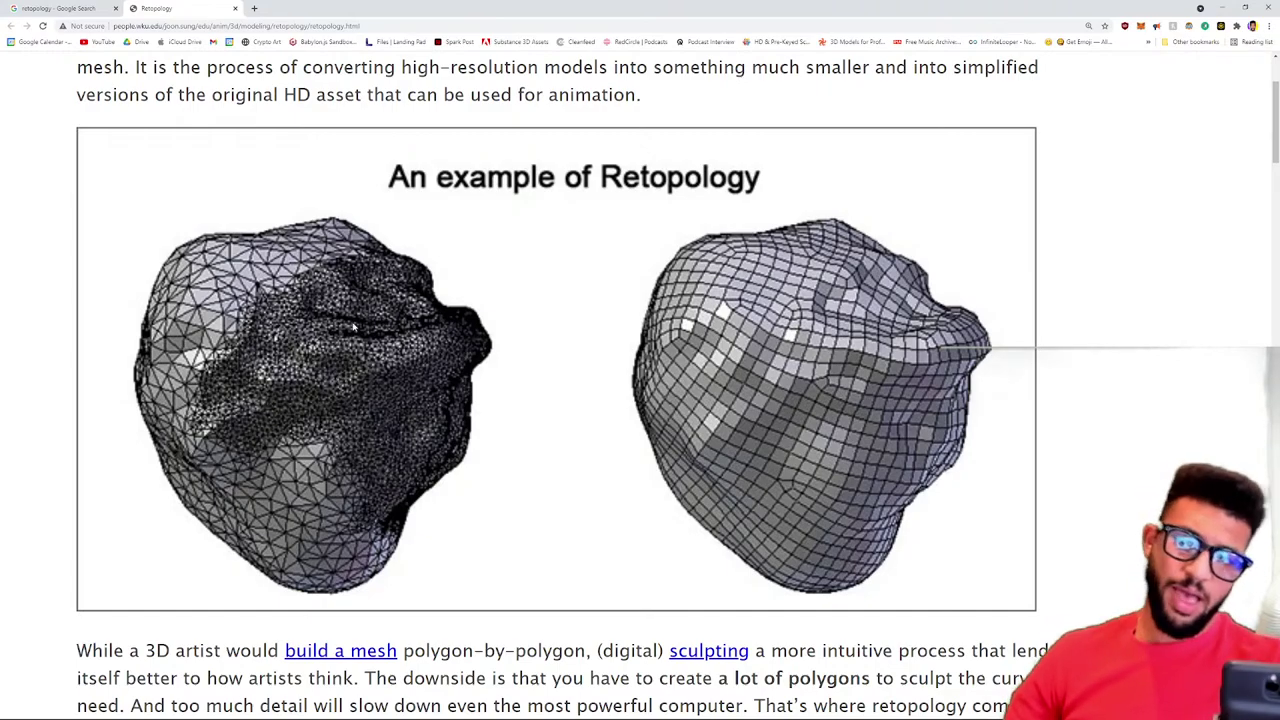
scroll(352, 327, down, 5)
scroll(440, 318, up, 4)
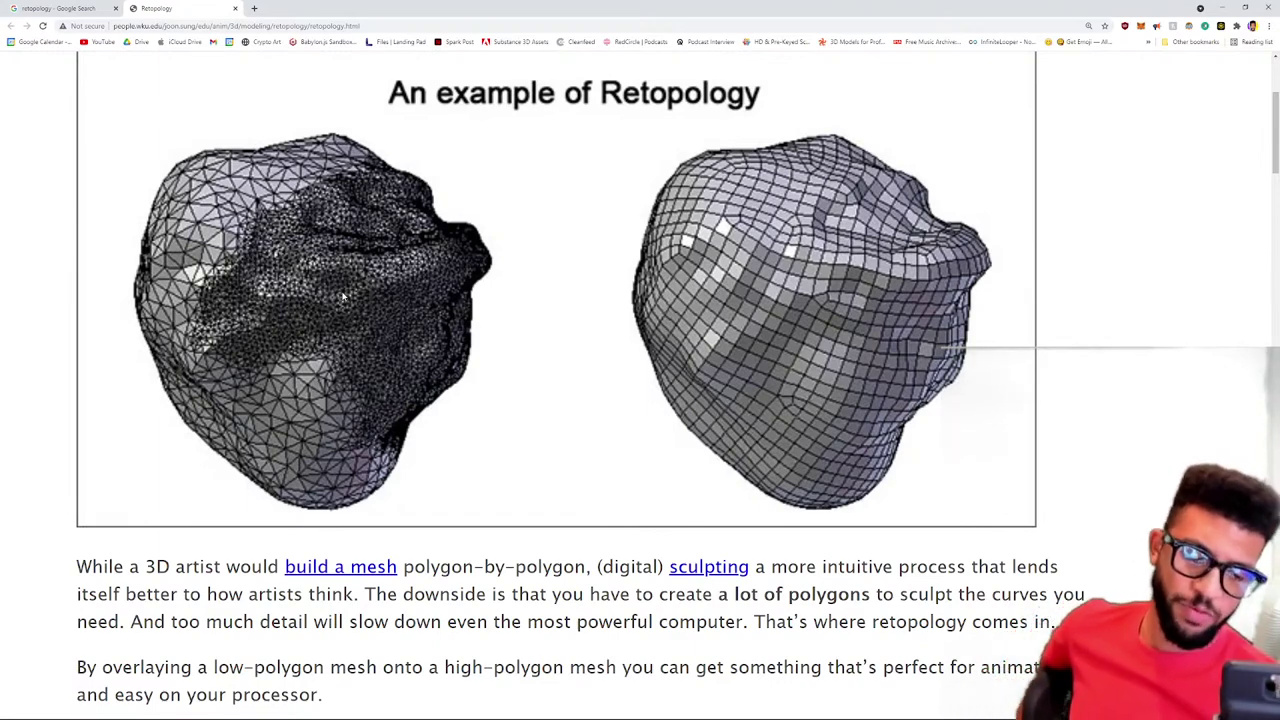
- Compare the high-polygon monster head with its low-polygon retopologized version further down the page
scroll(343, 296, down, 7)
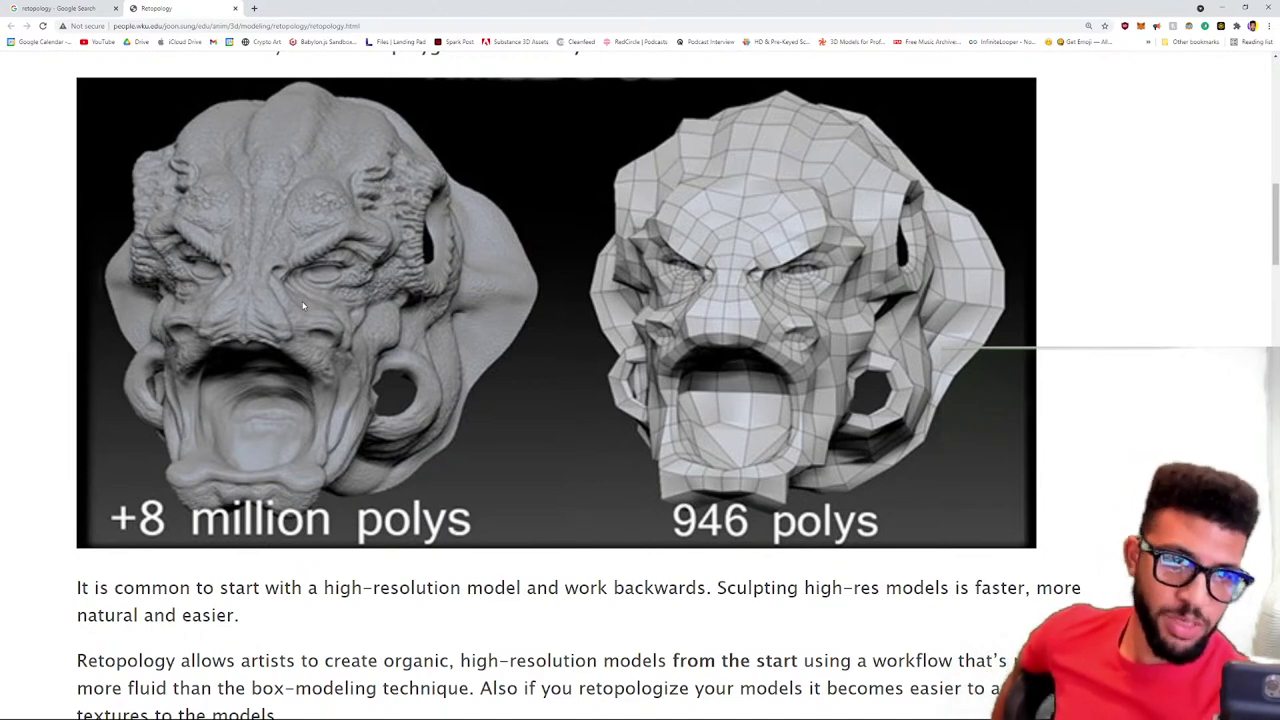
ctrl+scroll(814, 271, up, 1)
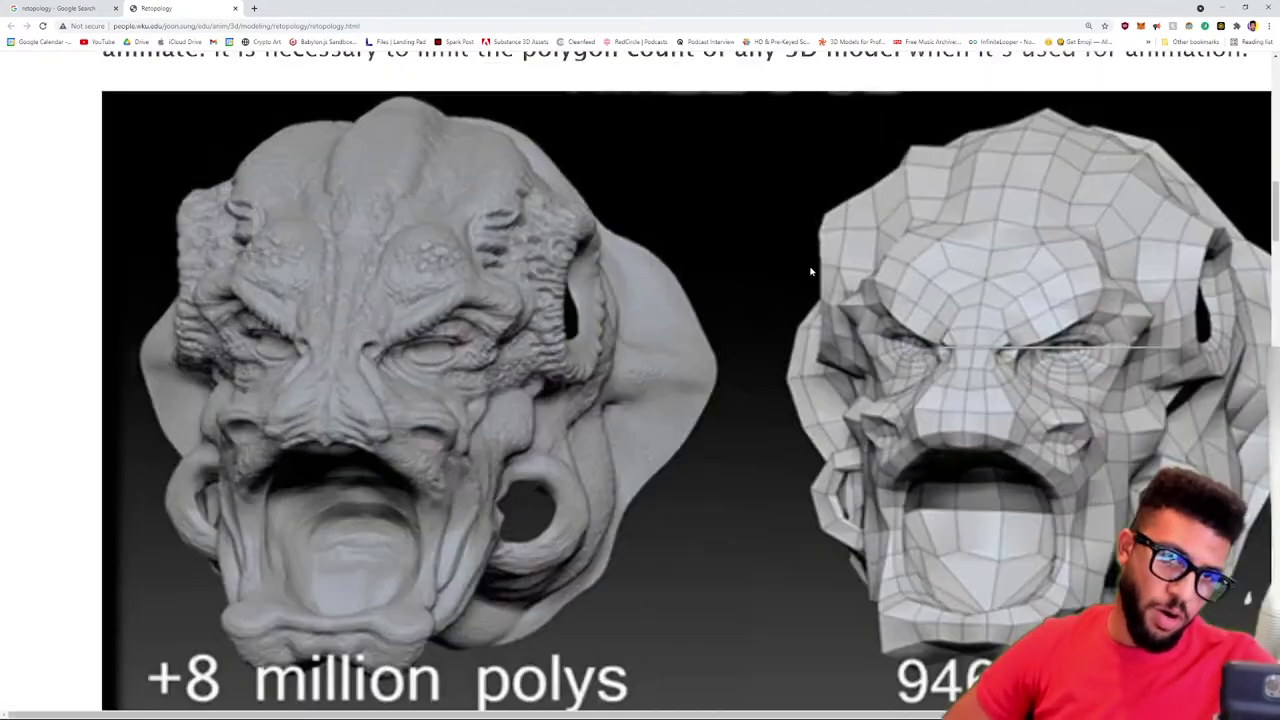
ctrl+scroll(829, 296, down, 1)
scroll(575, 197, up, 3)
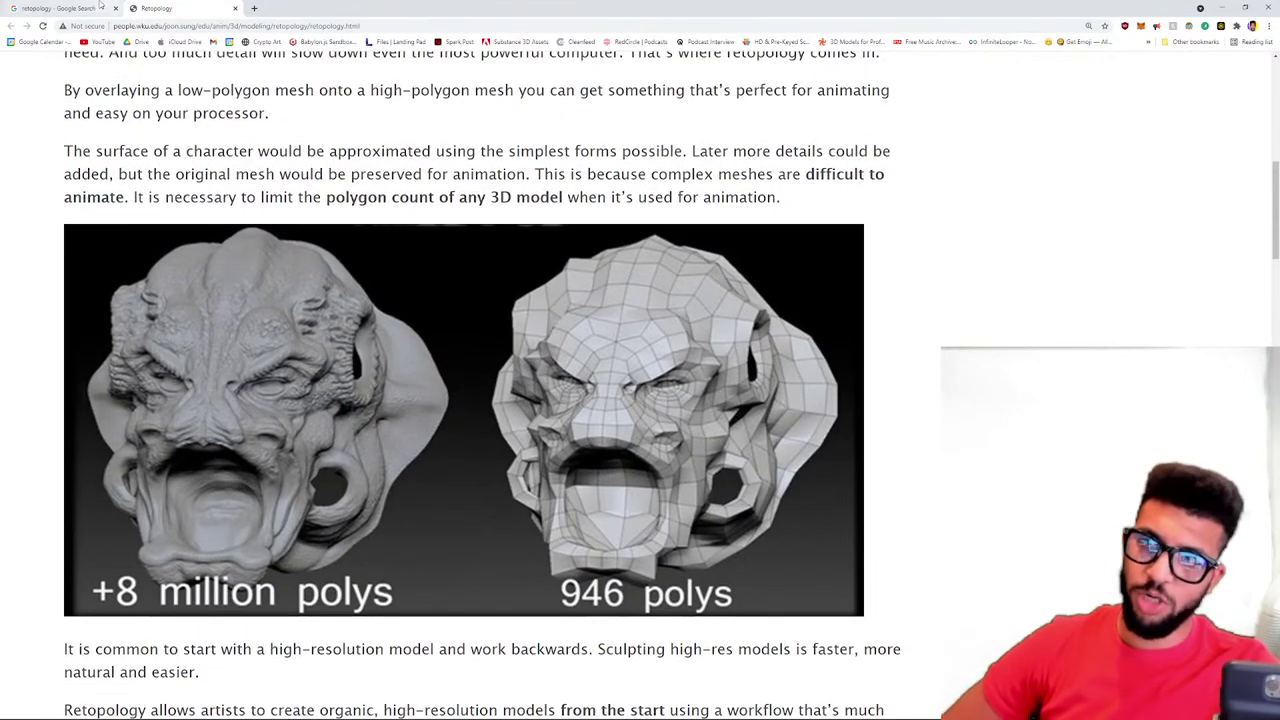
- Open the source page of the colour-coded face image from the "retopology" image results and enlarge its face topology picture
click(60, 8)
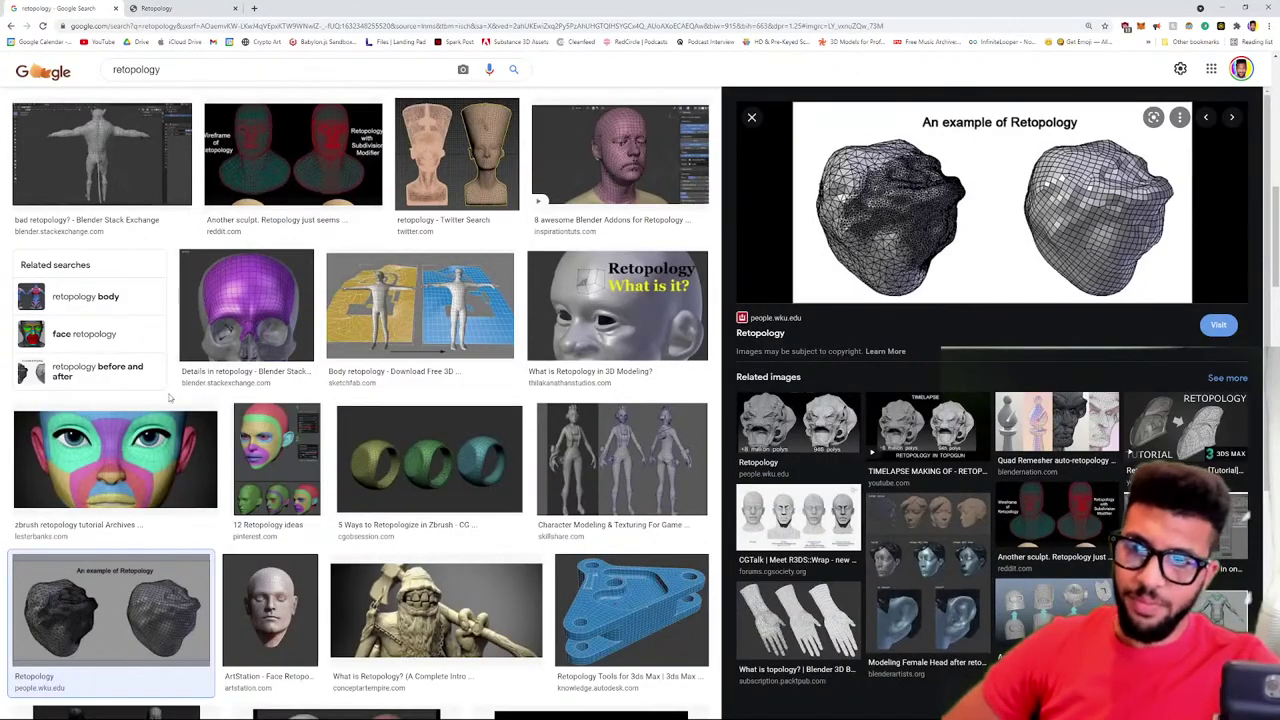
click(115, 458)
click(1006, 232)
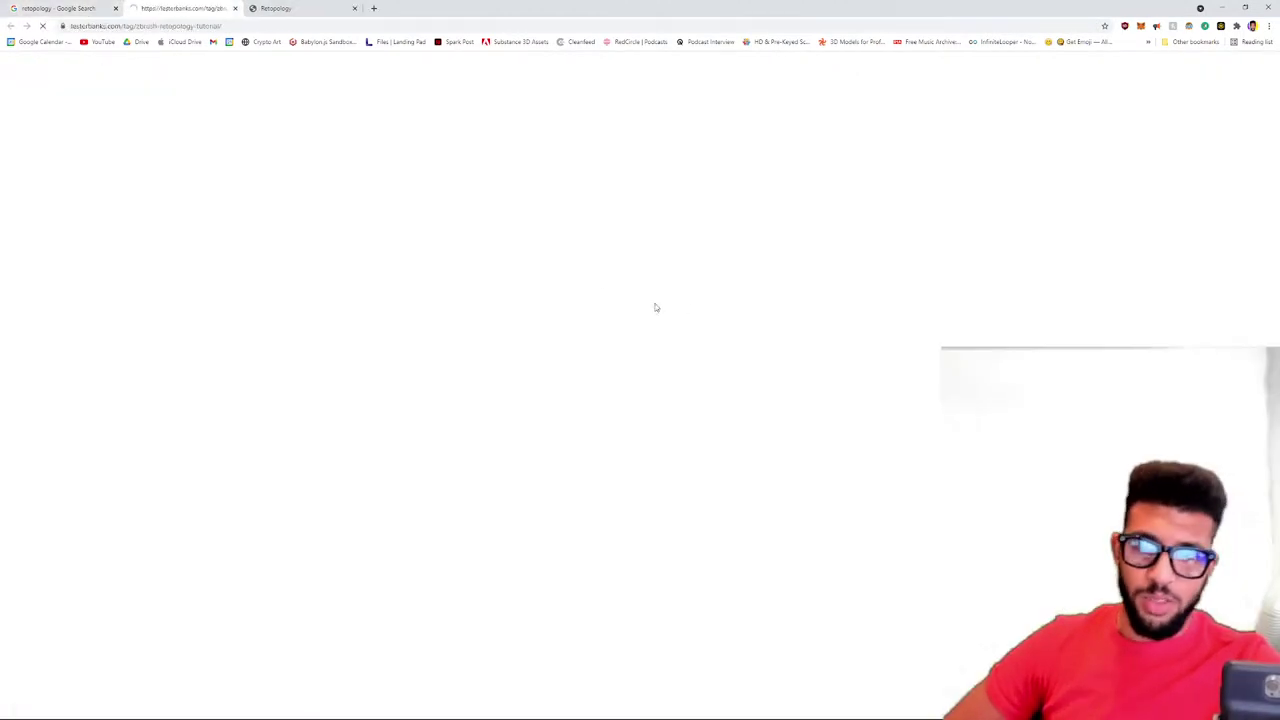
ctrl+scroll(289, 492, up, 5)
ctrl+scroll(289, 492, up, 2)
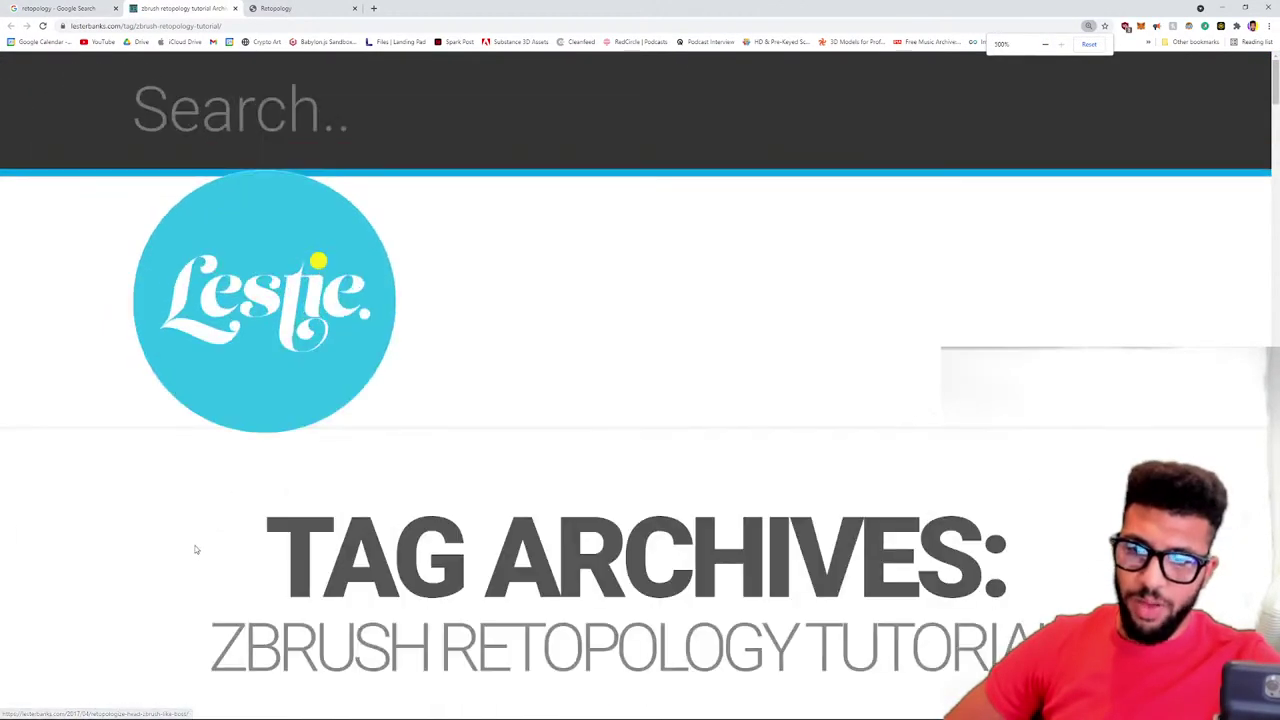
scroll(210, 517, down, 6)
scroll(210, 517, down, 2)
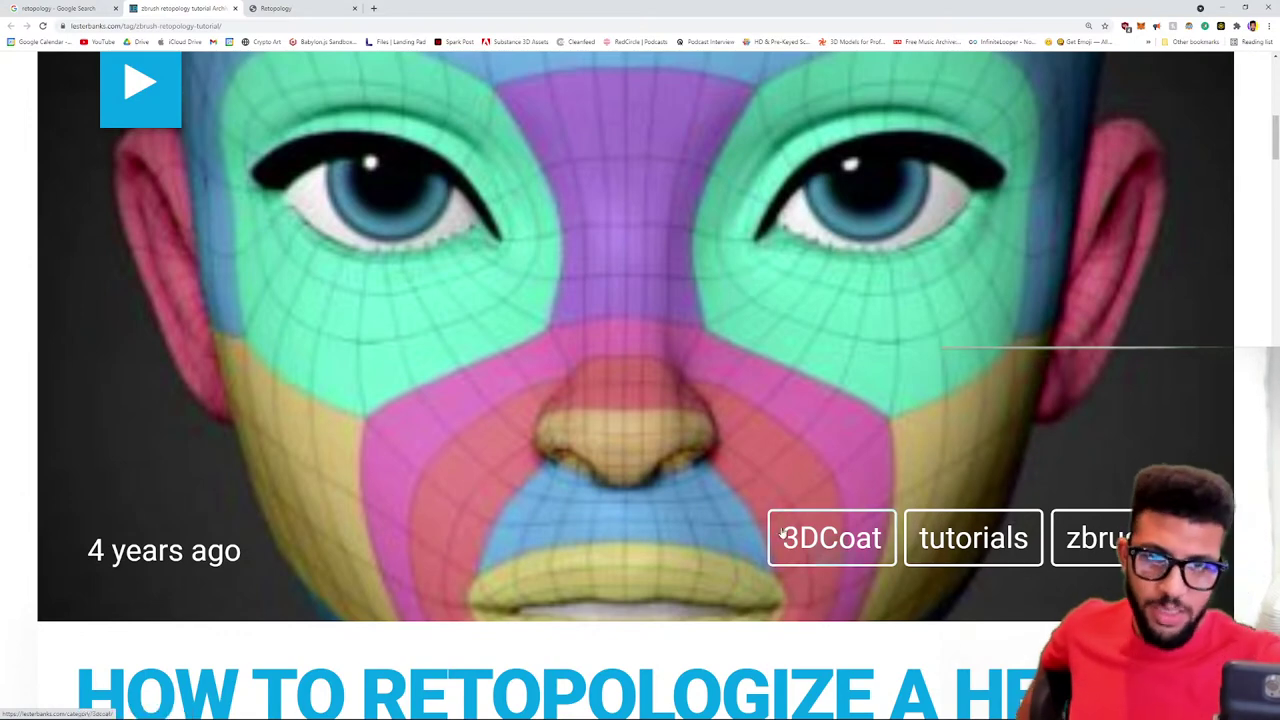
- Examine how the polygon loops run around the eyes, nose and mouth in the face picture and view its article summary
scroll(745, 289, down, 3)
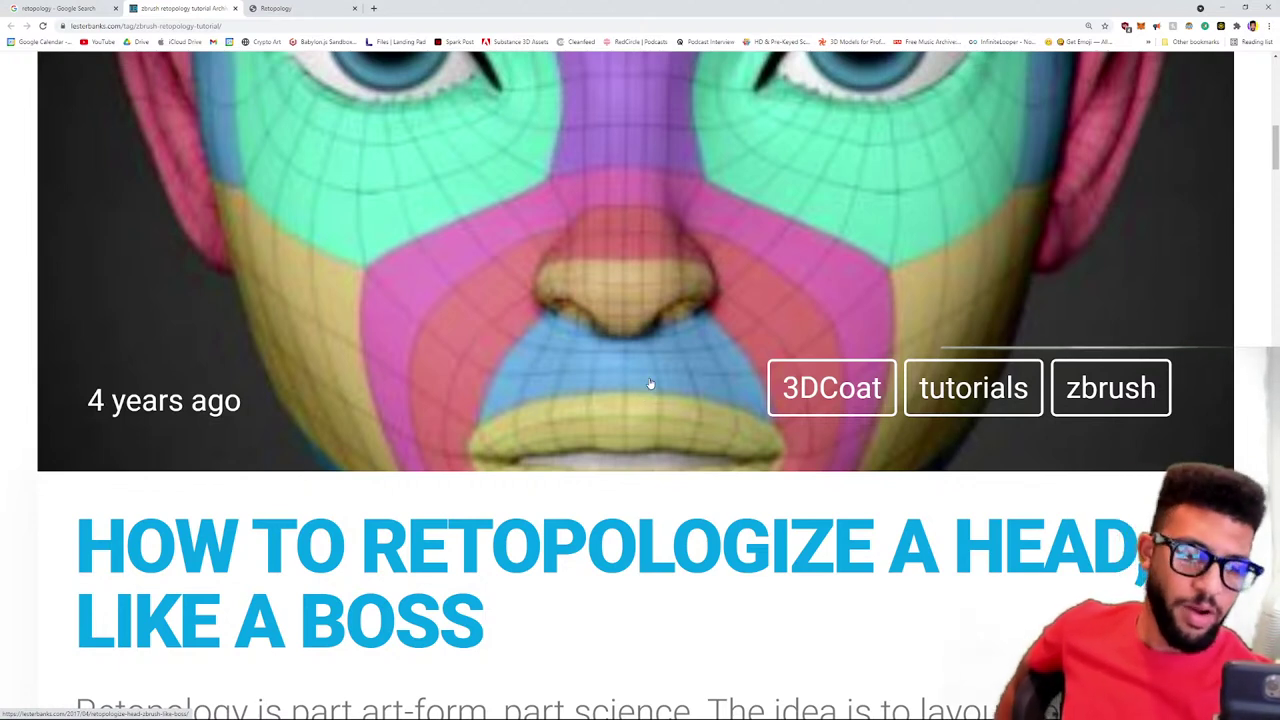
scroll(735, 283, up, 3)
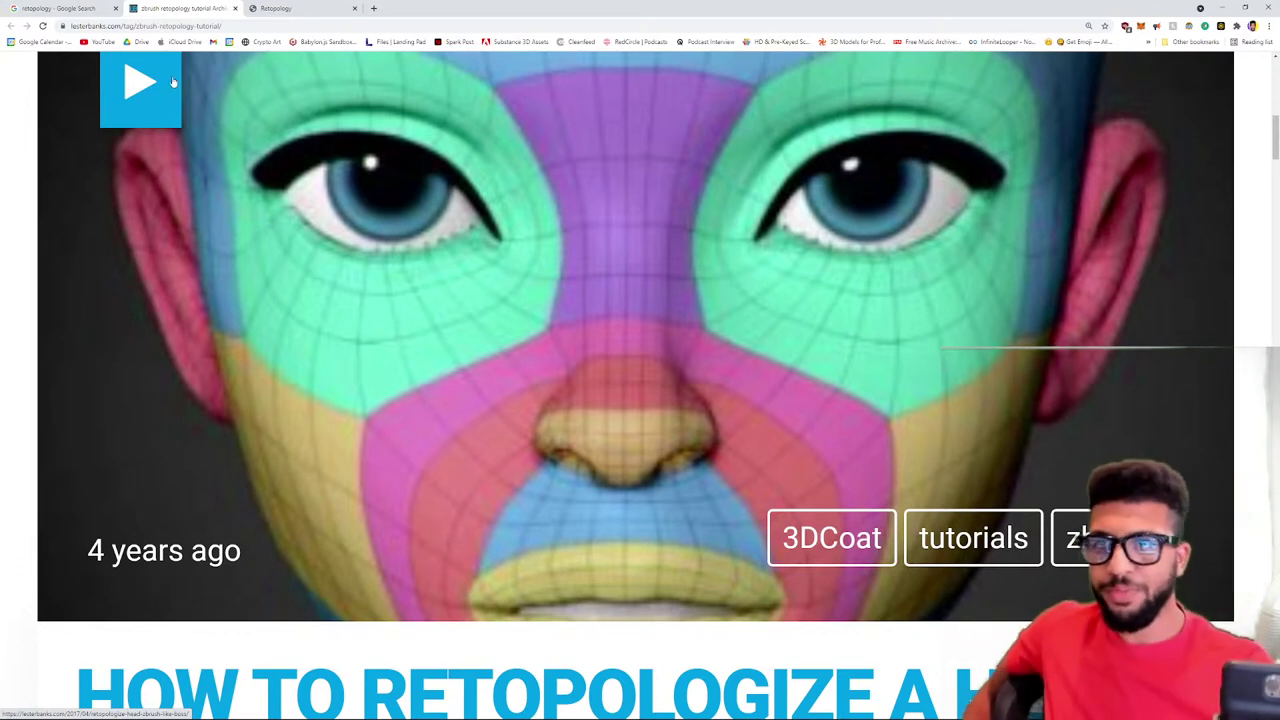
scroll(409, 238, down, 3)
scroll(393, 242, up, 2)
scroll(391, 243, down, 3)
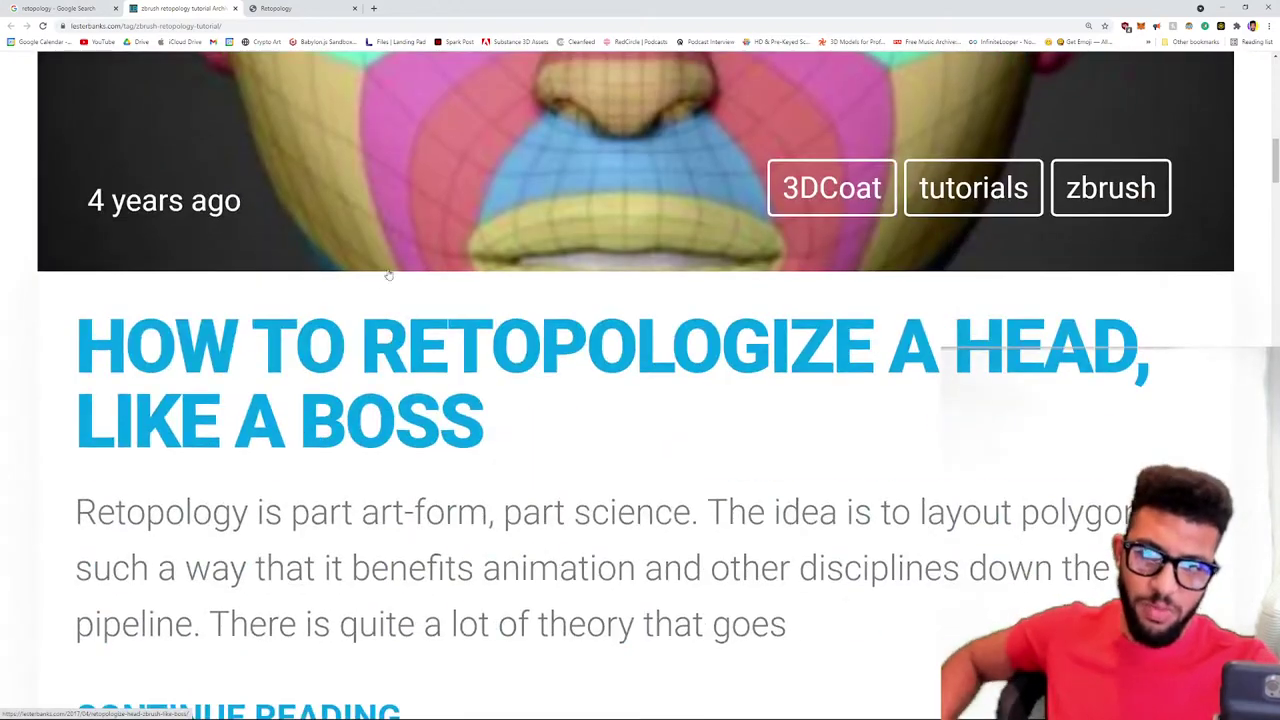
ctrl+scroll(390, 260, down, 4)
scroll(389, 257, up, 3)
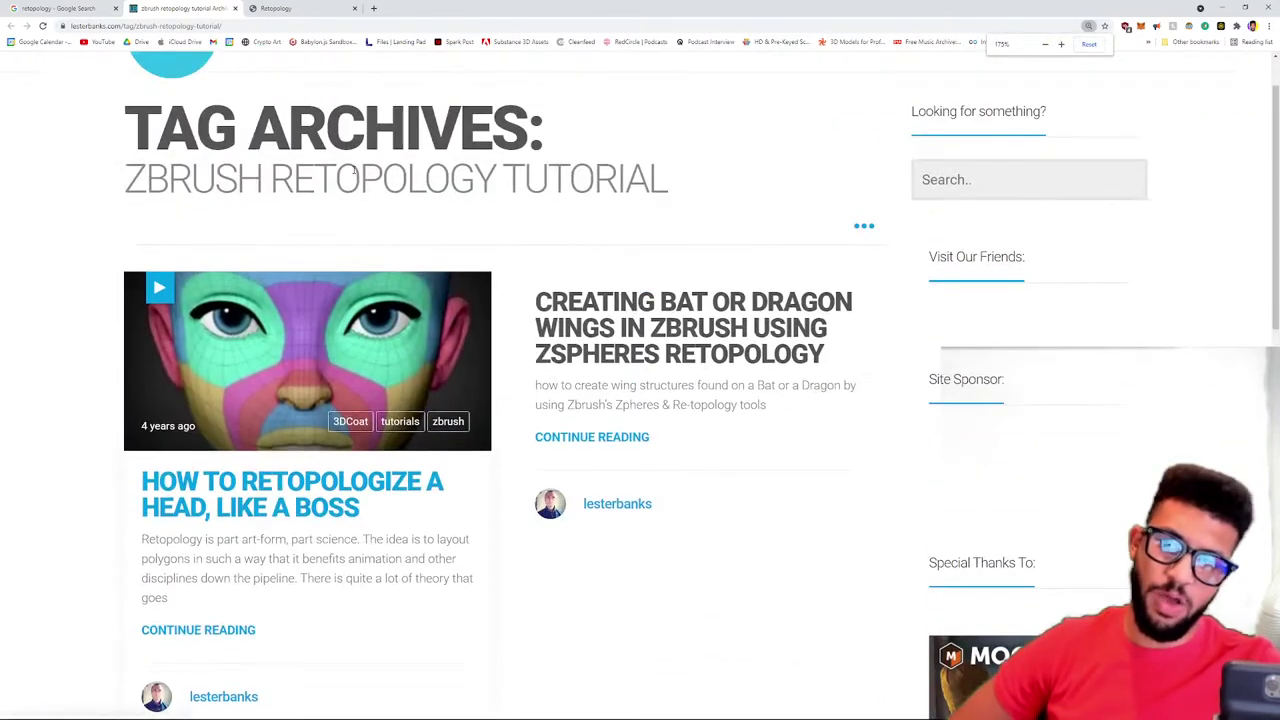
- Read the workflow and Maya sections of the Retopology page and return to the image search results
click(303, 14)
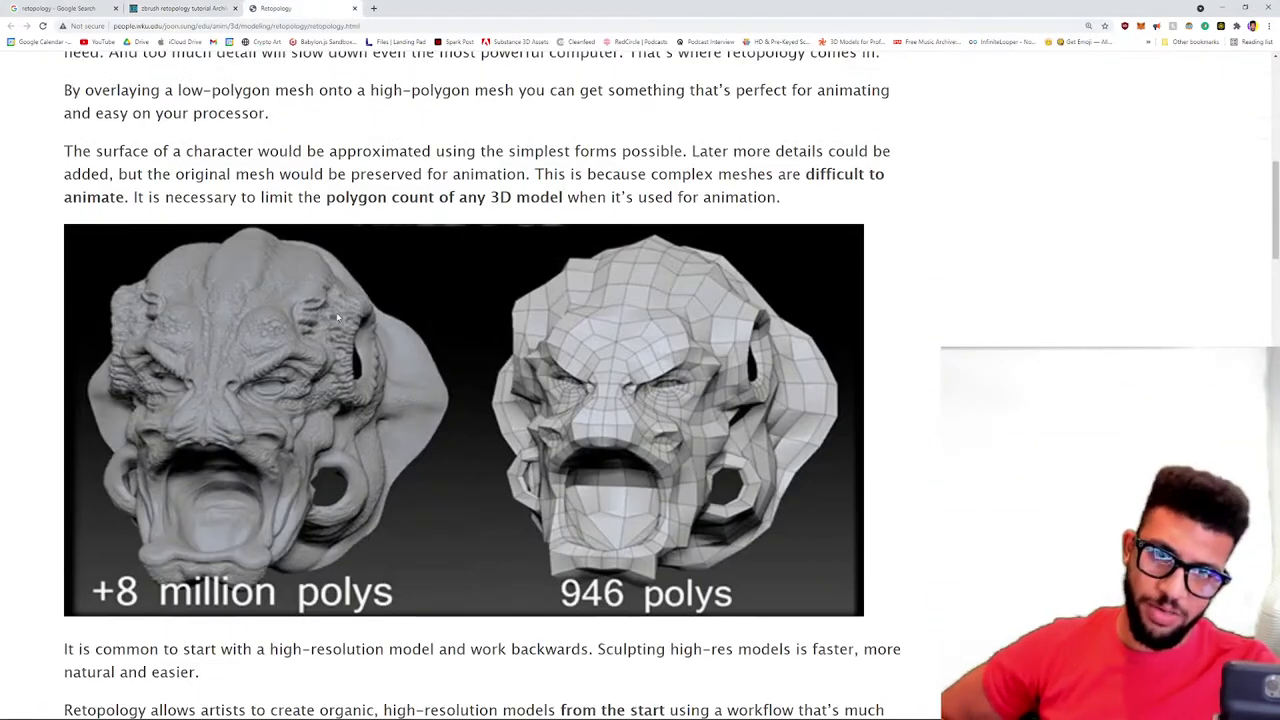
scroll(337, 318, down, 9)
scroll(336, 324, down, 3)
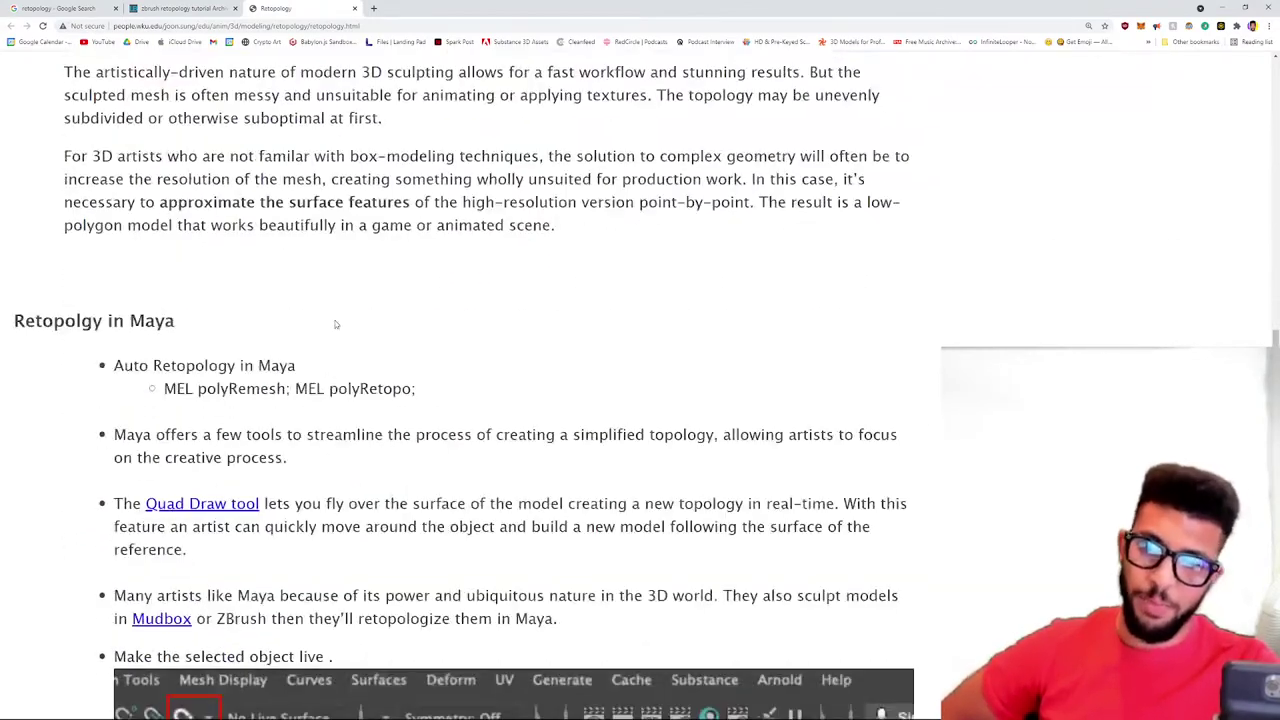
scroll(343, 309, up, 3)
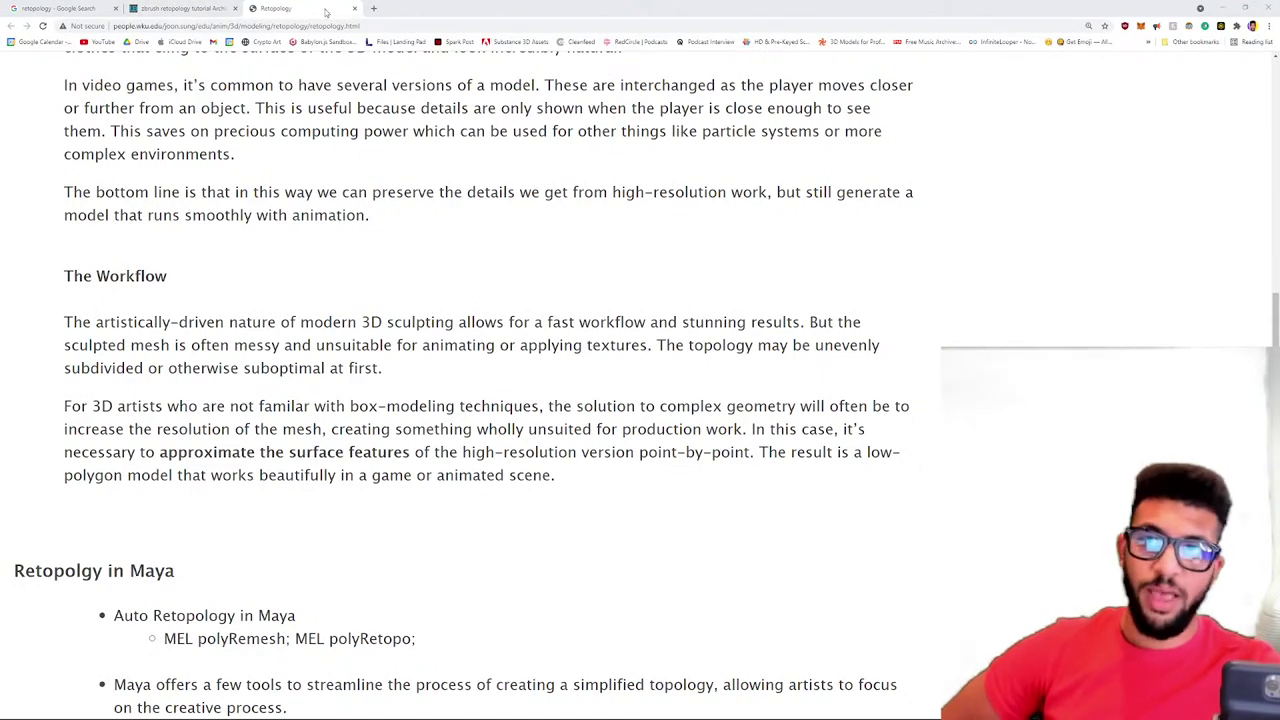
click(195, 9)
click(70, 9)
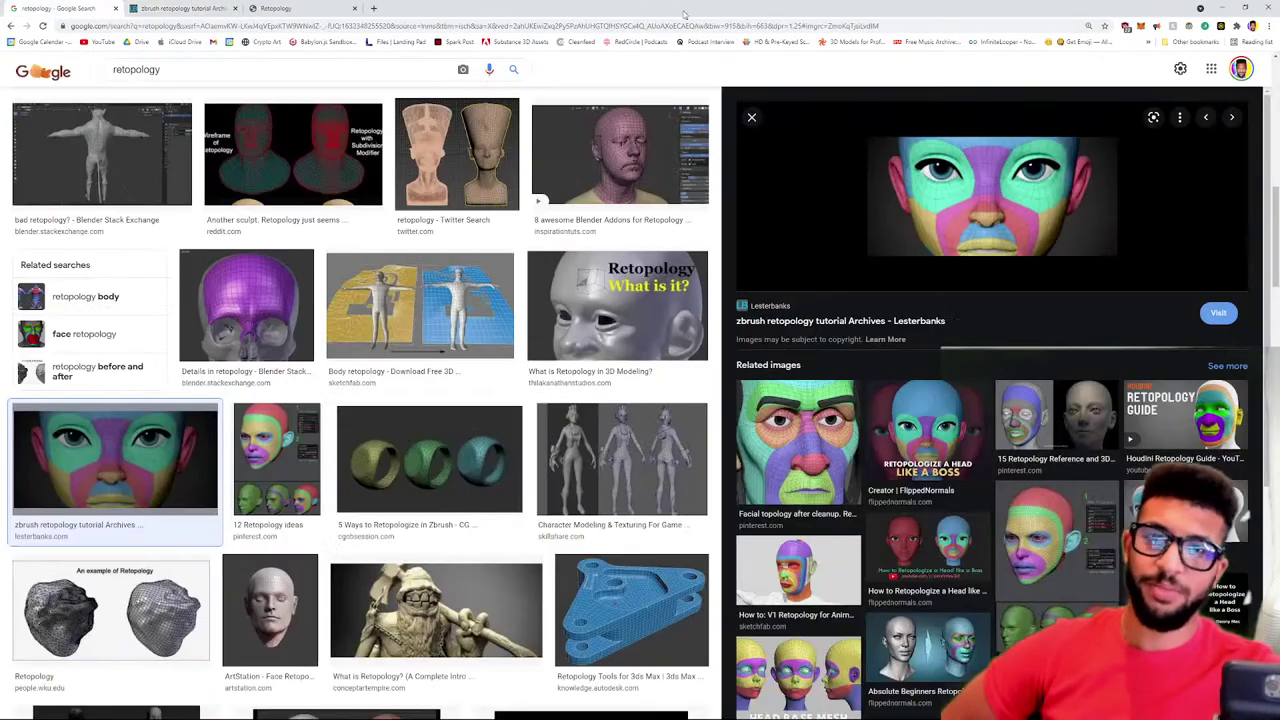
- Switch back to ZBrush and set up a three-quarter view of the head beside the close-up face reference
drag(754, 5, 0, 178)
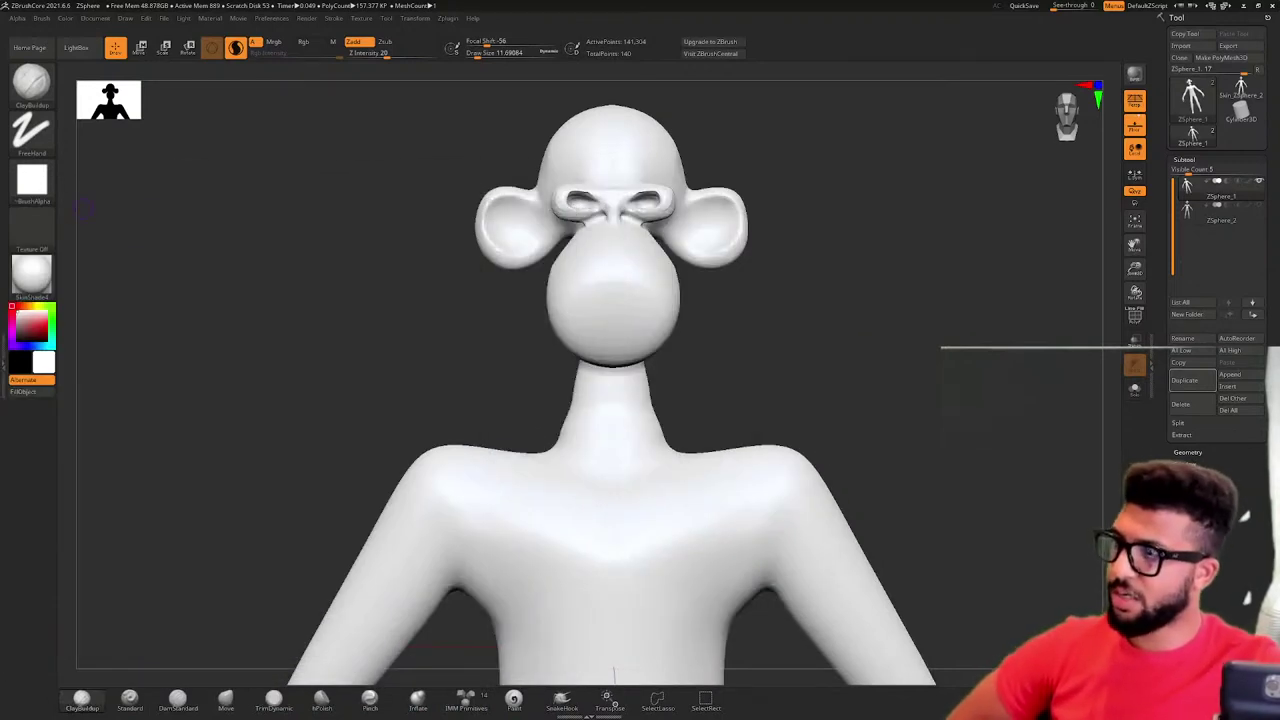
right_drag(0, 400, 264, 349)
right_drag(719, 252, 774, 257)
right_drag(535, 366, 836, 365)
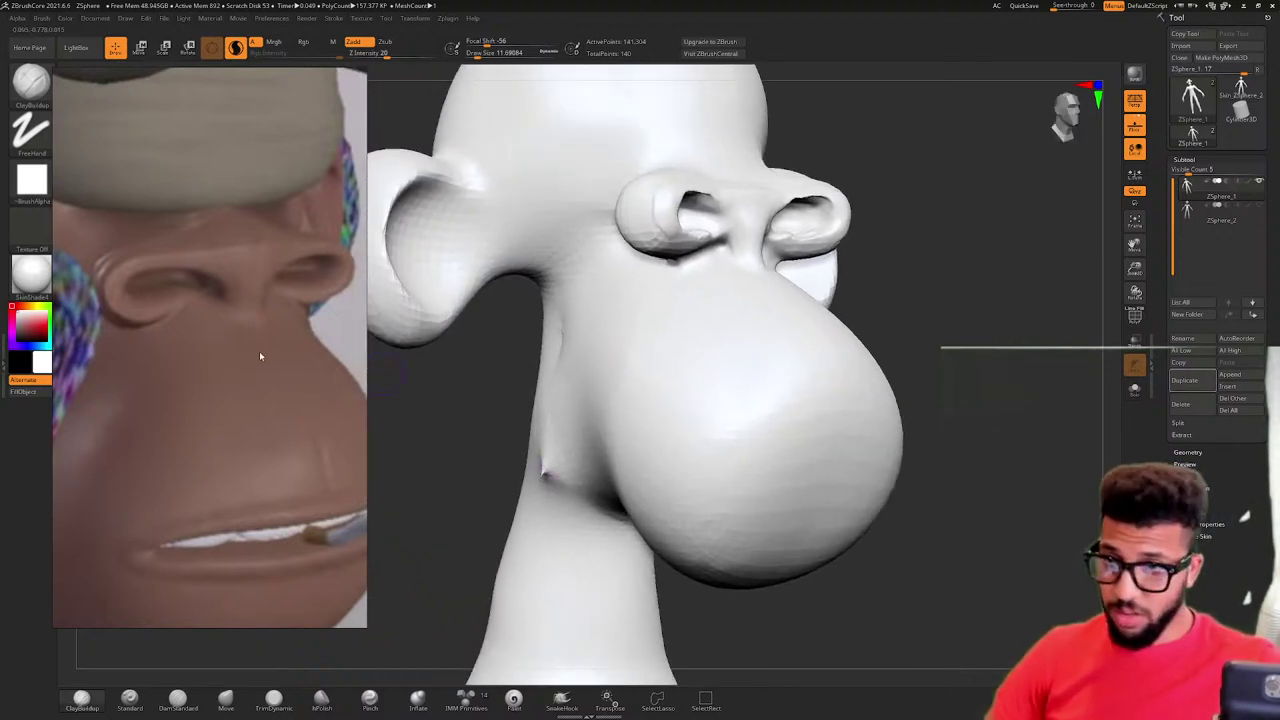
right_drag(260, 356, 338, 366)
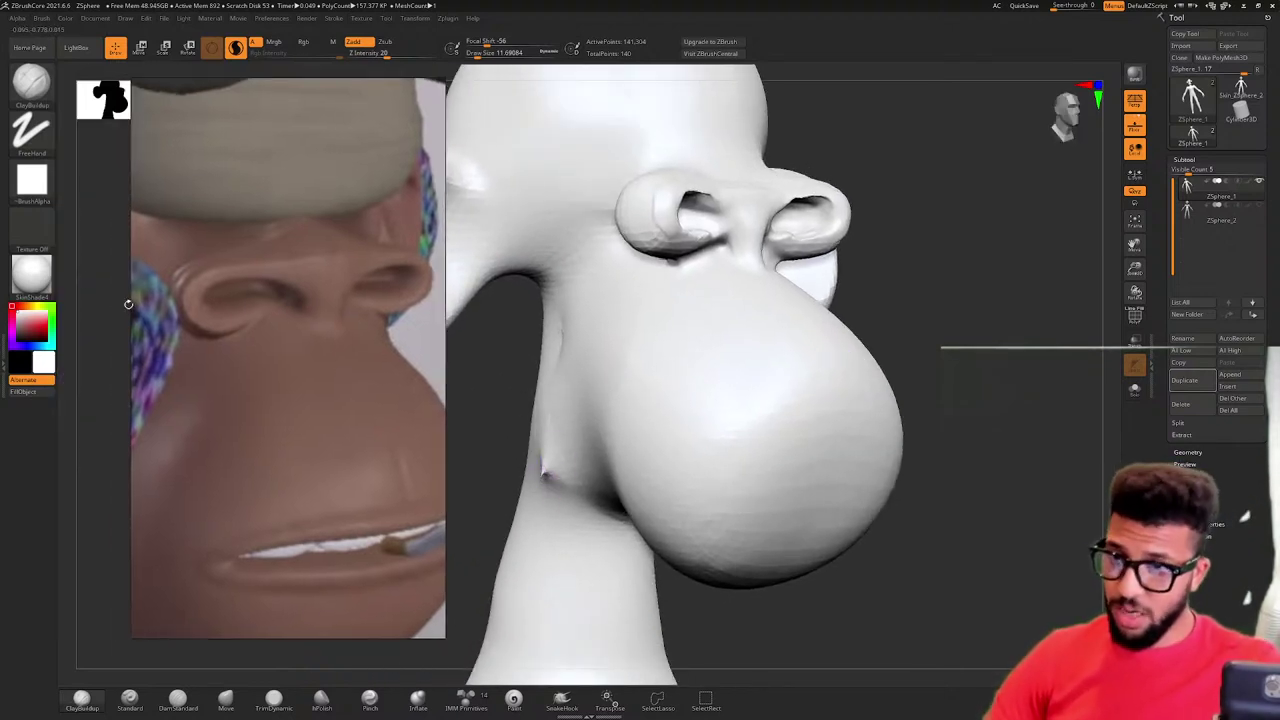
- Try the MatCap Sculpy2 material on the ape model
click(33, 274)
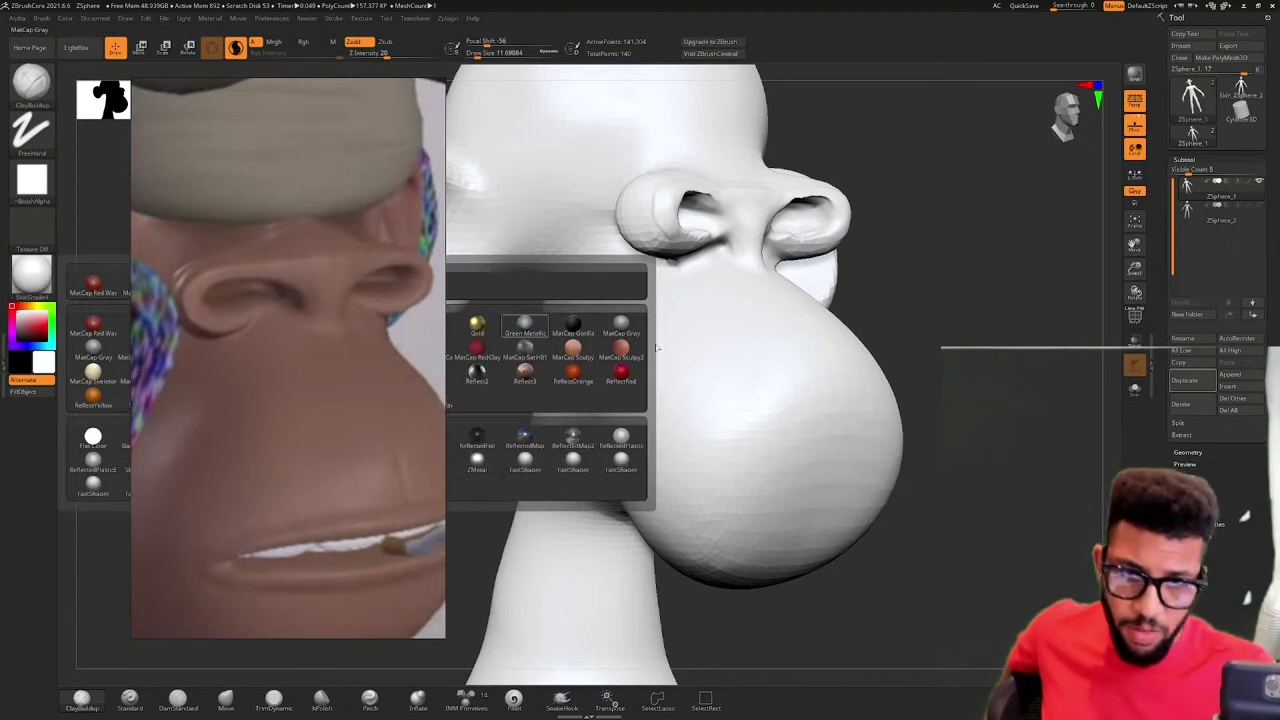
click(31, 276)
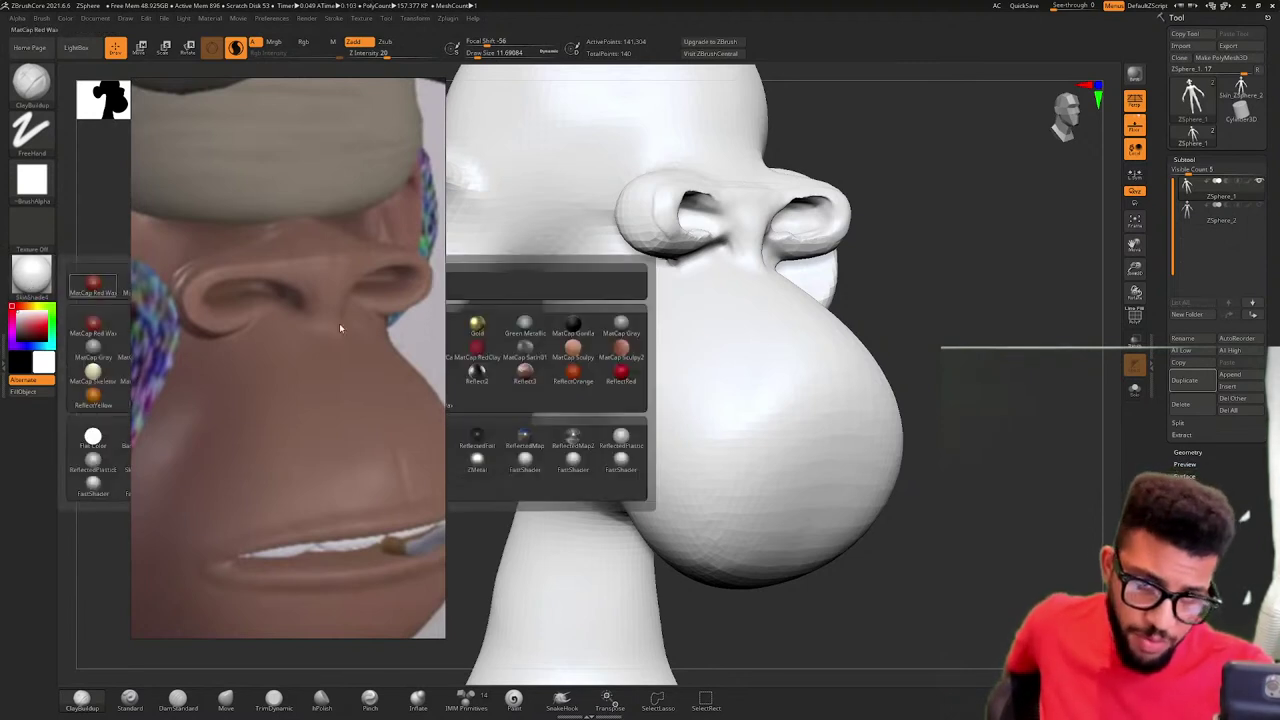
click(621, 360)
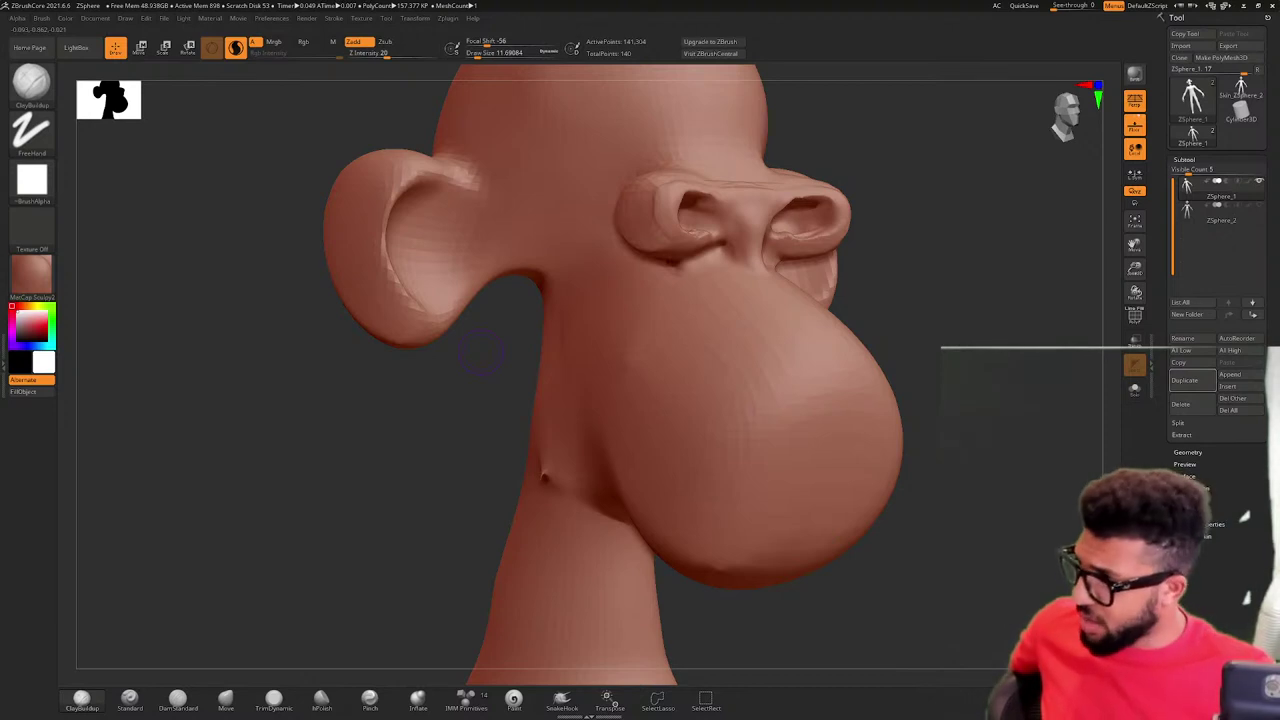
- Apply the MatCap Red Wax material to the ape model and inspect its nose close up against the reference
click(42, 288)
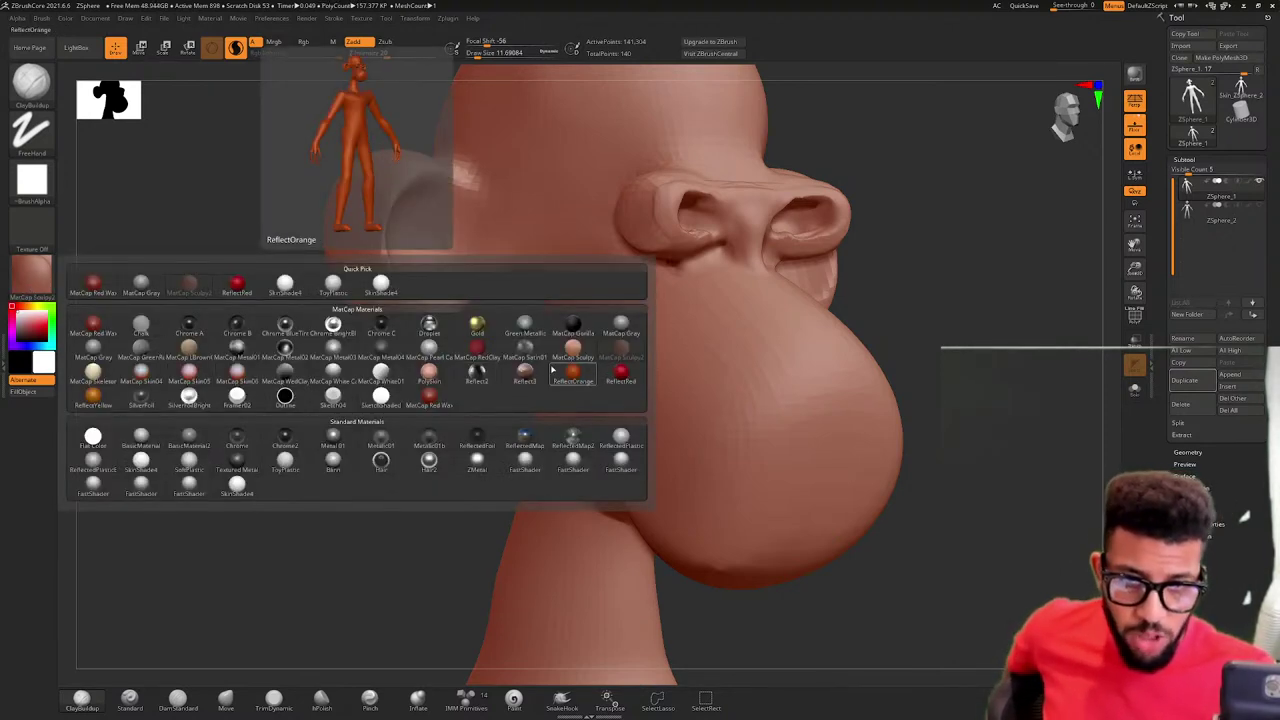
click(429, 396)
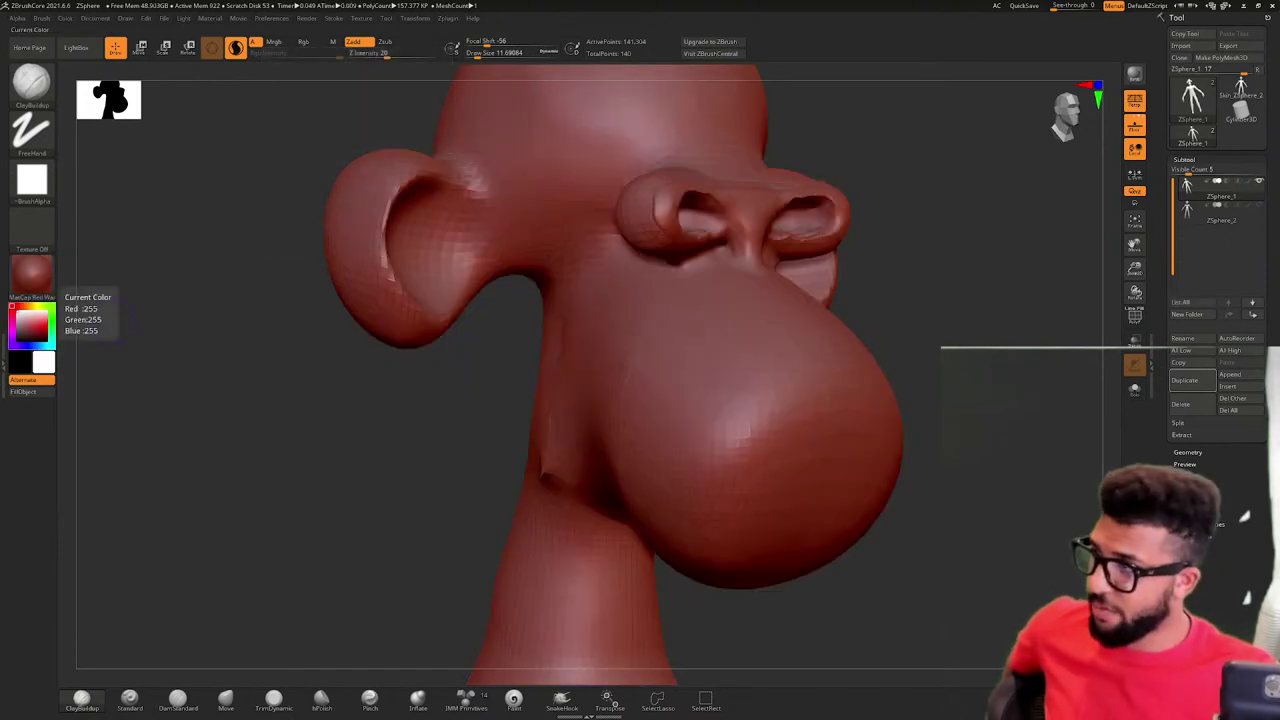
drag(1015, 232, 948, 228)
ctrl+right_drag(960, 228, 972, 204)
right_drag(1018, 388, 1030, 407)
drag(1029, 407, 959, 362)
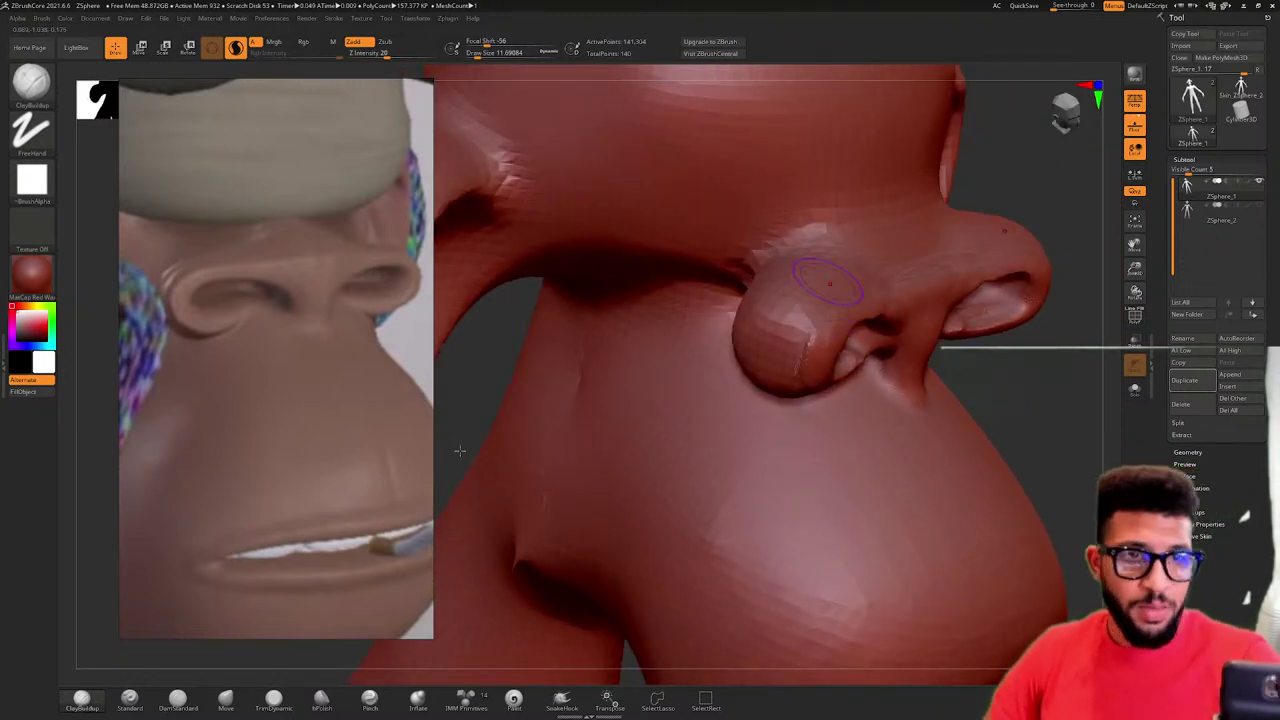
- Build up clay along the brow ridge above the eye sockets and smooth its outer end with the ClayBuildup and Smooth brushes
drag(906, 266, 843, 280)
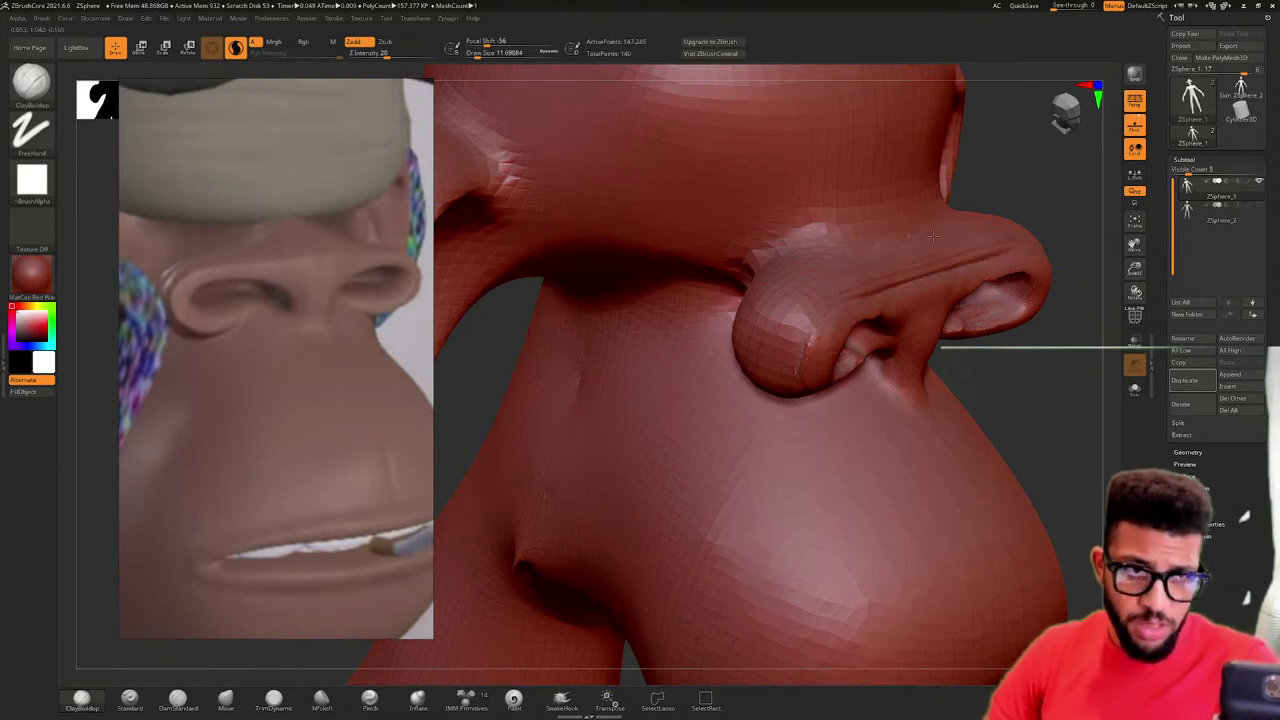
mouse_move(808, 322)
shift+mouse_down()
mouse_move(806, 340)
mouse_move(767, 320)
shift+mouse_up()
mouse_move(1064, 400)
mouse_down()
mouse_move(1049, 251)
mouse_move(1069, 241)
mouse_move(990, 235)
mouse_up()
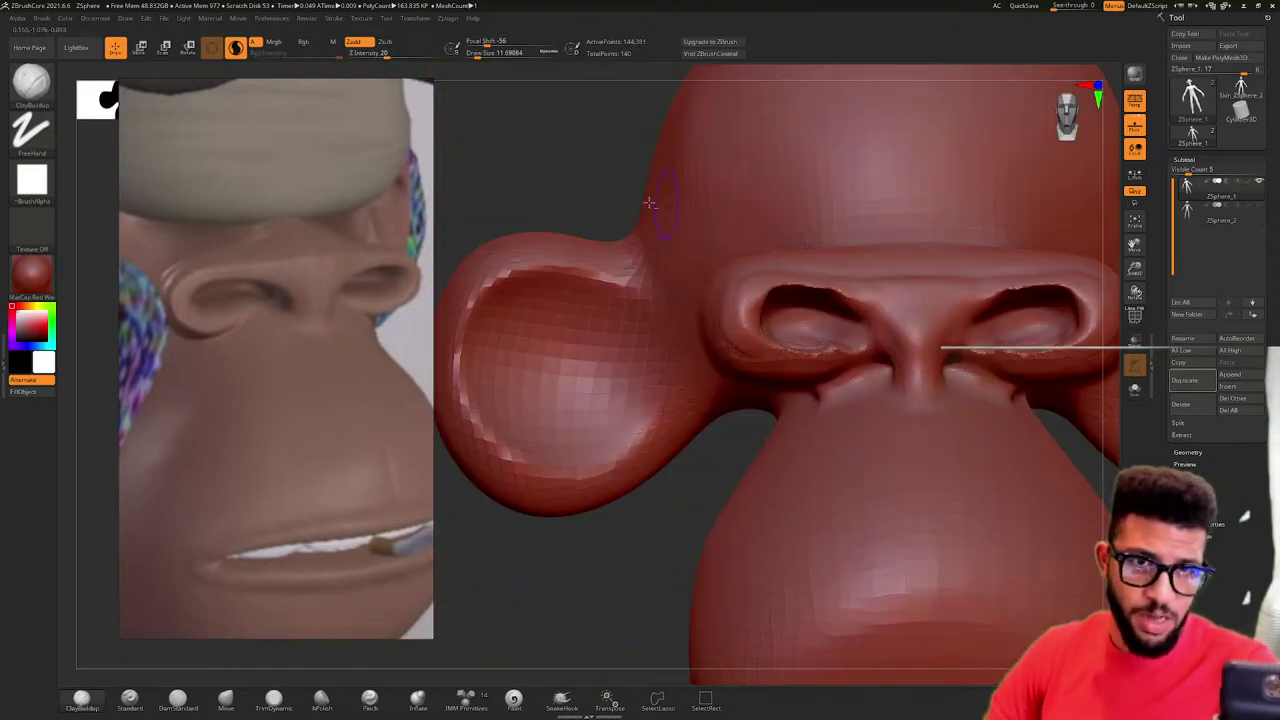
alt+drag(649, 203, 520, 160)
mouse_move(566, 451)
mouse_down()
mouse_move(655, 468)
mouse_move(650, 455)
mouse_up()
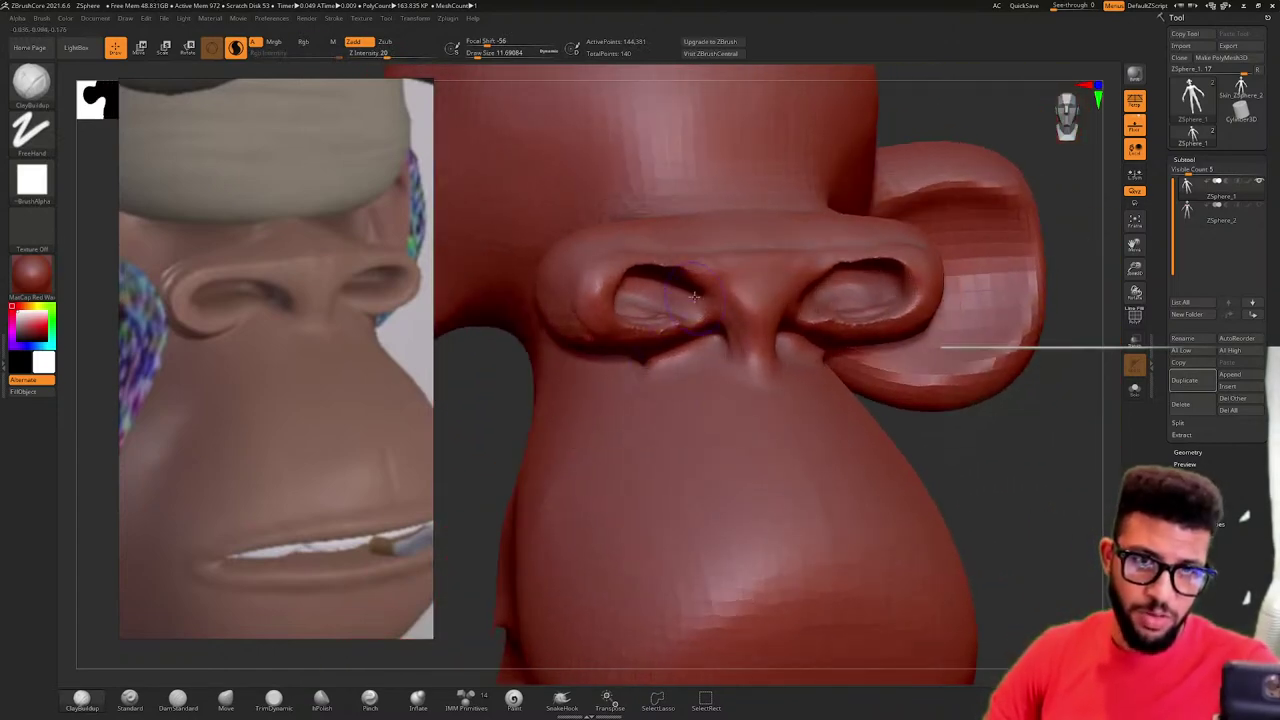
- Add clay to the middle of the brow ridge between the eyes and smooth it into the eye socket rims
mouse_move(669, 239)
mouse_down()
mouse_move(760, 259)
mouse_move(636, 246)
mouse_move(750, 260)
mouse_move(760, 273)
mouse_up()
mouse_move(991, 414)
mouse_down()
mouse_move(1024, 443)
mouse_move(984, 440)
mouse_up()
shift+drag(768, 300, 654, 256)
drag(1003, 366, 930, 372)
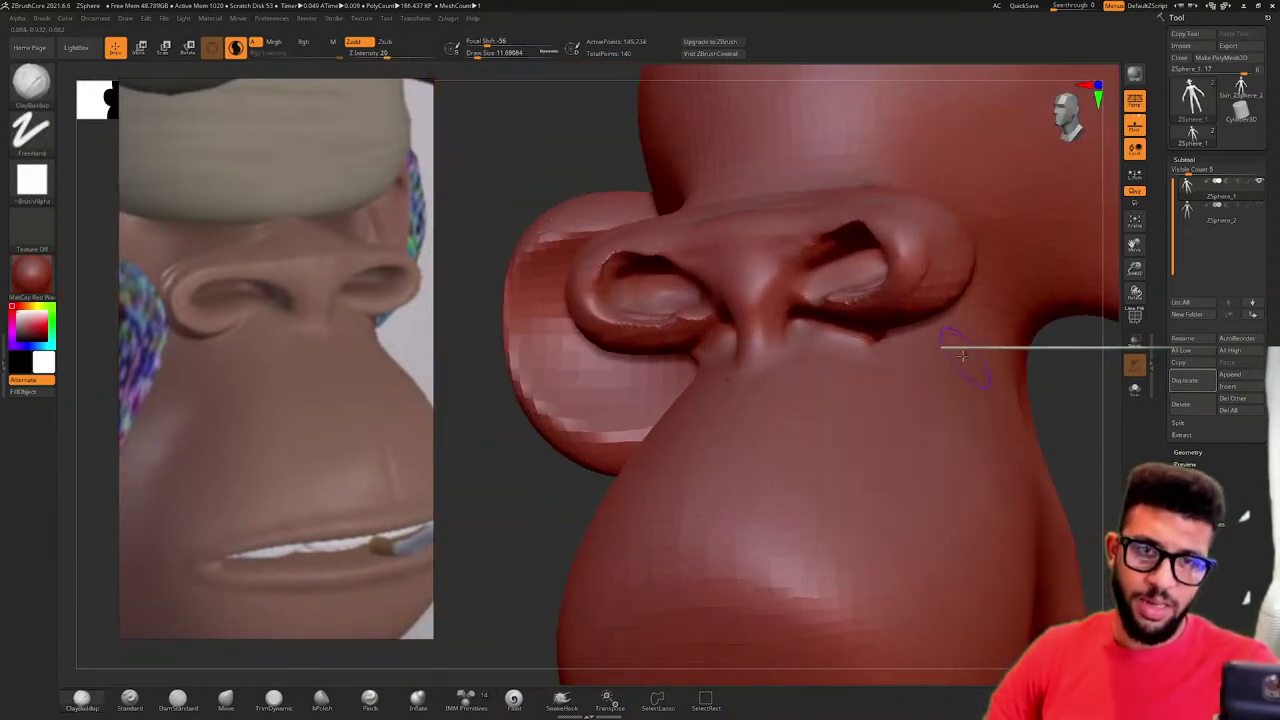
- Refine the rims and inner surfaces of the eye sockets with ClayBuildup and smooth away their jagged edges
drag(604, 267, 624, 256)
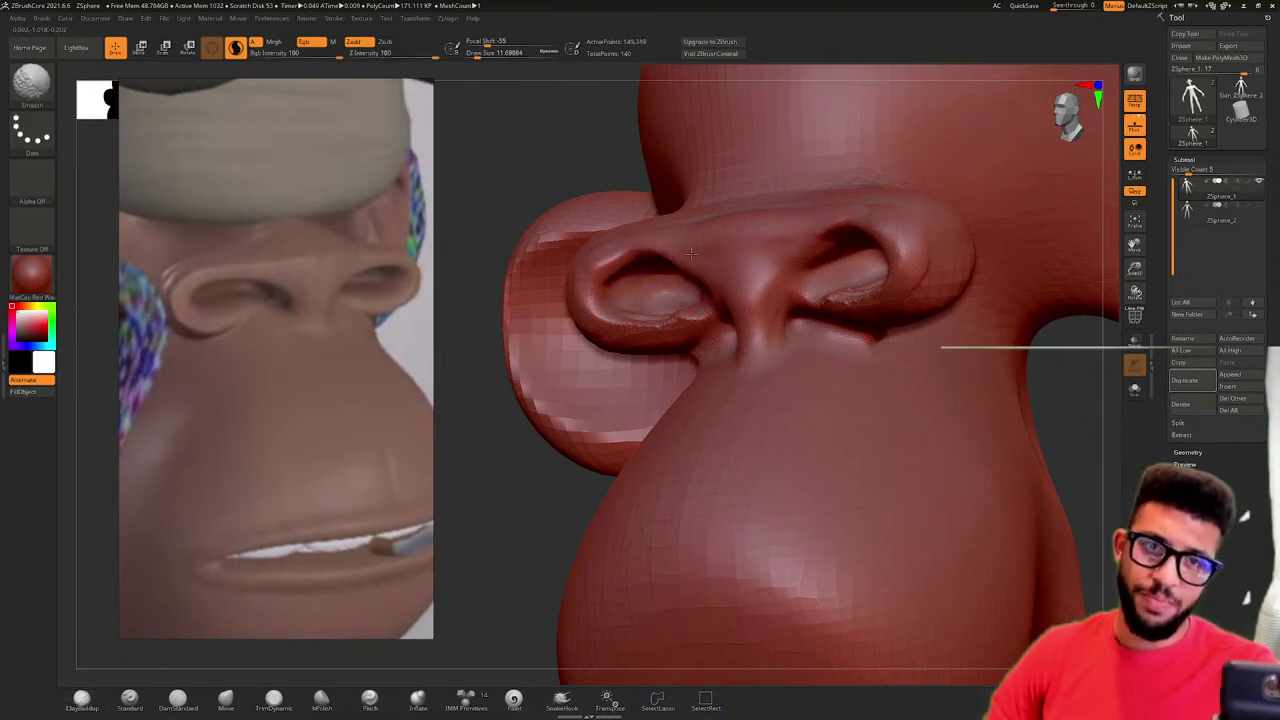
drag(1080, 394, 1054, 374)
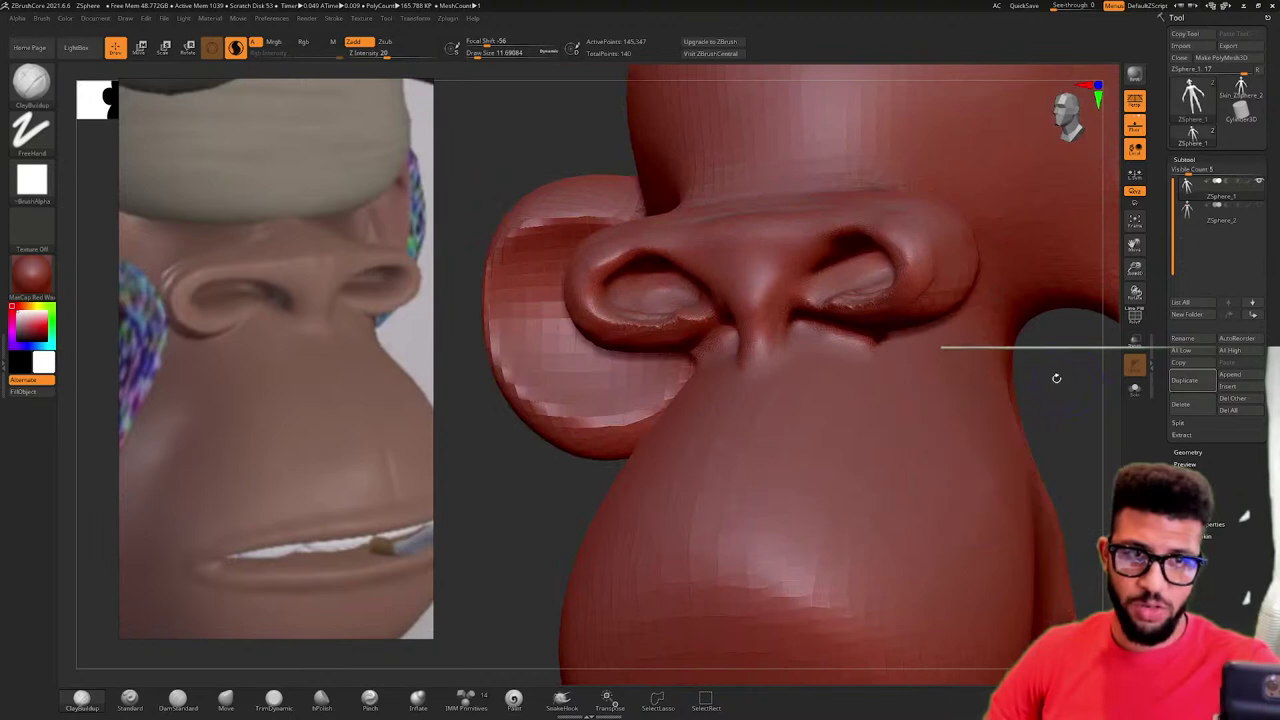
mouse_move(660, 320)
shift+mouse_down()
mouse_move(640, 322)
mouse_move(672, 322)
mouse_move(647, 293)
shift+mouse_up()
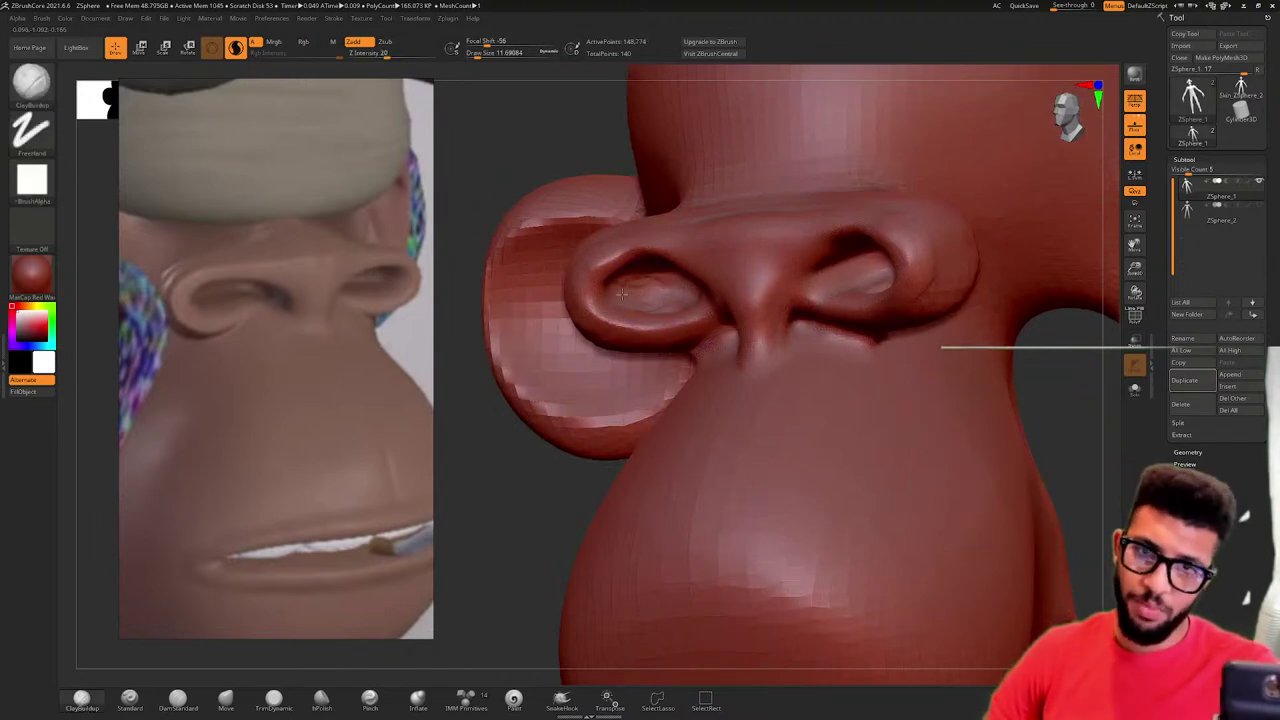
right_drag(640, 298, 706, 264)
mouse_move(729, 273)
mouse_down()
mouse_move(714, 262)
mouse_move(651, 312)
mouse_up()
shift+drag(858, 252, 855, 240)
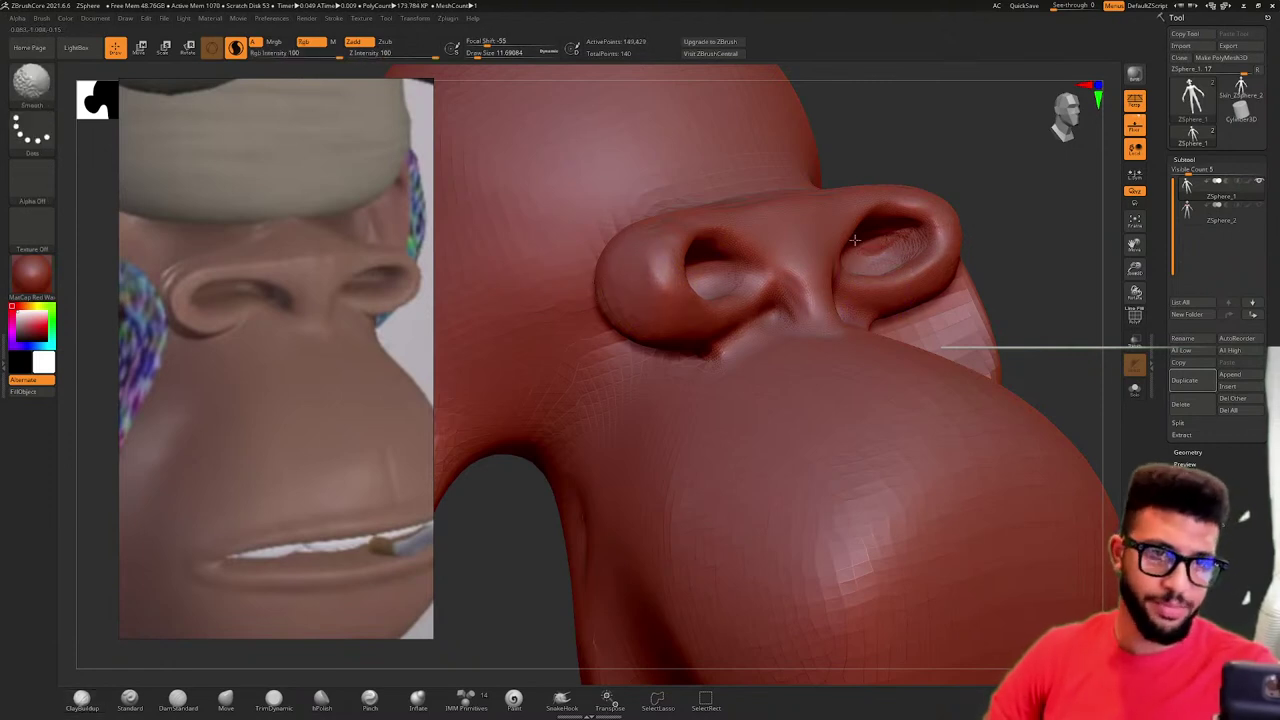
drag(1050, 238, 1030, 303)
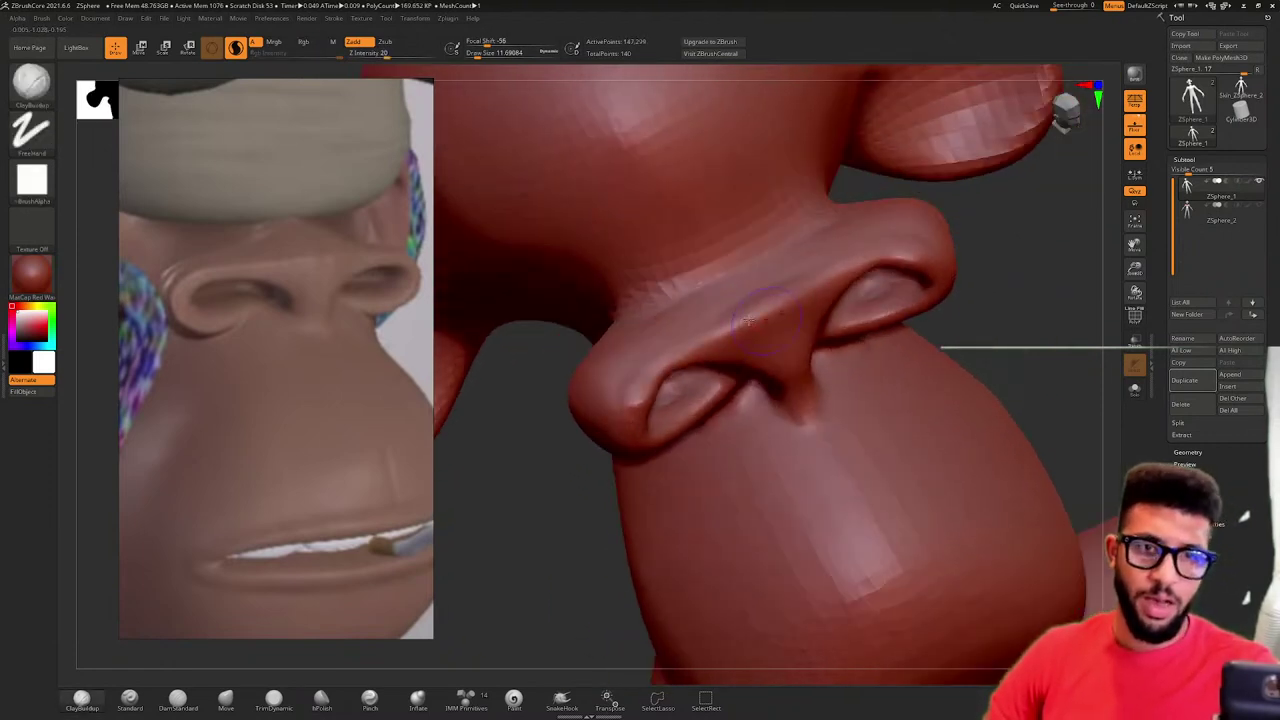
- Build up the top of the brow ridge and the base of the nose bridge, smoothing the strokes into the muzzle
mouse_move(692, 293)
mouse_down()
mouse_move(758, 266)
mouse_move(770, 292)
mouse_move(770, 269)
mouse_up()
drag(985, 335, 938, 276)
drag(891, 347, 828, 319)
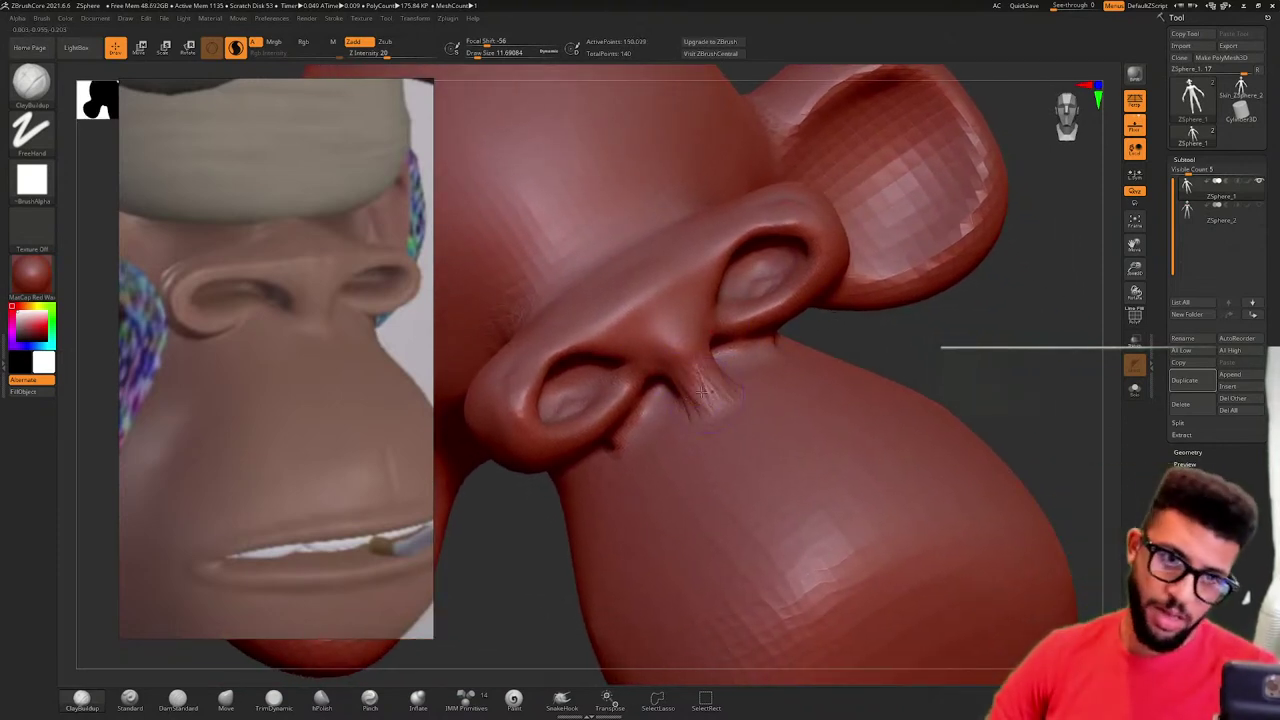
key(shift)
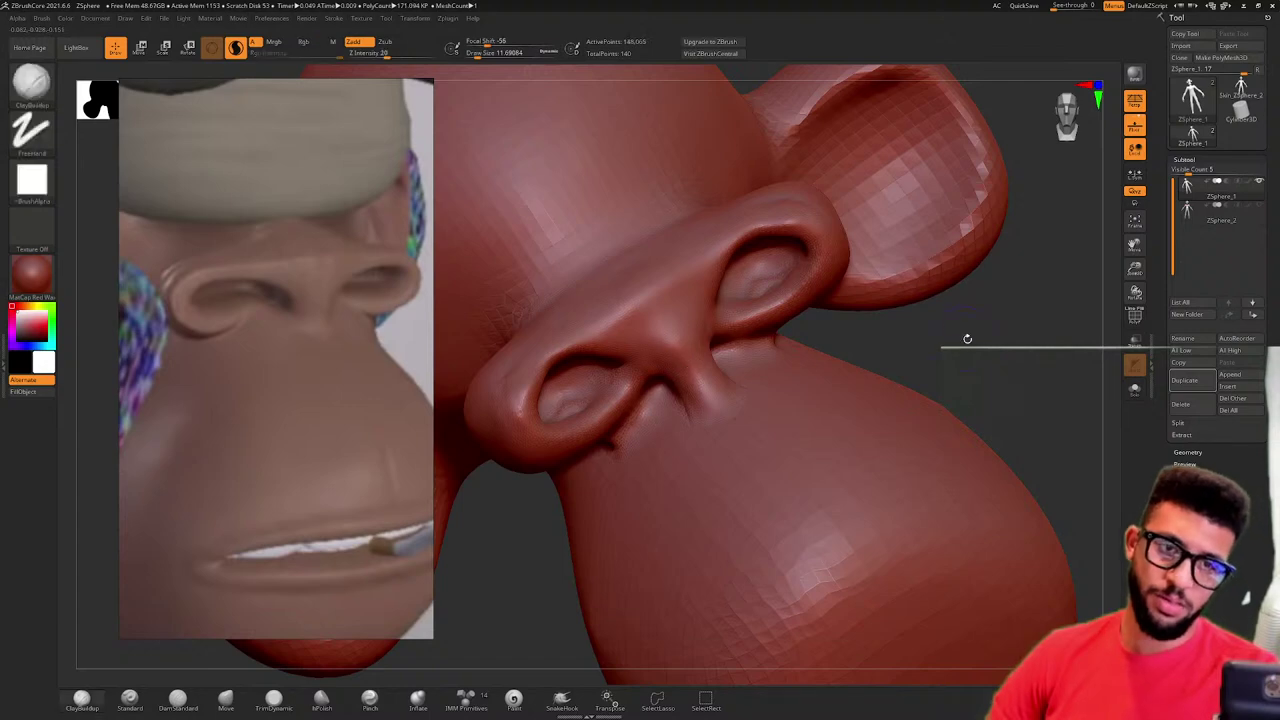
- Fill the gap beneath the eye sockets with clay and smooth the transition from the outer eye corners into the cheeks
drag(966, 337, 888, 352)
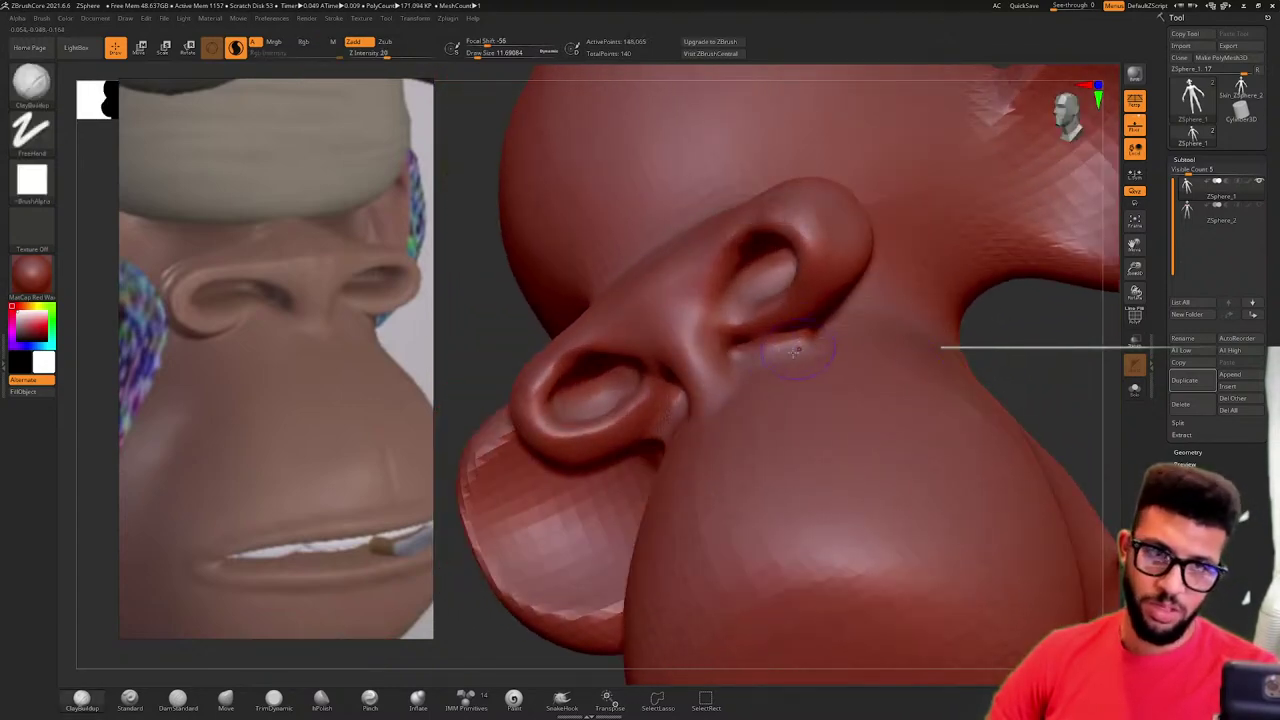
mouse_move(806, 346)
mouse_down()
mouse_move(762, 352)
mouse_move(826, 336)
mouse_move(766, 342)
mouse_move(803, 366)
mouse_up()
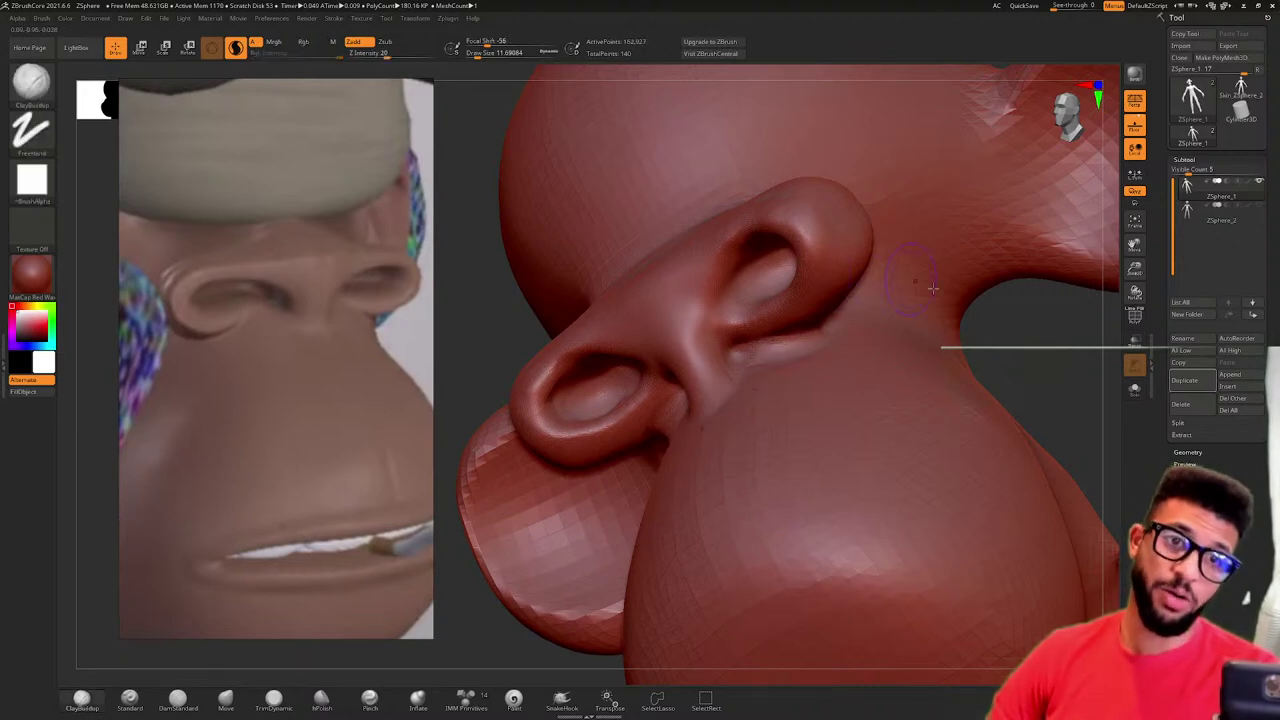
drag(985, 312, 876, 308)
shift+drag(718, 266, 742, 330)
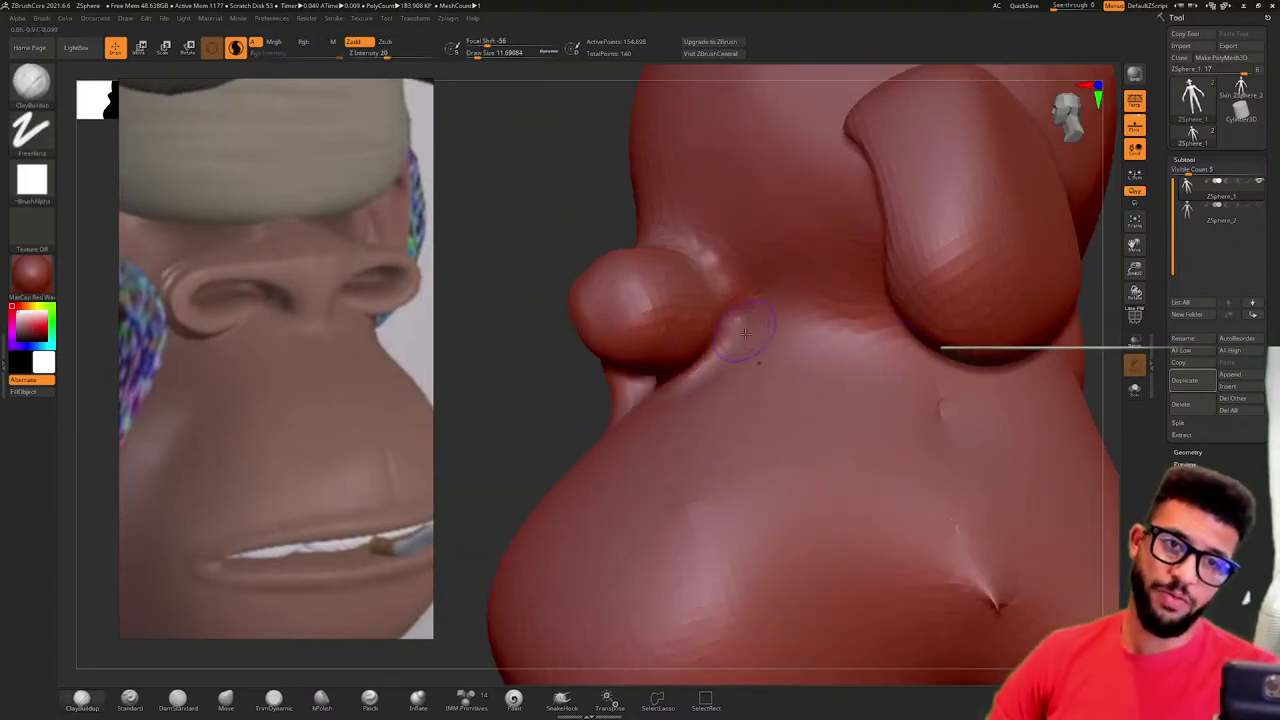
drag(510, 230, 610, 235)
drag(520, 190, 620, 205)
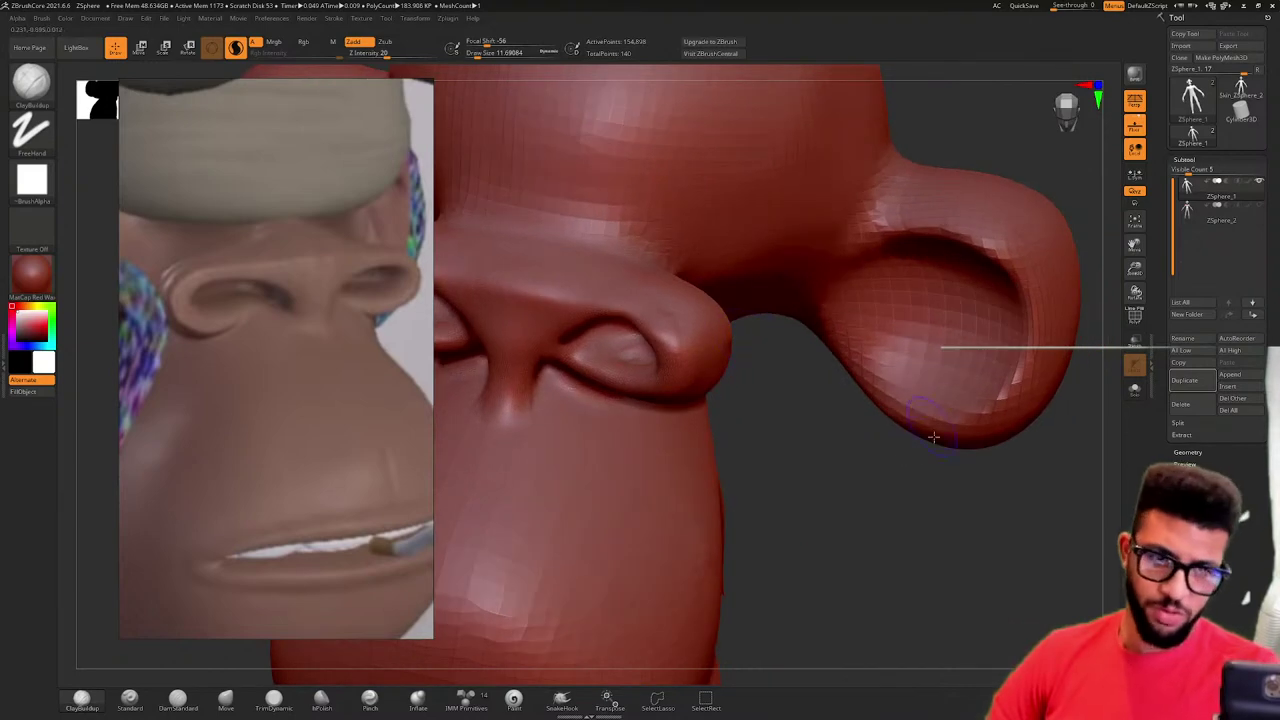
- Reshape the outer ends of the brow ridge and the eye socket corners with the Move brush, viewing the head from above
mouse_move(800, 470)
mouse_down()
mouse_move(902, 485)
mouse_move(830, 388)
mouse_up()
alt+drag(899, 212, 1100, 158)
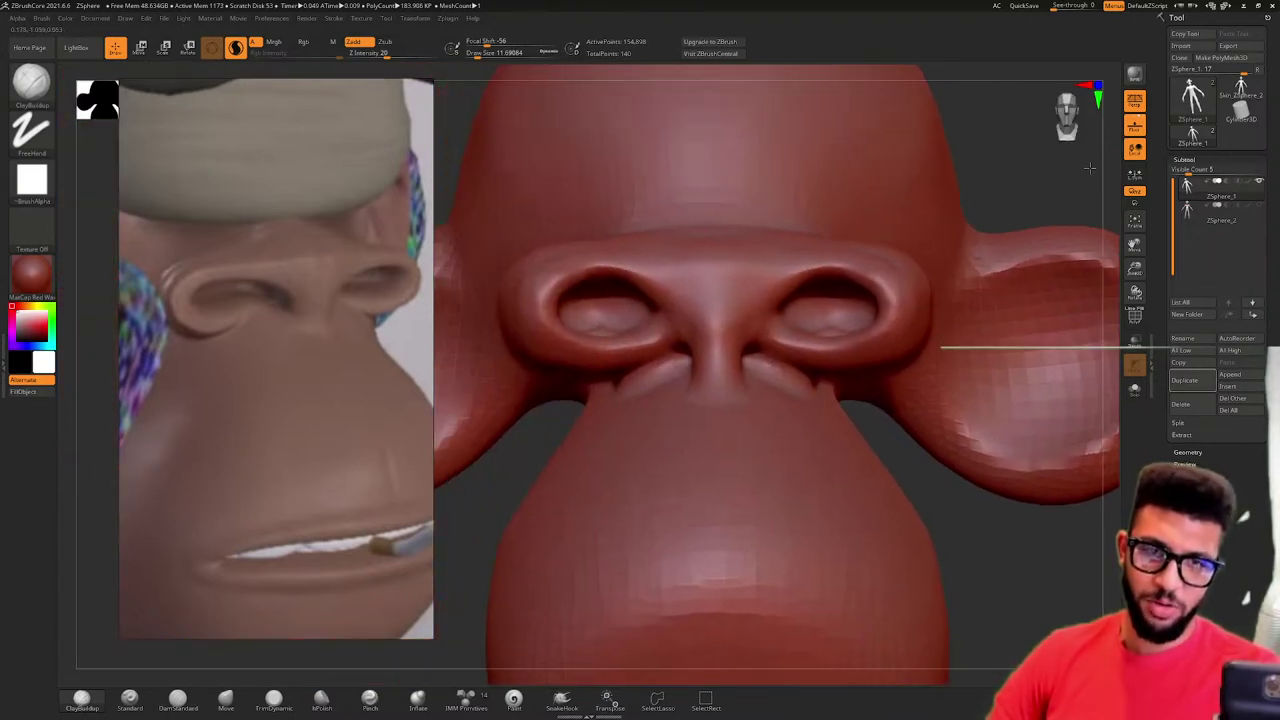
drag(985, 215, 1007, 284)
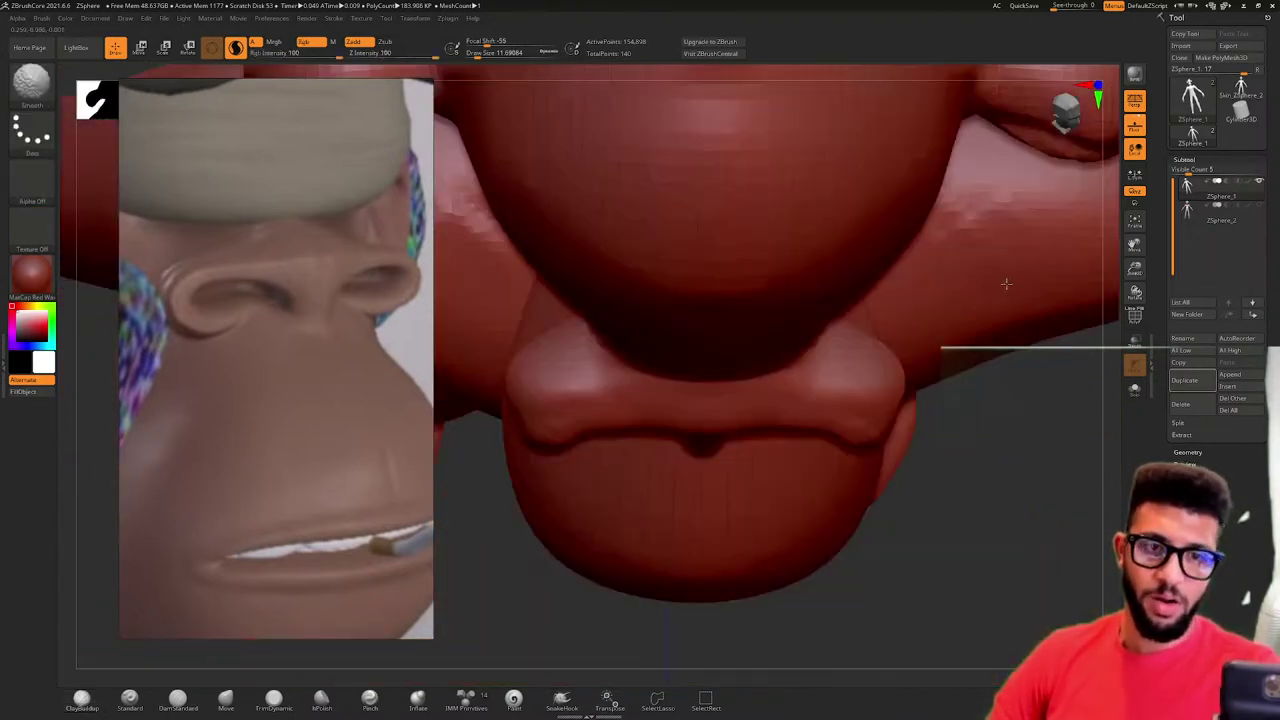
drag(982, 424, 979, 390)
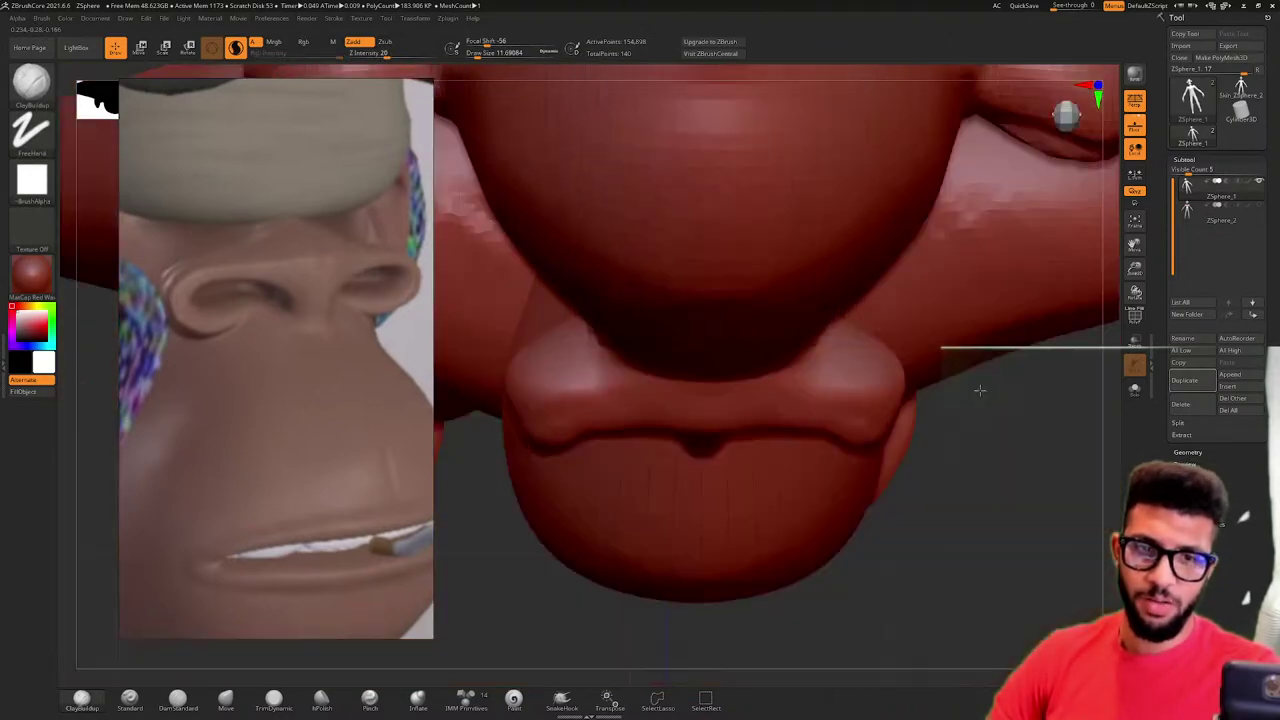
click(226, 697)
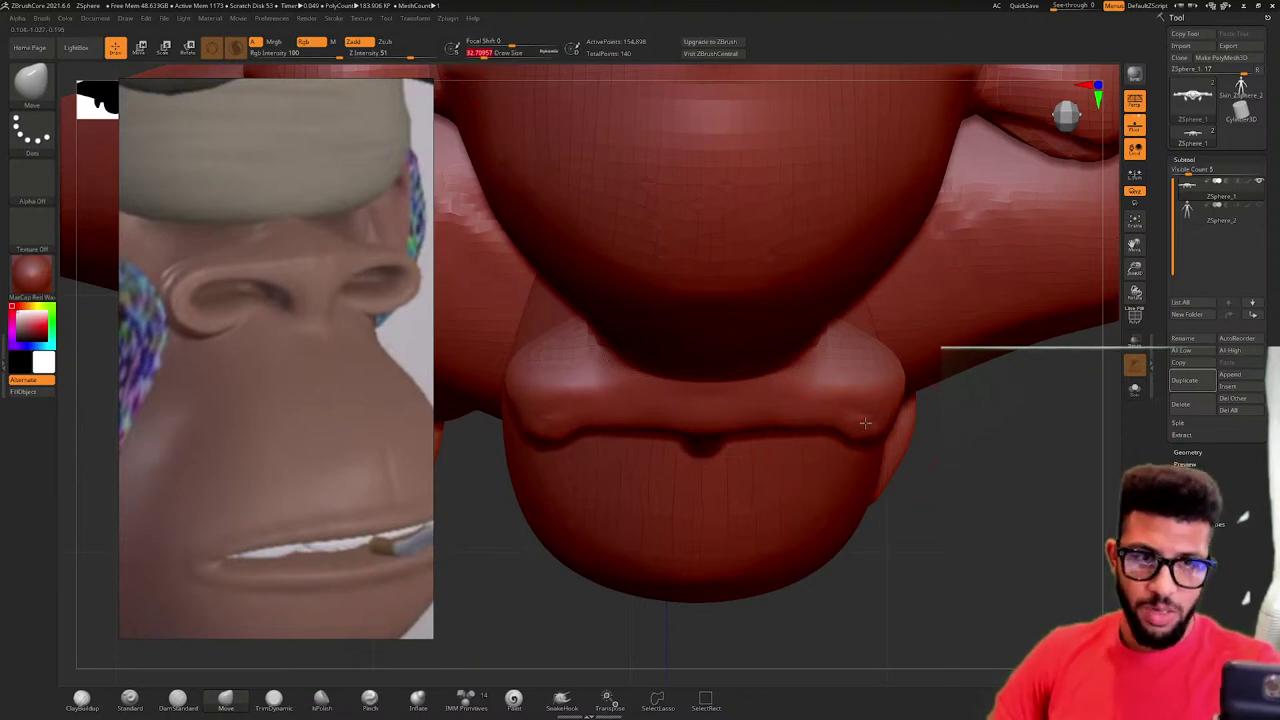
drag(1006, 517, 786, 466)
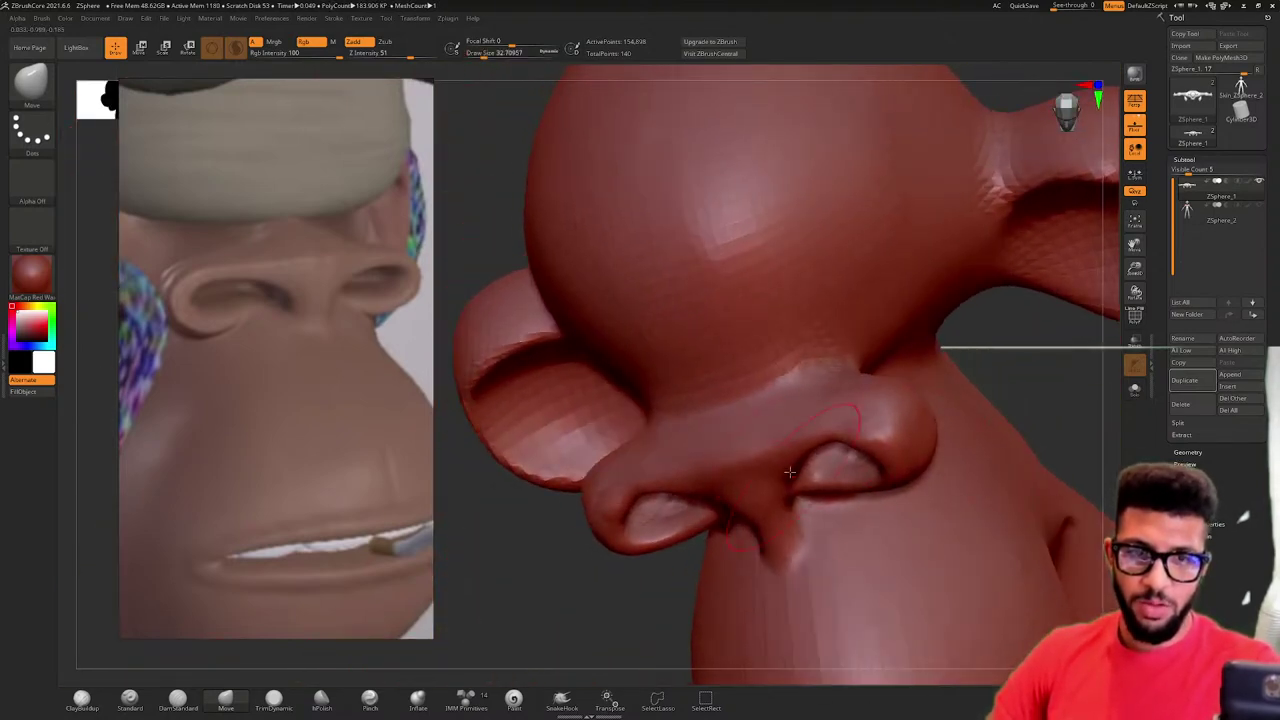
drag(652, 486, 629, 508)
mouse_move(629, 586)
mouse_down()
mouse_move(735, 645)
mouse_move(680, 640)
mouse_up()
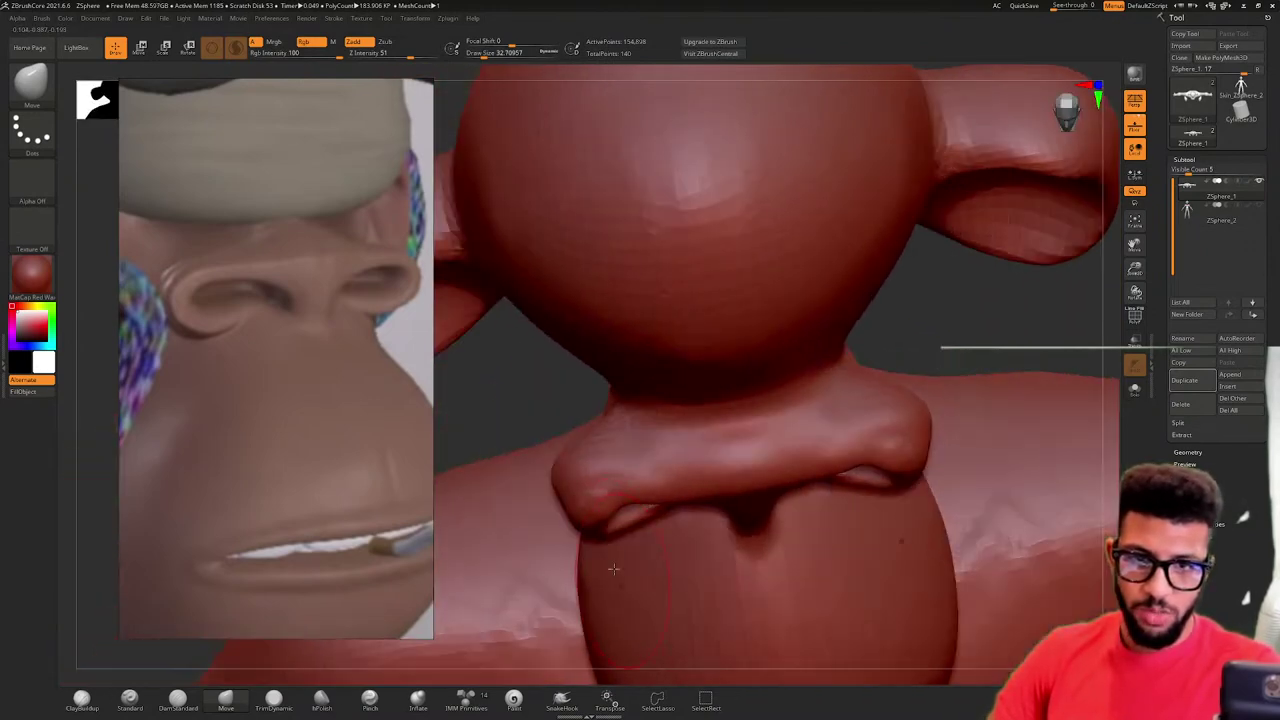
key(shift+f)
drag(621, 503, 586, 523)
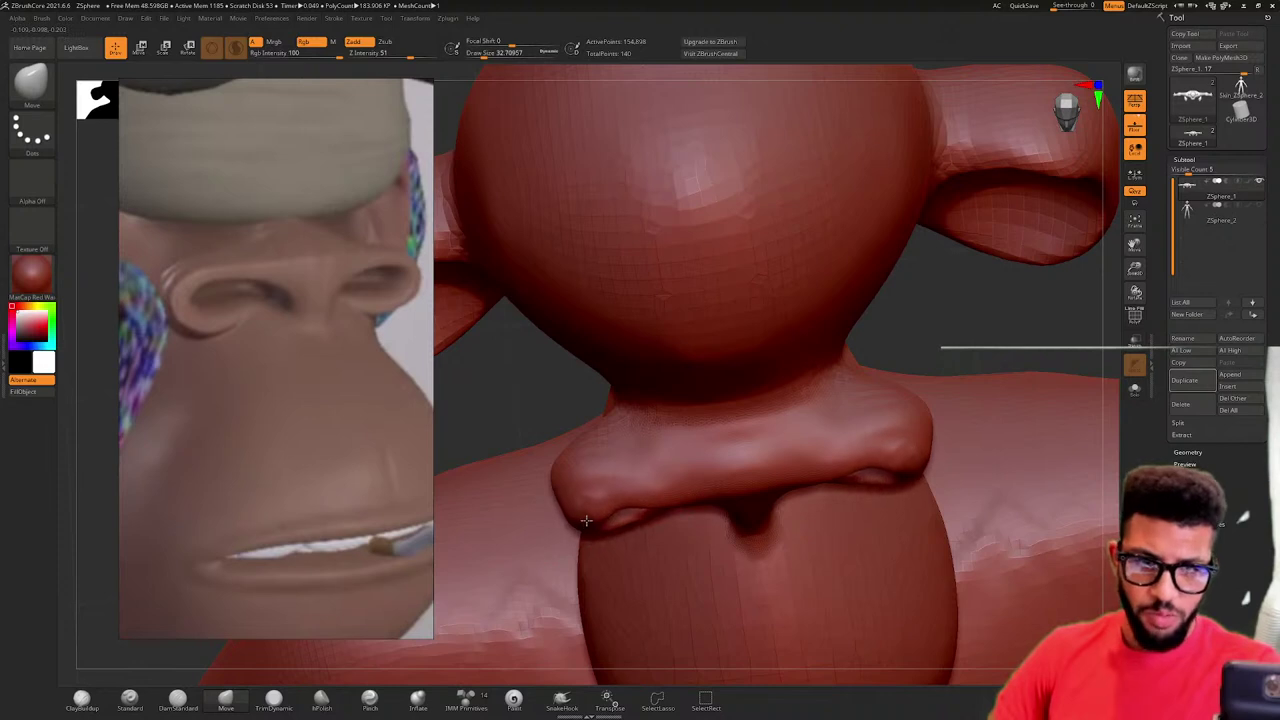
mouse_move(914, 449)
mouse_down()
mouse_move(900, 448)
mouse_move(905, 460)
mouse_up()
mouse_move(922, 378)
mouse_down()
mouse_move(916, 347)
mouse_move(934, 314)
mouse_move(985, 318)
mouse_up()
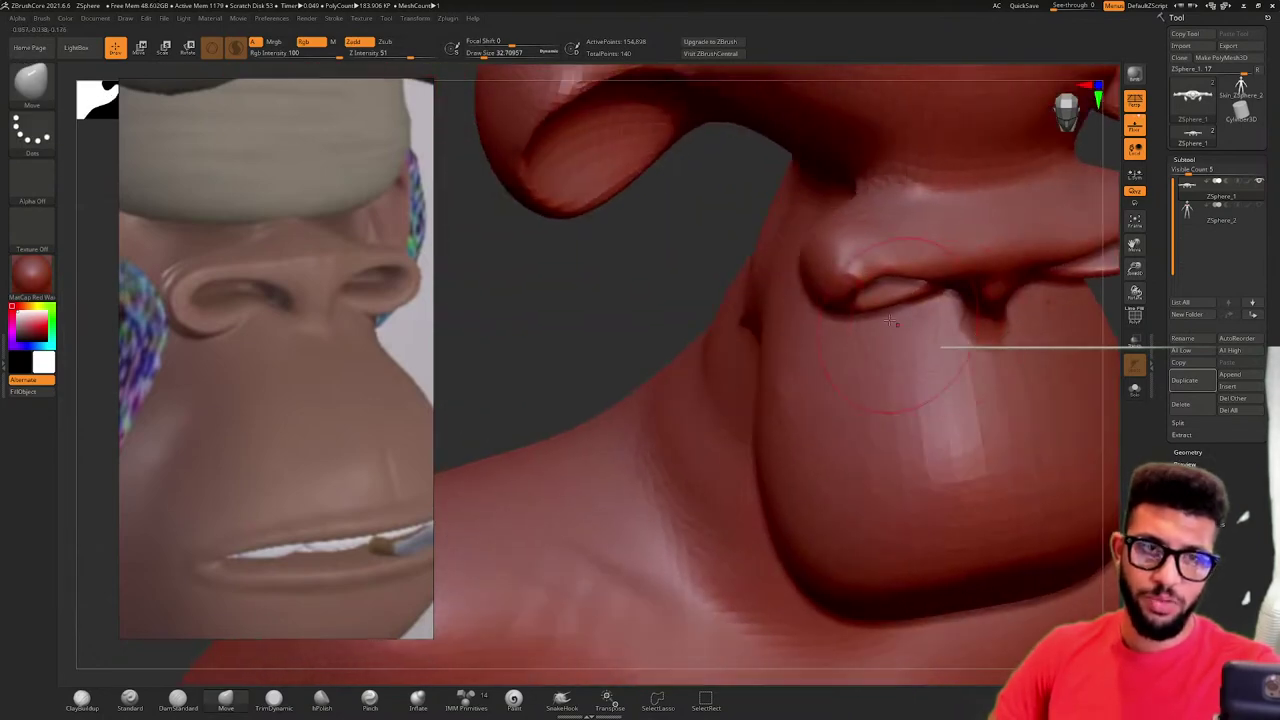
- Reduce the Move brush draw size to about 18.5 and adjust the shape of the eye socket rims and brow ridge
key(shift+f)
key(space)
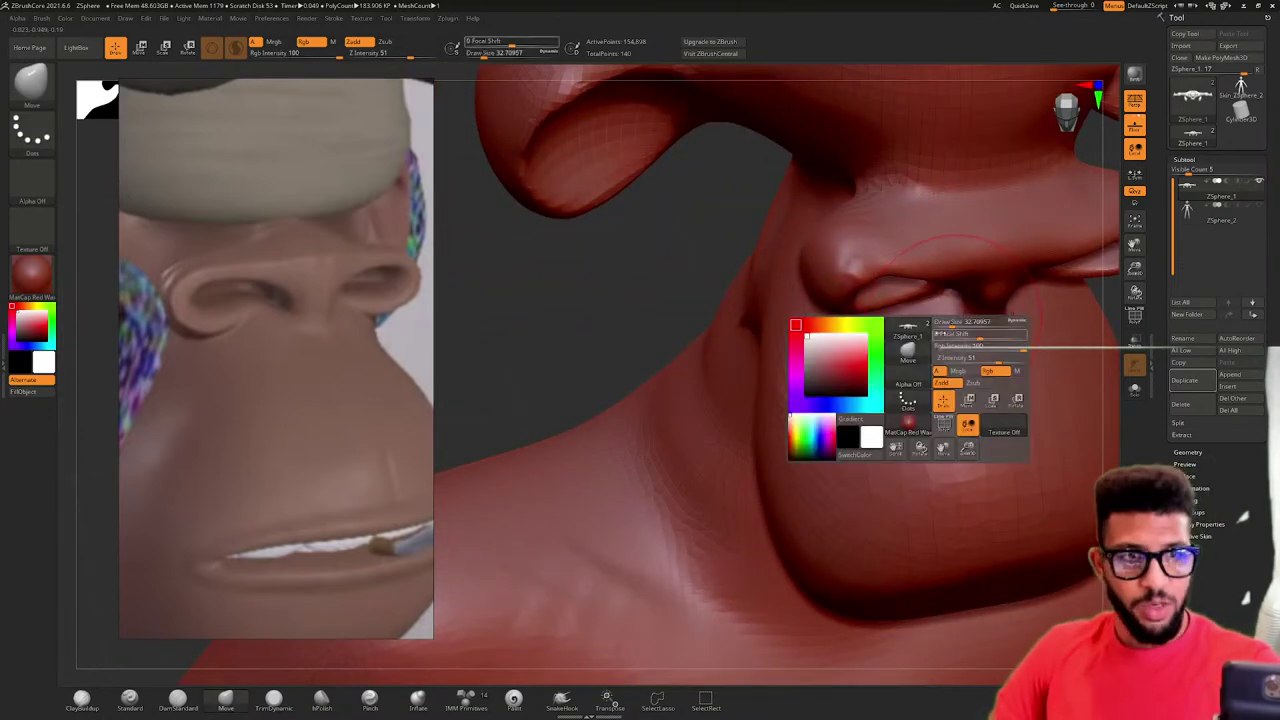
drag(957, 325, 948, 325)
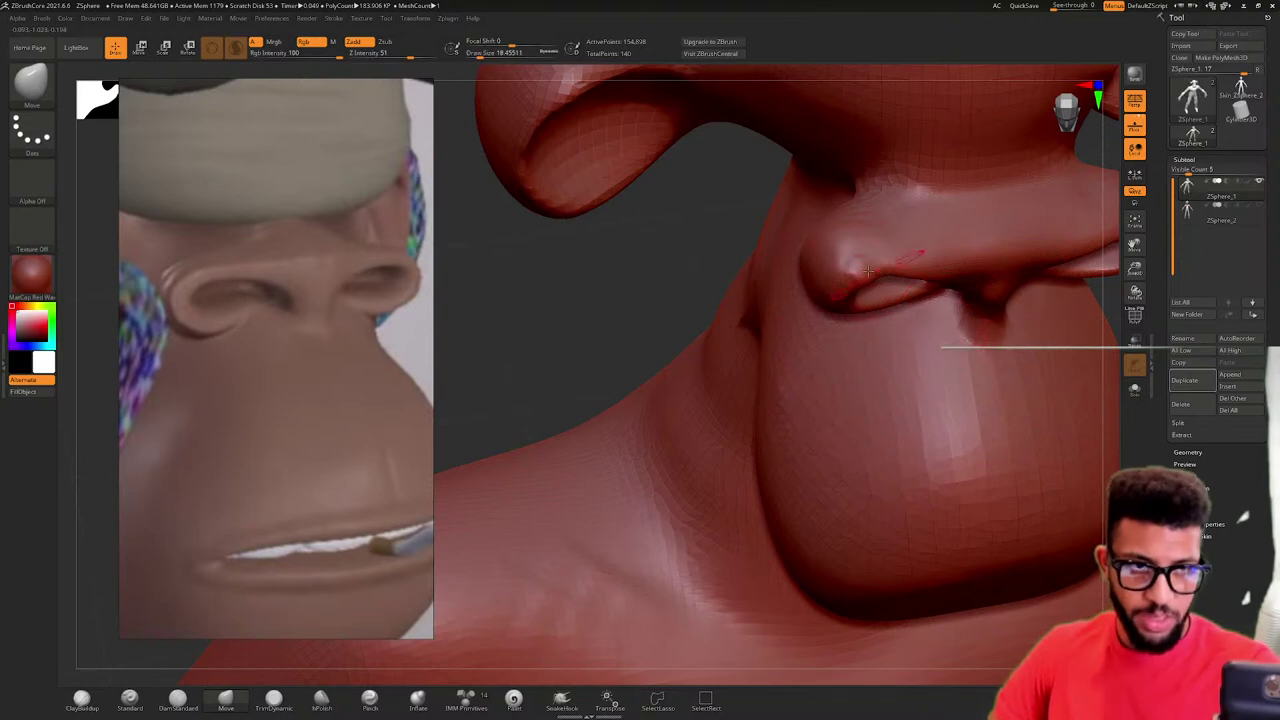
mouse_move(956, 268)
right_down()
mouse_move(850, 225)
mouse_move(1027, 226)
mouse_move(793, 252)
mouse_move(845, 265)
right_up()
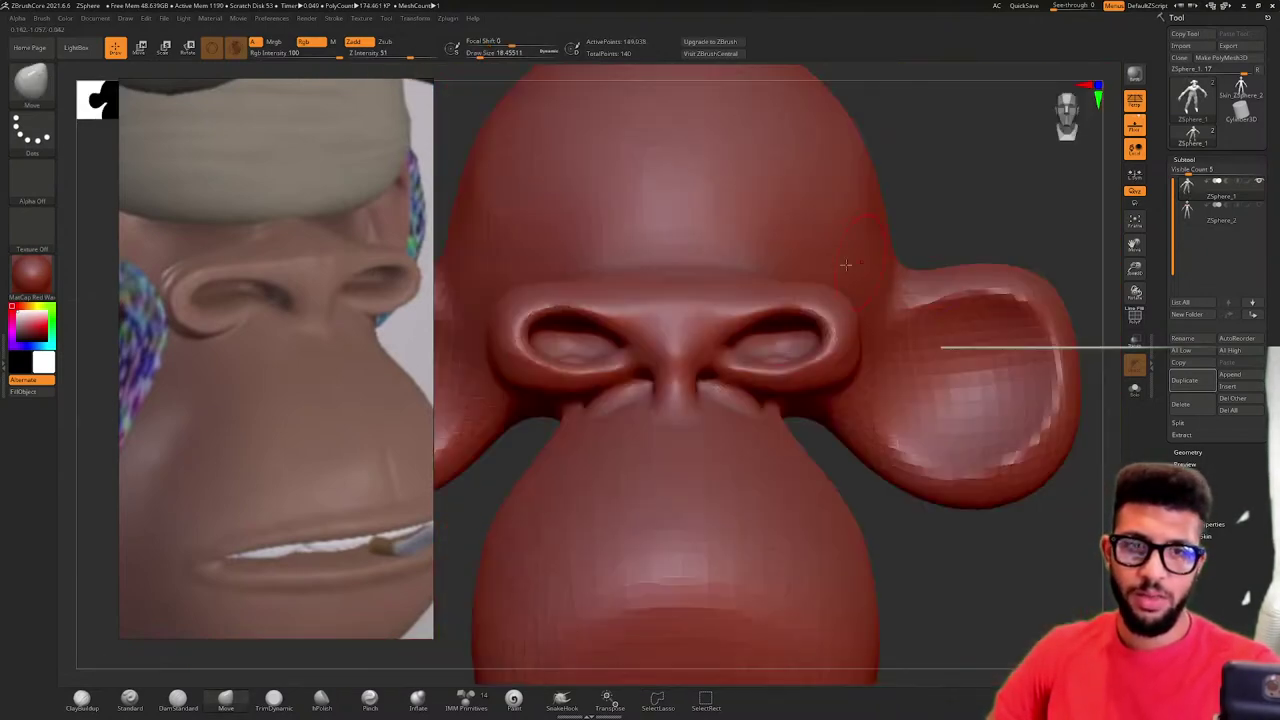
right_drag(693, 313, 757, 335)
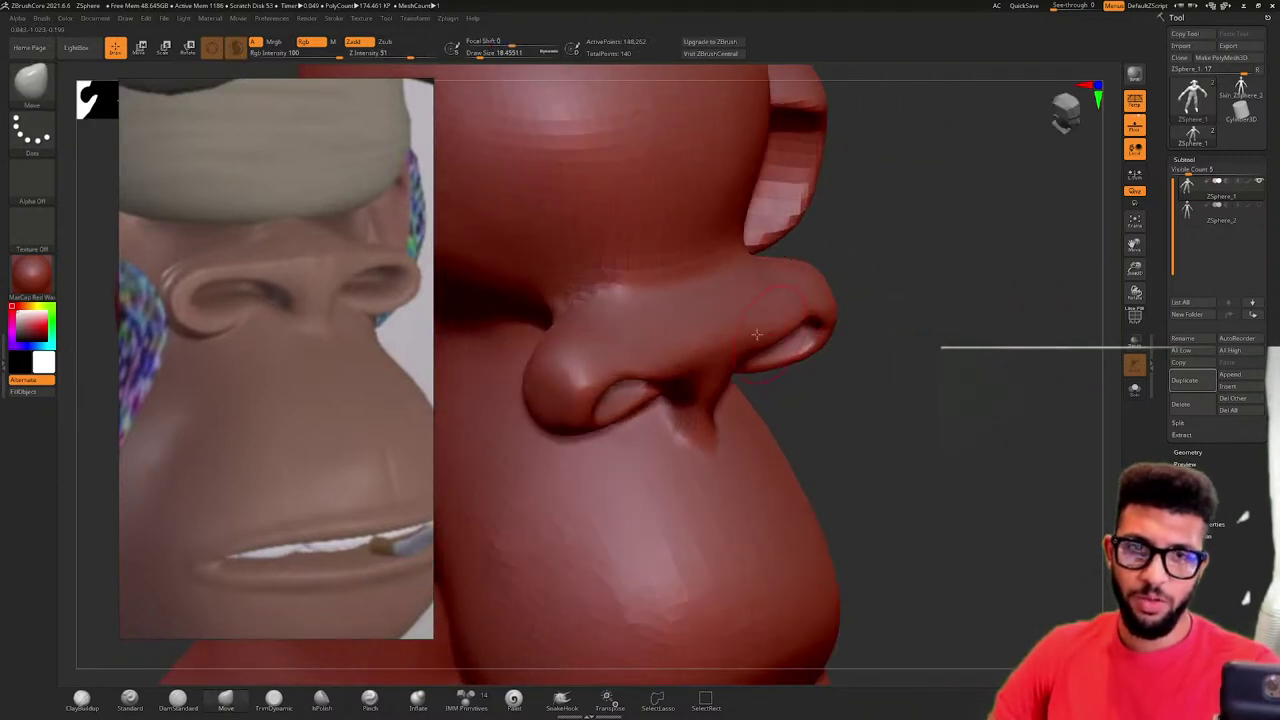
drag(972, 328, 478, 600)
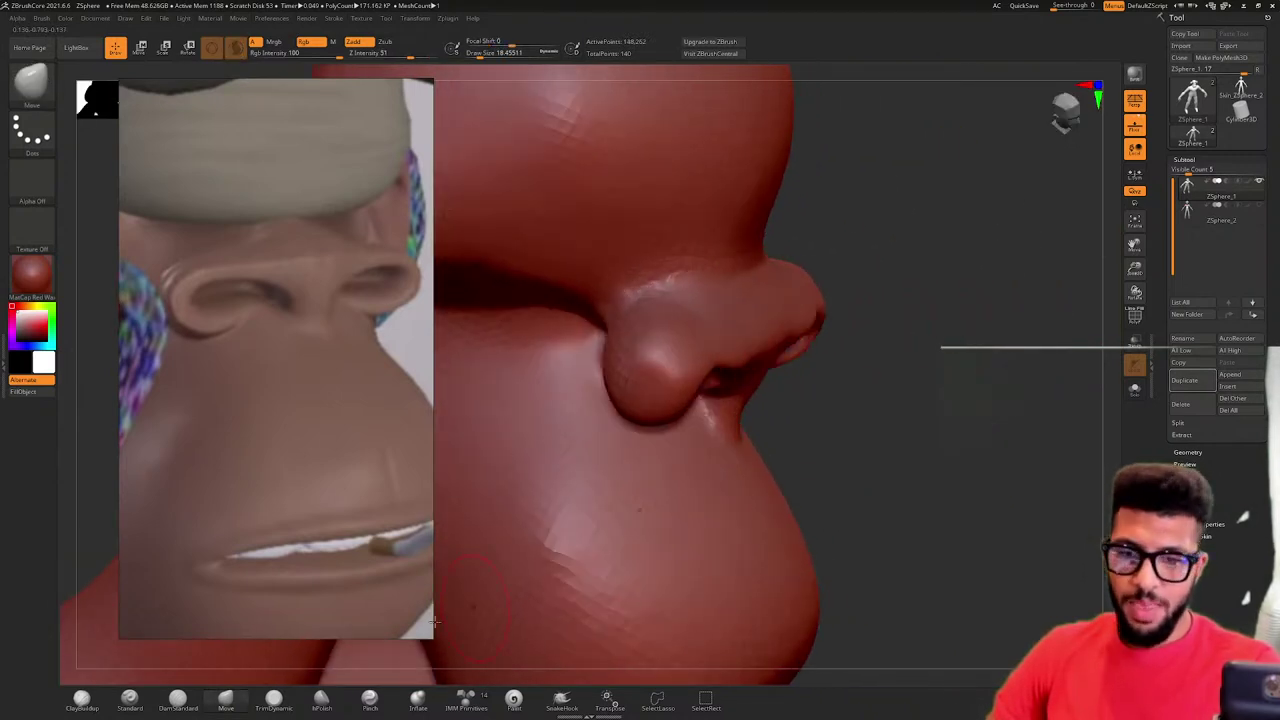
- Flatten the front surface of the brow ridge between the eye sockets with the TrimDynamic brush
click(330, 702)
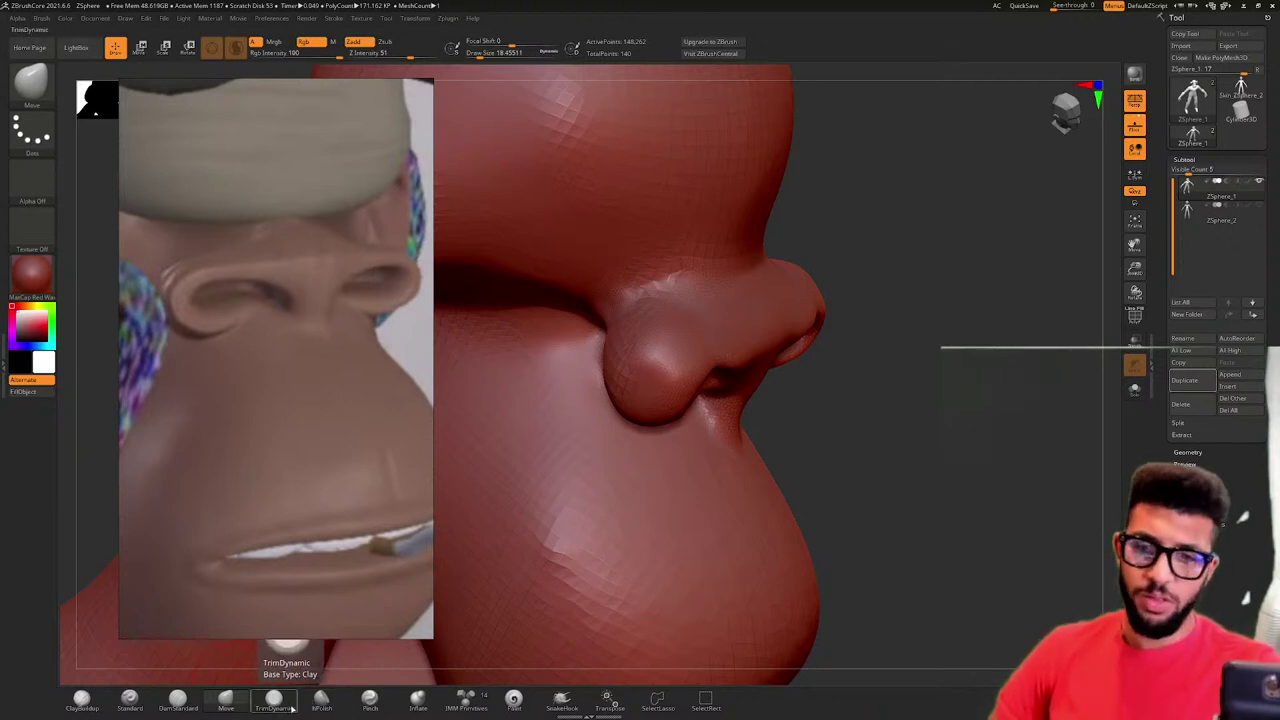
click(274, 700)
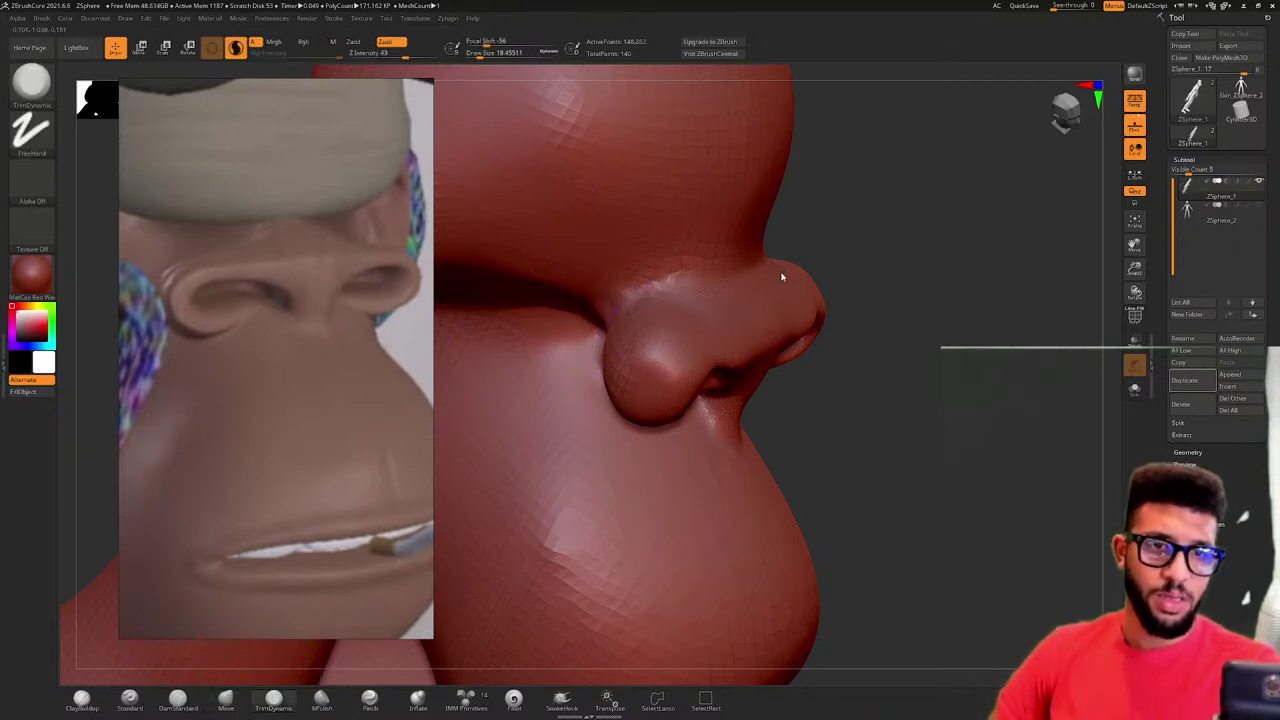
right_drag(822, 305, 829, 347)
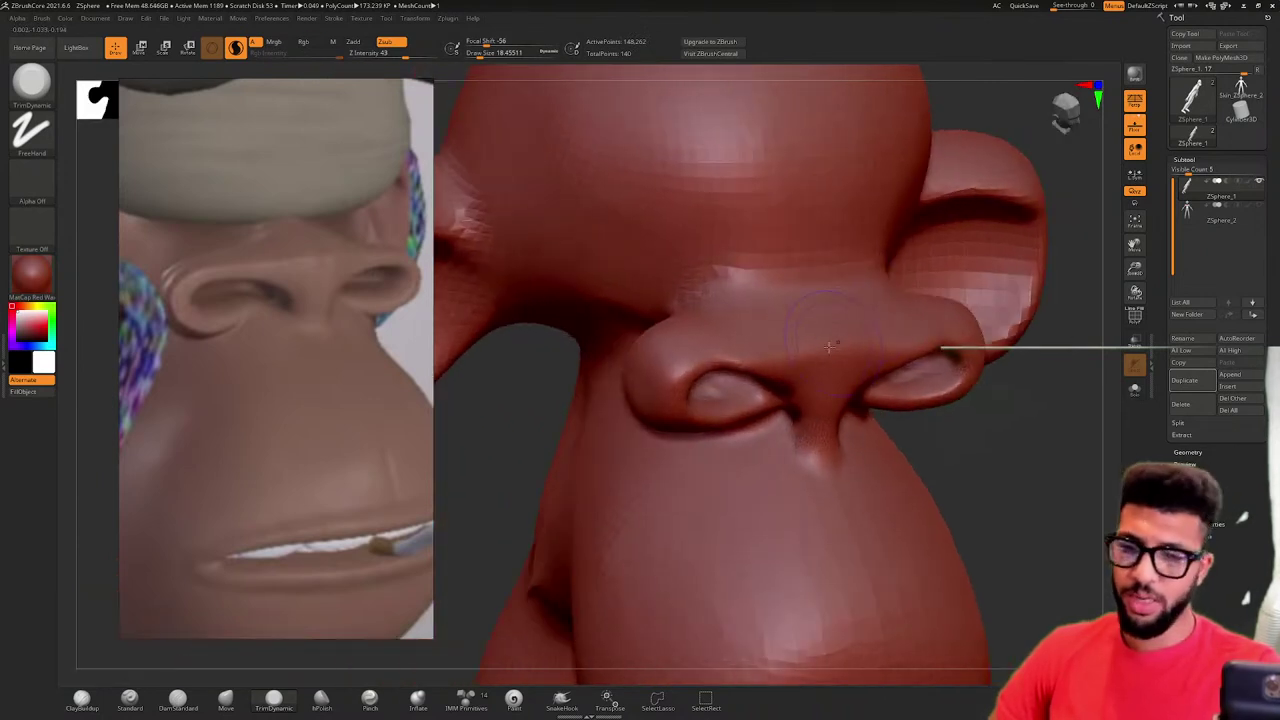
- Define the creases along the brow ridge and around the eye sockets with the DamStandard brush
click(183, 707)
mouse_move(786, 352)
right_down()
mouse_move(810, 376)
mouse_move(859, 258)
right_up()
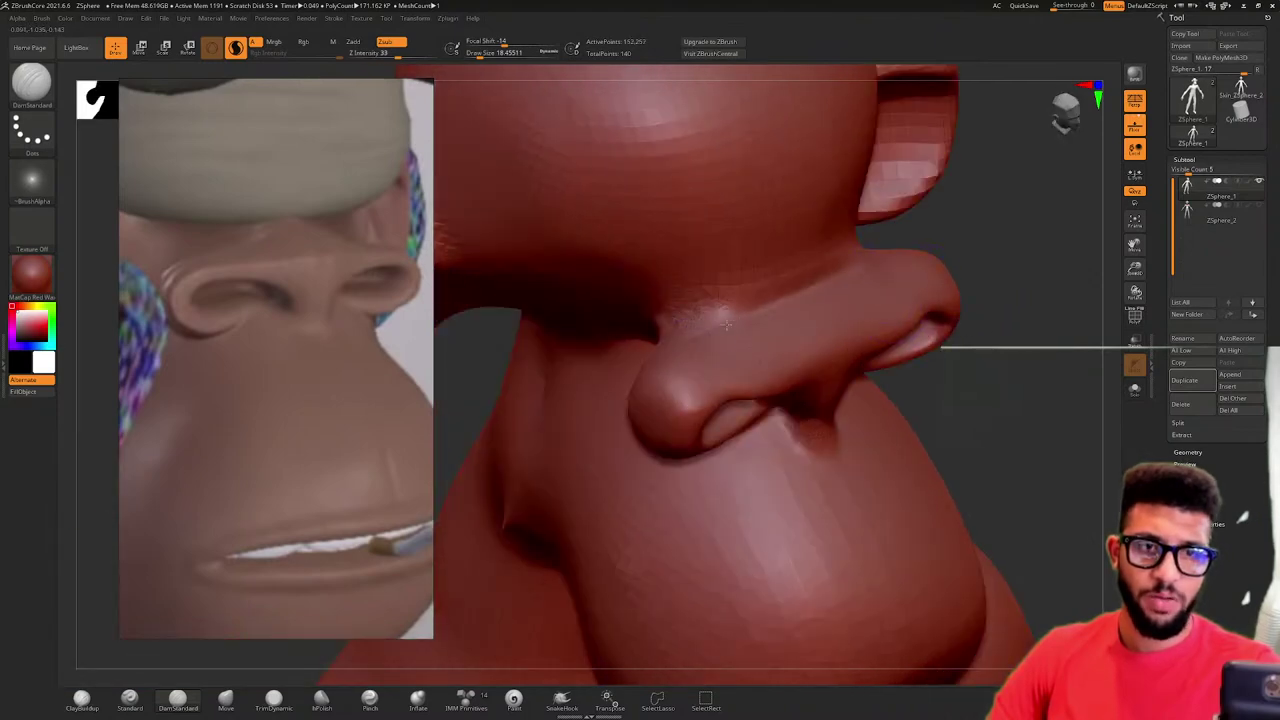
mouse_move(1063, 320)
right_down()
mouse_move(1001, 289)
mouse_move(817, 385)
right_up()
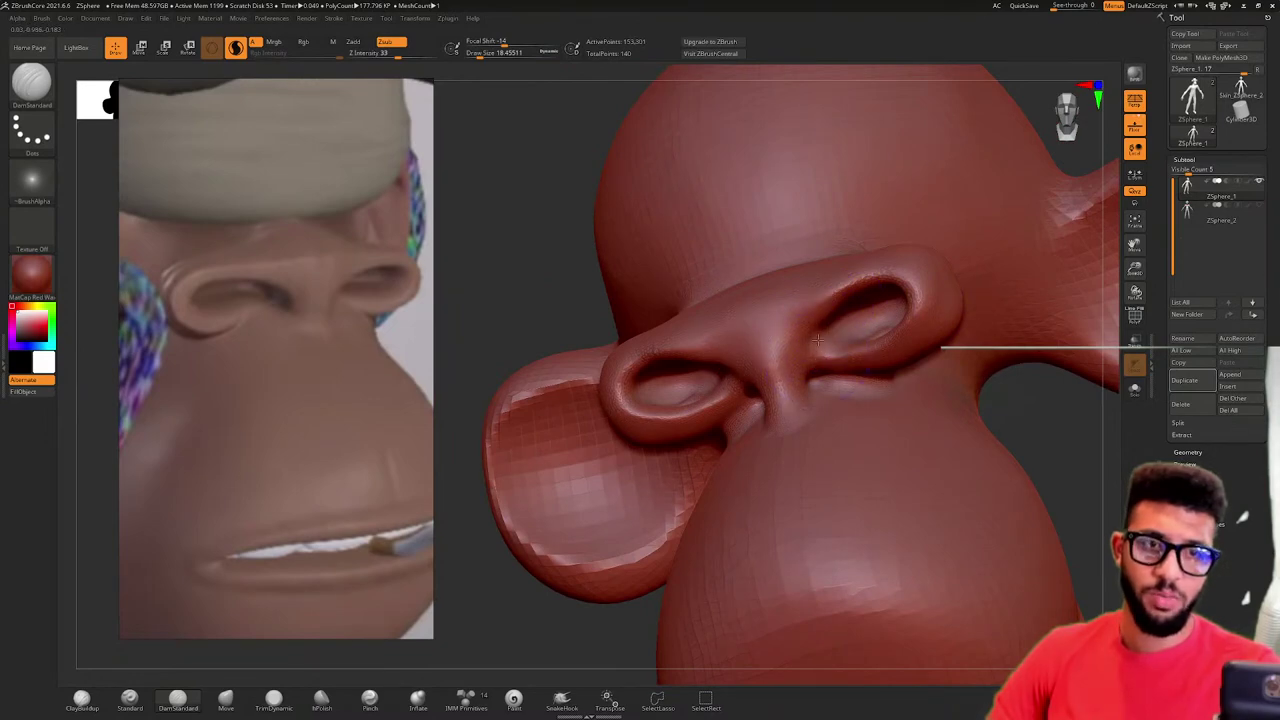
mouse_move(835, 338)
right_down()
mouse_move(863, 318)
mouse_move(845, 345)
mouse_move(817, 337)
mouse_move(838, 330)
mouse_move(920, 385)
right_up()
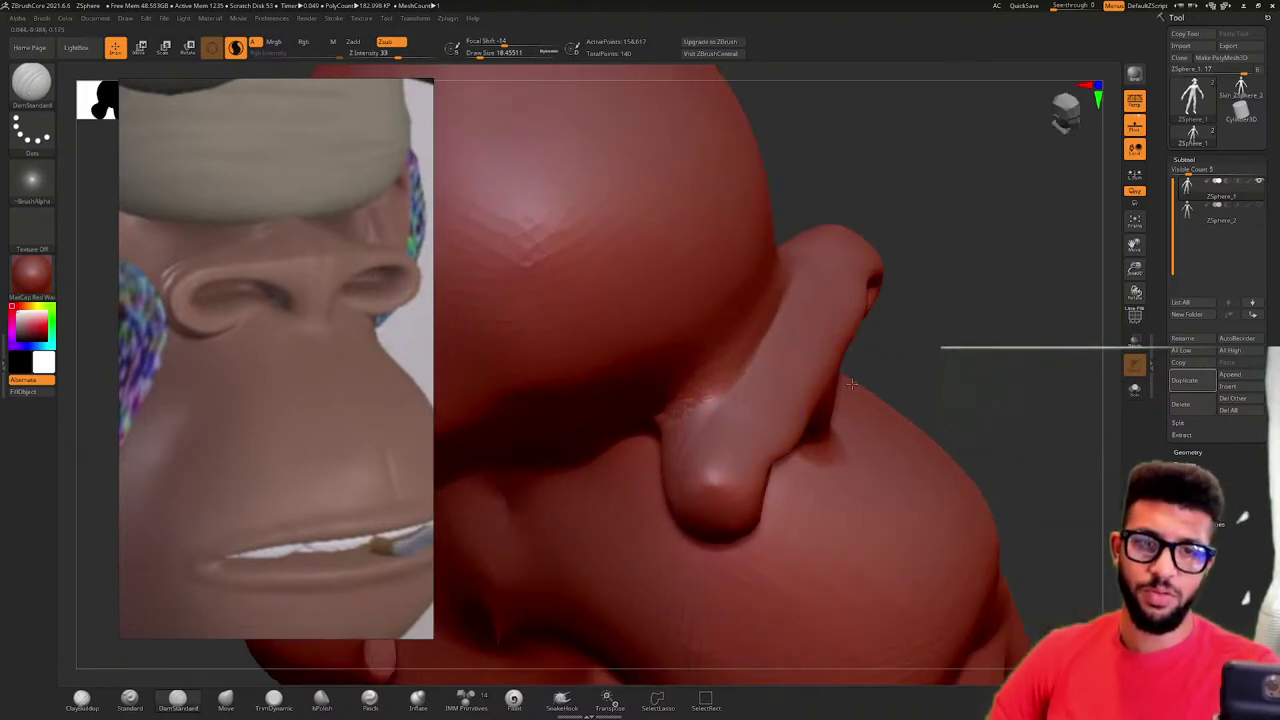
mouse_move(697, 418)
right_down()
mouse_move(943, 366)
mouse_move(942, 352)
mouse_move(1006, 349)
right_up()
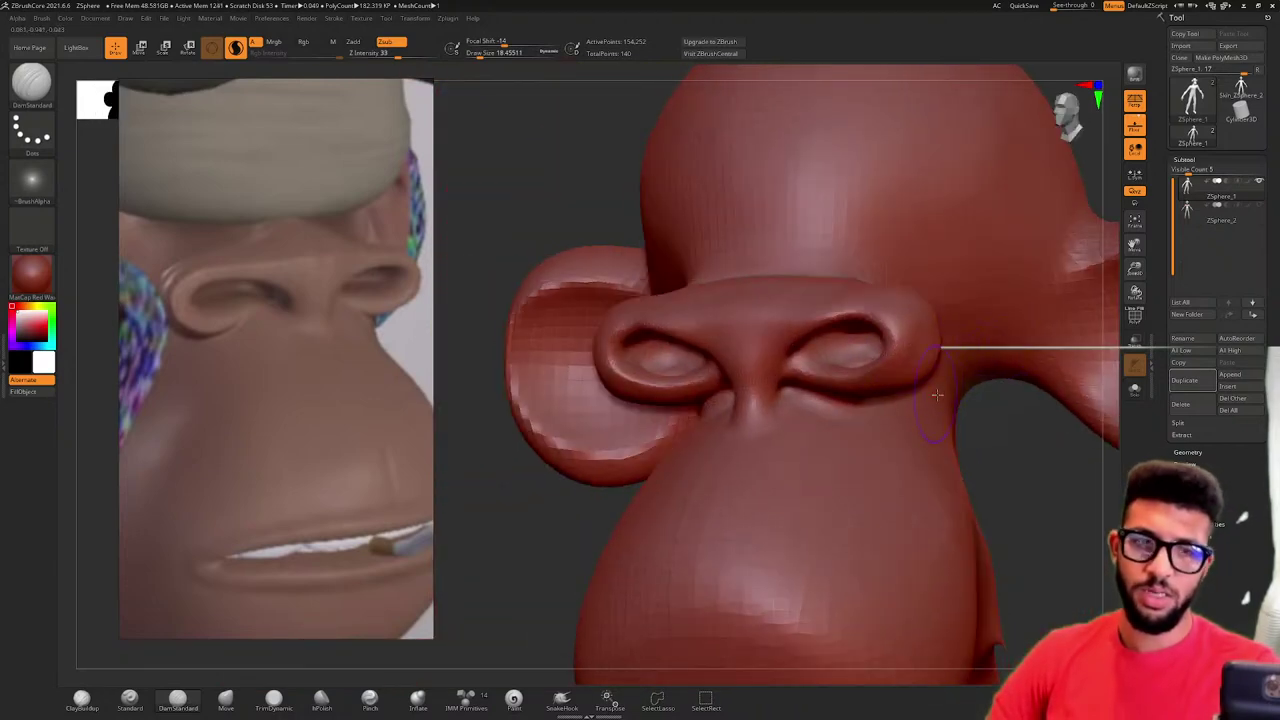
mouse_move(938, 420)
right_down()
mouse_move(968, 432)
mouse_move(952, 399)
right_up()
drag(1000, 205, 940, 212)
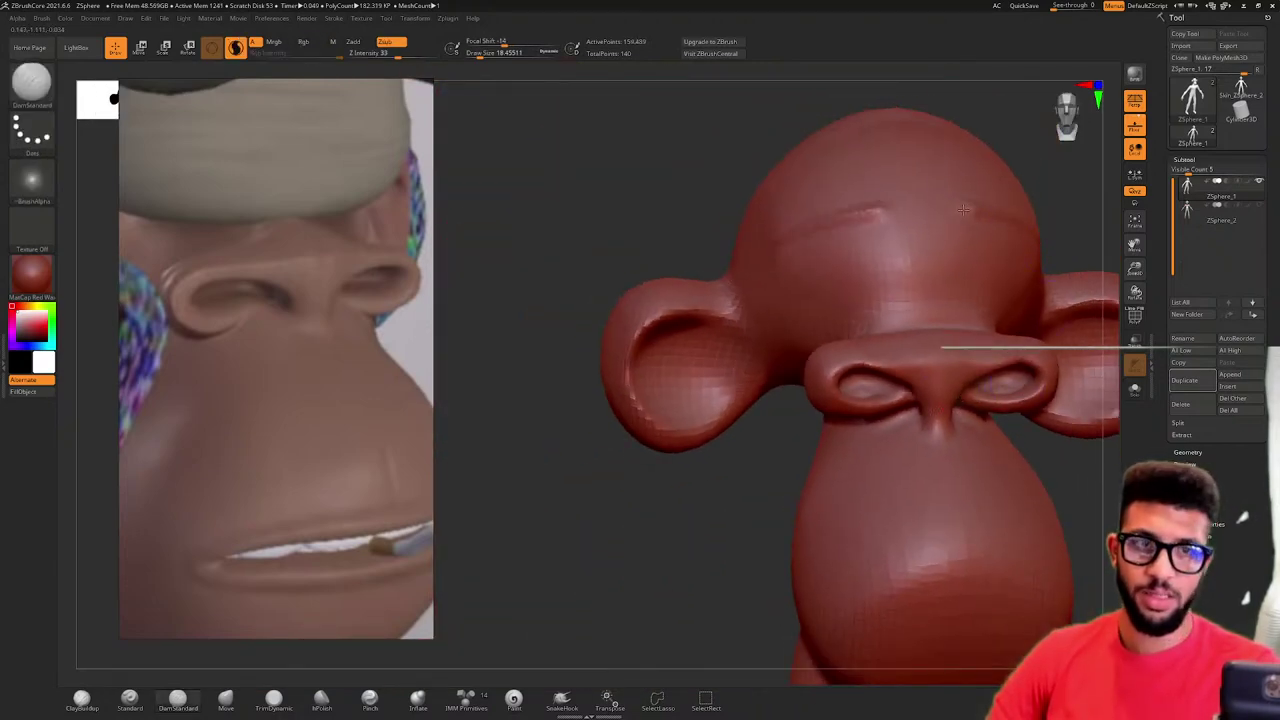
key(ctrl+z)
- Examine the ape reference images, including the grey model views and the close-up of the muzzle and mouth, against the sculpted head
mouse_move(1078, 238)
right_down()
mouse_move(914, 206)
mouse_move(968, 189)
right_up()
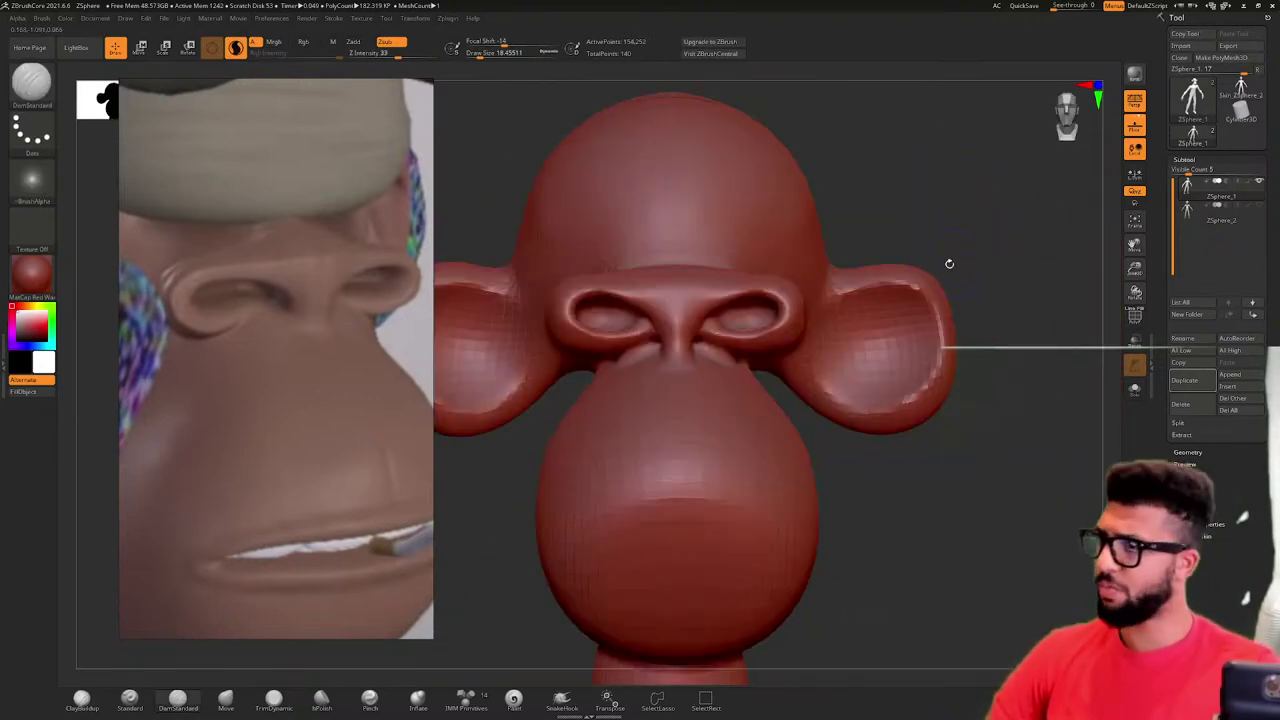
right_drag(931, 278, 1006, 351)
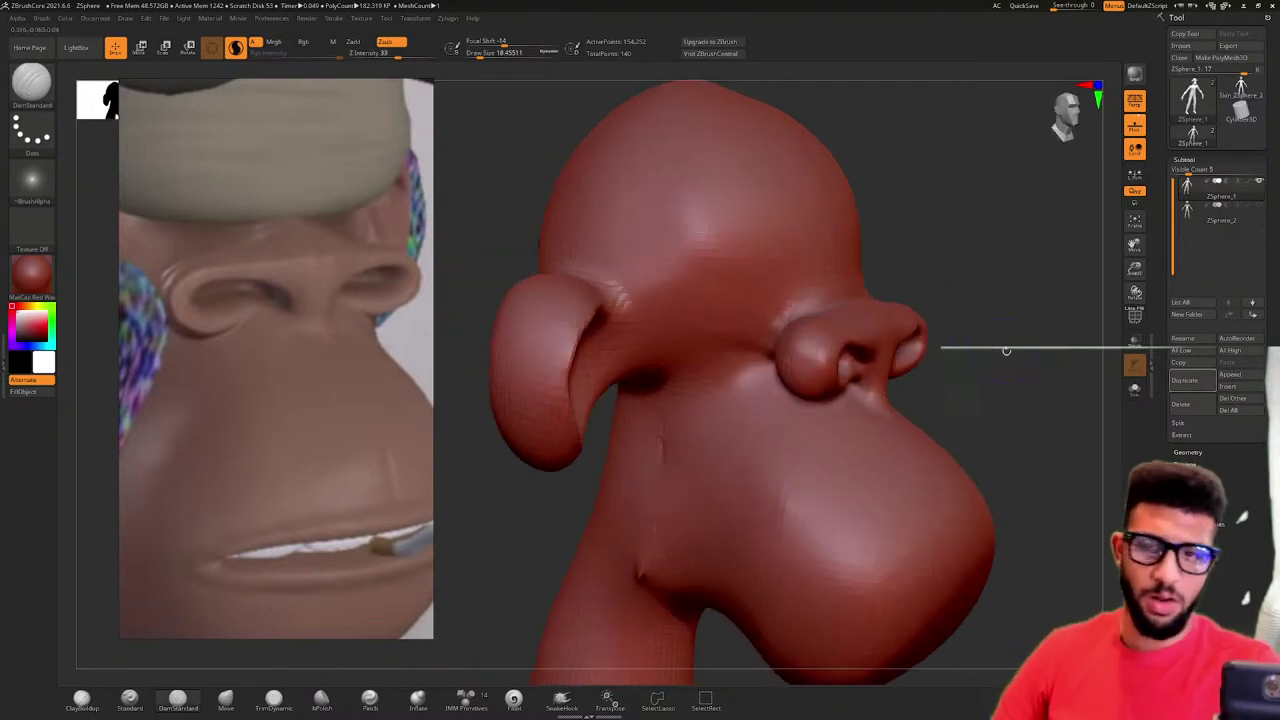
scroll(251, 386, down, 6)
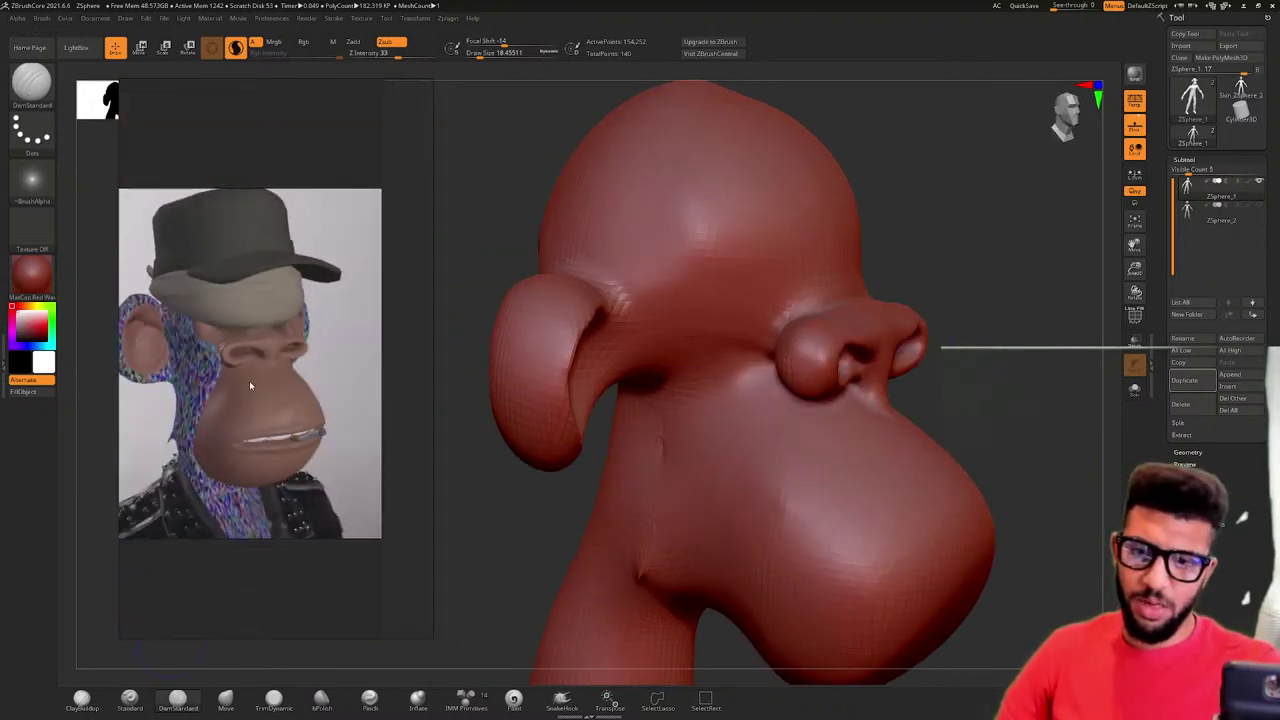
middle_drag(251, 386, 420, 400)
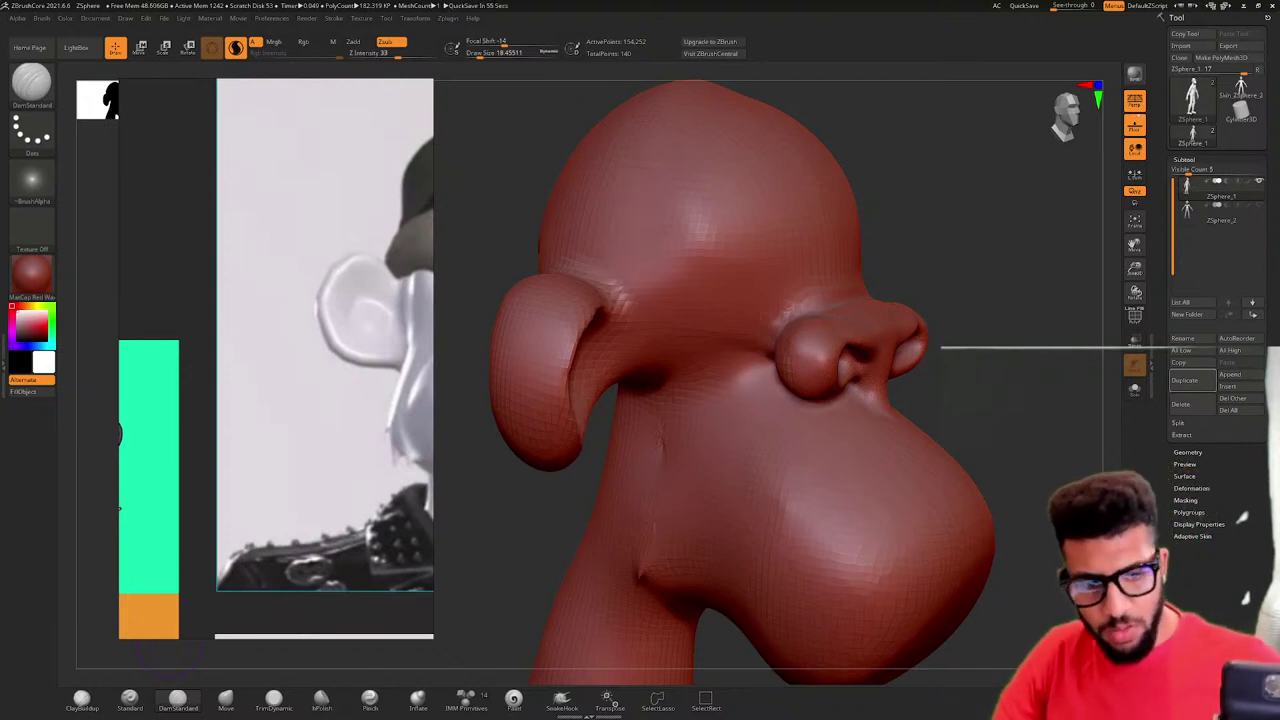
scroll(194, 338, down, 4)
middle_drag(332, 487, 295, 367)
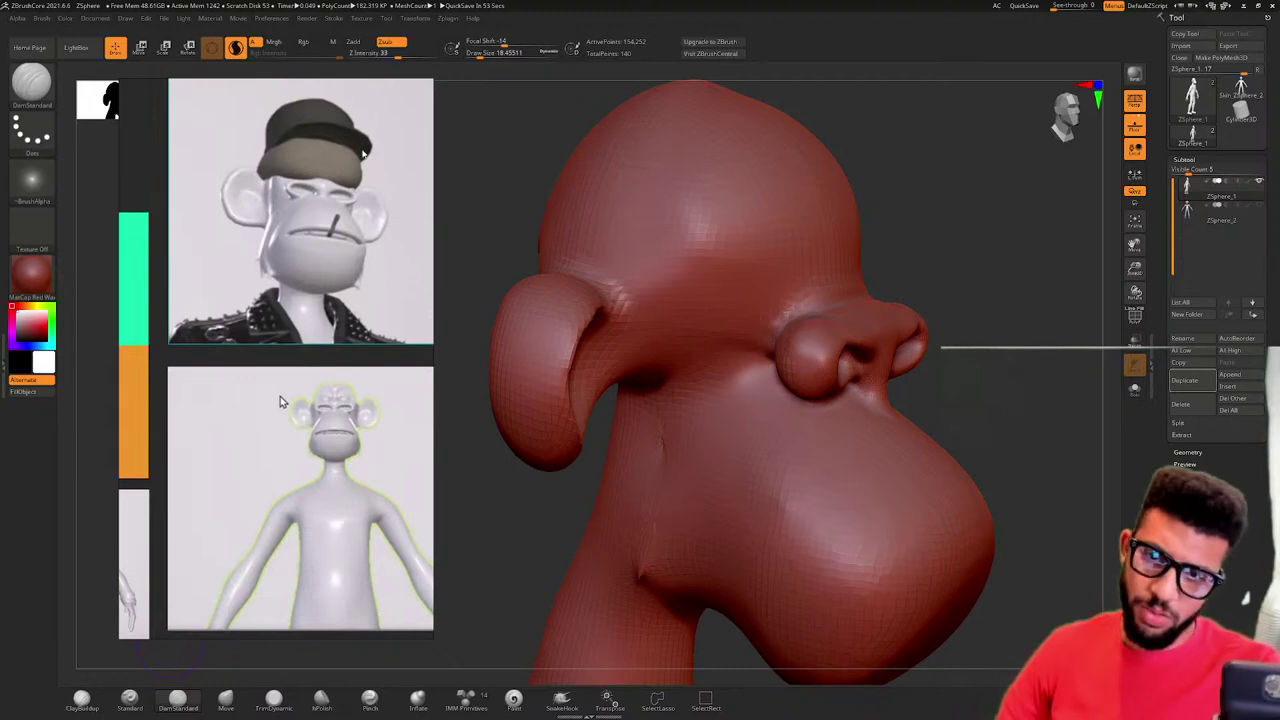
scroll(319, 262, up, 6)
scroll(316, 232, down, 6)
mouse_move(122, 394)
middle_down()
mouse_move(218, 287)
mouse_move(275, 338)
mouse_move(363, 471)
mouse_move(217, 349)
mouse_move(75, 335)
middle_up()
mouse_move(425, 395)
middle_down()
mouse_move(370, 489)
mouse_move(351, 441)
middle_up()
scroll(351, 441, up, 7)
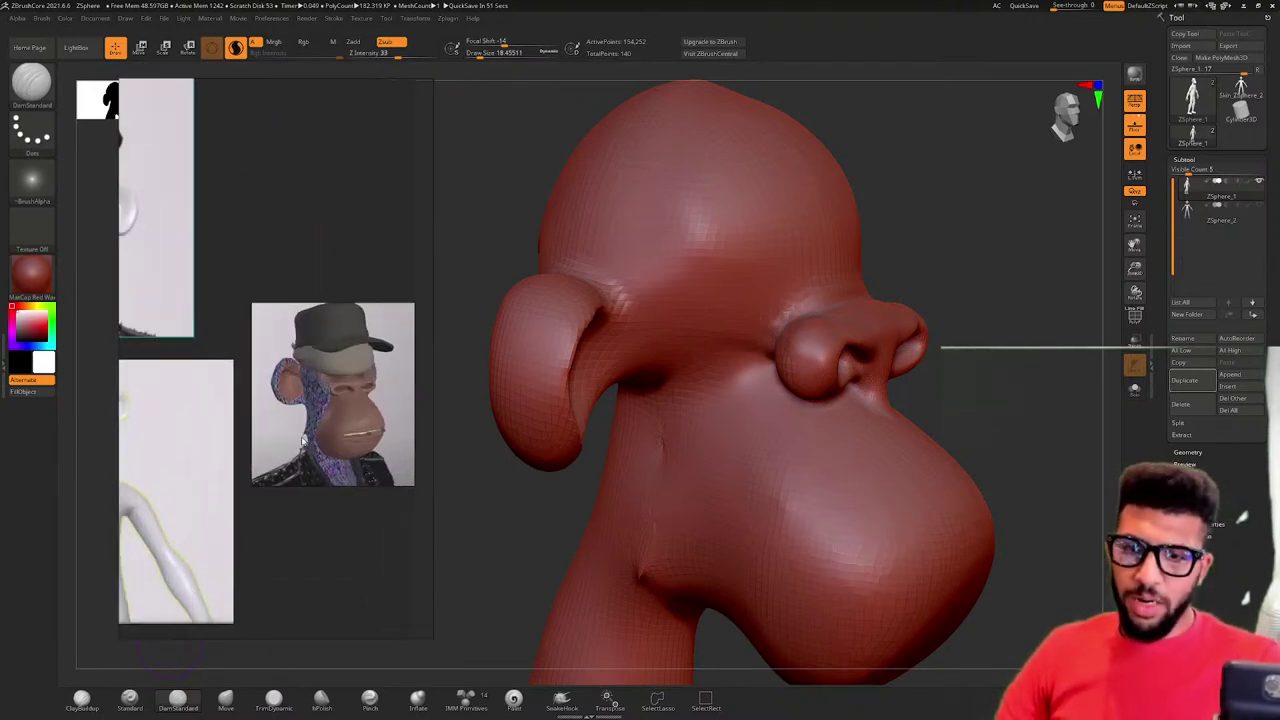
scroll(351, 441, up, 4)
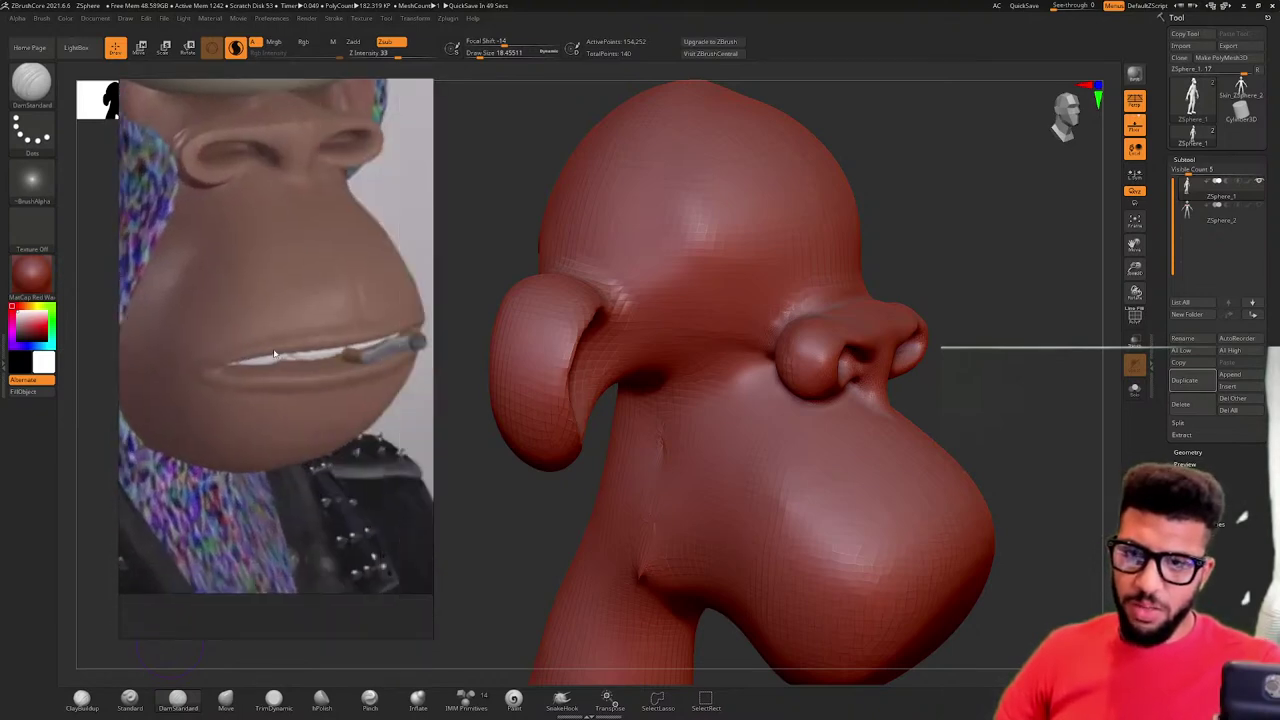
scroll(285, 347, up, 2)
right_drag(286, 348, 300, 354)
scroll(303, 354, down, 5)
- Widen the lower sides of the muzzle from the front with the Move brush at a draw size of about 77
right_drag(960, 430, 690, 440)
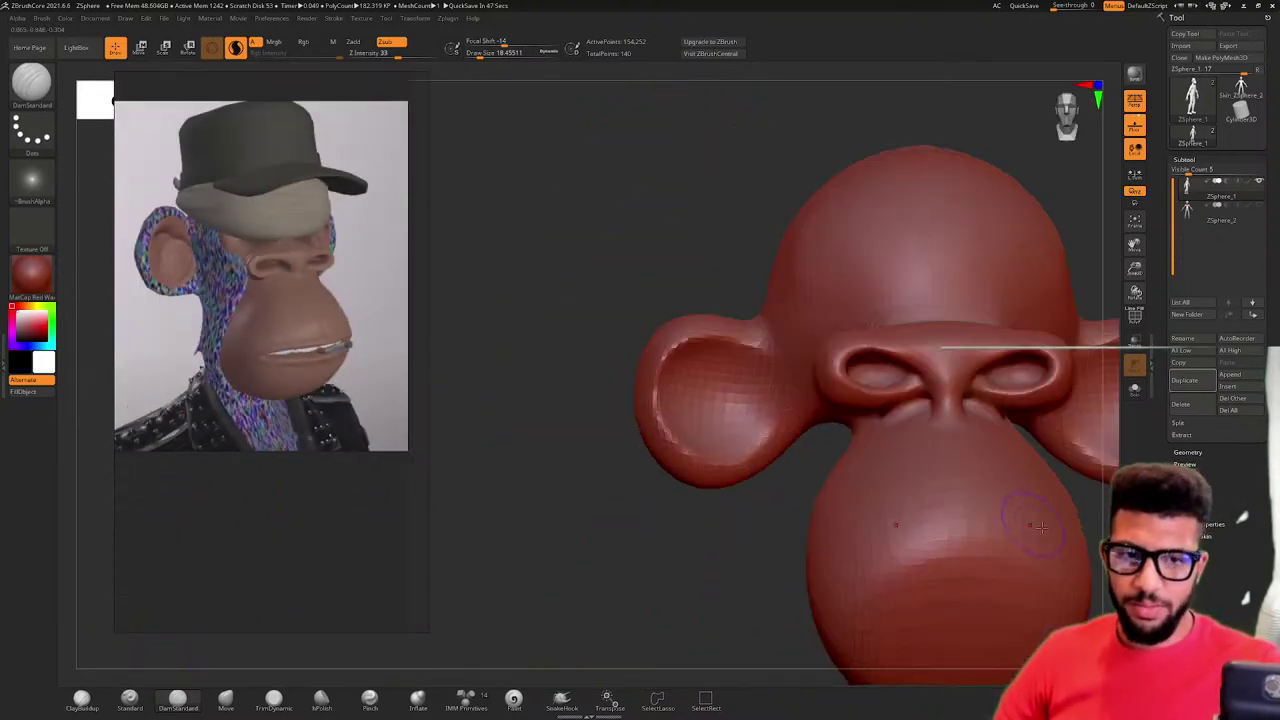
alt+right_drag(1050, 532, 732, 346)
drag(732, 346, 720, 414)
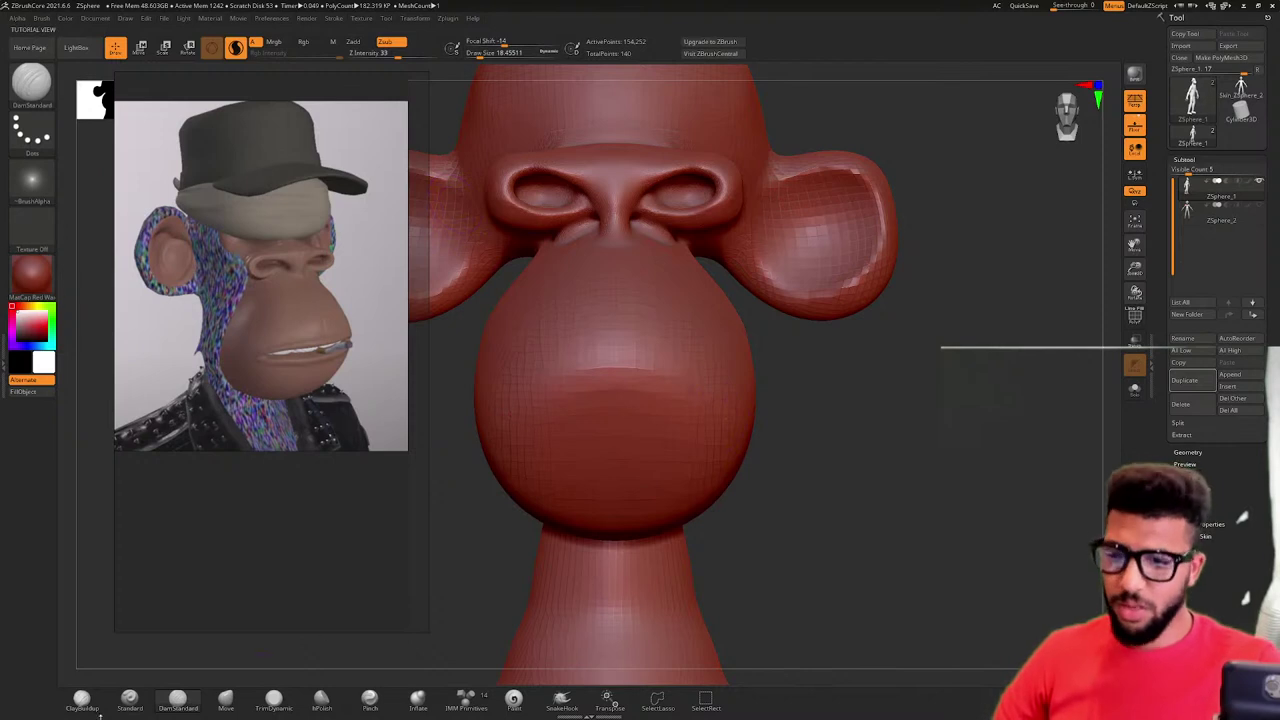
click(226, 697)
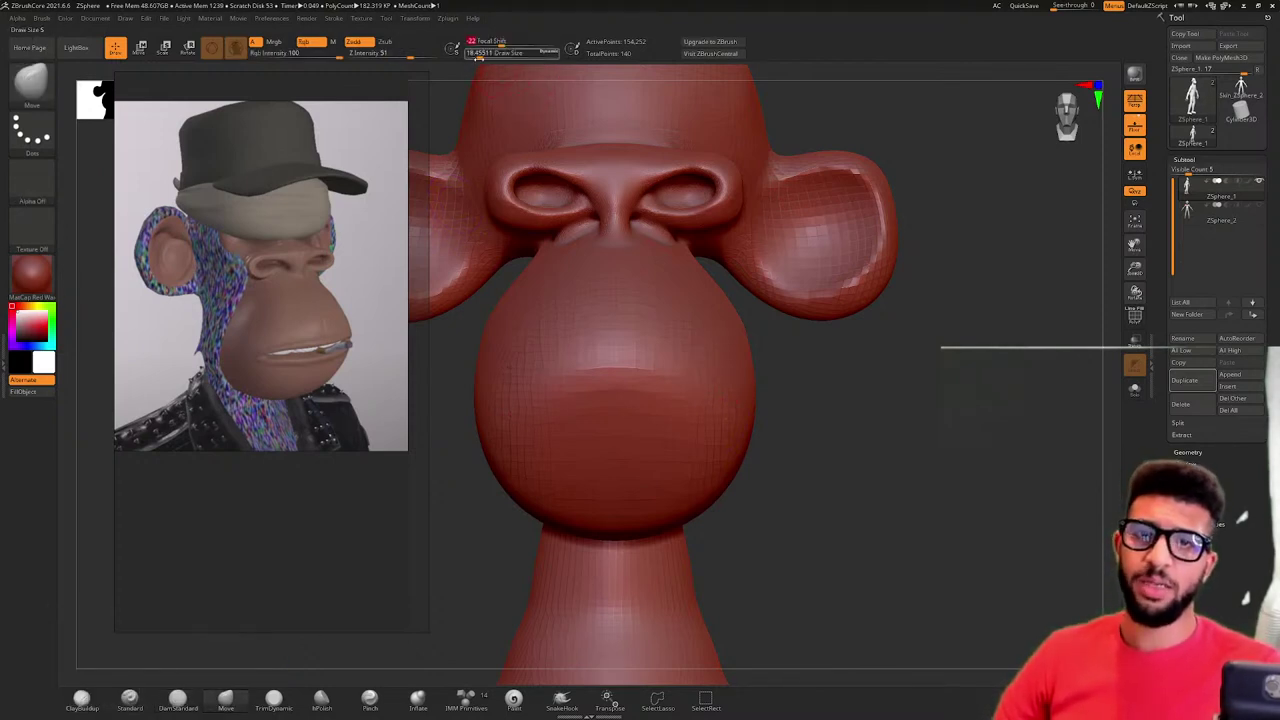
drag(480, 56, 491, 56)
drag(739, 461, 760, 468)
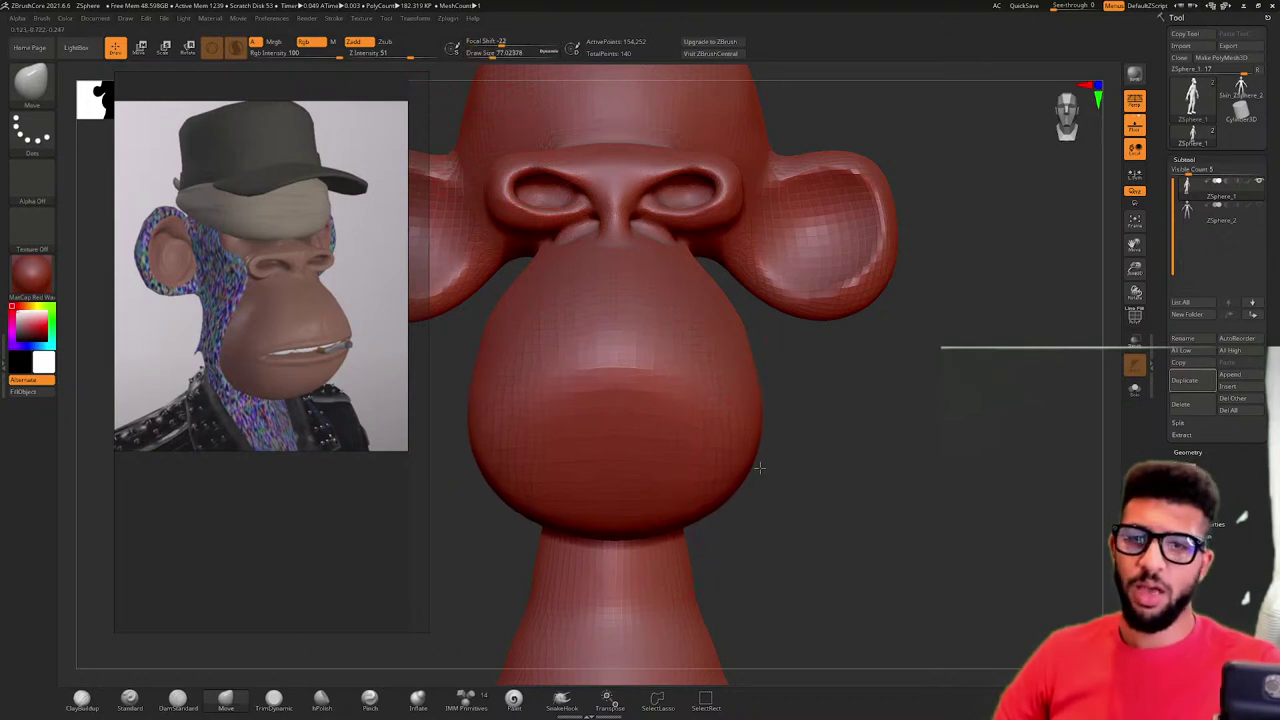
drag(700, 432, 708, 456)
mouse_move(638, 436)
mouse_down()
mouse_move(635, 459)
mouse_move(763, 443)
mouse_up()
- Reshape the underside of the muzzle and the chin toward the neck with the Move brush, working from the side
mouse_move(840, 452)
mouse_down()
mouse_move(680, 460)
mouse_move(673, 472)
mouse_up()
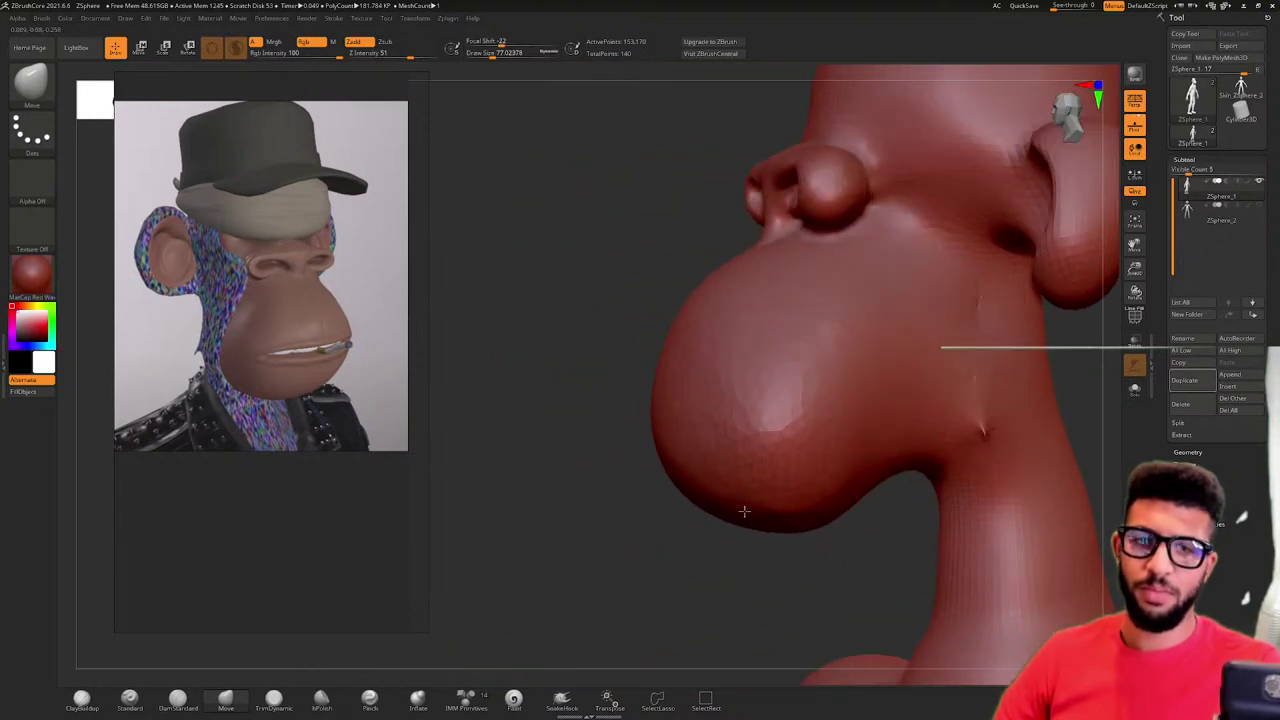
drag(868, 540, 838, 530)
drag(859, 482, 887, 503)
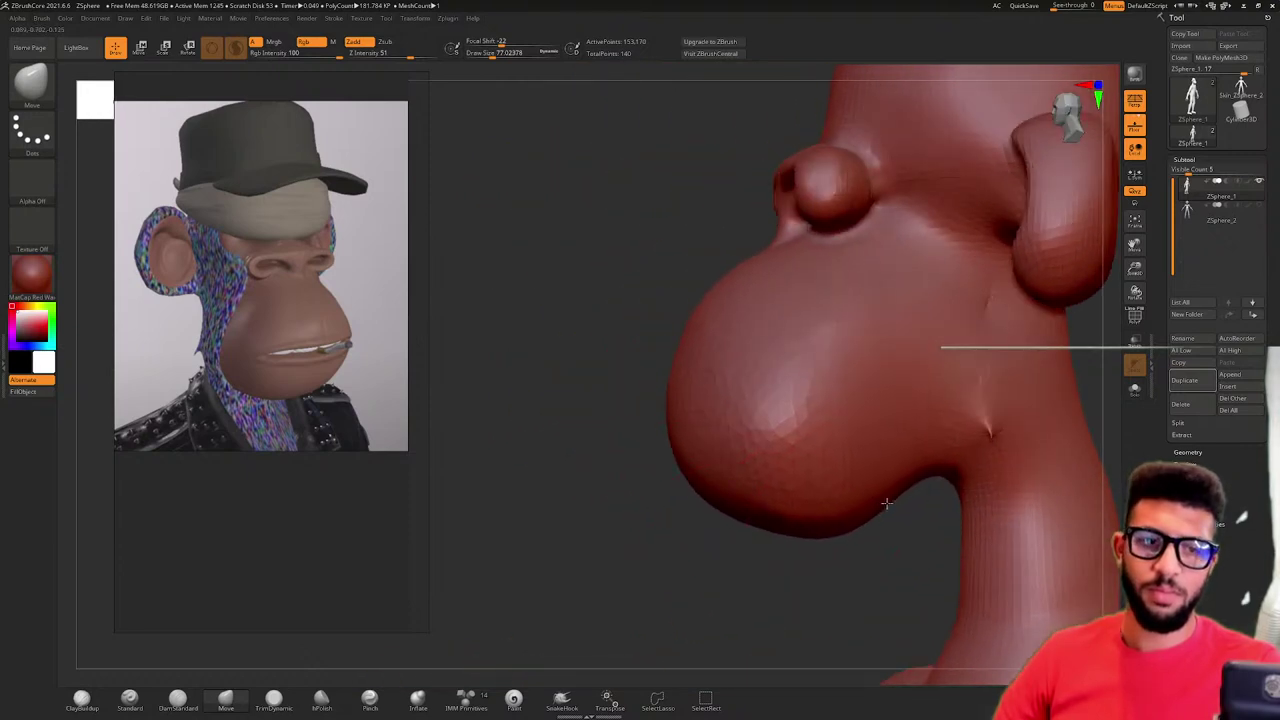
- Reduce the draw size to about 25, smooth the pinched spot where the jaw meets the neck and remesh the model
key(shift+f)
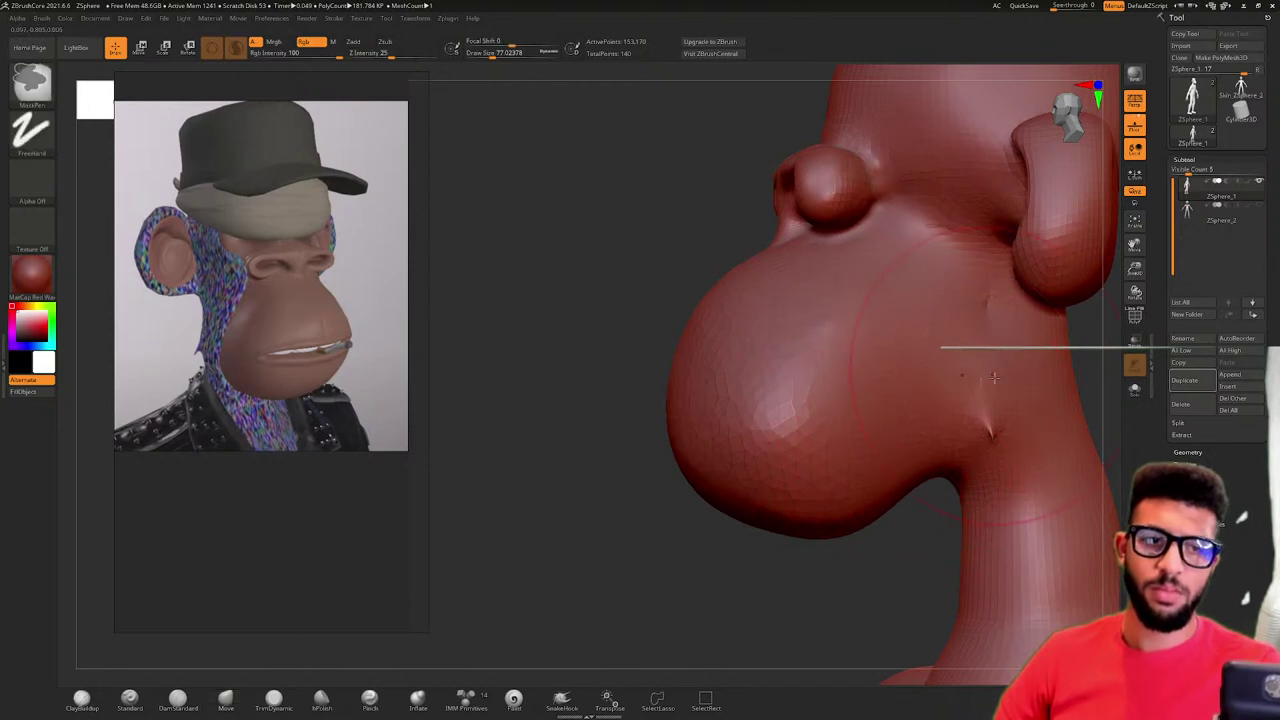
drag(487, 58, 482, 57)
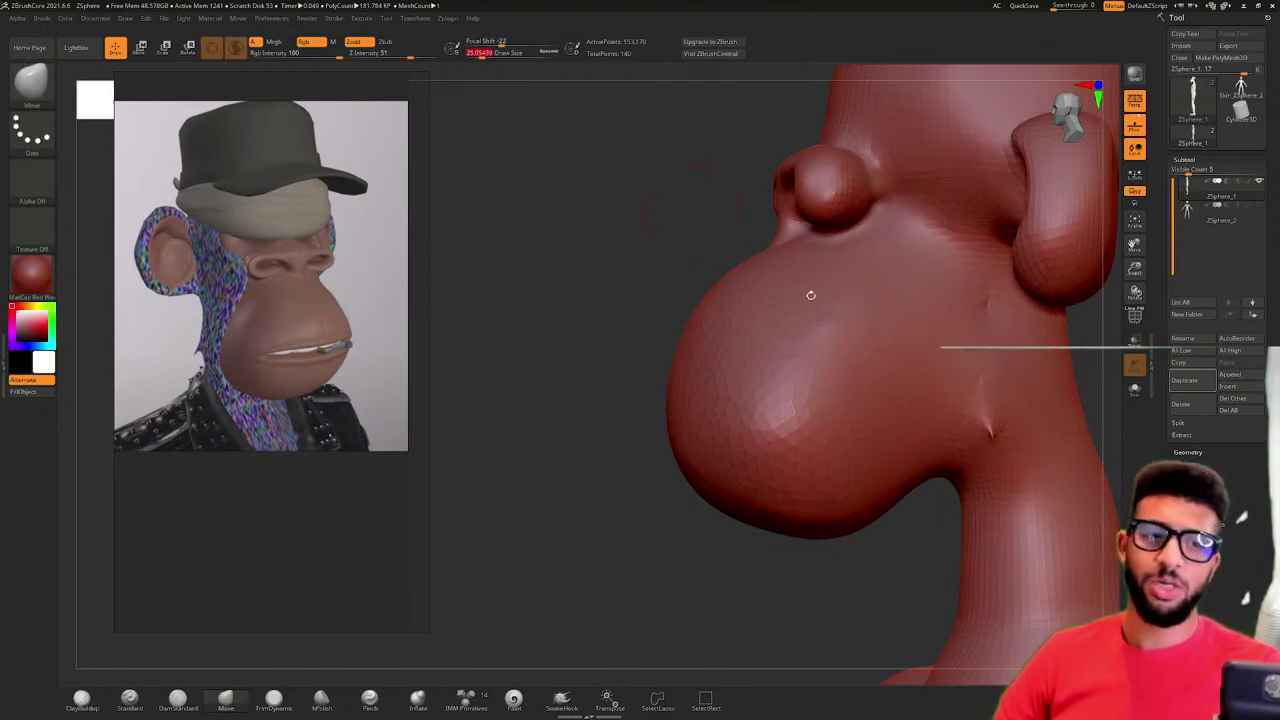
shift+drag(984, 424, 1010, 422)
drag(510, 205, 680, 208)
- Adjust the lower corners of the muzzle with the Move brush at a draw size of about 67.8
alt+drag(1095, 405, 952, 384)
ctrl+right_drag(952, 384, 928, 350)
alt+right_drag(692, 371, 723, 434)
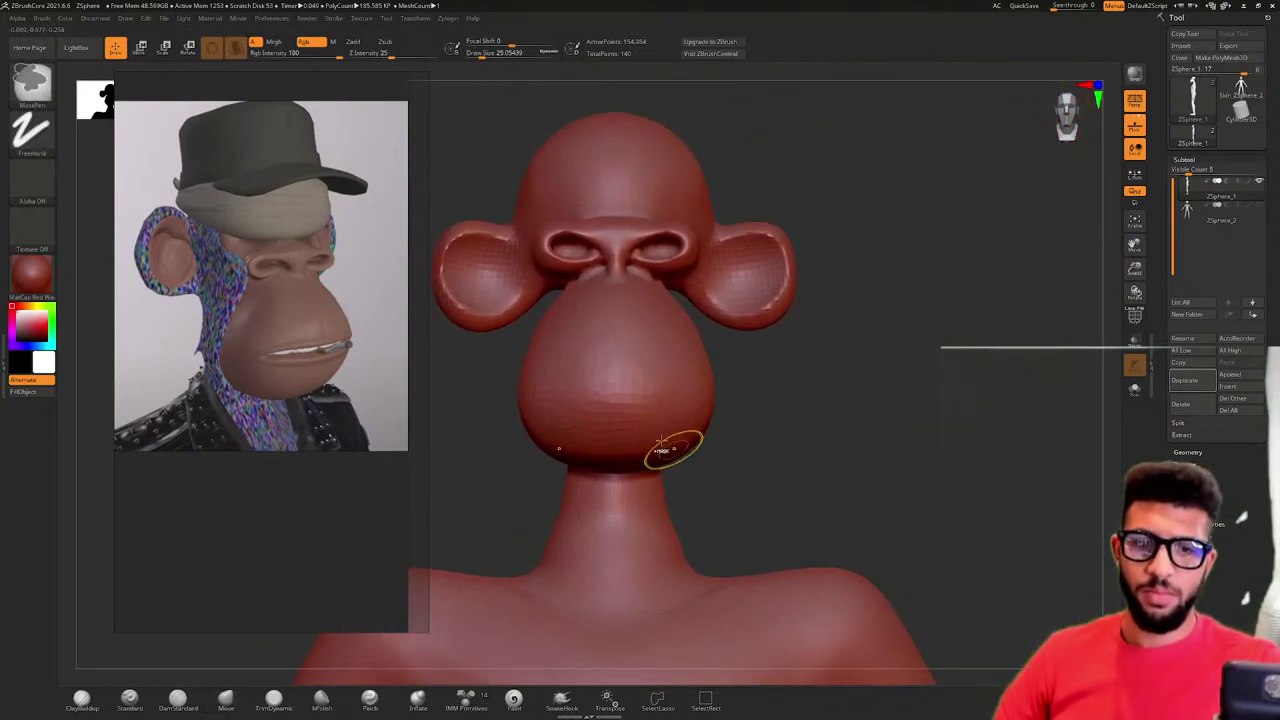
click(492, 57)
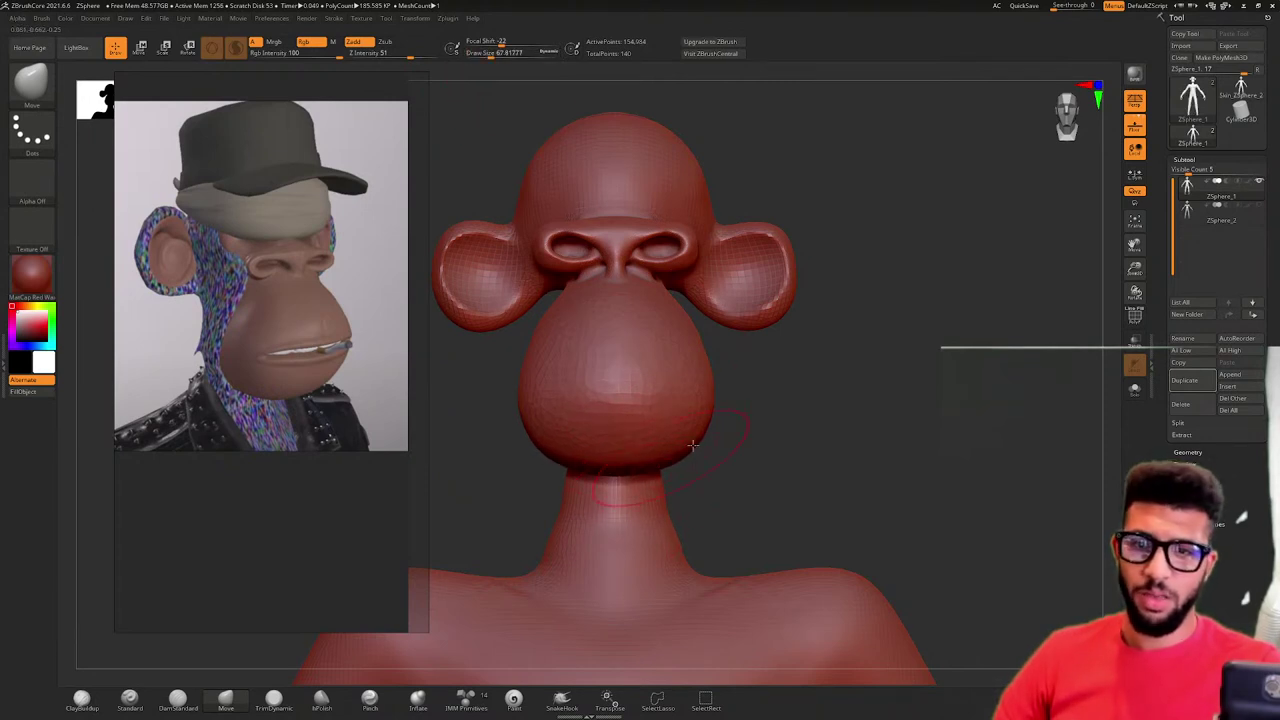
mouse_move(702, 433)
mouse_down()
mouse_move(763, 443)
mouse_move(761, 390)
mouse_up()
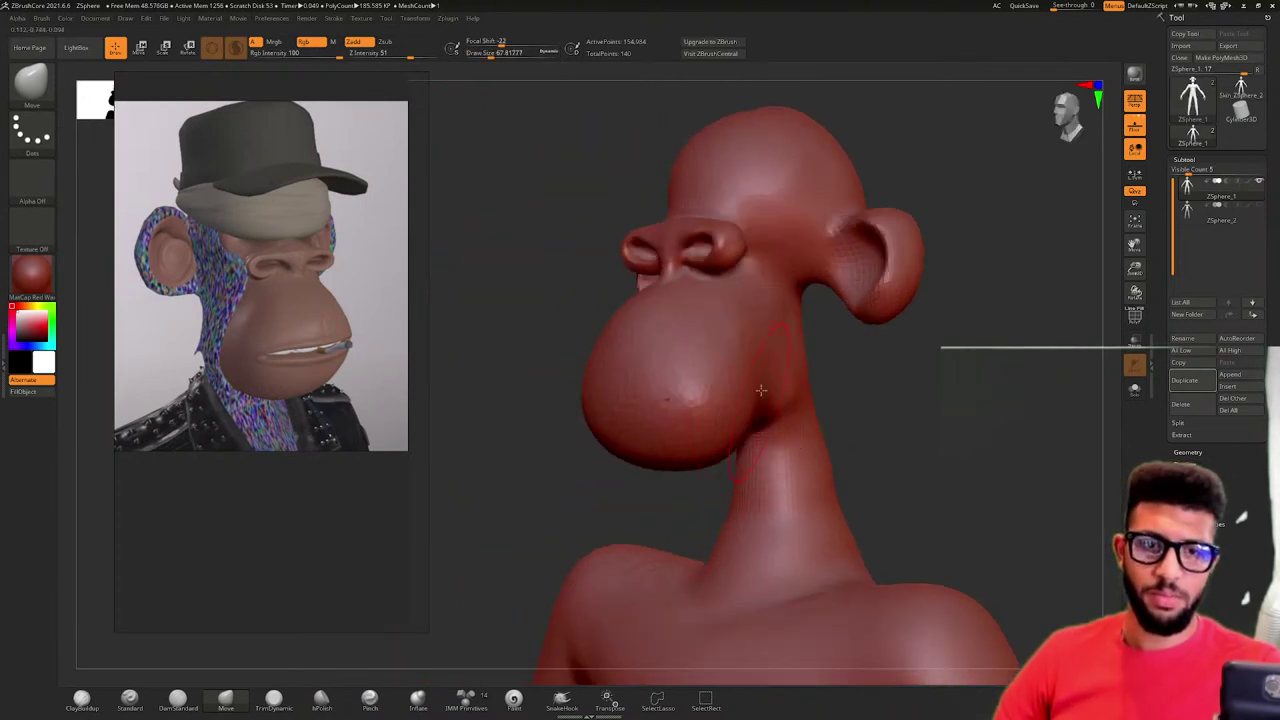
drag(884, 418, 931, 443)
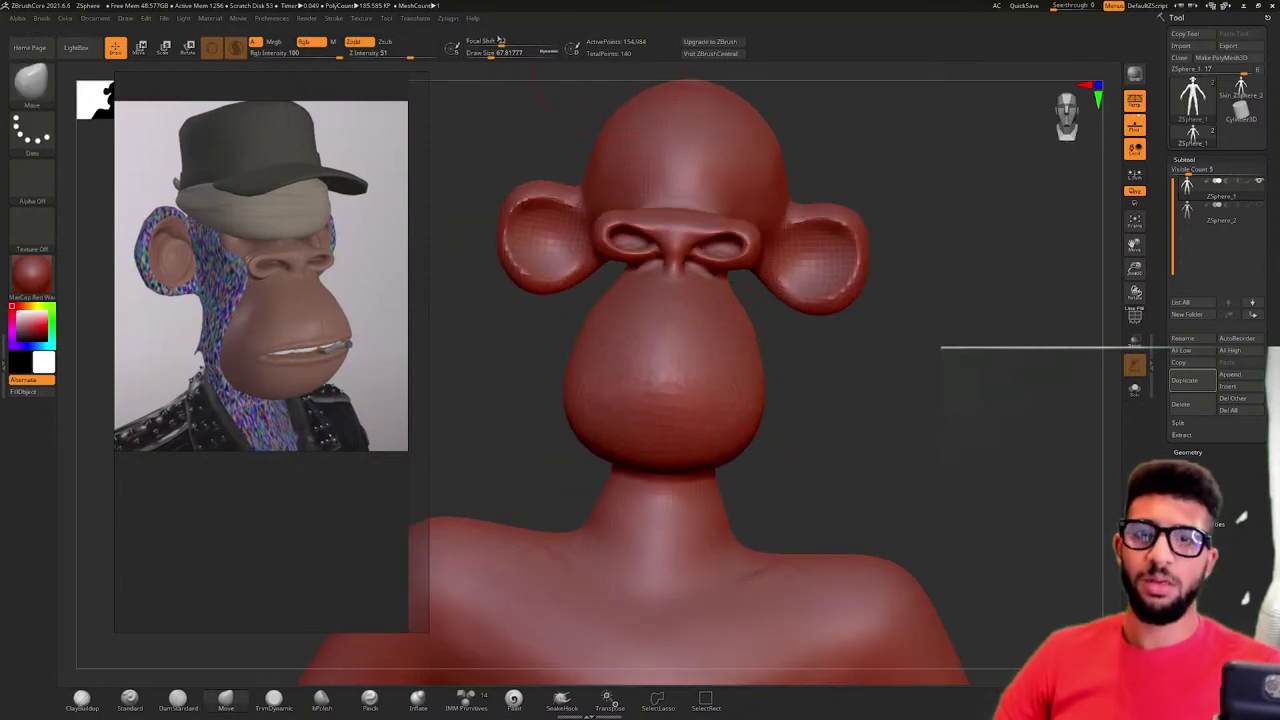
- Enlarge the Move brush draw size to about 104.5 and refine the overall muzzle silhouette, checking it from the front and side
drag(491, 55, 497, 55)
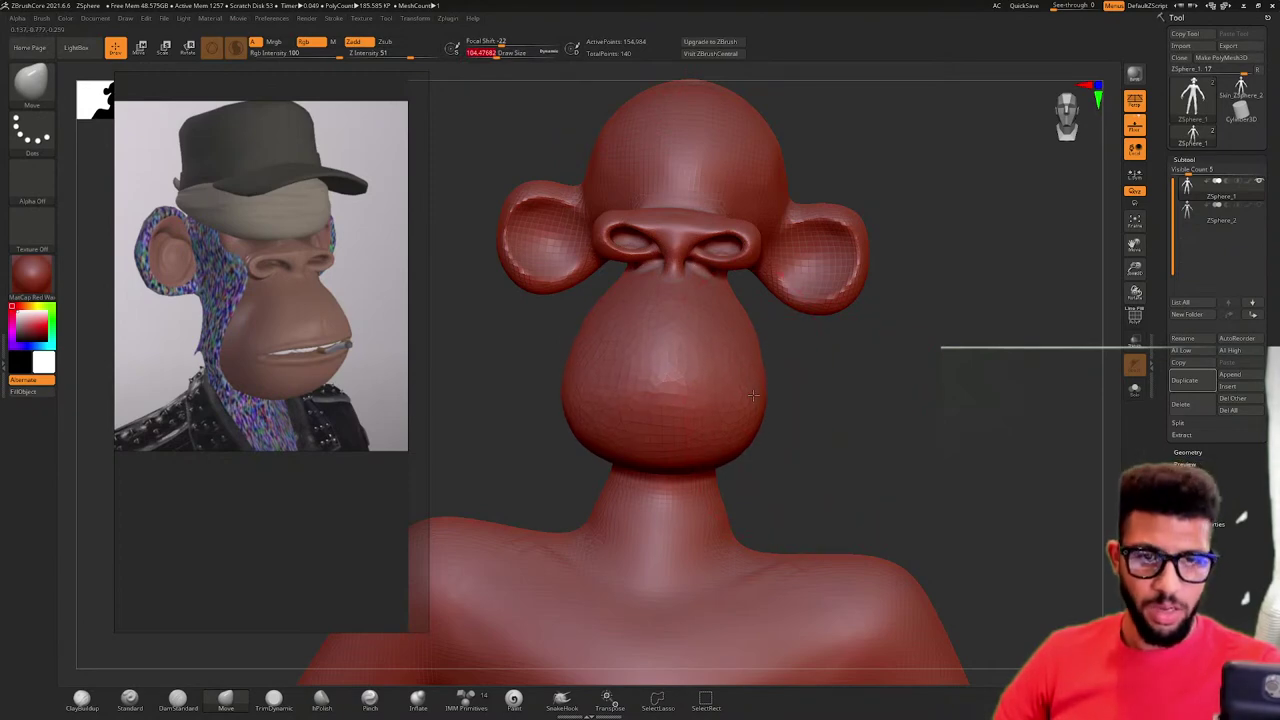
mouse_move(860, 420)
mouse_down()
mouse_move(806, 423)
mouse_move(880, 435)
mouse_move(846, 423)
mouse_move(920, 424)
mouse_move(757, 434)
mouse_up()
mouse_move(925, 440)
mouse_down()
mouse_move(886, 443)
mouse_move(854, 403)
mouse_up()
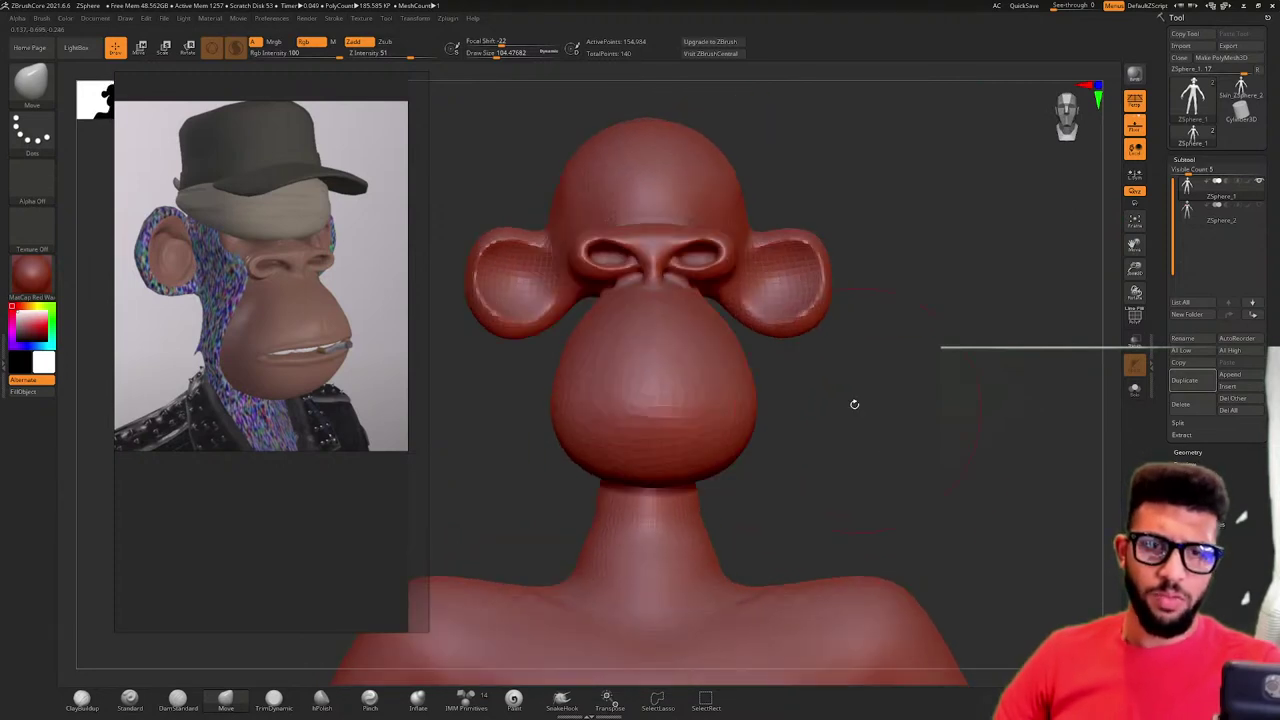
ctrl+right_drag(852, 387, 895, 330)
alt+drag(896, 329, 877, 451)
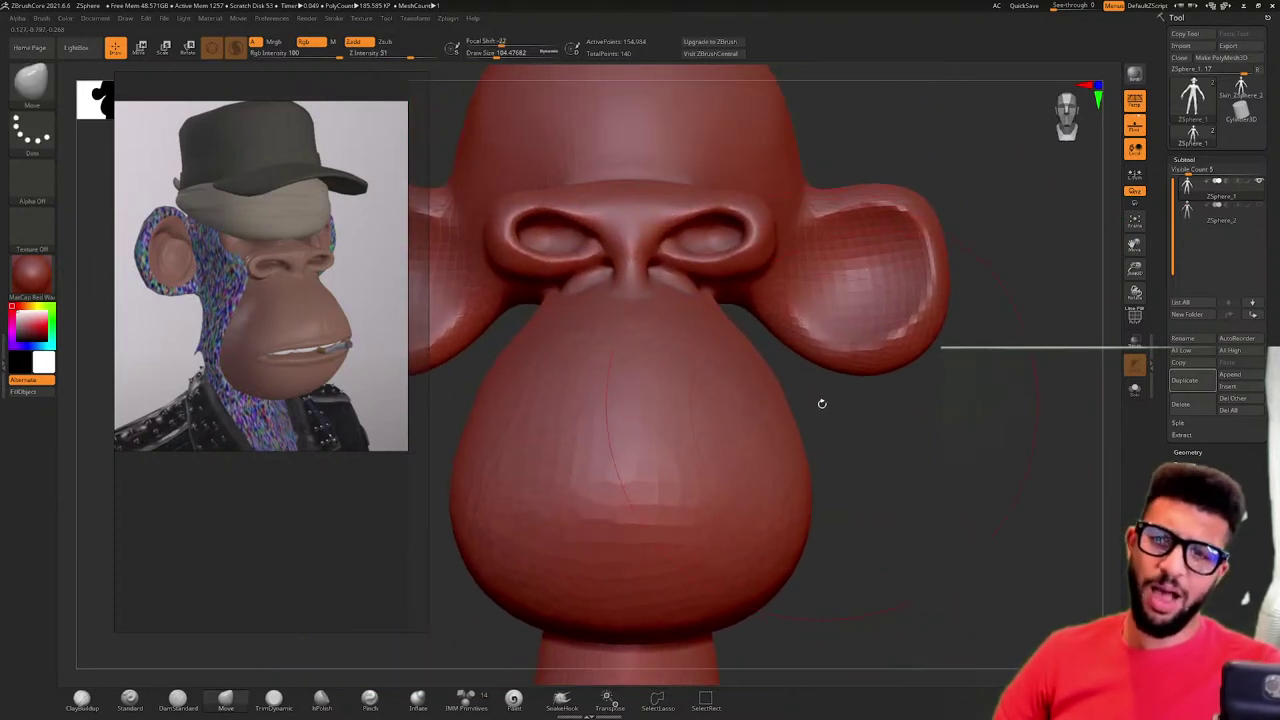
drag(821, 403, 890, 310)
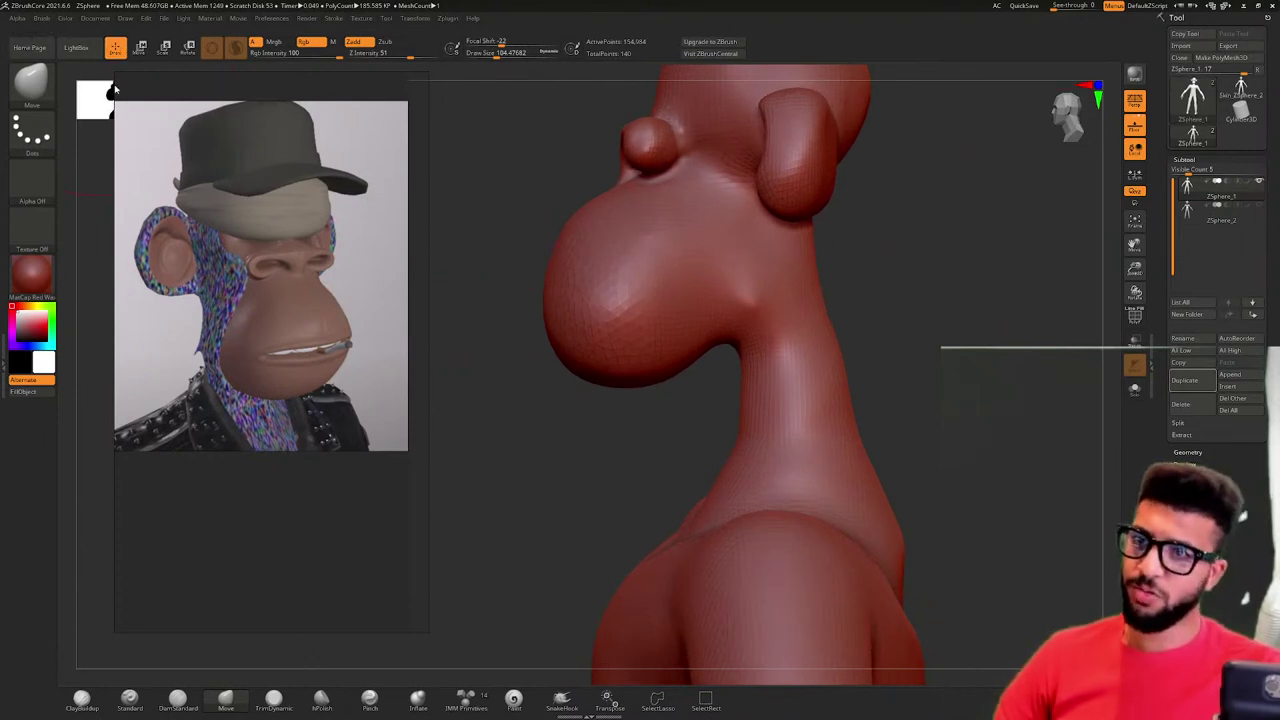
- Build up volume down the back of the neck below the skull with the ClayBuildup brush at a draw size of about 32.7, then smooth it
right_drag(241, 267, 259, 290)
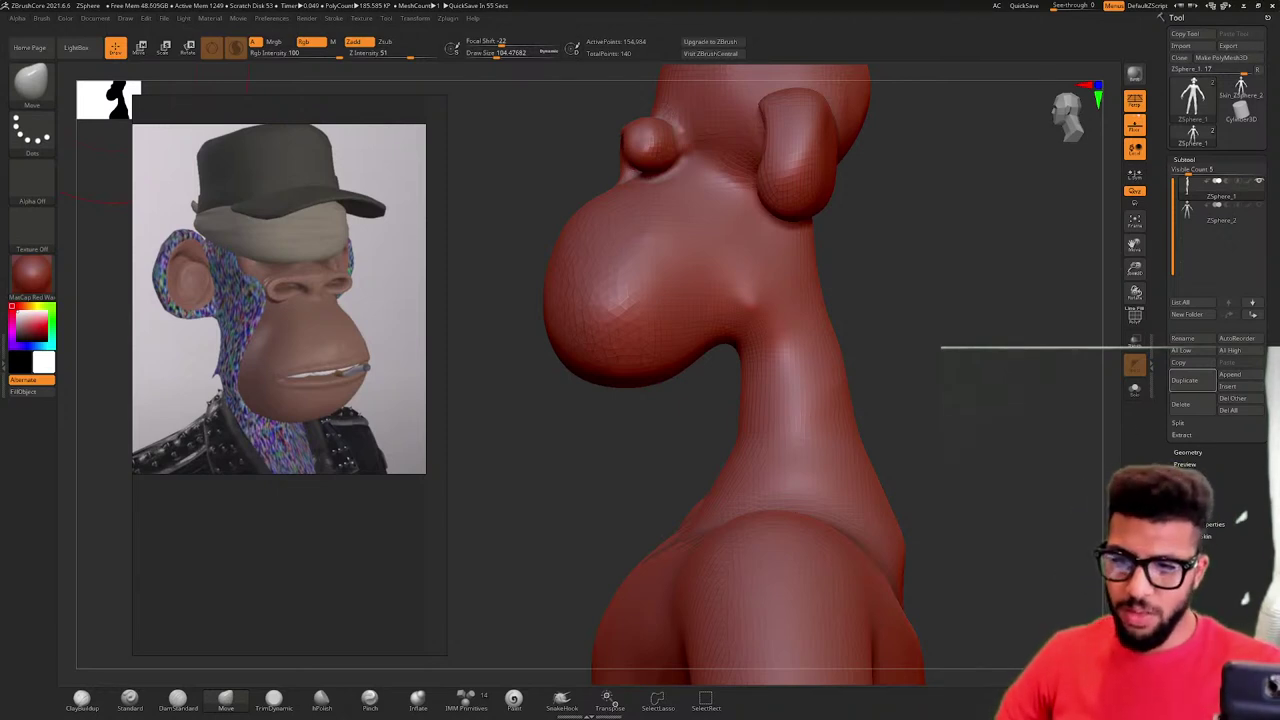
click(88, 699)
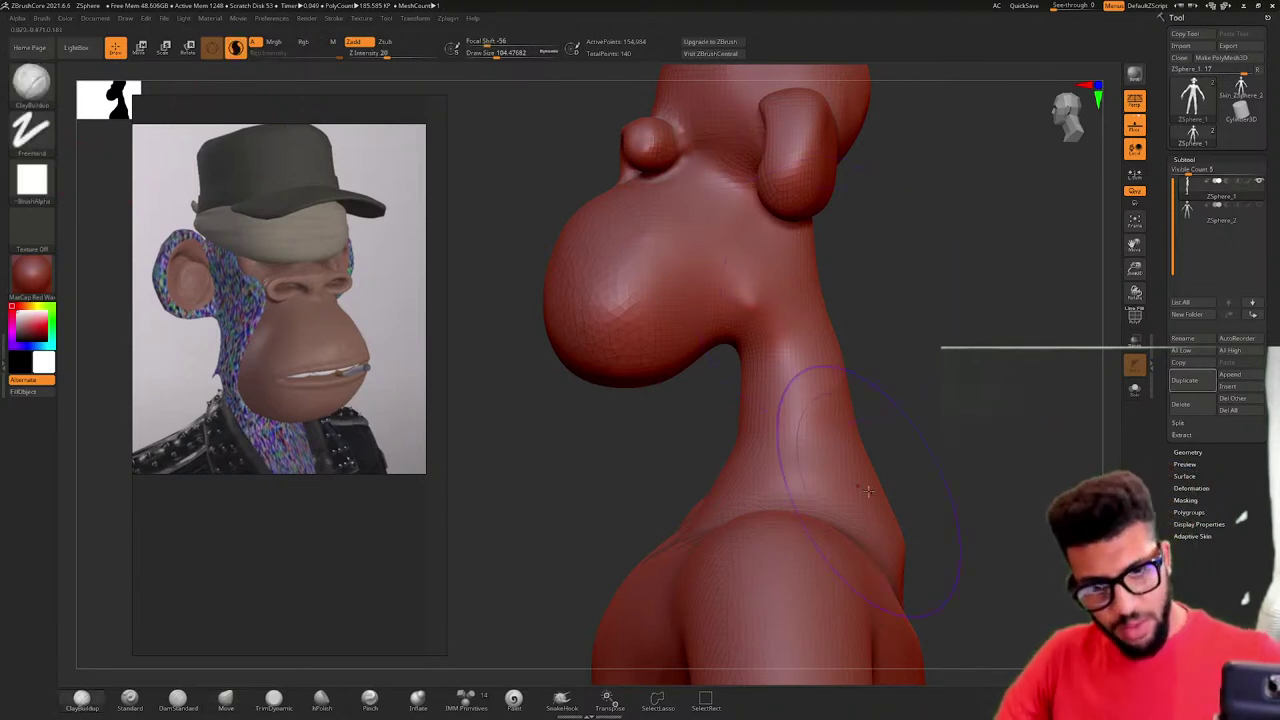
key(space)
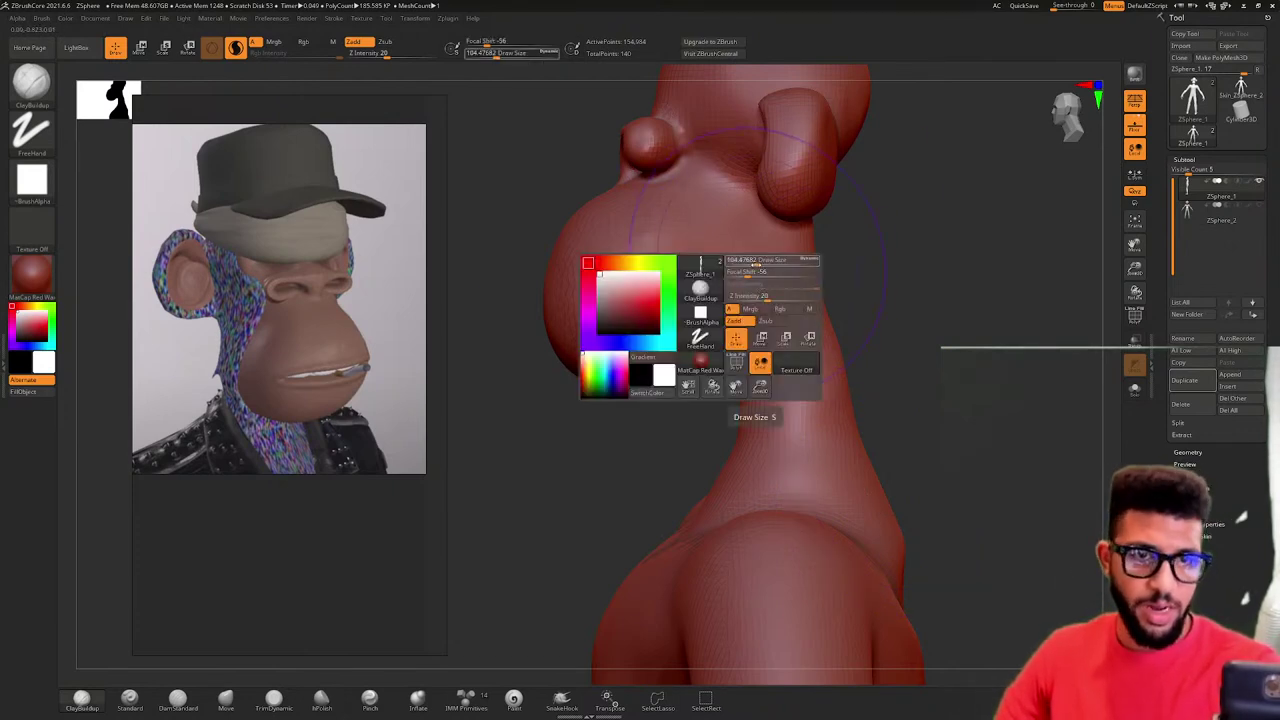
drag(757, 265, 742, 264)
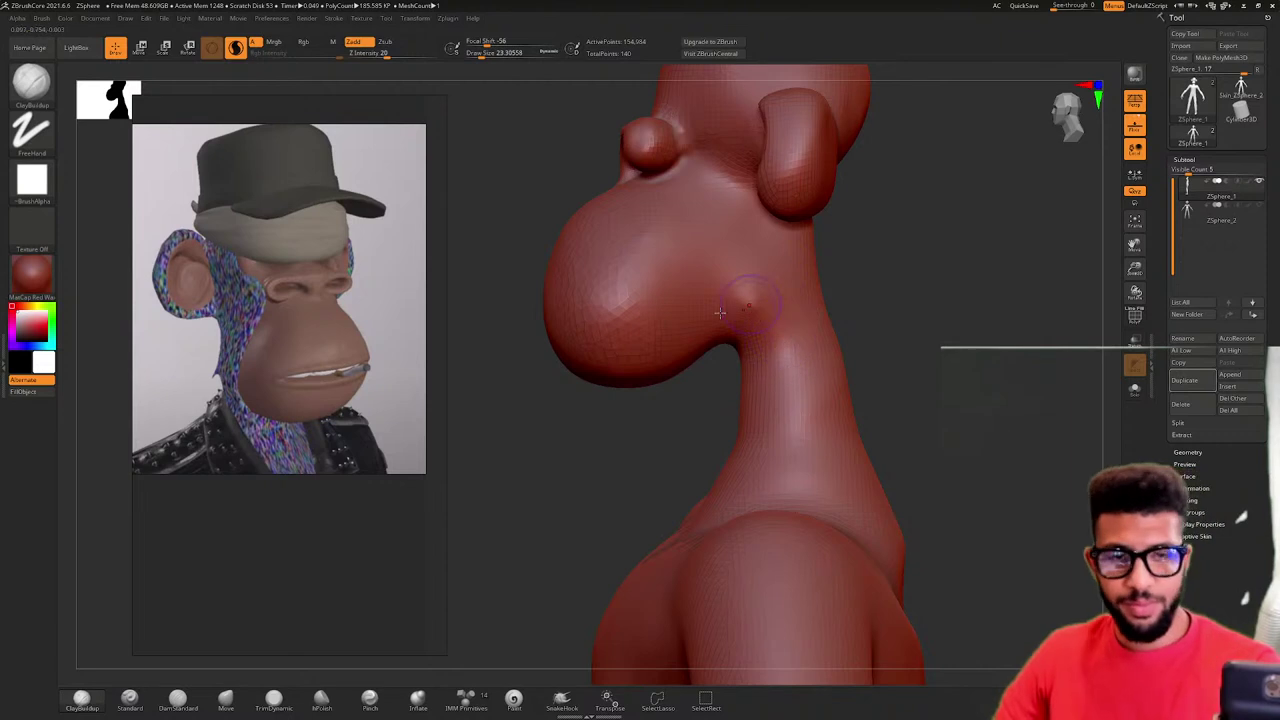
key(space)
drag(621, 264, 631, 264)
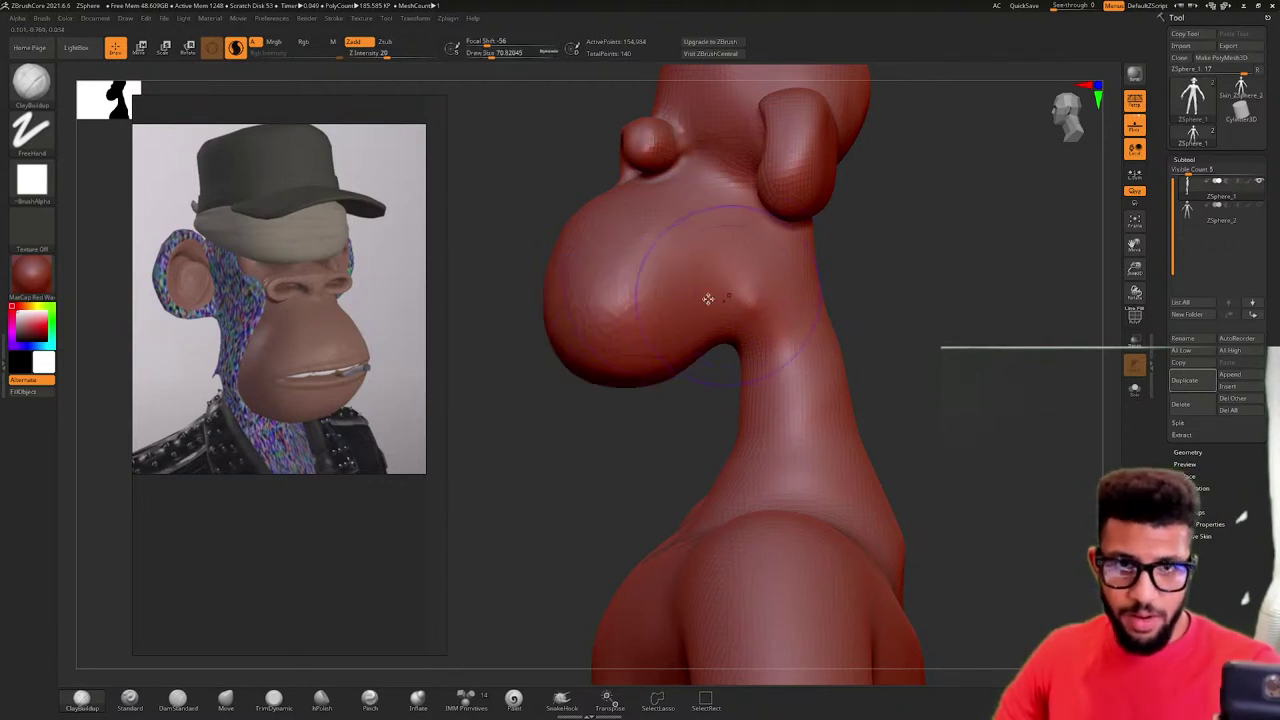
key(space)
drag(707, 299, 696, 298)
drag(945, 278, 872, 274)
drag(791, 195, 816, 355)
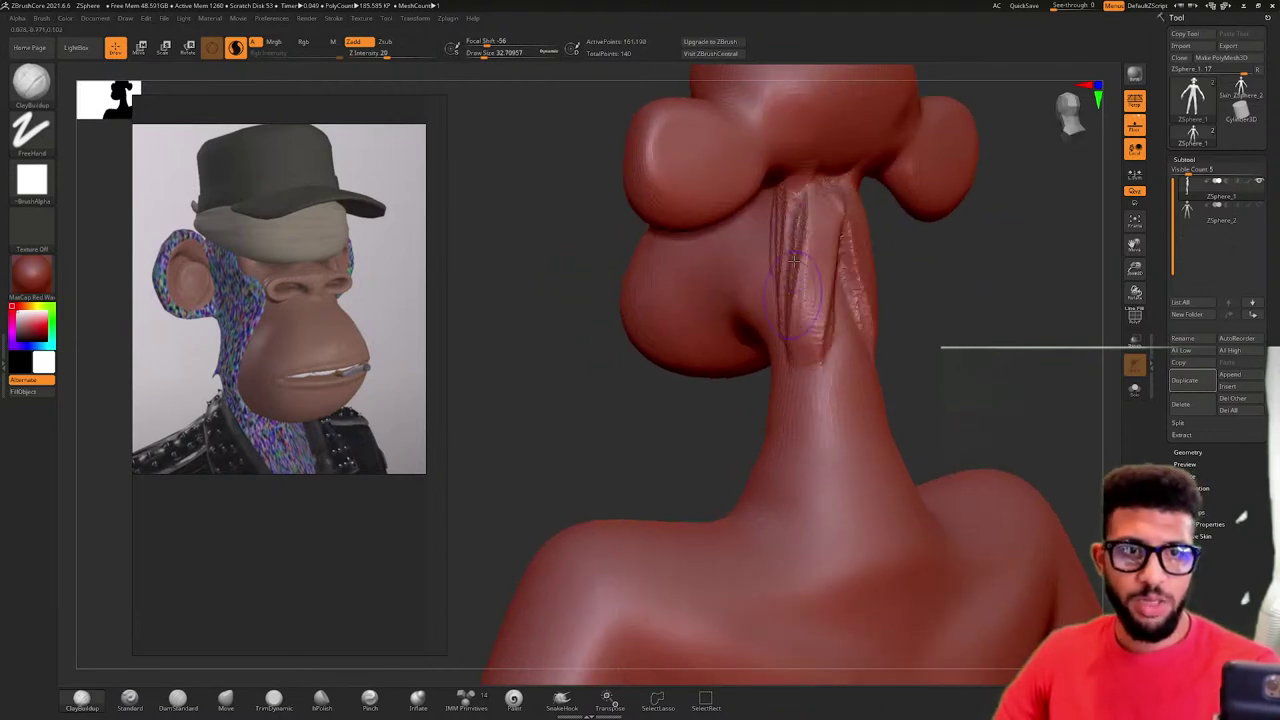
mouse_move(832, 220)
mouse_down()
mouse_move(810, 180)
mouse_move(776, 342)
mouse_move(822, 441)
mouse_move(845, 300)
mouse_move(870, 260)
mouse_move(810, 275)
mouse_move(824, 458)
mouse_up()
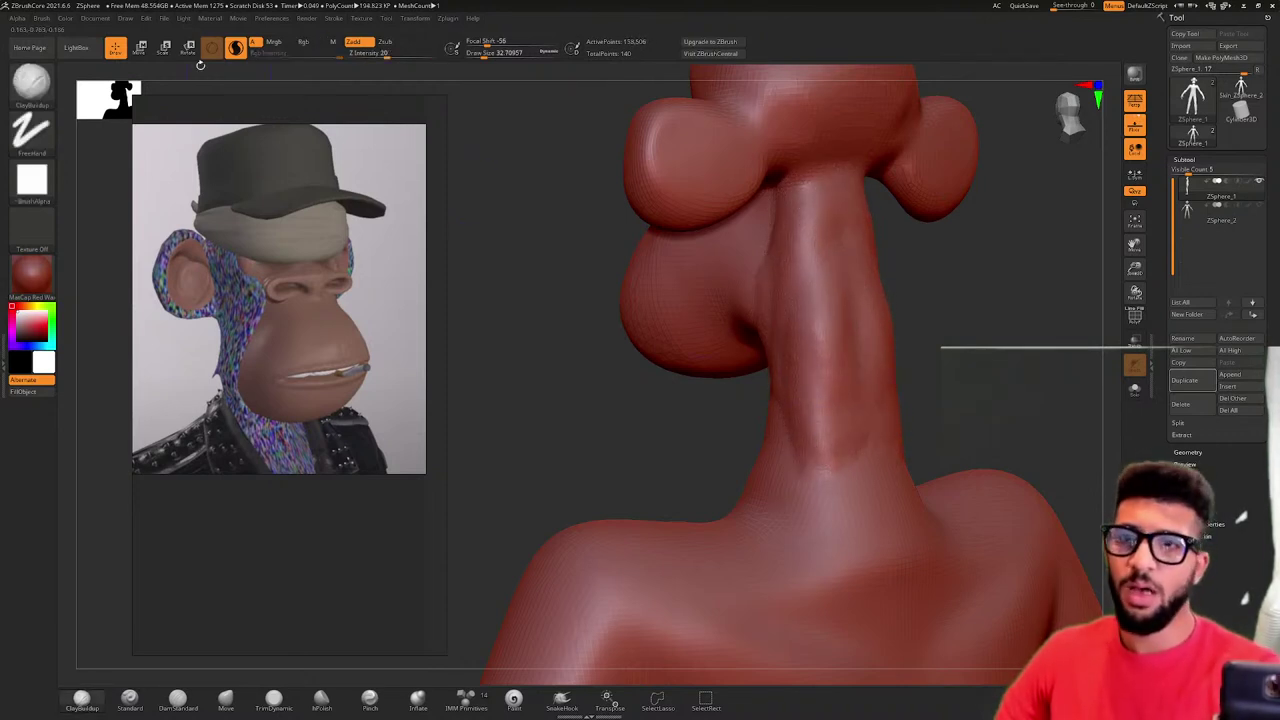
key(shift)
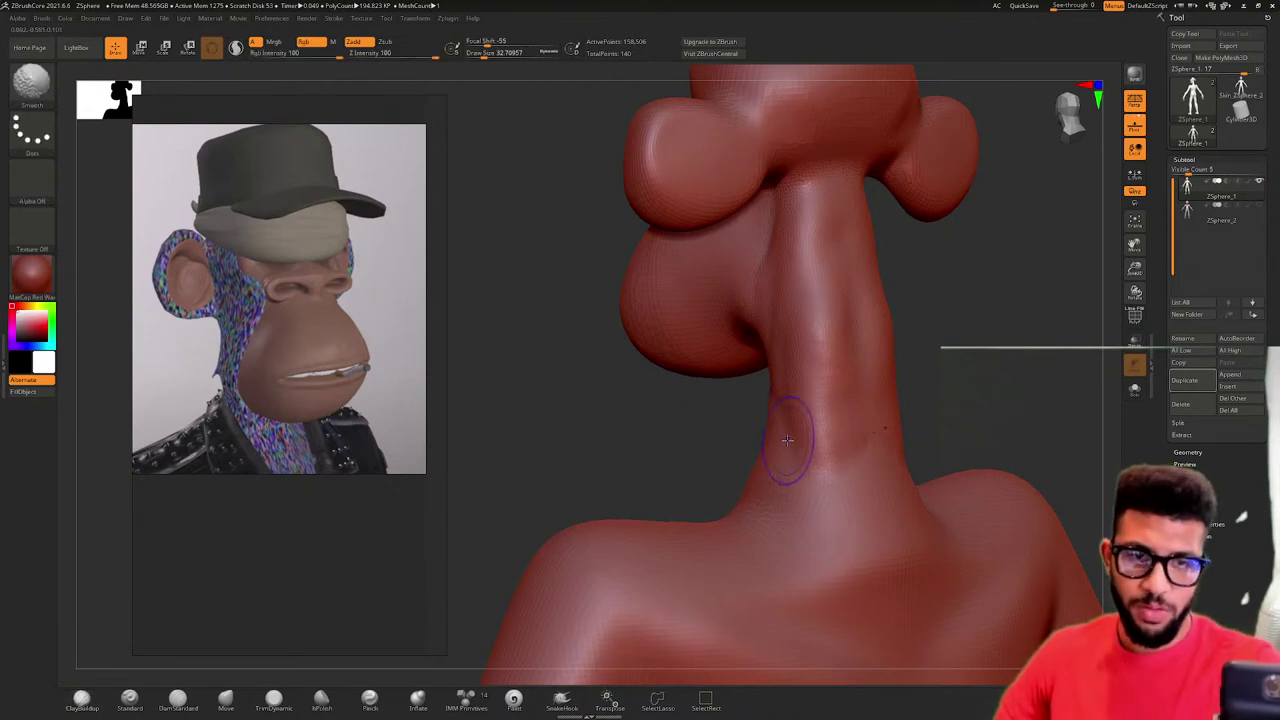
- Add clay around the base of the neck where it joins the upper back and smooth the strokes into the shoulders
mouse_move(788, 440)
mouse_down()
mouse_move(780, 505)
mouse_move(910, 465)
mouse_move(866, 510)
mouse_move(892, 563)
mouse_up()
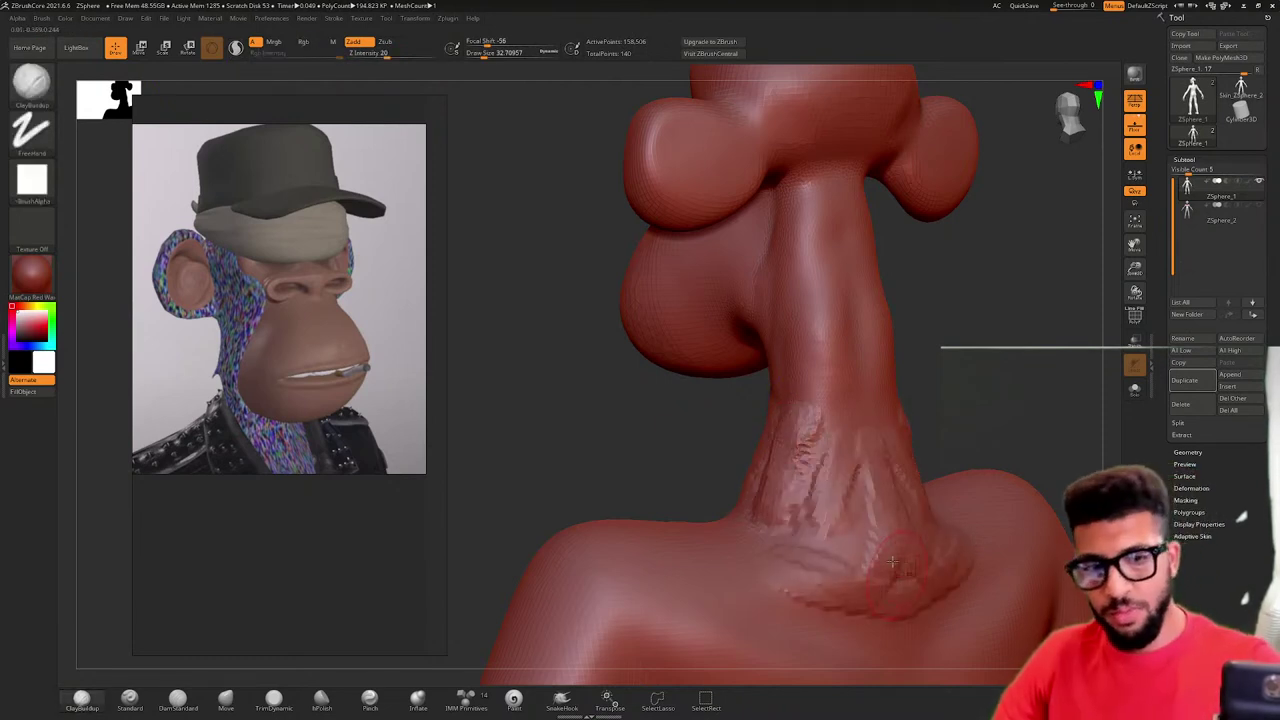
mouse_move(892, 562)
alt+right_down()
mouse_move(924, 482)
mouse_move(828, 462)
alt+right_up()
shift+drag(783, 435, 915, 483)
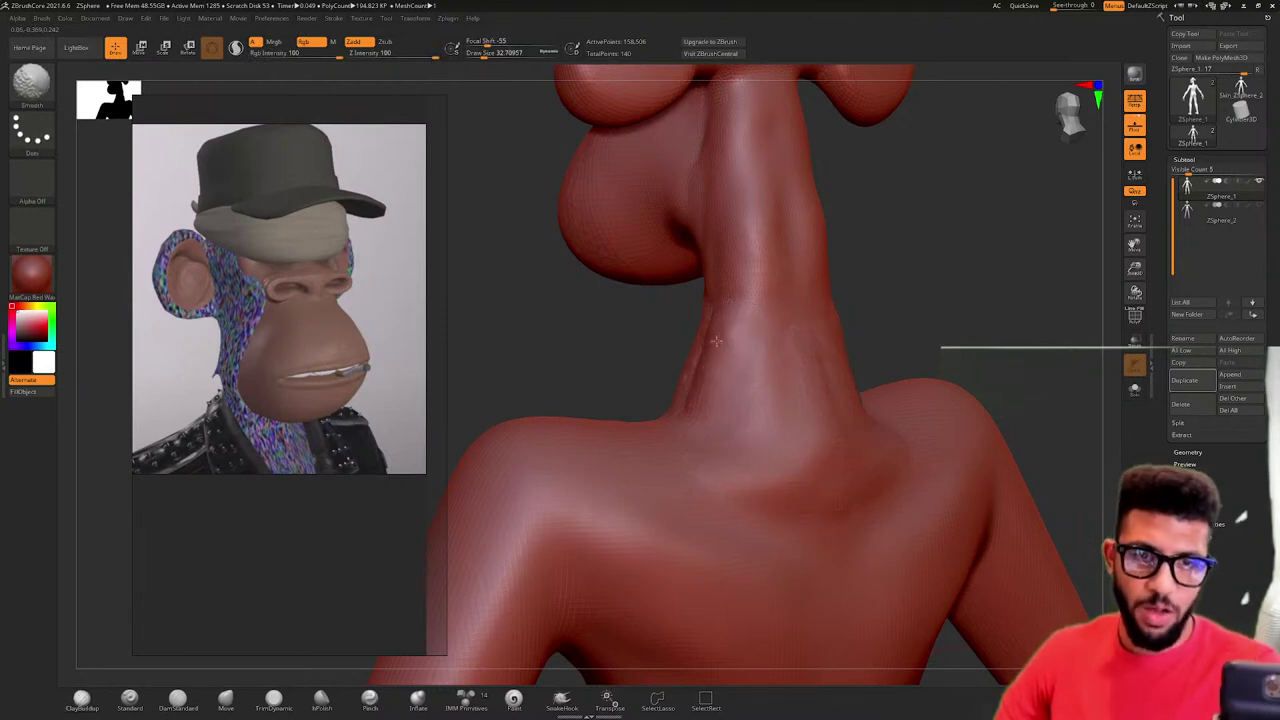
shift+right_drag(889, 289, 686, 277)
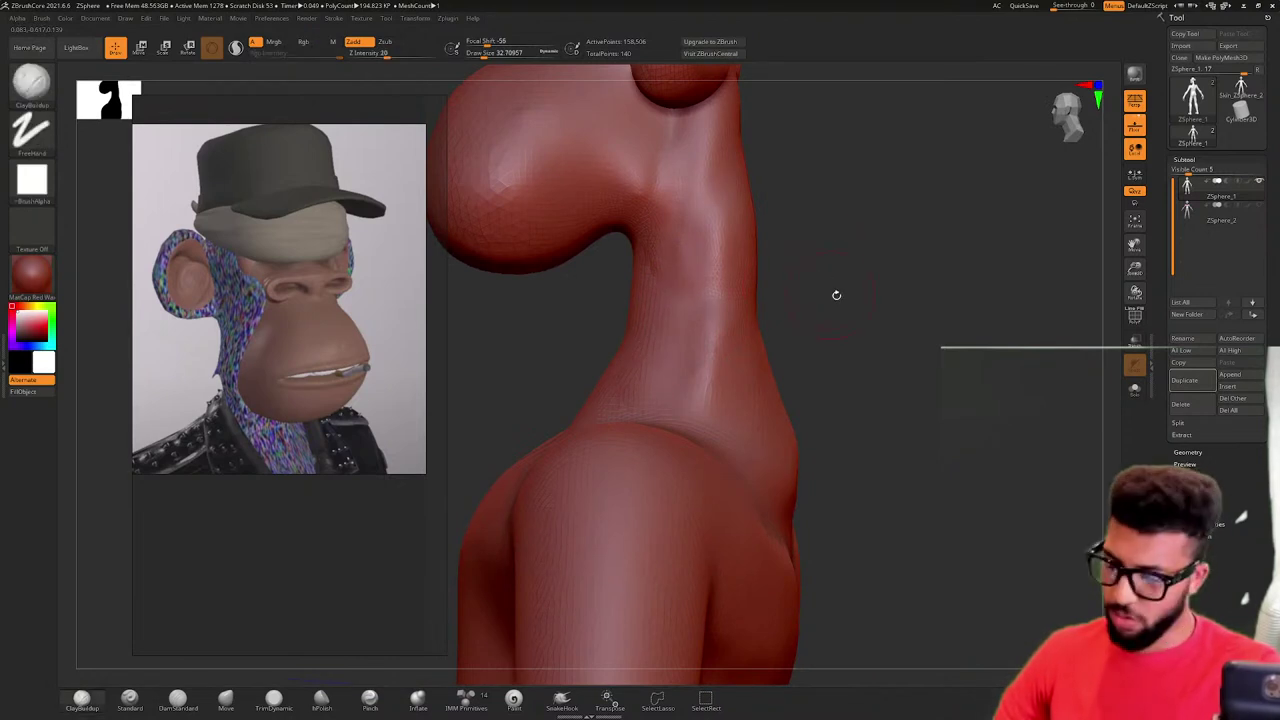
- Remesh the body to a denser DynaMesh with the polyframe displayed, and raise the draw size to about 48.6
ctrl+drag(840, 246, 882, 318)
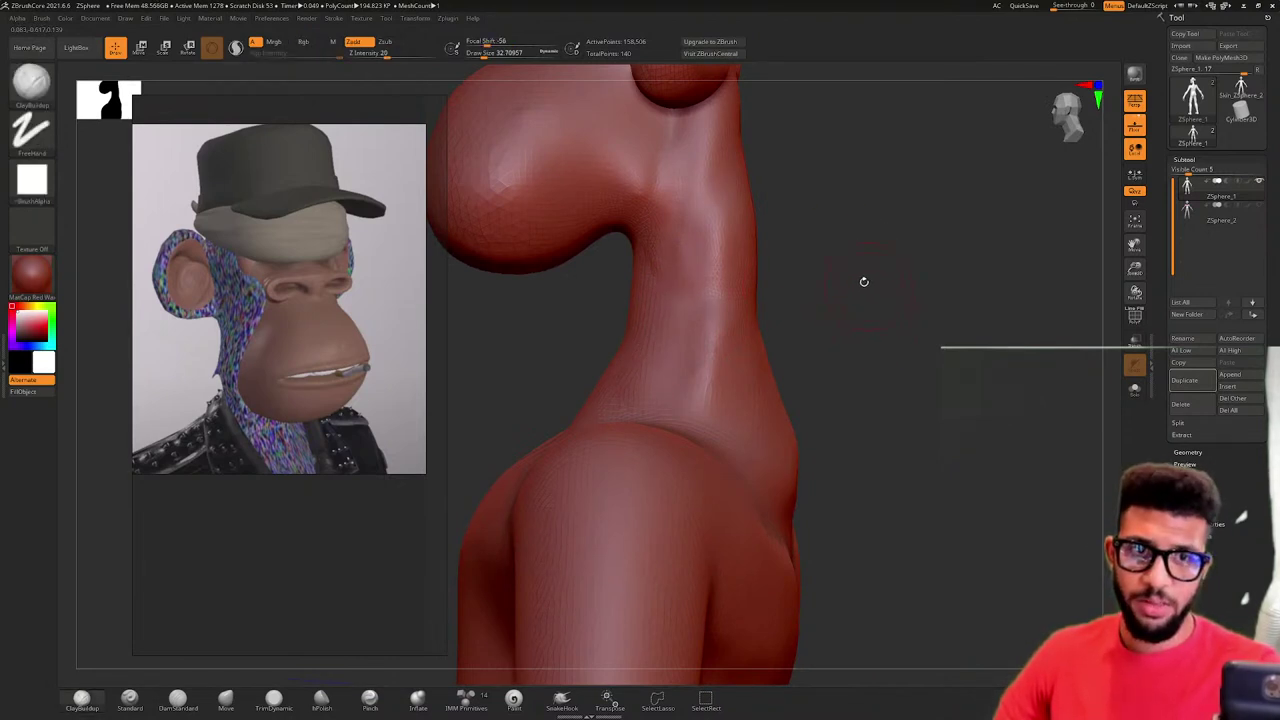
key(space)
mouse_move(858, 263)
mouse_down()
mouse_move(864, 248)
mouse_move(865, 270)
mouse_up()
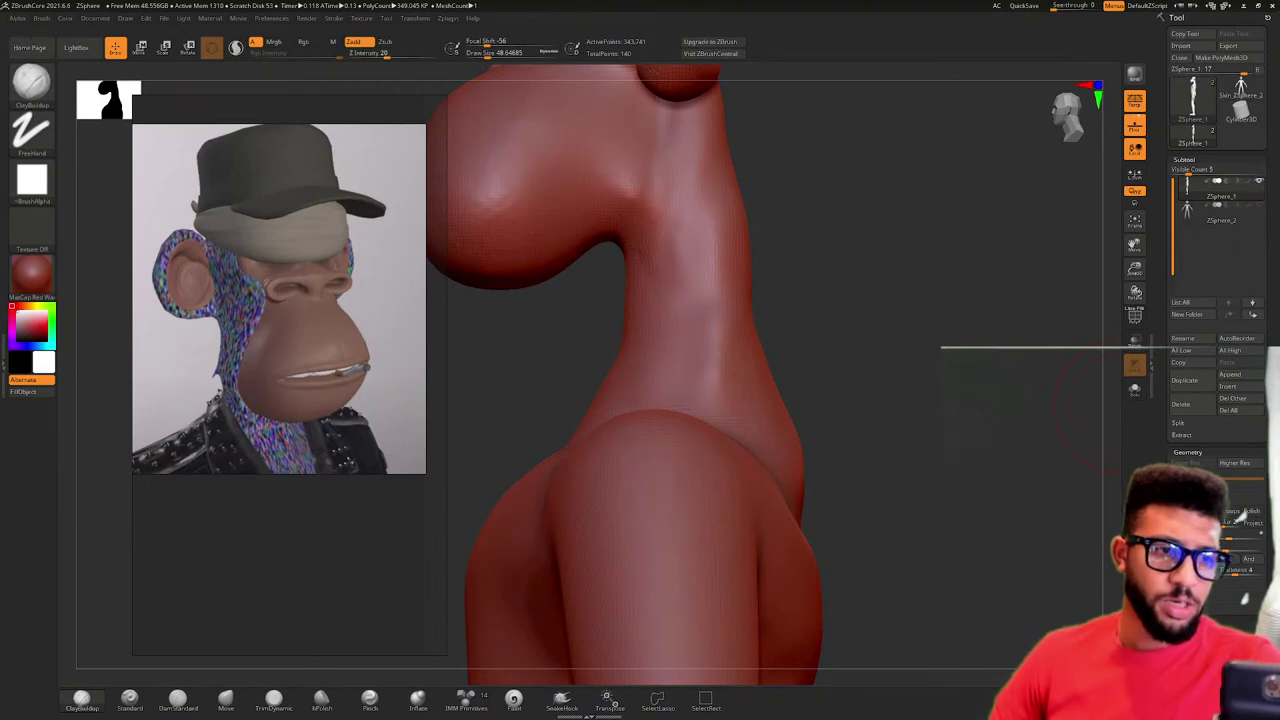
click(1134, 316)
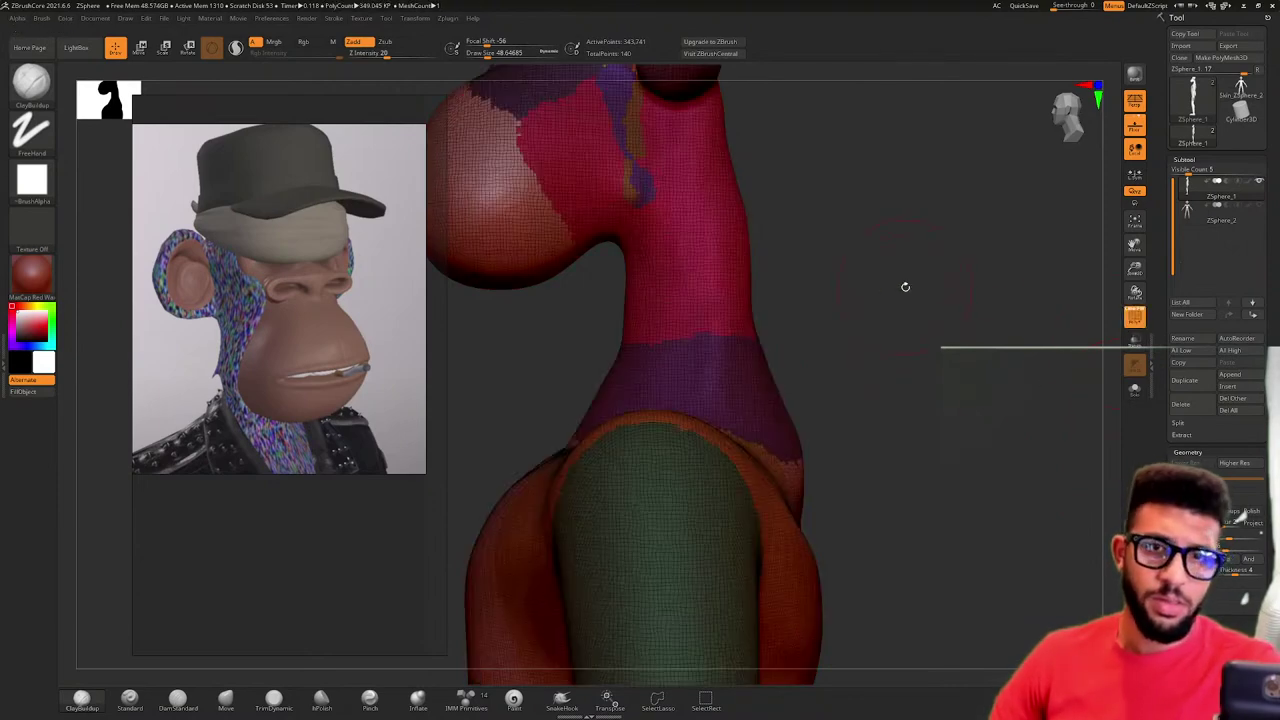
click(1136, 316)
- Smooth the surface at the back of the neck base where it flows into the upper back
mouse_move(899, 304)
mouse_down()
mouse_move(934, 323)
mouse_move(872, 310)
mouse_up()
key(b)
key(m)
key(v)
key(shift)
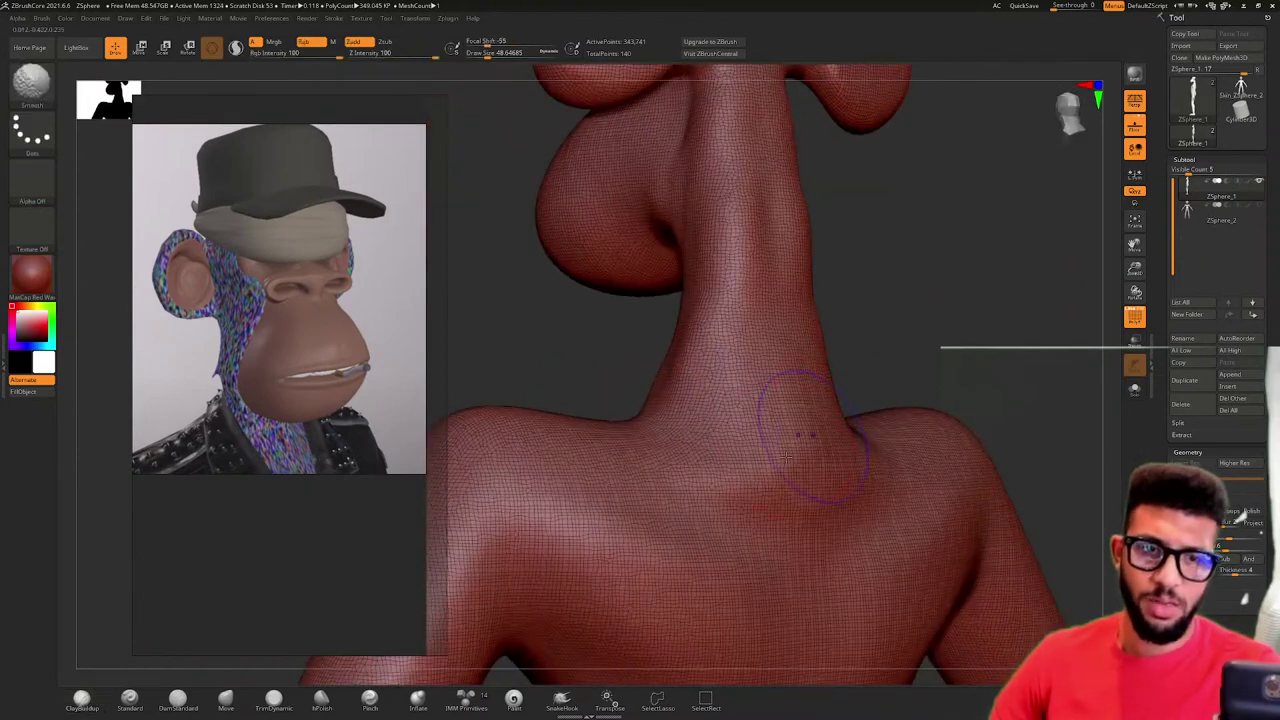
shift+drag(781, 397, 771, 441)
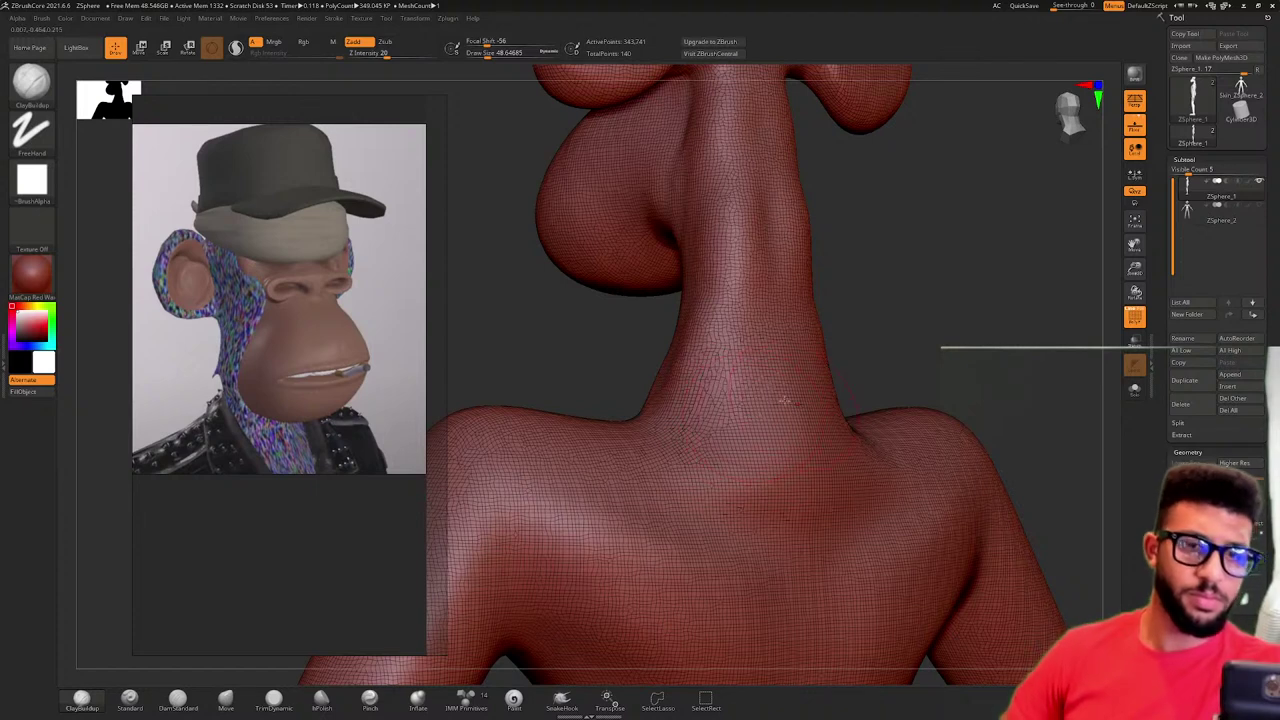
key(shift)
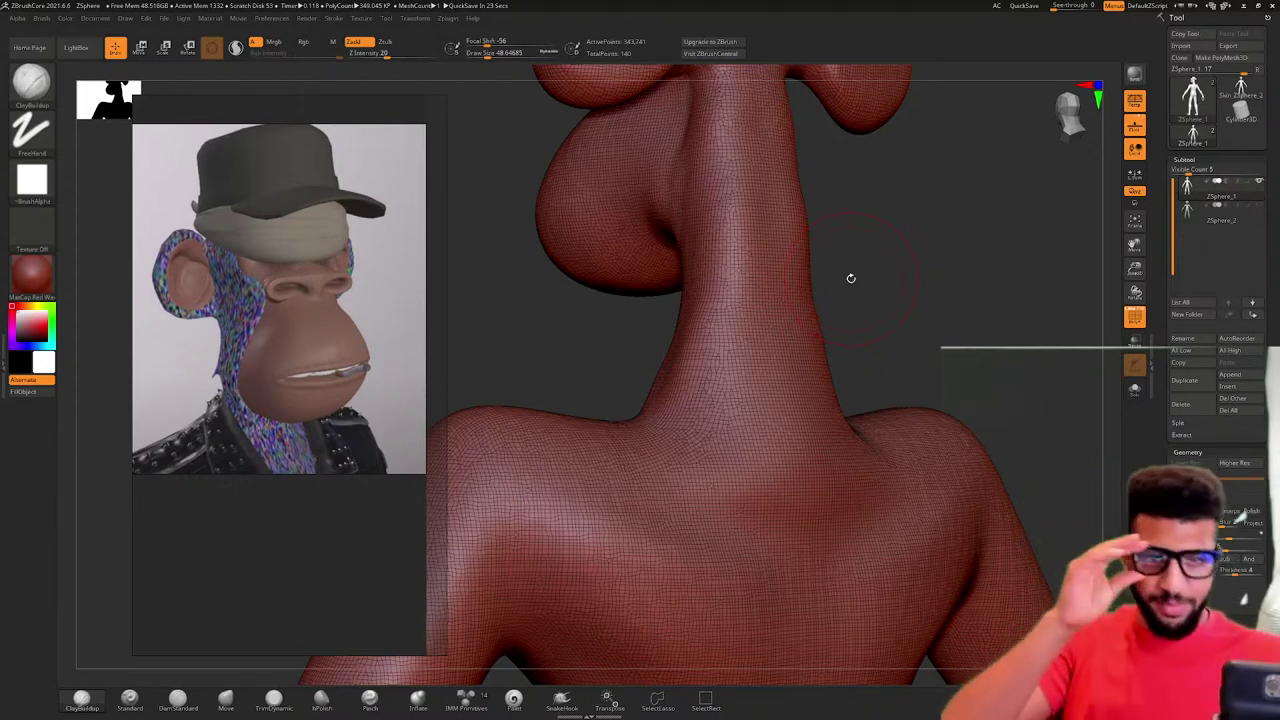
- Add clay down the nape from the base of the skull with the ClayBuildup brush and smooth it
mouse_move(868, 368)
mouse_down()
mouse_move(911, 300)
mouse_move(899, 297)
mouse_up()
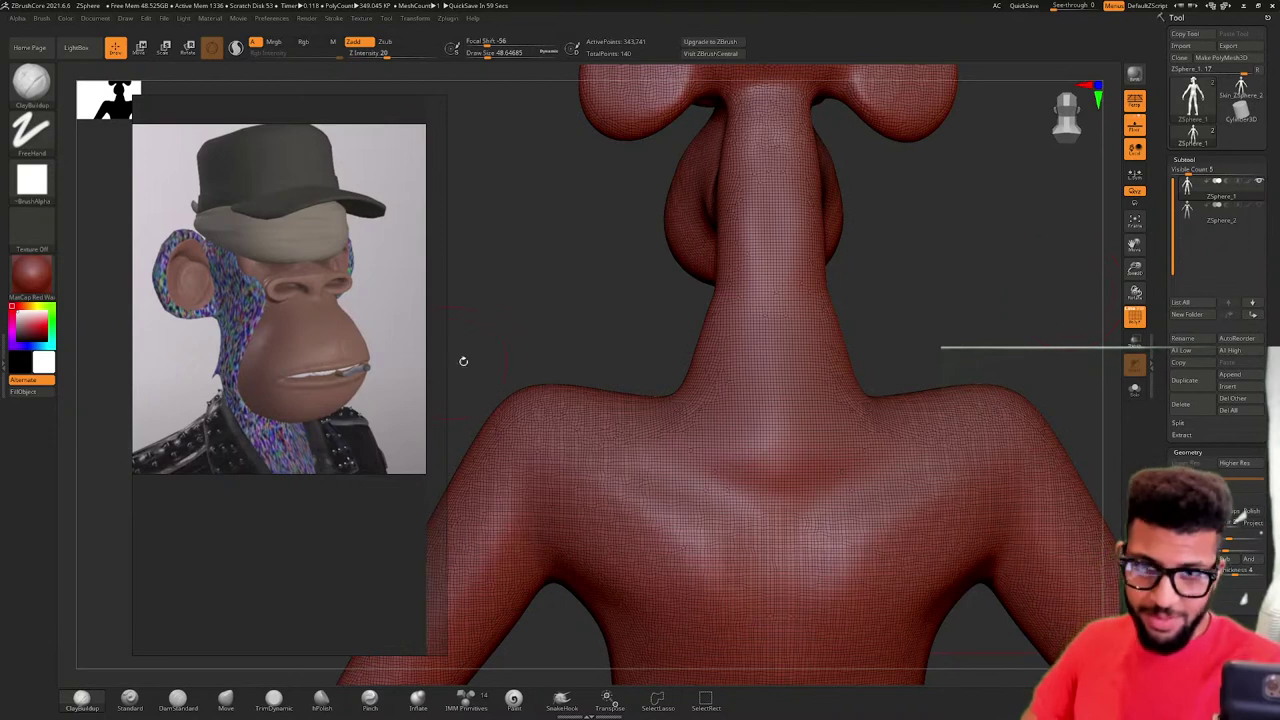
mouse_move(922, 280)
mouse_down()
mouse_move(880, 190)
mouse_move(783, 375)
mouse_up()
mouse_move(682, 196)
mouse_down()
mouse_move(694, 285)
mouse_move(700, 220)
mouse_move(712, 300)
mouse_up()
mouse_move(705, 225)
shift+mouse_down()
mouse_move(725, 324)
mouse_move(701, 254)
shift+mouse_up()
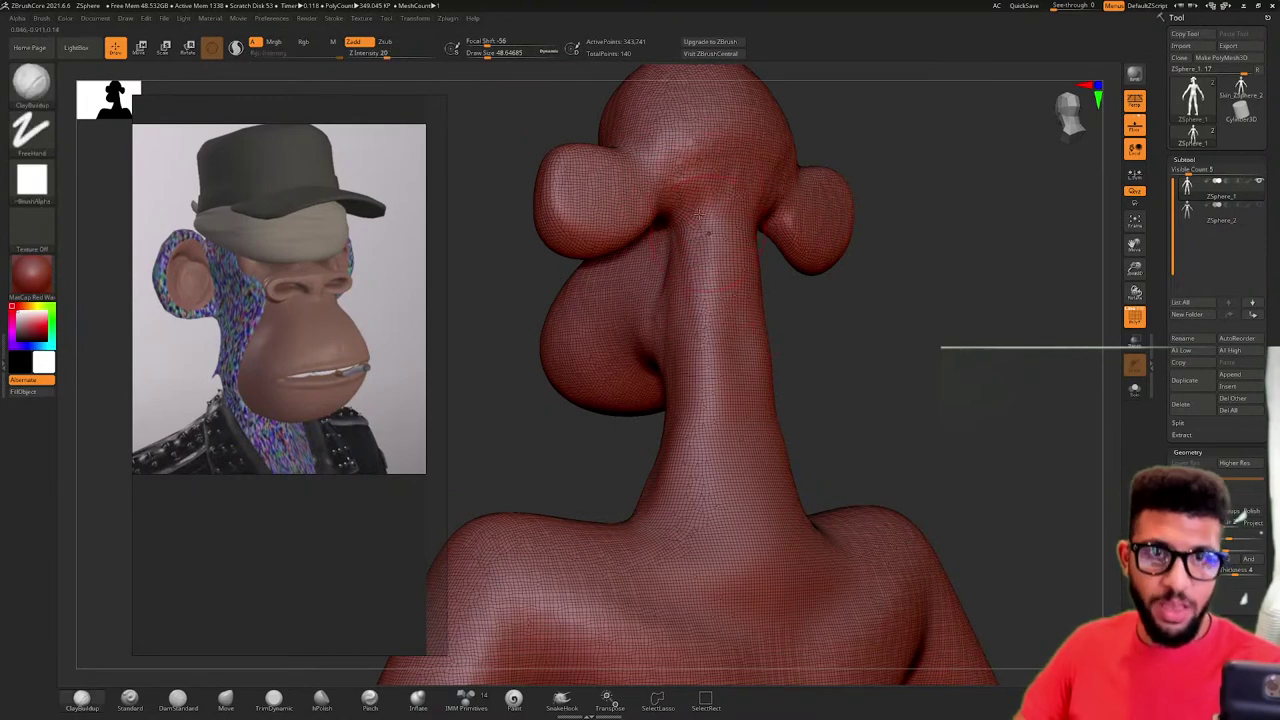
- Build up volume across the back of the skull with ClayBuildup and smooth it into an even round shape
mouse_move(894, 206)
mouse_down()
mouse_move(983, 211)
mouse_move(920, 274)
mouse_move(975, 320)
mouse_move(823, 371)
mouse_move(706, 280)
mouse_up()
drag(788, 166, 832, 170)
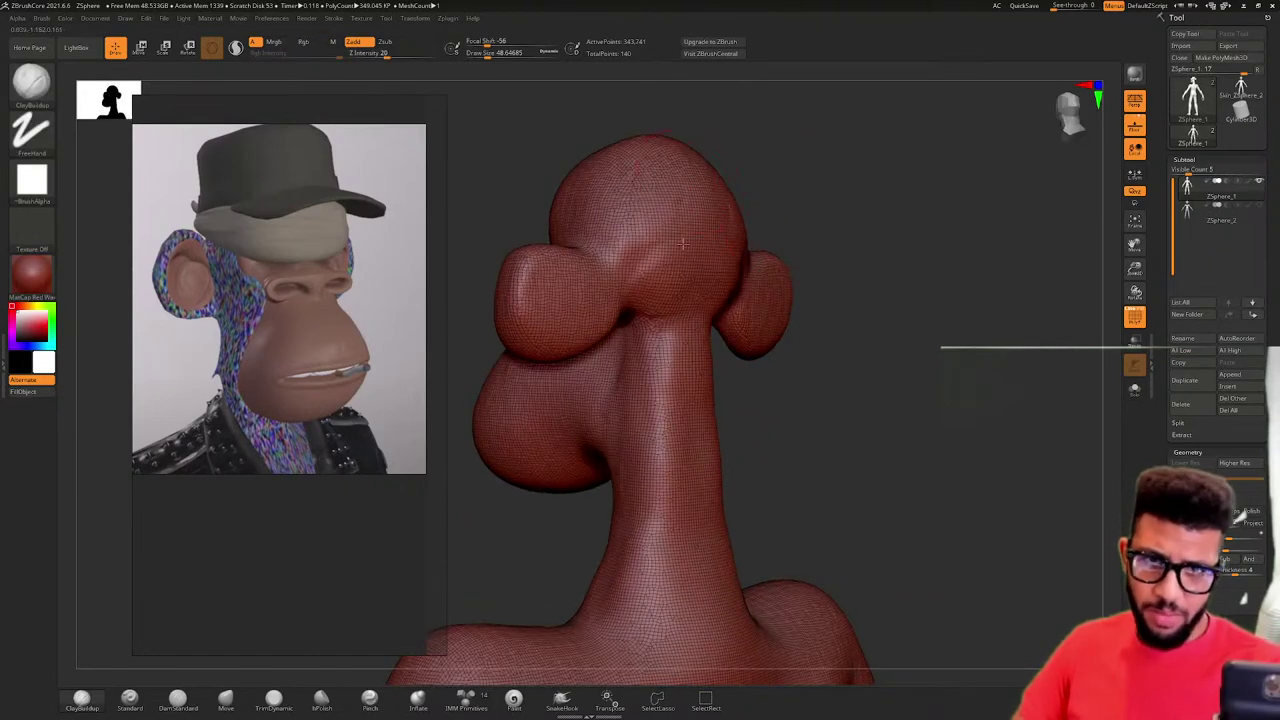
drag(704, 205, 712, 206)
mouse_move(628, 213)
mouse_down()
mouse_move(715, 225)
mouse_move(678, 160)
mouse_move(622, 160)
mouse_move(700, 178)
mouse_up()
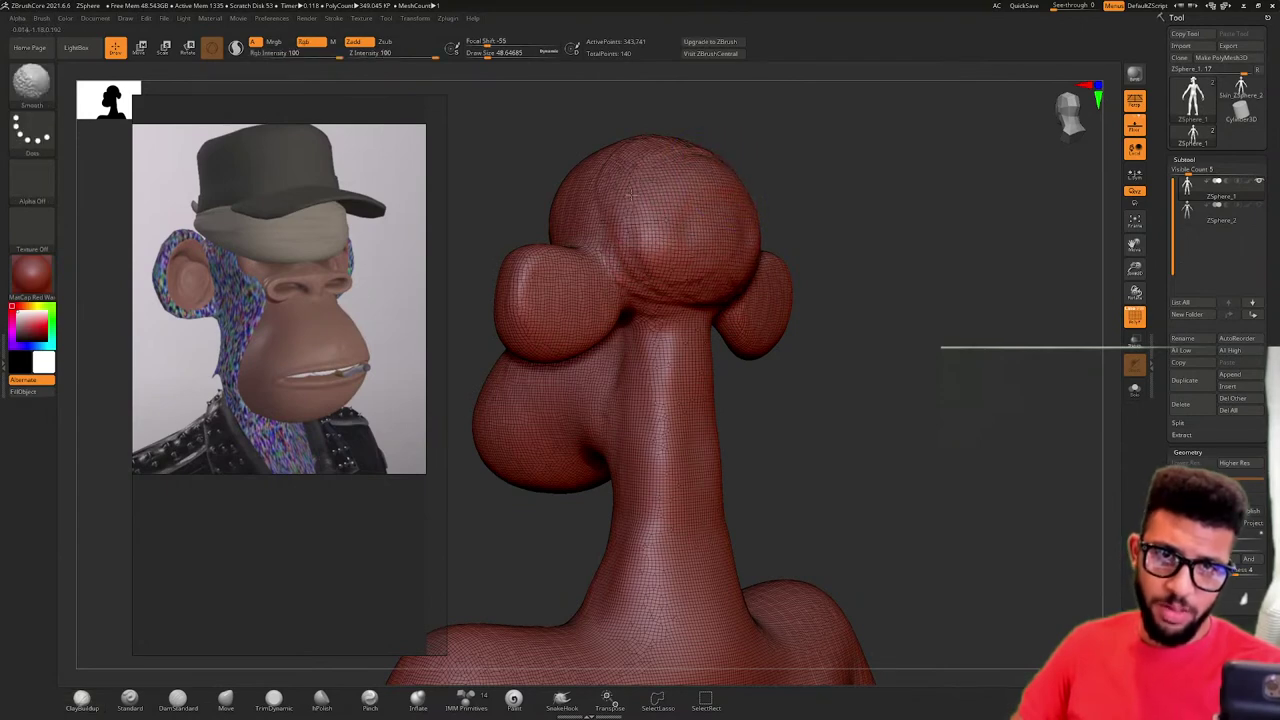
shift+drag(665, 262, 690, 235)
drag(790, 162, 885, 165)
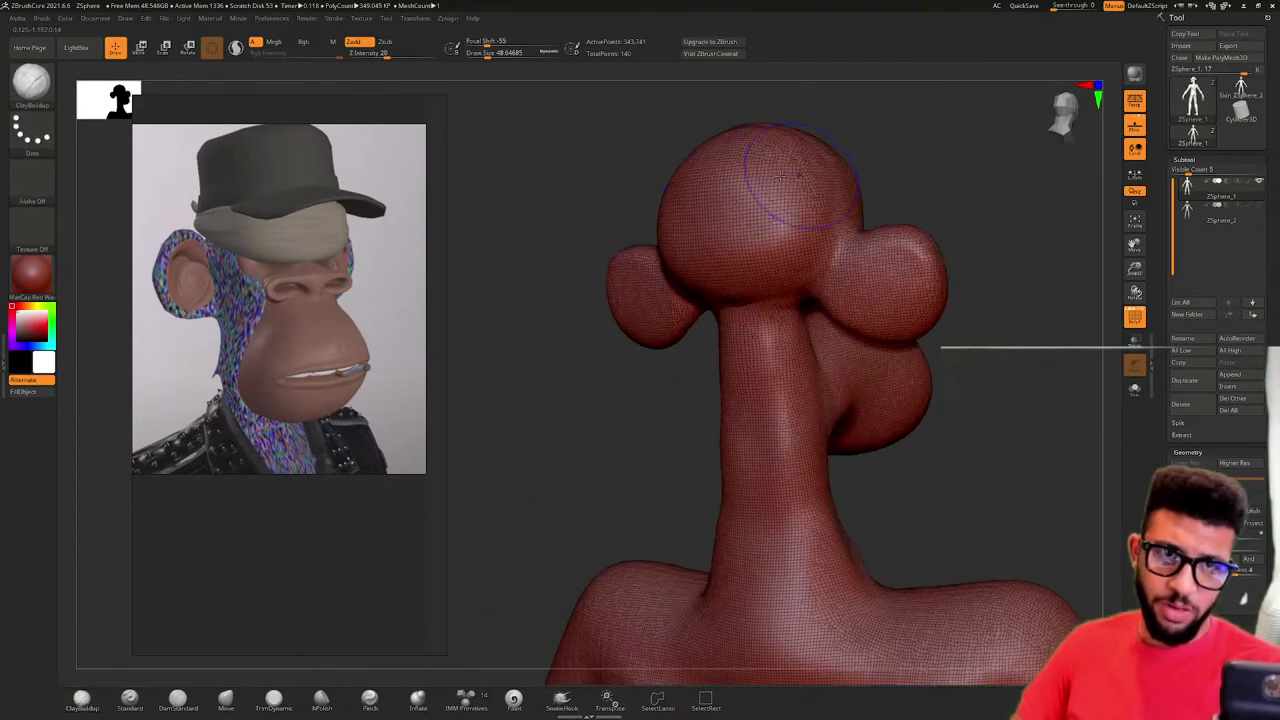
shift+drag(775, 190, 745, 200)
drag(829, 140, 943, 300)
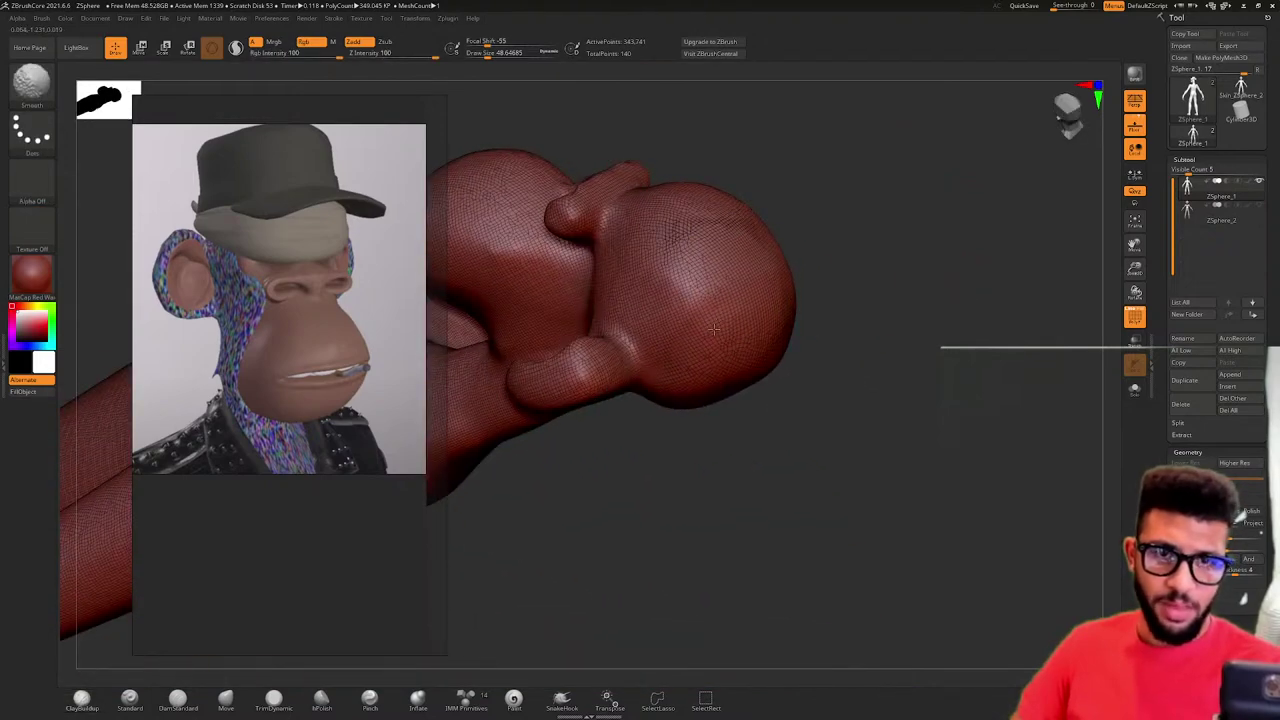
shift+drag(923, 291, 886, 234)
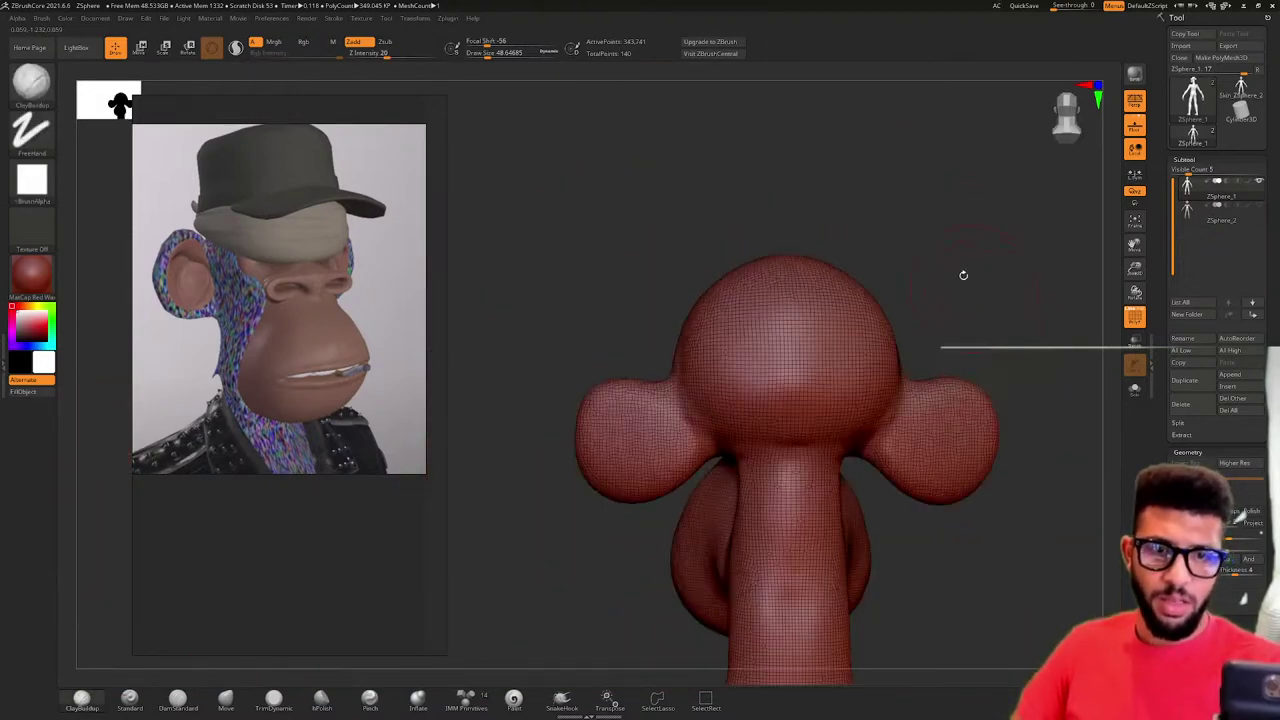
- Fill in the junction between the lower back of the skull and the neck with clay, then smooth the transition
alt+drag(963, 274, 868, 152)
mouse_move(710, 320)
mouse_down()
mouse_move(722, 342)
mouse_move(738, 258)
mouse_move(707, 239)
mouse_up()
mouse_move(764, 284)
mouse_down()
mouse_move(740, 276)
mouse_move(712, 296)
mouse_move(685, 262)
mouse_up()
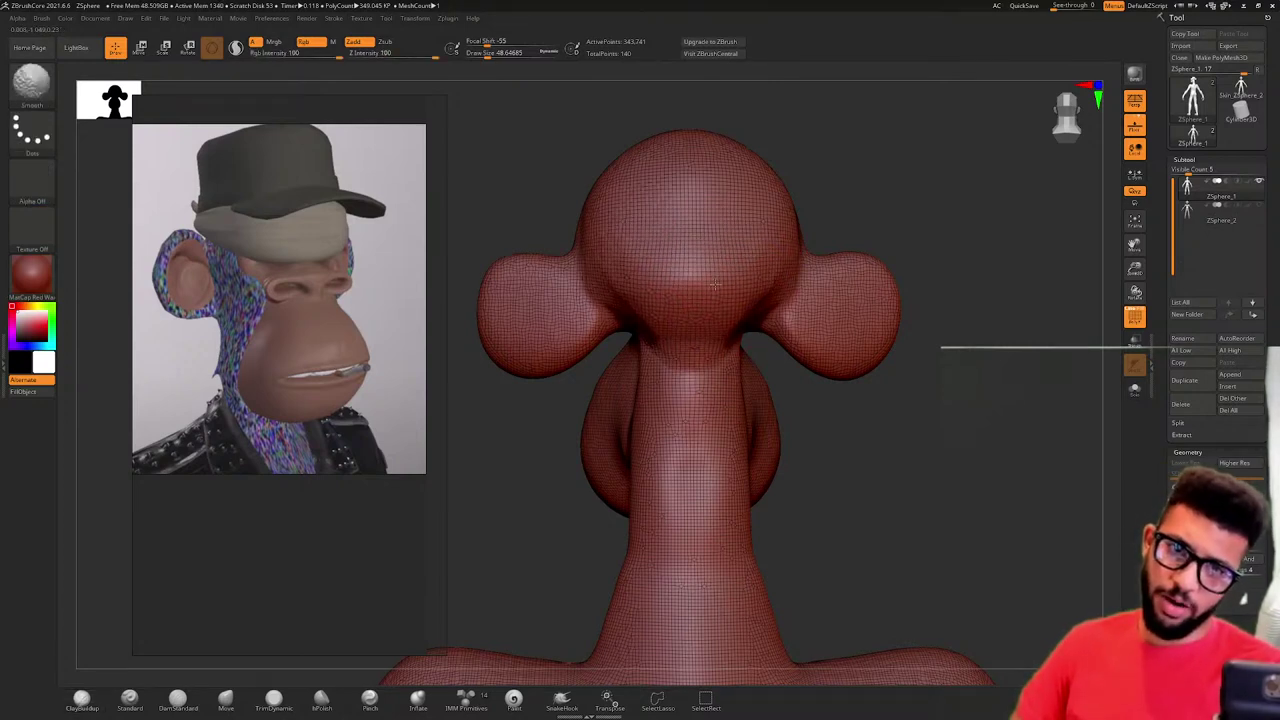
mouse_move(923, 209)
mouse_down()
mouse_move(980, 203)
mouse_move(906, 232)
mouse_move(980, 223)
mouse_move(923, 234)
mouse_move(897, 288)
mouse_move(782, 266)
mouse_up()
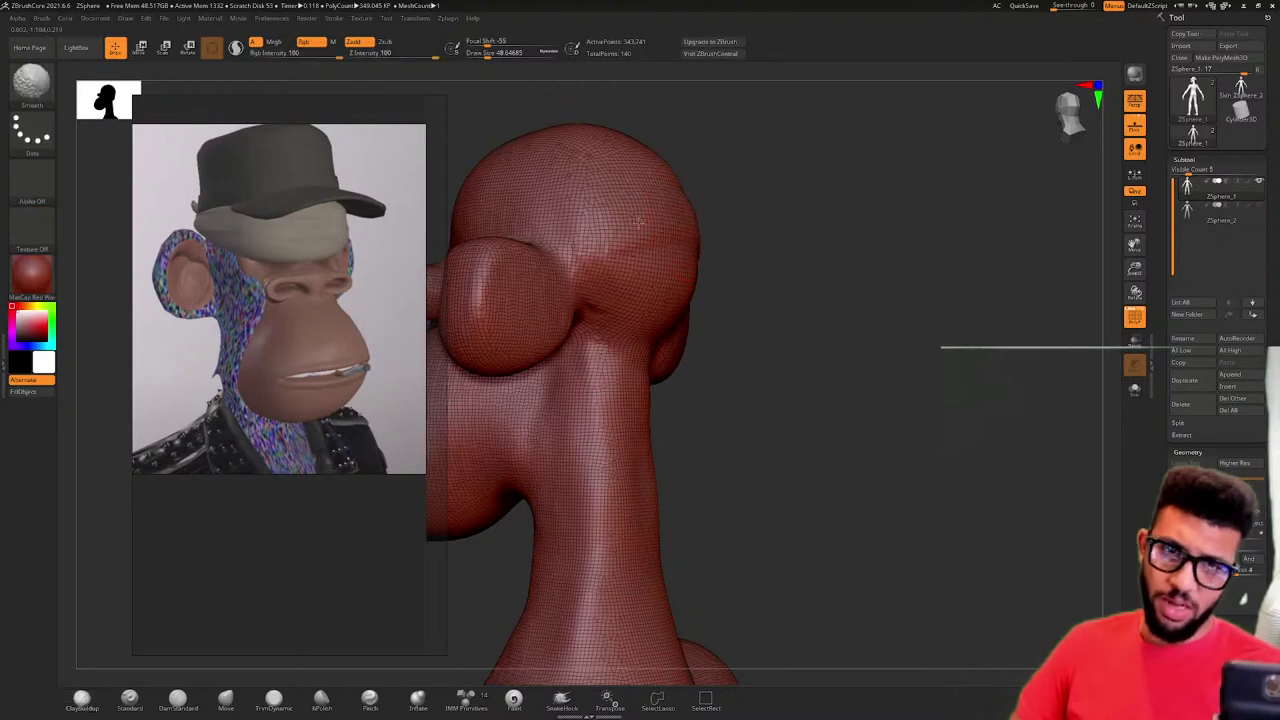
mouse_move(749, 194)
mouse_down()
mouse_move(863, 191)
mouse_move(880, 371)
mouse_move(1012, 244)
mouse_move(929, 391)
mouse_up()
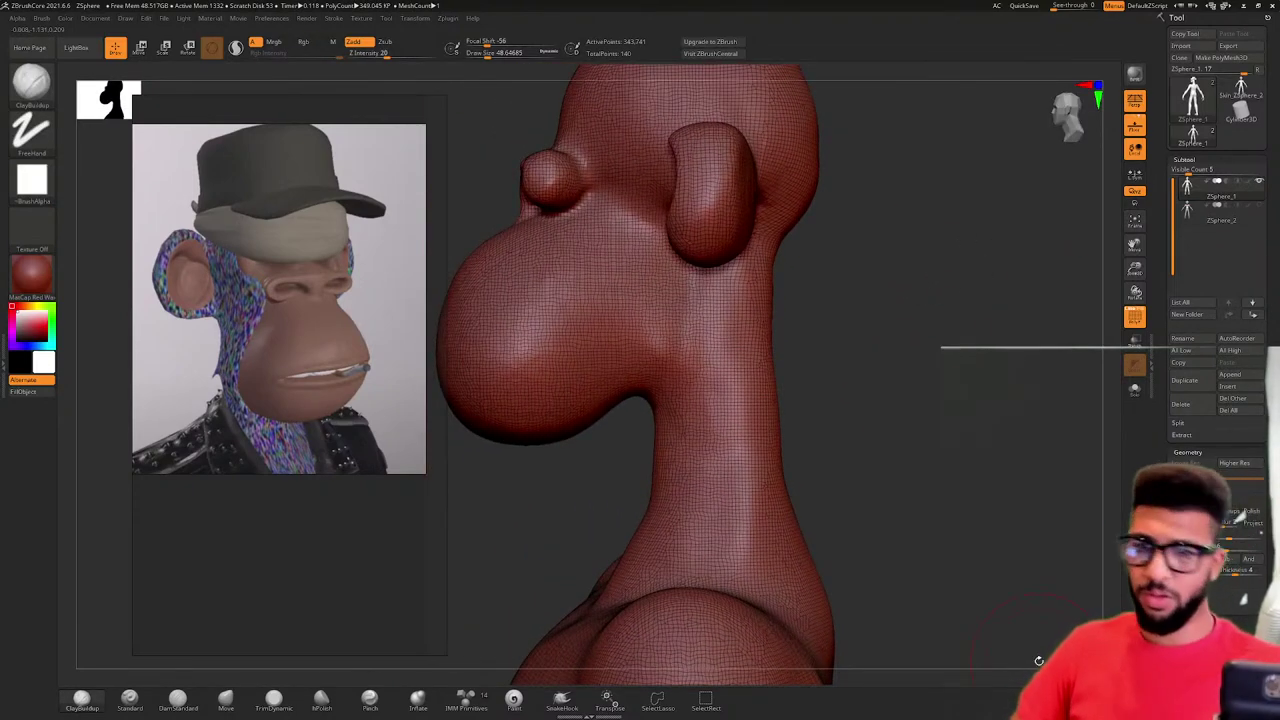
- Browse the reference images and examine the ape's head and neck proportions in the front view of the grey body model
scroll(240, 290, down, 5)
middle_drag(240, 293, 427, 334)
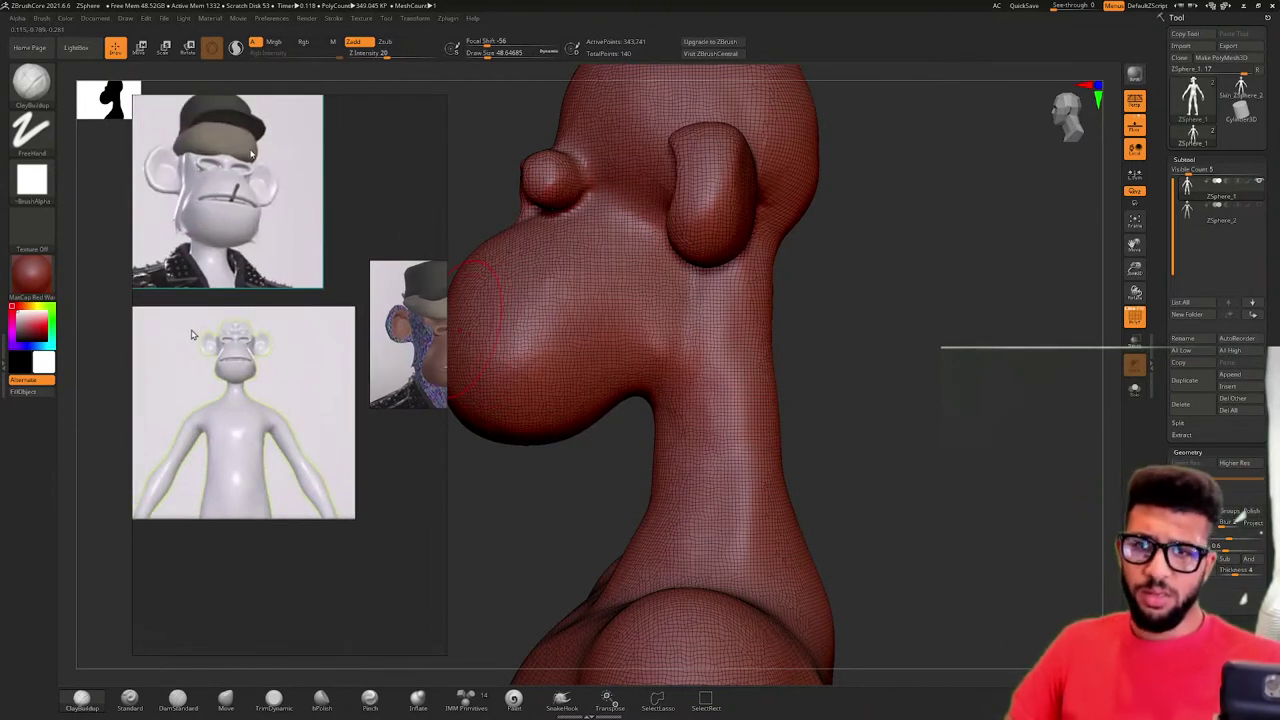
scroll(265, 308, down, 3)
scroll(290, 305, up, 5)
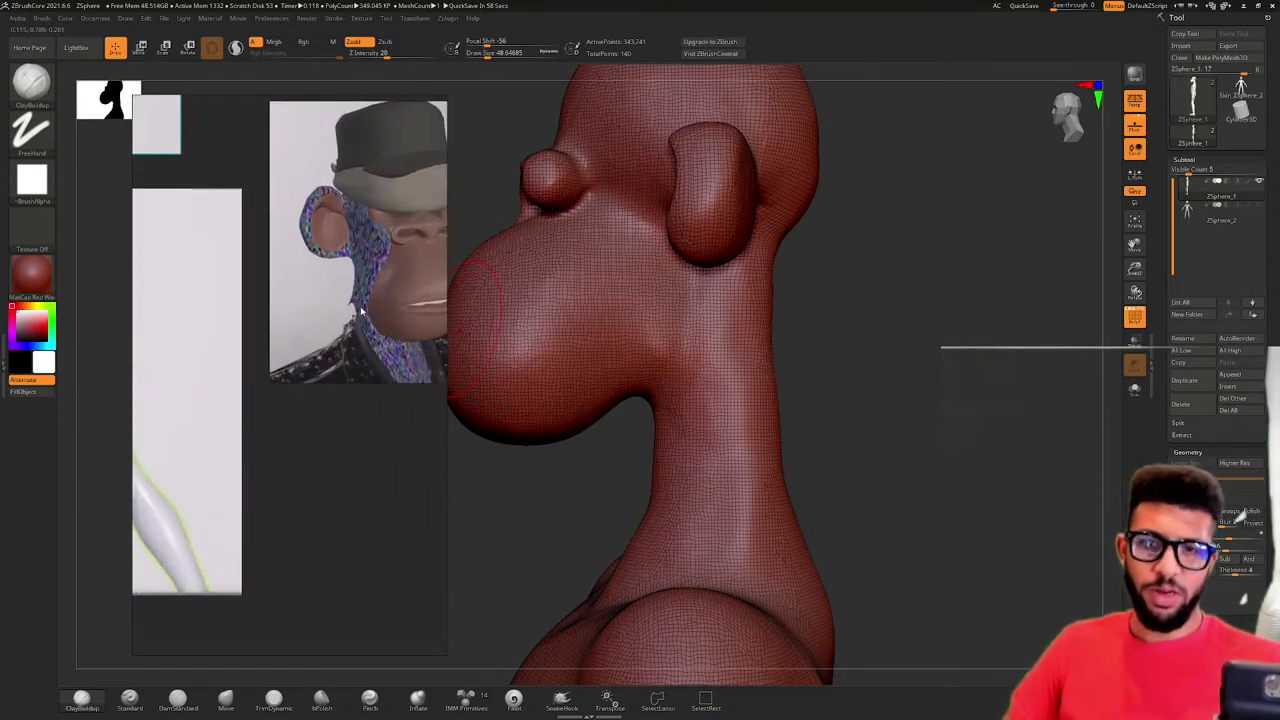
scroll(330, 294, down, 4)
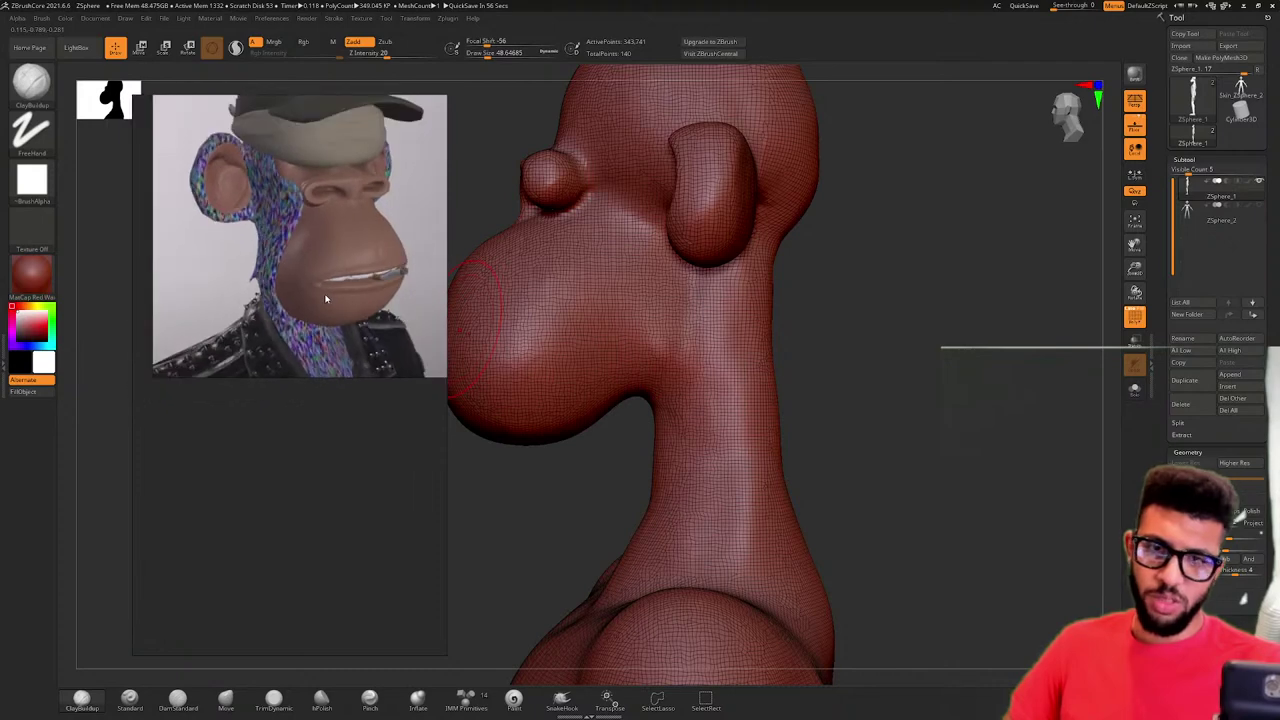
scroll(330, 294, down, 1)
middle_drag(250, 308, 328, 286)
scroll(251, 262, up, 5)
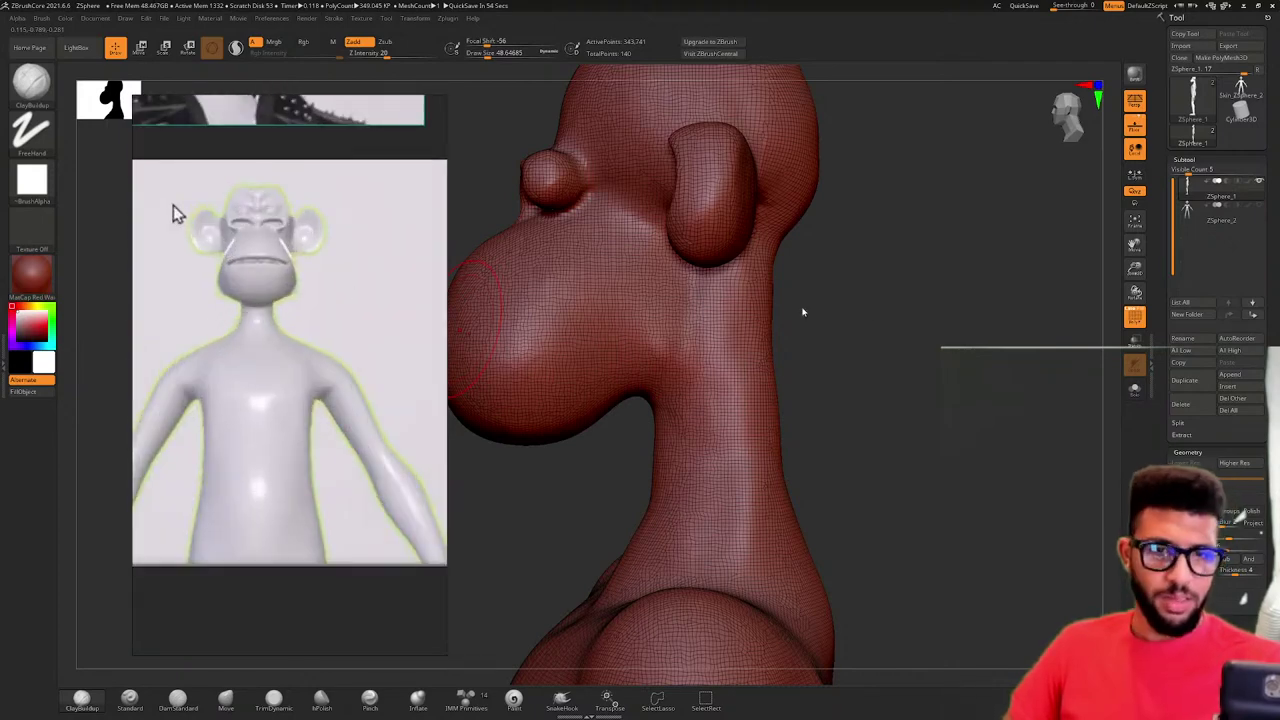
- Add clay to the rear side of the muzzle near the cheek and smooth the strokes into the surface
mouse_move(803, 310)
mouse_down()
mouse_move(912, 323)
mouse_move(894, 351)
mouse_move(921, 347)
mouse_up()
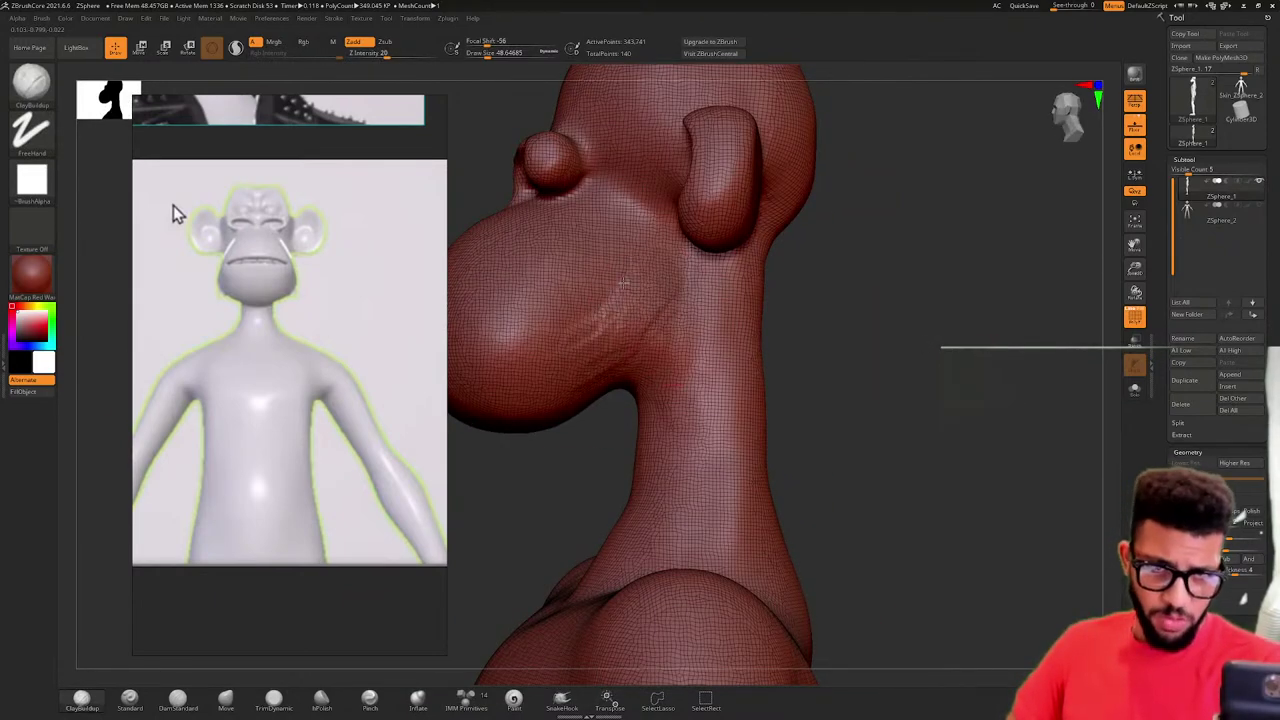
key(shift)
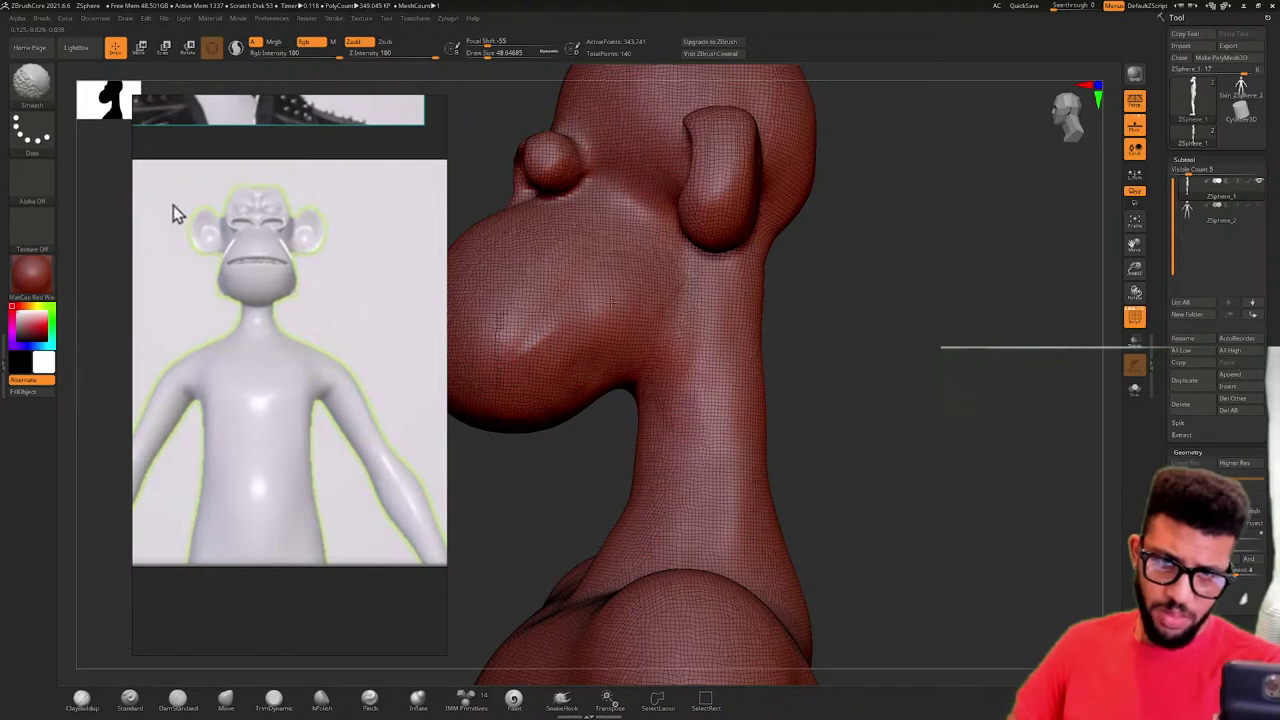
mouse_move(640, 278)
mouse_down()
mouse_move(567, 377)
mouse_move(598, 250)
mouse_move(523, 335)
mouse_up()
shift+drag(586, 276, 620, 305)
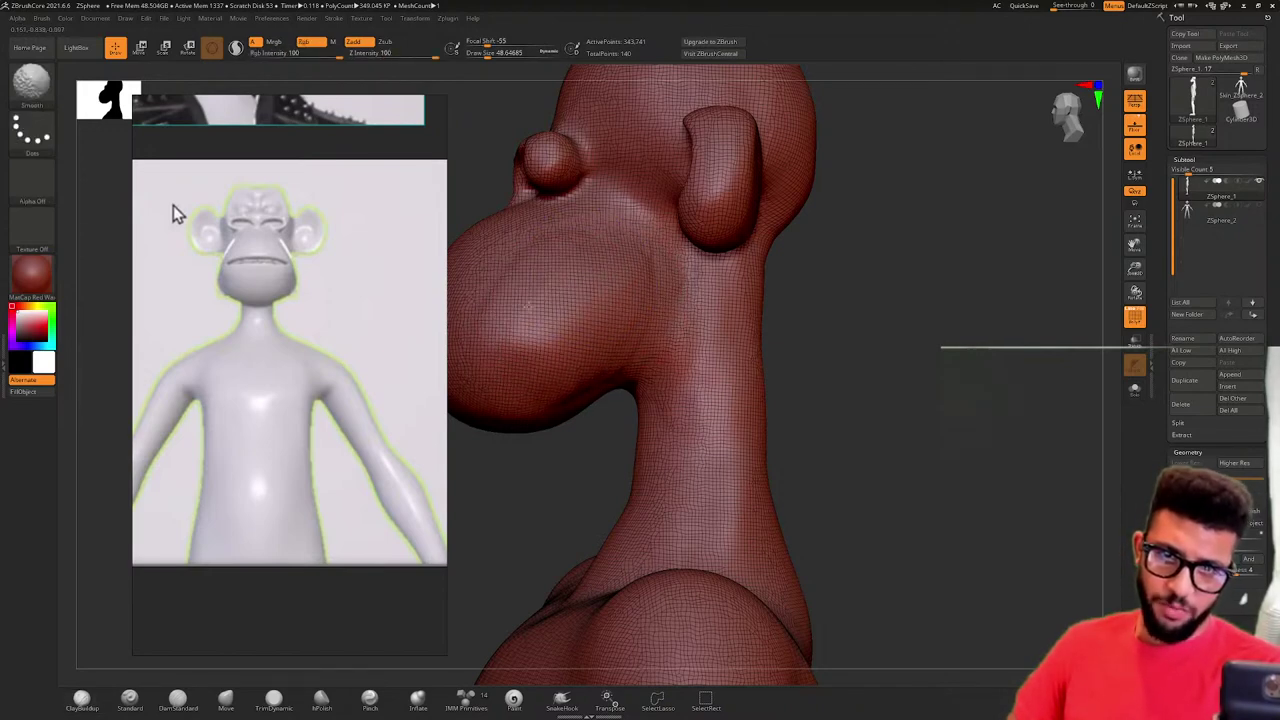
- Thicken the back of the neck with long vertical ClayBuildup strokes and smooth them into the neck's profile
drag(806, 292, 763, 323)
drag(646, 411, 628, 524)
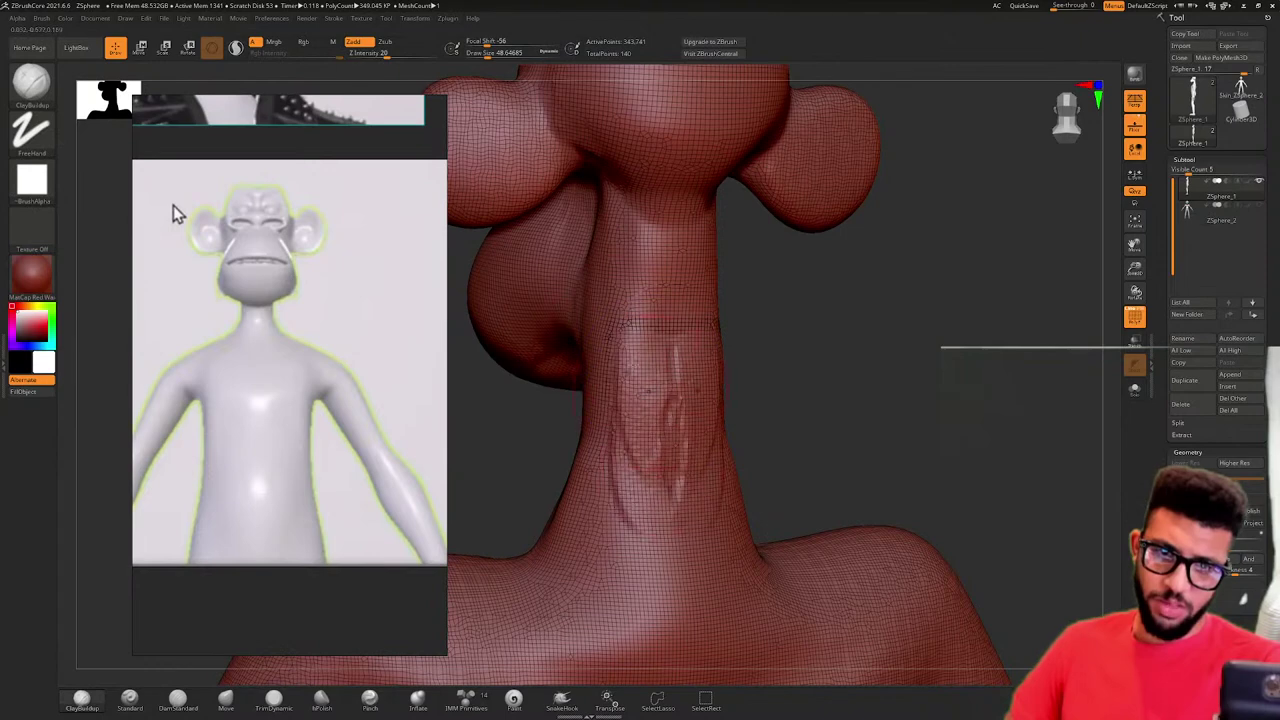
shift+drag(645, 378, 651, 453)
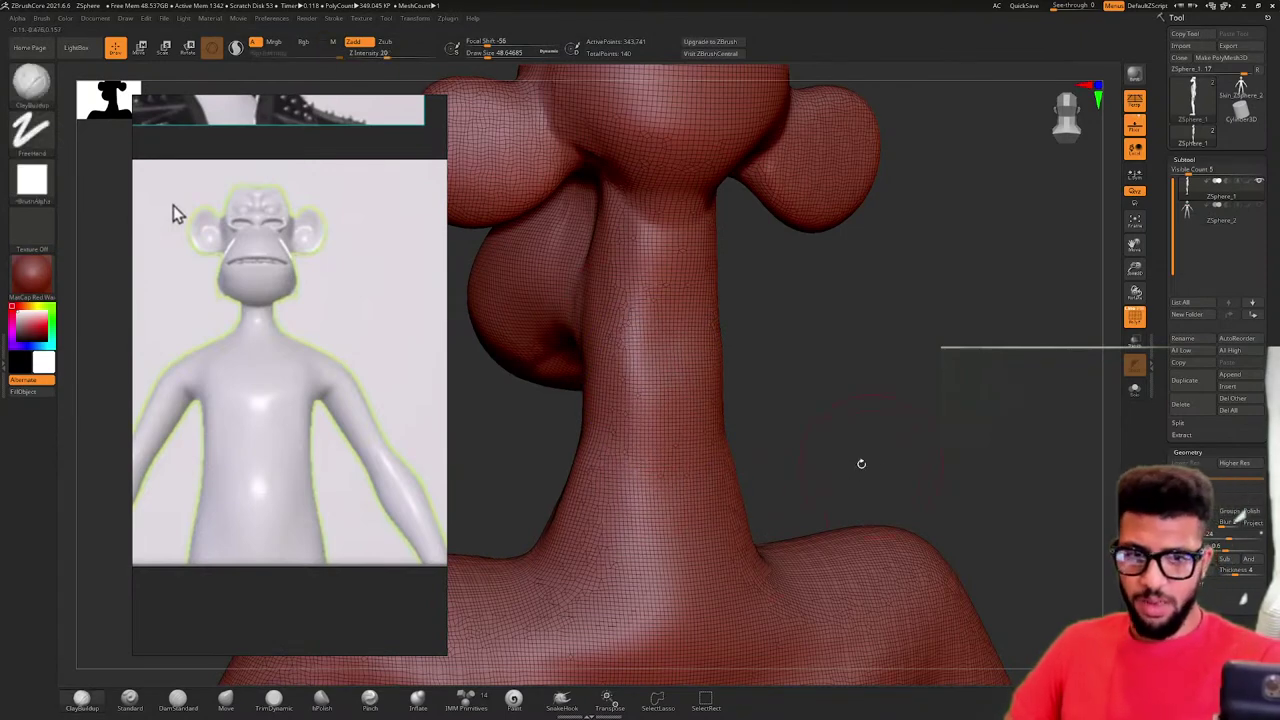
drag(860, 463, 1000, 466)
mouse_move(805, 562)
mouse_down()
mouse_move(690, 400)
mouse_move(730, 500)
mouse_move(787, 462)
mouse_up()
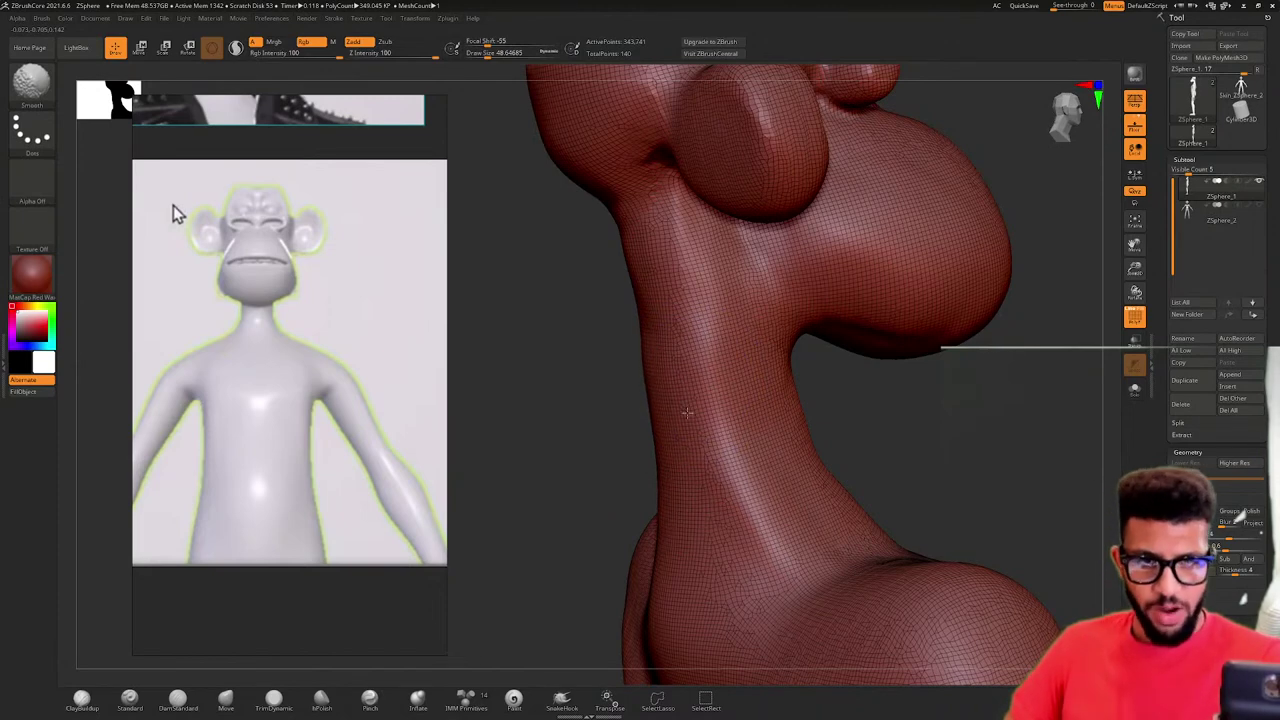
mouse_move(624, 295)
mouse_down()
mouse_move(606, 326)
mouse_move(500, 338)
mouse_move(630, 385)
mouse_move(640, 320)
mouse_up()
- Add clay to the lower side of the muzzle, smooth it, and hide the polyframe to check the front view
mouse_move(1000, 400)
mouse_down()
mouse_move(900, 408)
mouse_move(885, 365)
mouse_move(850, 422)
mouse_move(870, 428)
mouse_up()
drag(1028, 466, 989, 489)
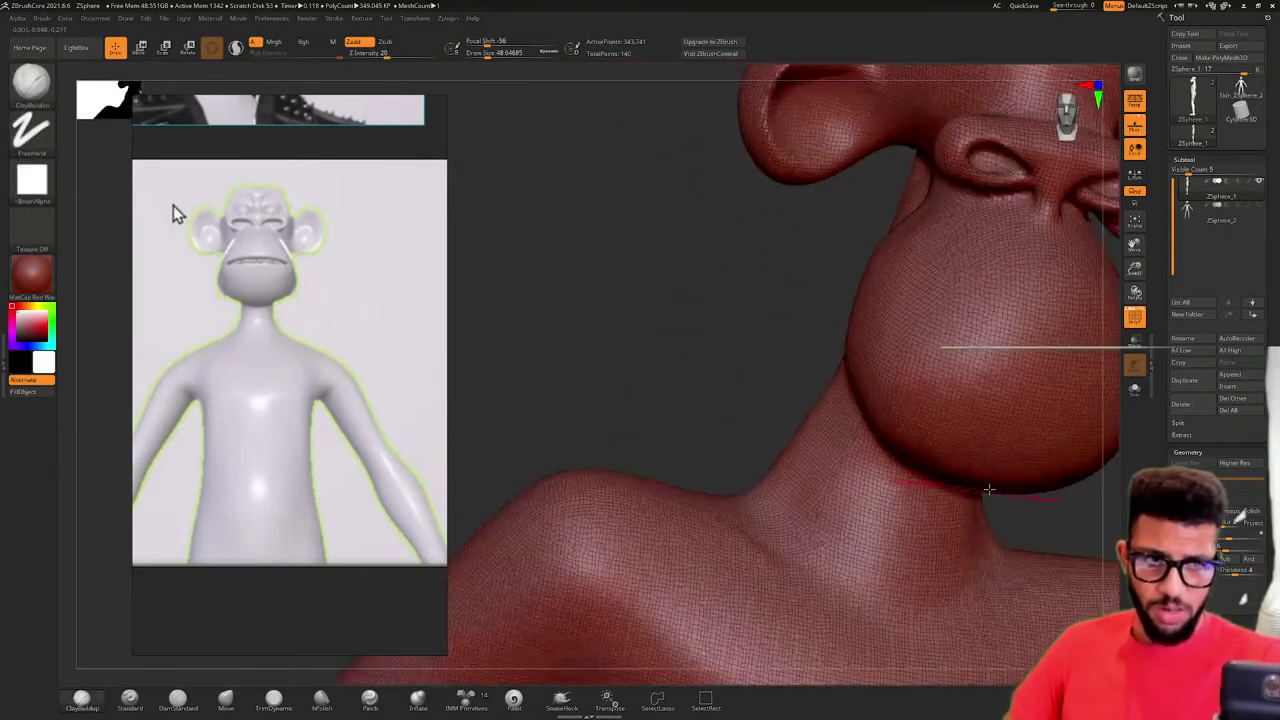
right_drag(989, 489, 971, 481)
right_drag(783, 340, 623, 303)
ctrl+right_drag(898, 308, 879, 308)
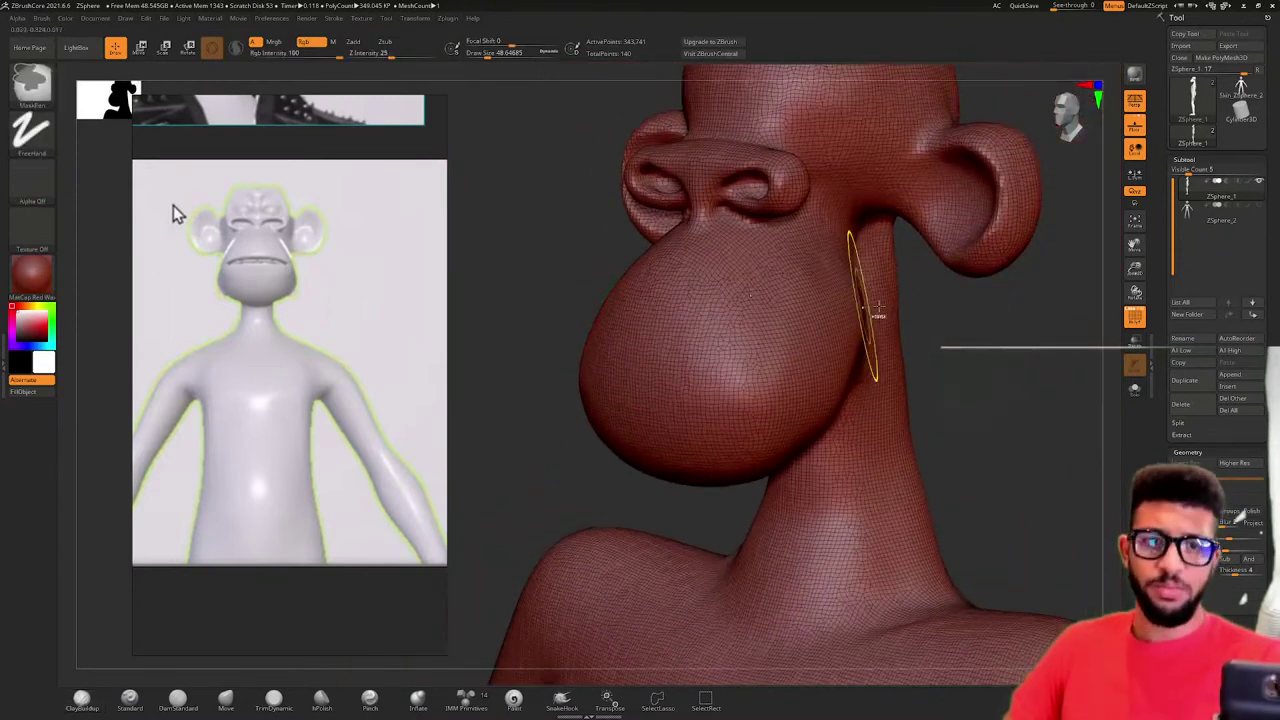
mouse_move(878, 316)
mouse_down()
mouse_move(963, 357)
mouse_move(963, 371)
mouse_move(823, 333)
mouse_up()
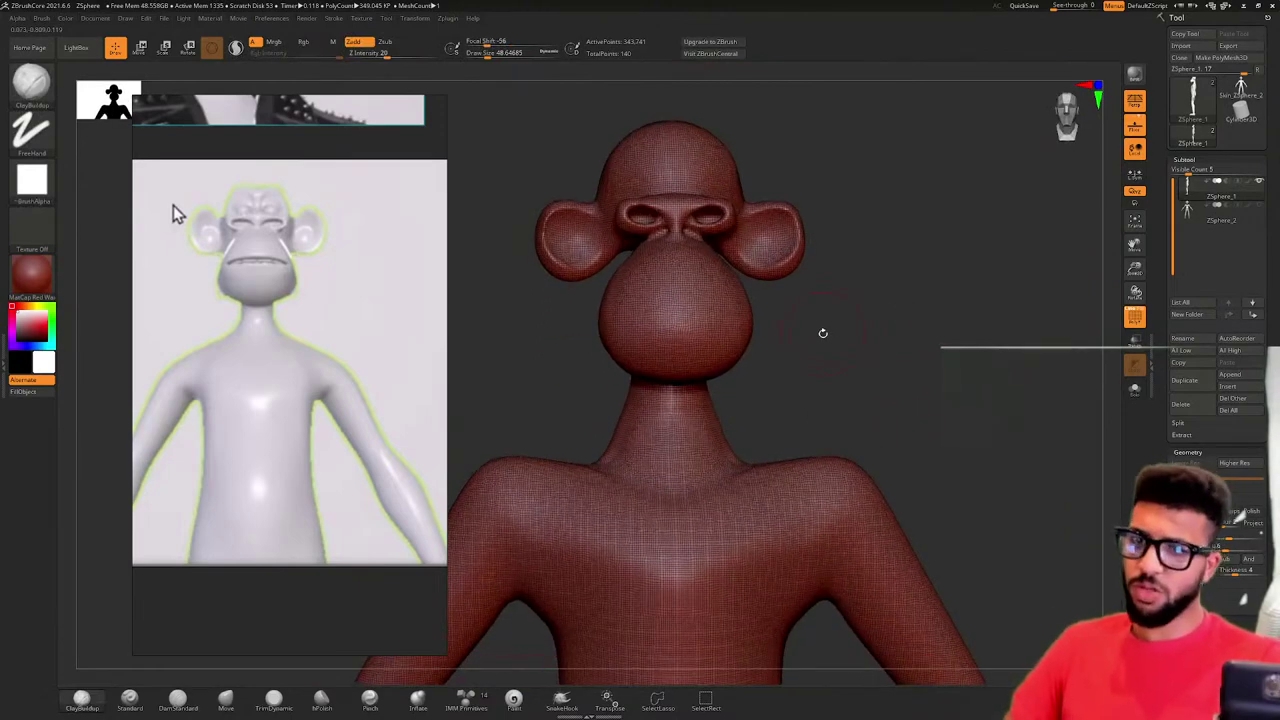
mouse_move(746, 377)
mouse_down()
mouse_move(835, 375)
mouse_move(803, 363)
mouse_up()
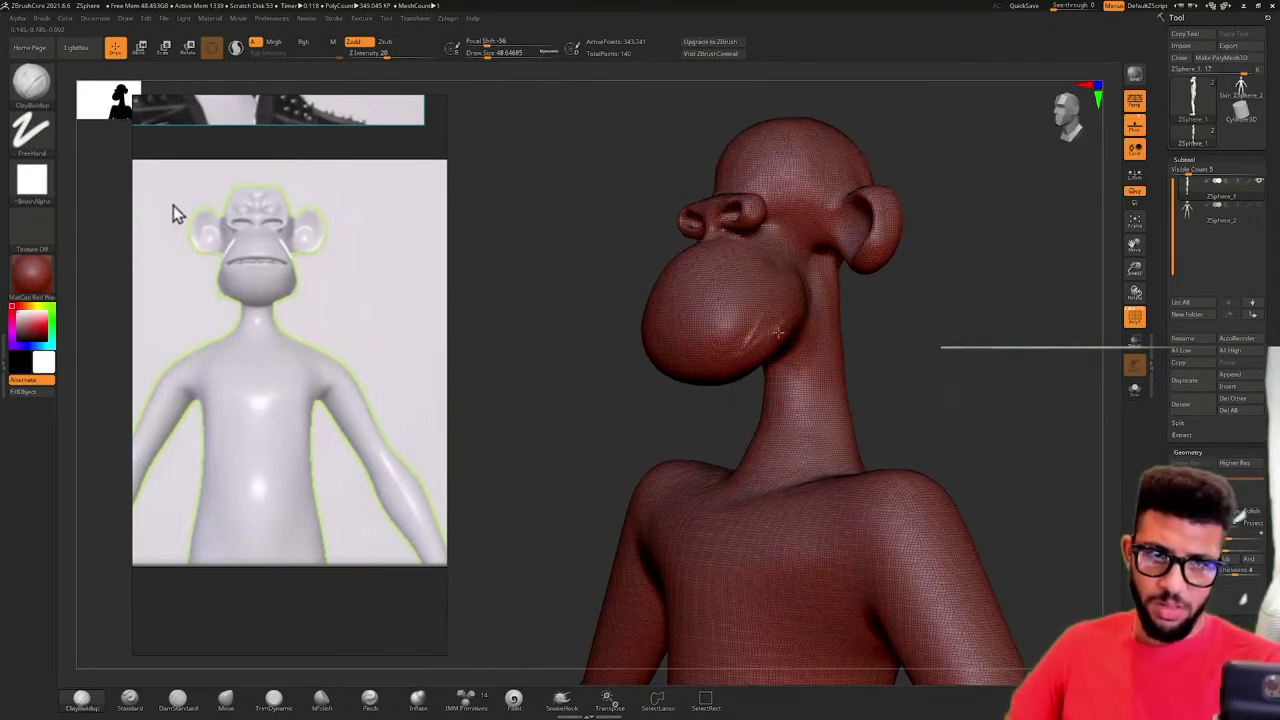
key(shift)
mouse_move(952, 342)
mouse_down()
mouse_move(1026, 337)
mouse_move(950, 356)
mouse_up()
click(1135, 316)
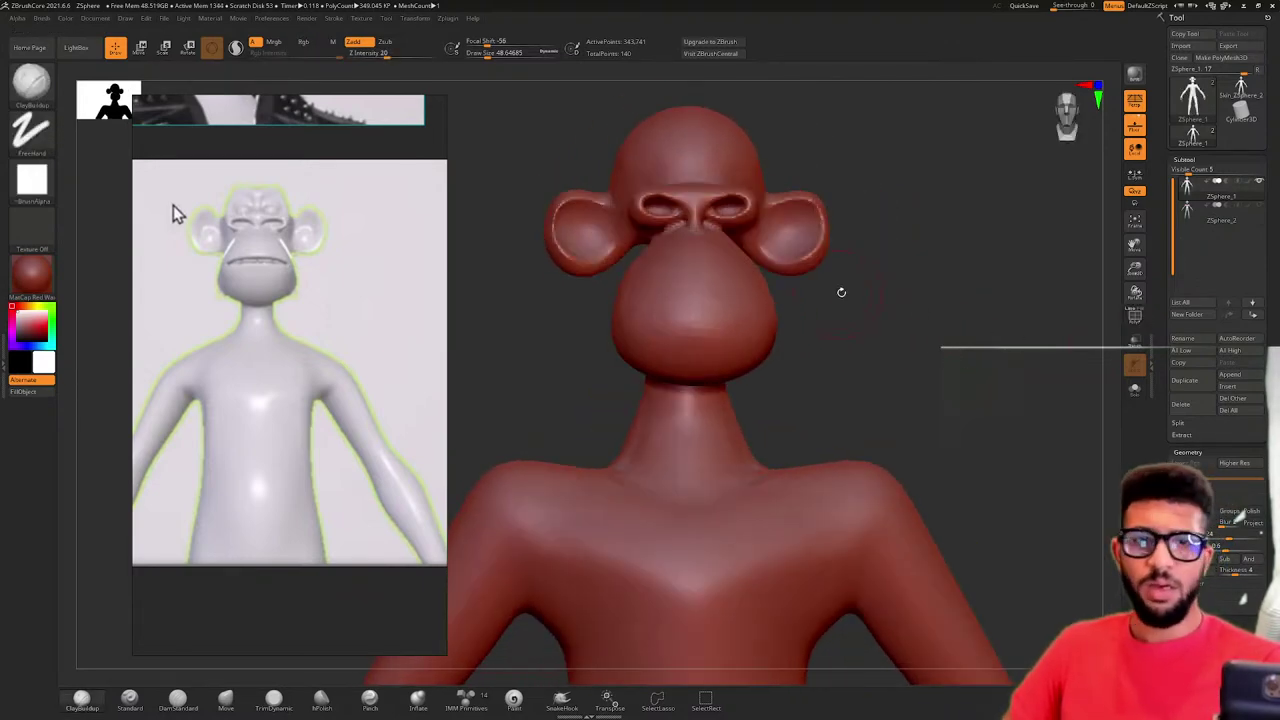
- Examine the illustrated apes and the 3D ape renders among the reference images to compare head and muzzle shapes
scroll(173, 205, down, 5)
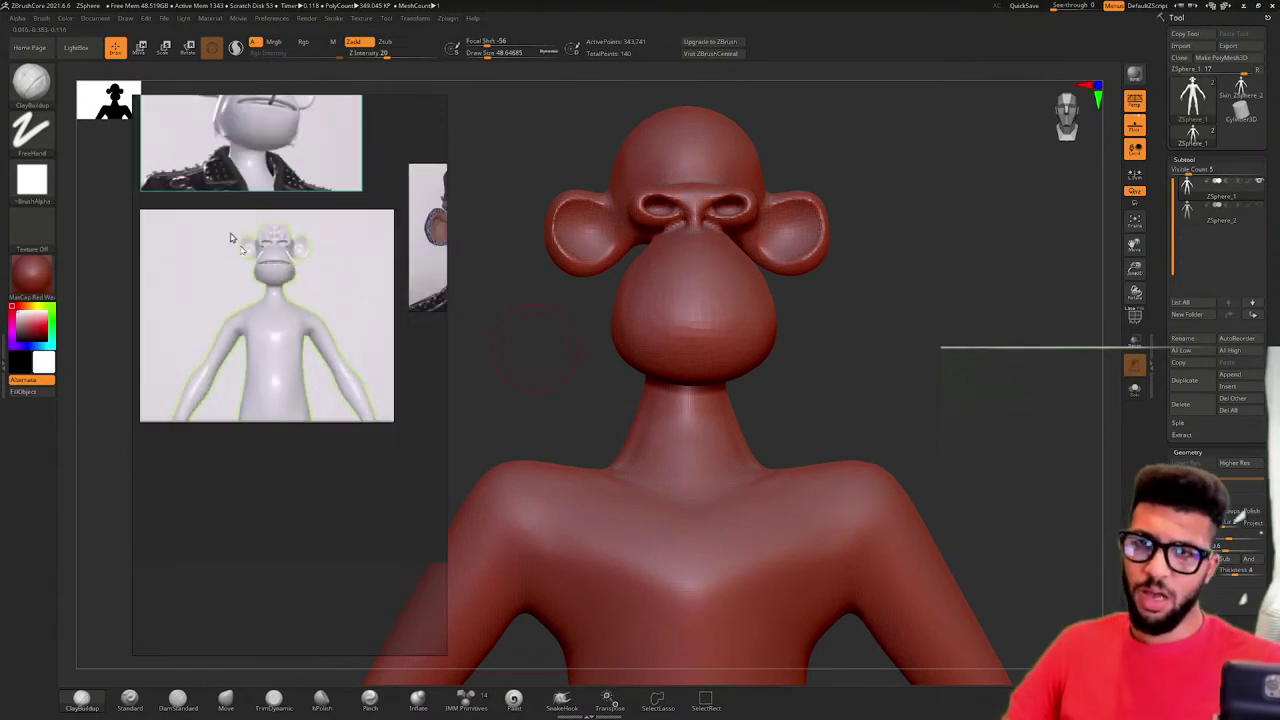
scroll(208, 312, up, 3)
scroll(213, 381, up, 3)
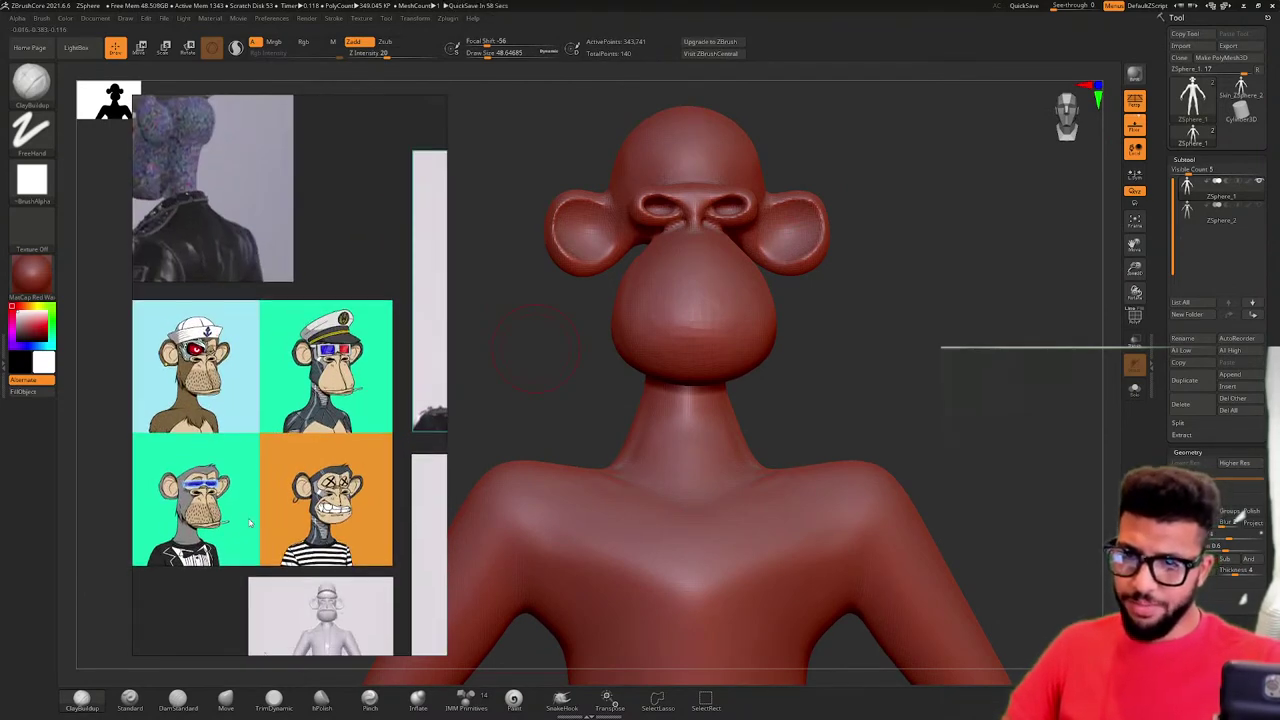
middle_drag(308, 548, 245, 387)
scroll(270, 445, down, 4)
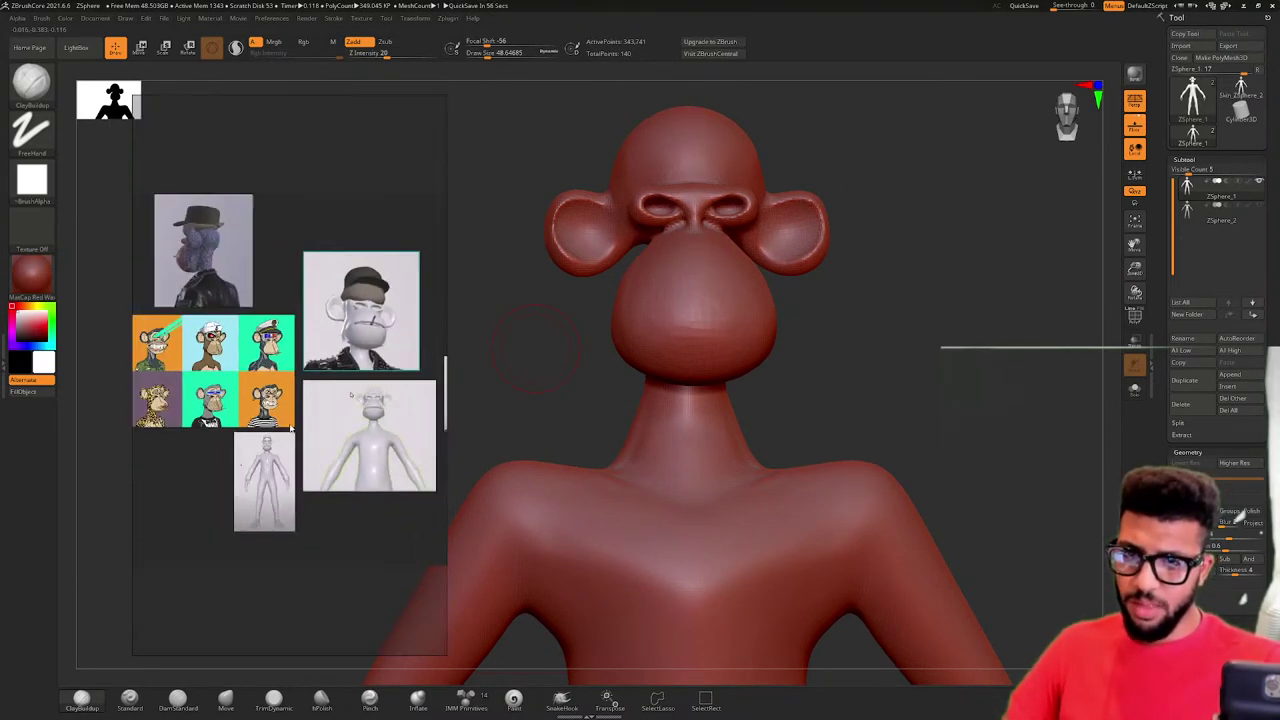
middle_drag(440, 386, 328, 358)
scroll(336, 358, up, 4)
scroll(418, 365, up, 5)
scroll(417, 365, down, 5)
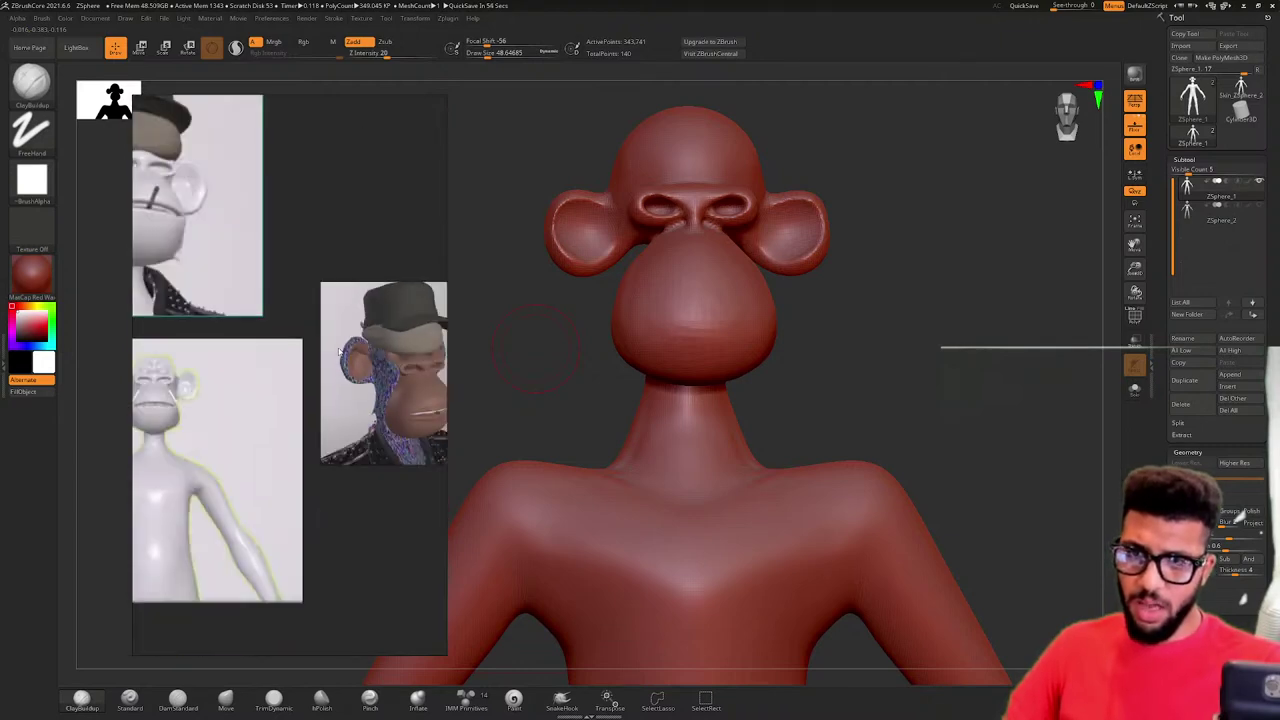
- Examine the brow and eye area of the grey front-view ape render and frame the model's forehead for comparison
scroll(213, 396, up, 2)
scroll(276, 394, up, 7)
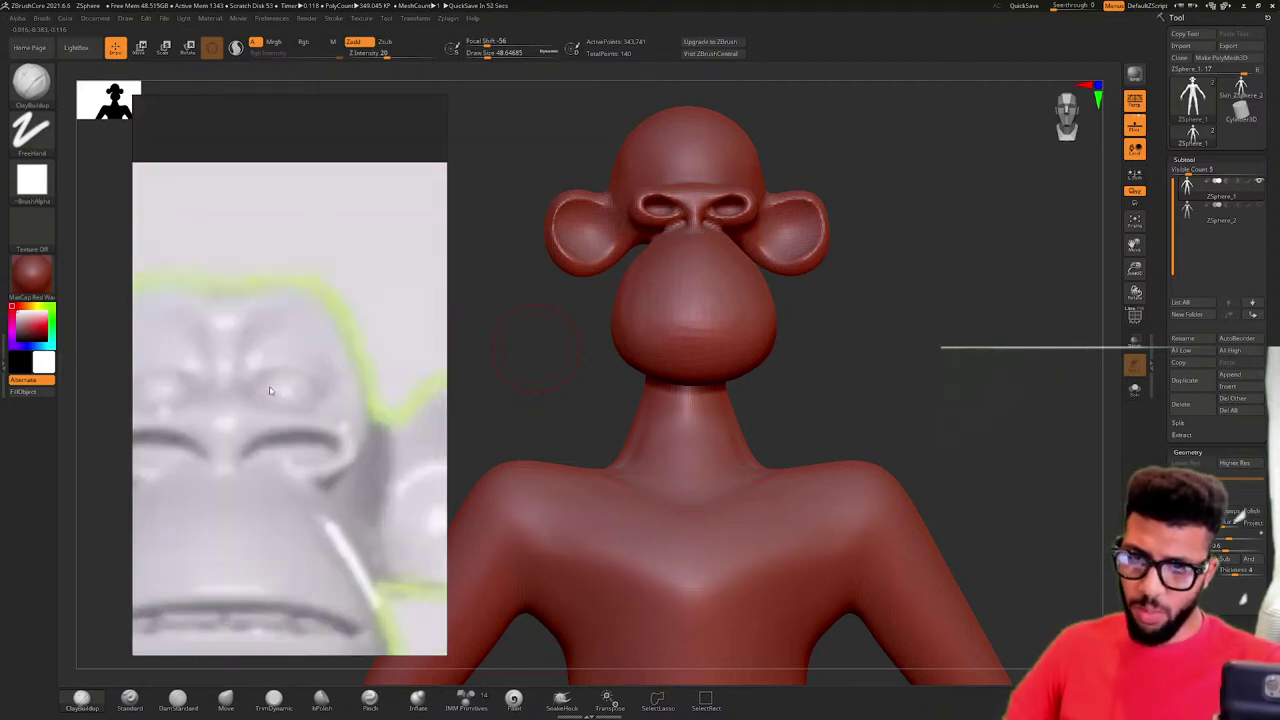
scroll(270, 390, down, 2)
middle_drag(268, 387, 312, 357)
scroll(278, 432, up, 5)
scroll(254, 414, down, 3)
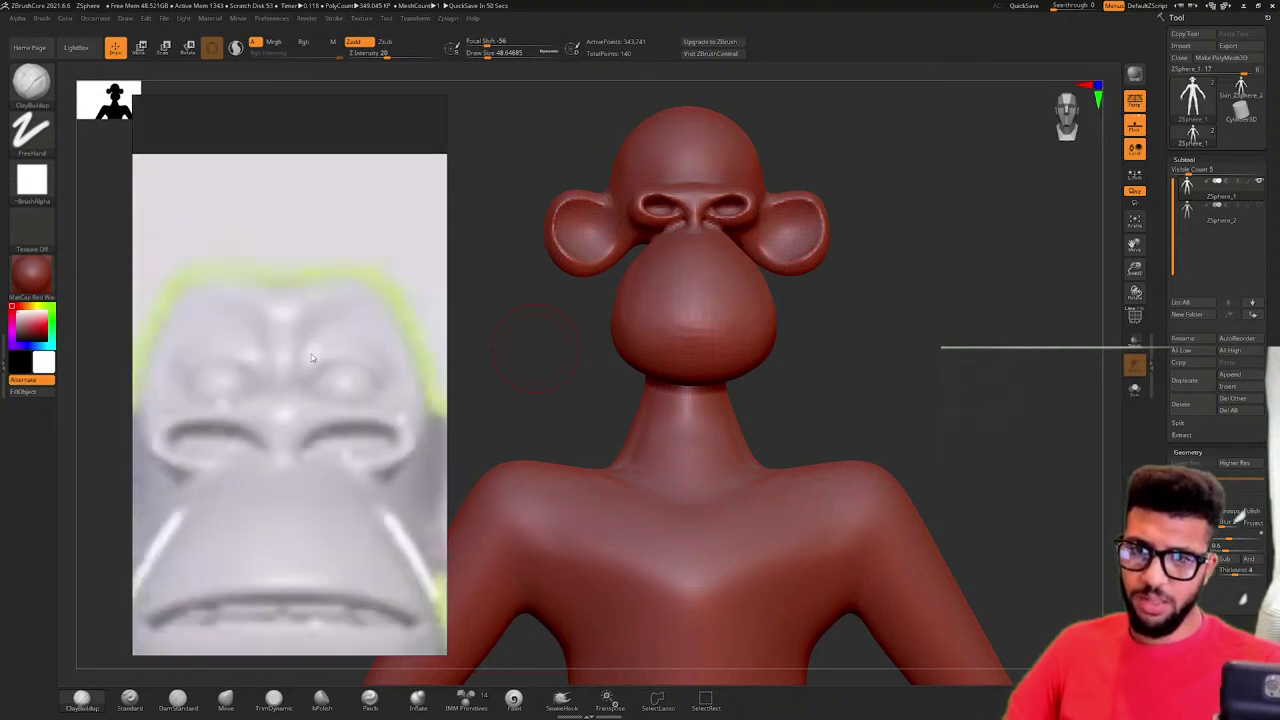
ctrl+right_drag(779, 108, 882, 586)
ctrl+right_drag(728, 332, 769, 314)
alt+right_drag(813, 247, 853, 318)
drag(853, 318, 625, 332)
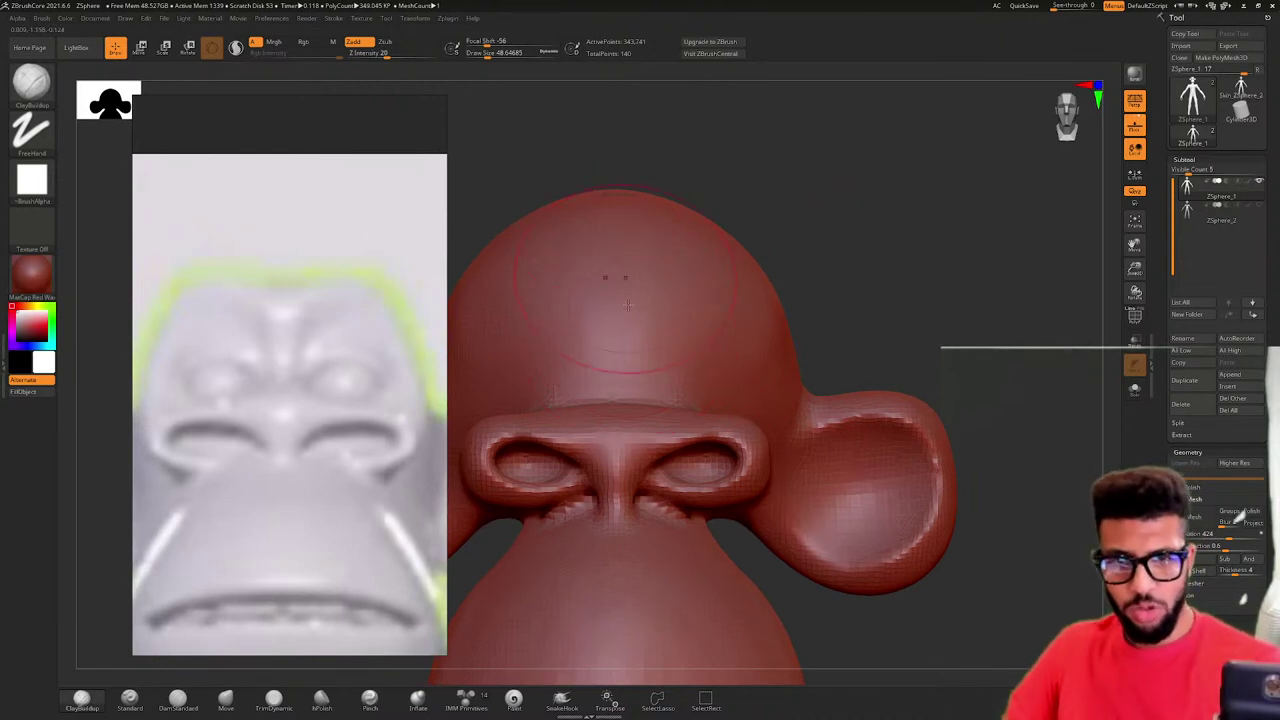
key(space)
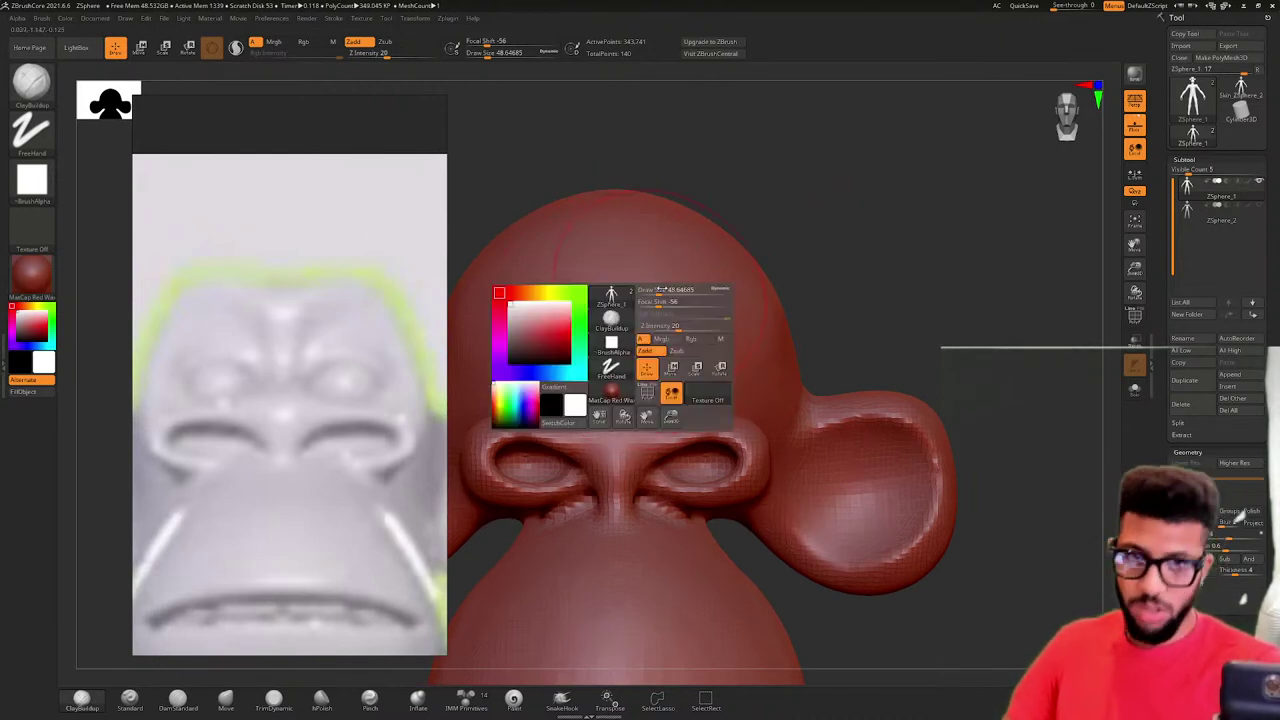
drag(660, 291, 648, 291)
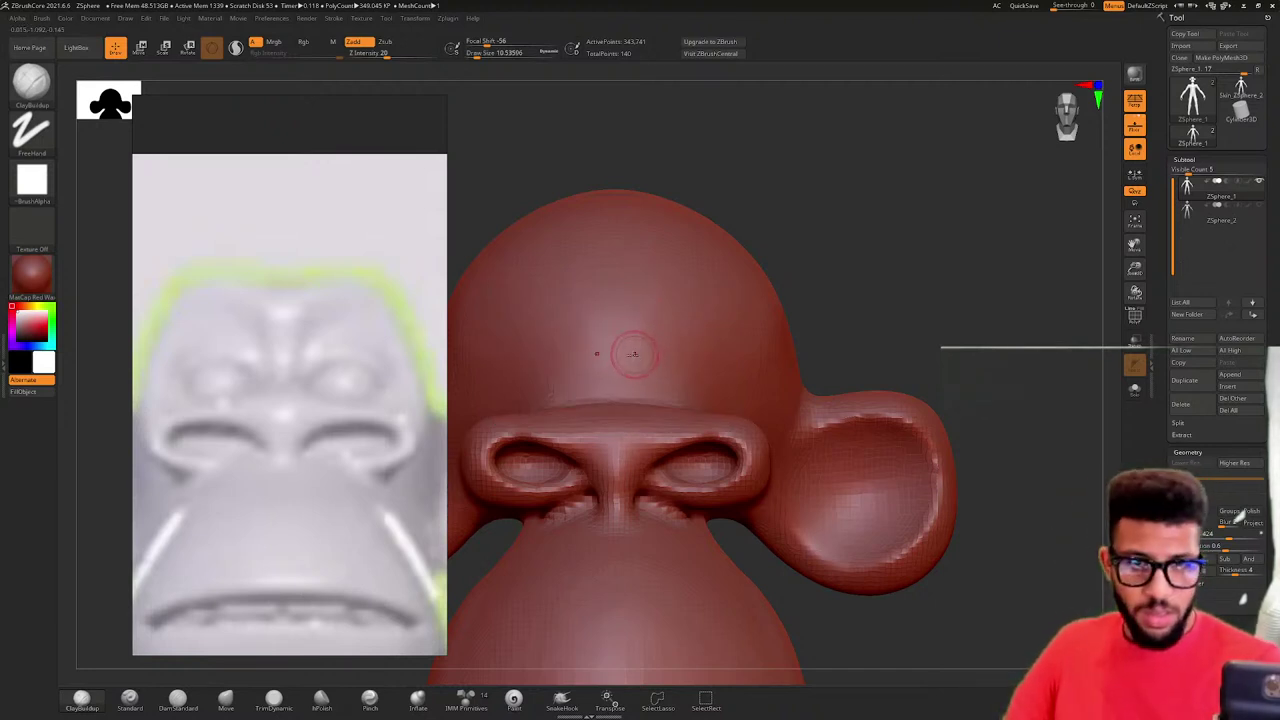
mouse_move(618, 378)
mouse_down()
mouse_move(616, 300)
mouse_move(716, 260)
mouse_up()
key(ctrl+z)
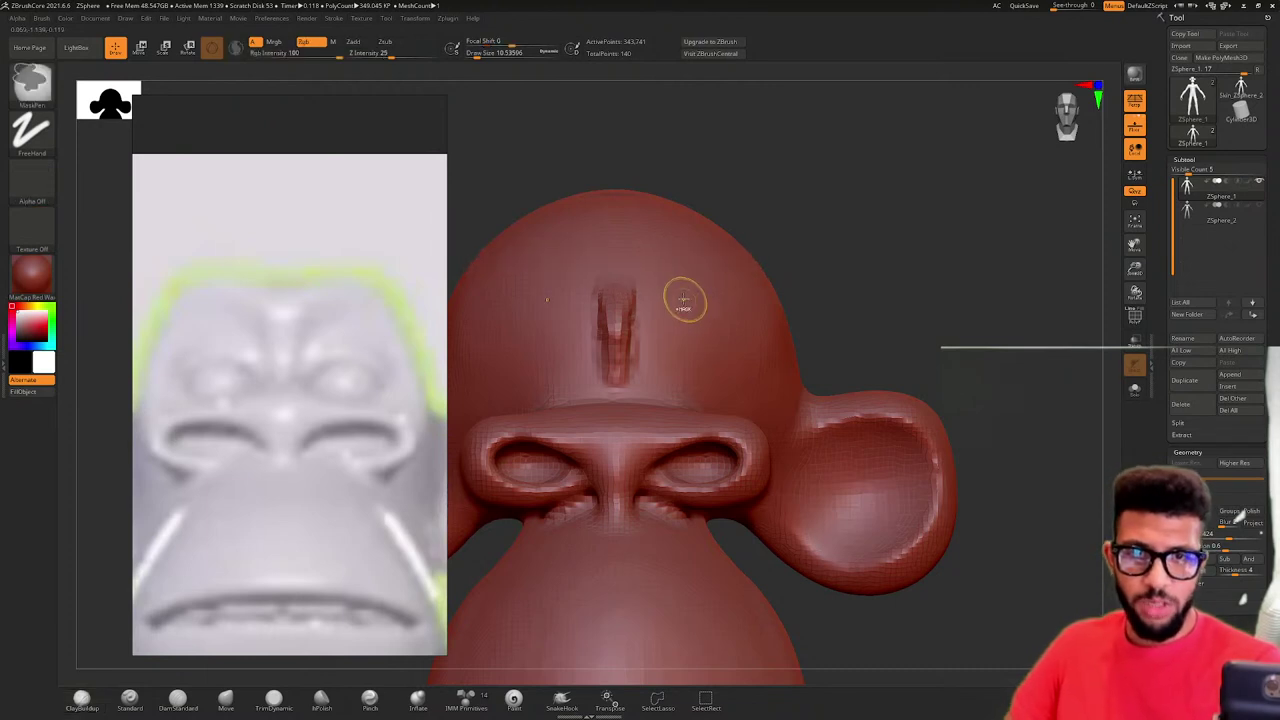
key(ctrl+z)
- Set the draw size to about 20 and build up the central forehead ridge and both brow ridges with ClayBuildup
key(space)
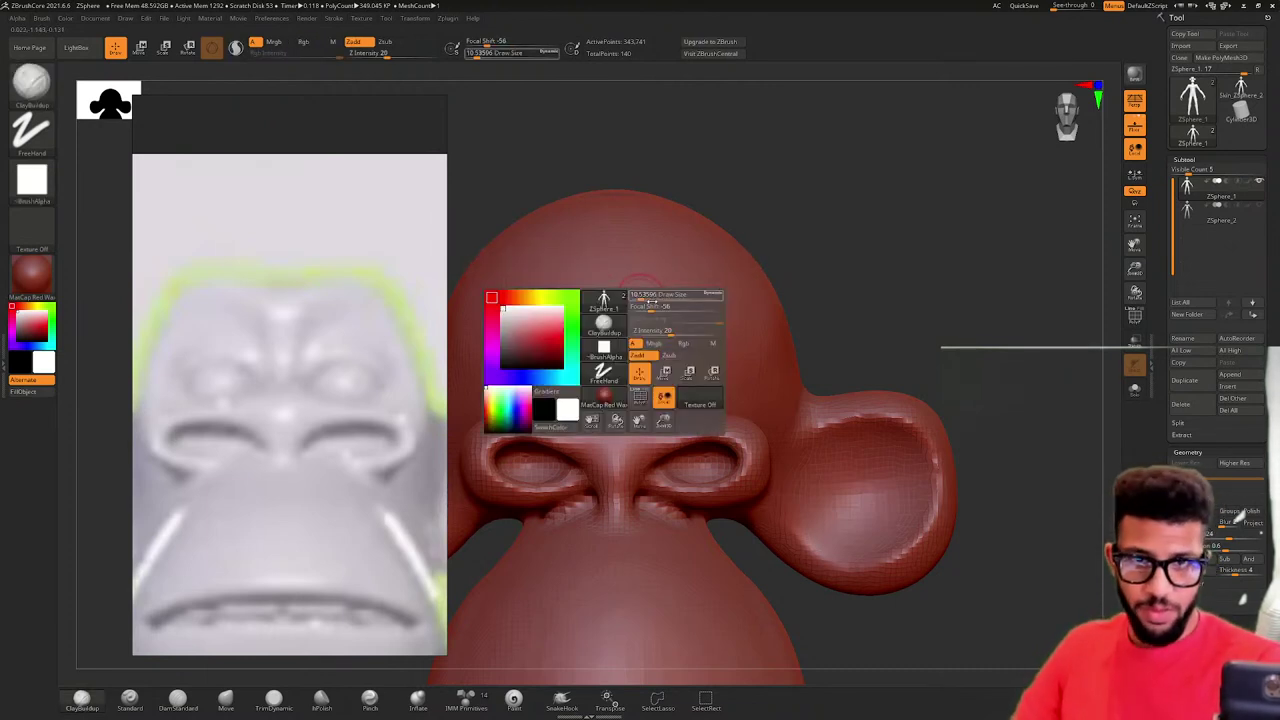
click(651, 300)
text(20.00584)
key(Return)
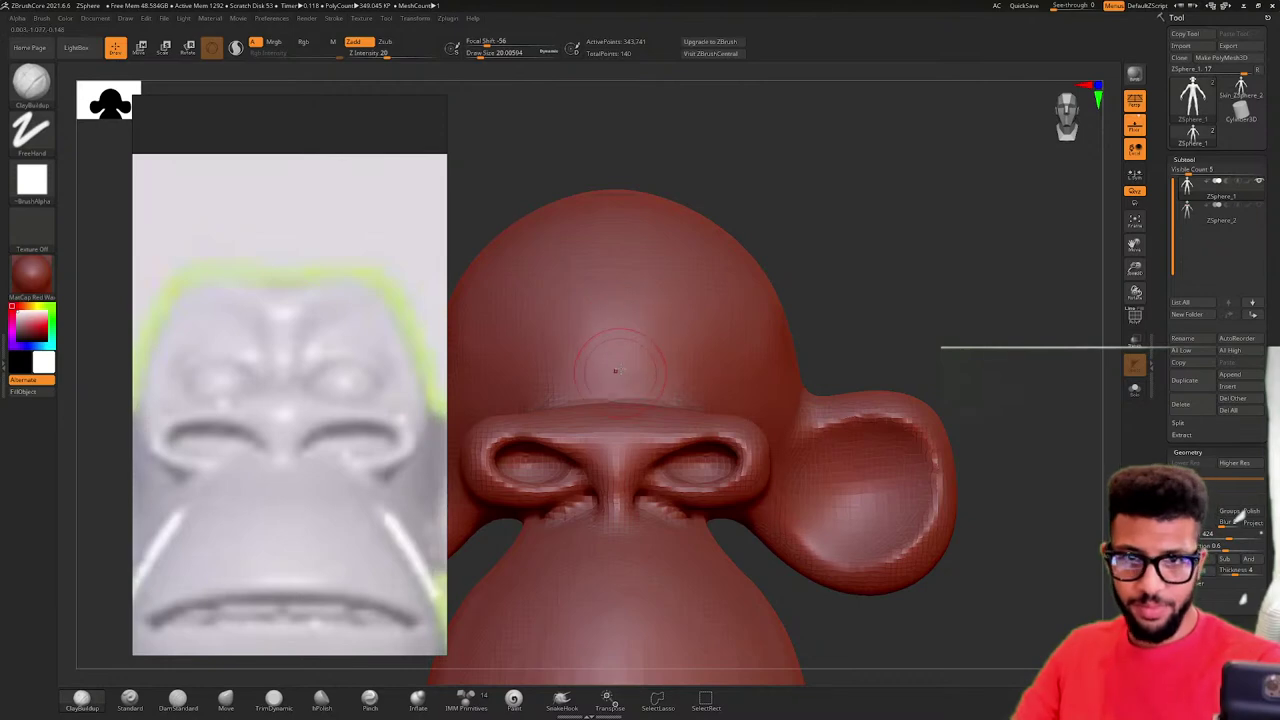
mouse_move(620, 387)
mouse_down()
mouse_move(612, 286)
mouse_move(630, 268)
mouse_move(757, 237)
mouse_move(764, 262)
mouse_up()
drag(860, 246, 821, 260)
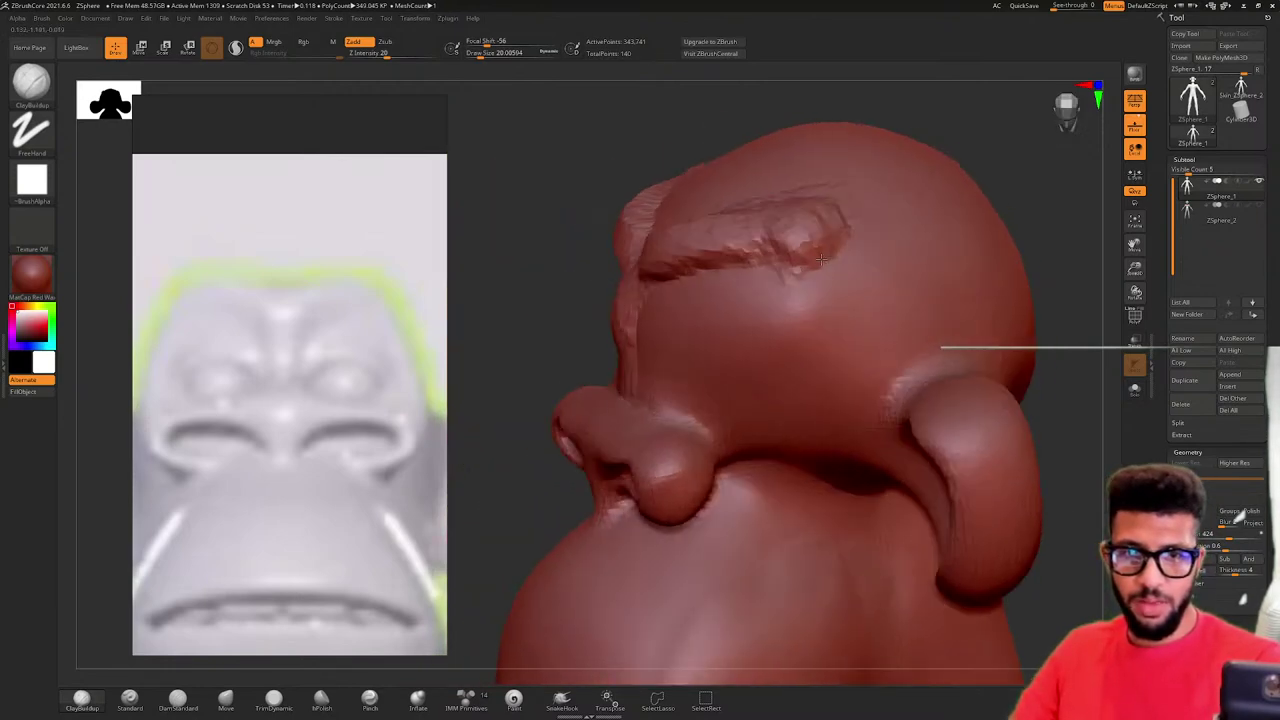
right_drag(821, 260, 856, 252)
mouse_move(802, 252)
mouse_down()
mouse_move(852, 284)
mouse_move(866, 278)
mouse_up()
right_drag(792, 252, 827, 248)
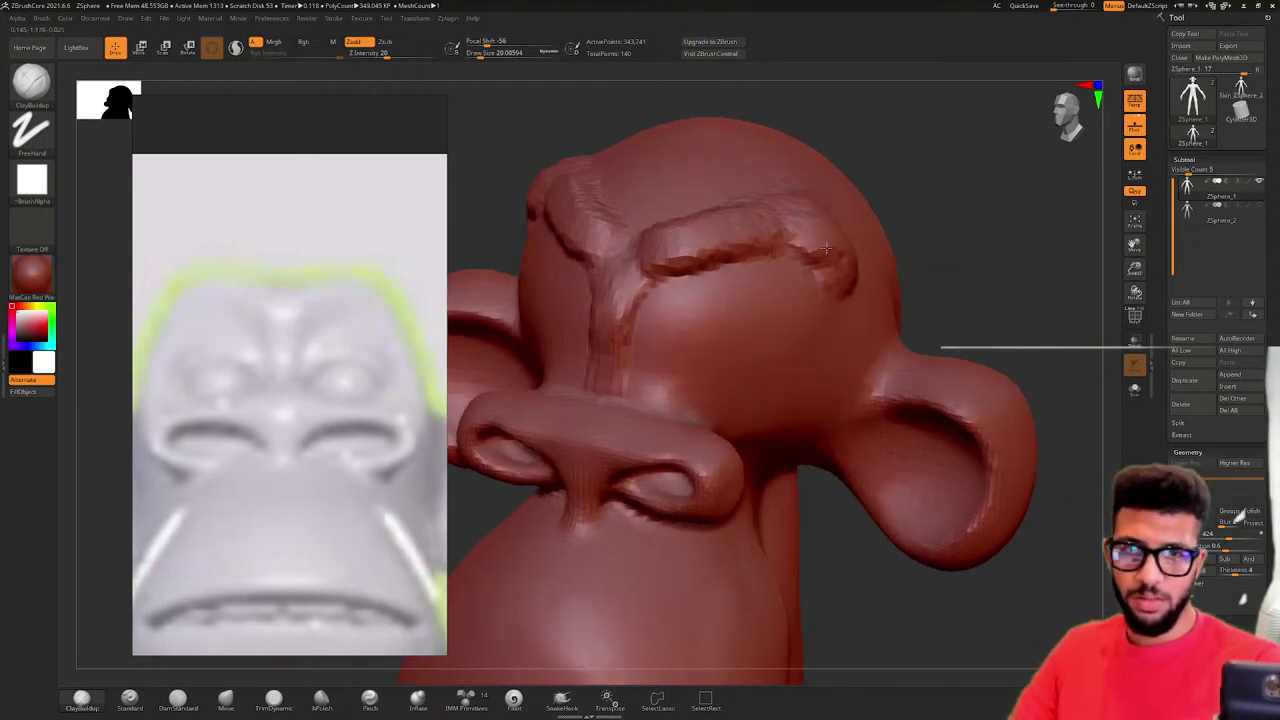
mouse_move(702, 246)
mouse_down()
mouse_move(826, 246)
mouse_move(874, 270)
mouse_up()
drag(786, 240, 853, 297)
mouse_move(806, 240)
mouse_down()
mouse_move(674, 249)
mouse_move(800, 248)
mouse_up()
mouse_move(873, 265)
shift+mouse_down()
mouse_move(830, 285)
mouse_move(600, 252)
mouse_move(625, 330)
mouse_move(621, 268)
shift+mouse_up()
mouse_move(607, 372)
mouse_down()
mouse_move(780, 240)
mouse_move(656, 266)
mouse_up()
key(ctrl+z)
key(ctrl+z)
key(ctrl+z)
key(ctrl+z)
key(ctrl+z)
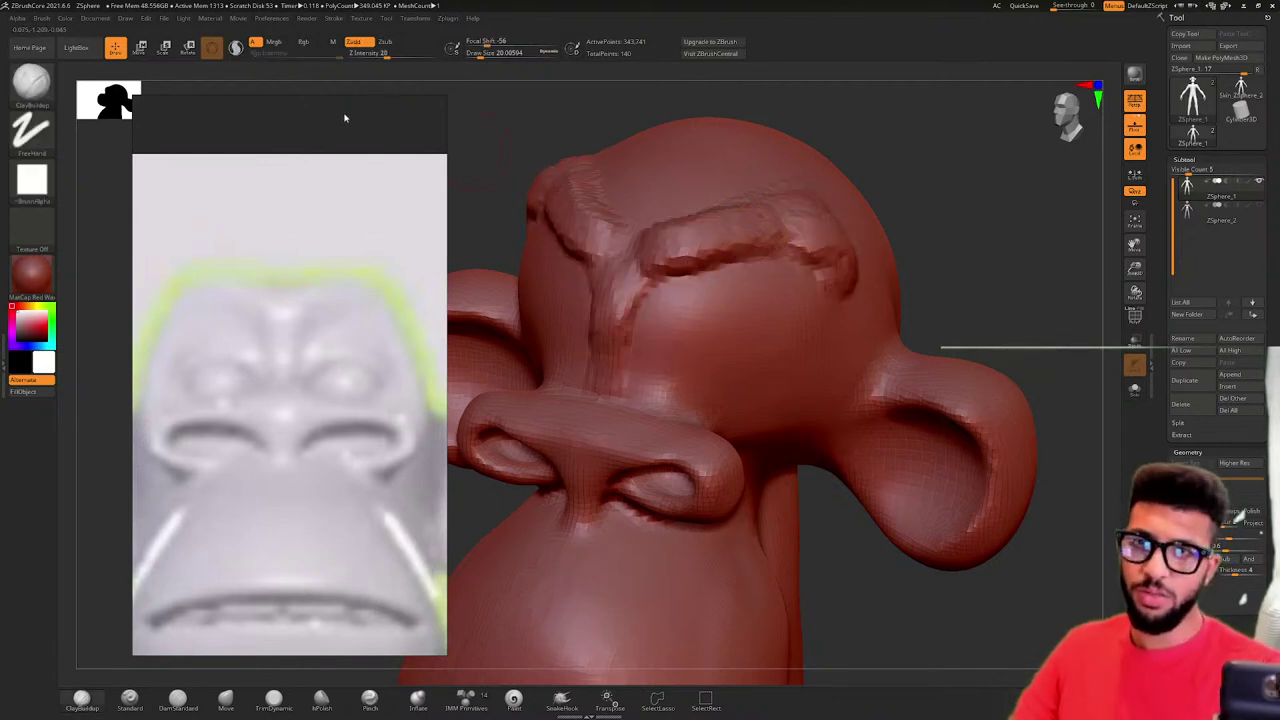
- Turn on Sculptris Pro and smooth the rough clay strokes on the central forehead ridge and brows
click(236, 48)
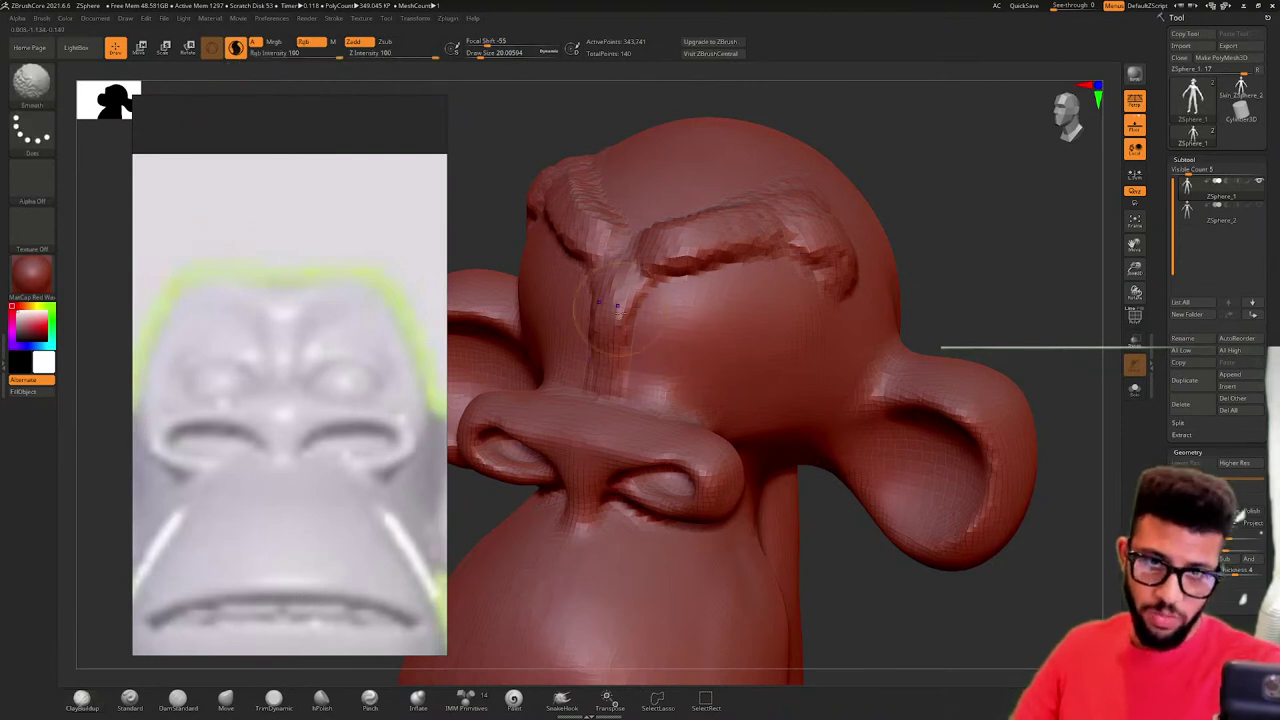
mouse_move(632, 340)
shift+mouse_down()
mouse_move(625, 292)
mouse_move(680, 237)
shift+mouse_up()
shift+drag(827, 243, 818, 270)
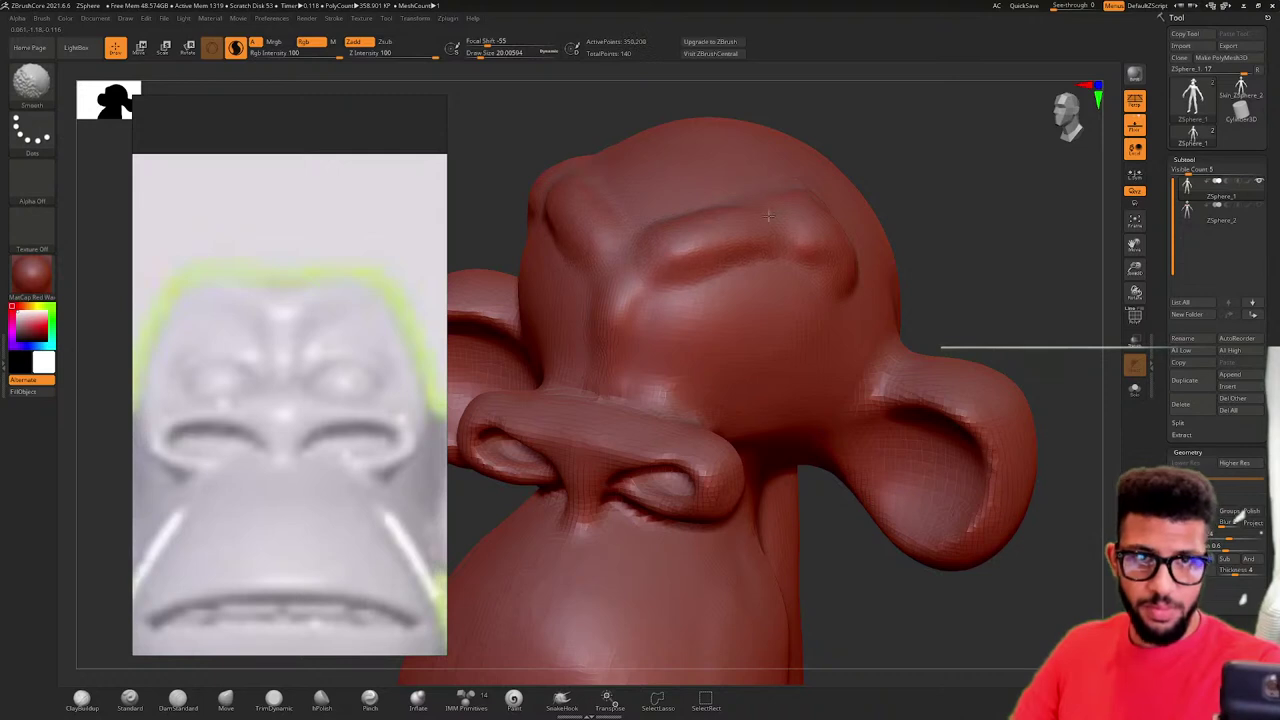
- Set the draw size to about 25, soften the brow ridges further, and carve rounded eye sockets beneath them
key(space)
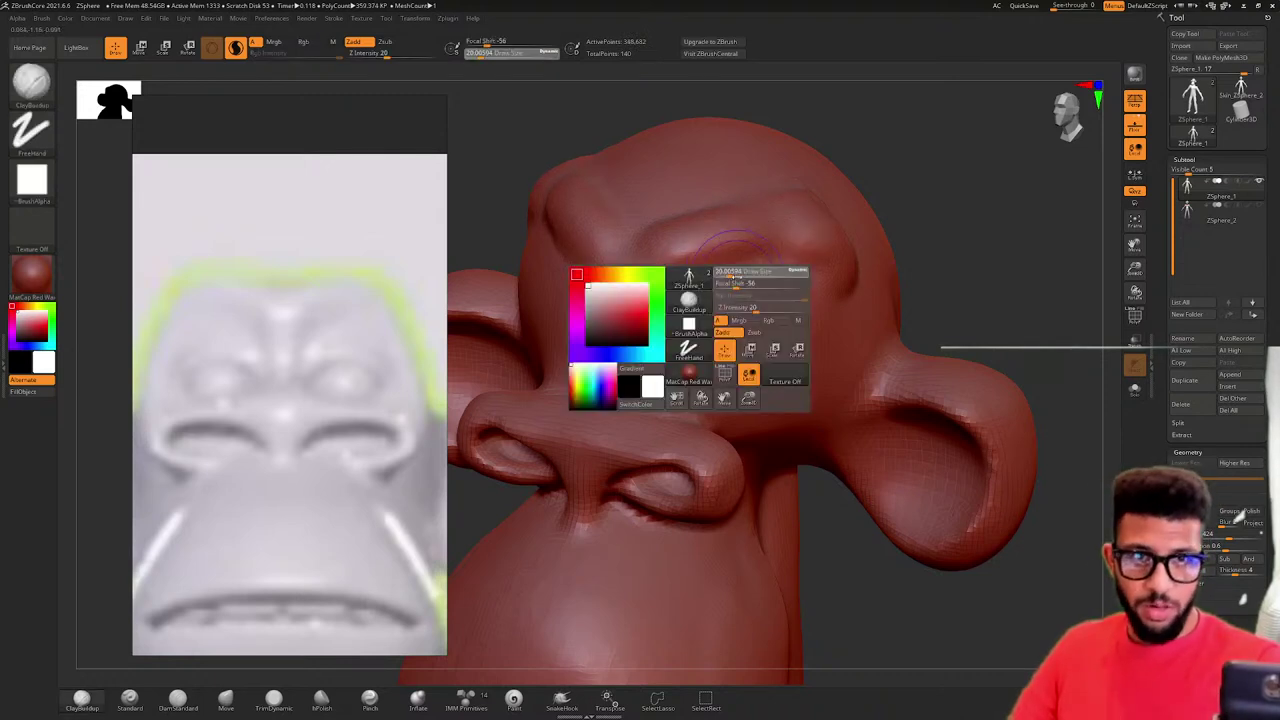
key(shift)
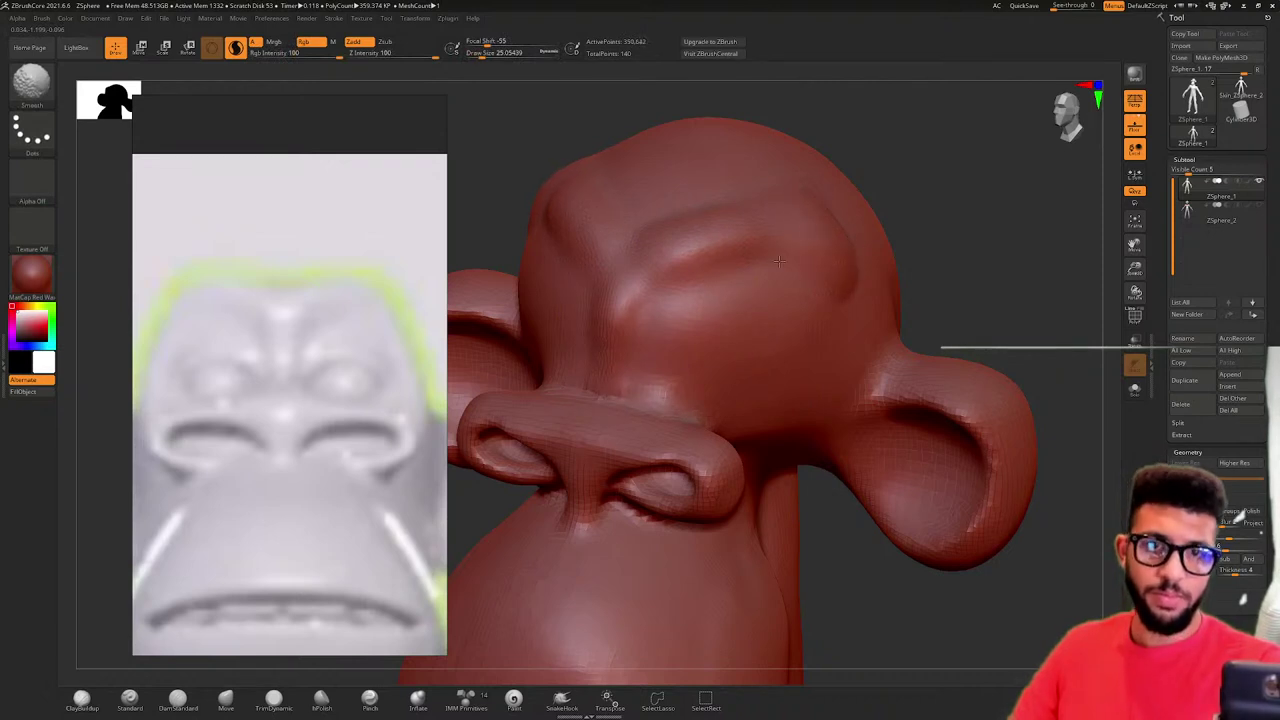
shift+drag(780, 261, 640, 308)
mouse_move(756, 298)
alt+mouse_down()
mouse_move(765, 317)
mouse_move(745, 300)
mouse_move(768, 288)
mouse_move(738, 314)
mouse_move(740, 278)
mouse_move(692, 264)
alt+mouse_up()
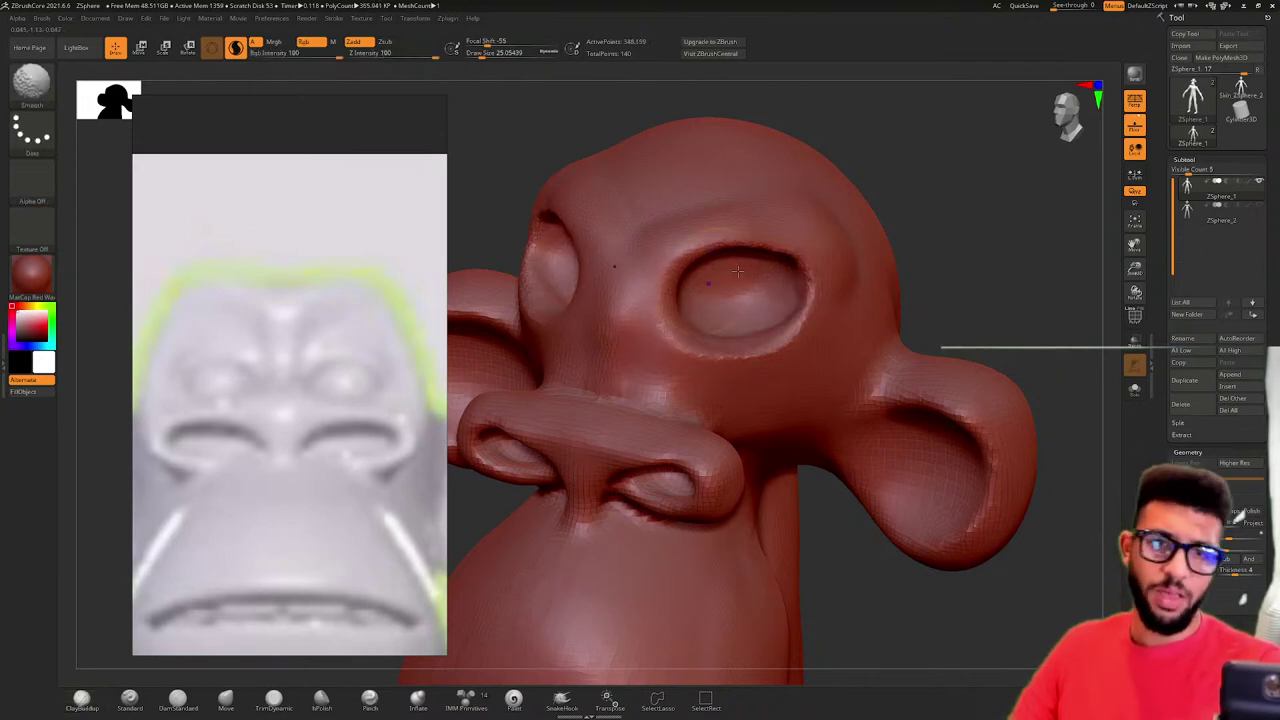
mouse_move(906, 203)
mouse_down()
mouse_move(810, 200)
mouse_move(904, 195)
mouse_move(749, 254)
mouse_up()
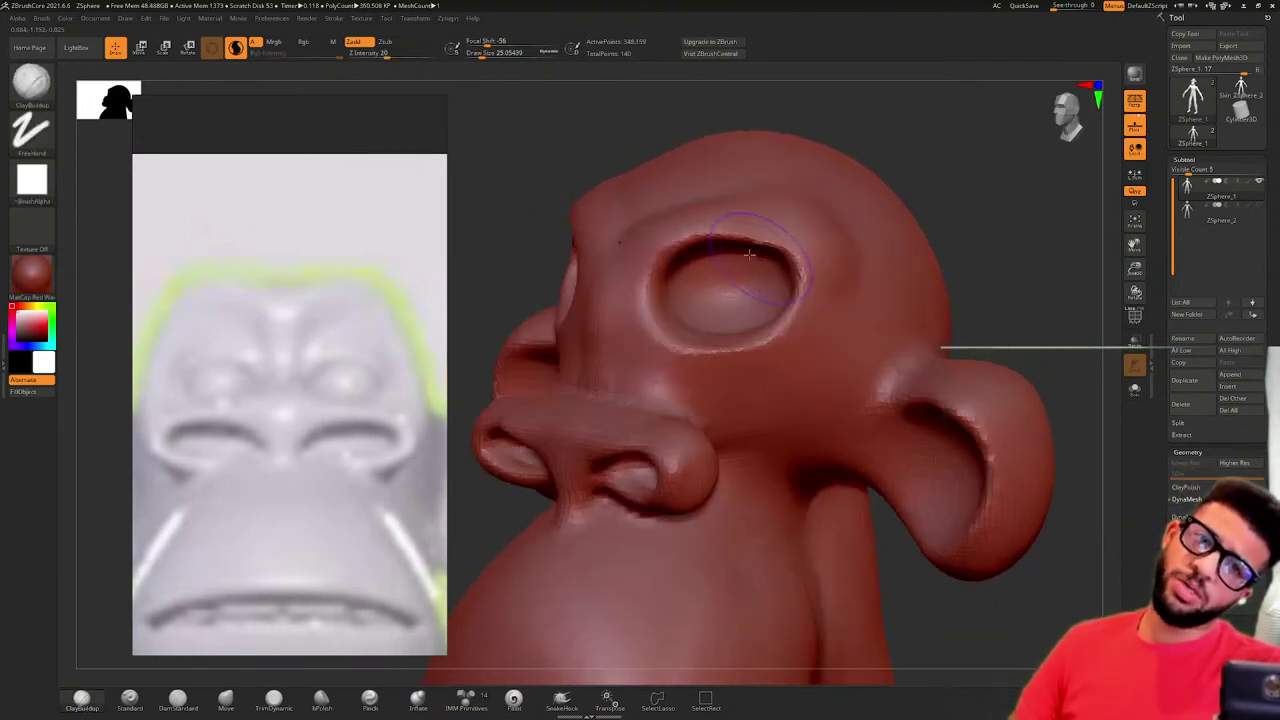
drag(652, 272, 770, 224)
key(ctrl+z)
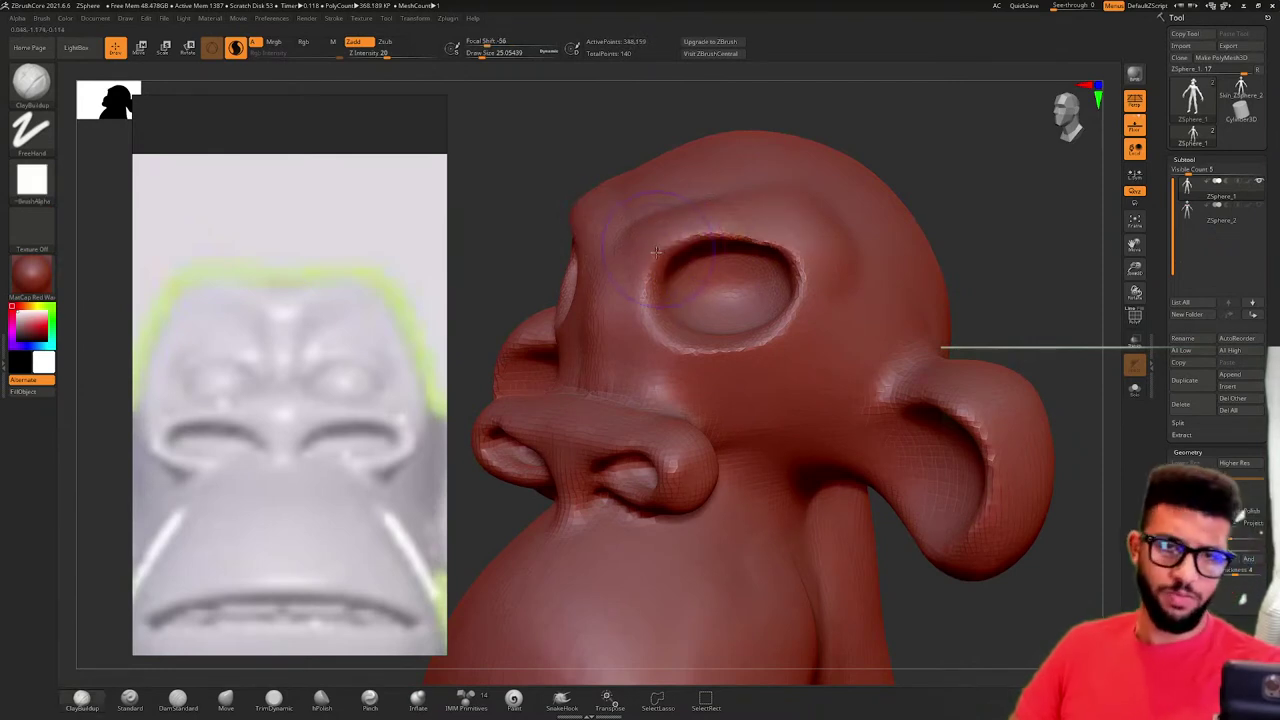
- Add clay along the brows, upper socket rims and the bridge between the eyes, and smooth the inner brow area
drag(937, 179, 895, 229)
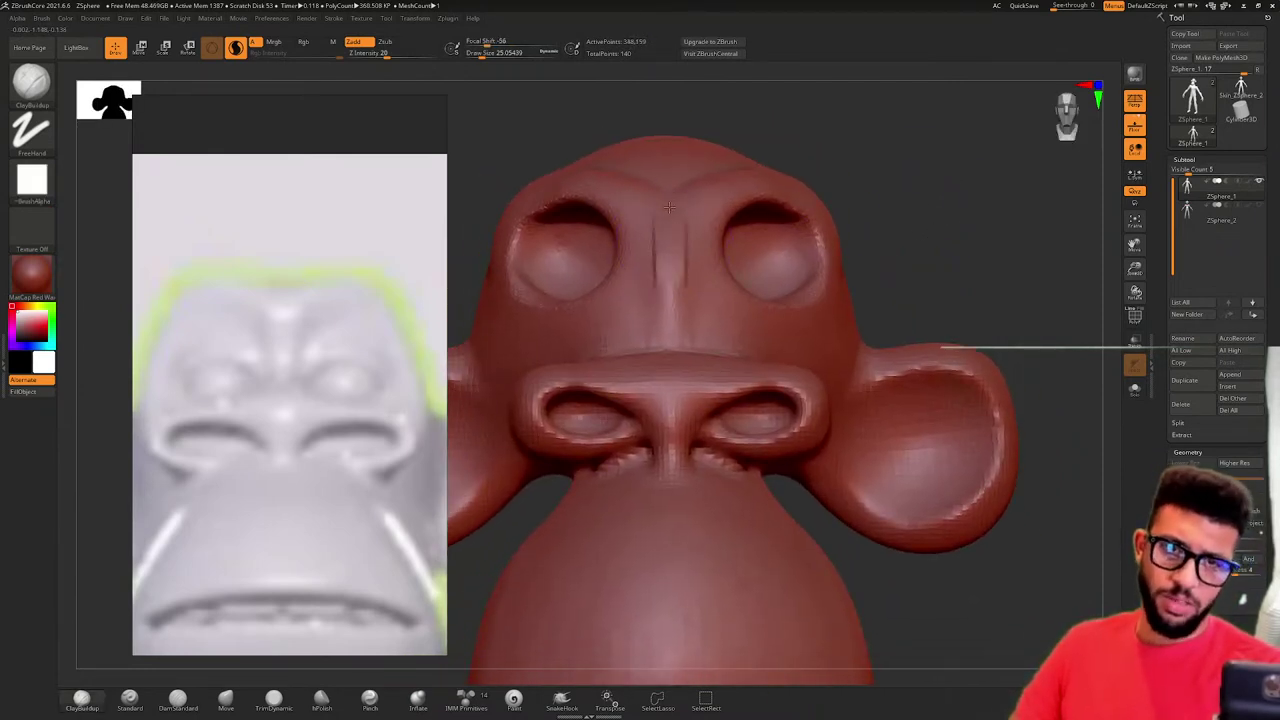
mouse_move(936, 192)
mouse_down()
mouse_move(931, 220)
mouse_move(900, 224)
mouse_up()
drag(760, 194, 856, 199)
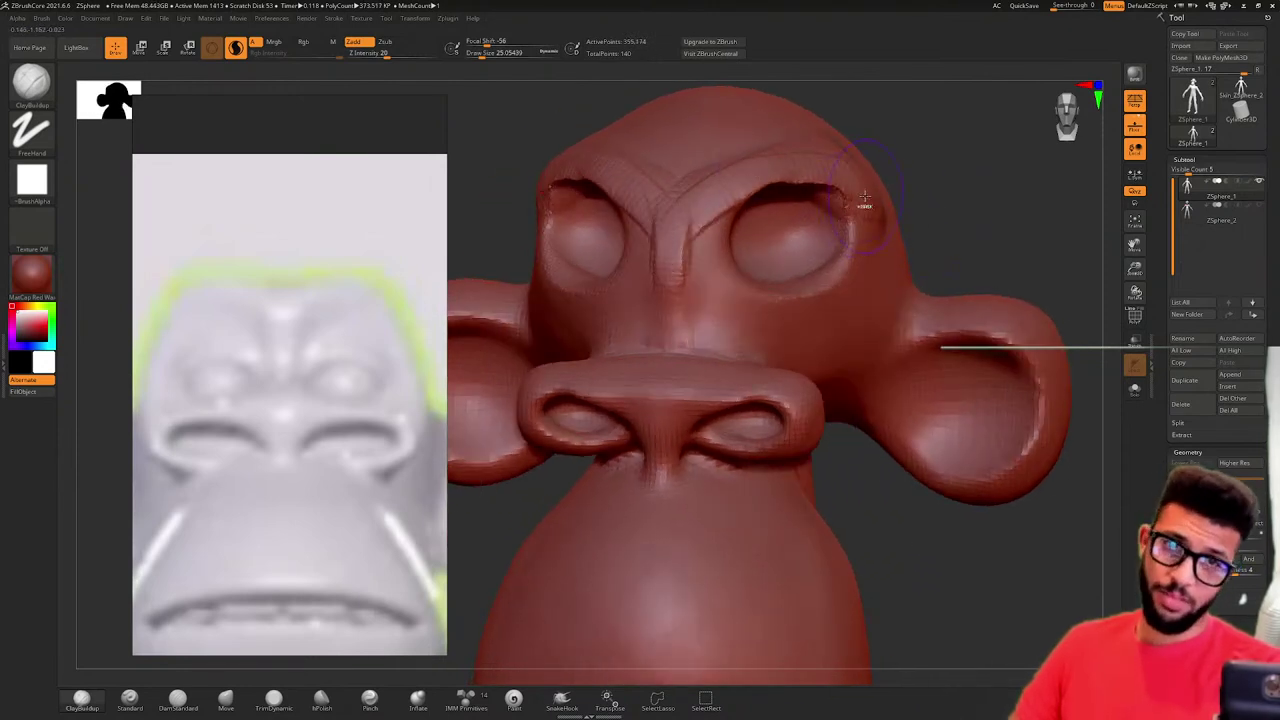
key(ctrl+z)
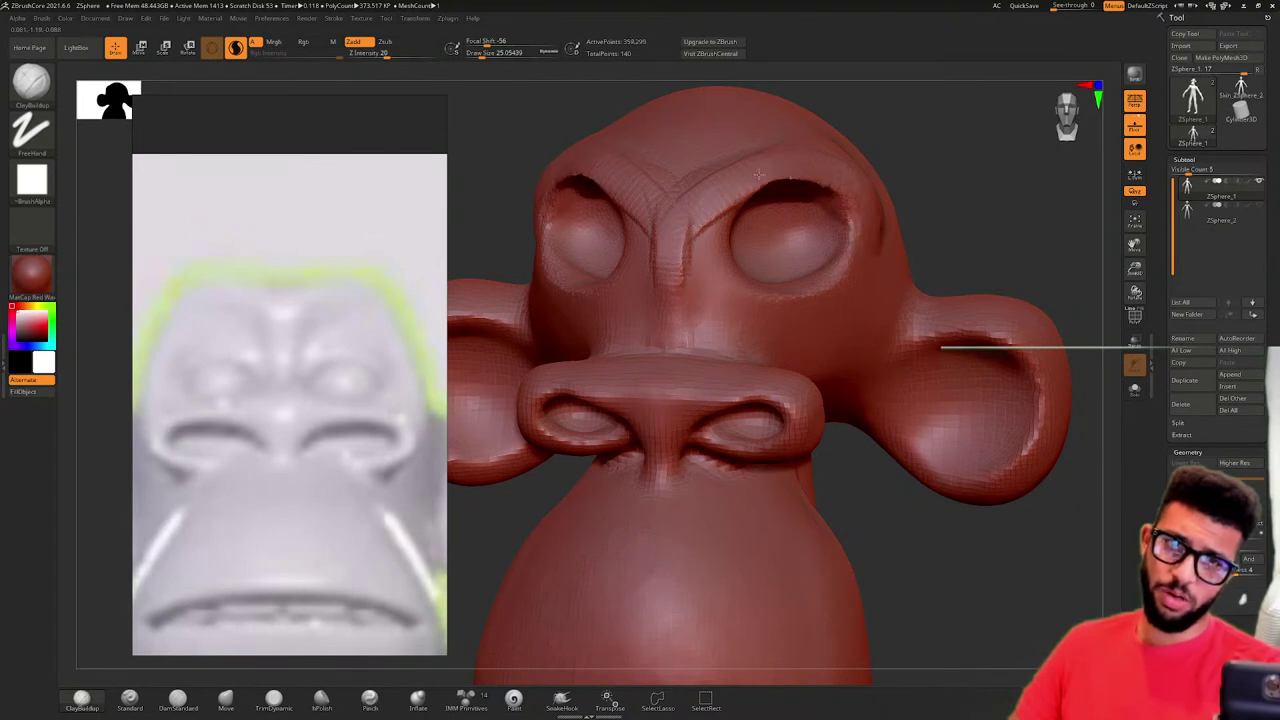
drag(759, 175, 840, 188)
drag(758, 177, 848, 196)
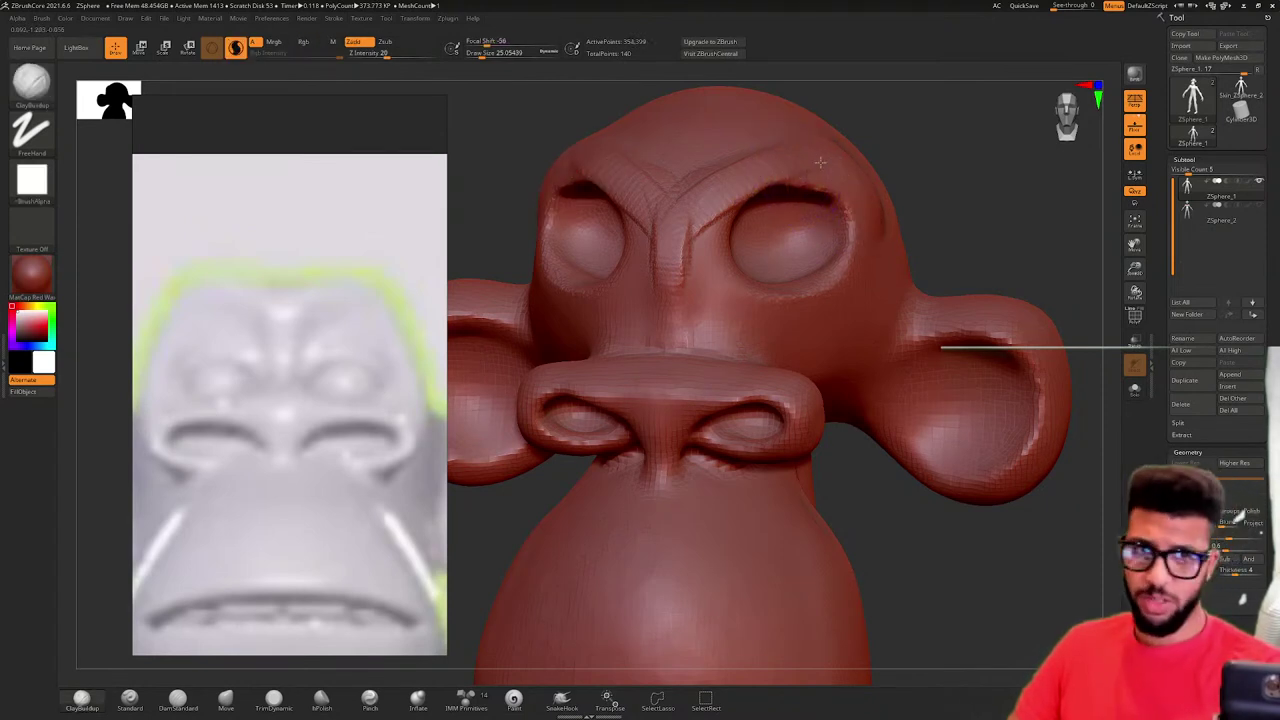
mouse_move(872, 181)
mouse_down()
mouse_move(715, 193)
mouse_move(685, 262)
mouse_move(715, 182)
mouse_up()
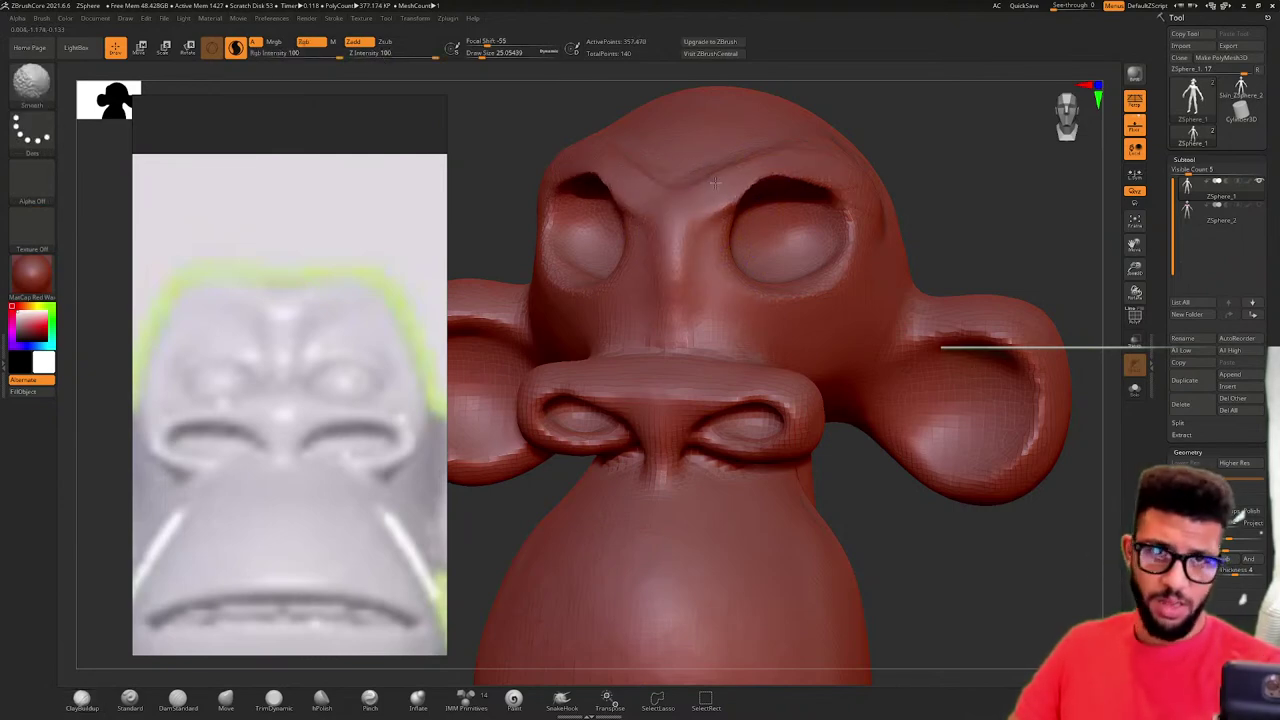
- Smooth the inside of the eye sockets and the outer brow toward the temples
mouse_move(990, 195)
mouse_down()
mouse_move(915, 205)
mouse_move(1053, 164)
mouse_move(952, 231)
mouse_up()
shift+drag(775, 250, 794, 265)
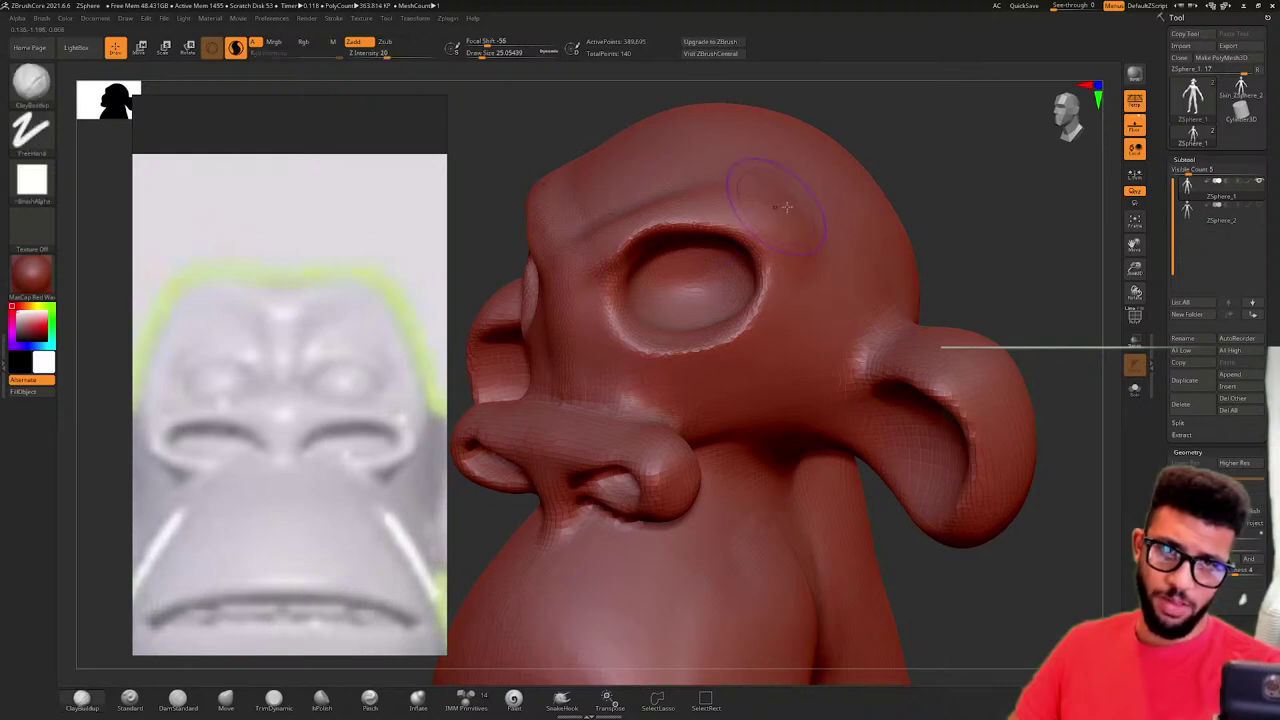
shift+drag(965, 191, 988, 186)
drag(928, 218, 841, 246)
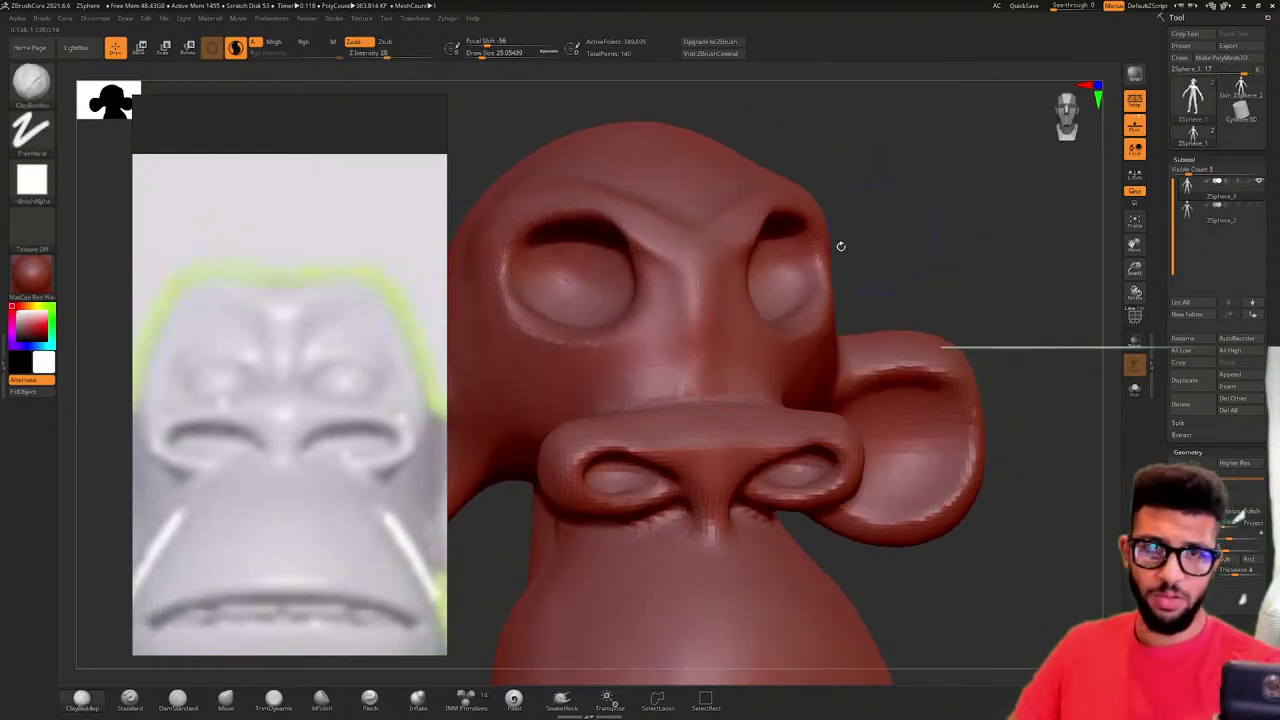
- Build up the V-shaped furrowed brows around the upper eye sockets and the bridge between the eyes, and smooth them
drag(714, 228, 744, 193)
drag(920, 219, 754, 193)
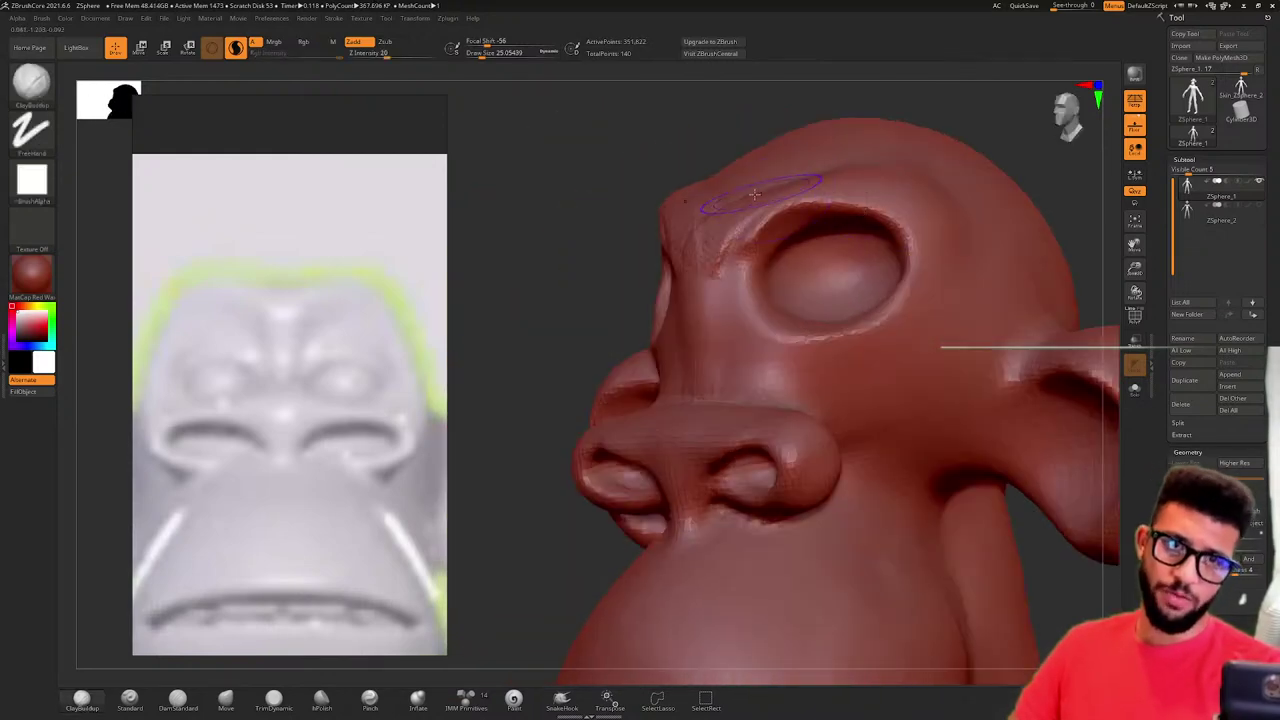
drag(630, 196, 755, 235)
drag(952, 171, 985, 112)
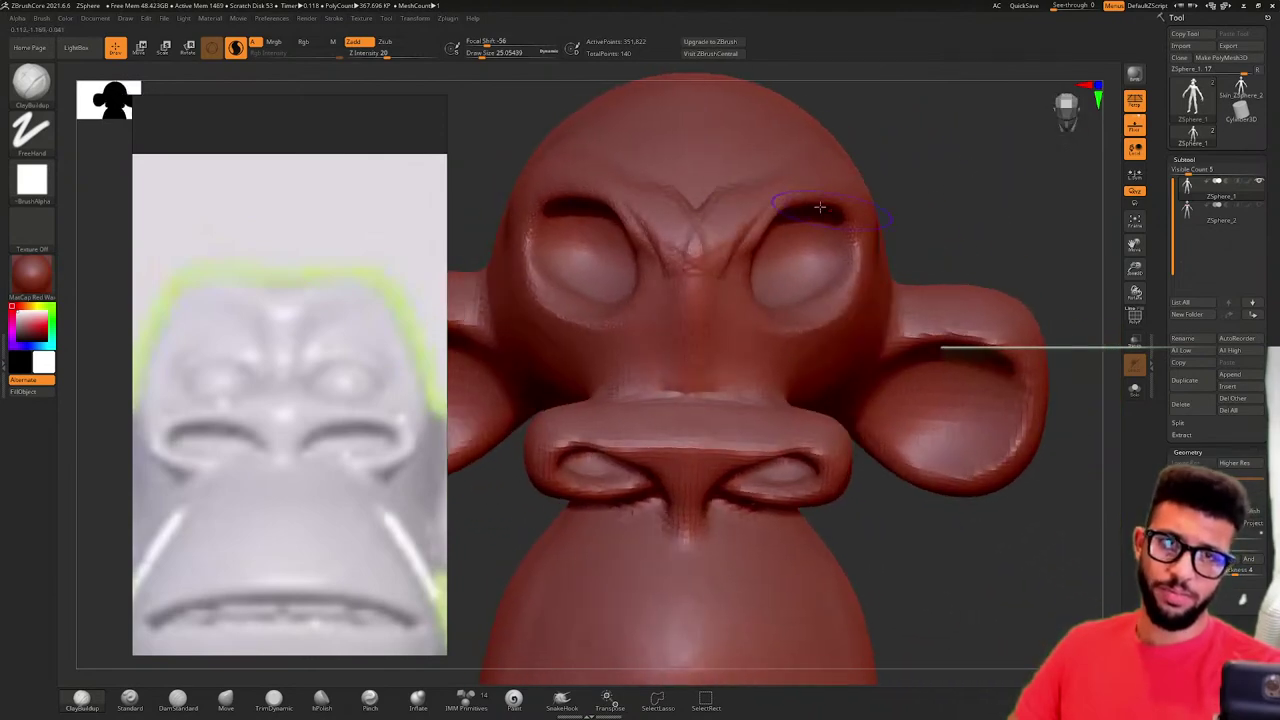
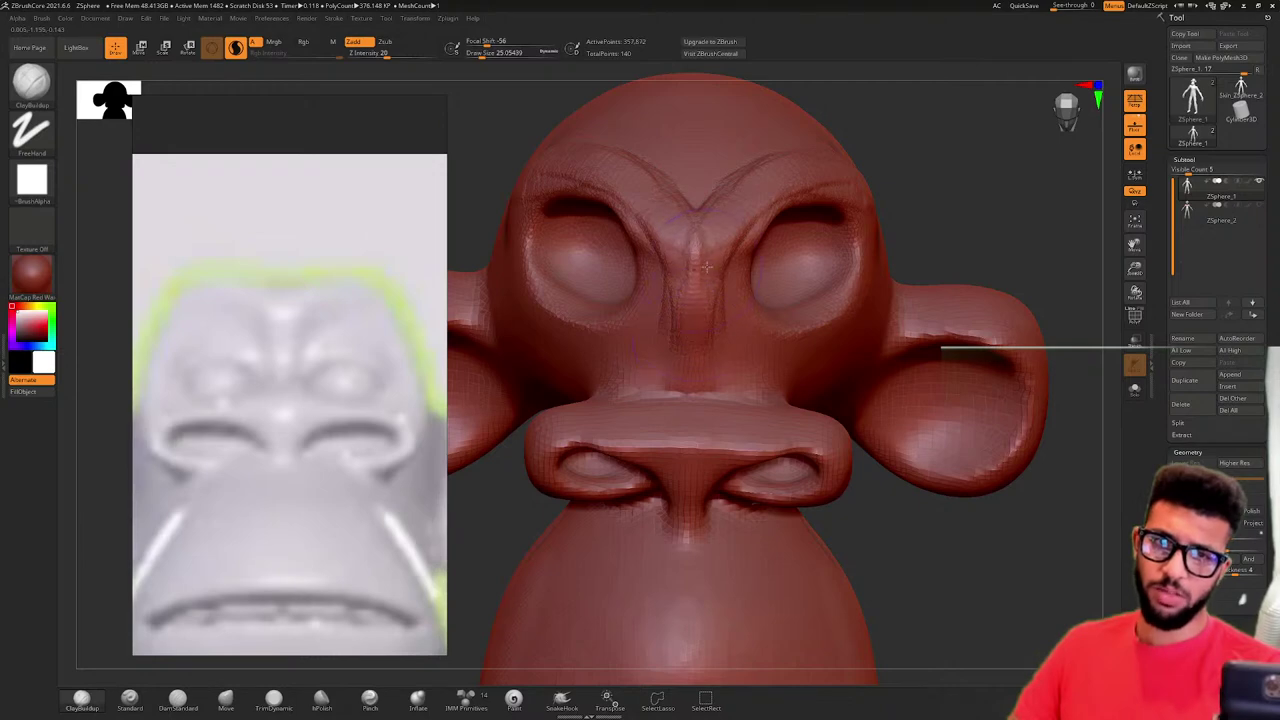
key(shift)
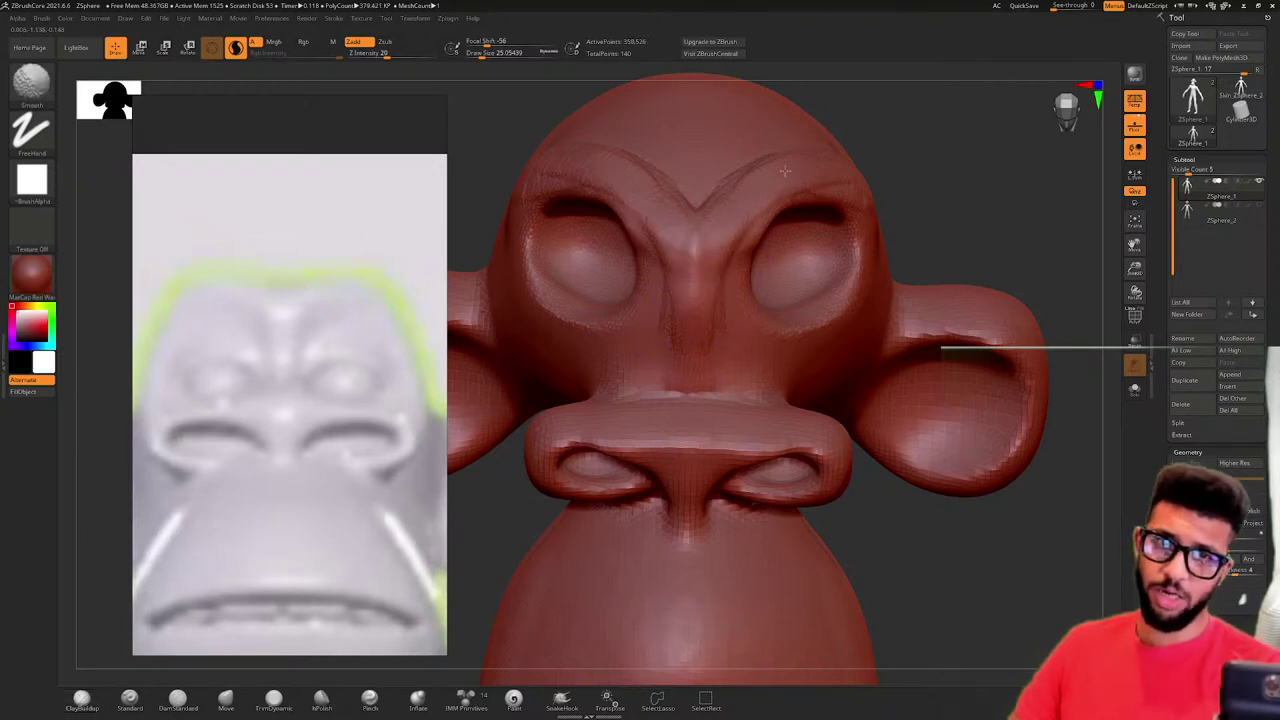
drag(966, 186, 865, 210)
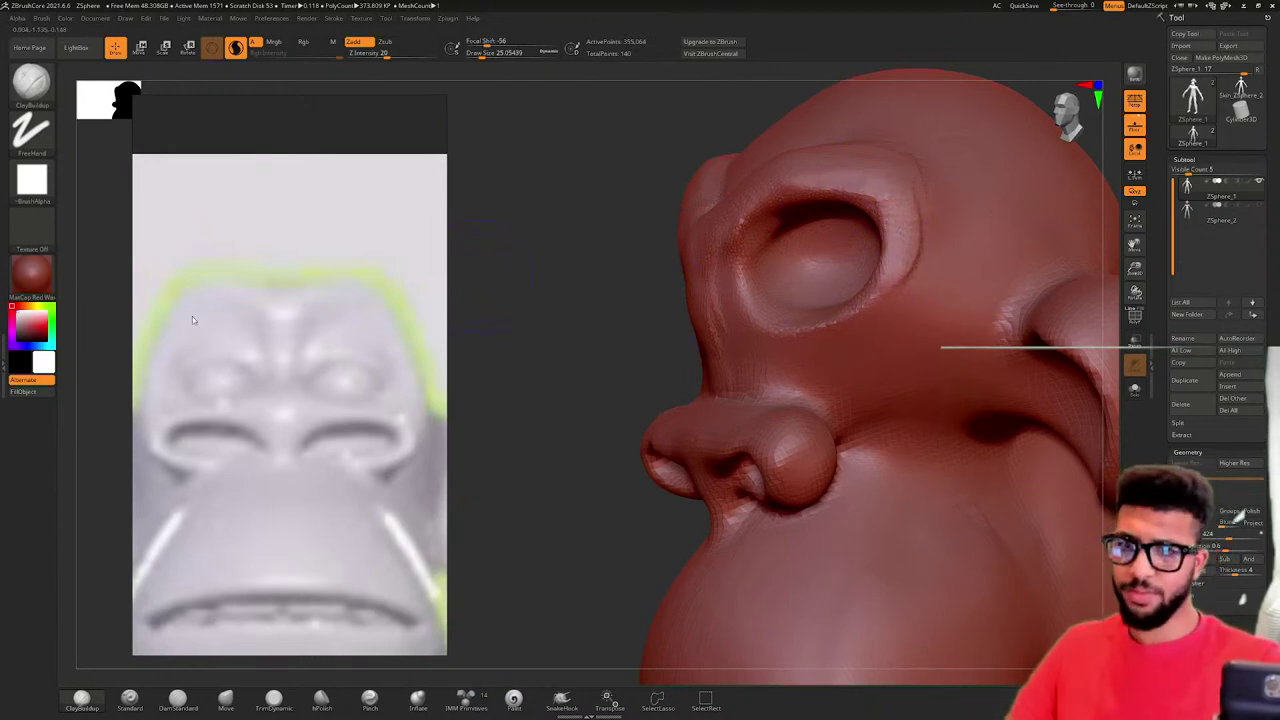
- Examine the face of the 3D ape render wearing a cap among the references to compare its eye and brow area
scroll(268, 318, down, 5)
middle_drag(273, 330, 400, 316)
scroll(330, 253, down, 3)
scroll(309, 140, down, 1)
middle_drag(309, 140, 316, 392)
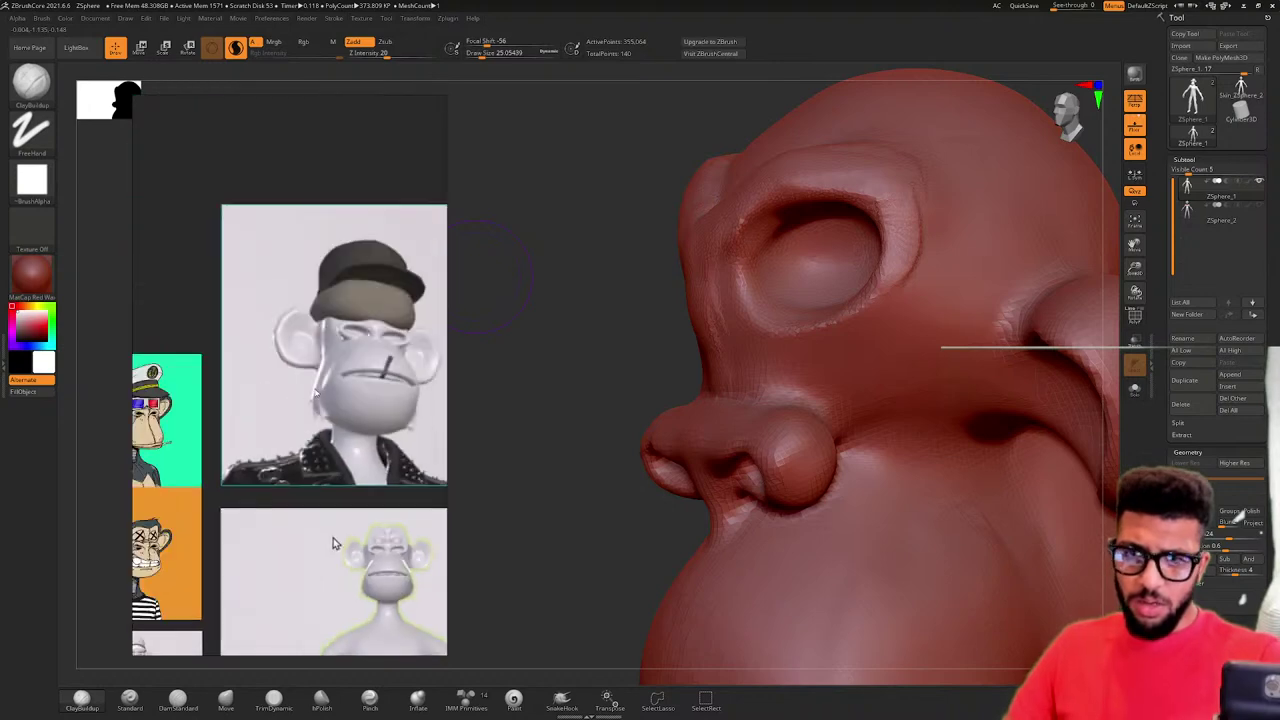
scroll(256, 417, up, 6)
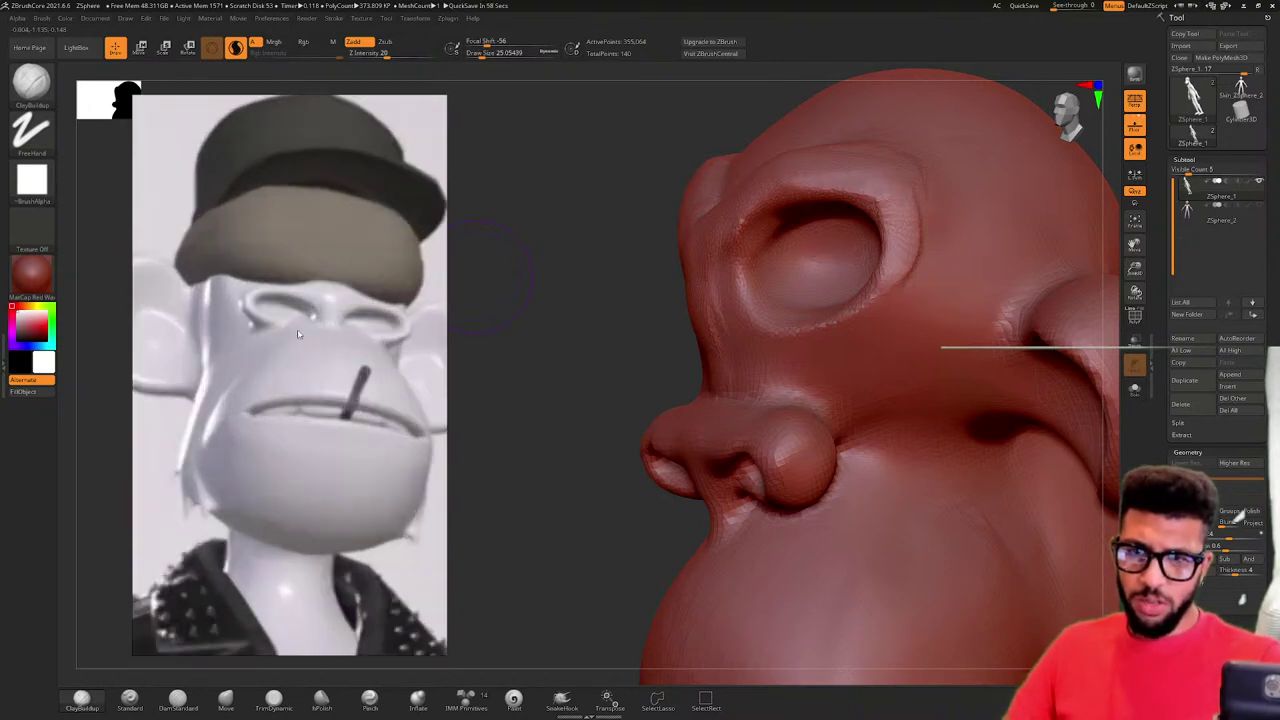
scroll(310, 330, up, 2)
scroll(306, 332, down, 3)
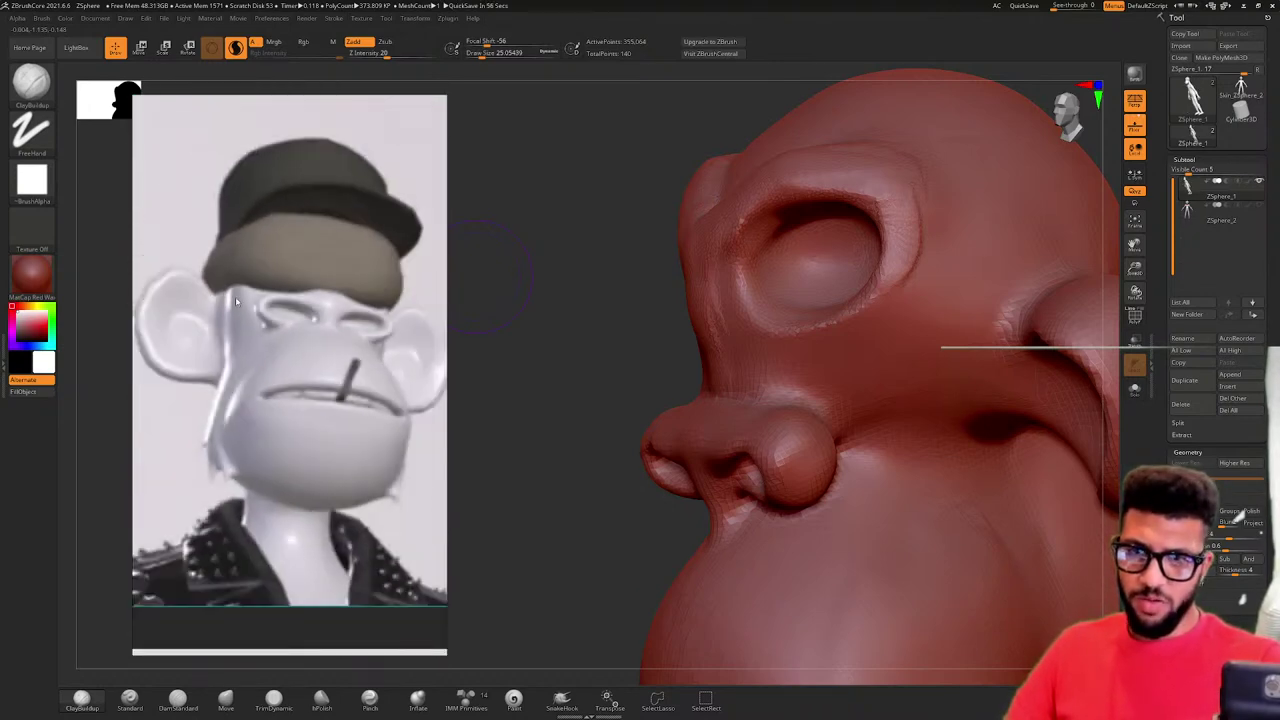
- Stretch the nostrils outward with the Move brush so the nose becomes wider and flatter, like the reference ape
mouse_move(497, 375)
mouse_down()
mouse_move(557, 363)
mouse_move(680, 398)
mouse_up()
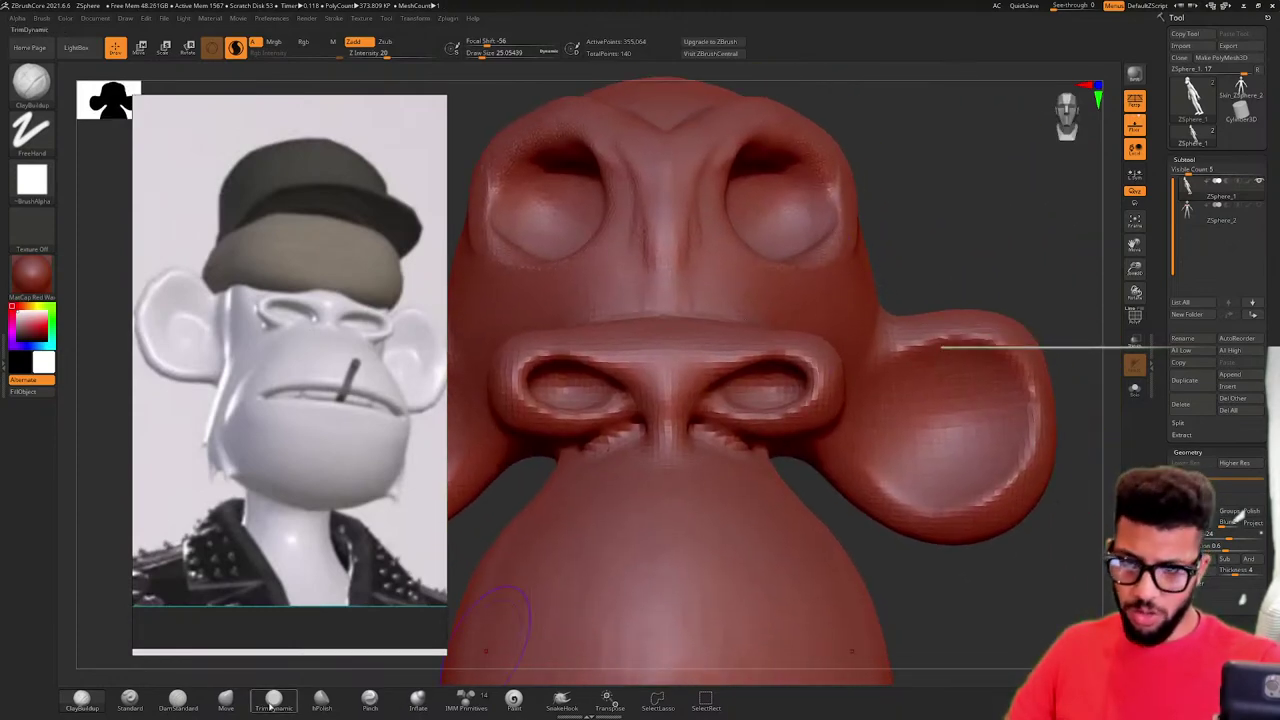
click(318, 701)
click(226, 700)
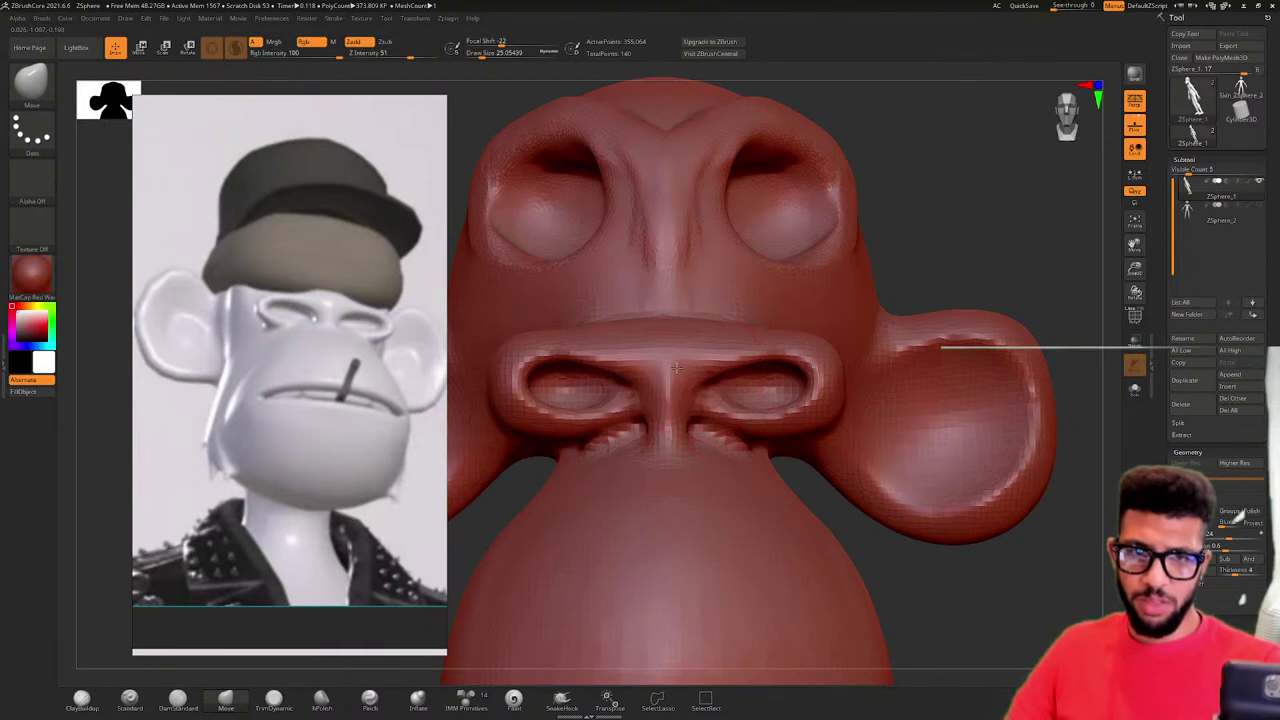
mouse_move(717, 372)
mouse_down()
mouse_move(709, 363)
mouse_move(703, 411)
mouse_up()
drag(818, 408, 843, 416)
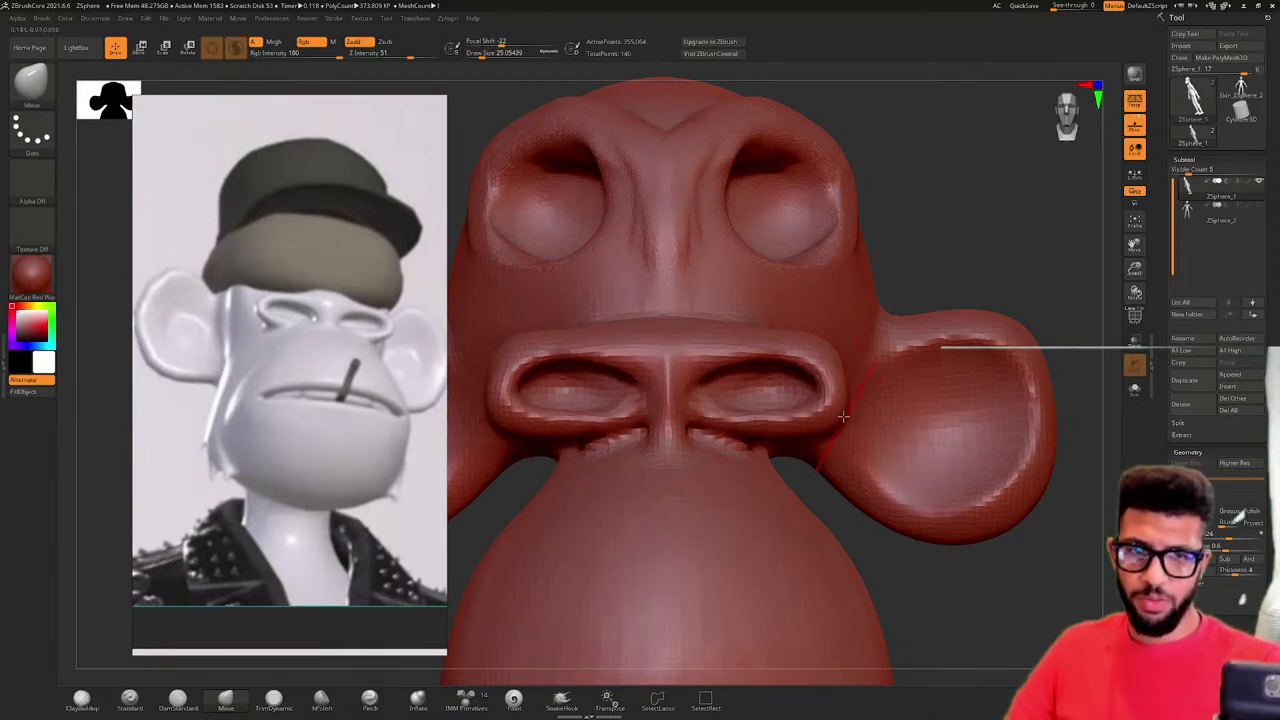
mouse_move(824, 370)
mouse_down()
mouse_move(836, 406)
mouse_move(865, 409)
mouse_move(784, 428)
mouse_up()
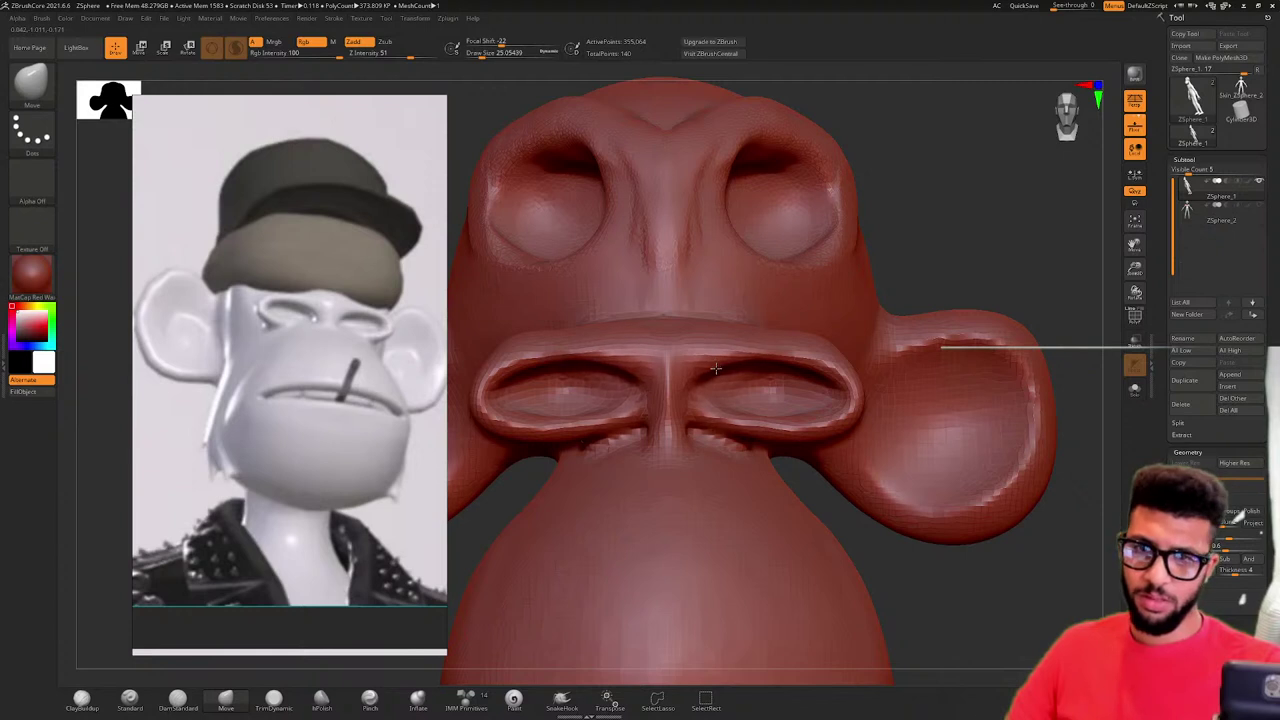
- Widen the septum between the nostrils and refine the nostrils' upper and lower rims with the Move brush
mouse_move(738, 401)
mouse_down()
mouse_move(707, 391)
mouse_move(698, 404)
mouse_up()
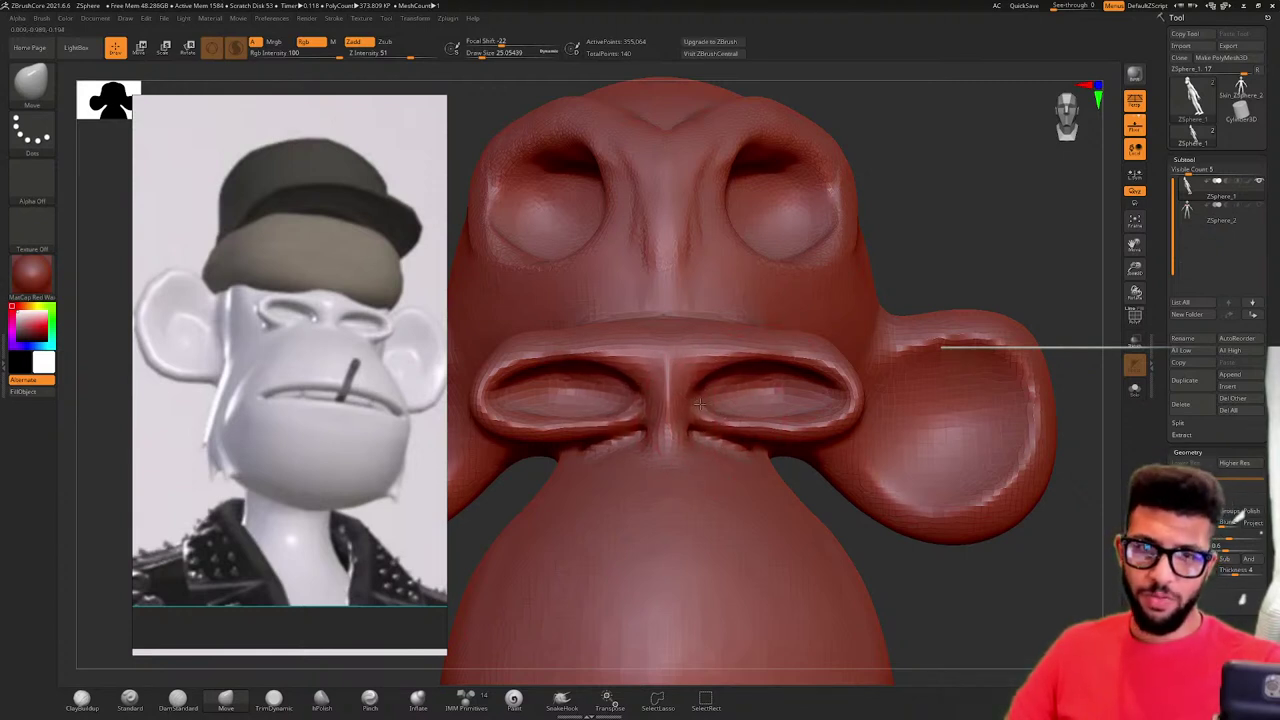
drag(691, 449, 705, 463)
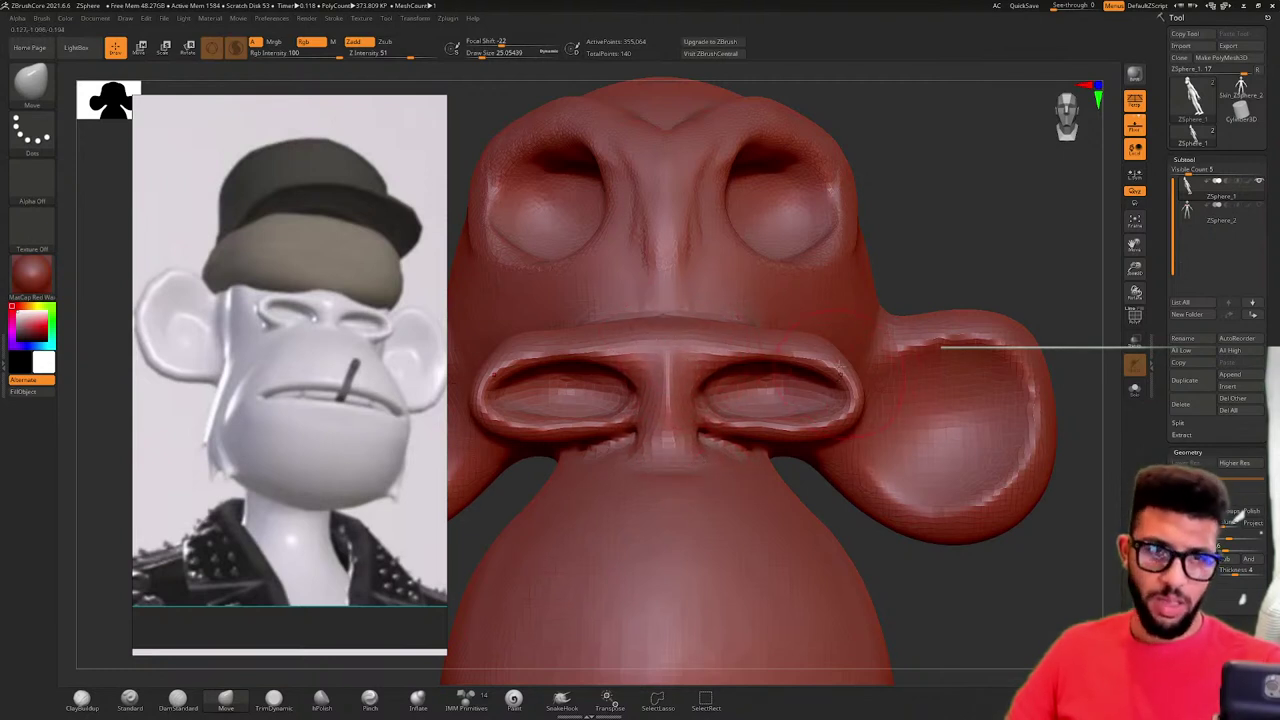
mouse_move(841, 368)
mouse_down()
mouse_move(843, 355)
mouse_move(795, 336)
mouse_up()
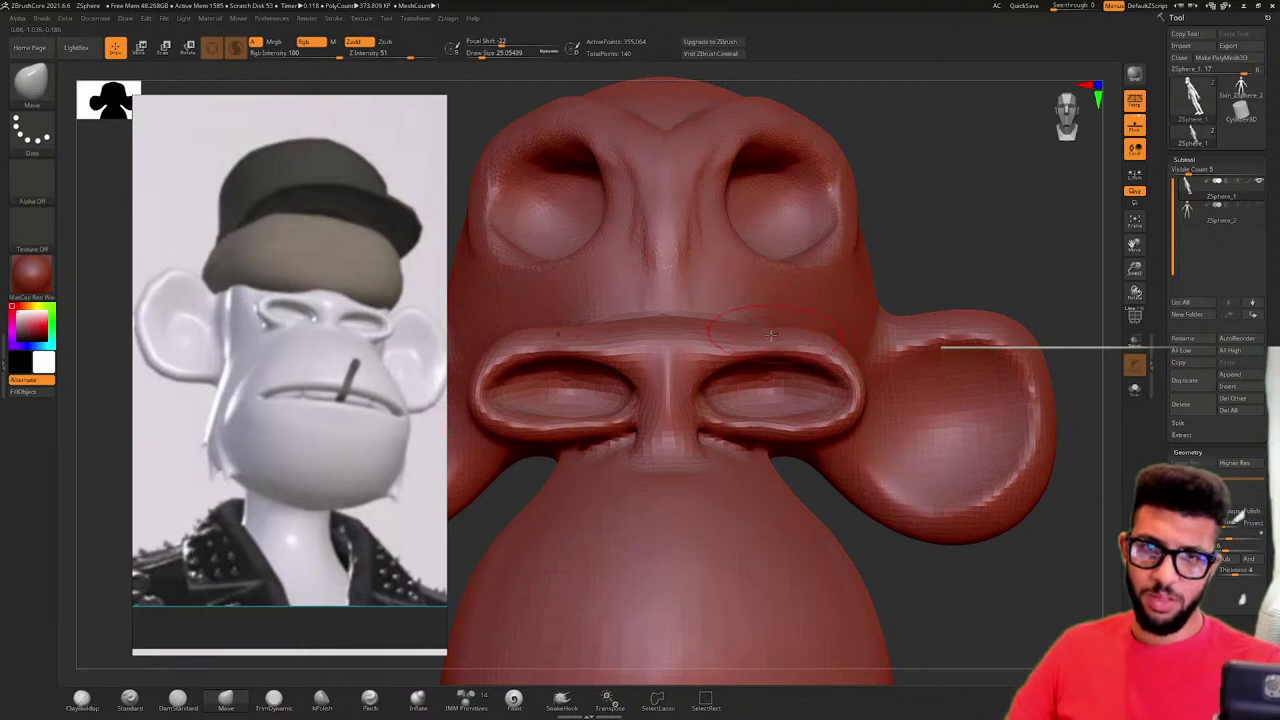
mouse_move(856, 416)
mouse_down()
mouse_move(814, 435)
mouse_move(754, 436)
mouse_up()
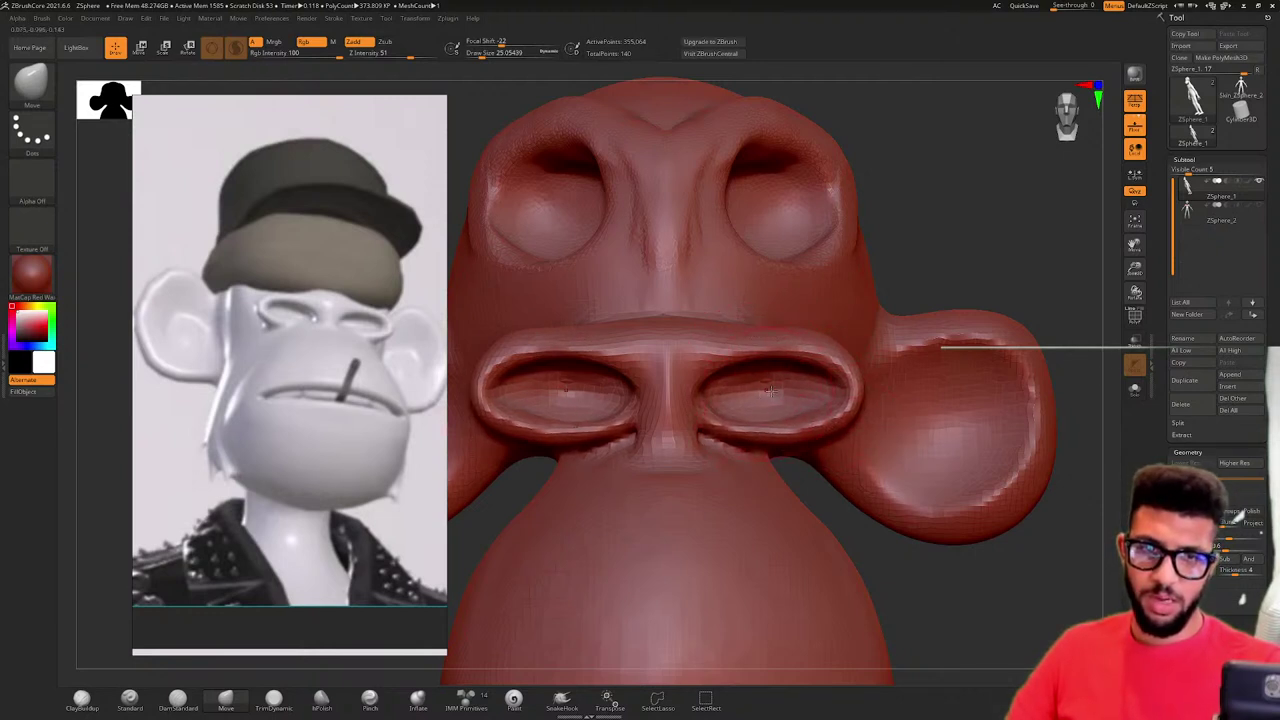
mouse_move(771, 391)
mouse_down()
mouse_move(715, 393)
mouse_move(761, 392)
mouse_move(810, 415)
mouse_up()
- Build up the cheek with ClayBuildup strokes running from below the eye socket down to the muzzle
mouse_move(810, 414)
right_down()
mouse_move(706, 408)
mouse_move(903, 416)
mouse_move(900, 372)
mouse_move(763, 356)
right_up()
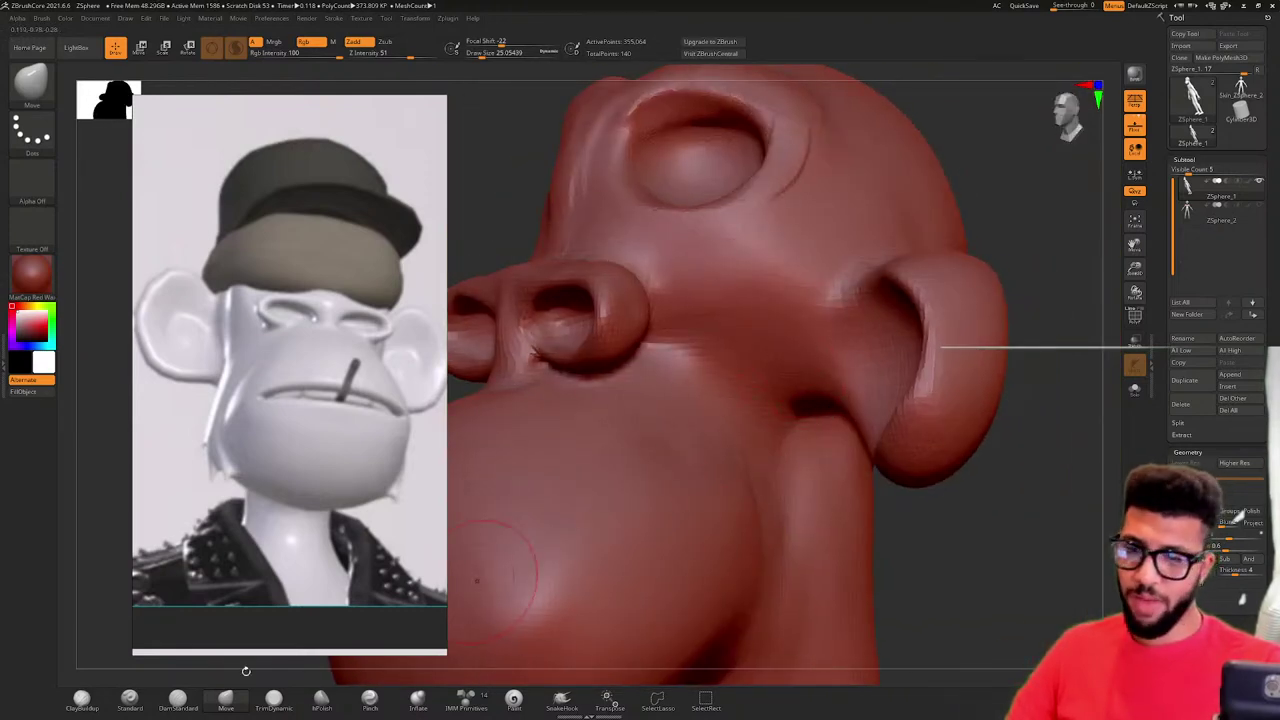
key(b)
key(c)
key(b)
drag(761, 312, 728, 468)
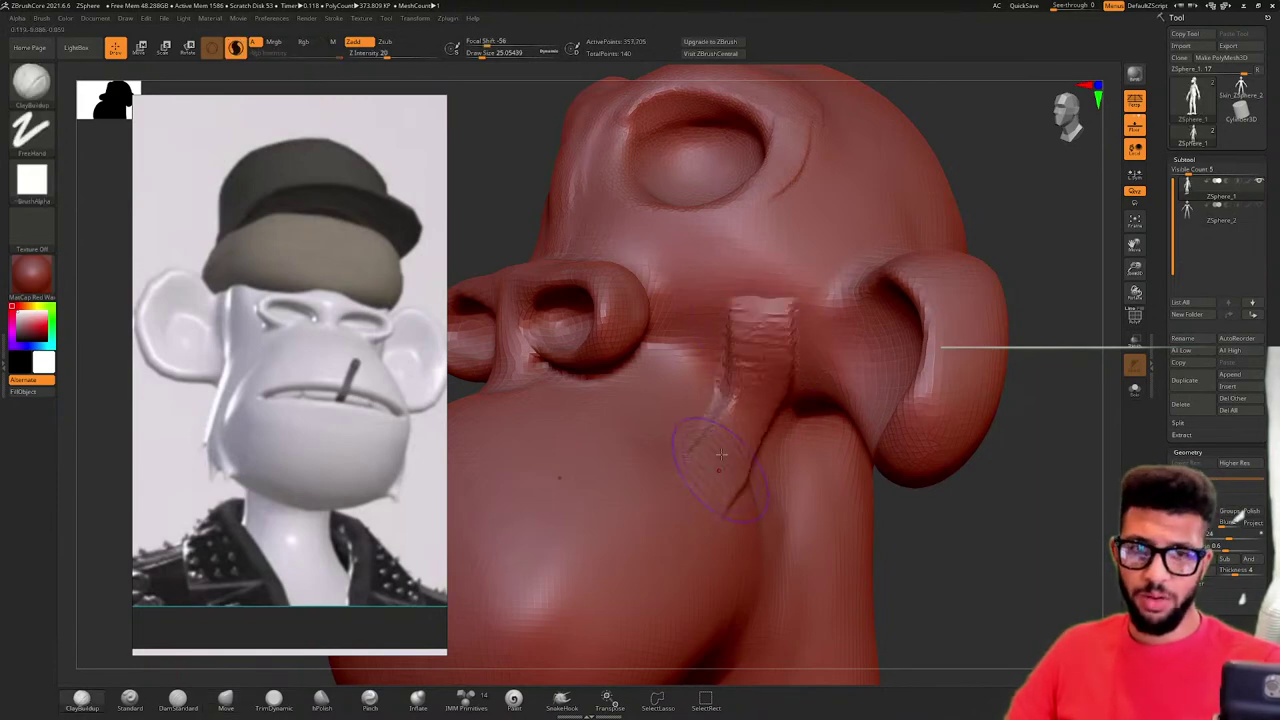
mouse_move(660, 463)
right_down()
mouse_move(748, 463)
mouse_move(690, 450)
mouse_move(662, 424)
right_up()
mouse_move(762, 334)
mouse_down()
mouse_move(690, 440)
mouse_move(755, 325)
mouse_up()
mouse_move(755, 325)
mouse_down()
mouse_move(716, 482)
mouse_move(768, 268)
mouse_move(698, 442)
mouse_up()
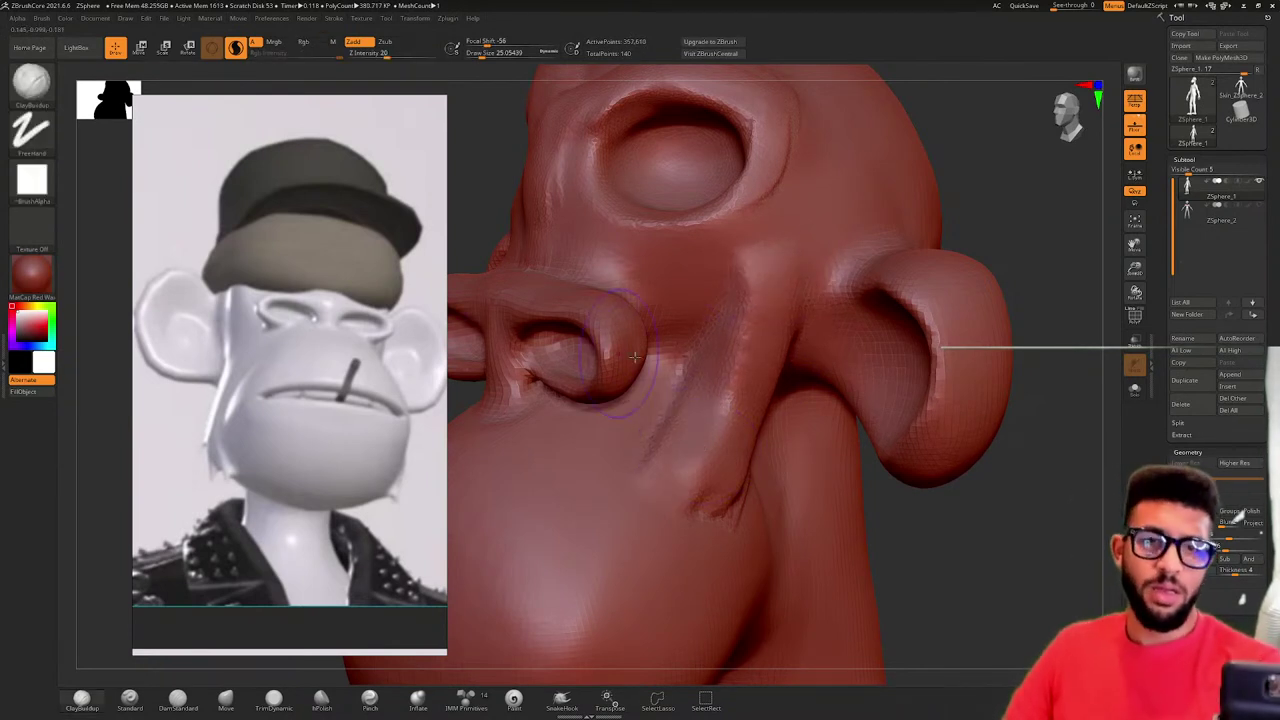
mouse_move(722, 292)
mouse_down()
mouse_move(684, 404)
mouse_move(690, 440)
mouse_up()
drag(738, 300, 716, 456)
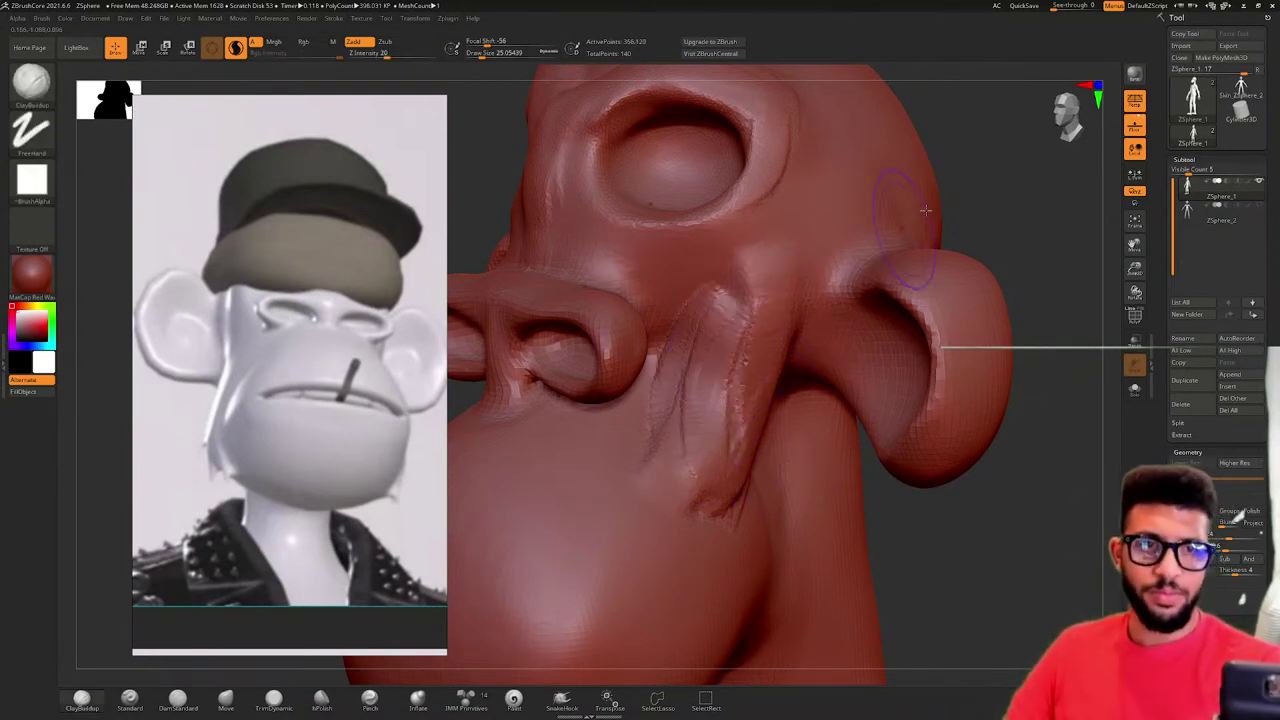
- Smooth the built-up cheek into the muzzle, the side of the nose and the area in front of the ear
drag(968, 186, 952, 212)
shift+drag(725, 398, 679, 416)
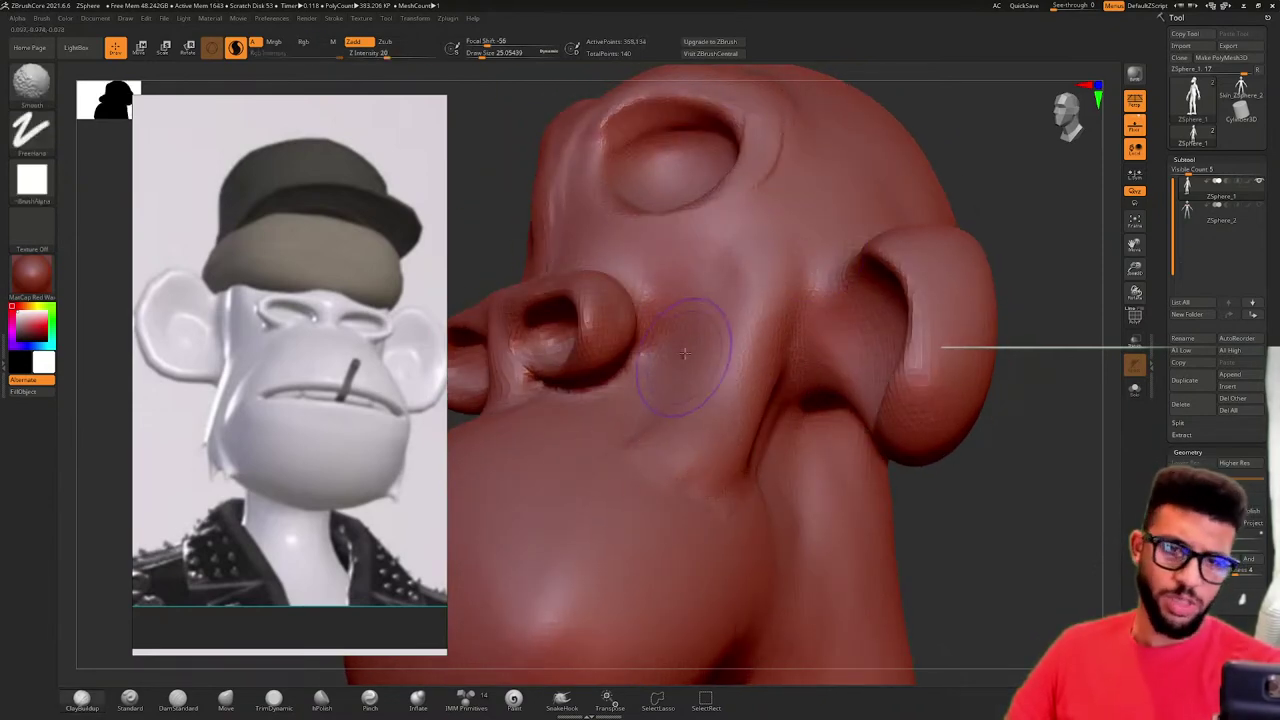
drag(690, 324, 689, 356)
mouse_move(773, 494)
right_down()
mouse_move(694, 477)
mouse_move(765, 482)
right_up()
shift+drag(763, 470, 733, 474)
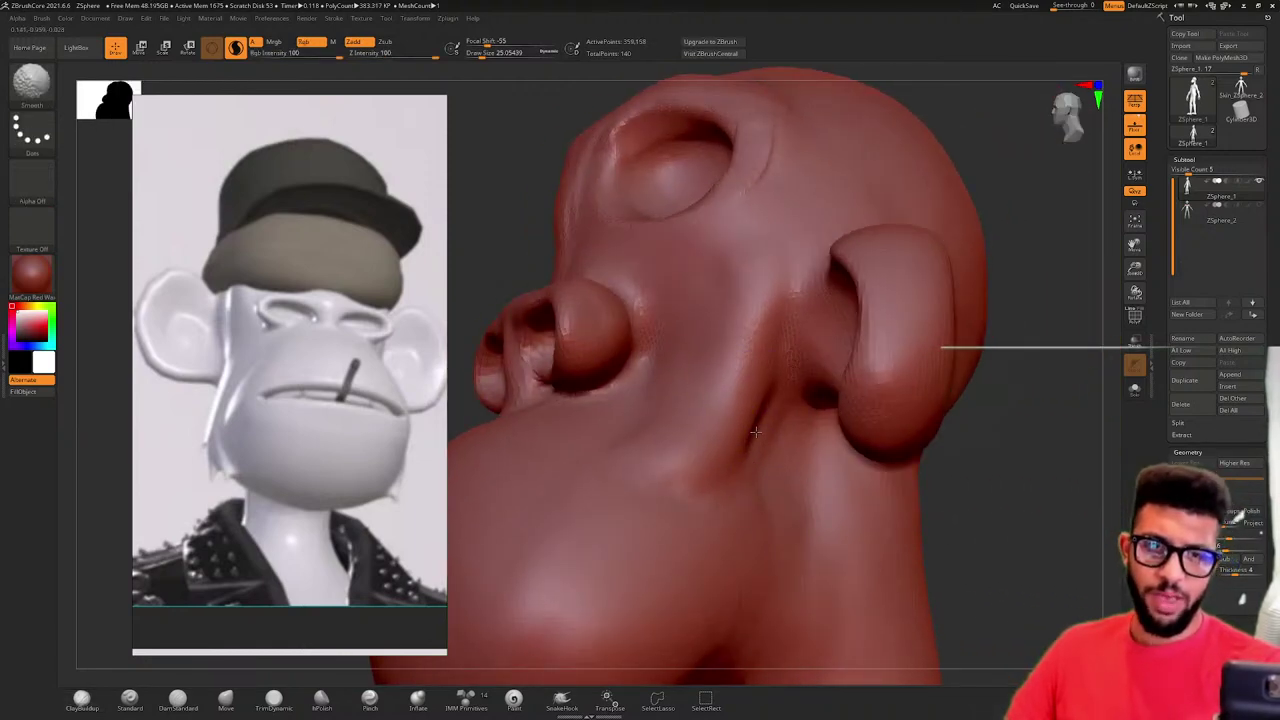
mouse_move(756, 432)
shift+mouse_down()
mouse_move(757, 466)
mouse_move(746, 466)
mouse_move(762, 470)
mouse_move(732, 366)
mouse_move(747, 397)
shift+mouse_up()
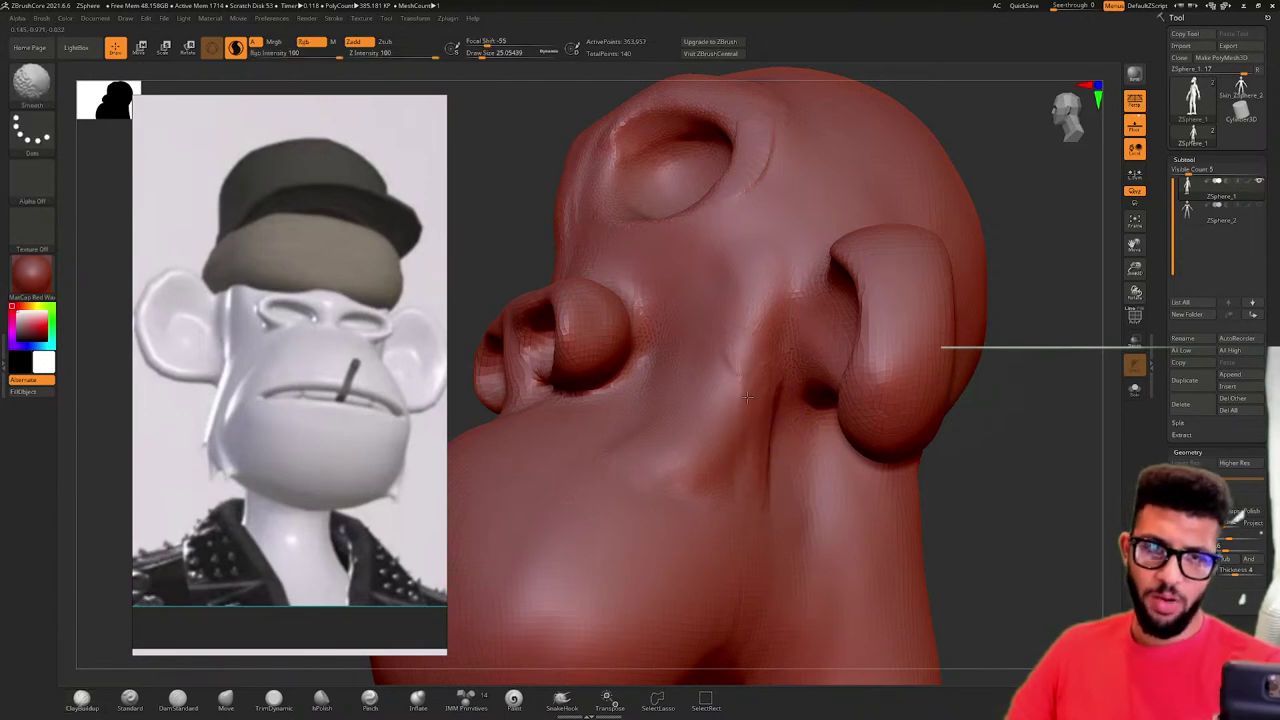
- Fill the hollow between the nose and the cheek with clay and smooth it
mouse_move(717, 399)
right_down()
mouse_move(674, 417)
mouse_move(703, 415)
mouse_move(659, 375)
mouse_move(610, 372)
right_up()
shift+right_drag(1000, 300, 945, 321)
drag(944, 320, 928, 345)
right_drag(927, 345, 858, 420)
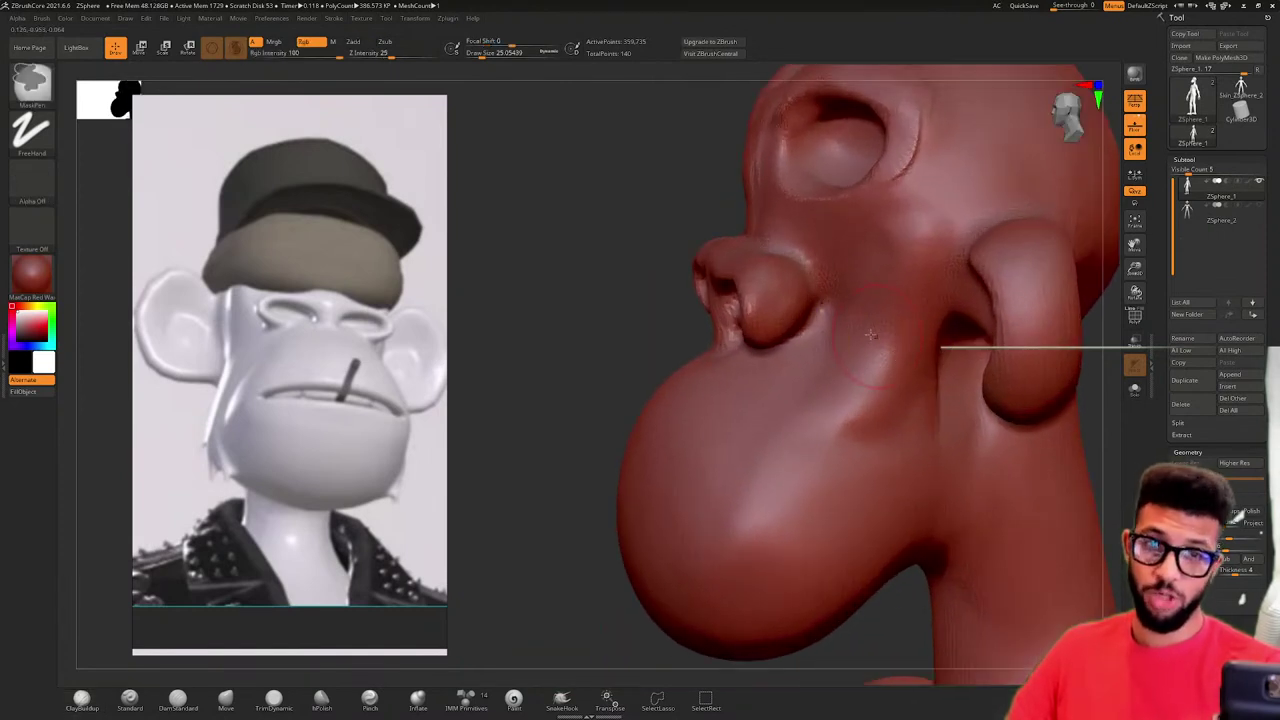
drag(852, 279, 814, 303)
key(ctrl+z)
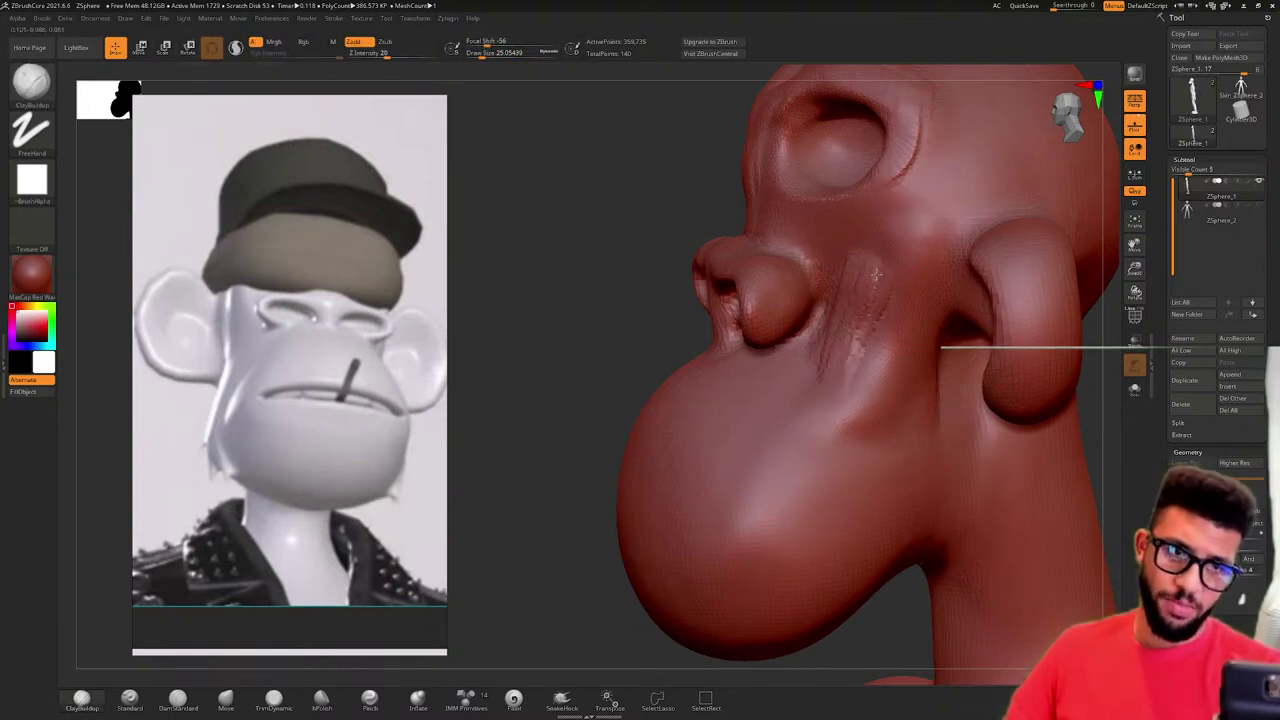
mouse_move(906, 385)
right_down()
mouse_move(864, 420)
mouse_move(969, 420)
mouse_move(940, 394)
mouse_move(912, 405)
mouse_move(855, 320)
right_up()
key(shift)
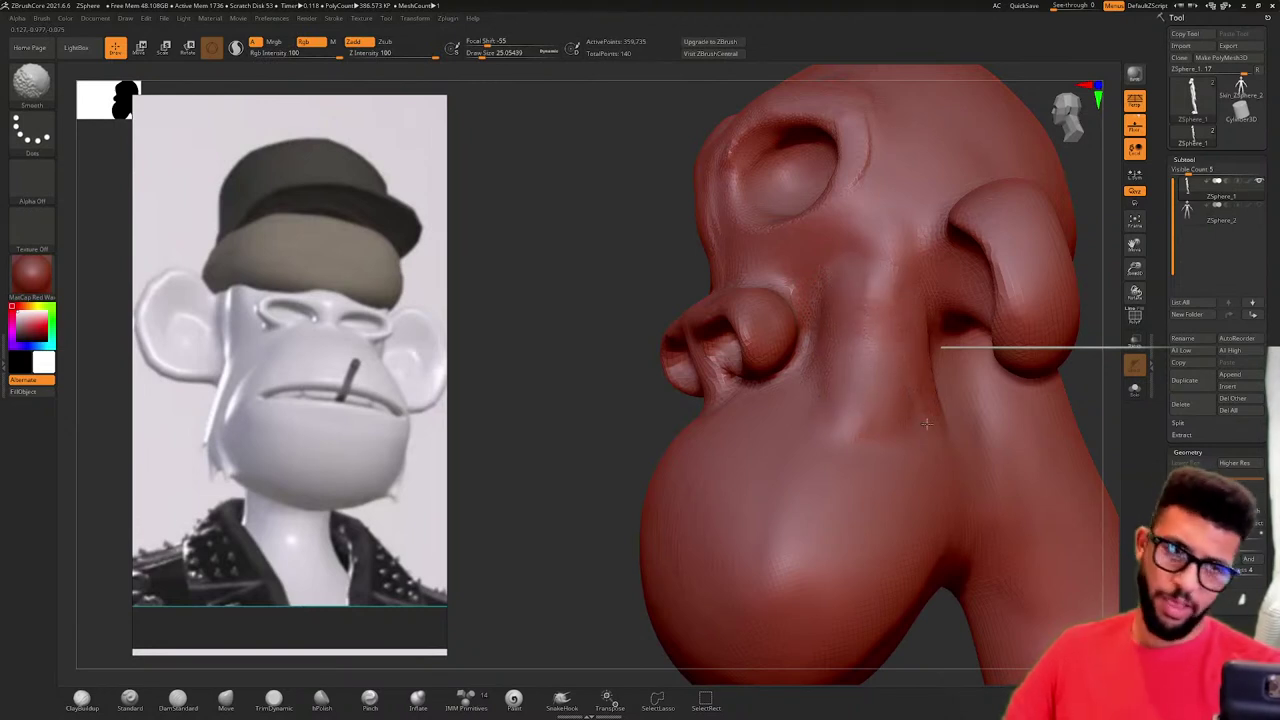
- Add clay along the rear edge of the cheek in front of the ear and smooth it
drag(908, 245, 952, 422)
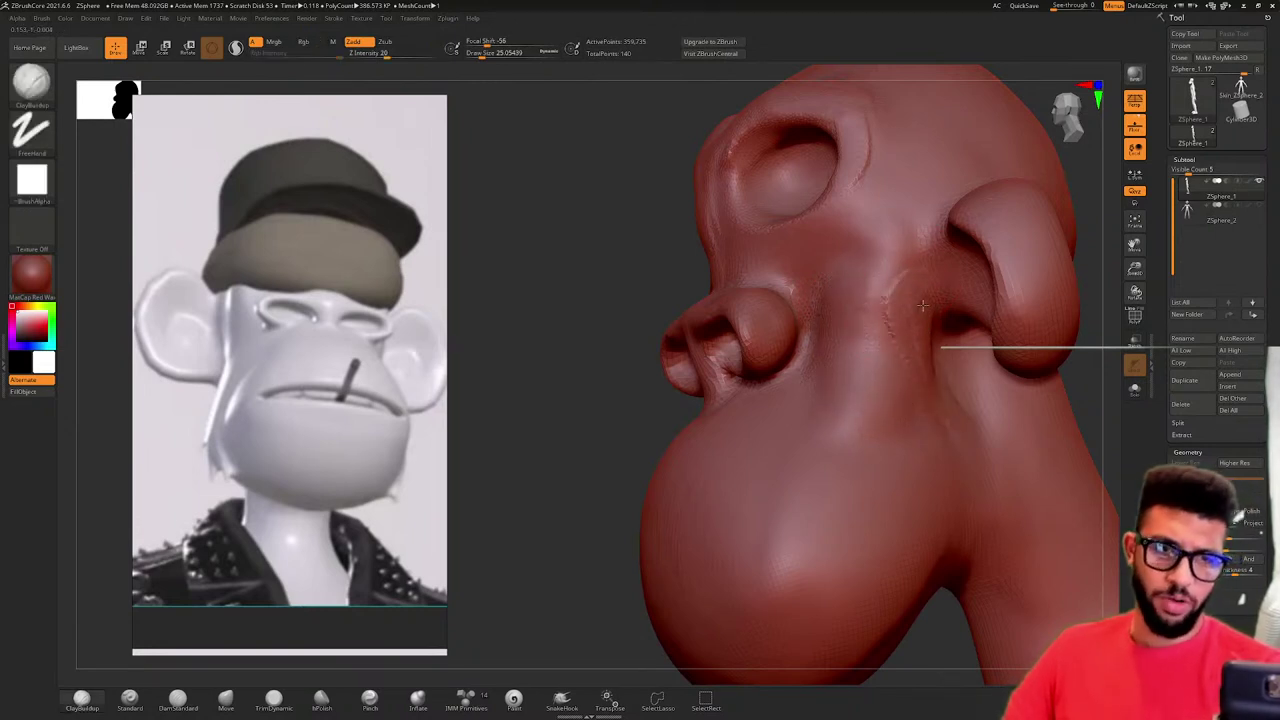
drag(902, 280, 938, 430)
key(shift)
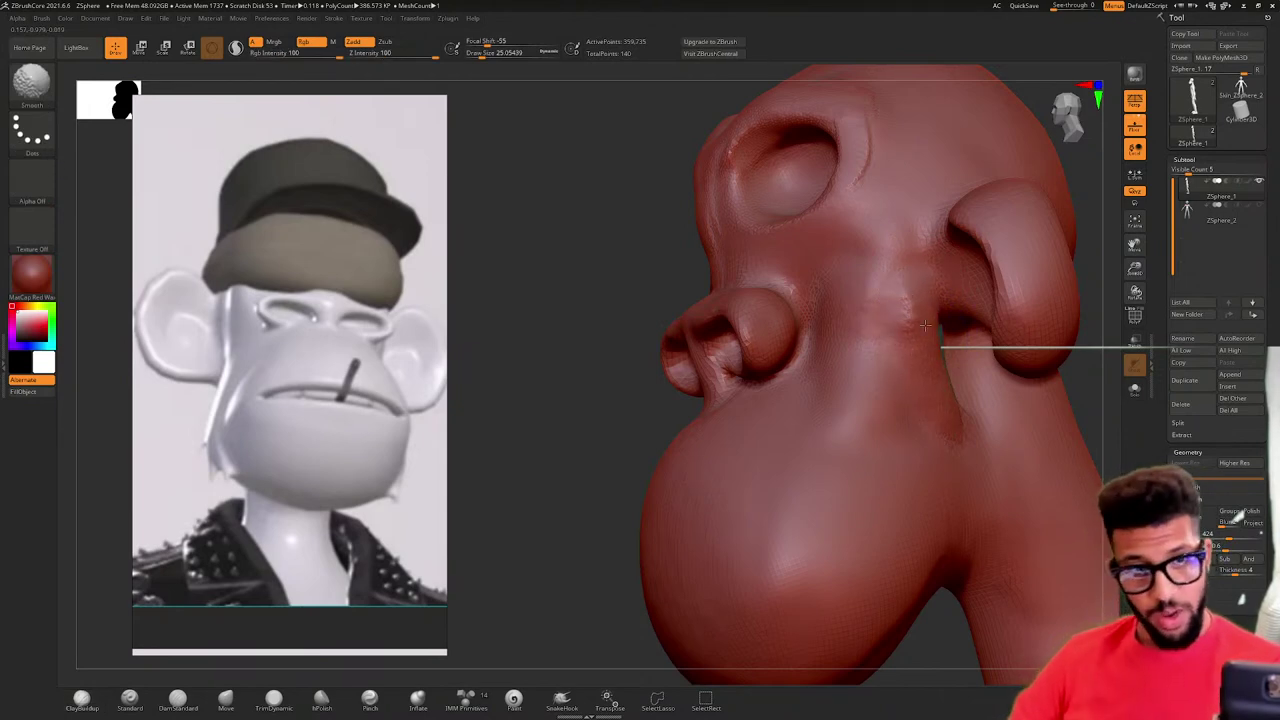
mouse_move(600, 279)
right_down()
mouse_move(658, 259)
mouse_move(604, 274)
right_up()
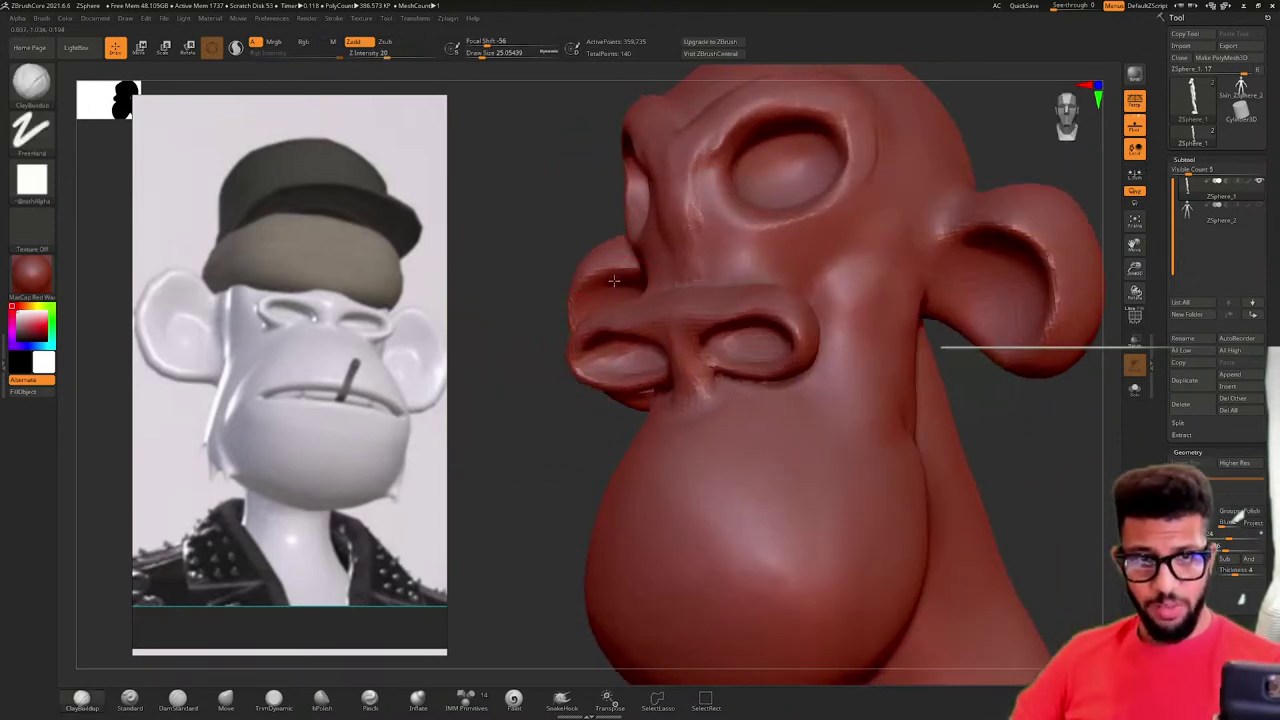
- Add clay to the upper cheek below the eye socket and smooth it down toward the muzzle
right_drag(862, 312, 823, 318)
mouse_move(823, 318)
shift+mouse_down()
mouse_move(888, 312)
mouse_move(887, 325)
shift+mouse_up()
key(ctrl+z)
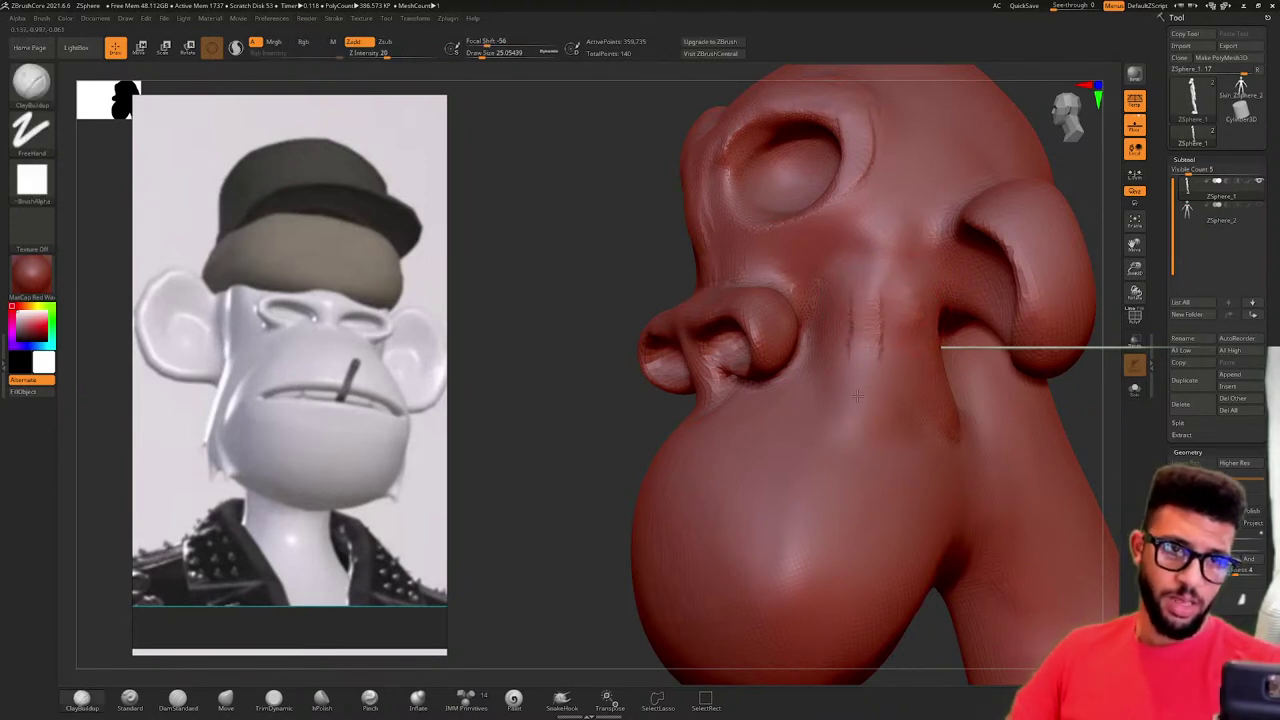
drag(857, 396, 857, 442)
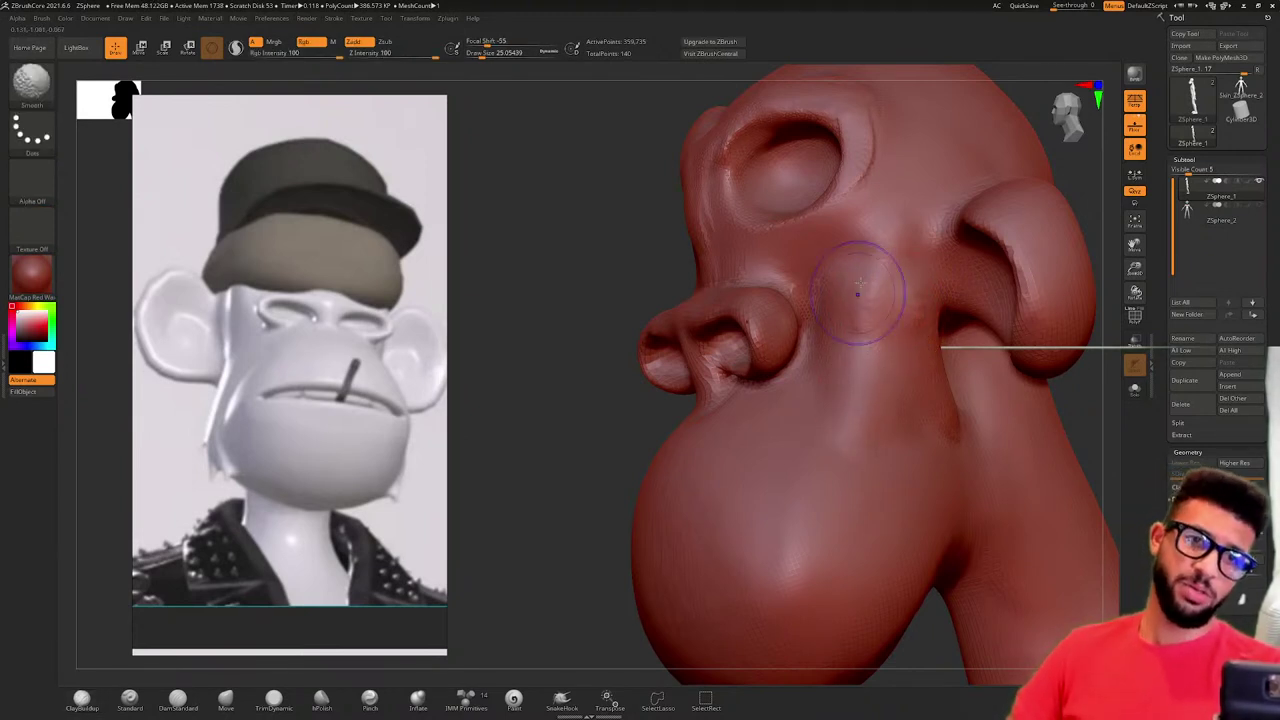
- Fill the crease between the jaw and the neck below the ear with clay and smooth it
right_drag(944, 410, 745, 266)
right_drag(1040, 350, 1020, 337)
drag(1020, 337, 846, 420)
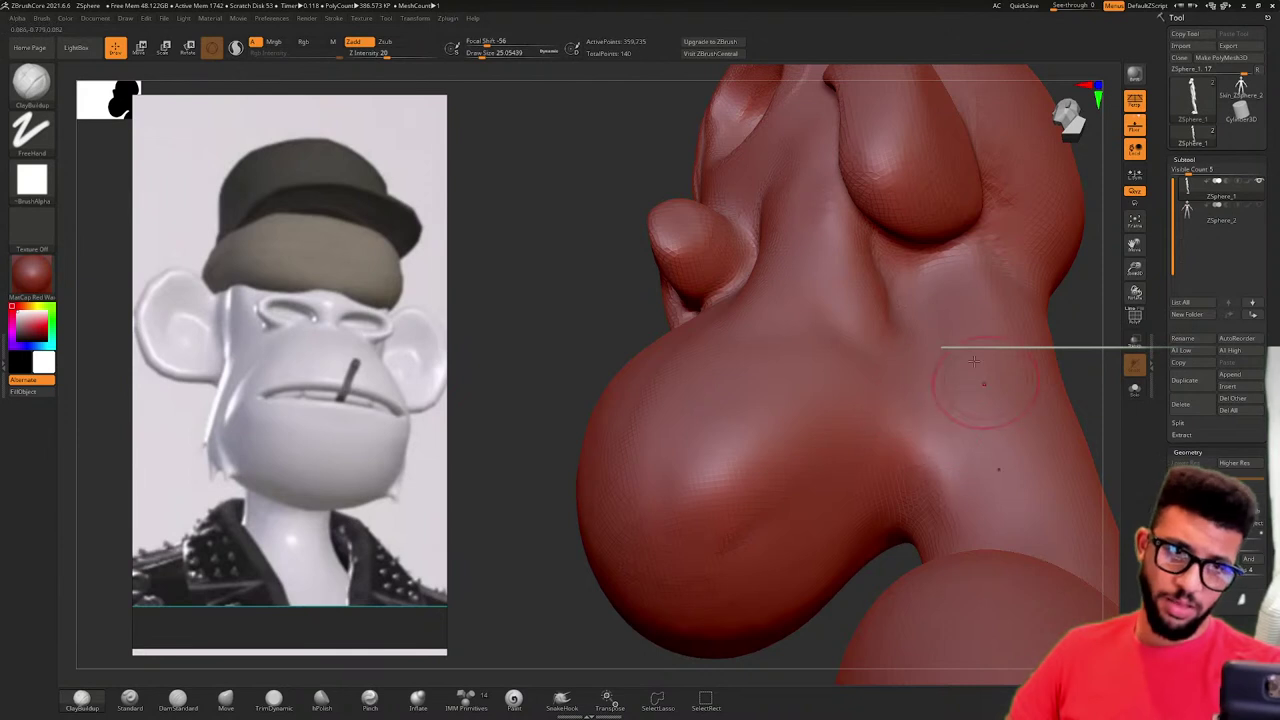
mouse_move(950, 282)
mouse_down()
mouse_move(892, 298)
mouse_move(897, 313)
mouse_up()
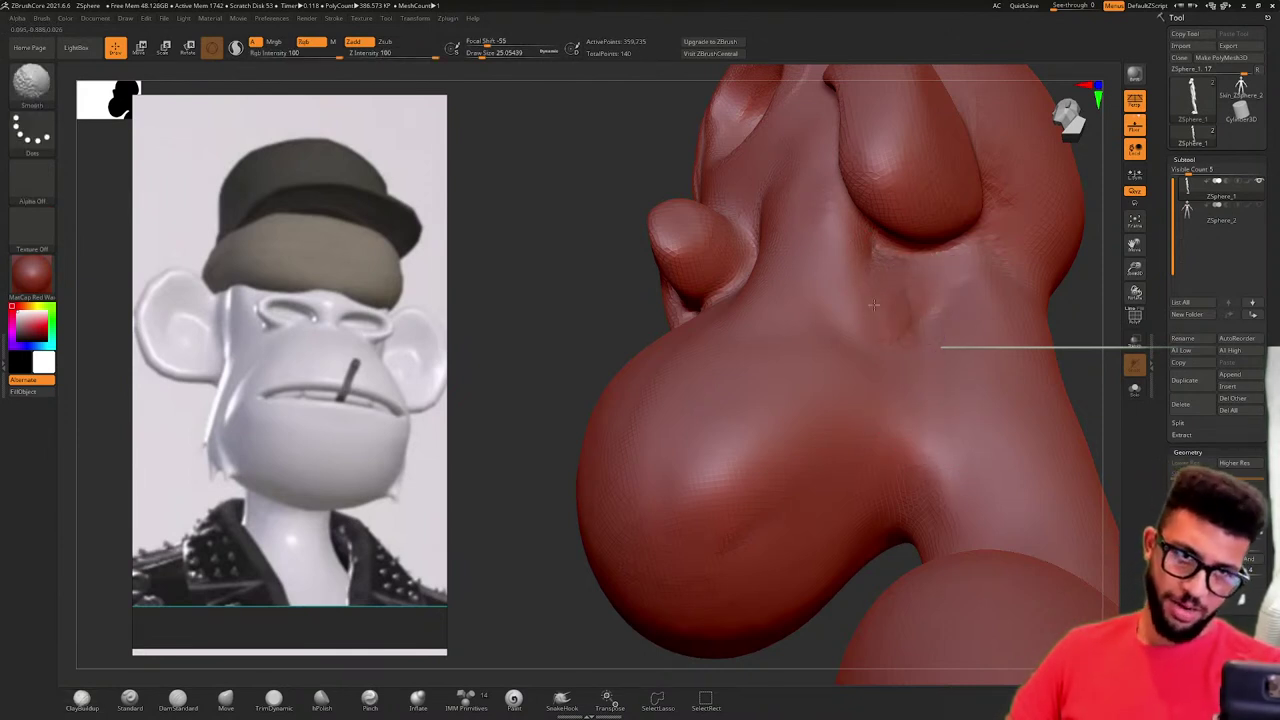
- Add clay along the base of the skull where it meets the neck and smooth it behind the ears
mouse_move(901, 341)
right_down()
mouse_move(979, 364)
mouse_move(943, 314)
mouse_move(906, 346)
mouse_move(991, 317)
mouse_move(1040, 406)
mouse_move(677, 294)
right_up()
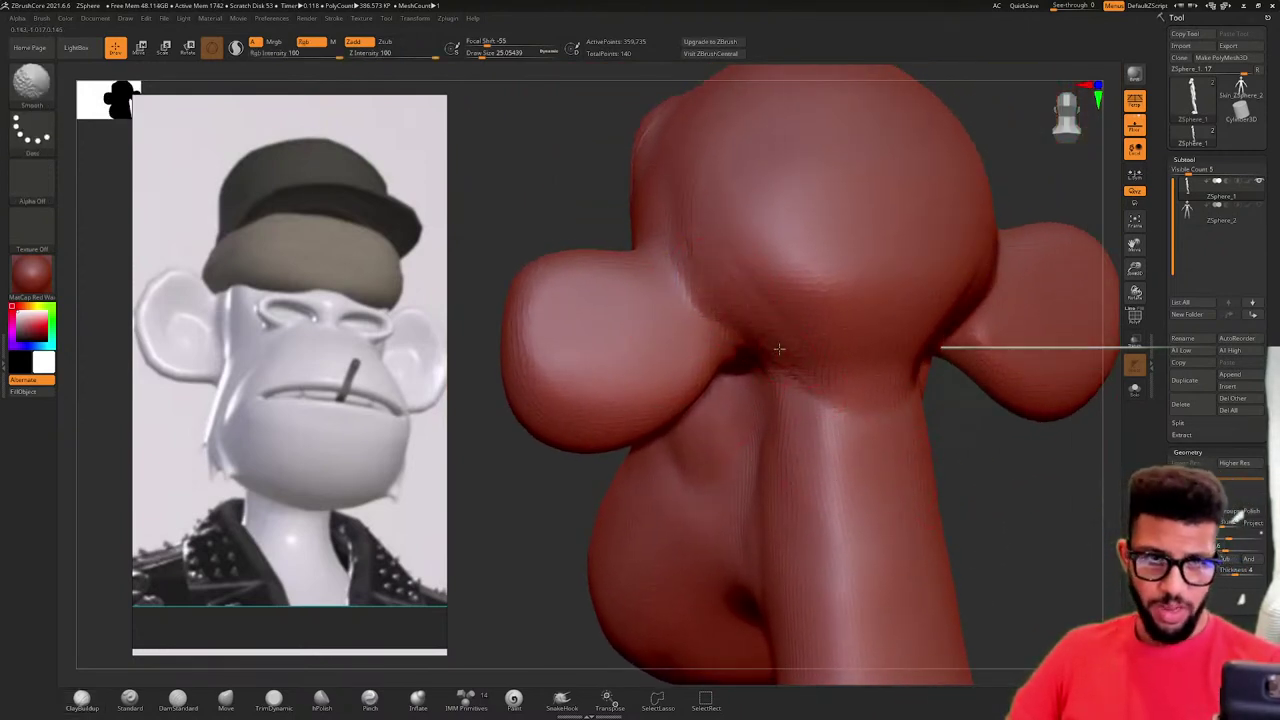
drag(766, 345, 908, 370)
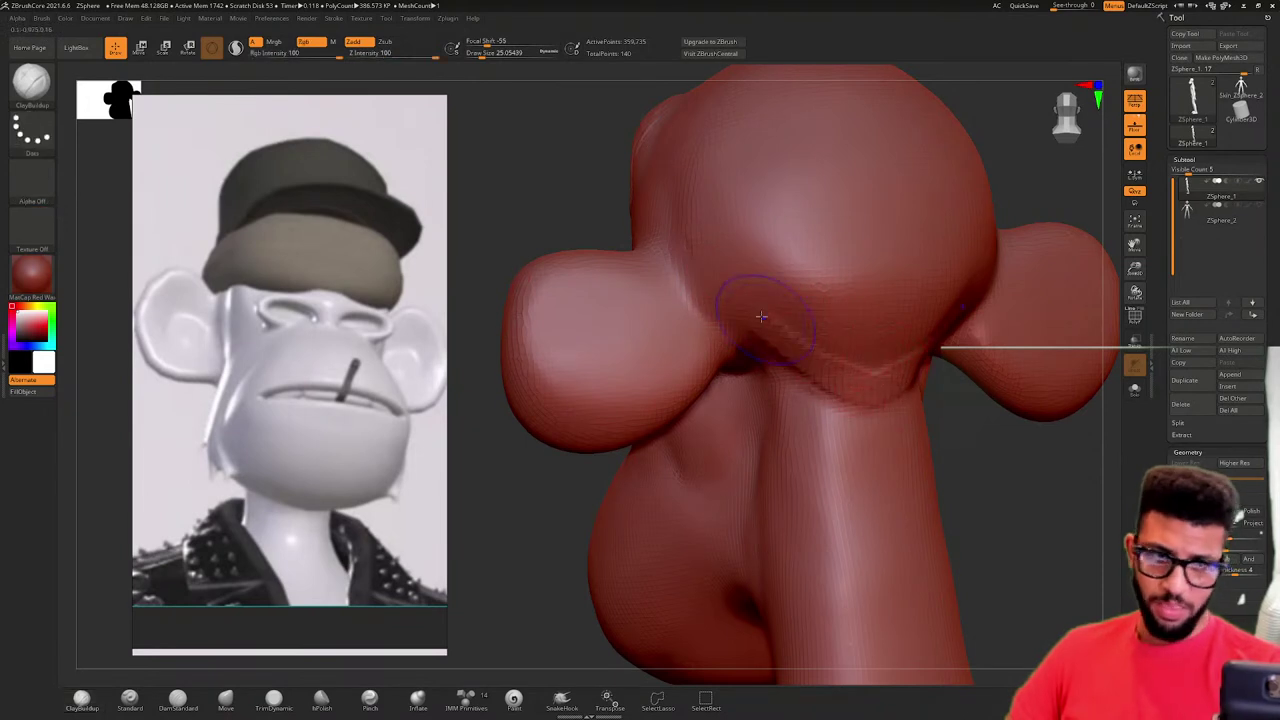
shift+drag(766, 320, 829, 329)
right_drag(881, 343, 857, 325)
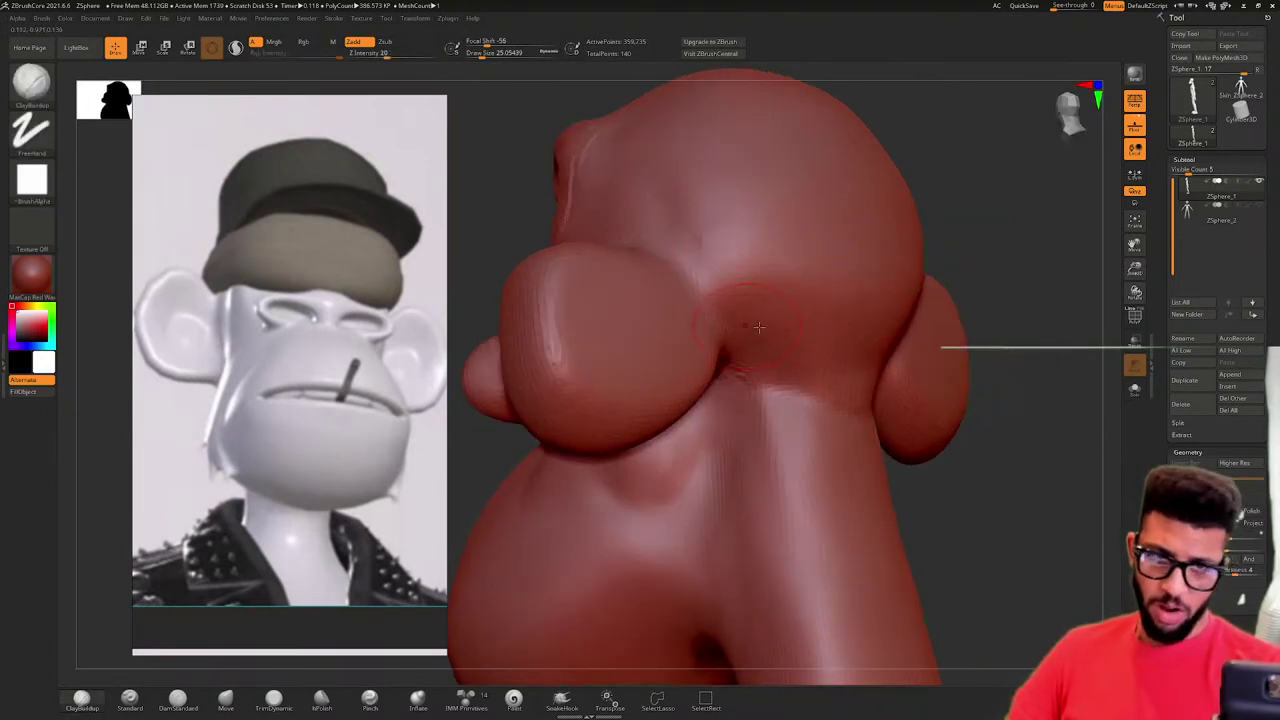
shift+drag(751, 342, 786, 318)
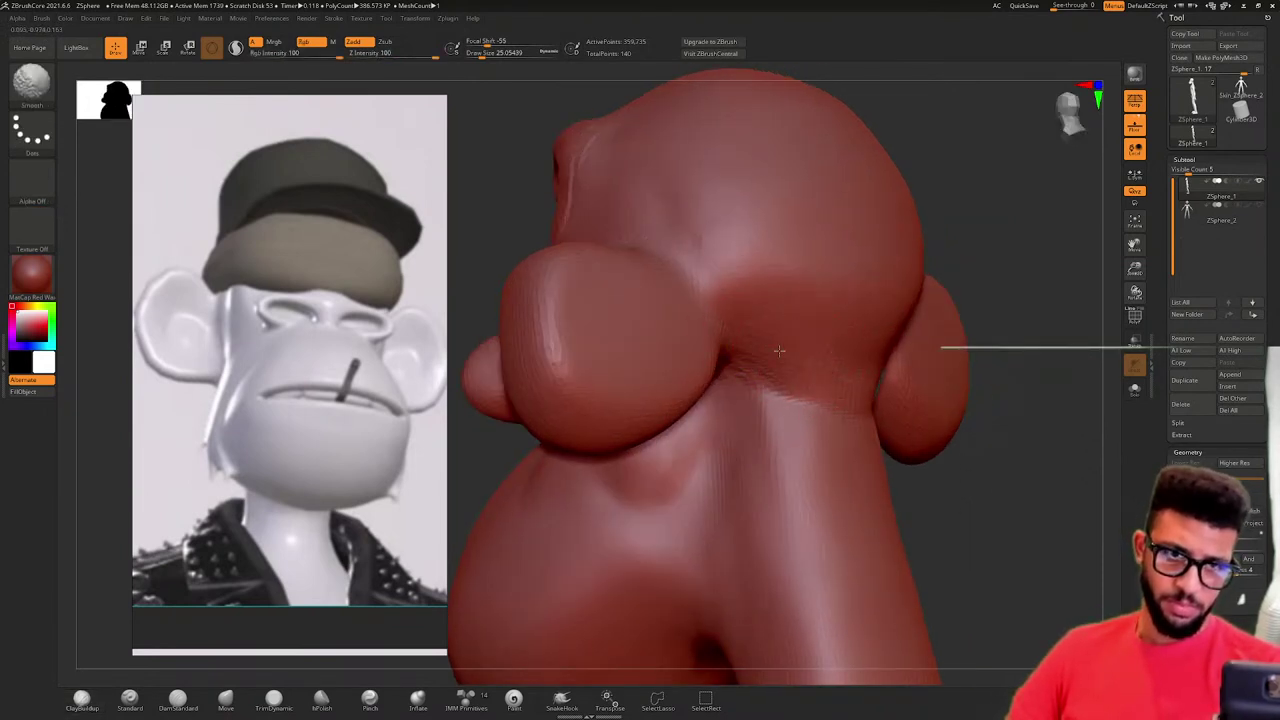
- Carve the inner ear deeper to form a bowl with a thicker, more defined upper rim
right_drag(720, 224, 791, 268)
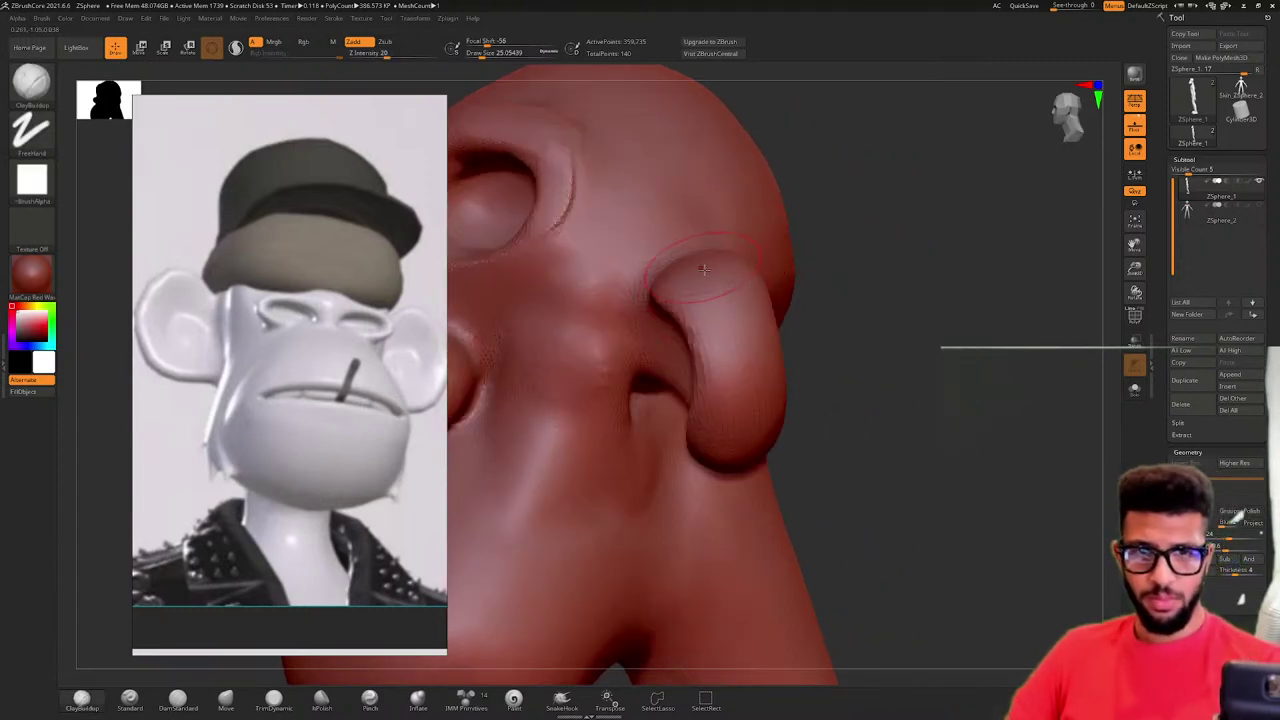
mouse_move(743, 383)
mouse_down()
mouse_move(738, 325)
mouse_move(738, 350)
mouse_up()
mouse_move(745, 338)
right_down()
mouse_move(848, 369)
mouse_move(760, 331)
mouse_move(826, 327)
right_up()
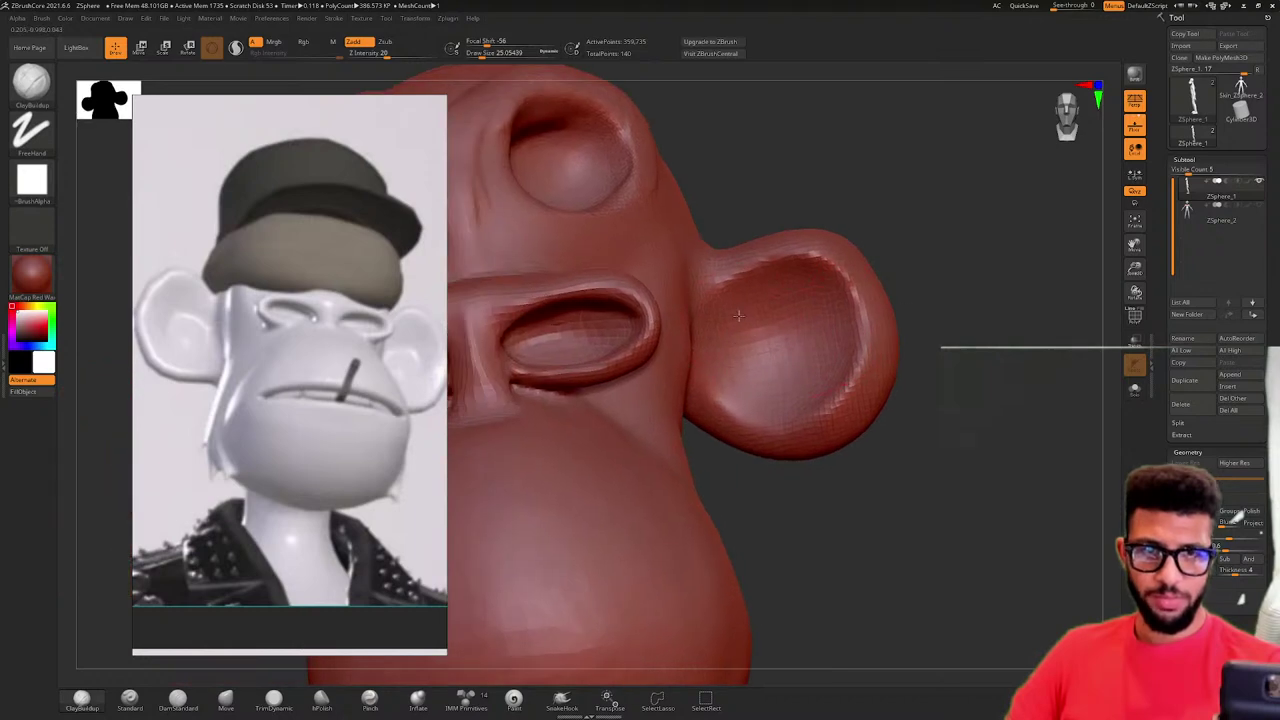
mouse_move(738, 316)
mouse_down()
mouse_move(790, 322)
mouse_move(820, 345)
mouse_move(745, 355)
mouse_move(738, 341)
mouse_move(805, 370)
mouse_up()
right_drag(785, 357, 708, 305)
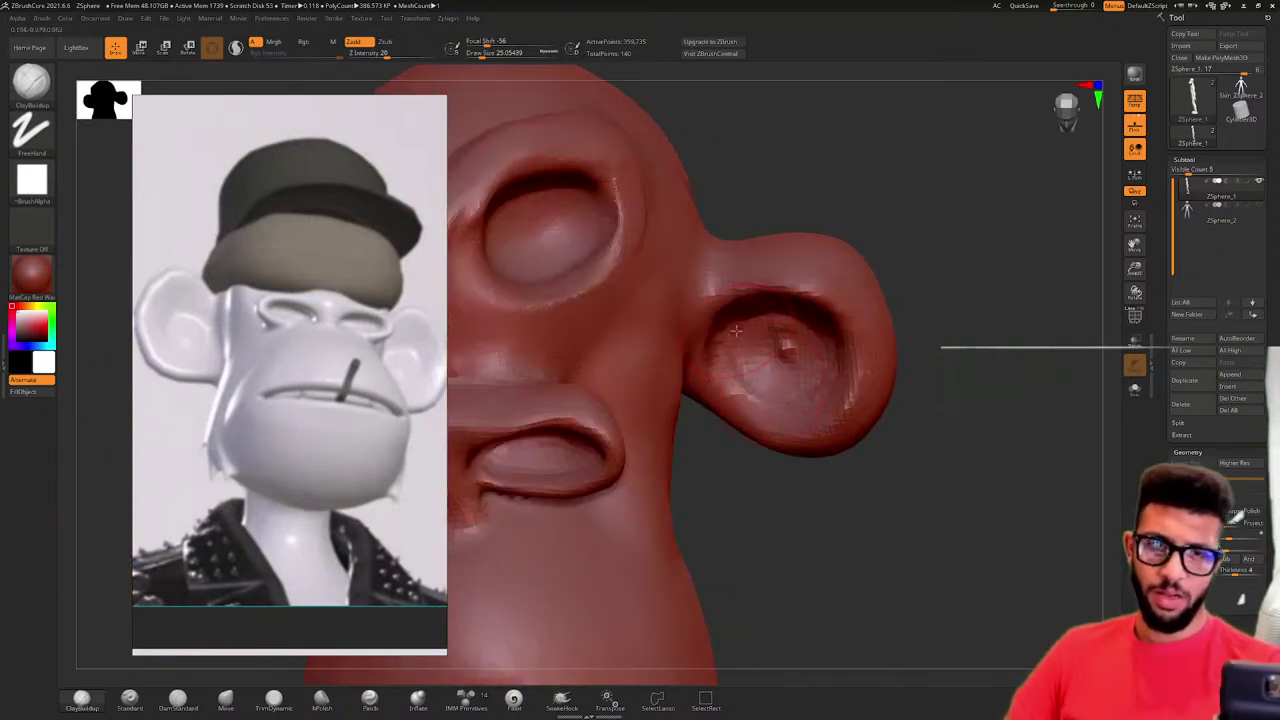
drag(708, 305, 854, 311)
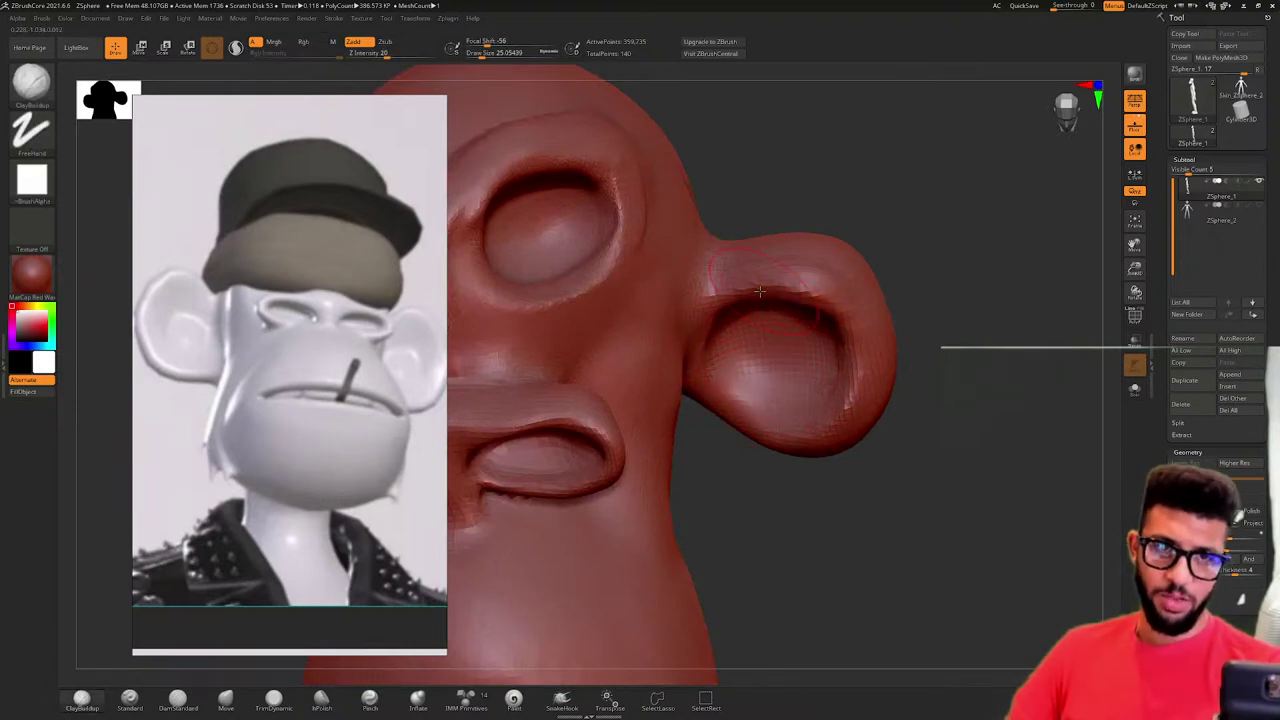
- Smooth the ear's rim and the inside of its hollow
key(shift)
right_drag(805, 288, 820, 430)
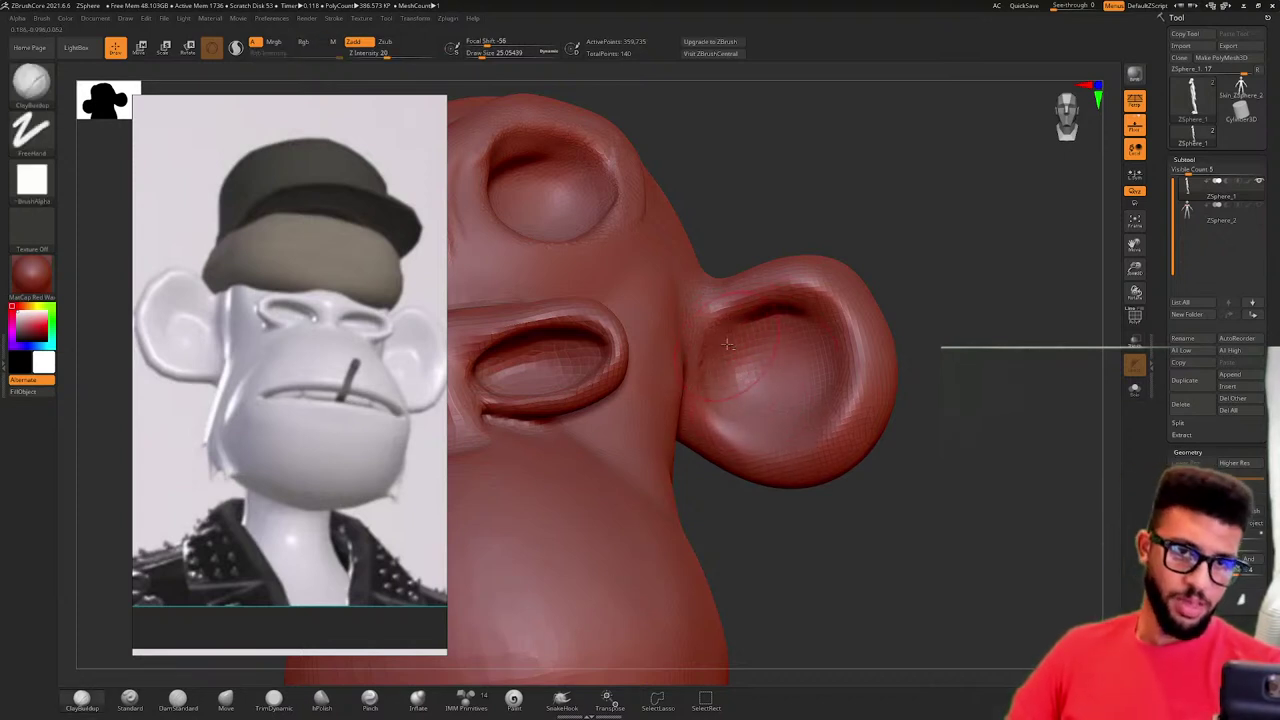
shift+drag(735, 358, 772, 390)
mouse_move(972, 350)
mouse_down()
mouse_move(931, 389)
mouse_move(914, 374)
mouse_up()
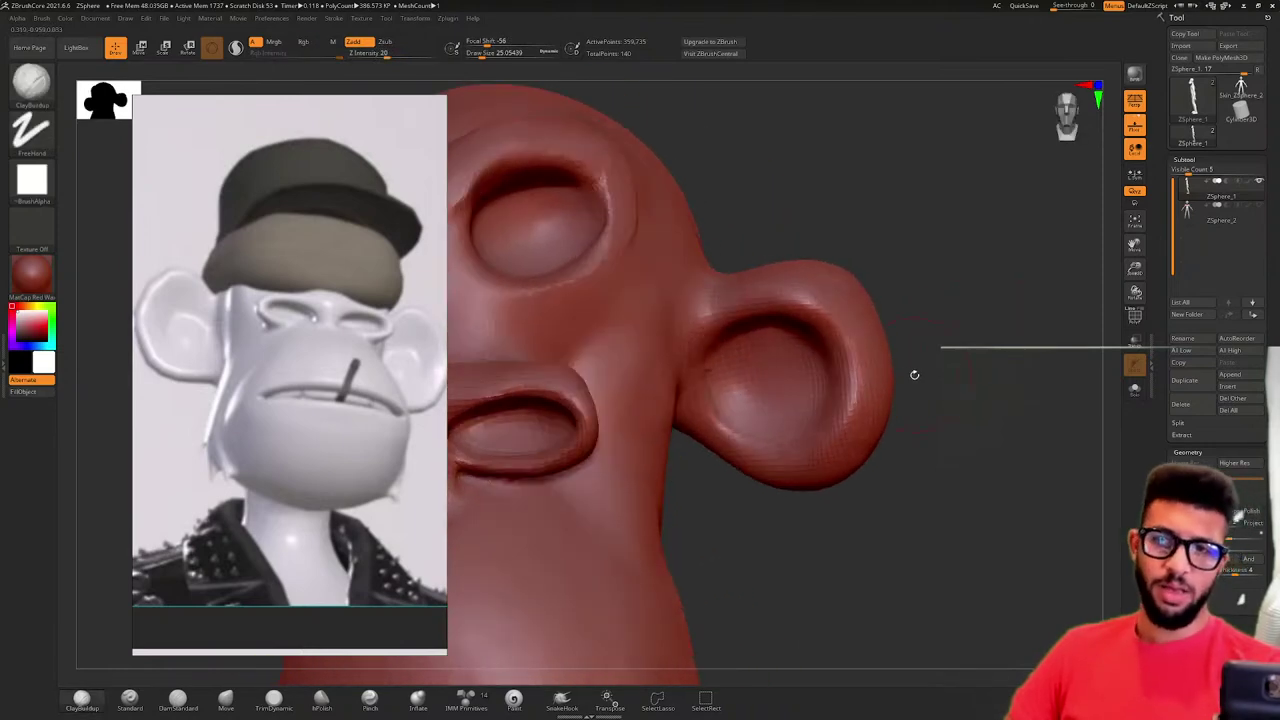
- Study the ape reference images, comparing the ears and the shapes around the eyes and nostrils with the sculpted head
ctrl+right_drag(914, 374, 789, 403)
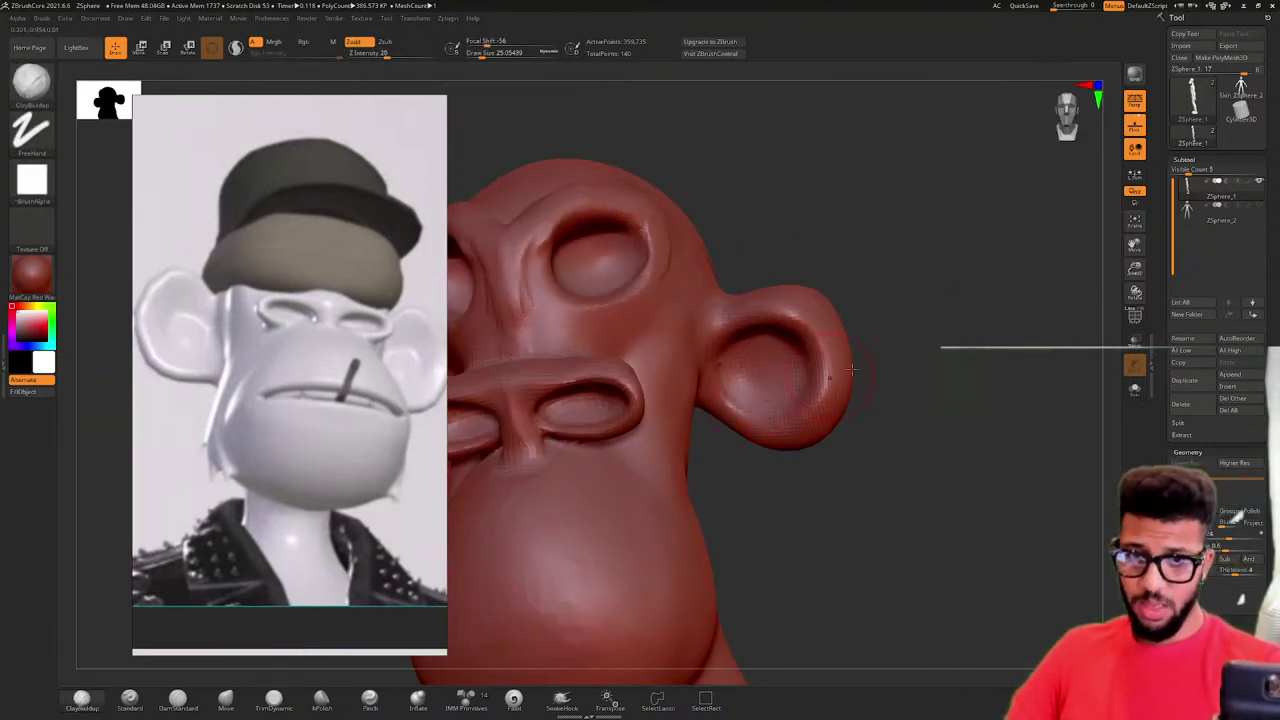
drag(741, 437, 817, 433)
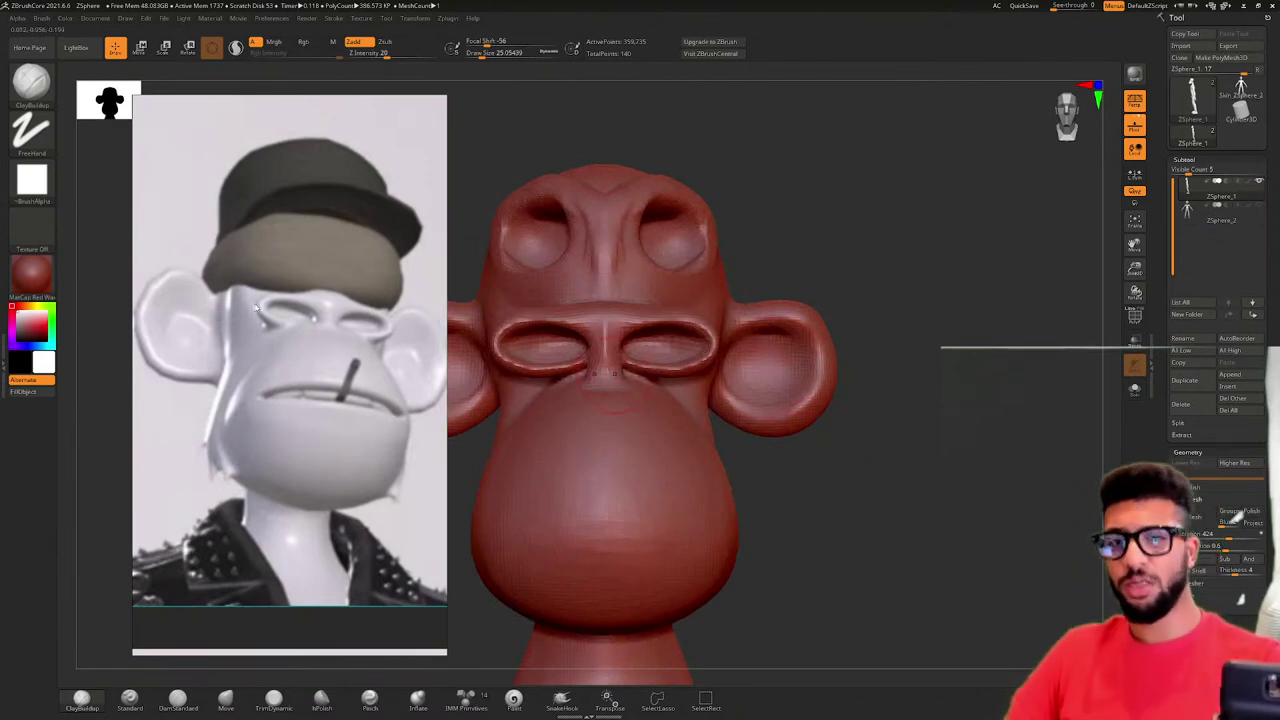
scroll(207, 380, down, 5)
middle_drag(209, 487, 434, 362)
scroll(434, 362, up, 1)
scroll(434, 363, up, 4)
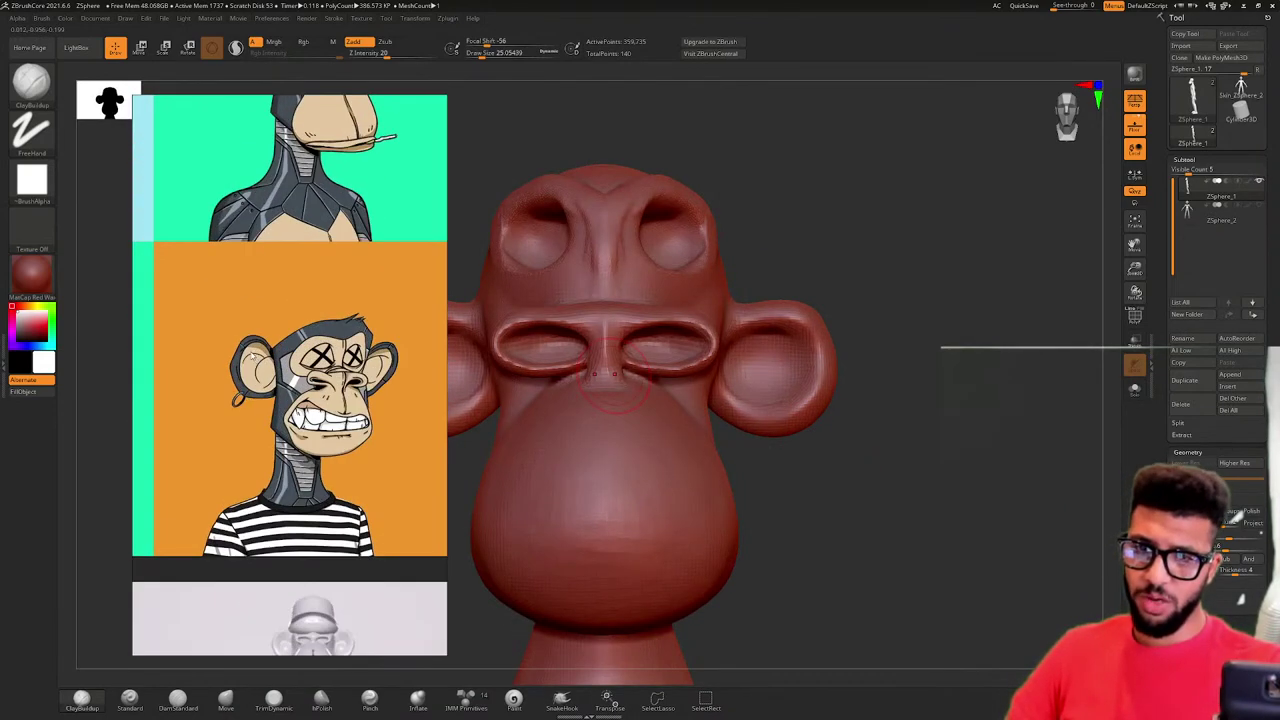
middle_drag(297, 306, 329, 427)
mouse_move(324, 192)
middle_down()
mouse_move(324, 289)
mouse_move(423, 149)
mouse_move(376, 225)
middle_up()
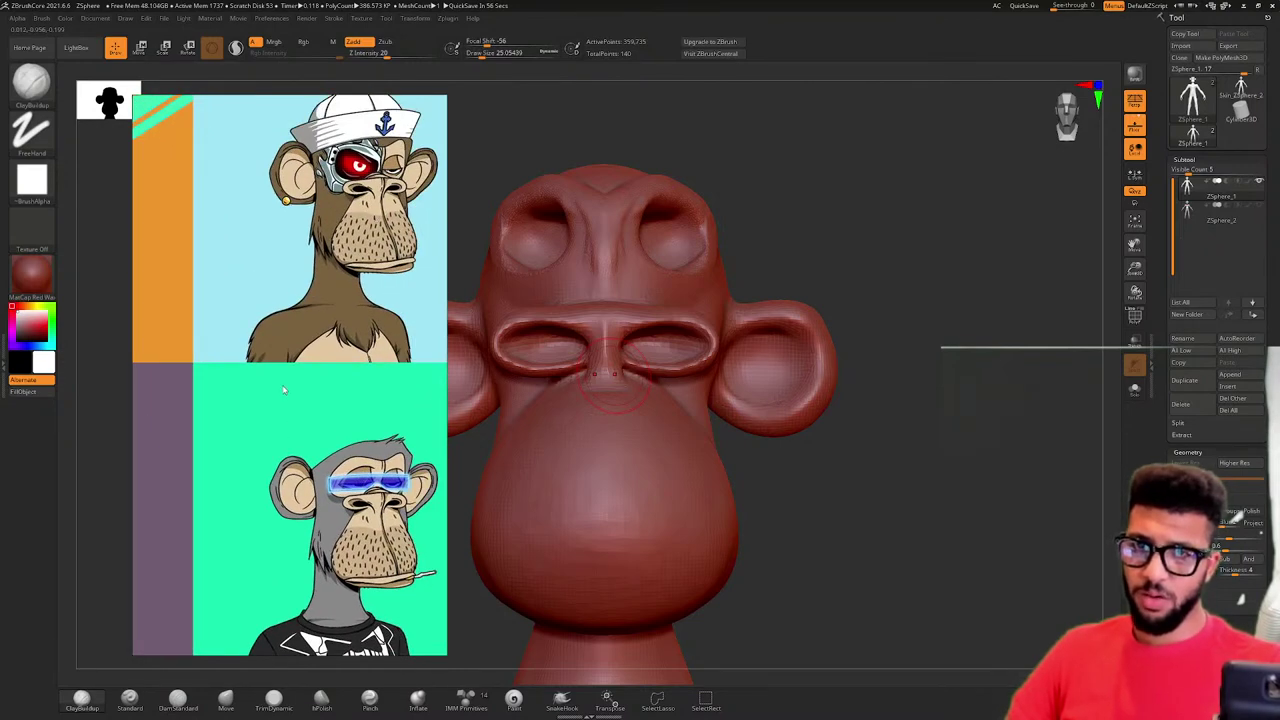
scroll(283, 390, down, 3)
scroll(300, 410, up, 6)
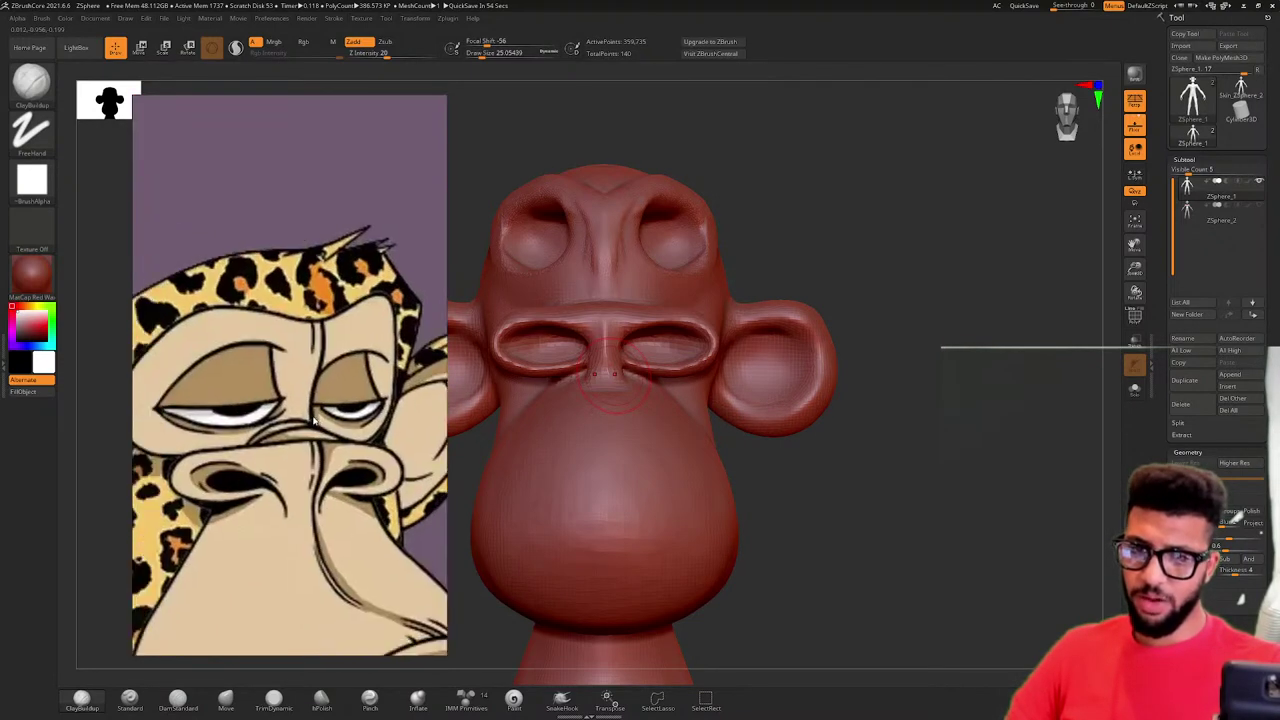
middle_drag(313, 421, 337, 339)
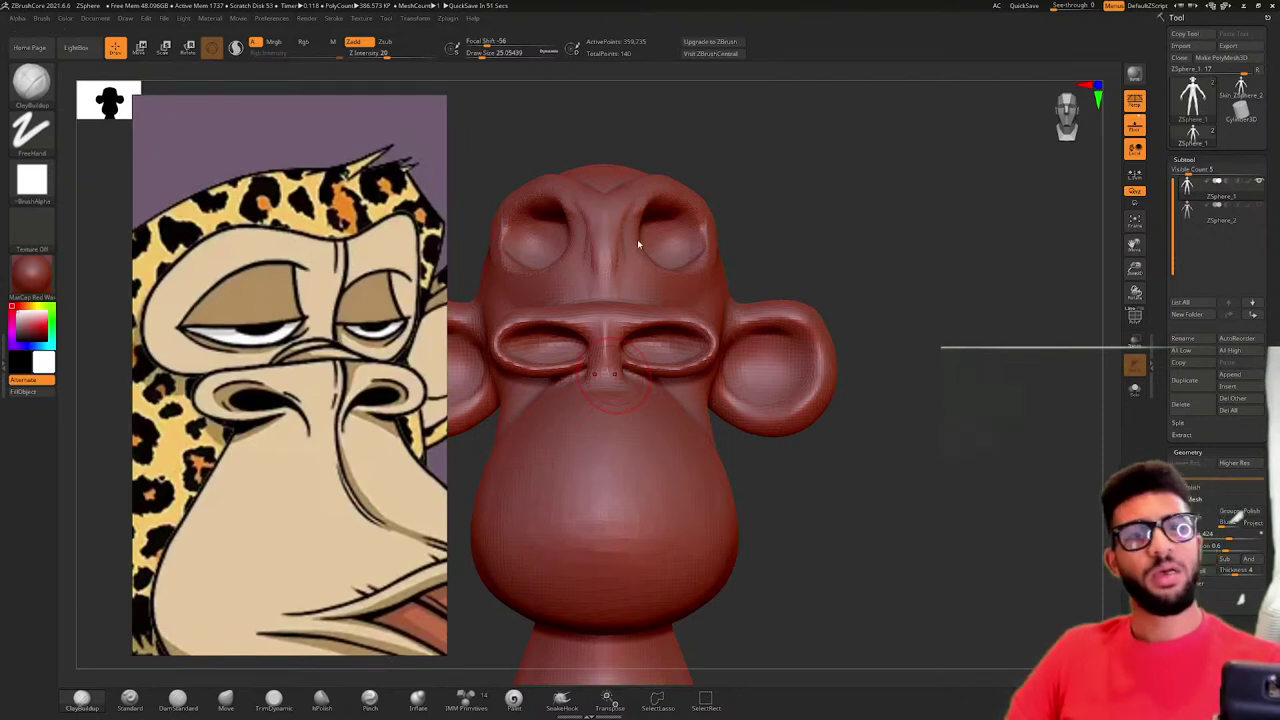
- Smooth the inner edges of the eye sockets and the sides of the nose bridge
drag(745, 248, 743, 276)
mouse_move(751, 278)
mouse_down()
mouse_move(752, 262)
mouse_move(800, 257)
mouse_move(829, 318)
mouse_move(866, 229)
mouse_up()
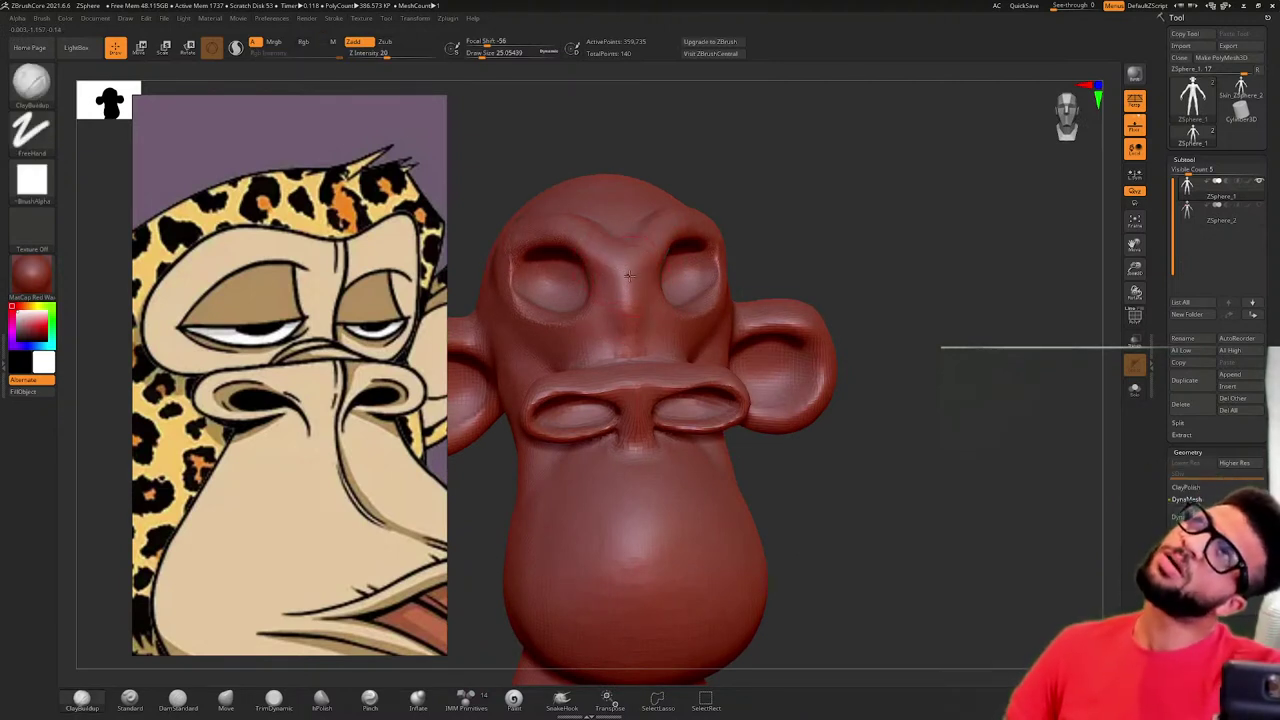
key(shift)
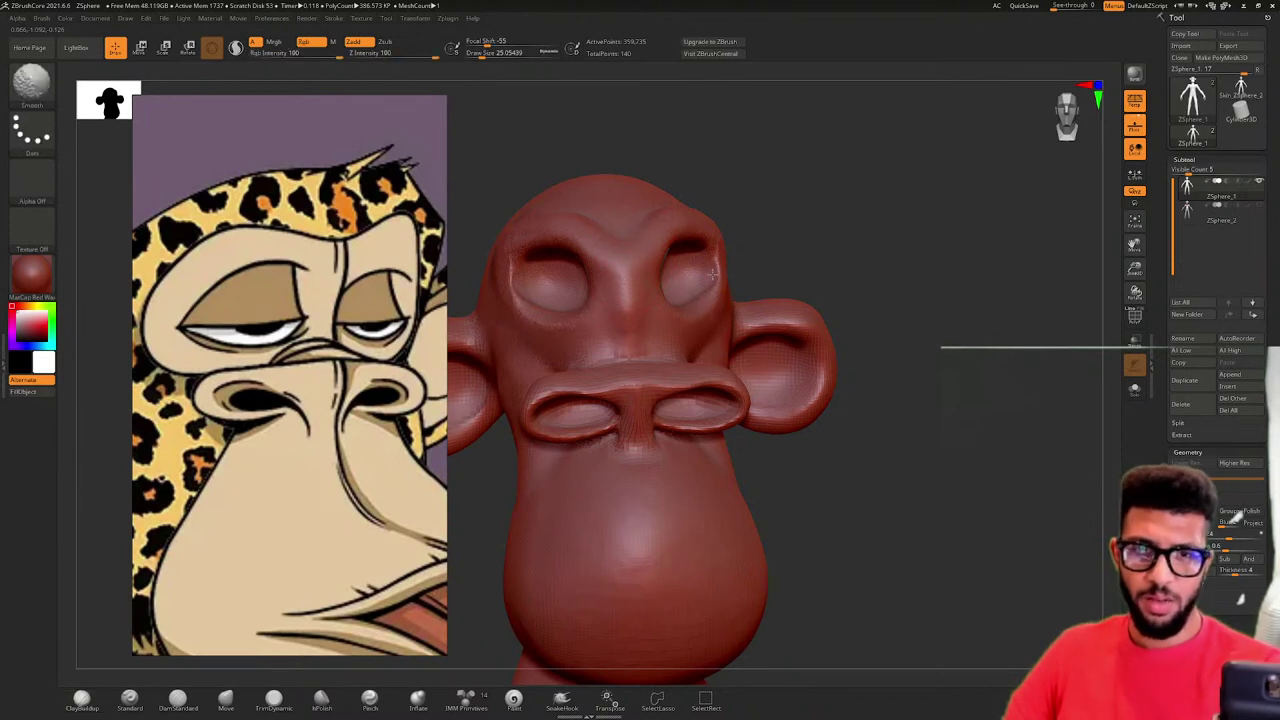
shift+drag(692, 293, 633, 323)
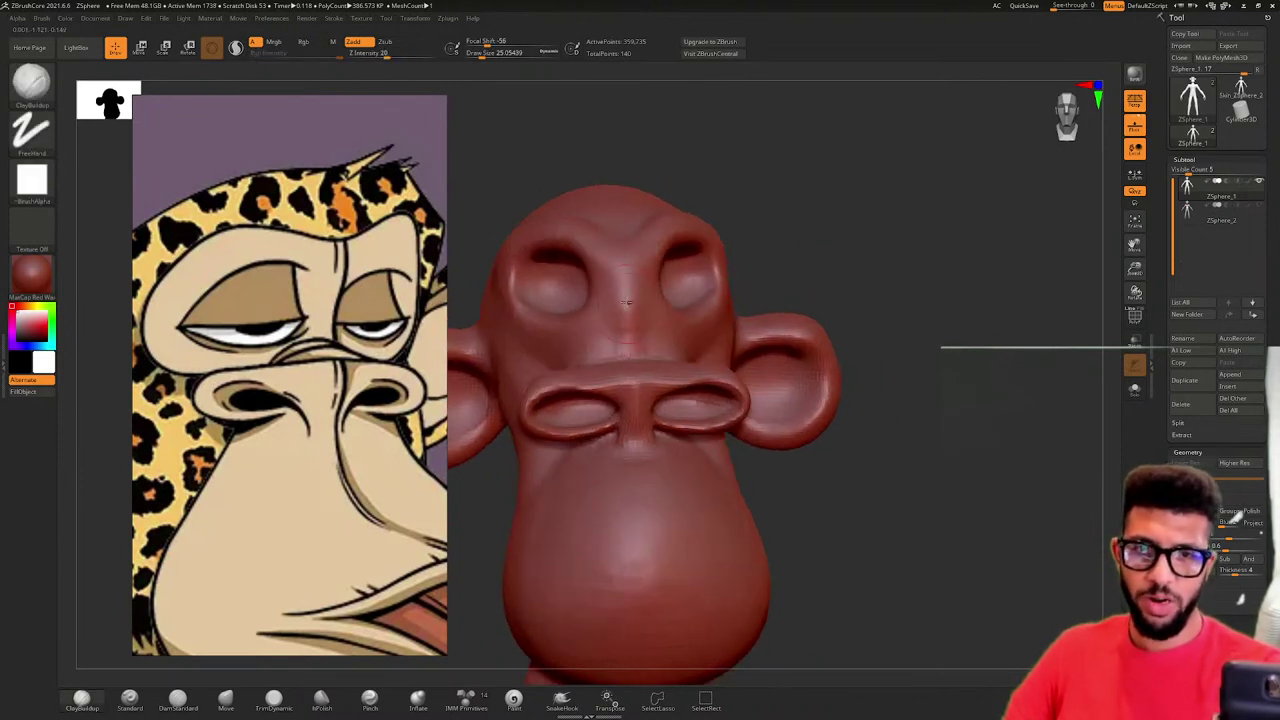
drag(851, 245, 807, 303)
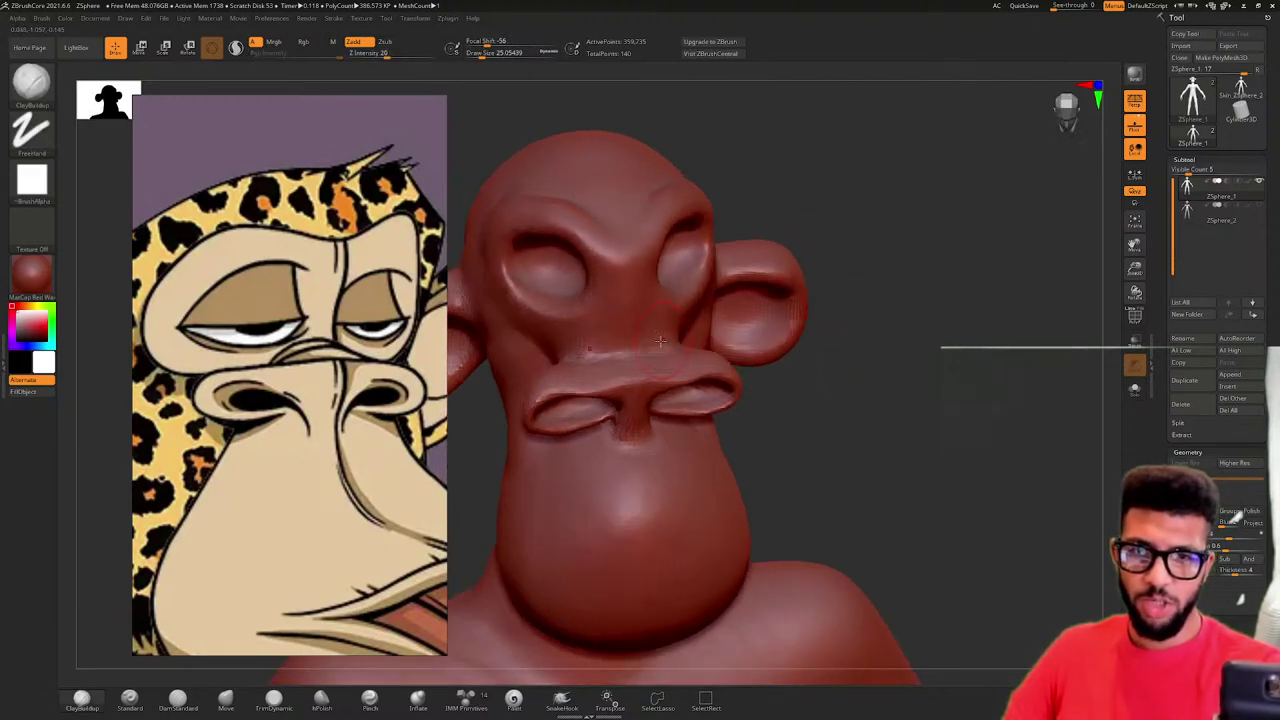
- Build up clay on the nose bridge between the eyes and along the top of the nostrils, and blend it
mouse_move(660, 344)
mouse_down()
mouse_move(630, 356)
mouse_move(614, 330)
mouse_up()
mouse_move(740, 215)
mouse_down()
mouse_move(766, 194)
mouse_move(766, 160)
mouse_move(790, 180)
mouse_up()
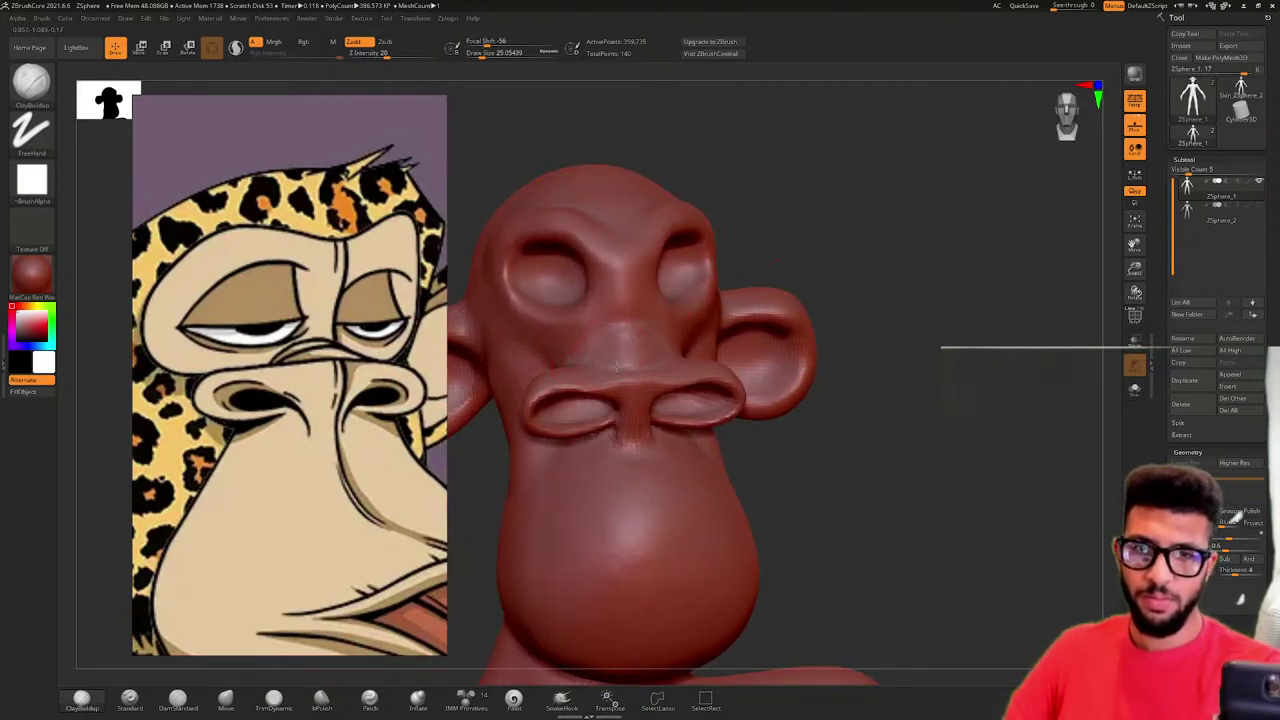
mouse_move(627, 369)
mouse_down()
mouse_move(707, 374)
mouse_move(682, 379)
mouse_up()
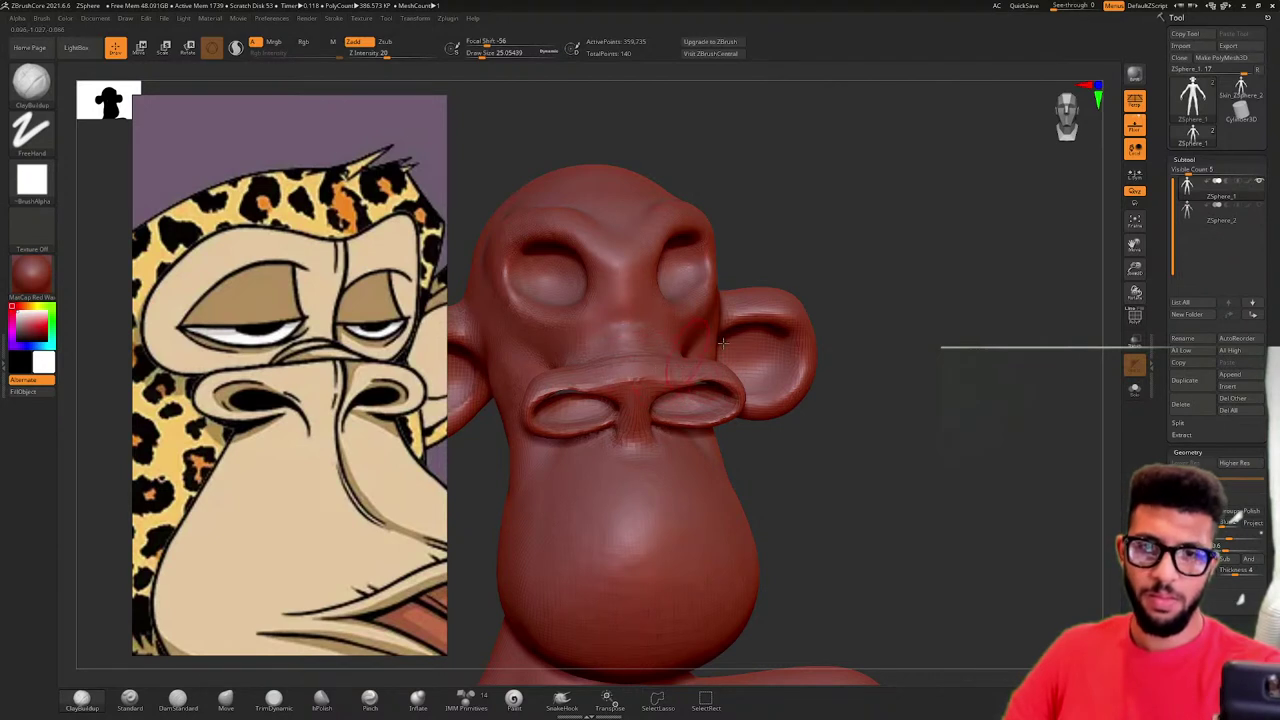
ctrl+right_drag(770, 320, 766, 335)
drag(991, 303, 955, 311)
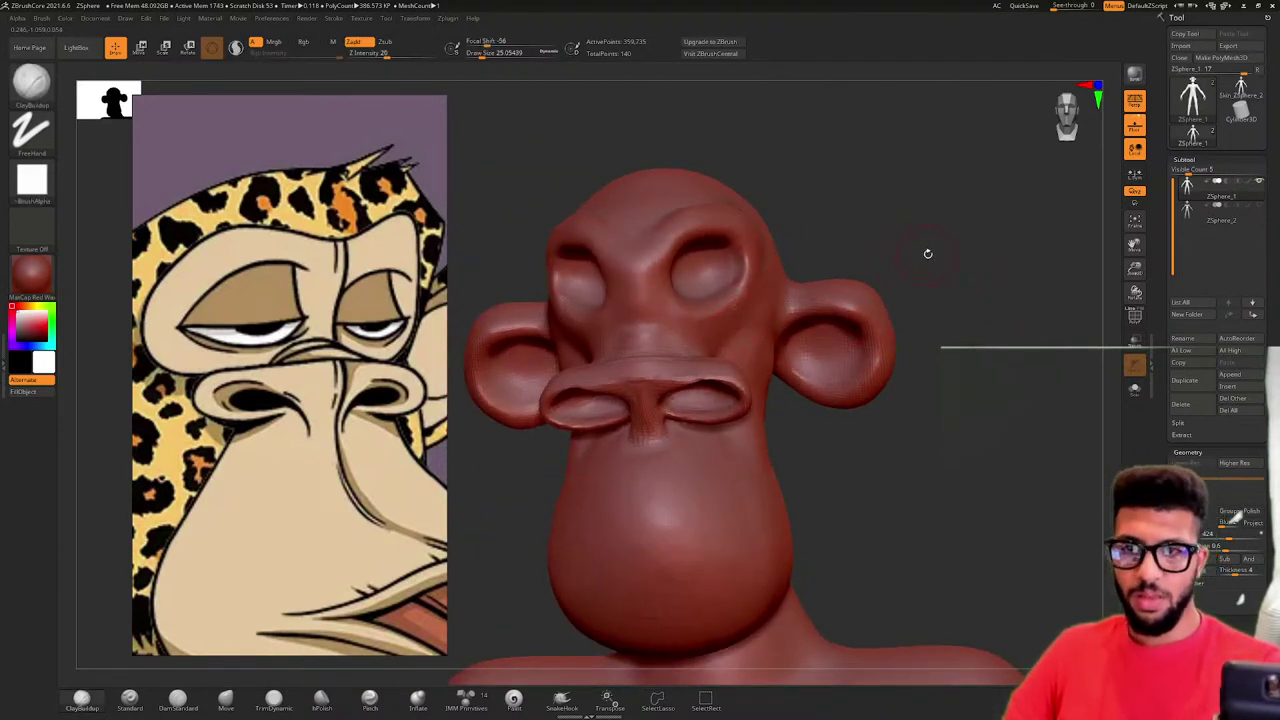
mouse_move(926, 251)
mouse_down()
mouse_move(914, 251)
mouse_move(930, 253)
mouse_up()
key(shift)
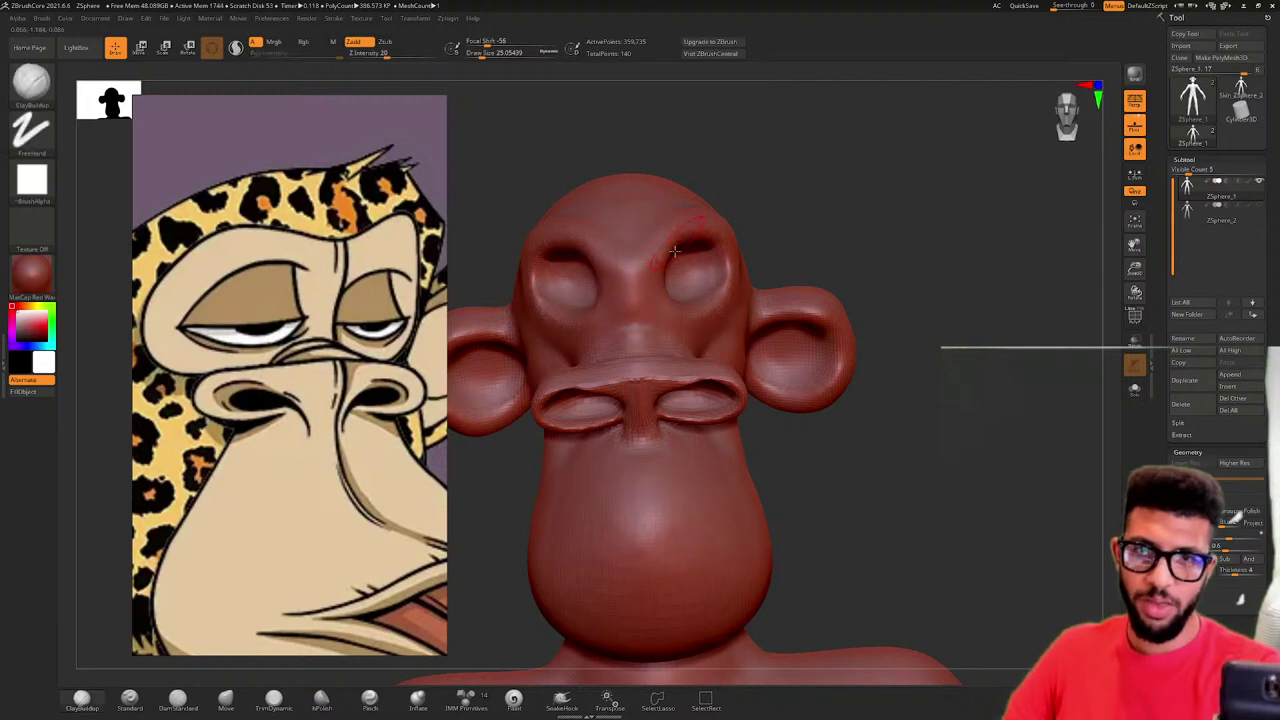
- Save the project with QuickSave
mouse_move(823, 257)
mouse_down()
mouse_move(853, 217)
mouse_move(828, 222)
mouse_move(866, 209)
mouse_up()
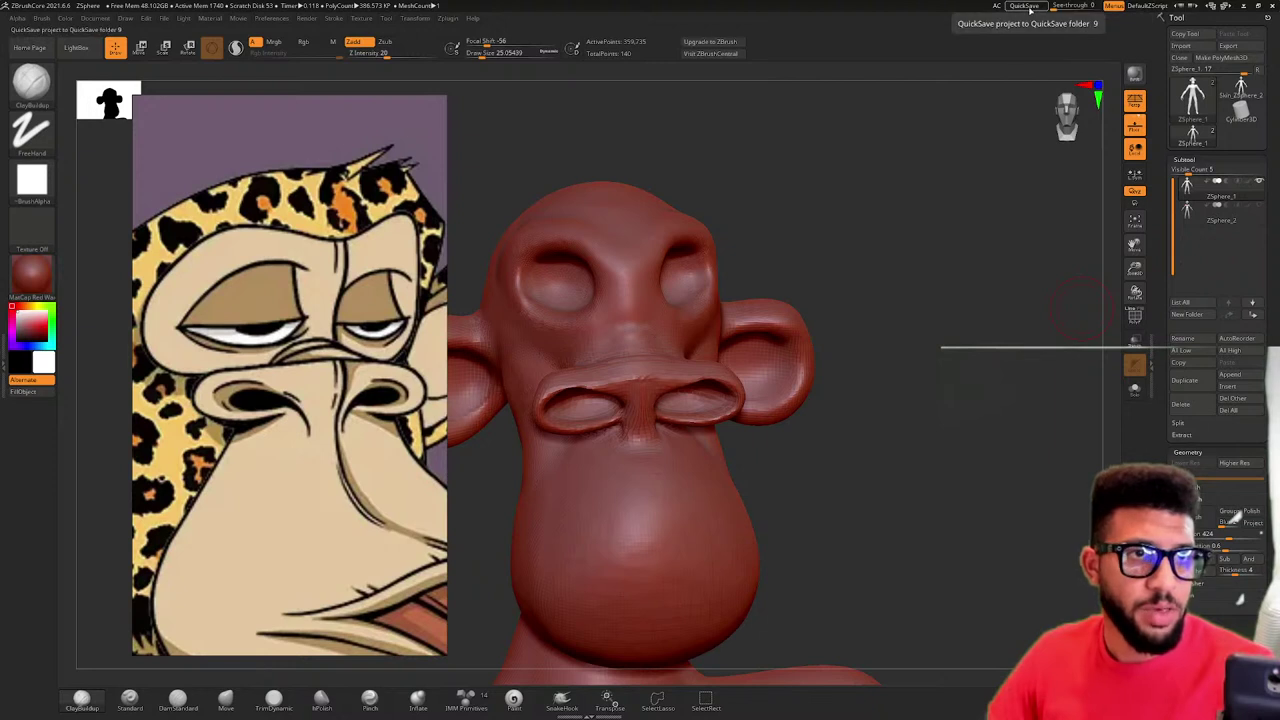
click(1025, 10)
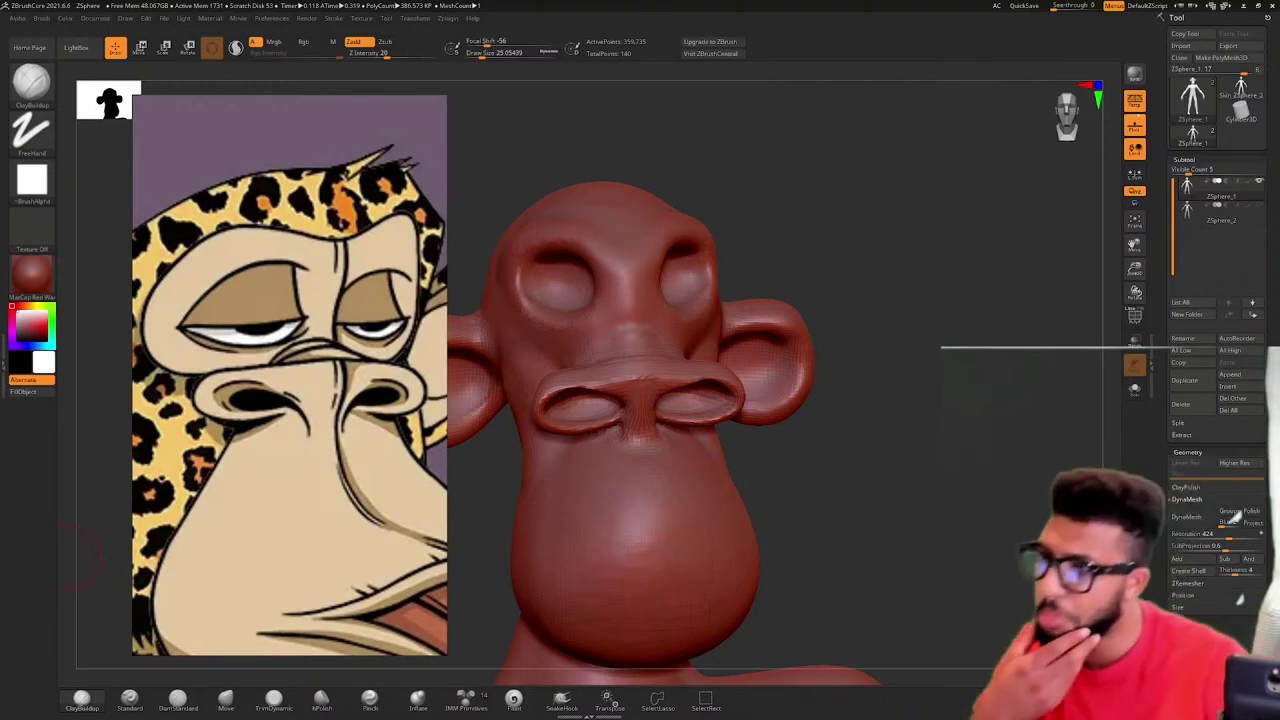
mouse_move(2, 50)
mouse_down()
mouse_move(540, 52)
mouse_move(880, 75)
mouse_move(0, 70)
mouse_move(0, 36)
mouse_up()
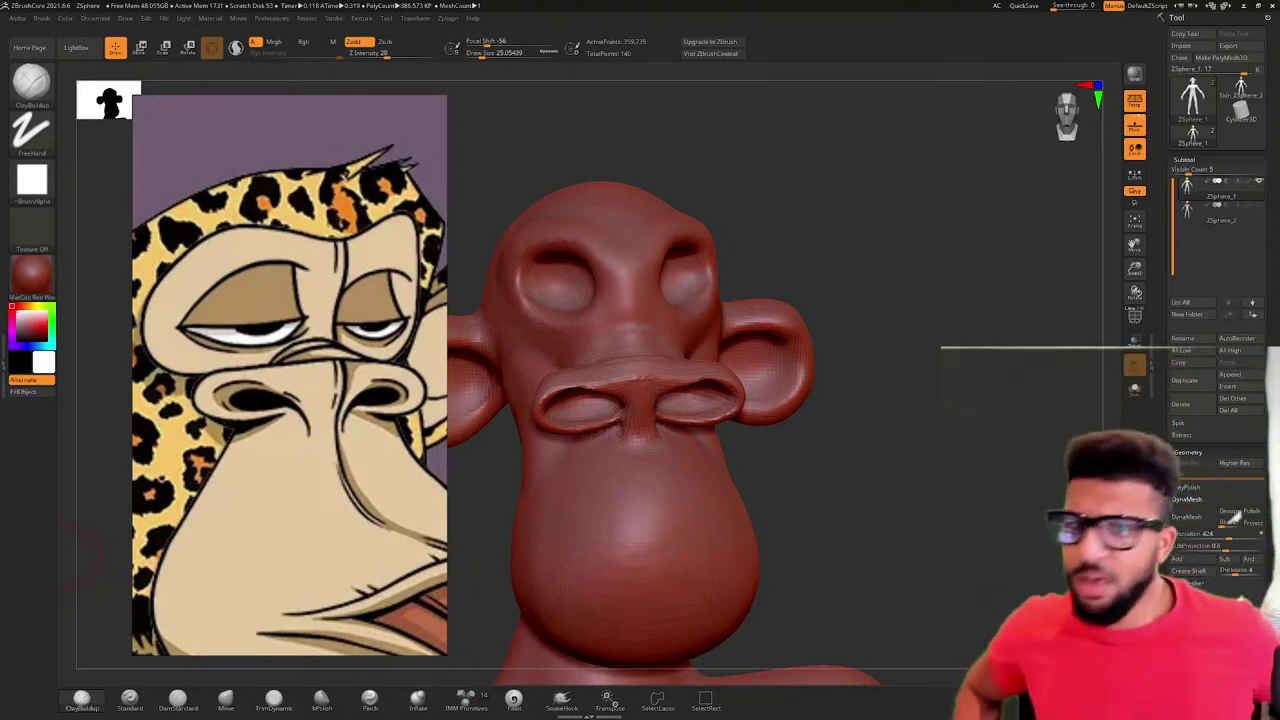
- Smooth the side of the head around the temple behind the eye socket
drag(789, 277, 763, 286)
mouse_move(763, 286)
right_down()
mouse_move(715, 275)
mouse_move(732, 270)
right_up()
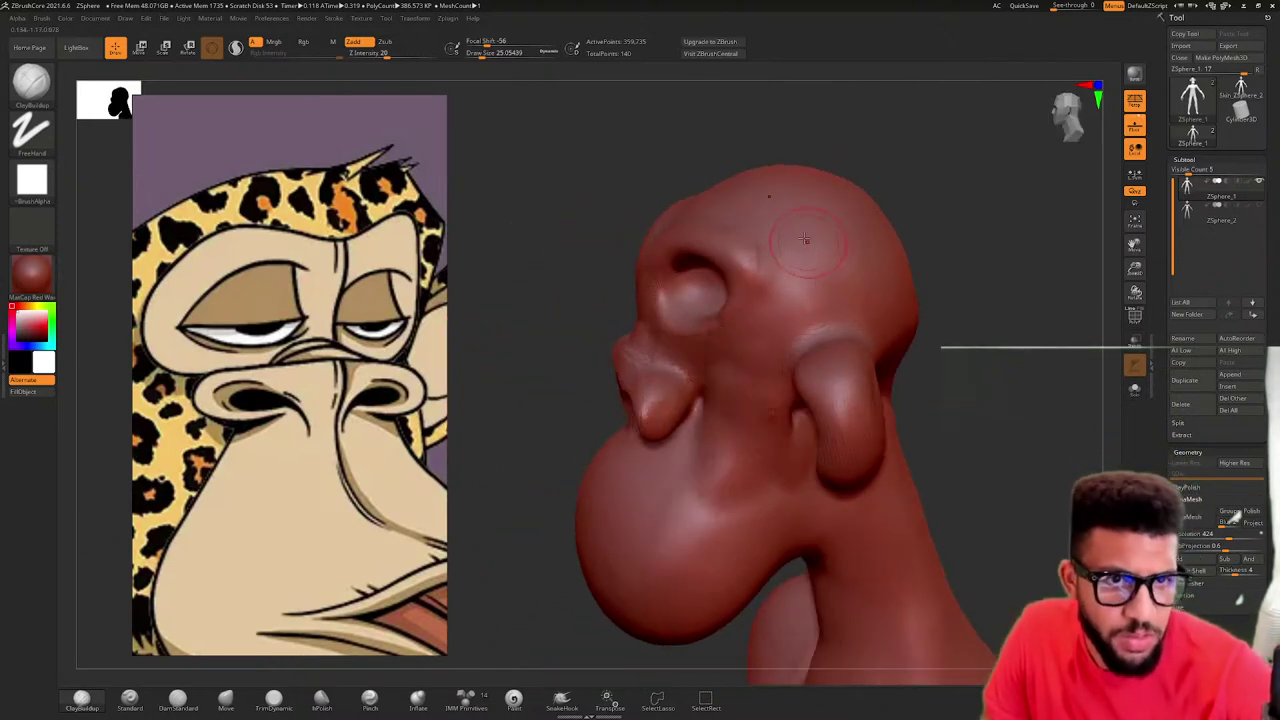
shift+drag(764, 244, 762, 259)
mouse_move(942, 262)
mouse_down()
mouse_move(966, 260)
mouse_move(892, 277)
mouse_move(969, 260)
mouse_move(950, 258)
mouse_up()
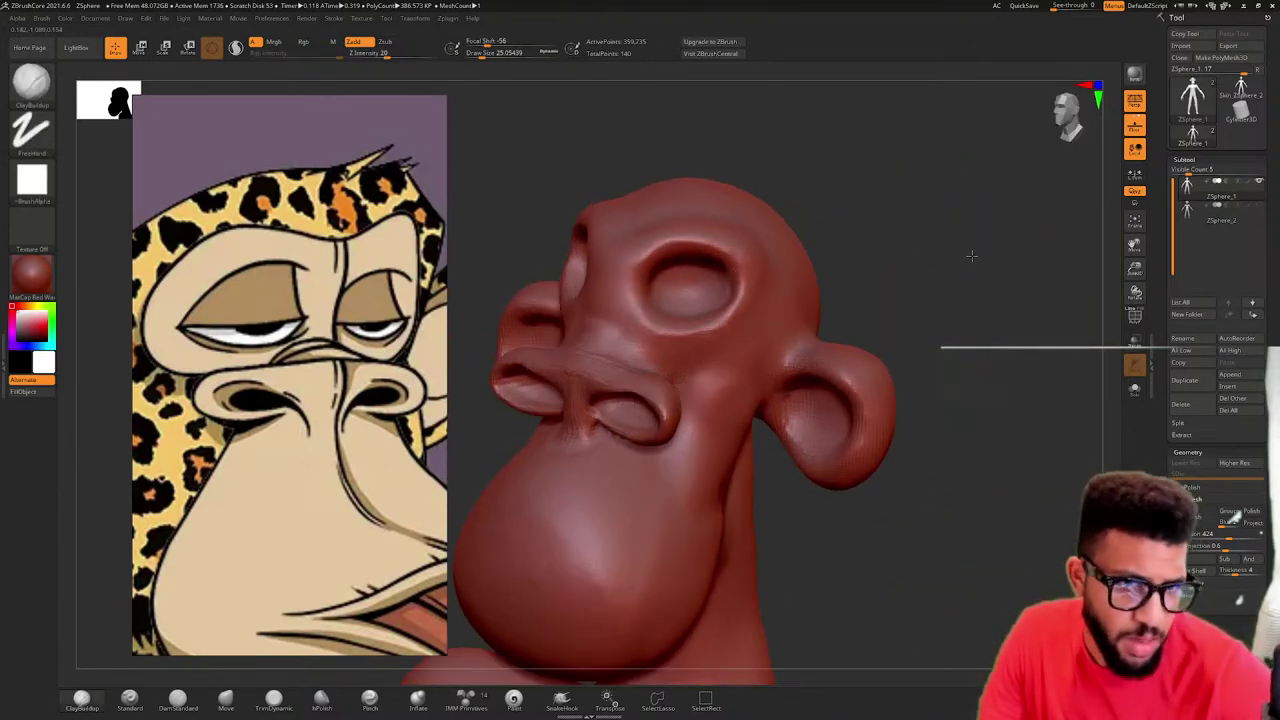
- Zoom out the reference board to the whole leopard-print ape and reposition the reference window clear of the sculpted head
scroll(265, 318, down, 3)
scroll(265, 318, down, 2)
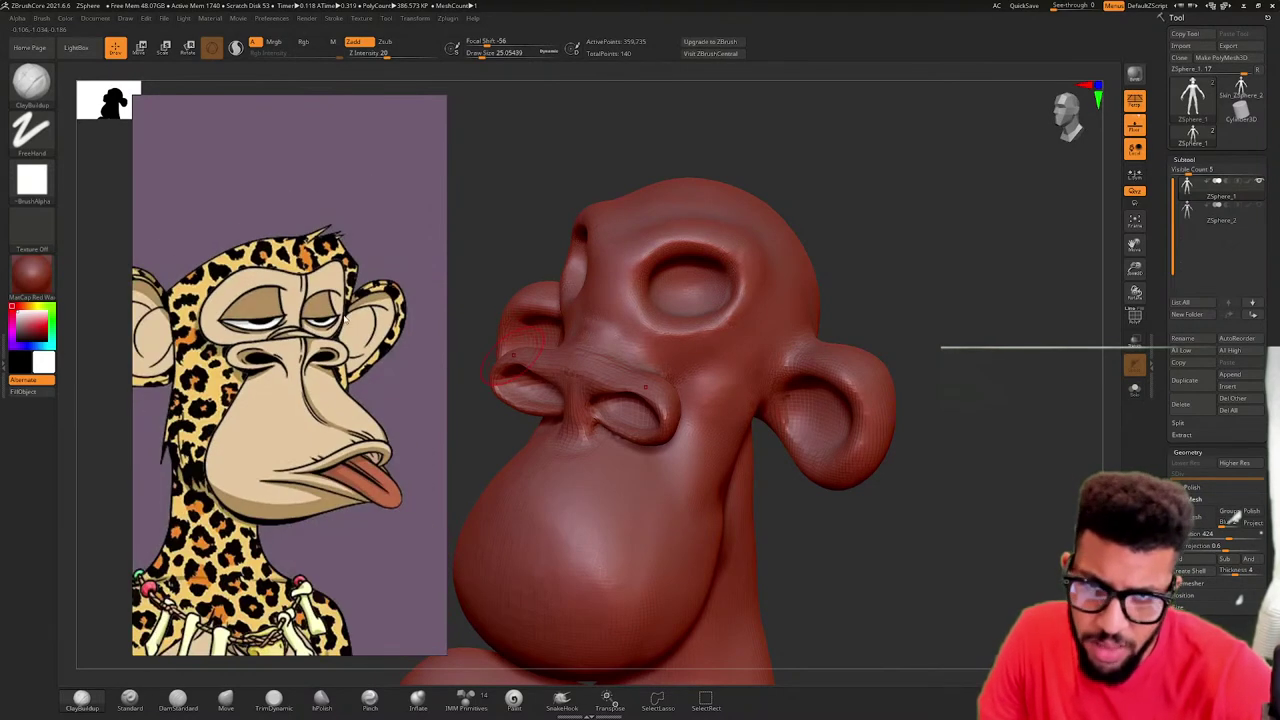
right_drag(402, 301, 369, 295)
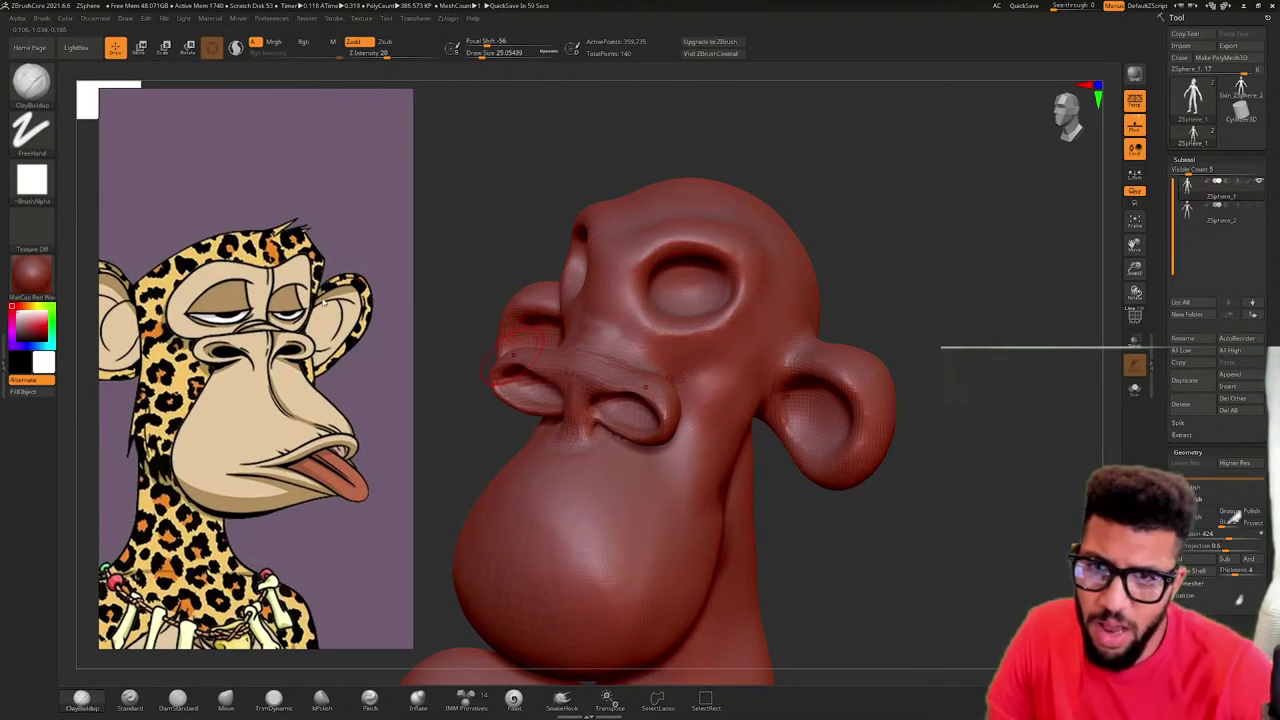
mouse_move(680, 338)
right_down()
mouse_move(909, 346)
mouse_move(894, 357)
mouse_move(924, 358)
right_up()
scroll(370, 345, down, 2)
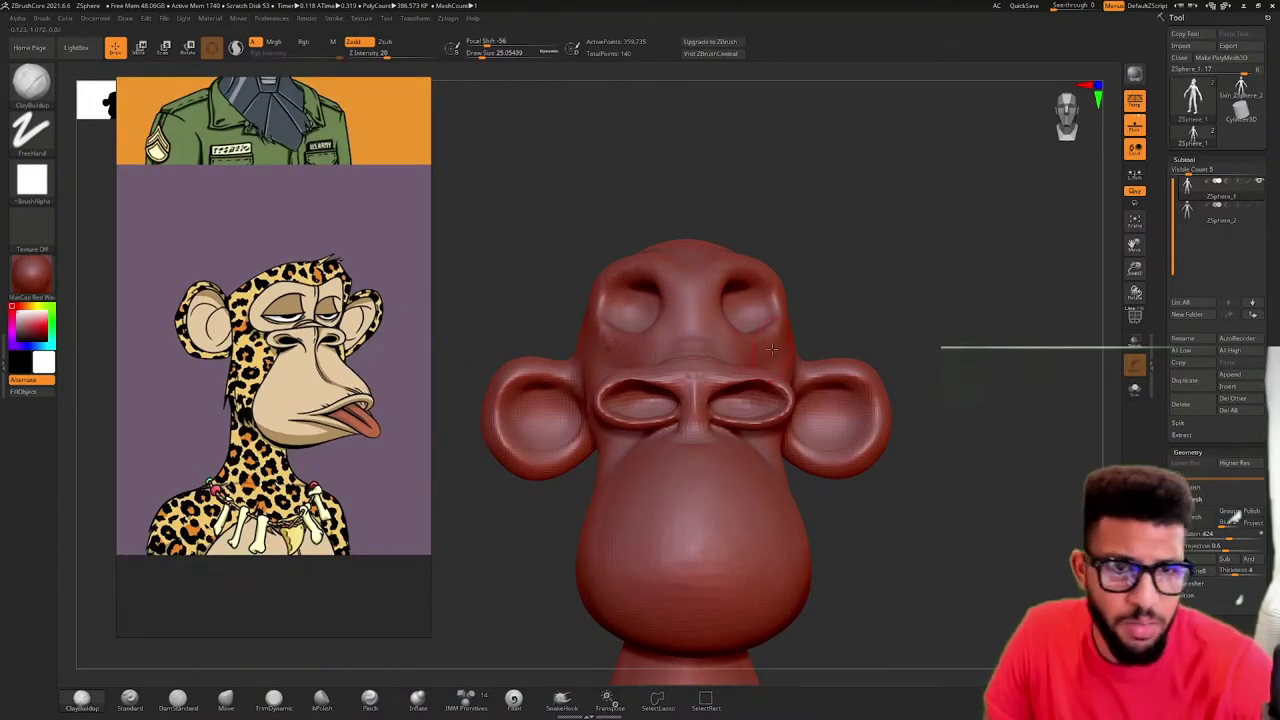
right_drag(180, 143, 153, 201)
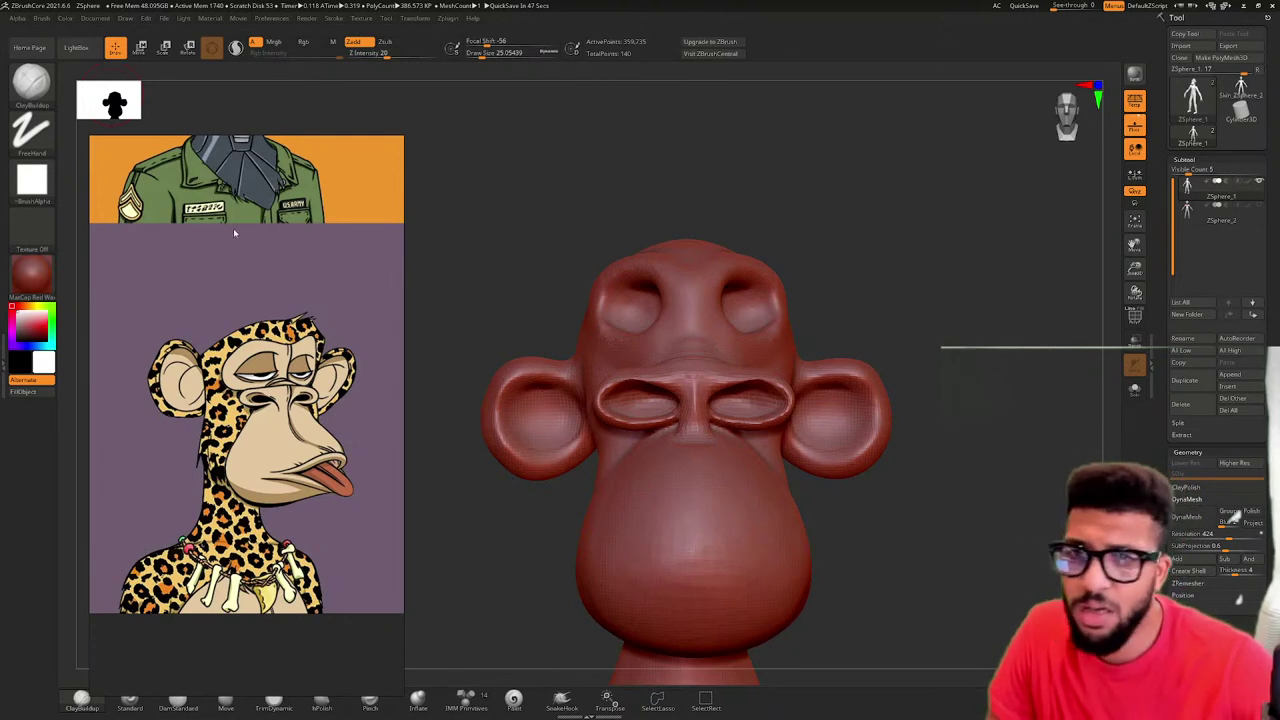
drag(233, 228, 257, 231)
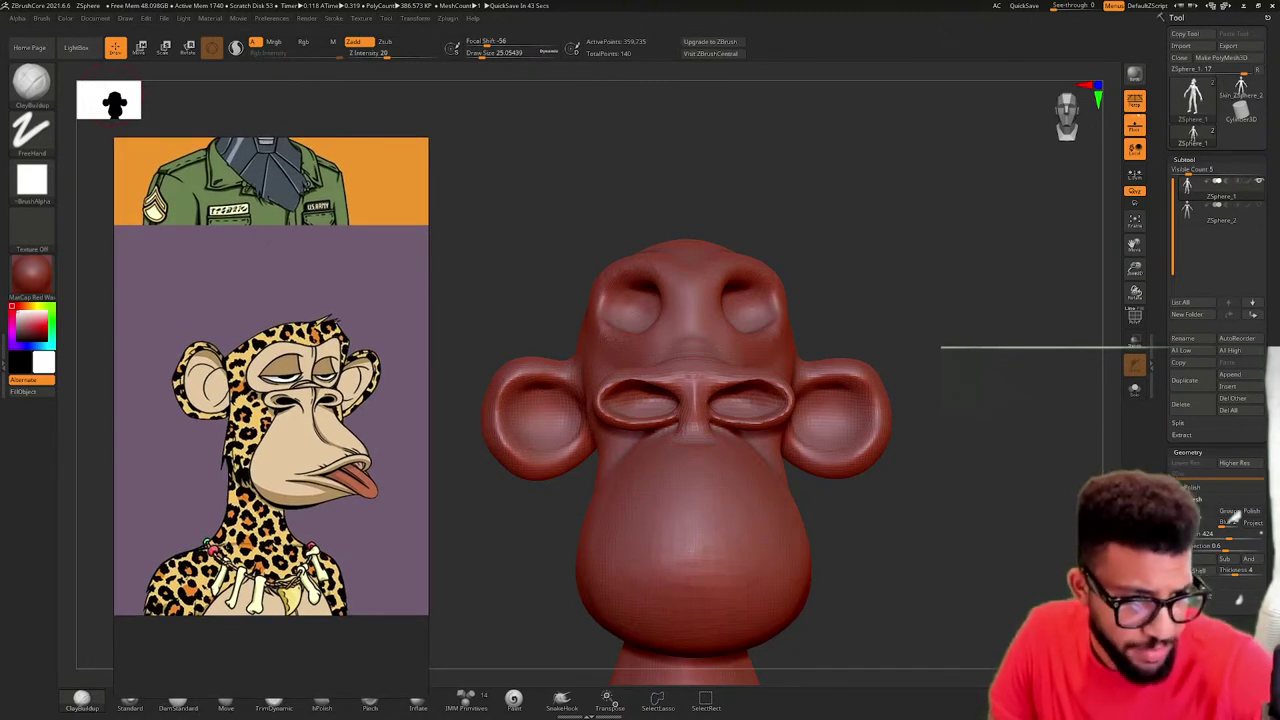
drag(337, 663, 323, 630)
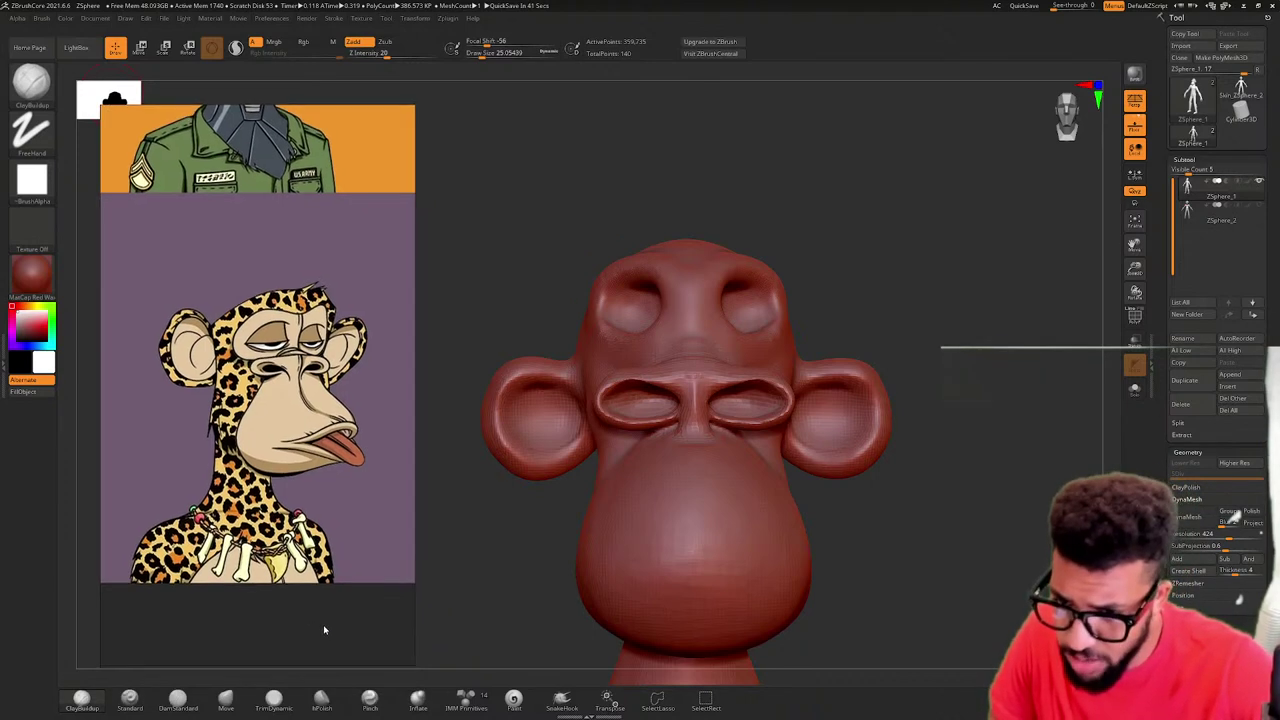
- Enlarge and raise both ears with the Move brush at a draw size of about 101
click(229, 703)
key(ctrl)
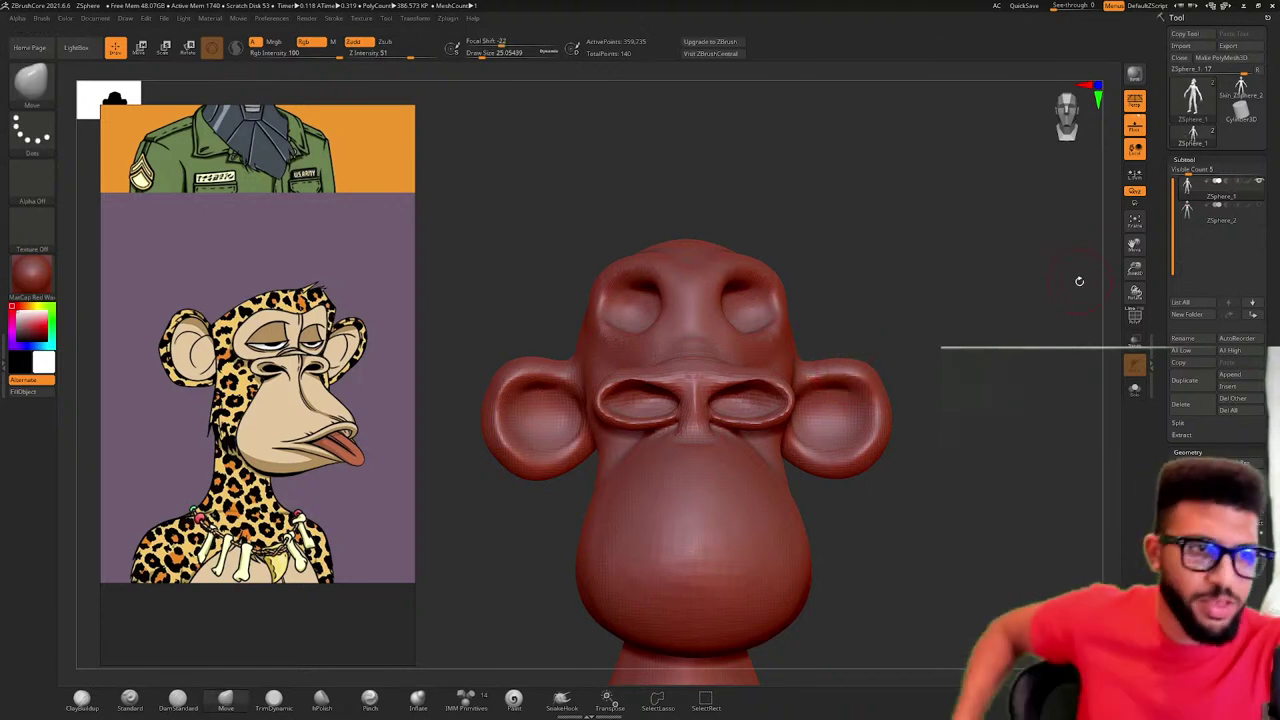
click(1188, 452)
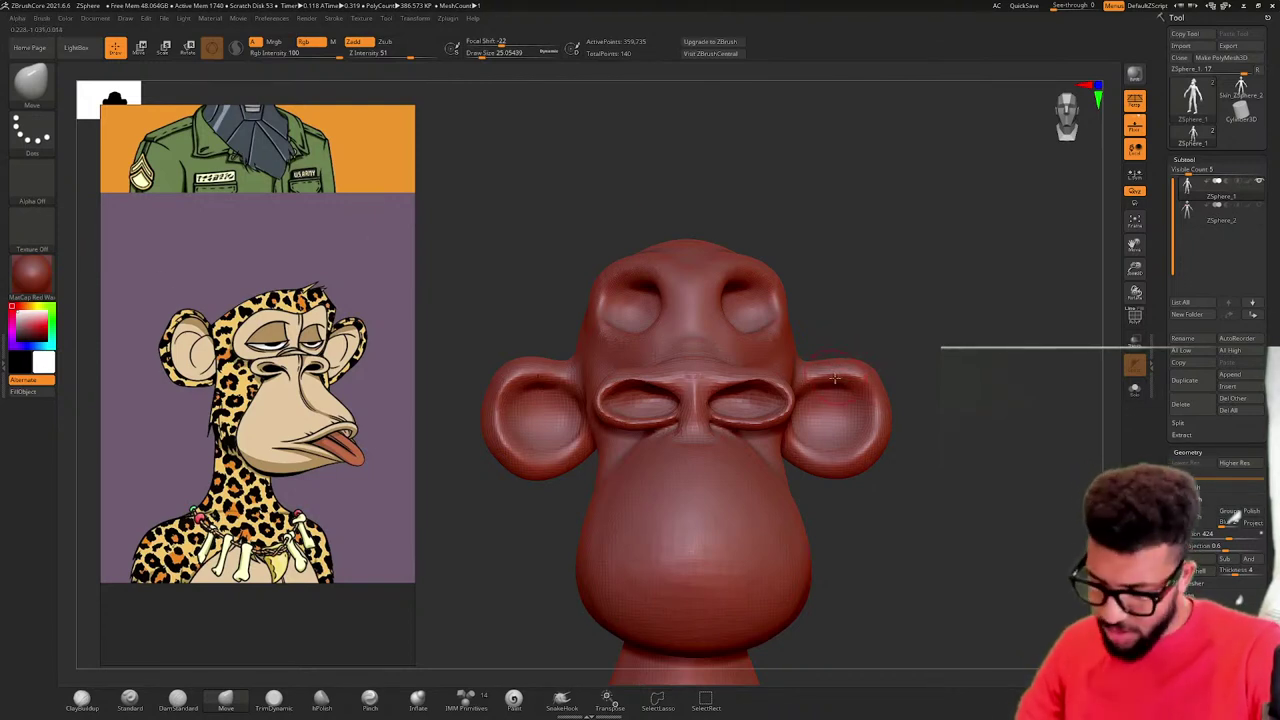
key(space)
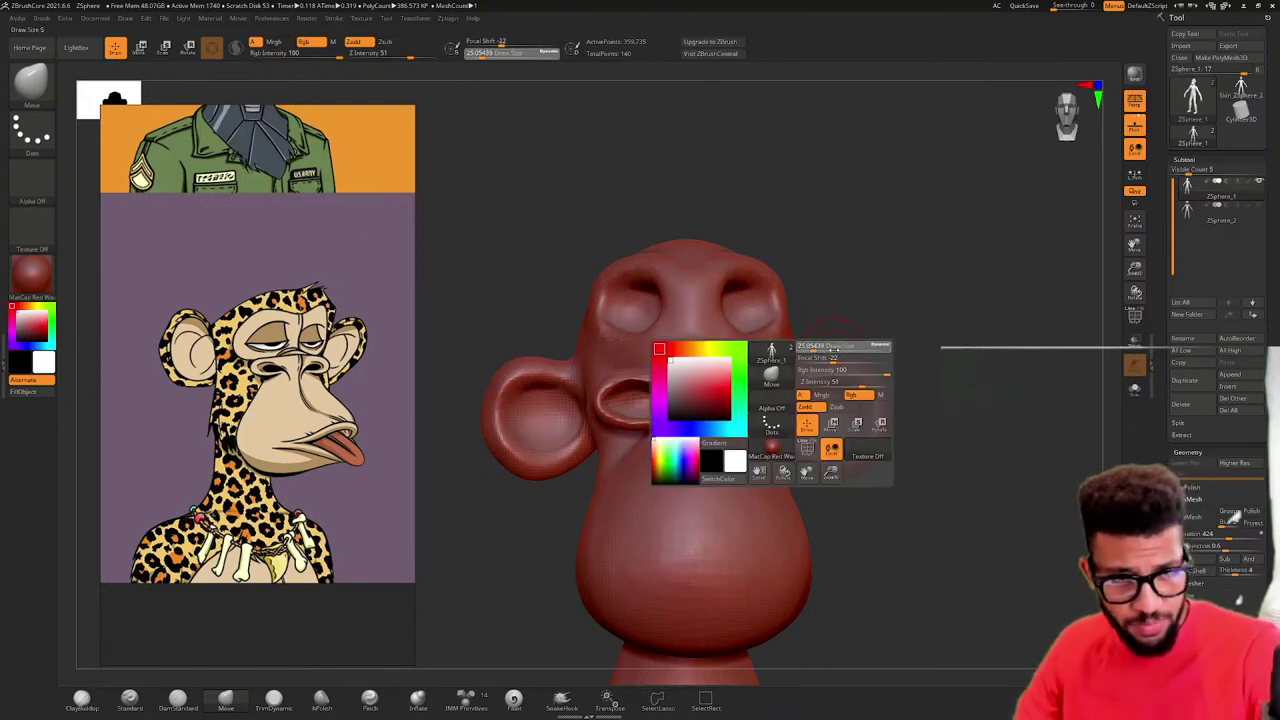
mouse_move(829, 353)
mouse_down()
mouse_move(871, 320)
mouse_move(867, 270)
mouse_up()
drag(887, 356, 904, 353)
drag(886, 421, 975, 464)
right_click(940, 588)
ctrl+right_drag(975, 464, 811, 500)
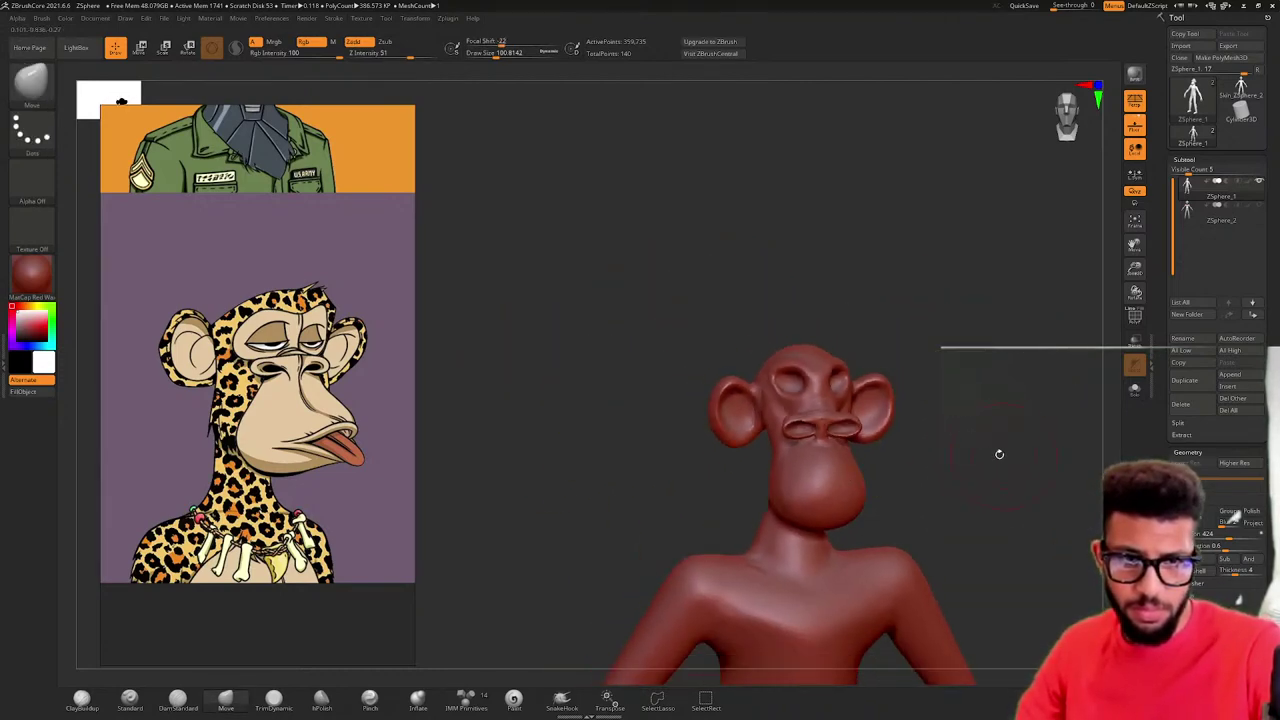
drag(998, 454, 877, 416)
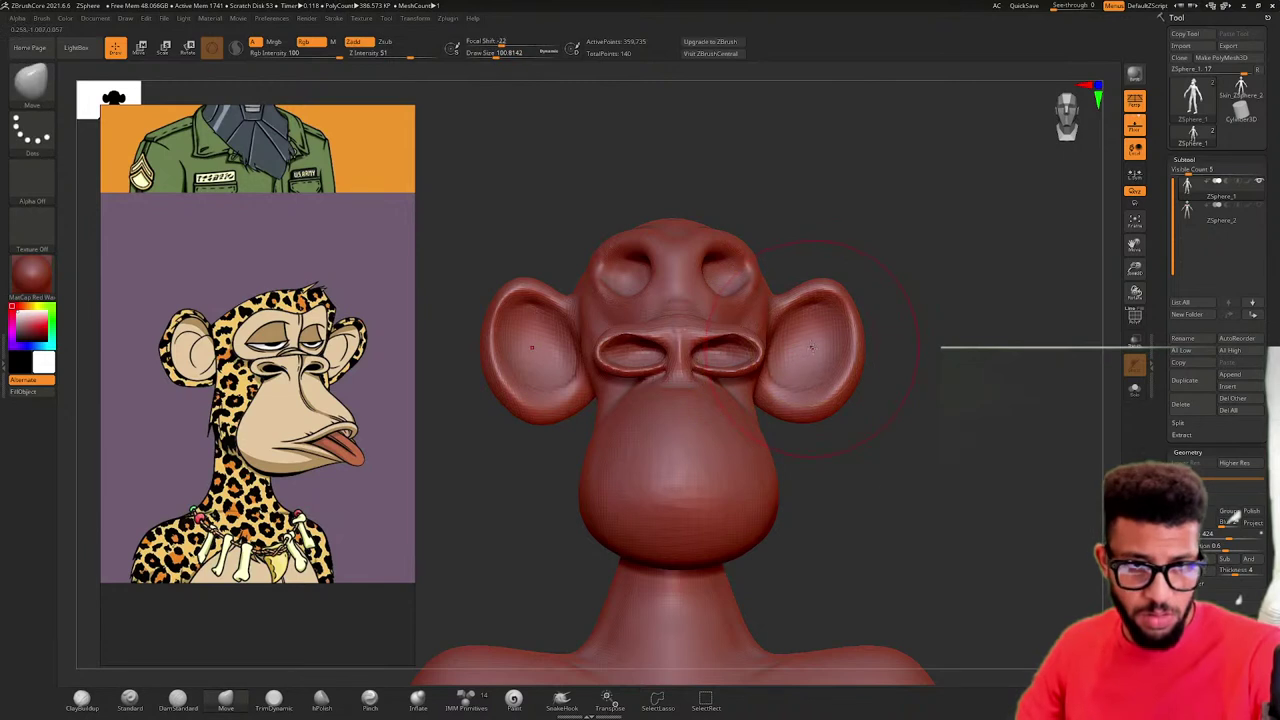
- Flatten and narrow the nostril openings with the Move brush at a draw size of about 37
key(space)
mouse_move(808, 348)
mouse_down()
mouse_move(762, 362)
mouse_move(733, 344)
mouse_move(740, 365)
mouse_move(690, 367)
mouse_move(710, 356)
mouse_up()
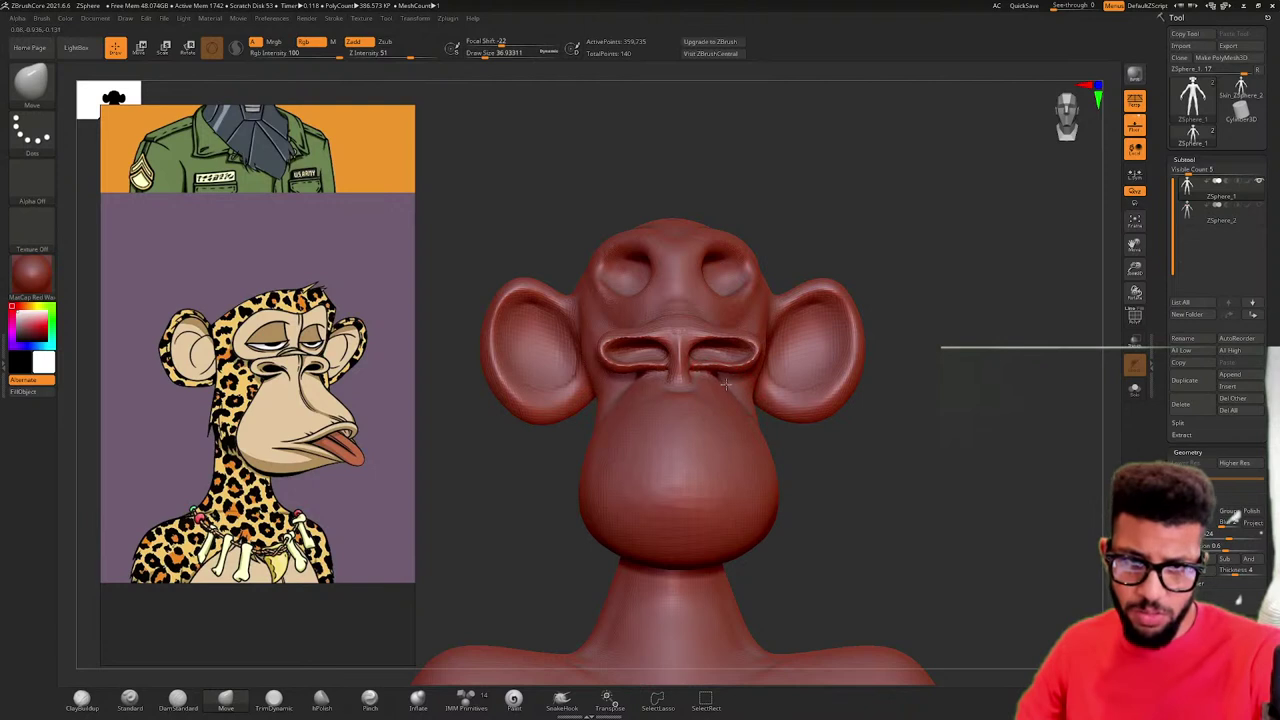
mouse_move(832, 437)
mouse_down()
mouse_move(883, 480)
mouse_move(820, 420)
mouse_up()
key(shift)
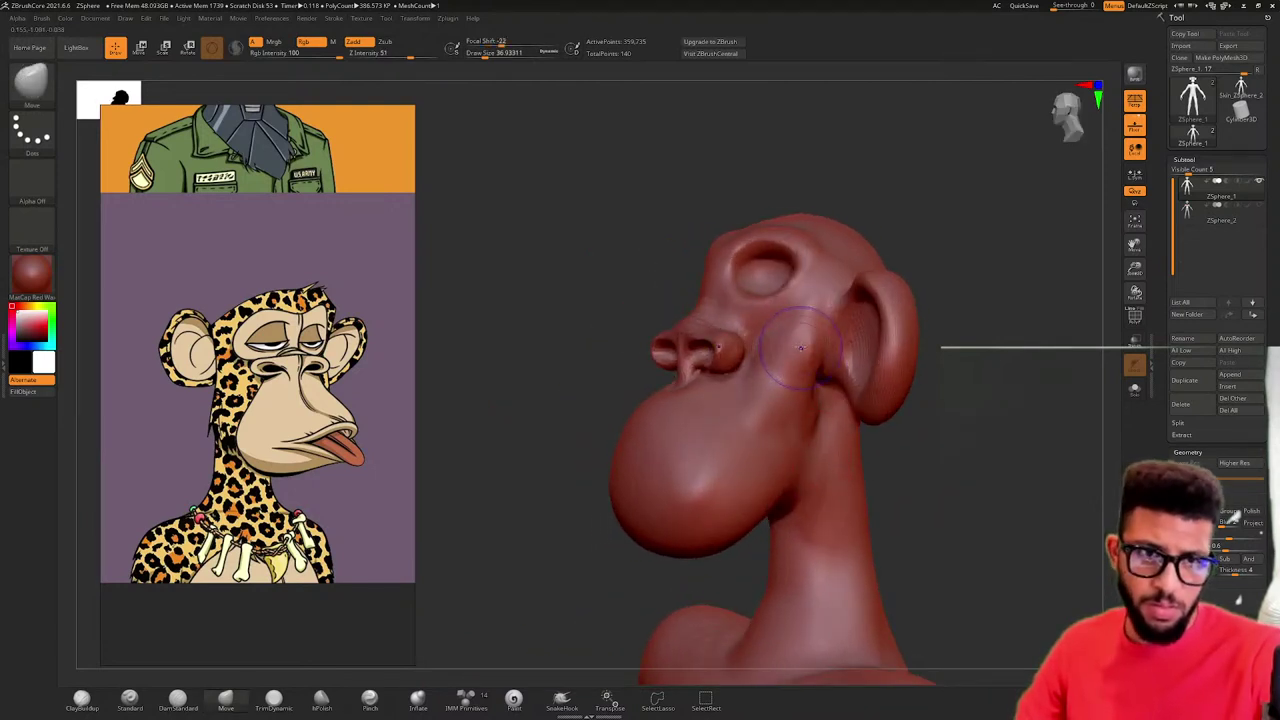
- Adjust the ear's lower inner hollow with the Move brush
mouse_move(1019, 393)
shift+mouse_down()
mouse_move(1045, 401)
mouse_move(848, 354)
shift+mouse_up()
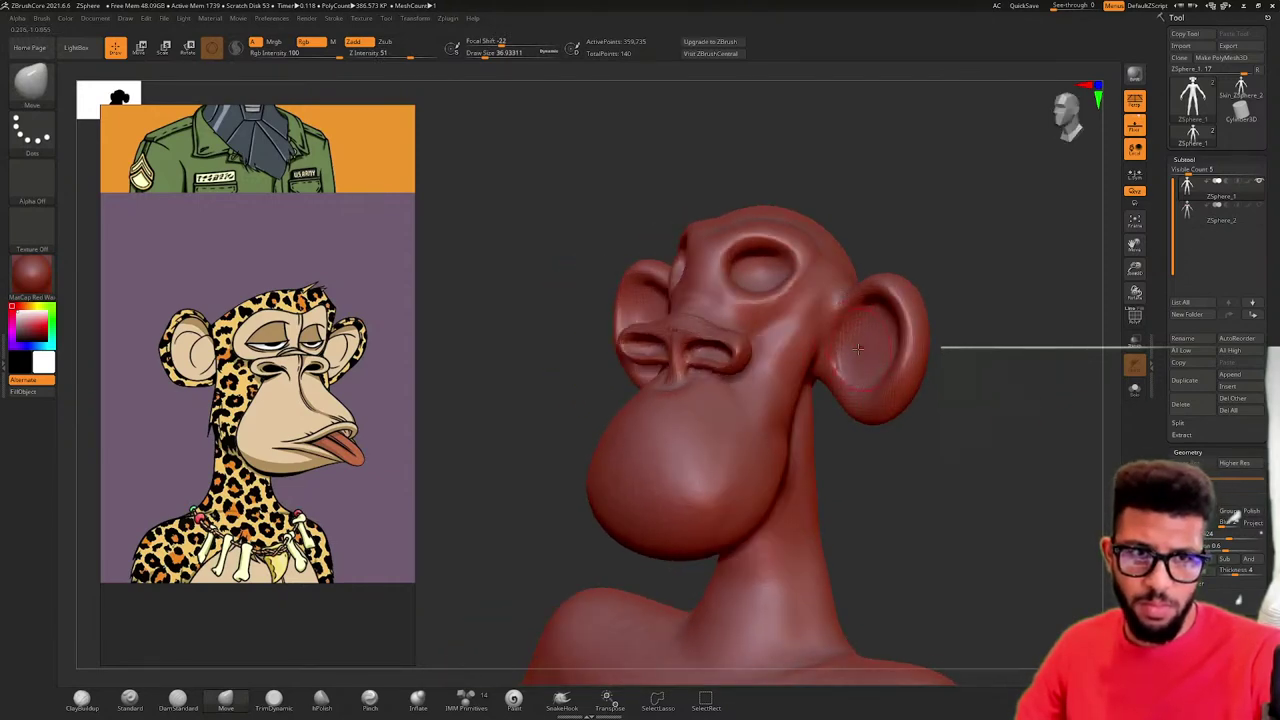
mouse_move(858, 349)
right_down()
mouse_move(977, 386)
mouse_move(866, 396)
right_up()
mouse_move(868, 381)
mouse_down()
mouse_move(886, 385)
mouse_move(863, 348)
mouse_move(893, 330)
mouse_up()
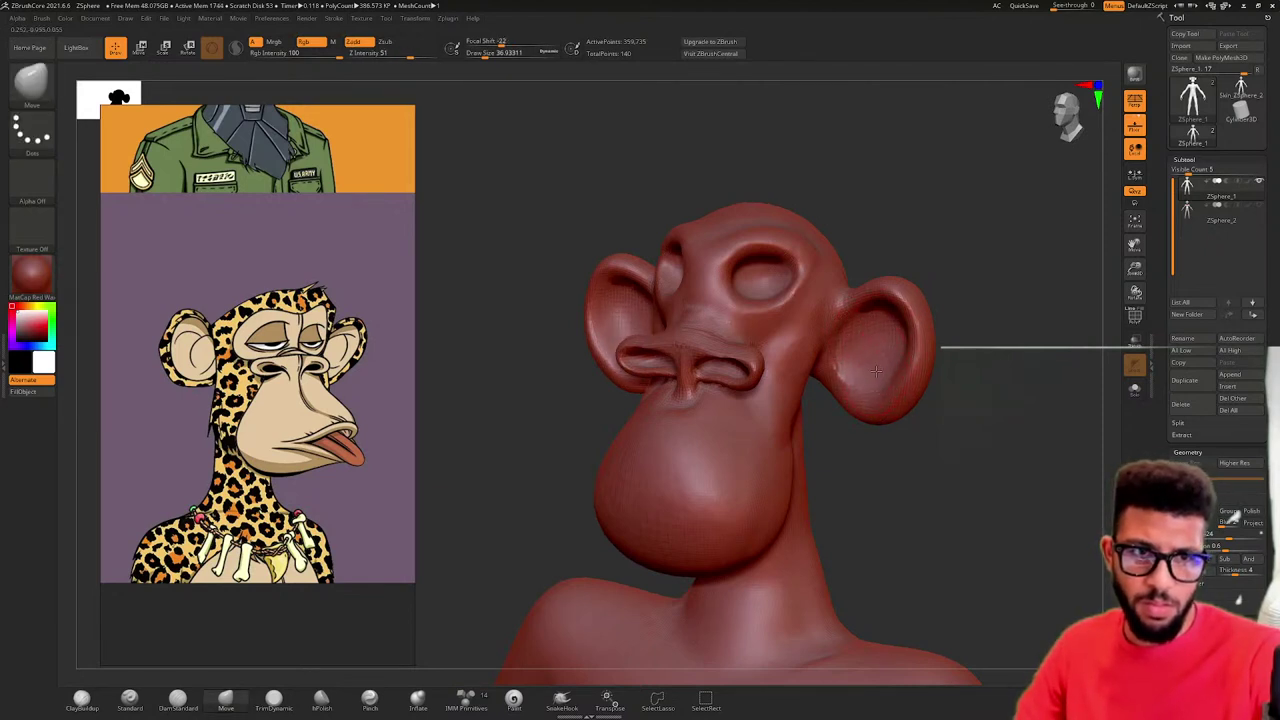
drag(943, 387, 1040, 405)
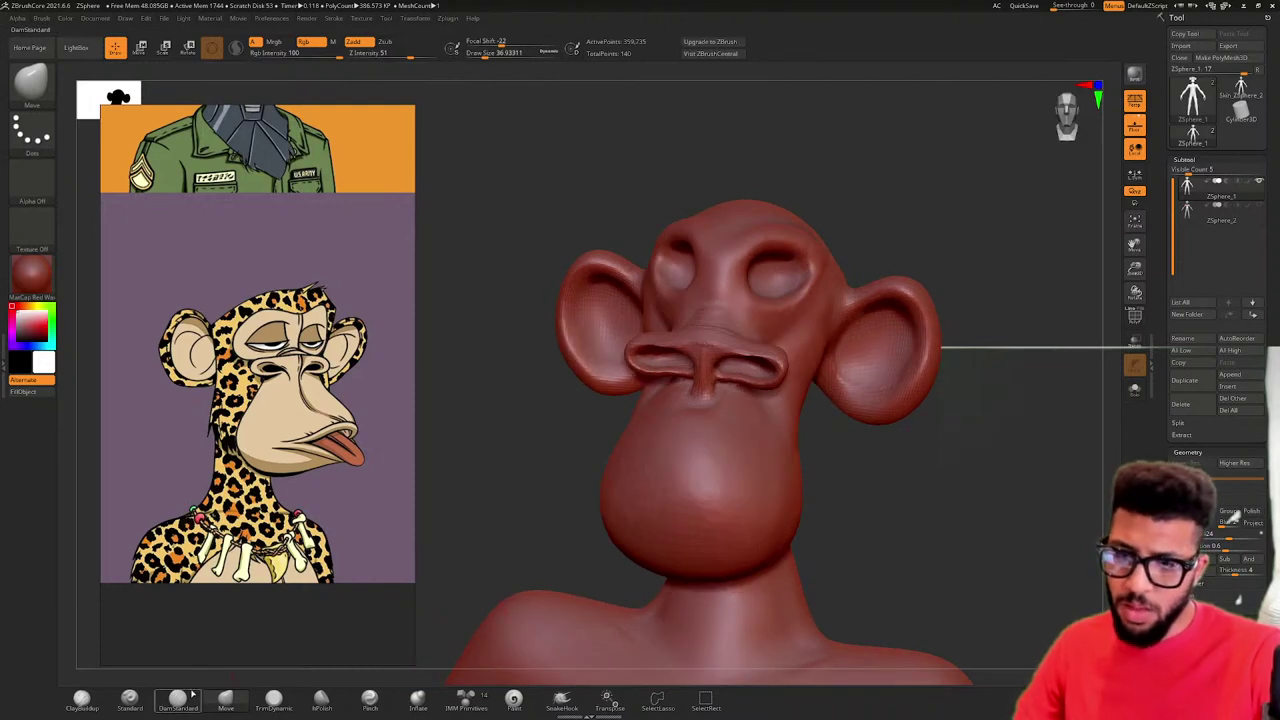
- Carve a crease along the inner hollow of both ears with the DamStandard brush at a draw size of about 37
click(178, 697)
mouse_move(714, 330)
mouse_down()
mouse_move(797, 330)
mouse_move(873, 304)
mouse_up()
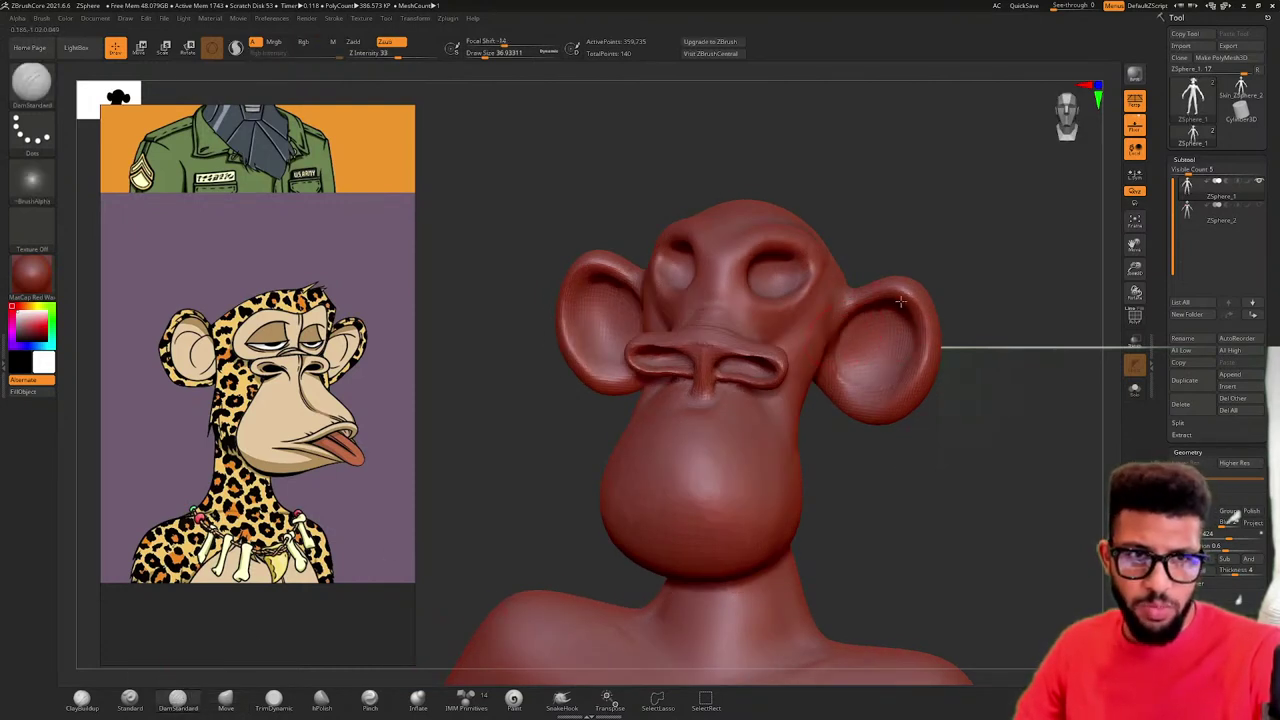
drag(1015, 297, 920, 312)
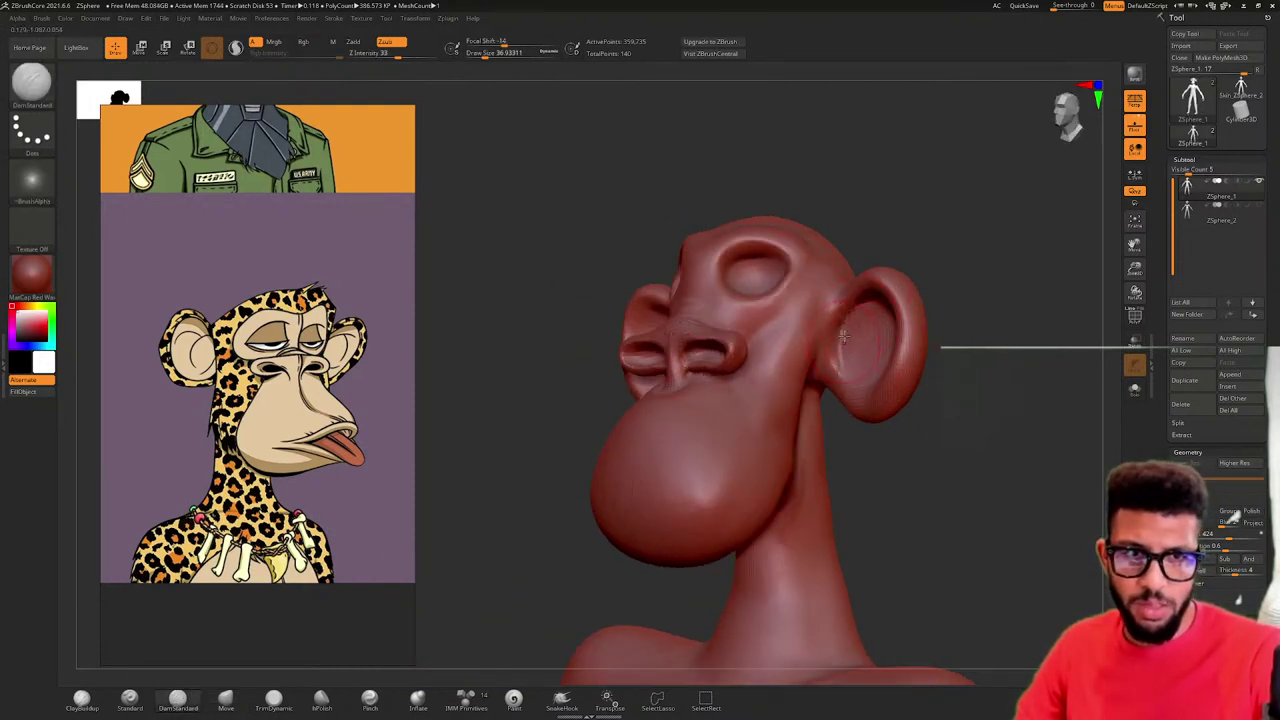
drag(989, 341, 1028, 354)
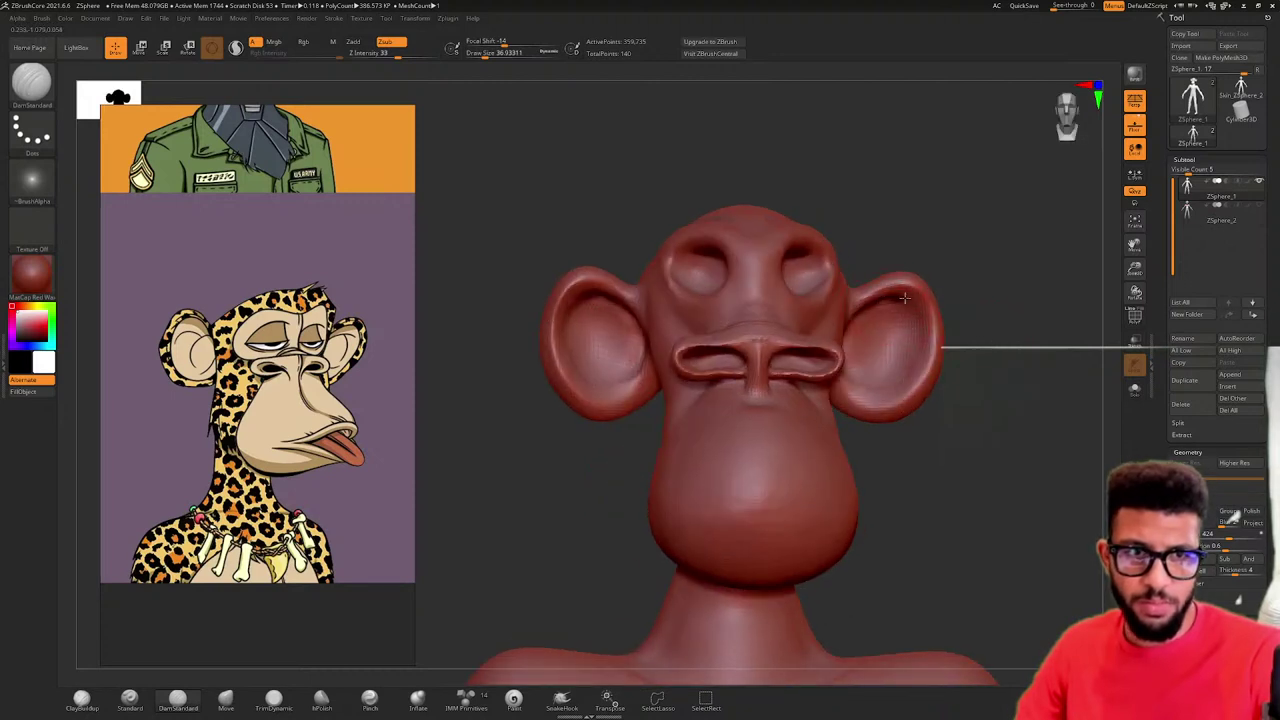
mouse_move(904, 298)
mouse_down()
mouse_move(936, 354)
mouse_move(848, 394)
mouse_move(922, 362)
mouse_move(918, 321)
mouse_up()
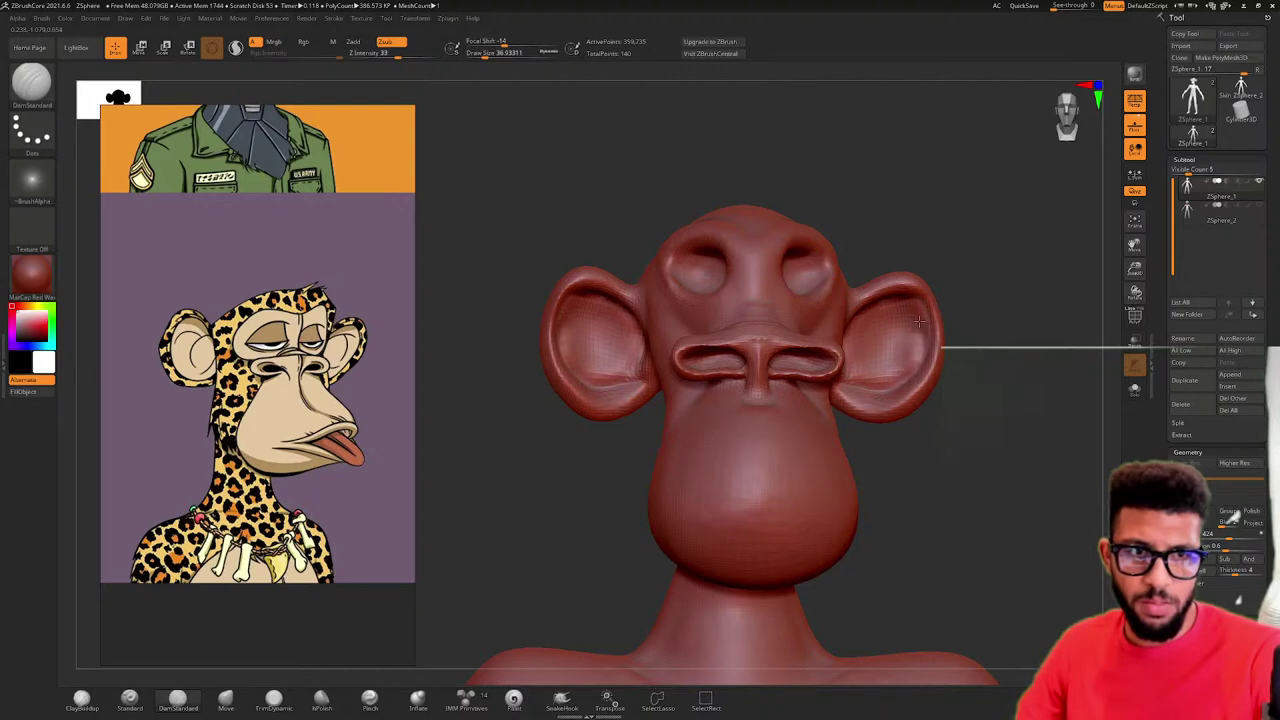
- Show the wireframe, enable Sculptris Pro, and smooth the dense mesh along the brow above the eye socket
mouse_move(994, 311)
mouse_down()
mouse_move(966, 309)
mouse_move(951, 349)
mouse_move(888, 340)
mouse_move(893, 255)
mouse_move(797, 320)
mouse_up()
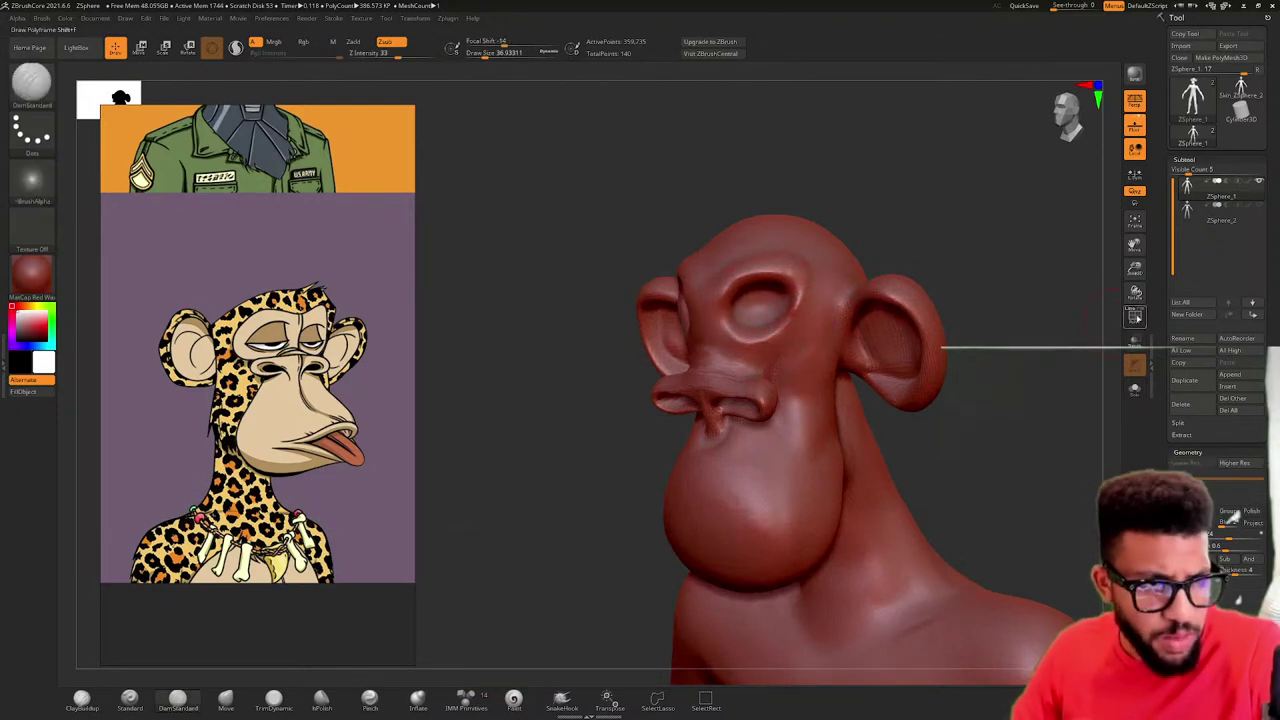
click(1136, 318)
mouse_move(844, 313)
ctrl+right_down()
mouse_move(795, 301)
mouse_move(795, 285)
ctrl+right_up()
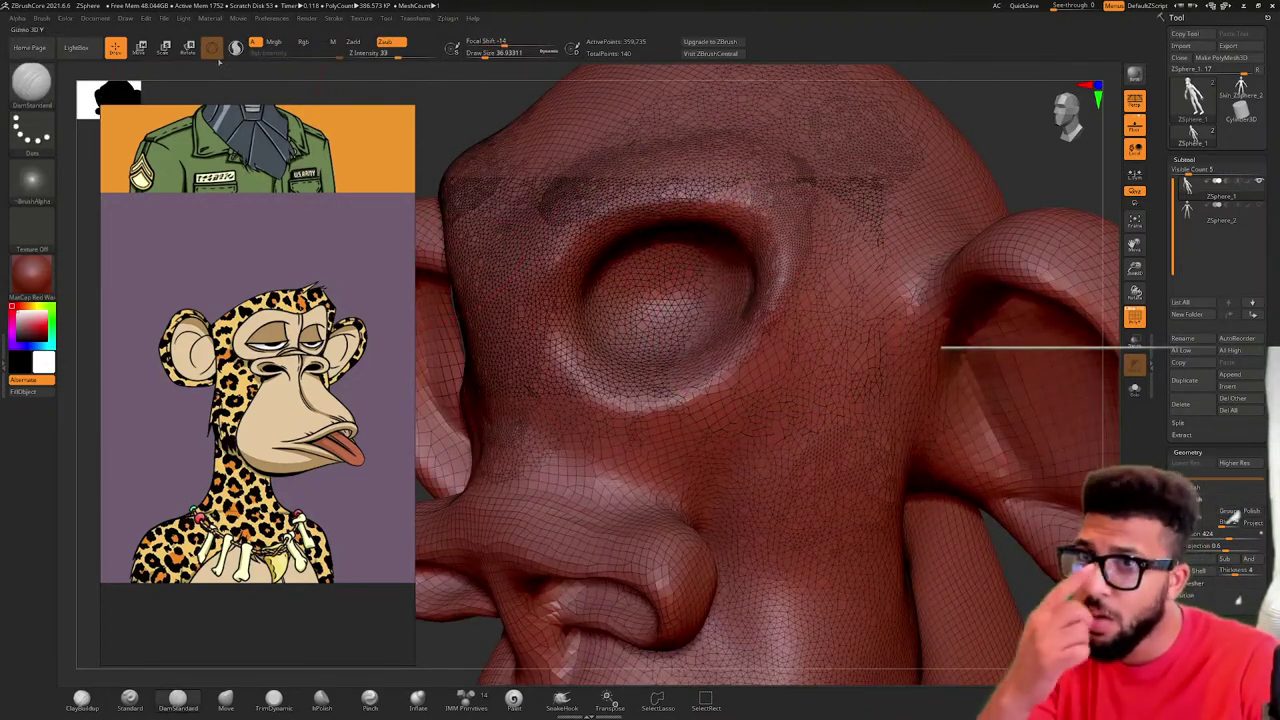
click(235, 47)
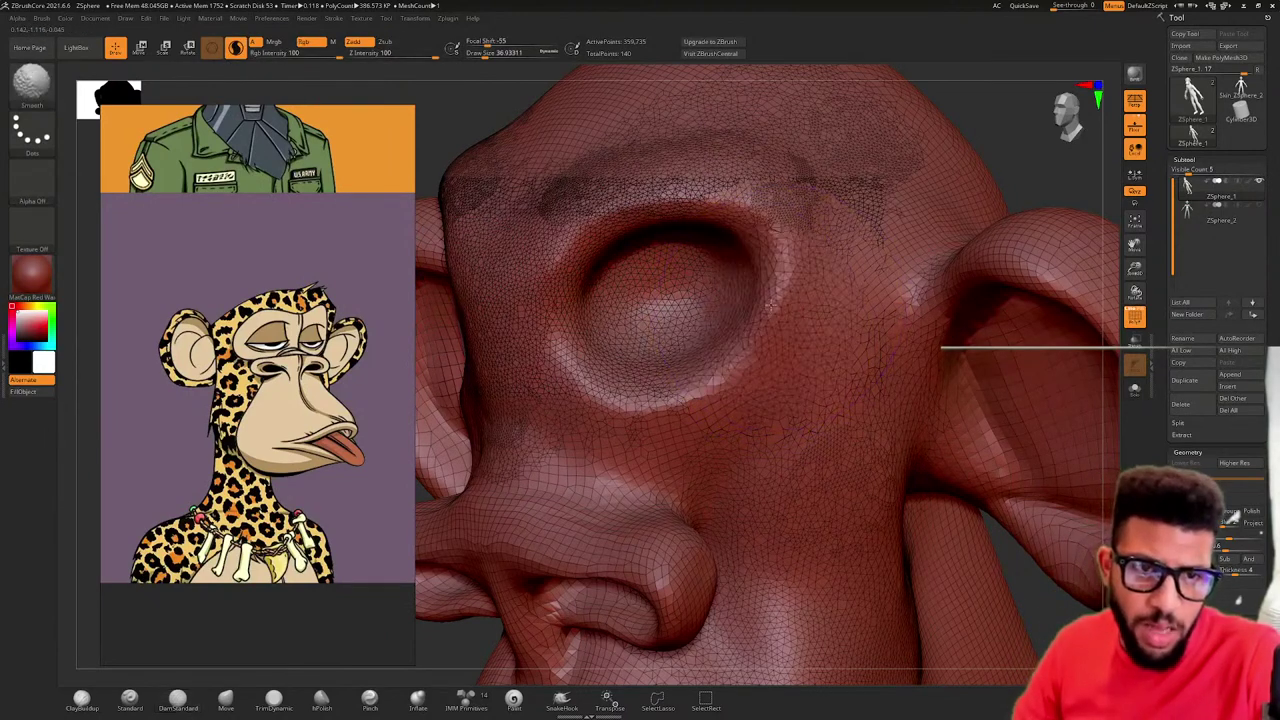
mouse_move(800, 195)
shift+mouse_down()
mouse_move(570, 185)
mouse_move(510, 240)
shift+mouse_up()
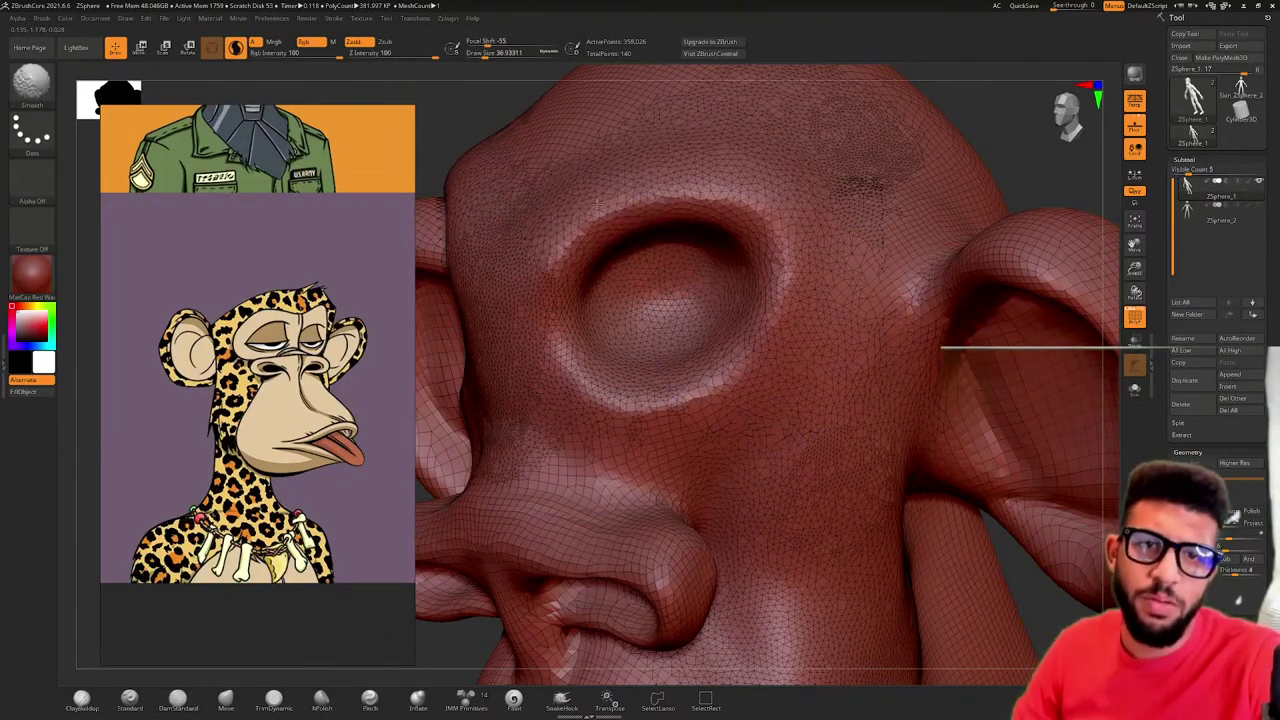
mouse_move(597, 205)
shift+mouse_down()
mouse_move(712, 292)
mouse_move(780, 235)
shift+mouse_up()
- Rework and smooth the nose bridge and brow between the eye sockets with ClayBuildup, and hide the wireframe
ctrl+right_drag(723, 290, 621, 293)
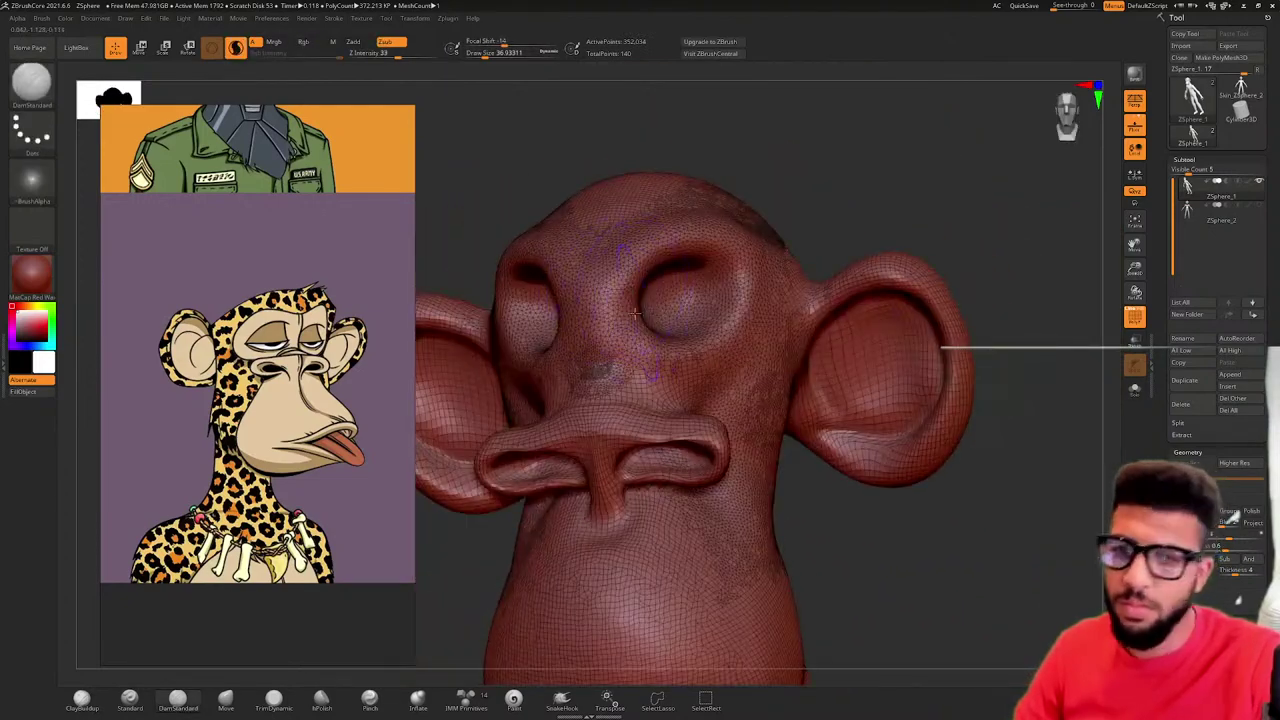
mouse_move(612, 310)
shift+mouse_down()
mouse_move(601, 361)
mouse_move(647, 258)
shift+mouse_up()
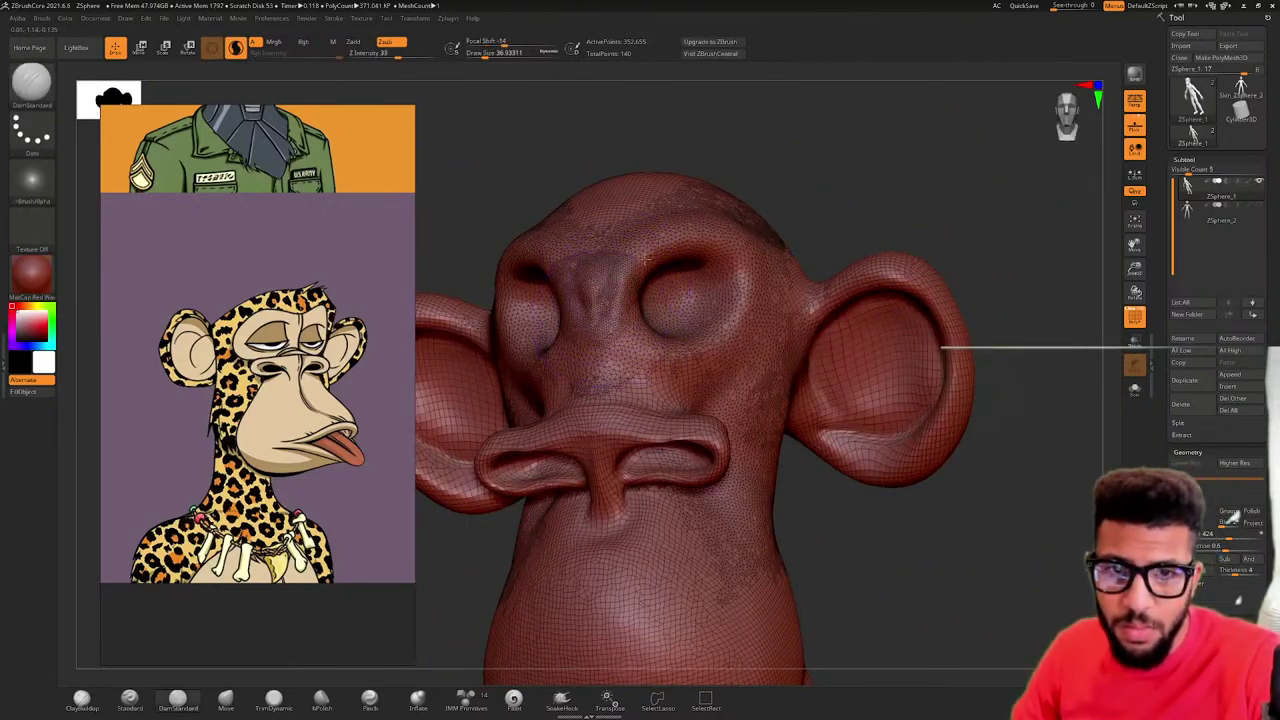
key(ctrl)
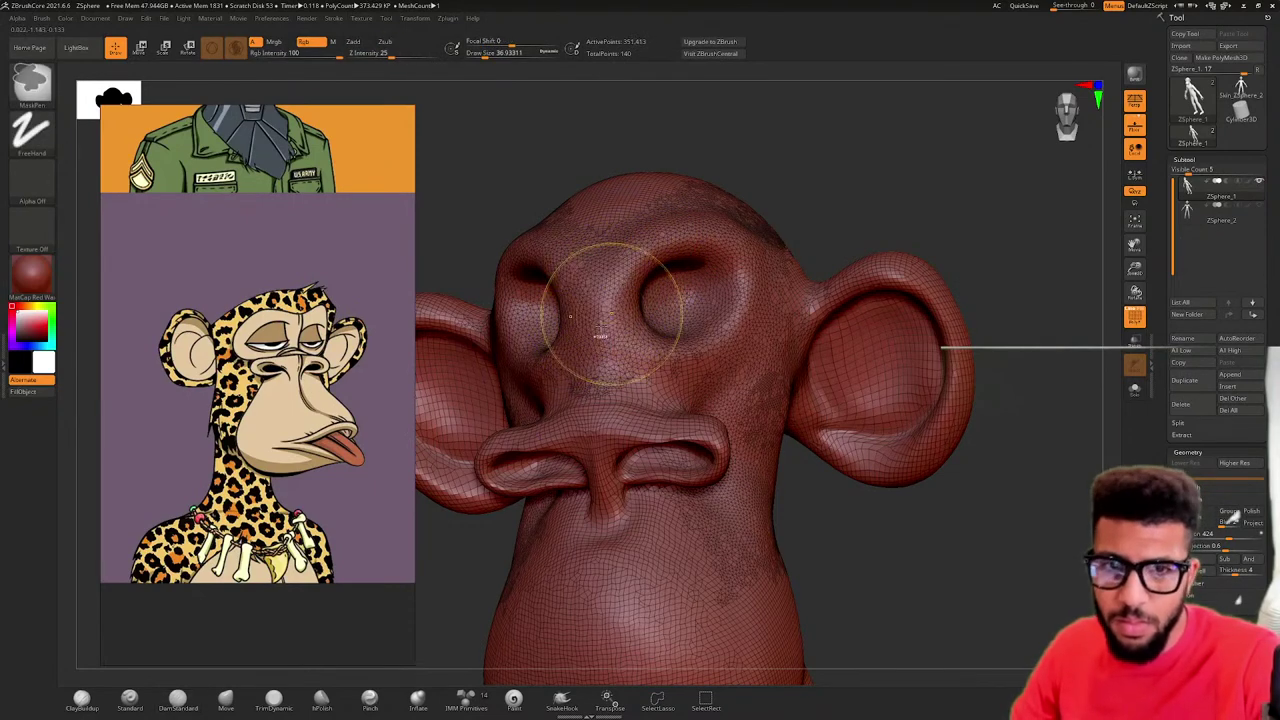
click(82, 700)
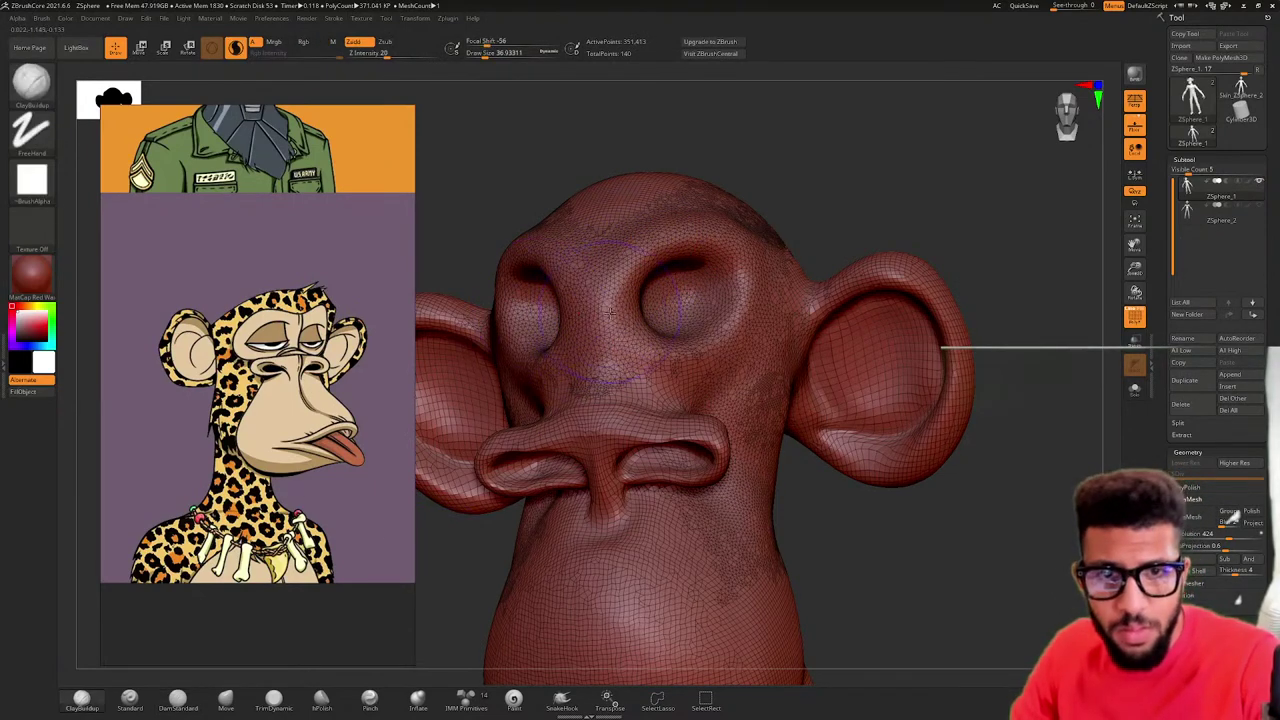
mouse_move(610, 312)
mouse_down()
mouse_move(646, 243)
mouse_move(704, 233)
mouse_up()
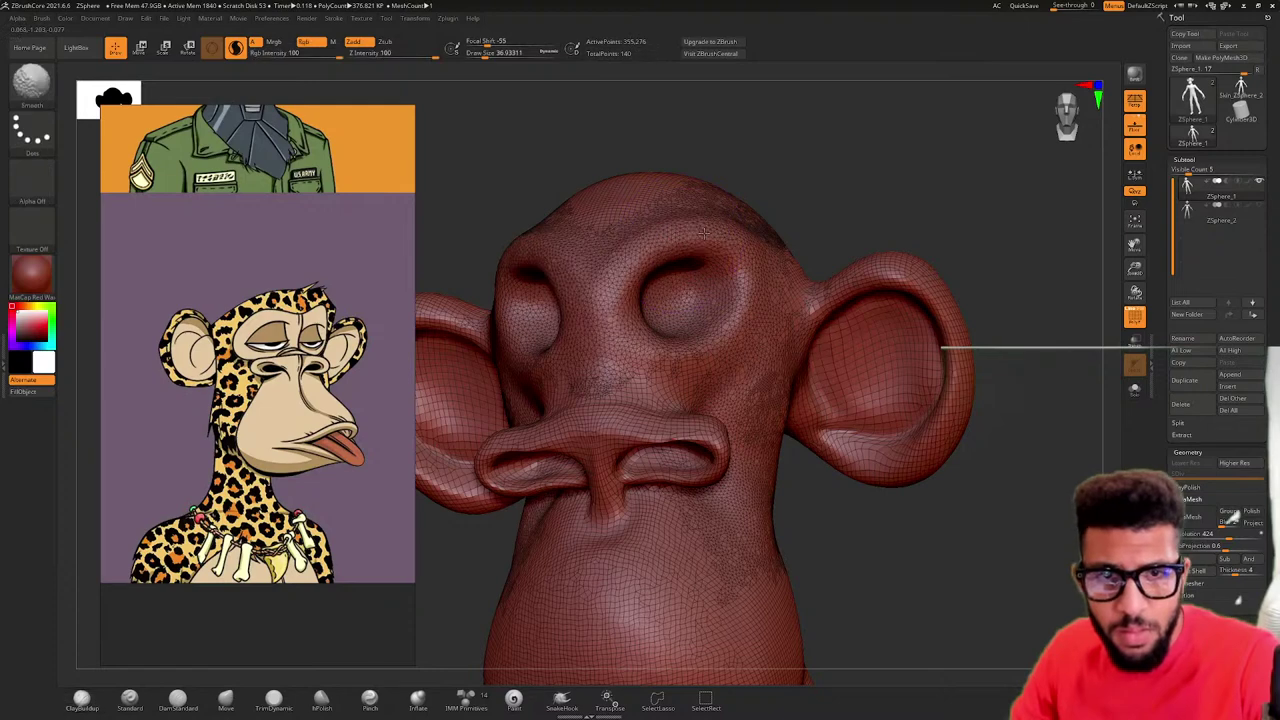
click(1134, 316)
- Thicken the rims around the nostril openings with the Inflate brush
drag(1000, 300, 909, 221)
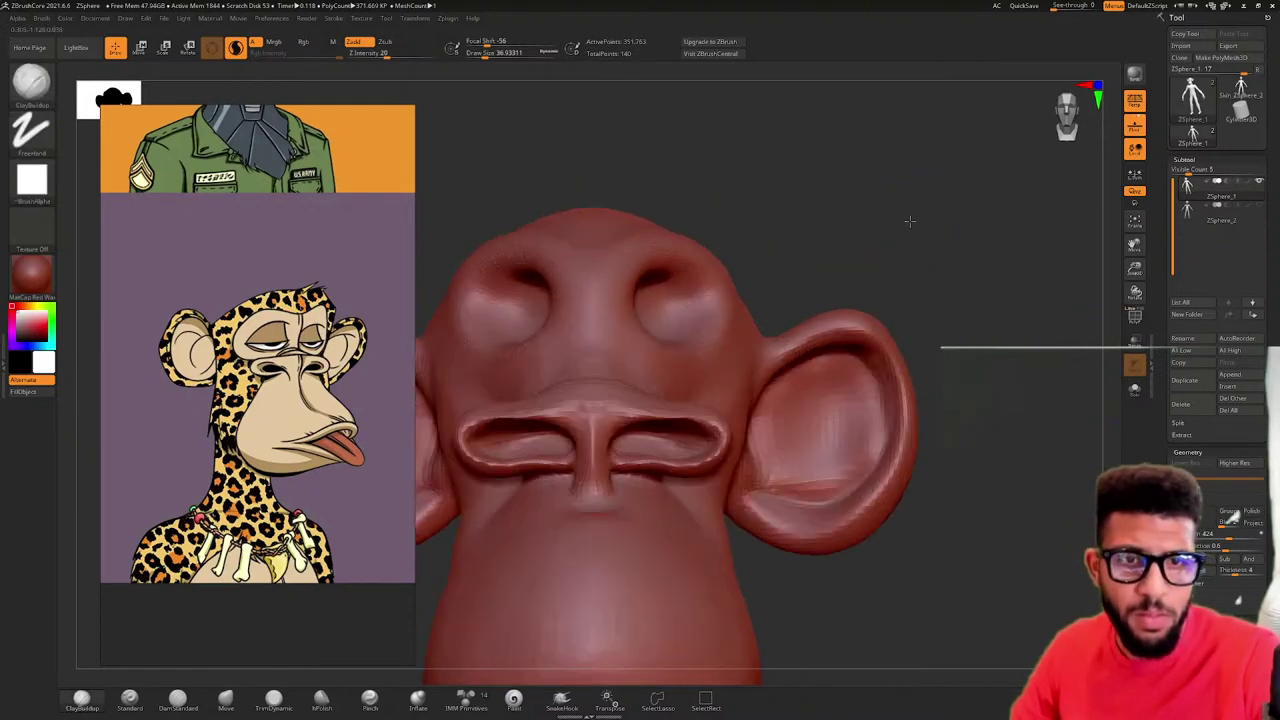
ctrl+right_drag(894, 272, 771, 300)
drag(906, 417, 780, 419)
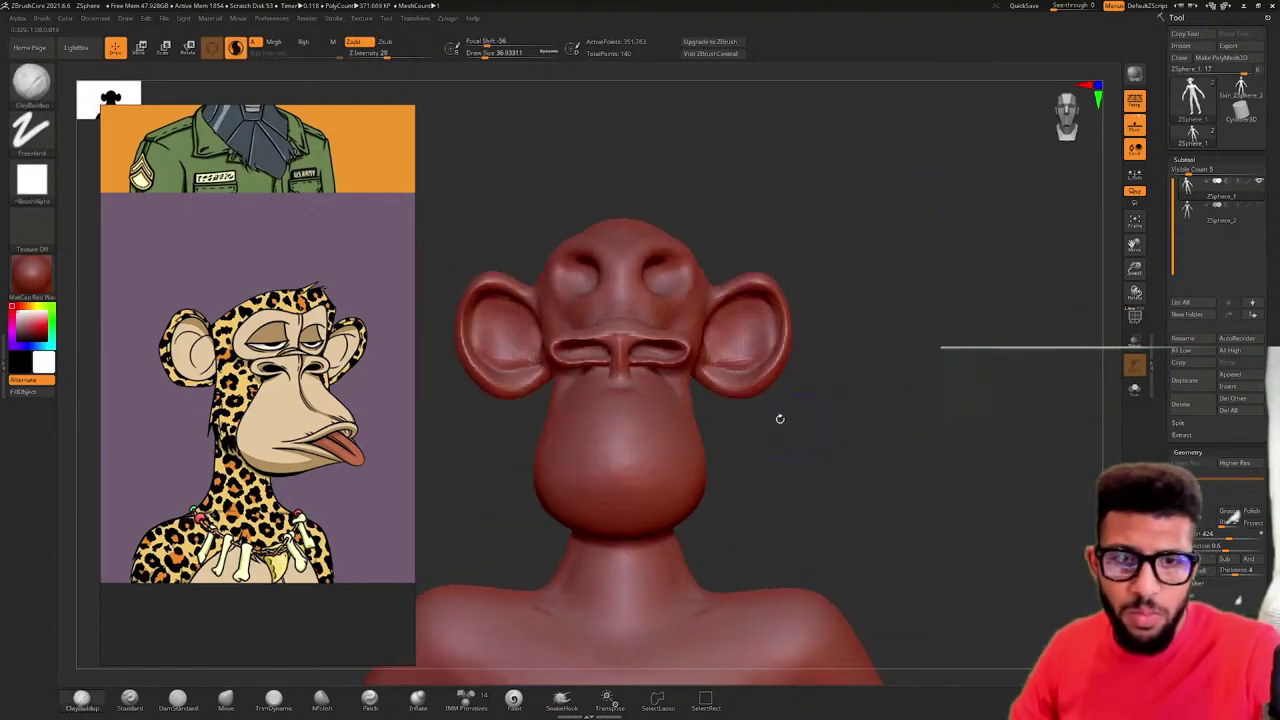
ctrl+right_drag(681, 353, 682, 363)
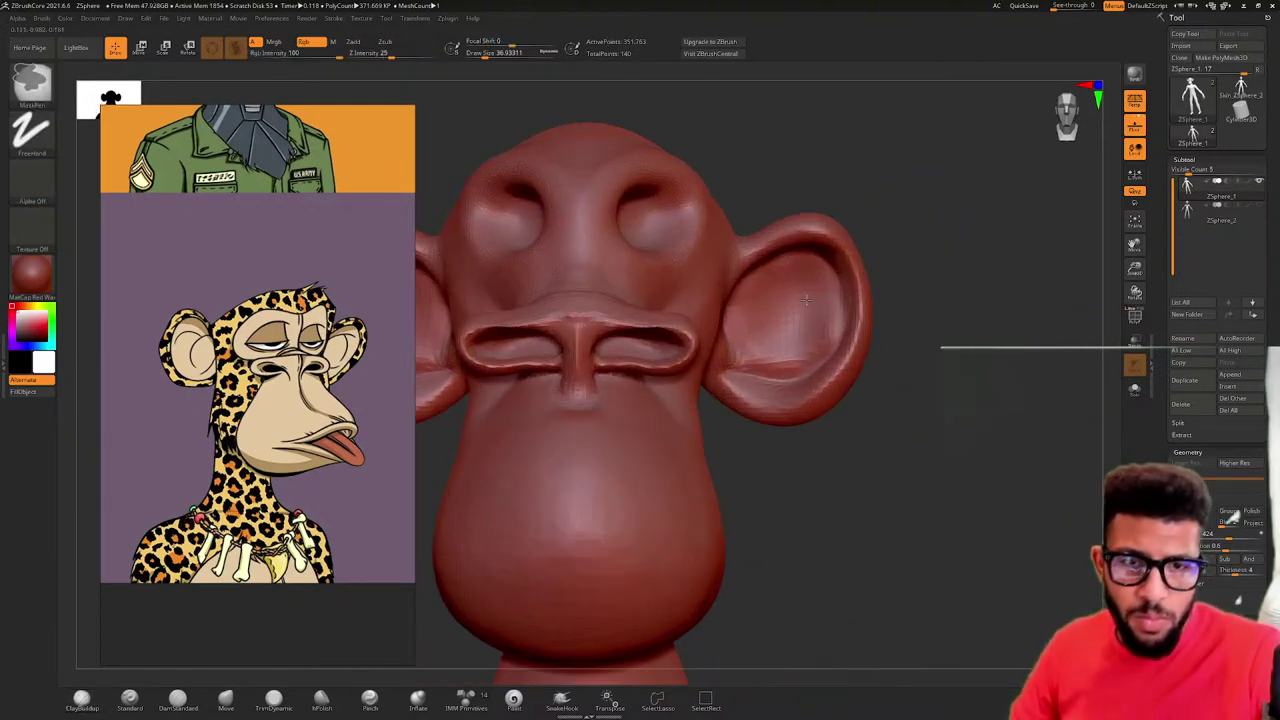
click(418, 700)
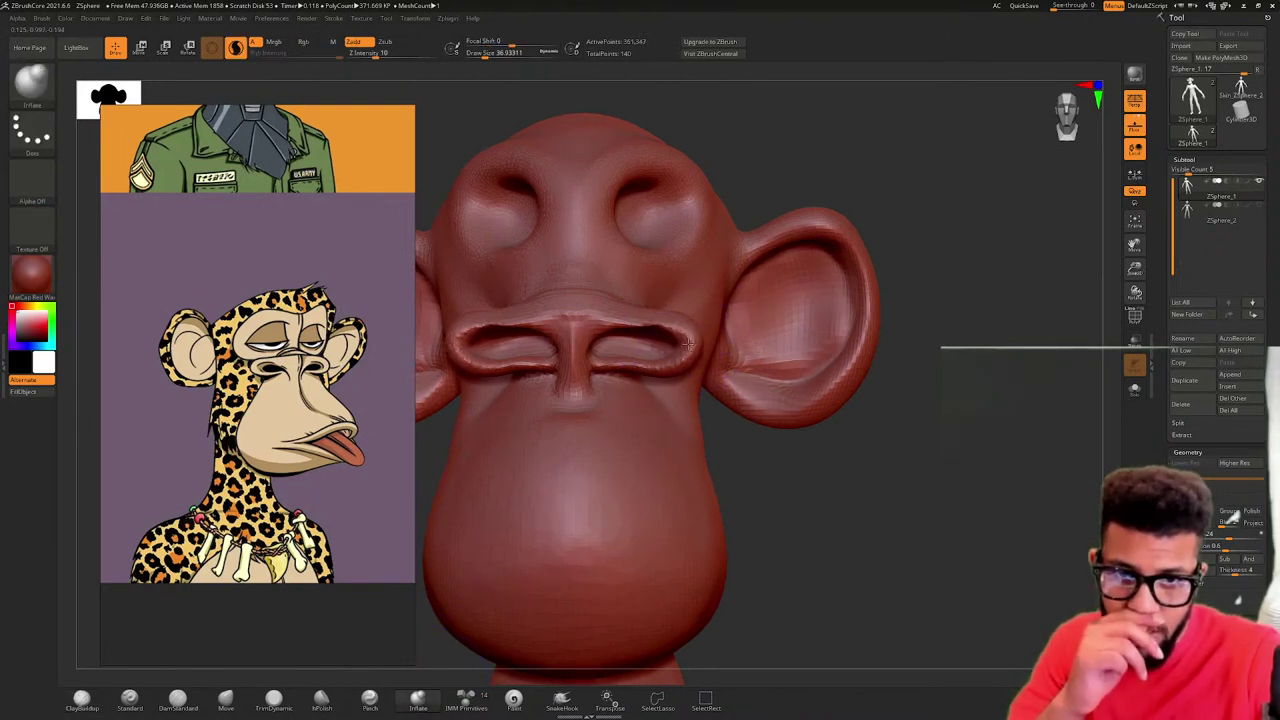
drag(688, 343, 683, 366)
drag(531, 320, 480, 327)
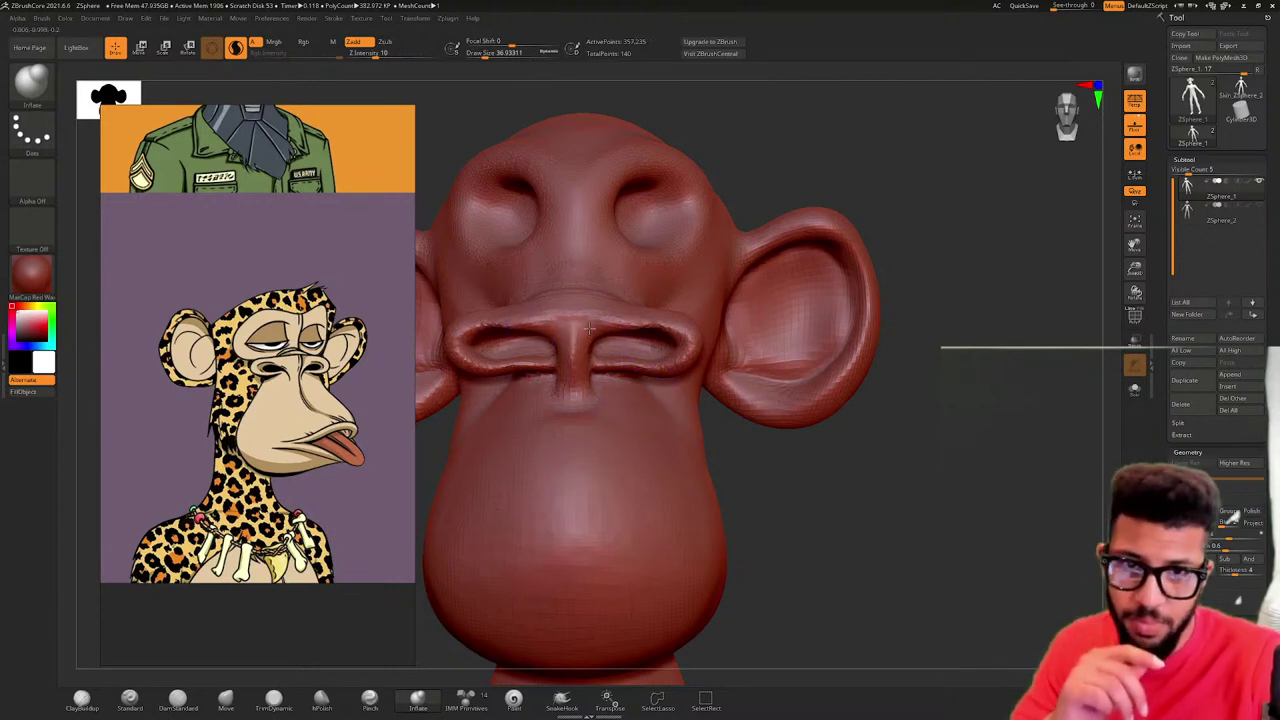
mouse_move(903, 453)
mouse_down()
mouse_move(420, 400)
mouse_move(461, 392)
mouse_up()
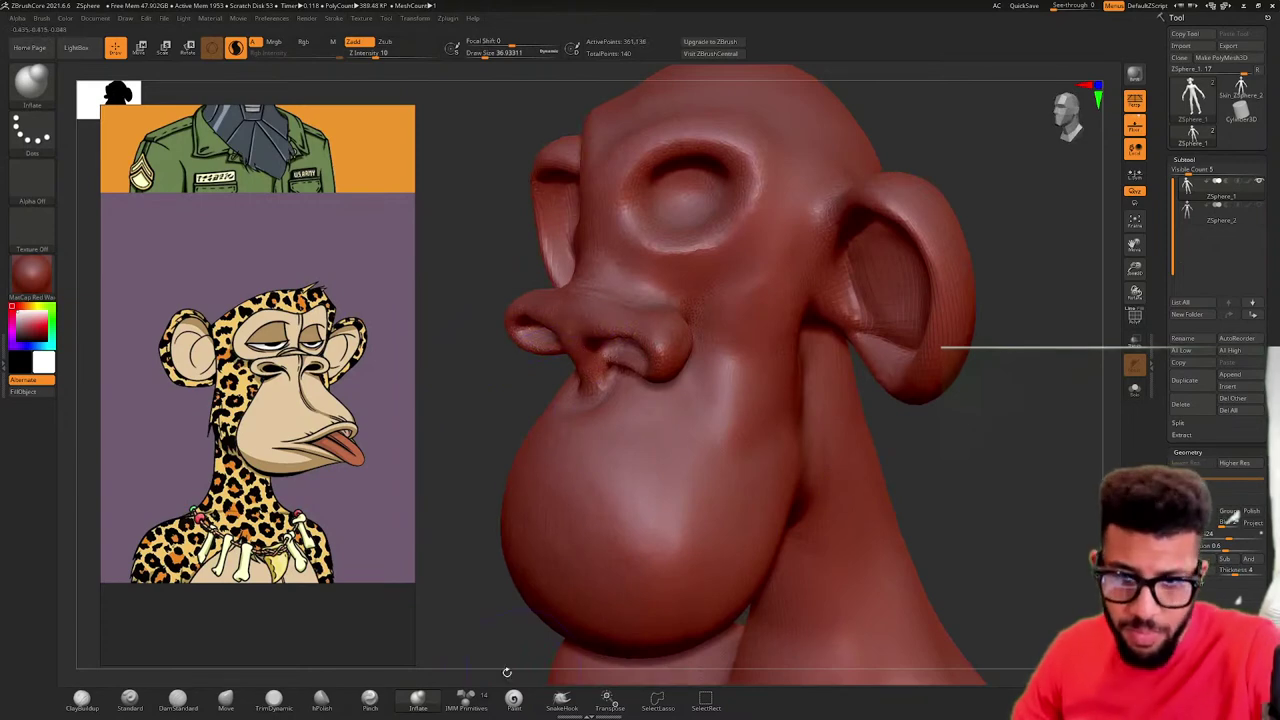
- Flatten the nostril rims and the front of the nose with the hPolish brush at a draw size of about 33
mouse_move(457, 484)
mouse_down()
mouse_move(580, 450)
mouse_move(664, 318)
mouse_up()
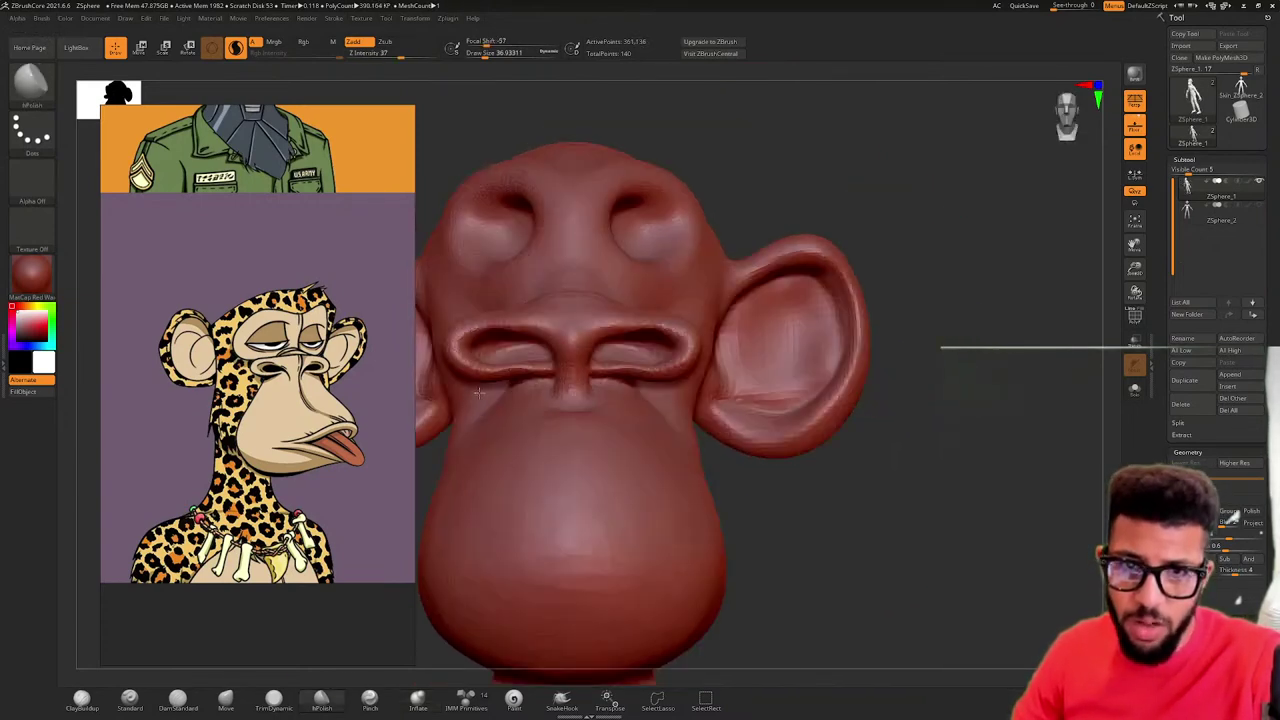
key(space)
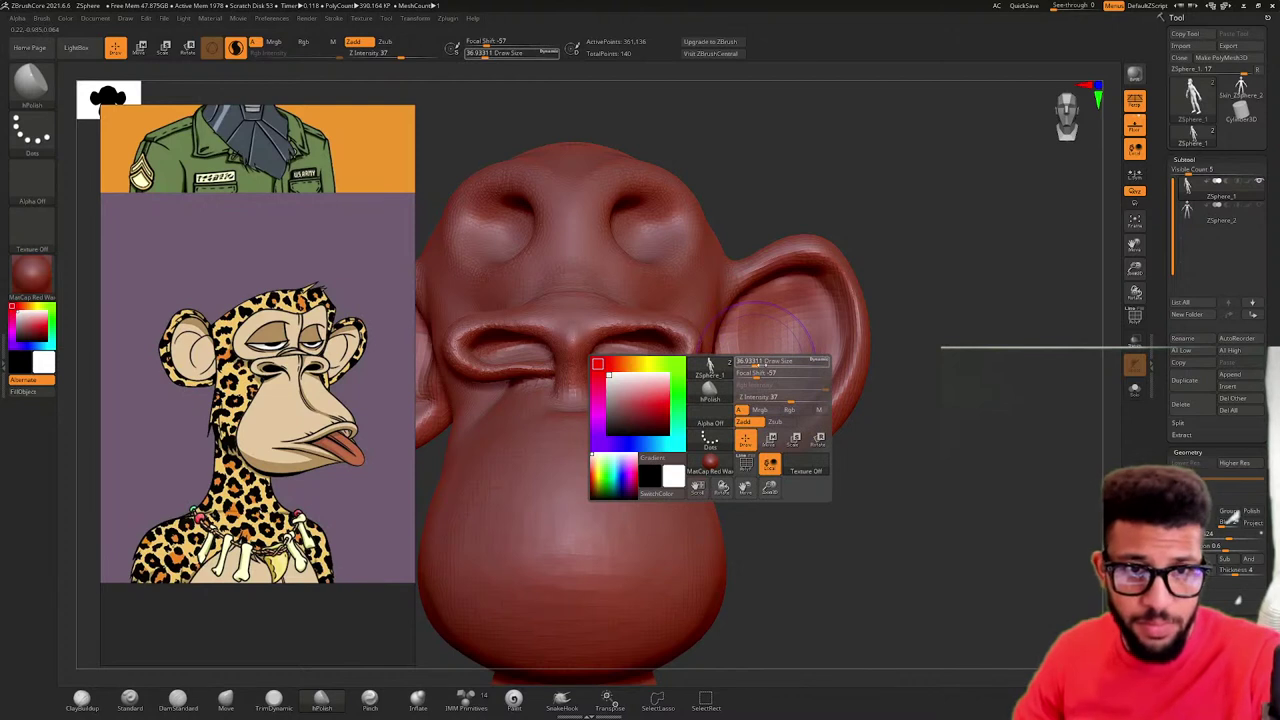
drag(764, 364, 757, 361)
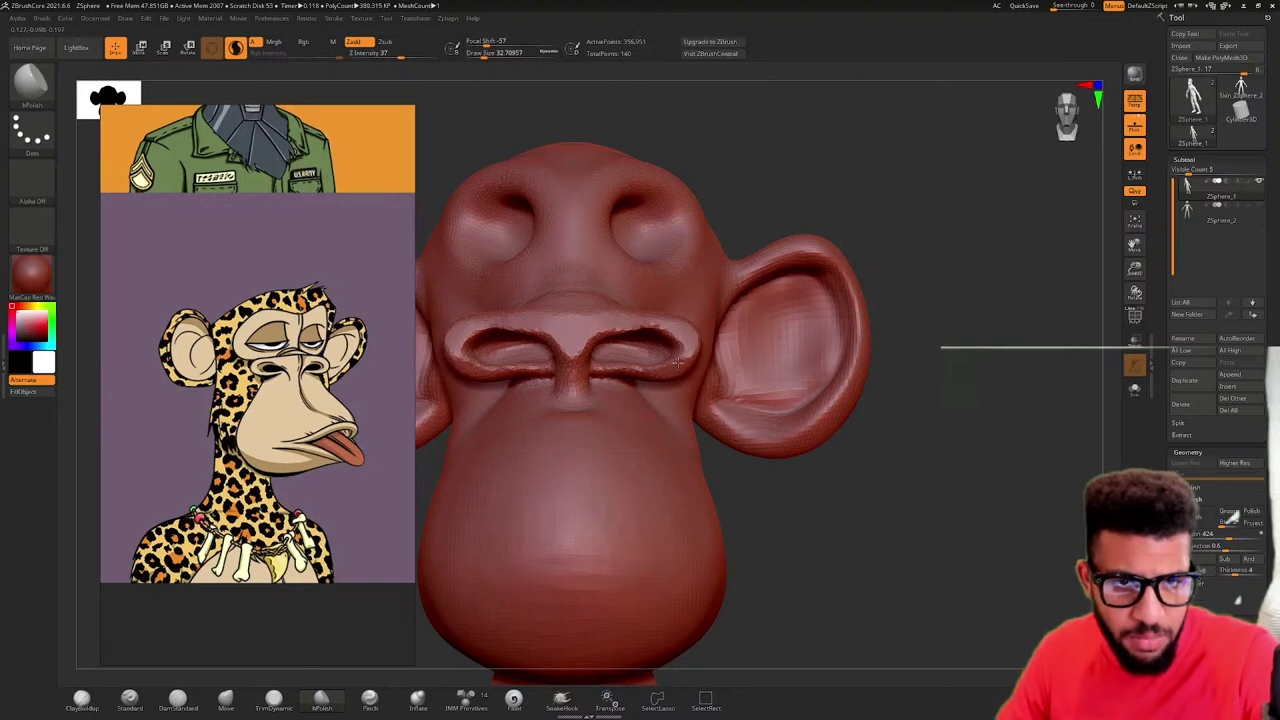
mouse_move(686, 358)
mouse_down()
mouse_move(600, 372)
mouse_move(582, 342)
mouse_move(573, 374)
mouse_move(566, 342)
mouse_up()
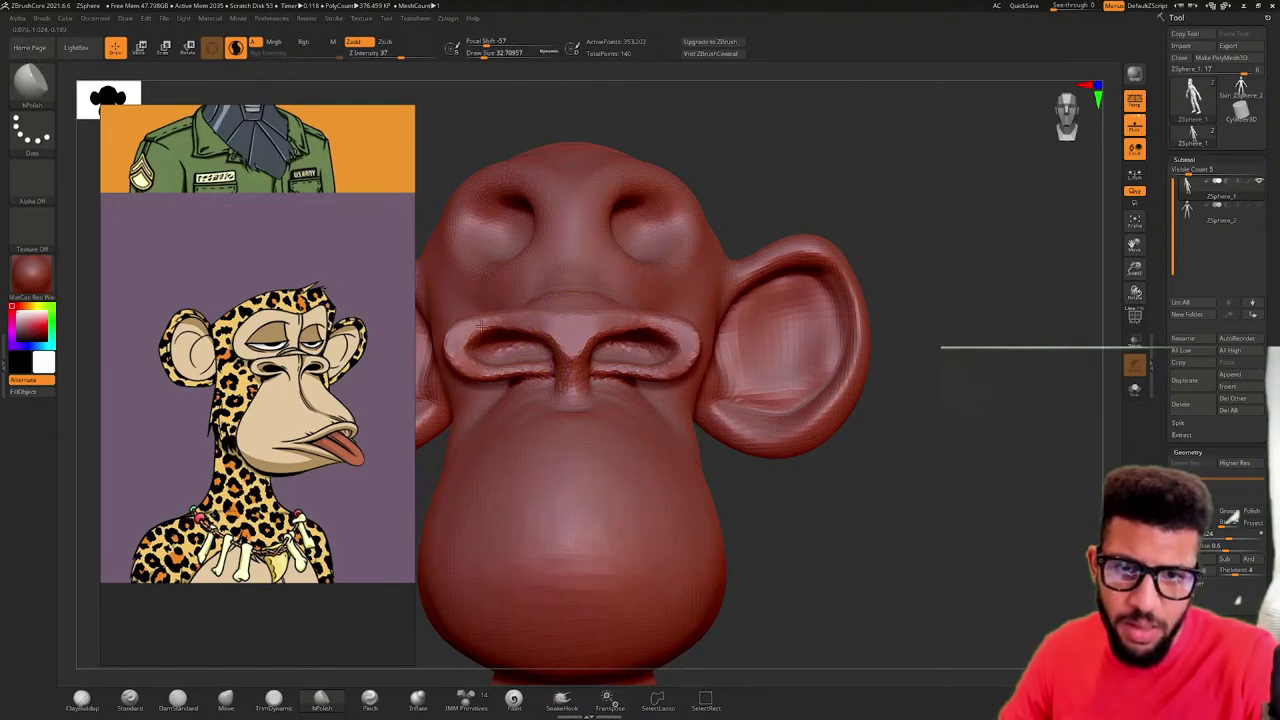
mouse_move(482, 326)
mouse_down()
mouse_move(548, 326)
mouse_move(572, 350)
mouse_move(588, 344)
mouse_up()
- Polish the front faces of the ear rims from the upper edge down to the lobe with hPolish
mouse_move(808, 195)
right_down()
mouse_move(806, 263)
mouse_move(791, 242)
mouse_move(778, 248)
right_up()
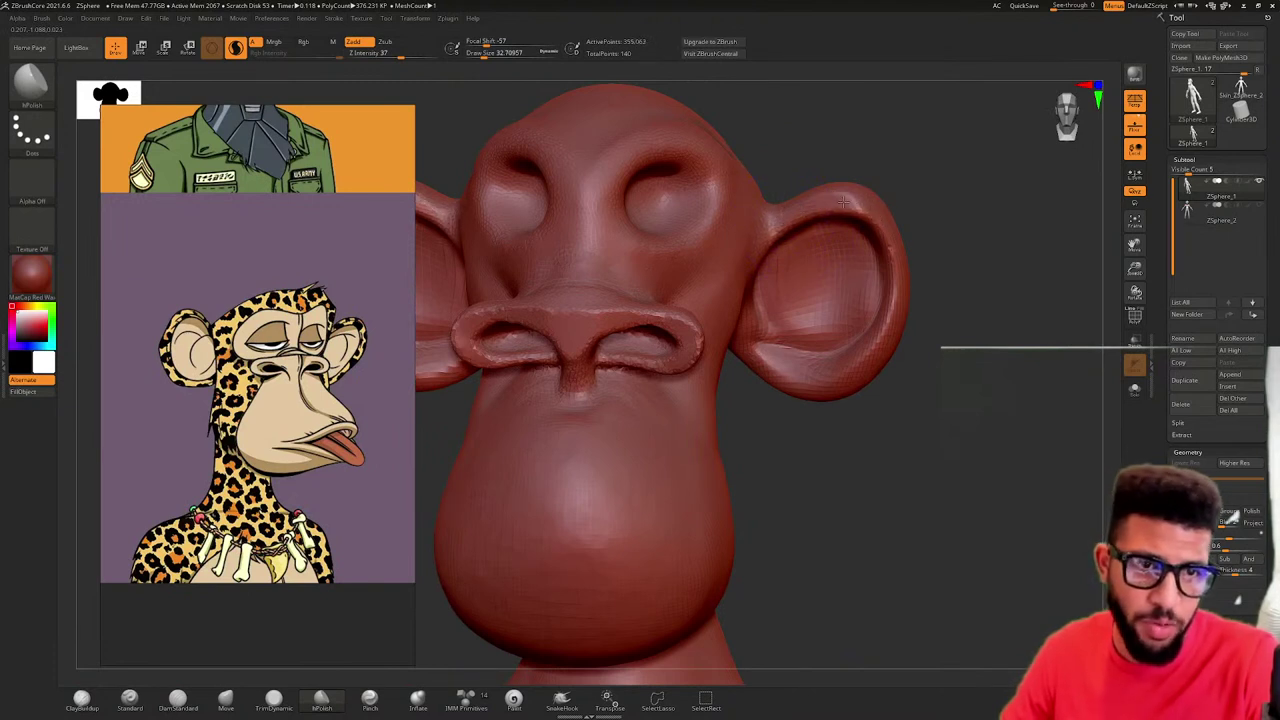
drag(843, 203, 937, 232)
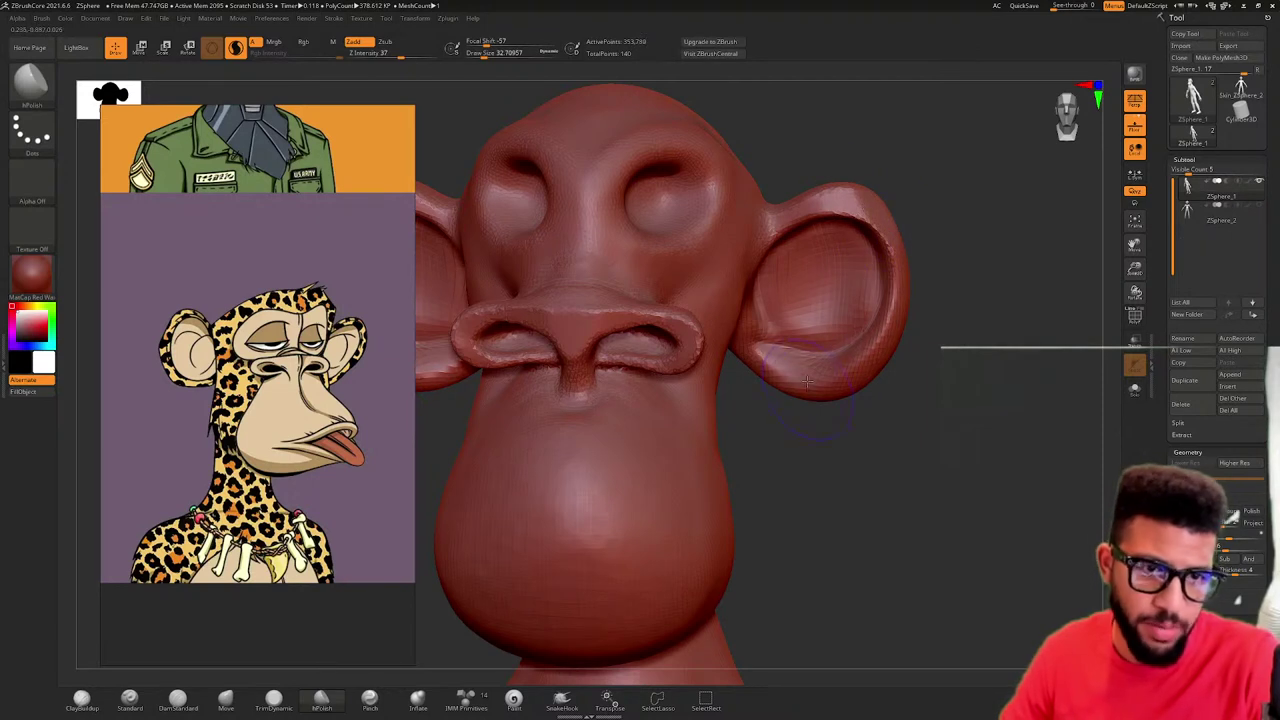
mouse_move(800, 374)
mouse_down()
mouse_move(808, 362)
mouse_move(831, 377)
mouse_up()
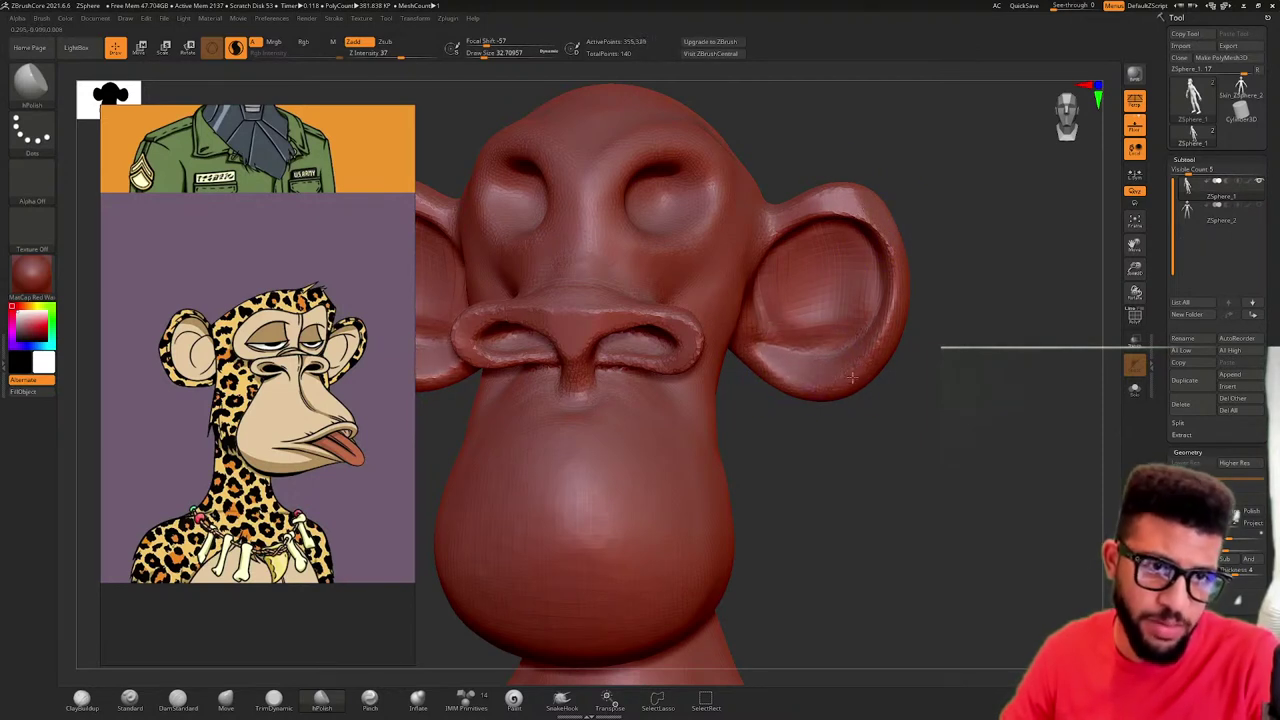
drag(880, 343, 883, 347)
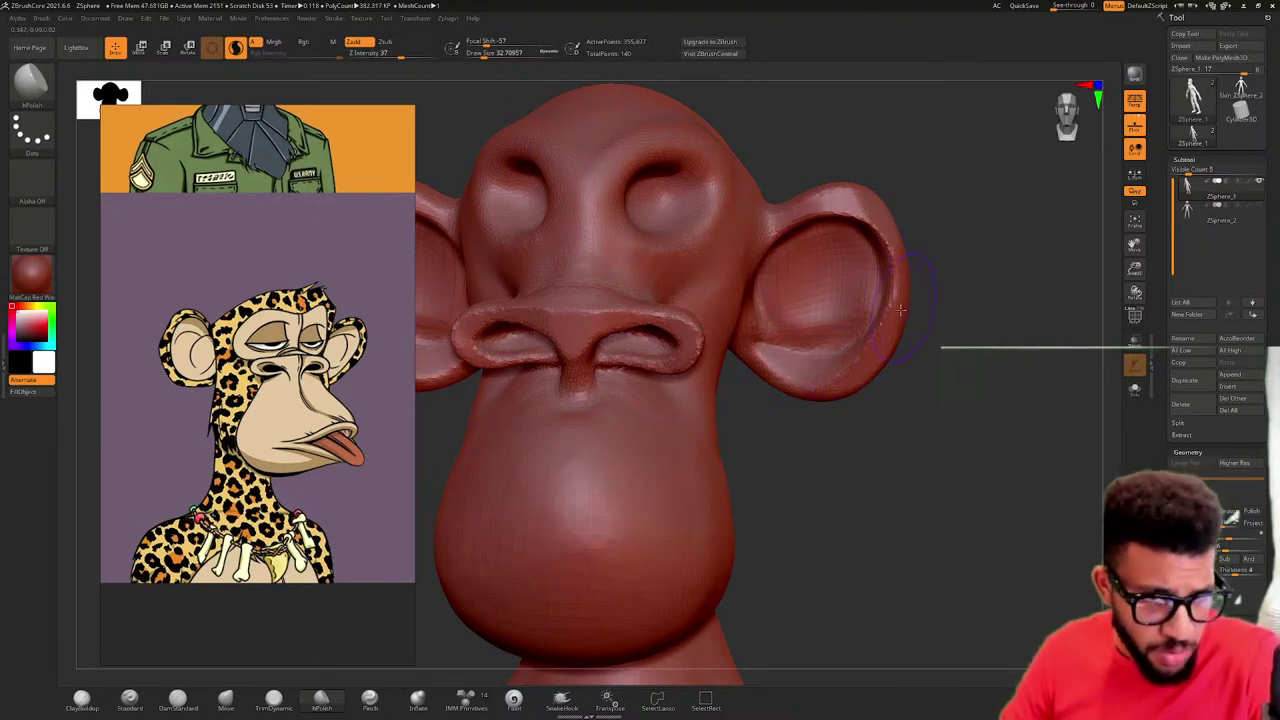
drag(884, 241, 865, 217)
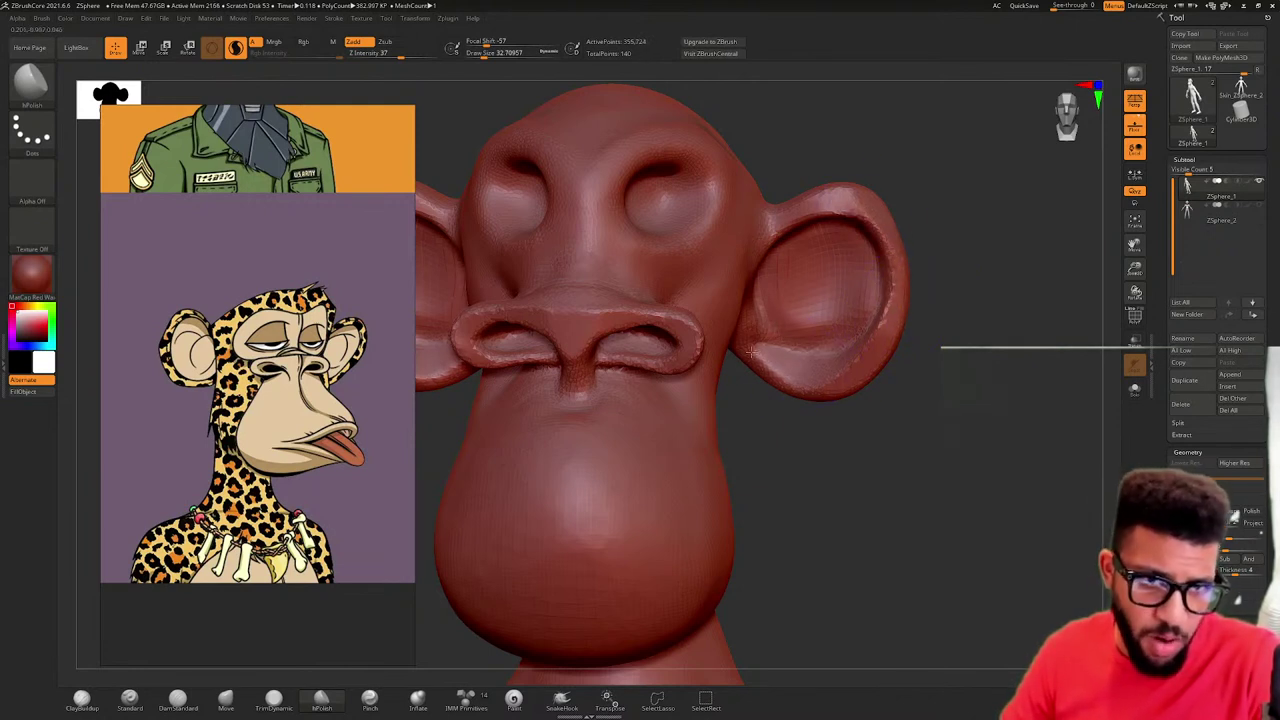
drag(750, 352, 859, 378)
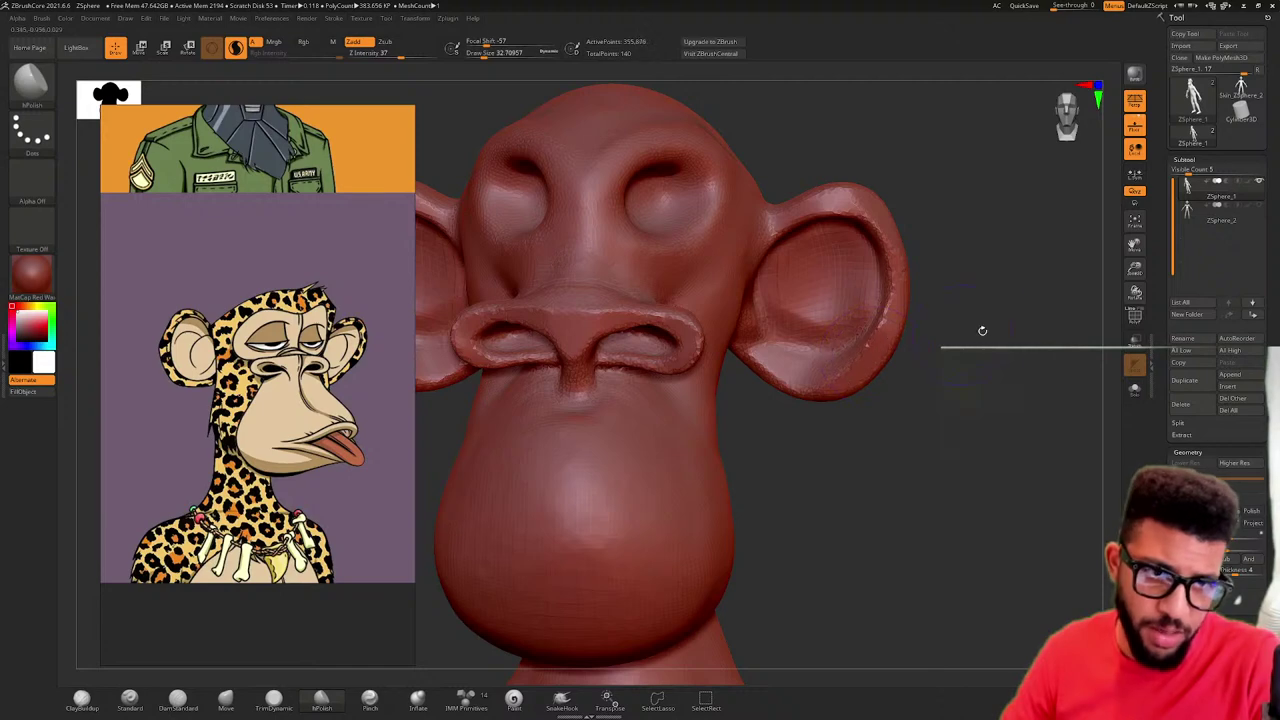
- Polish the outer edge and back of the ear rim with hPolish
drag(982, 331, 800, 290)
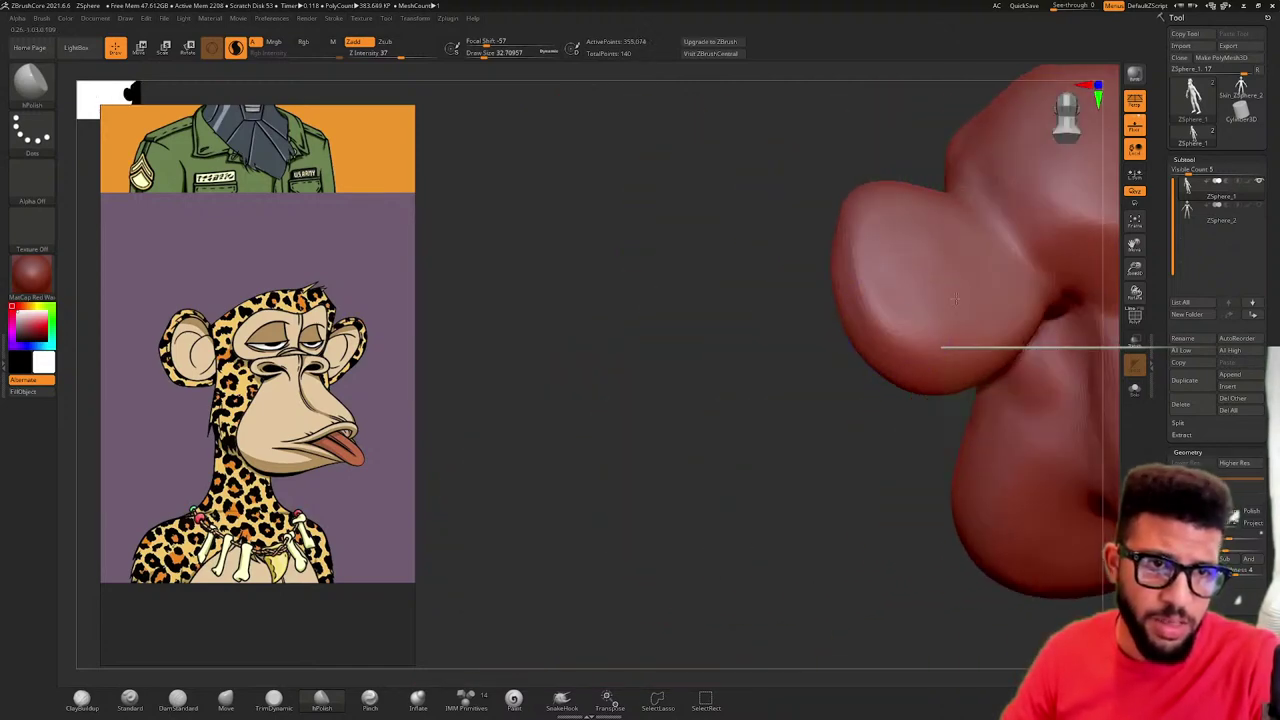
mouse_move(752, 346)
mouse_down()
mouse_move(868, 347)
mouse_move(840, 345)
mouse_up()
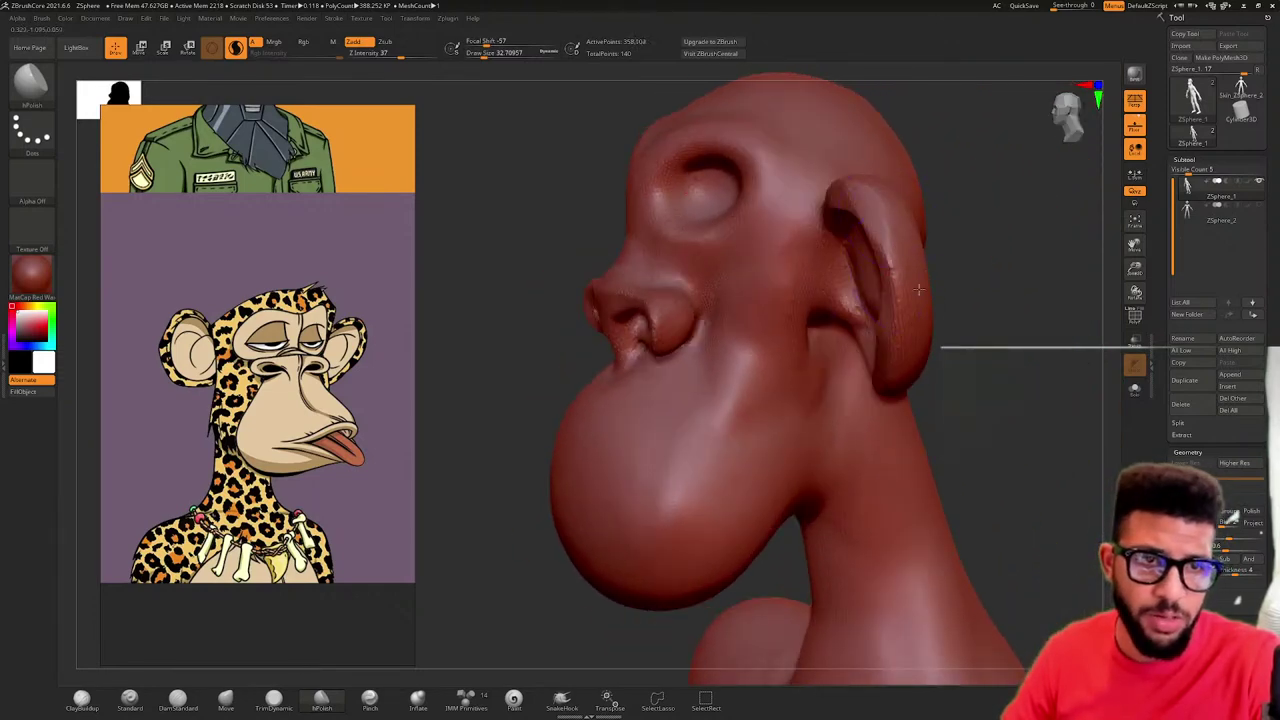
drag(929, 316, 911, 314)
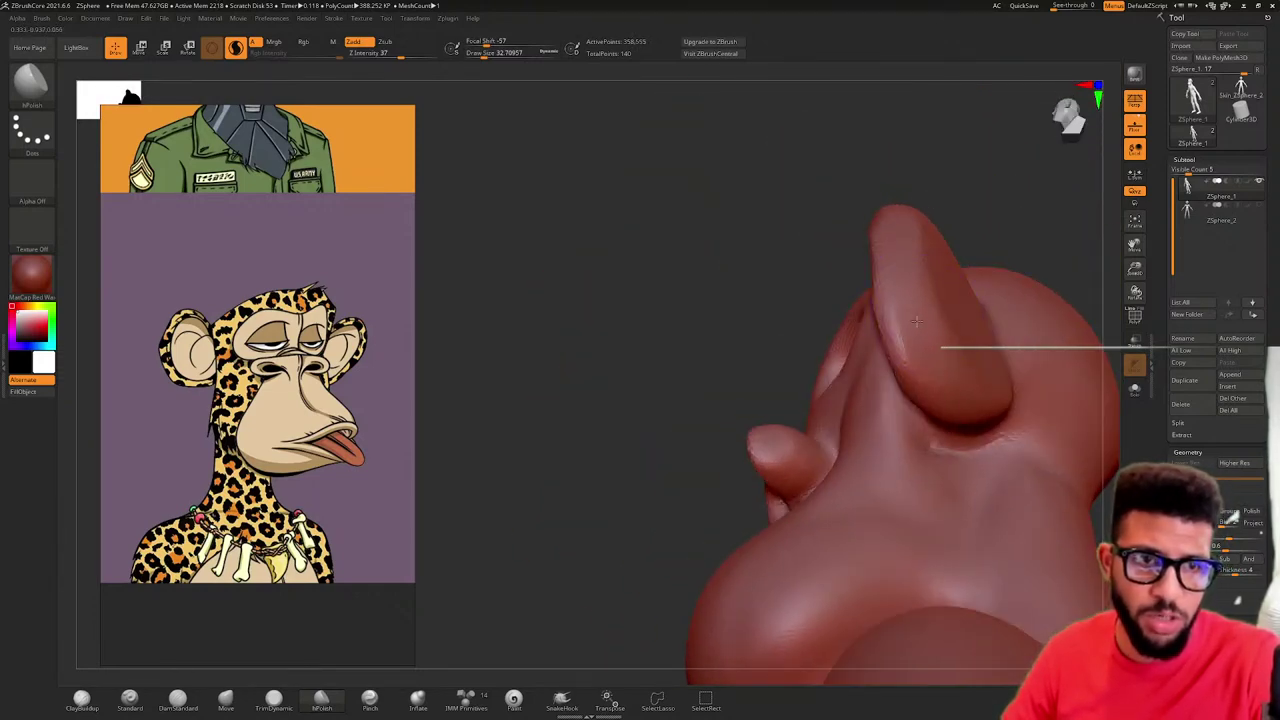
drag(932, 362, 815, 438)
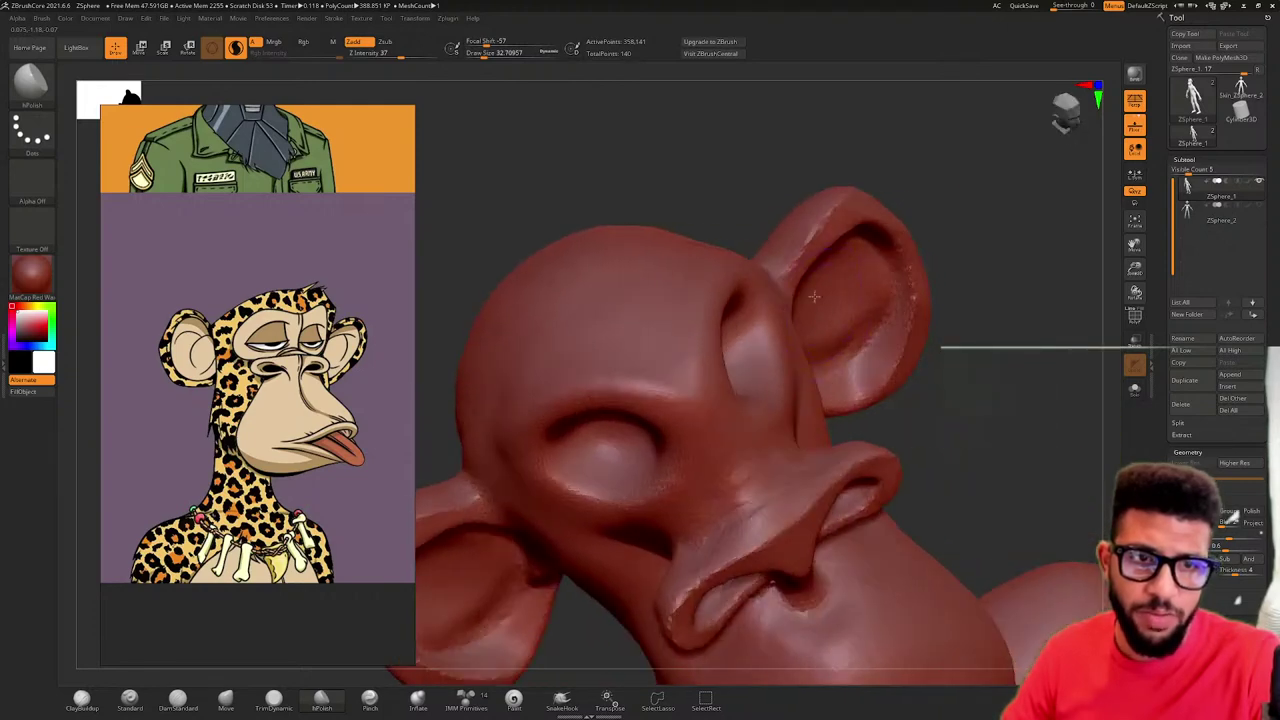
drag(989, 408, 950, 328)
alt+drag(728, 238, 830, 241)
ctrl+right_drag(830, 241, 915, 378)
ctrl+right_drag(915, 378, 964, 463)
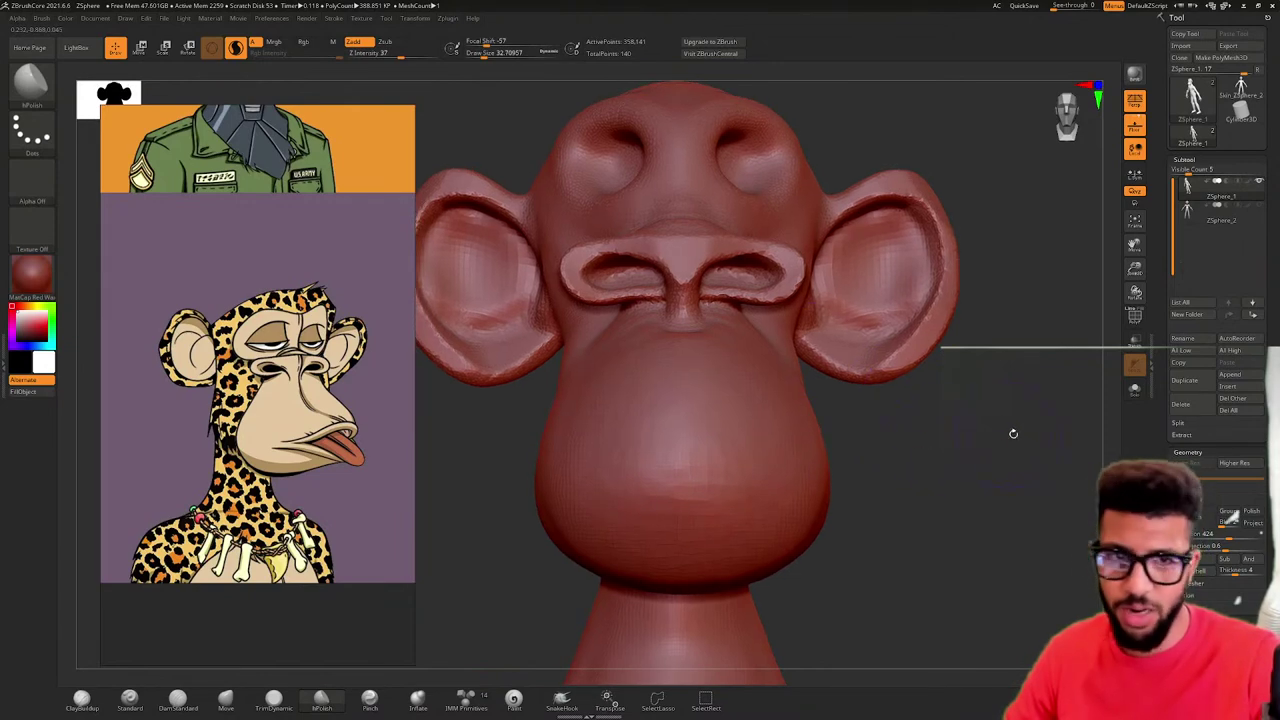
drag(1013, 433, 961, 418)
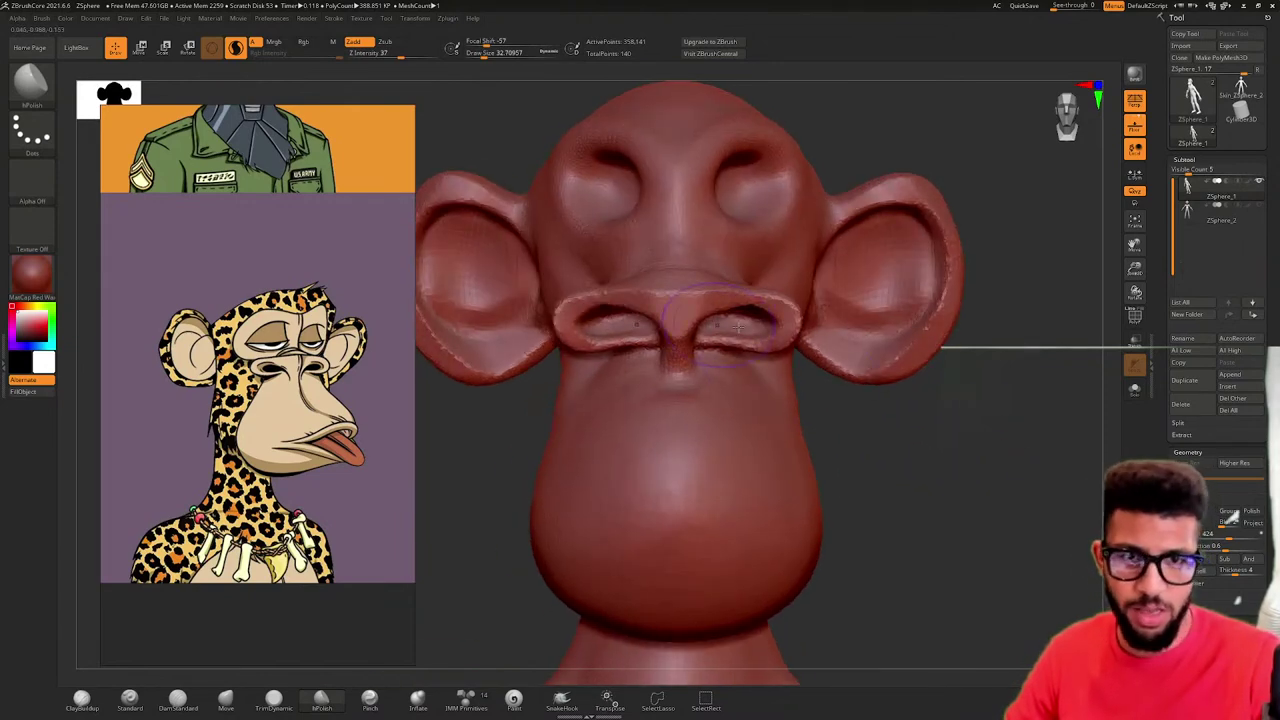
- Adjust the nostril openings with the Move brush and smooth the cheek between the eye socket and the ear
click(224, 702)
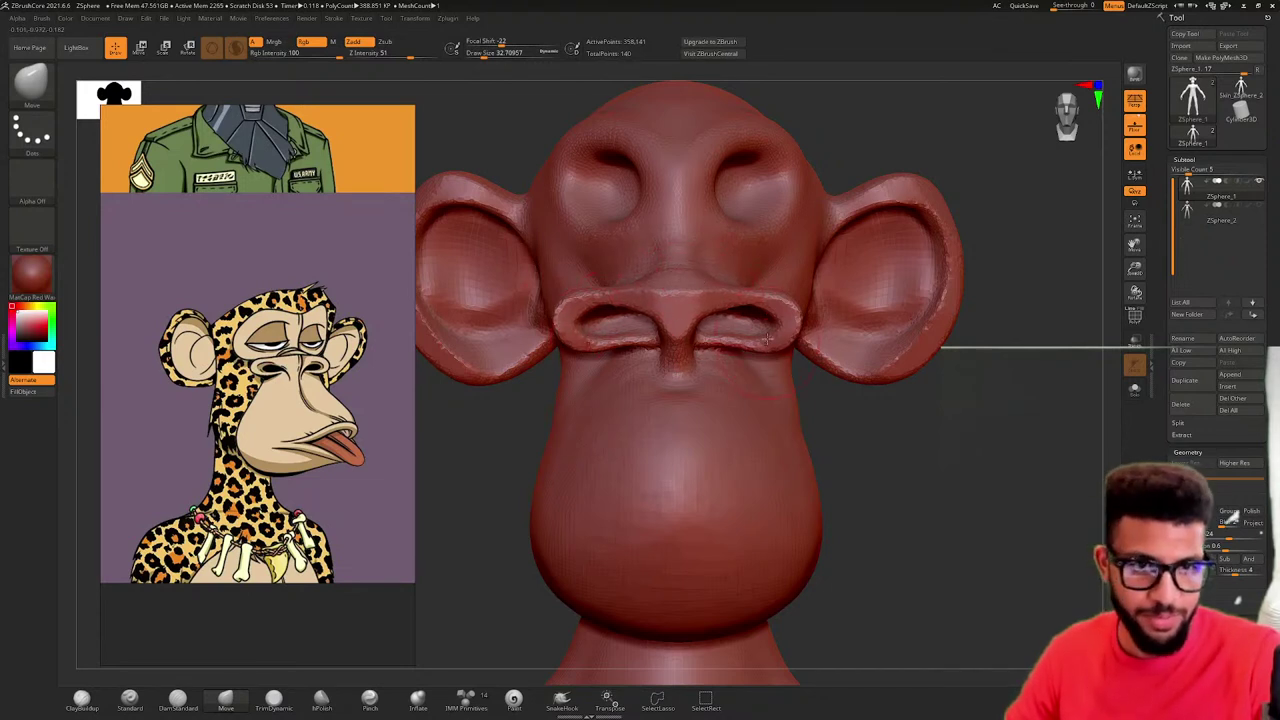
mouse_move(767, 339)
mouse_down()
mouse_move(750, 348)
mouse_move(693, 331)
mouse_up()
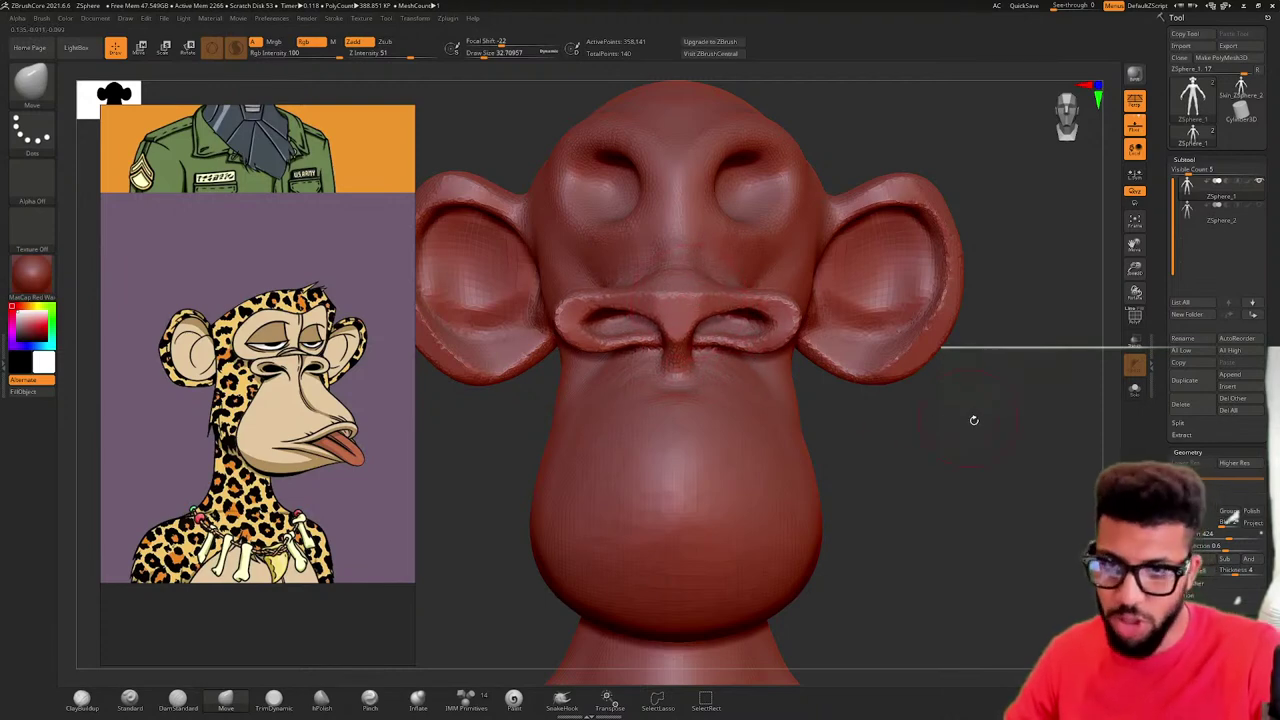
mouse_move(971, 420)
mouse_down()
mouse_move(957, 437)
mouse_move(946, 425)
mouse_up()
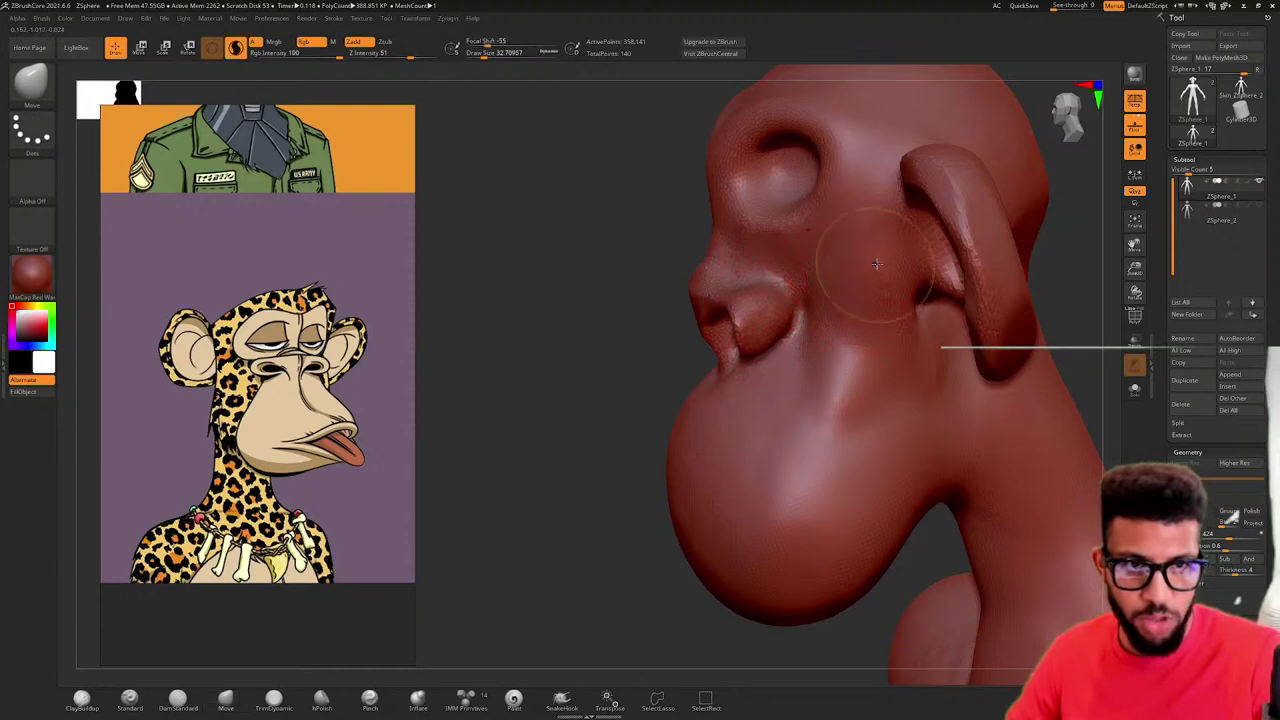
mouse_move(872, 272)
shift+mouse_down()
mouse_move(880, 312)
mouse_move(874, 298)
shift+mouse_up()
drag(634, 219, 577, 203)
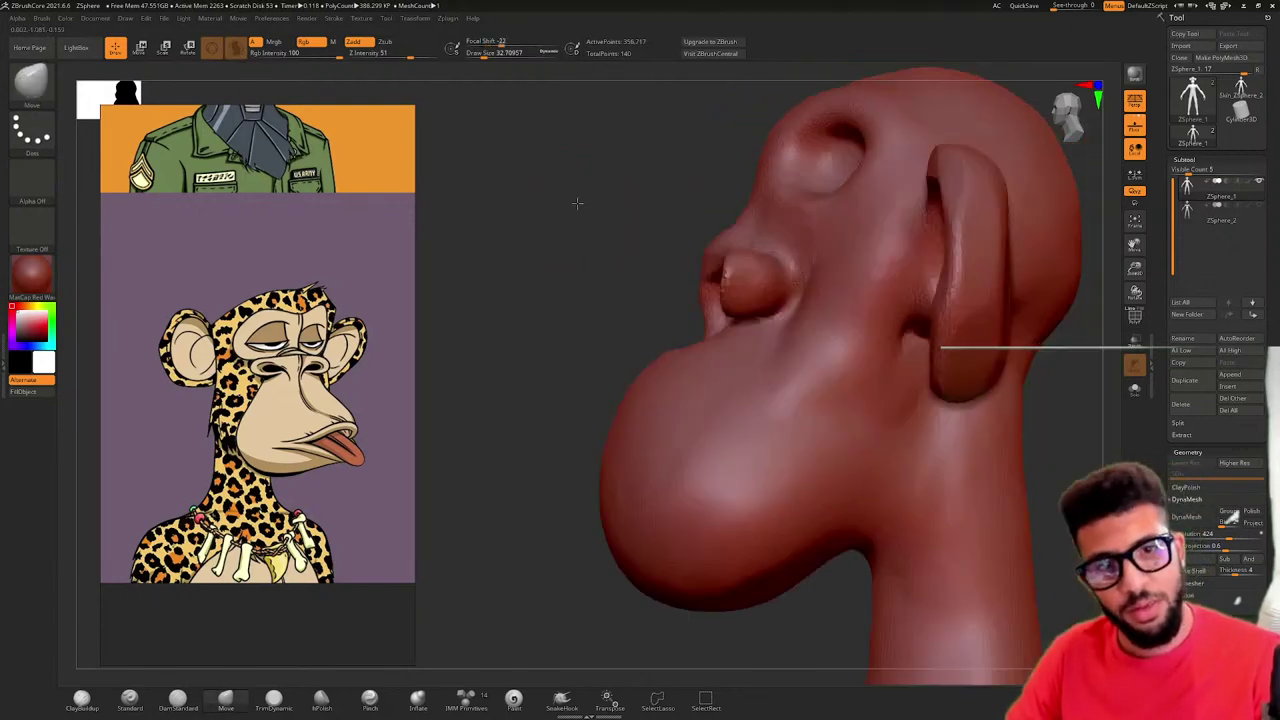
mouse_move(677, 227)
mouse_down()
mouse_move(534, 251)
mouse_move(540, 271)
mouse_up()
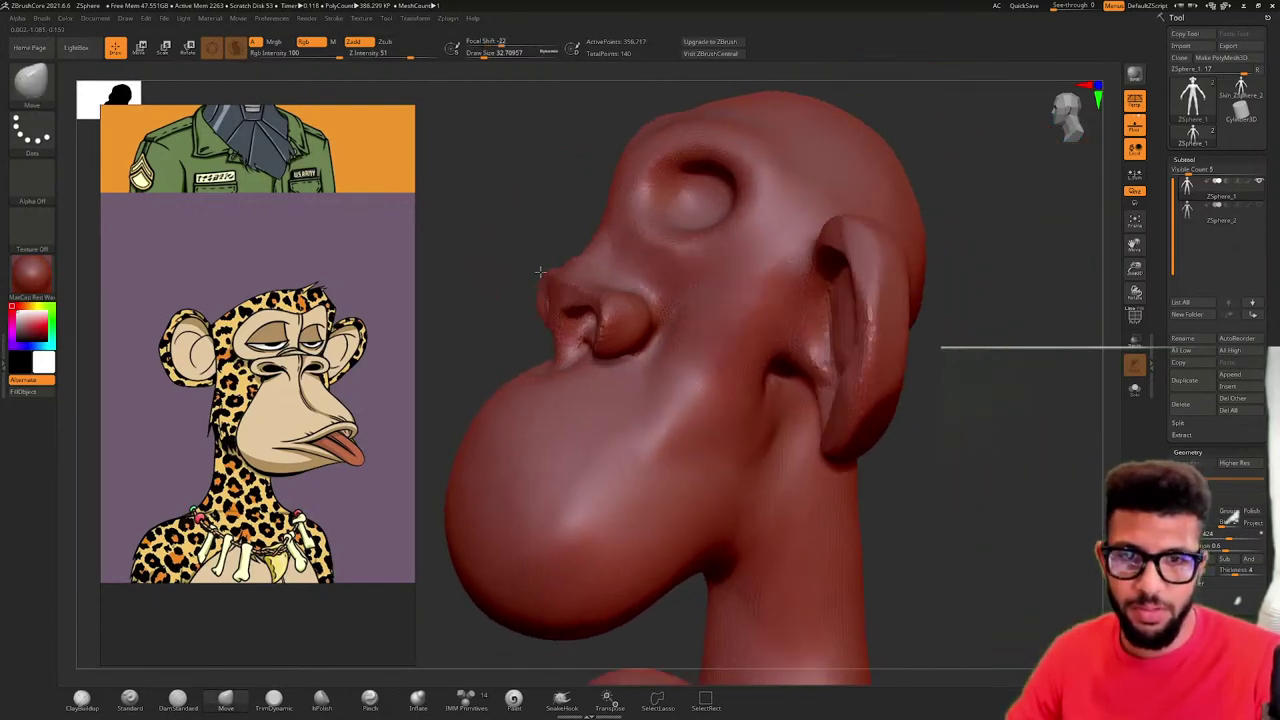
drag(552, 367, 537, 348)
drag(481, 311, 695, 315)
- Examine the ape reference images for the mouth shape, from the full-body model to the close-up of the muzzle and lips
scroll(222, 334, down, 3)
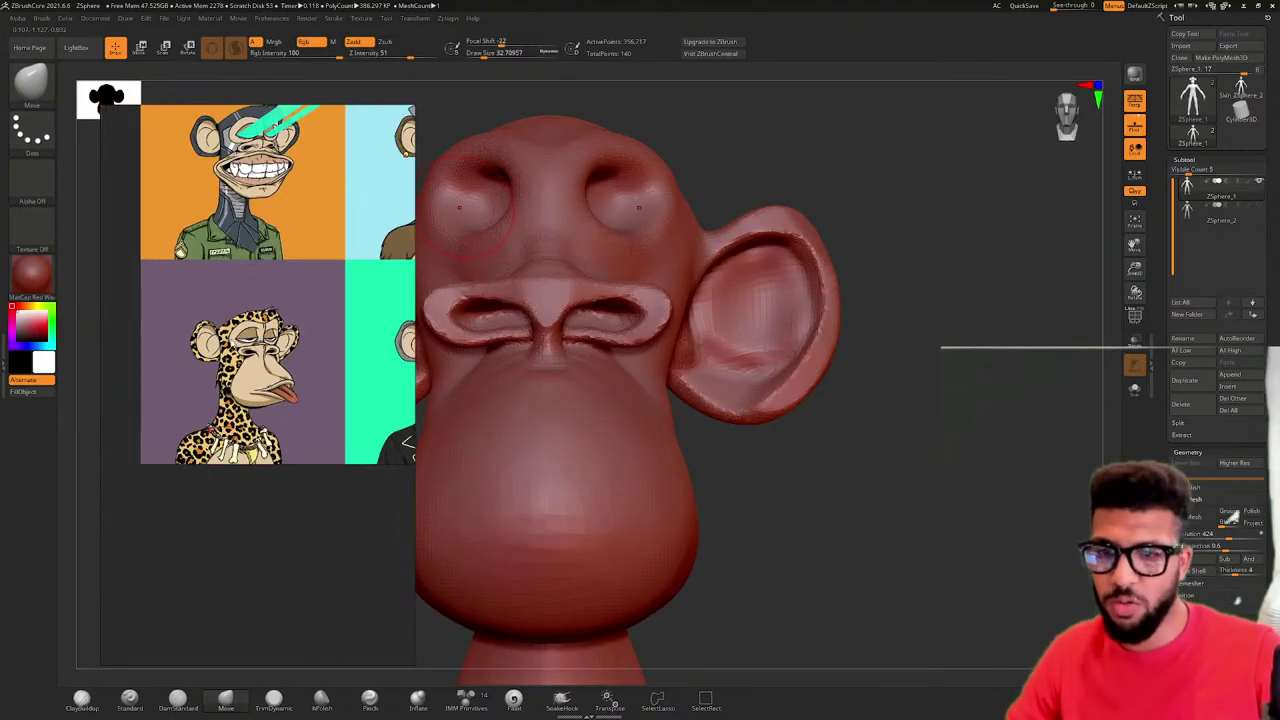
middle_drag(344, 353, 85, 343)
scroll(222, 277, down, 4)
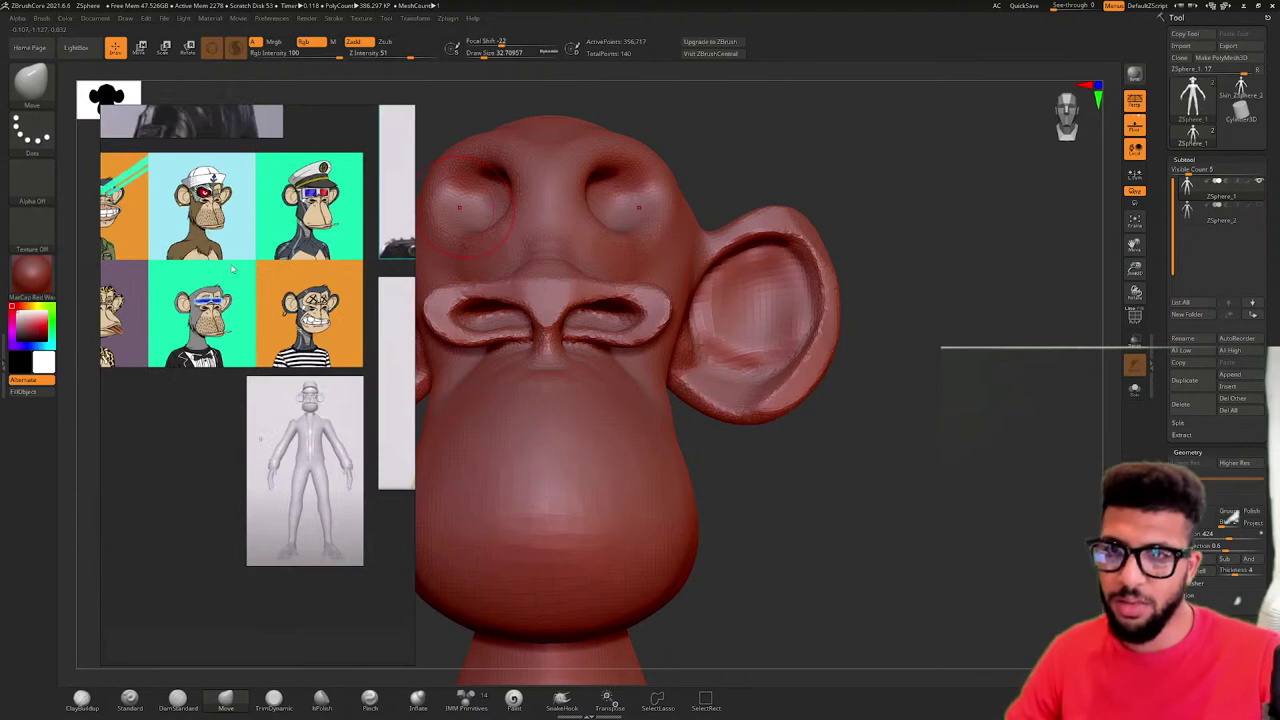
scroll(312, 258, down, 1)
middle_drag(413, 319, 277, 343)
scroll(171, 294, up, 4)
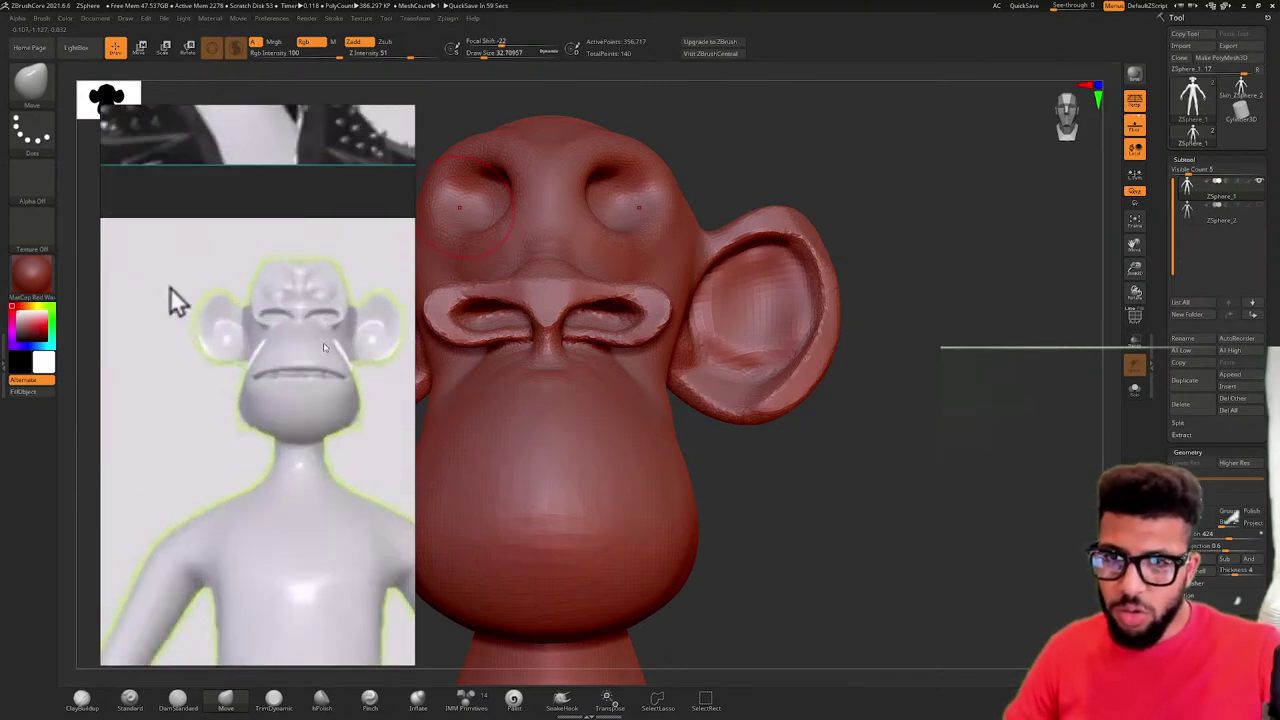
scroll(281, 340, down, 8)
scroll(281, 340, up, 10)
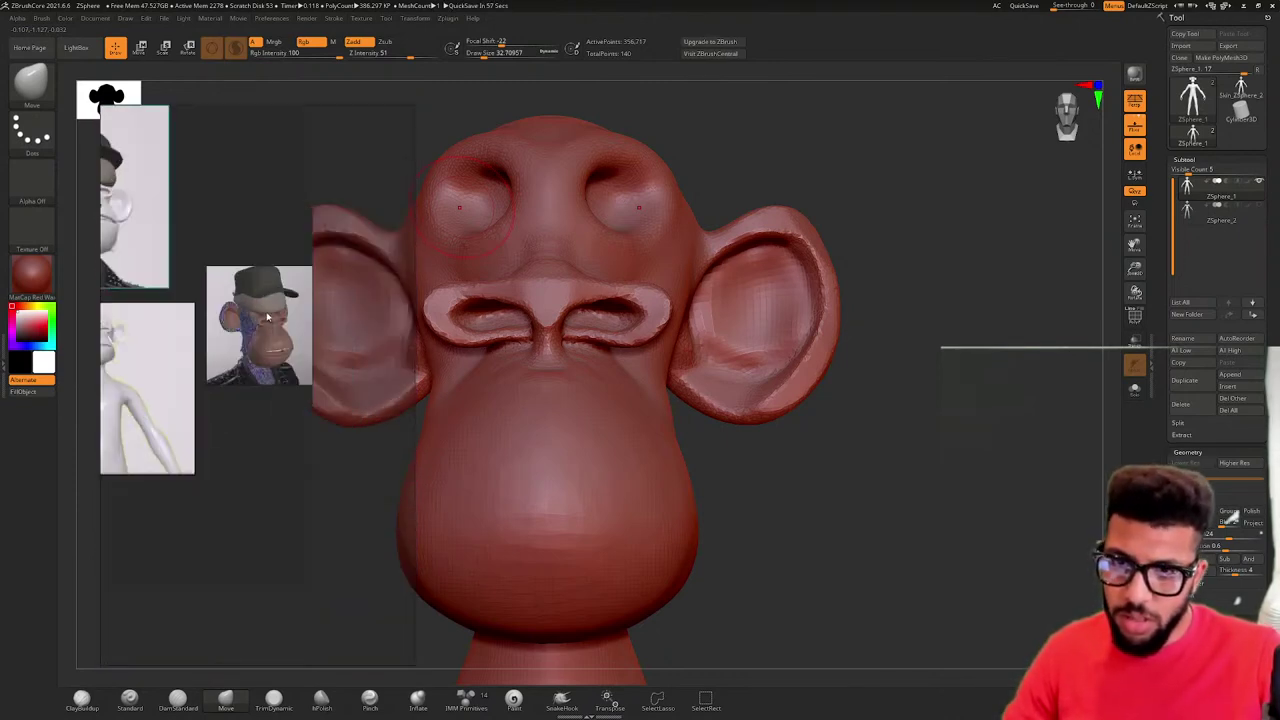
scroll(240, 337, down, 1)
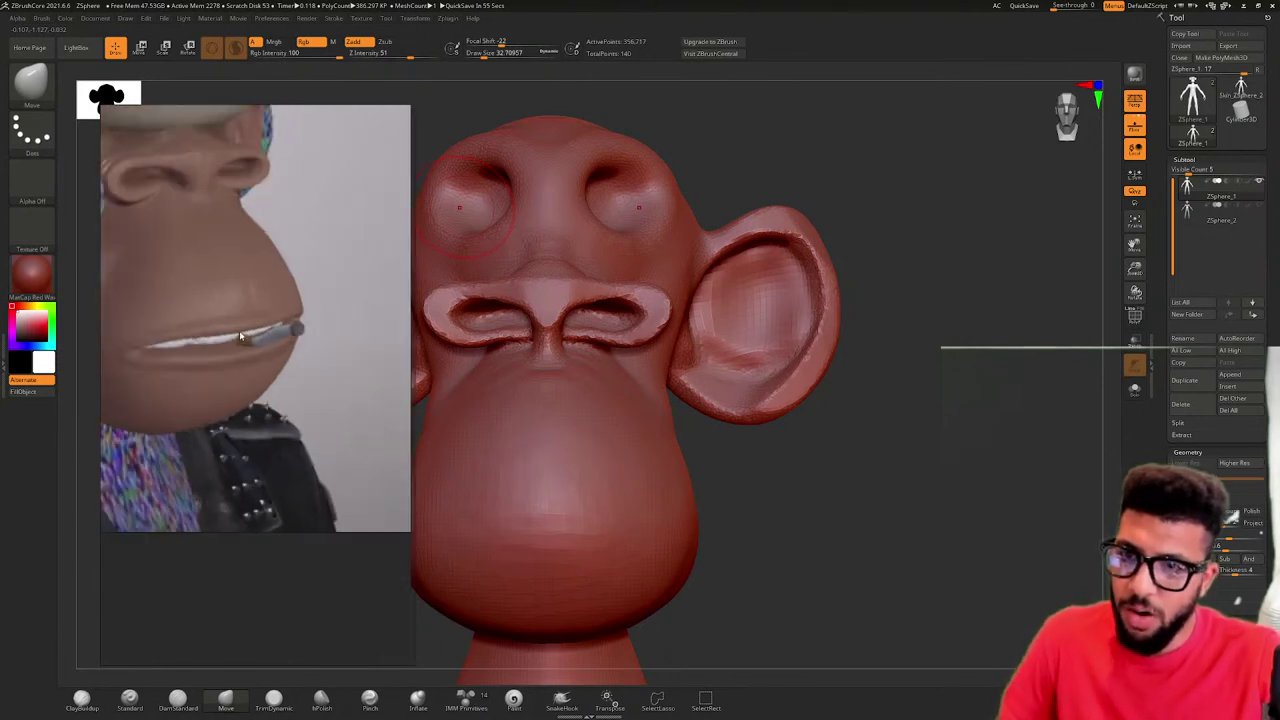
- Carve a wide horizontal mouth opening across the lower muzzle with ClayBuildup at a draw size of about 23
drag(743, 540, 922, 437)
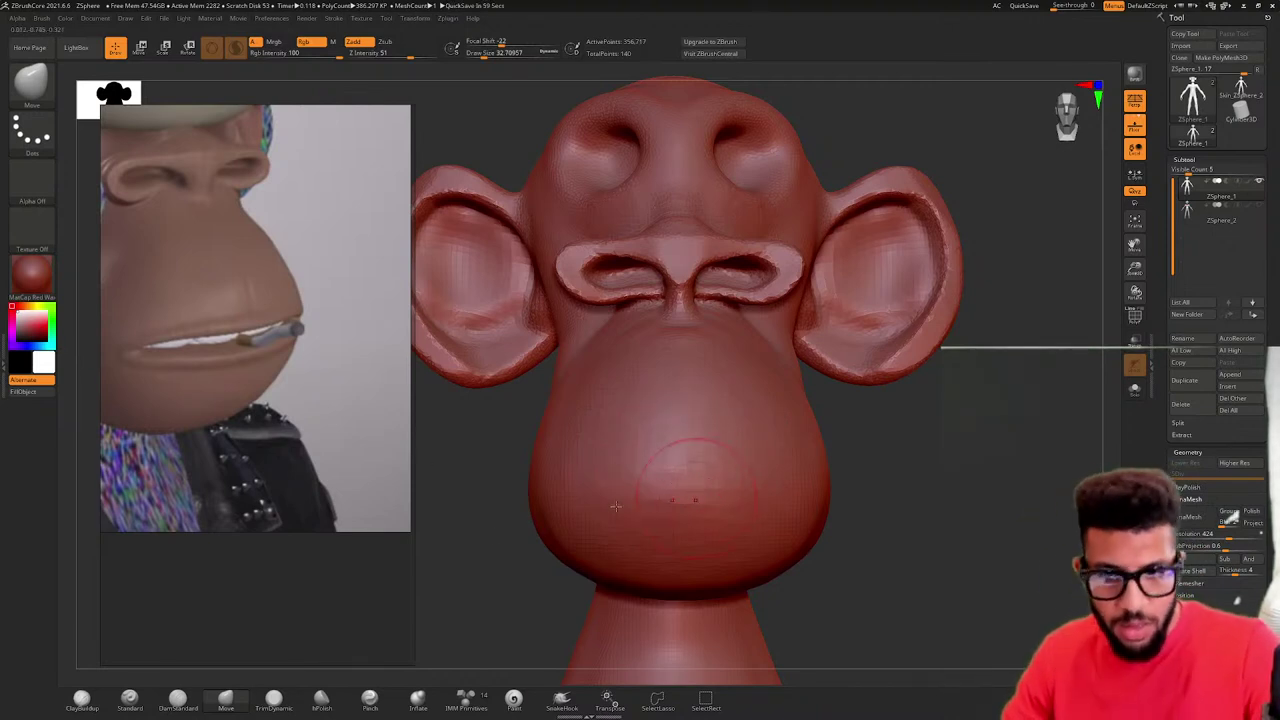
click(82, 700)
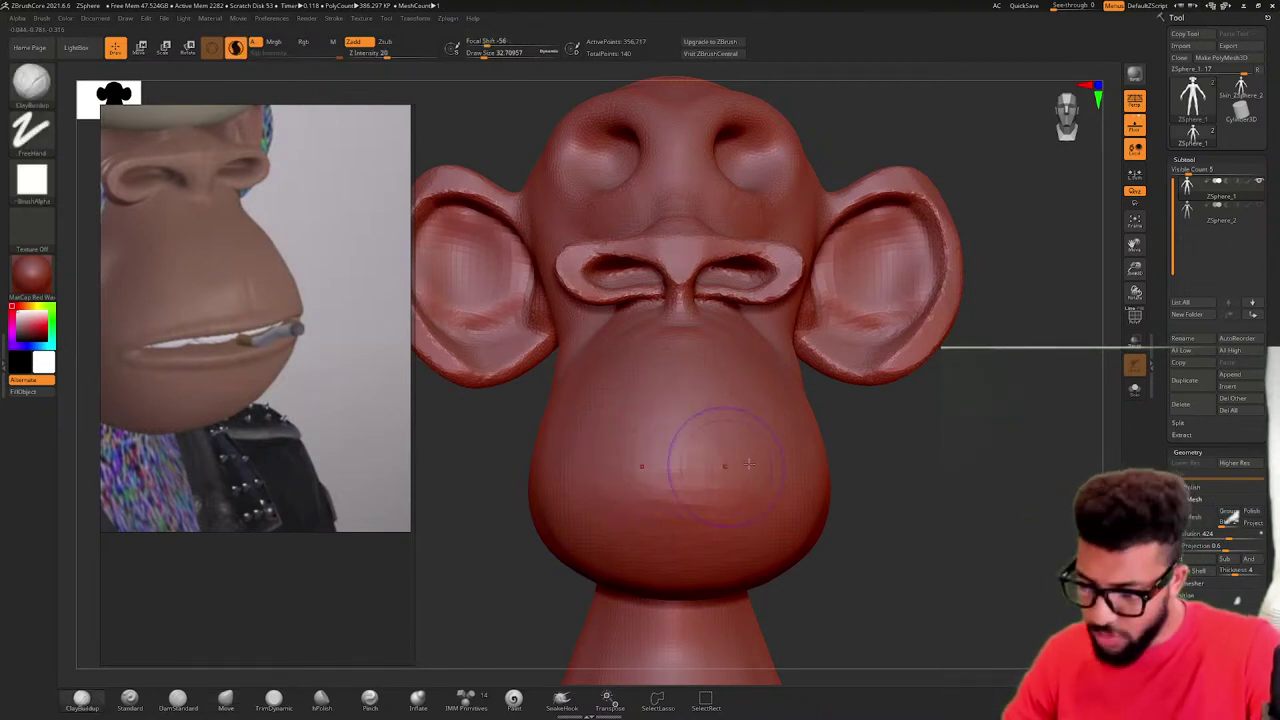
key(space)
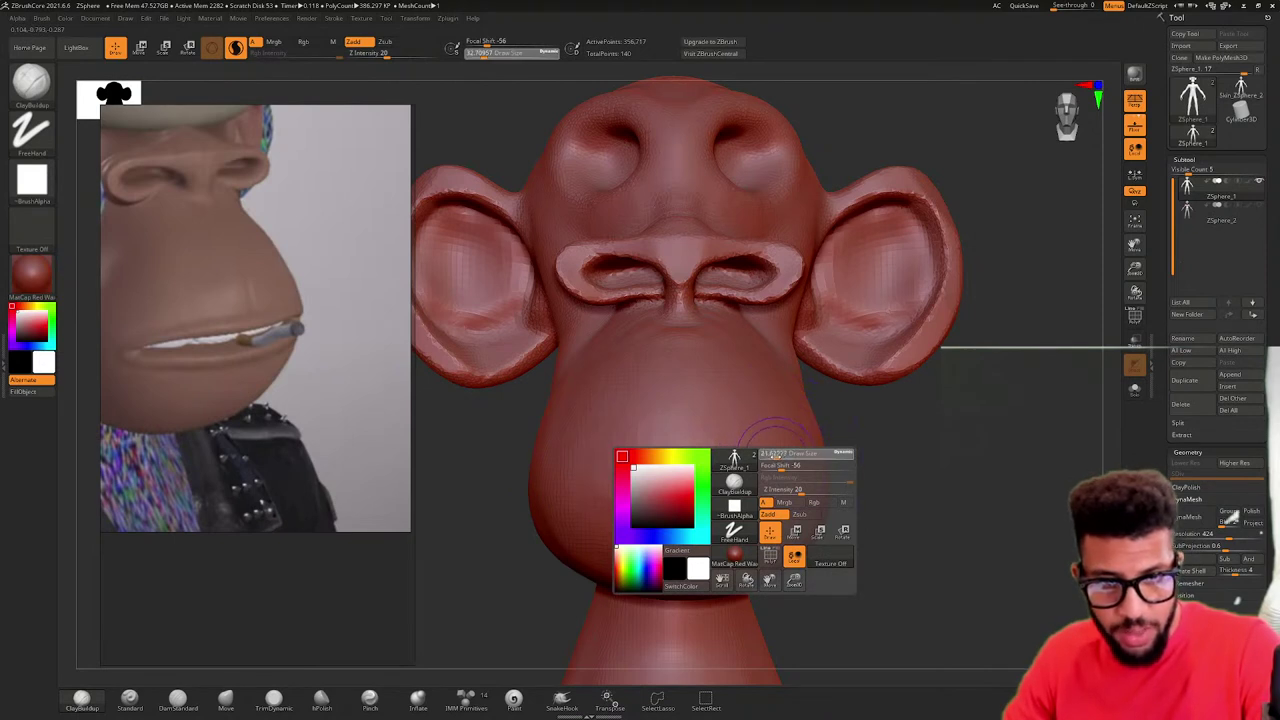
mouse_move(775, 456)
mouse_down()
mouse_move(798, 467)
mouse_move(773, 455)
mouse_move(704, 466)
mouse_move(767, 467)
mouse_up()
mouse_move(892, 470)
mouse_down()
mouse_move(770, 470)
mouse_move(915, 462)
mouse_up()
drag(753, 467, 707, 464)
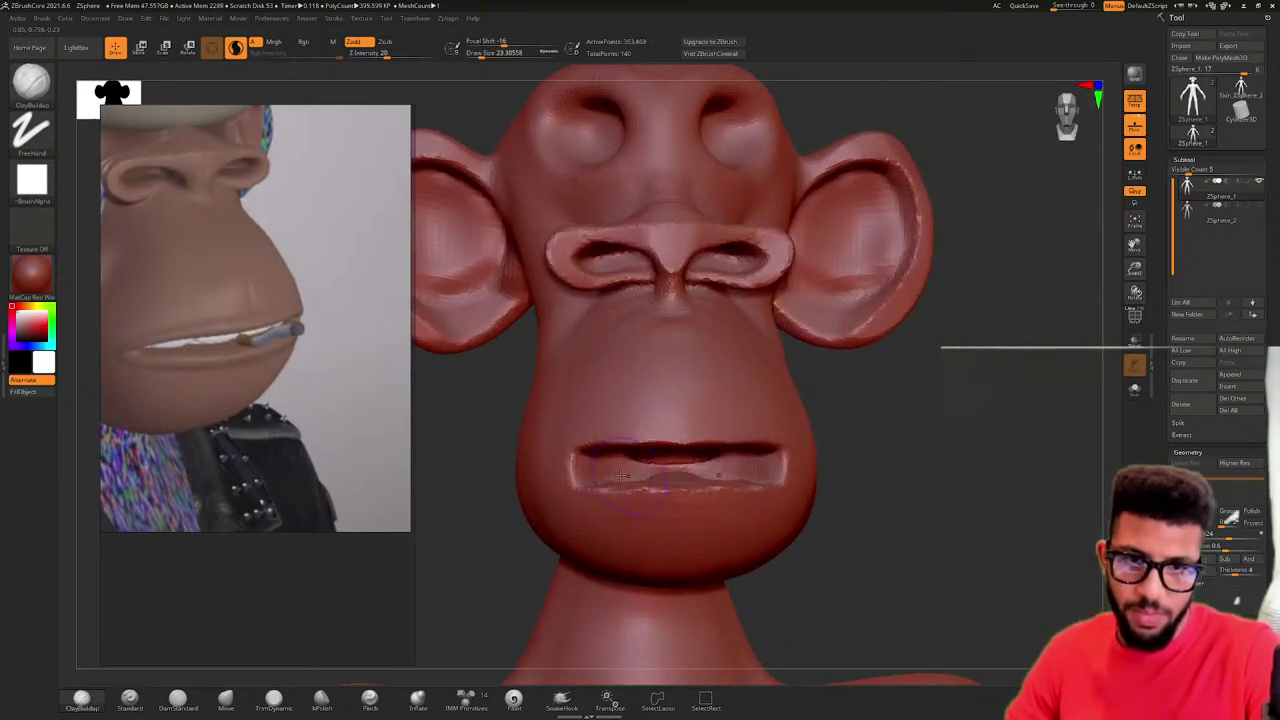
- Smooth the inside of the mouth opening and deepen its corners with ClayBuildup
key(shift)
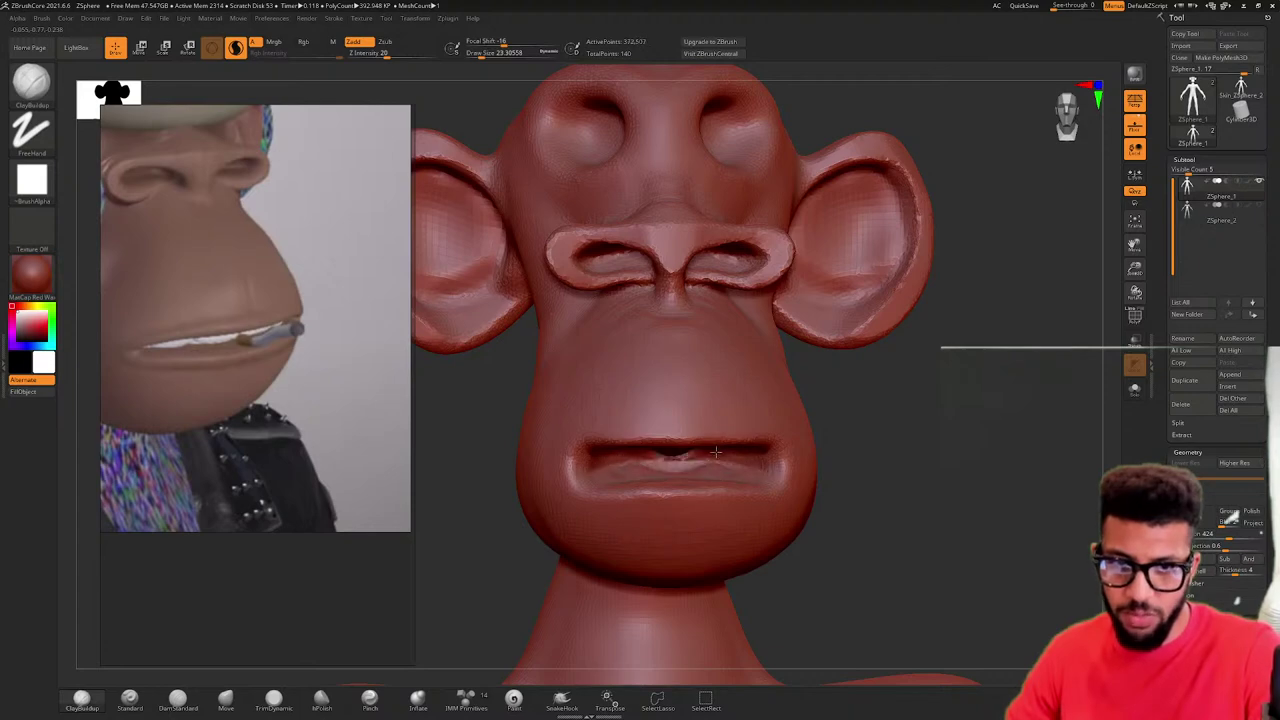
key(shift)
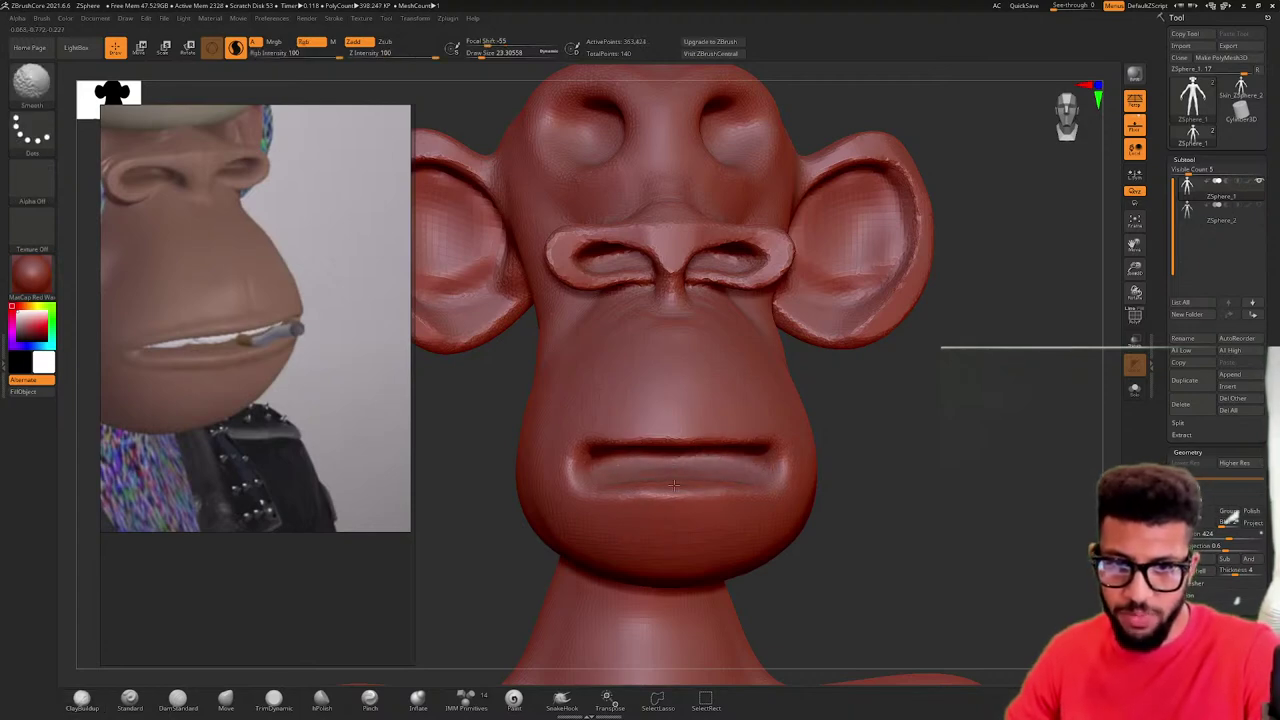
mouse_move(923, 451)
mouse_down()
mouse_move(780, 450)
mouse_move(920, 451)
mouse_move(790, 450)
mouse_move(915, 446)
mouse_move(850, 440)
mouse_move(902, 437)
mouse_move(810, 484)
mouse_up()
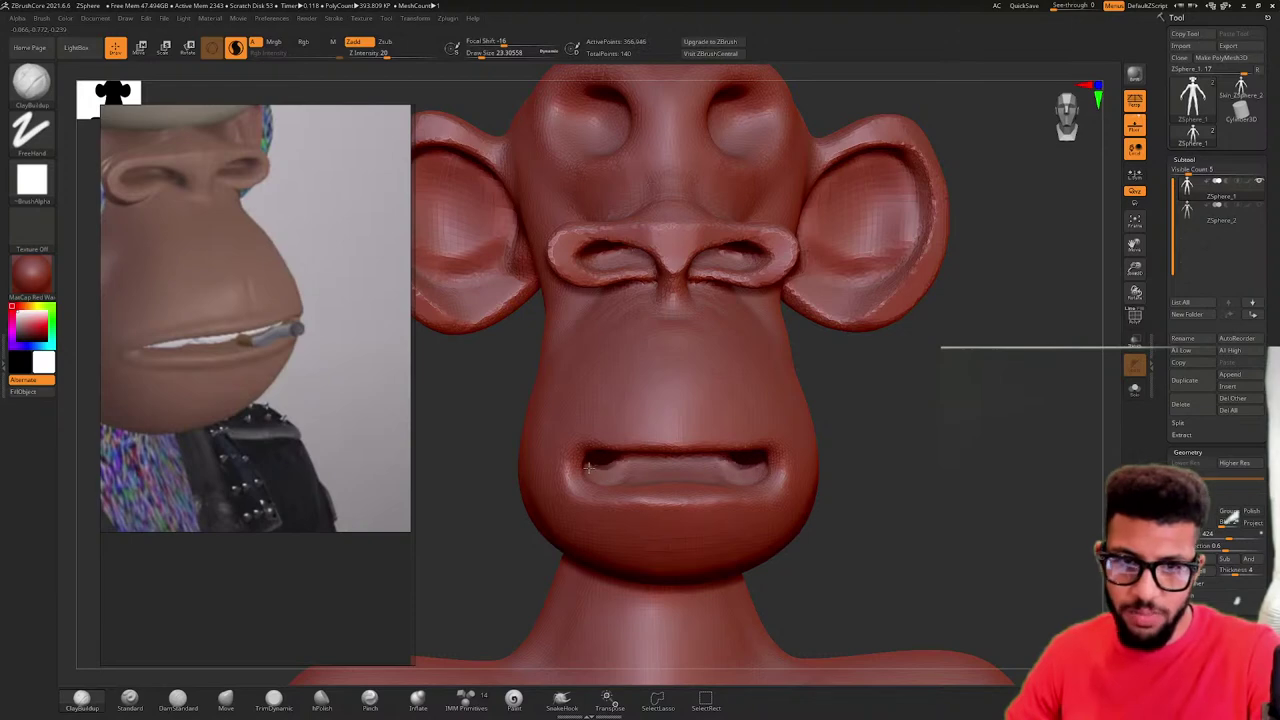
drag(899, 438, 930, 448)
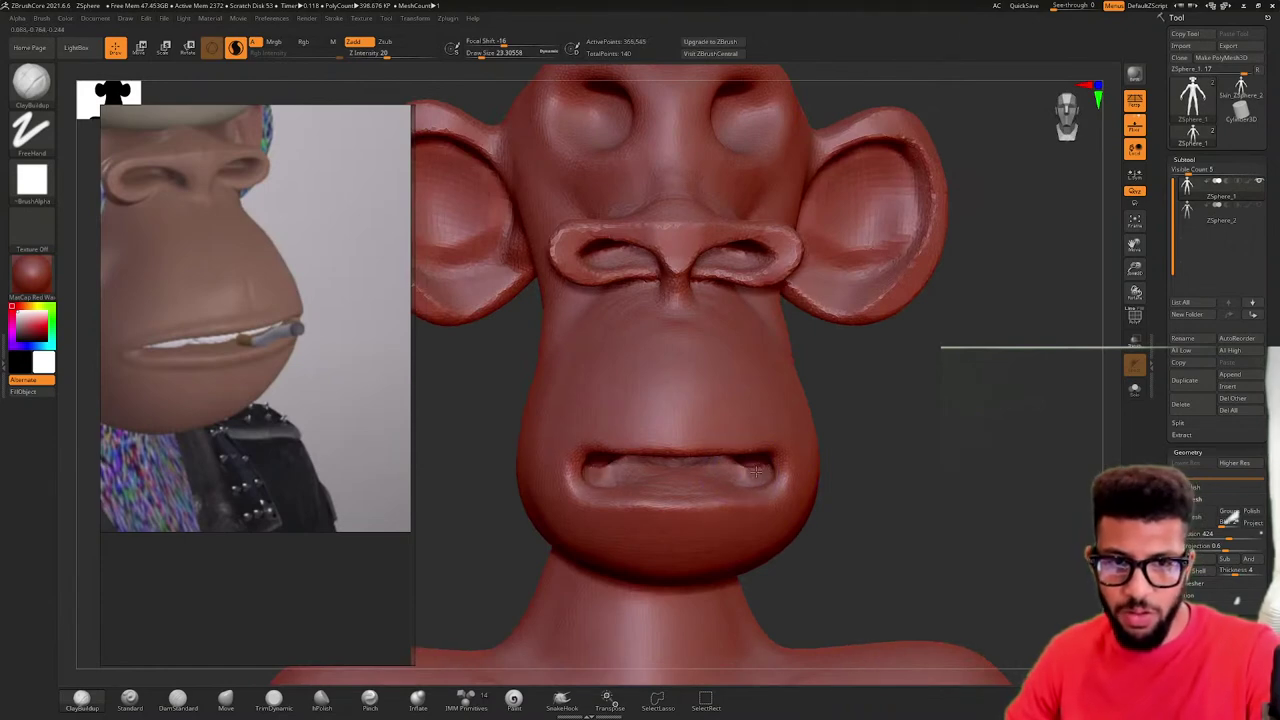
shift+drag(614, 472, 600, 473)
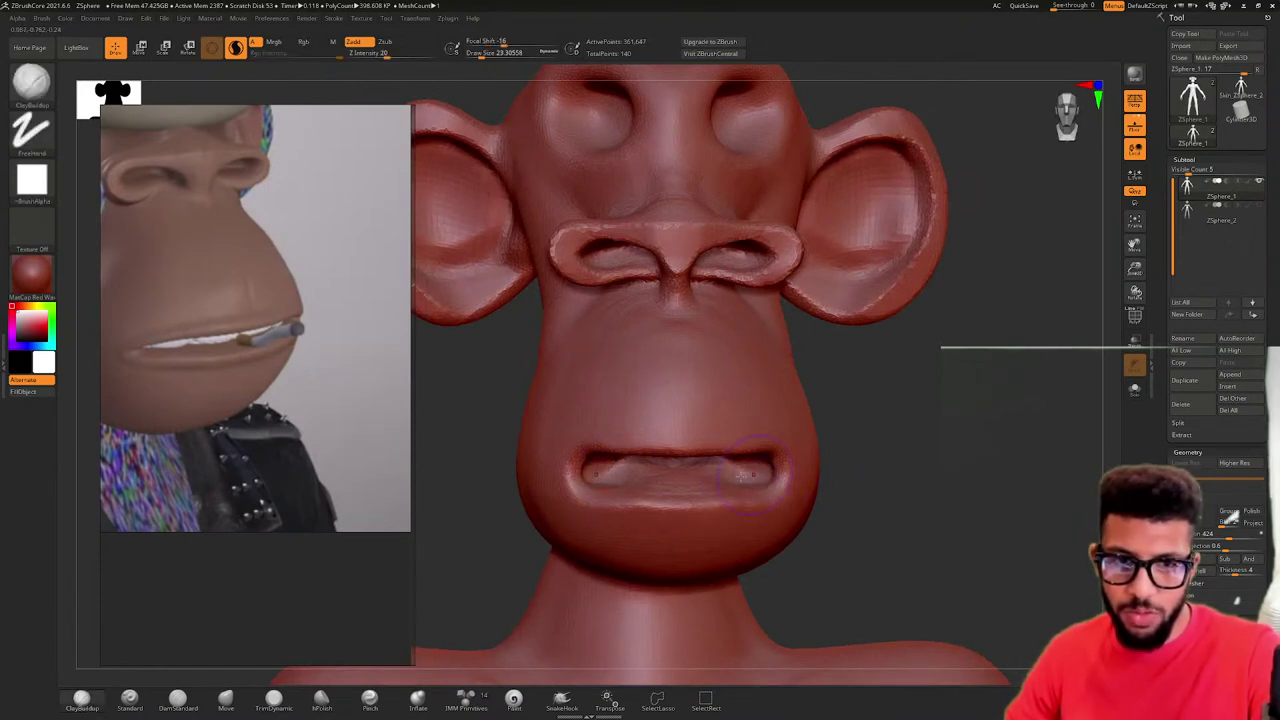
- Sculpt rounded forms inside the mouth corners with ClayBuildup at a draw size of about 14 and focal shift -55
ctrl+right_drag(755, 472, 756, 458)
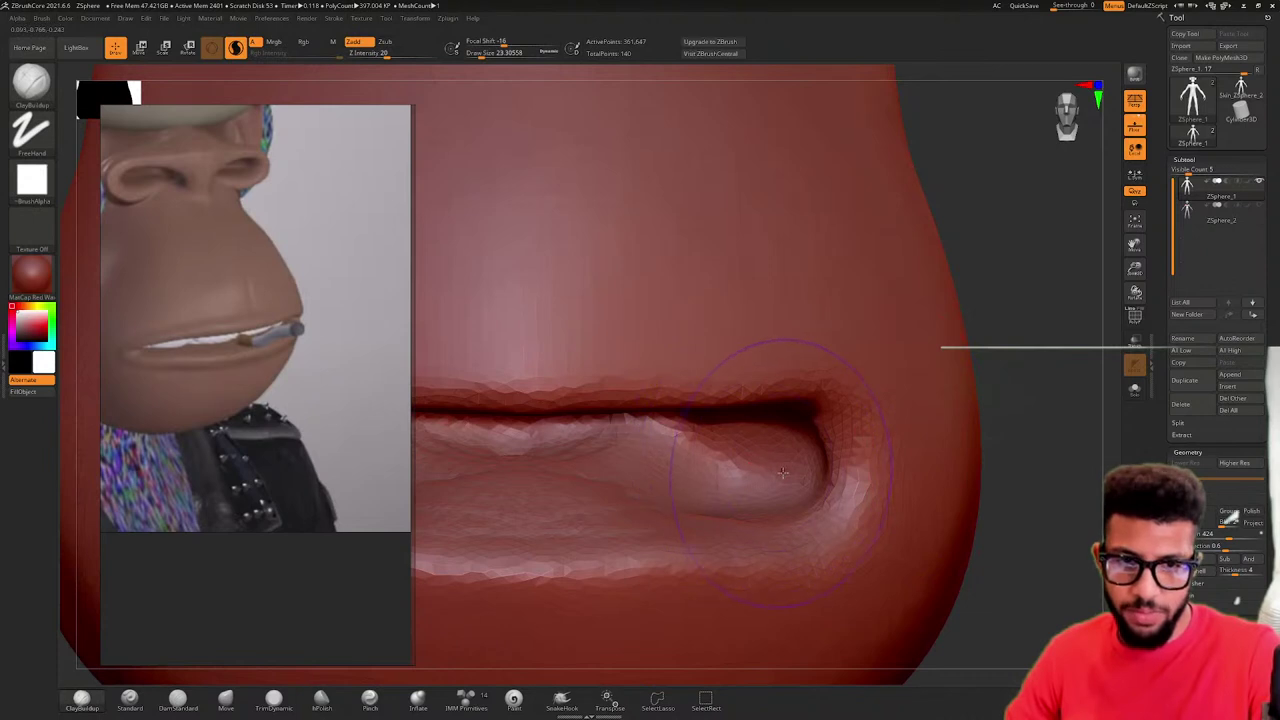
key(space)
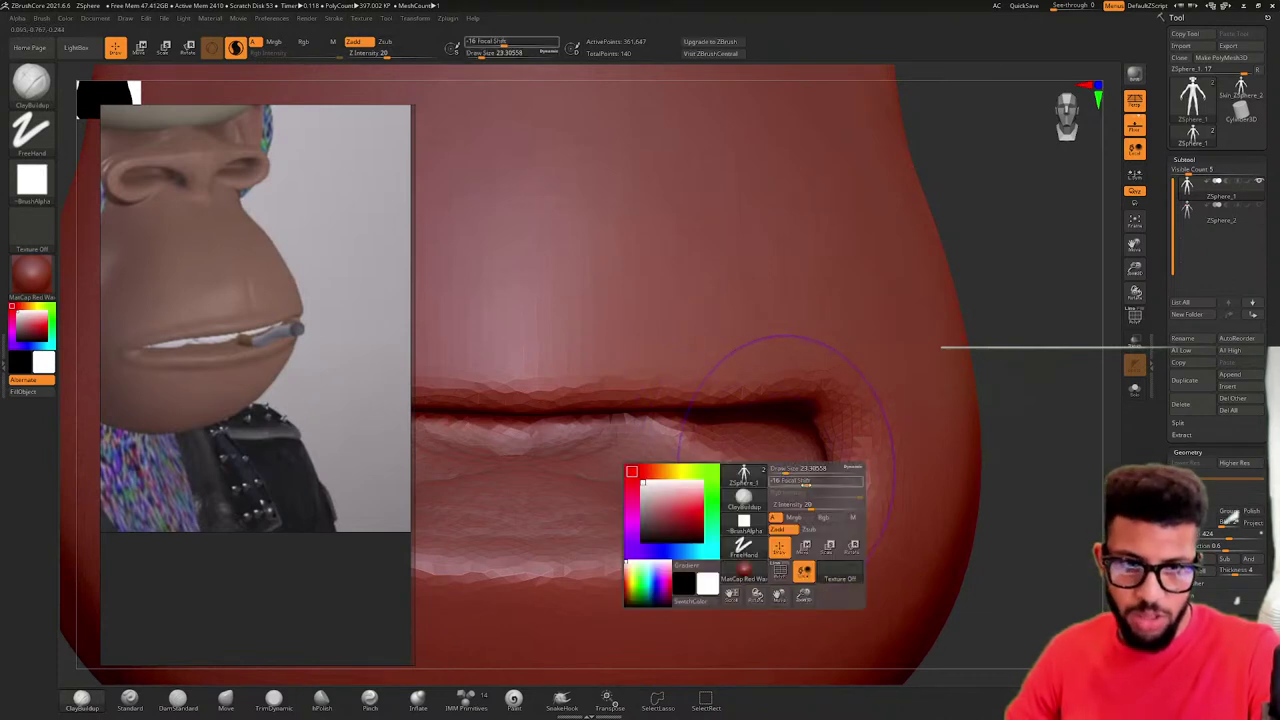
mouse_move(793, 483)
mouse_down()
mouse_move(750, 456)
mouse_move(736, 511)
mouse_move(782, 460)
mouse_move(740, 474)
mouse_move(771, 488)
mouse_up()
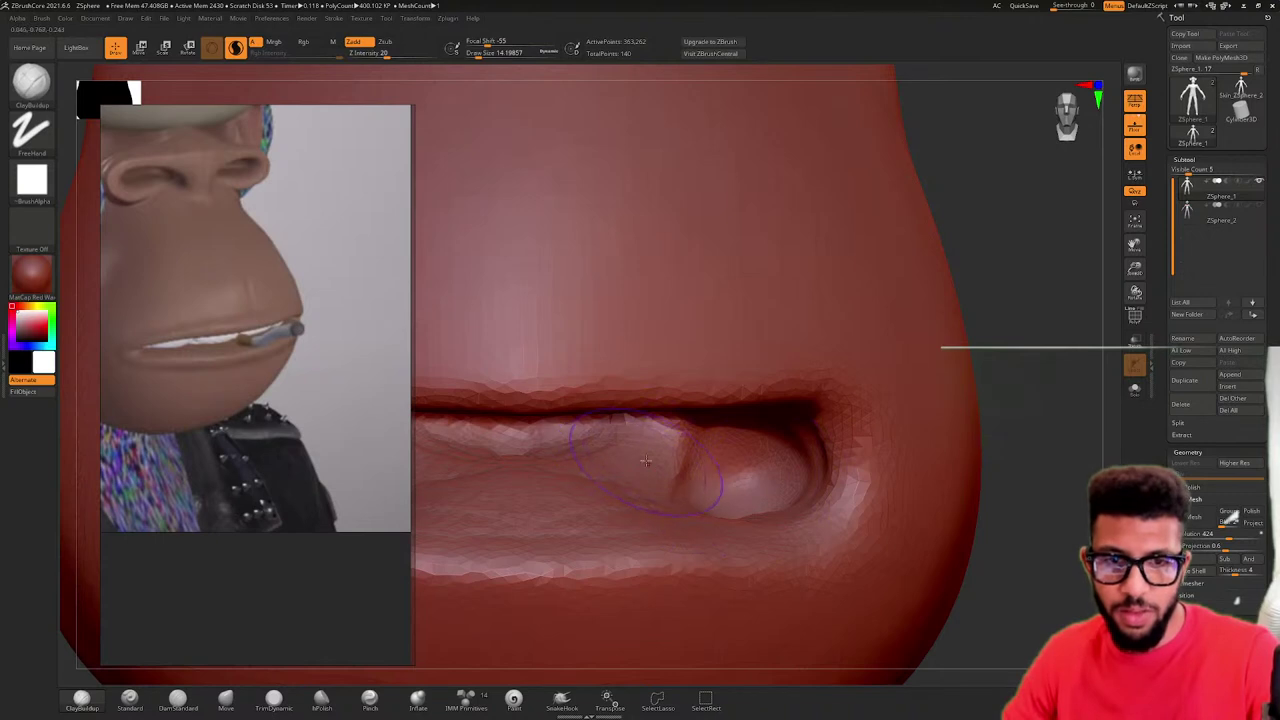
drag(703, 466, 727, 480)
right_drag(734, 474, 661, 521)
mouse_move(704, 509)
mouse_down()
mouse_move(722, 500)
mouse_move(684, 482)
mouse_up()
- Build raised upper and lower lips around the mouth opening with the Standard brush, following the close-up reference
key(f)
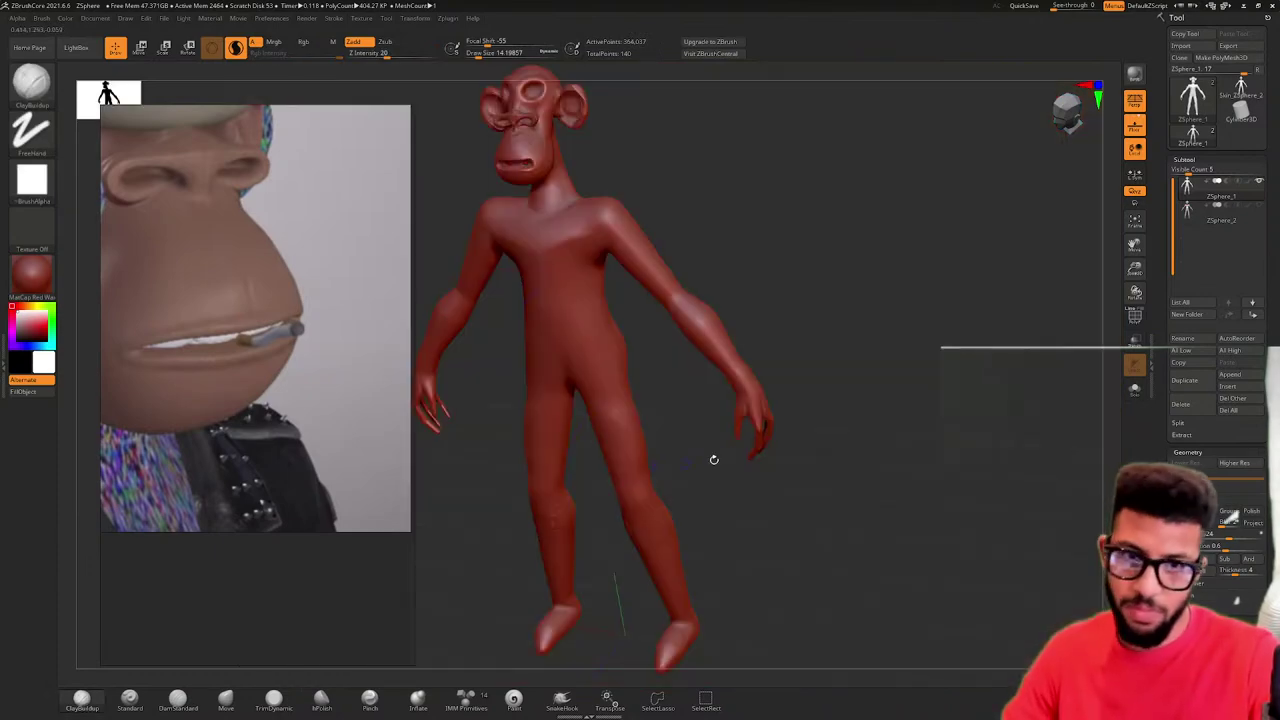
right_drag(677, 251, 963, 460)
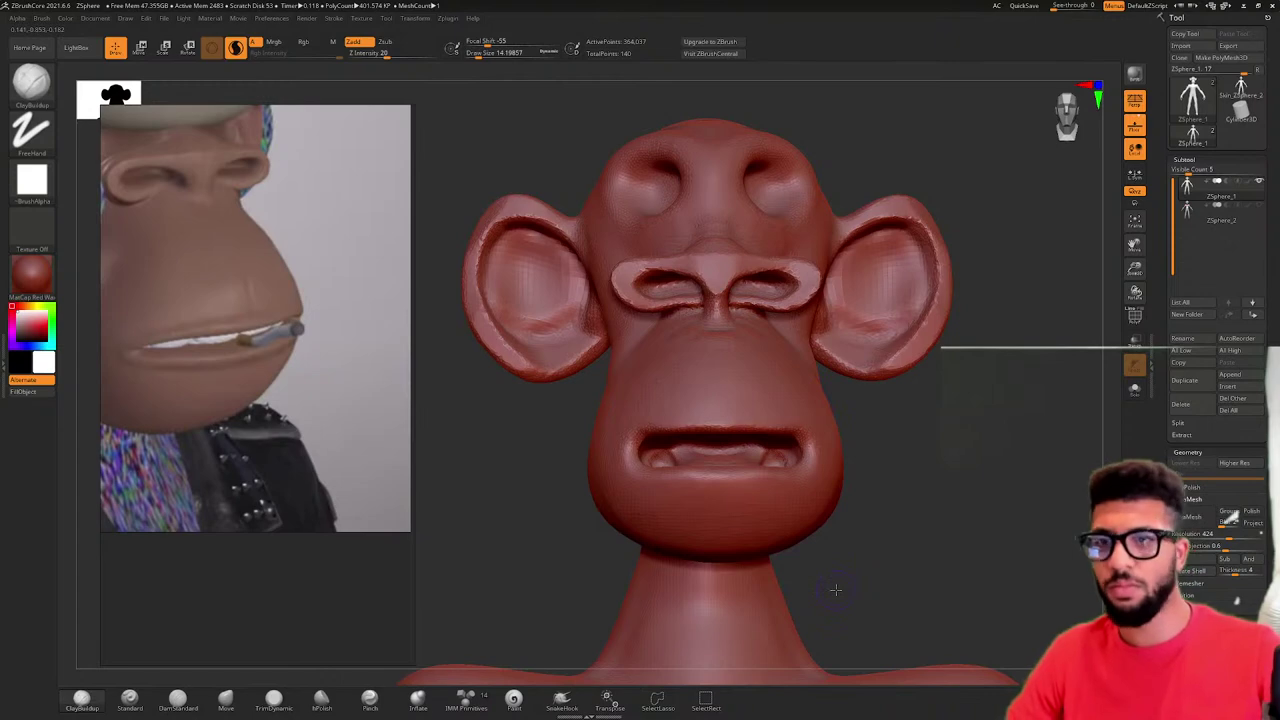
scroll(262, 200, down, 2)
middle_drag(226, 282, 256, 427)
scroll(256, 427, up, 2)
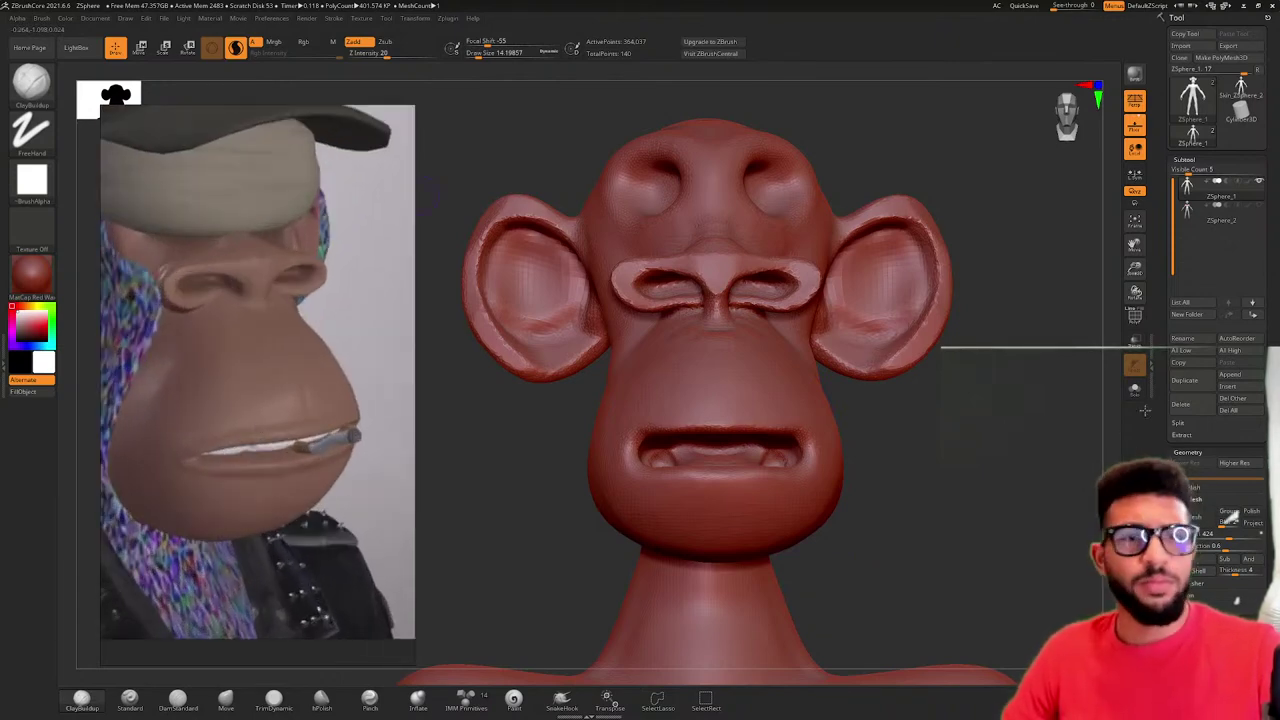
right_drag(940, 391, 940, 450)
scroll(268, 457, up, 2)
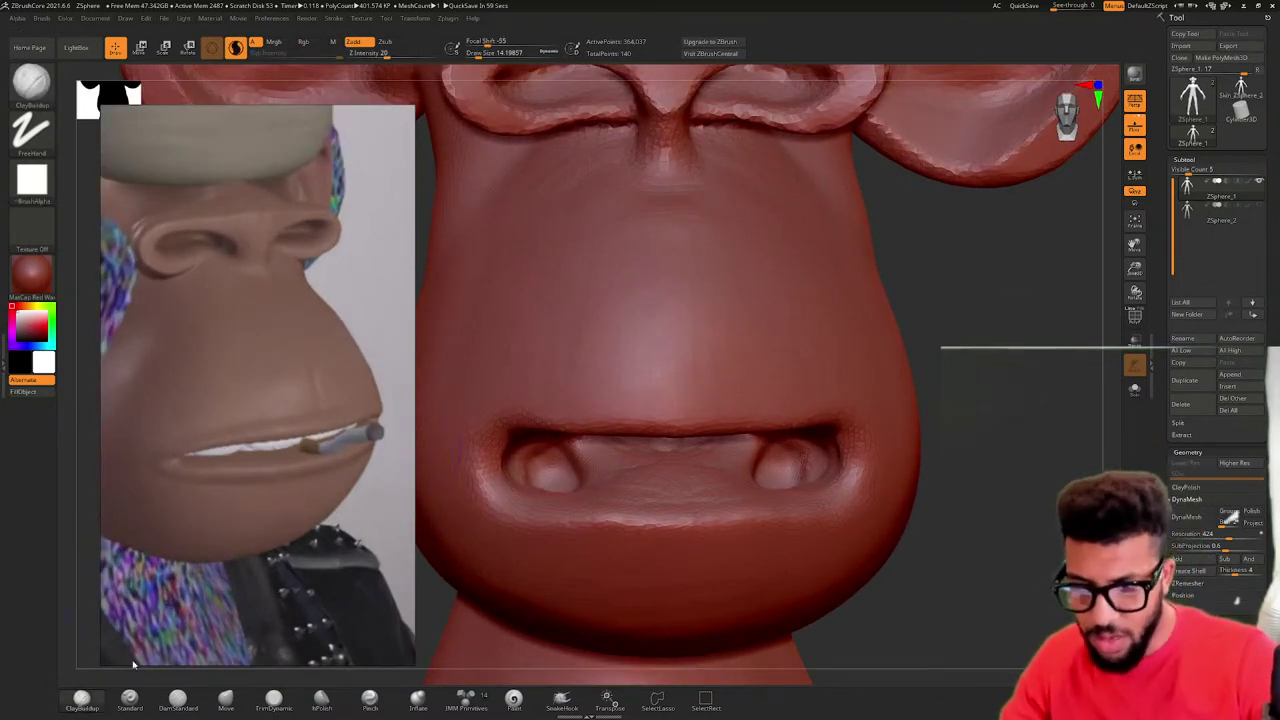
click(129, 697)
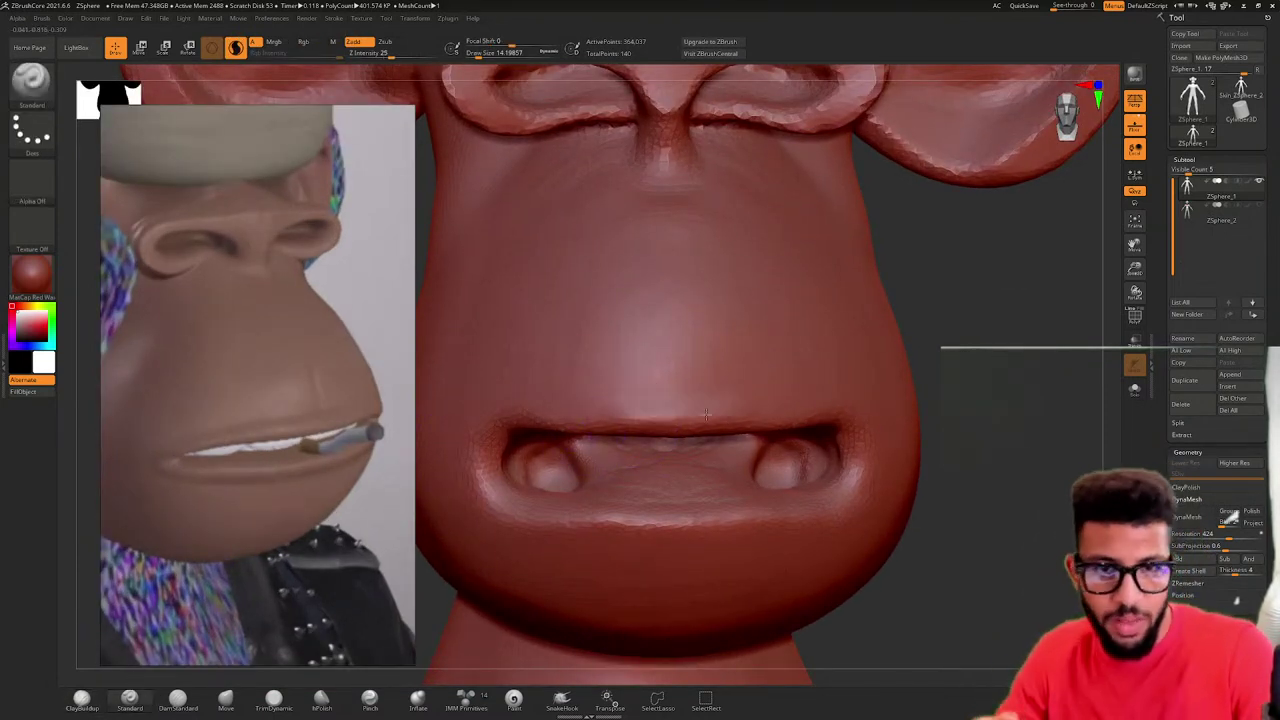
mouse_move(706, 414)
mouse_down()
mouse_move(834, 406)
mouse_move(858, 458)
mouse_move(808, 511)
mouse_move(735, 528)
mouse_move(648, 525)
mouse_move(781, 514)
mouse_move(848, 477)
mouse_up()
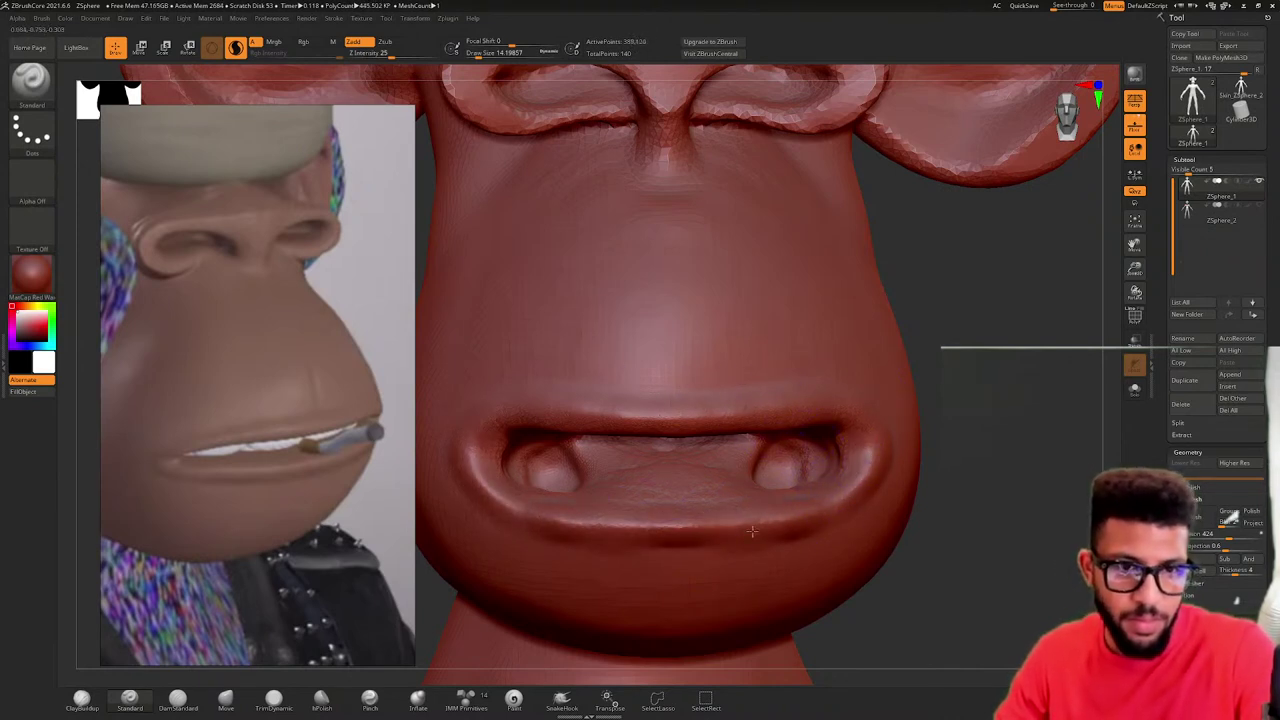
drag(580, 534, 757, 517)
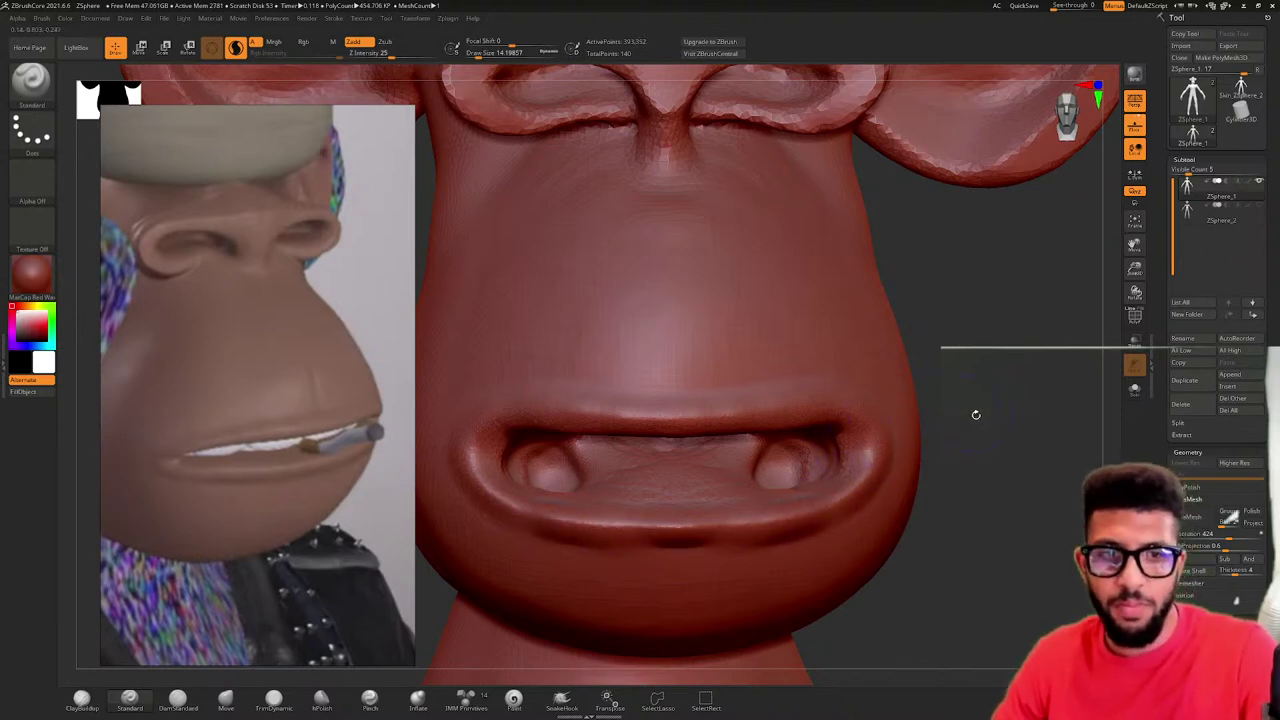
- Crease the skin above the upper lip with DamStandard and smooth around the lip edge
mouse_move(976, 414)
mouse_down()
mouse_move(1060, 416)
mouse_move(945, 426)
mouse_up()
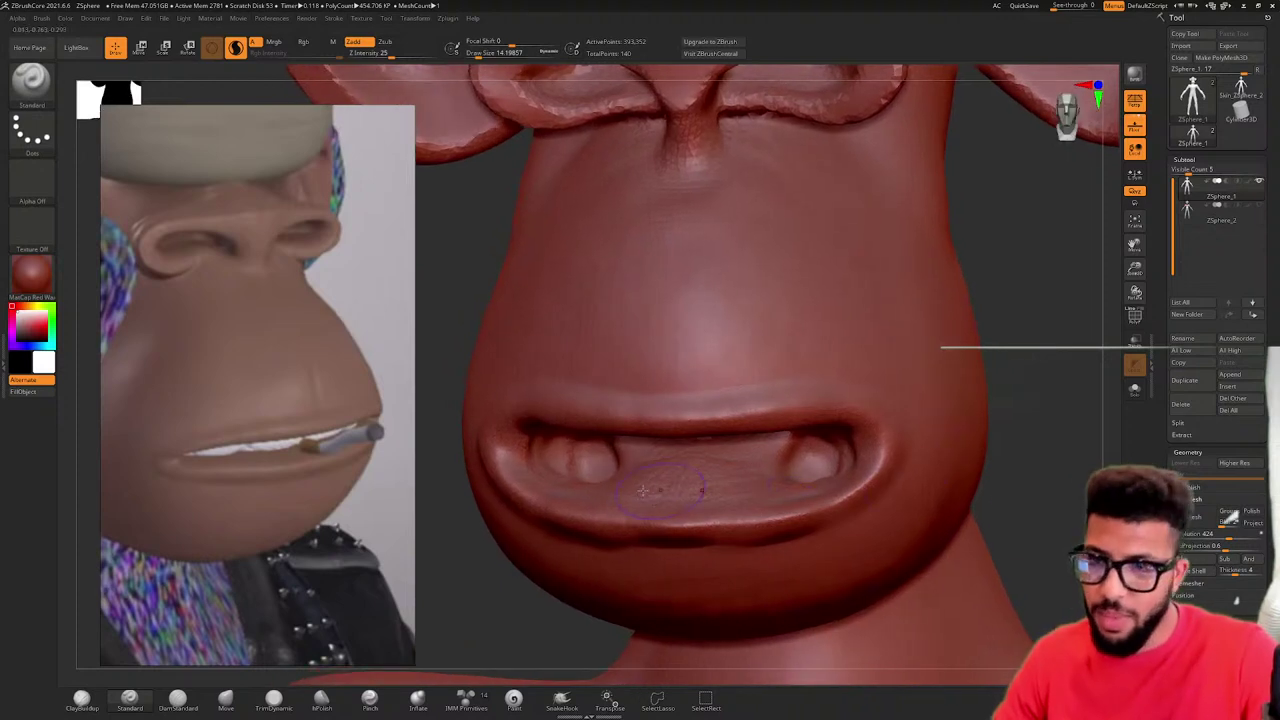
click(177, 698)
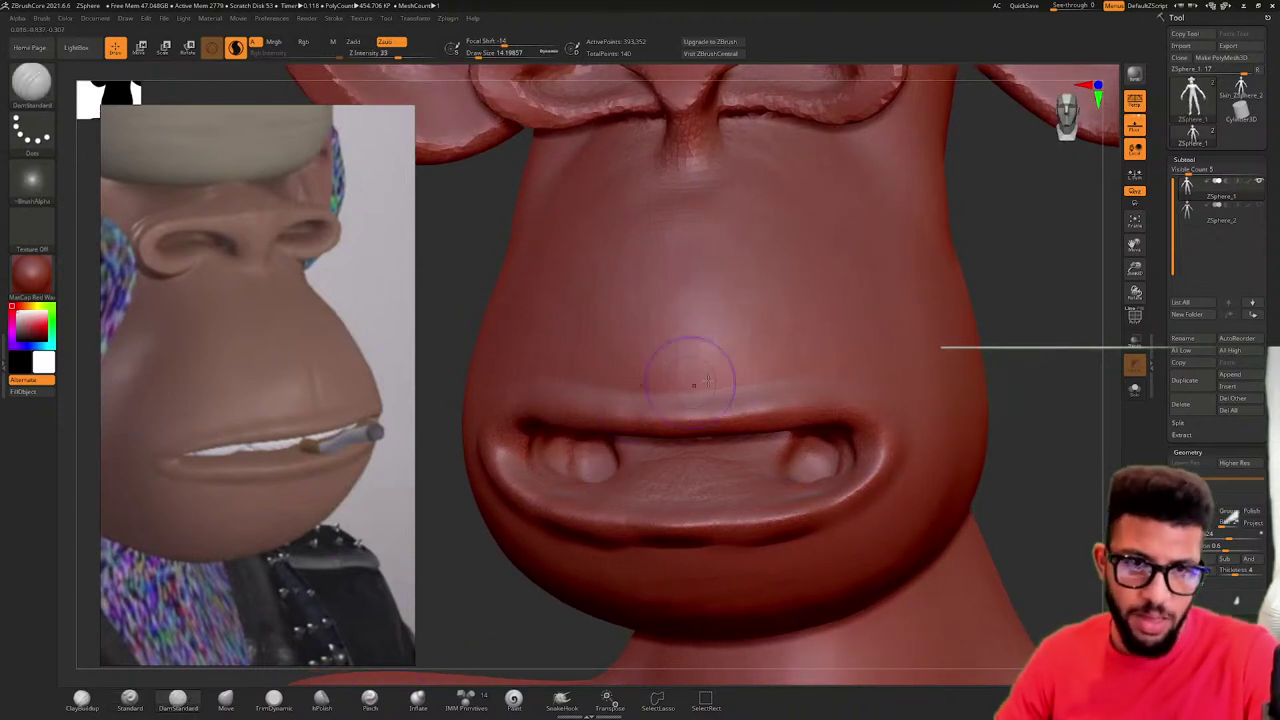
drag(705, 392, 766, 384)
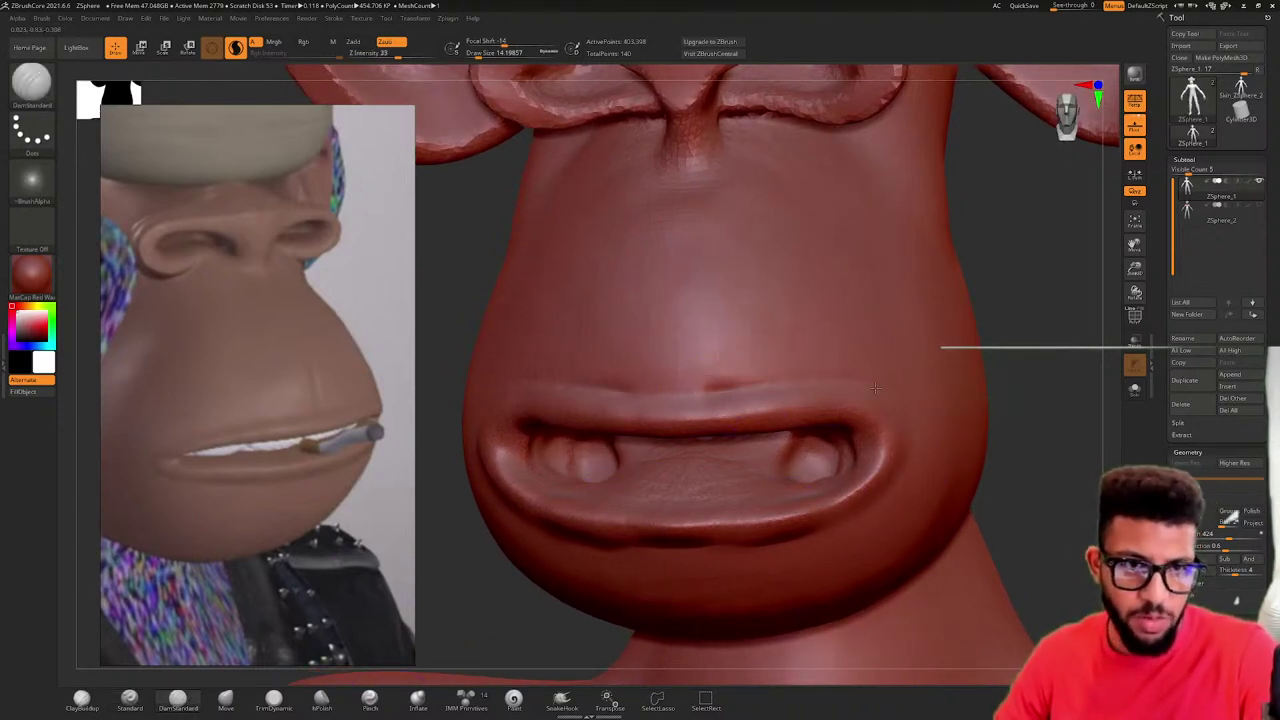
key(shift)
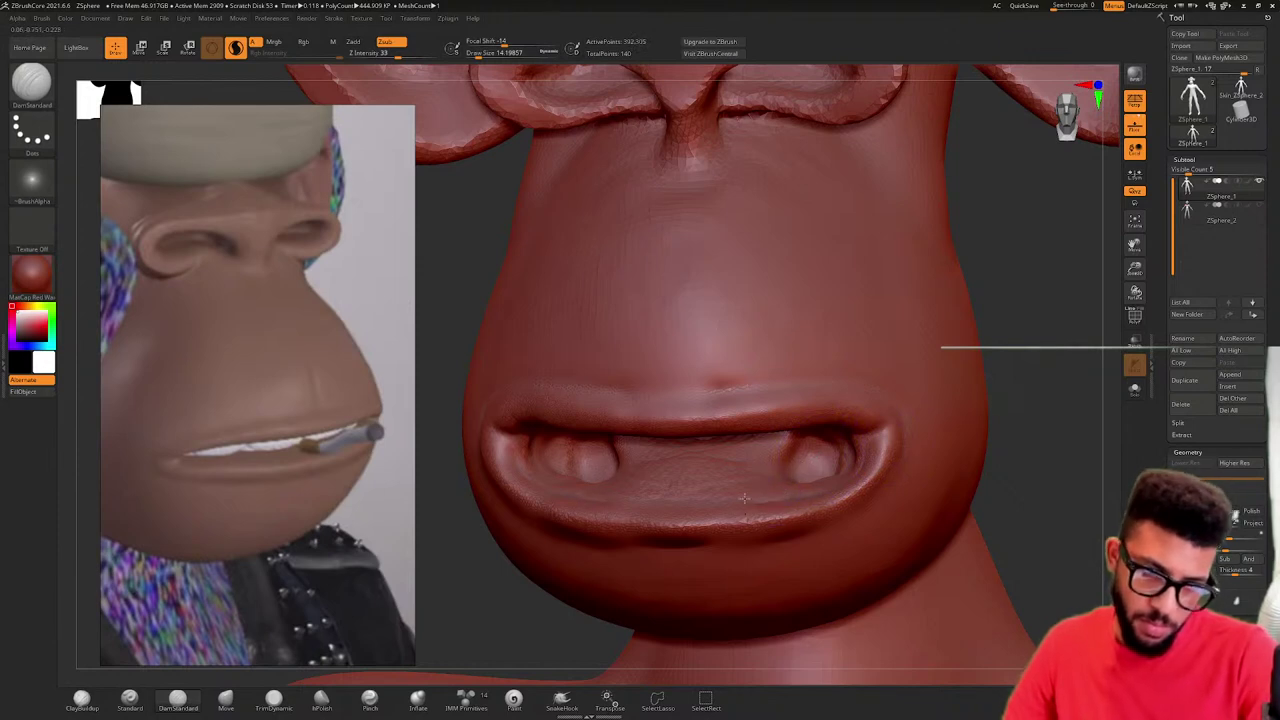
- Refine the inner lower lip and the floor of the mouth opening with DamStandard, smoothing the surface around the corner forms
drag(1017, 405, 1020, 440)
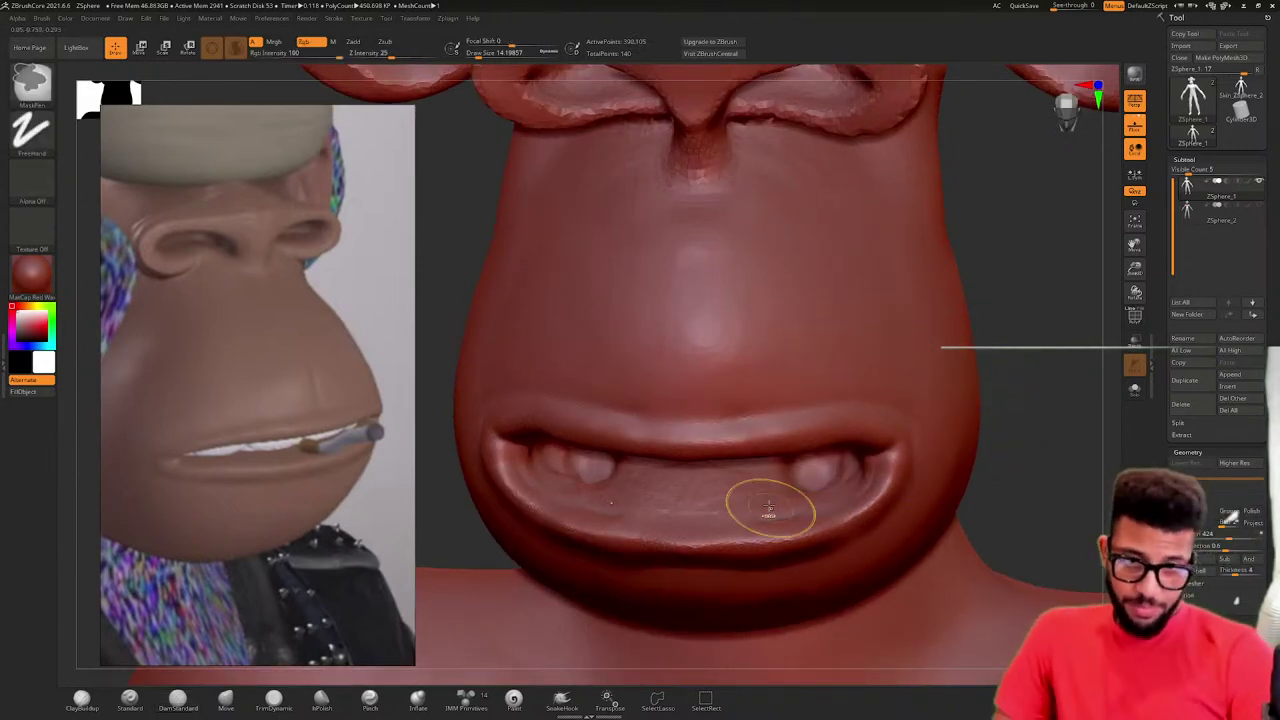
drag(769, 509, 692, 515)
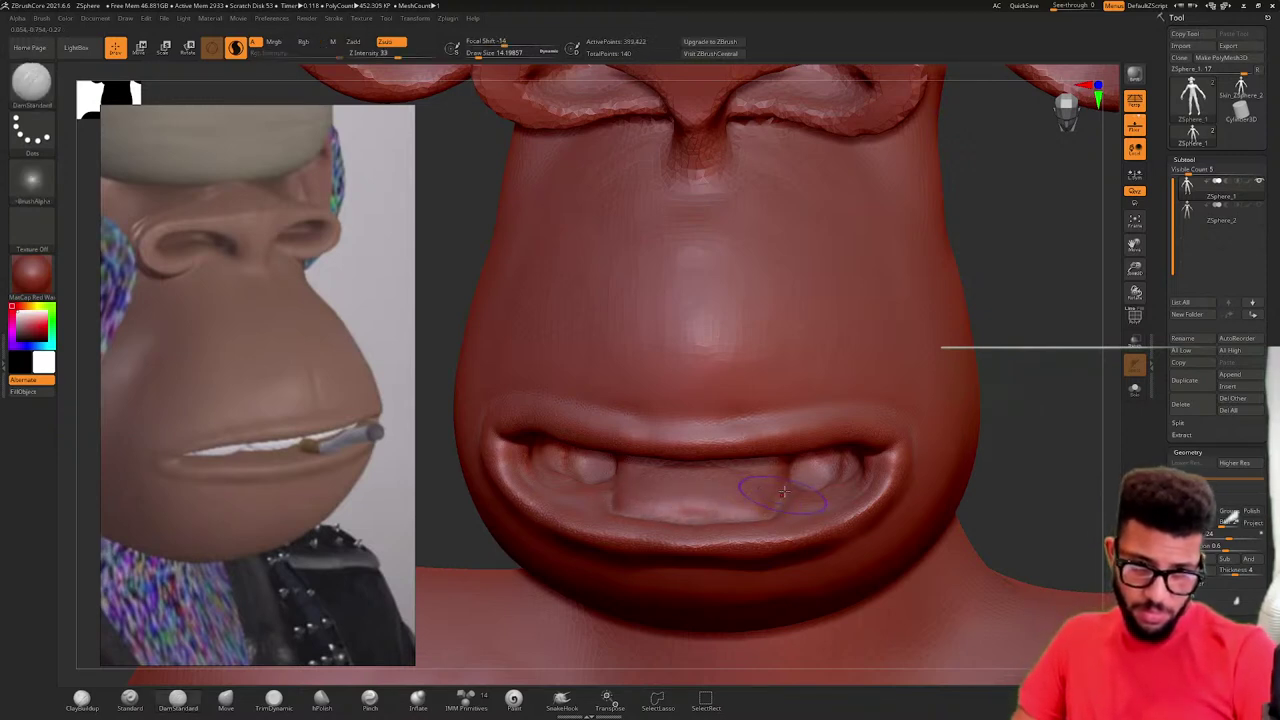
mouse_move(773, 508)
mouse_down()
mouse_move(787, 476)
mouse_move(826, 494)
mouse_move(810, 494)
mouse_up()
mouse_move(956, 421)
mouse_down()
mouse_move(759, 460)
mouse_move(842, 428)
mouse_move(747, 489)
mouse_up()
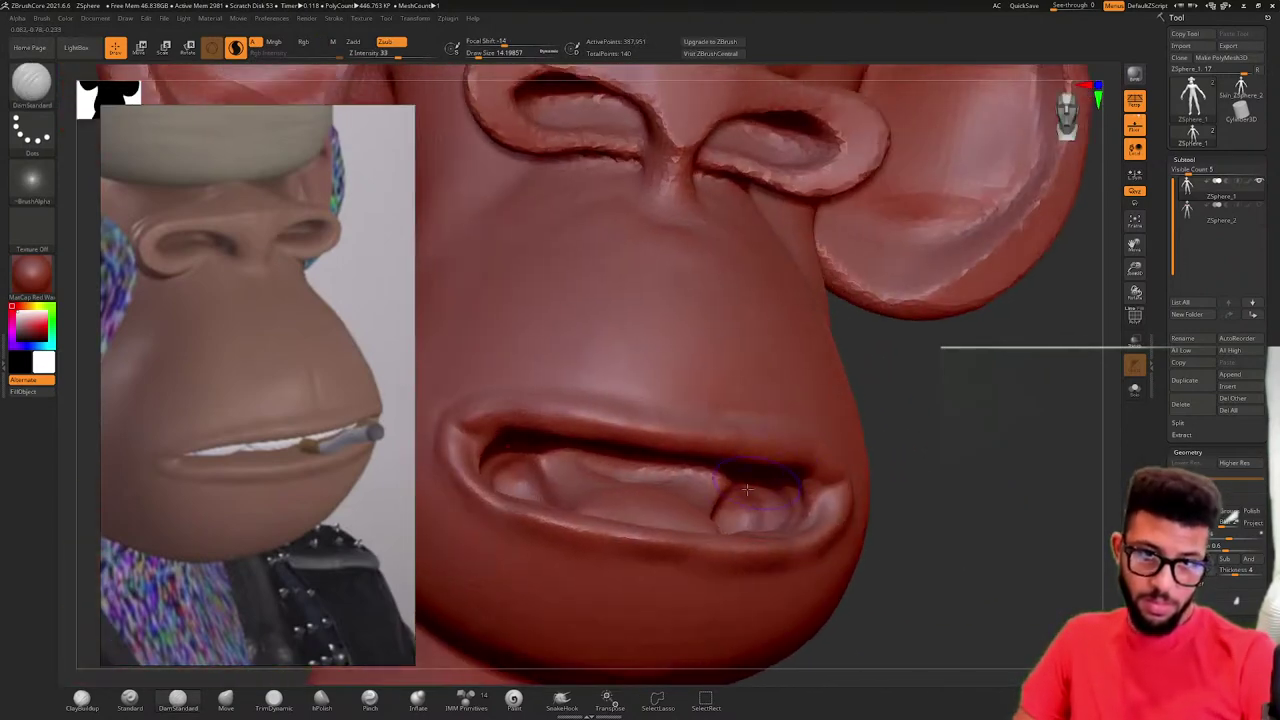
shift+drag(655, 482, 616, 487)
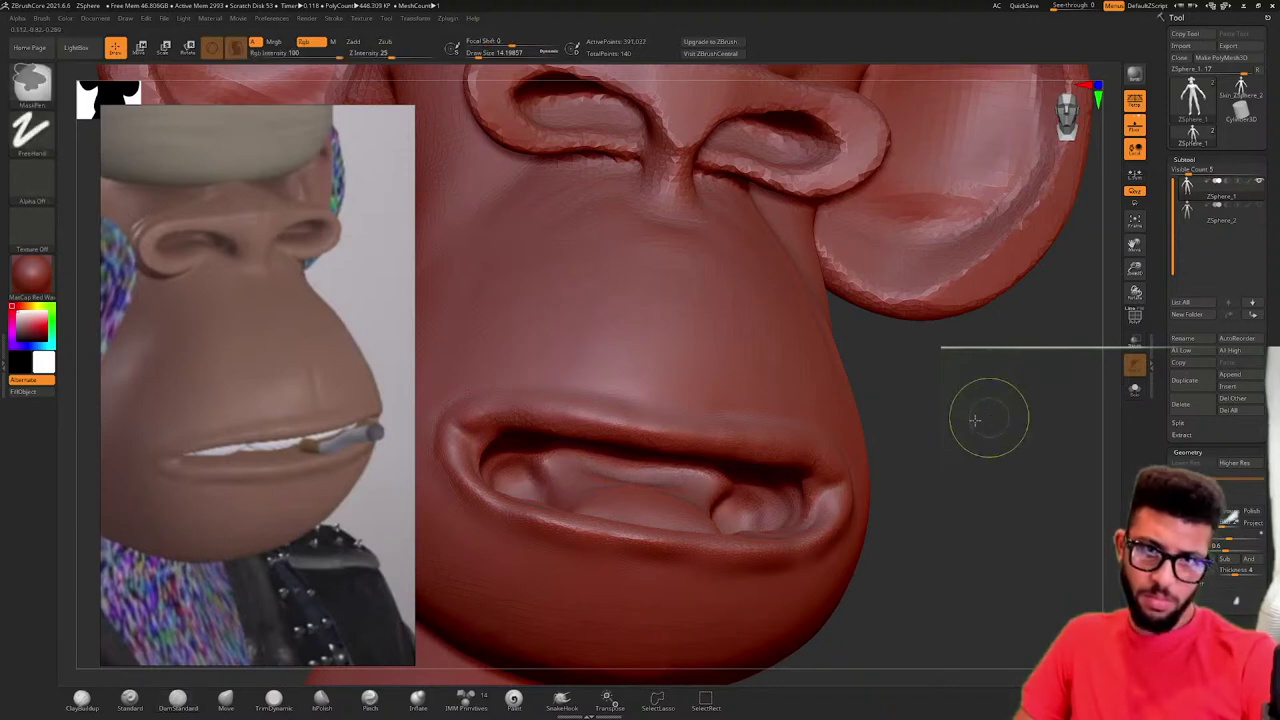
ctrl+right_drag(986, 420, 849, 443)
shift+drag(849, 443, 909, 437)
ctrl+right_drag(980, 428, 922, 436)
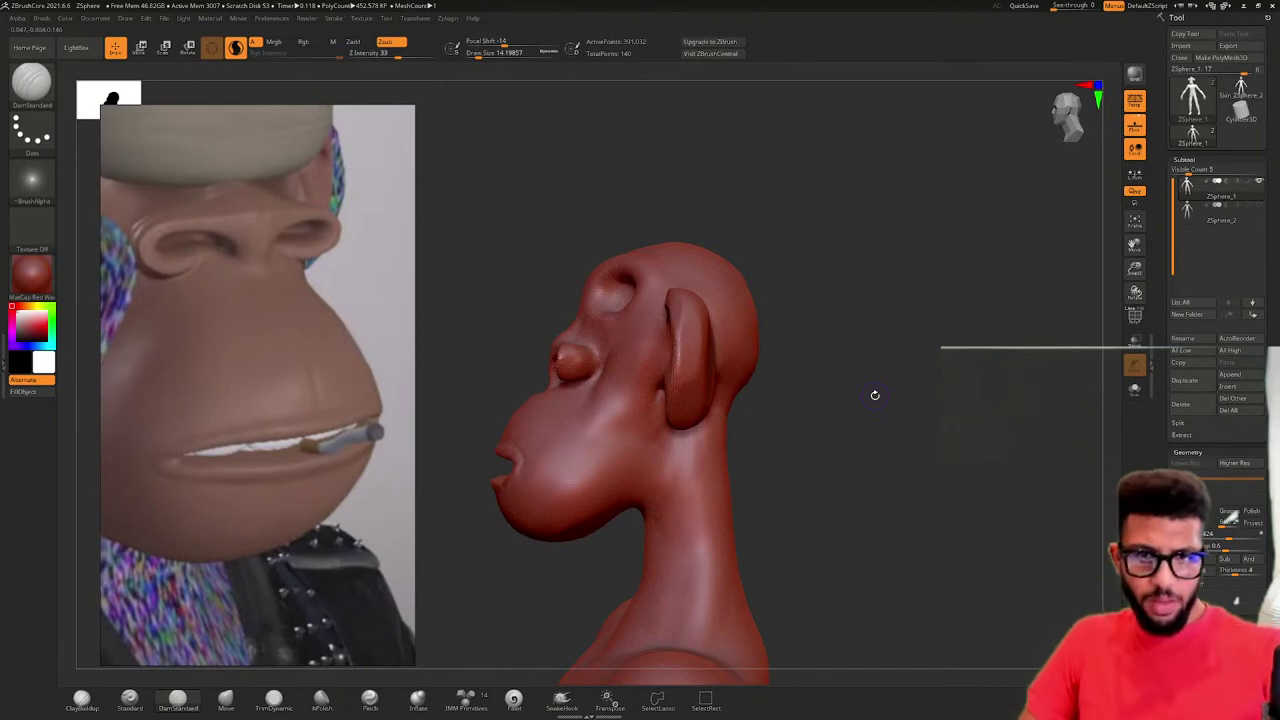
mouse_move(874, 395)
right_down()
mouse_move(854, 423)
mouse_move(890, 460)
right_up()
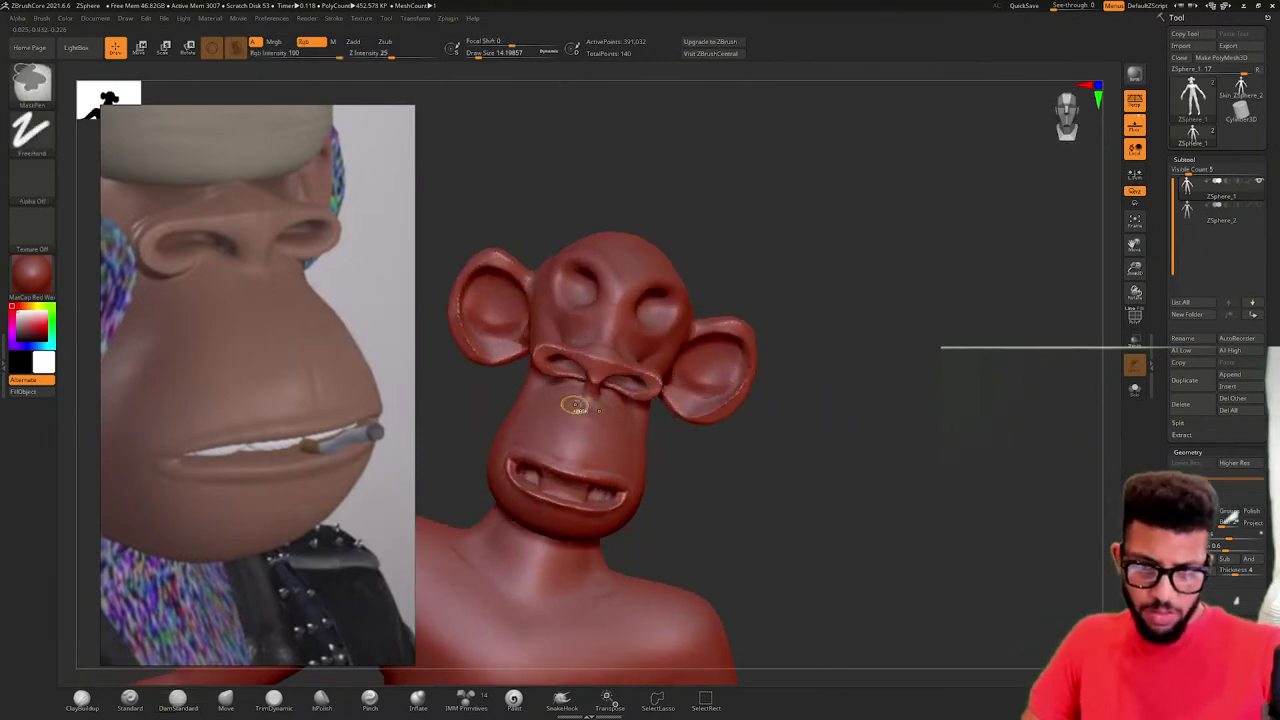
- Build up the column between the nostrils down onto the muzzle with ClayBuildup and smooth it into the surface
mouse_move(575, 405)
ctrl+right_down()
mouse_move(794, 540)
mouse_move(740, 497)
mouse_move(780, 540)
ctrl+right_up()
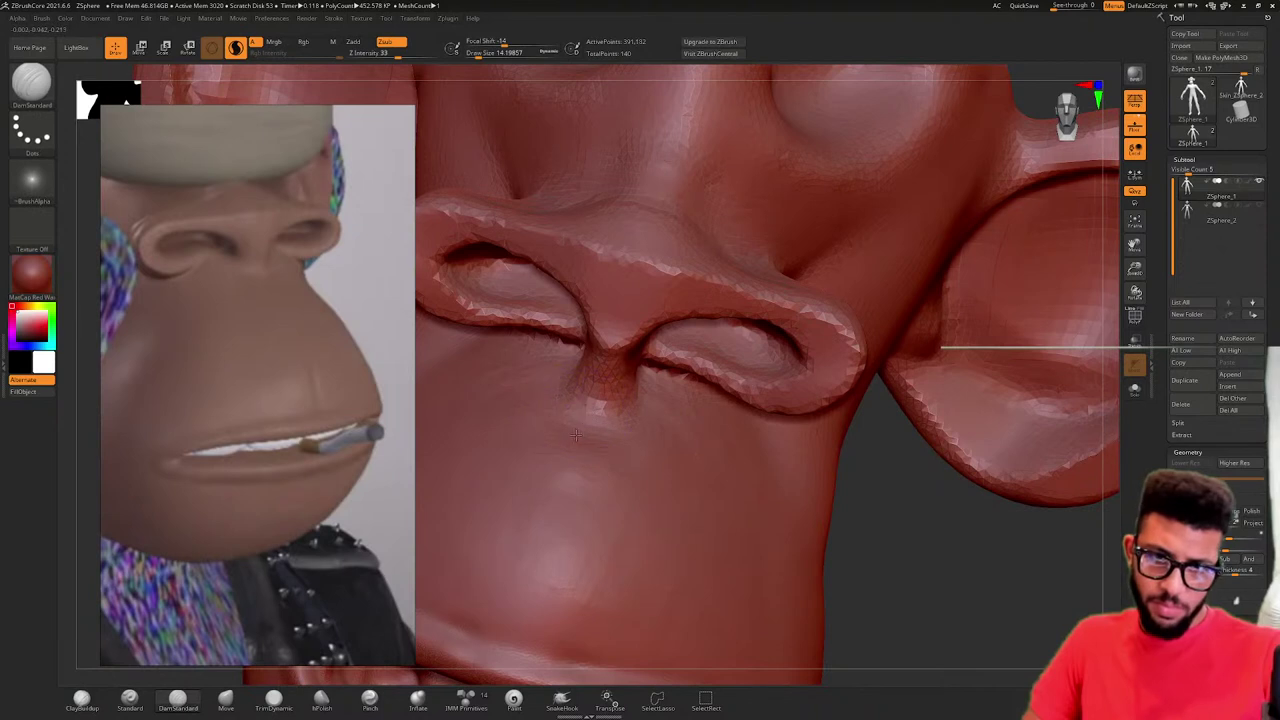
key(b)
key(c)
key(b)
mouse_move(590, 395)
mouse_down()
mouse_move(578, 452)
mouse_move(600, 390)
mouse_up()
key(shift)
mouse_move(820, 430)
right_down()
mouse_move(685, 471)
mouse_move(629, 472)
mouse_move(652, 476)
right_up()
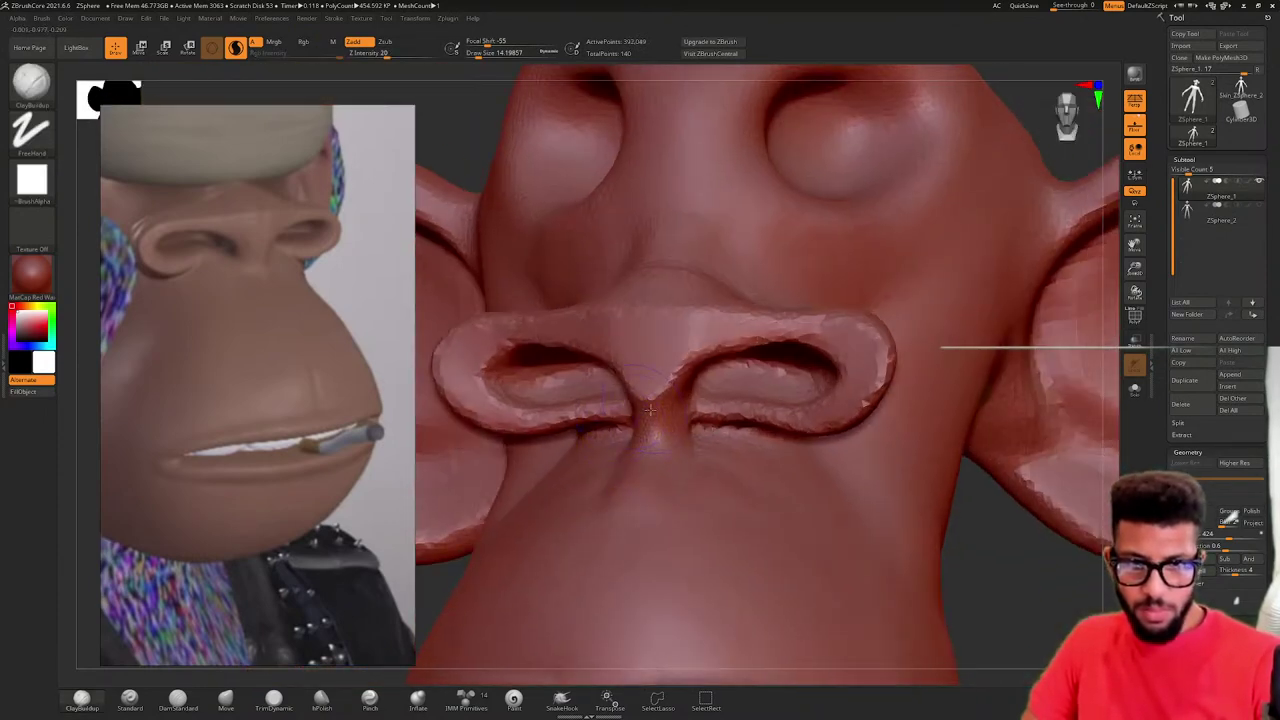
drag(645, 471, 624, 520)
drag(652, 408, 624, 518)
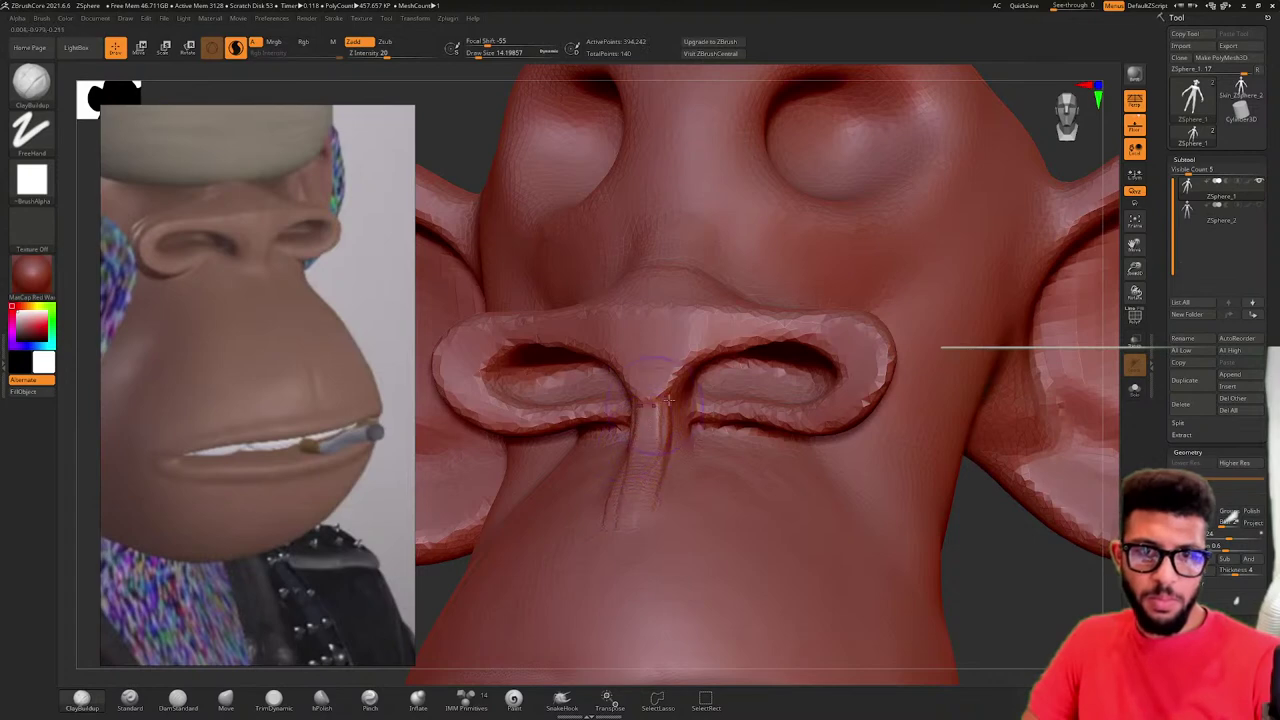
shift+drag(661, 420, 655, 441)
shift+drag(632, 514, 640, 522)
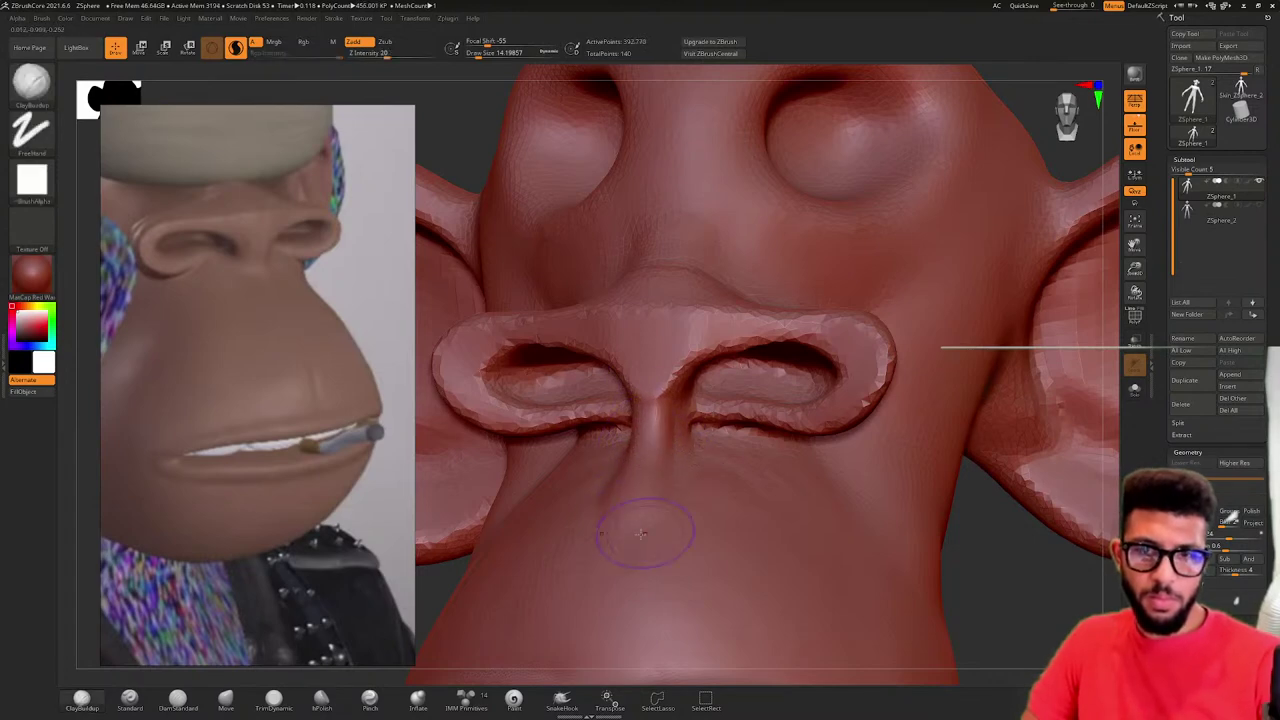
- Try to shape the centre of the muzzle just above the upper lip with ClayBuildup
right_drag(646, 528, 612, 512)
right_drag(837, 420, 1000, 262)
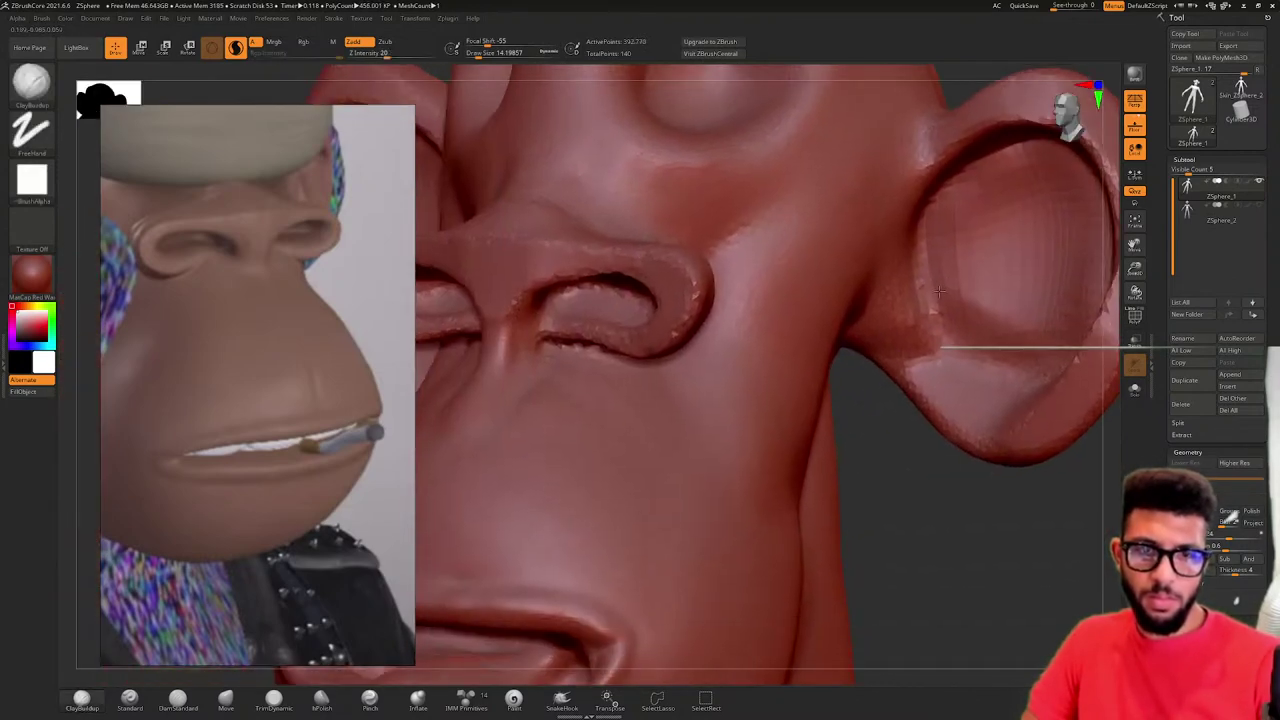
alt+right_drag(703, 429, 915, 315)
right_drag(677, 411, 726, 419)
mouse_move(650, 392)
right_down()
mouse_move(671, 403)
mouse_move(650, 398)
right_up()
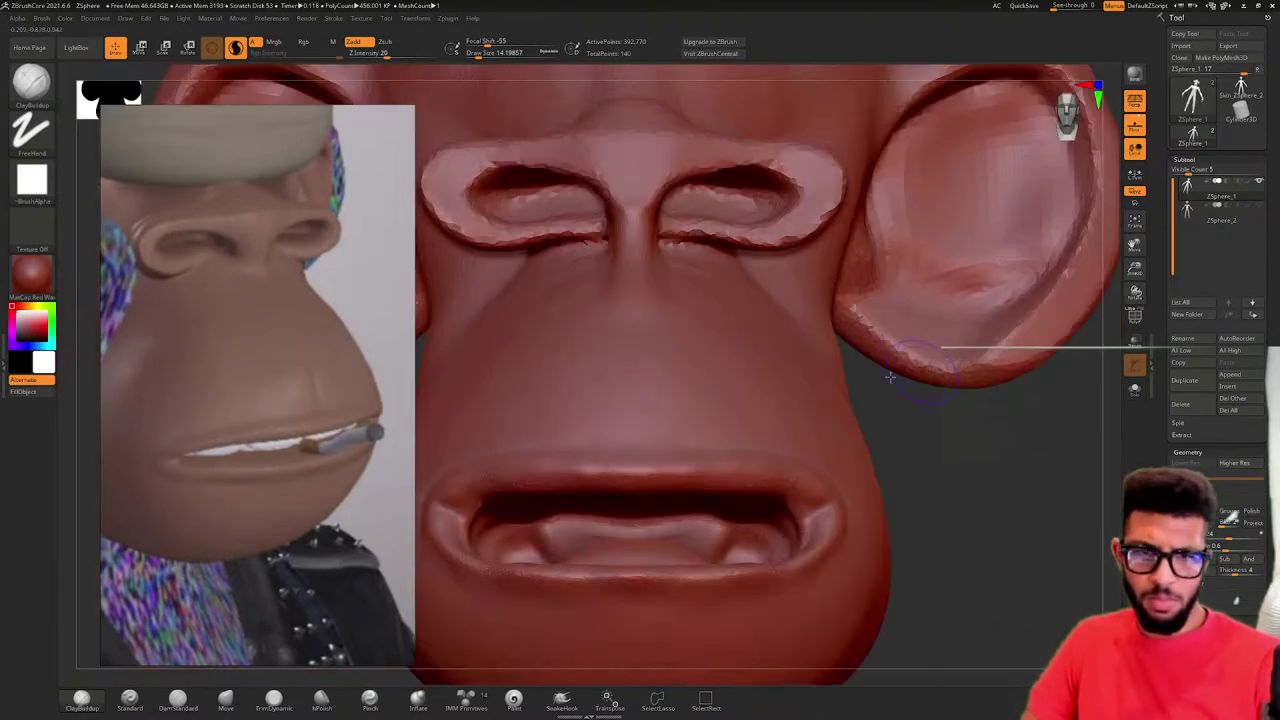
mouse_move(891, 371)
right_down()
mouse_move(845, 400)
mouse_move(880, 418)
mouse_move(716, 376)
right_up()
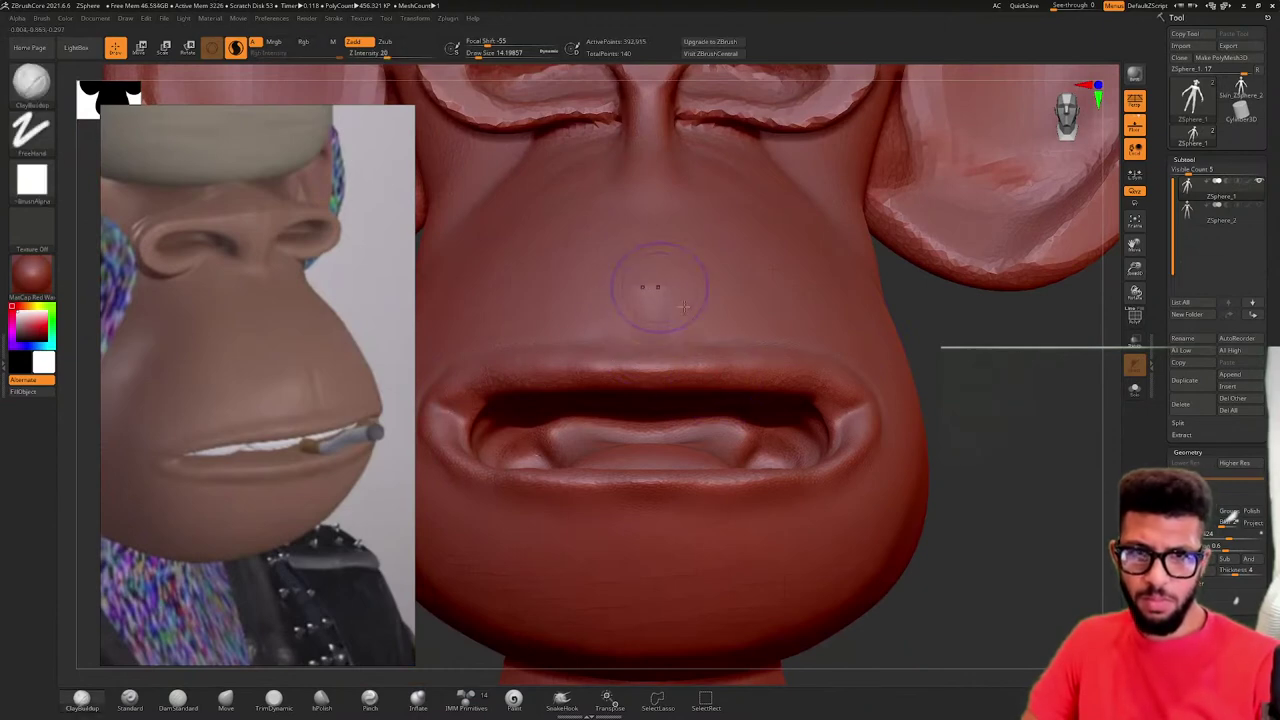
mouse_move(650, 307)
right_down()
mouse_move(600, 312)
mouse_move(622, 313)
right_up()
mouse_move(640, 310)
shift+mouse_down()
mouse_move(651, 292)
mouse_move(646, 314)
shift+mouse_up()
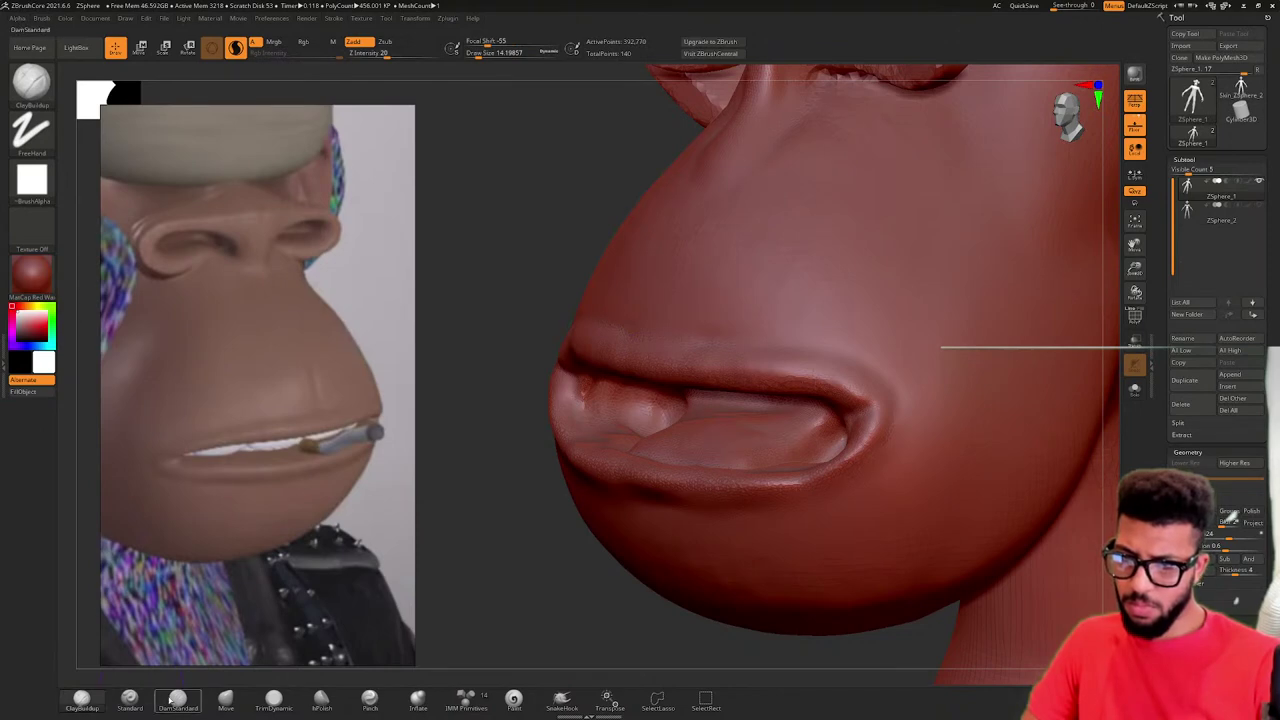
- Carve a short vertical groove at the centre above the upper lip with DamStandard, soften it, and smooth the lip edge
click(171, 701)
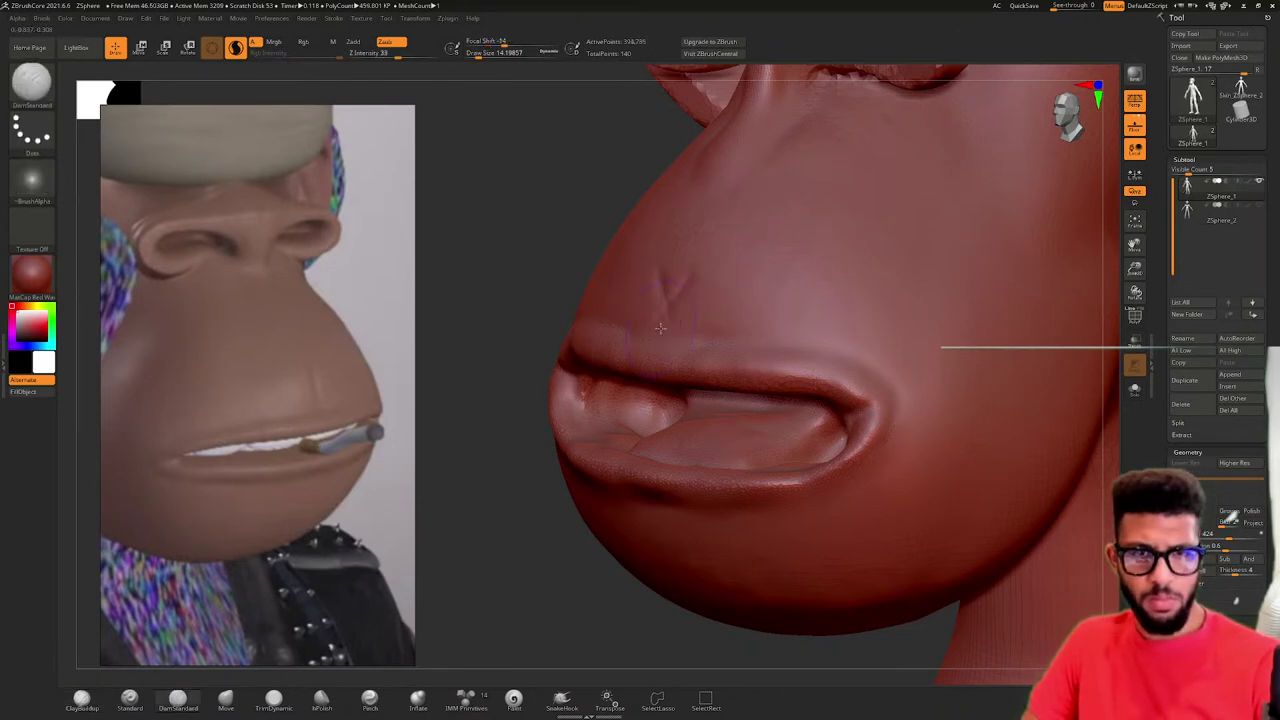
right_drag(660, 328, 640, 318)
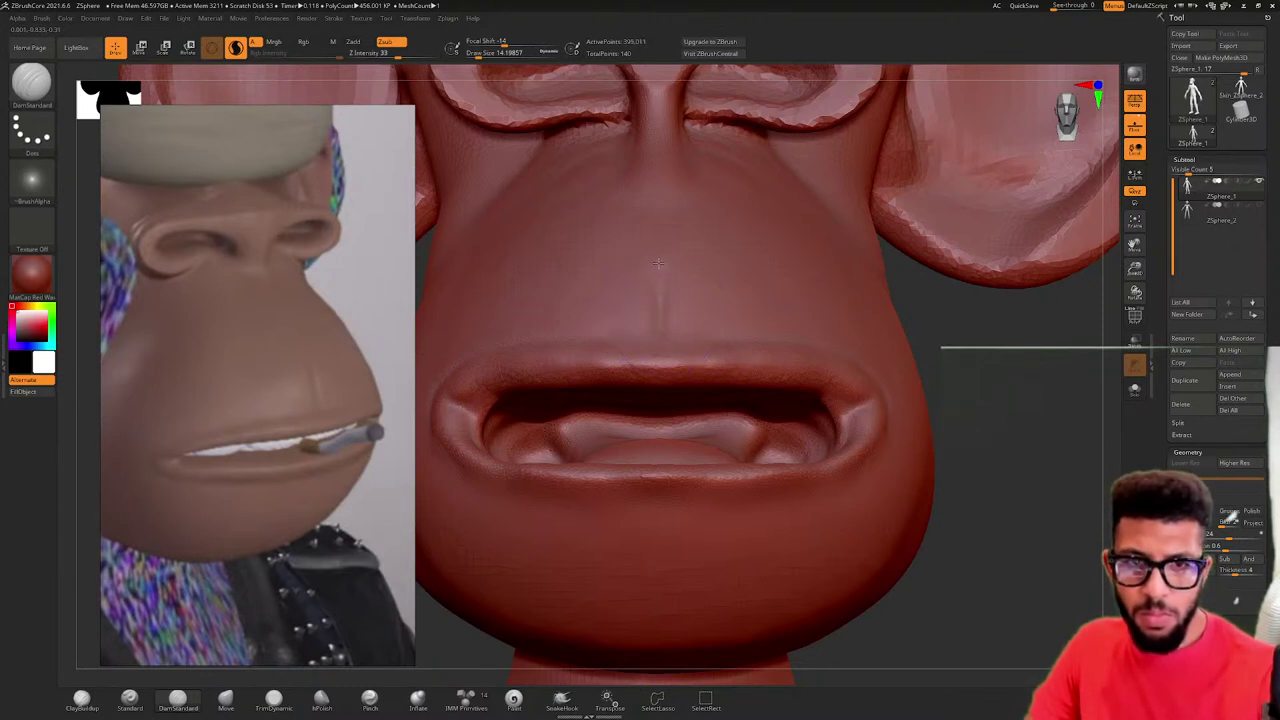
key(ctrl+z)
drag(661, 276, 670, 328)
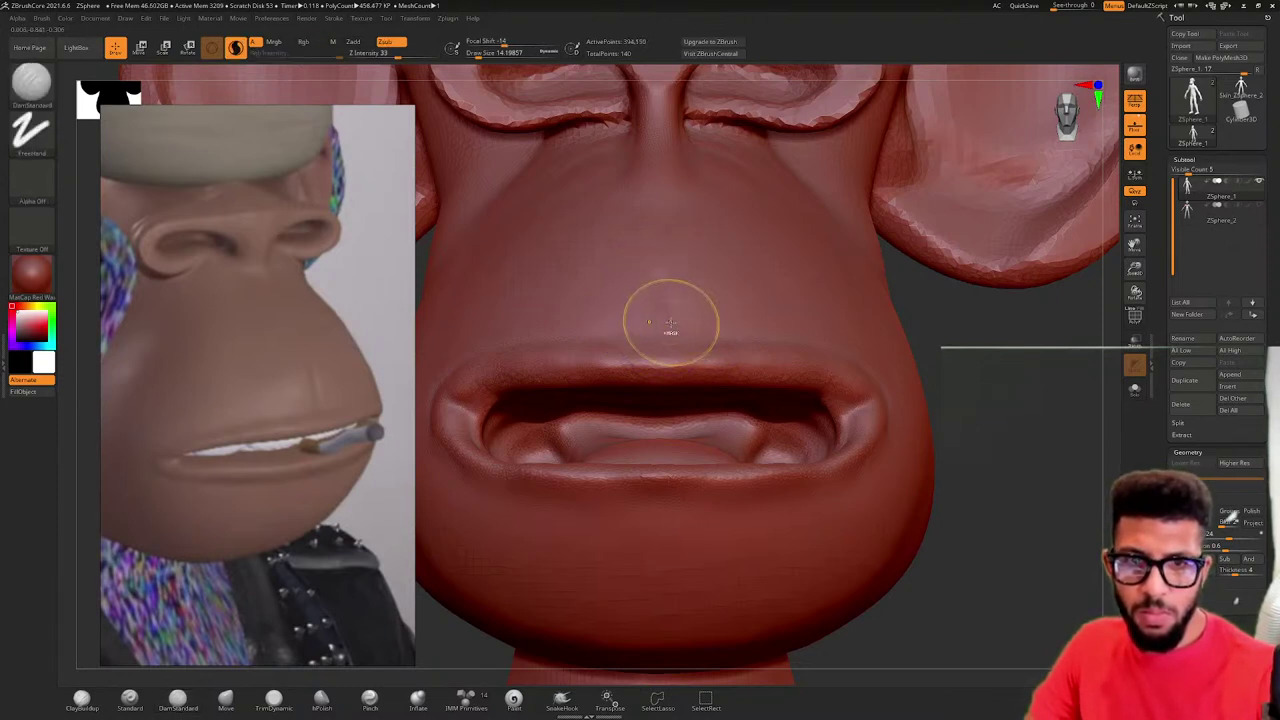
key(ctrl+z)
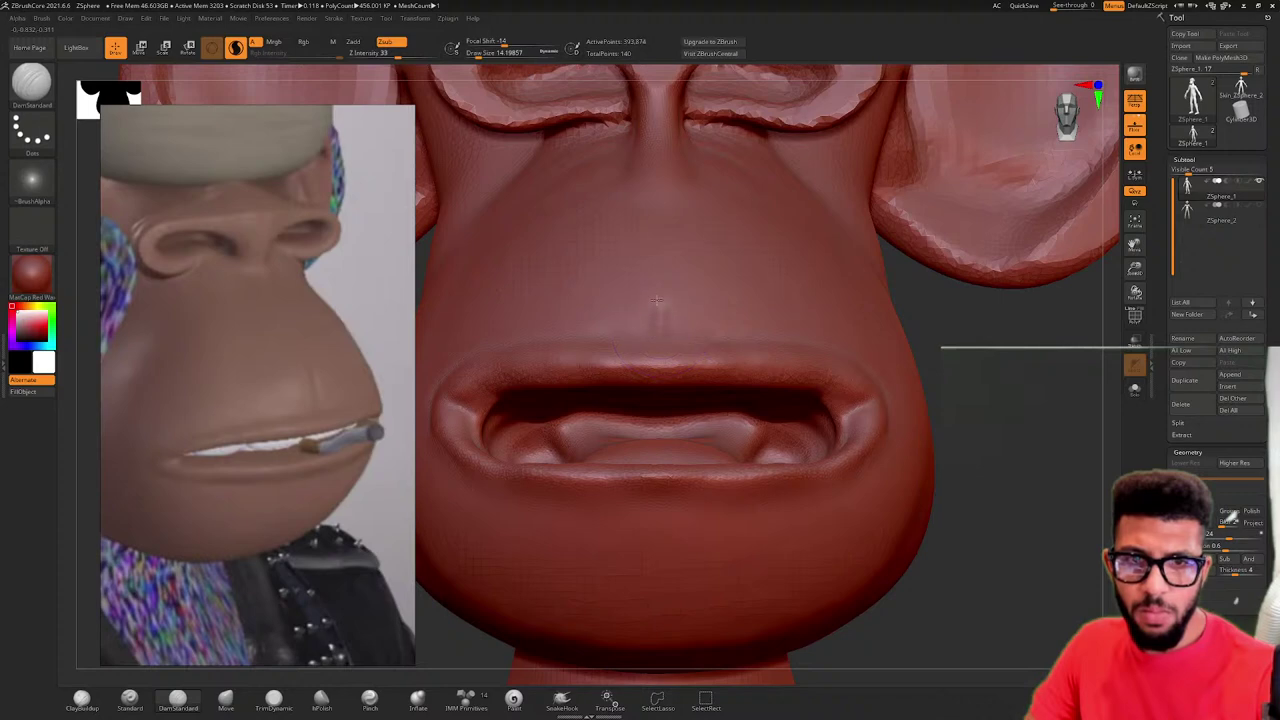
shift+drag(662, 292, 668, 329)
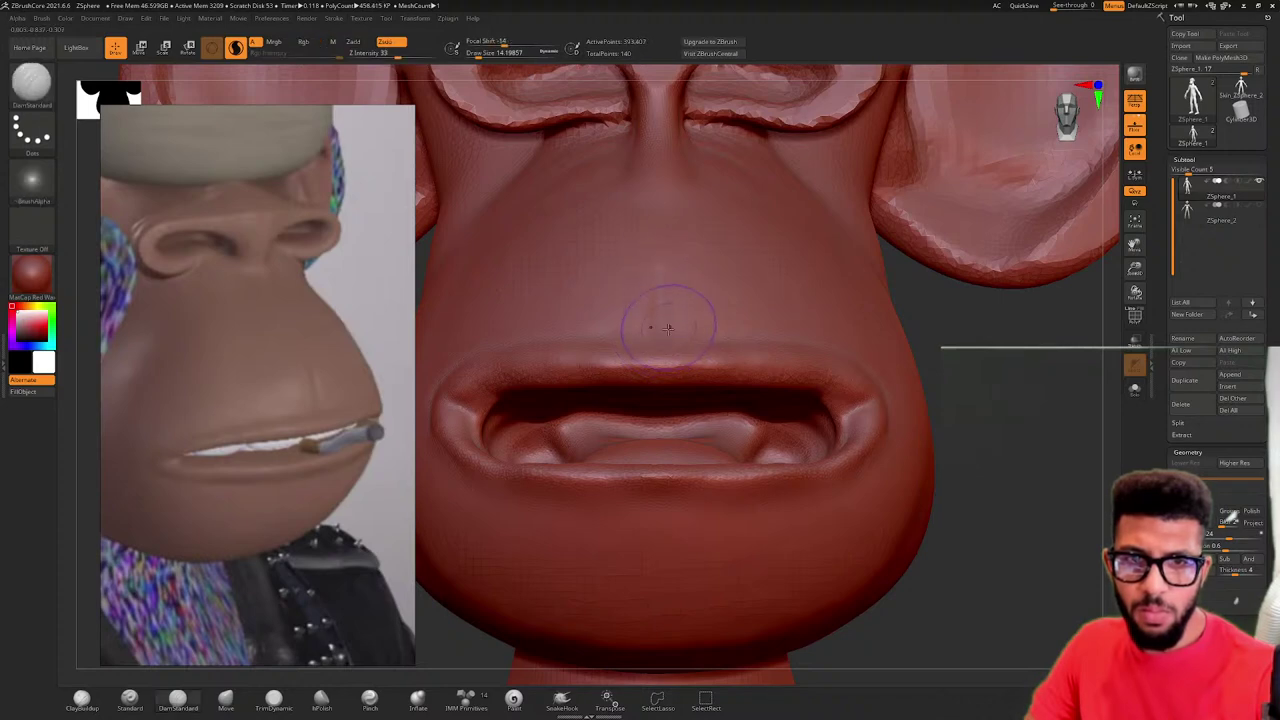
shift+drag(658, 272, 664, 322)
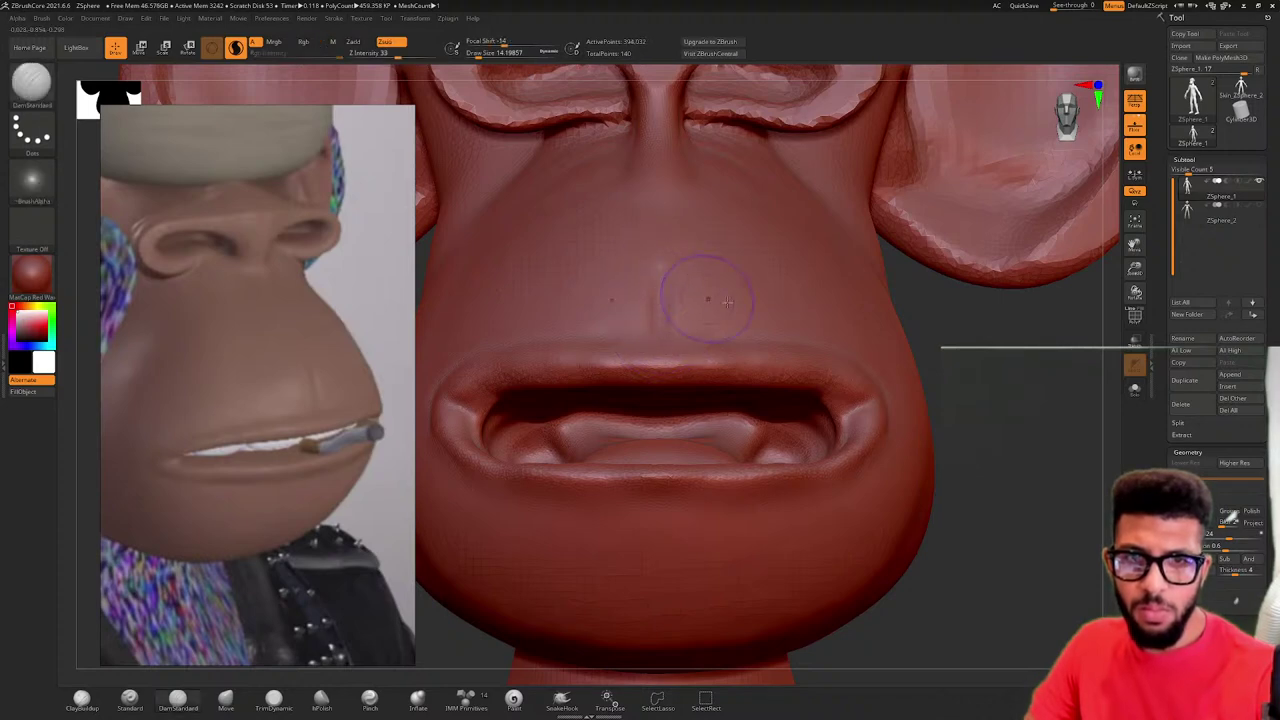
mouse_move(709, 297)
right_down()
mouse_move(620, 292)
mouse_move(660, 290)
mouse_move(649, 304)
mouse_move(655, 289)
right_up()
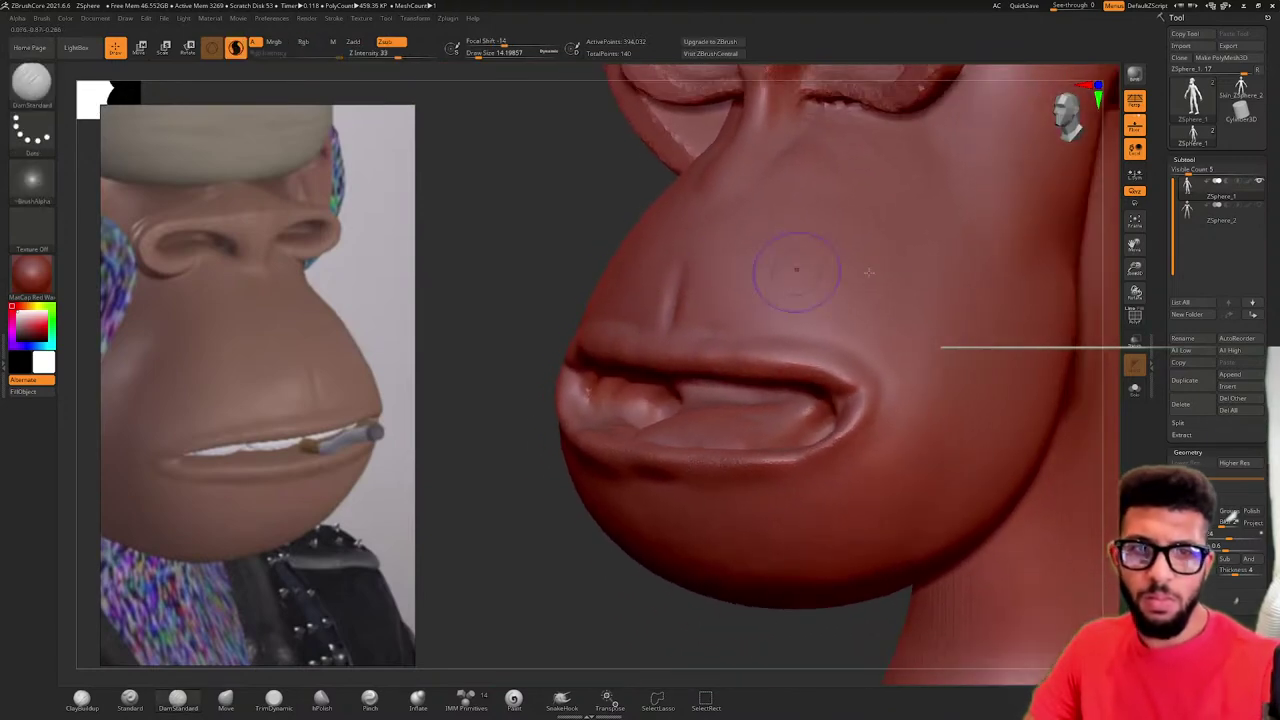
mouse_move(880, 438)
shift+mouse_down()
mouse_move(877, 398)
mouse_move(862, 388)
shift+mouse_up()
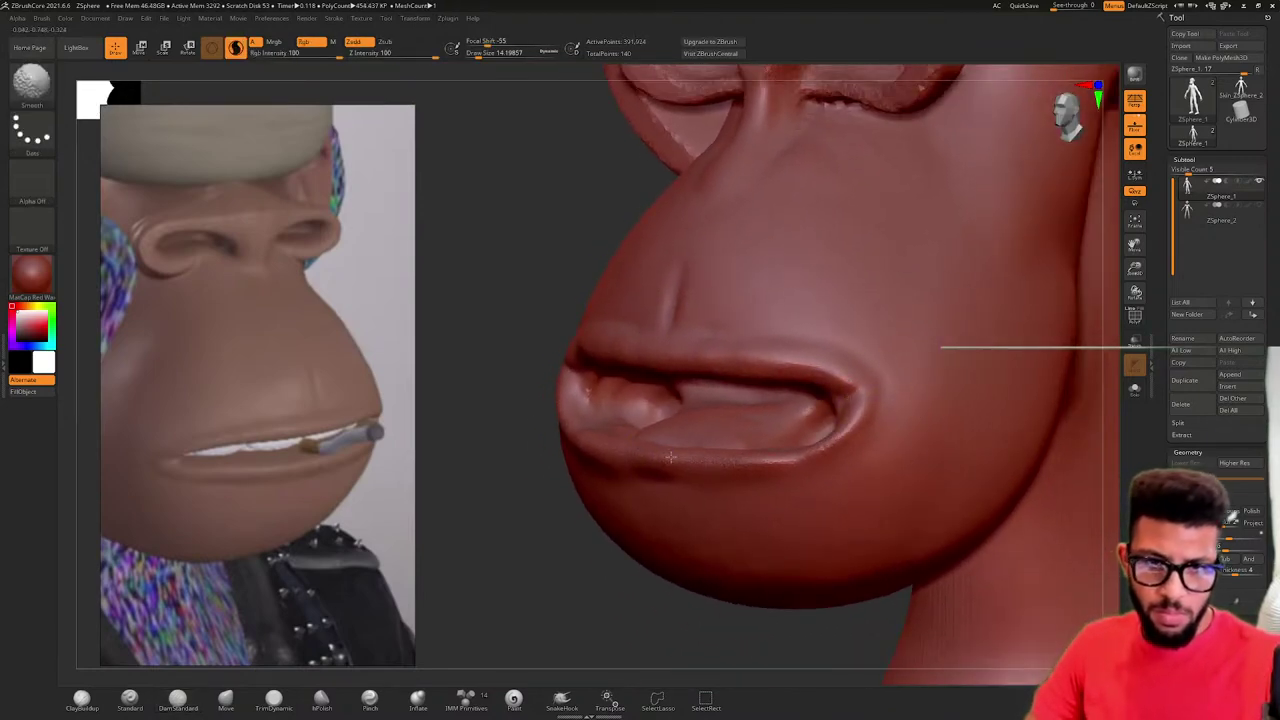
right_drag(614, 412, 862, 371)
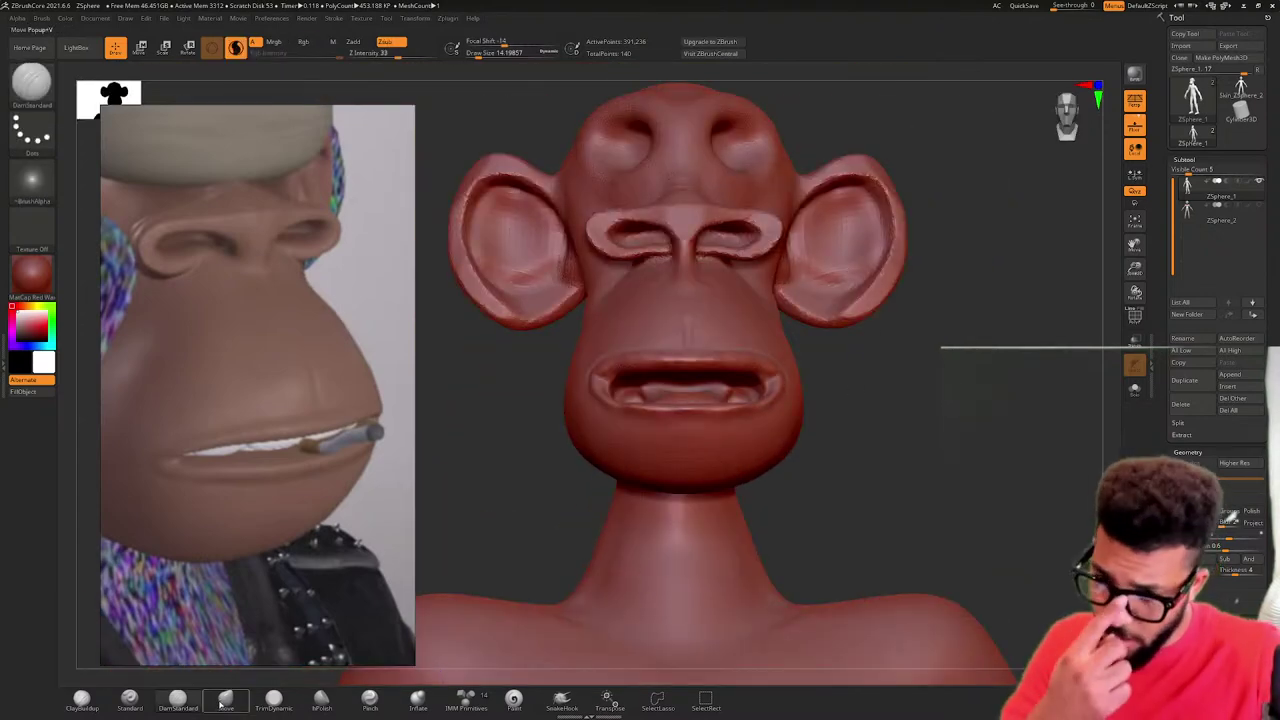
- Reshape the upper and lower lips to narrow the mouth opening using the Move brush at draw sizes of about 62 and 49
key(b)
key(m)
key(v)
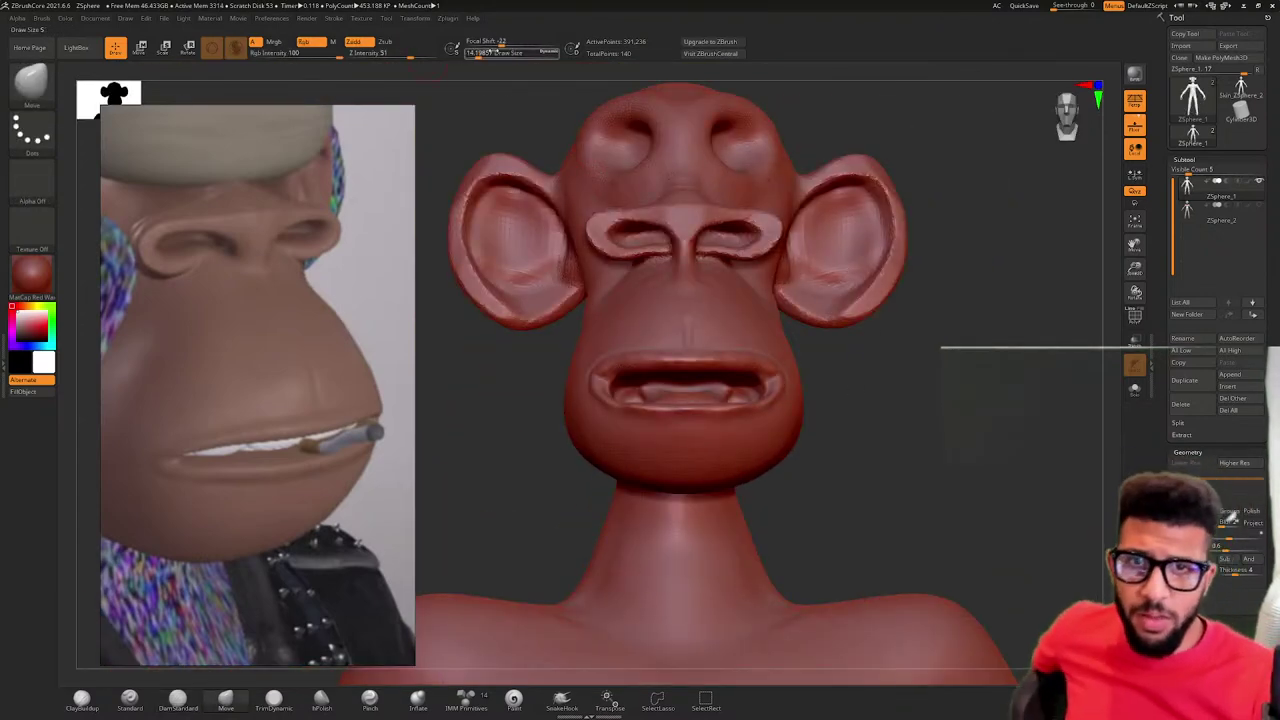
drag(479, 54, 486, 54)
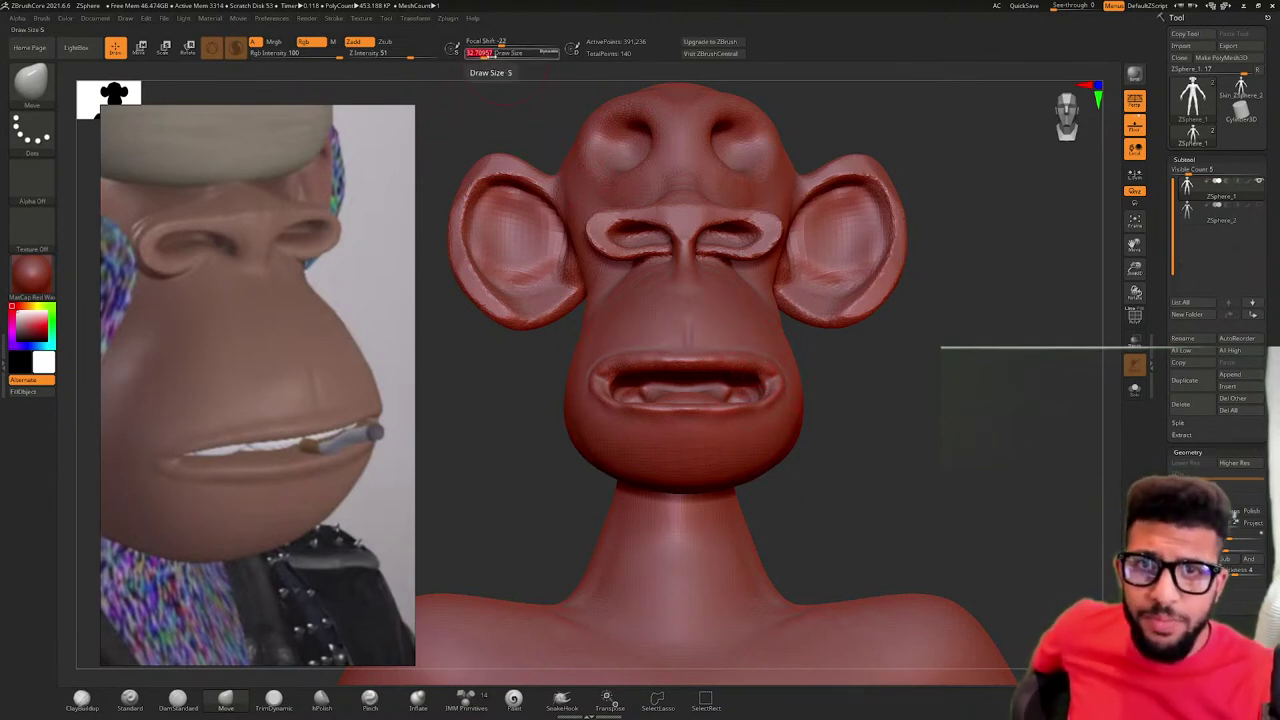
drag(485, 55, 490, 55)
drag(740, 364, 744, 372)
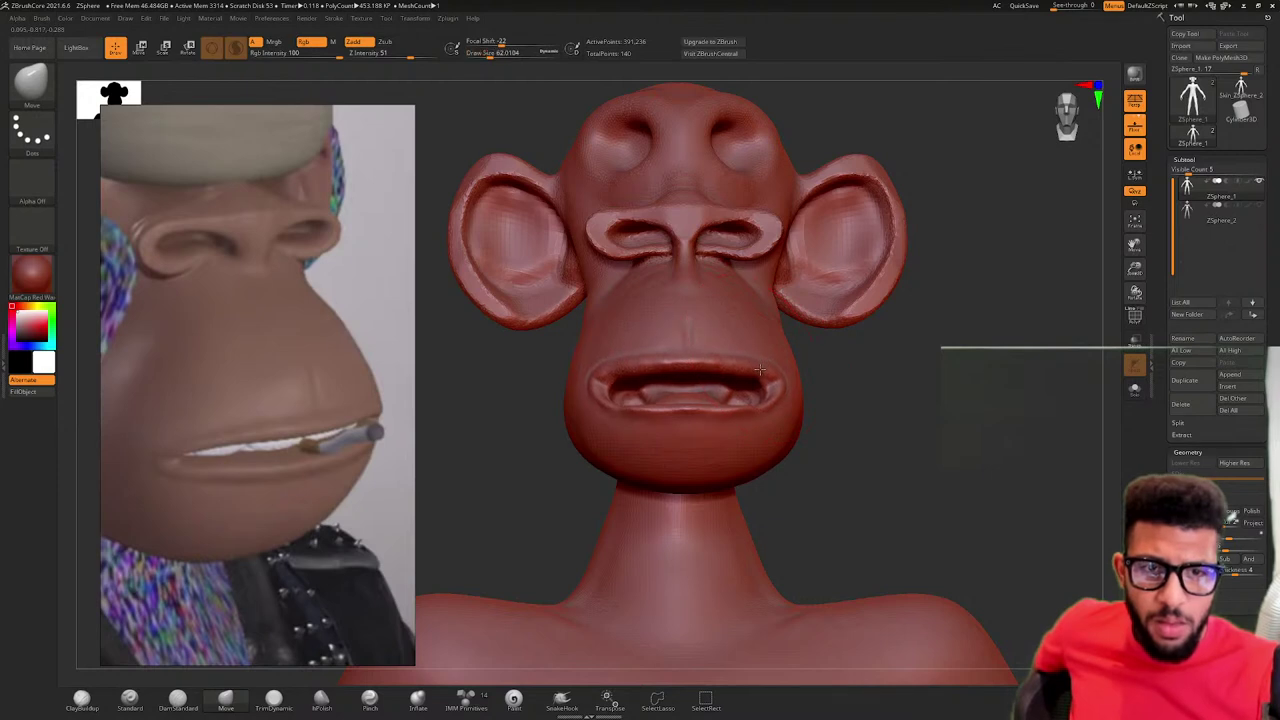
mouse_move(733, 420)
mouse_down()
mouse_move(743, 410)
mouse_move(690, 407)
mouse_up()
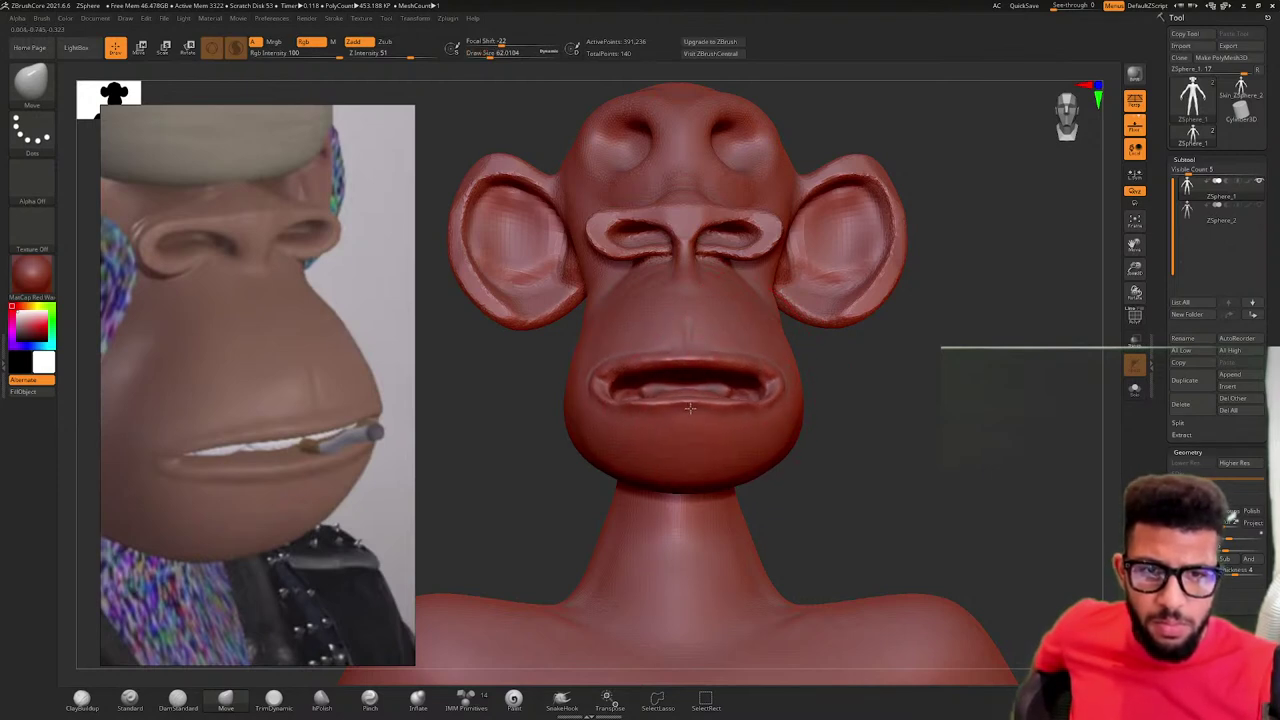
mouse_move(738, 356)
mouse_down()
mouse_move(781, 382)
mouse_move(733, 411)
mouse_move(692, 408)
mouse_up()
drag(491, 55, 487, 57)
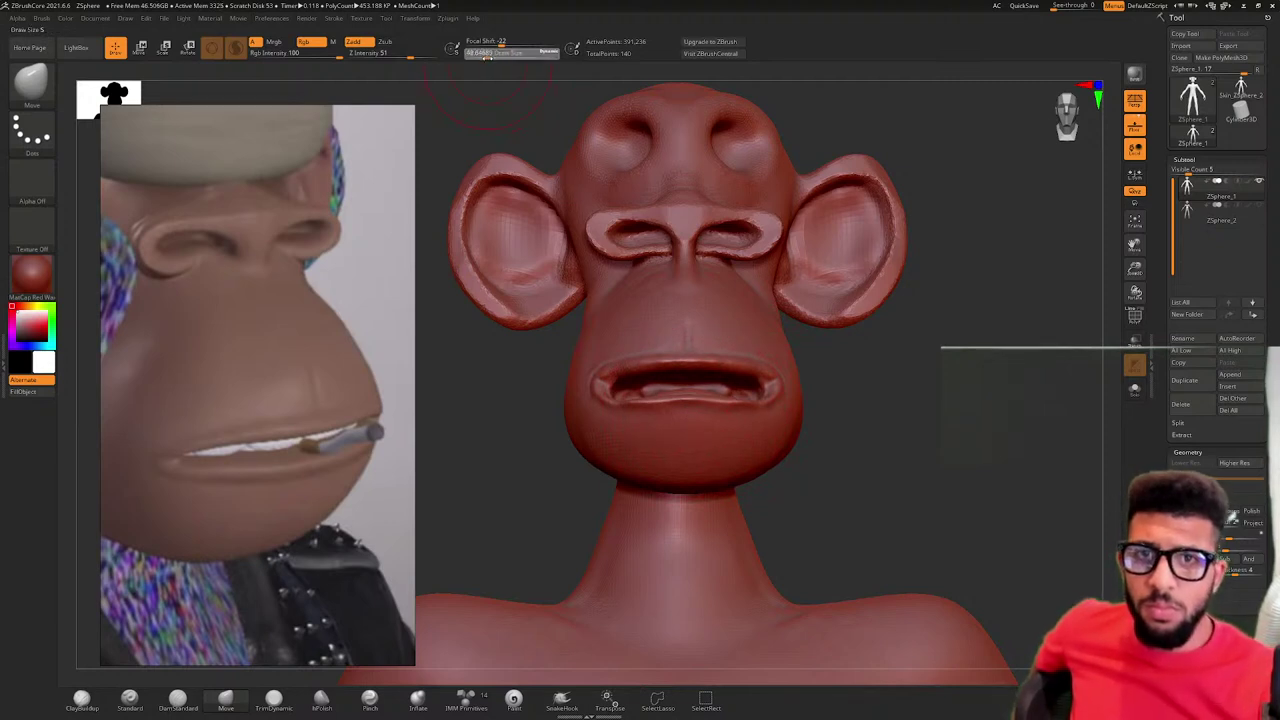
mouse_move(768, 356)
mouse_down()
mouse_move(762, 374)
mouse_move(715, 365)
mouse_move(762, 394)
mouse_move(690, 405)
mouse_up()
- Push the lips back and adjust the chin in side profile using the Move brush at a draw size of about 90
drag(896, 358, 825, 452)
drag(650, 509, 614, 506)
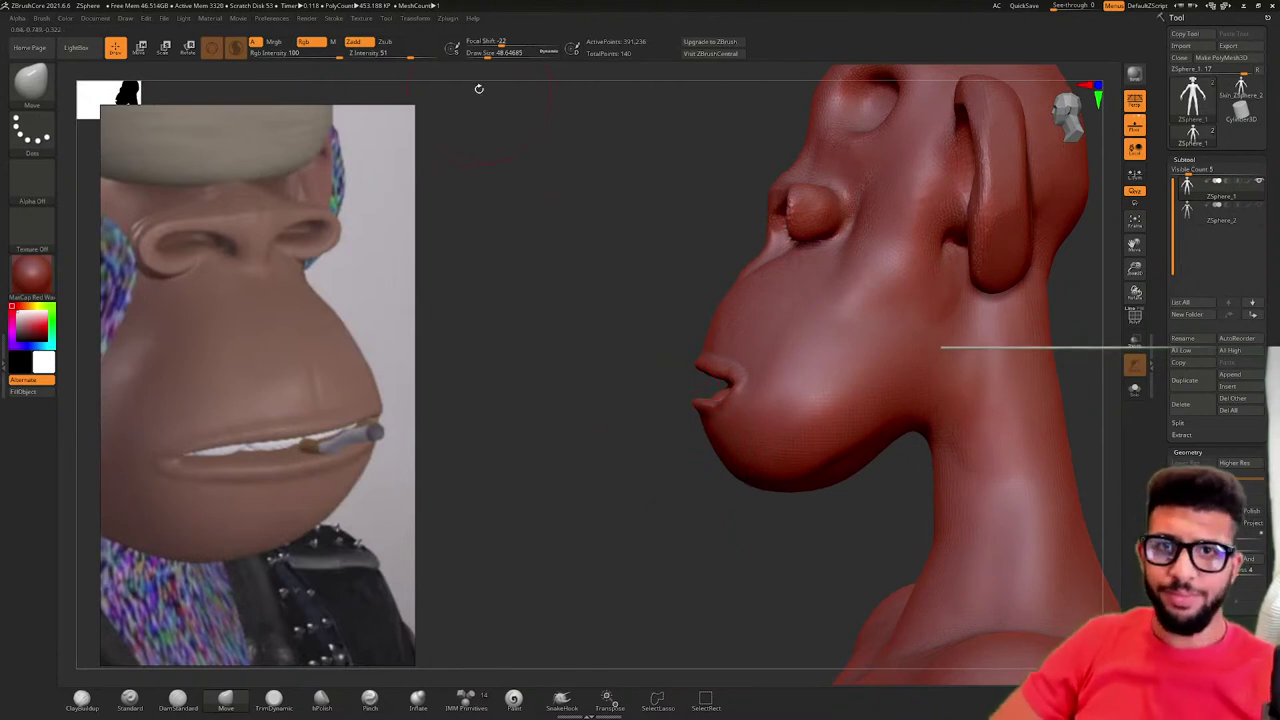
drag(487, 54, 494, 54)
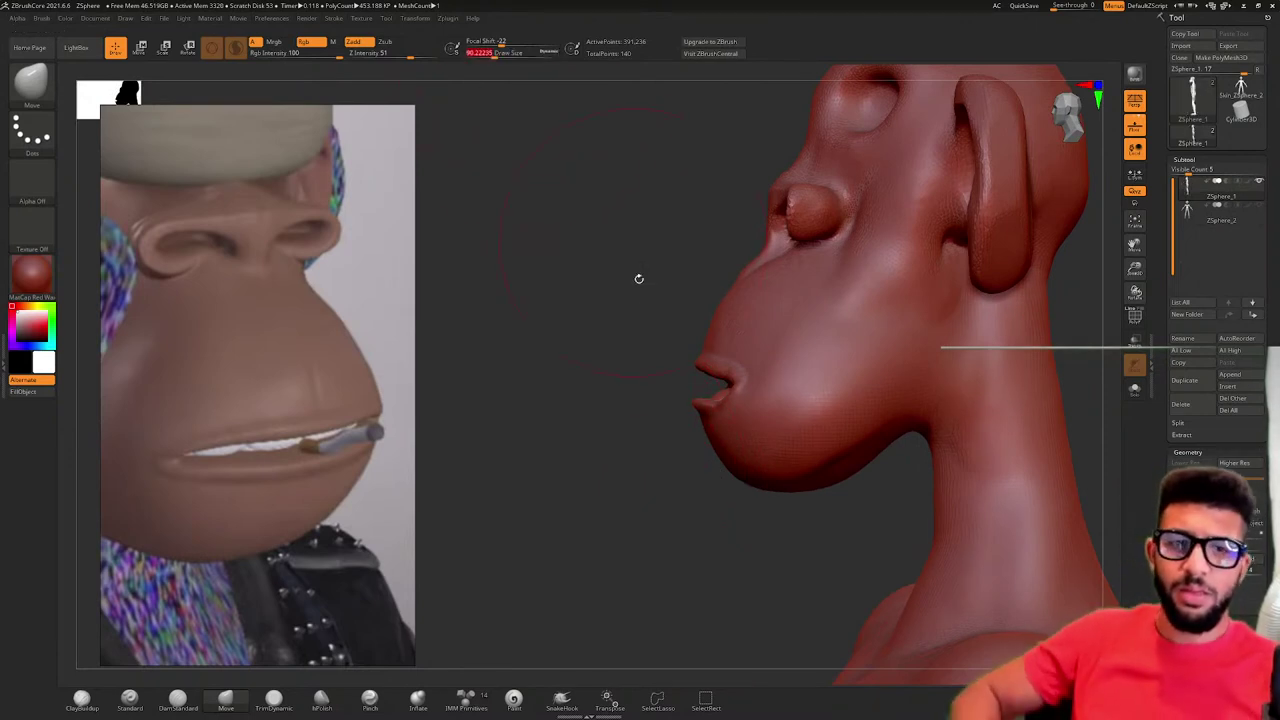
drag(686, 414, 770, 452)
drag(704, 354, 709, 347)
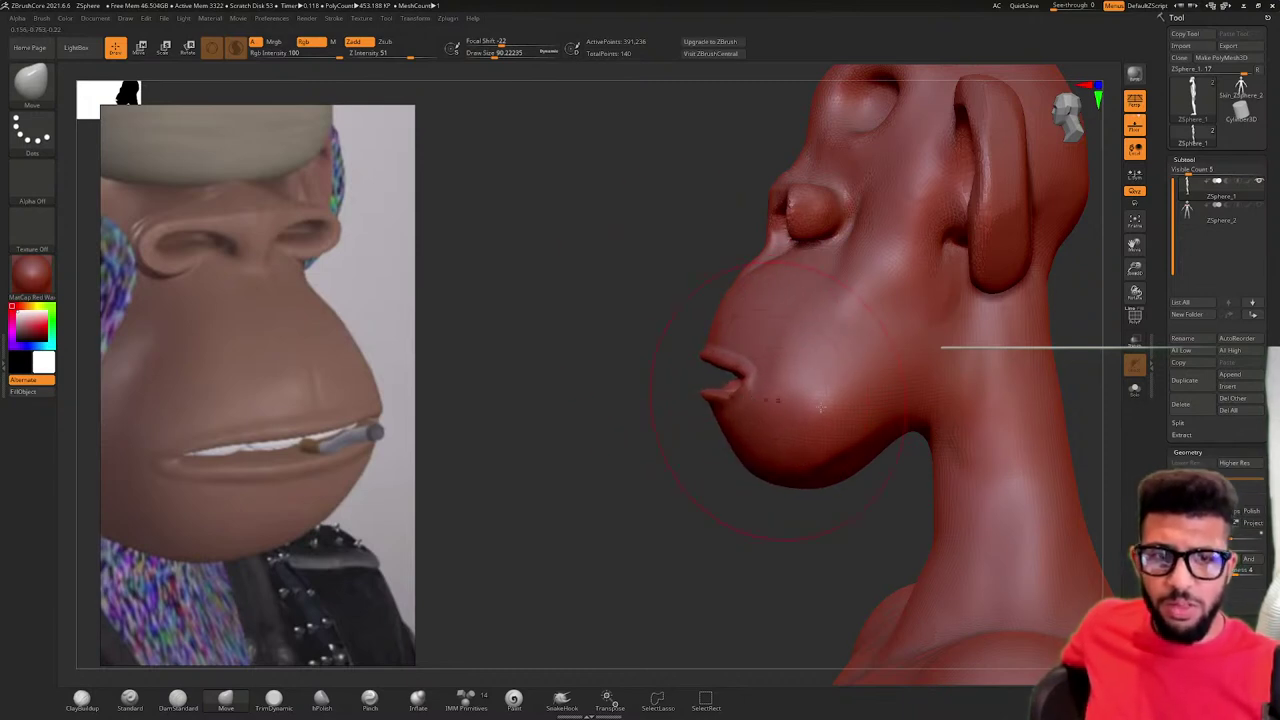
drag(870, 461, 876, 467)
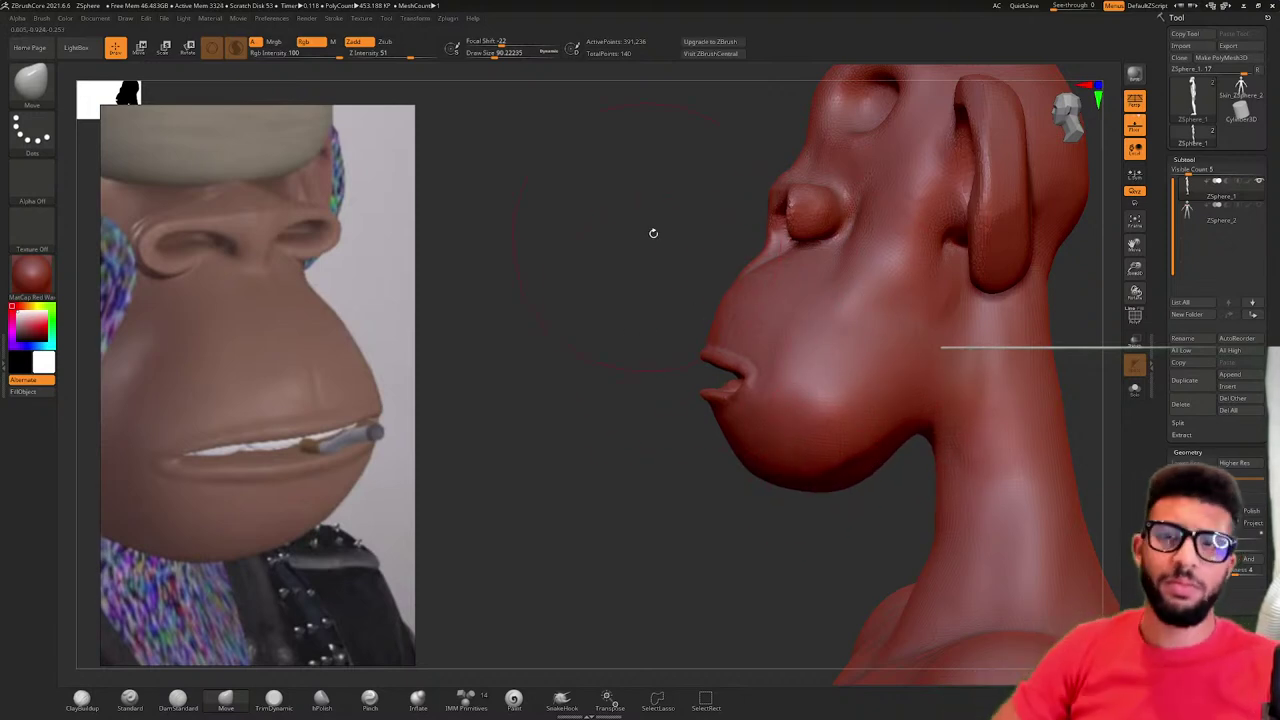
- Build up the lower chest across the front of the torso with ClayBuildup at a draw size of about 90
drag(654, 234, 862, 360)
mouse_move(862, 360)
ctrl+right_down()
mouse_move(878, 355)
mouse_move(863, 323)
mouse_move(882, 339)
ctrl+right_up()
key(b)
key(m)
key(v)
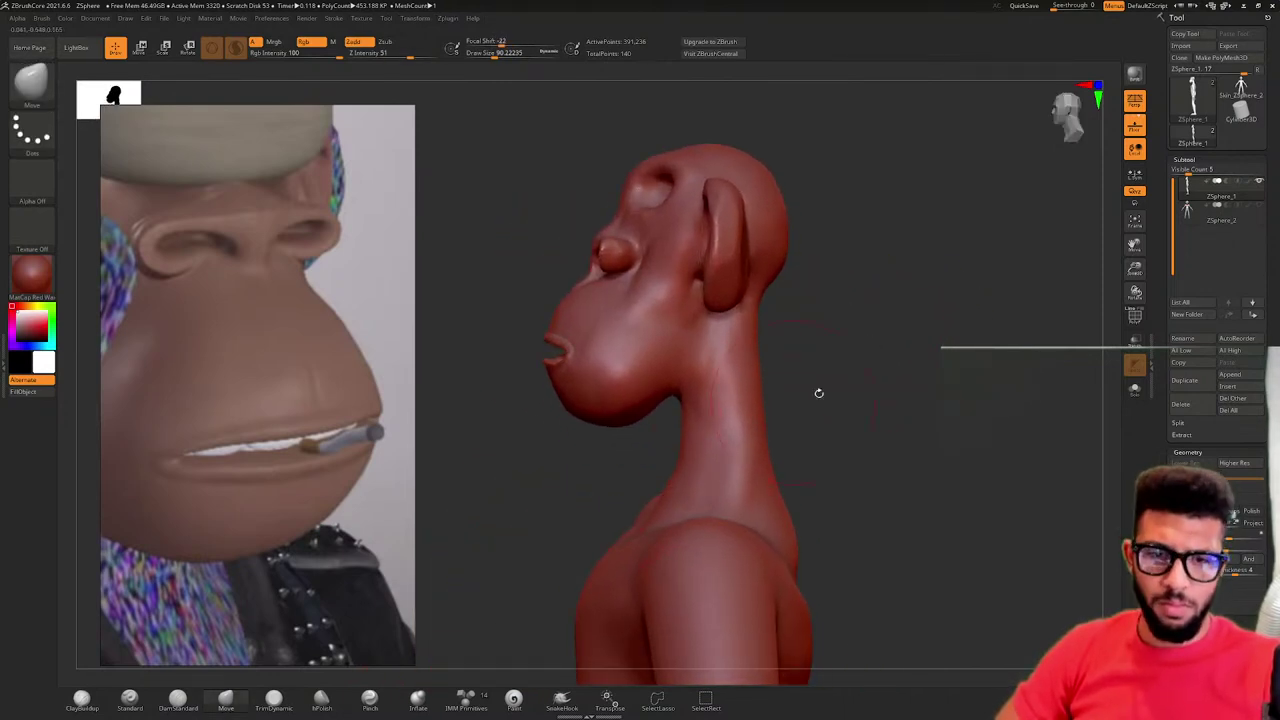
mouse_move(891, 380)
mouse_down()
mouse_move(971, 380)
mouse_move(862, 350)
mouse_up()
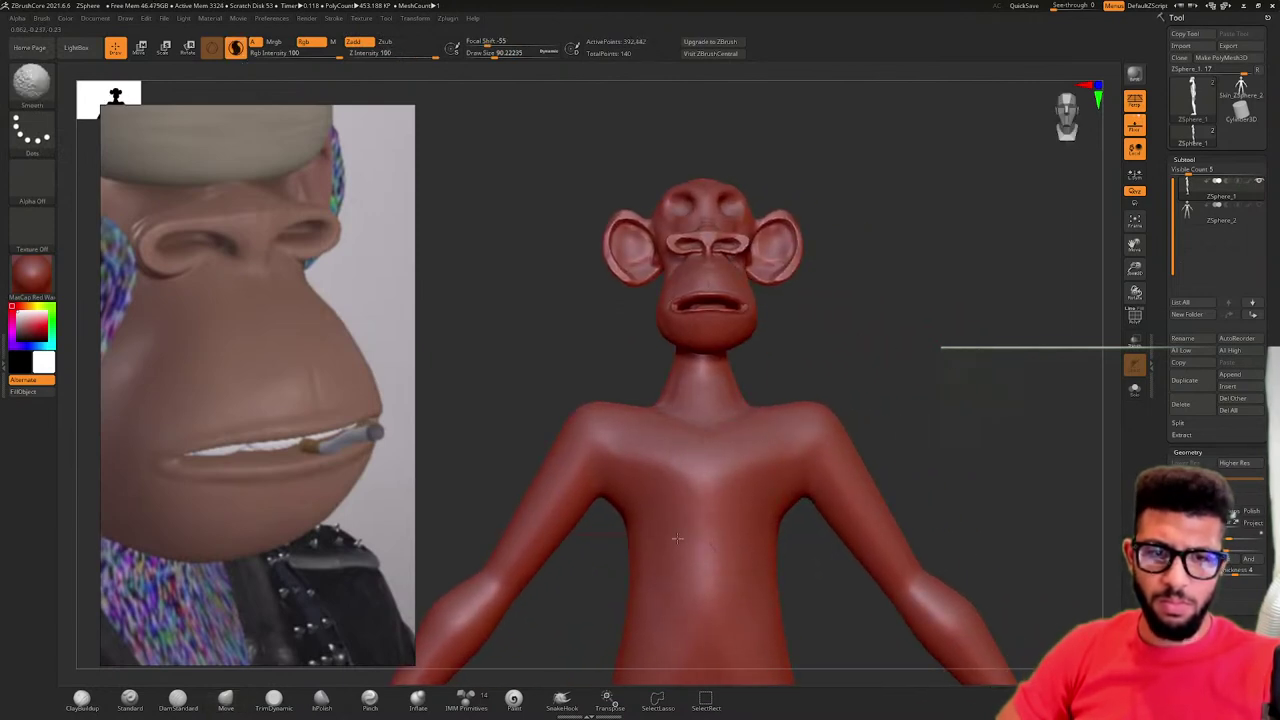
click(96, 697)
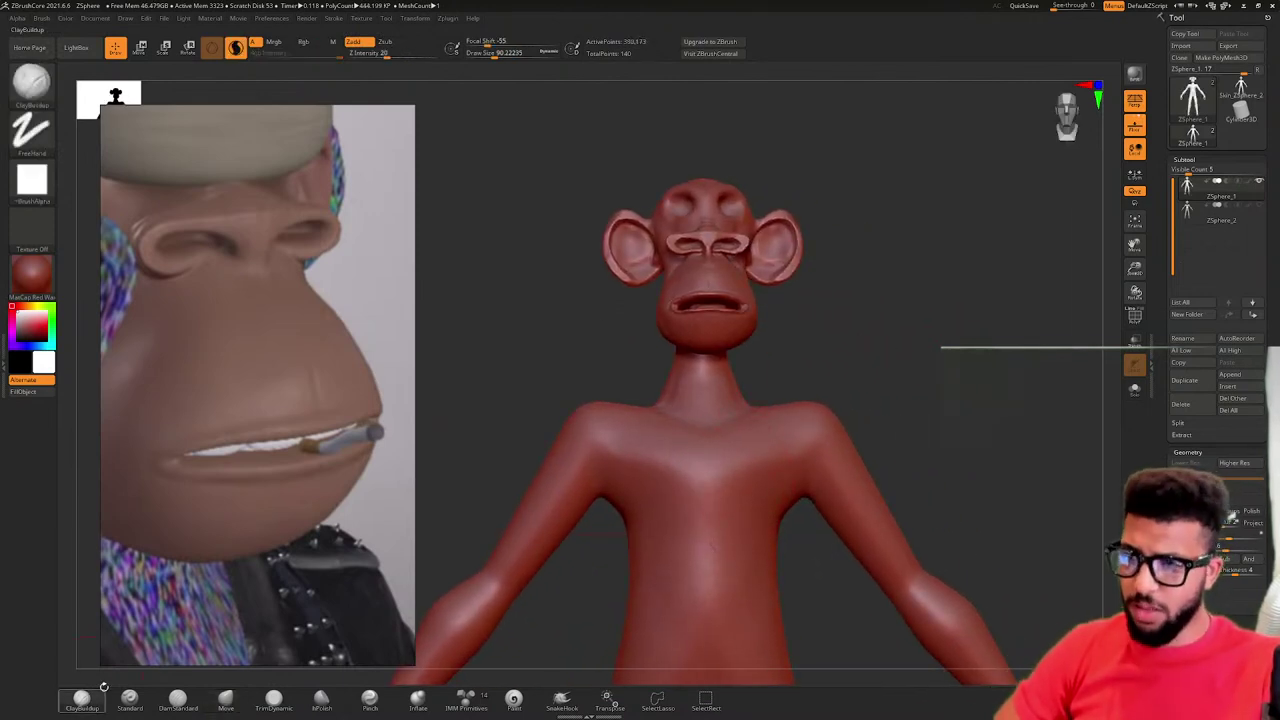
drag(768, 516, 763, 482)
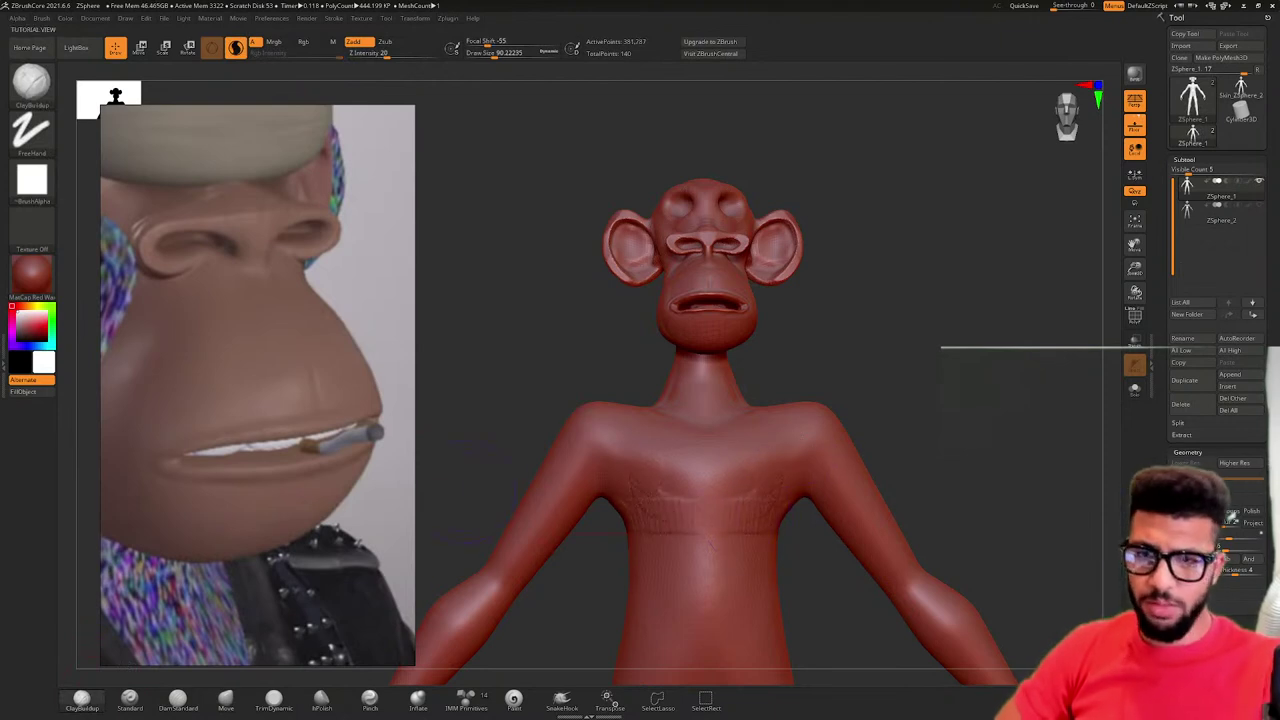
- Shape the pectoral area and chest sides with ClayBuildup to match the front-view torso reference, and smooth the strokes
scroll(328, 380, down, 12)
middle_drag(194, 400, 471, 240)
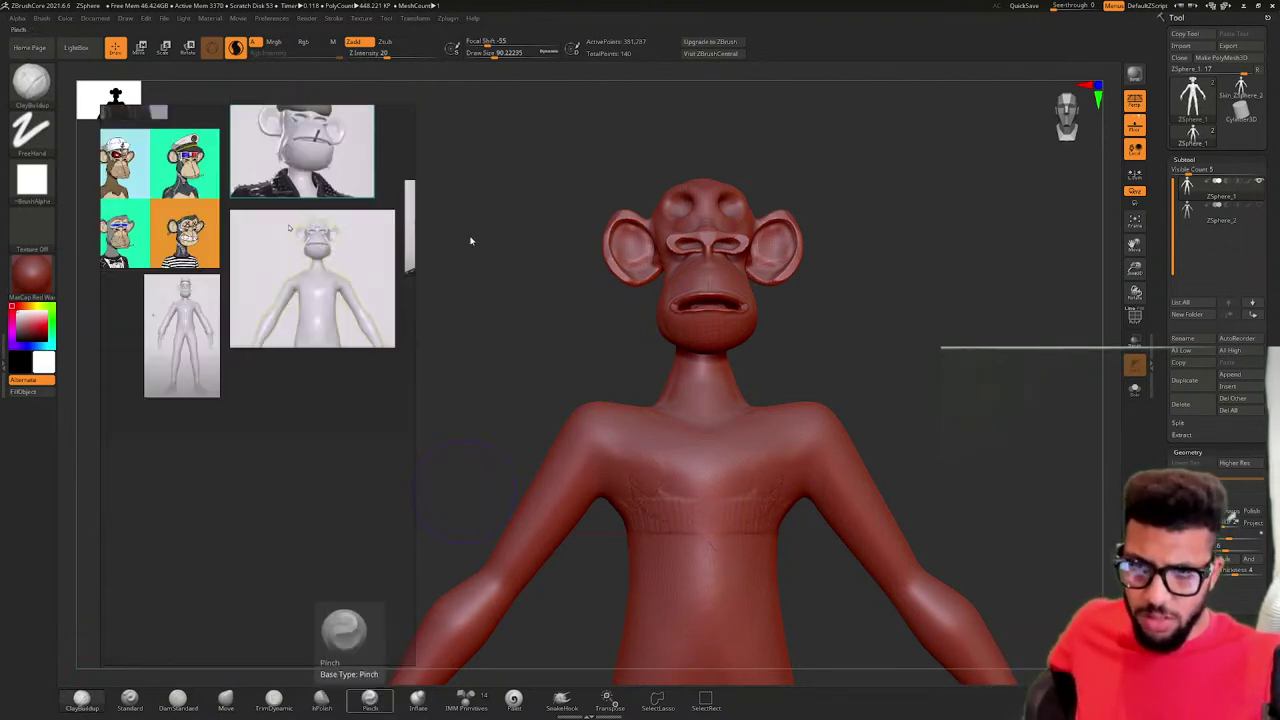
scroll(257, 168, up, 5)
scroll(203, 130, down, 1)
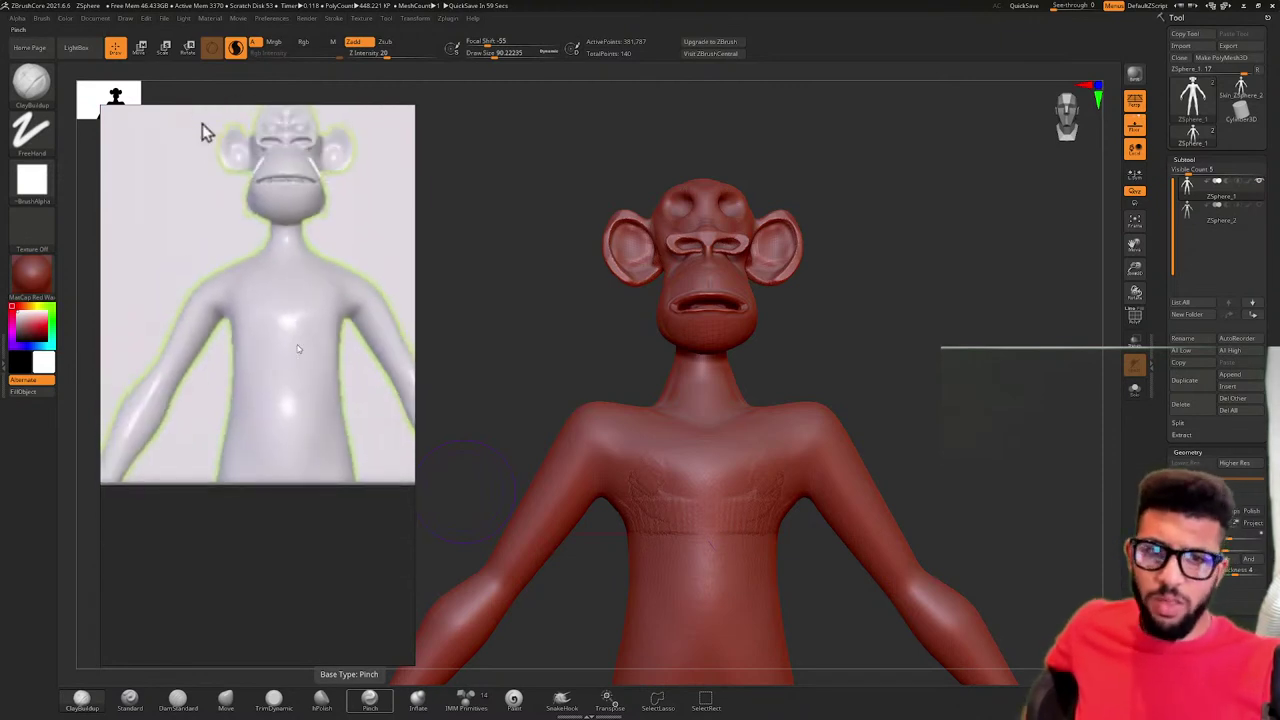
middle_drag(298, 348, 283, 365)
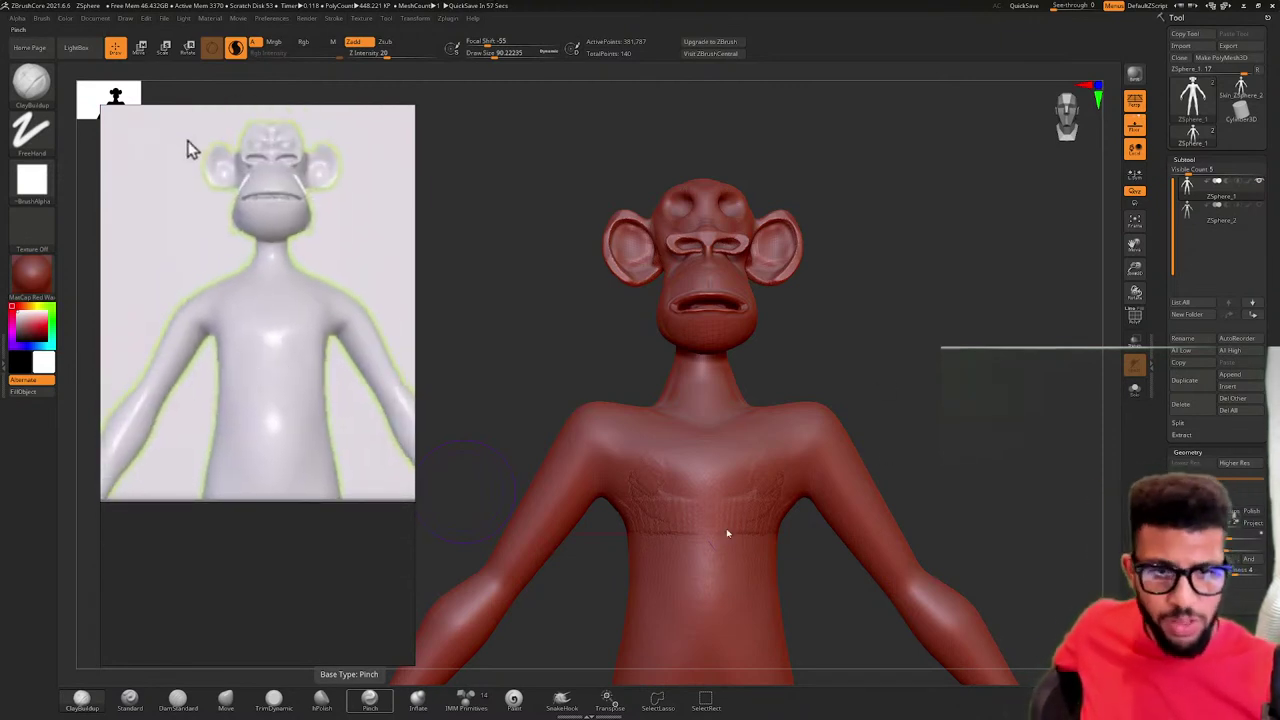
mouse_move(727, 534)
mouse_down()
mouse_move(740, 480)
mouse_move(770, 521)
mouse_move(768, 462)
mouse_move(712, 492)
mouse_move(762, 475)
mouse_move(740, 515)
mouse_move(723, 497)
mouse_up()
key(shift)
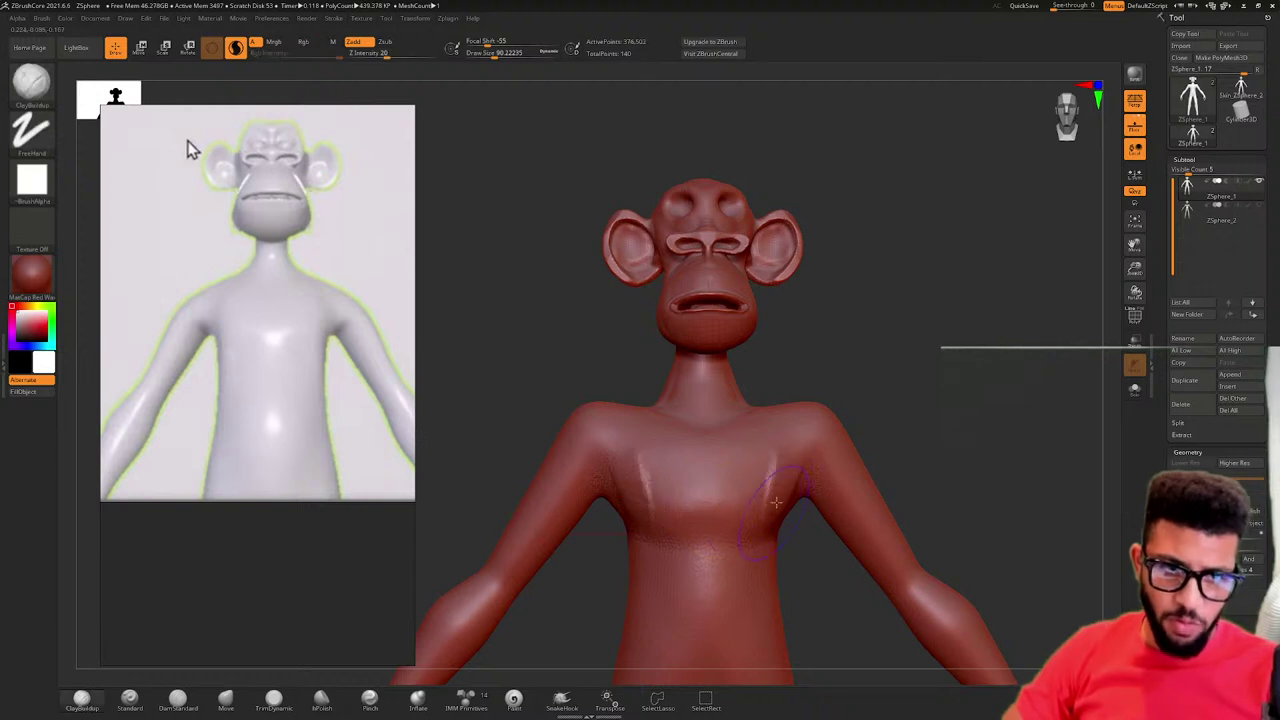
- Build up the upper back between the shoulder blades with ClayBuildup and smooth it into the spine
mouse_move(949, 406)
mouse_down()
mouse_move(893, 435)
mouse_move(940, 417)
mouse_up()
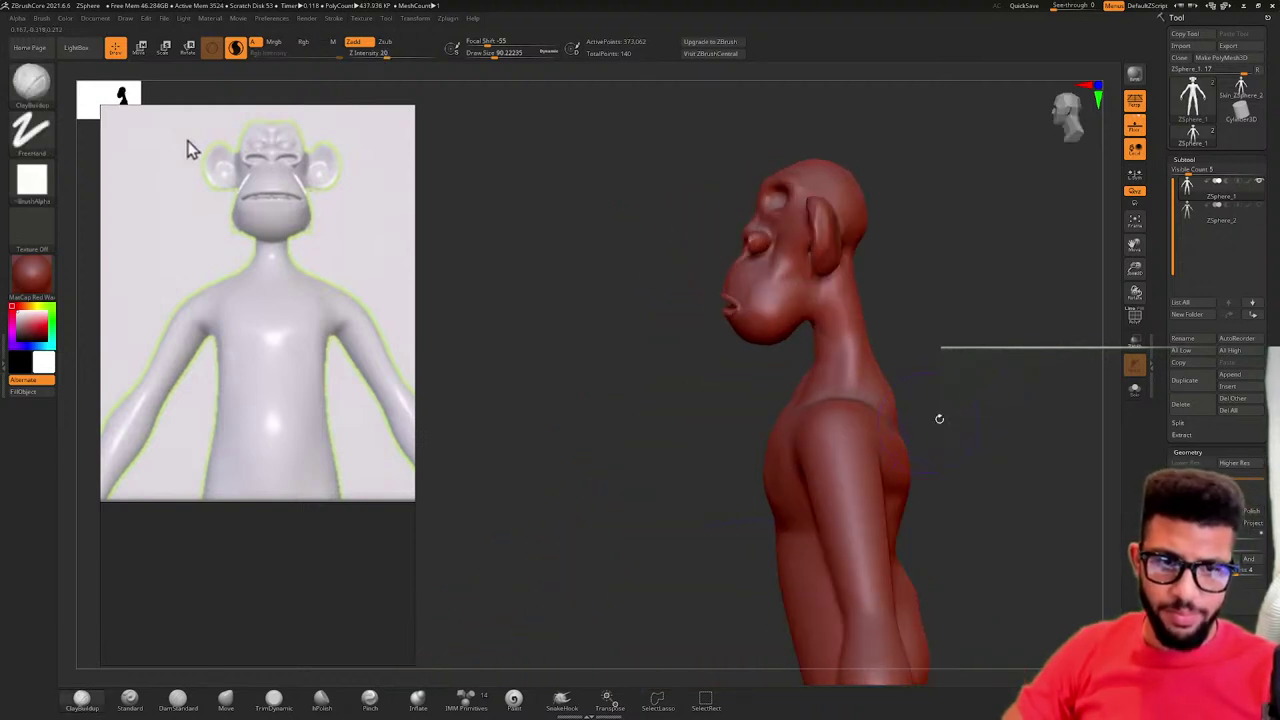
mouse_move(1040, 349)
mouse_down()
mouse_move(949, 323)
mouse_move(686, 340)
mouse_move(752, 335)
mouse_move(666, 320)
mouse_up()
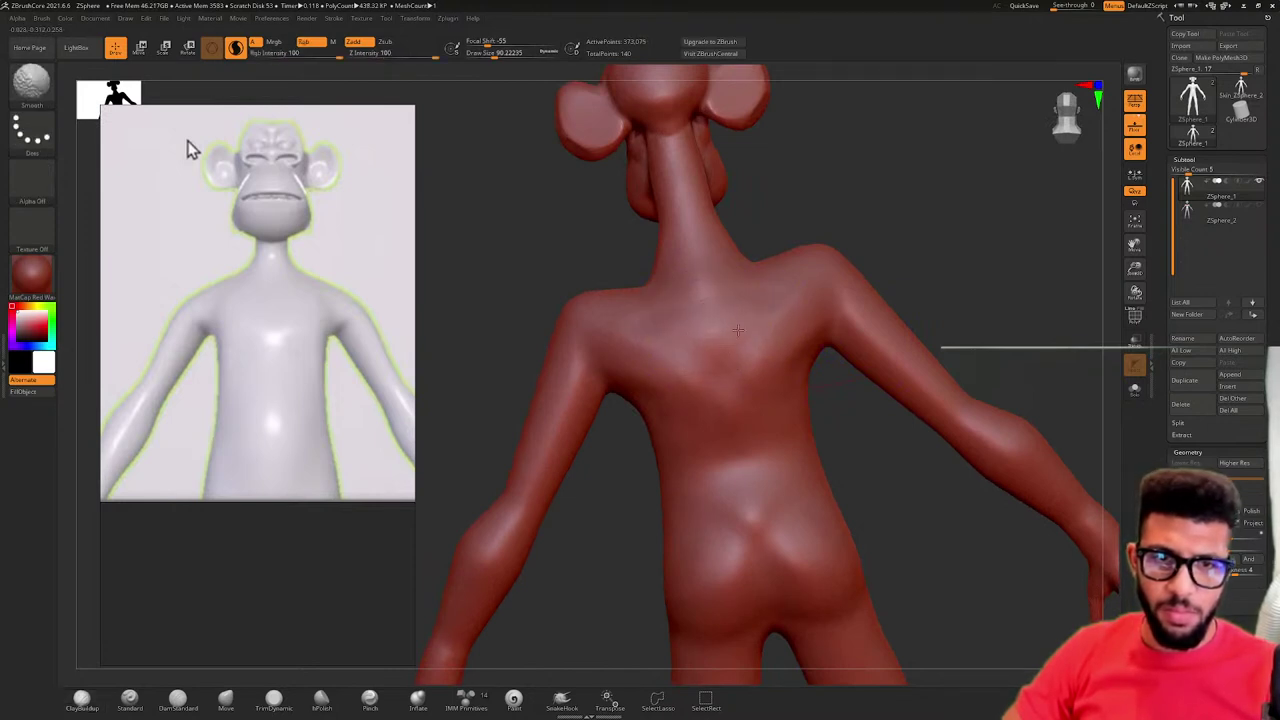
shift+drag(740, 392, 706, 338)
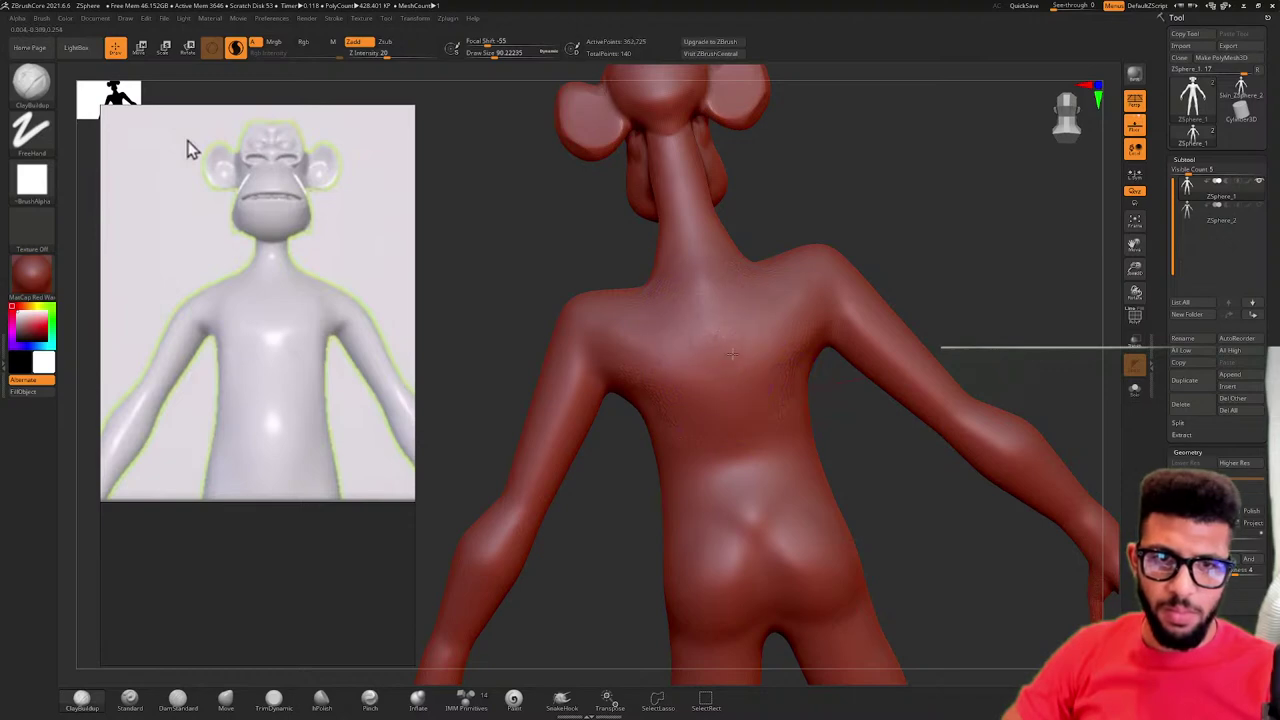
key(shift)
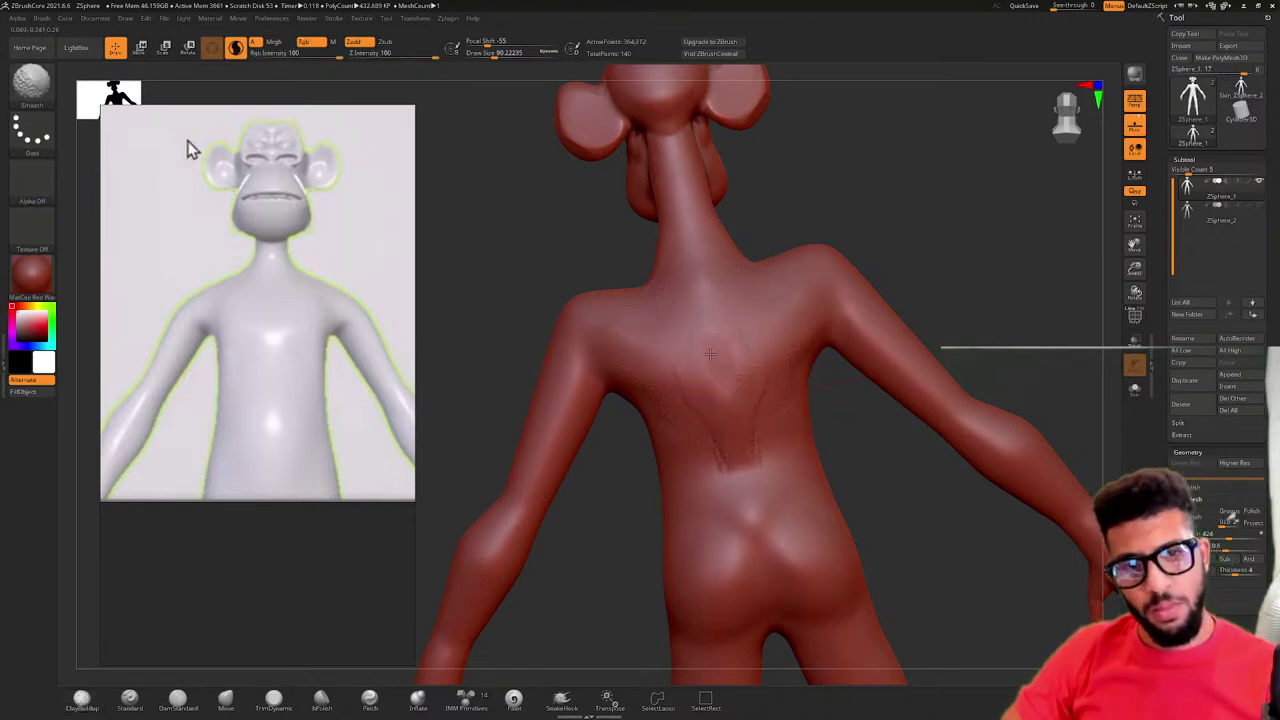
shift+drag(722, 389, 730, 372)
- Examine the figure's side profile, front proportions and head against the reference images
mouse_move(915, 270)
mouse_down()
mouse_move(975, 249)
mouse_move(946, 266)
mouse_move(971, 274)
mouse_move(840, 253)
mouse_up()
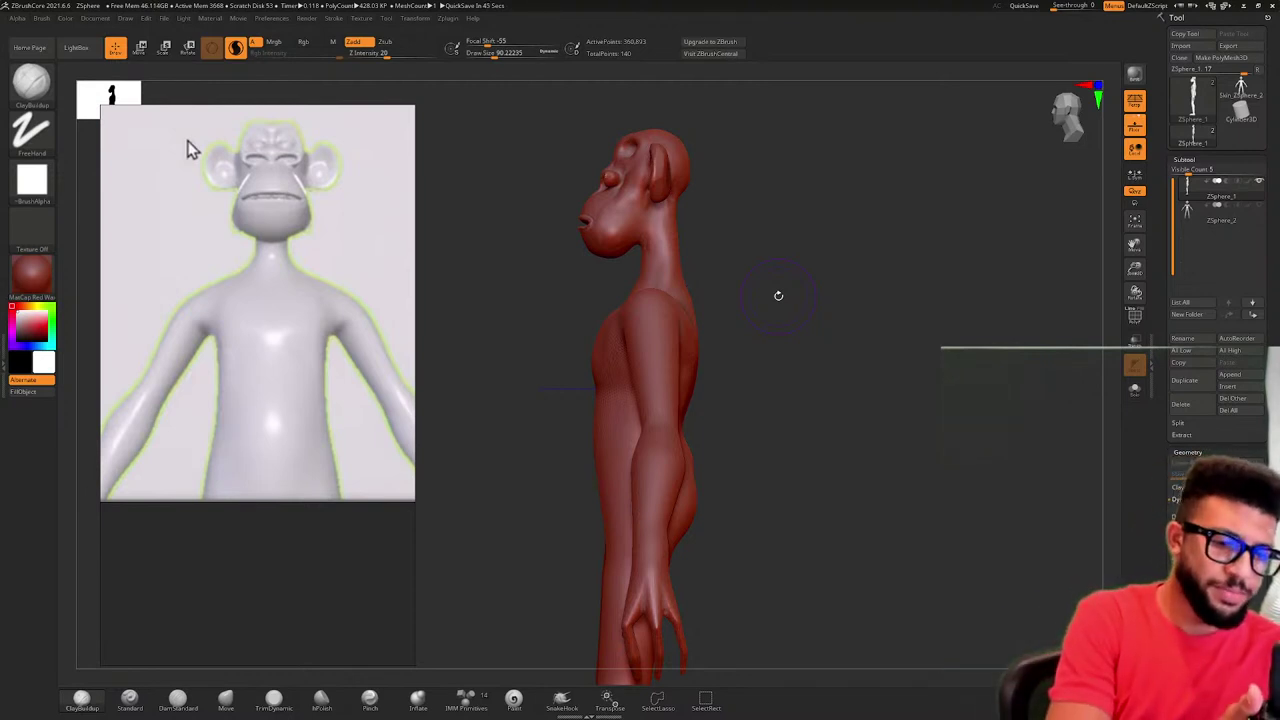
drag(763, 232, 873, 353)
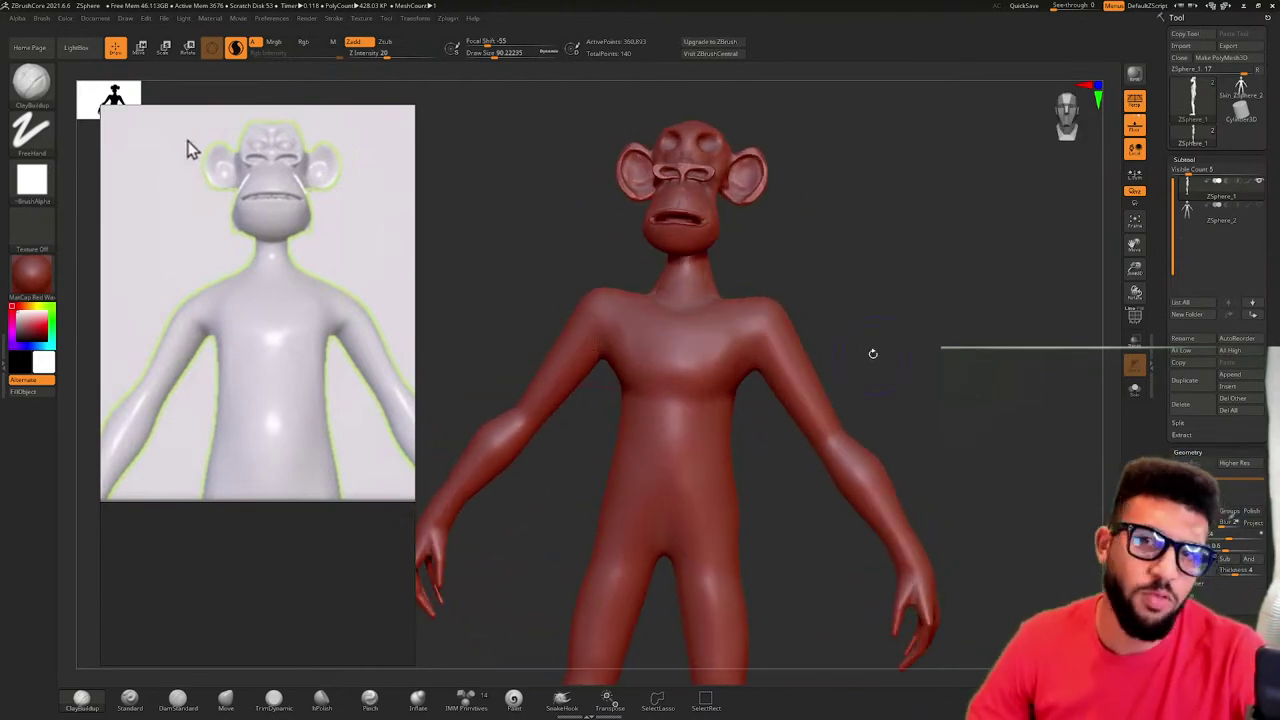
alt+drag(760, 250, 821, 458)
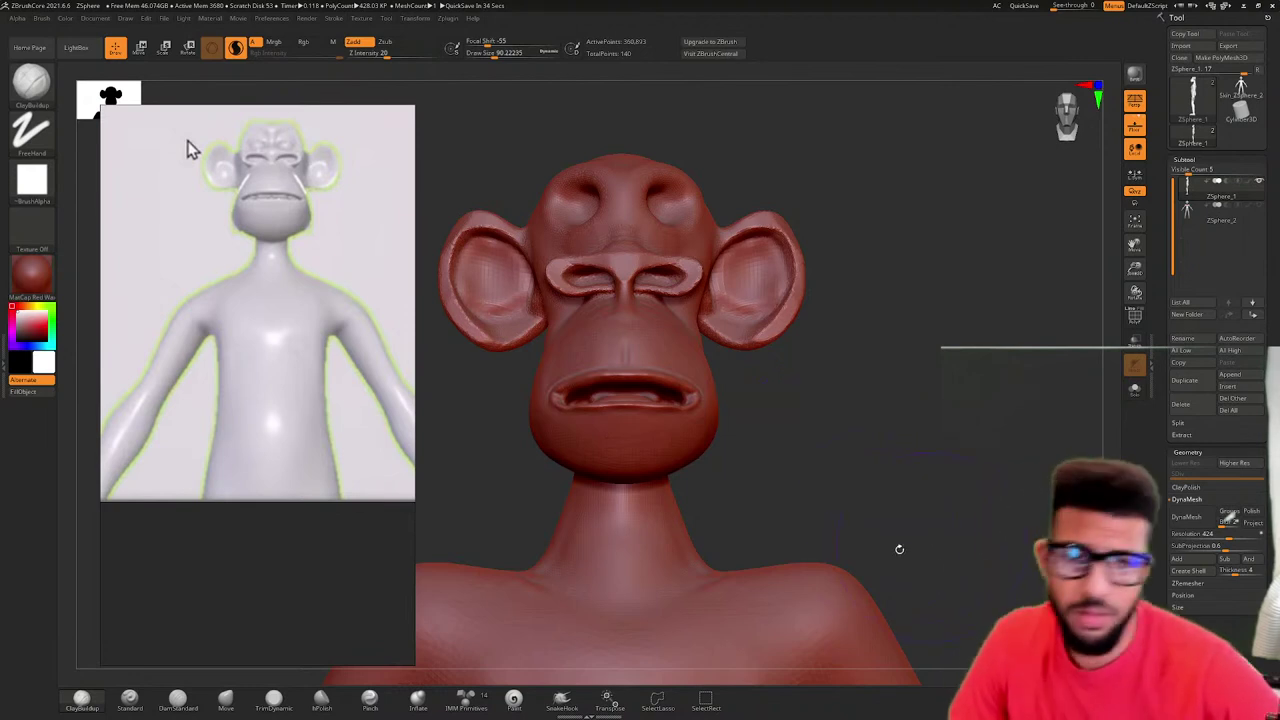
scroll(193, 149, down, 5)
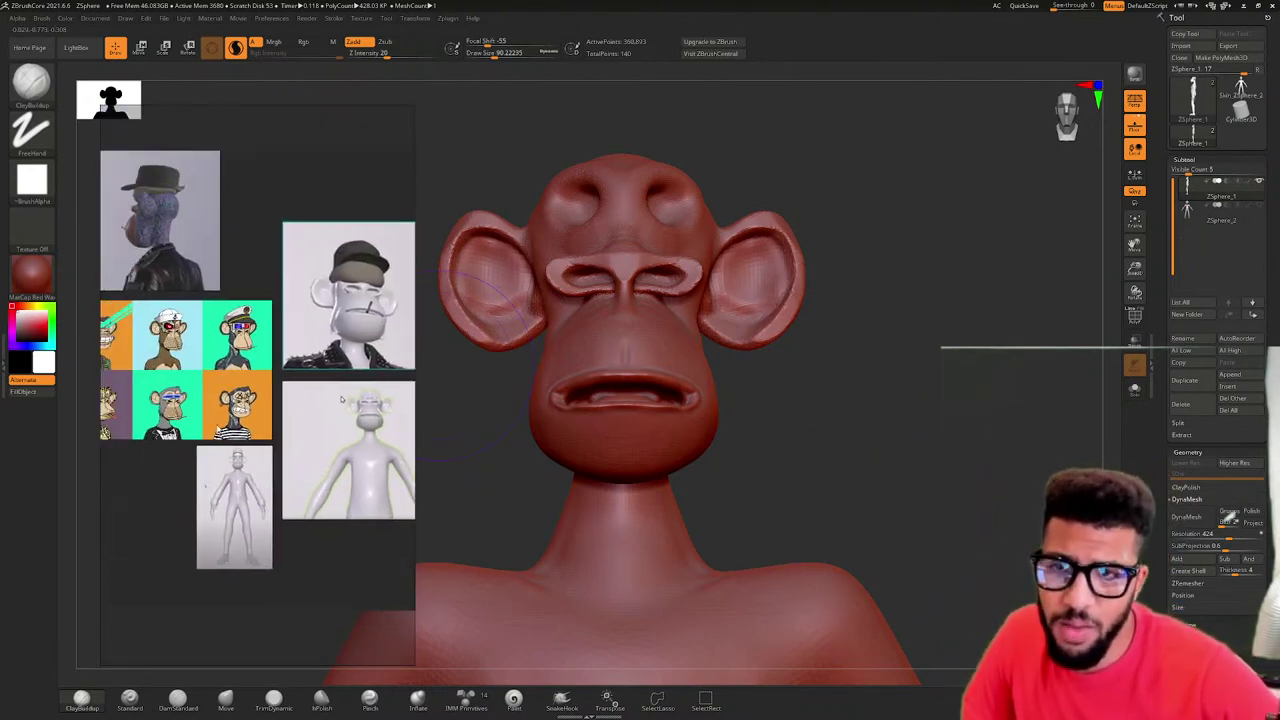
middle_drag(303, 382, 449, 292)
middle_drag(315, 277, 217, 422)
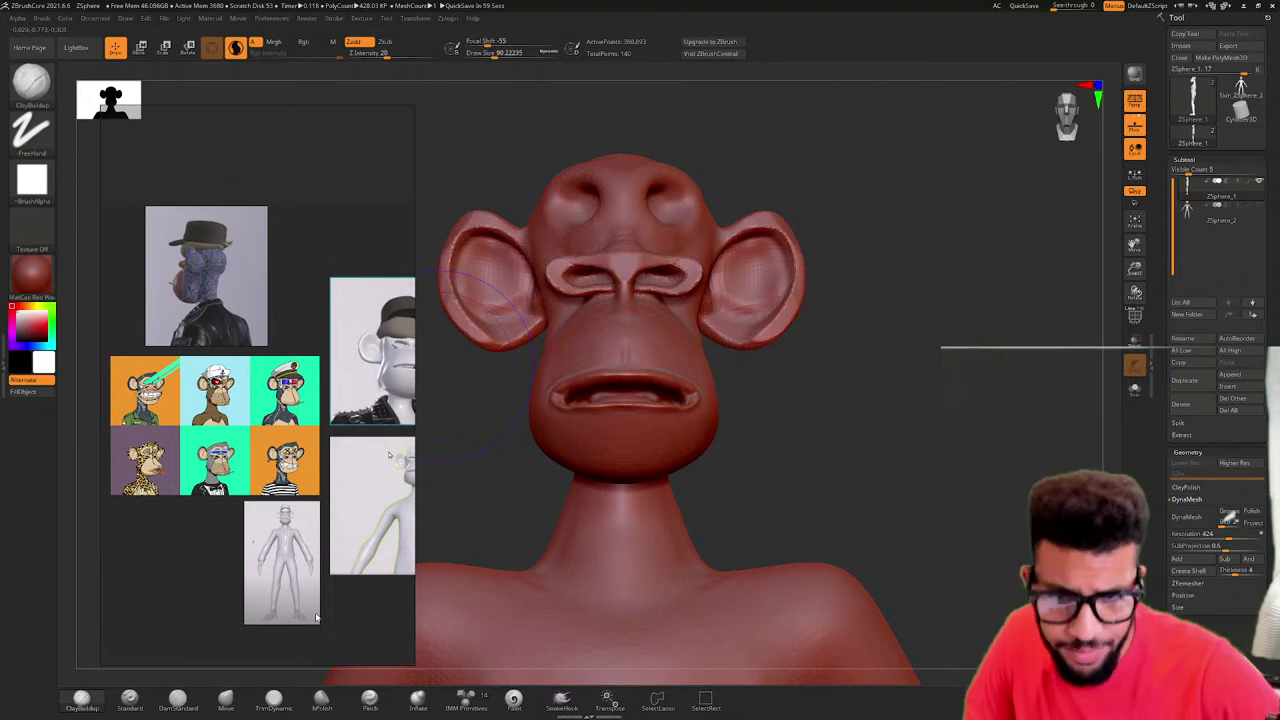
scroll(316, 617, up, 10)
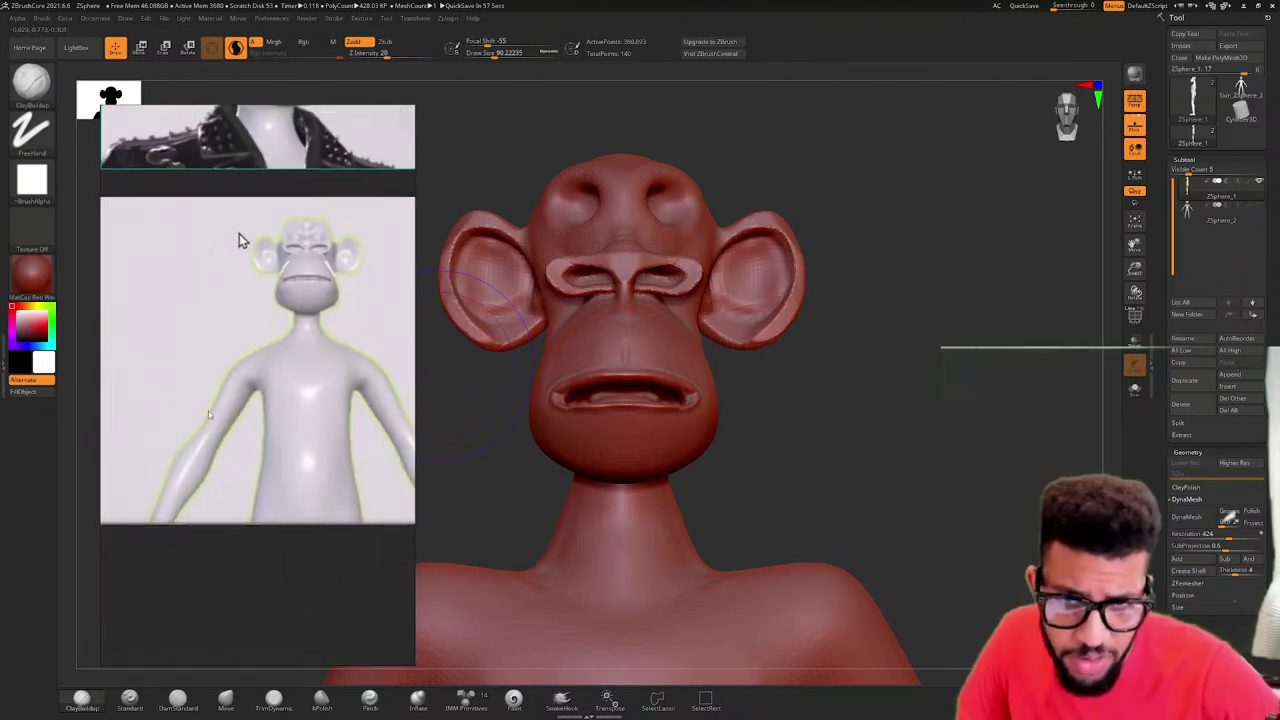
scroll(209, 412, down, 5)
middle_drag(228, 390, 92, 369)
- Carve a vertical crease between the buttocks with DamStandard at a draw size of about 90
mouse_move(808, 469)
mouse_down()
mouse_move(654, 474)
mouse_move(711, 494)
mouse_up()
mouse_move(914, 500)
alt+mouse_down()
mouse_move(994, 271)
mouse_move(960, 350)
alt+mouse_up()
mouse_move(926, 554)
mouse_down()
mouse_move(957, 554)
mouse_move(963, 433)
mouse_up()
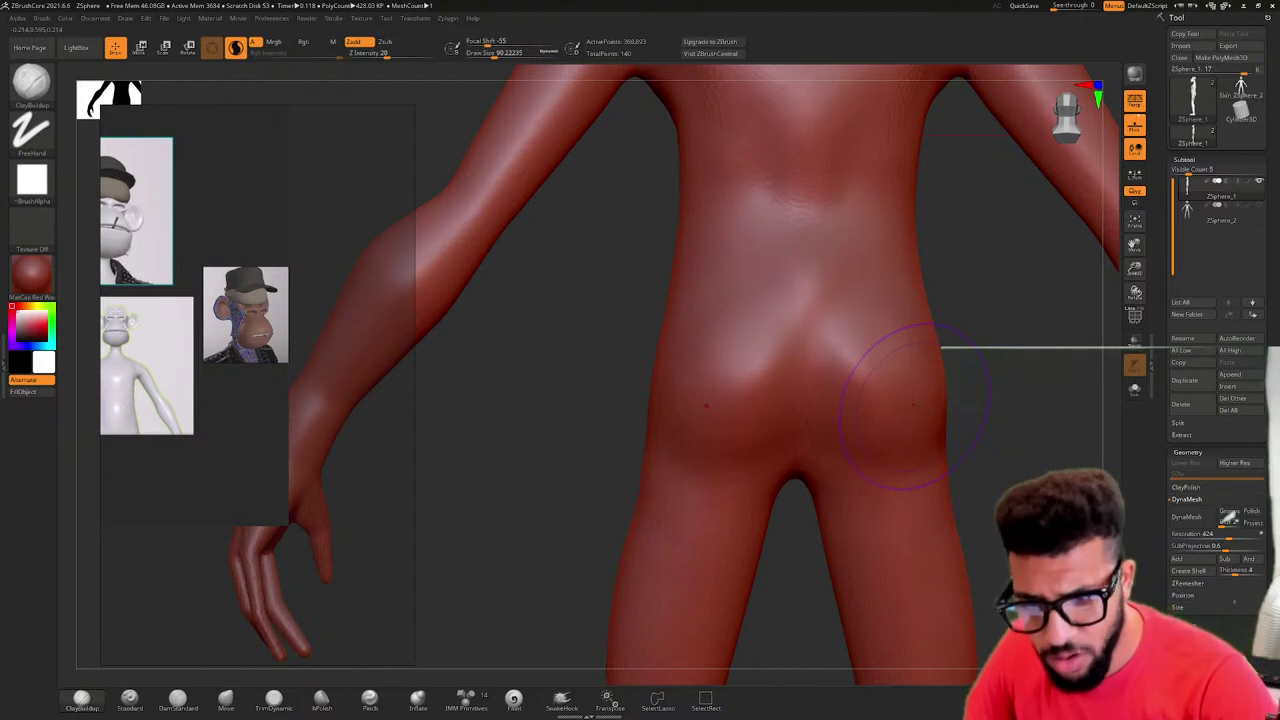
click(179, 700)
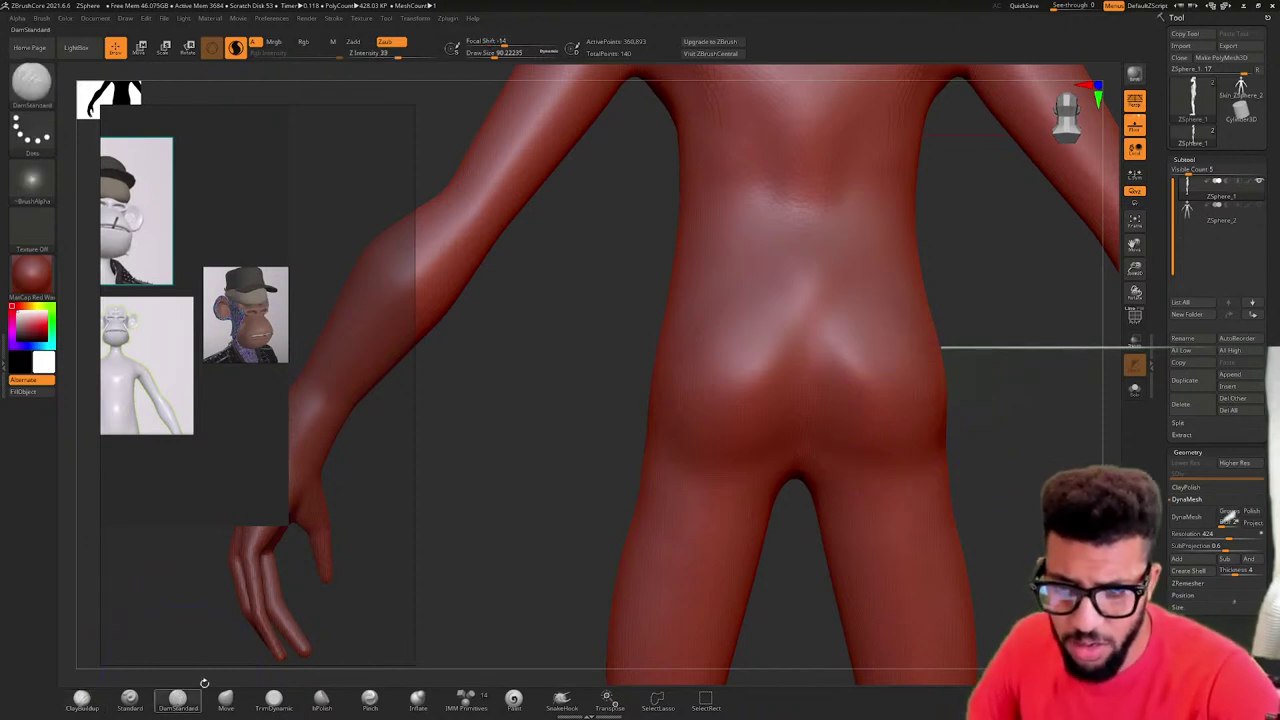
mouse_move(806, 324)
mouse_down()
mouse_move(811, 436)
mouse_move(812, 325)
mouse_up()
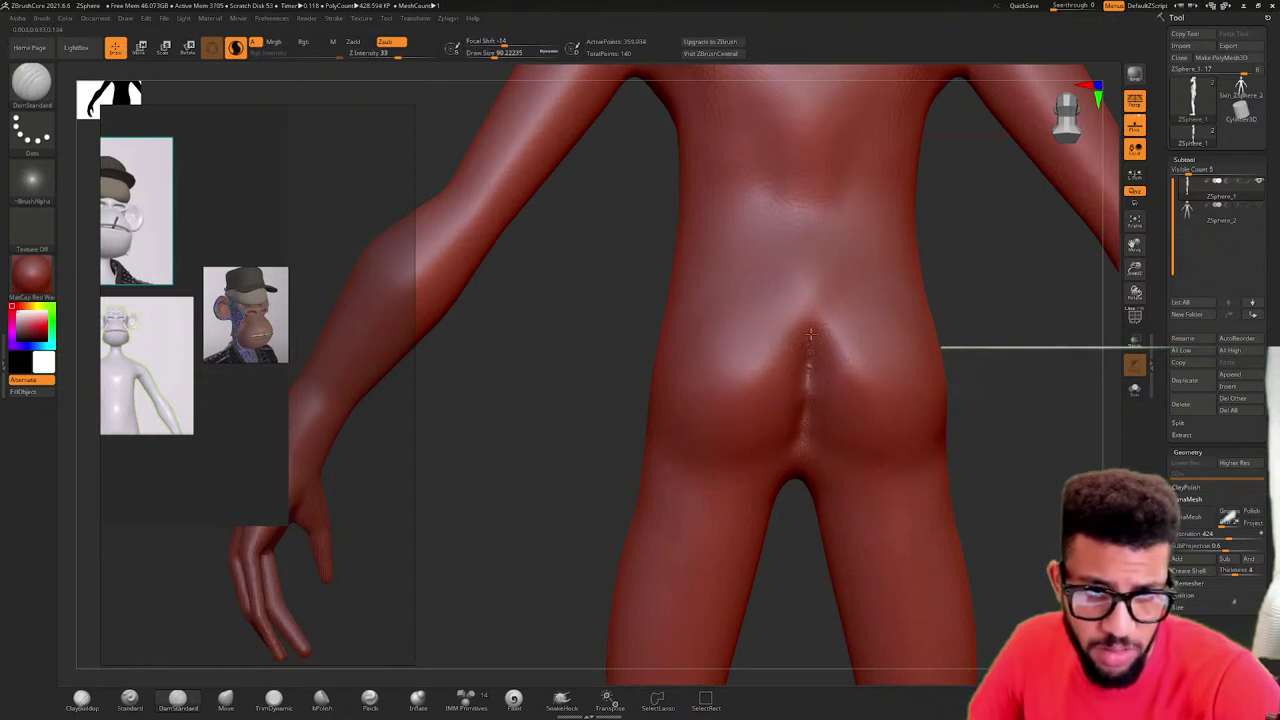
- Round out the buttocks and their lower folds with ClayBuildup, then smooth the top of the crease
click(82, 700)
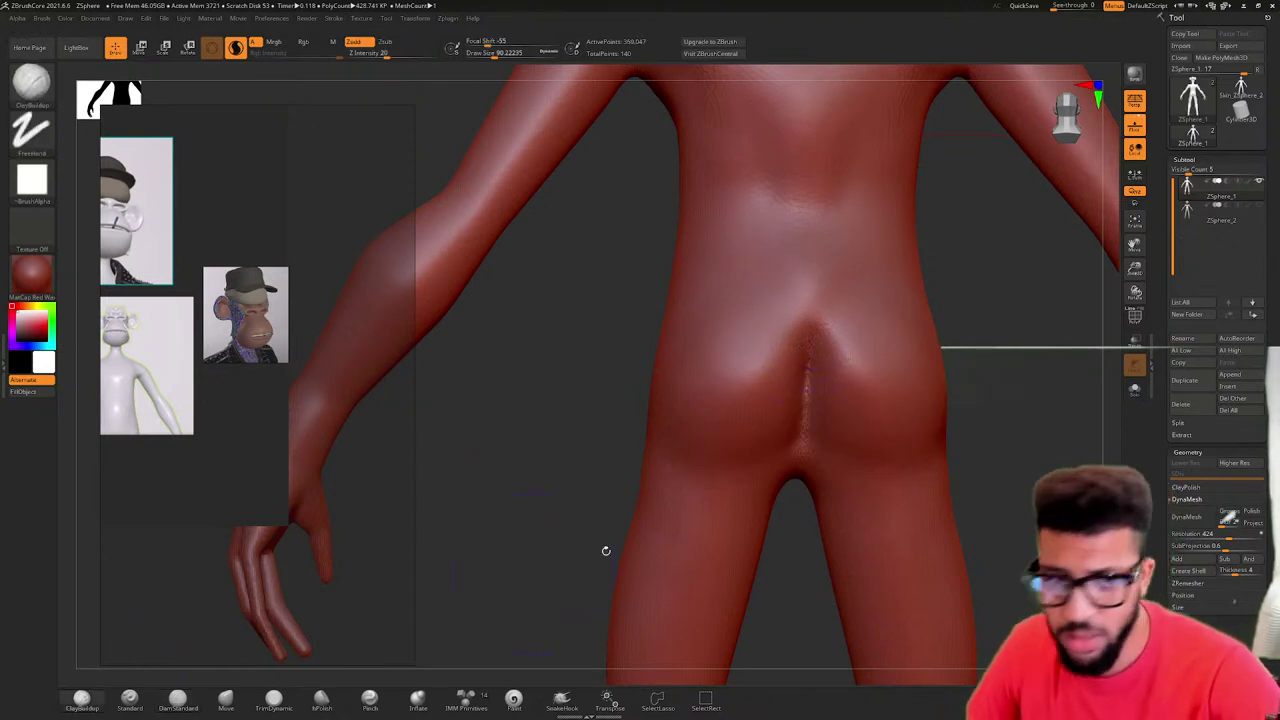
mouse_move(727, 428)
mouse_down()
mouse_move(689, 423)
mouse_move(757, 378)
mouse_move(780, 300)
mouse_move(820, 380)
mouse_up()
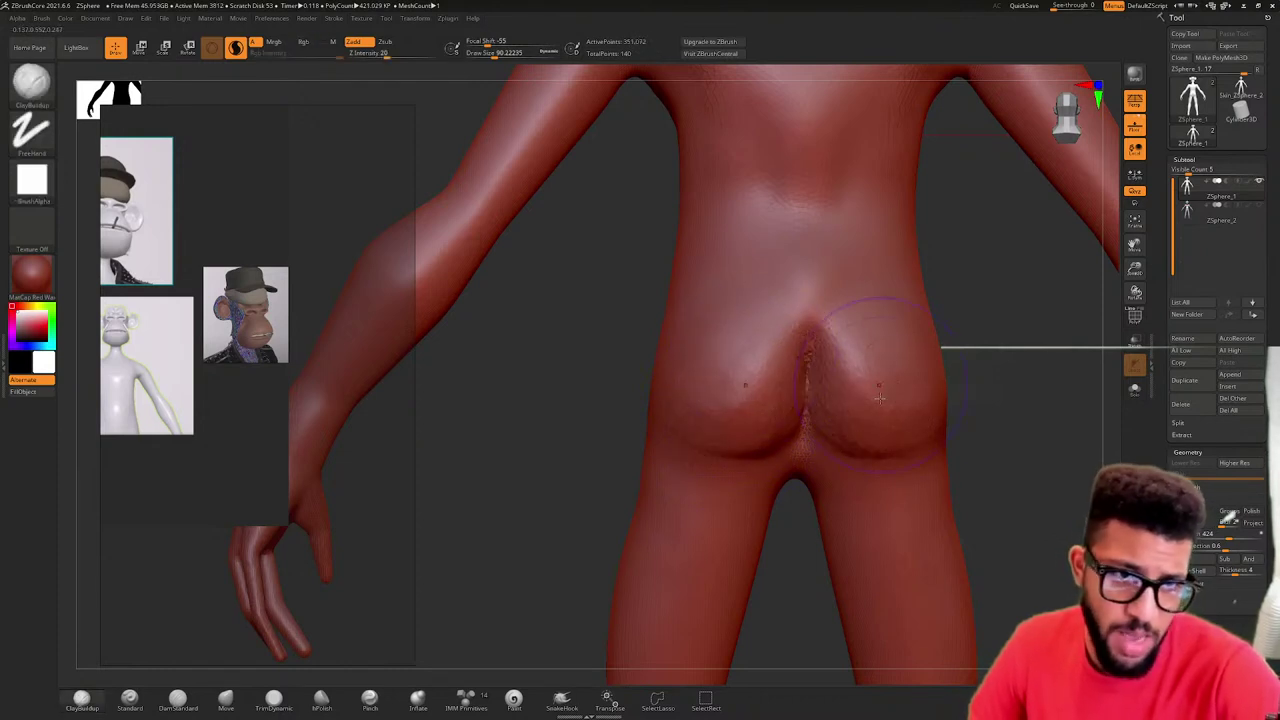
mouse_move(837, 320)
mouse_down()
mouse_move(804, 326)
mouse_move(806, 346)
mouse_up()
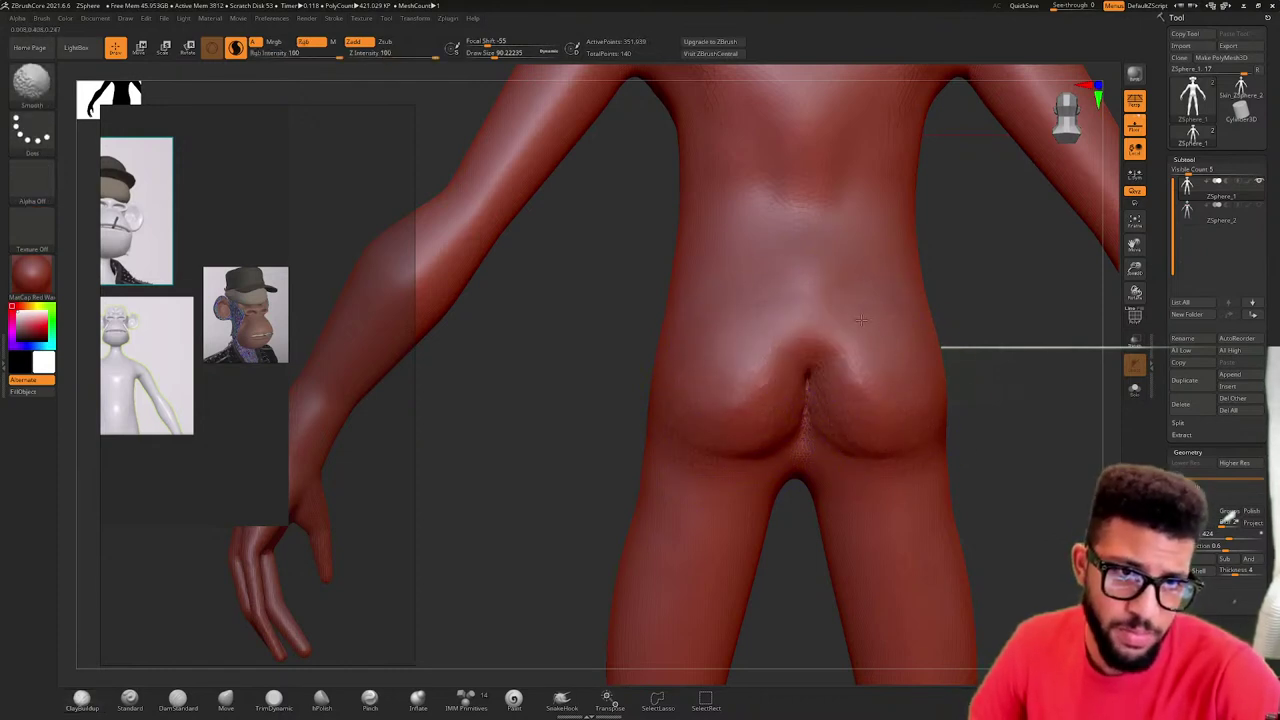
mouse_move(1050, 350)
mouse_down()
mouse_move(943, 349)
mouse_move(903, 374)
mouse_up()
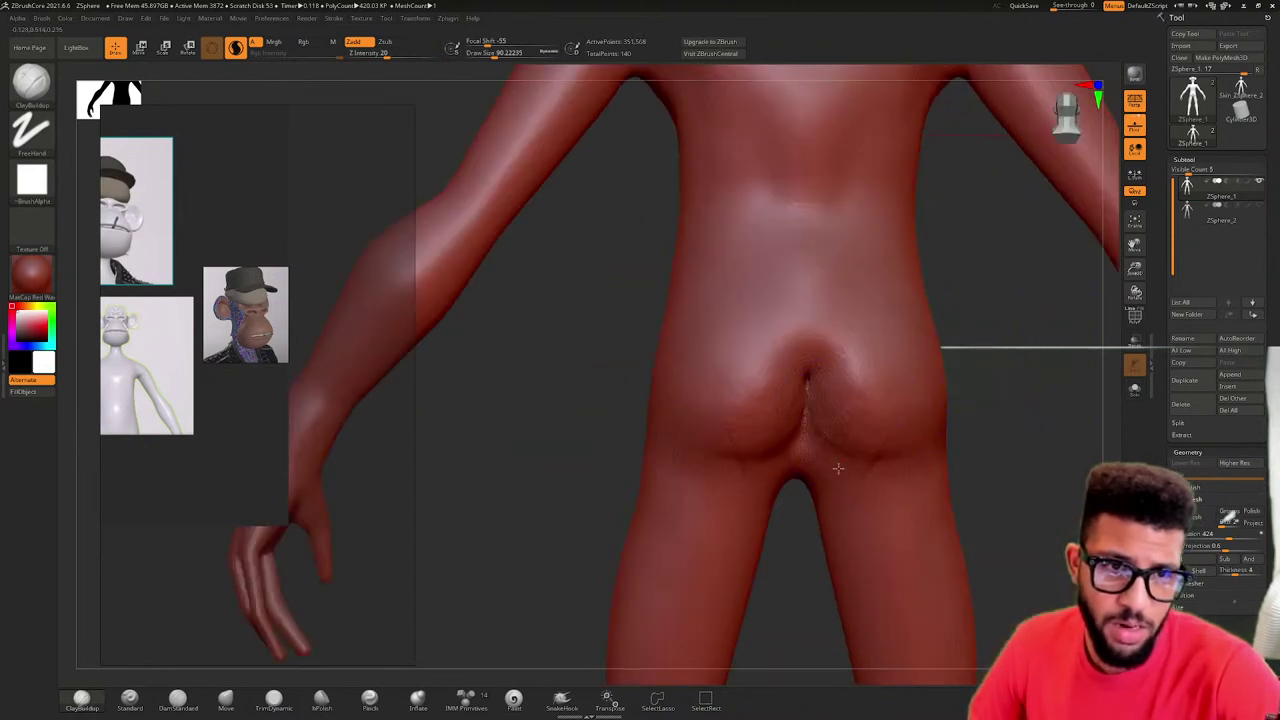
mouse_move(838, 468)
mouse_down()
mouse_move(862, 405)
mouse_move(858, 472)
mouse_up()
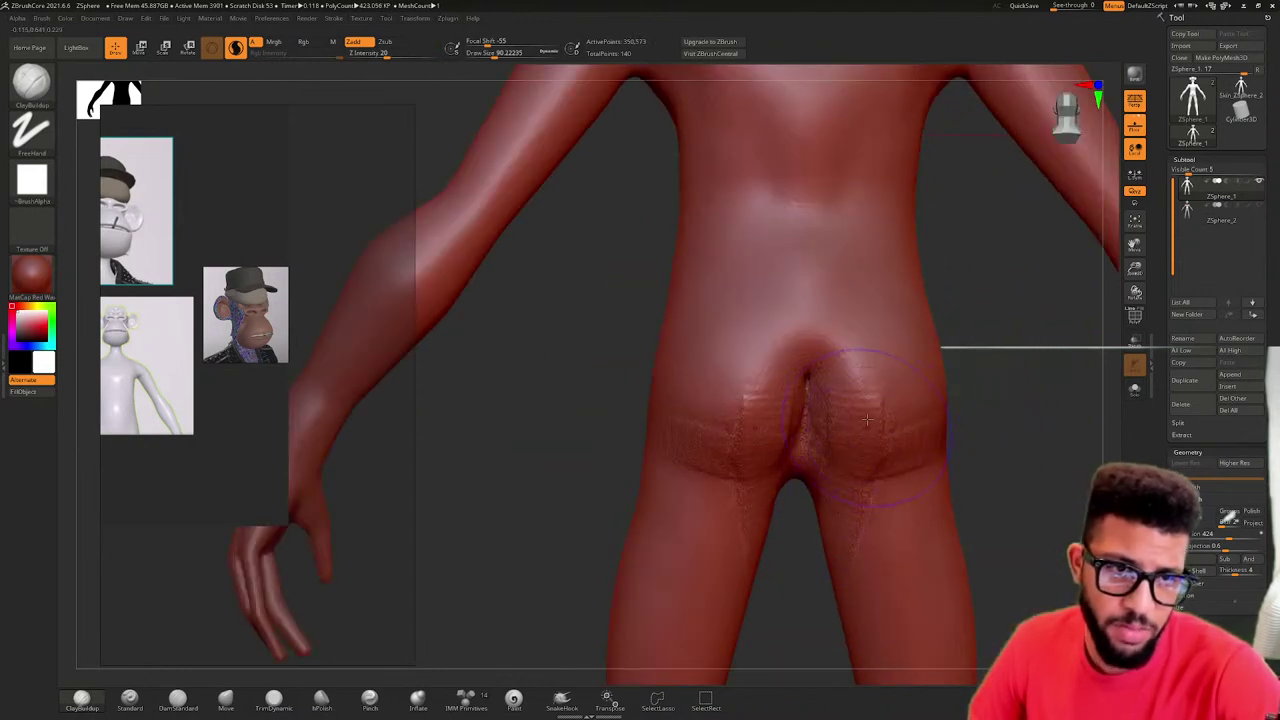
mouse_move(867, 420)
mouse_down()
mouse_move(898, 446)
mouse_move(864, 400)
mouse_up()
mouse_move(829, 345)
mouse_down()
mouse_move(849, 358)
mouse_move(835, 345)
mouse_up()
mouse_move(885, 367)
right_down()
mouse_move(997, 366)
mouse_move(838, 363)
right_up()
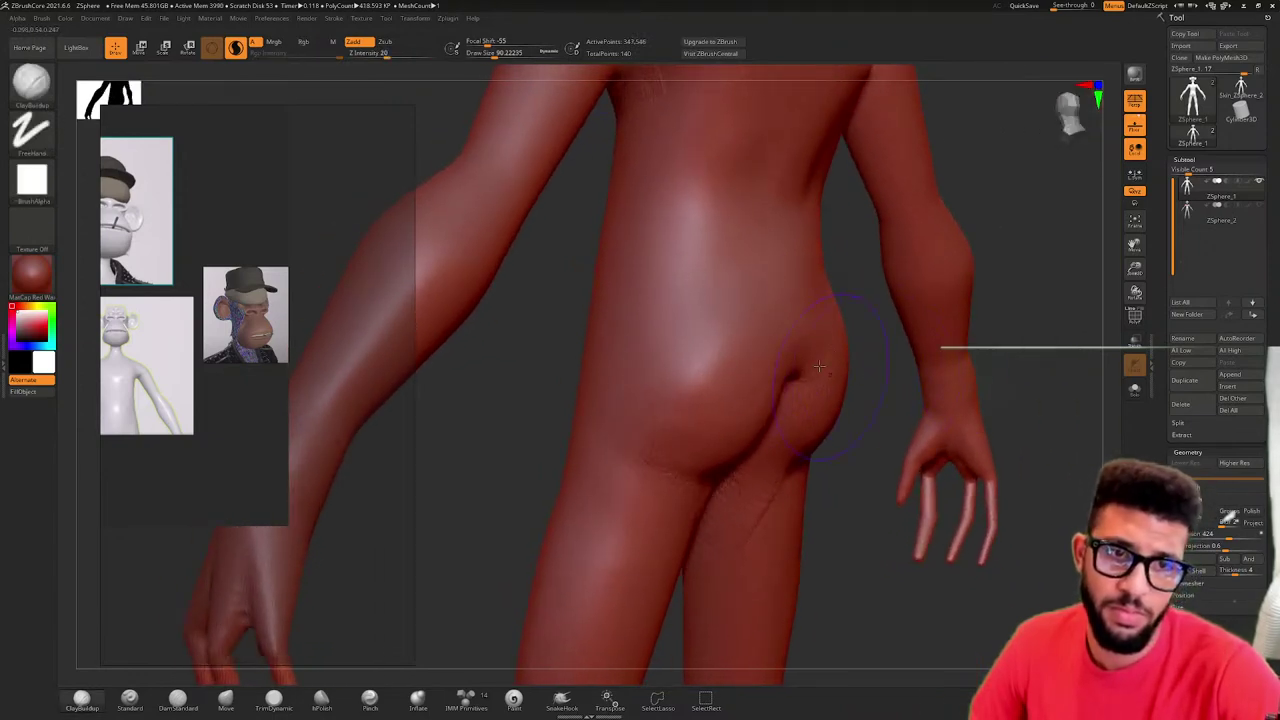
- Build up the lower belly and pelvis with ClayBuildup, guided by the full-body reference, and smooth the transition into the hips
right_drag(1069, 326, 1051, 380)
drag(1050, 379, 1024, 378)
right_drag(1024, 378, 860, 374)
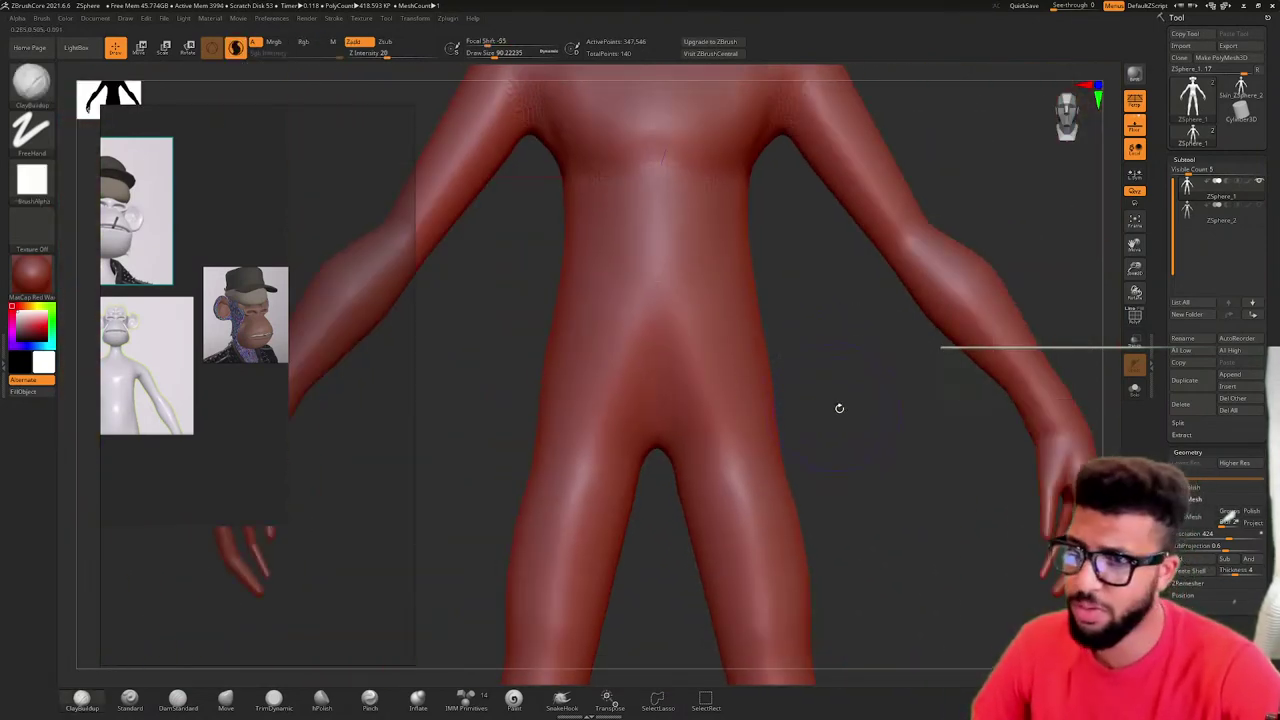
scroll(118, 340, down, 4)
middle_drag(219, 352, 320, 329)
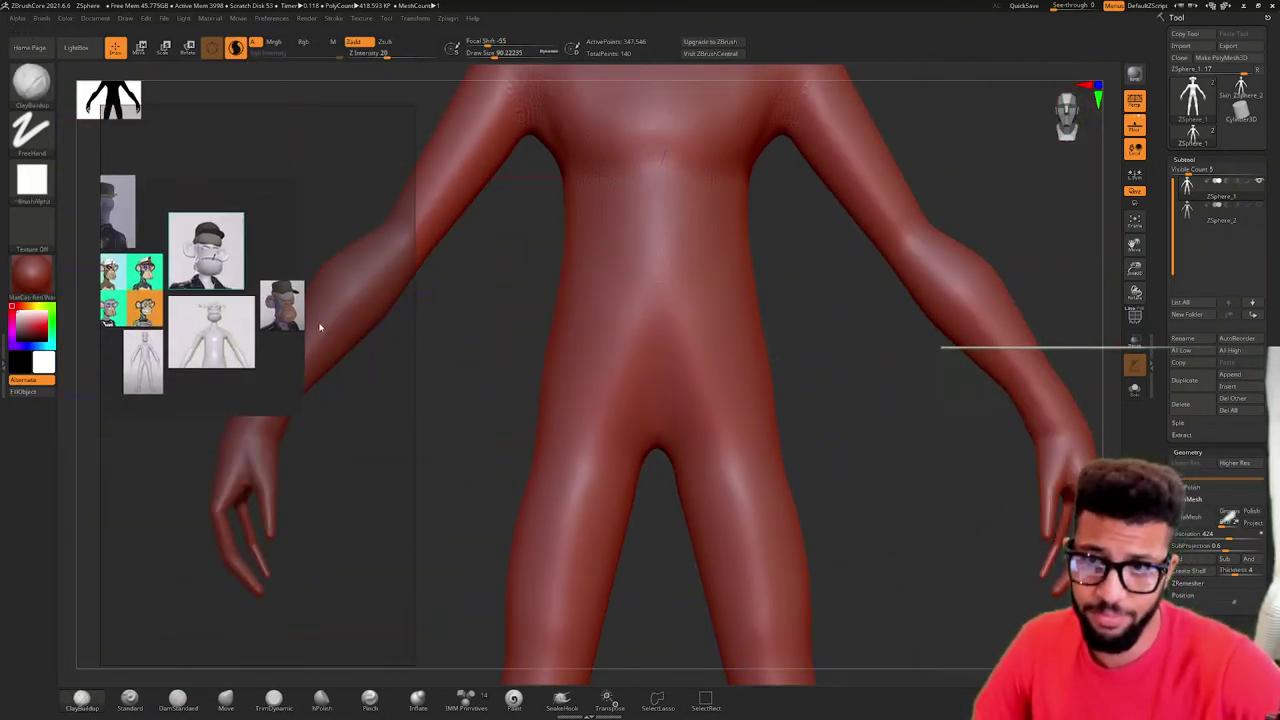
scroll(194, 350, up, 5)
scroll(208, 250, down, 4)
scroll(231, 200, up, 6)
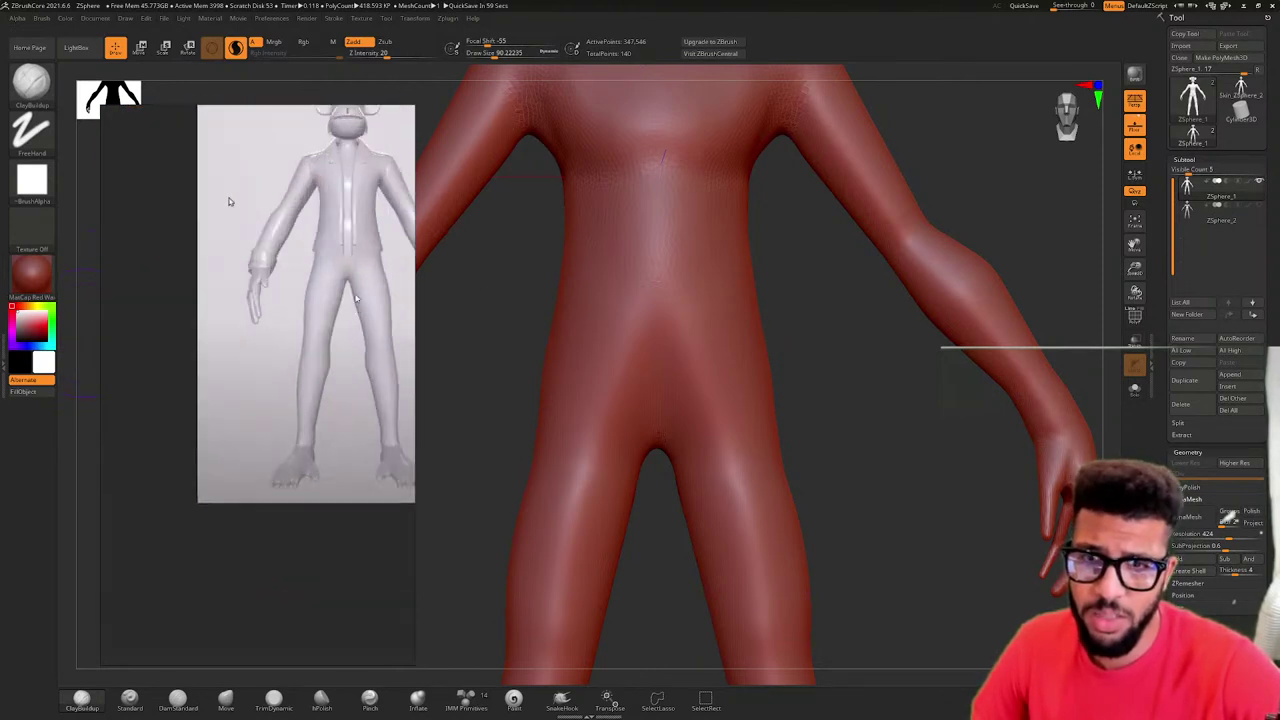
scroll(303, 318, up, 2)
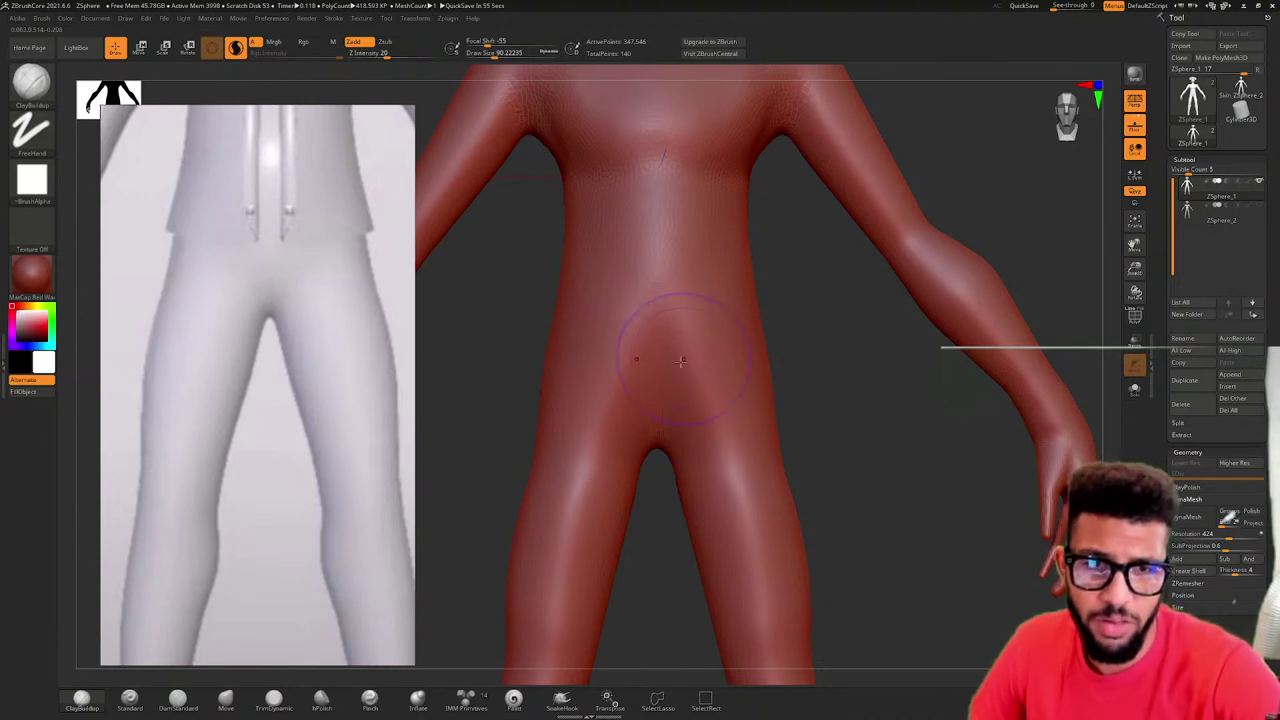
mouse_move(681, 360)
mouse_down()
mouse_move(650, 378)
mouse_move(680, 385)
mouse_move(687, 408)
mouse_move(705, 335)
mouse_move(610, 340)
mouse_move(603, 382)
mouse_move(659, 345)
mouse_move(659, 377)
mouse_up()
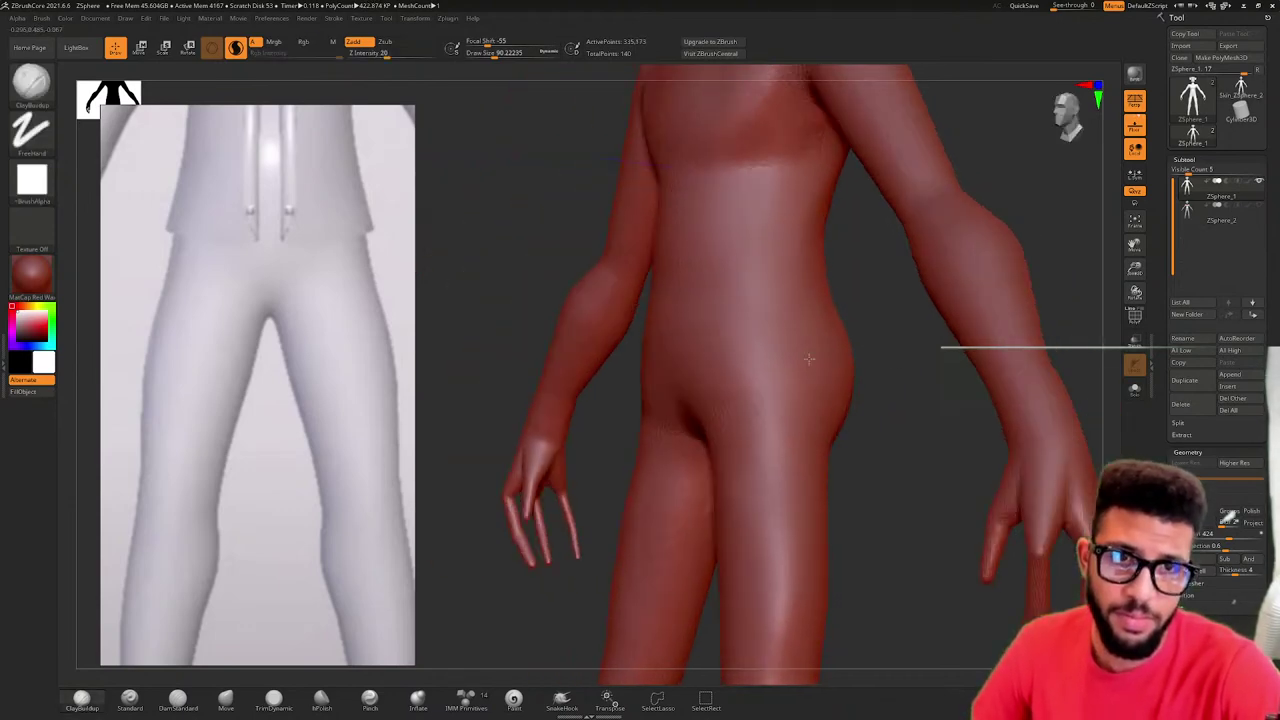
drag(809, 360, 858, 361)
mouse_move(746, 400)
mouse_down()
mouse_move(660, 395)
mouse_move(691, 412)
mouse_move(725, 382)
mouse_up()
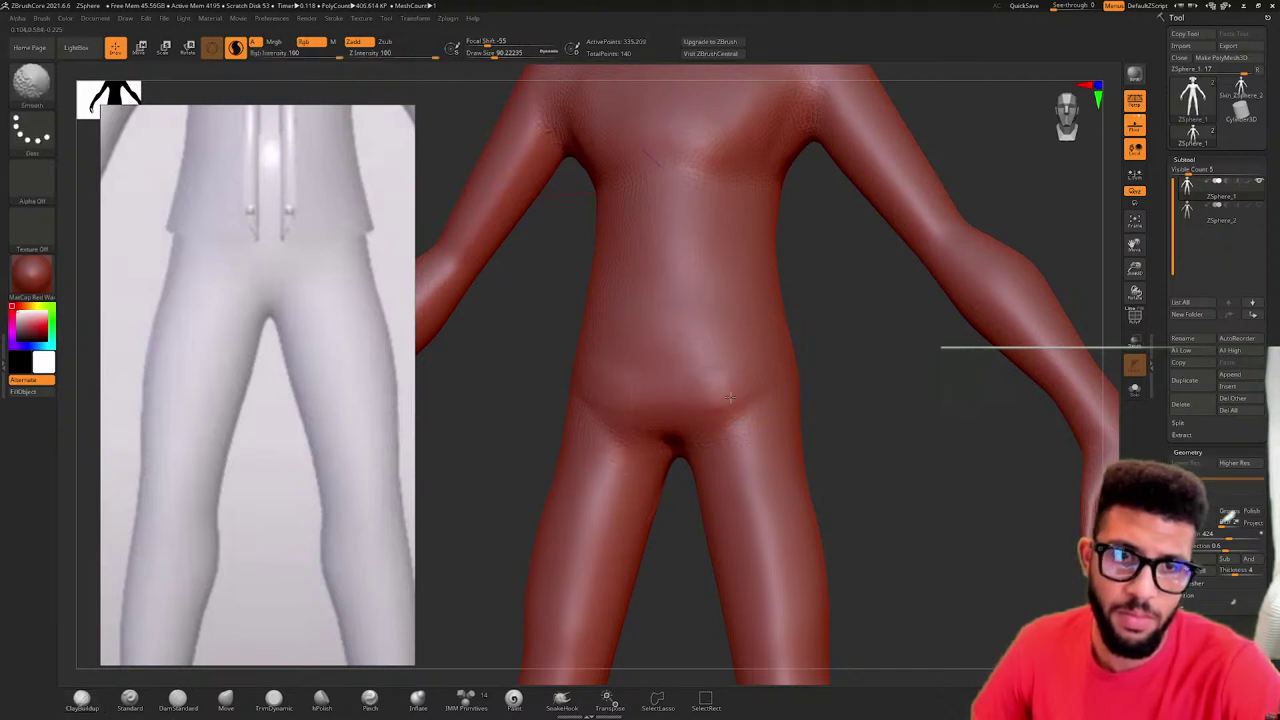
right_drag(728, 365, 881, 395)
- Shape the upper thighs and kneecaps with ClayBuildup, blending the strokes smoothly along the front of the legs
alt+drag(897, 427, 911, 334)
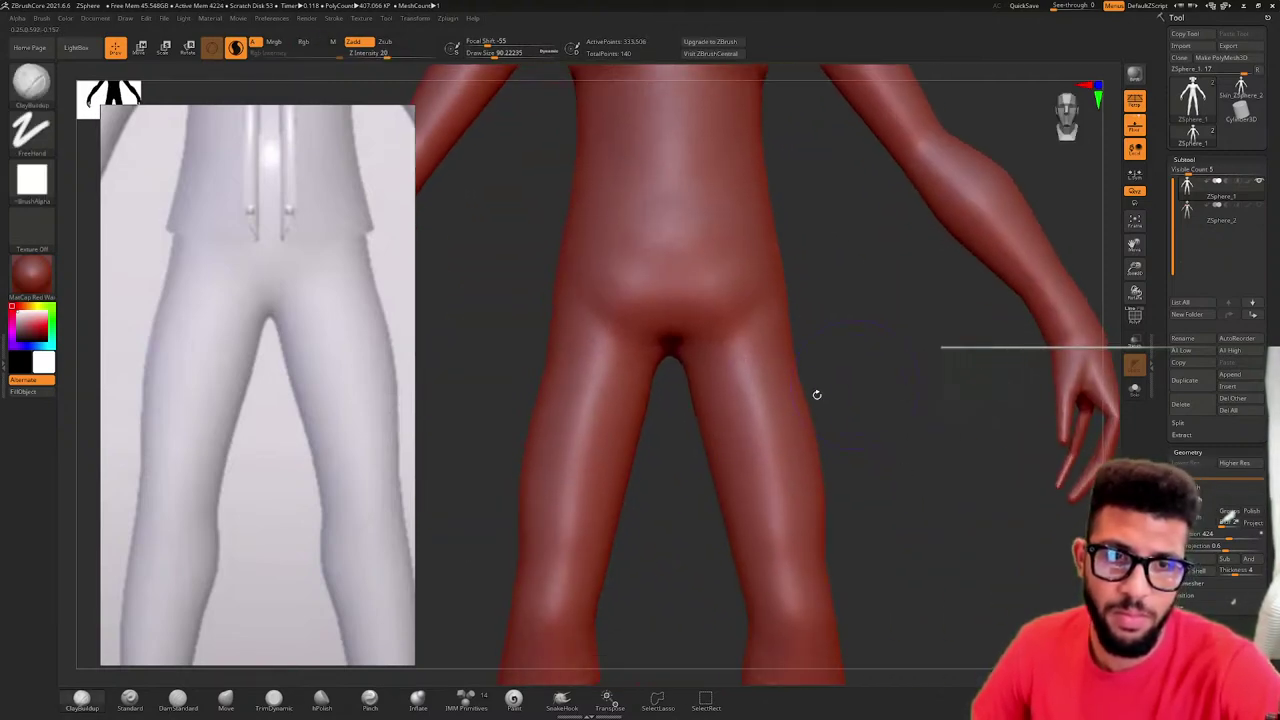
mouse_move(728, 416)
mouse_down()
mouse_move(771, 525)
mouse_move(750, 424)
mouse_up()
mouse_move(905, 435)
mouse_down()
mouse_move(845, 425)
mouse_move(815, 532)
mouse_up()
mouse_move(800, 400)
shift+mouse_down()
mouse_move(762, 433)
mouse_move(749, 500)
mouse_move(692, 470)
mouse_move(745, 468)
shift+mouse_up()
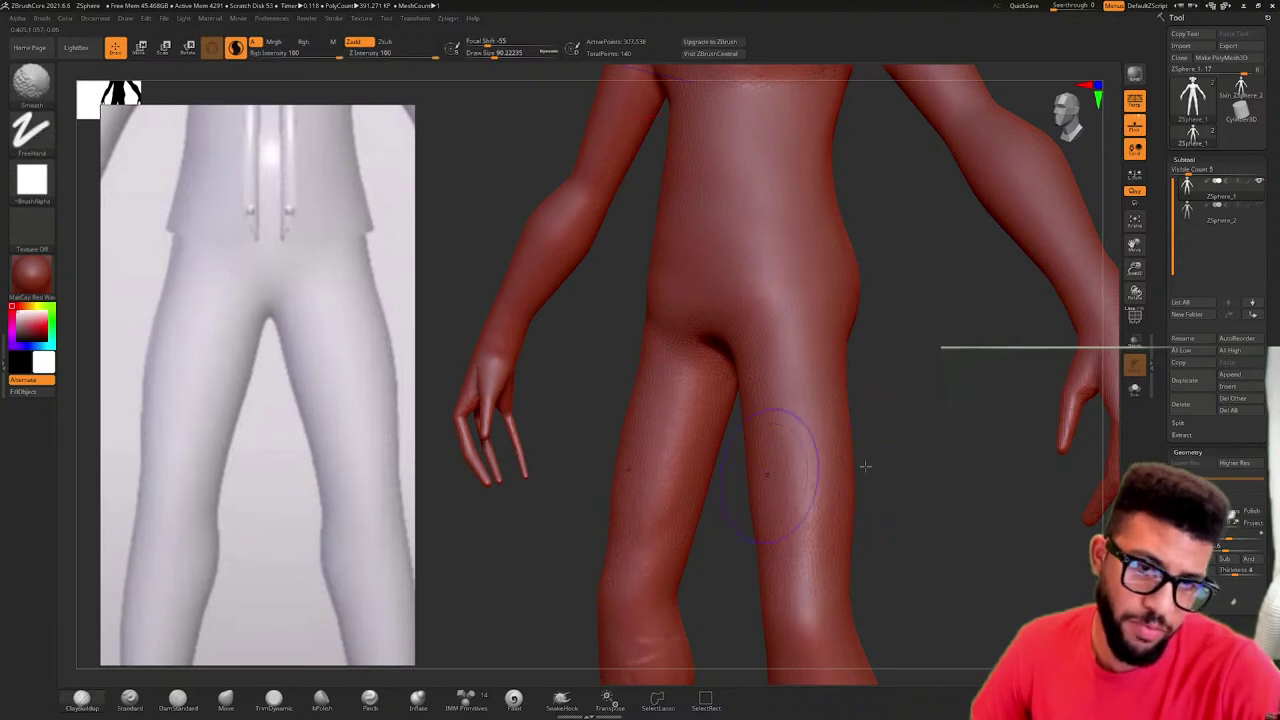
mouse_move(868, 466)
mouse_down()
mouse_move(948, 452)
mouse_move(934, 405)
mouse_move(848, 474)
mouse_up()
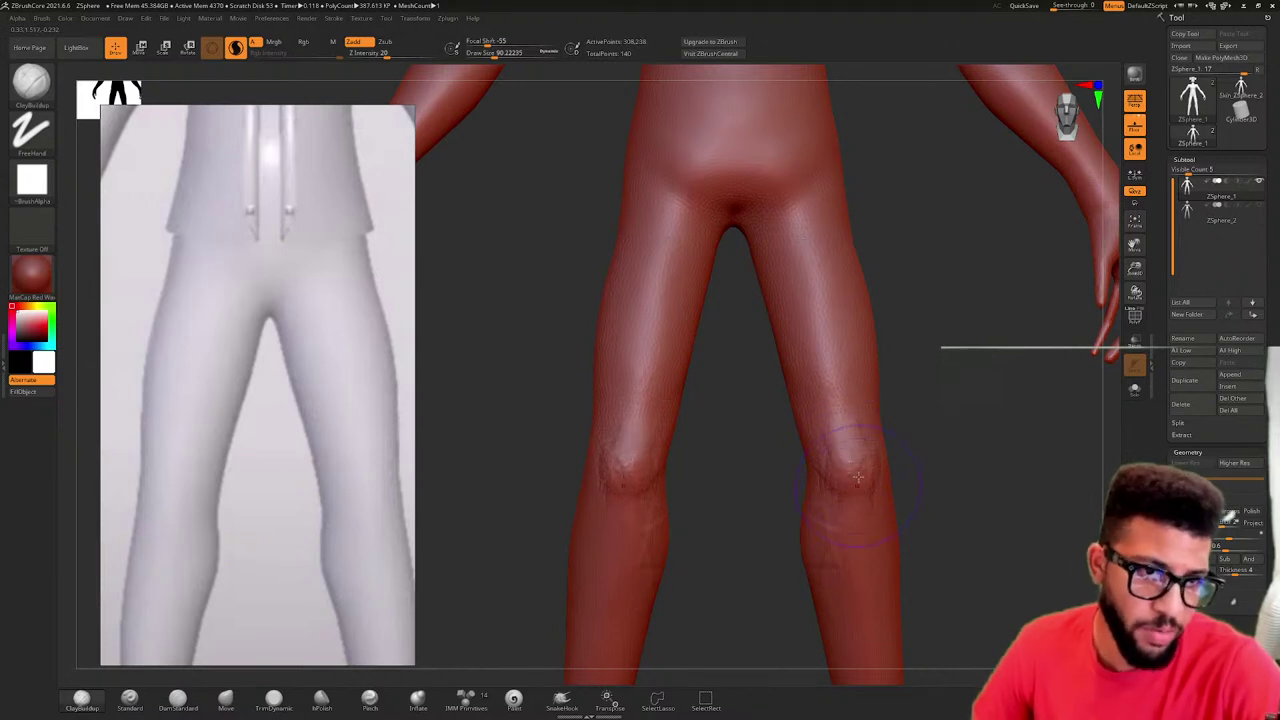
drag(940, 470, 867, 514)
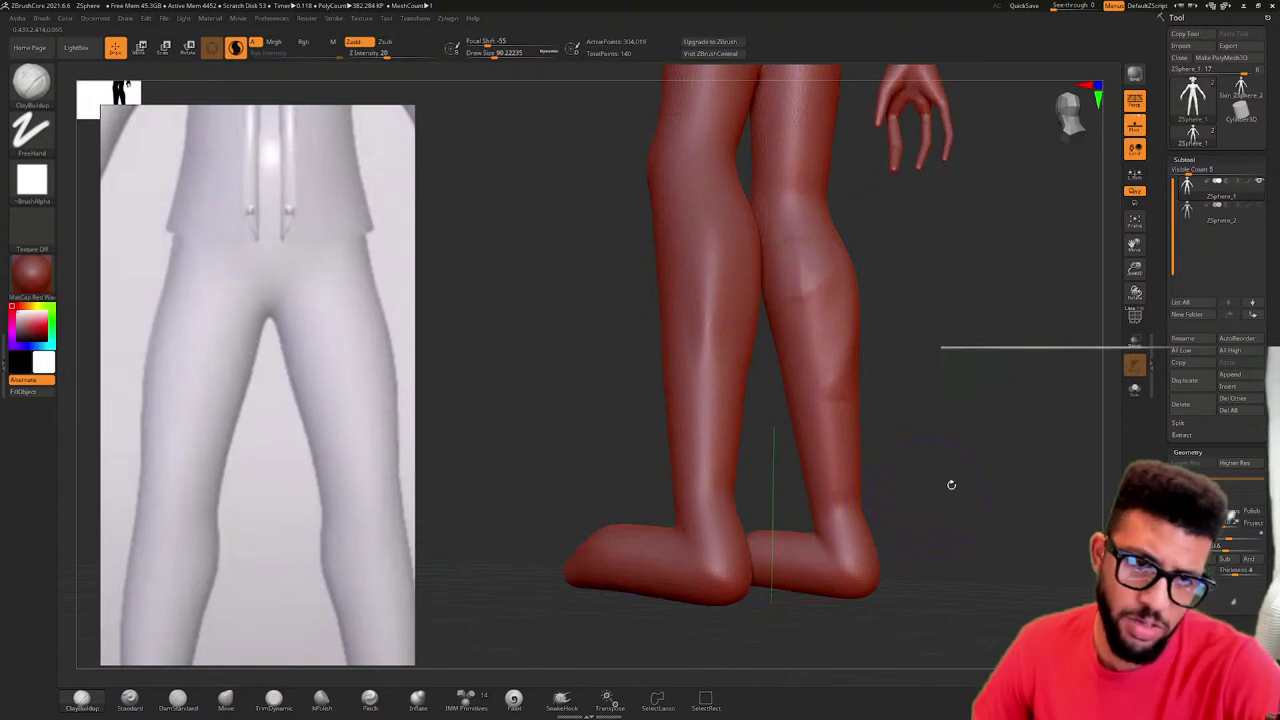
- Smooth the creases on the backs of the calves and even out the lower legs down to the ankles
mouse_move(951, 485)
mouse_down()
mouse_move(988, 451)
mouse_move(914, 434)
mouse_up()
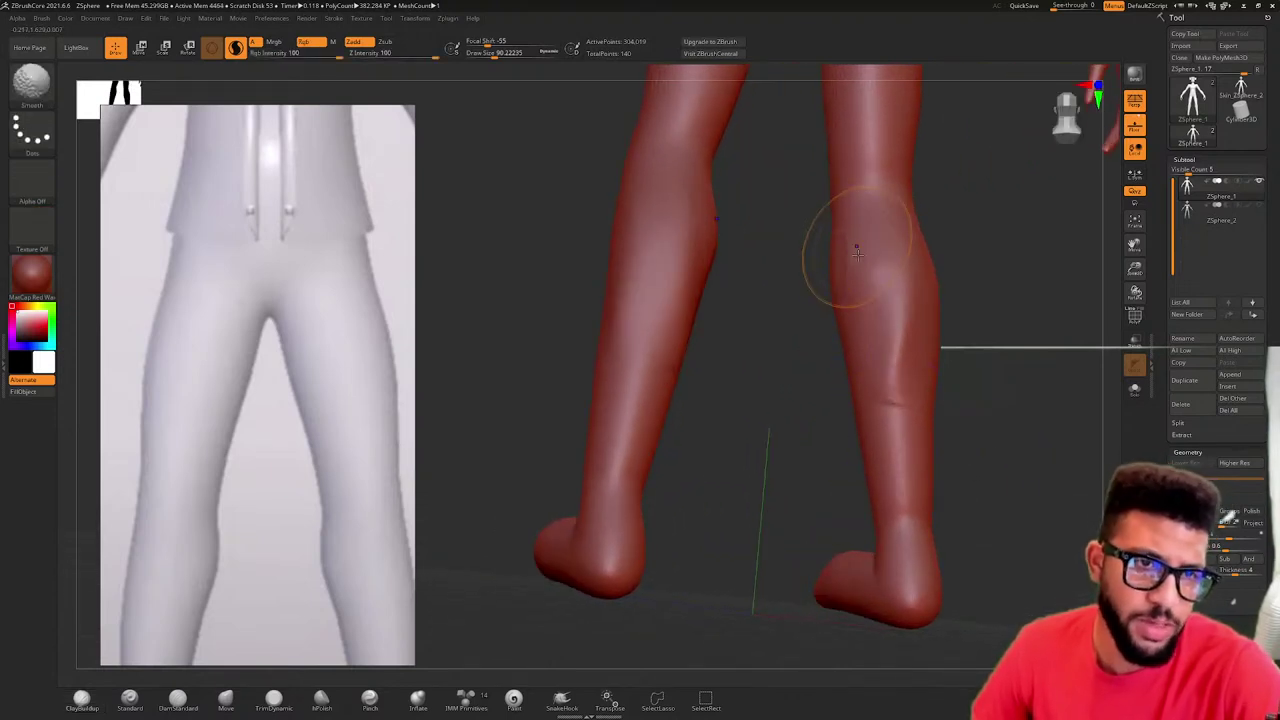
shift+drag(854, 249, 900, 450)
drag(782, 509, 805, 418)
mouse_move(603, 519)
mouse_down()
mouse_move(605, 507)
mouse_move(645, 510)
mouse_move(700, 528)
mouse_move(617, 491)
mouse_move(709, 518)
mouse_up()
drag(885, 522, 767, 529)
mouse_move(674, 502)
mouse_down()
mouse_move(661, 533)
mouse_move(680, 527)
mouse_up()
alt+drag(790, 352, 744, 495)
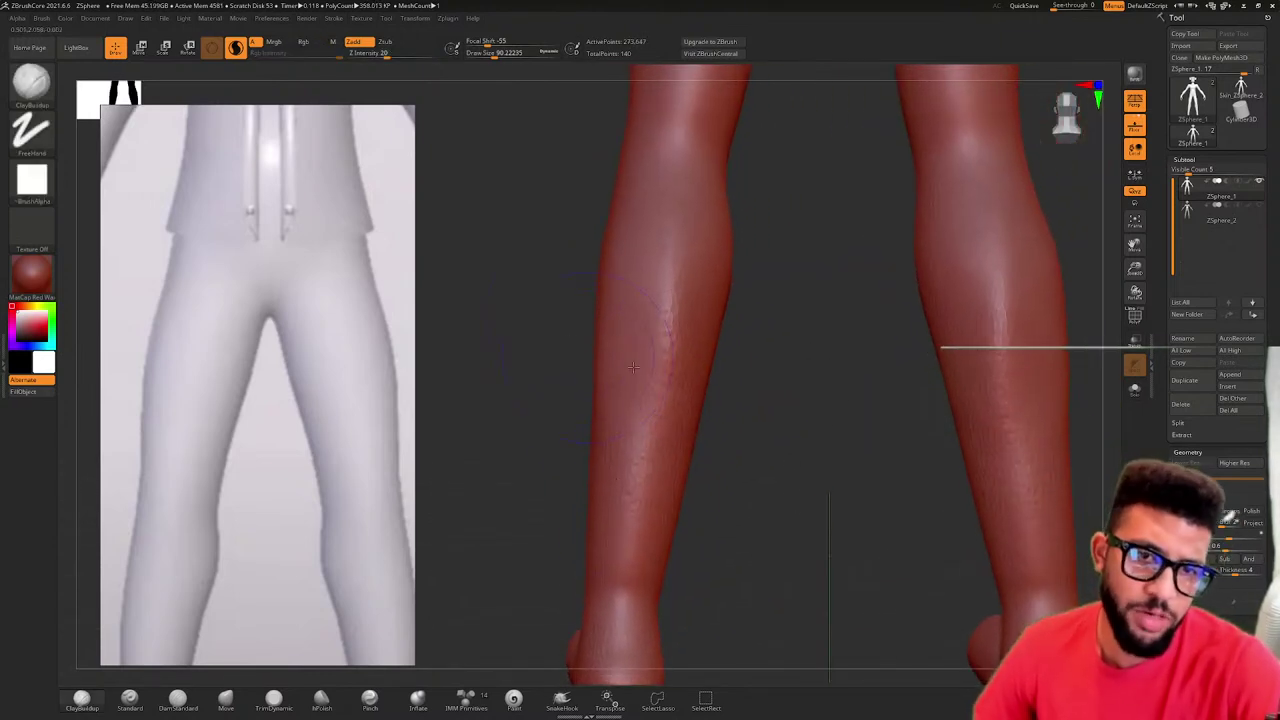
- Build up the rounded calf muscle on the back of the lower legs with ClayBuildup and soften its edges
drag(664, 283, 641, 393)
key(ctrl+z)
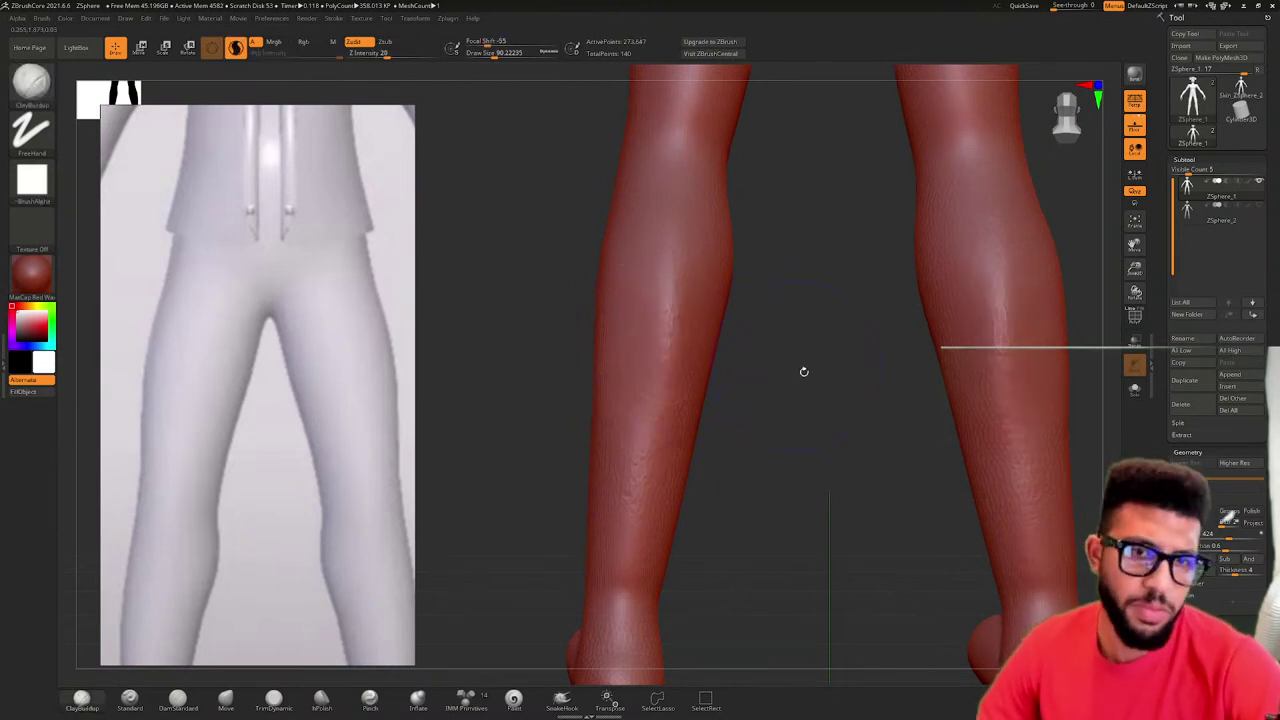
drag(808, 374, 754, 319)
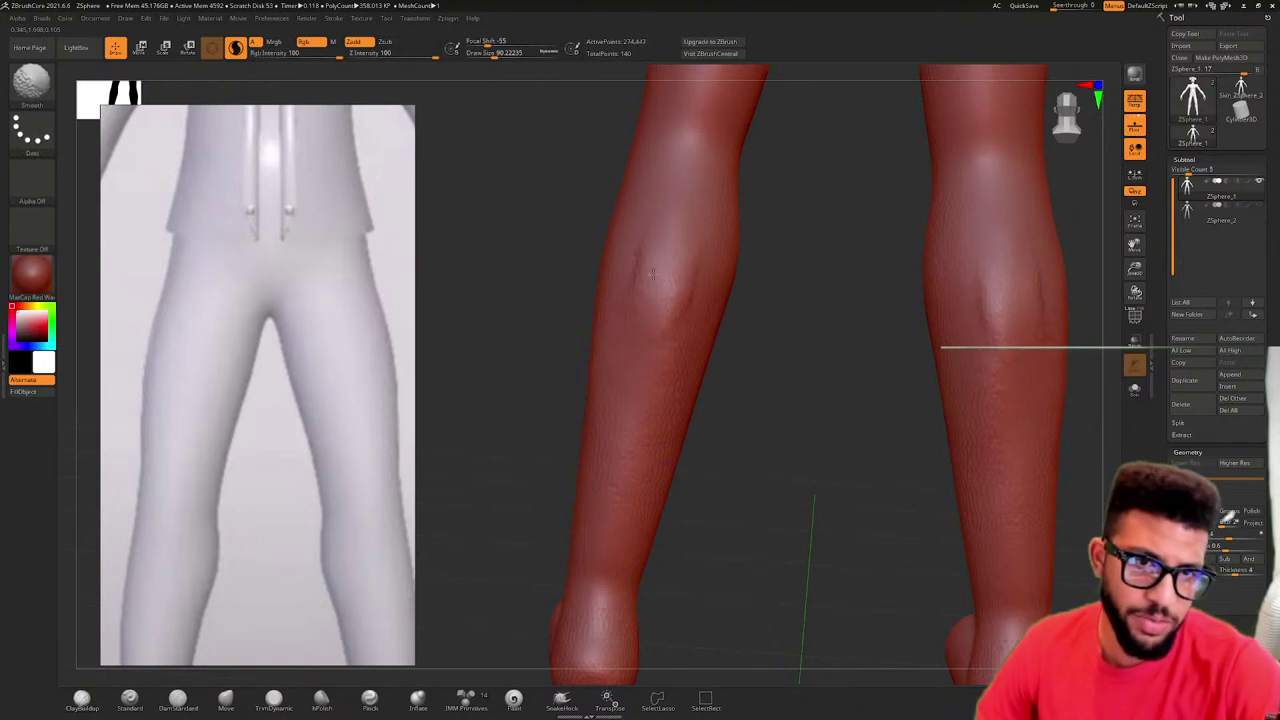
drag(800, 360, 874, 359)
mouse_move(811, 331)
mouse_down()
mouse_move(931, 354)
mouse_move(883, 369)
mouse_move(820, 340)
mouse_up()
mouse_move(660, 275)
shift+mouse_down()
mouse_move(657, 285)
mouse_move(662, 245)
mouse_move(674, 371)
mouse_move(676, 275)
mouse_move(660, 250)
shift+mouse_up()
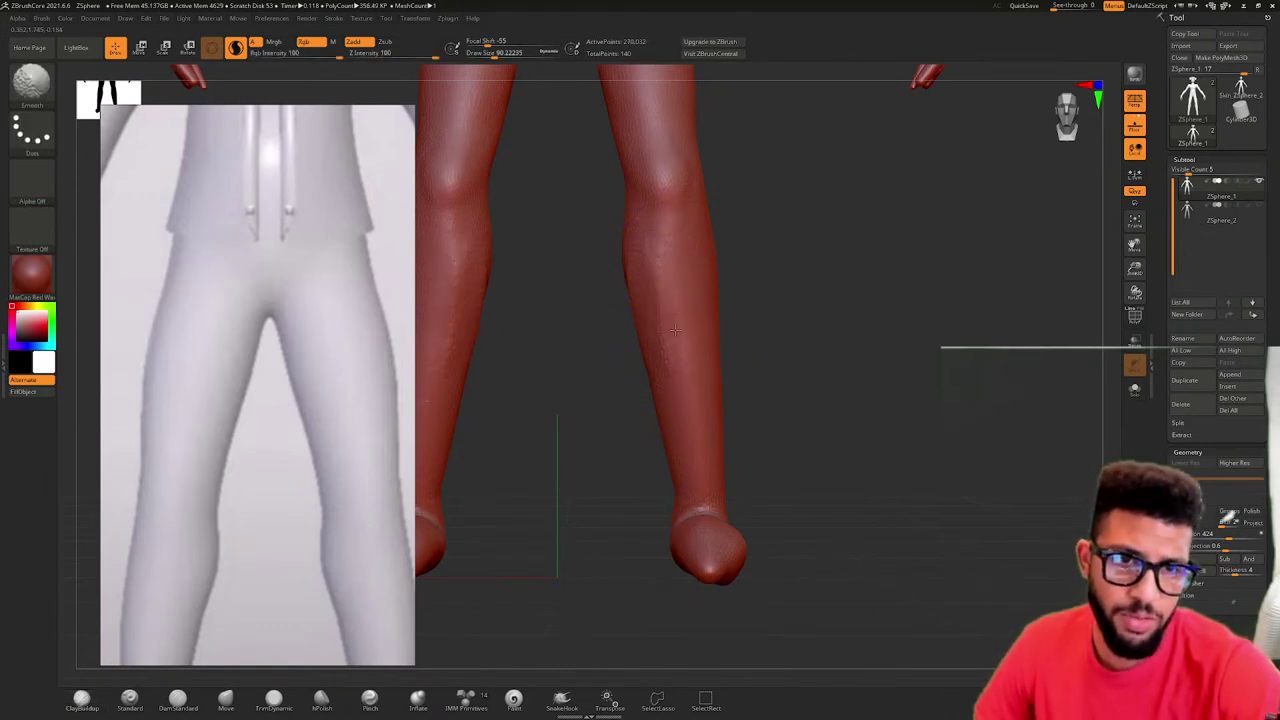
- Add volume along the outer side of the lower legs with ClayBuildup strokes and smooth them into the shins
mouse_move(830, 338)
mouse_down()
mouse_move(777, 312)
mouse_move(757, 271)
mouse_up()
drag(742, 332, 740, 378)
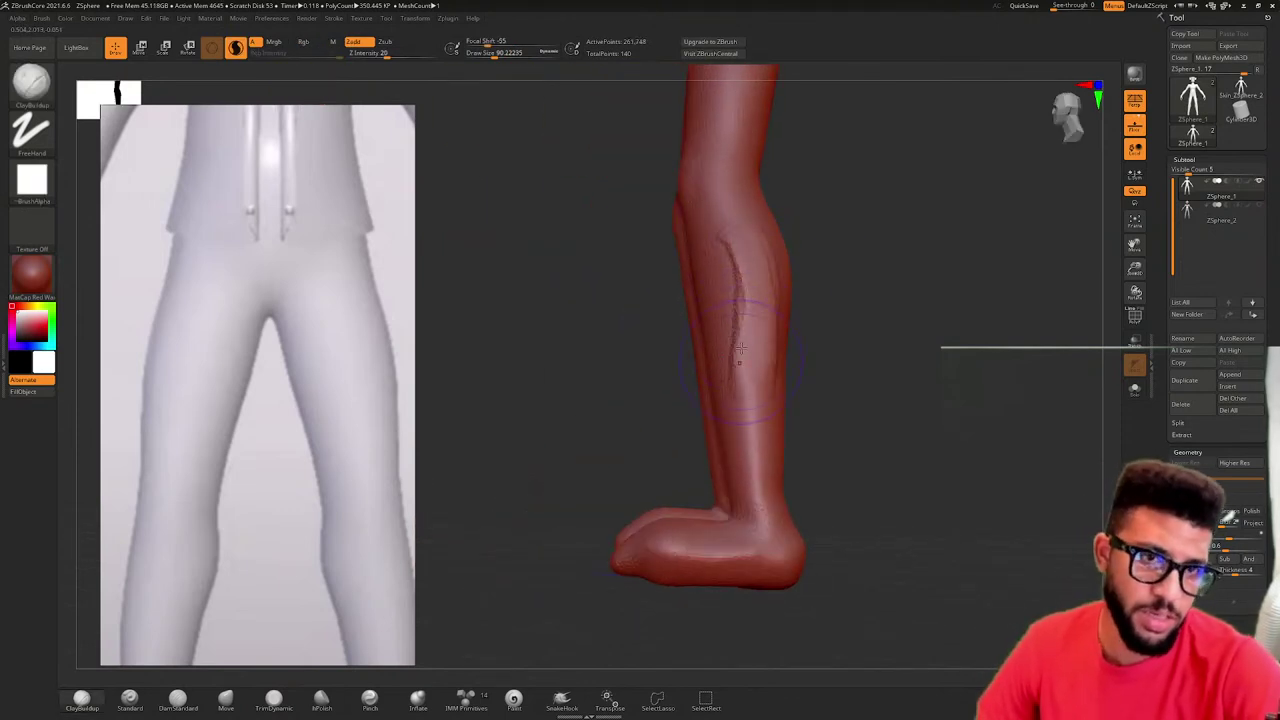
mouse_move(840, 293)
mouse_down()
mouse_move(900, 289)
mouse_move(829, 294)
mouse_up()
drag(771, 243, 761, 383)
drag(660, 363, 706, 340)
drag(866, 312, 832, 342)
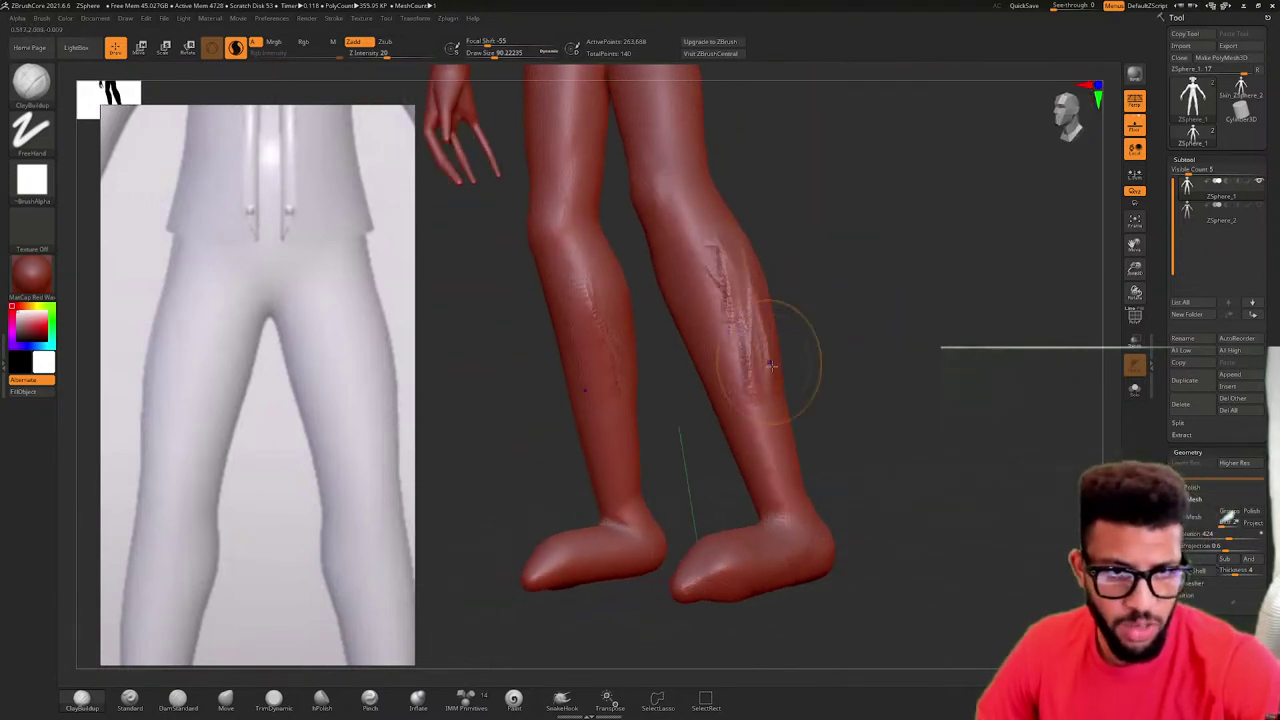
shift+drag(768, 366, 777, 338)
mouse_move(730, 284)
mouse_down()
mouse_move(750, 390)
mouse_move(737, 308)
mouse_up()
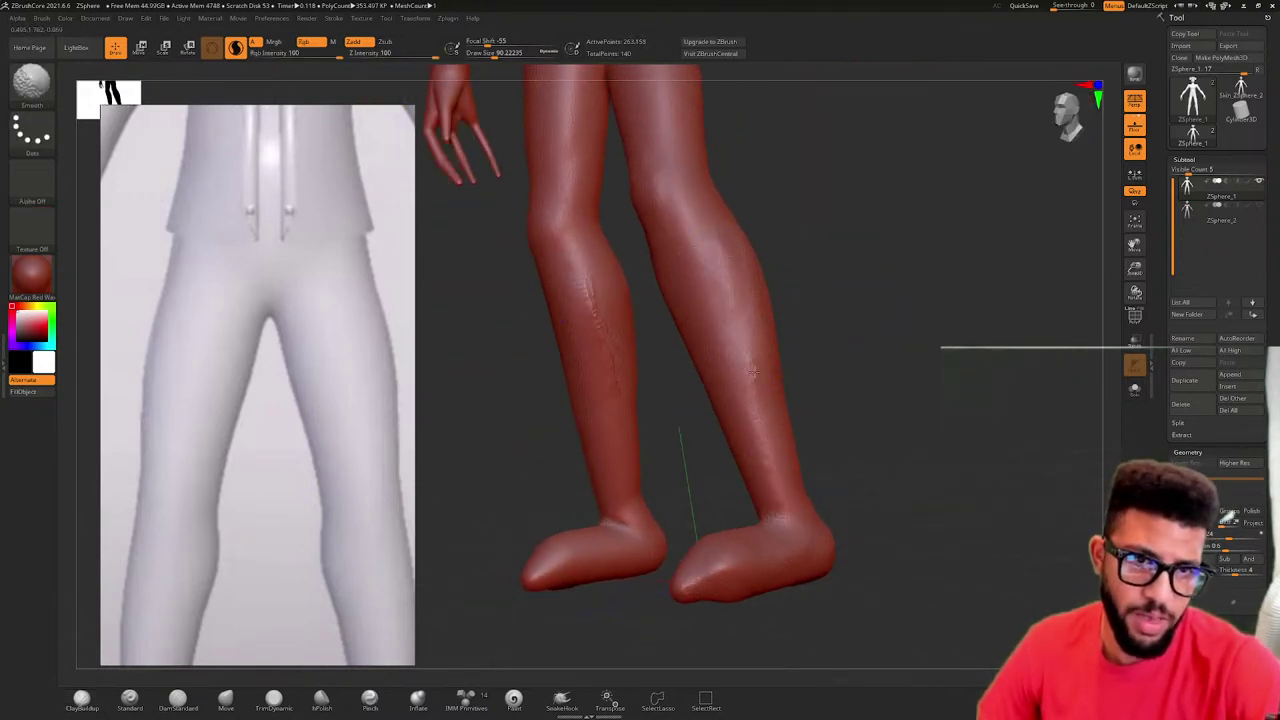
- Refine the lower edge of the calf muscles from behind and smooth the ridges along the sides of the calves
mouse_move(856, 343)
mouse_down()
mouse_move(923, 317)
mouse_move(869, 331)
mouse_move(852, 304)
mouse_move(810, 312)
mouse_move(760, 278)
mouse_up()
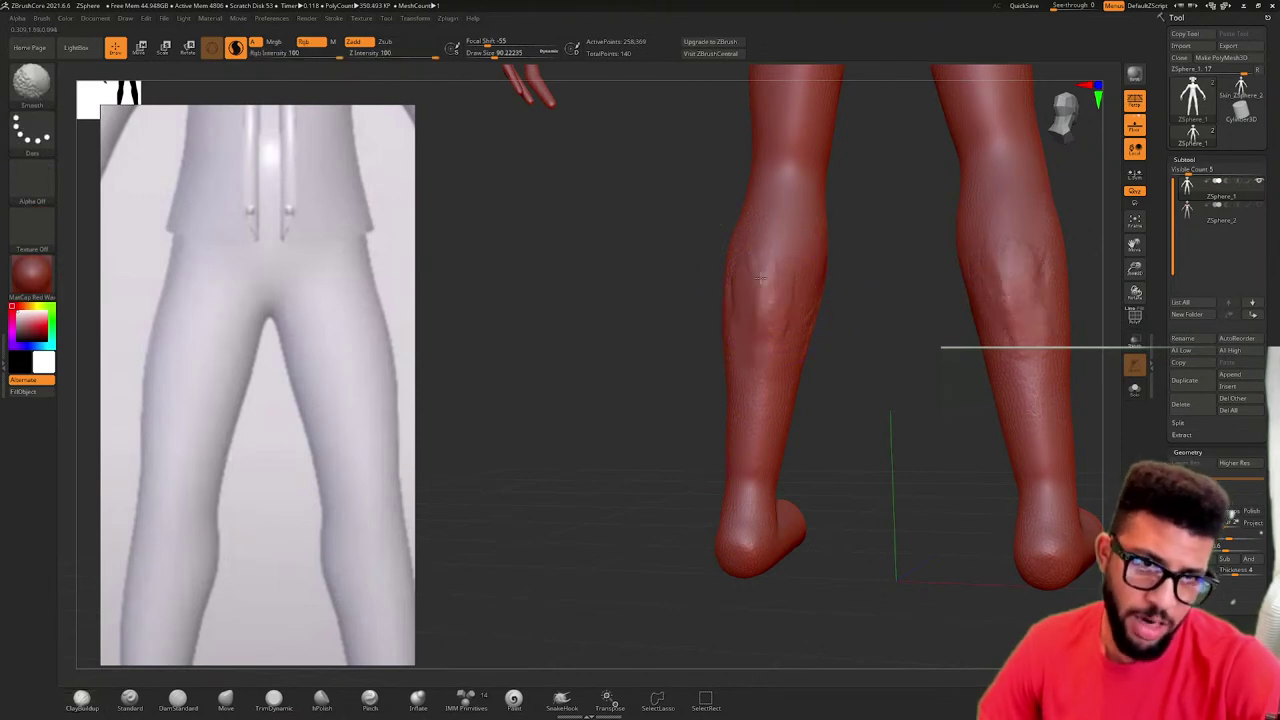
drag(878, 310, 787, 313)
drag(738, 351, 780, 355)
shift+drag(816, 245, 833, 300)
mouse_move(989, 326)
mouse_down()
mouse_move(931, 356)
mouse_move(909, 334)
mouse_move(914, 423)
mouse_move(886, 434)
mouse_move(878, 424)
mouse_move(908, 428)
mouse_move(883, 428)
mouse_move(895, 427)
mouse_move(889, 411)
mouse_move(850, 360)
mouse_move(742, 308)
mouse_move(686, 370)
mouse_up()
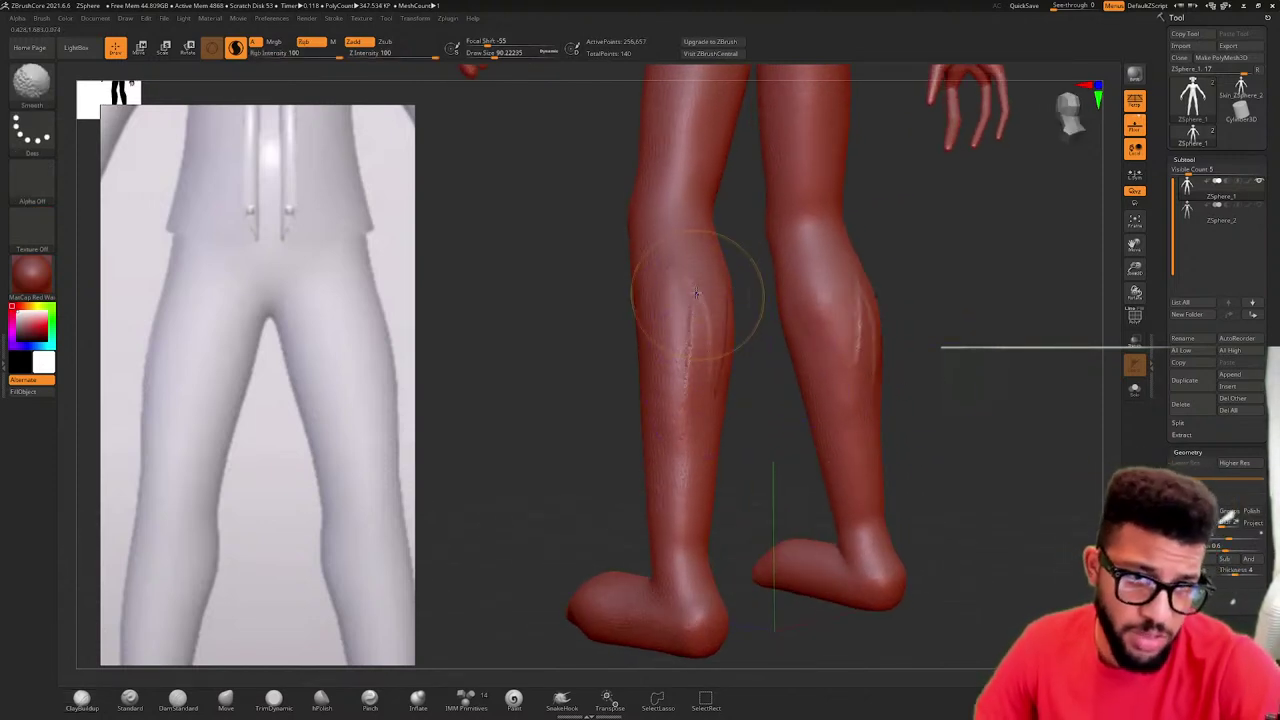
shift+drag(697, 294, 712, 396)
mouse_move(938, 343)
shift+mouse_down()
mouse_move(931, 364)
mouse_move(748, 318)
mouse_move(716, 442)
shift+mouse_up()
shift+drag(728, 331, 712, 410)
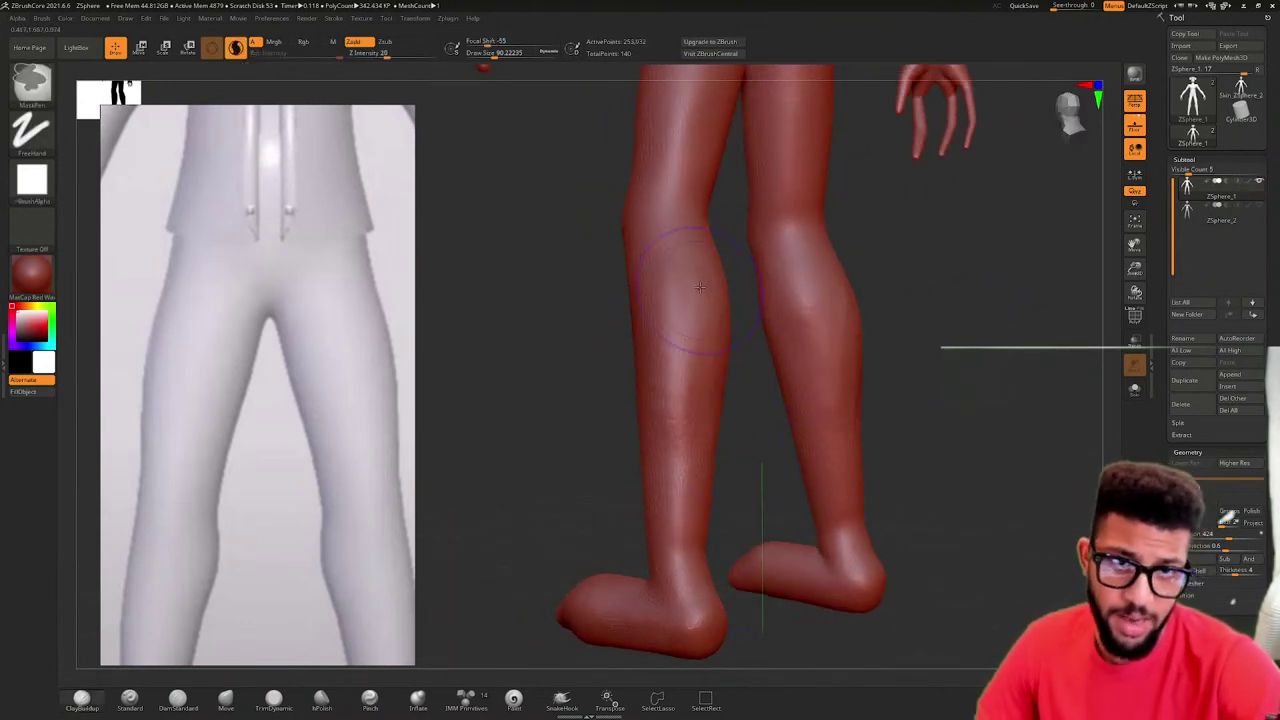
- Build up the Achilles area and the lower calf contour with ClayBuildup strokes, then smooth the rough strokes
drag(702, 302, 690, 442)
drag(691, 364, 698, 481)
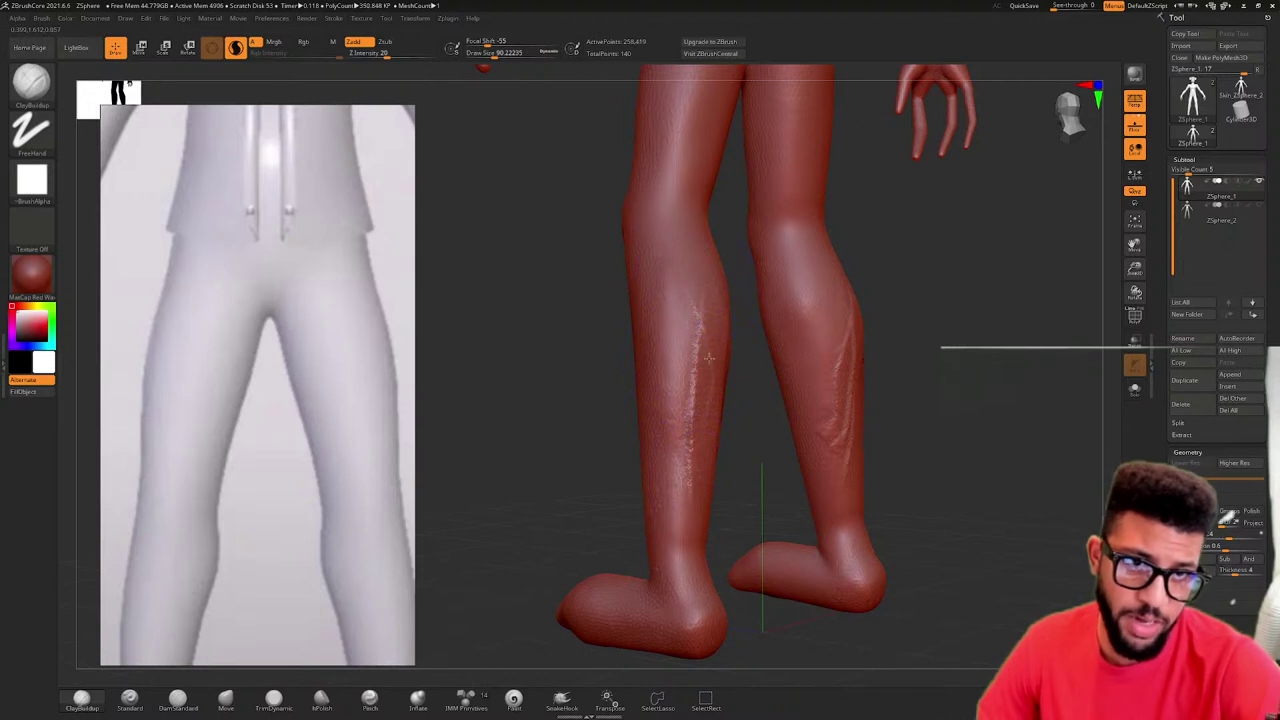
drag(684, 284, 699, 343)
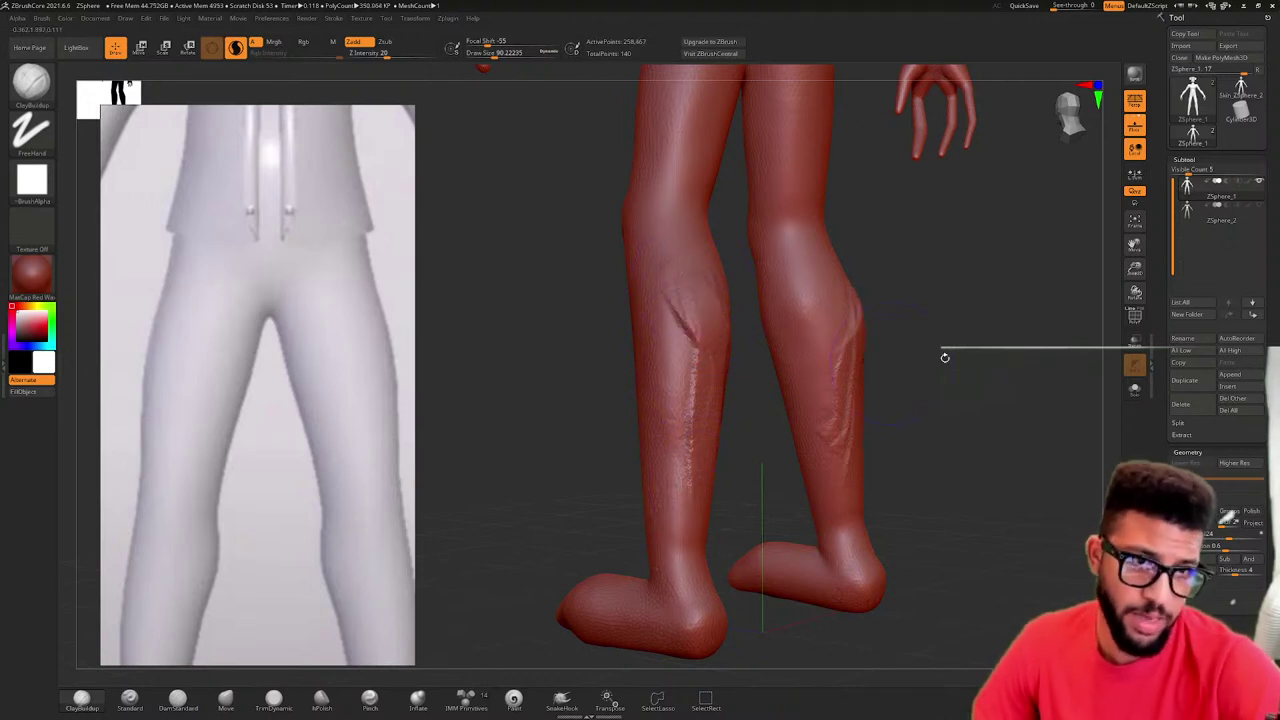
drag(943, 355, 933, 326)
drag(737, 257, 722, 311)
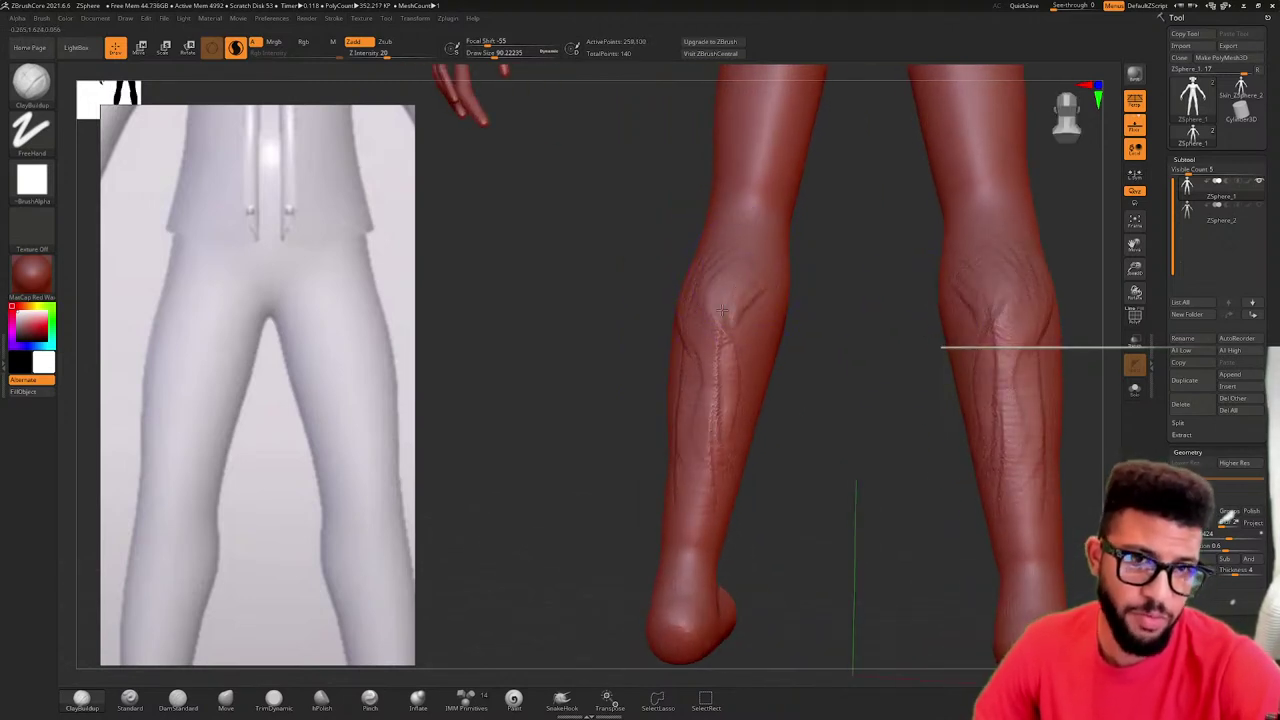
shift+drag(709, 373, 702, 398)
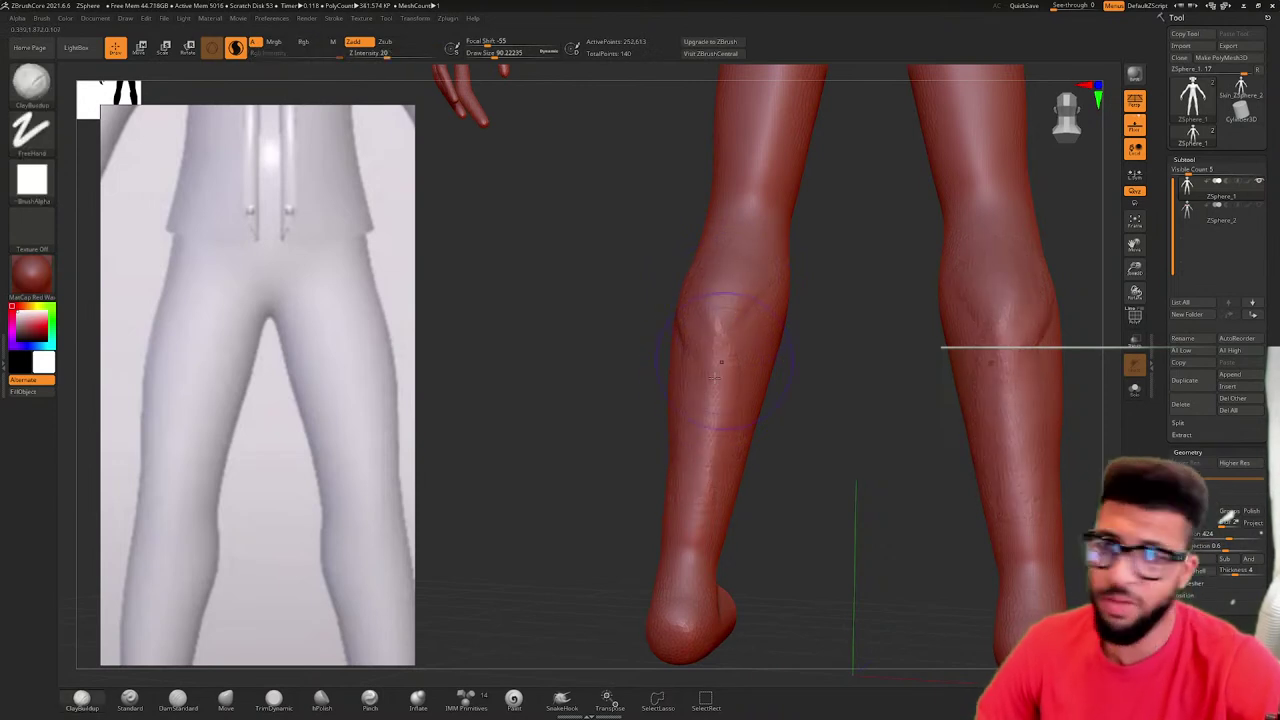
- Flatten the backs of the calves and Achilles area into clean planes with the hPolish brush
click(322, 697)
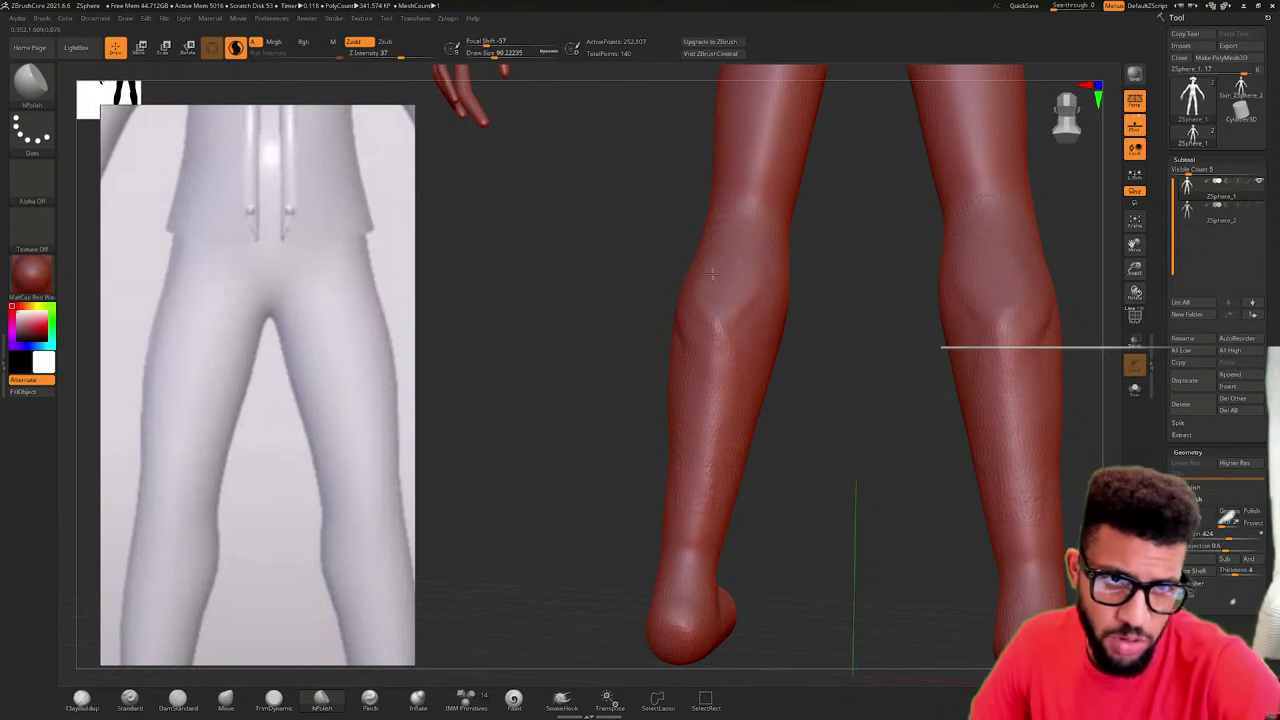
mouse_move(702, 380)
mouse_down()
mouse_move(700, 480)
mouse_move(759, 270)
mouse_up()
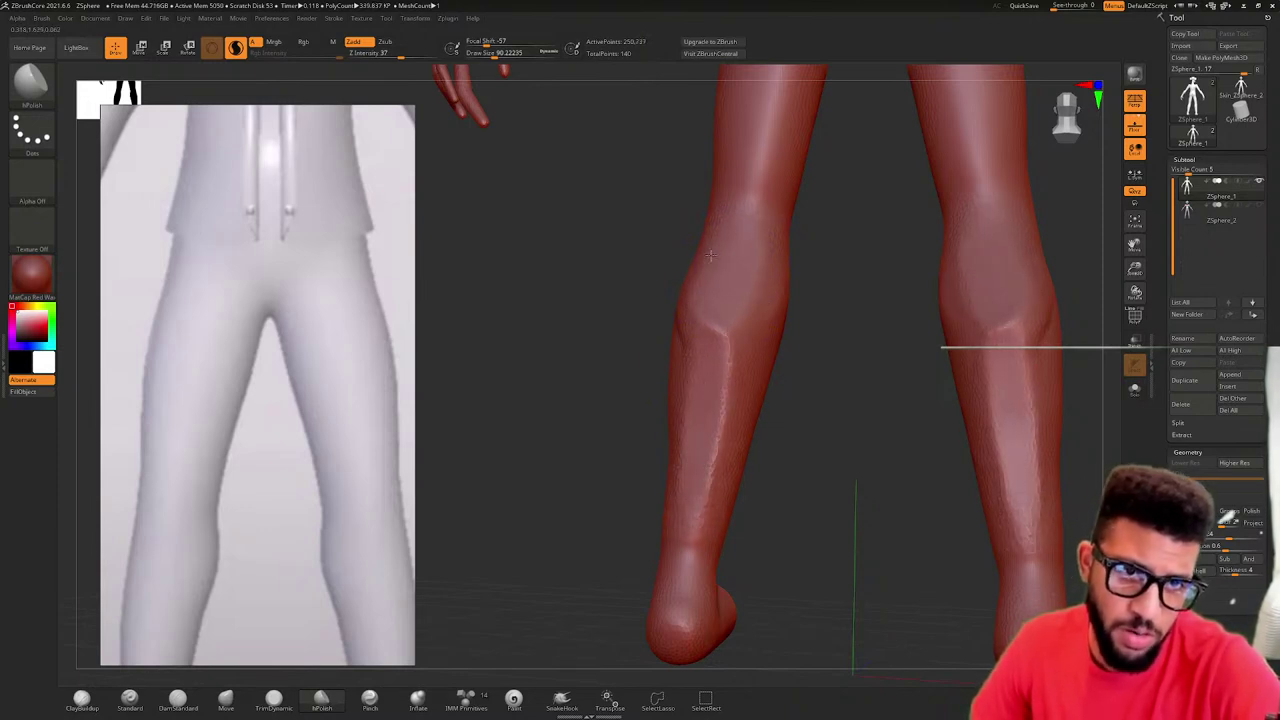
drag(888, 346, 685, 449)
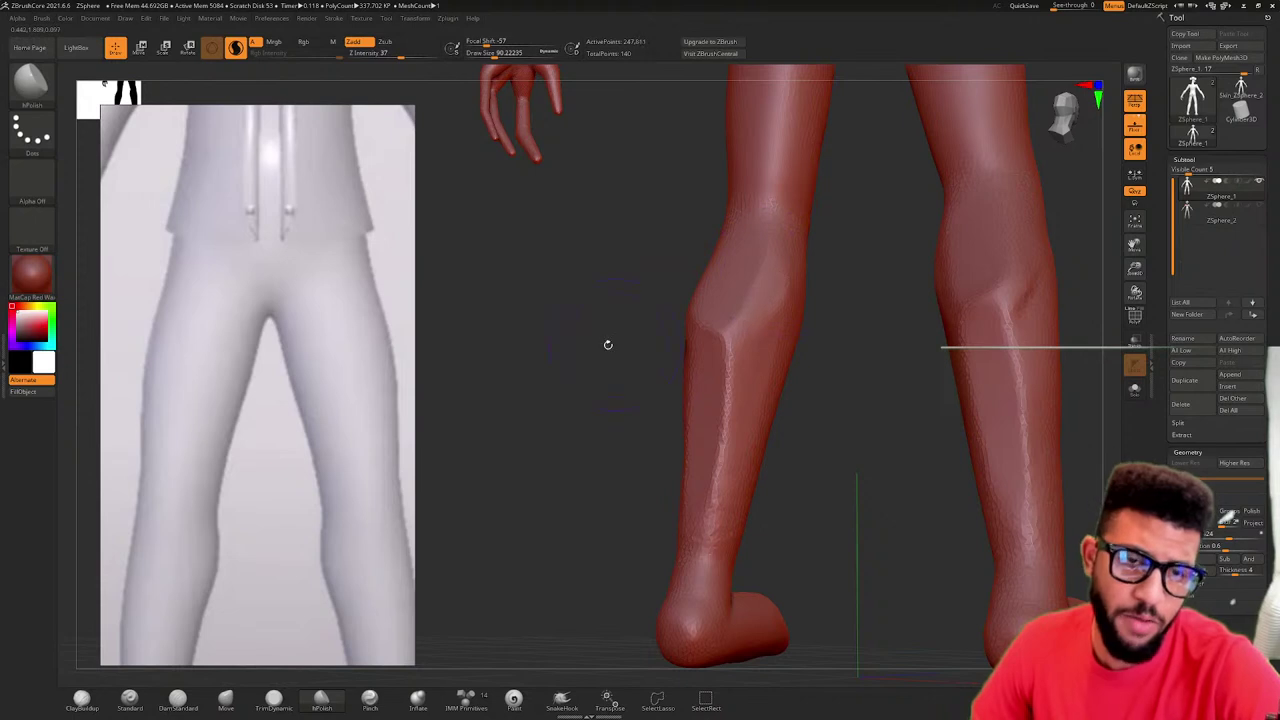
mouse_move(607, 344)
mouse_down()
mouse_move(646, 345)
mouse_move(687, 303)
mouse_up()
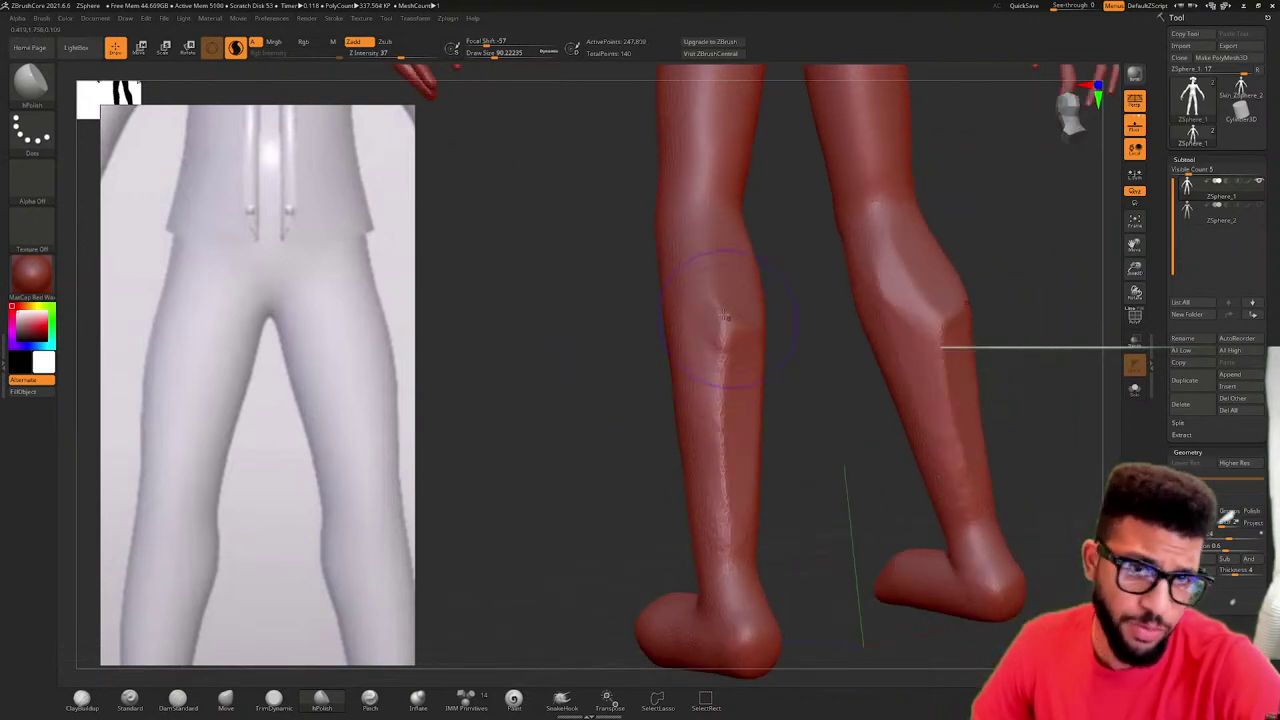
- Flatten and smooth the shins and kneecap area of the lower legs with the hPolish brush
mouse_move(829, 340)
mouse_down()
mouse_move(800, 349)
mouse_move(849, 380)
mouse_move(861, 270)
mouse_move(946, 334)
mouse_move(917, 316)
mouse_up()
key(shift)
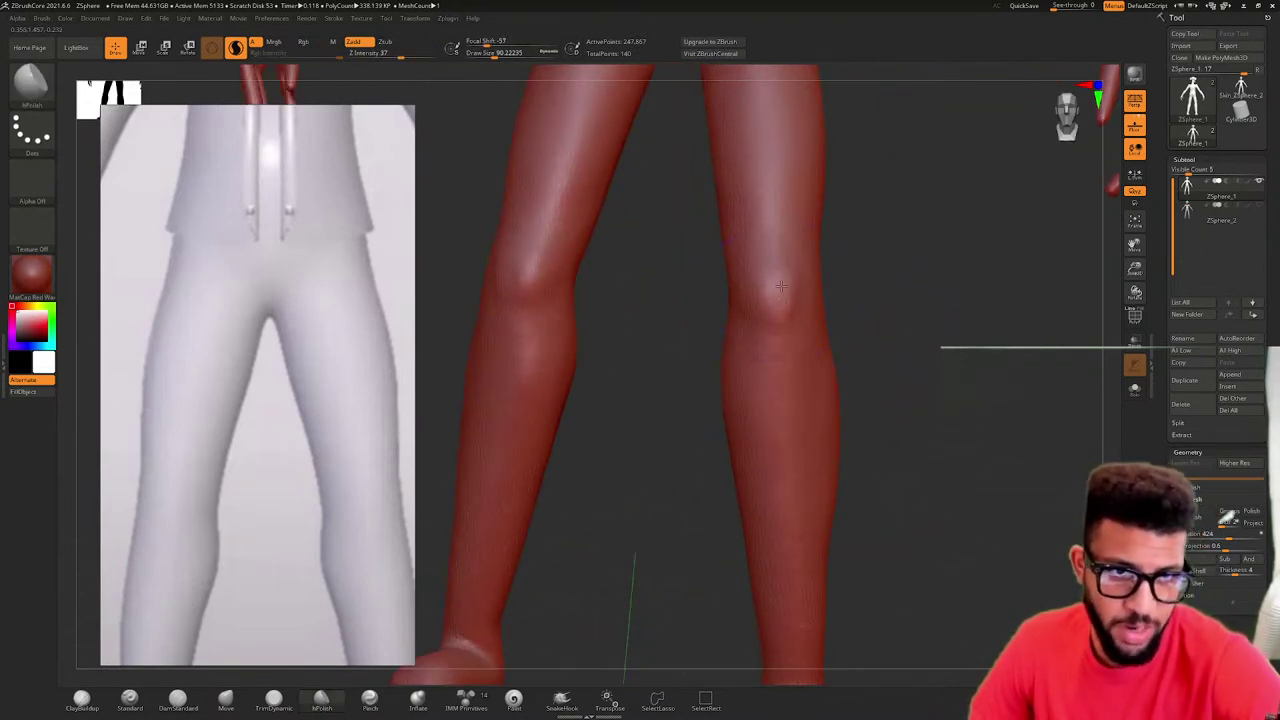
drag(781, 286, 777, 308)
mouse_move(904, 308)
mouse_down()
mouse_move(855, 309)
mouse_move(819, 378)
mouse_up()
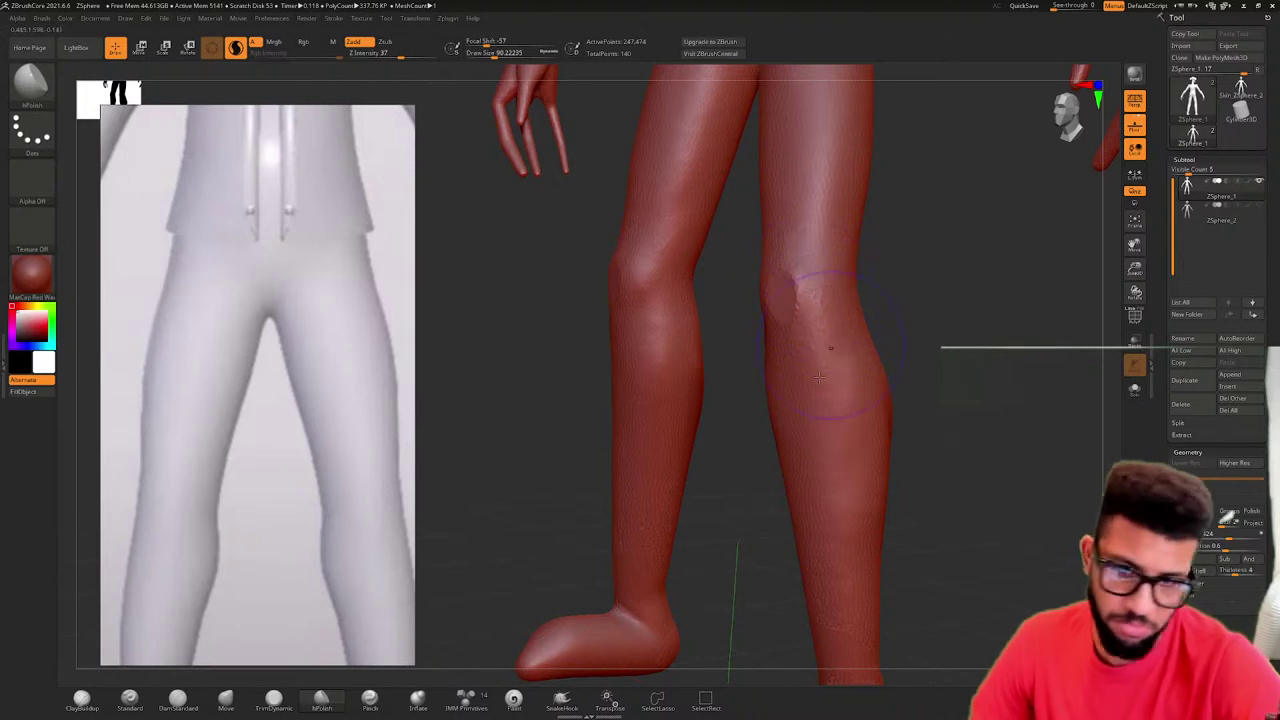
key(b)
key(c)
key(b)
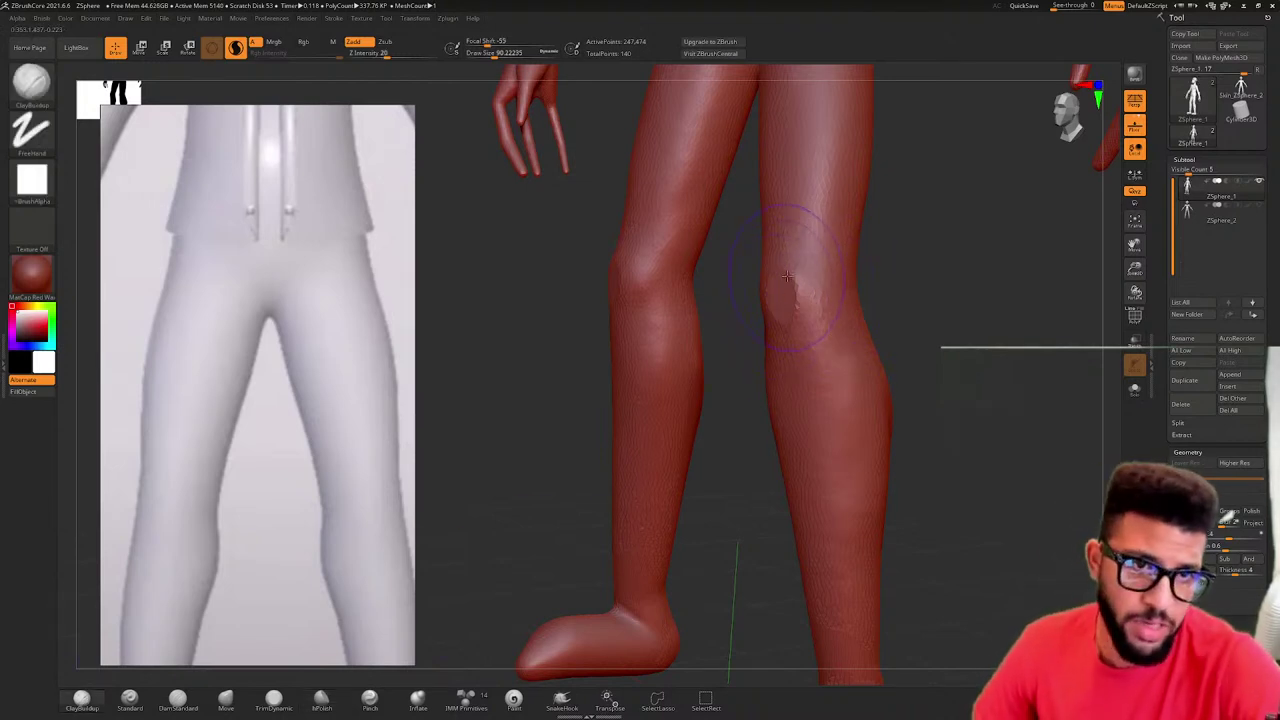
mouse_move(787, 276)
mouse_down()
mouse_move(822, 300)
mouse_move(795, 308)
mouse_up()
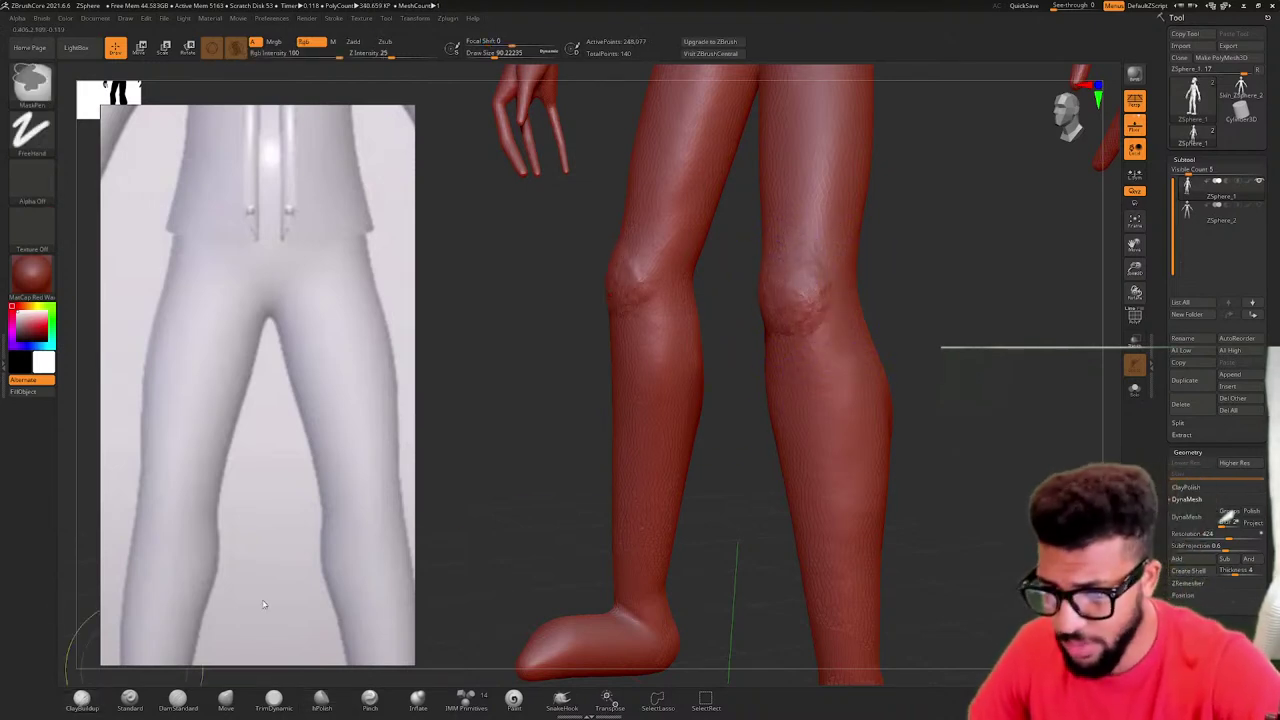
key(ctrl+z)
- Define the kneecaps with the DamStandard brush and smooth the result
click(178, 697)
mouse_move(793, 261)
mouse_down()
mouse_move(778, 270)
mouse_move(824, 266)
mouse_up()
mouse_move(957, 289)
mouse_down()
mouse_move(917, 295)
mouse_move(920, 277)
mouse_move(935, 285)
mouse_up()
key(ctrl+z)
key(ctrl+z)
drag(866, 325, 783, 330)
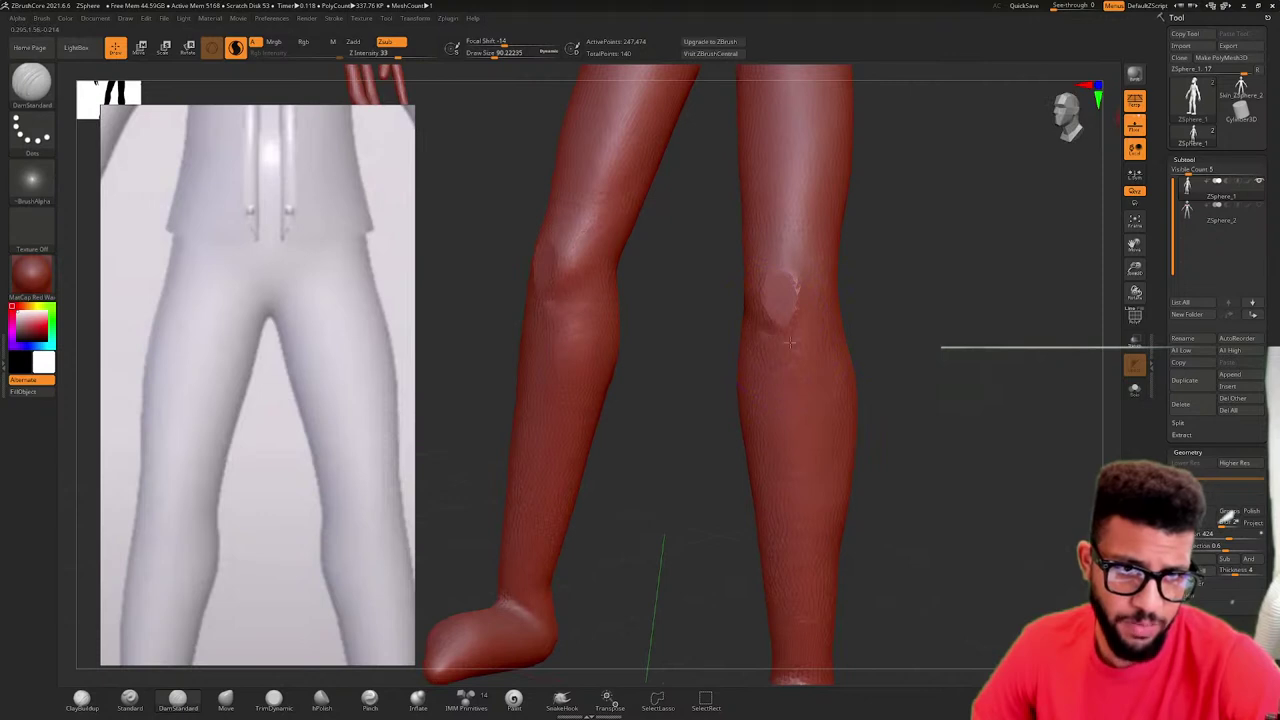
mouse_move(880, 268)
ctrl+mouse_down()
mouse_move(914, 277)
mouse_move(866, 274)
ctrl+mouse_up()
shift+drag(778, 275, 783, 317)
- Examine the whole figure from the front against the full-body reference image, comparing the proportions of legs, torso and arms
ctrl+drag(908, 278, 927, 243)
ctrl+right_drag(981, 231, 928, 260)
drag(928, 260, 1003, 349)
ctrl+right_drag(1003, 349, 830, 400)
alt+drag(991, 274, 811, 315)
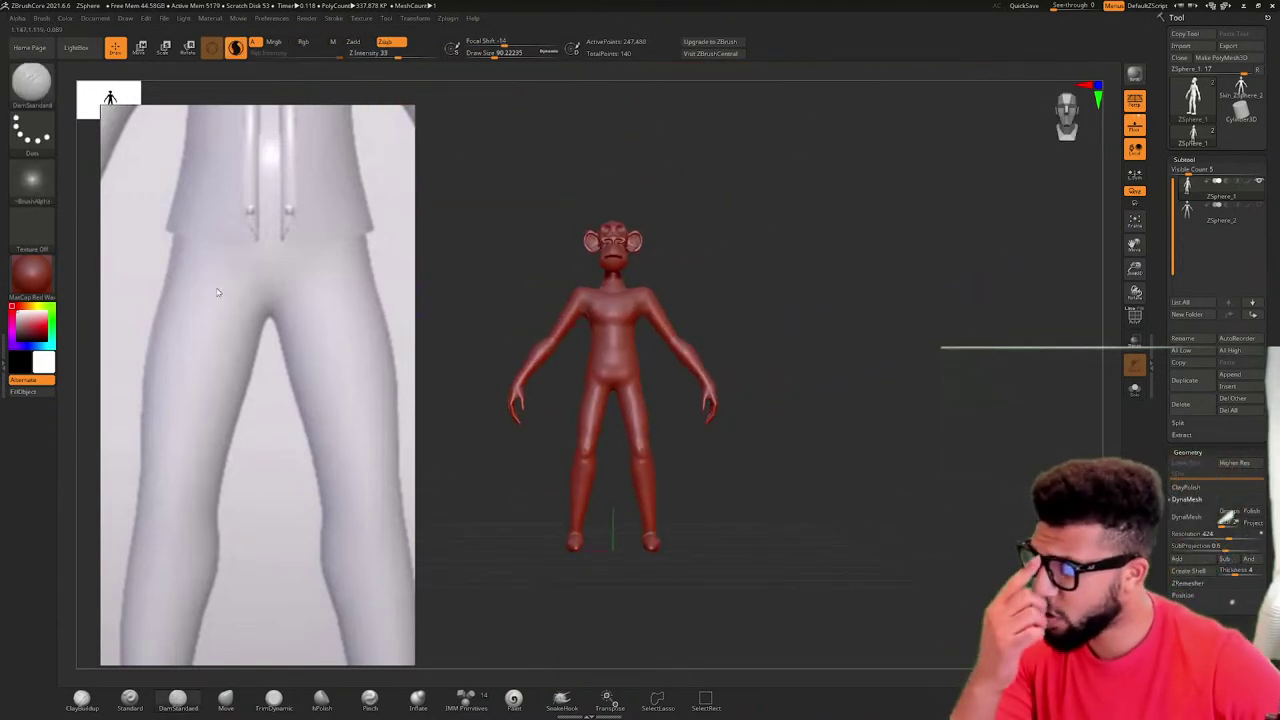
scroll(257, 370, down, 5)
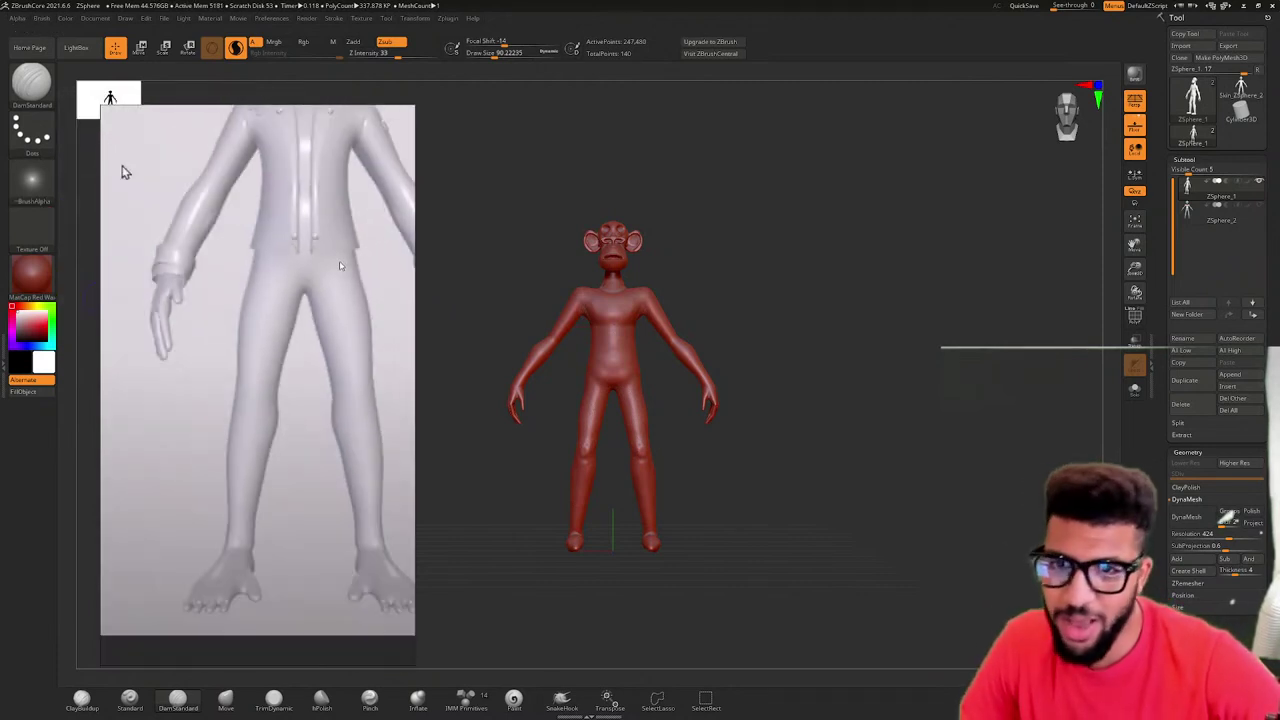
scroll(263, 346, up, 1)
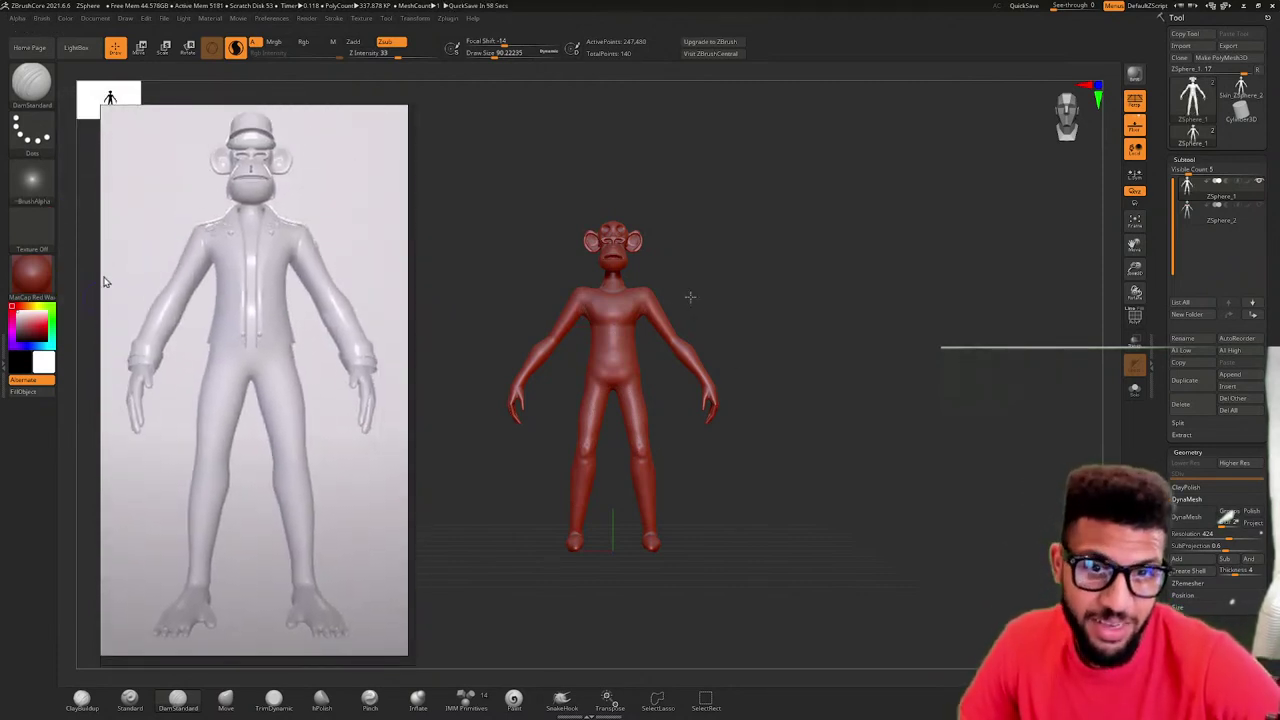
ctrl+right_drag(651, 291, 682, 365)
alt+right_drag(693, 225, 657, 323)
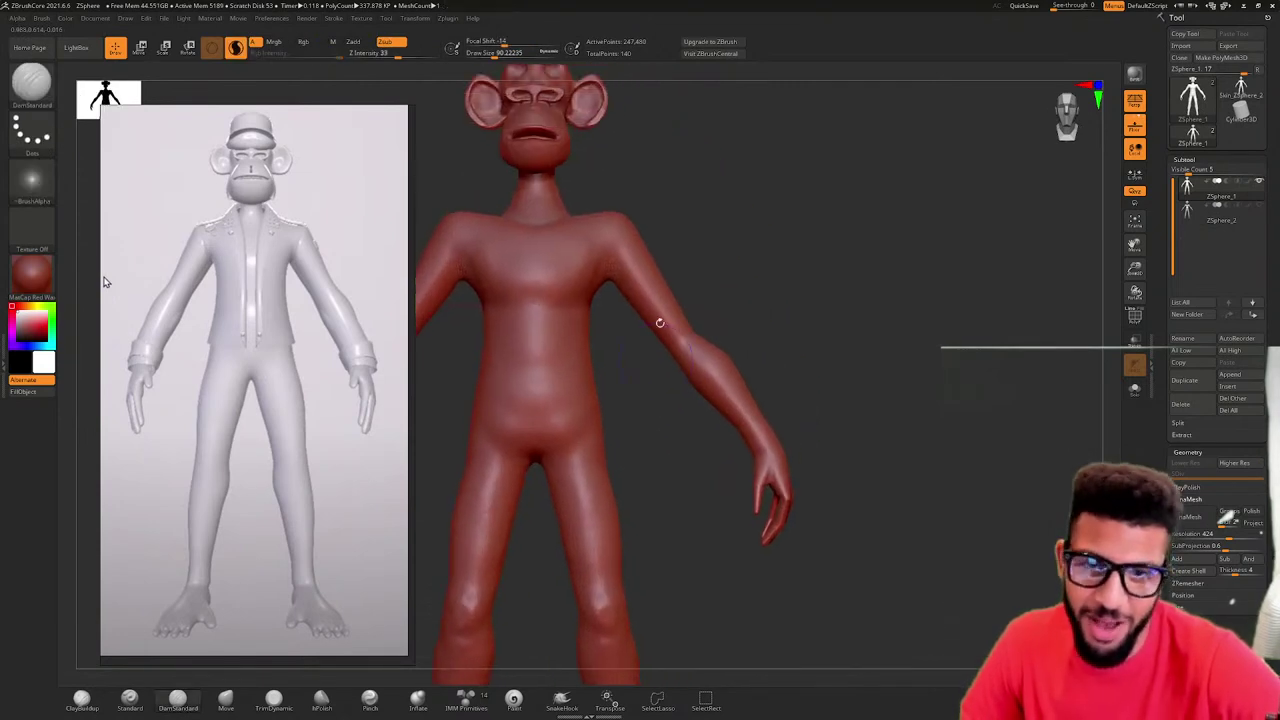
ctrl+right_drag(706, 164, 744, 217)
alt+right_drag(622, 388, 680, 503)
mouse_move(670, 335)
alt+right_down()
mouse_move(683, 428)
mouse_move(755, 537)
alt+right_up()
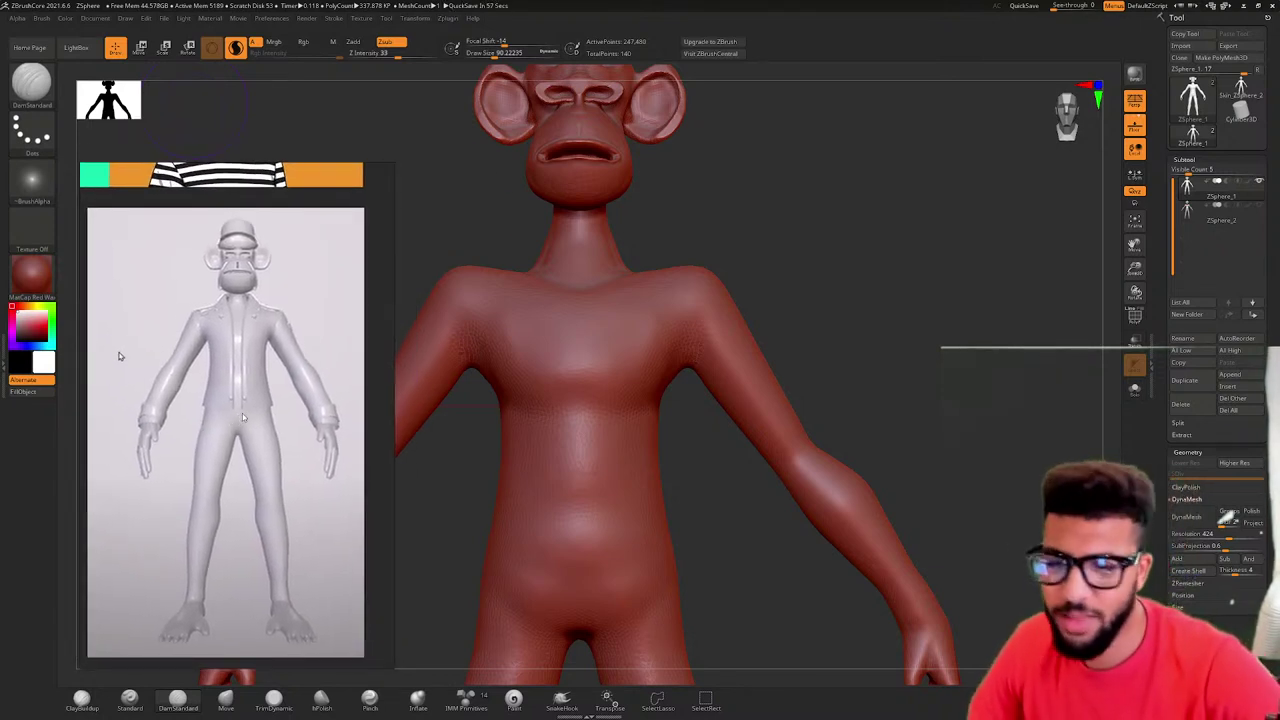
- Build up the lower edge of both pectorals on the chest with the ClayBuildup brush
key(b)
key(c)
key(b)
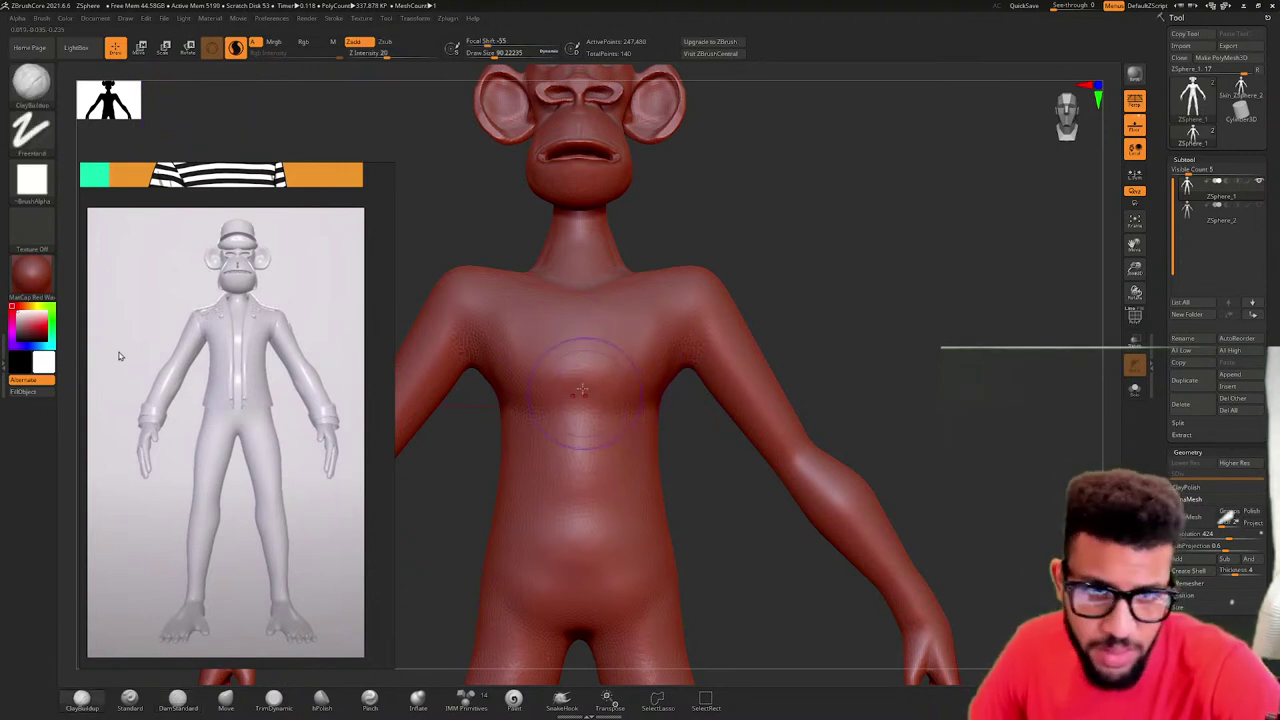
mouse_move(582, 390)
mouse_down()
mouse_move(609, 400)
mouse_move(671, 363)
mouse_up()
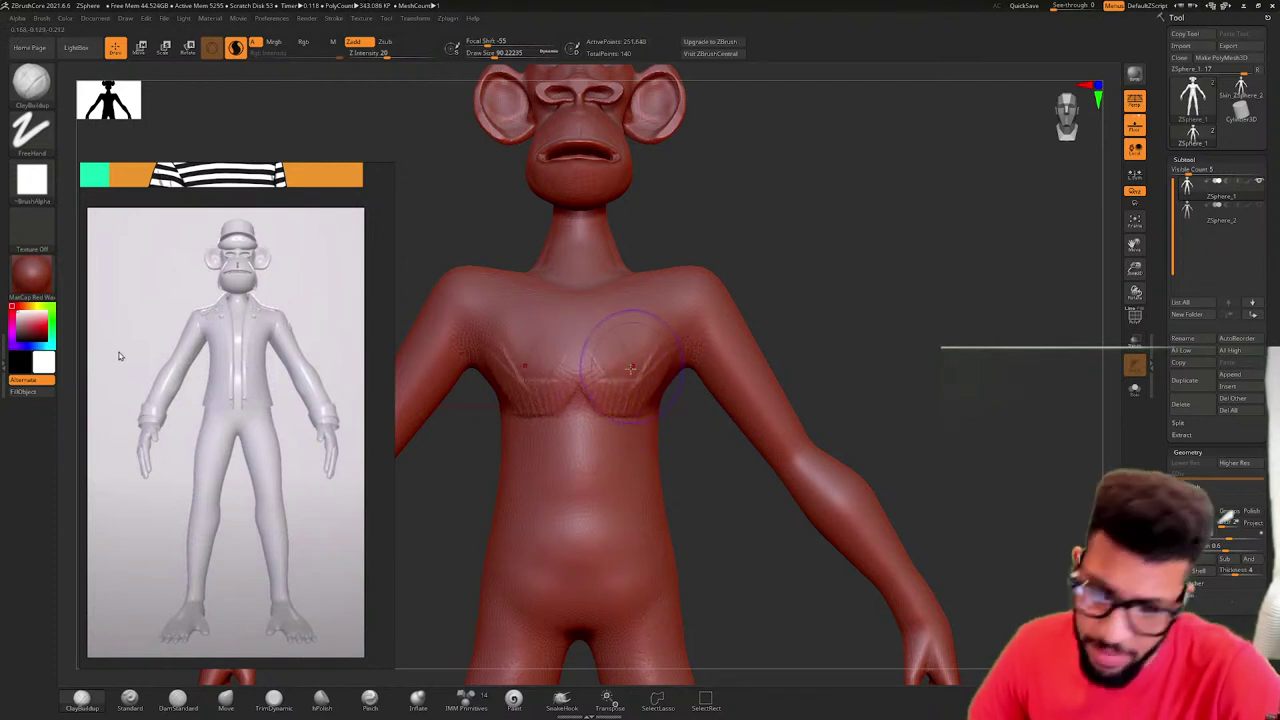
key(ctrl+z)
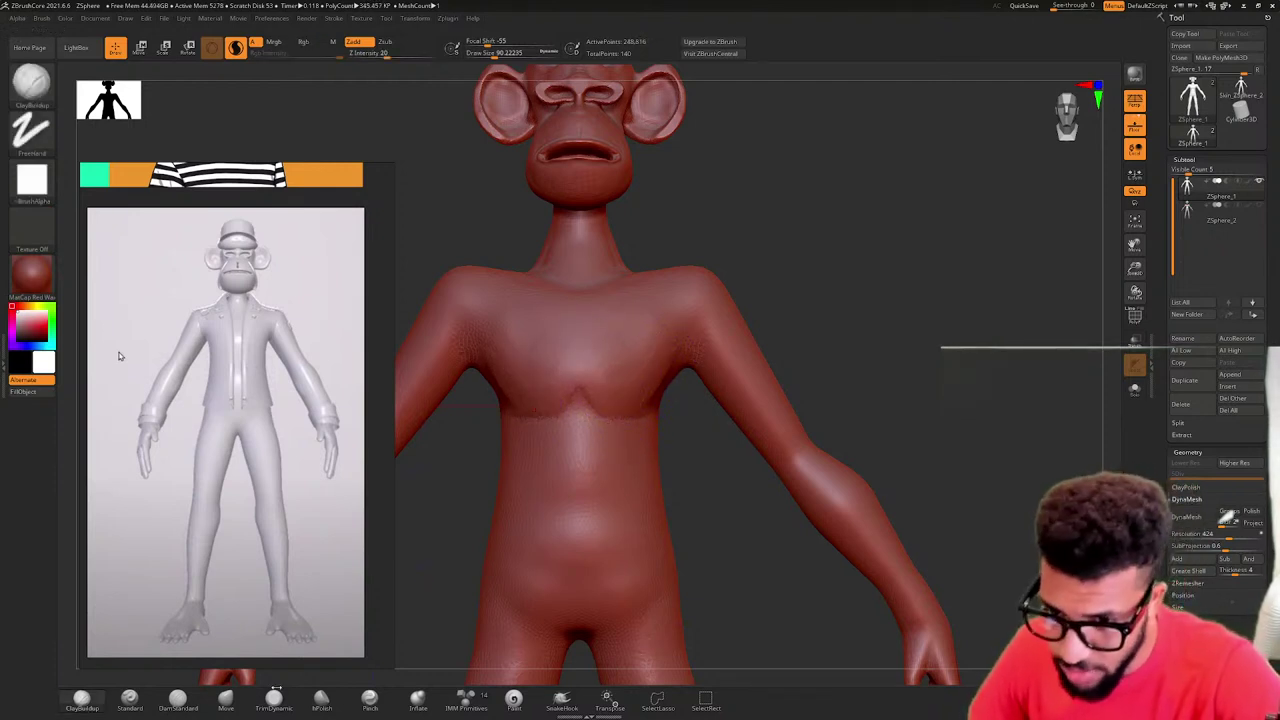
- Flatten the pectorals and abdomen into clear planes with the hPolish brush
click(321, 697)
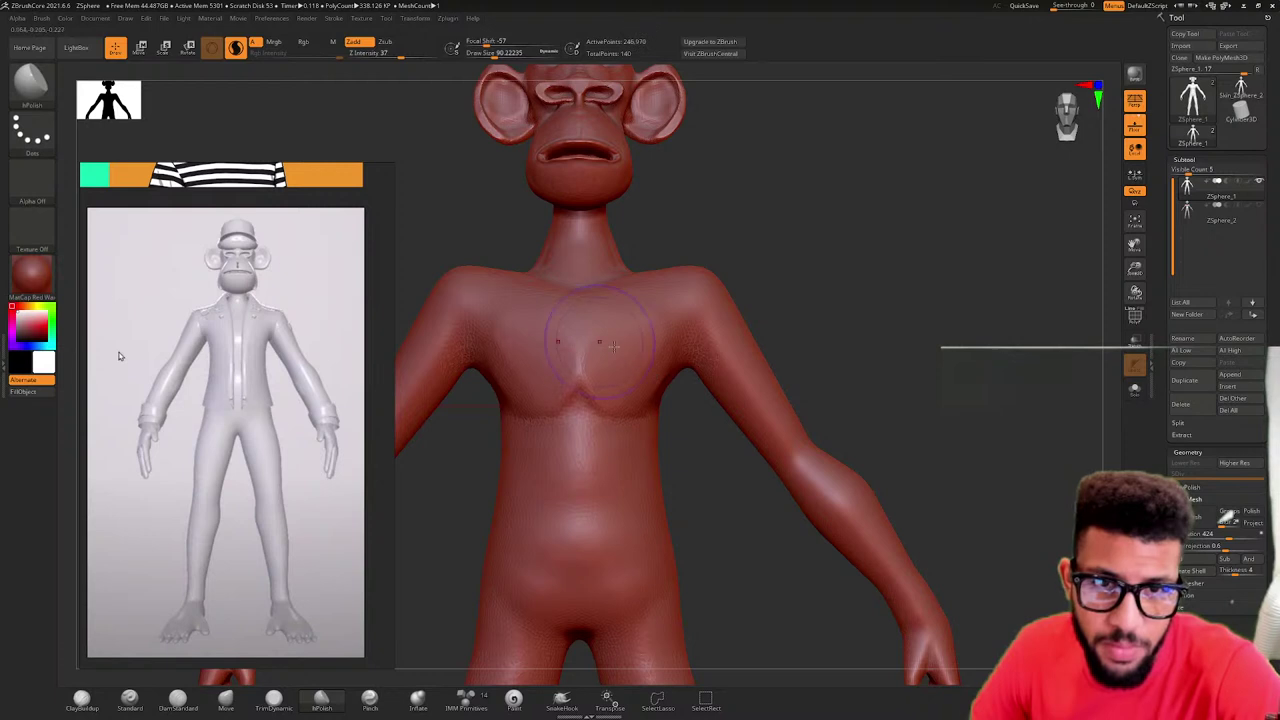
mouse_move(786, 268)
mouse_down()
mouse_move(748, 271)
mouse_move(766, 269)
mouse_up()
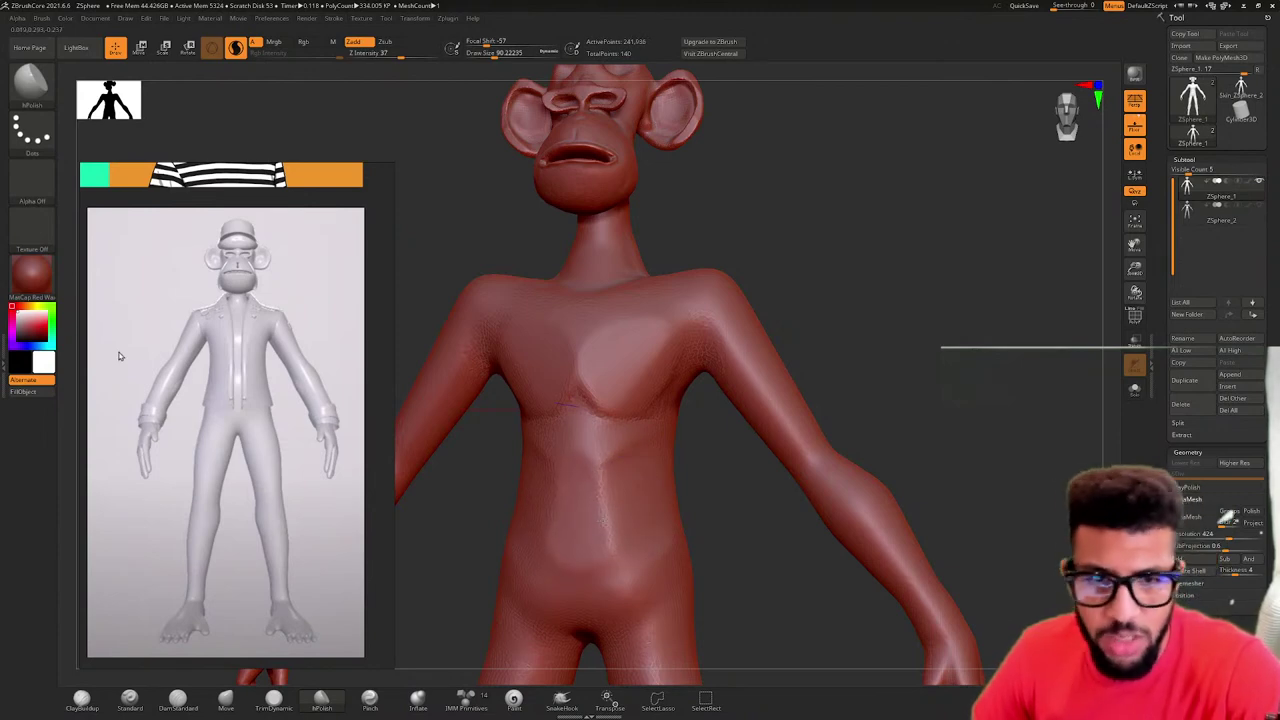
drag(748, 520, 676, 562)
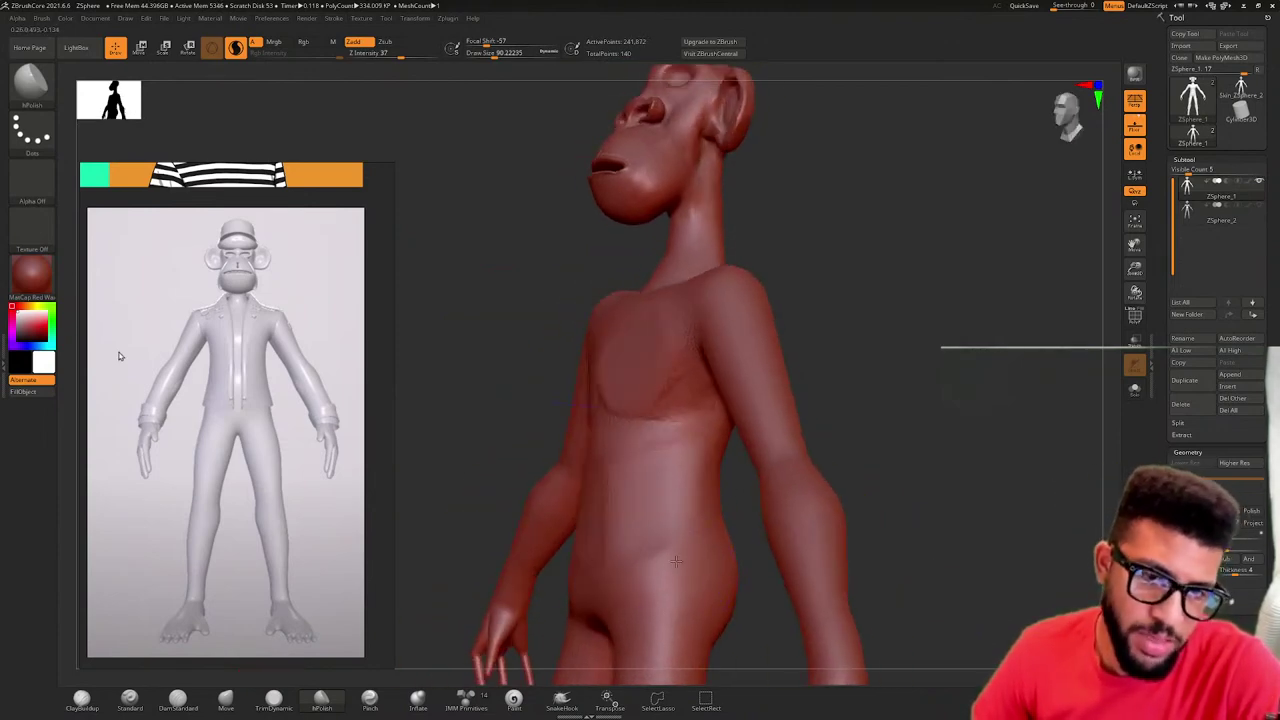
drag(892, 419, 717, 348)
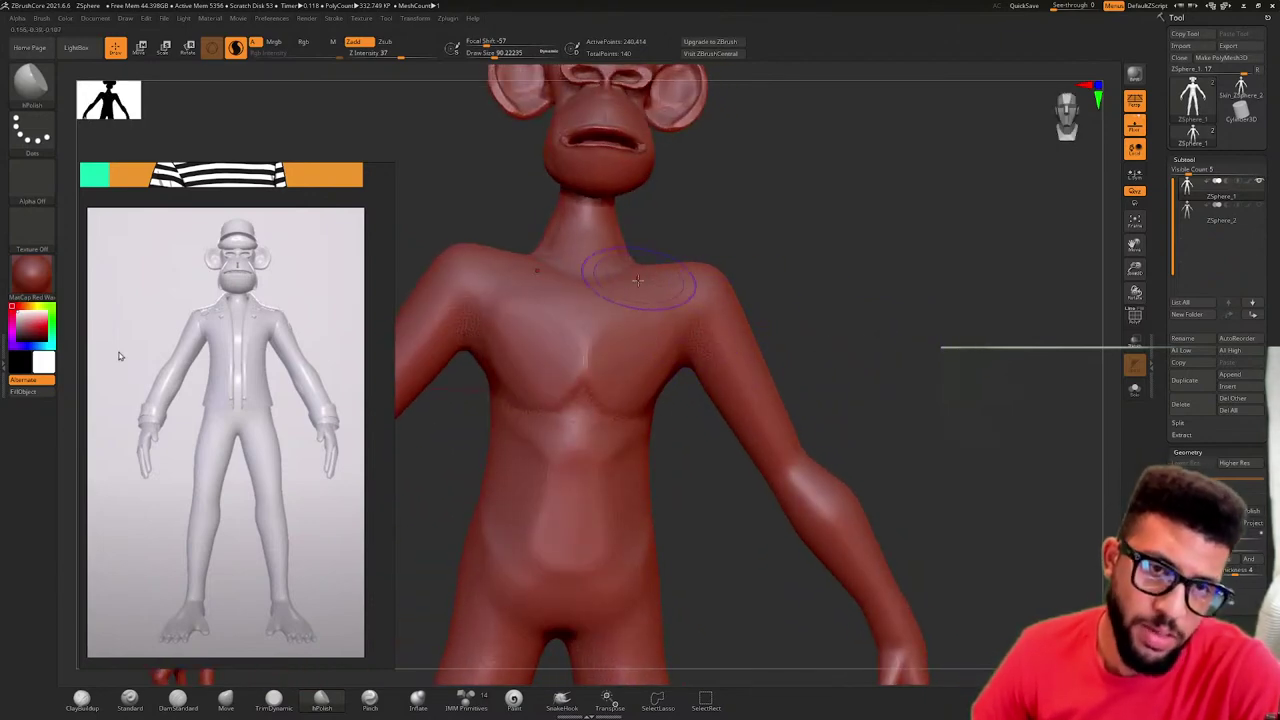
- Polish the collarbone area, shoulders and upper arms from the front, side and above
mouse_move(796, 254)
mouse_down()
mouse_move(797, 289)
mouse_move(673, 278)
mouse_move(786, 236)
mouse_move(780, 262)
mouse_move(720, 284)
mouse_up()
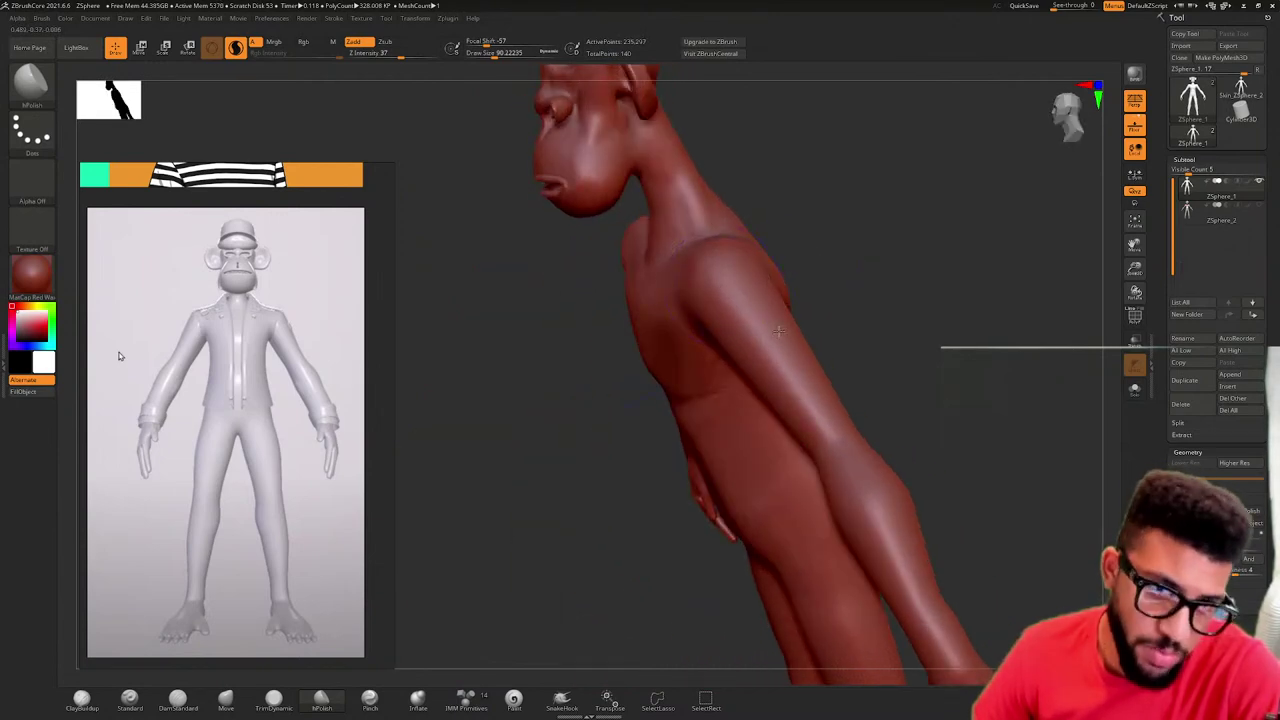
drag(804, 386, 739, 233)
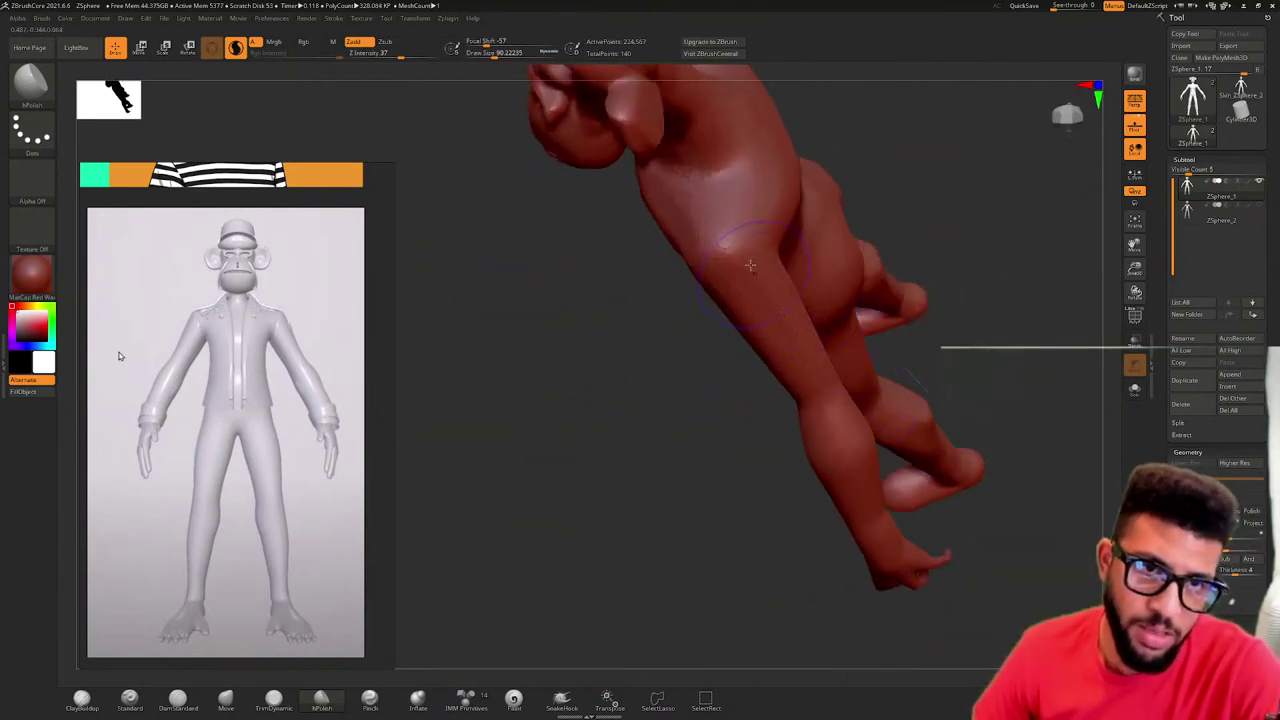
drag(877, 221, 912, 178)
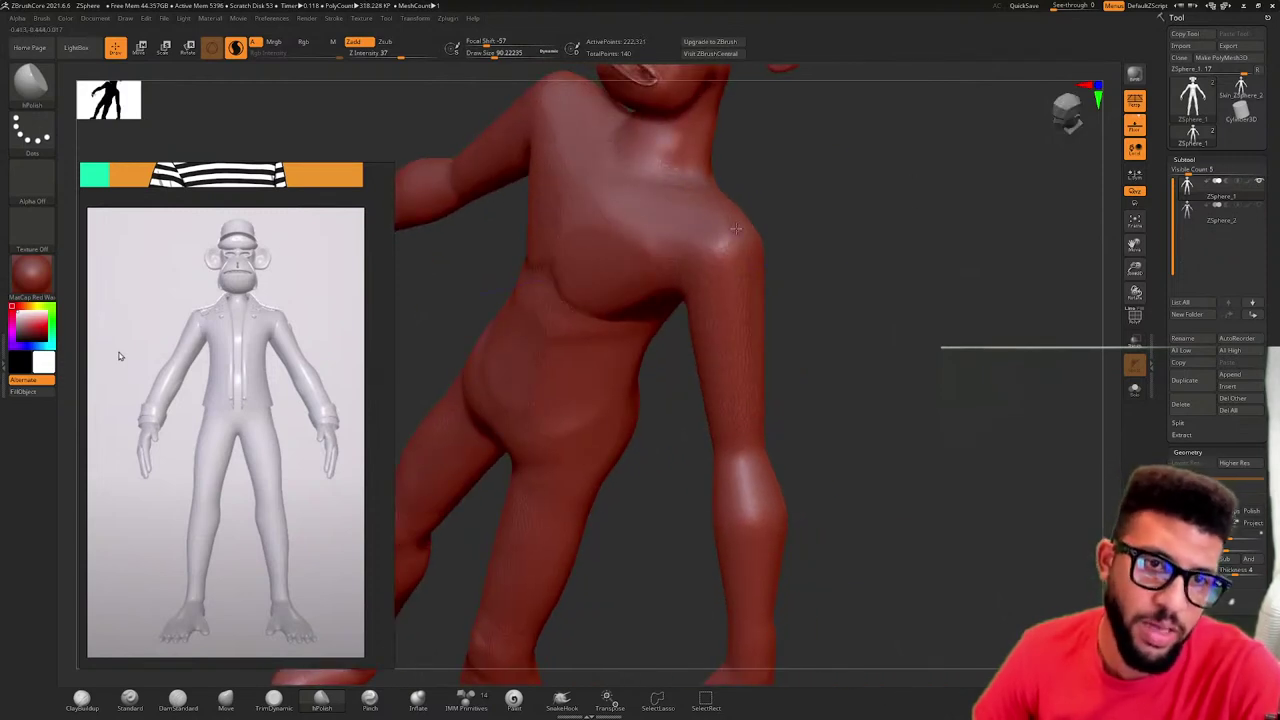
drag(689, 200, 925, 180)
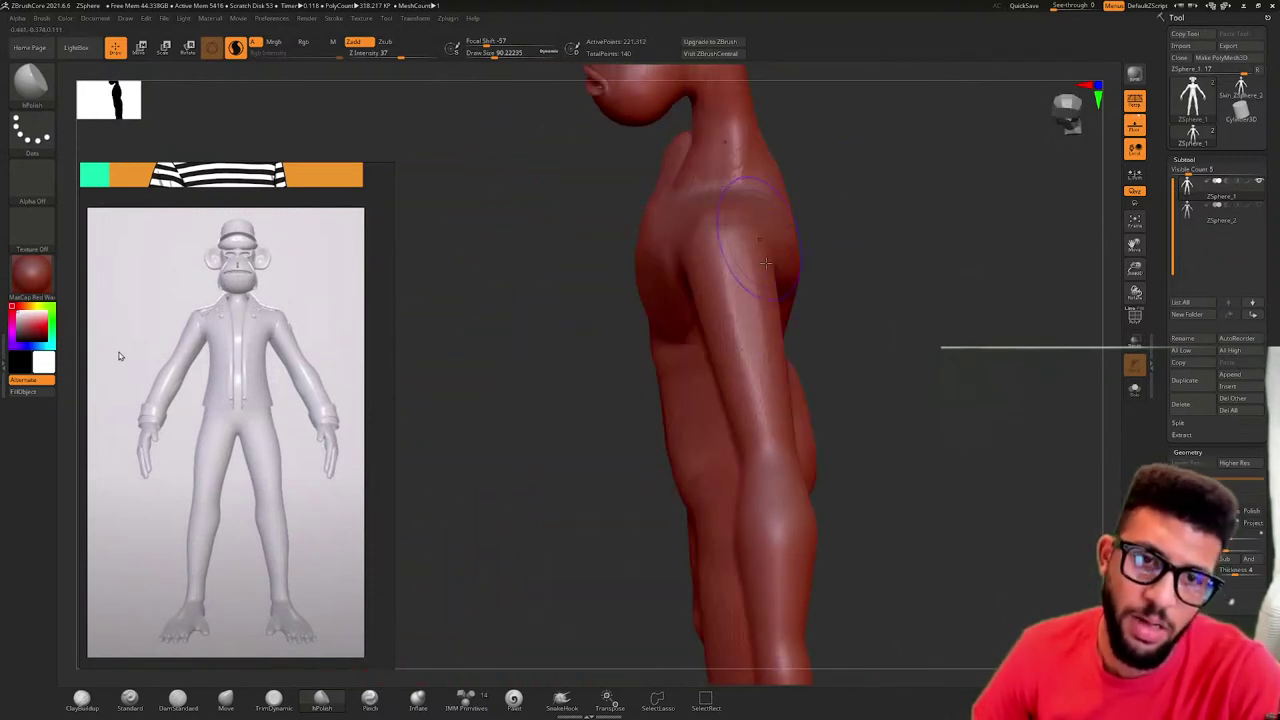
drag(923, 277, 866, 290)
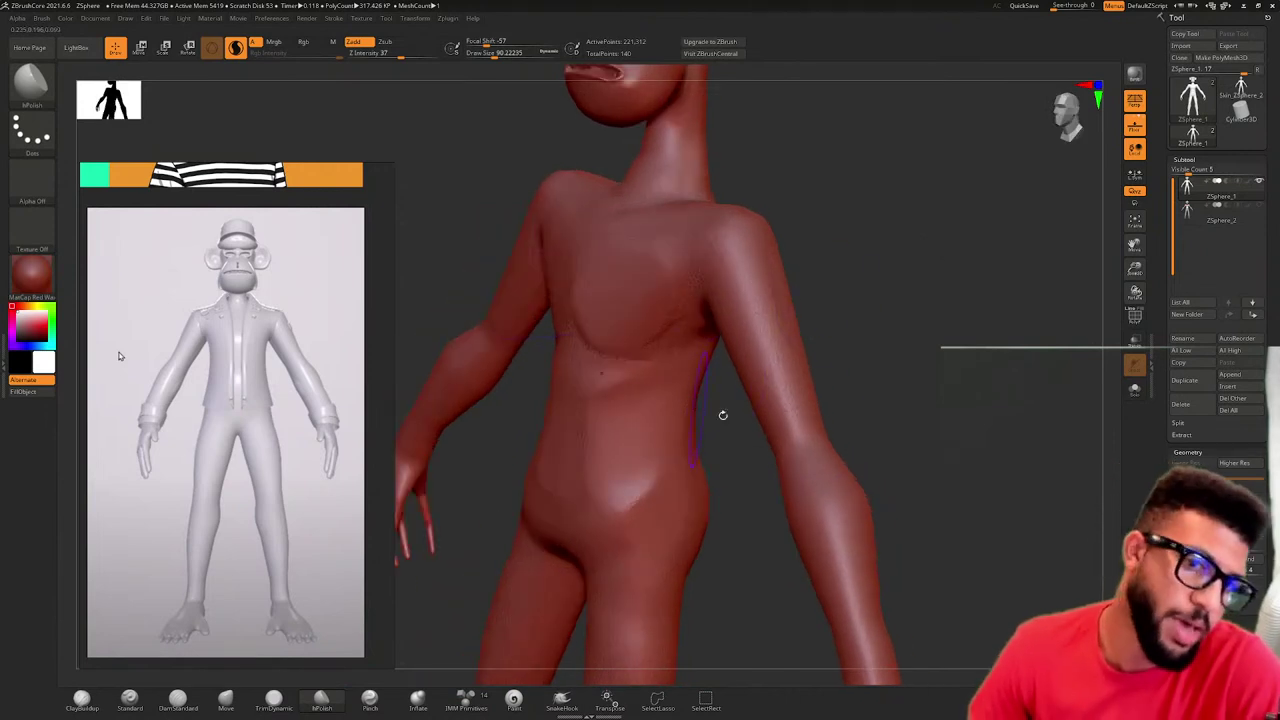
- Polish the sides of the waist, the back and the rear of the upper arms into flatter planes
drag(730, 408, 930, 318)
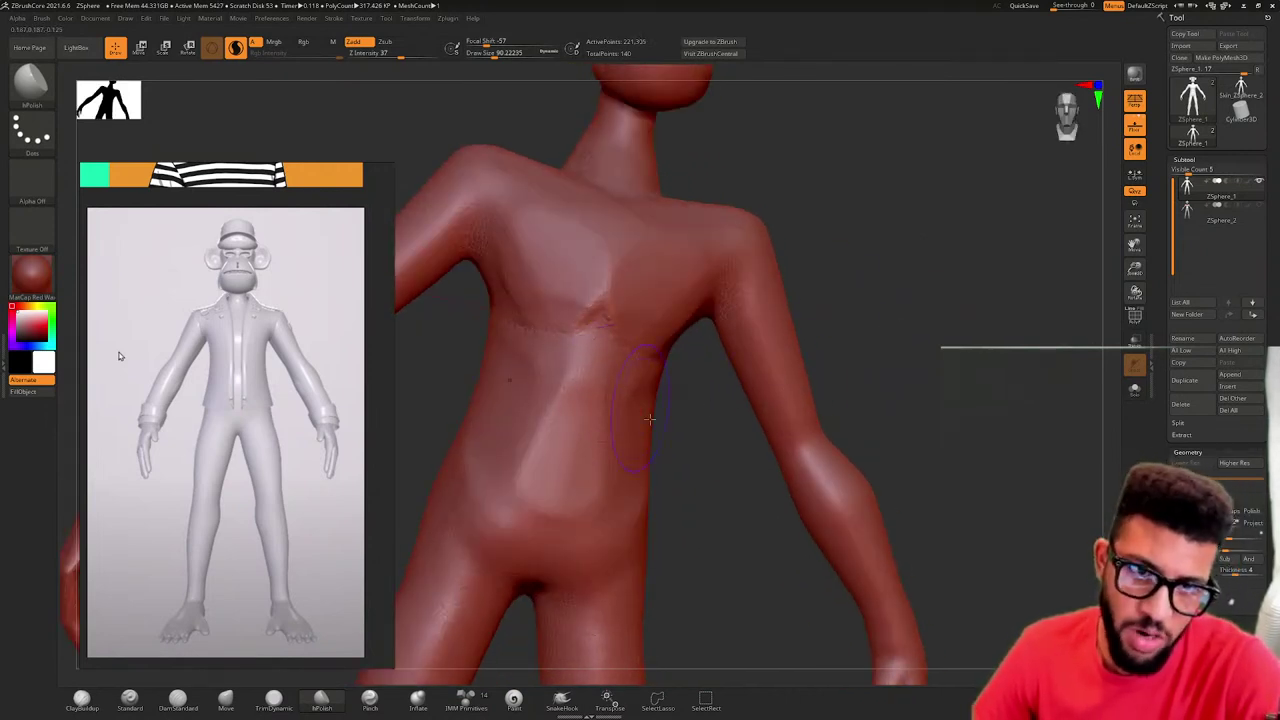
drag(714, 475, 652, 467)
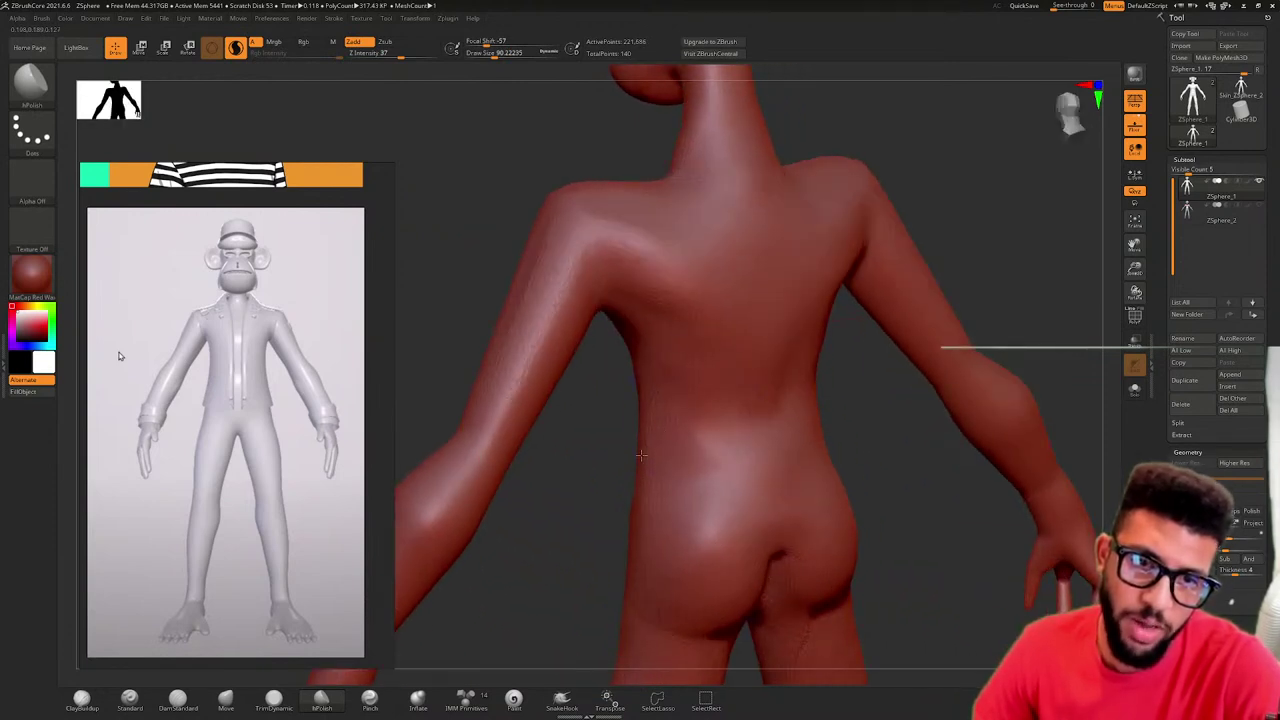
drag(641, 455, 686, 363)
drag(686, 257, 709, 336)
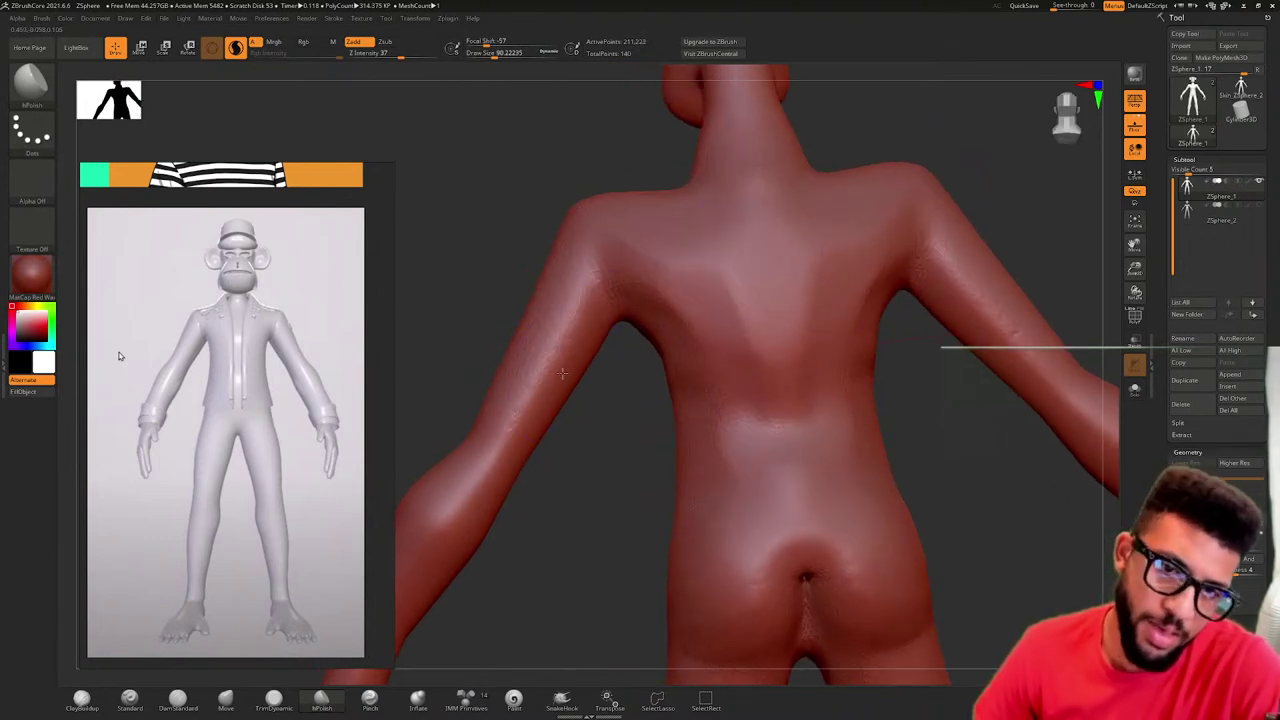
drag(562, 373, 583, 400)
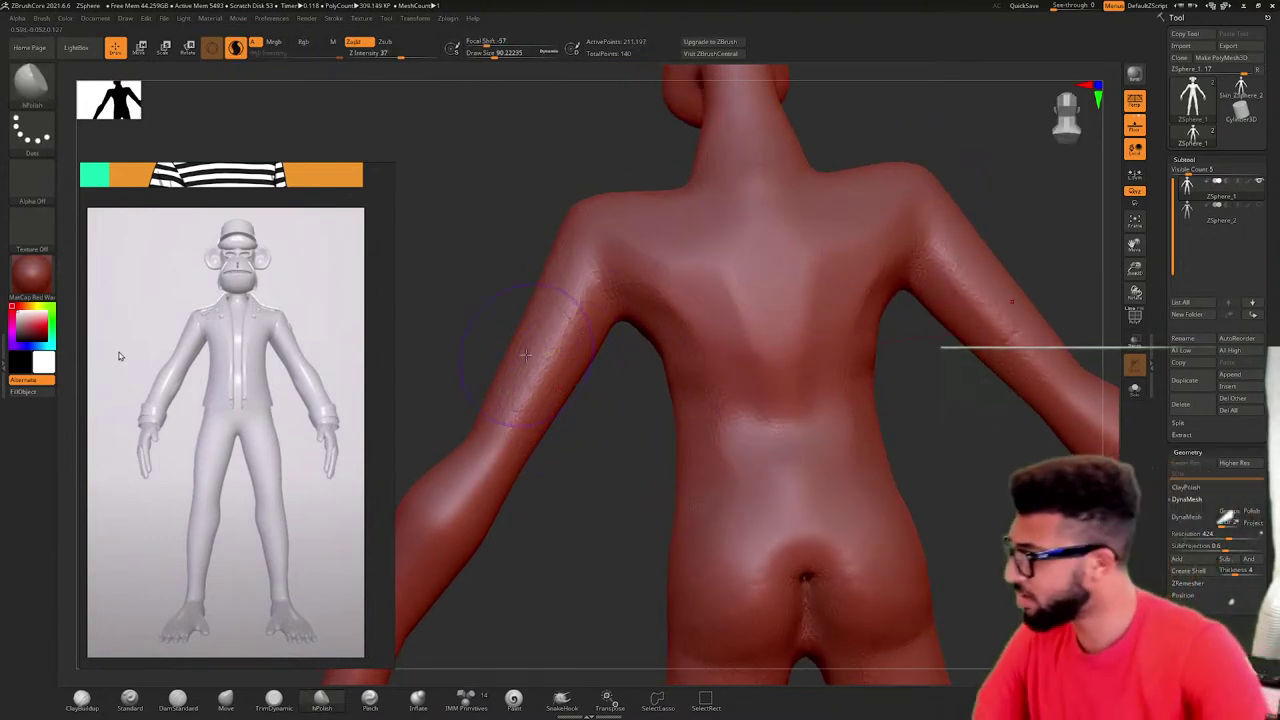
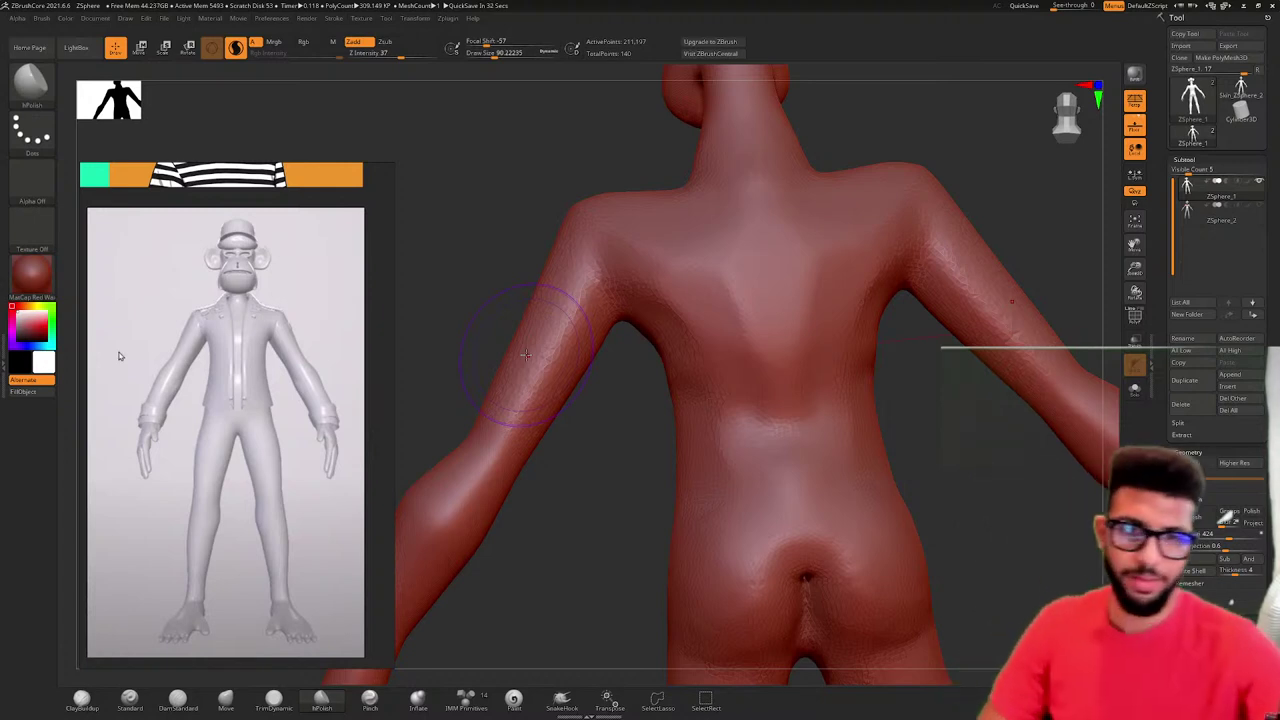
drag(568, 463, 546, 470)
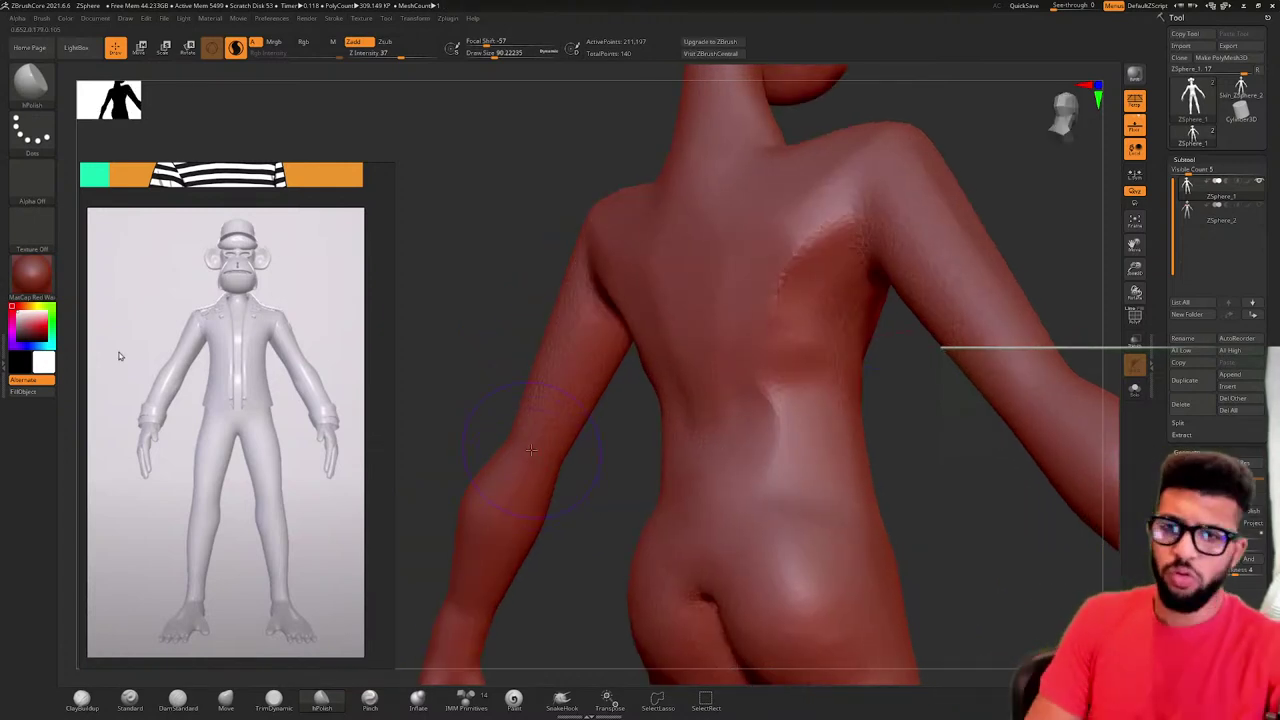
- Flatten the buttocks and the outer hip with the hPolish brush
mouse_move(989, 438)
mouse_down()
mouse_move(986, 426)
mouse_move(943, 437)
mouse_move(885, 400)
mouse_up()
scroll(885, 400, up, 4)
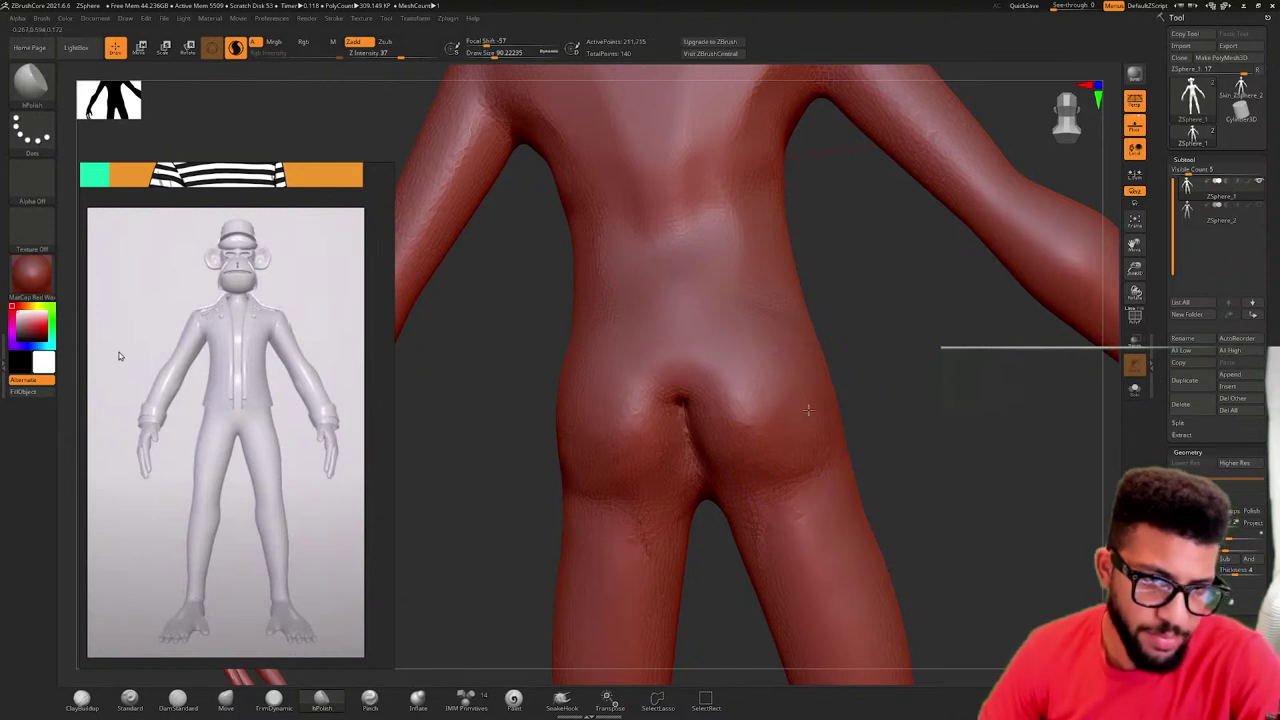
drag(763, 370, 747, 384)
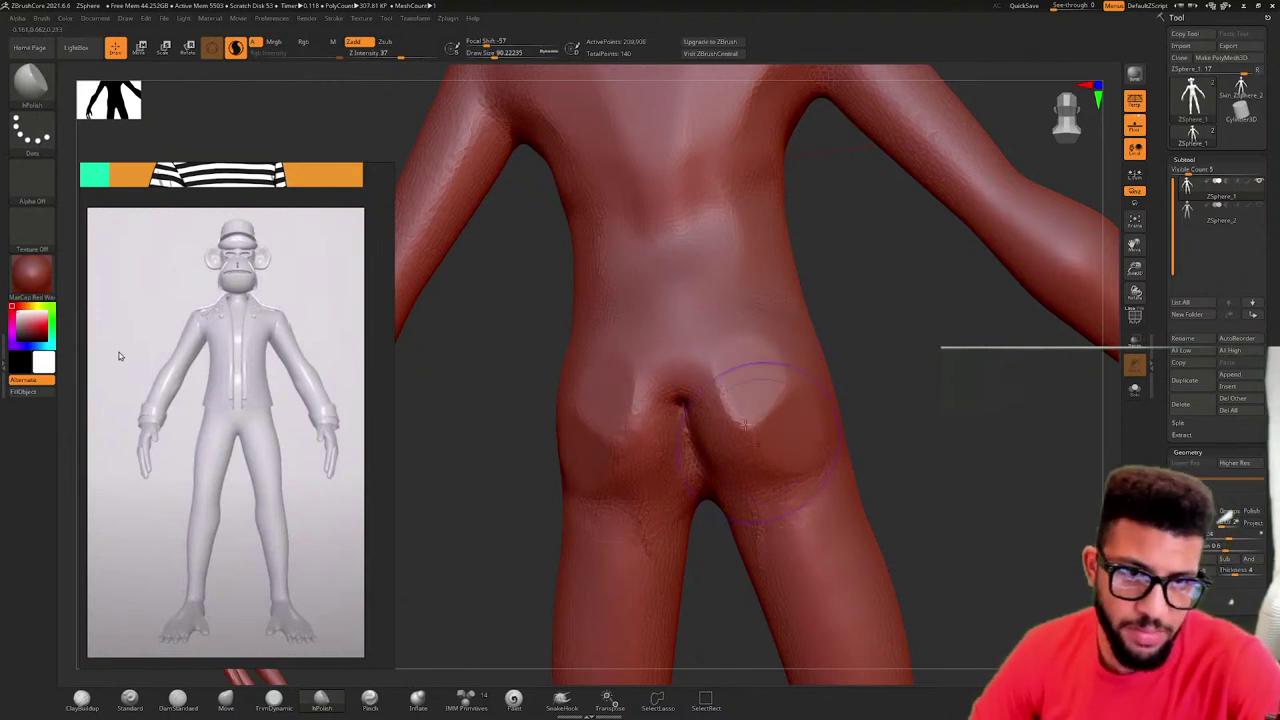
ctrl+drag(880, 401, 725, 420)
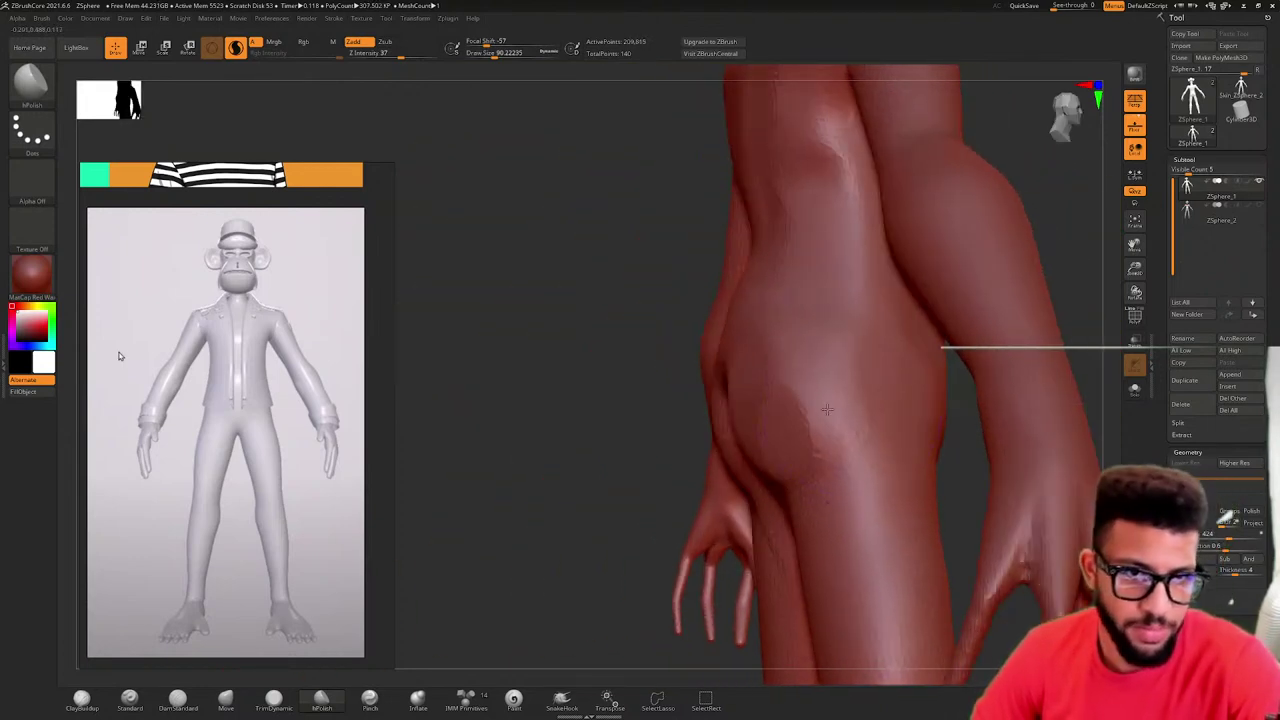
drag(824, 413, 810, 397)
- Polish the thighs and the area around the knees from the front and side
right_drag(623, 457, 623, 443)
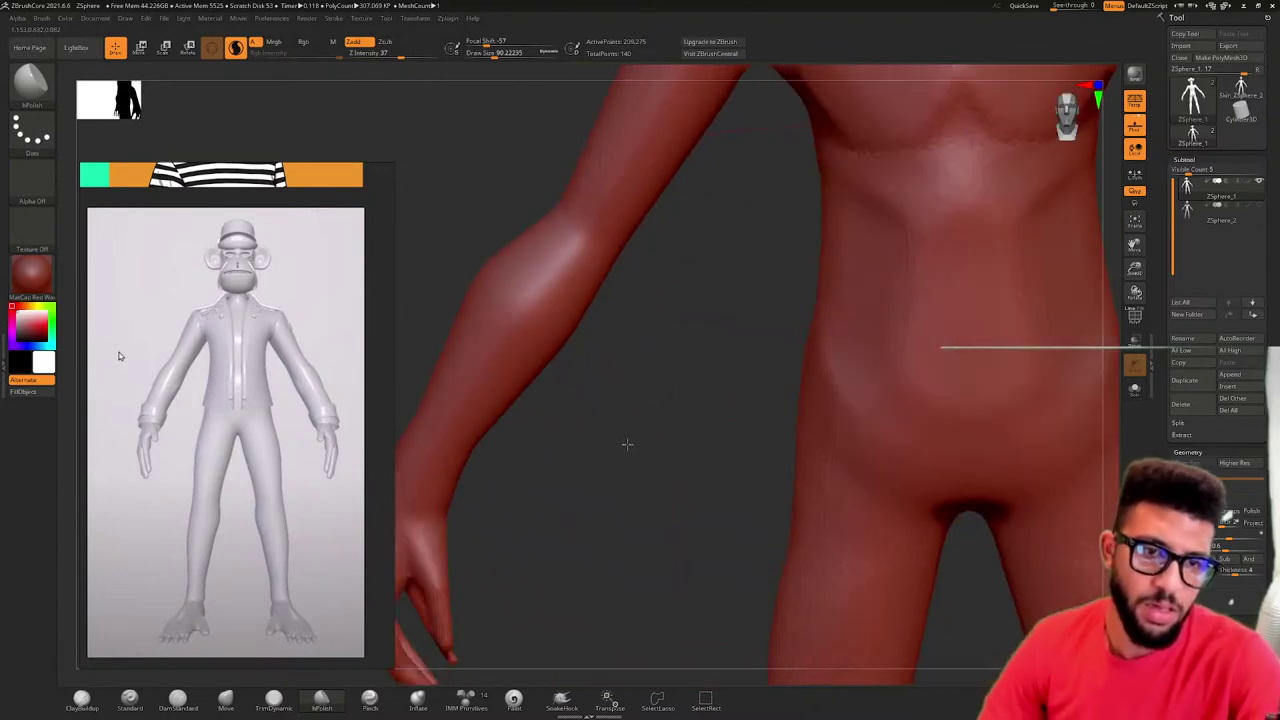
right_drag(716, 453, 569, 449)
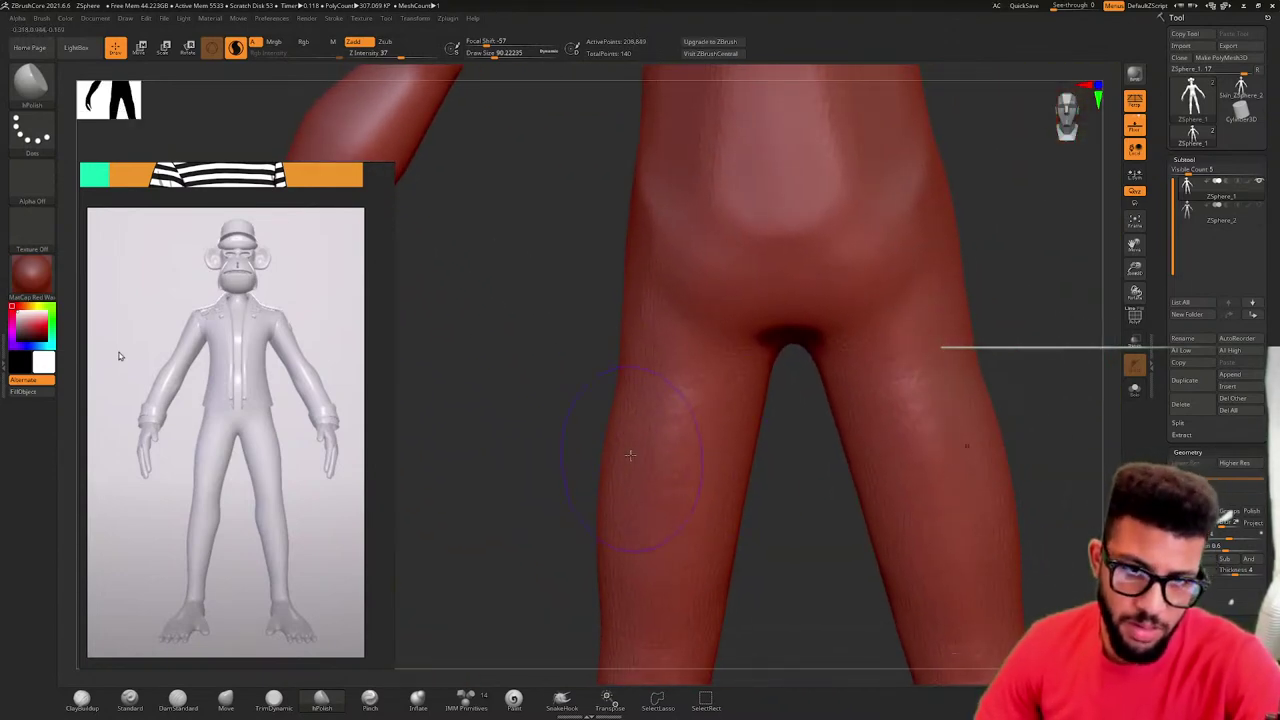
right_drag(619, 536, 829, 429)
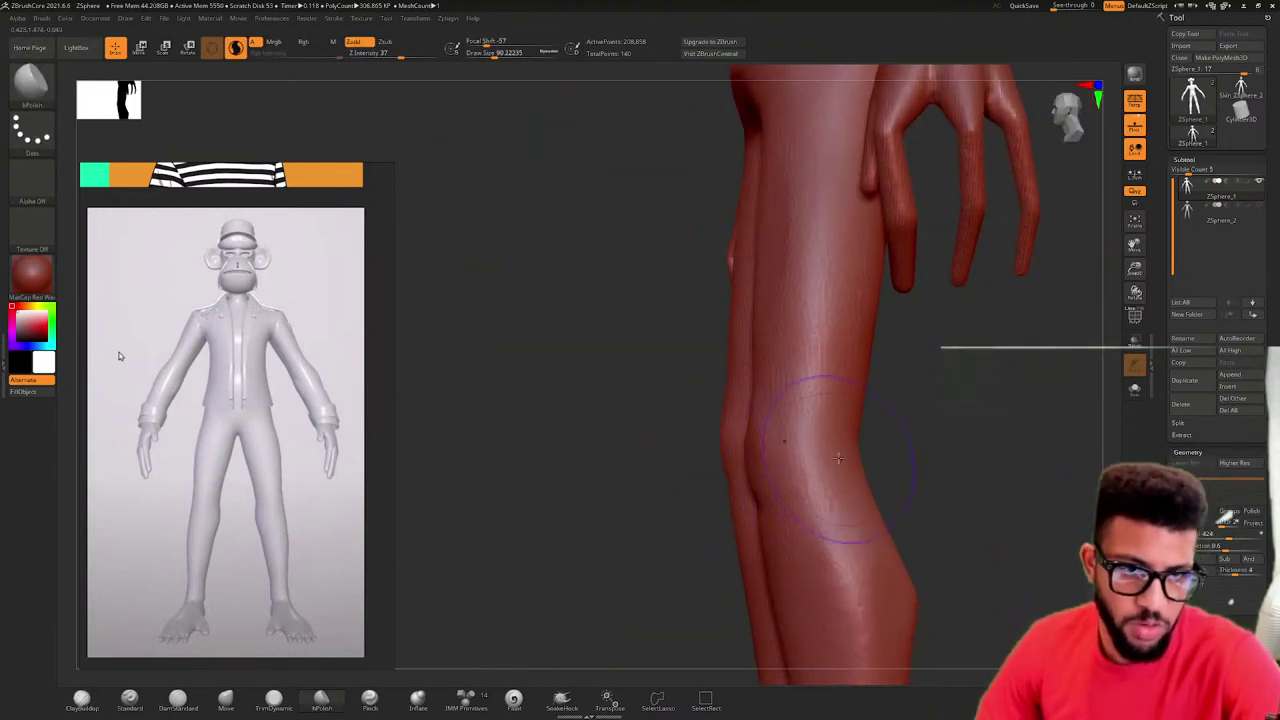
right_drag(900, 451, 880, 420)
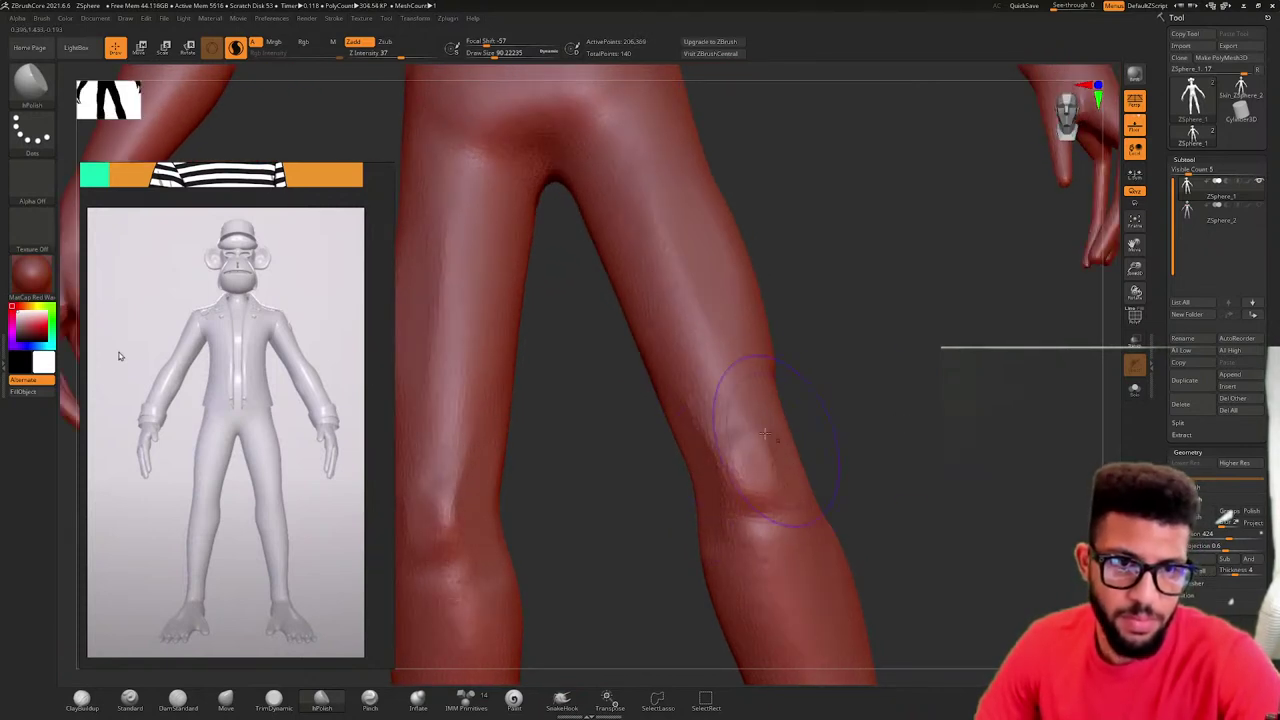
- Reduce the hPolish draw size to about 37 and polish the waist and abdomen from the front
right_drag(762, 513, 985, 414)
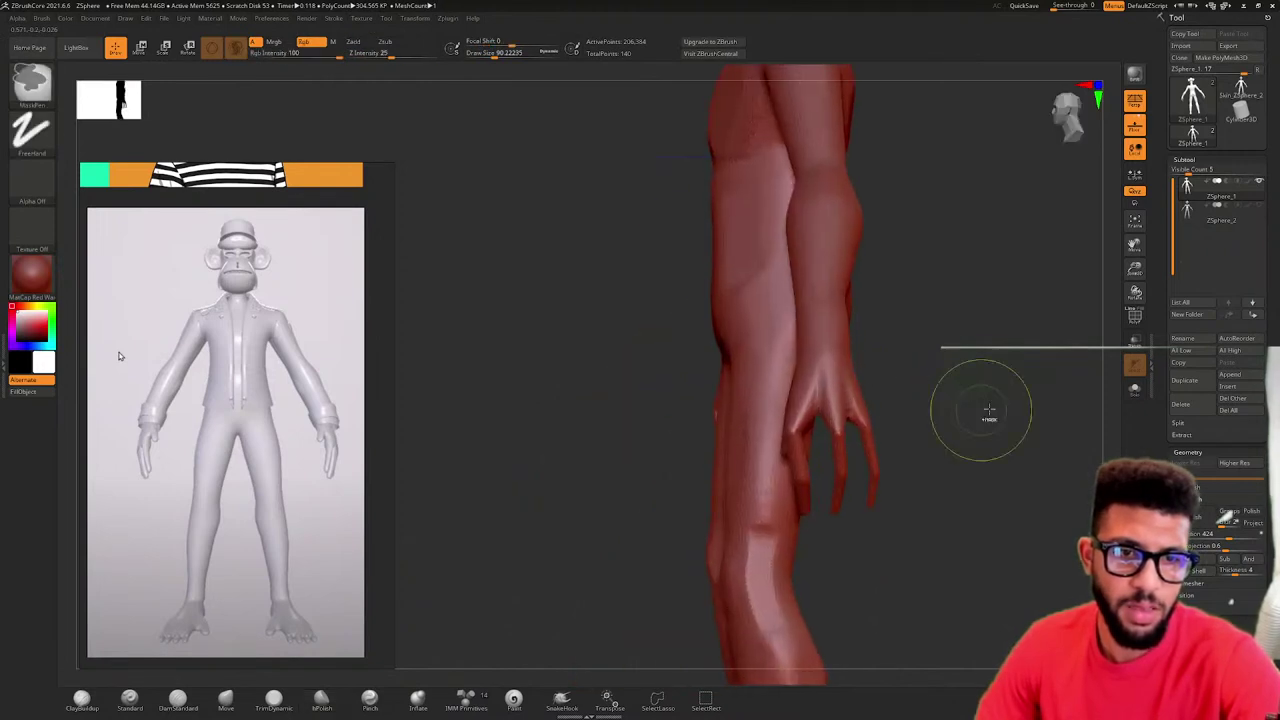
alt+right_drag(886, 309, 790, 325)
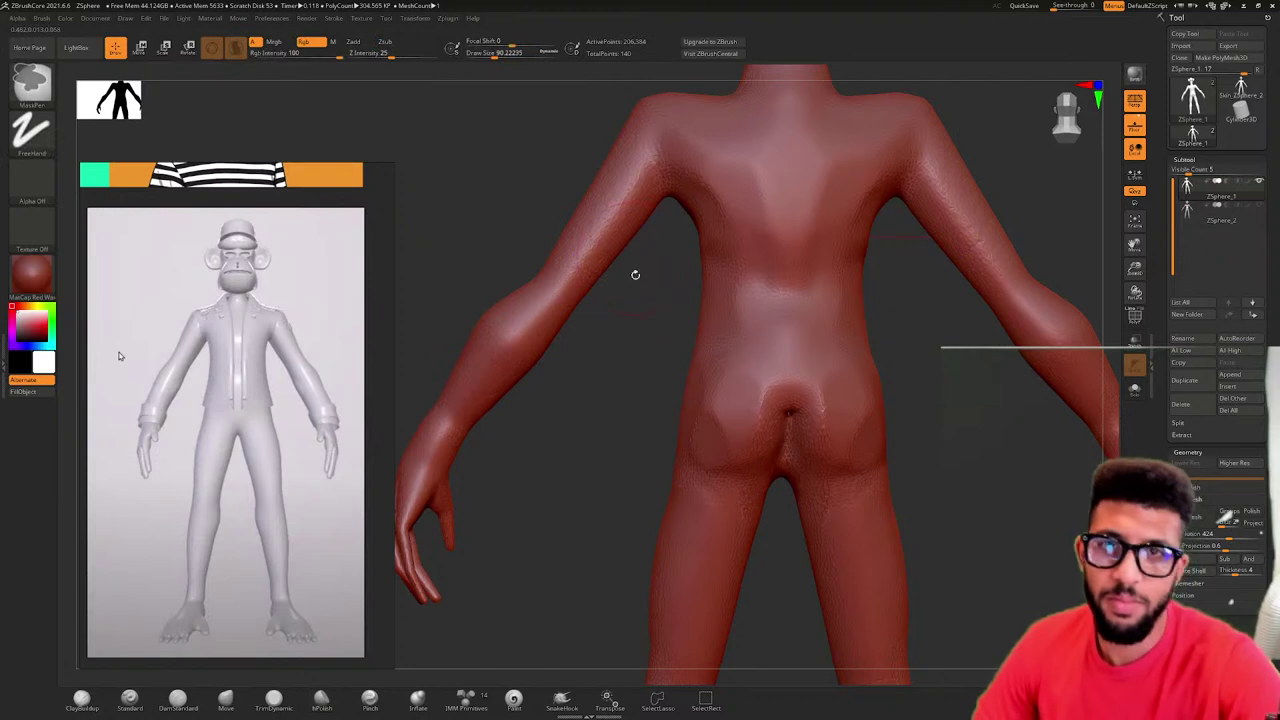
right_click(527, 216)
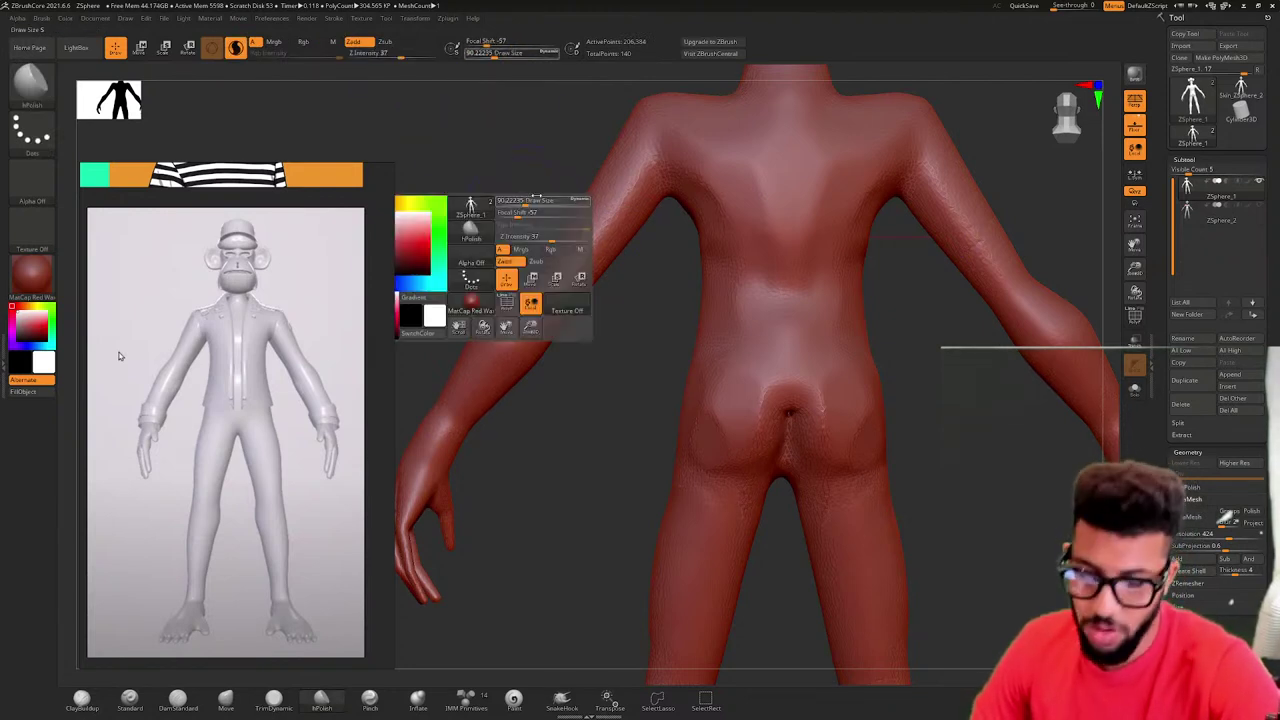
drag(524, 203, 515, 203)
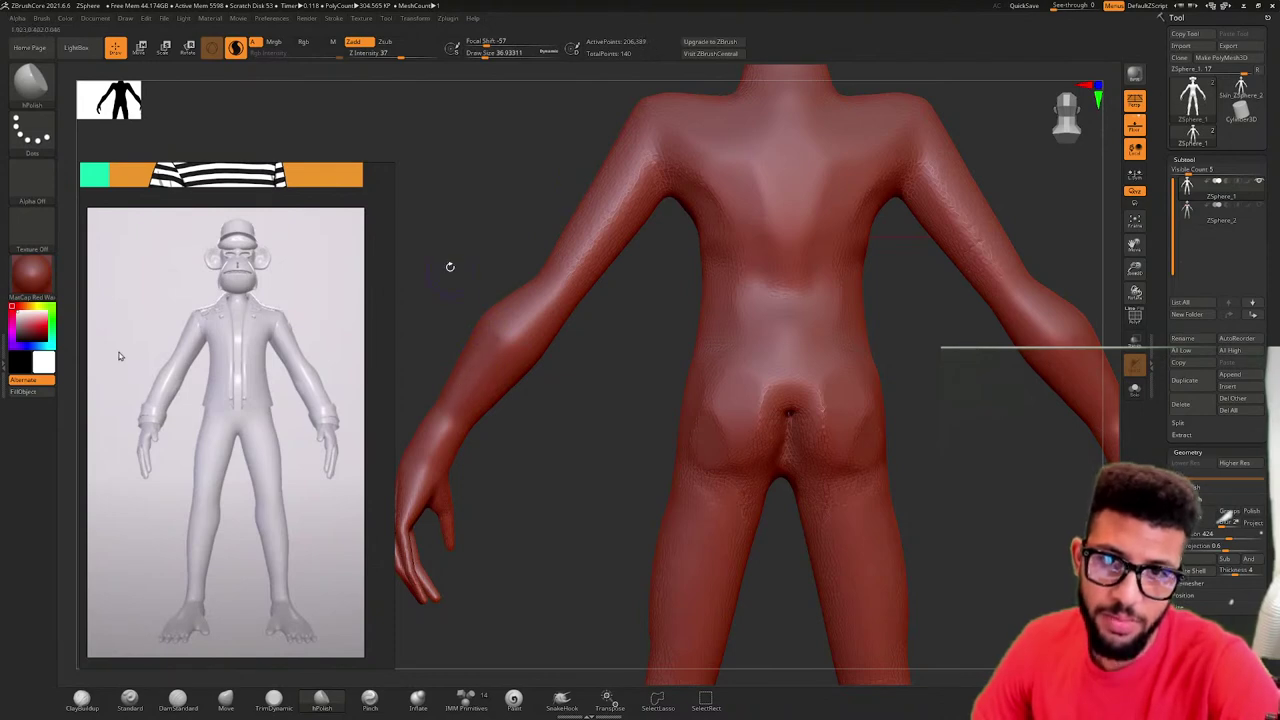
drag(450, 266, 775, 300)
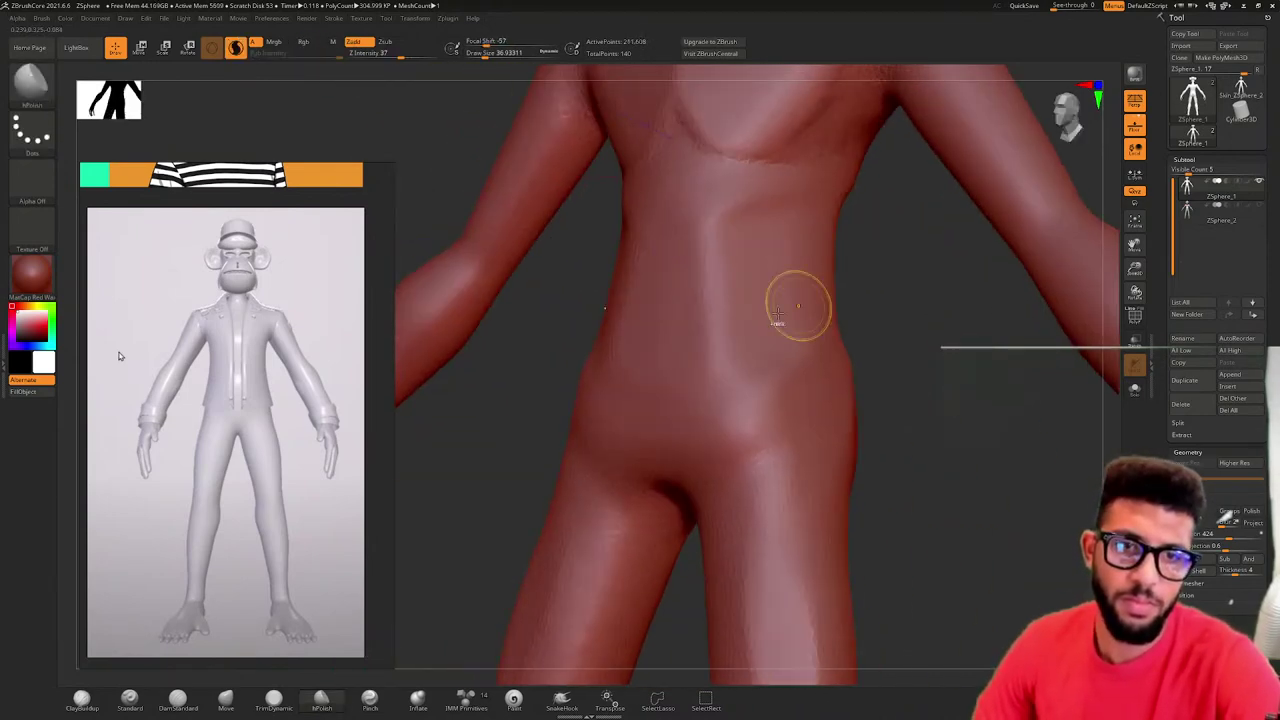
- Polish the elbow and forearm into cleaner planes from the front and side
alt+drag(867, 329, 492, 380)
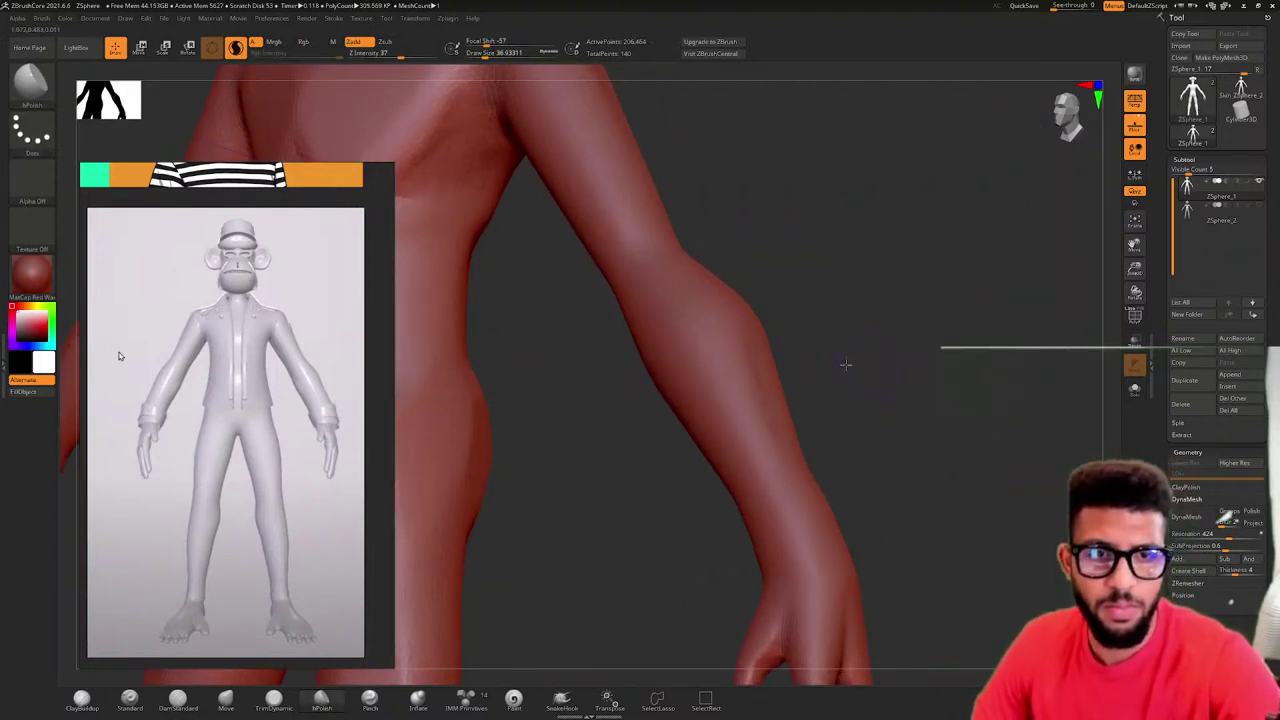
drag(845, 365, 783, 197)
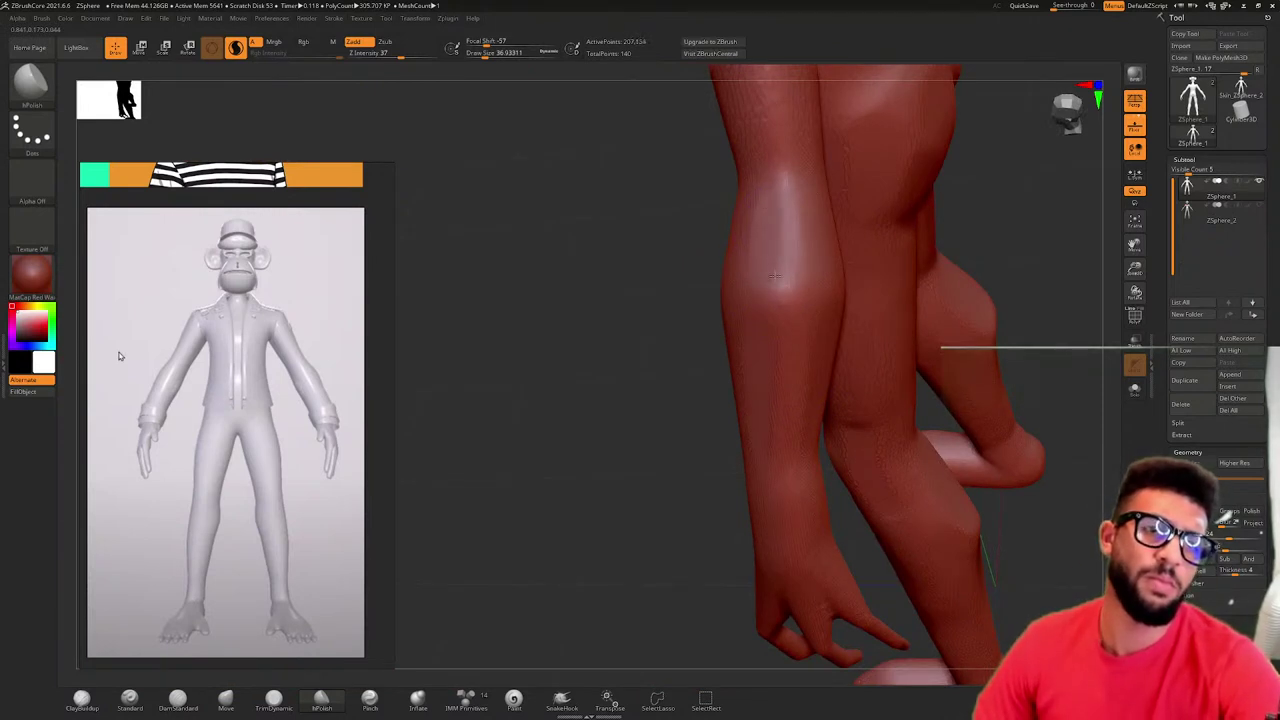
drag(776, 276, 780, 347)
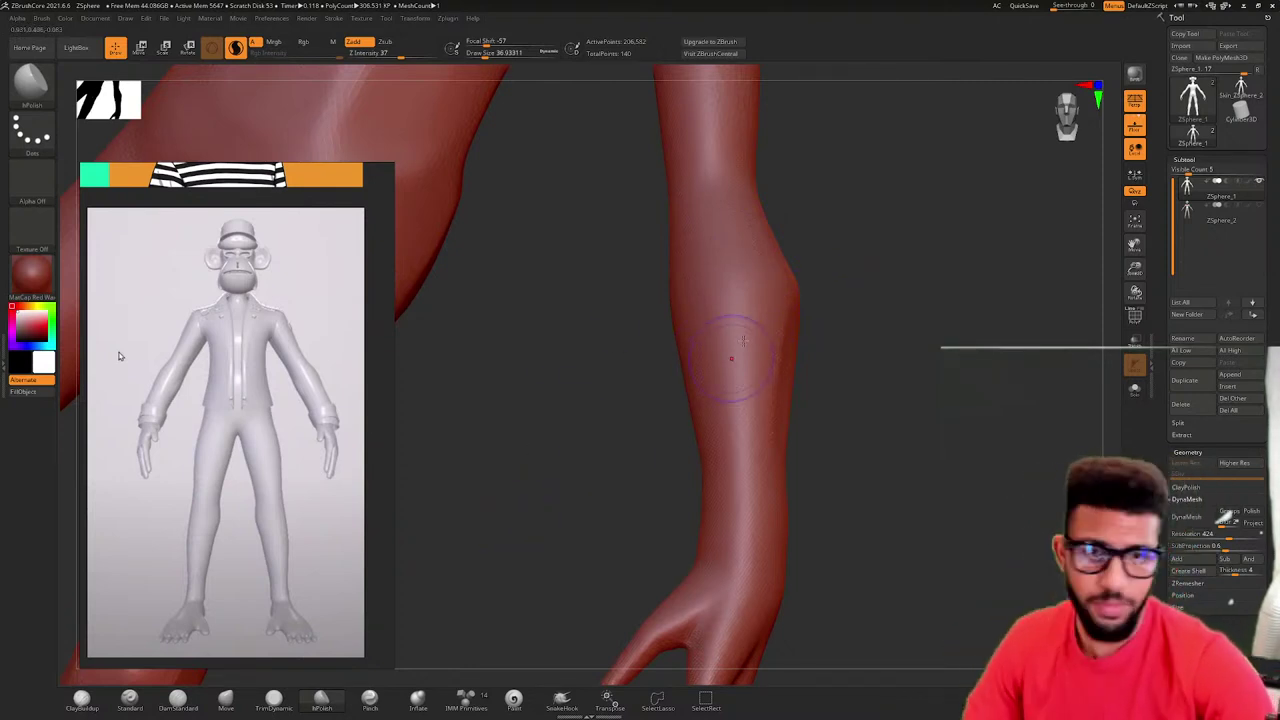
ctrl+right_drag(743, 341, 800, 262)
mouse_move(891, 249)
right_down()
mouse_move(872, 243)
mouse_move(969, 411)
right_up()
right_drag(869, 528, 816, 529)
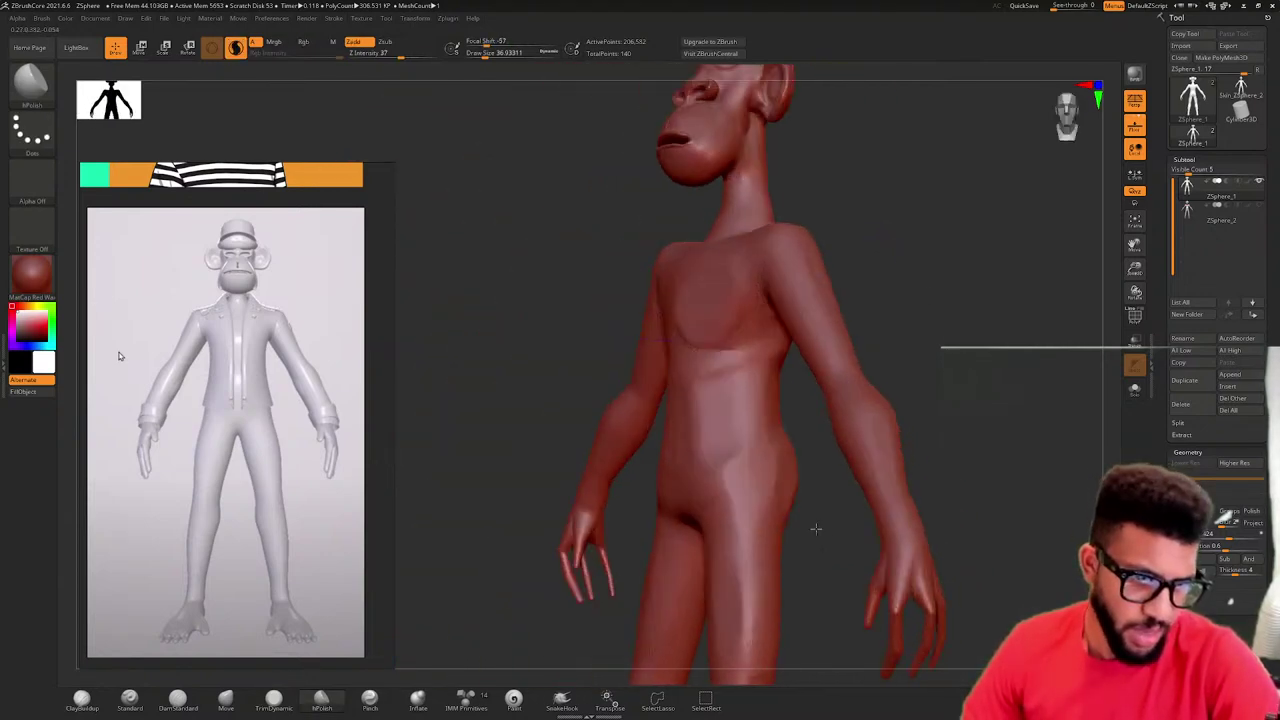
- Polish the planes of the chest and abdomen and the side of the neck
drag(816, 529, 706, 355)
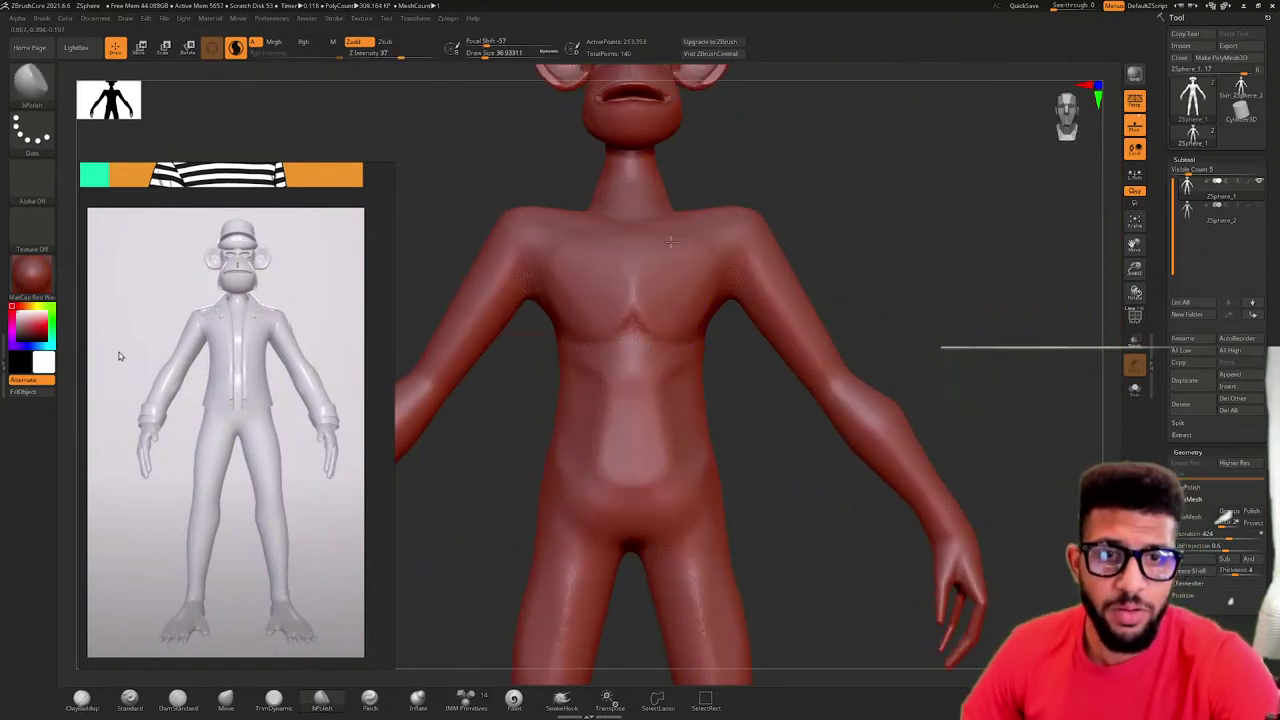
drag(771, 190, 742, 322)
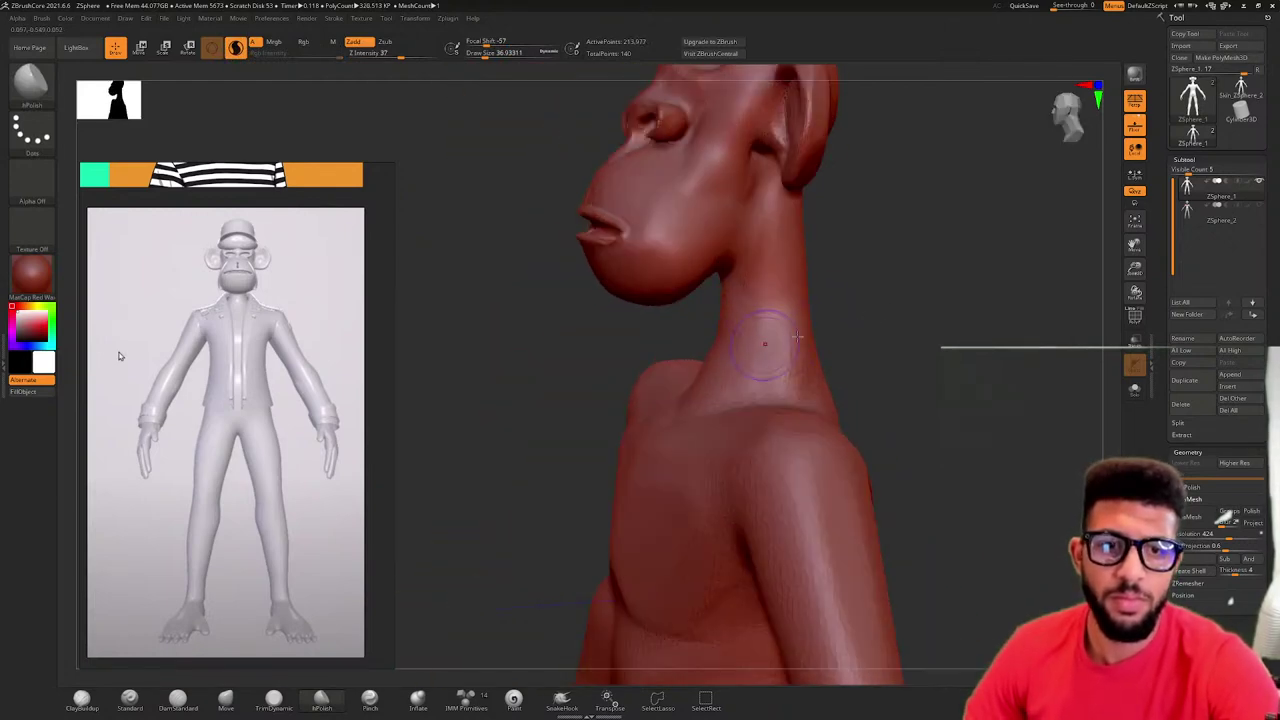
mouse_move(820, 334)
mouse_down()
mouse_move(904, 322)
mouse_move(868, 322)
mouse_up()
- Build up the diagonal muscle running down the side of the neck with ClayBuildup and smooth the strokes
click(82, 700)
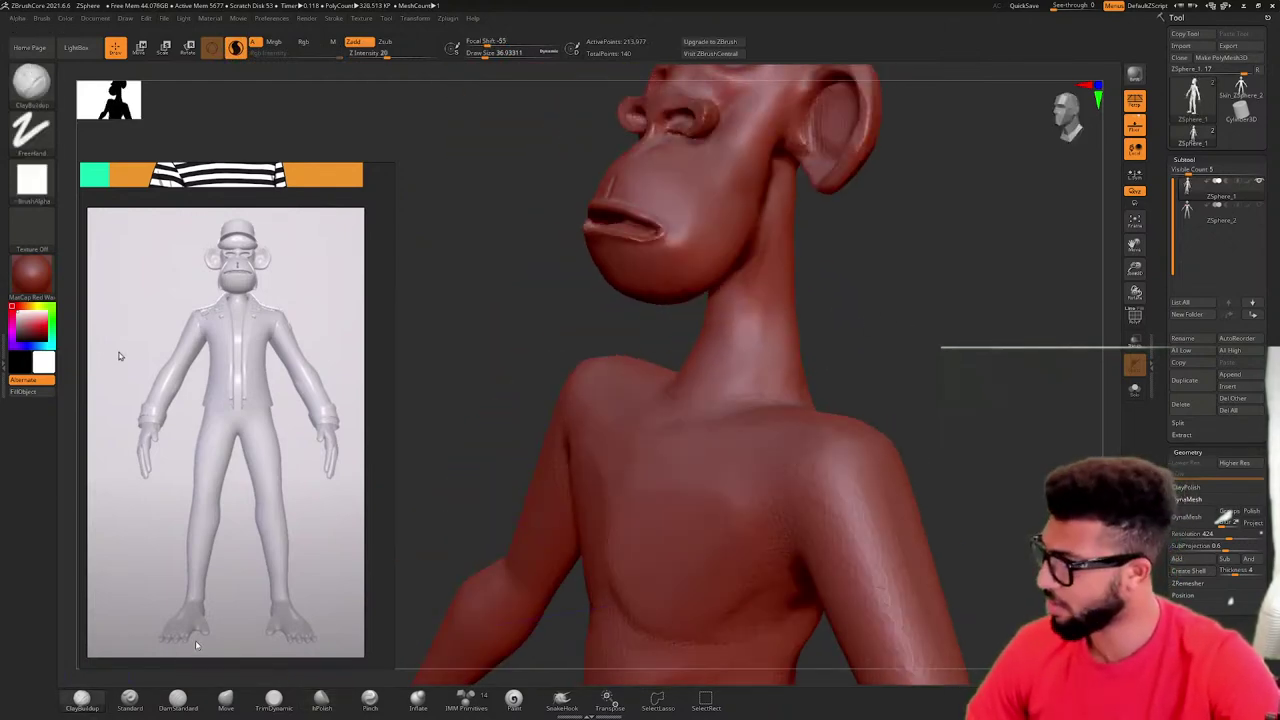
drag(870, 353, 834, 343)
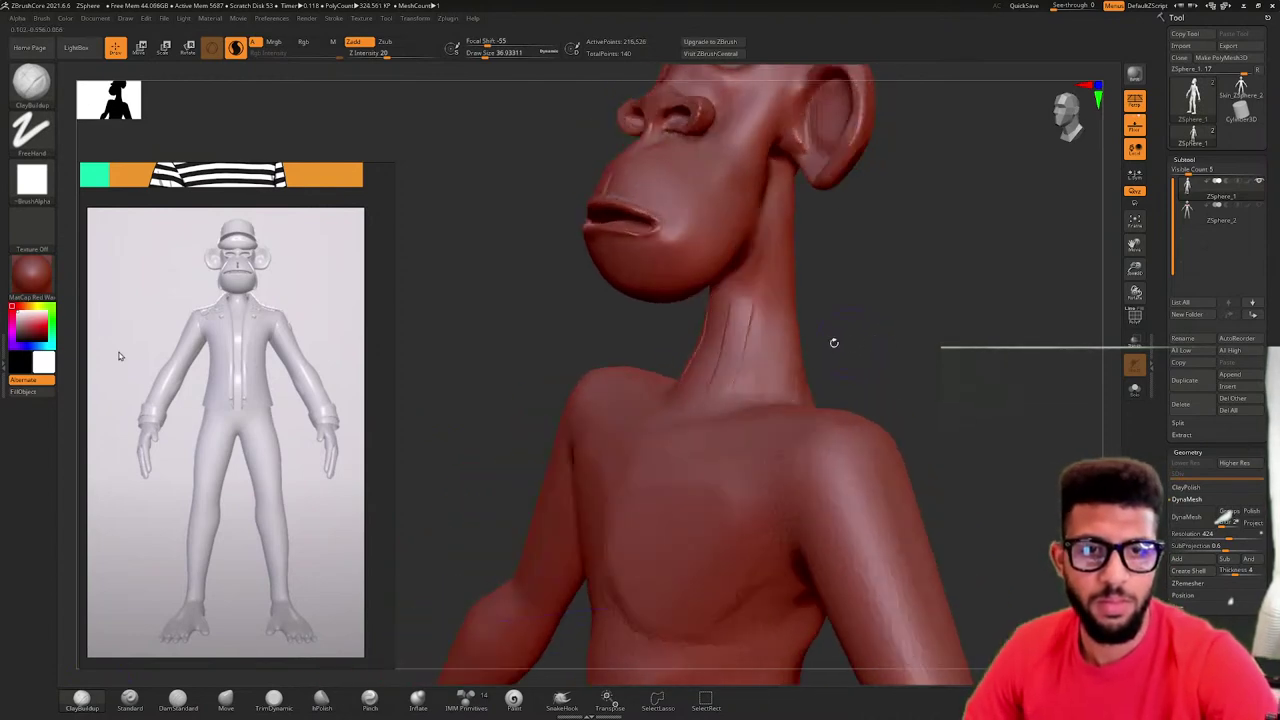
mouse_move(728, 368)
shift+mouse_down()
mouse_move(751, 279)
mouse_move(724, 372)
shift+mouse_up()
mouse_move(749, 292)
mouse_down()
mouse_move(727, 369)
mouse_move(733, 333)
mouse_up()
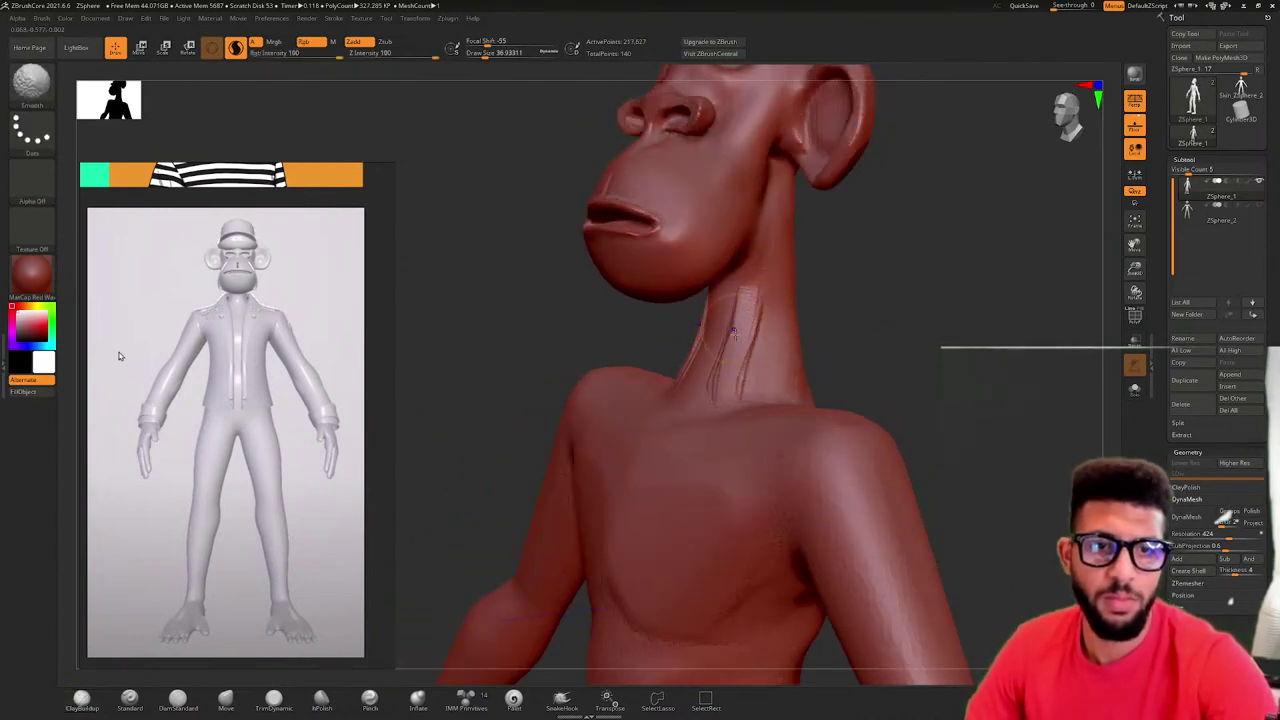
drag(756, 290, 721, 404)
drag(858, 317, 915, 324)
mouse_move(742, 310)
shift+mouse_down()
mouse_move(747, 389)
mouse_move(720, 396)
shift+mouse_up()
mouse_move(808, 328)
mouse_down()
mouse_move(823, 324)
mouse_move(834, 271)
mouse_move(806, 331)
mouse_move(752, 365)
mouse_move(700, 290)
mouse_up()
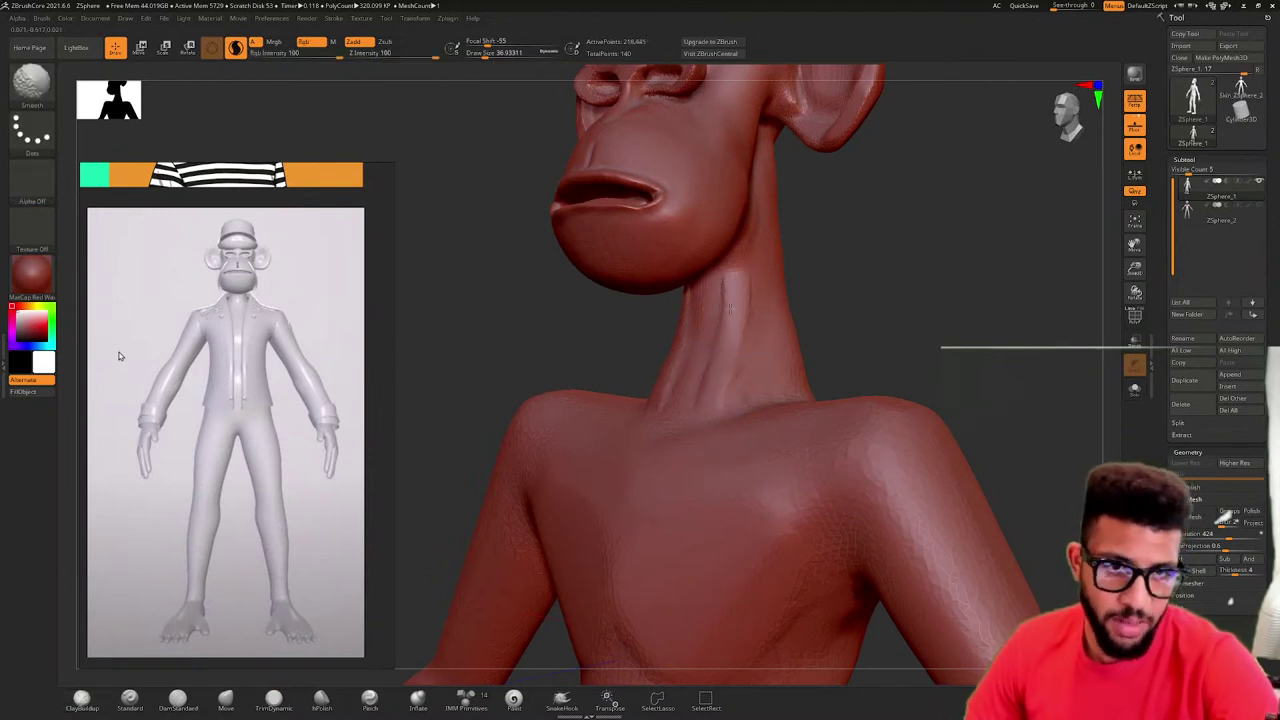
- Add another ClayBuildup pass to the front neck muscles toward the collarbone pit and blend it smooth
drag(855, 288, 850, 287)
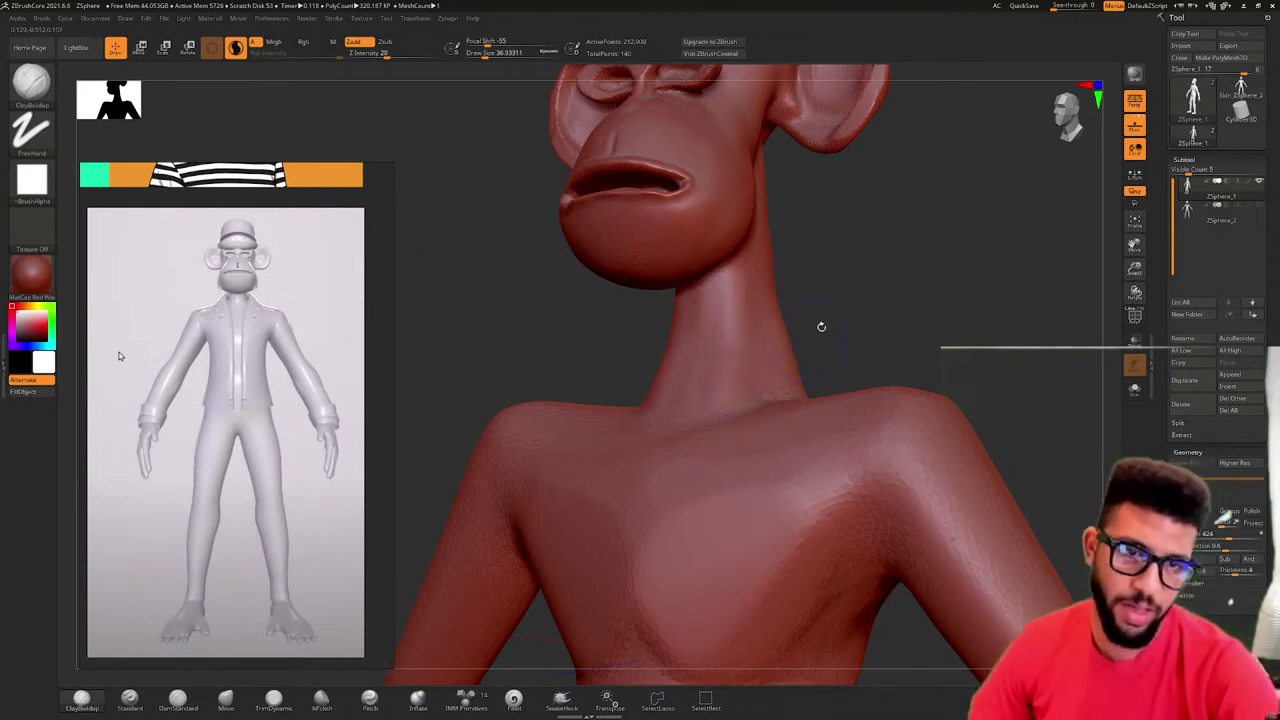
drag(821, 326, 789, 324)
drag(732, 285, 704, 414)
key(shift)
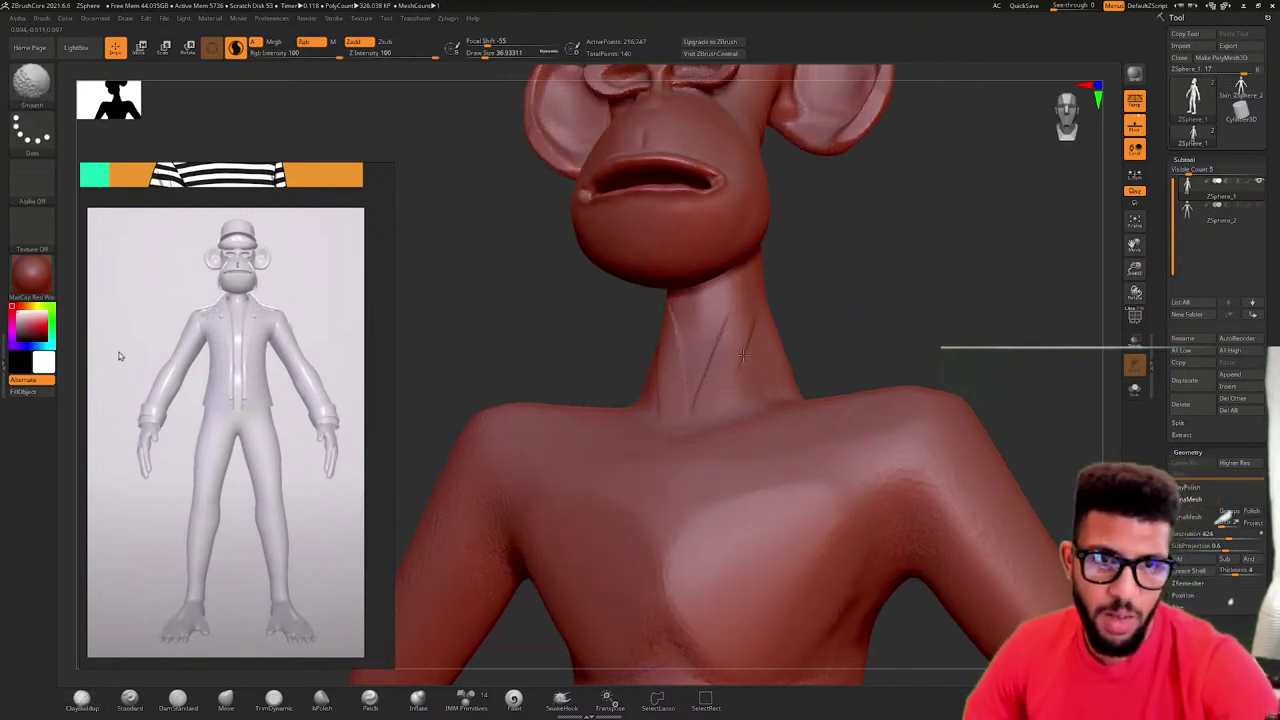
ctrl+right_drag(794, 303, 828, 297)
mouse_move(828, 297)
mouse_down()
mouse_move(863, 303)
mouse_move(840, 337)
mouse_up()
ctrl+right_drag(840, 337, 838, 358)
- Reduce the ClayBuildup draw size to about 16 and sharpen the neck muscles where they meet the collarbones
click(485, 52)
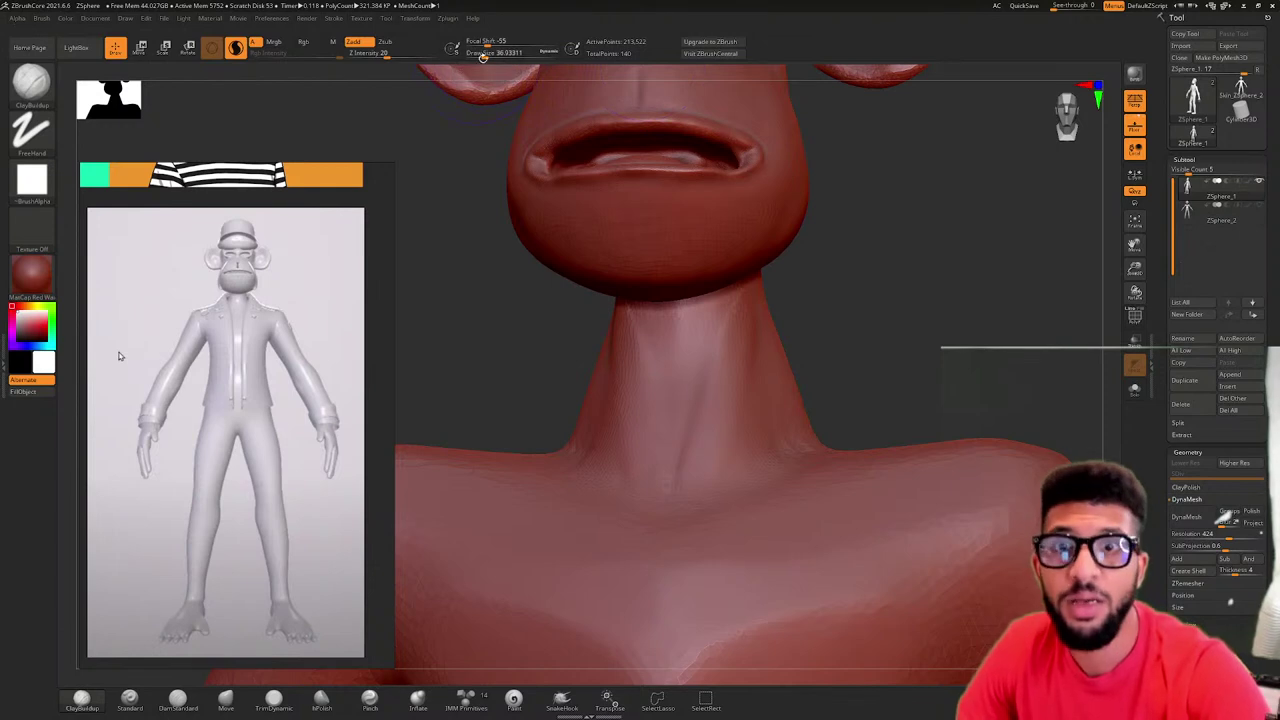
click(479, 56)
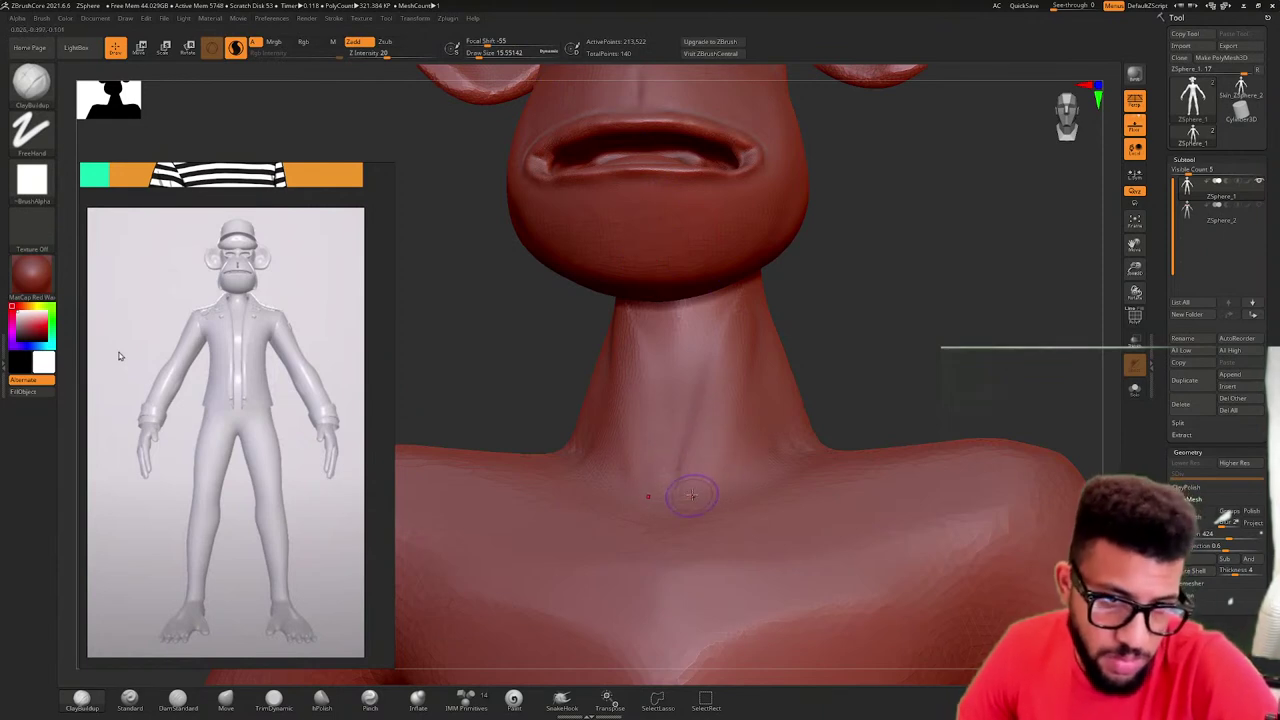
mouse_move(689, 489)
mouse_down()
mouse_move(711, 451)
mouse_move(738, 337)
mouse_move(692, 487)
mouse_move(742, 295)
mouse_up()
key(ctrl+z)
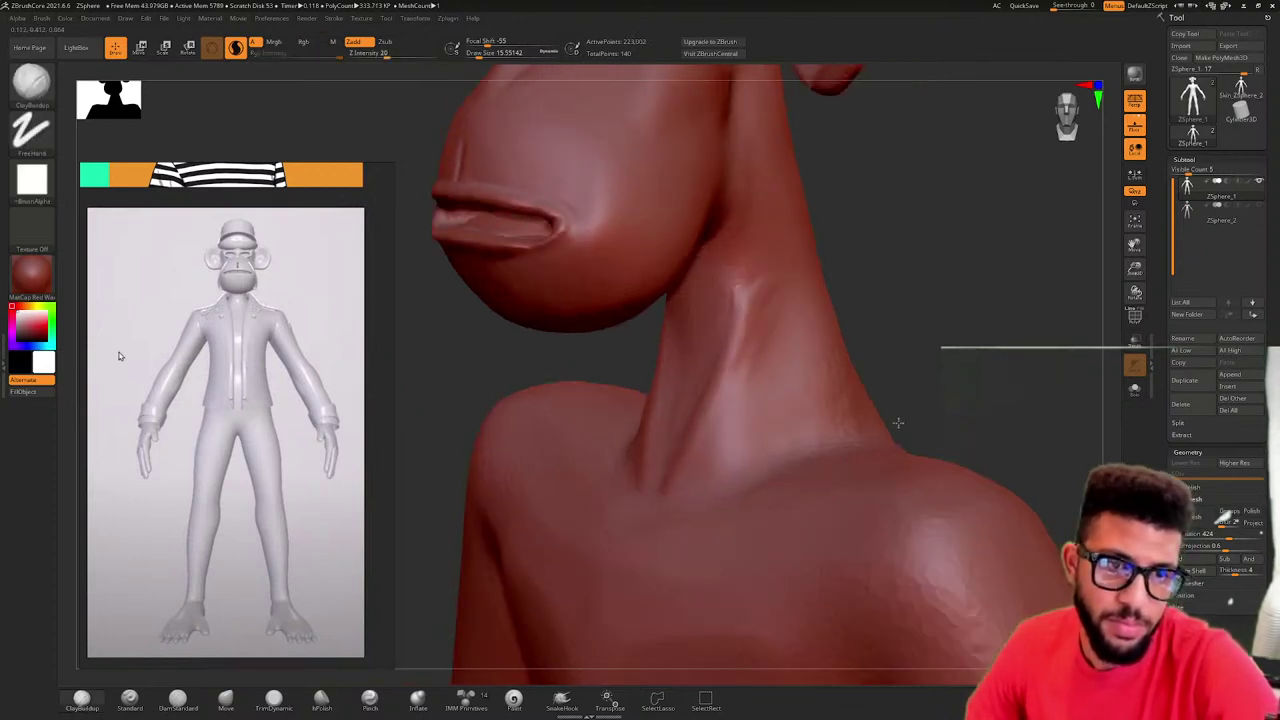
drag(897, 423, 917, 428)
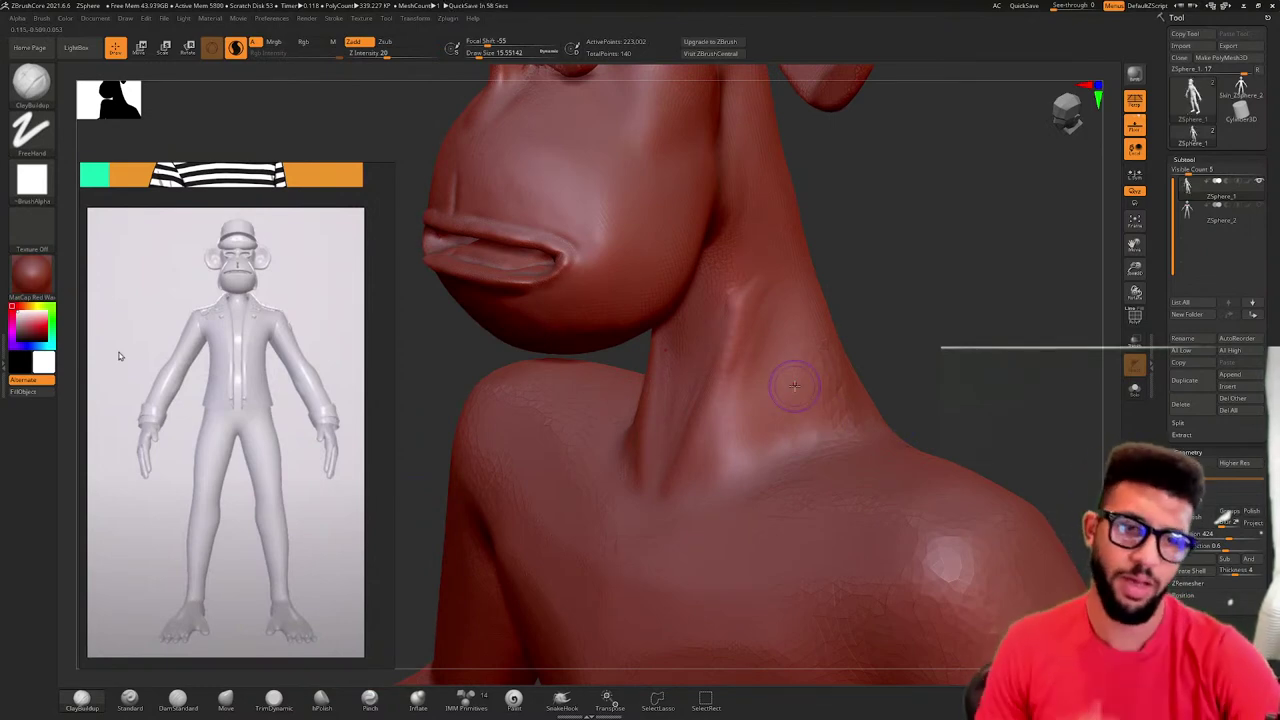
mouse_move(872, 416)
right_down()
mouse_move(951, 408)
mouse_move(874, 394)
mouse_move(880, 351)
mouse_move(960, 333)
mouse_move(920, 320)
mouse_move(763, 406)
mouse_move(789, 429)
right_up()
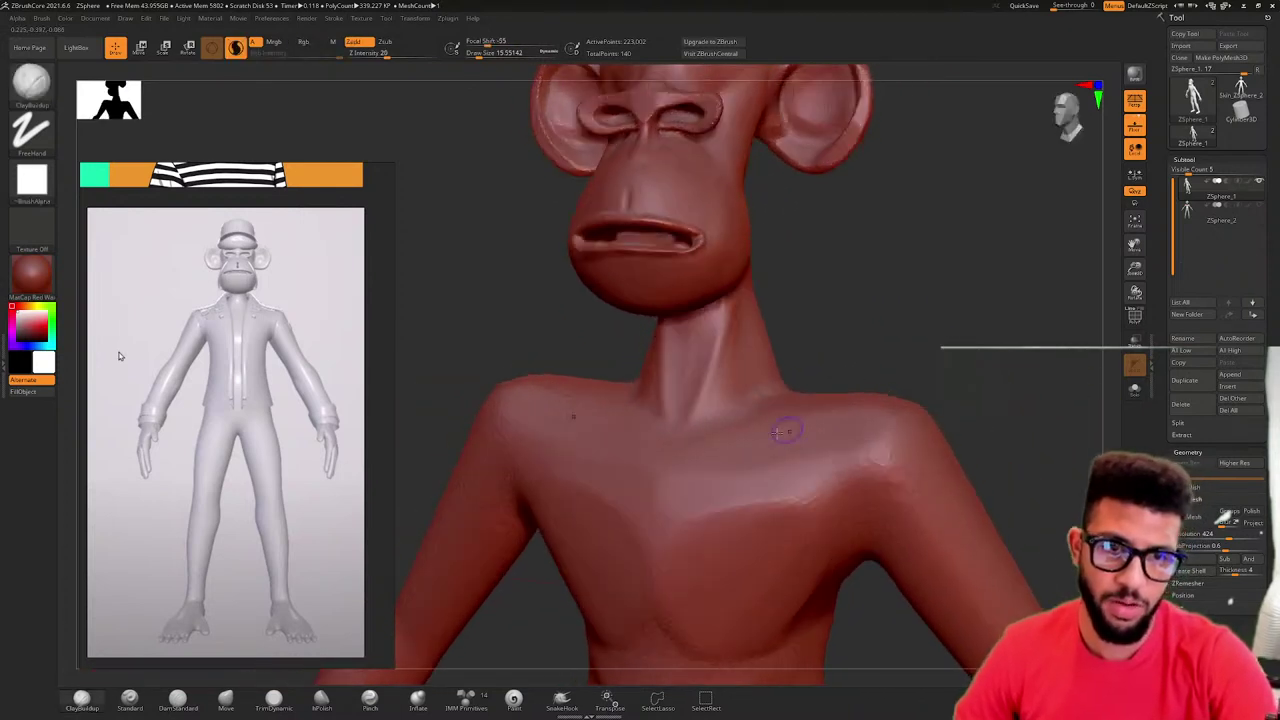
mouse_move(770, 428)
mouse_down()
mouse_move(722, 448)
mouse_move(790, 436)
mouse_up()
key(shift)
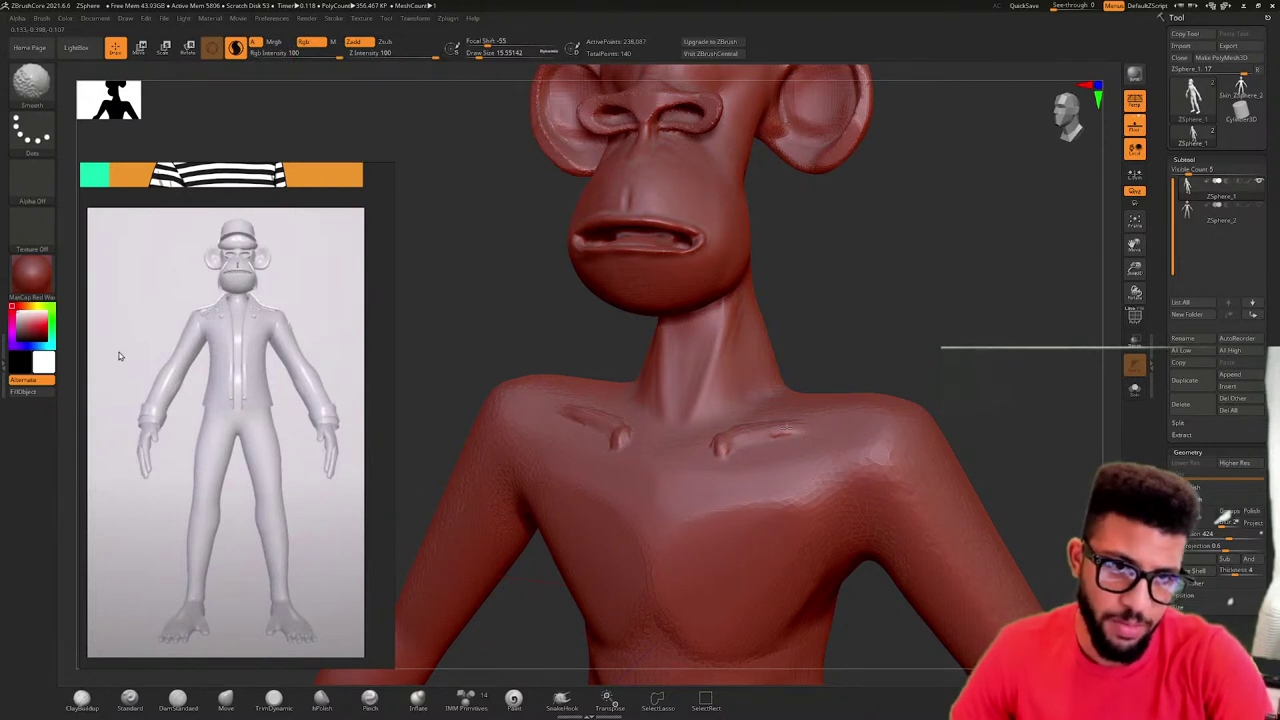
key(ctrl+z)
key(ctrl+z)
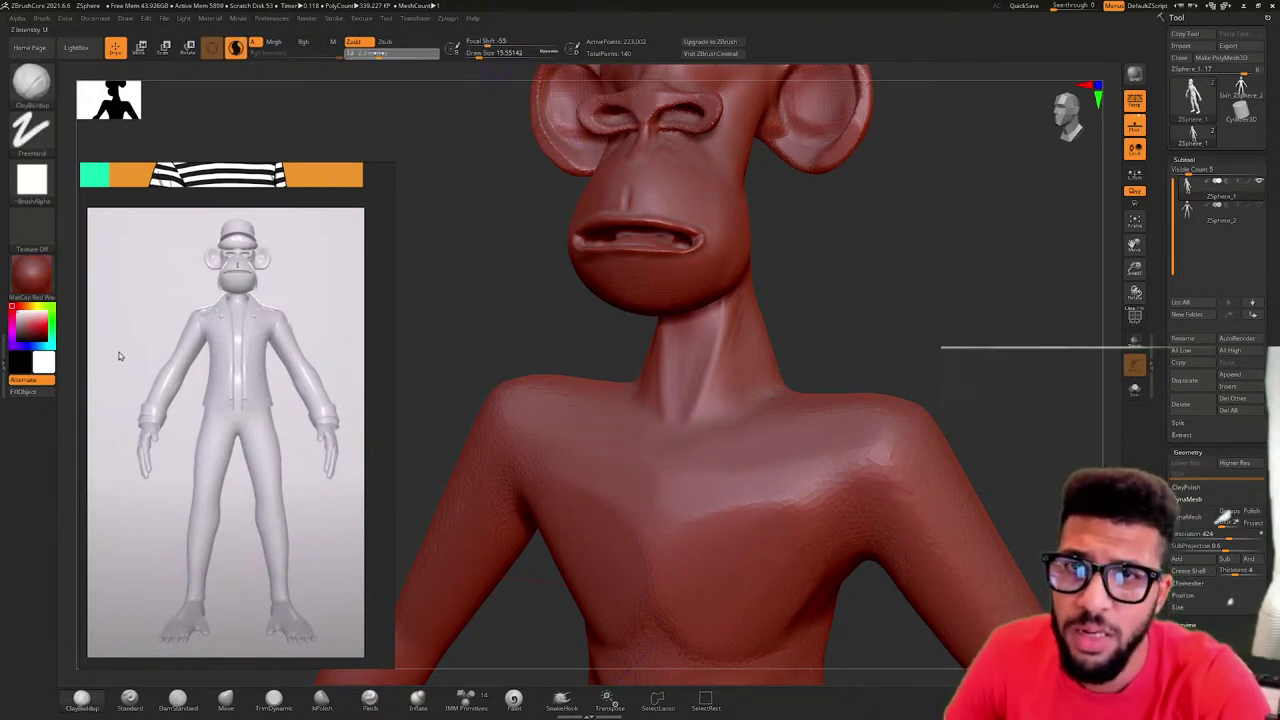
- Set ClayBuildup to Z Intensity 26 and a draw size of about 46, and build up both collarbones toward the shoulders
drag(478, 54, 470, 54)
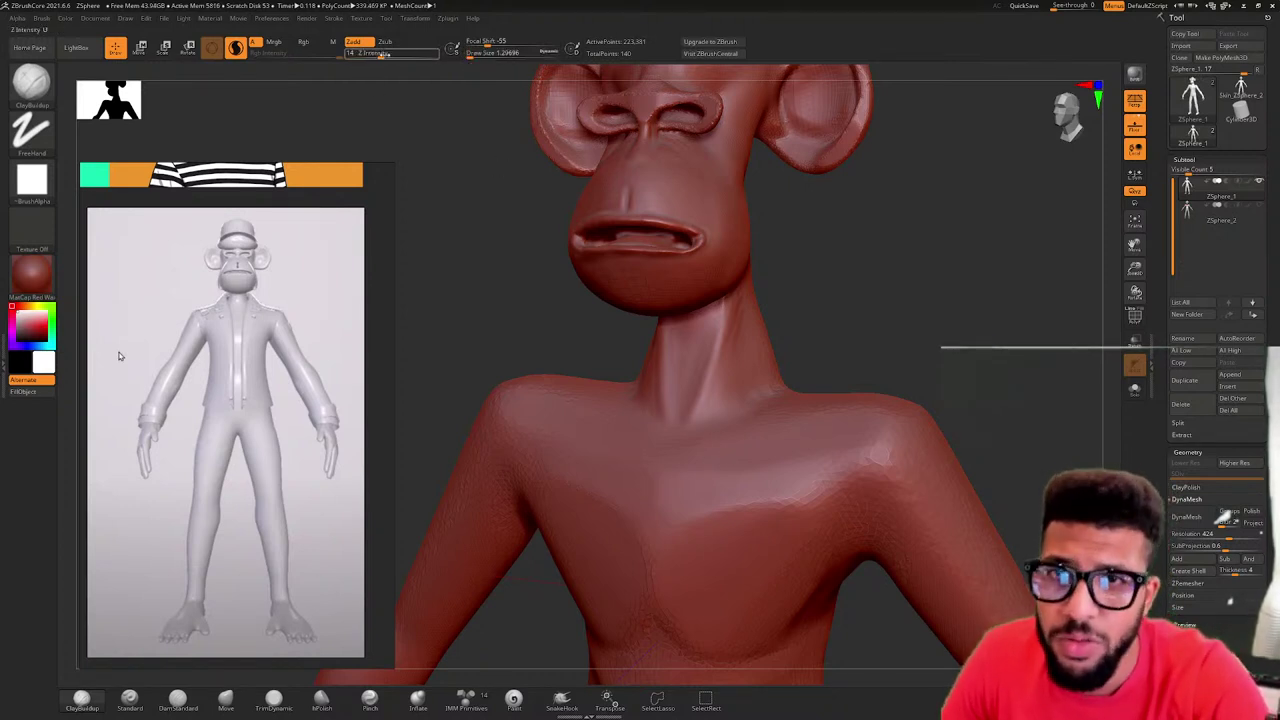
drag(381, 55, 392, 55)
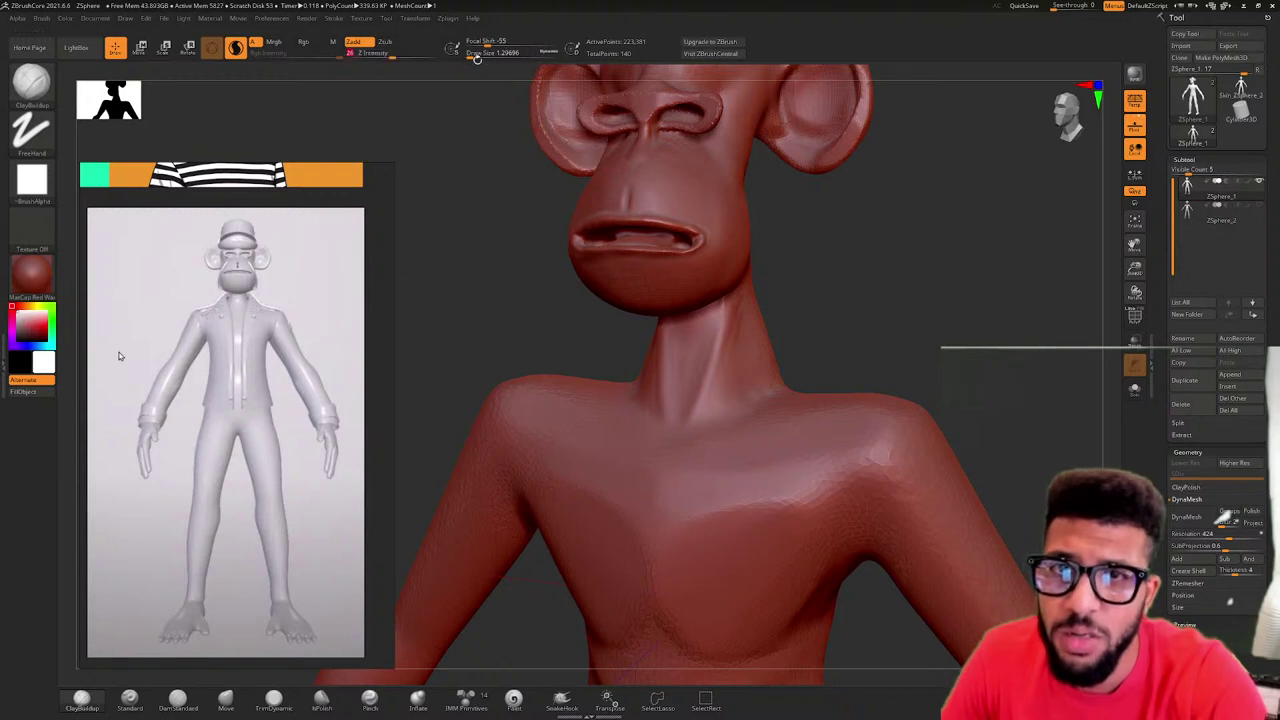
drag(475, 57, 478, 57)
drag(721, 452, 729, 462)
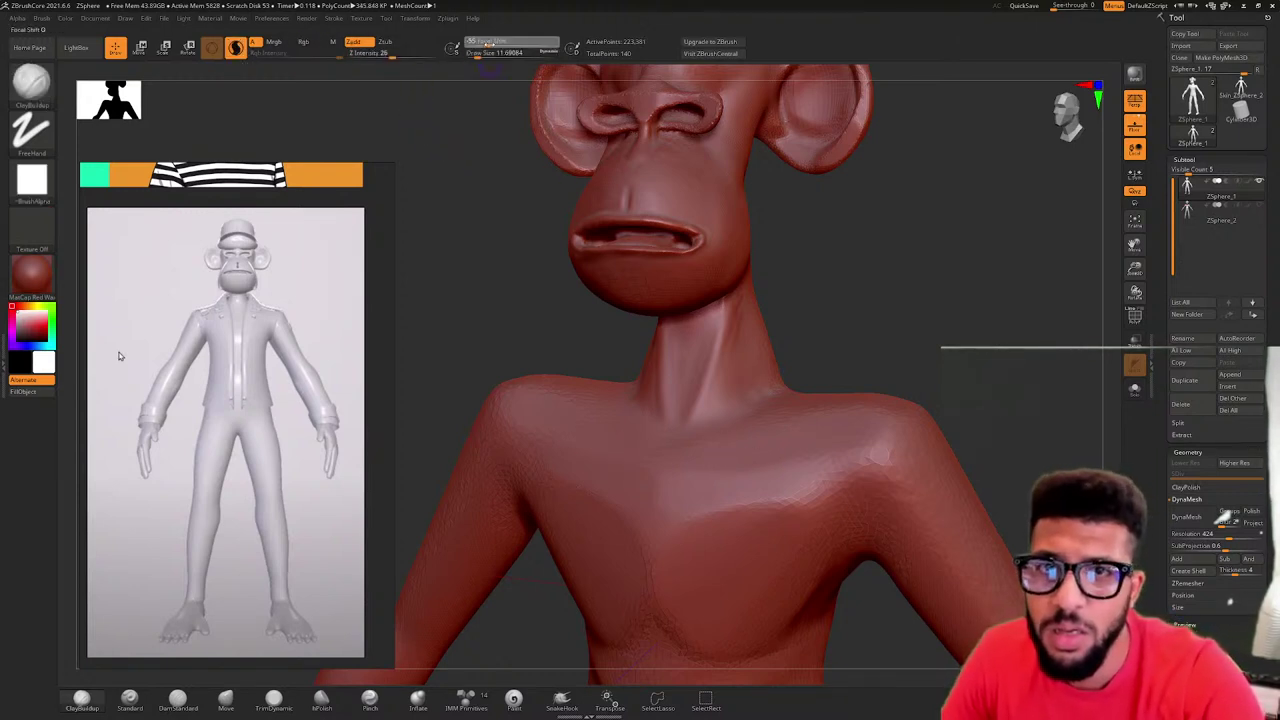
drag(480, 55, 487, 55)
mouse_move(715, 463)
mouse_down()
mouse_move(743, 441)
mouse_move(820, 427)
mouse_move(744, 439)
mouse_move(815, 445)
mouse_move(752, 444)
mouse_up()
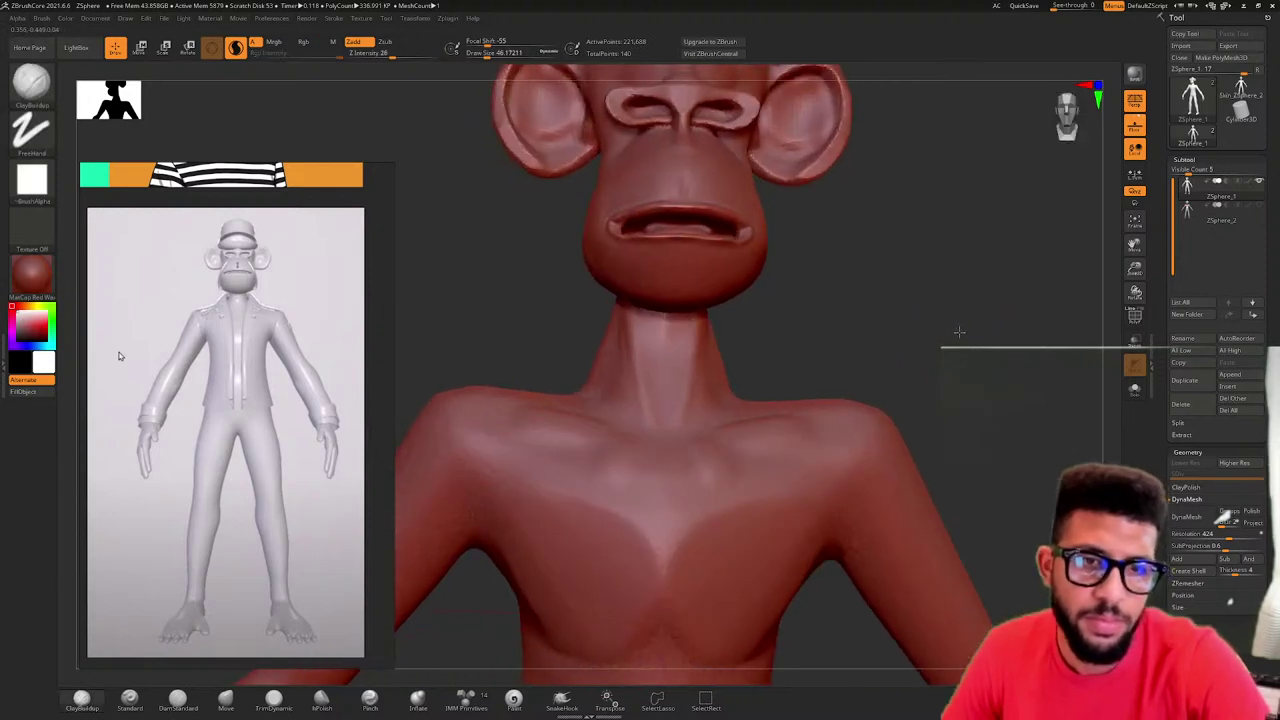
drag(959, 332, 985, 335)
mouse_move(755, 425)
mouse_down()
mouse_move(702, 432)
mouse_move(825, 430)
mouse_up()
drag(935, 350, 886, 349)
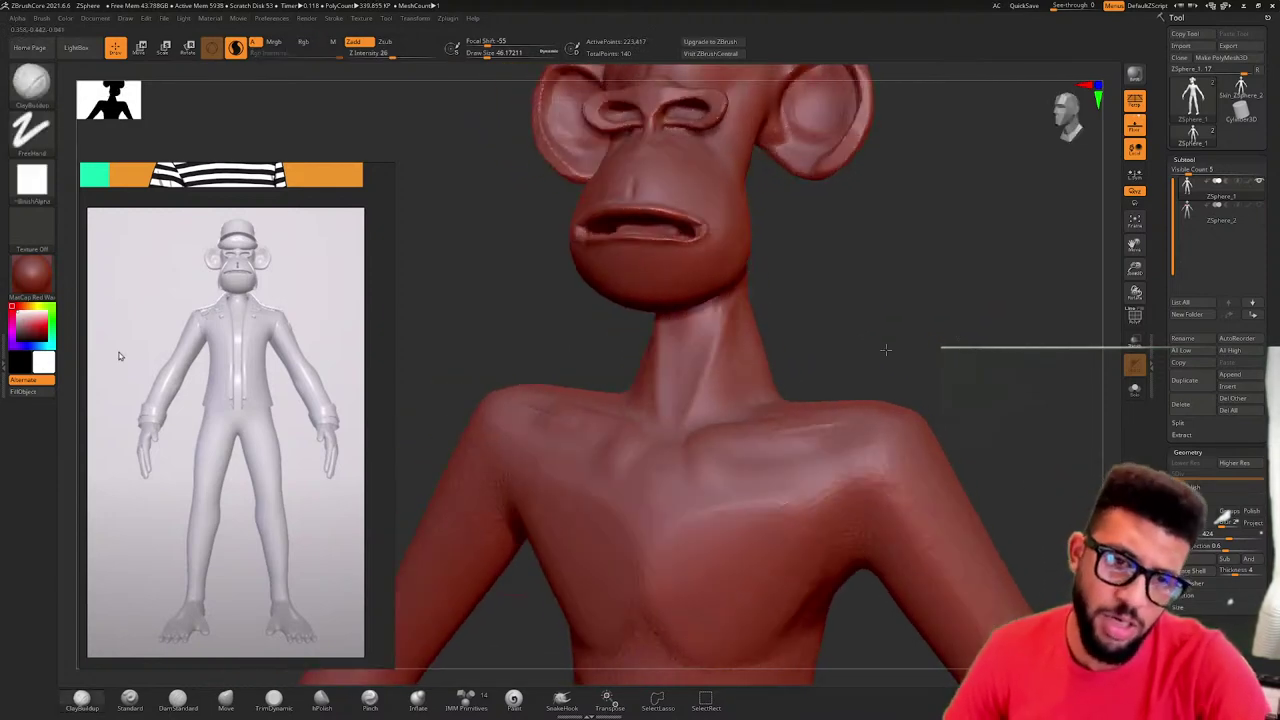
- Build up the shoulder blades on the upper back with ClayBuildup
right_drag(843, 386, 735, 411)
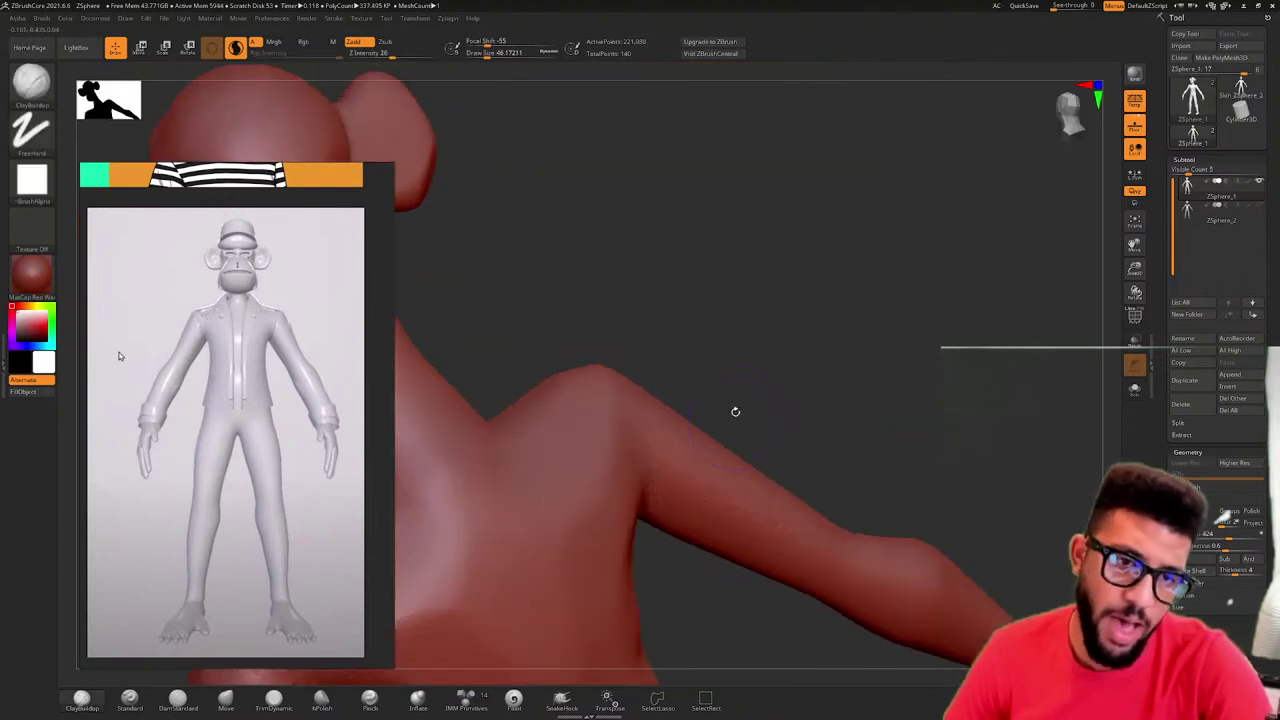
mouse_move(737, 347)
right_down()
mouse_move(946, 249)
mouse_move(749, 306)
mouse_move(947, 270)
mouse_move(886, 350)
right_up()
mouse_move(765, 433)
mouse_down()
mouse_move(768, 456)
mouse_move(778, 360)
mouse_move(797, 410)
mouse_move(790, 375)
mouse_up()
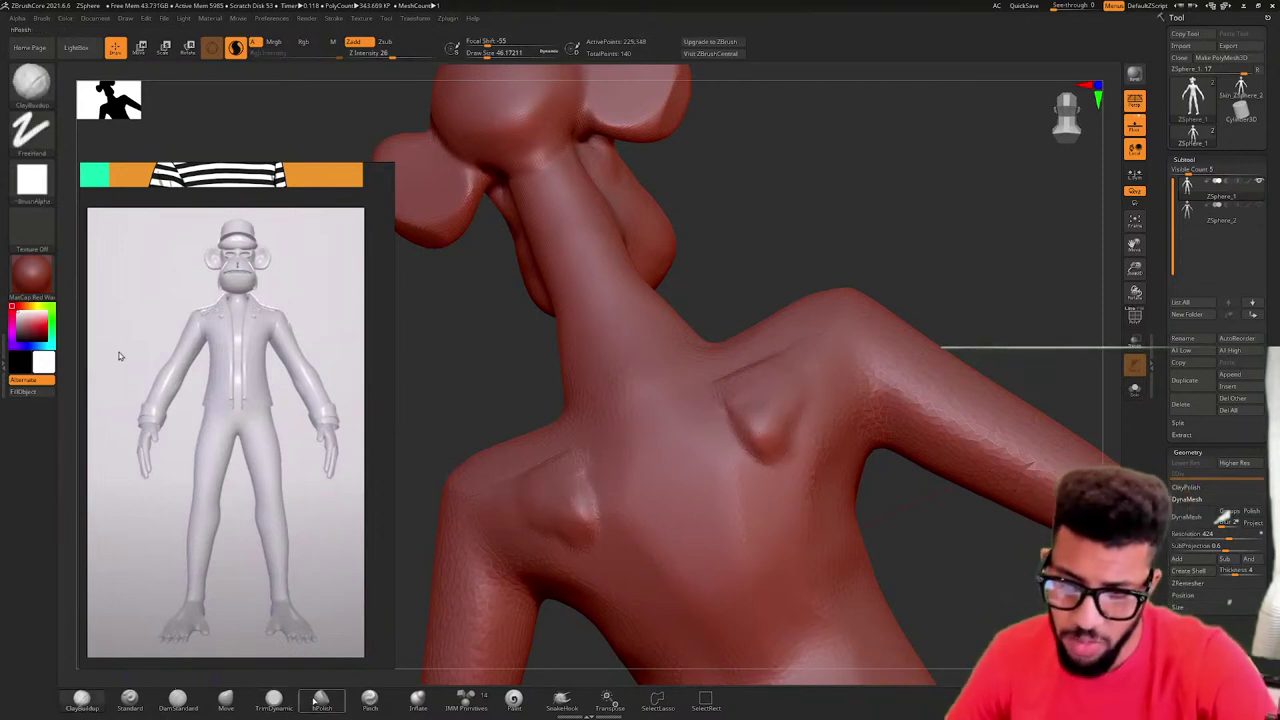
- Flatten the raised shoulder blades with the hPolish brush and blend them into the back
click(321, 701)
mouse_move(759, 433)
mouse_down()
mouse_move(768, 388)
mouse_move(757, 452)
mouse_move(748, 446)
mouse_move(767, 465)
mouse_up()
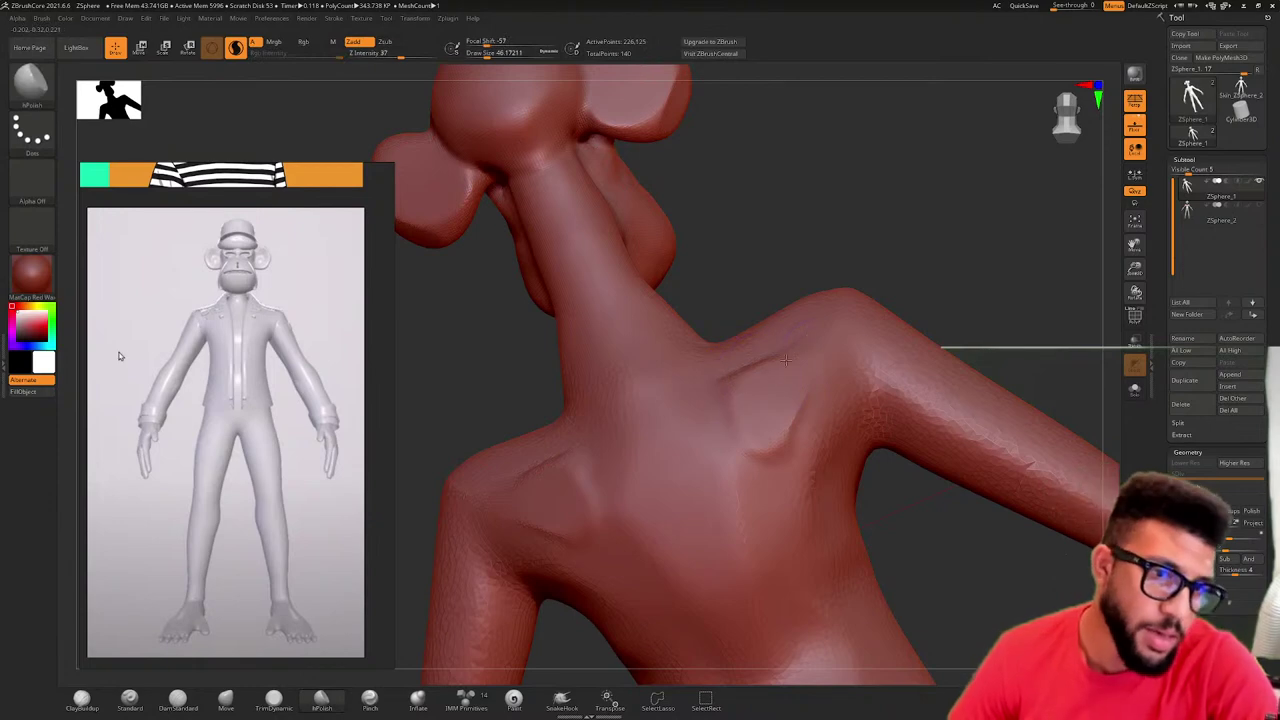
drag(947, 293, 878, 310)
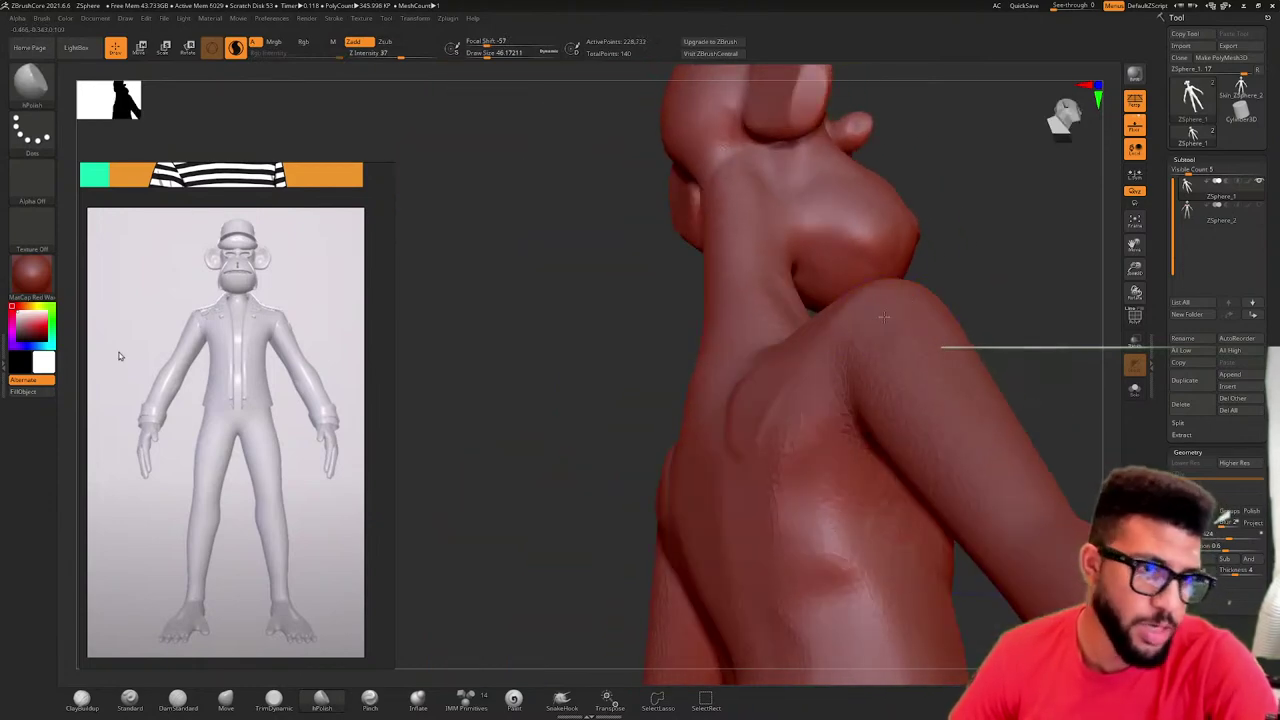
- Polish the top of the shoulders and the upper chest from the side and front
mouse_move(884, 317)
right_down()
mouse_move(1006, 331)
mouse_move(955, 295)
mouse_move(950, 265)
mouse_move(916, 251)
right_up()
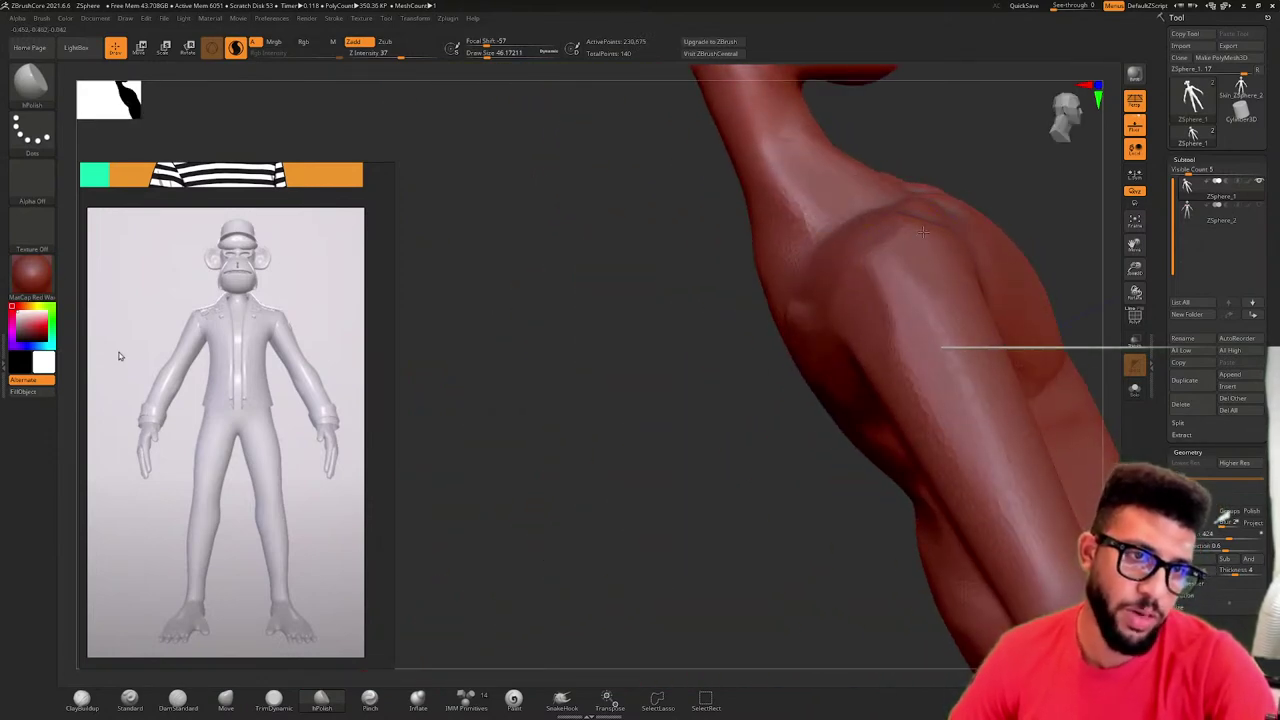
right_drag(1023, 191, 1069, 197)
mouse_move(908, 237)
right_down()
mouse_move(852, 212)
mouse_move(678, 251)
mouse_move(669, 280)
mouse_move(937, 329)
mouse_move(666, 257)
right_up()
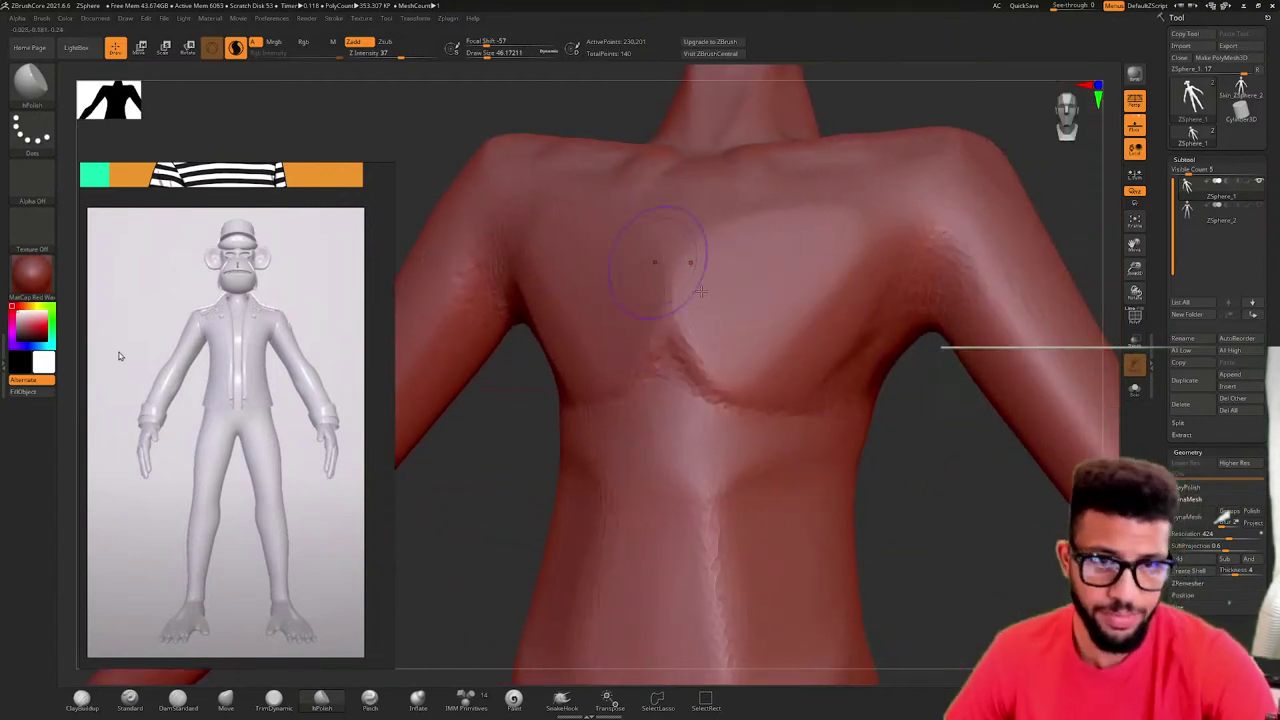
- Compare the face in the reference image with the sculpted head up close from the front
mouse_move(885, 456)
ctrl+right_down()
mouse_move(799, 474)
mouse_move(854, 506)
mouse_move(783, 476)
mouse_move(803, 506)
mouse_move(737, 509)
mouse_move(821, 489)
mouse_move(737, 491)
mouse_move(829, 489)
mouse_move(791, 491)
mouse_move(828, 493)
mouse_move(808, 497)
ctrl+right_up()
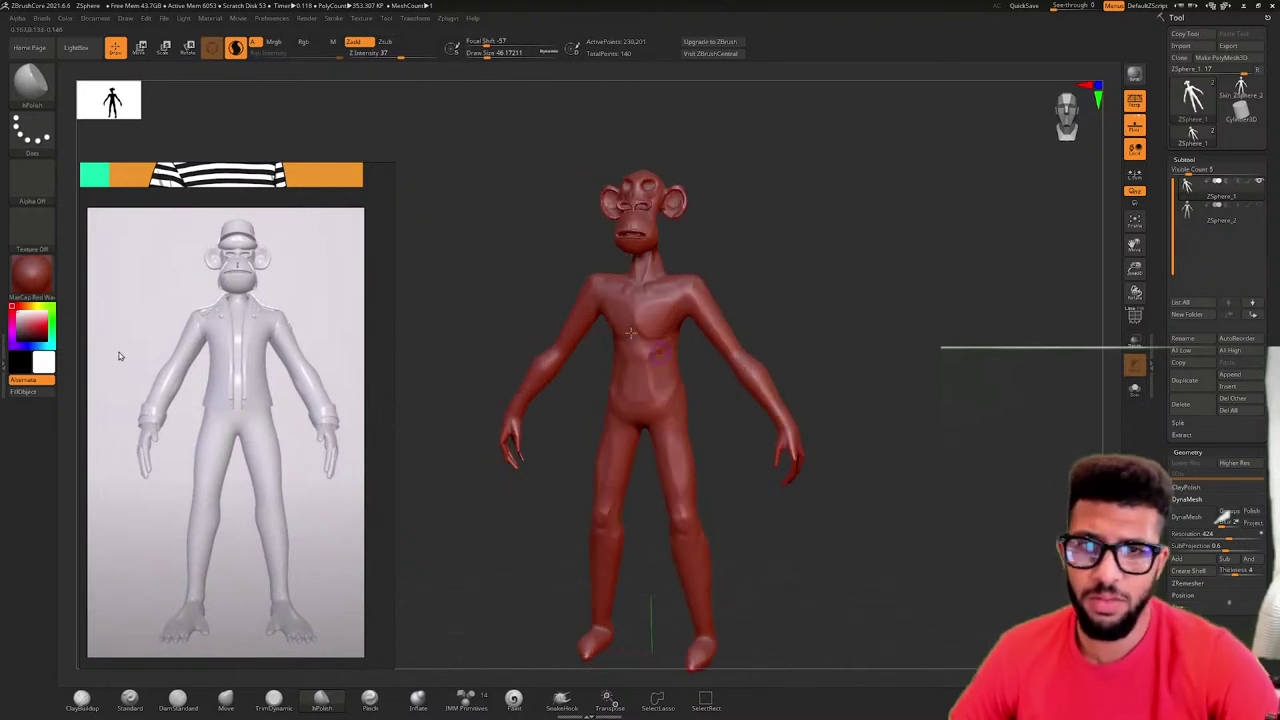
scroll(120, 357, down, 3)
scroll(194, 378, up, 5)
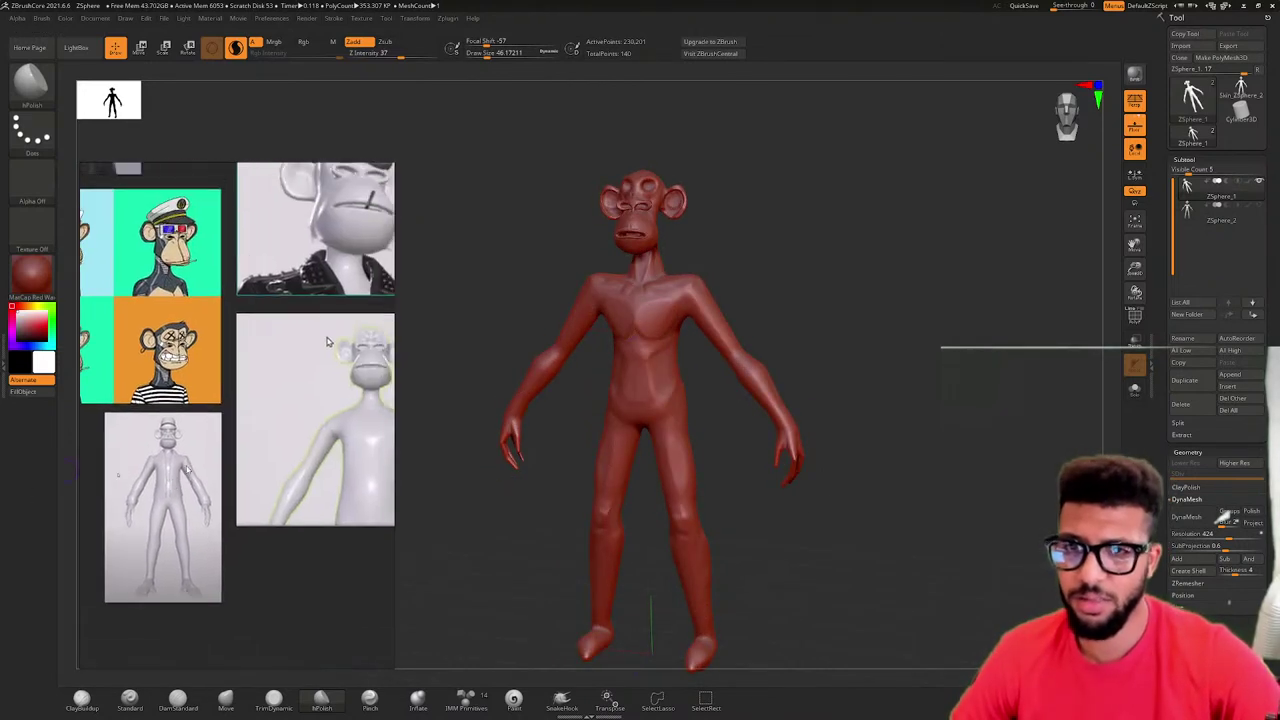
scroll(254, 413, up, 6)
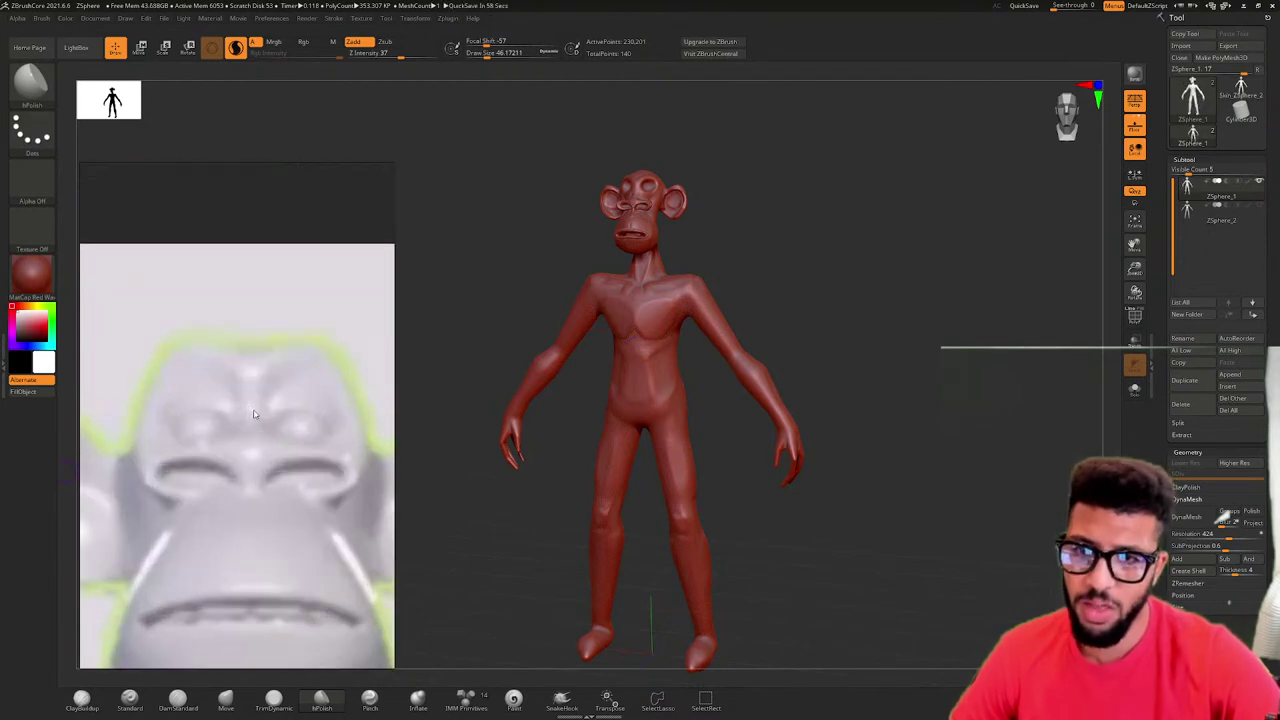
scroll(254, 413, up, 2)
scroll(688, 200, up, 6)
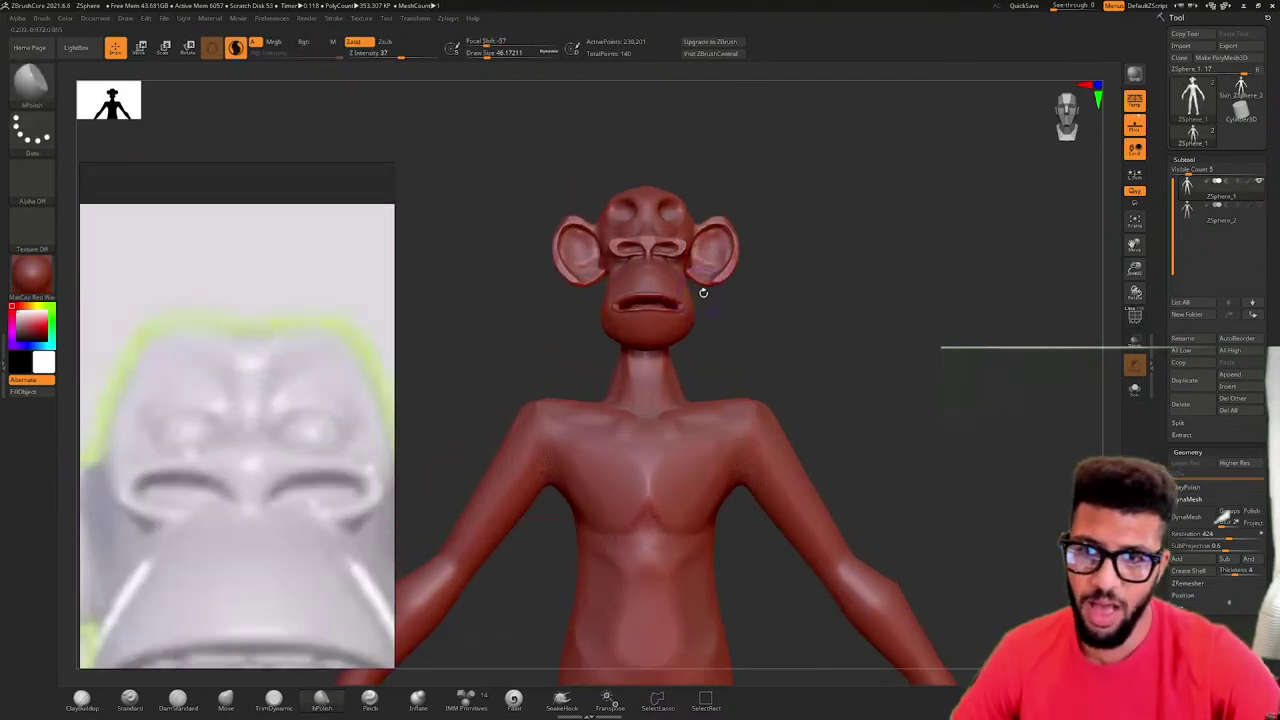
scroll(707, 288, up, 6)
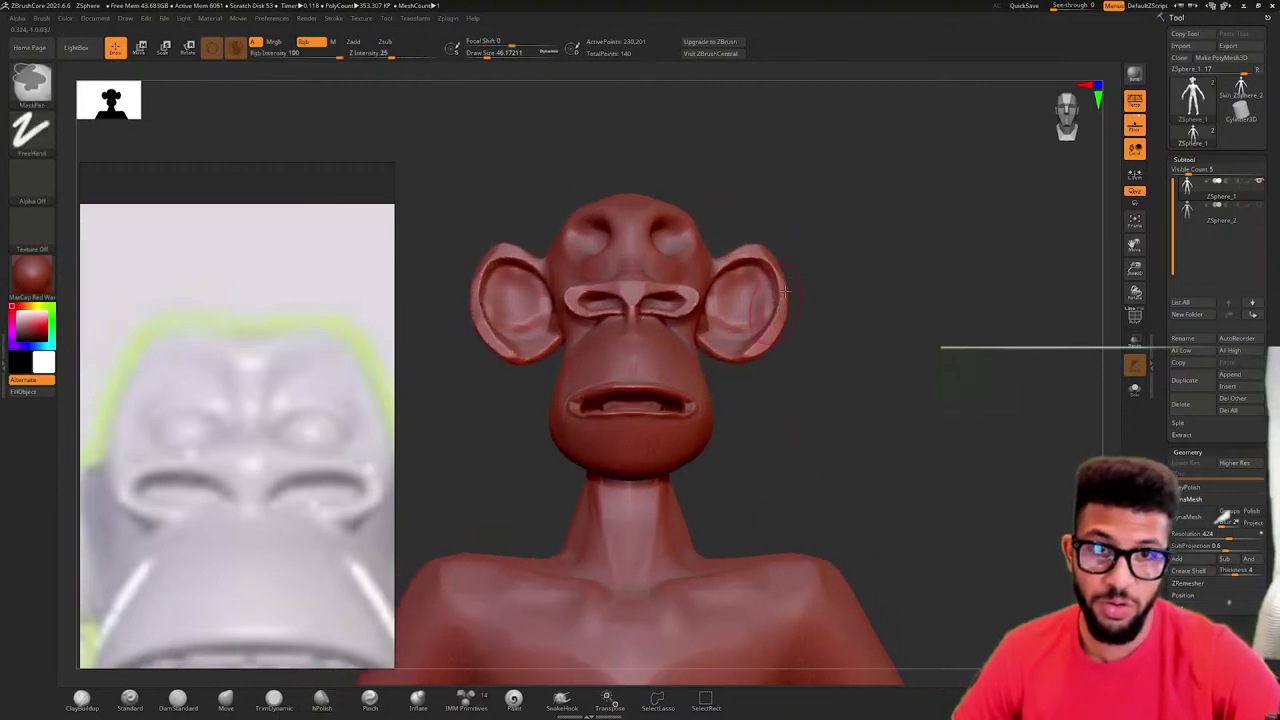
scroll(811, 290, up, 6)
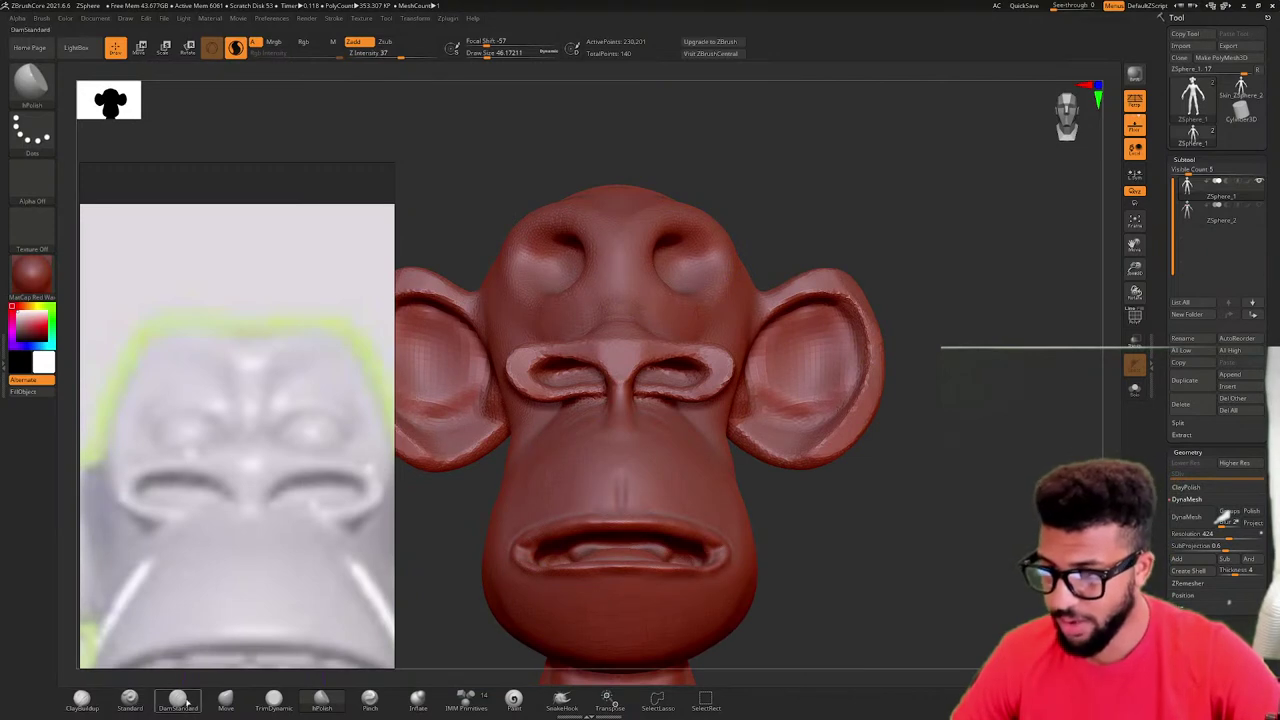
- Reshape the eye sockets and brow with the Move brush, widening the eyes and lowering their upper edges
click(226, 697)
drag(650, 267, 641, 289)
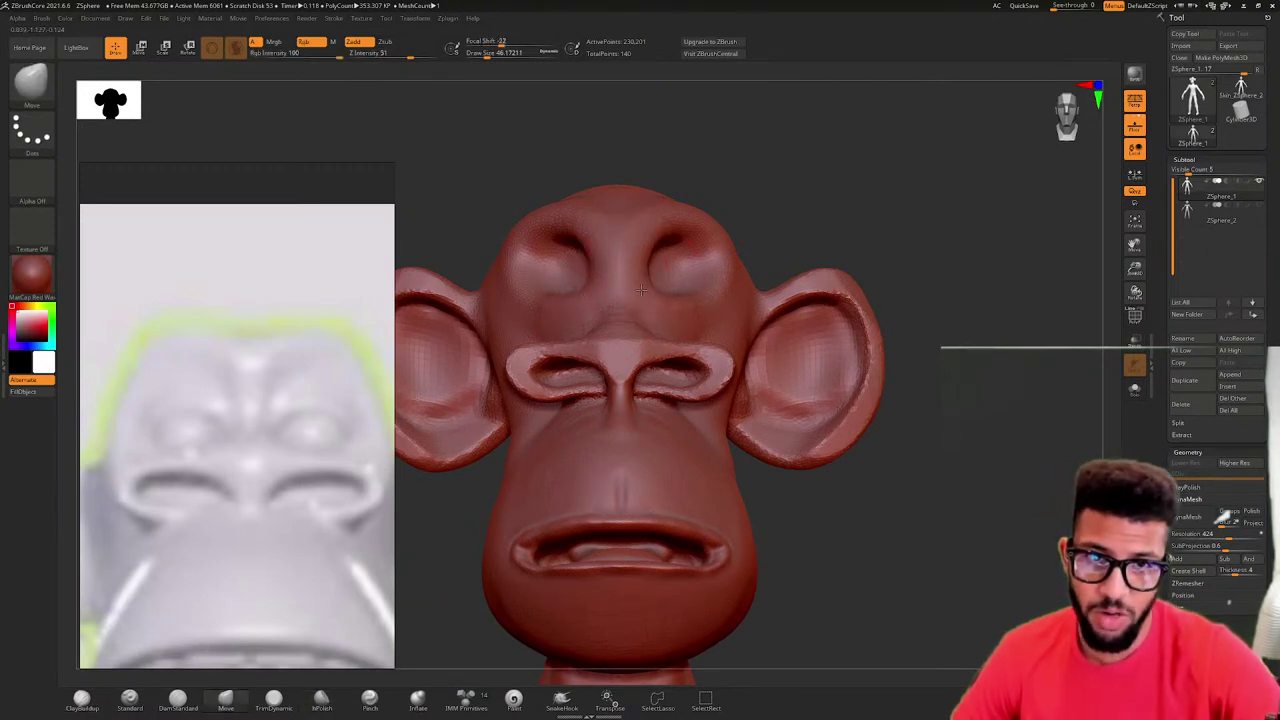
mouse_move(681, 230)
mouse_down()
mouse_move(679, 254)
mouse_move(699, 266)
mouse_move(669, 291)
mouse_move(644, 265)
mouse_move(649, 318)
mouse_move(646, 303)
mouse_up()
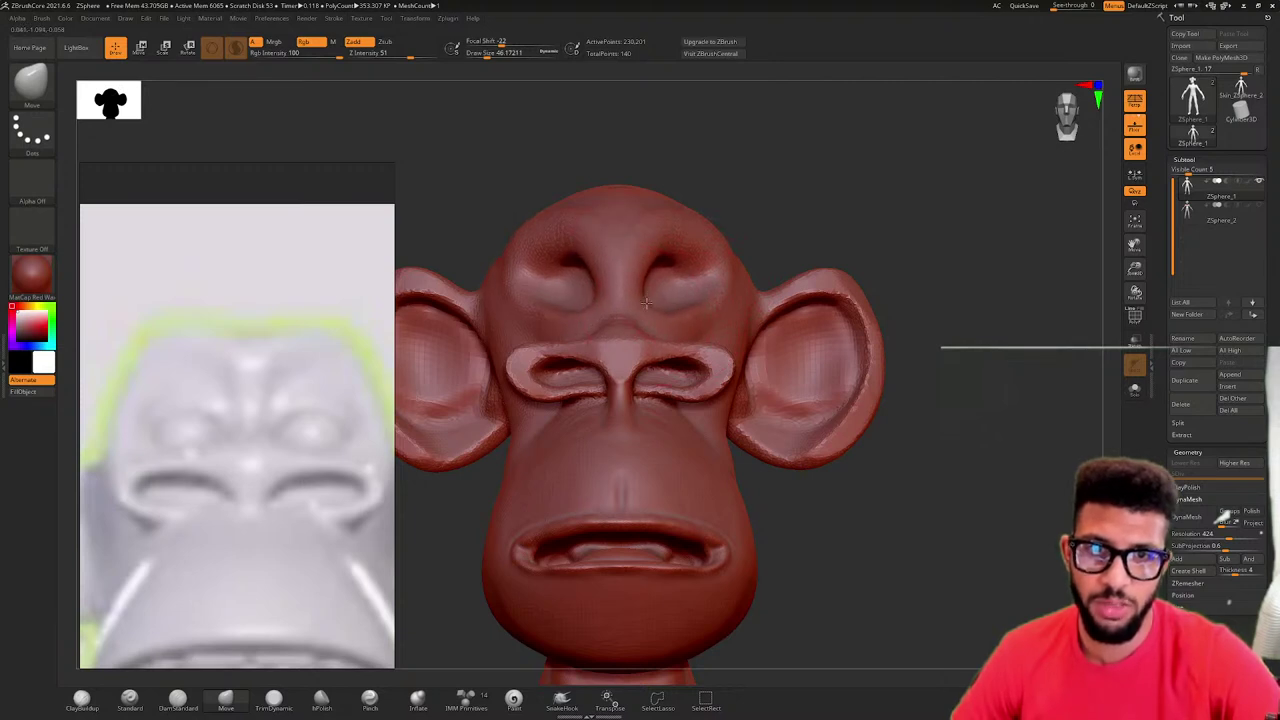
mouse_move(656, 245)
mouse_down()
mouse_move(668, 282)
mouse_move(693, 289)
mouse_move(694, 321)
mouse_move(685, 286)
mouse_move(705, 281)
mouse_up()
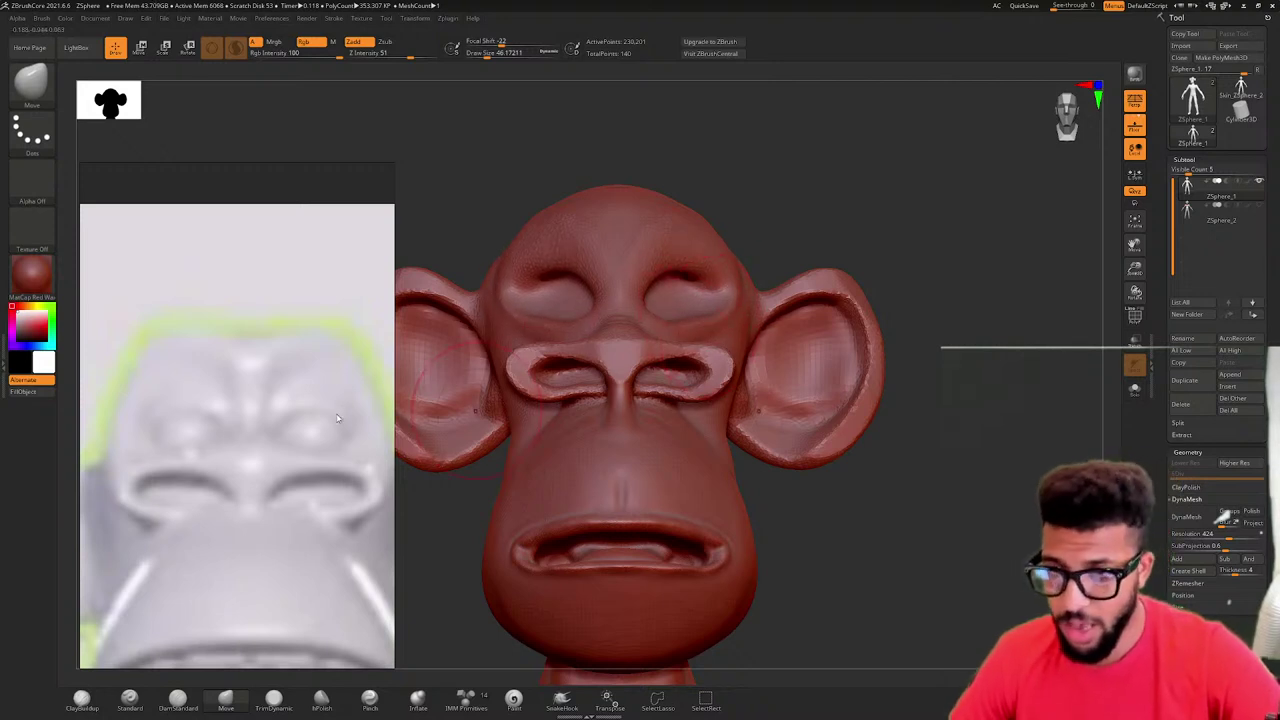
scroll(325, 436, up, 4)
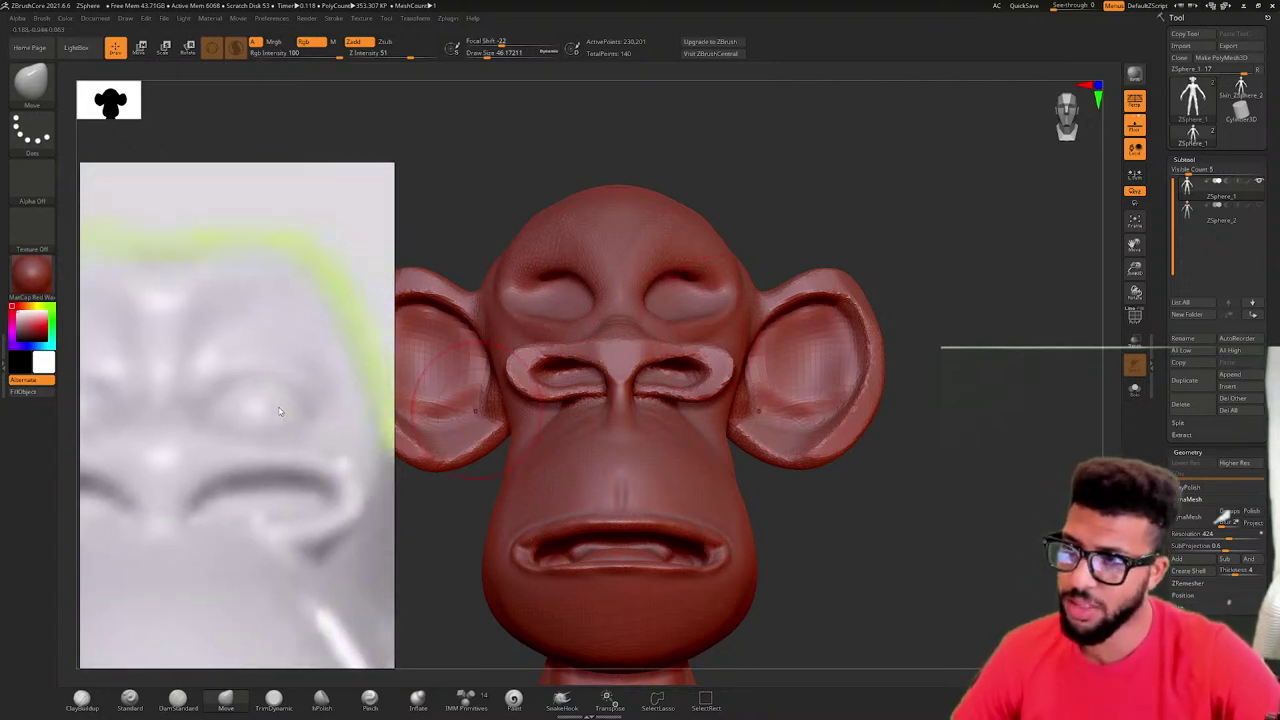
mouse_move(724, 300)
mouse_down()
mouse_move(715, 312)
mouse_move(707, 293)
mouse_up()
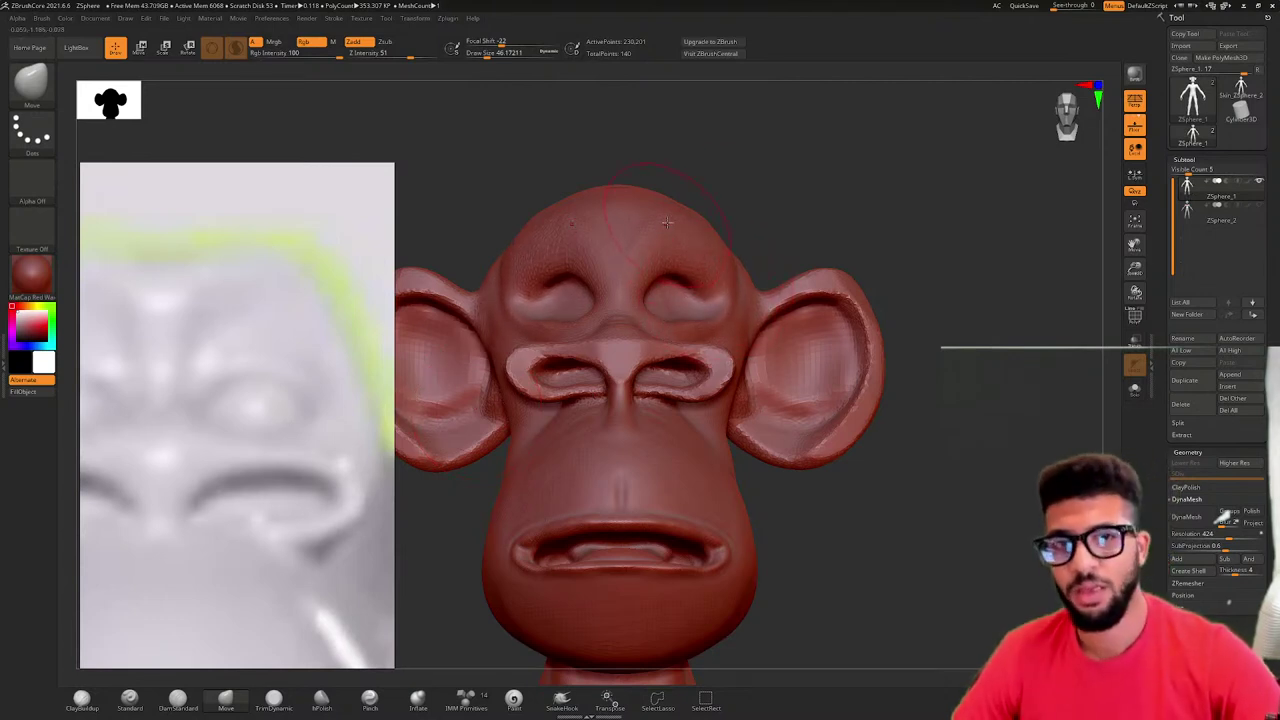
mouse_move(671, 236)
mouse_down()
mouse_move(666, 245)
mouse_move(653, 223)
mouse_move(674, 222)
mouse_up()
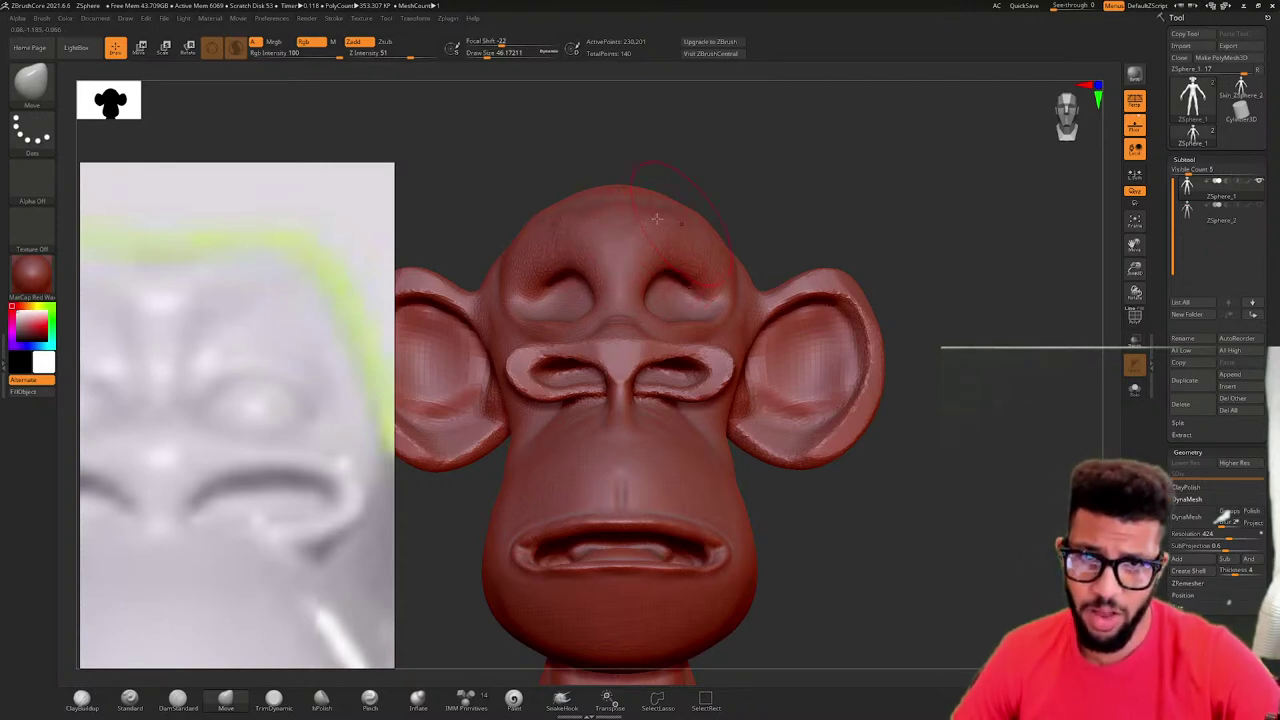
- Build up the brow ridge and the area between the eyes with ClayBuildup at a draw size of about 23, and smooth the strokes
drag(860, 226, 680, 220)
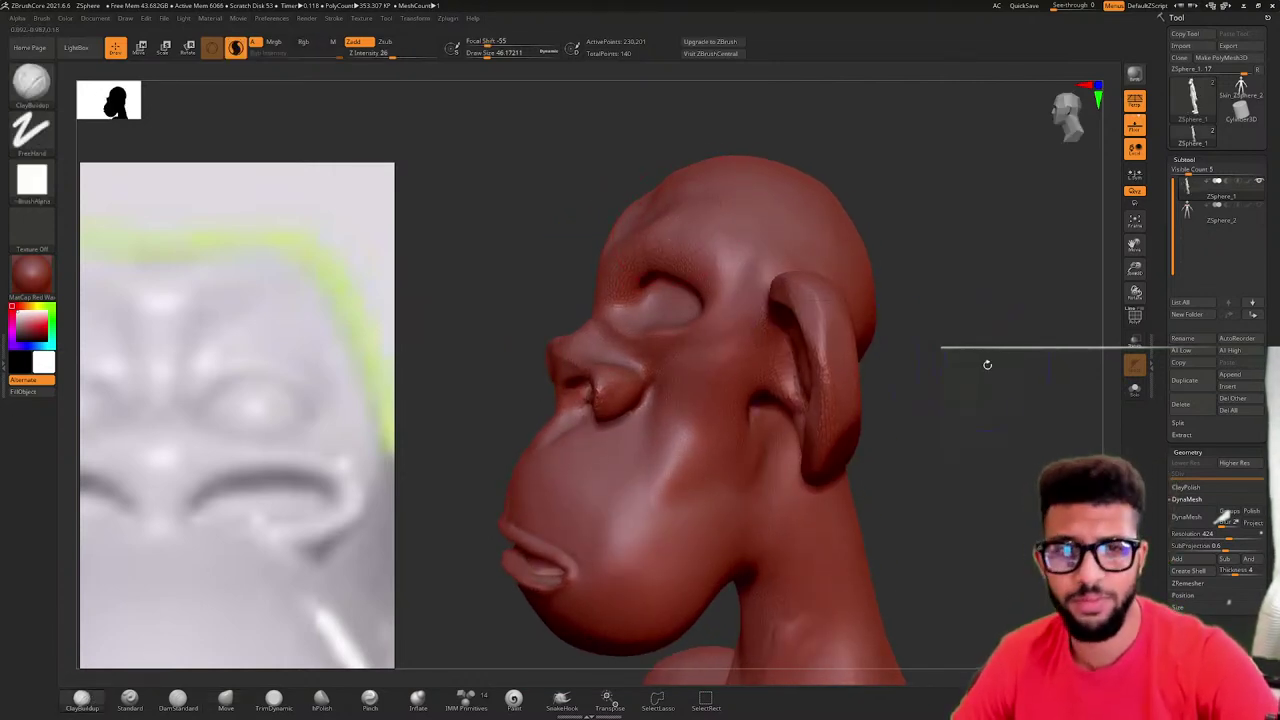
shift+drag(986, 364, 1028, 357)
mouse_move(663, 235)
ctrl+right_down()
mouse_move(680, 318)
mouse_move(705, 205)
mouse_move(834, 282)
ctrl+right_up()
key(space)
drag(838, 275, 829, 276)
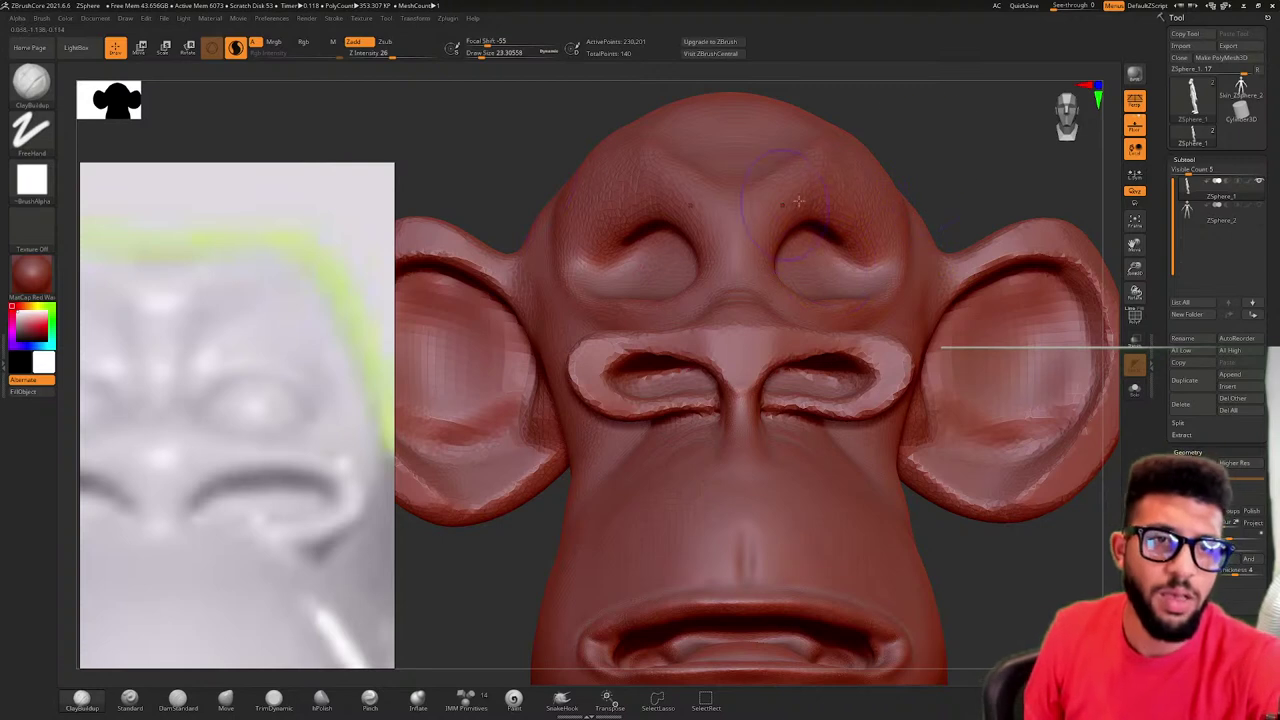
mouse_move(933, 152)
alt+mouse_down()
mouse_move(943, 171)
mouse_move(883, 172)
mouse_move(801, 203)
alt+mouse_up()
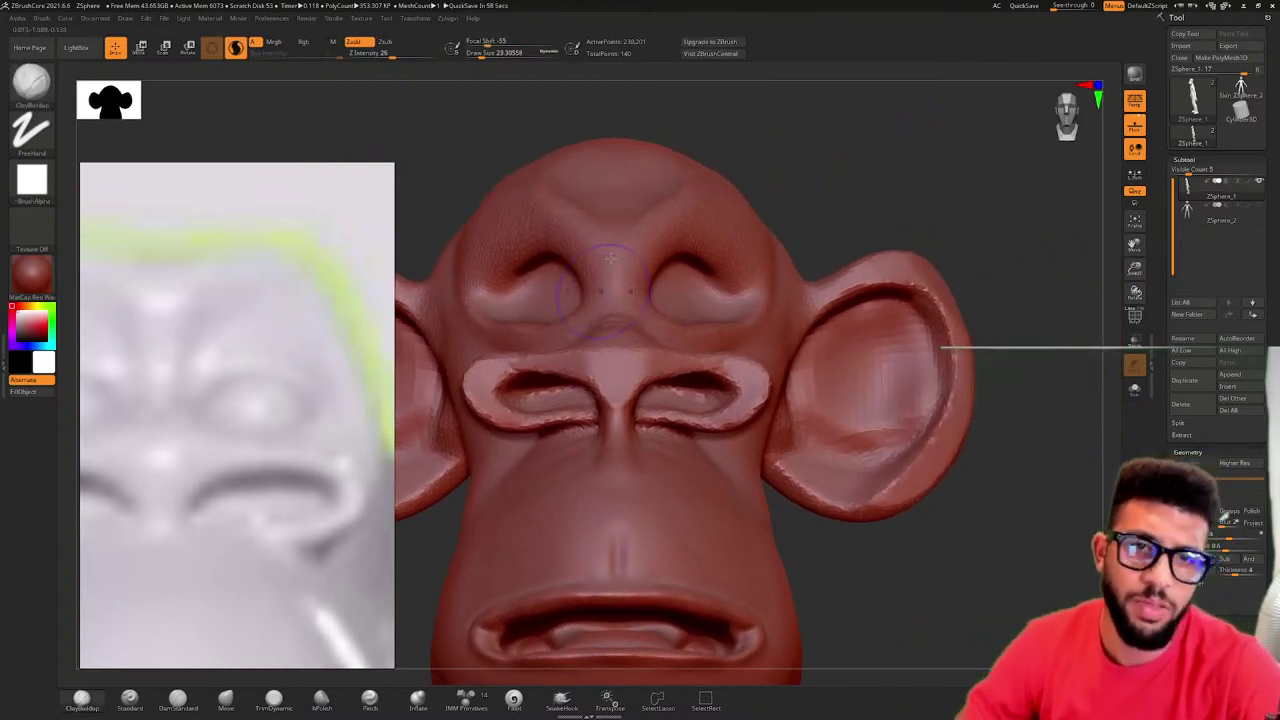
mouse_move(616, 266)
mouse_down()
mouse_move(652, 240)
mouse_move(745, 258)
mouse_up()
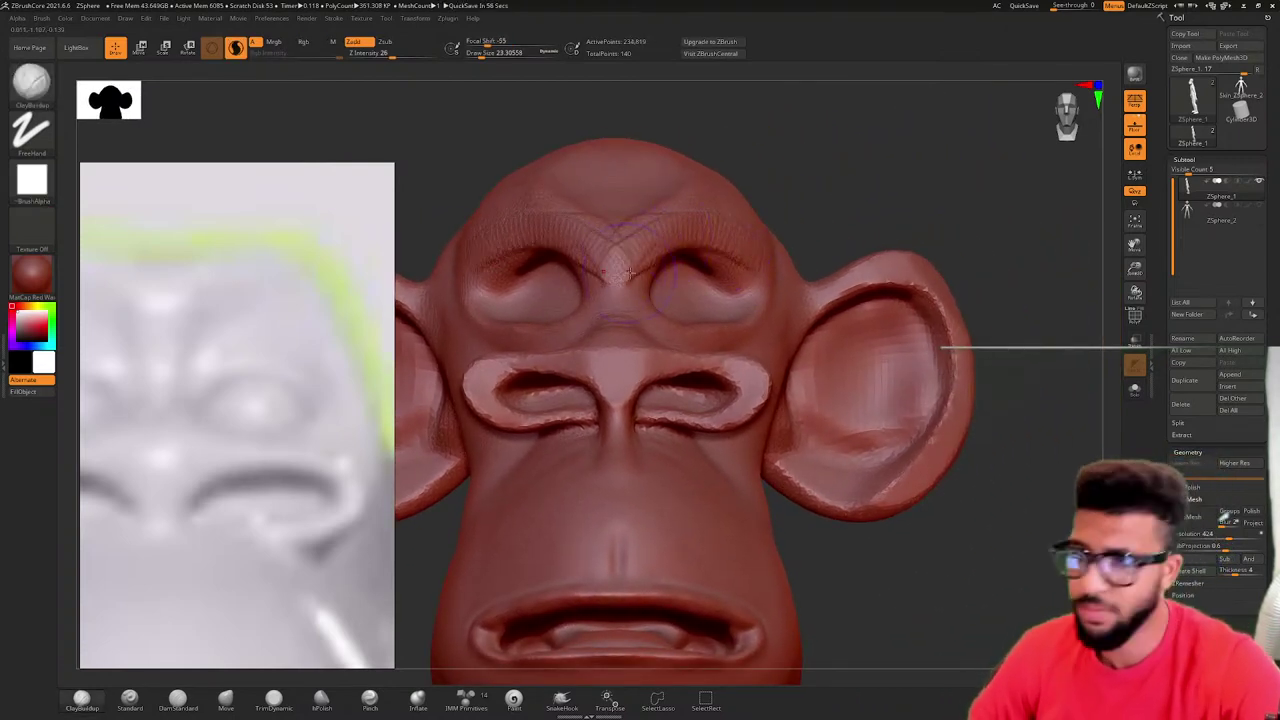
mouse_move(633, 271)
mouse_down()
mouse_move(688, 255)
mouse_move(752, 268)
mouse_up()
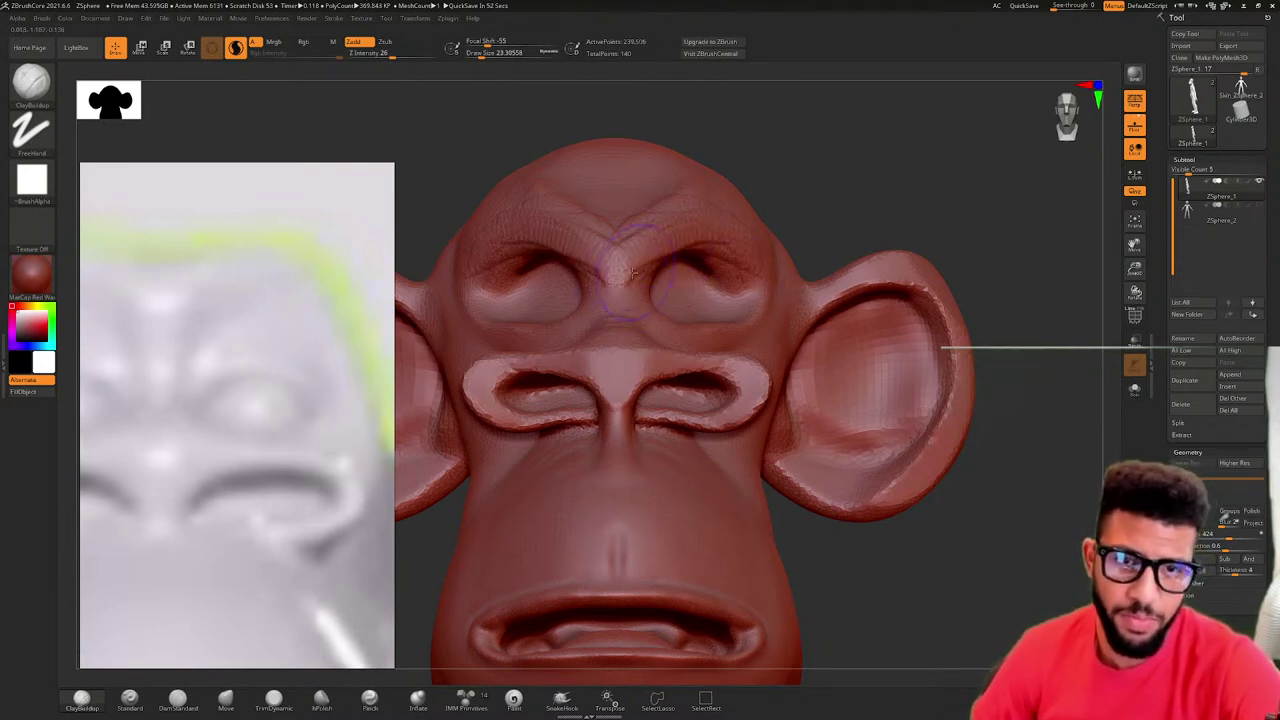
drag(633, 273, 729, 336)
mouse_move(668, 243)
shift+mouse_down()
mouse_move(677, 222)
mouse_move(722, 232)
mouse_move(750, 260)
mouse_move(738, 228)
mouse_move(690, 236)
mouse_move(750, 244)
shift+mouse_up()
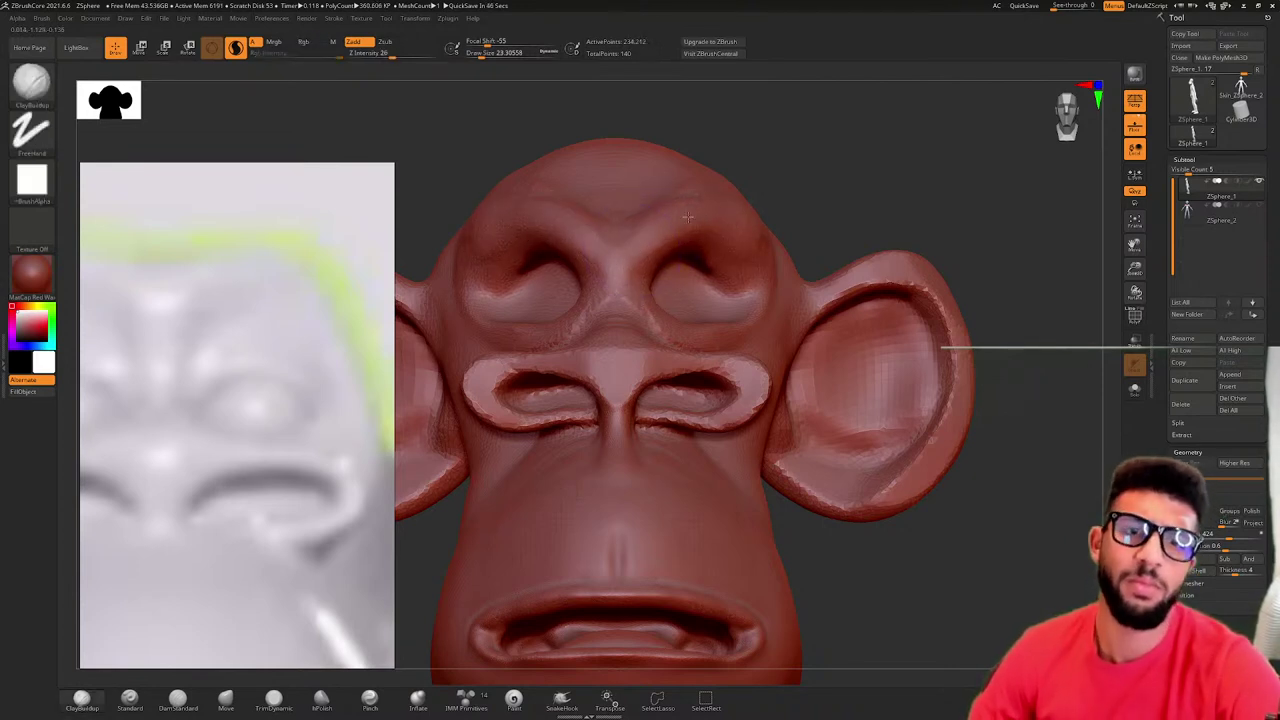
- Add clay along the inner brows, nose bridge and eye socket rims, and smooth the result into the forehead
mouse_move(658, 243)
mouse_down()
mouse_move(730, 242)
mouse_move(715, 248)
mouse_move(750, 276)
mouse_move(738, 304)
mouse_move(772, 318)
mouse_move(620, 285)
mouse_up()
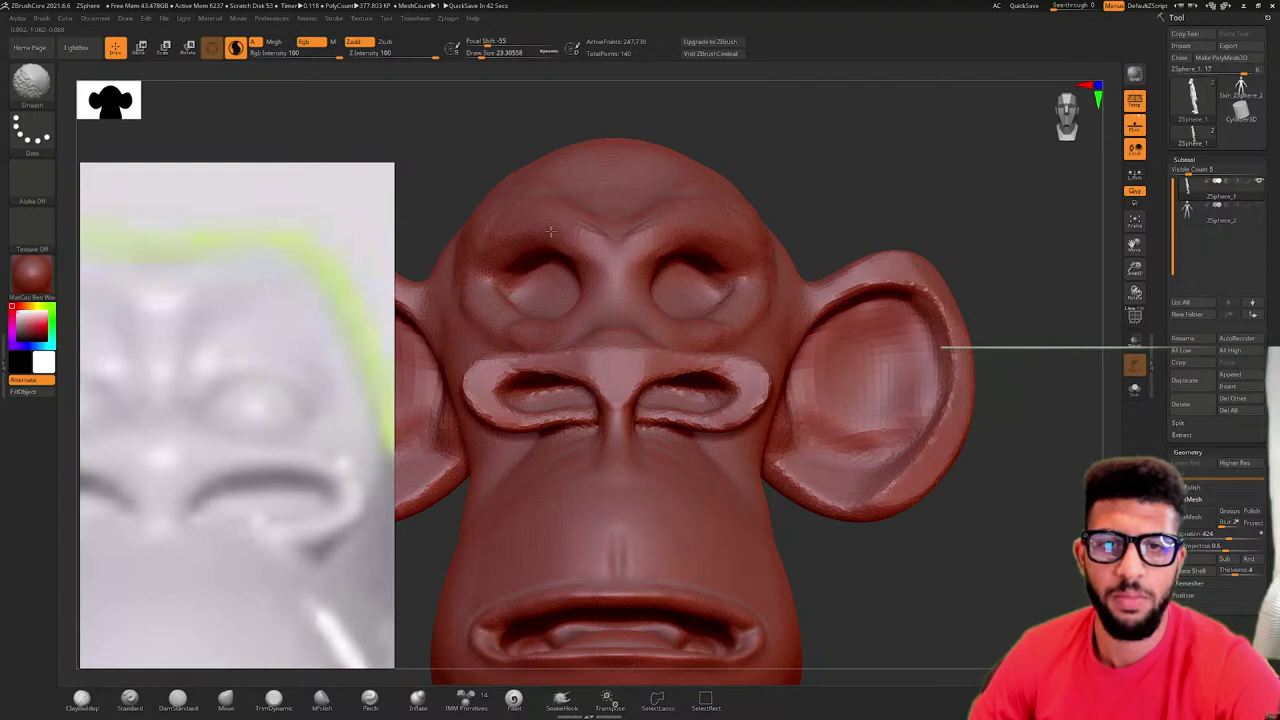
shift+drag(551, 231, 575, 228)
mouse_move(662, 236)
mouse_down()
mouse_move(706, 229)
mouse_move(664, 238)
mouse_move(620, 294)
mouse_up()
drag(616, 246, 622, 268)
key(shift)
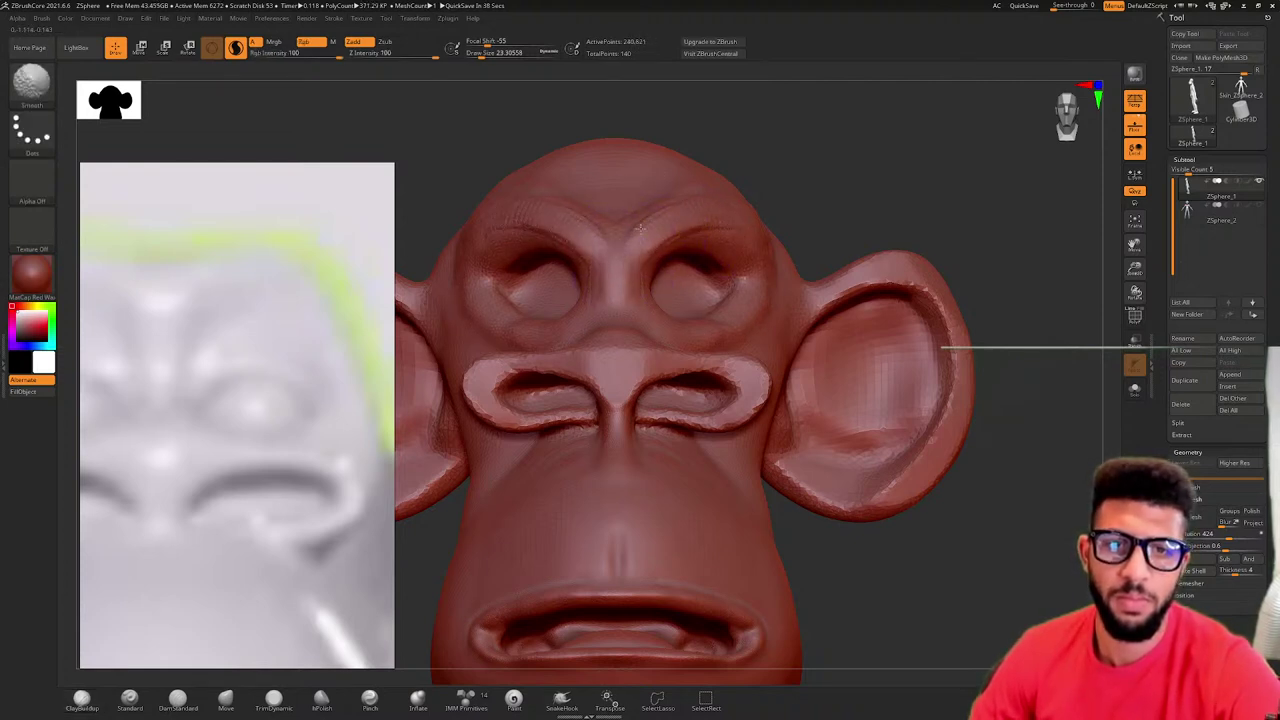
shift+drag(672, 205, 626, 209)
- Build up the outer brow and eye socket rim from the side, and blend them into the temple
mouse_move(807, 149)
mouse_down()
mouse_move(808, 212)
mouse_move(610, 200)
mouse_move(700, 145)
mouse_up()
mouse_move(800, 204)
mouse_down()
mouse_move(785, 250)
mouse_move(765, 224)
mouse_move(802, 285)
mouse_up()
mouse_move(775, 222)
mouse_down()
mouse_move(810, 285)
mouse_move(755, 212)
mouse_up()
mouse_move(655, 142)
mouse_down()
mouse_move(574, 169)
mouse_move(675, 220)
mouse_move(640, 258)
mouse_up()
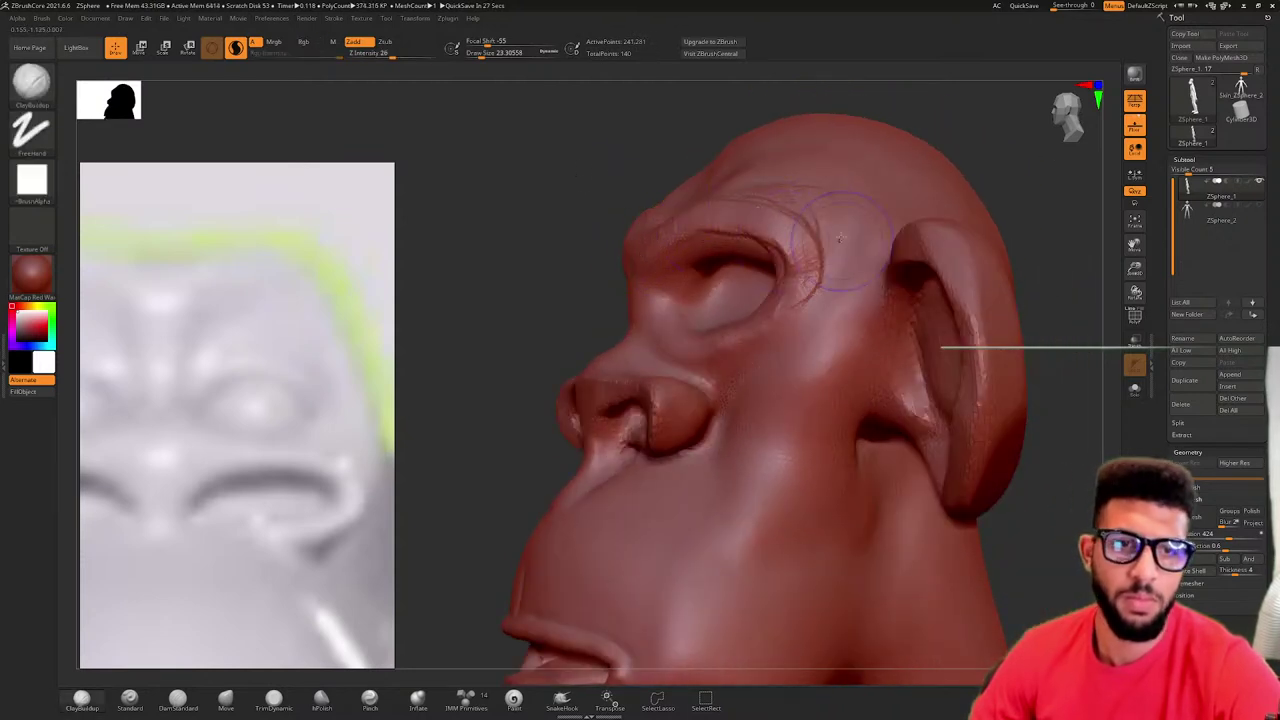
shift+drag(836, 230, 830, 210)
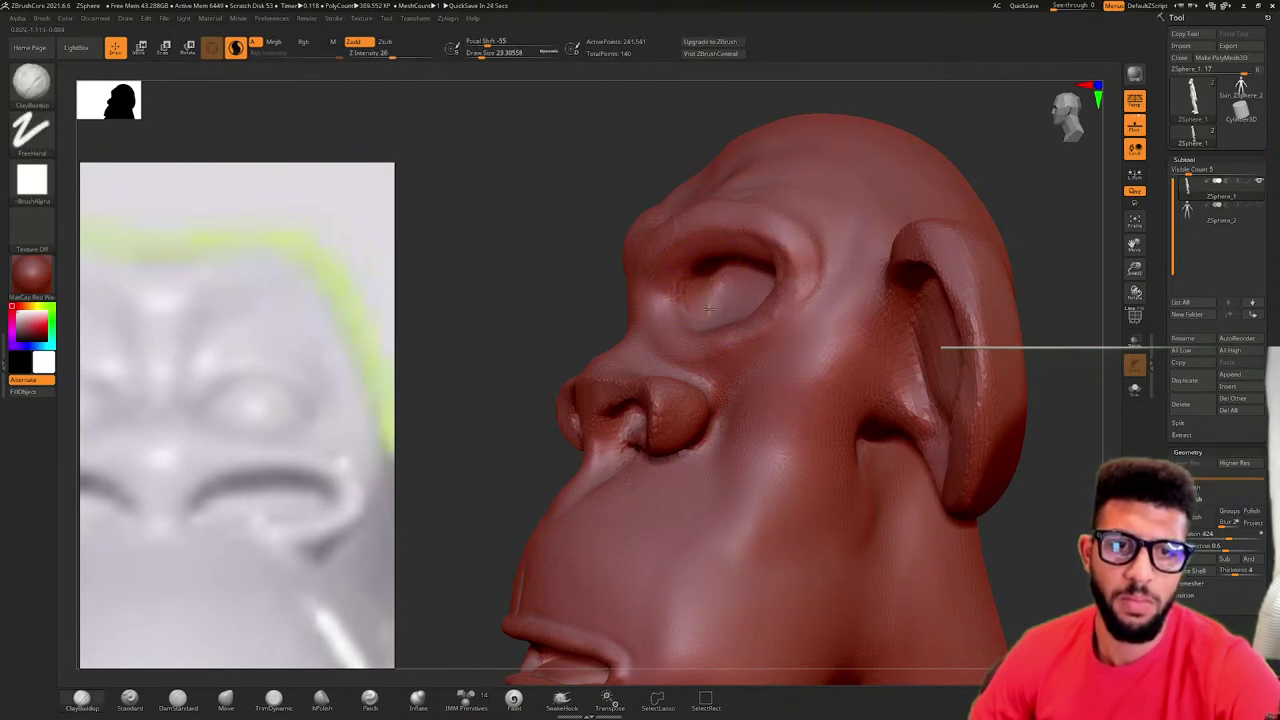
drag(709, 309, 692, 285)
drag(569, 243, 680, 248)
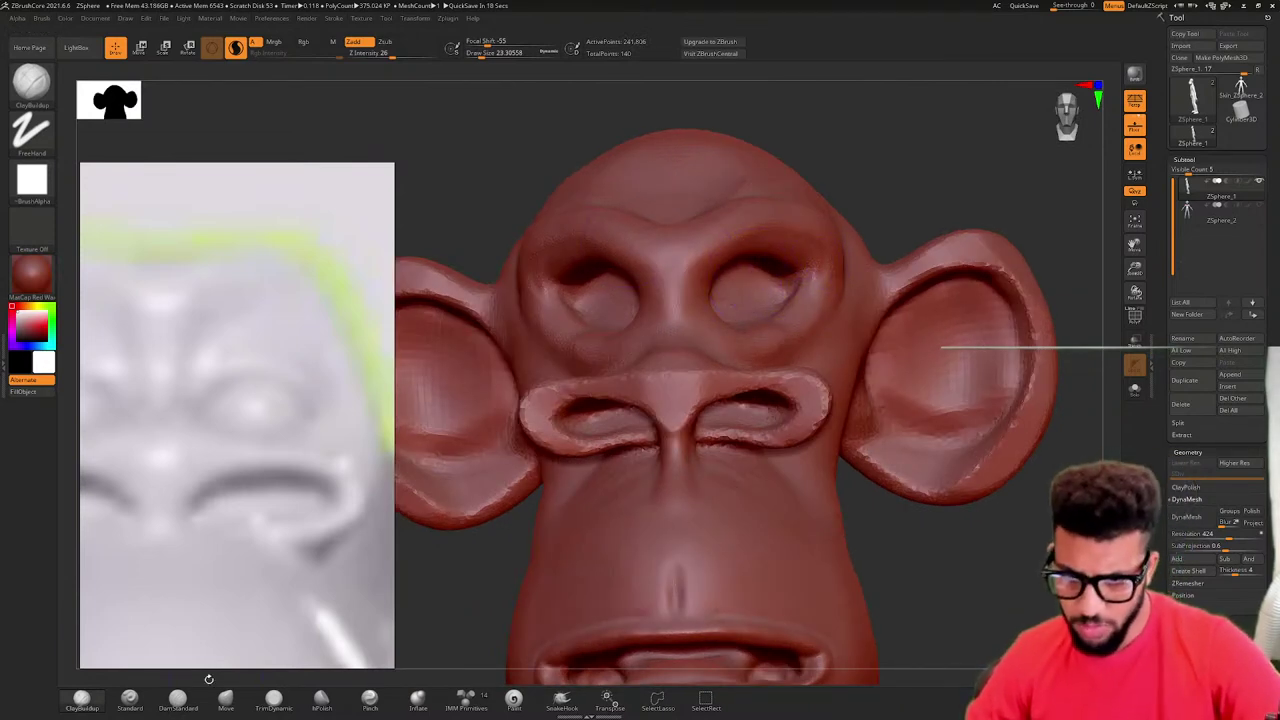
- Round off the outer upper corners of the eye sockets with the Move brush at a draw size of about 54
click(226, 697)
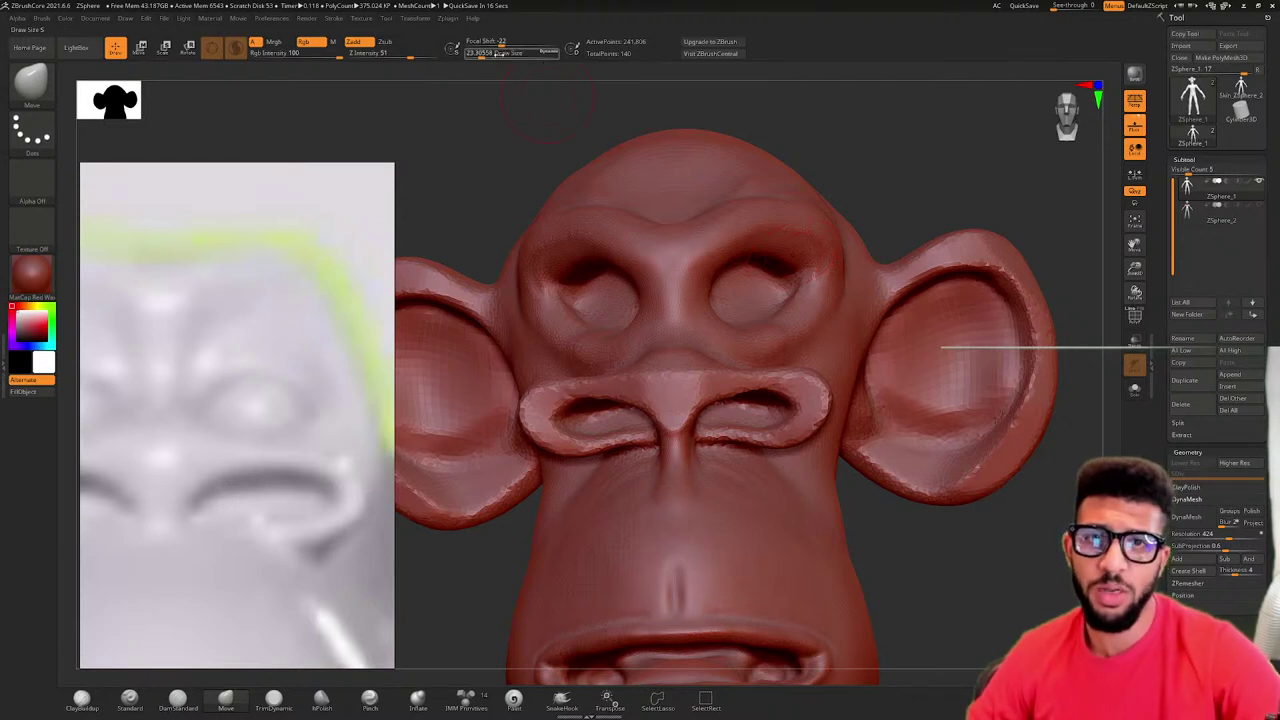
drag(484, 55, 490, 56)
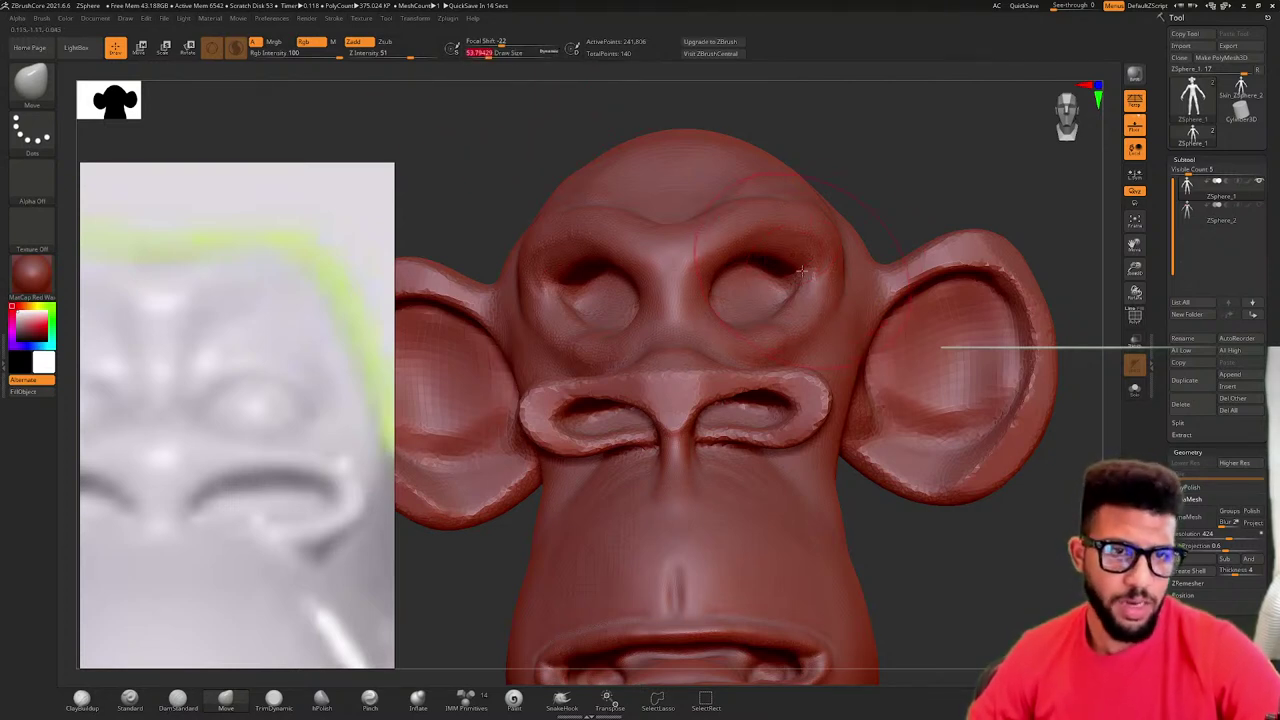
mouse_move(803, 271)
mouse_down()
mouse_move(802, 287)
mouse_move(776, 257)
mouse_up()
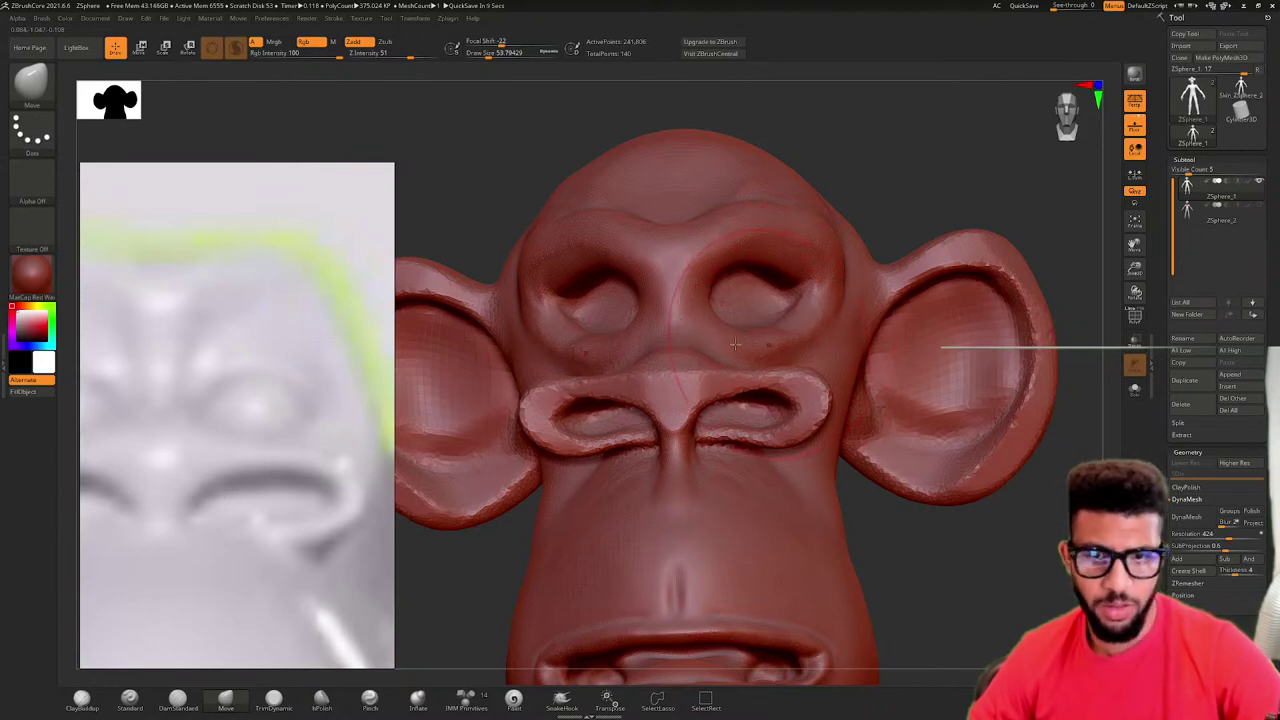
drag(264, 378, 277, 370)
scroll(277, 370, down, 5)
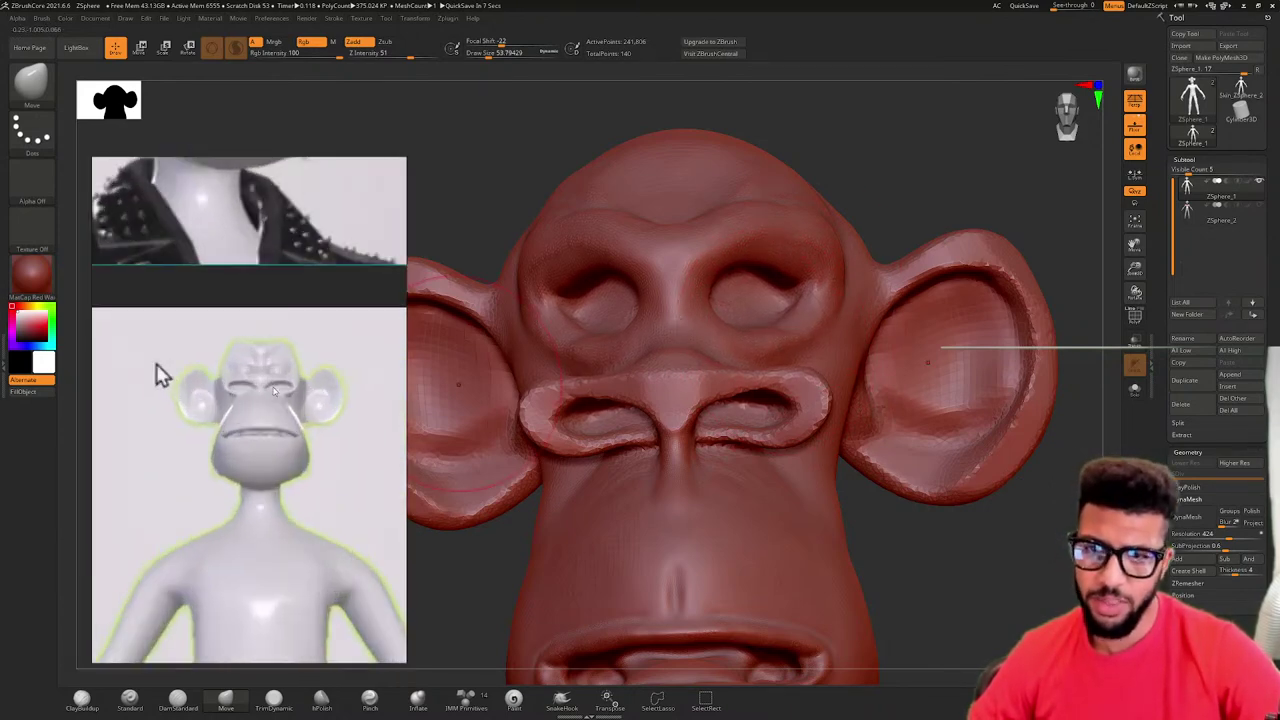
scroll(275, 390, down, 1)
- Lower the brows and narrow the eye sockets with the Move brush, adjusting the inner and outer eye corners to the reference face
shift+drag(940, 600, 948, 459)
mouse_move(727, 190)
mouse_down()
mouse_move(730, 207)
mouse_move(765, 191)
mouse_move(818, 231)
mouse_up()
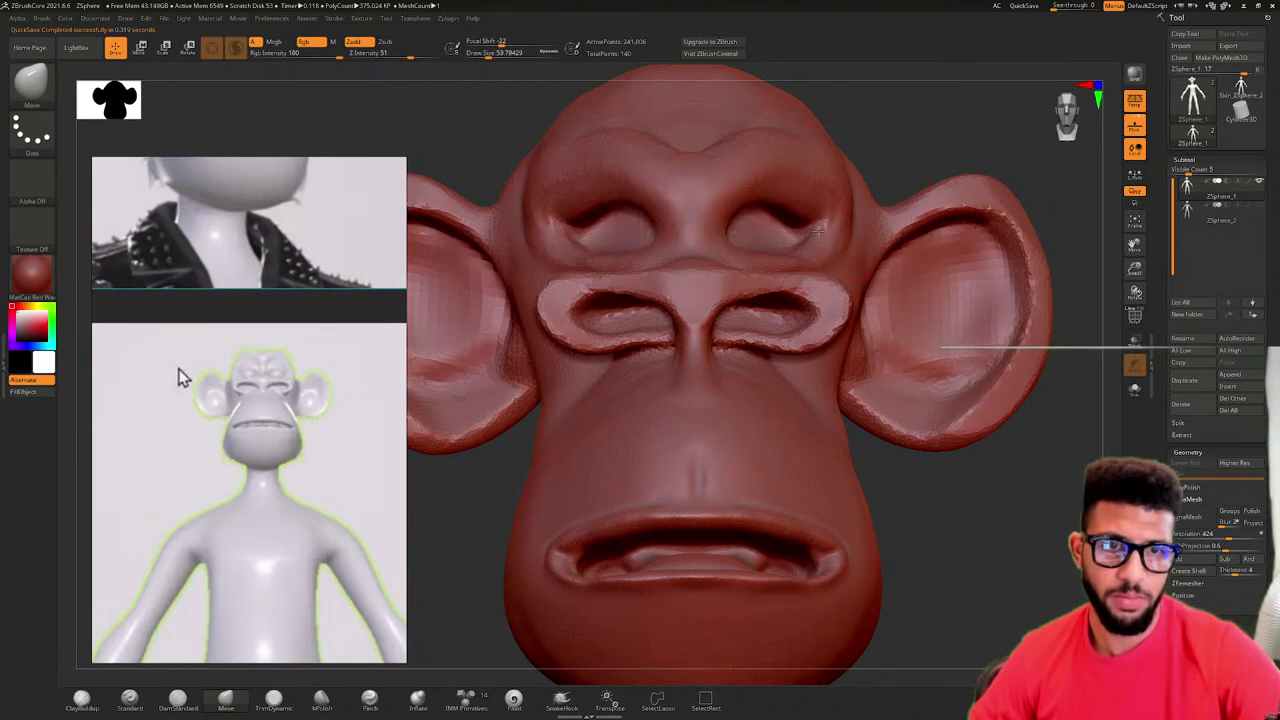
click(1024, 8)
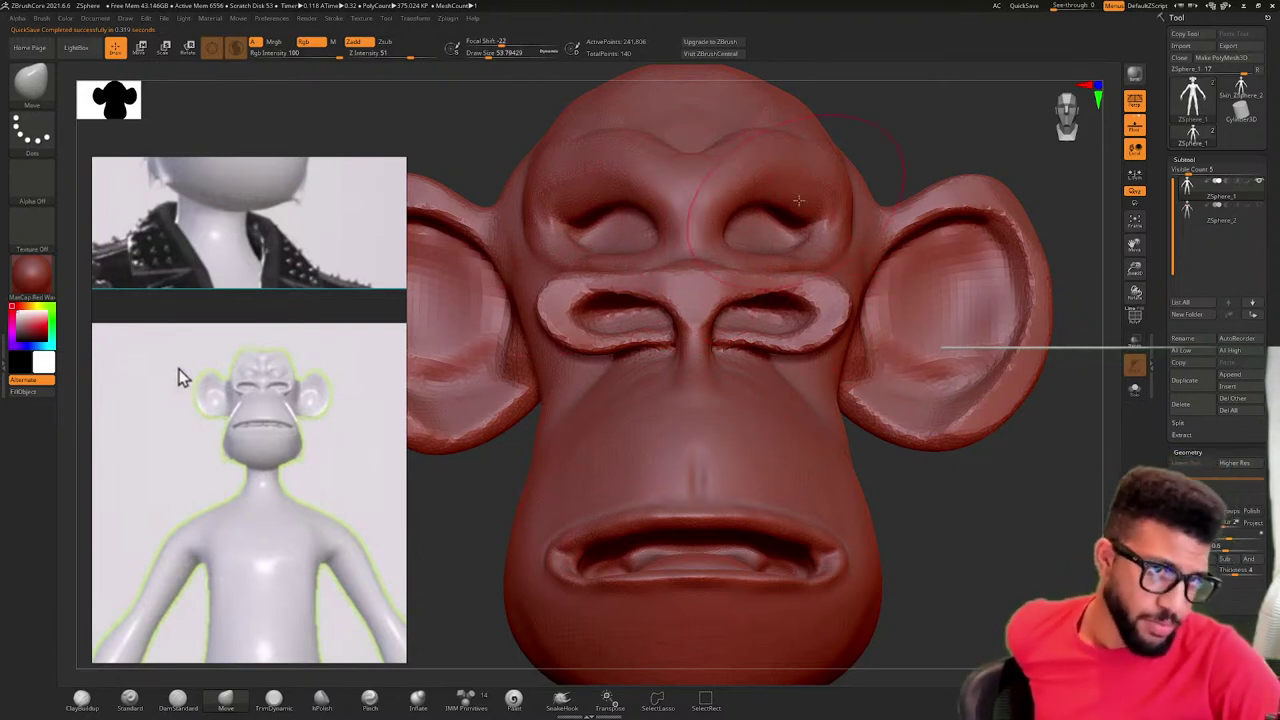
drag(824, 207, 835, 210)
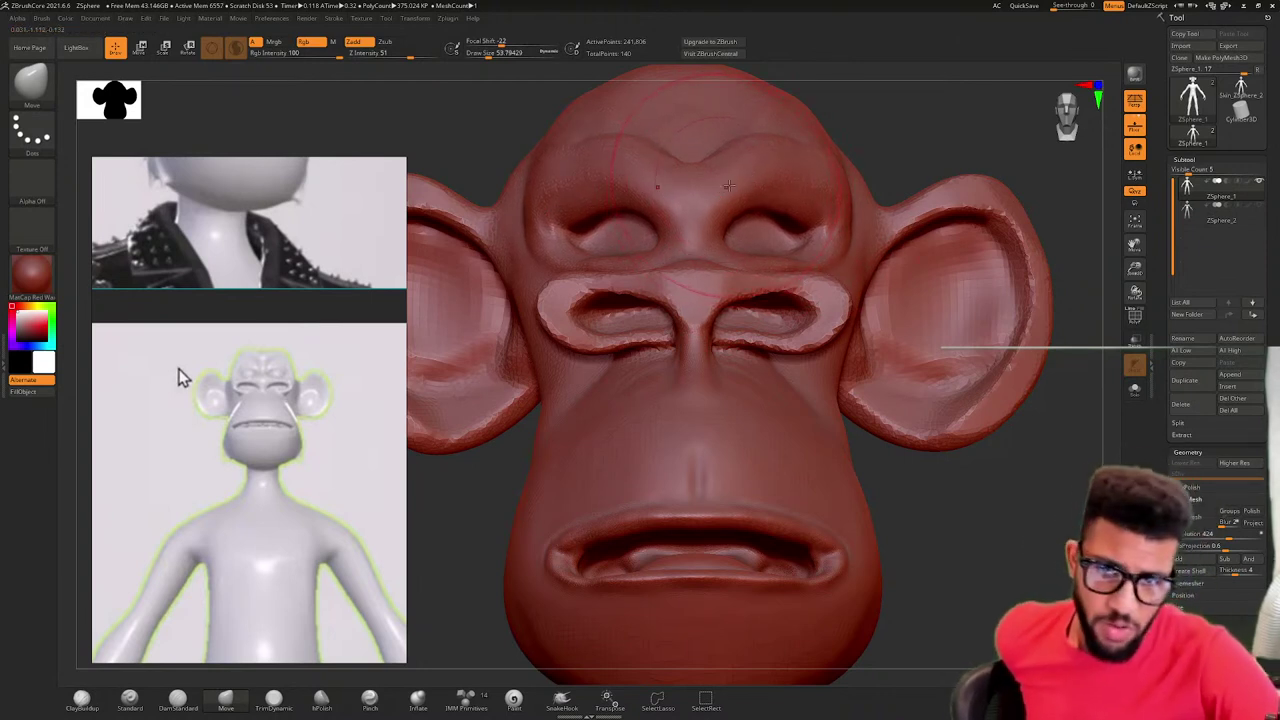
mouse_move(732, 185)
mouse_down()
mouse_move(707, 224)
mouse_move(727, 229)
mouse_up()
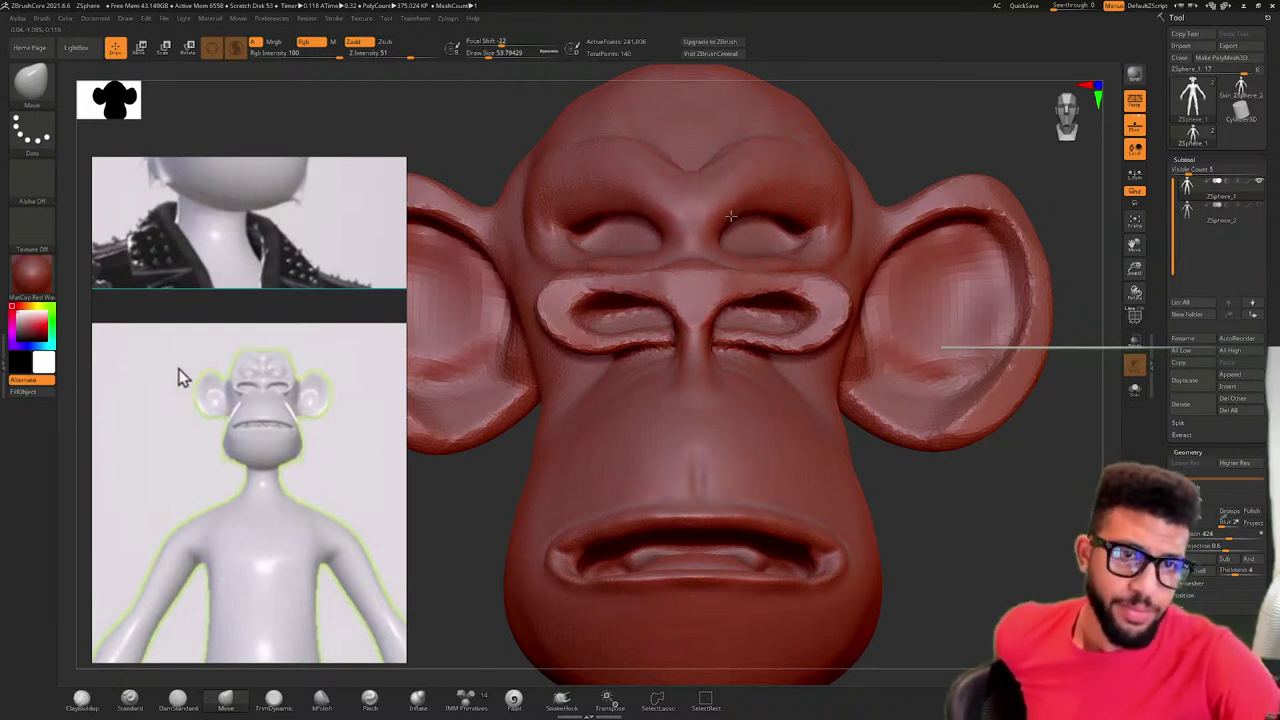
drag(806, 252, 818, 255)
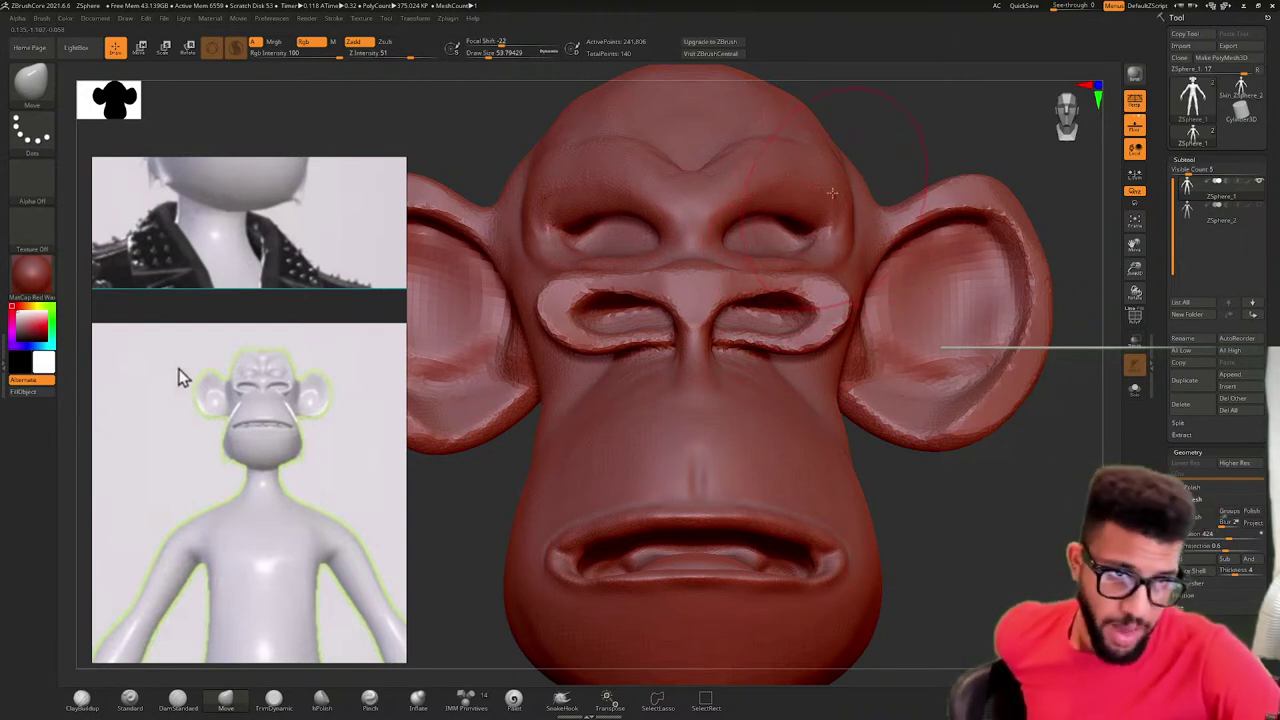
drag(831, 170, 832, 180)
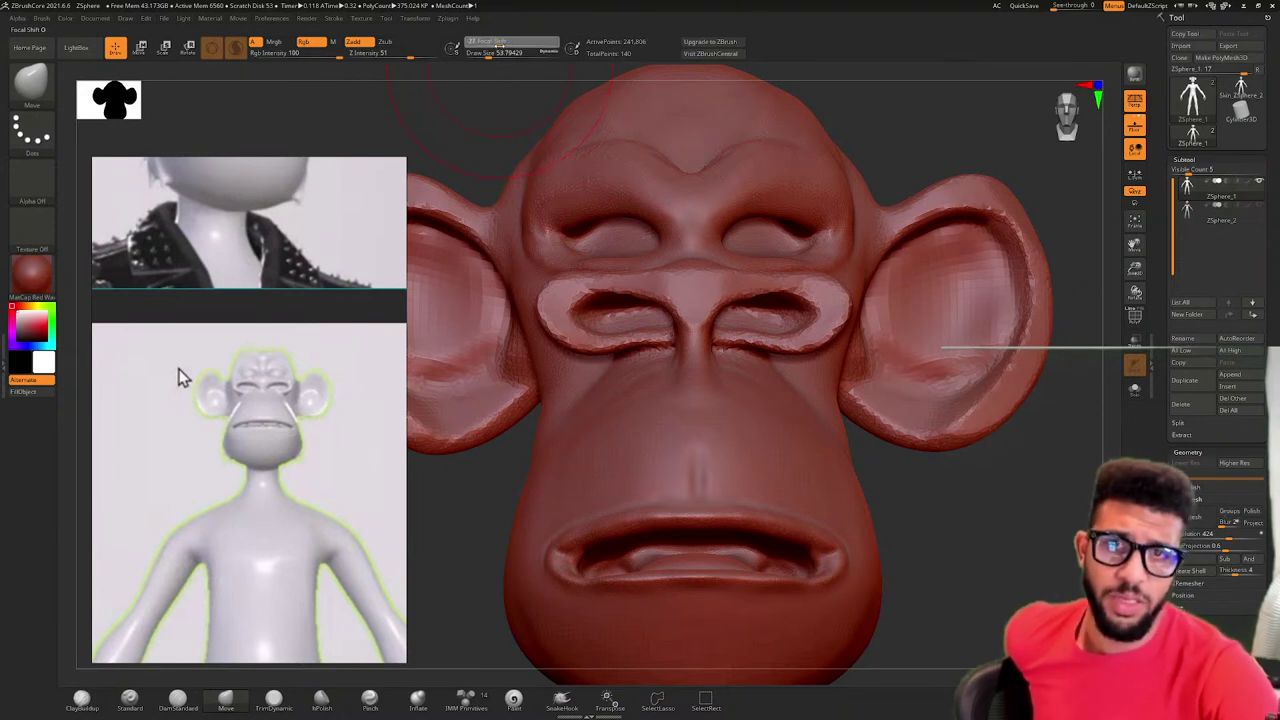
- Reshape the outer corners of the eye sockets with the Move brush at a draw size of about 37
drag(489, 54, 481, 57)
click(475, 58)
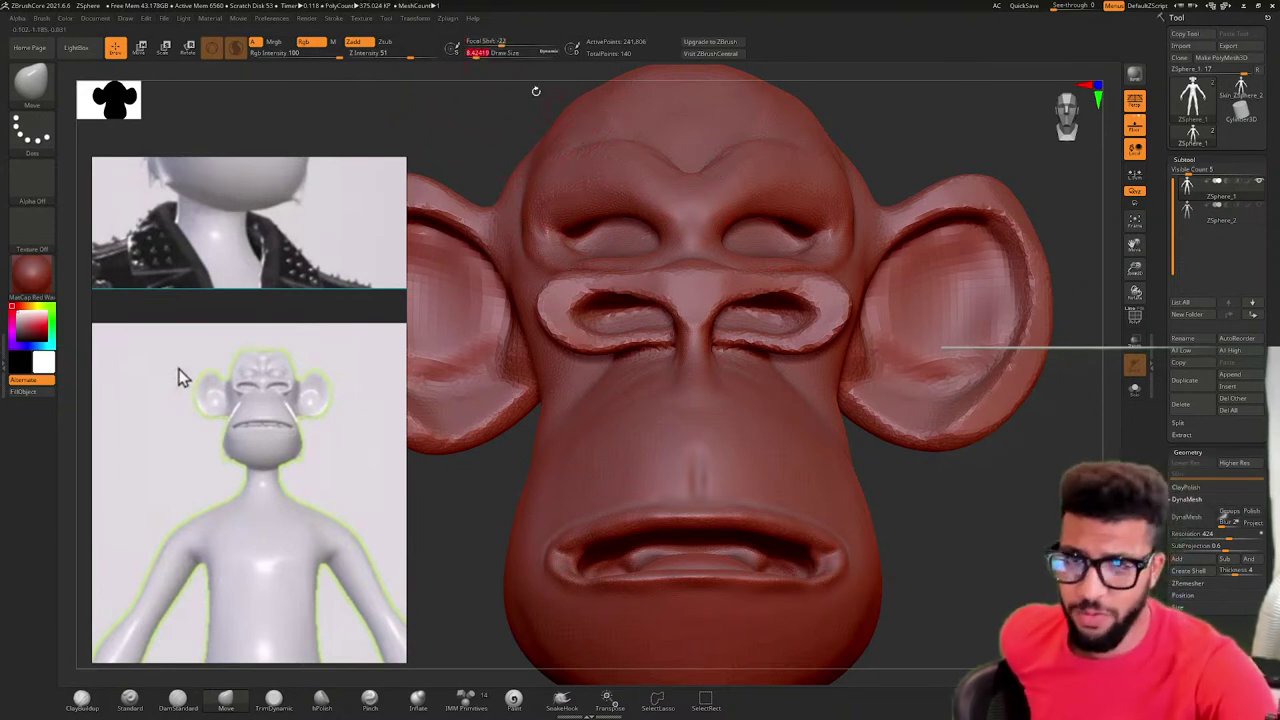
click(483, 57)
key([)
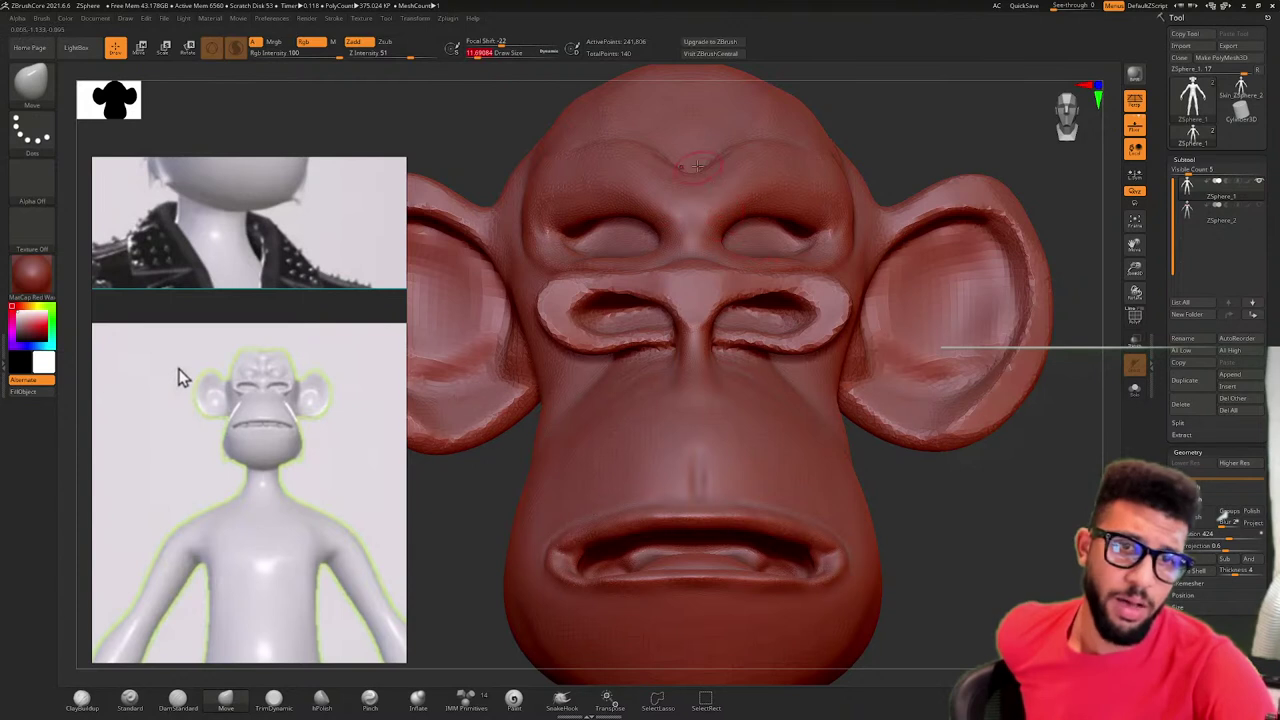
key(])
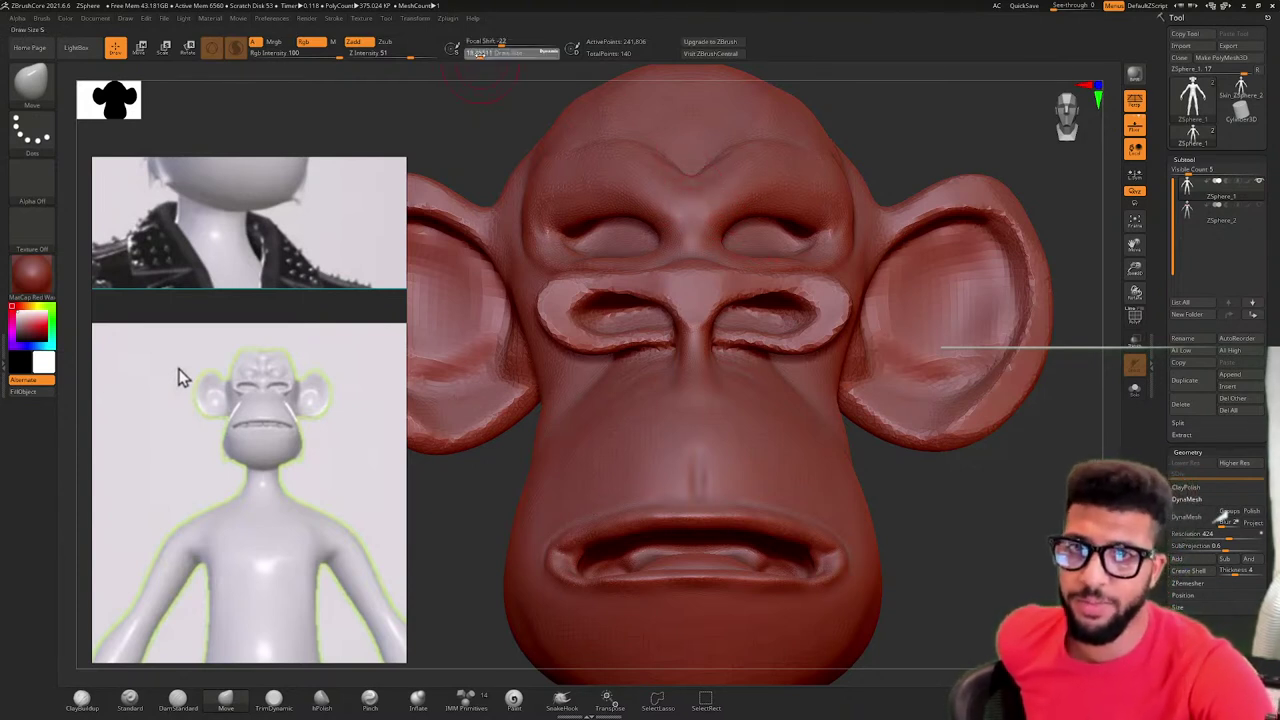
drag(485, 53, 487, 53)
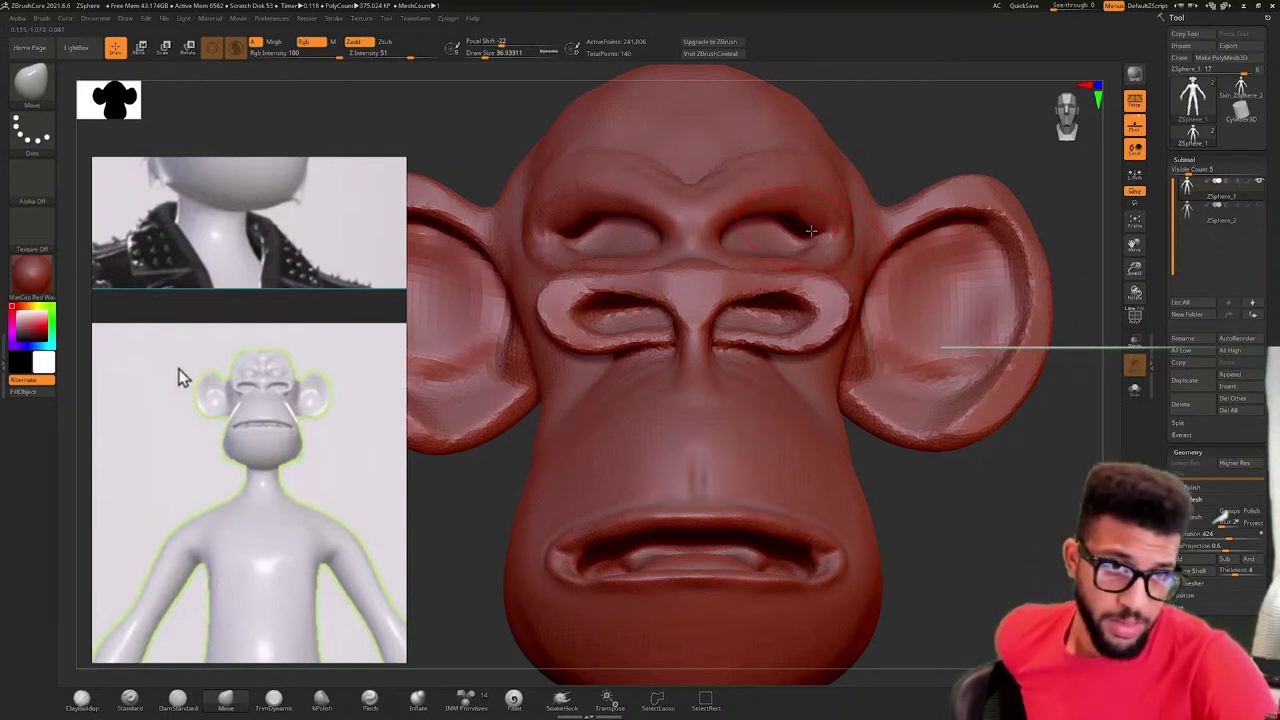
drag(799, 225, 812, 220)
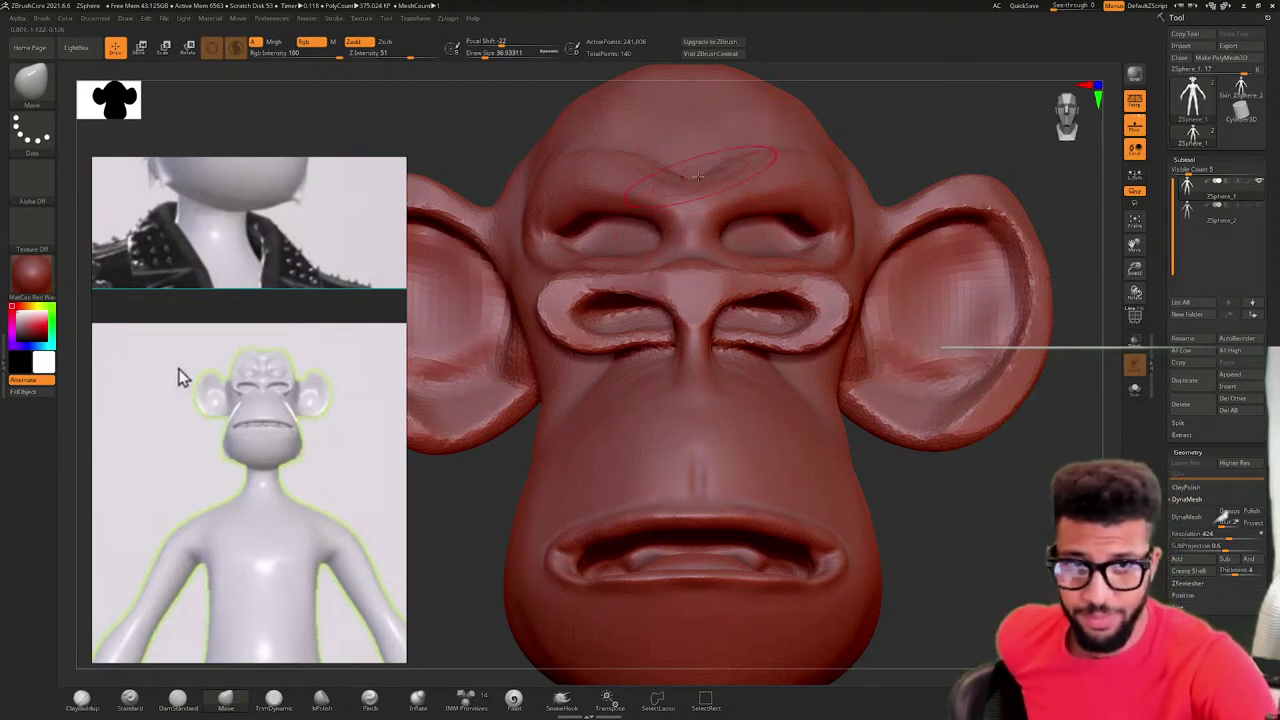
- Pull the outer eye socket corner forward from the side with the Move brush, and smooth it into the temple
mouse_move(937, 138)
mouse_down()
mouse_move(945, 190)
mouse_move(895, 161)
mouse_up()
drag(928, 150, 881, 157)
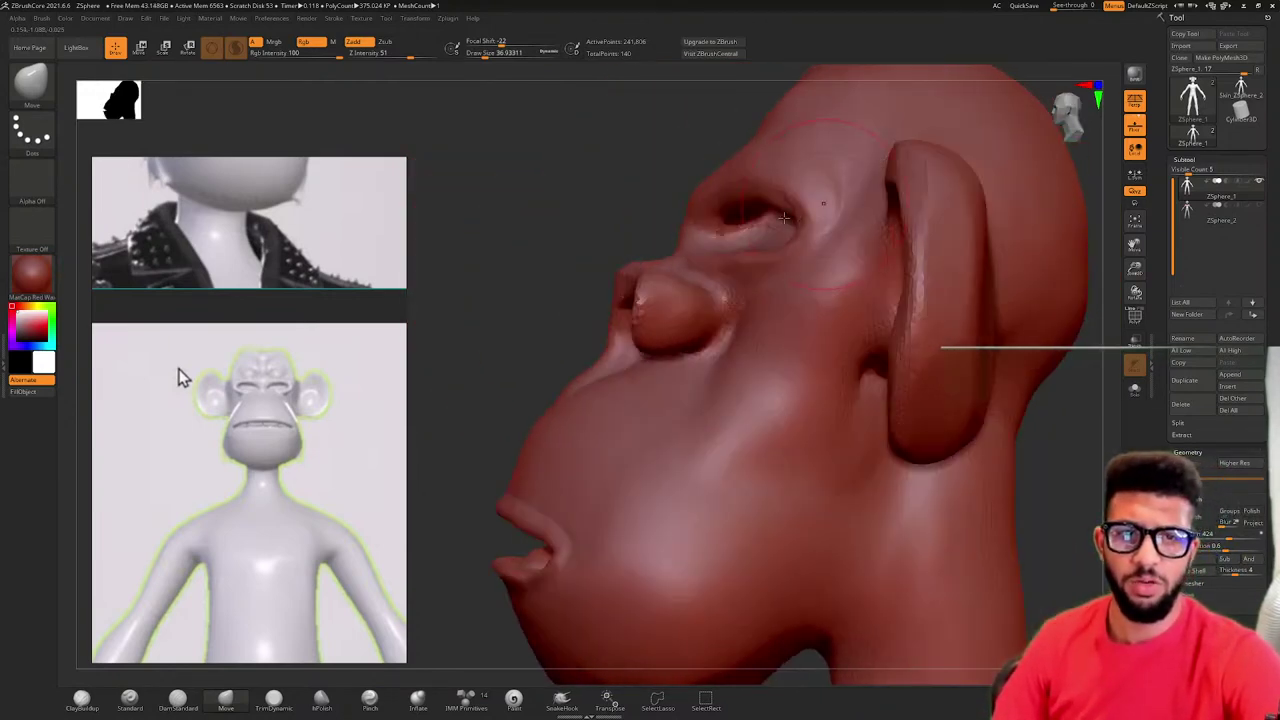
mouse_move(798, 212)
mouse_down()
mouse_move(746, 218)
mouse_move(757, 219)
mouse_up()
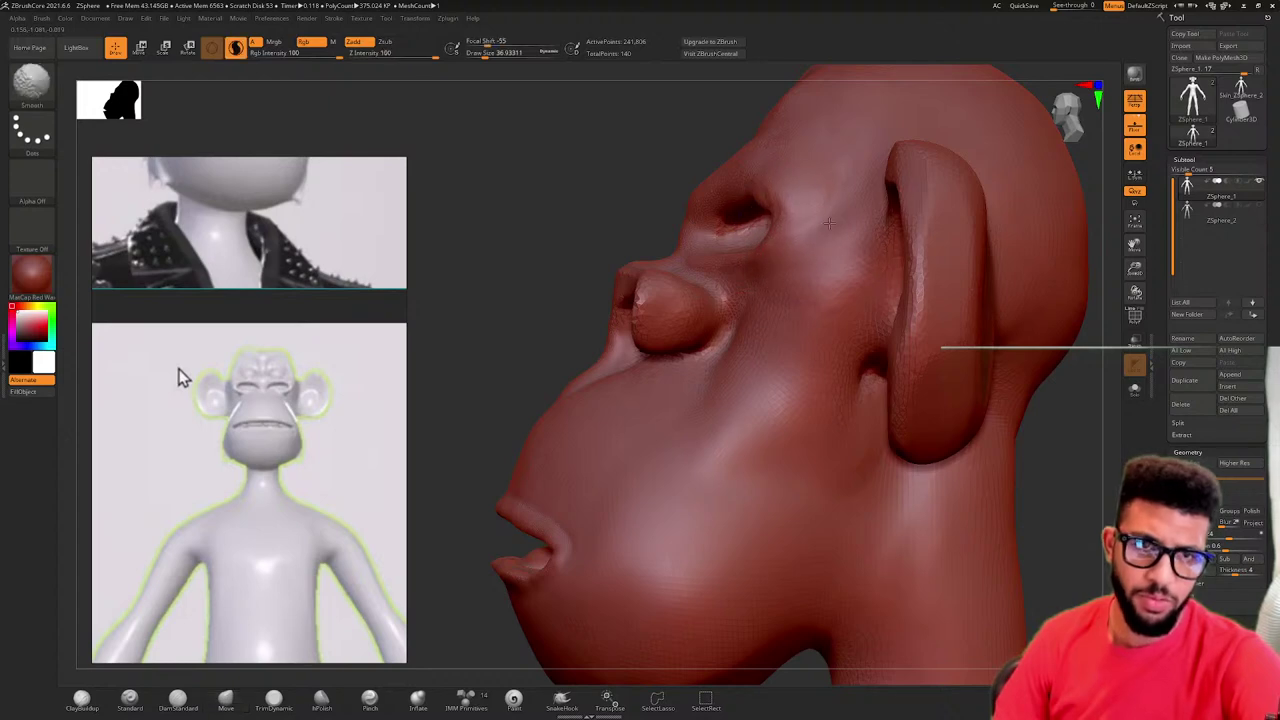
right_drag(786, 214, 825, 211)
shift+drag(822, 130, 778, 192)
drag(908, 149, 700, 221)
key(shift)
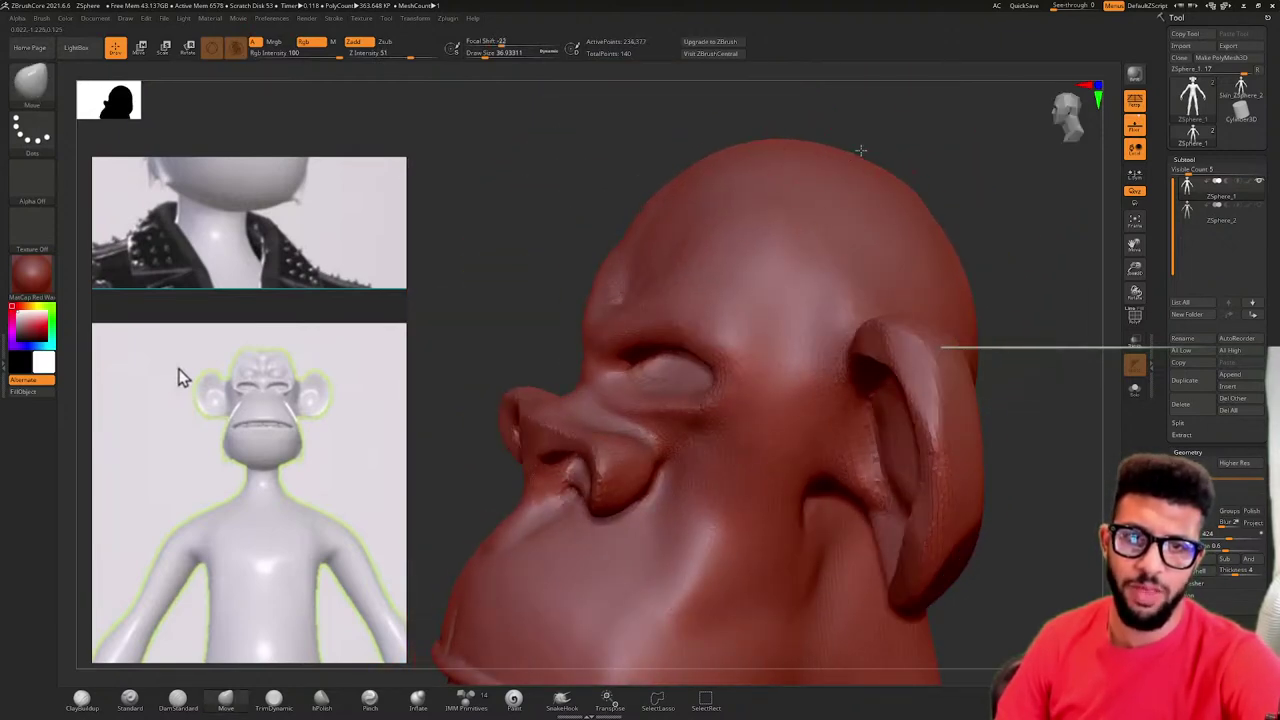
drag(857, 149, 764, 236)
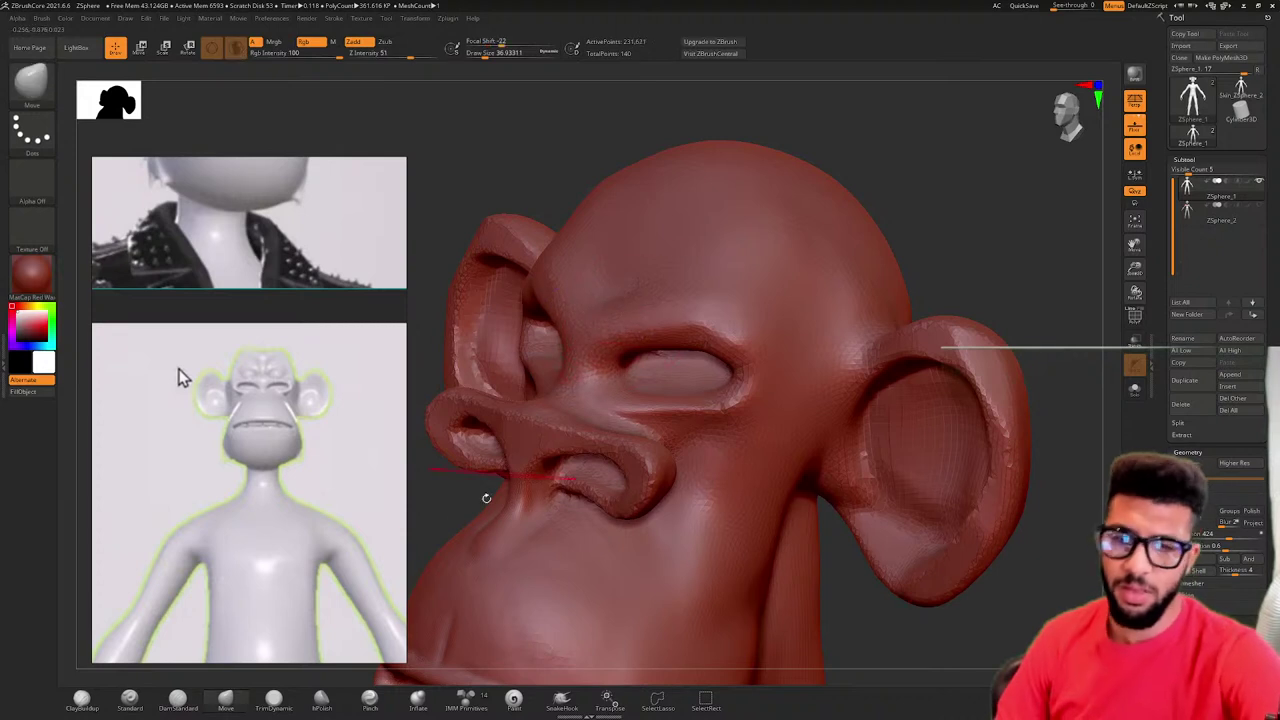
- Flatten the brow plane above the eye socket with the MPolish brush at a draw size of about 37, and undo the last stroke
click(178, 700)
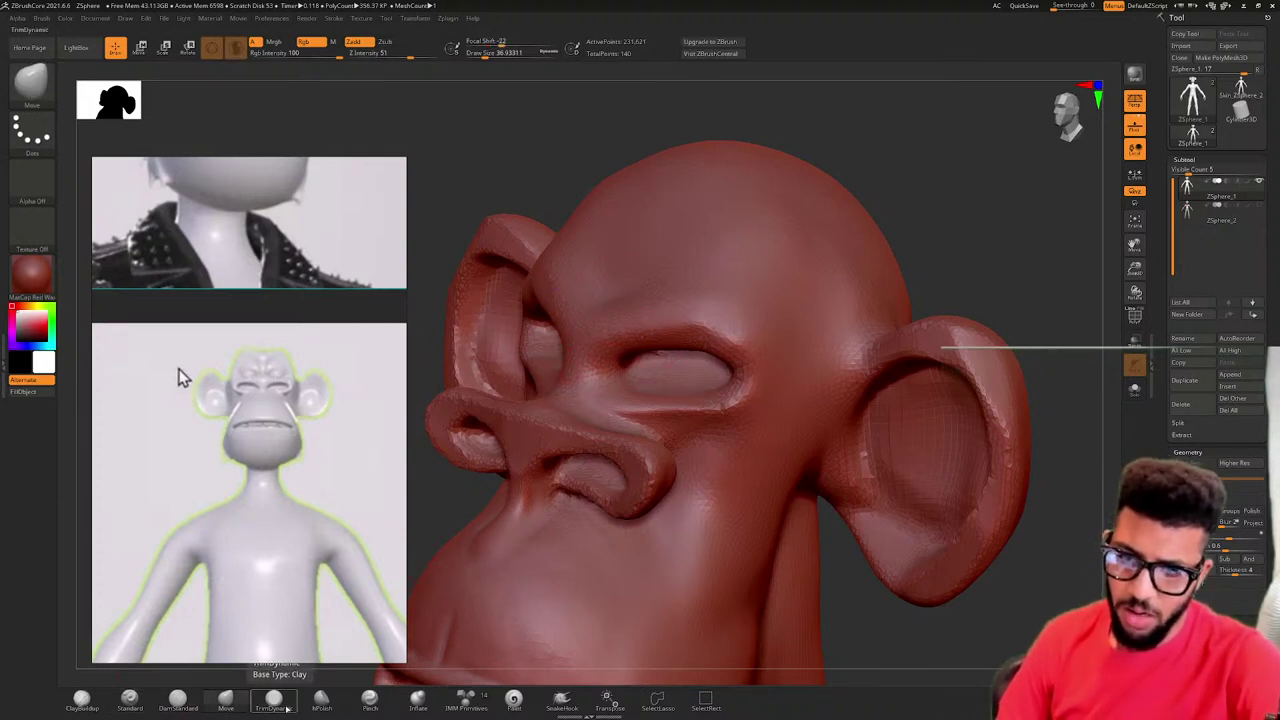
click(321, 700)
drag(606, 336, 589, 342)
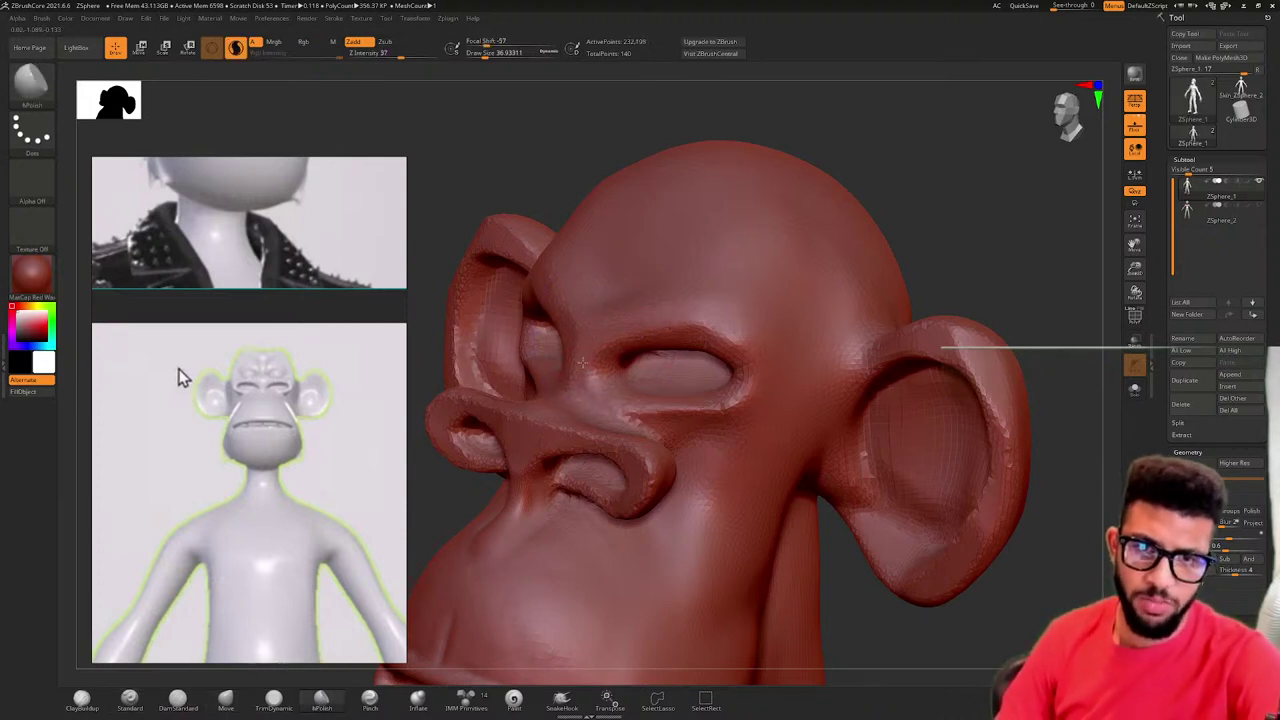
mouse_move(665, 326)
mouse_down()
mouse_move(735, 338)
mouse_move(722, 408)
mouse_up()
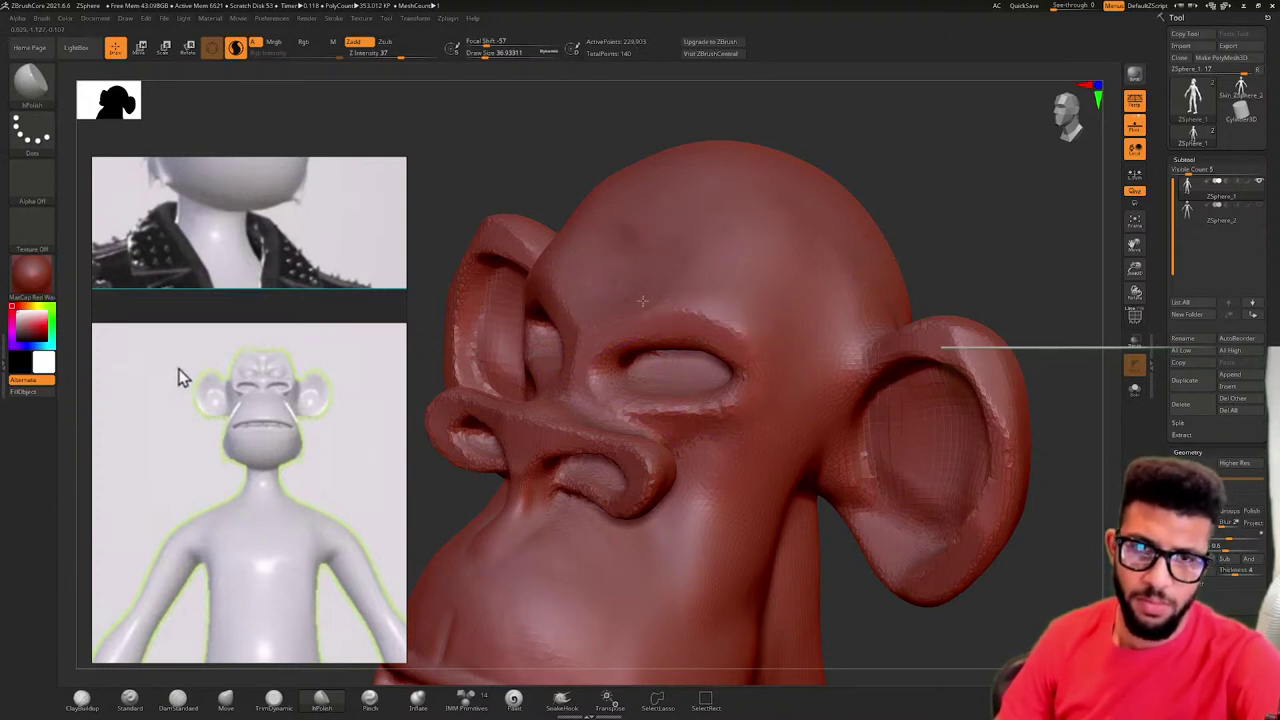
key(ctrl+z)
- Sharpen the brow edge and the upper and outer eye socket rims with the MPolish brush at a draw size of about 16
drag(487, 54, 484, 55)
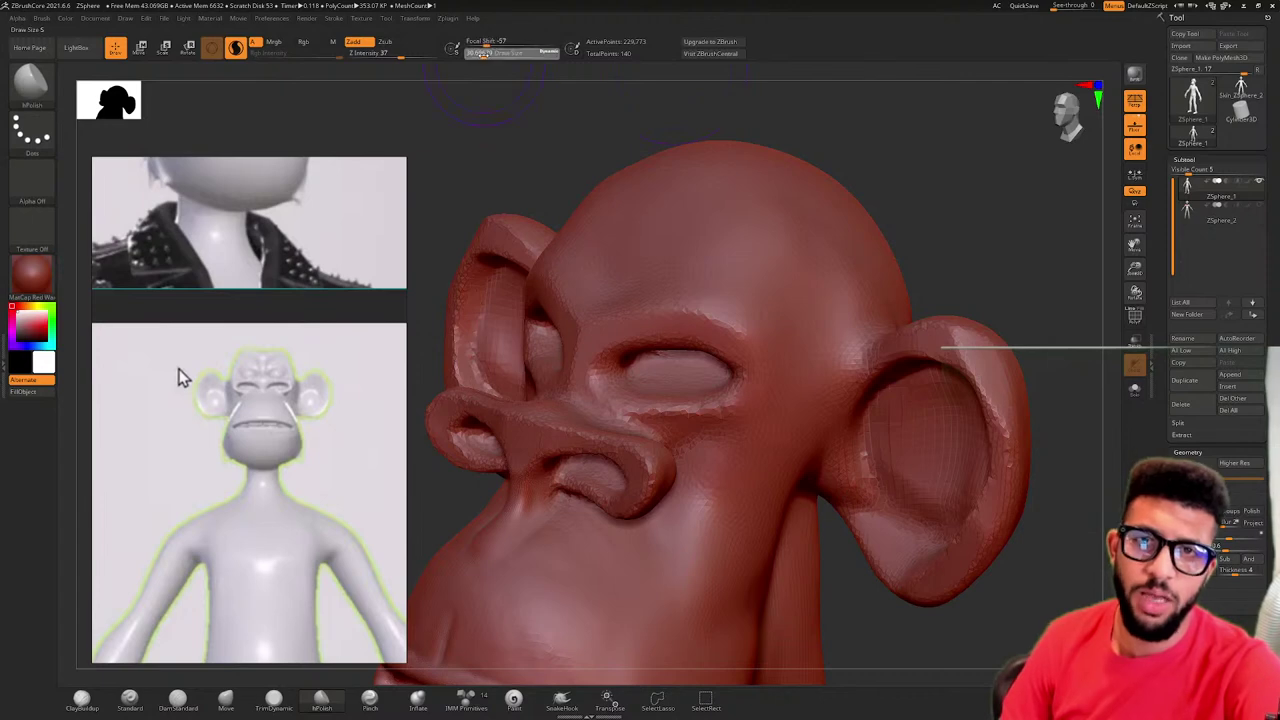
drag(802, 119, 836, 182)
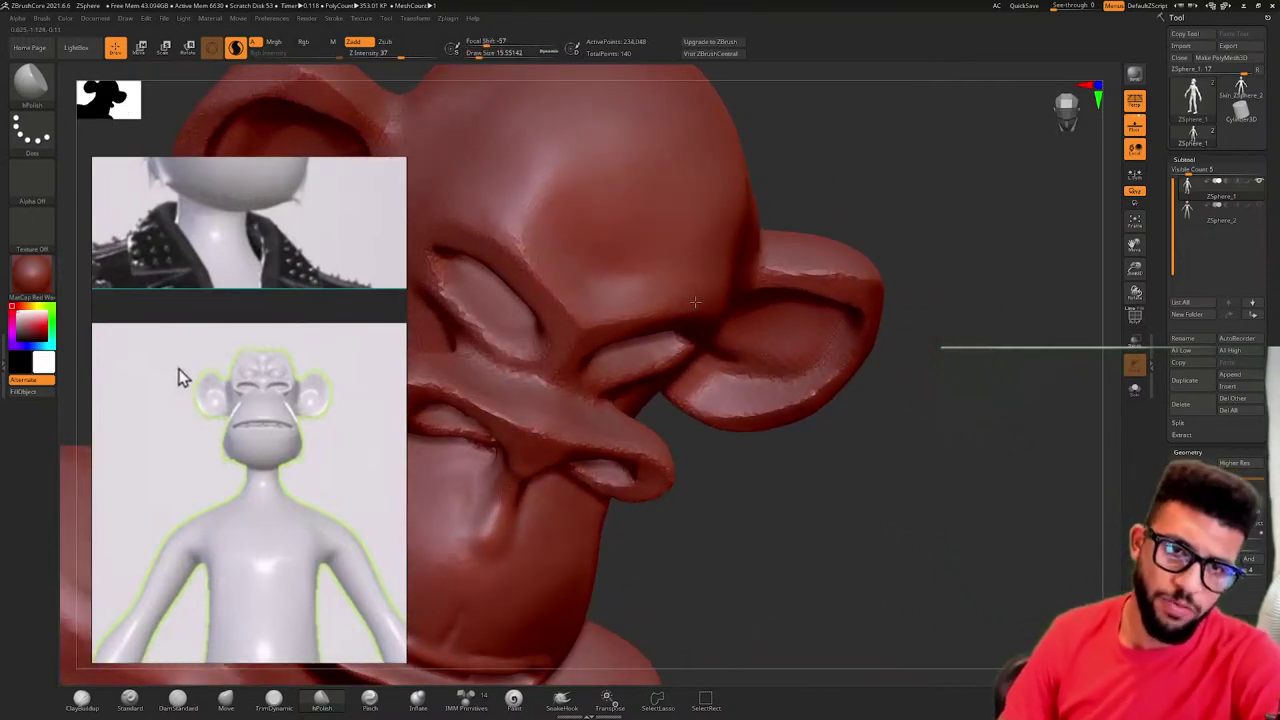
drag(791, 206, 750, 285)
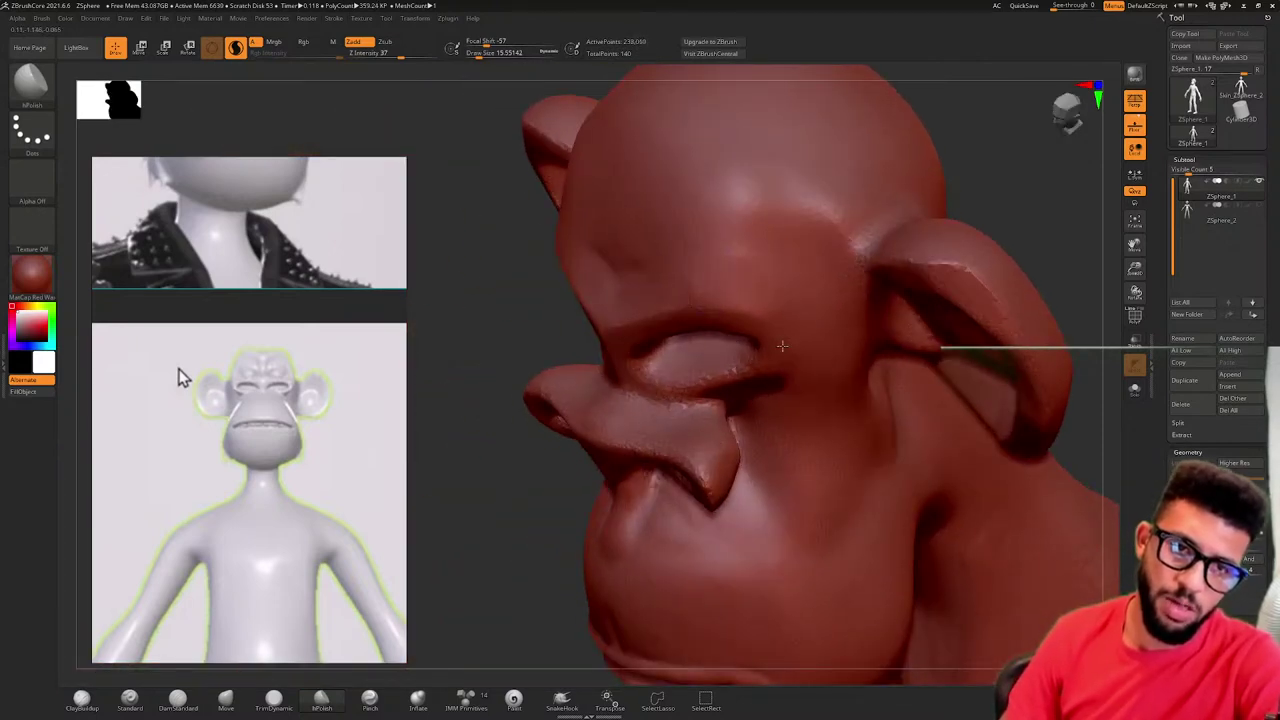
drag(970, 188, 1052, 128)
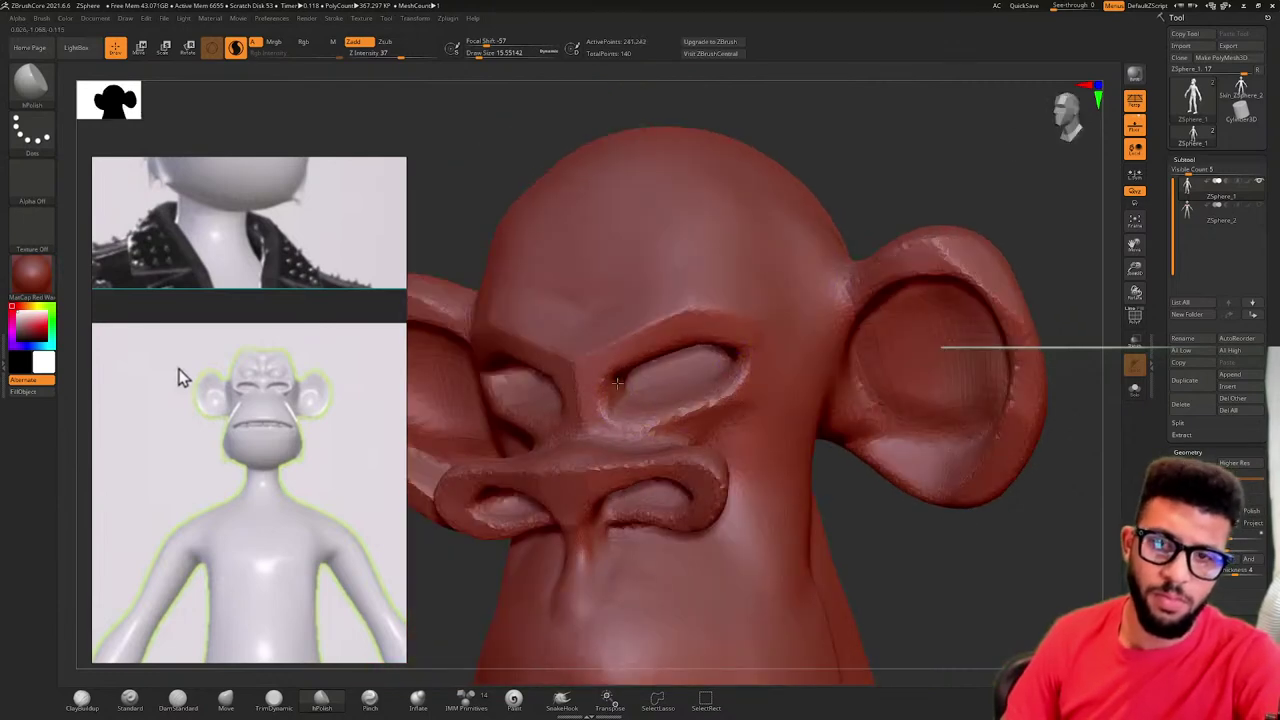
- Polish the inner and lower rims of the eye sockets and the sides of the nose bridge into crisp planes
mouse_move(819, 173)
mouse_down()
mouse_move(857, 134)
mouse_move(640, 292)
mouse_up()
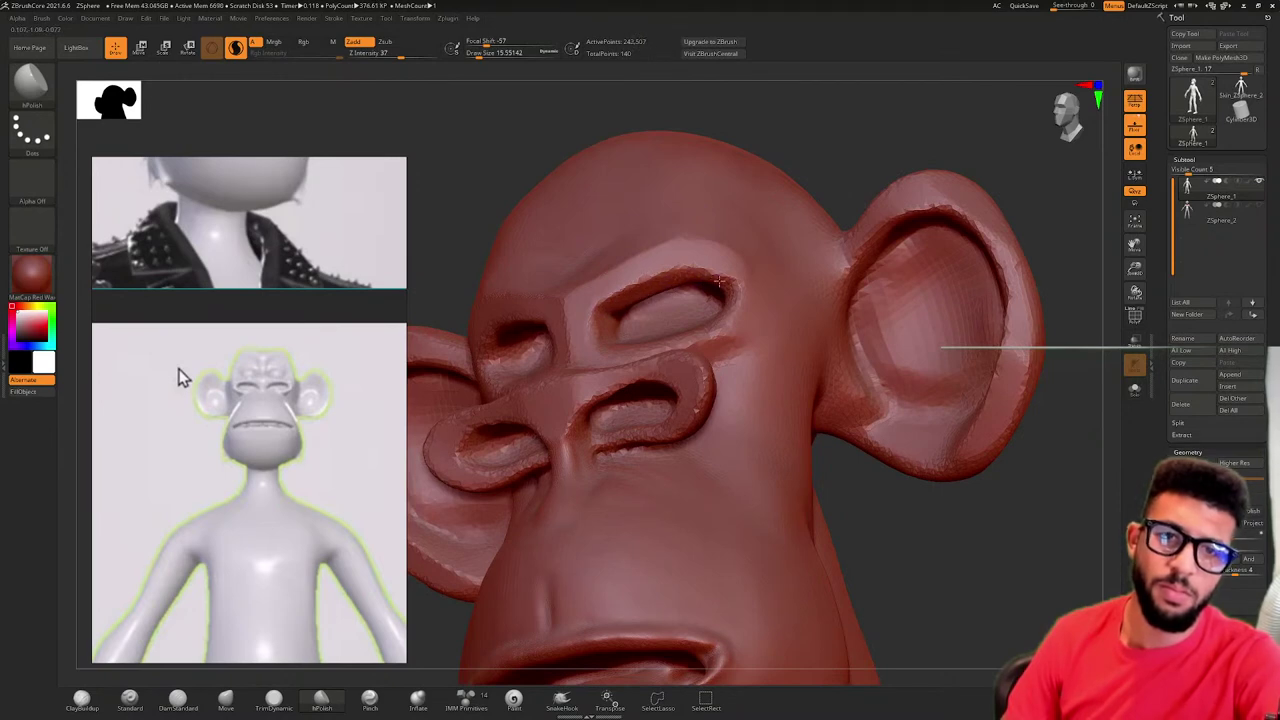
mouse_move(820, 186)
mouse_down()
mouse_move(884, 234)
mouse_move(872, 230)
mouse_up()
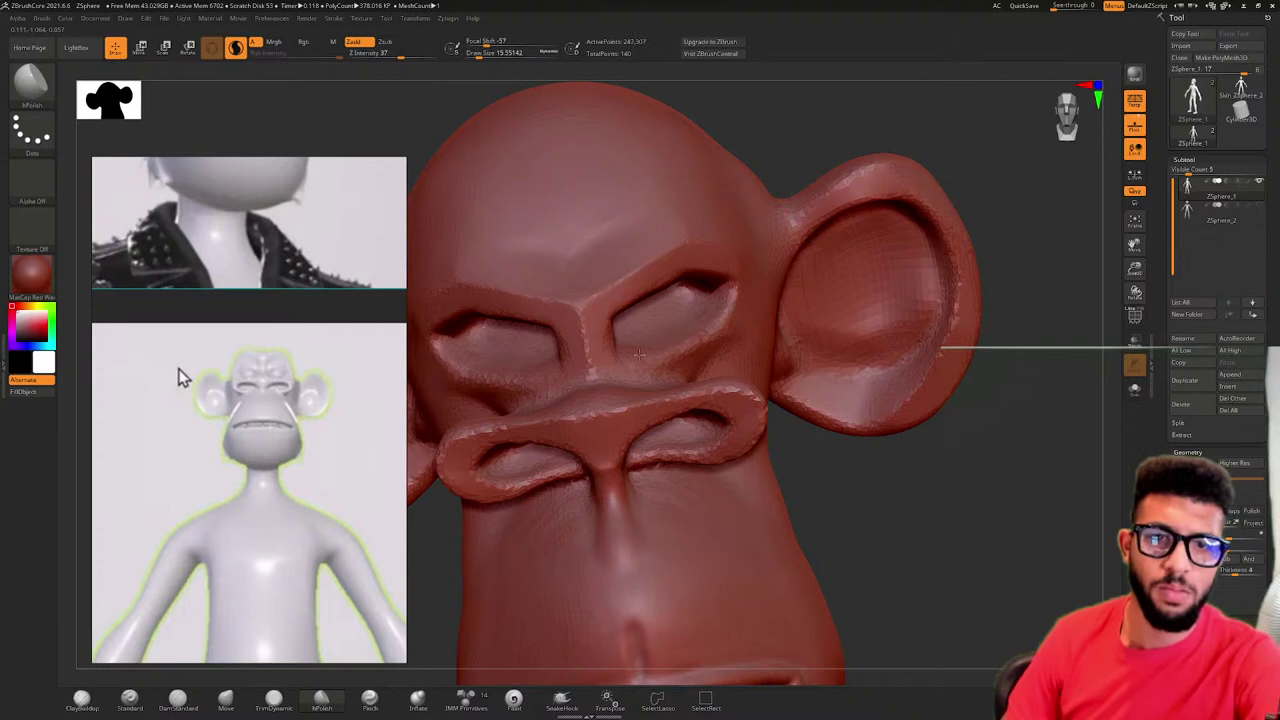
drag(639, 354, 652, 364)
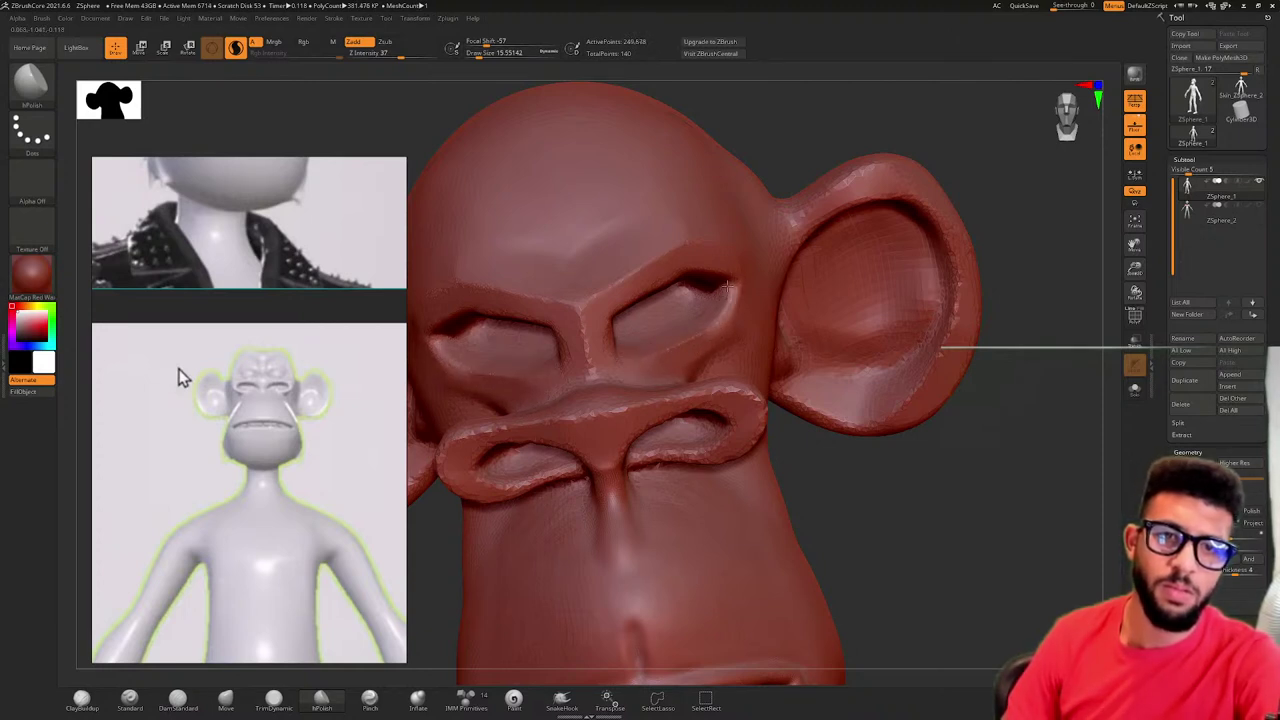
drag(728, 309, 725, 312)
- Quick-save the project, and compare the whole head with the face in the front reference image
mouse_move(793, 172)
mouse_down()
mouse_move(814, 154)
mouse_move(812, 226)
mouse_up()
drag(858, 317, 855, 275)
key(f)
click(1024, 6)
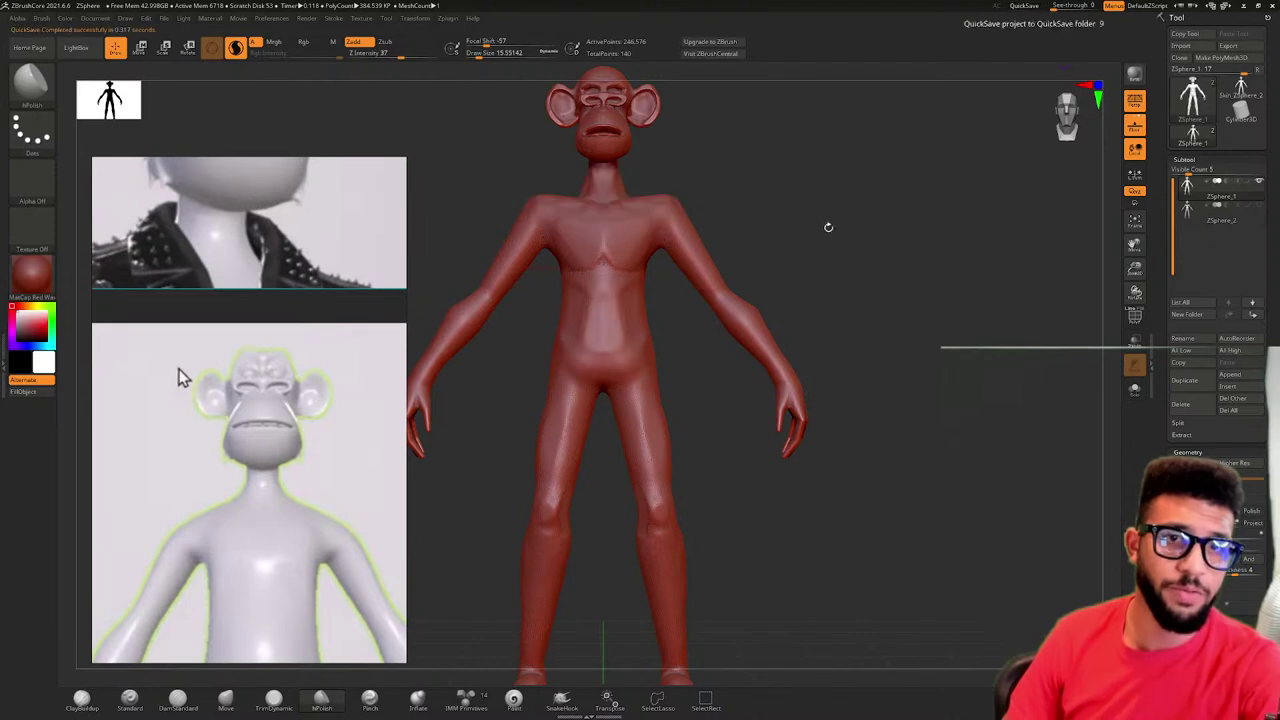
ctrl+right_drag(829, 226, 819, 370)
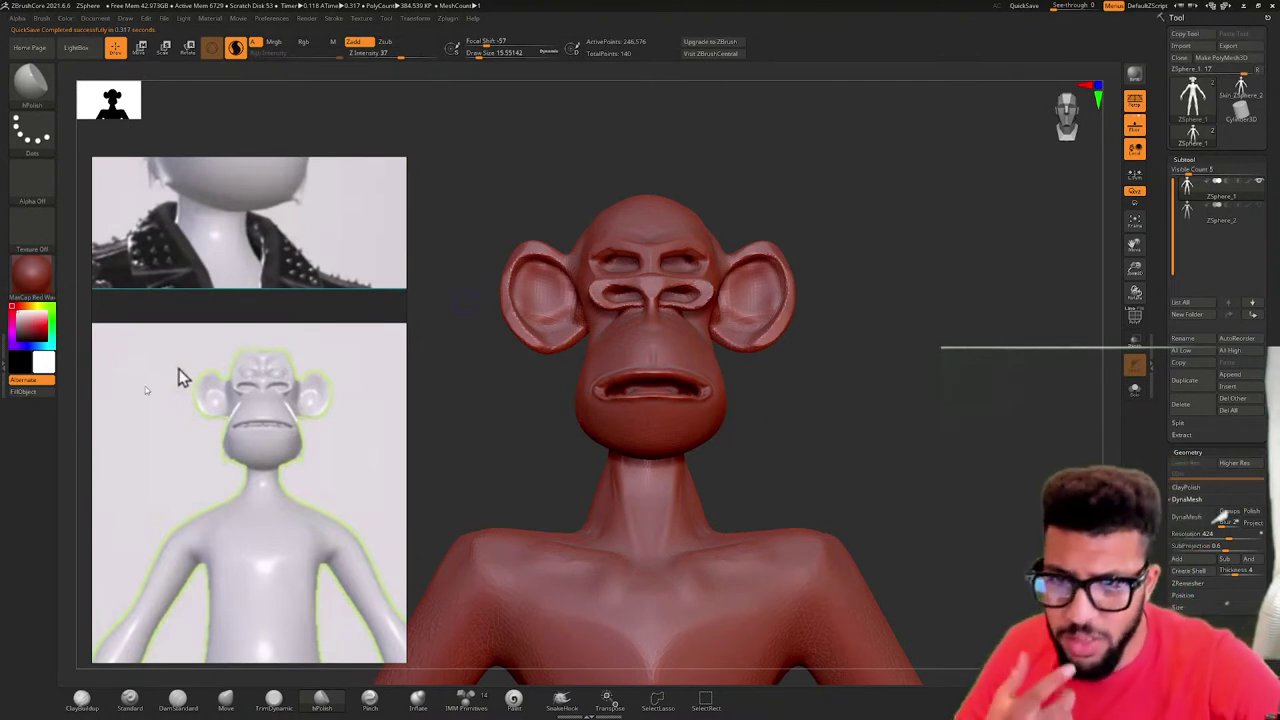
scroll(178, 375, up, 3)
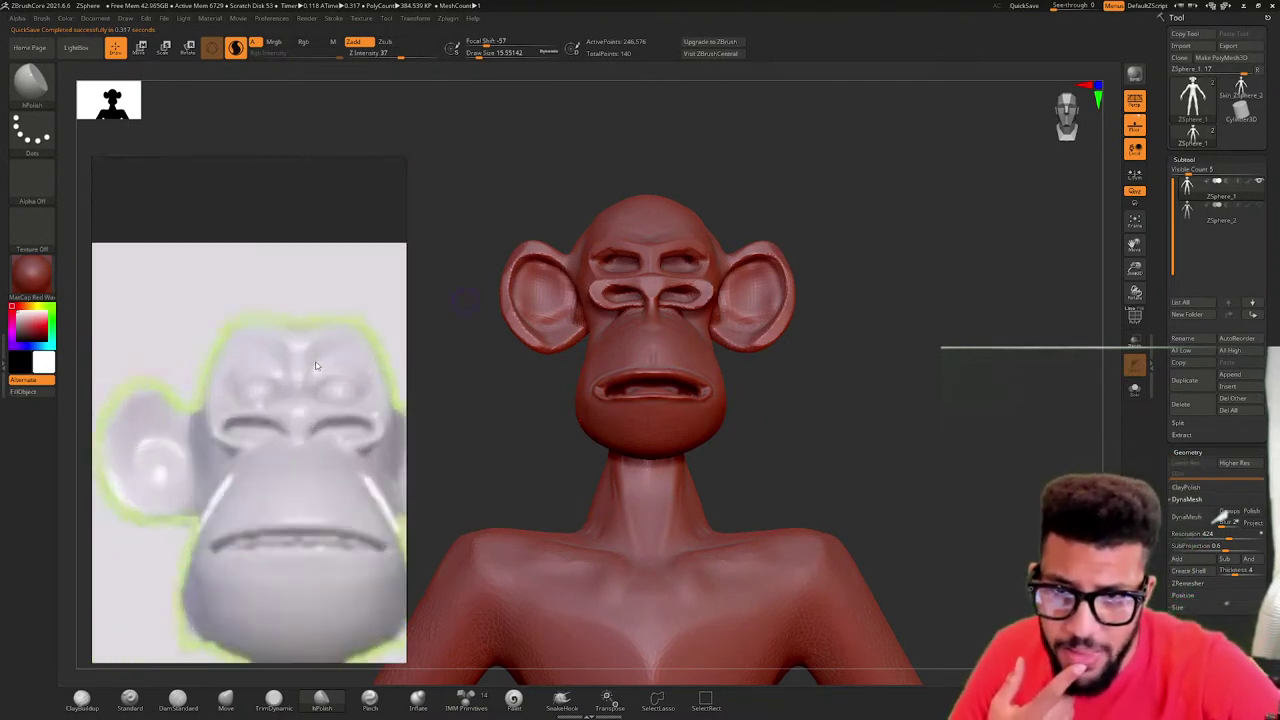
scroll(310, 370, down, 2)
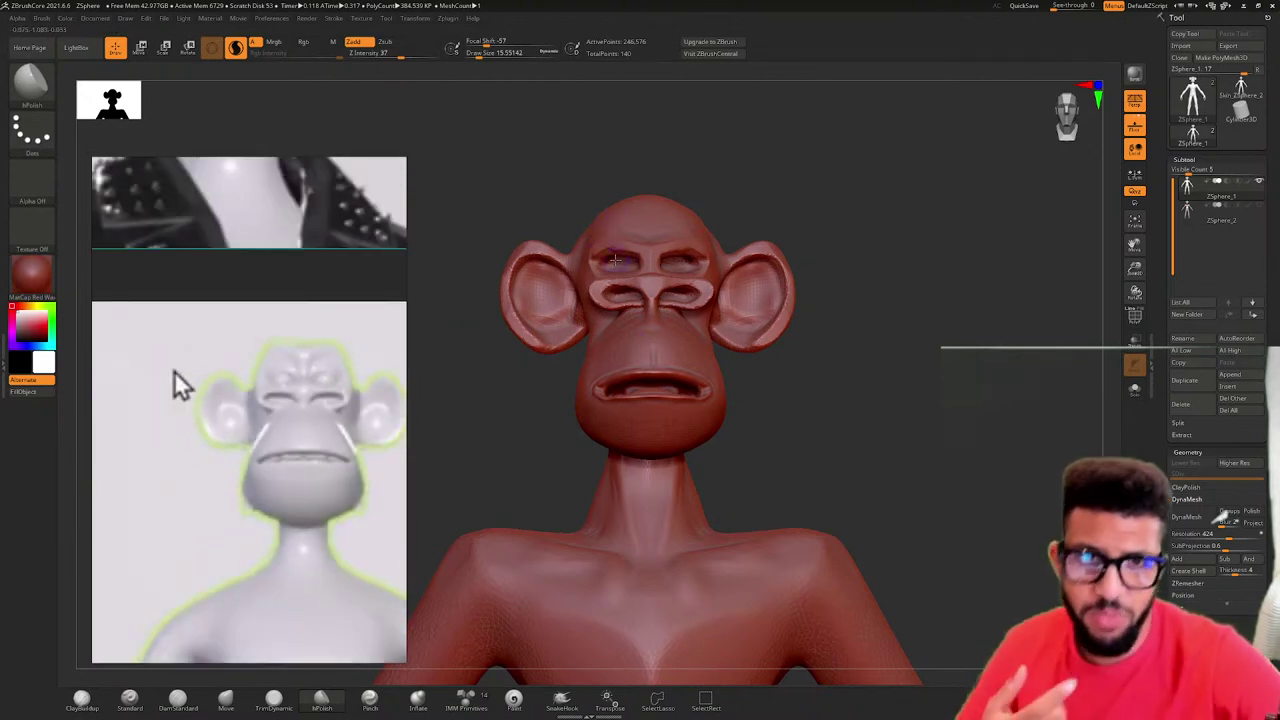
- Build up two rounded brow bulges across the forehead with the ClayBuildup brush at a draw size of about 17, and smooth them
key(b)
key(c)
key(b)
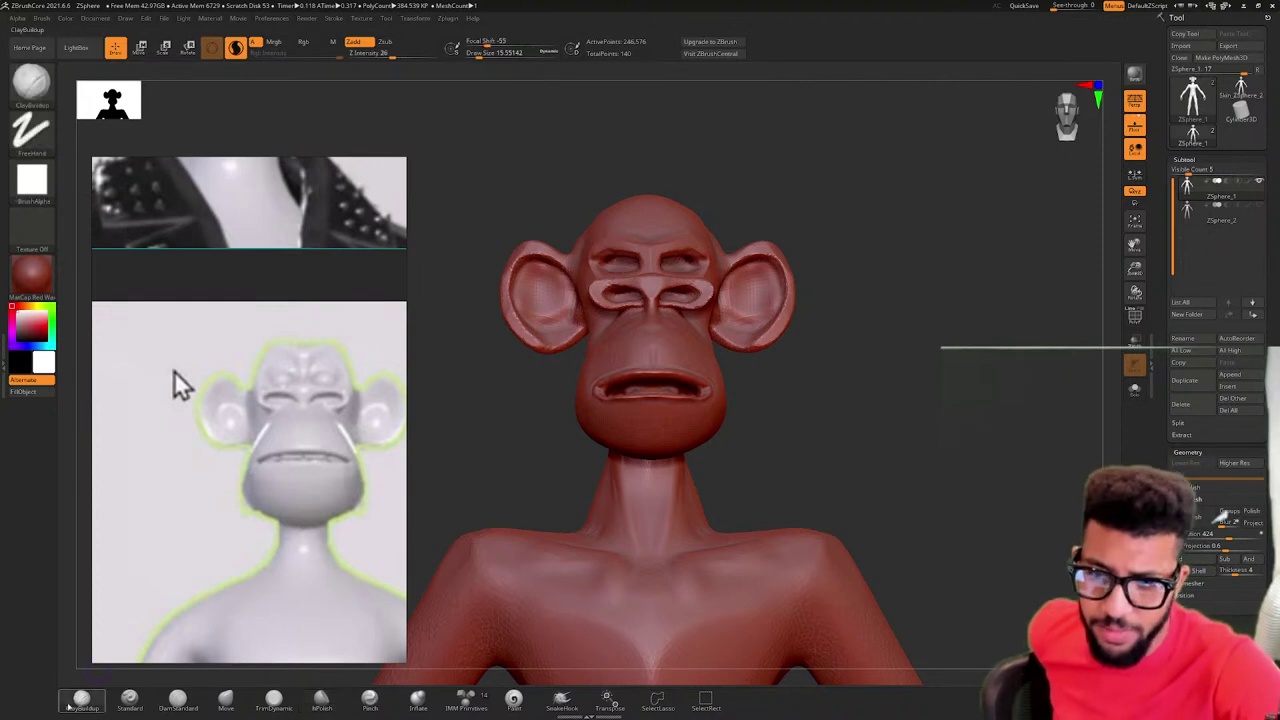
alt+drag(780, 135, 812, 279)
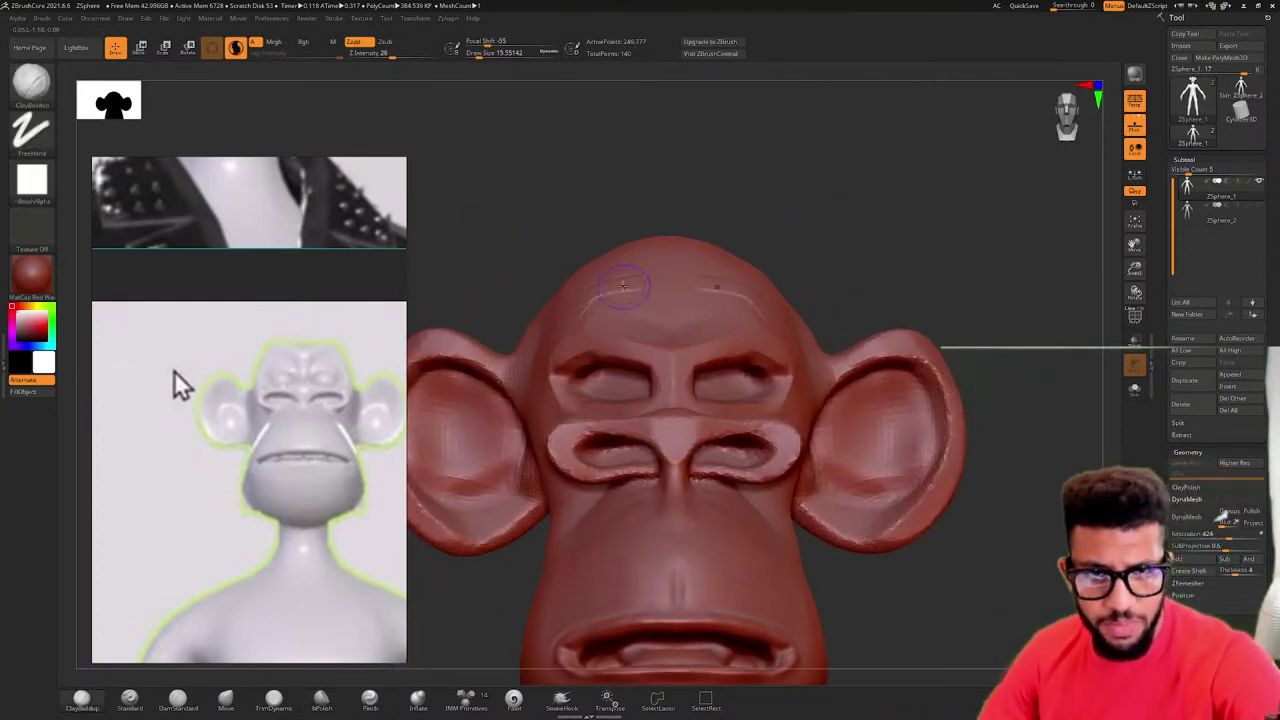
key(ctrl+z)
key(ctrl+z)
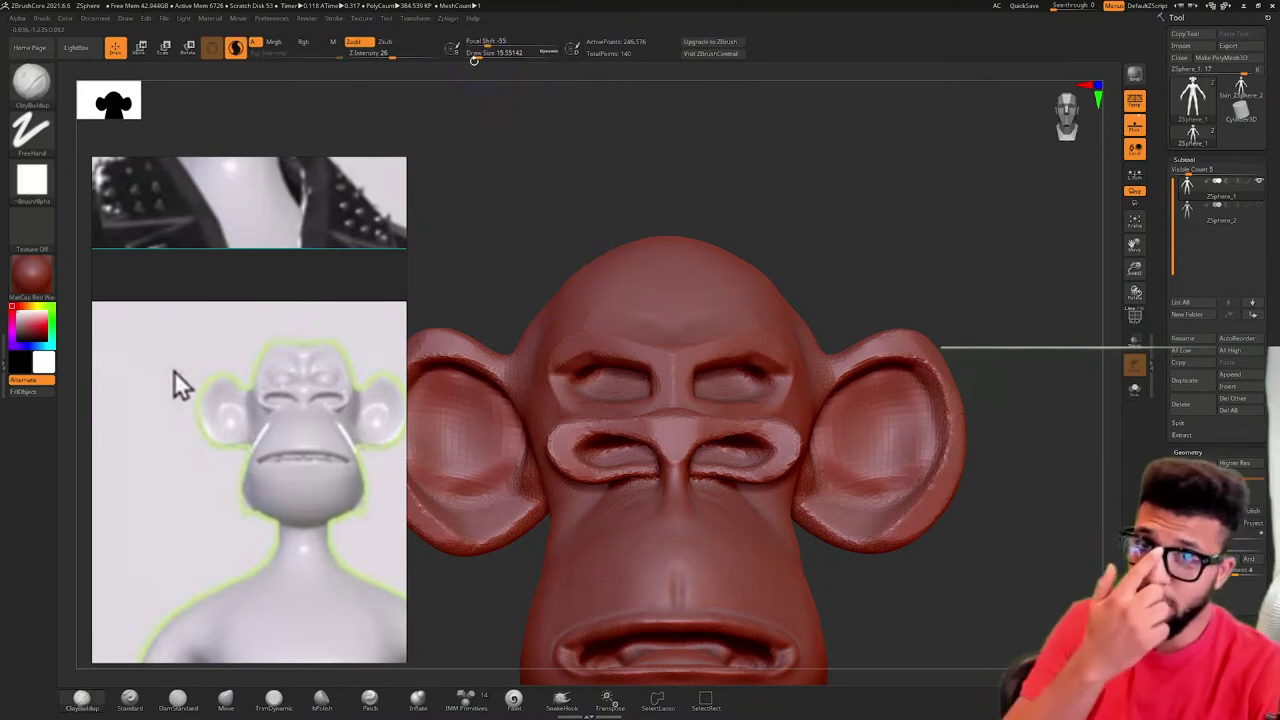
drag(474, 59, 495, 56)
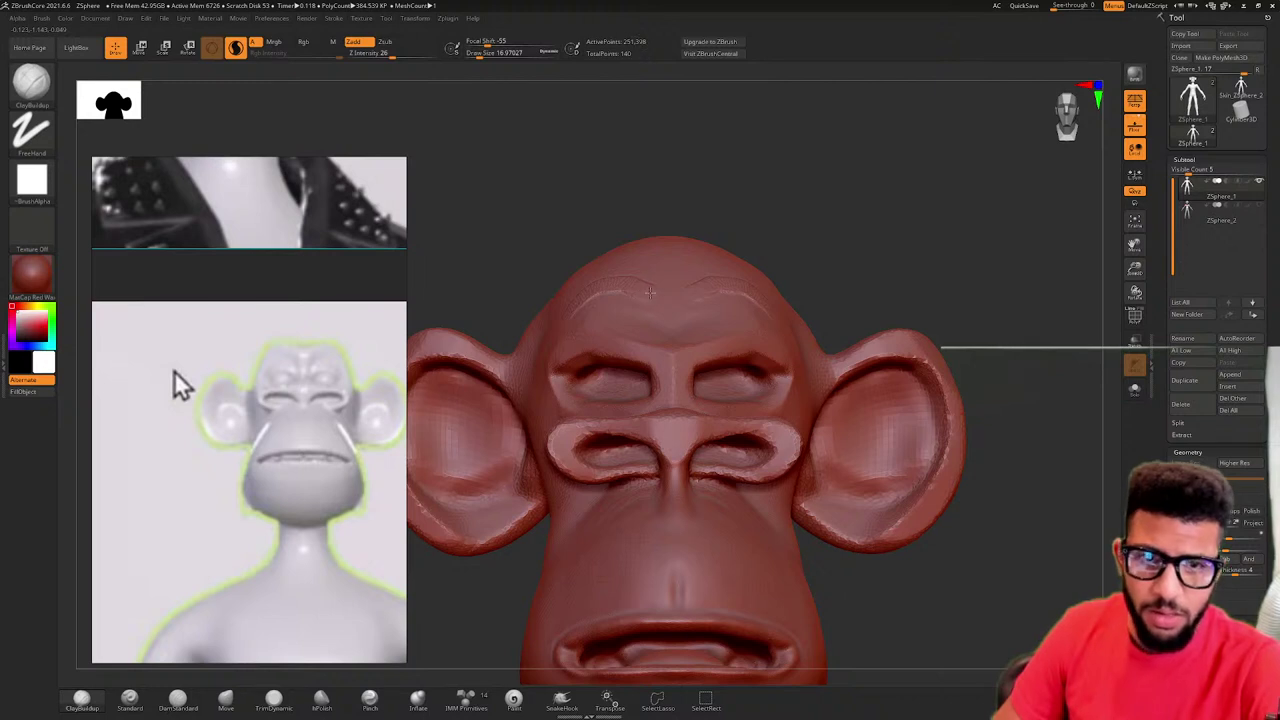
drag(674, 326, 676, 345)
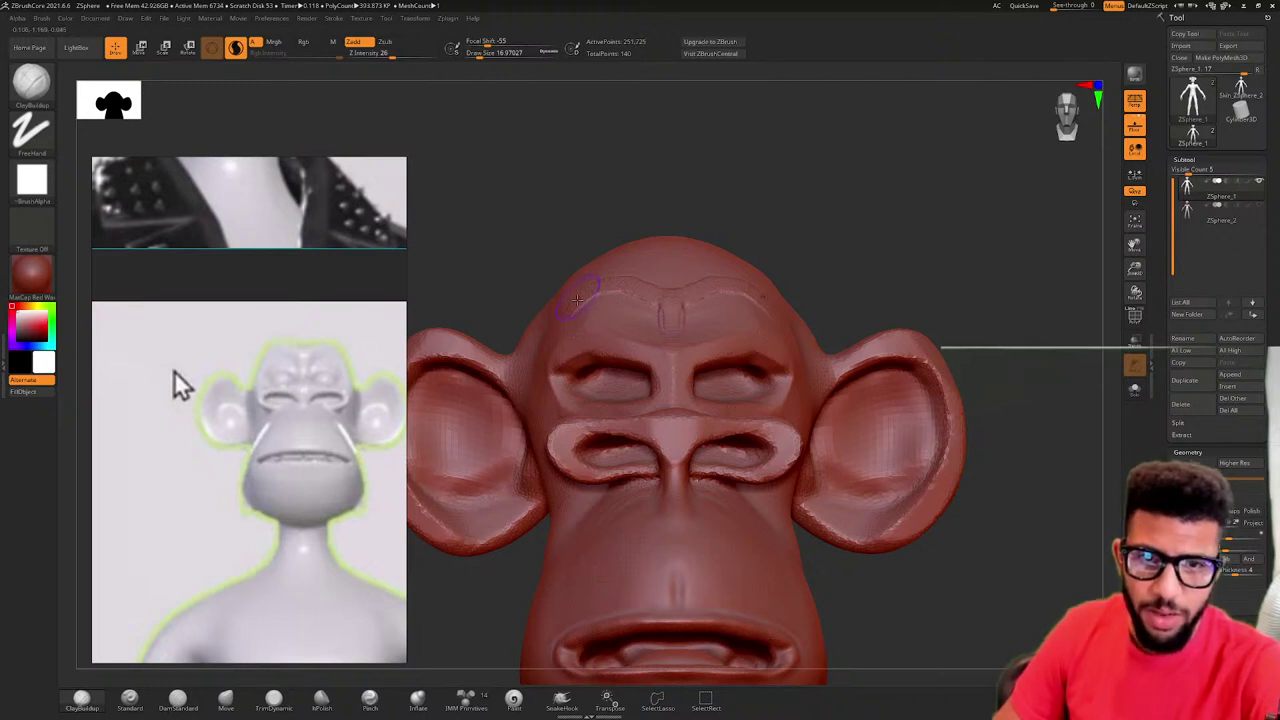
mouse_move(573, 310)
mouse_down()
mouse_move(598, 287)
mouse_move(612, 306)
mouse_move(603, 314)
mouse_move(648, 322)
mouse_move(618, 309)
mouse_move(632, 312)
mouse_up()
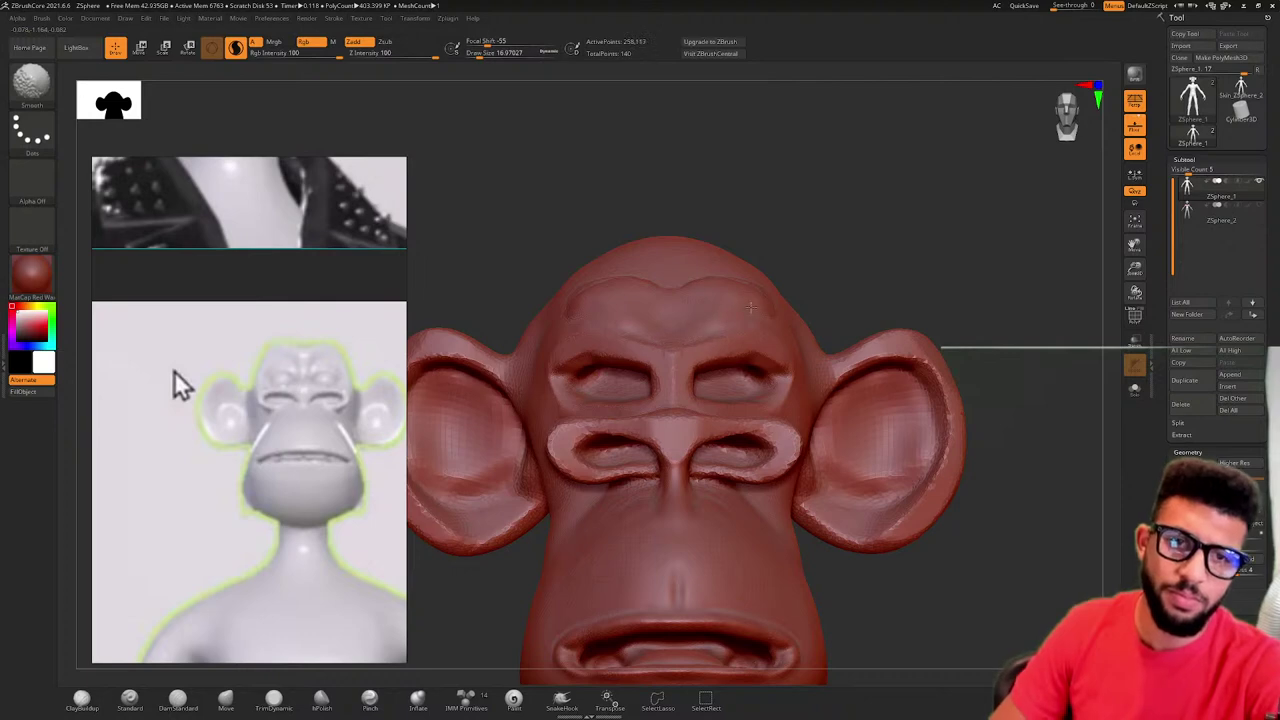
- Add more clay to the brow bulges above the eyes from a three-quarter view, and smooth the surface, undoing the extra stroke
mouse_move(863, 223)
mouse_down()
mouse_move(700, 290)
mouse_move(656, 328)
mouse_move(768, 325)
mouse_move(906, 200)
mouse_move(874, 213)
mouse_up()
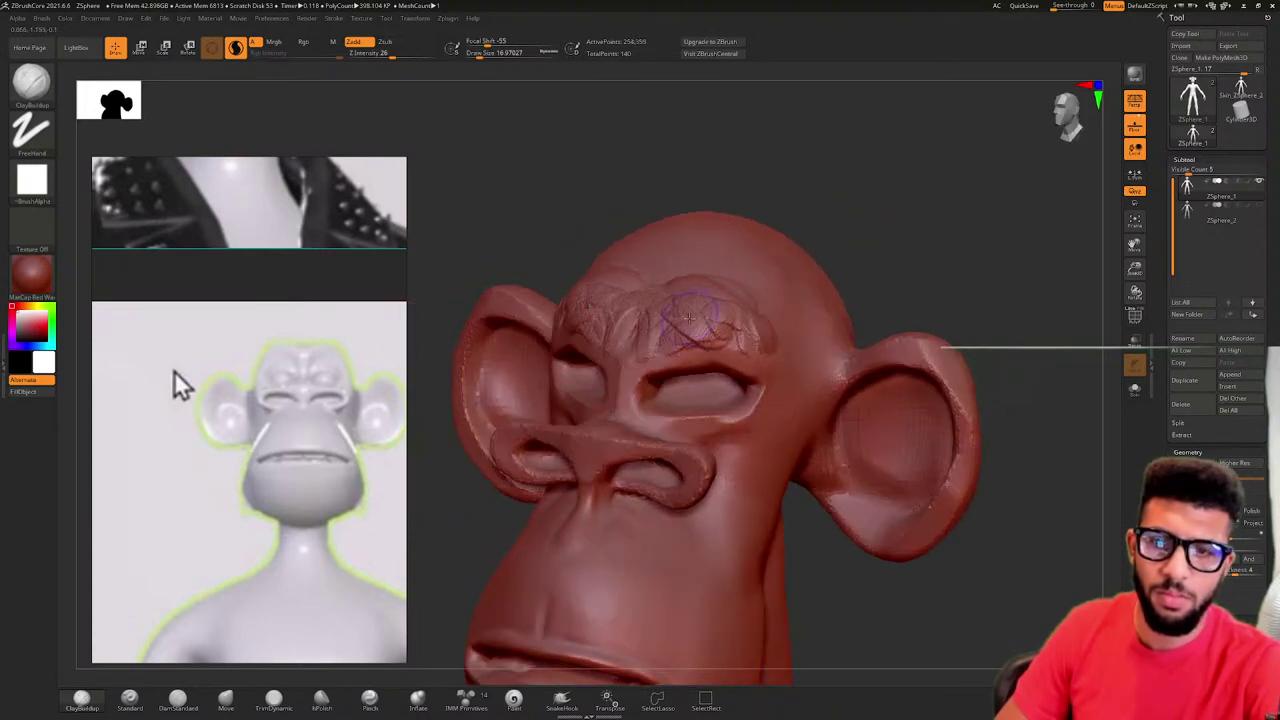
key(shift)
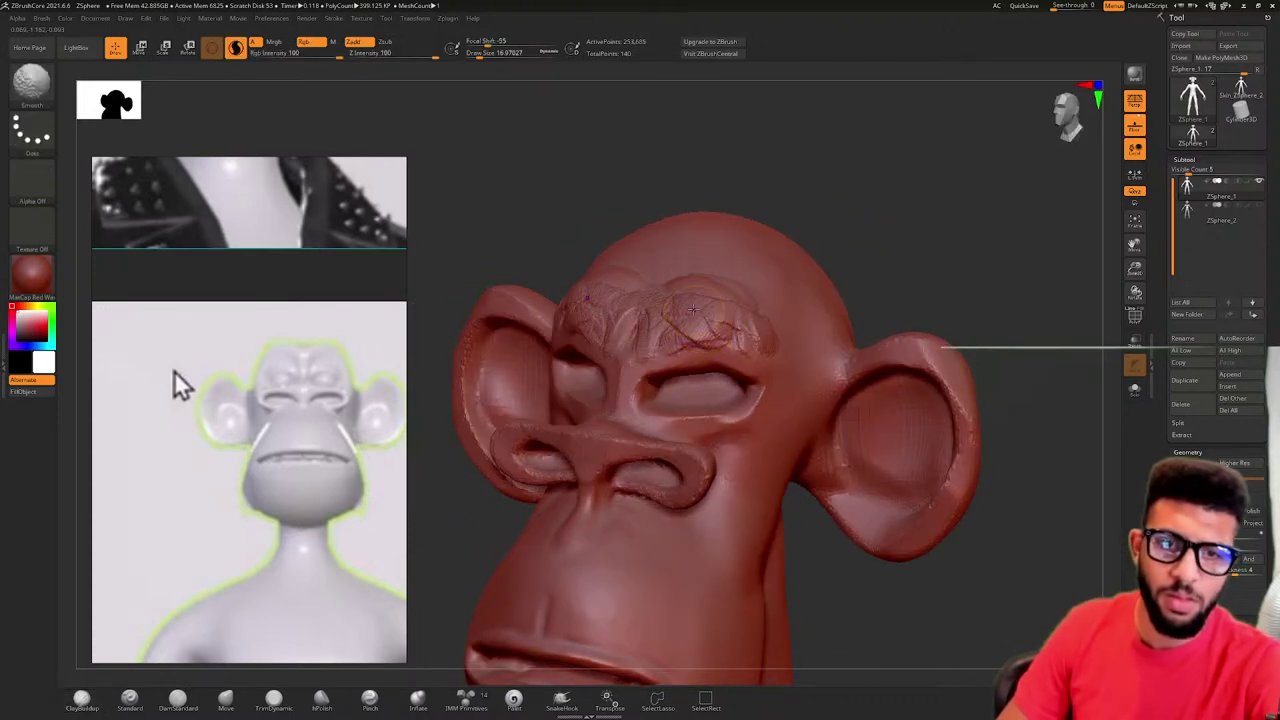
shift+drag(676, 311, 726, 331)
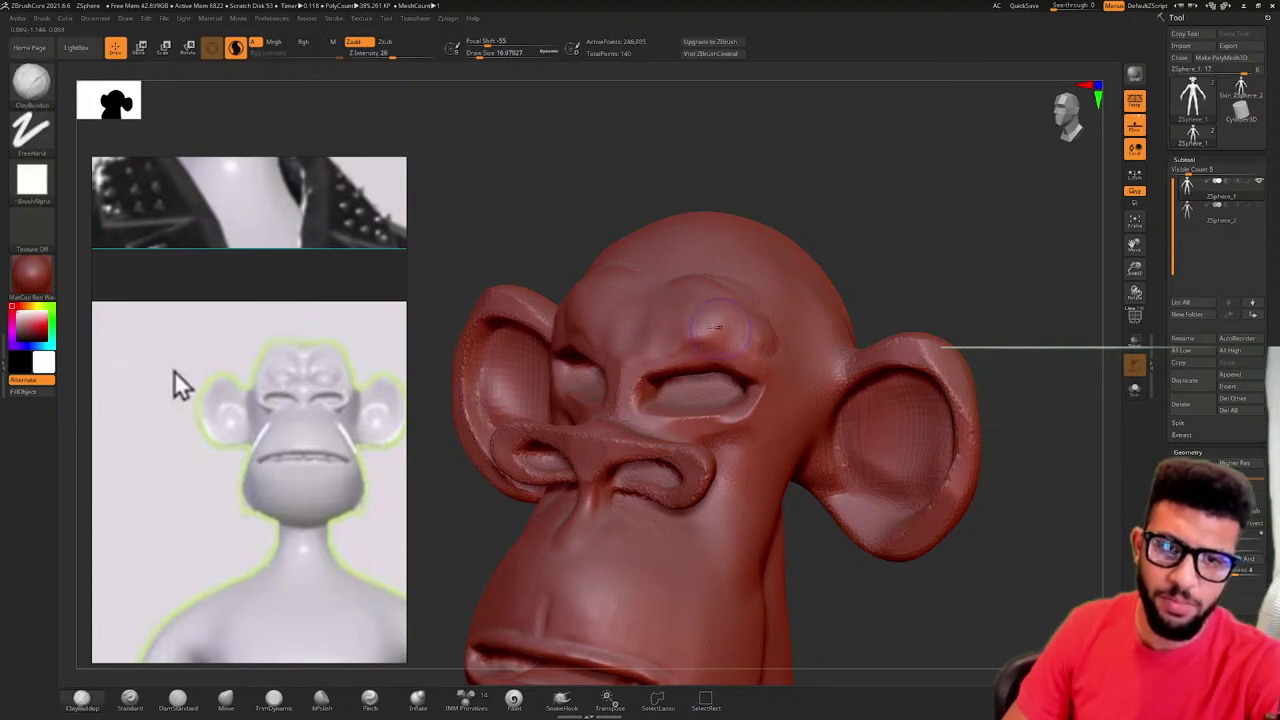
drag(692, 307, 742, 321)
key(ctrl+z)
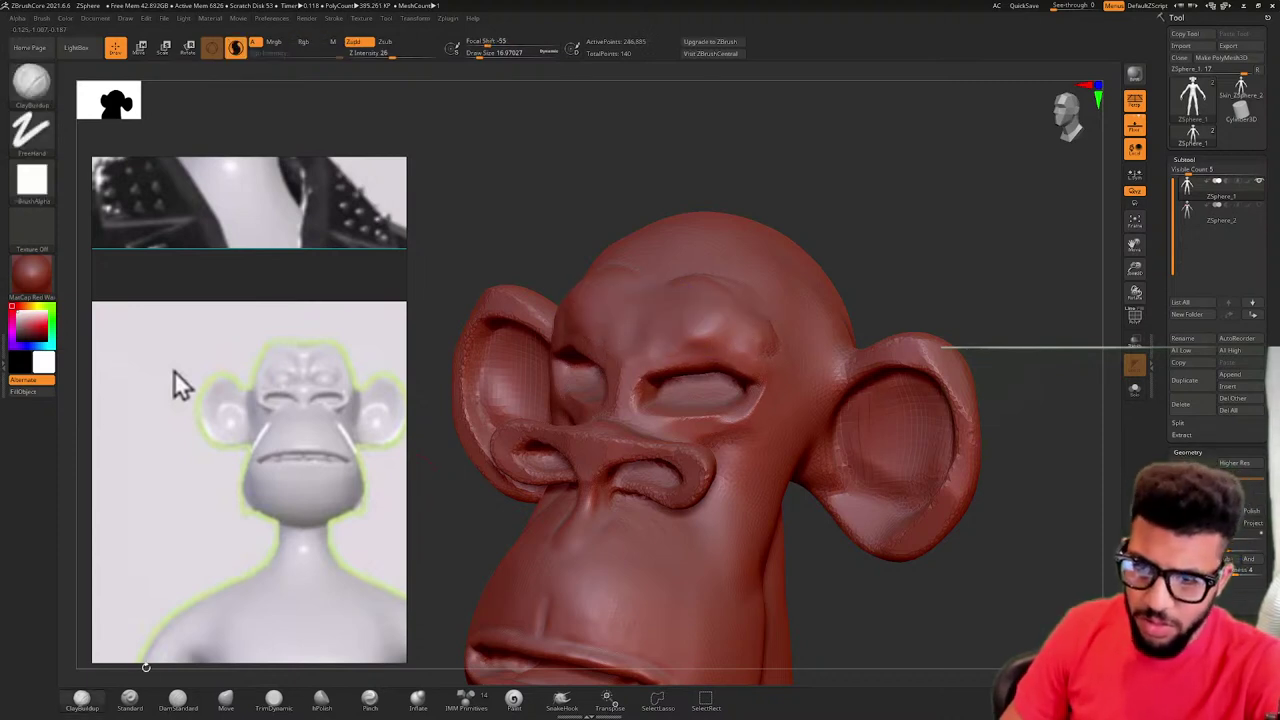
- Round out the brow bulges above the eyes with the Standard brush at a draw size of about 31, and smooth them
key(shift)
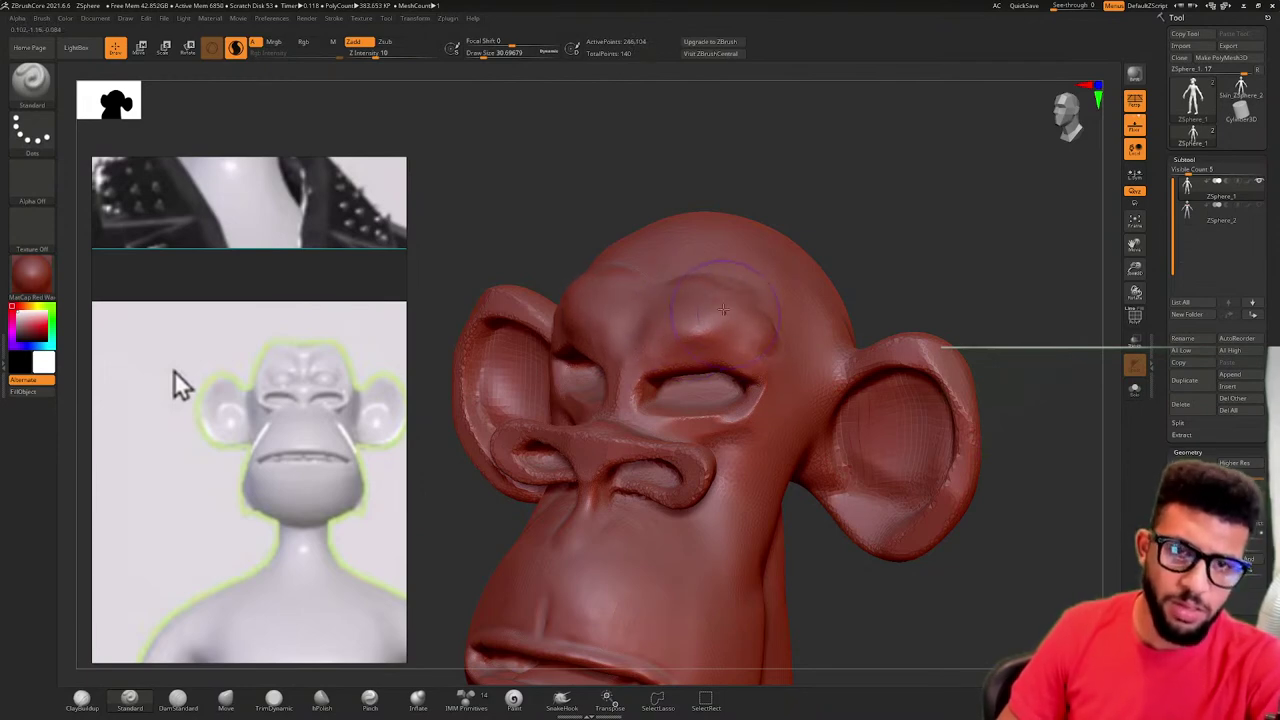
mouse_move(843, 238)
mouse_down()
mouse_move(891, 218)
mouse_move(858, 248)
mouse_up()
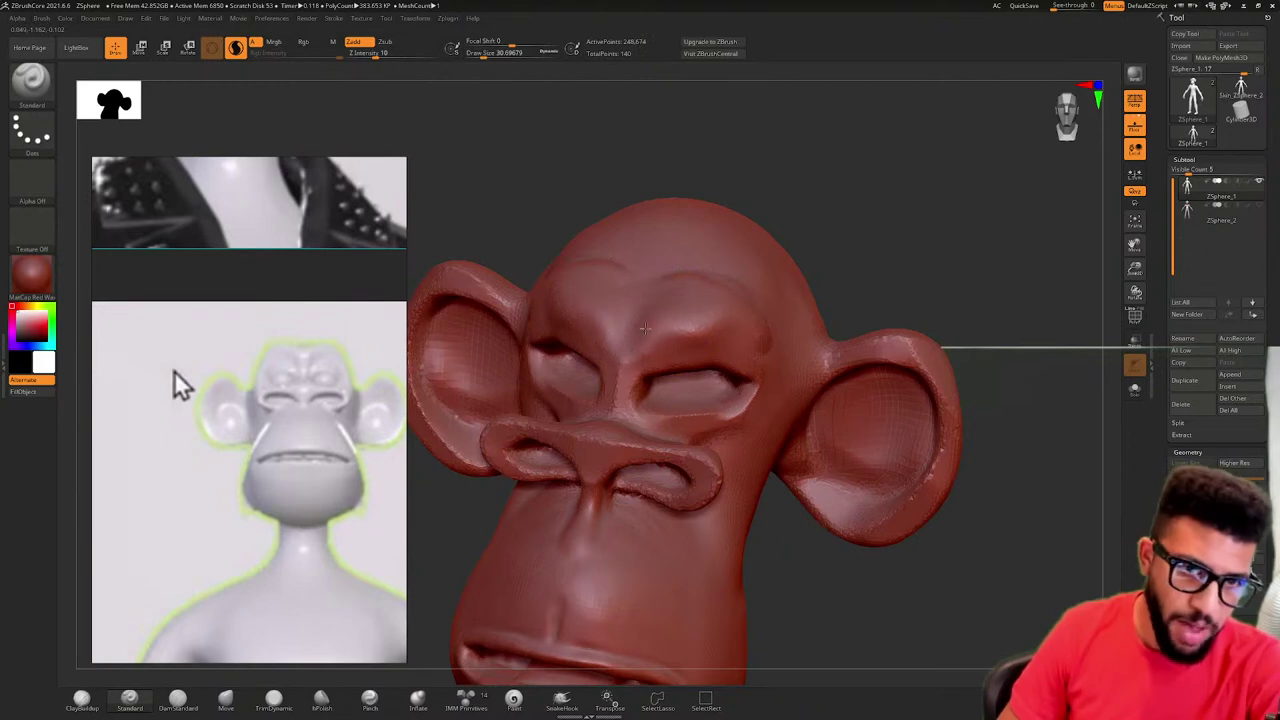
key(shift)
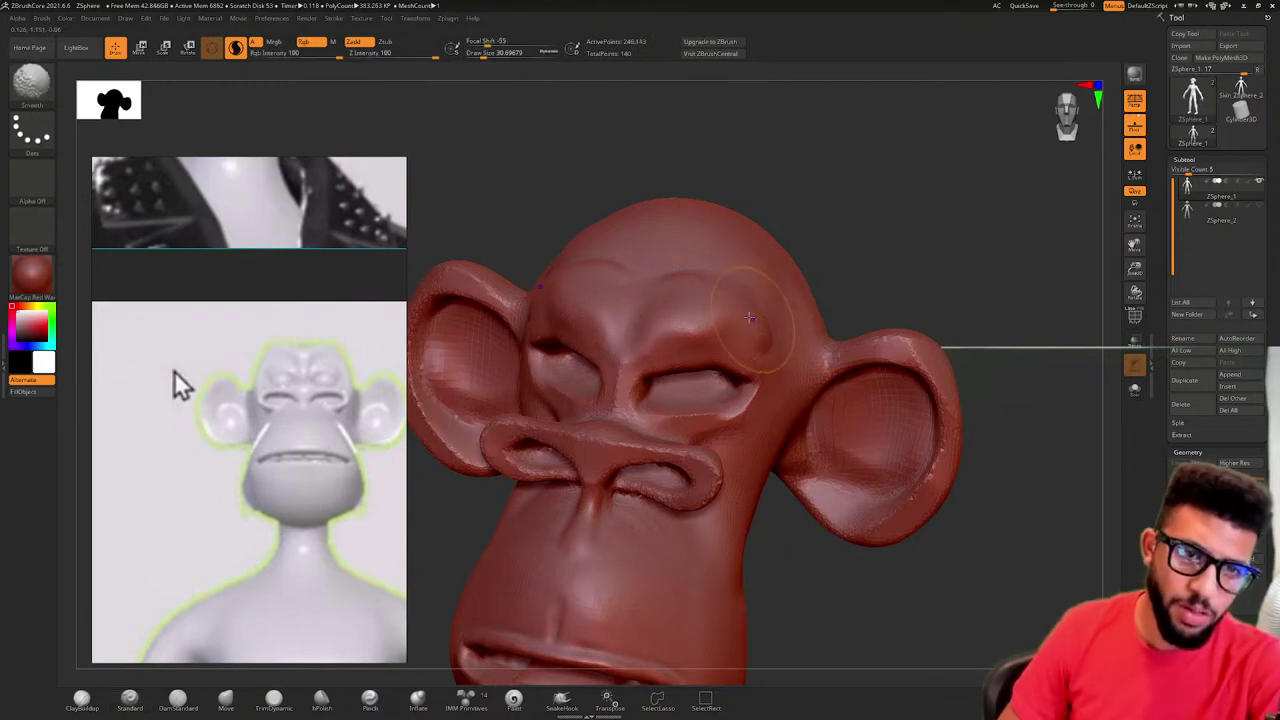
mouse_move(805, 262)
mouse_down()
mouse_move(860, 223)
mouse_move(808, 283)
mouse_up()
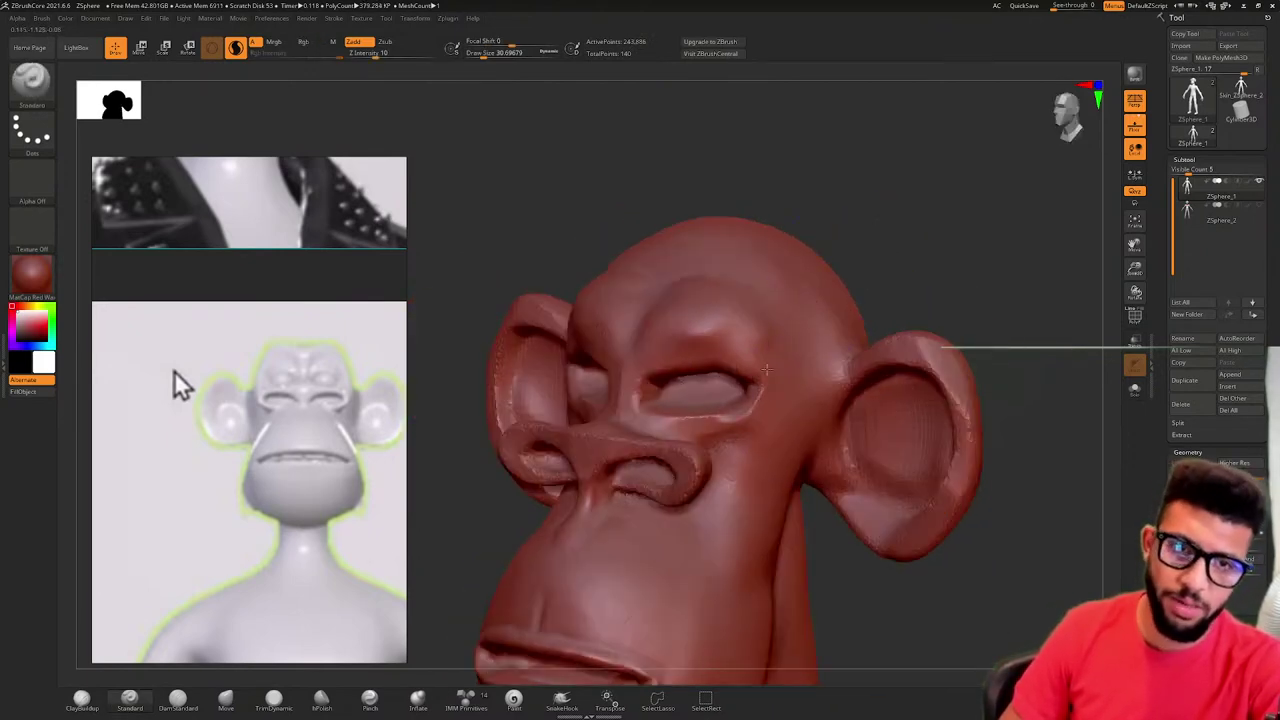
mouse_move(782, 362)
mouse_down()
mouse_move(765, 335)
mouse_move(877, 214)
mouse_move(667, 343)
mouse_move(653, 327)
mouse_up()
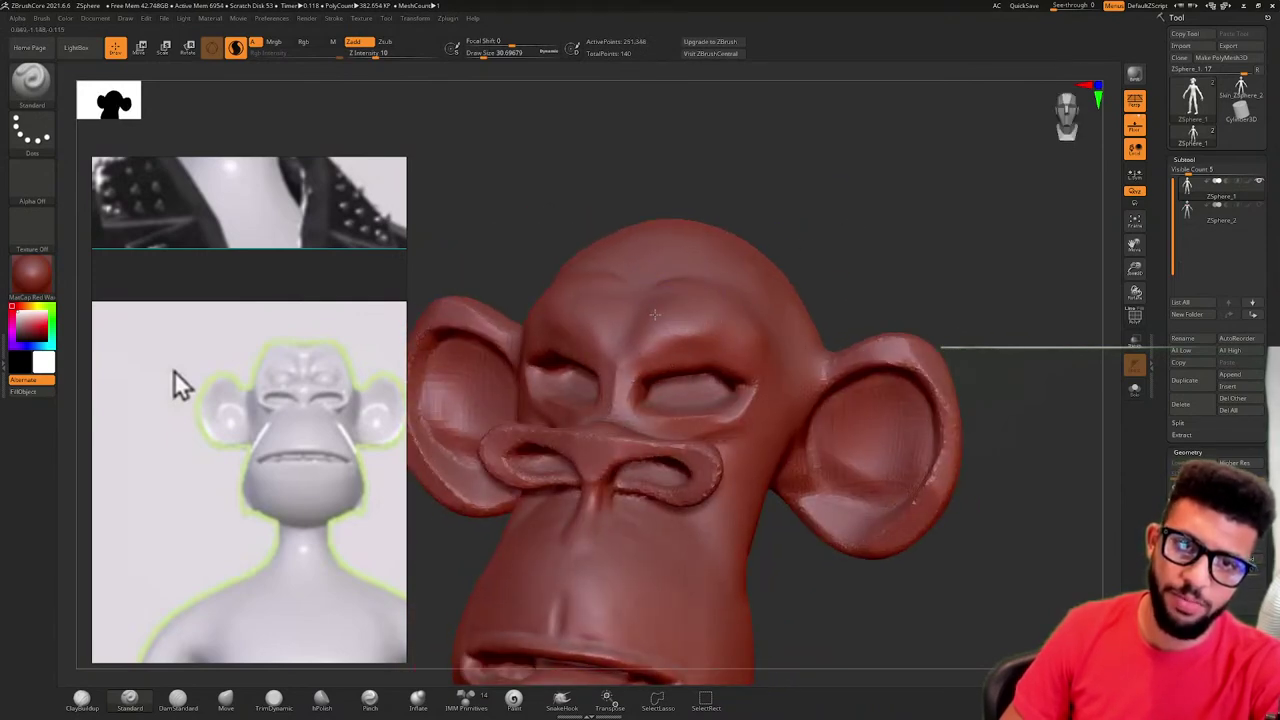
mouse_move(872, 196)
mouse_down()
mouse_move(831, 195)
mouse_move(874, 195)
mouse_move(674, 292)
mouse_move(826, 189)
mouse_move(770, 218)
mouse_up()
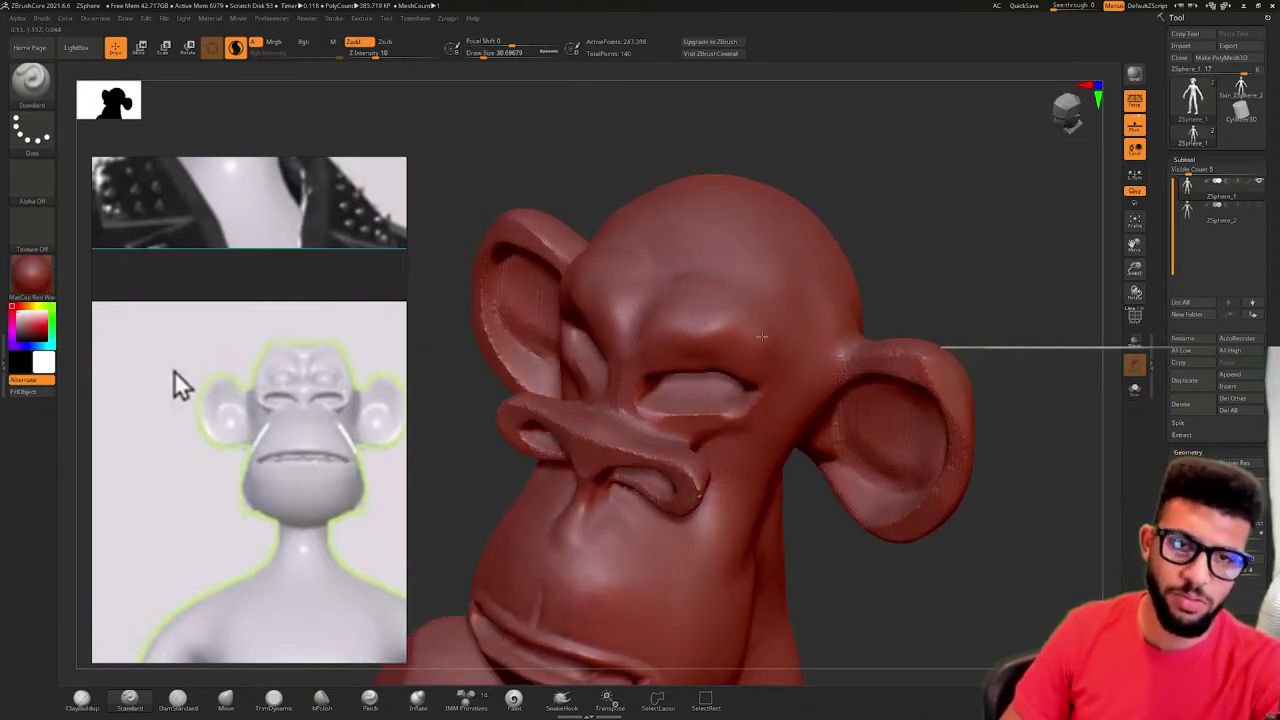
mouse_move(710, 313)
mouse_down()
mouse_move(880, 257)
mouse_move(889, 224)
mouse_move(877, 266)
mouse_up()
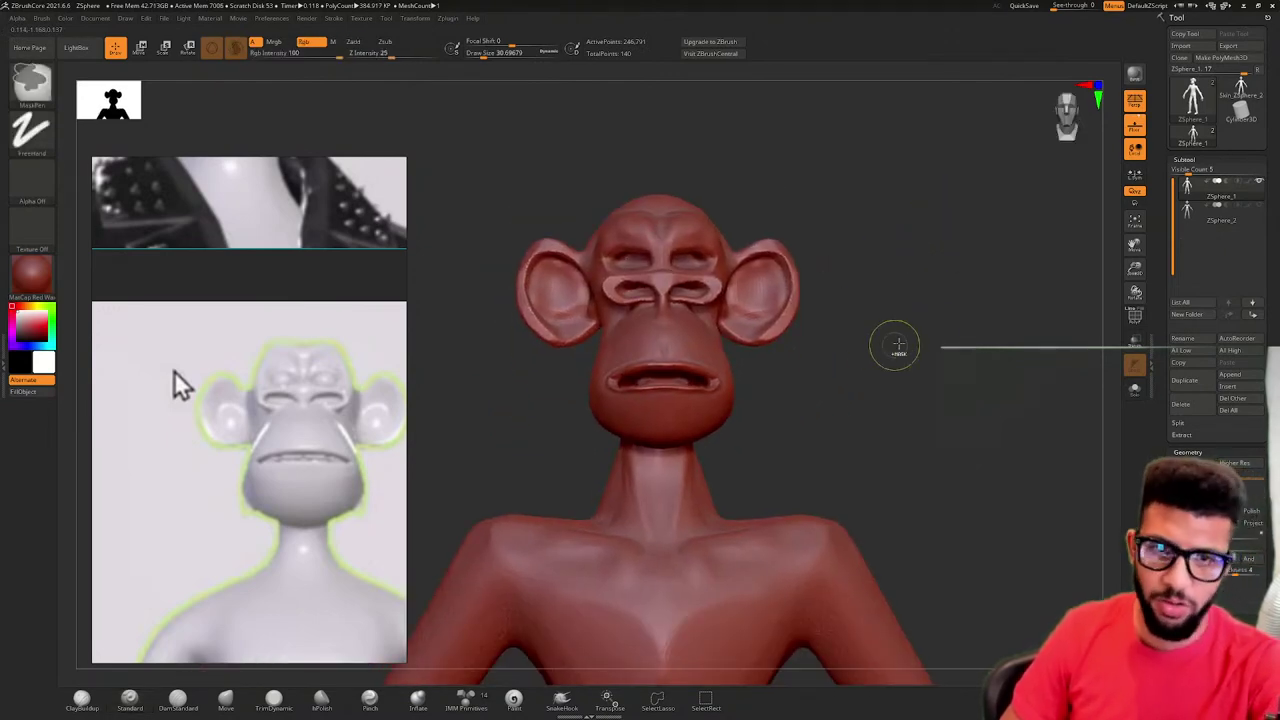
- Shape and smooth the cheek area between the eye socket and the nostril with the Standard brush
right_drag(957, 343, 966, 376)
key(space)
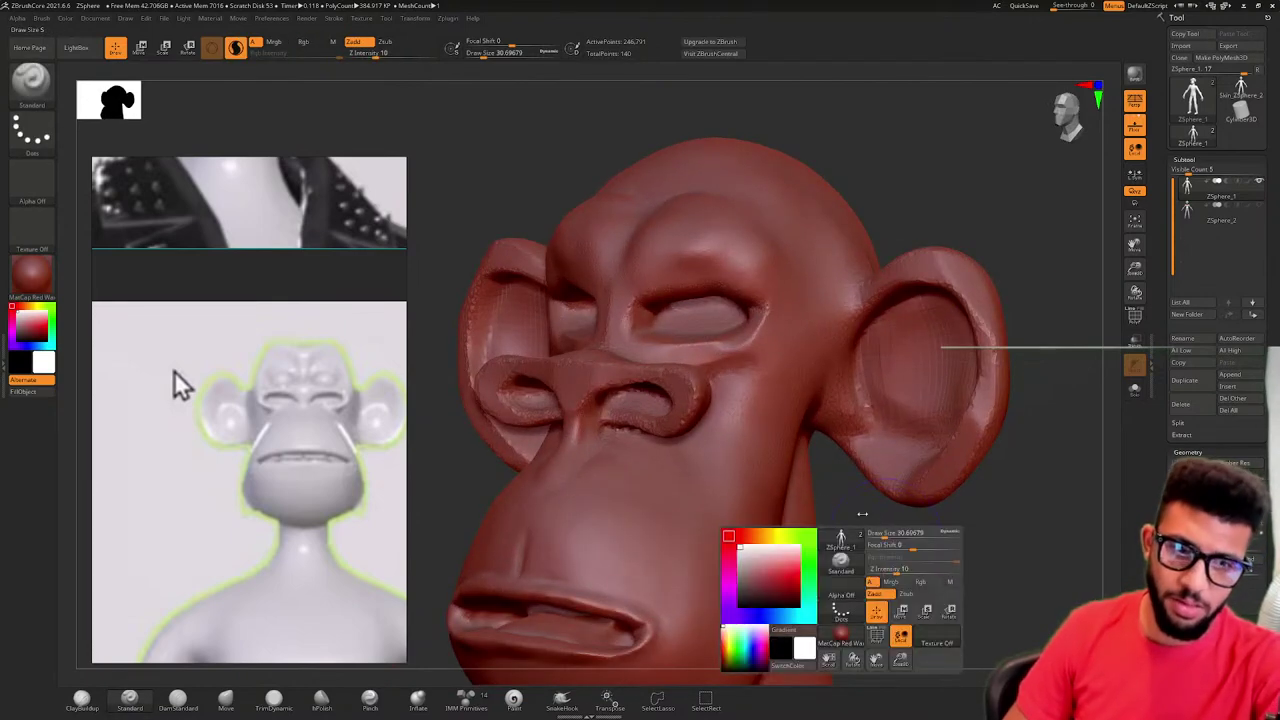
drag(921, 528, 792, 515)
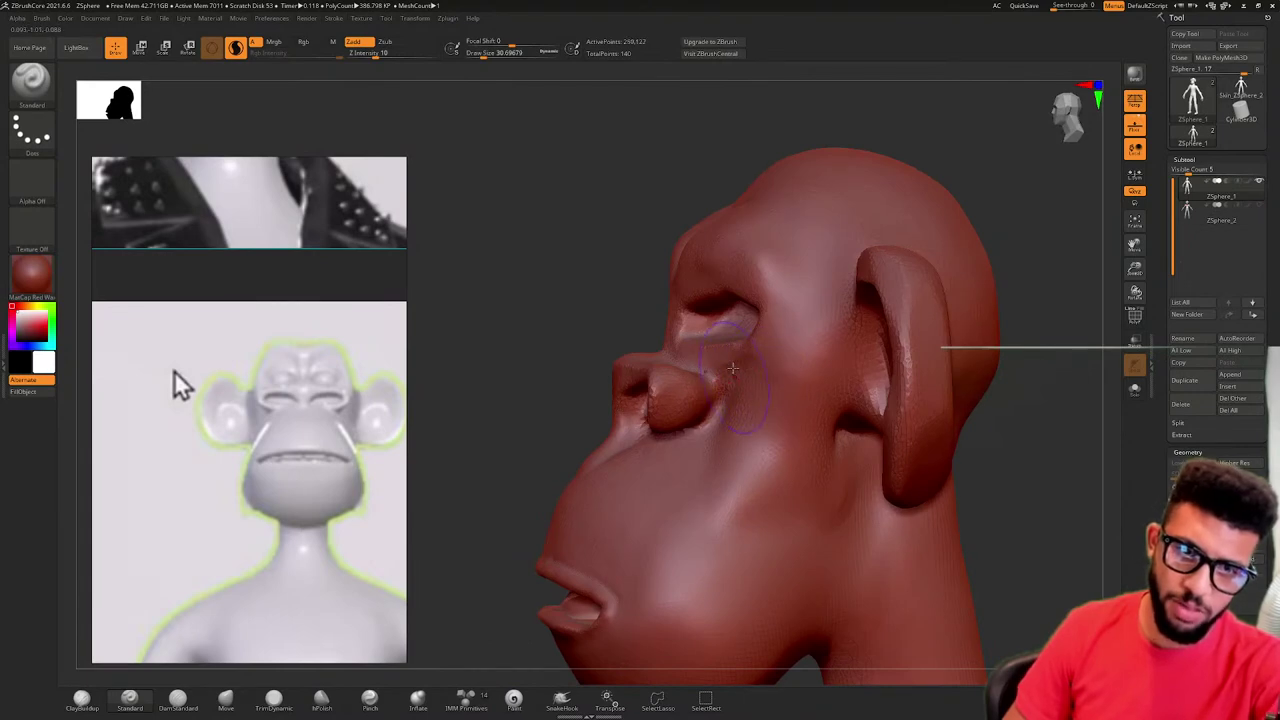
shift+drag(738, 375, 745, 400)
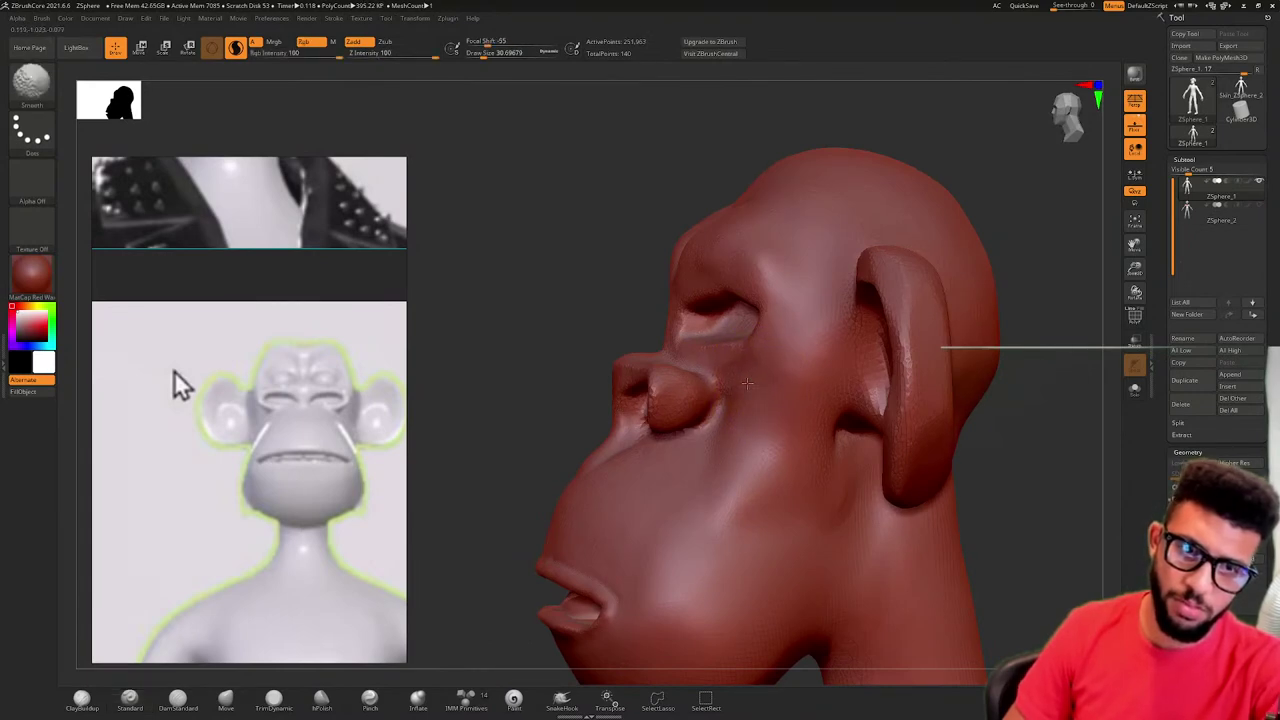
drag(586, 320, 722, 310)
drag(588, 292, 660, 340)
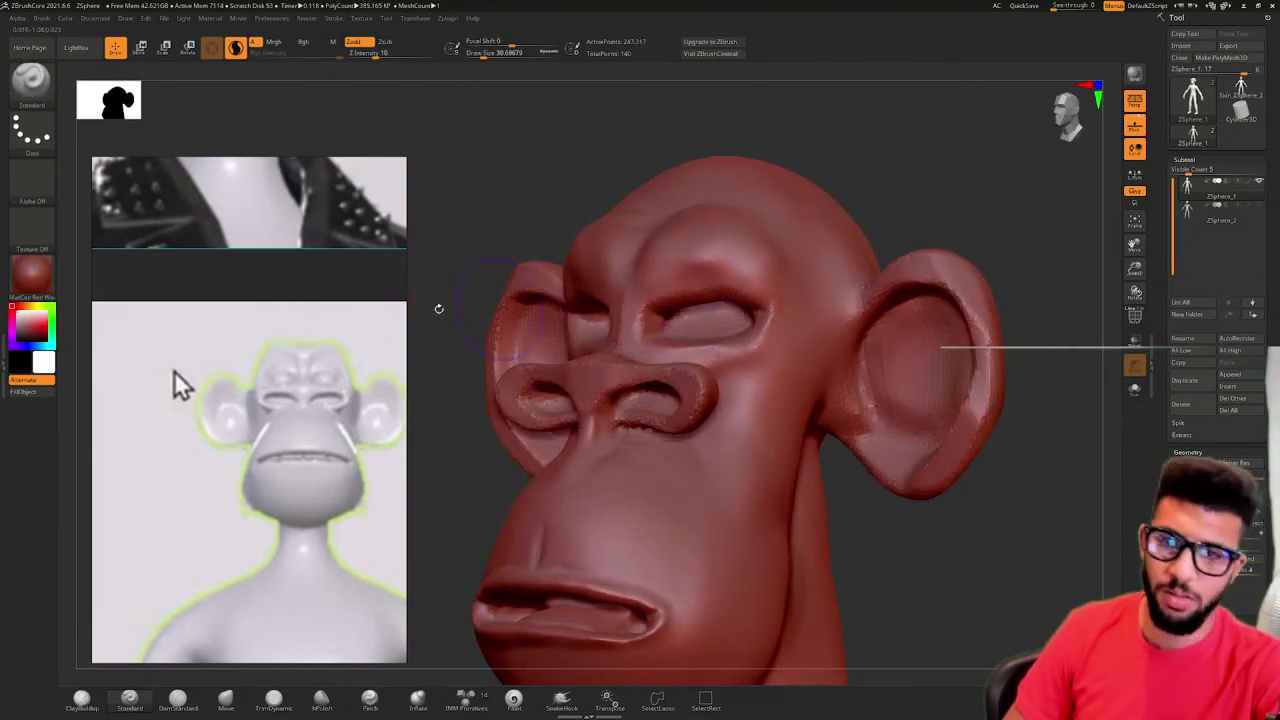
- Fill out the cheek beside the muzzle with Standard brush strokes, and smooth the transition
drag(439, 308, 540, 294)
drag(823, 226, 782, 262)
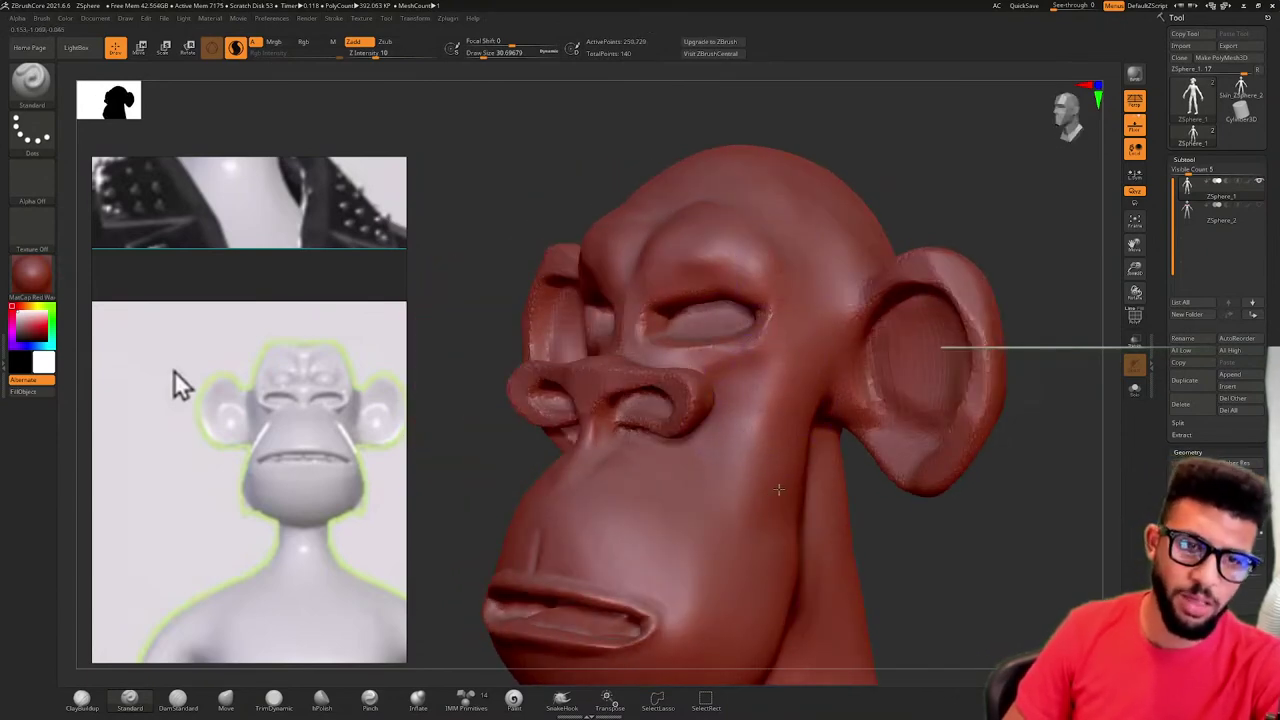
mouse_move(981, 186)
mouse_down()
mouse_move(997, 189)
mouse_move(880, 200)
mouse_up()
drag(794, 461, 764, 513)
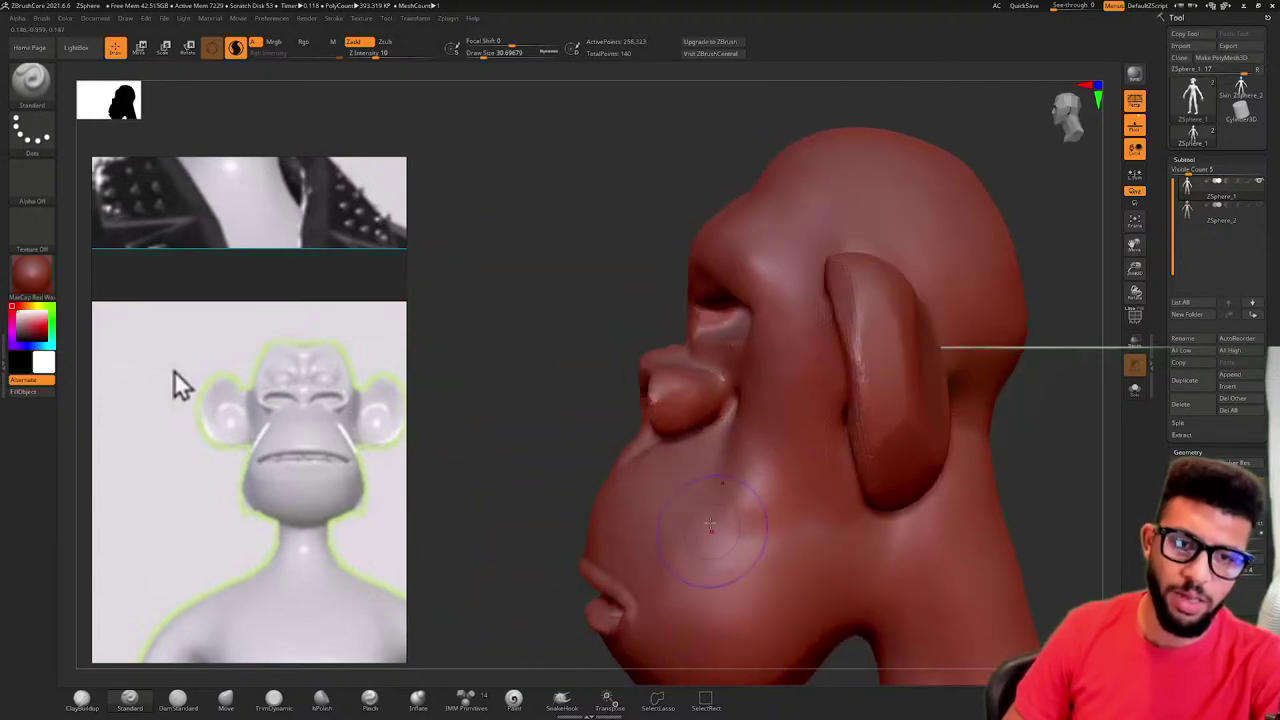
key(shift)
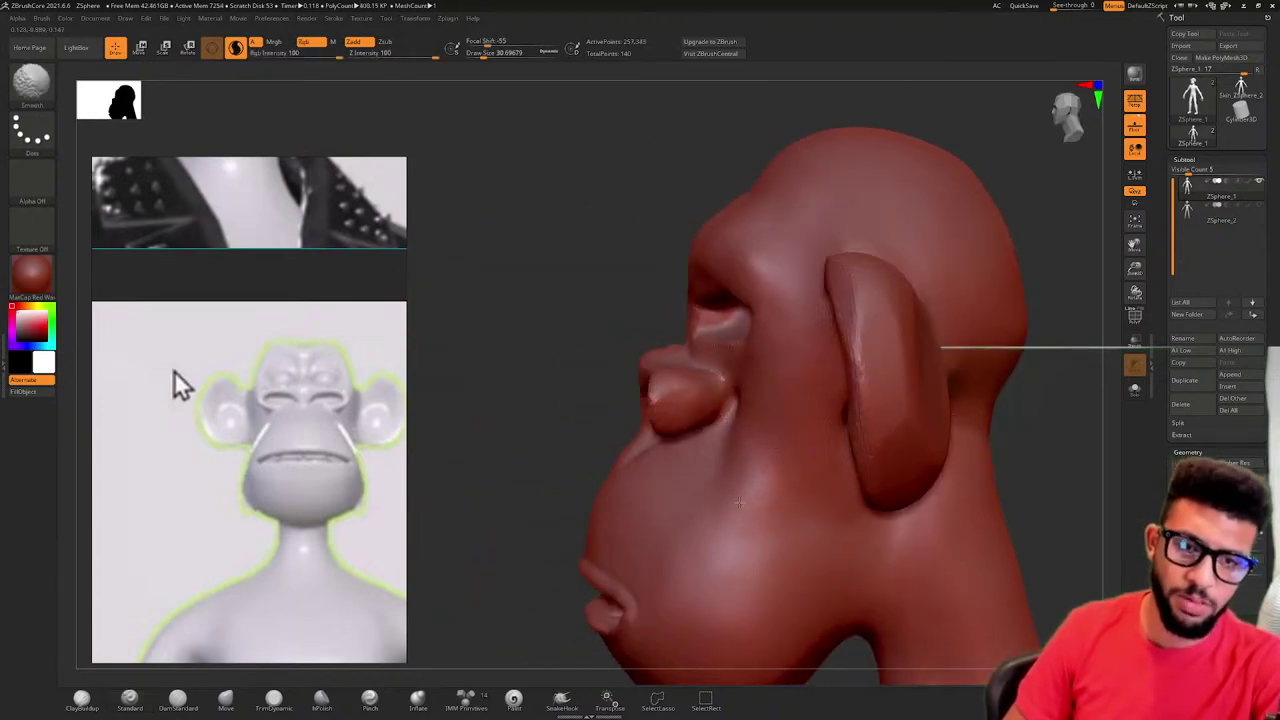
- Check the head against the proportions of the whole figure from the front
mouse_move(597, 300)
mouse_down()
mouse_move(971, 320)
mouse_move(1017, 437)
mouse_move(1052, 465)
mouse_up()
mouse_move(1052, 466)
alt+right_down()
mouse_move(863, 380)
mouse_move(829, 394)
alt+right_up()
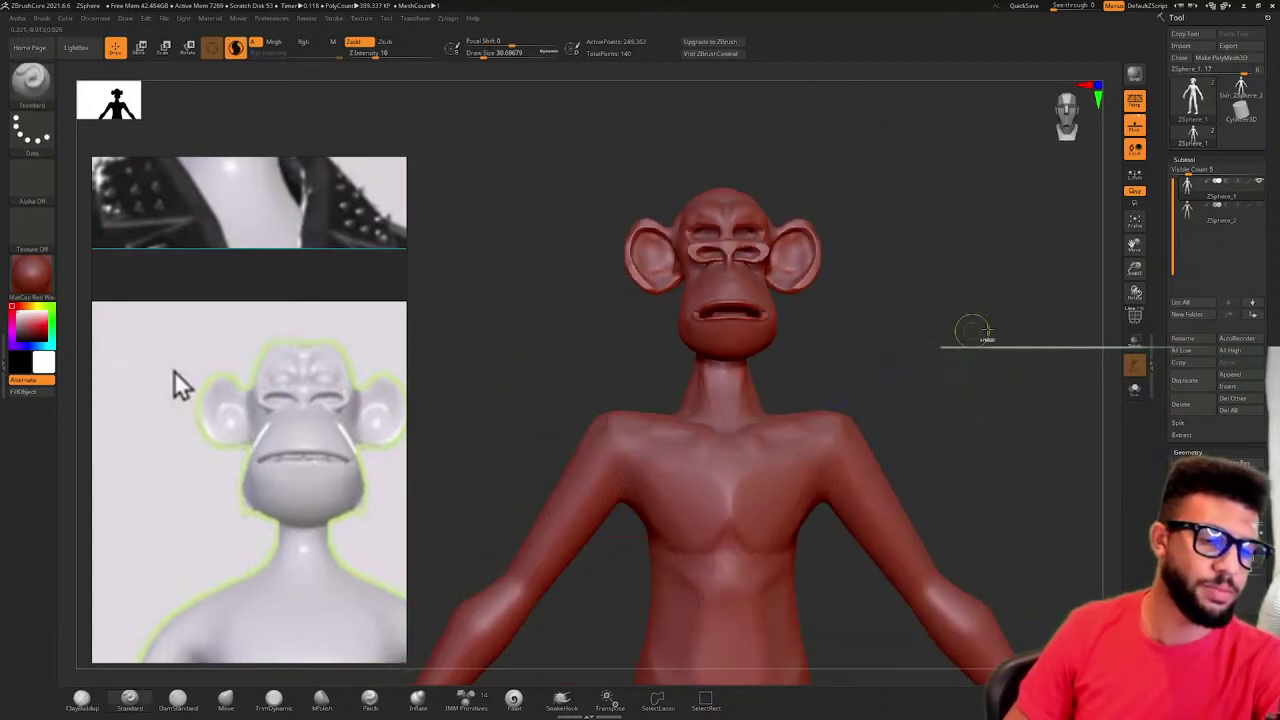
ctrl+right_drag(971, 329, 843, 390)
alt+right_drag(963, 331, 882, 330)
mouse_move(882, 330)
ctrl+right_down()
mouse_move(897, 306)
mouse_move(884, 340)
ctrl+right_up()
alt+right_drag(884, 340, 752, 356)
ctrl+right_drag(752, 356, 765, 374)
alt+drag(765, 374, 780, 303)
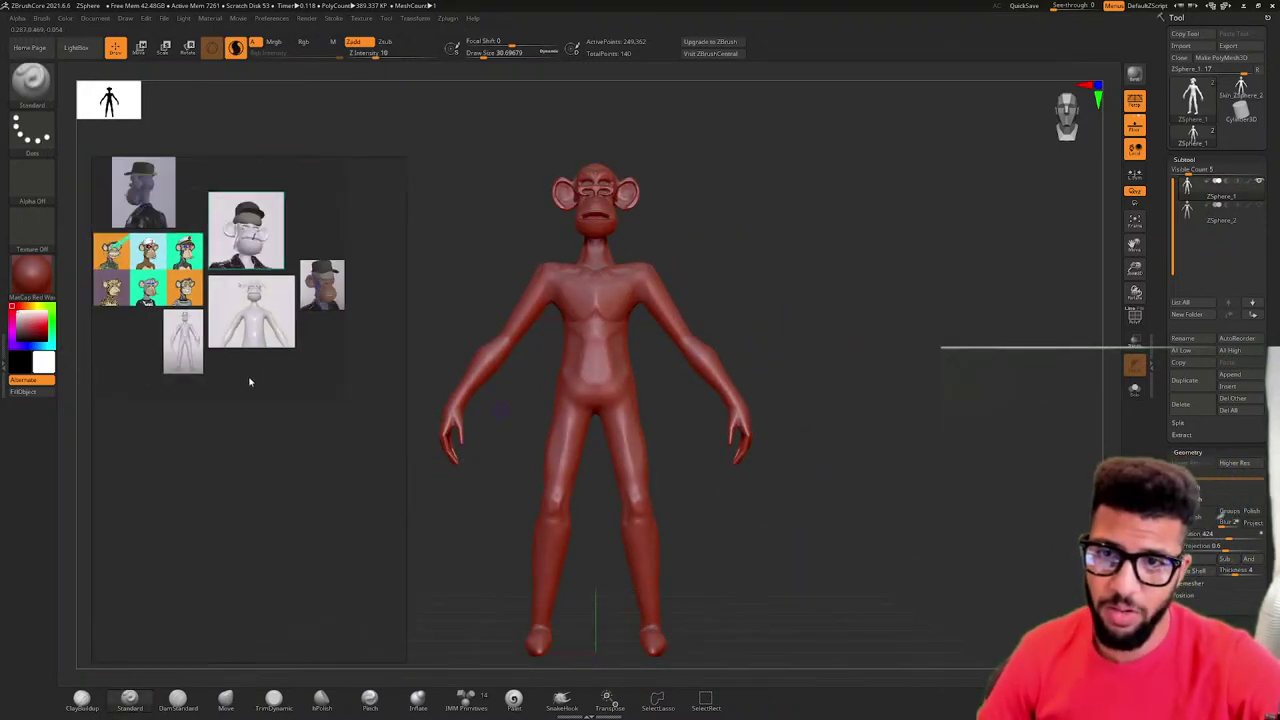
- Examine the cartoon ape illustrations on the reference board, focusing on the folds inside the ear
scroll(268, 362, up, 6)
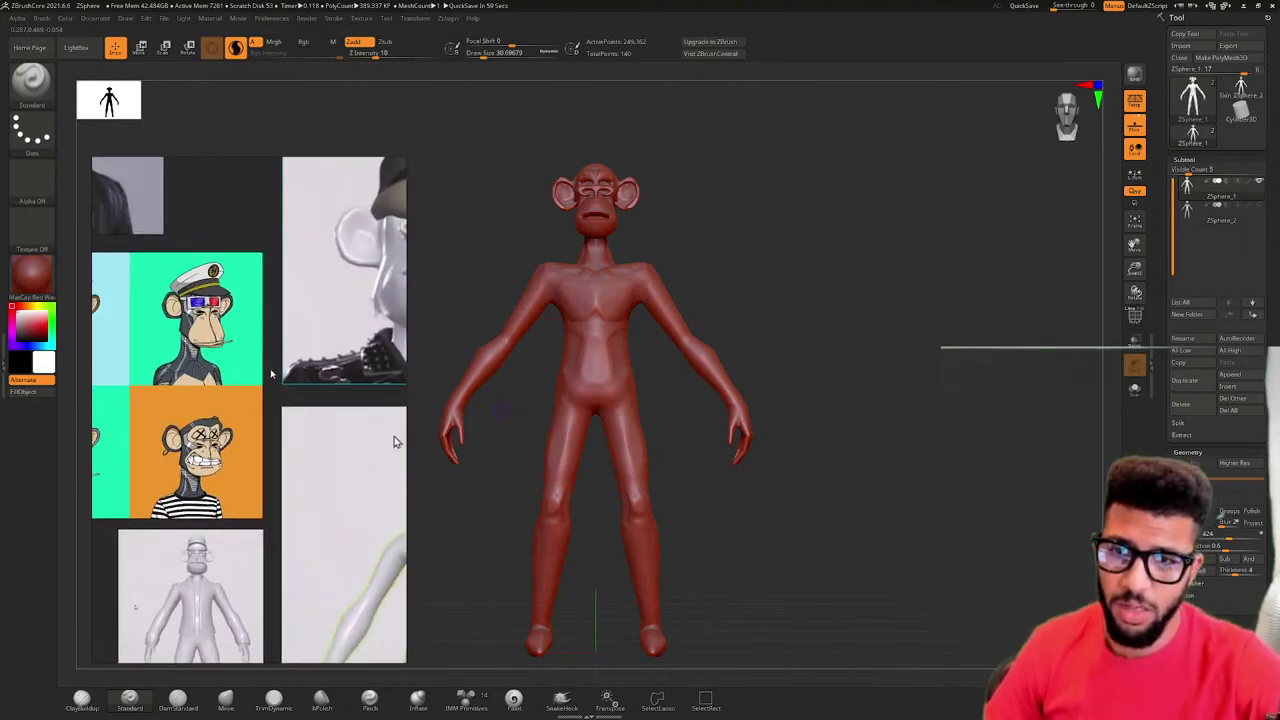
scroll(240, 256, up, 6)
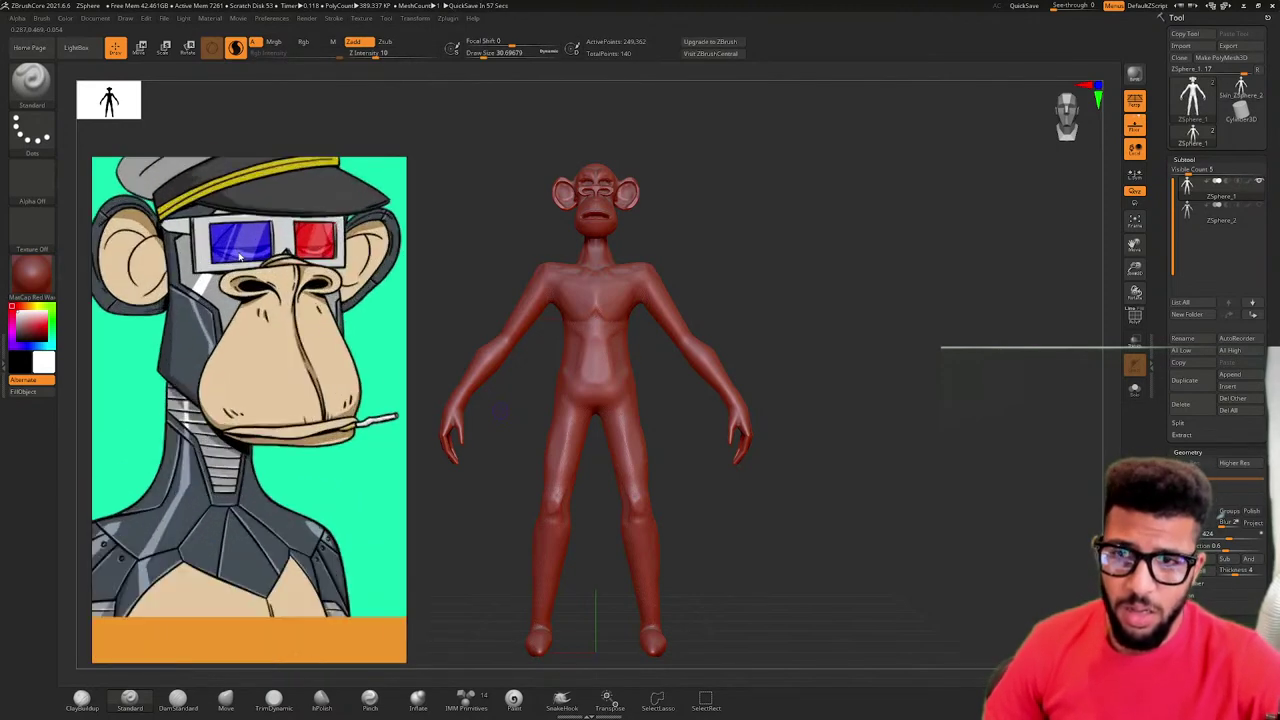
scroll(276, 330, down, 8)
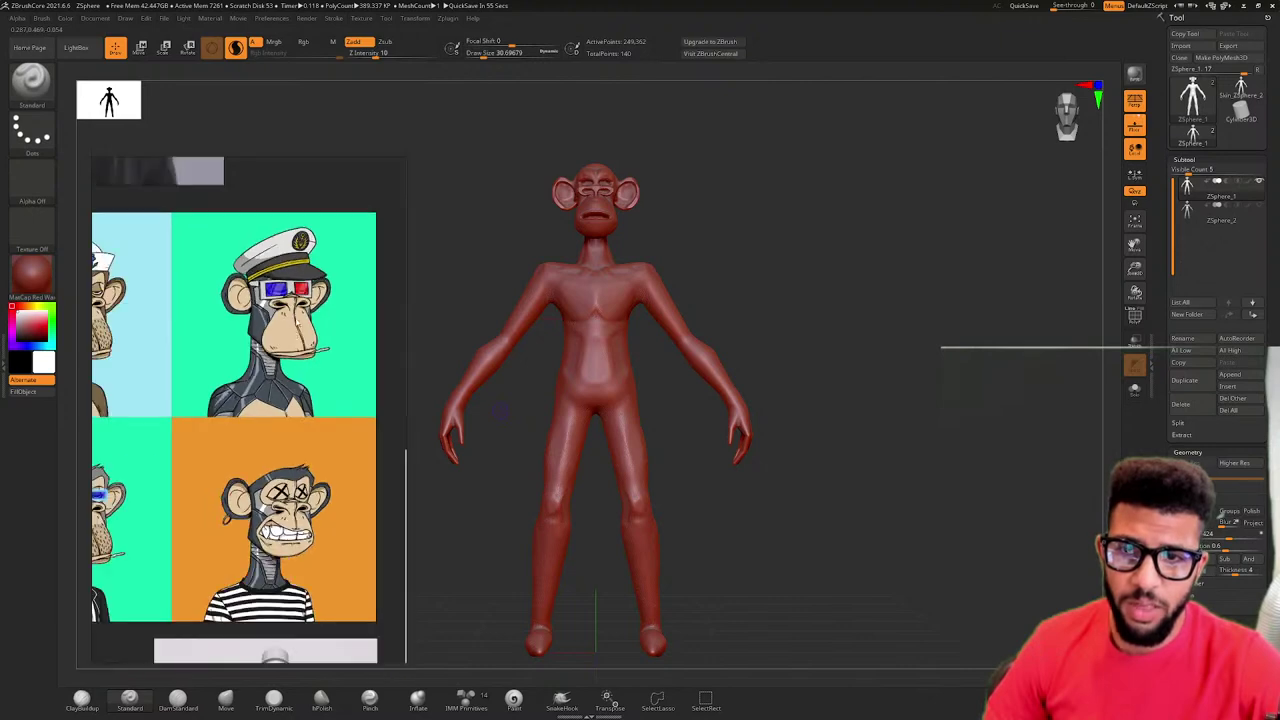
scroll(180, 460, up, 8)
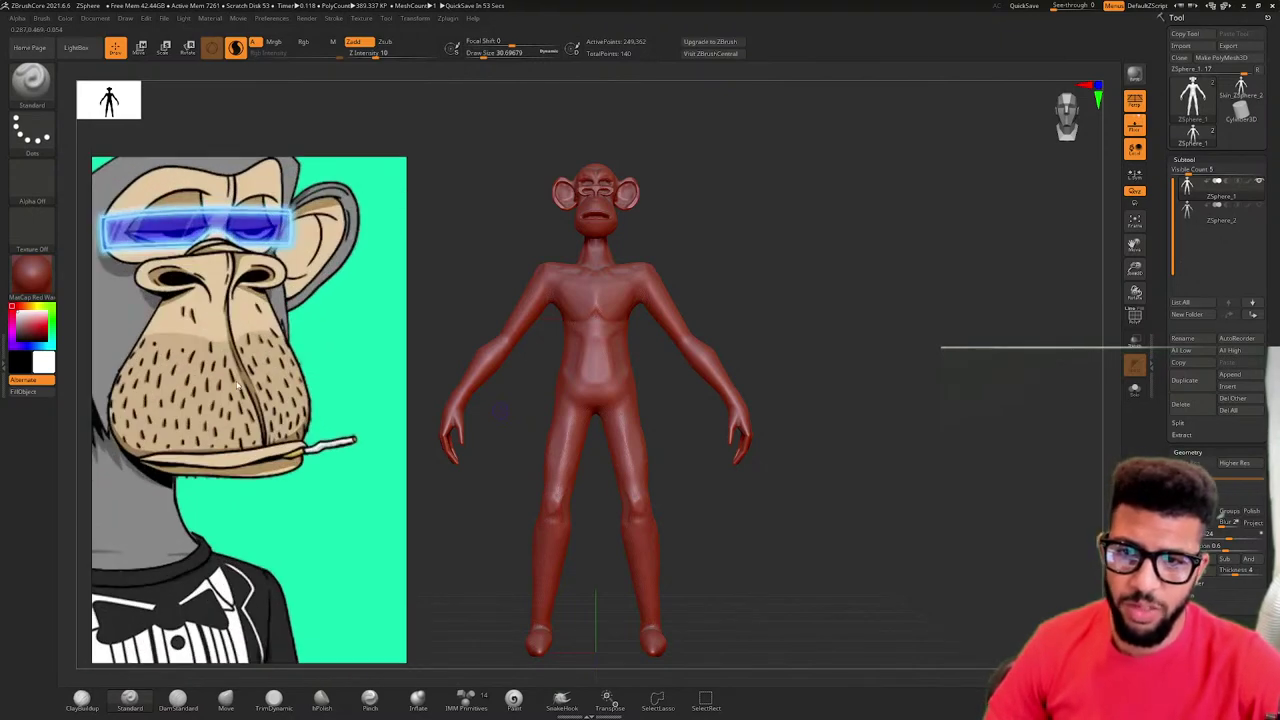
scroll(240, 378, up, 2)
scroll(241, 372, down, 4)
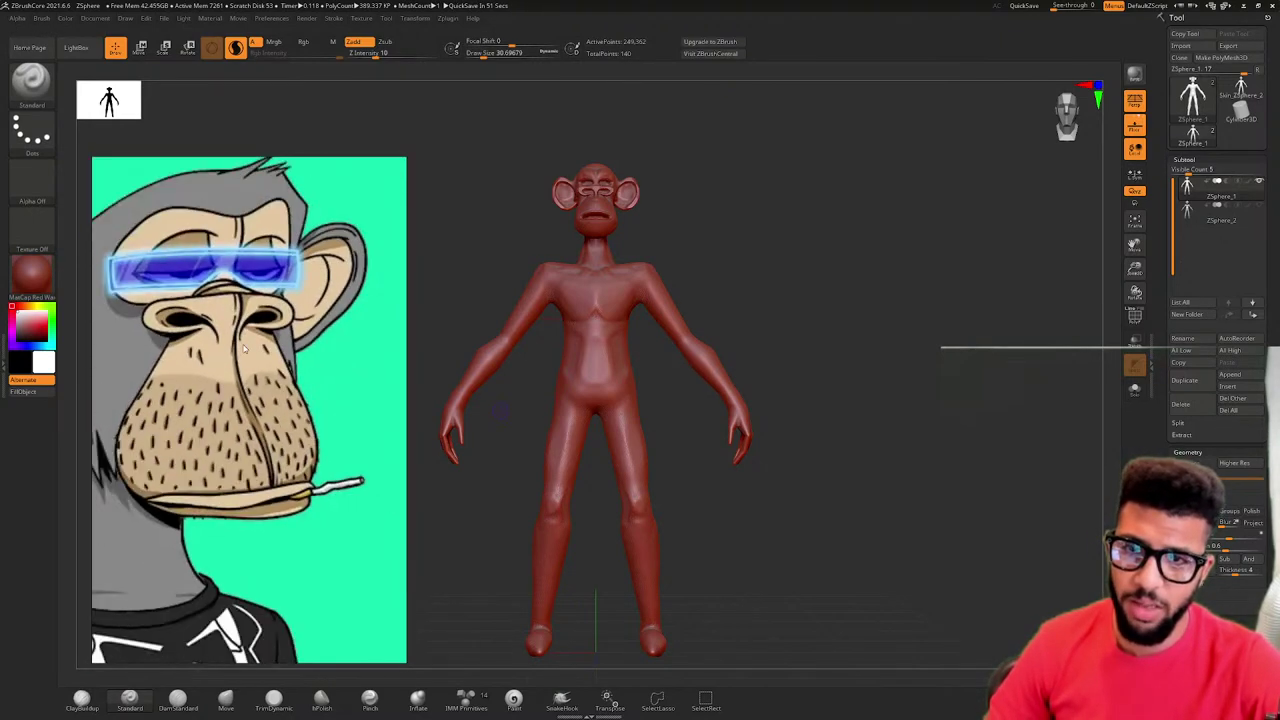
scroll(242, 362, up, 1)
scroll(241, 362, down, 3)
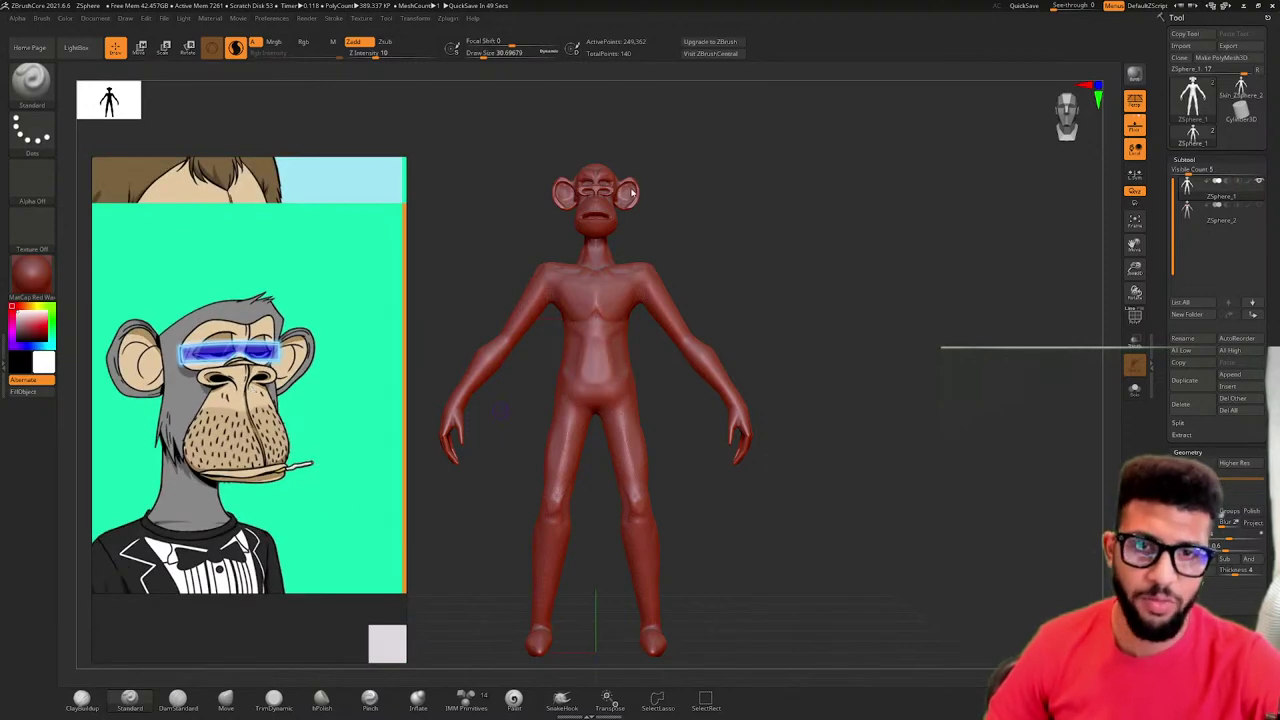
scroll(207, 327, up, 5)
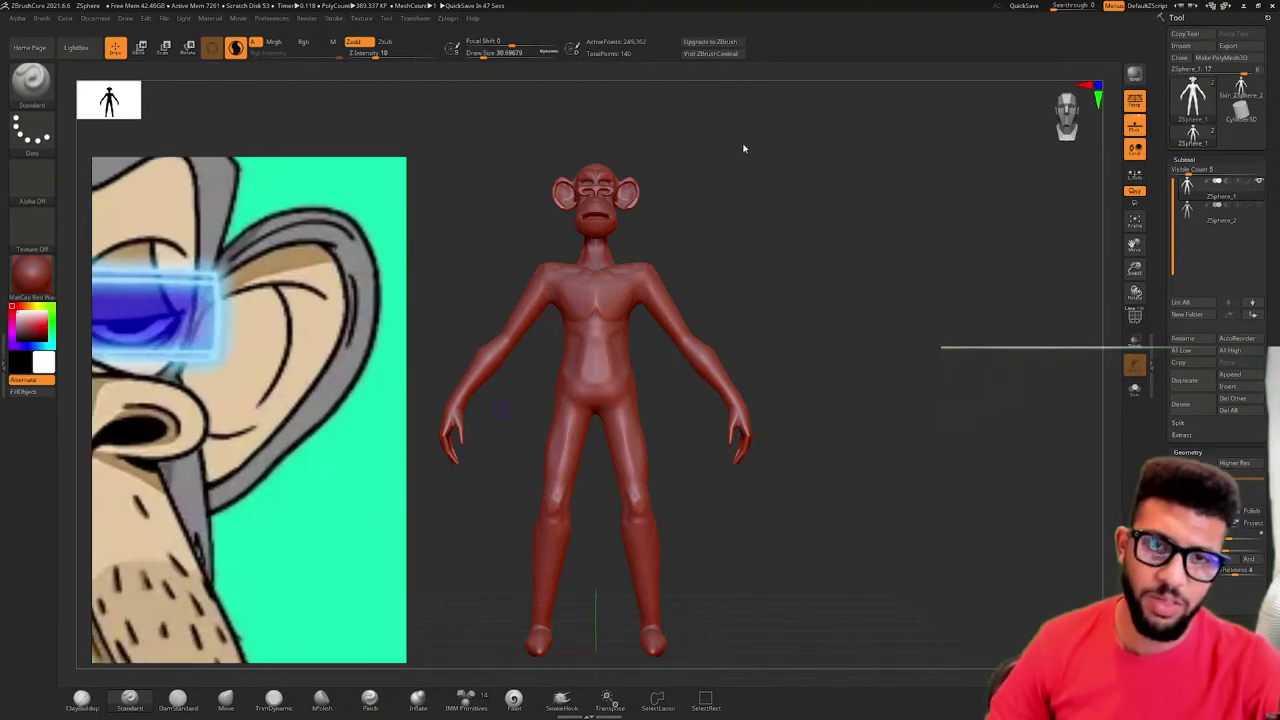
- Smooth the blocky inner surface of the ear
drag(743, 143, 670, 172)
right_drag(670, 172, 745, 165)
ctrl+right_drag(785, 125, 798, 190)
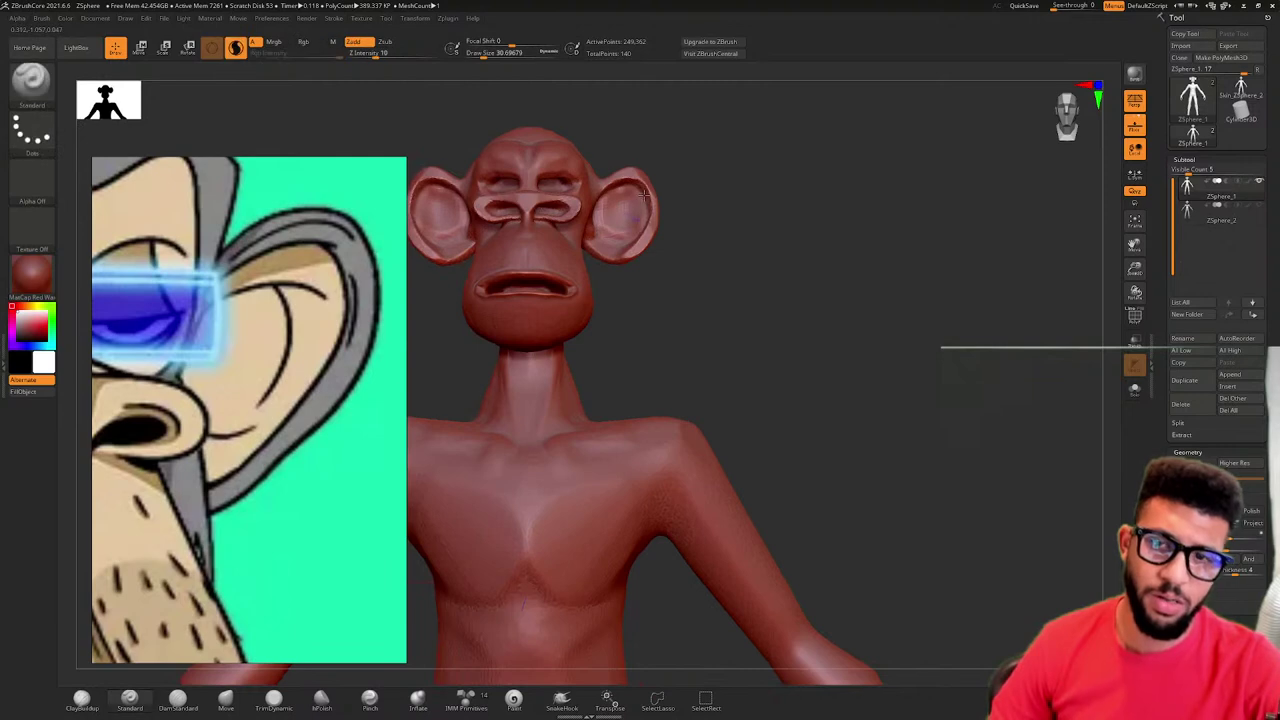
mouse_move(640, 198)
alt+right_down()
mouse_move(642, 240)
mouse_move(769, 228)
mouse_move(783, 251)
mouse_move(740, 315)
mouse_move(746, 330)
mouse_move(850, 288)
alt+right_up()
ctrl+right_drag(850, 288, 895, 308)
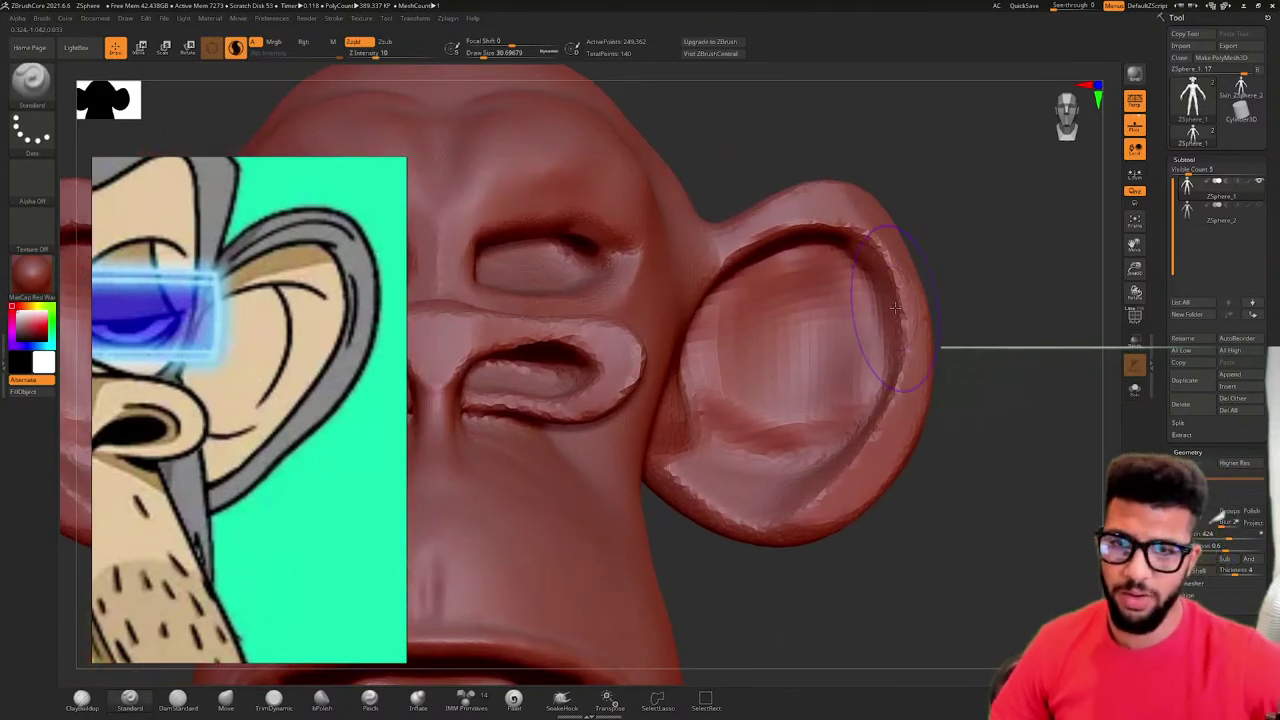
key(shift)
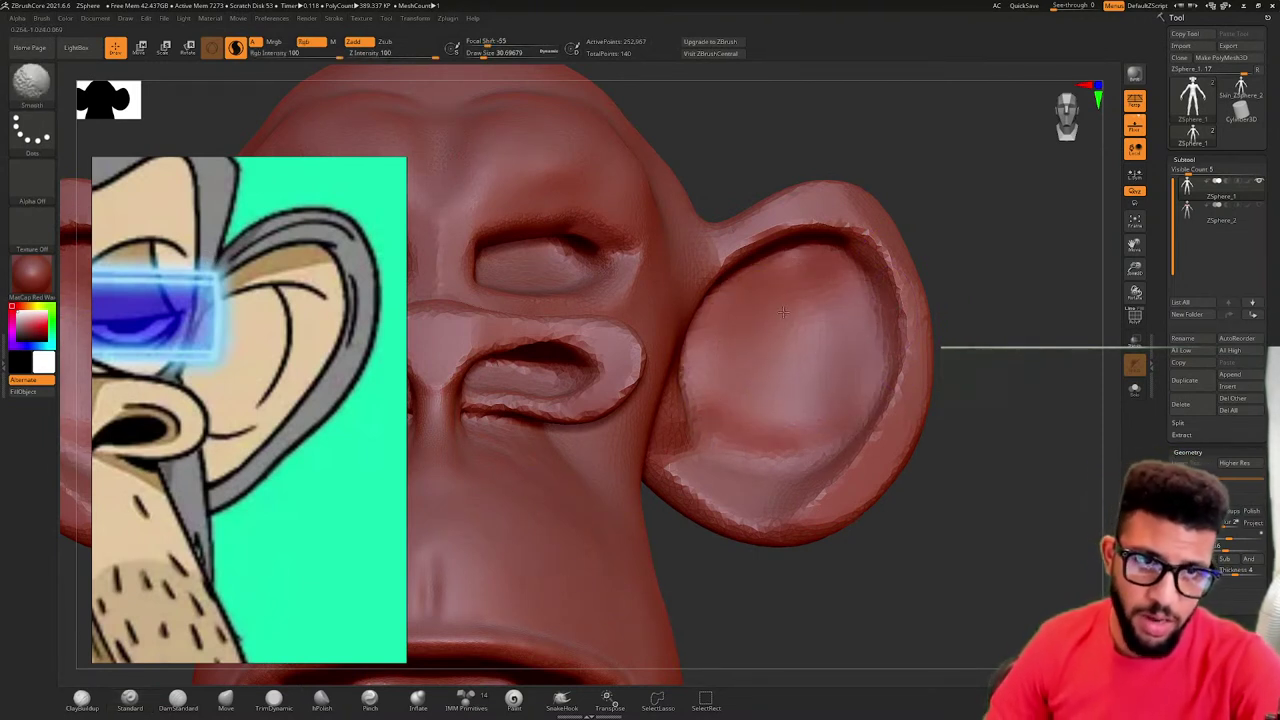
- Carve the upper fold across the inside of the ear with the DamStandard brush
key(b)
key(d)
key(s)
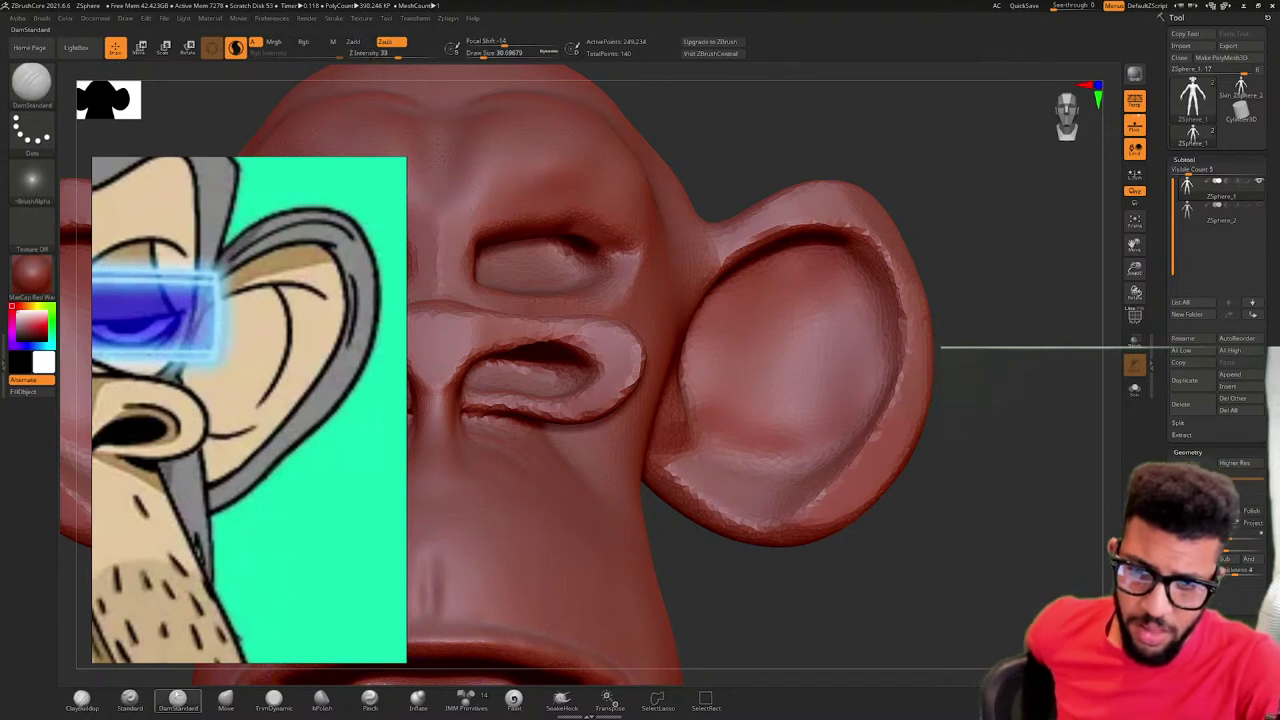
drag(700, 318, 841, 292)
drag(730, 303, 836, 294)
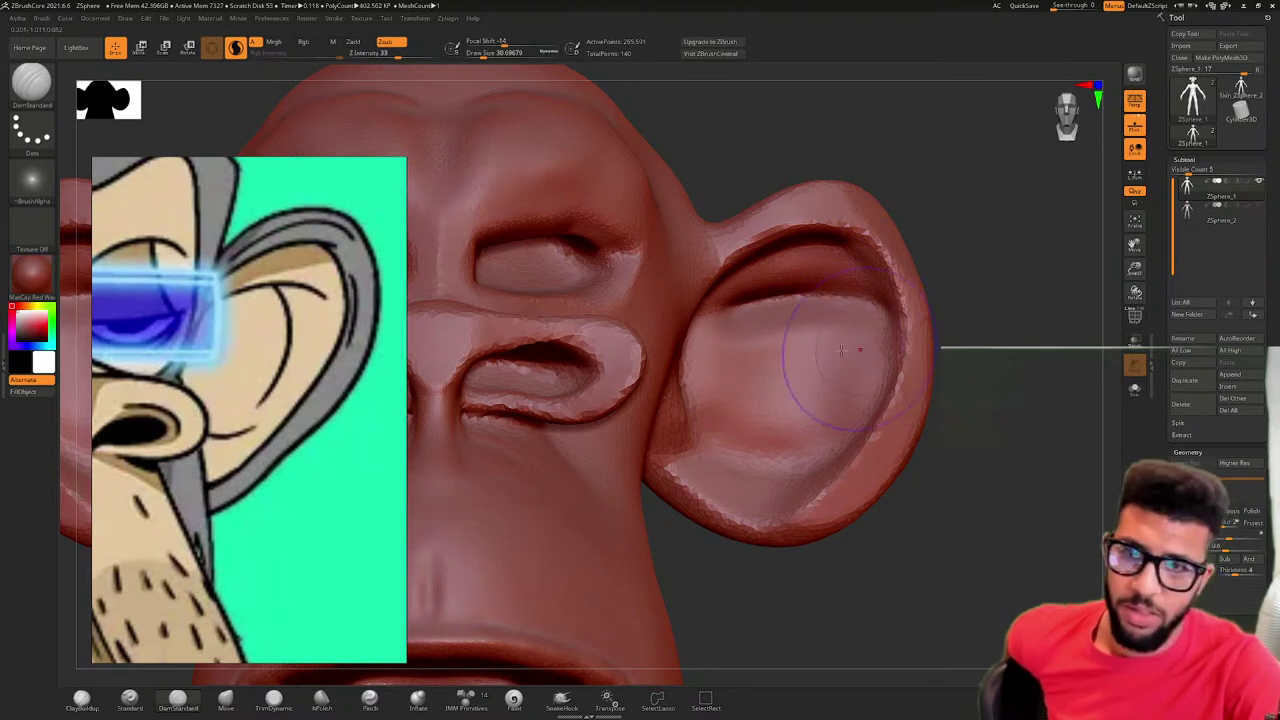
- Carve the curved inner fold and the lower crease of the ear, and tighten the creases with the Pinch brush
mouse_move(820, 326)
mouse_down()
mouse_move(824, 362)
mouse_move(763, 410)
mouse_up()
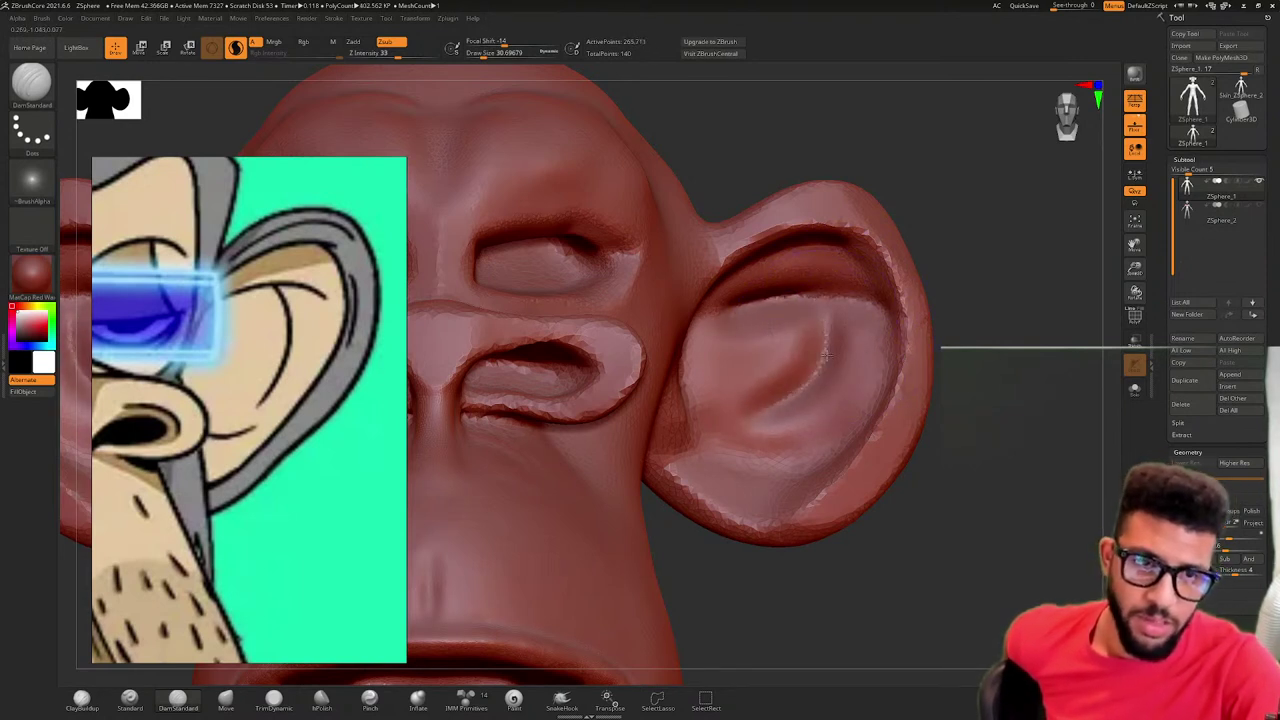
mouse_move(712, 453)
mouse_down()
mouse_move(762, 440)
mouse_move(716, 434)
mouse_move(798, 432)
mouse_move(776, 407)
mouse_move(809, 380)
mouse_move(826, 336)
mouse_up()
click(369, 697)
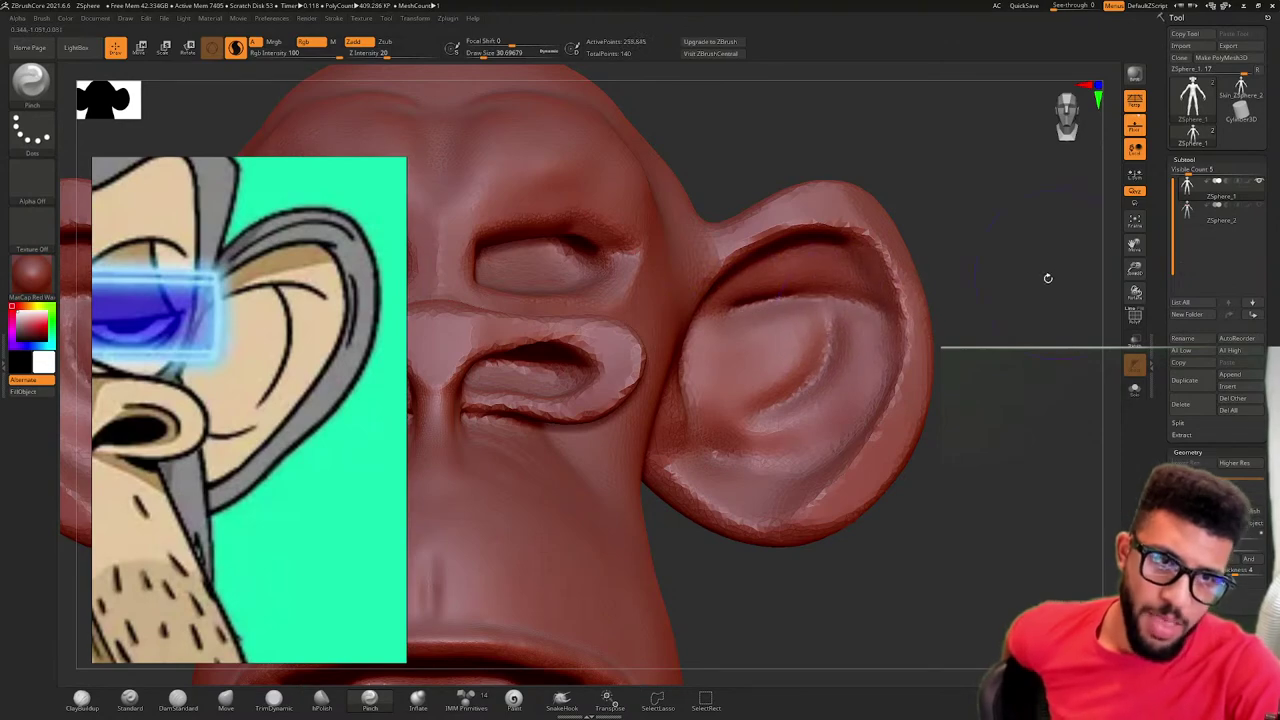
mouse_move(1048, 278)
mouse_down()
mouse_move(1020, 277)
mouse_move(1028, 293)
mouse_move(974, 294)
mouse_move(1020, 289)
mouse_move(985, 290)
mouse_up()
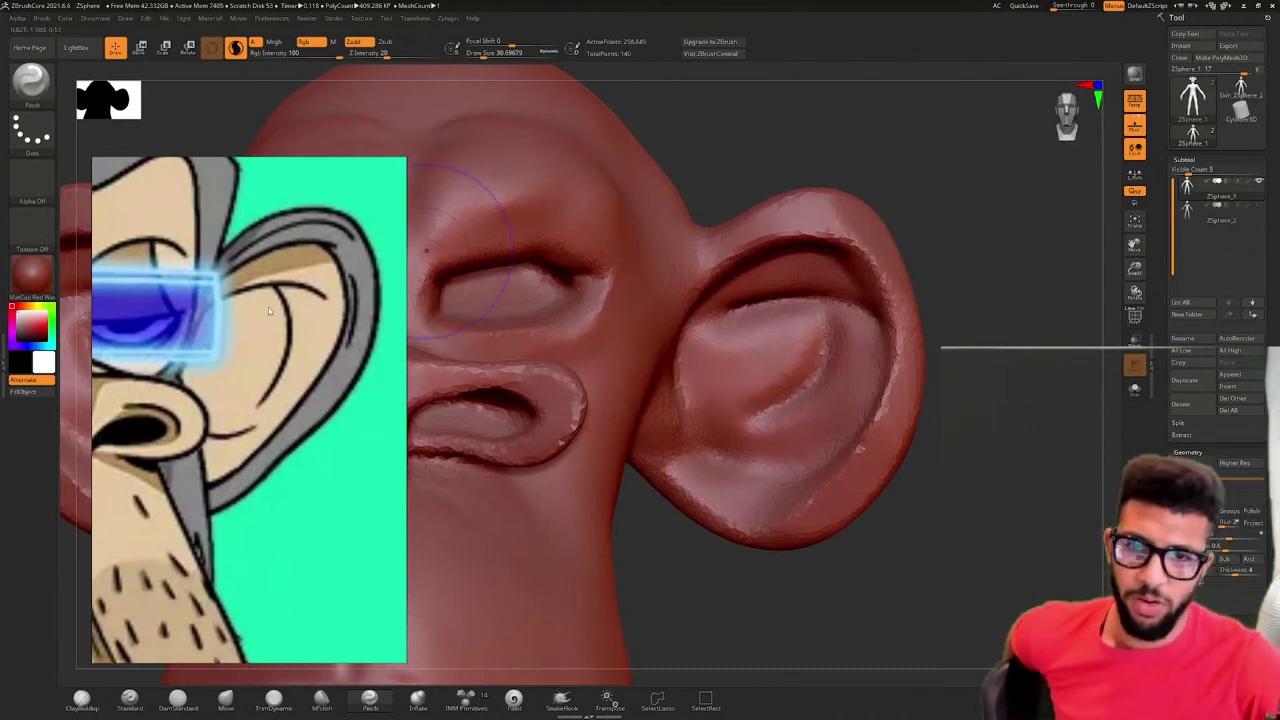
- Round and smooth the upper edge of the nose using the Standard brush at draw size about 23 and intensity 13
scroll(229, 447, down, 3)
middle_drag(228, 453, 347, 390)
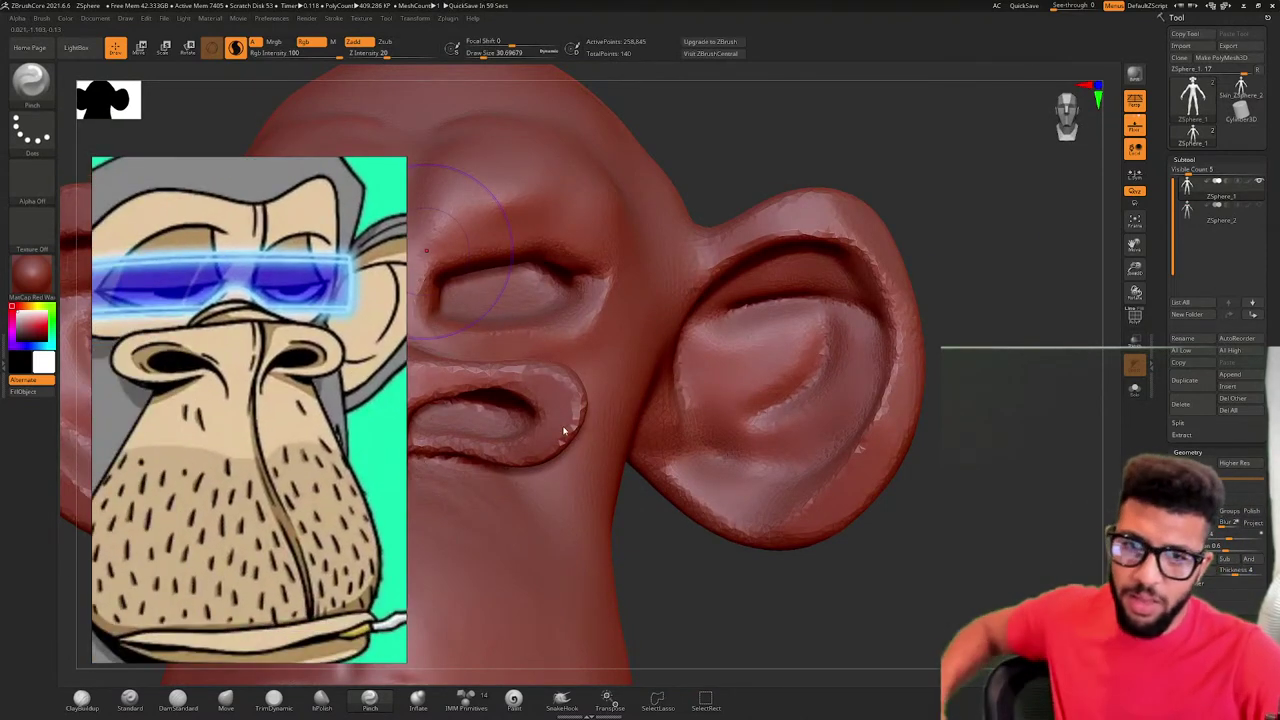
drag(680, 560, 709, 588)
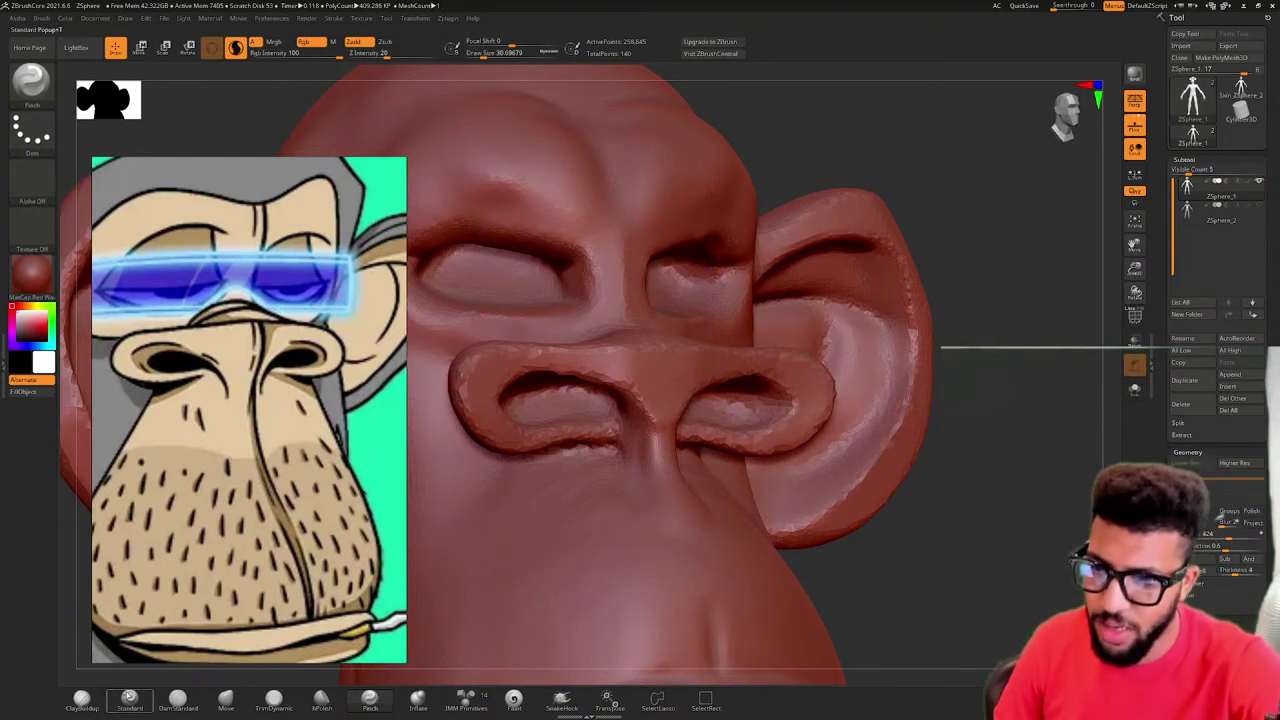
right_drag(665, 385, 600, 370)
click(129, 697)
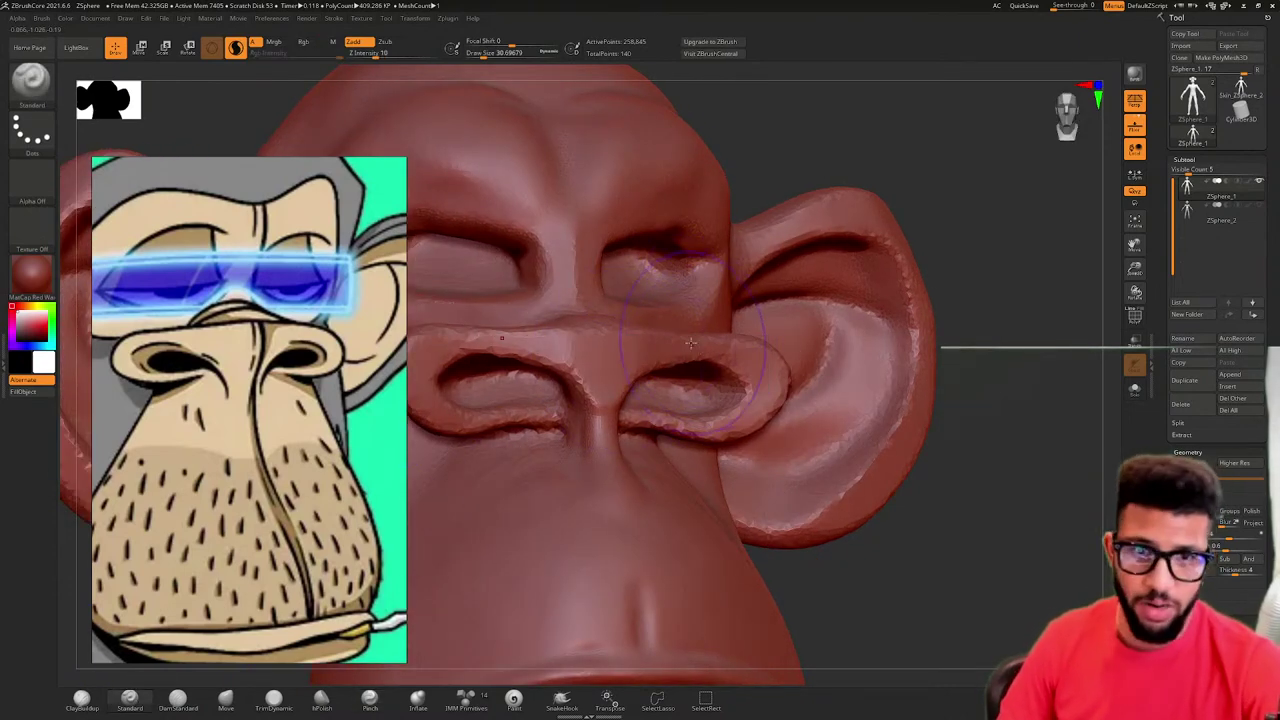
key(space)
drag(694, 344, 690, 344)
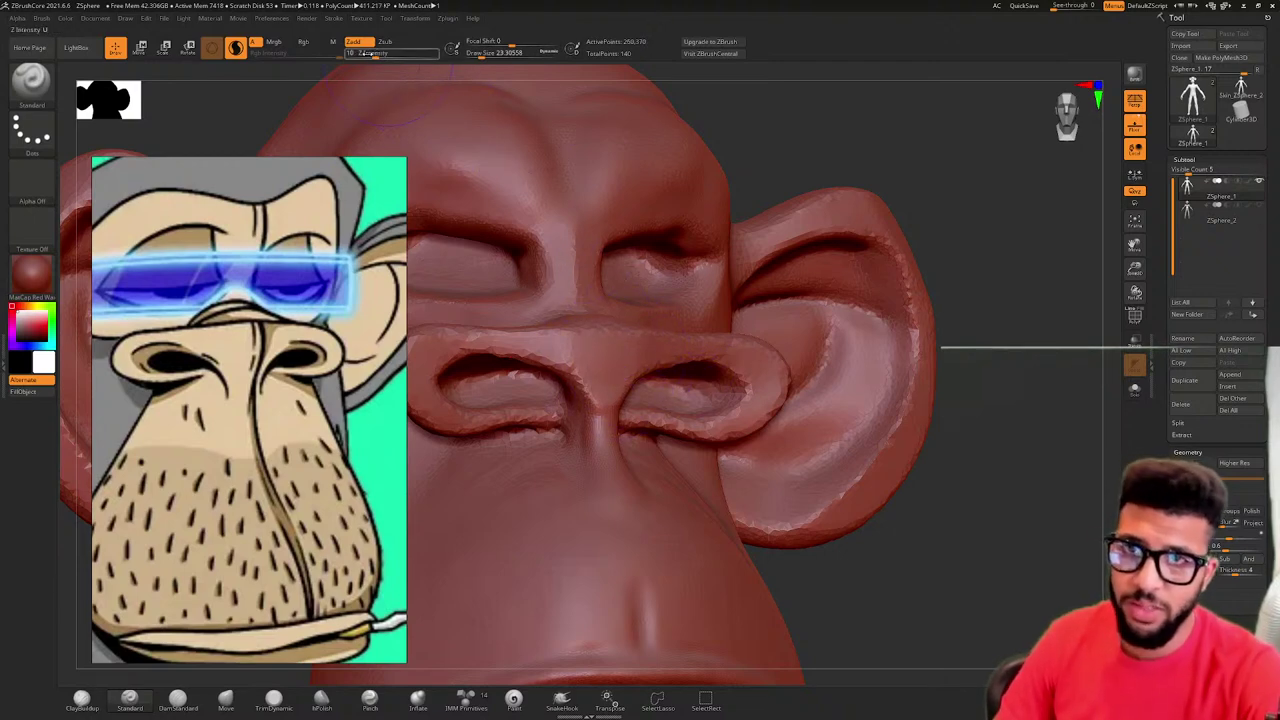
mouse_move(500, 336)
mouse_down()
mouse_move(574, 394)
mouse_move(617, 357)
mouse_up()
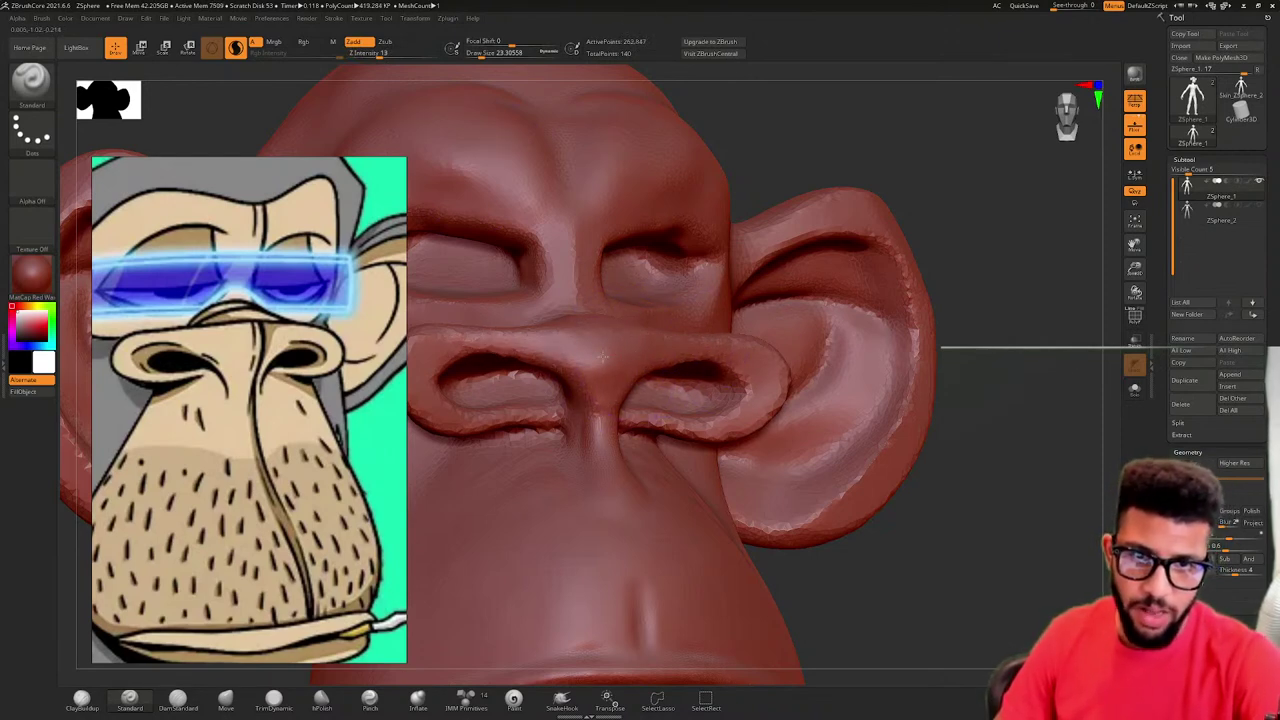
drag(603, 357, 560, 363)
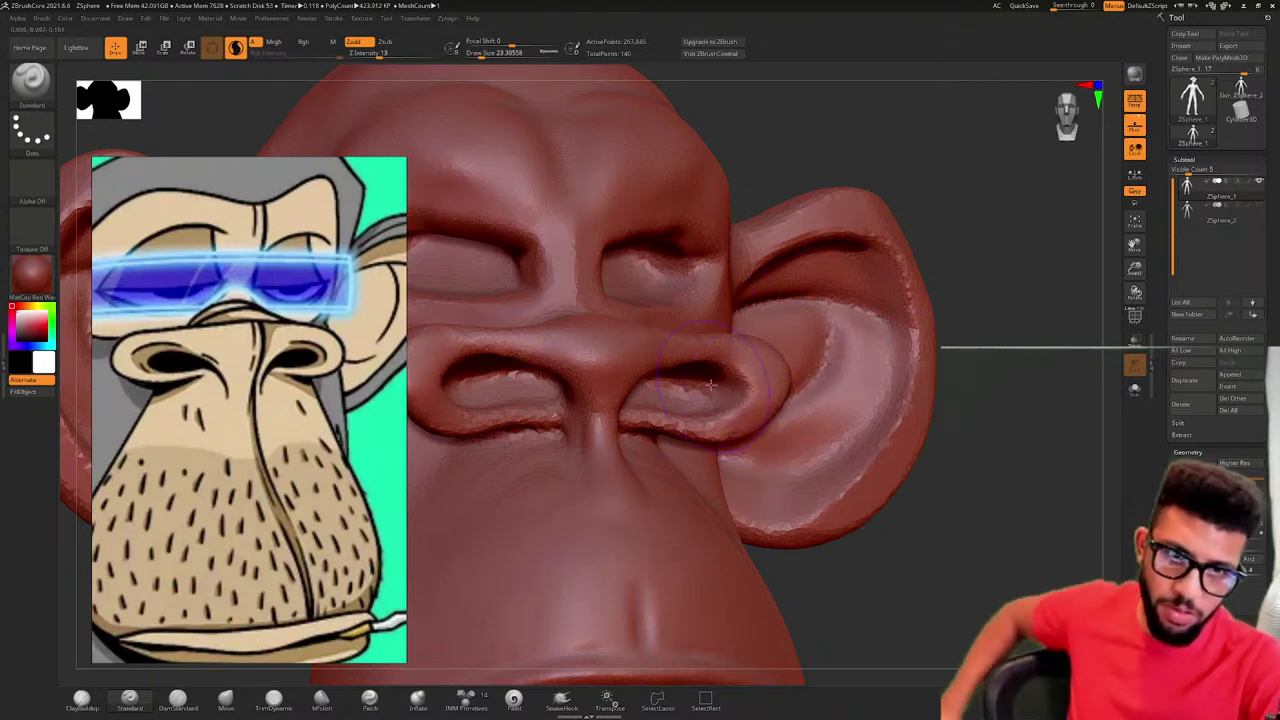
- Smooth the lower nostril rims and refine the inside of the nostrils with the Standard and hPolish brushes
mouse_move(716, 424)
mouse_down()
mouse_move(654, 418)
mouse_move(546, 465)
mouse_up()
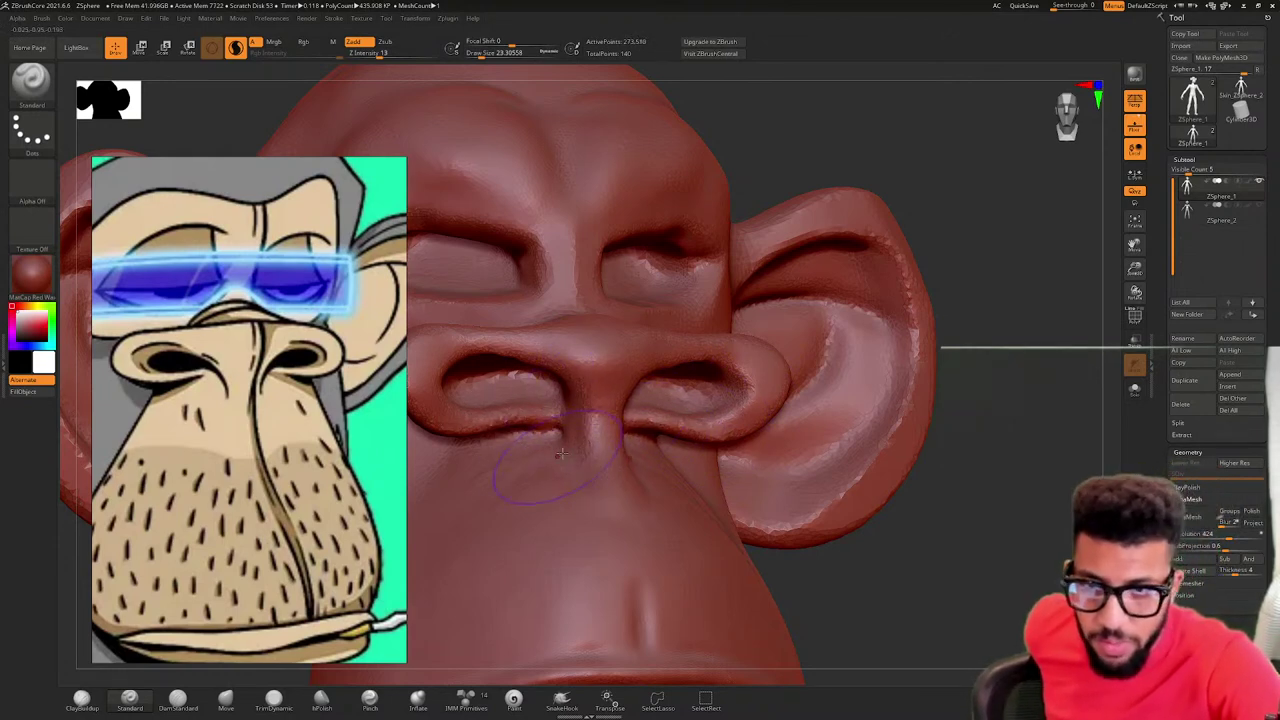
mouse_move(556, 358)
mouse_down()
mouse_move(480, 343)
mouse_move(508, 332)
mouse_up()
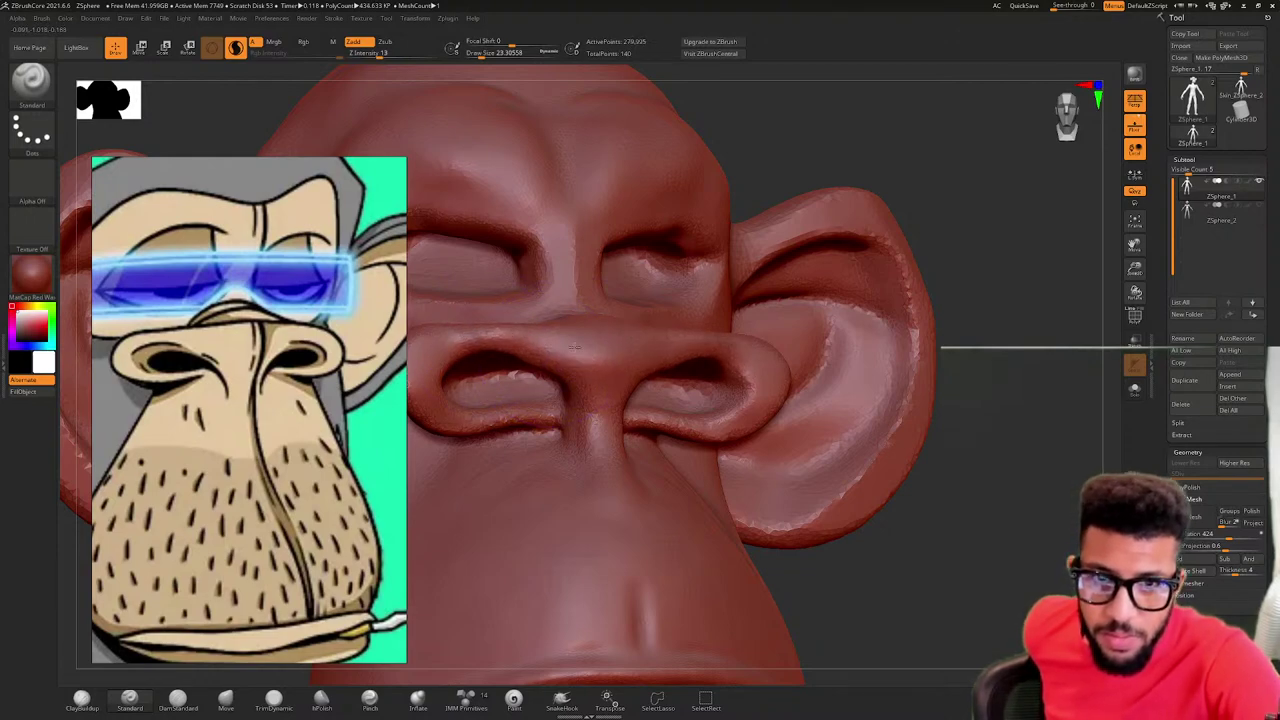
mouse_move(995, 491)
mouse_down()
mouse_move(981, 517)
mouse_move(1034, 514)
mouse_move(1017, 552)
mouse_move(1021, 504)
mouse_move(992, 460)
mouse_up()
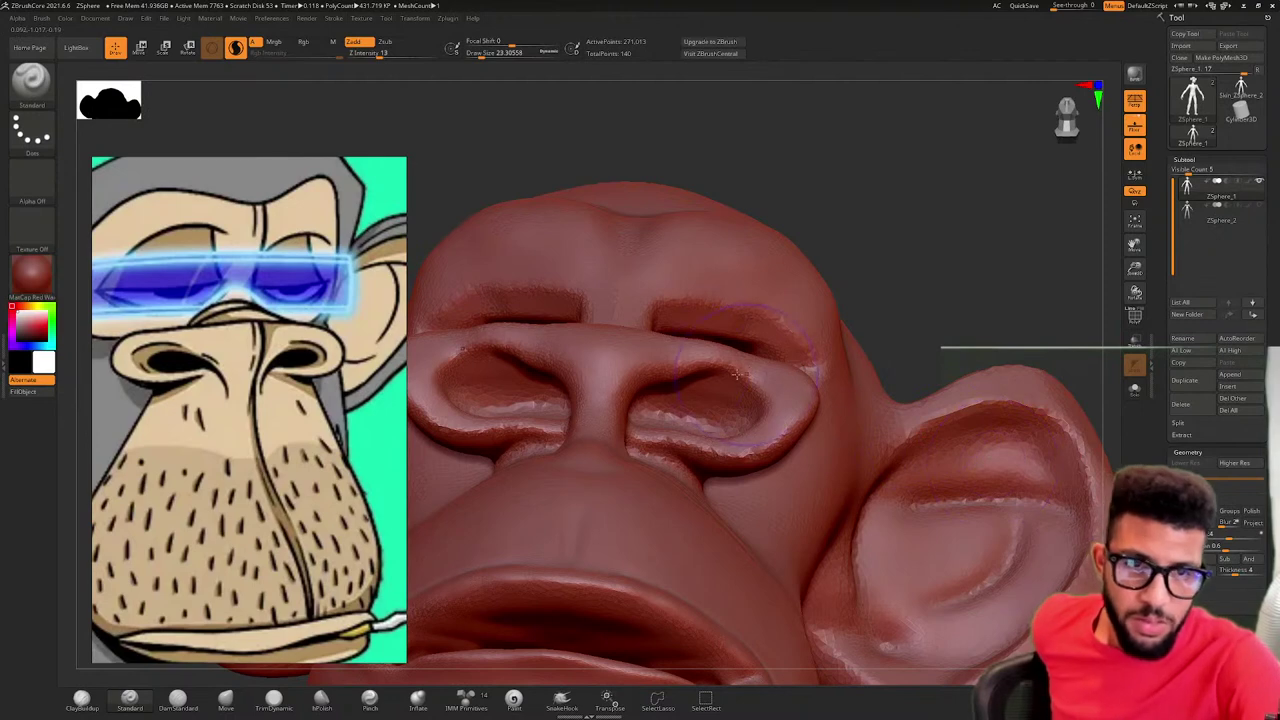
mouse_move(721, 379)
mouse_down()
mouse_move(722, 364)
mouse_move(692, 360)
mouse_up()
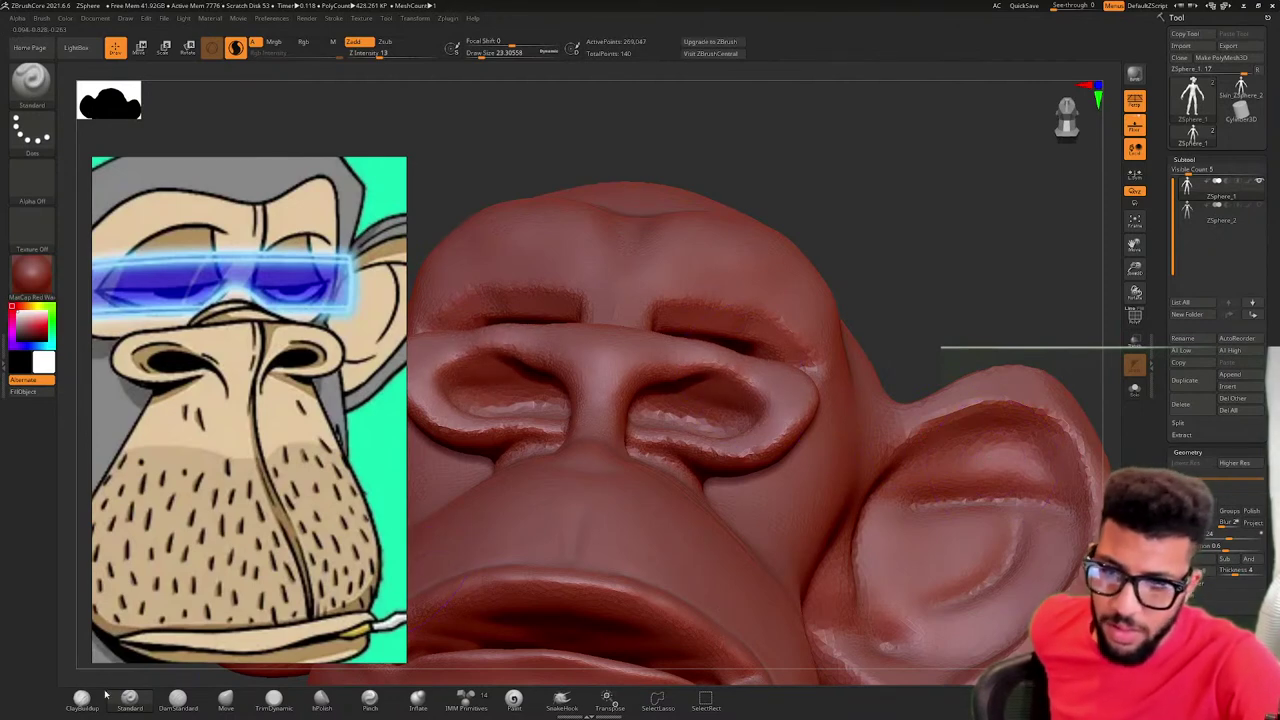
click(321, 697)
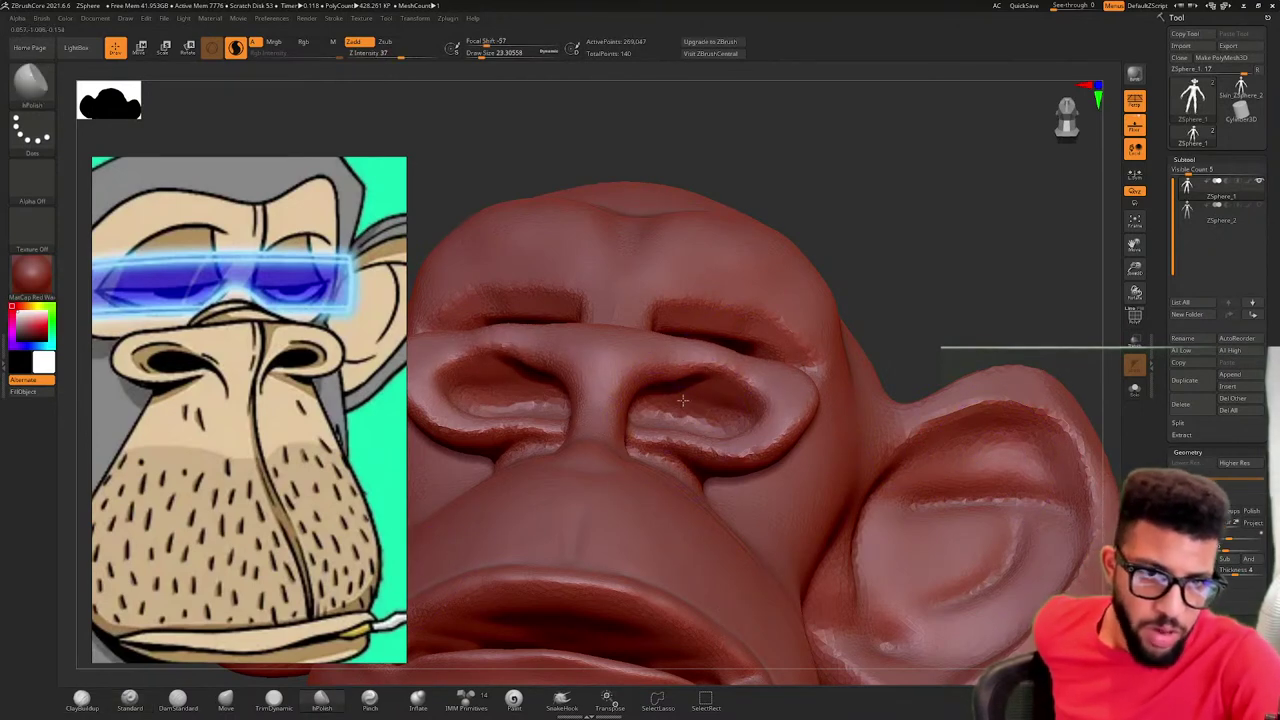
drag(682, 400, 693, 409)
mouse_move(935, 285)
mouse_down()
mouse_move(835, 300)
mouse_move(930, 326)
mouse_move(837, 329)
mouse_move(845, 315)
mouse_up()
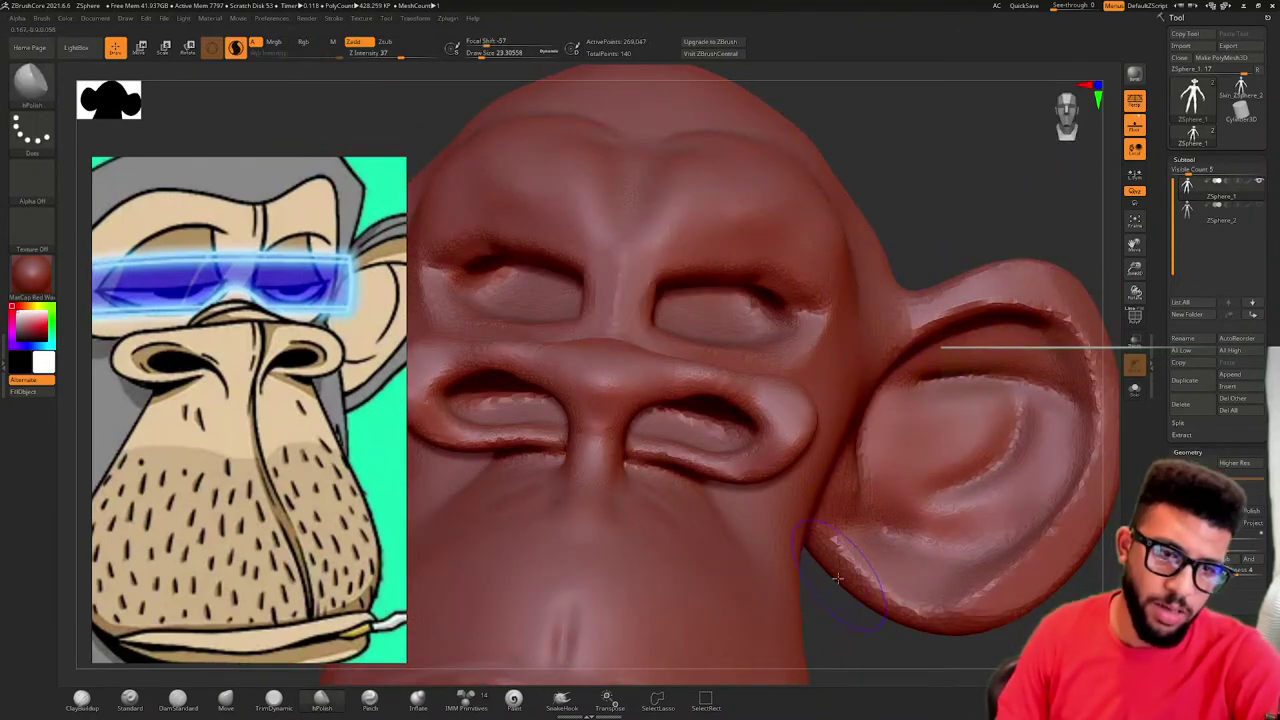
- Carve the nostril cavities deeper with the ClayBuildup brush at draw size about 11
click(82, 697)
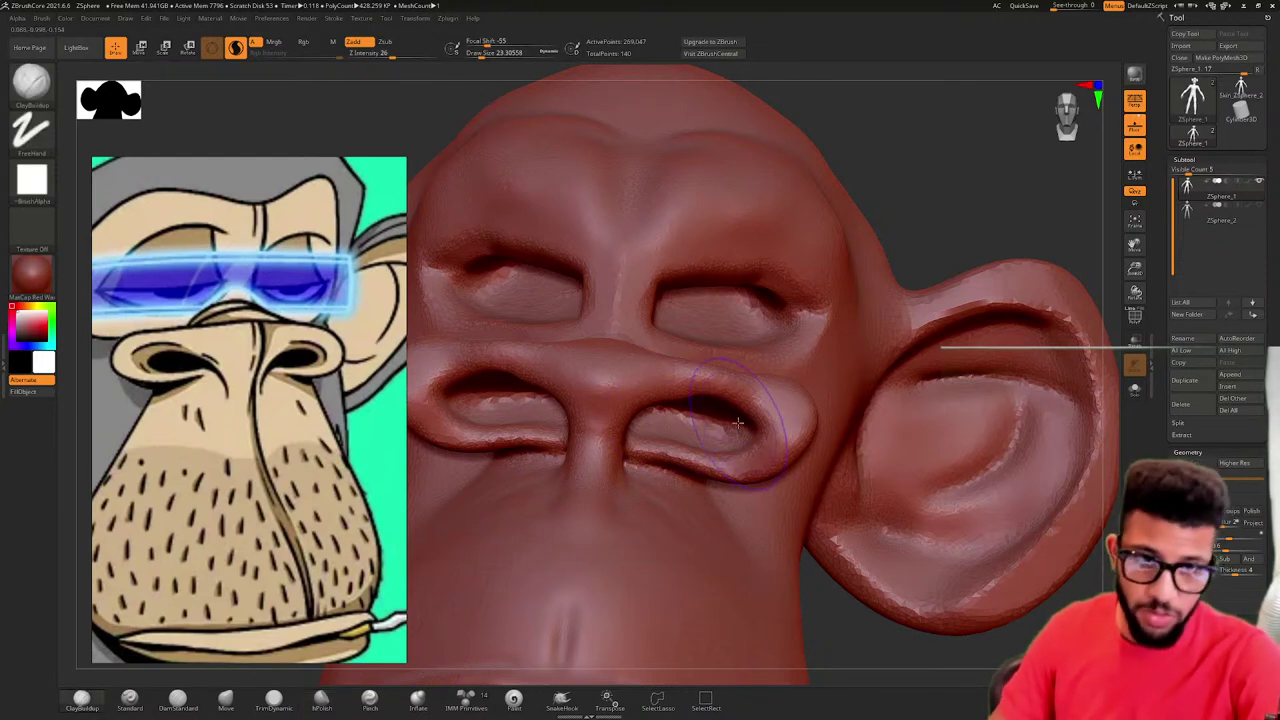
key(space)
drag(740, 420, 673, 430)
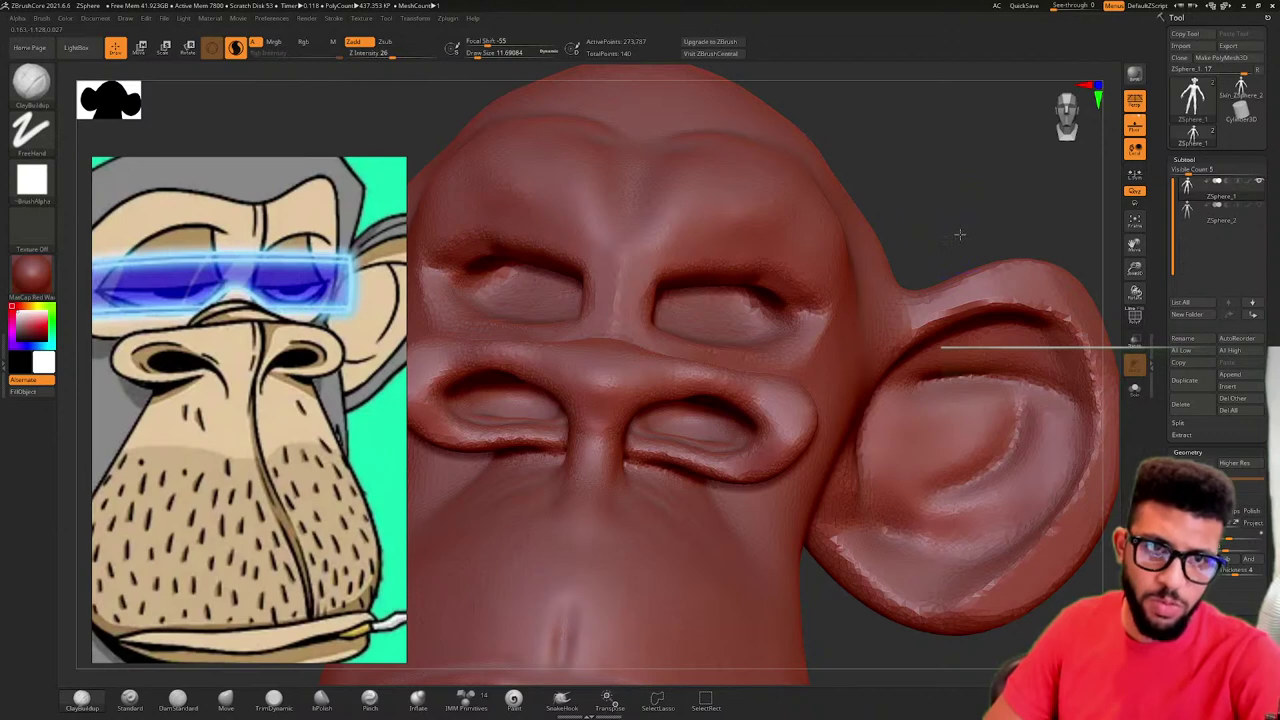
mouse_move(960, 234)
mouse_down()
mouse_move(984, 198)
mouse_move(902, 261)
mouse_move(880, 300)
mouse_up()
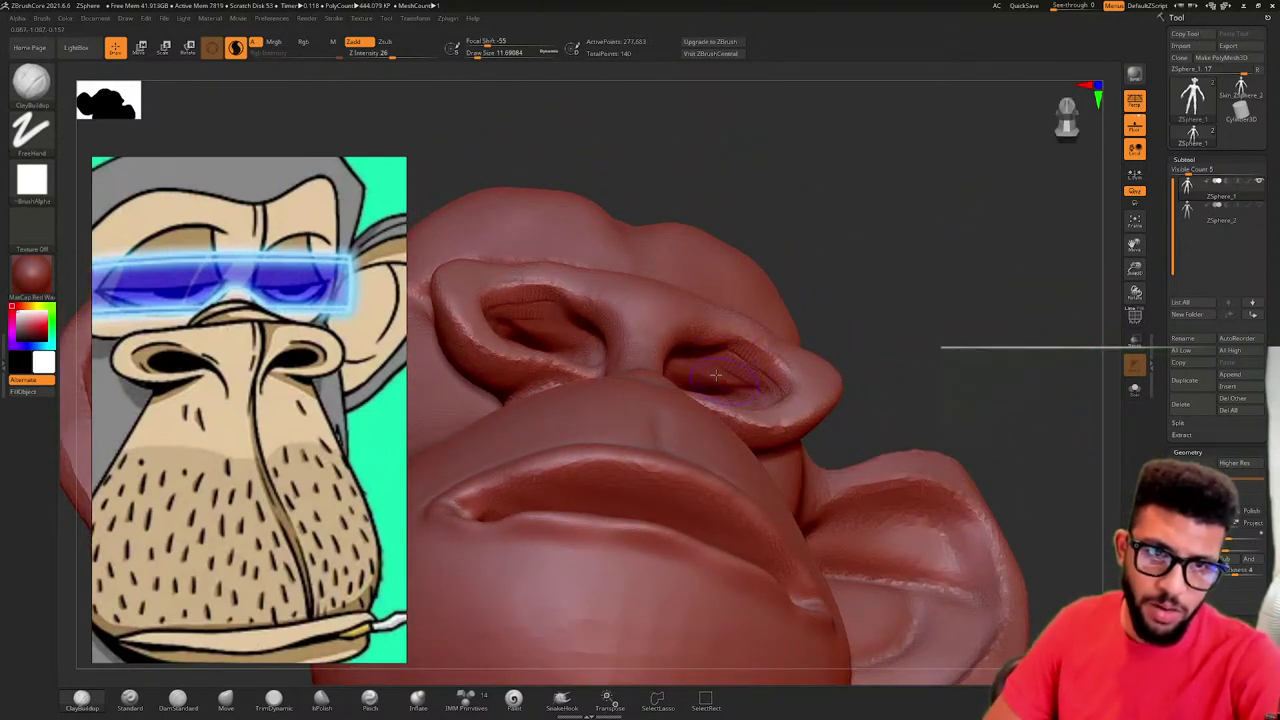
drag(716, 375, 738, 372)
drag(930, 270, 856, 315)
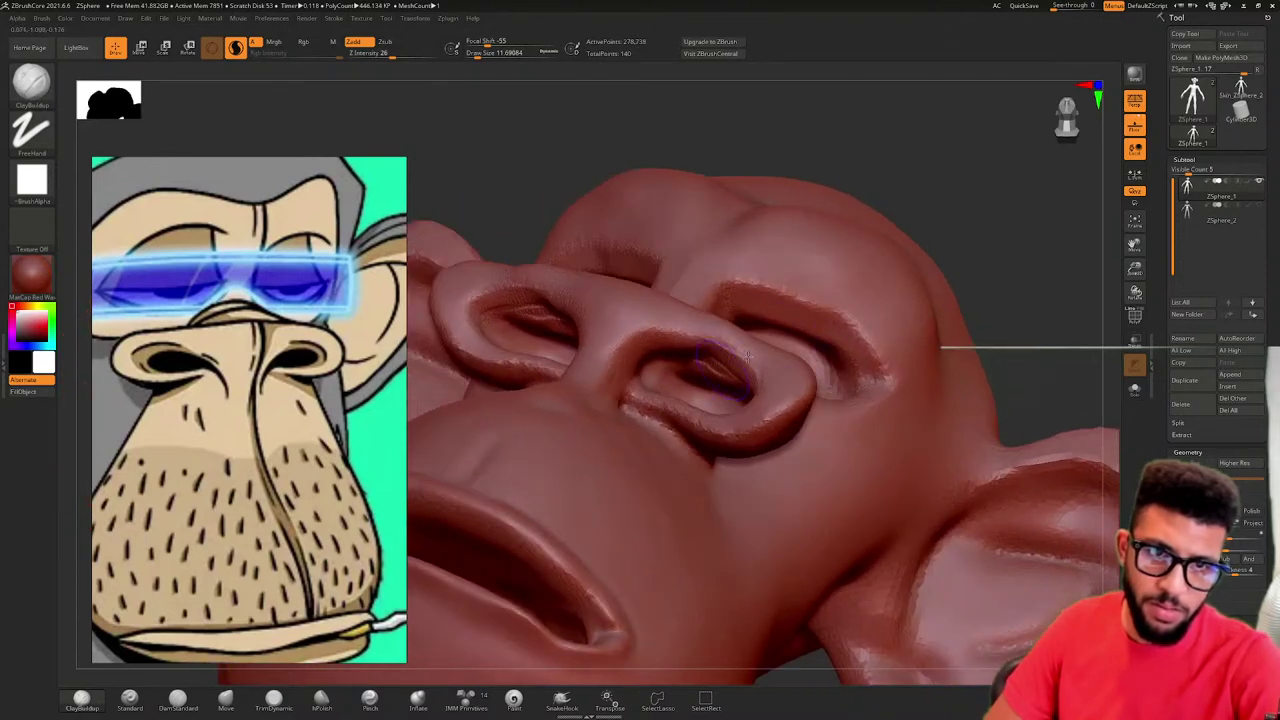
drag(972, 248, 1021, 208)
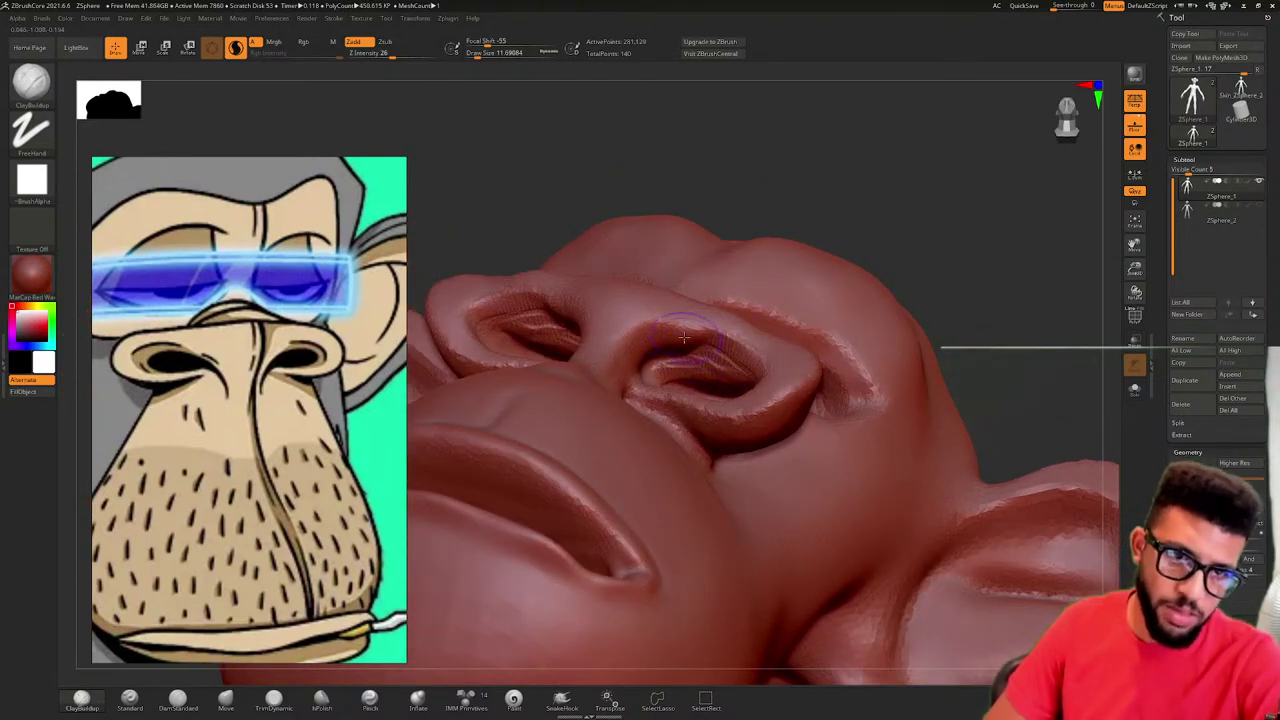
- Smooth the side and centre of the brow, and quick-save the project
right_drag(552, 443, 590, 580)
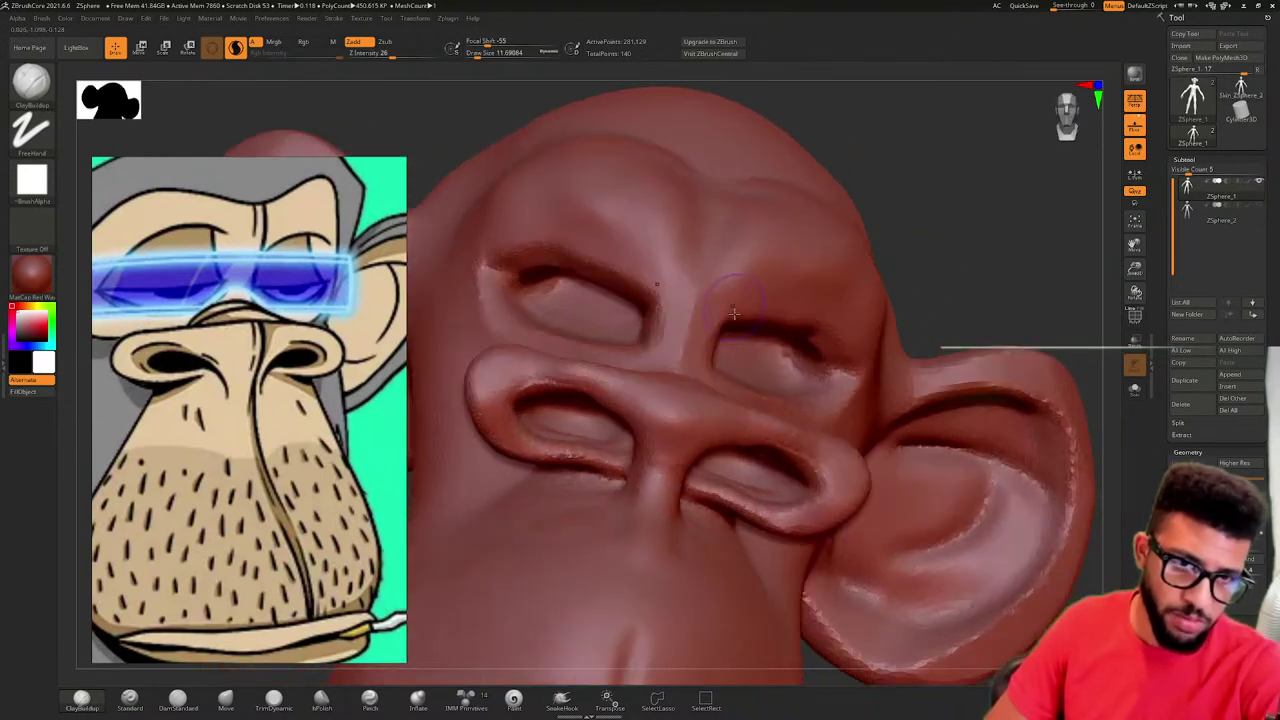
mouse_move(605, 500)
ctrl+right_down()
mouse_move(637, 369)
mouse_move(808, 246)
ctrl+right_up()
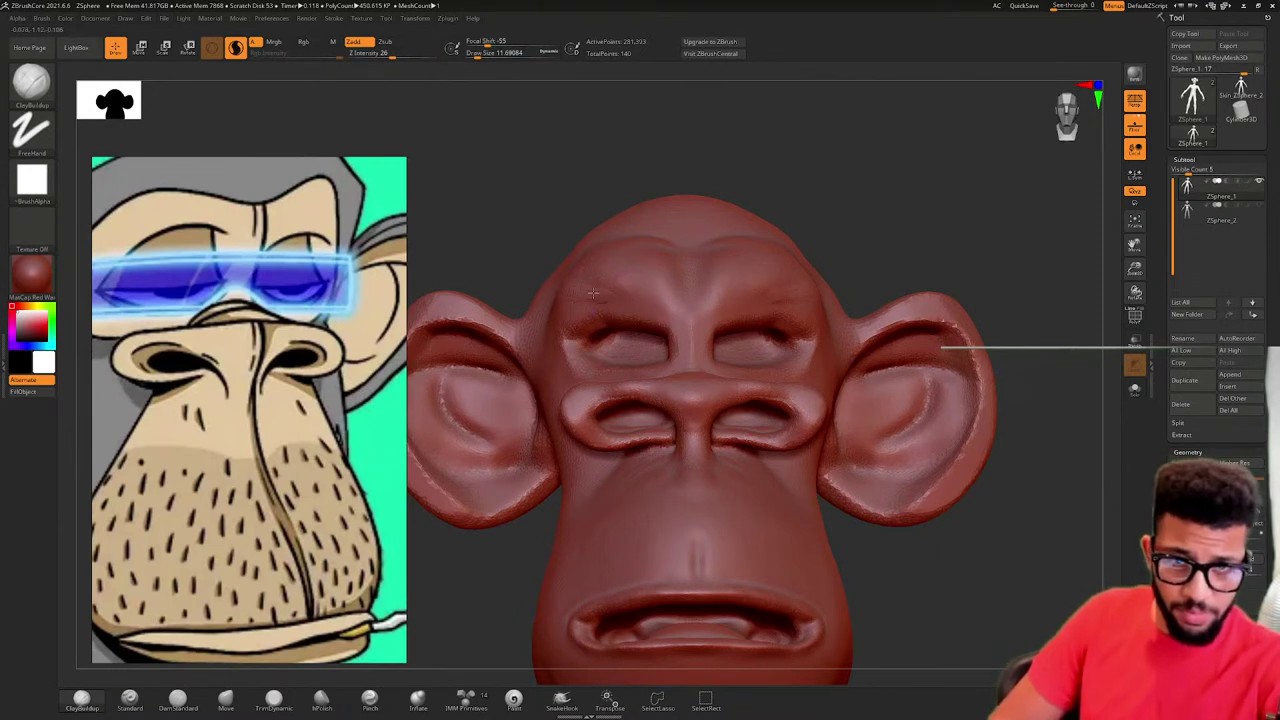
key(shift)
shift+drag(562, 289, 565, 296)
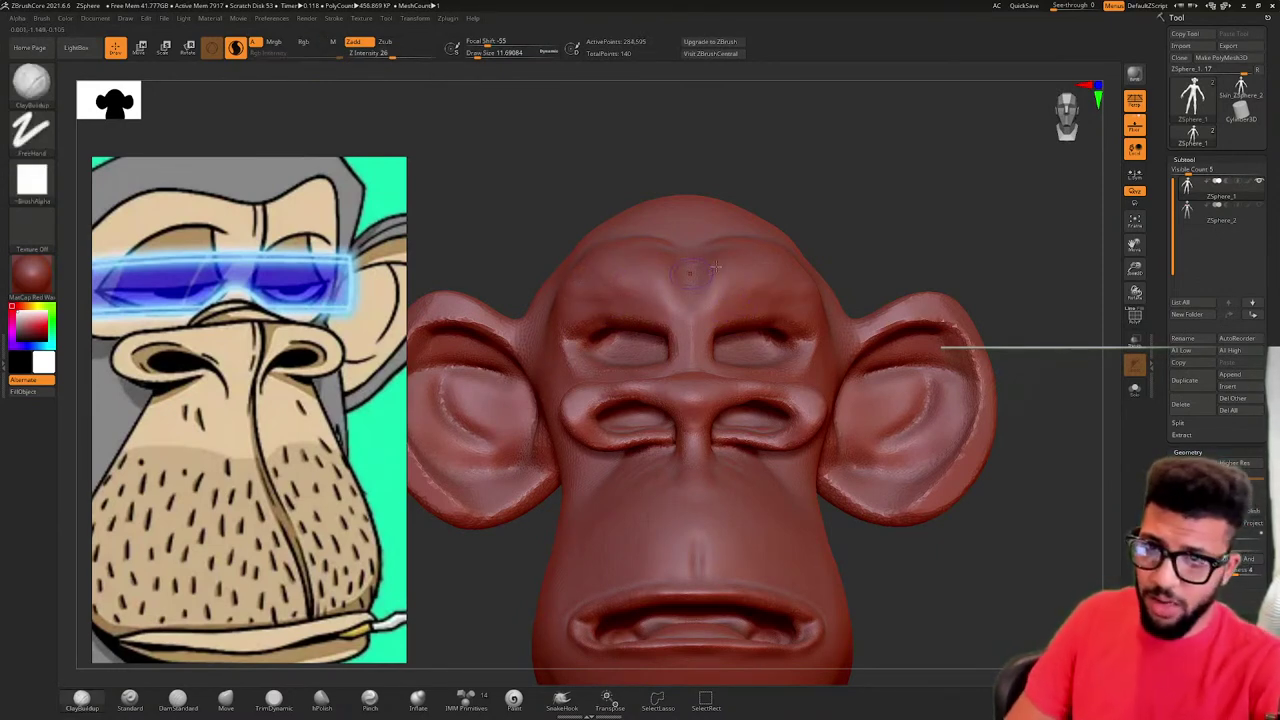
ctrl+right_drag(715, 267, 786, 254)
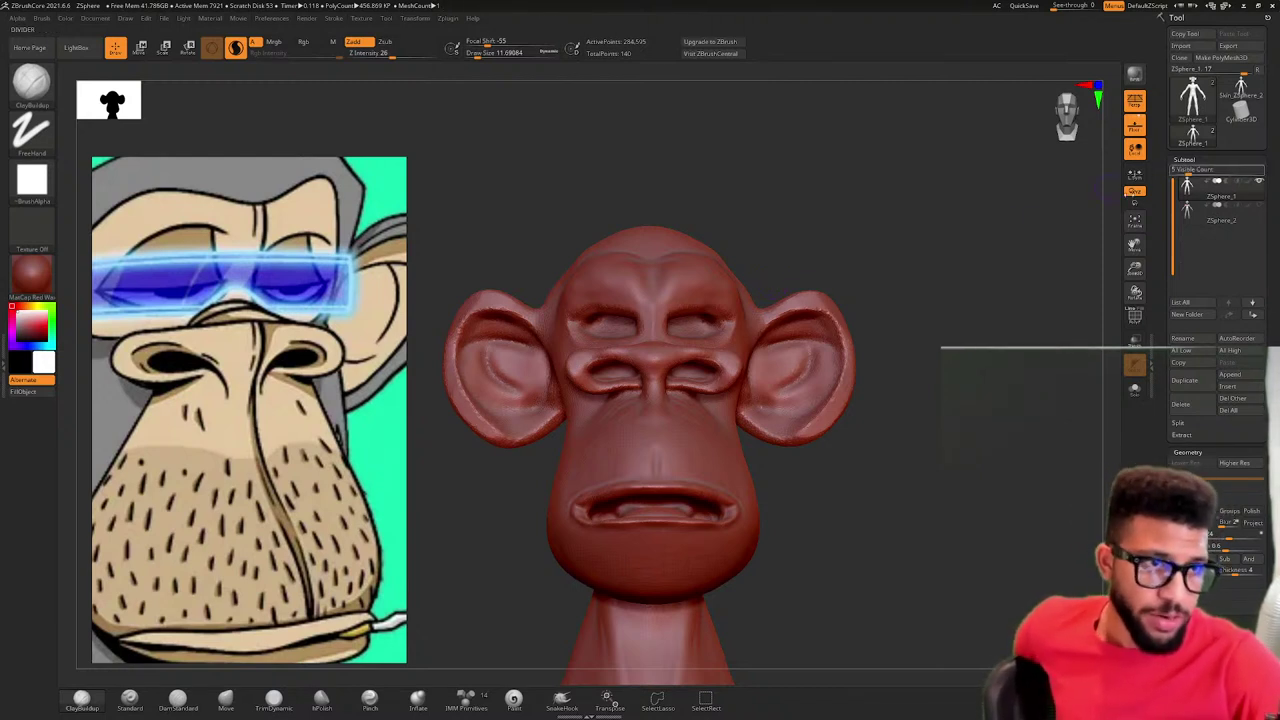
click(1024, 6)
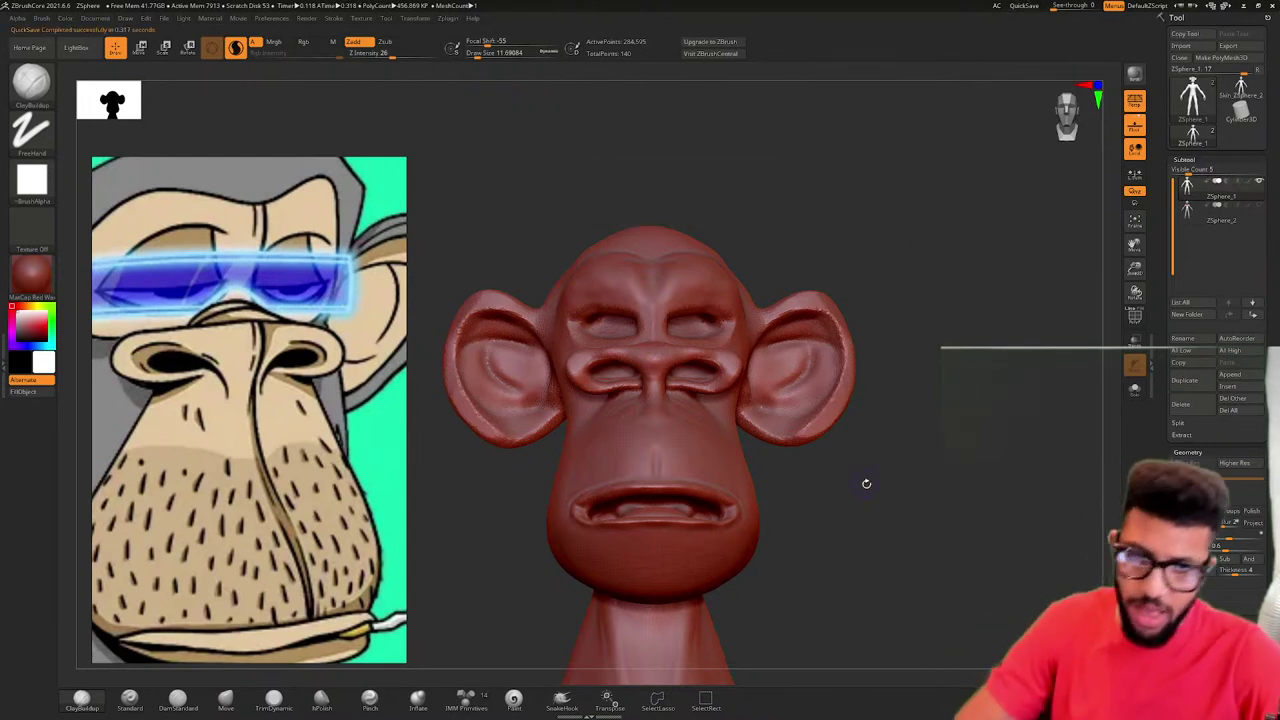
- Frame the whole ape figure and append a Sphere3D as a new subtool
key(f)
mouse_move(890, 276)
mouse_down()
mouse_move(1000, 306)
mouse_move(929, 277)
mouse_move(886, 320)
mouse_up()
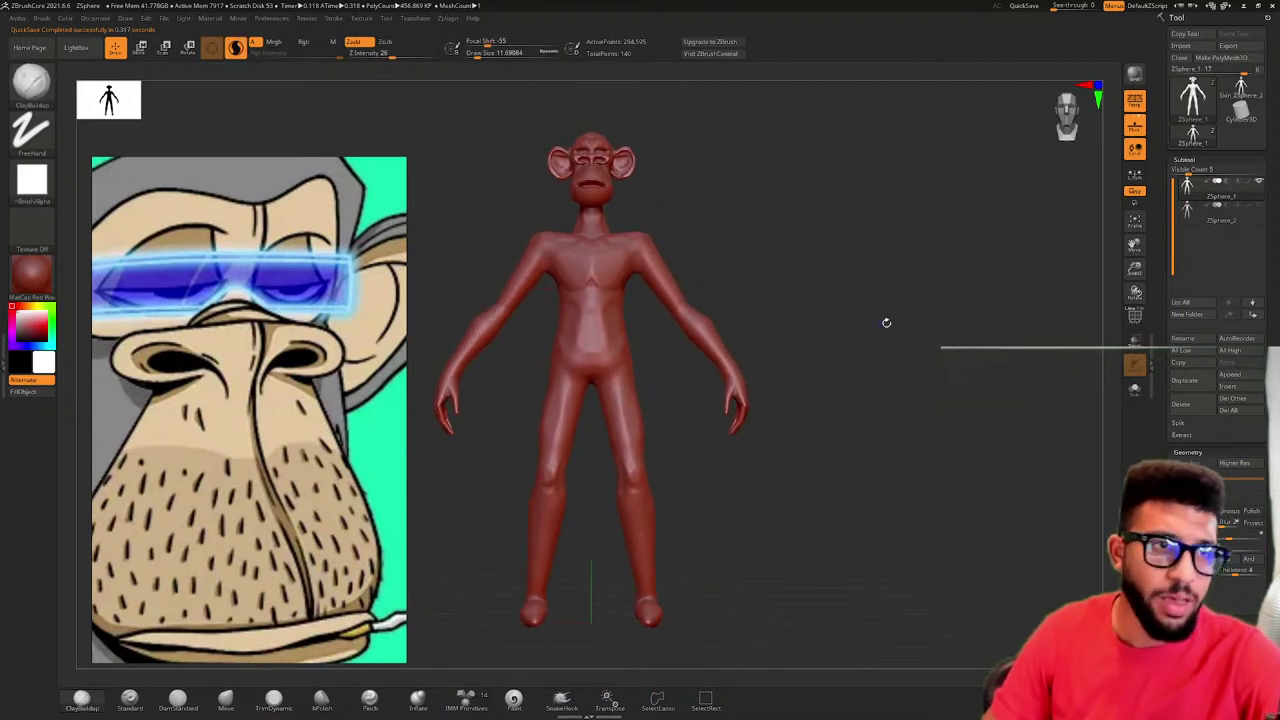
click(1240, 374)
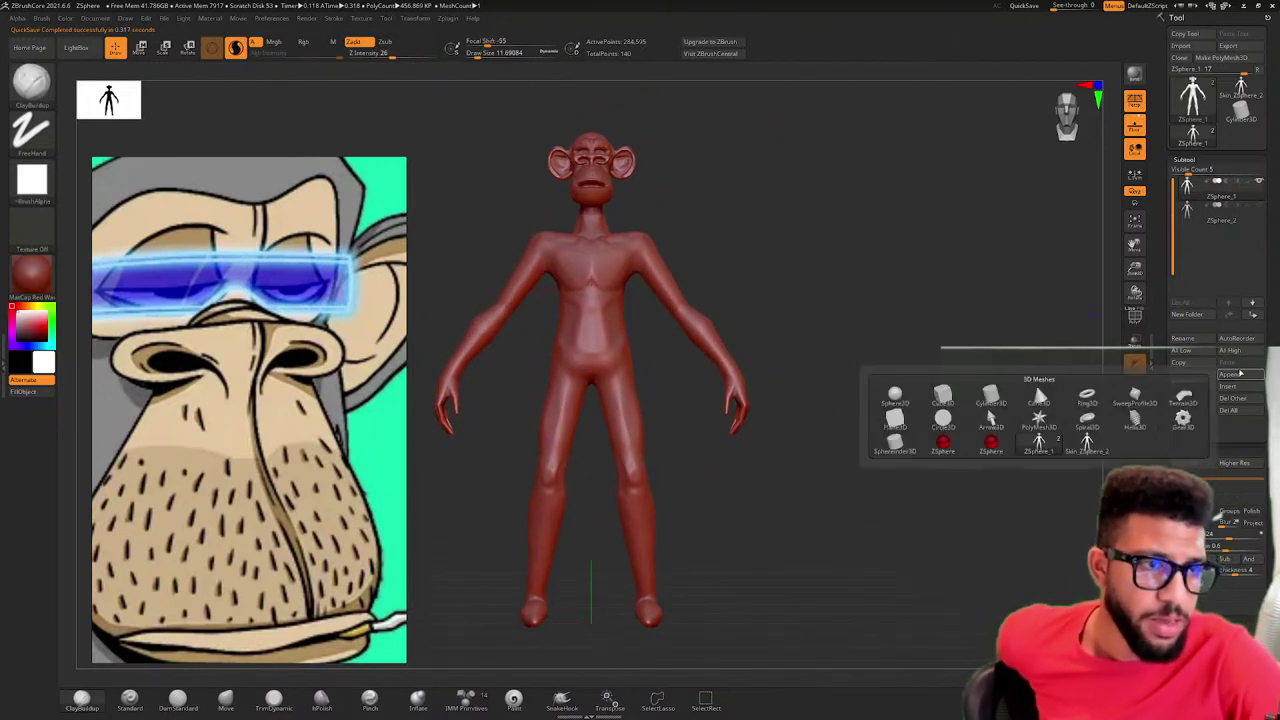
click(904, 397)
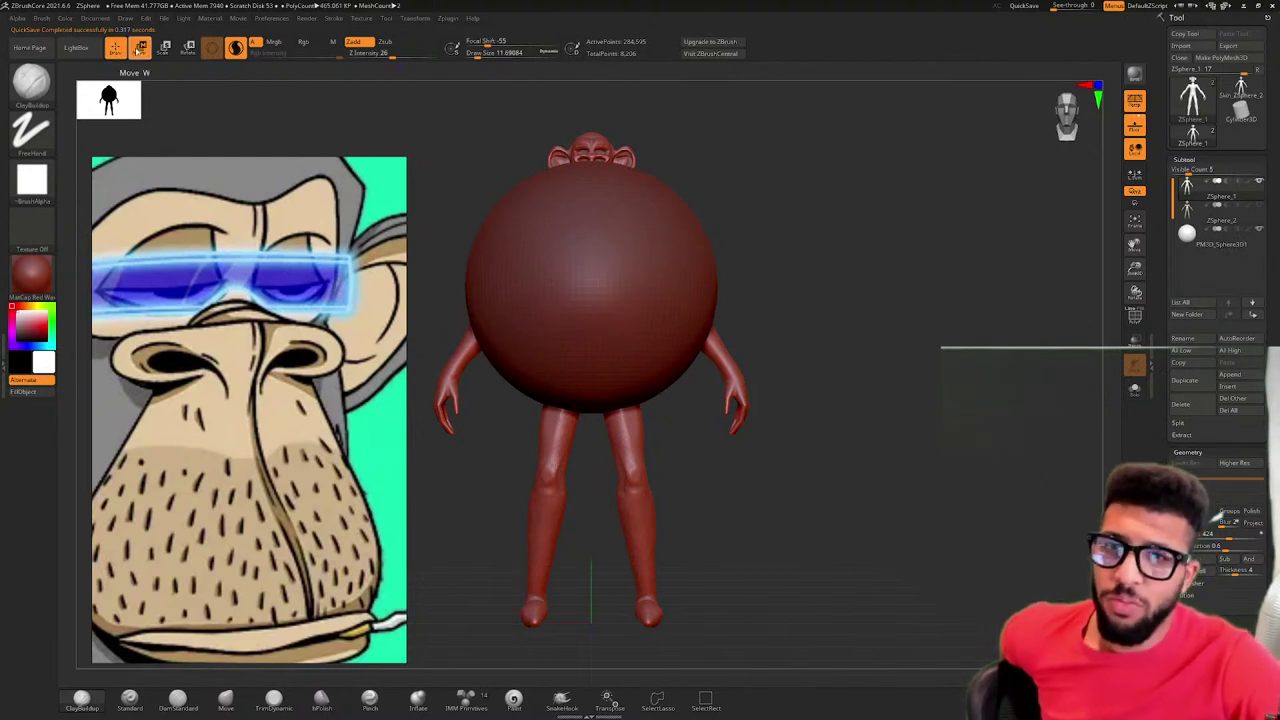
- Shrink the appended sphere subtool with the transform gizmo and place it beside the ape's head
click(139, 48)
mouse_move(591, 288)
mouse_down()
mouse_move(588, 299)
mouse_move(593, 278)
mouse_up()
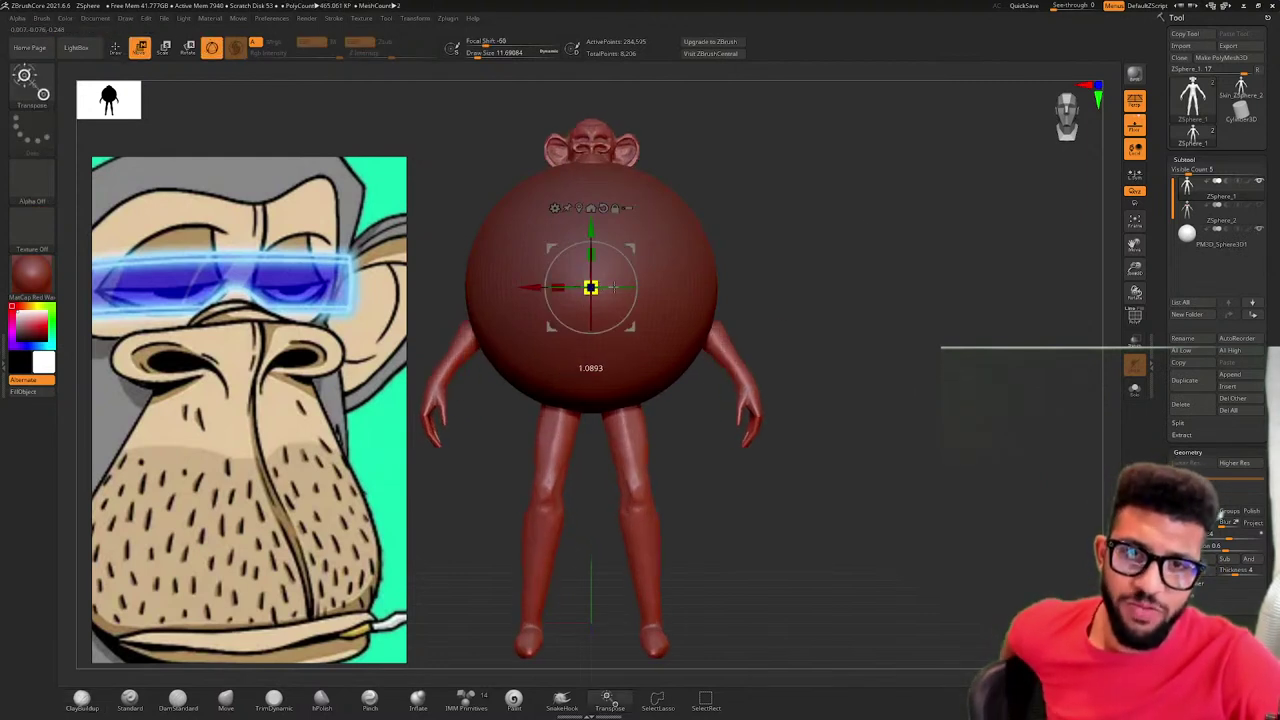
key(ctrl+z)
click(1197, 237)
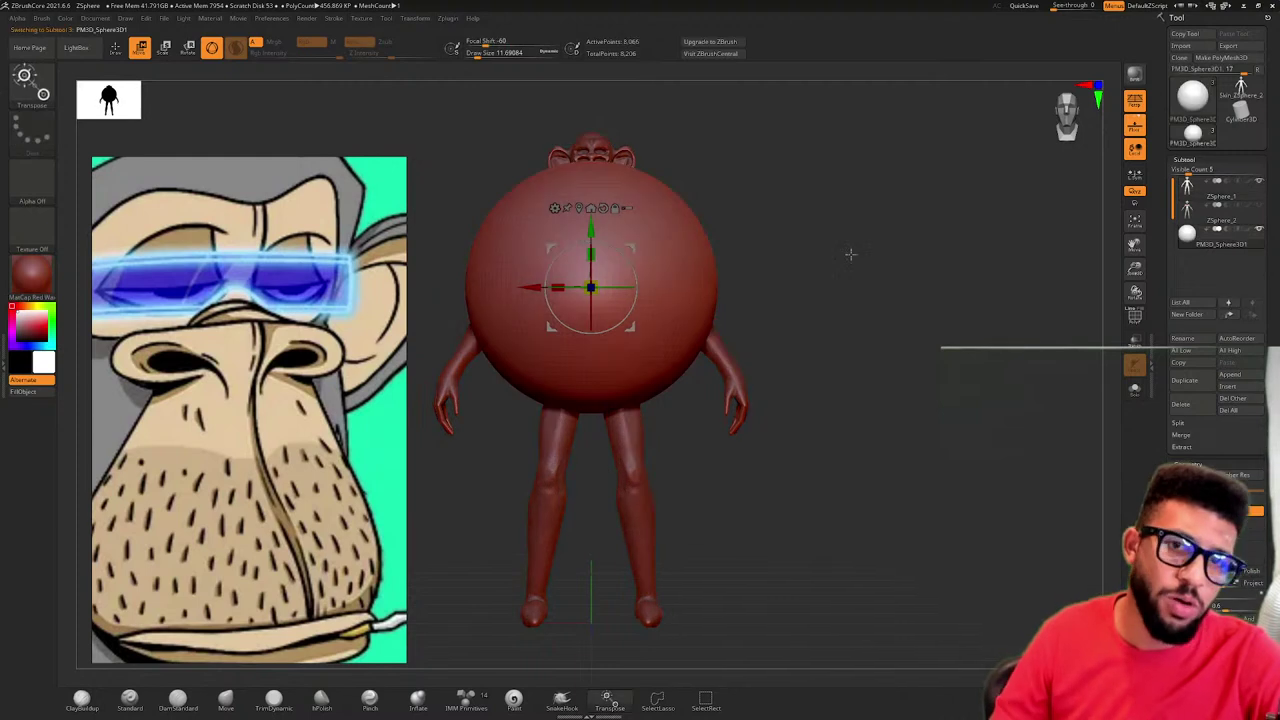
drag(591, 288, 517, 369)
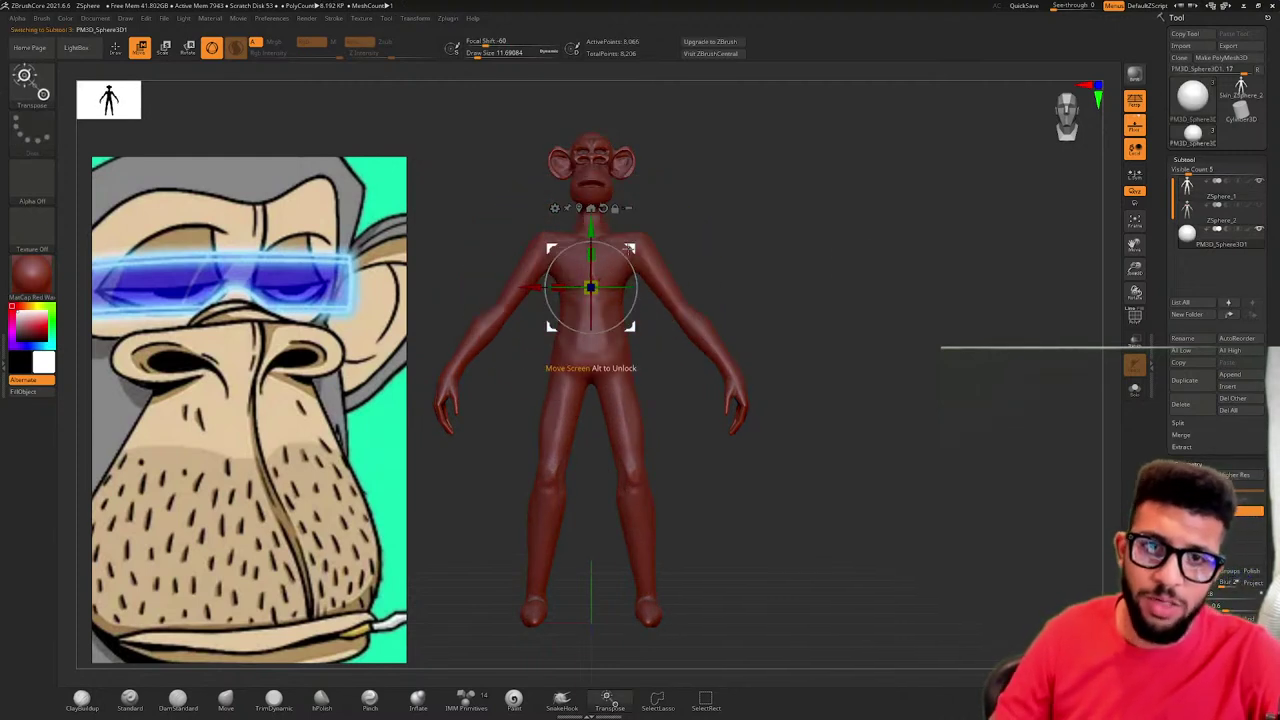
drag(633, 242, 708, 113)
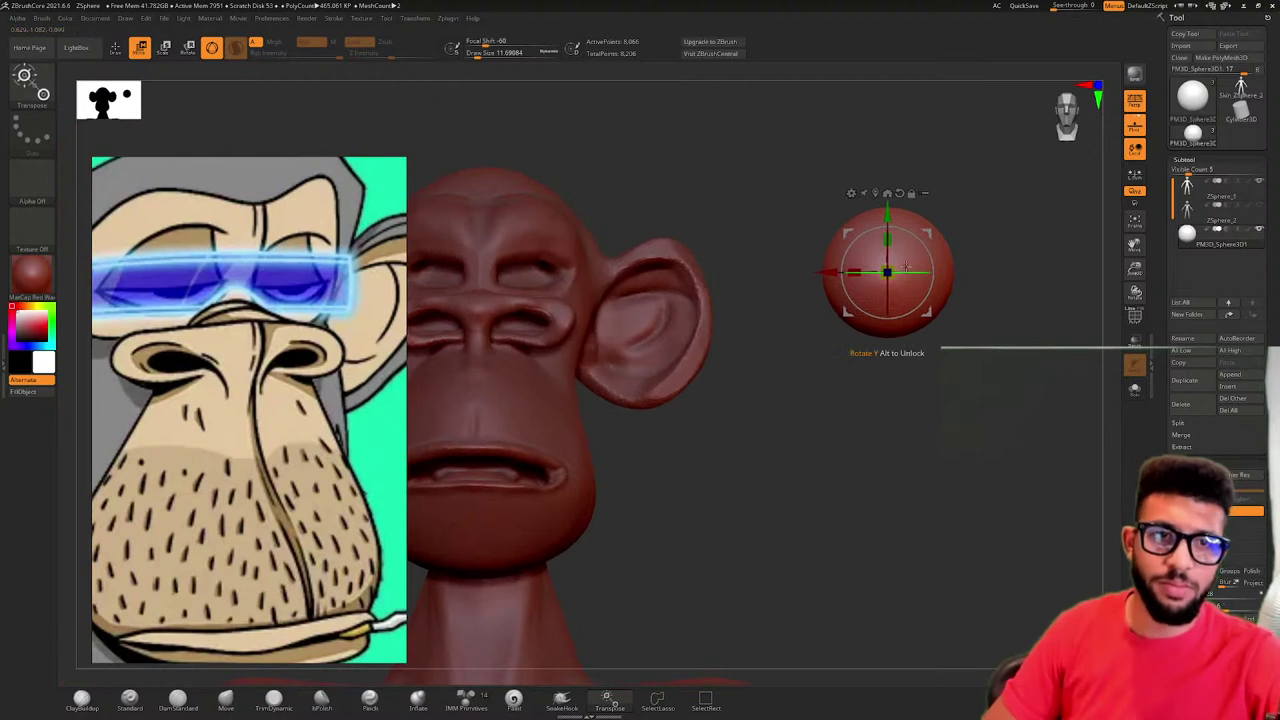
- Move the sphere into one eye socket and scale it to fill the eye opening
drag(887, 271, 467, 272)
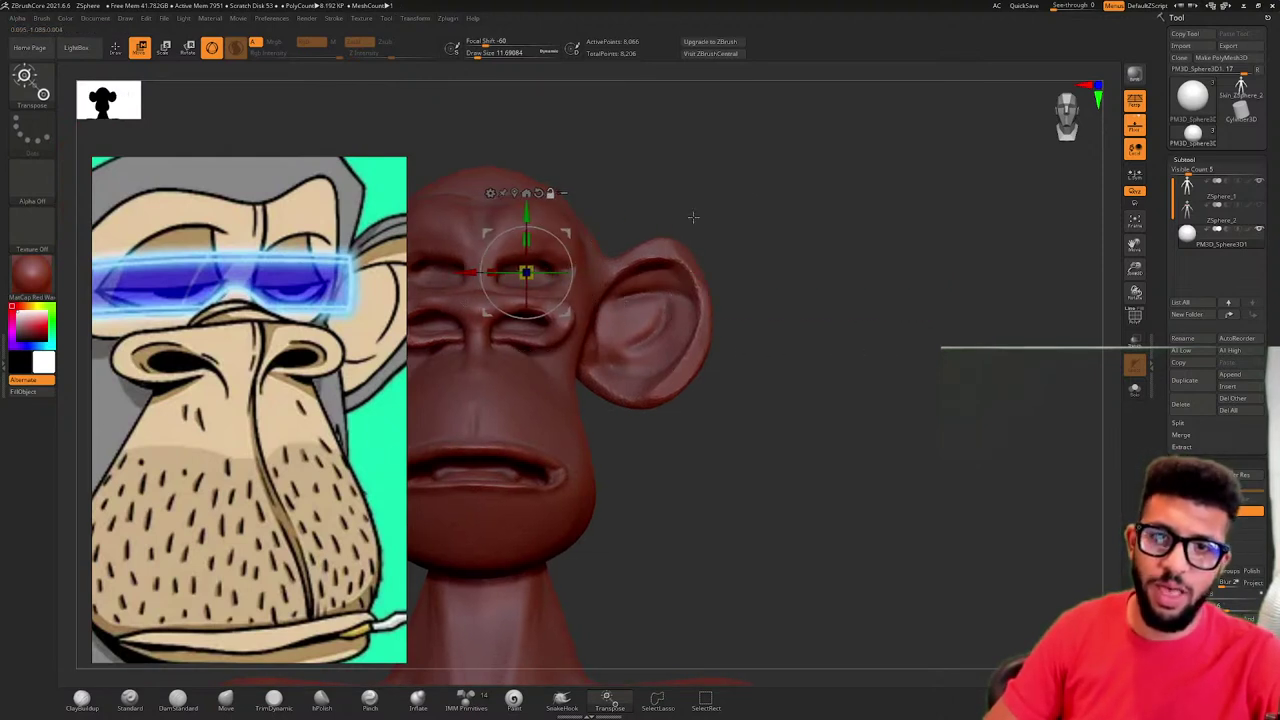
alt+drag(709, 209, 640, 230)
drag(540, 281, 484, 290)
drag(432, 176, 750, 196)
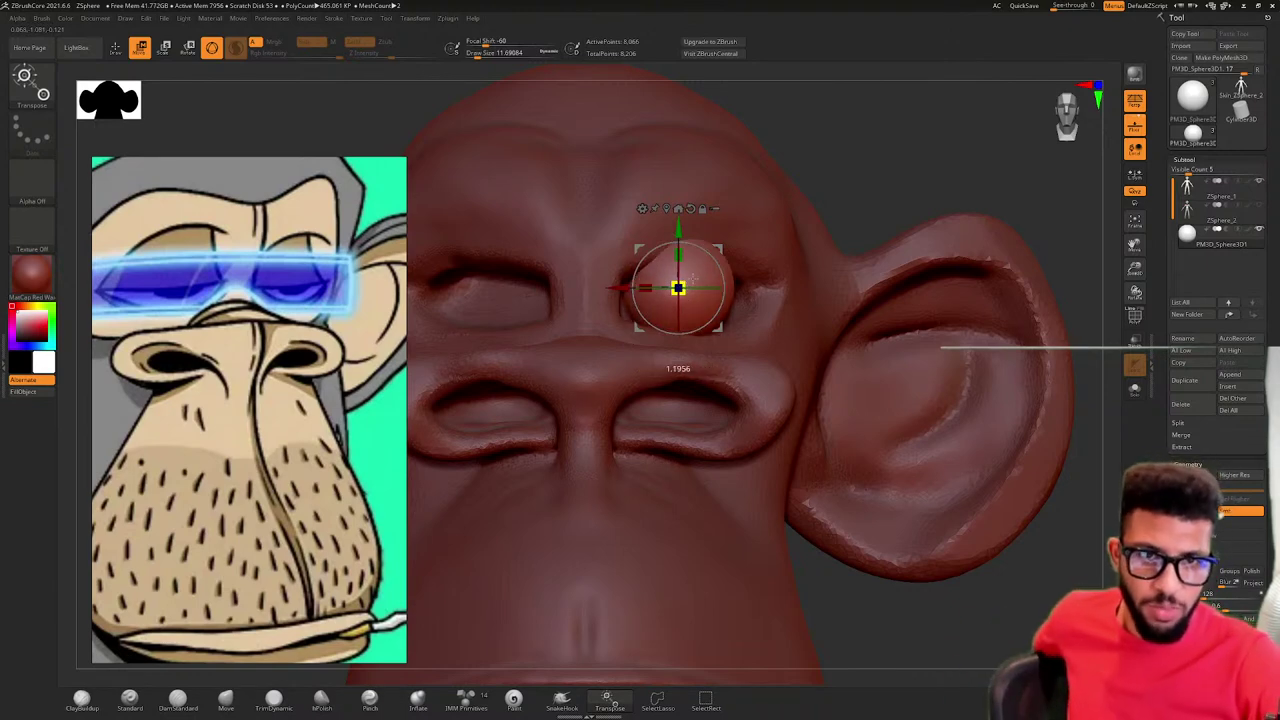
- Fine-tune the eyeball sphere's height, sideways position and depth so it sits centred in the socket
drag(677, 222, 677, 232)
drag(617, 298, 610, 298)
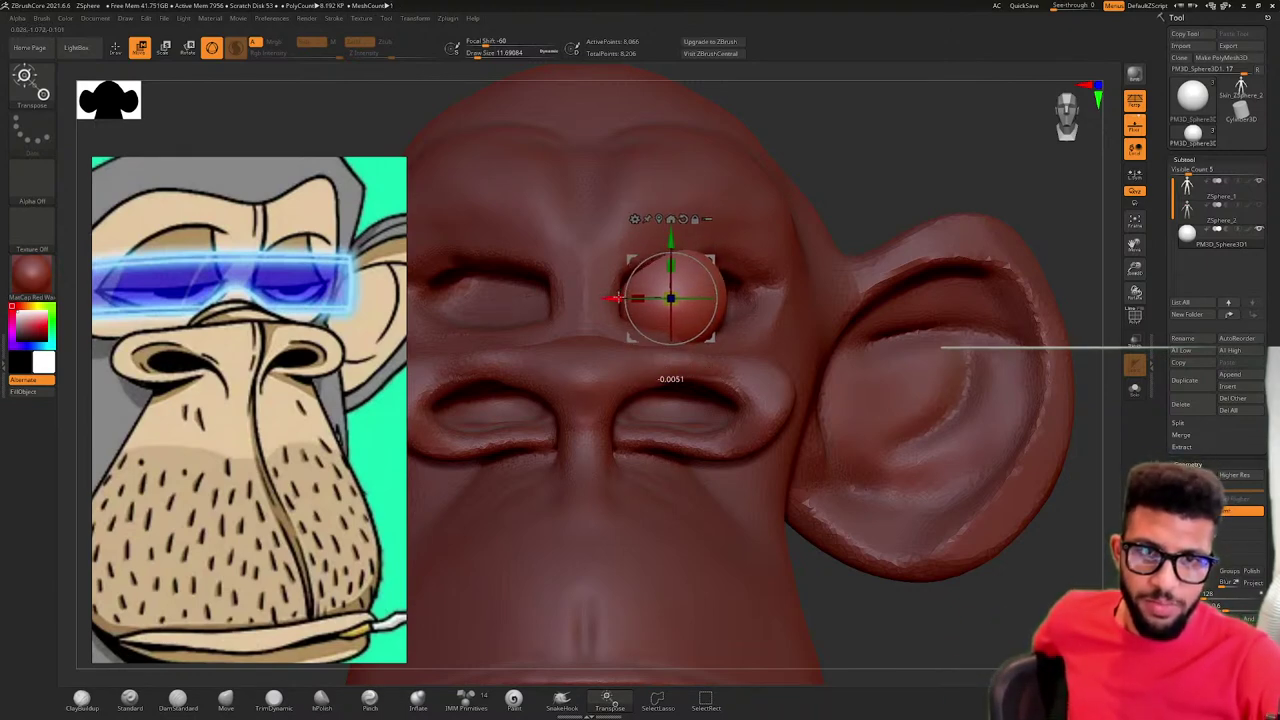
drag(868, 175, 633, 300)
drag(490, 215, 576, 199)
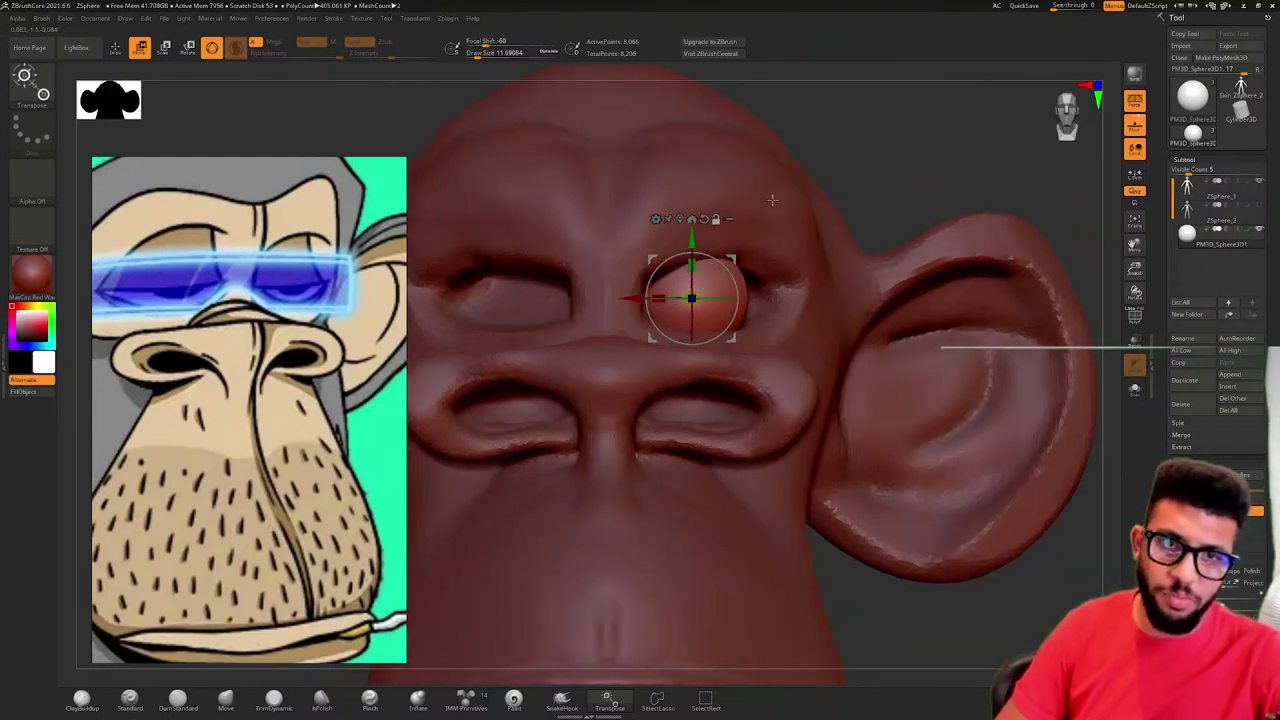
alt+drag(772, 200, 802, 180)
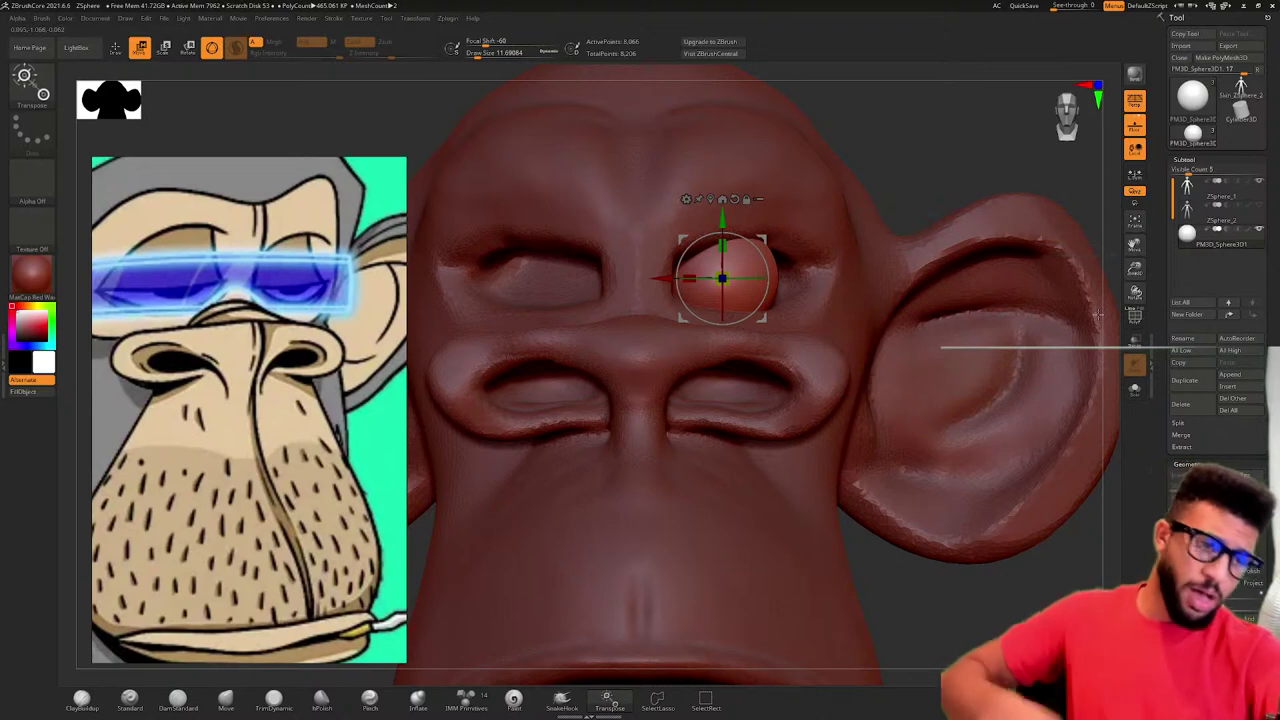
click(1190, 464)
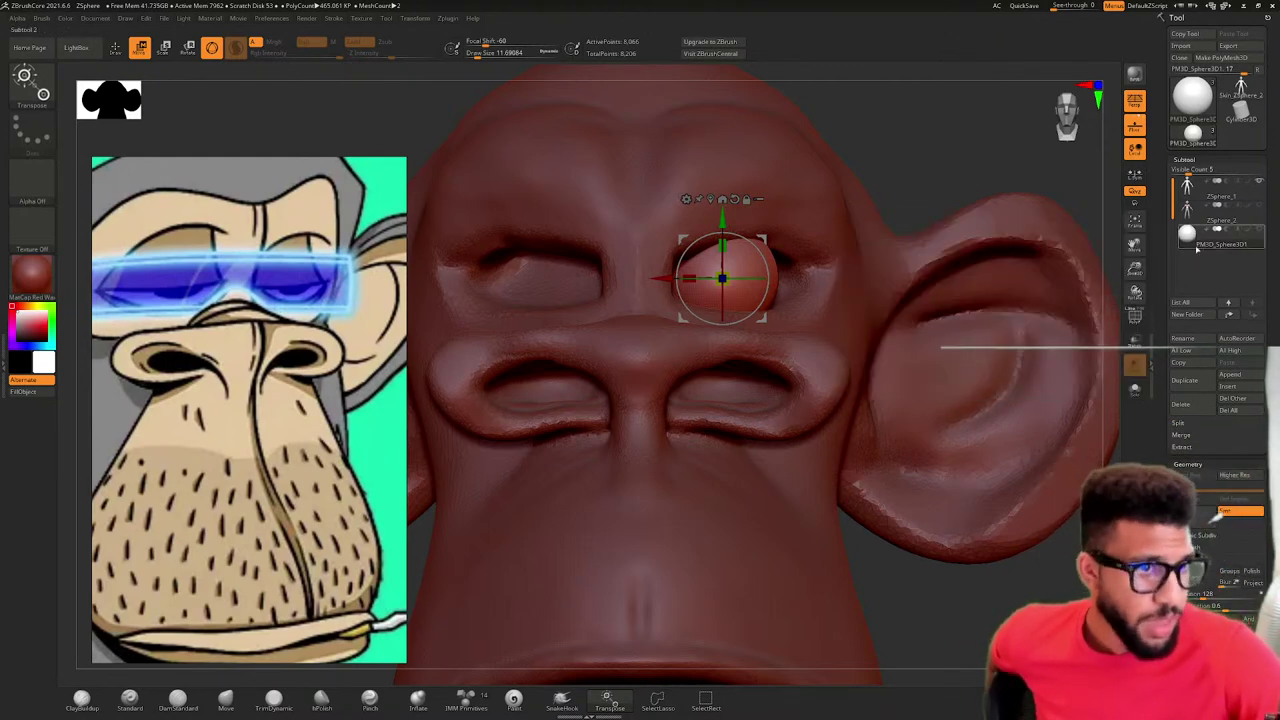
- Duplicate the eyeball sphere subtool and move the copy sideways into the opposite eye socket
mouse_move(1193, 244)
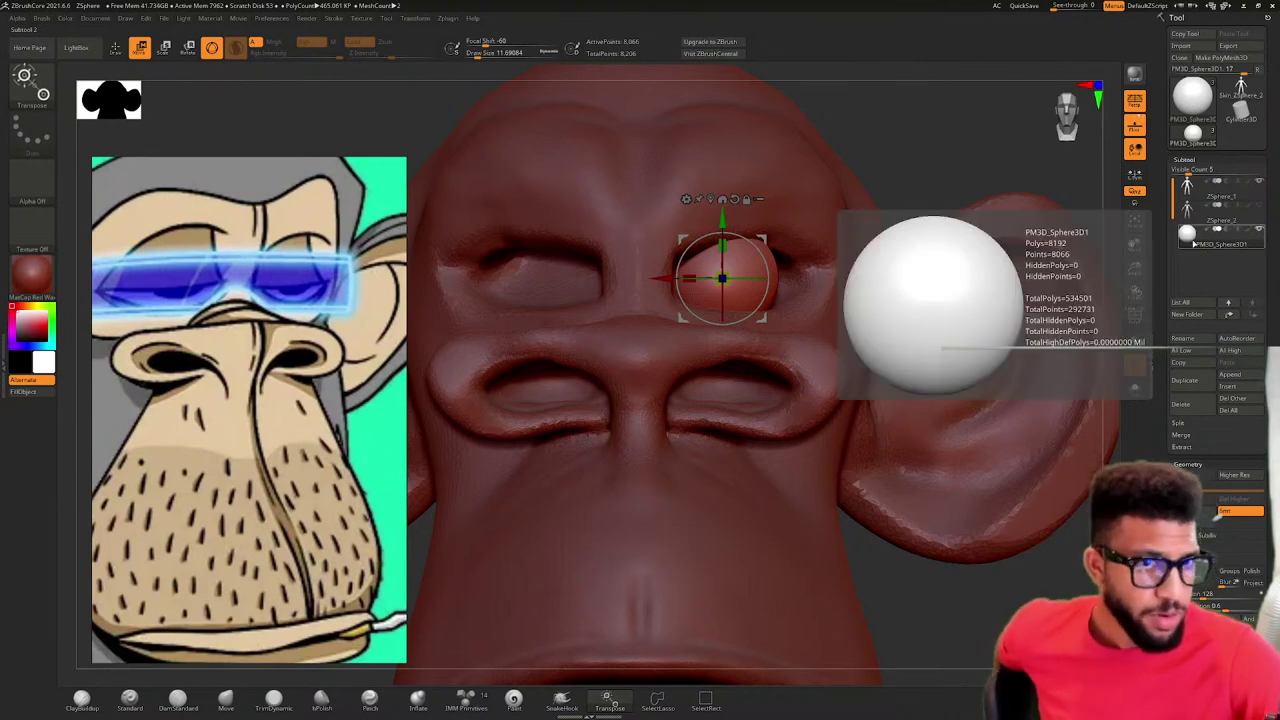
mouse_move(1218, 227)
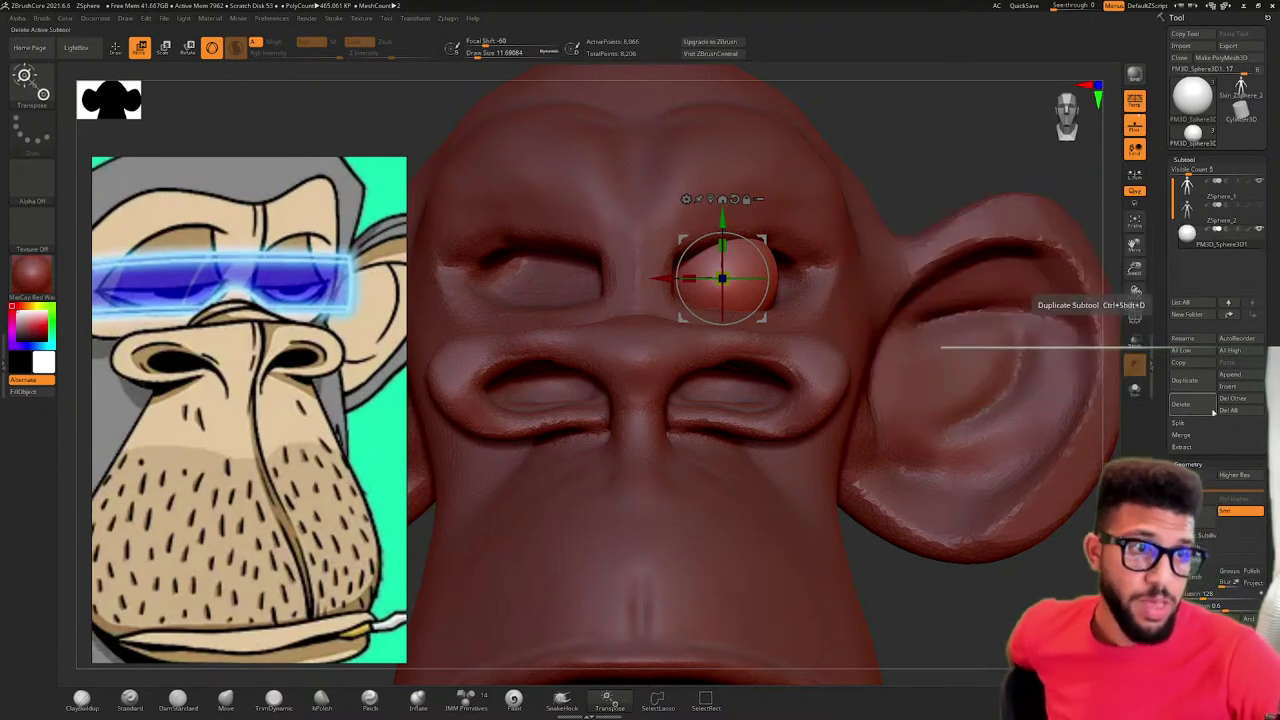
click(1185, 380)
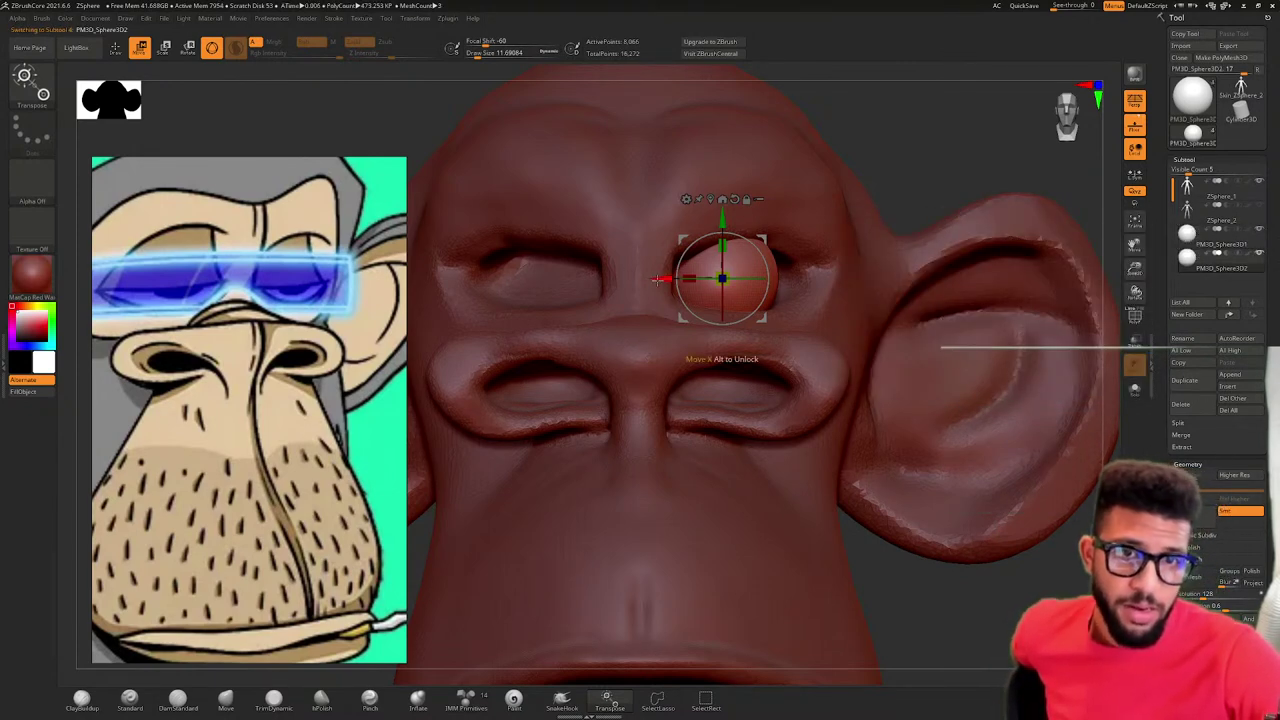
drag(660, 278, 495, 279)
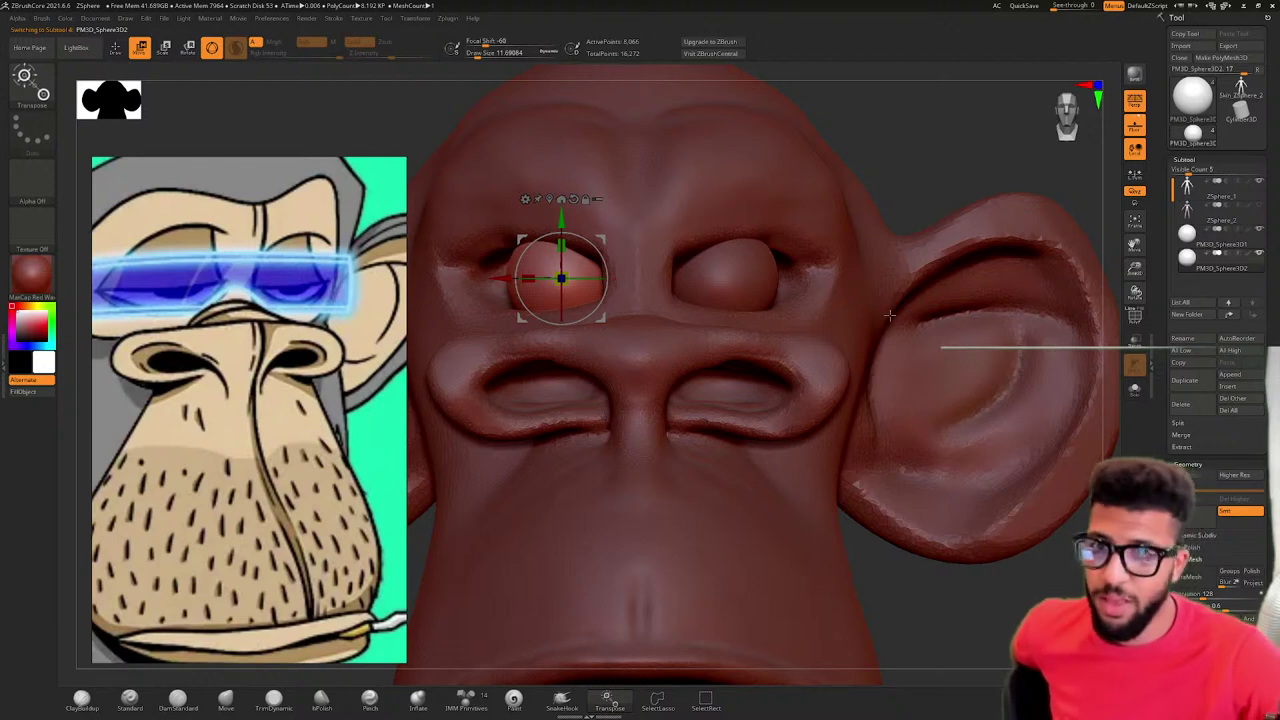
- Build up heavy upper eyelids over both eyeballs on the head subtool with the ClayBuildup brush and smooth them
click(1197, 220)
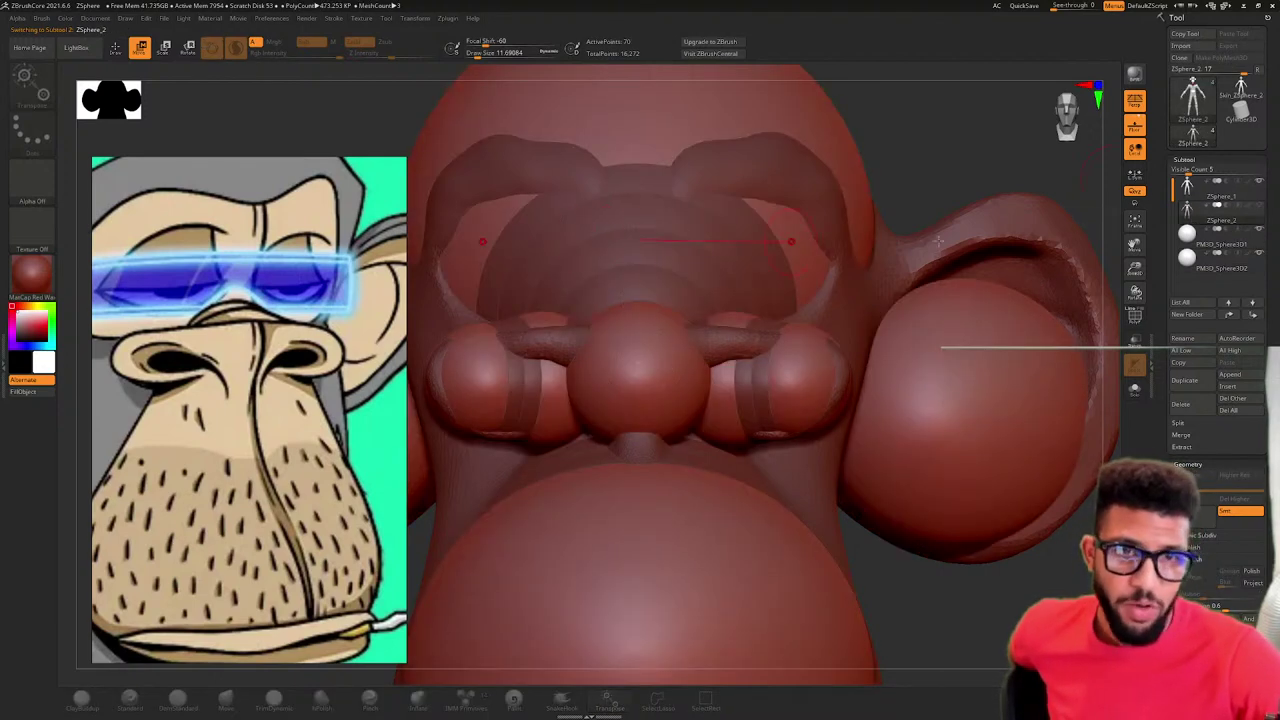
click(1193, 189)
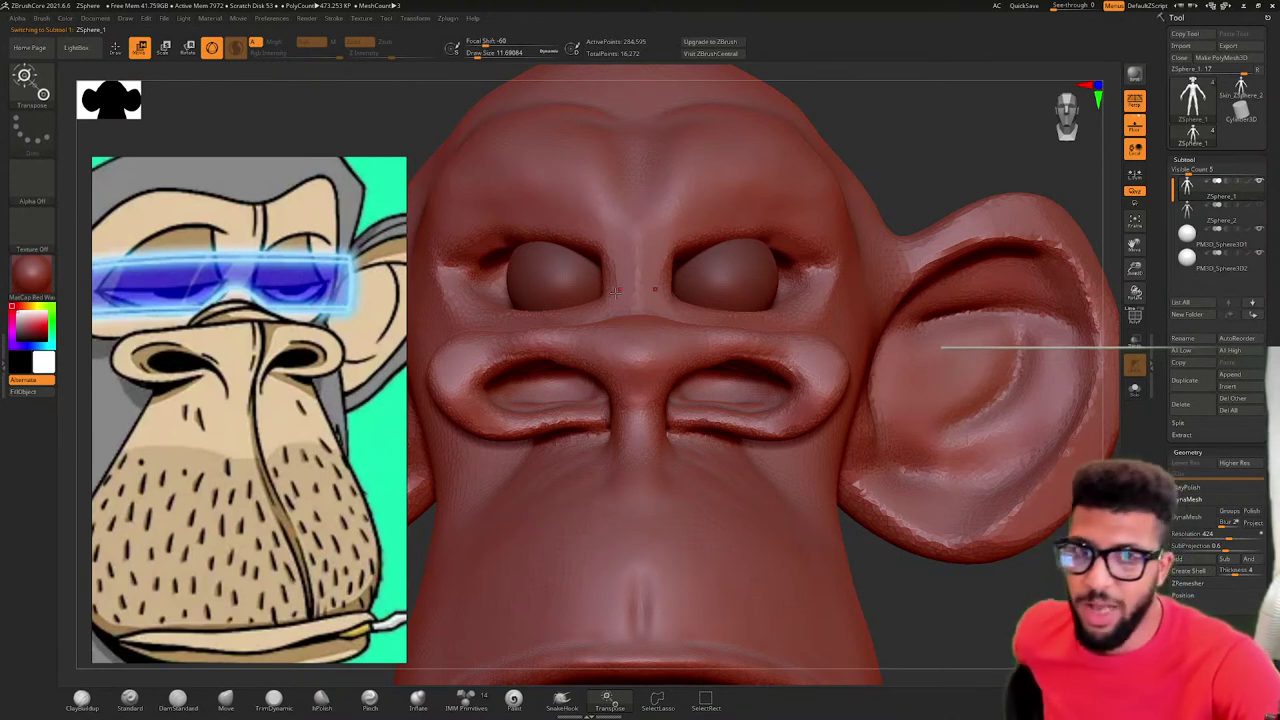
key(q)
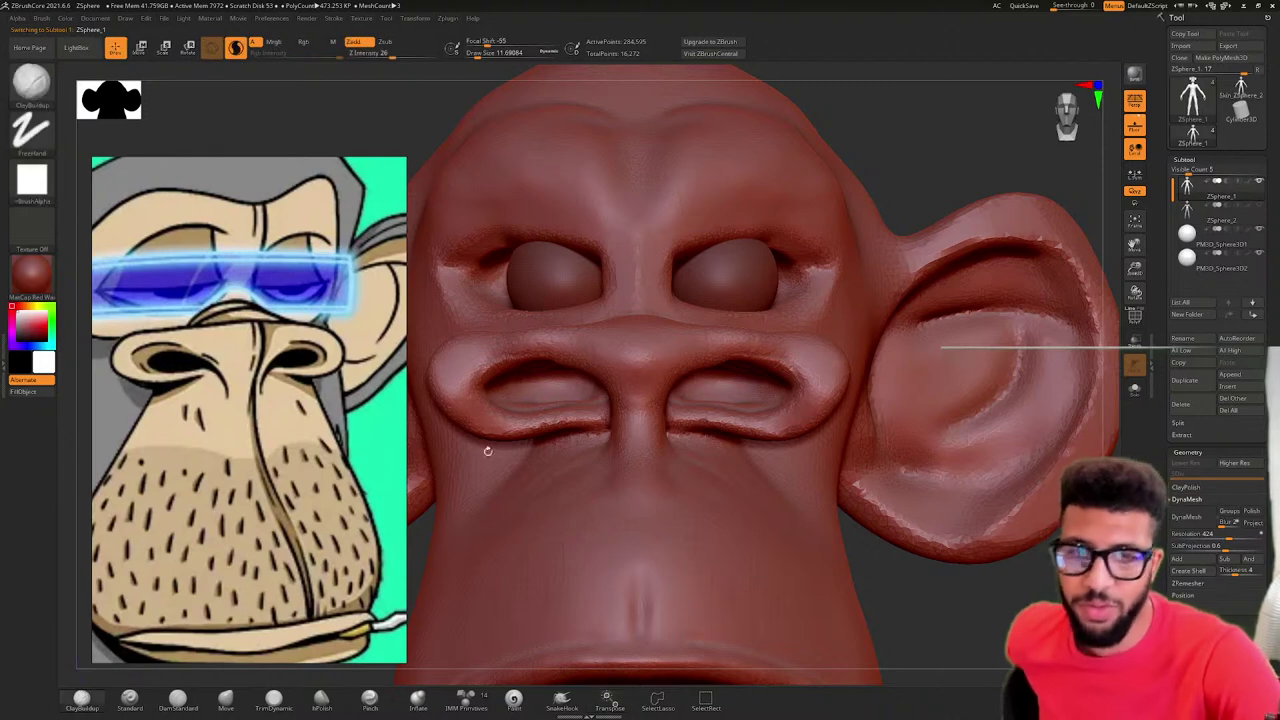
mouse_move(708, 262)
mouse_down()
mouse_move(800, 240)
mouse_move(770, 249)
mouse_move(786, 236)
mouse_move(812, 250)
mouse_up()
mouse_move(738, 234)
mouse_down()
mouse_move(806, 242)
mouse_move(682, 258)
mouse_move(701, 250)
mouse_up()
mouse_move(830, 265)
alt+mouse_down()
mouse_move(744, 247)
mouse_move(829, 268)
alt+mouse_up()
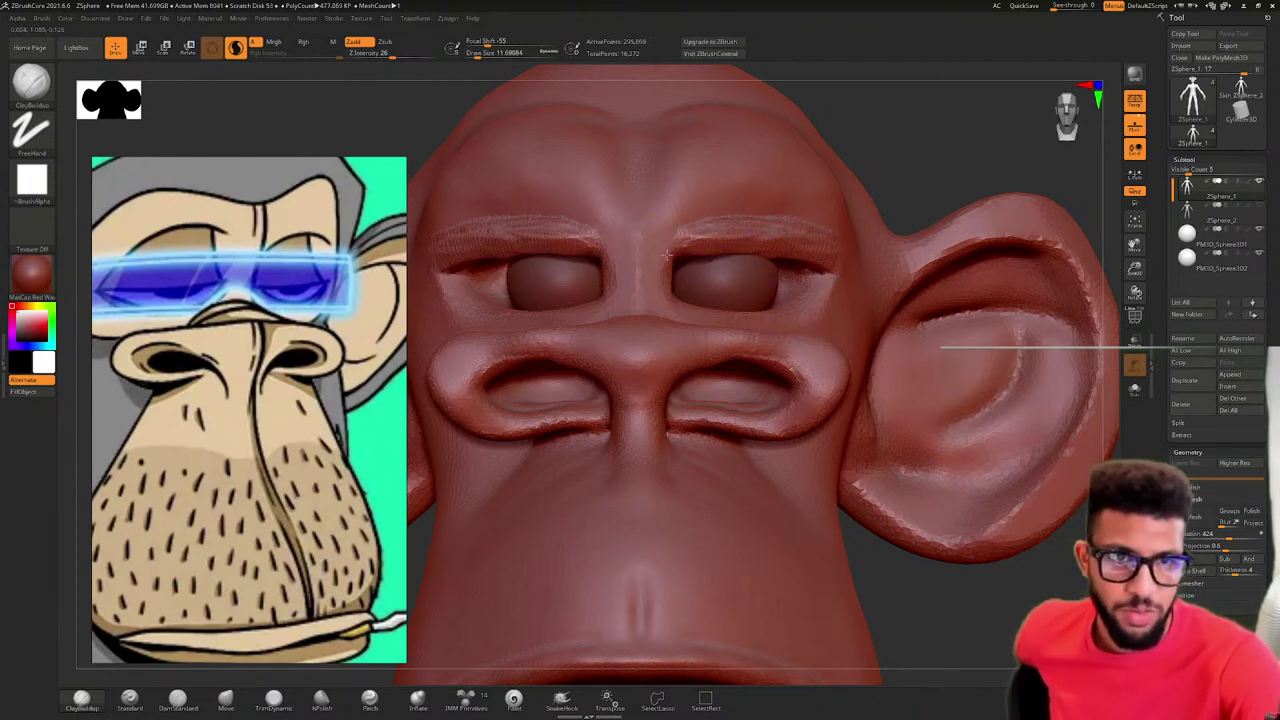
mouse_move(666, 255)
mouse_down()
mouse_move(811, 263)
mouse_move(750, 266)
mouse_move(808, 266)
mouse_move(760, 266)
mouse_move(772, 265)
mouse_up()
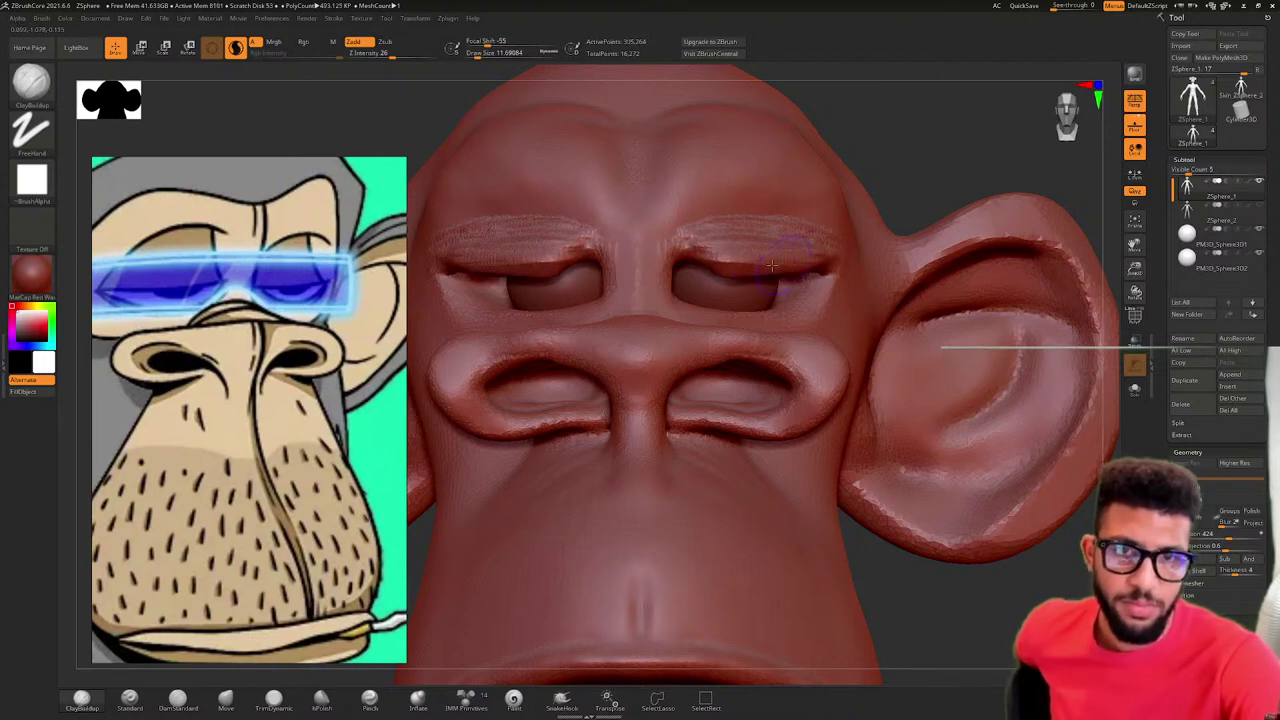
mouse_move(690, 253)
mouse_down()
mouse_move(700, 266)
mouse_move(788, 264)
mouse_up()
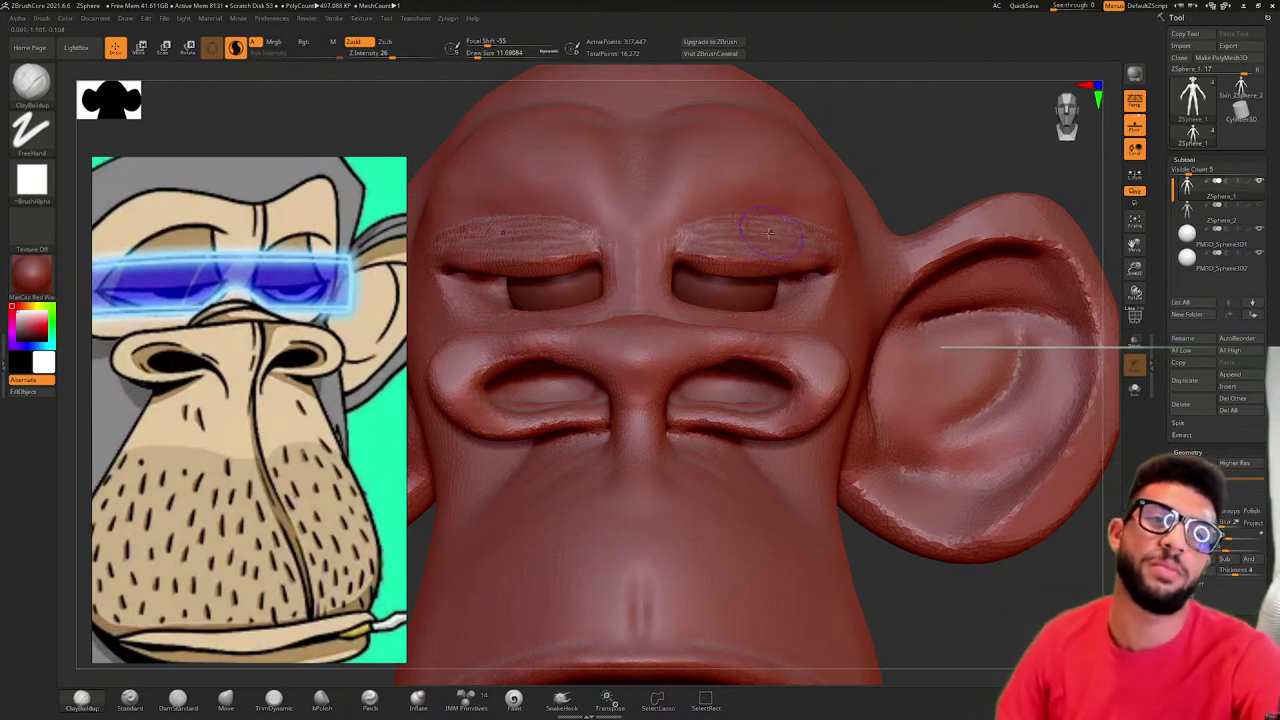
key(shift)
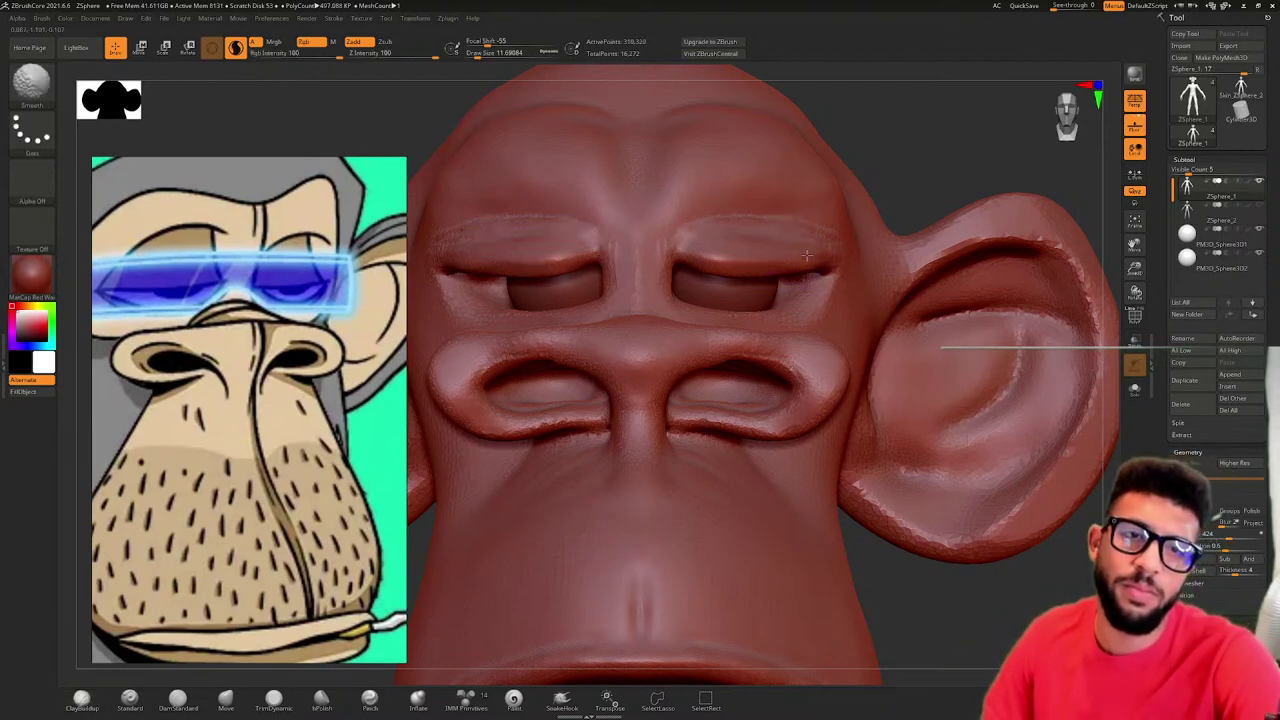
- Carve the crease along the upper edge of the eyelids with the DamStandard brush
click(177, 697)
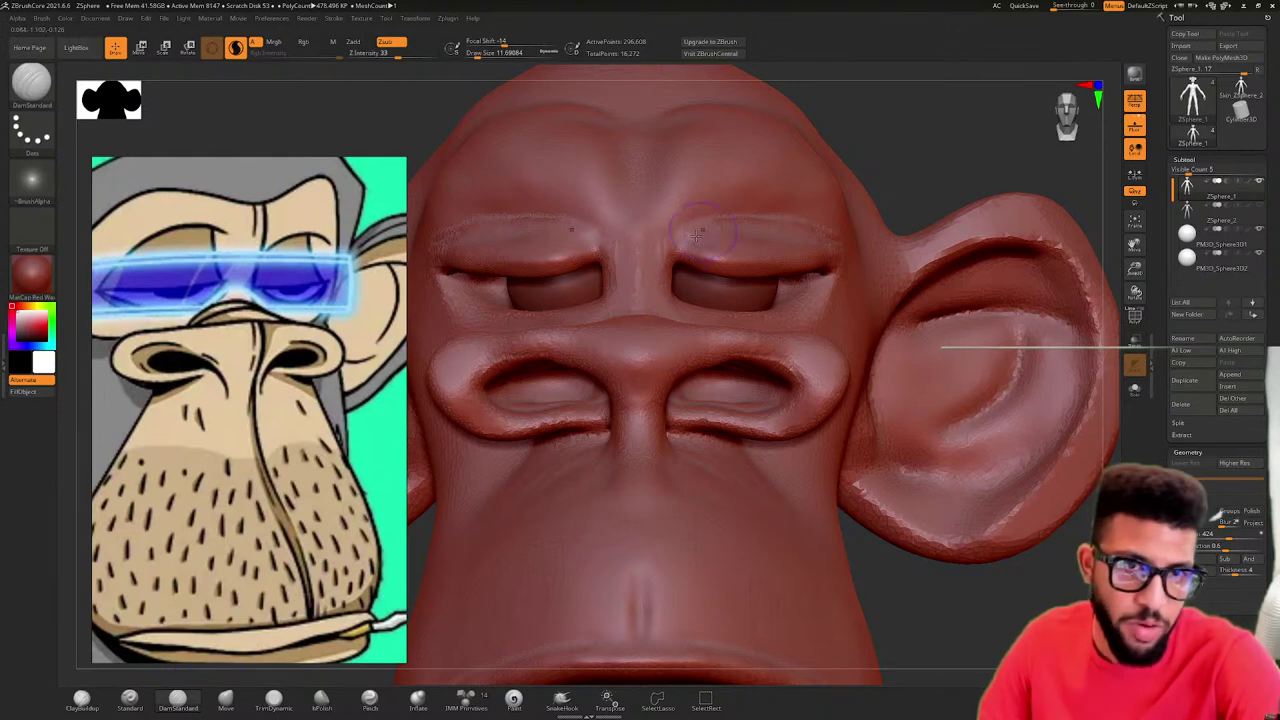
drag(697, 234, 729, 218)
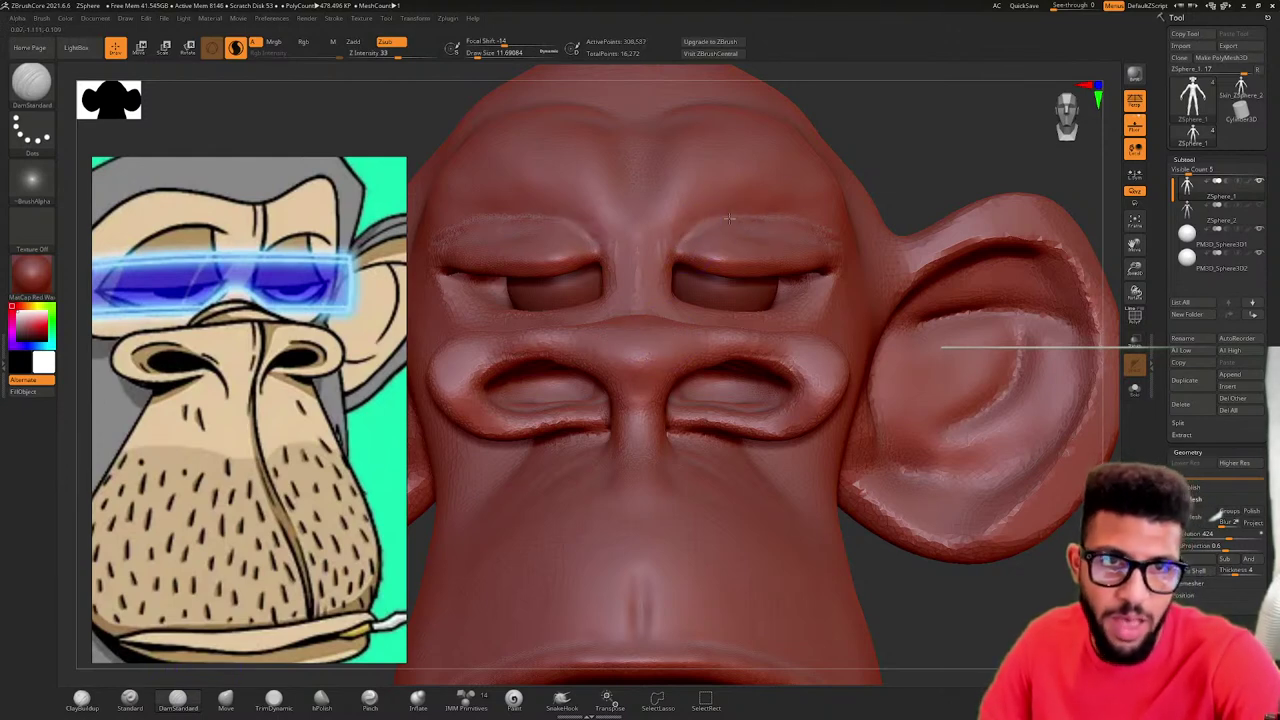
mouse_move(842, 158)
mouse_down()
mouse_move(889, 189)
mouse_move(843, 180)
mouse_move(877, 157)
mouse_move(815, 168)
mouse_move(868, 166)
mouse_move(852, 168)
mouse_up()
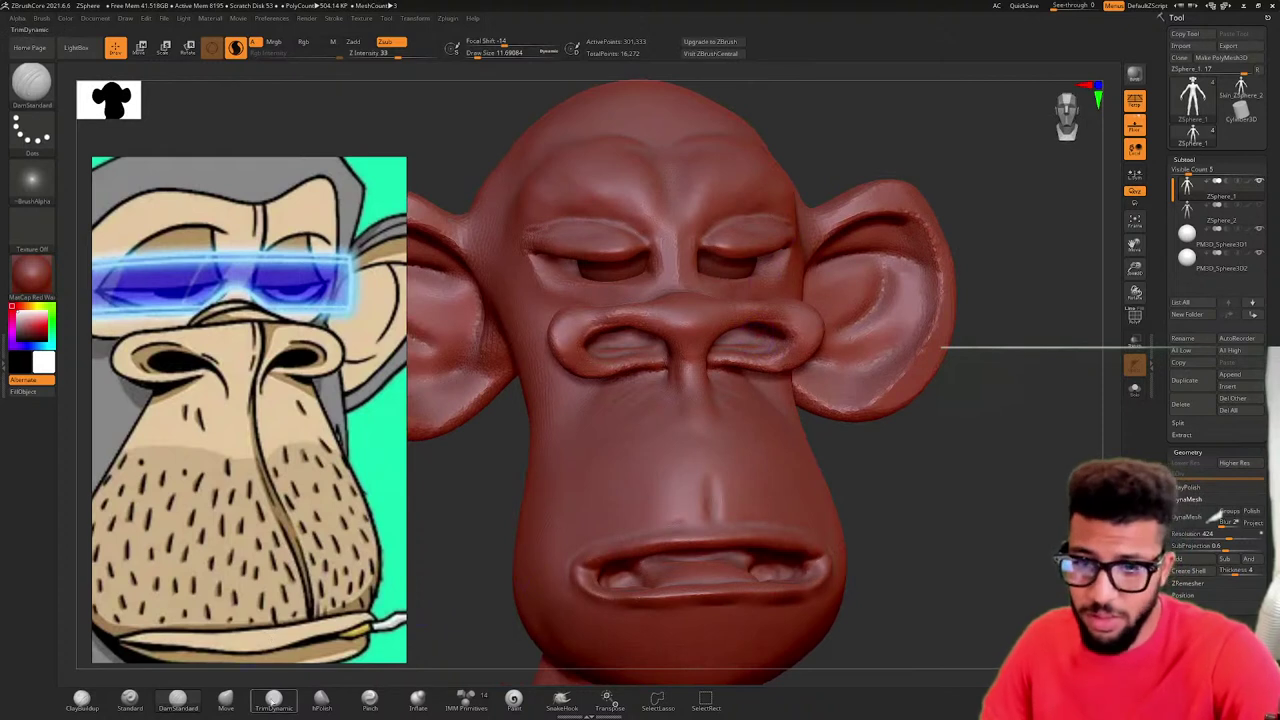
- Flatten and sharpen the upper eyelid surfaces and their lower edges with the hPolish brush
click(226, 703)
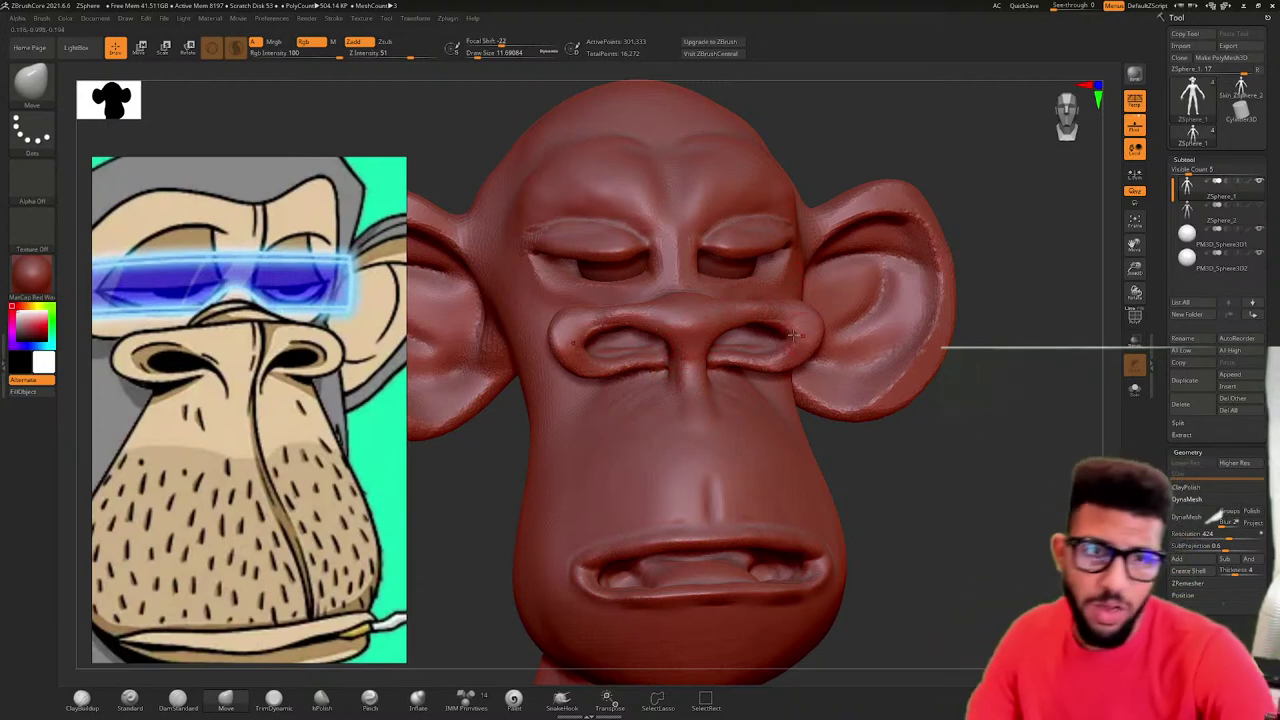
mouse_move(650, 268)
right_down()
mouse_move(751, 271)
mouse_move(771, 209)
mouse_move(780, 243)
mouse_move(740, 290)
mouse_move(951, 160)
mouse_move(811, 174)
mouse_move(698, 347)
right_up()
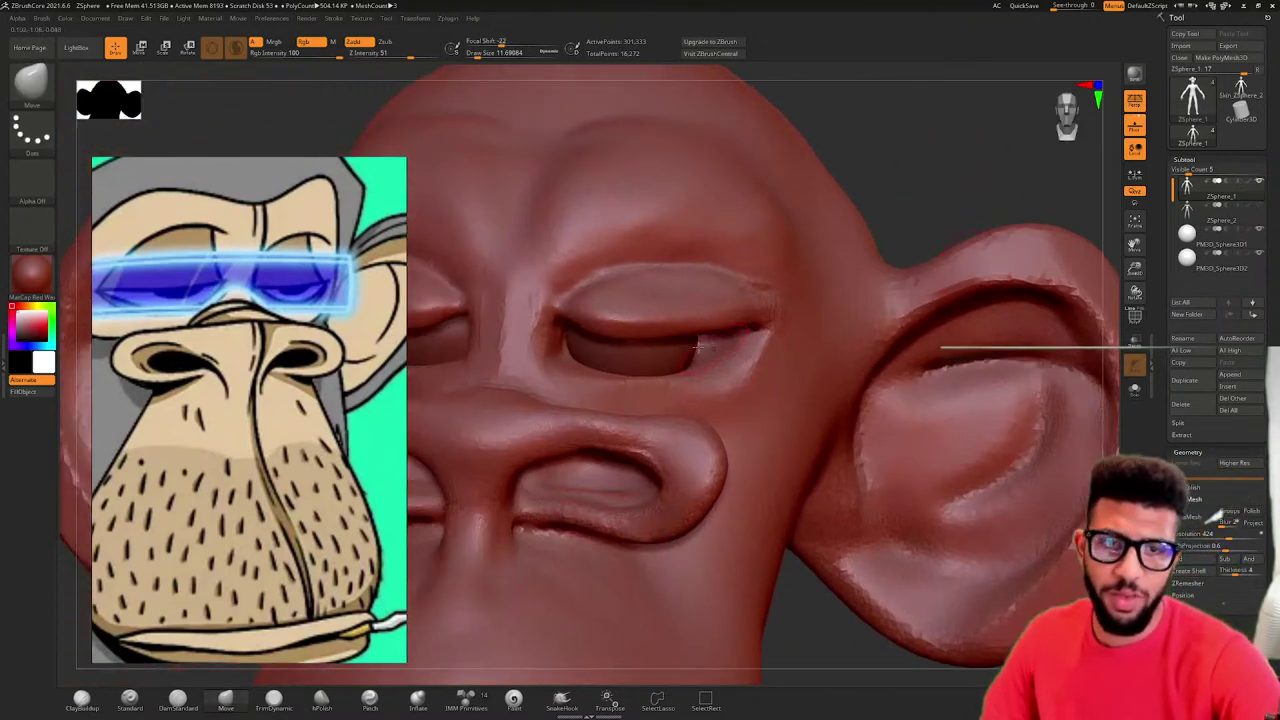
click(321, 698)
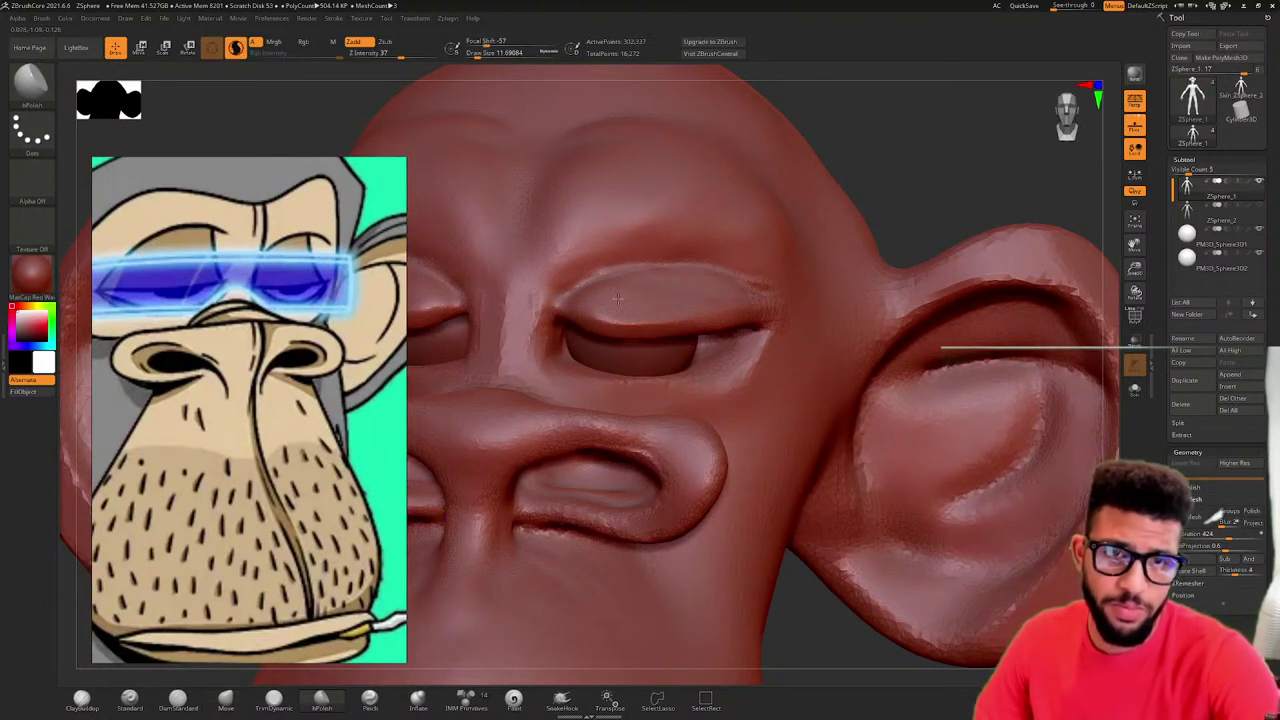
drag(602, 302, 577, 316)
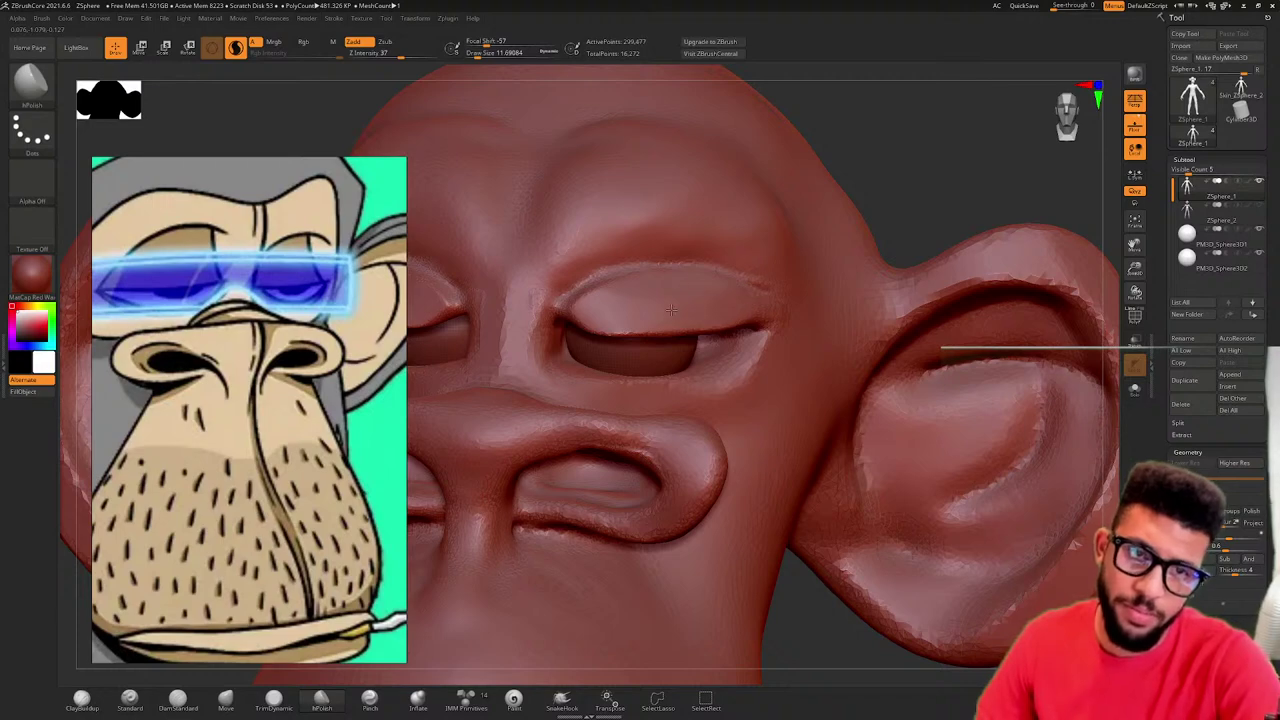
mouse_move(872, 196)
mouse_down()
mouse_move(690, 204)
mouse_move(857, 209)
mouse_up()
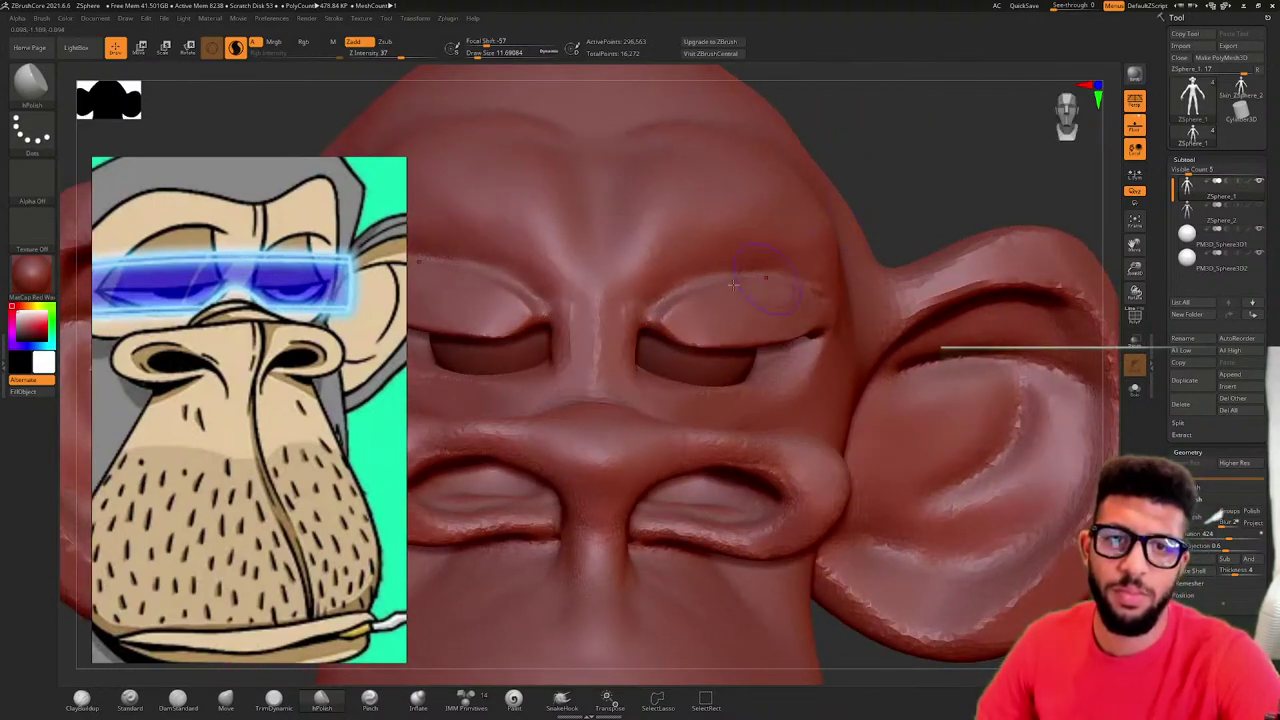
drag(704, 305, 695, 320)
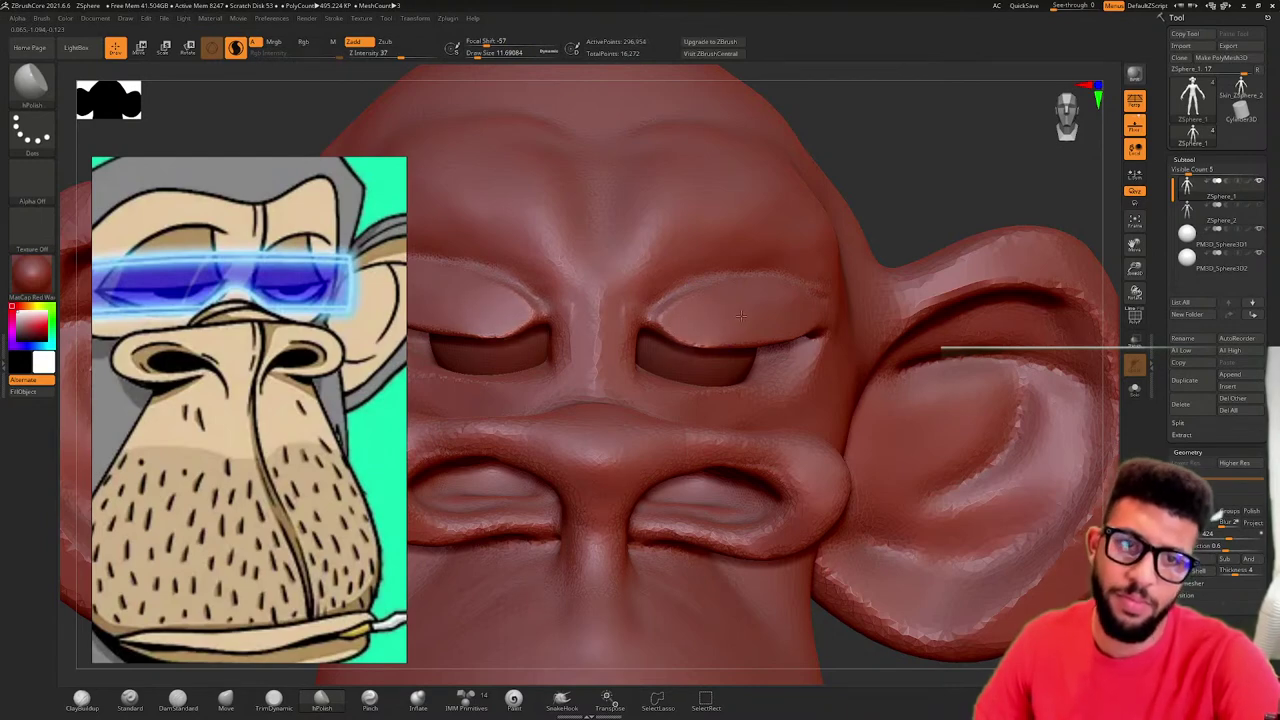
mouse_move(760, 309)
right_down()
mouse_move(836, 173)
mouse_move(838, 238)
right_up()
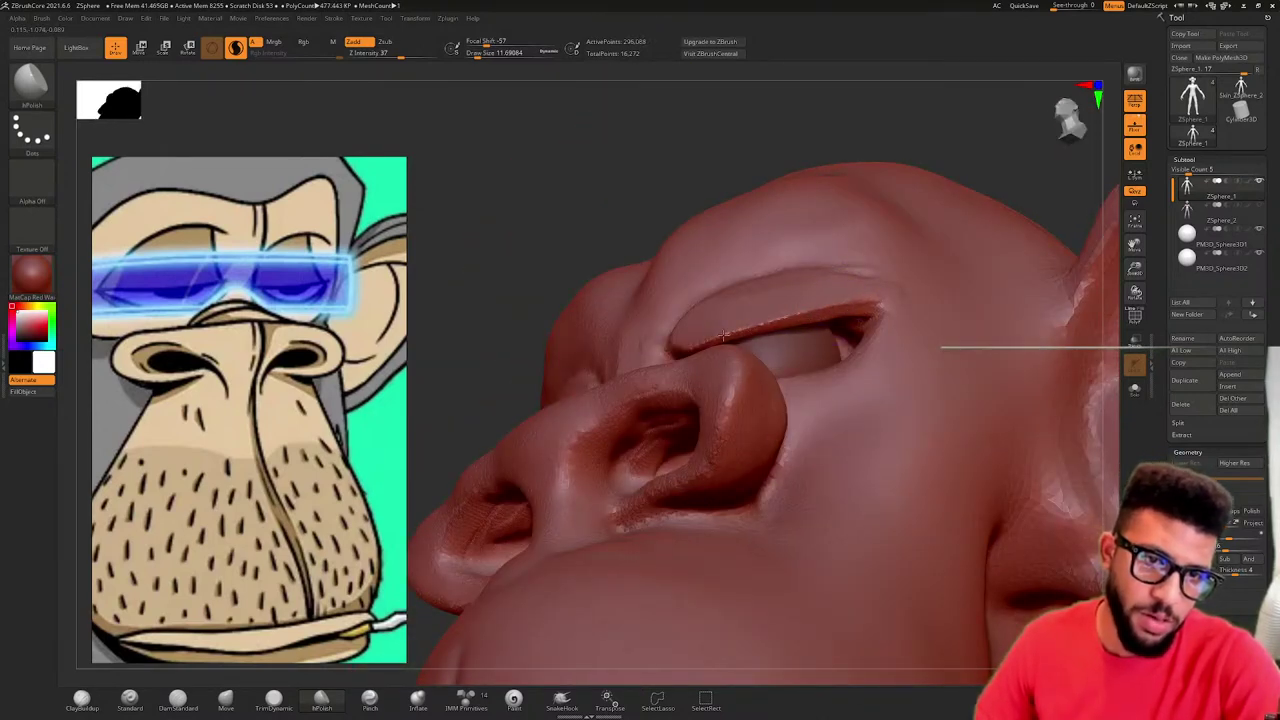
mouse_move(713, 322)
right_down()
mouse_move(780, 400)
mouse_move(800, 290)
right_up()
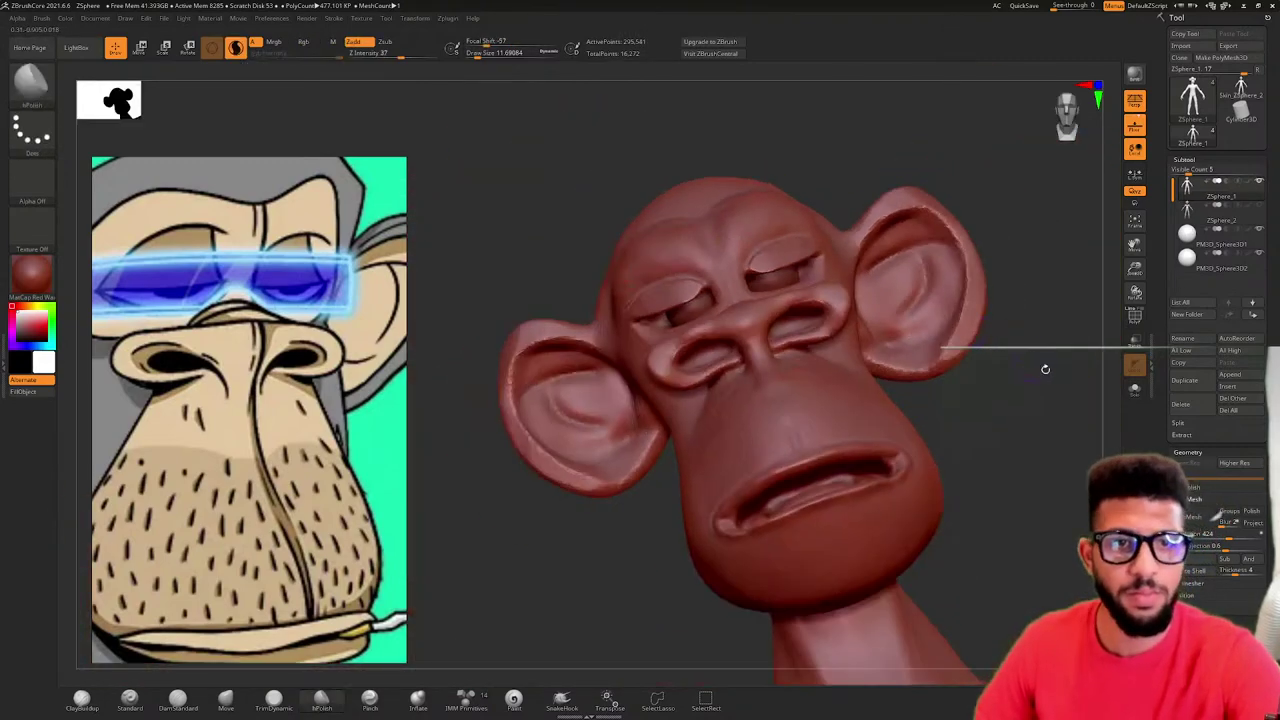
mouse_move(1043, 369)
right_down()
mouse_move(1043, 416)
mouse_move(992, 366)
mouse_move(1031, 301)
mouse_move(1035, 395)
mouse_move(1021, 413)
right_up()
right_drag(868, 415, 1030, 505)
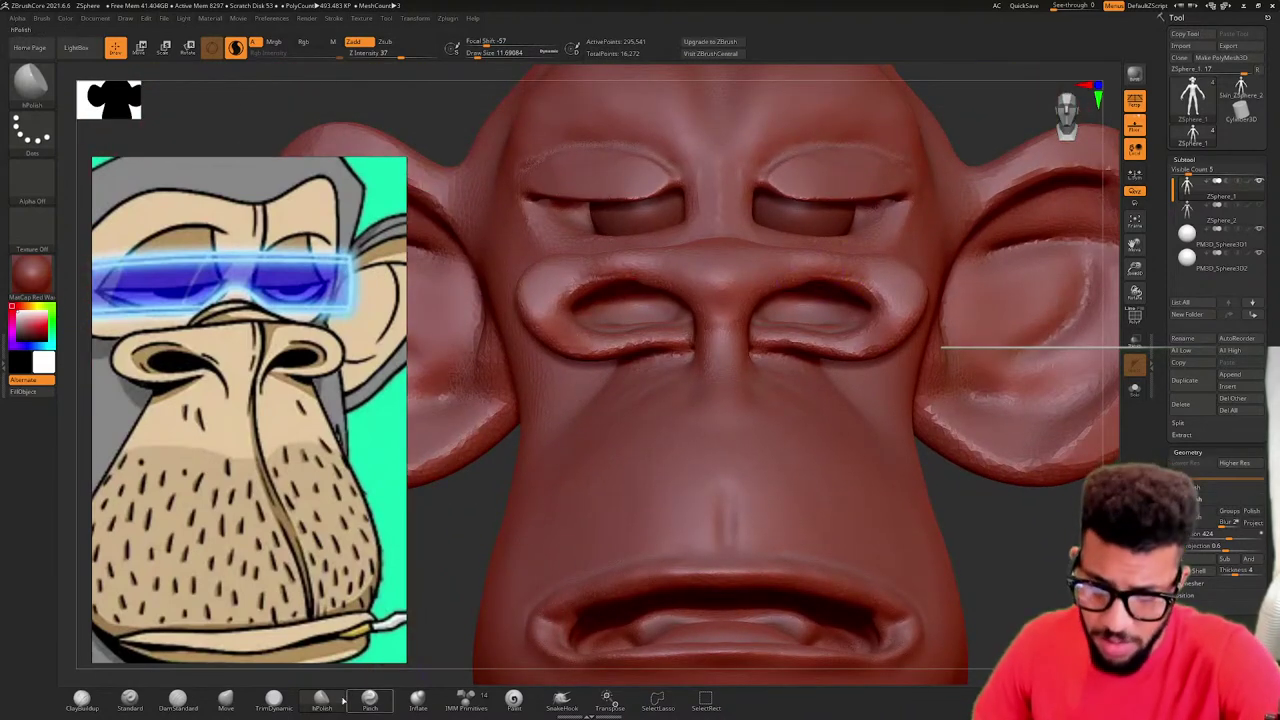
- Adjust the area beneath the eyes with the Move brush, using a draw size of about 23.3
click(226, 699)
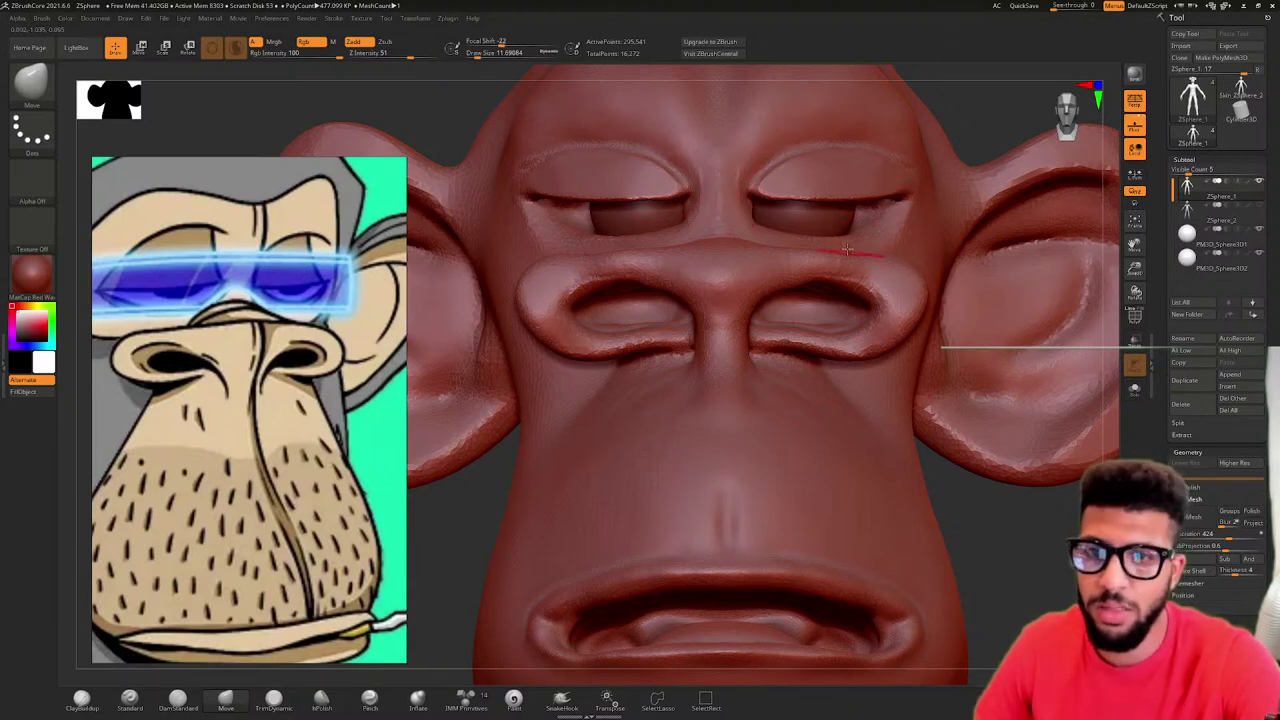
mouse_move(957, 125)
mouse_down()
mouse_move(939, 136)
mouse_move(985, 143)
mouse_up()
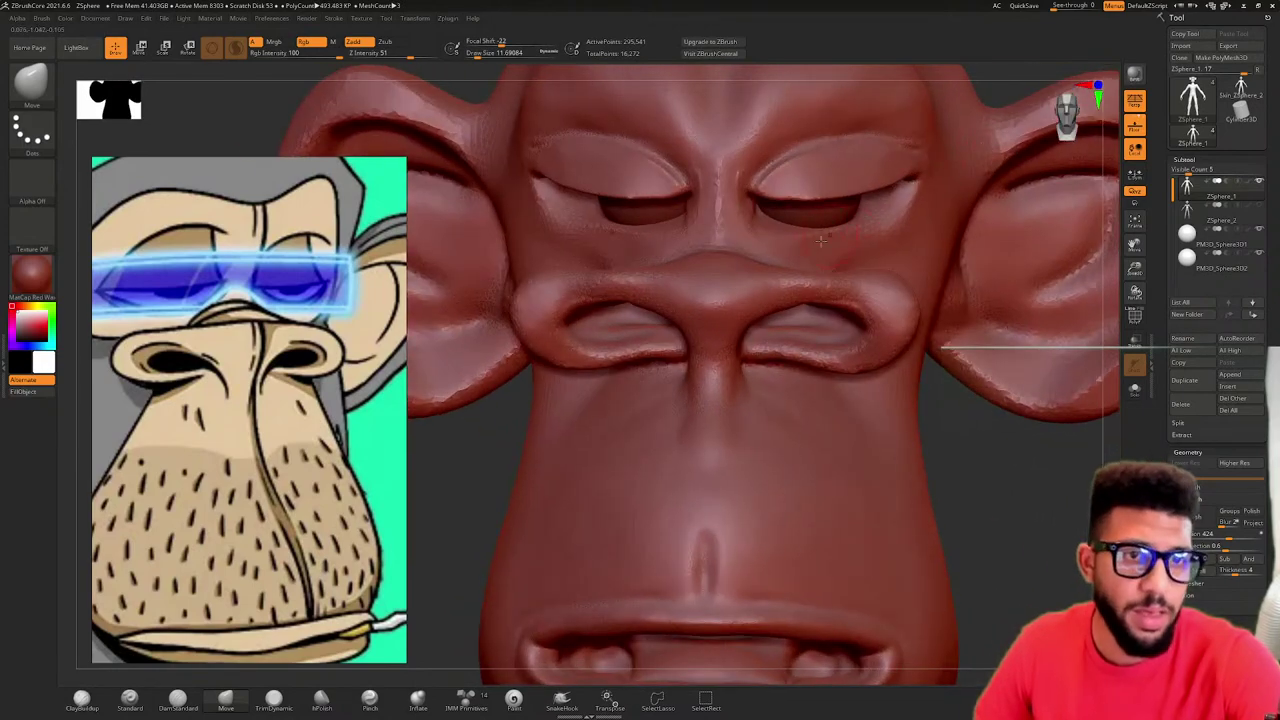
drag(977, 436, 997, 484)
right_drag(998, 485, 1025, 480)
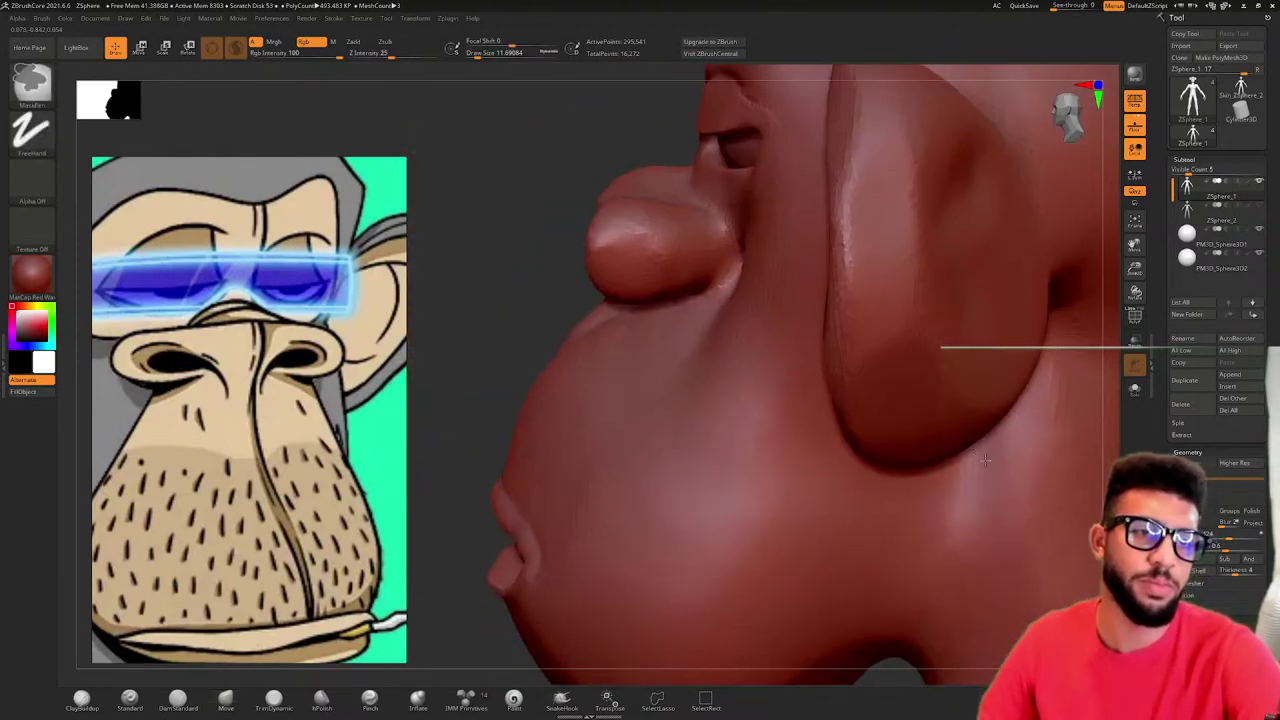
mouse_move(598, 460)
ctrl+right_down()
mouse_move(594, 363)
mouse_move(642, 334)
mouse_move(517, 355)
ctrl+right_up()
mouse_move(517, 354)
mouse_down()
mouse_move(867, 478)
mouse_move(900, 417)
mouse_up()
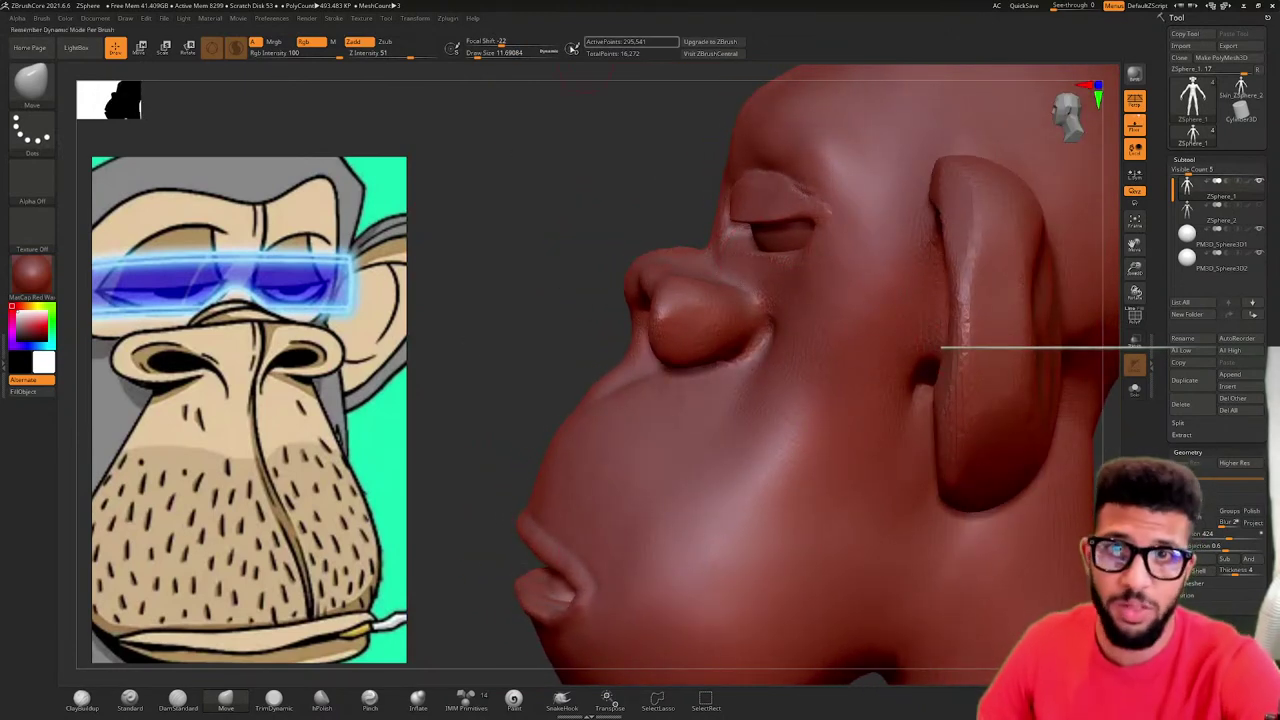
click(482, 54)
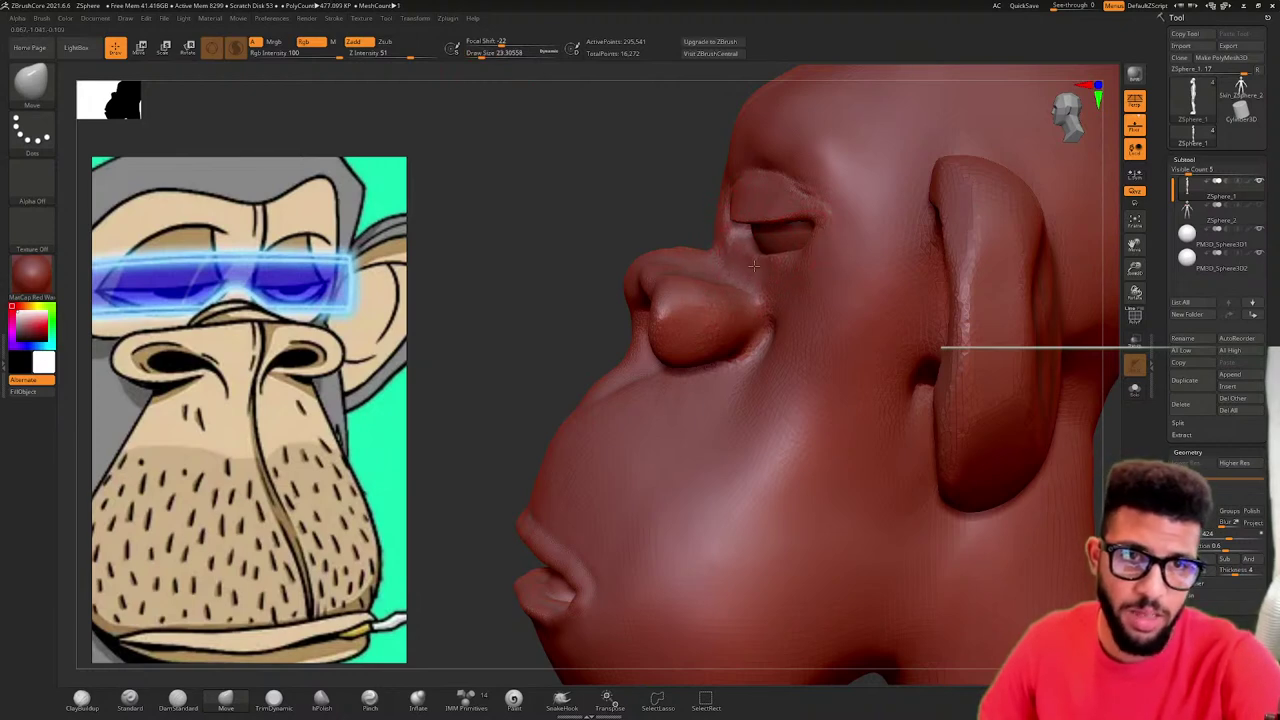
drag(594, 212, 820, 242)
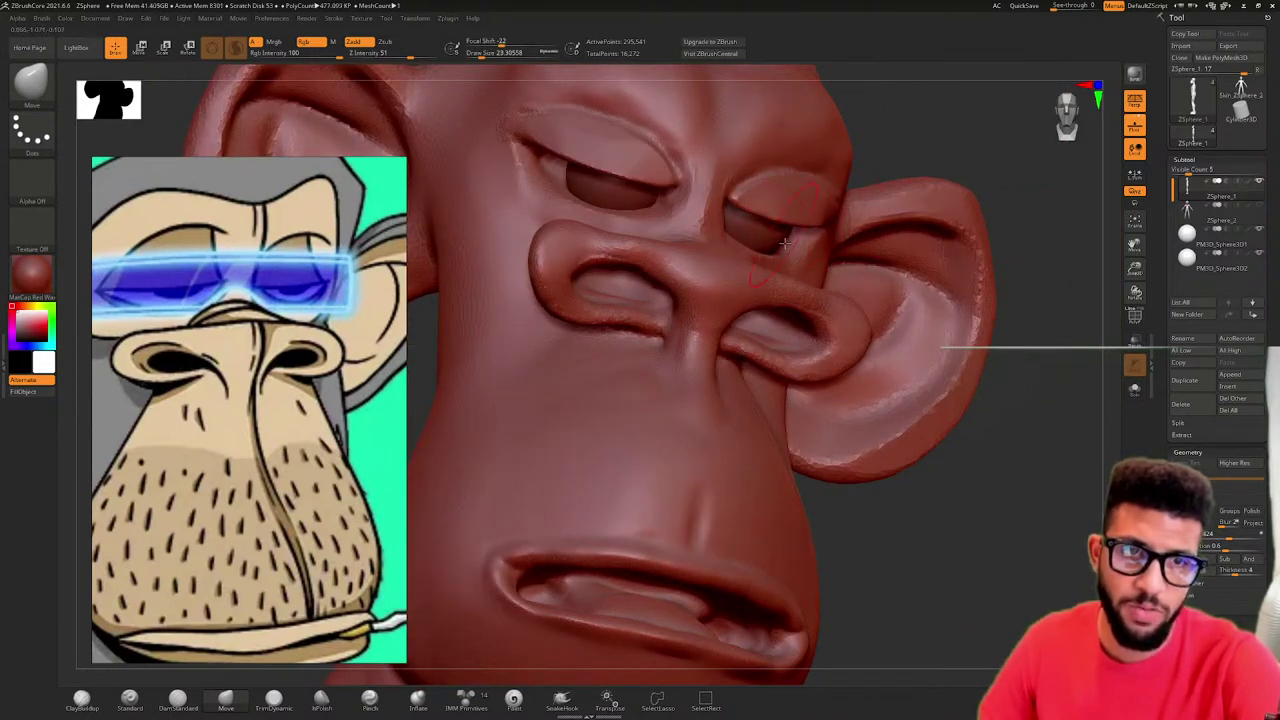
- Set the Move brush's draw size to about 53.8 and nudge the nose up and back in profile
click(505, 56)
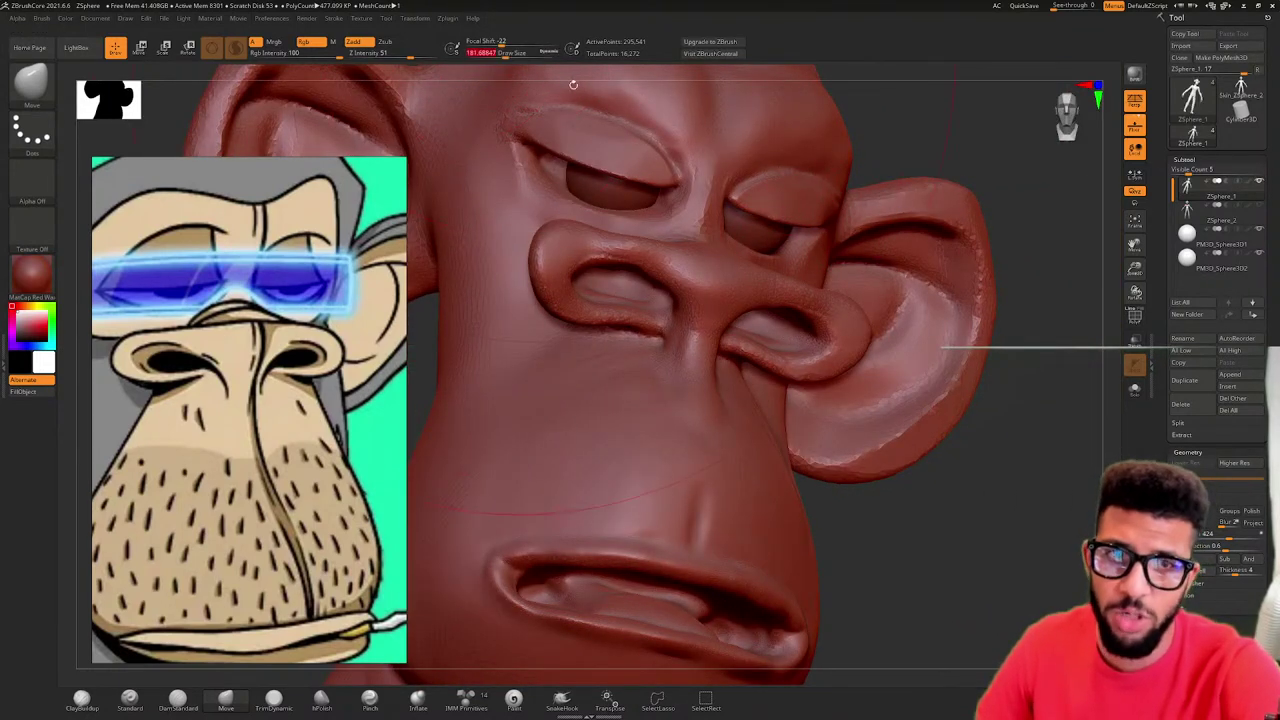
drag(490, 54, 488, 53)
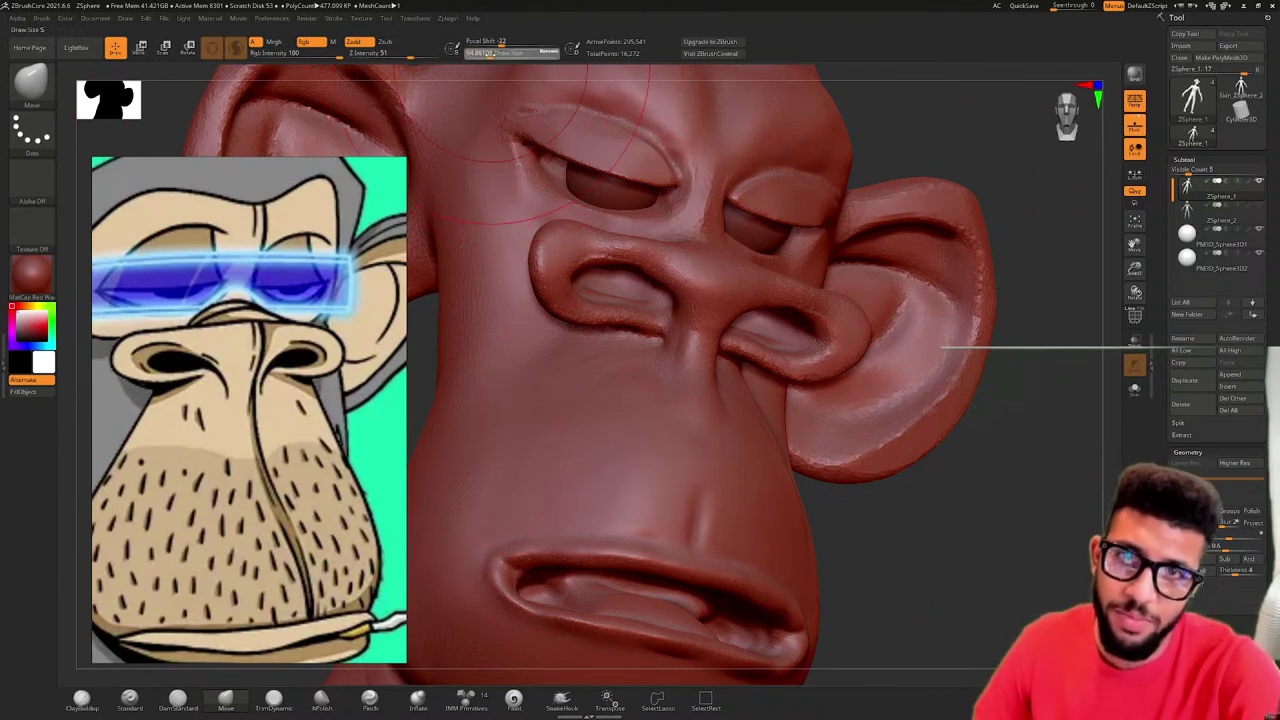
drag(940, 145, 837, 181)
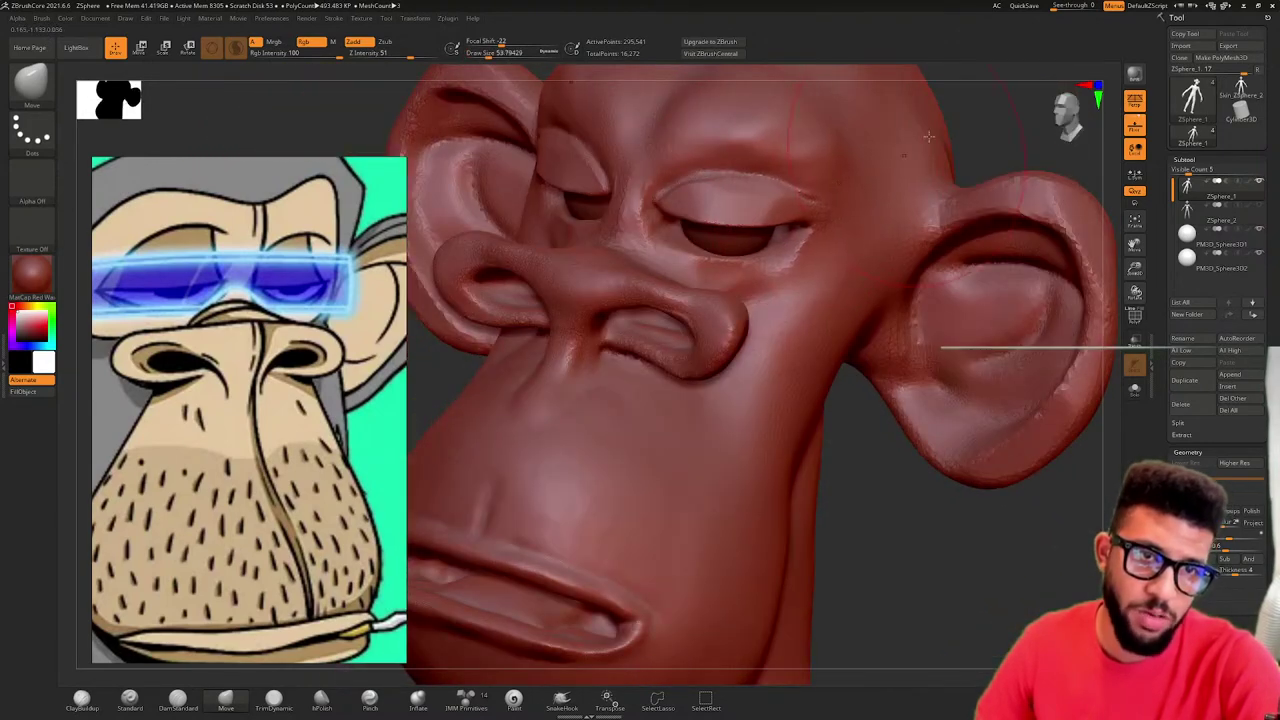
right_drag(837, 181, 778, 237)
drag(764, 252, 772, 260)
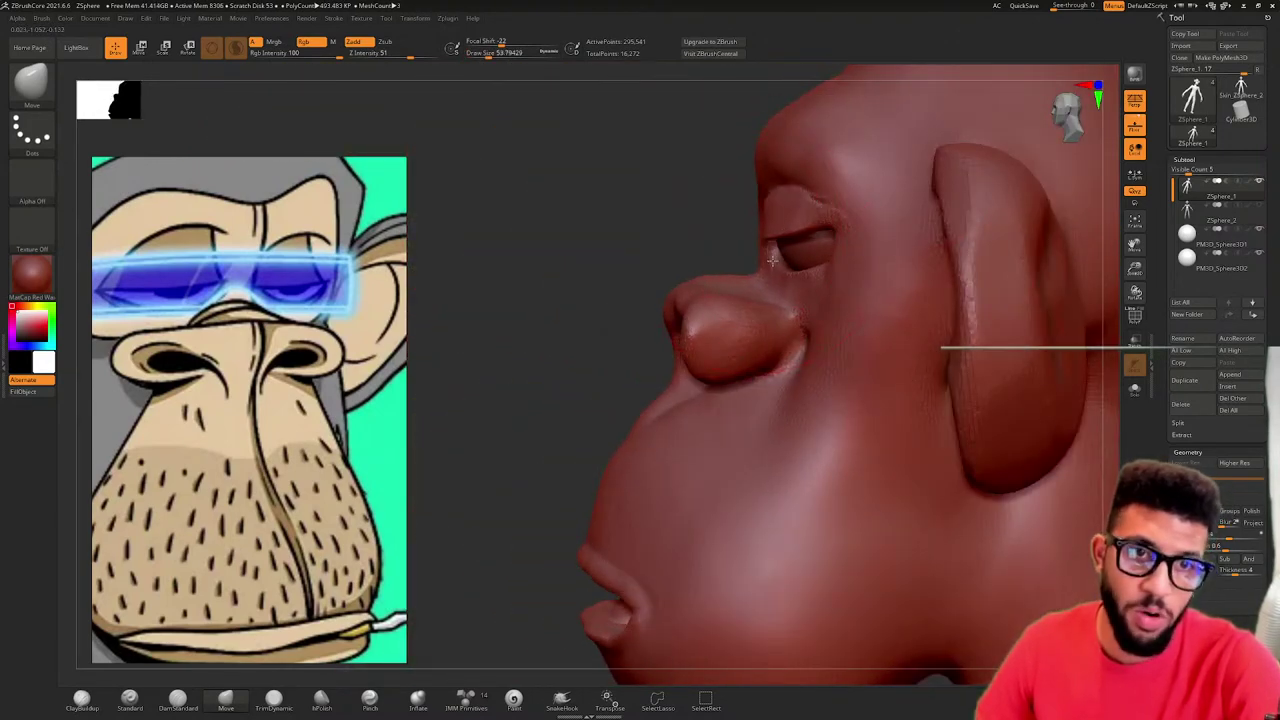
mouse_move(772, 262)
right_down()
mouse_move(706, 206)
mouse_move(740, 205)
mouse_move(703, 210)
mouse_move(734, 260)
mouse_move(702, 284)
mouse_move(633, 220)
mouse_move(586, 214)
mouse_move(591, 369)
mouse_move(600, 337)
mouse_move(608, 354)
mouse_move(663, 337)
right_up()
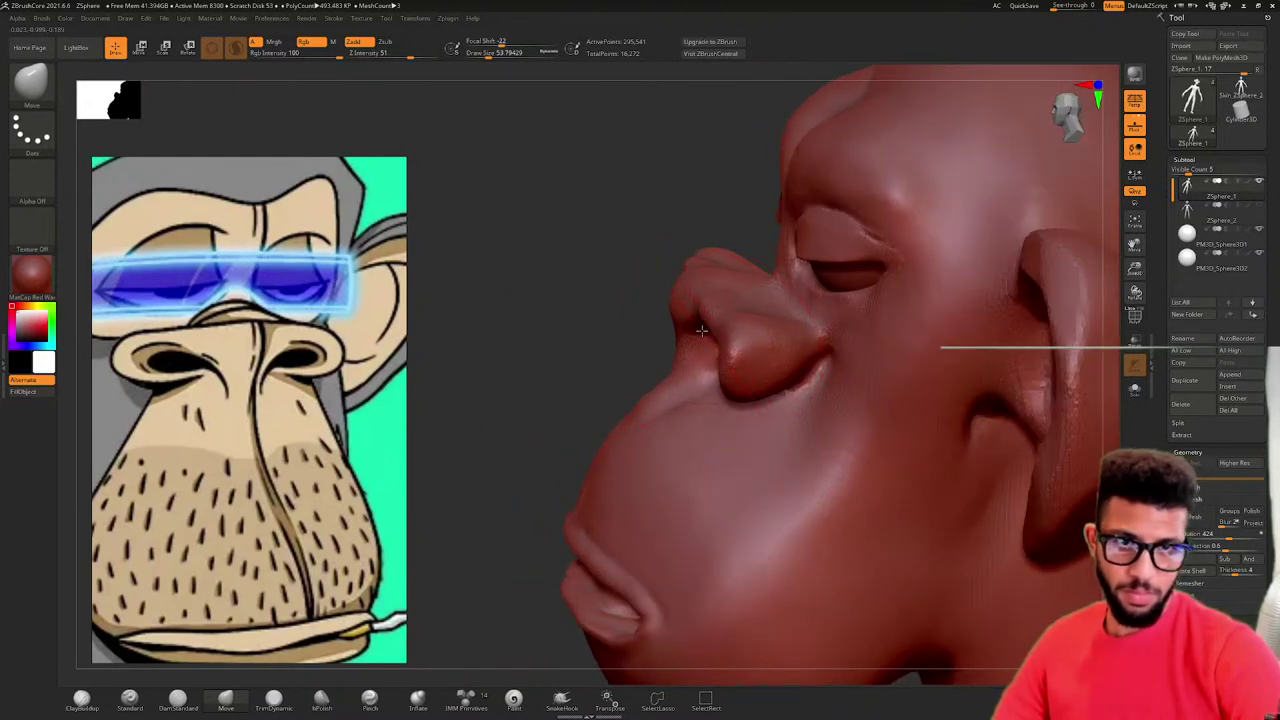
mouse_move(702, 330)
mouse_down()
mouse_move(751, 307)
mouse_move(734, 281)
mouse_up()
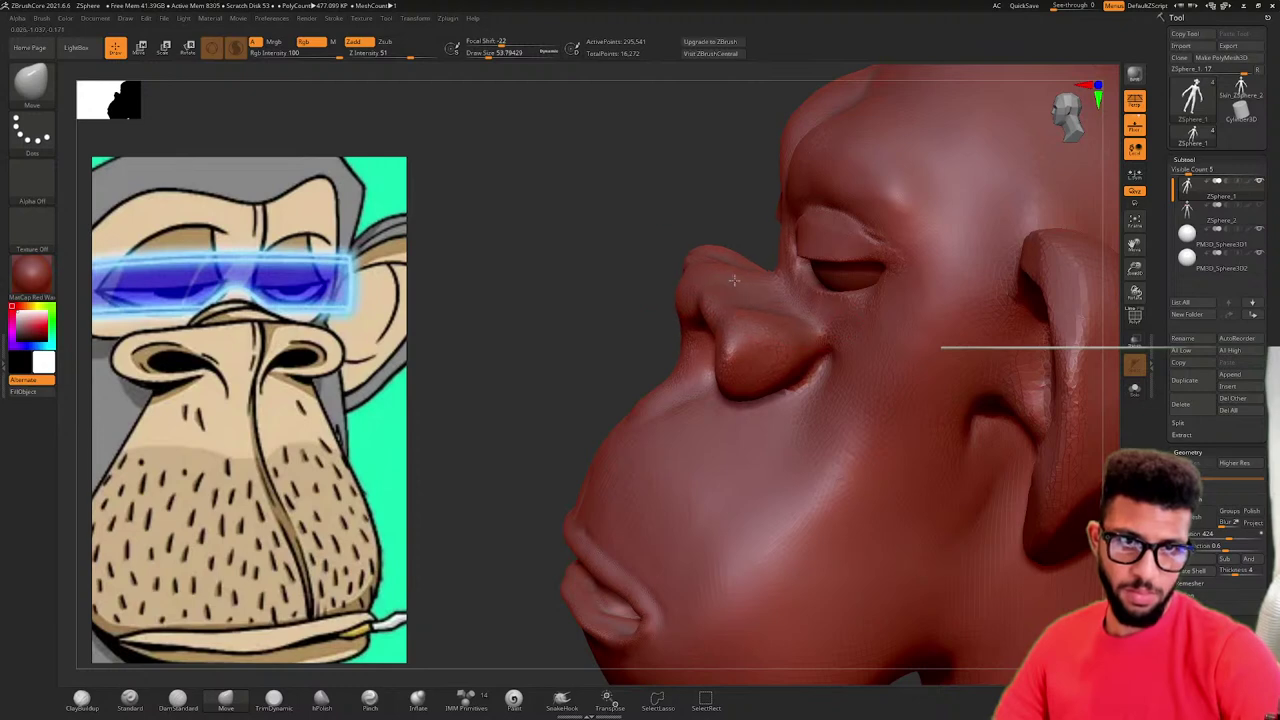
- Examine the head, muzzle, jaw and ears from the front, side, back and three-quarter angles against the reference image
right_drag(618, 290, 661, 244)
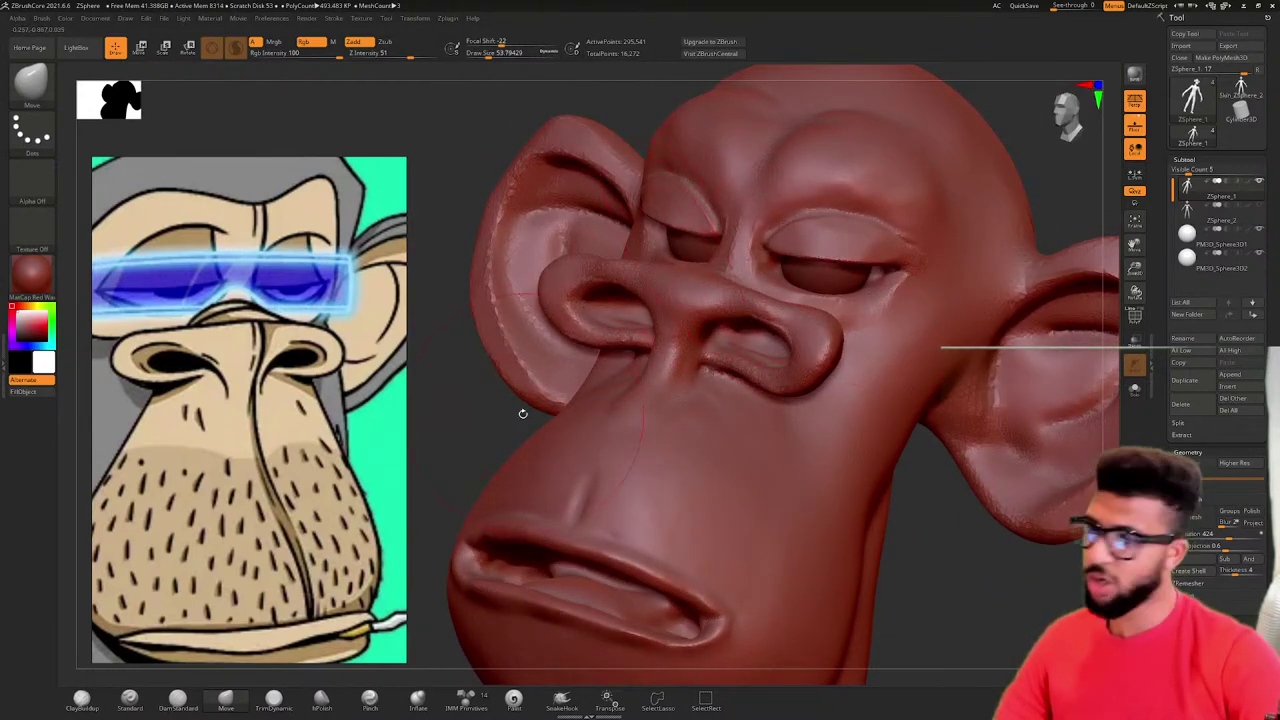
drag(532, 406, 572, 409)
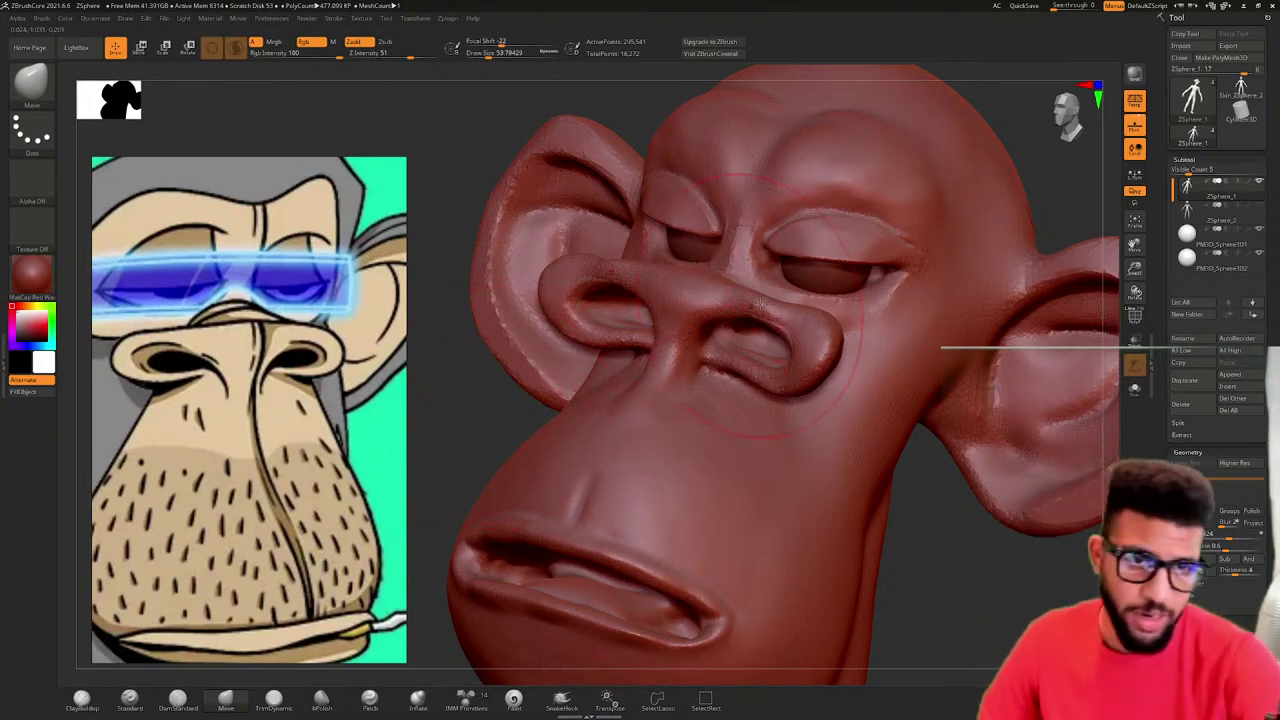
ctrl+right_drag(786, 338, 719, 325)
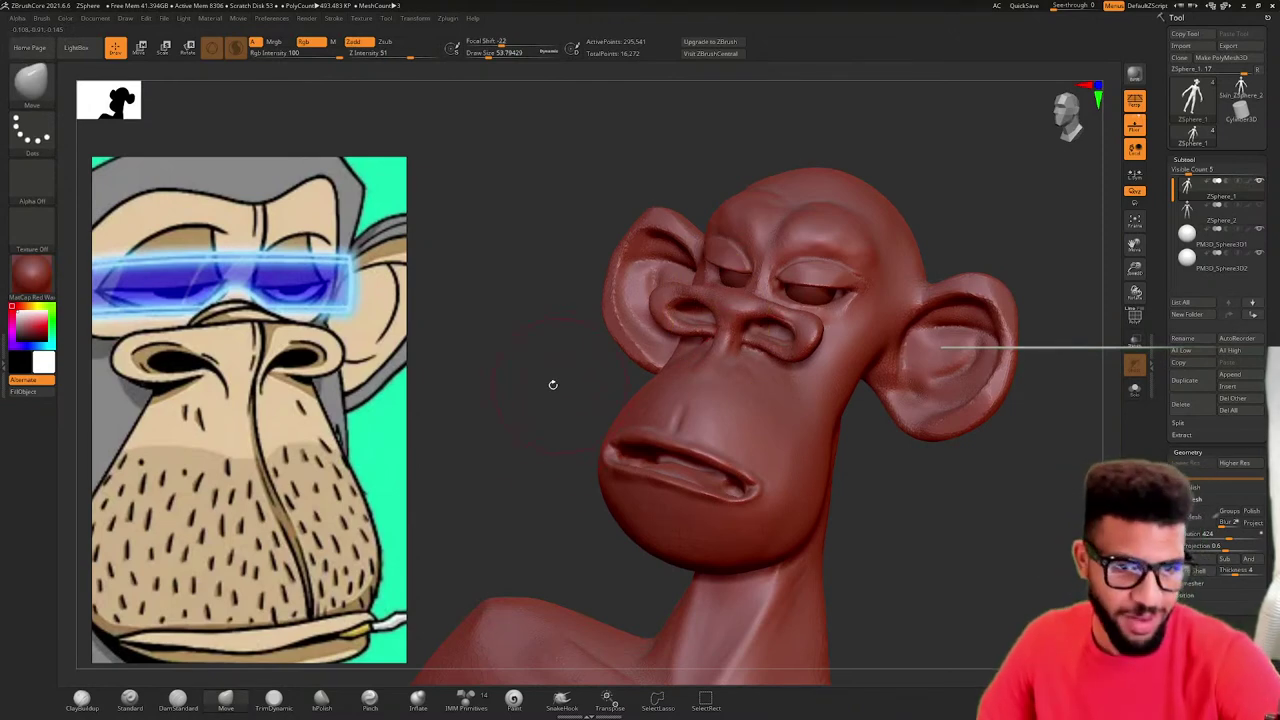
mouse_move(553, 384)
mouse_down()
mouse_move(551, 400)
mouse_move(640, 400)
mouse_up()
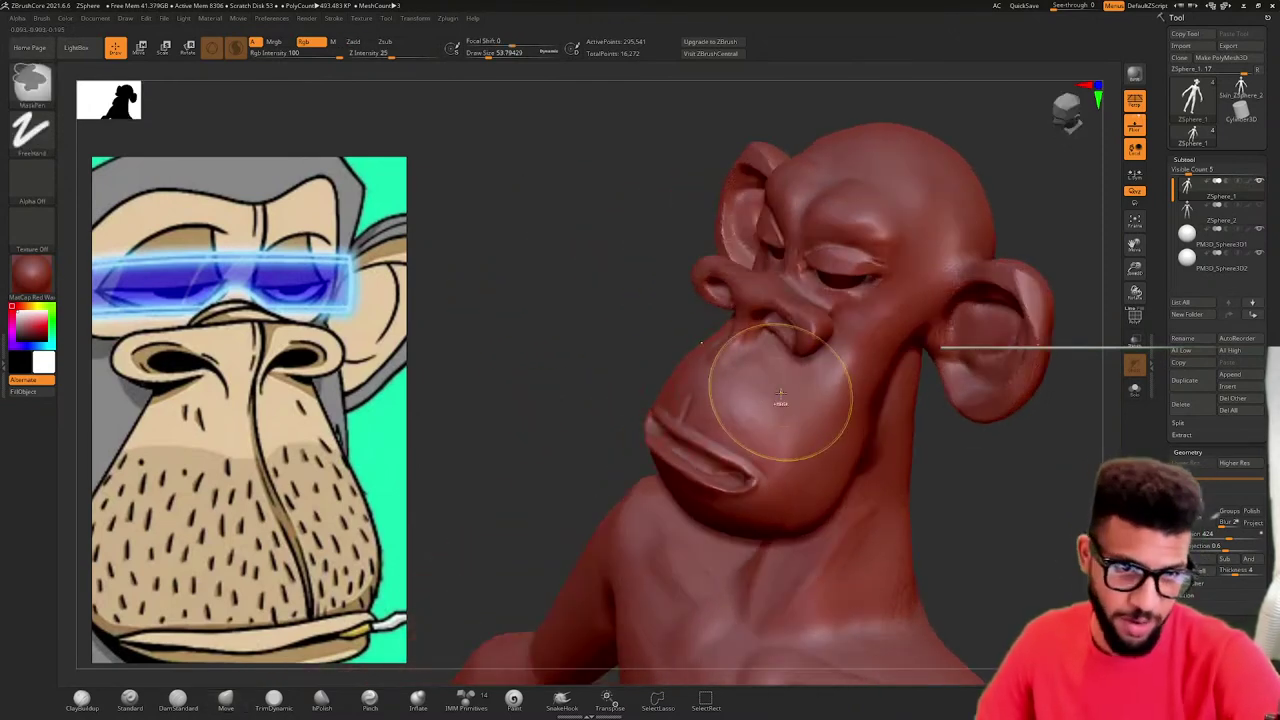
ctrl+right_drag(760, 489, 876, 505)
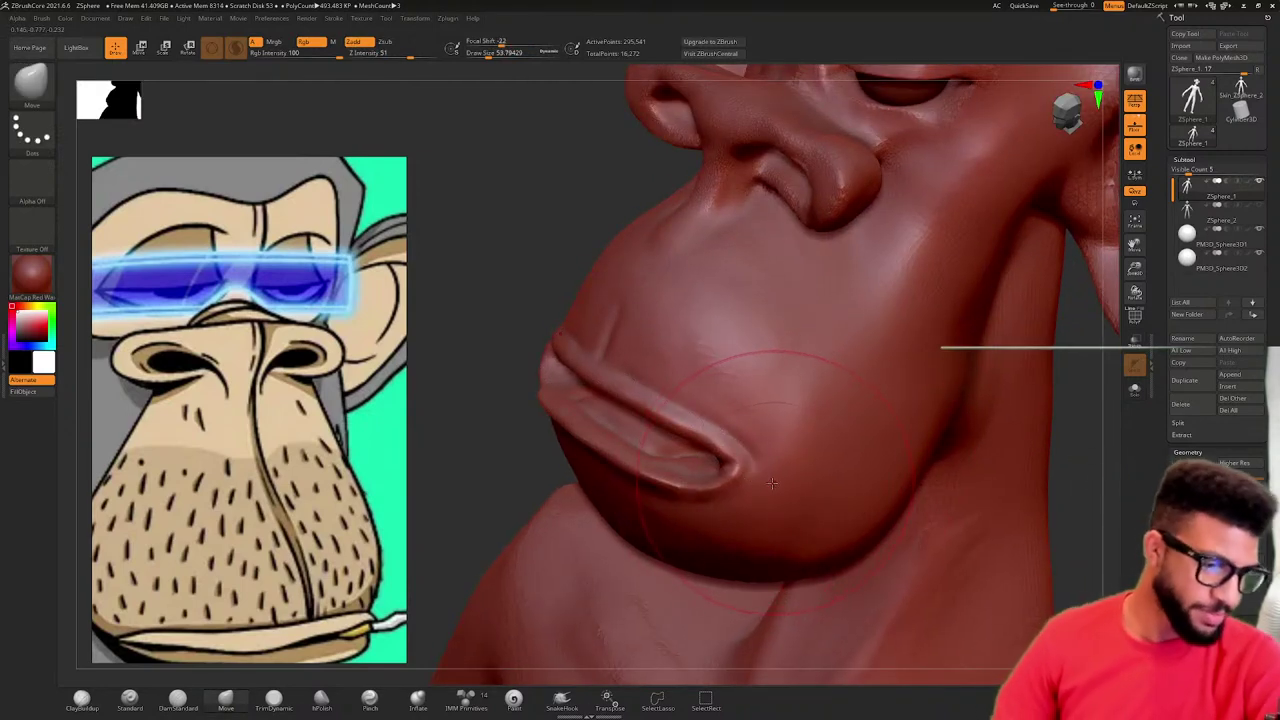
right_drag(720, 392, 645, 393)
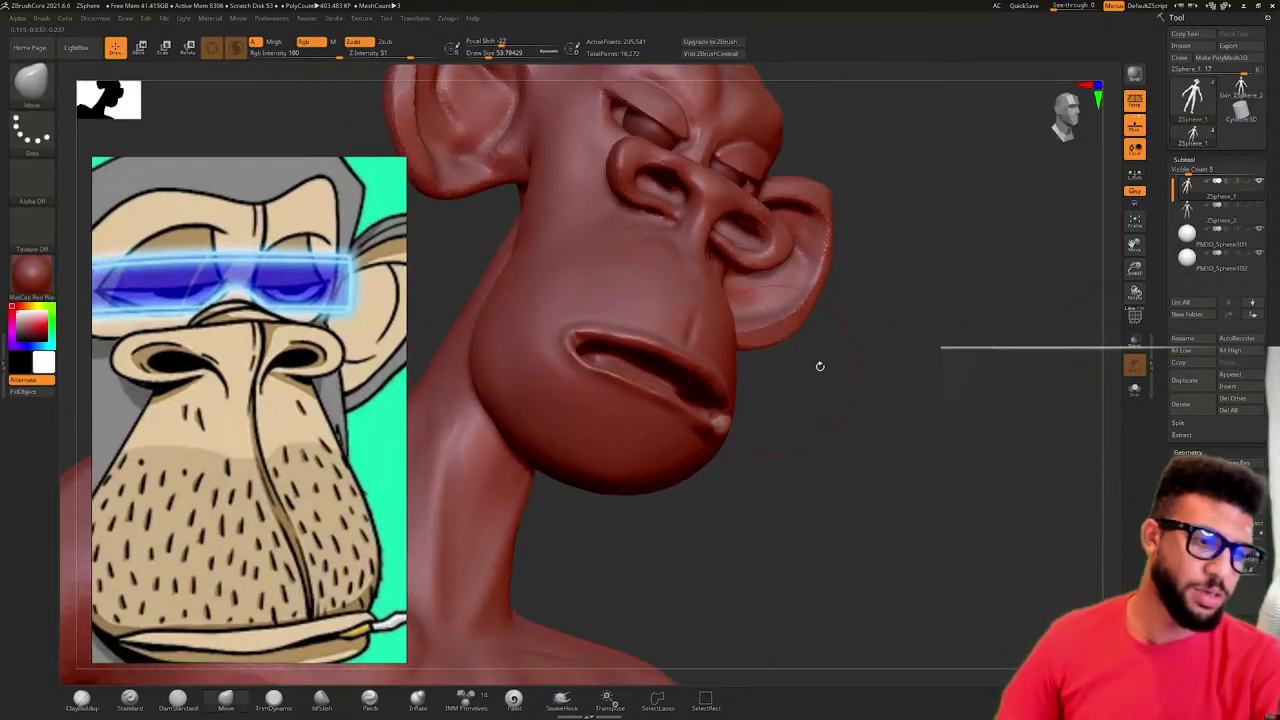
mouse_move(817, 363)
right_down()
mouse_move(846, 374)
mouse_move(760, 362)
mouse_move(765, 383)
right_up()
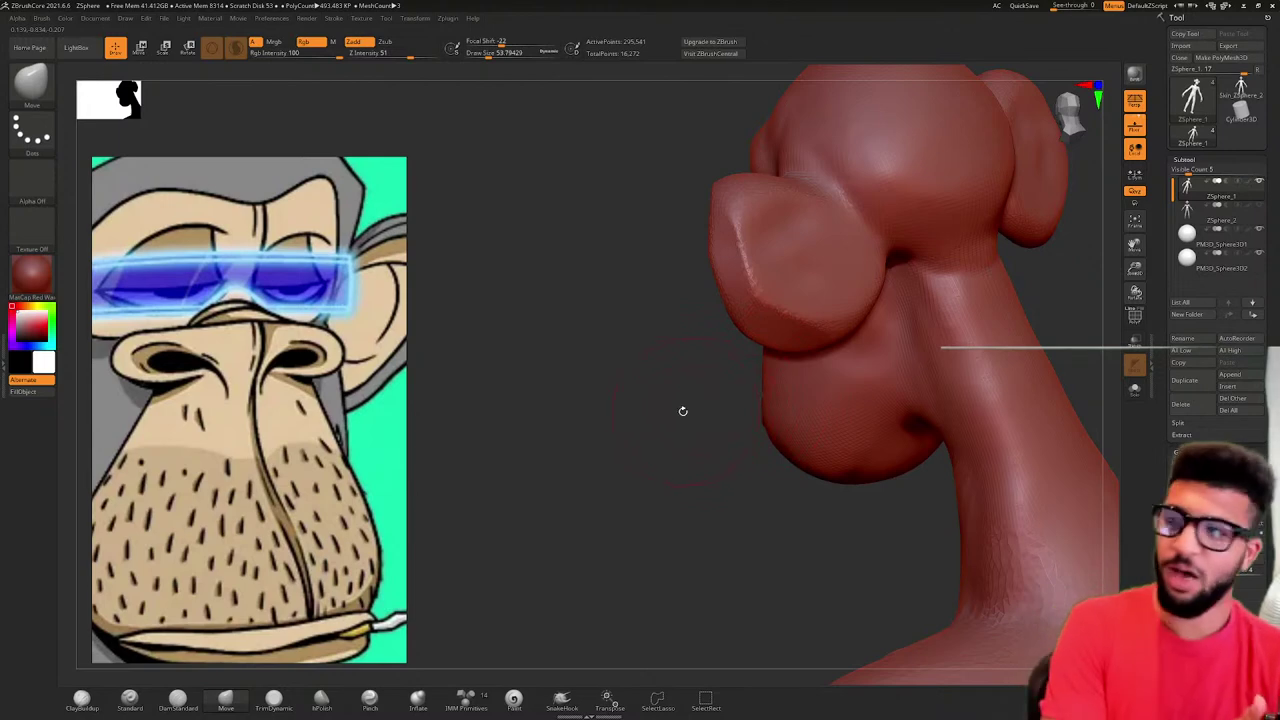
right_drag(731, 435, 745, 418)
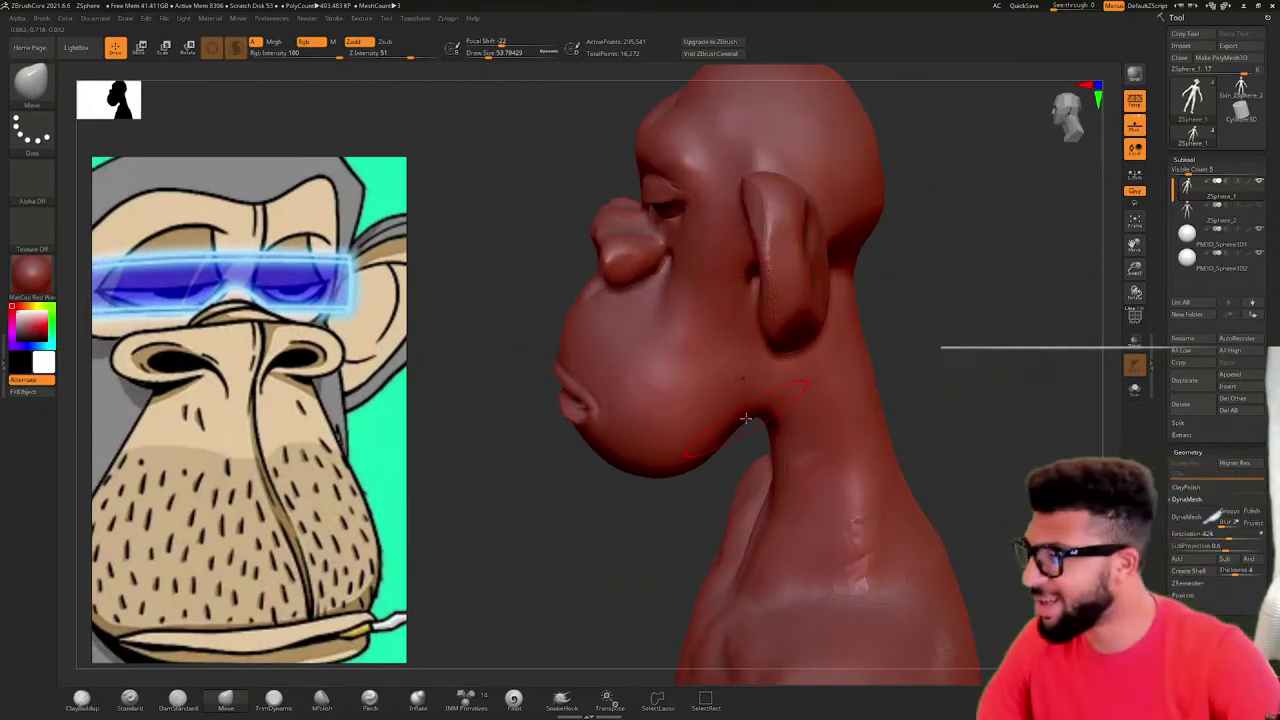
right_drag(606, 490, 631, 487)
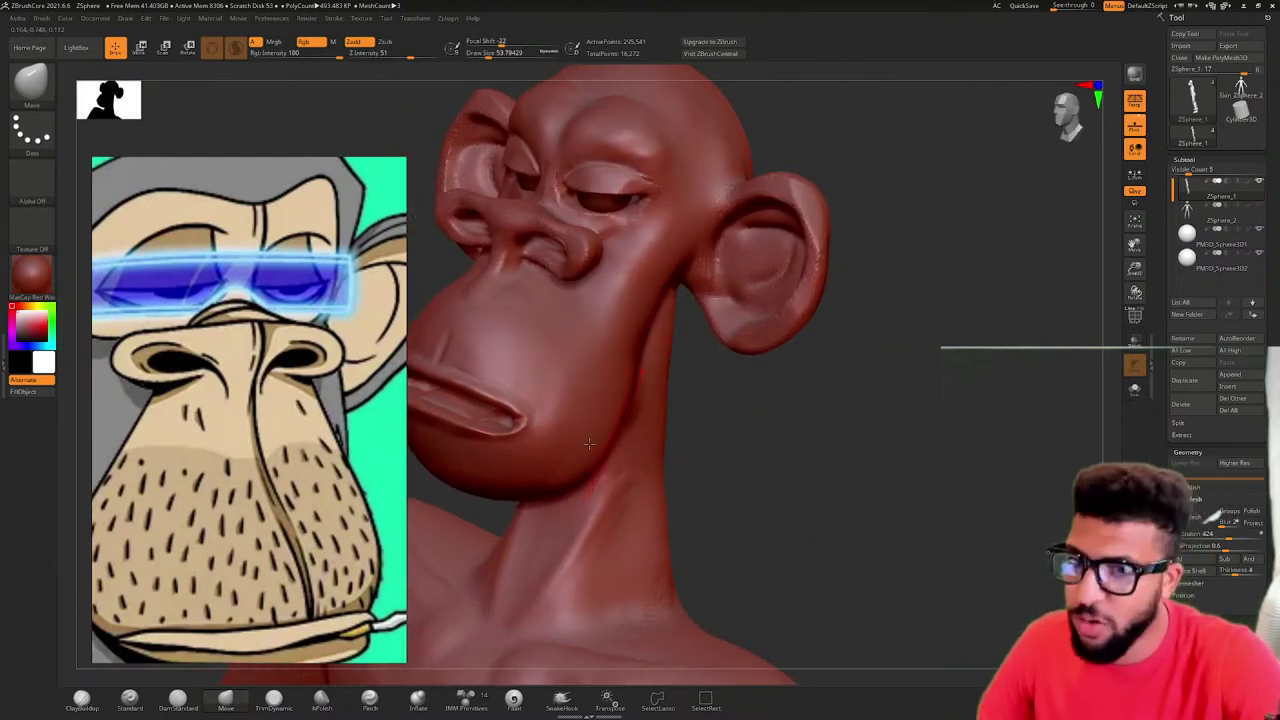
right_drag(853, 350, 901, 318)
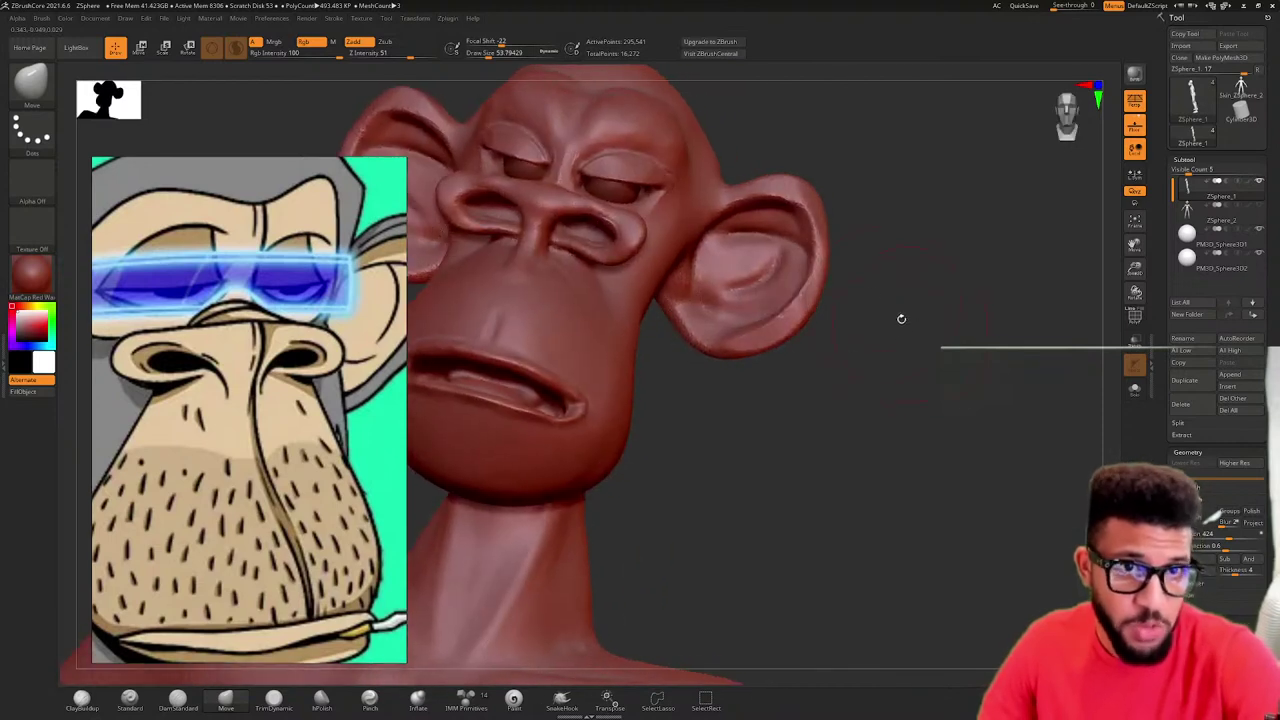
- Carve the crease under the ear's upper rim with the DamStandard brush, reducing its draw size to about 21.6
click(178, 700)
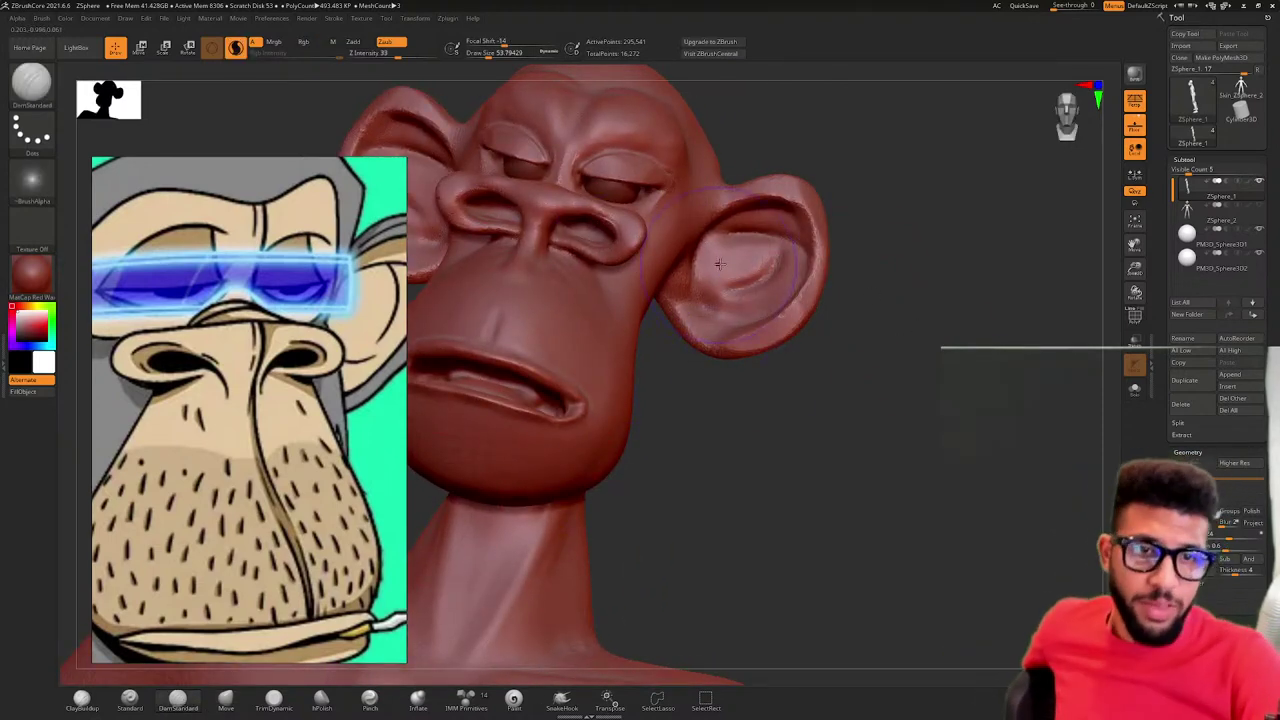
mouse_move(787, 211)
mouse_down()
mouse_move(734, 209)
mouse_move(719, 229)
mouse_move(758, 222)
mouse_up()
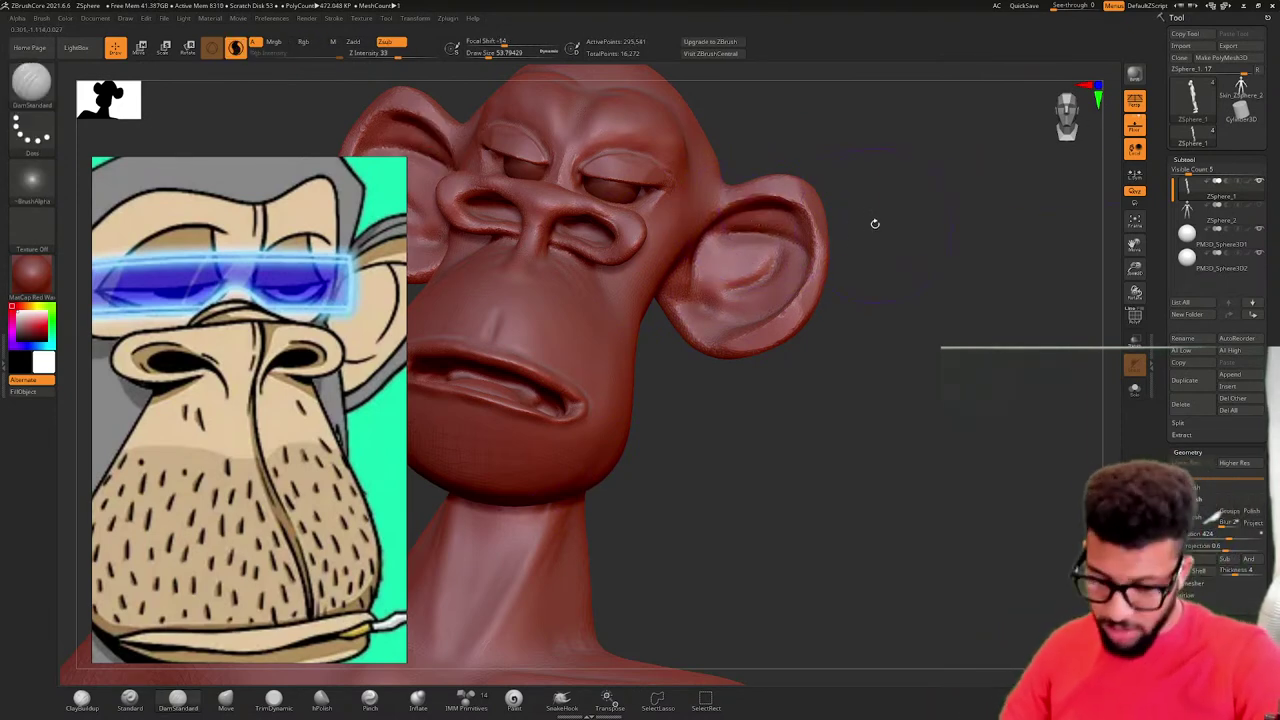
key(space)
drag(896, 211, 876, 210)
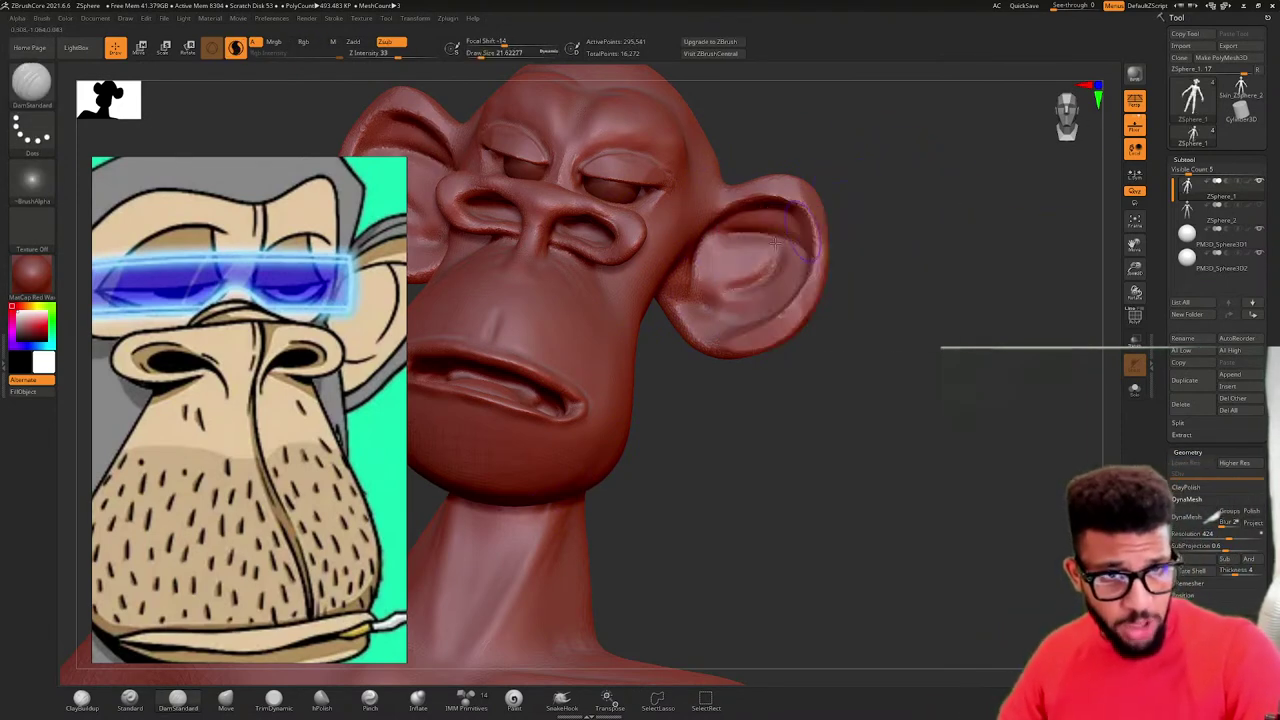
ctrl+right_drag(904, 140, 964, 224)
drag(962, 258, 964, 238)
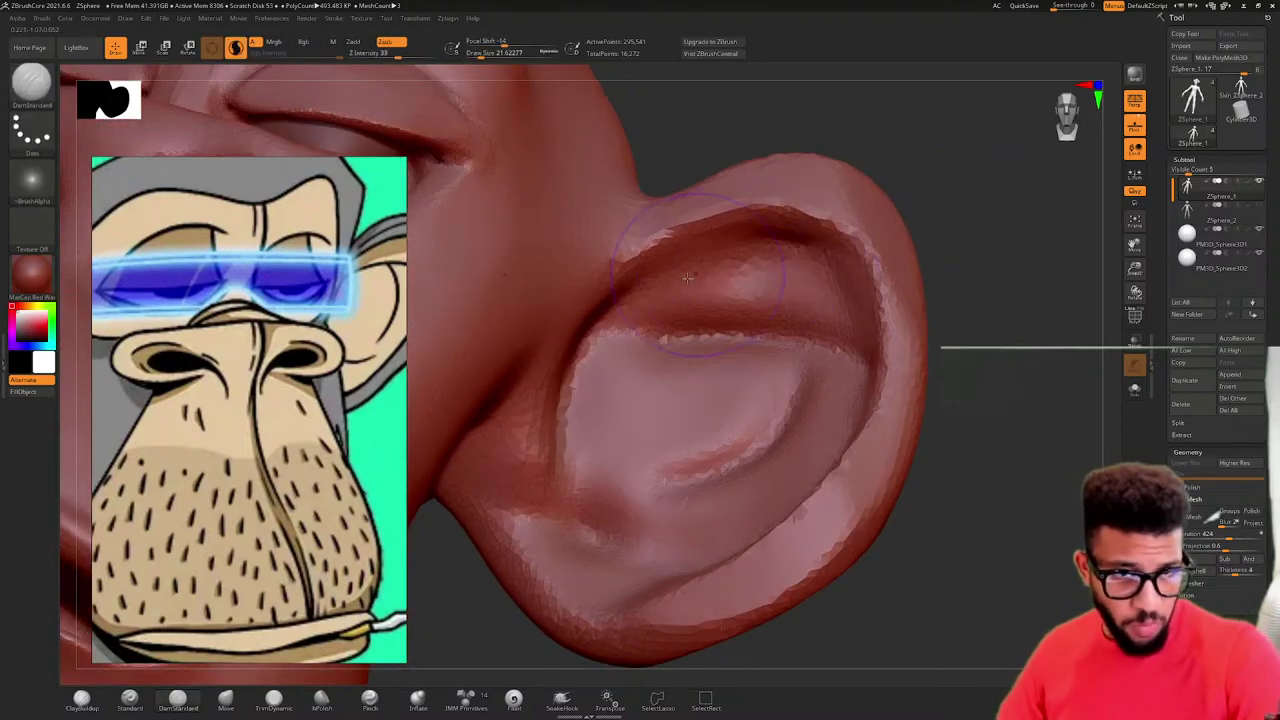
drag(687, 278, 737, 266)
drag(710, 255, 802, 240)
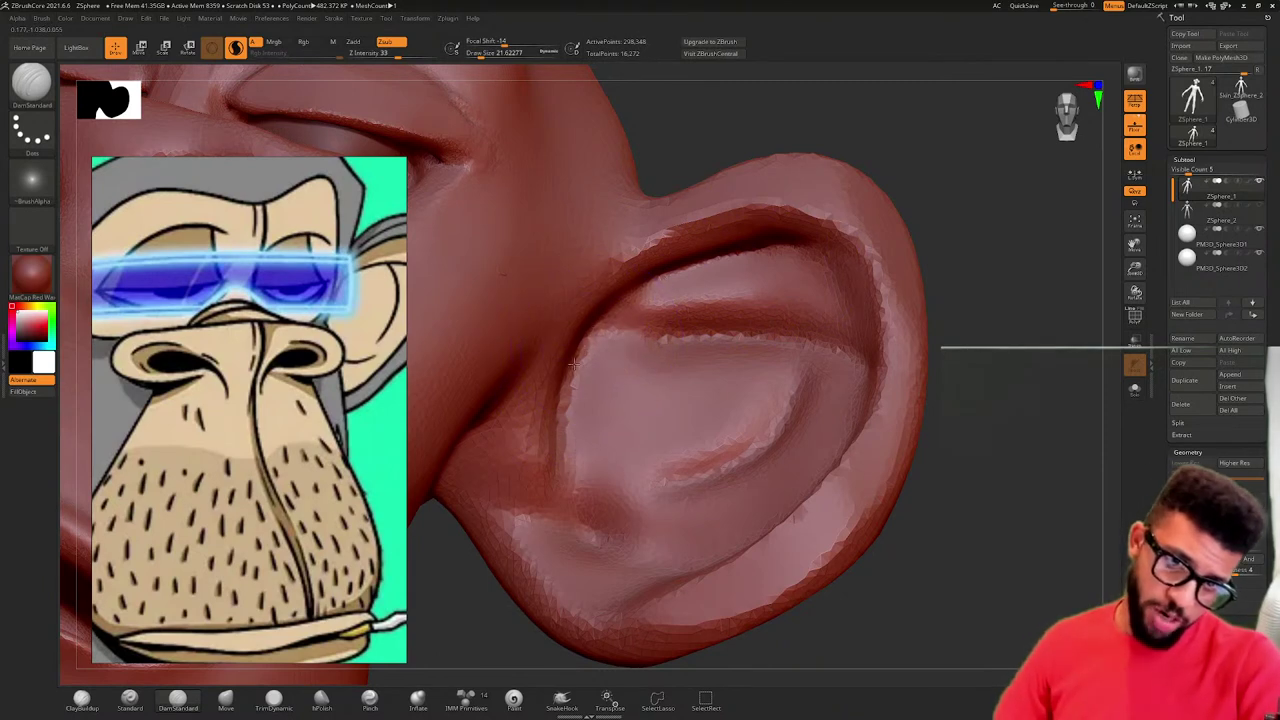
- Deepen the remaining inner ear grooves with the DamStandard brush, along the front edge, the central hollow and the upper fold
drag(574, 364, 555, 440)
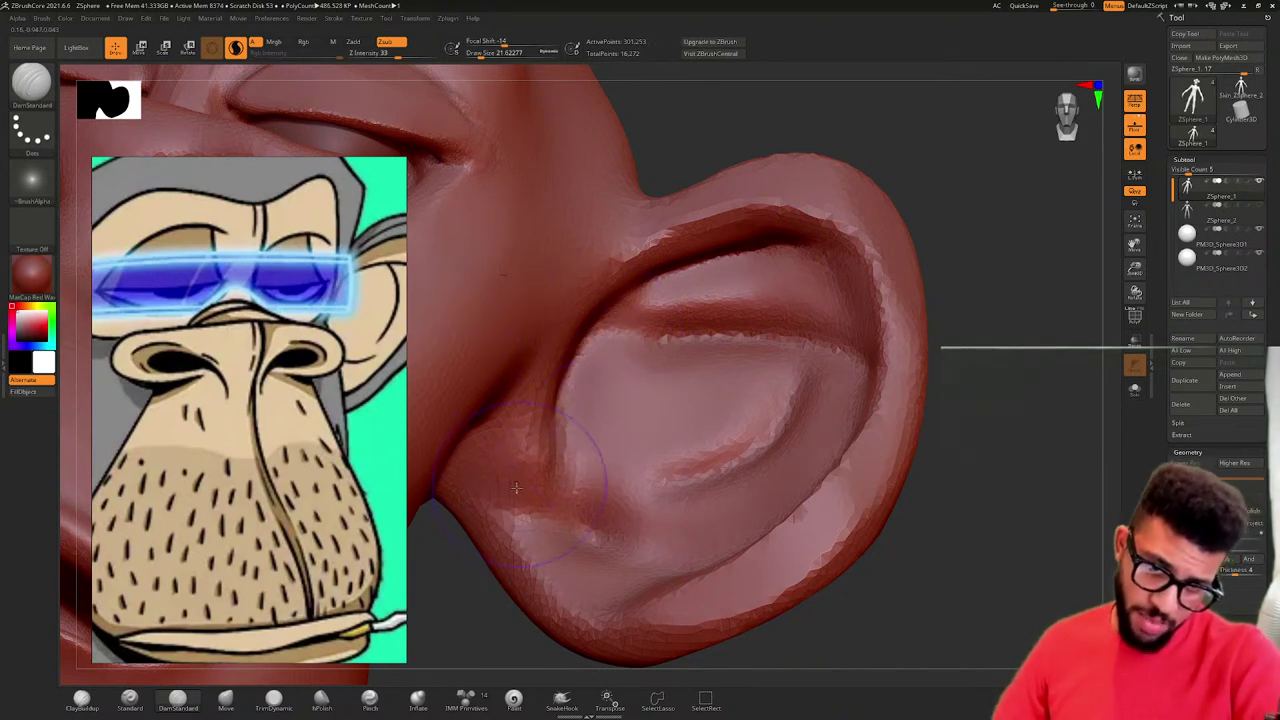
mouse_move(516, 488)
mouse_down()
mouse_move(608, 490)
mouse_move(666, 430)
mouse_move(755, 443)
mouse_up()
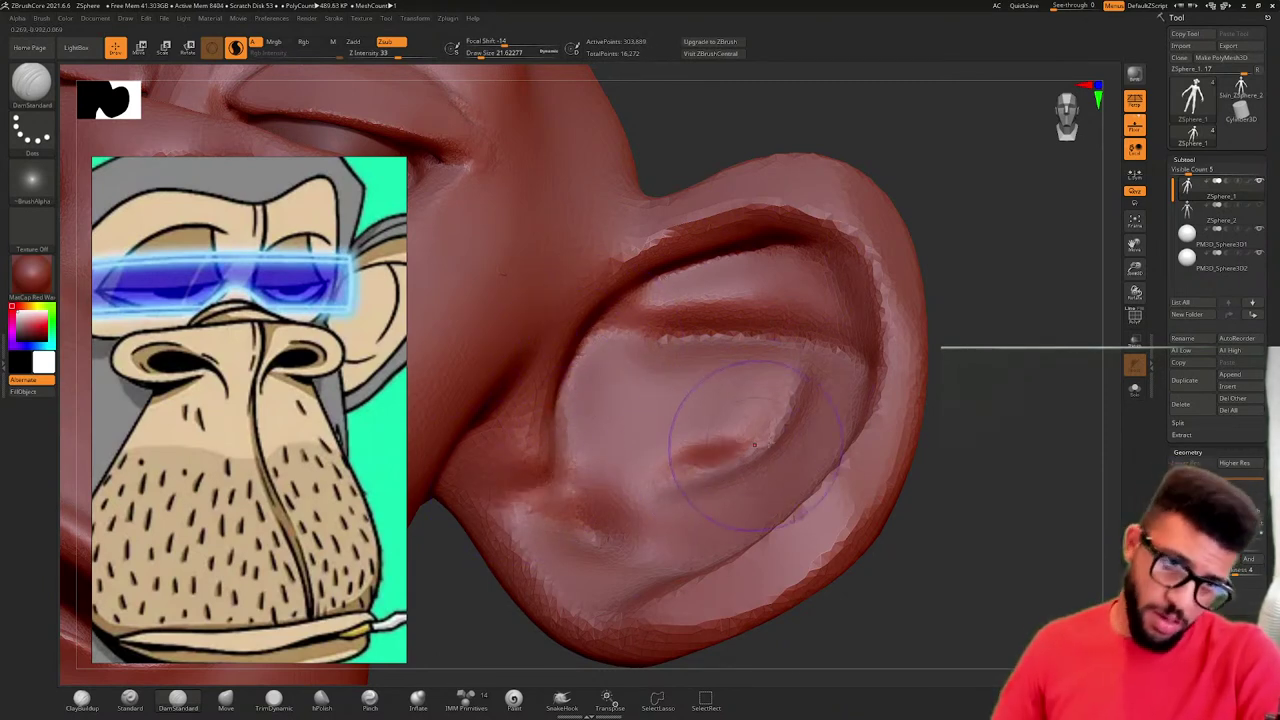
mouse_move(946, 277)
mouse_down()
mouse_move(980, 277)
mouse_move(743, 278)
mouse_up()
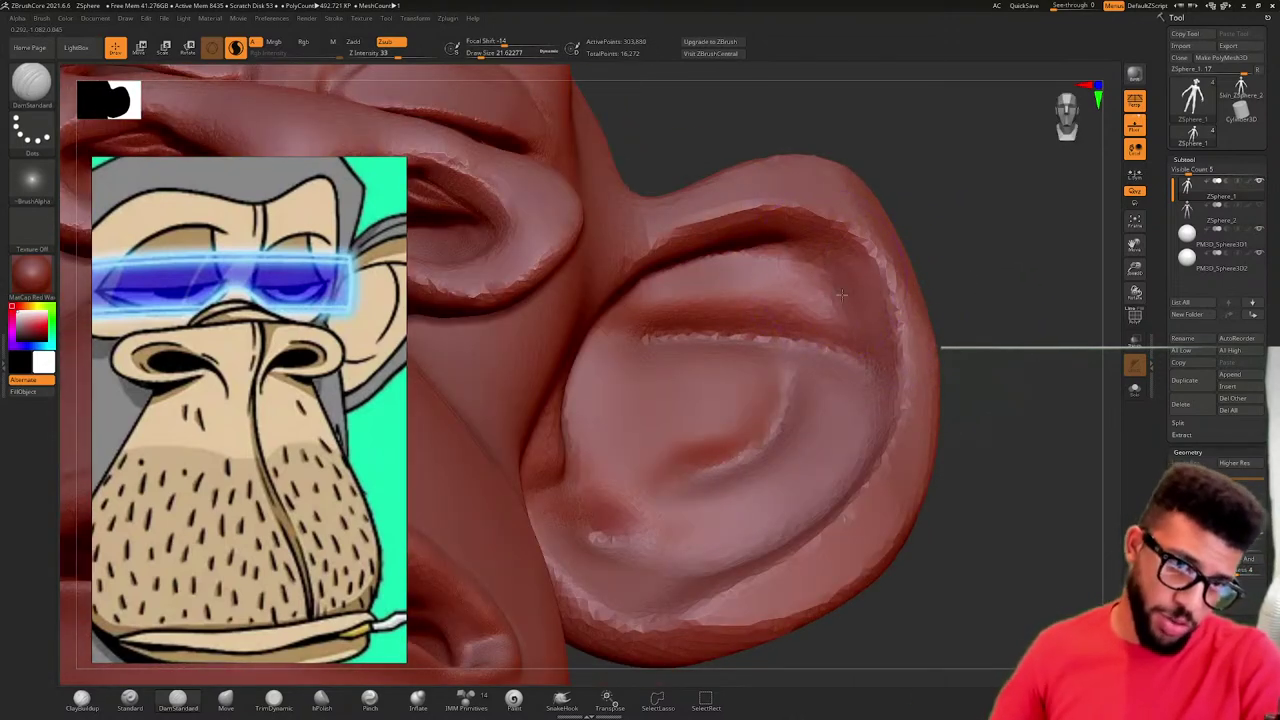
drag(848, 328, 658, 330)
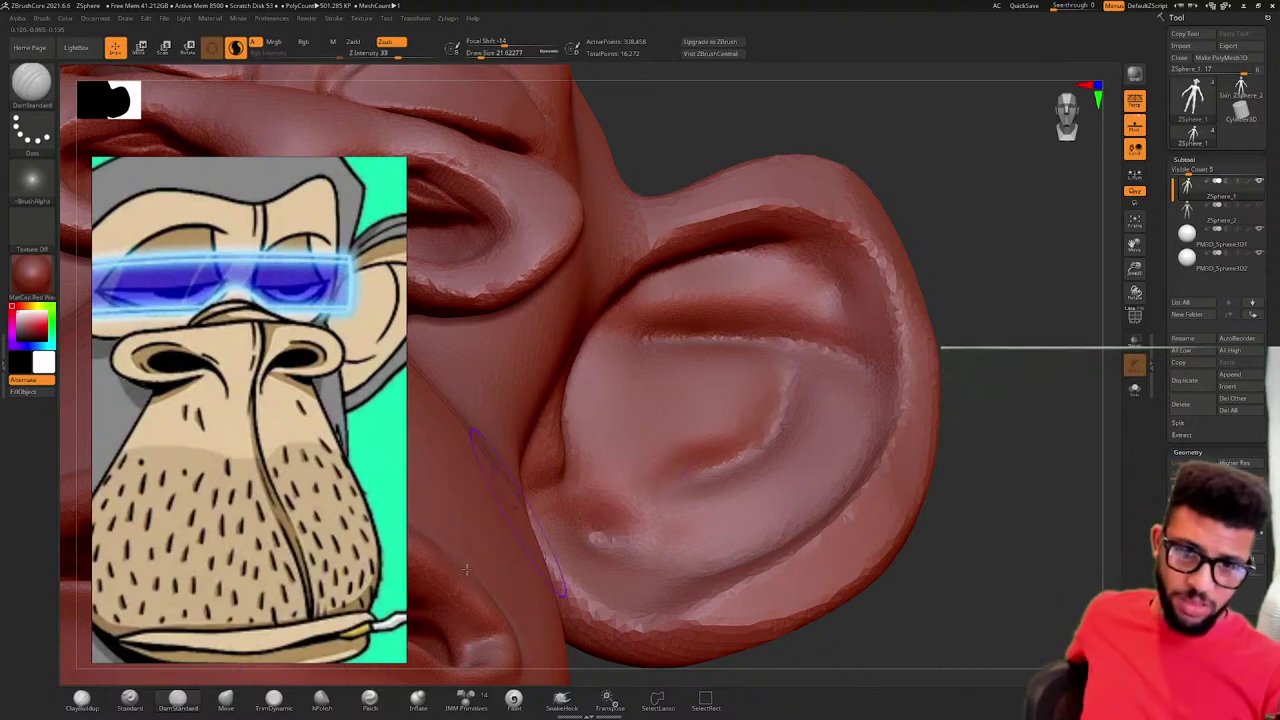
- Sharpen the ridges of the inner ear folds and the small notch near the lobe with the Pinch brush
click(370, 700)
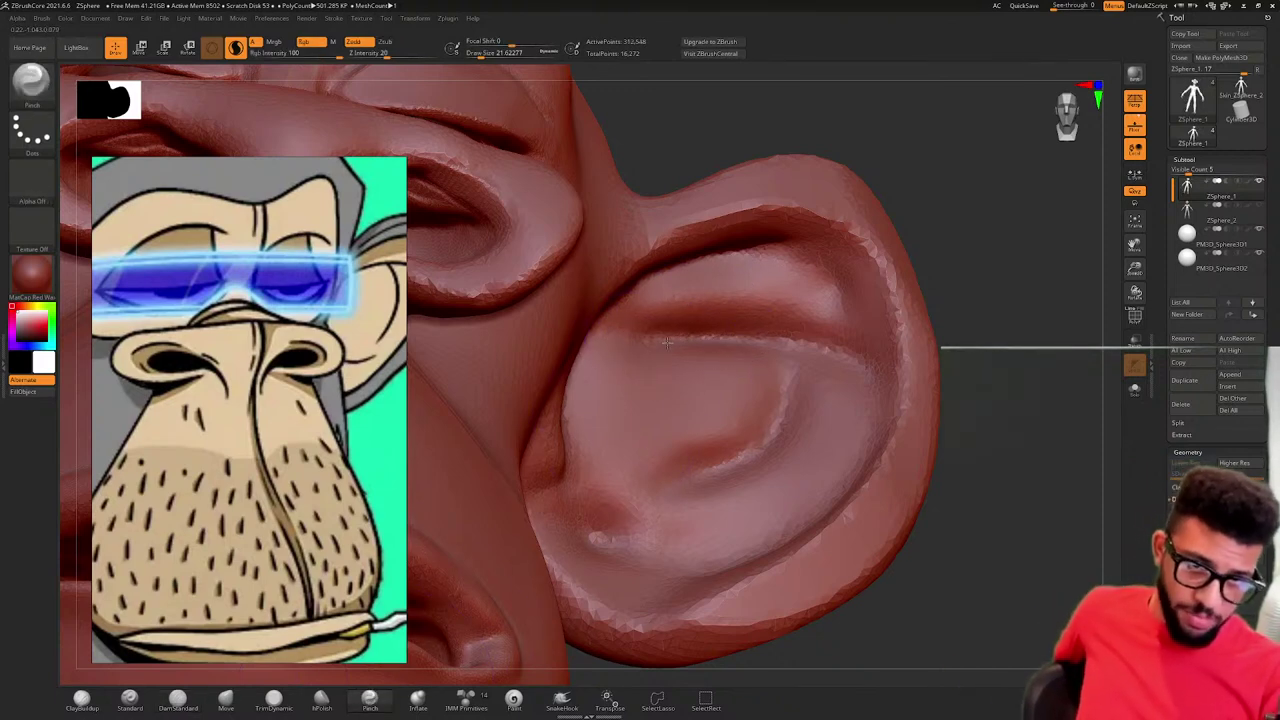
mouse_move(748, 338)
mouse_down()
mouse_move(737, 423)
mouse_move(758, 456)
mouse_up()
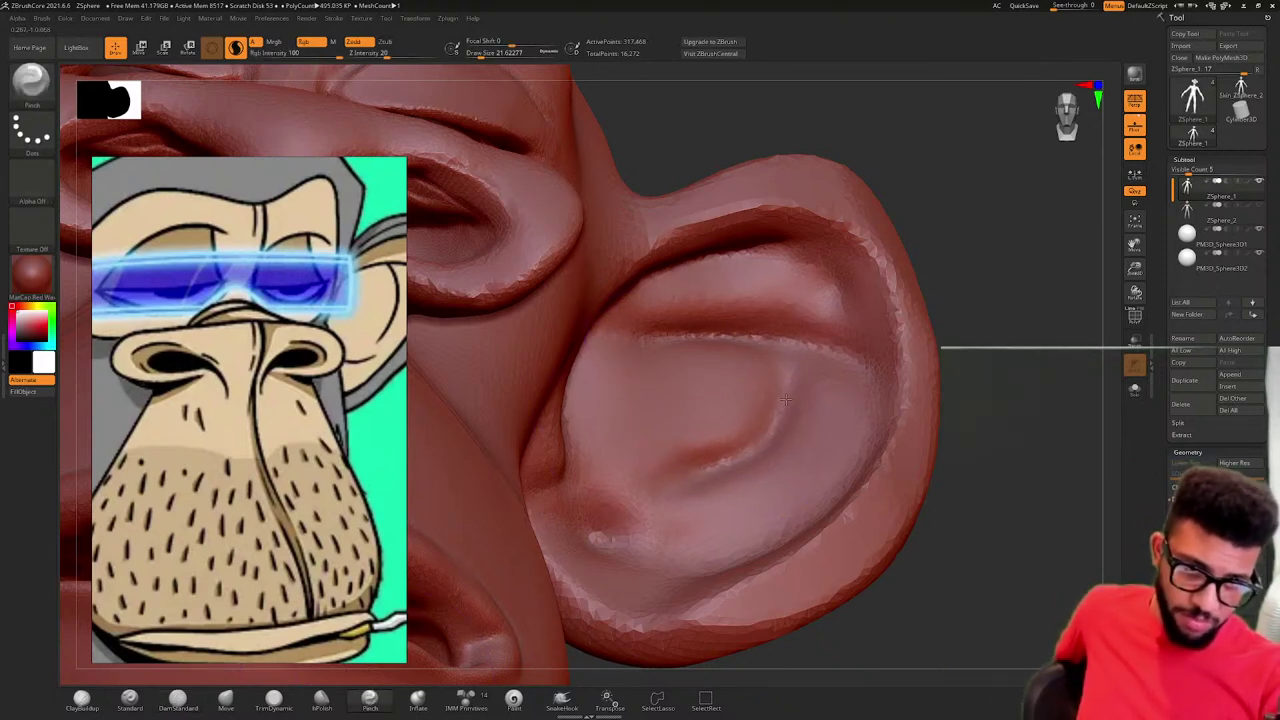
drag(786, 400, 784, 366)
drag(671, 267, 816, 249)
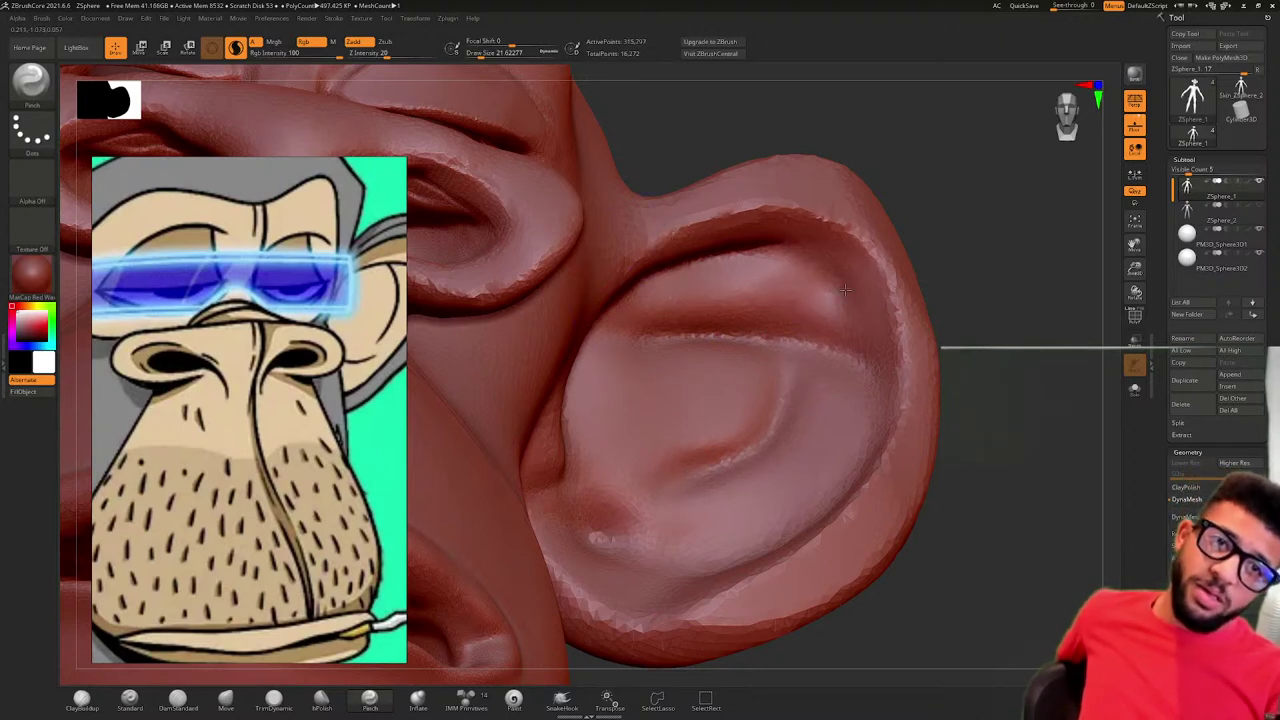
mouse_move(958, 275)
mouse_down()
mouse_move(972, 235)
mouse_move(1003, 242)
mouse_up()
drag(592, 524, 576, 520)
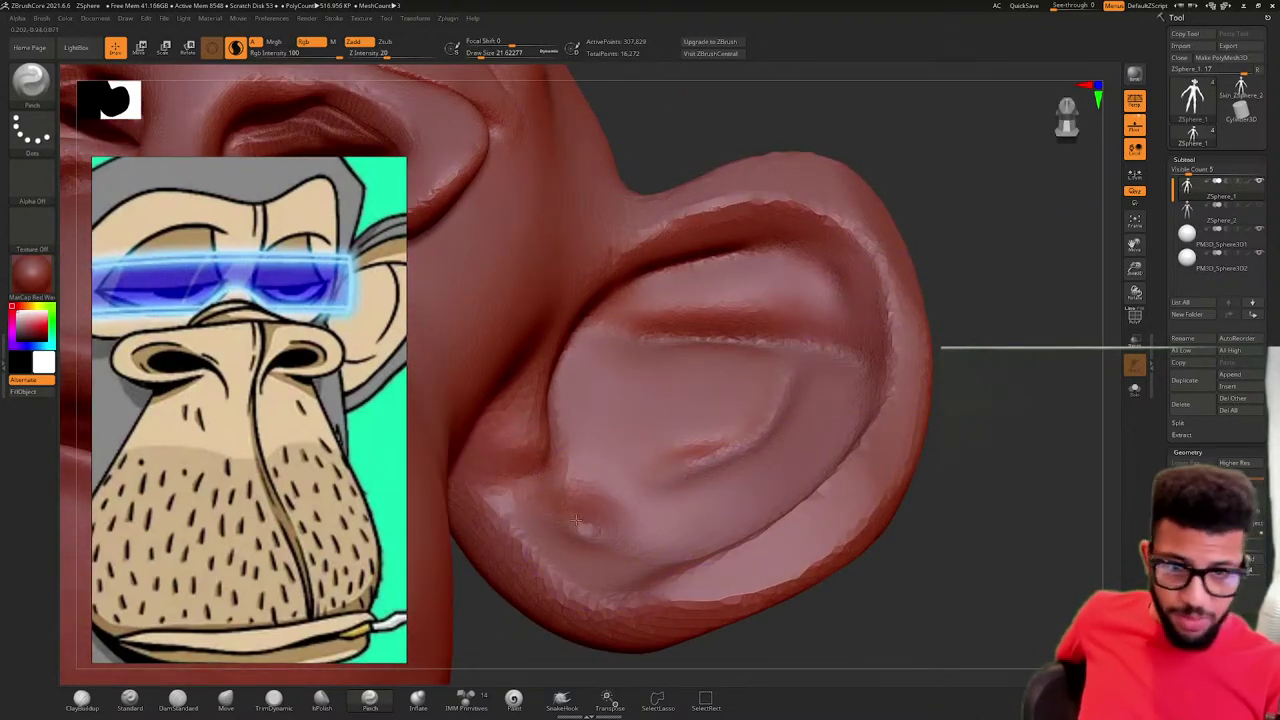
- Pinch the front inner edge of the ear where it joins the head
right_drag(571, 414, 615, 368)
drag(572, 428, 621, 349)
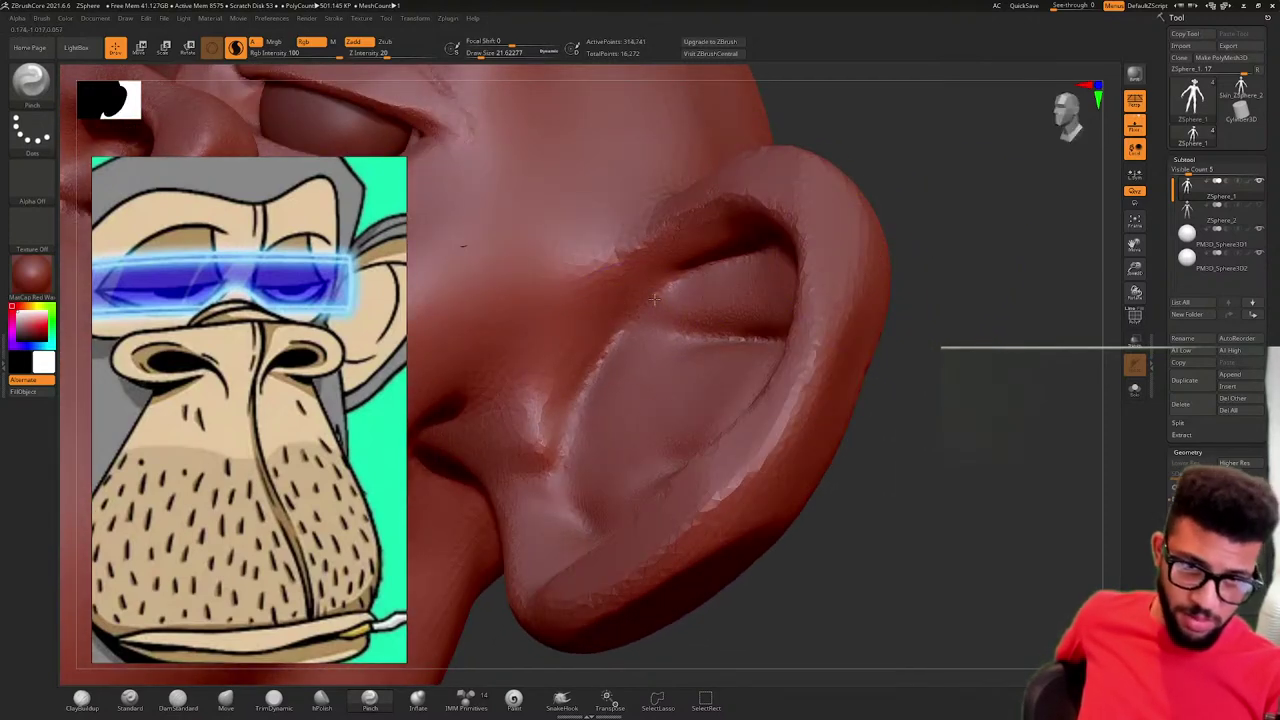
right_drag(808, 171, 678, 279)
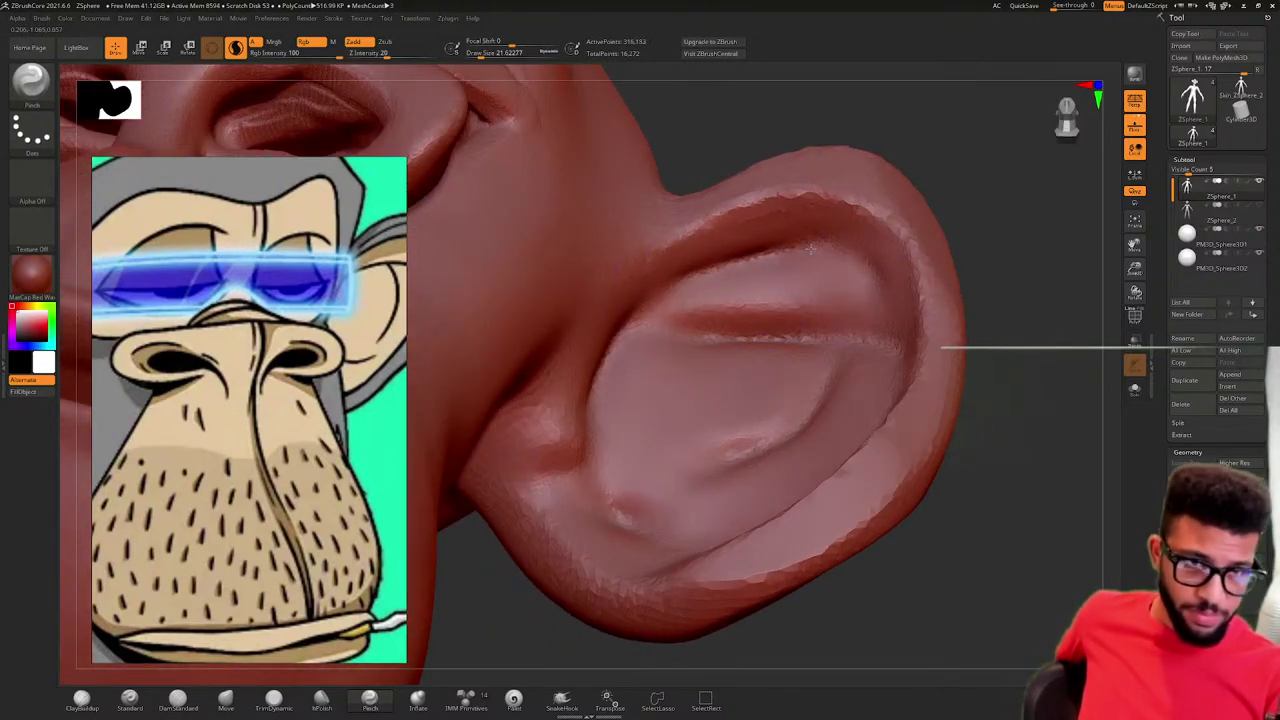
- Smooth out the dents on the back of the ear
mouse_move(880, 225)
right_down()
mouse_move(966, 208)
mouse_move(974, 240)
mouse_move(899, 281)
right_up()
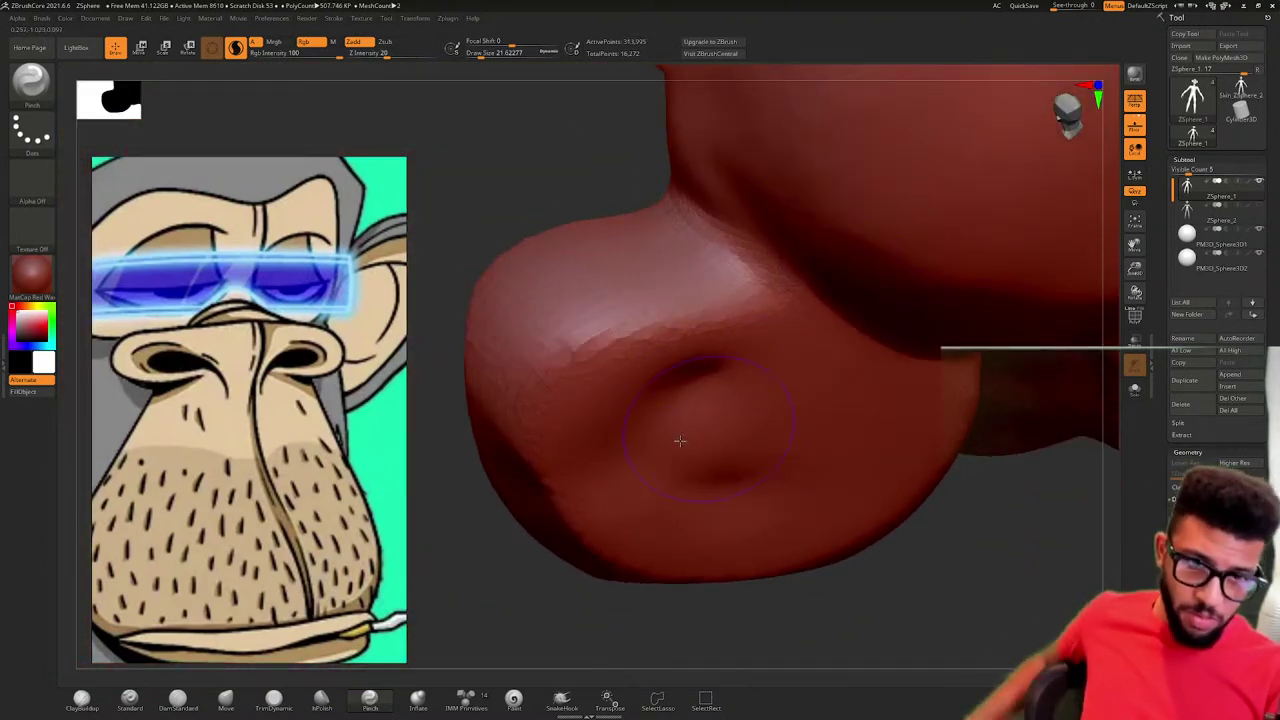
key(shift)
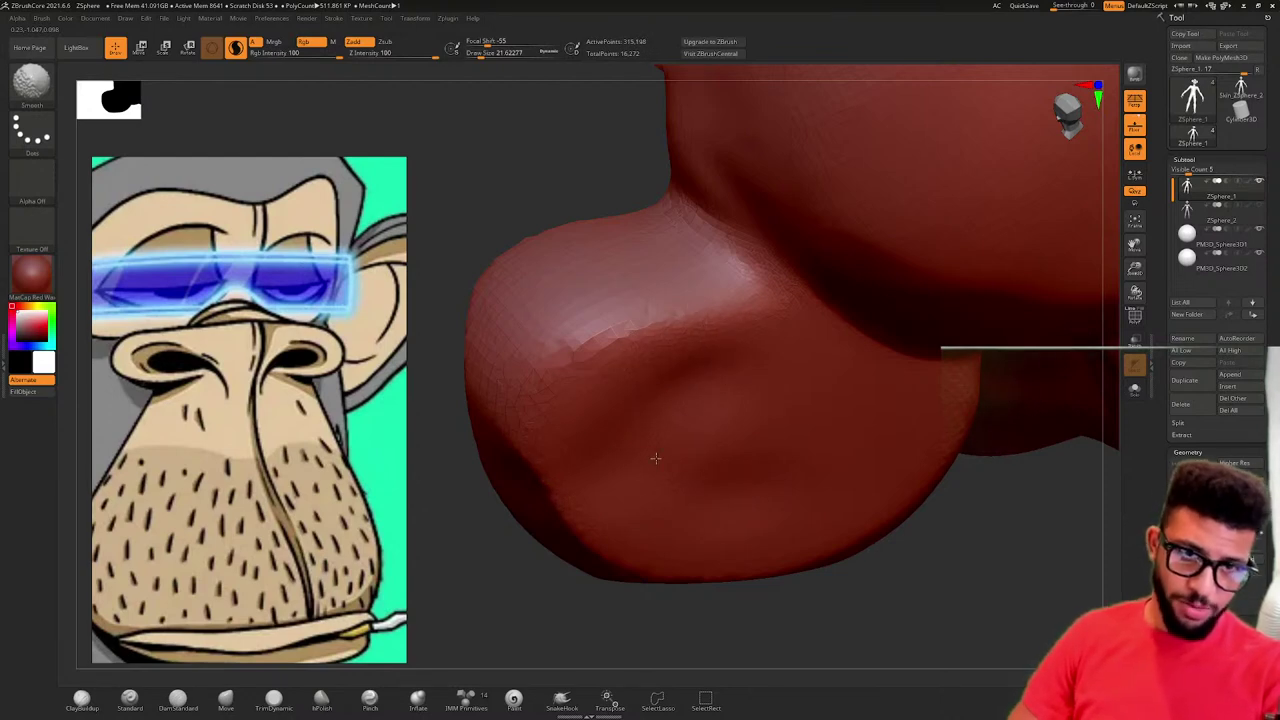
- Smooth the muzzle surface between the nose and mouth, removing the short groove above the upper lip
mouse_move(771, 455)
ctrl+right_down()
mouse_move(651, 437)
mouse_move(577, 474)
mouse_move(690, 426)
mouse_move(920, 411)
mouse_move(814, 509)
mouse_move(899, 488)
mouse_move(820, 383)
mouse_move(883, 363)
mouse_move(1027, 397)
mouse_move(954, 409)
mouse_move(831, 397)
mouse_move(922, 428)
mouse_move(945, 465)
mouse_move(951, 531)
mouse_move(743, 314)
ctrl+right_up()
key(shift)
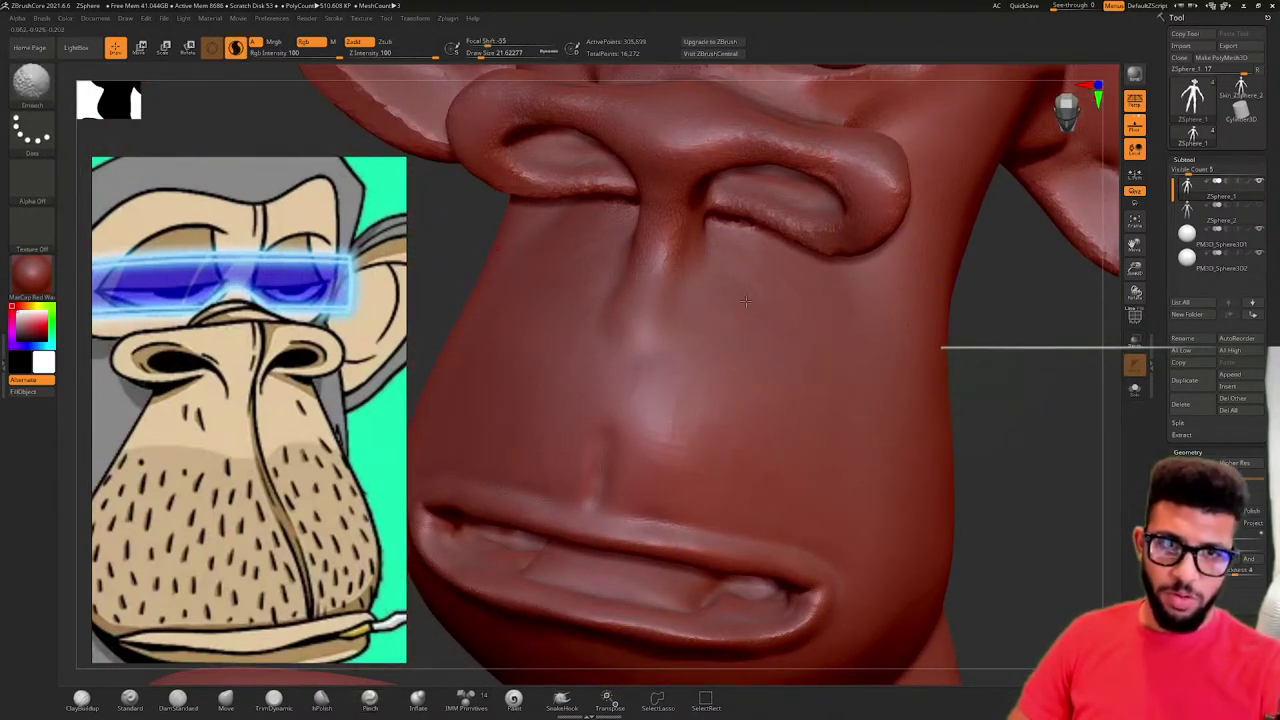
mouse_move(768, 376)
shift+mouse_down()
mouse_move(680, 375)
mouse_move(657, 494)
mouse_move(608, 428)
shift+mouse_up()
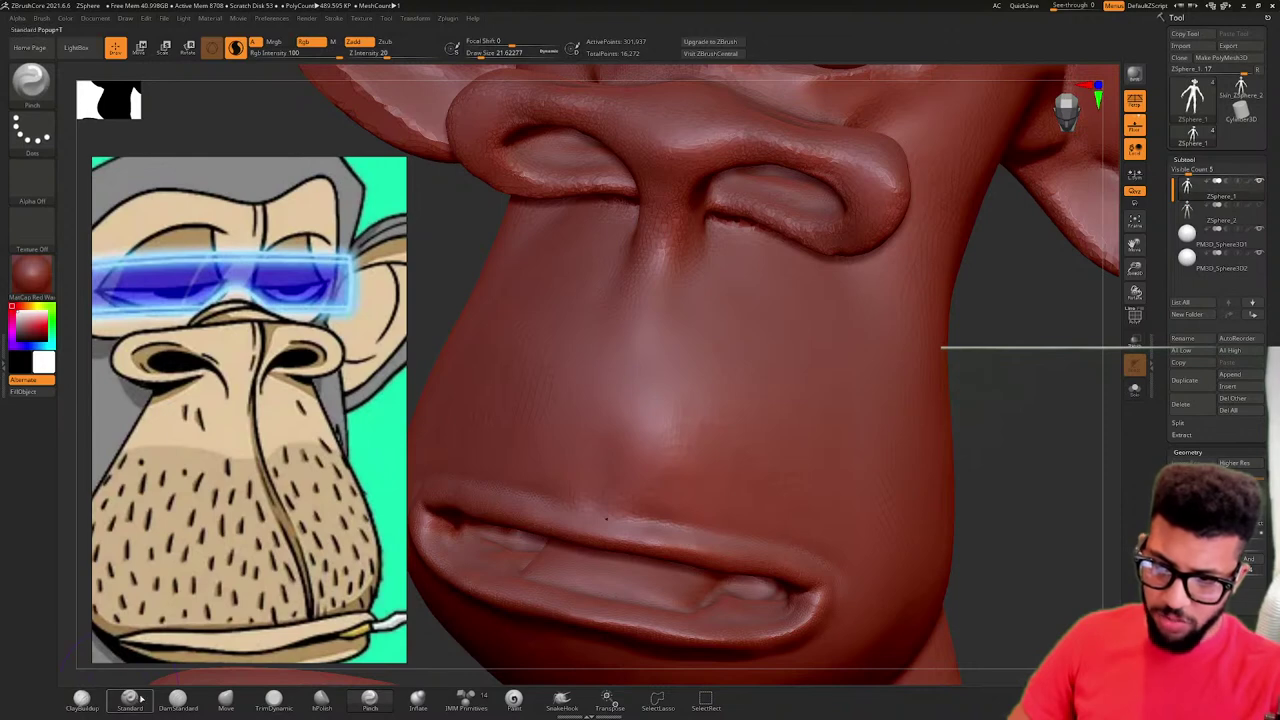
- Sculpt a vertical groove down the middle of the muzzle with the Standard brush and tighten it with the Pinch brush
click(138, 698)
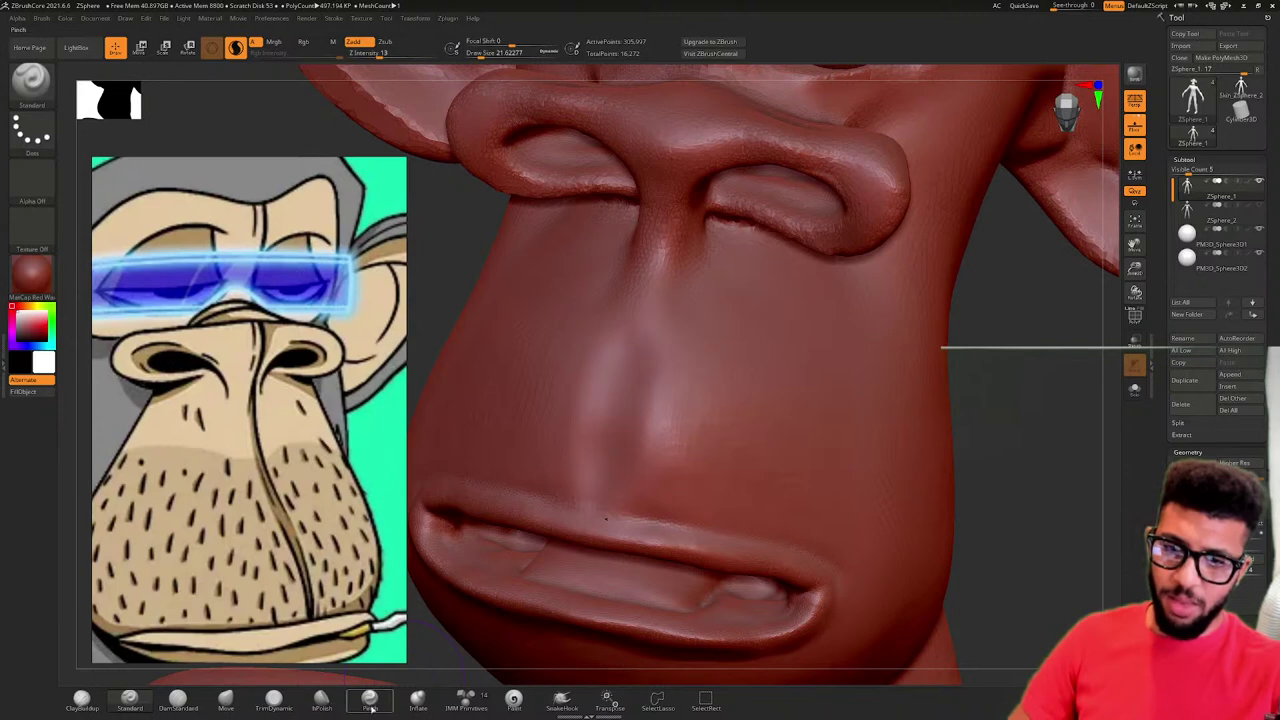
click(369, 700)
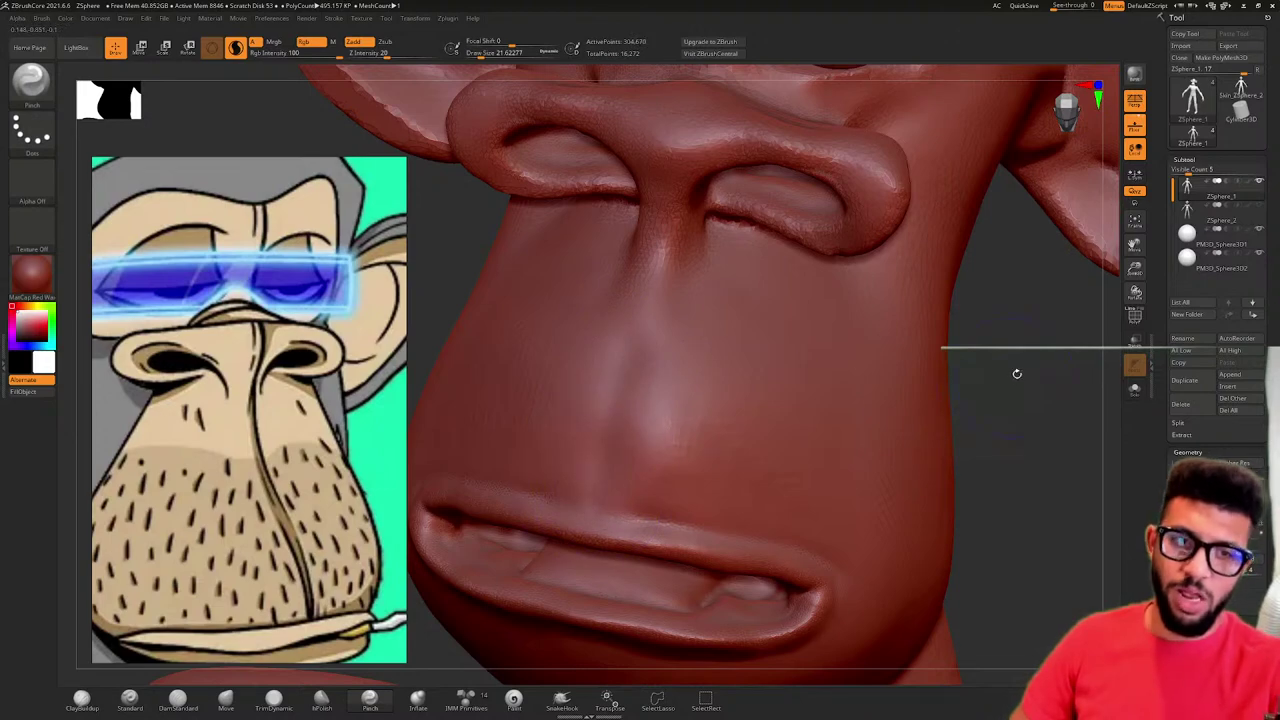
drag(1017, 373, 1050, 380)
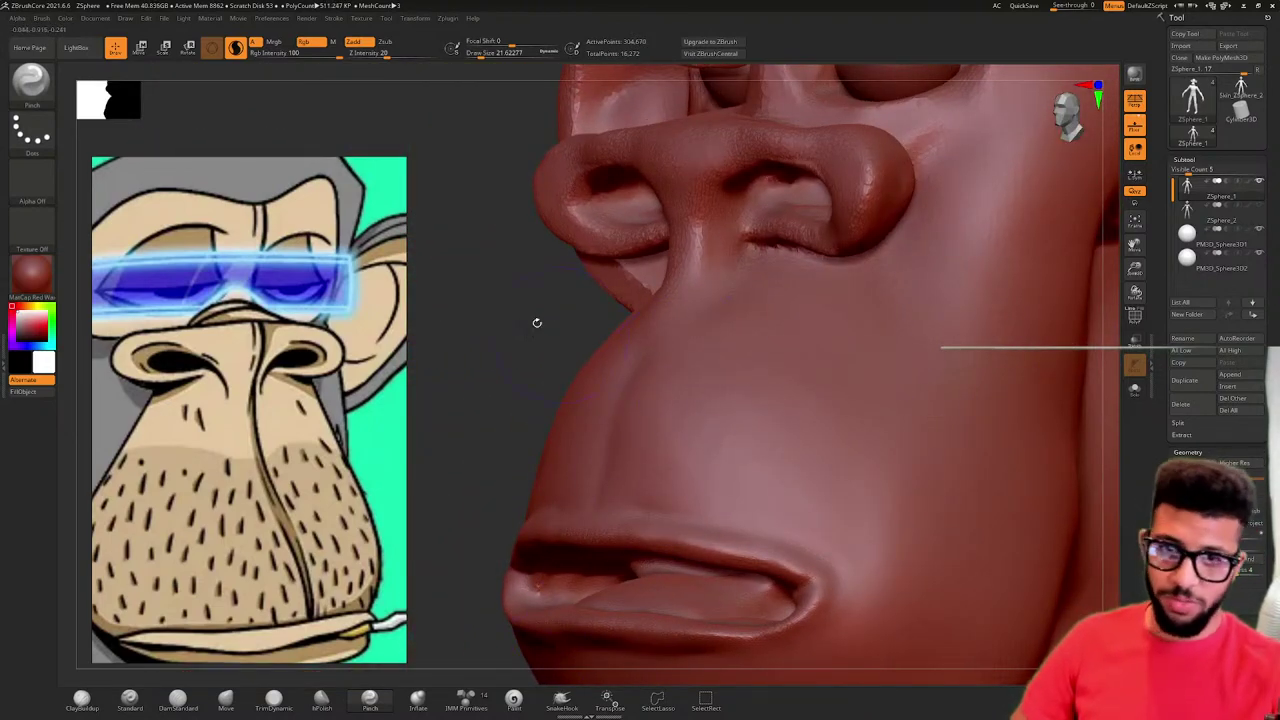
mouse_move(537, 322)
mouse_down()
mouse_move(969, 464)
mouse_move(918, 536)
mouse_move(636, 466)
mouse_up()
drag(556, 467, 646, 471)
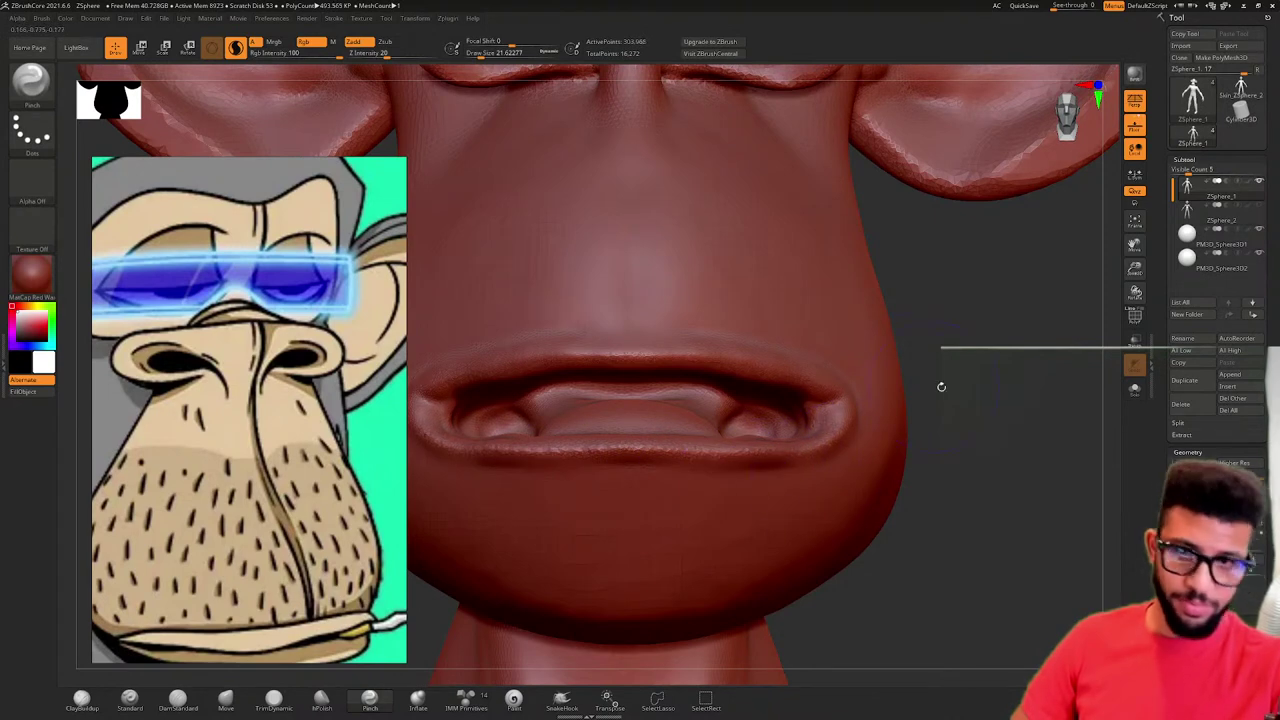
drag(1000, 412, 1040, 390)
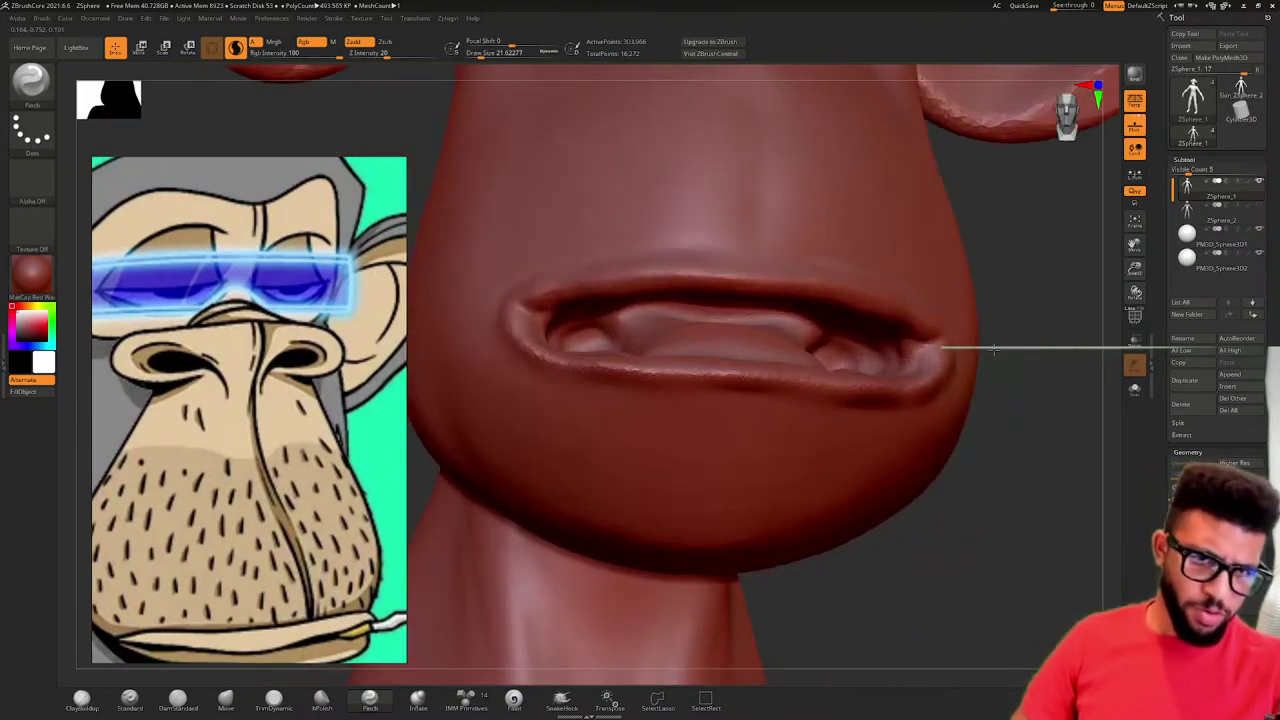
ctrl+right_drag(1050, 430, 1067, 349)
mouse_move(1067, 350)
mouse_down()
mouse_move(982, 376)
mouse_move(951, 363)
mouse_move(980, 369)
mouse_move(960, 380)
mouse_move(997, 408)
mouse_move(1003, 397)
mouse_move(959, 445)
mouse_move(877, 445)
mouse_up()
ctrl+right_drag(877, 445, 926, 502)
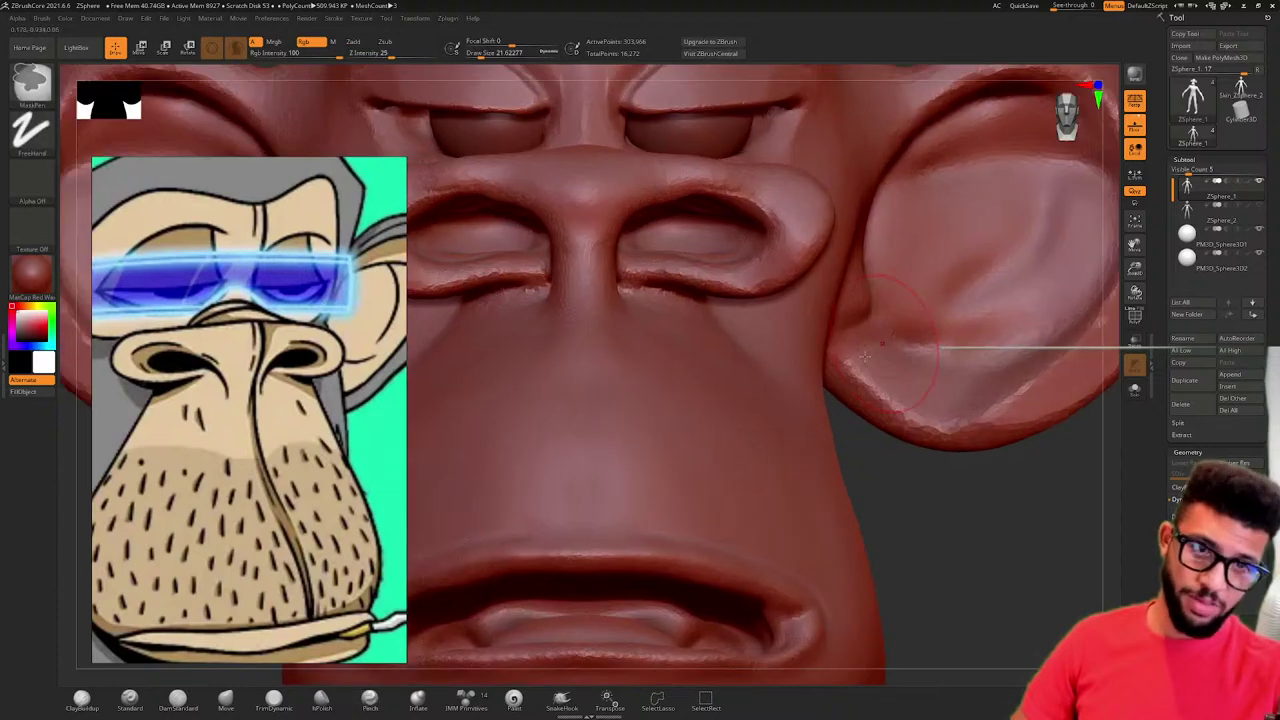
- Pinch the base of the nose where it meets the muzzle and smooth the crease around the outer side of the nostril
mouse_move(926, 502)
mouse_down()
mouse_move(948, 499)
mouse_move(880, 460)
mouse_move(900, 446)
mouse_move(801, 395)
mouse_up()
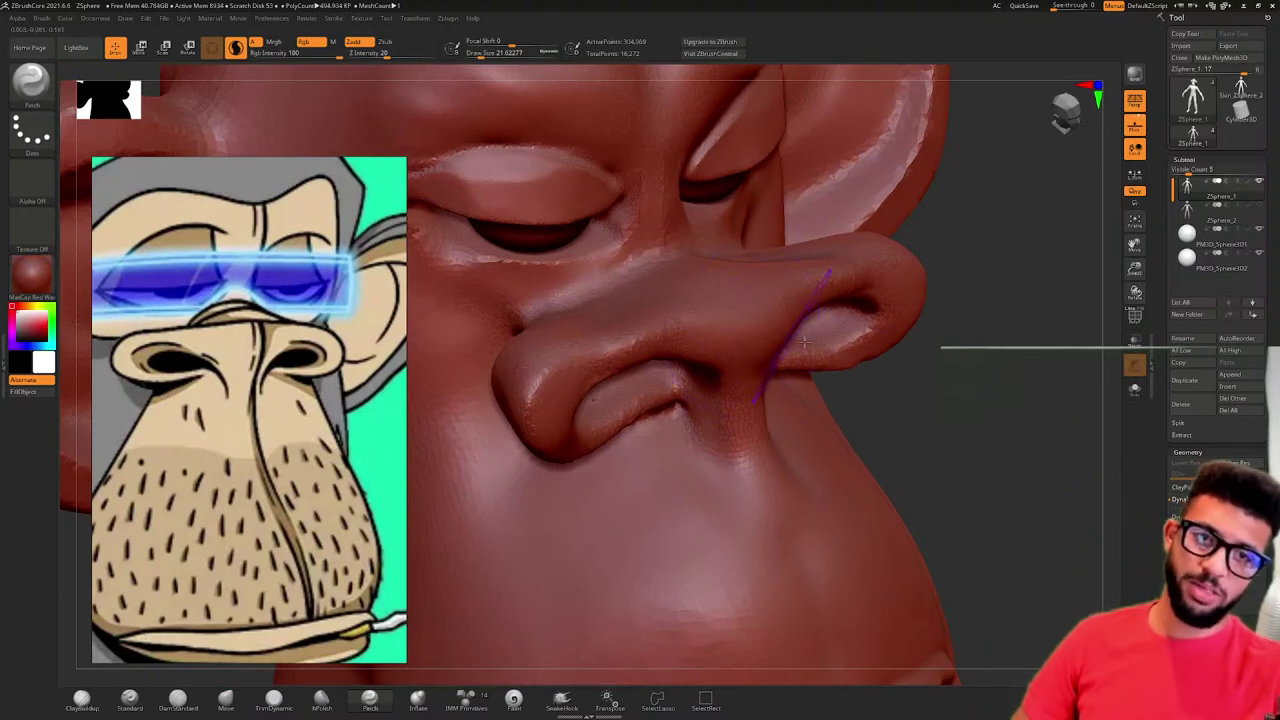
drag(804, 342, 890, 400)
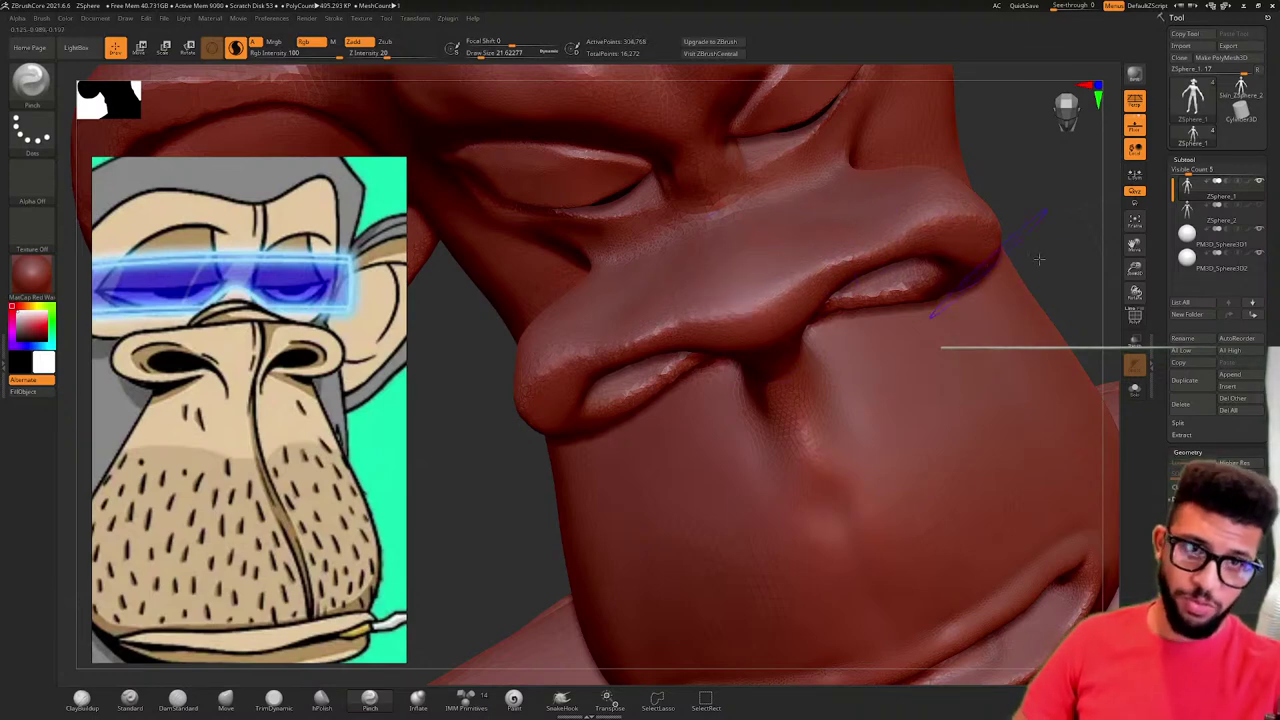
drag(1039, 259, 840, 273)
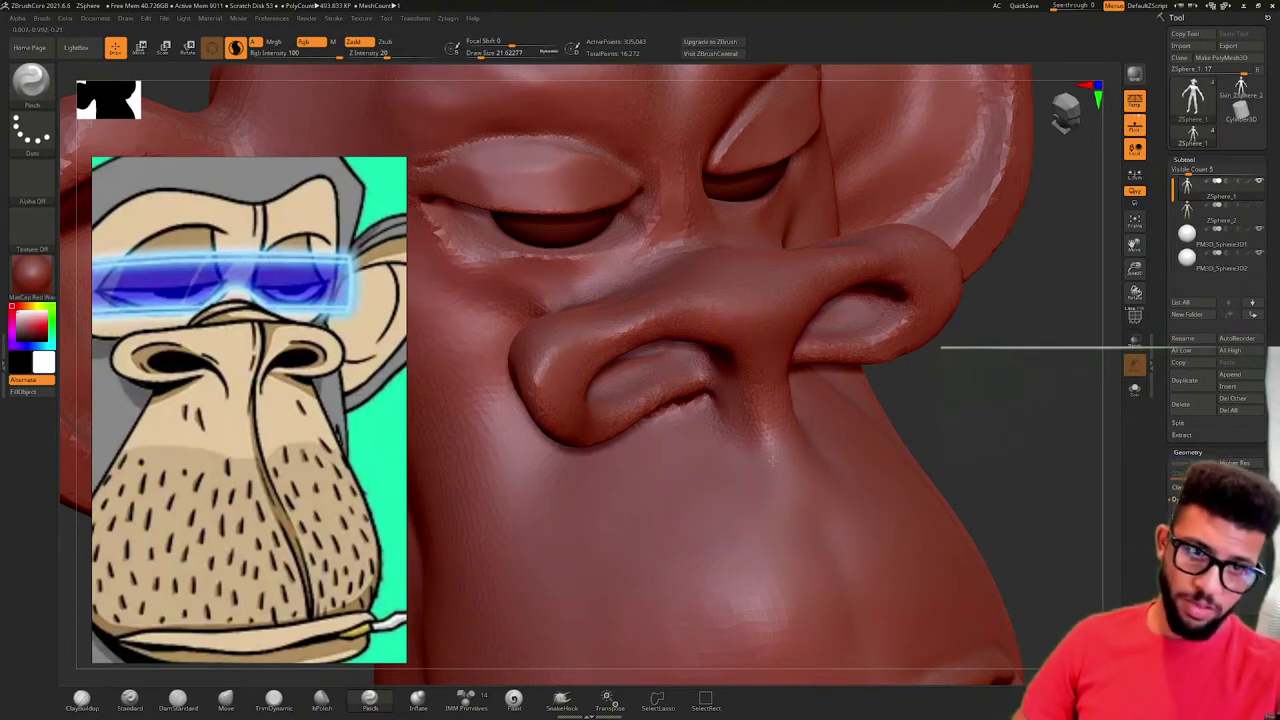
mouse_move(771, 461)
mouse_down()
mouse_move(896, 449)
mouse_move(893, 305)
mouse_up()
drag(687, 484, 745, 476)
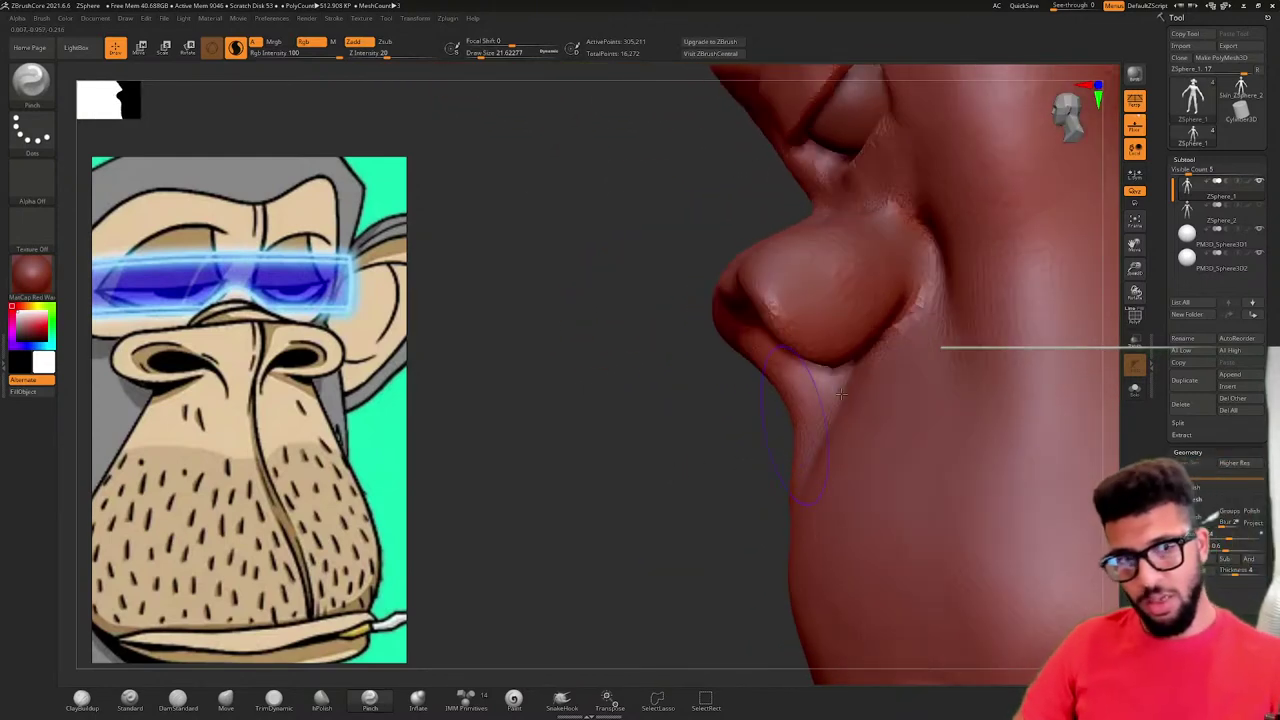
shift+drag(889, 221, 935, 230)
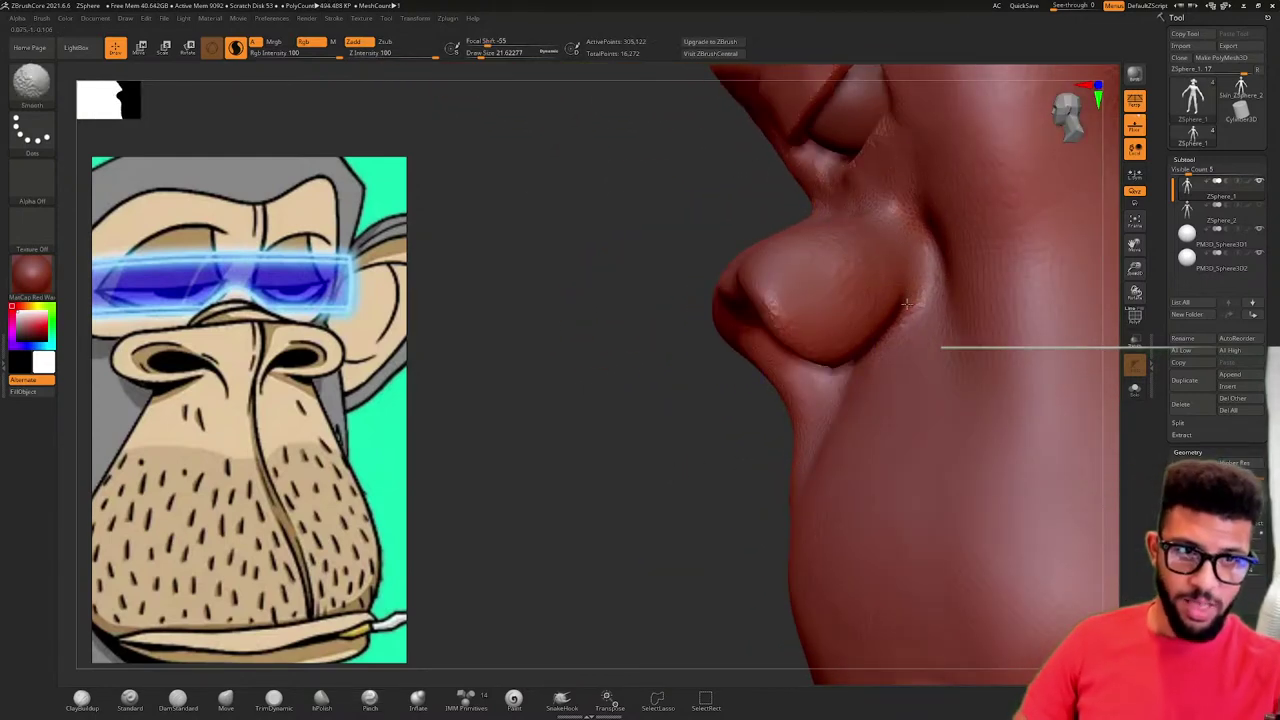
mouse_move(640, 429)
mouse_down()
mouse_move(682, 410)
mouse_move(664, 424)
mouse_up()
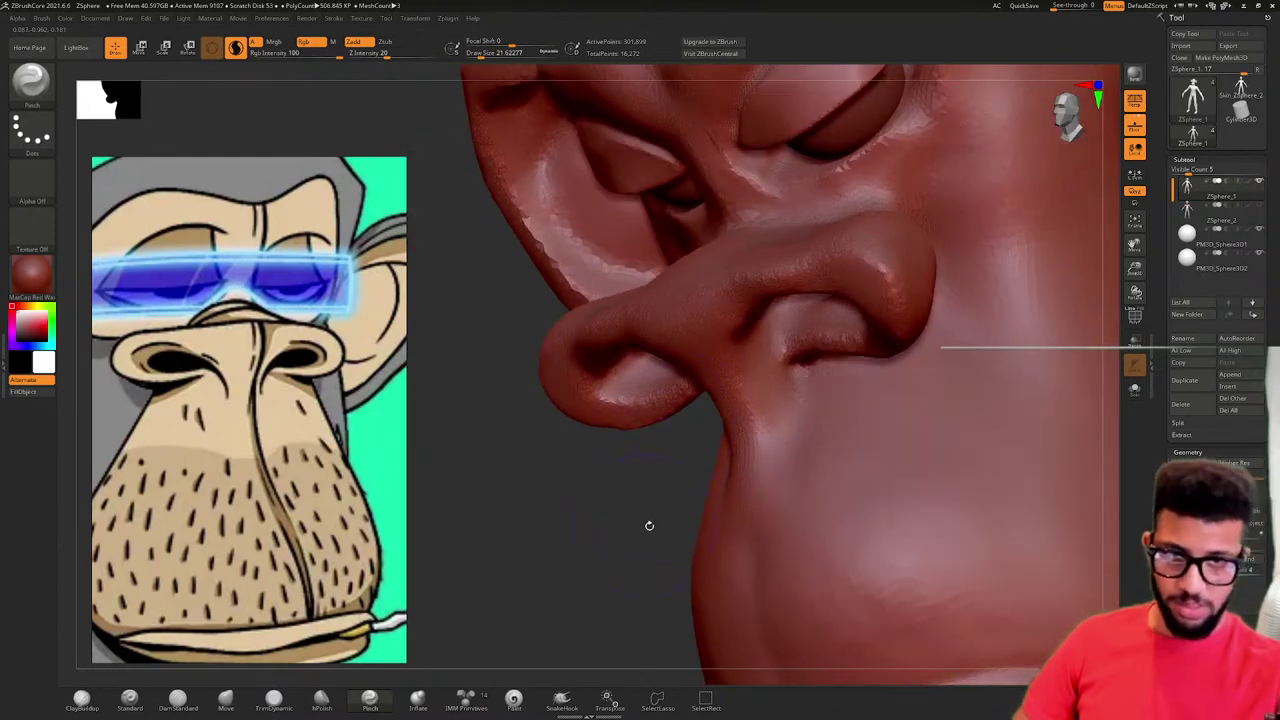
- Examine the head and full body from several angles and compare the proportions with the reference images
drag(649, 525, 672, 488)
ctrl+right_drag(814, 428, 790, 340)
drag(660, 466, 960, 371)
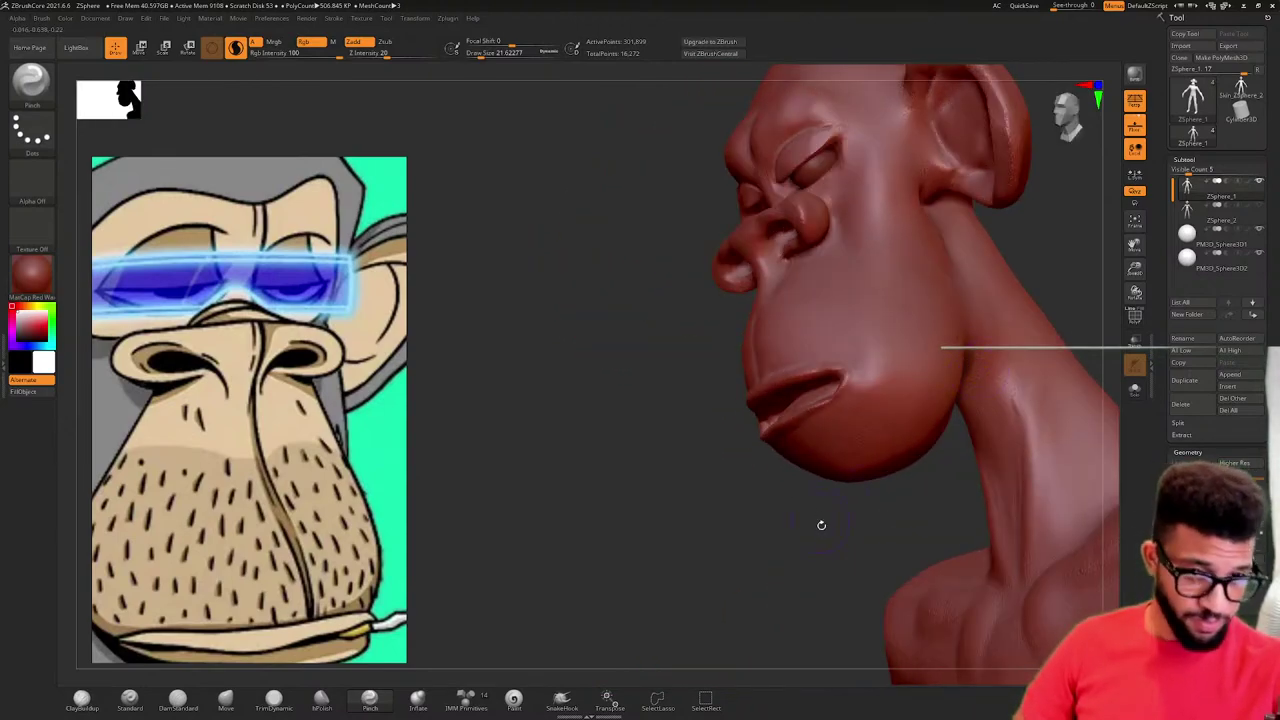
drag(821, 525, 755, 602)
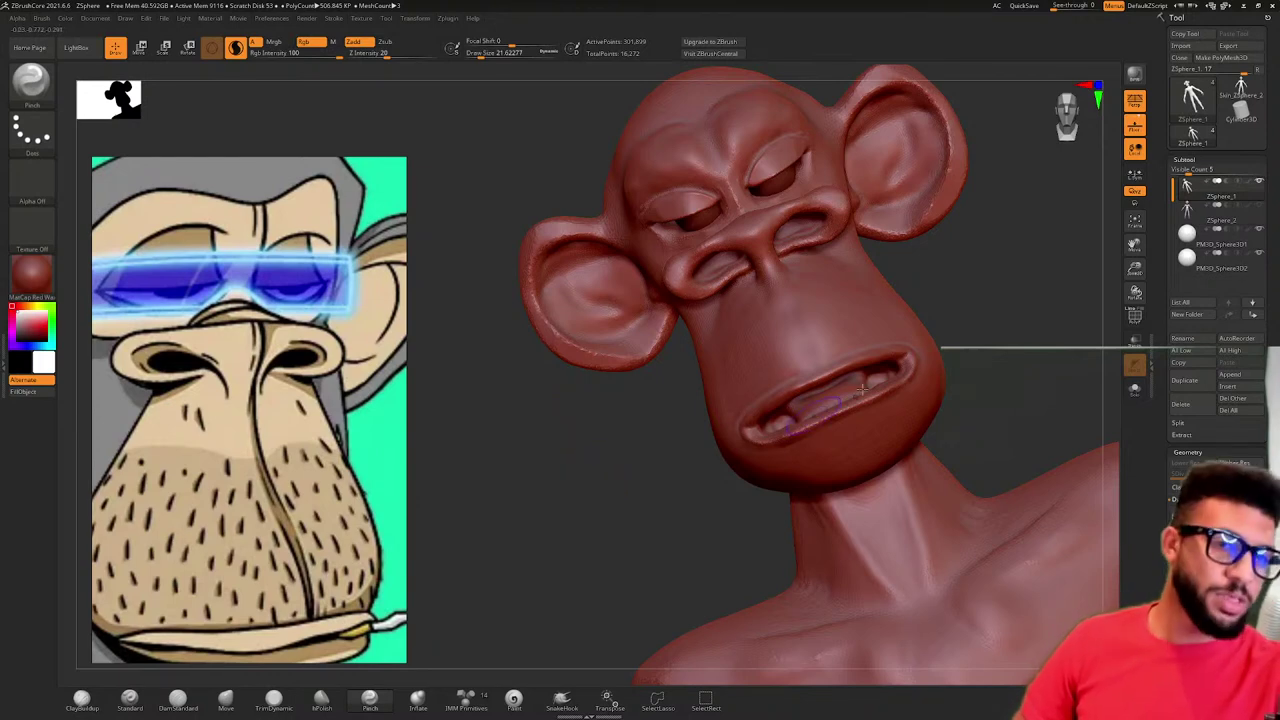
mouse_move(988, 341)
mouse_down()
mouse_move(868, 345)
mouse_move(1014, 346)
mouse_move(850, 325)
mouse_move(994, 331)
mouse_move(1041, 380)
mouse_move(997, 334)
mouse_move(1000, 320)
mouse_move(1023, 423)
mouse_move(913, 342)
mouse_move(989, 301)
mouse_up()
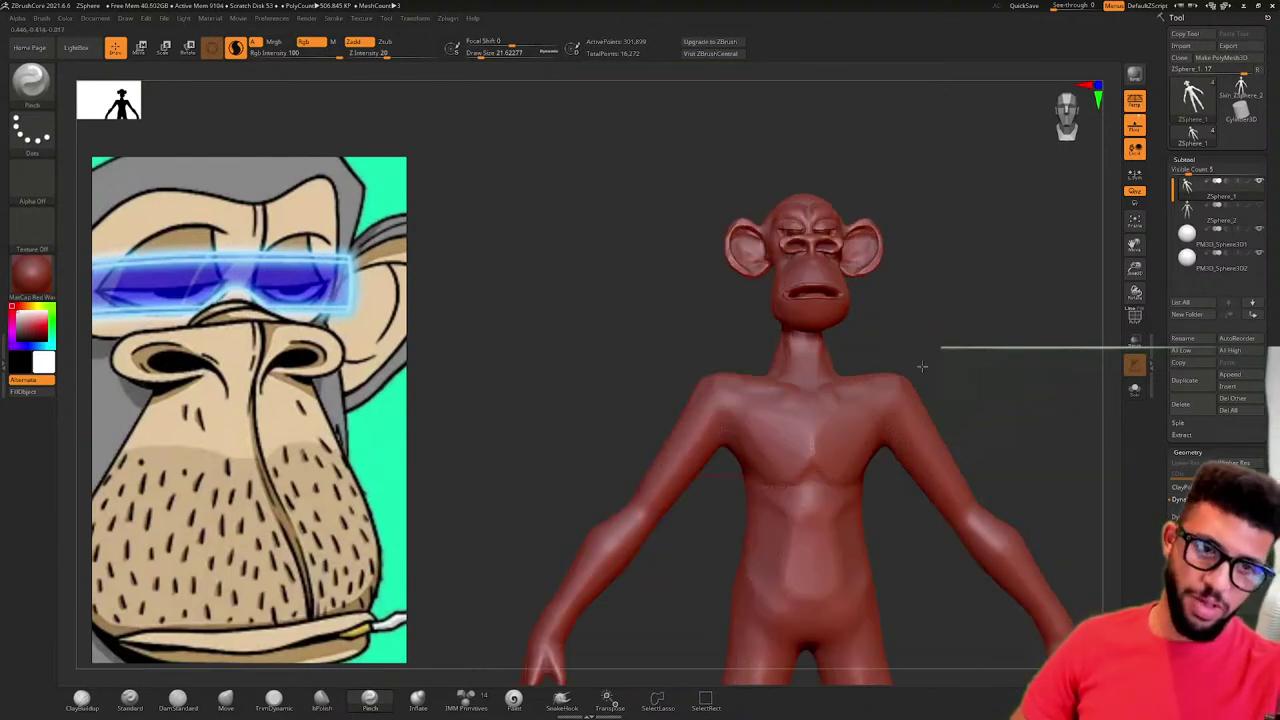
alt+drag(925, 365, 914, 284)
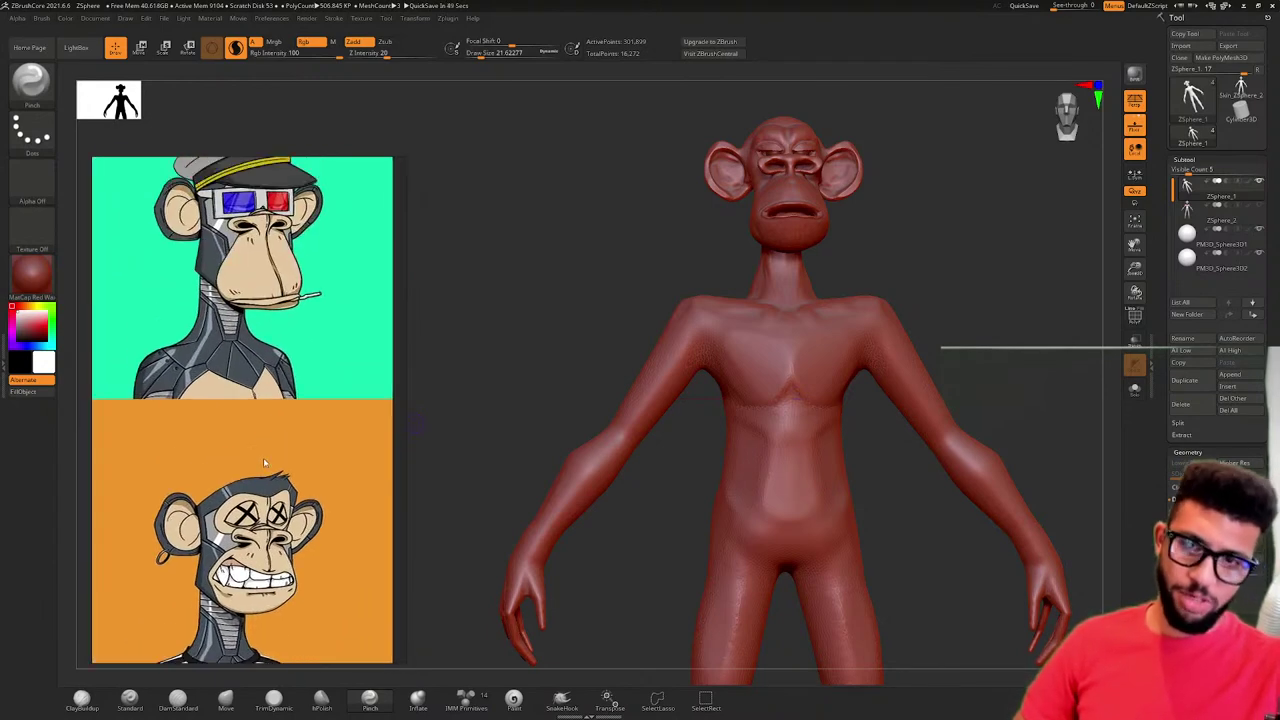
right_click(827, 269)
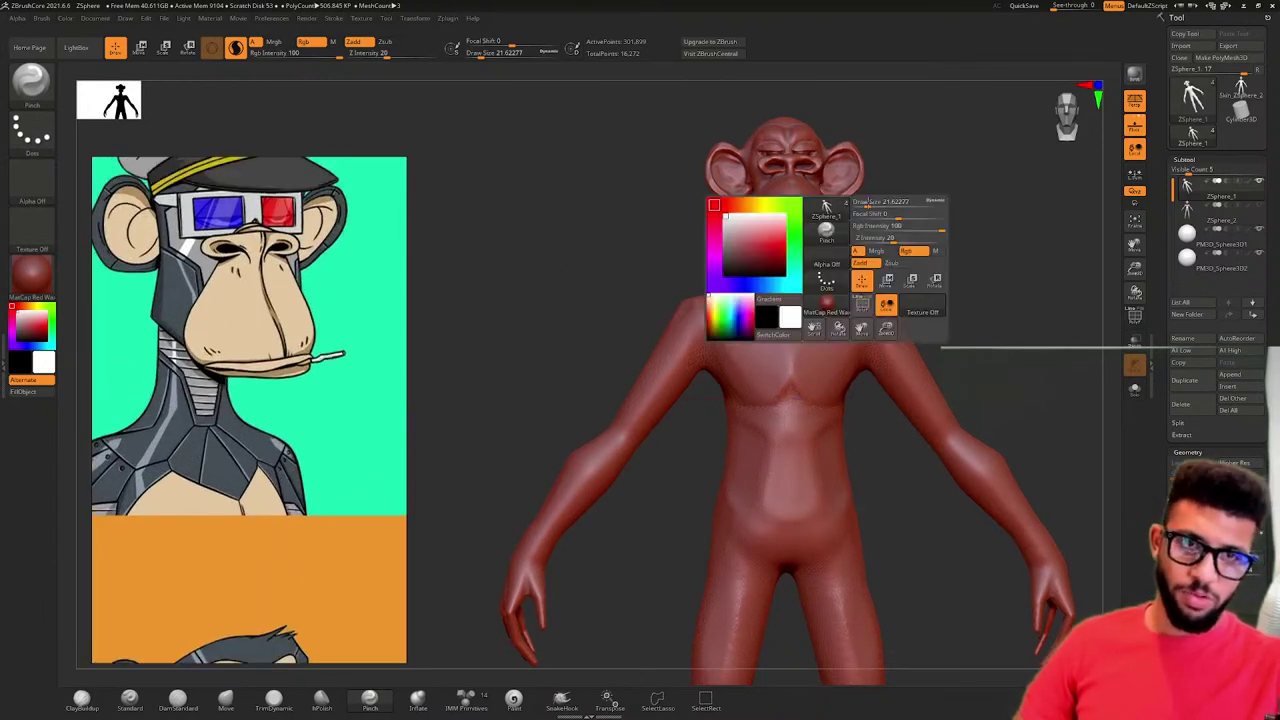
mouse_move(900, 163)
ctrl+right_down()
mouse_move(898, 185)
mouse_move(1106, 194)
ctrl+right_up()
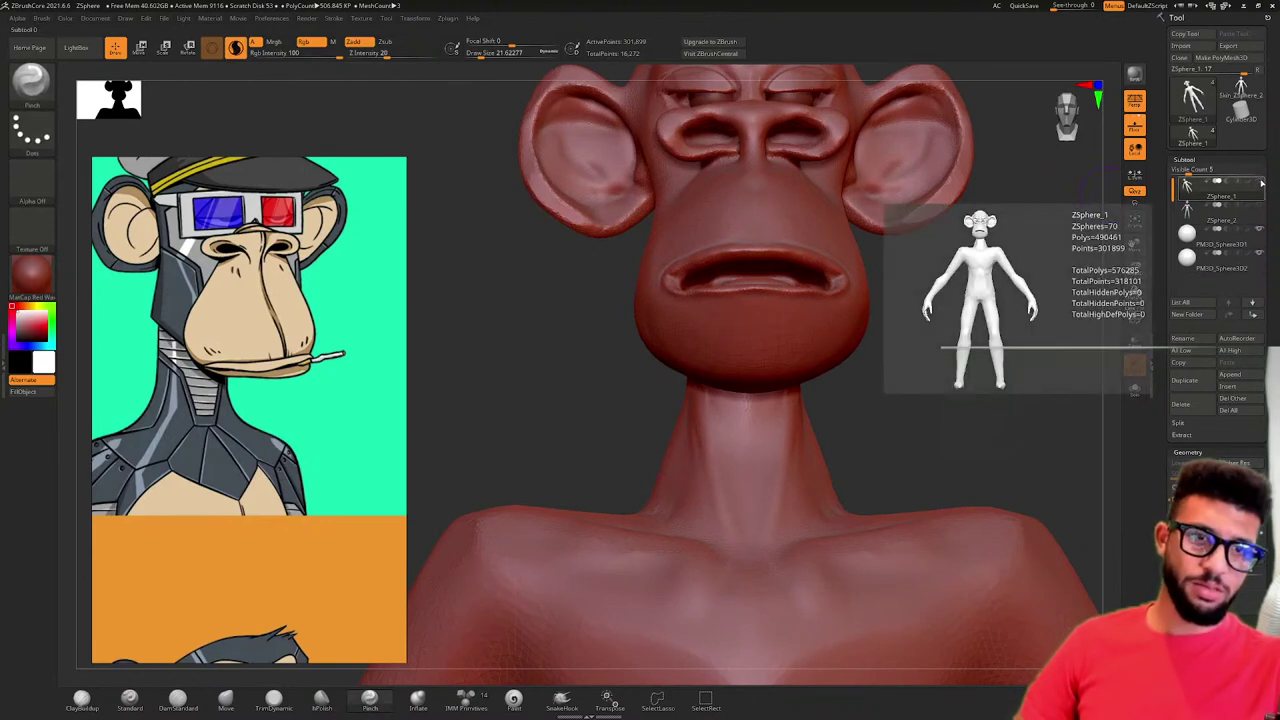
- Reduce the brush draw size to 6.57639 for work inside the mouth and bring up the grinning ape reference with visible teeth
right_drag(763, 257, 920, 234)
right_drag(829, 283, 837, 259)
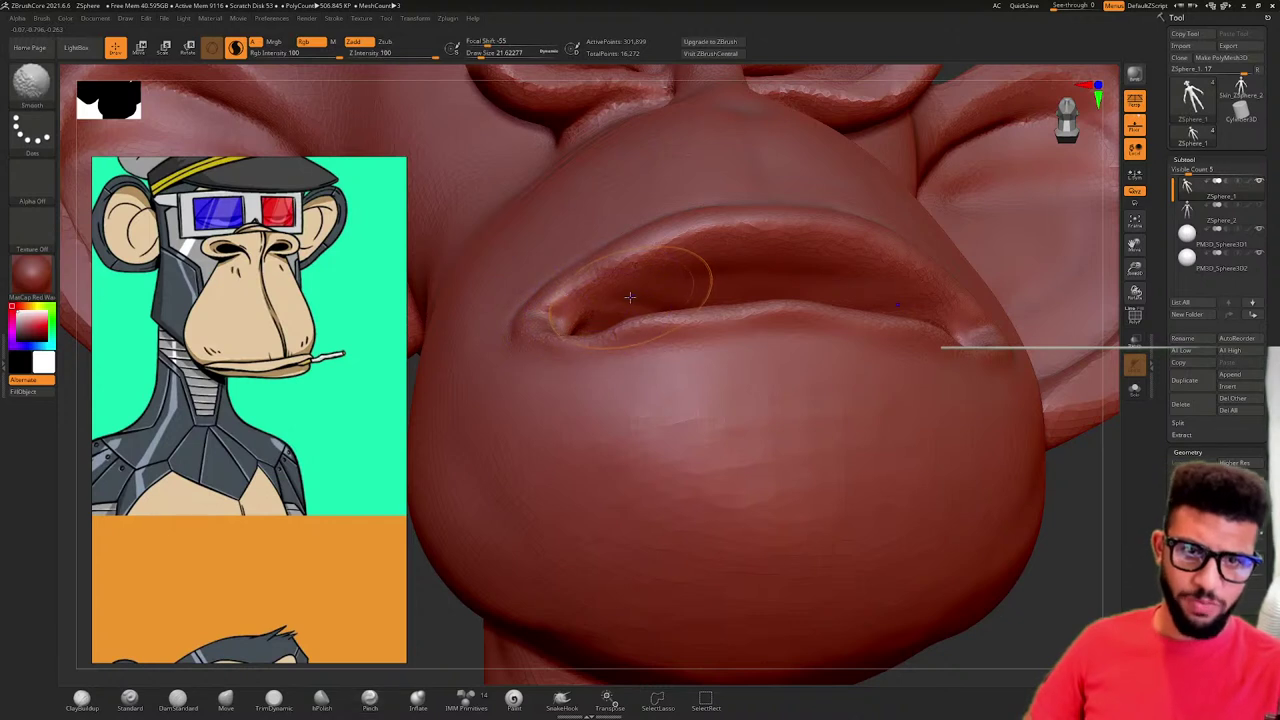
key(b)
key(ctrl)
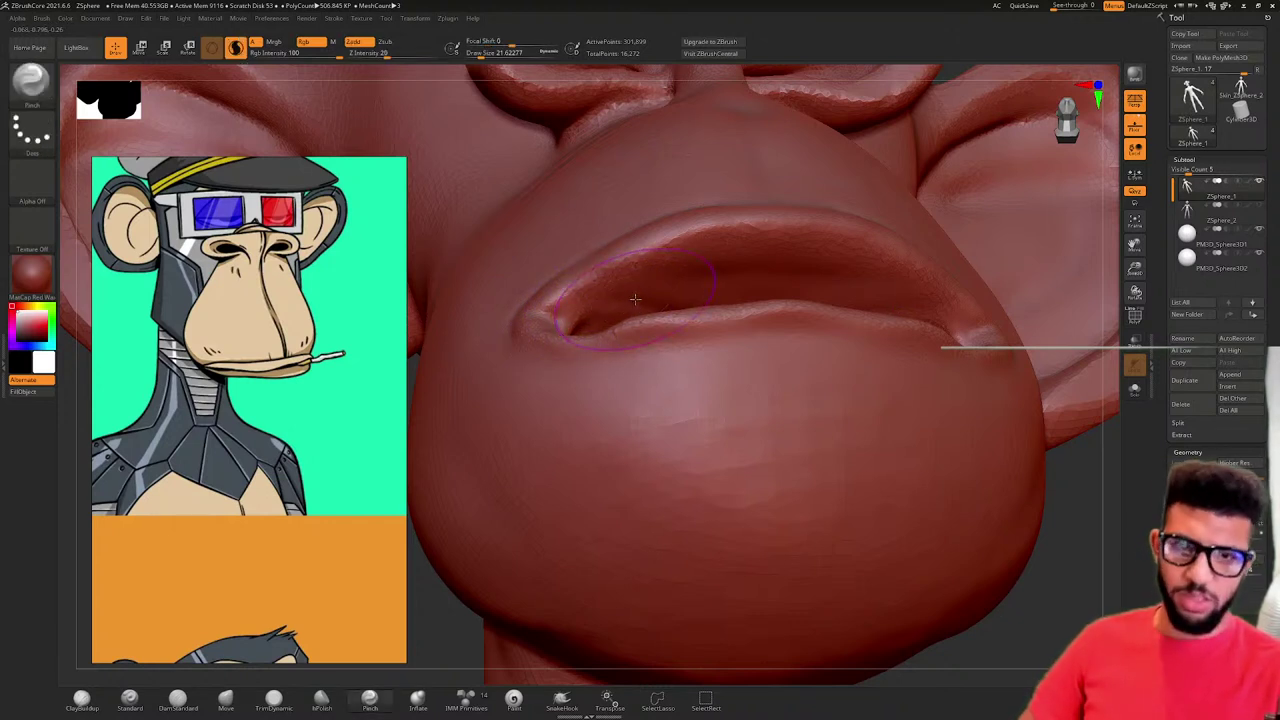
key(space)
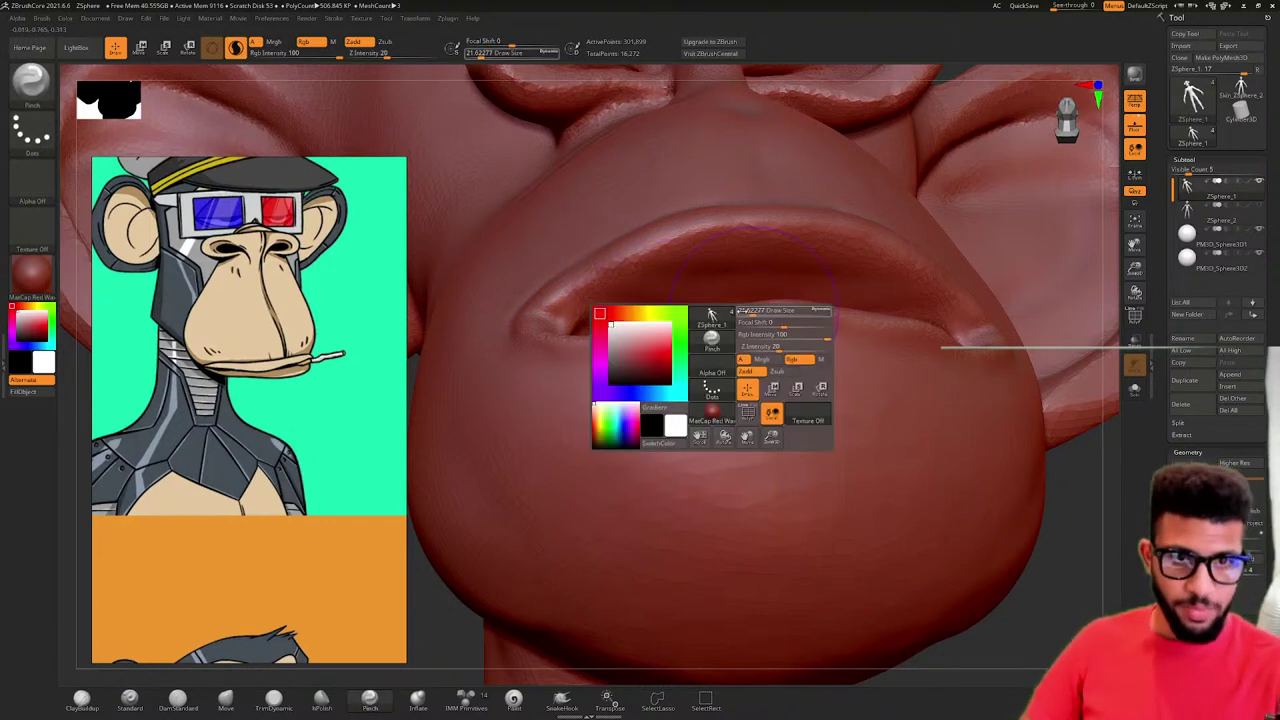
drag(757, 311, 755, 311)
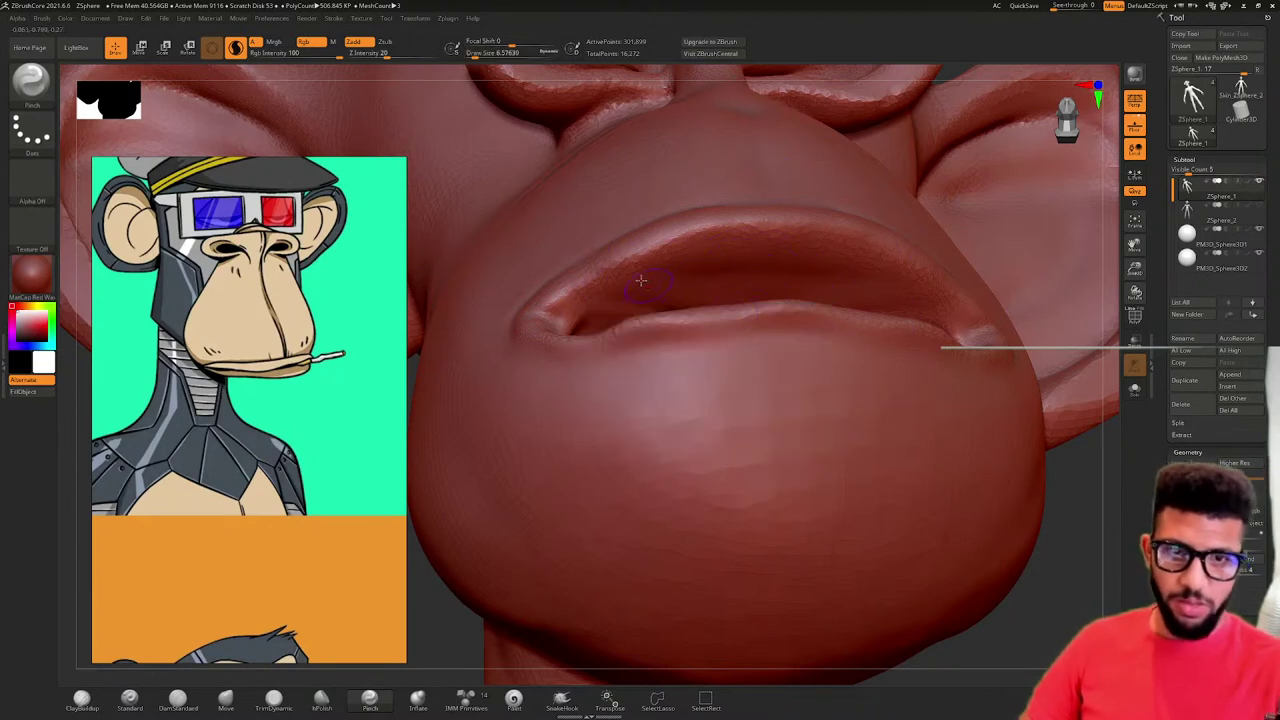
scroll(357, 472, down, 5)
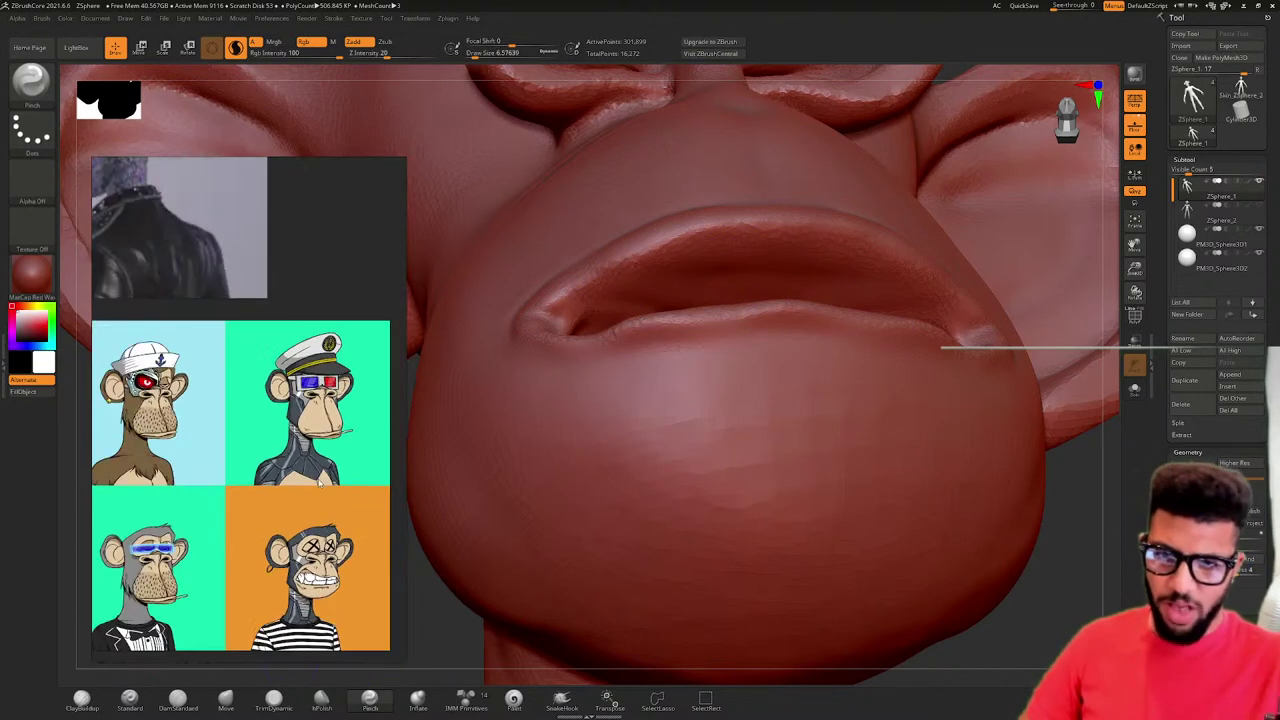
scroll(366, 632, up, 5)
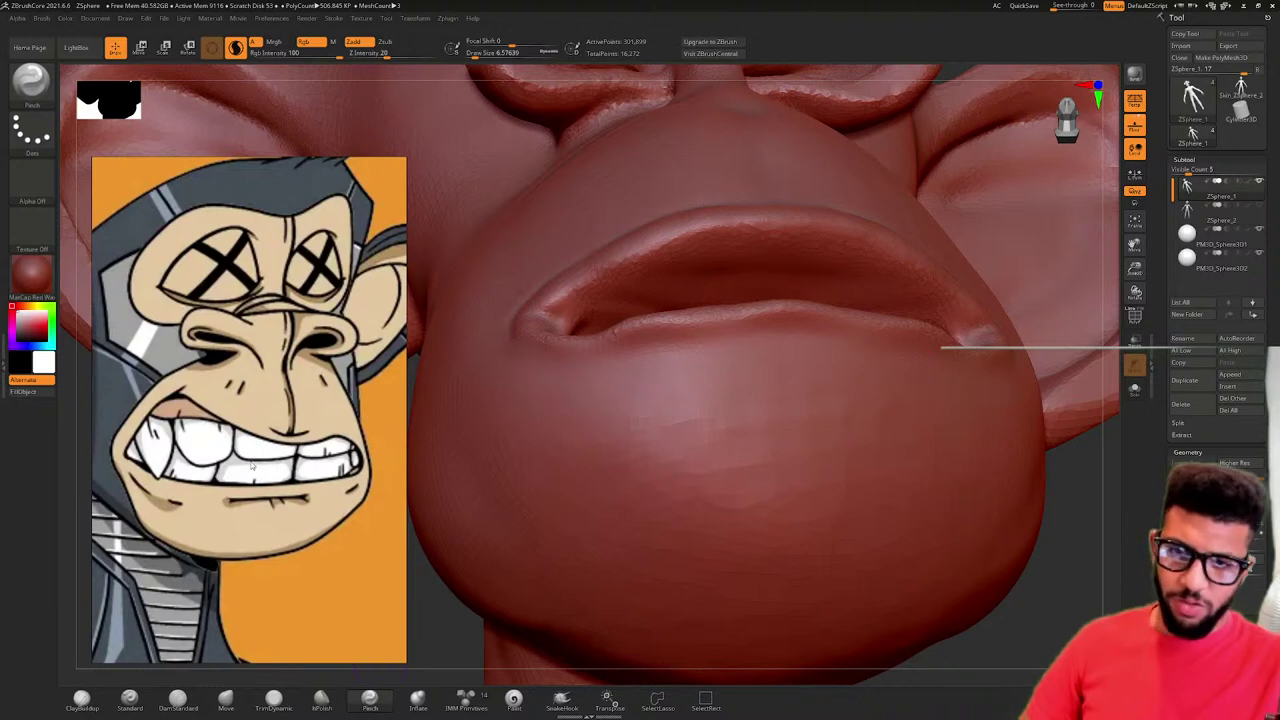
scroll(252, 466, down, 3)
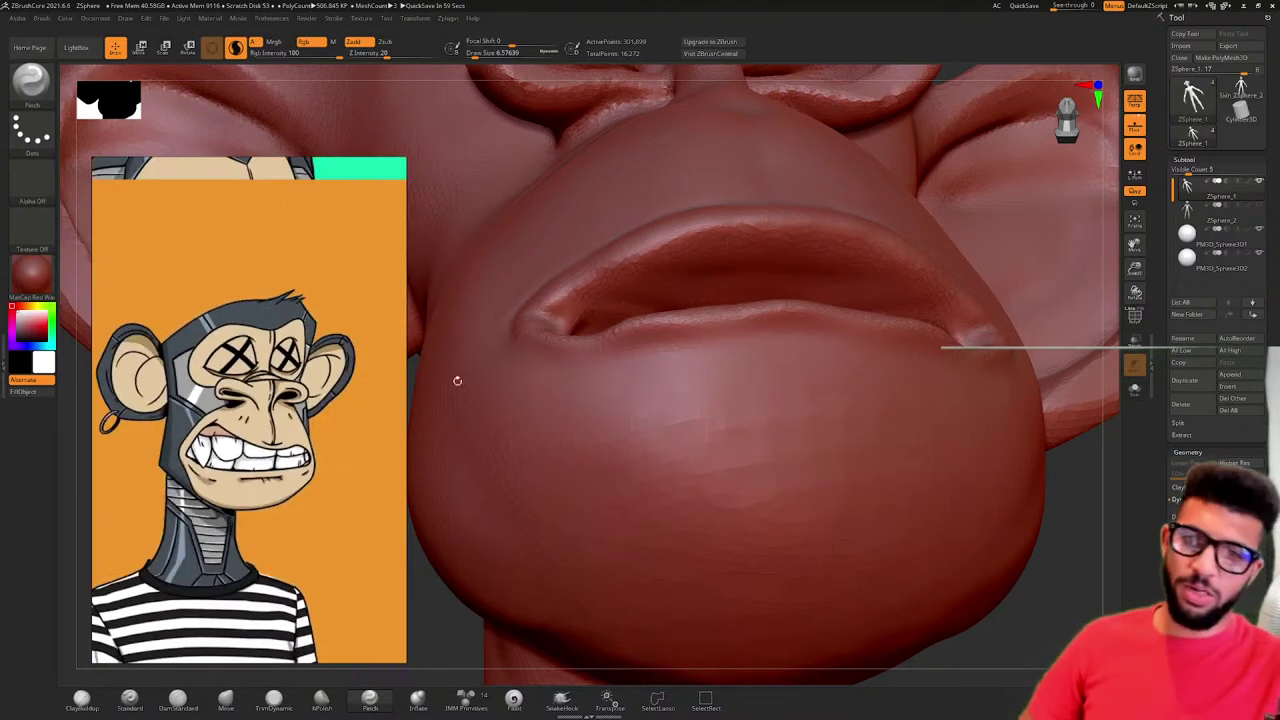
- Mask four elongated tooth shapes inside the mouth beneath the upper lip and invert the mask so only they can be sculpted
mouse_move(738, 276)
right_down()
mouse_move(748, 268)
mouse_move(717, 271)
right_up()
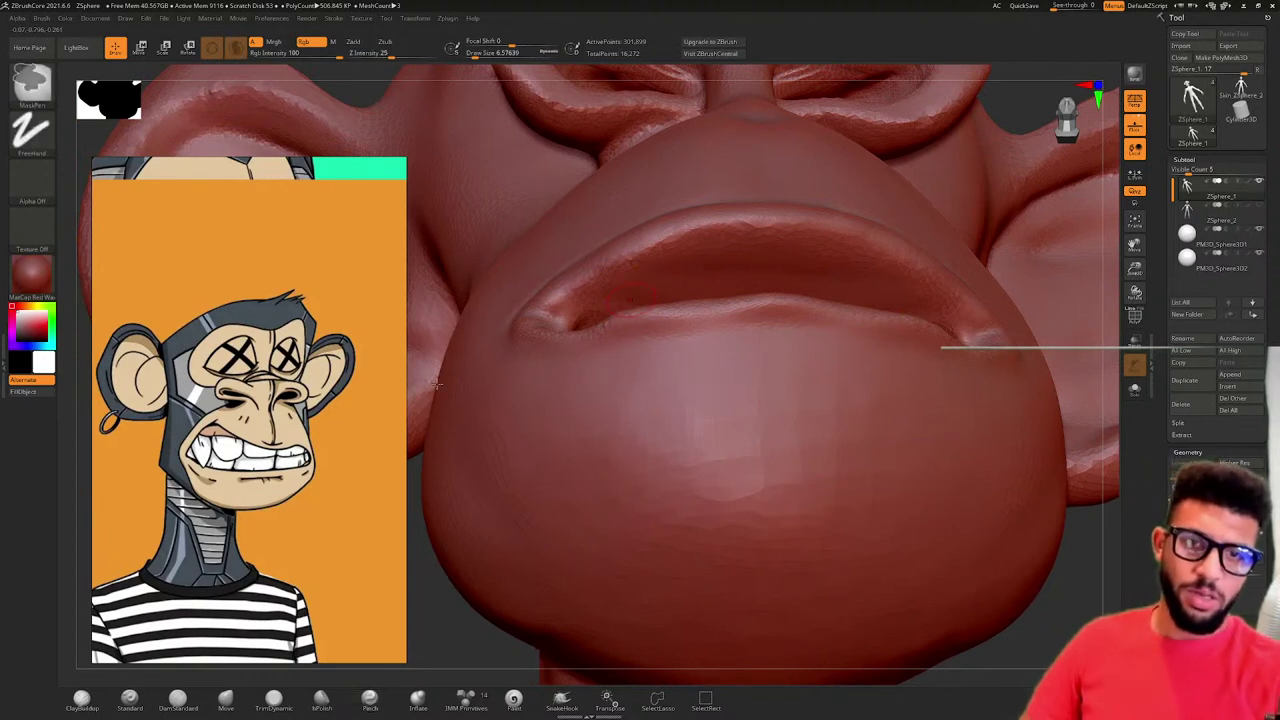
mouse_move(620, 289)
ctrl+mouse_down()
mouse_move(641, 285)
mouse_move(599, 295)
ctrl+mouse_up()
mouse_move(723, 265)
ctrl+mouse_down()
mouse_move(703, 265)
mouse_move(736, 263)
mouse_move(691, 274)
ctrl+mouse_up()
key(ctrl+z)
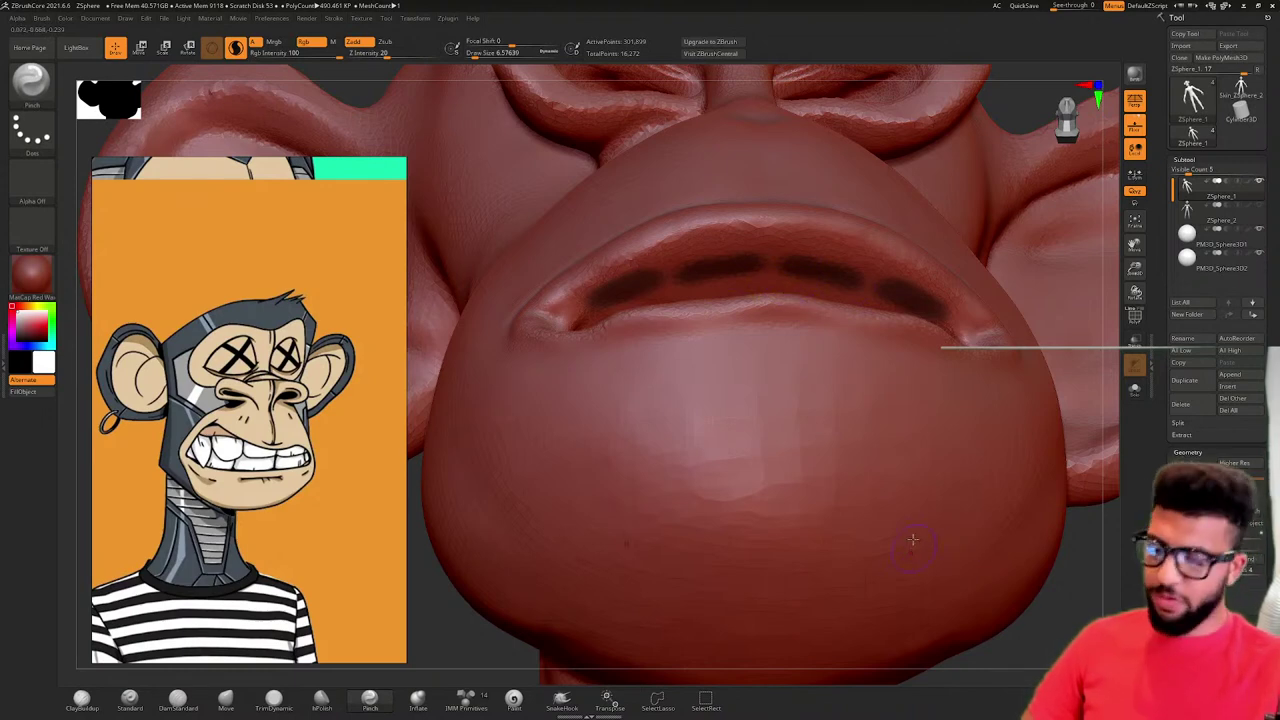
key(ctrl)
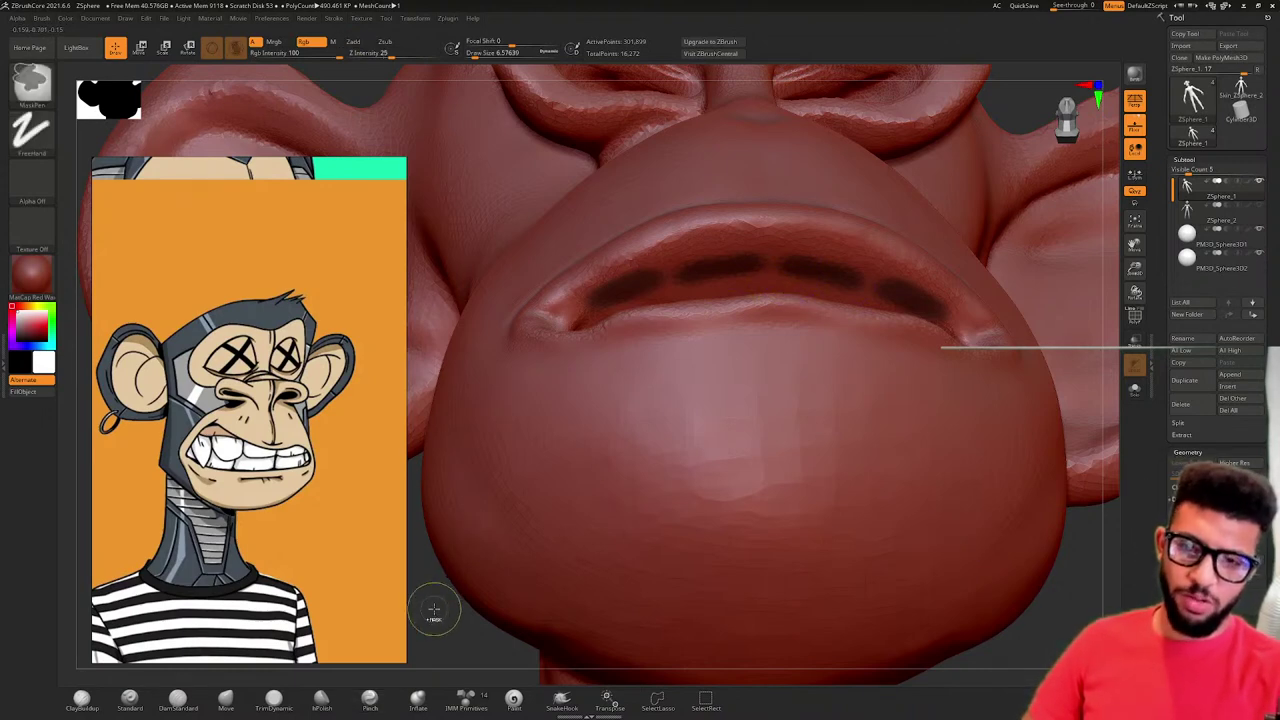
ctrl+click(422, 592)
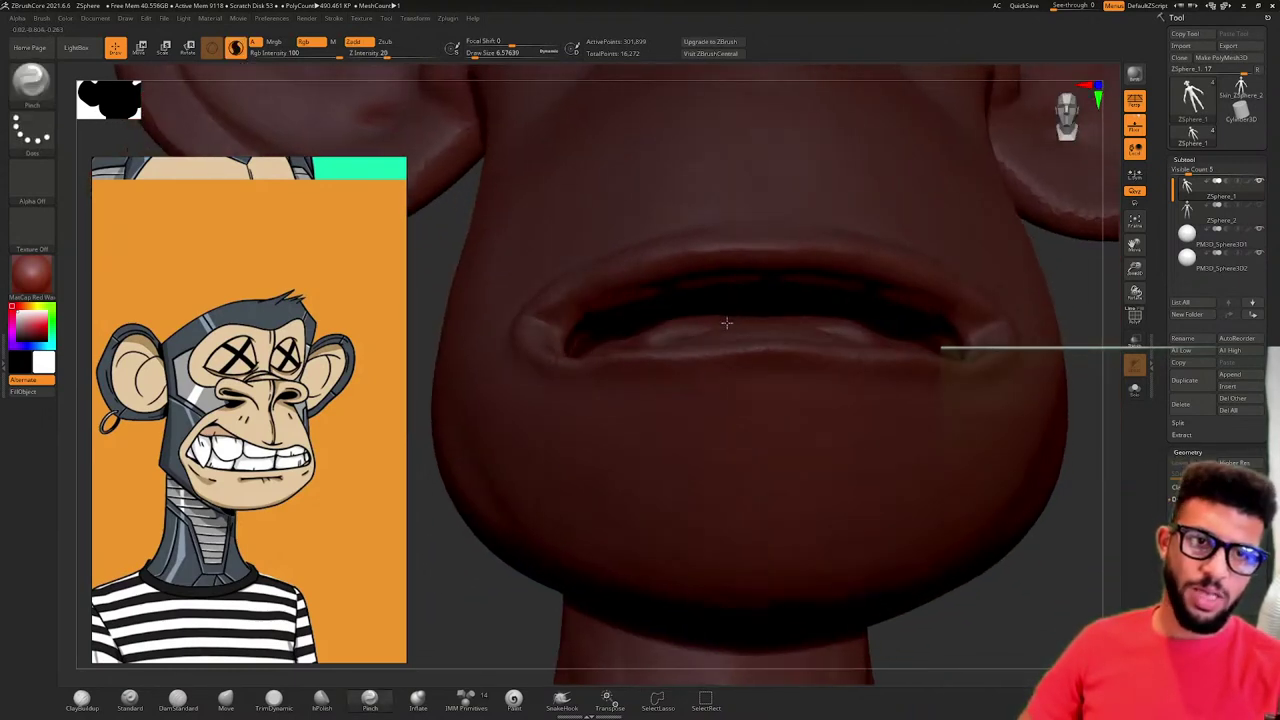
- Build up the four unmasked upper teeth with the ClayBuildup brush and smooth their surfaces
right_drag(727, 322, 640, 272)
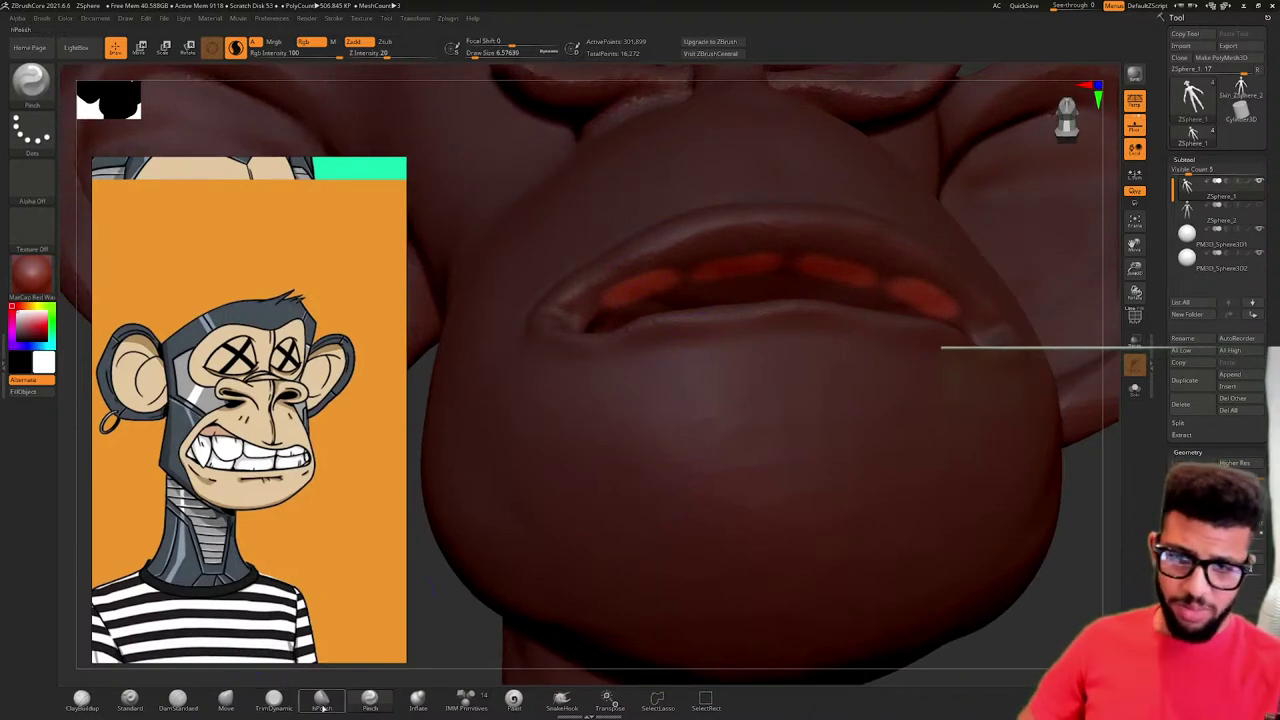
click(82, 700)
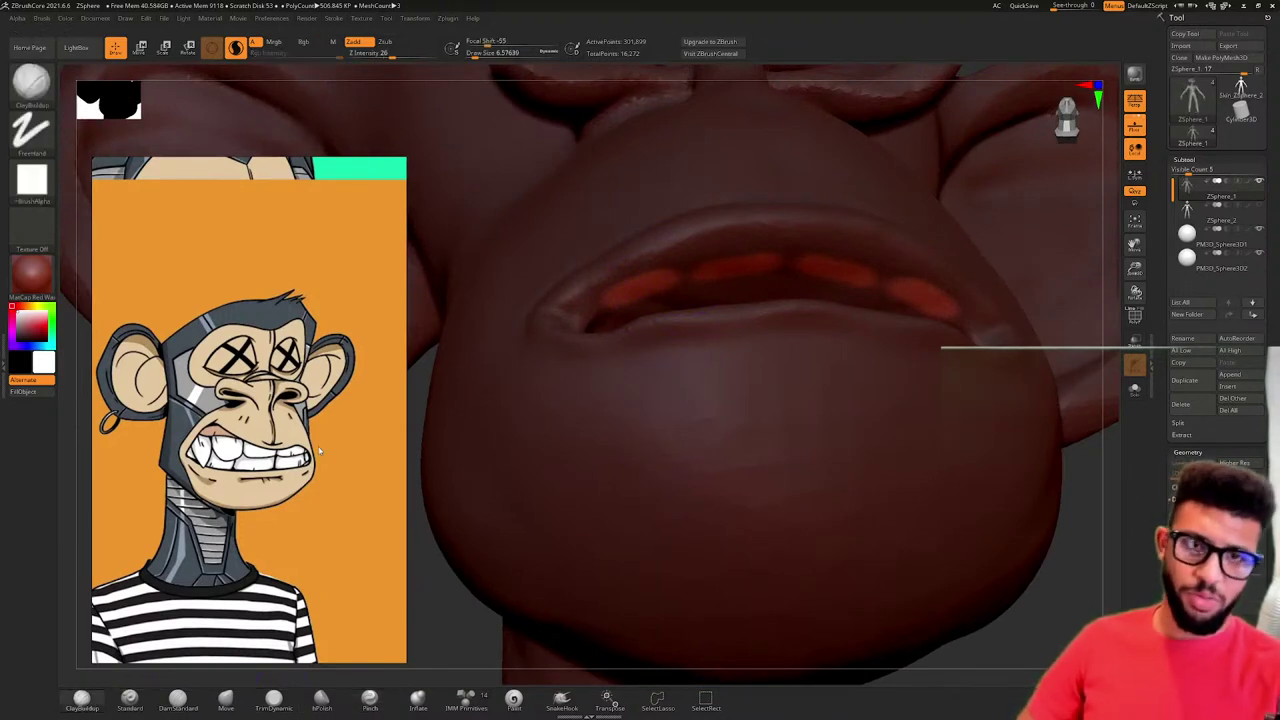
mouse_move(645, 285)
mouse_down()
mouse_move(630, 292)
mouse_move(662, 274)
mouse_move(667, 288)
mouse_up()
mouse_move(737, 264)
mouse_down()
mouse_move(752, 277)
mouse_move(688, 277)
mouse_move(748, 277)
mouse_up()
mouse_move(640, 296)
shift+mouse_down()
mouse_move(768, 276)
mouse_move(754, 272)
shift+mouse_up()
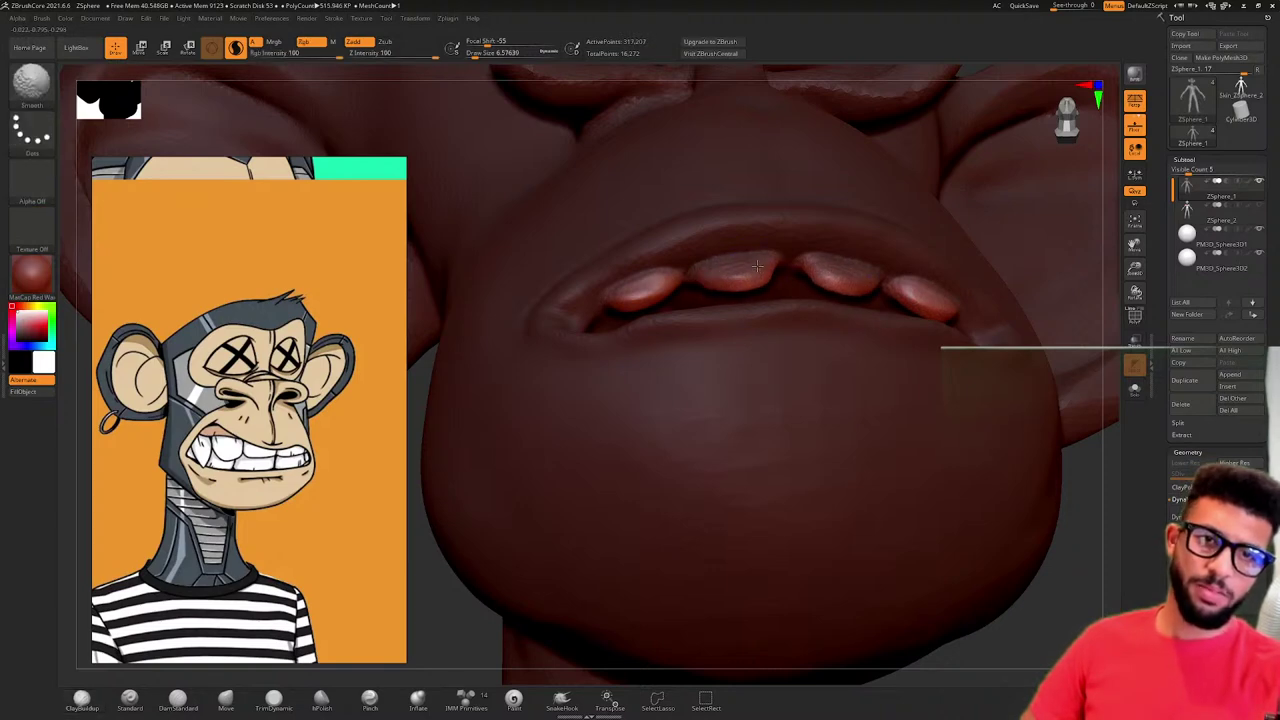
mouse_move(713, 298)
right_down()
mouse_move(699, 339)
mouse_move(752, 302)
right_up()
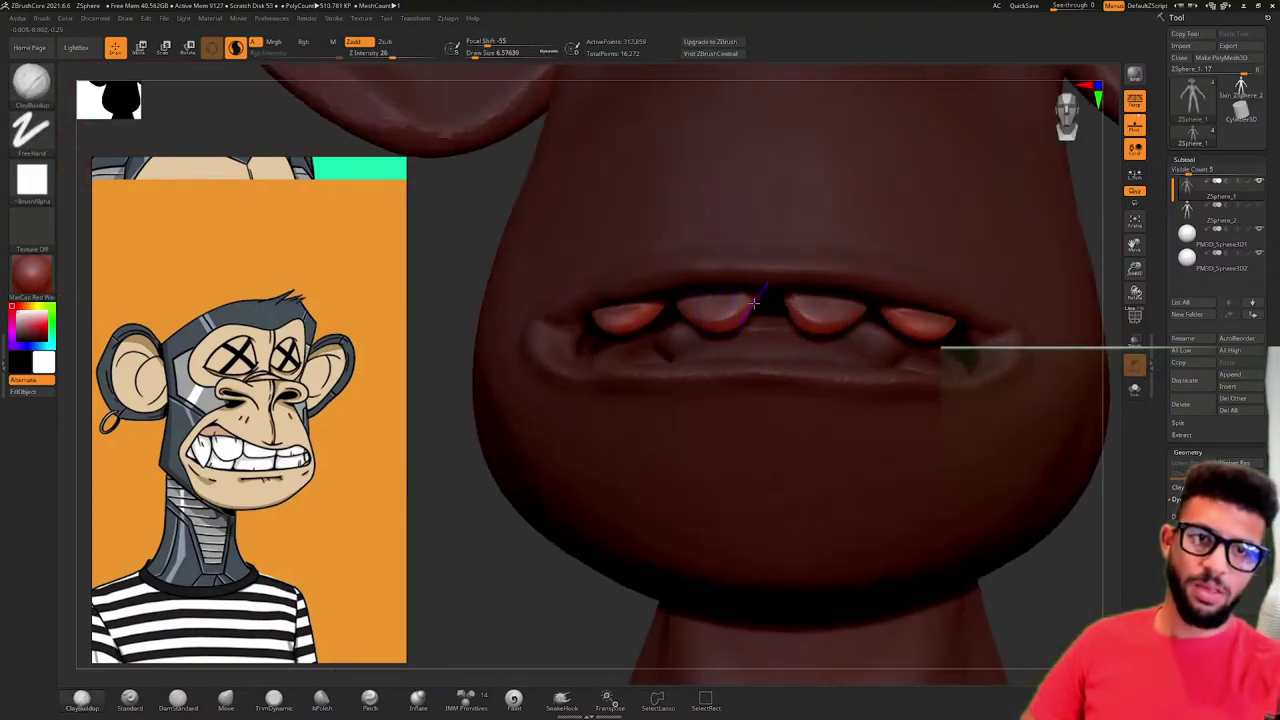
mouse_move(752, 302)
mouse_down()
mouse_move(724, 326)
mouse_move(745, 312)
mouse_move(733, 307)
mouse_up()
mouse_move(710, 312)
right_down()
mouse_move(743, 311)
mouse_move(649, 327)
right_up()
- Flatten the faces and lower edges of the upper teeth with the hPolish brush, smoothing rough spots
click(328, 697)
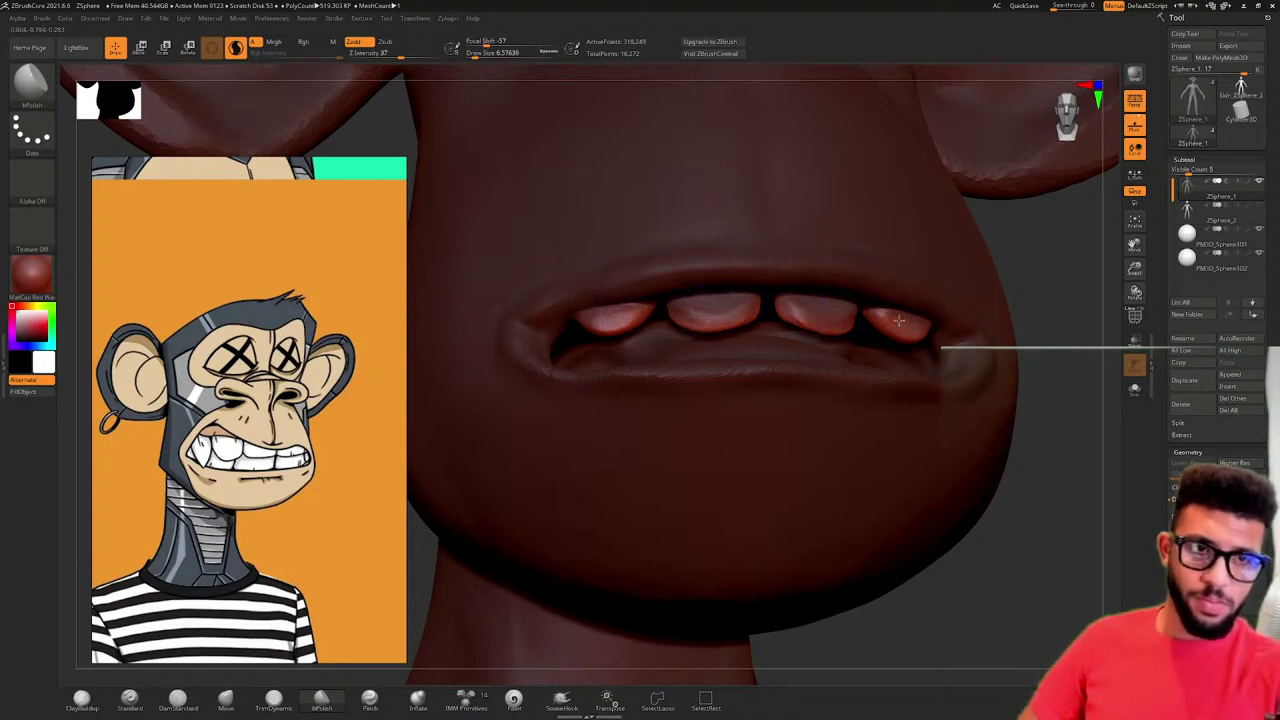
mouse_move(770, 296)
right_down()
mouse_move(700, 251)
mouse_move(709, 271)
mouse_move(680, 266)
mouse_move(765, 261)
mouse_move(590, 342)
right_up()
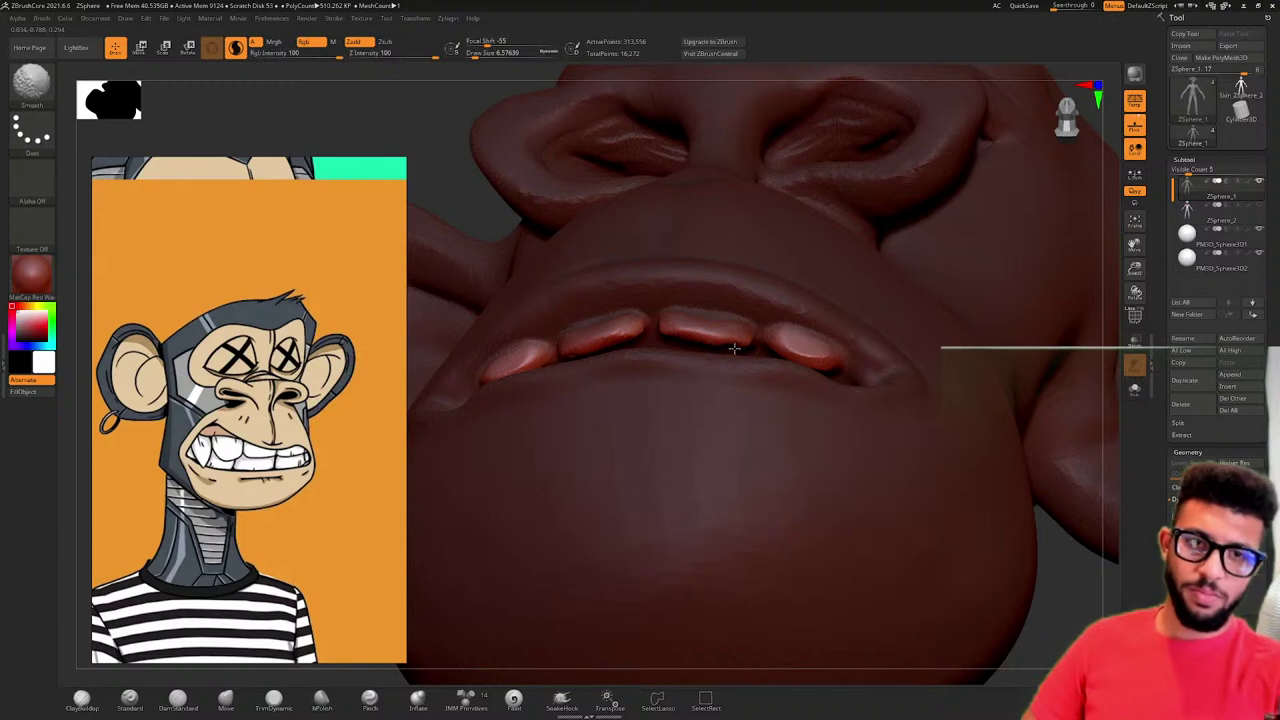
shift+drag(734, 348, 746, 340)
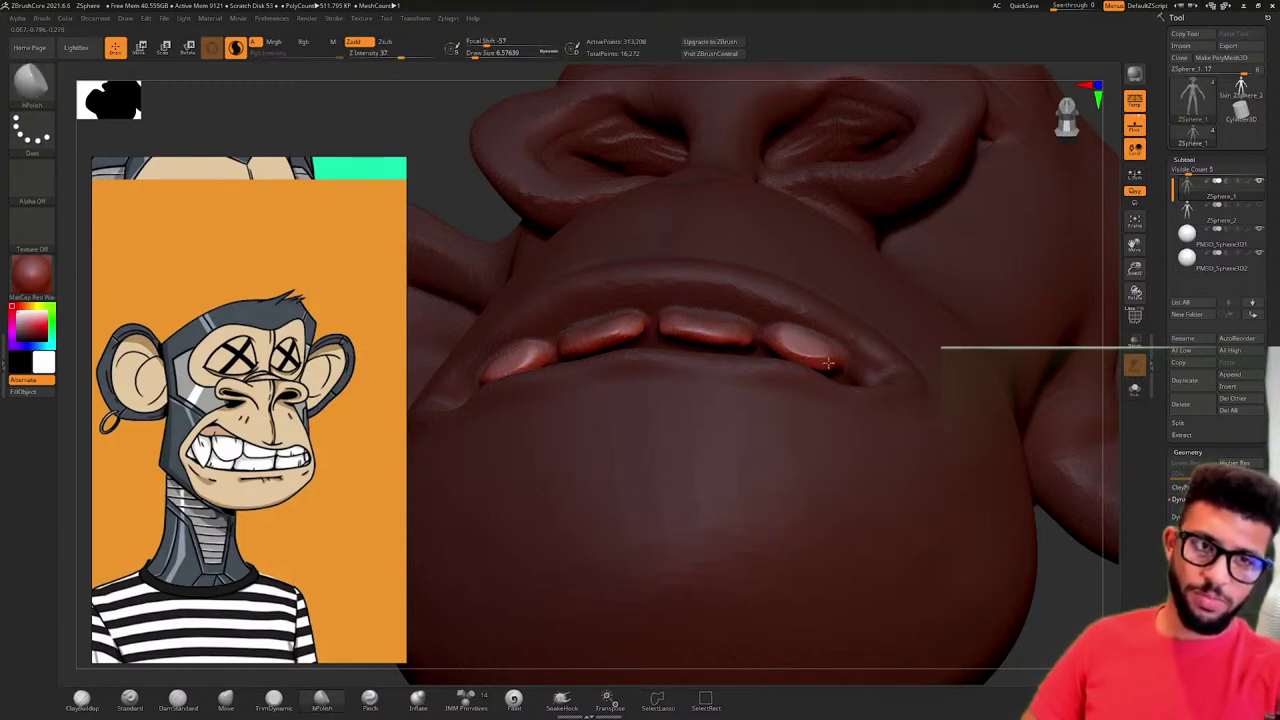
drag(808, 361, 818, 363)
- Clear the mask from the model and check the new upper teeth from a distance and close up
mouse_move(657, 325)
right_down()
mouse_move(763, 374)
mouse_move(780, 280)
right_up()
mouse_move(900, 268)
right_down()
mouse_move(765, 261)
mouse_move(726, 303)
mouse_move(914, 337)
right_up()
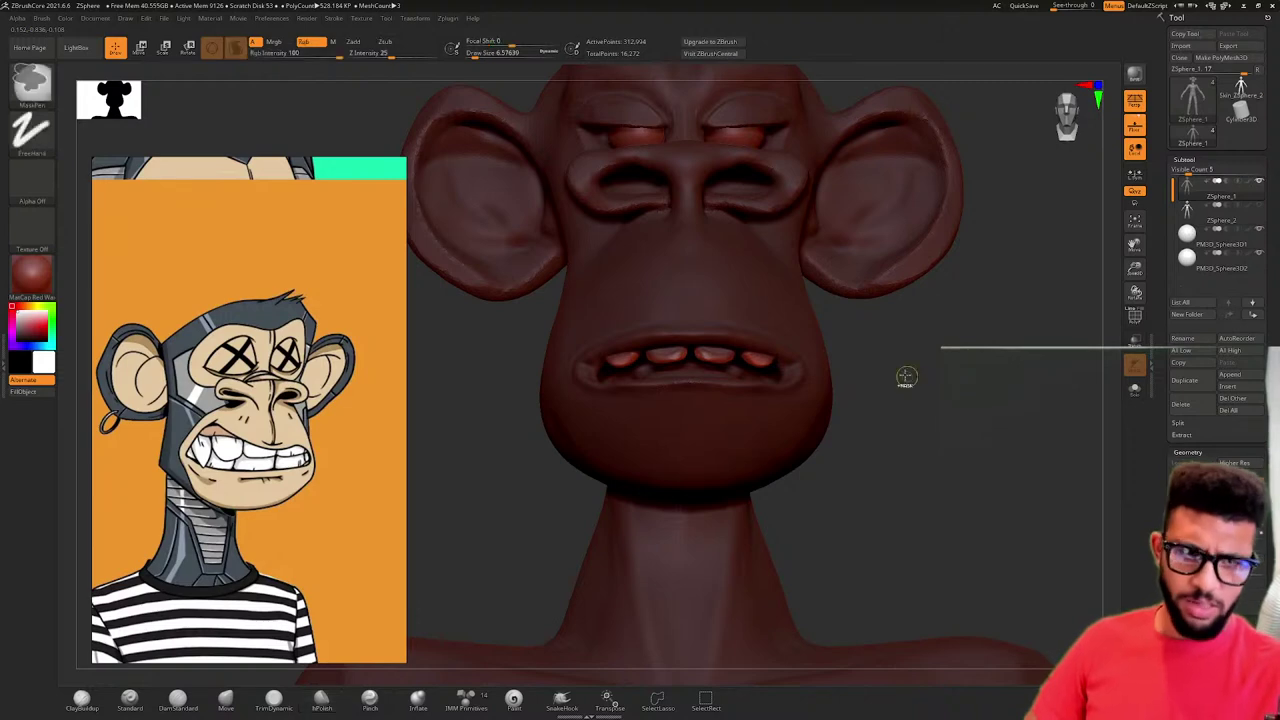
ctrl+drag(890, 357, 946, 406)
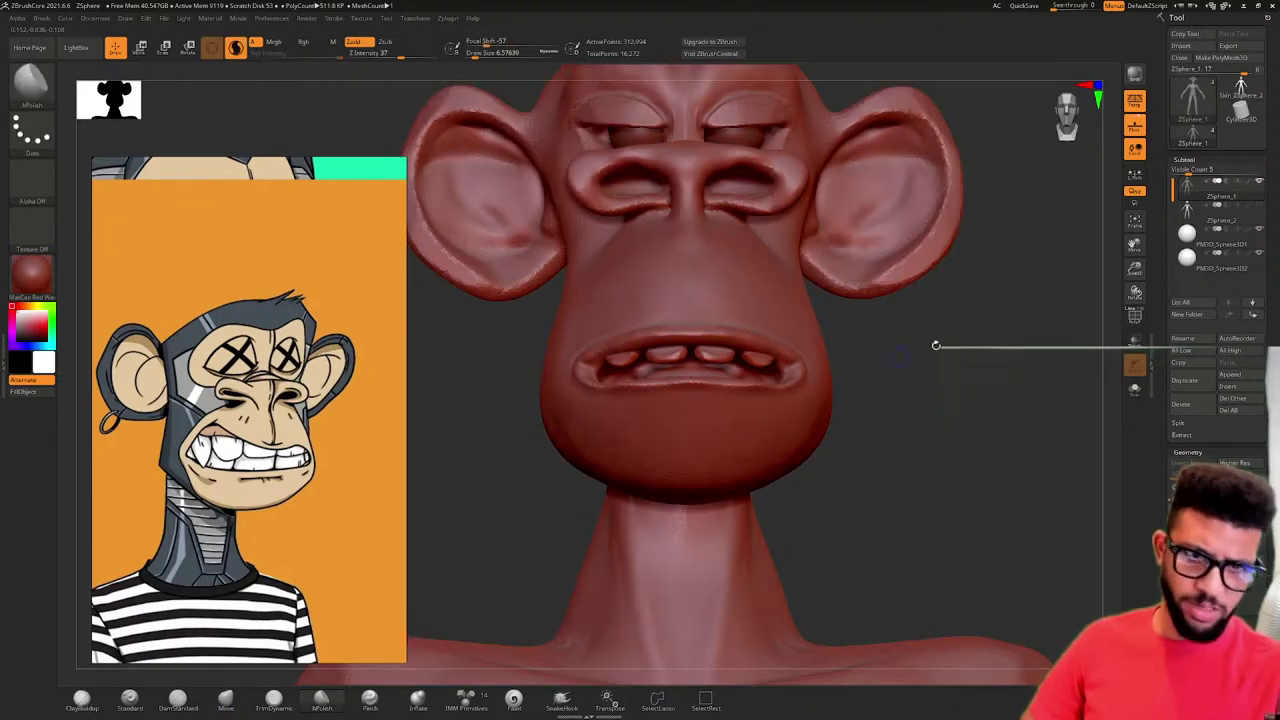
right_drag(934, 343, 928, 377)
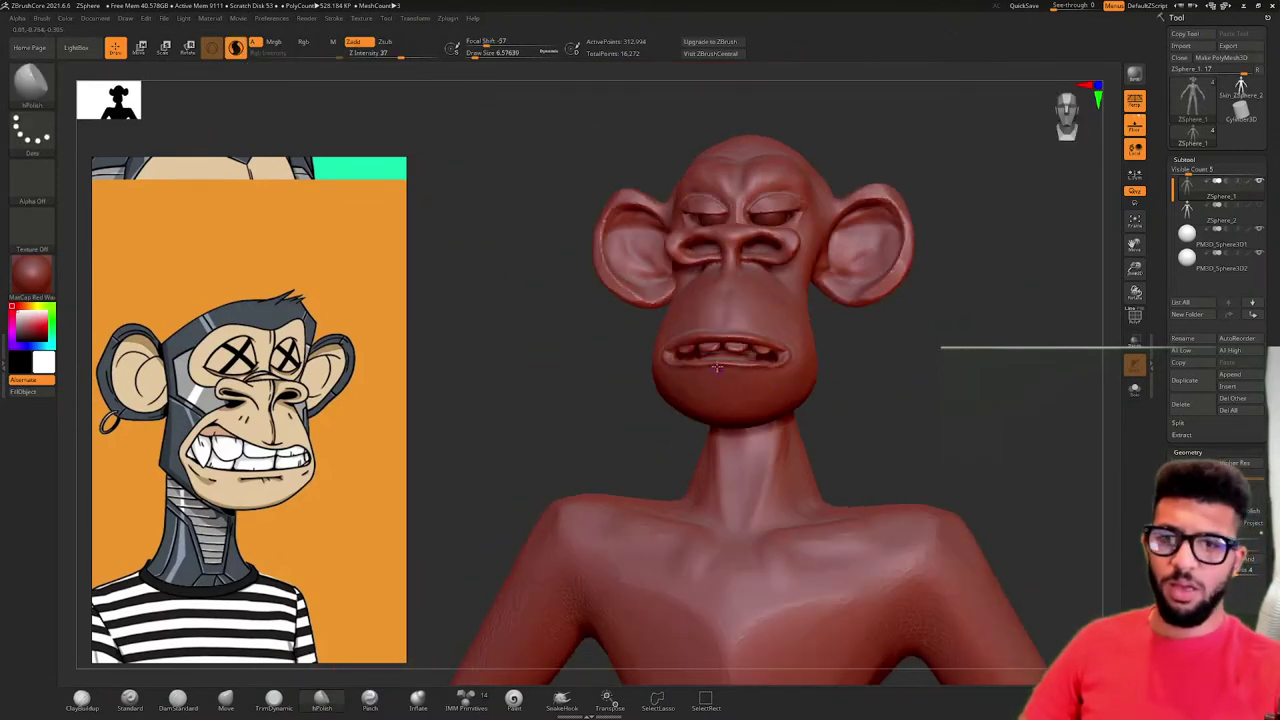
ctrl+right_drag(715, 340, 971, 286)
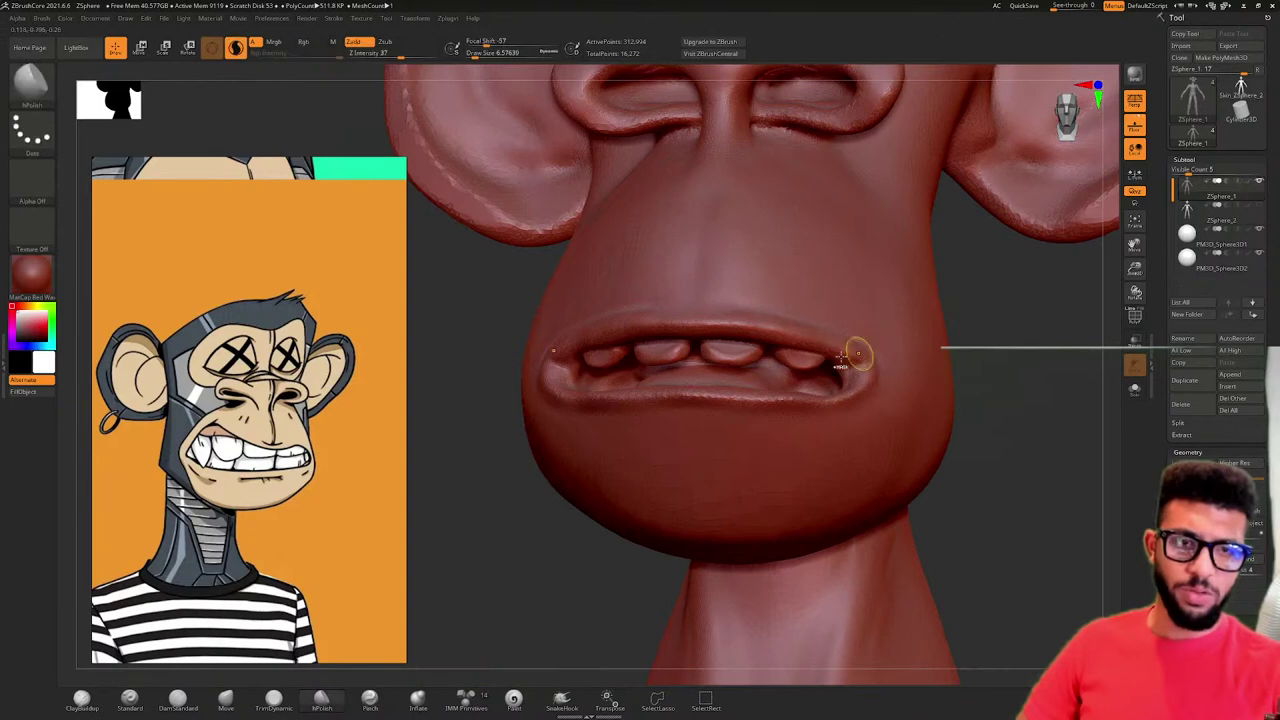
ctrl+right_drag(855, 355, 900, 342)
scroll(845, 350, up, 2)
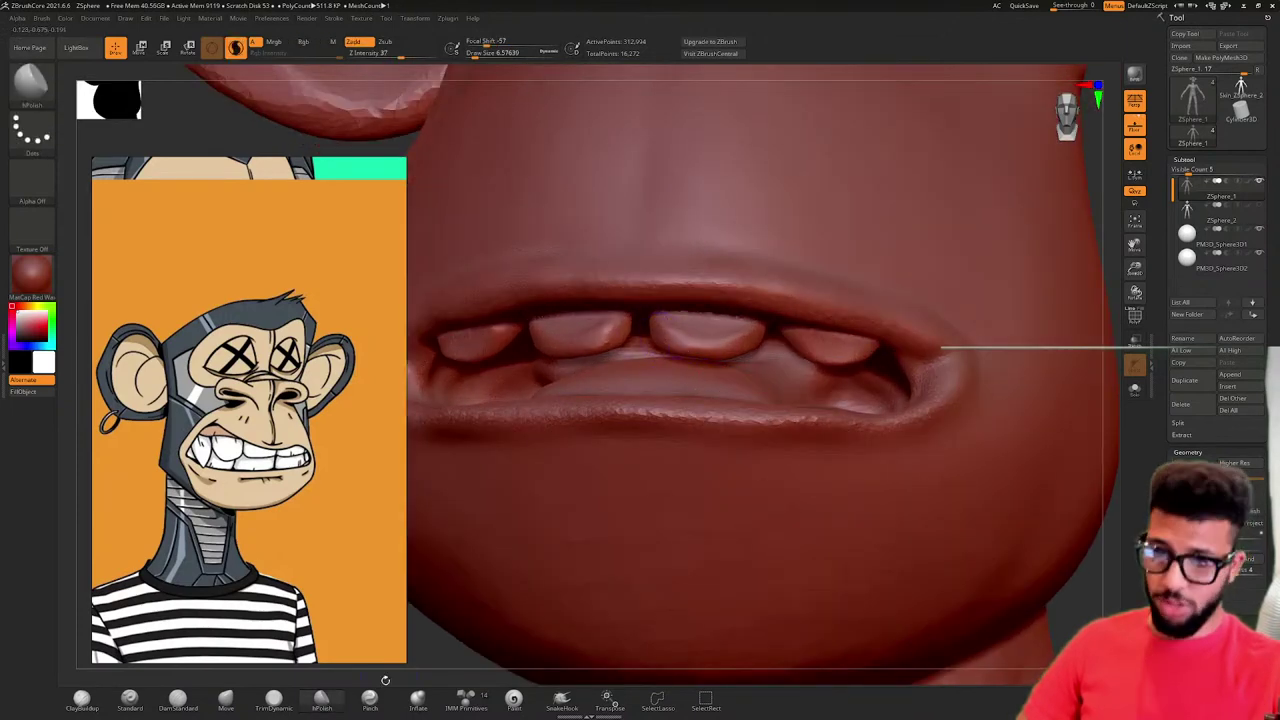
- Reshape the four upper teeth into squarer blocks with the Move brush, adjusting them from the front and side
click(226, 700)
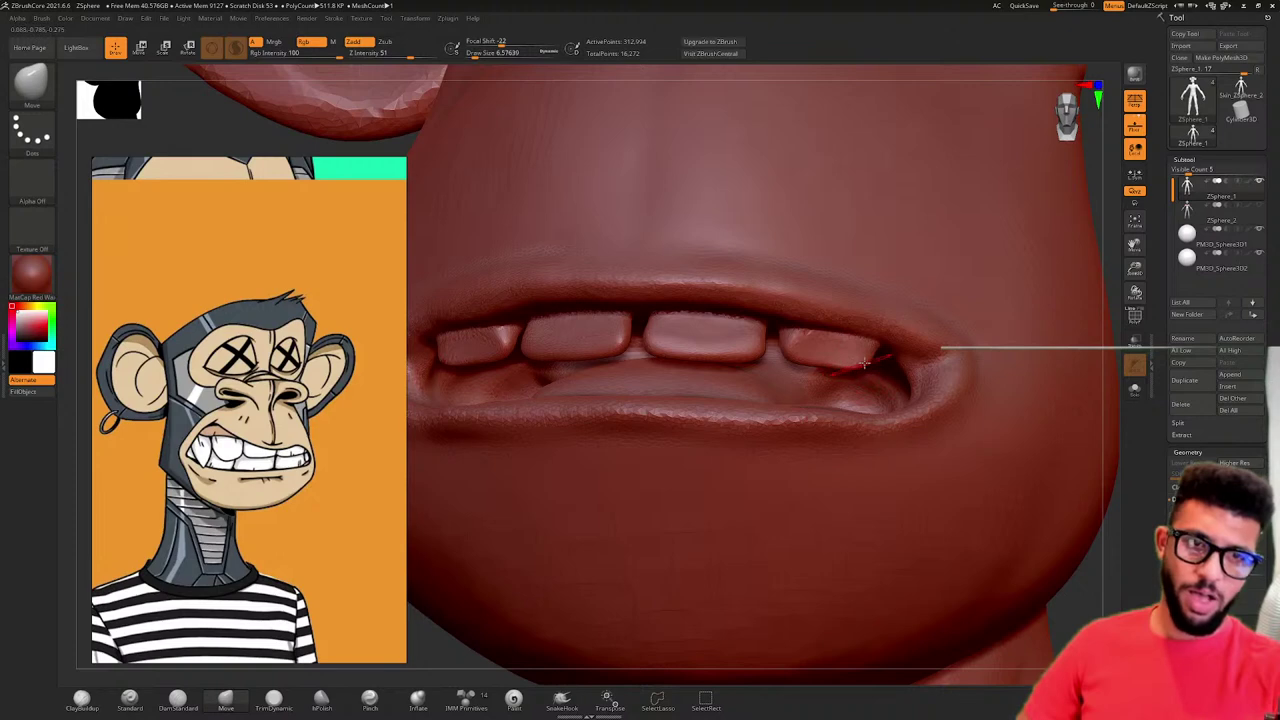
right_drag(865, 364, 745, 362)
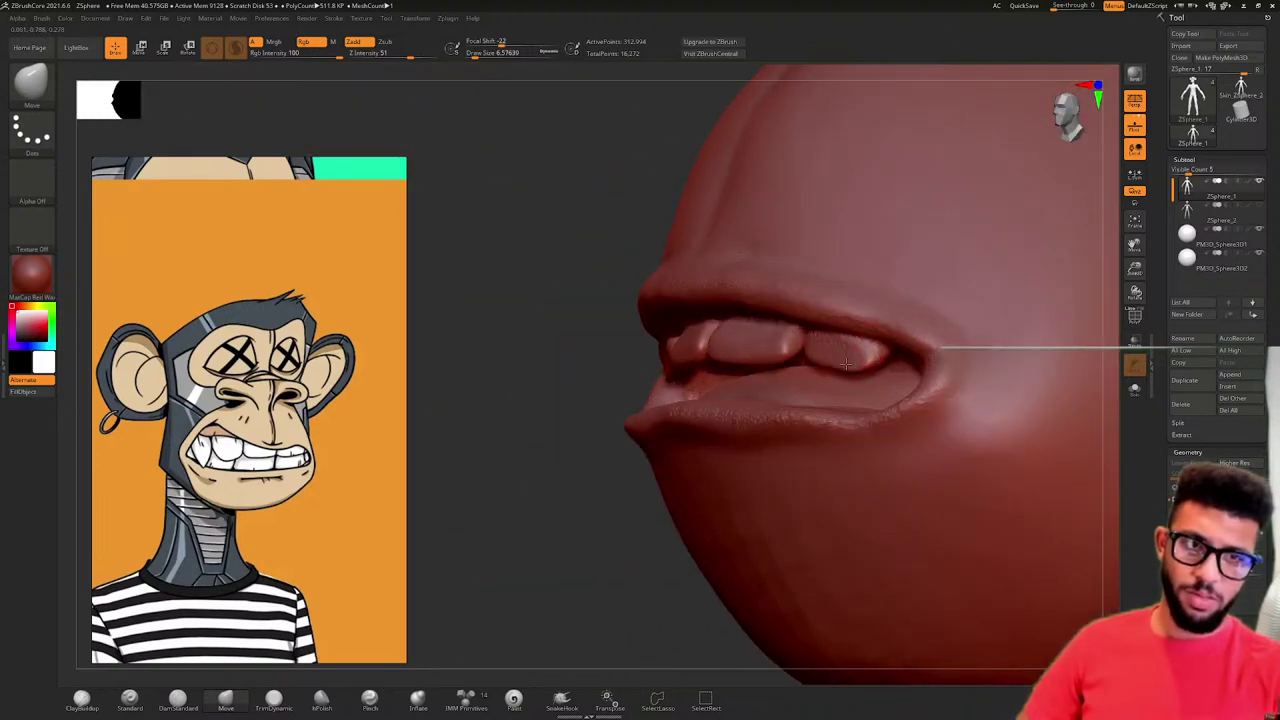
mouse_move(845, 365)
right_down()
mouse_move(775, 358)
mouse_move(862, 358)
right_up()
right_click(770, 366)
right_drag(756, 360, 820, 356)
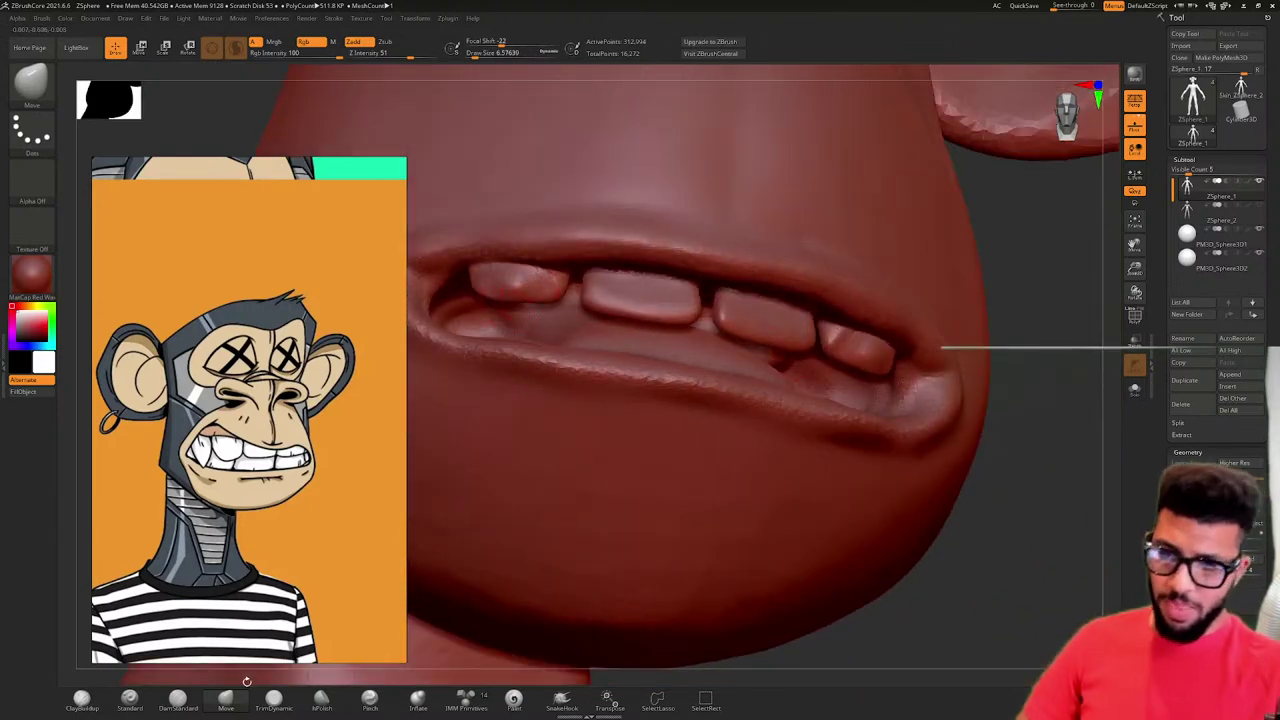
- Flatten the faces of the upper teeth with the hPolish brush at a draw size of about 5.75
click(321, 698)
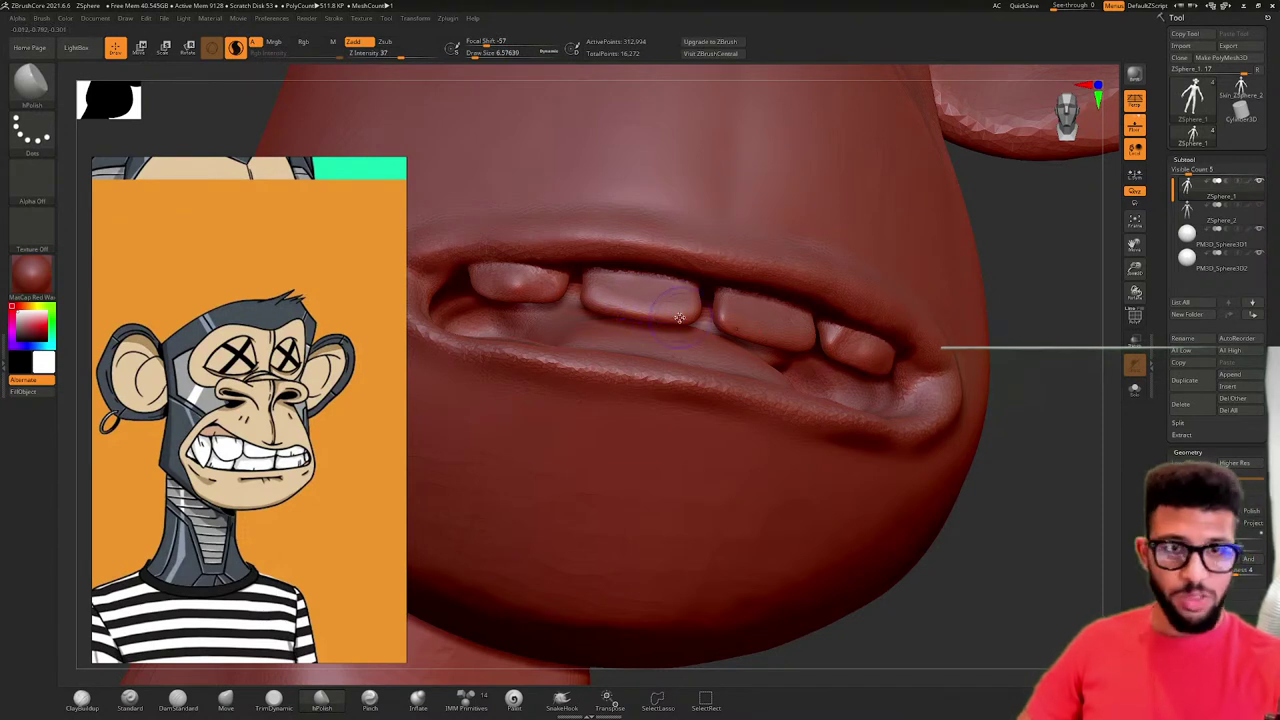
key(space)
drag(680, 318, 675, 304)
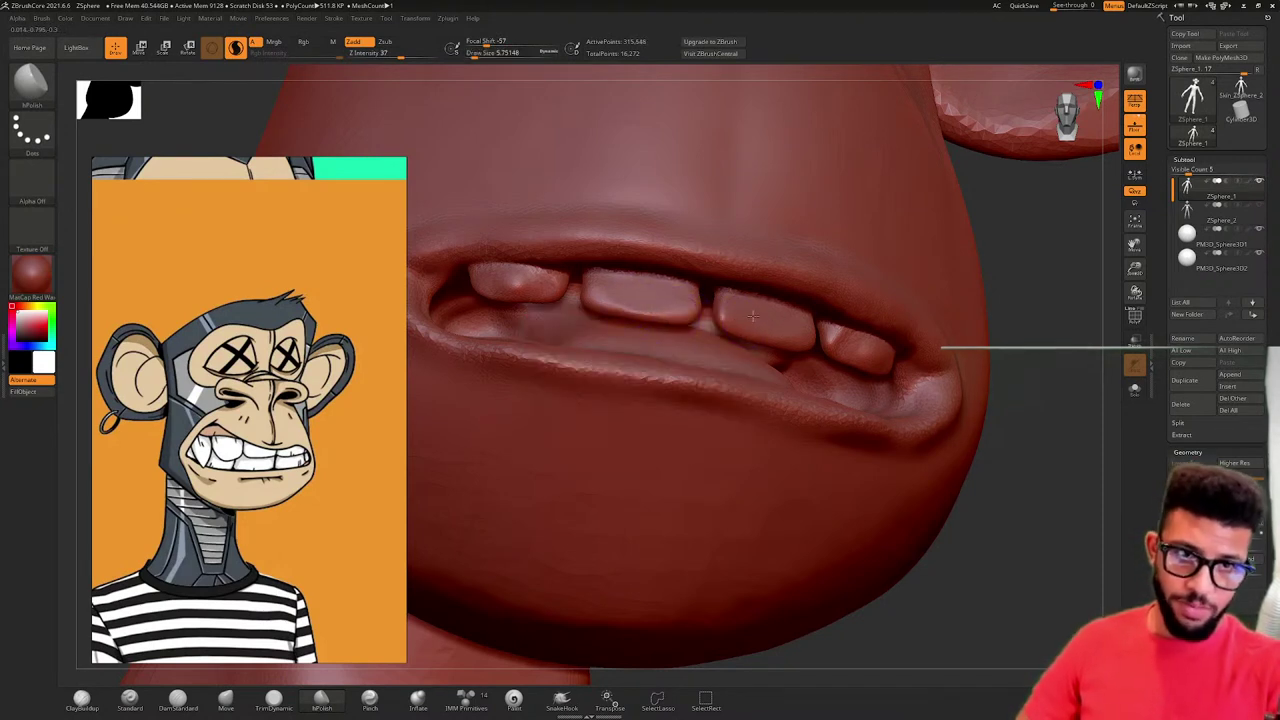
drag(753, 316, 775, 322)
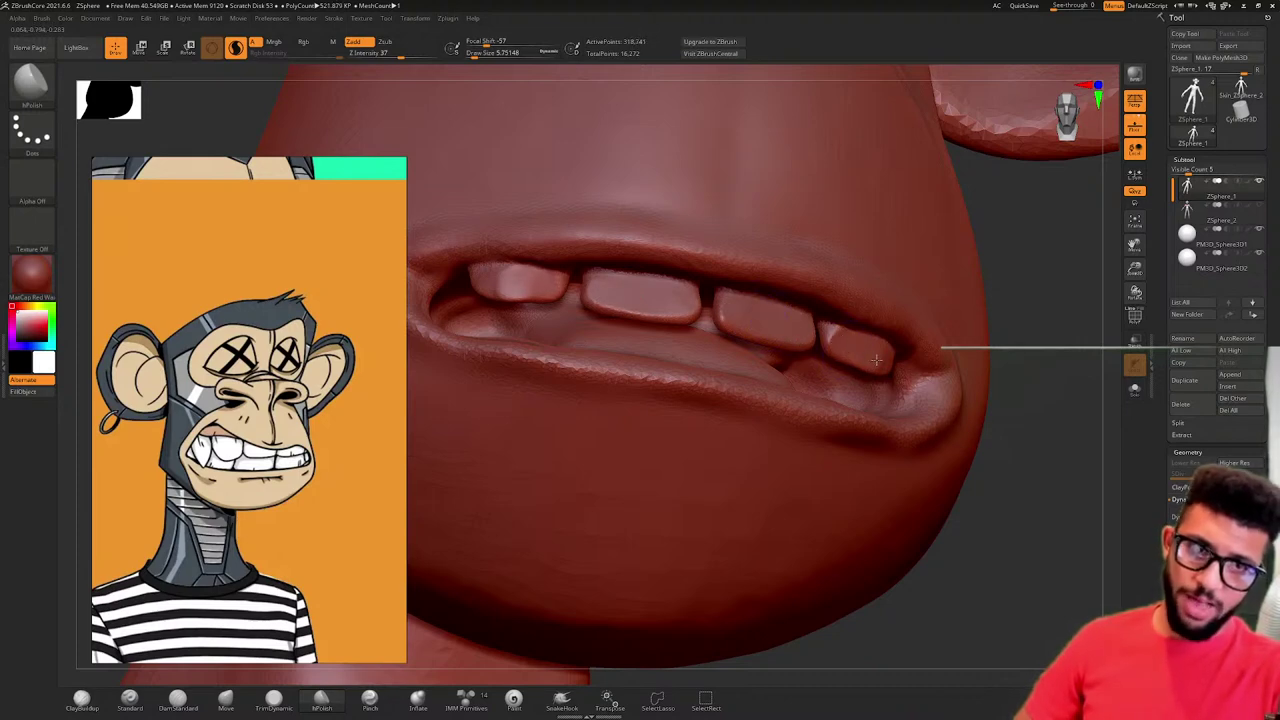
mouse_move(840, 359)
right_down()
mouse_move(808, 374)
mouse_move(890, 372)
mouse_move(700, 370)
right_up()
key(space)
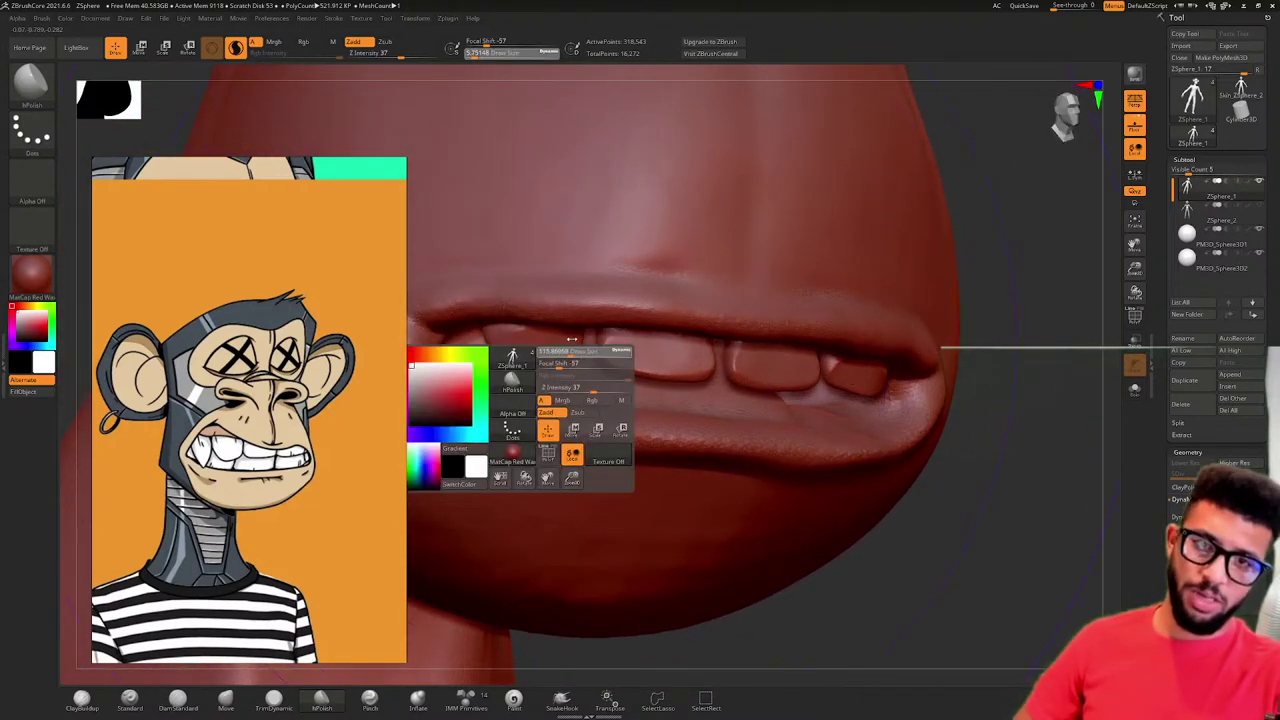
click(566, 353)
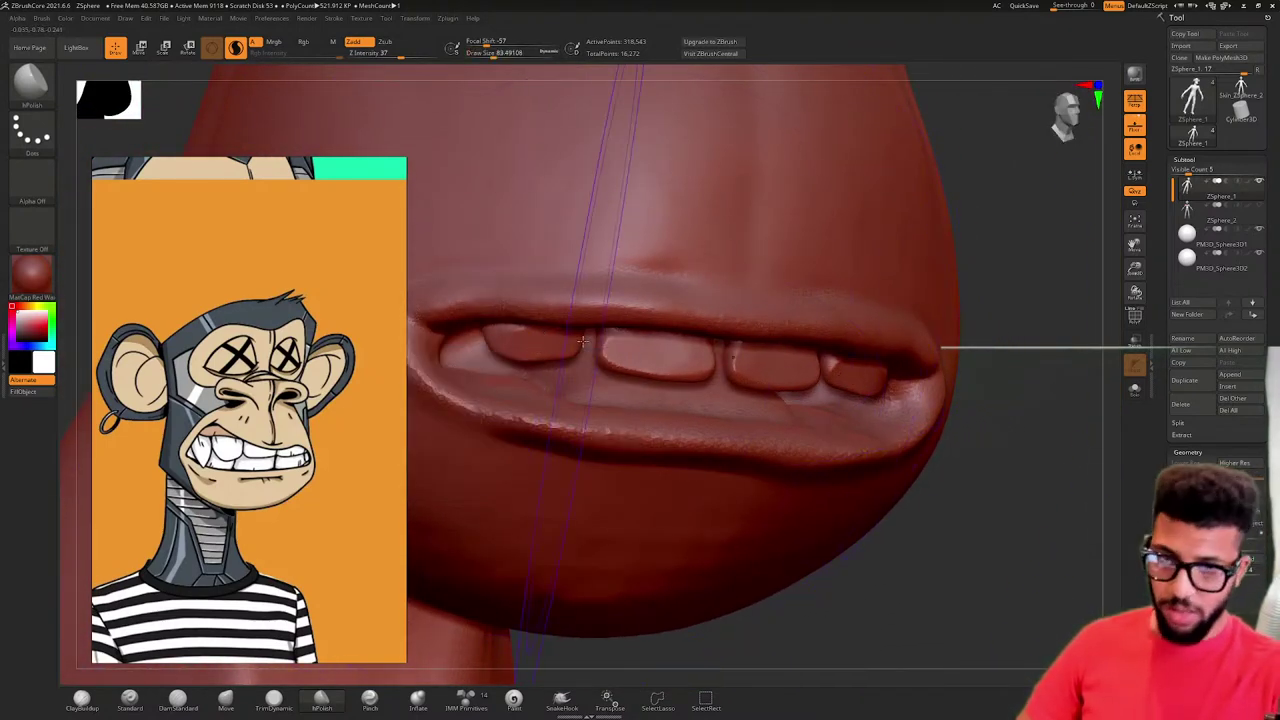
click(559, 342)
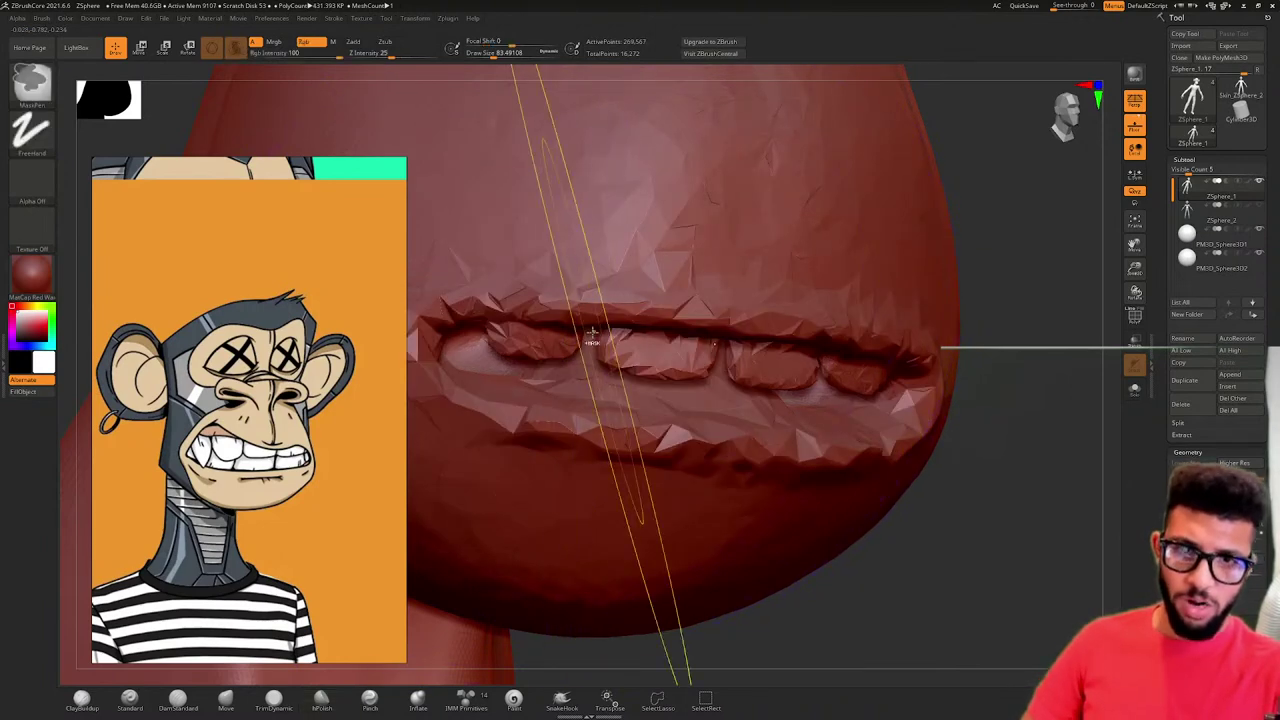
key(ctrl+z)
- Bring up the browser's live-stream chat, read the latest question about the teeth, and minimise the browser window
ctrl+right_drag(590, 345, 612, 333)
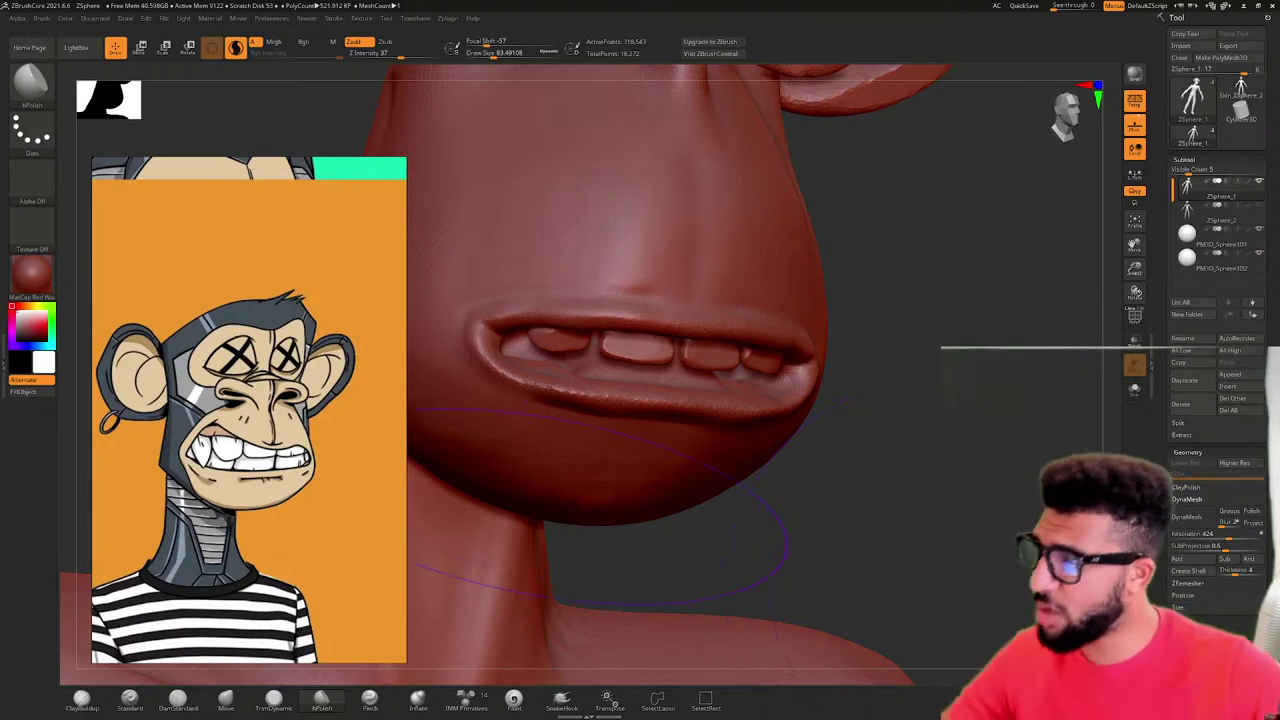
drag(0, 198, 437, 168)
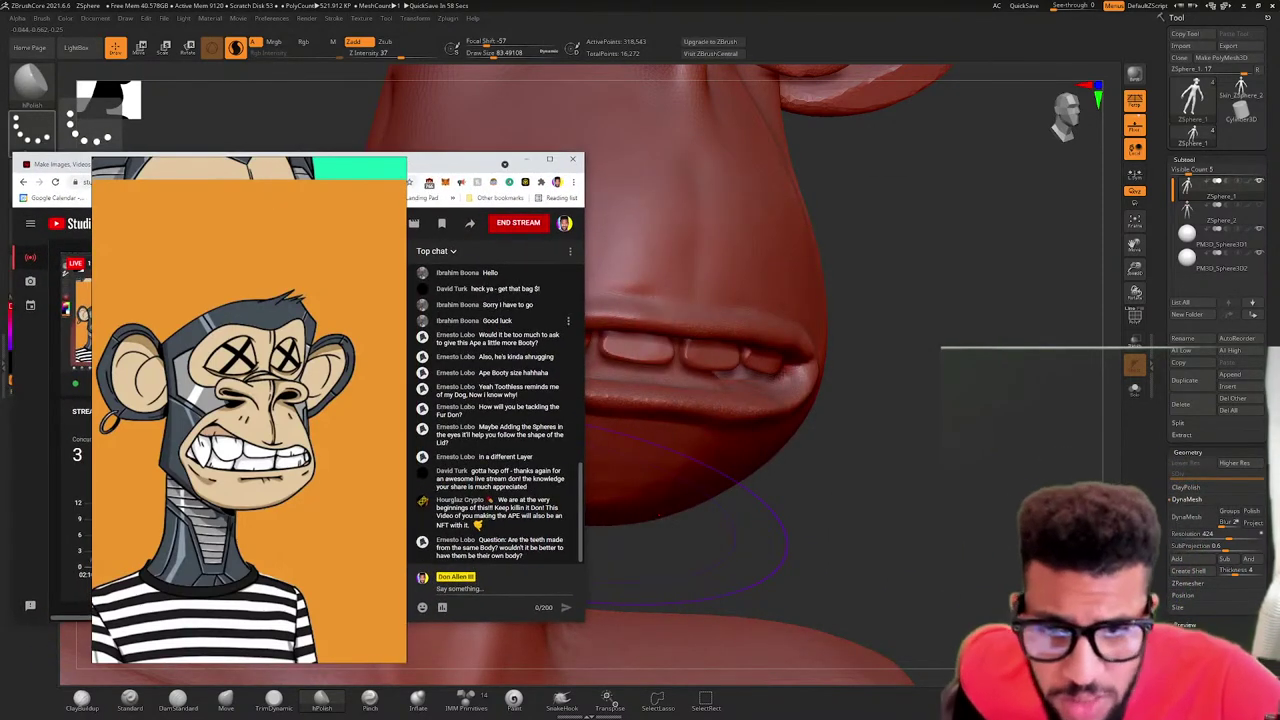
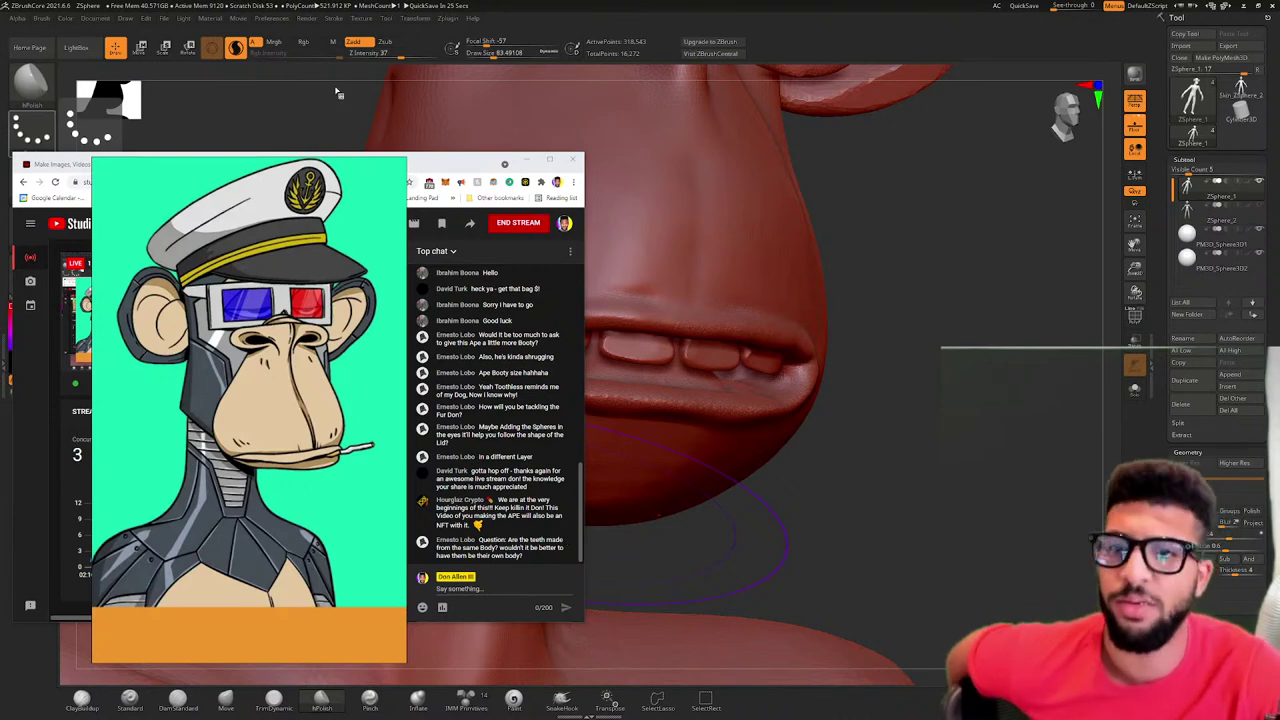
click(435, 164)
right_click(211, 158)
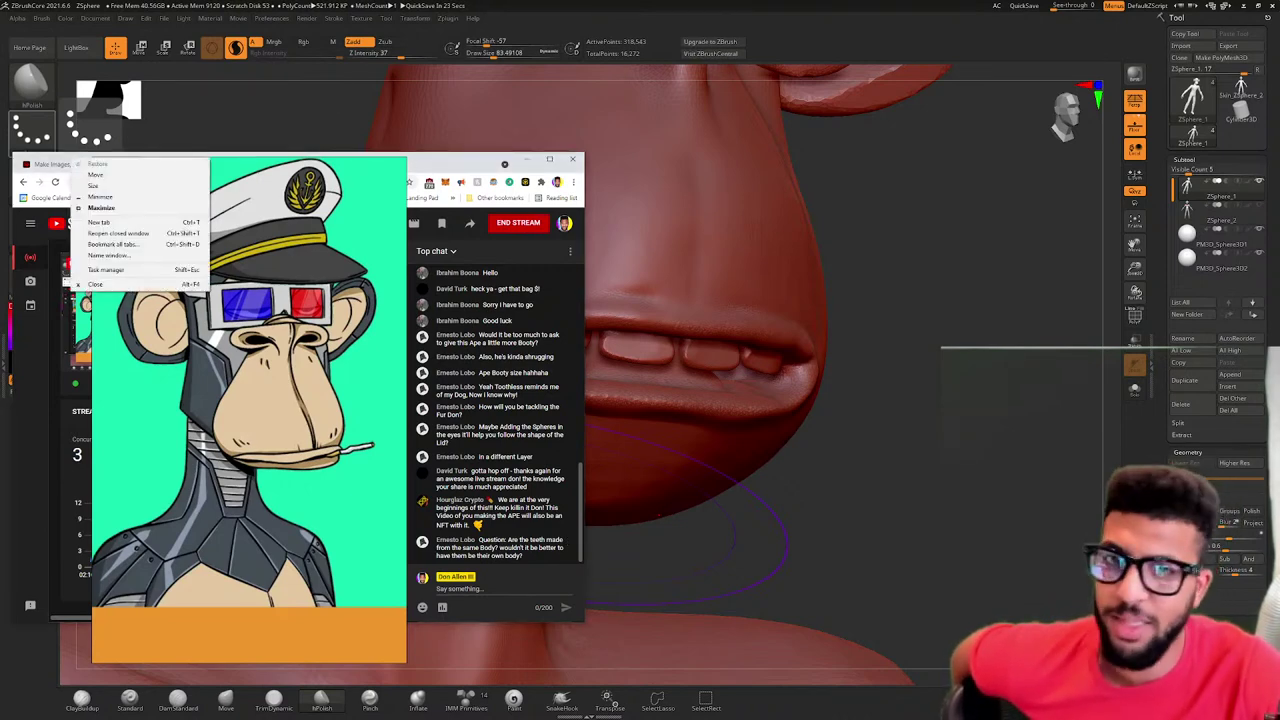
click(100, 197)
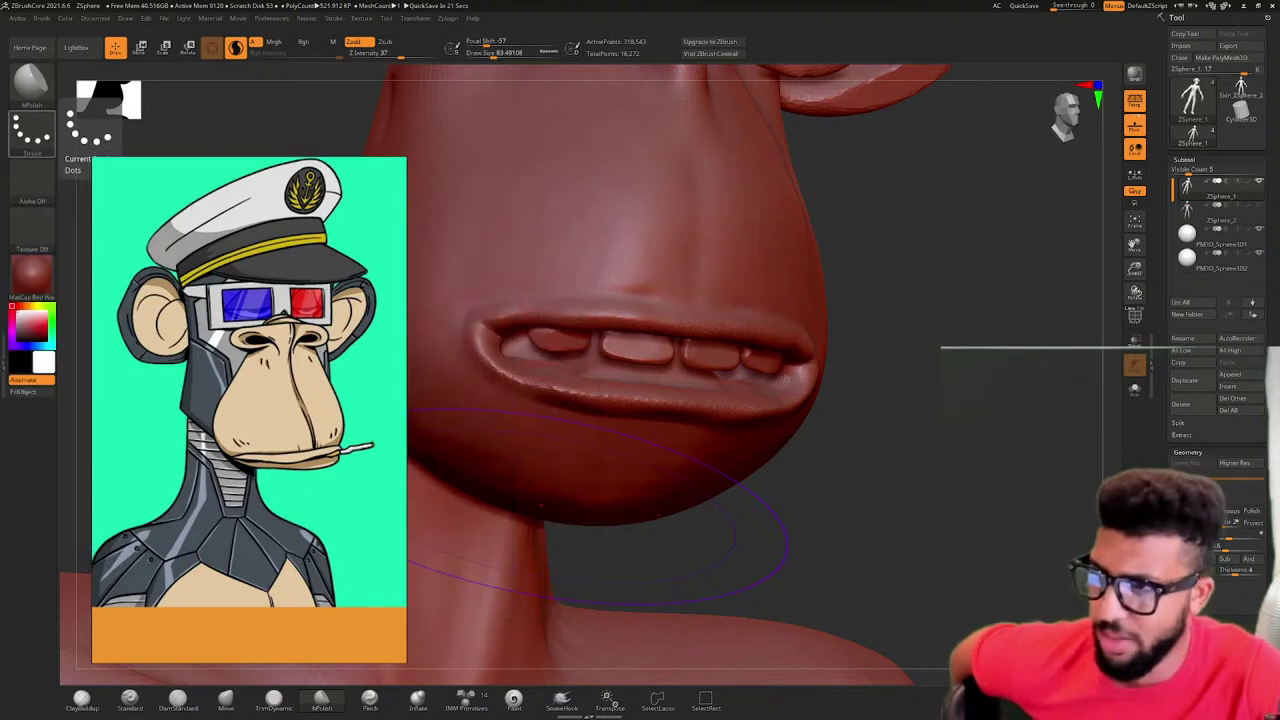
- Check the head and new teeth from several angles and resize the reference window to frame only the ape in the captain's hat
mouse_move(791, 301)
right_down()
mouse_move(836, 300)
mouse_move(817, 295)
mouse_move(844, 285)
right_up()
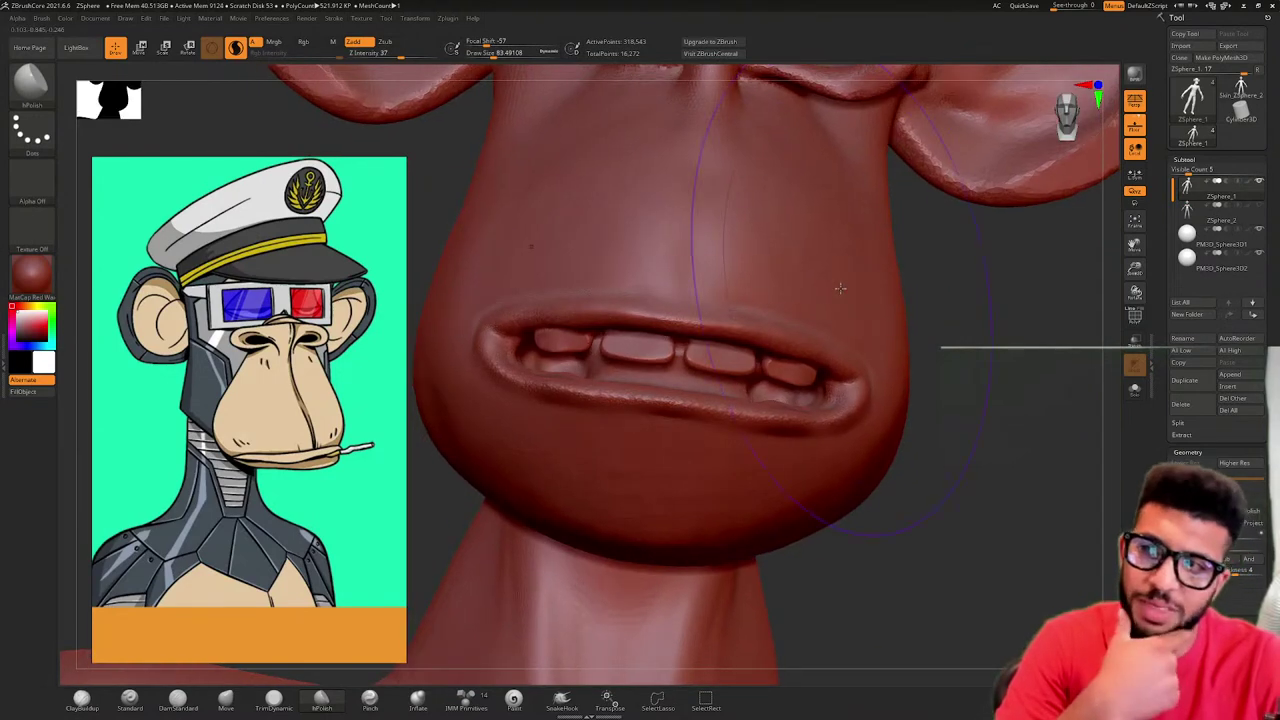
ctrl+right_drag(955, 350, 890, 440)
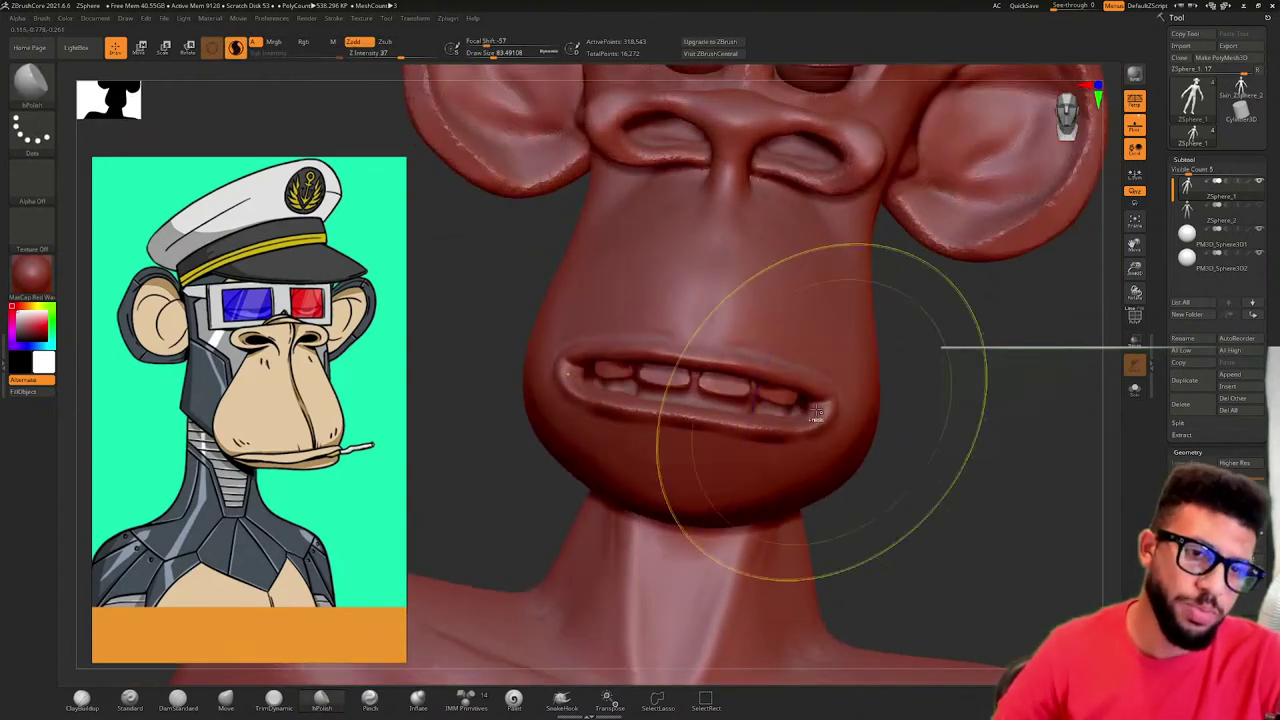
ctrl+right_drag(820, 411, 827, 366)
right_drag(842, 373, 868, 390)
mouse_move(1056, 383)
ctrl+right_down()
mouse_move(894, 330)
mouse_move(892, 385)
ctrl+right_up()
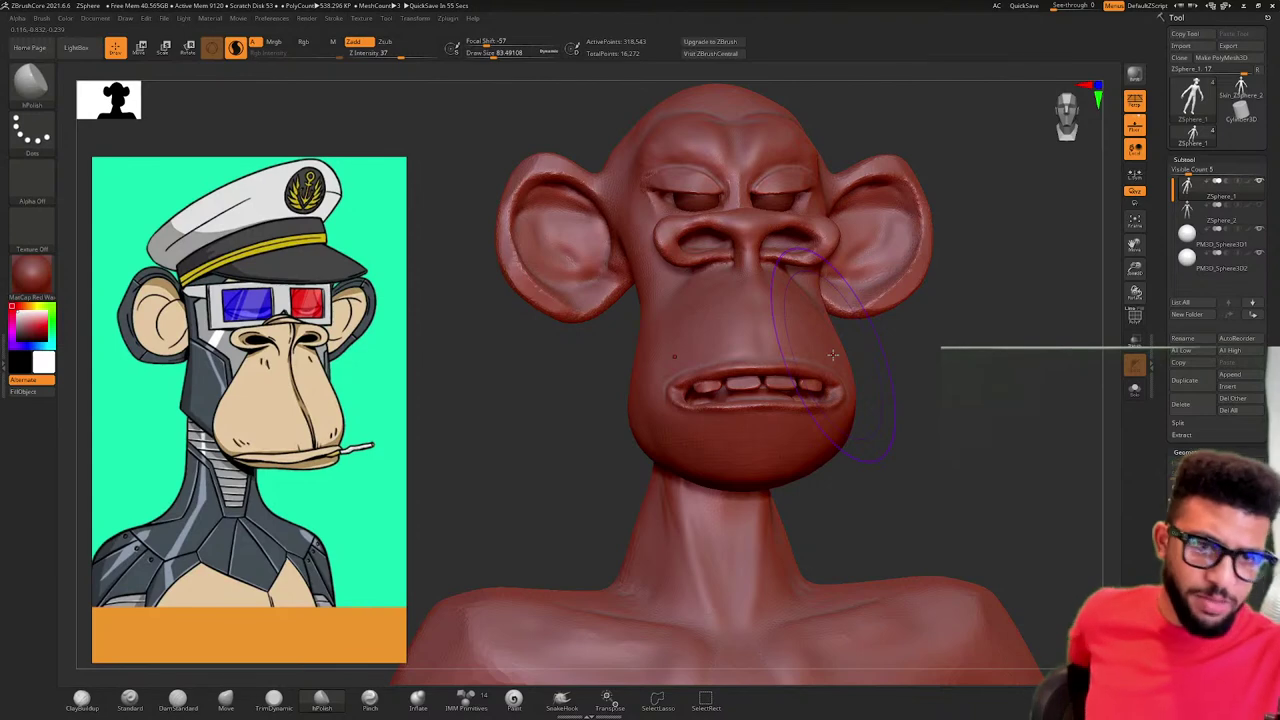
mouse_move(917, 368)
right_down()
mouse_move(803, 393)
mouse_move(903, 394)
mouse_move(894, 416)
mouse_move(950, 426)
mouse_move(866, 415)
mouse_move(903, 363)
mouse_move(931, 371)
mouse_move(877, 414)
mouse_move(868, 373)
mouse_move(867, 440)
mouse_move(882, 467)
right_up()
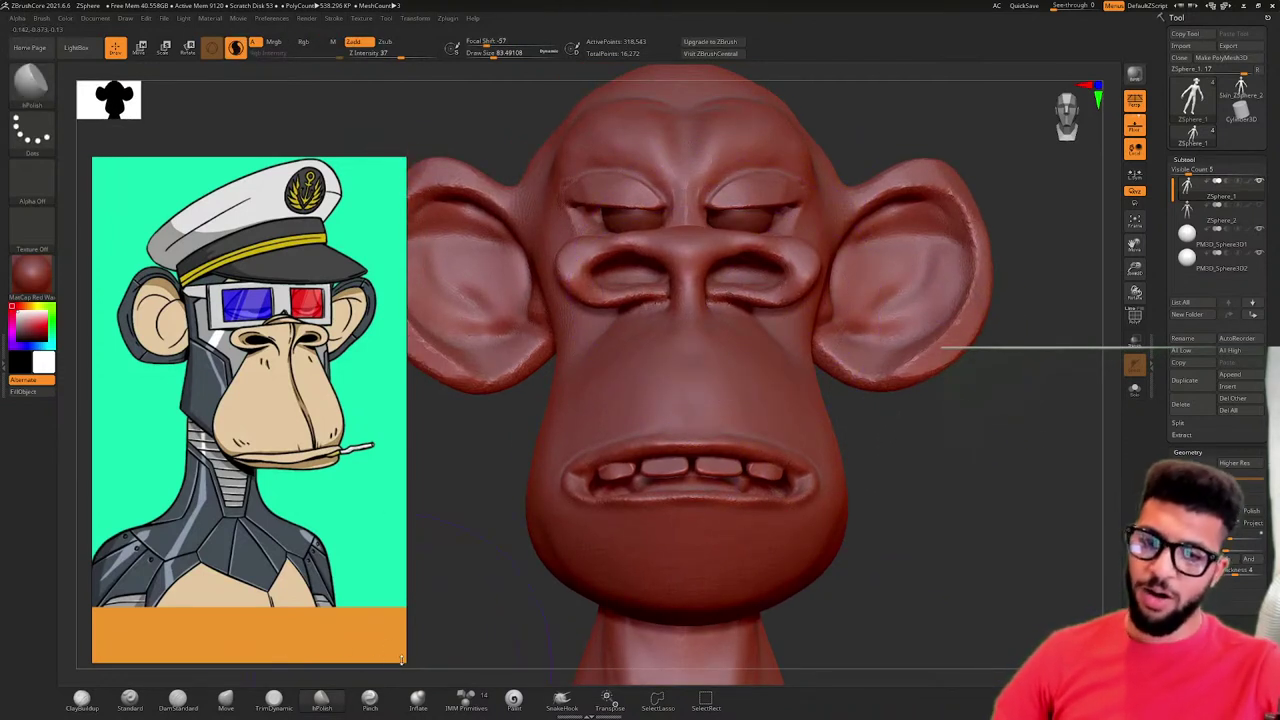
drag(404, 662, 417, 603)
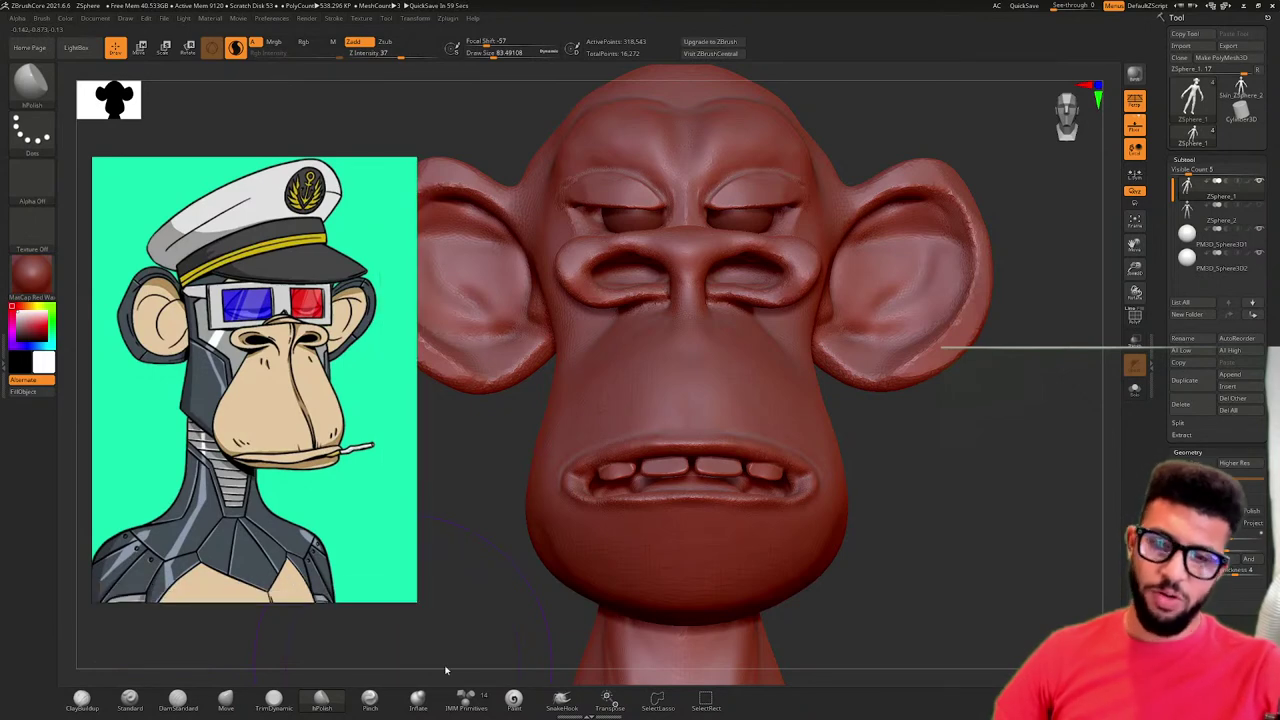
- Reshape the outer wings and openings of the nostrils with the Move brush at a draw size of about 23
mouse_move(743, 328)
right_down()
mouse_move(705, 352)
mouse_move(740, 360)
mouse_move(712, 371)
mouse_move(750, 338)
mouse_move(747, 324)
right_up()
right_drag(753, 254, 778, 321)
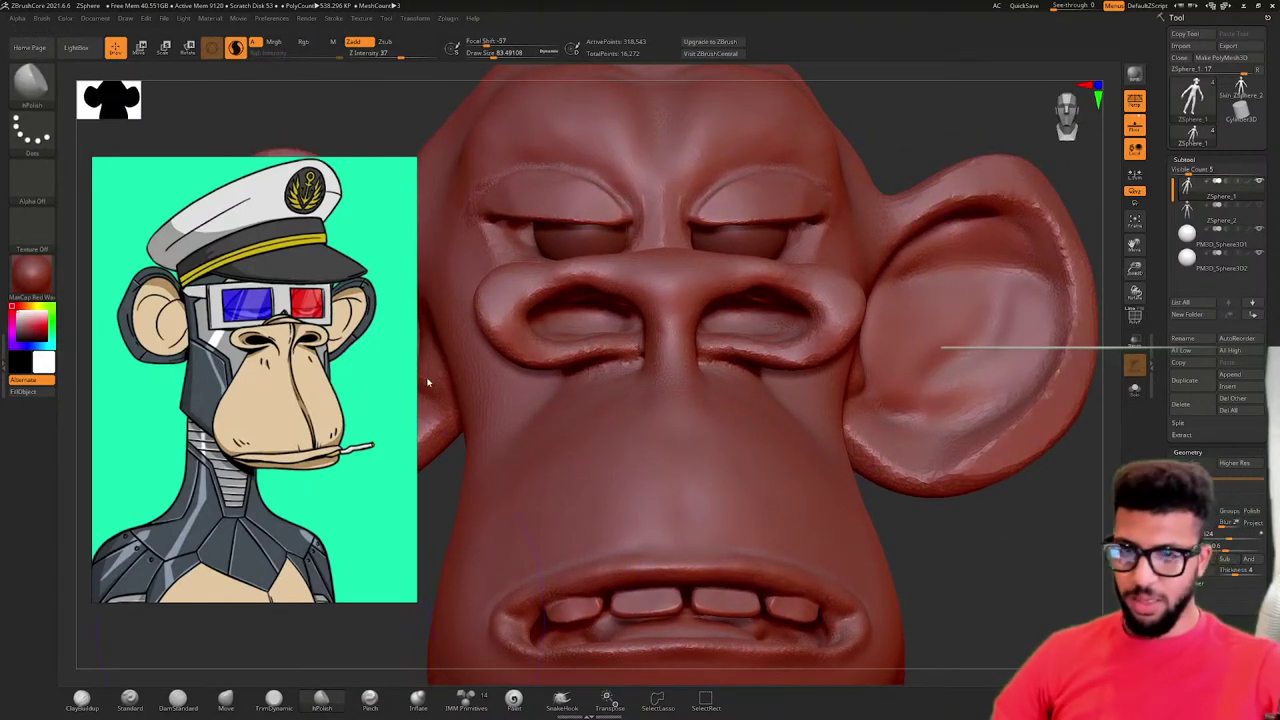
drag(492, 53, 470, 52)
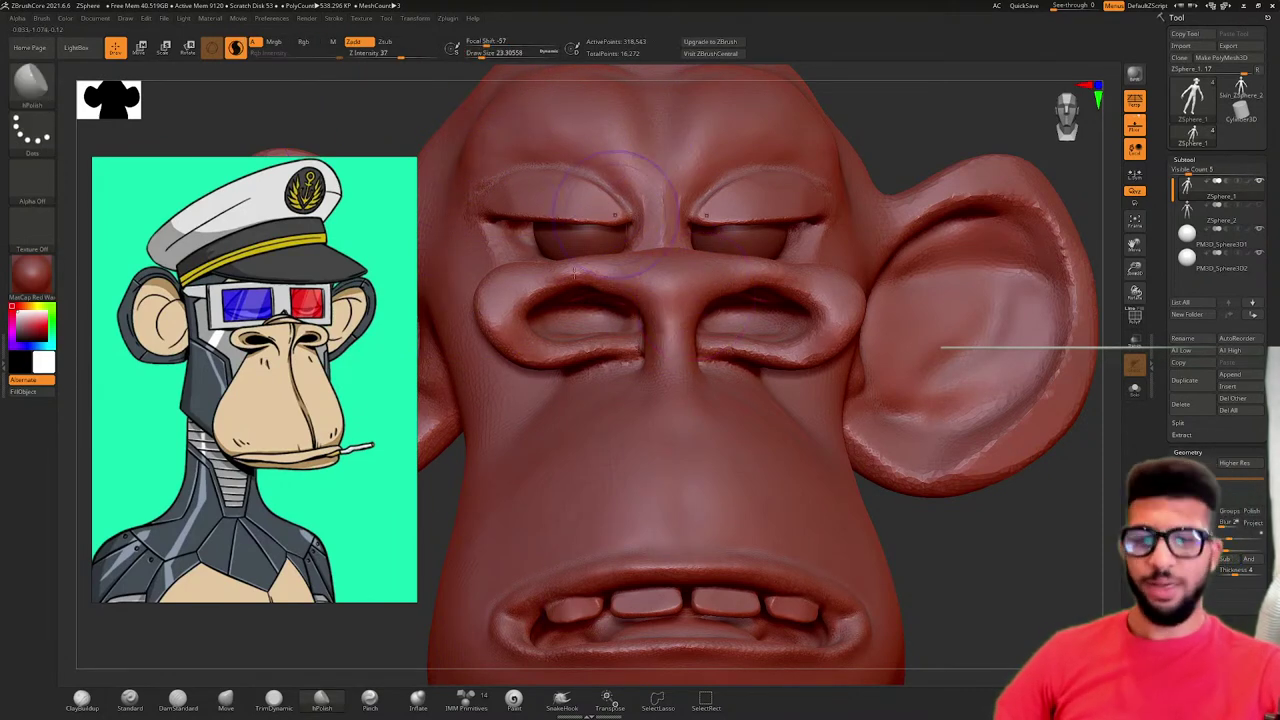
click(226, 698)
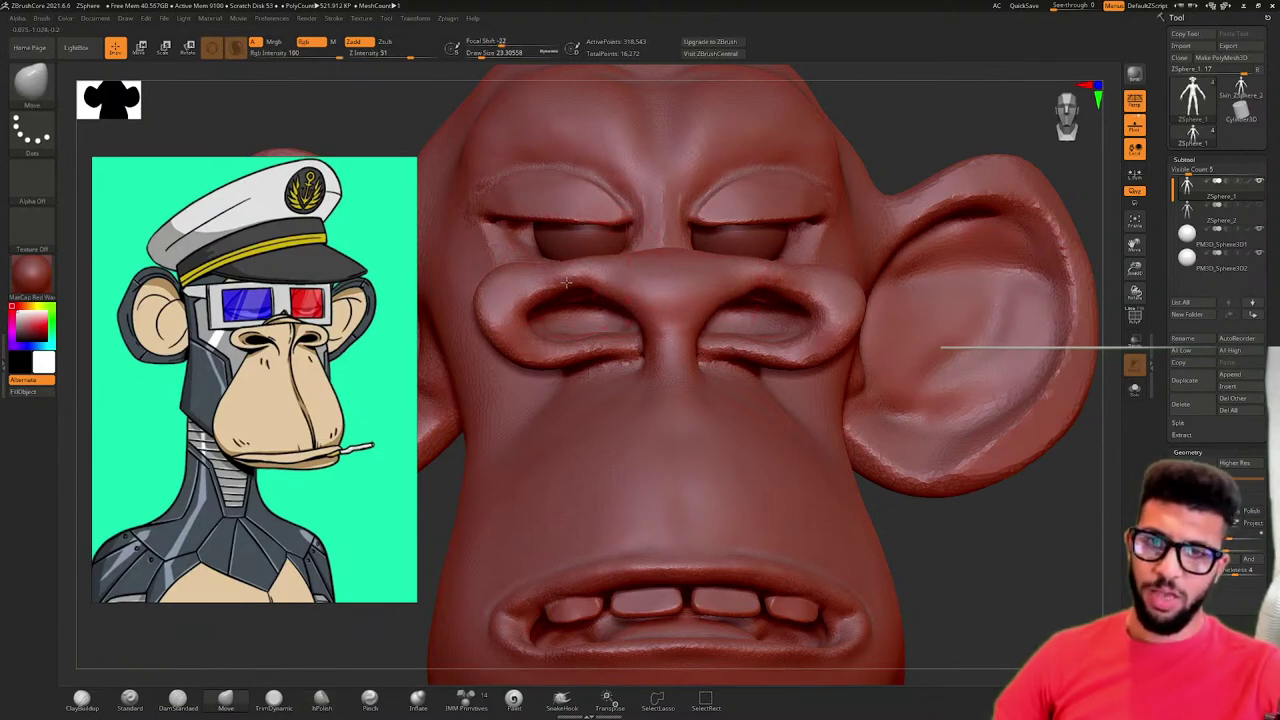
drag(482, 296, 495, 296)
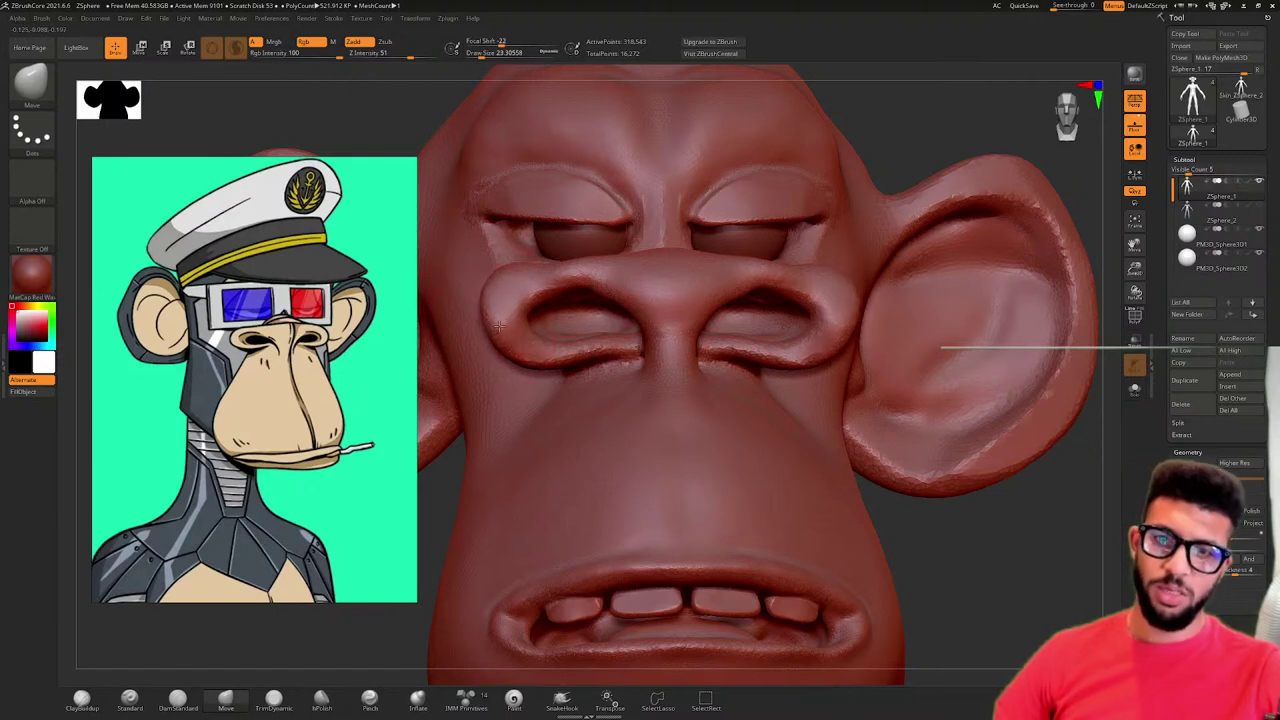
mouse_move(512, 358)
mouse_down()
mouse_move(621, 347)
mouse_move(612, 360)
mouse_move(627, 346)
mouse_up()
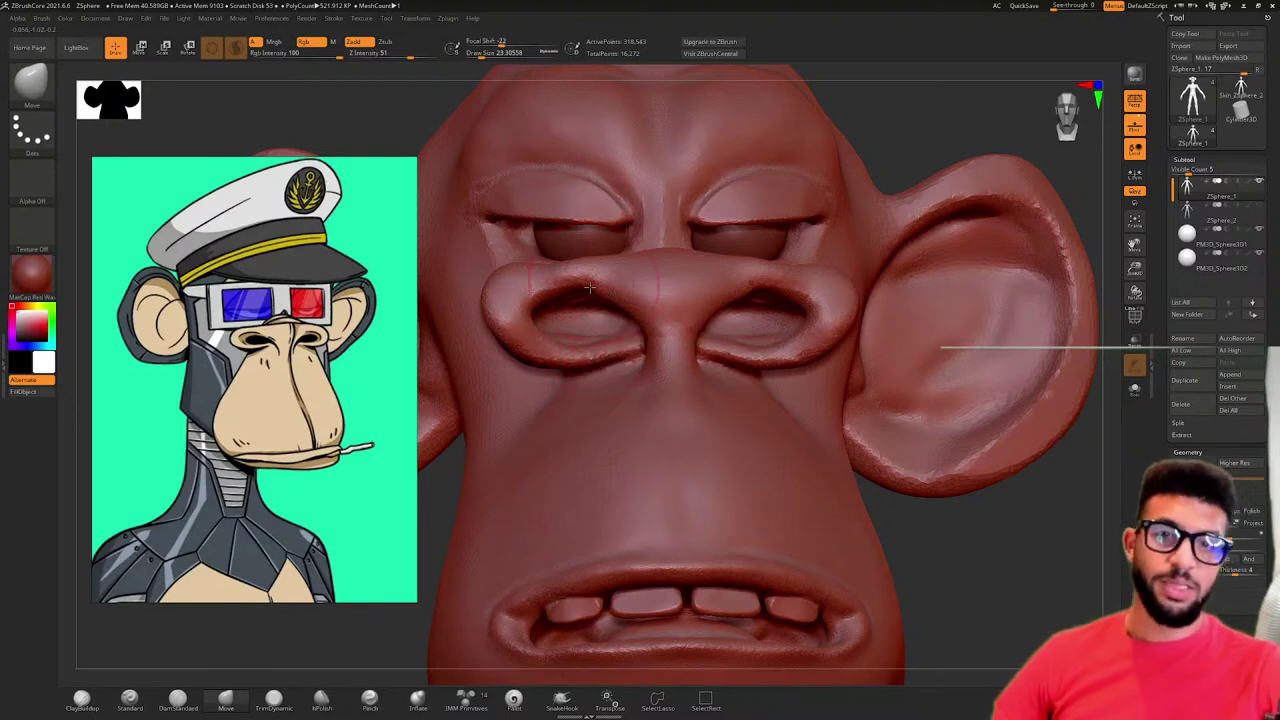
drag(580, 290, 577, 296)
mouse_move(576, 295)
right_down()
mouse_move(578, 317)
mouse_move(715, 328)
mouse_move(647, 329)
right_up()
shift+drag(655, 290, 668, 284)
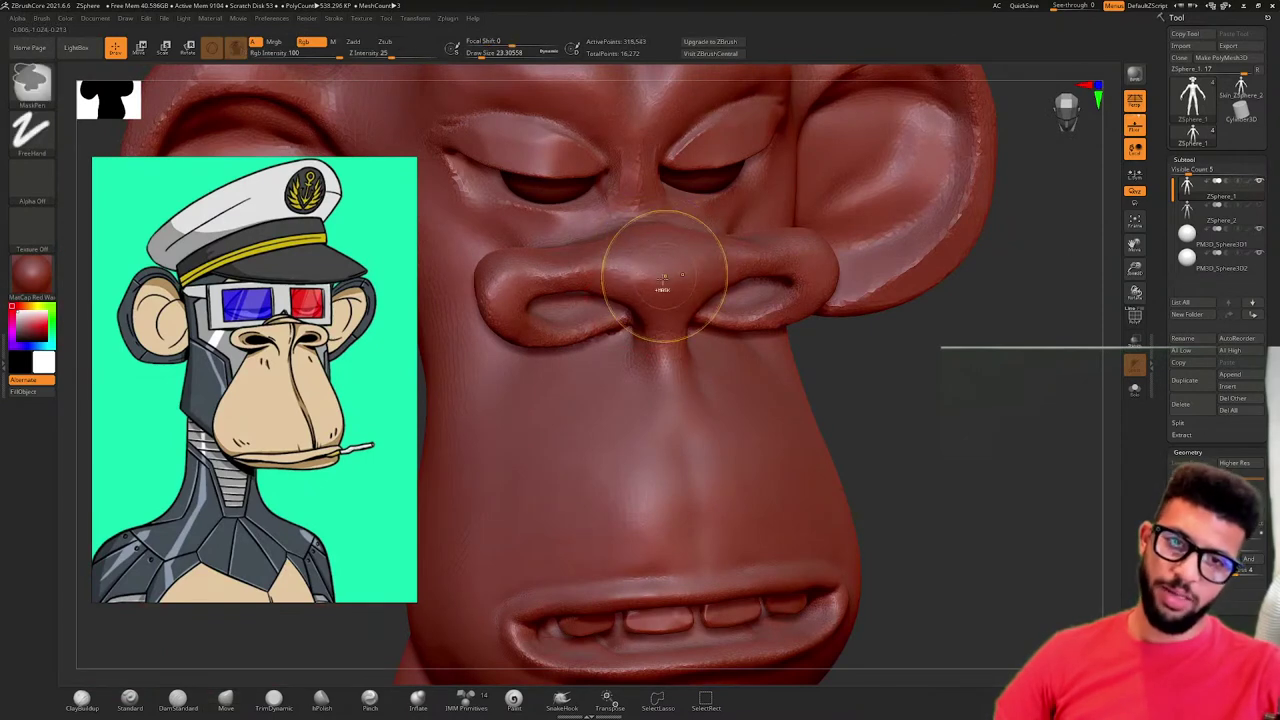
right_drag(662, 288, 658, 252)
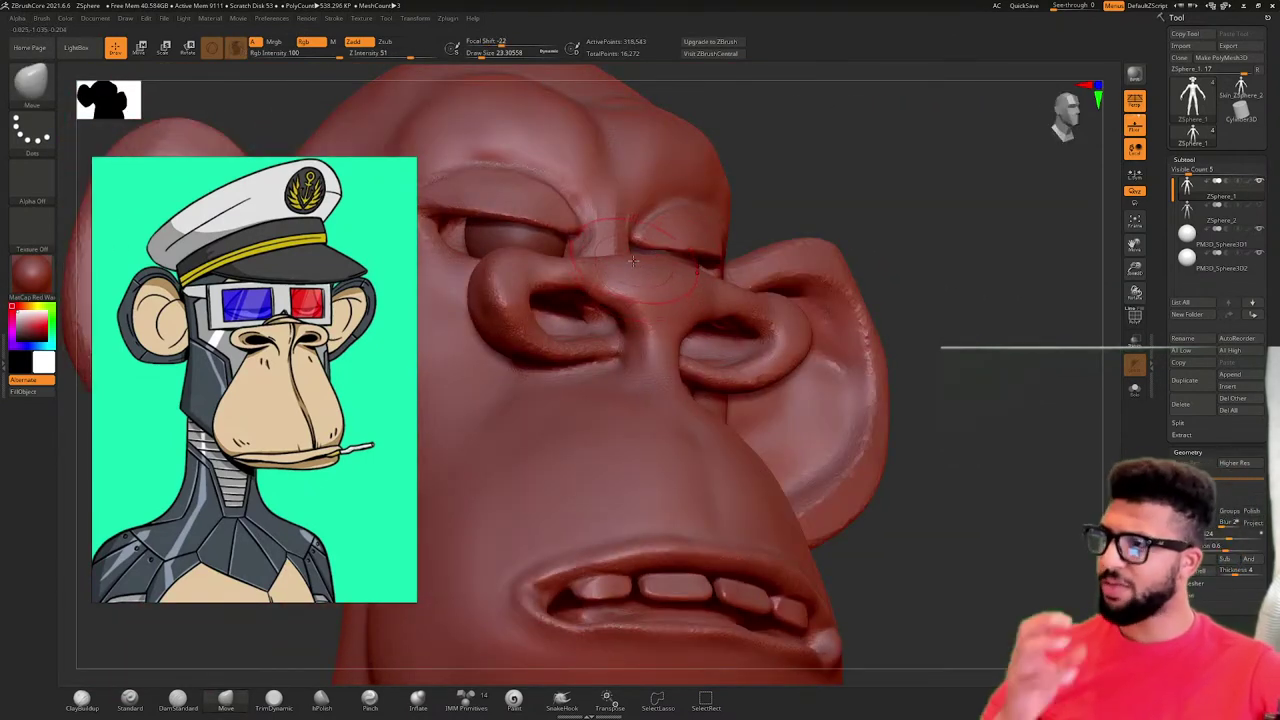
mouse_move(633, 260)
right_down()
mouse_move(878, 303)
mouse_move(690, 335)
mouse_move(590, 460)
mouse_move(874, 371)
mouse_move(745, 297)
mouse_move(810, 275)
mouse_move(670, 244)
mouse_move(616, 298)
mouse_move(614, 328)
mouse_move(660, 330)
mouse_move(766, 288)
mouse_move(695, 300)
right_up()
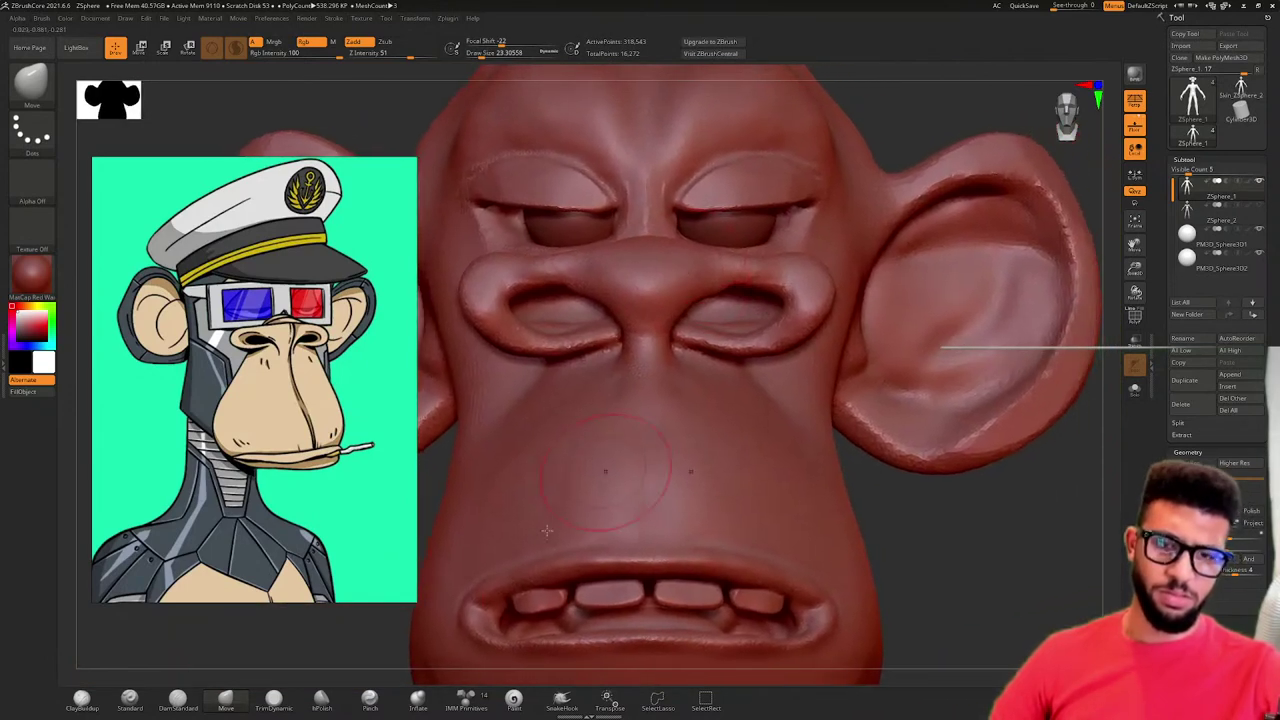
- Sharpen the lower inner nostril rims with the Pinch brush, using focal shift -27 and a draw size of about 14
click(268, 702)
click(357, 704)
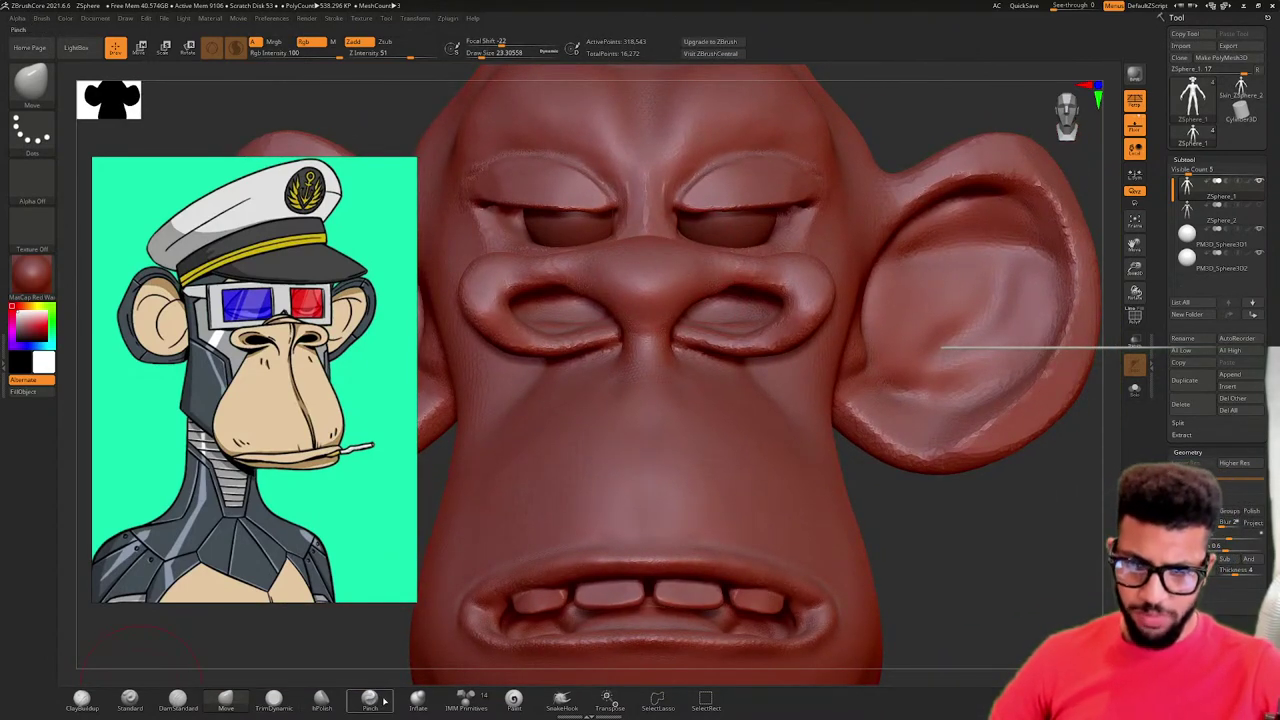
click(384, 701)
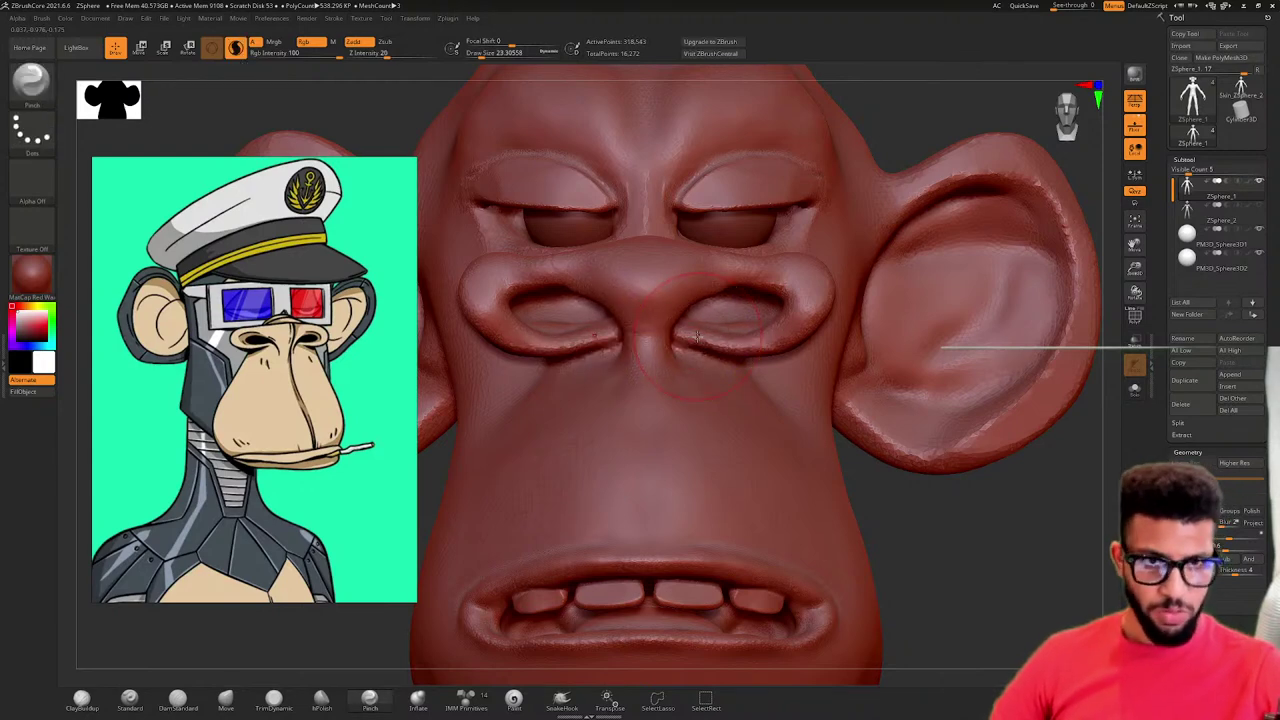
key(space)
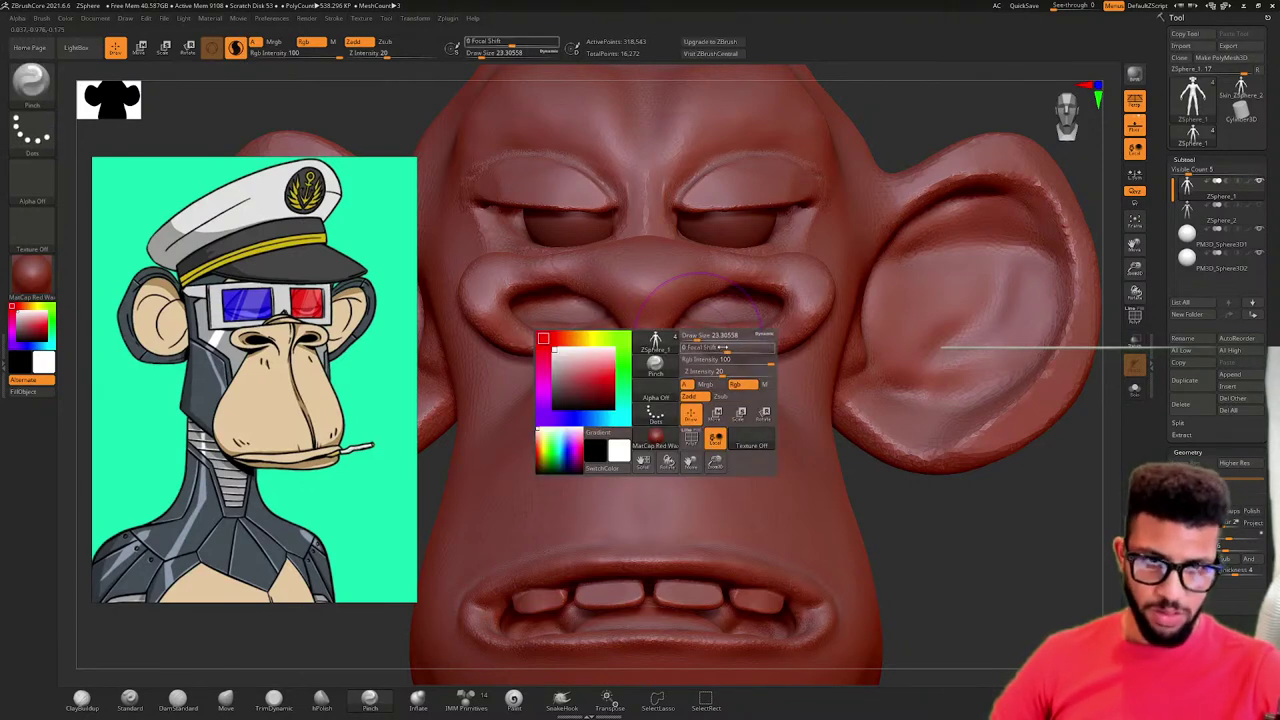
drag(722, 347, 695, 341)
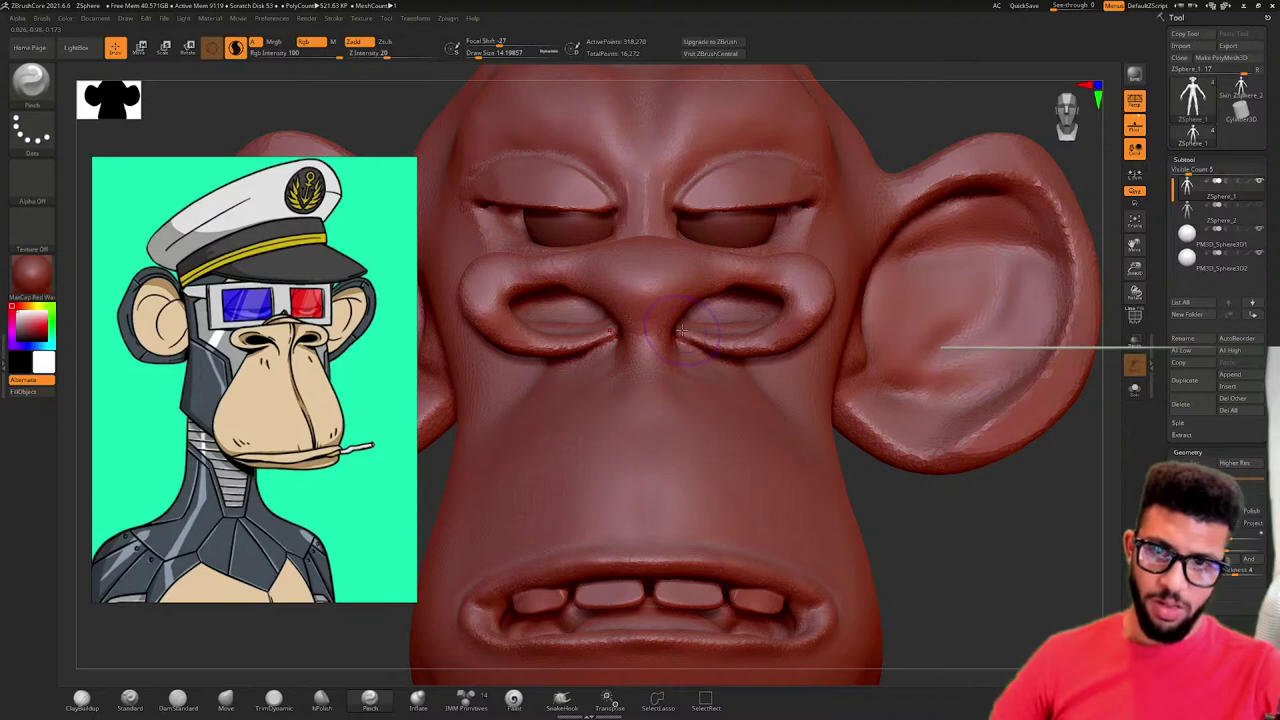
- Smooth the nostril wings and the top surface of the nose, working from the side and from above
mouse_move(733, 332)
right_down()
mouse_move(670, 322)
mouse_move(716, 328)
mouse_move(690, 334)
right_up()
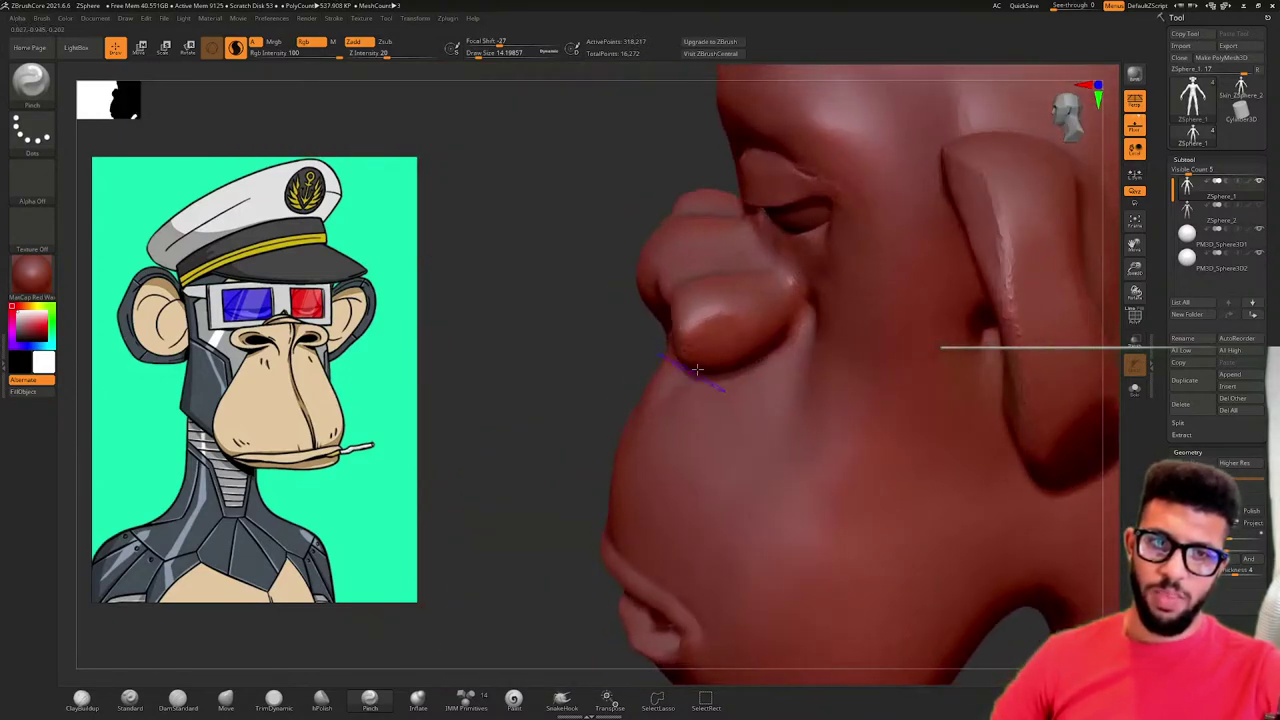
mouse_move(694, 366)
shift+mouse_down()
mouse_move(756, 336)
mouse_move(712, 318)
mouse_move(690, 340)
shift+mouse_up()
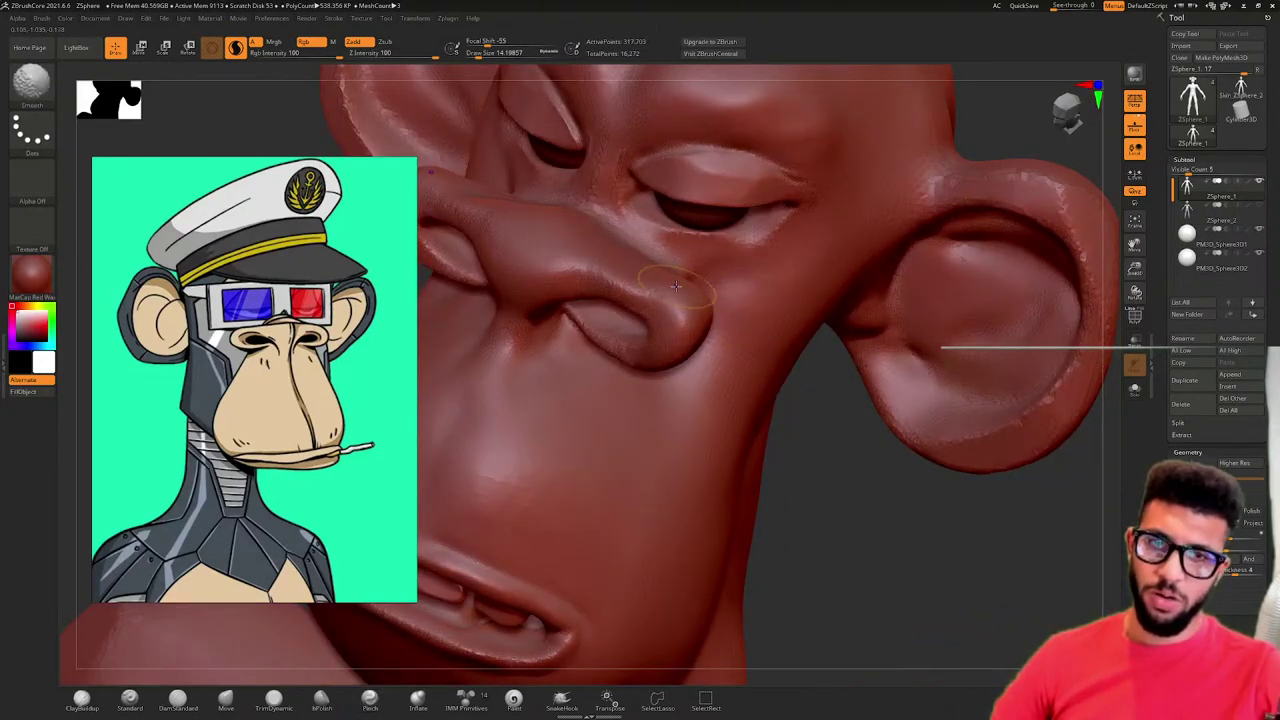
mouse_move(630, 272)
right_down()
mouse_move(598, 272)
mouse_move(676, 262)
mouse_move(592, 276)
mouse_move(642, 352)
right_up()
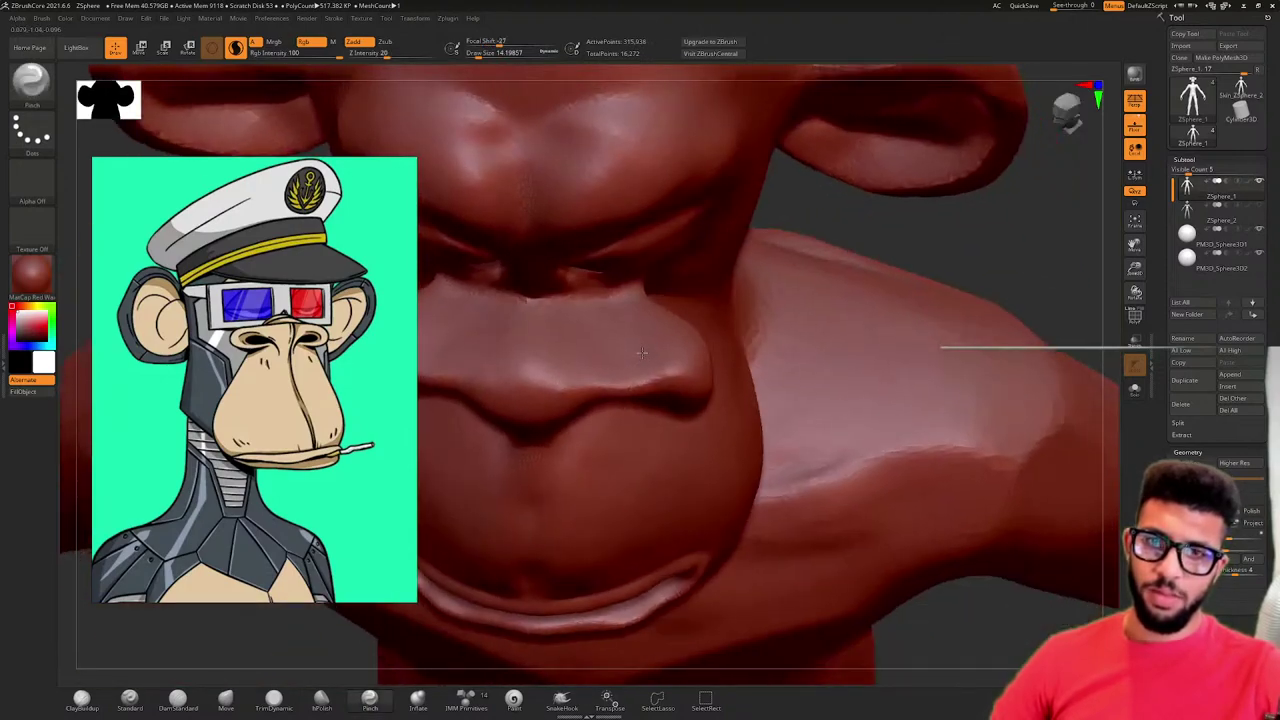
mouse_move(641, 352)
mouse_down()
mouse_move(884, 244)
mouse_move(780, 303)
mouse_up()
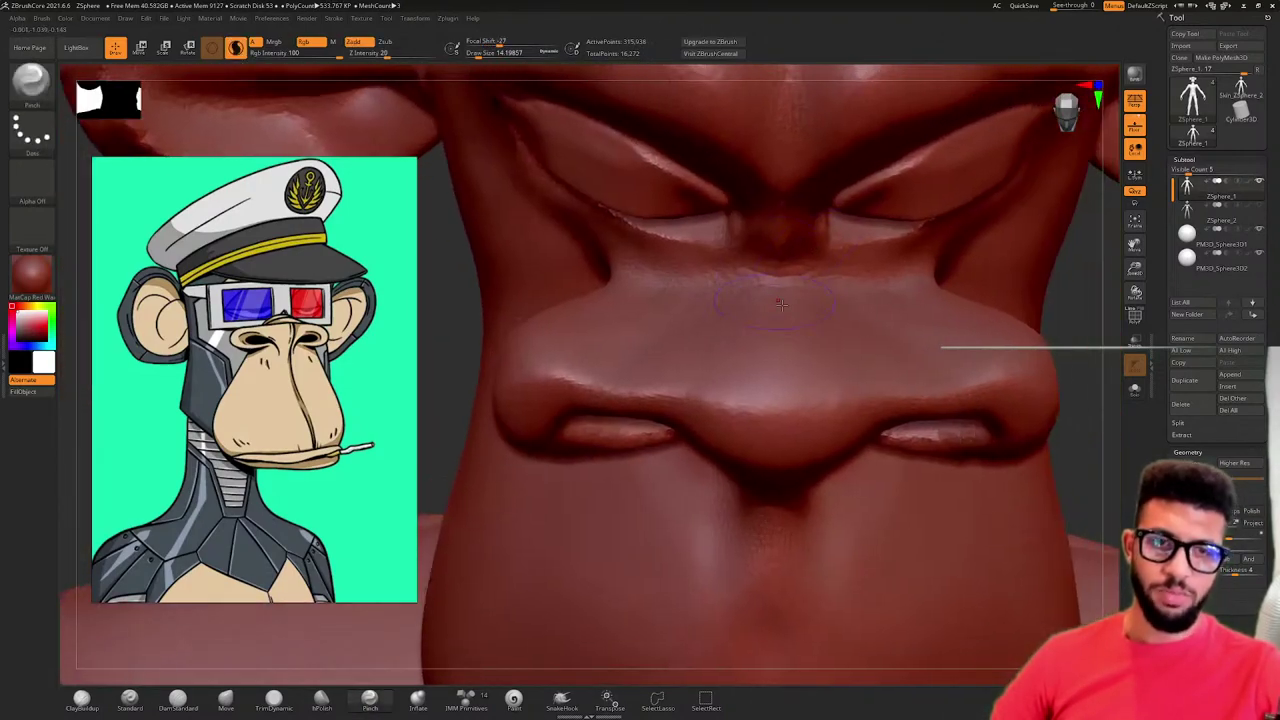
- Carve horizontal wrinkles across the top of the nose bridge with the DamStandard brush at a draw size of about 14, and soften them
click(178, 699)
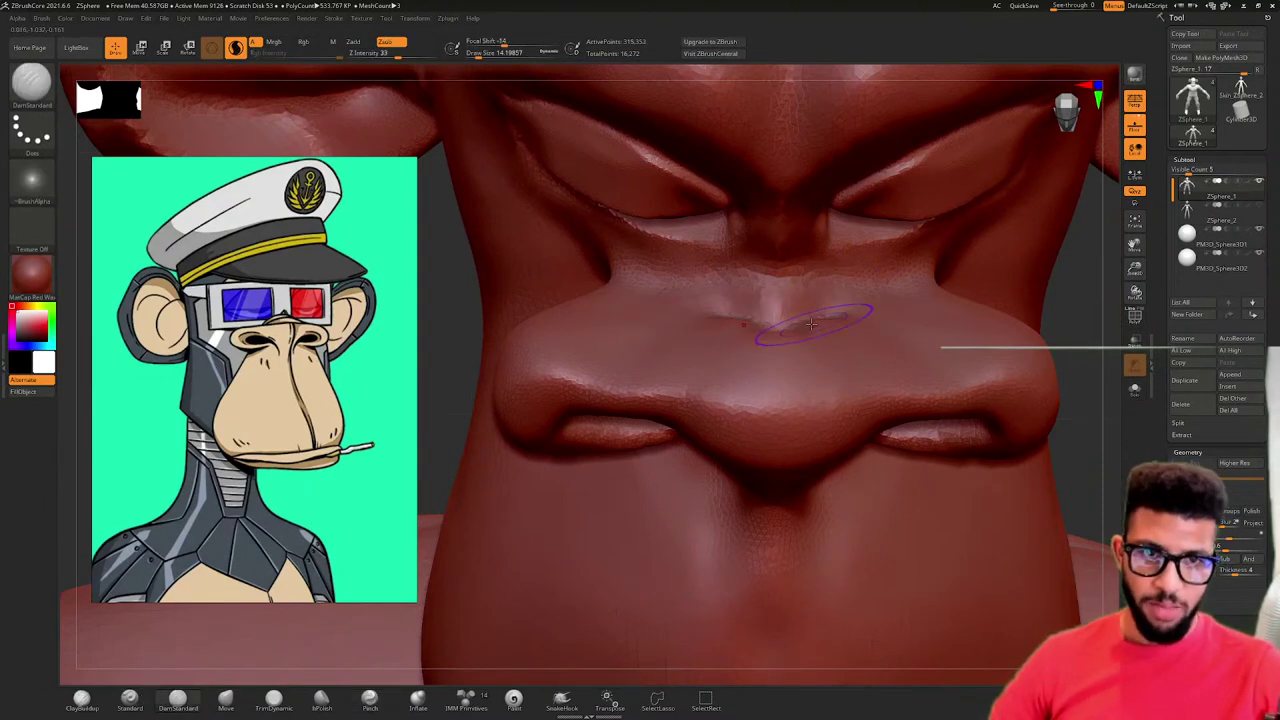
right_drag(795, 318, 850, 316)
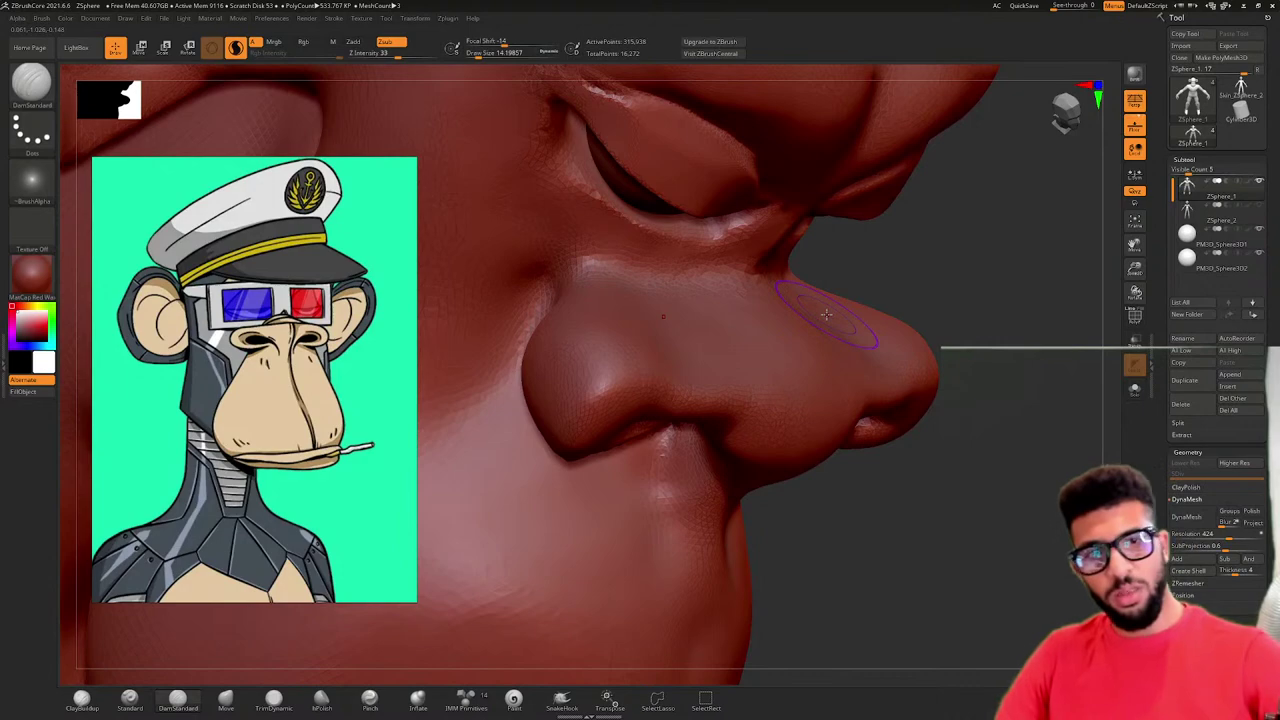
drag(904, 258, 820, 350)
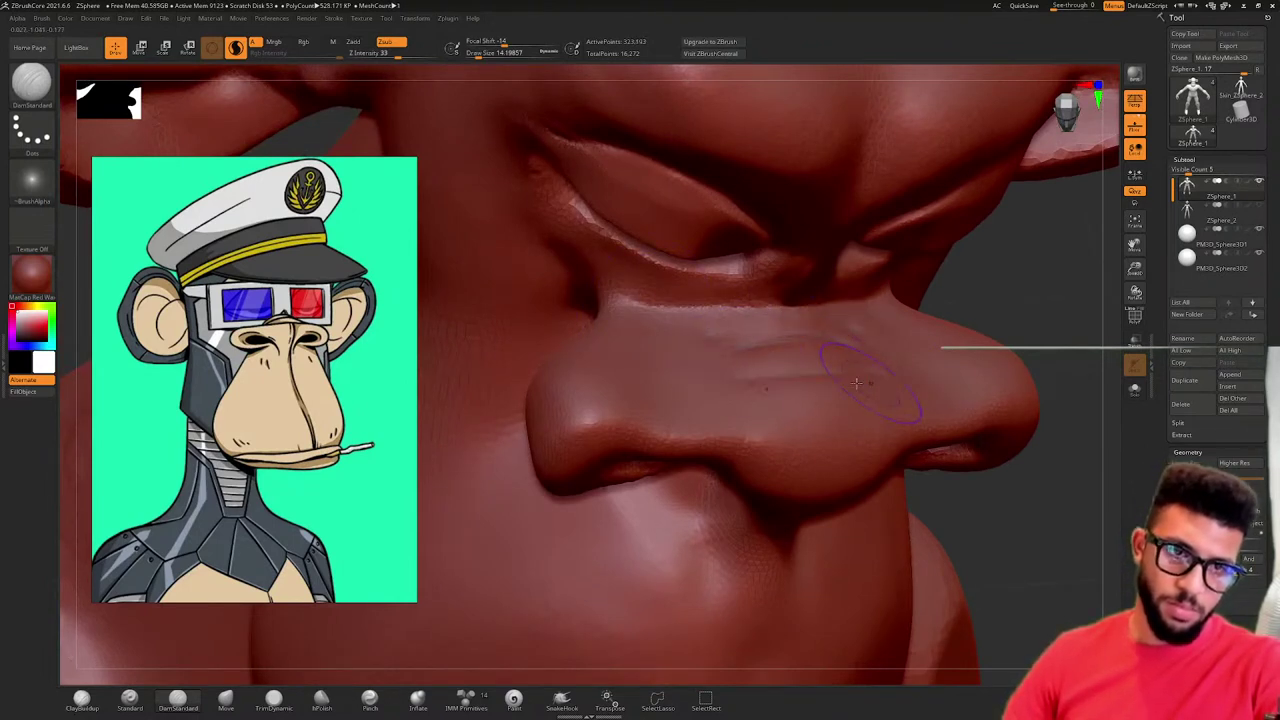
mouse_move(736, 372)
shift+mouse_down()
mouse_move(760, 345)
mouse_move(805, 350)
shift+mouse_up()
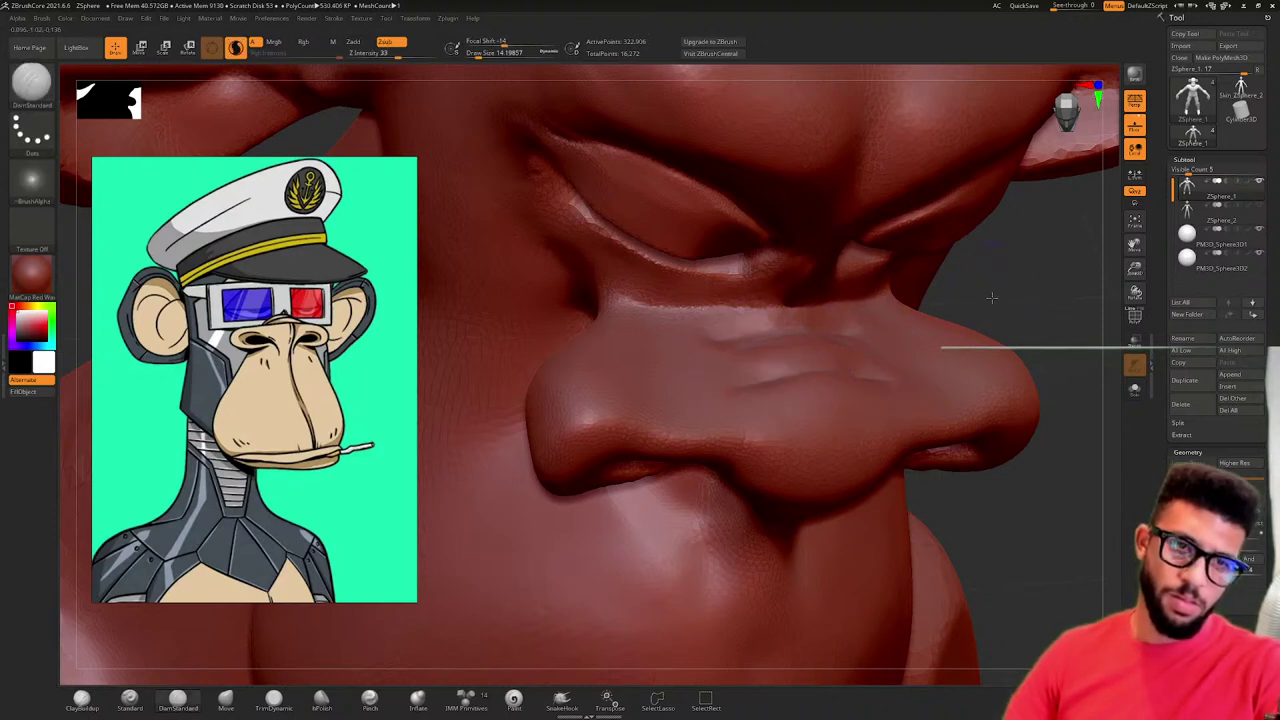
mouse_move(992, 298)
mouse_down()
mouse_move(1017, 283)
mouse_move(985, 290)
mouse_up()
shift+drag(814, 378, 762, 382)
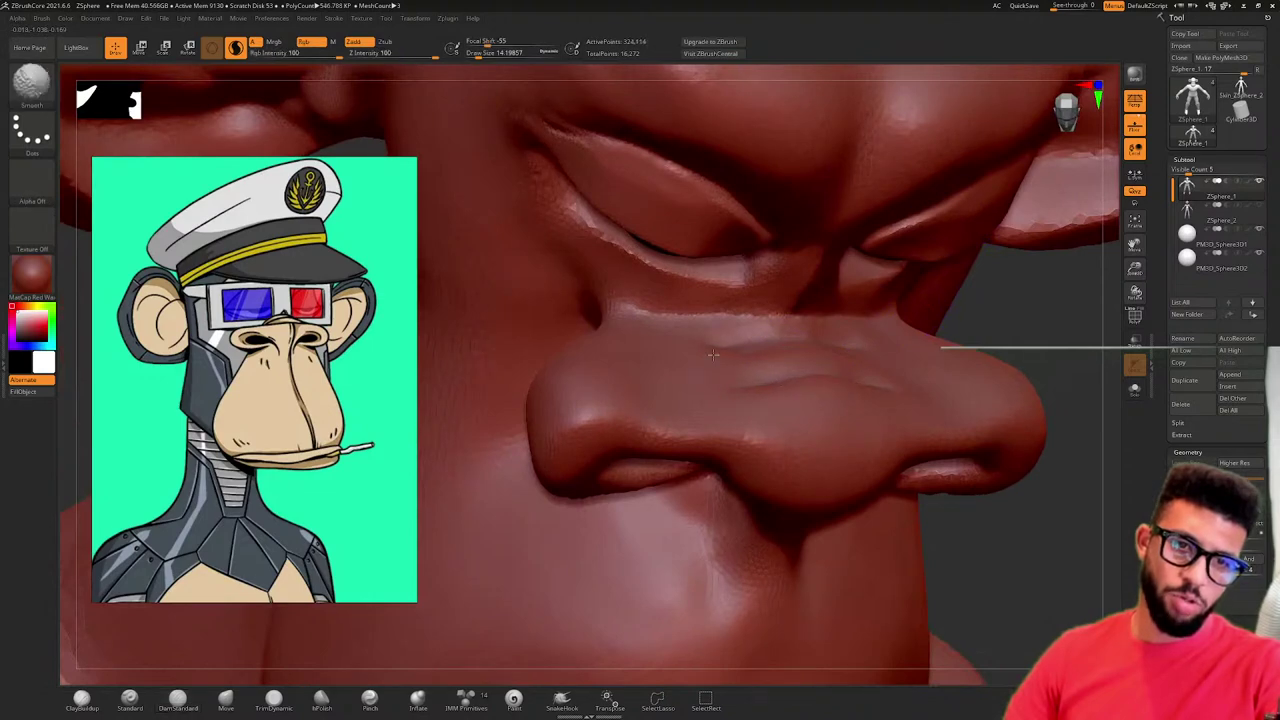
mouse_move(1047, 331)
mouse_down()
mouse_move(935, 335)
mouse_move(1052, 338)
mouse_move(1040, 335)
mouse_up()
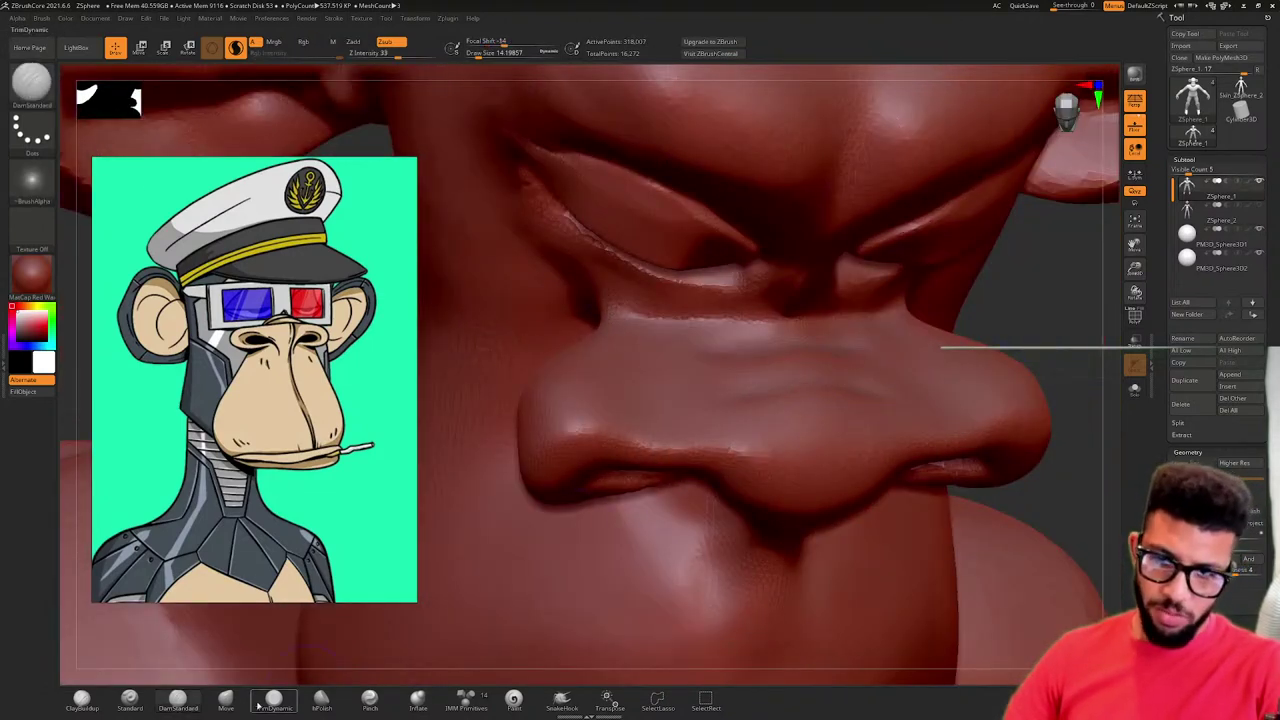
- Sharpen the wrinkles on top of the nose bridge with the Pinch brush at a draw size of about 14
click(380, 704)
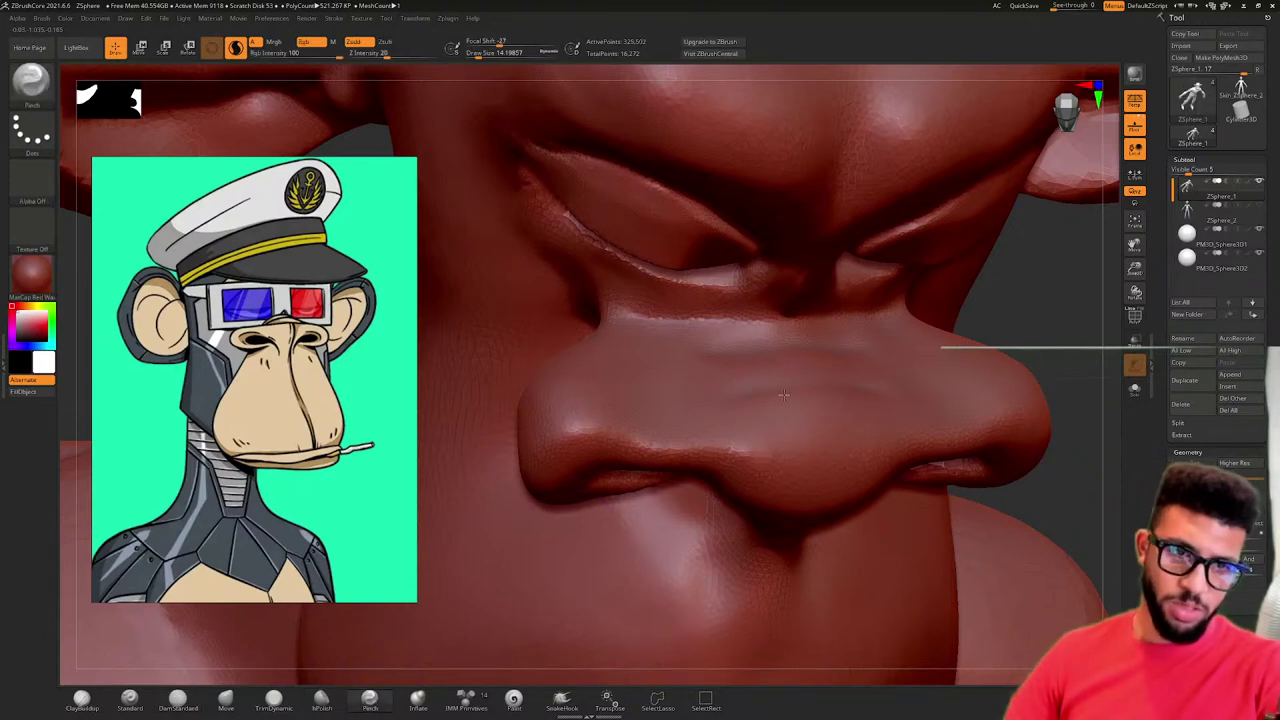
drag(748, 360, 713, 345)
drag(1012, 325, 780, 362)
- Check the whole head and upper body from the front and quick-save the project
mouse_move(914, 287)
right_down()
mouse_move(1040, 290)
mouse_move(1075, 345)
mouse_move(903, 363)
right_up()
mouse_move(902, 362)
mouse_down()
mouse_move(885, 352)
mouse_move(983, 384)
mouse_move(860, 346)
mouse_move(913, 344)
mouse_up()
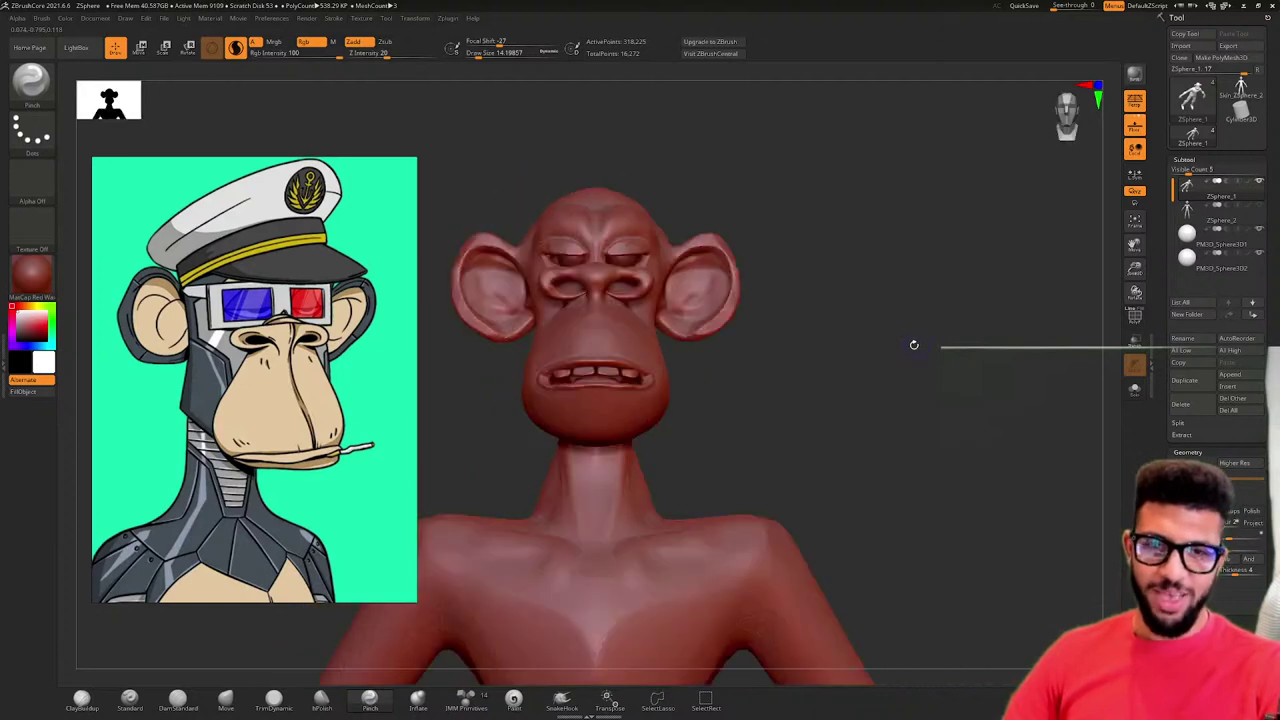
click(1026, 6)
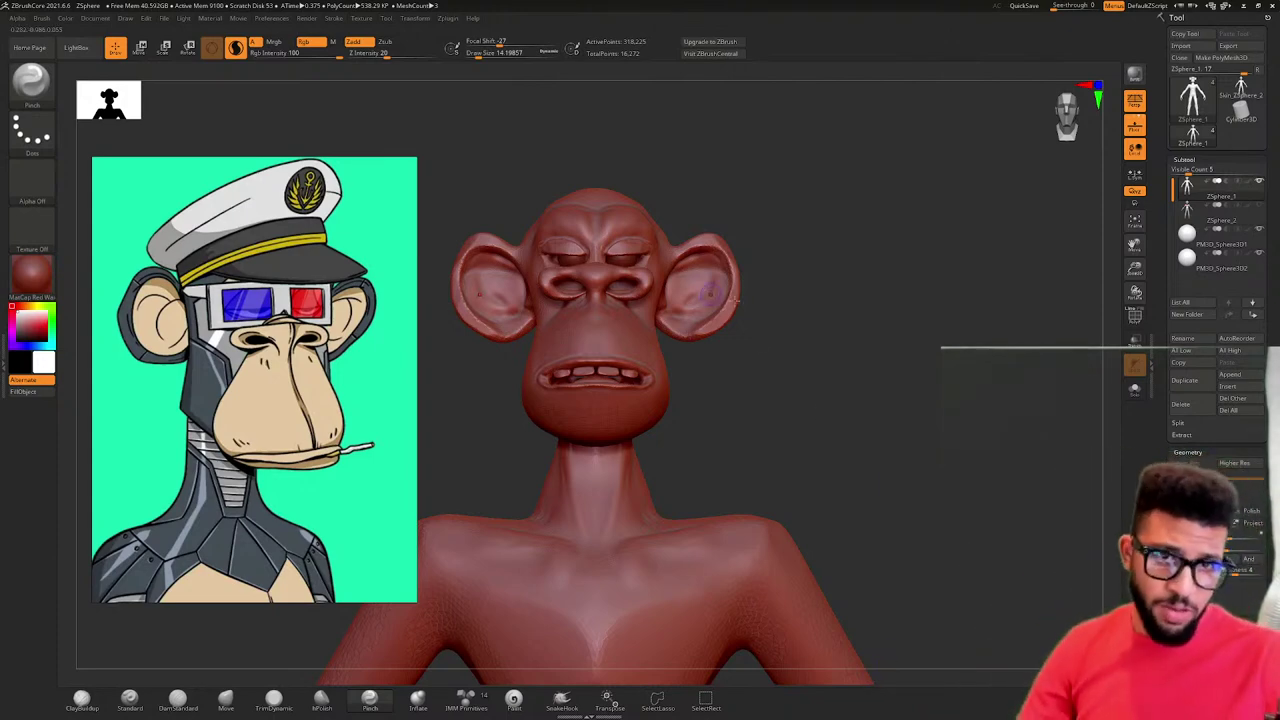
- Look through the reference board for the rear view of the ape in the hat and examine its head and neck
mouse_move(768, 345)
mouse_down()
mouse_move(724, 356)
mouse_move(767, 364)
mouse_move(682, 364)
mouse_move(696, 360)
mouse_move(654, 344)
mouse_up()
scroll(178, 366, down, 6)
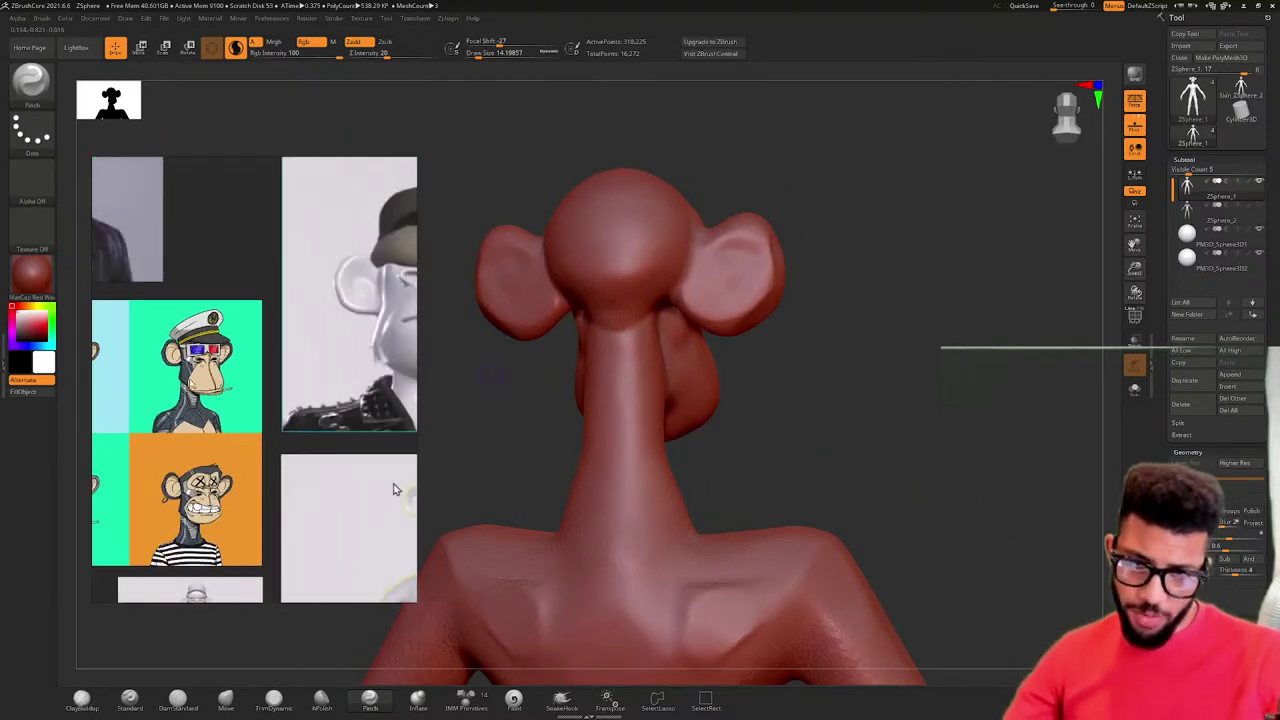
scroll(357, 500, down, 3)
scroll(203, 295, up, 5)
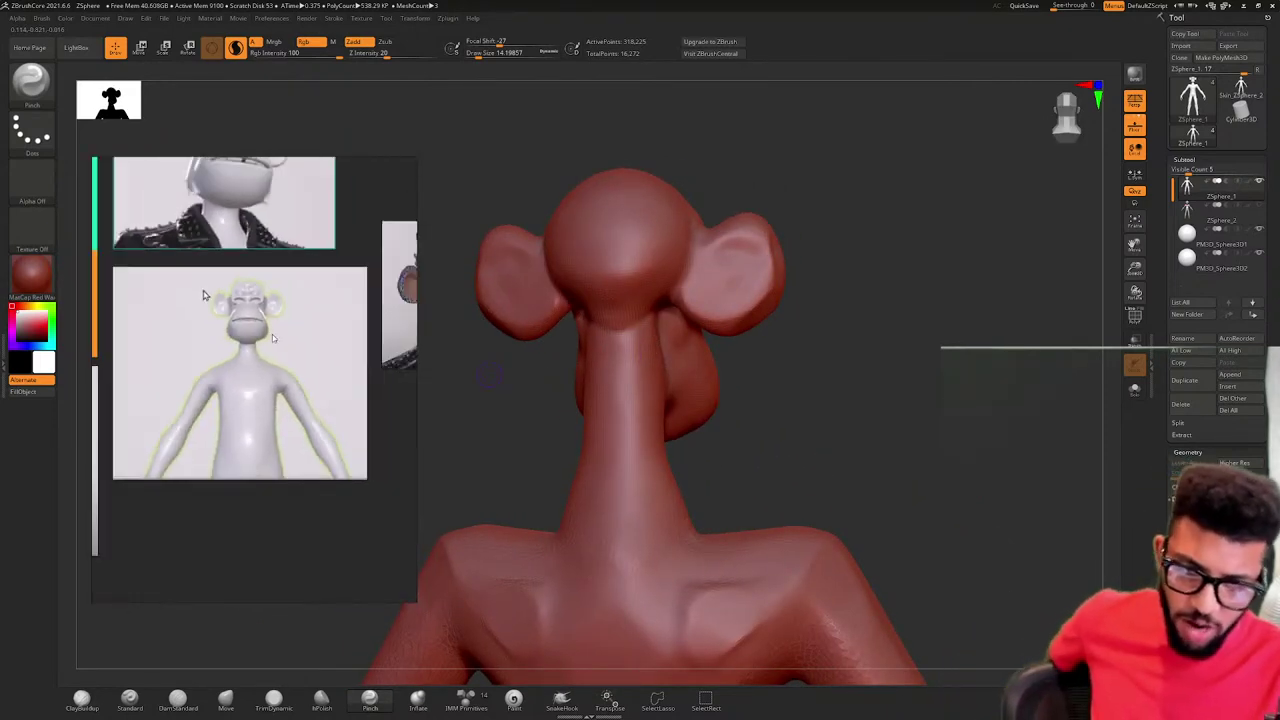
scroll(270, 316, down, 4)
scroll(330, 320, up, 5)
middle_drag(240, 320, 697, 330)
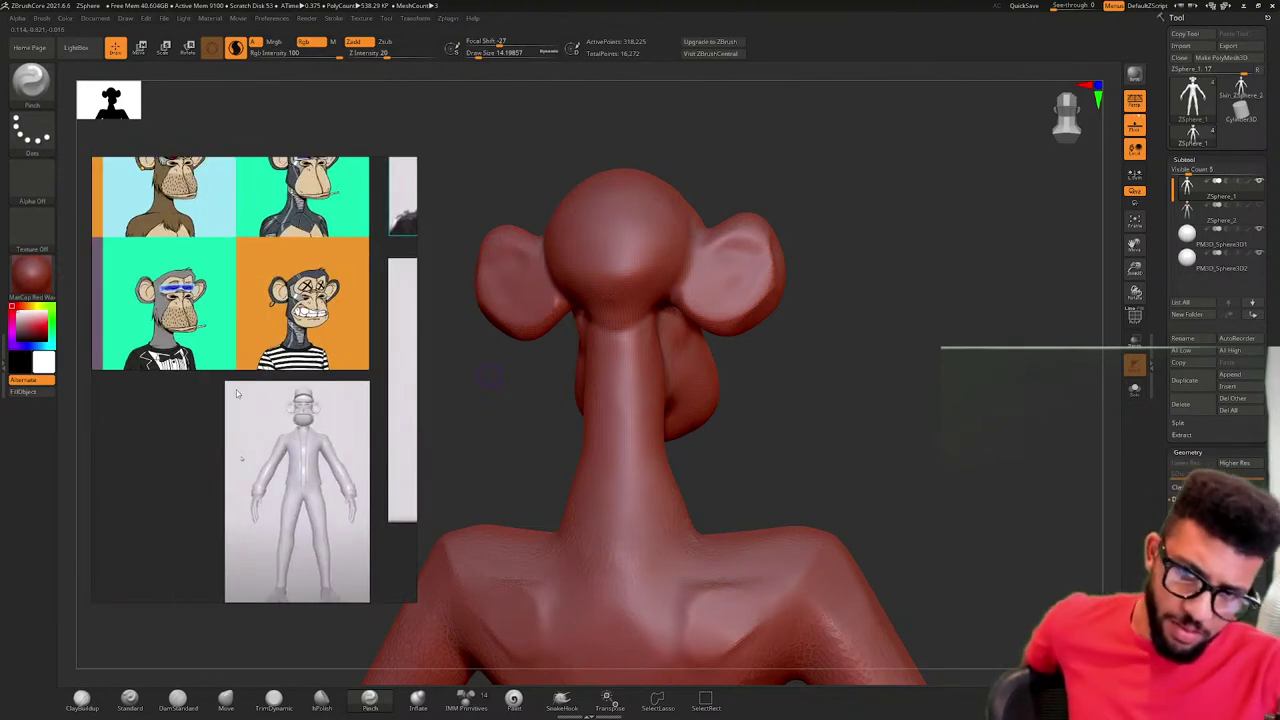
scroll(241, 459, down, 2)
scroll(228, 370, up, 6)
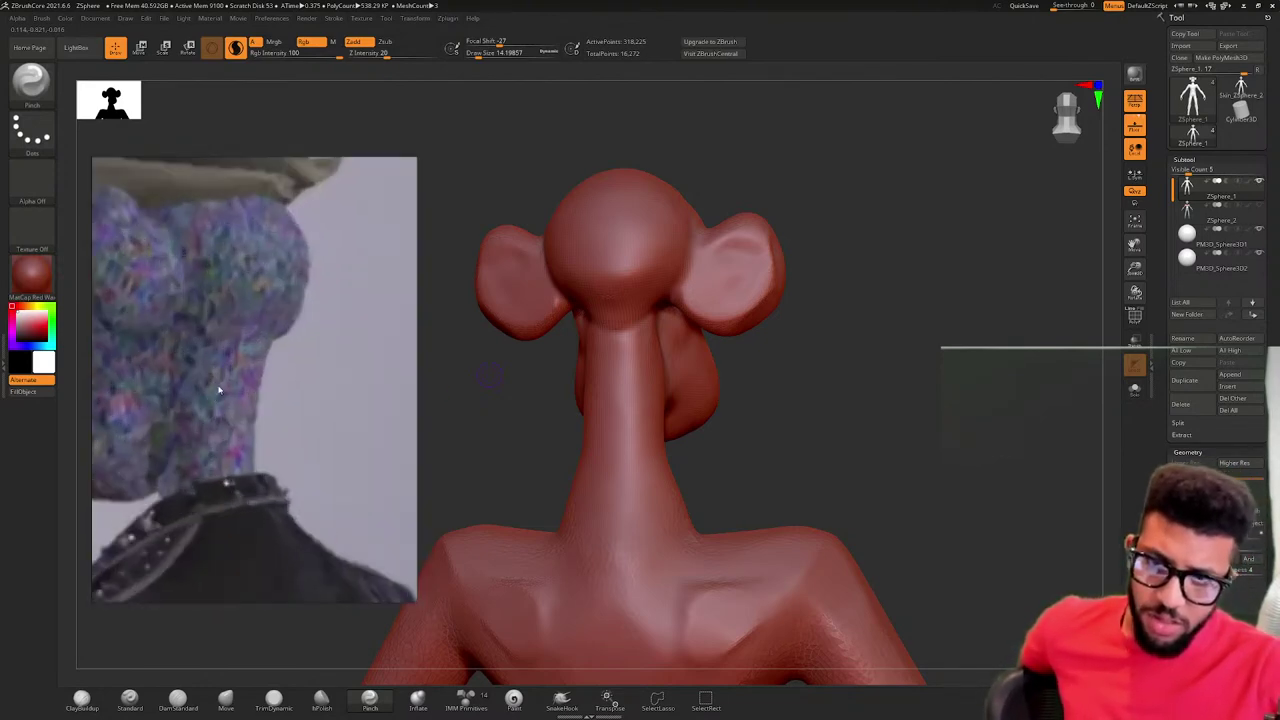
scroll(228, 370, down, 4)
mouse_move(275, 357)
right_down()
mouse_move(265, 363)
mouse_move(294, 351)
right_up()
- Compare the back of the model's head, ears and neck with the rear-view reference from a matching three-quarter angle
mouse_move(709, 354)
mouse_down()
mouse_move(843, 357)
mouse_move(824, 367)
mouse_up()
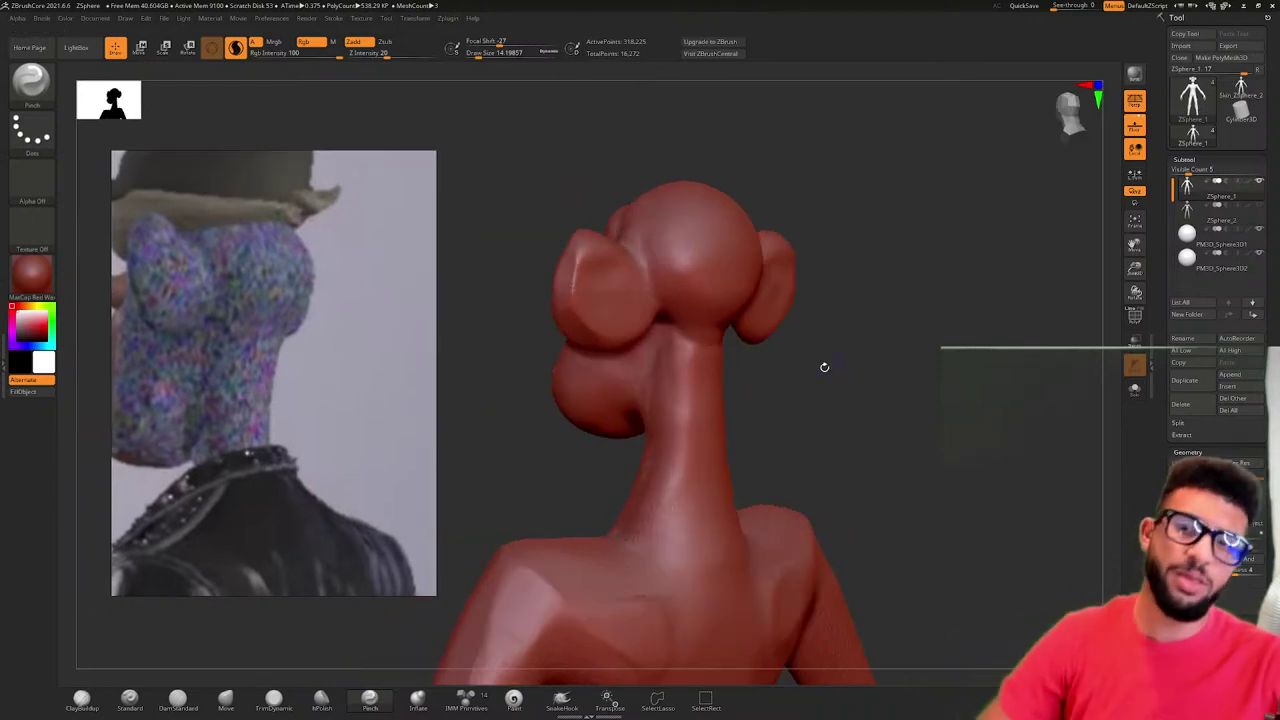
mouse_move(303, 371)
middle_down()
mouse_move(383, 360)
mouse_move(385, 390)
middle_up()
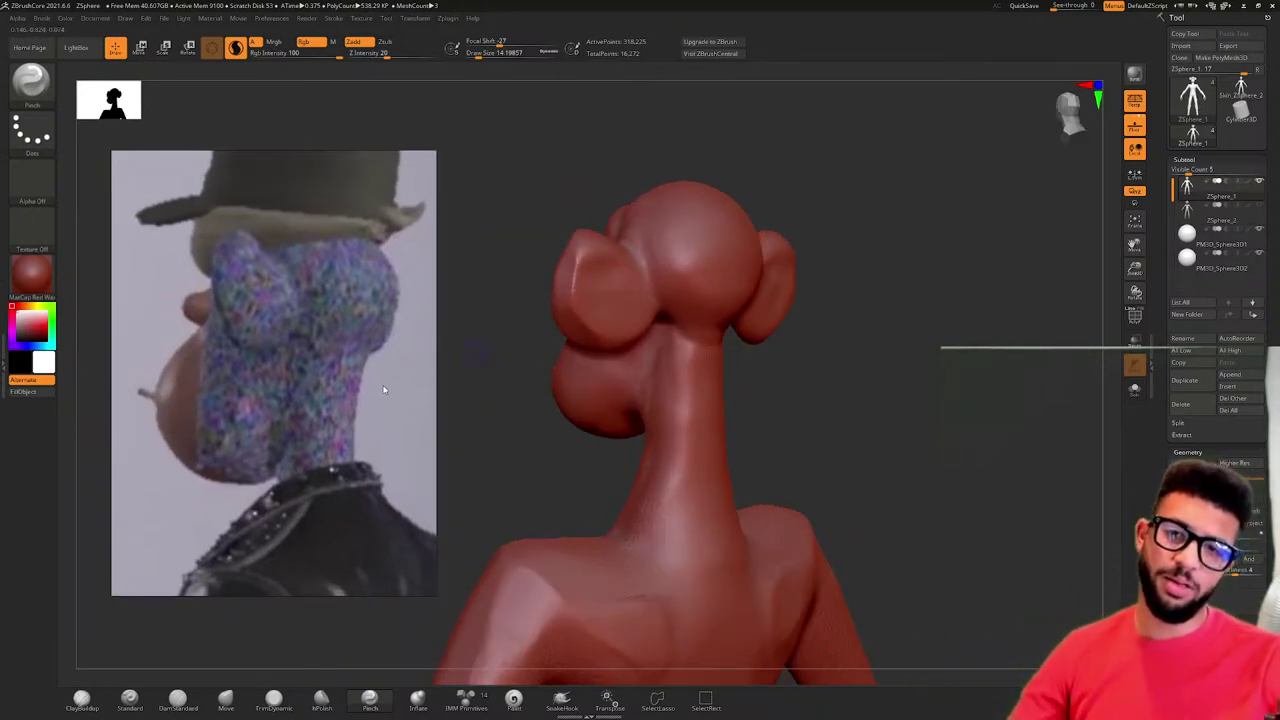
mouse_move(766, 394)
mouse_down()
mouse_move(829, 396)
mouse_move(866, 374)
mouse_move(764, 356)
mouse_move(809, 345)
mouse_up()
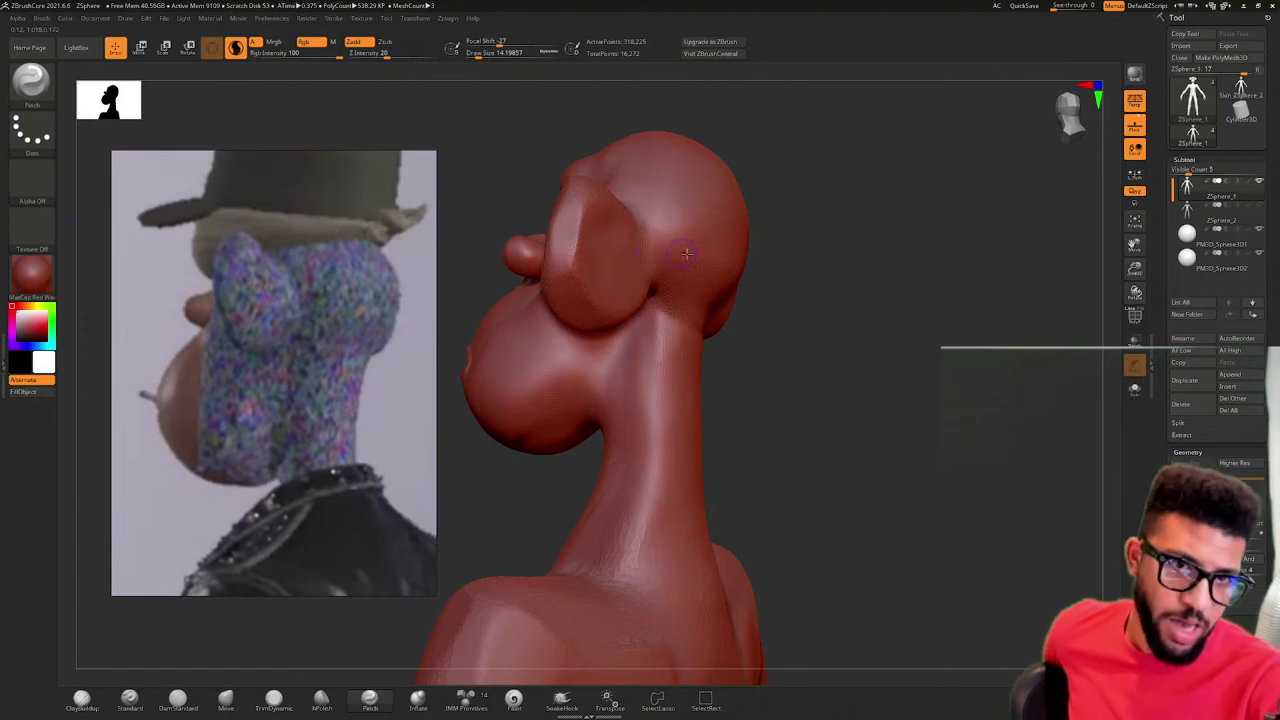
scroll(680, 265, down, 3)
ctrl+right_drag(708, 306, 716, 366)
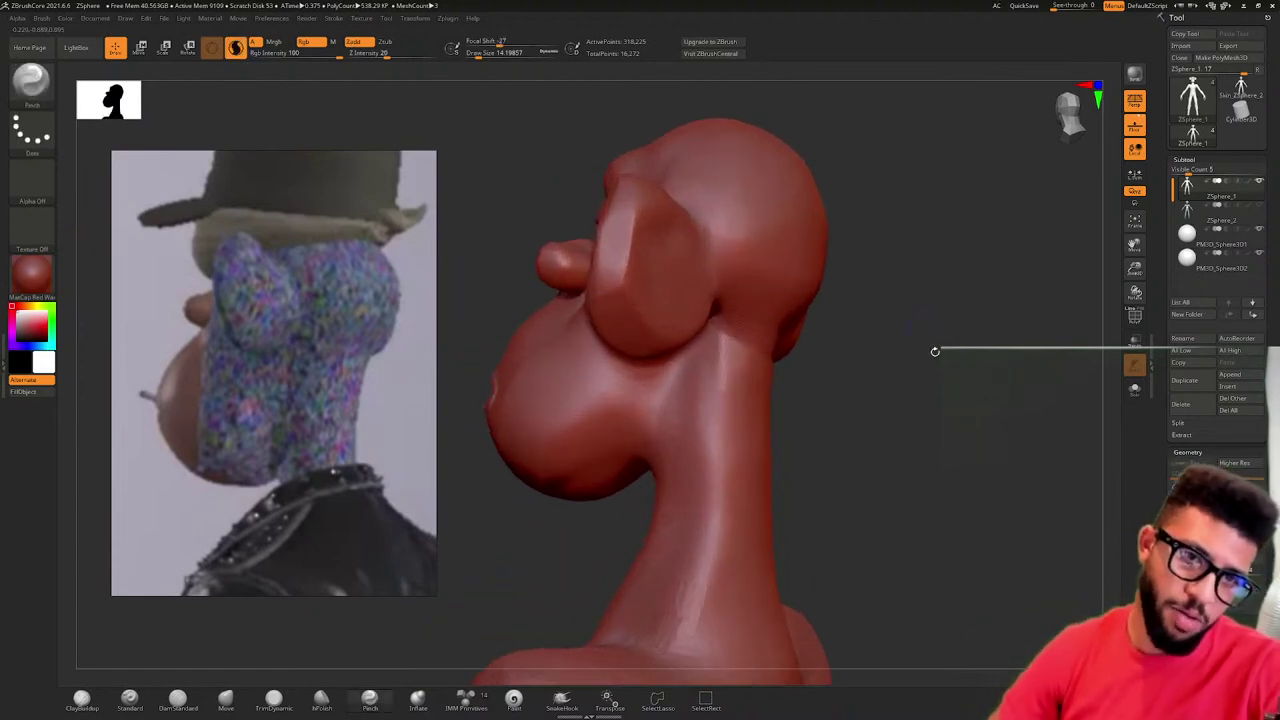
- Build up volume on the lower back of the head behind the ear with the ClayBuildup brush at a draw size of about 35
mouse_move(934, 349)
mouse_down()
mouse_move(973, 344)
mouse_move(836, 349)
mouse_up()
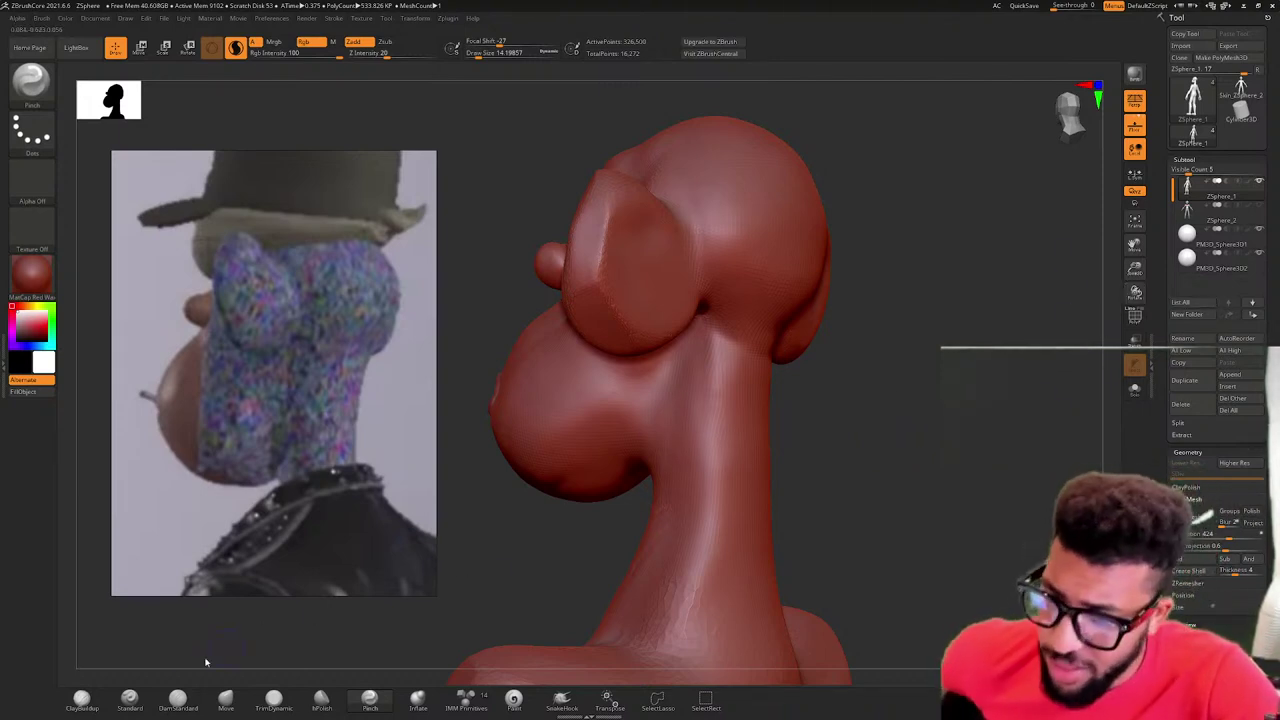
click(82, 699)
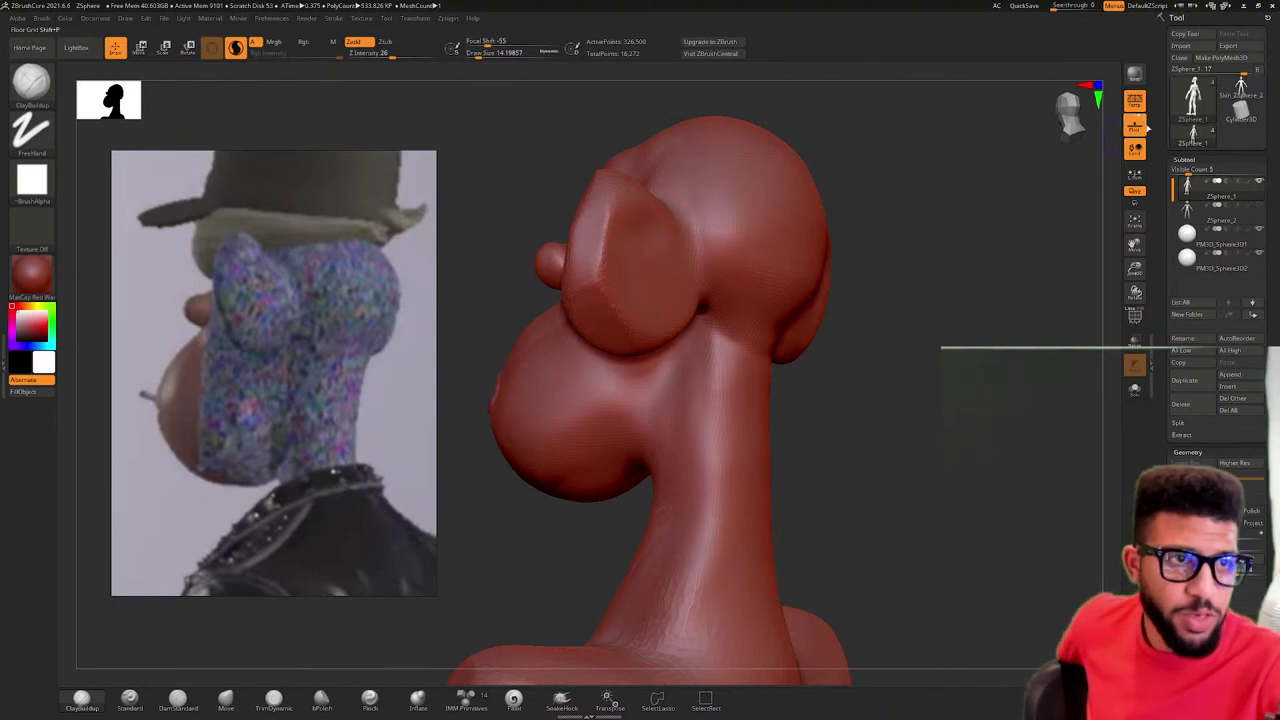
key(space)
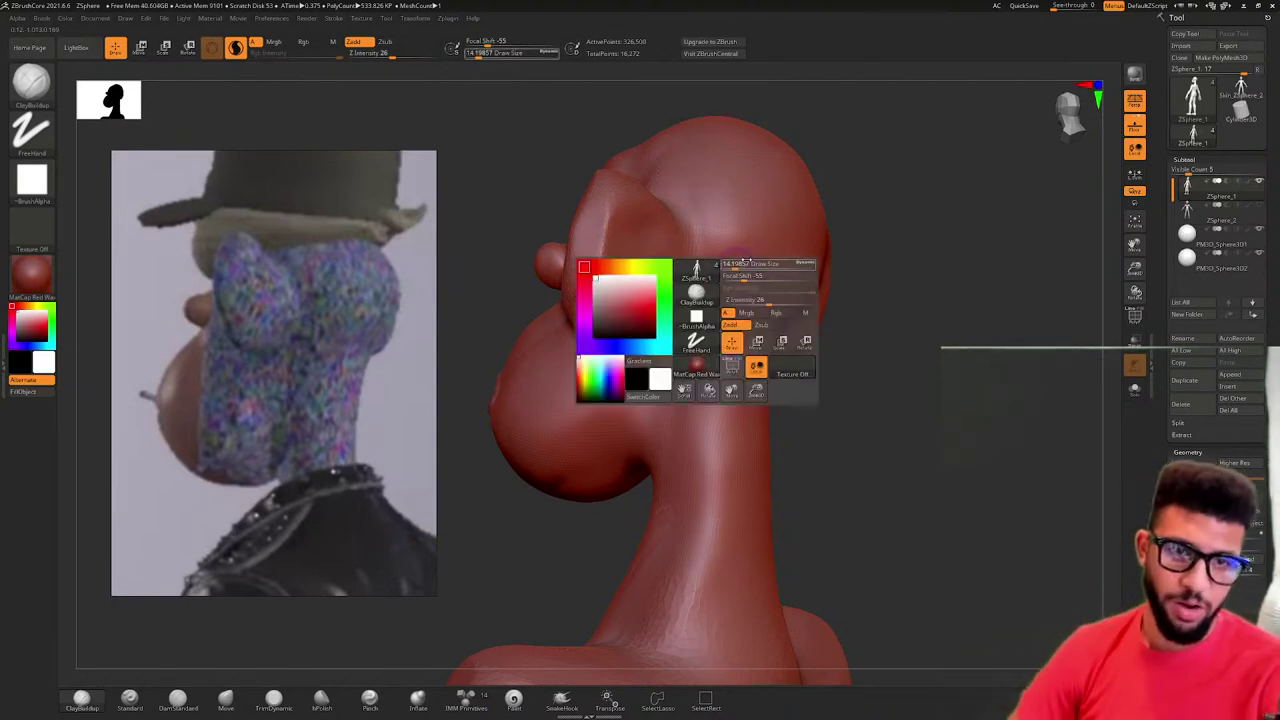
drag(740, 268, 785, 298)
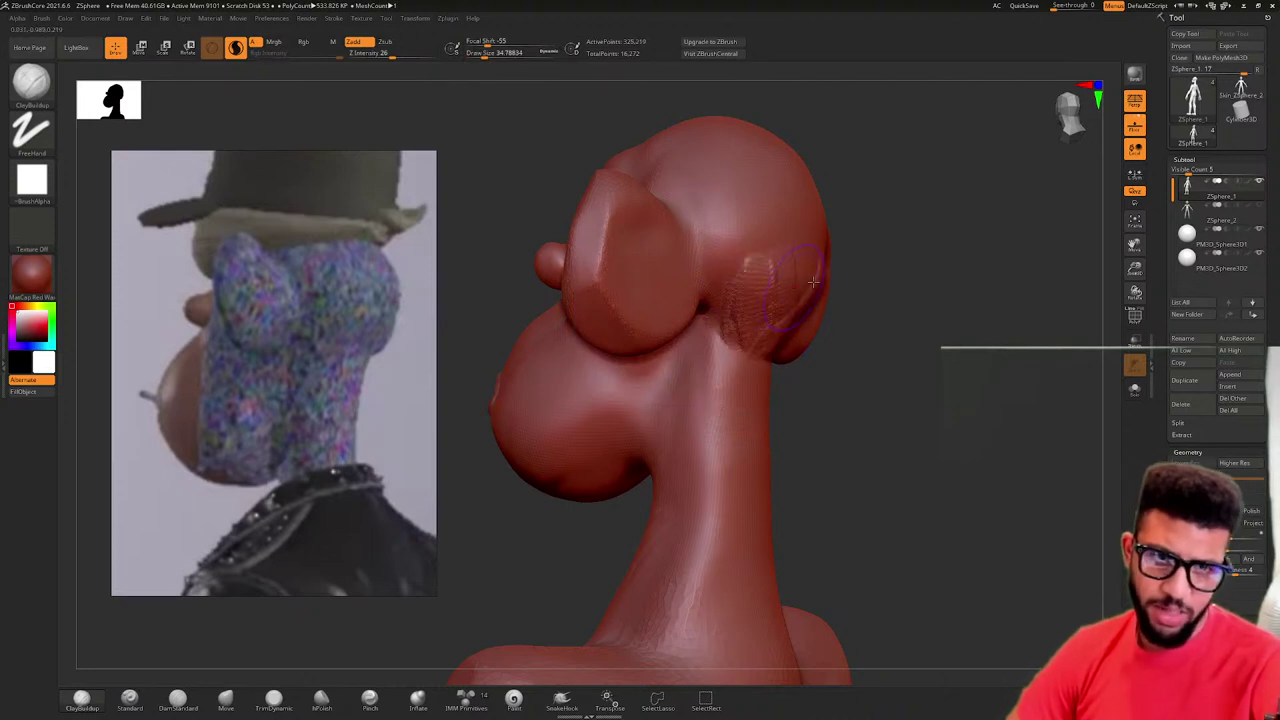
- Build up the nape just below the skull with ClayBuildup strokes and smooth them into the neck
drag(734, 334, 732, 422)
drag(757, 290, 753, 397)
shift+drag(766, 272, 759, 270)
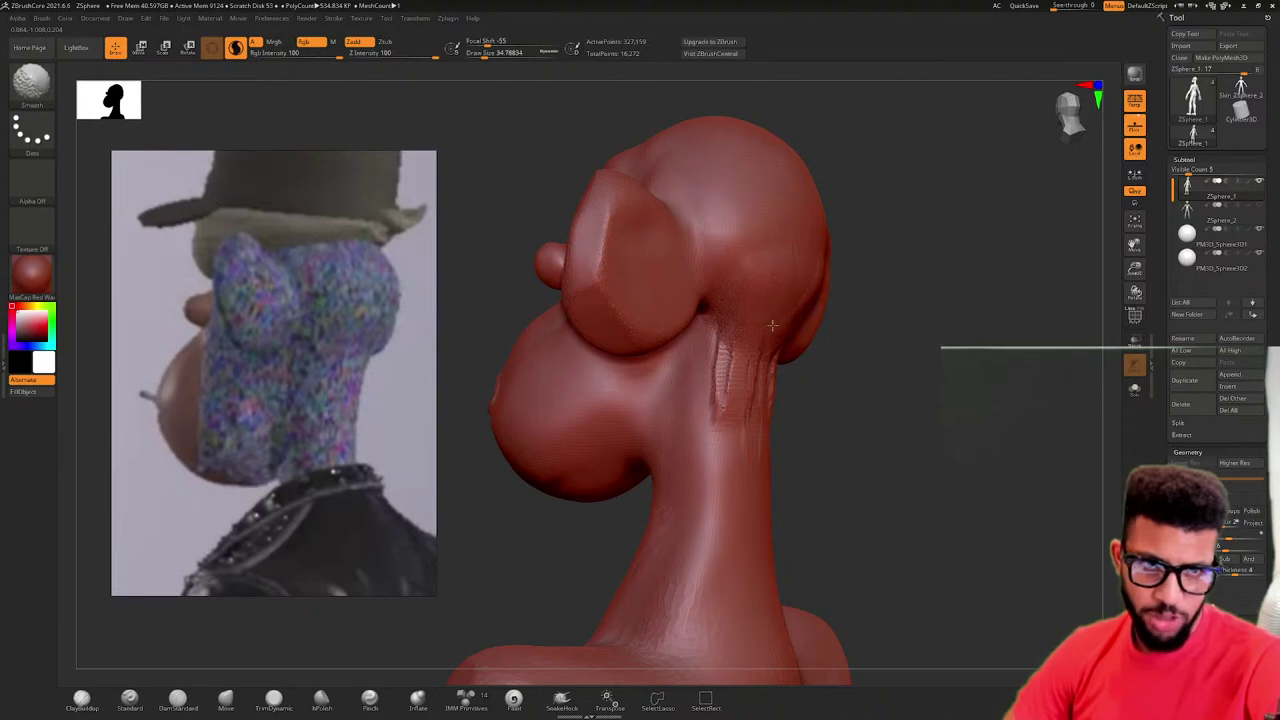
mouse_move(853, 289)
mouse_down()
mouse_move(911, 249)
mouse_move(970, 246)
mouse_up()
shift+drag(813, 370, 782, 374)
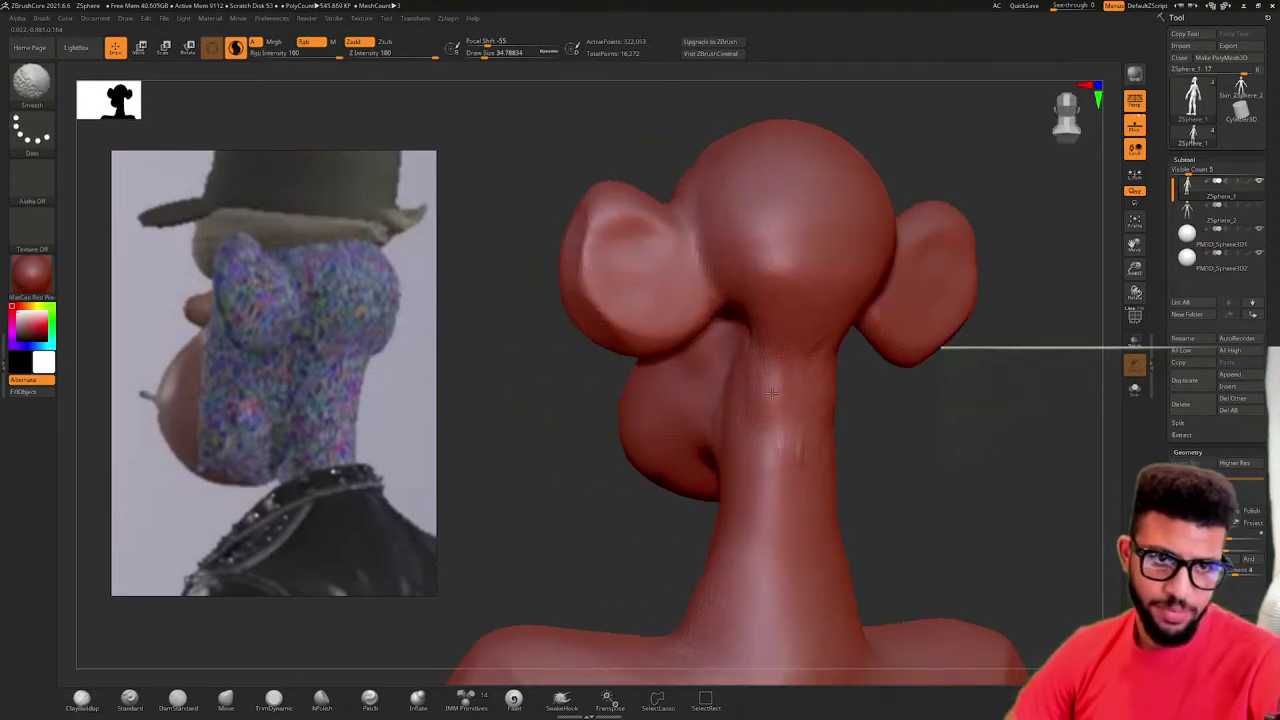
- Add ClayBuildup volume to the back of the head and smooth it into a rounded skull
mouse_move(908, 163)
mouse_down()
mouse_move(986, 157)
mouse_move(915, 176)
mouse_up()
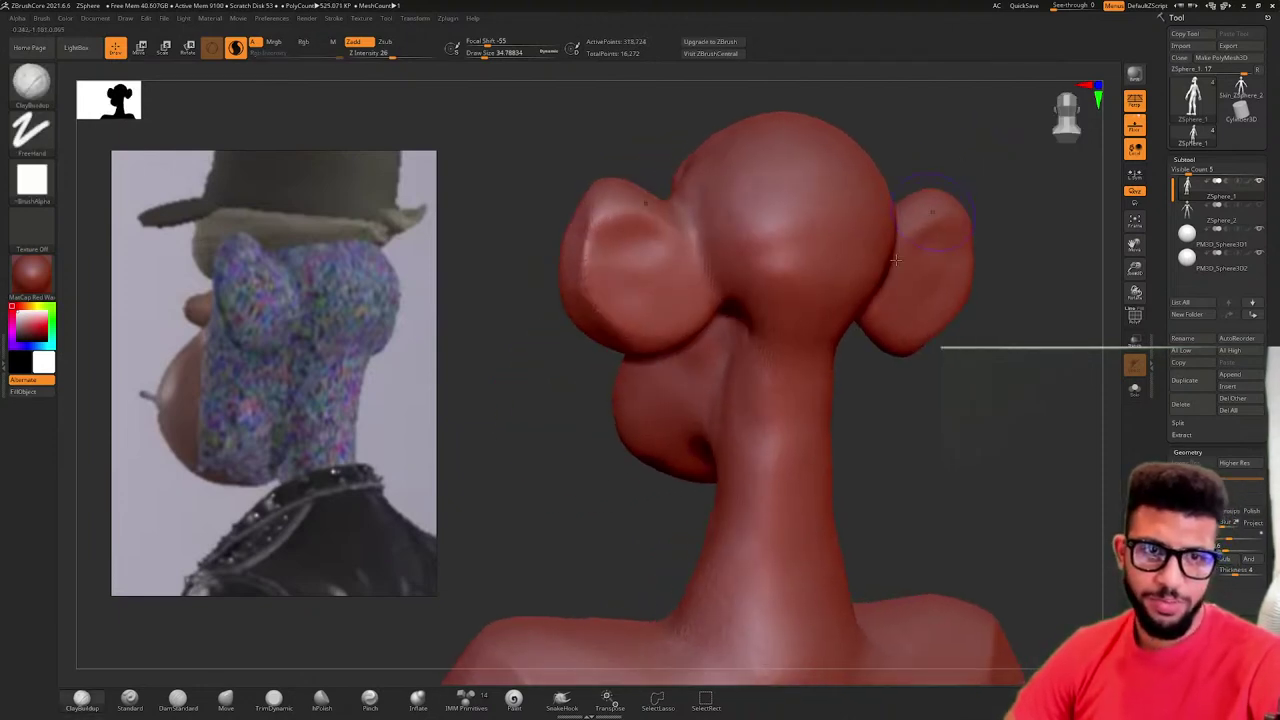
drag(752, 226, 794, 272)
shift+drag(778, 204, 775, 276)
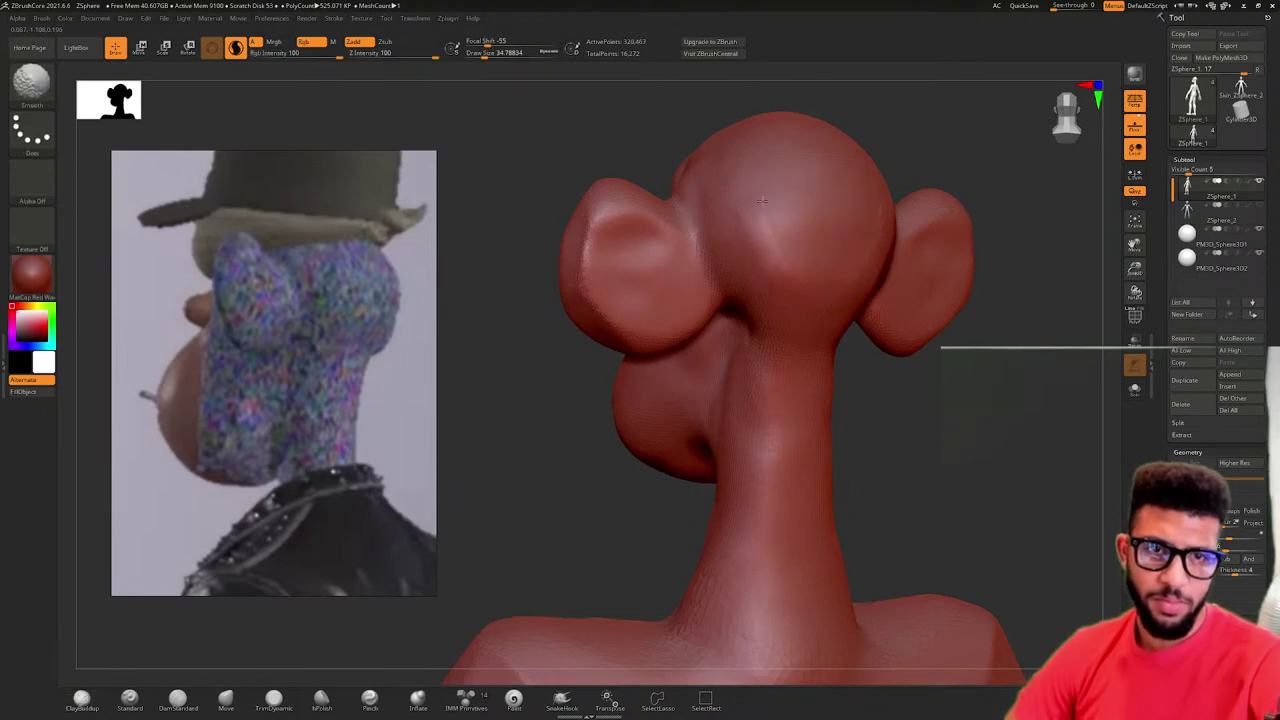
mouse_move(914, 143)
mouse_down()
mouse_move(963, 166)
mouse_move(980, 291)
mouse_move(976, 243)
mouse_move(951, 266)
mouse_move(805, 230)
mouse_move(806, 320)
mouse_up()
shift+drag(800, 272, 824, 245)
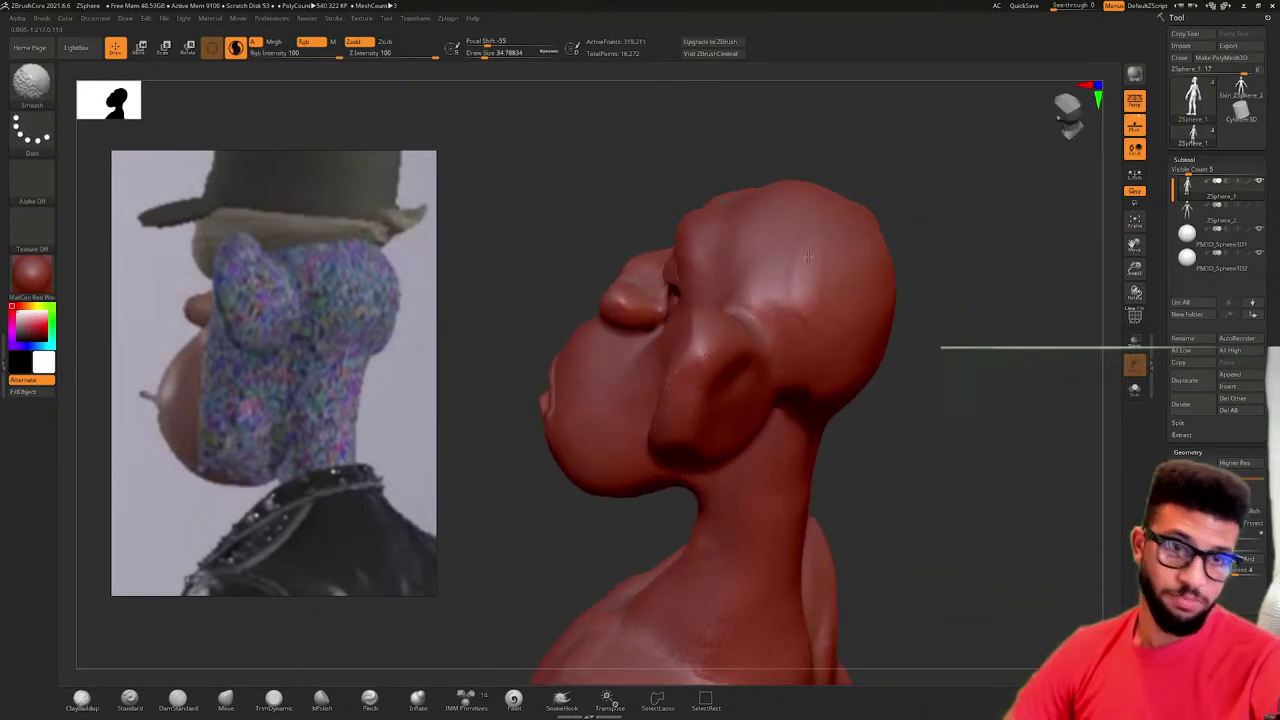
mouse_move(980, 347)
mouse_down()
mouse_move(960, 342)
mouse_move(991, 334)
mouse_move(920, 305)
mouse_up()
mouse_move(868, 256)
mouse_down()
mouse_move(895, 308)
mouse_move(945, 336)
mouse_up()
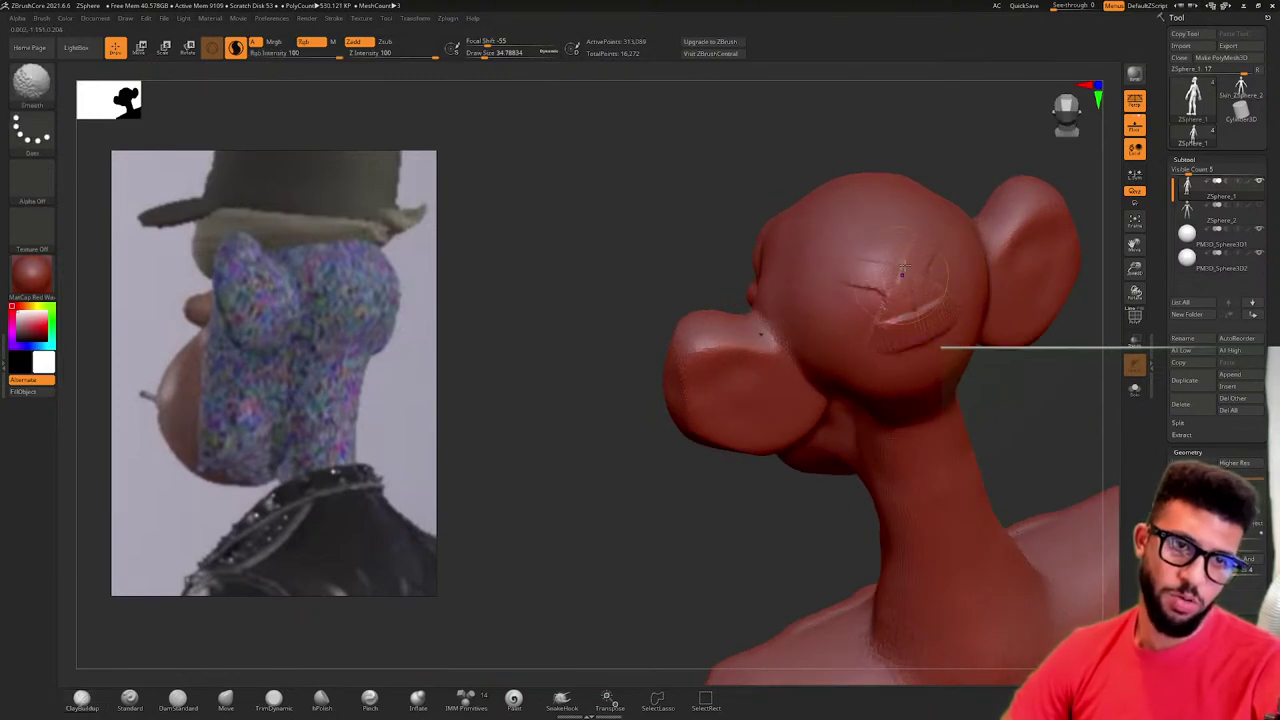
shift+drag(870, 295, 897, 268)
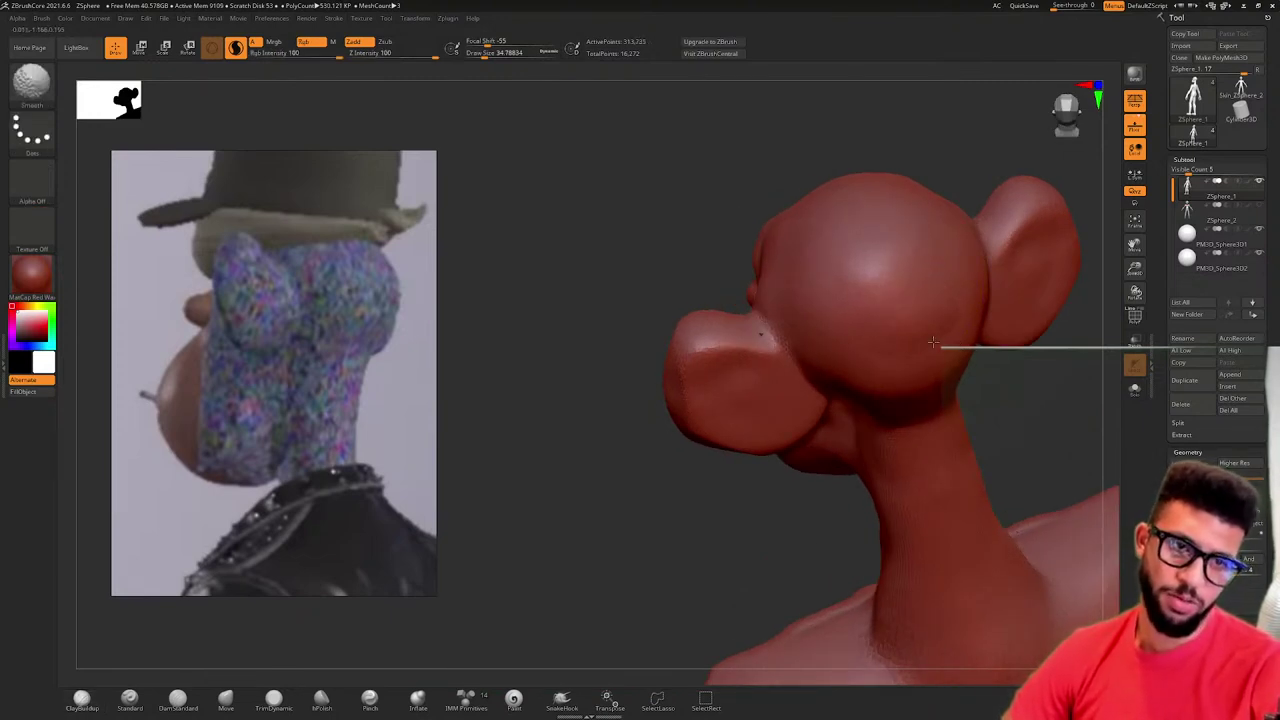
- Build up and smooth the upper back between the shoulders and the side of the neck base
drag(671, 237, 841, 225)
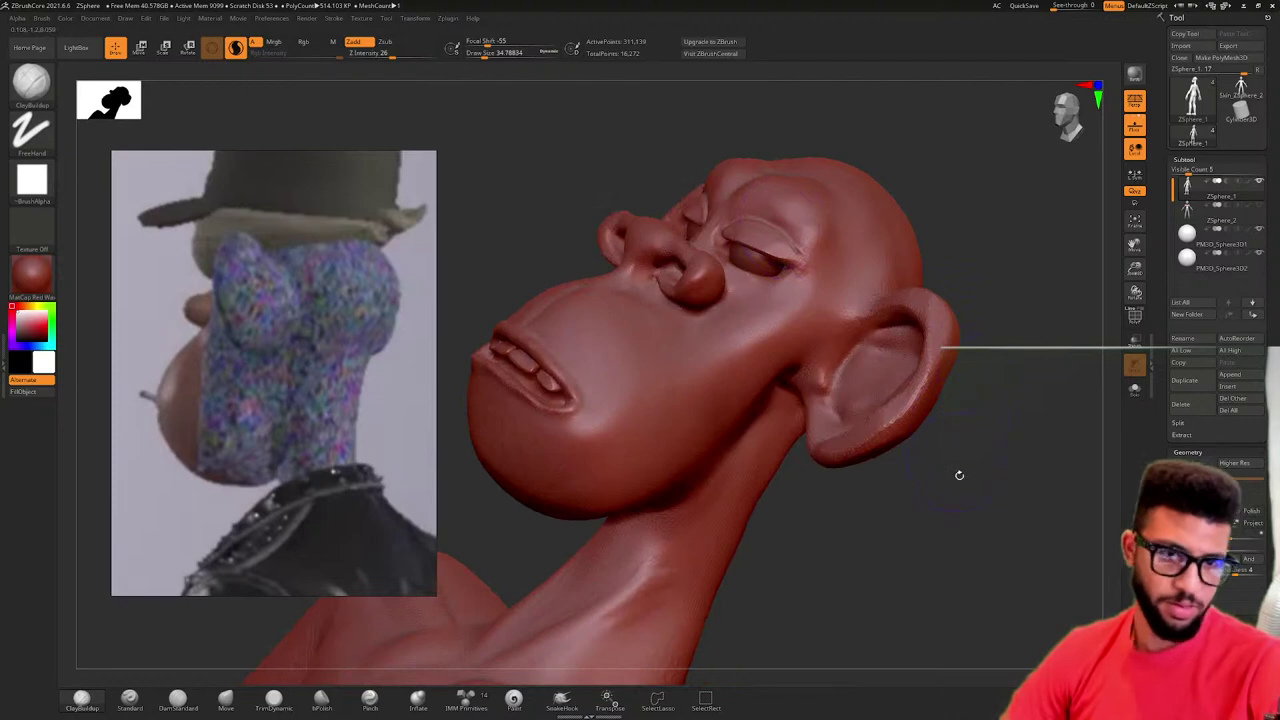
mouse_move(959, 475)
mouse_down()
mouse_move(943, 306)
mouse_move(914, 434)
mouse_move(926, 411)
mouse_move(889, 286)
mouse_move(935, 356)
mouse_up()
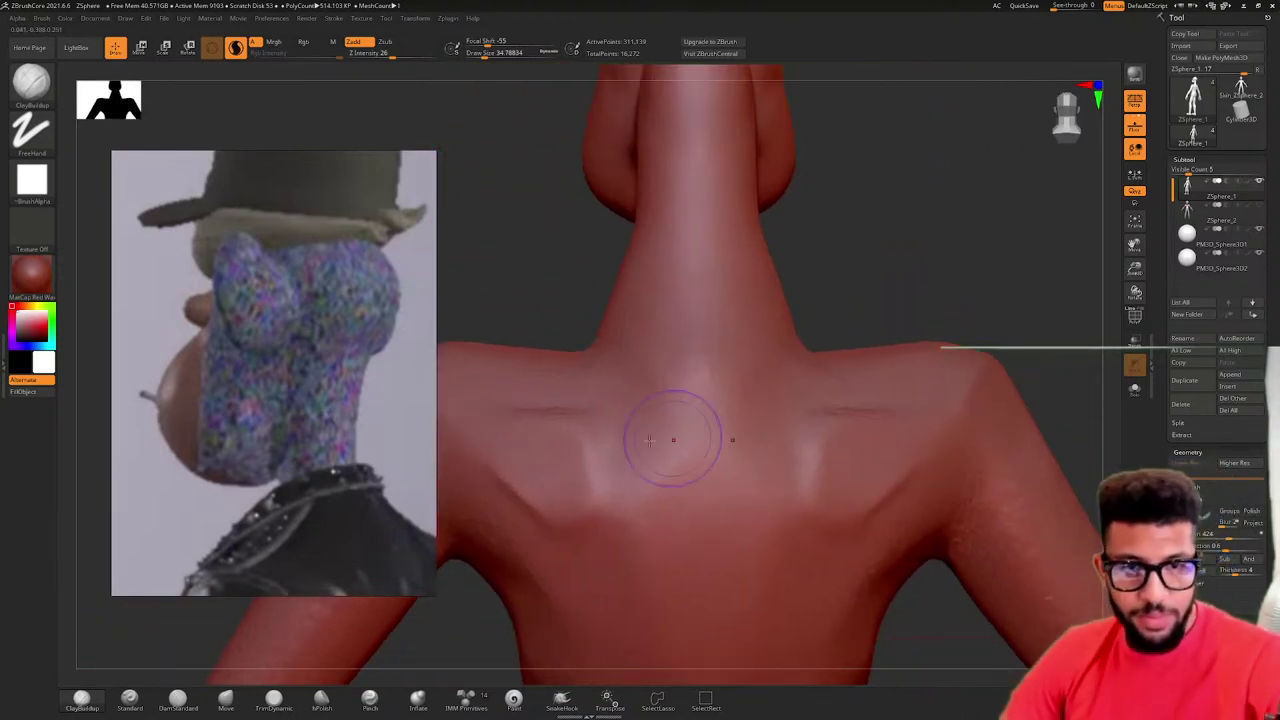
mouse_move(780, 415)
shift+mouse_down()
mouse_move(850, 404)
mouse_move(822, 398)
shift+mouse_up()
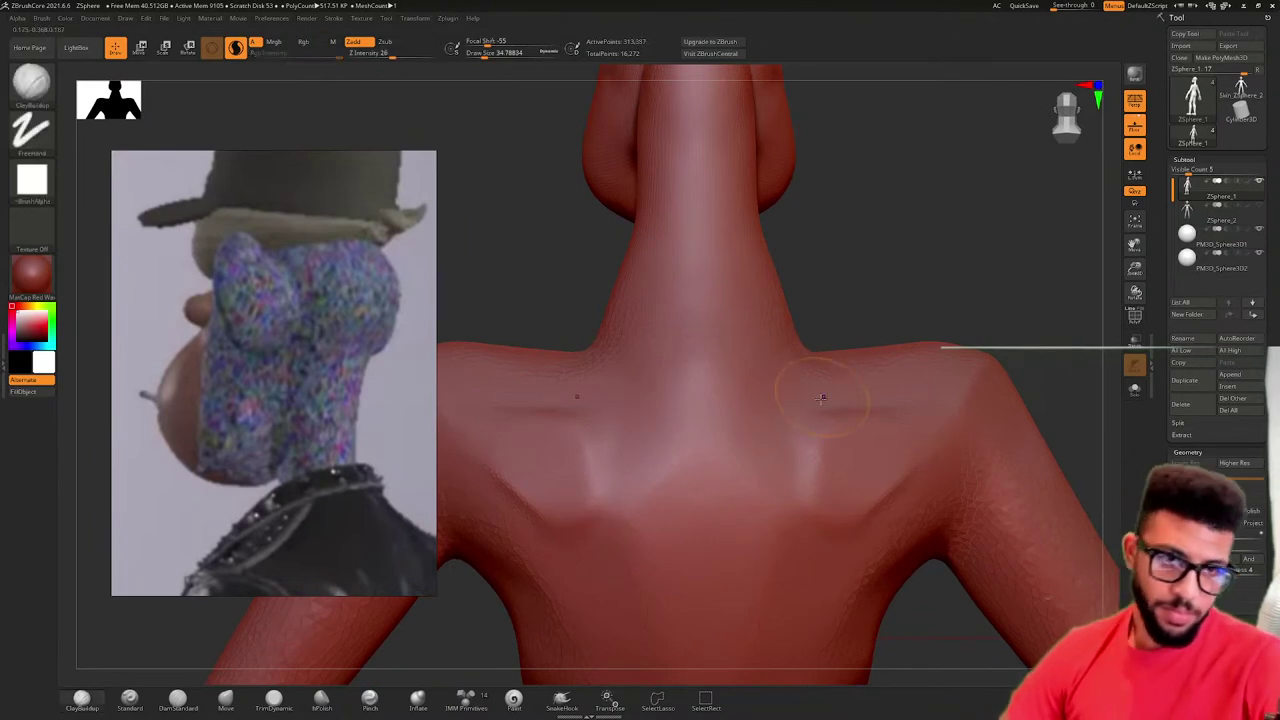
mouse_move(900, 334)
mouse_down()
mouse_move(943, 306)
mouse_move(979, 321)
mouse_move(797, 266)
mouse_move(857, 366)
mouse_move(951, 323)
mouse_move(770, 436)
mouse_up()
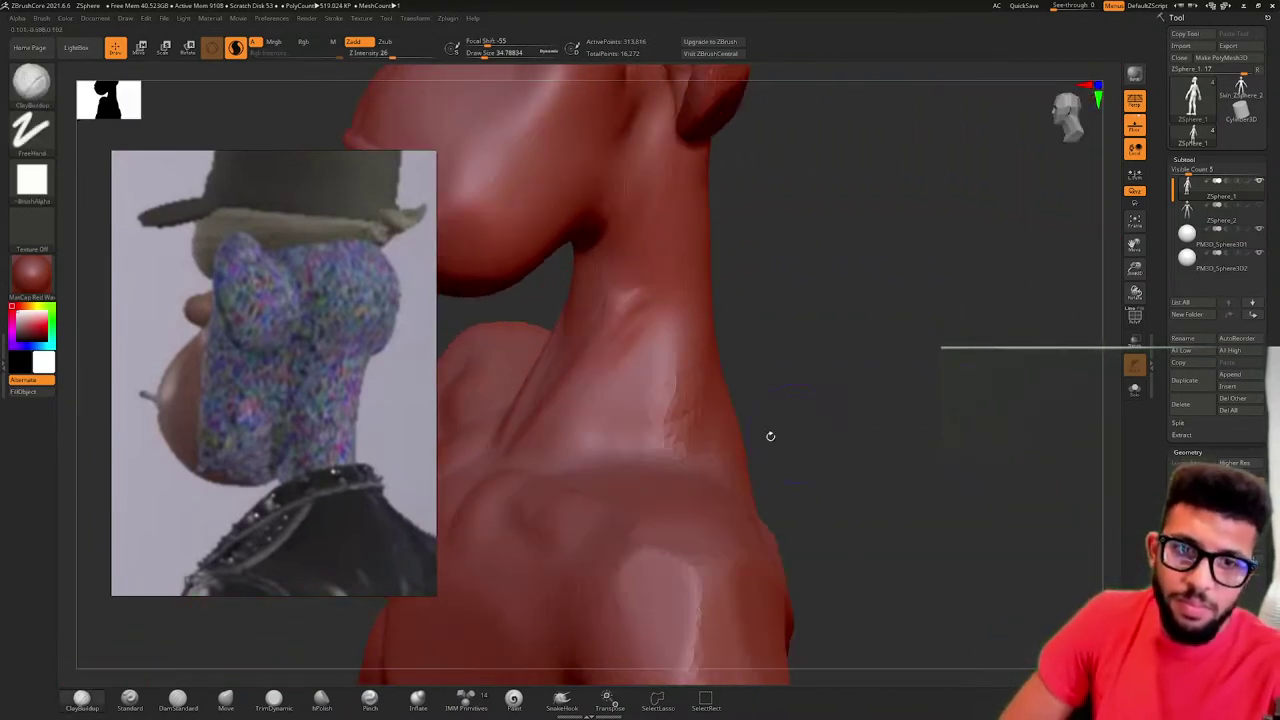
key(shift)
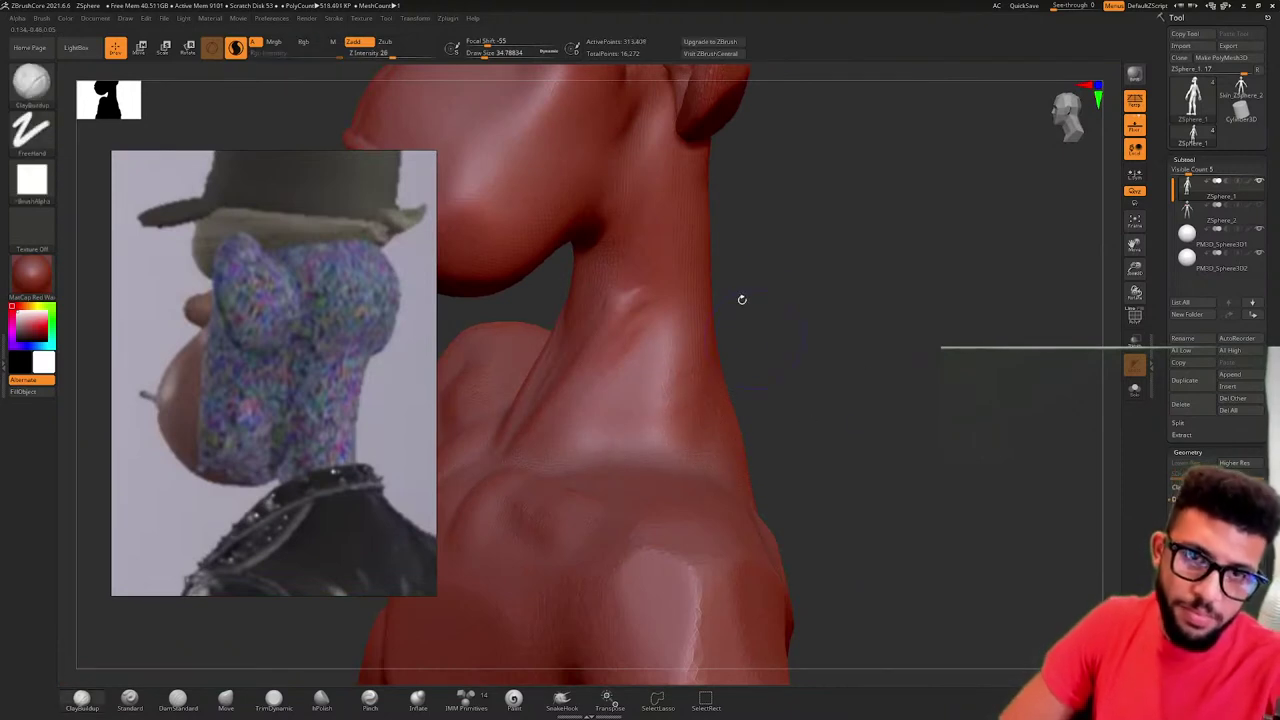
- Lay ClayBuildup strokes on the neck behind the ear and smooth them down along its side
mouse_move(846, 283)
mouse_down()
mouse_move(837, 251)
mouse_move(941, 343)
mouse_move(966, 289)
mouse_move(920, 363)
mouse_move(966, 337)
mouse_move(716, 251)
mouse_move(711, 224)
mouse_up()
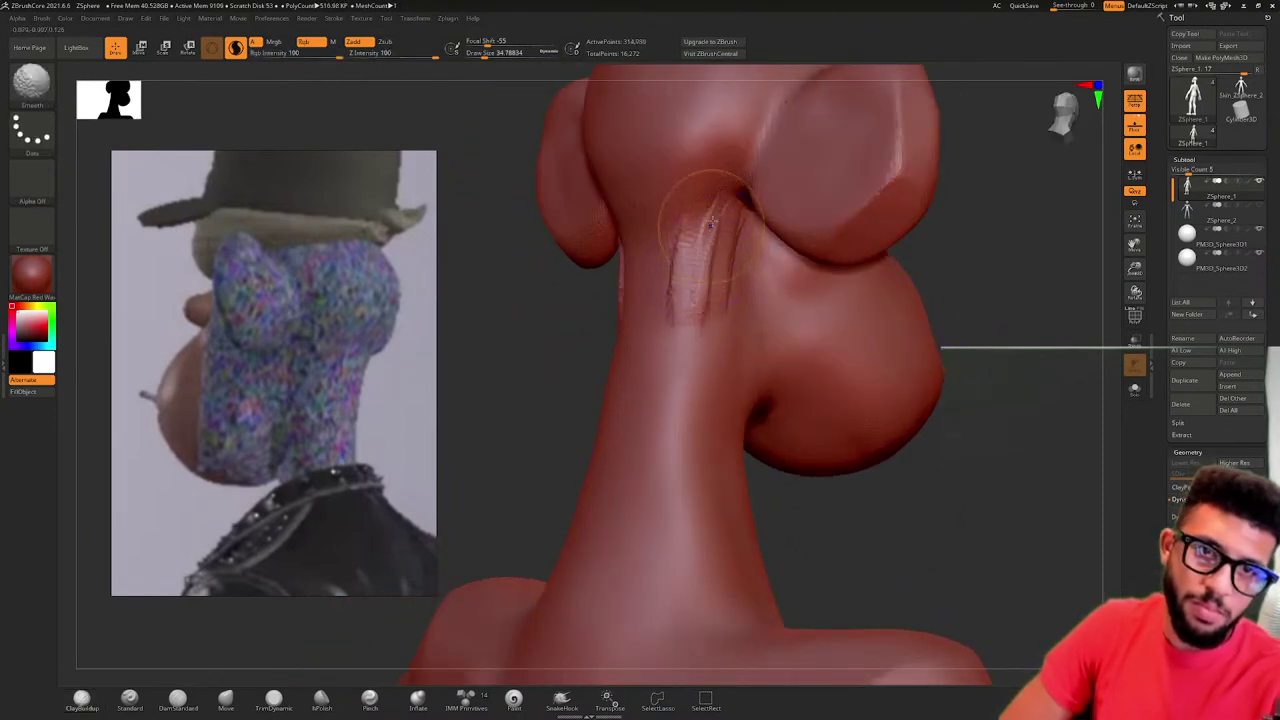
shift+drag(701, 343, 727, 457)
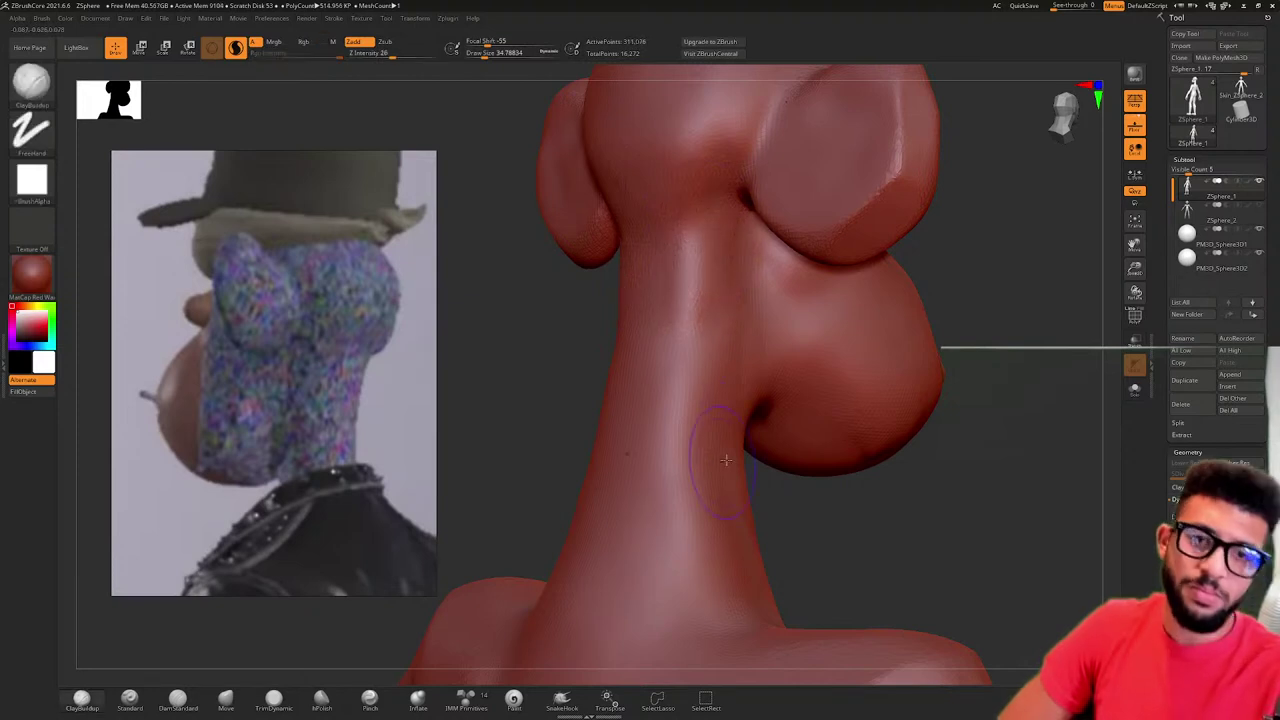
- Refine the lower jaw and chin with ClayBuildup and smooth the surface
ctrl+right_drag(727, 457, 666, 443)
mouse_move(972, 382)
mouse_down()
mouse_move(1030, 377)
mouse_move(905, 395)
mouse_move(1073, 370)
mouse_move(905, 400)
mouse_move(1020, 380)
mouse_move(1031, 400)
mouse_move(977, 397)
mouse_move(1031, 404)
mouse_move(903, 423)
mouse_move(985, 416)
mouse_move(970, 408)
mouse_move(986, 400)
mouse_move(923, 400)
mouse_move(1029, 401)
mouse_move(972, 410)
mouse_move(1003, 420)
mouse_move(928, 397)
mouse_up()
mouse_move(664, 298)
mouse_down()
mouse_move(606, 457)
mouse_move(640, 471)
mouse_move(659, 447)
mouse_move(749, 443)
mouse_up()
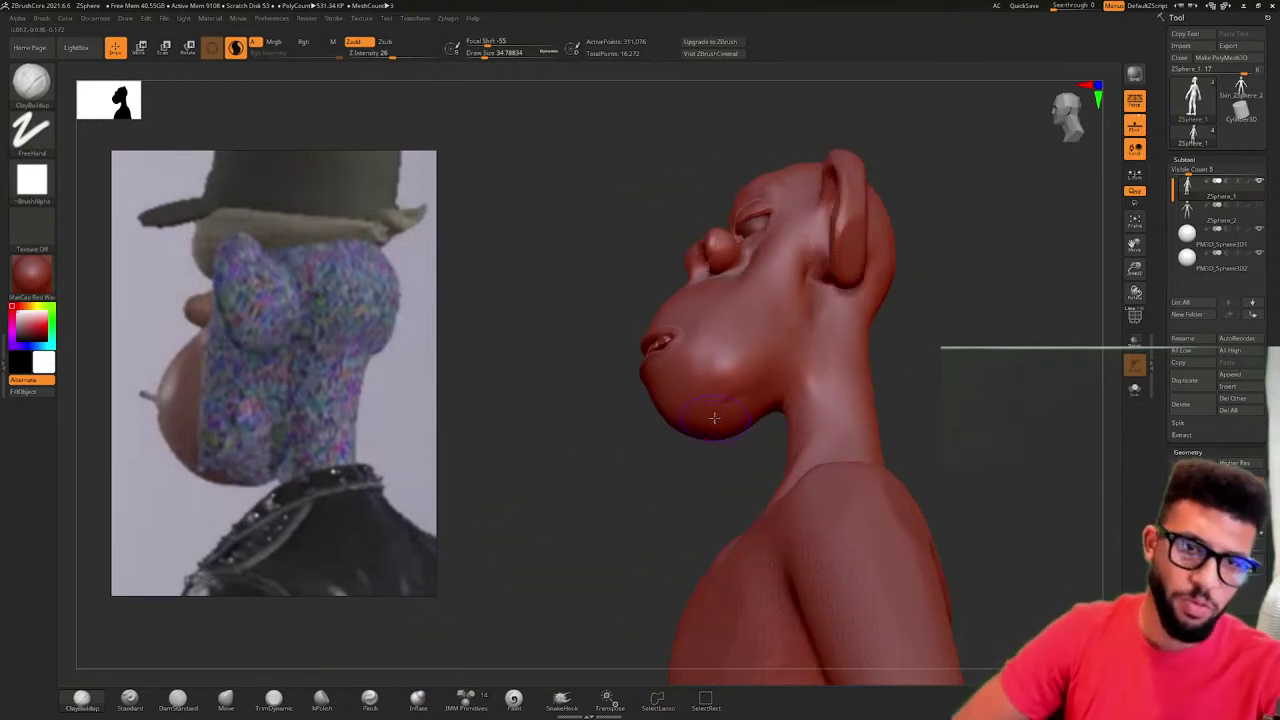
key(shift)
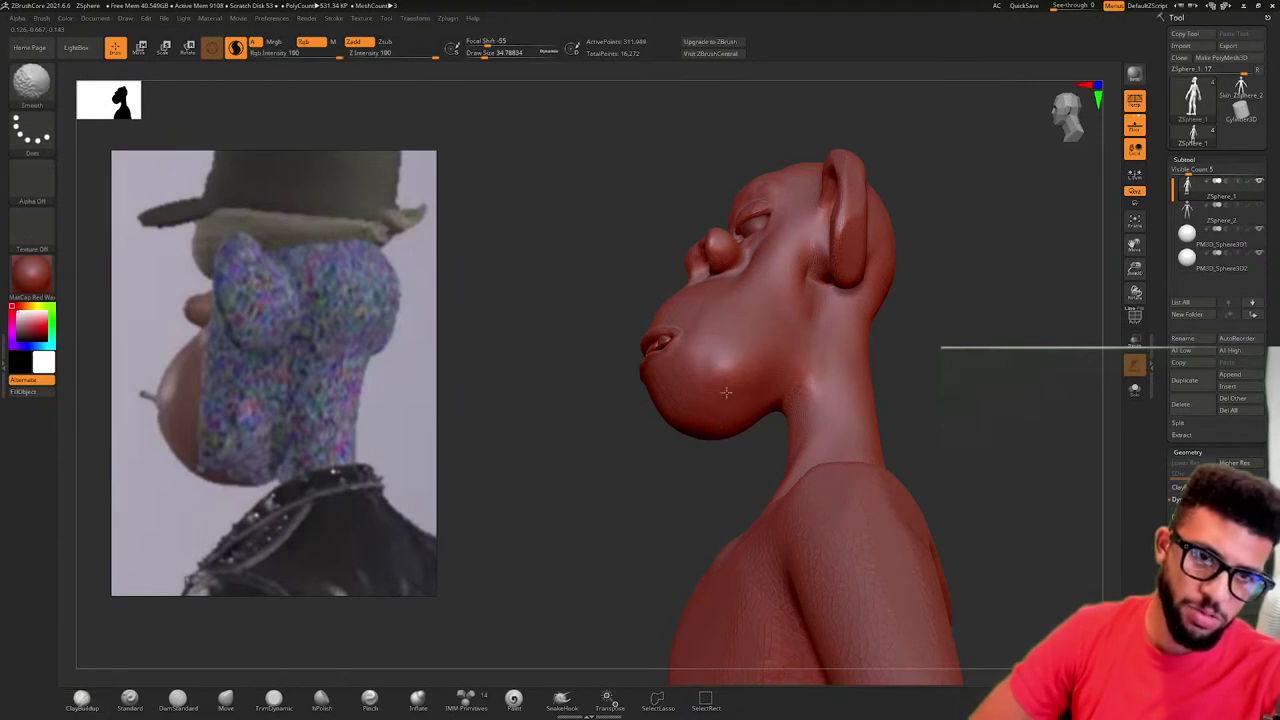
mouse_move(726, 392)
mouse_down()
mouse_move(591, 503)
mouse_move(660, 410)
mouse_move(675, 411)
mouse_up()
- Sharpen the lower lip and mouth corner using the Pinch brush at a draw size of about 9.4
mouse_move(790, 340)
mouse_down()
mouse_move(871, 366)
mouse_move(794, 329)
mouse_move(817, 346)
mouse_up()
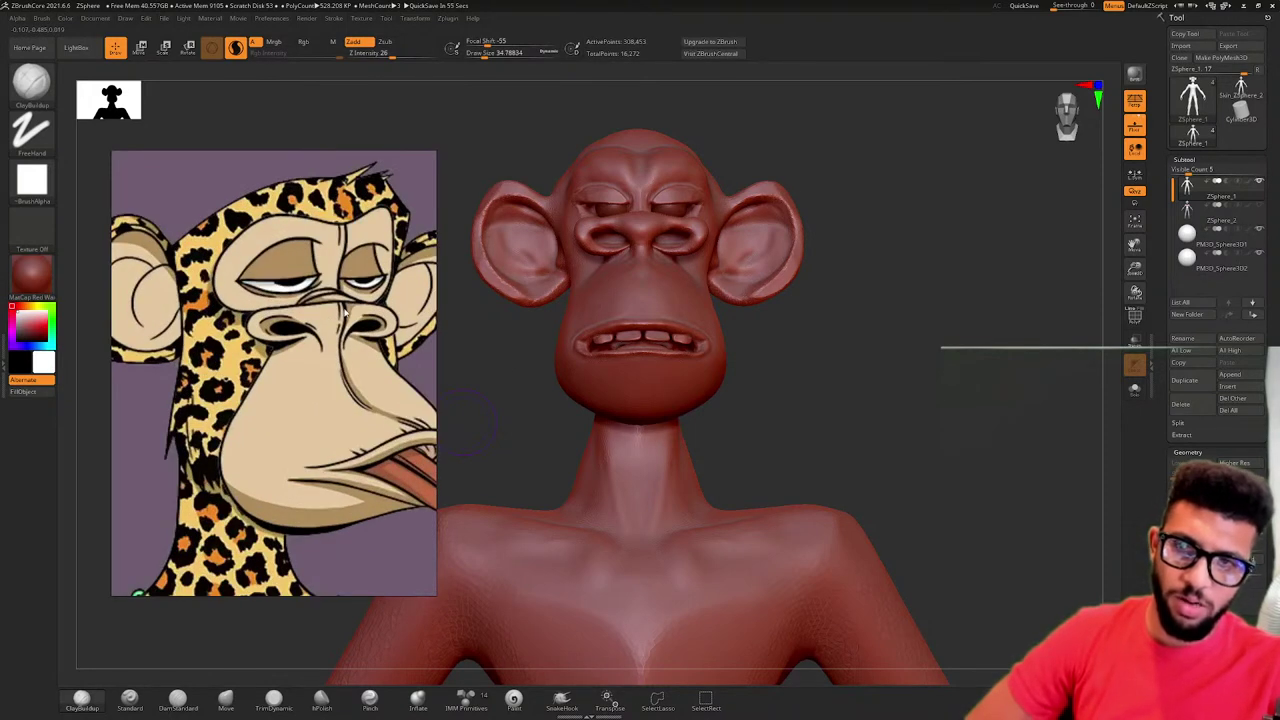
drag(840, 375, 842, 314)
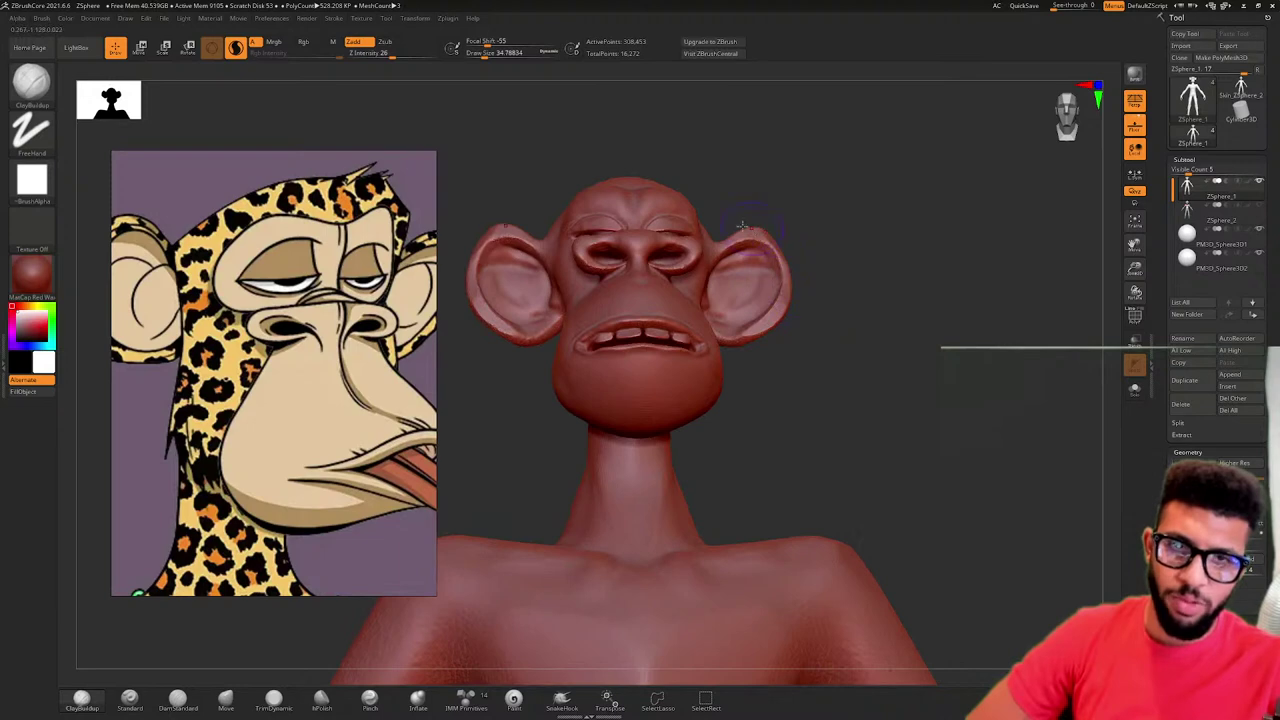
alt+drag(900, 400, 985, 696)
drag(1066, 406, 1020, 419)
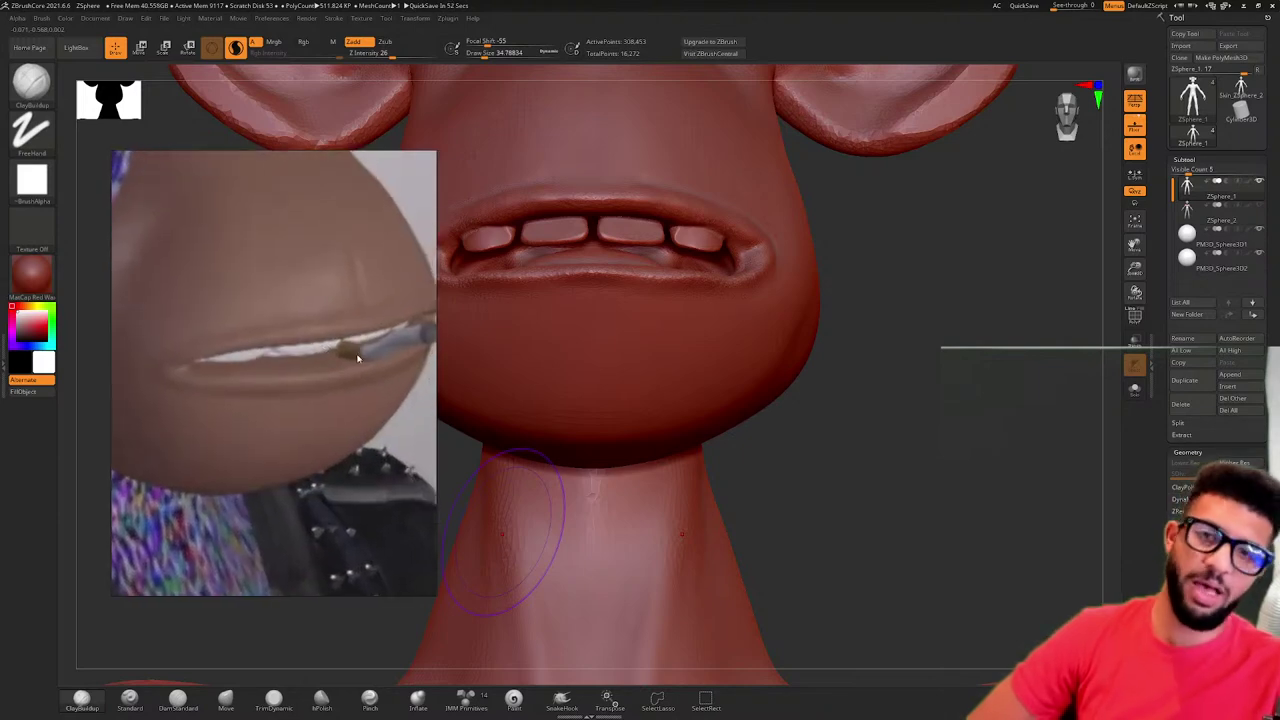
drag(777, 243, 886, 329)
drag(857, 257, 900, 304)
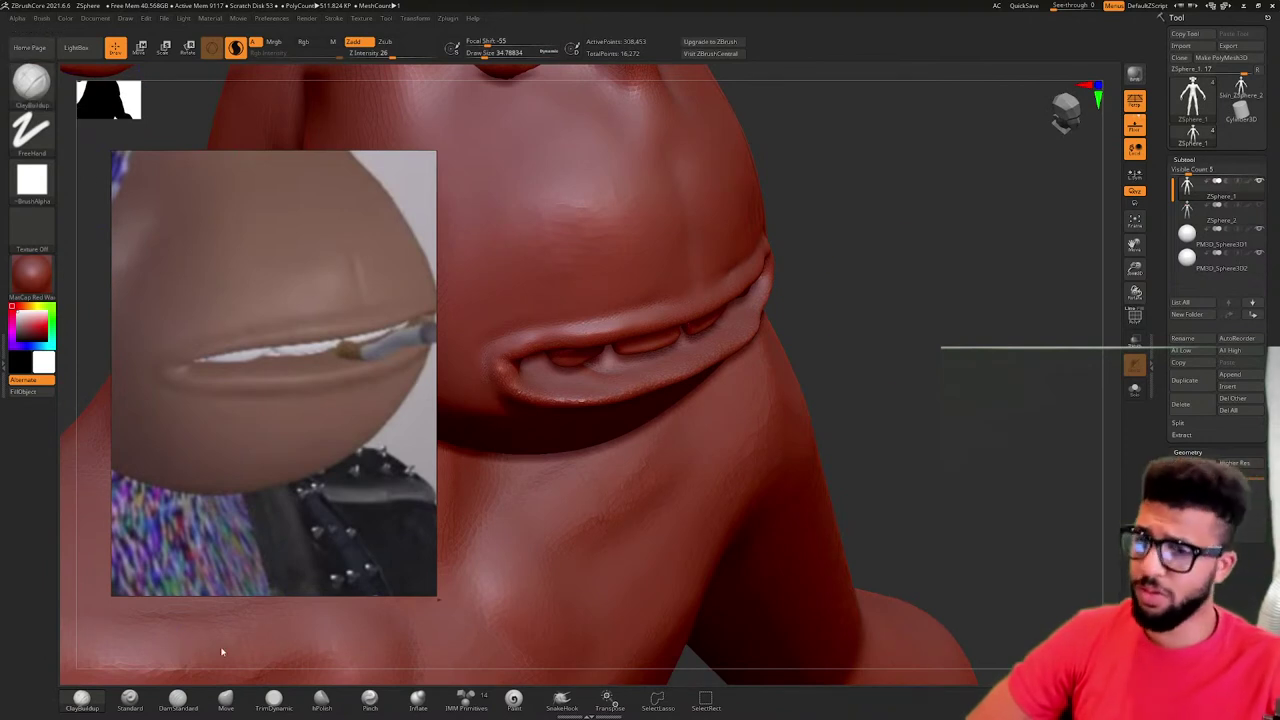
click(369, 697)
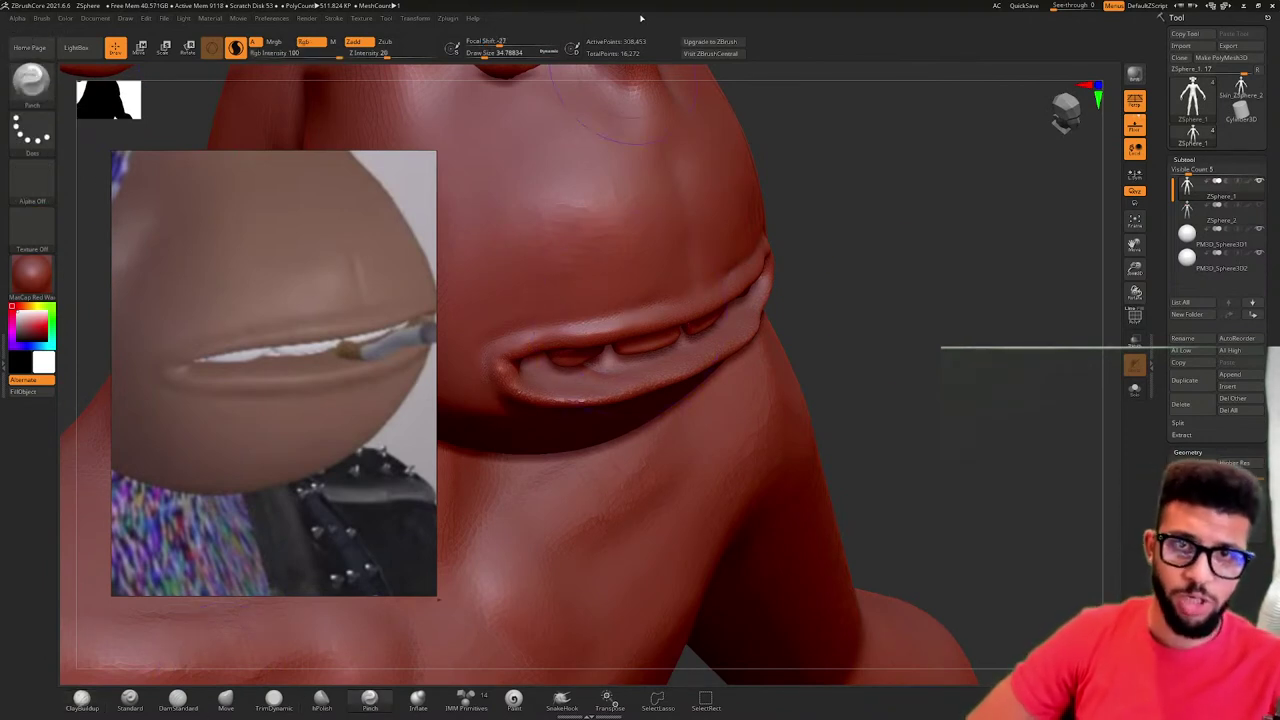
drag(487, 54, 476, 58)
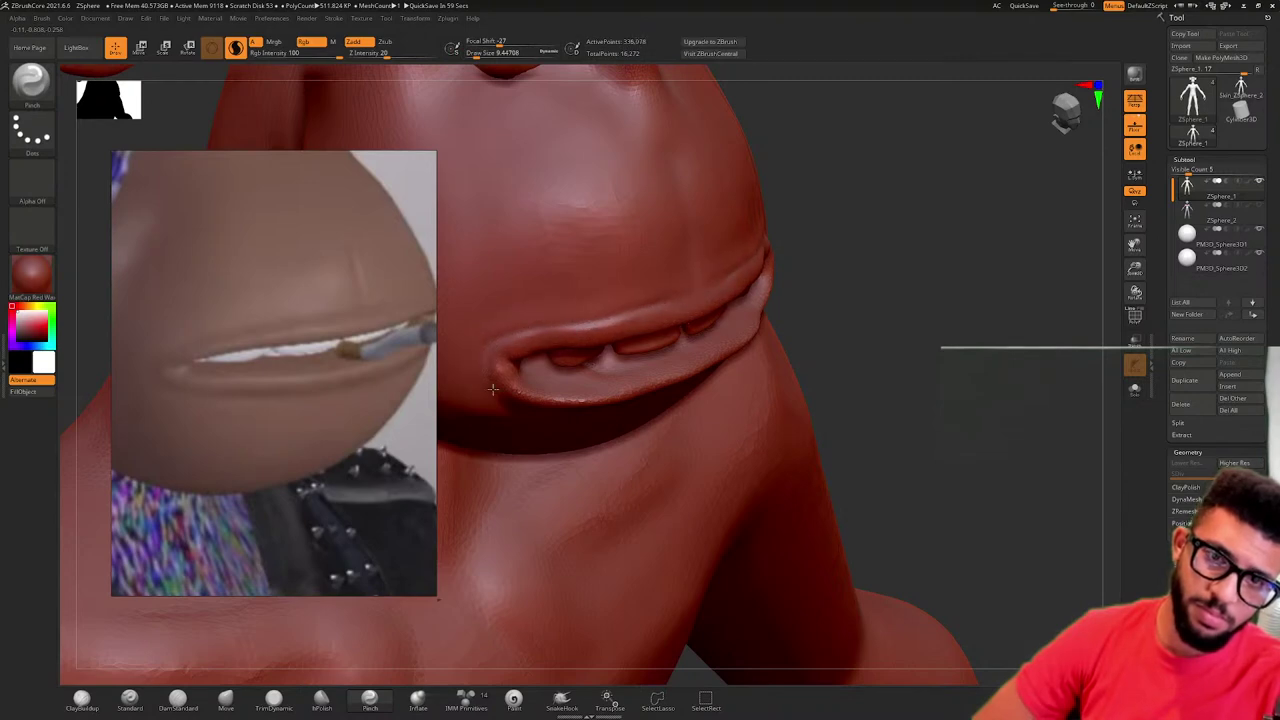
mouse_move(906, 306)
mouse_down()
mouse_move(889, 271)
mouse_move(800, 349)
mouse_move(956, 419)
mouse_move(895, 424)
mouse_up()
drag(972, 423, 958, 385)
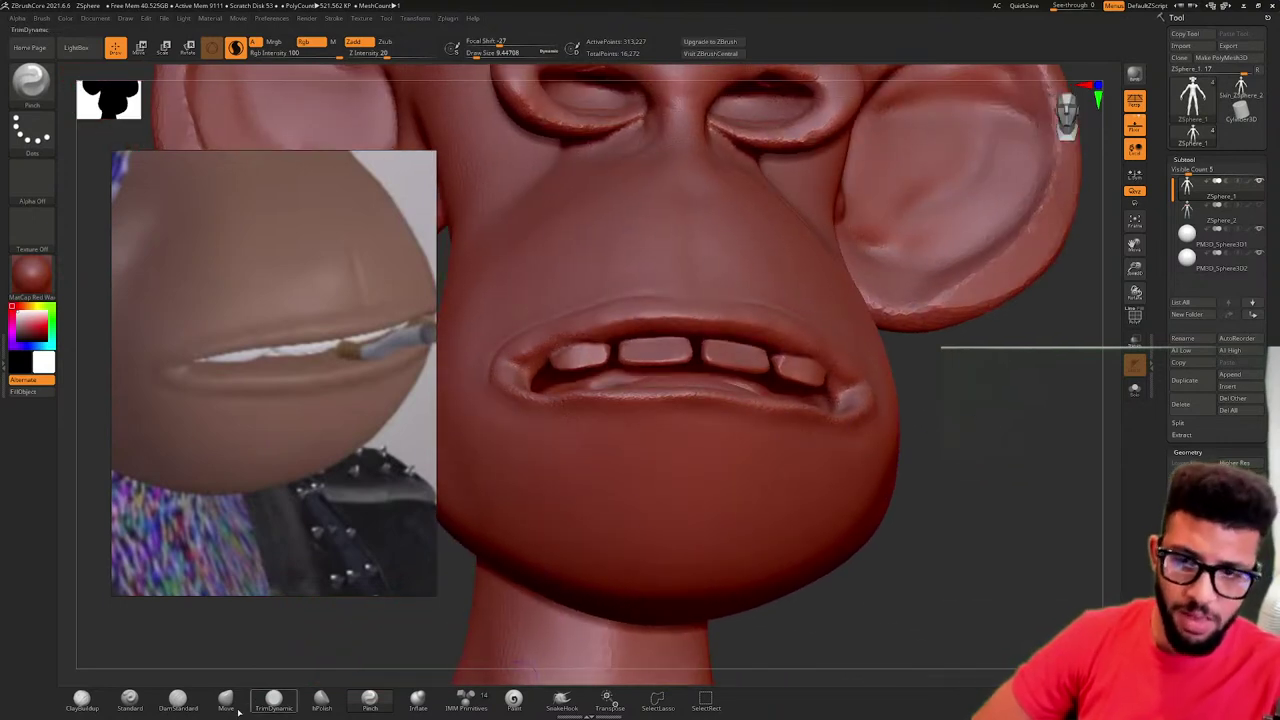
- Carve a crease along the underside of the lower lip with the DamStandard brush
click(178, 700)
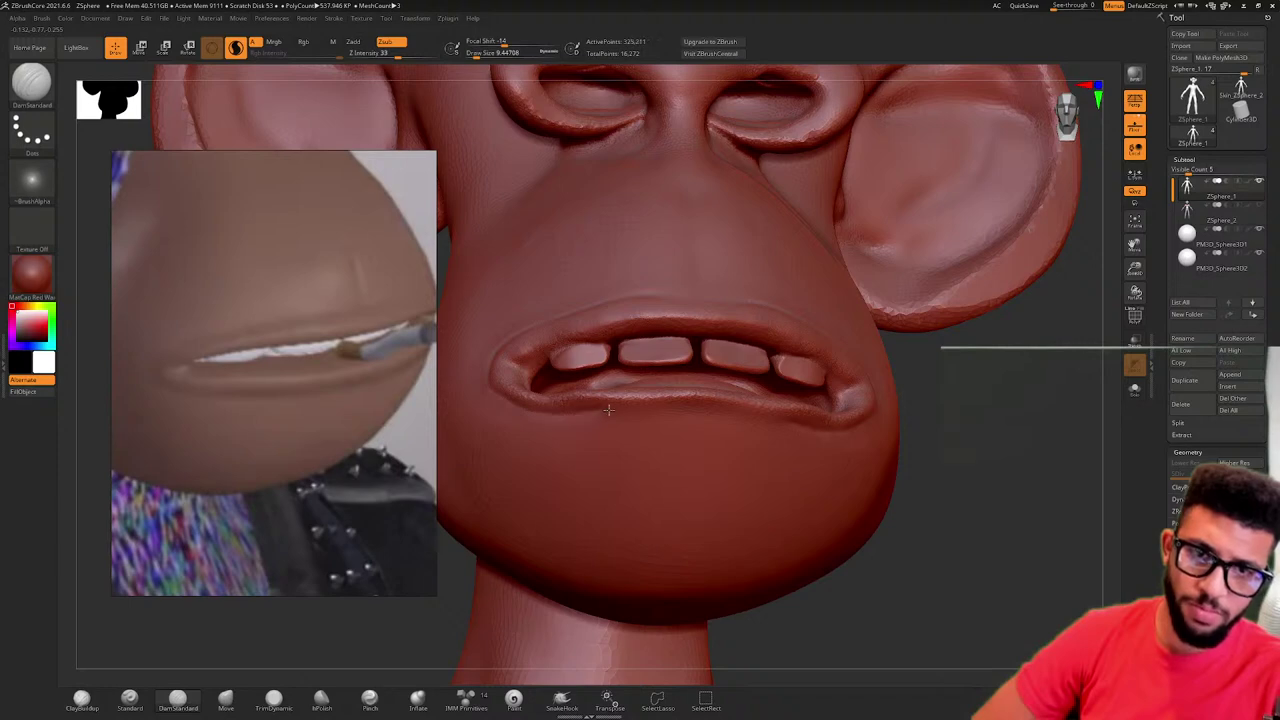
drag(650, 409, 690, 410)
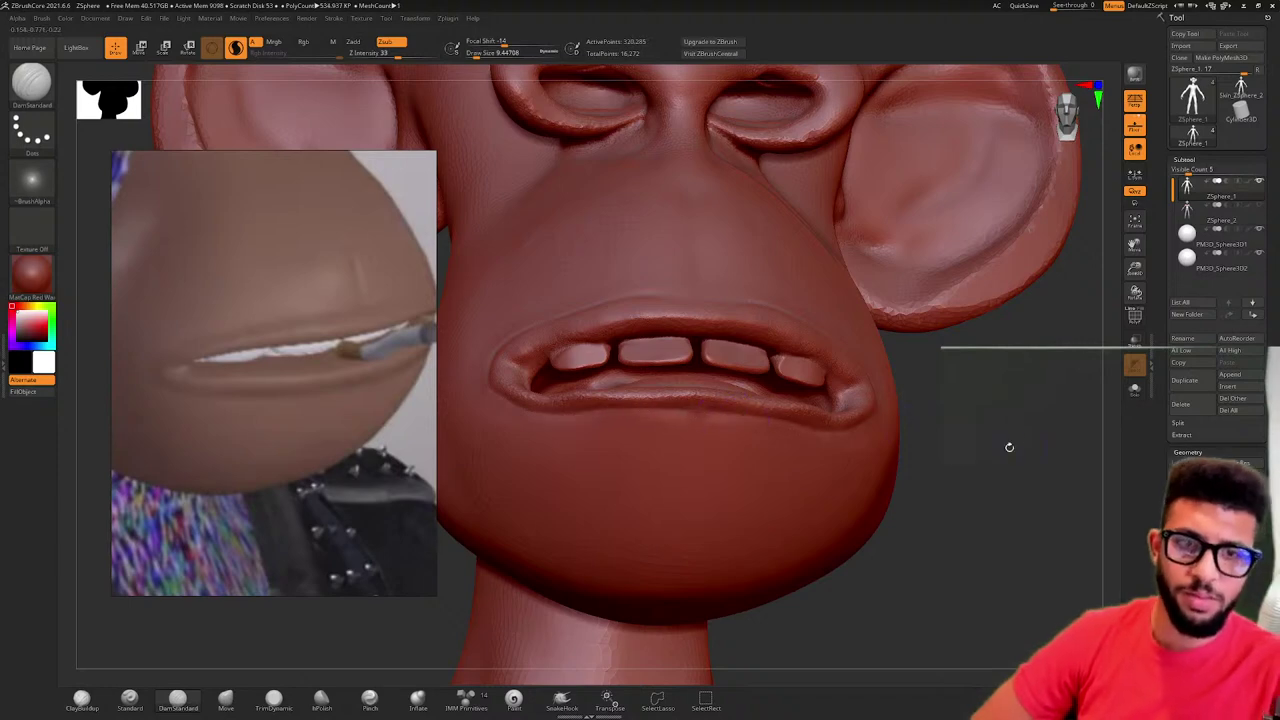
drag(1006, 446, 880, 474)
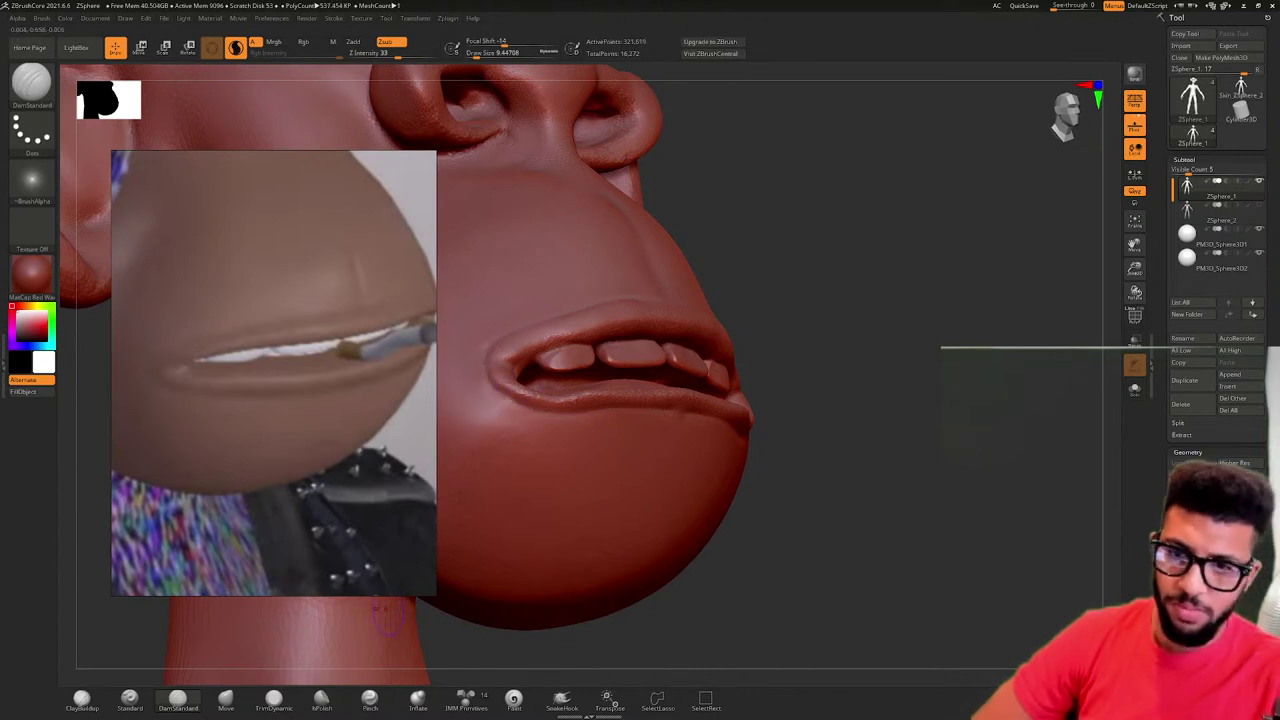
- Tighten the lower lip's edge with the Pinch brush and smooth the surface around it
click(369, 700)
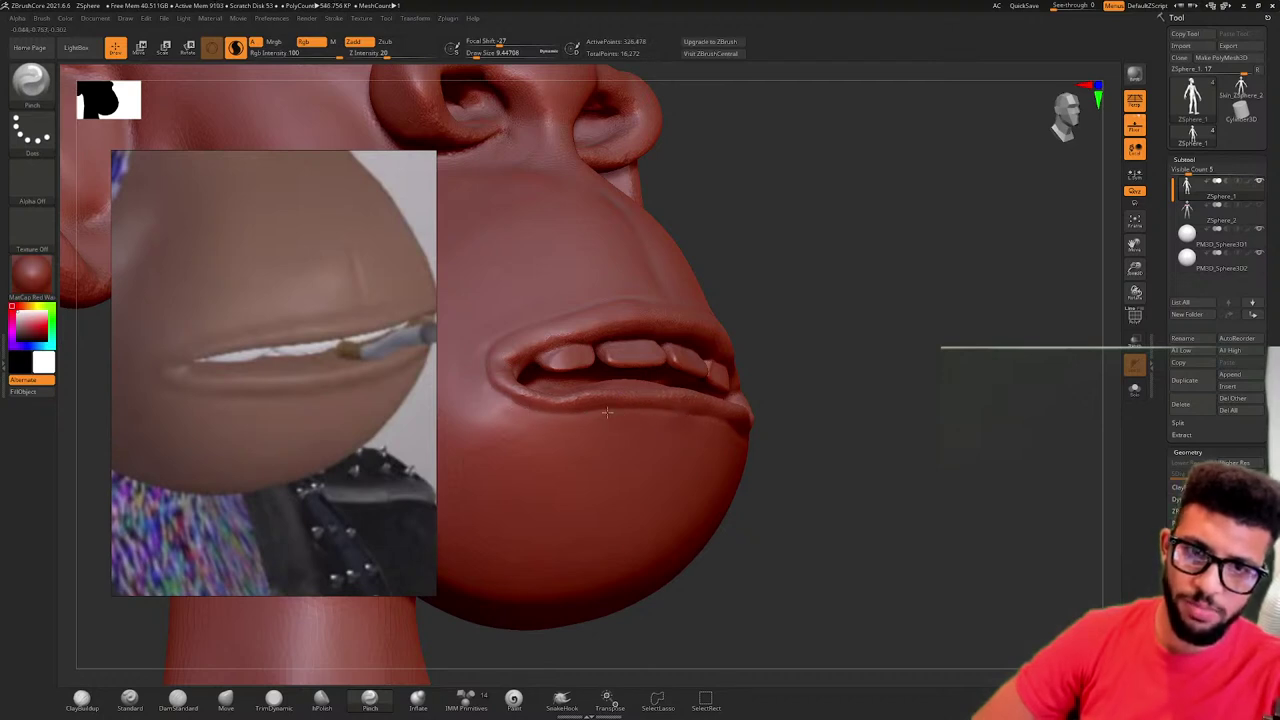
key(shift)
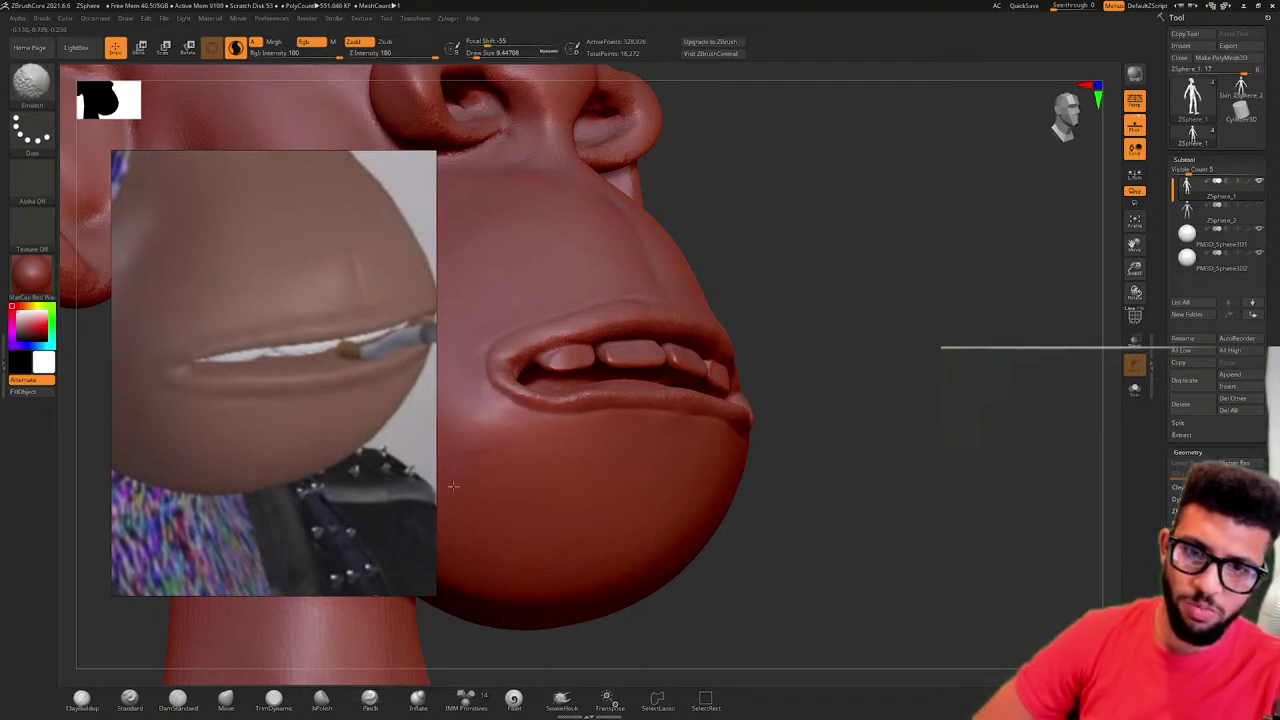
mouse_move(885, 425)
mouse_down()
mouse_move(877, 411)
mouse_move(894, 437)
mouse_move(890, 420)
mouse_up()
drag(869, 337, 847, 355)
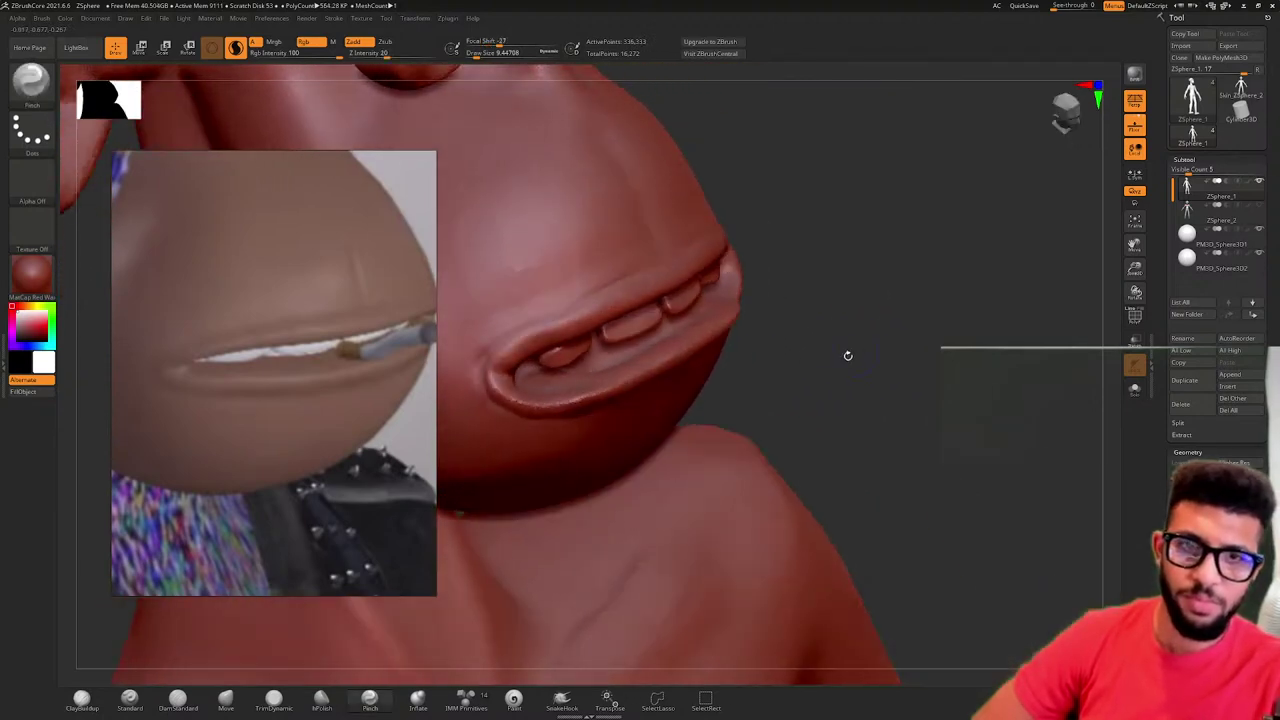
- Carve a crease along the upper edge of the upper lip with the DamStandard brush
drag(829, 295, 626, 301)
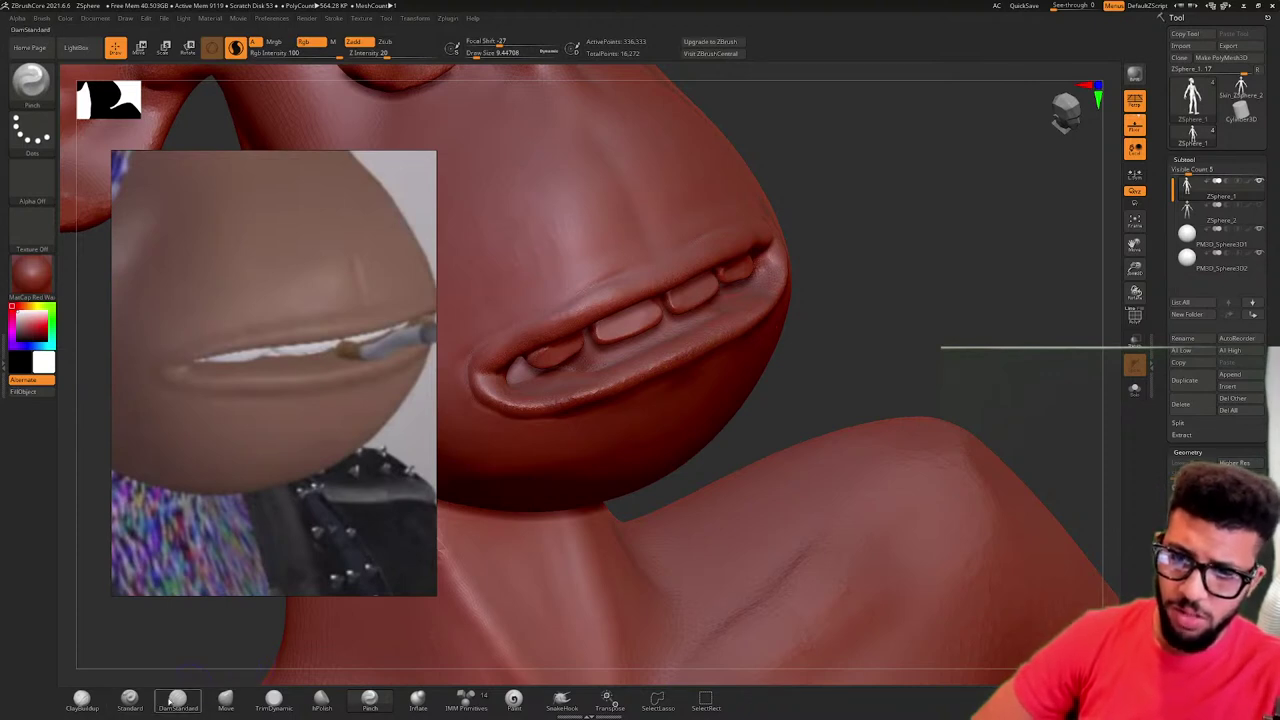
click(170, 702)
mouse_move(866, 270)
alt+mouse_down()
mouse_move(969, 277)
mouse_move(984, 364)
alt+mouse_up()
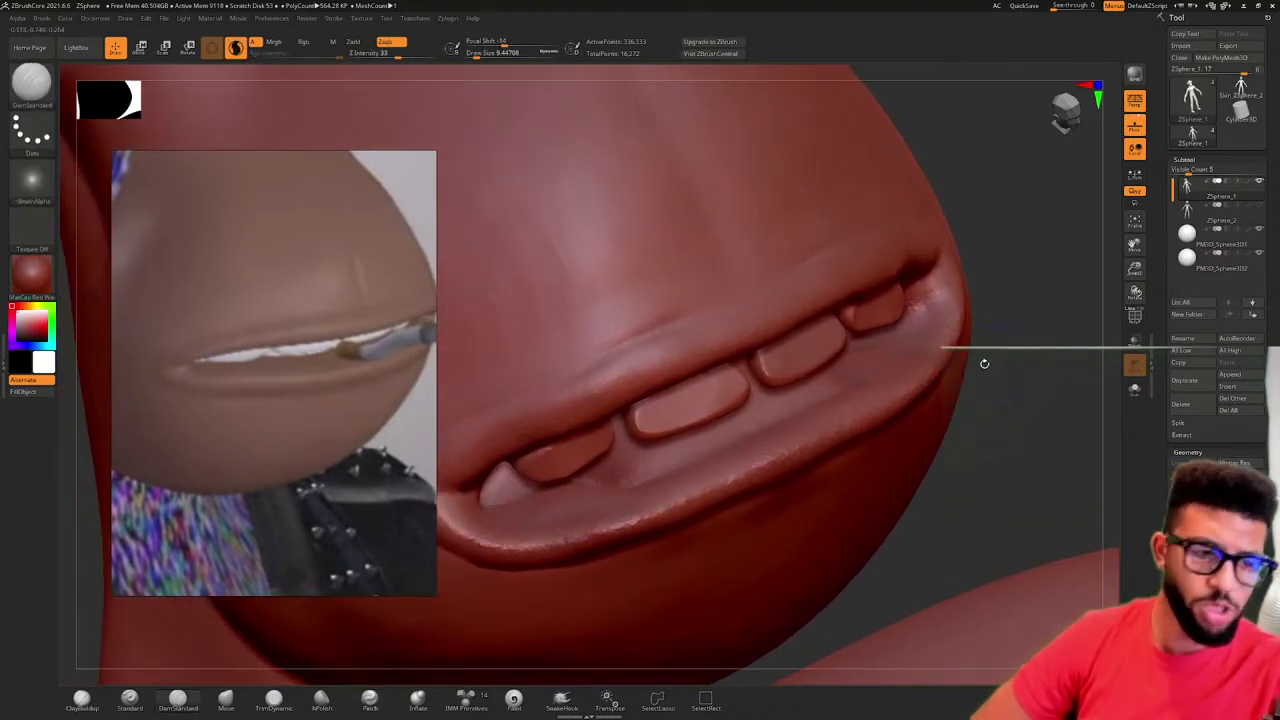
key(super+a)
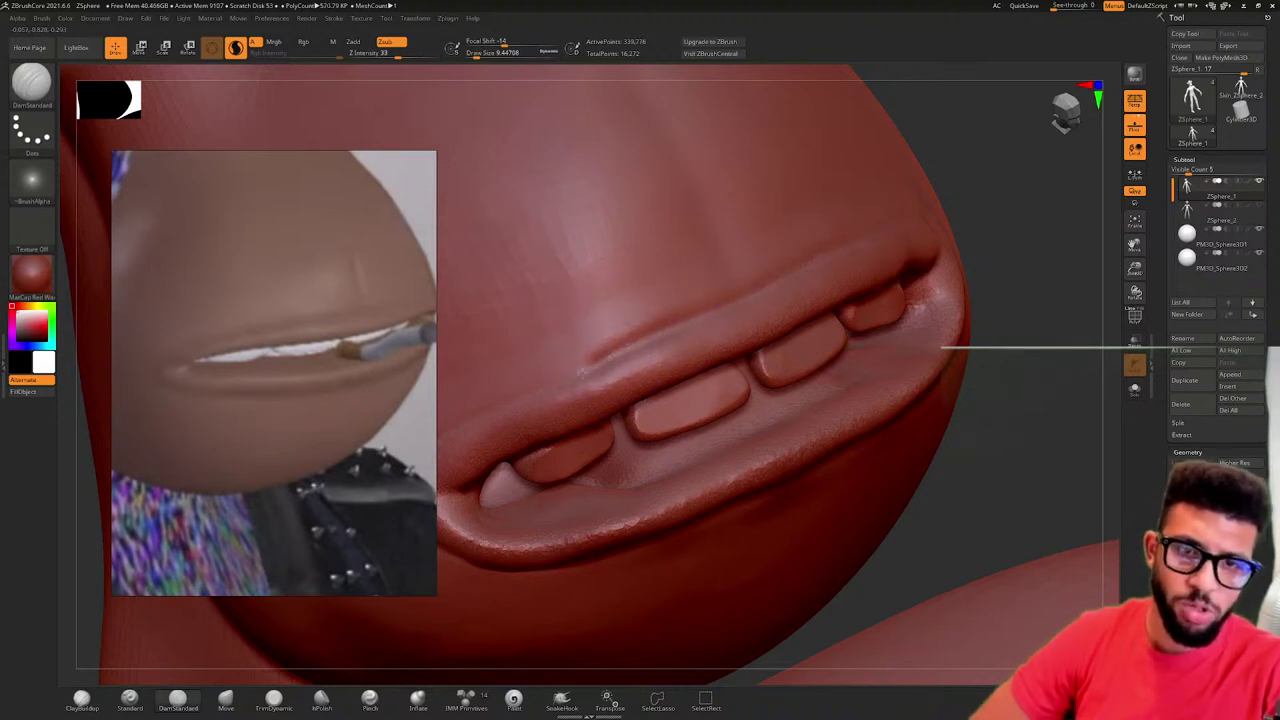
- Tighten the upper lip's edge with the Pinch brush and refine the lips' volume with the Standard brush
click(369, 698)
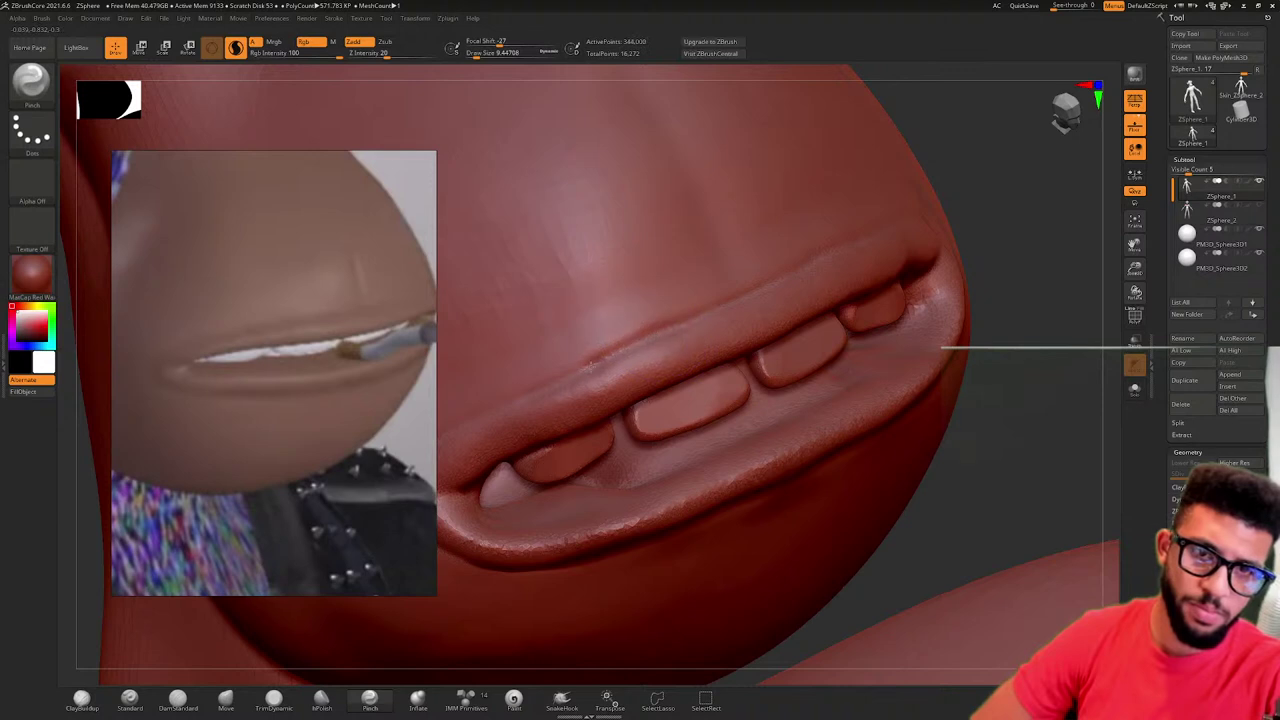
click(129, 698)
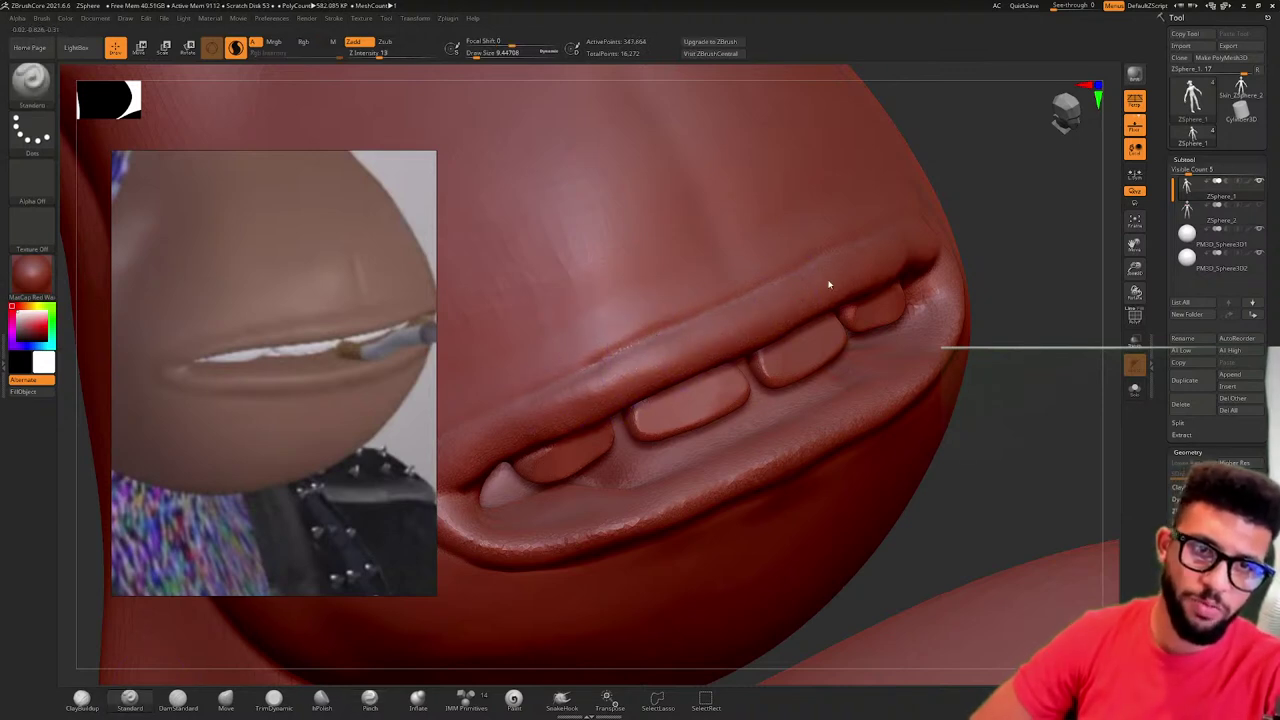
right_drag(935, 377, 849, 254)
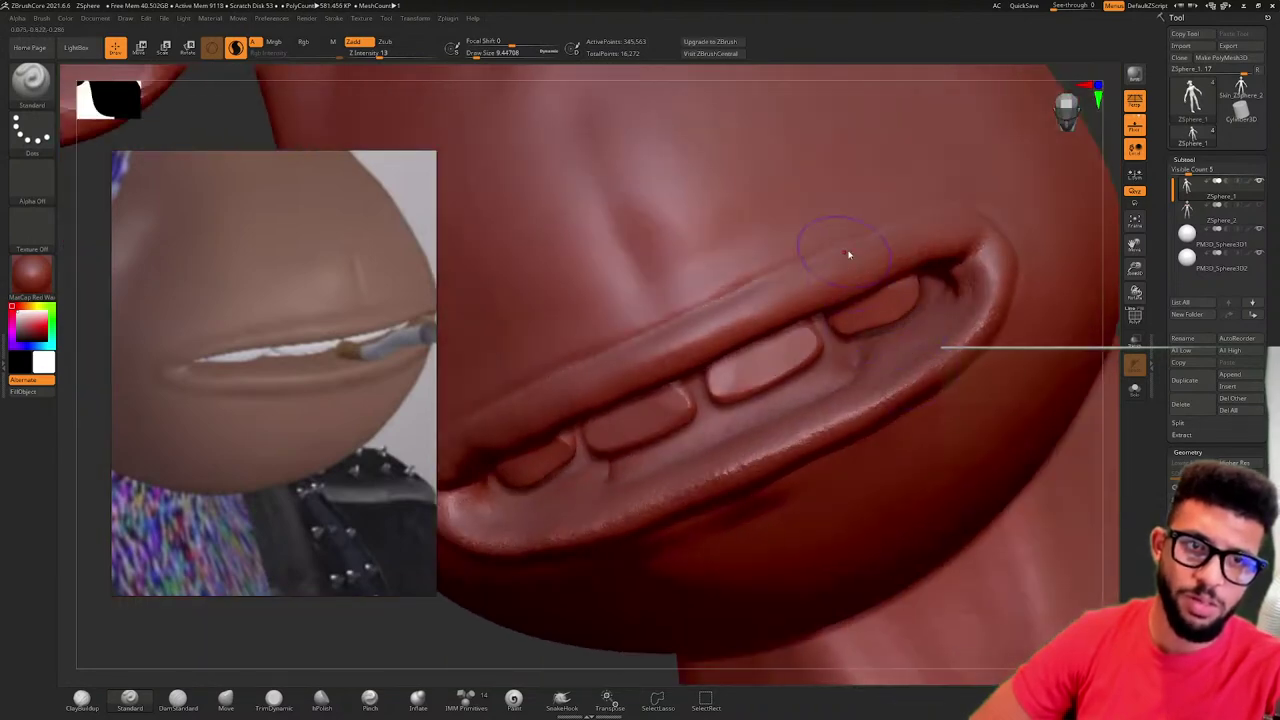
drag(896, 266, 724, 472)
drag(798, 436, 762, 451)
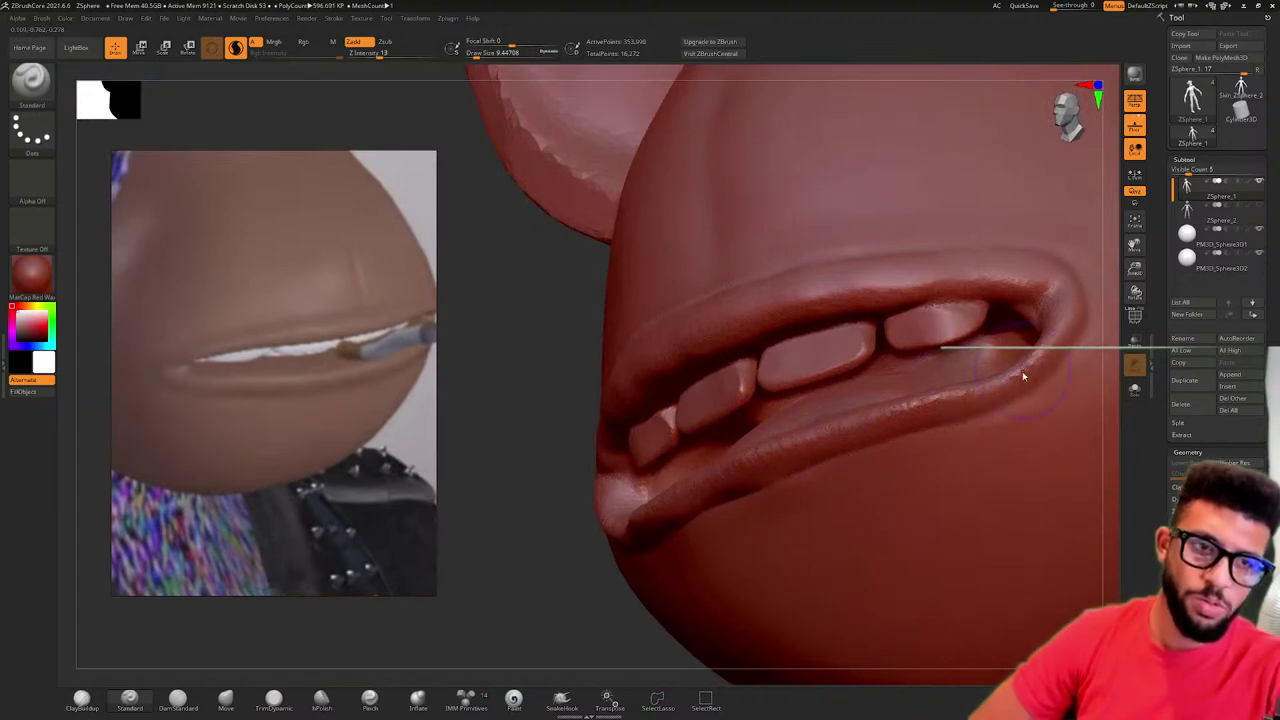
ctrl+right_drag(920, 322, 880, 363)
right_drag(570, 474, 663, 474)
mouse_move(1020, 345)
ctrl+right_down()
mouse_move(1006, 326)
mouse_move(1081, 264)
ctrl+right_up()
drag(1080, 263, 957, 326)
- Compare the whole figure's proportions with the full-body reference of the jacketed ape
ctrl+right_drag(957, 327, 756, 337)
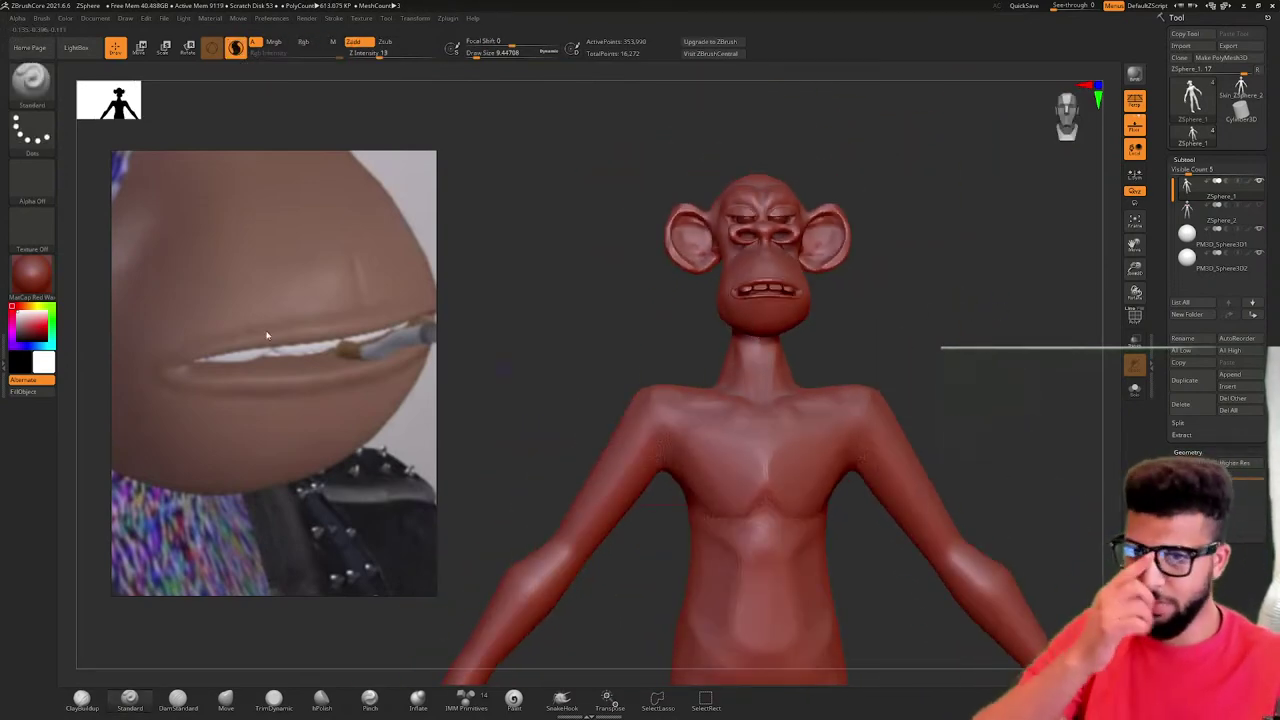
scroll(309, 343, down, 4)
scroll(300, 340, down, 6)
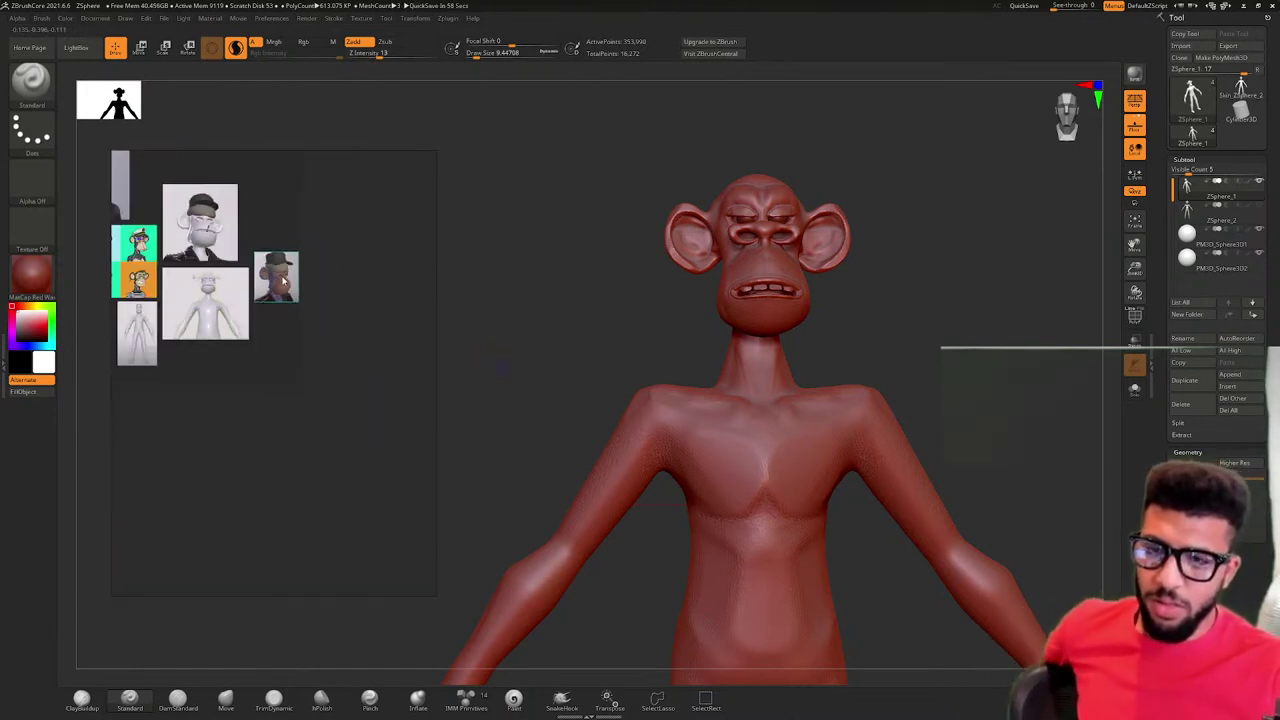
scroll(250, 333, up, 6)
scroll(247, 334, down, 5)
middle_drag(326, 340, 397, 311)
scroll(271, 327, up, 4)
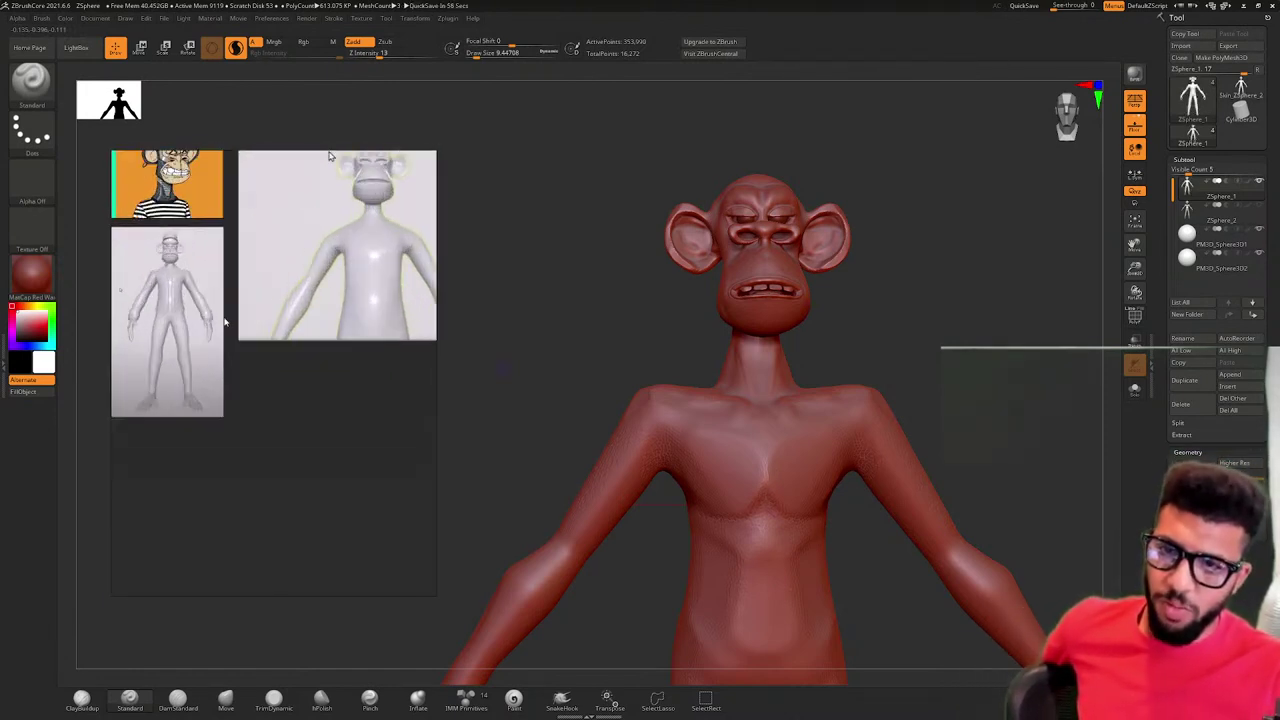
middle_drag(220, 323, 298, 377)
scroll(286, 371, up, 3)
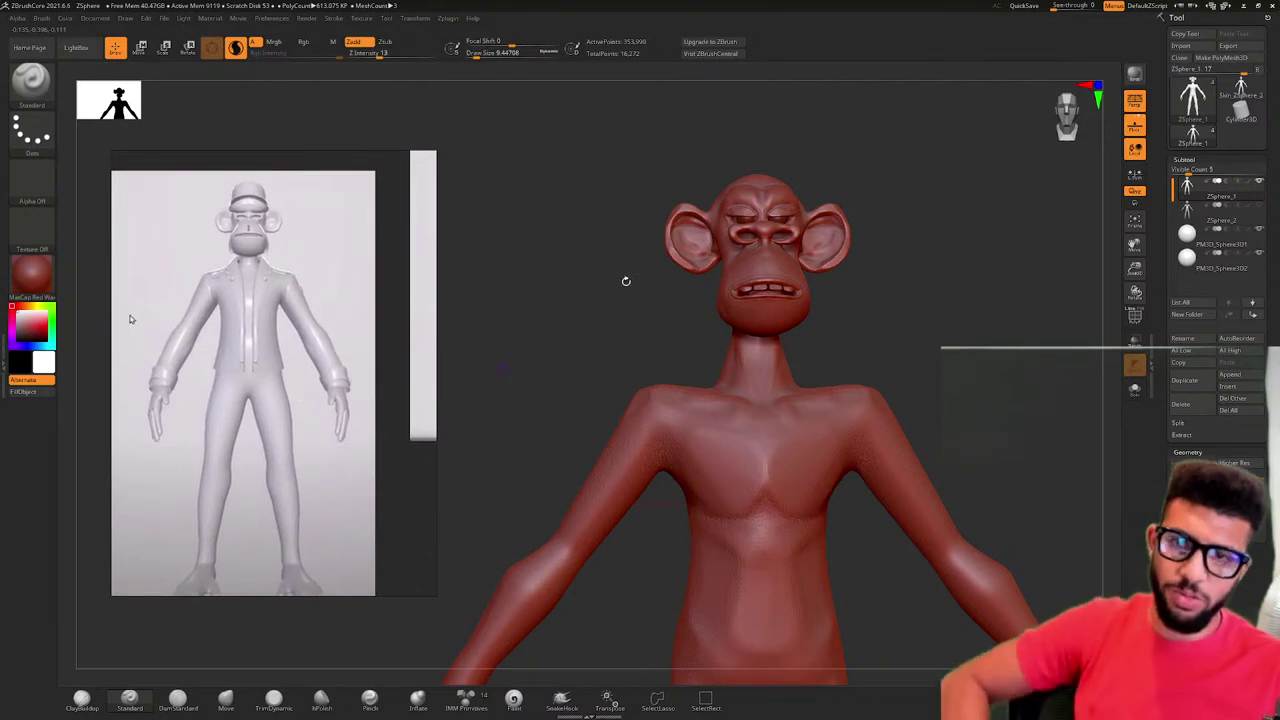
key(f)
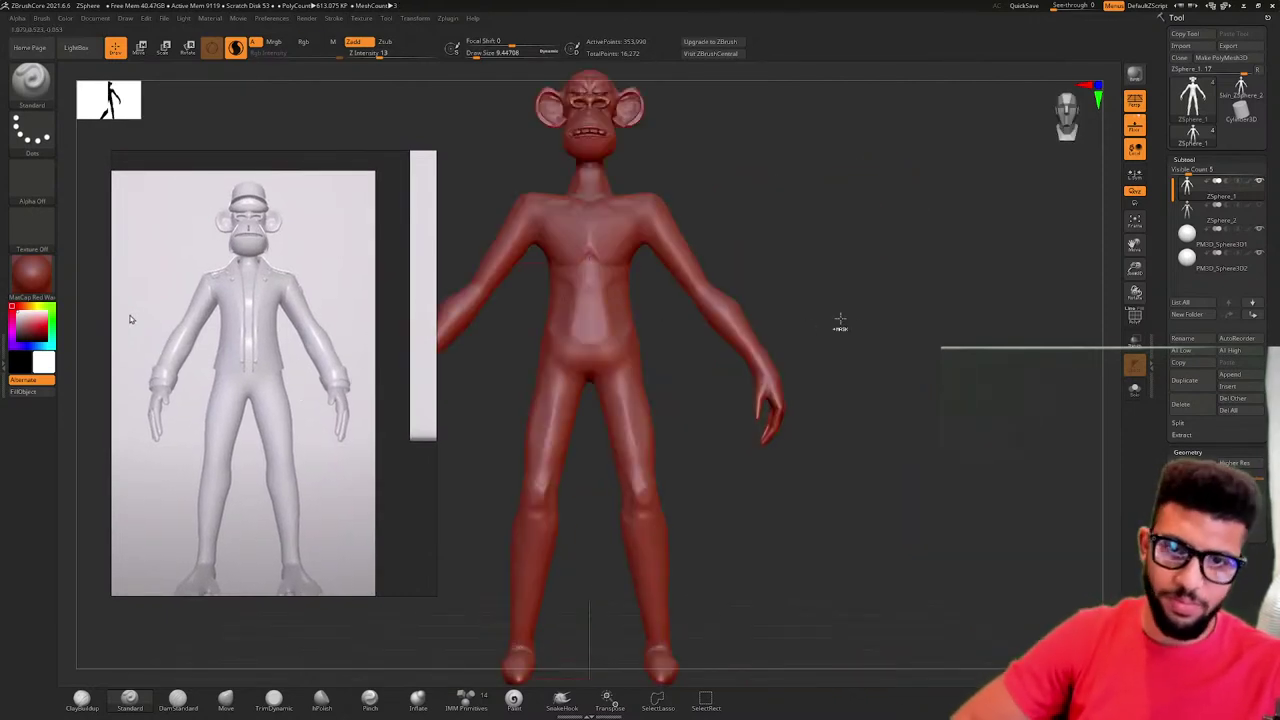
scroll(140, 324, down, 1)
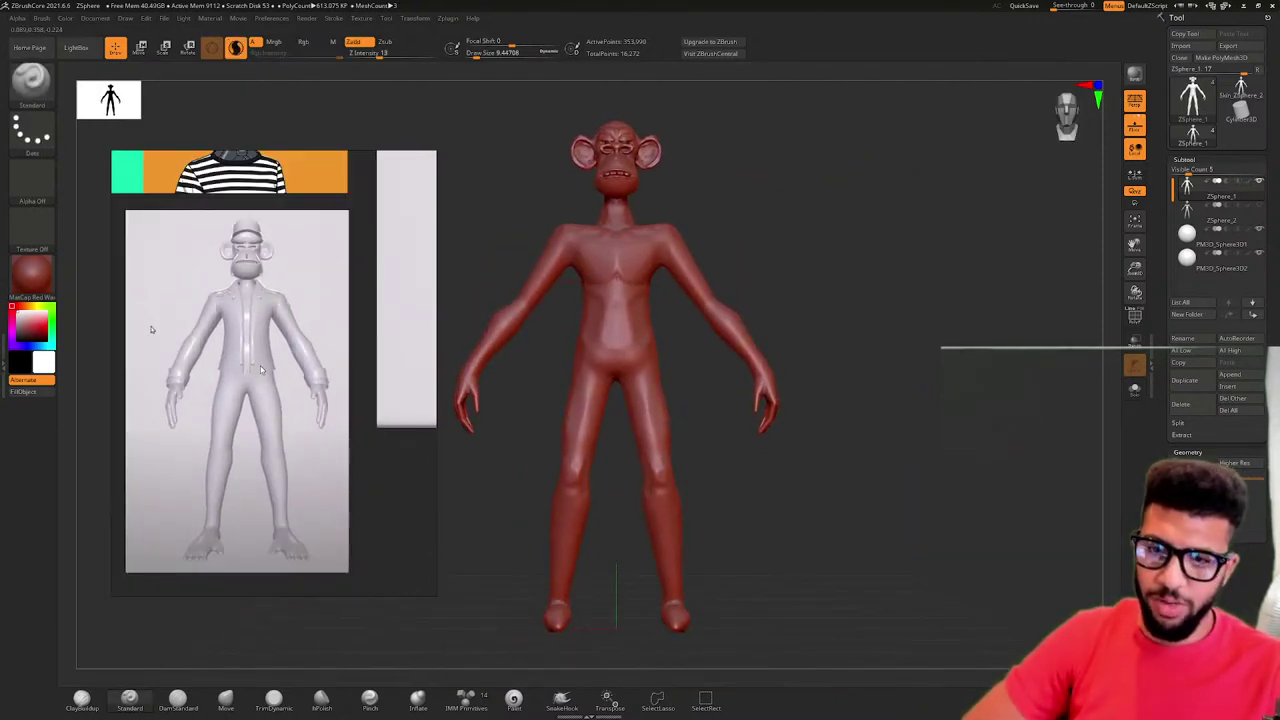
scroll(152, 329, up, 2)
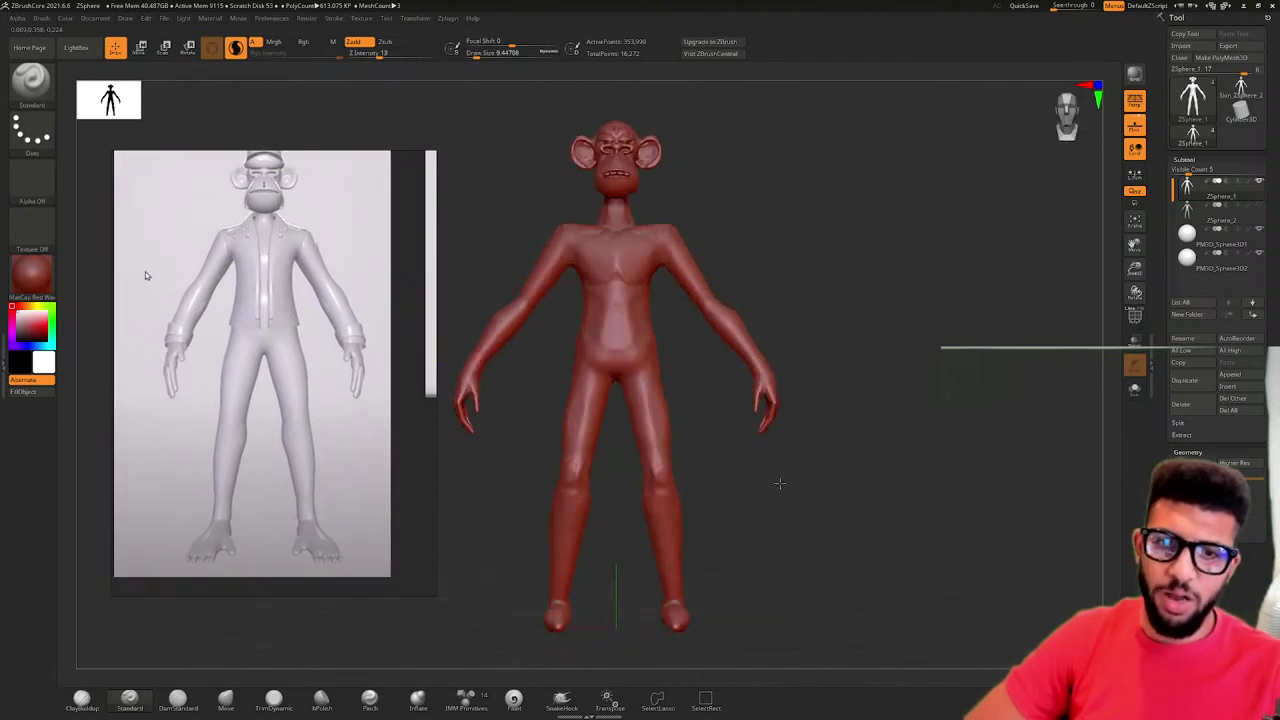
drag(779, 483, 725, 498)
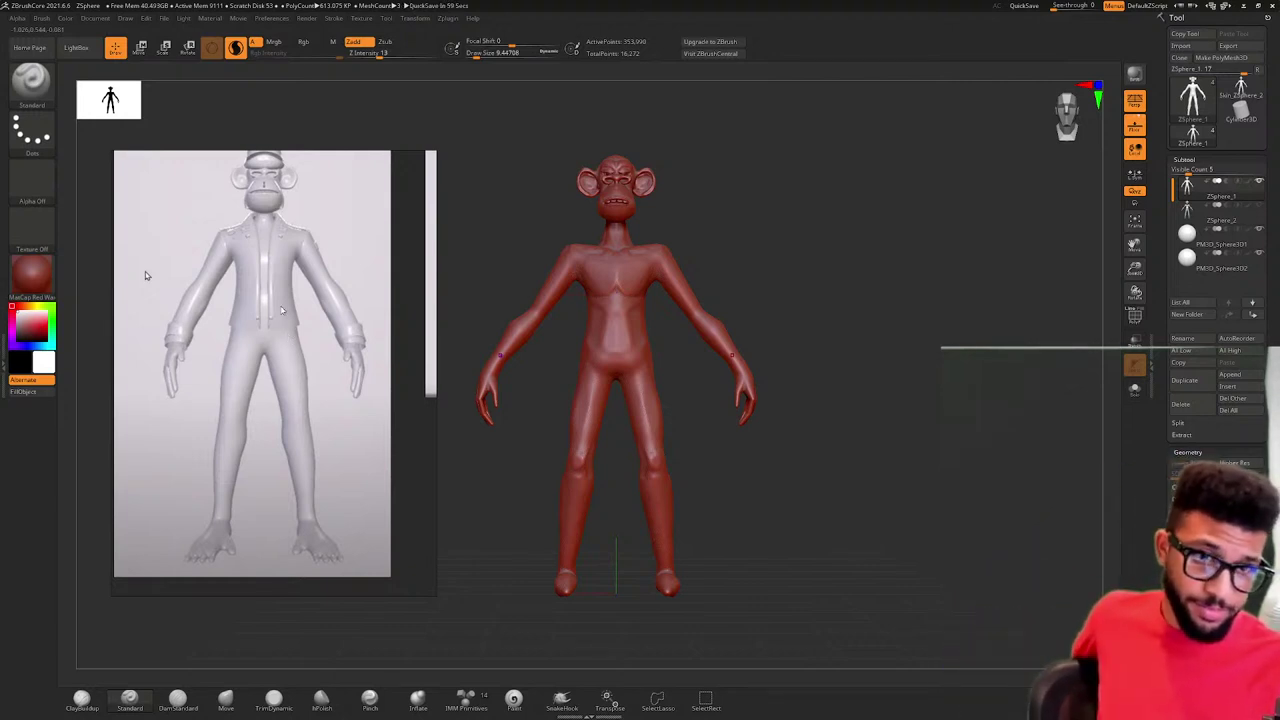
scroll(338, 240, down, 2)
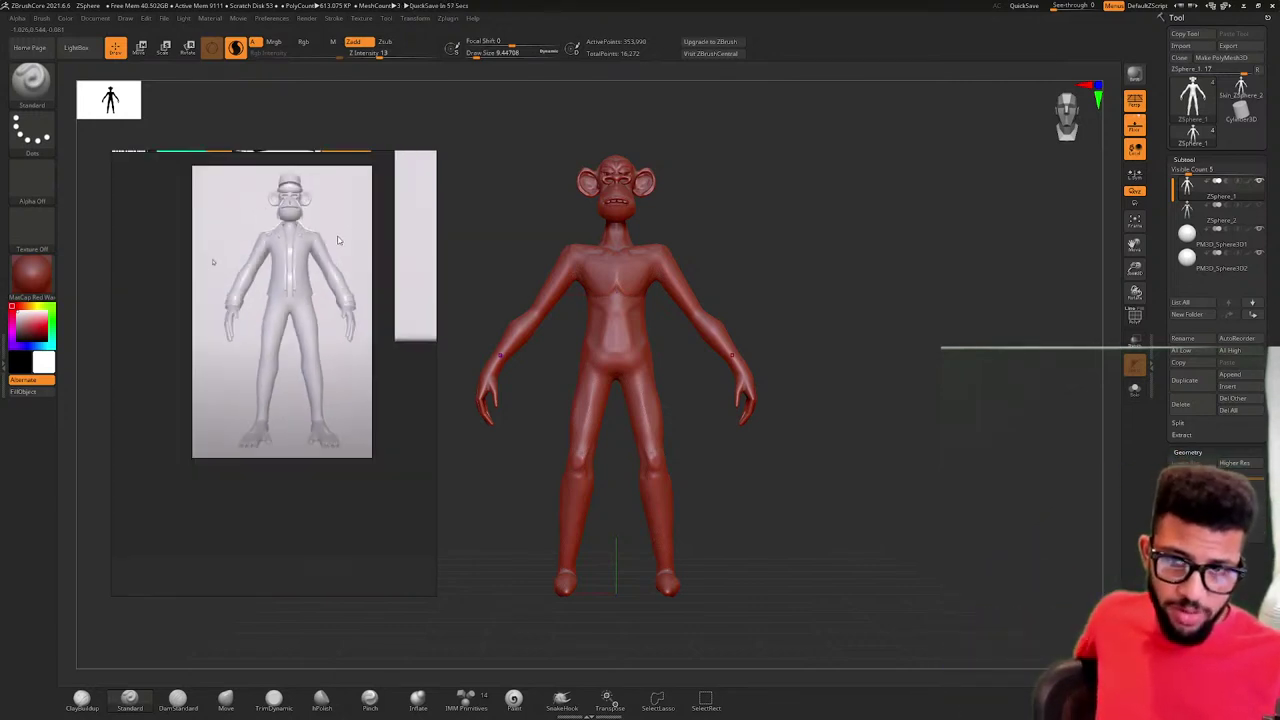
- Examine the ape illustrations on the reference board and the jacketed figure's torso, arms and hands
middle_drag(338, 240, 303, 372)
scroll(301, 319, down, 5)
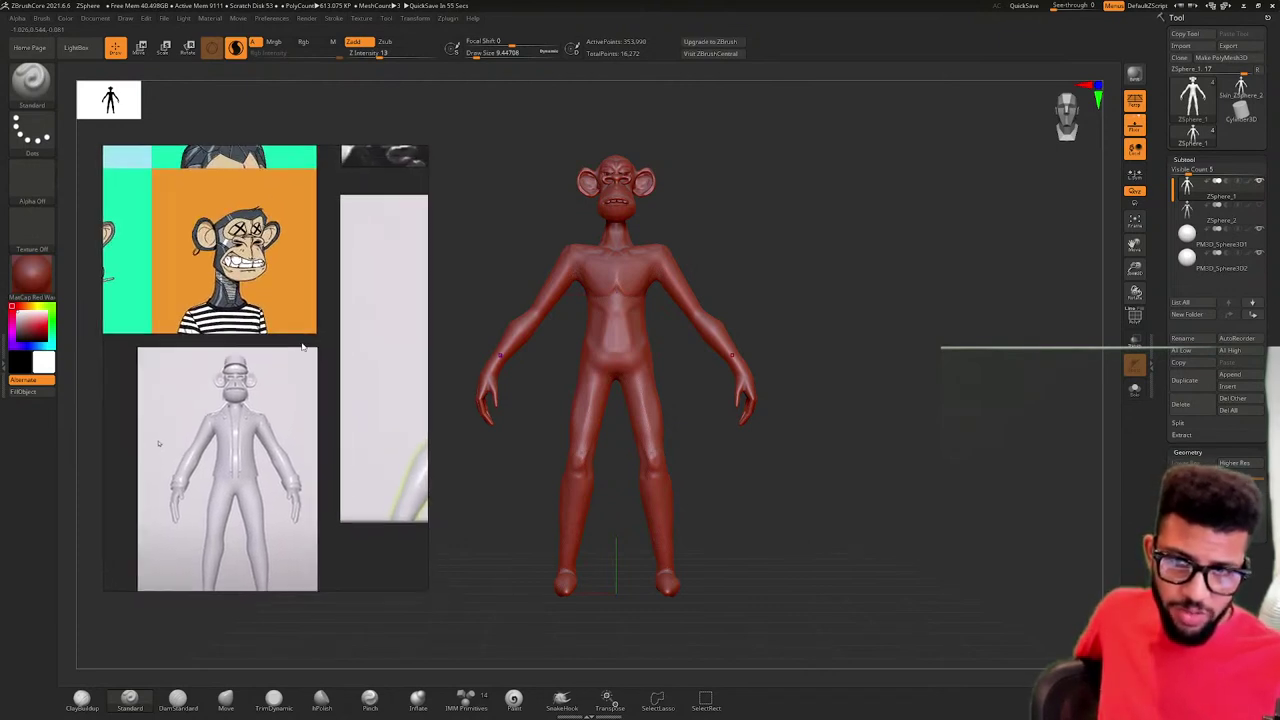
scroll(310, 400, down, 4)
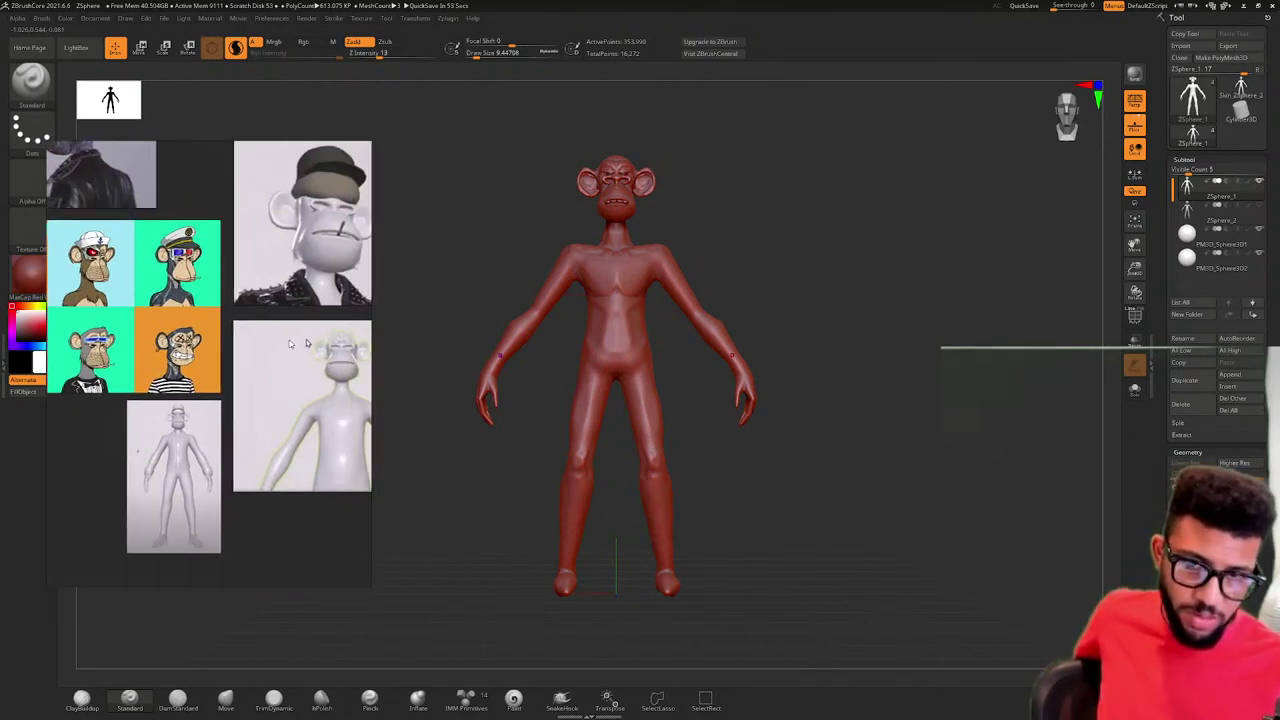
scroll(268, 342, up, 4)
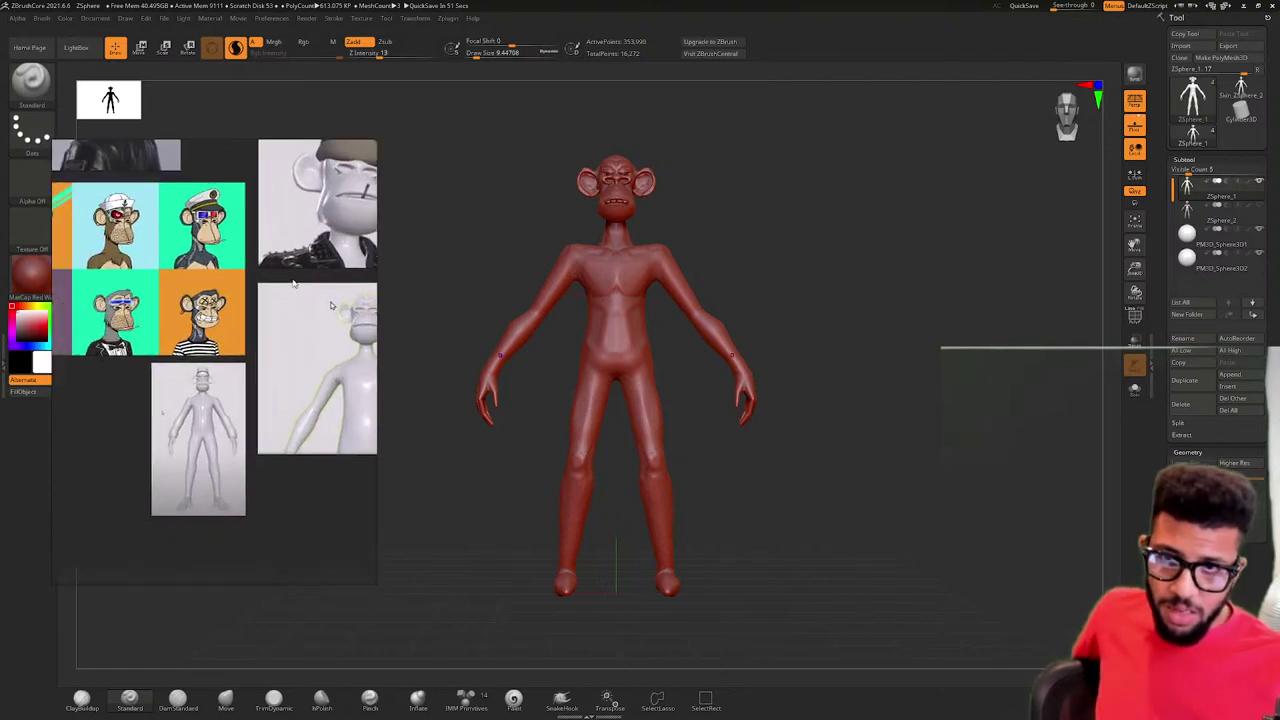
scroll(296, 342, up, 5)
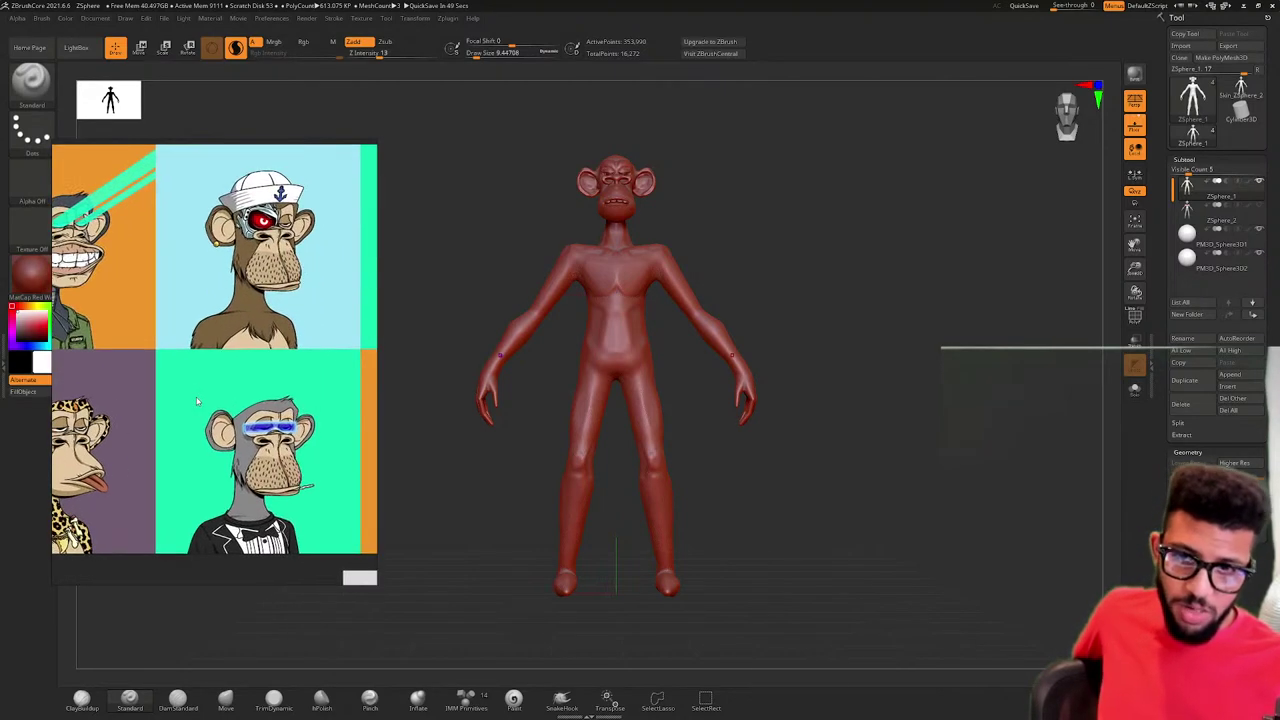
middle_drag(317, 372, 201, 339)
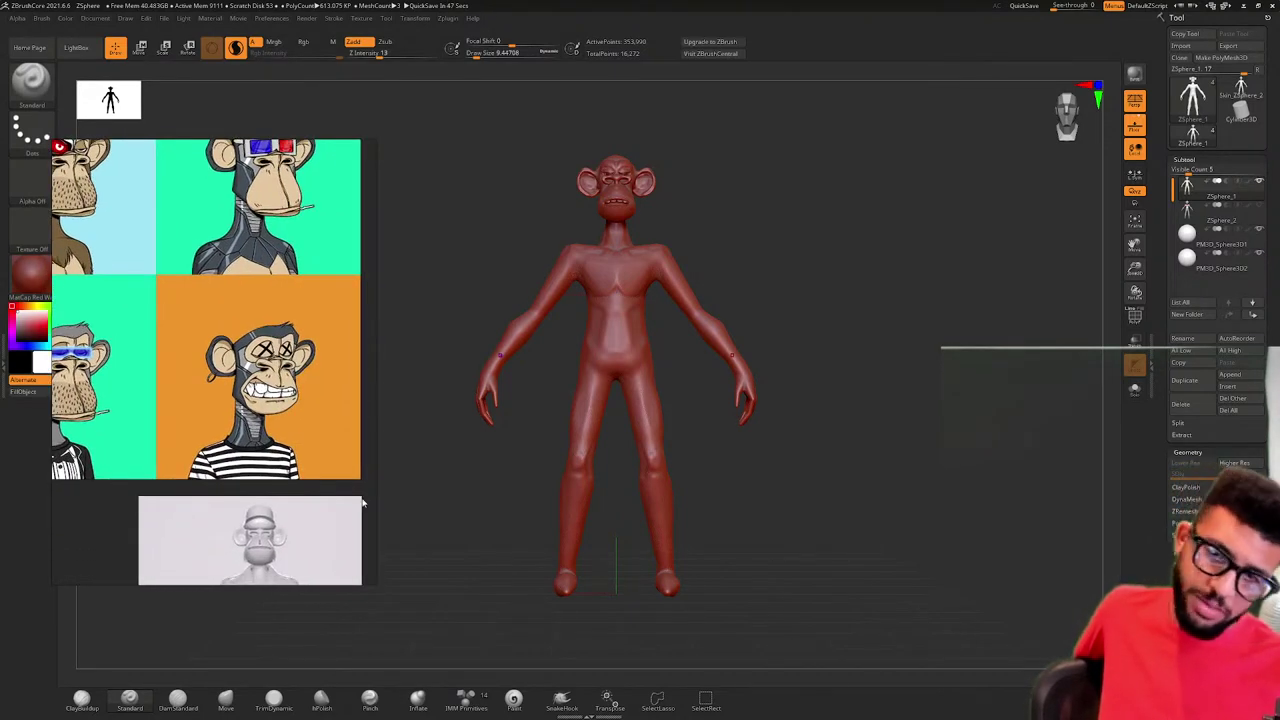
middle_drag(363, 502, 354, 276)
scroll(157, 391, up, 4)
middle_drag(157, 391, 66, 389)
middle_drag(259, 440, 168, 303)
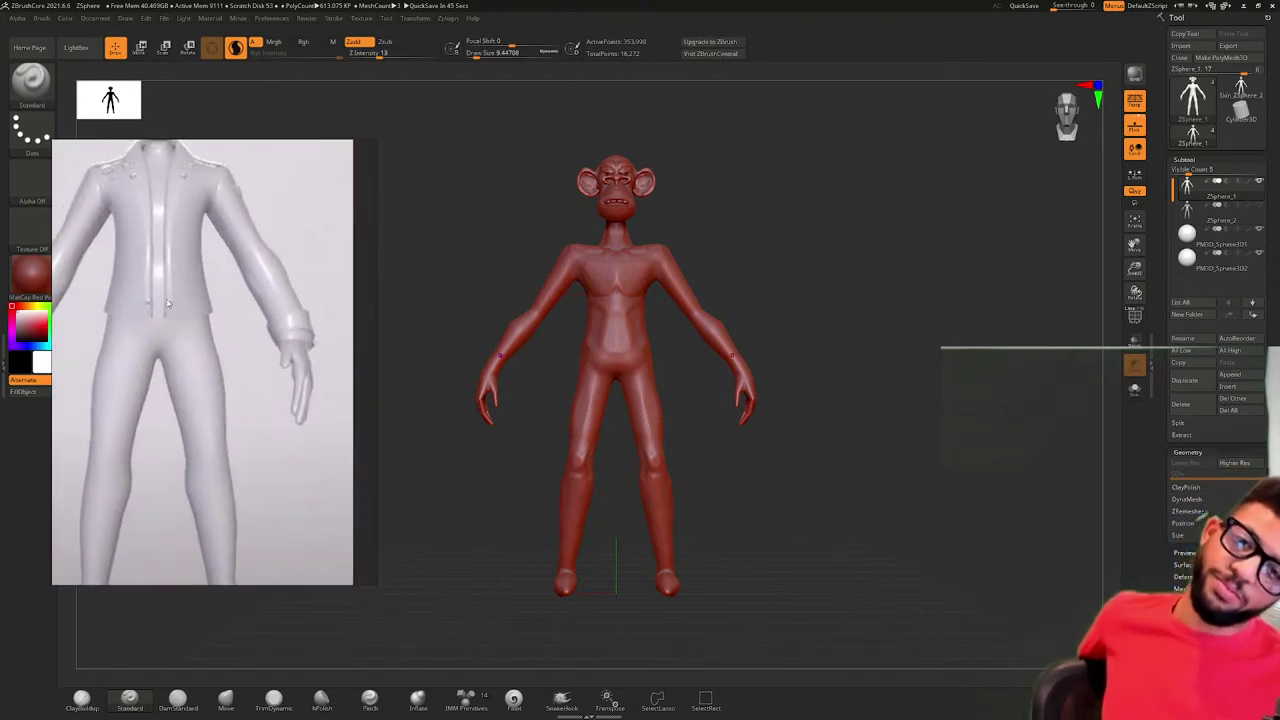
- Try to pull an extra finger out of the hand between the existing fingers with the SnakeHook brush
mouse_move(823, 386)
mouse_down()
mouse_move(783, 391)
mouse_move(803, 394)
mouse_up()
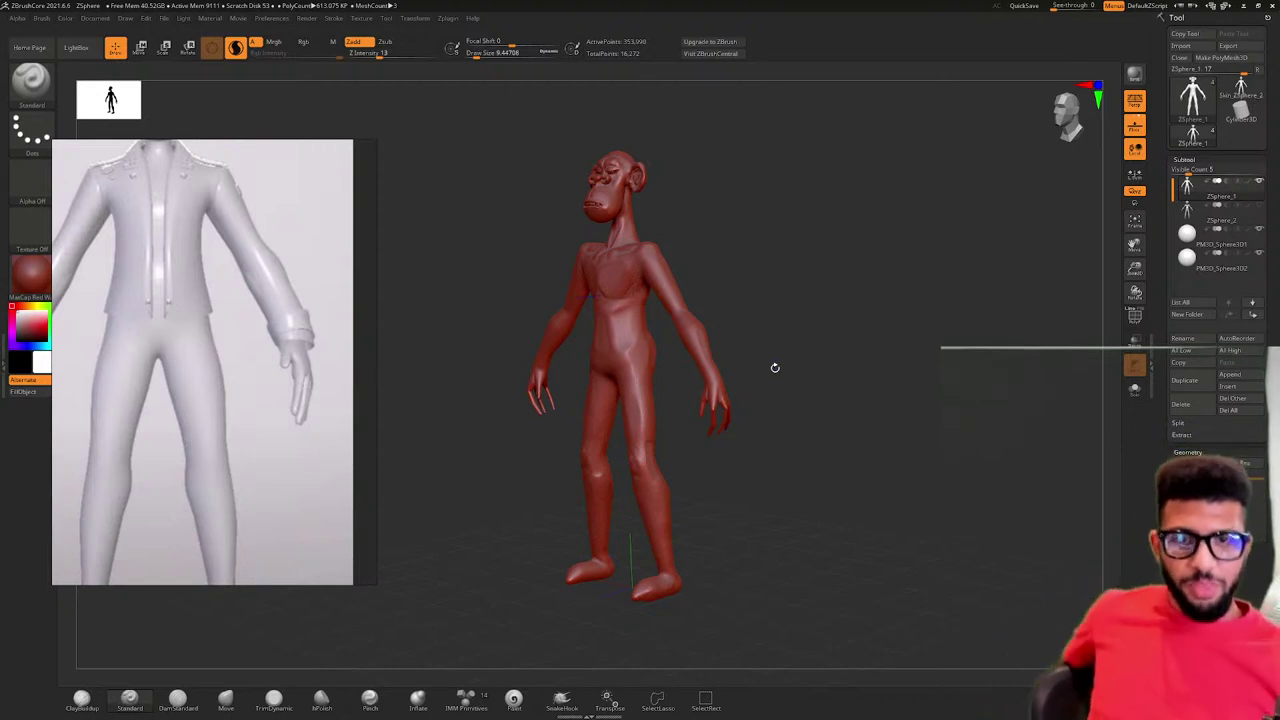
drag(771, 366, 891, 400)
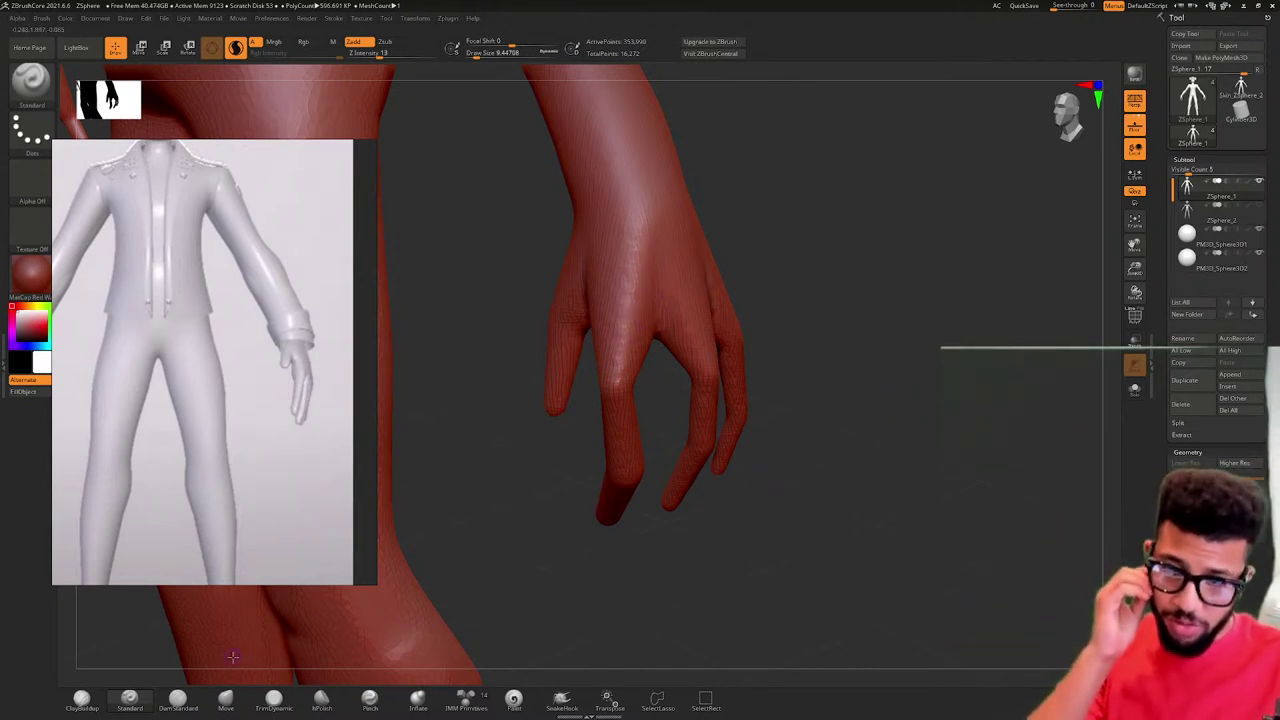
click(561, 698)
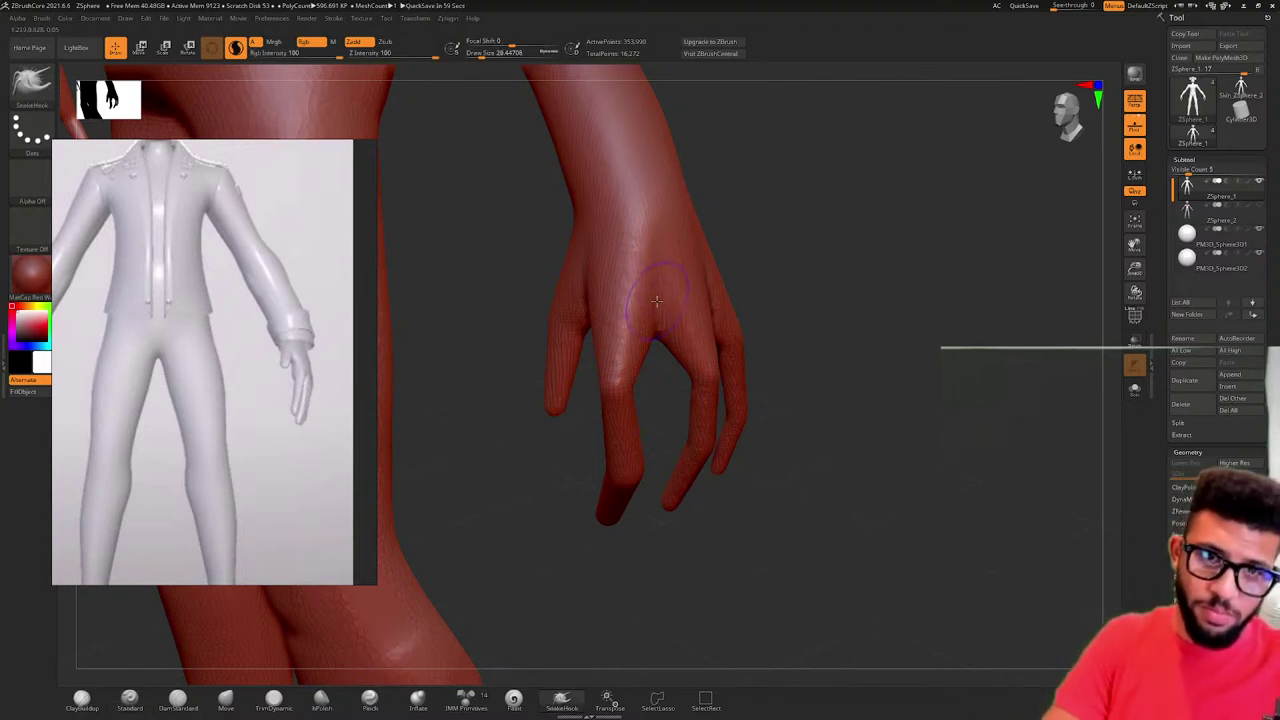
drag(656, 300, 667, 428)
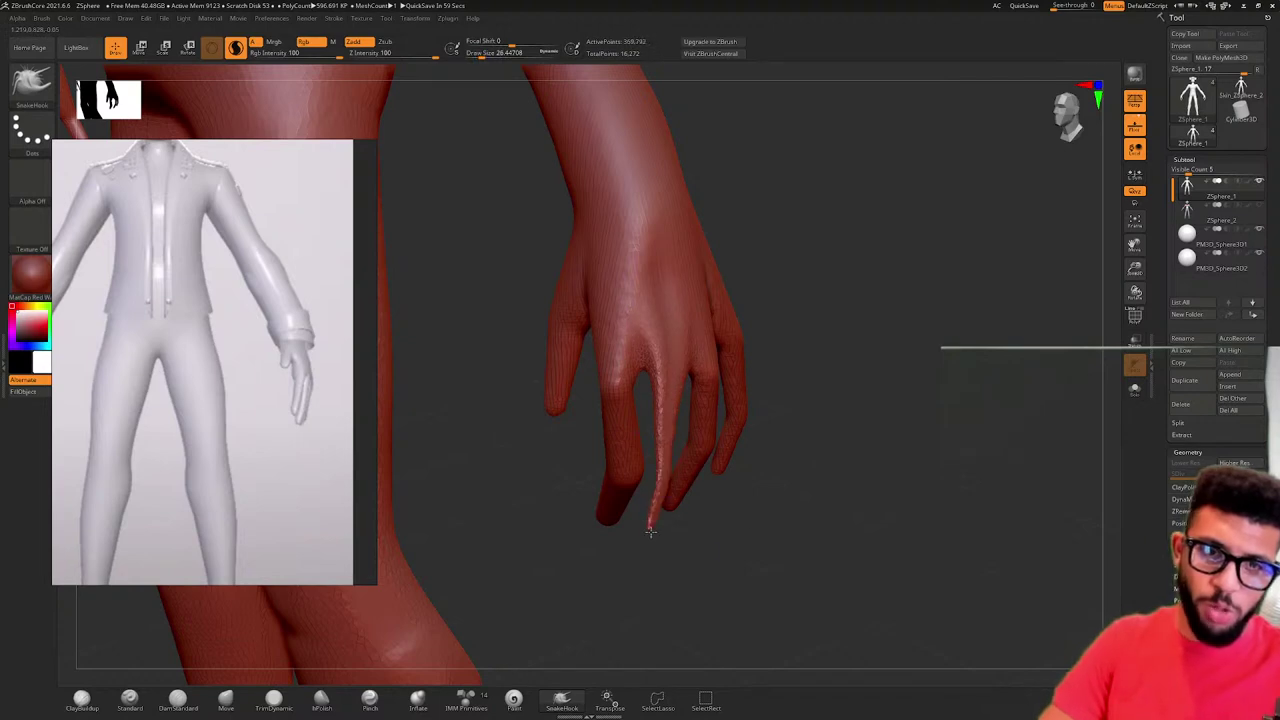
mouse_move(652, 534)
mouse_down()
mouse_move(748, 491)
mouse_move(754, 434)
mouse_move(838, 386)
mouse_move(680, 330)
mouse_move(650, 376)
mouse_move(638, 481)
mouse_up()
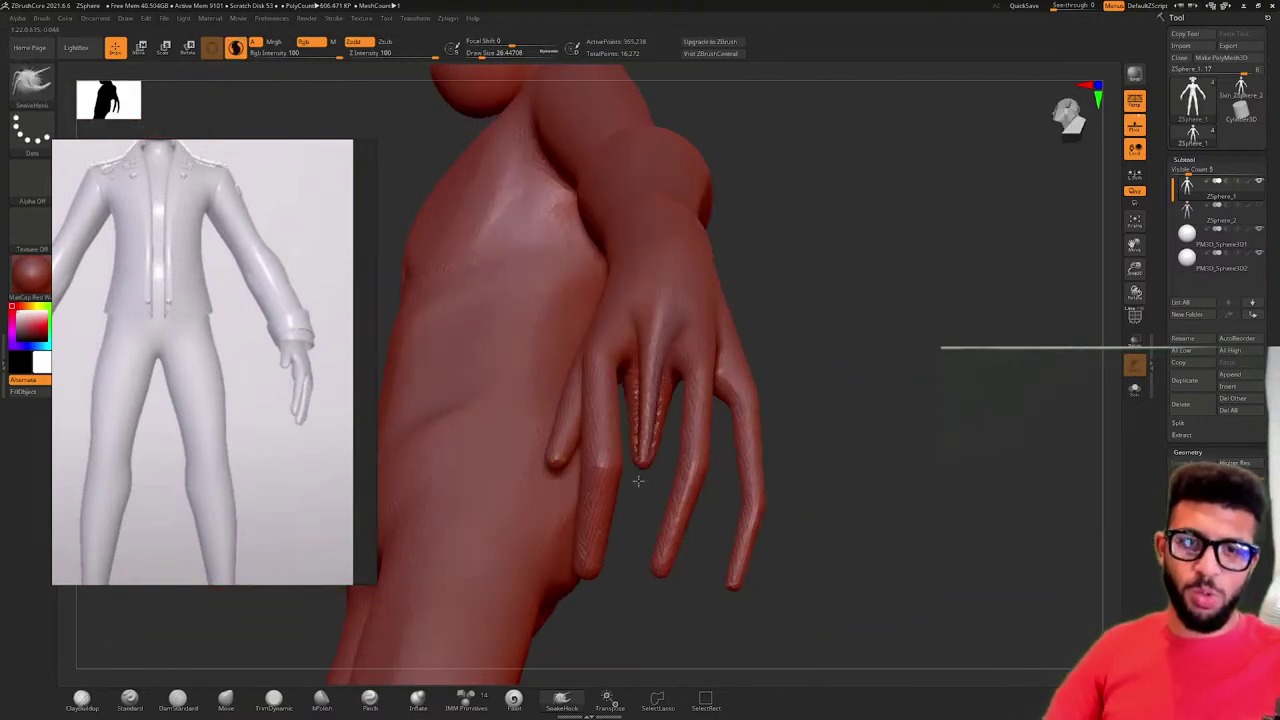
drag(817, 422, 686, 371)
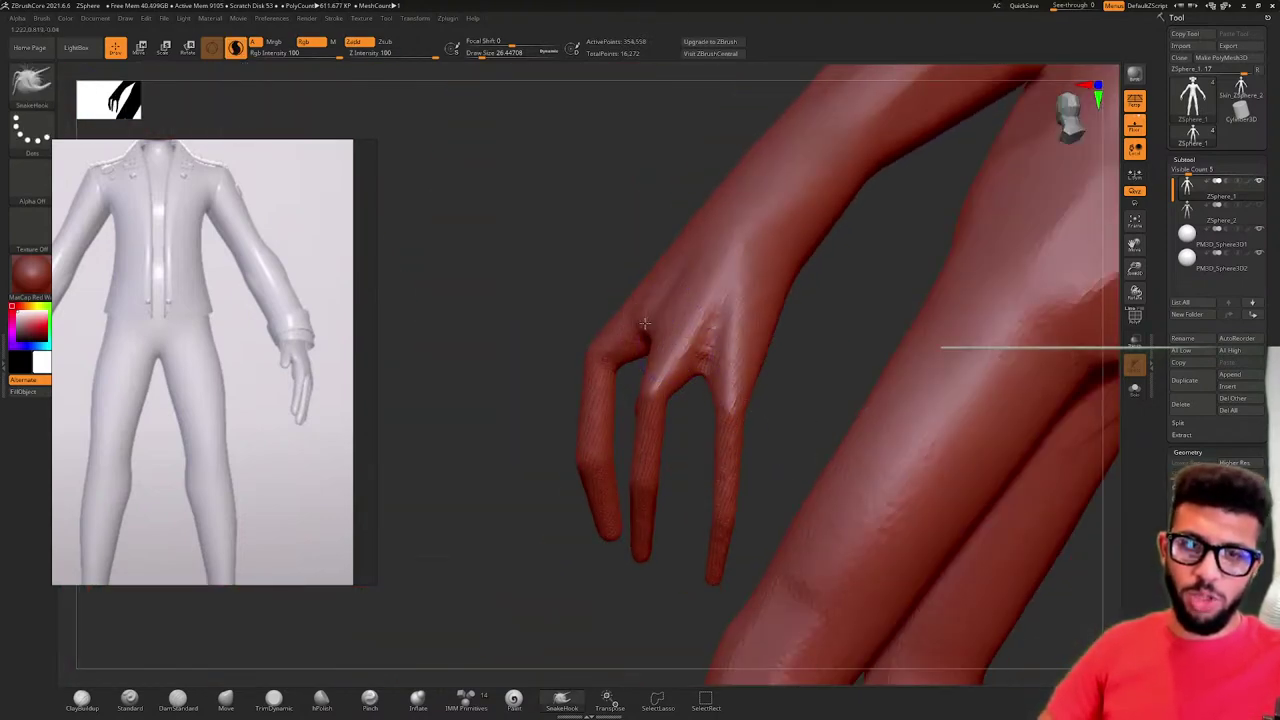
mouse_move(593, 418)
mouse_down()
mouse_move(584, 578)
mouse_move(665, 545)
mouse_move(615, 507)
mouse_up()
key(ctrl+z)
- Pull a thin extra finger out between the existing fingers with the SnakeHook brush and thicken it with the Inflate brush
mouse_move(815, 472)
mouse_down()
mouse_move(837, 423)
mouse_move(863, 410)
mouse_move(644, 284)
mouse_up()
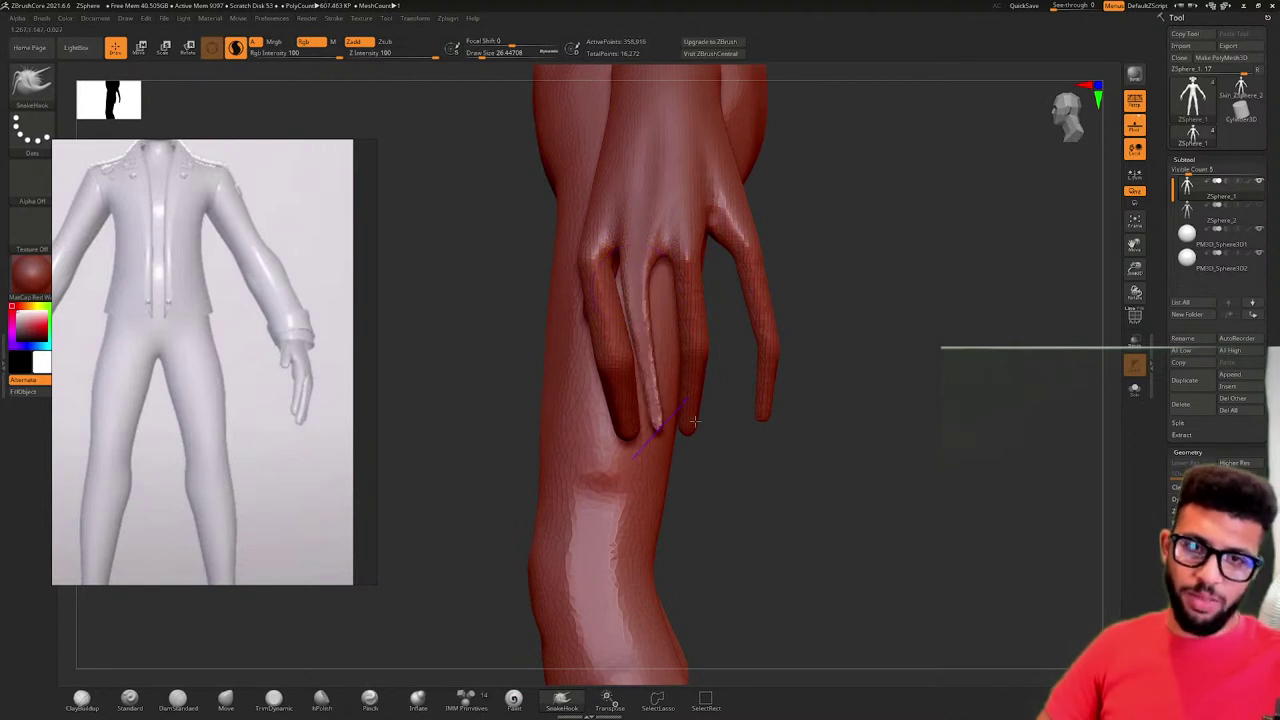
drag(722, 425, 892, 388)
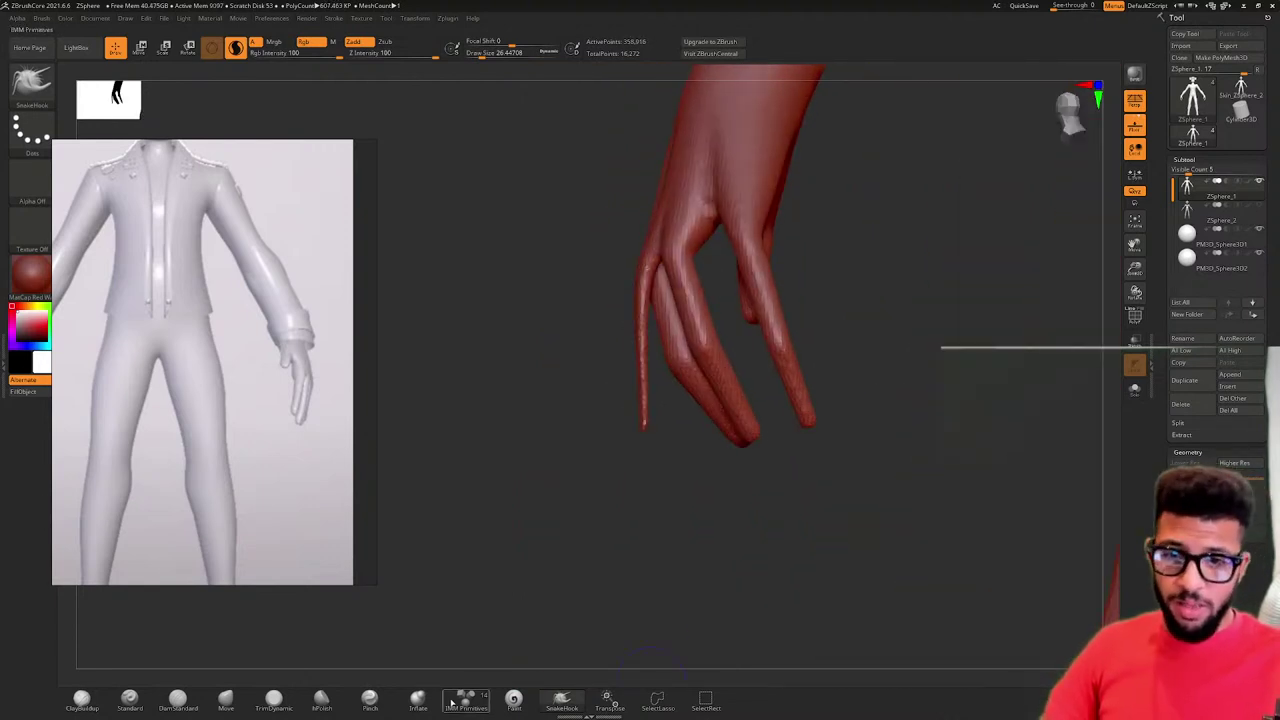
click(418, 700)
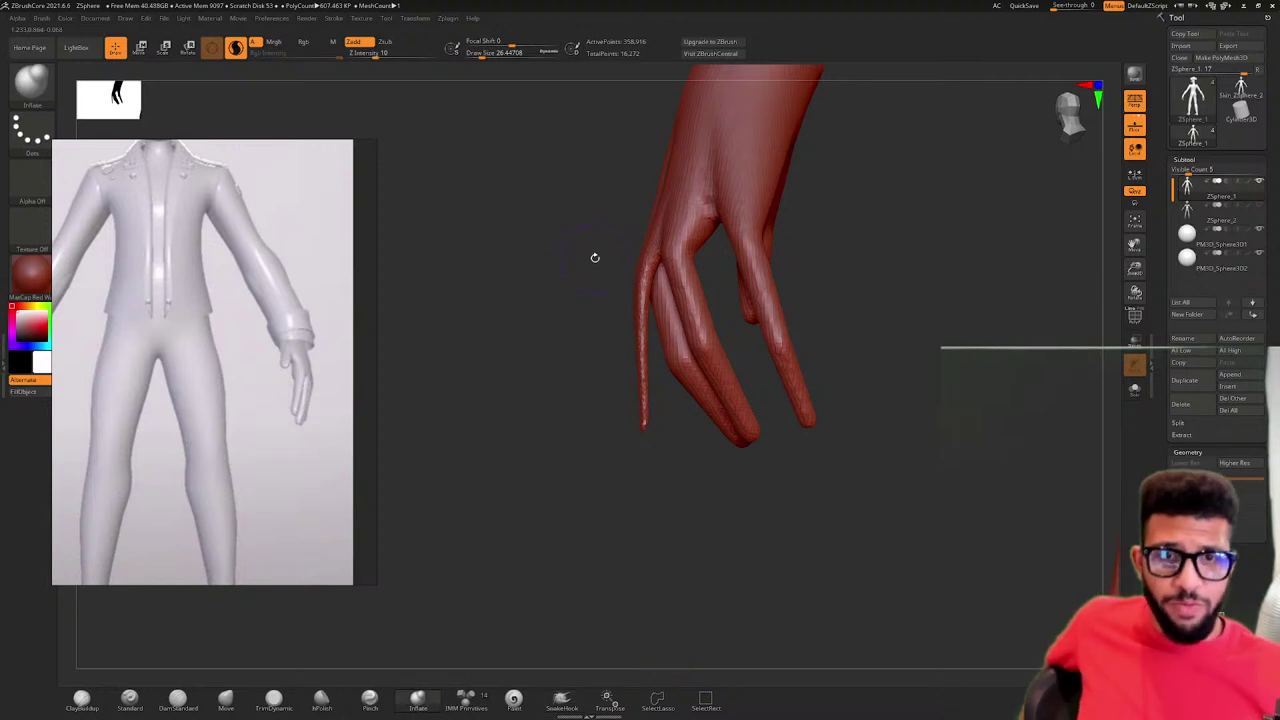
drag(594, 257, 618, 247)
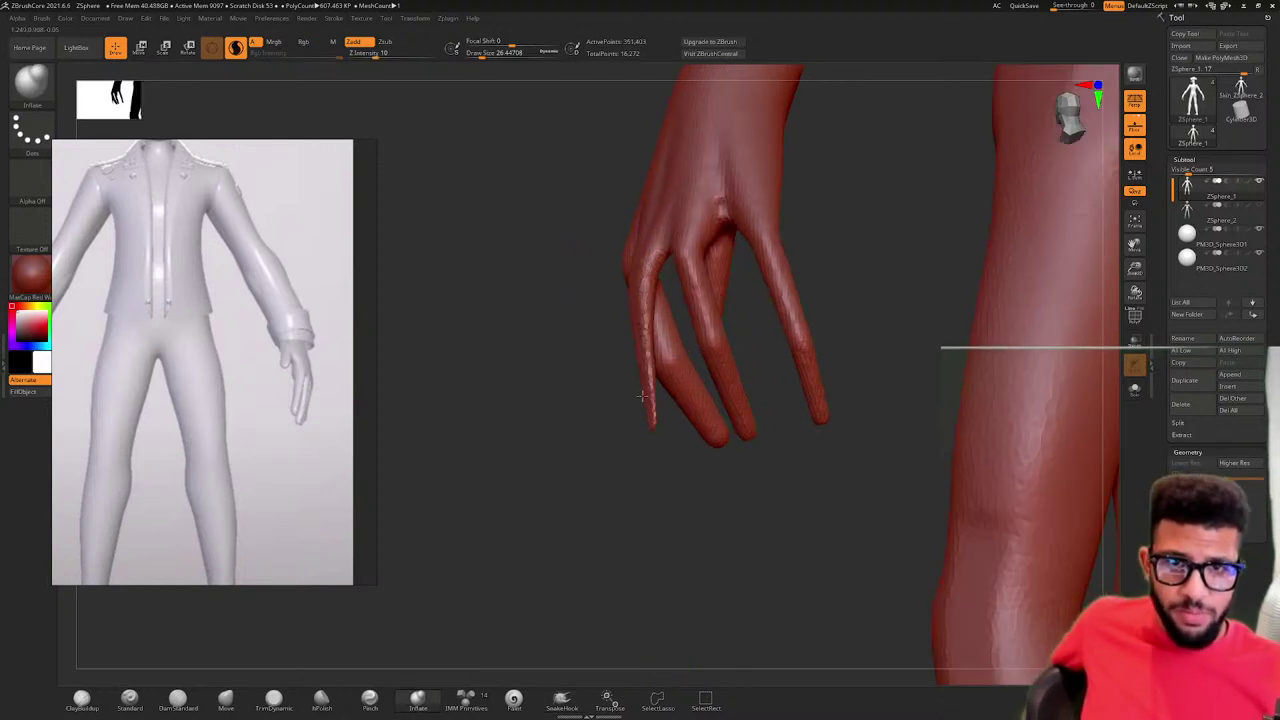
drag(604, 260, 642, 237)
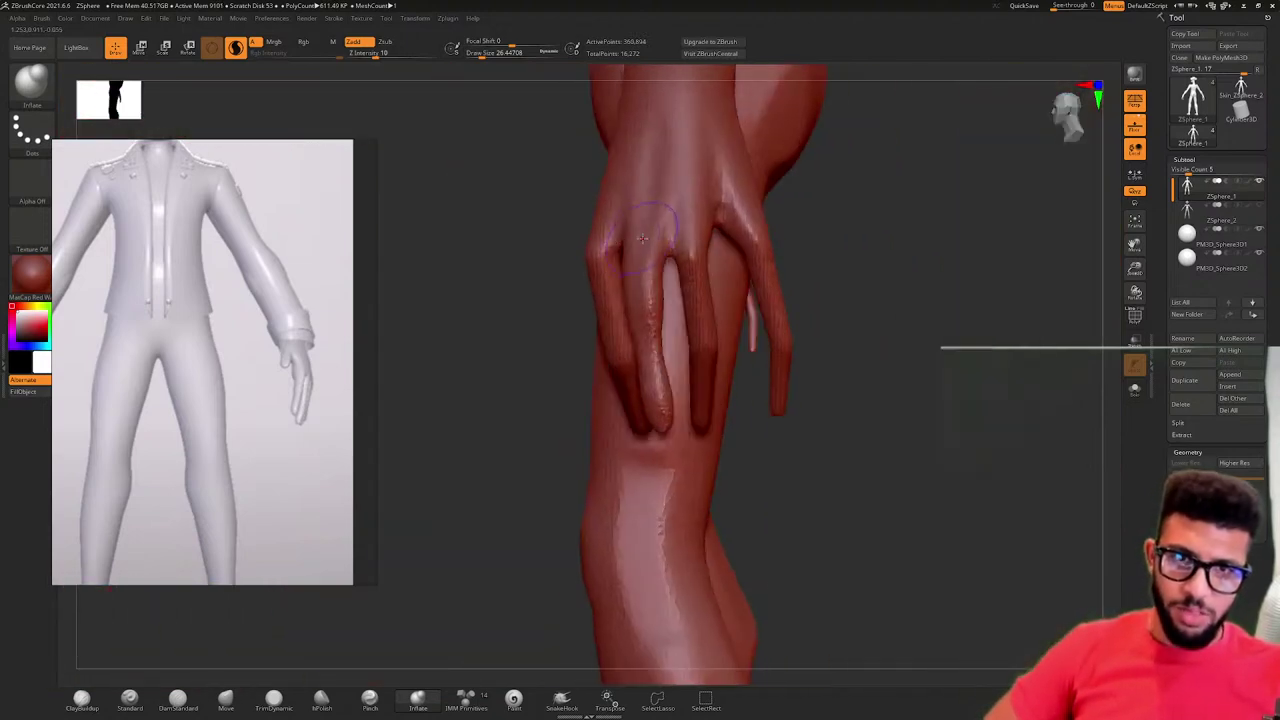
- Smooth the new finger's surface and inflate it further to match the thickness of the neighbouring fingers
drag(631, 282, 837, 243)
right_drag(837, 243, 653, 296)
mouse_move(653, 296)
mouse_down()
mouse_move(649, 269)
mouse_move(734, 223)
mouse_move(803, 237)
mouse_move(700, 257)
mouse_up()
key(shift)
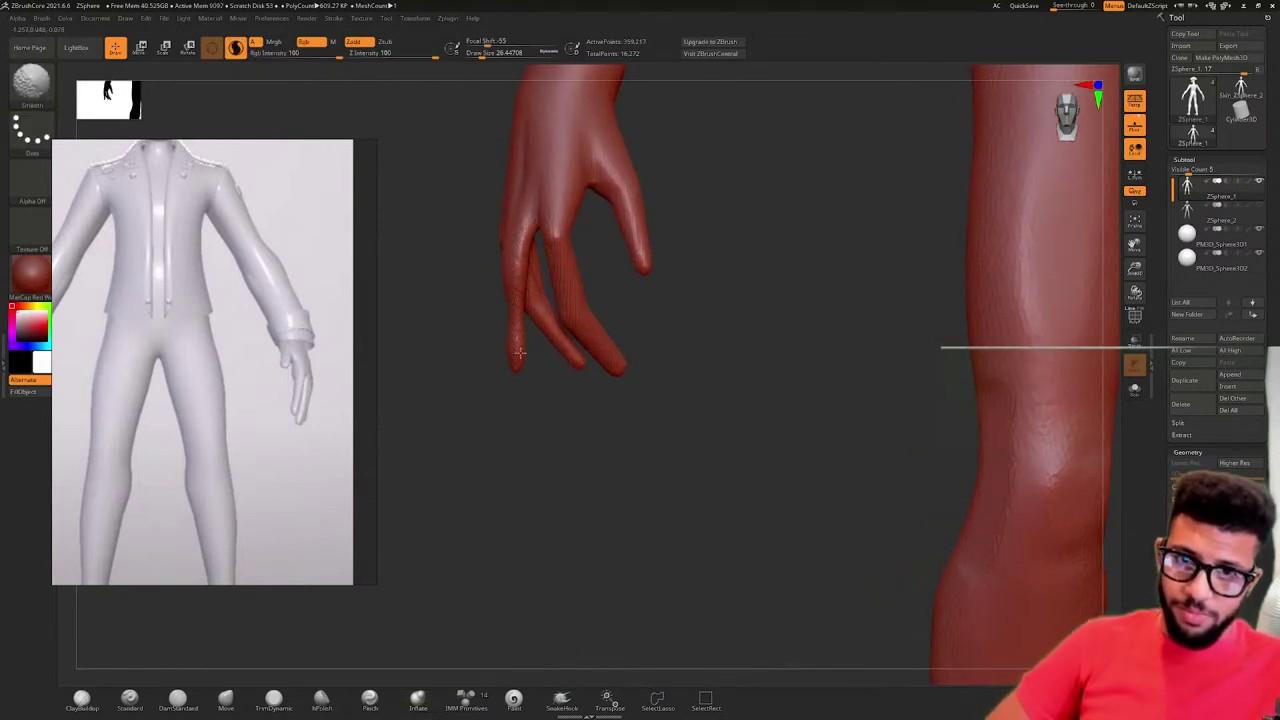
shift+drag(519, 352, 504, 285)
drag(490, 272, 560, 285)
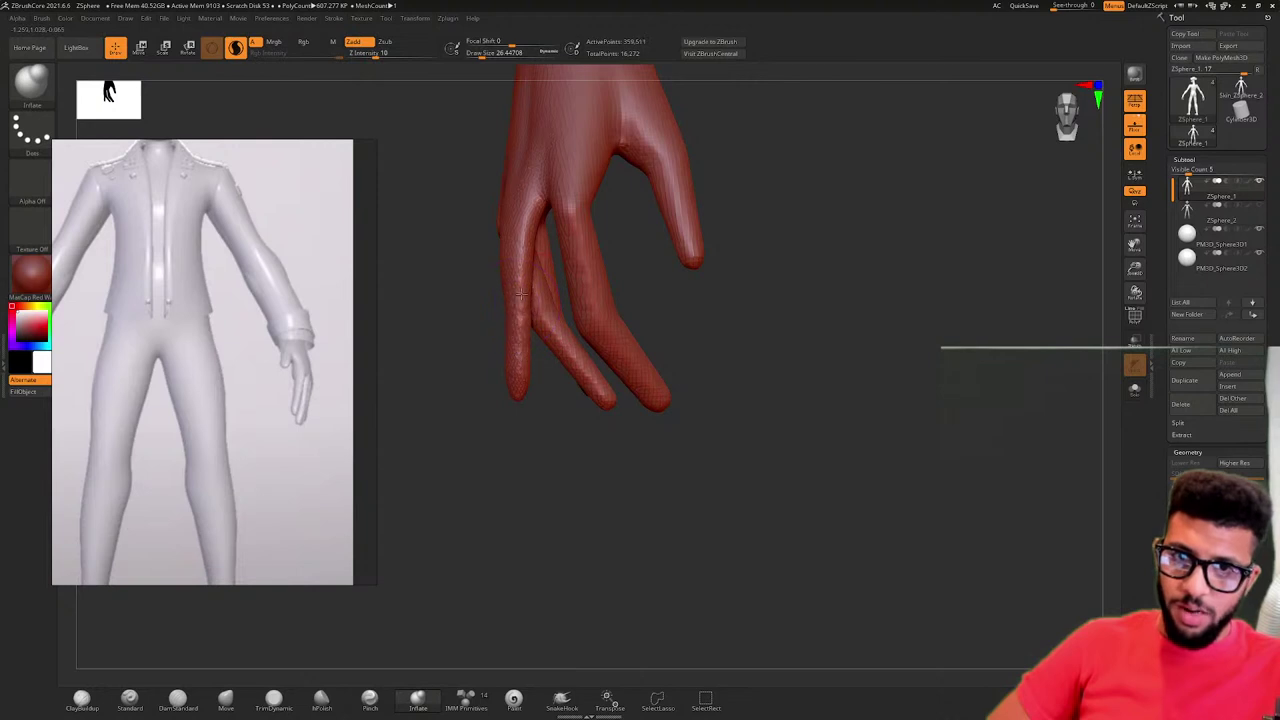
drag(490, 339, 555, 326)
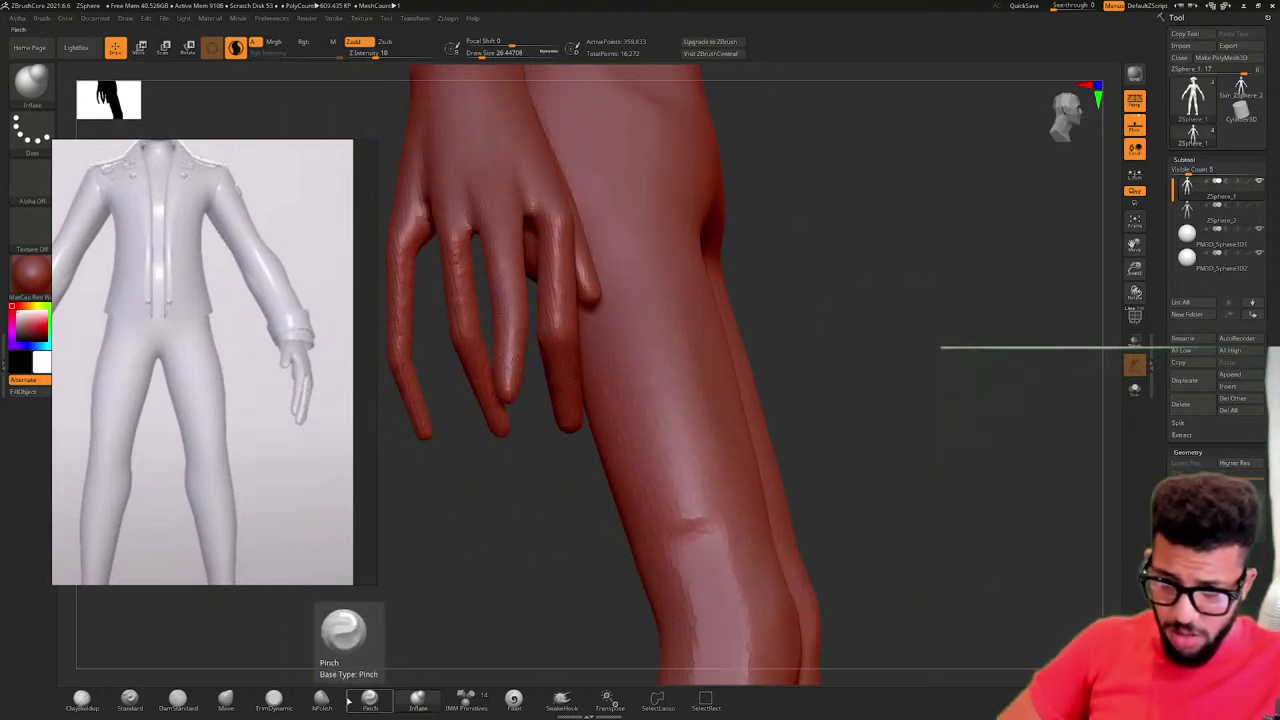
- Mask the new finger from its base to its tip and invert the mask so only that finger stays editable
drag(411, 449, 530, 305)
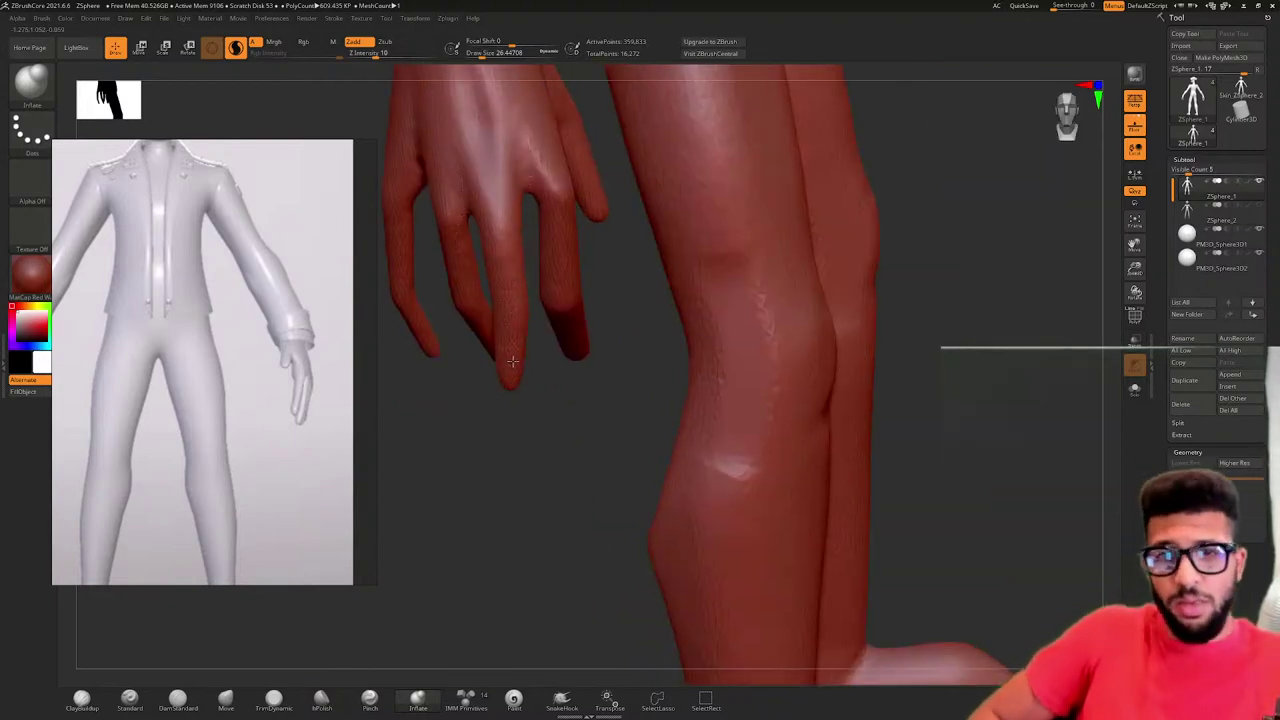
ctrl+drag(509, 243, 504, 311)
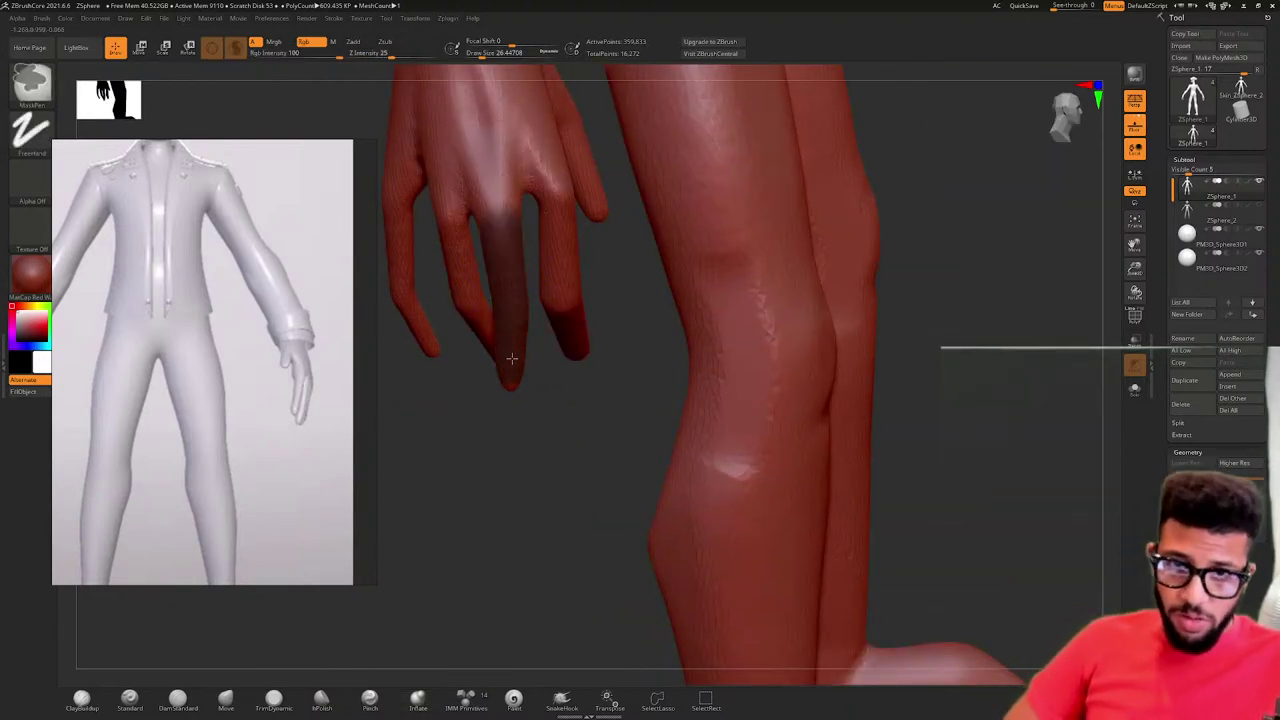
ctrl+drag(512, 358, 511, 378)
mouse_move(512, 424)
mouse_down()
mouse_move(577, 403)
mouse_move(600, 345)
mouse_move(546, 334)
mouse_up()
drag(634, 286, 557, 337)
alt+drag(598, 272, 591, 395)
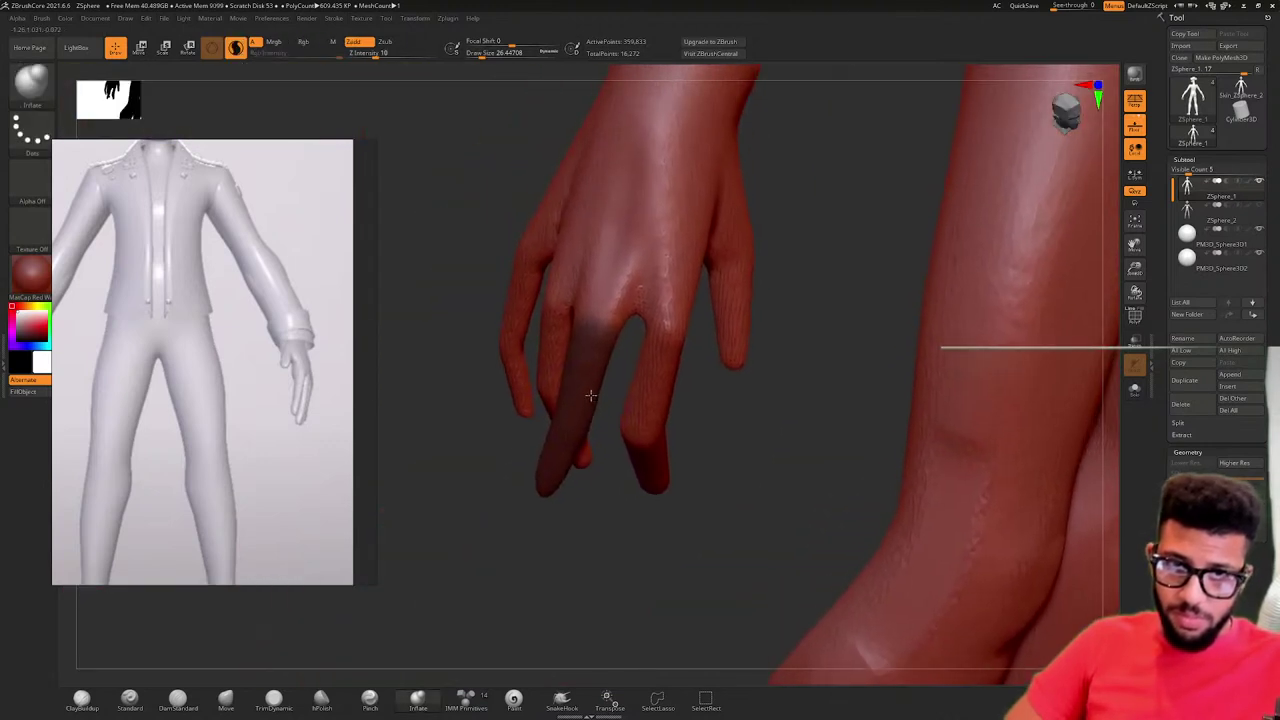
mouse_move(622, 318)
ctrl+mouse_down()
mouse_move(595, 314)
mouse_move(606, 292)
ctrl+mouse_up()
mouse_move(606, 292)
right_down()
mouse_move(672, 280)
mouse_move(620, 278)
right_up()
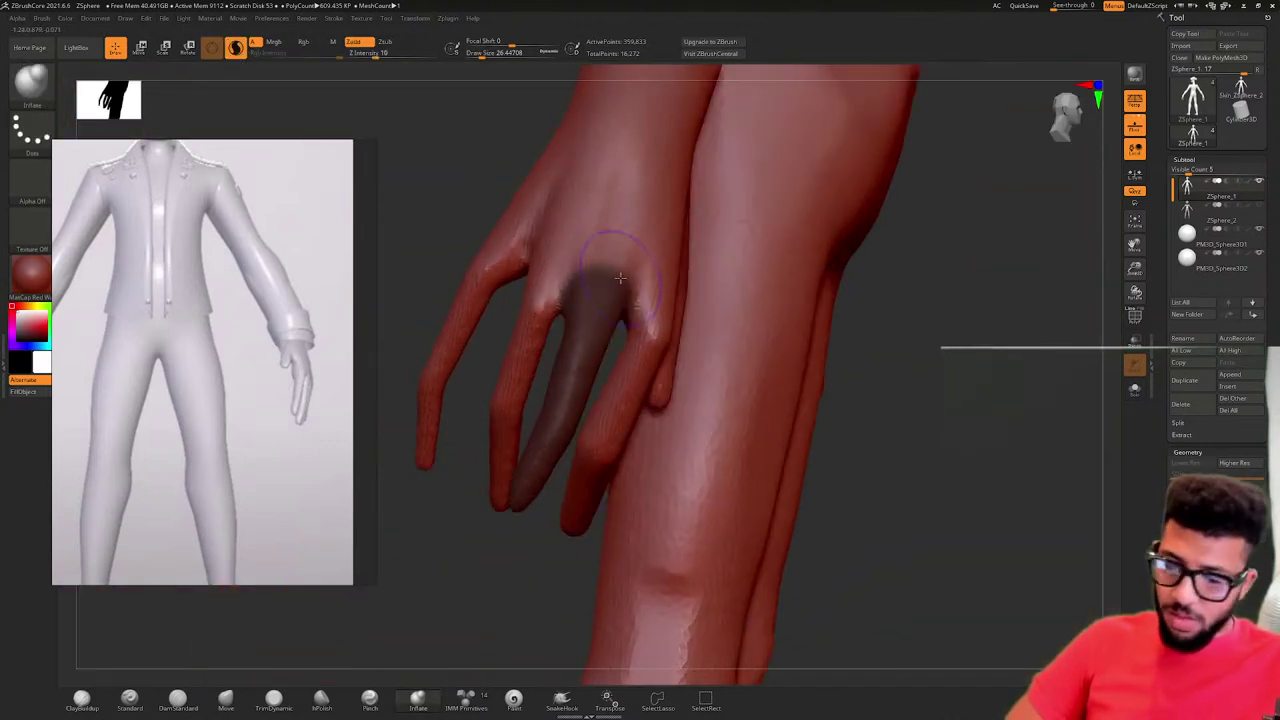
ctrl+click(451, 256)
- Bend the new finger at its middle joint with the Move brush to follow the curl of the neighbouring fingers
drag(590, 424, 729, 423)
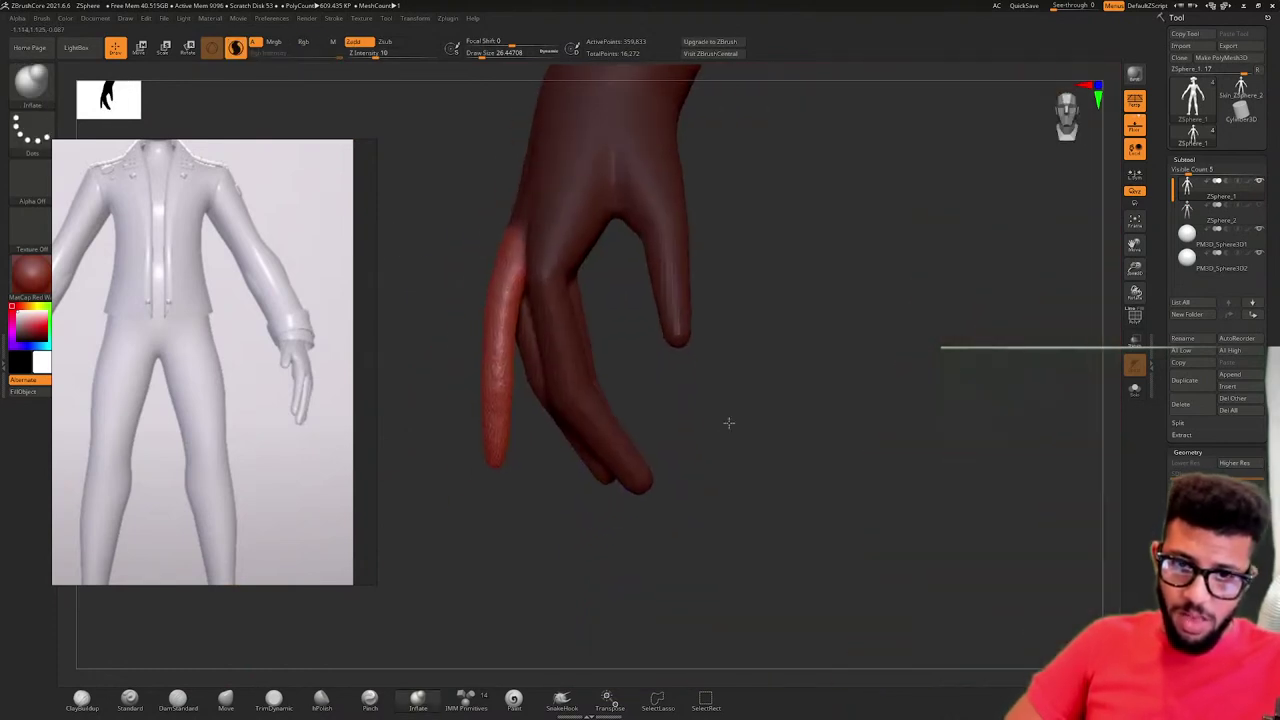
click(226, 699)
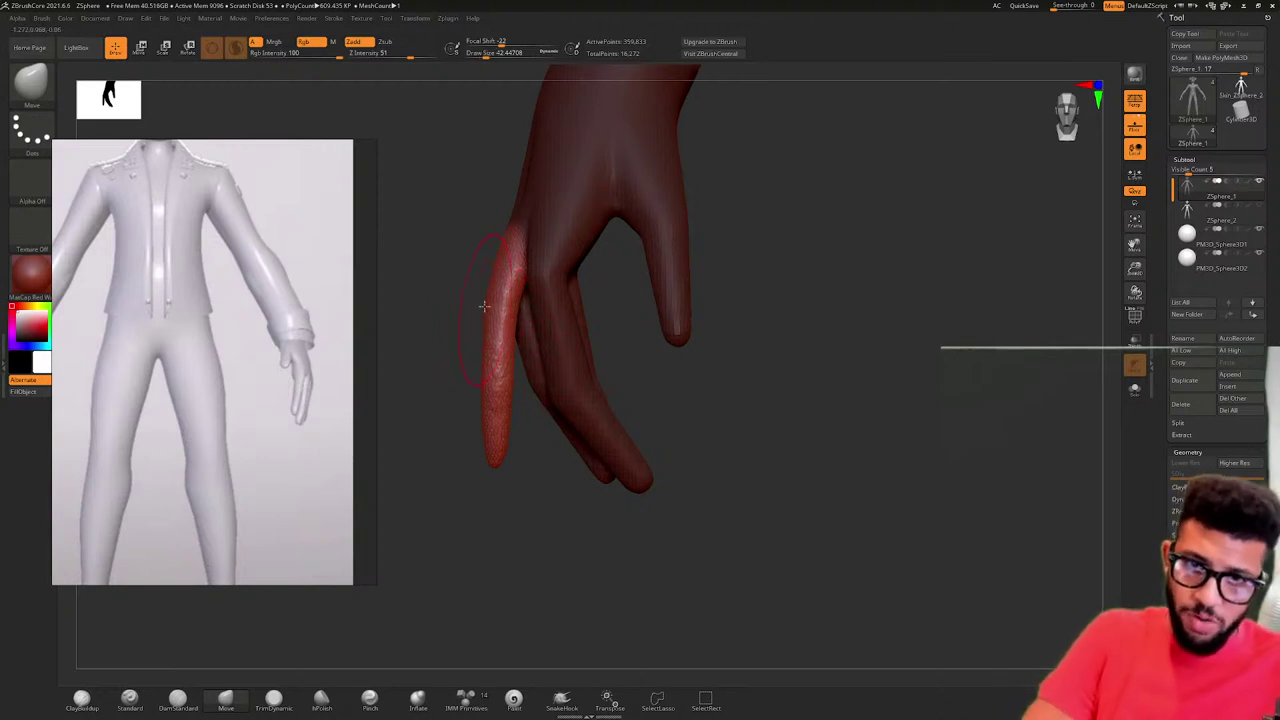
drag(490, 302, 509, 301)
drag(495, 384, 517, 374)
mouse_move(502, 452)
mouse_down()
mouse_move(580, 452)
mouse_move(557, 421)
mouse_up()
mouse_move(664, 386)
mouse_down()
mouse_move(706, 377)
mouse_move(688, 380)
mouse_up()
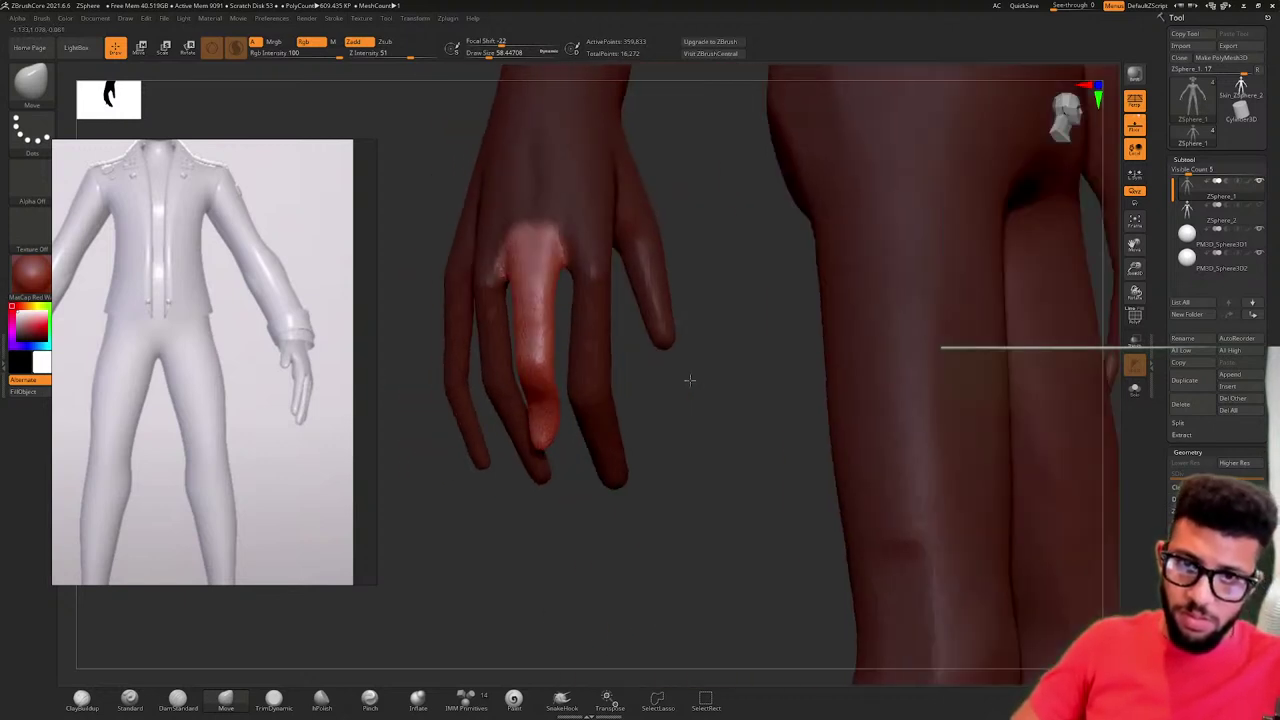
drag(525, 369, 532, 371)
drag(440, 382, 580, 360)
drag(529, 302, 514, 302)
- Thicken the bent finger with the Inflate brush and extend its tip with the Move brush to match the neighbouring fingers' length
click(418, 700)
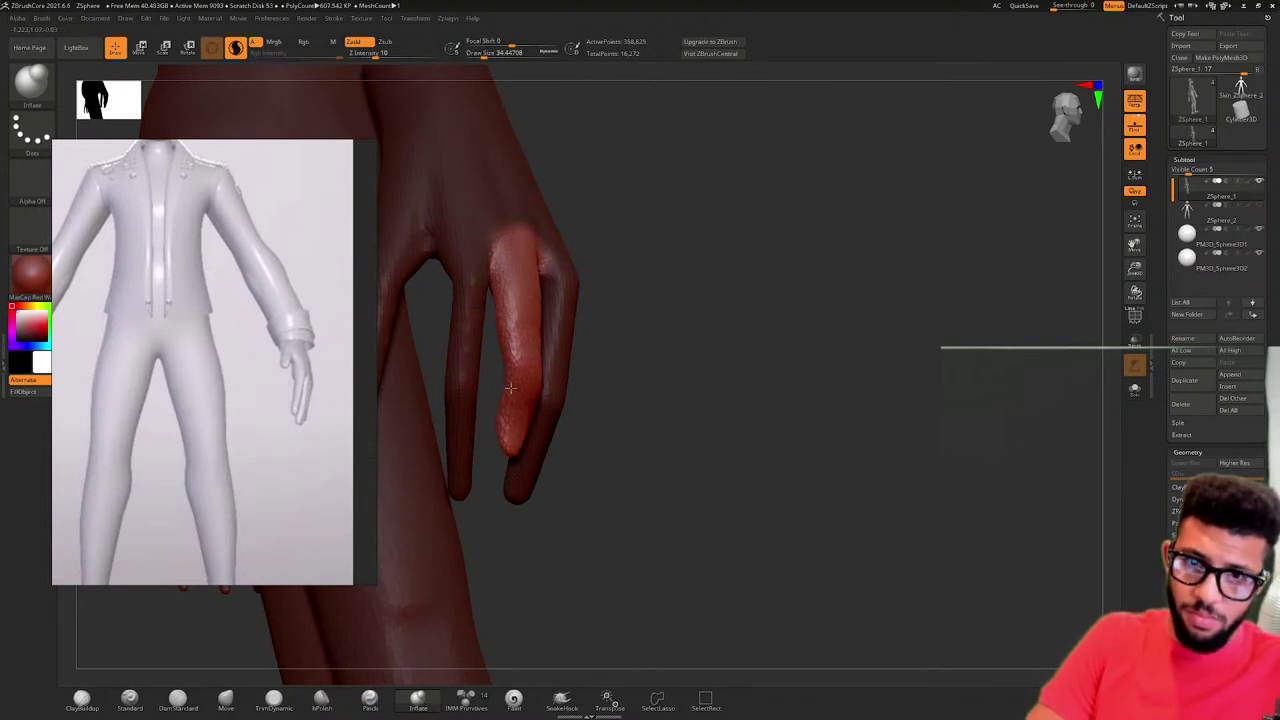
drag(595, 396, 521, 413)
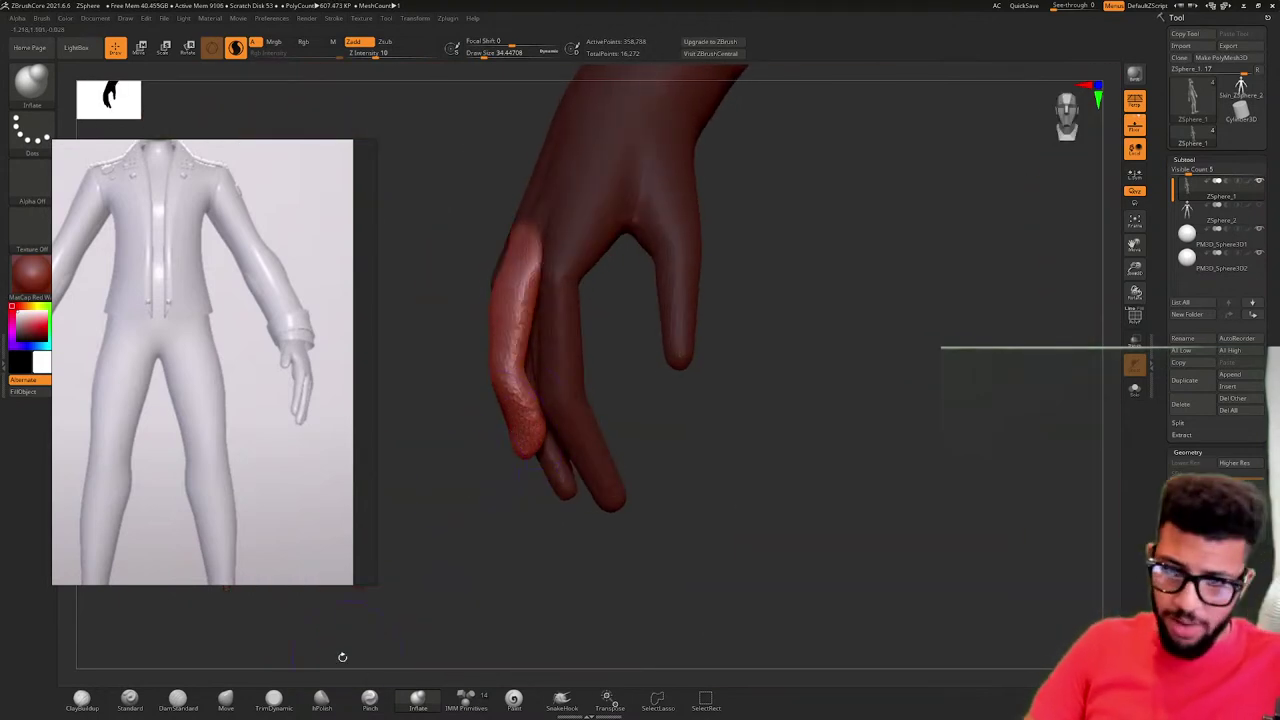
click(226, 698)
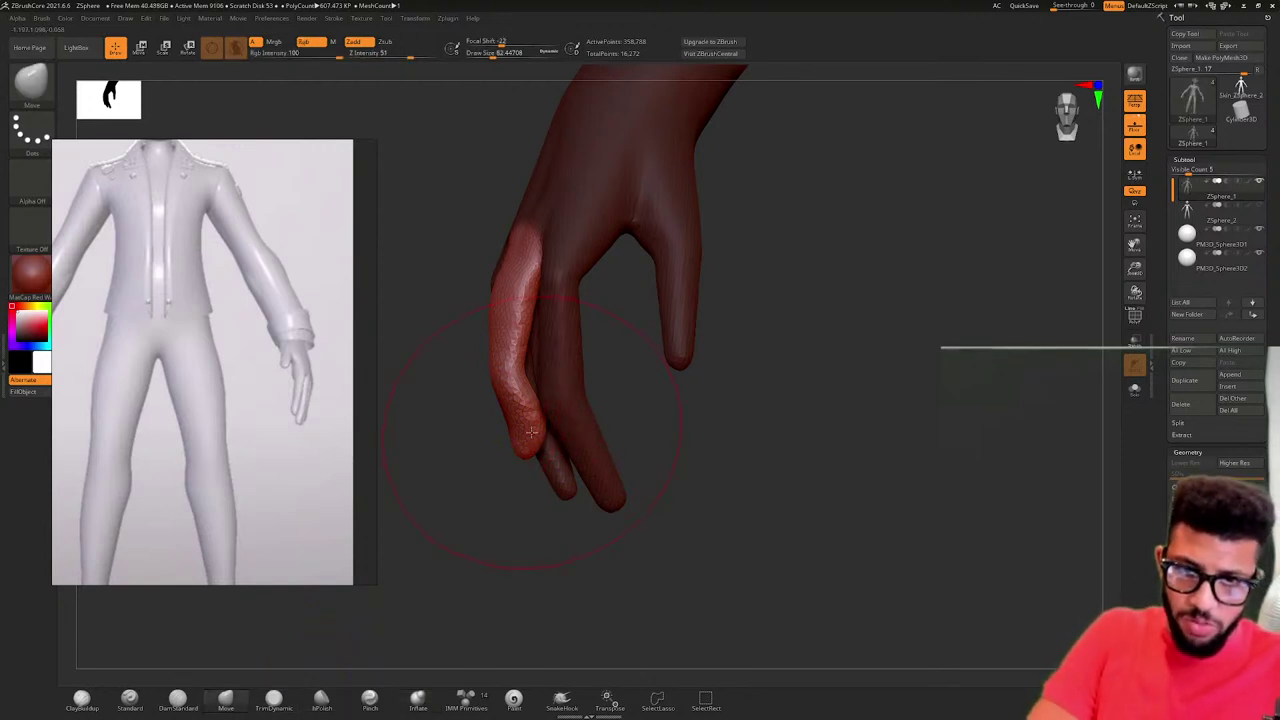
drag(531, 432, 547, 481)
mouse_move(669, 422)
mouse_down()
mouse_move(791, 386)
mouse_move(527, 447)
mouse_move(516, 438)
mouse_move(643, 404)
mouse_up()
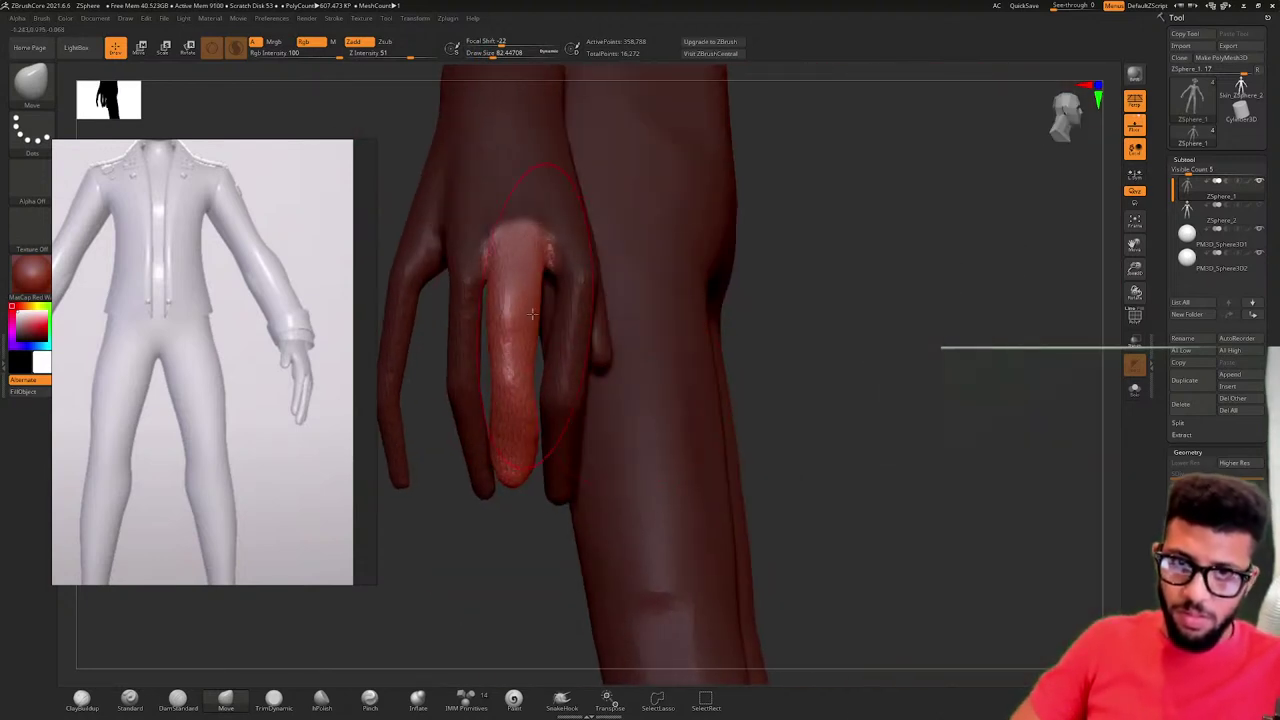
drag(529, 314, 517, 313)
right_drag(517, 313, 752, 287)
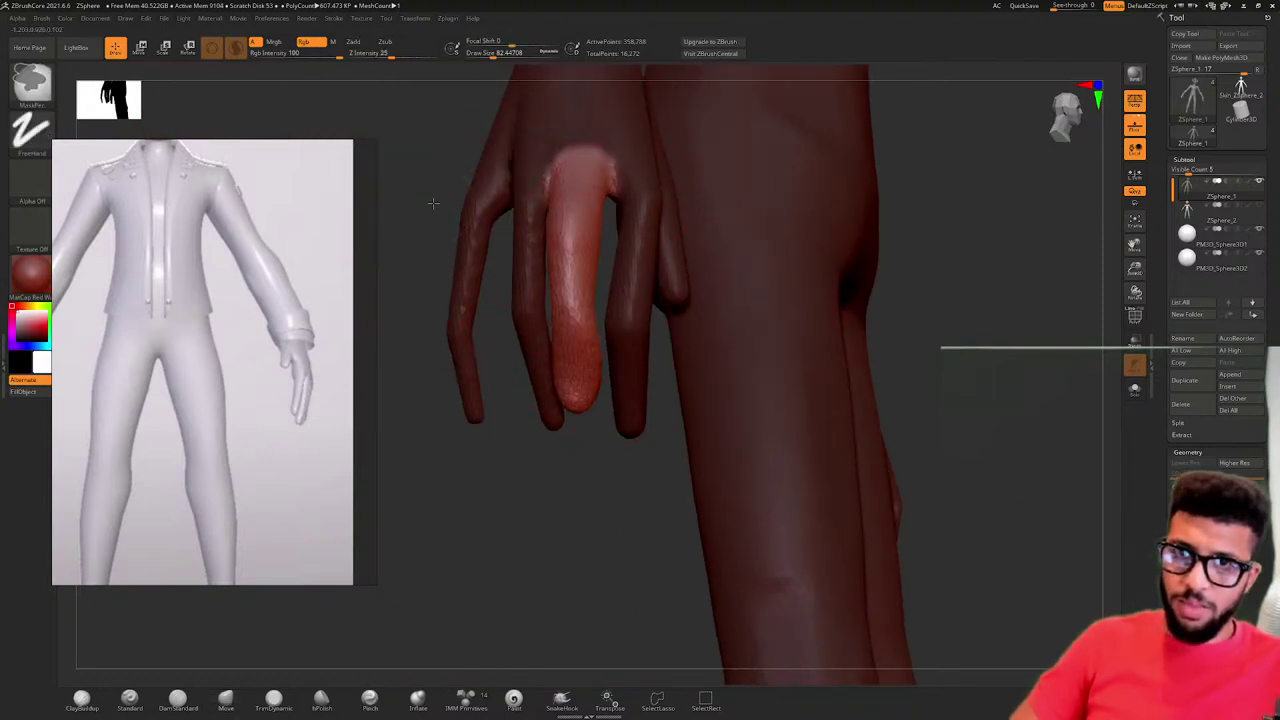
drag(486, 514, 470, 420)
drag(885, 360, 818, 452)
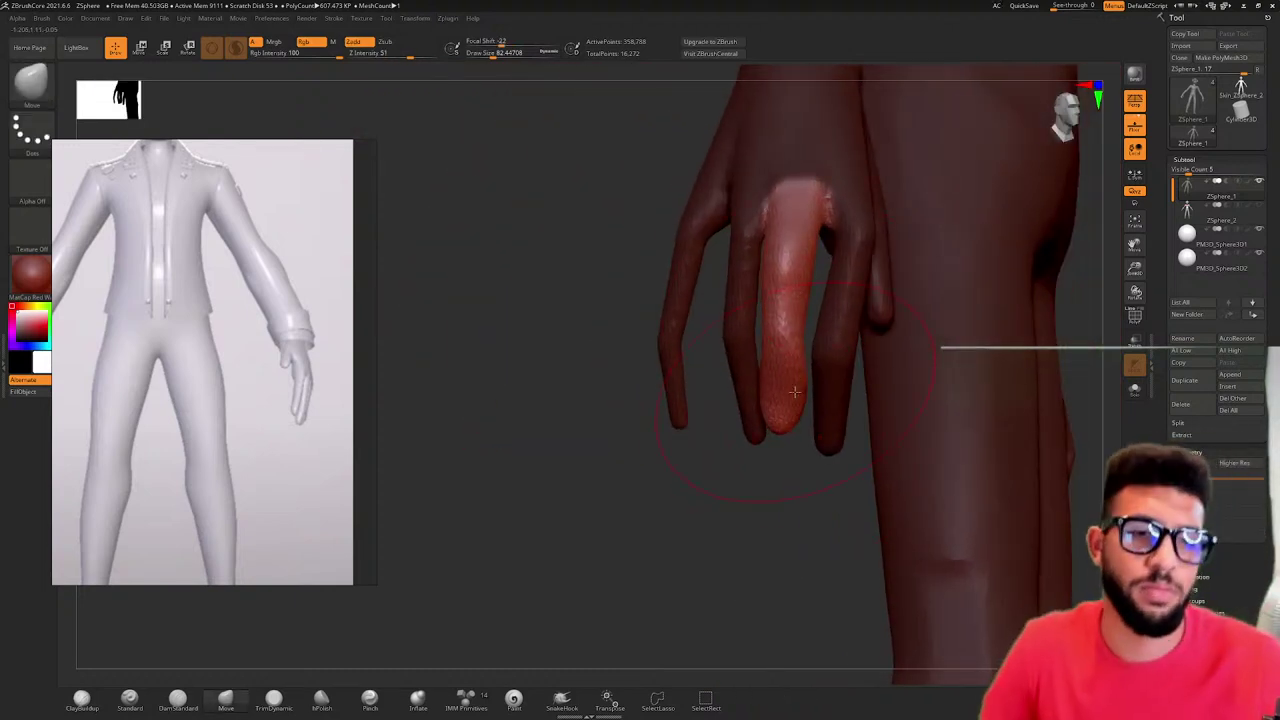
- Slim the new finger's tip with the Pinch brush at a reduced brush size
click(368, 701)
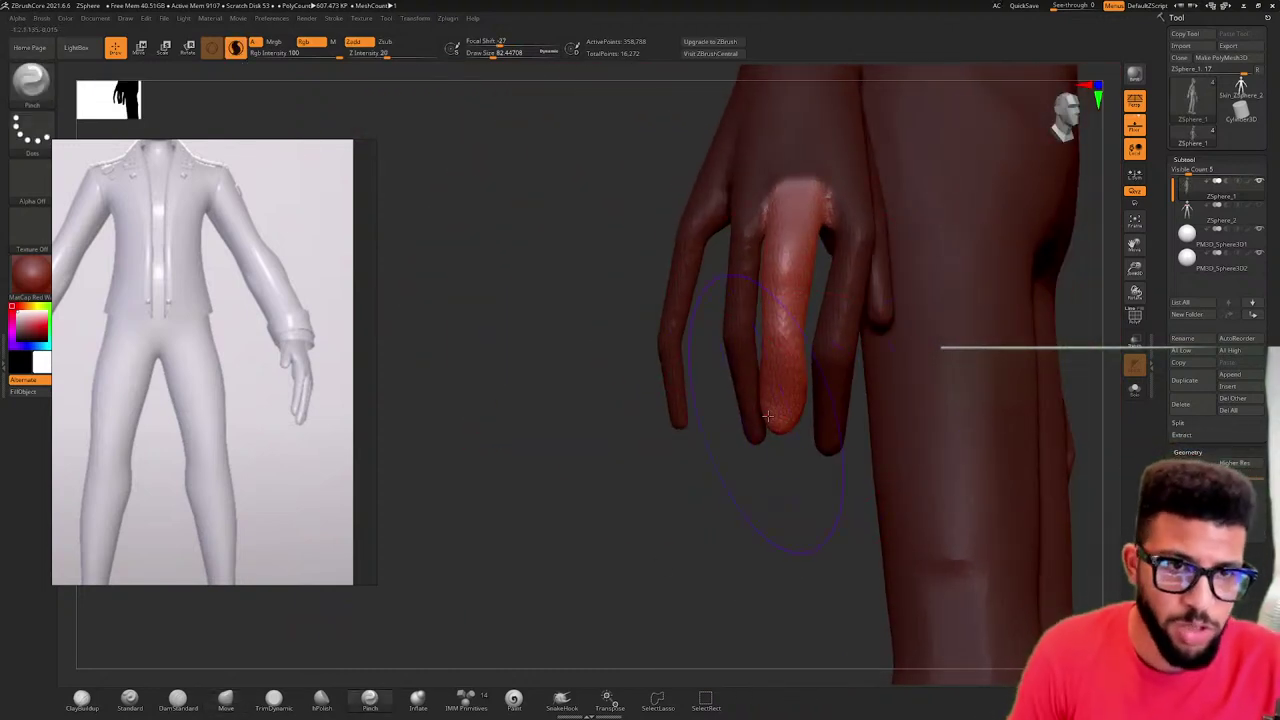
mouse_move(767, 416)
mouse_down()
mouse_move(782, 320)
mouse_move(788, 394)
mouse_move(785, 290)
mouse_move(788, 394)
mouse_up()
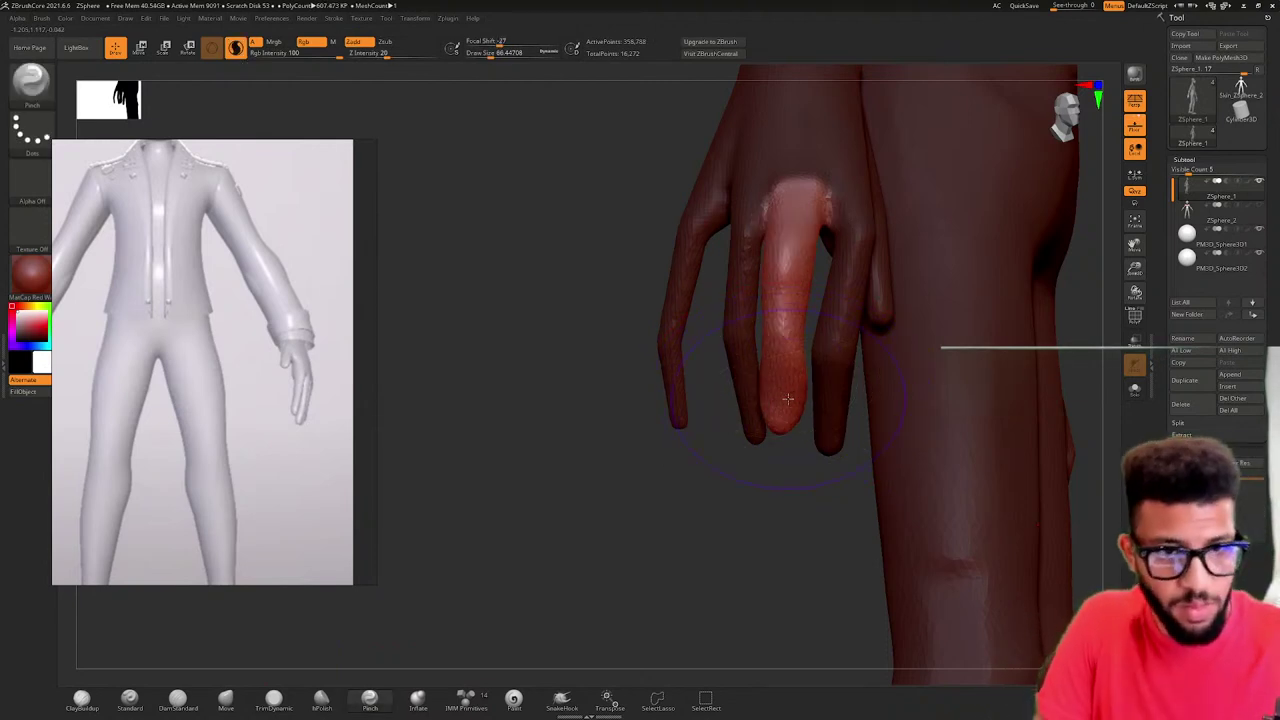
key([)
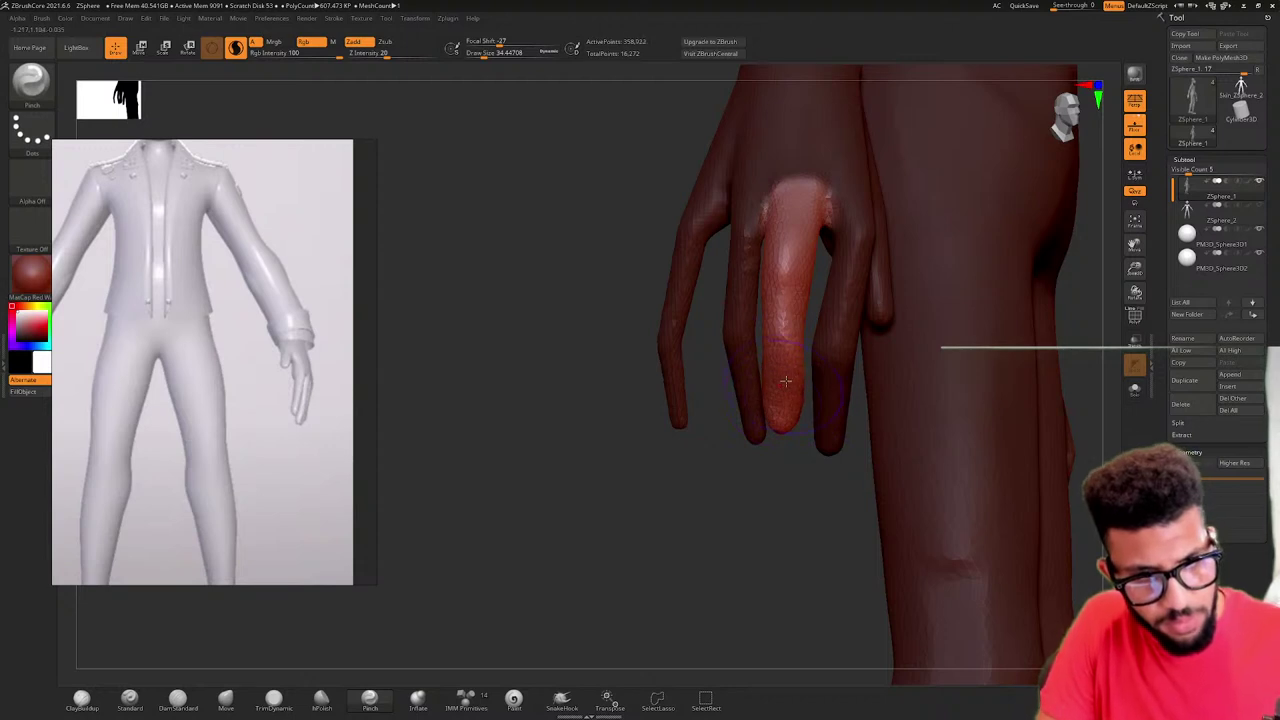
mouse_move(770, 470)
mouse_down()
mouse_move(757, 491)
mouse_move(711, 491)
mouse_move(746, 489)
mouse_up()
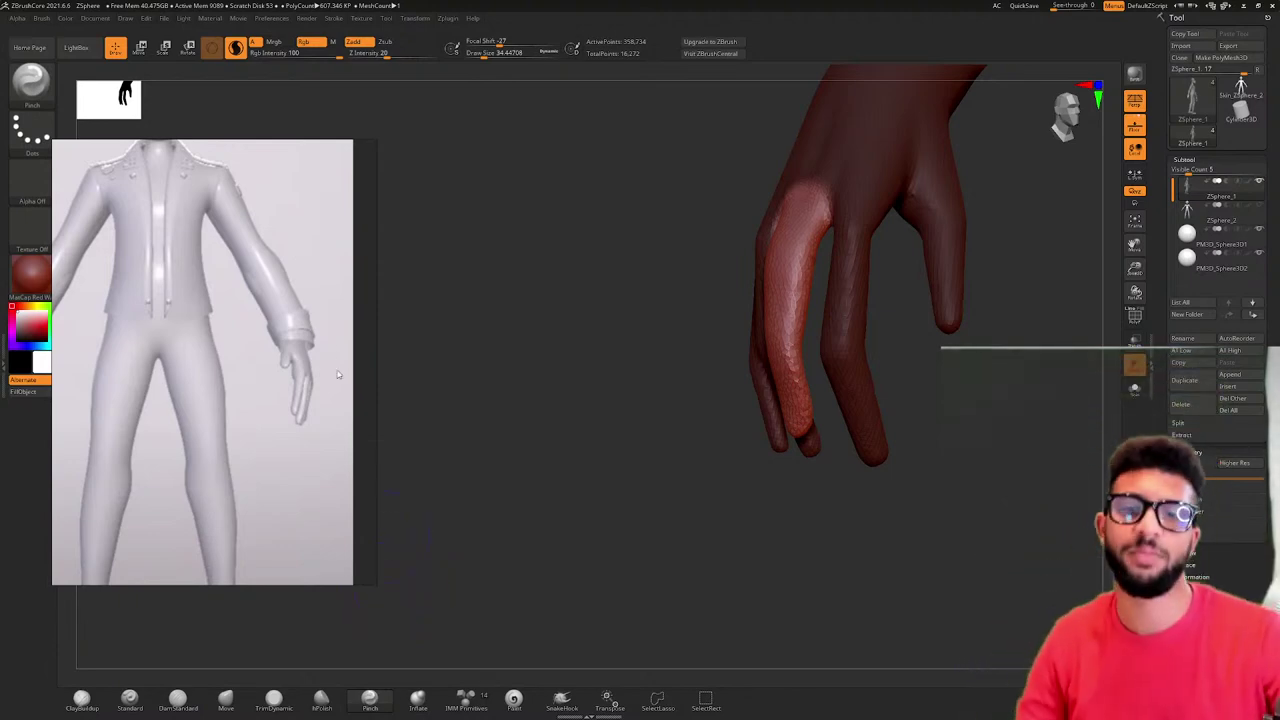
- Clear the mask and smooth the new finger's base into the back of the hand and the adjacent knuckles
drag(640, 380, 690, 290)
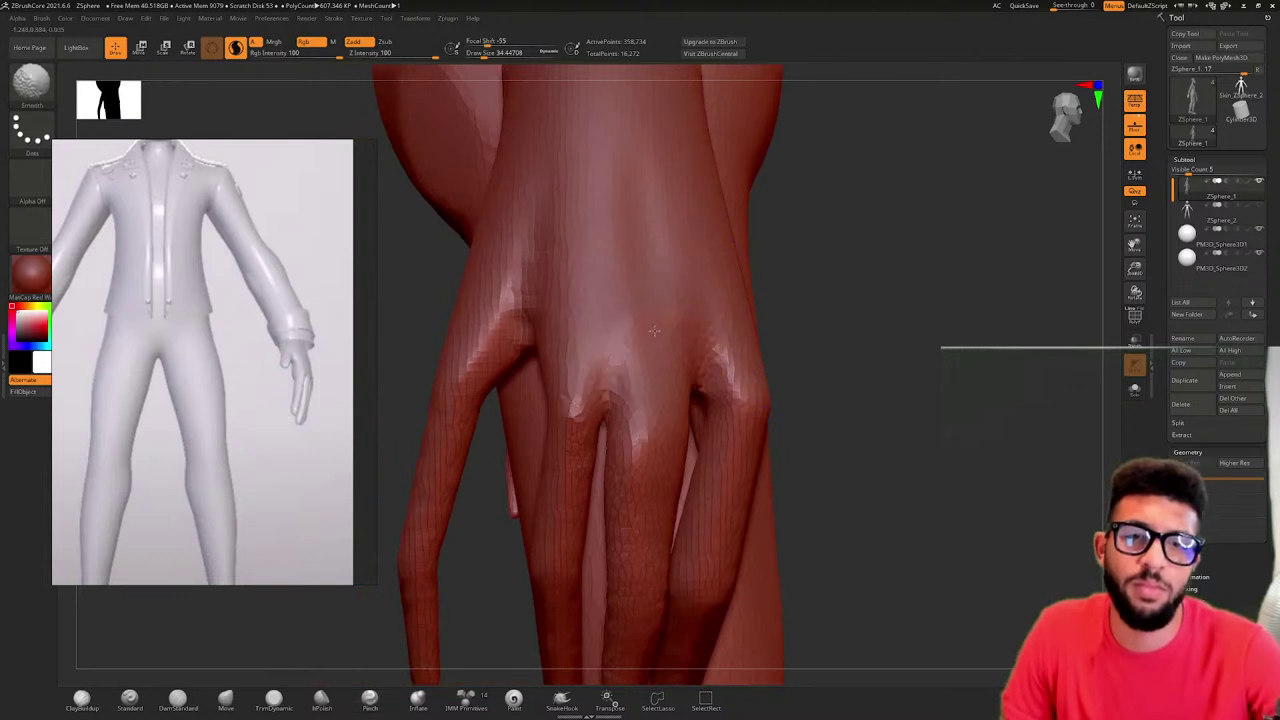
key(ctrl+z)
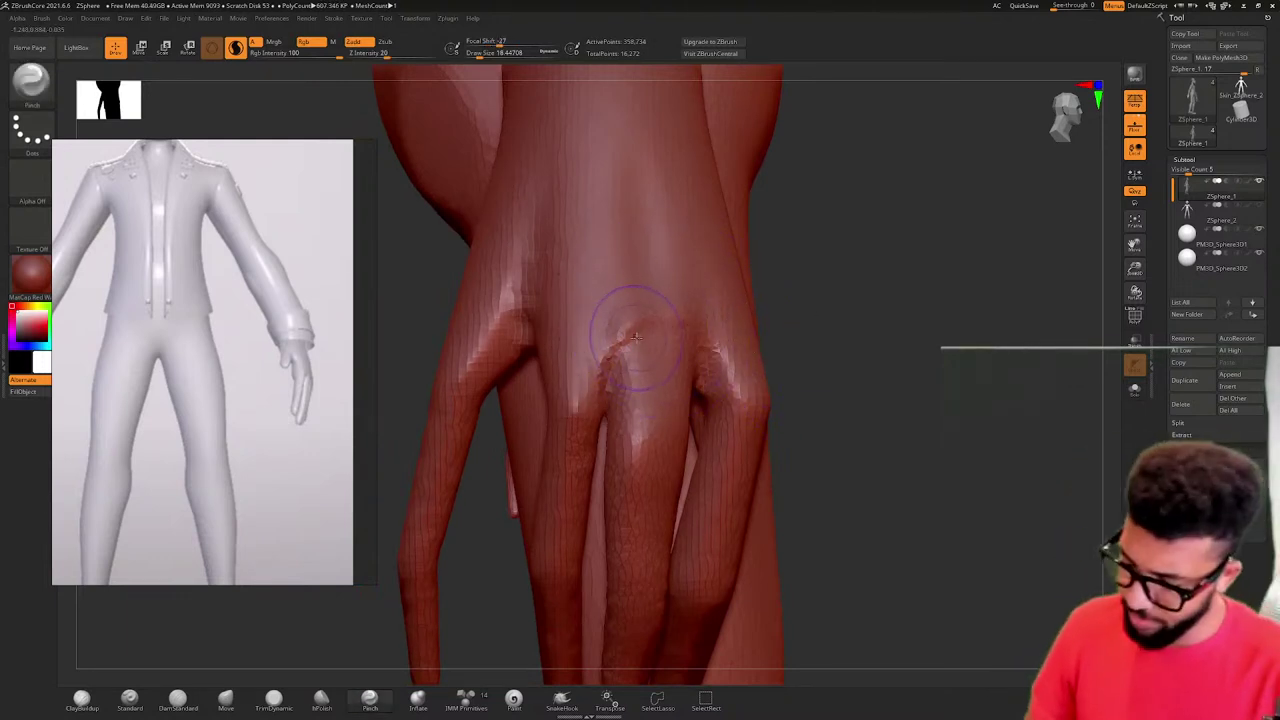
shift+drag(638, 334, 631, 323)
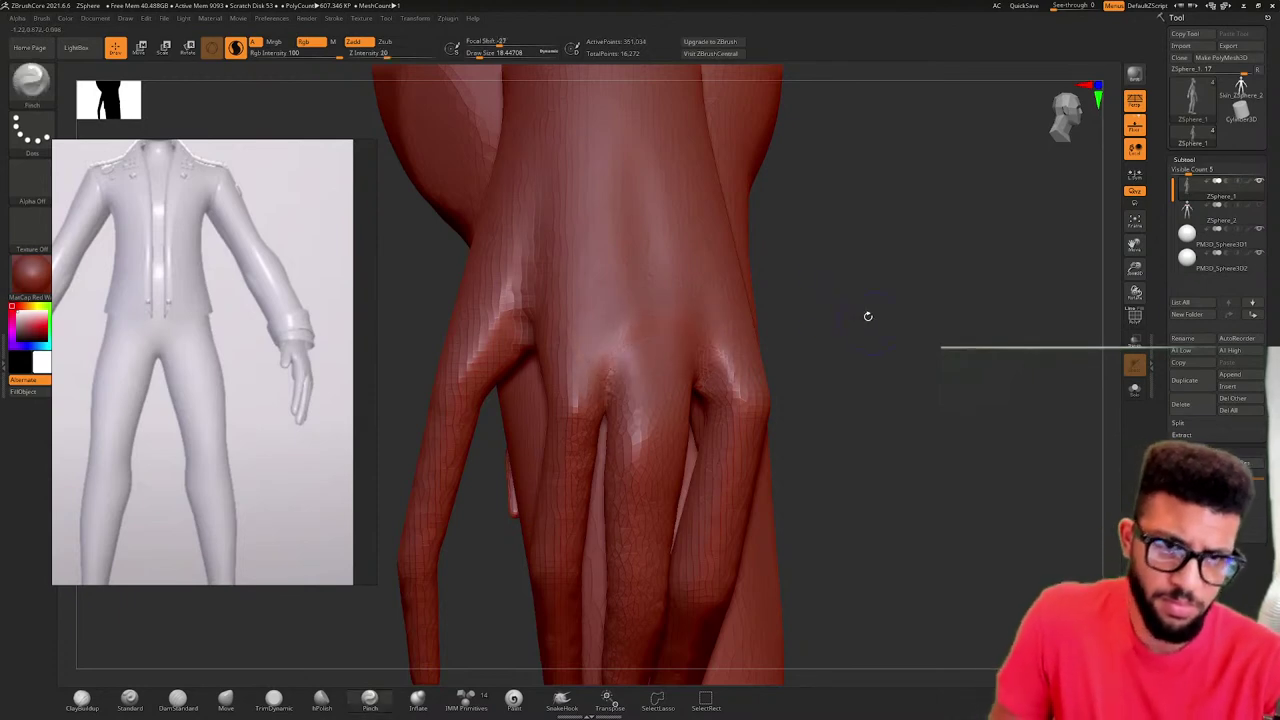
drag(866, 314, 773, 330)
key(shift)
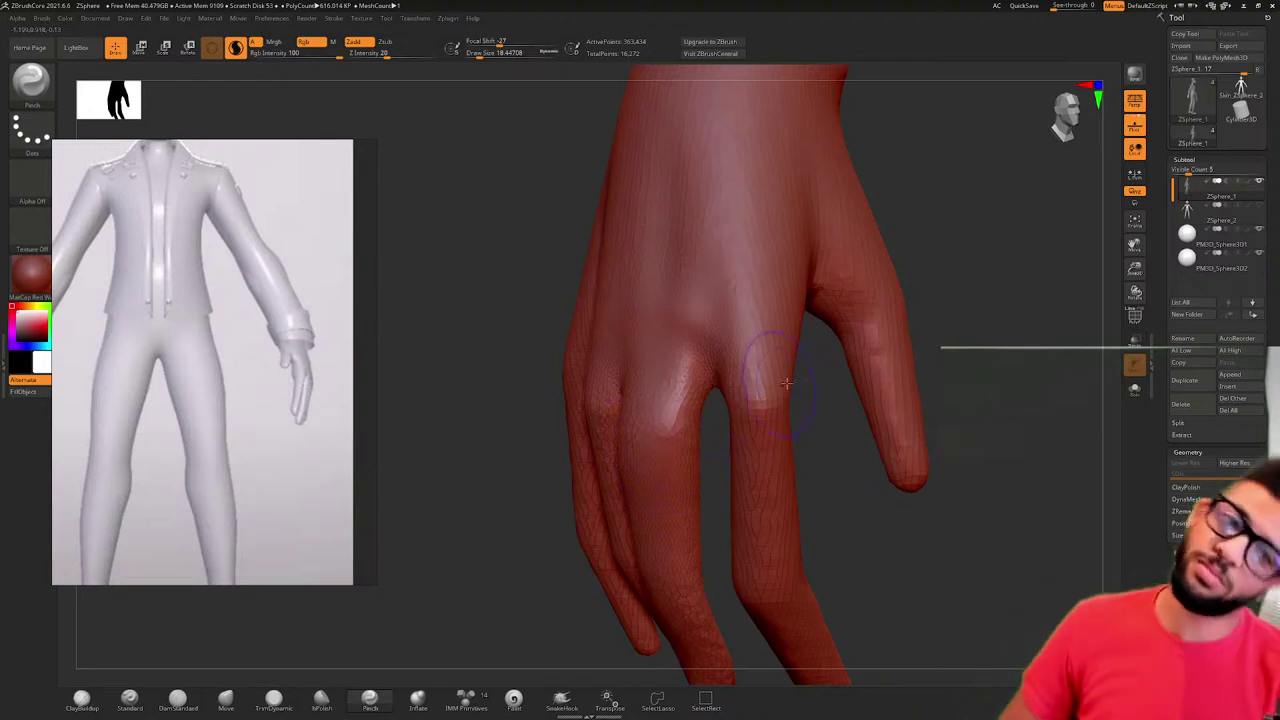
key(shift)
drag(871, 508, 702, 355)
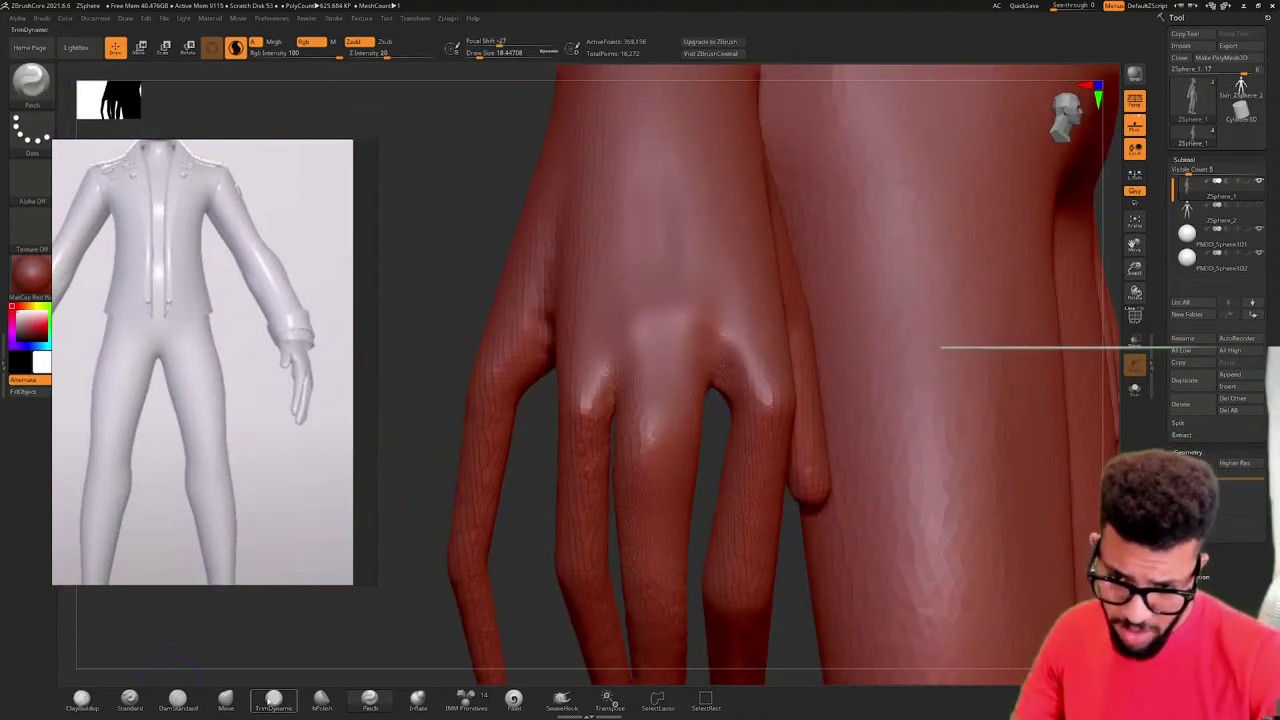
- Build up the knuckles at the finger and thumb bases with the ClayBuildup brush and smooth them into the hand
click(70, 697)
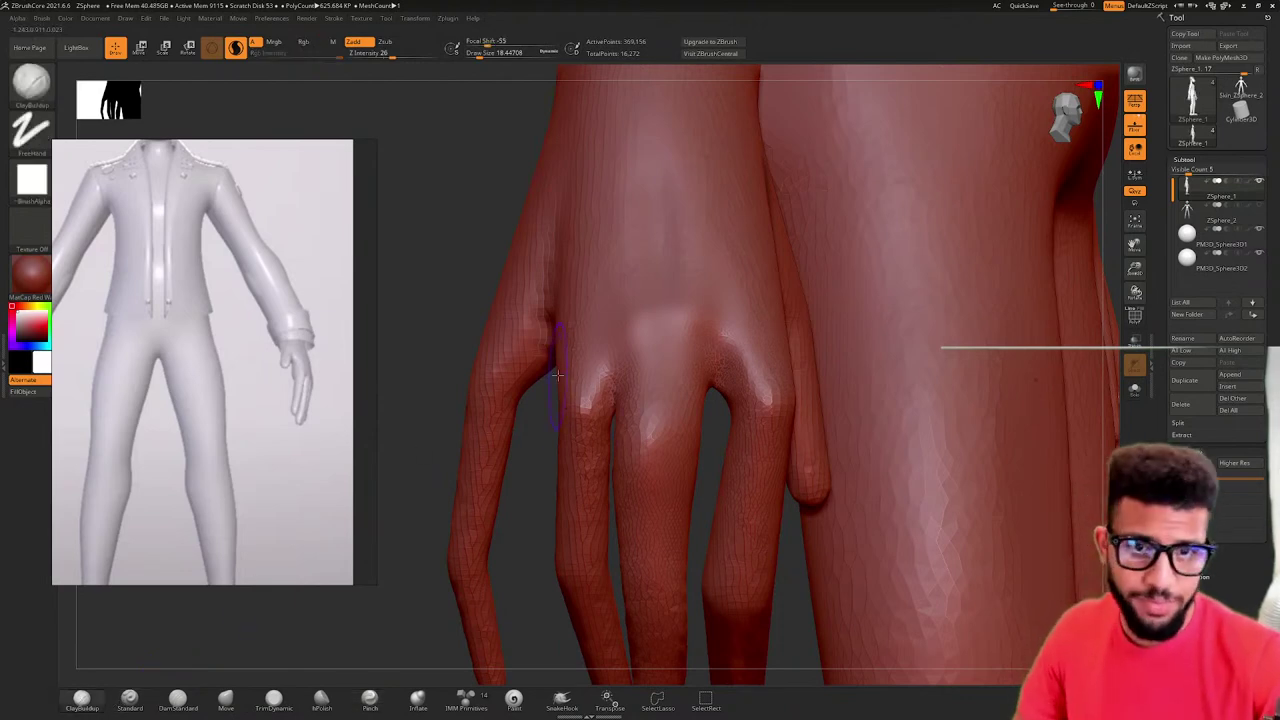
drag(593, 371, 588, 402)
drag(667, 370, 658, 437)
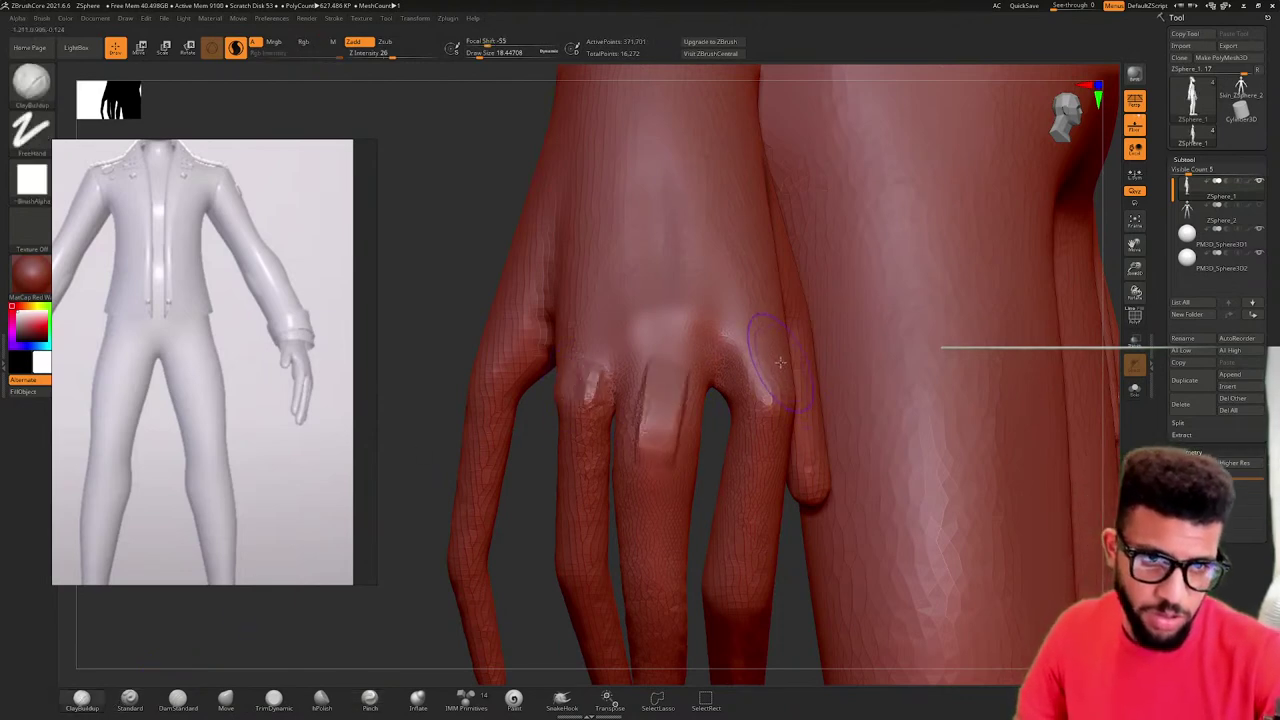
right_drag(779, 362, 756, 358)
right_drag(894, 334, 957, 251)
drag(957, 255, 965, 287)
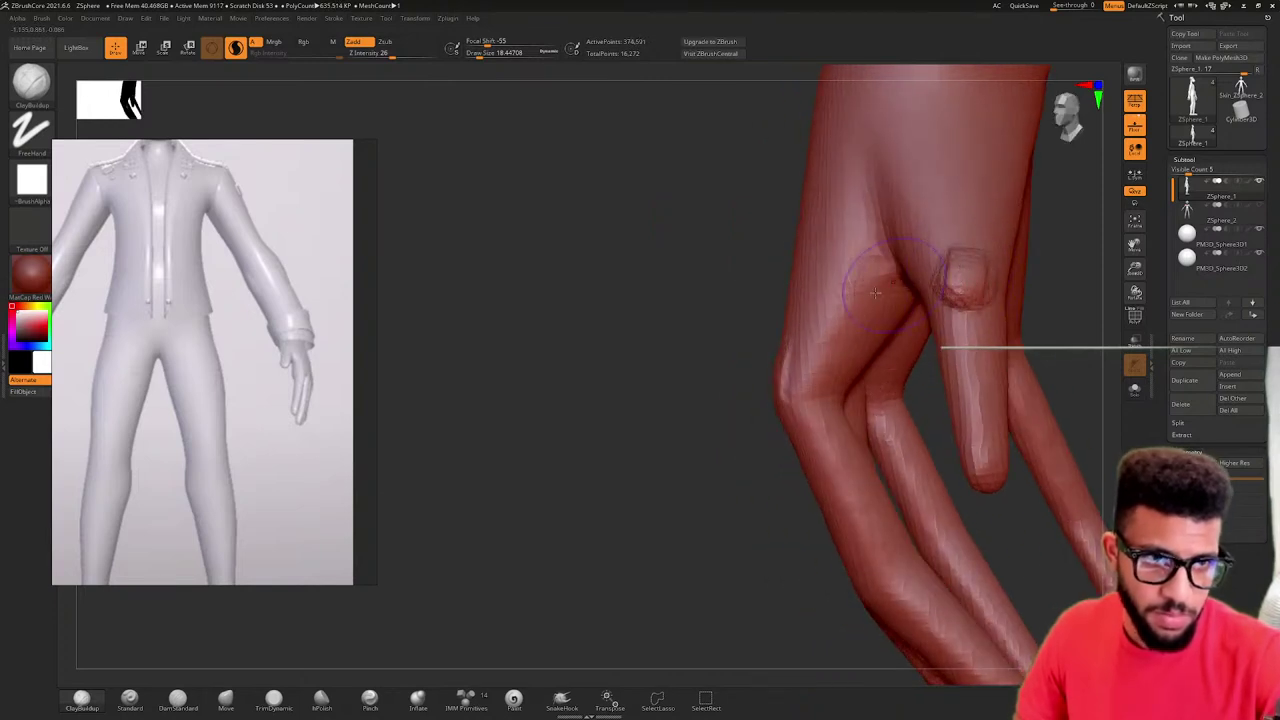
shift+drag(876, 292, 970, 305)
mouse_move(953, 258)
right_down()
mouse_move(751, 289)
mouse_move(814, 374)
mouse_move(825, 426)
right_up()
mouse_move(690, 375)
shift+mouse_down()
mouse_move(660, 405)
mouse_move(656, 450)
shift+mouse_up()
alt+right_drag(656, 400, 858, 258)
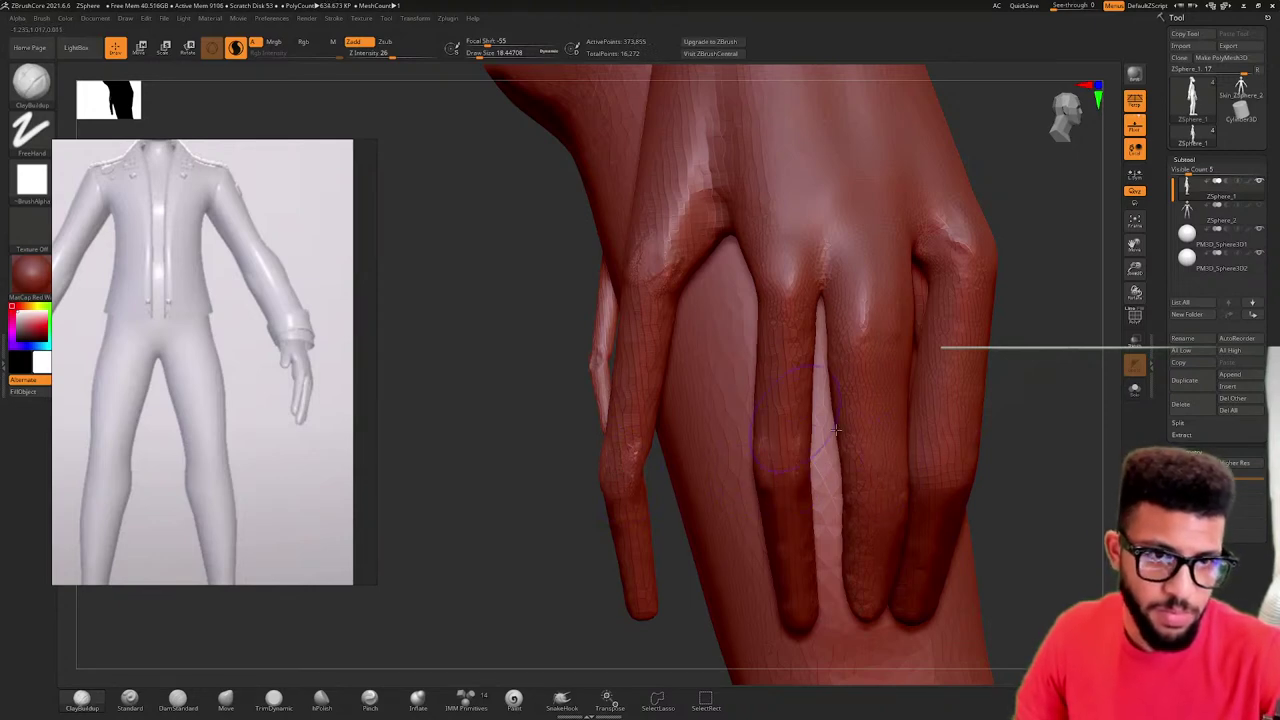
- Build up the middle joints of the fingers with ClayBuildup and smooth the added volume
right_drag(1032, 458, 995, 479)
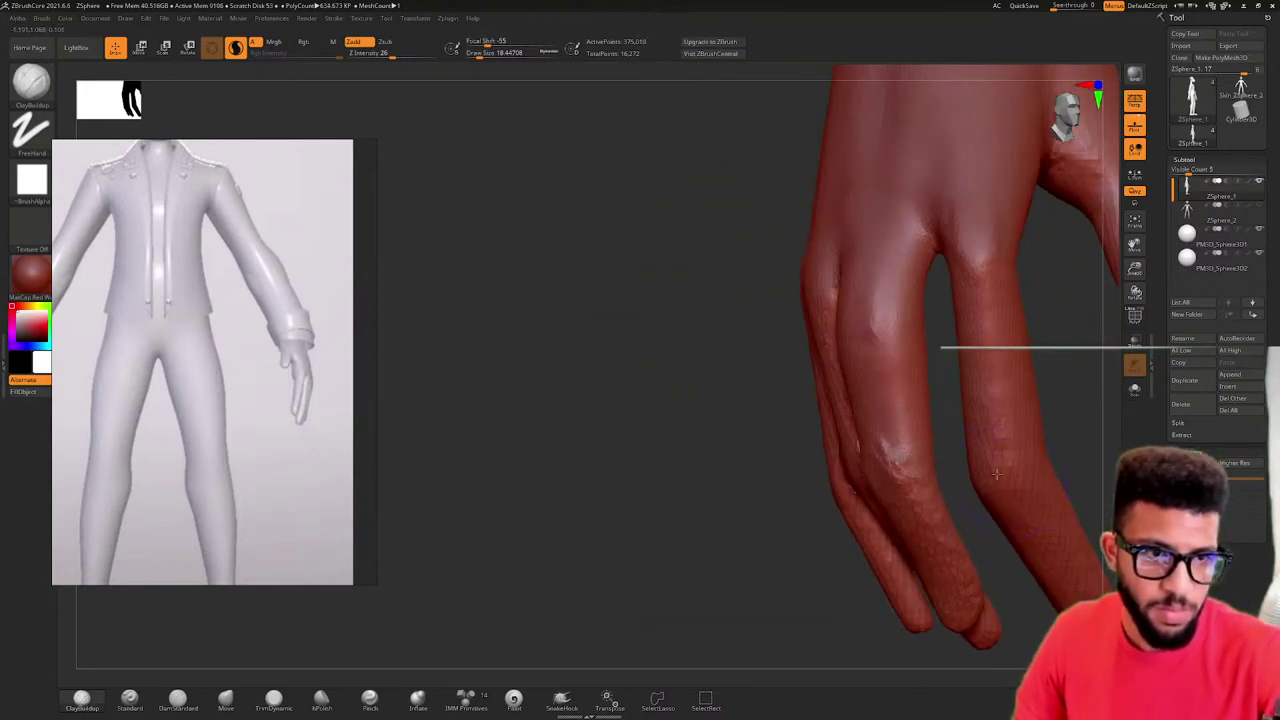
shift+drag(996, 479, 1002, 454)
shift+drag(882, 452, 904, 474)
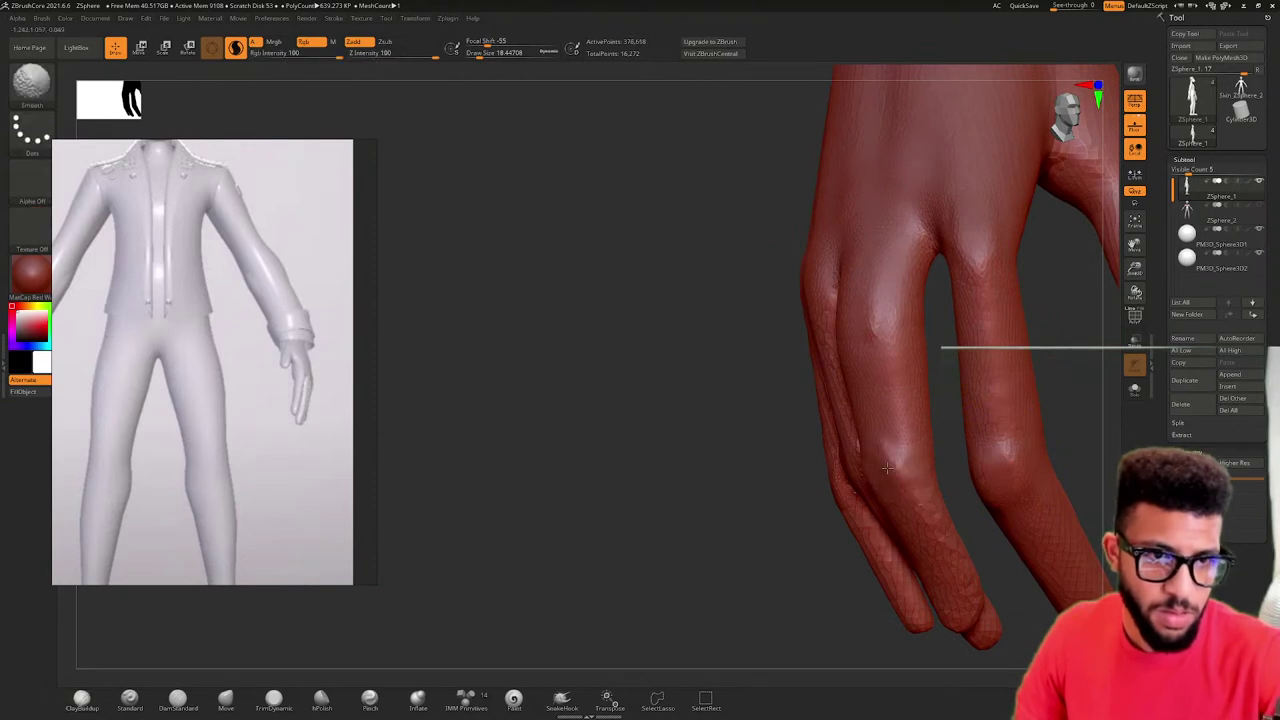
drag(726, 413, 812, 428)
shift+drag(798, 484, 753, 373)
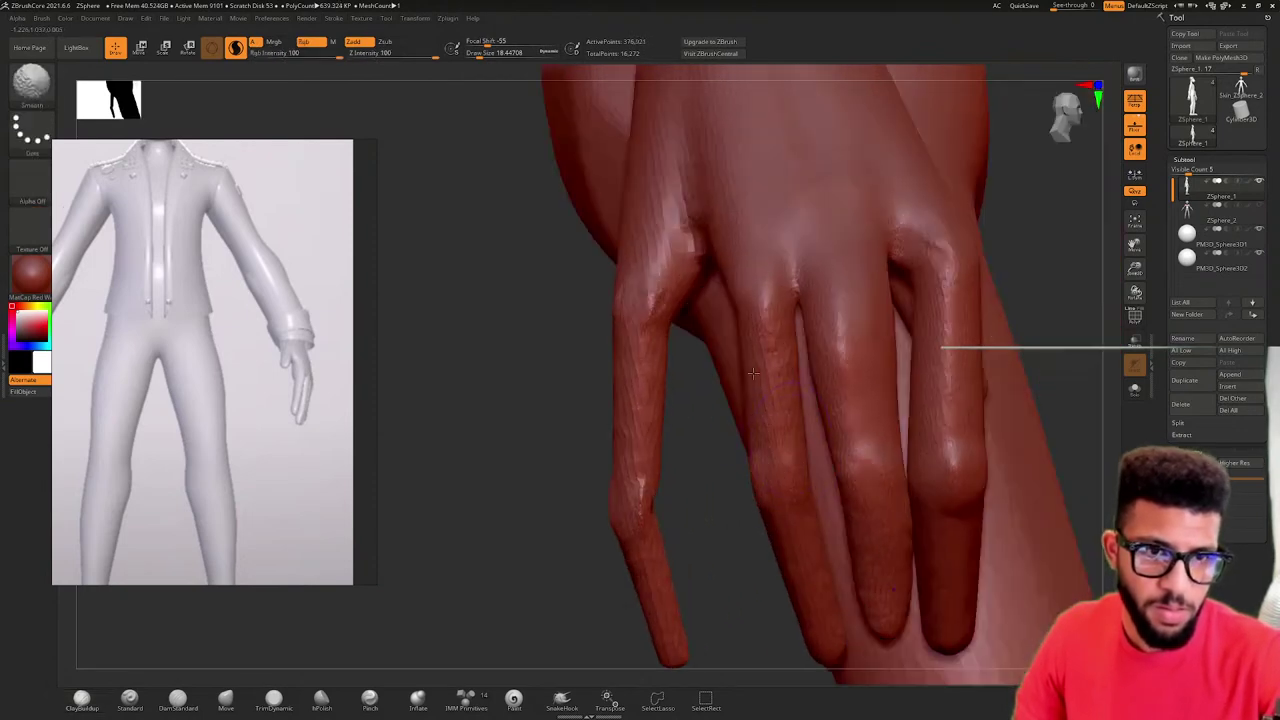
mouse_move(635, 330)
shift+mouse_down()
mouse_move(645, 505)
mouse_move(520, 500)
shift+mouse_up()
mouse_move(760, 505)
mouse_down()
mouse_move(683, 508)
mouse_move(684, 492)
mouse_move(645, 493)
mouse_up()
- Polish the surfaces of the fingers and fingertips with the hPolish brush, smoothing between the new finger and its neighbour
mouse_move(713, 477)
right_down()
mouse_move(757, 471)
mouse_move(638, 507)
mouse_move(780, 480)
mouse_move(814, 509)
mouse_move(905, 440)
mouse_move(846, 471)
mouse_move(994, 457)
mouse_move(974, 480)
mouse_move(947, 480)
mouse_move(817, 384)
right_up()
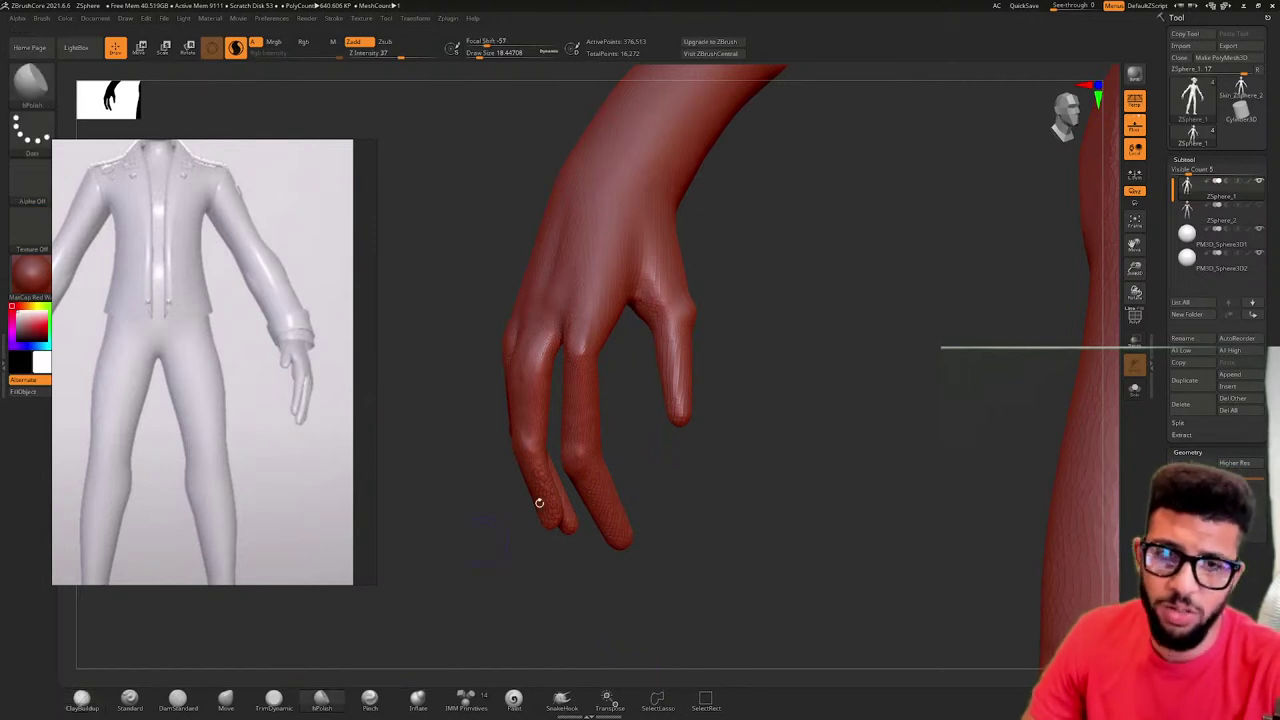
mouse_move(534, 503)
right_down()
mouse_move(820, 423)
mouse_move(705, 400)
mouse_move(809, 371)
mouse_move(684, 341)
right_up()
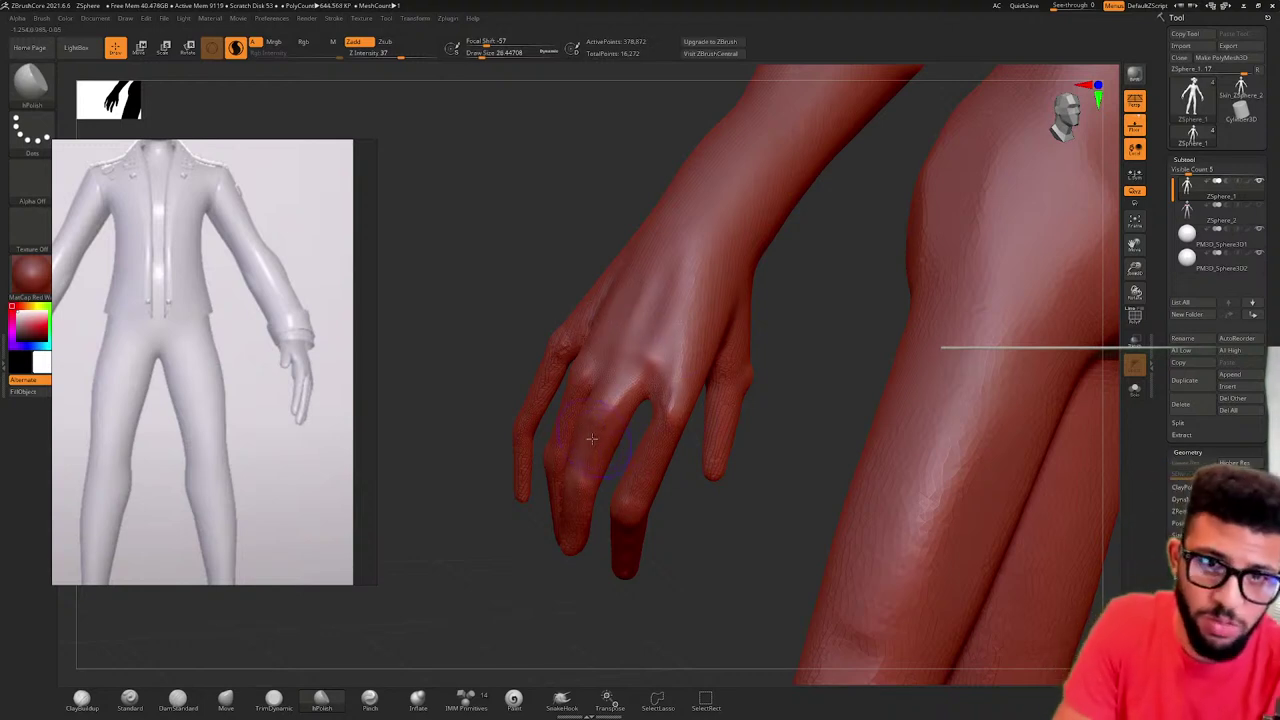
key(bracketleft)
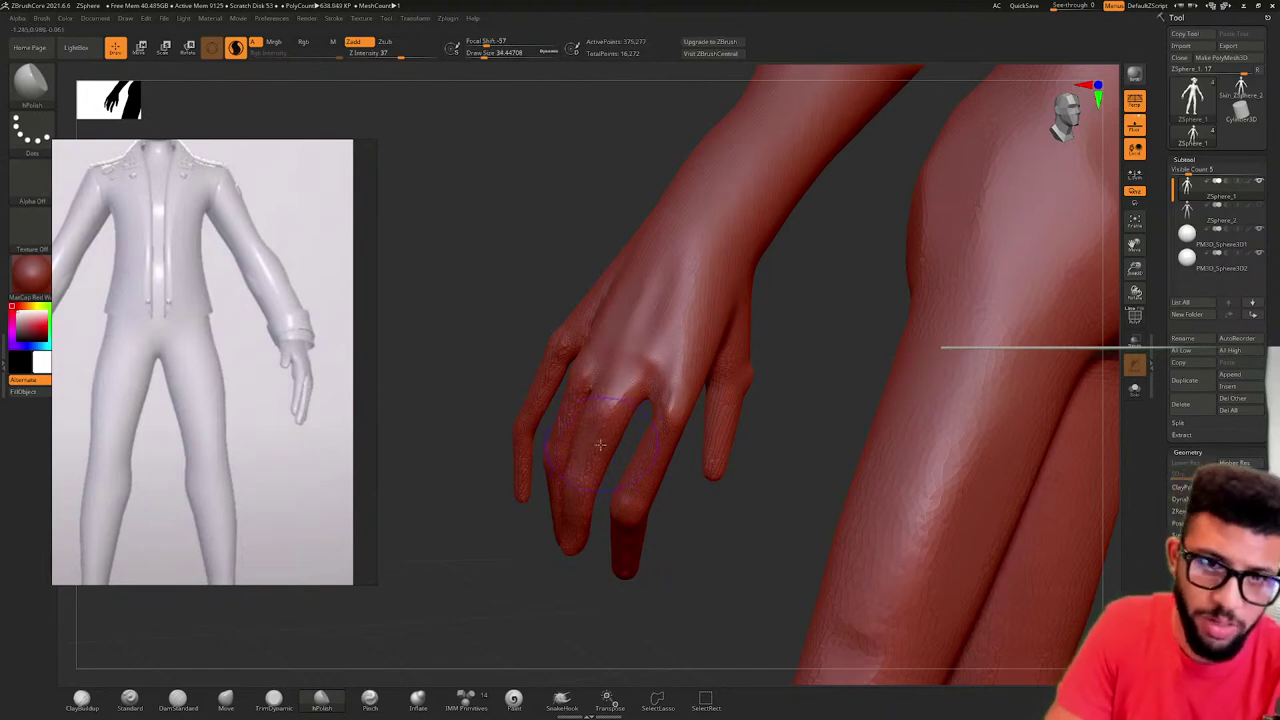
key(bracketleft)
shift+drag(597, 443, 587, 451)
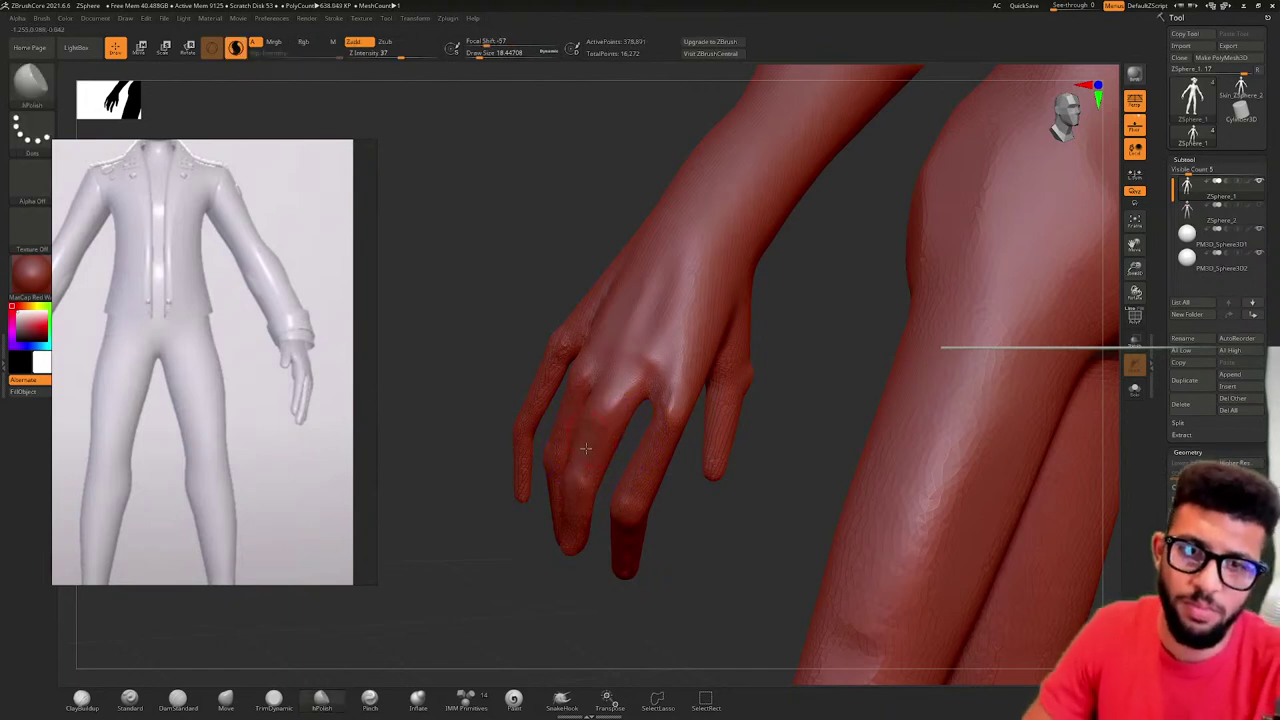
drag(784, 437, 703, 390)
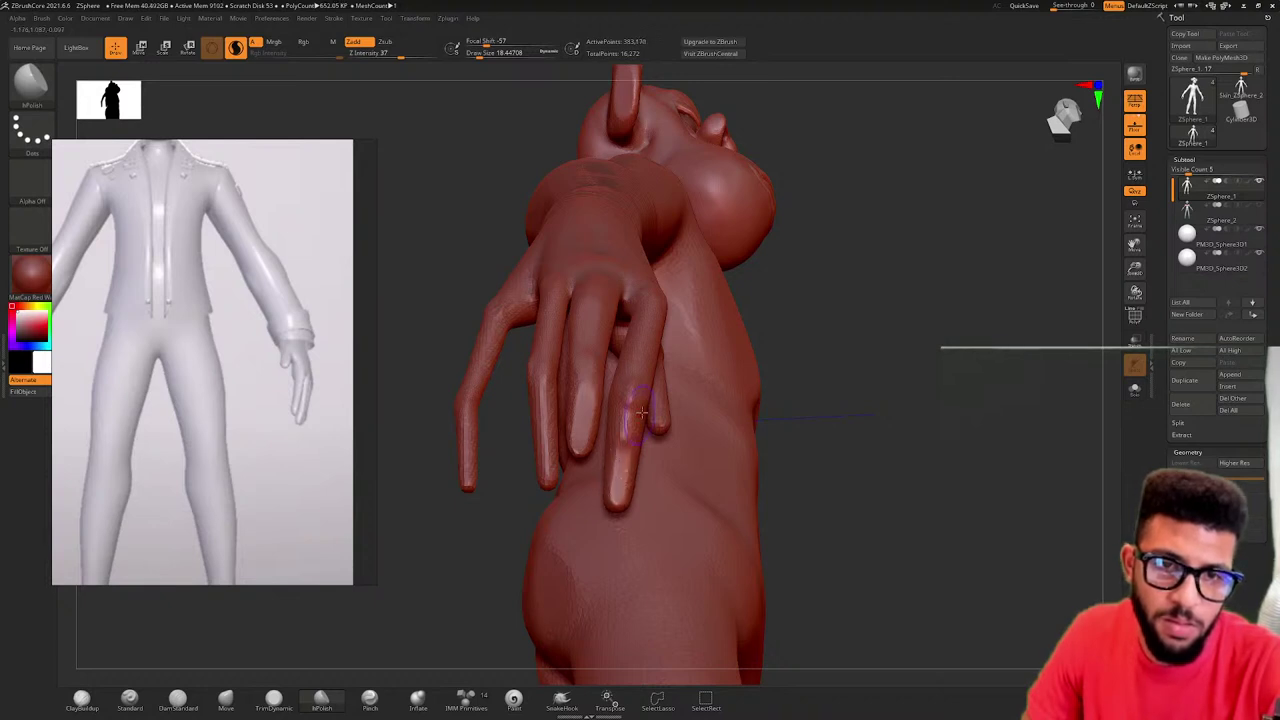
right_drag(641, 412, 706, 393)
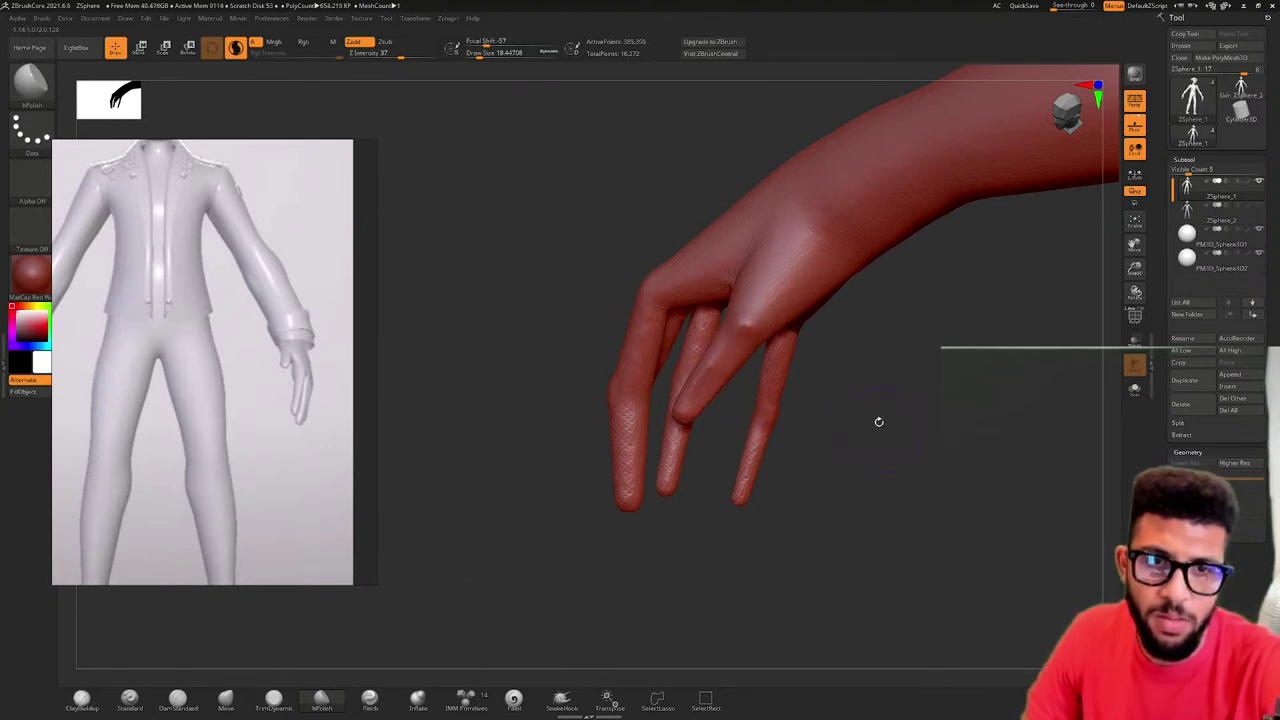
- Inspect the polished fingers, thumb and palm from several angles, ending on a front view of the whole body
right_drag(877, 423, 818, 350)
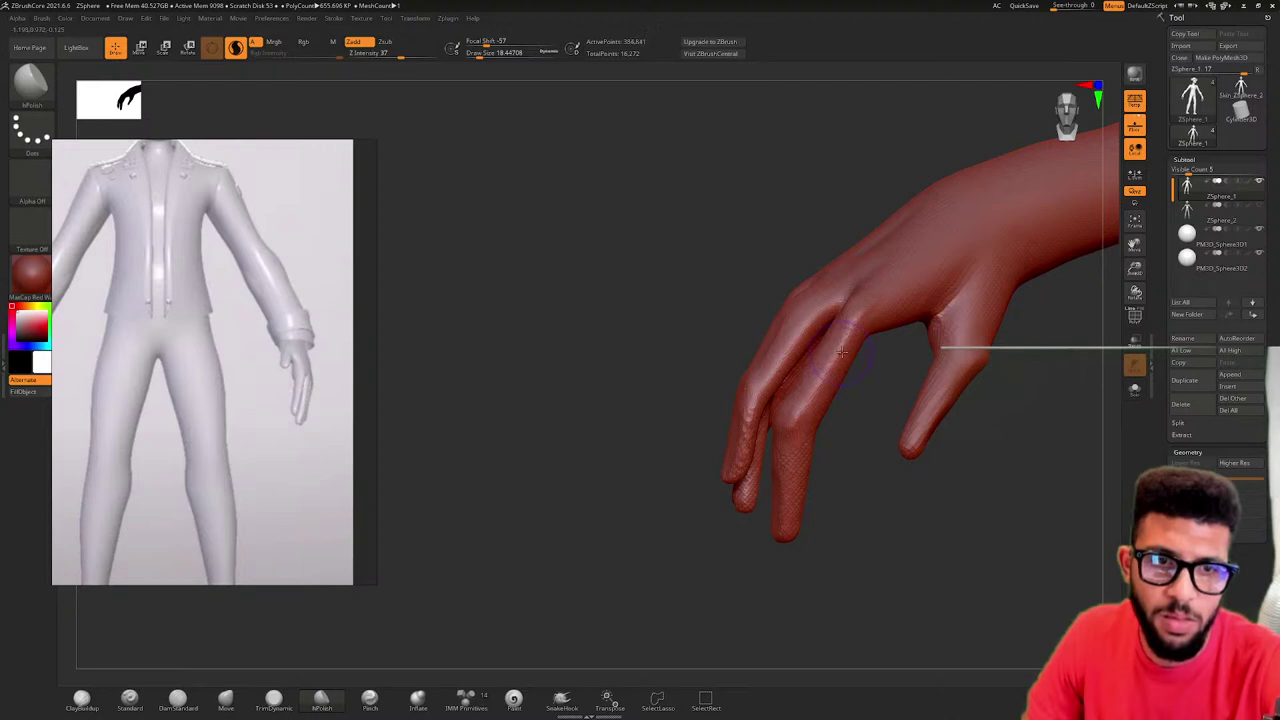
right_drag(896, 443, 647, 283)
drag(647, 283, 803, 314)
mouse_move(1054, 400)
mouse_down()
mouse_move(1051, 437)
mouse_move(926, 337)
mouse_up()
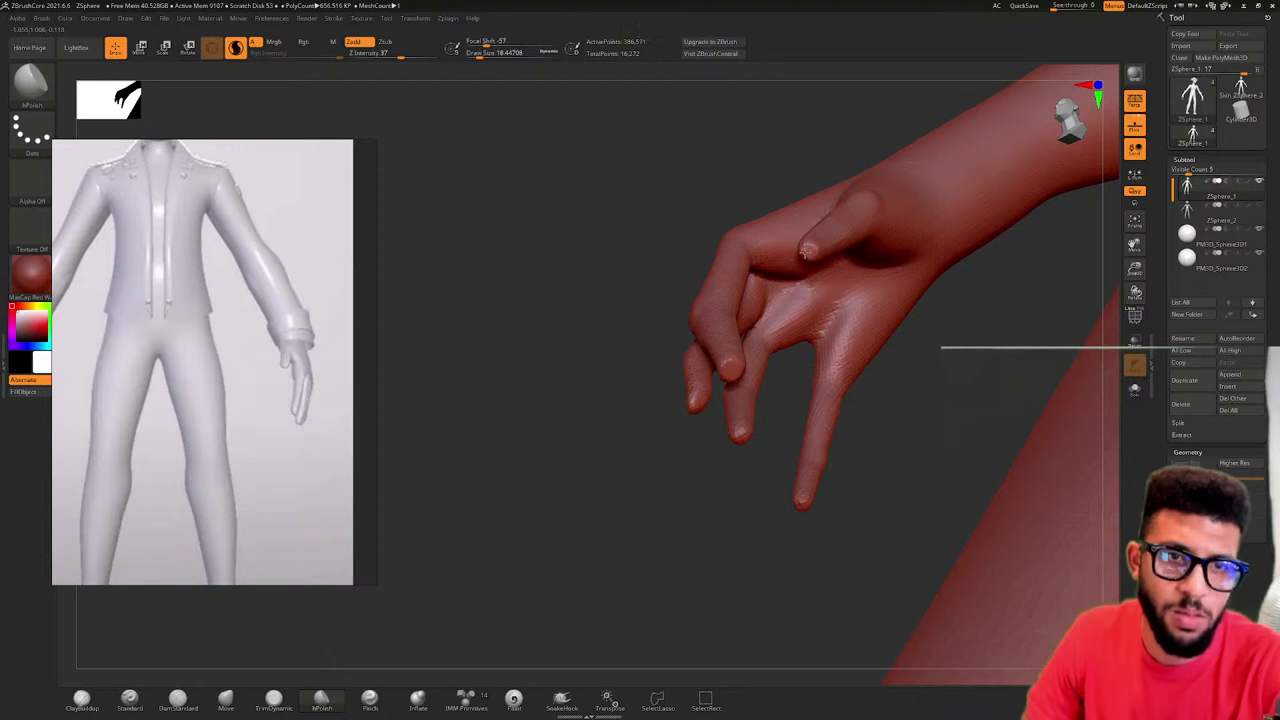
right_drag(960, 447, 948, 399)
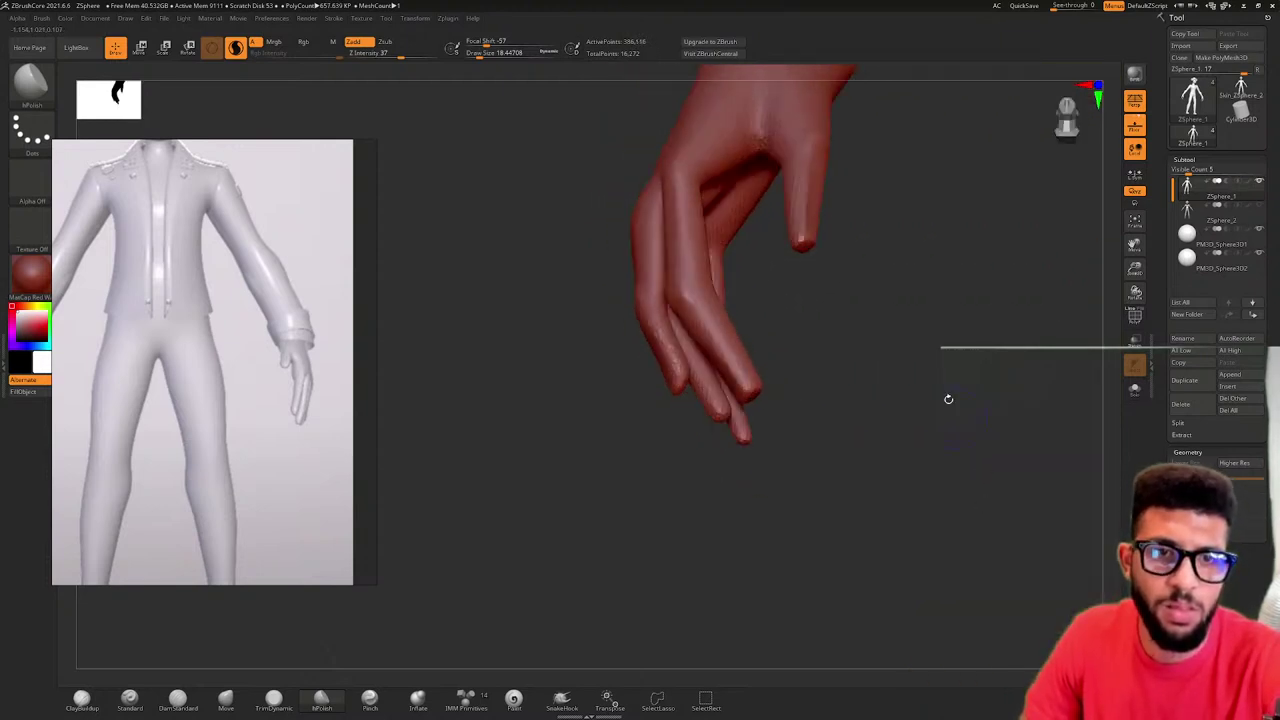
mouse_move(909, 332)
right_down()
mouse_move(940, 323)
mouse_move(934, 366)
mouse_move(855, 366)
mouse_move(933, 313)
mouse_move(770, 380)
right_up()
ctrl+right_drag(770, 380, 877, 286)
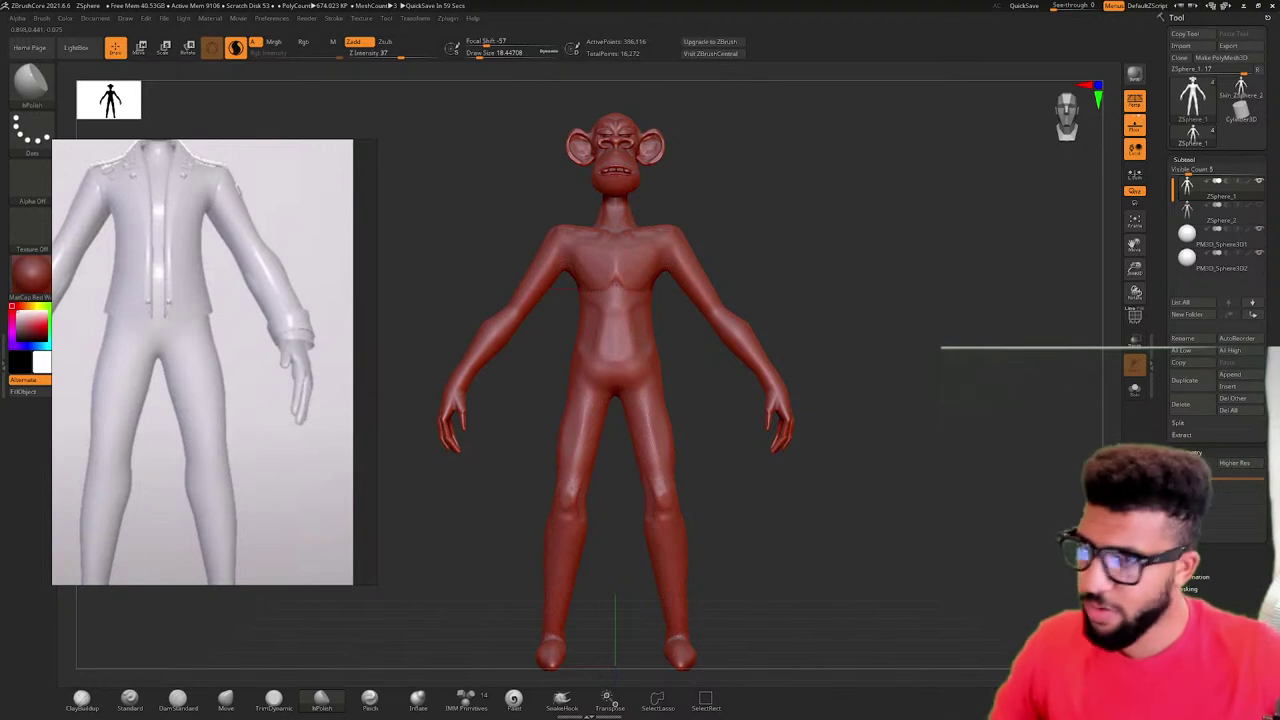
- Examine the full-body and portrait ape reference images, finishing on the ape with the captain's hat and 3D glasses
scroll(211, 348, down, 5)
middle_drag(112, 310, 206, 408)
right_drag(206, 408, 306, 451)
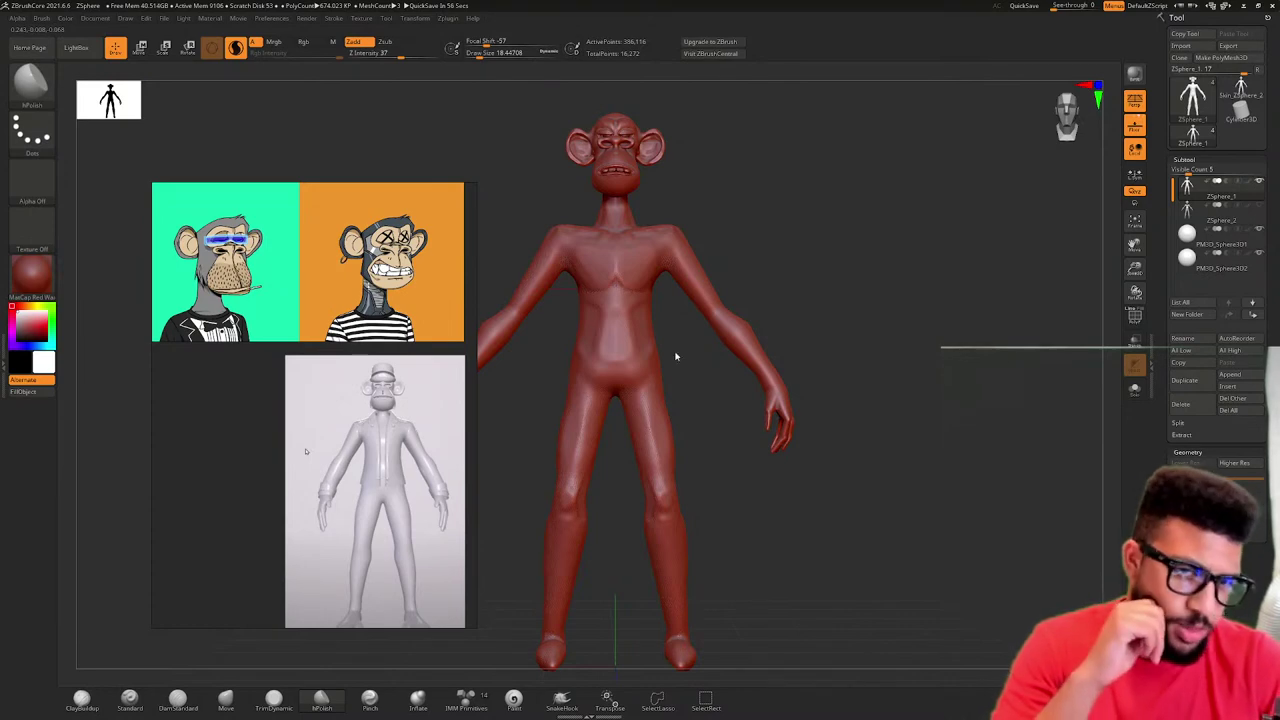
mouse_move(735, 397)
mouse_down()
mouse_move(671, 403)
mouse_move(747, 405)
mouse_up()
scroll(375, 269, down, 6)
scroll(350, 215, up, 7)
middle_drag(316, 344, 466, 376)
scroll(315, 405, down, 2)
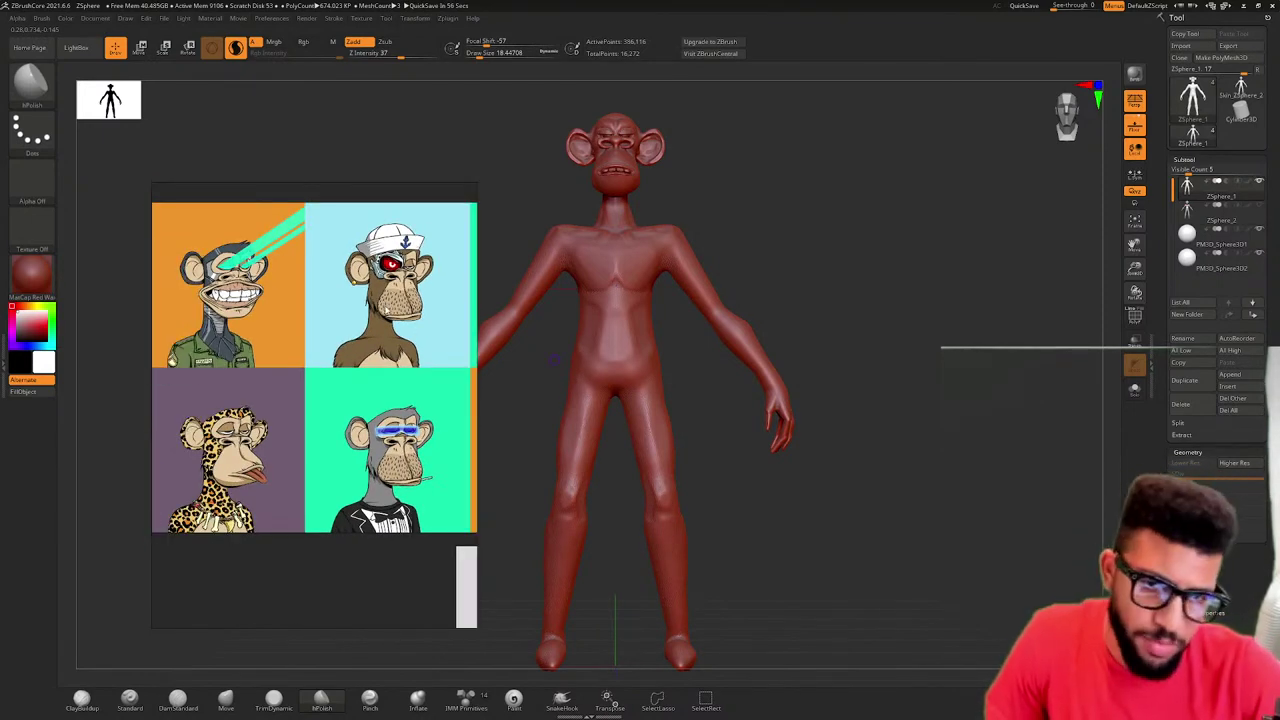
scroll(406, 333, up, 2)
middle_drag(406, 333, 215, 314)
scroll(345, 287, up, 2)
scroll(345, 287, down, 2)
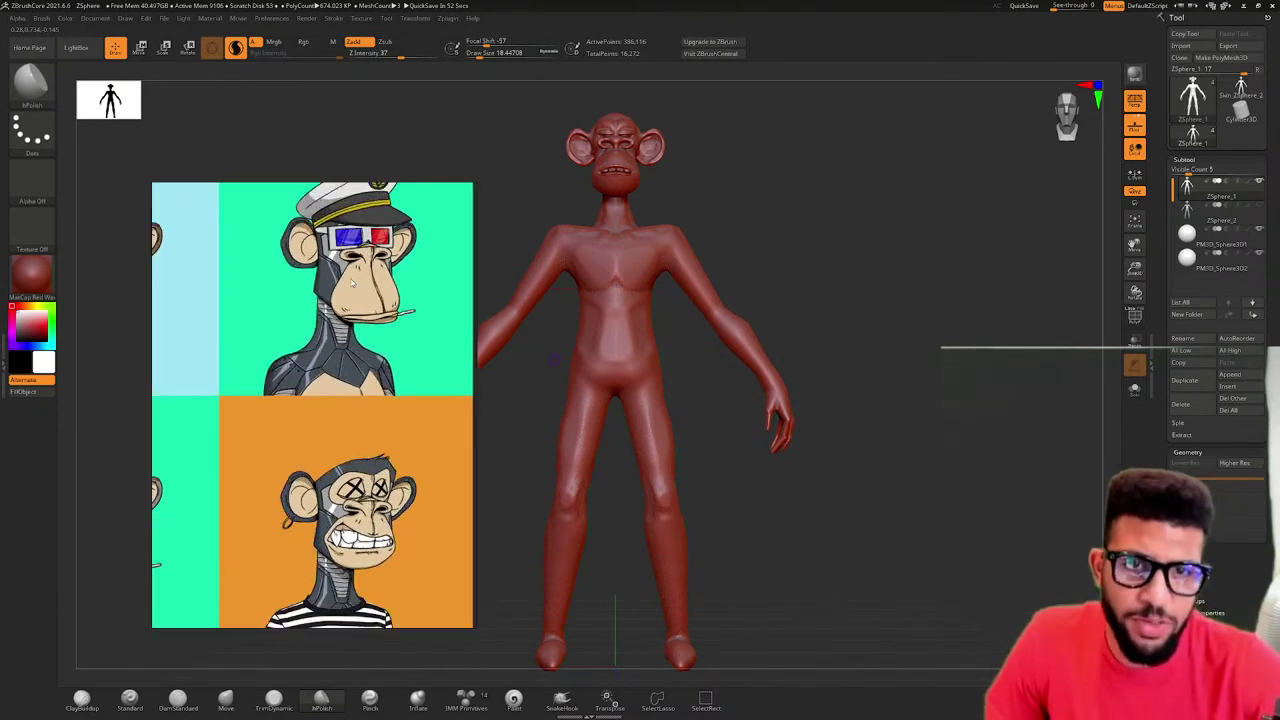
scroll(351, 283, up, 2)
middle_drag(351, 283, 336, 375)
- Compare the sculpt's torso and face with the reference portraits
drag(672, 203, 891, 334)
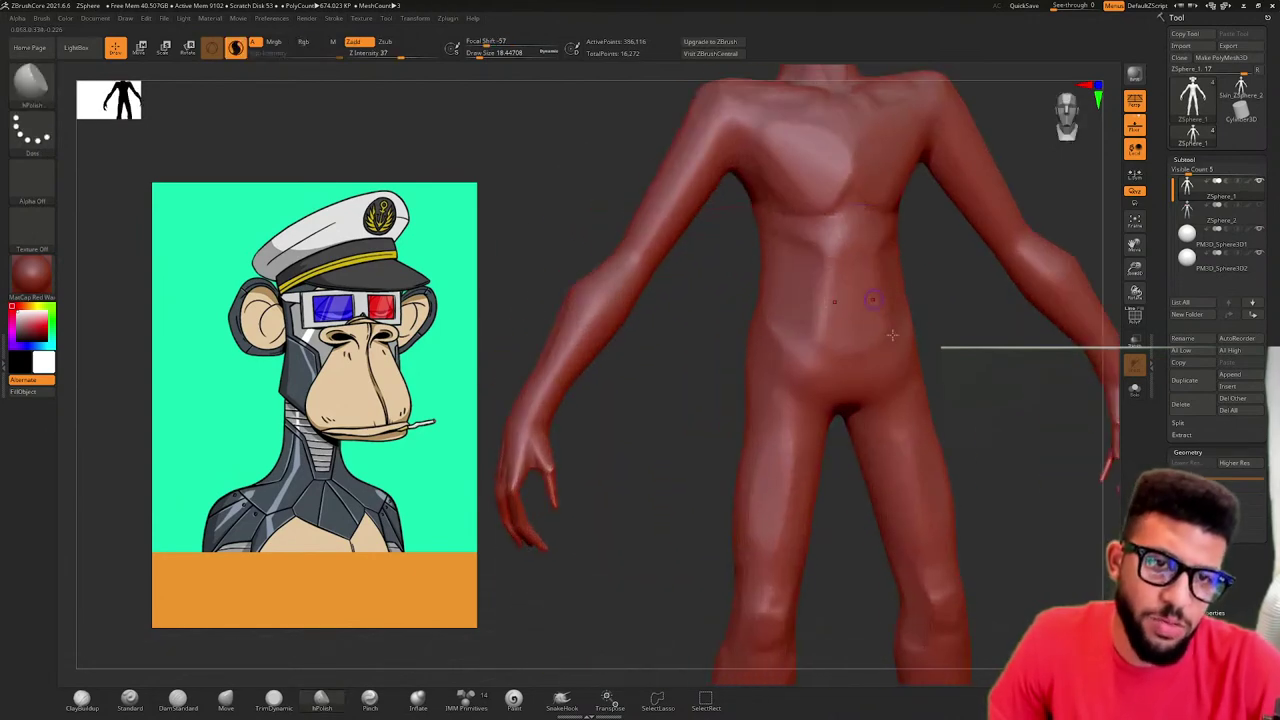
drag(989, 341, 997, 341)
key(space)
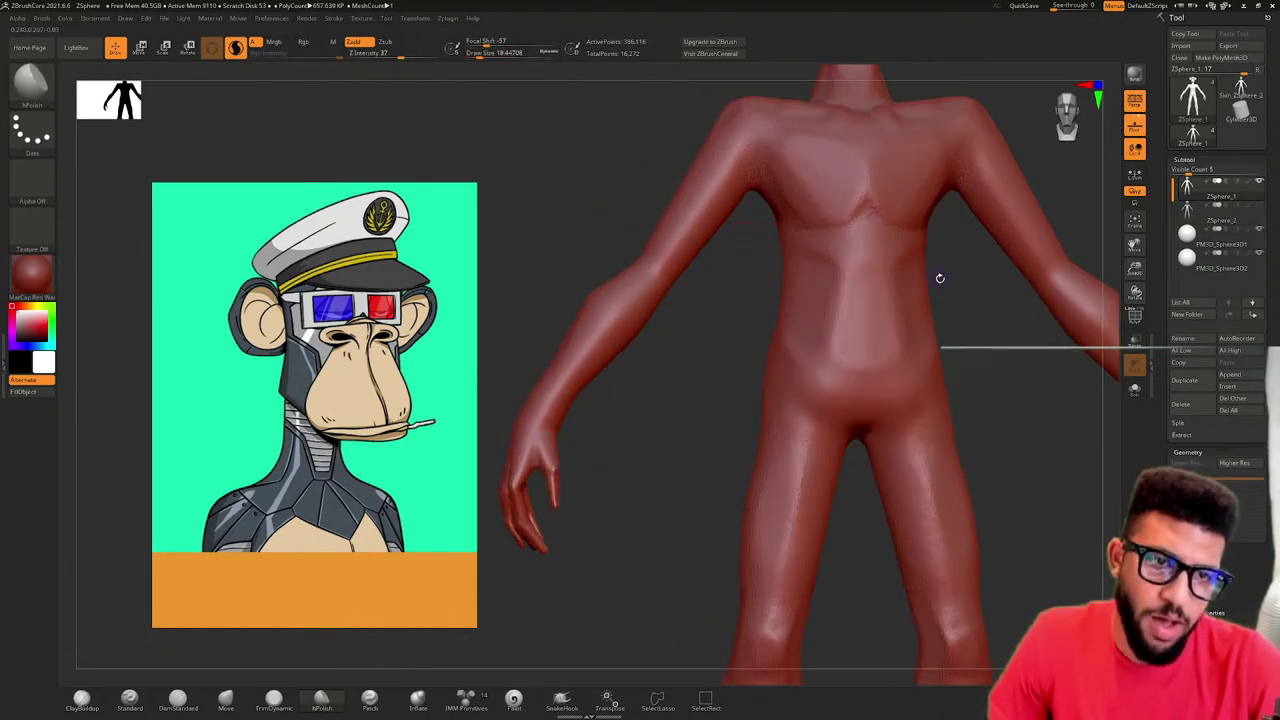
alt+drag(937, 277, 875, 242)
drag(787, 285, 815, 325)
scroll(324, 320, up, 2)
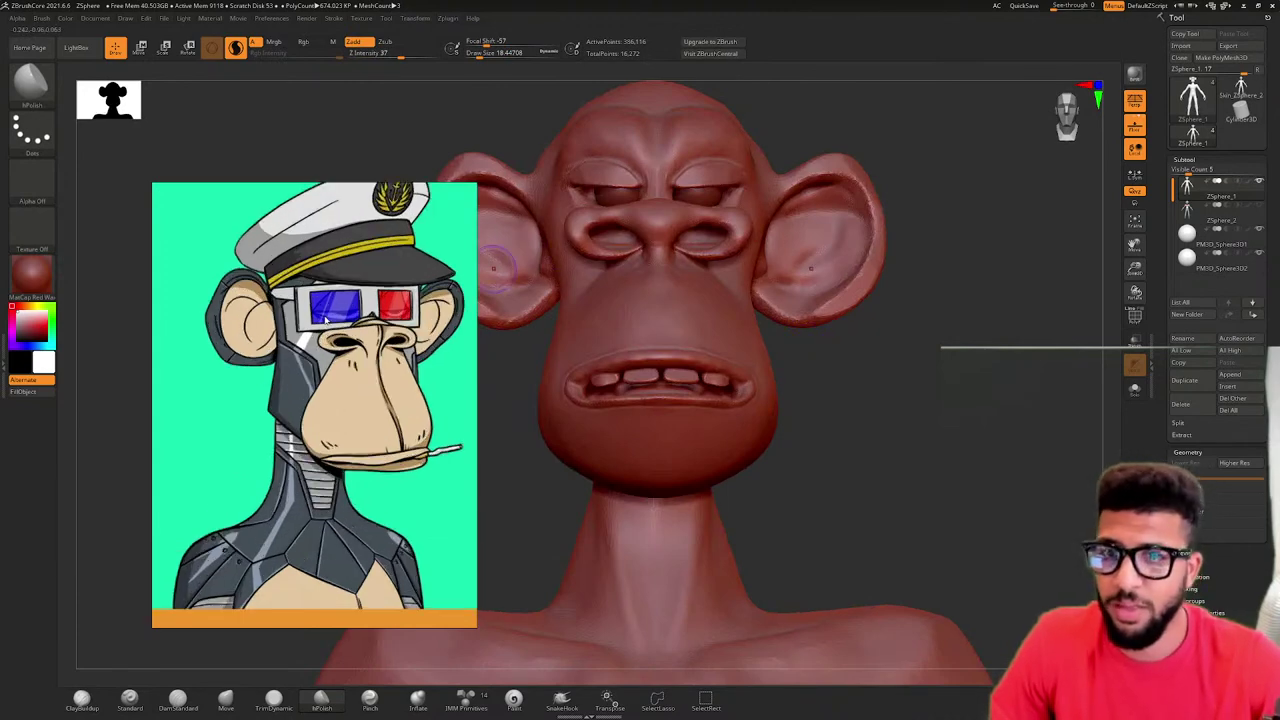
scroll(327, 320, down, 7)
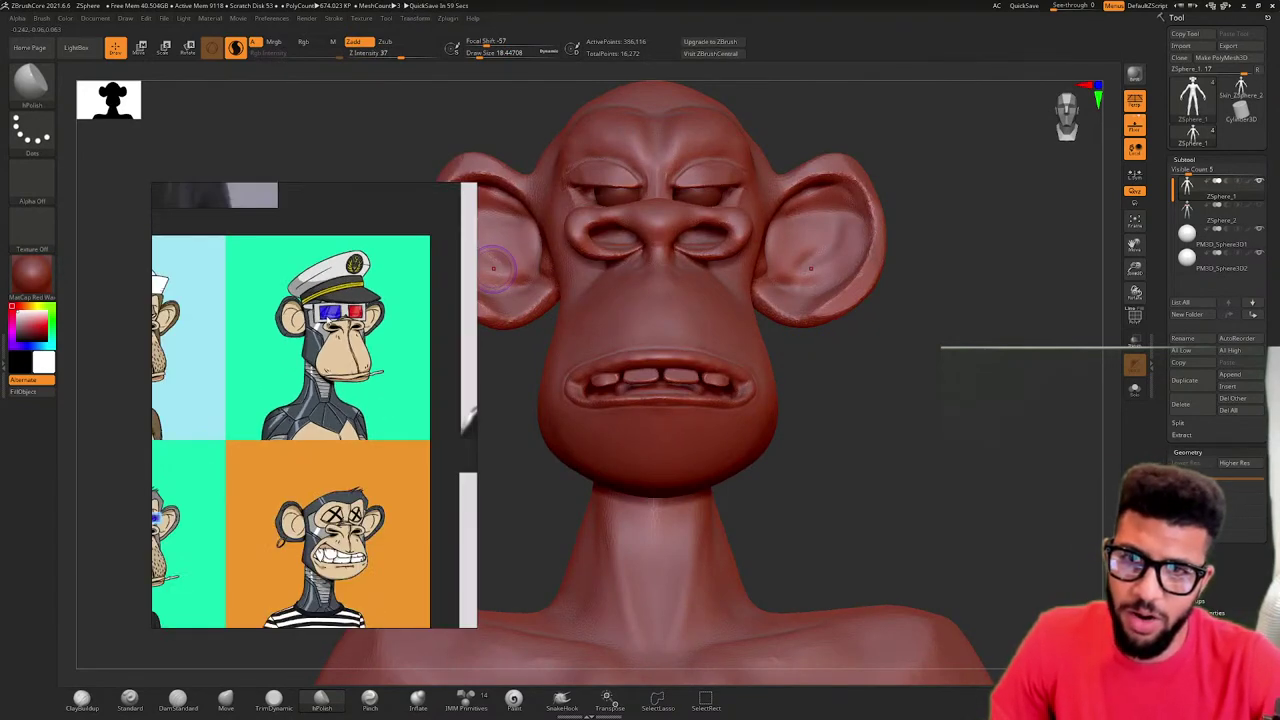
scroll(251, 332, up, 3)
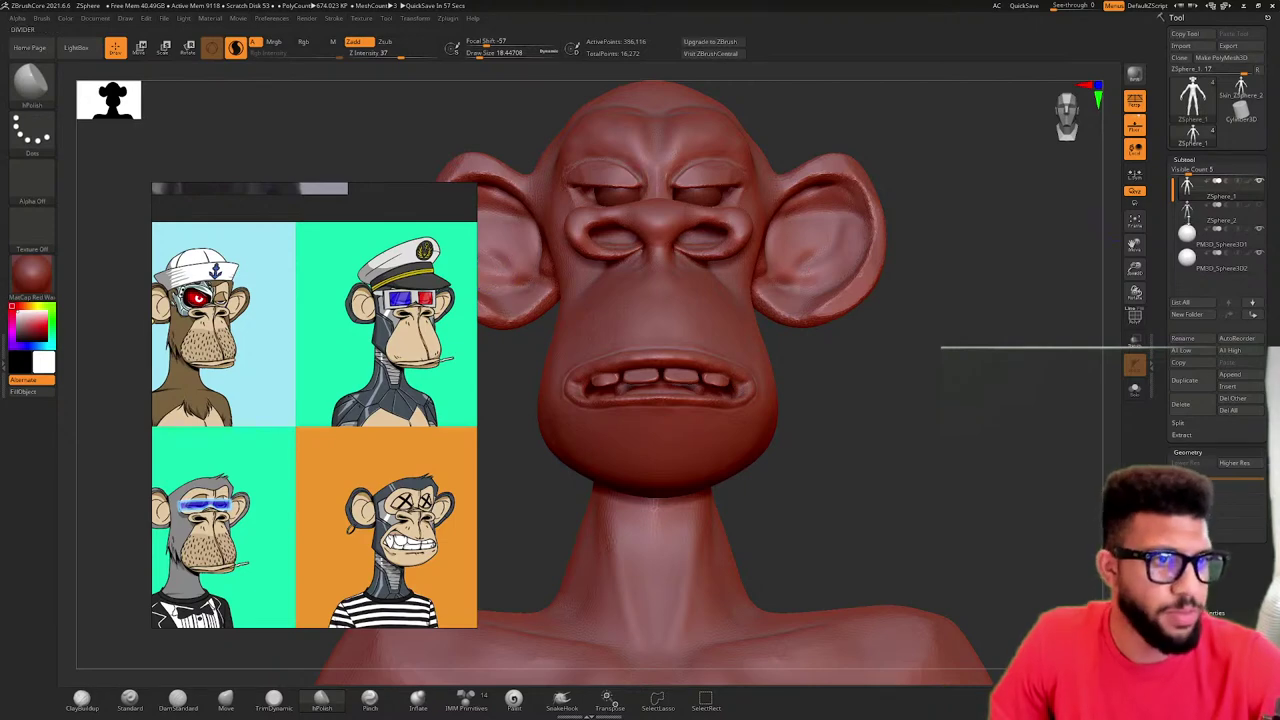
- Select the PM3D_Sphere3D1 eyeball and scale it up slightly to fill its eye socket
click(1189, 235)
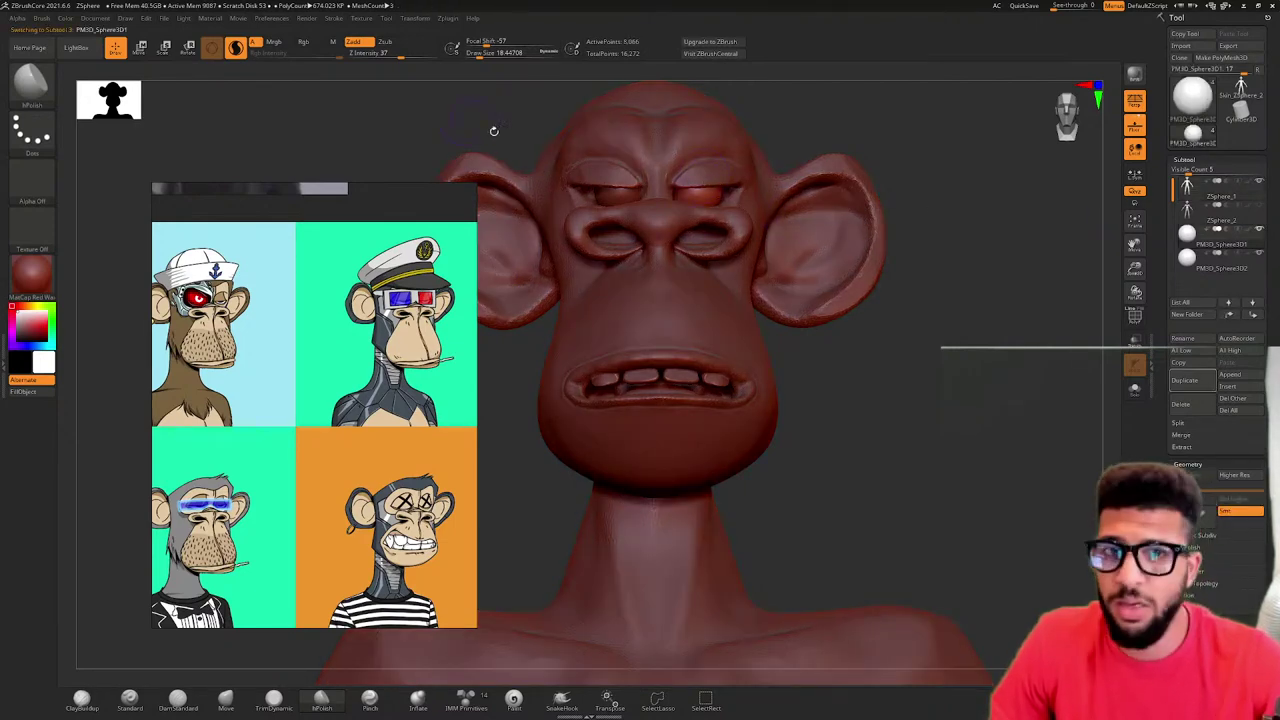
mouse_move(494, 131)
mouse_down()
mouse_move(510, 134)
mouse_move(496, 138)
mouse_up()
alt+drag(790, 110, 767, 265)
key(w)
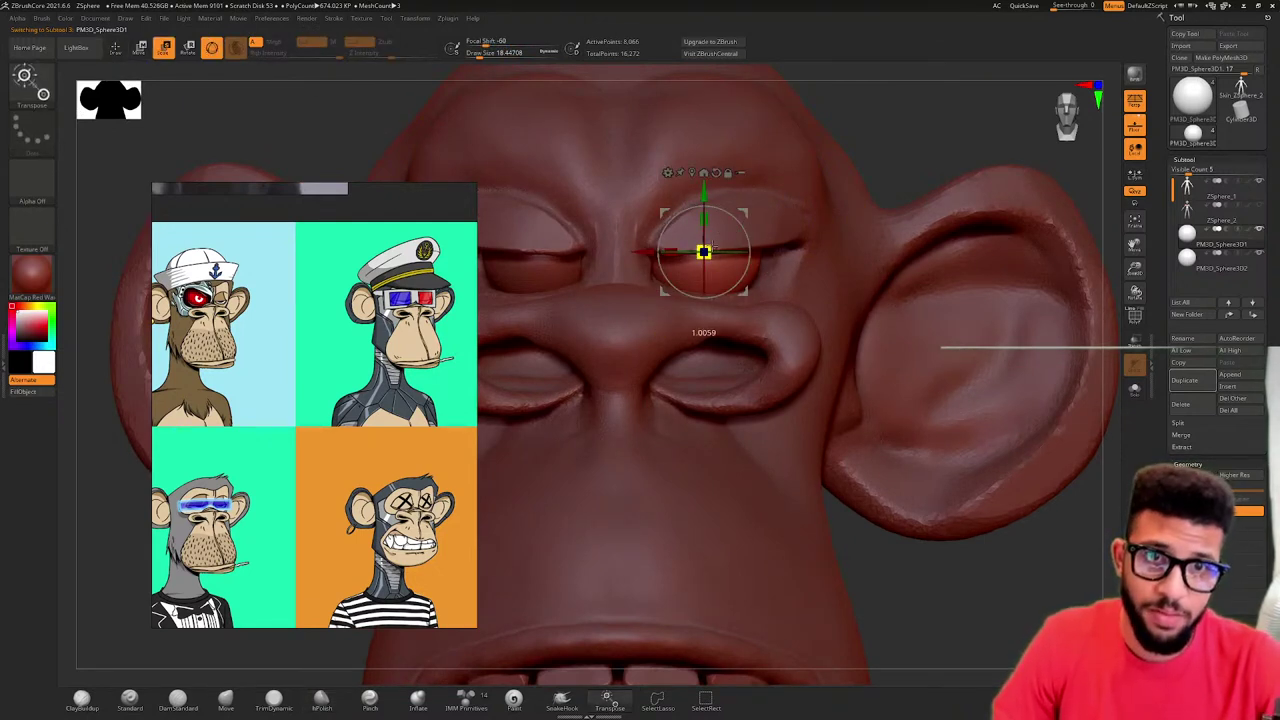
drag(713, 245, 720, 245)
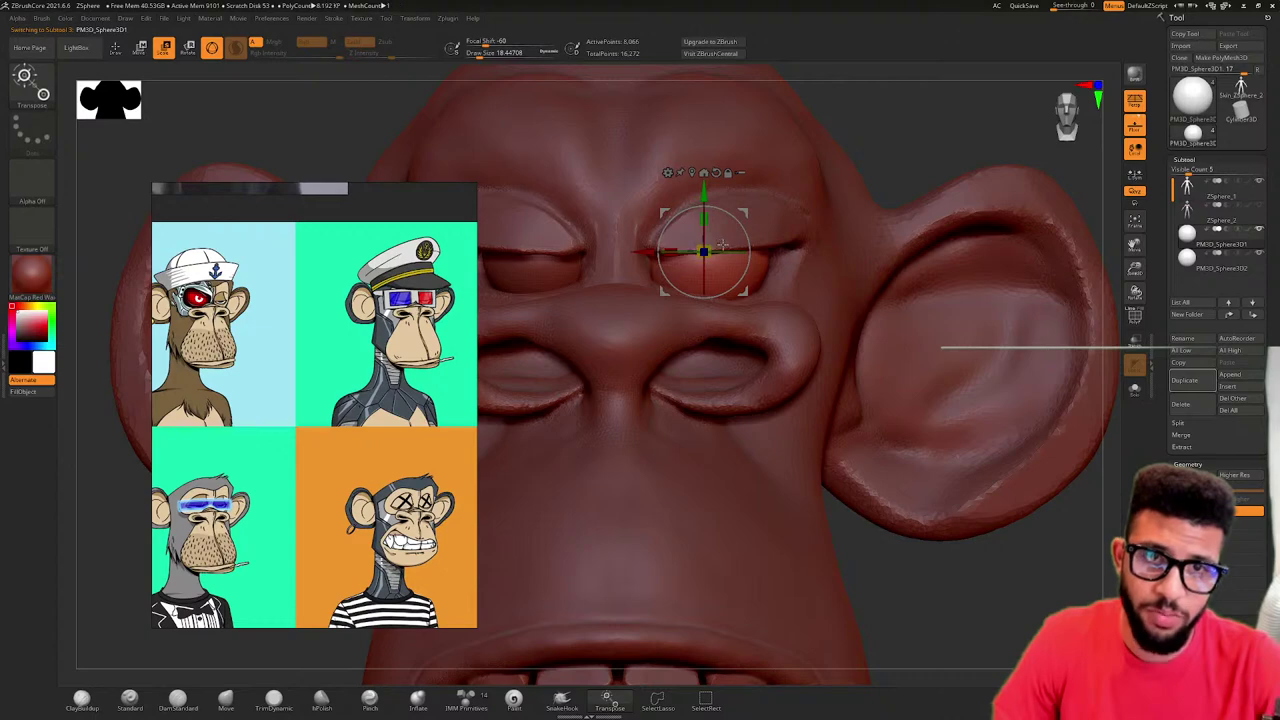
mouse_move(768, 222)
right_down()
mouse_move(655, 222)
mouse_move(660, 238)
mouse_move(760, 228)
right_up()
drag(760, 229, 727, 250)
right_drag(727, 250, 778, 218)
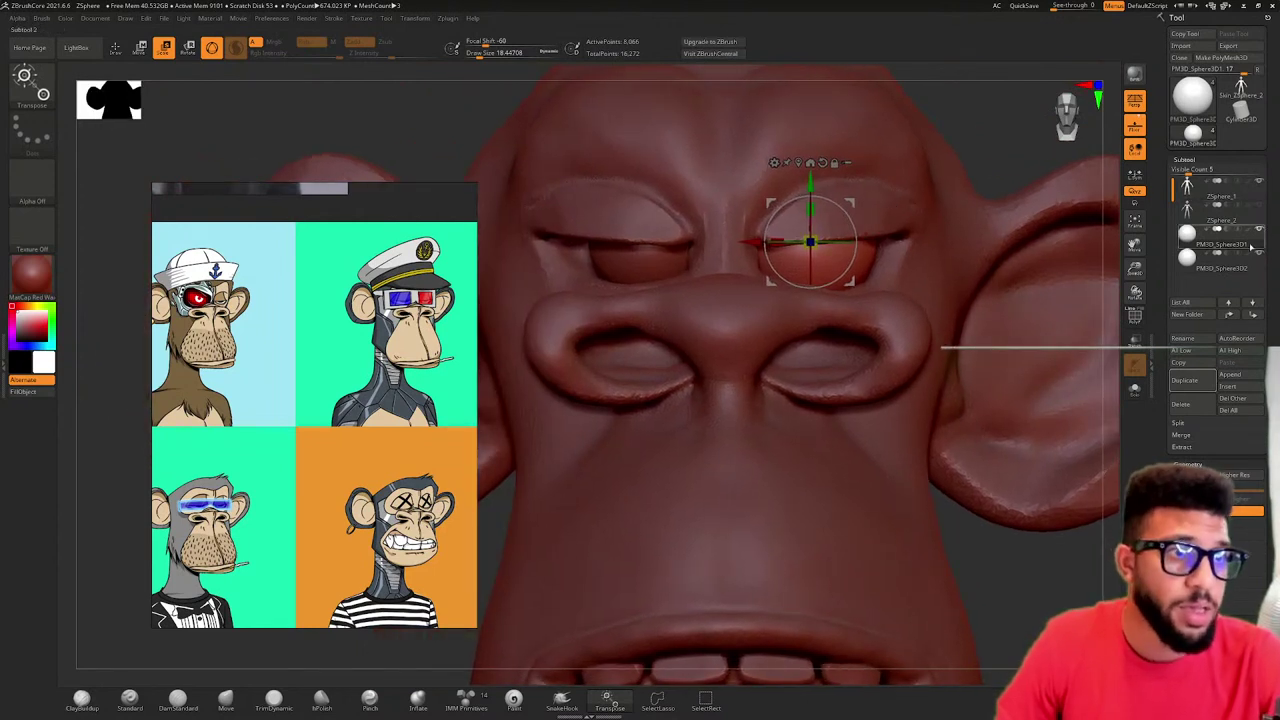
- Delete the opposite eyeball's subtool, PM3D_Sphere3D2
click(1189, 258)
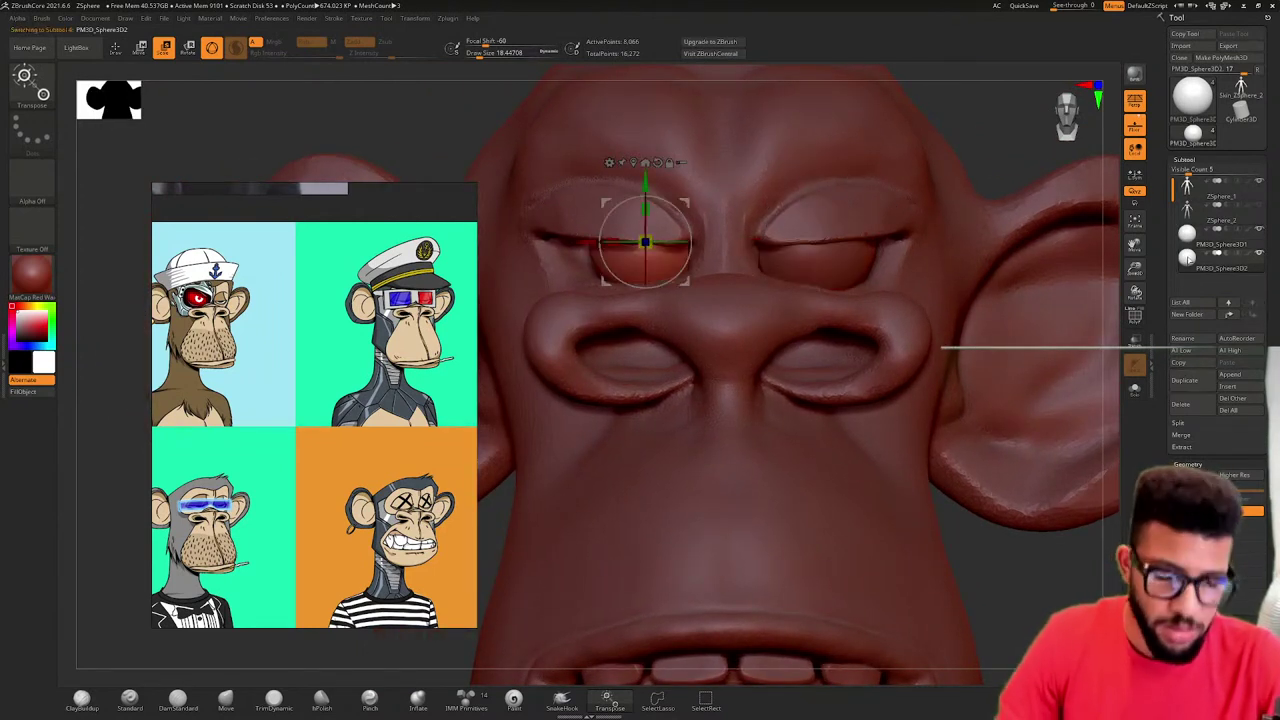
mouse_move(1189, 258)
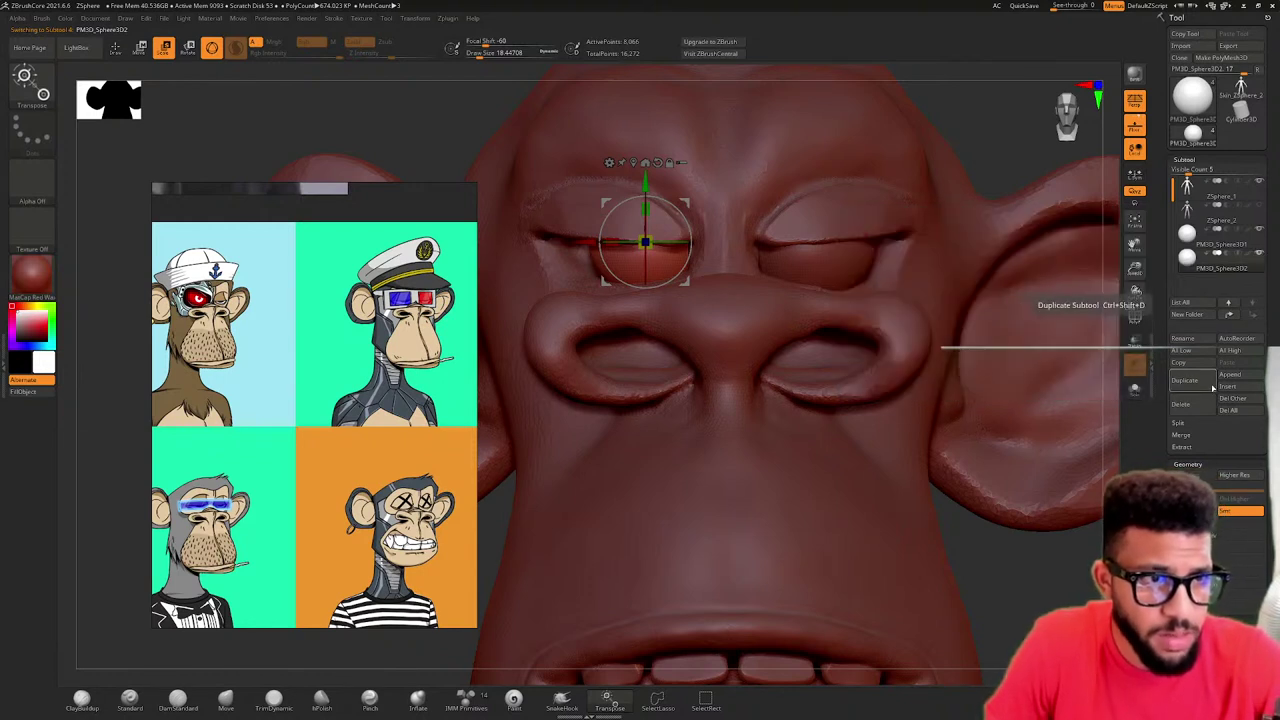
click(1181, 404)
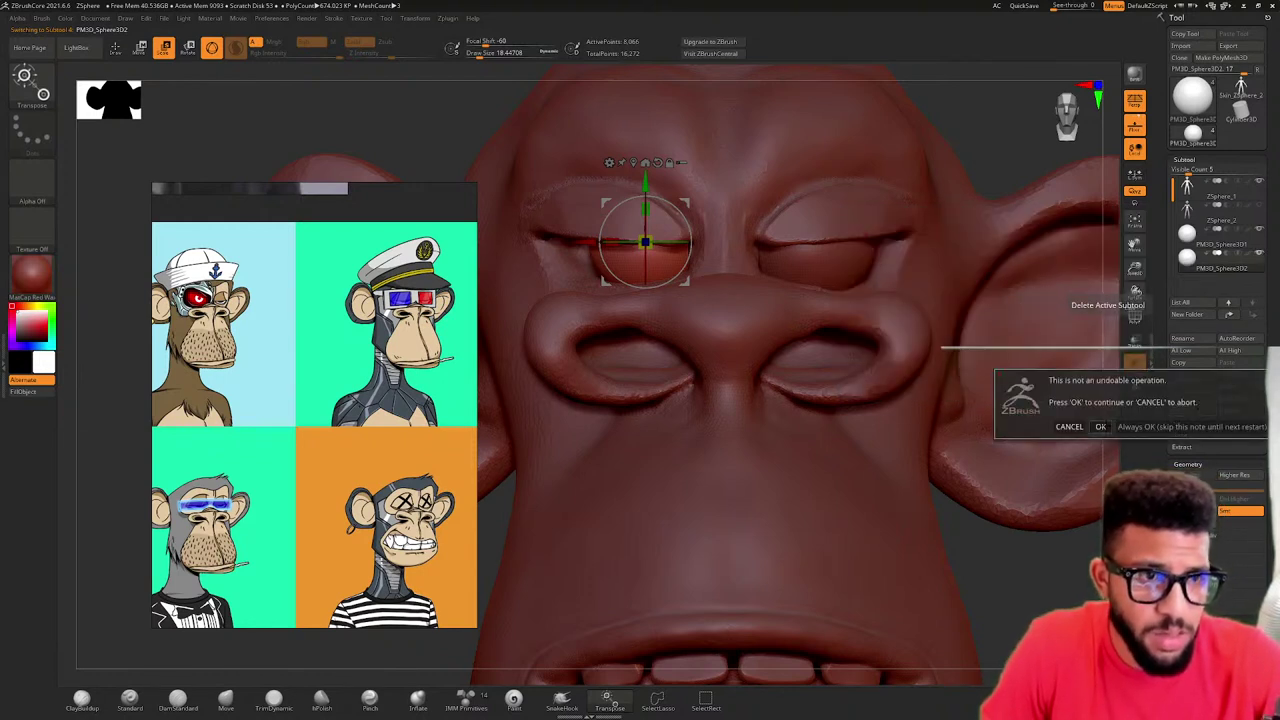
click(1100, 426)
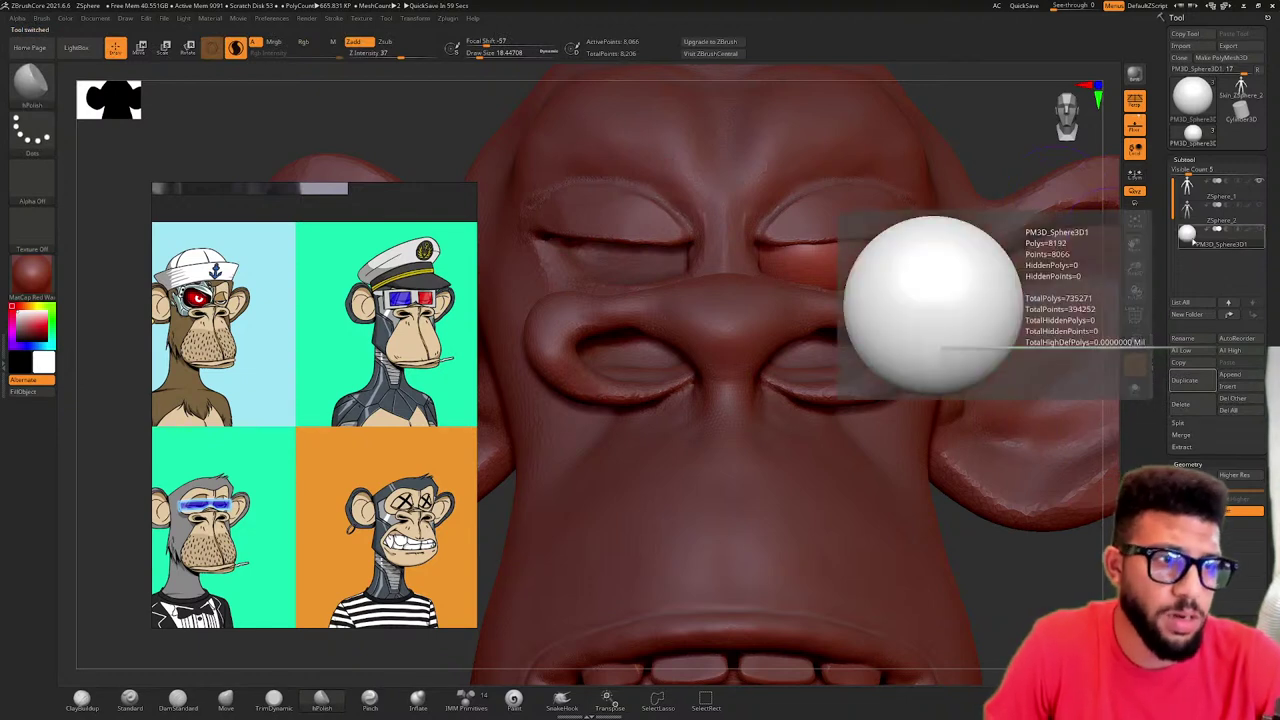
- Duplicate the enlarged eyeball and move the copy across into the empty eye socket
click(1181, 381)
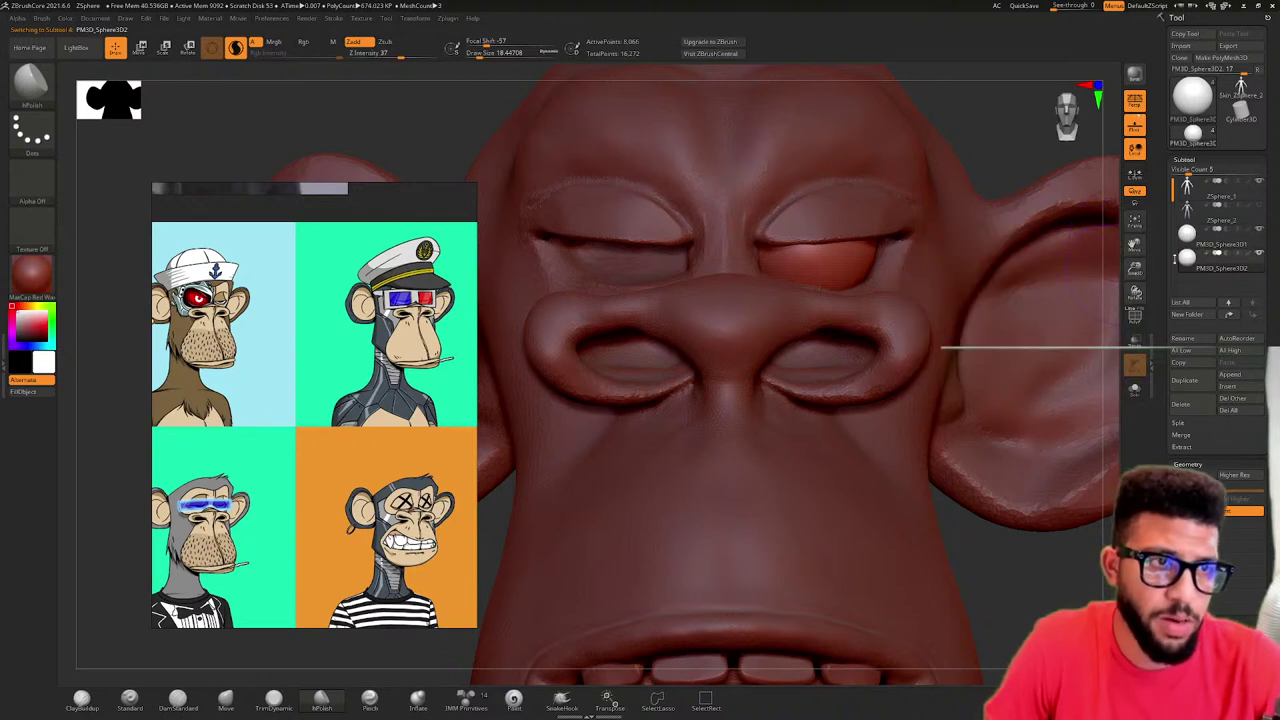
click(140, 47)
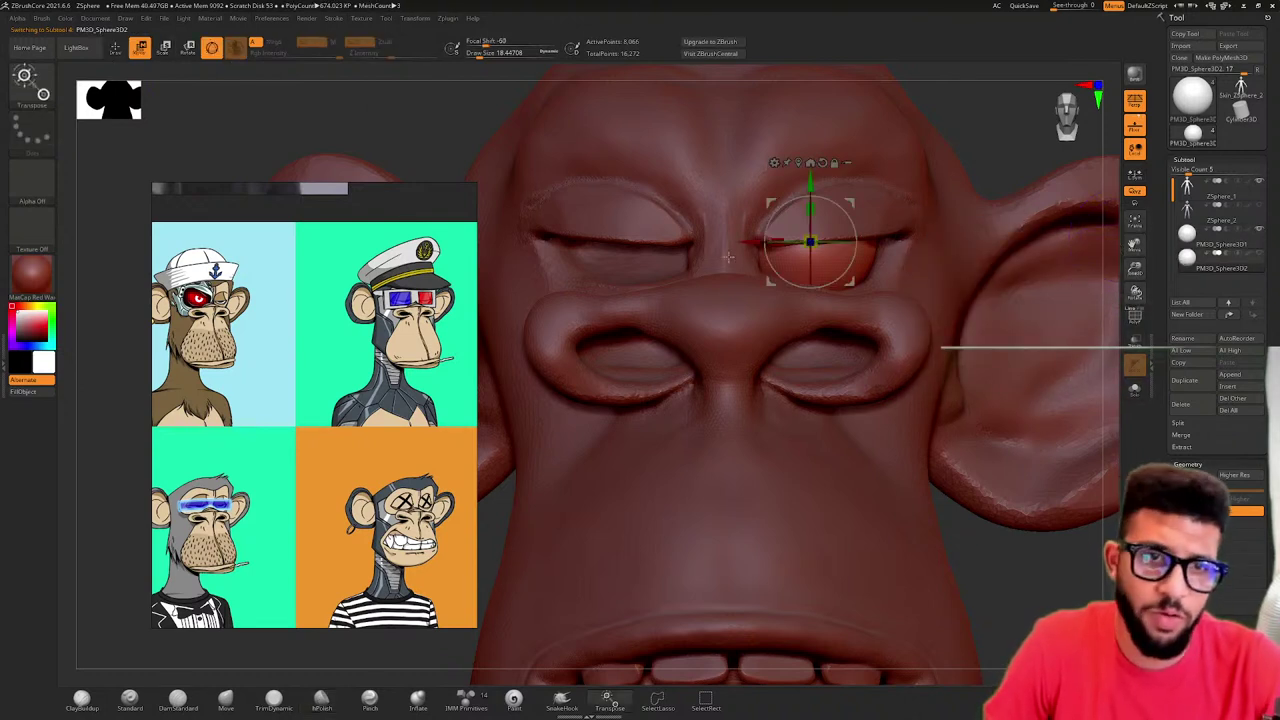
drag(752, 248, 577, 243)
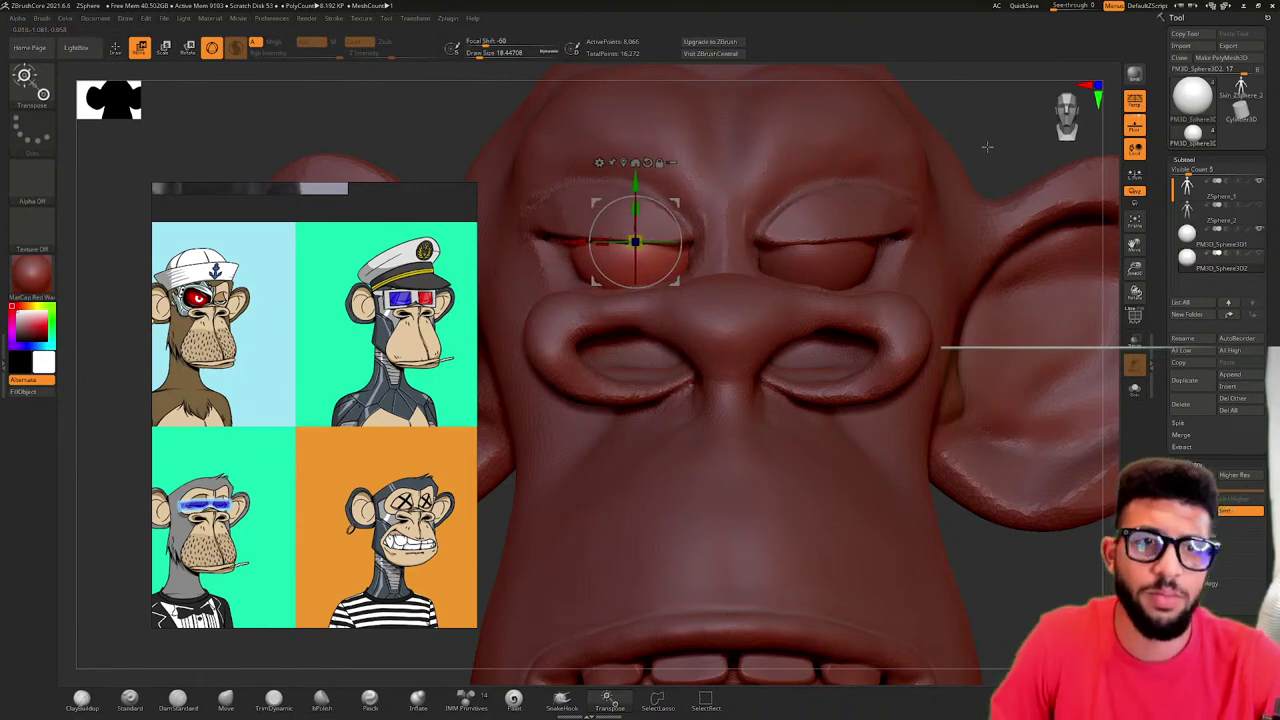
drag(987, 147, 855, 449)
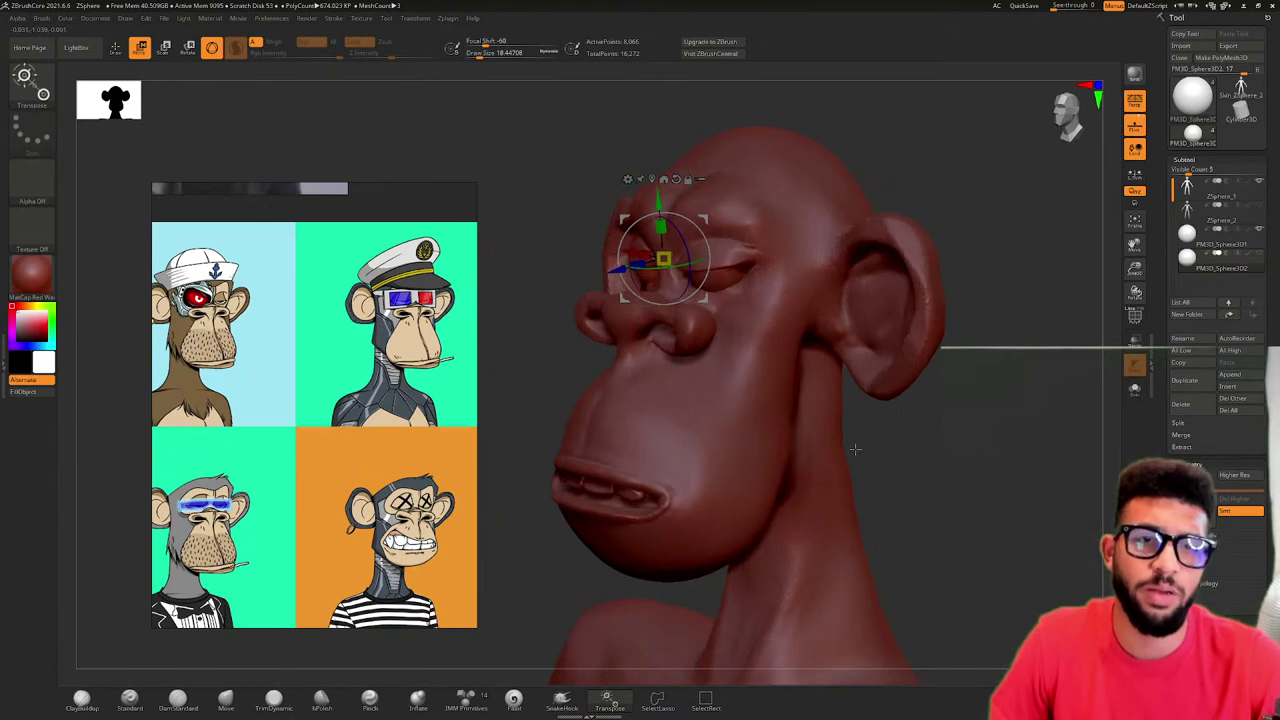
drag(945, 306, 973, 295)
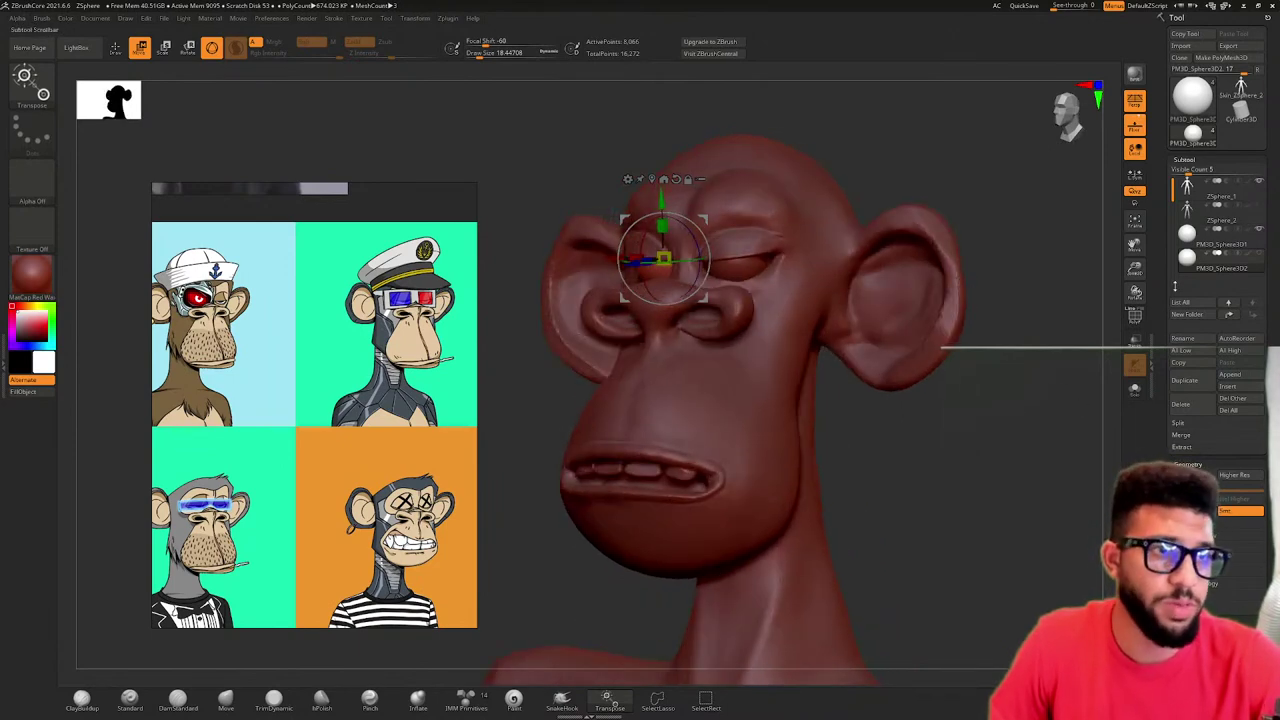
- Make the ZSphere_1 body subtool active again and return to Draw mode
click(1190, 234)
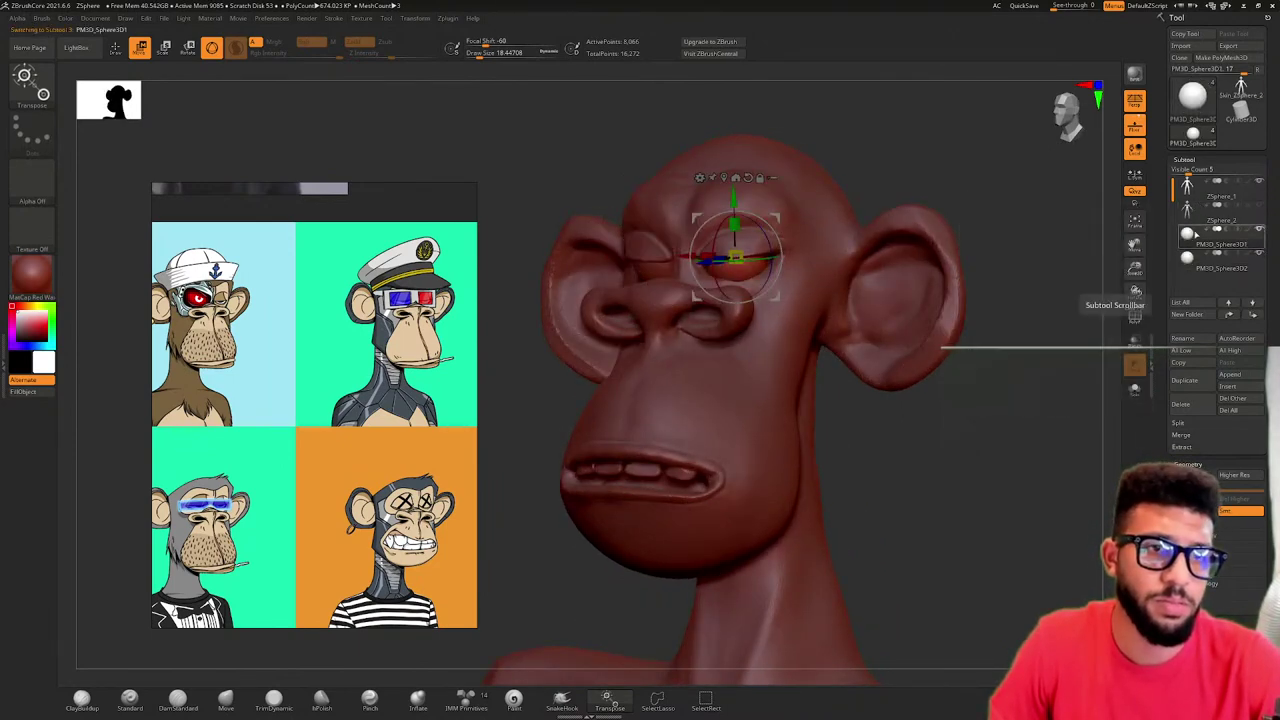
click(1191, 213)
click(1191, 235)
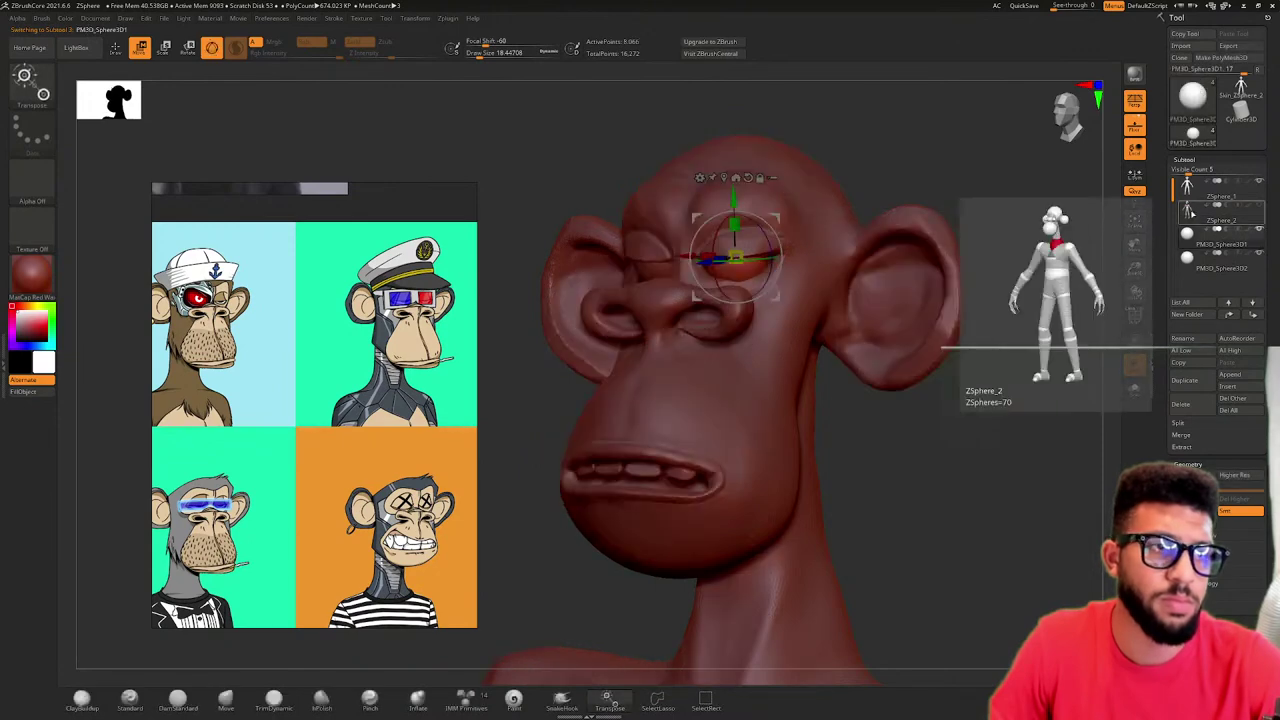
click(1188, 186)
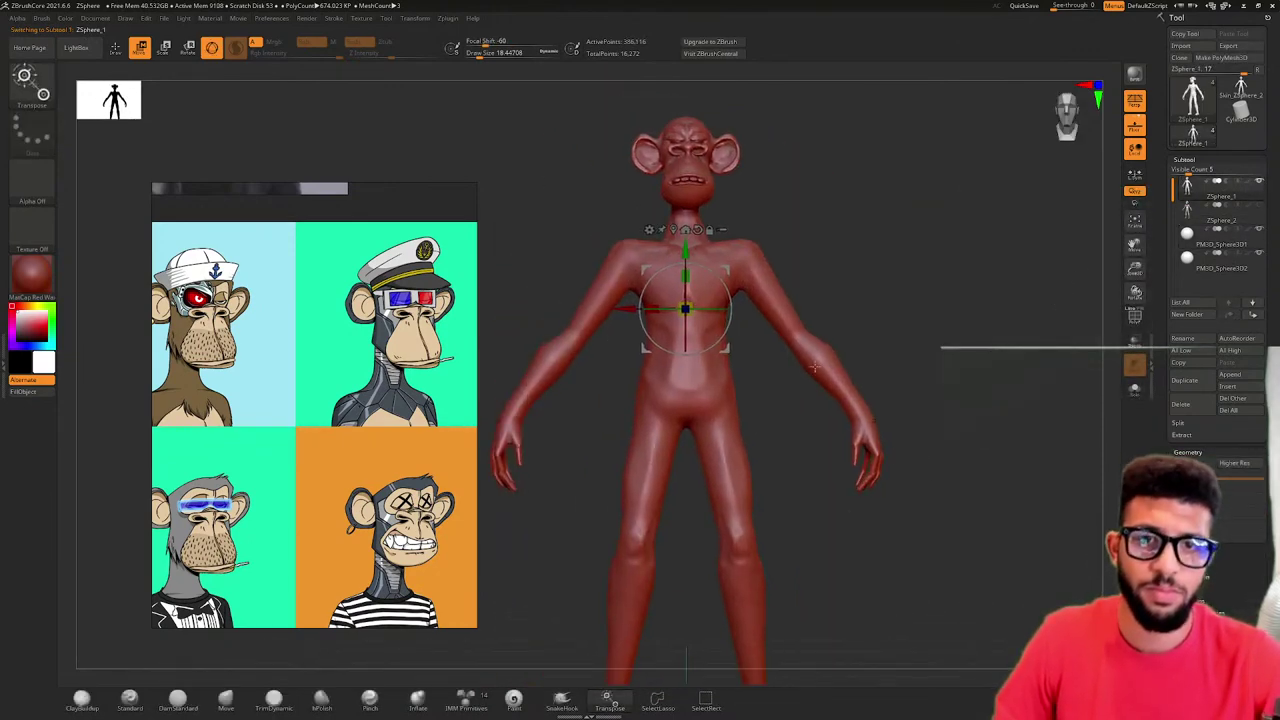
click(116, 49)
mouse_move(896, 350)
mouse_down()
mouse_move(820, 350)
mouse_move(895, 324)
mouse_move(880, 420)
mouse_move(829, 354)
mouse_move(743, 434)
mouse_up()
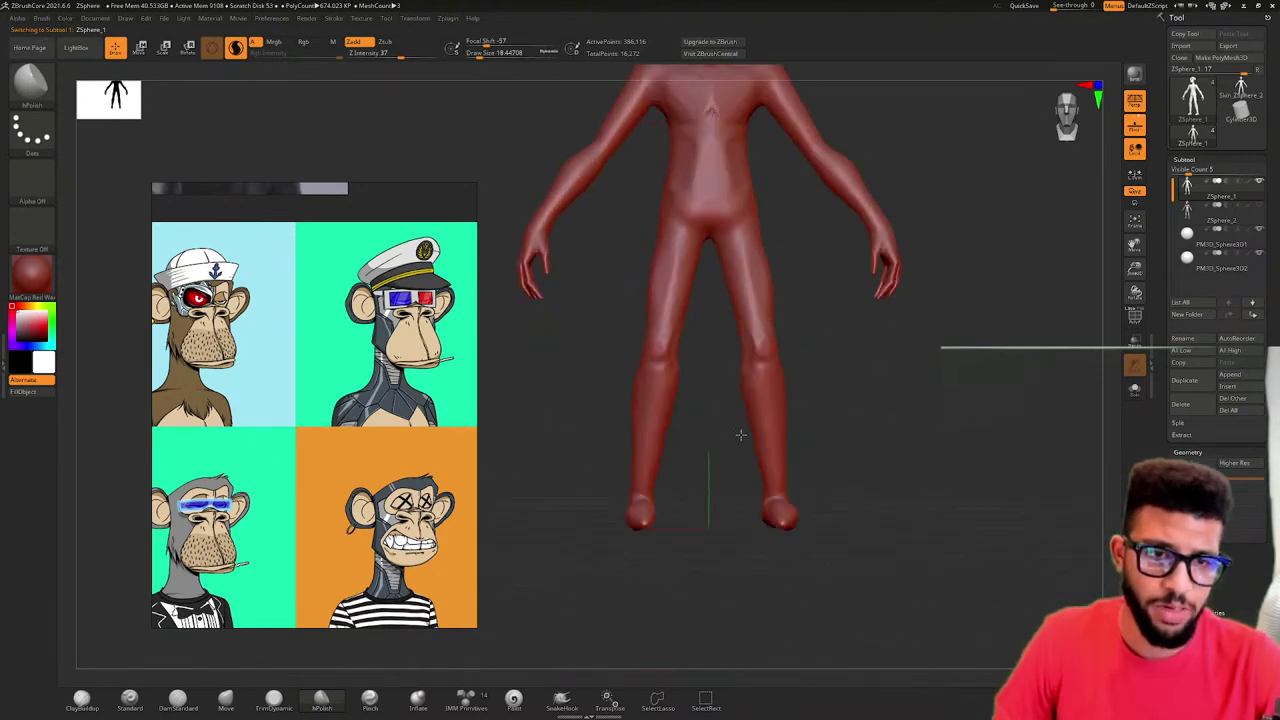
- Examine the grey sculpted ape reference's head, jaw and neck beside a front view of the model's head
alt+drag(845, 508, 862, 407)
shift+right_drag(862, 407, 815, 260)
ctrl+right_drag(815, 260, 868, 695)
scroll(295, 385, down, 2)
middle_drag(323, 388, 200, 432)
scroll(342, 420, down, 1)
middle_drag(466, 506, 275, 400)
scroll(264, 370, down, 2)
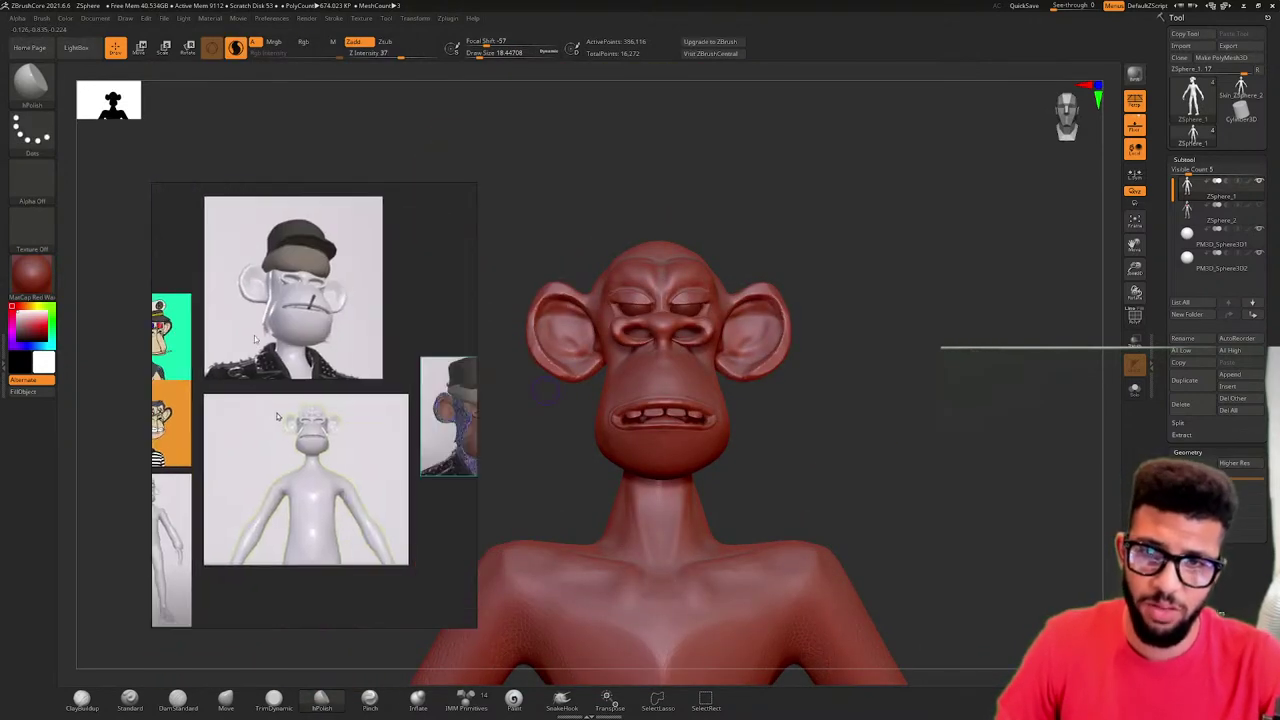
scroll(341, 457, up, 4)
scroll(340, 457, up, 5)
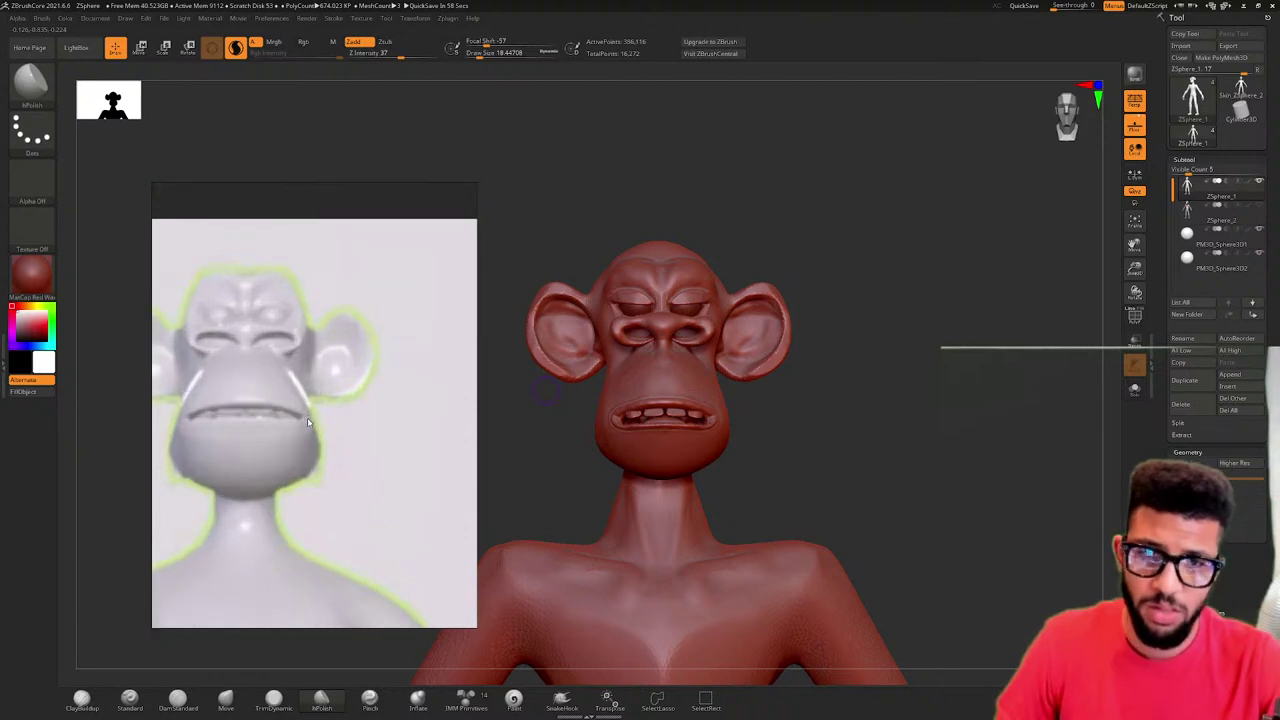
drag(309, 432, 412, 449)
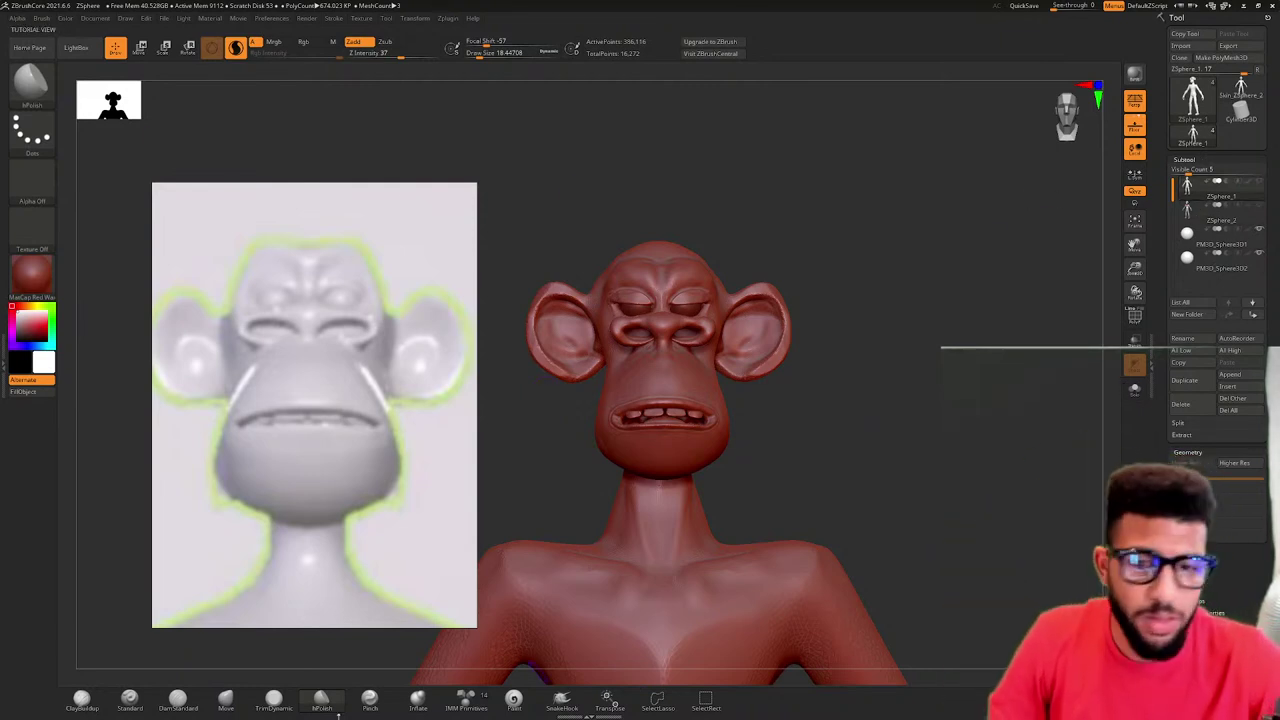
- Switch to the Move brush and set its draw size to about 68 for reshaping the head and jaw
click(226, 700)
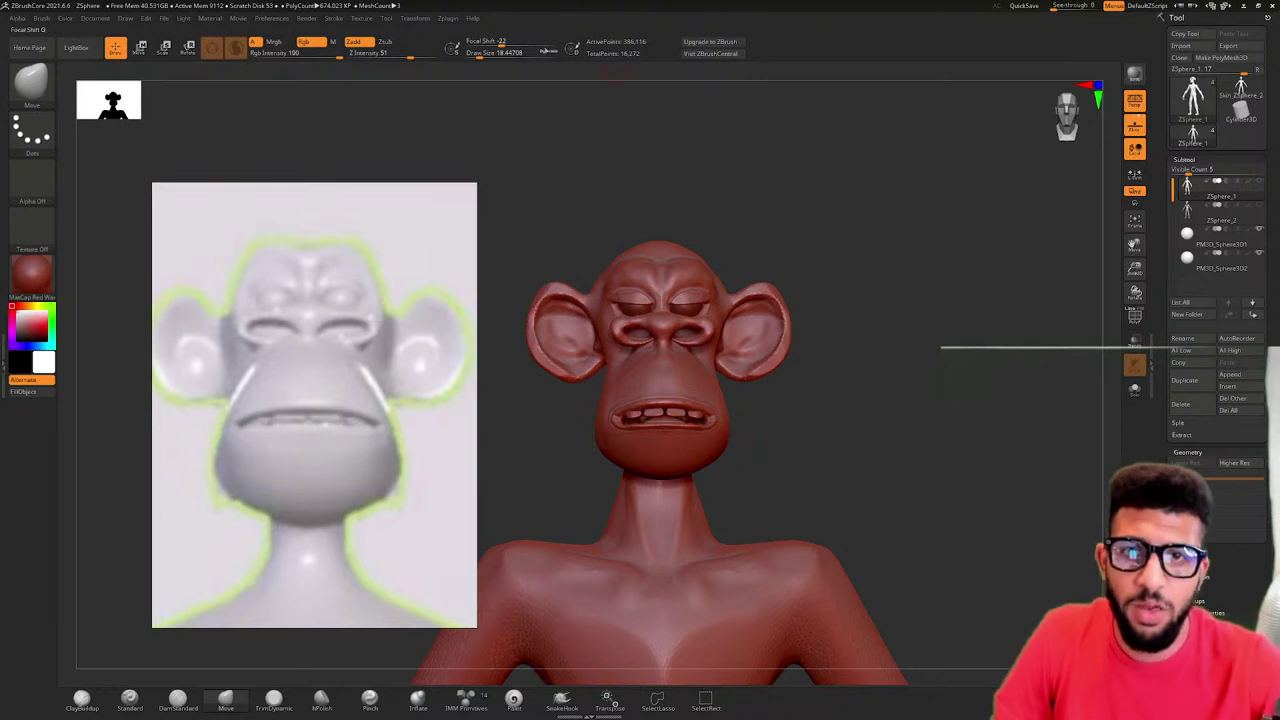
click(500, 52)
click(348, 54)
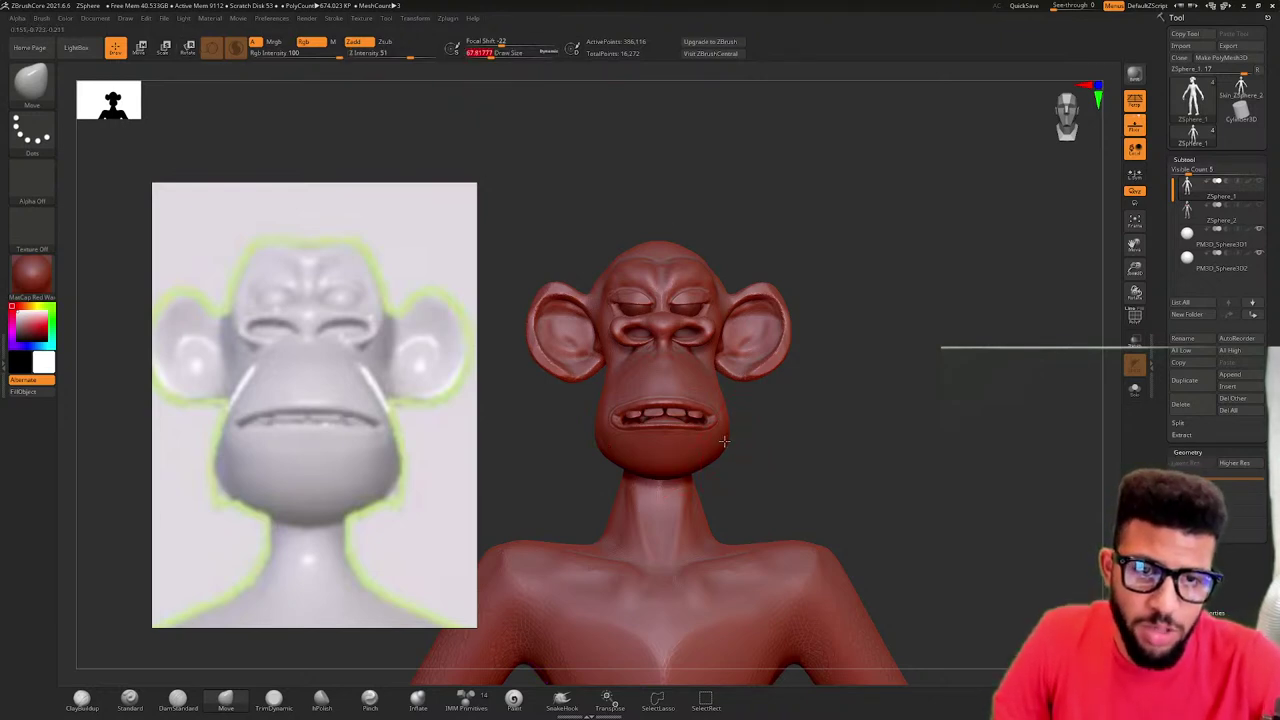
mouse_move(778, 452)
mouse_down()
mouse_move(560, 450)
mouse_move(805, 452)
mouse_move(760, 432)
mouse_move(749, 458)
mouse_up()
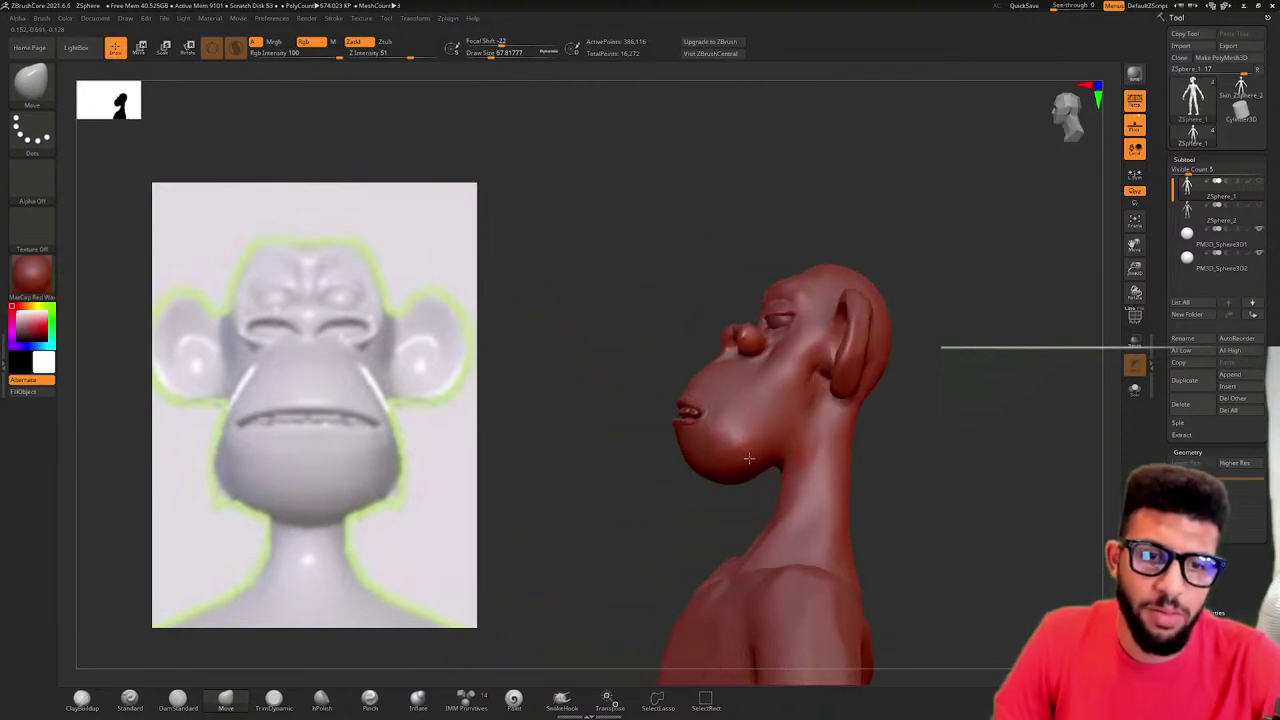
drag(827, 417, 834, 449)
- Examine the cartoon ape references' cheek fur, jaw and neck, comparing them with the model's head at a matching angle
scroll(190, 286, down, 5)
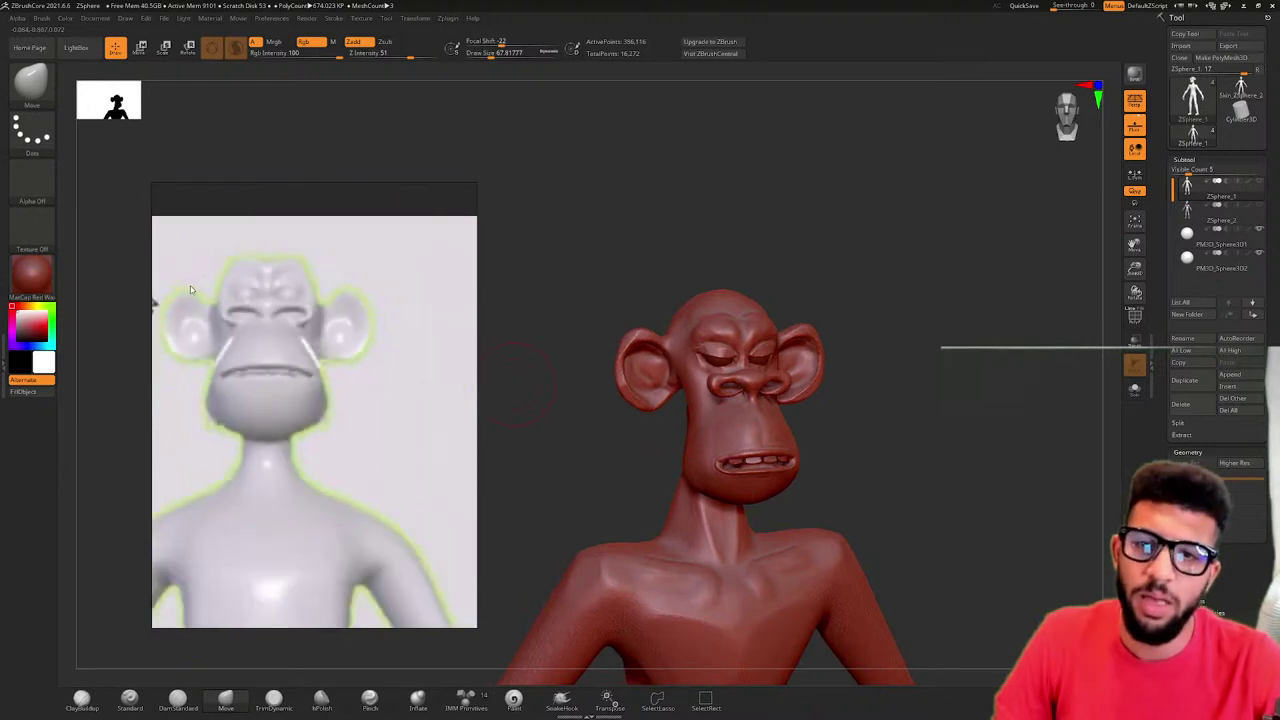
scroll(353, 422, down, 3)
scroll(300, 400, up, 6)
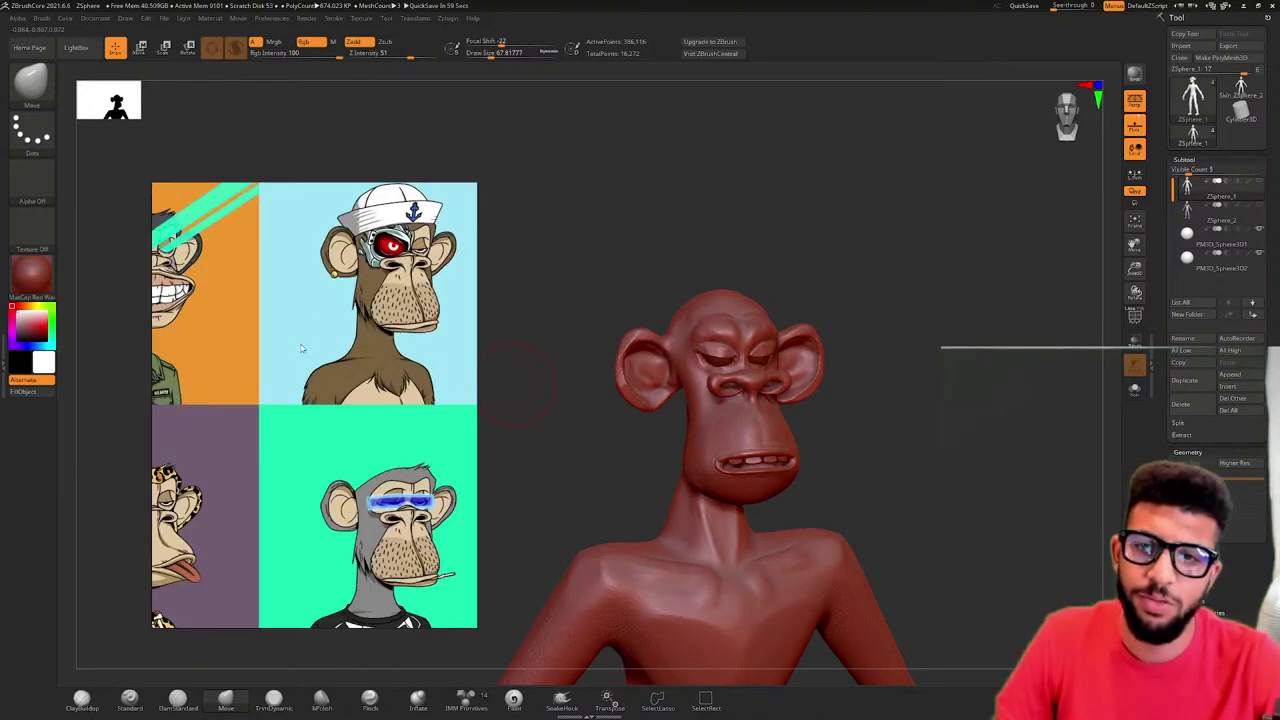
scroll(282, 412, down, 2)
drag(868, 487, 745, 490)
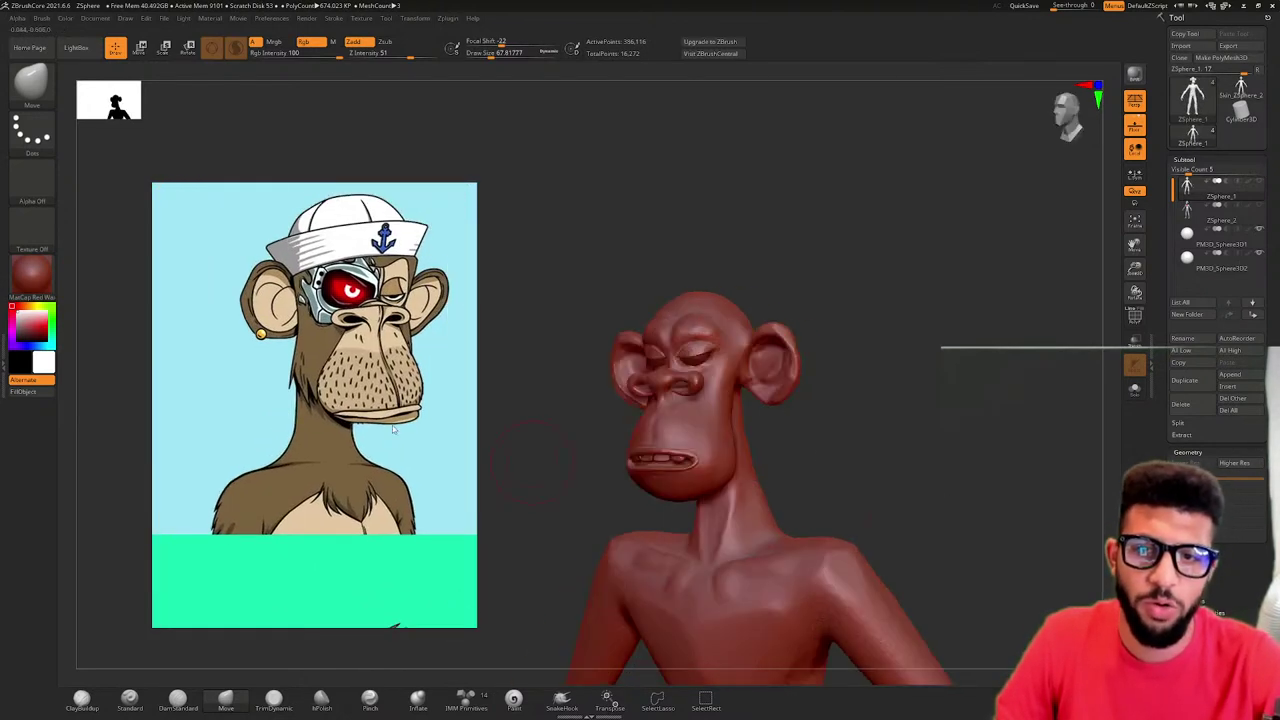
drag(815, 434, 890, 434)
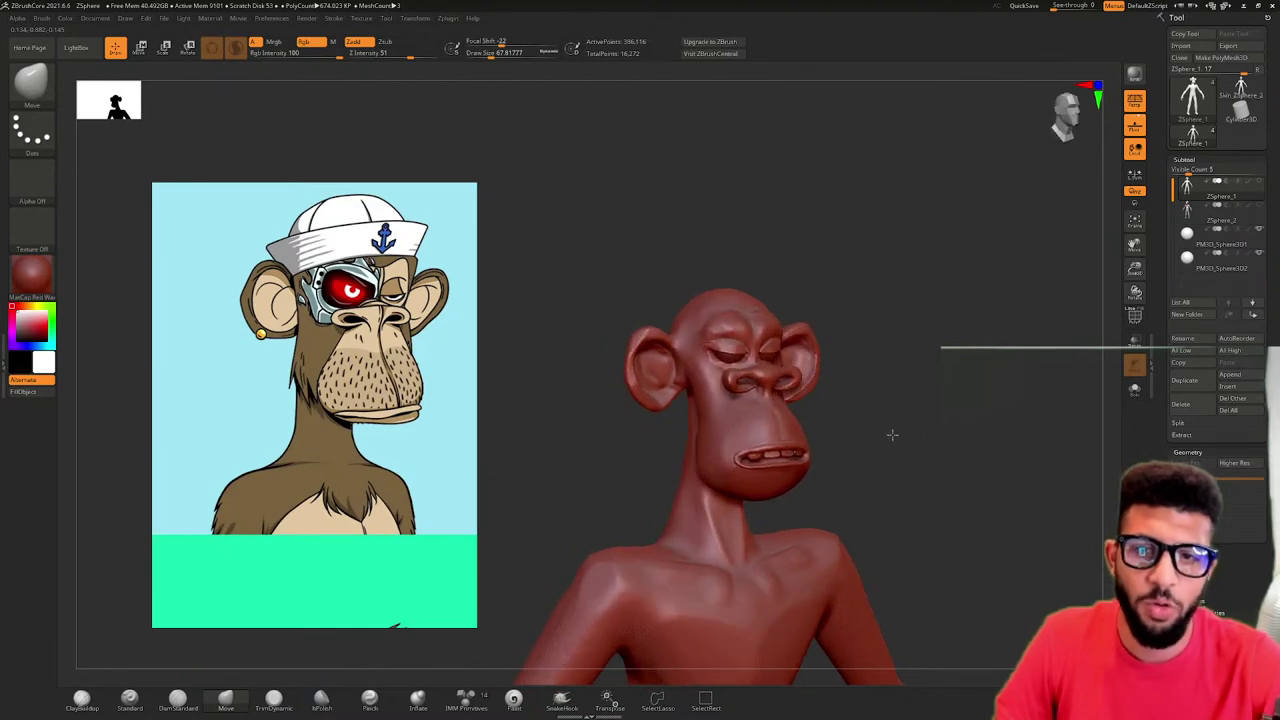
scroll(280, 368, up, 3)
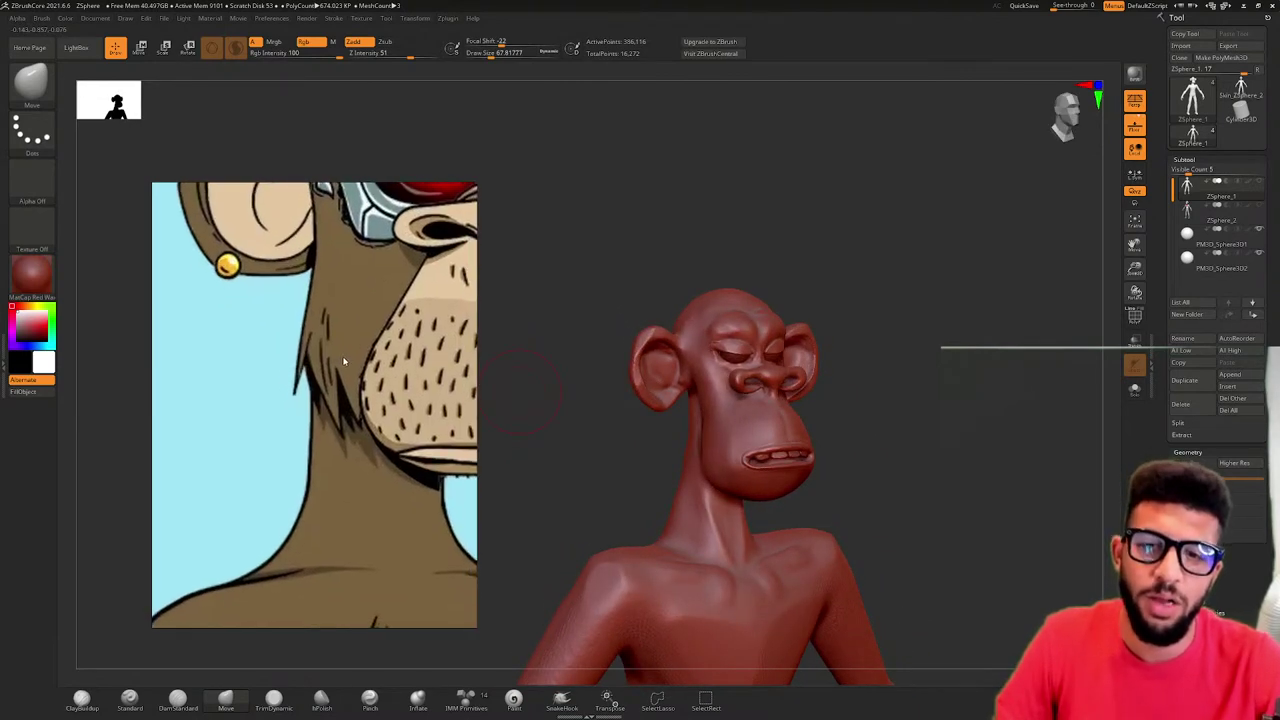
scroll(280, 368, down, 5)
scroll(300, 400, up, 1)
middle_drag(338, 517, 460, 366)
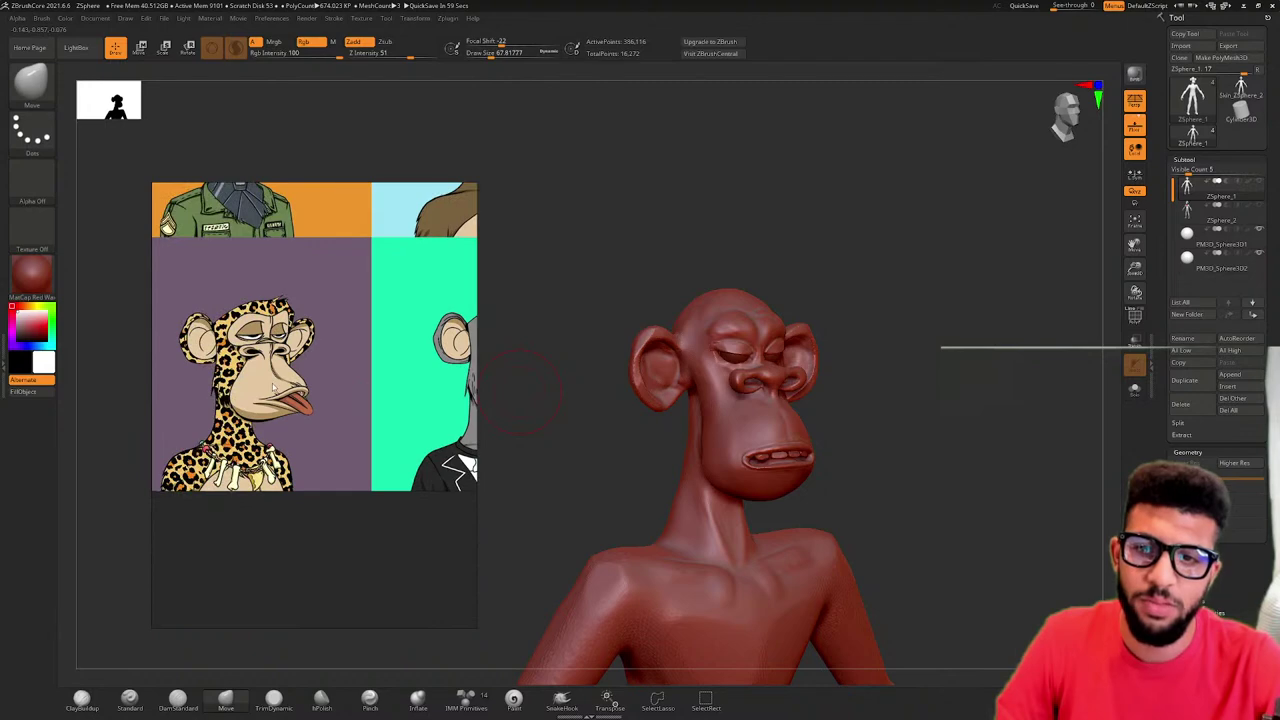
middle_drag(347, 378, 373, 443)
middle_drag(298, 312, 267, 415)
middle_drag(445, 550, 288, 395)
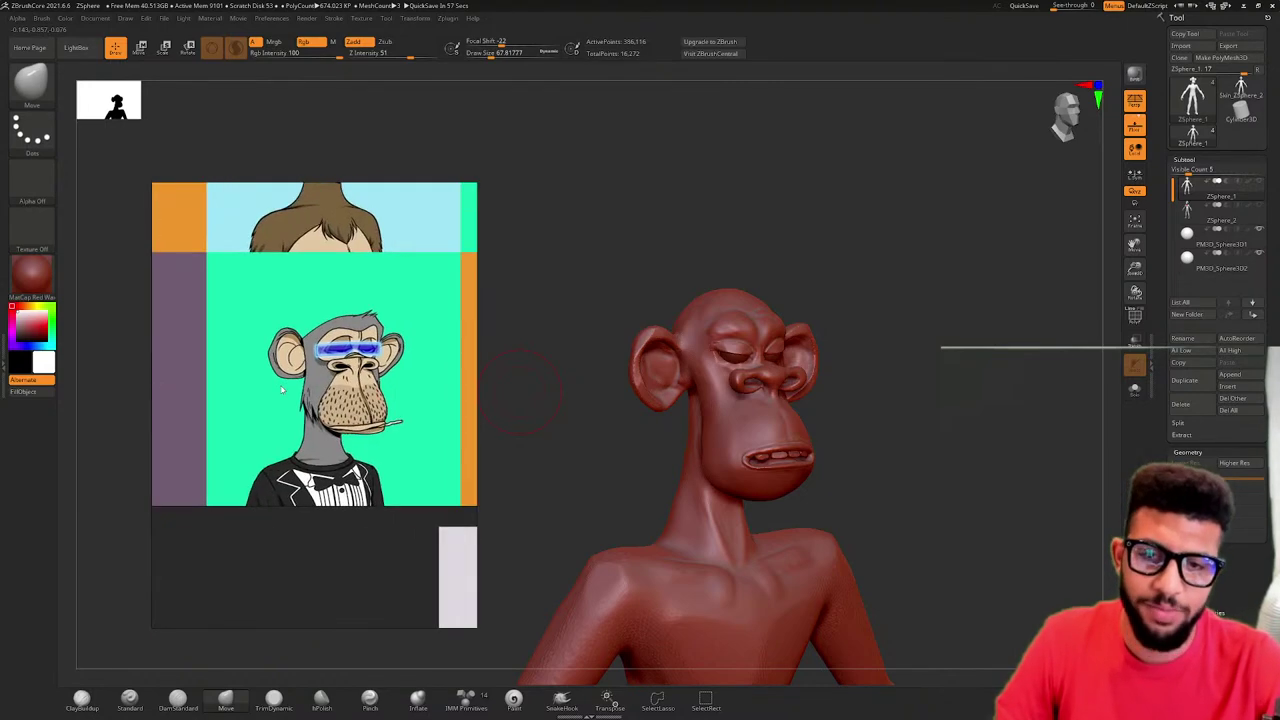
scroll(325, 422, up, 5)
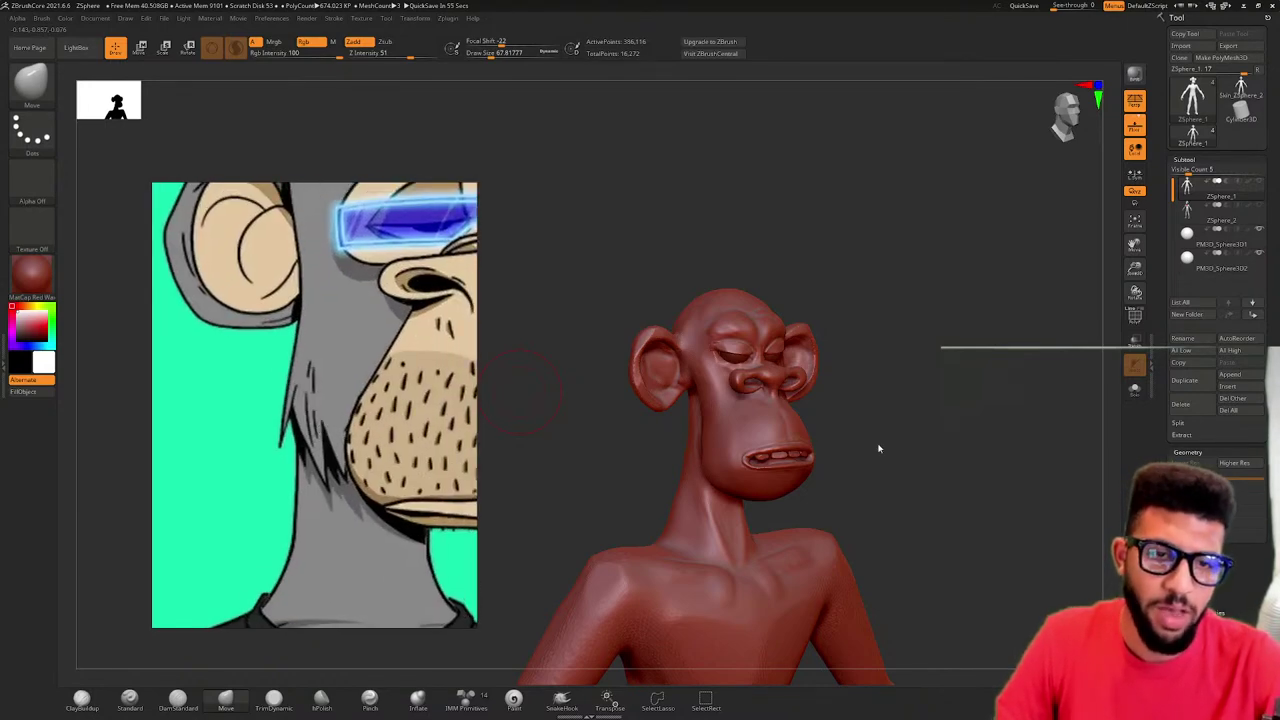
- Switch to the SnakeHook brush at a draw size of about 46 and try pulling a fur tuft down from the cheek
right_click(788, 496)
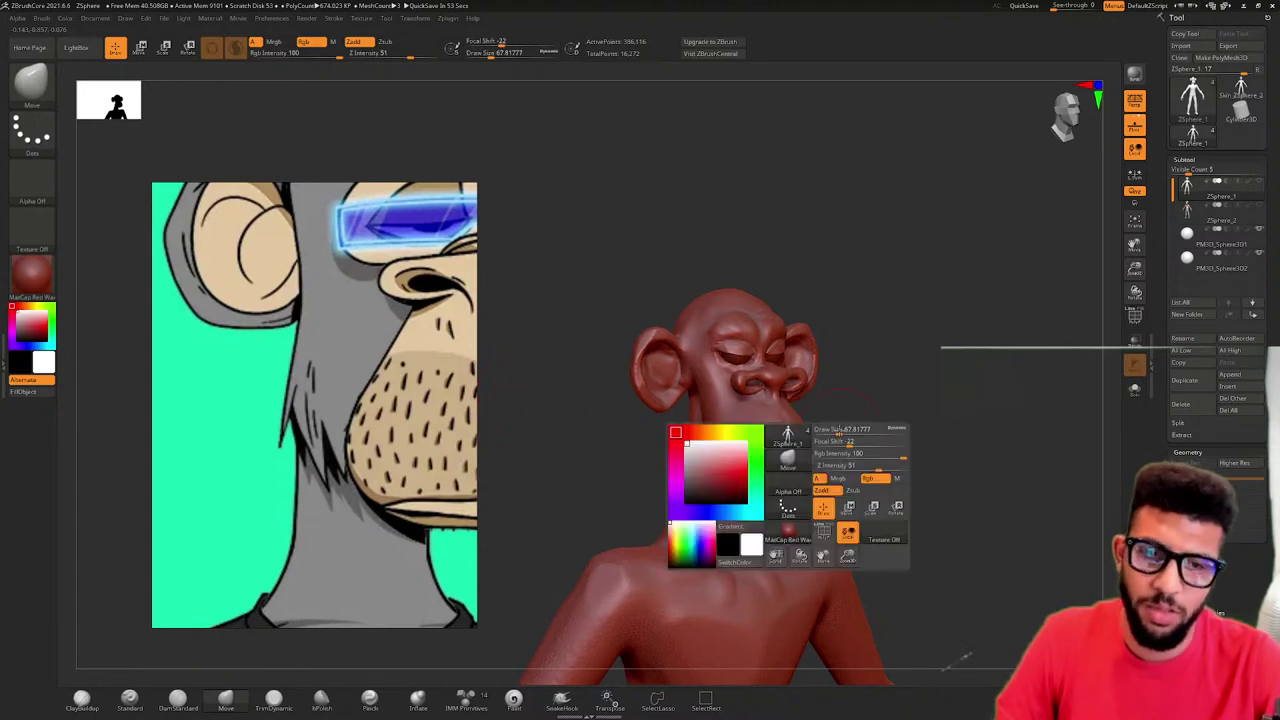
ctrl+right_drag(838, 404, 958, 390)
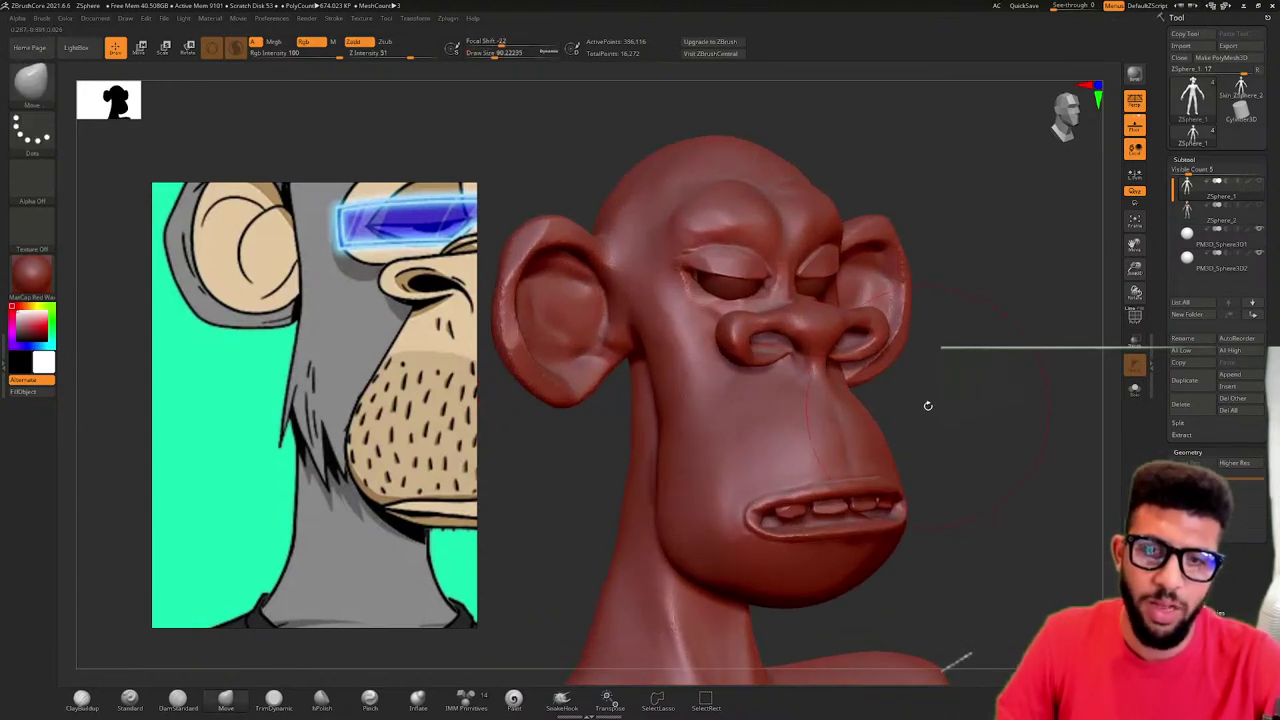
scroll(292, 393, down, 4)
drag(866, 380, 983, 398)
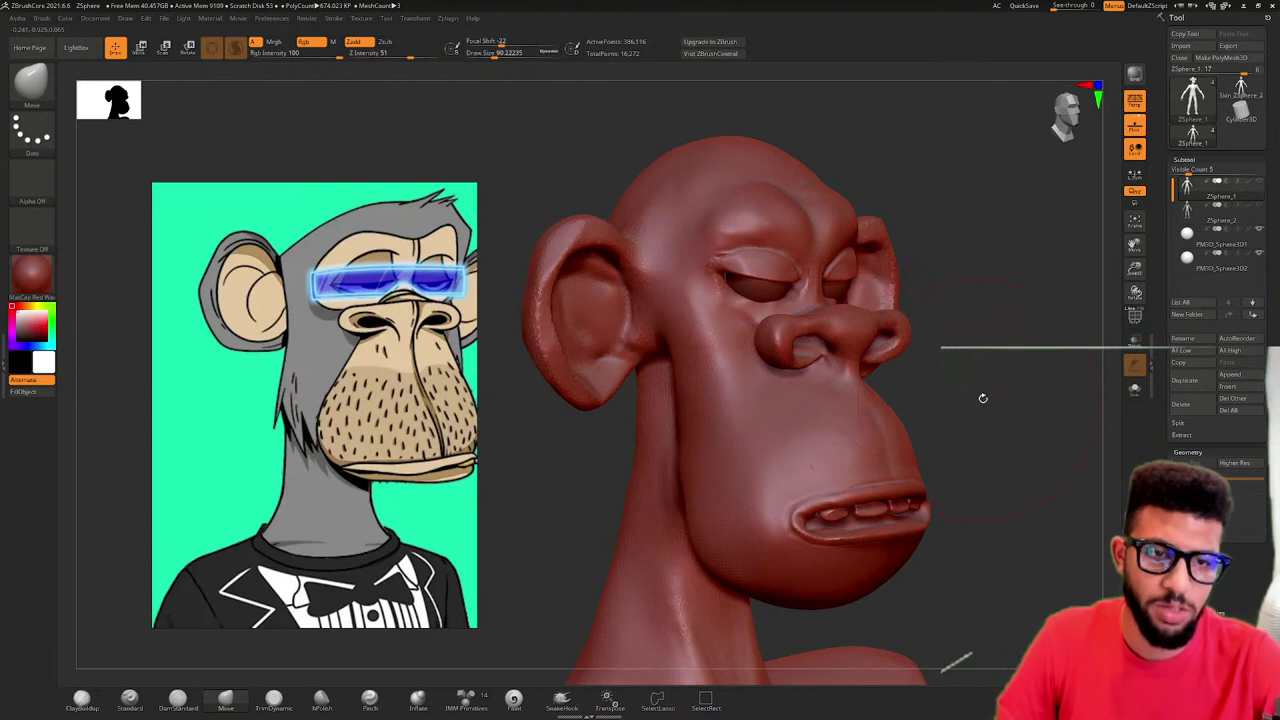
mouse_move(996, 350)
alt+right_down()
mouse_move(946, 306)
mouse_move(996, 282)
alt+right_up()
ctrl+right_drag(996, 282, 957, 294)
ctrl+right_click(955, 296)
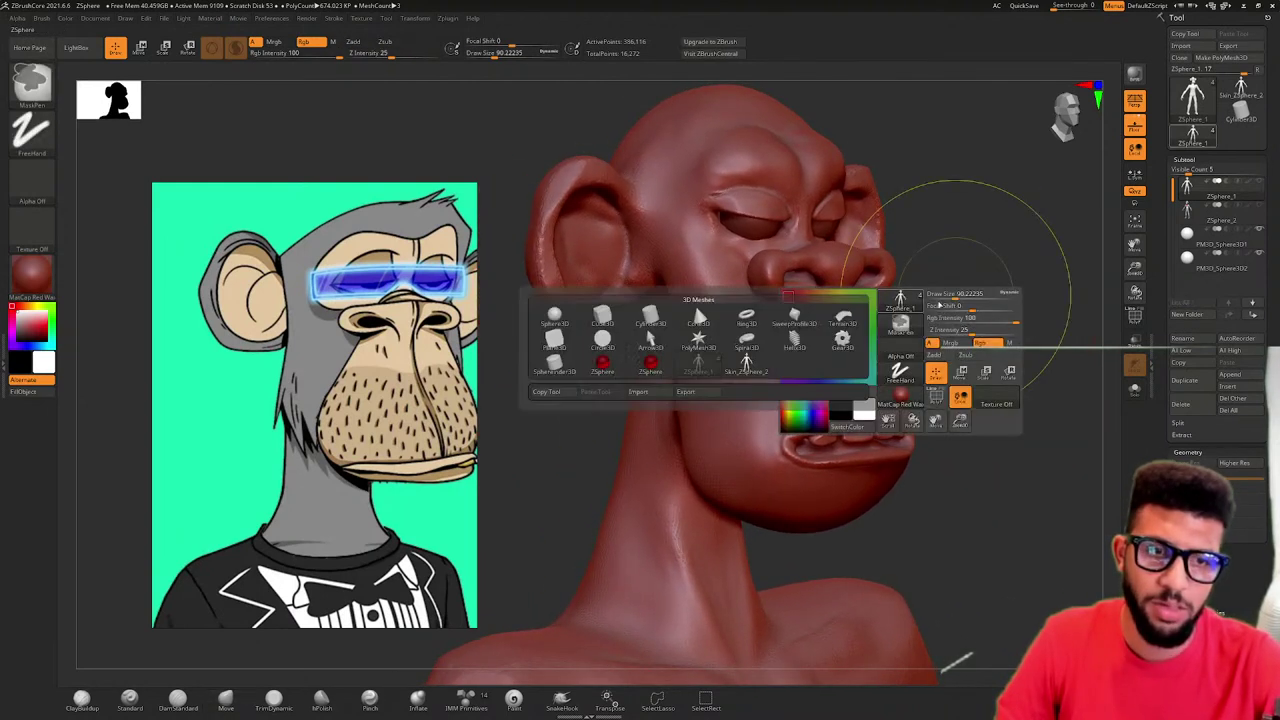
mouse_move(932, 252)
mouse_down()
mouse_move(922, 275)
mouse_move(934, 289)
mouse_up()
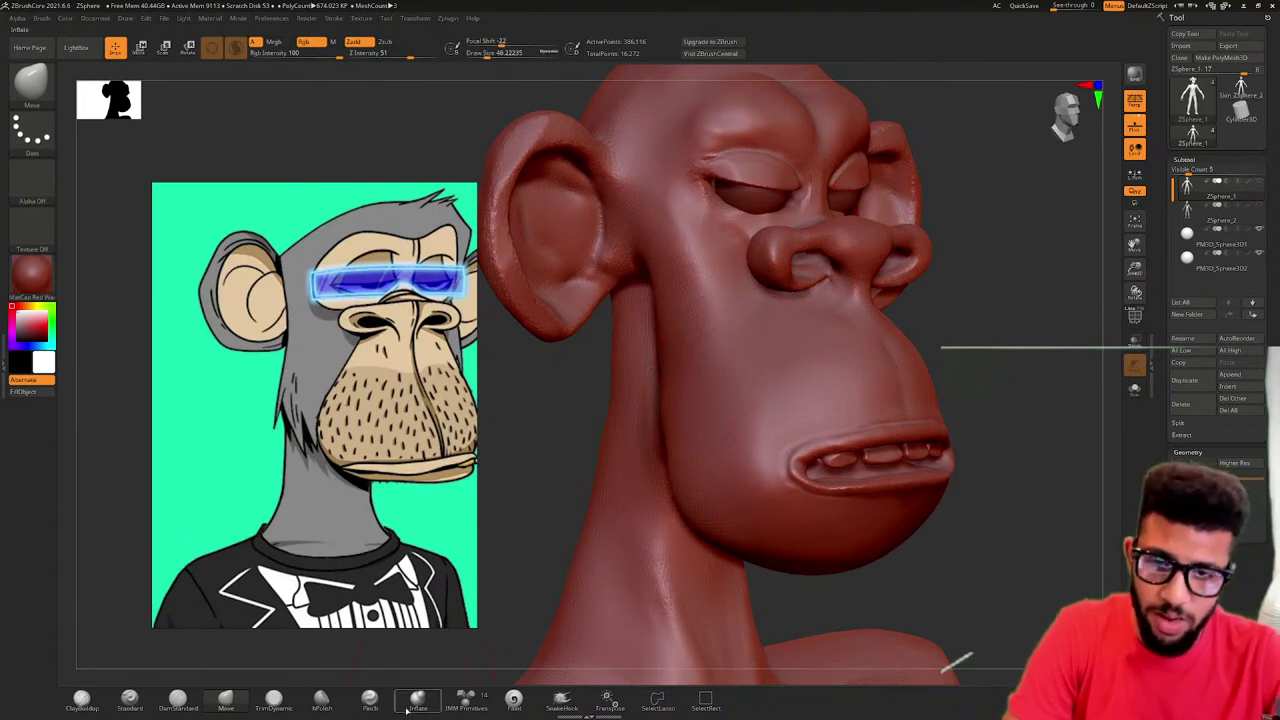
click(561, 700)
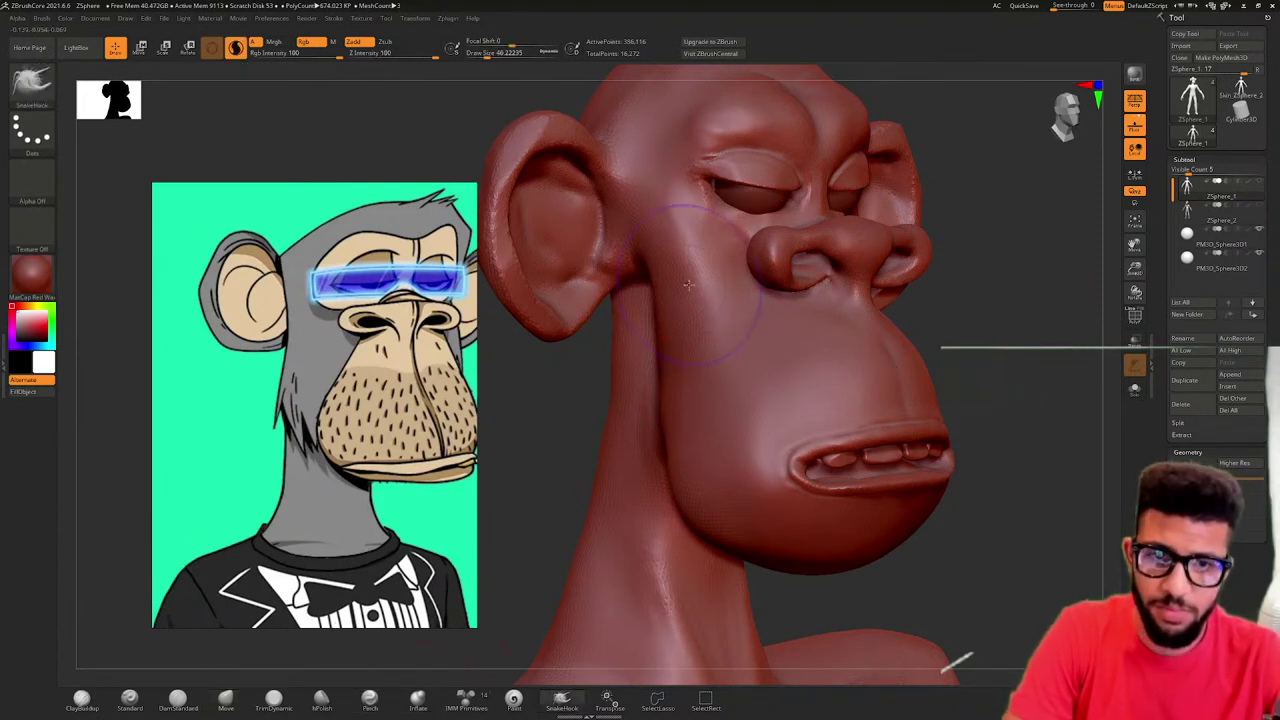
drag(673, 345, 652, 505)
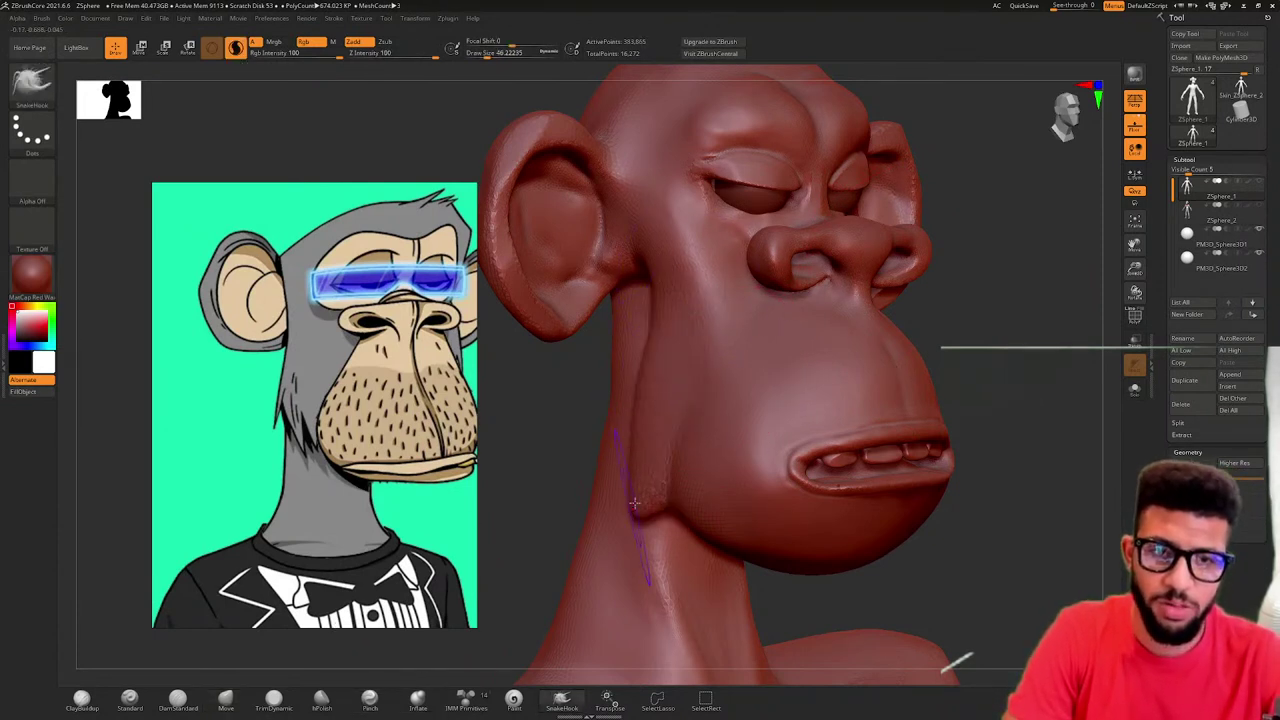
key(ctrl+z)
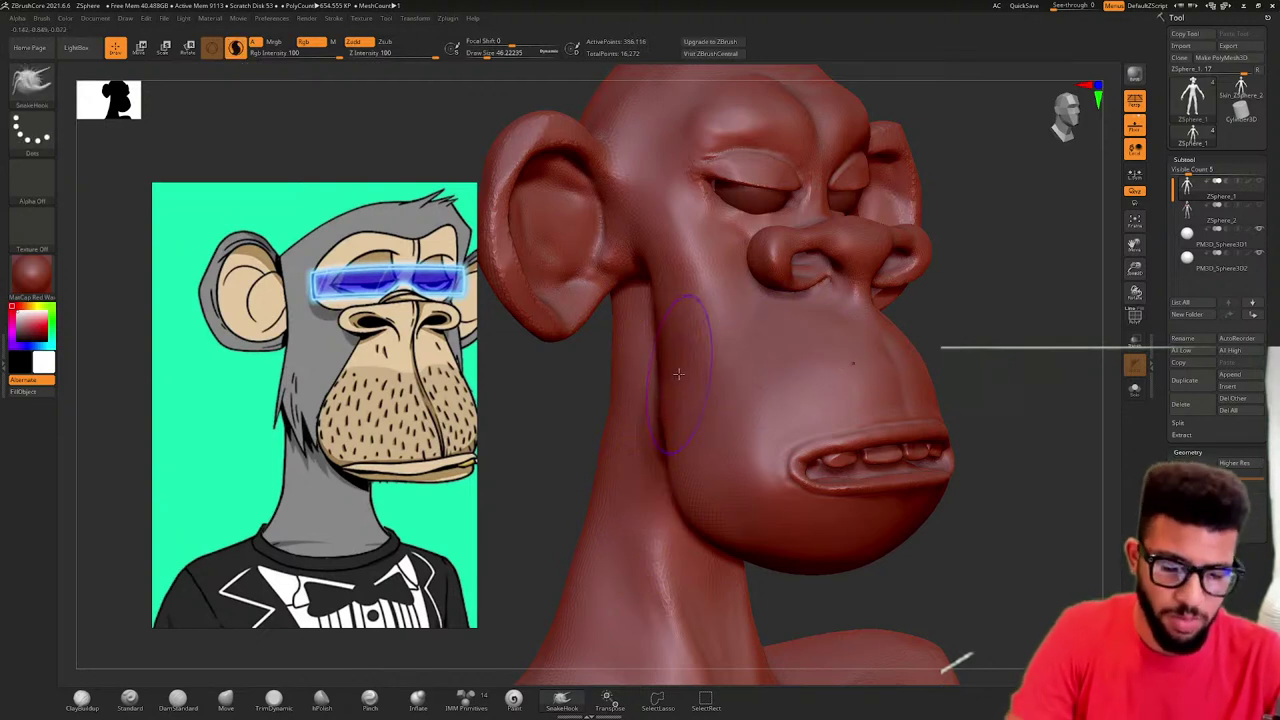
- Reduce the brush's draw size to about 18 and pull pointed fur tufts out of the cheek's rear edge, following the reference
key(bracketleft)
key(bracketleft)
drag(676, 358, 634, 436)
key(ctrl+z)
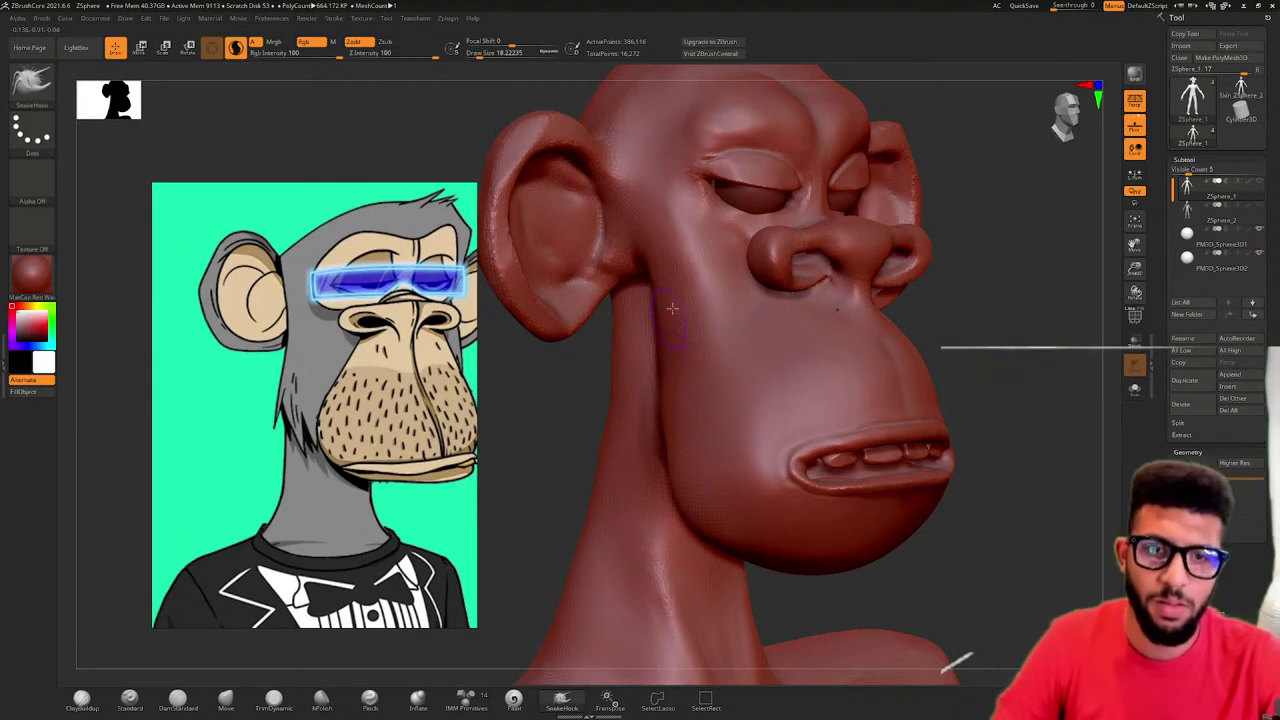
drag(665, 324, 640, 394)
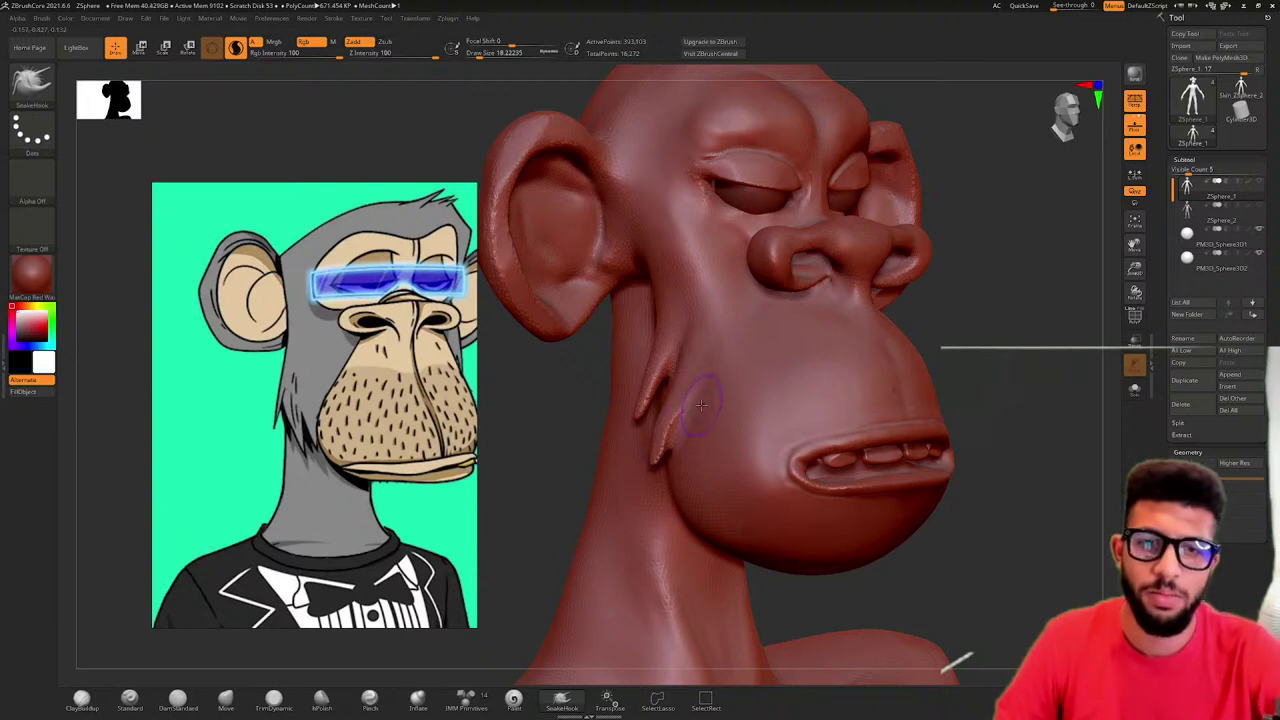
drag(674, 474, 673, 504)
key(ctrl+z)
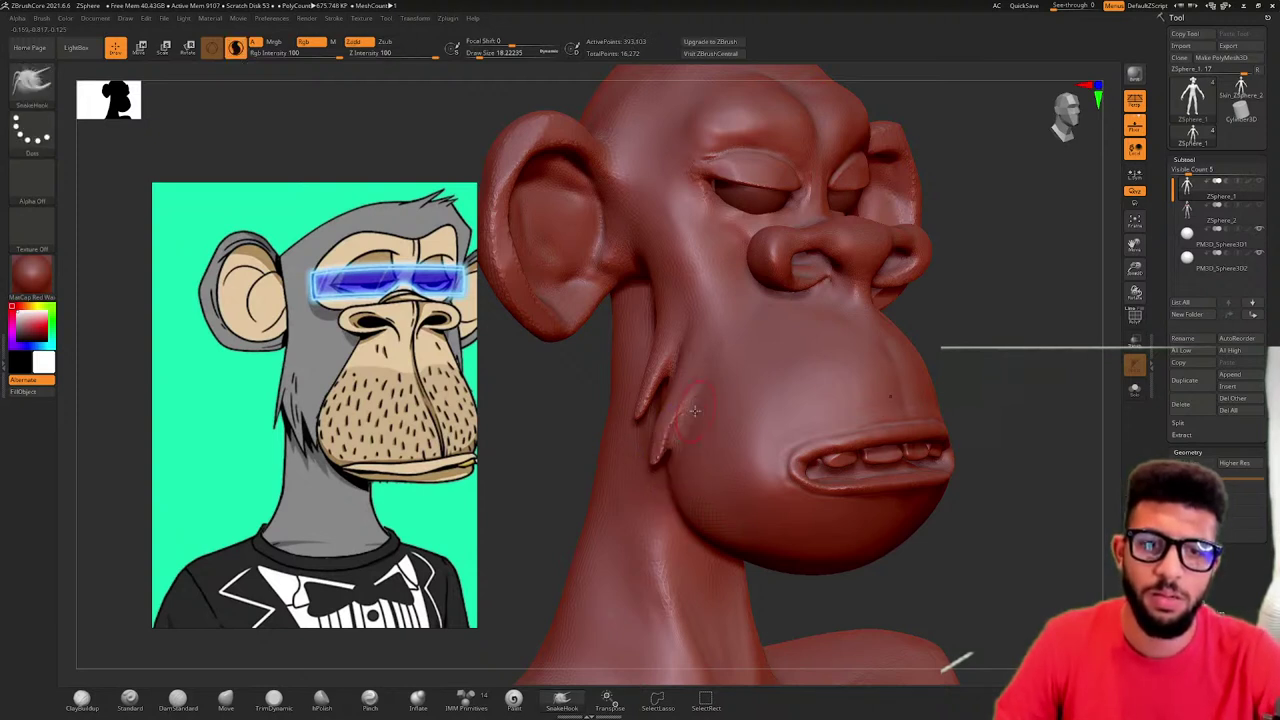
drag(682, 426, 668, 487)
mouse_move(928, 350)
mouse_down()
mouse_move(775, 342)
mouse_move(930, 334)
mouse_up()
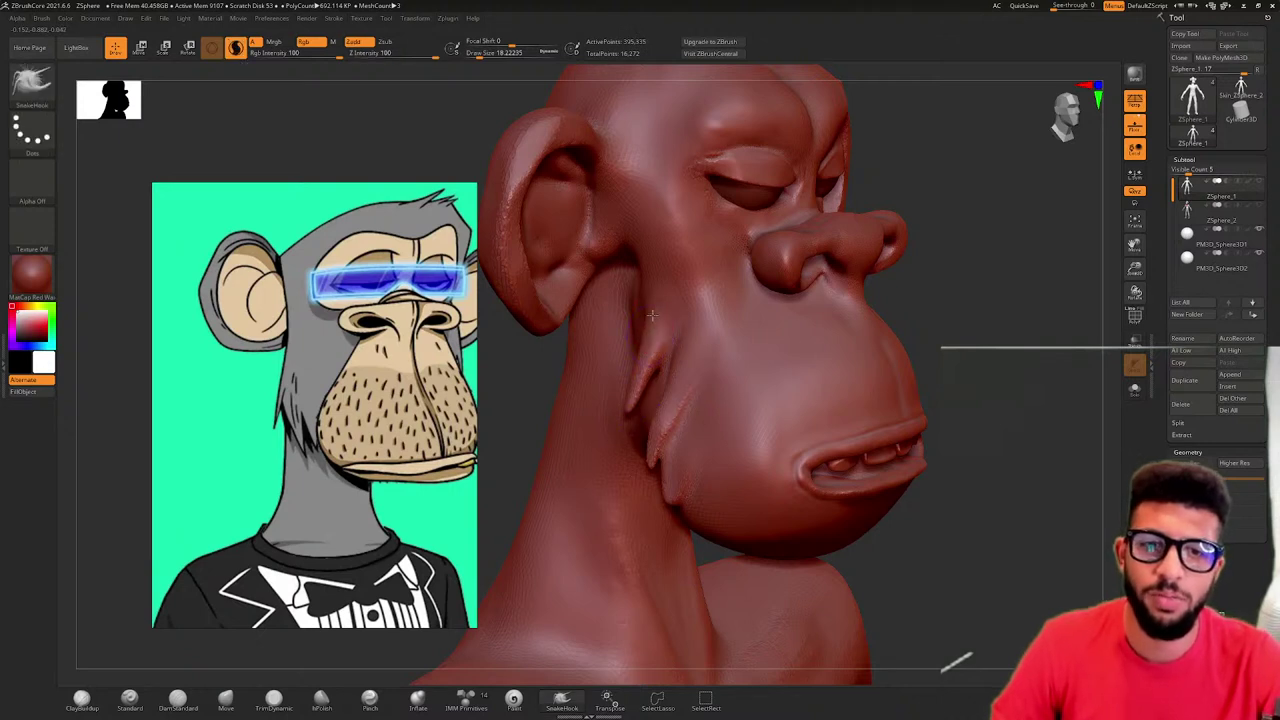
key(ctrl+z)
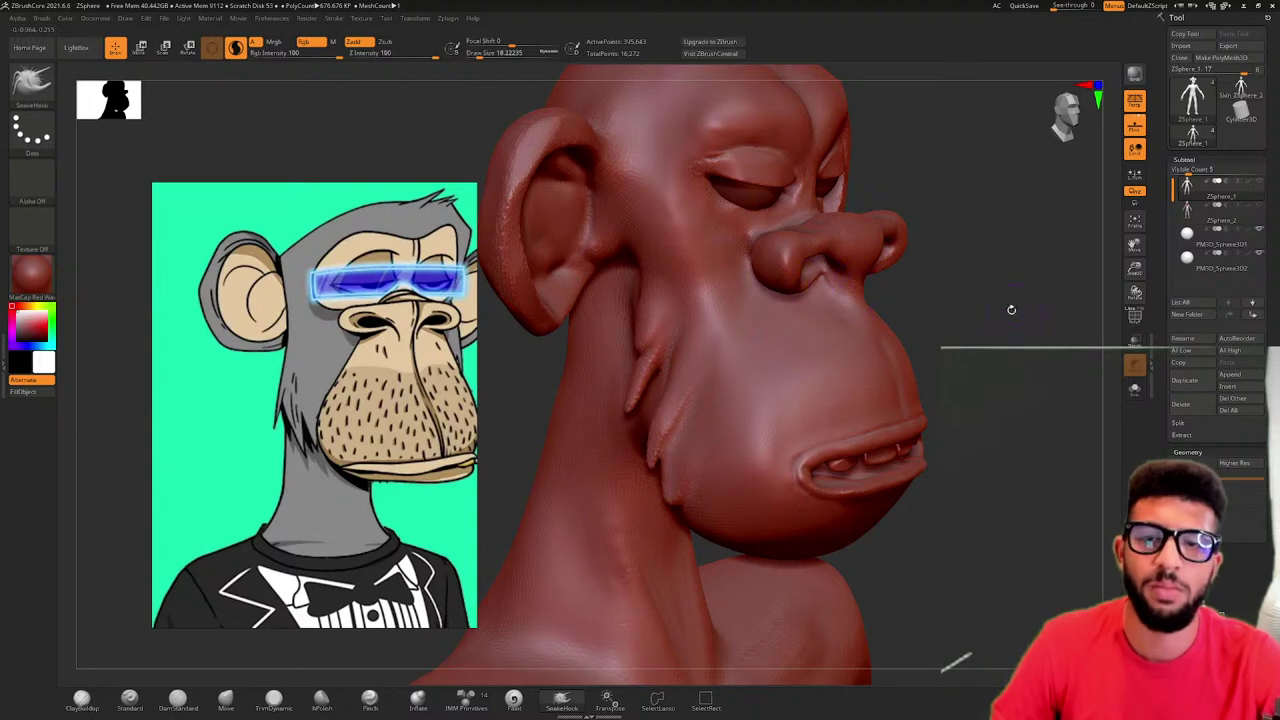
- Frame the crown of the head beside the reference's hair tuft and turn off X symmetry for the sculpt
alt+drag(932, 182, 892, 319)
scroll(421, 280, down, 5)
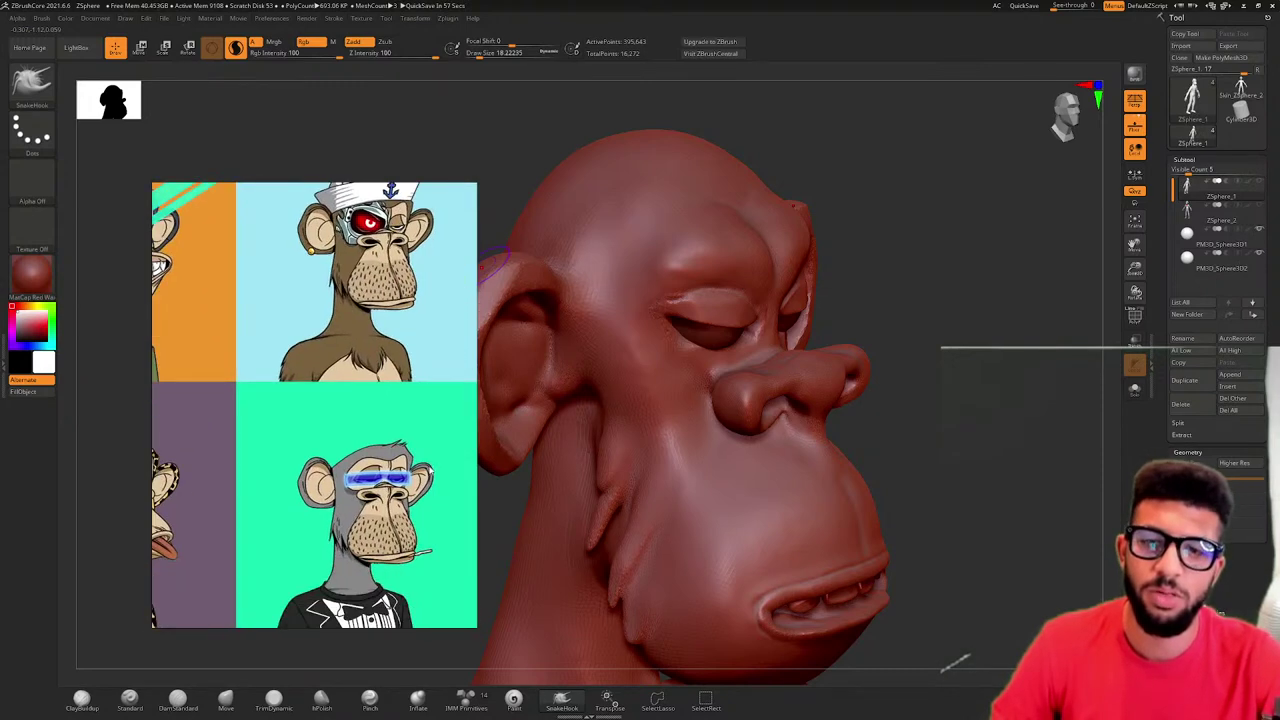
mouse_move(880, 240)
mouse_down()
mouse_move(894, 246)
mouse_move(840, 205)
mouse_move(791, 211)
mouse_up()
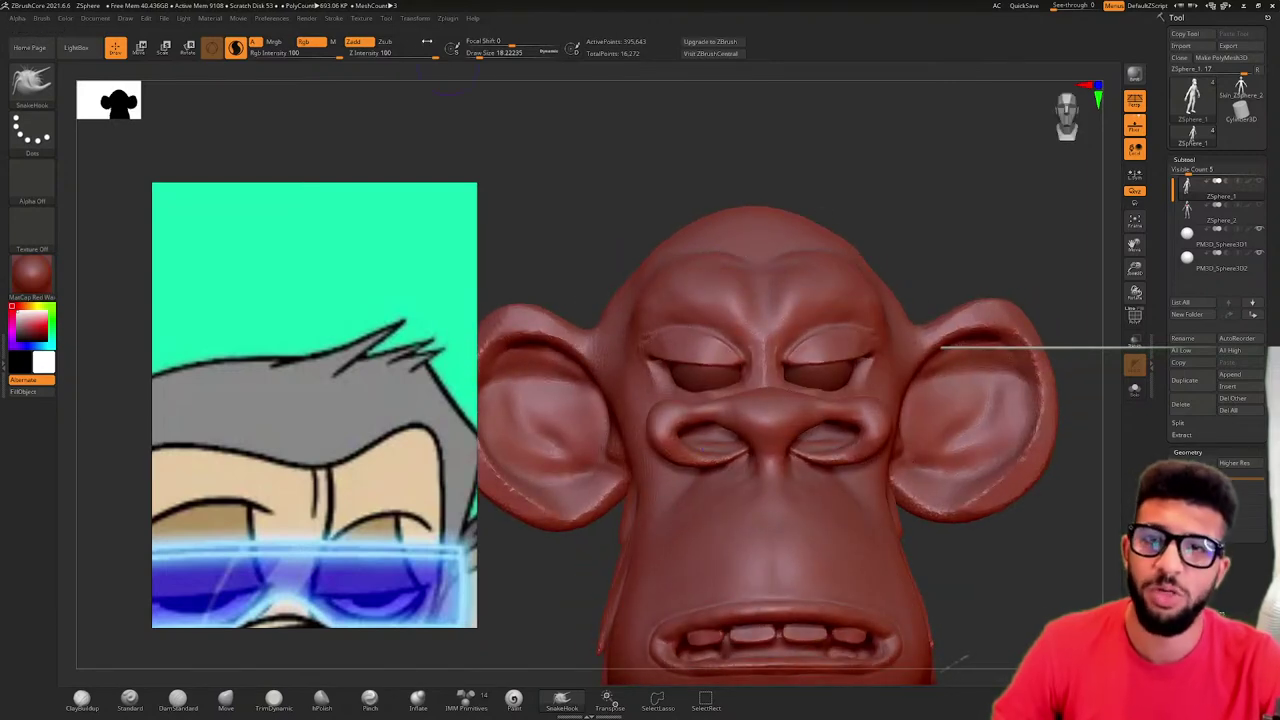
click(446, 19)
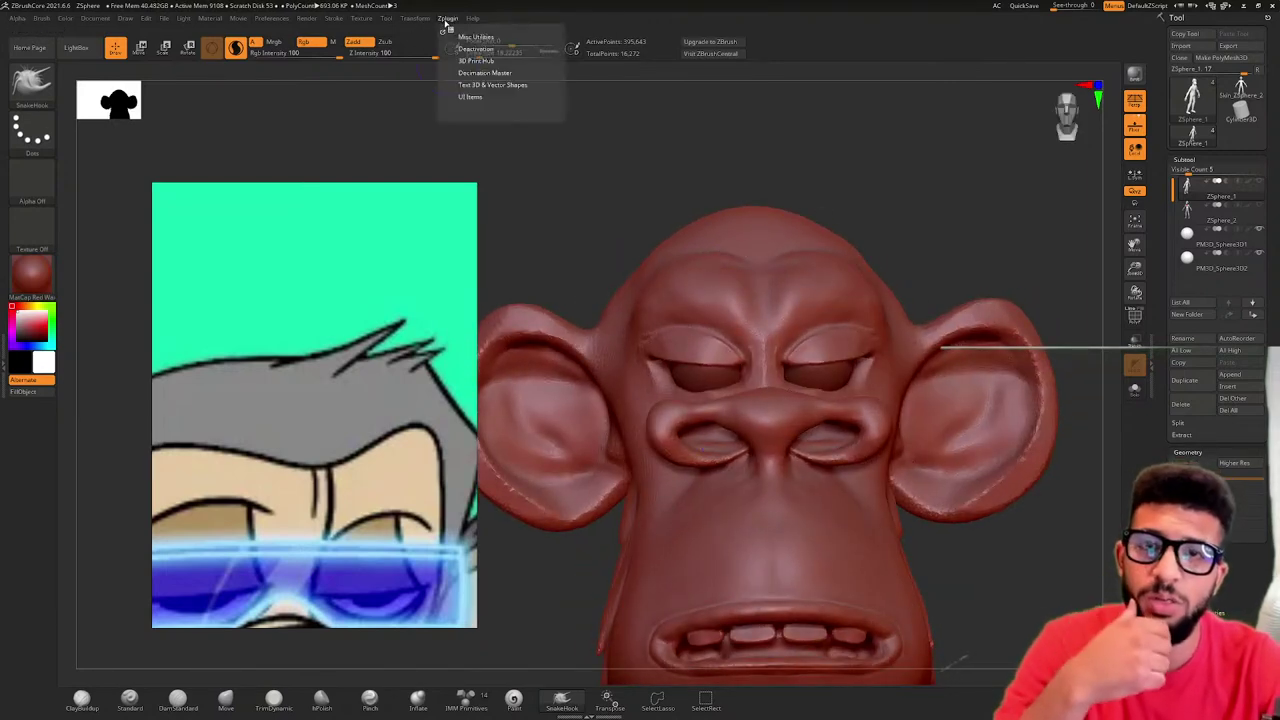
click(415, 19)
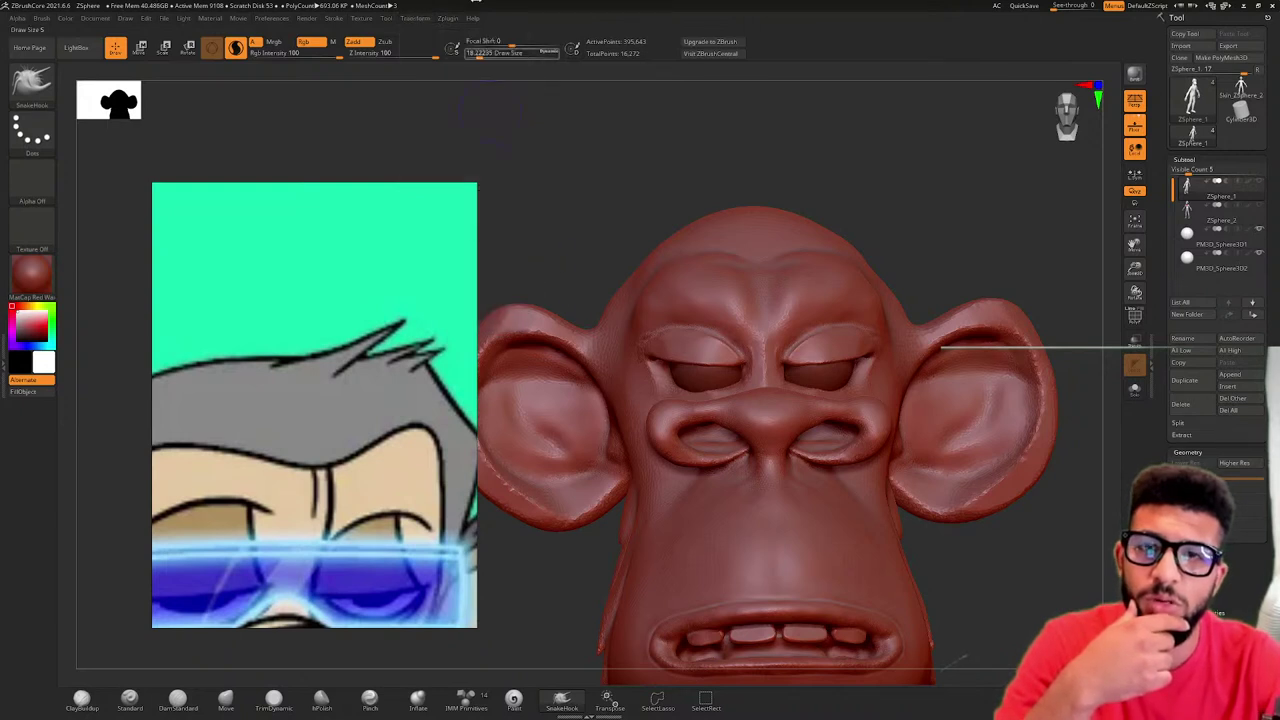
click(429, 21)
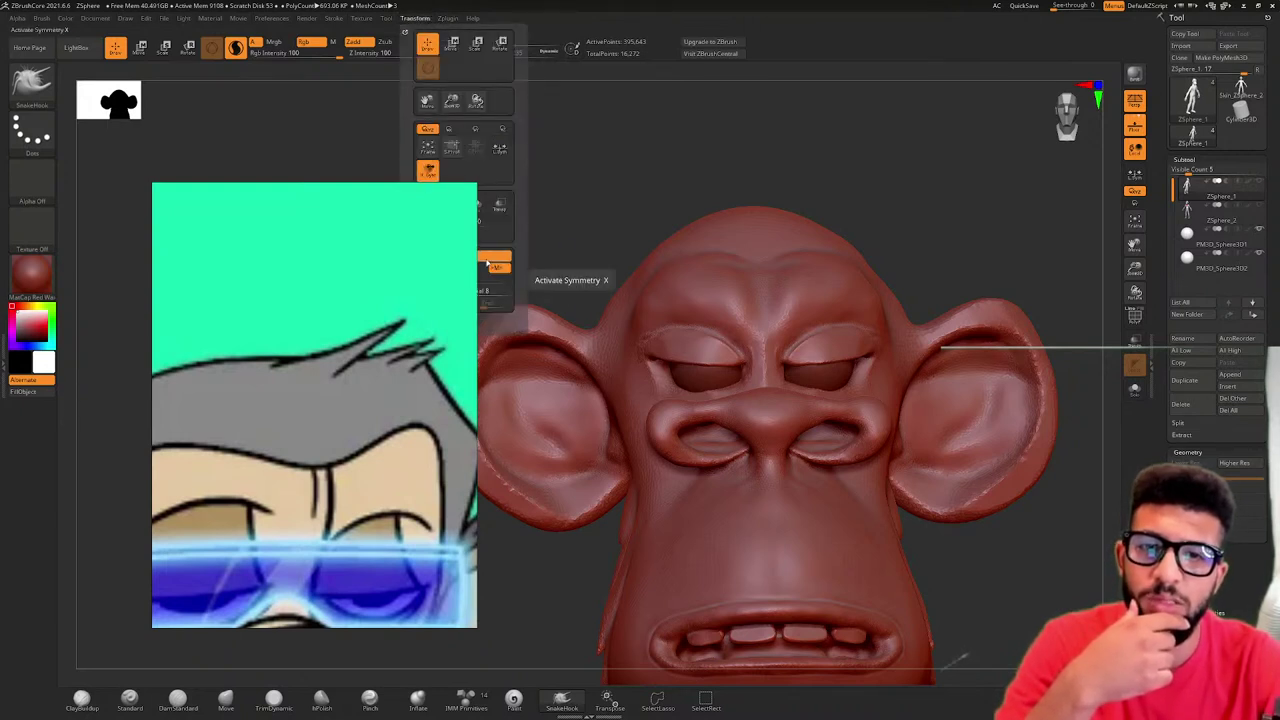
- Pull small pointed hair tufts out of the crown with the SnakeHook brush, slanting to one side as in the reference
mouse_move(762, 226)
mouse_down()
mouse_move(825, 193)
mouse_move(811, 178)
mouse_up()
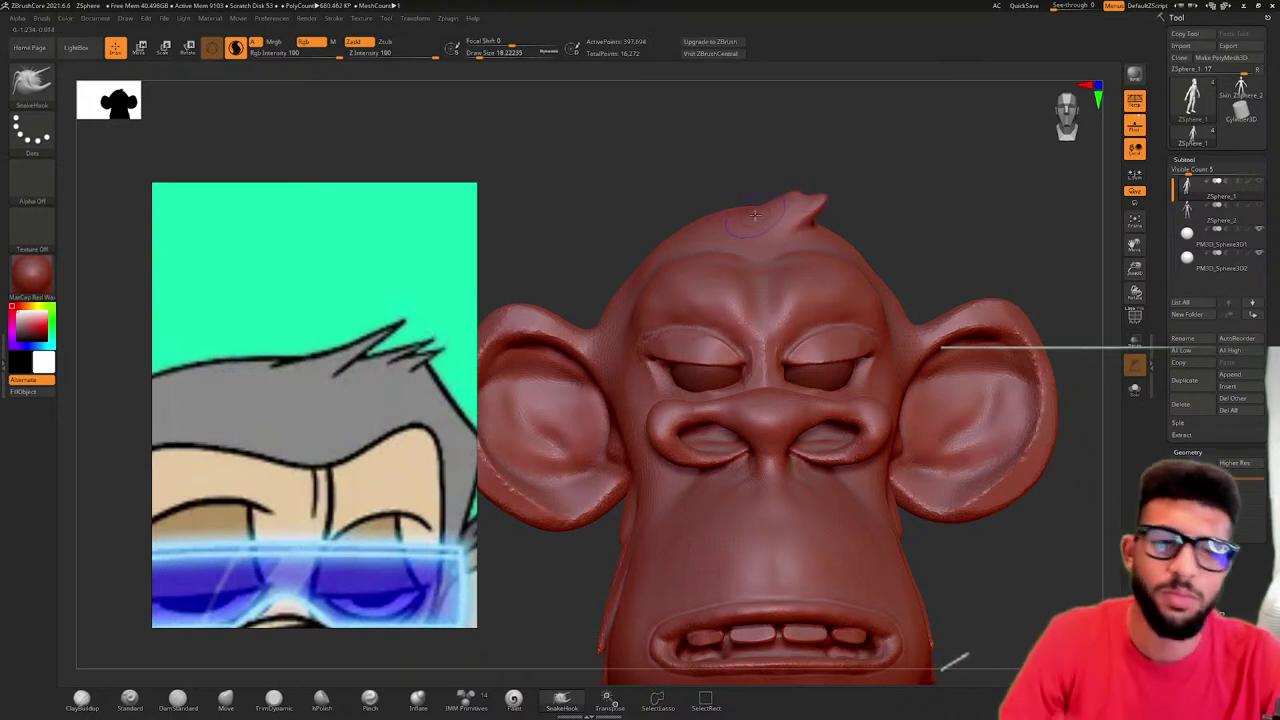
key(ctrl+z)
key(ctrl+z)
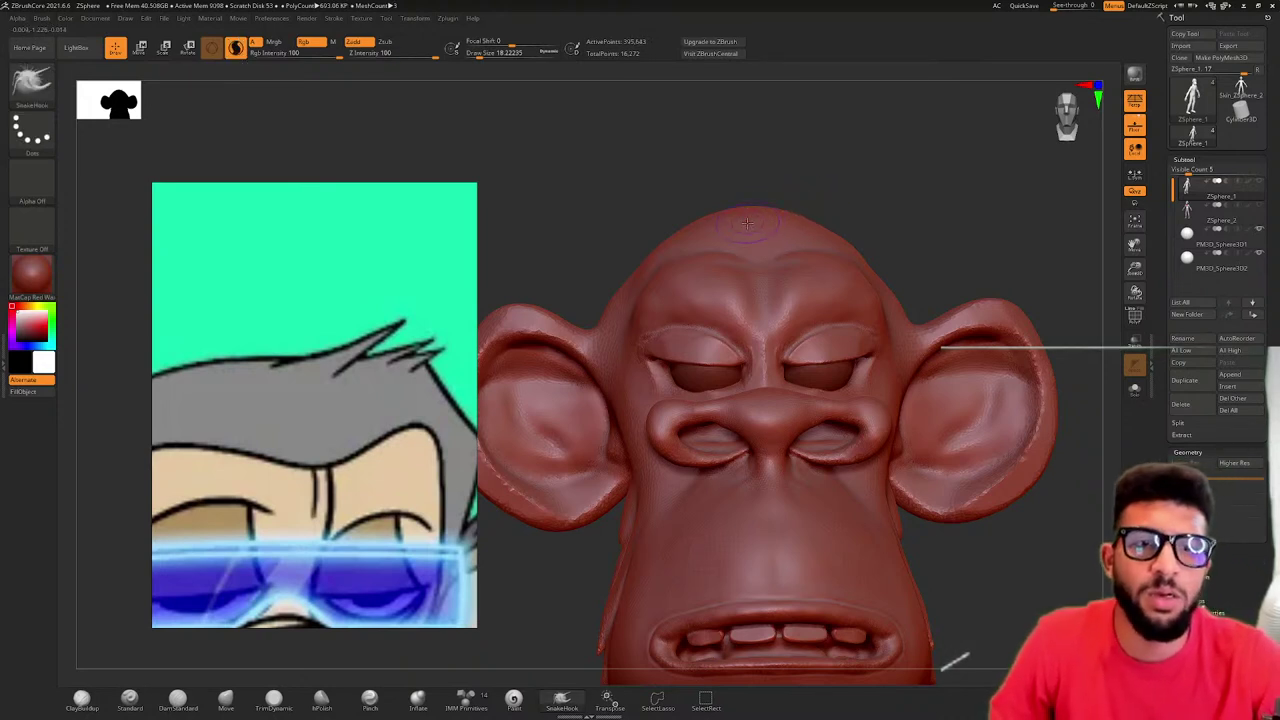
drag(786, 206, 854, 180)
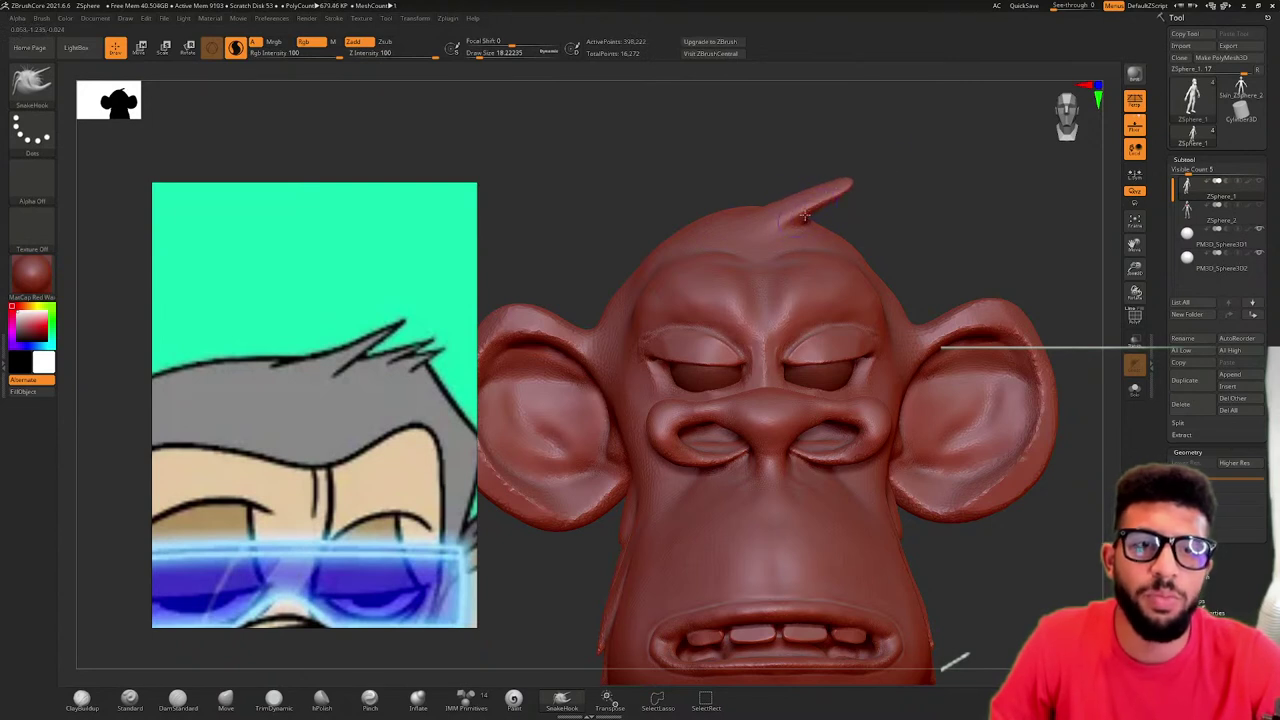
key(ctrl+z)
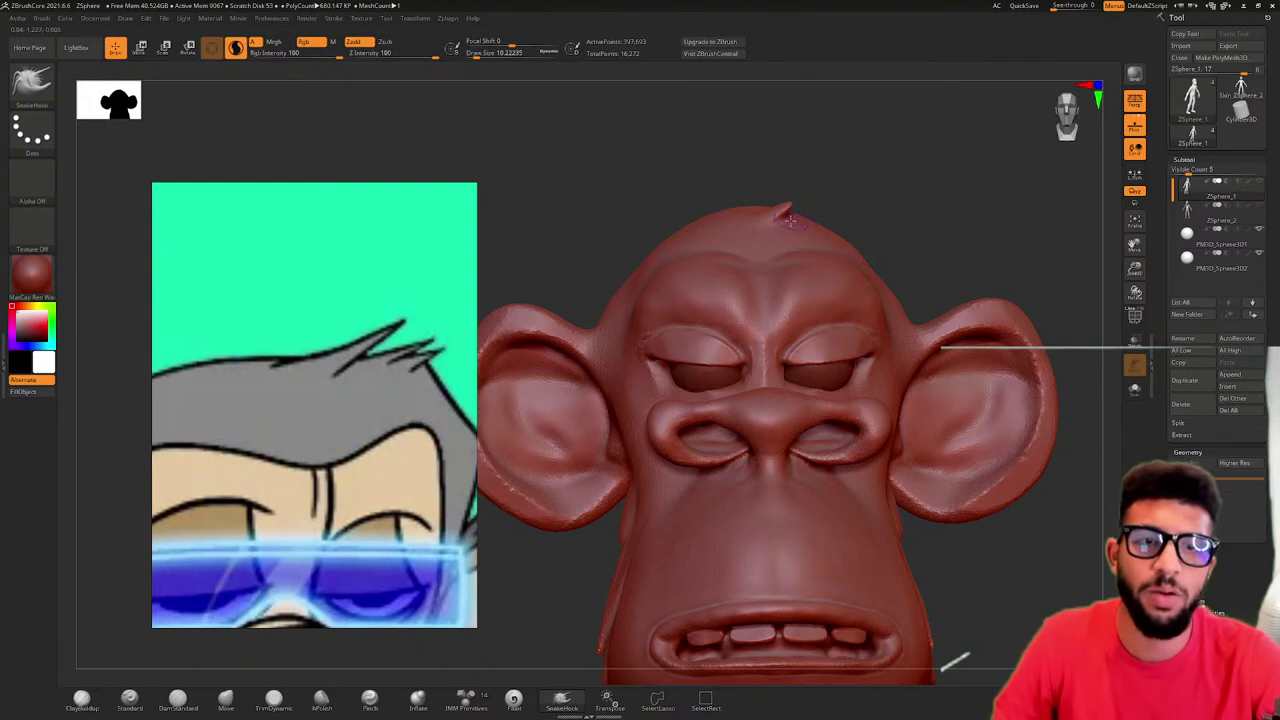
drag(822, 199, 854, 197)
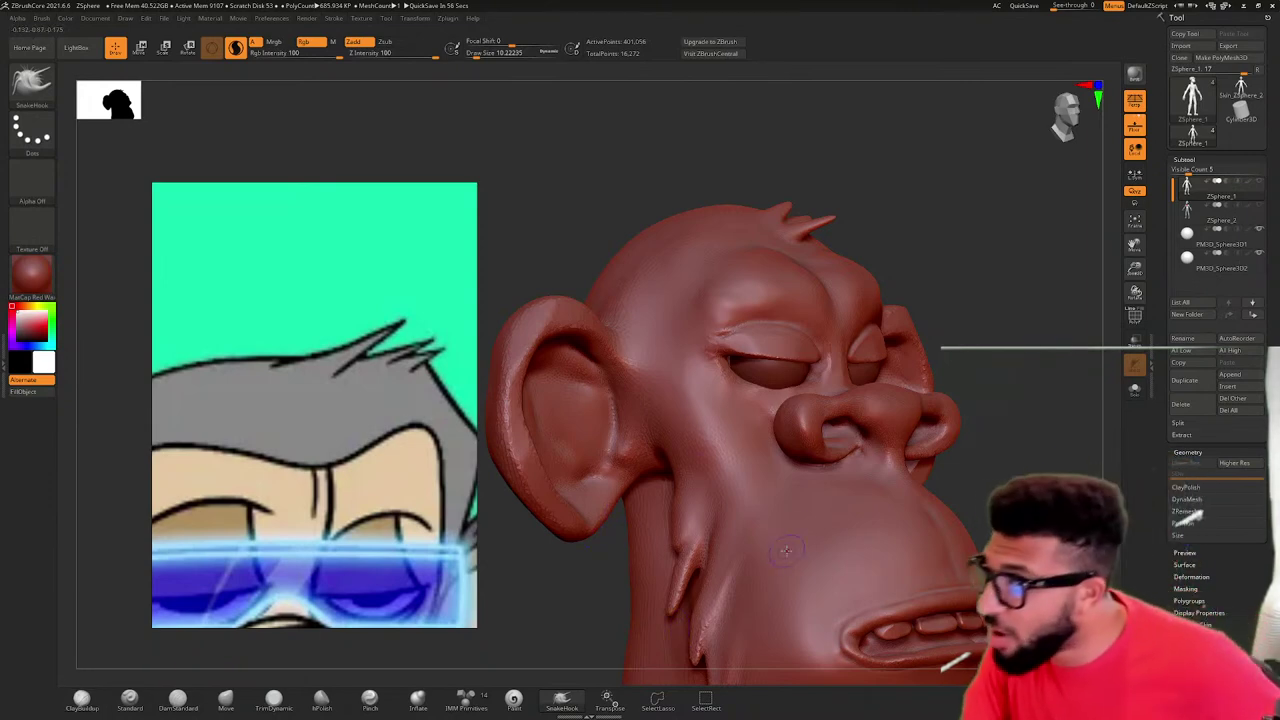
mouse_move(984, 408)
mouse_down()
mouse_move(1006, 486)
mouse_move(980, 334)
mouse_move(999, 563)
mouse_up()
ctrl+right_drag(1000, 563, 883, 315)
mouse_move(883, 315)
mouse_down()
mouse_move(897, 266)
mouse_move(860, 255)
mouse_move(934, 260)
mouse_move(806, 266)
mouse_move(883, 289)
mouse_move(966, 286)
mouse_move(829, 268)
mouse_move(955, 248)
mouse_up()
ctrl+right_drag(823, 160, 858, 252)
right_drag(728, 292, 744, 310)
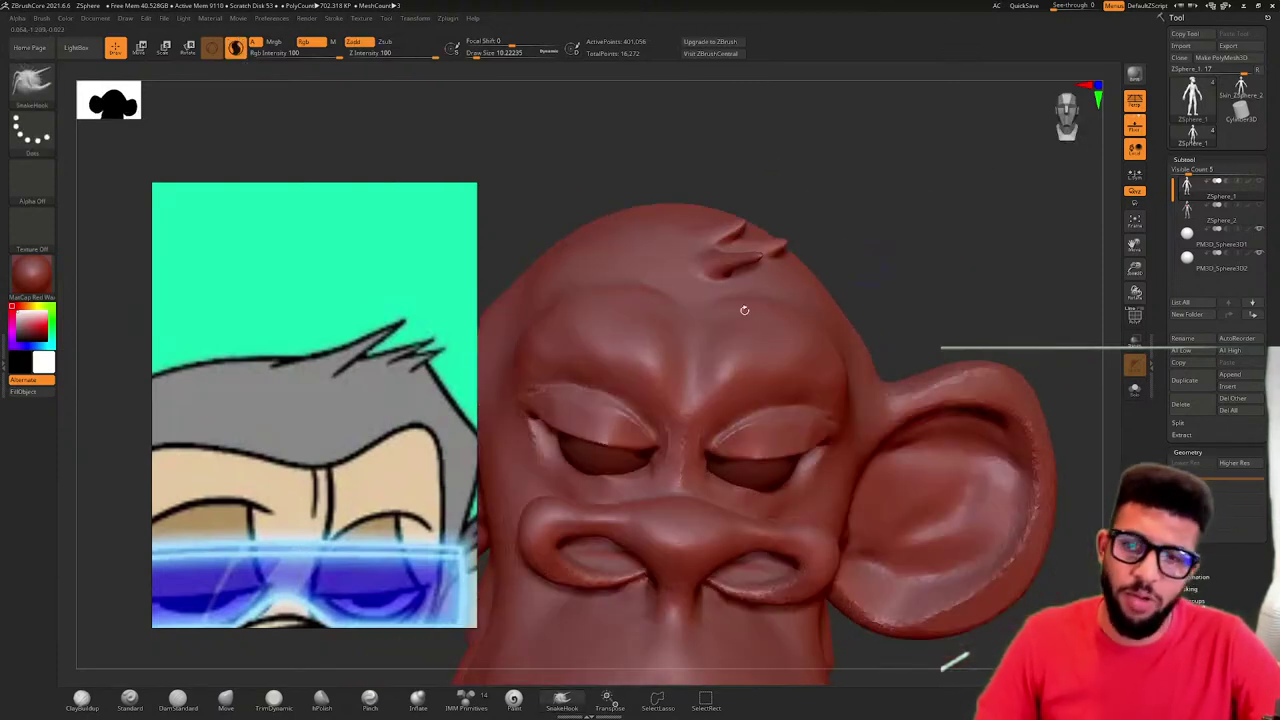
- Undo the last two changes on the crown and pull finer pointed hair tufts with SnakeHook at a smaller draw size
ctrl+right_drag(847, 252, 882, 256)
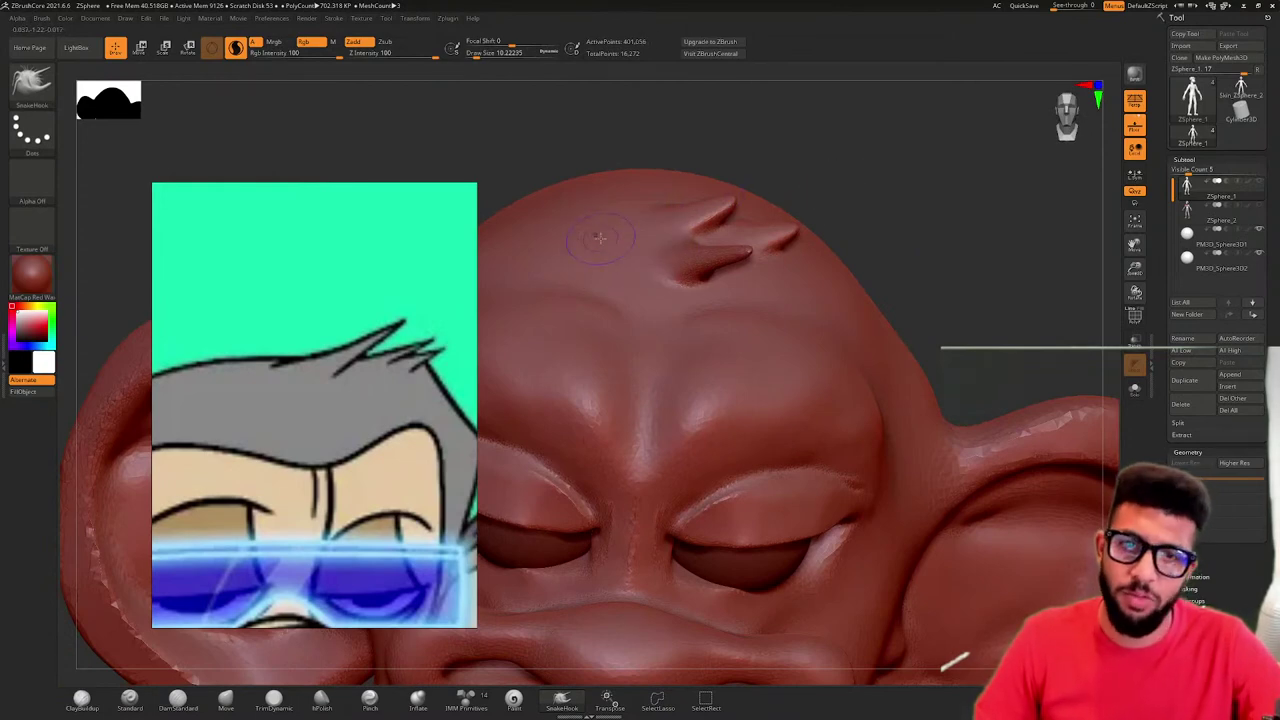
mouse_move(748, 186)
mouse_down()
mouse_move(817, 183)
mouse_move(826, 157)
mouse_move(655, 228)
mouse_move(702, 183)
mouse_up()
mouse_move(837, 224)
mouse_down()
mouse_move(820, 239)
mouse_move(866, 274)
mouse_move(872, 257)
mouse_up()
key(ctrl+z)
key(ctrl+z)
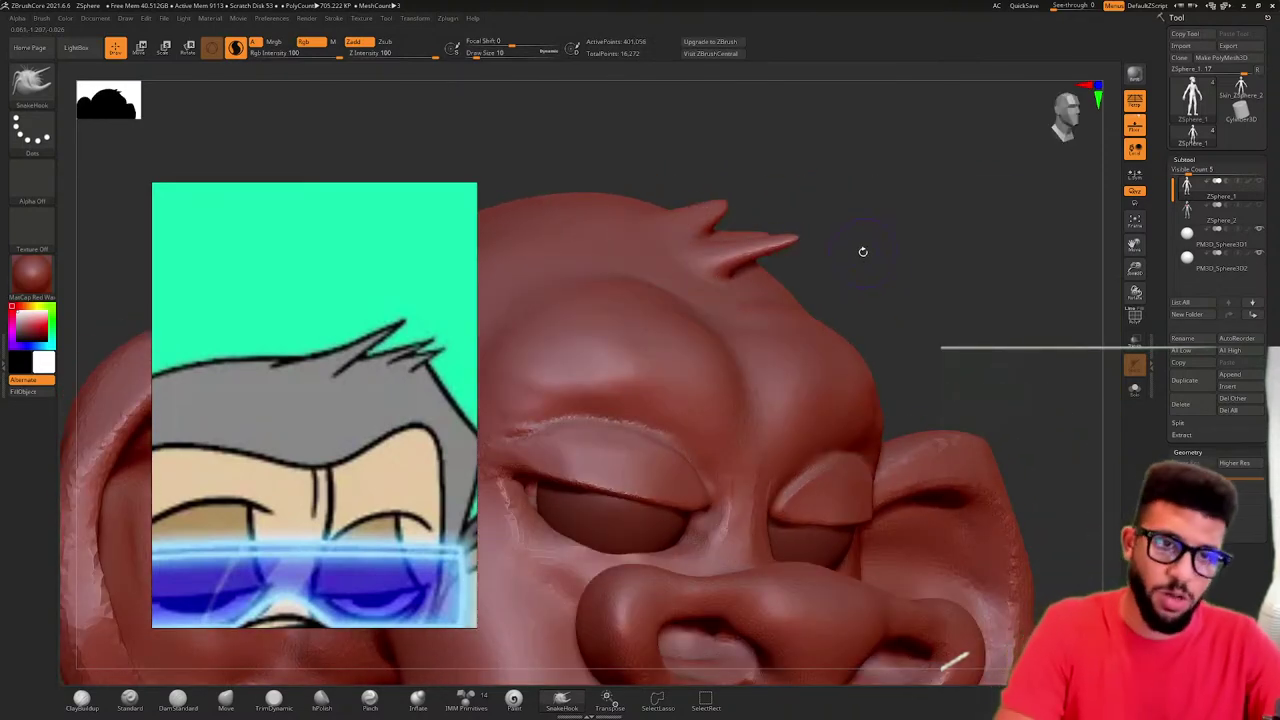
drag(632, 248, 700, 220)
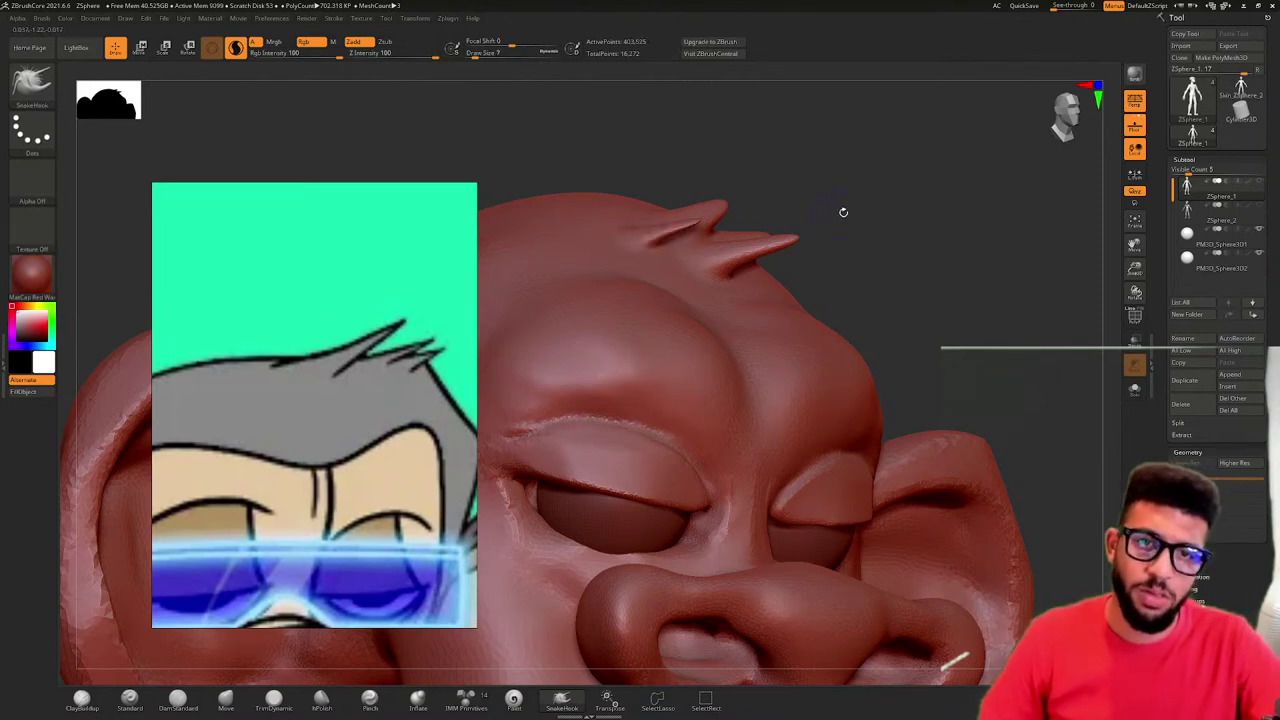
drag(843, 212, 822, 208)
mouse_move(795, 254)
mouse_down()
mouse_move(825, 237)
mouse_move(840, 194)
mouse_move(827, 213)
mouse_up()
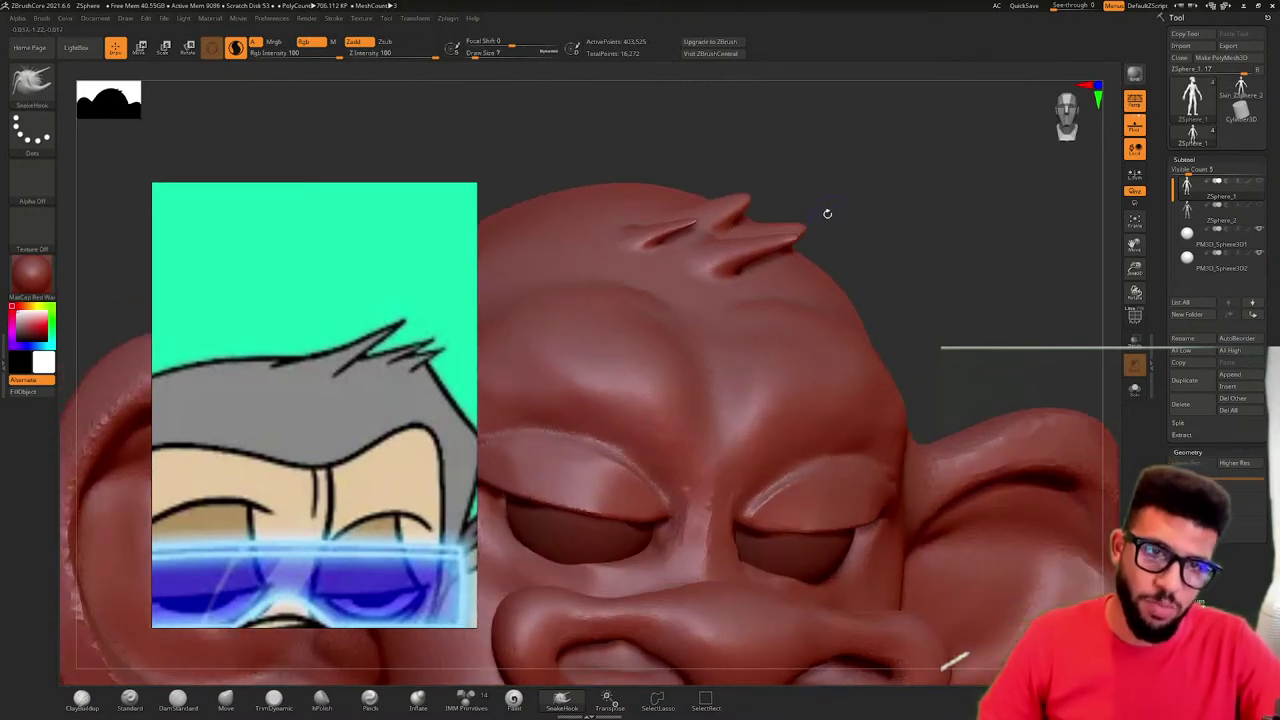
mouse_move(856, 226)
mouse_down()
mouse_move(868, 205)
mouse_move(837, 220)
mouse_move(838, 241)
mouse_move(847, 212)
mouse_up()
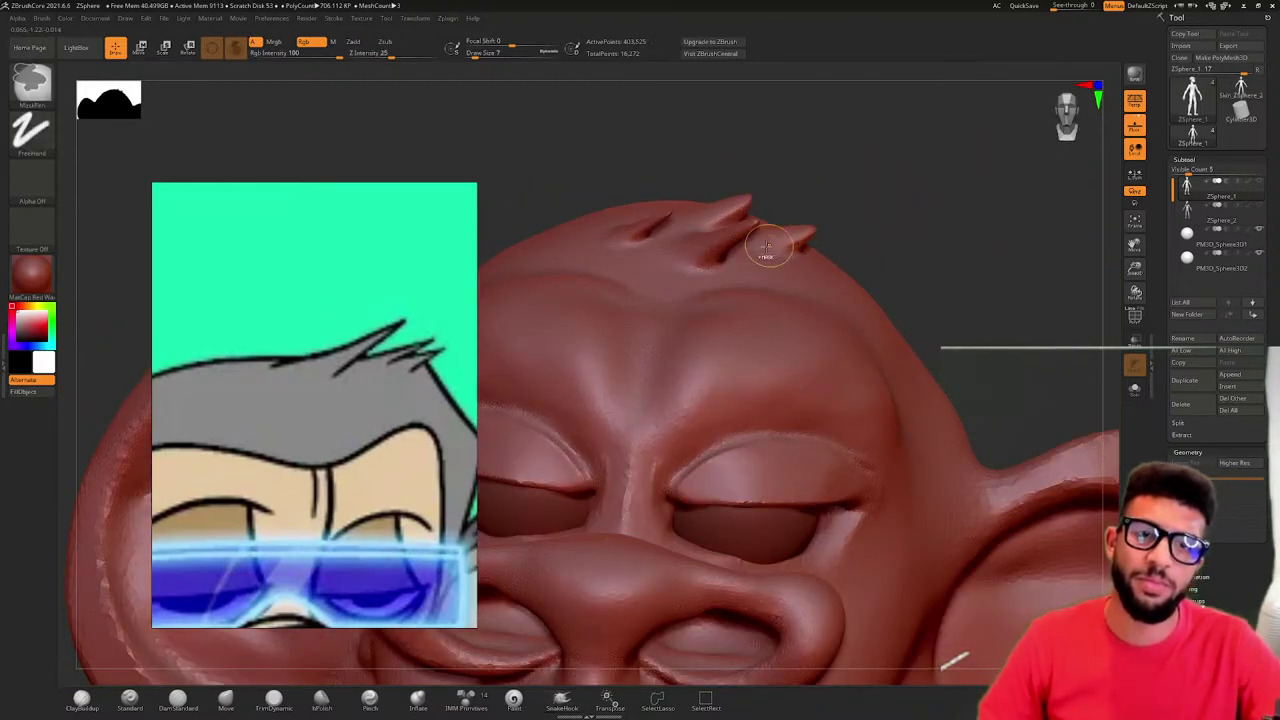
mouse_move(970, 166)
mouse_down()
mouse_move(974, 189)
mouse_move(742, 203)
mouse_move(802, 206)
mouse_move(778, 218)
mouse_move(822, 206)
mouse_move(804, 214)
mouse_up()
- Bring up the reference's cheek fur and pull an extra pointed tip from the cheek tuft below the ear with SnakeHook
scroll(422, 371, down, 5)
middle_drag(422, 384, 372, 236)
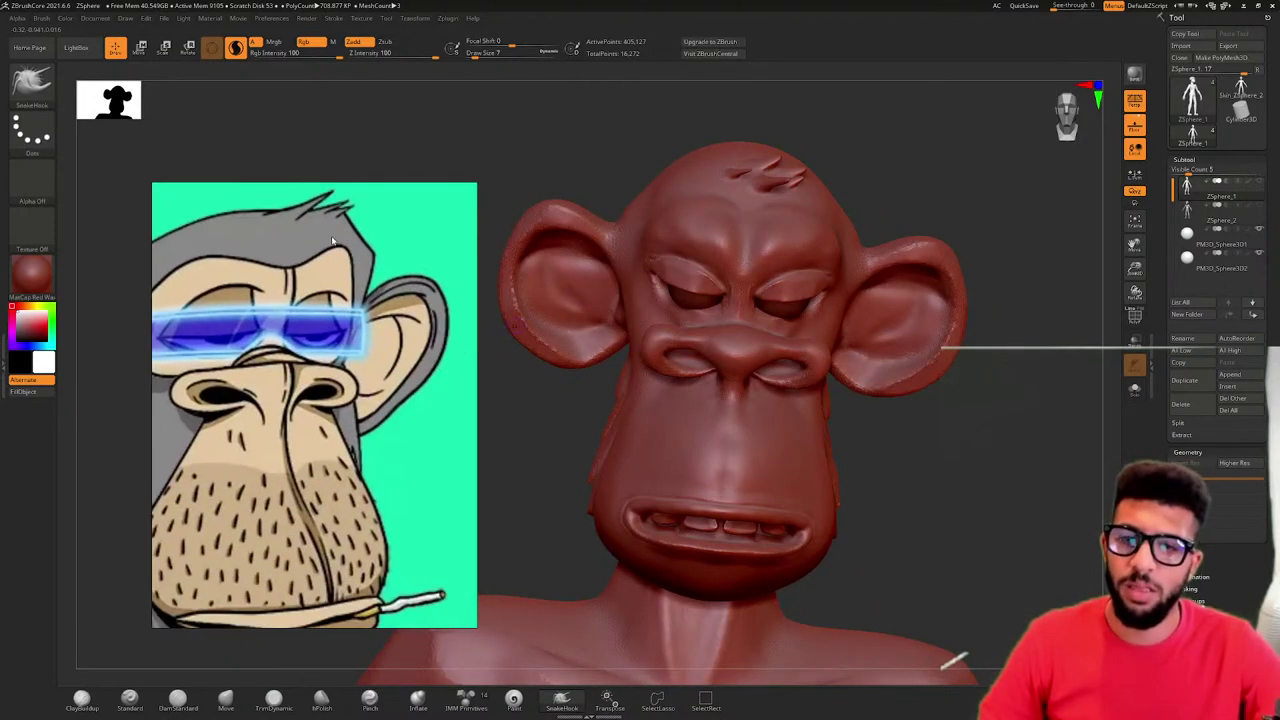
mouse_move(267, 488)
middle_down()
mouse_move(295, 388)
mouse_move(424, 358)
middle_up()
scroll(312, 370, up, 4)
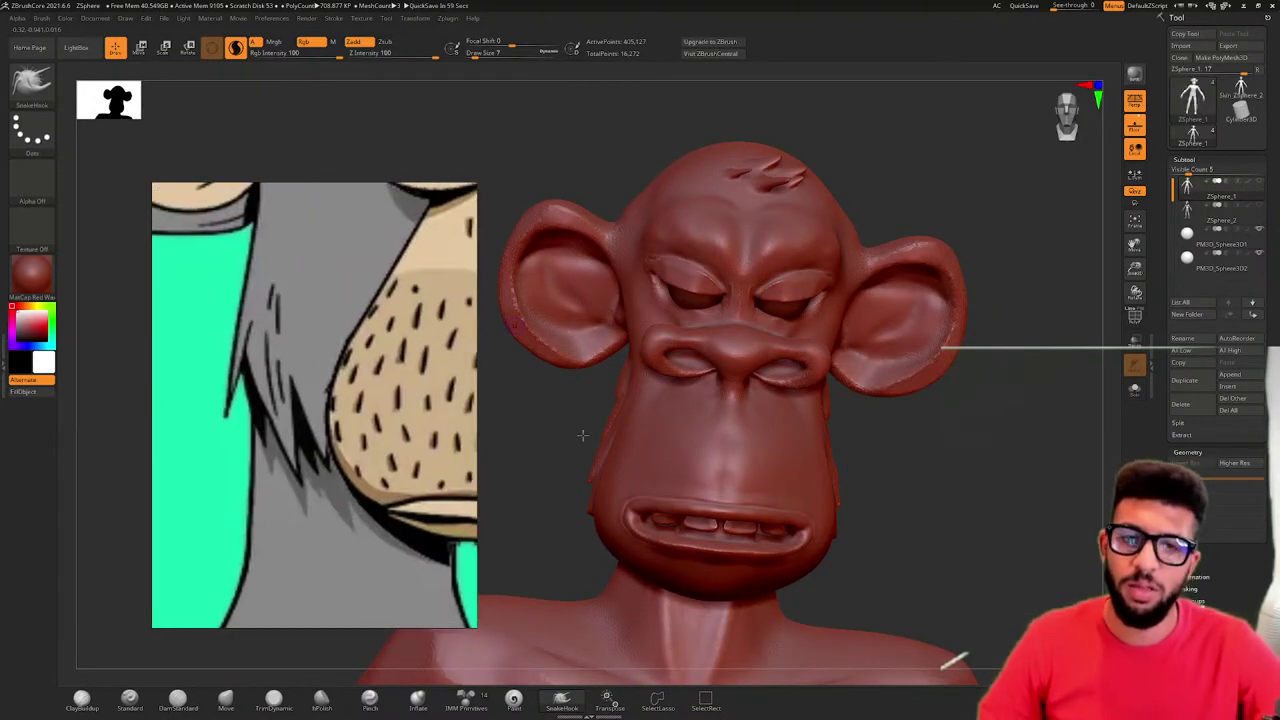
drag(582, 435, 698, 375)
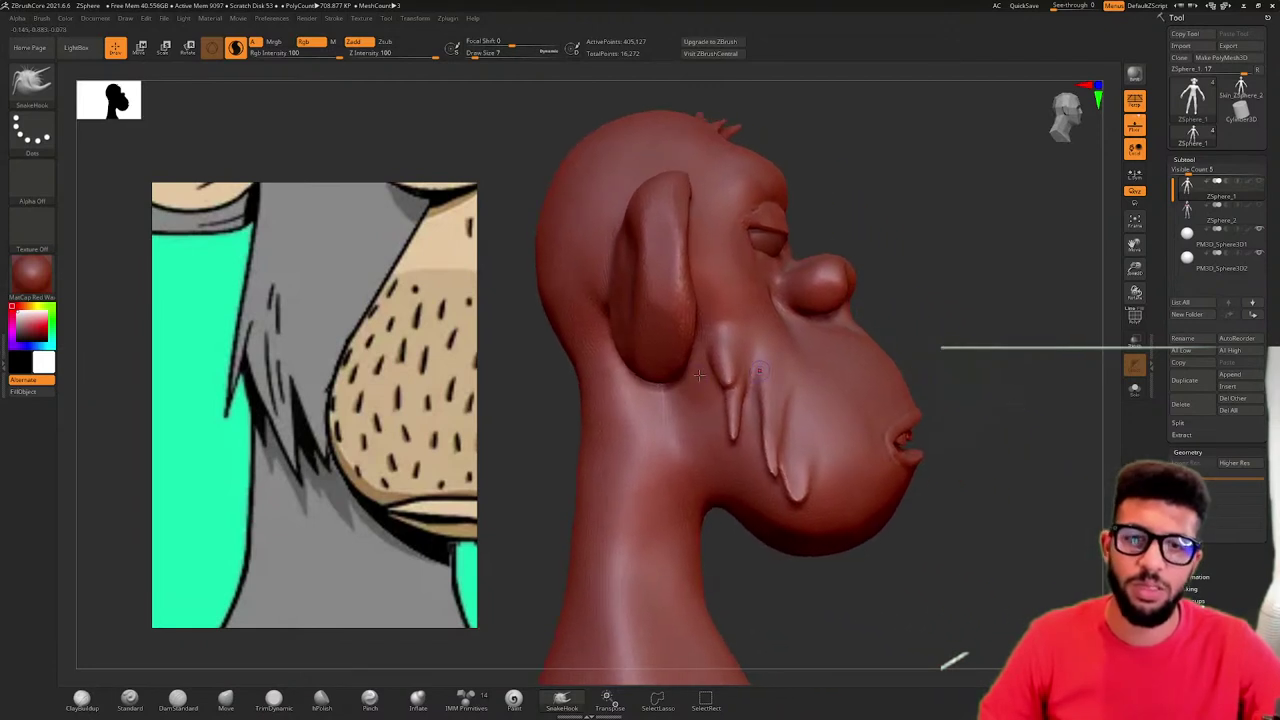
mouse_move(974, 486)
mouse_down()
mouse_move(904, 377)
mouse_move(930, 374)
mouse_up()
mouse_move(858, 418)
mouse_down()
mouse_move(951, 309)
mouse_move(977, 423)
mouse_up()
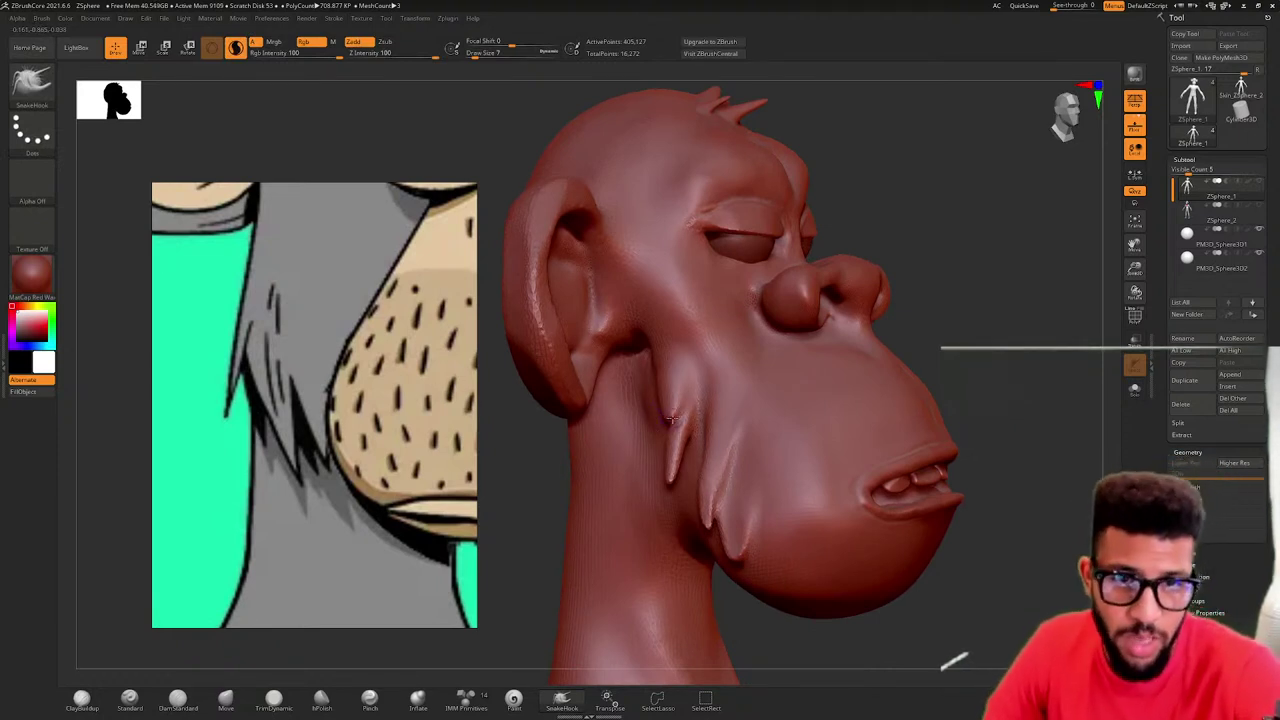
mouse_move(665, 470)
mouse_down()
mouse_move(762, 567)
mouse_move(751, 503)
mouse_move(726, 496)
mouse_up()
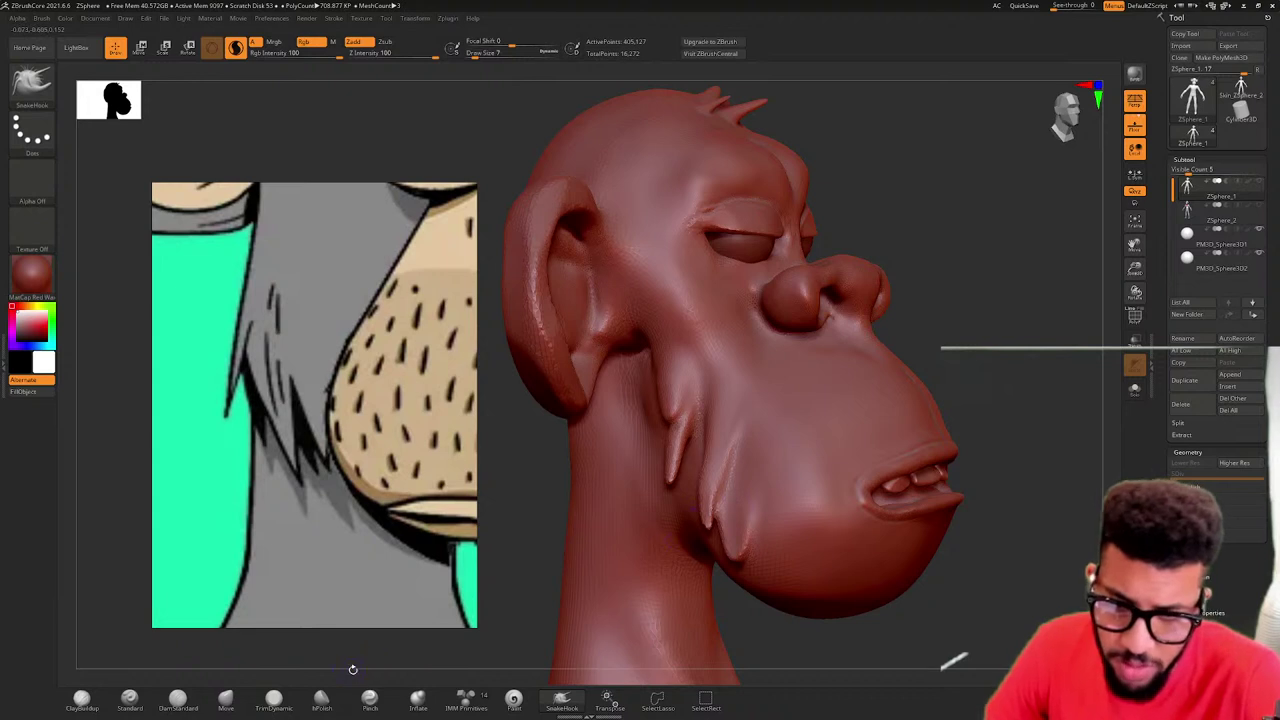
- Switch to the Pinch brush, adjust its draw size to about 11, and sharpen the tips of the cheek fur tufts
click(369, 703)
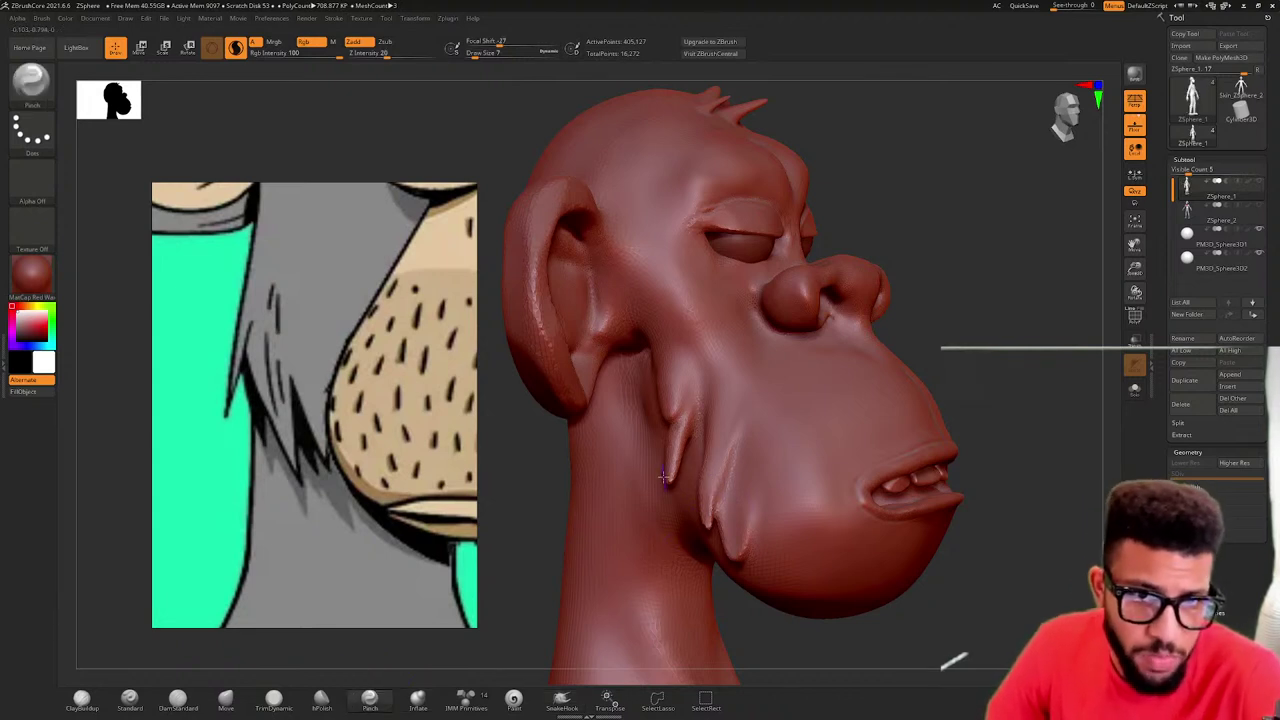
drag(674, 454, 671, 478)
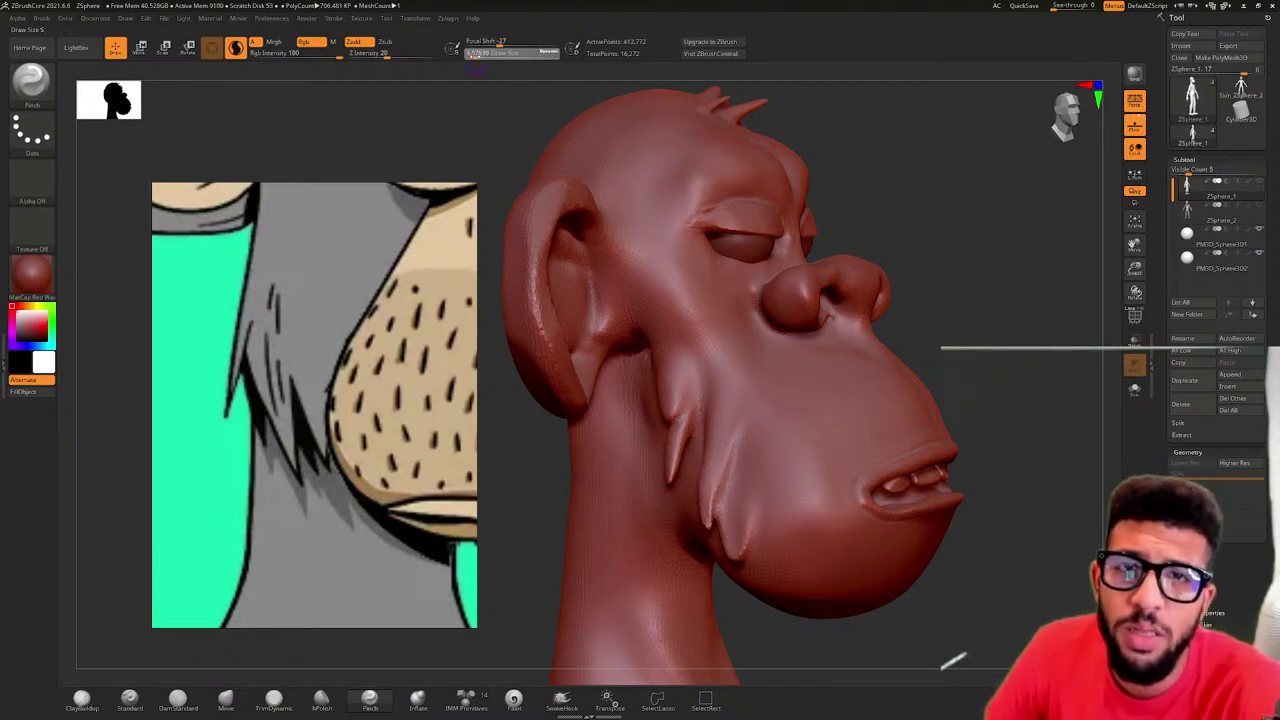
drag(475, 55, 483, 56)
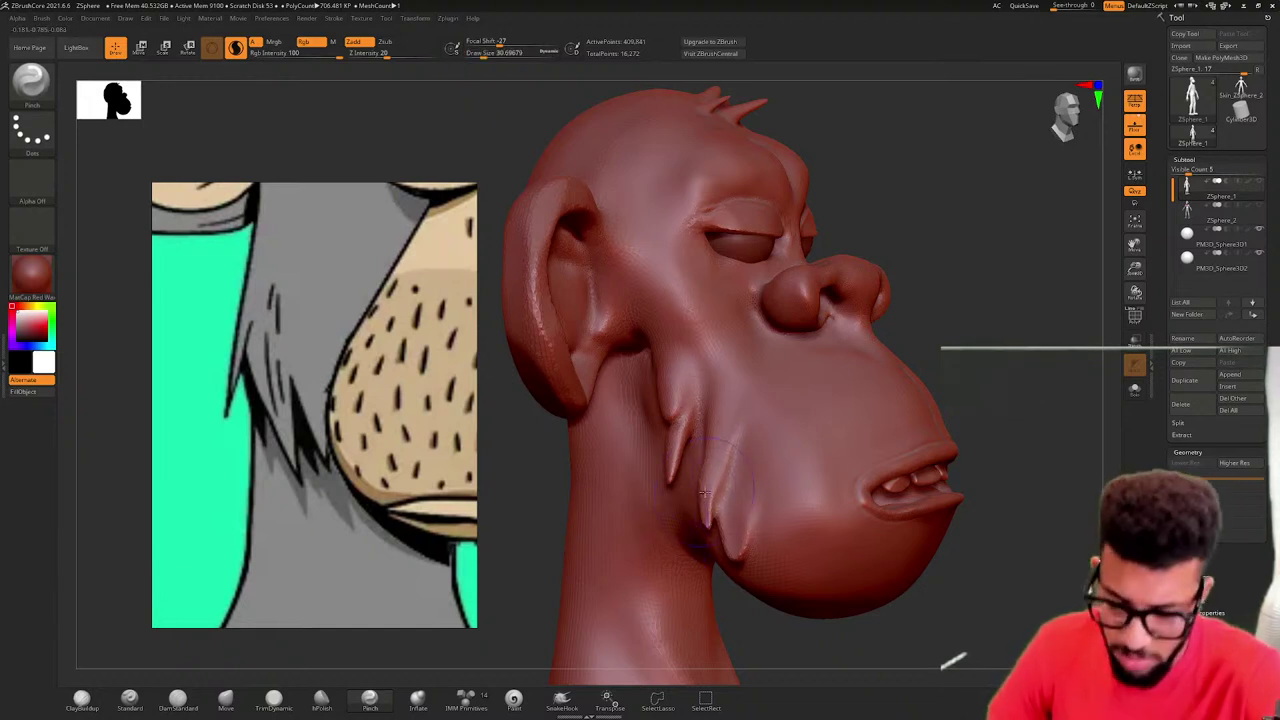
key(bracketleft)
key(bracketleft)
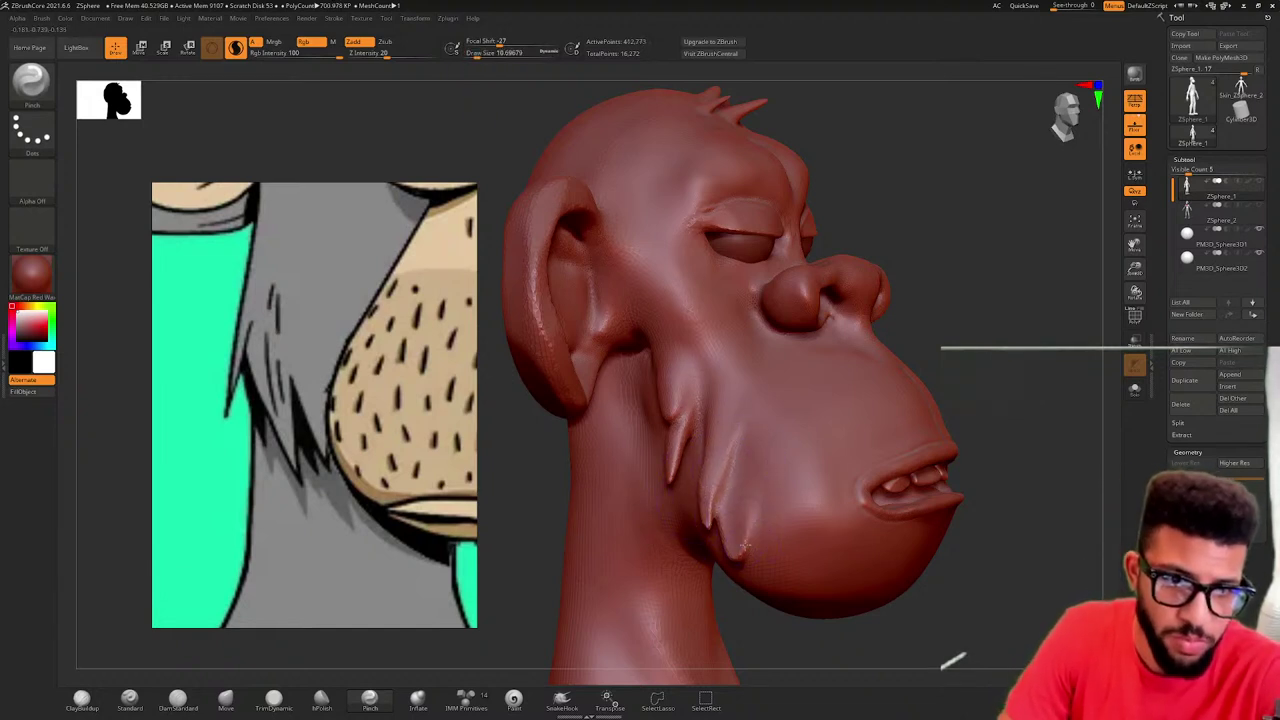
drag(754, 525, 709, 522)
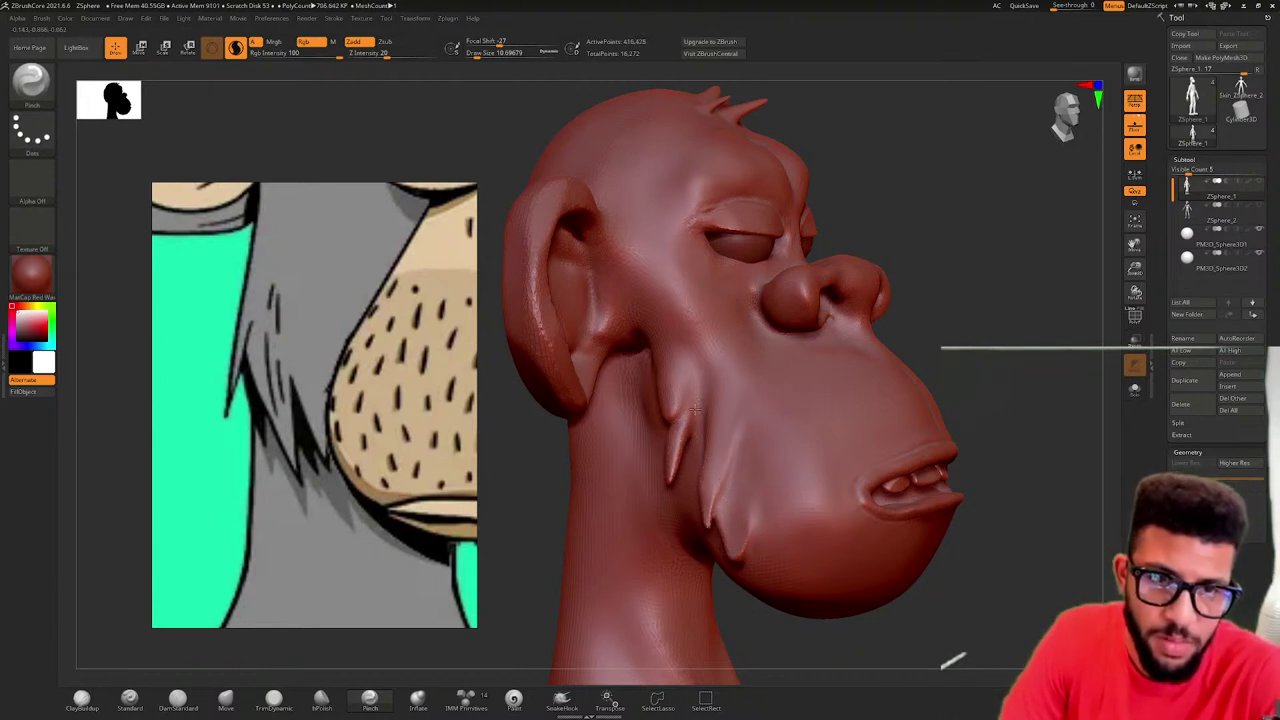
- Flatten the surfaces and crisp the edges of the fur tufts on both cheeks with the polish brush
click(322, 700)
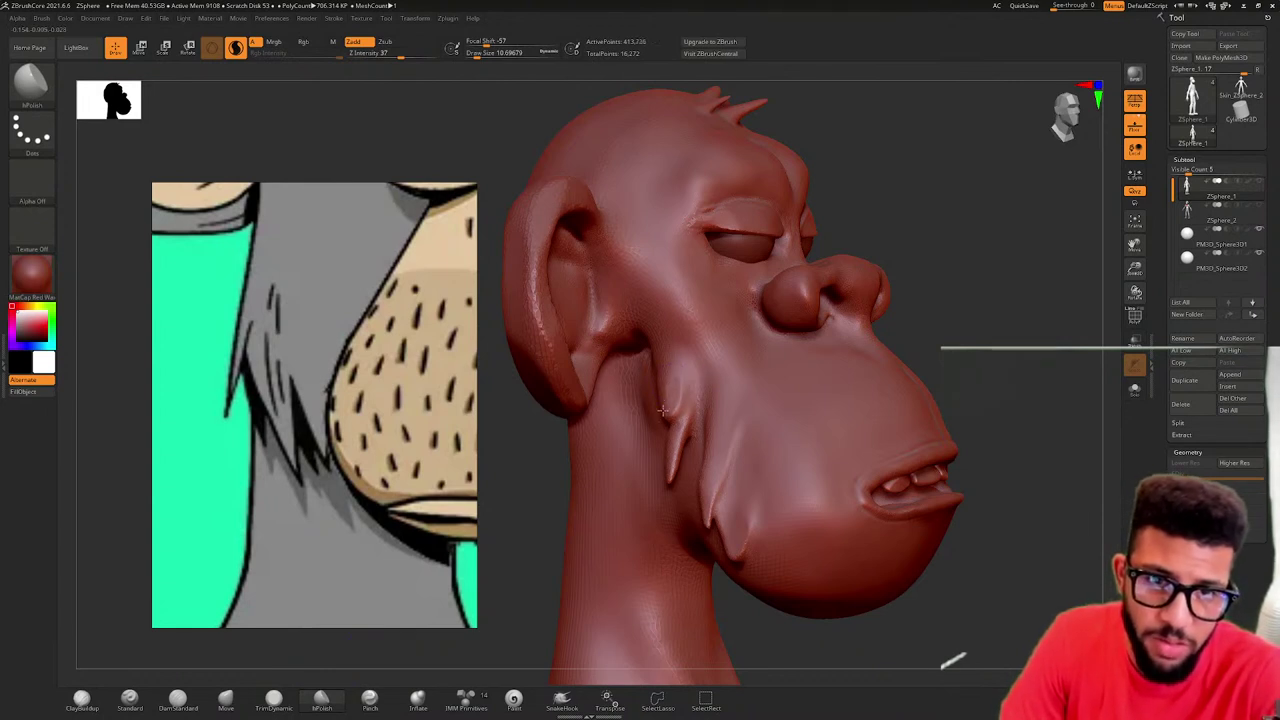
drag(661, 410, 676, 435)
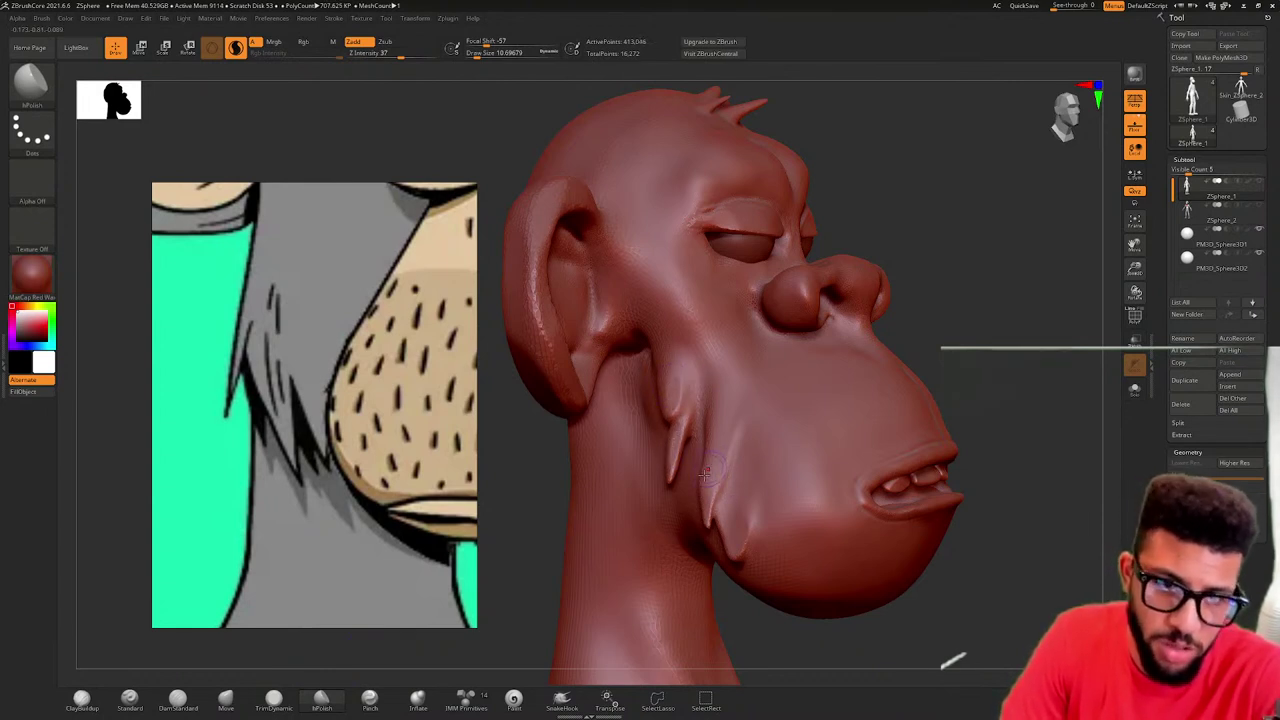
drag(746, 529, 736, 558)
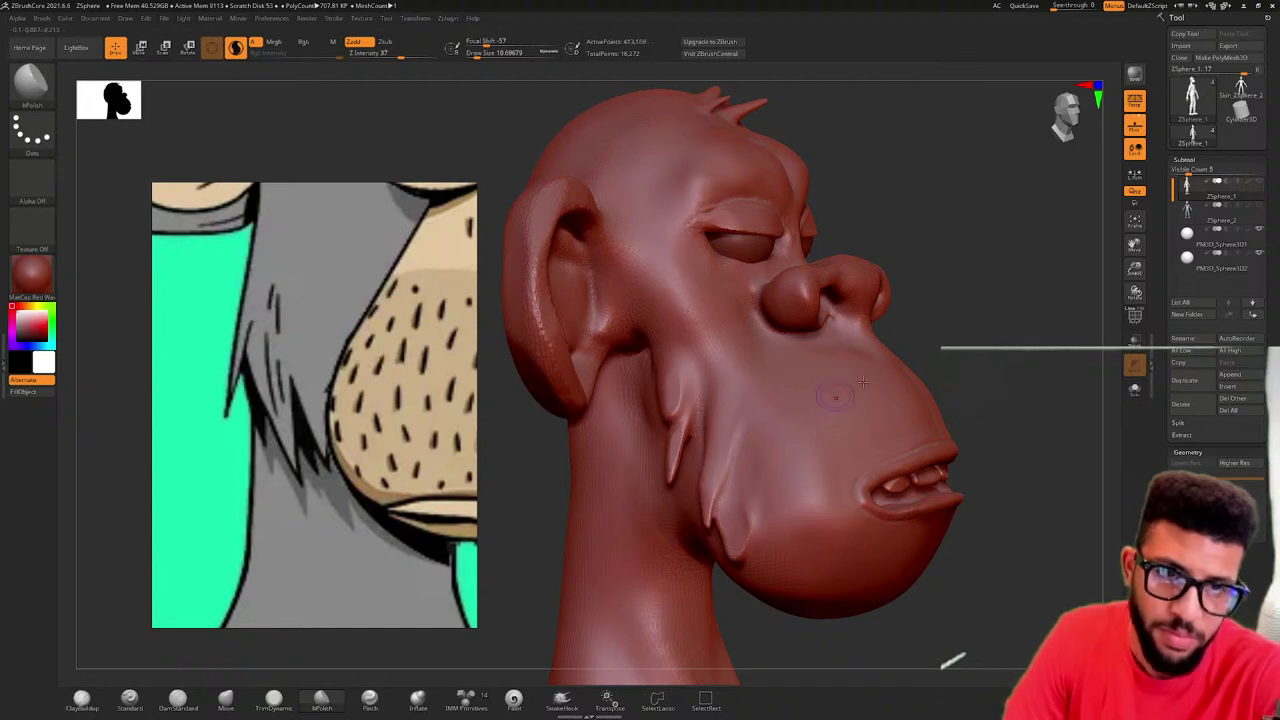
mouse_move(1012, 352)
mouse_down()
mouse_move(900, 340)
mouse_move(977, 337)
mouse_move(1016, 433)
mouse_move(1000, 371)
mouse_move(975, 380)
mouse_up()
ctrl+right_drag(808, 426, 804, 416)
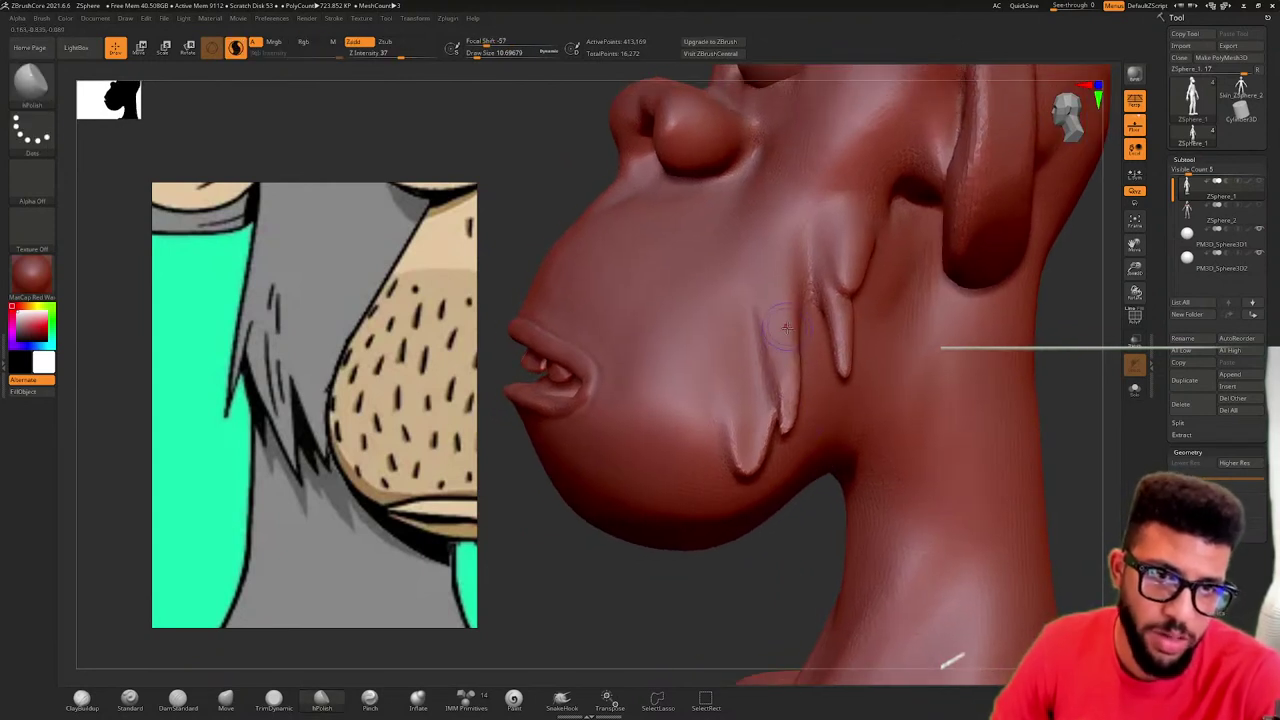
drag(793, 338, 755, 458)
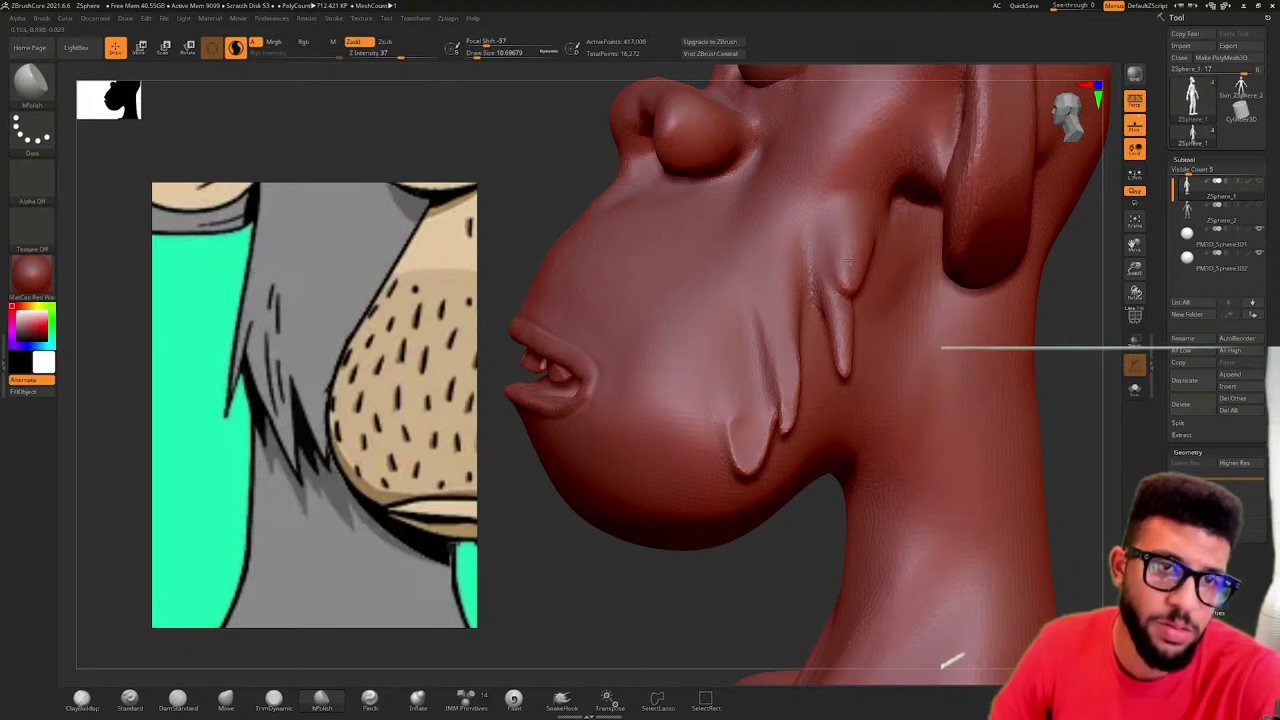
drag(866, 244, 822, 311)
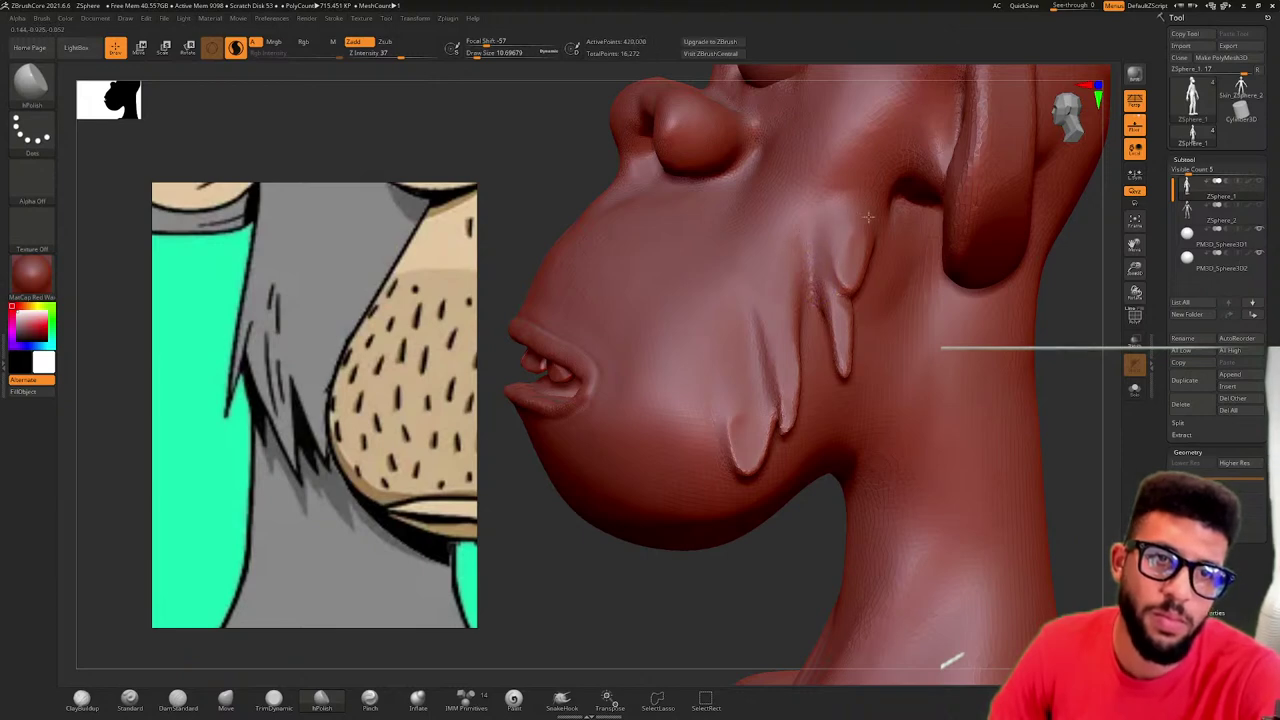
- Frame the crown and polish the faces of its hair tufts into flatter planes
mouse_move(868, 230)
right_down()
mouse_move(889, 283)
mouse_move(843, 289)
mouse_move(931, 260)
mouse_move(952, 305)
mouse_move(1071, 335)
mouse_move(1000, 548)
right_up()
mouse_move(971, 259)
right_down()
mouse_move(982, 297)
mouse_move(1082, 250)
mouse_move(1045, 268)
mouse_move(985, 530)
right_up()
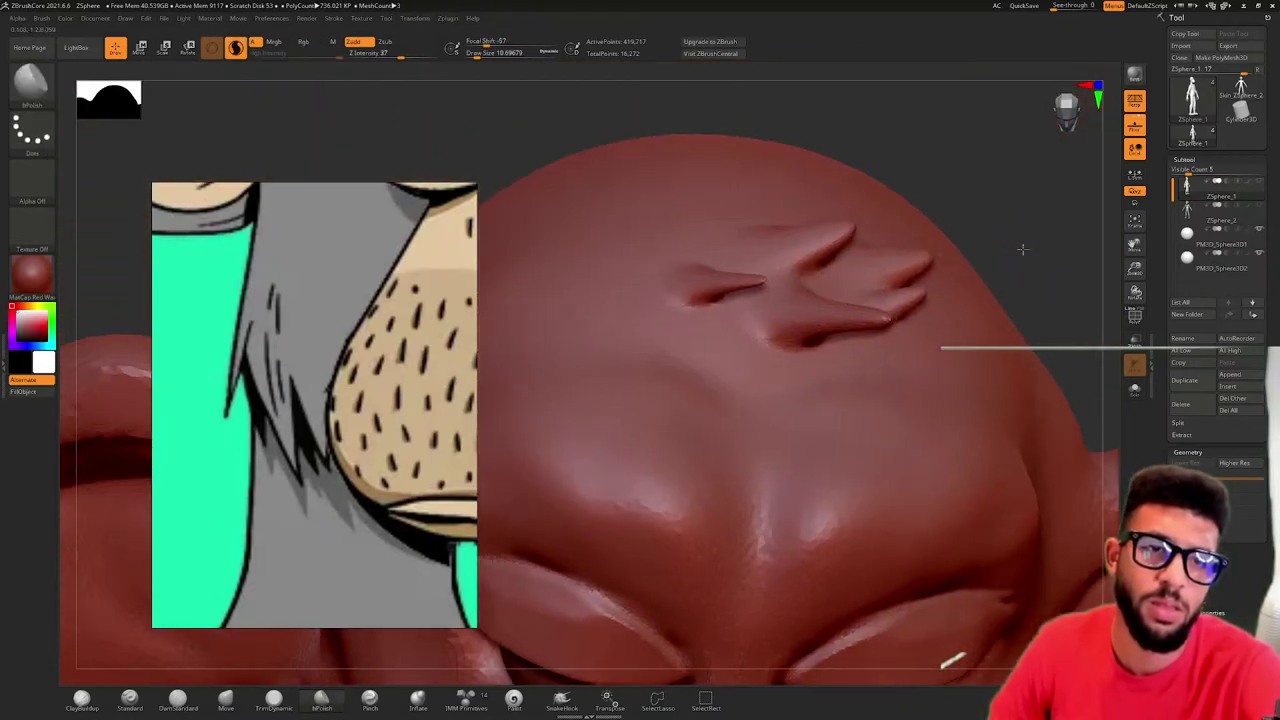
right_drag(1022, 249, 1022, 282)
mouse_move(797, 306)
mouse_down()
mouse_move(848, 314)
mouse_move(692, 271)
mouse_move(748, 277)
mouse_up()
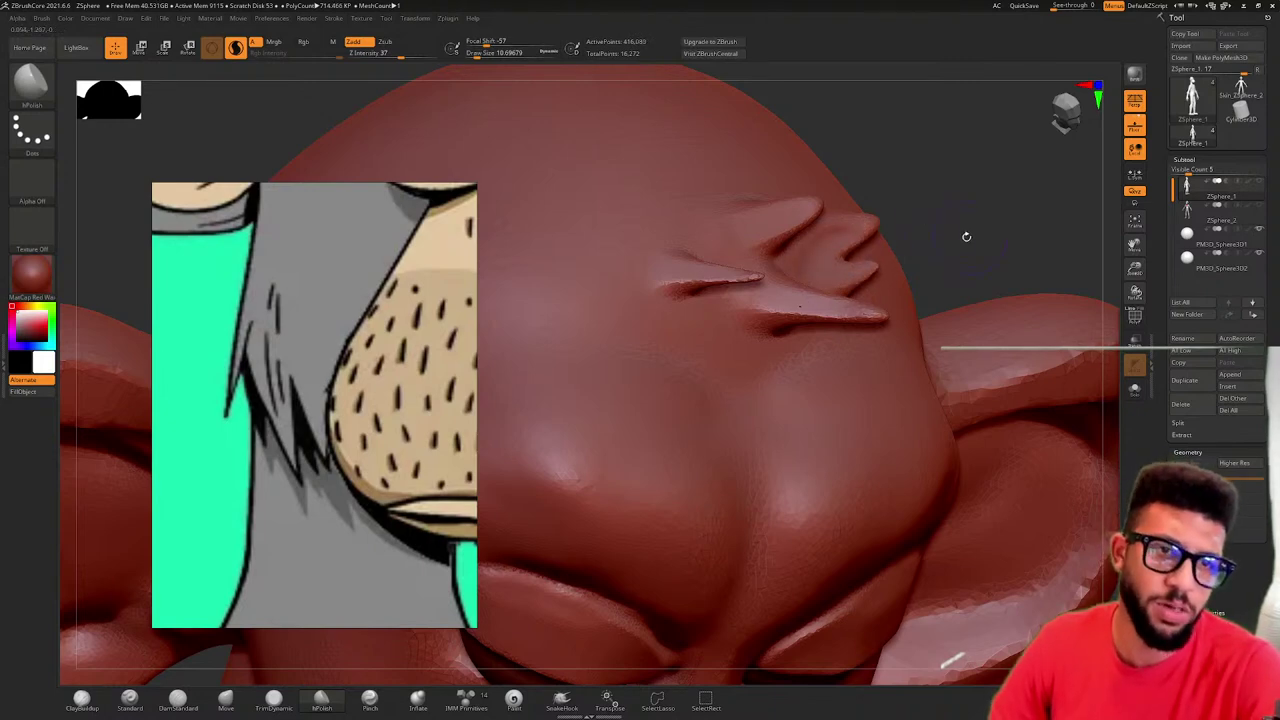
mouse_move(966, 236)
mouse_down()
mouse_move(937, 206)
mouse_move(934, 234)
mouse_move(951, 216)
mouse_up()
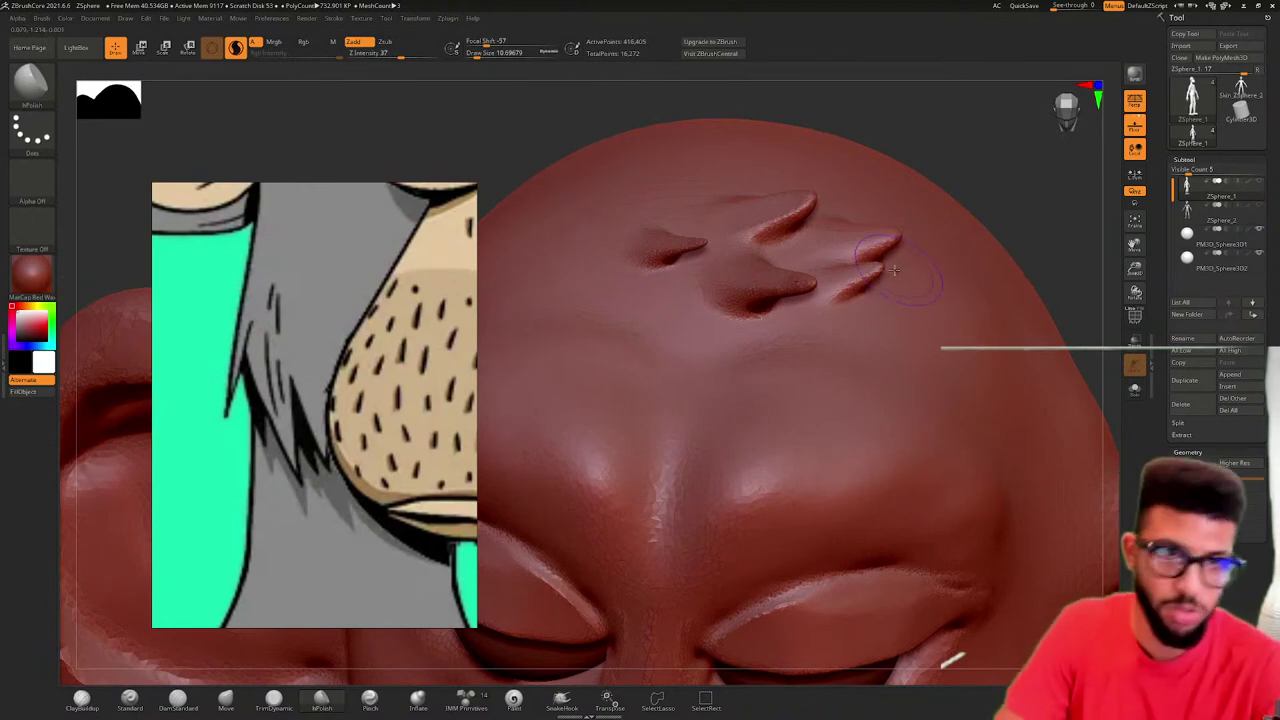
- Reduce the polish brush's draw size and sharpen the crown tufts' ridges and tips from several angles
drag(1006, 206, 975, 185)
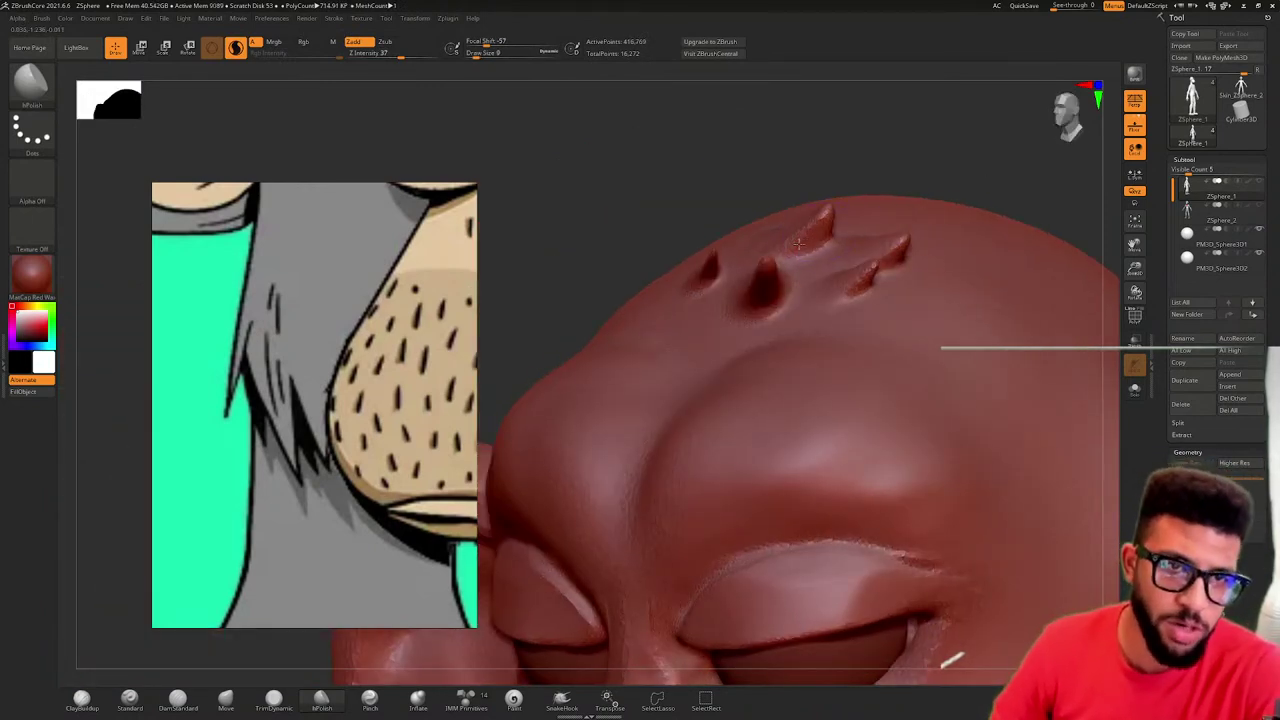
drag(799, 242, 821, 234)
drag(874, 161, 868, 136)
mouse_move(823, 187)
mouse_down()
mouse_move(837, 163)
mouse_move(812, 168)
mouse_up()
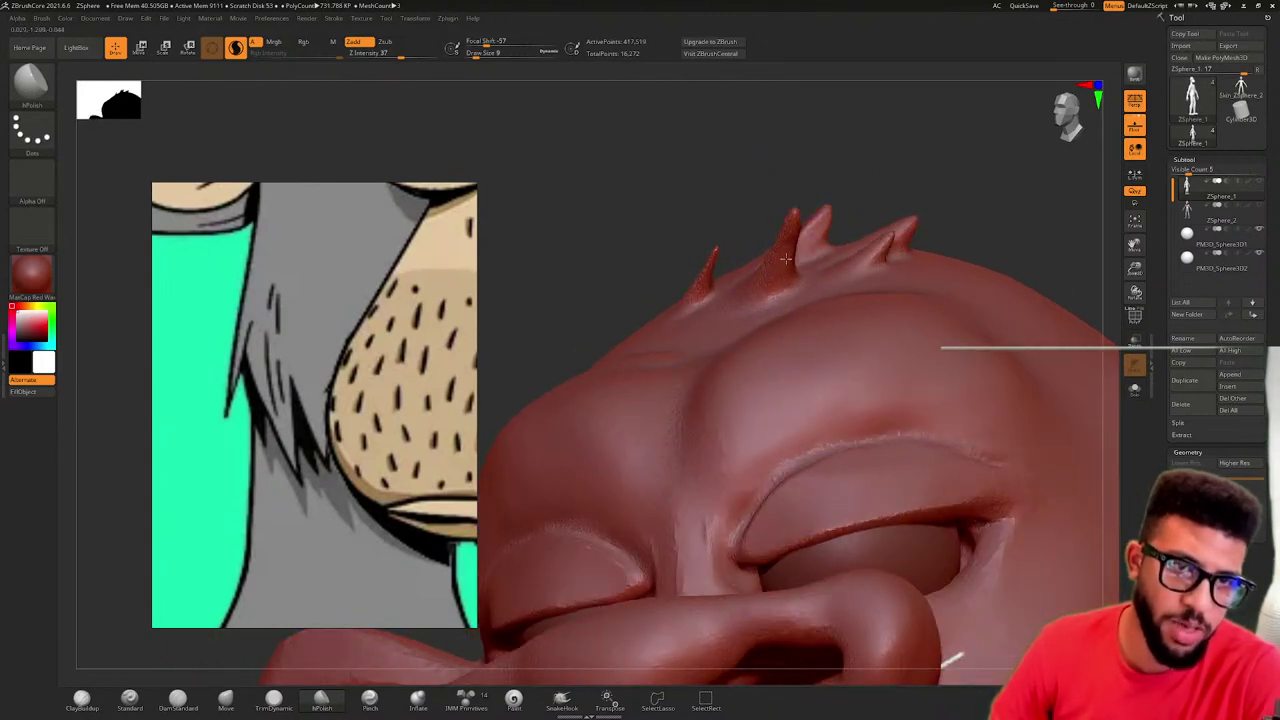
mouse_move(737, 171)
mouse_down()
mouse_move(711, 229)
mouse_move(760, 163)
mouse_move(693, 255)
mouse_up()
drag(850, 188, 814, 200)
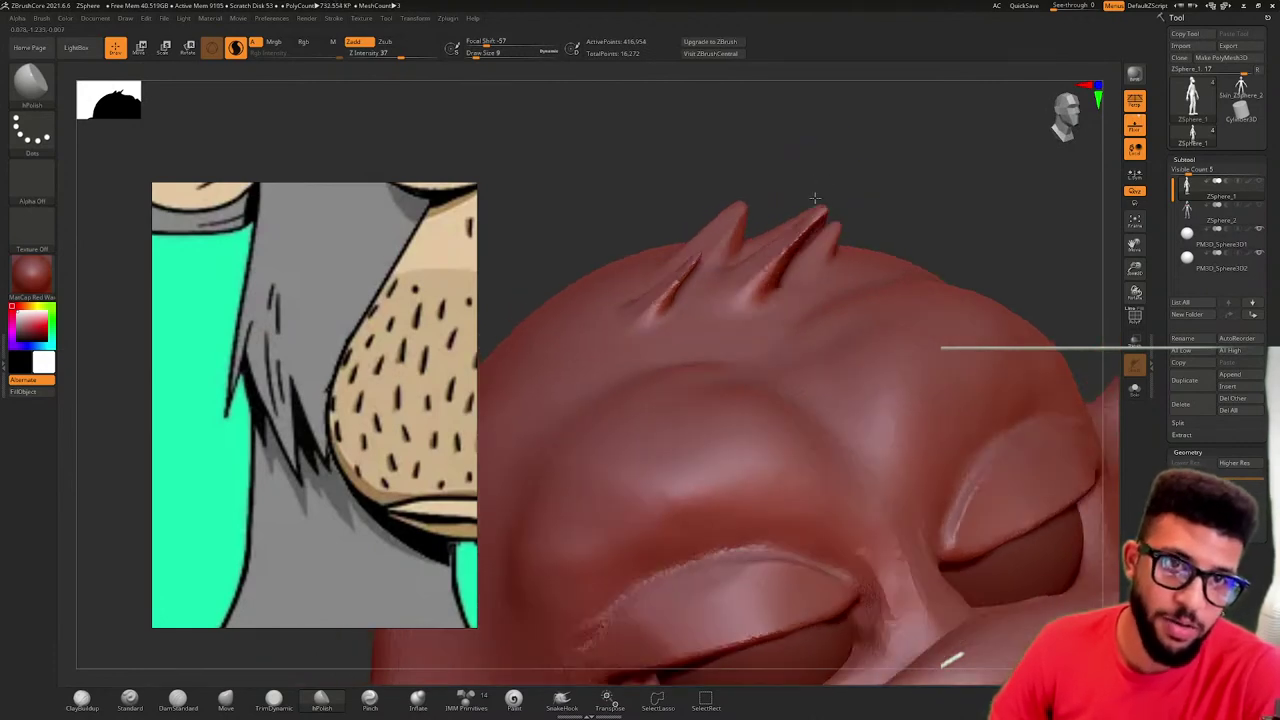
mouse_move(737, 180)
mouse_down()
mouse_move(808, 181)
mouse_move(857, 120)
mouse_move(891, 137)
mouse_move(832, 150)
mouse_move(816, 246)
mouse_move(856, 250)
mouse_move(888, 183)
mouse_up()
drag(664, 126, 725, 255)
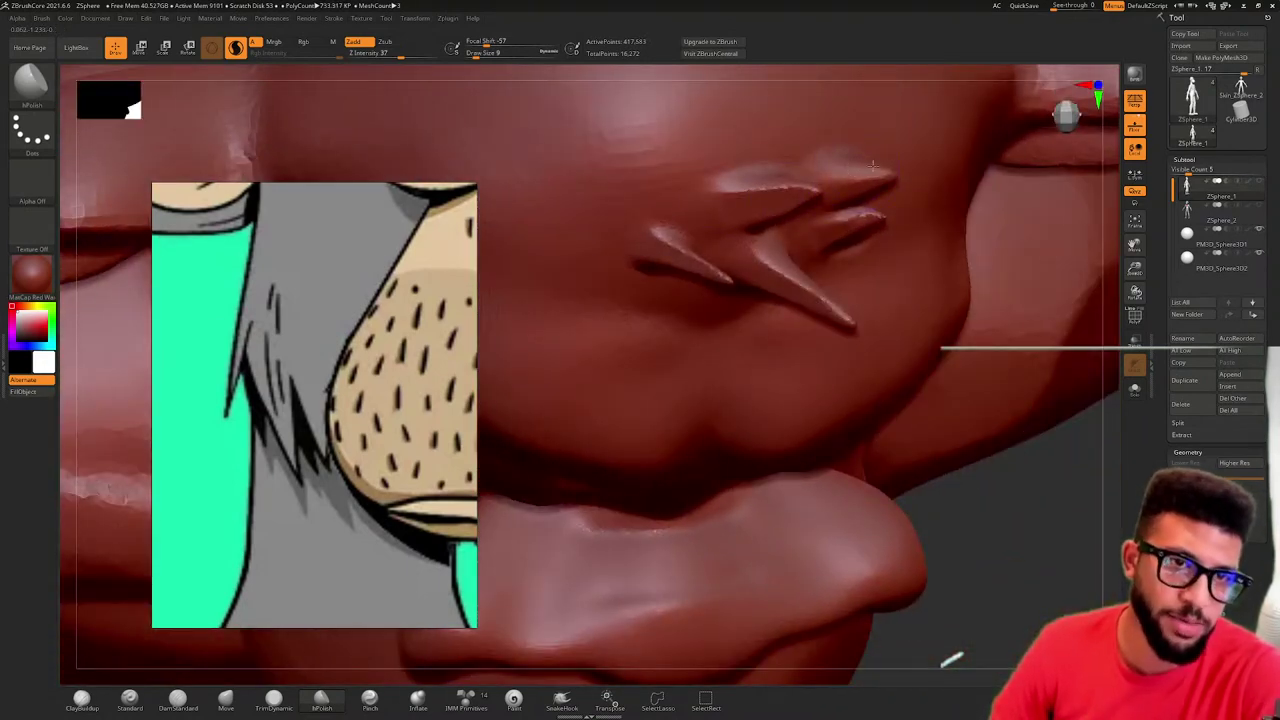
drag(872, 165, 766, 178)
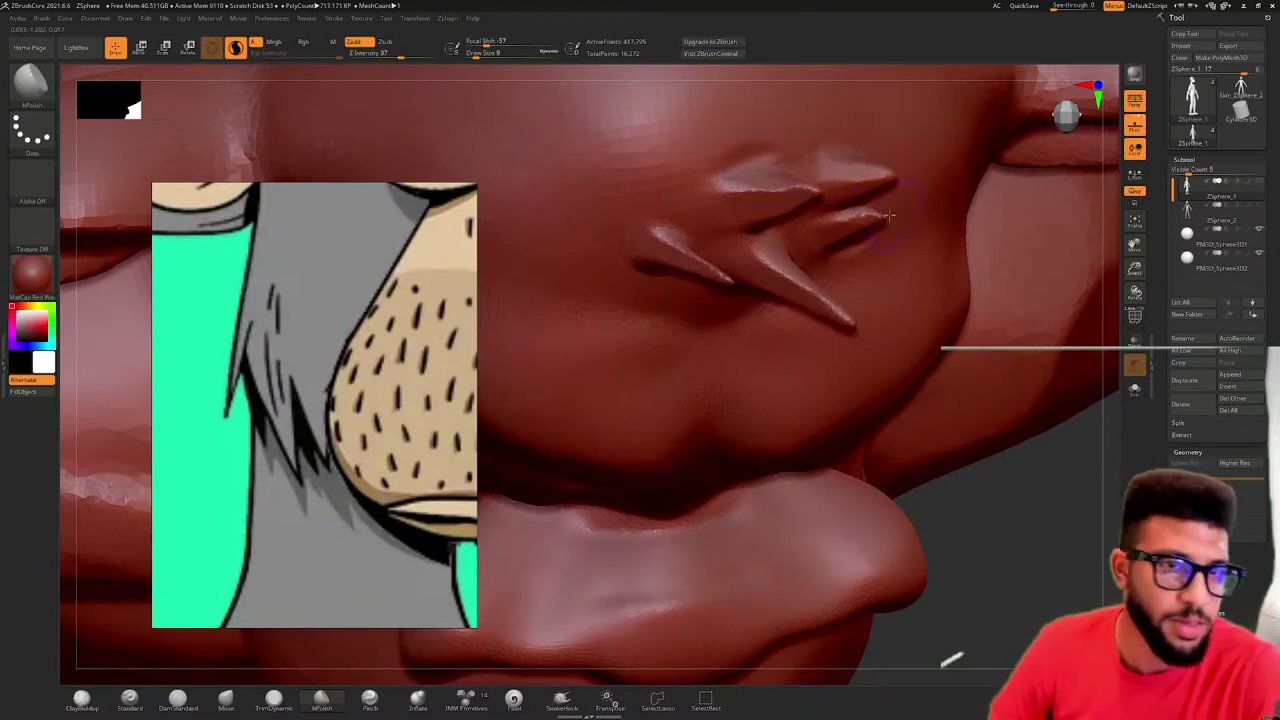
right_drag(808, 190, 850, 72)
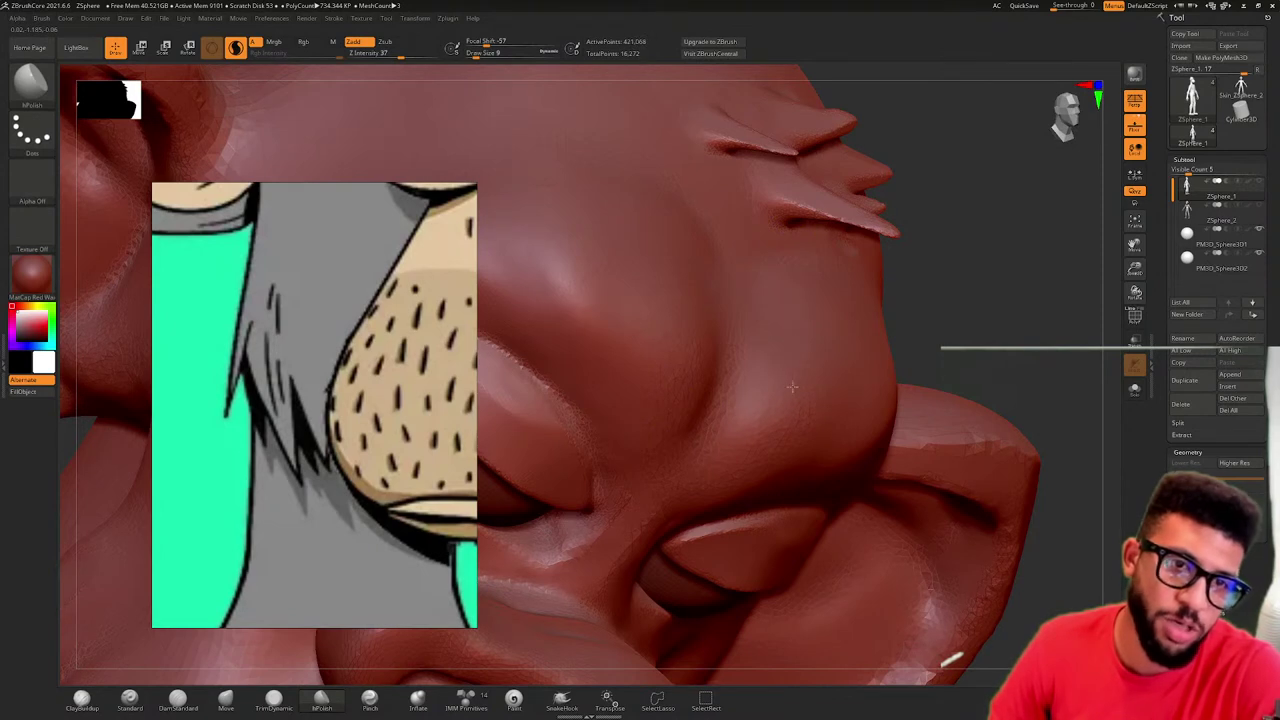
mouse_move(820, 339)
right_down()
mouse_move(822, 275)
mouse_move(957, 251)
mouse_move(868, 198)
mouse_move(851, 203)
mouse_move(989, 237)
mouse_move(950, 257)
mouse_move(905, 245)
mouse_move(911, 260)
mouse_move(894, 274)
mouse_move(866, 276)
mouse_move(895, 244)
right_up()
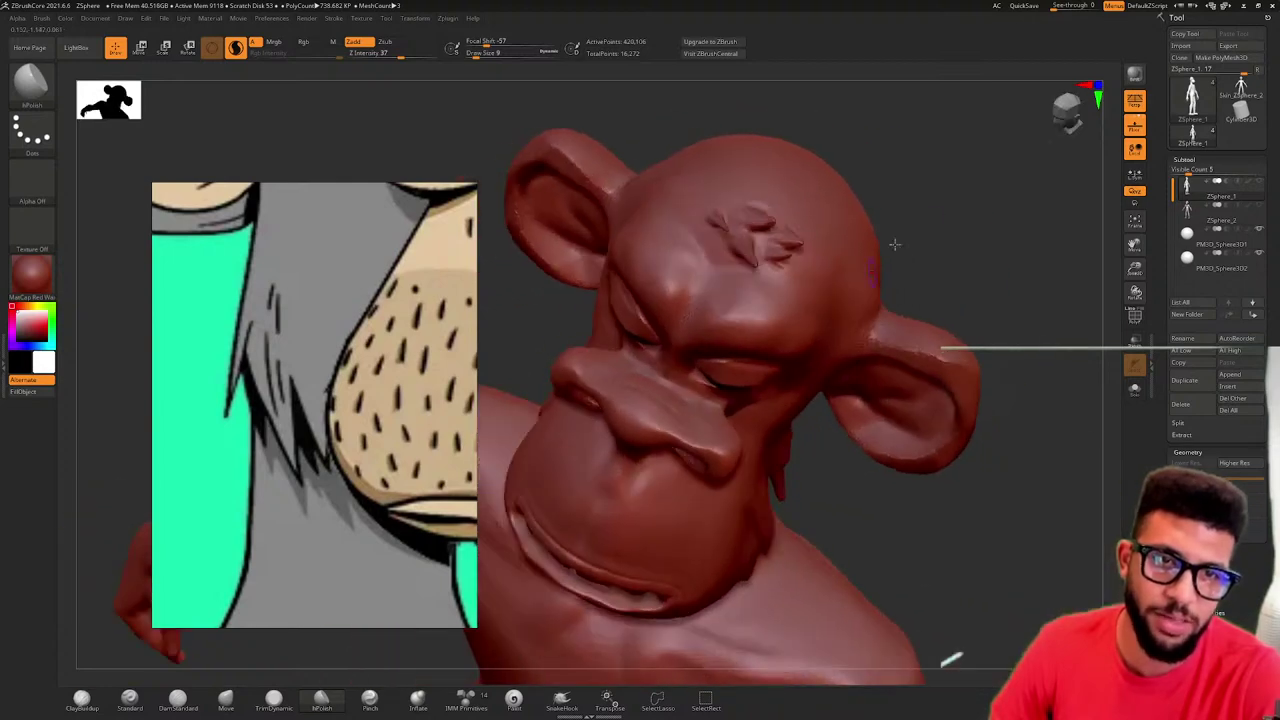
mouse_move(830, 377)
right_down()
mouse_move(971, 340)
mouse_move(966, 389)
mouse_move(924, 472)
right_up()
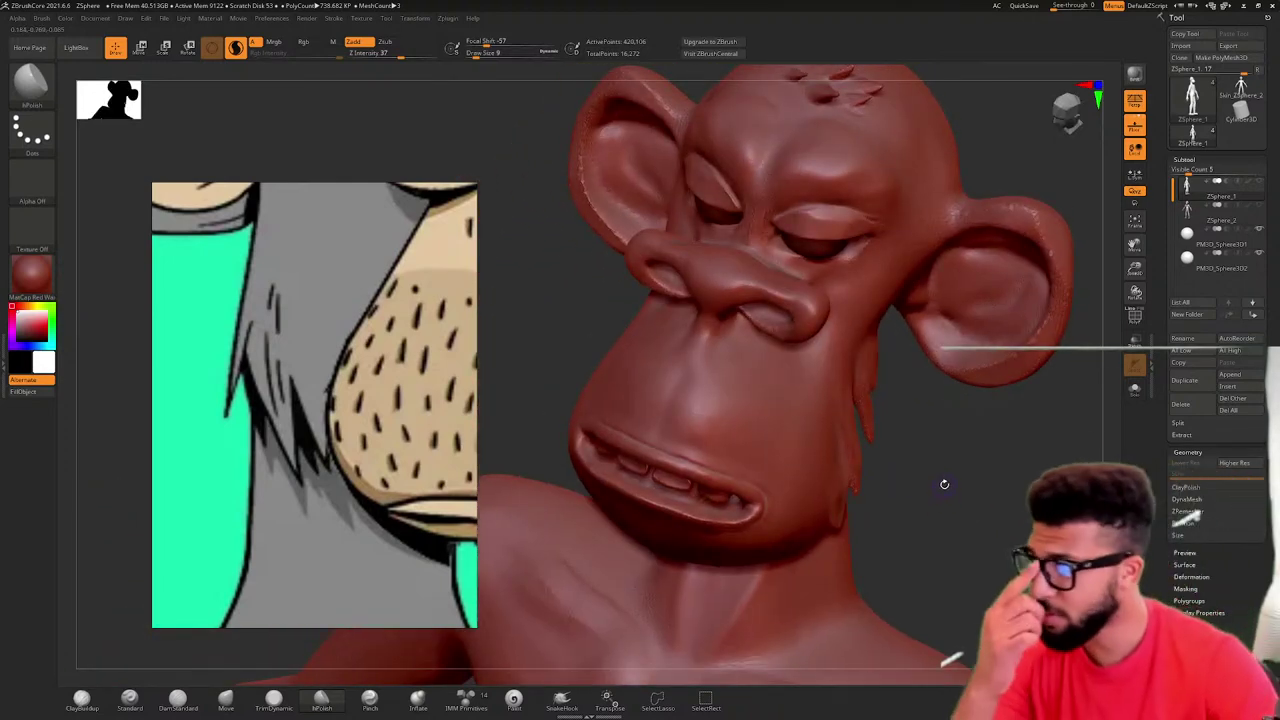
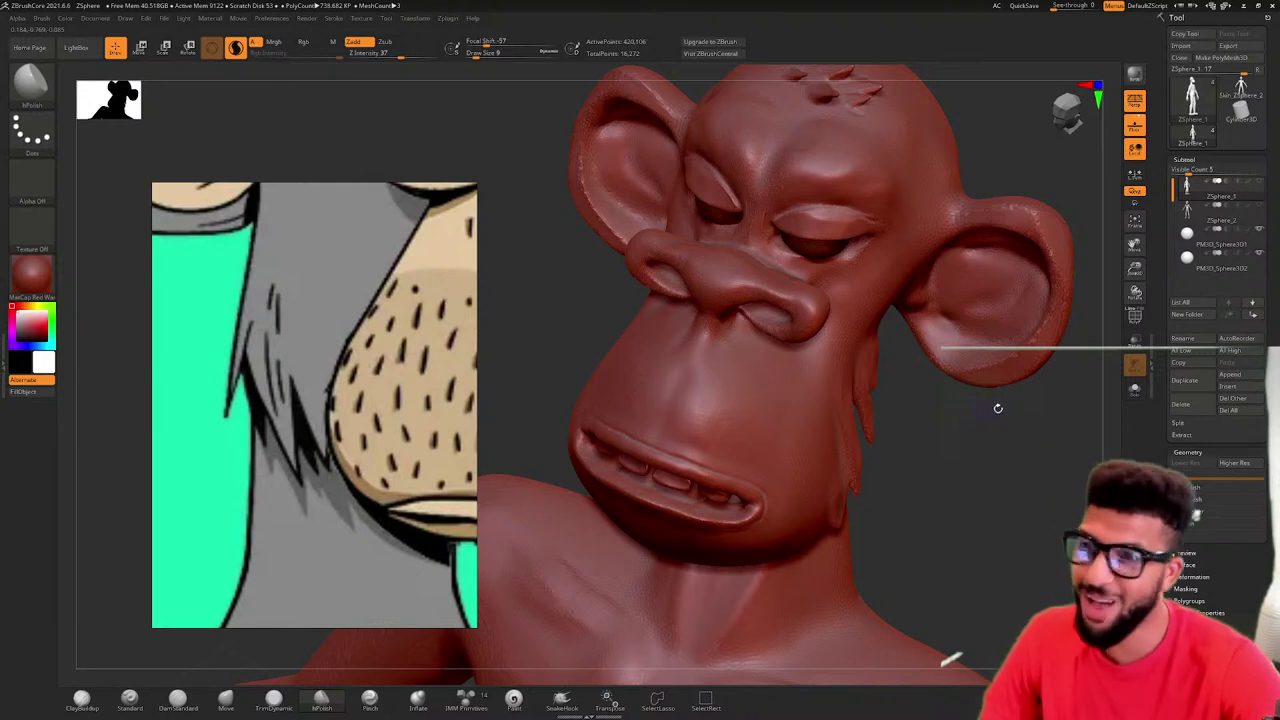
drag(979, 411, 1007, 312)
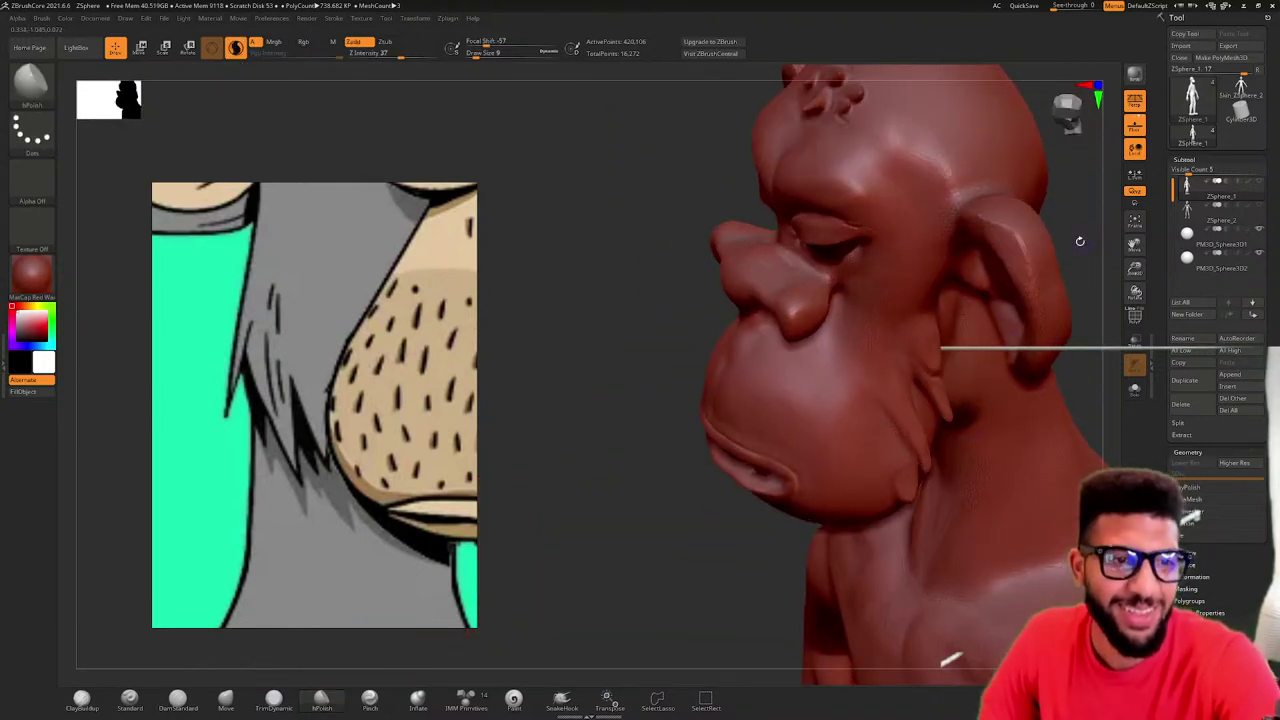
drag(1079, 241, 950, 302)
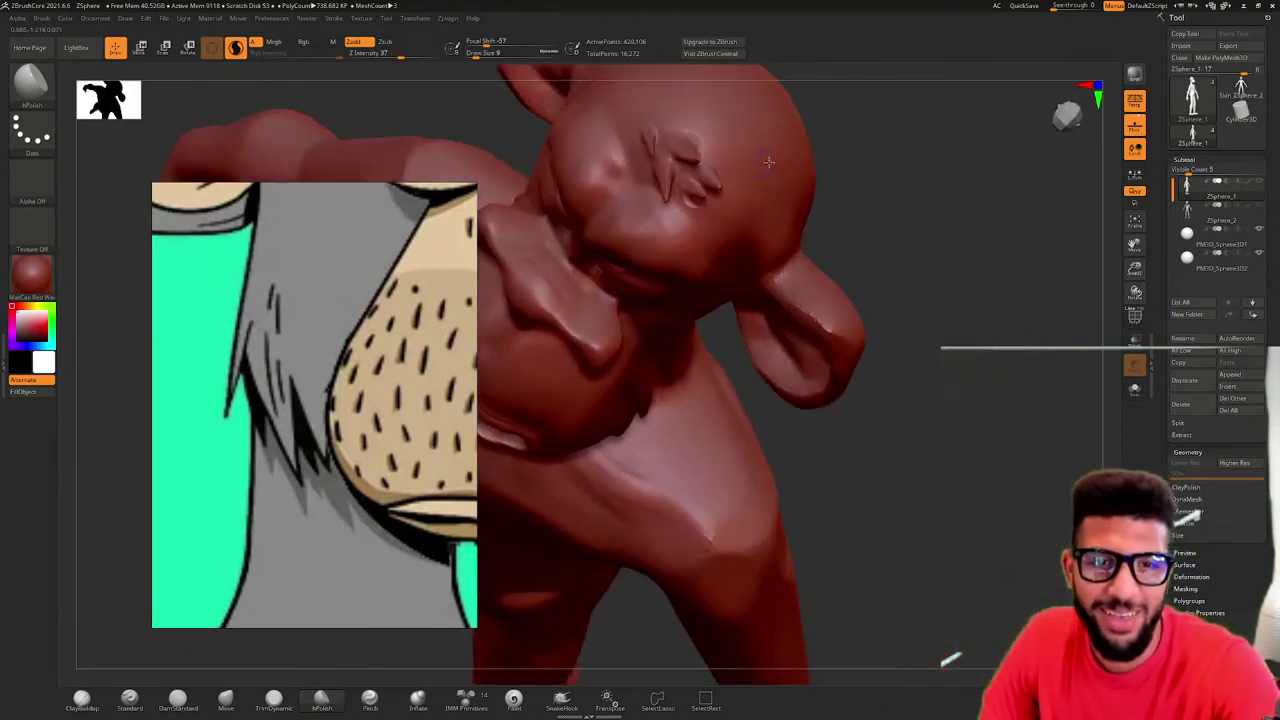
- Smooth around the crown hair tufts and polish the forehead and brow ridges using a draw size of 18
key(shift)
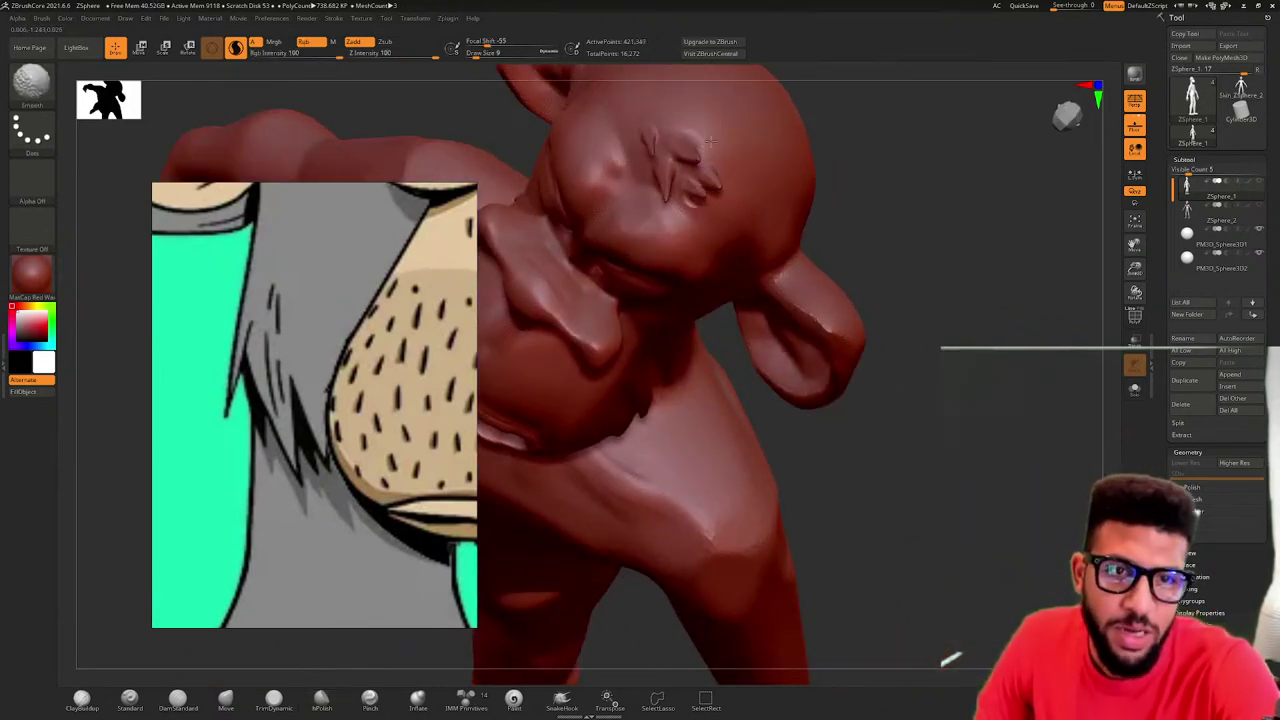
drag(971, 254, 993, 219)
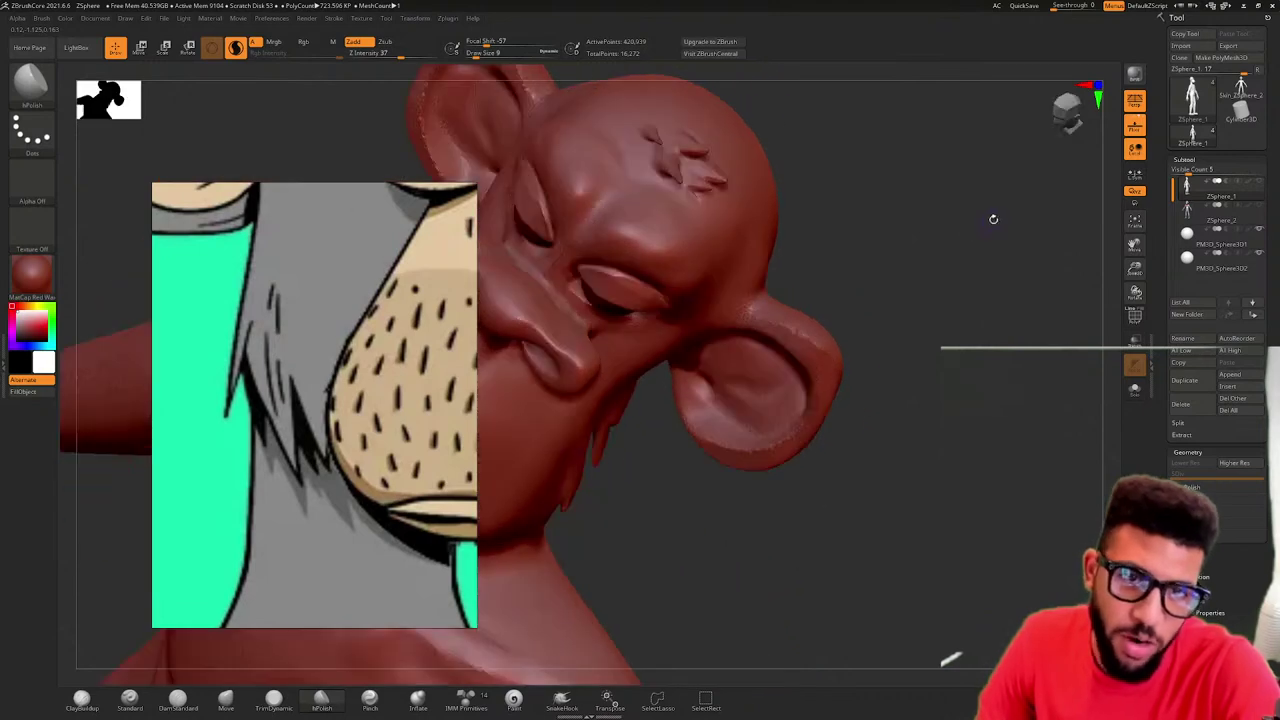
click(415, 18)
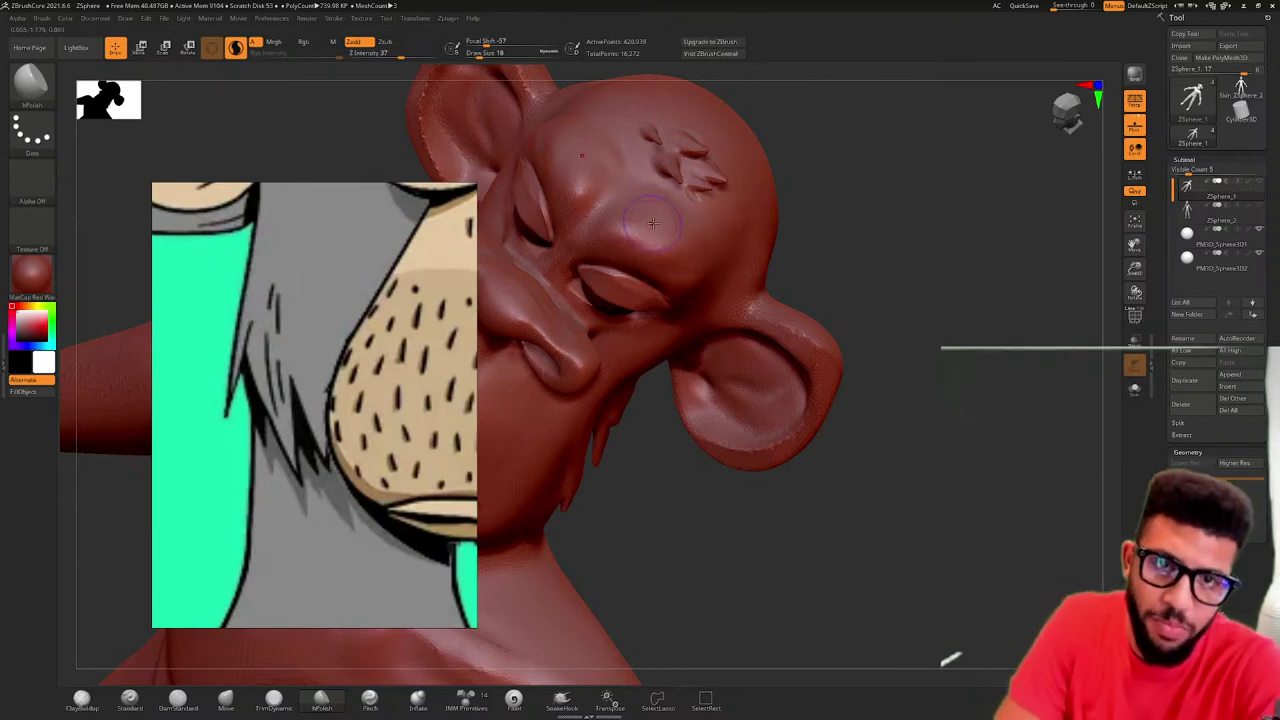
mouse_move(877, 206)
mouse_down()
mouse_move(877, 177)
mouse_move(803, 191)
mouse_move(883, 233)
mouse_move(812, 302)
mouse_up()
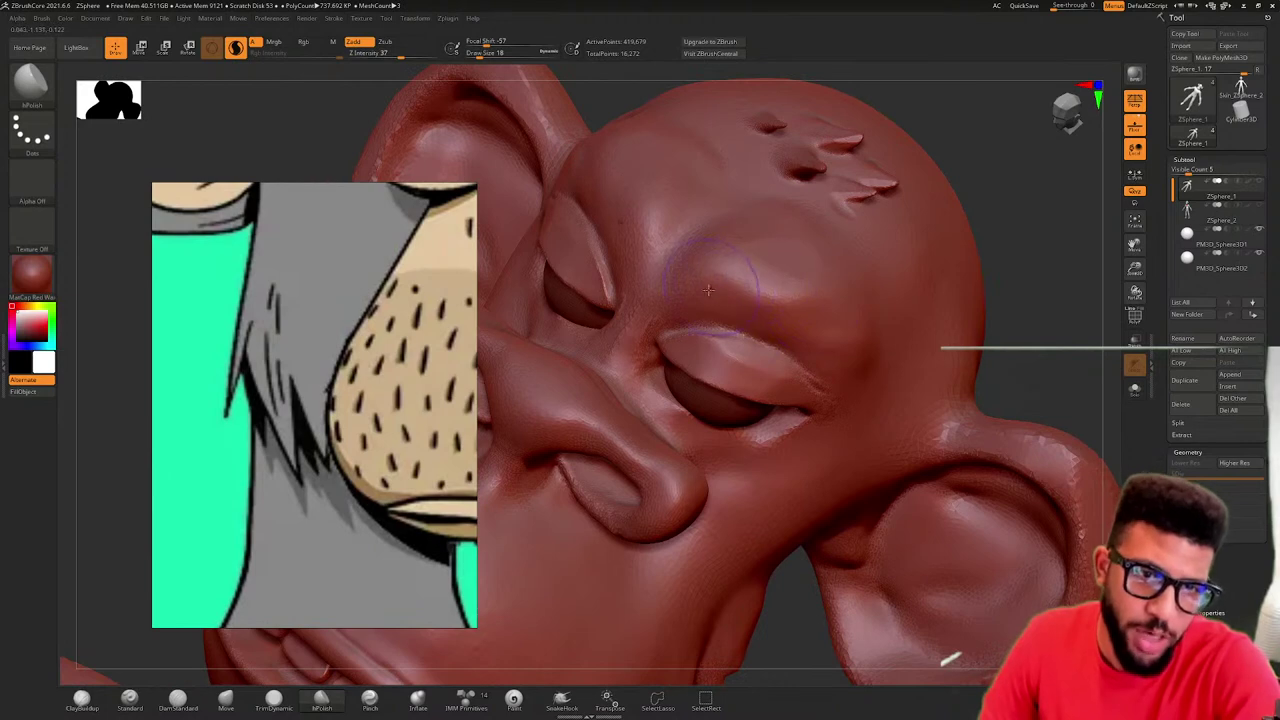
drag(903, 265, 815, 284)
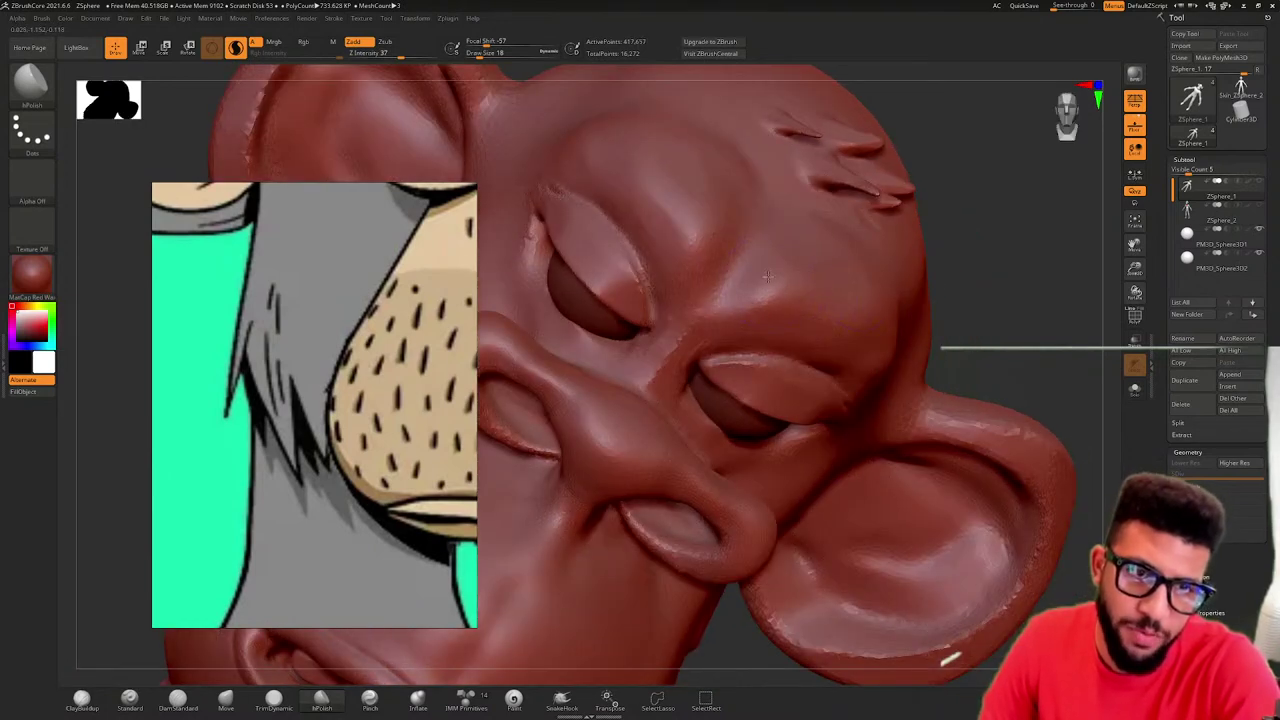
right_drag(761, 283, 757, 253)
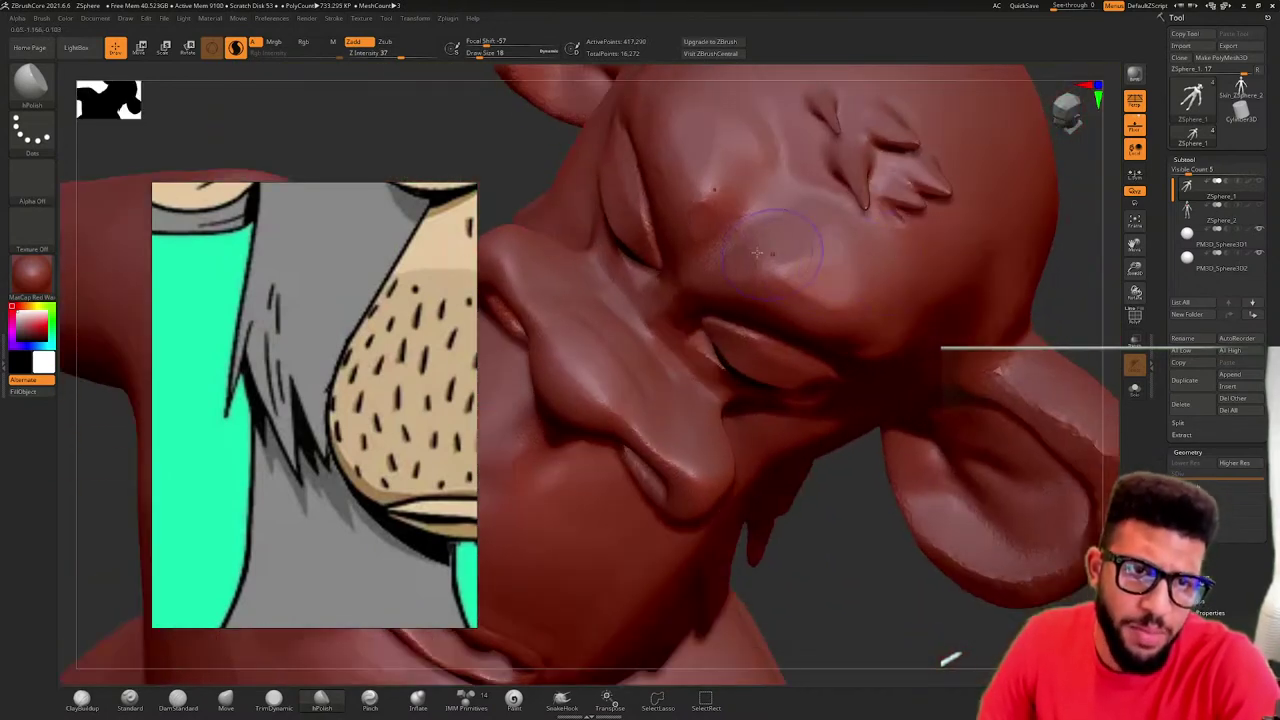
drag(825, 244, 884, 259)
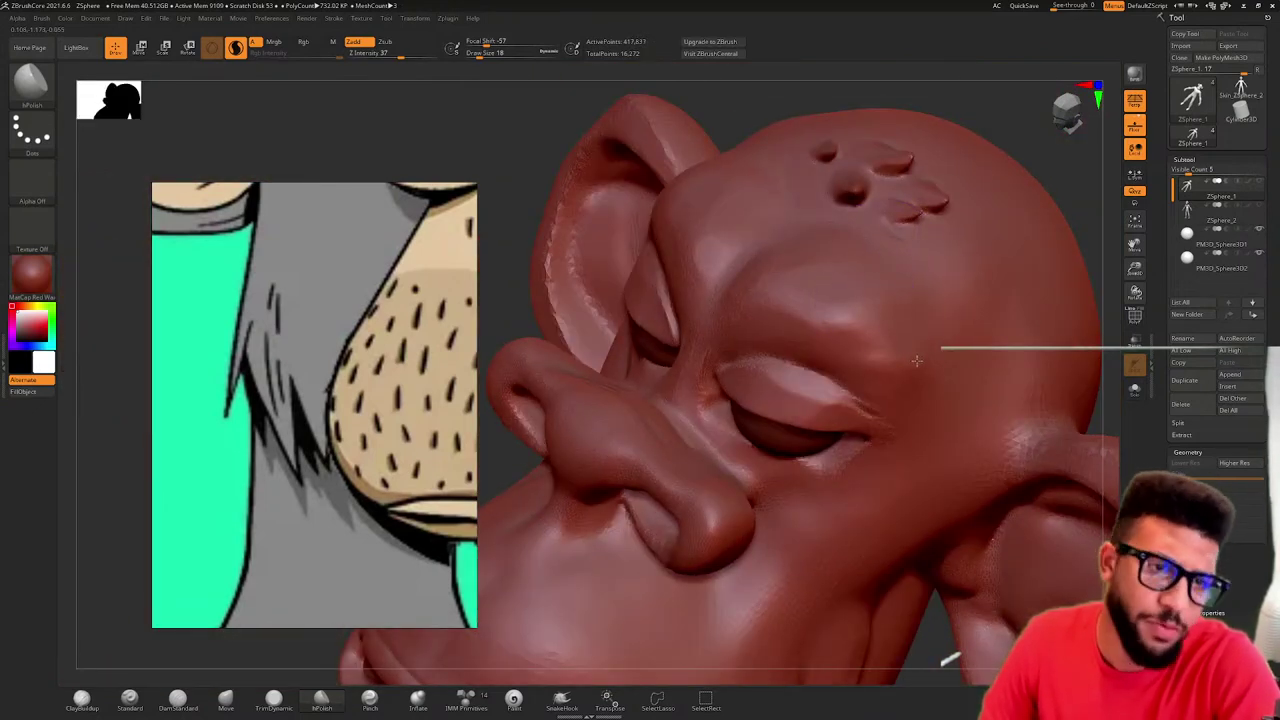
mouse_move(915, 272)
mouse_down()
mouse_move(820, 280)
mouse_move(762, 370)
mouse_move(788, 385)
mouse_up()
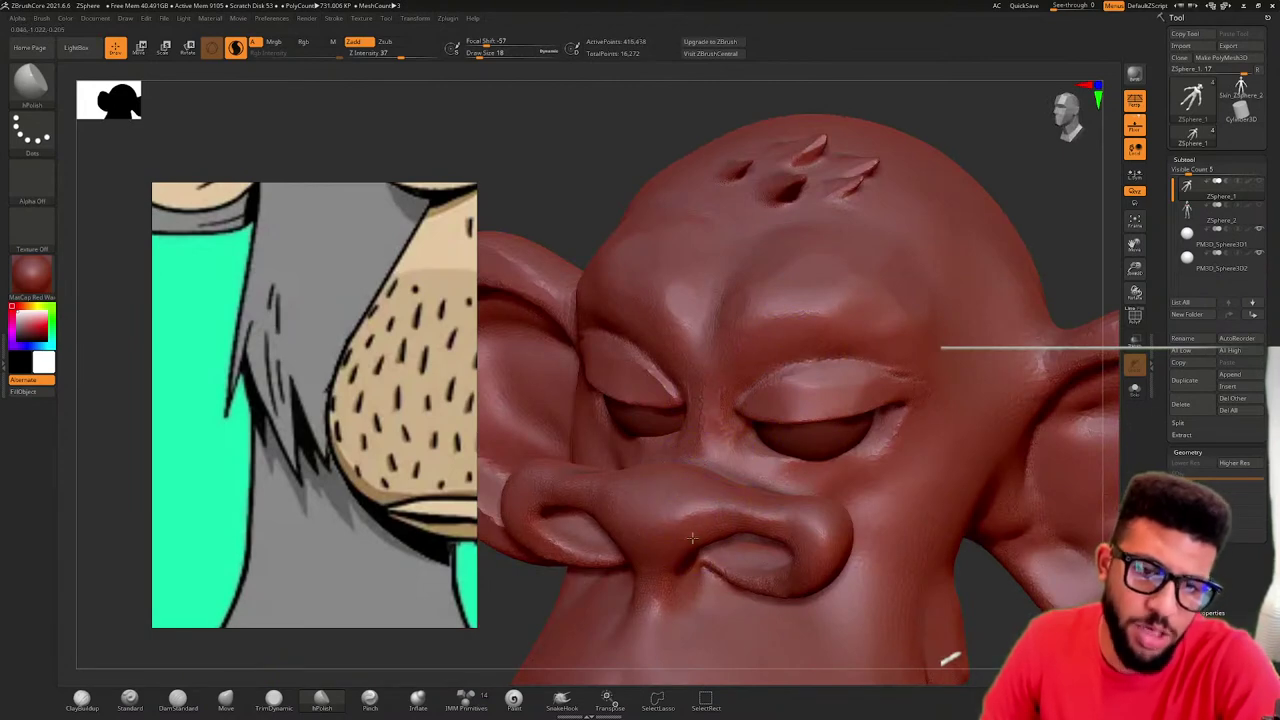
- Polish the side of the head around the ears, cheek and jaw with the polish brush
drag(692, 538, 705, 462)
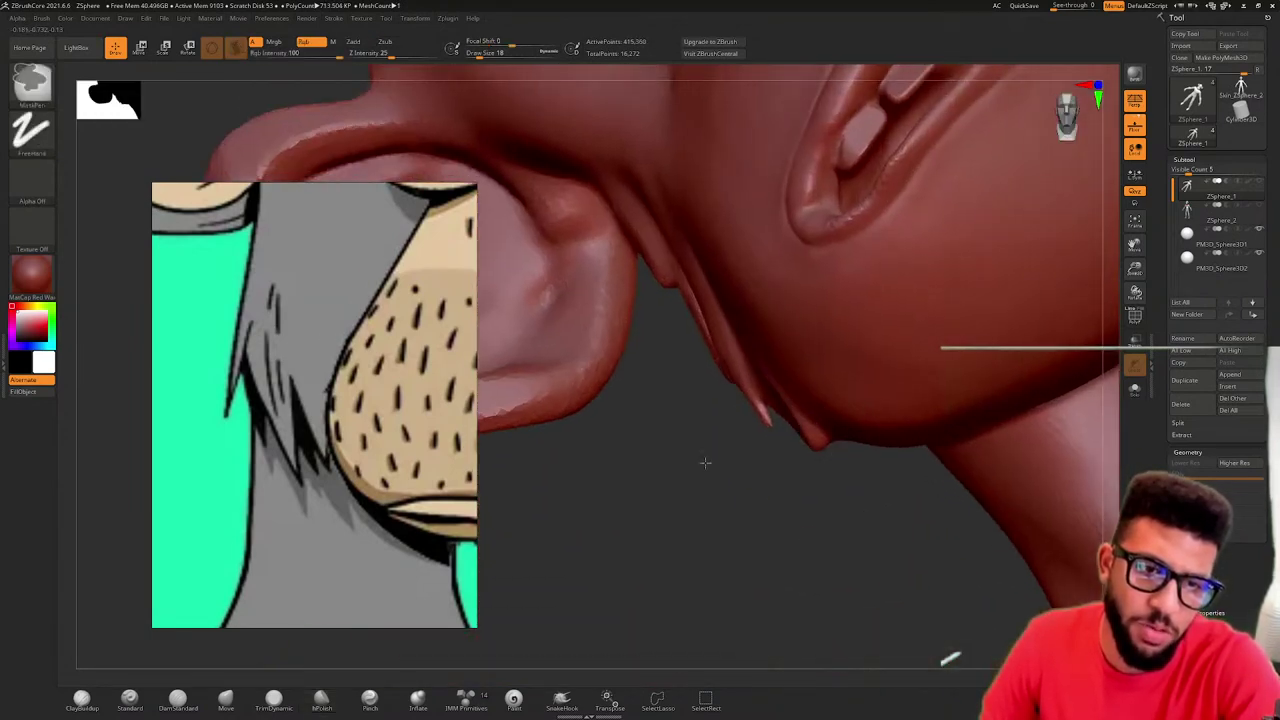
mouse_move(705, 463)
ctrl+right_down()
mouse_move(767, 458)
mouse_move(777, 409)
mouse_move(745, 446)
mouse_move(757, 345)
ctrl+right_up()
mouse_move(895, 282)
alt+right_down()
mouse_move(812, 494)
mouse_move(782, 517)
alt+right_up()
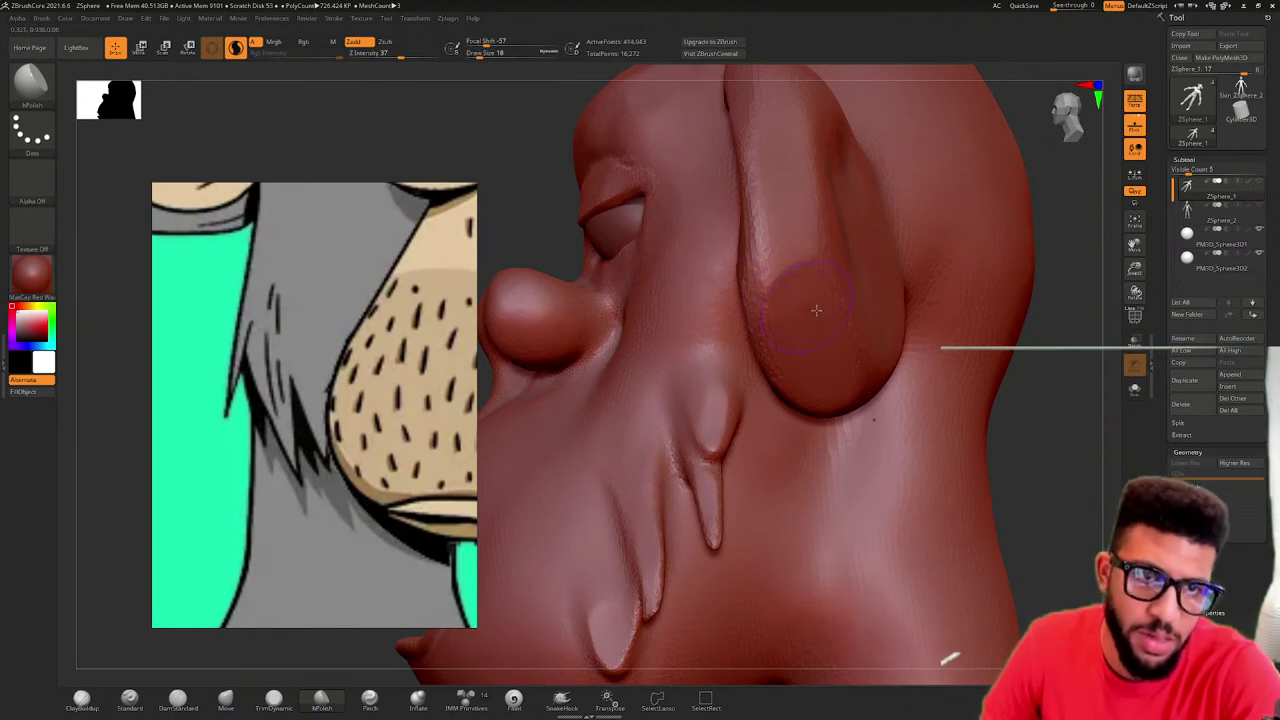
mouse_move(816, 310)
ctrl+right_down()
mouse_move(738, 262)
mouse_move(793, 295)
mouse_move(745, 380)
mouse_move(785, 463)
ctrl+right_up()
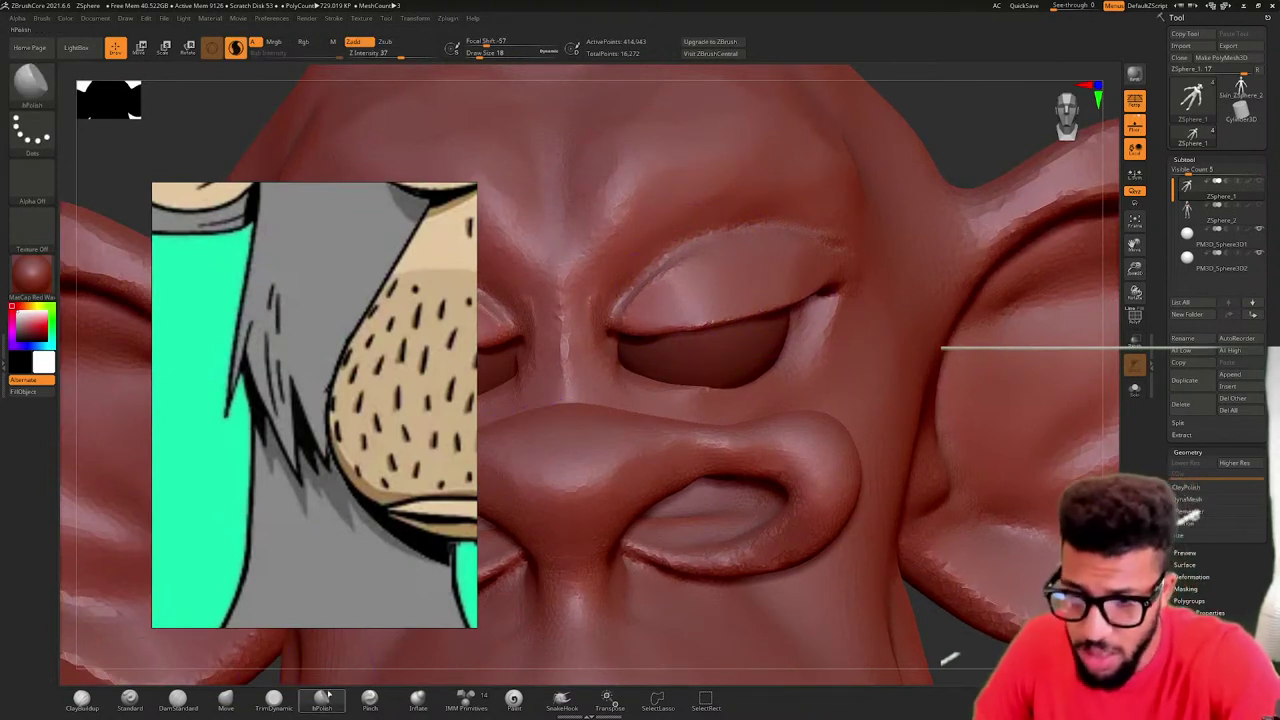
- Switch to the Pinch brush, reduce its draw size to about 9, and sharpen the eyelid creases and nostril rims
click(370, 697)
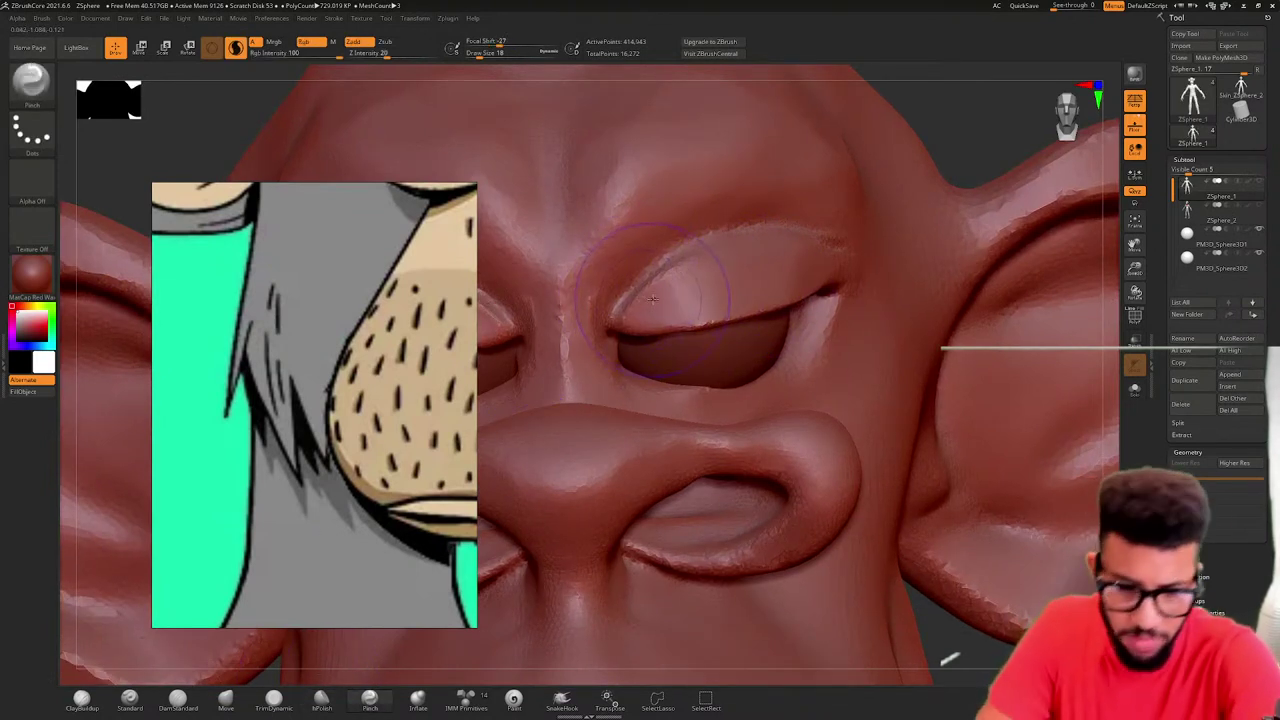
key([)
key([)
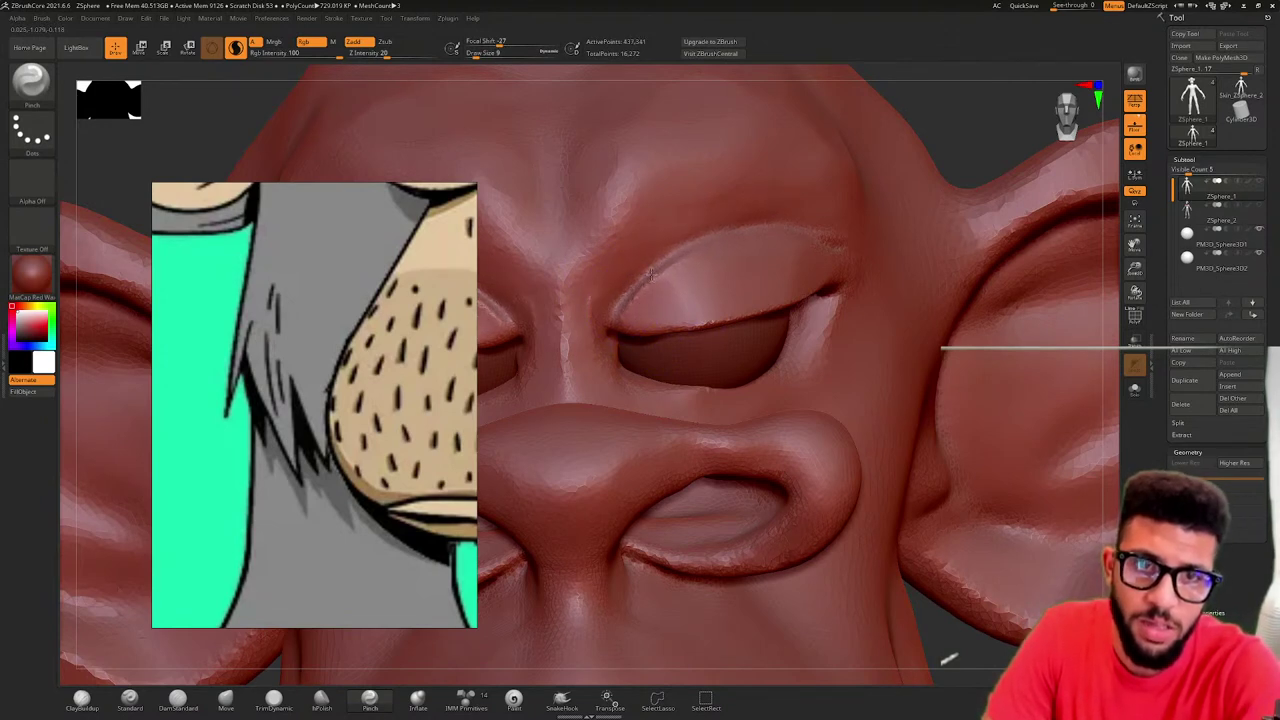
right_drag(822, 281, 839, 242)
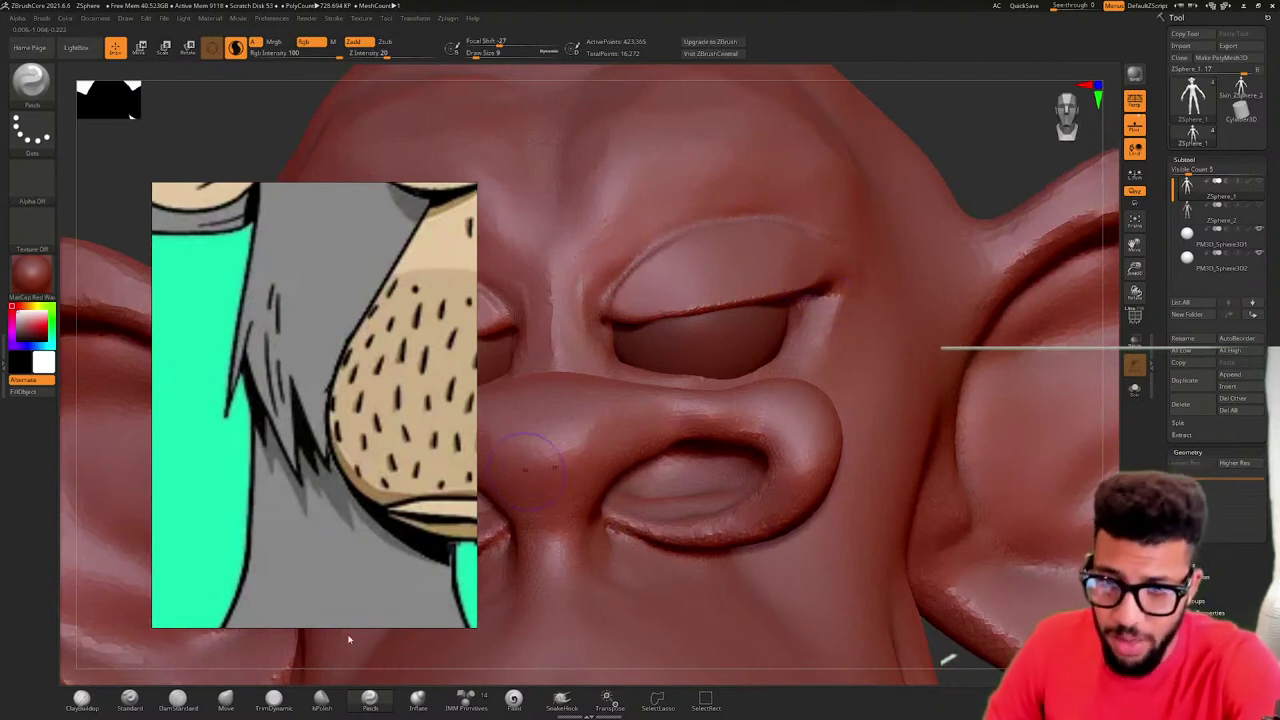
- Switch to the Move brush, select the character's left eyeball, and try to restore it by stepping back through its edit history
click(226, 703)
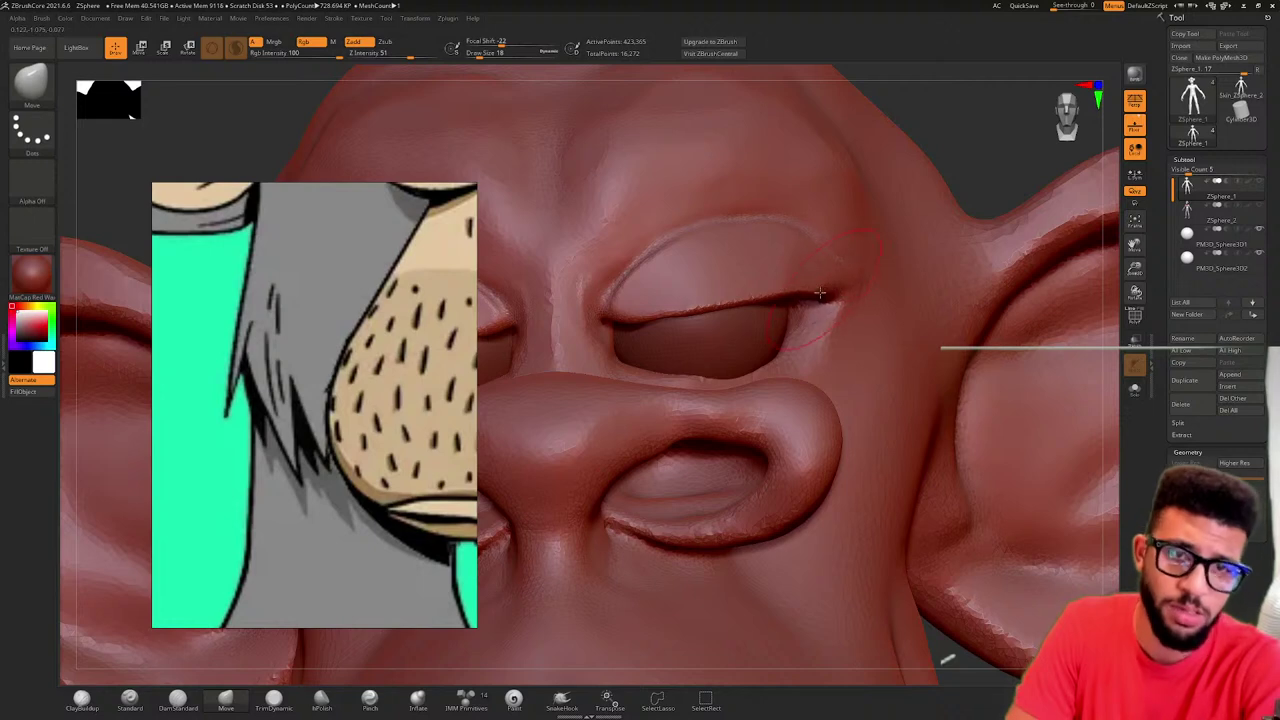
ctrl+right_drag(846, 261, 745, 298)
alt+click(788, 291)
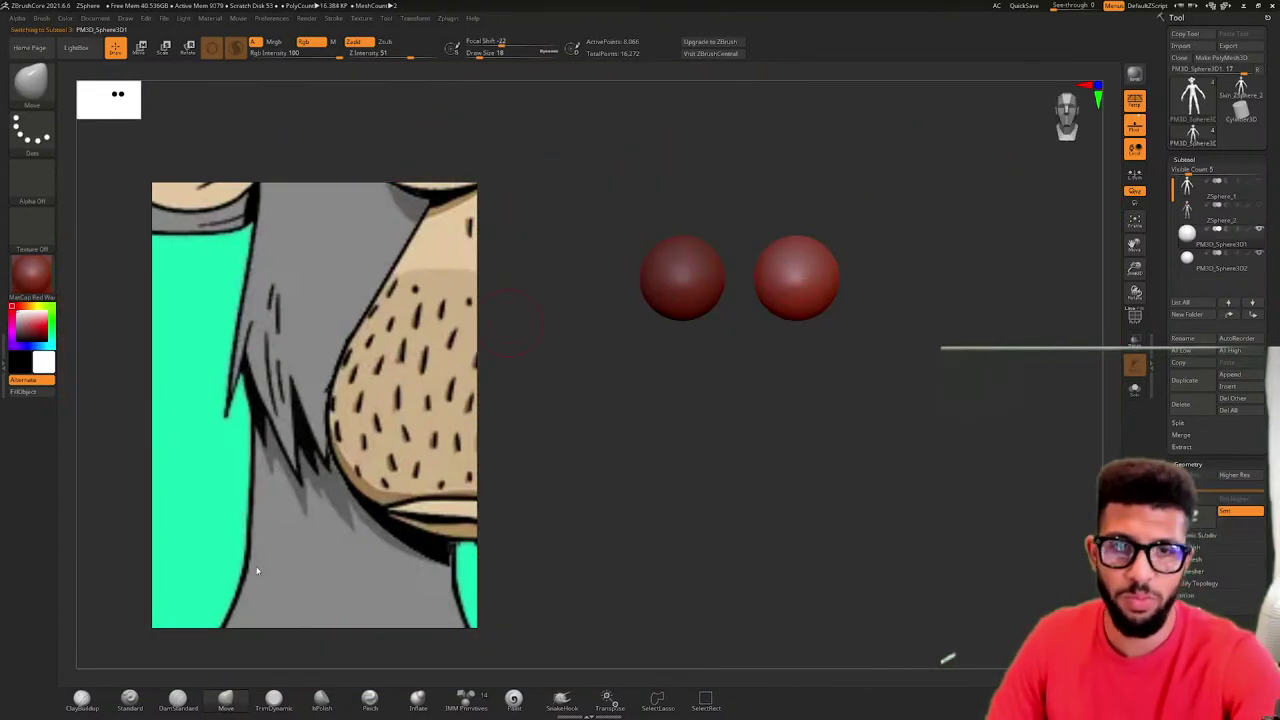
key(ctrl+z)
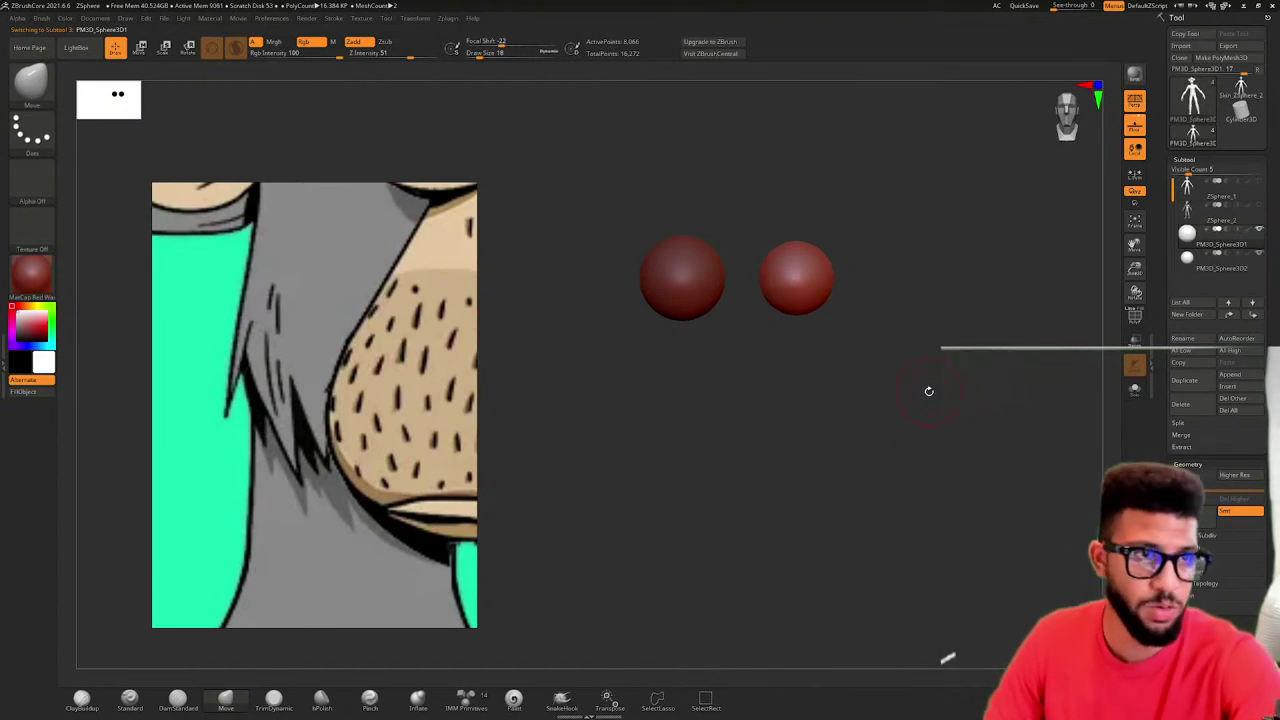
click(1259, 182)
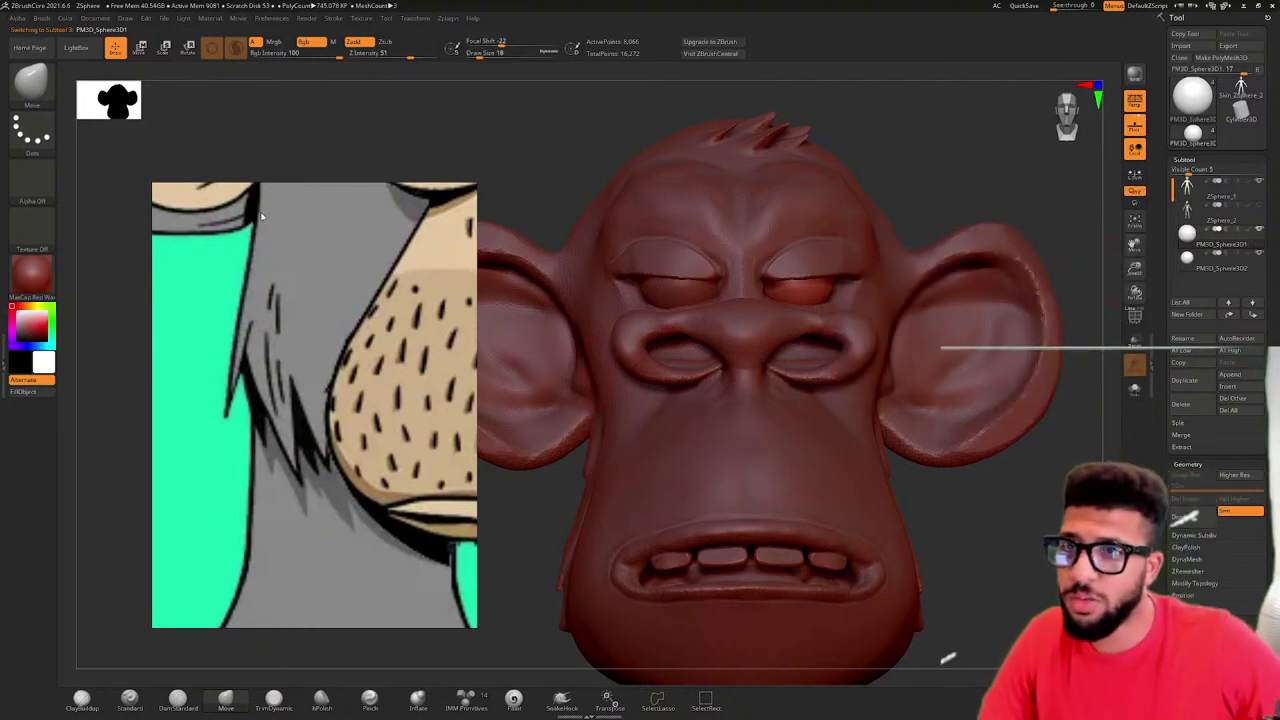
key(ctrl+z)
key(ctrl+z)
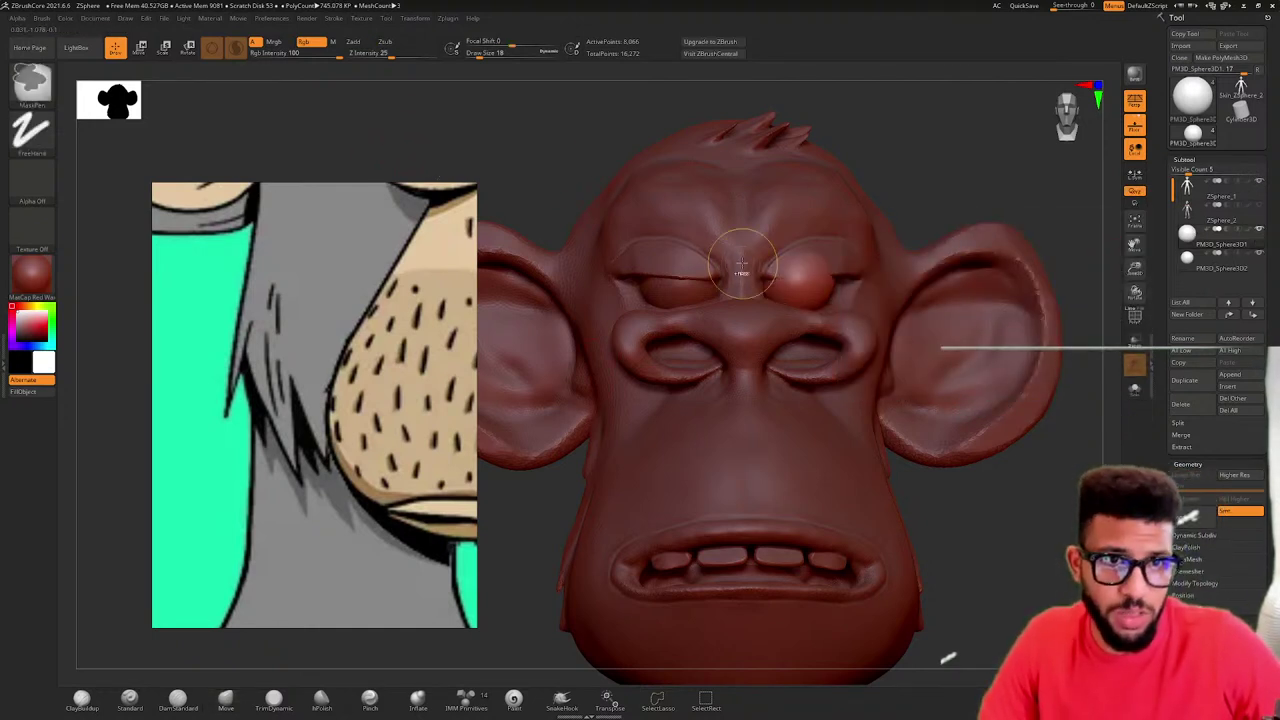
key(ctrl+z)
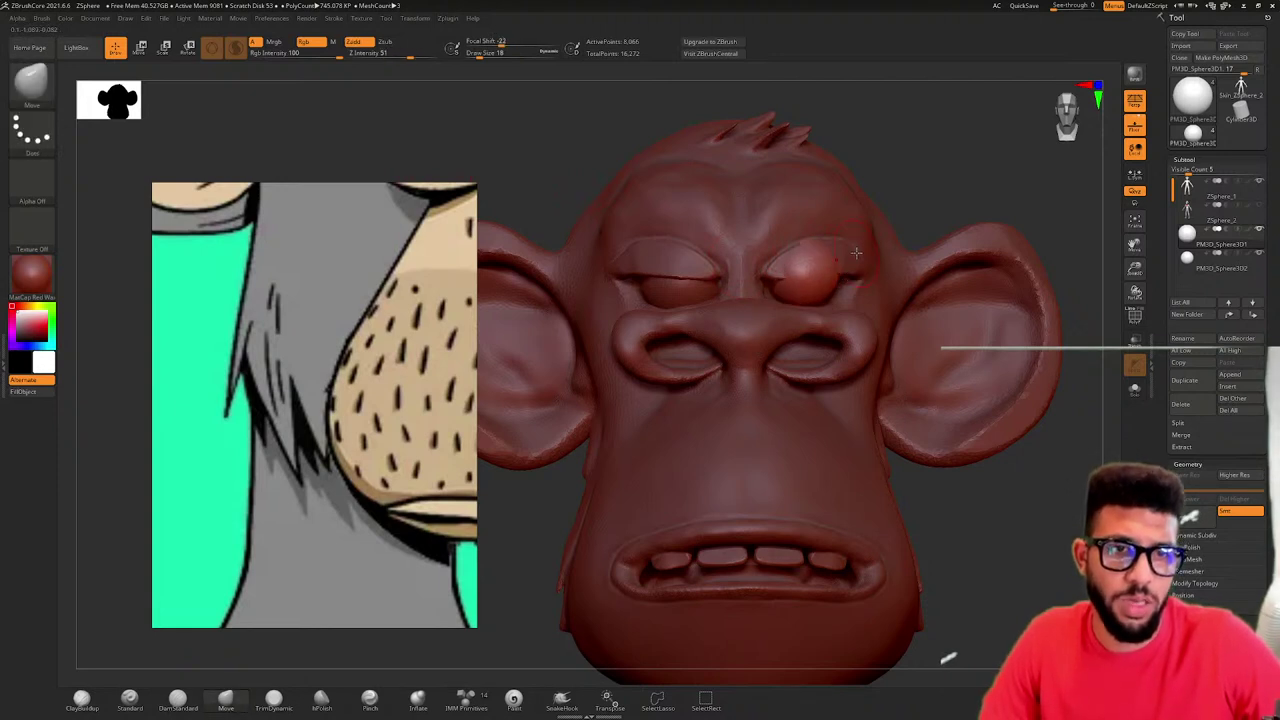
key(ctrl+z)
key(ctrl+z)
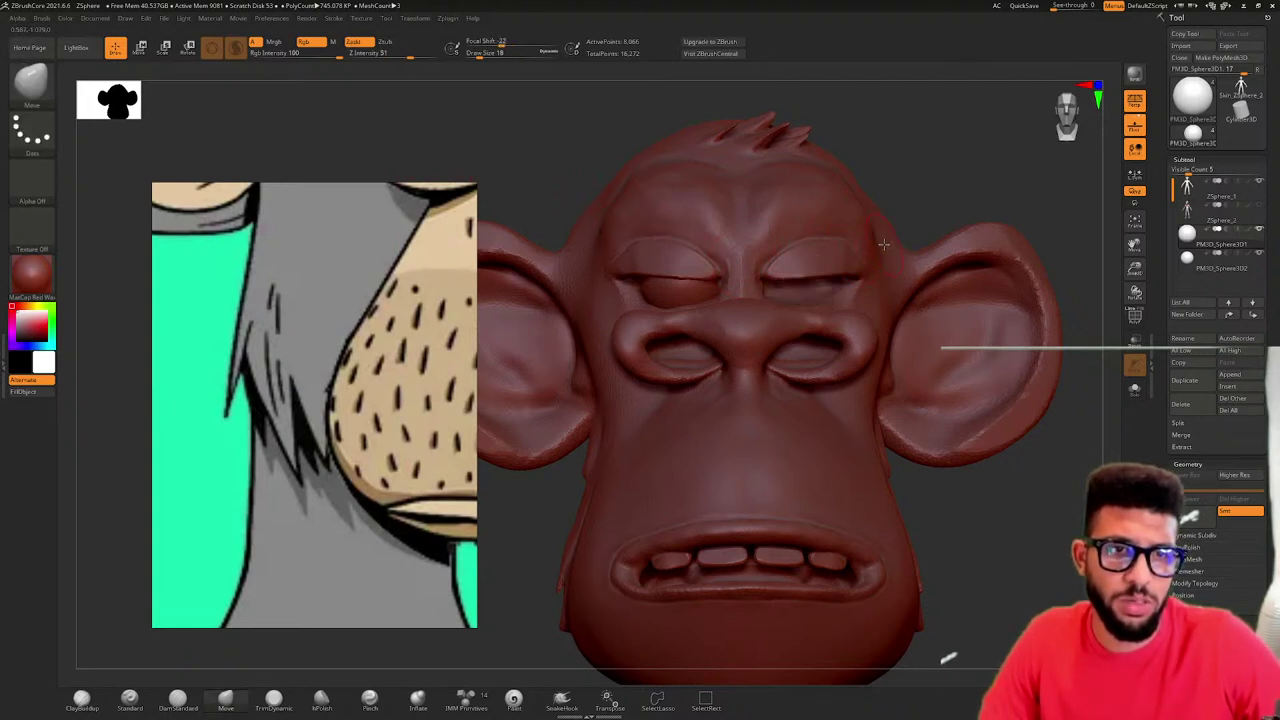
key(ctrl+z)
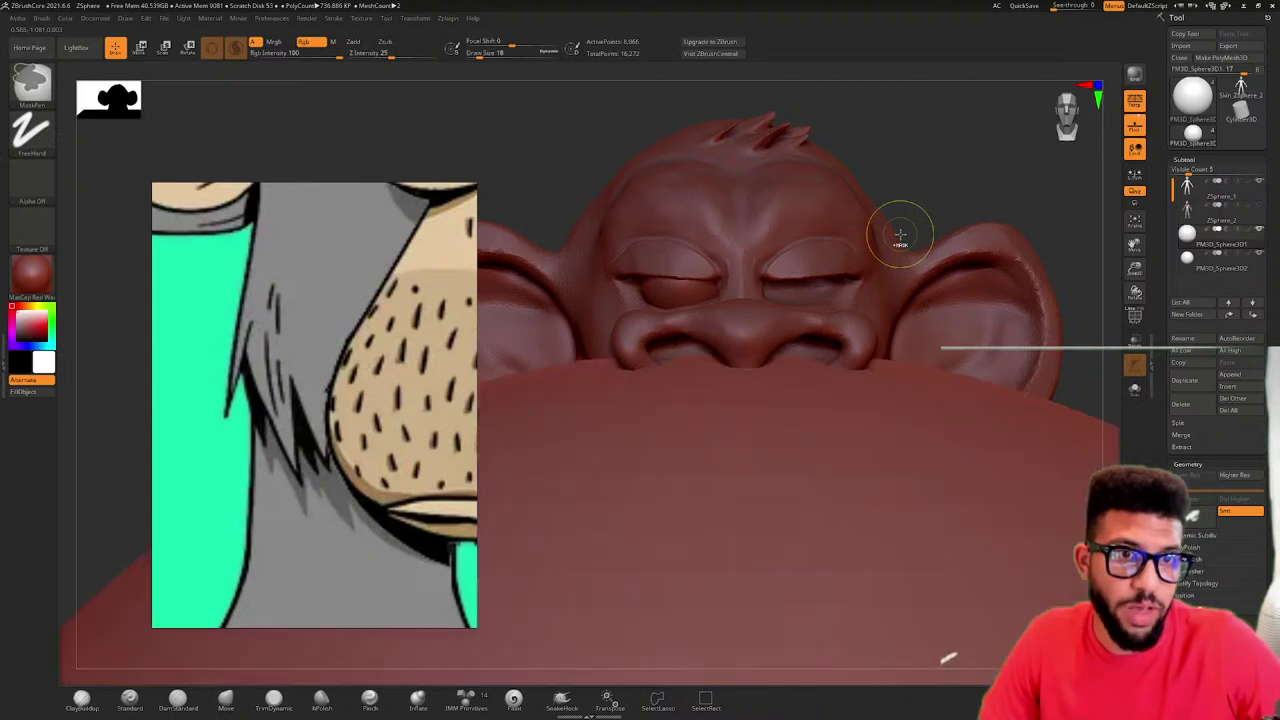
alt+drag(924, 228, 865, 235)
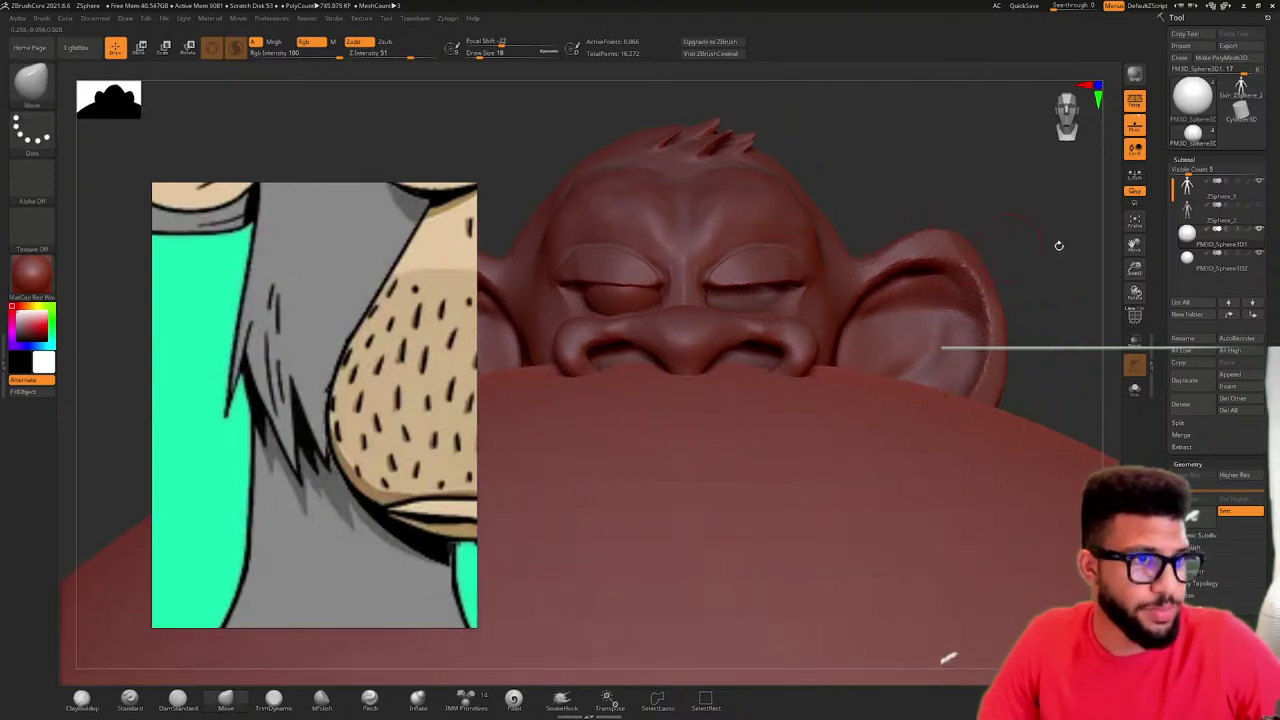
- Identify the oversized eyeball among the subtools and delete PM3D_Sphere3D1
click(1196, 215)
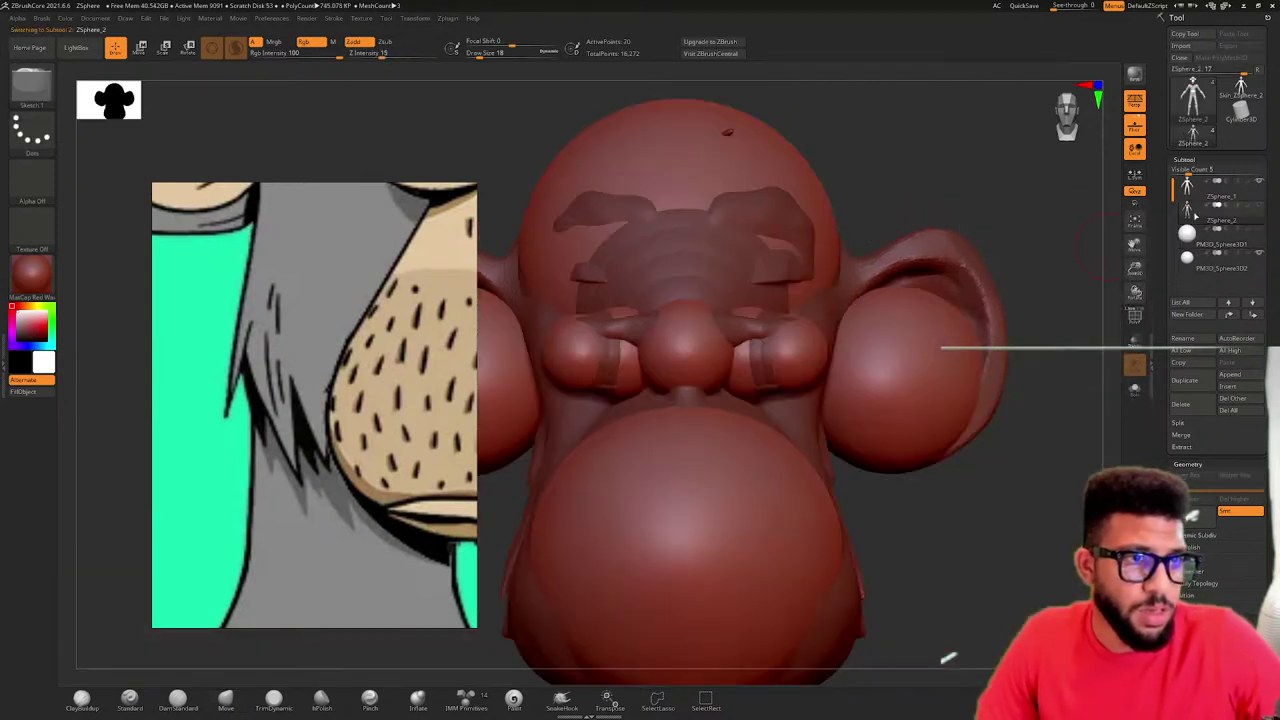
click(1190, 233)
click(1193, 193)
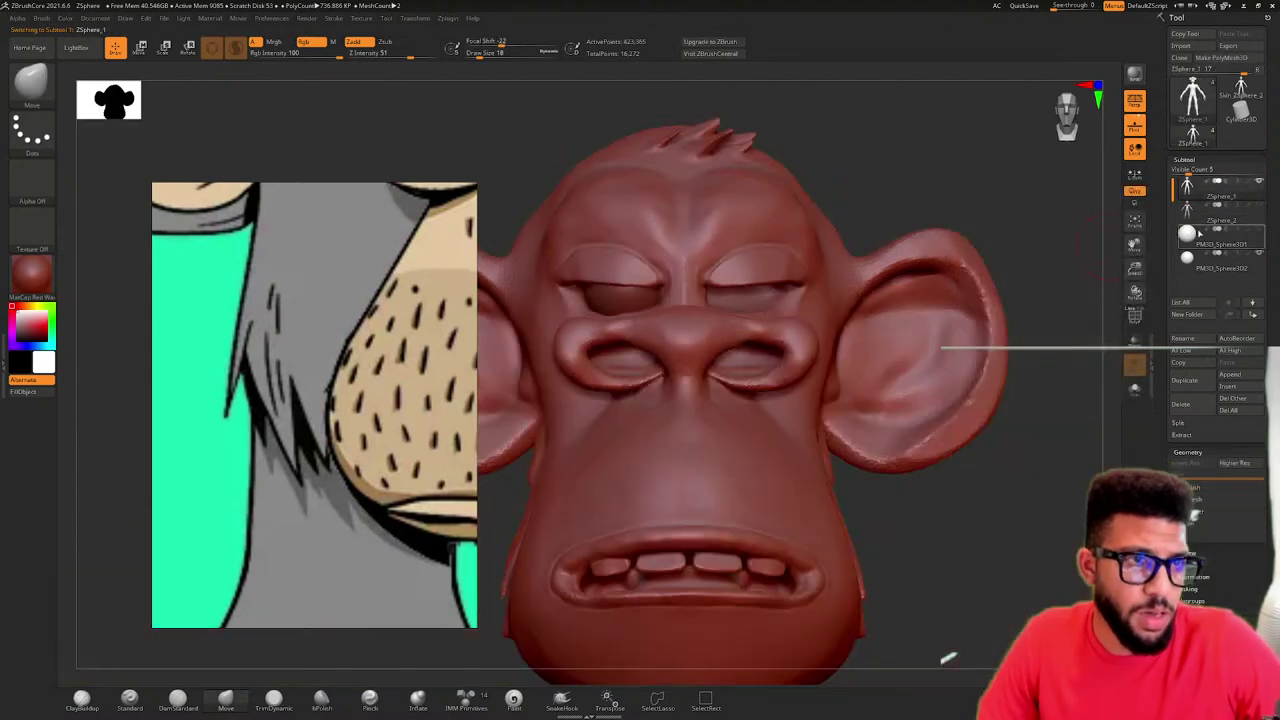
click(1199, 233)
click(1190, 257)
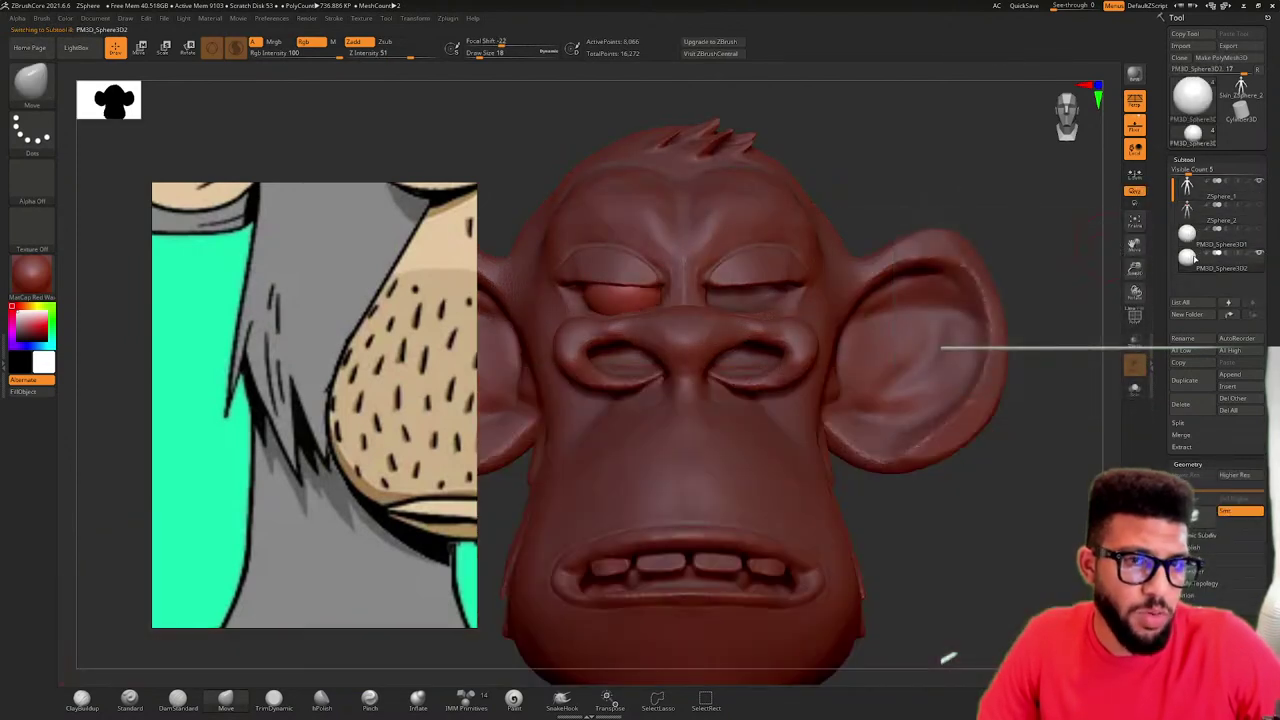
click(1188, 236)
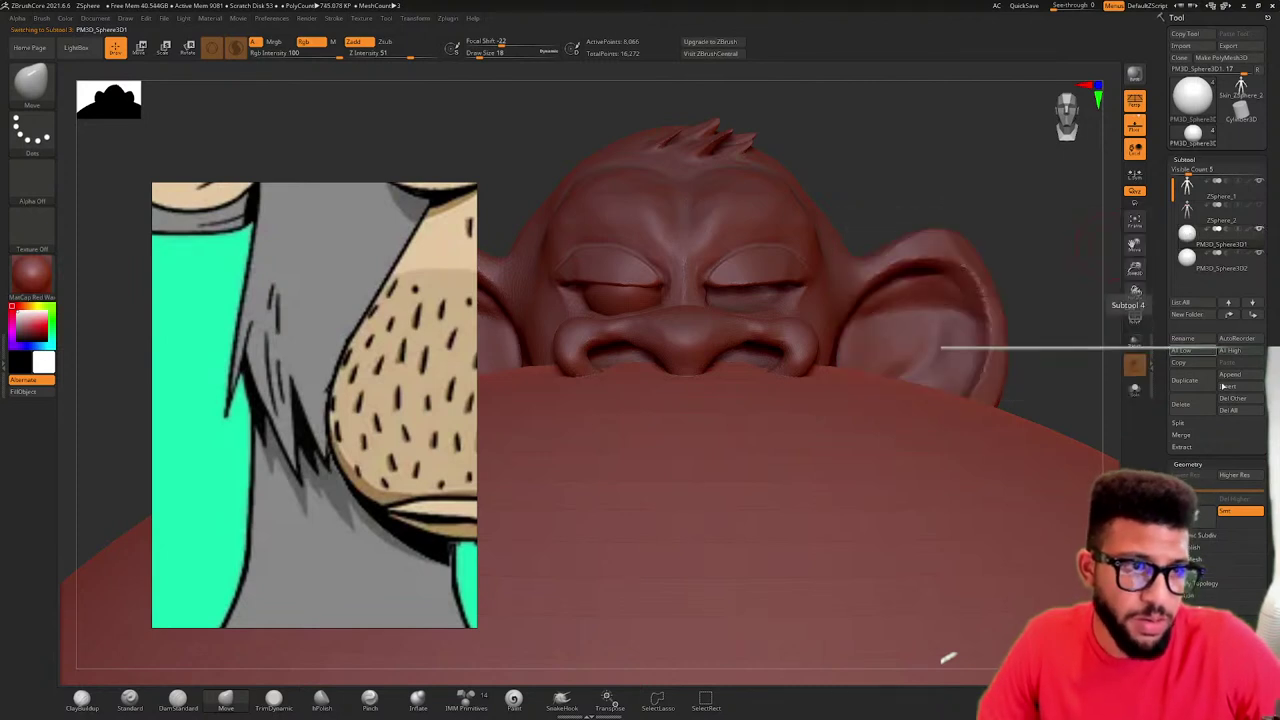
click(1134, 315)
click(1100, 421)
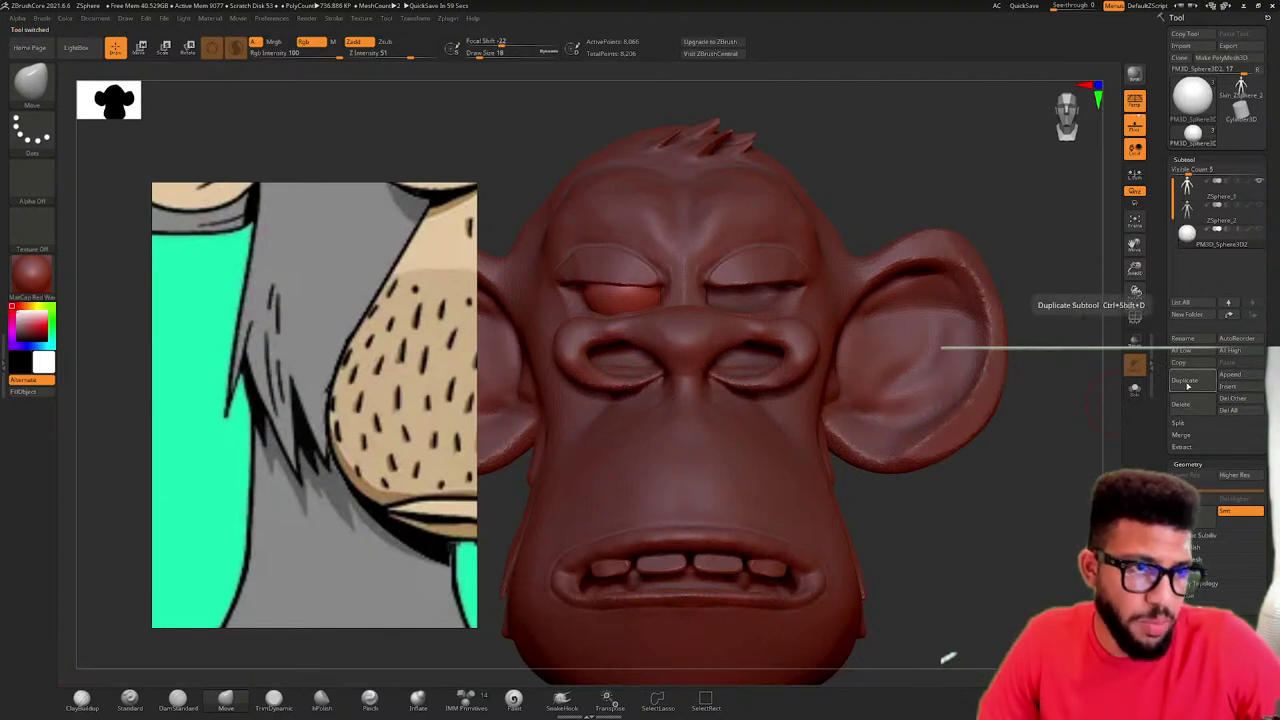
- Duplicate the remaining eyeball and move the copy sideways into the empty eye socket
click(1135, 292)
key(w)
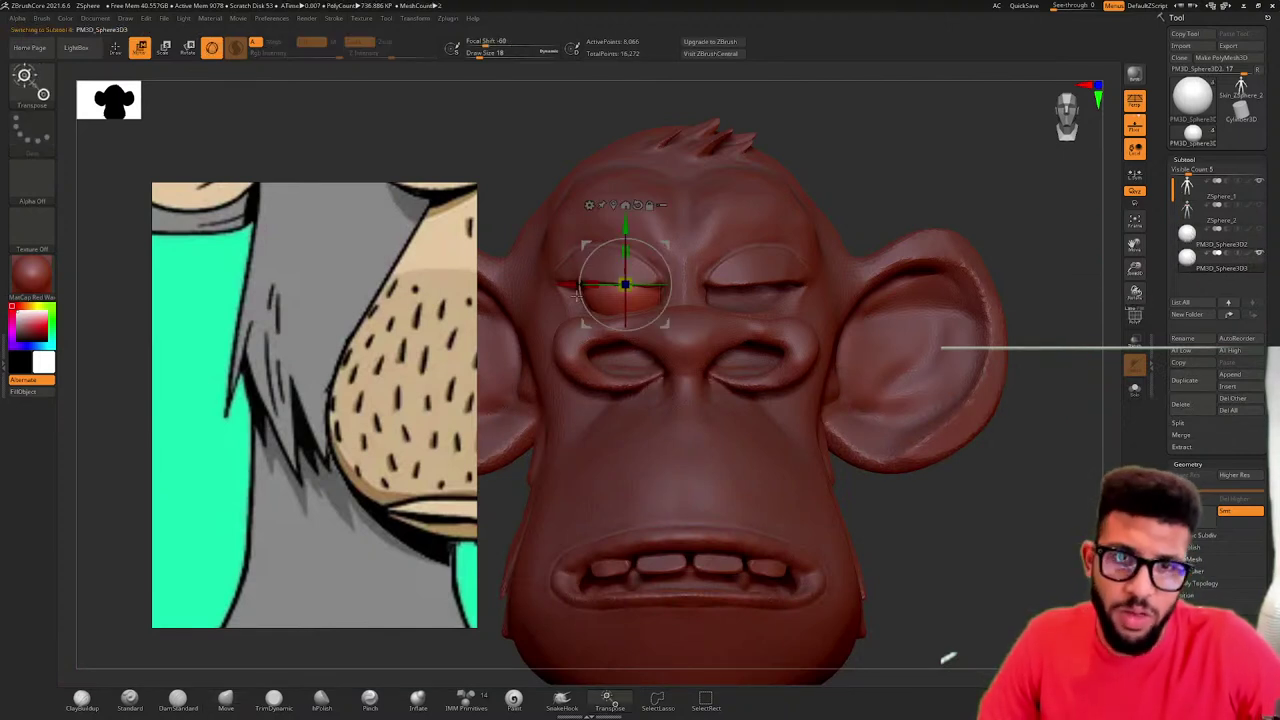
drag(567, 287, 672, 305)
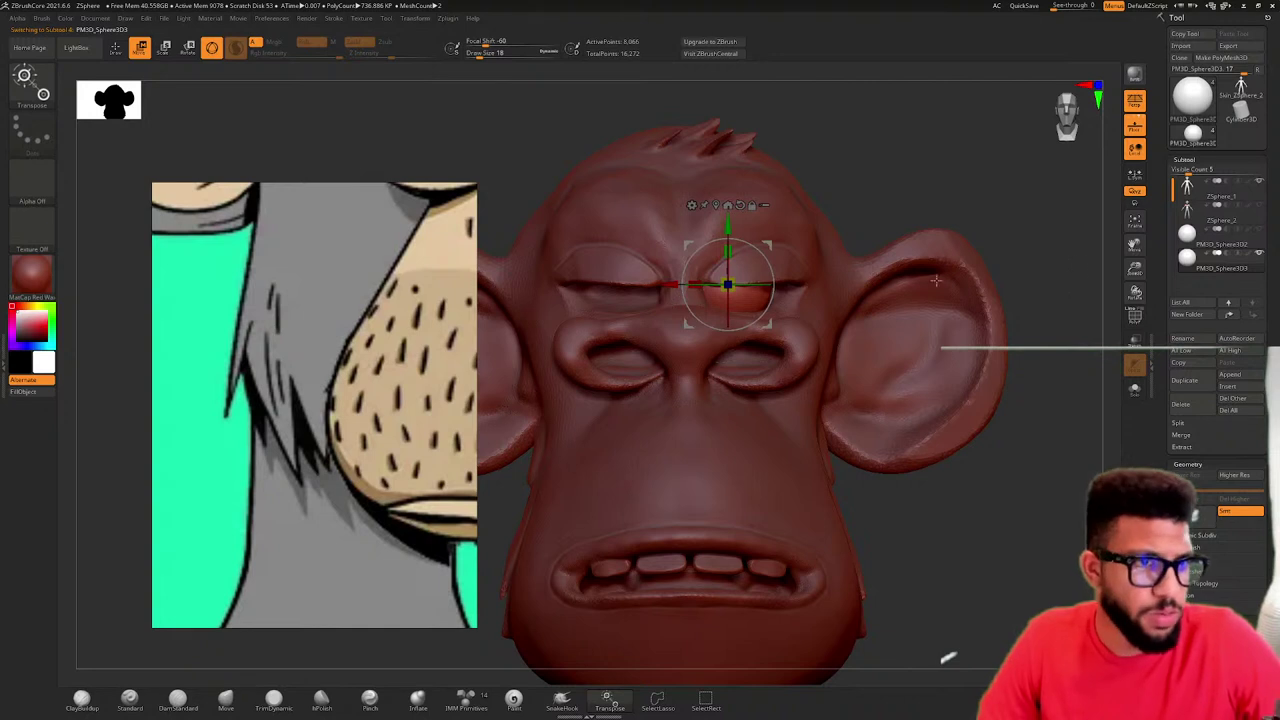
key(ctrl+z)
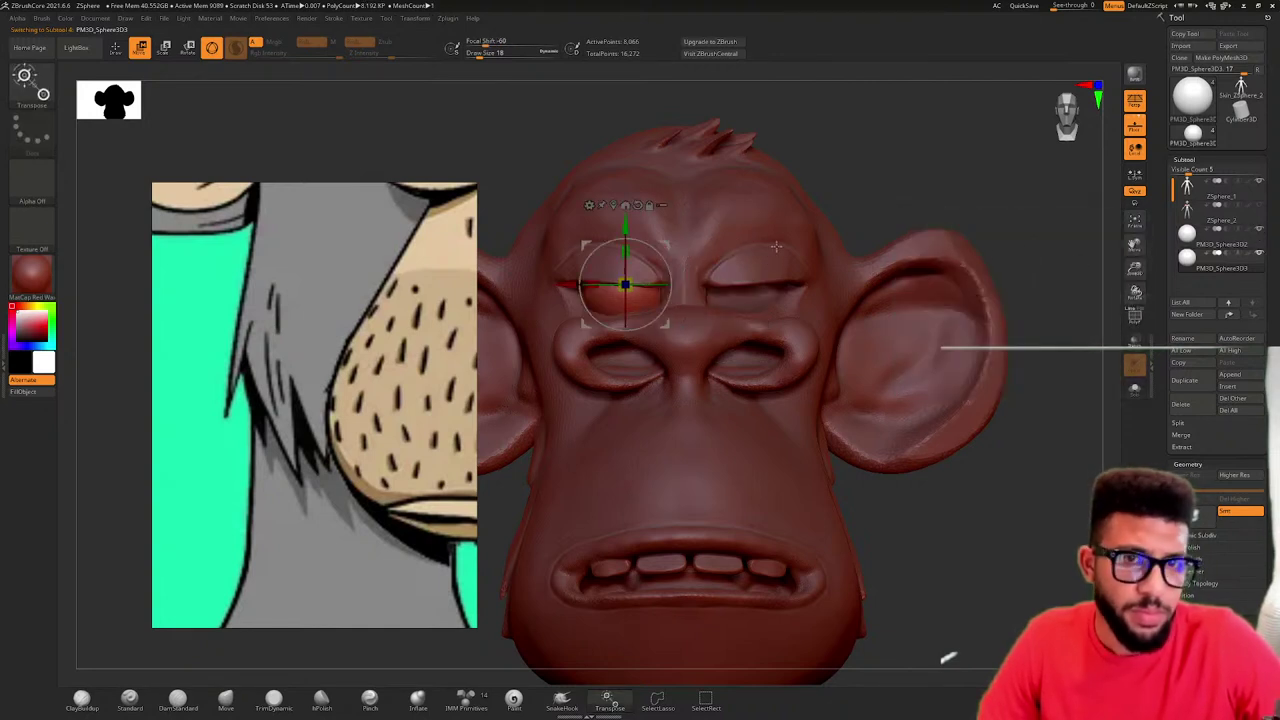
drag(563, 287, 675, 331)
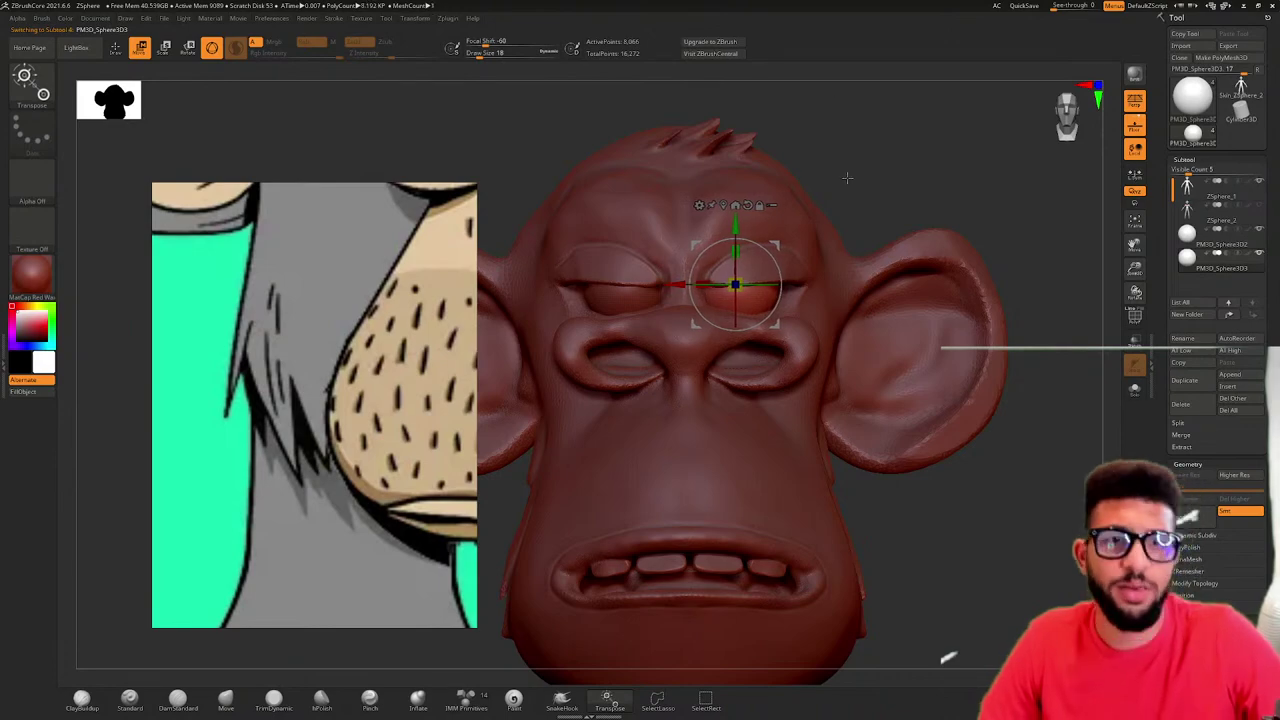
- Check the placement of the copied eyeball and make the body subtool ZSphere_1 active again
mouse_move(847, 178)
mouse_down()
mouse_move(824, 224)
mouse_move(894, 207)
mouse_move(840, 167)
mouse_move(906, 163)
mouse_move(870, 161)
mouse_move(837, 181)
mouse_up()
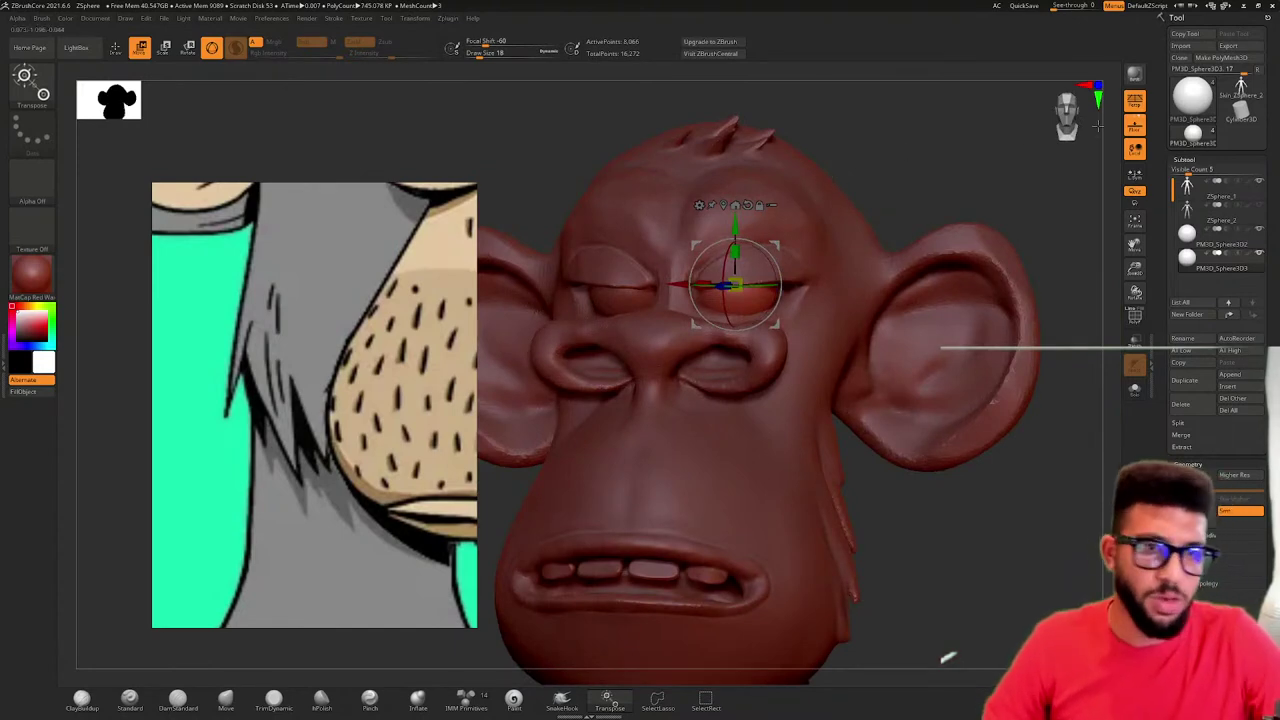
click(1187, 188)
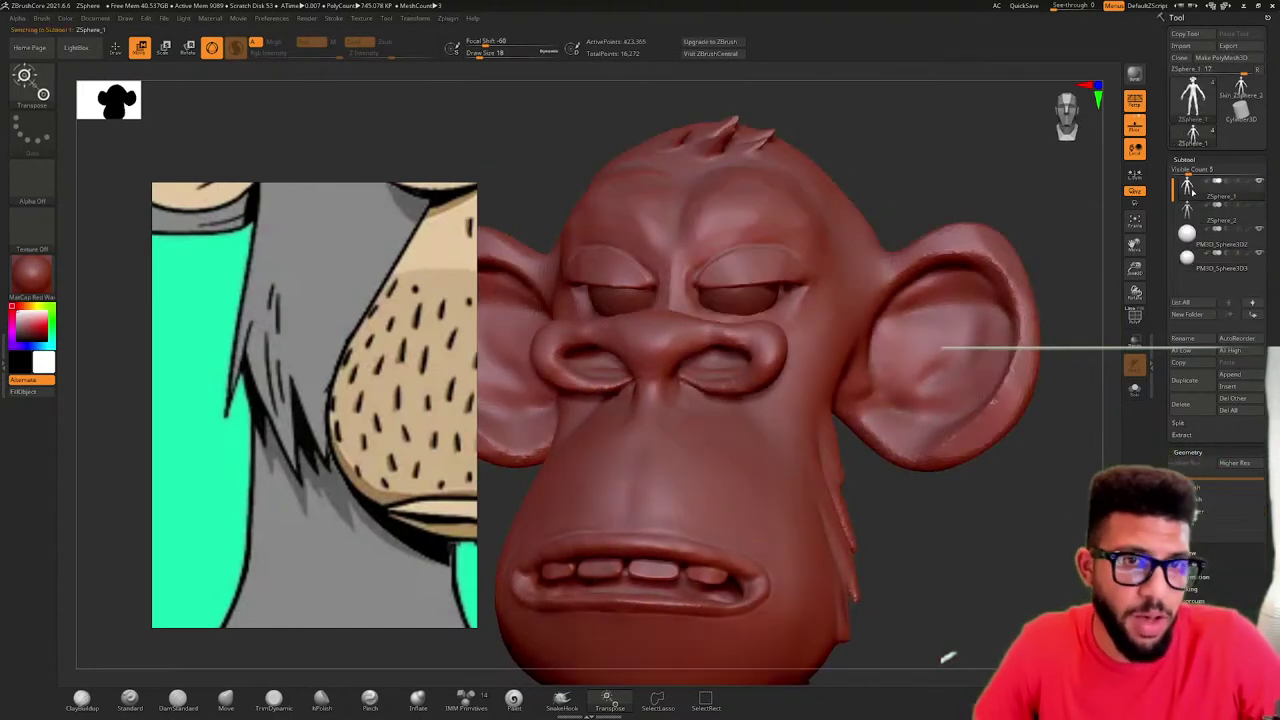
mouse_move(893, 184)
mouse_down()
mouse_move(843, 182)
mouse_move(929, 149)
mouse_move(920, 157)
mouse_move(989, 147)
mouse_up()
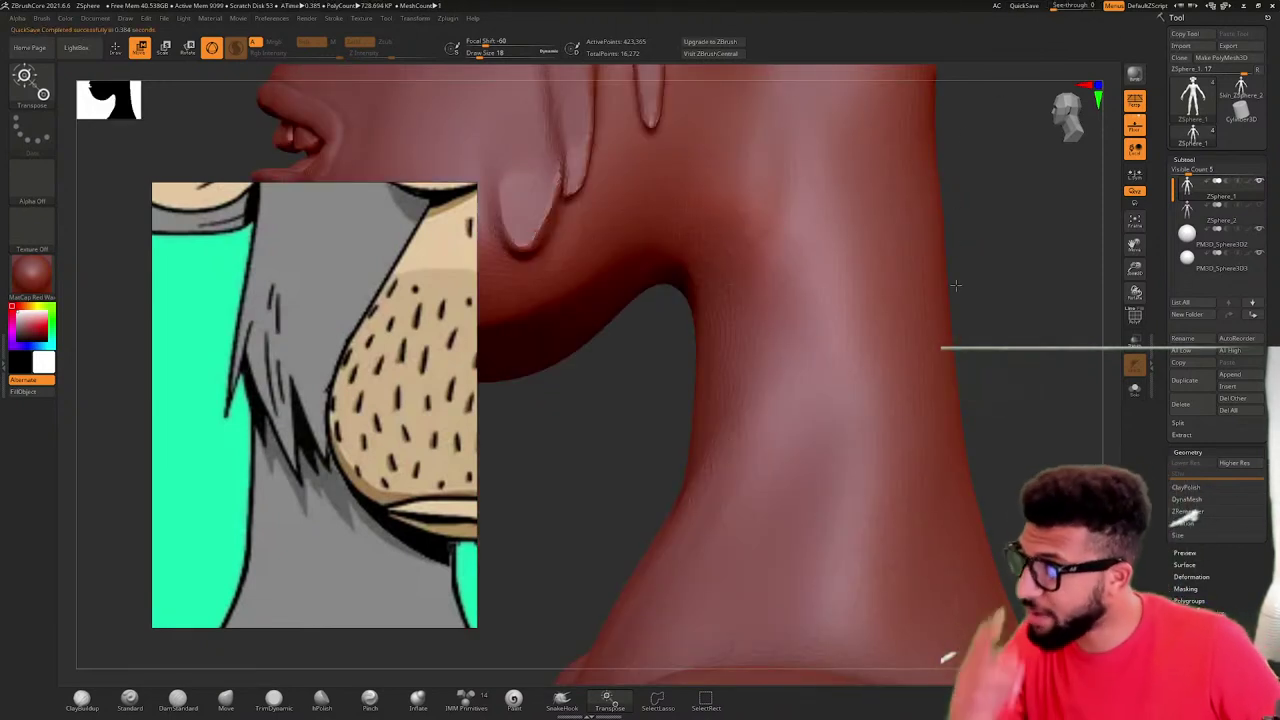
- Compare the head's side profile with the visor-wearing ape reference, examining its cheek fur, nose and muzzle
ctrl+right_drag(933, 241, 943, 116)
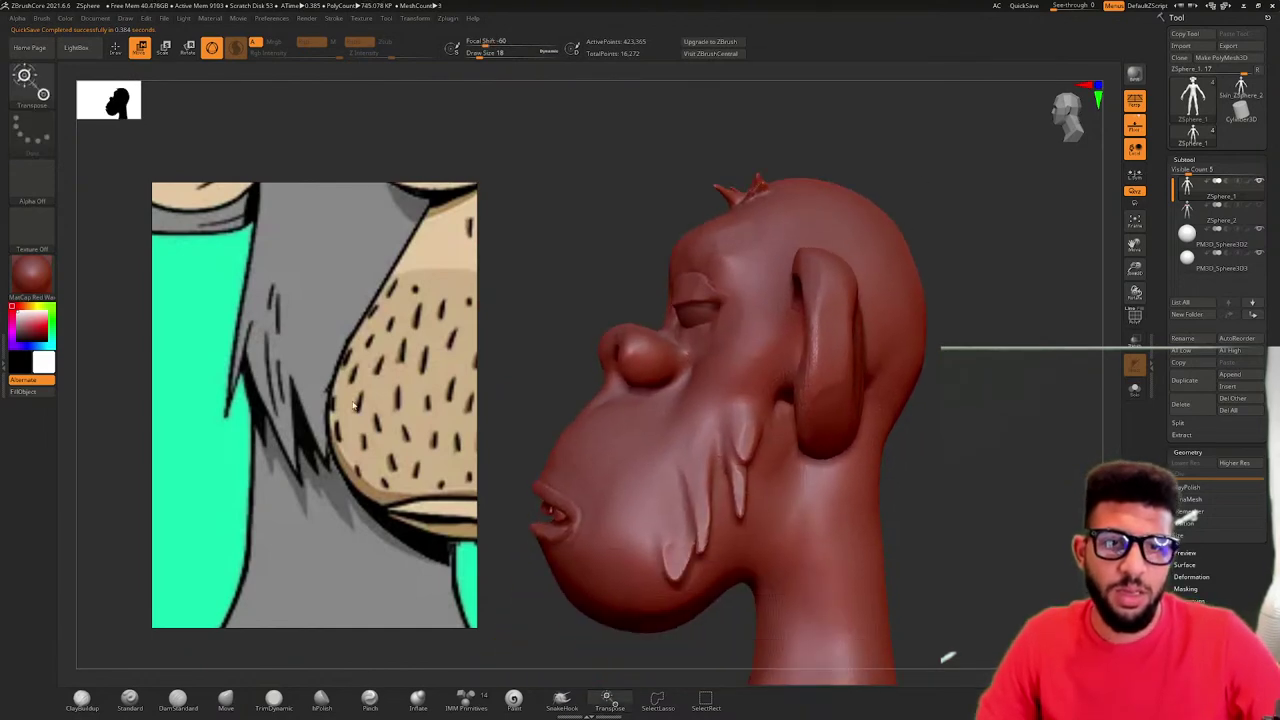
scroll(322, 378, down, 7)
middle_drag(325, 372, 204, 354)
scroll(201, 288, up, 4)
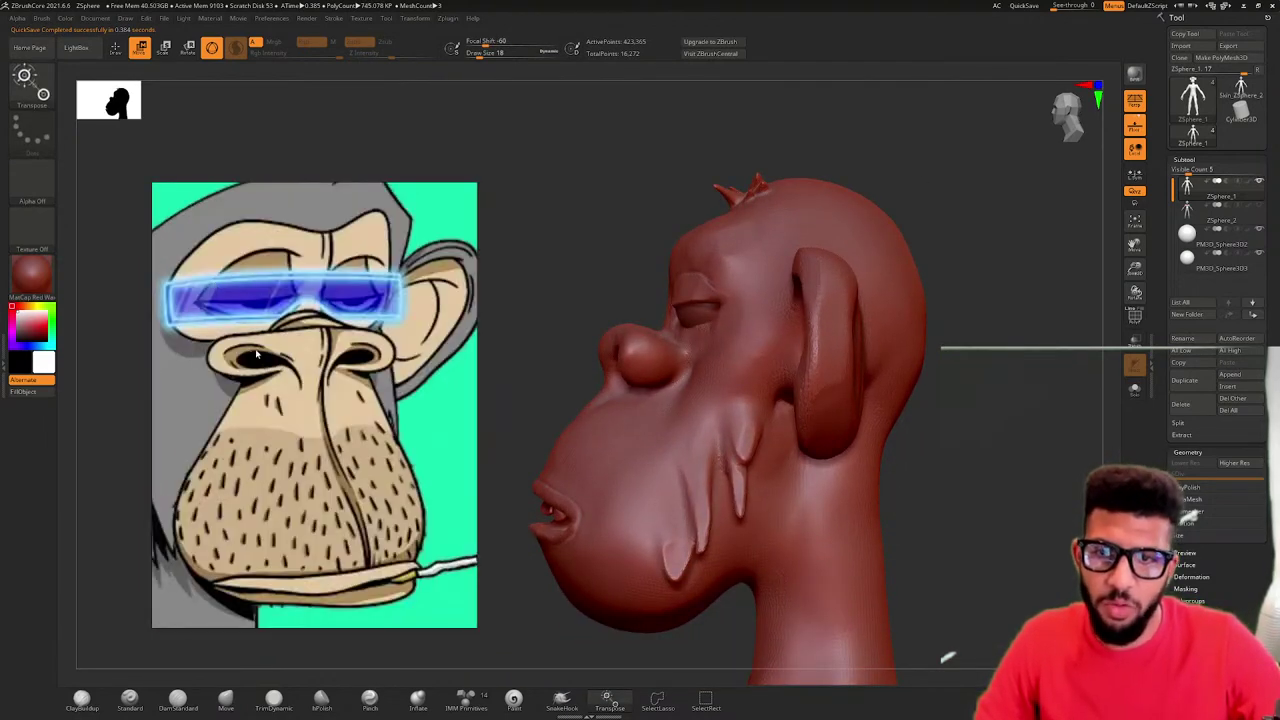
scroll(258, 318, up, 3)
scroll(260, 318, down, 3)
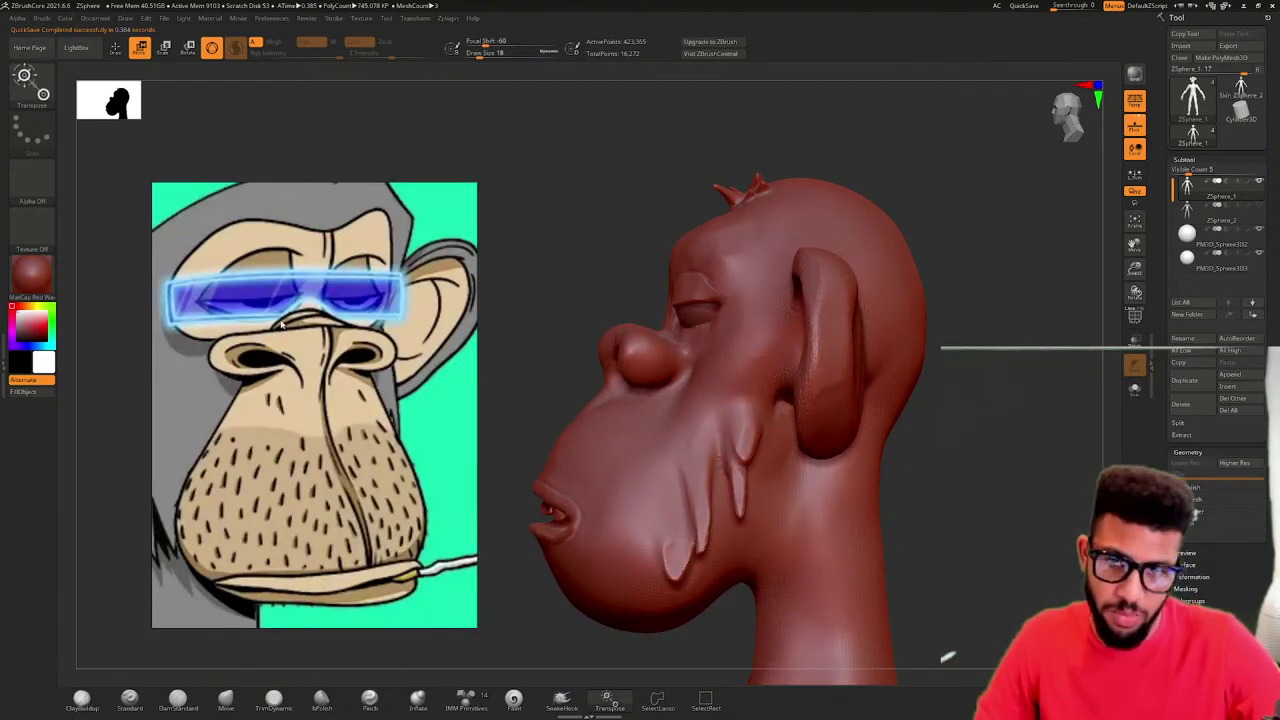
right_drag(272, 322, 337, 324)
scroll(338, 325, down, 3)
scroll(338, 325, down, 5)
middle_drag(440, 580, 317, 580)
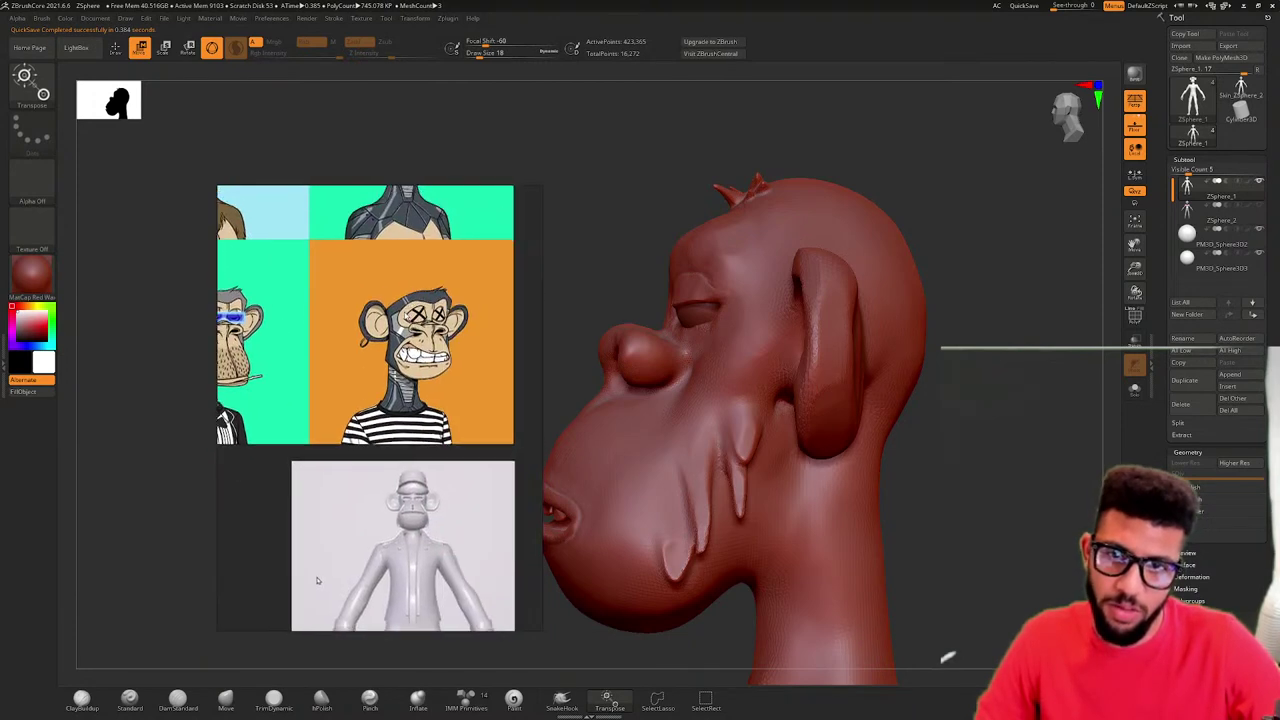
- Examine the grinning robot ape reference up close, focusing on its eyes, nose and mouth
scroll(422, 320, up, 7)
scroll(430, 362, down, 6)
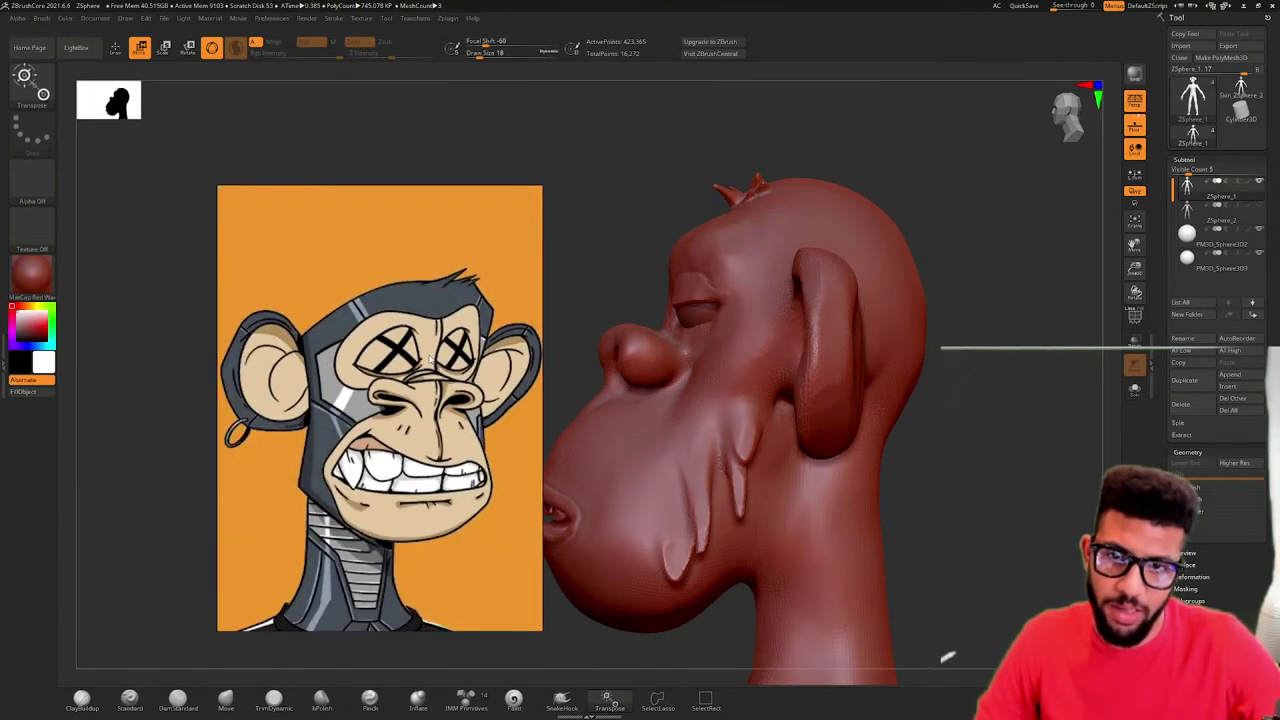
middle_drag(432, 342, 430, 460)
scroll(408, 538, up, 4)
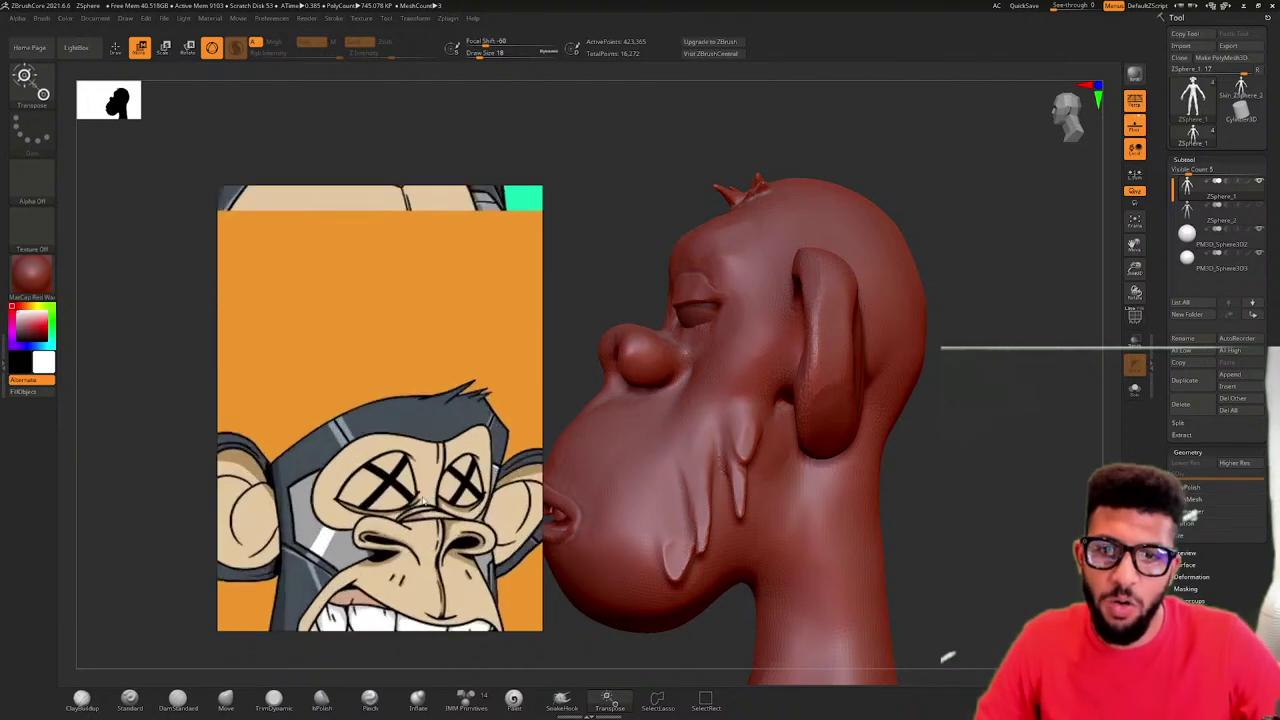
middle_drag(408, 538, 418, 440)
scroll(385, 485, up, 5)
scroll(374, 500, down, 3)
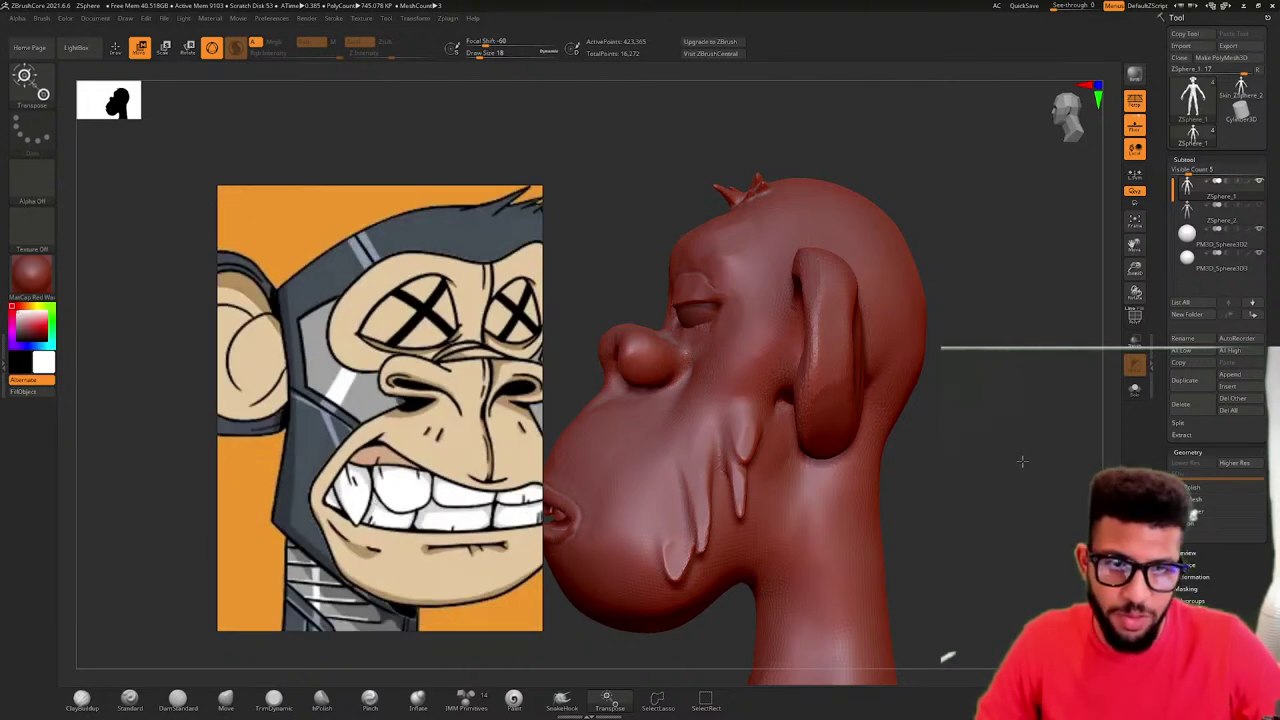
- View the sculpted head from the front and compare its face with the ape reference wearing red-and-blue glasses
drag(1021, 461, 599, 469)
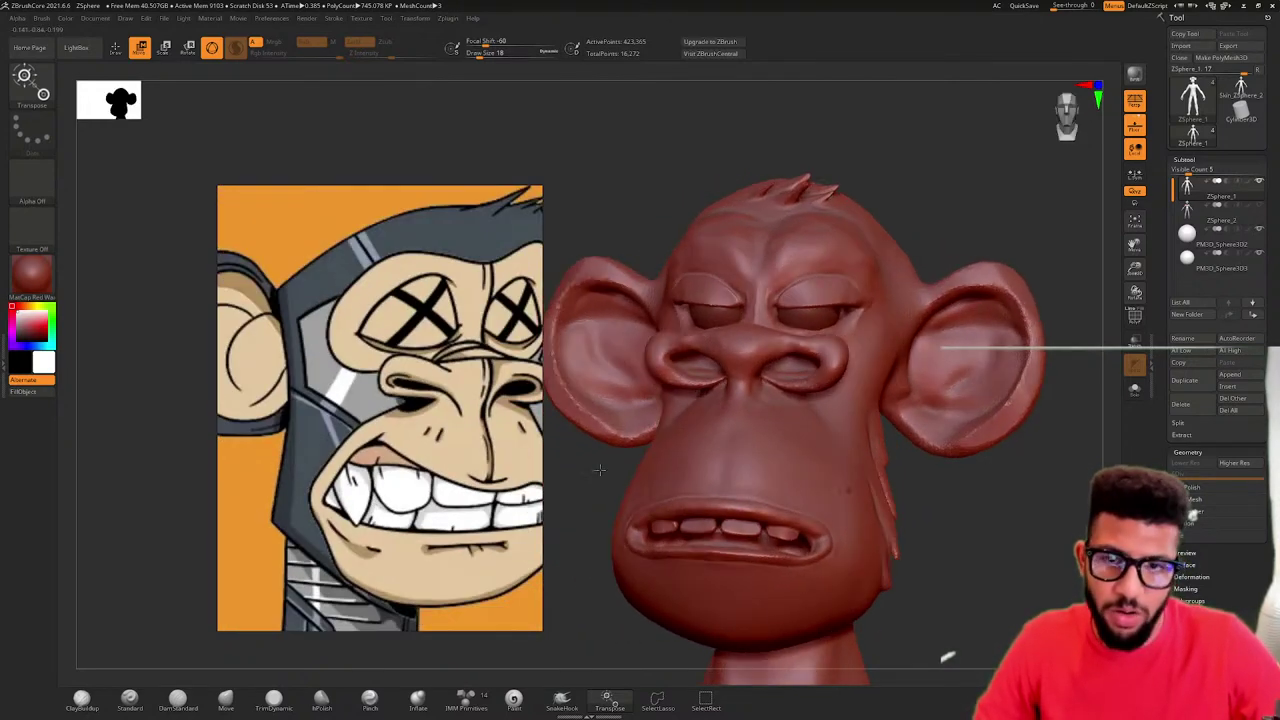
scroll(494, 438, down, 4)
middle_drag(494, 438, 372, 372)
scroll(369, 345, down, 4)
middle_drag(369, 310, 371, 378)
scroll(371, 378, down, 3)
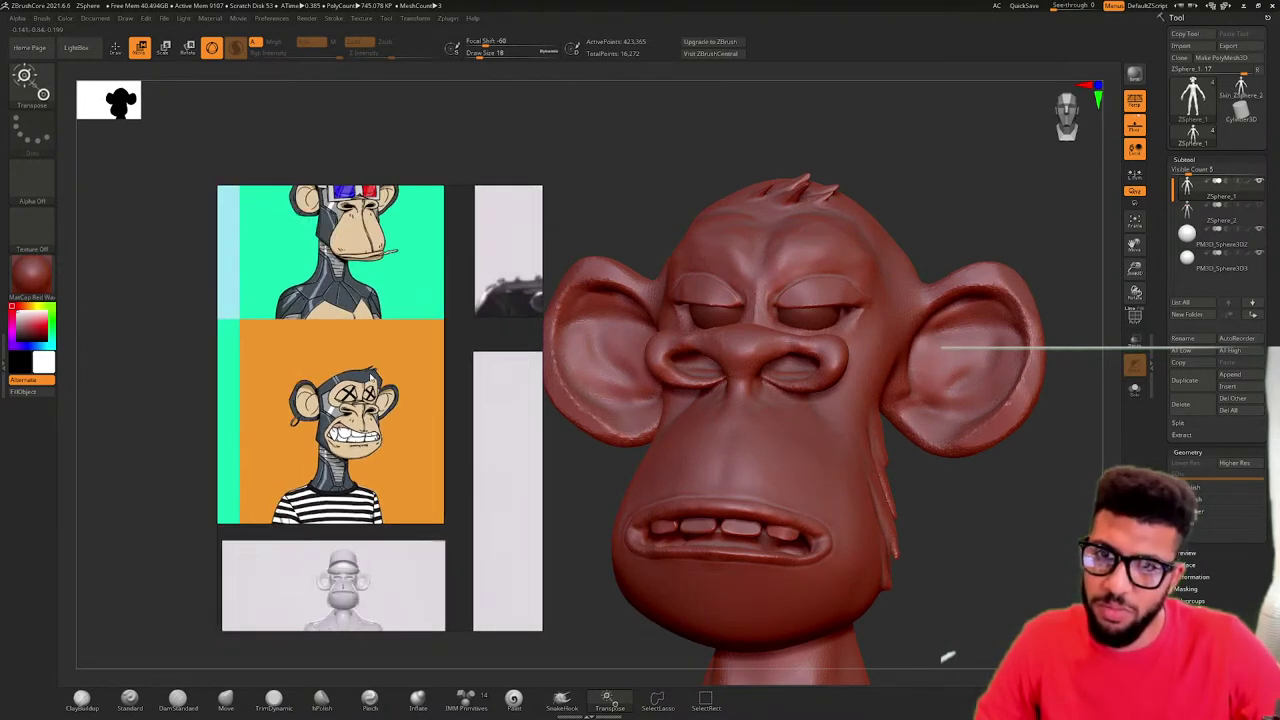
scroll(371, 376, up, 6)
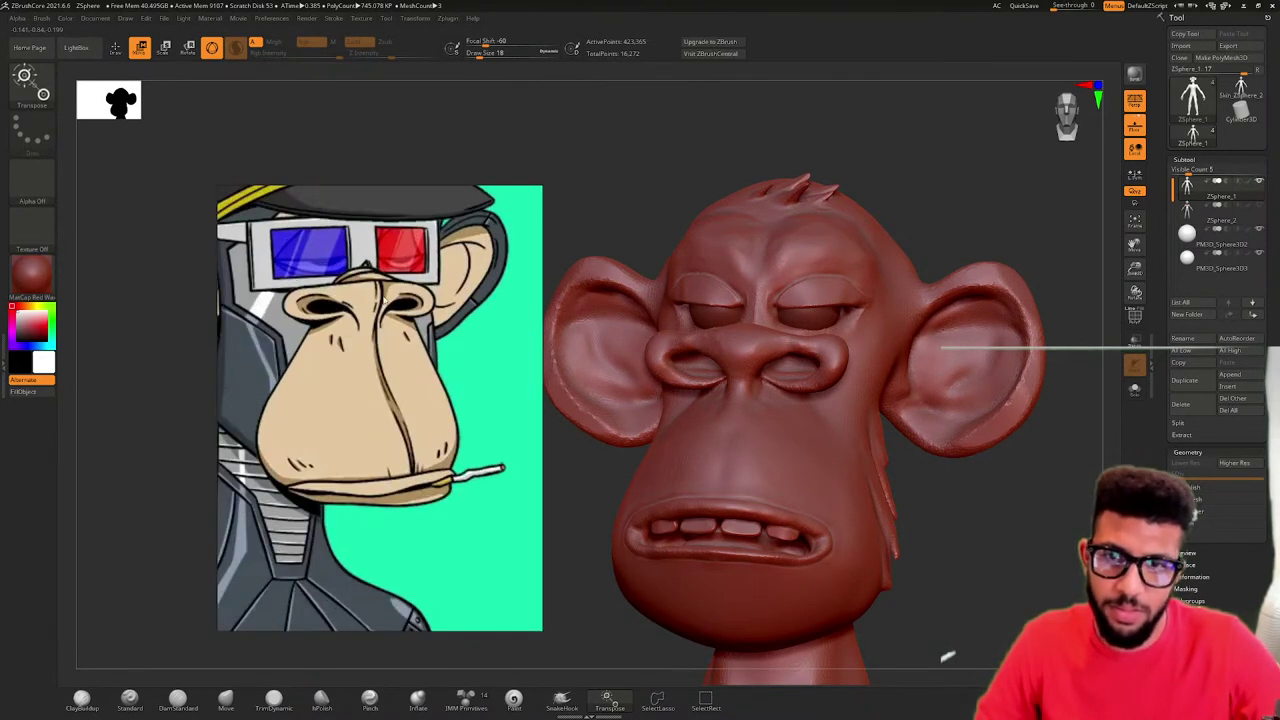
scroll(456, 328, down, 6)
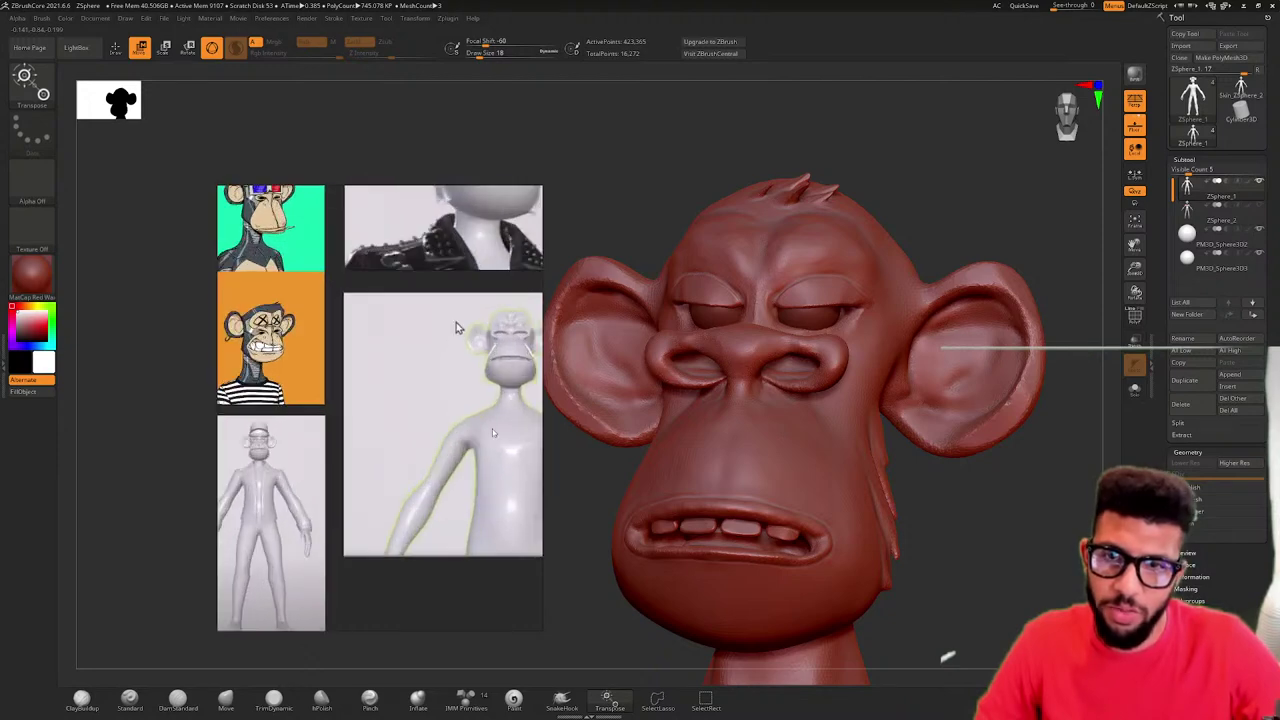
- Study the leopard-print ape reference's face and body, and survey the neighbouring ape references
middle_drag(245, 335, 540, 288)
scroll(424, 288, up, 4)
middle_drag(308, 303, 440, 283)
scroll(341, 258, up, 3)
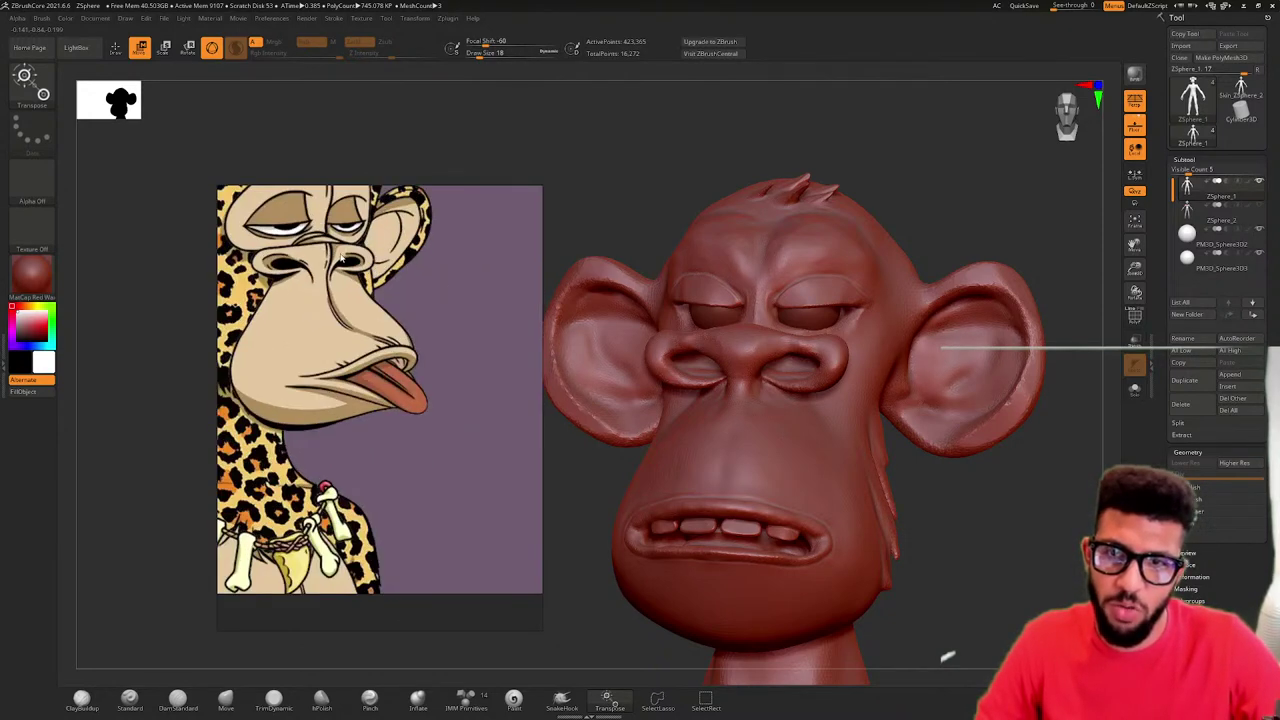
scroll(342, 256, down, 3)
scroll(447, 365, up, 2)
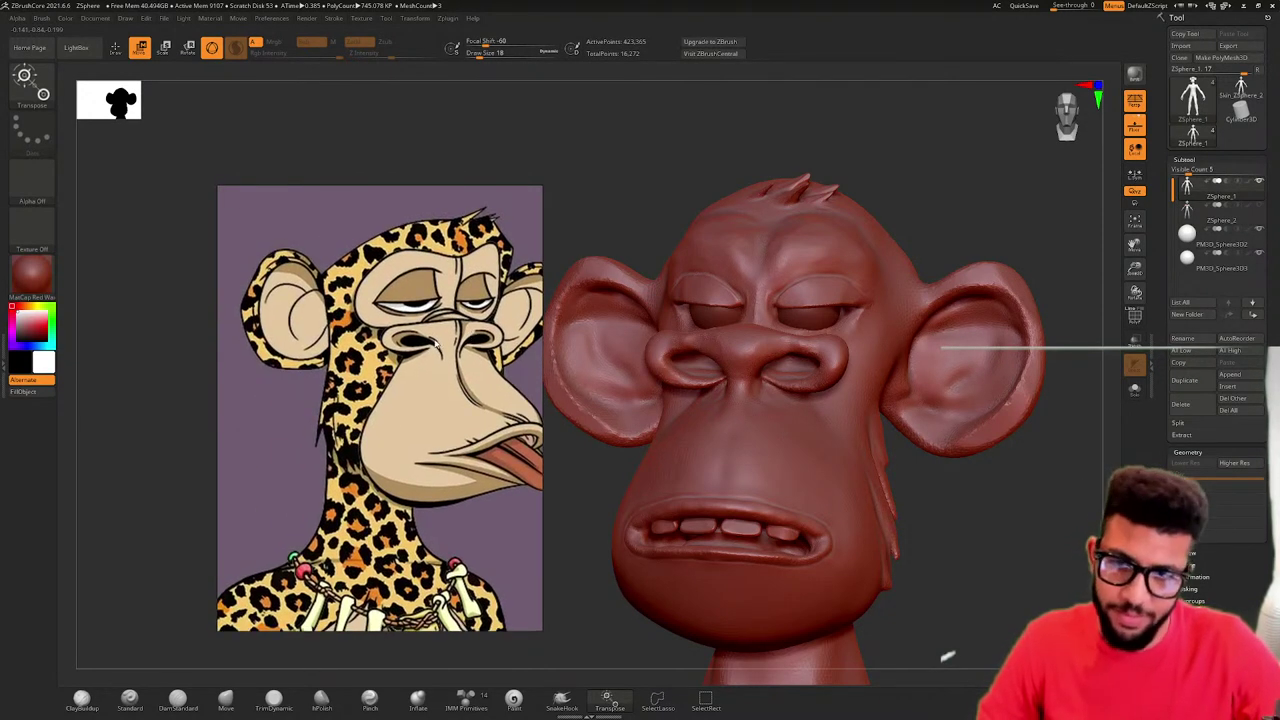
scroll(435, 343, down, 2)
middle_drag(435, 343, 370, 398)
scroll(363, 400, up, 3)
scroll(402, 395, down, 2)
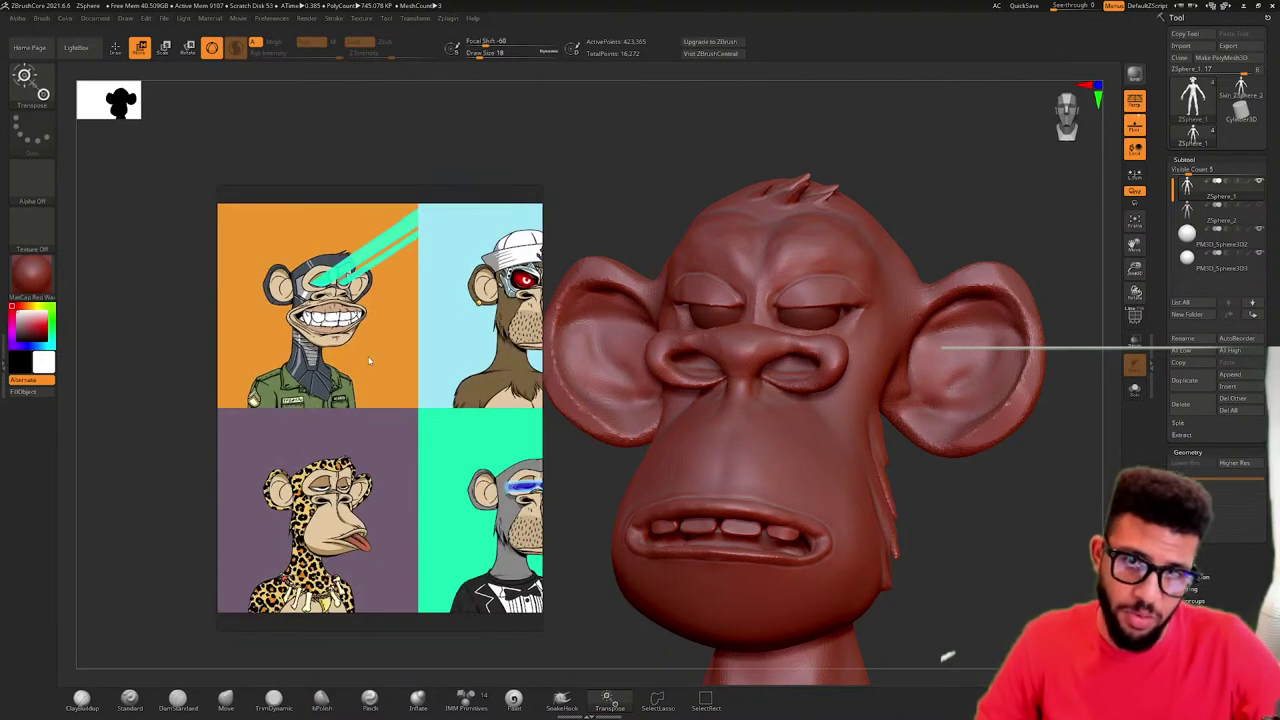
- Examine the neck, shoulder and chest fur on the brown sailor-hat ape reference
scroll(398, 258, up, 3)
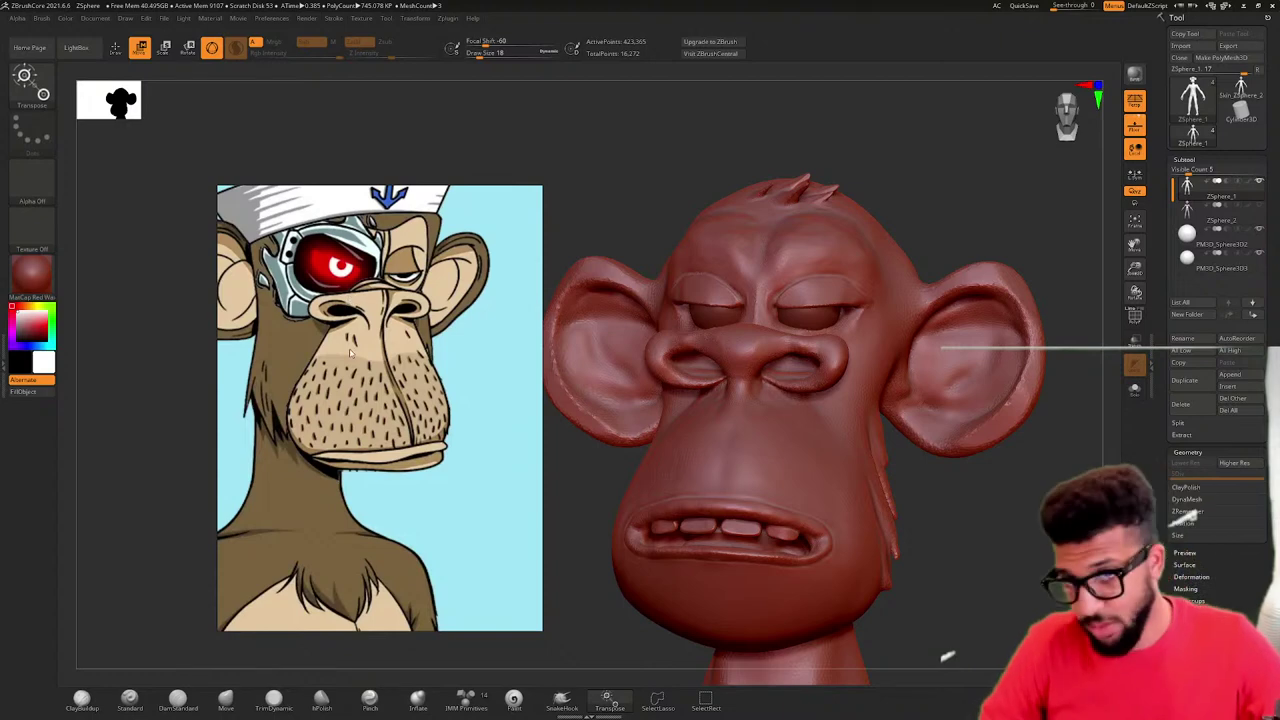
scroll(337, 404, down, 2)
middle_drag(337, 404, 402, 362)
scroll(402, 362, up, 1)
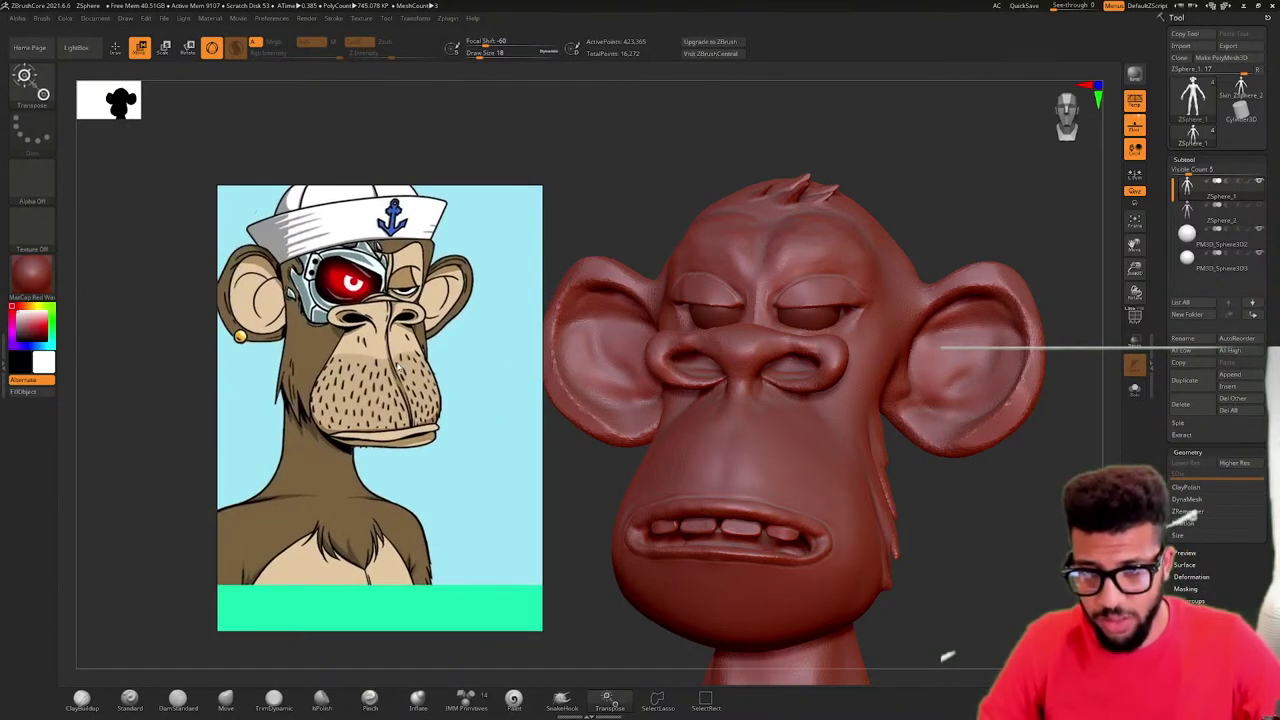
middle_drag(377, 496, 378, 365)
scroll(378, 417, up, 2)
scroll(378, 418, down, 3)
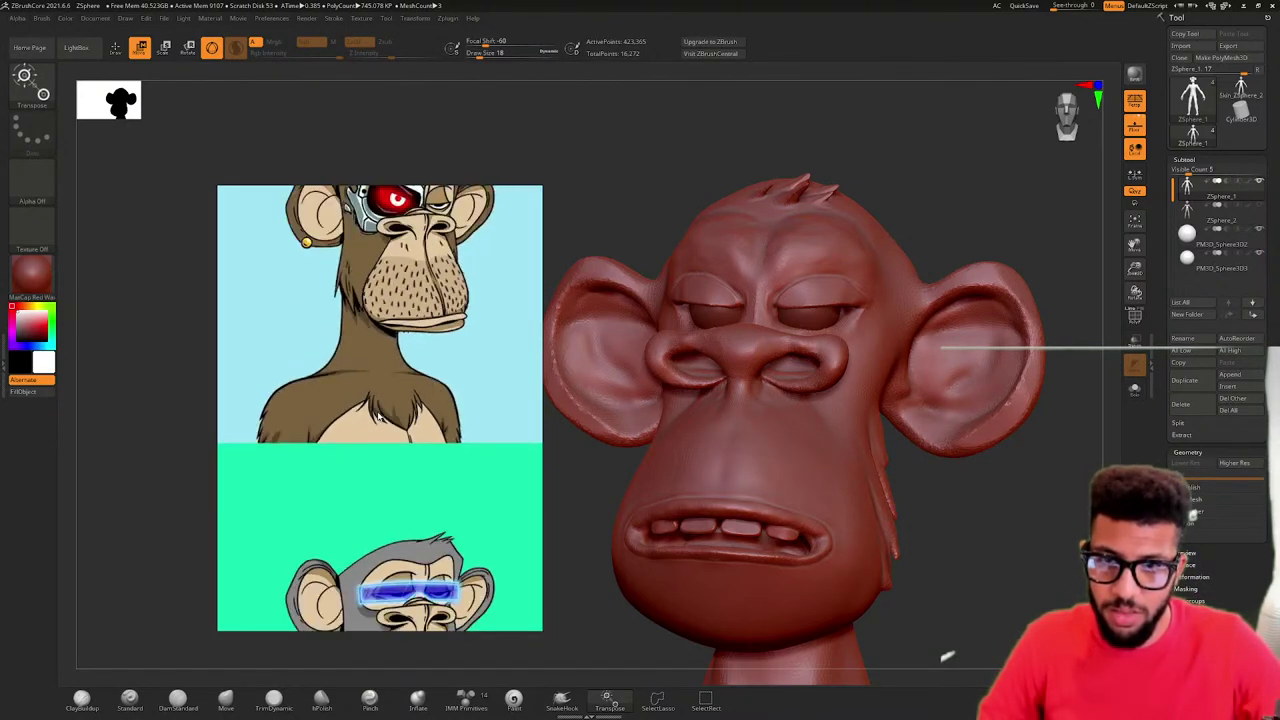
scroll(378, 418, up, 1)
scroll(378, 418, down, 4)
middle_drag(388, 389, 385, 321)
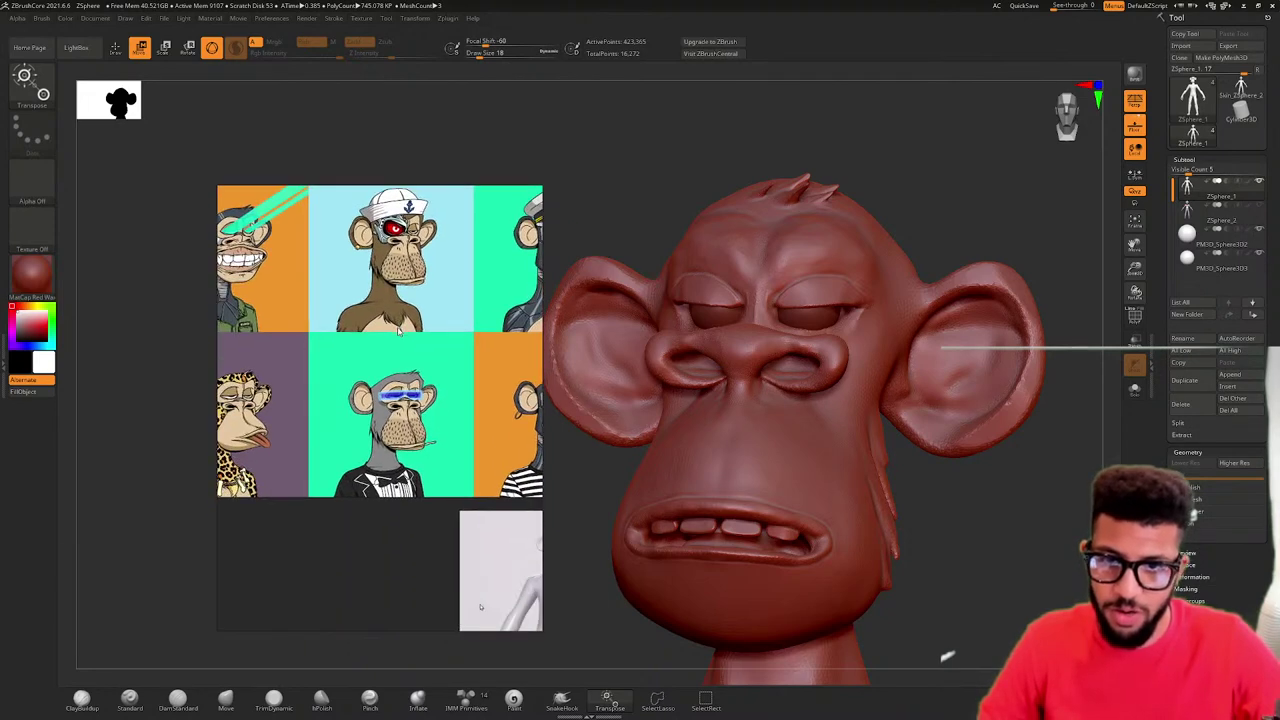
scroll(384, 320, up, 1)
scroll(384, 316, down, 3)
scroll(382, 308, up, 5)
scroll(382, 308, up, 1)
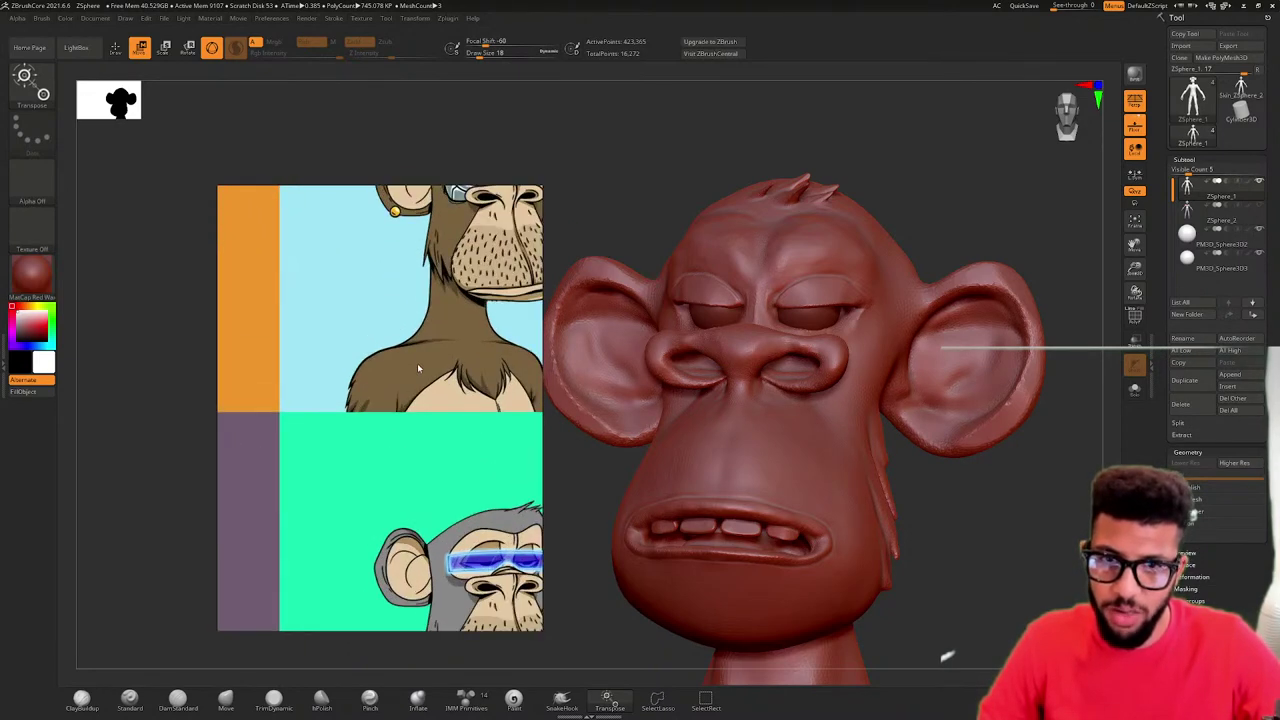
middle_drag(417, 363, 357, 327)
- Pull a first pointed fur tuft out of each shoulder symmetrically with the SnakeHook brush
mouse_move(957, 580)
mouse_down()
mouse_move(1030, 598)
mouse_move(976, 590)
mouse_move(977, 303)
mouse_move(908, 446)
mouse_move(925, 322)
mouse_move(858, 426)
mouse_up()
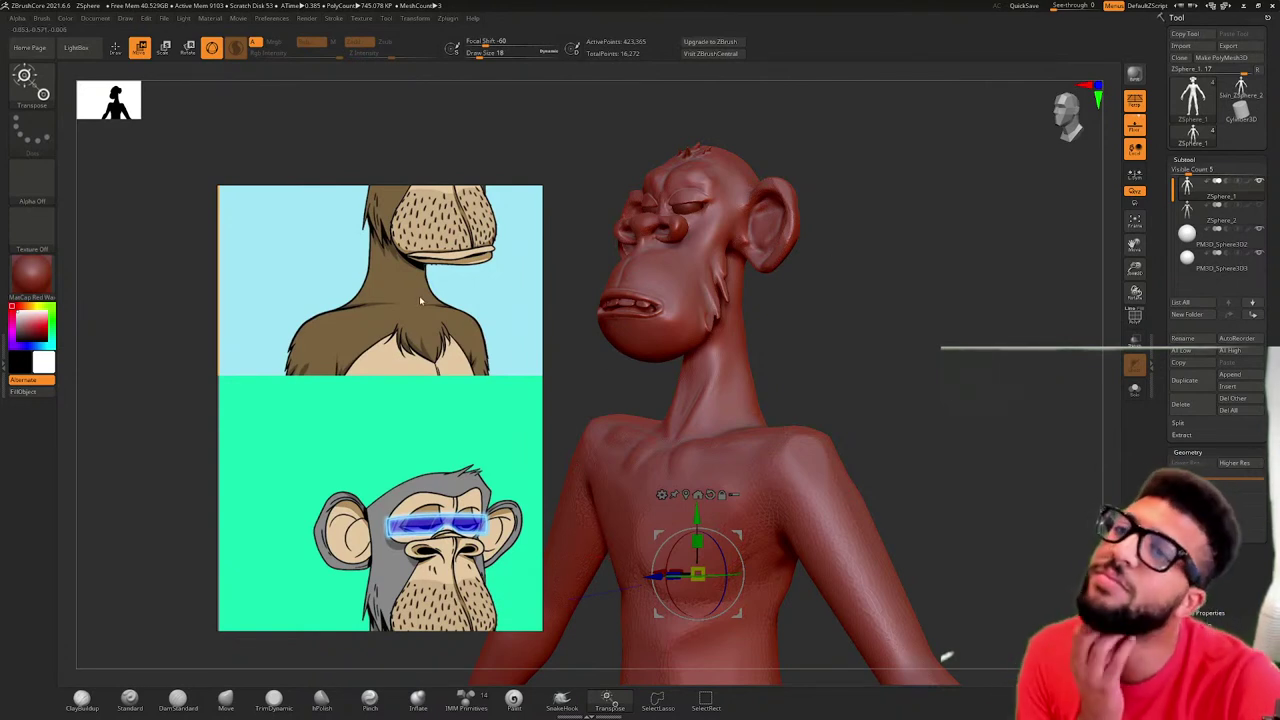
mouse_move(920, 383)
mouse_down()
mouse_move(899, 392)
mouse_move(853, 513)
mouse_up()
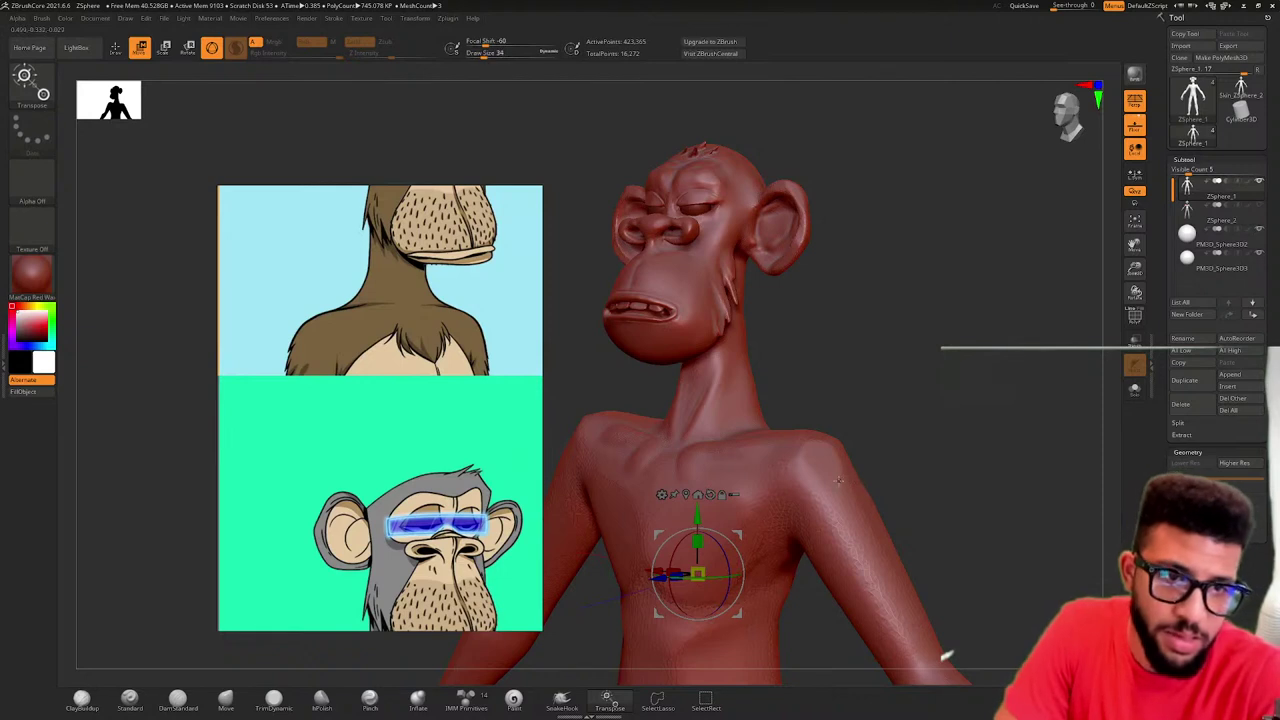
drag(809, 420, 832, 404)
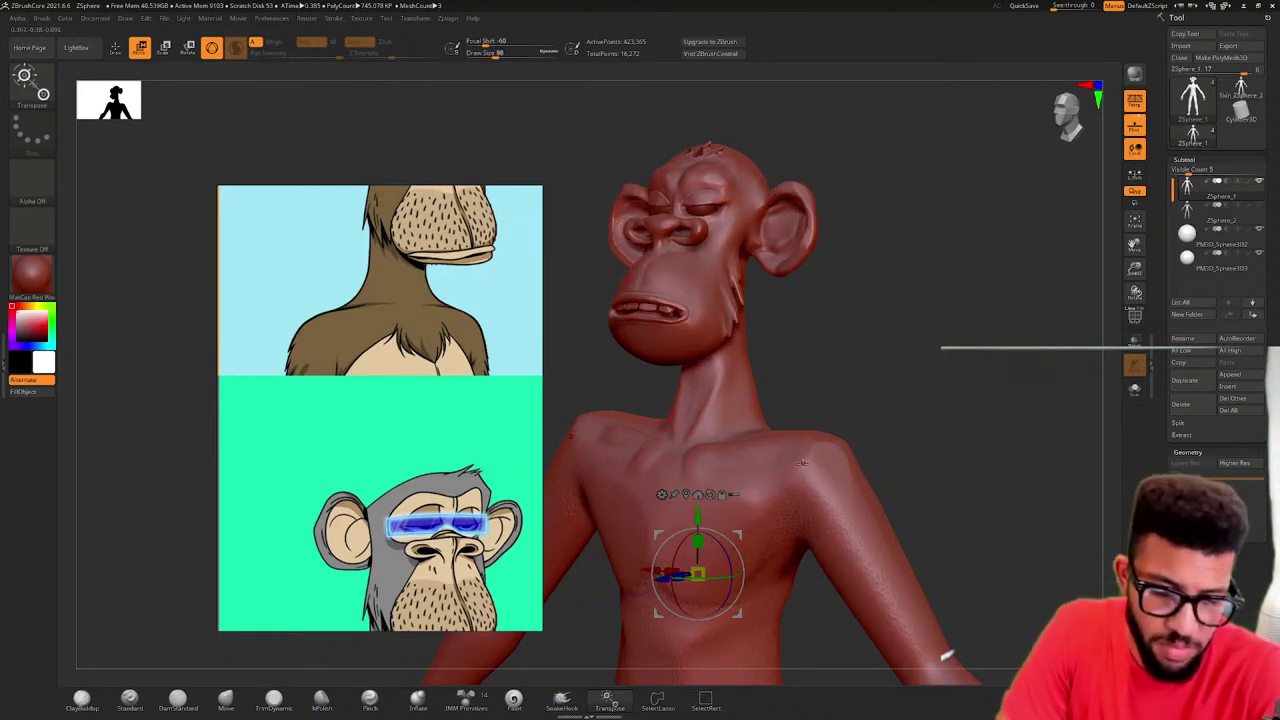
click(115, 47)
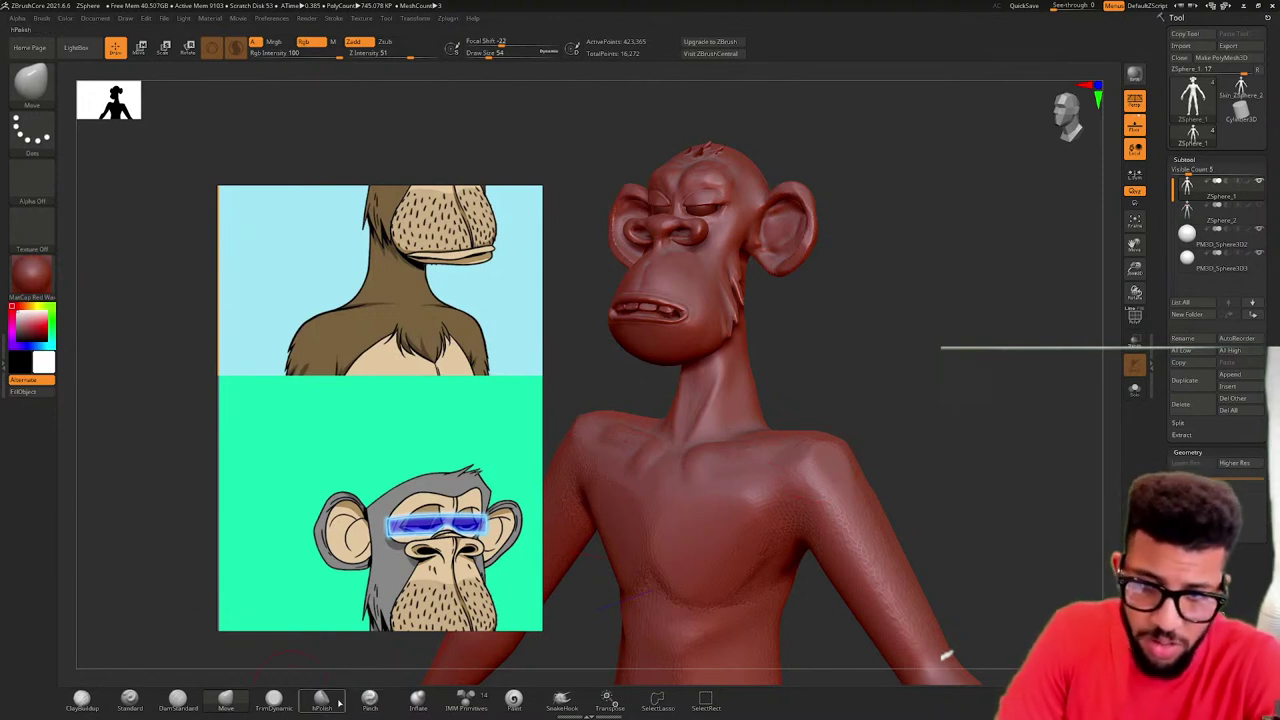
click(562, 698)
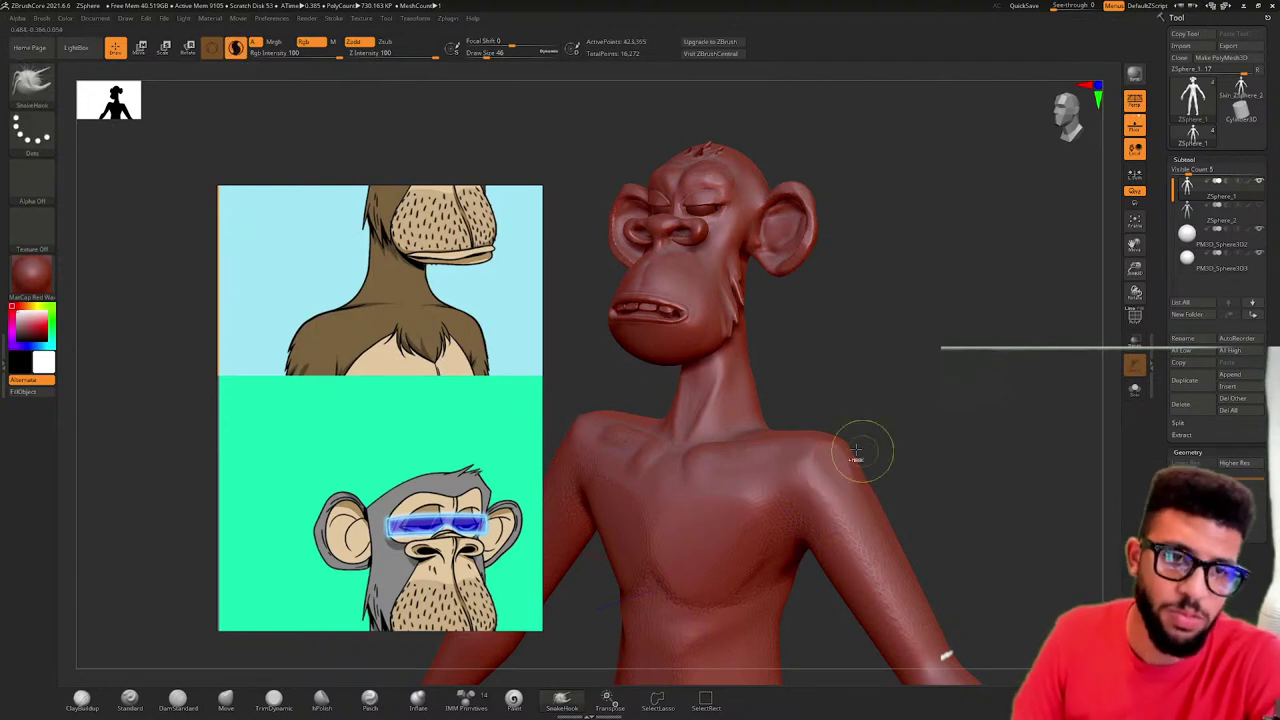
mouse_move(863, 449)
mouse_down()
mouse_move(900, 423)
mouse_move(783, 346)
mouse_up()
ctrl+right_drag(783, 346, 874, 377)
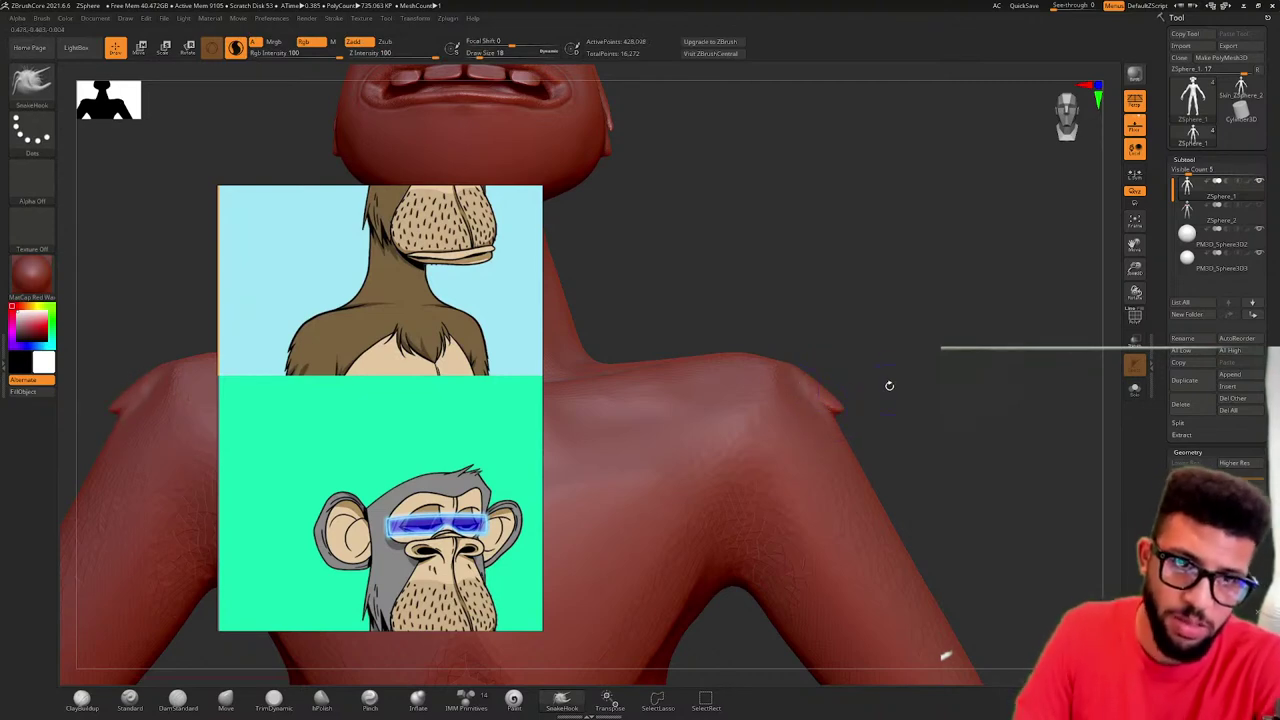
- Pull more fur tufts from the outer and back sides of the shoulders, and undo the last stroke
mouse_move(889, 383)
mouse_down()
mouse_move(923, 354)
mouse_move(836, 376)
mouse_move(903, 386)
mouse_move(840, 393)
mouse_up()
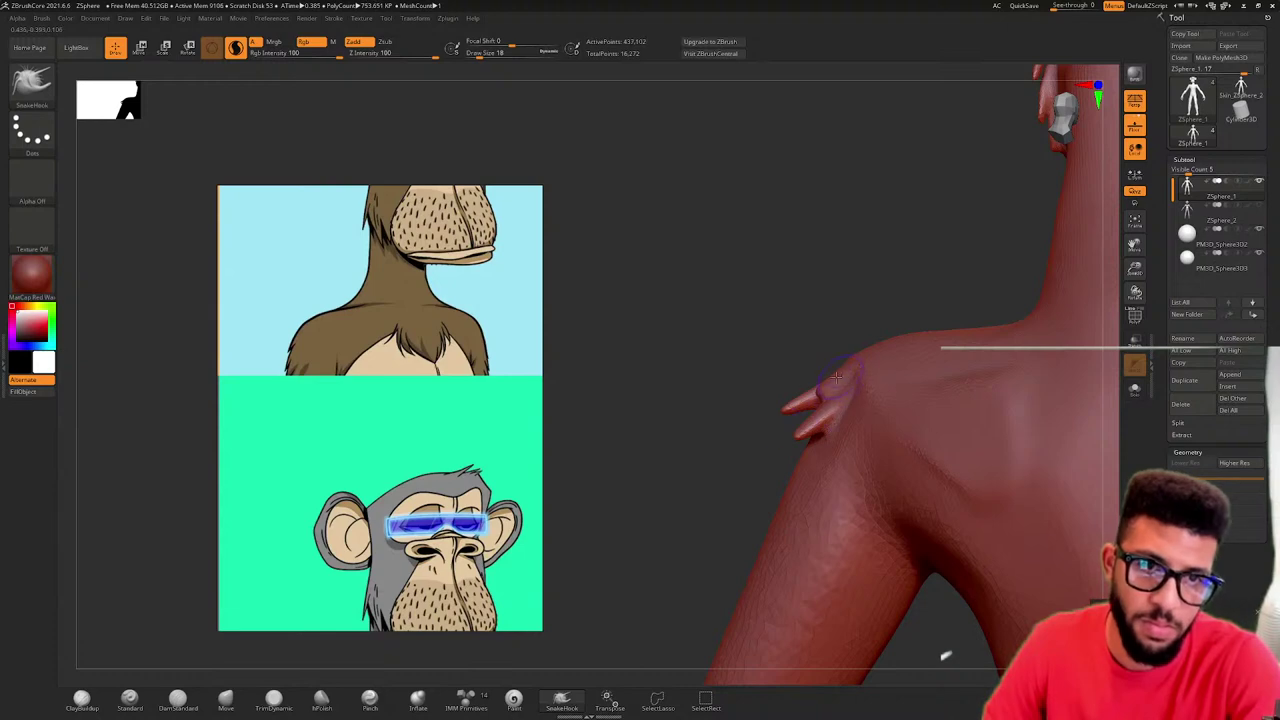
drag(766, 396, 957, 337)
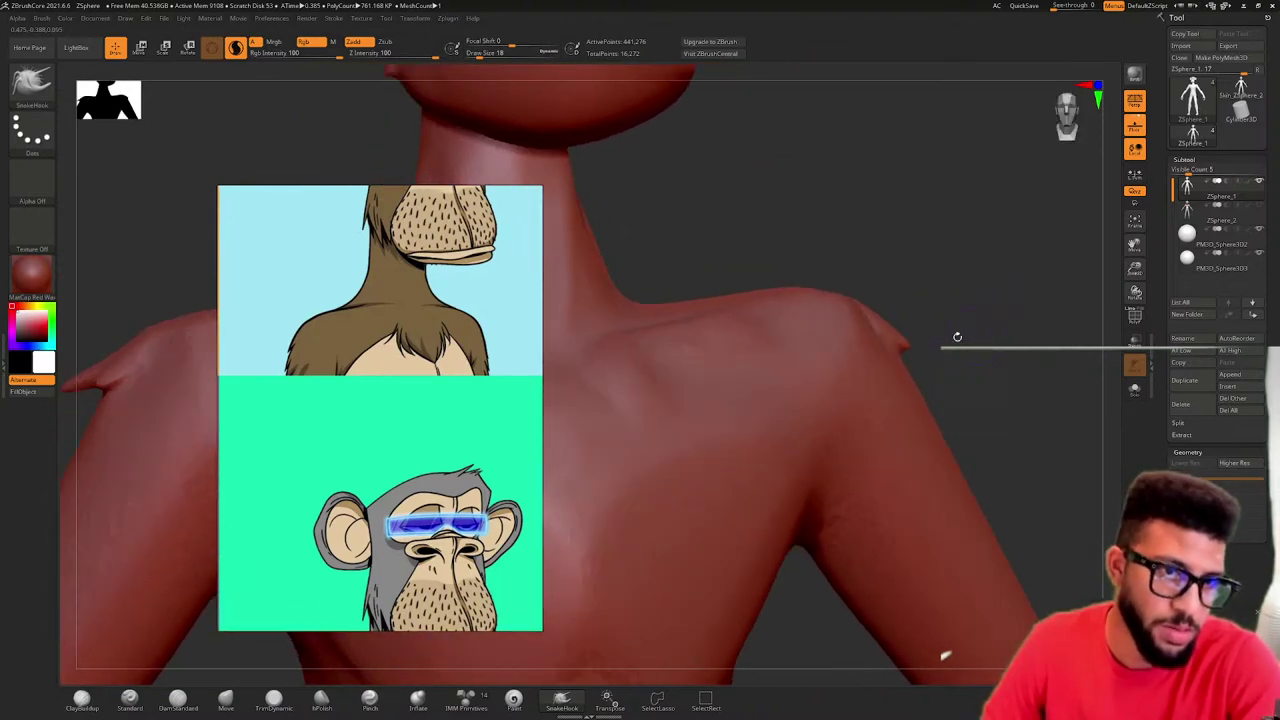
mouse_move(866, 334)
mouse_down()
mouse_move(896, 371)
mouse_move(949, 356)
mouse_up()
key(ctrl+z)
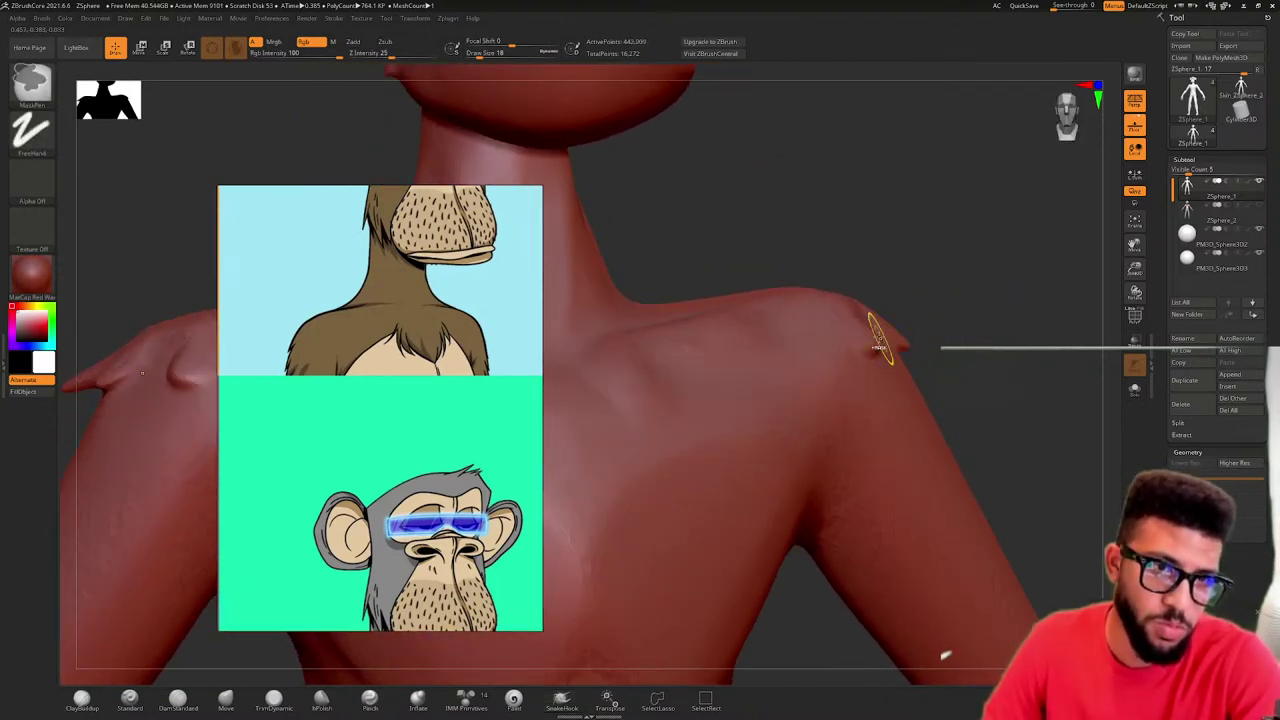
- Add smaller fur tufts along the front of both shoulders with a reduced SnakeHook brush size
mouse_move(868, 344)
mouse_down()
mouse_move(916, 369)
mouse_move(888, 358)
mouse_move(907, 360)
mouse_move(858, 380)
mouse_move(883, 386)
mouse_up()
key([)
mouse_move(985, 354)
mouse_down()
mouse_move(920, 342)
mouse_move(930, 337)
mouse_up()
drag(976, 297, 1042, 318)
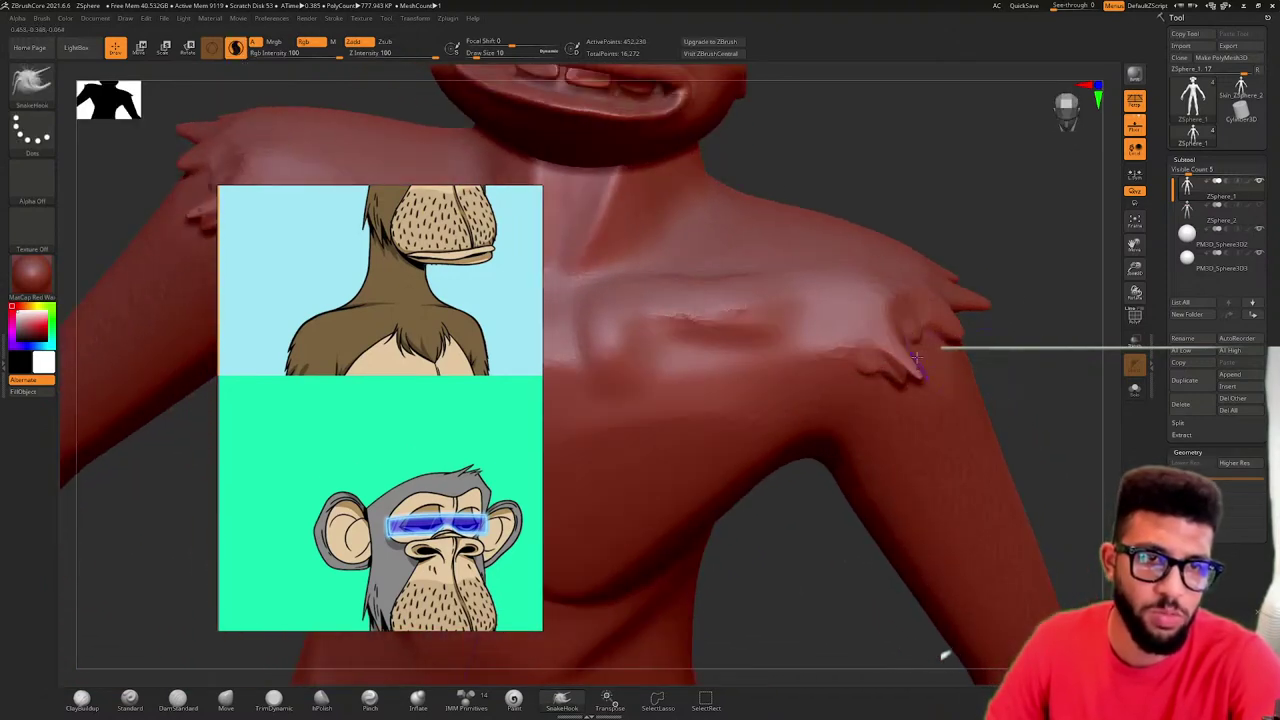
drag(917, 347, 933, 366)
mouse_move(1034, 290)
mouse_down()
mouse_move(960, 225)
mouse_move(949, 242)
mouse_up()
- Pull a mirrored pair of small fur tufts from the upper chest, switching to the Move brush and back to SnakeHook
right_drag(948, 241, 865, 293)
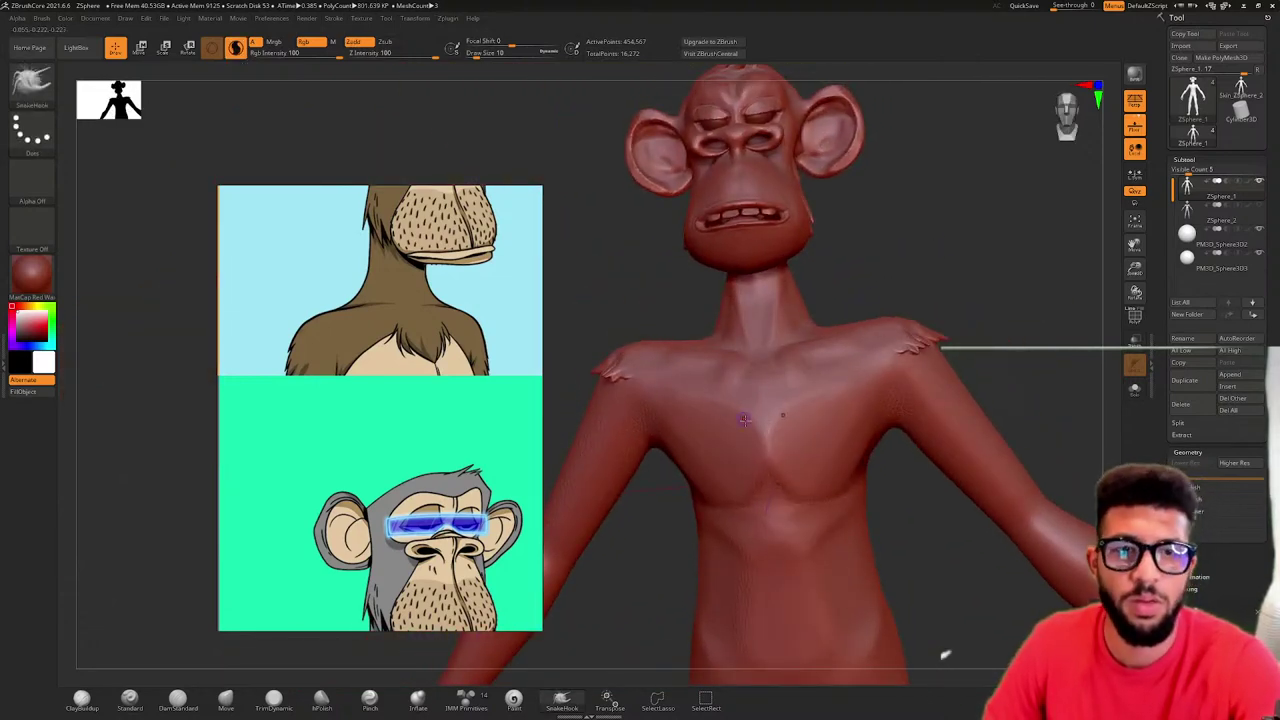
ctrl+right_drag(728, 398, 722, 398)
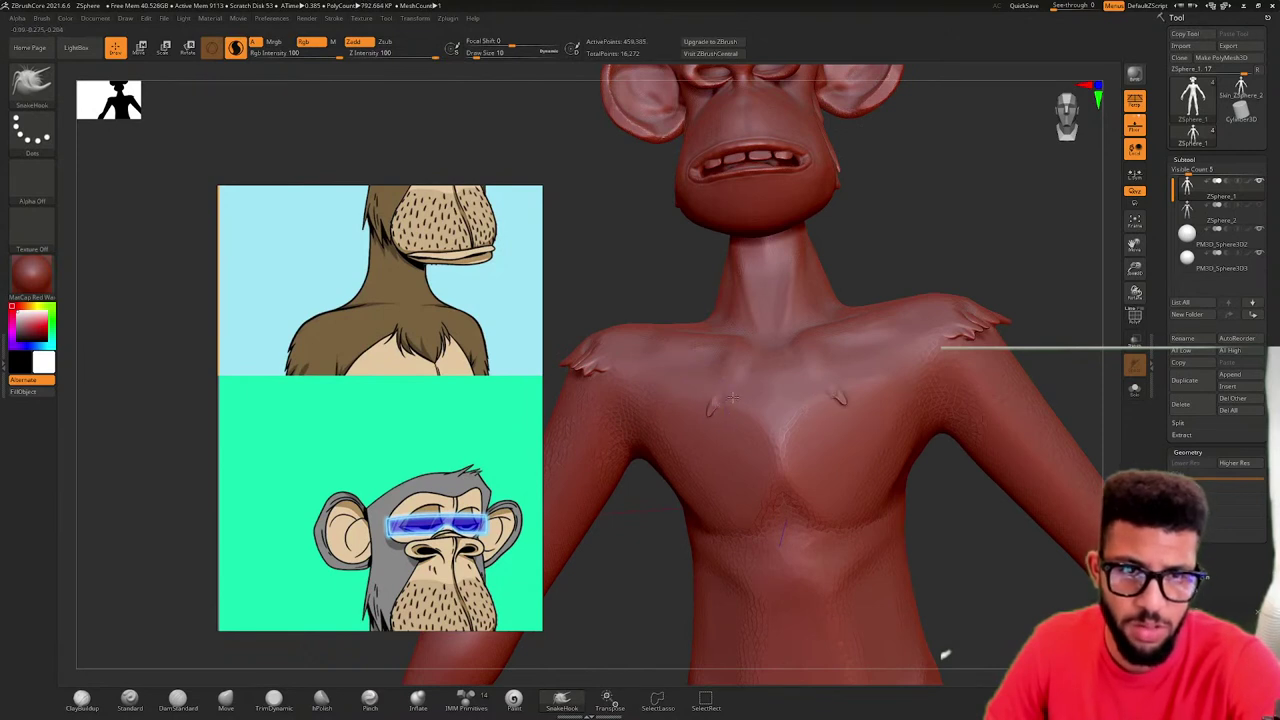
key(b)
key(m)
key(v)
key(b)
key(s)
key(h)
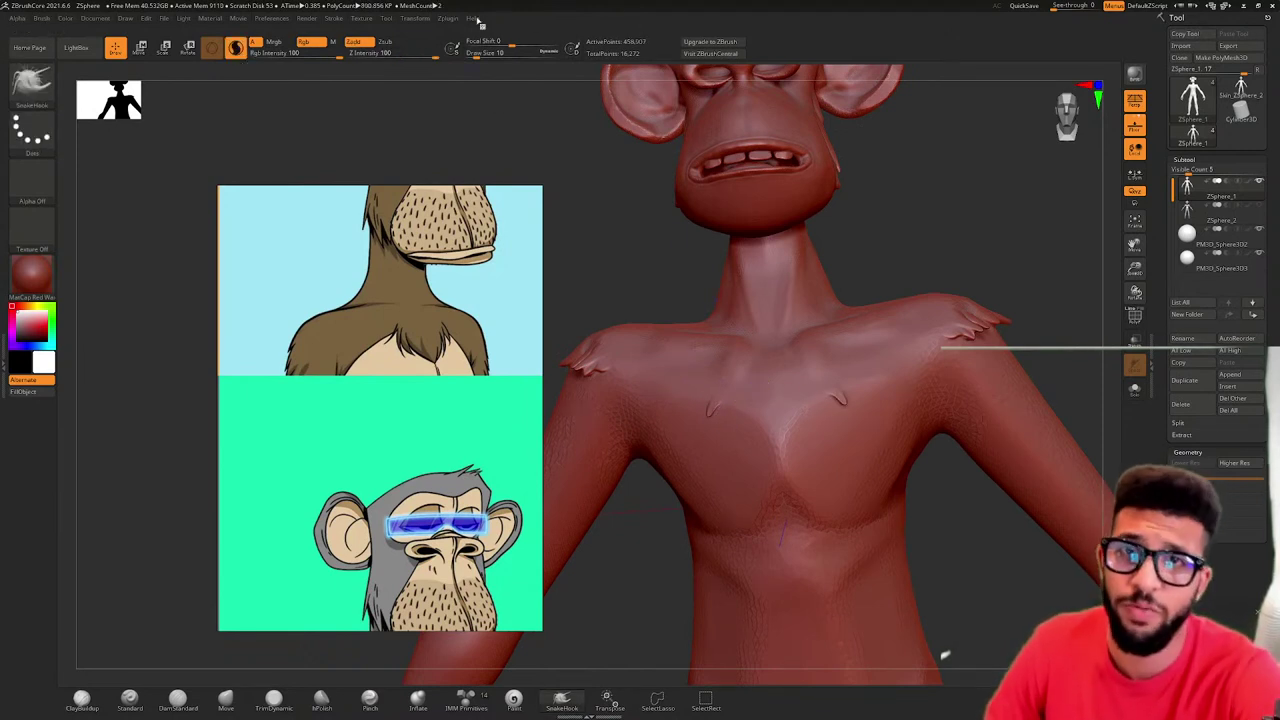
- Move the reference images away from the character's arm and open the Transform settings
click(448, 20)
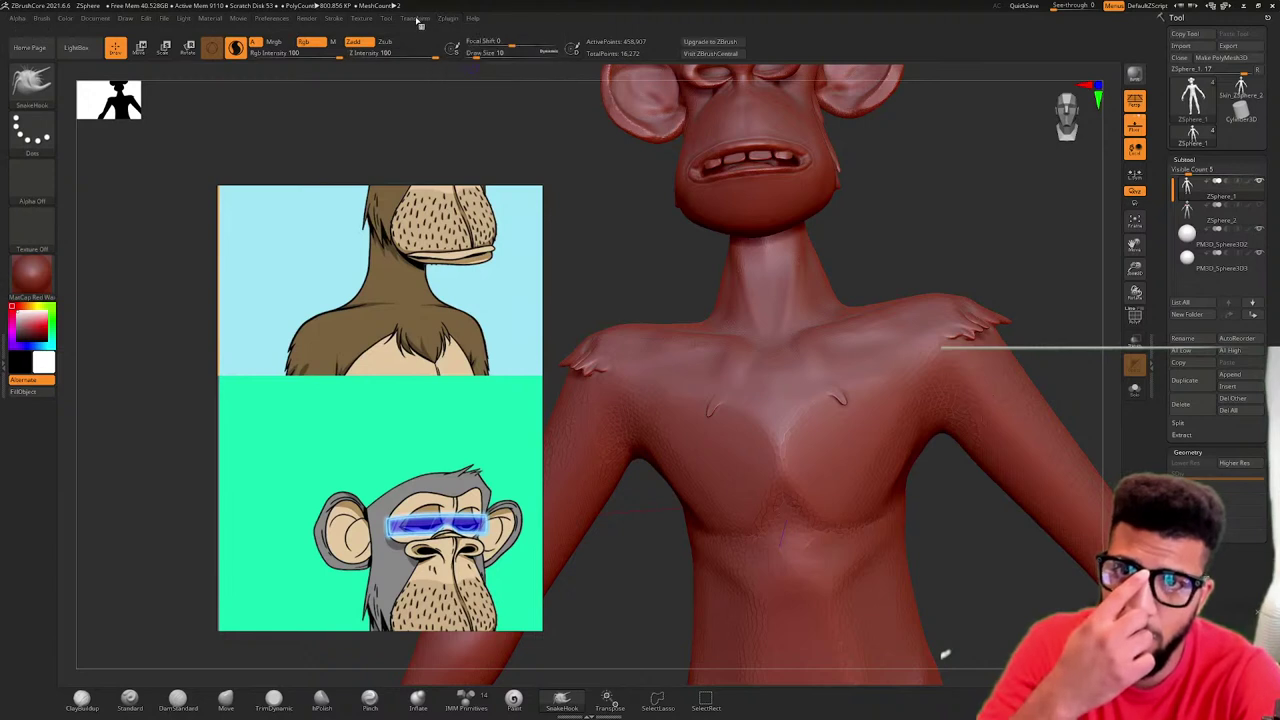
click(420, 19)
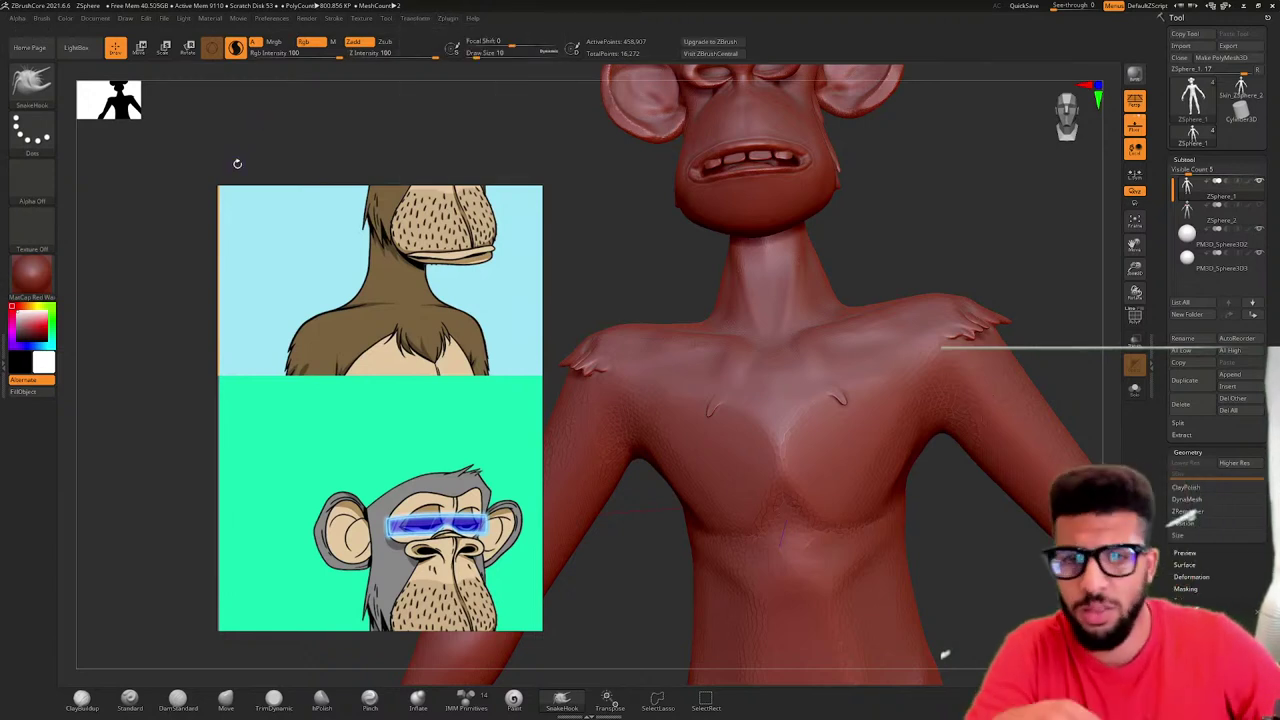
right_drag(242, 202, 130, 170)
click(421, 22)
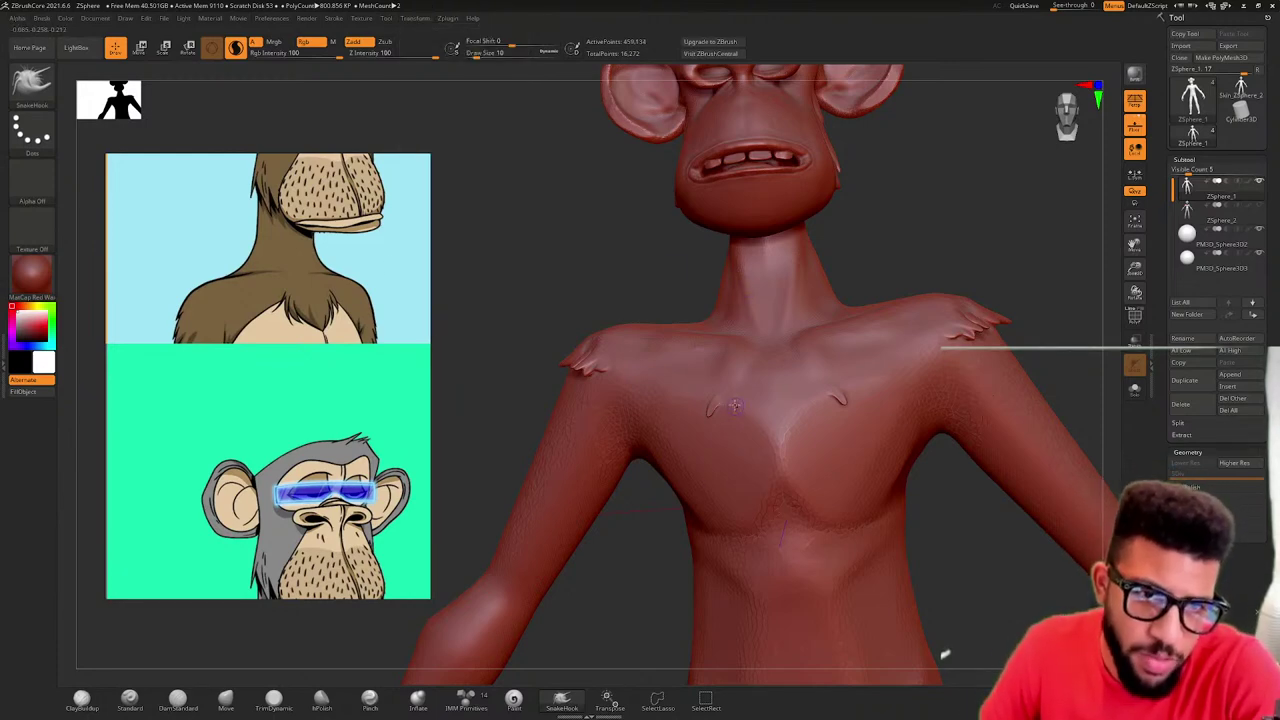
- Undo the last chest stroke and pull a row of small, uneven fur tufts across the upper chest with the SnakeHook brush
key(ctrl+z)
right_drag(624, 321, 666, 371)
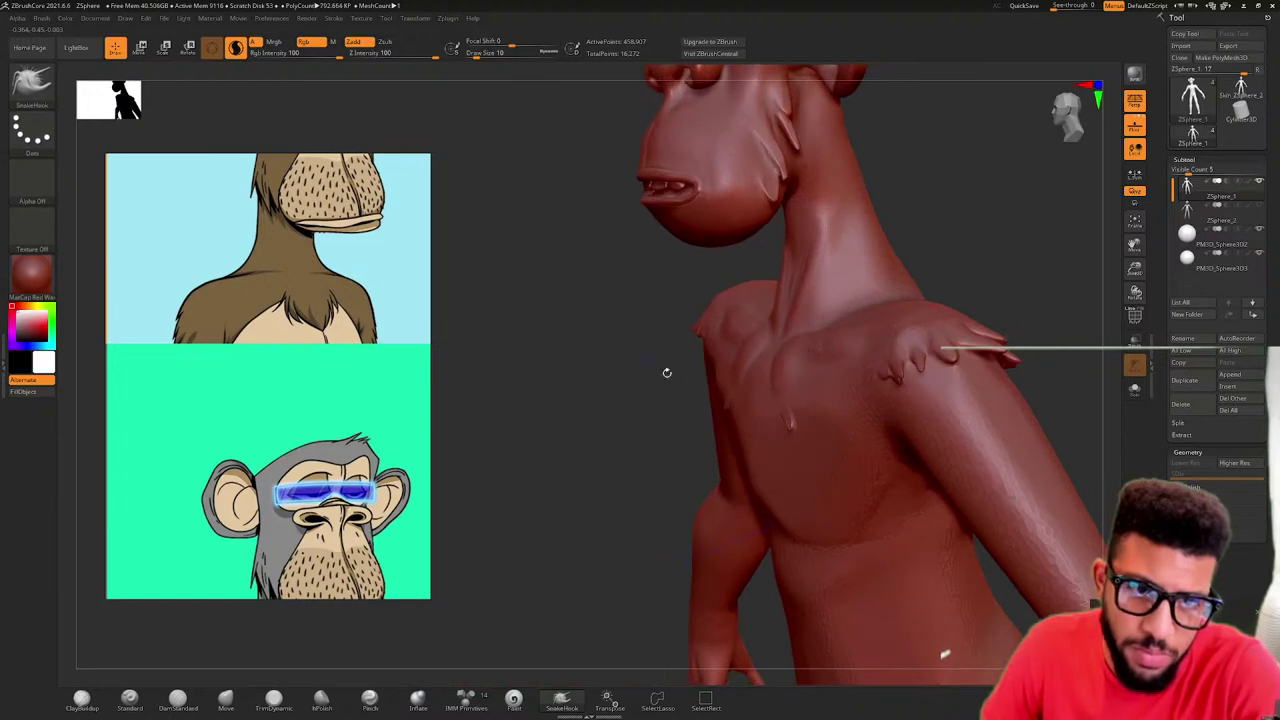
ctrl+right_drag(737, 403, 694, 413)
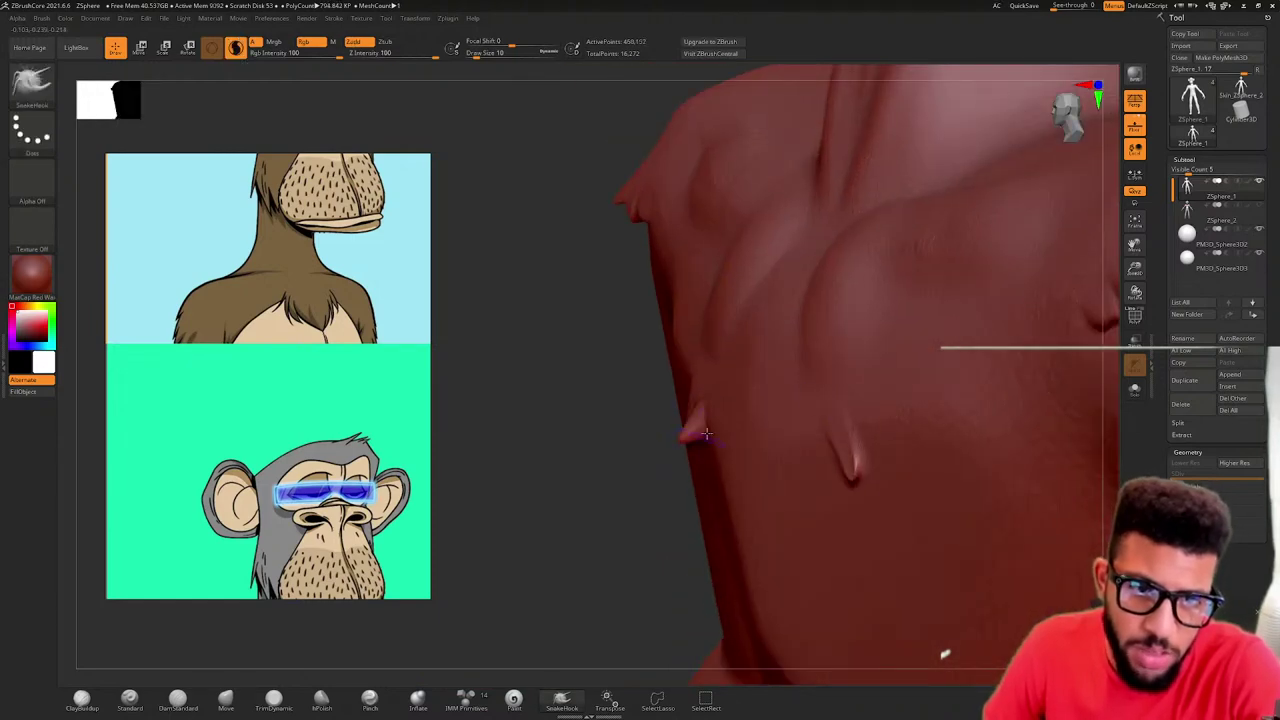
right_drag(601, 474, 843, 474)
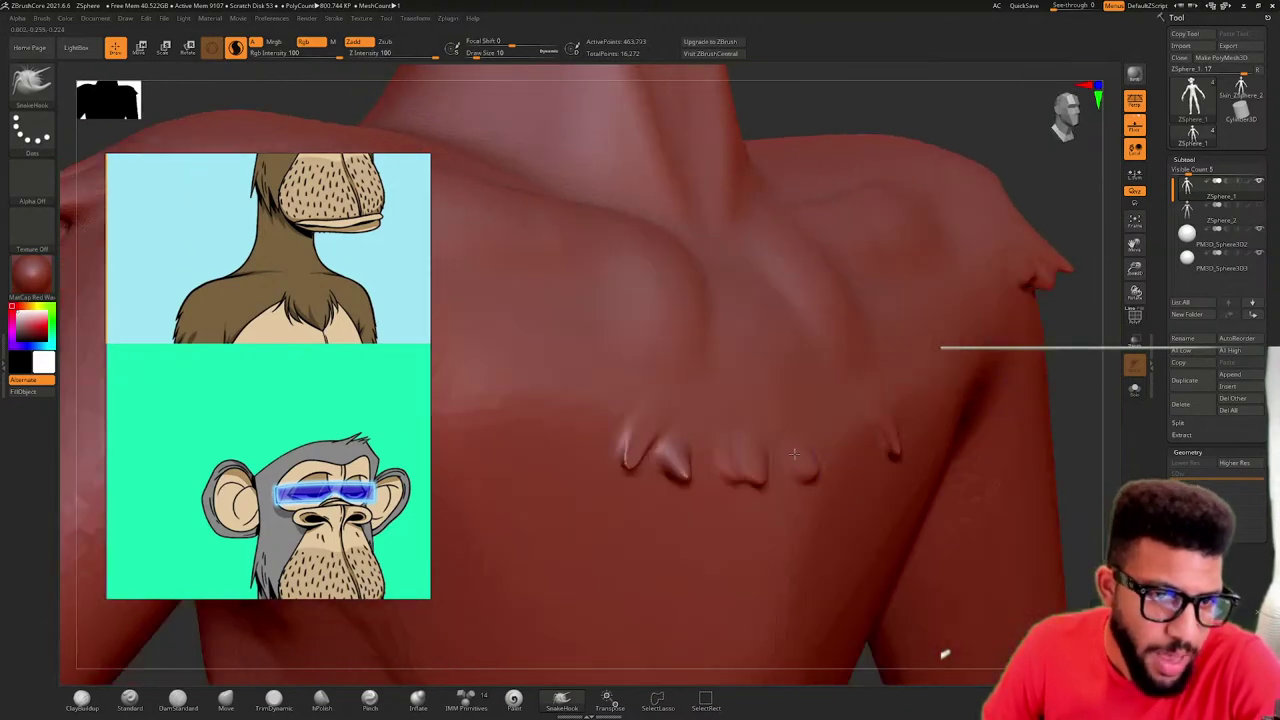
drag(800, 466, 852, 500)
key(ctrl+z)
drag(812, 459, 830, 478)
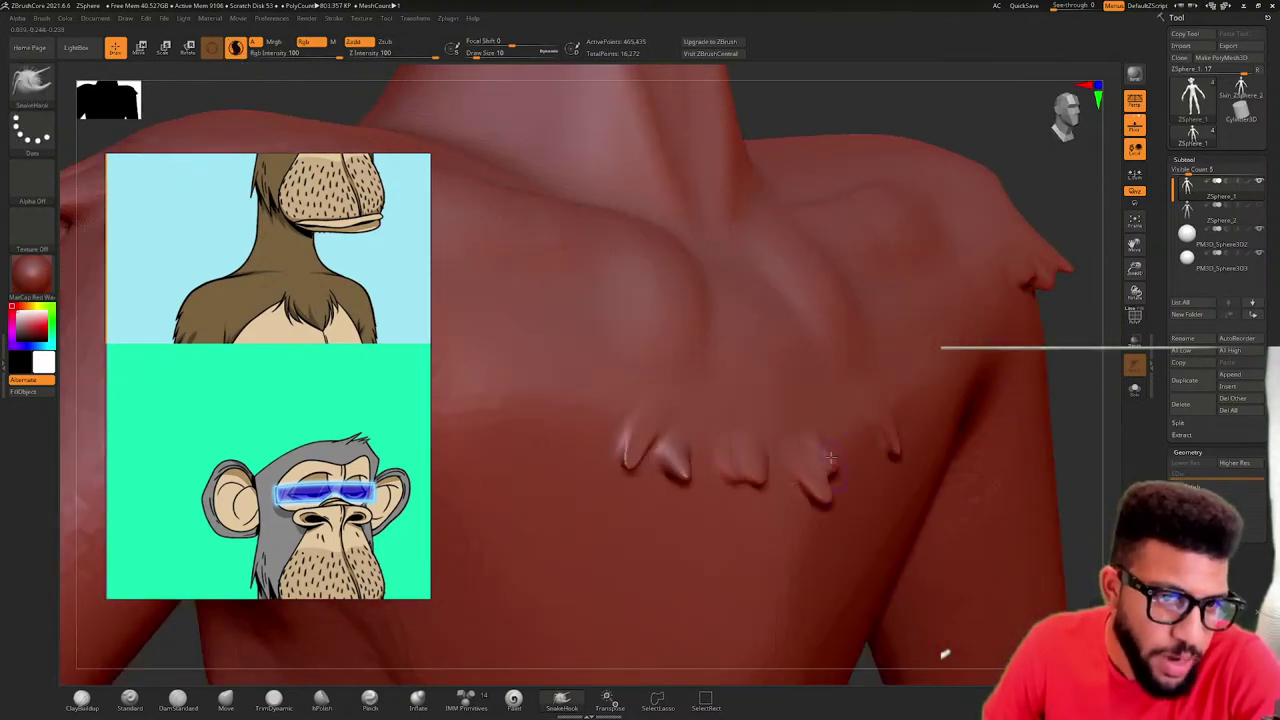
right_drag(826, 464, 756, 469)
key(ctrl+z)
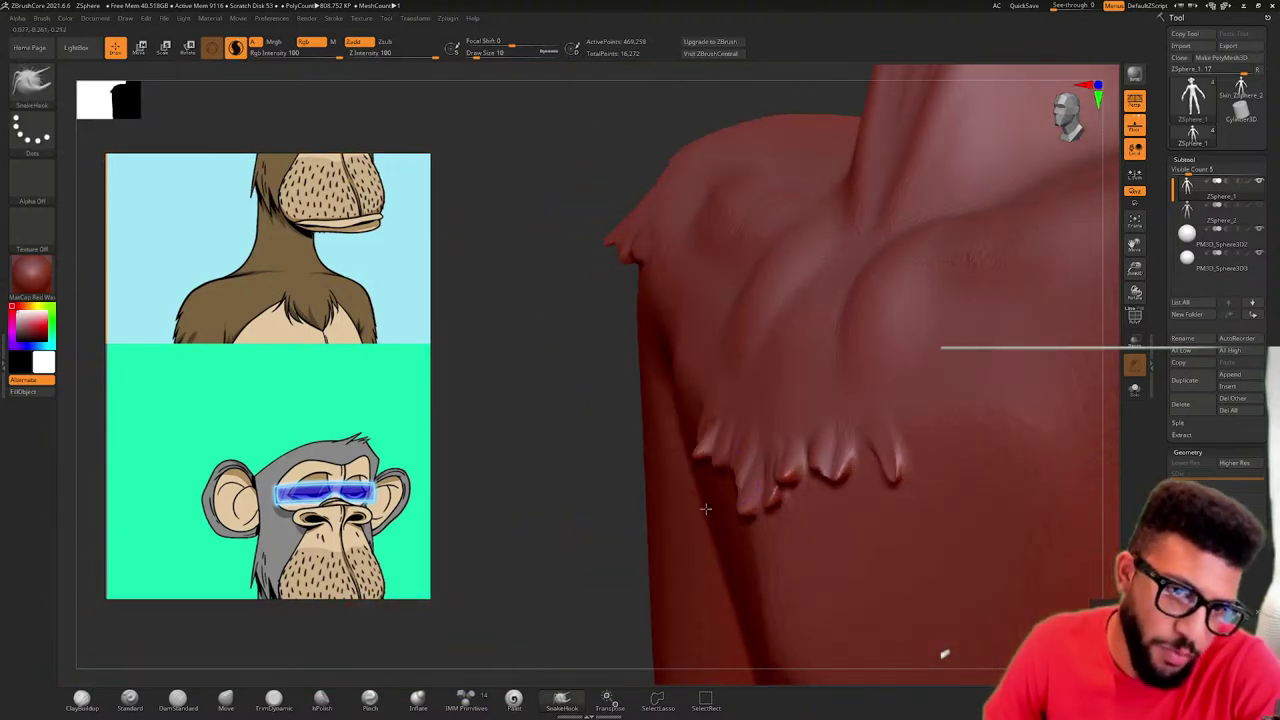
- Pull a short row of small fur tufts from the middle of the upper back with the SnakeHook brush
mouse_move(670, 489)
right_down()
mouse_move(811, 305)
mouse_move(864, 338)
mouse_move(869, 386)
right_up()
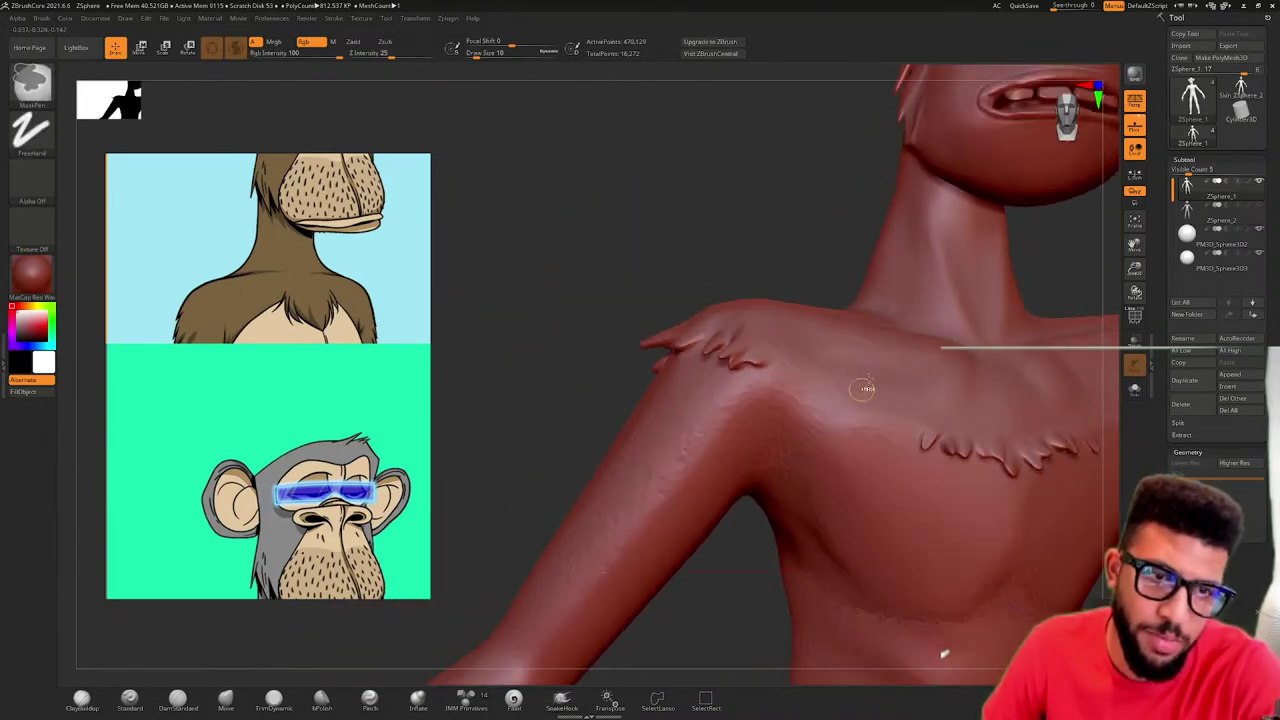
right_drag(893, 304, 816, 279)
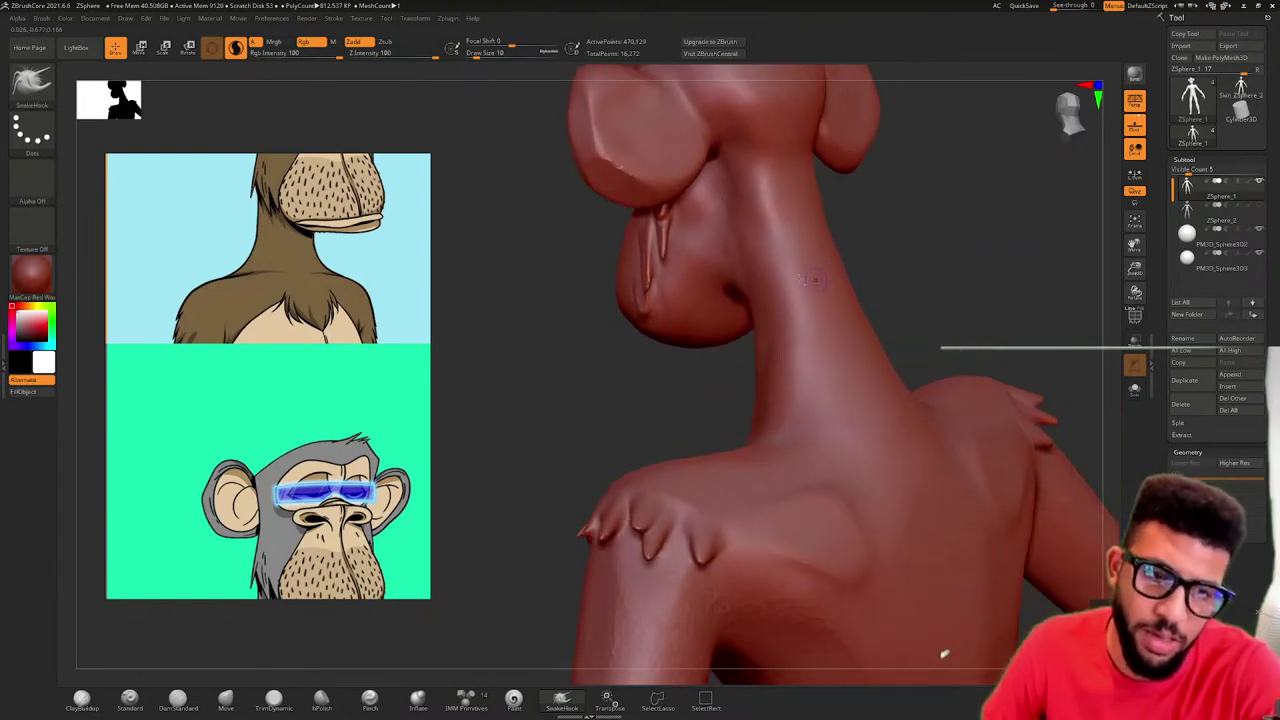
right_drag(895, 363, 908, 374)
right_click(797, 466)
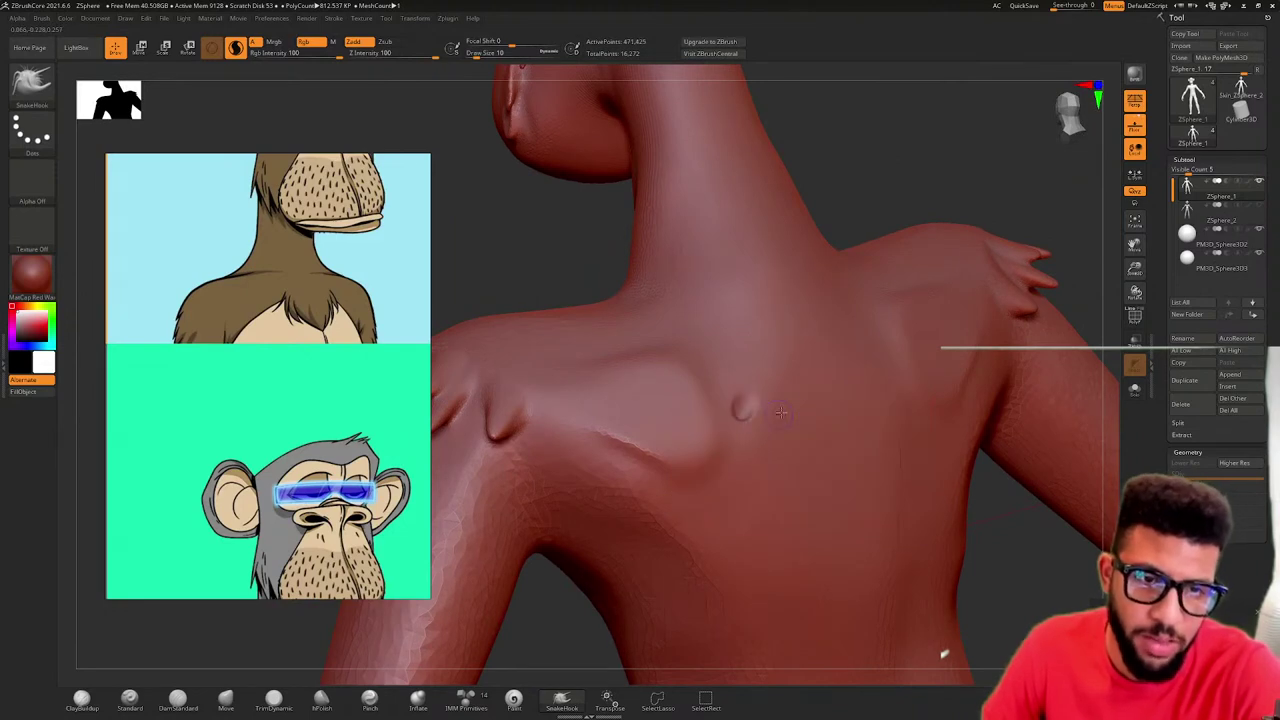
mouse_move(817, 380)
right_down()
mouse_move(834, 358)
mouse_move(832, 395)
mouse_move(788, 393)
right_up()
drag(811, 394, 788, 415)
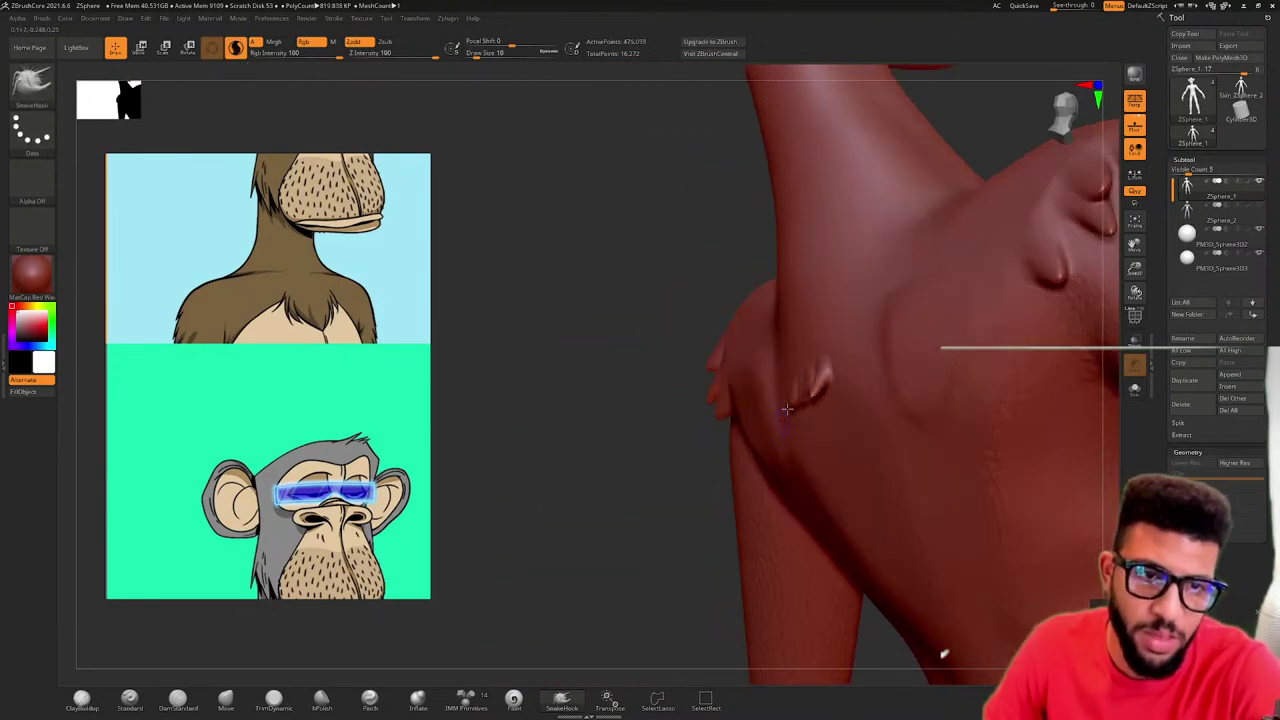
right_drag(837, 381, 911, 383)
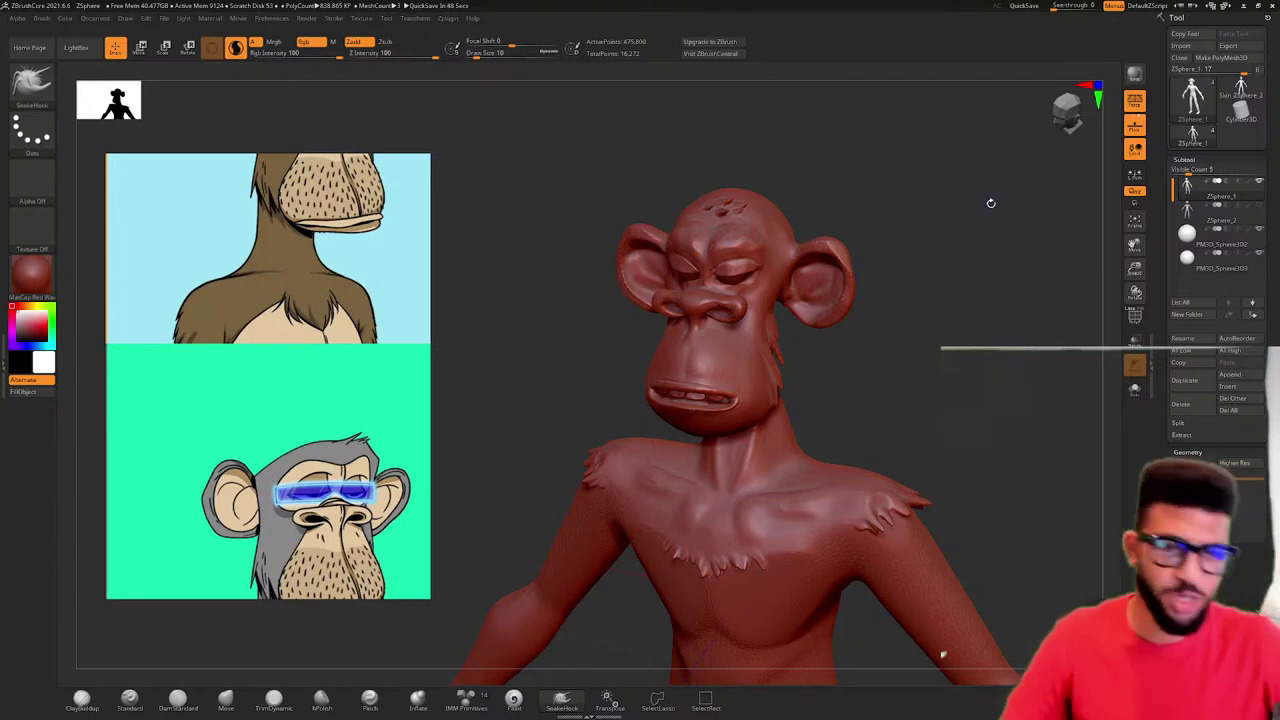
- Compare the front view of the ape's tufted upper body with the leopard-fur ape, leather jacket and plain grey body references
shift+right_drag(851, 401, 840, 281)
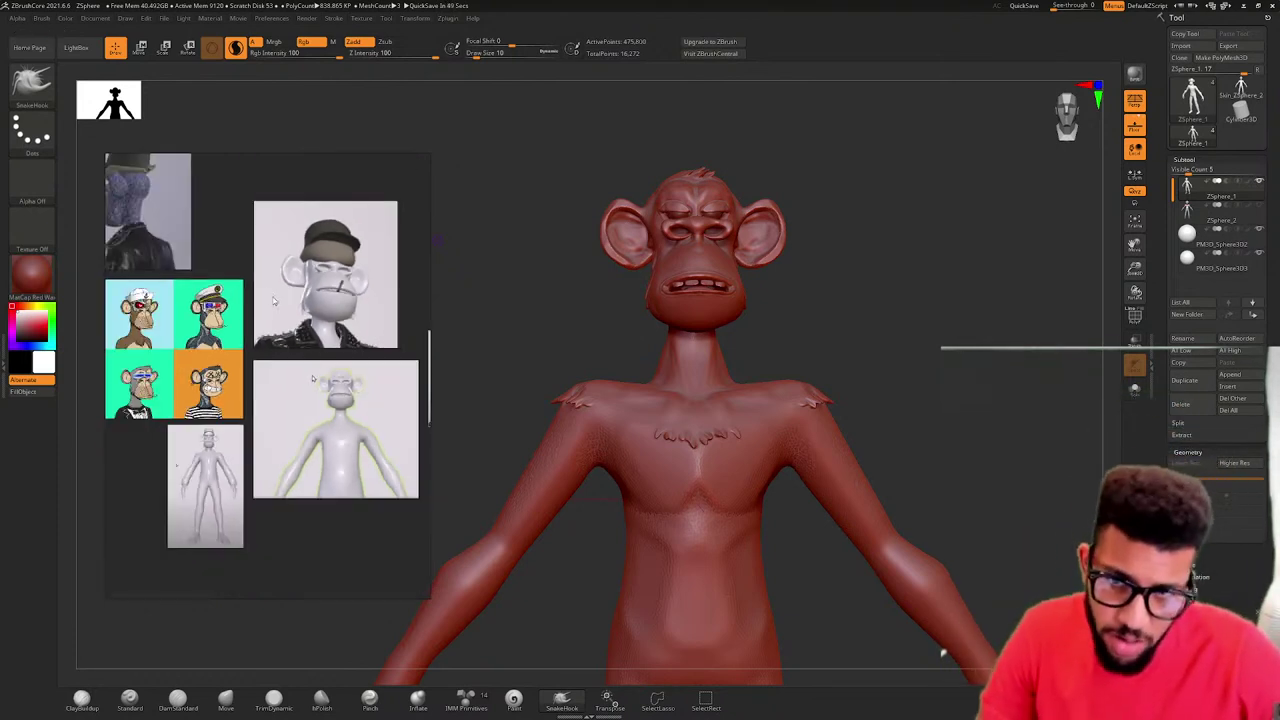
scroll(300, 303, up, 3)
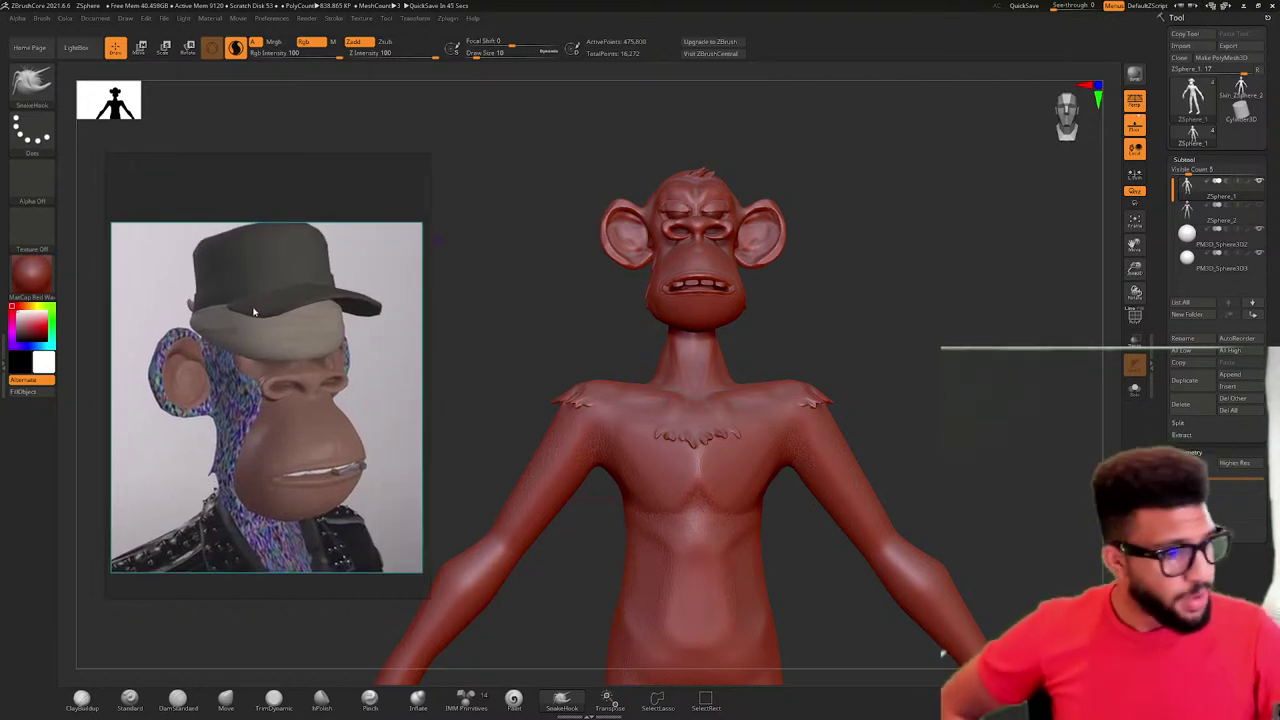
scroll(254, 312, down, 2)
scroll(254, 312, down, 5)
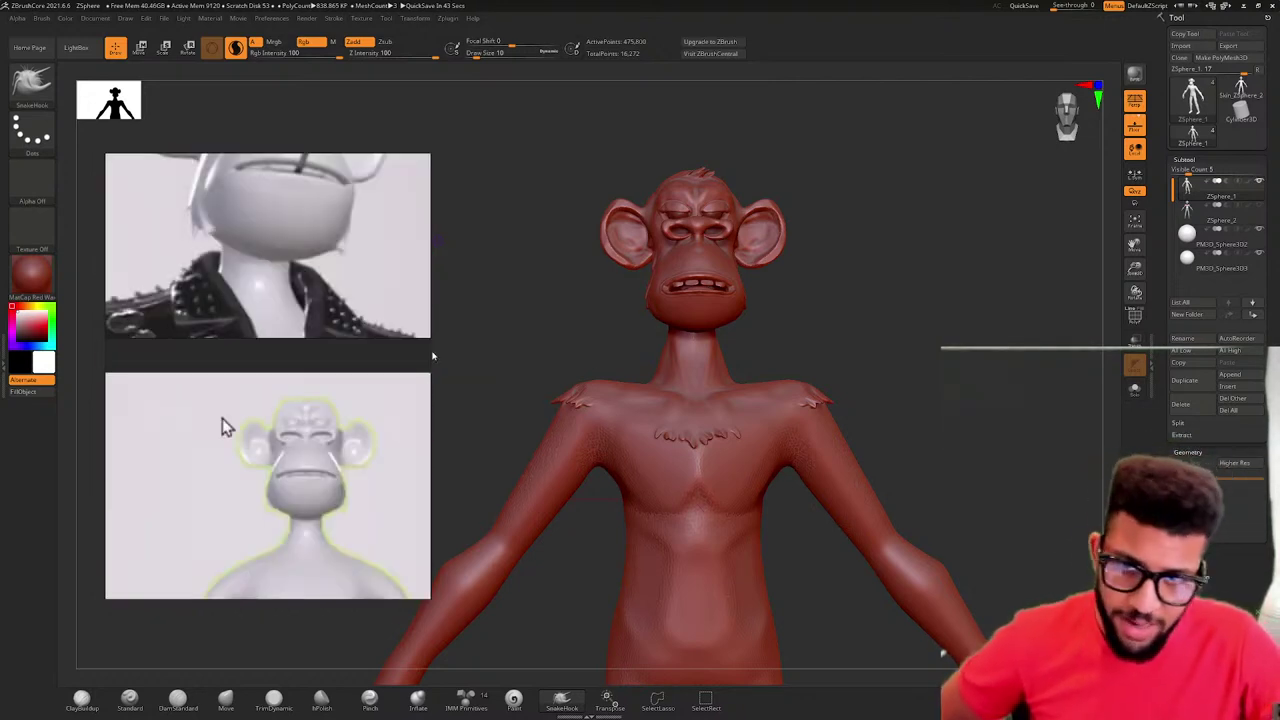
scroll(314, 368, up, 5)
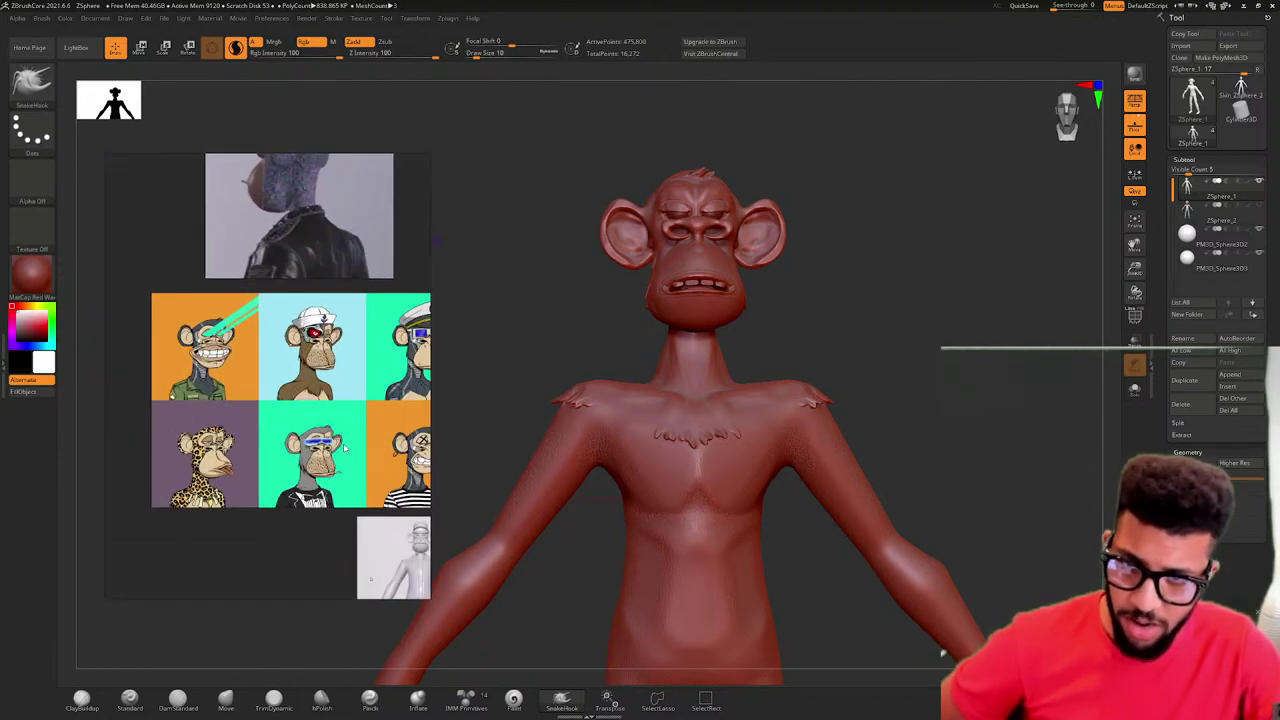
scroll(308, 414, up, 3)
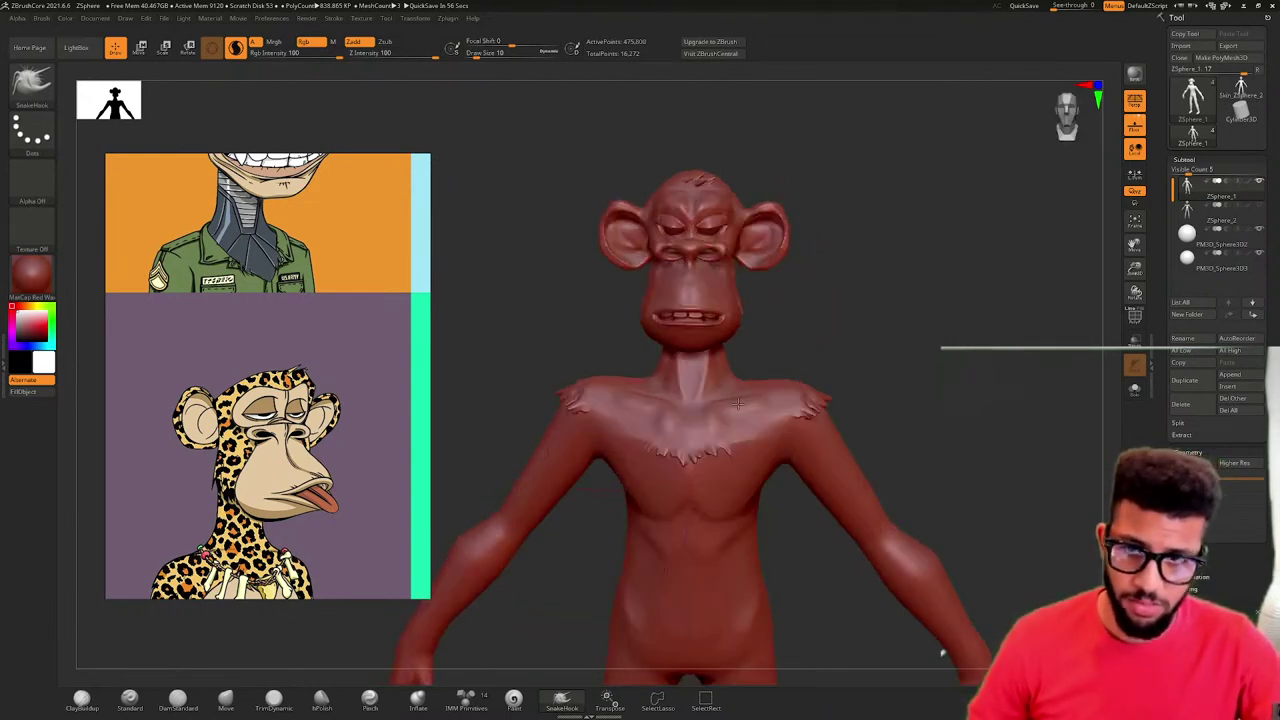
scroll(330, 497, down, 3)
scroll(330, 497, down, 4)
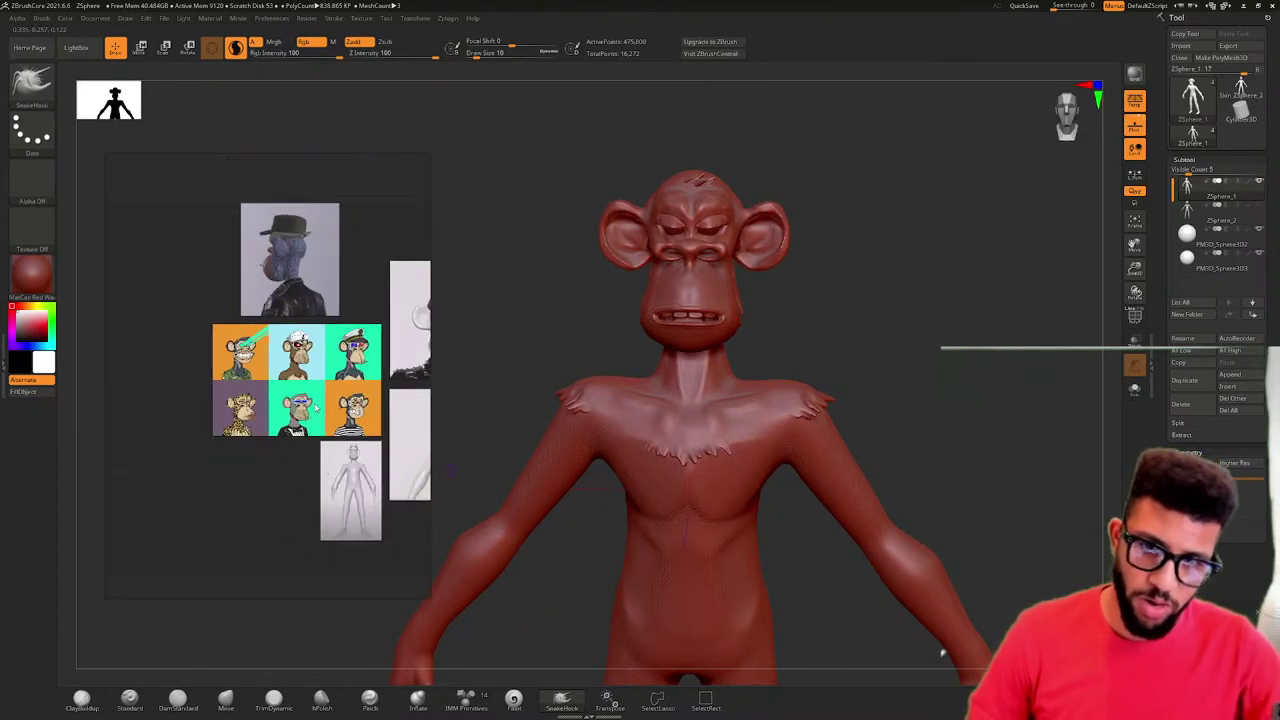
scroll(121, 230, up, 4)
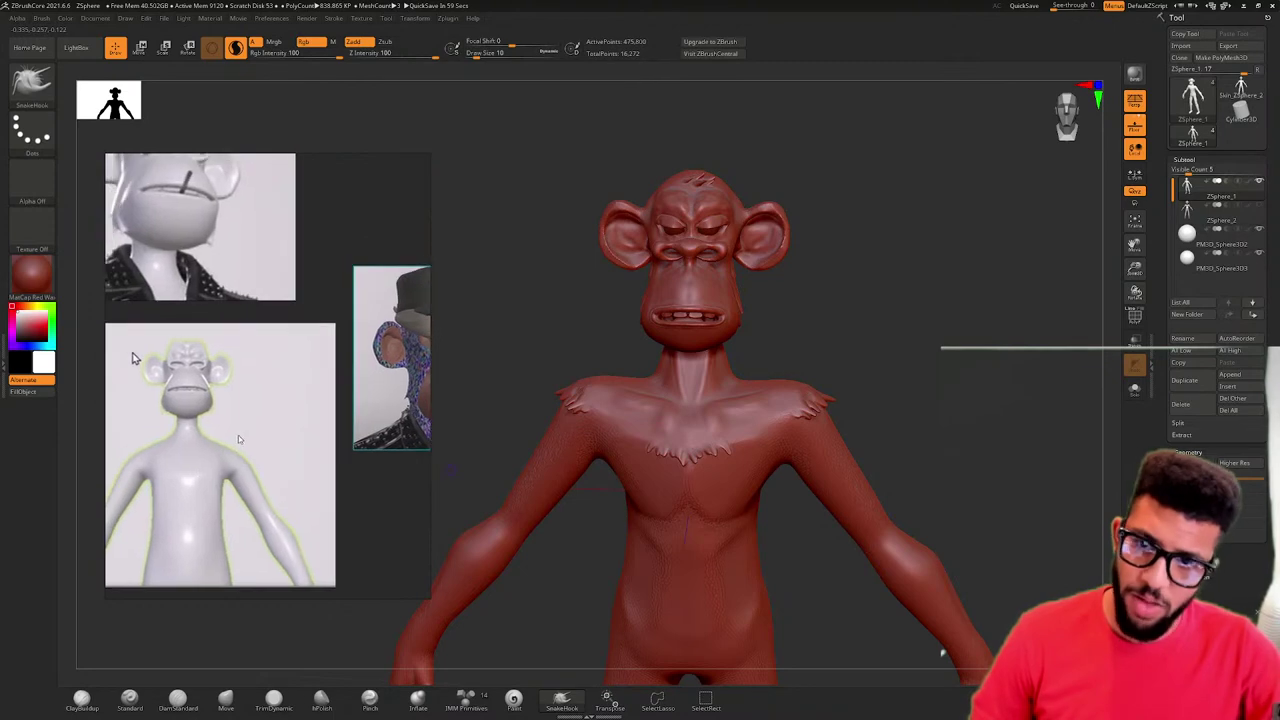
scroll(210, 441, up, 3)
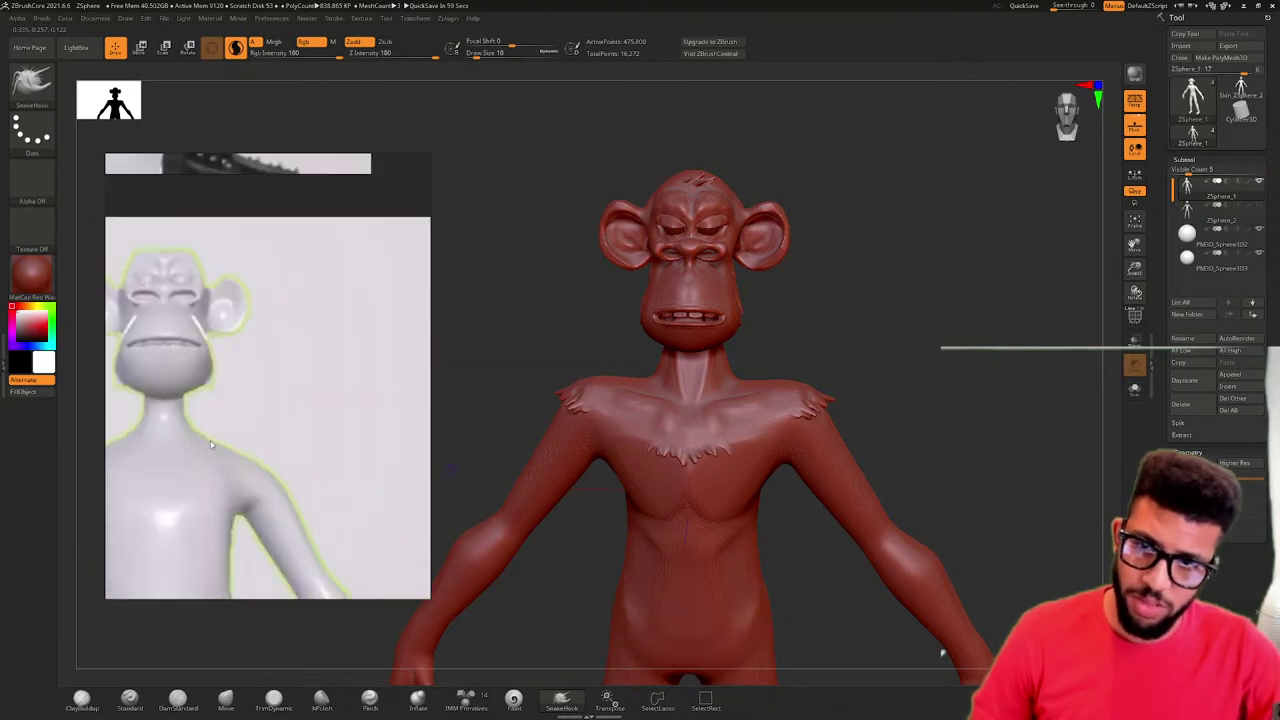
scroll(165, 258, up, 2)
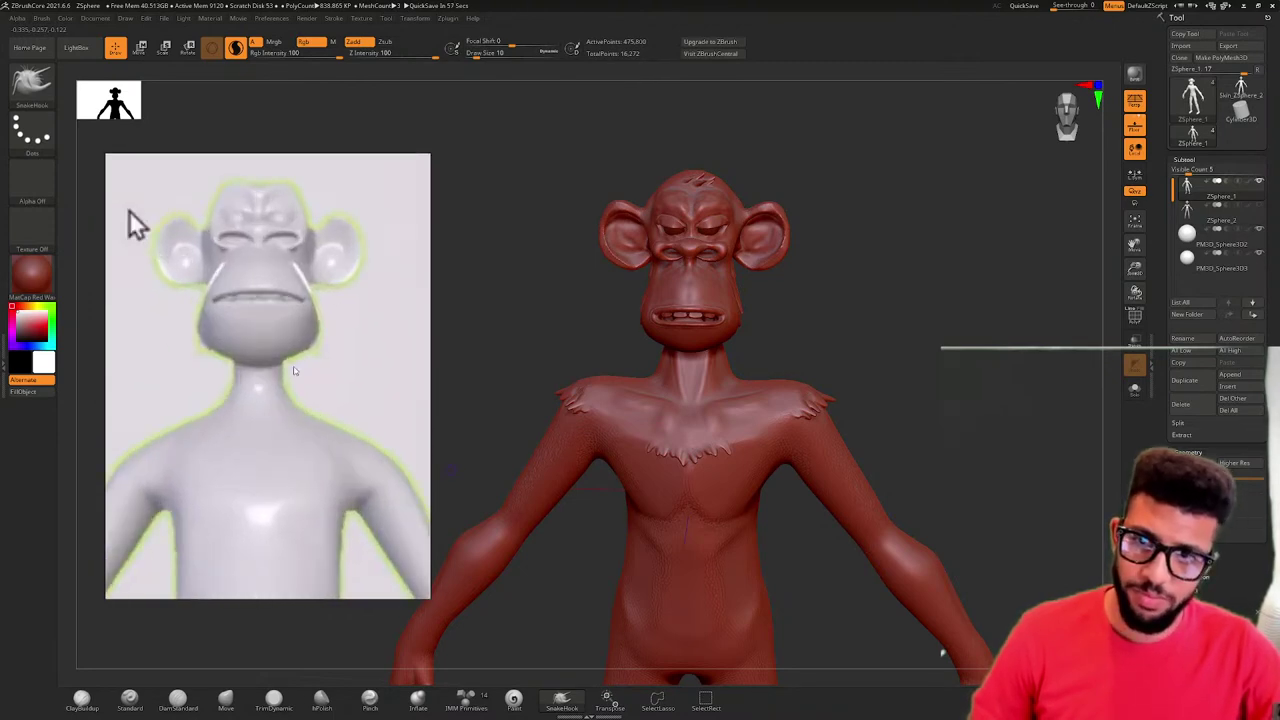
scroll(177, 314, down, 3)
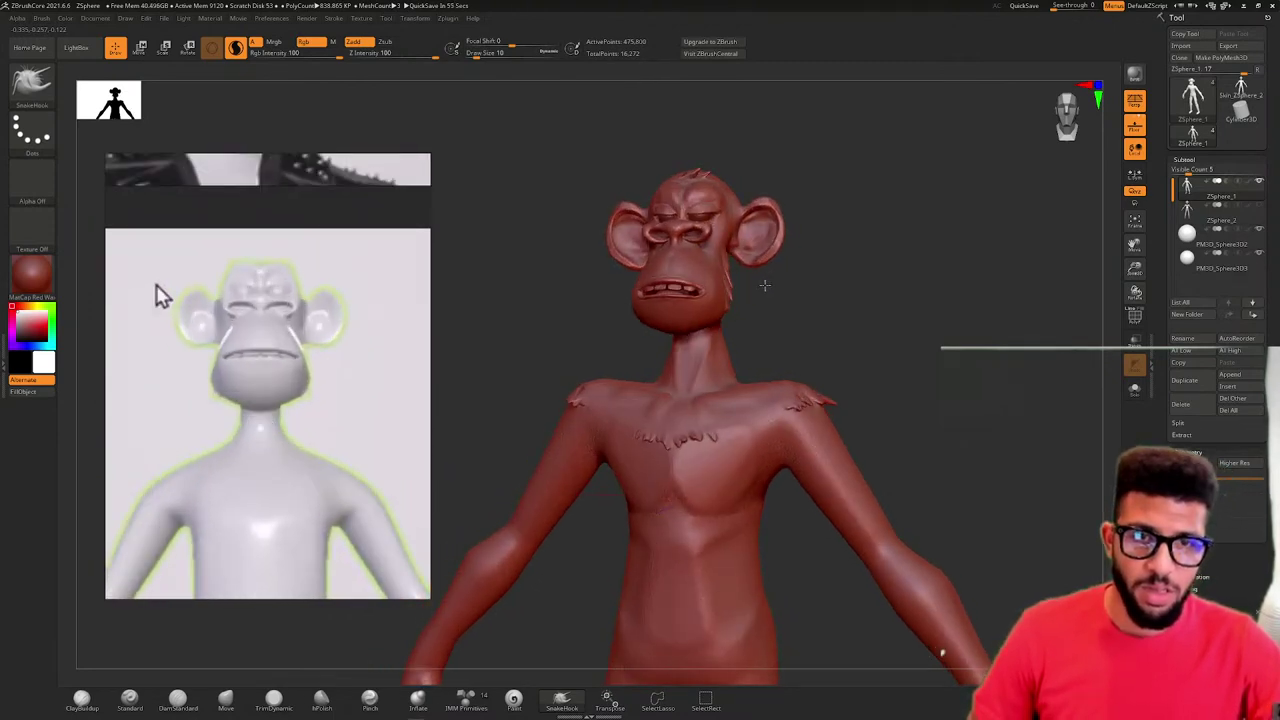
- Examine the capped ape render and the ear drawing of the sailor-hat ape against the sculpted head
drag(760, 283, 709, 338)
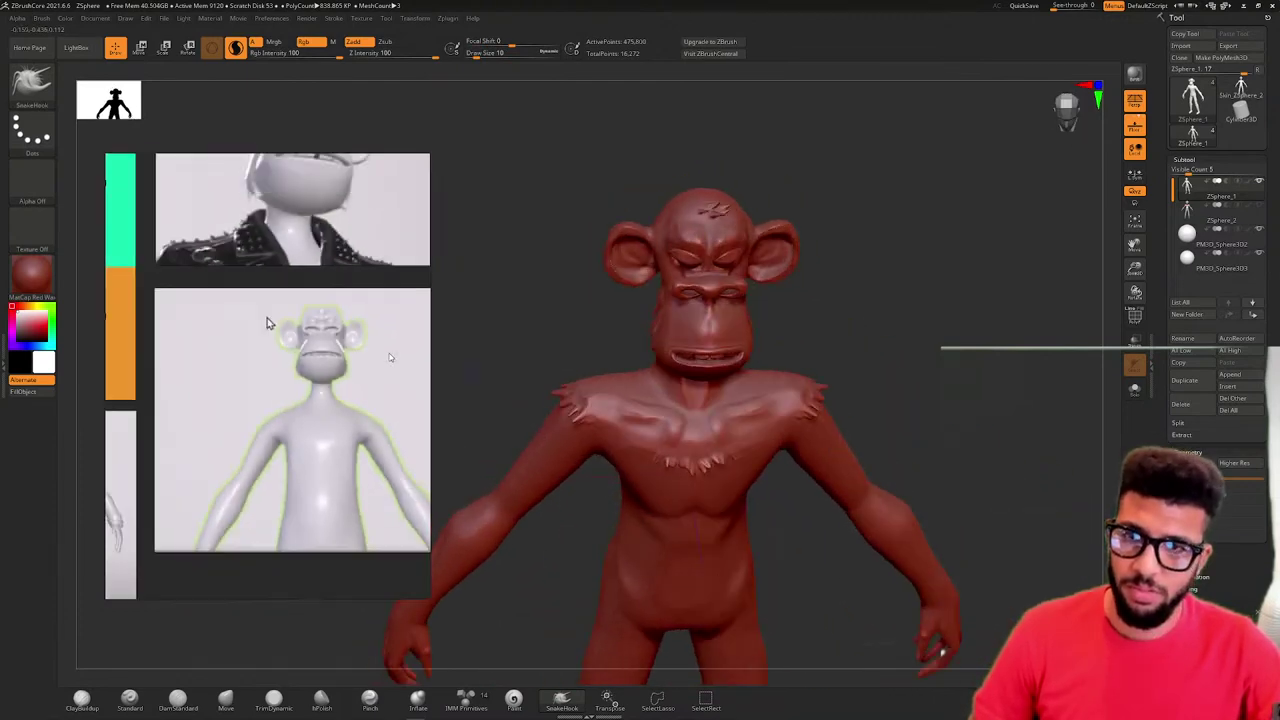
scroll(267, 323, down, 3)
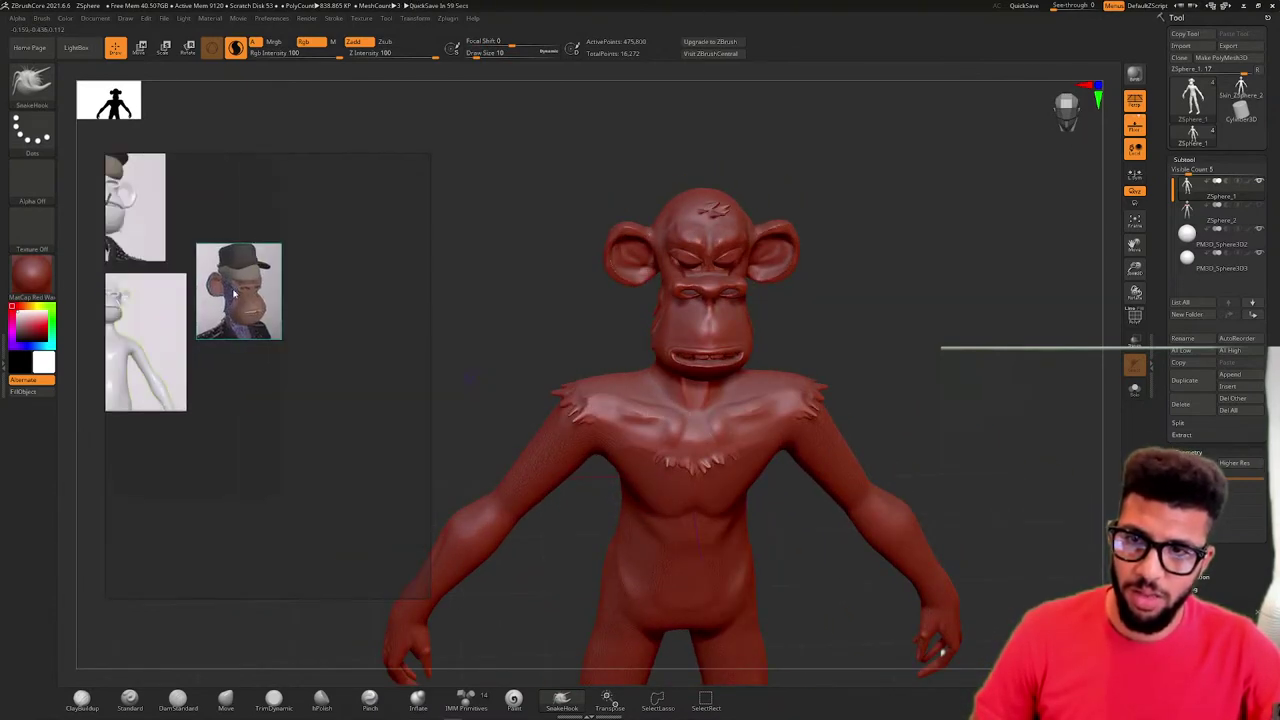
scroll(233, 292, up, 5)
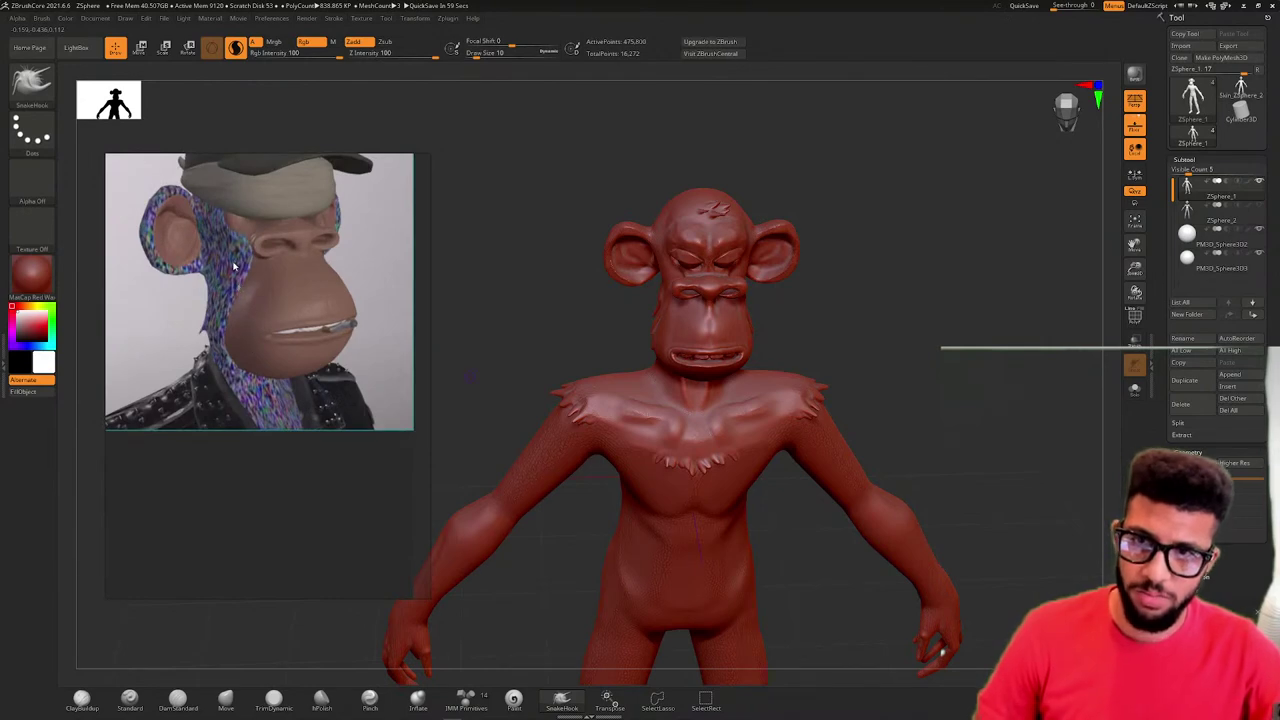
scroll(233, 262, up, 2)
scroll(245, 258, down, 5)
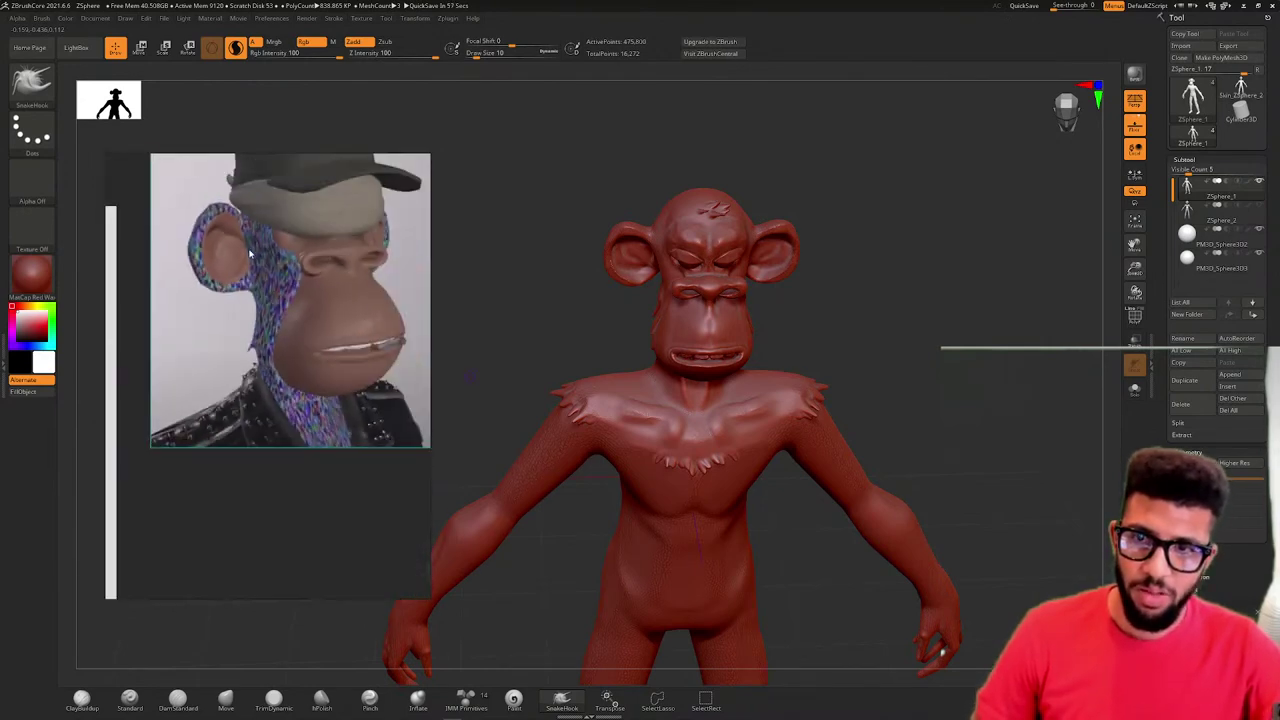
middle_drag(250, 254, 487, 278)
scroll(280, 337, down, 5)
middle_drag(290, 334, 326, 344)
scroll(215, 271, up, 10)
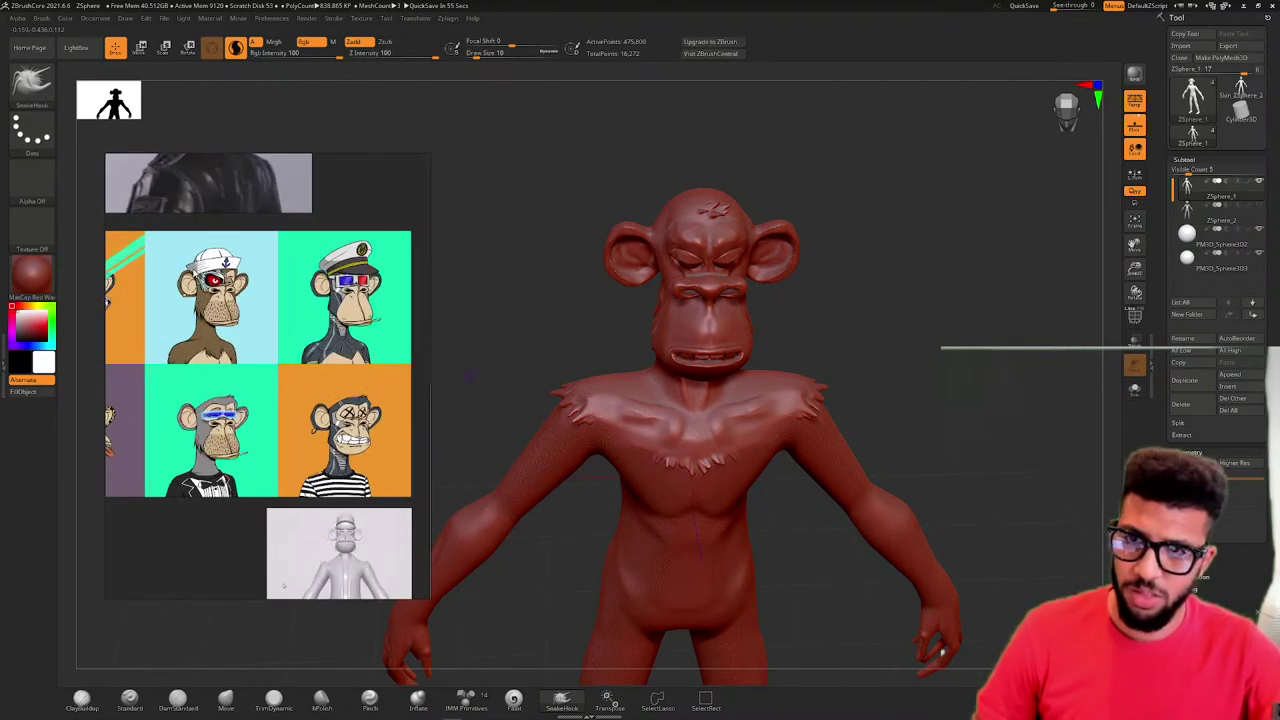
scroll(190, 300, up, 5)
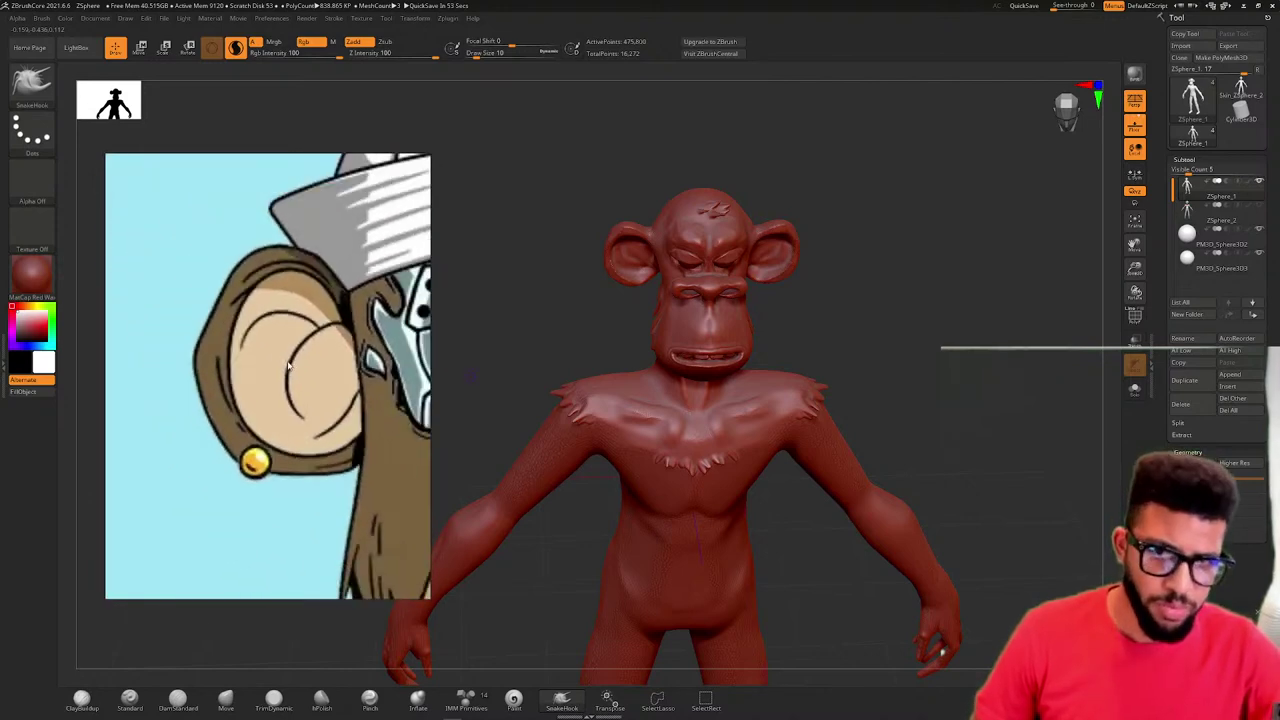
- Switch to the DamStandard brush for the ear, undo the test stroke on the muzzle, and activate symmetry
drag(640, 320, 658, 256)
ctrl+right_drag(658, 256, 792, 269)
scroll(792, 269, down, 6)
mouse_move(883, 254)
mouse_down()
mouse_move(940, 280)
mouse_move(889, 291)
mouse_move(815, 254)
mouse_move(871, 260)
mouse_up()
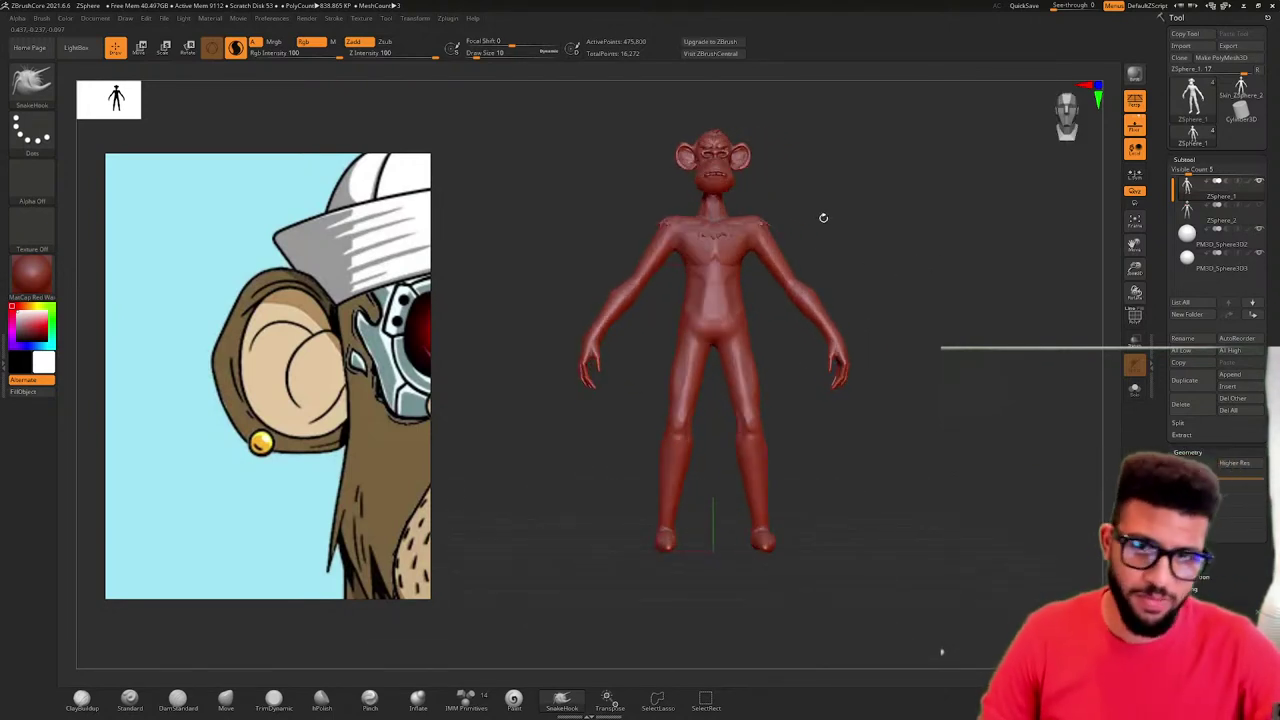
alt+right_drag(823, 222, 803, 250)
mouse_move(729, 237)
ctrl+right_down()
mouse_move(746, 200)
mouse_move(800, 220)
mouse_move(954, 291)
mouse_move(980, 337)
mouse_move(974, 283)
mouse_move(1018, 266)
ctrl+right_up()
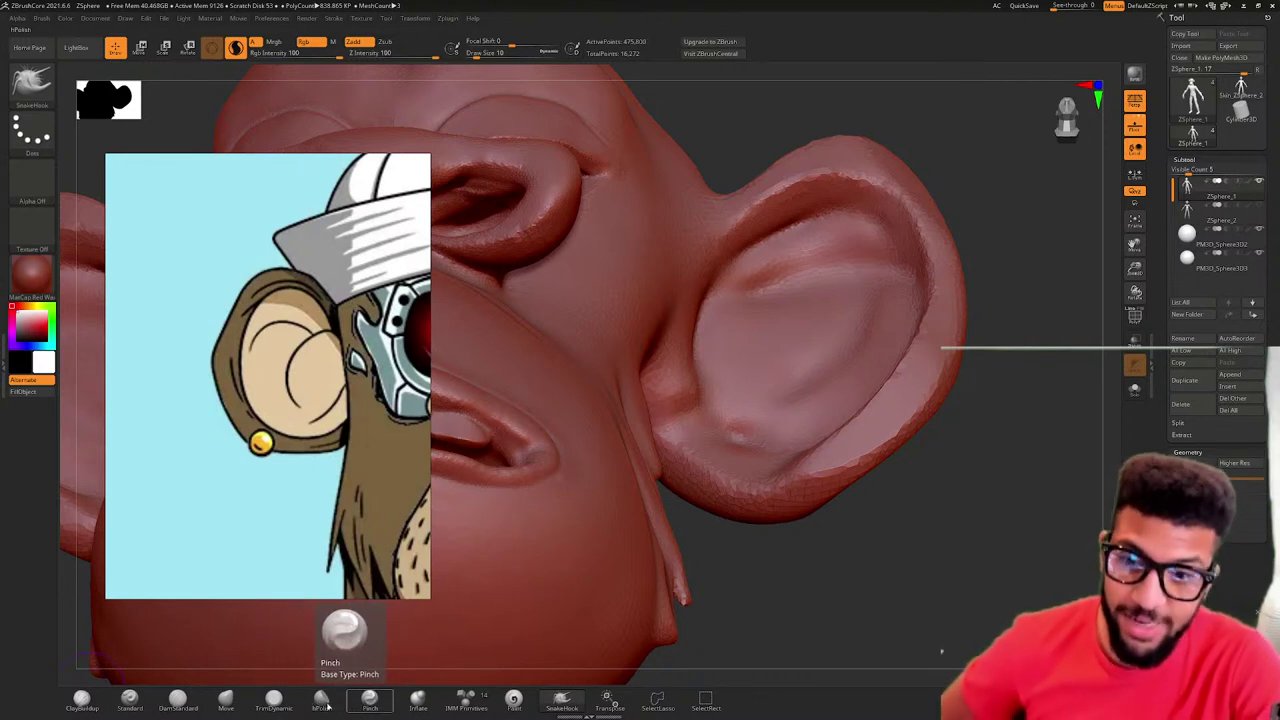
click(180, 700)
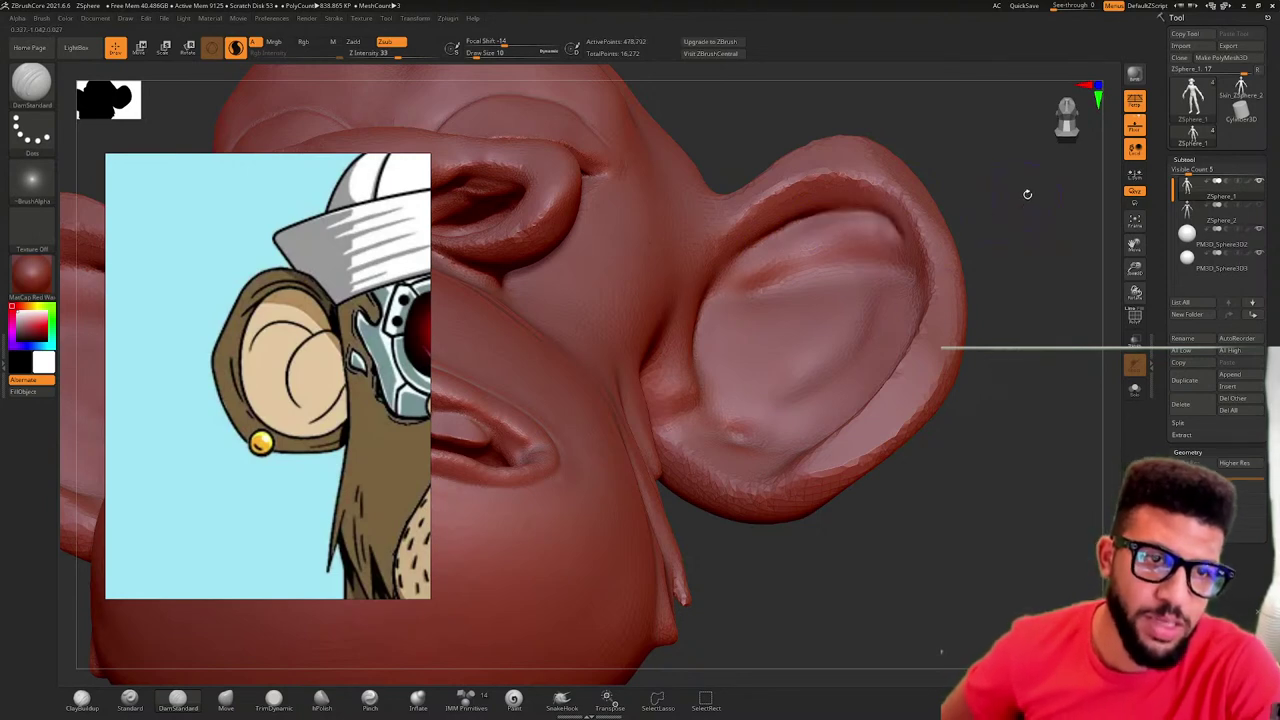
drag(1027, 194, 631, 293)
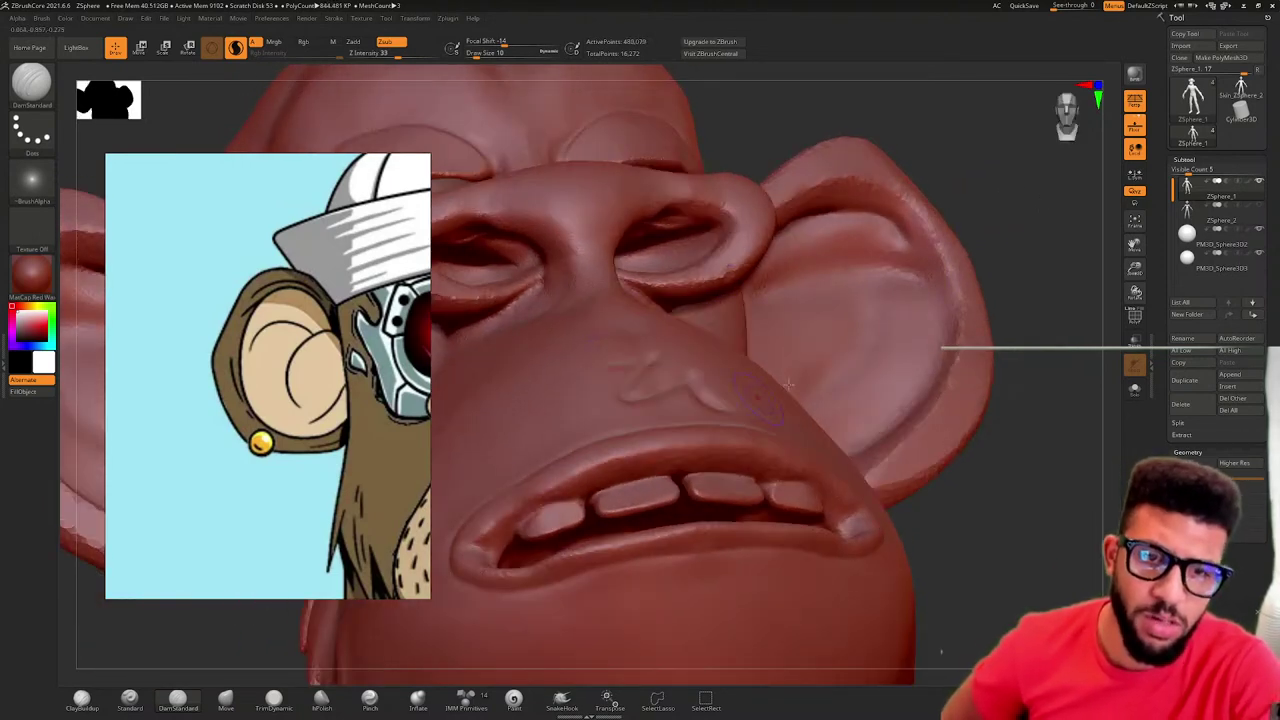
key(ctrl+z)
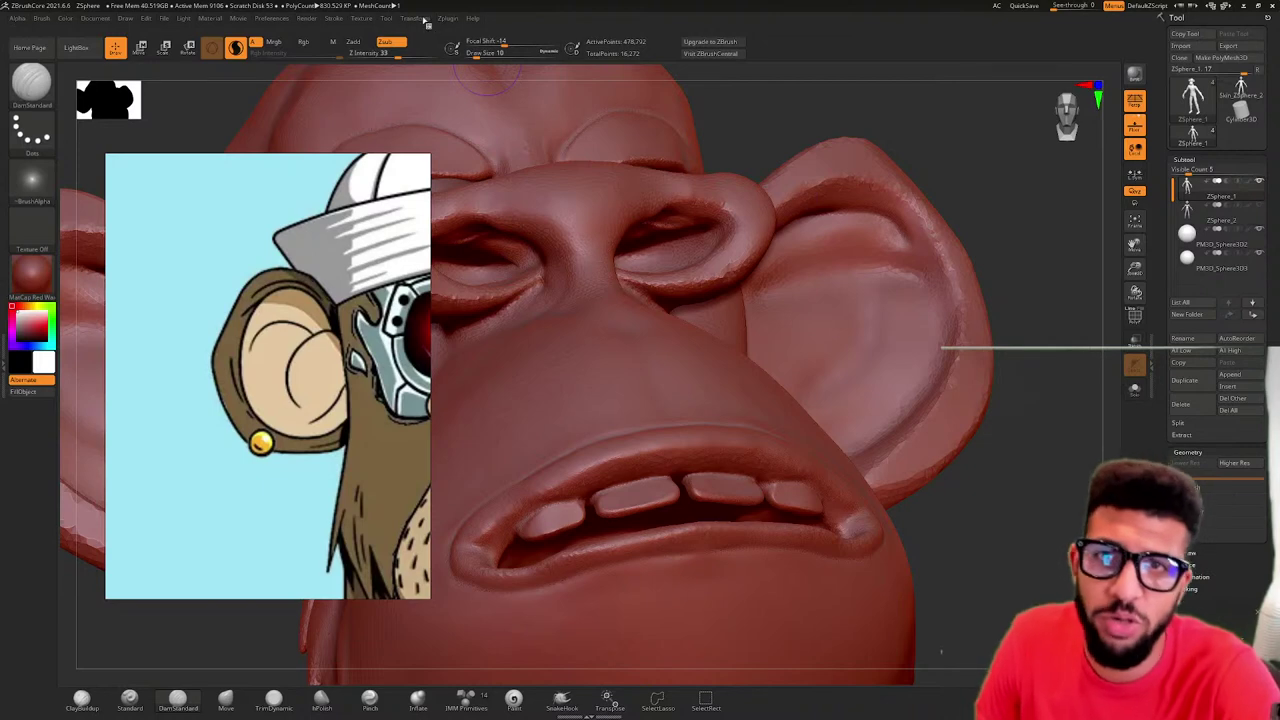
click(412, 19)
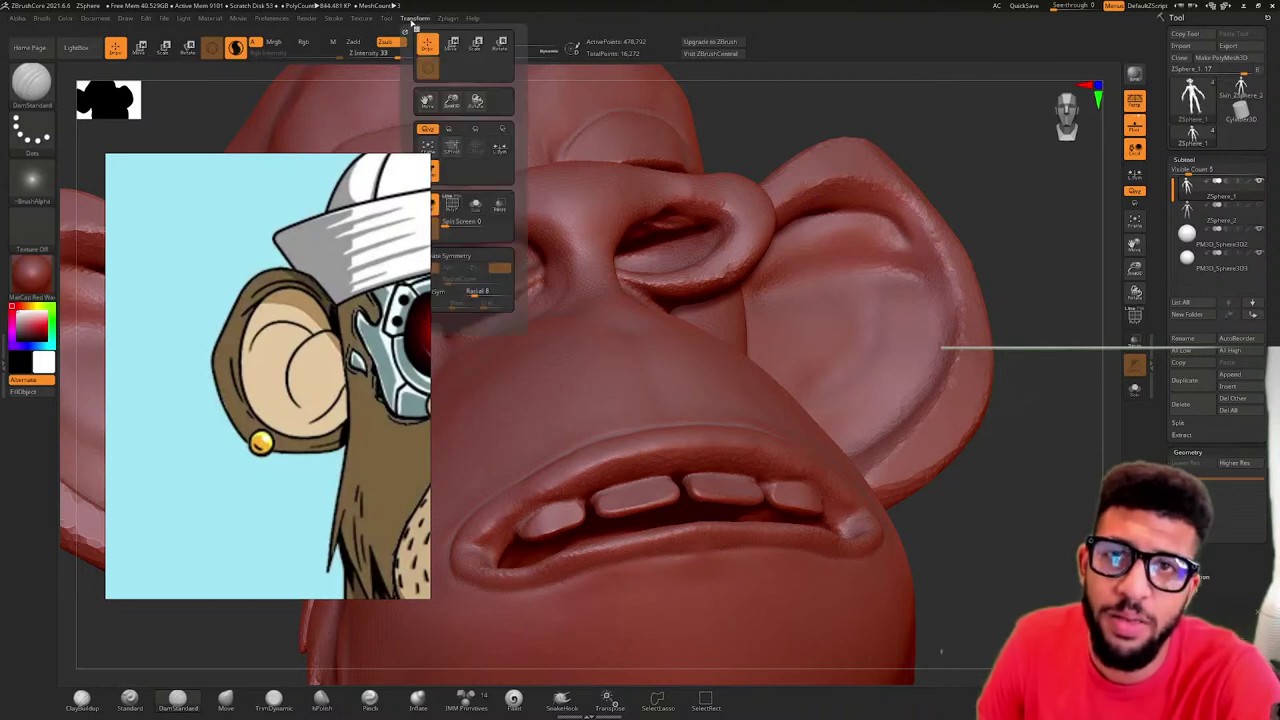
click(468, 258)
- Carve the inner rim and folds of both ears deeper with the DamStandard brush, following the sailor-hat ape reference
drag(1058, 221, 1033, 230)
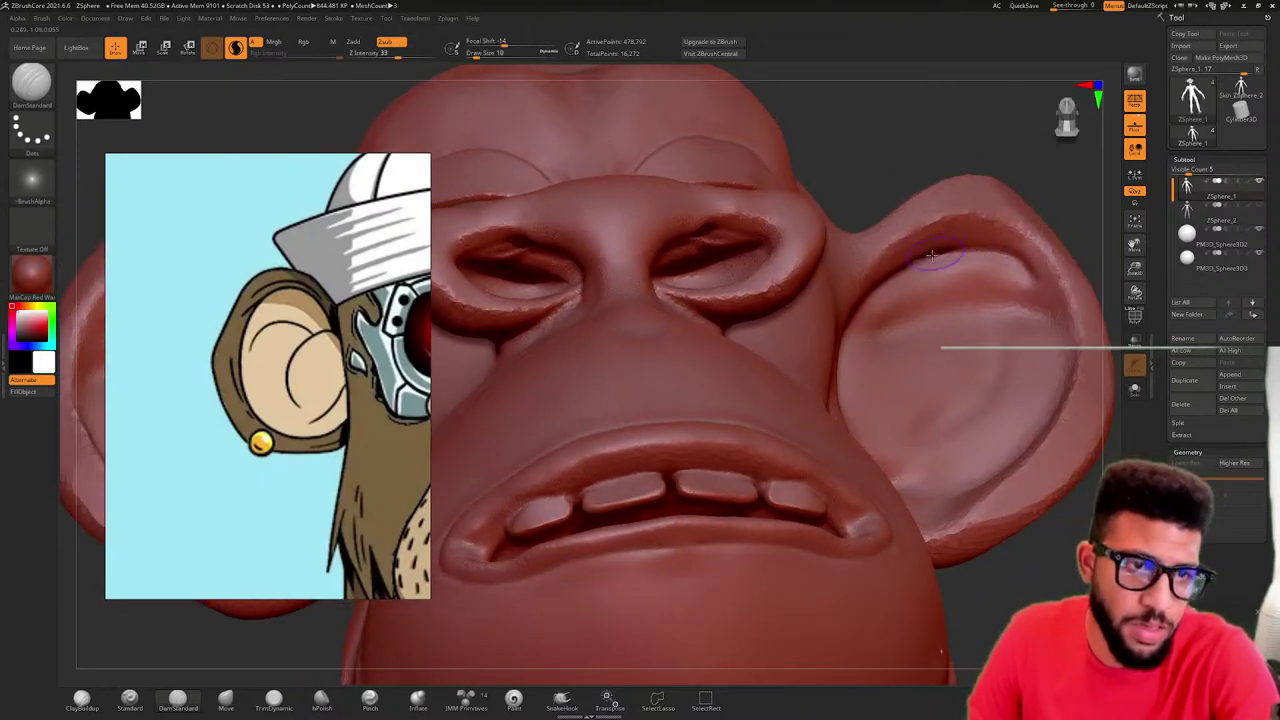
drag(1080, 192, 944, 256)
drag(742, 287, 1007, 268)
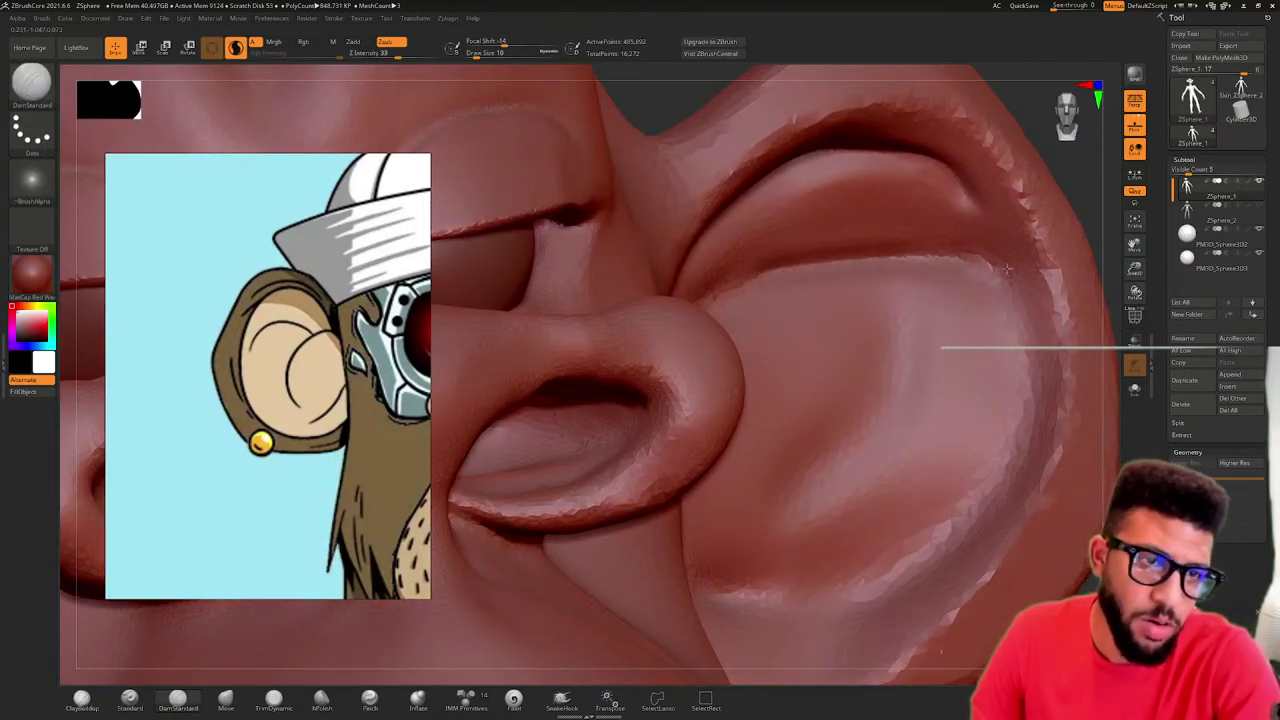
mouse_move(908, 294)
mouse_down()
mouse_move(875, 395)
mouse_move(785, 499)
mouse_up()
right_drag(998, 341, 879, 303)
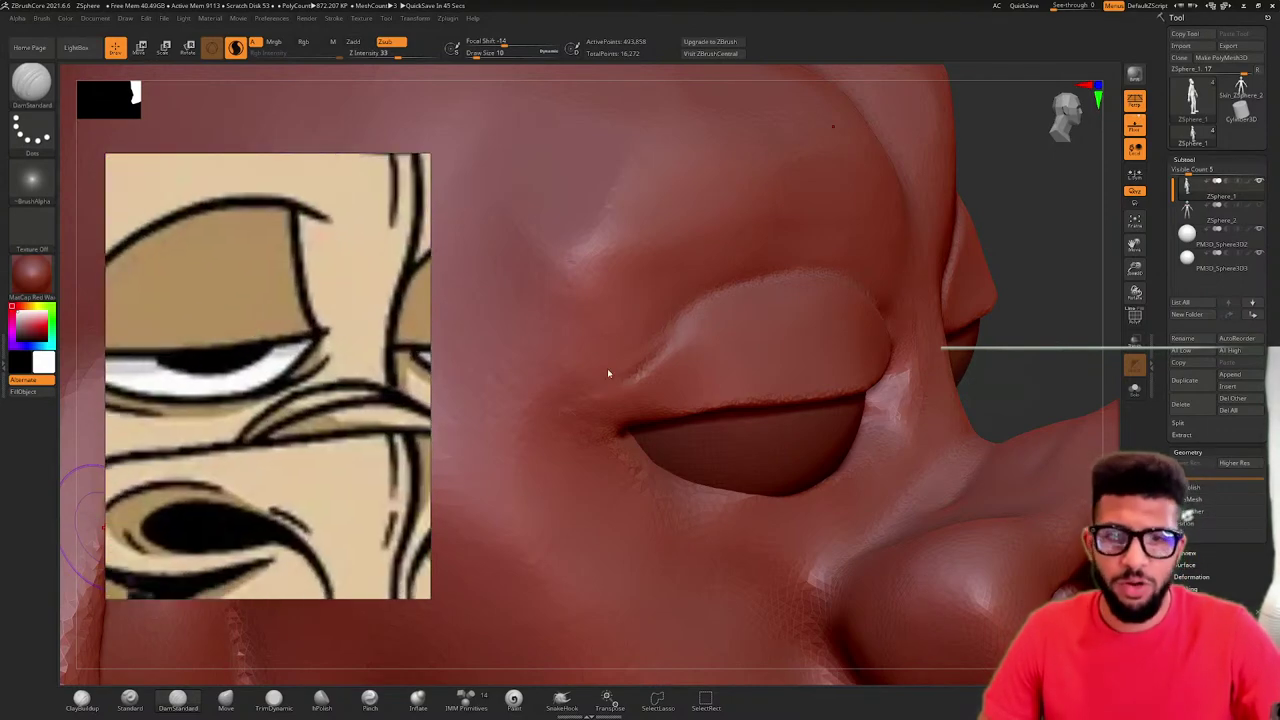
- Carve the upper eyelid creases and outer eye corners with the DamStandard brush, following the close-up eye reference
mouse_move(956, 280)
right_down()
mouse_move(883, 254)
mouse_move(914, 283)
right_up()
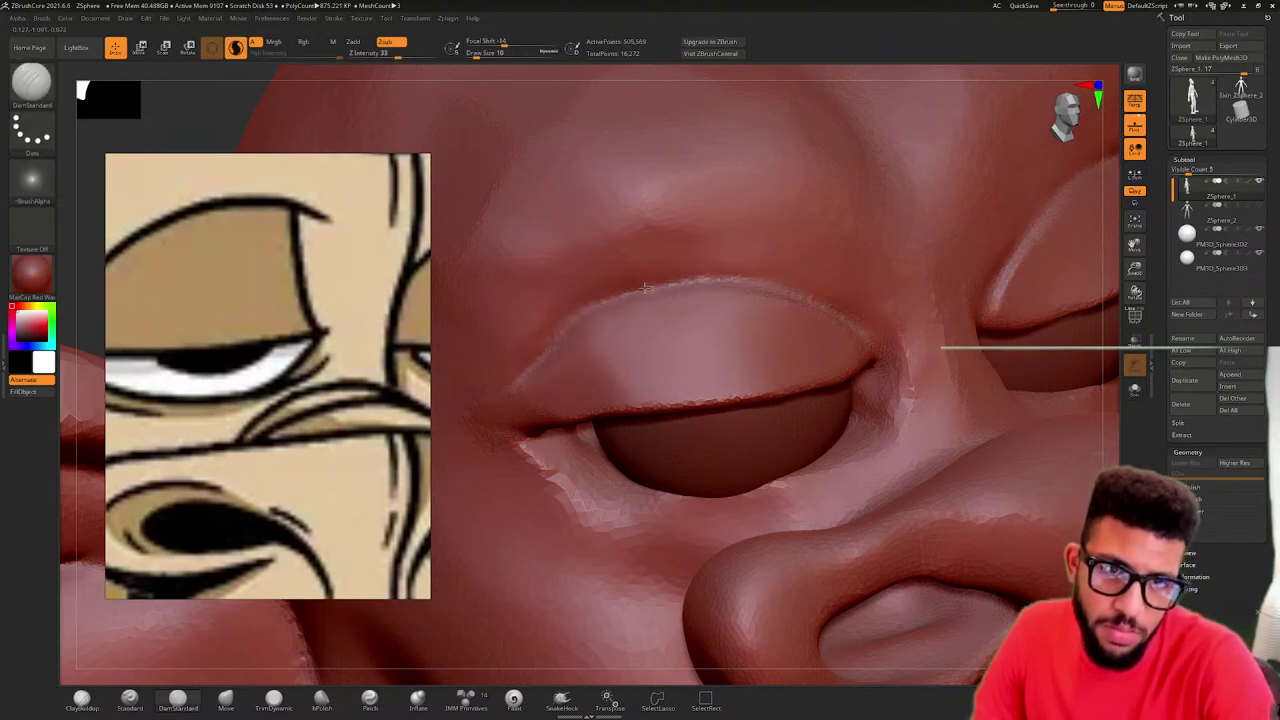
right_drag(783, 343, 811, 277)
right_drag(642, 373, 540, 368)
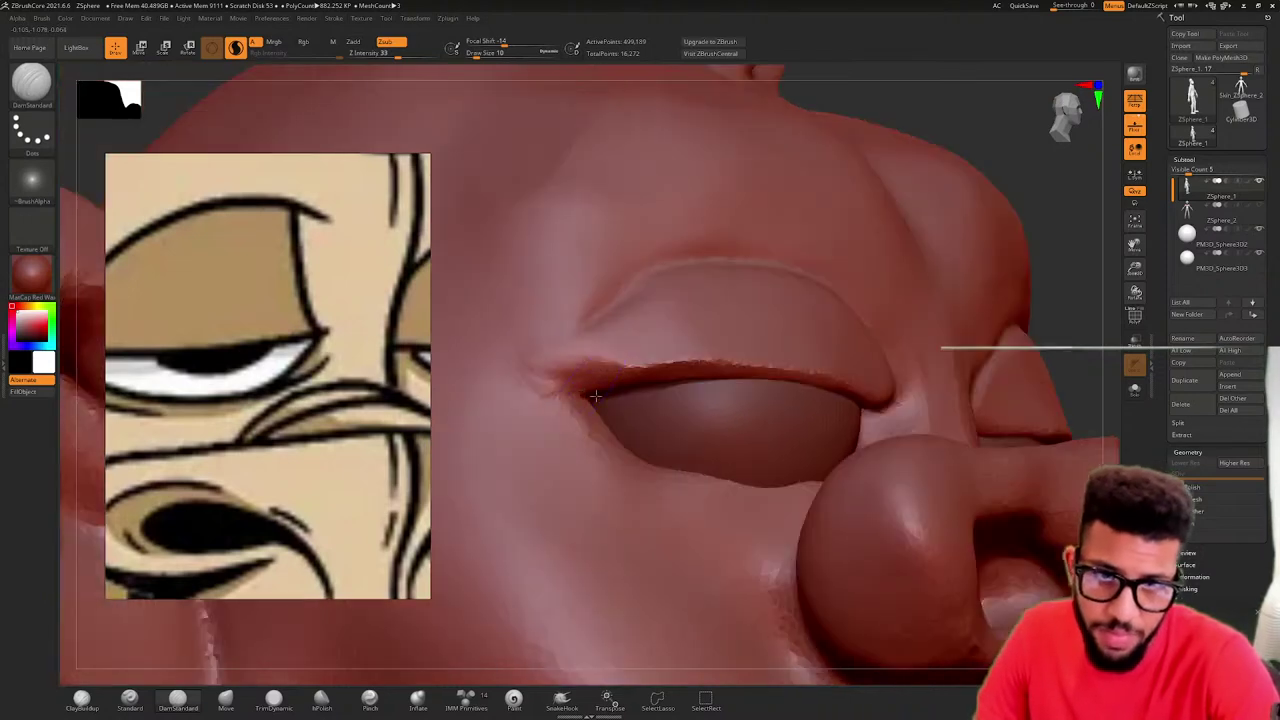
ctrl+right_drag(556, 400, 640, 430)
mouse_move(648, 362)
right_down()
mouse_move(565, 396)
mouse_move(925, 447)
mouse_move(903, 443)
mouse_move(890, 420)
mouse_move(926, 402)
mouse_move(822, 338)
mouse_move(820, 370)
mouse_move(836, 341)
mouse_move(840, 371)
mouse_move(832, 431)
mouse_move(889, 302)
mouse_move(650, 295)
mouse_move(826, 281)
mouse_move(779, 343)
right_up()
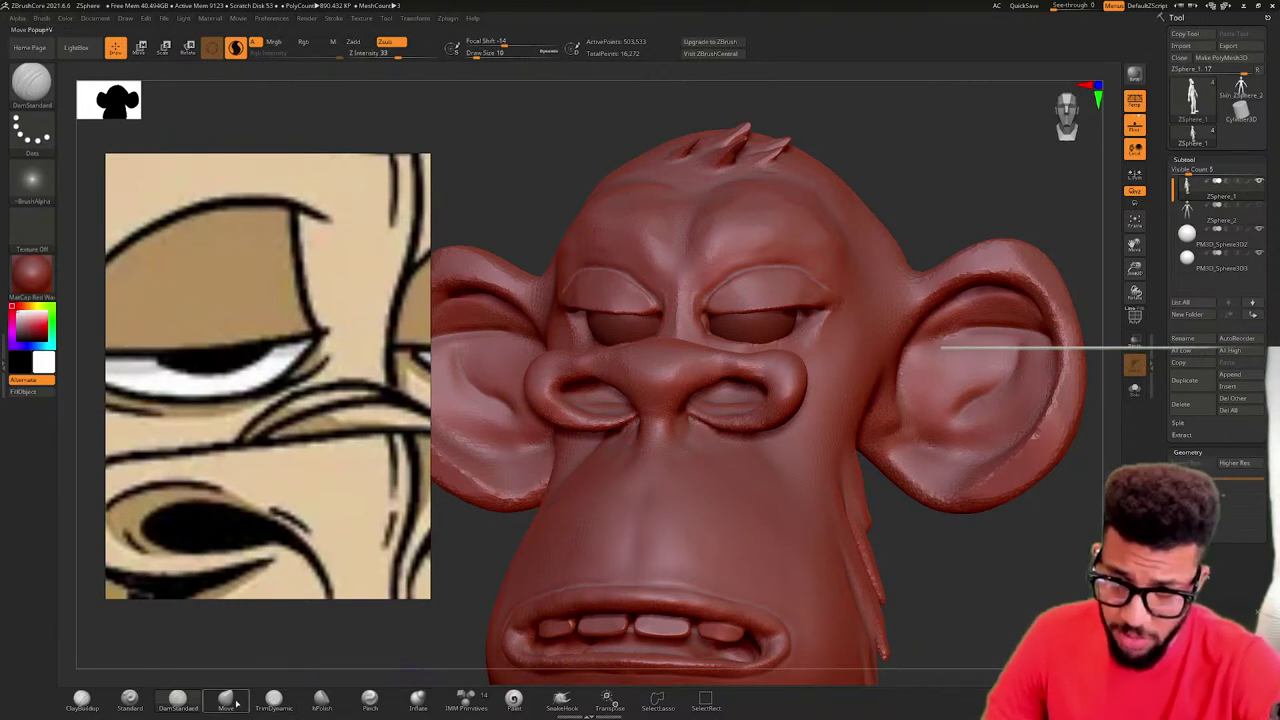
- Pull the outer corners of both upper eyelids outward with the Move brush
click(235, 704)
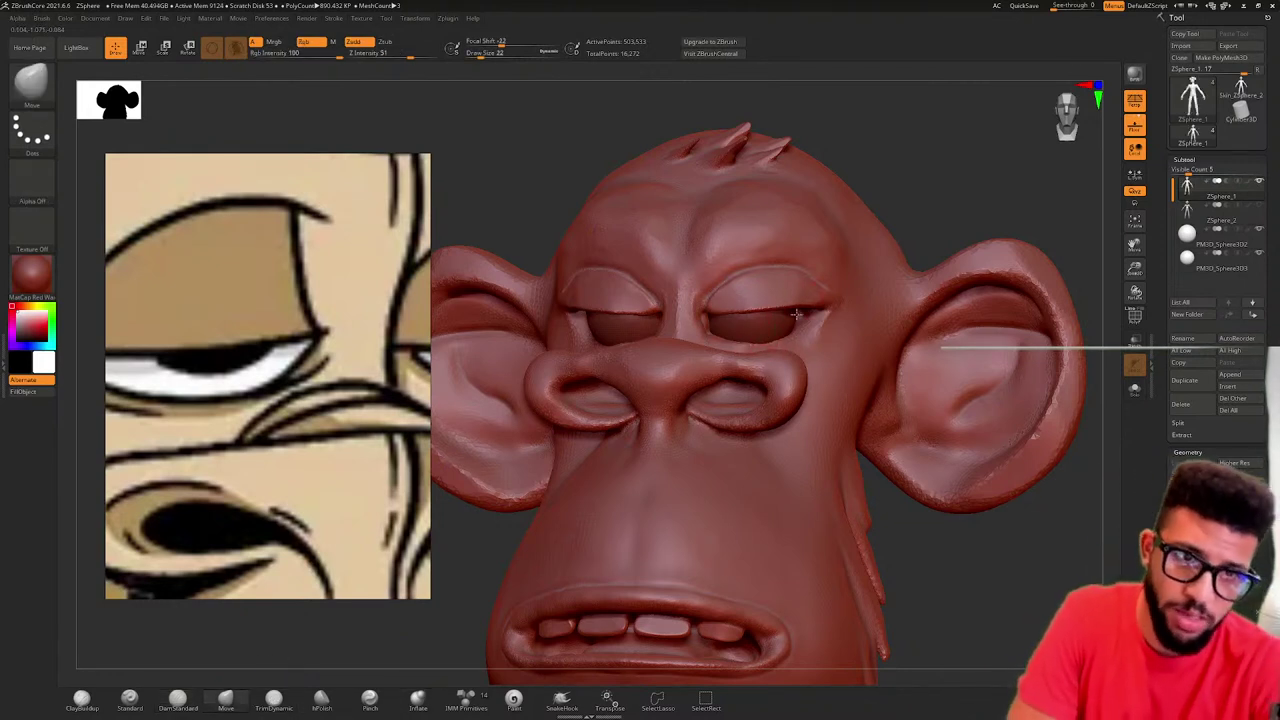
drag(796, 314, 806, 313)
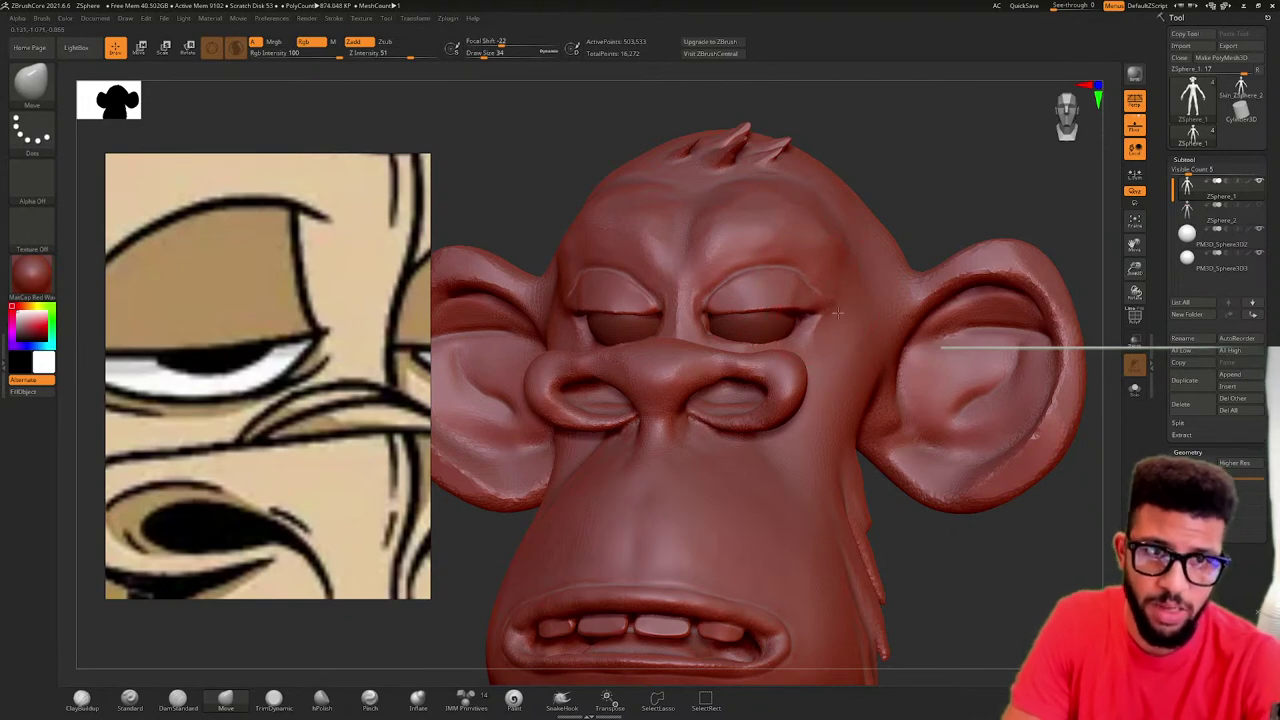
shift+right_drag(838, 313, 858, 313)
drag(815, 312, 824, 312)
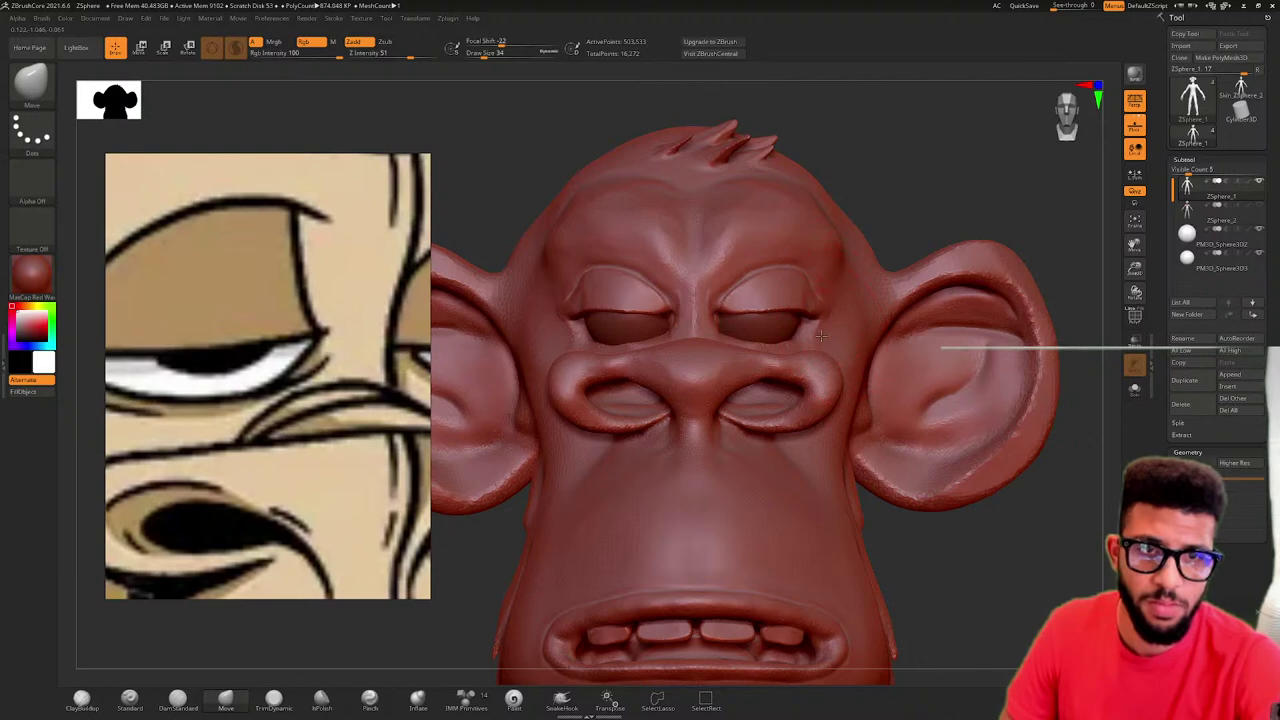
right_drag(795, 344, 719, 309)
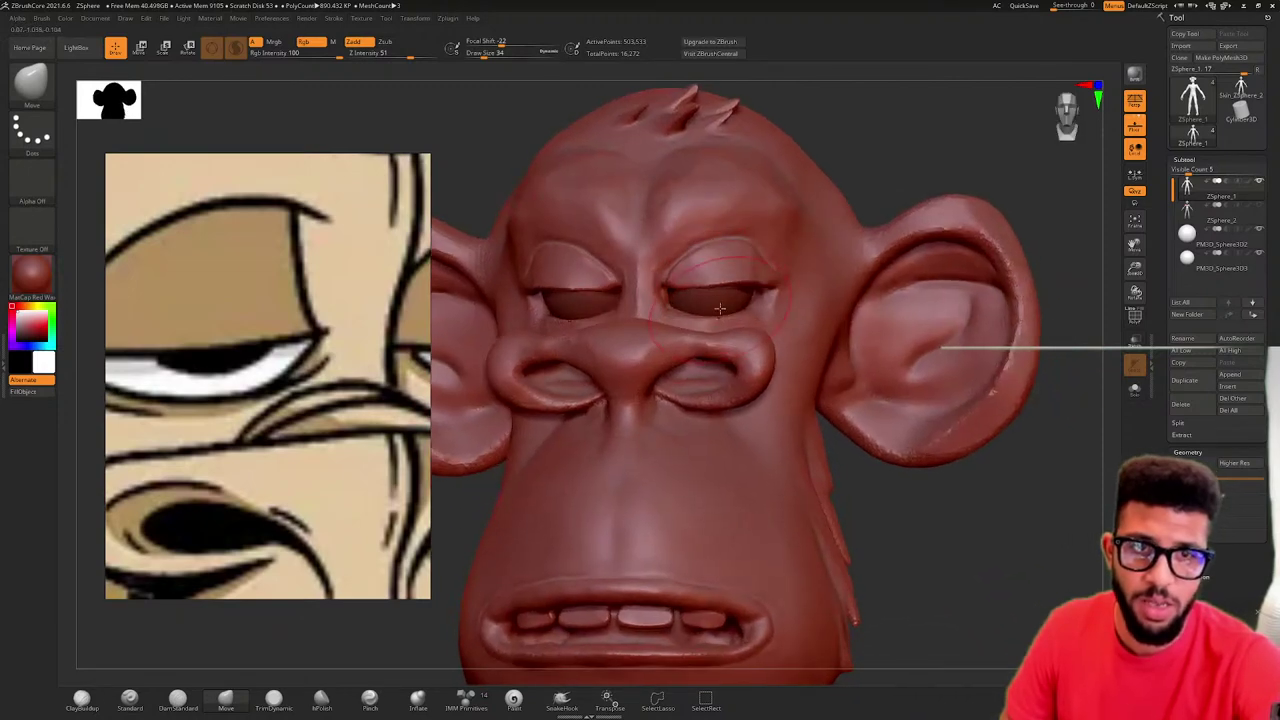
- Reduce the Move brush to draw size 22 and adjust the lower edges of both upper eyelids
key([)
key([)
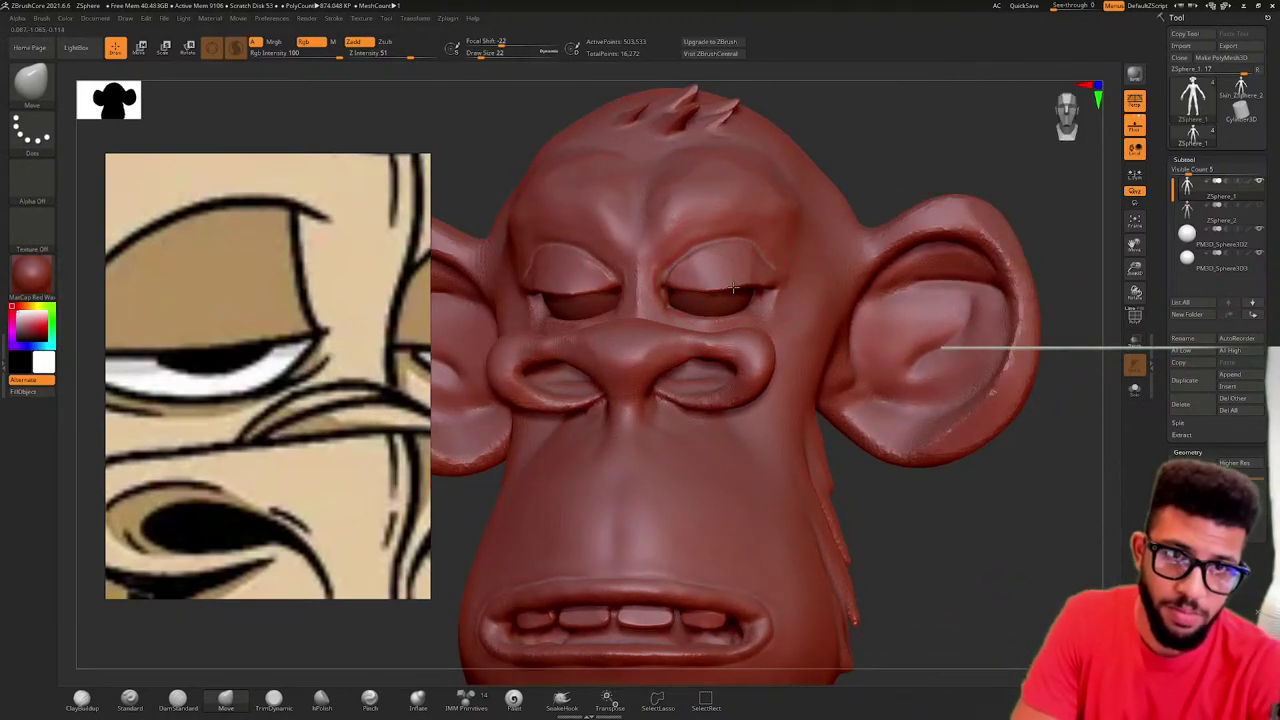
mouse_move(753, 293)
right_down()
mouse_move(770, 296)
mouse_move(722, 294)
mouse_move(887, 284)
right_up()
drag(812, 283, 822, 287)
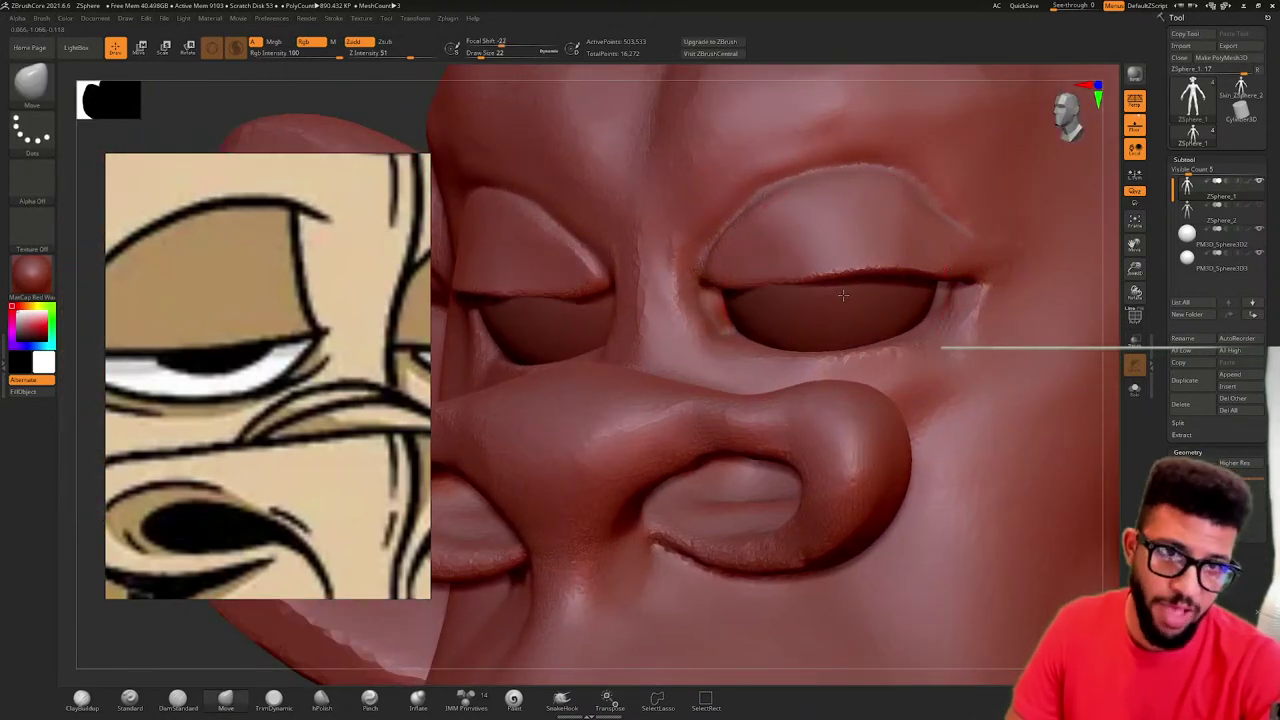
shift+right_drag(779, 319, 826, 331)
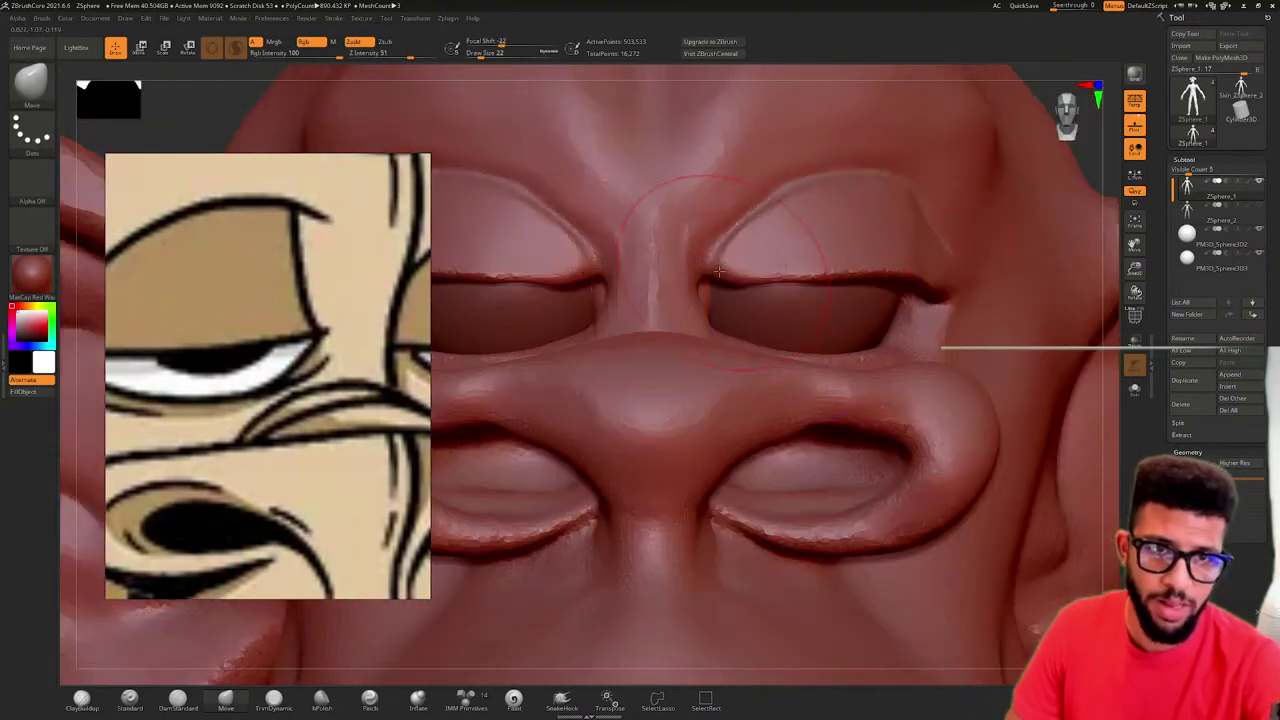
- Reduce the Move brush to draw size 18 and refine the upper lid edges toward the inner eye corners
key(bracketleft)
key(bracketleft)
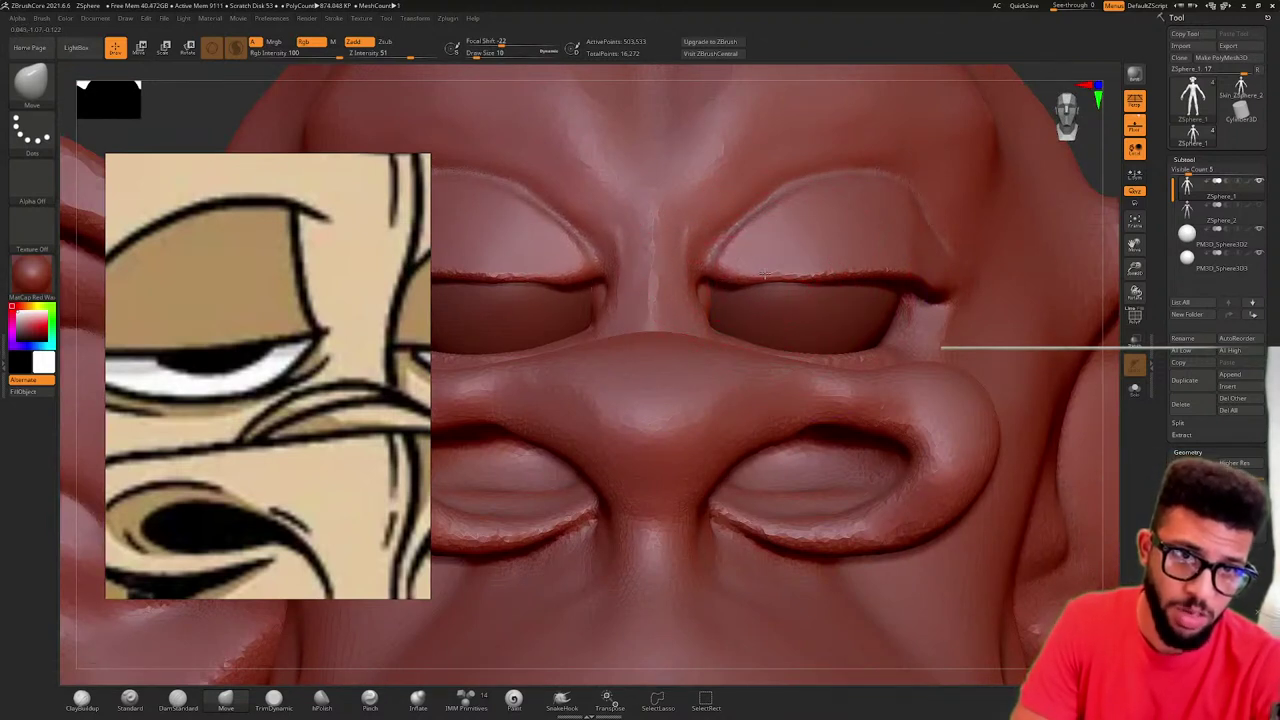
mouse_move(783, 281)
mouse_down()
mouse_move(833, 297)
mouse_move(712, 282)
mouse_up()
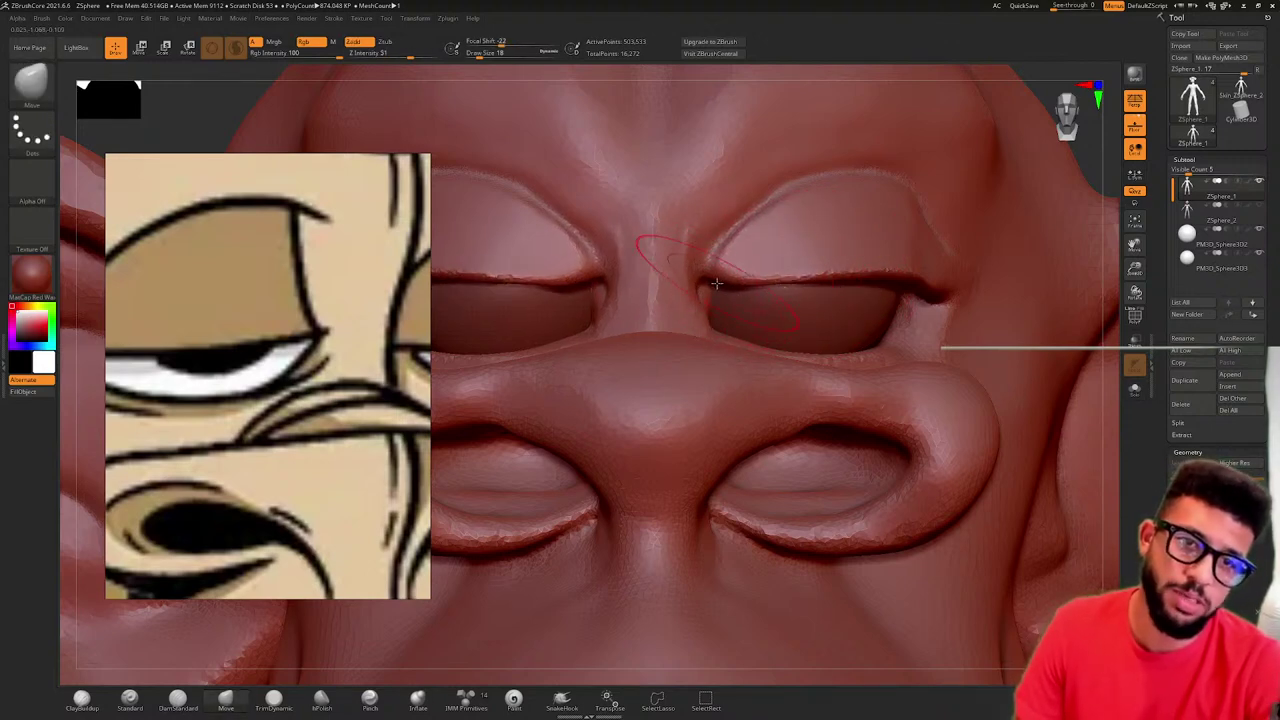
key([)
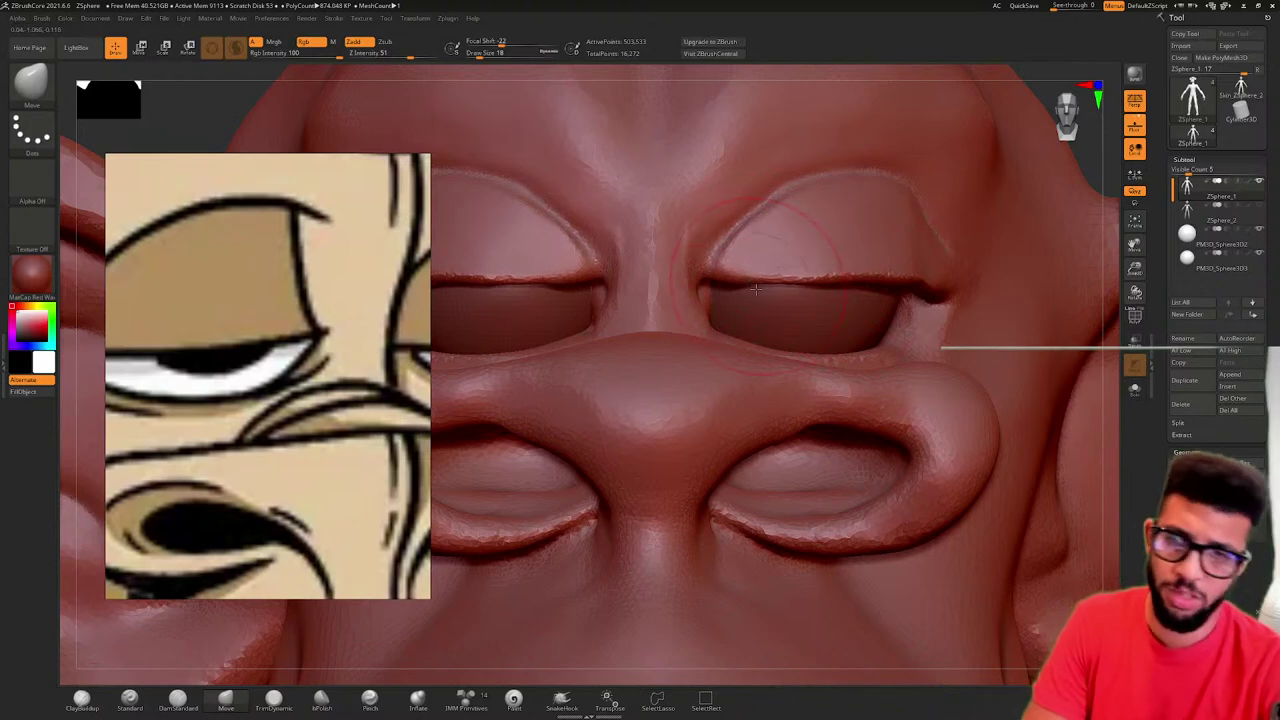
mouse_move(925, 263)
ctrl+right_down()
mouse_move(944, 250)
mouse_move(772, 286)
mouse_move(905, 280)
mouse_move(781, 285)
mouse_move(810, 275)
mouse_move(790, 262)
mouse_move(813, 256)
mouse_move(795, 268)
mouse_move(840, 278)
ctrl+right_up()
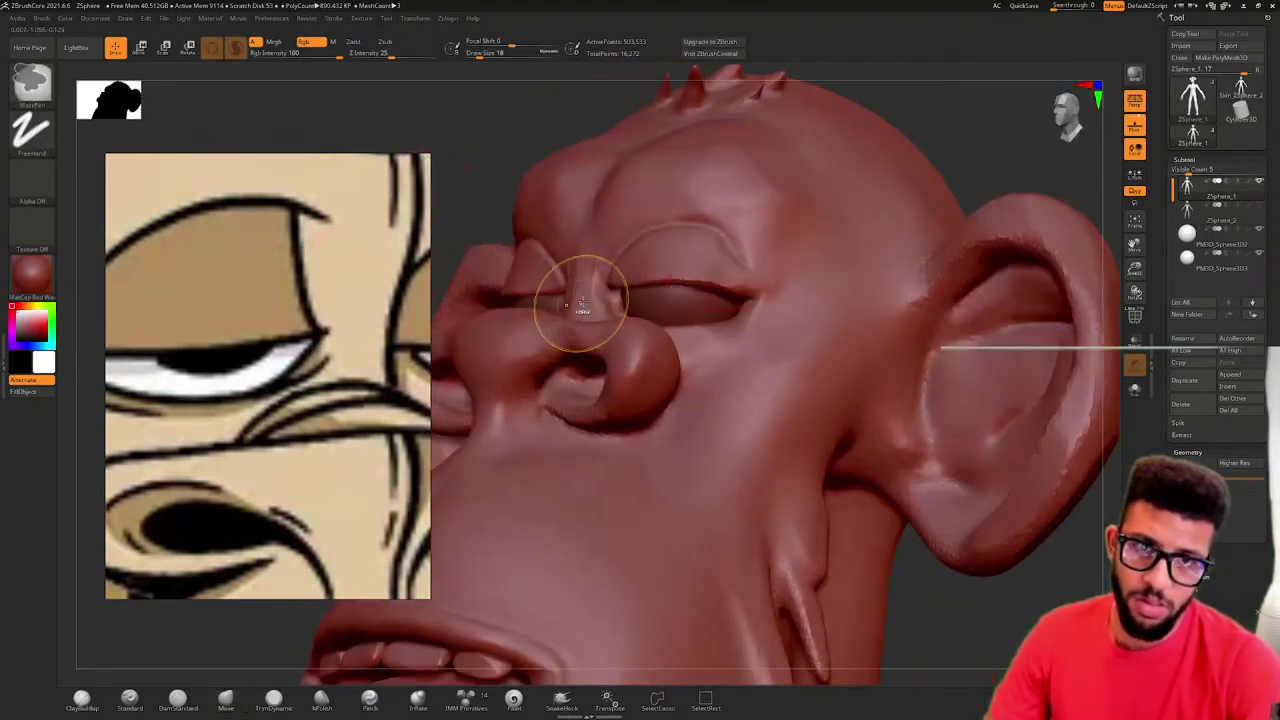
ctrl+right_drag(583, 303, 788, 265)
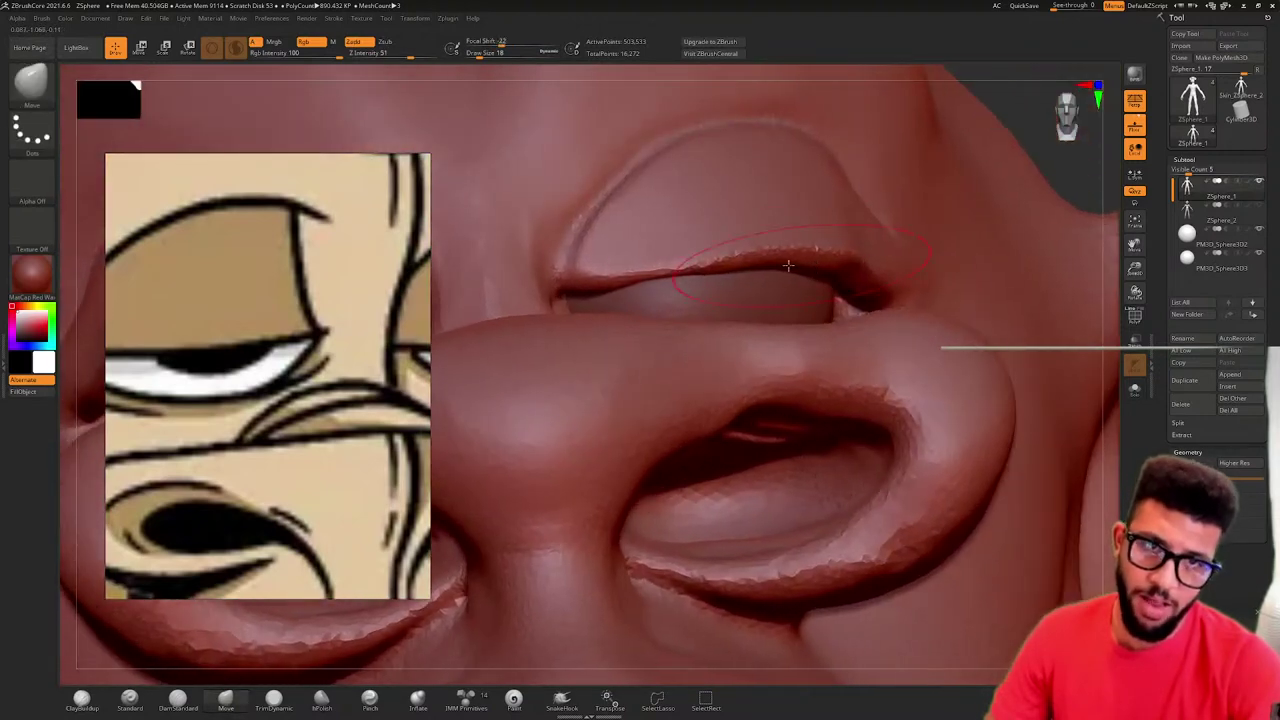
key([)
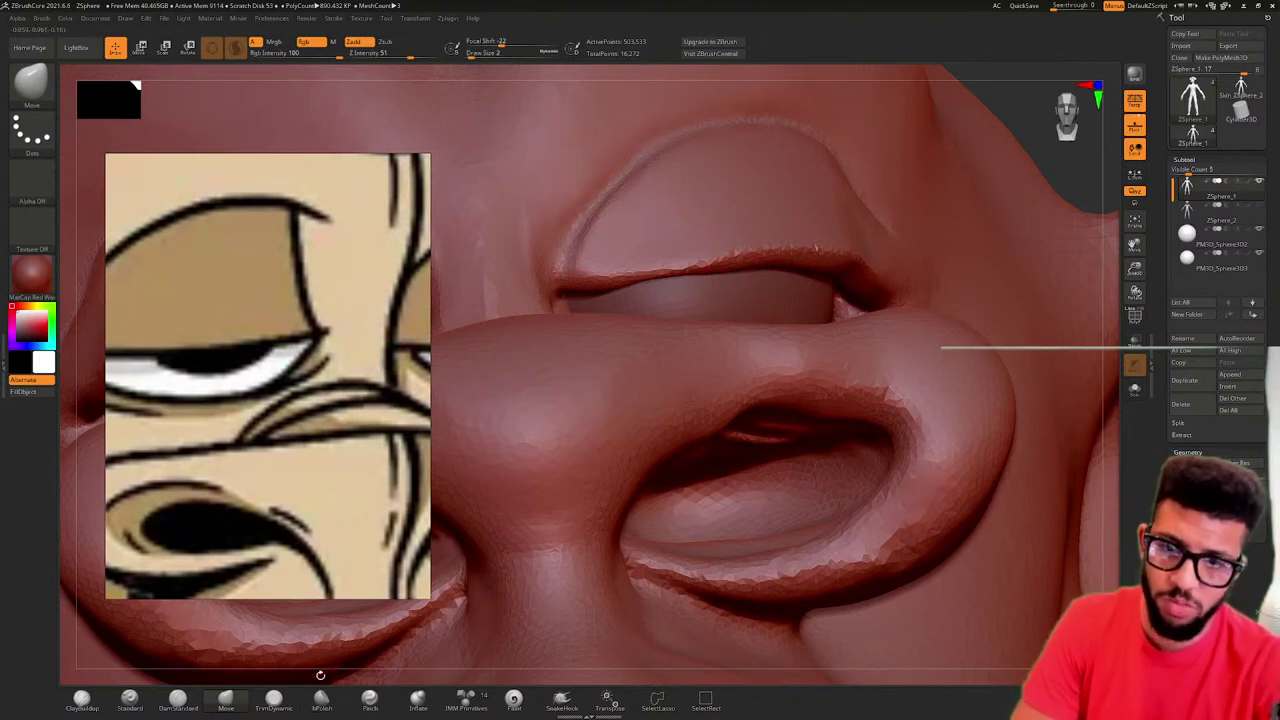
- Flatten and clean the upper eyelid surfaces and lid edges with the hPolish brush
click(321, 697)
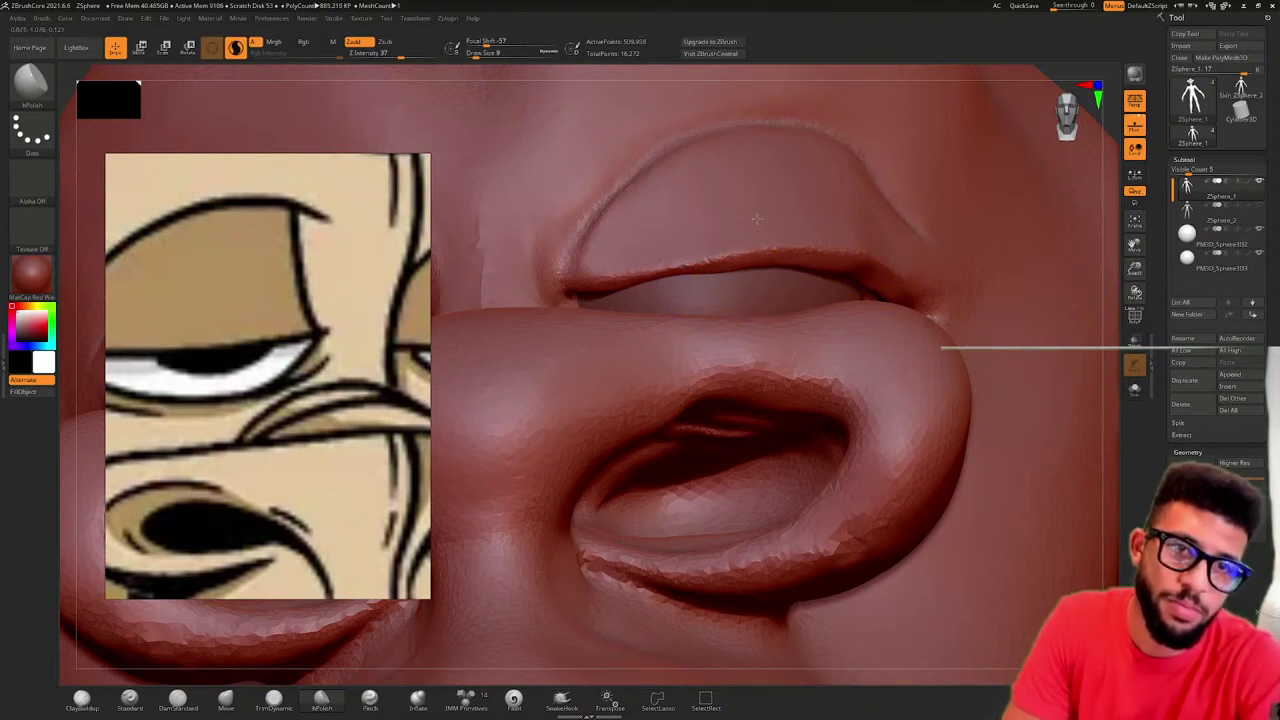
ctrl+right_drag(808, 232, 656, 279)
right_drag(835, 262, 728, 260)
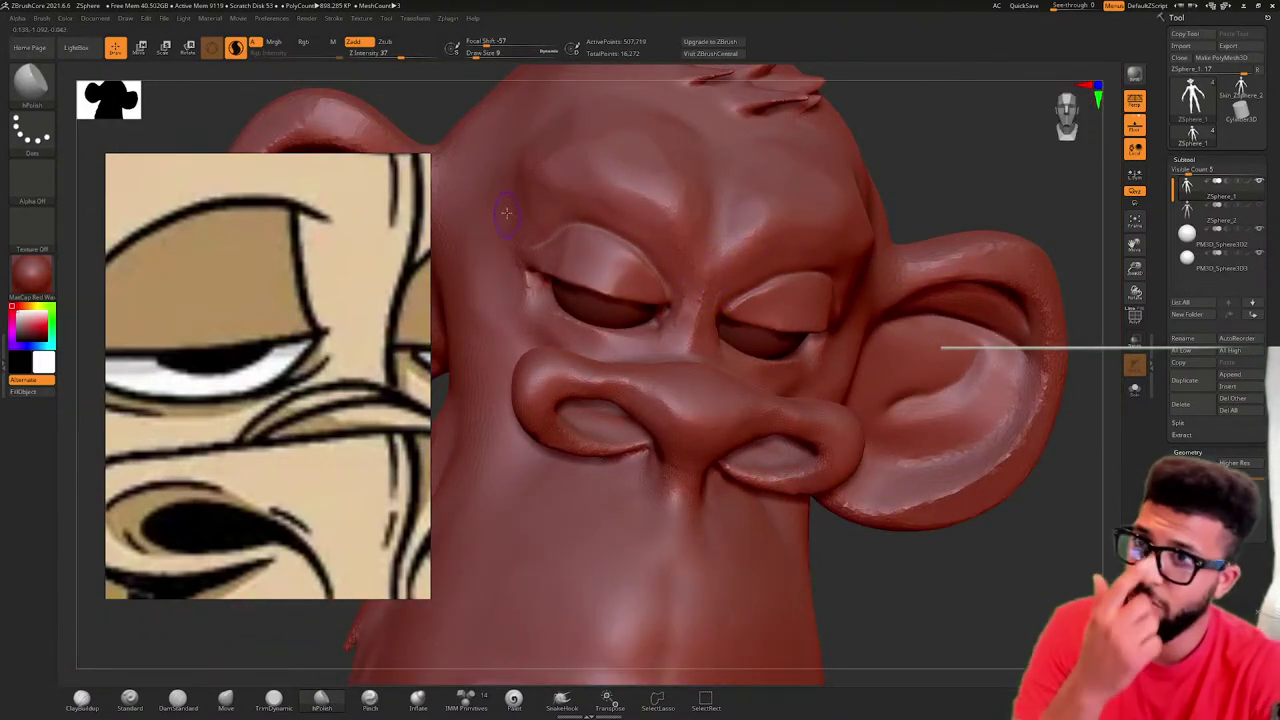
key(super+a)
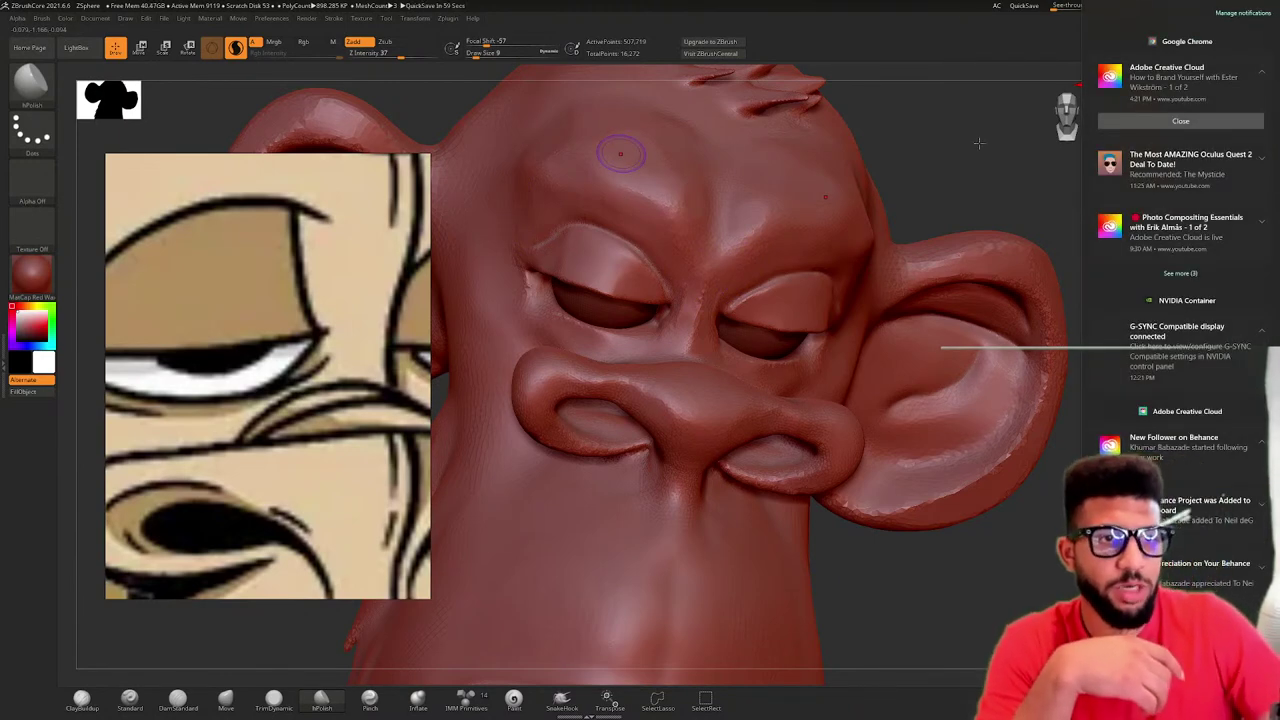
drag(978, 143, 972, 147)
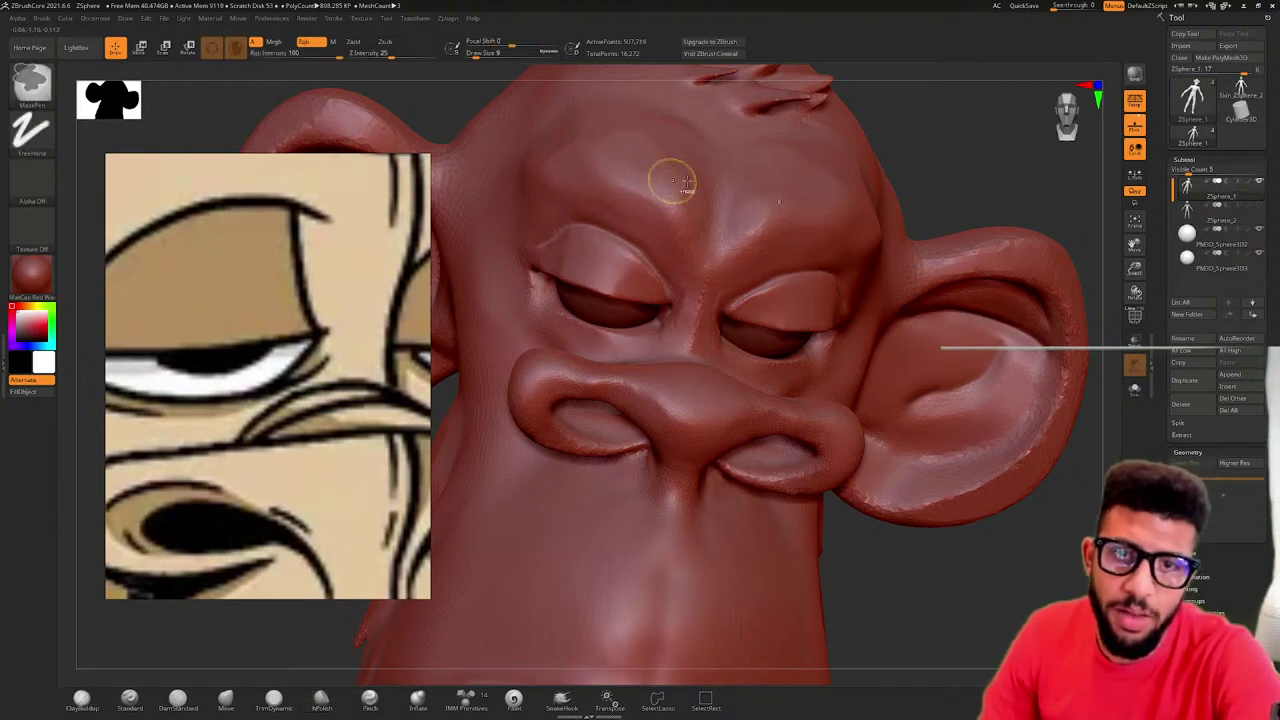
- Review the ape's head and tufted upper body from several angles beside the full reference board
mouse_move(671, 180)
ctrl+right_down()
mouse_move(780, 165)
mouse_move(620, 243)
mouse_move(857, 243)
mouse_move(748, 264)
mouse_move(864, 279)
mouse_move(900, 268)
mouse_move(862, 271)
ctrl+right_up()
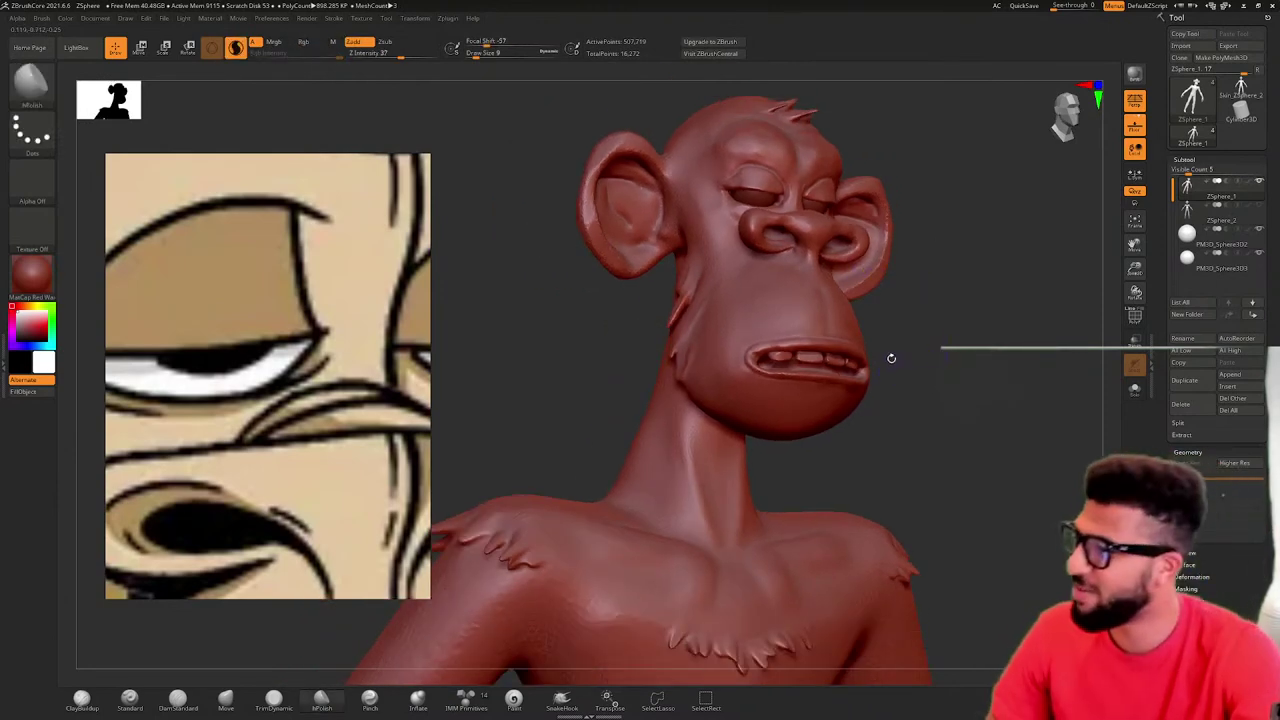
mouse_move(900, 335)
right_down()
mouse_move(817, 324)
mouse_move(903, 346)
mouse_move(874, 351)
mouse_move(909, 334)
mouse_move(888, 328)
mouse_move(937, 337)
mouse_move(805, 365)
mouse_move(906, 343)
mouse_move(843, 358)
mouse_move(900, 343)
mouse_move(909, 323)
mouse_move(843, 350)
mouse_move(910, 324)
mouse_move(895, 345)
mouse_move(917, 337)
mouse_move(870, 326)
mouse_move(860, 300)
mouse_move(897, 273)
mouse_move(877, 254)
mouse_move(877, 266)
mouse_move(849, 263)
right_up()
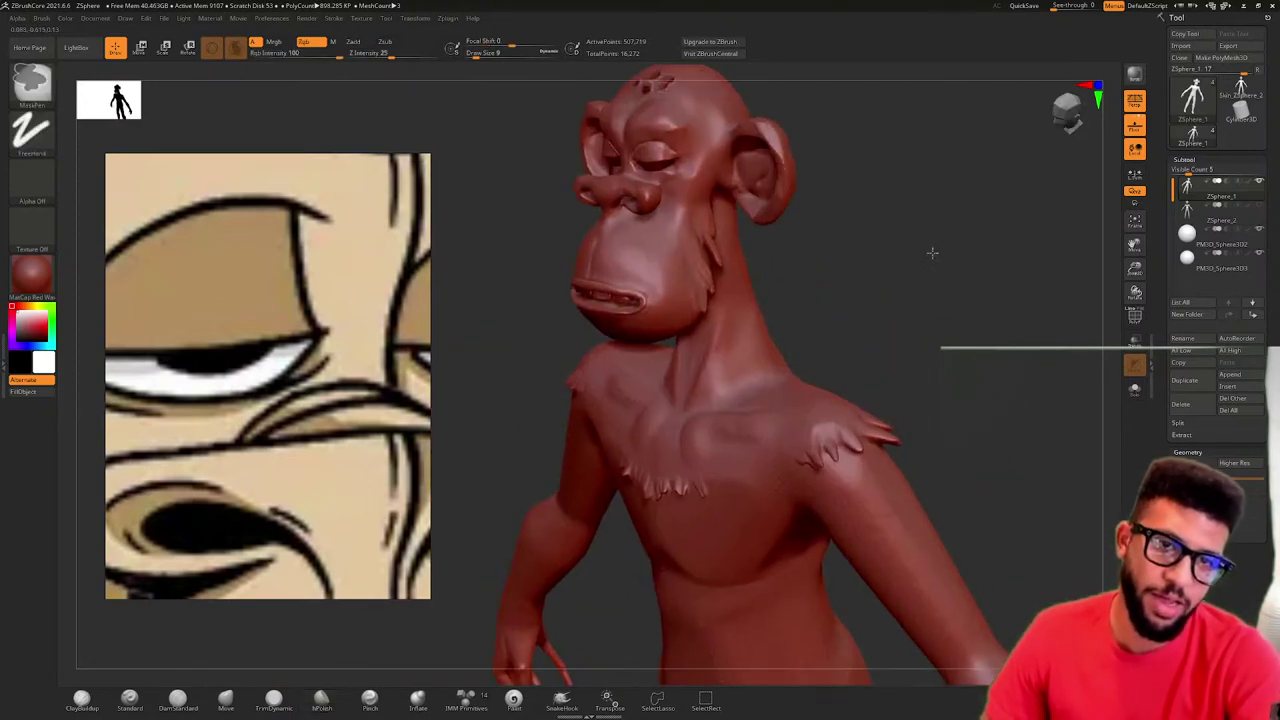
alt+right_drag(815, 206, 847, 292)
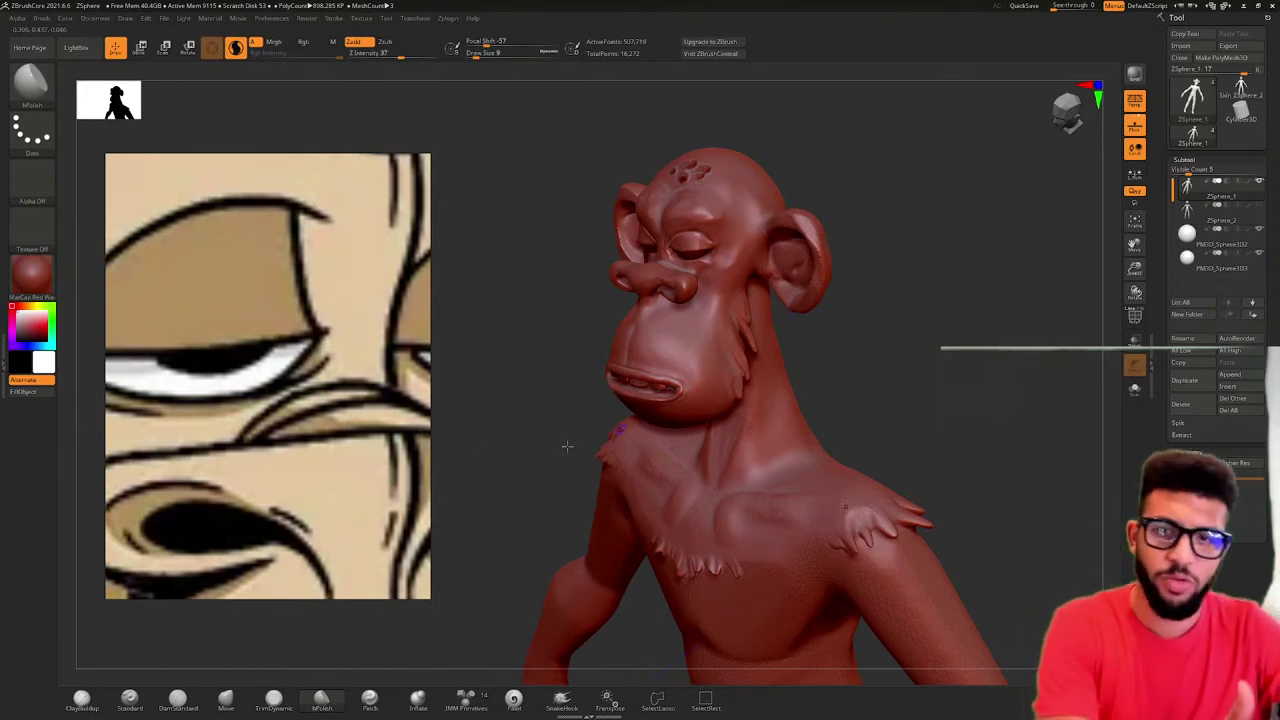
scroll(300, 338, down, 5)
scroll(300, 338, down, 3)
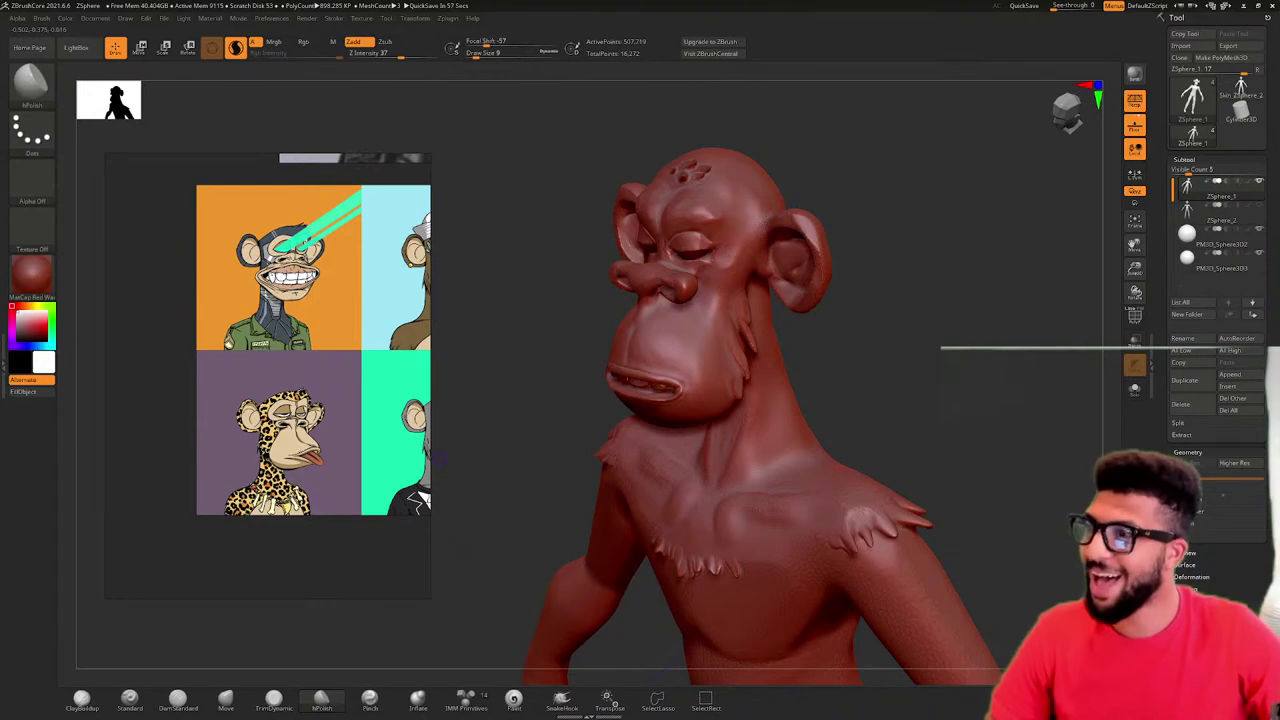
drag(0, 94, 0, 110)
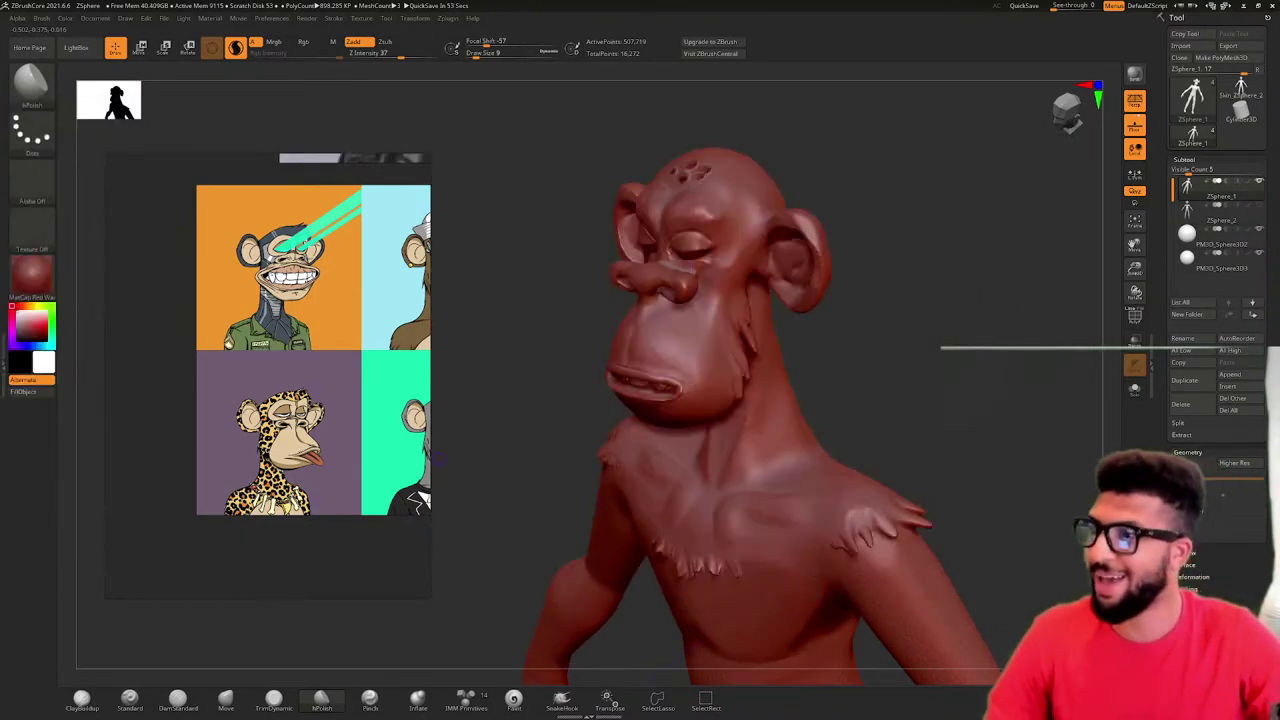
mouse_move(892, 414)
mouse_down()
mouse_move(877, 391)
mouse_move(926, 321)
mouse_up()
right_drag(926, 321, 839, 331)
drag(940, 348, 820, 258)
mouse_move(902, 268)
mouse_down()
mouse_move(920, 334)
mouse_move(883, 300)
mouse_move(843, 309)
mouse_move(914, 360)
mouse_move(903, 423)
mouse_move(783, 374)
mouse_move(781, 319)
mouse_move(880, 318)
mouse_move(776, 322)
mouse_move(843, 331)
mouse_move(889, 314)
mouse_up()
ctrl+right_drag(889, 314, 850, 405)
scroll(388, 350, down, 1)
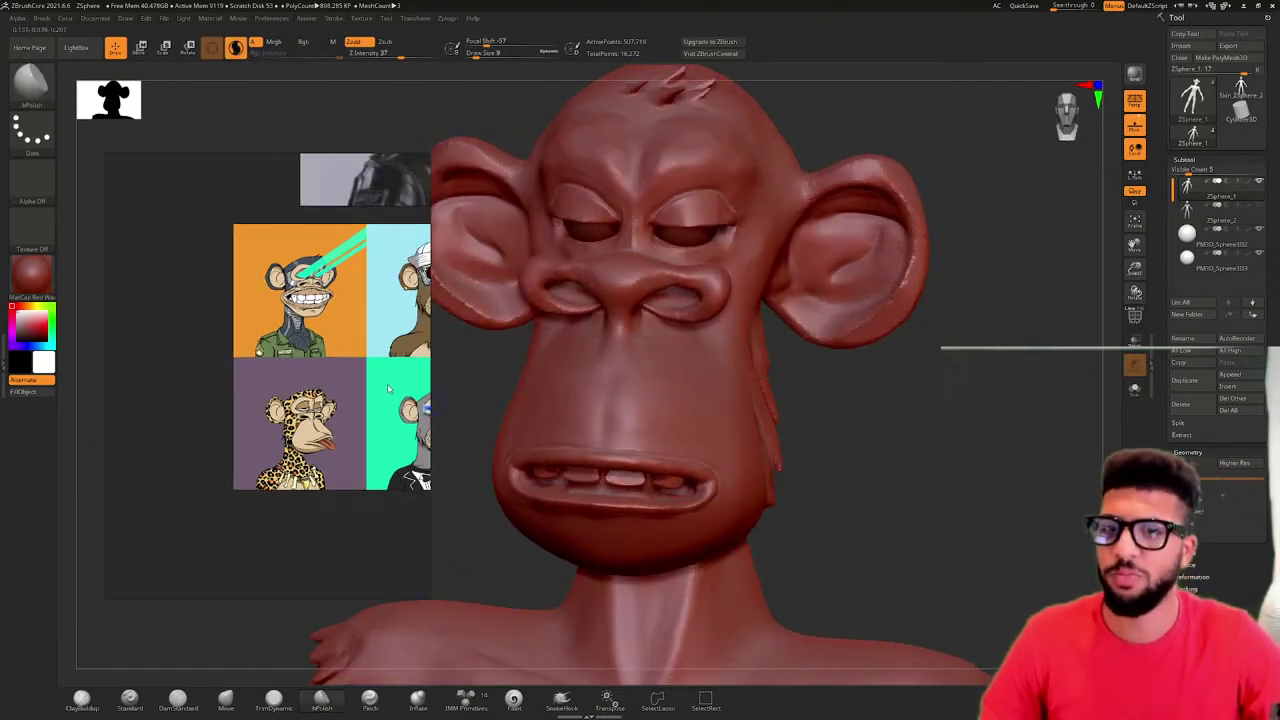
- Compare the head's front and side views with the sailor-hat ape and grey-furred ape references
middle_drag(392, 349, 222, 405)
scroll(223, 405, down, 4)
scroll(299, 394, up, 5)
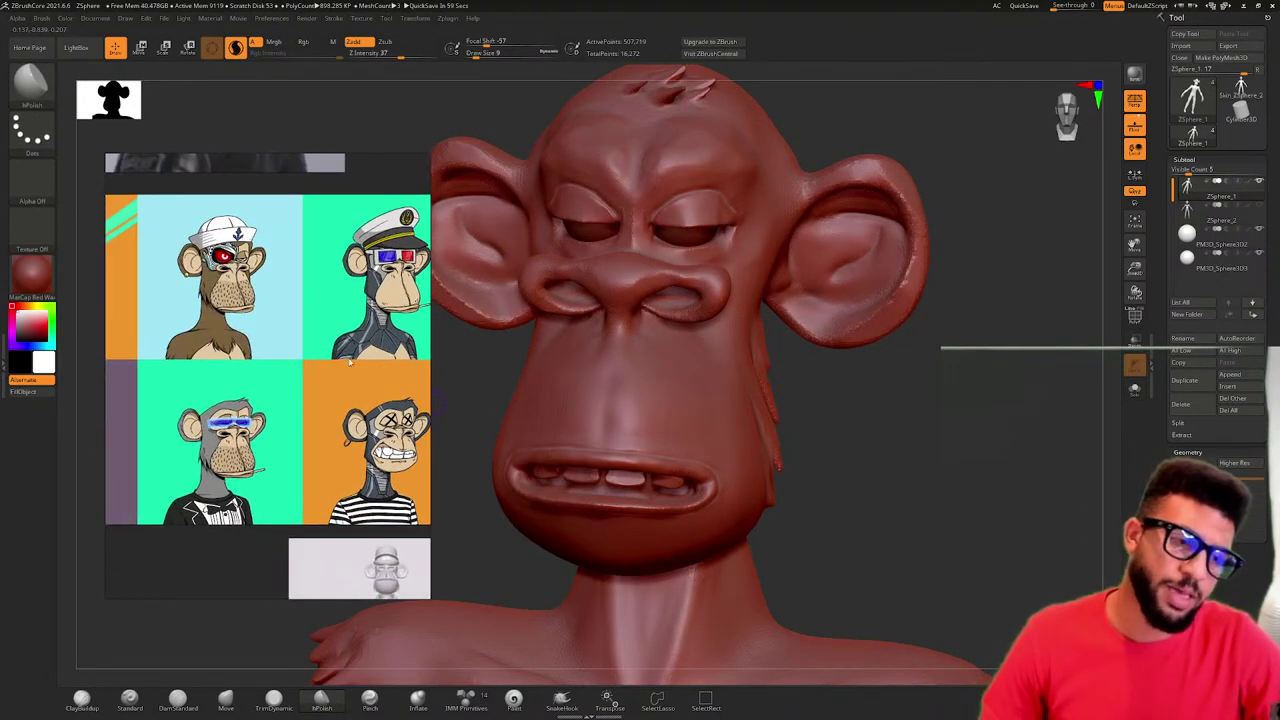
scroll(299, 394, up, 4)
scroll(368, 346, down, 2)
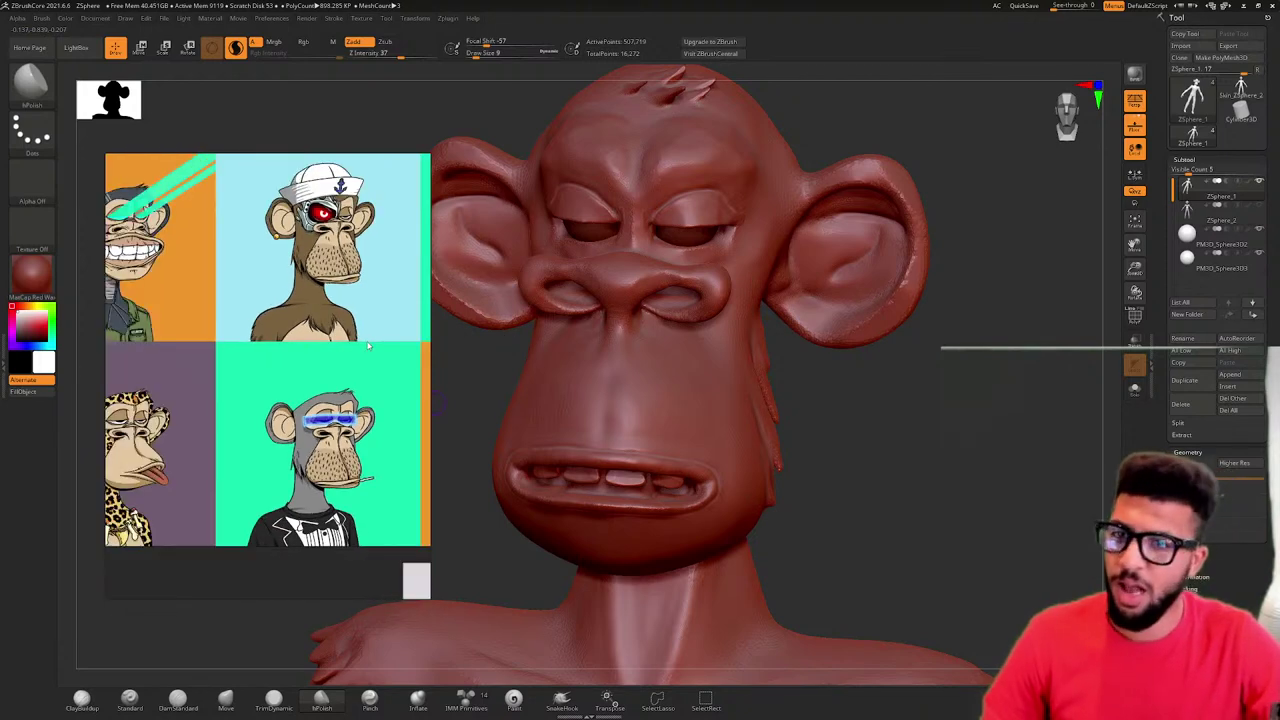
scroll(365, 365, down, 2)
scroll(373, 372, up, 3)
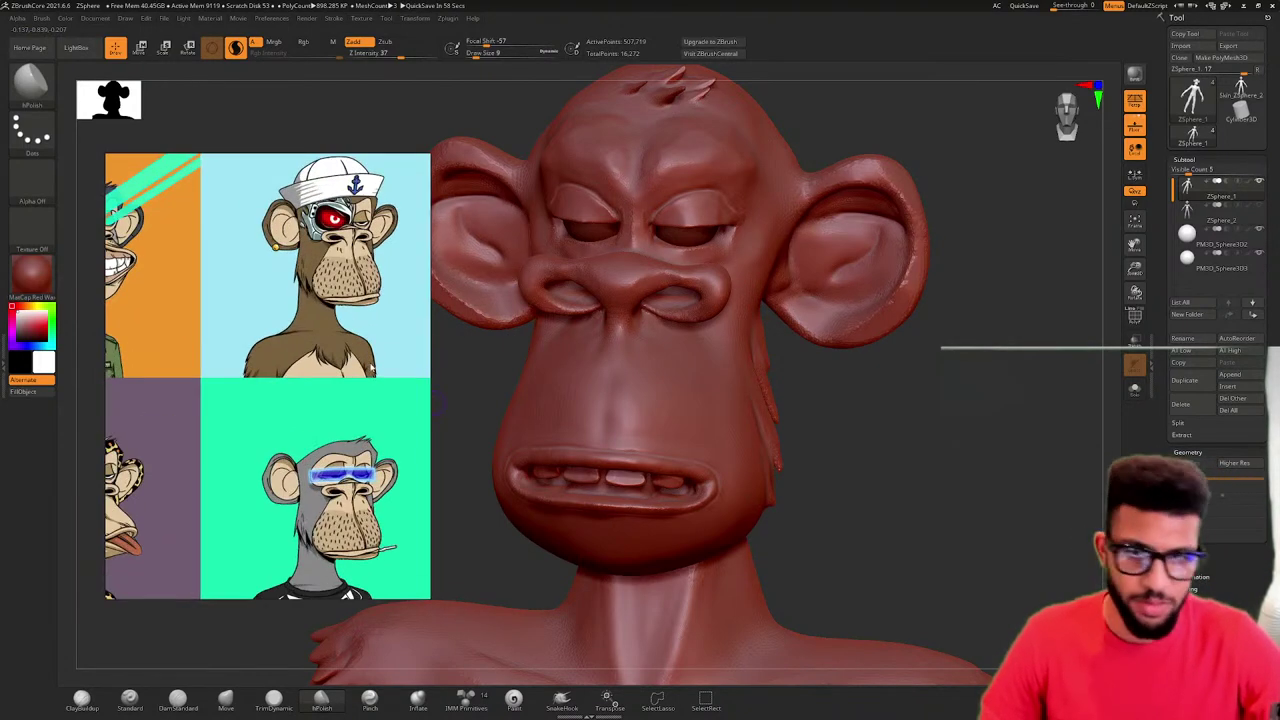
mouse_move(886, 422)
right_down()
mouse_move(815, 424)
mouse_move(905, 406)
right_up()
ctrl+right_drag(905, 406, 871, 419)
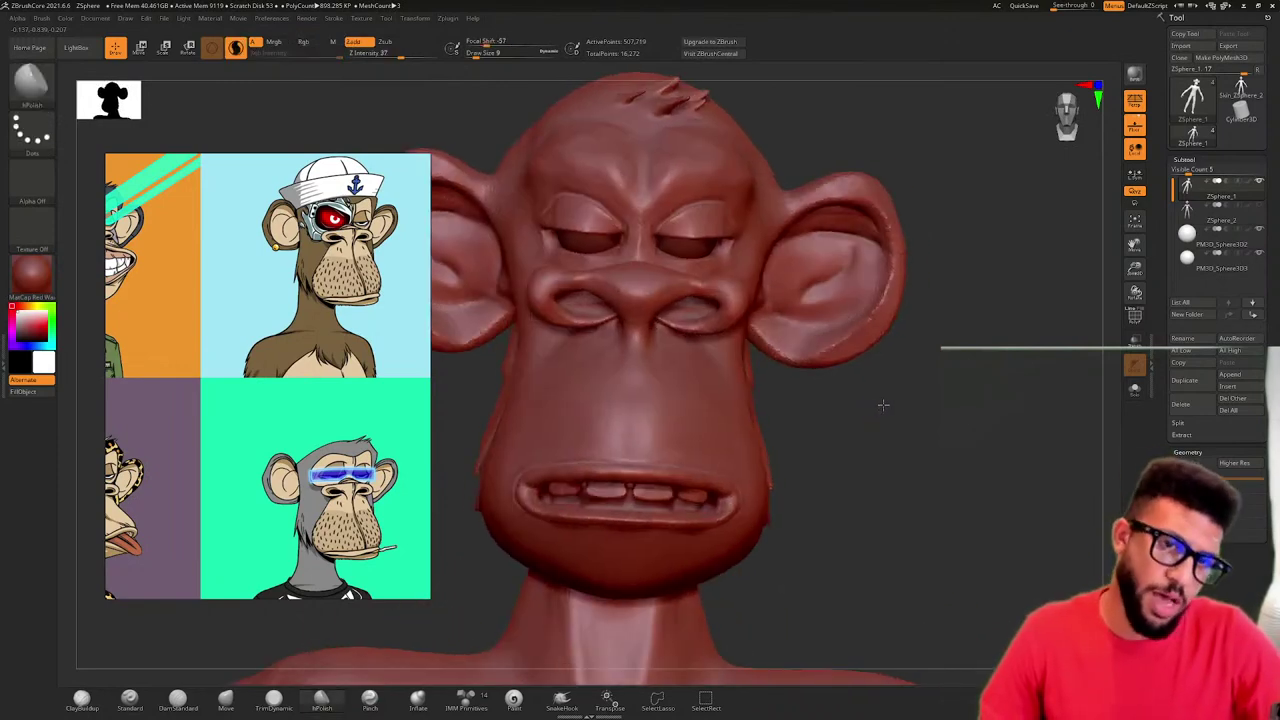
drag(880, 415, 843, 406)
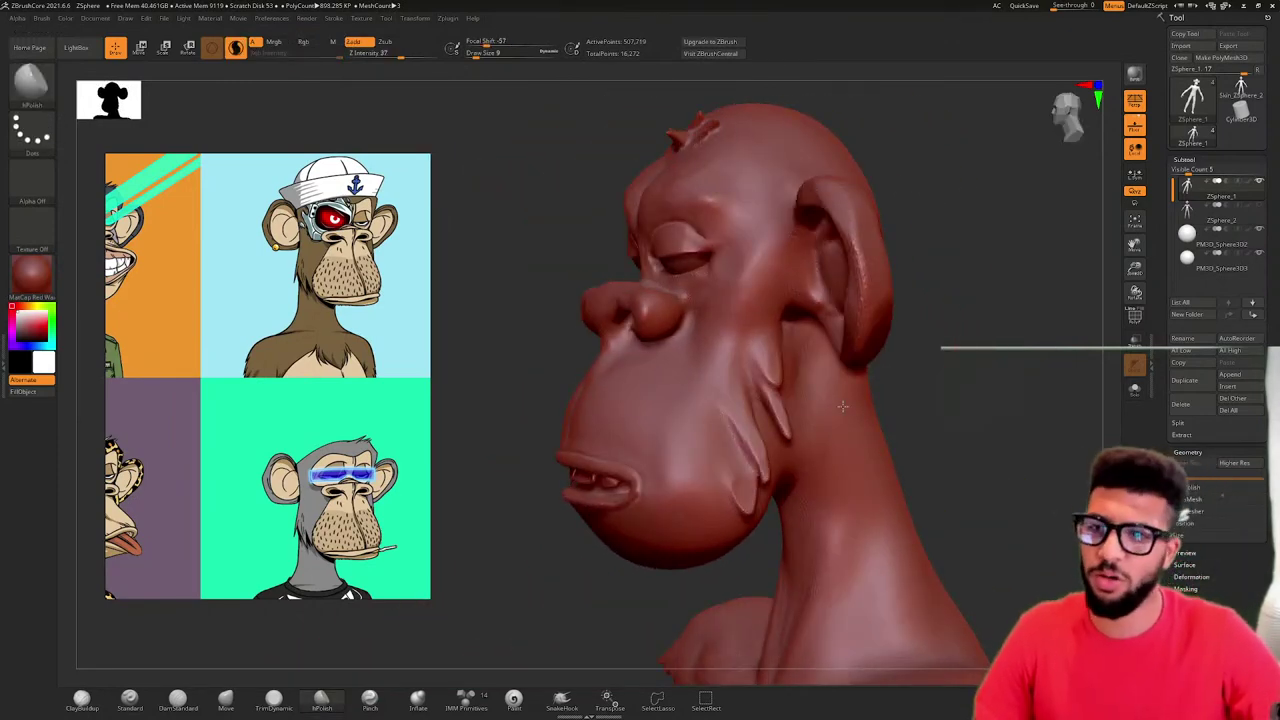
mouse_move(845, 405)
mouse_down()
mouse_move(886, 400)
mouse_move(903, 449)
mouse_move(909, 386)
mouse_move(863, 374)
mouse_move(870, 383)
mouse_move(883, 354)
mouse_move(834, 354)
mouse_move(911, 337)
mouse_move(837, 352)
mouse_move(939, 363)
mouse_move(929, 323)
mouse_move(946, 266)
mouse_move(894, 286)
mouse_move(948, 318)
mouse_move(884, 313)
mouse_up()
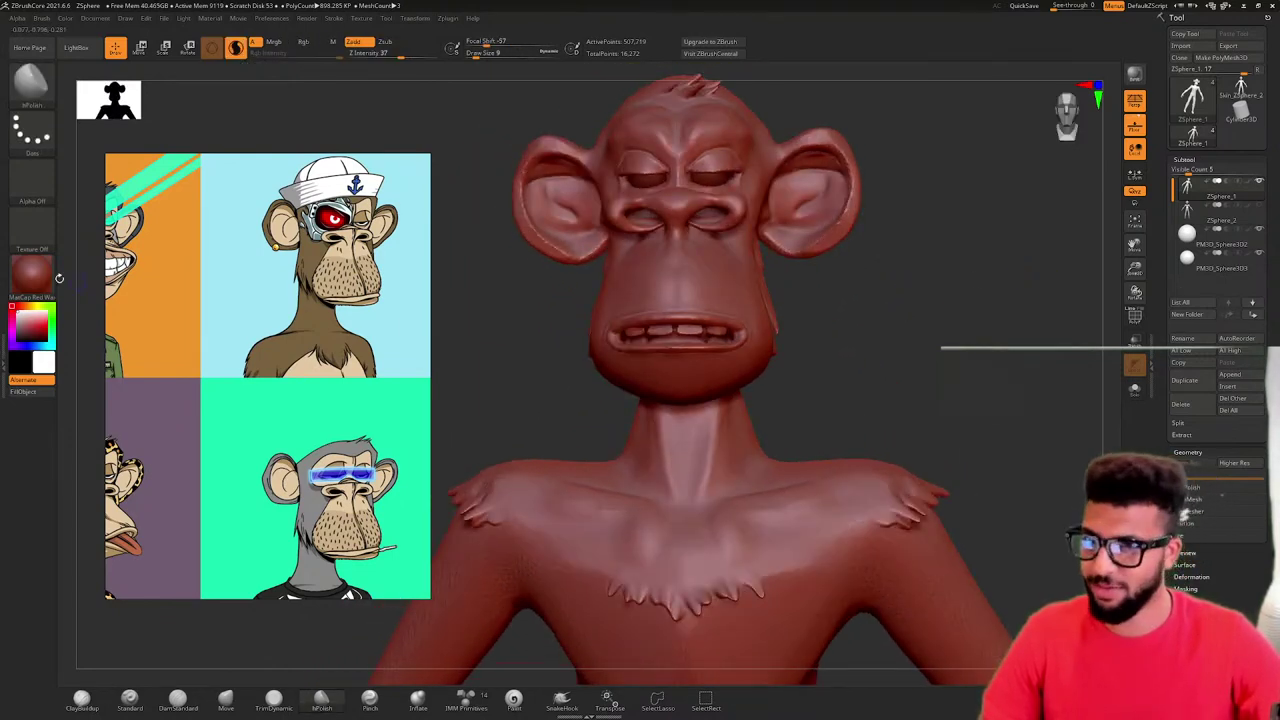
- Apply the Chrome BlueTint MatCap material to the ape and inspect the head and shoulders with it
click(41, 277)
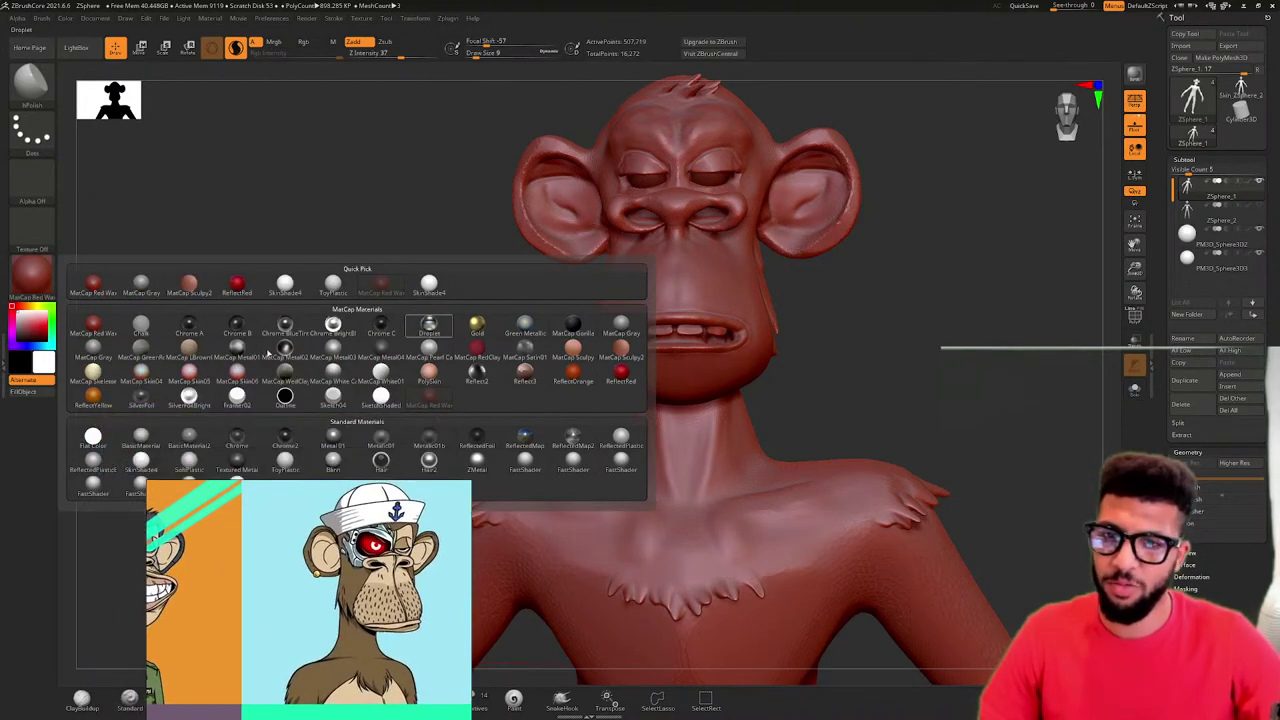
click(289, 334)
mouse_move(1078, 408)
mouse_down()
mouse_move(1022, 409)
mouse_move(1070, 405)
mouse_up()
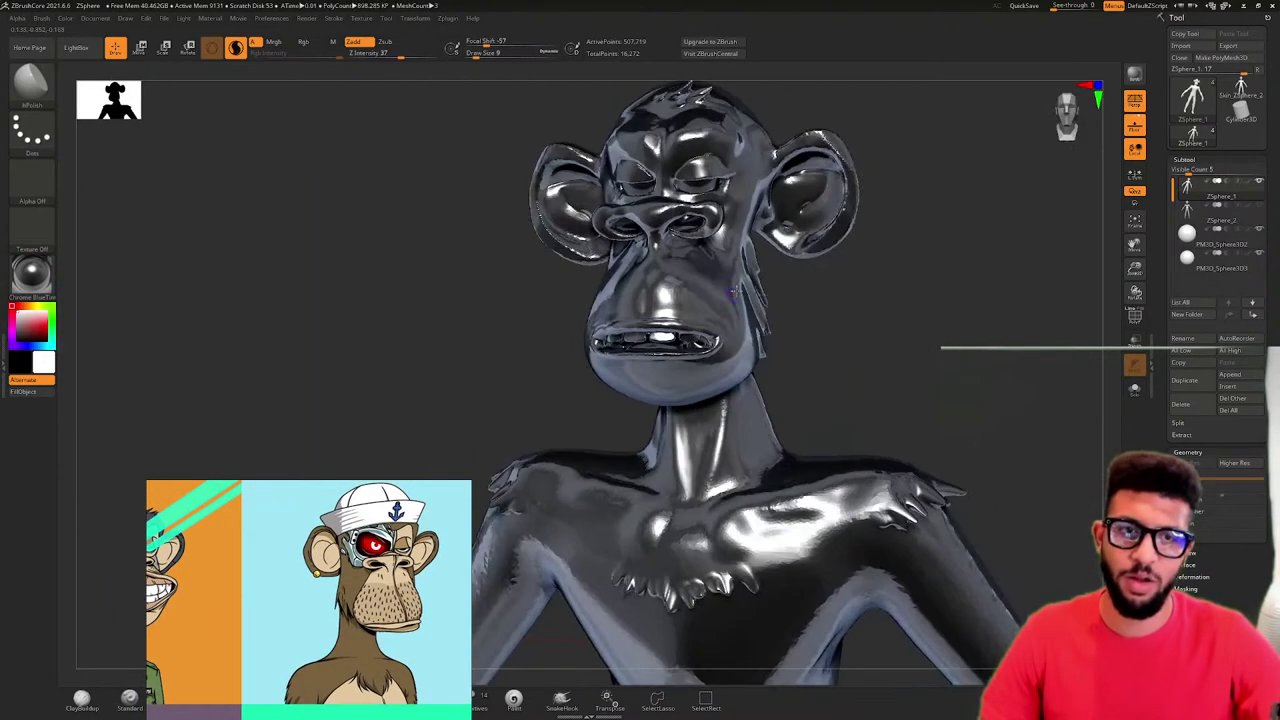
mouse_move(866, 300)
mouse_down()
mouse_move(849, 297)
mouse_move(883, 317)
mouse_move(812, 306)
mouse_up()
drag(278, 227, 332, 228)
- Apply the Gold MatCap material to the ape and inspect the head with it
click(54, 283)
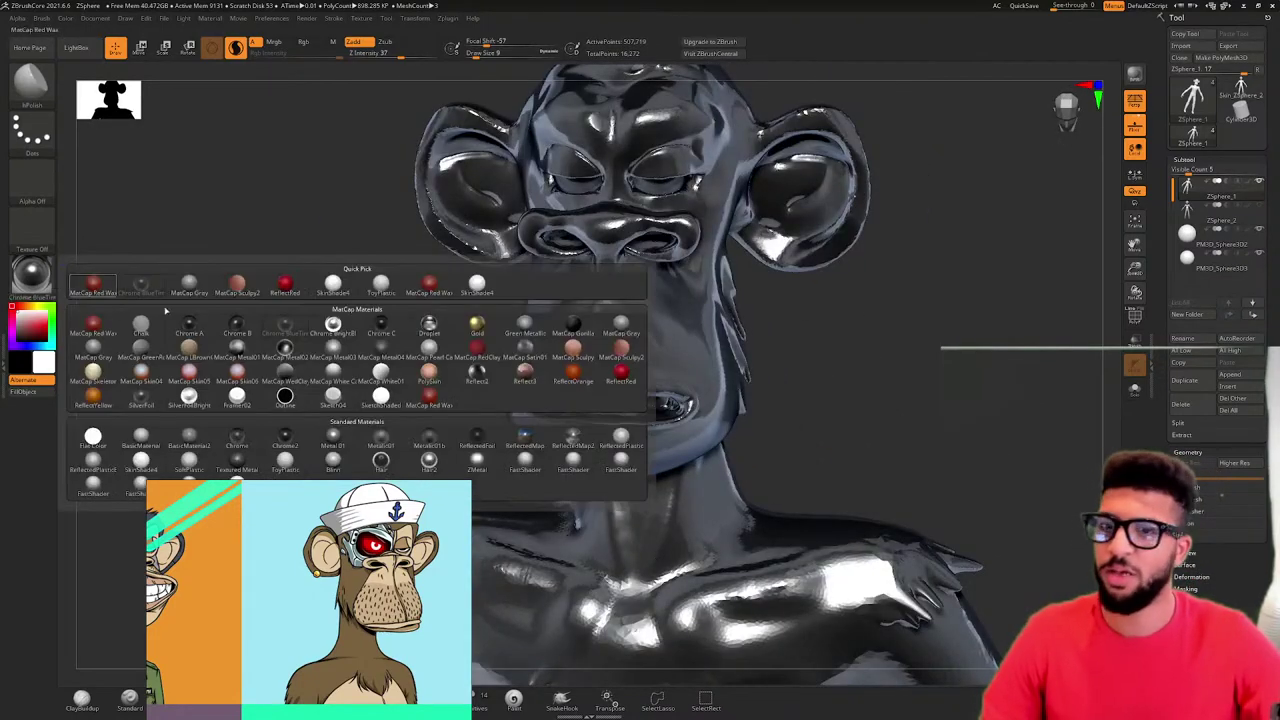
click(476, 325)
drag(866, 374, 870, 372)
- Change the ape's material to ReflectOrange and inspect the whole upper body with it
click(45, 291)
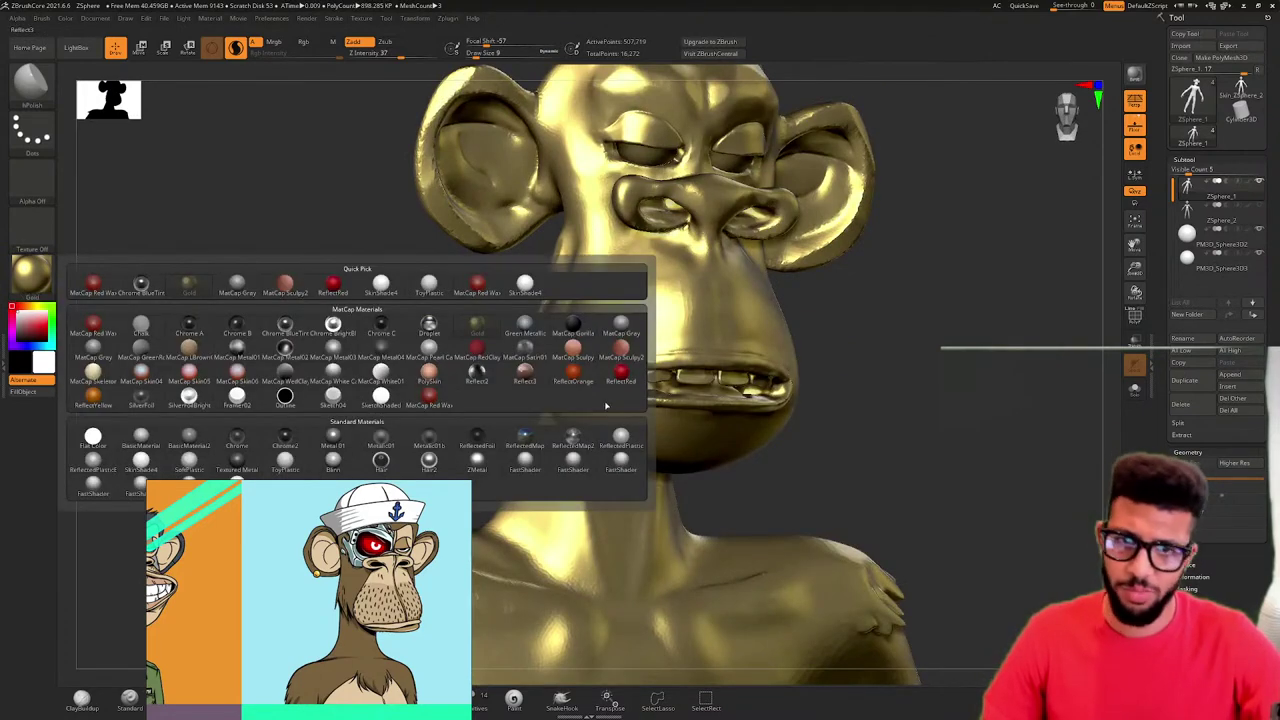
click(572, 373)
mouse_move(831, 366)
mouse_down()
mouse_move(850, 366)
mouse_move(821, 364)
mouse_up()
ctrl+right_drag(822, 364, 897, 350)
mouse_move(892, 307)
mouse_down()
mouse_move(777, 314)
mouse_move(877, 309)
mouse_up()
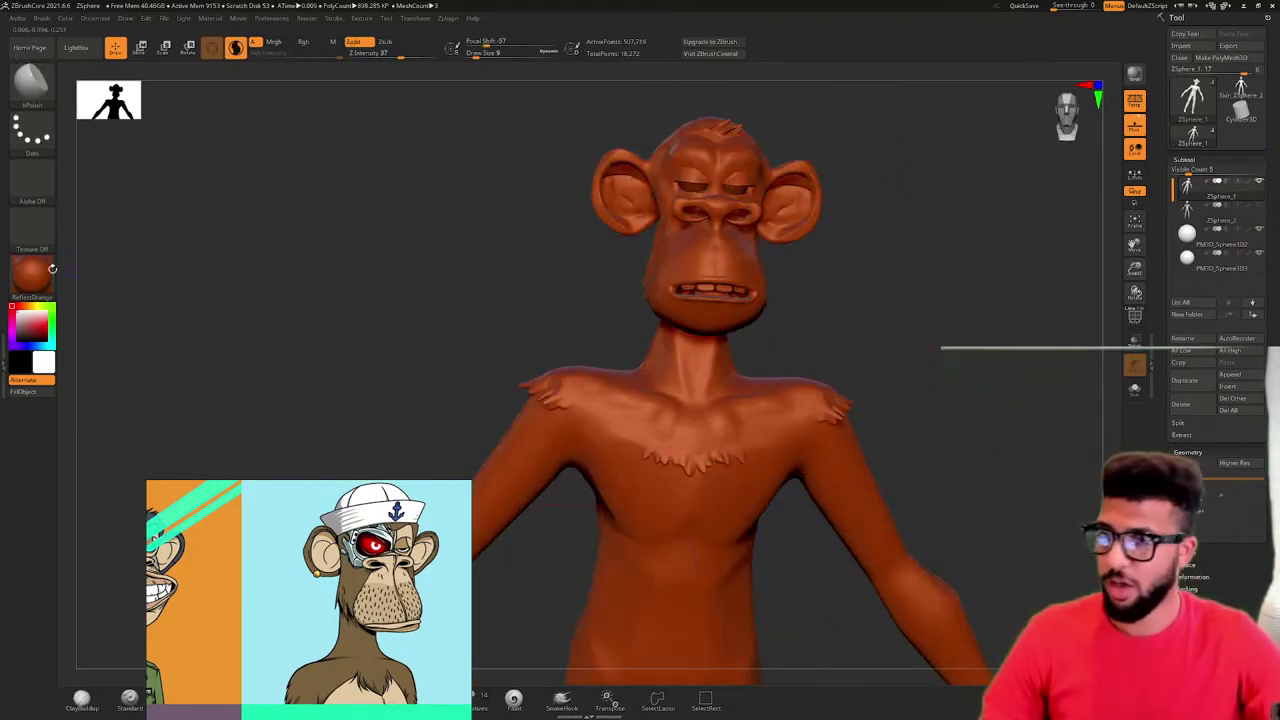
- Preview the ape in the grey Metalic01 material, examining the face and shoulders up close
click(32, 275)
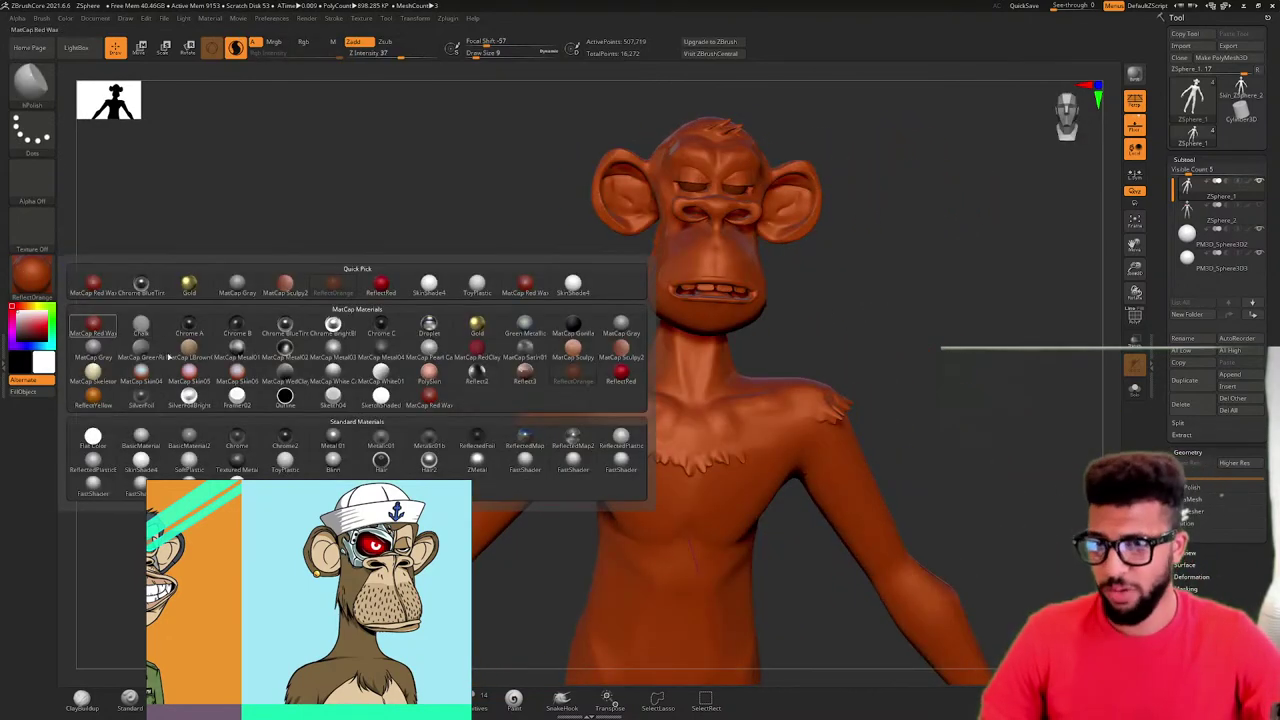
click(236, 369)
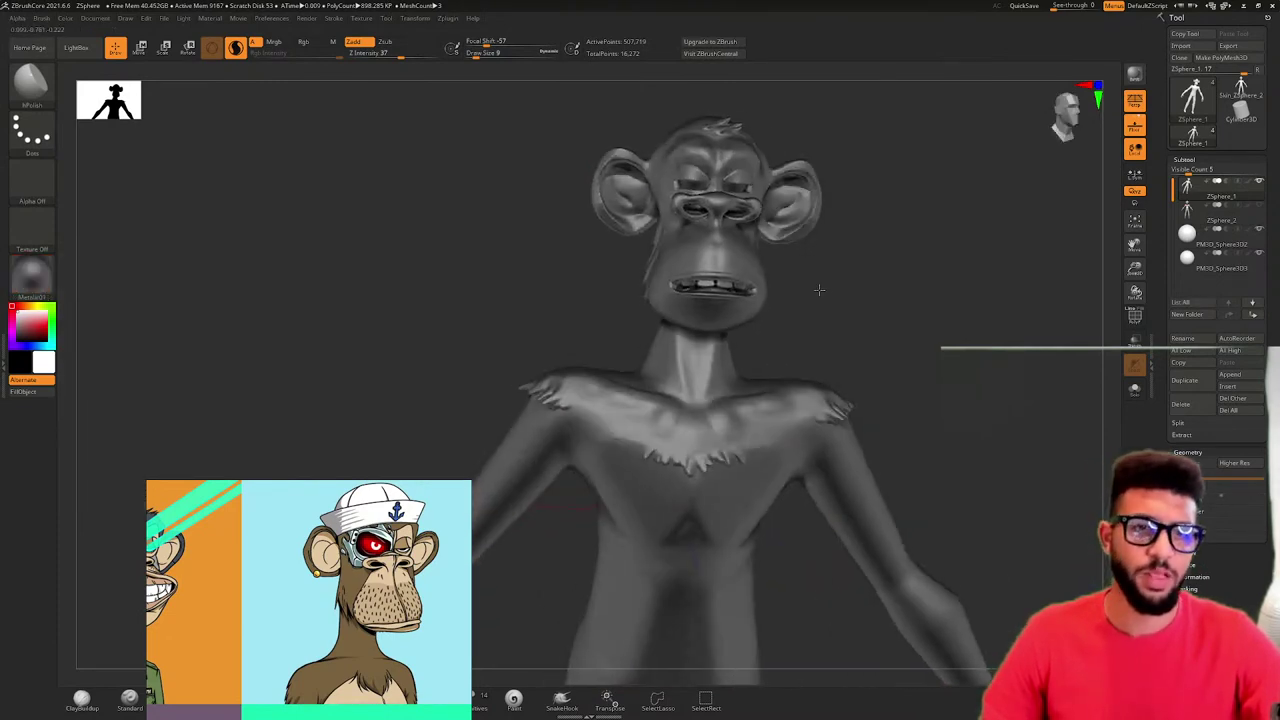
drag(819, 290, 801, 340)
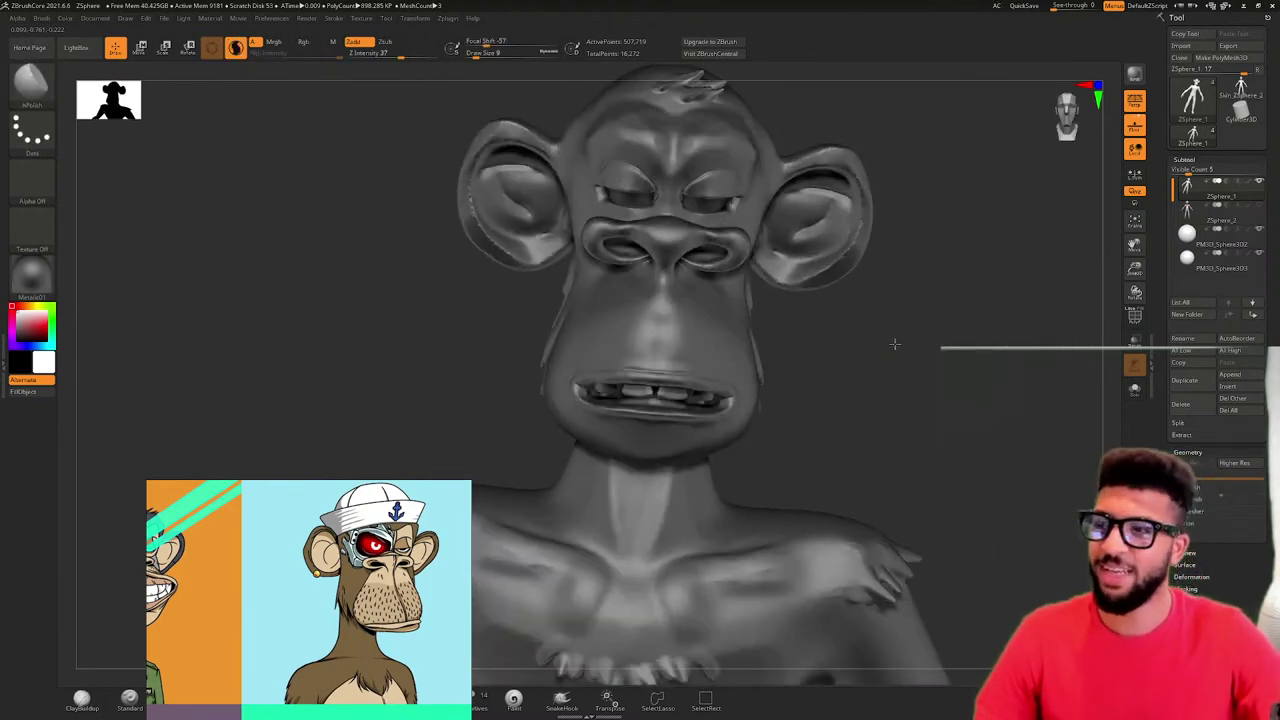
drag(895, 344, 863, 368)
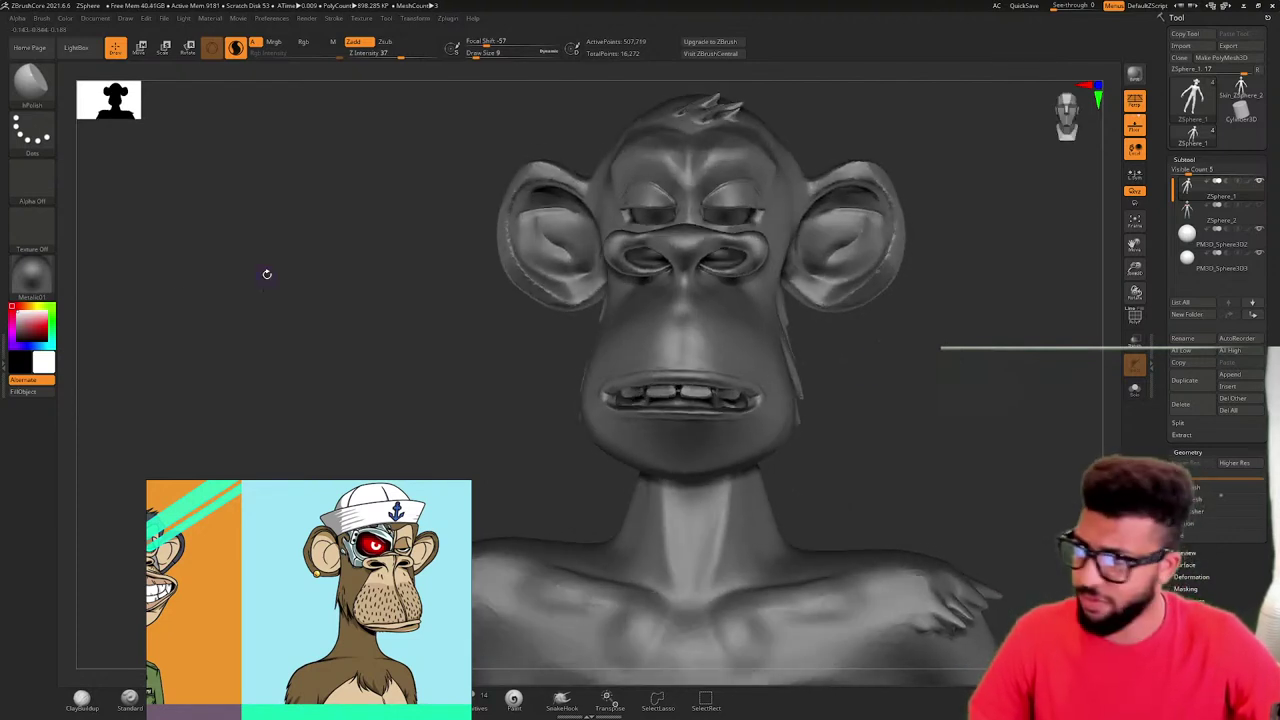
- Apply the MatCap Red Wax material to the ape and check the head in three-quarter view
click(50, 285)
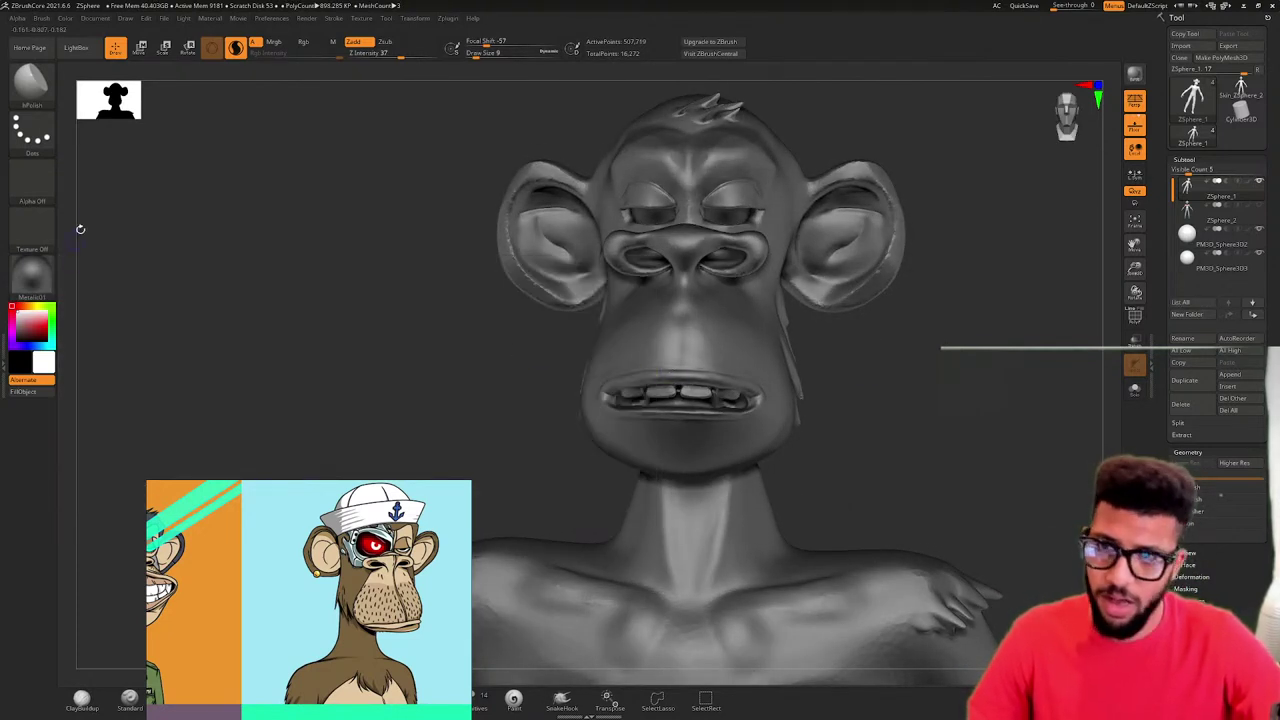
click(42, 278)
click(90, 285)
drag(990, 385, 929, 391)
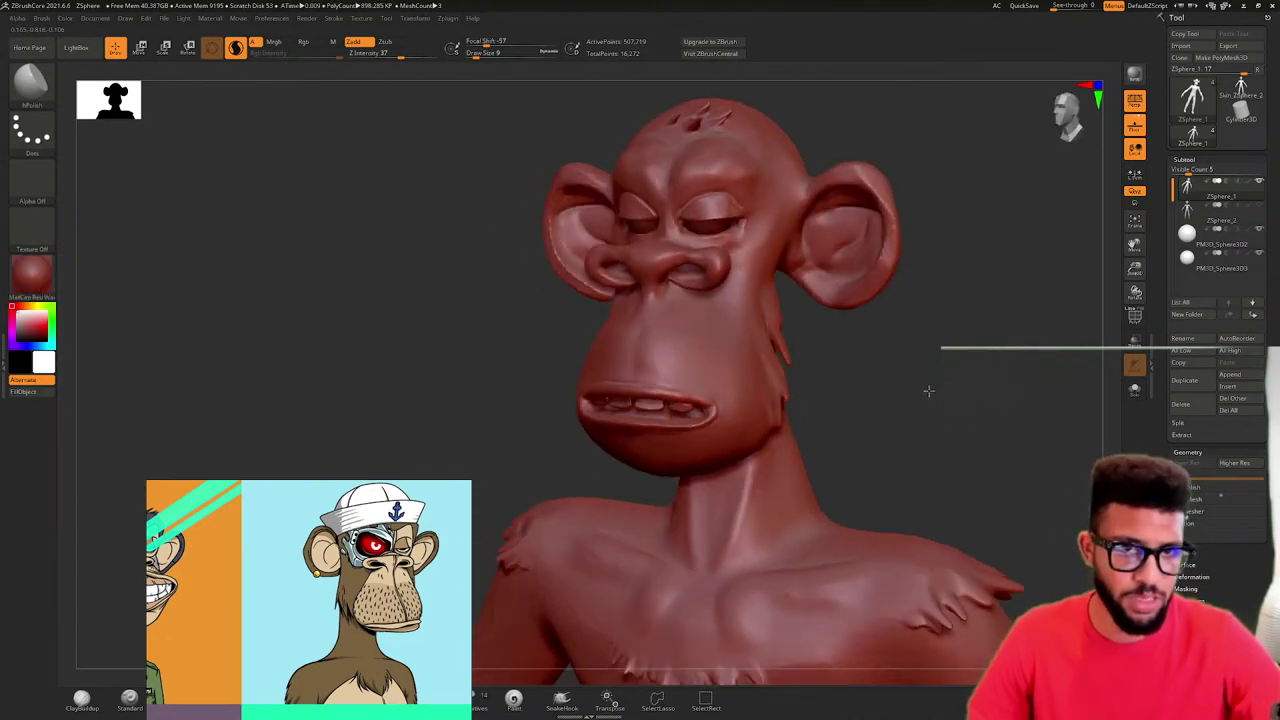
- Show all four ape references beside the sculpt and compare its head and torso from several angles
drag(390, 470, 495, 191)
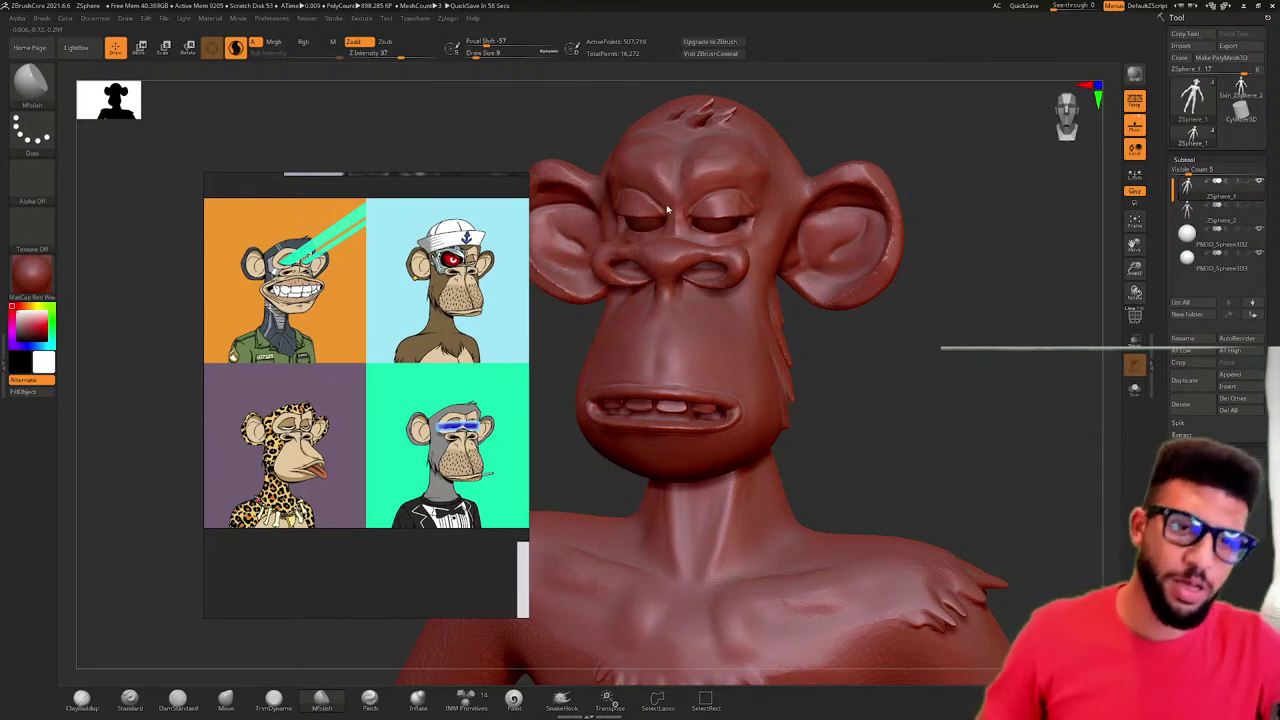
mouse_move(920, 350)
mouse_down()
mouse_move(897, 363)
mouse_move(944, 330)
mouse_move(947, 349)
mouse_move(906, 354)
mouse_move(887, 307)
mouse_up()
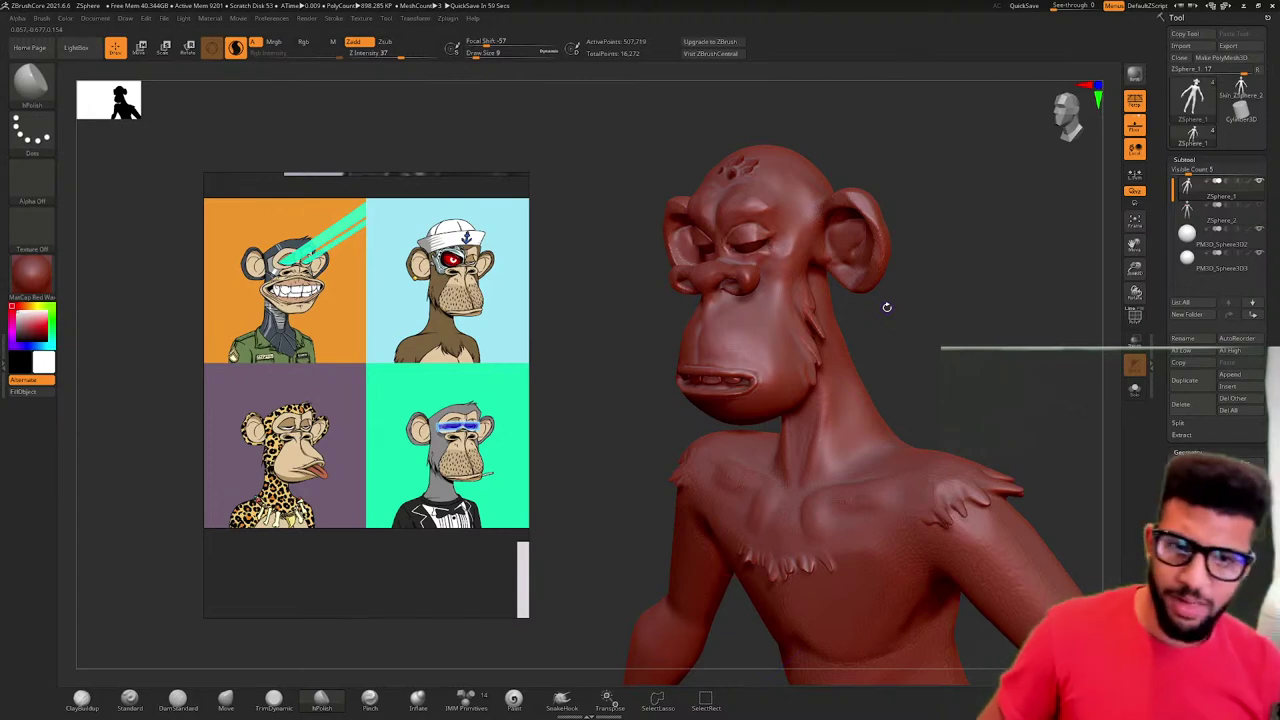
drag(892, 303, 832, 326)
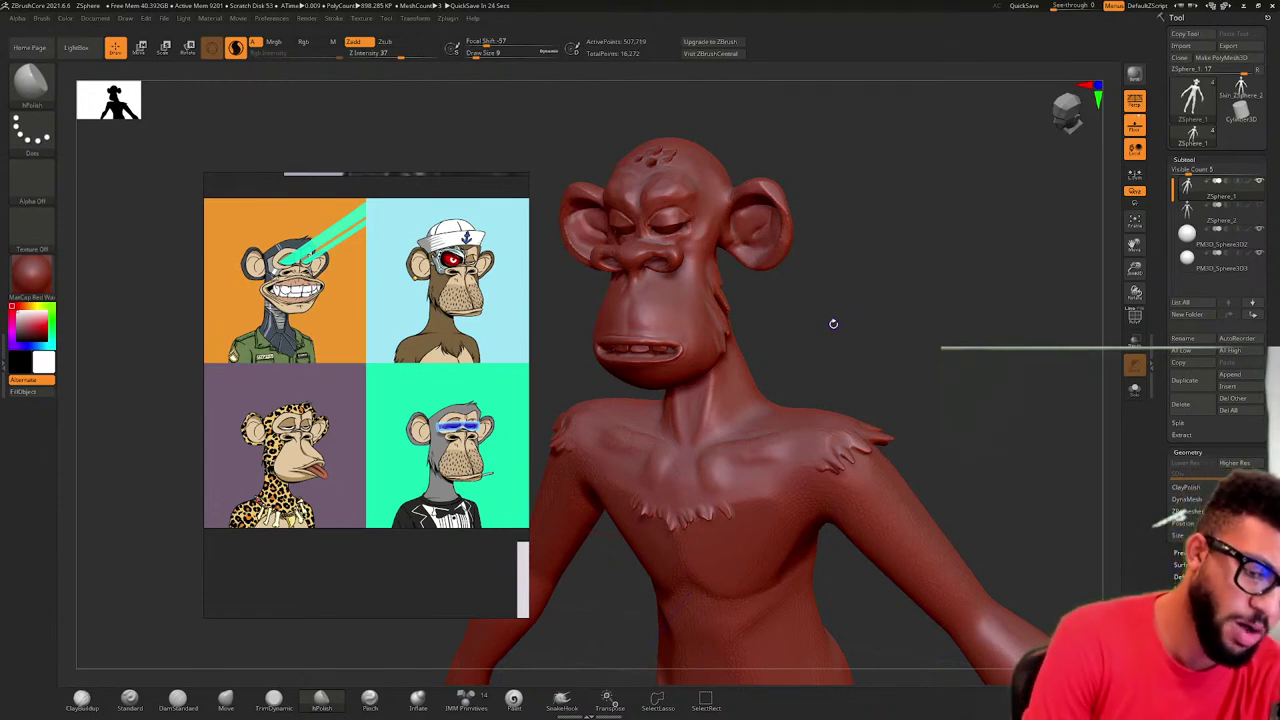
mouse_move(938, 244)
mouse_down()
mouse_move(860, 300)
mouse_move(786, 380)
mouse_move(850, 358)
mouse_up()
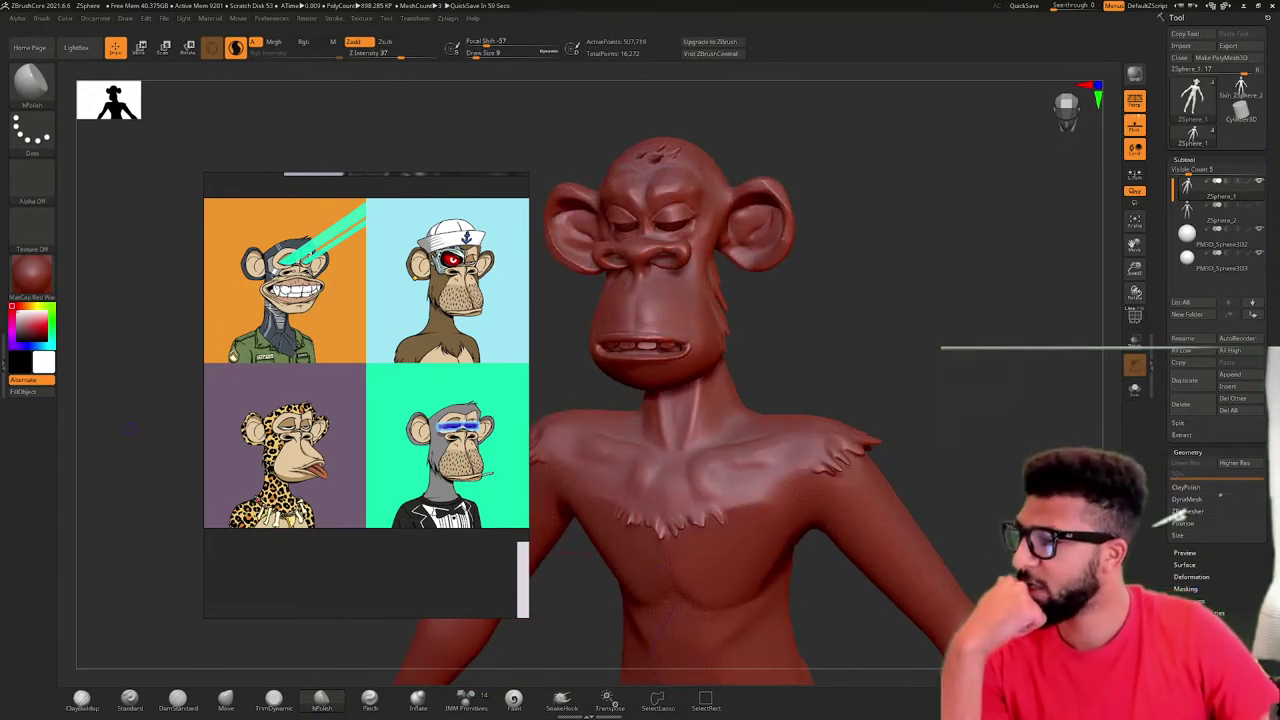
- Switch to Chrome, search Google for "snap camera" and open the official Snap Camera website
drag(360, 719, 578, 131)
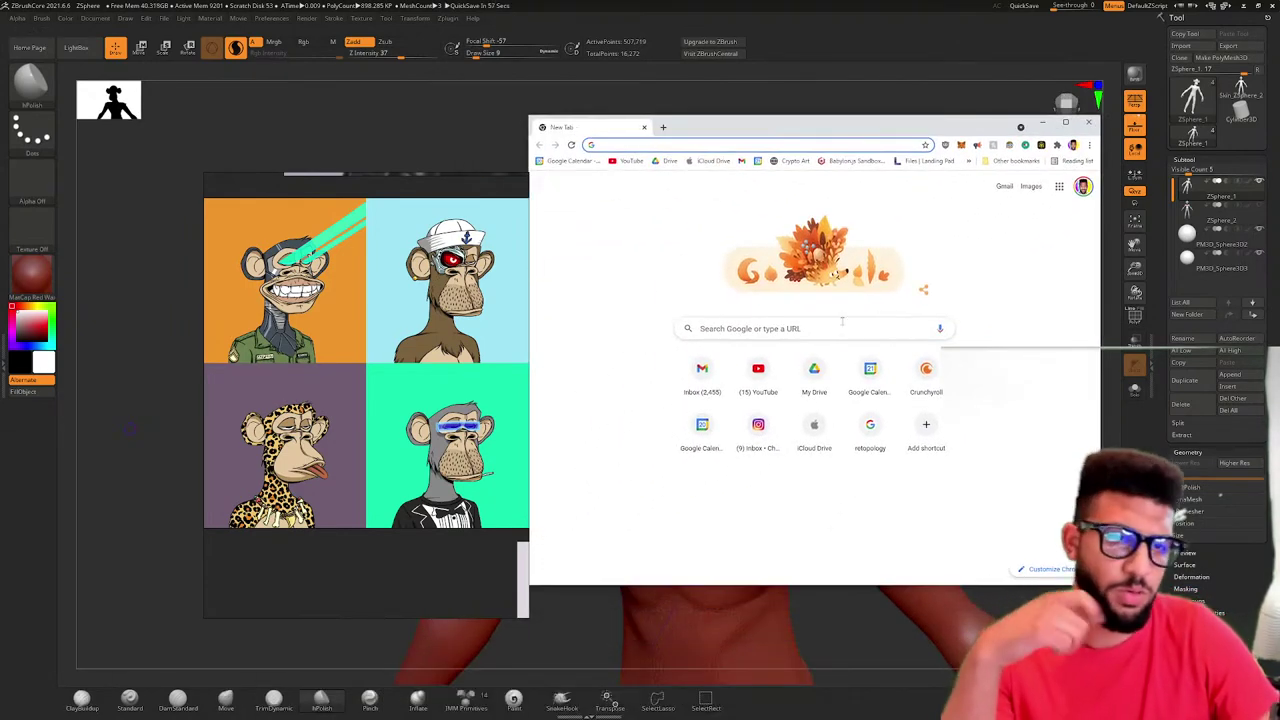
click(940, 330)
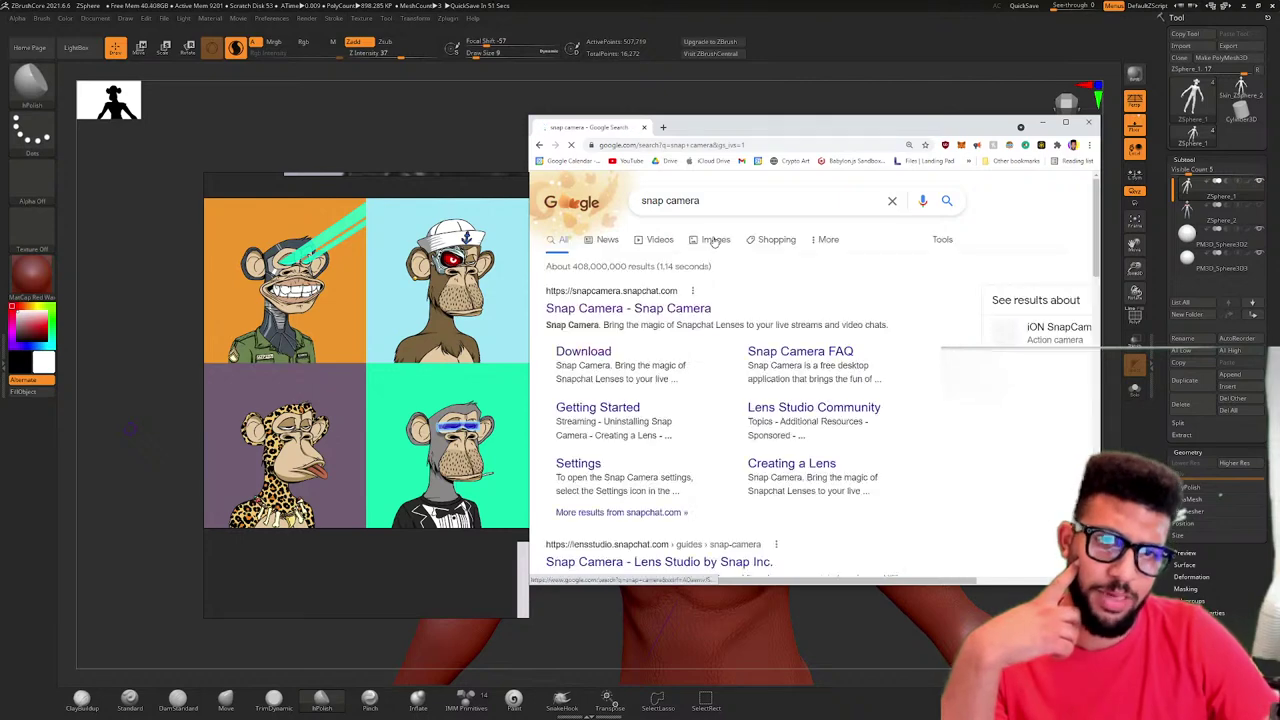
click(621, 312)
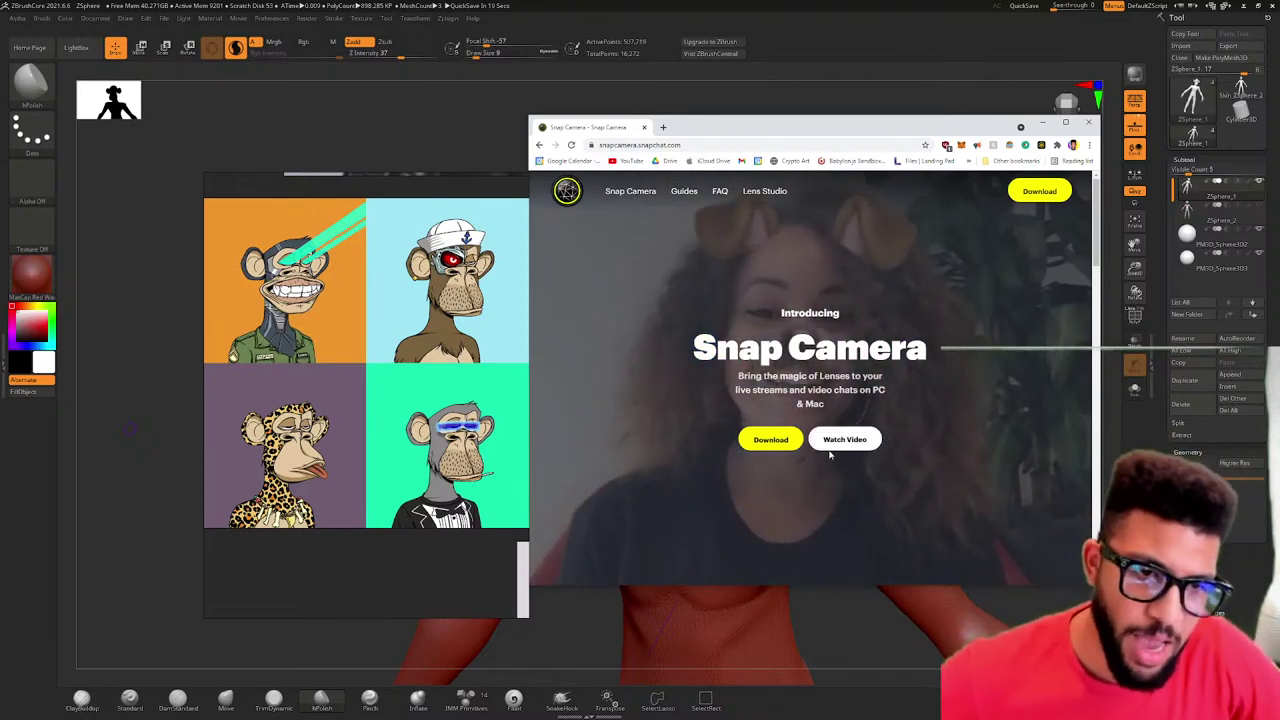
- Look through the Snap Camera page's video chat section and move the browser window aside to uncover the ape
scroll(786, 446, down, 2)
scroll(786, 446, down, 5)
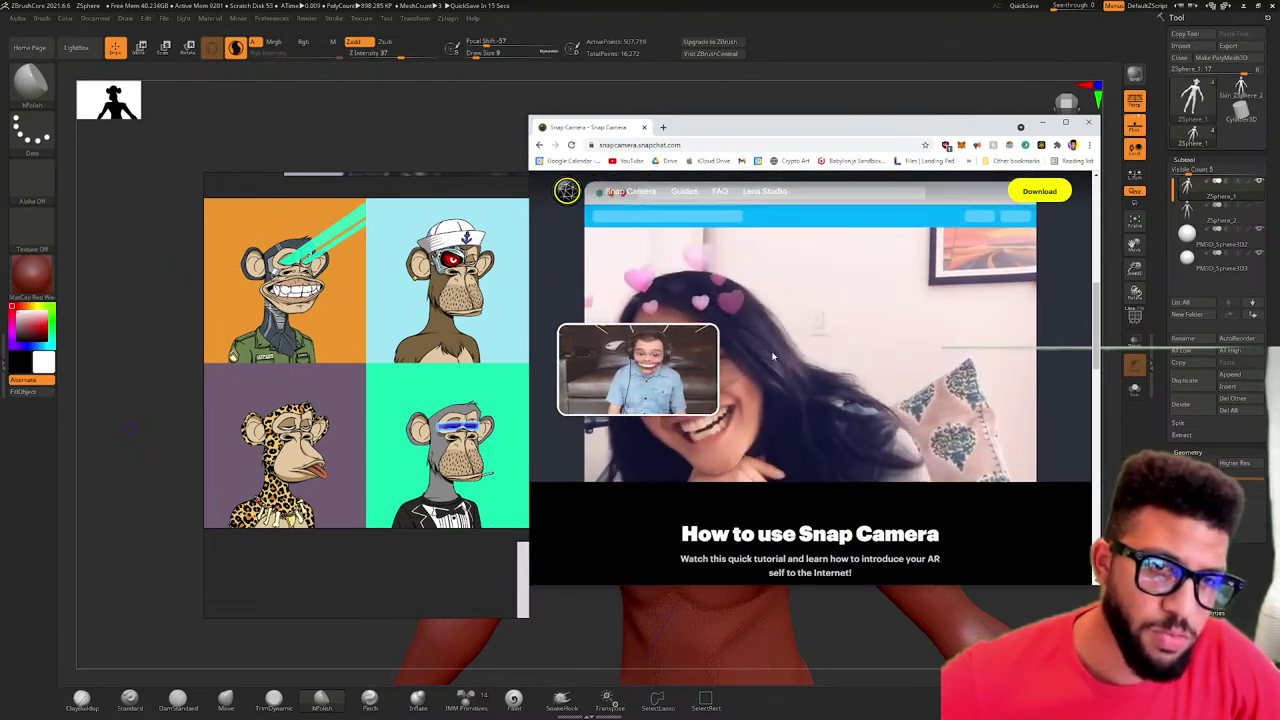
scroll(754, 482, up, 1)
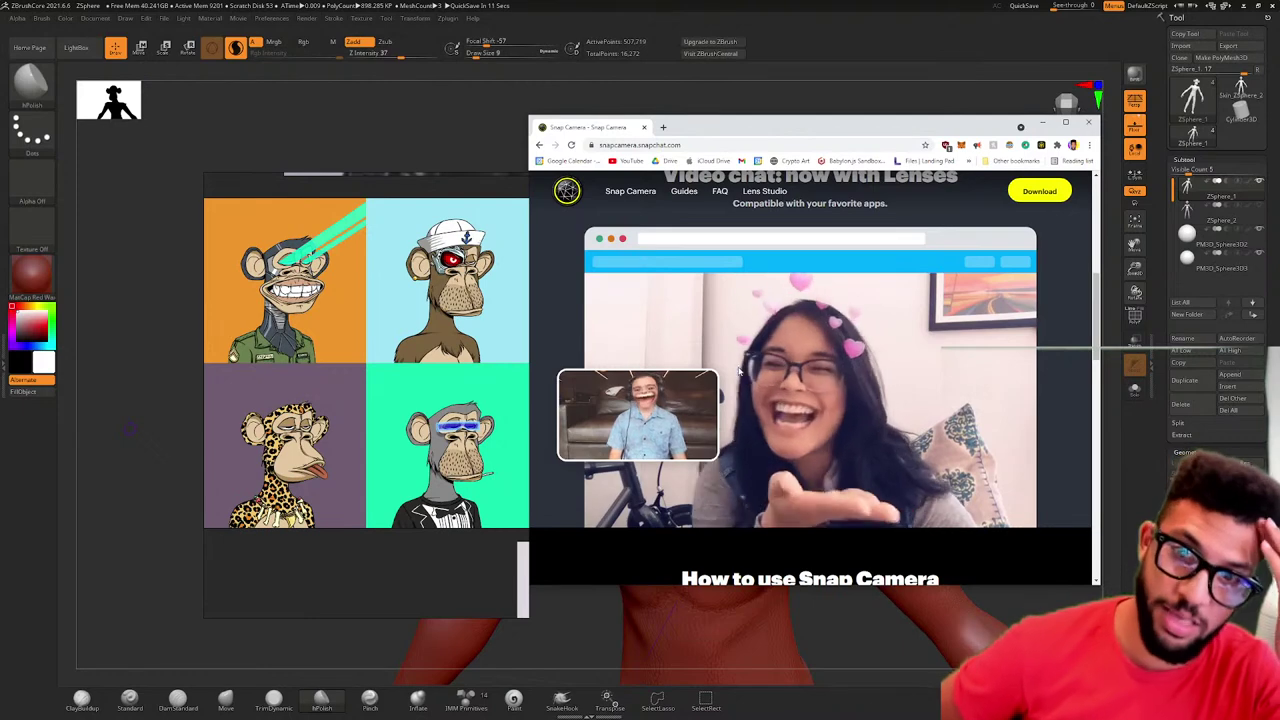
mouse_move(745, 131)
mouse_down()
mouse_move(745, 290)
mouse_move(720, 497)
mouse_move(691, 531)
mouse_move(720, 419)
mouse_move(737, 157)
mouse_up()
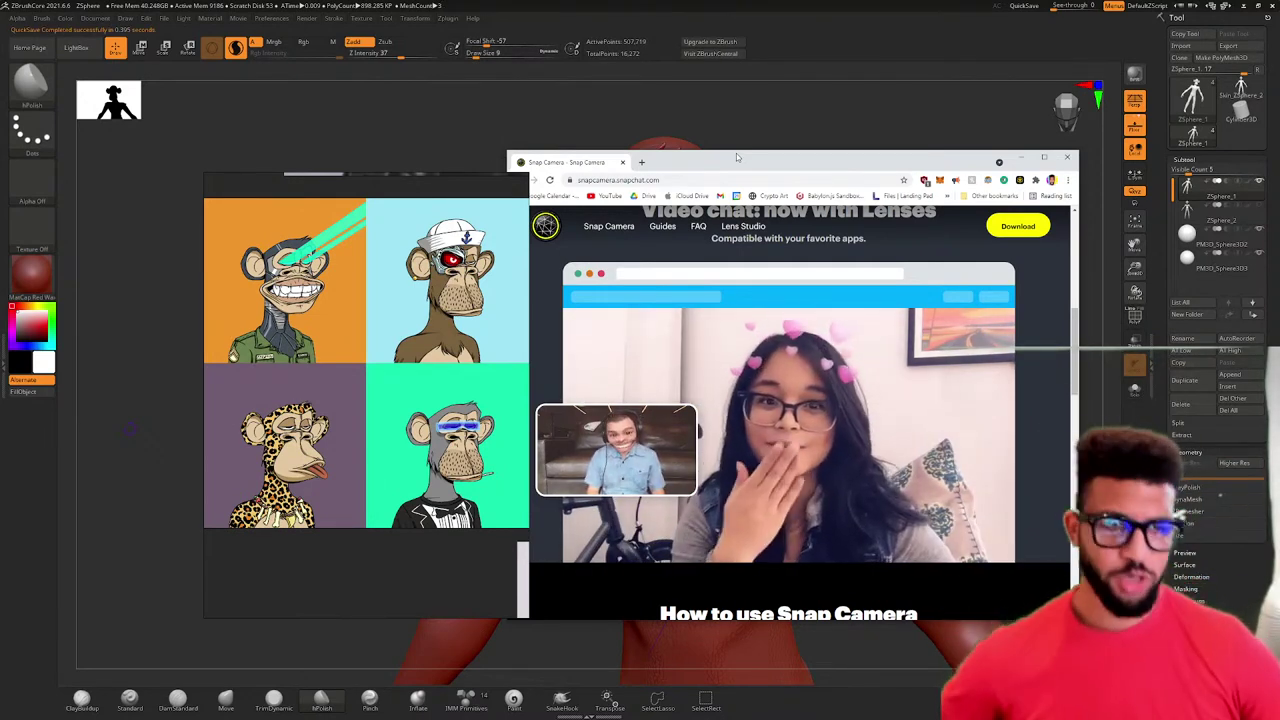
drag(806, 150, 846, 149)
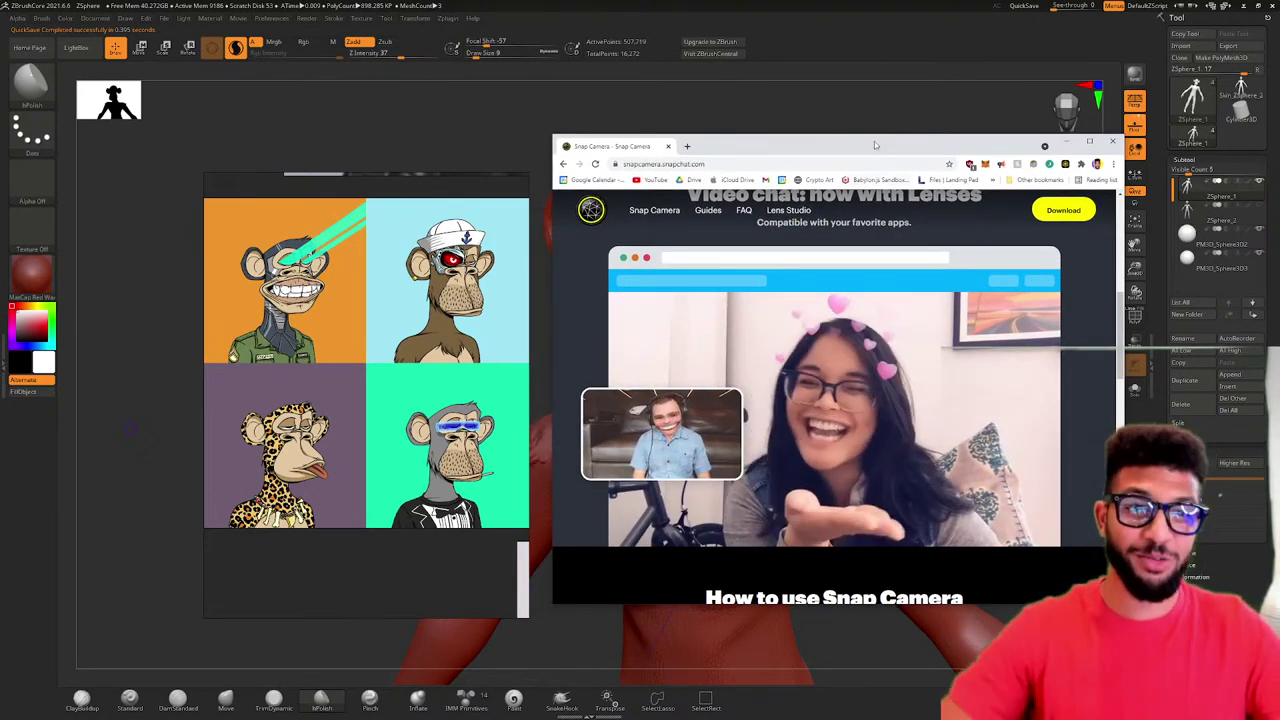
drag(1026, 155, 1225, 139)
scroll(887, 362, up, 5)
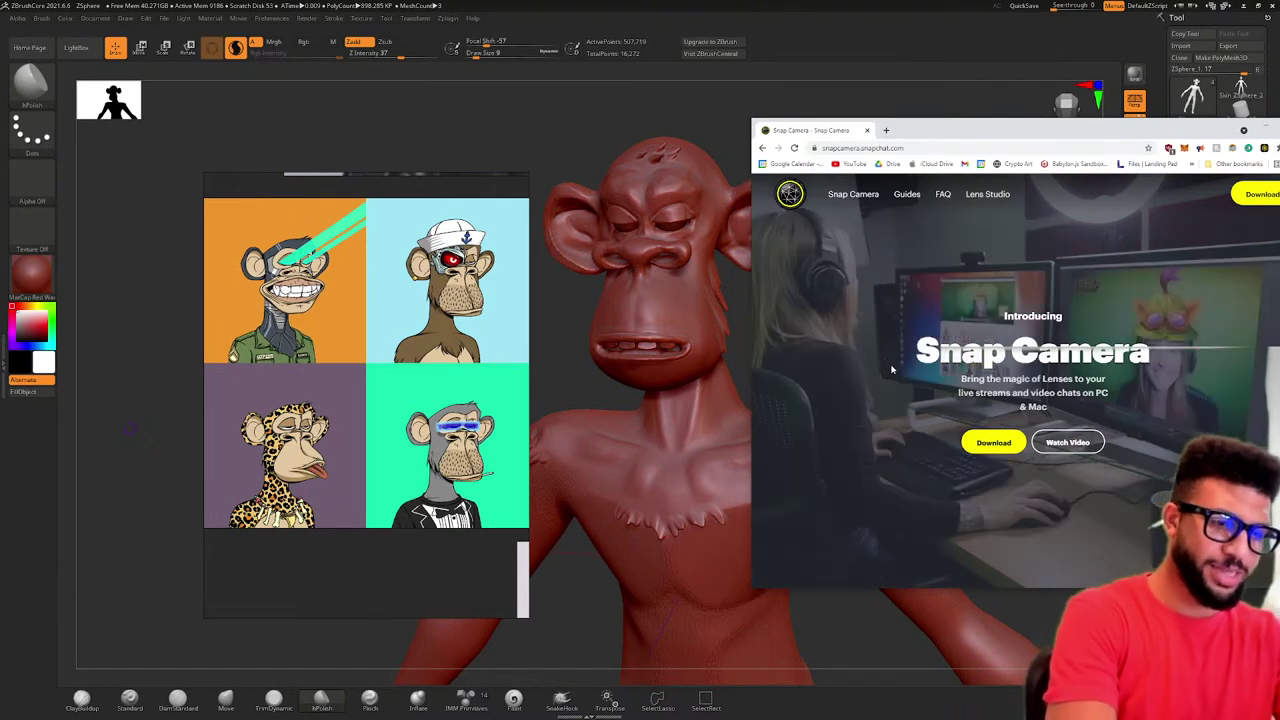
- Move the reference board farther away from the sculpt and review the ape's head from the side and front
drag(313, 174, 197, 150)
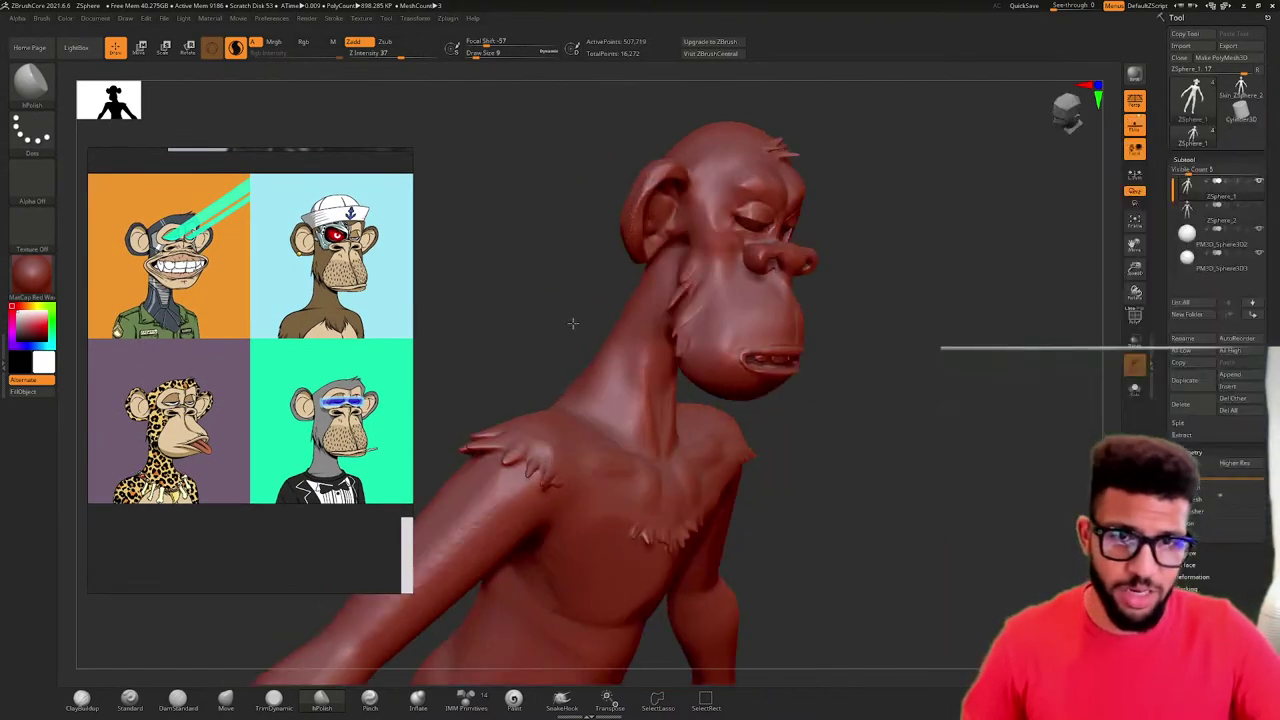
right_drag(573, 323, 522, 318)
mouse_move(757, 375)
alt+right_down()
mouse_move(929, 335)
mouse_move(971, 414)
mouse_move(909, 420)
mouse_move(963, 386)
mouse_move(872, 388)
mouse_move(955, 385)
mouse_move(962, 372)
mouse_move(1003, 392)
mouse_move(950, 384)
mouse_move(884, 403)
mouse_move(978, 385)
mouse_move(925, 392)
mouse_move(935, 372)
mouse_move(946, 378)
alt+right_up()
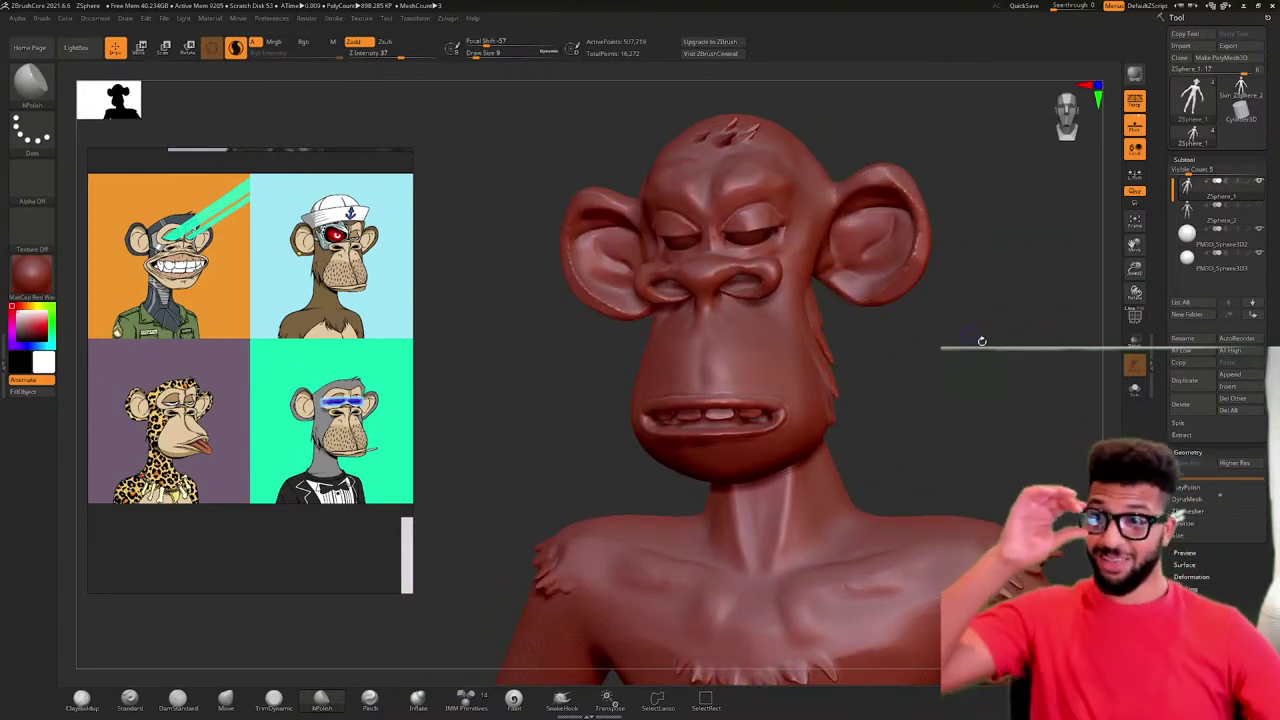